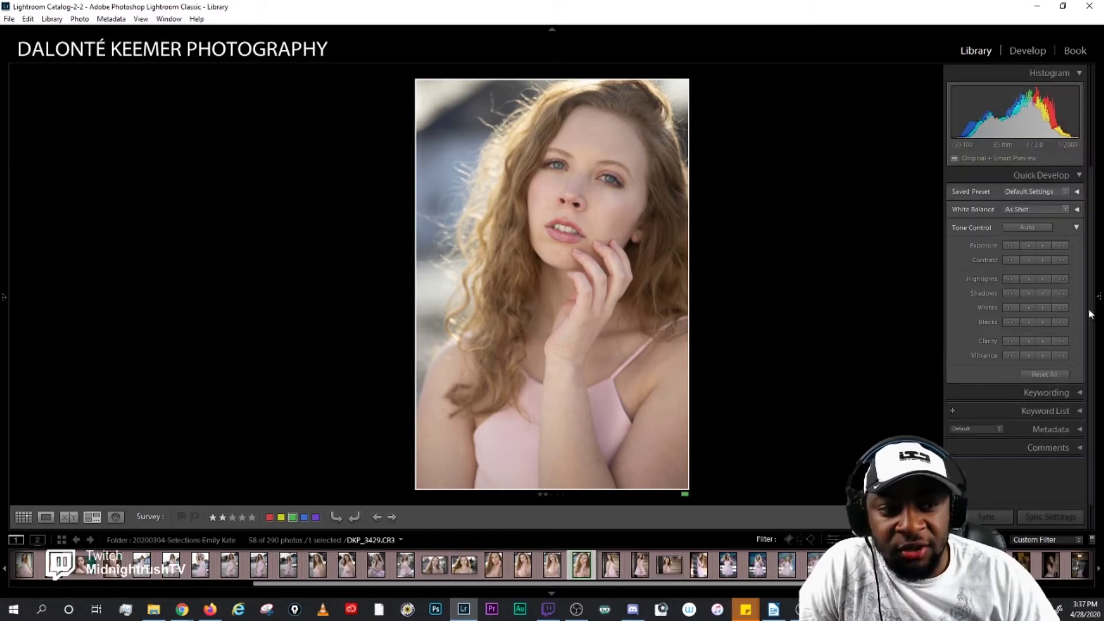
# Step: Open the photo for developing and shape its RGB point curve into a gentle S, with shadows lowered, midtones anchored and highlights raised
pyautogui.click(1099, 298)
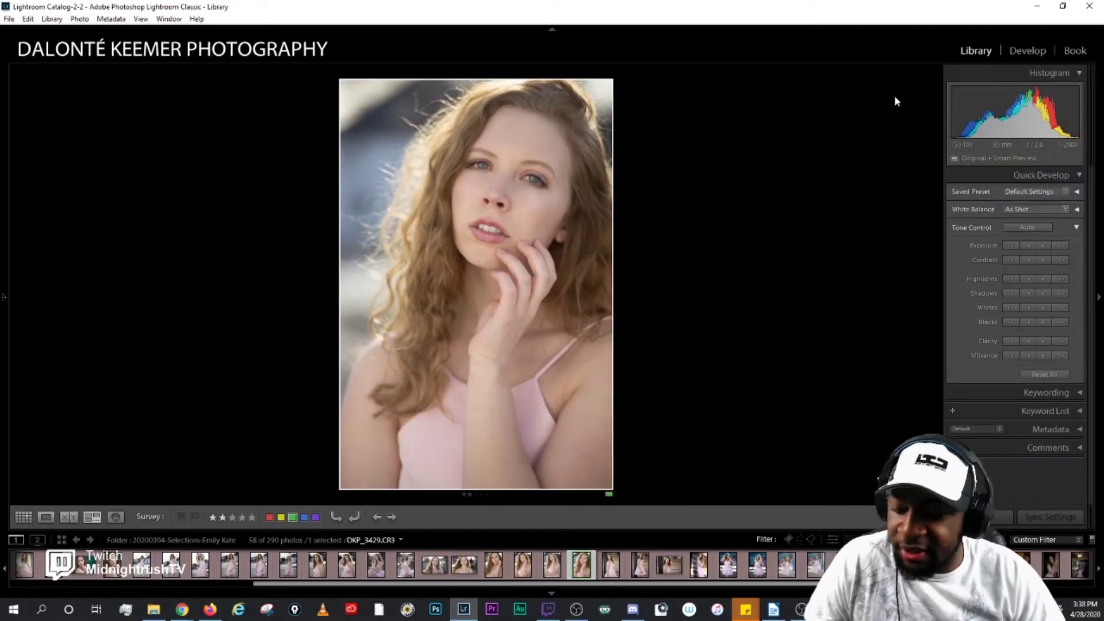
pyautogui.press('d')
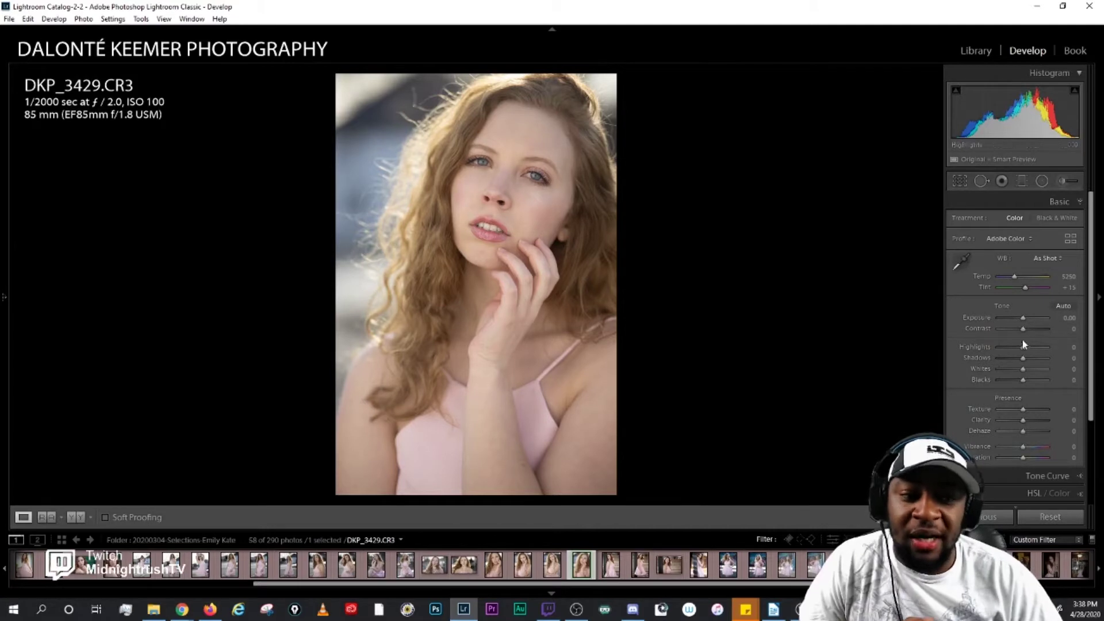
pyautogui.scroll(-3, 1056, 412)
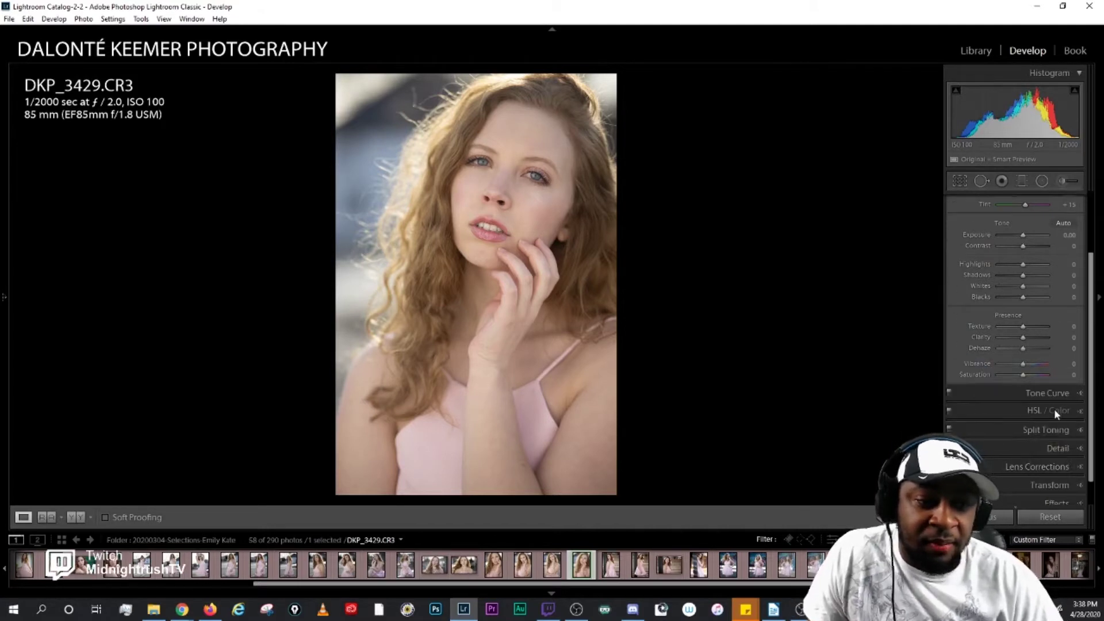
pyautogui.click(1050, 396)
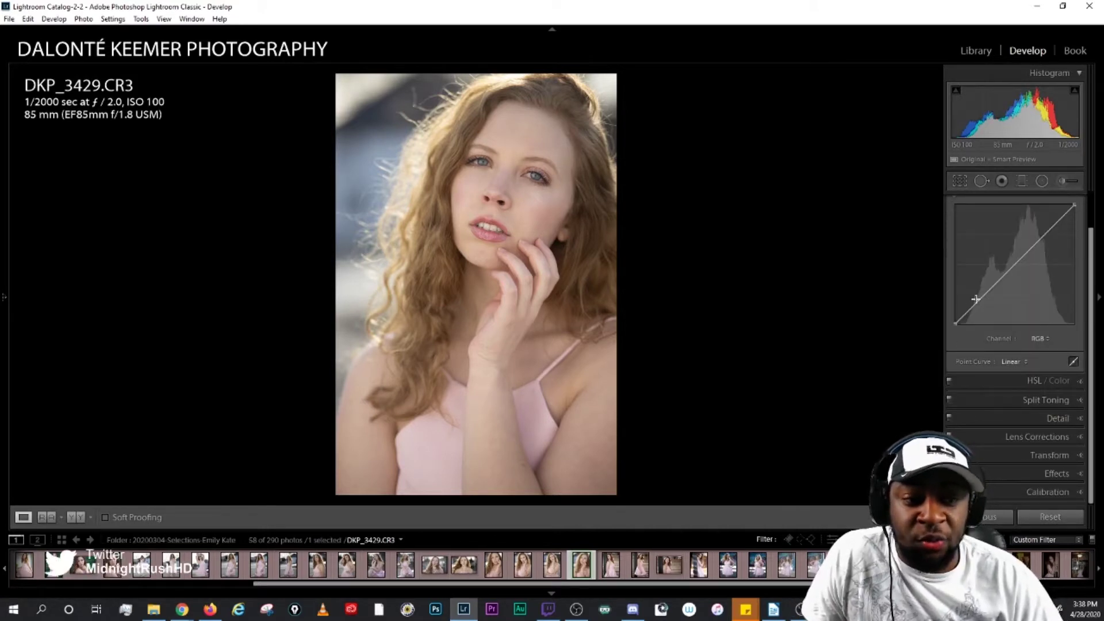
pyautogui.click(984, 299)
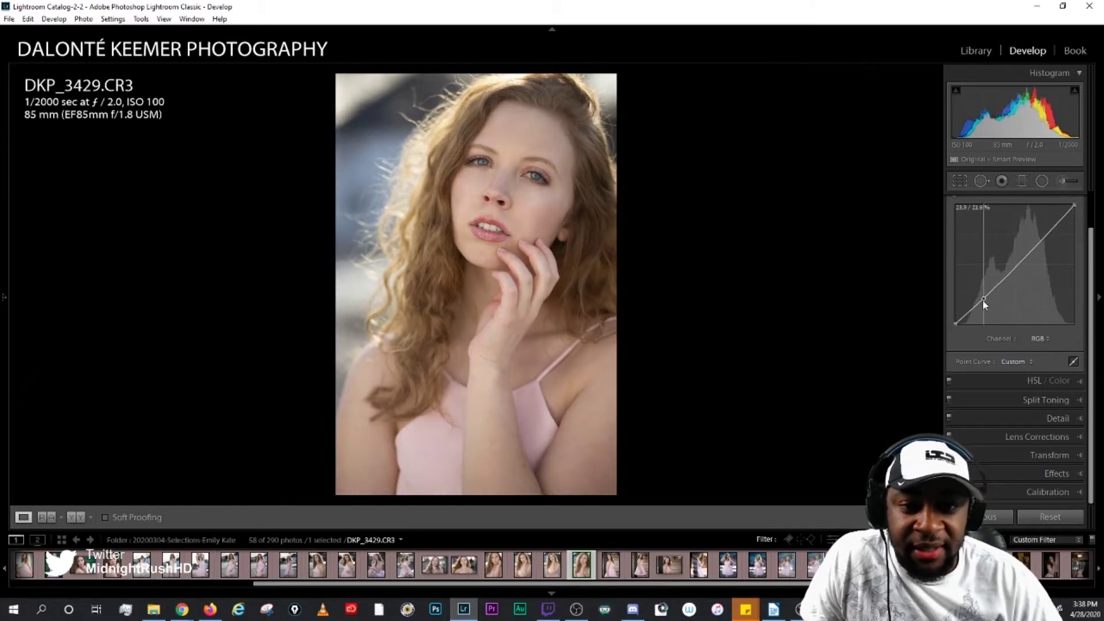
pyautogui.moveTo(982, 301); pyautogui.dragTo(981, 305)
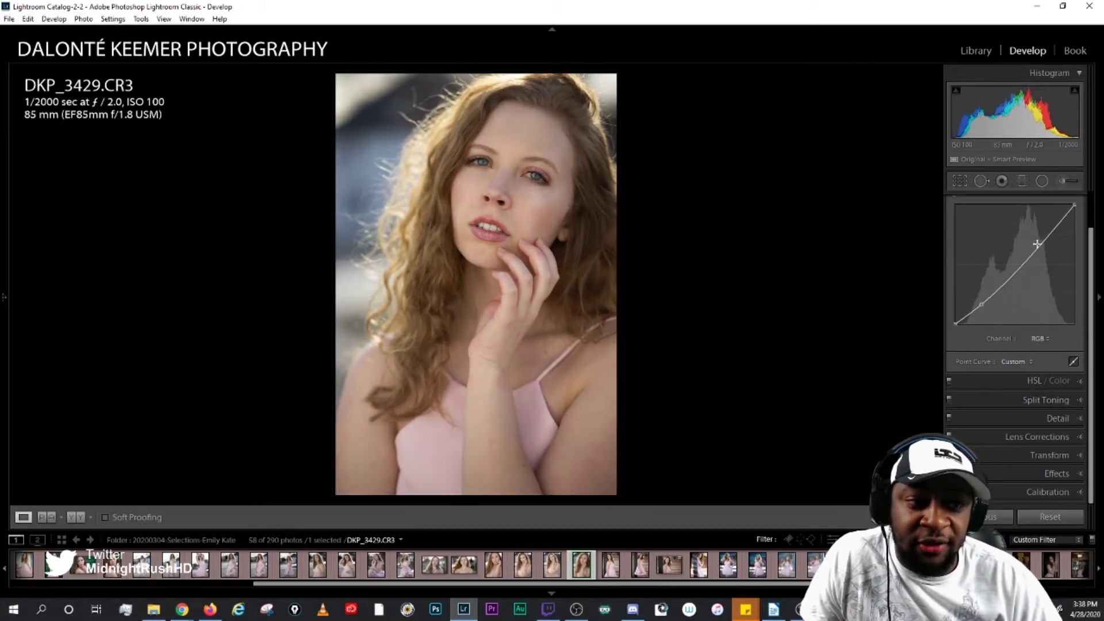
pyautogui.moveTo(1043, 238); pyautogui.dragTo(1044, 234)
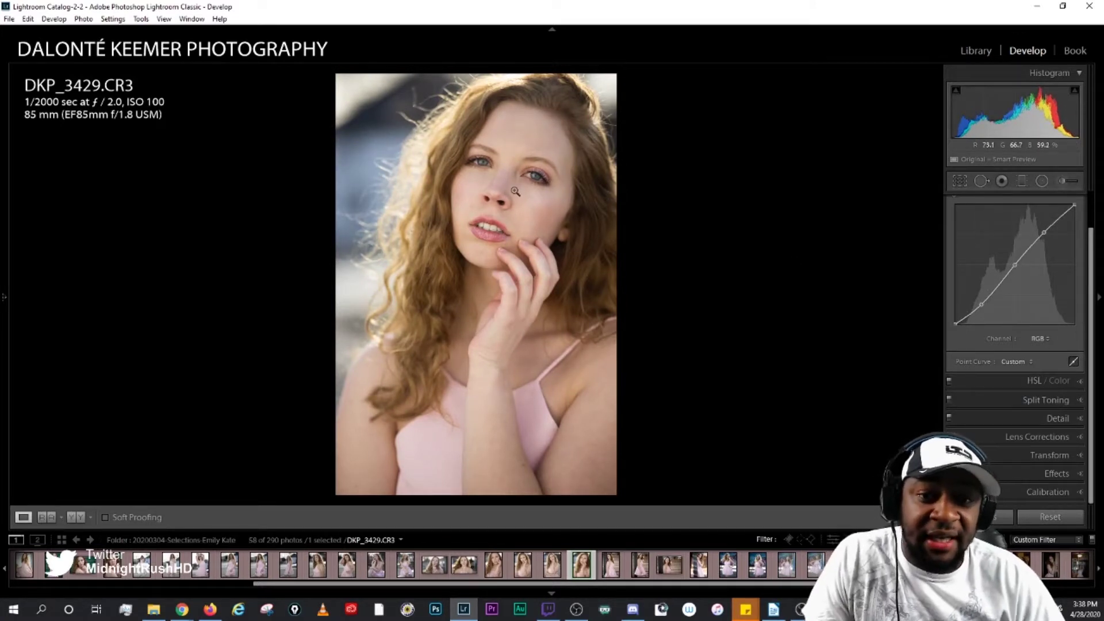
pyautogui.press('\\')
pyautogui.press('\\')
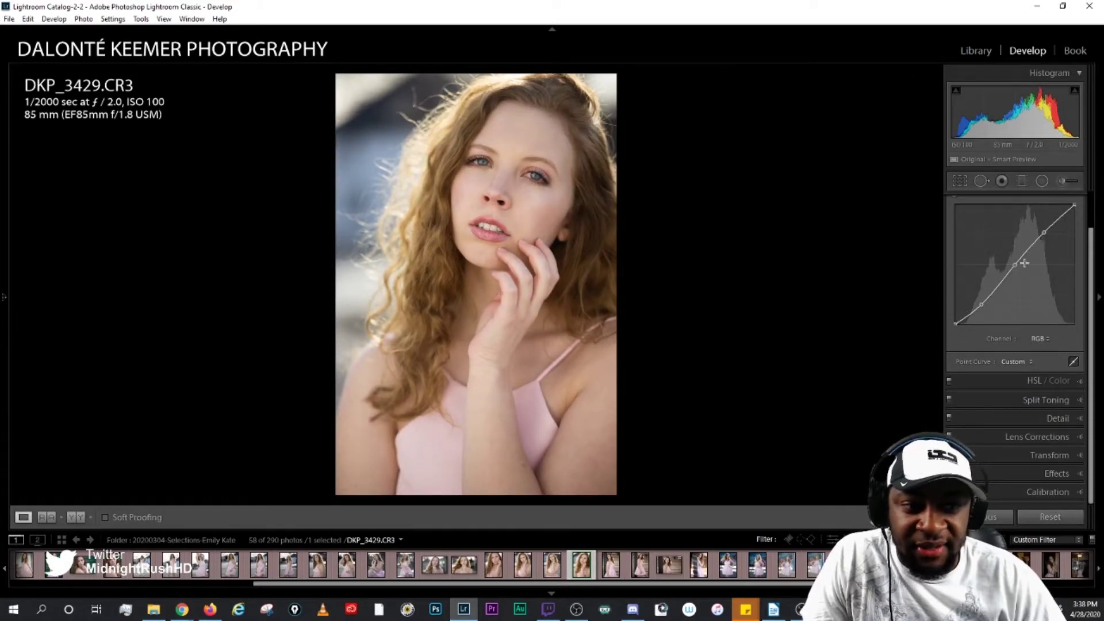
# Step: Enable lens profile corrections for the photo, comparing the image with and without the Canon EF 85mm profile
pyautogui.scroll(1, 1078, 242)
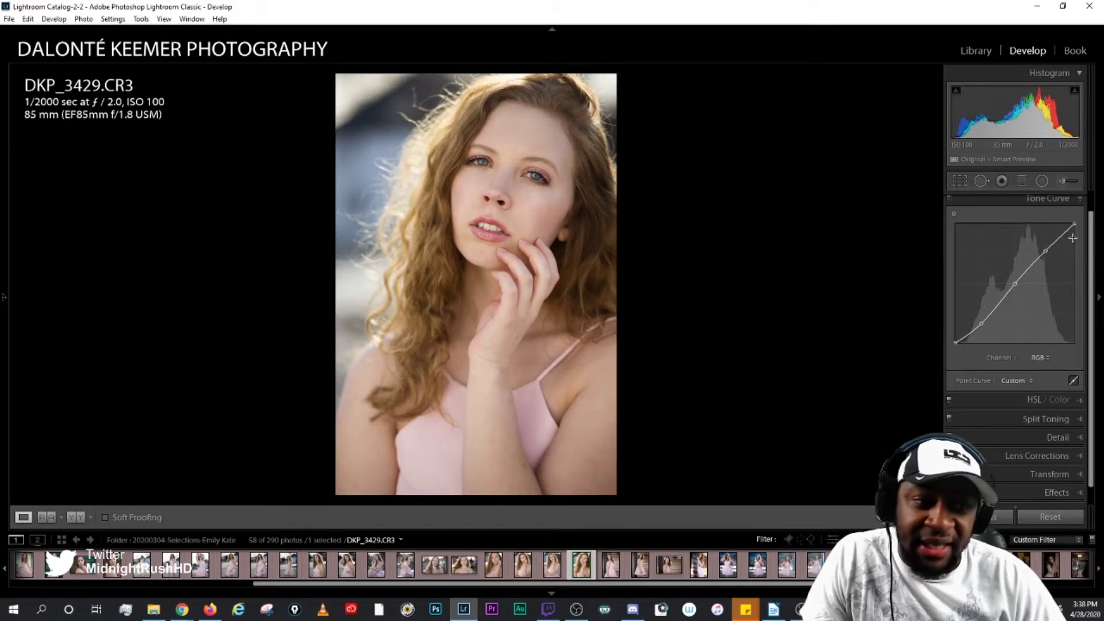
pyautogui.scroll(1, 1051, 202)
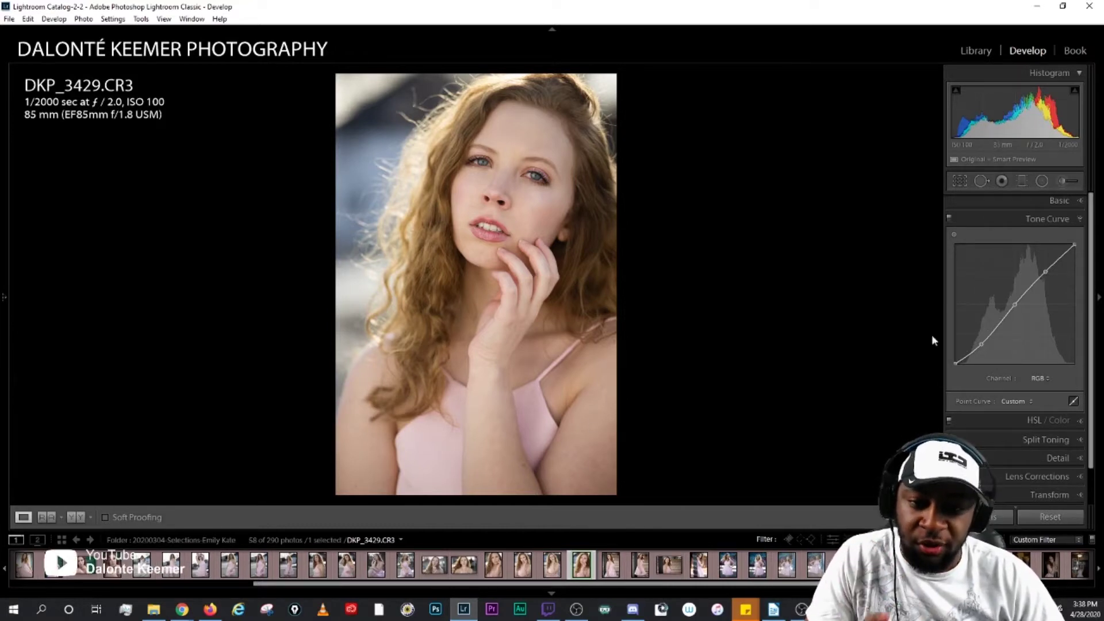
pyautogui.moveTo(1090, 270); pyautogui.dragTo(1090, 268)
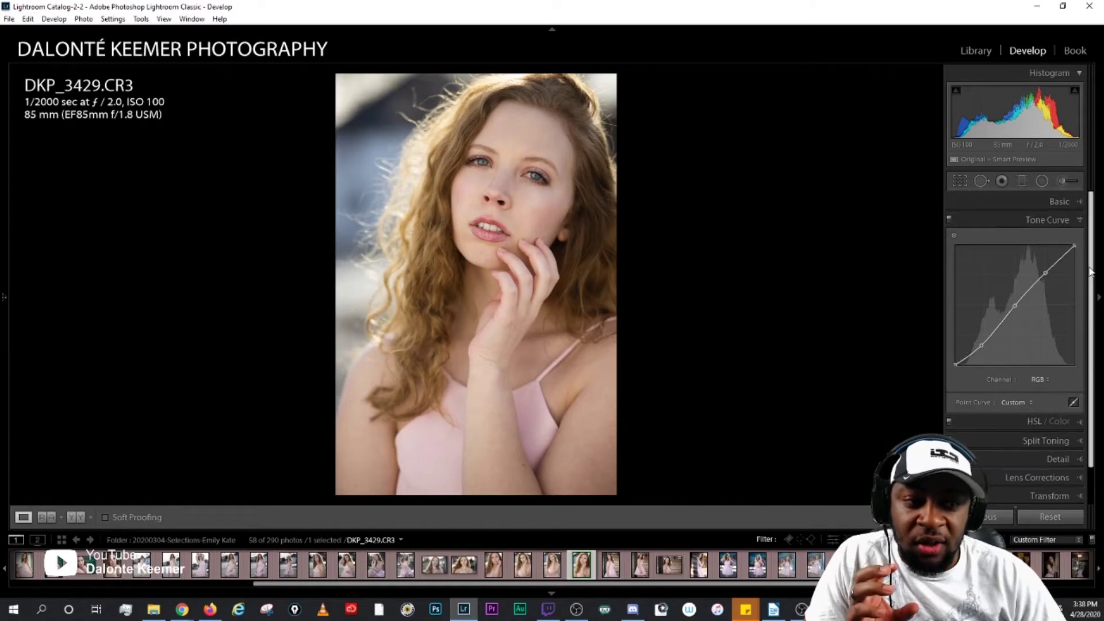
pyautogui.click(1078, 219)
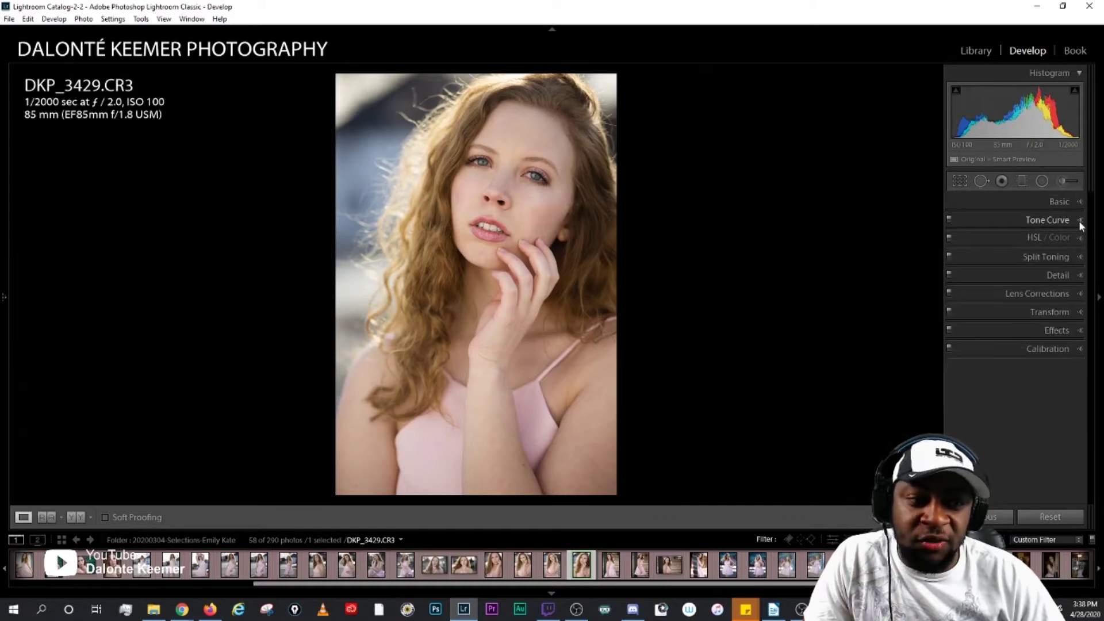
pyautogui.click(1040, 294)
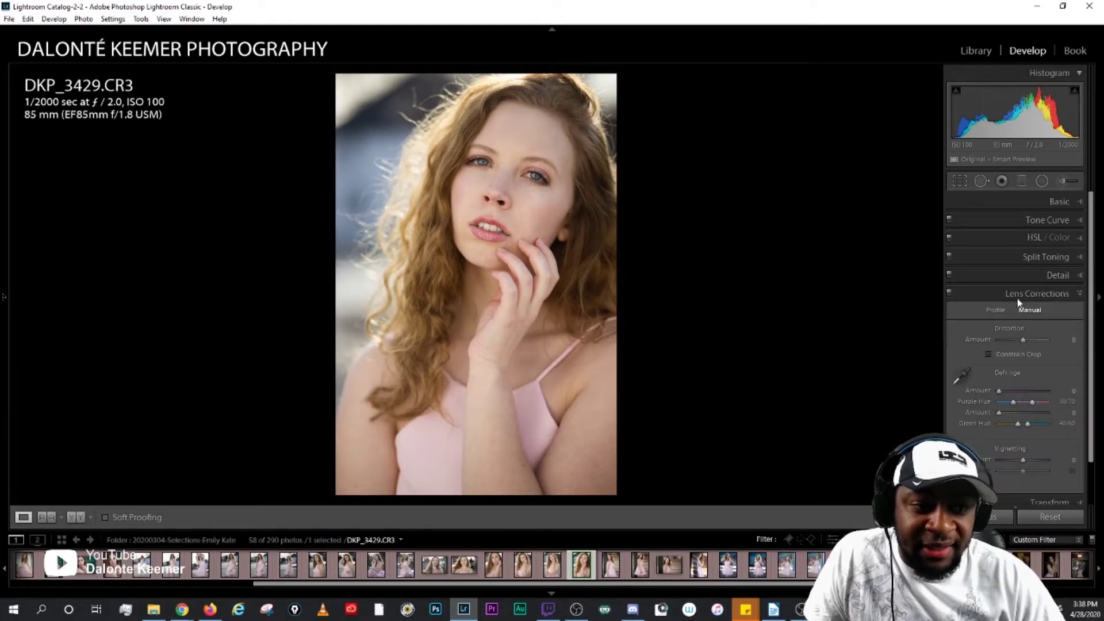
pyautogui.click(998, 312)
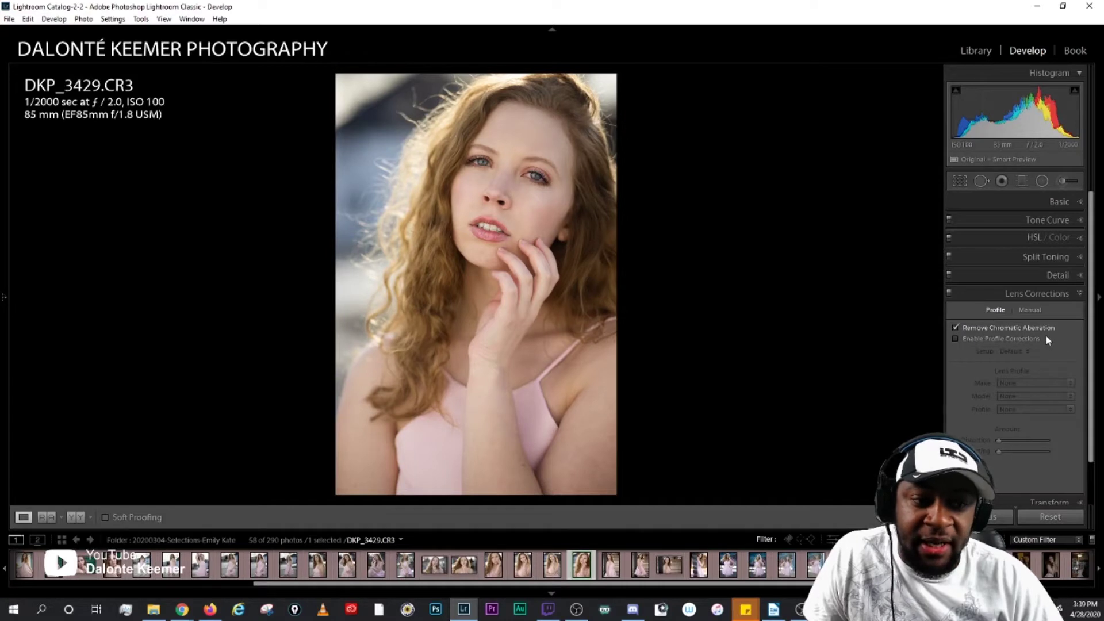
pyautogui.click(967, 342)
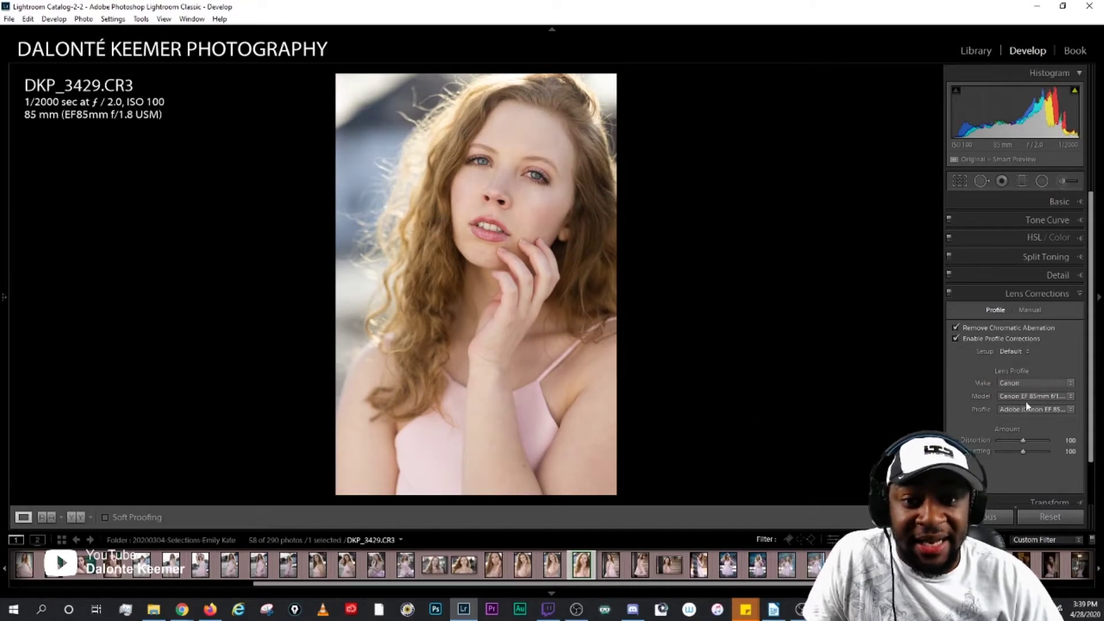
pyautogui.click(956, 339)
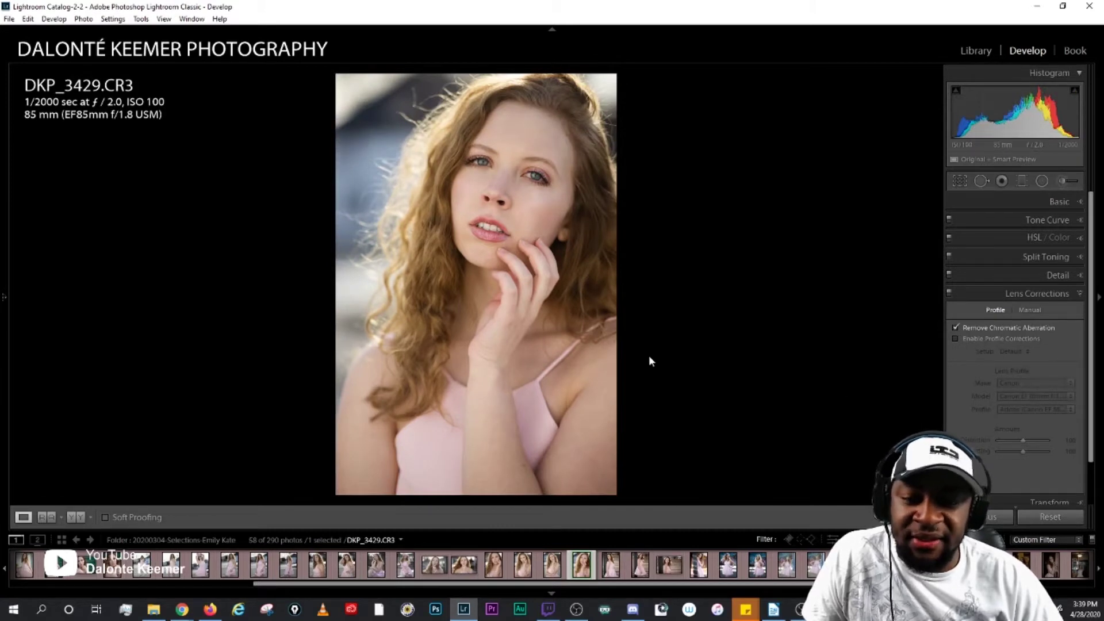
pyautogui.click(955, 340)
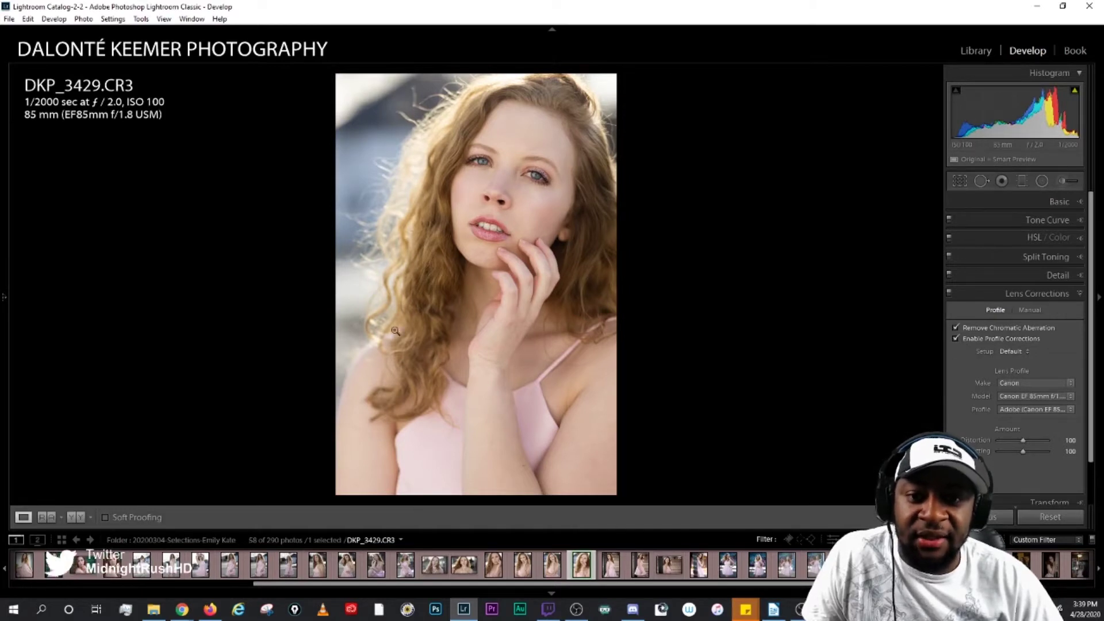
# Step: Set Highlights to -45, Shadows to +26, Whites to -38, Blacks to -17 and Contrast to +12
pyautogui.click(1058, 203)
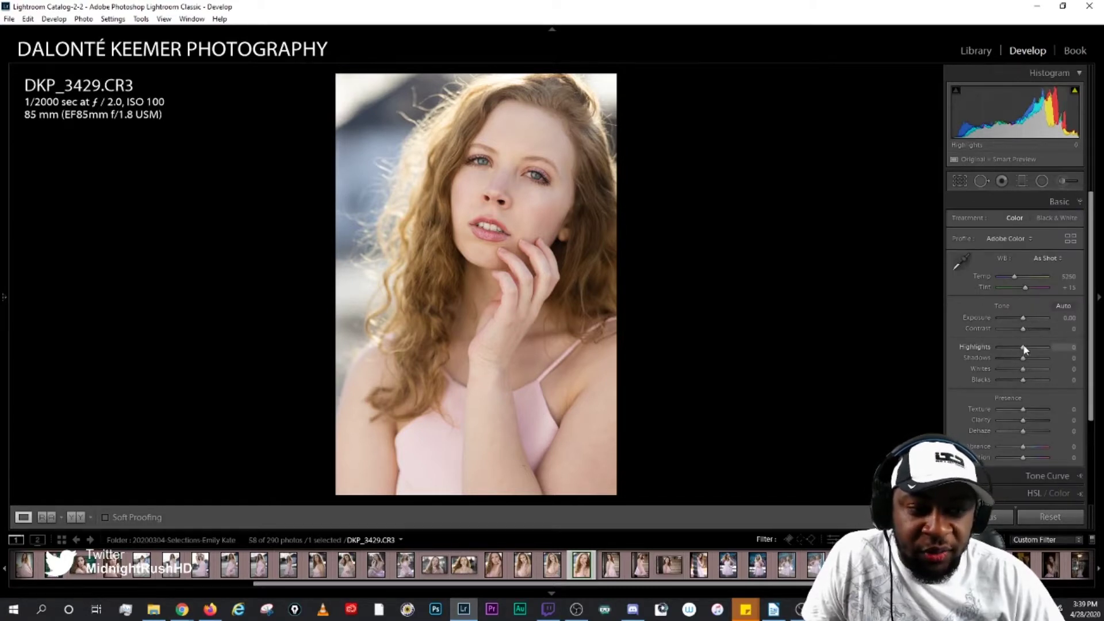
pyautogui.moveTo(1024, 348); pyautogui.dragTo(1010, 347)
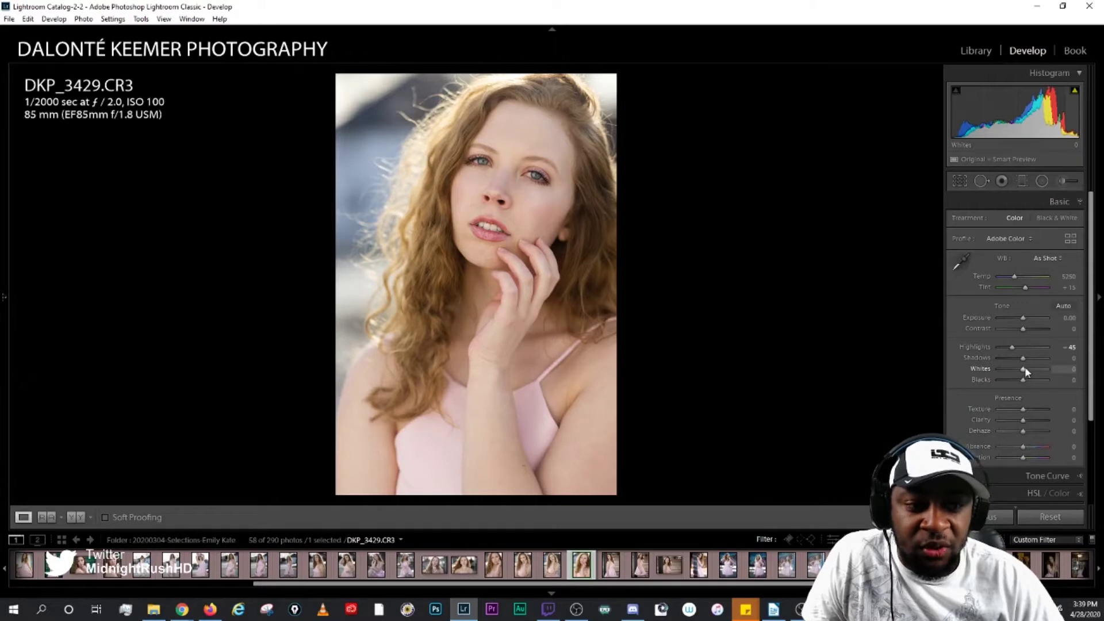
pyautogui.moveTo(1025, 367)
pyautogui.mouseDown()
pyautogui.moveTo(1015, 369)
pyautogui.moveTo(1028, 359)
pyautogui.moveTo(1016, 378)
pyautogui.mouseUp()
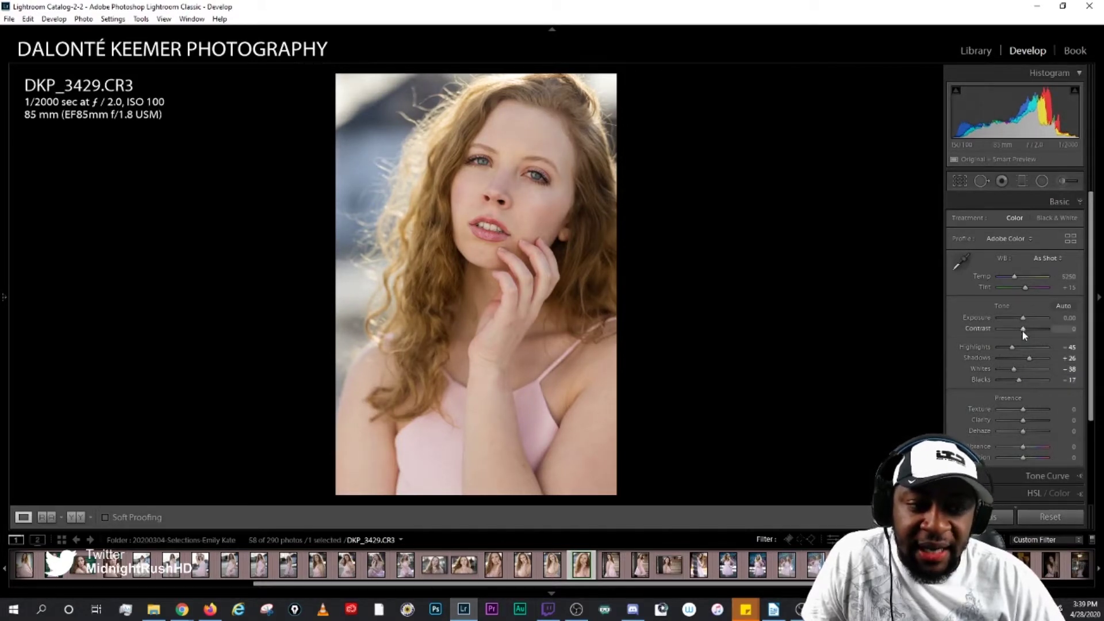
pyautogui.moveTo(1023, 331); pyautogui.dragTo(1026, 329)
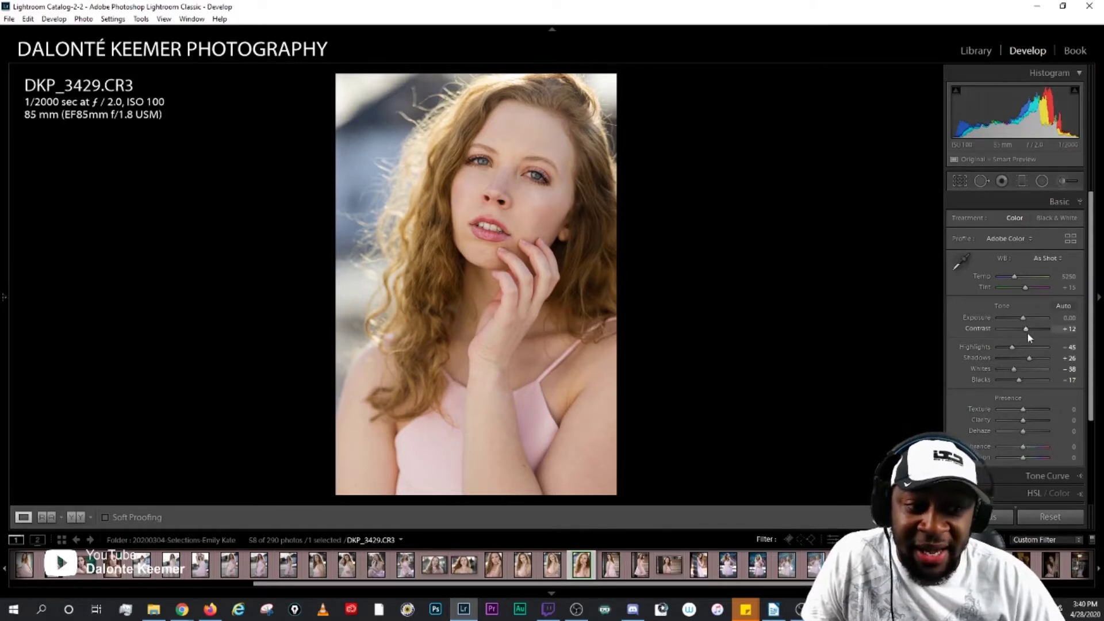
pyautogui.moveTo(1025, 330); pyautogui.dragTo(1044, 330)
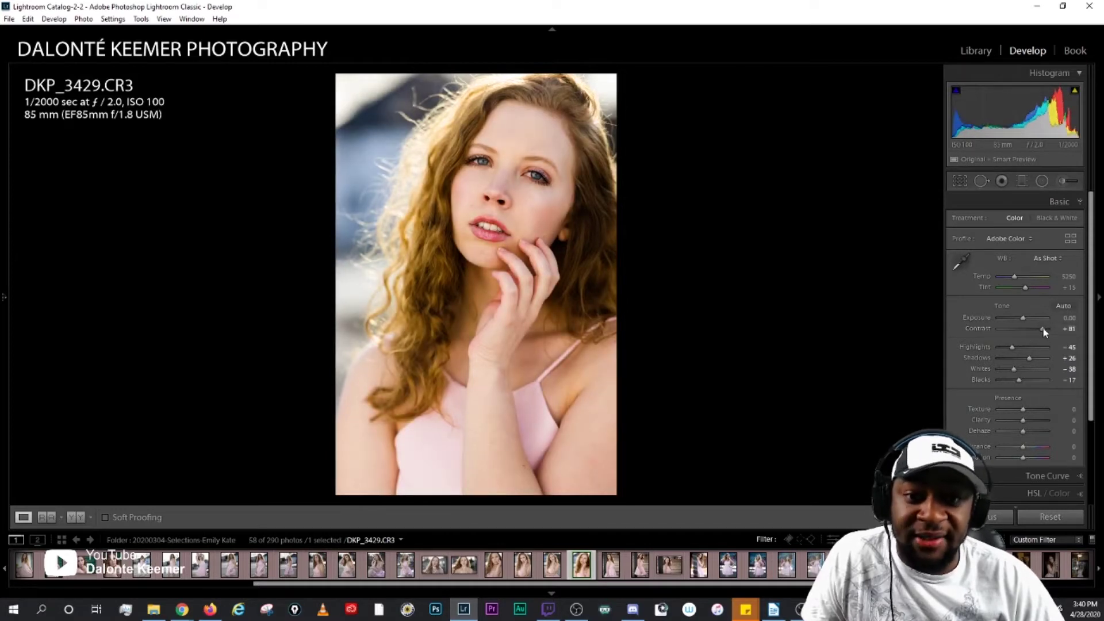
pyautogui.hotkey('ctrl', 'z')
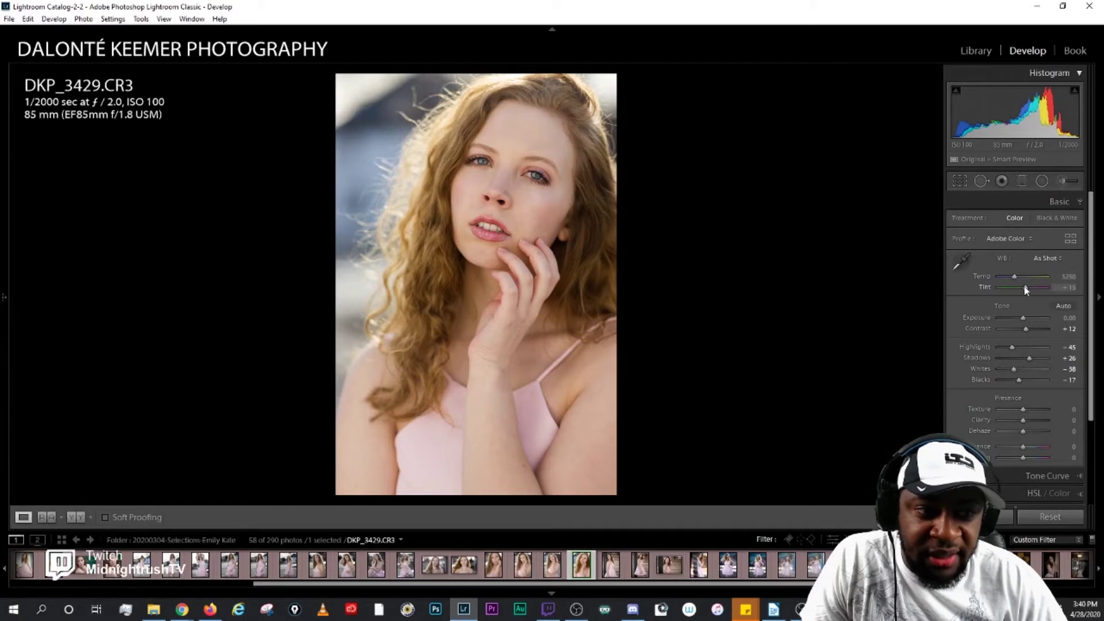
# Step: Set the white balance to a temperature of 5000 and a tint of +10
pyautogui.scroll(-5, 1024, 284)
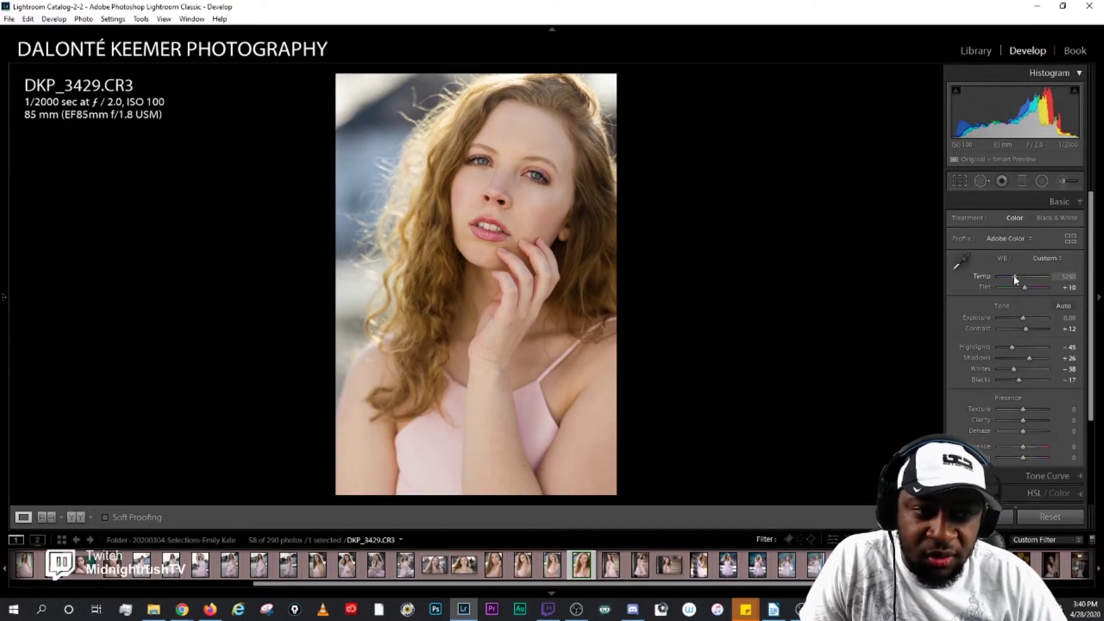
pyautogui.scroll(5, 1014, 279)
pyautogui.scroll(-5, 1015, 280)
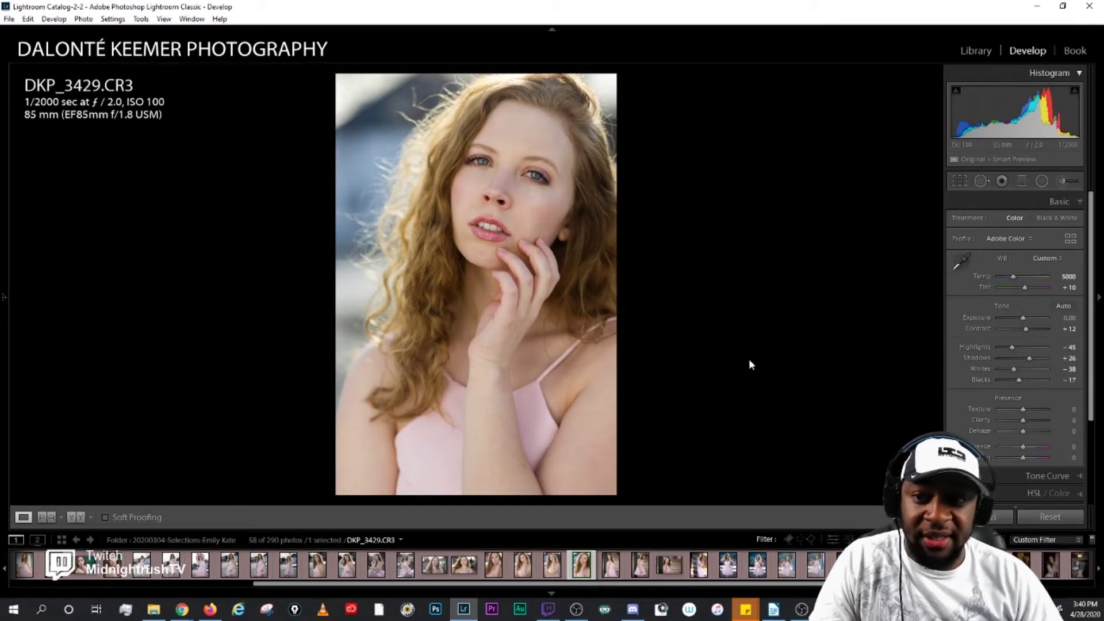
# Step: Set the photo's sharpening amount to 59 and radius to 1.3
pyautogui.scroll(-3, 1062, 438)
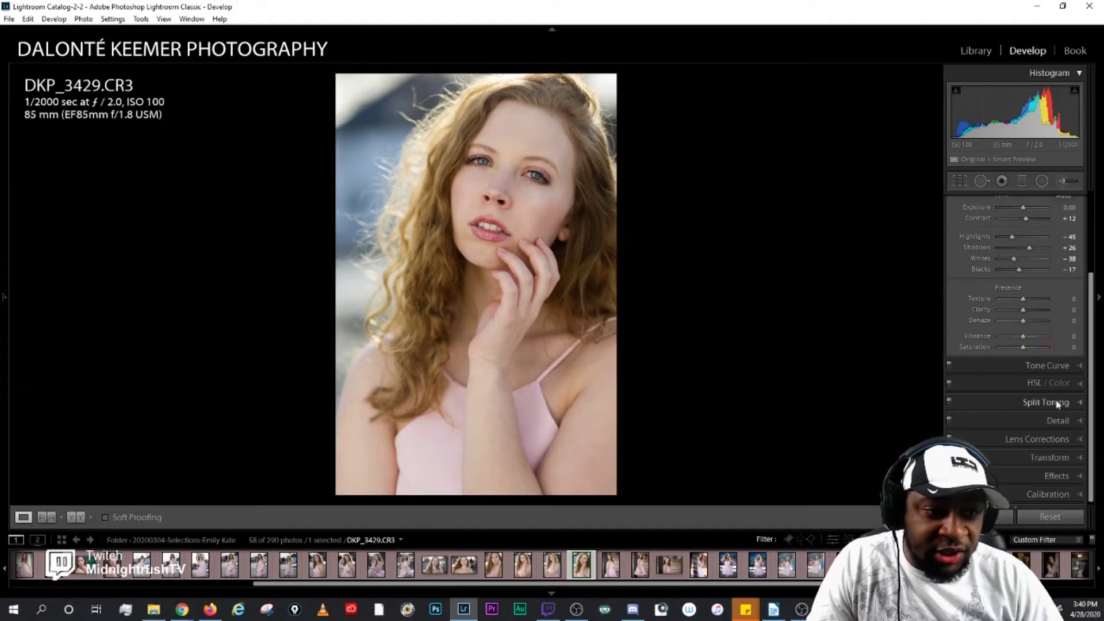
pyautogui.click(1047, 439)
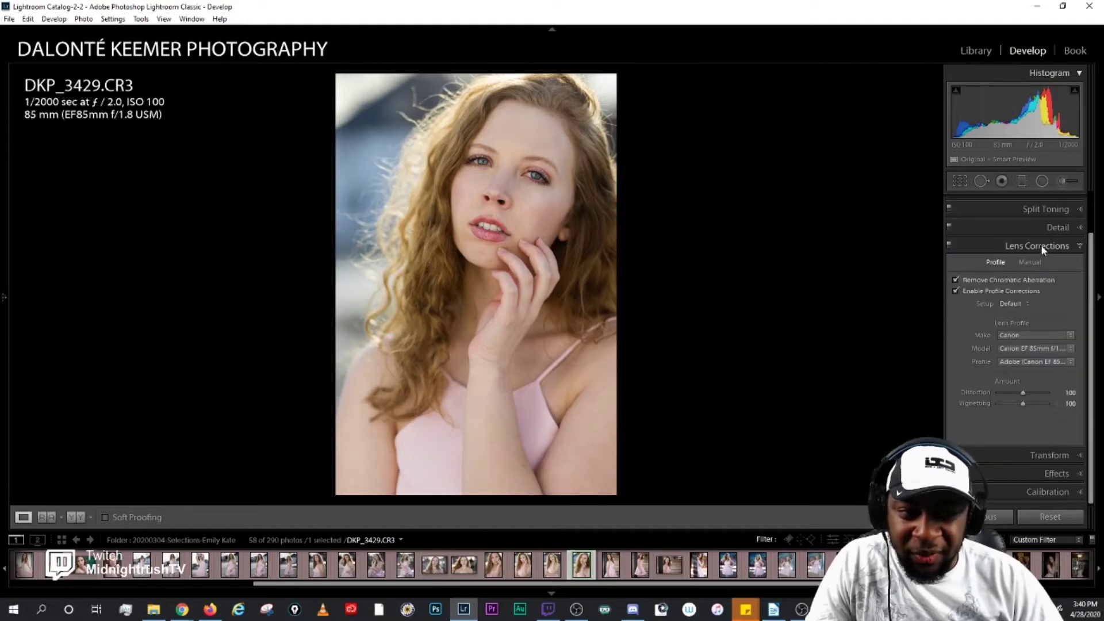
pyautogui.click(1056, 227)
pyautogui.moveTo(1014, 367); pyautogui.dragTo(1015, 375)
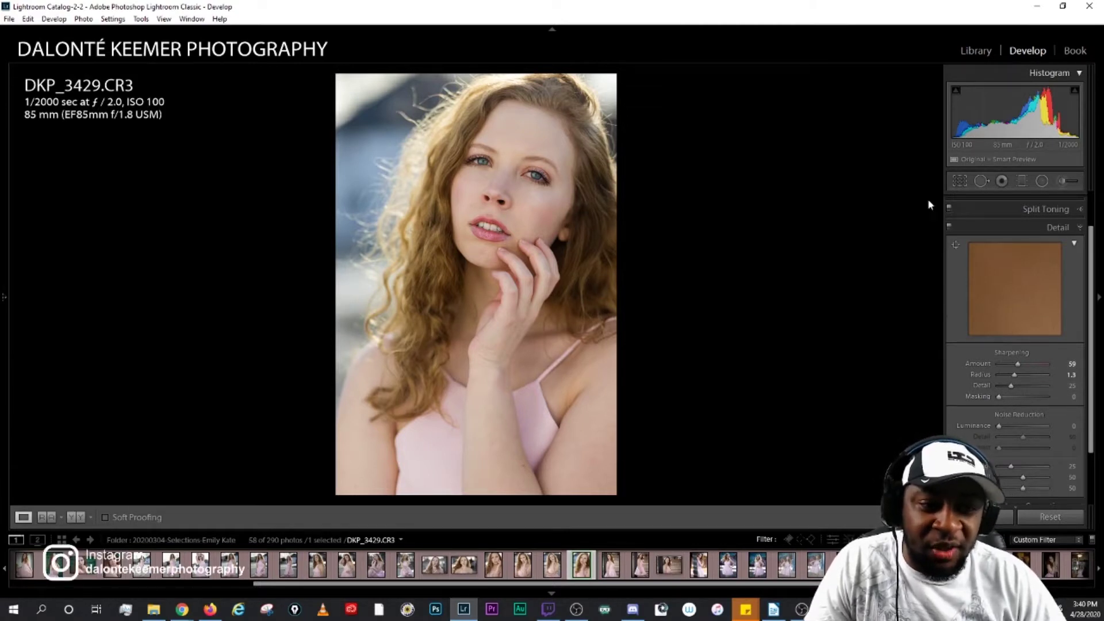
# Step: Center the detail preview on the model's eye and set luminance noise reduction to 14
pyautogui.click(957, 244)
pyautogui.click(535, 175)
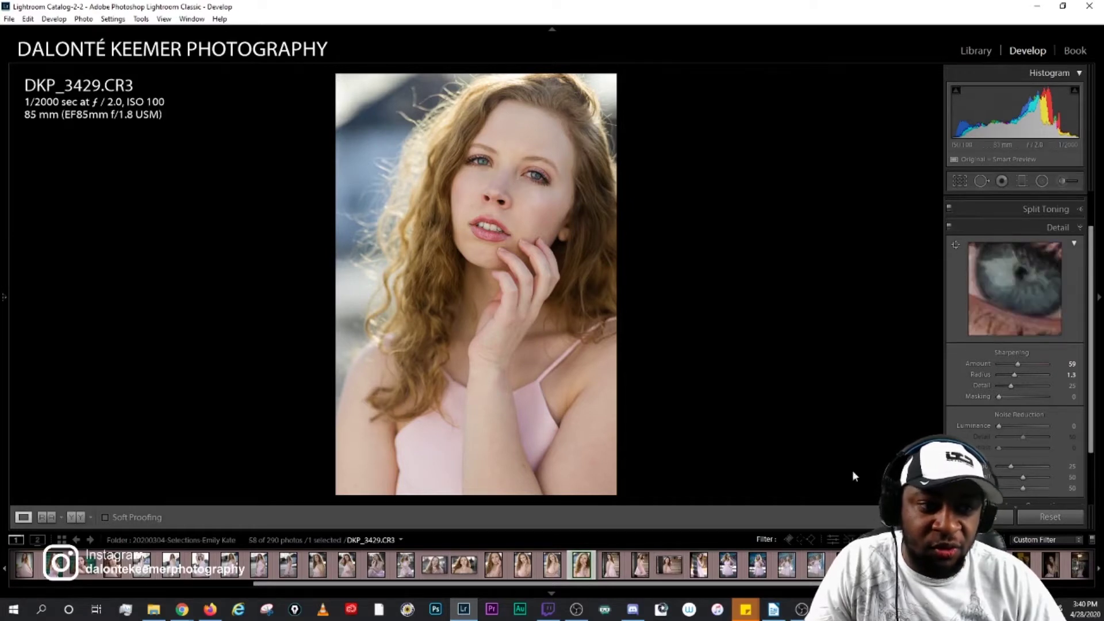
pyautogui.moveTo(1020, 296); pyautogui.dragTo(1021, 327)
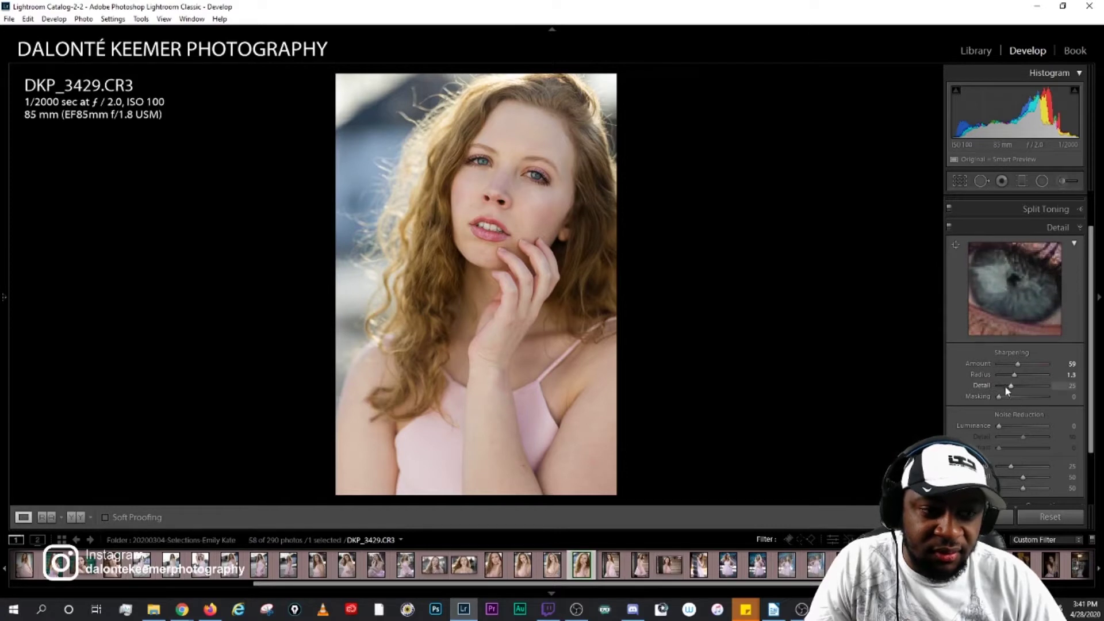
pyautogui.moveTo(999, 427); pyautogui.dragTo(1006, 431)
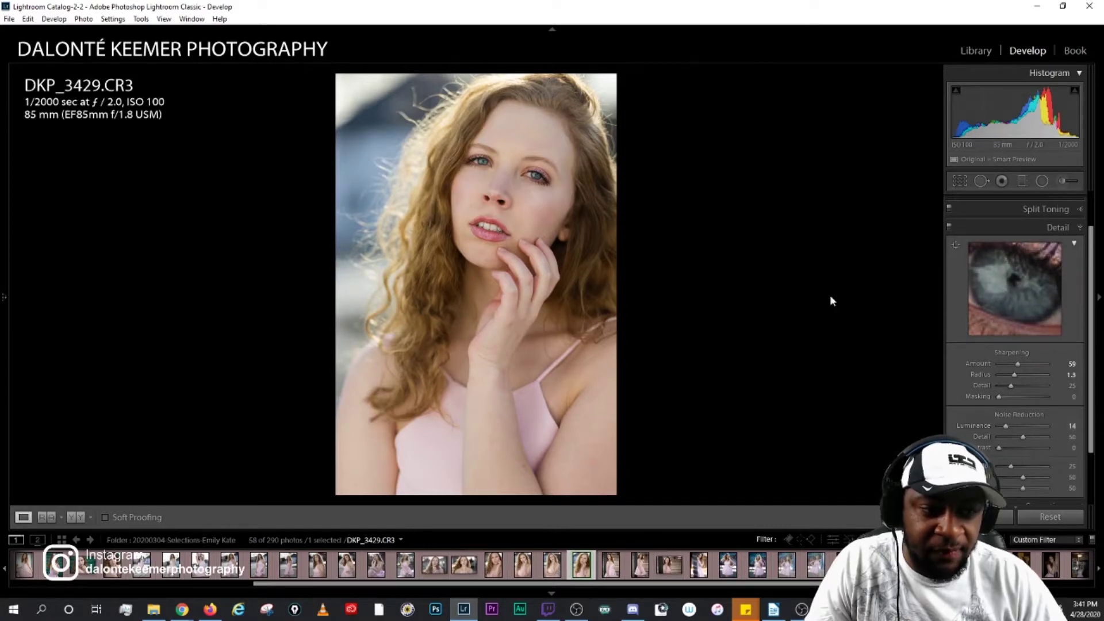
pyautogui.click(1052, 227)
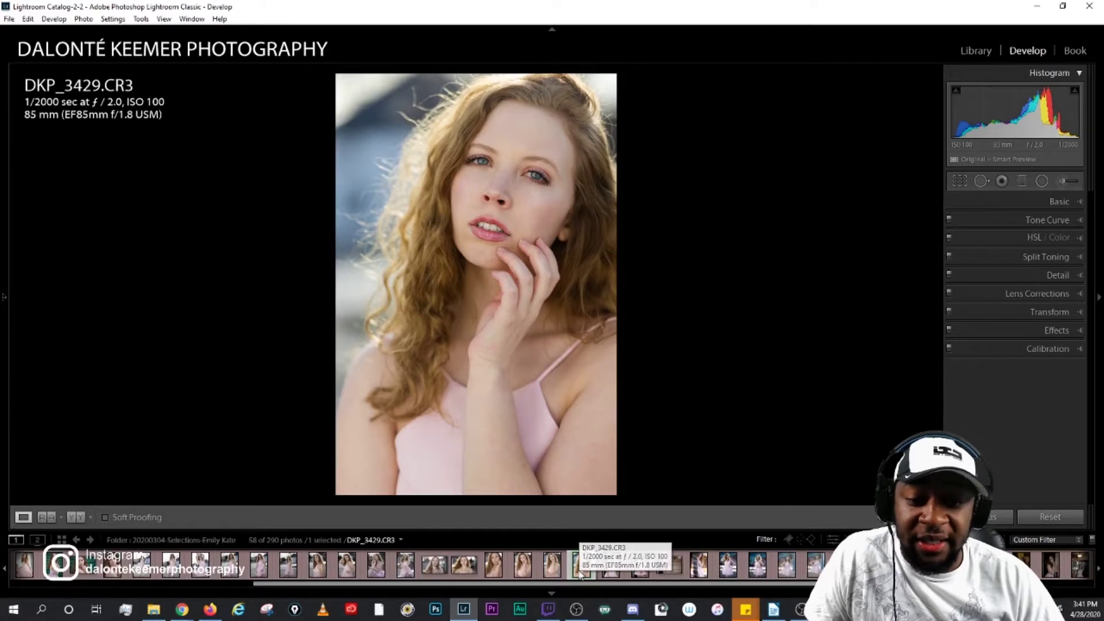
# Step: Open the developed photo in Adobe Photoshop 2020 for editing and add a blank layer above the background
pyautogui.rightClick(581, 576)
pyautogui.moveTo(610, 305)
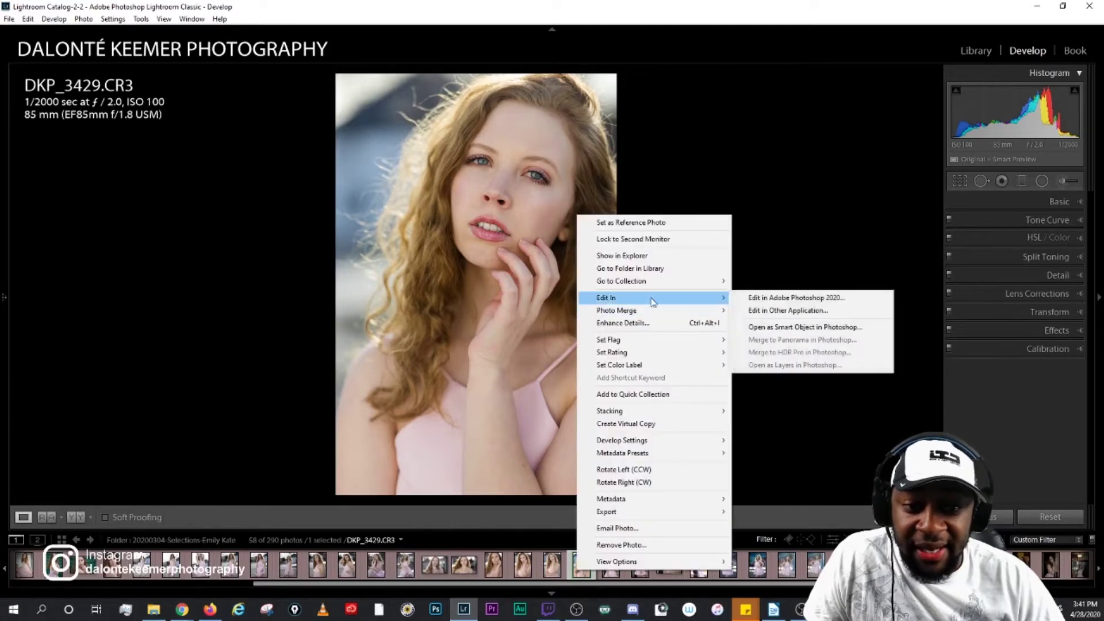
pyautogui.click(756, 296)
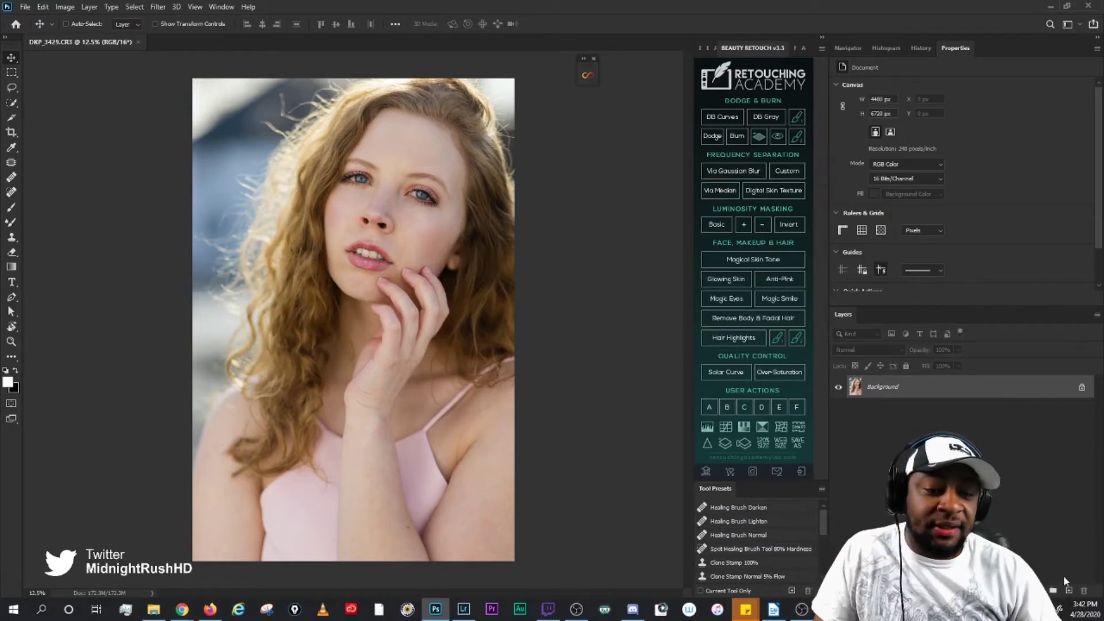
pyautogui.click(1069, 590)
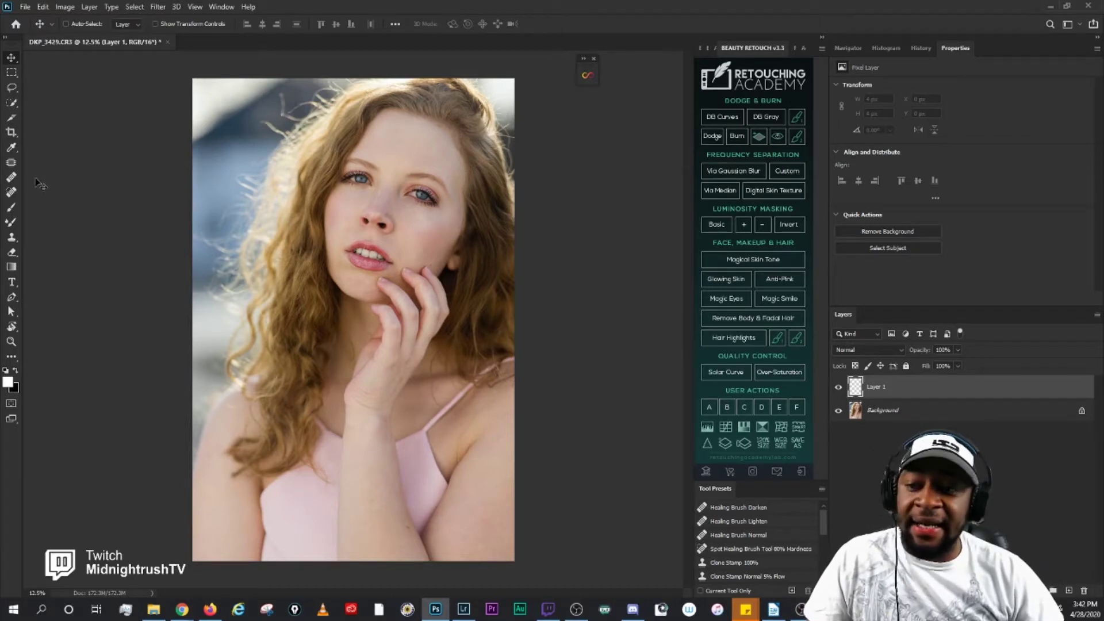
# Step: Activate the Healing Brush with Current & Below sampling and review its size, hardness and spacing settings
pyautogui.click(12, 179)
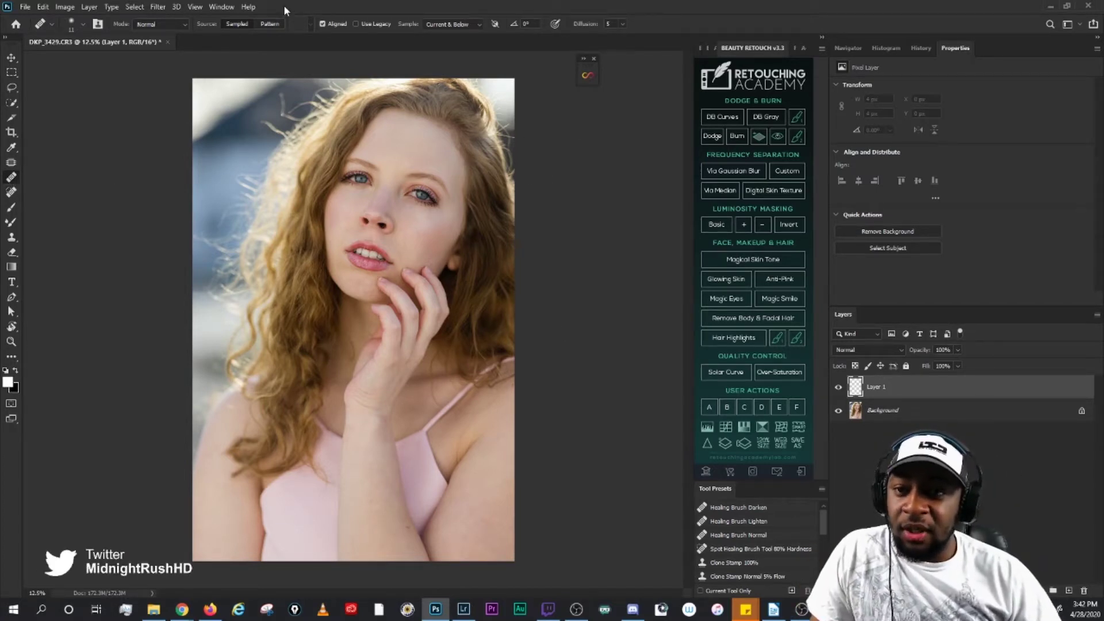
pyautogui.click(82, 24)
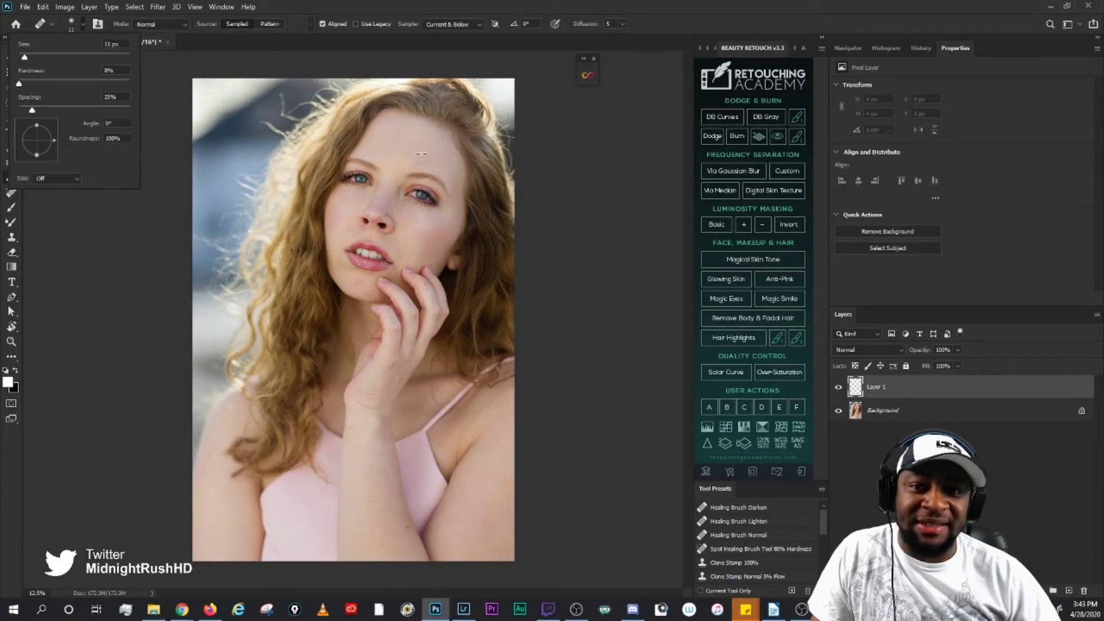
pyautogui.click(435, 5)
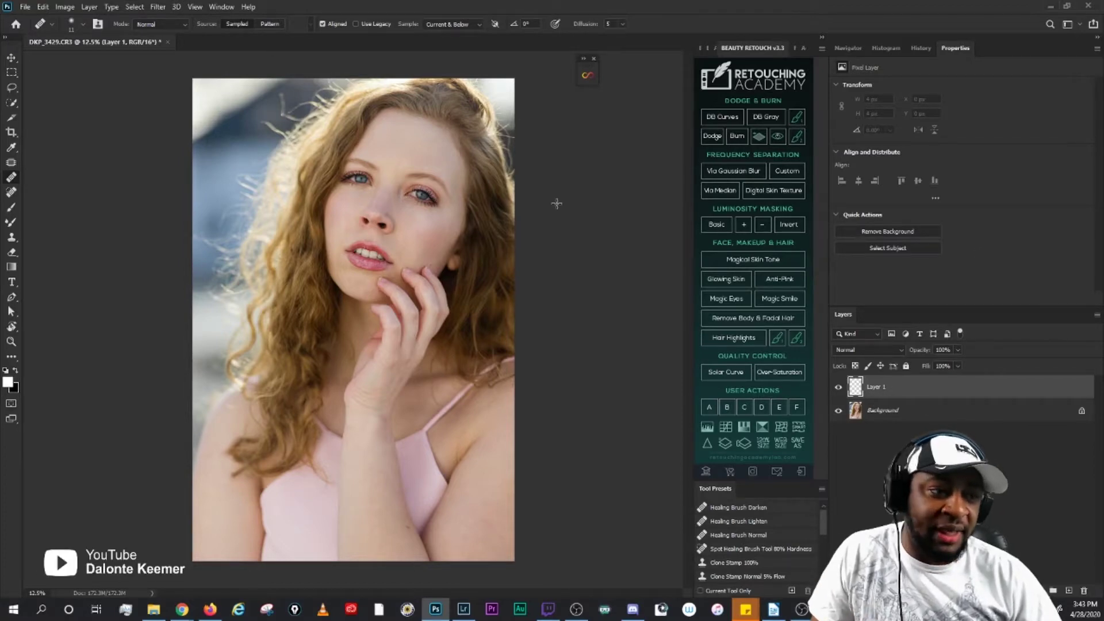
# Step: Heal the small blemishes and stray marks on the image-right side of the forehead, just below the hairline
pyautogui.scroll(5, 464, 200)
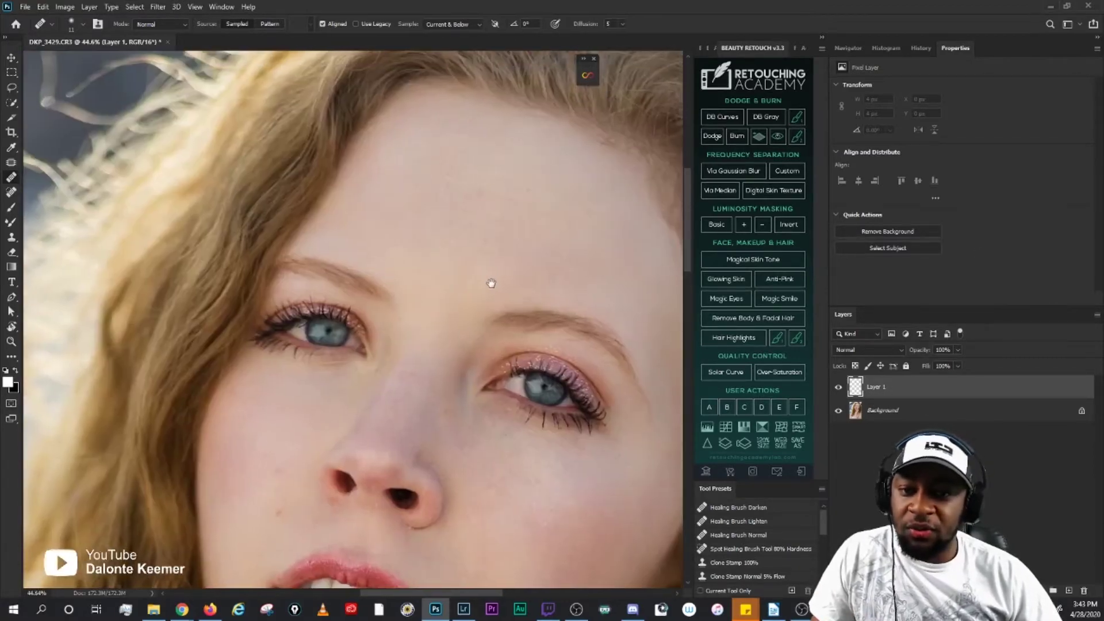
pyautogui.scroll(1, 495, 219)
pyautogui.scroll(2, 527, 211)
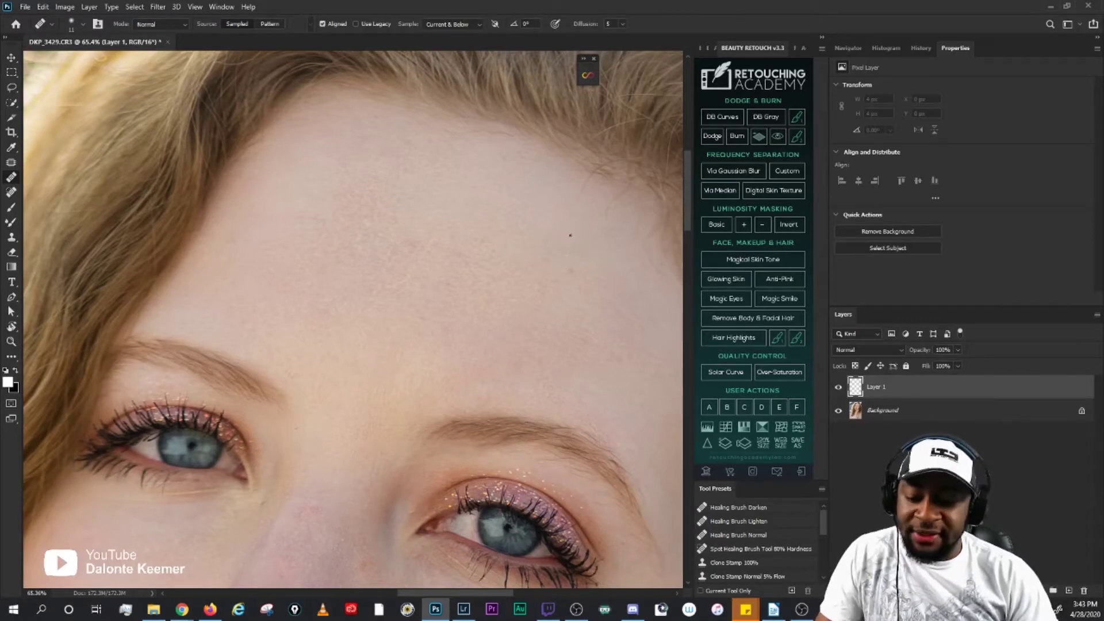
pyautogui.hscroll(2, 586, 207)
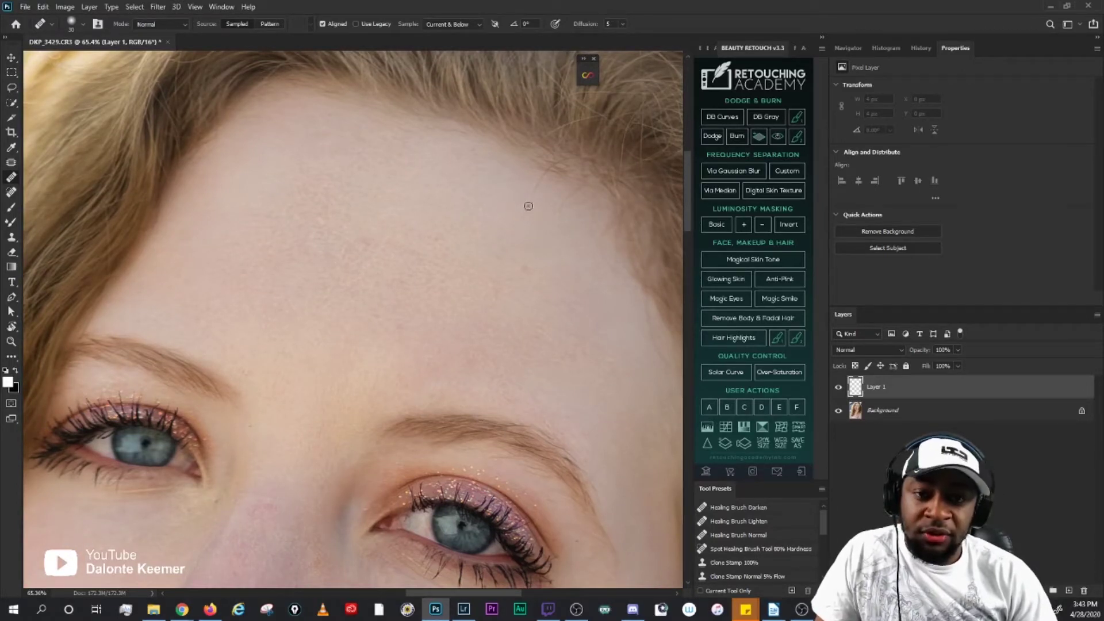
pyautogui.moveTo(531, 194)
pyautogui.mouseDown()
pyautogui.moveTo(515, 198)
pyautogui.moveTo(526, 209)
pyautogui.mouseUp()
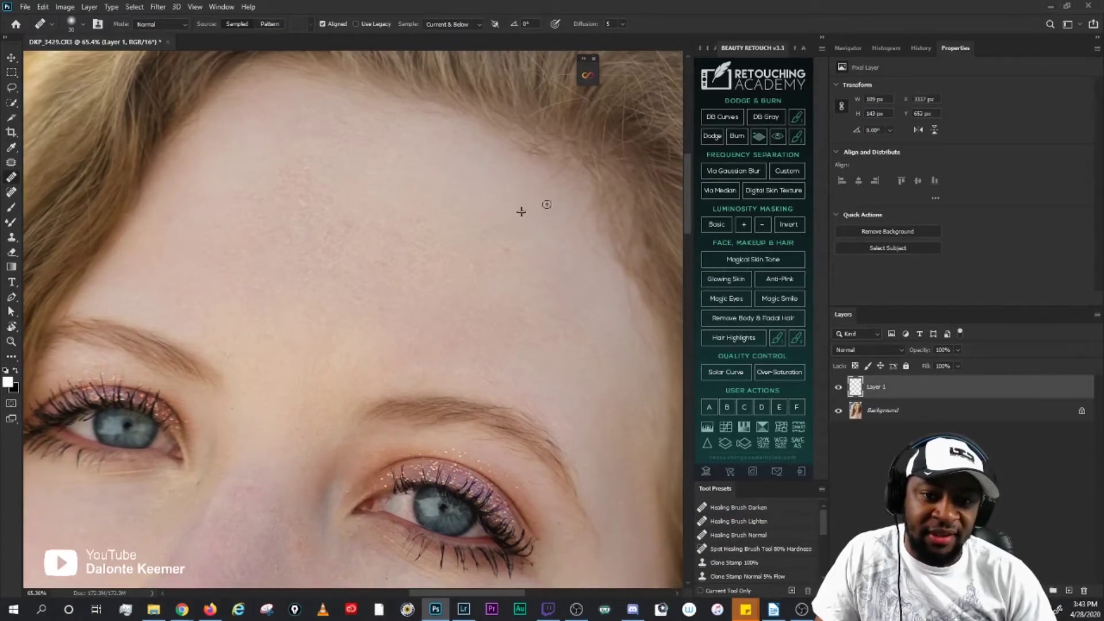
pyautogui.moveTo(543, 189); pyautogui.dragTo(535, 198)
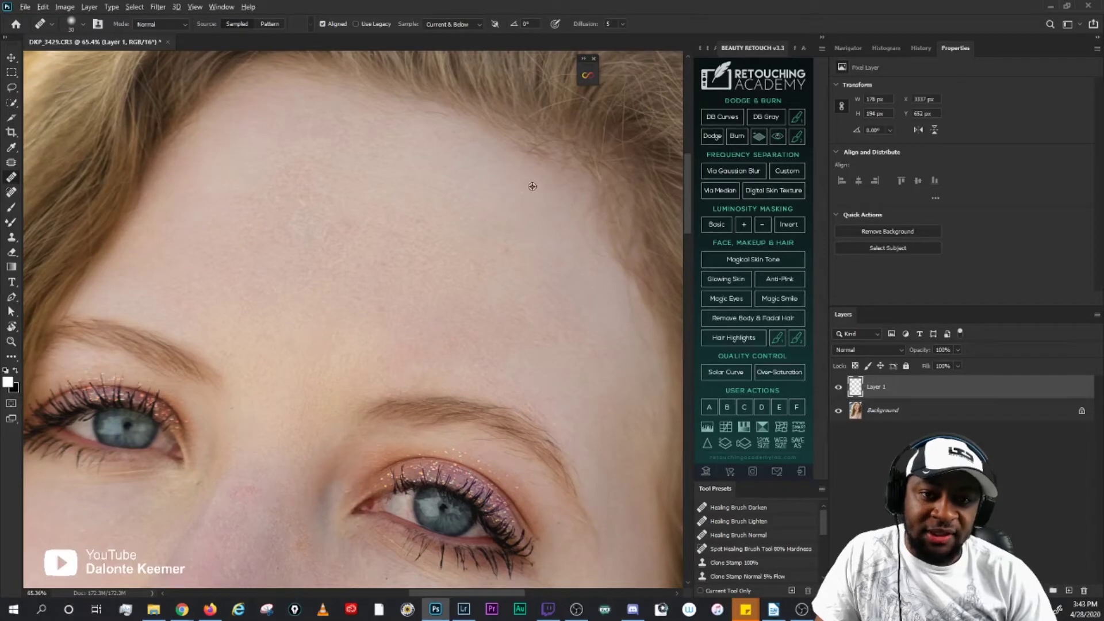
pyautogui.click(541, 186)
# Step: Heal the spots across the upper middle of the forehead and out to the image-left hairline, sampling clean skin nearby
pyautogui.moveTo(546, 249); pyautogui.dragTo(544, 210)
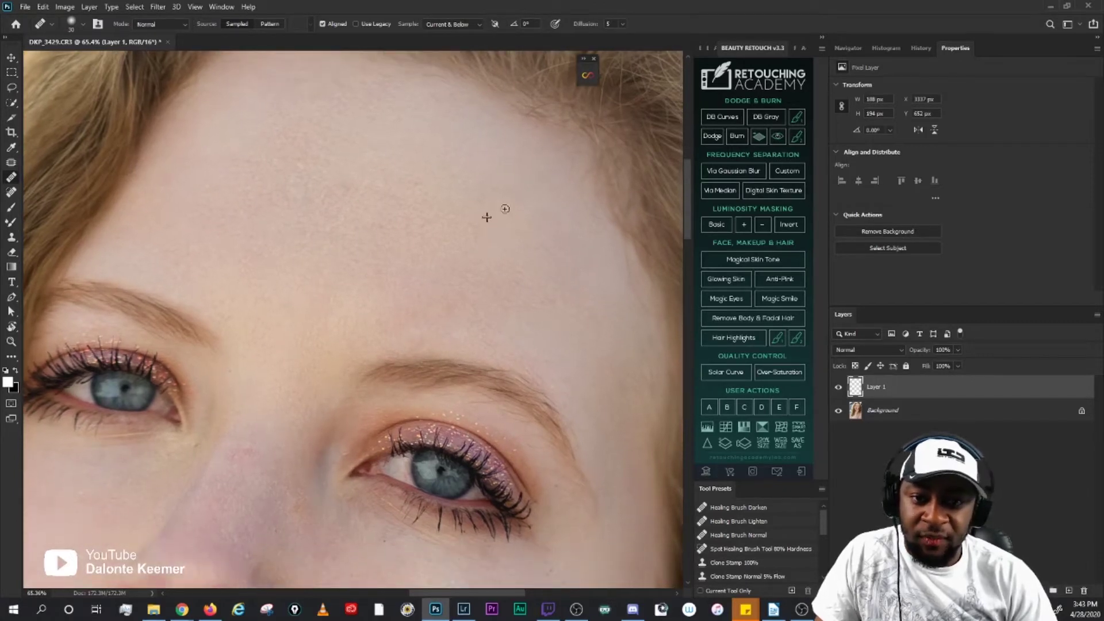
pyautogui.keyDown('alt'); pyautogui.click(347, 159); pyautogui.keyUp('alt')
pyautogui.moveTo(338, 185); pyautogui.dragTo(346, 188)
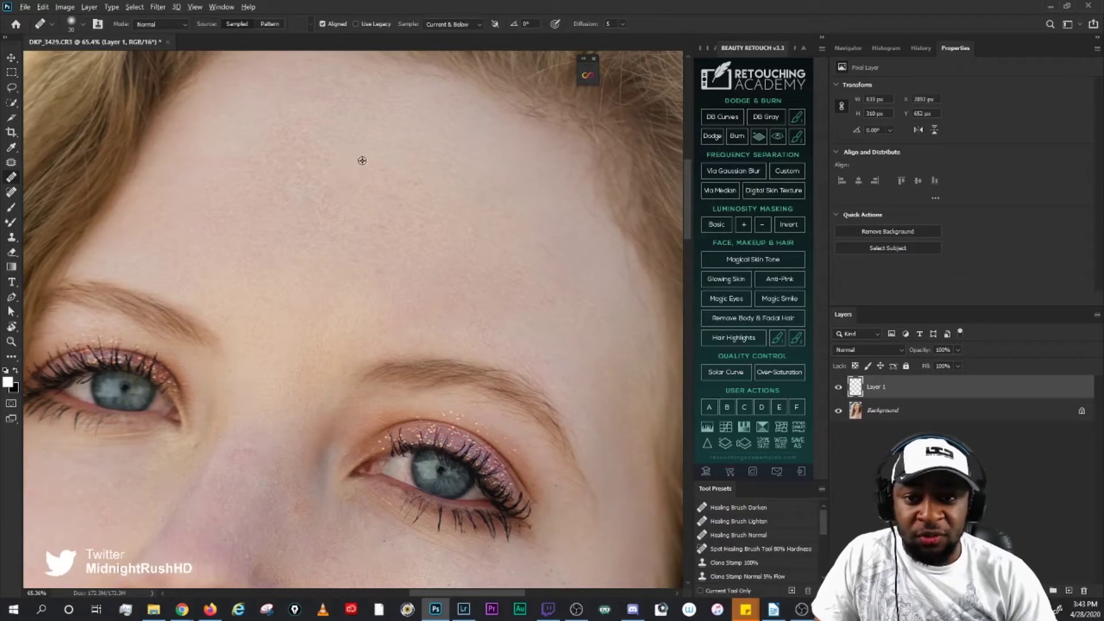
pyautogui.moveTo(342, 137); pyautogui.dragTo(427, 230)
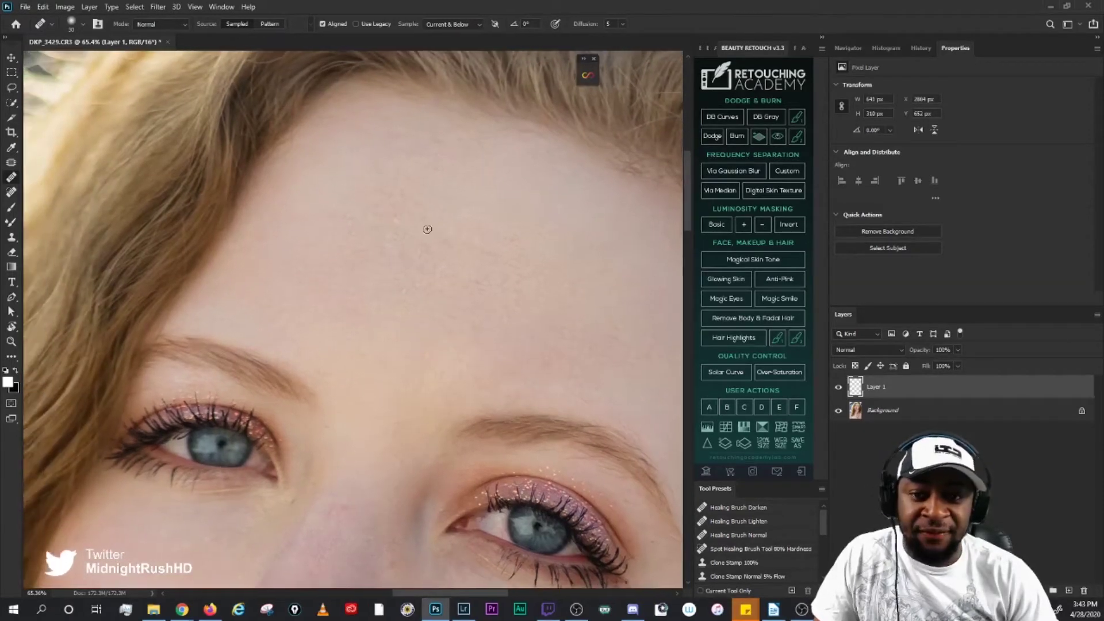
pyautogui.click(393, 216)
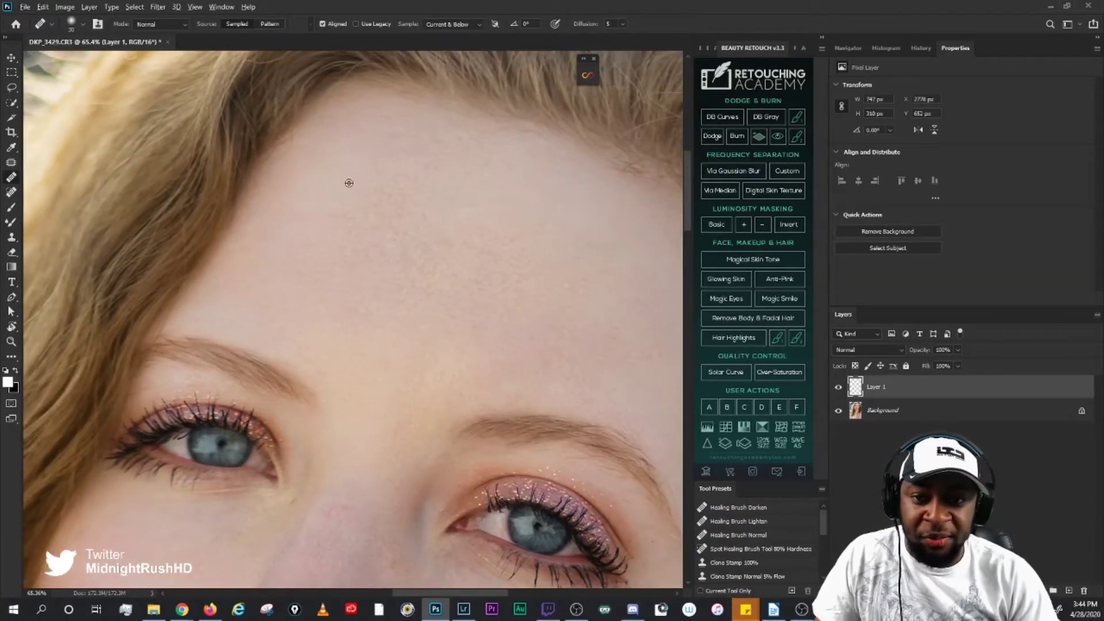
pyautogui.moveTo(341, 252); pyautogui.dragTo(352, 196)
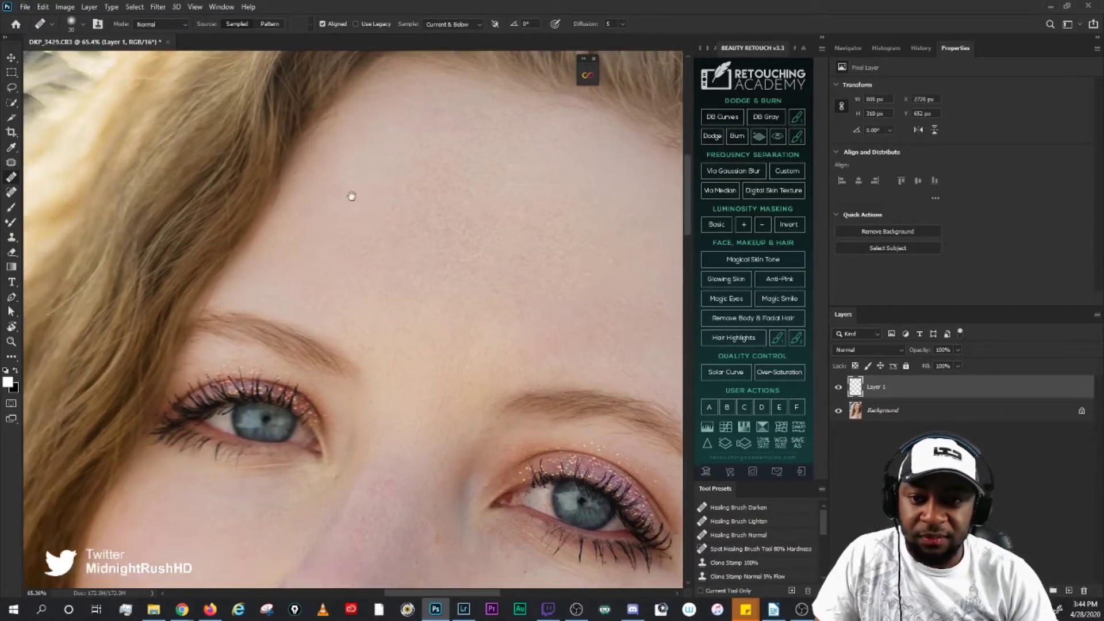
pyautogui.click(309, 216)
# Step: Heal the remaining uneven spots in the center of the forehead
pyautogui.moveTo(475, 293); pyautogui.dragTo(428, 254)
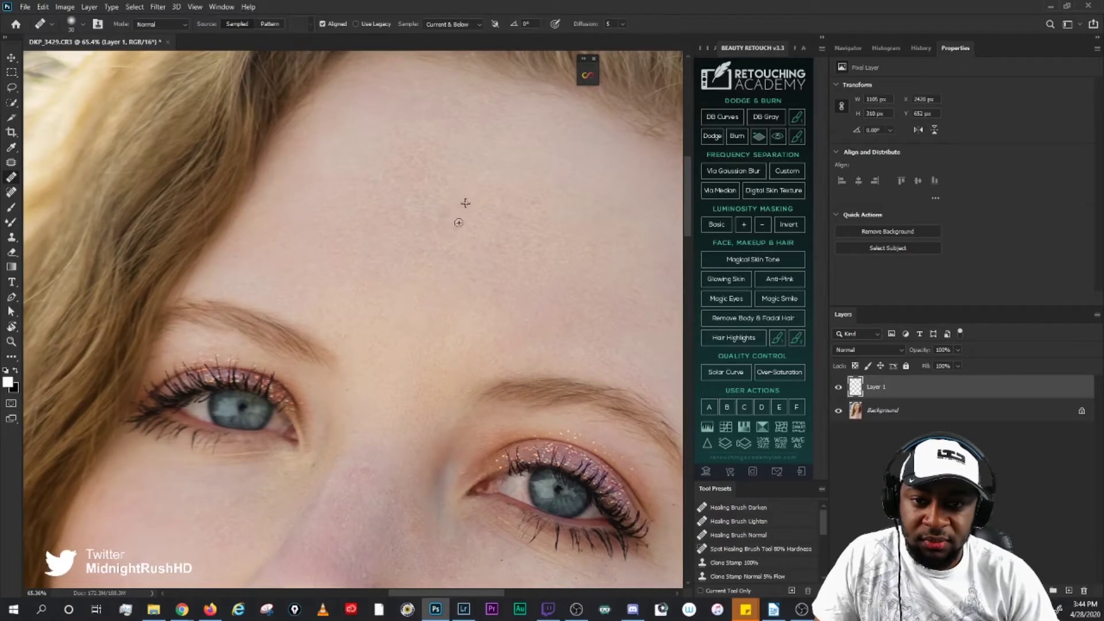
pyautogui.moveTo(479, 215); pyautogui.dragTo(456, 217)
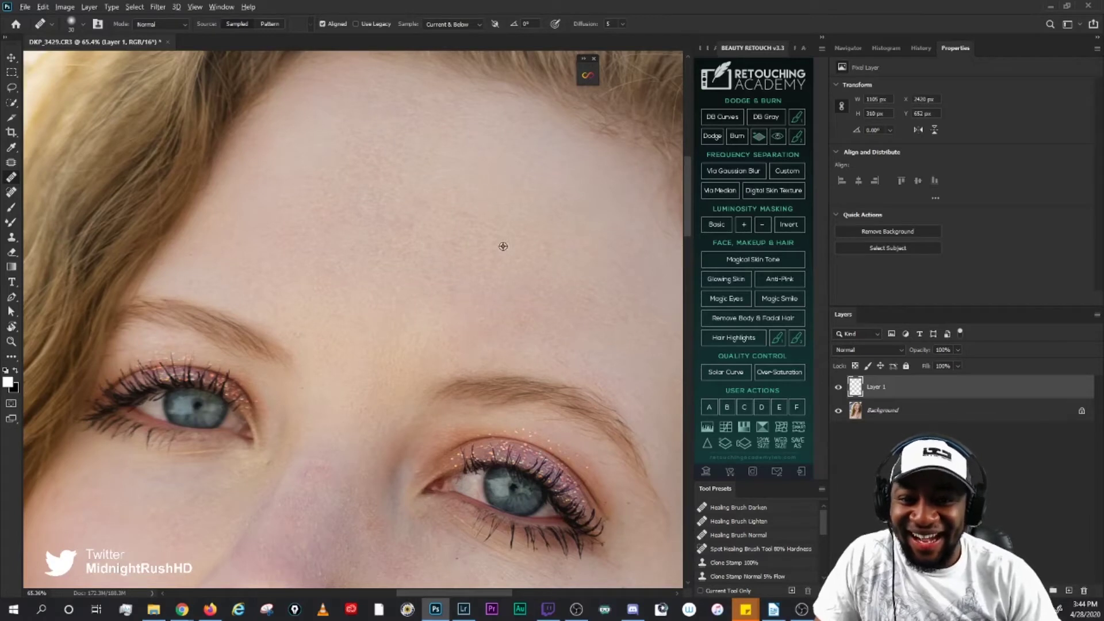
pyautogui.moveTo(449, 288)
pyautogui.mouseDown()
pyautogui.moveTo(429, 305)
pyautogui.moveTo(416, 276)
pyautogui.mouseUp()
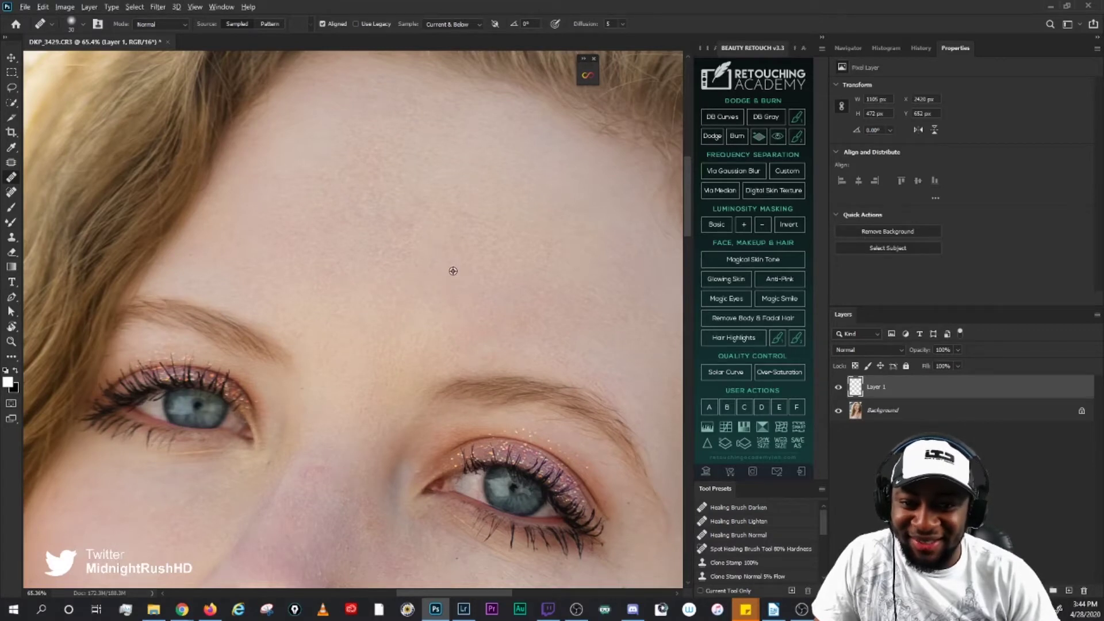
pyautogui.moveTo(465, 281); pyautogui.dragTo(441, 266)
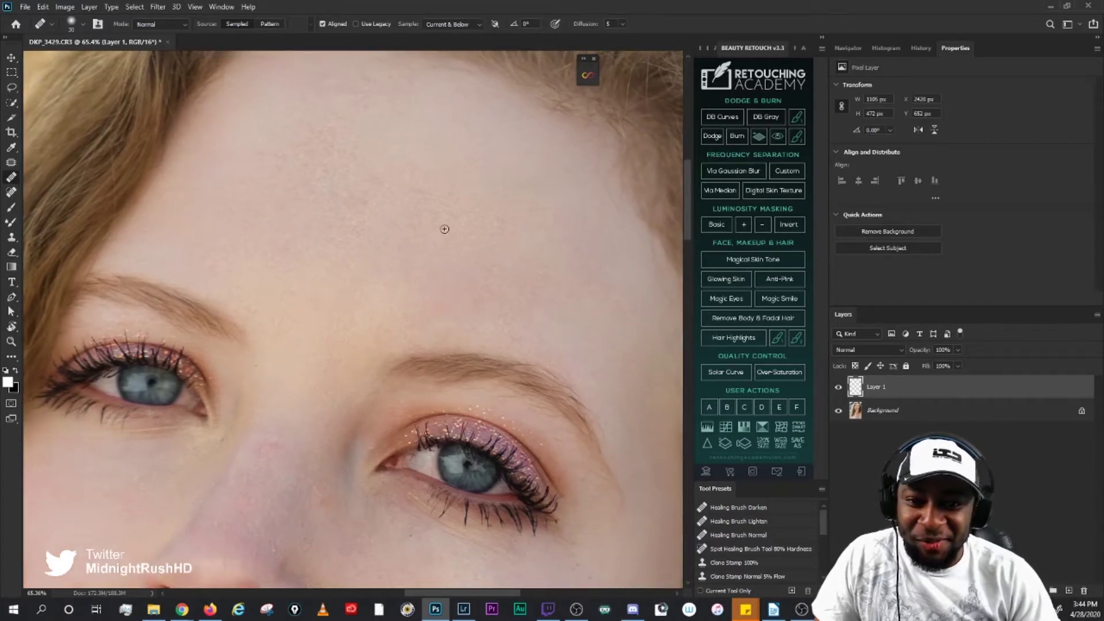
pyautogui.moveTo(507, 261); pyautogui.dragTo(487, 254)
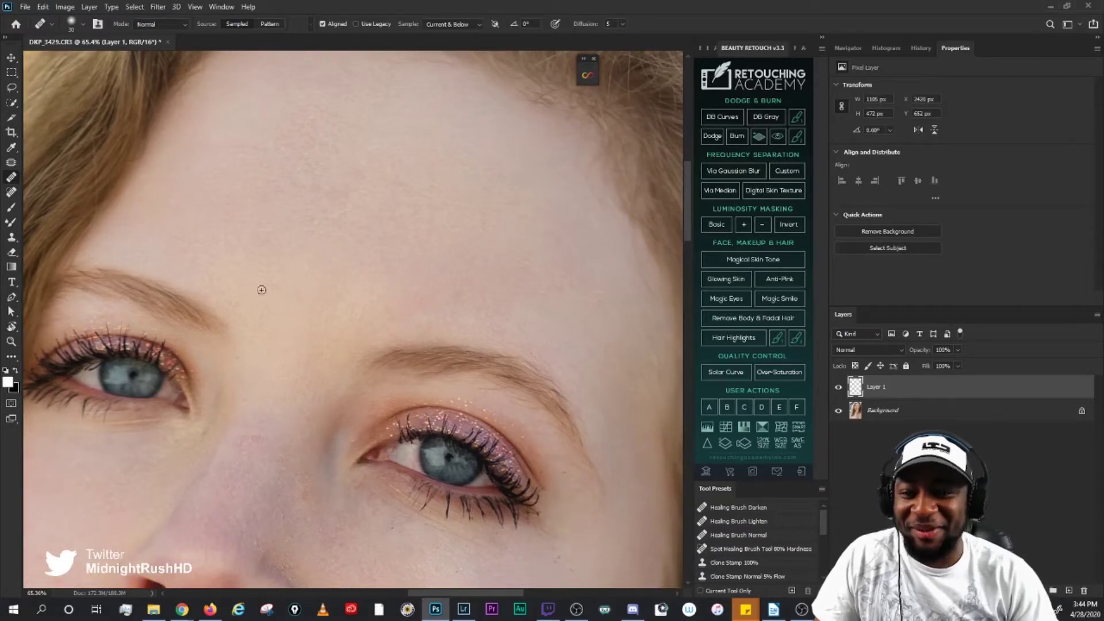
# Step: Heal the marks between the eyebrows and above the image-right eyebrow with skin sampled from the lower forehead
pyautogui.click(290, 328)
pyautogui.keyDown('alt'); pyautogui.click(355, 284); pyautogui.keyUp('alt')
pyautogui.click(291, 323)
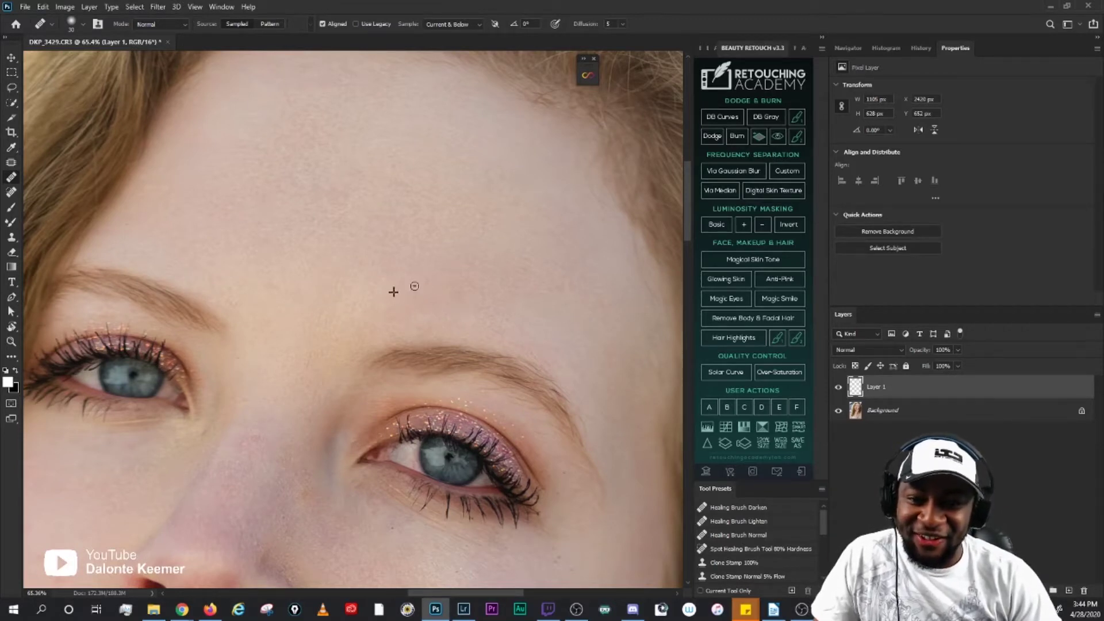
pyautogui.moveTo(424, 288); pyautogui.dragTo(414, 292)
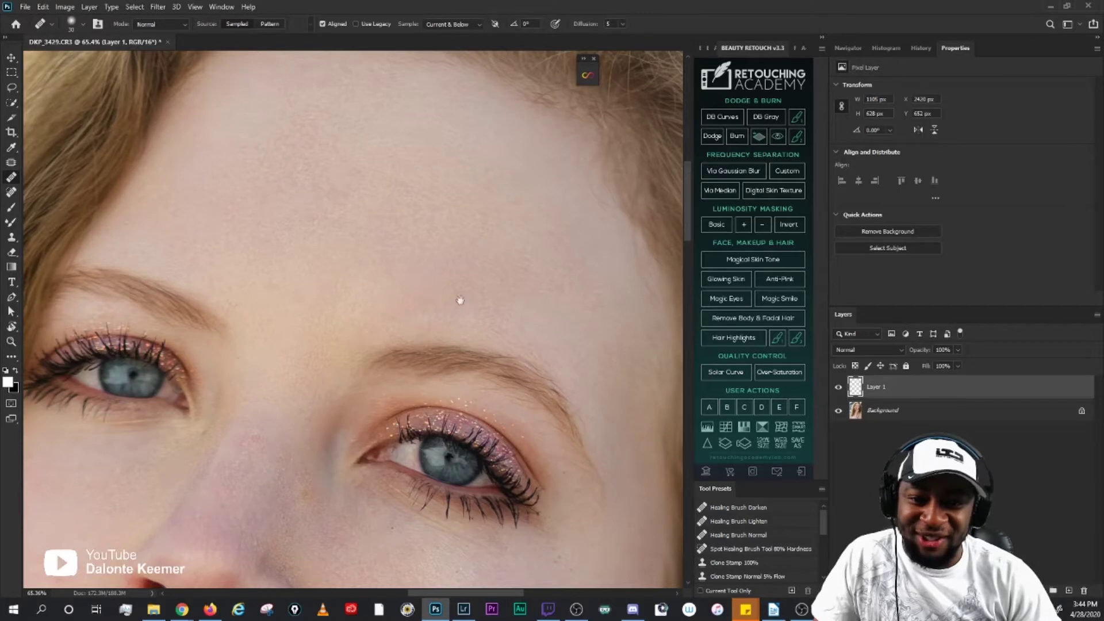
pyautogui.moveTo(458, 299); pyautogui.dragTo(402, 288)
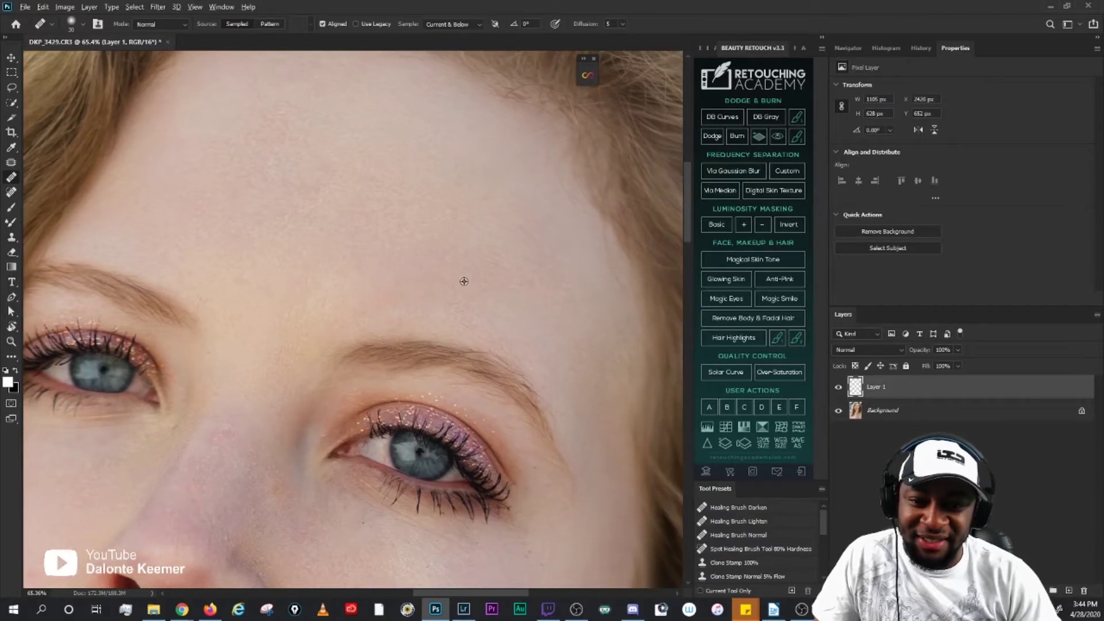
pyautogui.moveTo(532, 286); pyautogui.dragTo(503, 279)
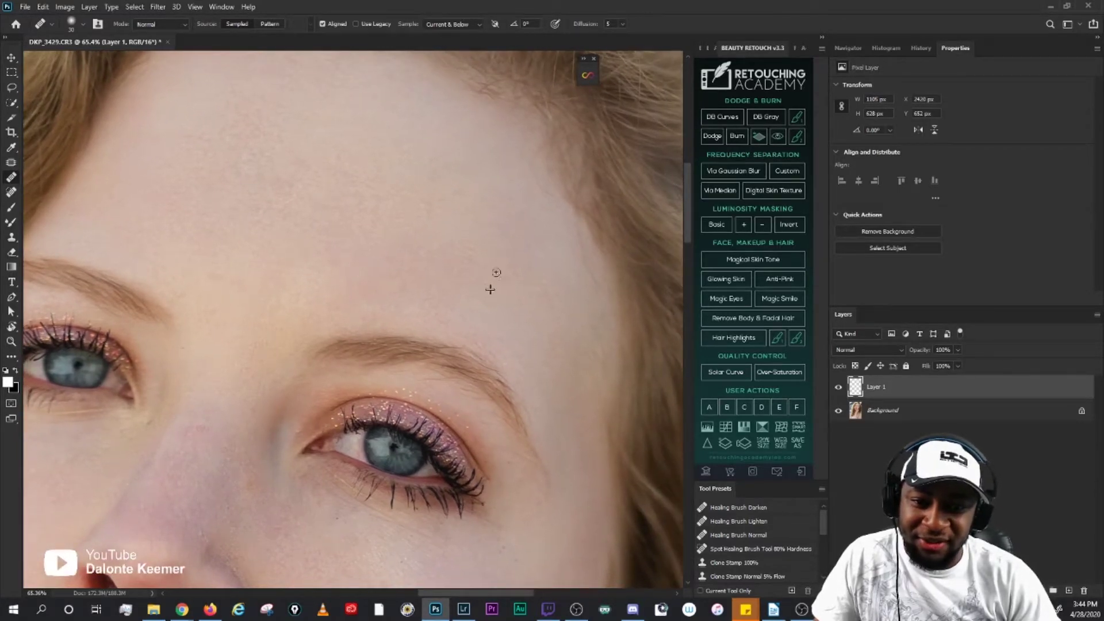
pyautogui.moveTo(537, 199); pyautogui.dragTo(568, 260)
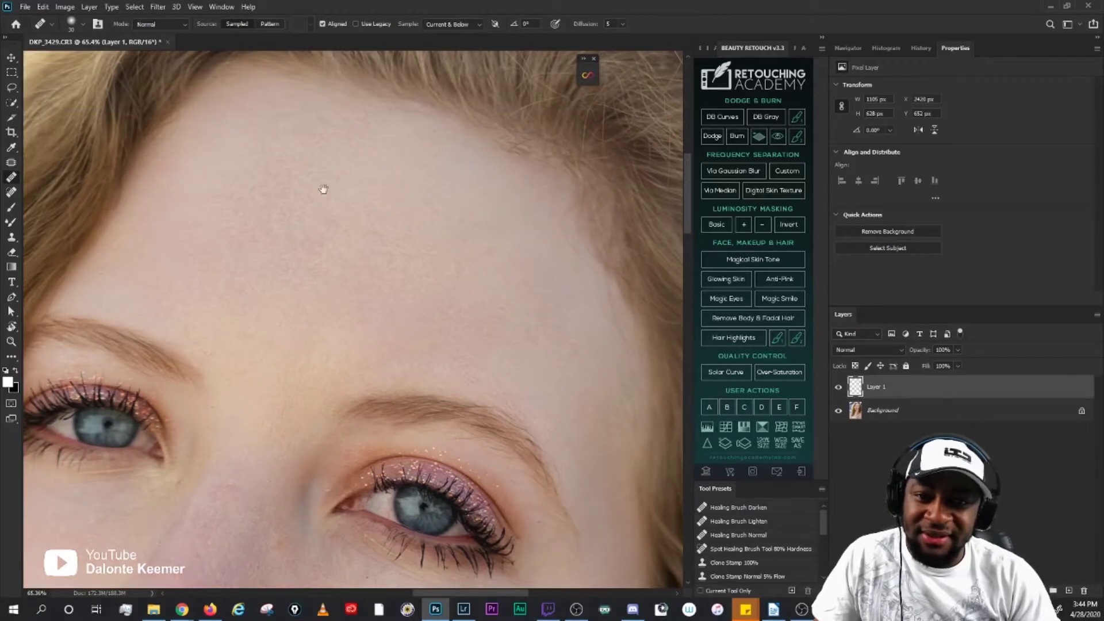
pyautogui.moveTo(323, 189); pyautogui.dragTo(434, 199)
# Step: Heal the spots on the bridge and image-right side of the nose using clean skin sampled beside them
pyautogui.scroll(-4, 339, 334)
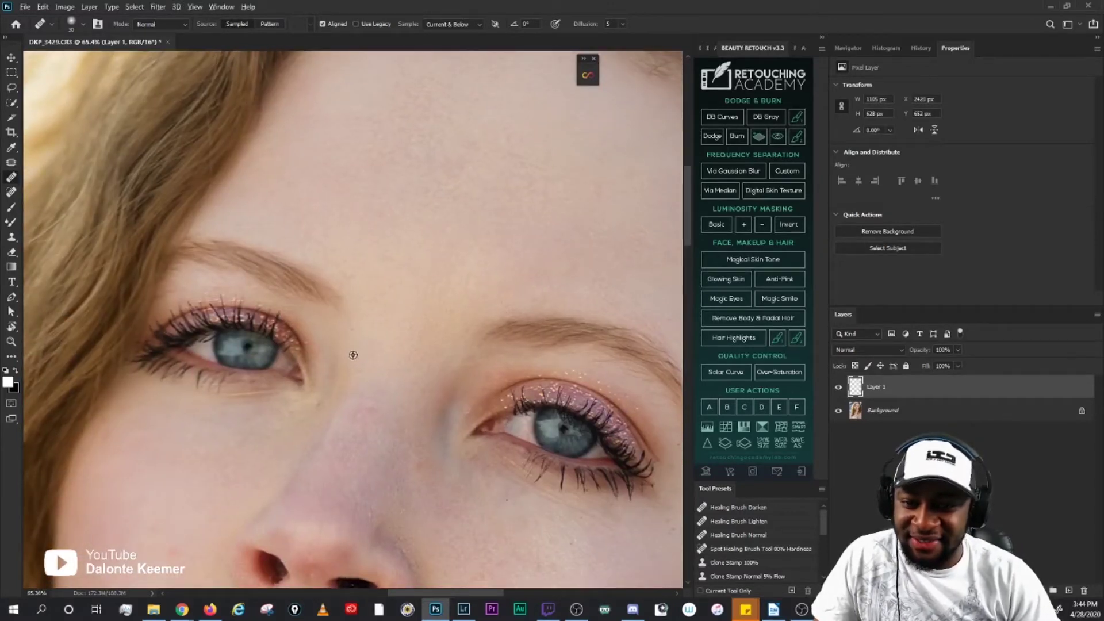
pyautogui.scroll(-3, 353, 334)
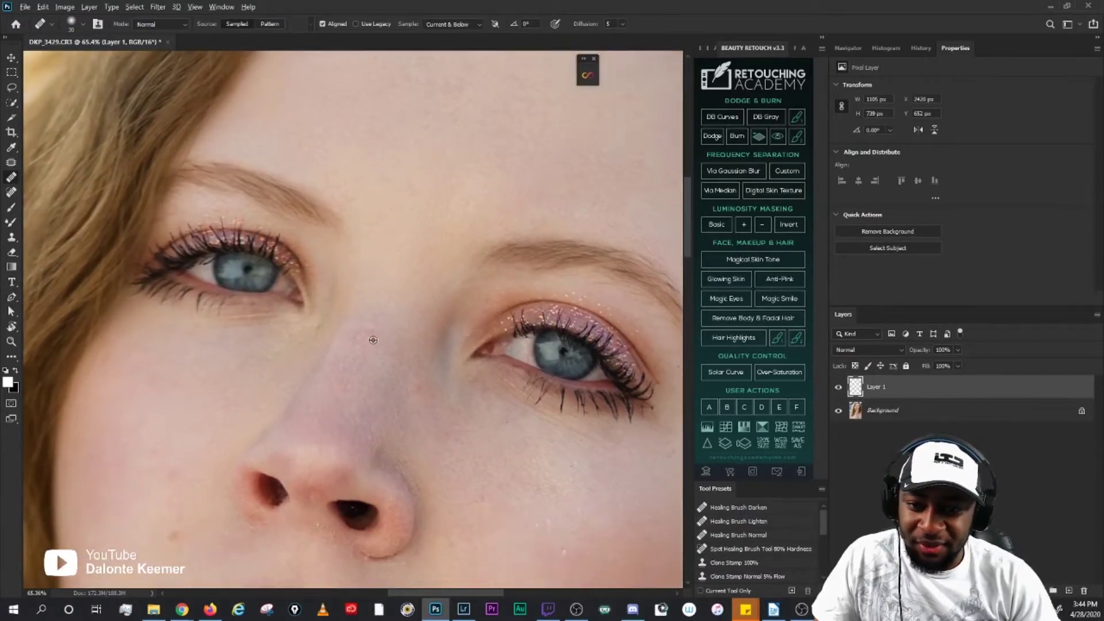
pyautogui.moveTo(354, 356)
pyautogui.mouseDown()
pyautogui.moveTo(357, 336)
pyautogui.moveTo(378, 333)
pyautogui.moveTo(360, 340)
pyautogui.moveTo(365, 327)
pyautogui.moveTo(364, 345)
pyautogui.moveTo(362, 326)
pyautogui.moveTo(366, 367)
pyautogui.moveTo(366, 325)
pyautogui.moveTo(362, 365)
pyautogui.mouseUp()
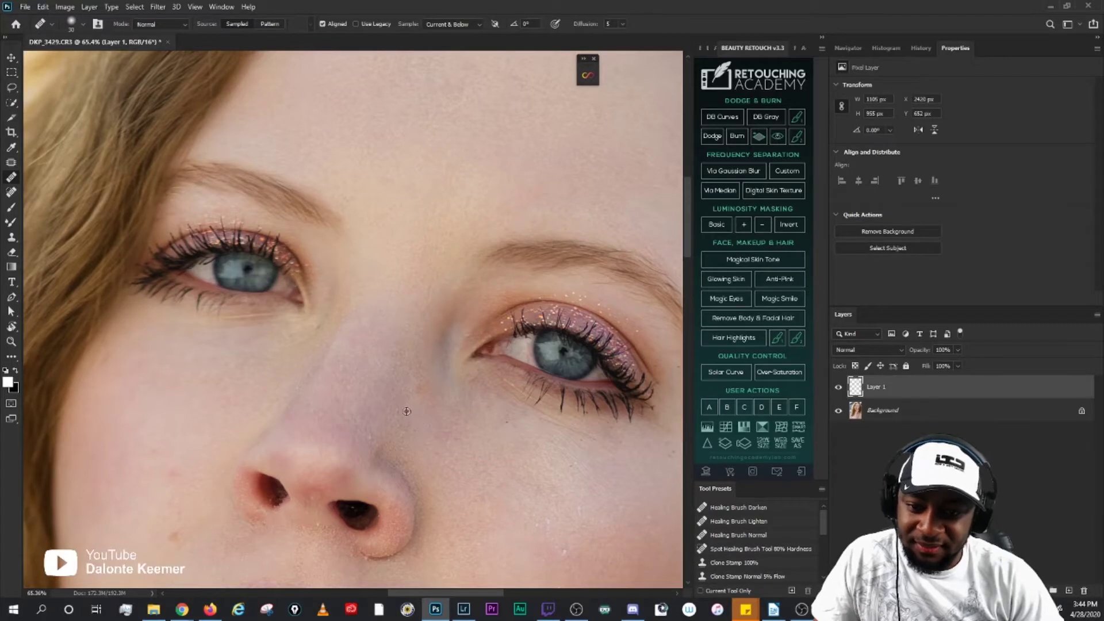
pyautogui.moveTo(420, 388); pyautogui.dragTo(411, 372)
pyautogui.keyDown('alt'); pyautogui.click(409, 390); pyautogui.keyUp('alt')
pyautogui.moveTo(424, 410); pyautogui.dragTo(402, 374)
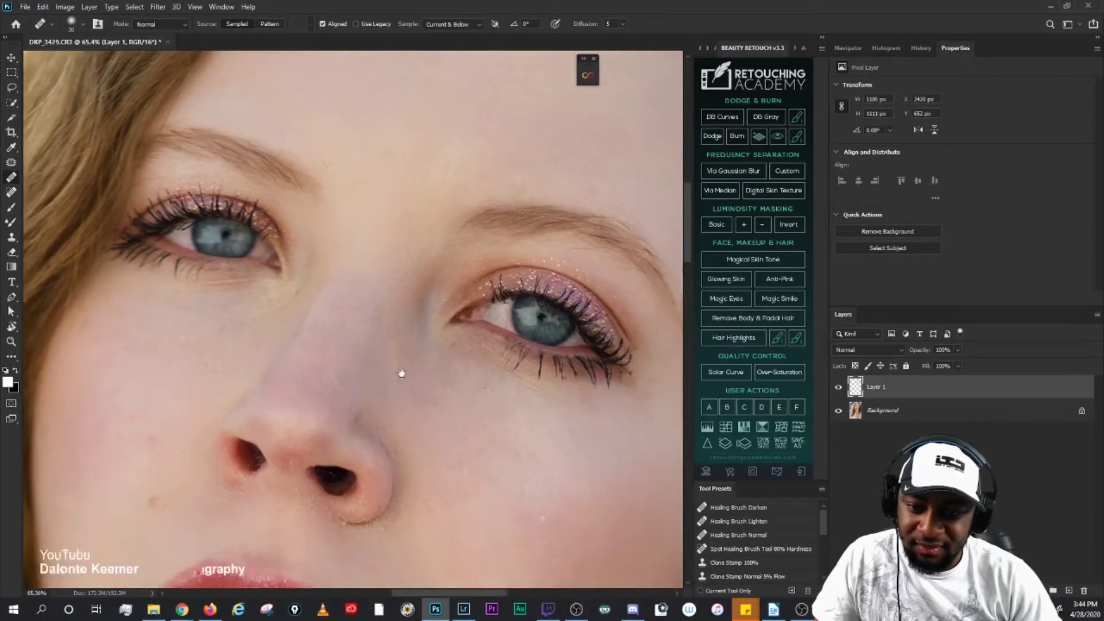
# Step: Heal the dark specks below the image-right eye and on the upper cheek, sampling adjacent skin
pyautogui.keyDown('alt'); pyautogui.click(492, 408); pyautogui.keyUp('alt')
pyautogui.click(488, 390)
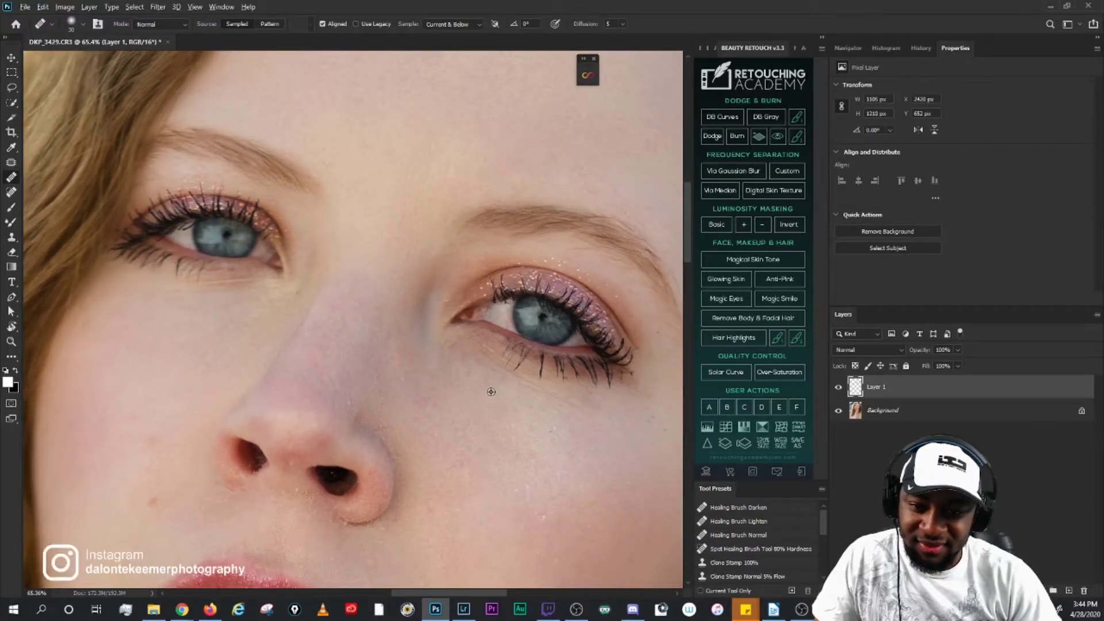
pyautogui.moveTo(489, 380)
pyautogui.mouseDown()
pyautogui.moveTo(497, 387)
pyautogui.moveTo(485, 355)
pyautogui.mouseUp()
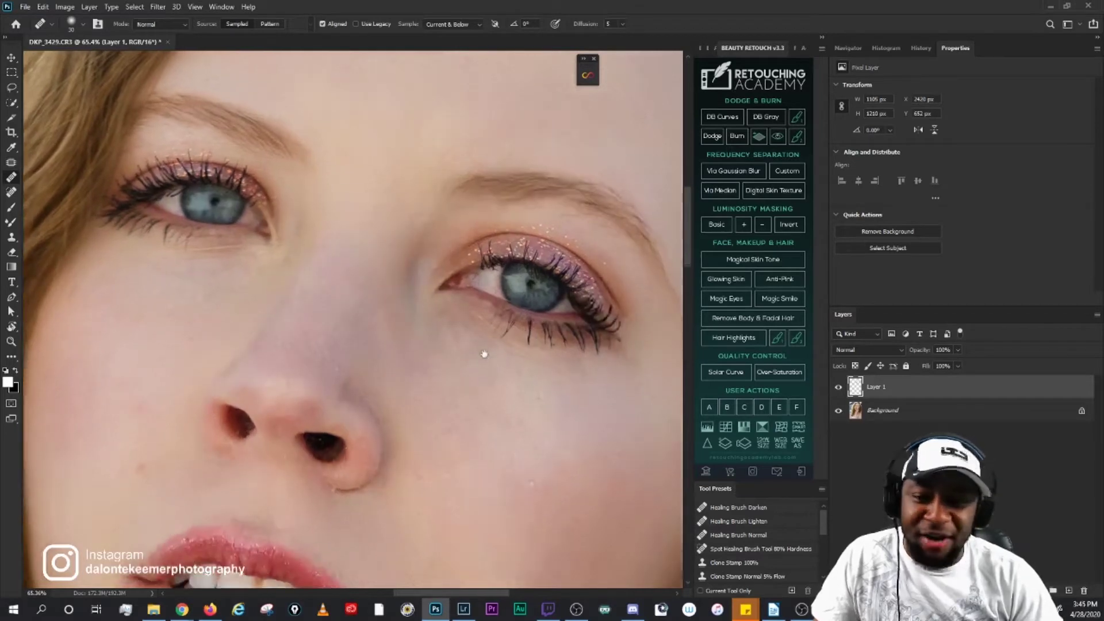
pyautogui.keyDown('alt'); pyautogui.click(548, 425); pyautogui.keyUp('alt')
pyautogui.click(540, 404)
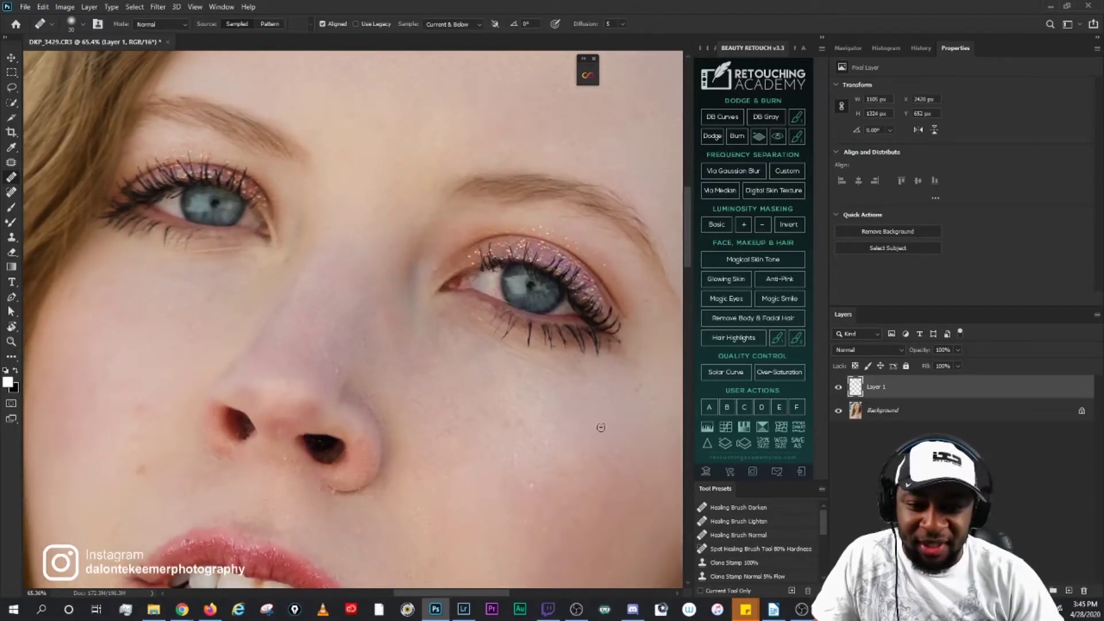
pyautogui.click(584, 385)
# Step: Inspect the skin beneath both eyes, beside the nose and on the cheeks for remaining blemishes
pyautogui.moveTo(584, 385); pyautogui.dragTo(504, 365)
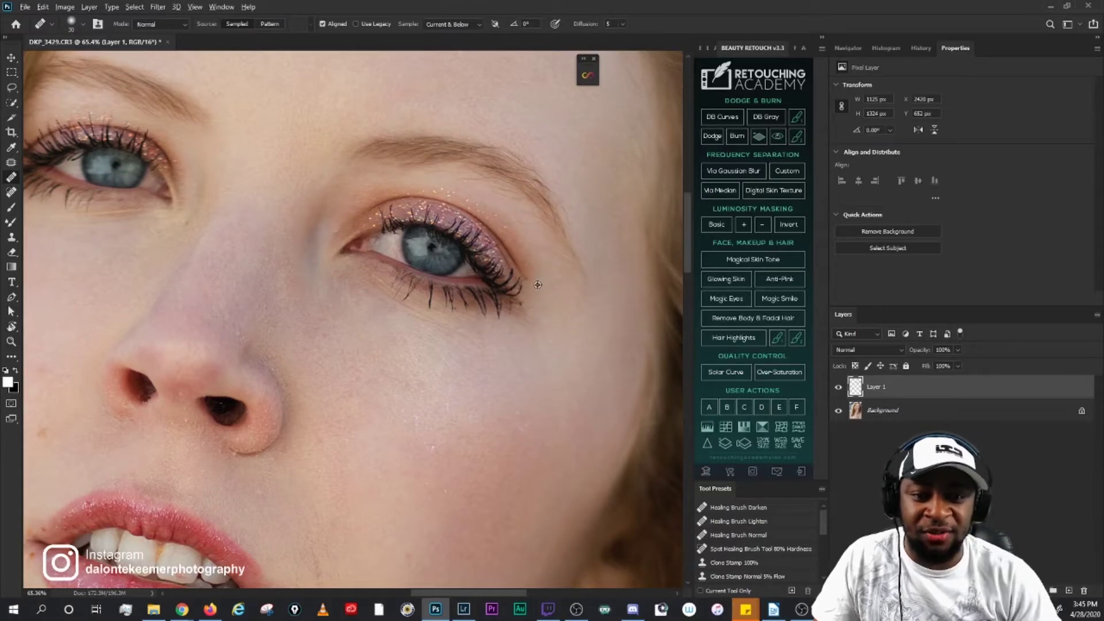
pyautogui.moveTo(300, 261); pyautogui.dragTo(504, 388)
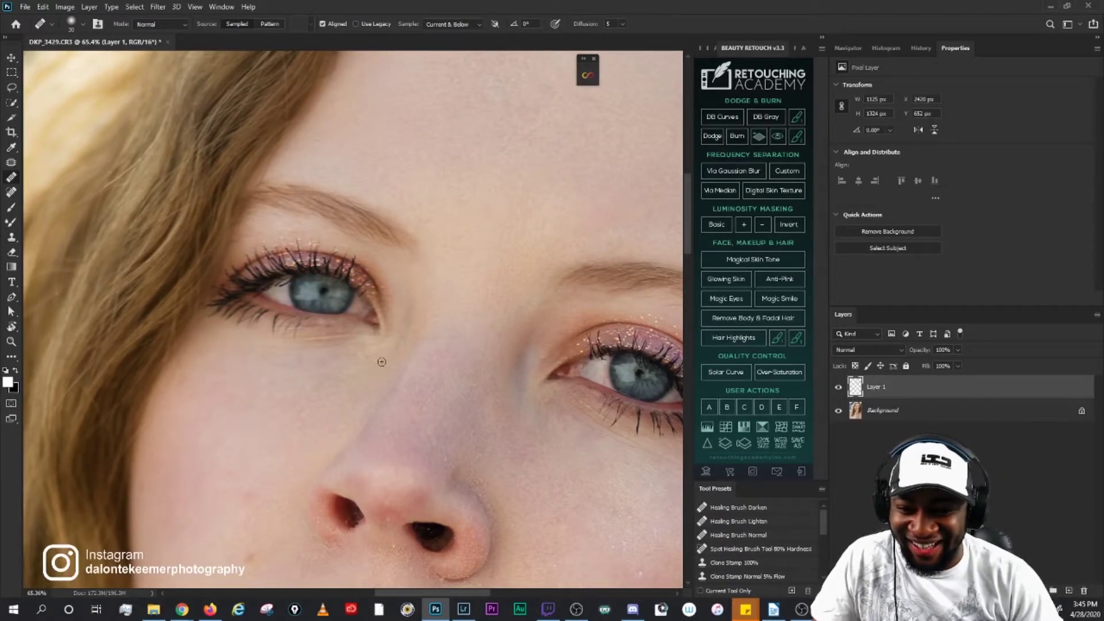
pyautogui.moveTo(452, 394); pyautogui.dragTo(462, 316)
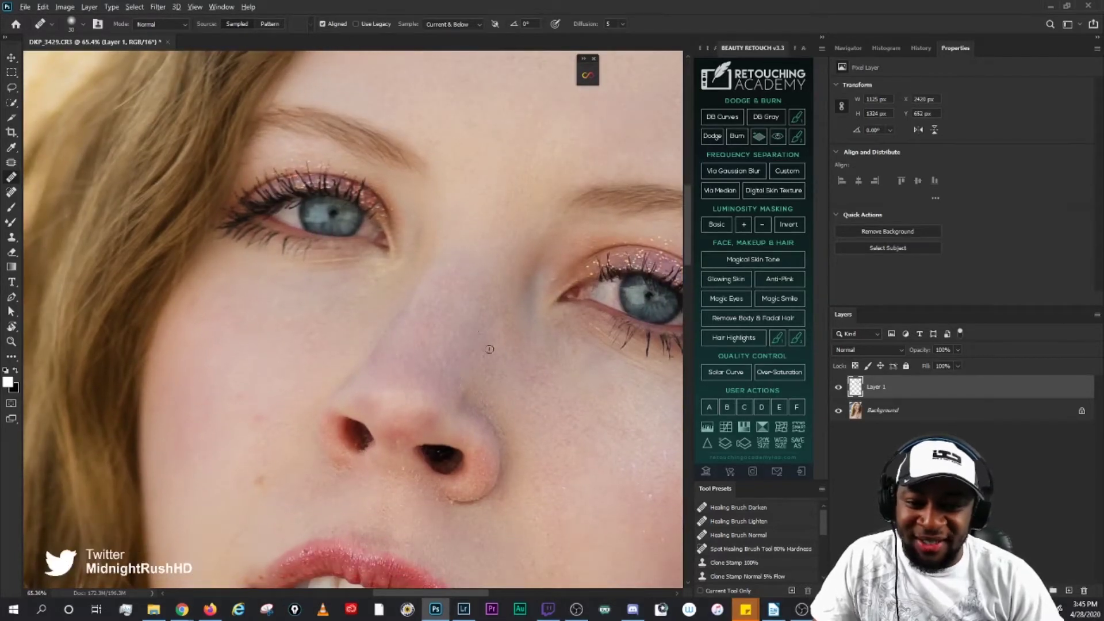
pyautogui.moveTo(492, 371); pyautogui.dragTo(410, 319)
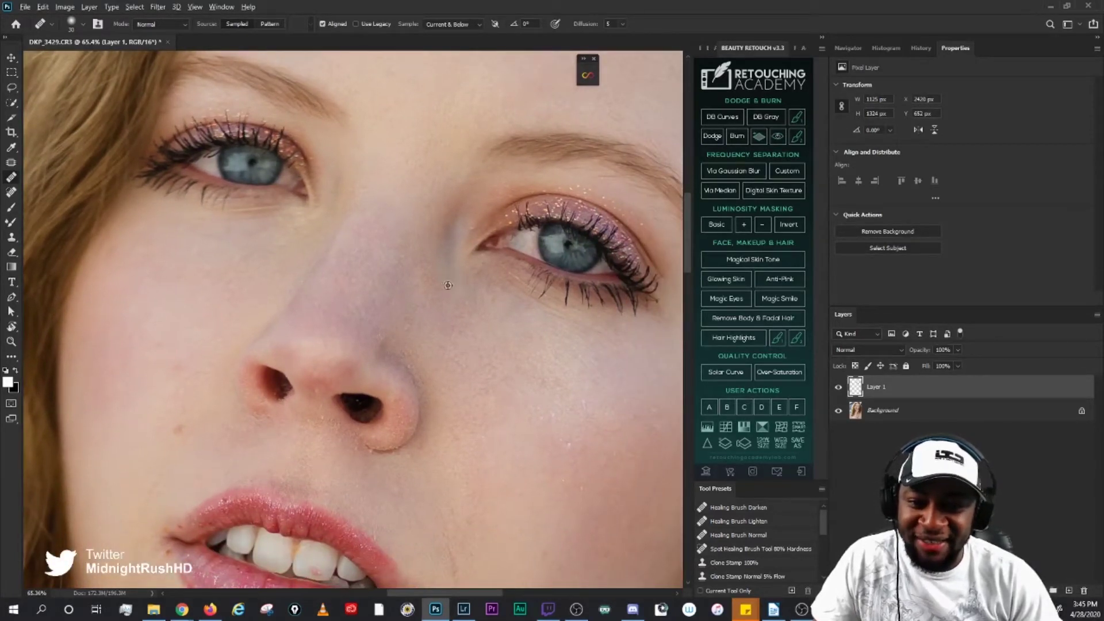
pyautogui.moveTo(486, 315); pyautogui.dragTo(401, 267)
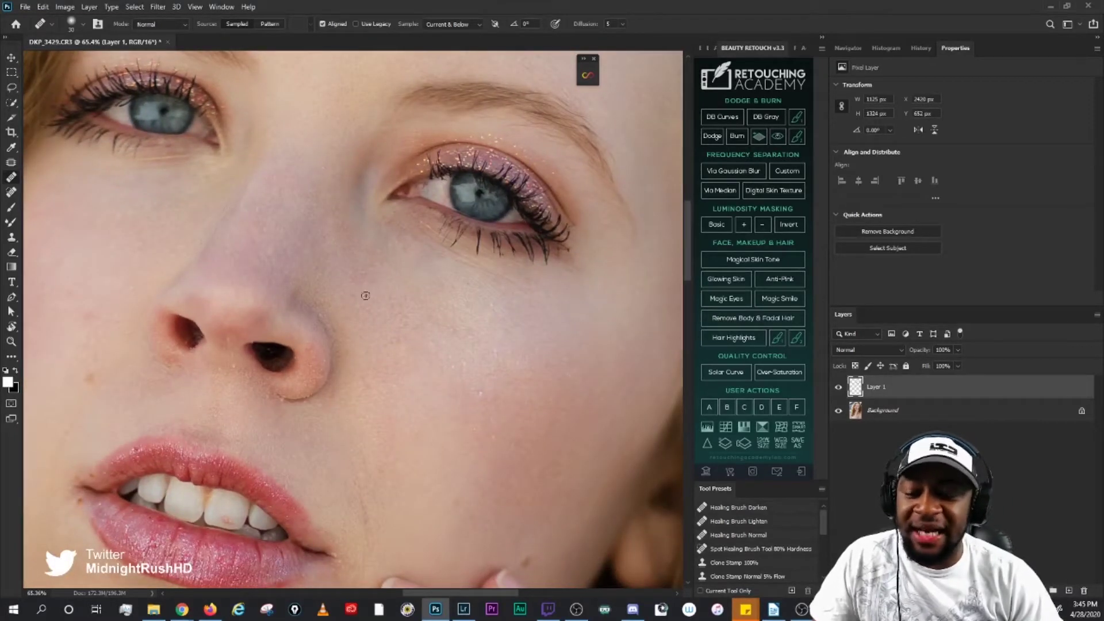
# Step: Inspect the forehead, both eye areas, nose, cheeks and mouth area closely for remaining blemishes
pyautogui.moveTo(350, 225); pyautogui.dragTo(370, 414)
pyautogui.moveTo(364, 266); pyautogui.dragTo(406, 333)
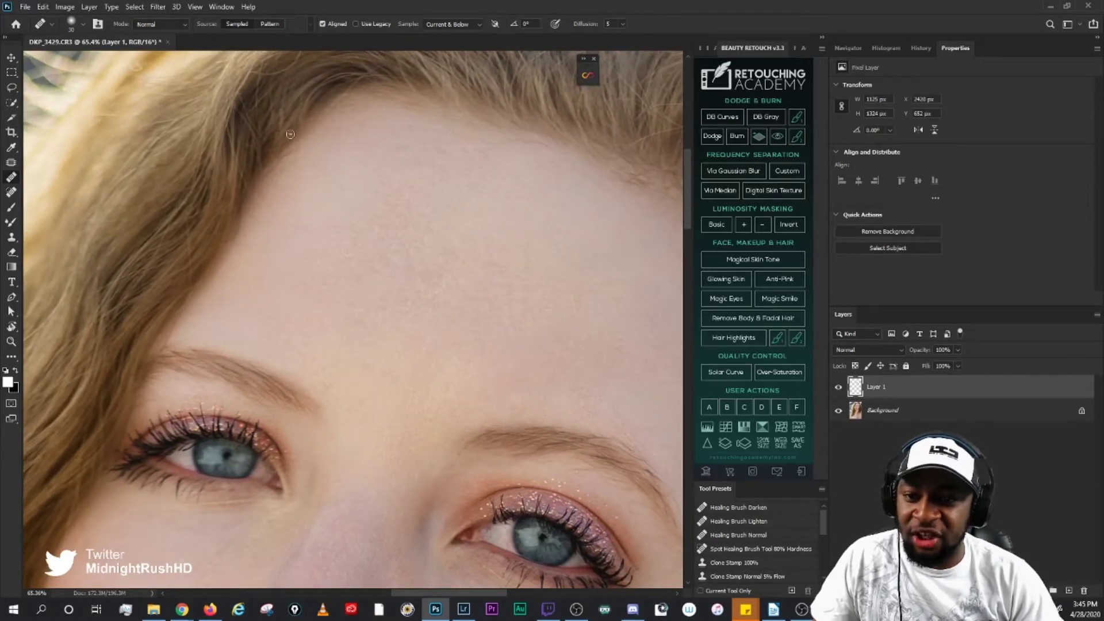
pyautogui.moveTo(489, 319); pyautogui.dragTo(301, 288)
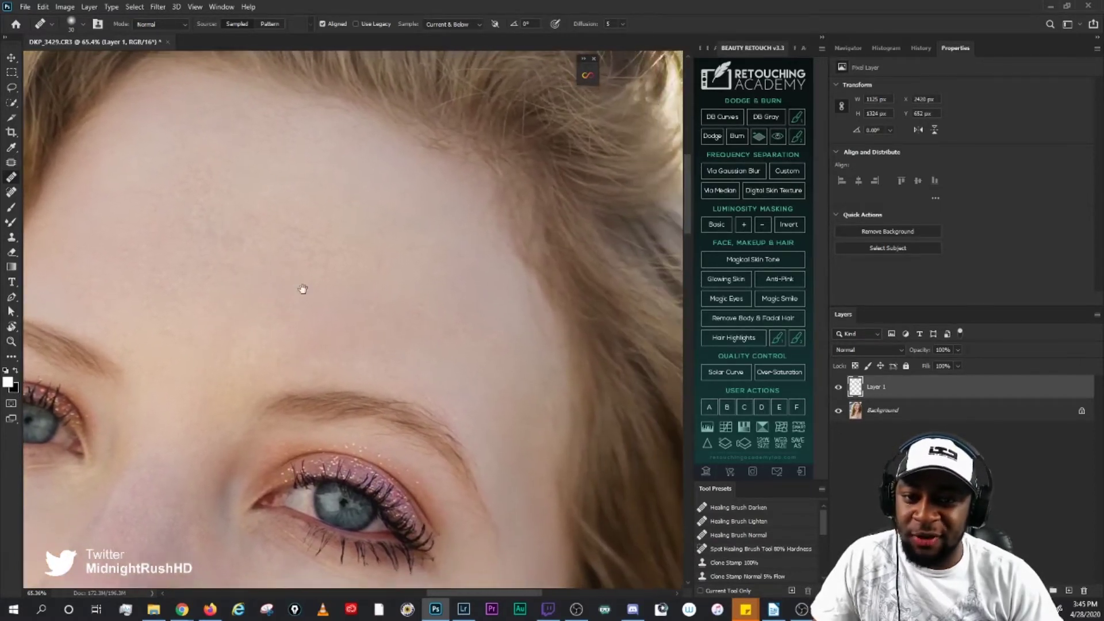
pyautogui.moveTo(382, 343)
pyautogui.mouseDown()
pyautogui.moveTo(389, 219)
pyautogui.moveTo(414, 242)
pyautogui.moveTo(554, 239)
pyautogui.mouseUp()
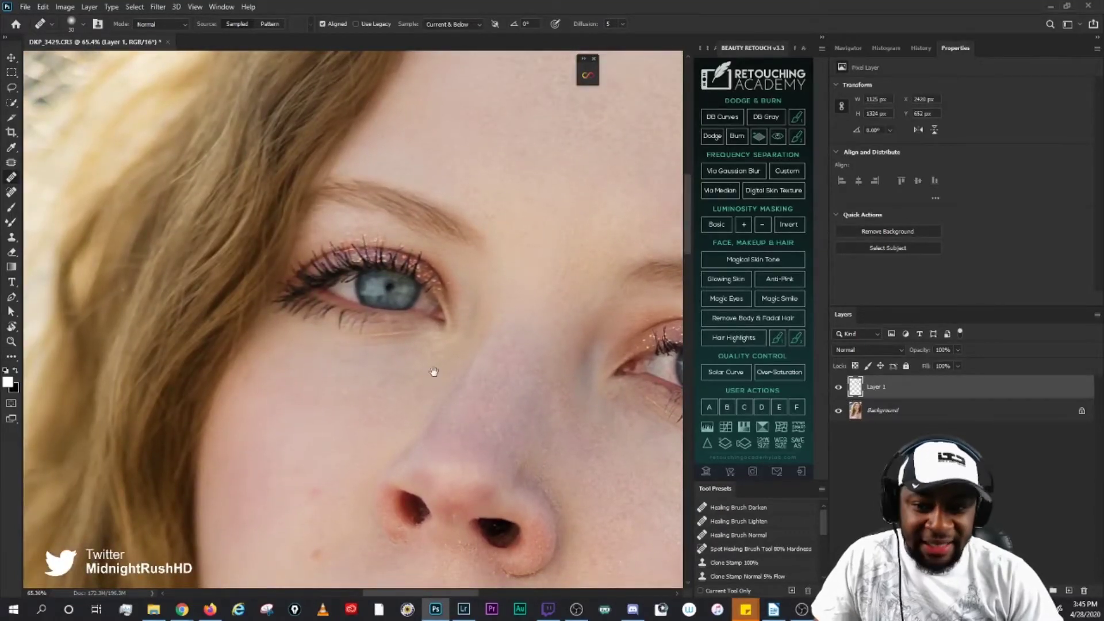
pyautogui.moveTo(433, 371); pyautogui.dragTo(422, 236)
pyautogui.moveTo(427, 332); pyautogui.dragTo(226, 268)
pyautogui.moveTo(504, 364); pyautogui.dragTo(525, 226)
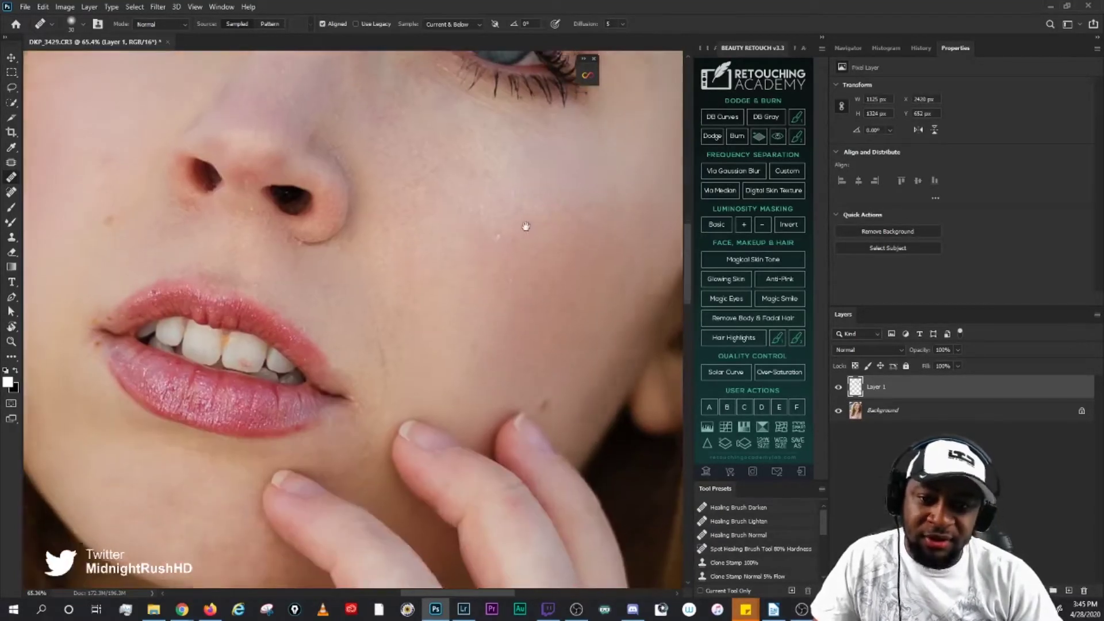
pyautogui.moveTo(390, 251); pyautogui.dragTo(691, 343)
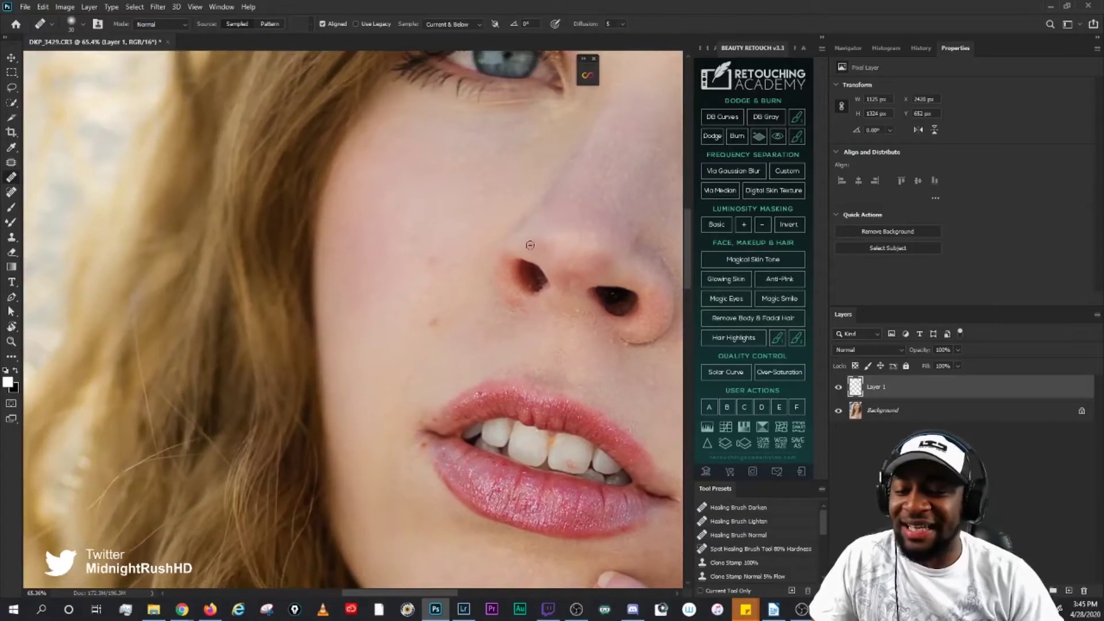
# Step: Heal the reddish spots on the image-left cheek and the dark speck beside the image-left mouth corner using nearby skin
pyautogui.moveTo(542, 237); pyautogui.dragTo(463, 320)
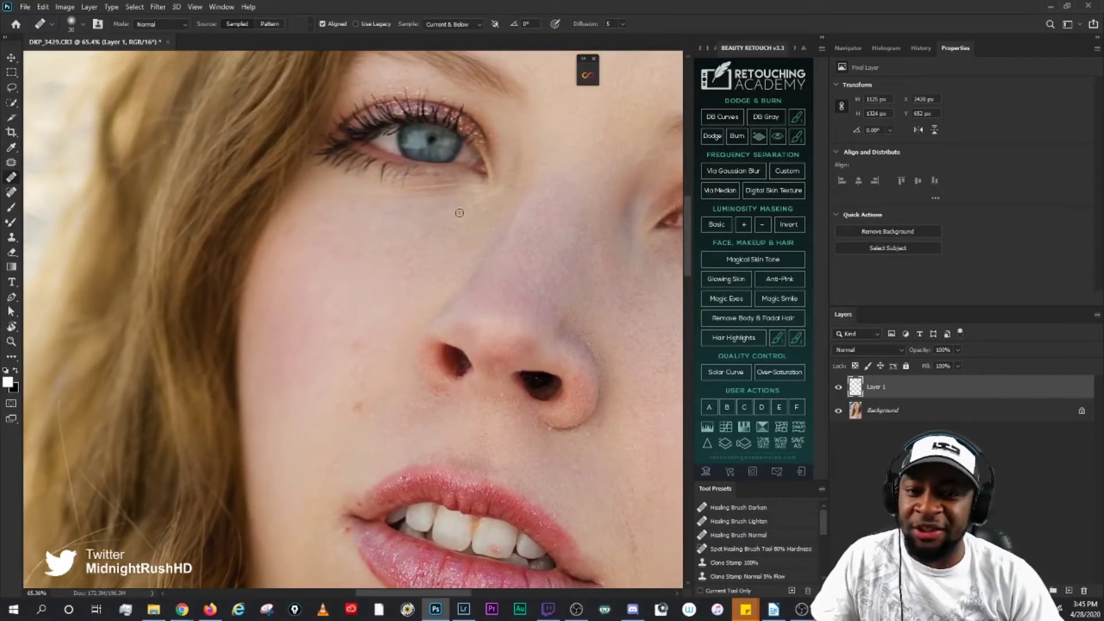
pyautogui.keyDown('alt'); pyautogui.click(375, 319); pyautogui.keyUp('alt')
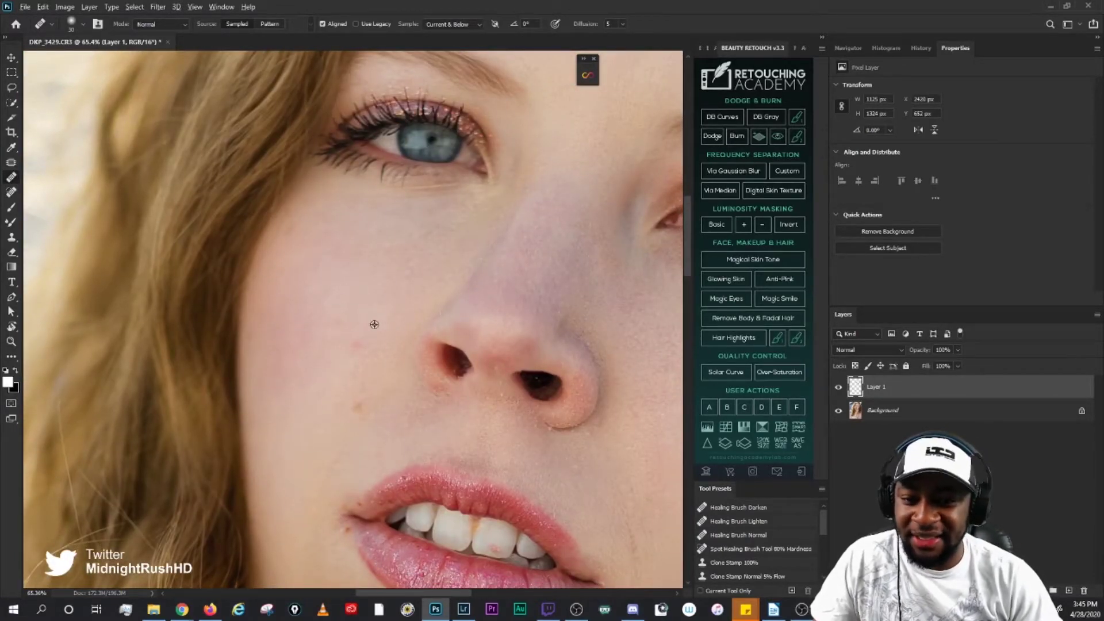
pyautogui.click(354, 349)
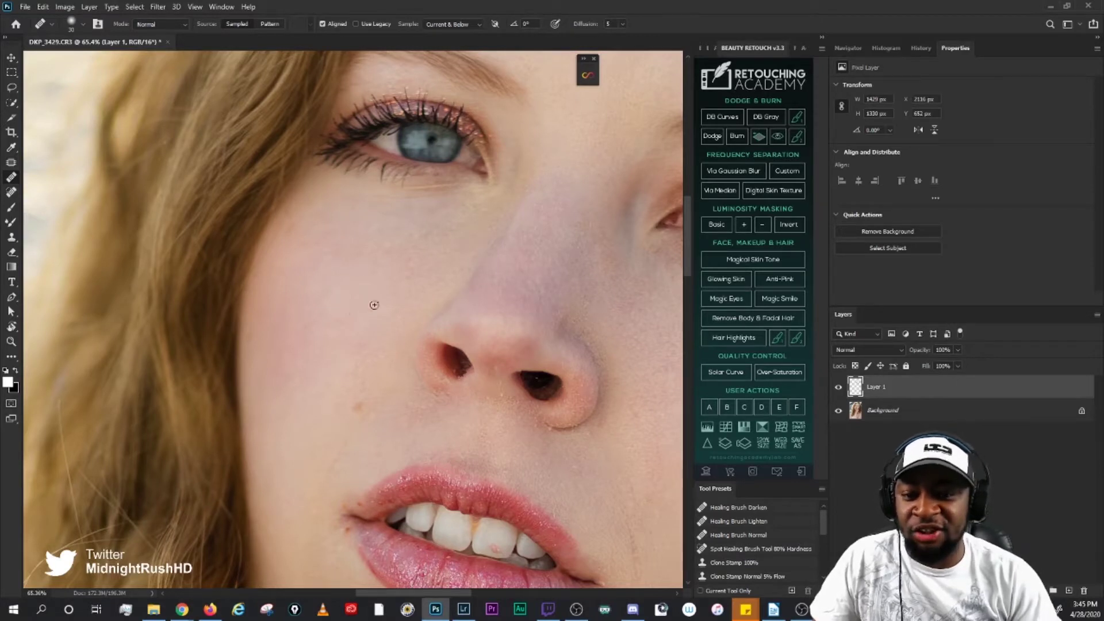
pyautogui.moveTo(340, 322)
pyautogui.mouseDown()
pyautogui.moveTo(372, 330)
pyautogui.moveTo(347, 290)
pyautogui.mouseUp()
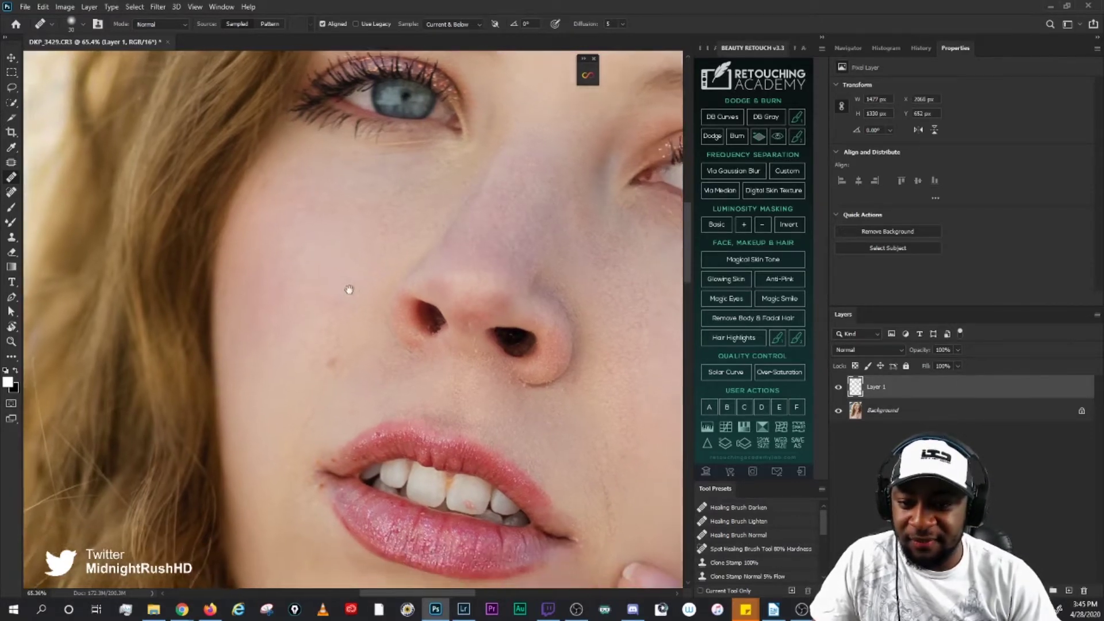
pyautogui.keyDown('alt'); pyautogui.click(301, 346); pyautogui.keyUp('alt')
pyautogui.click(332, 314)
pyautogui.moveTo(360, 395); pyautogui.dragTo(379, 322)
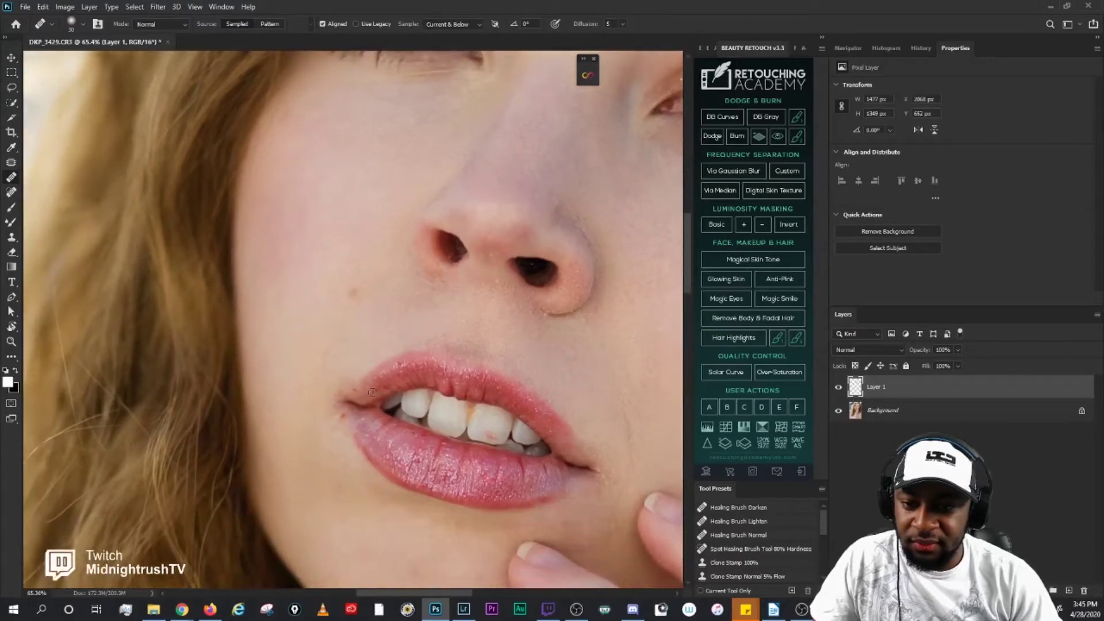
pyautogui.click(364, 428)
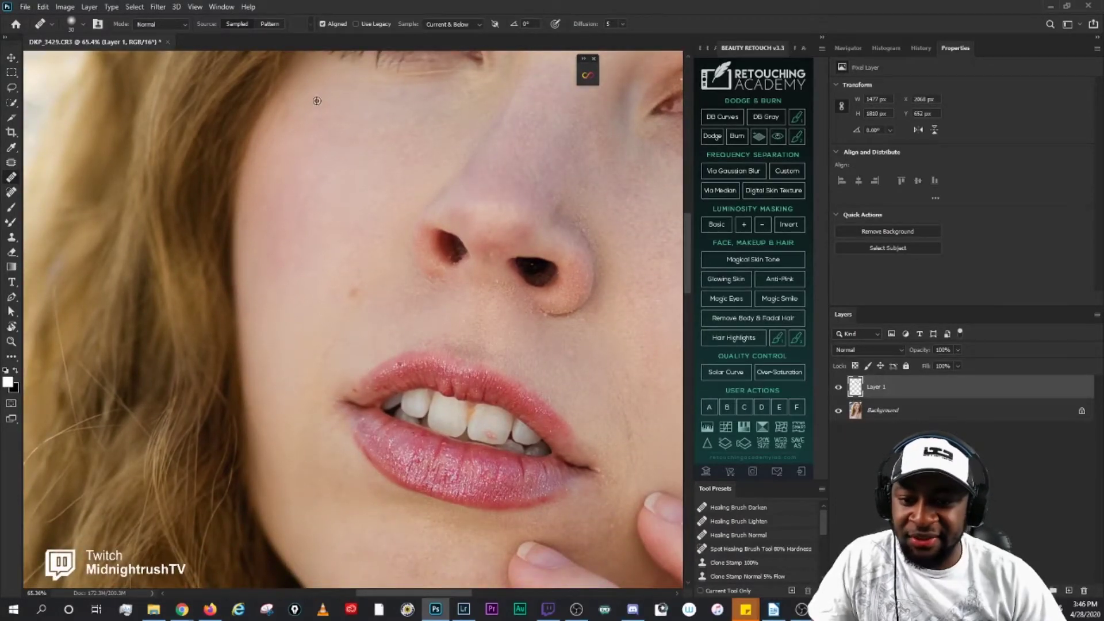
# Step: Heal the reddish mark on the image-right front tooth using a clean area of the same tooth
pyautogui.scroll(-3, 346, 142)
pyautogui.moveTo(460, 212); pyautogui.dragTo(377, 363)
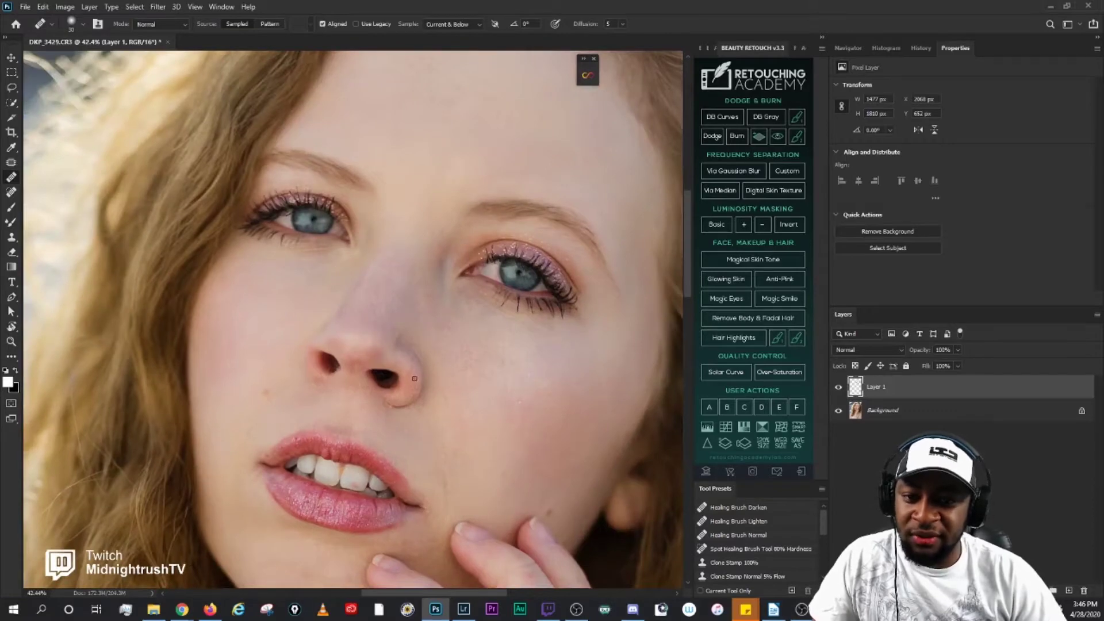
pyautogui.scroll(3, 362, 502)
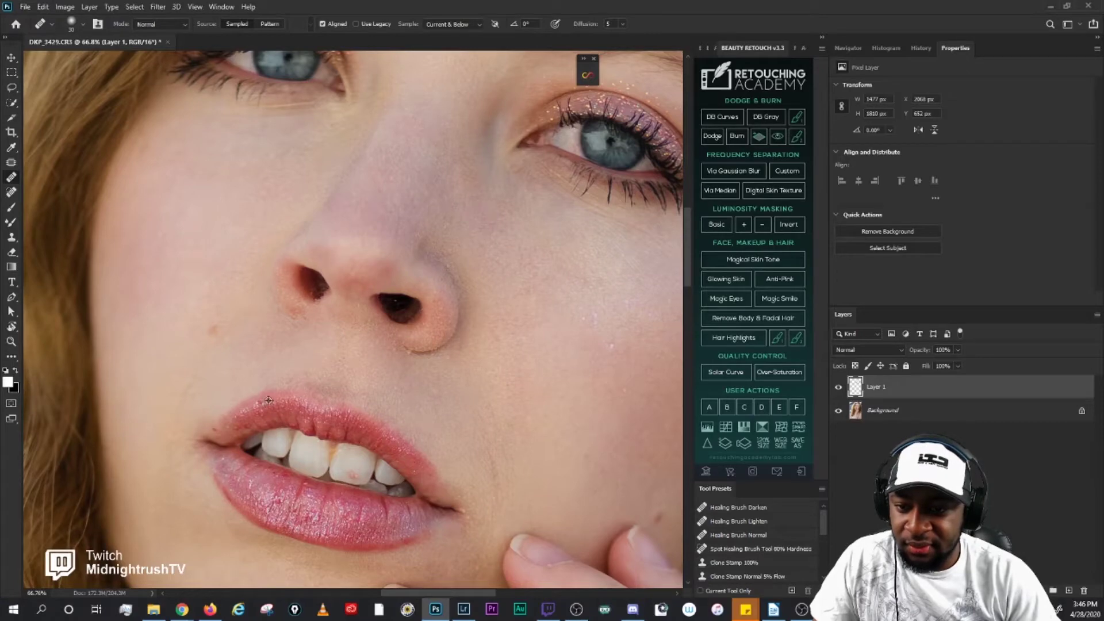
pyautogui.scroll(1, 318, 383)
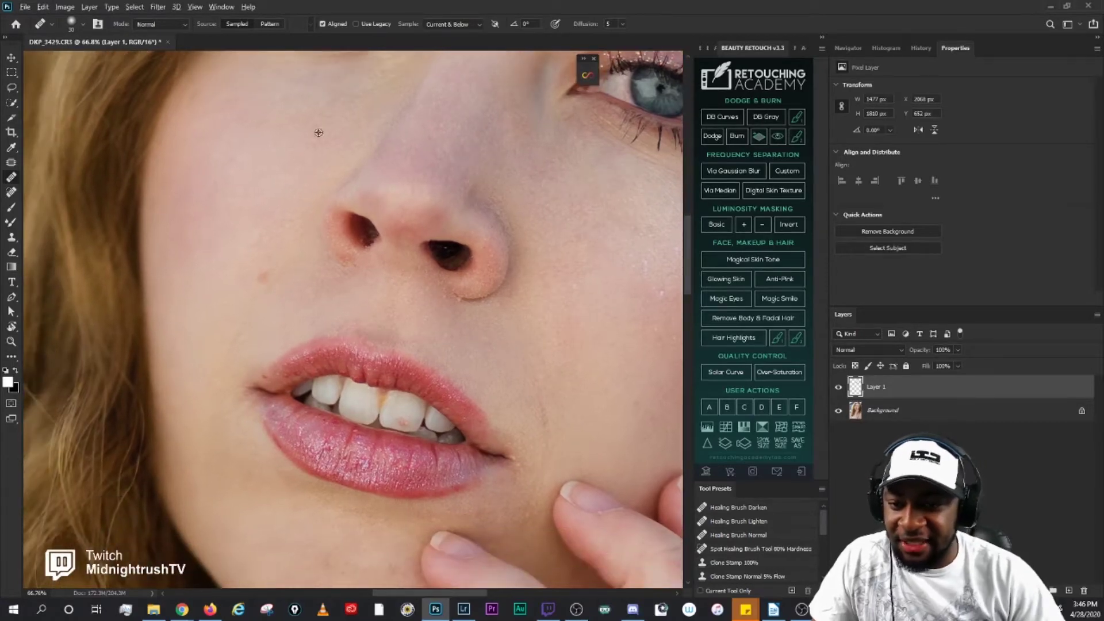
pyautogui.scroll(1, 360, 412)
pyautogui.scroll(1, 359, 412)
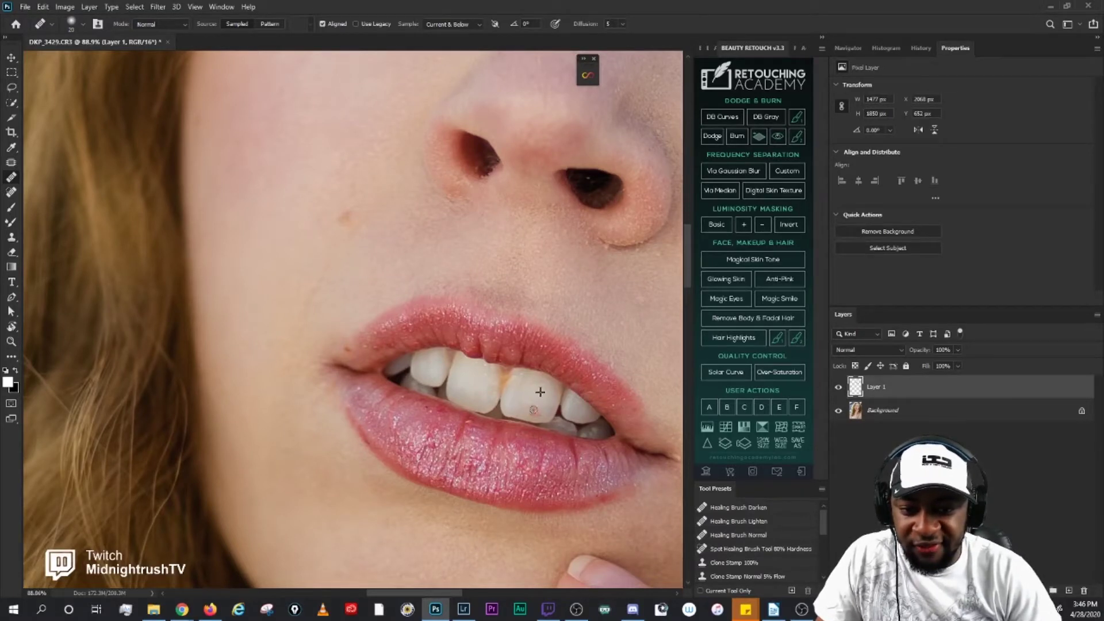
pyautogui.click(537, 410)
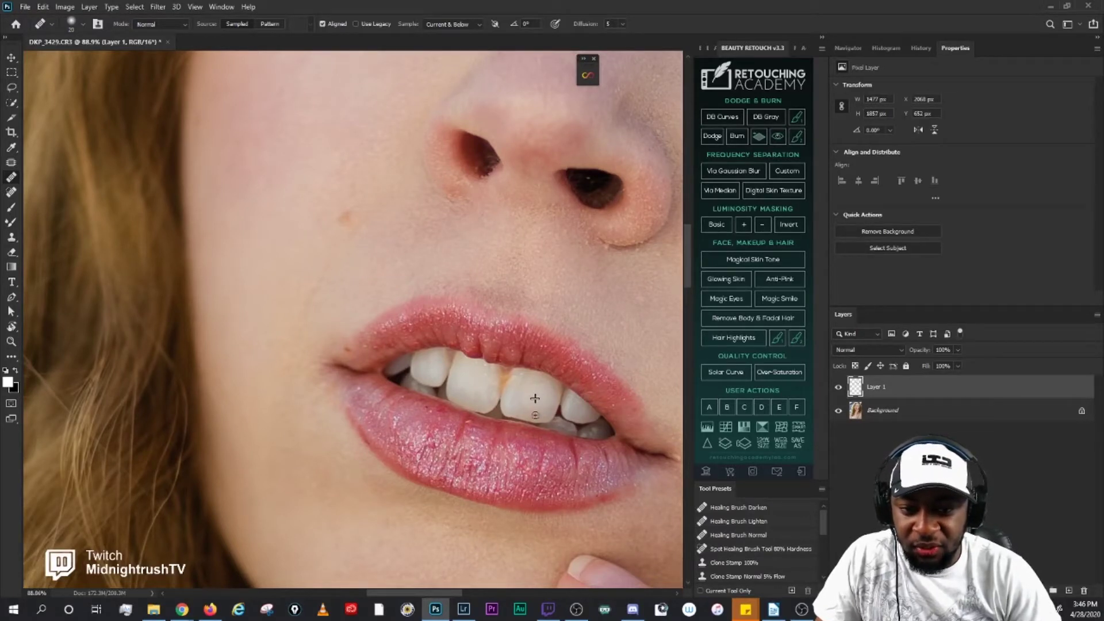
pyautogui.click(535, 414)
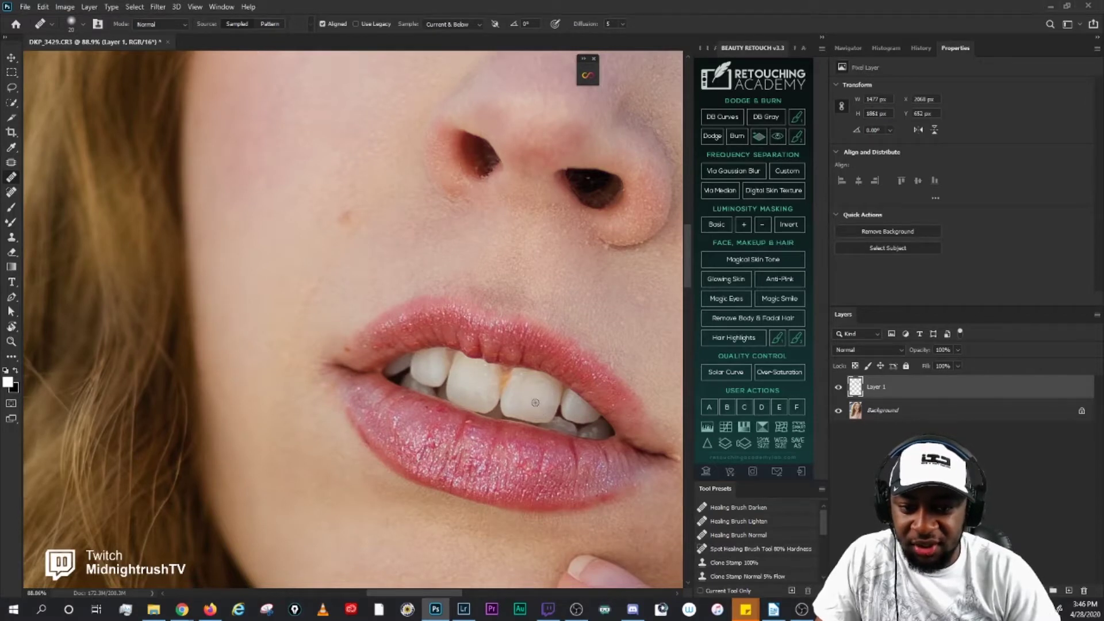
# Step: Heal the specks near the image-left end of the upper lip and the crease in the middle of the lower lip
pyautogui.moveTo(463, 340); pyautogui.dragTo(488, 326)
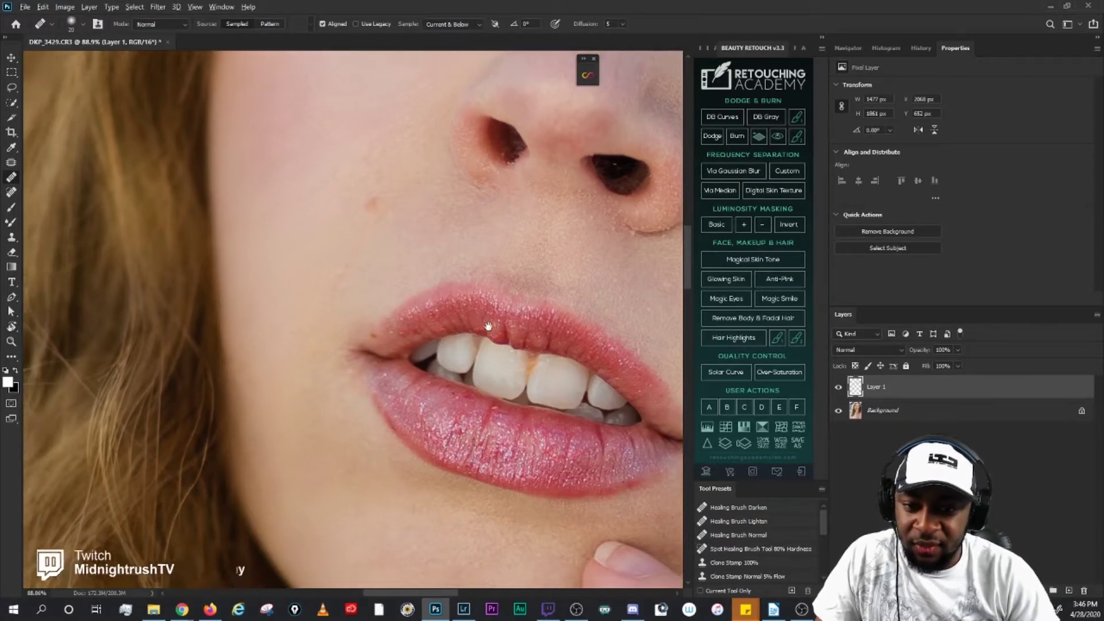
pyautogui.keyDown('alt'); pyautogui.click(414, 319); pyautogui.keyUp('alt')
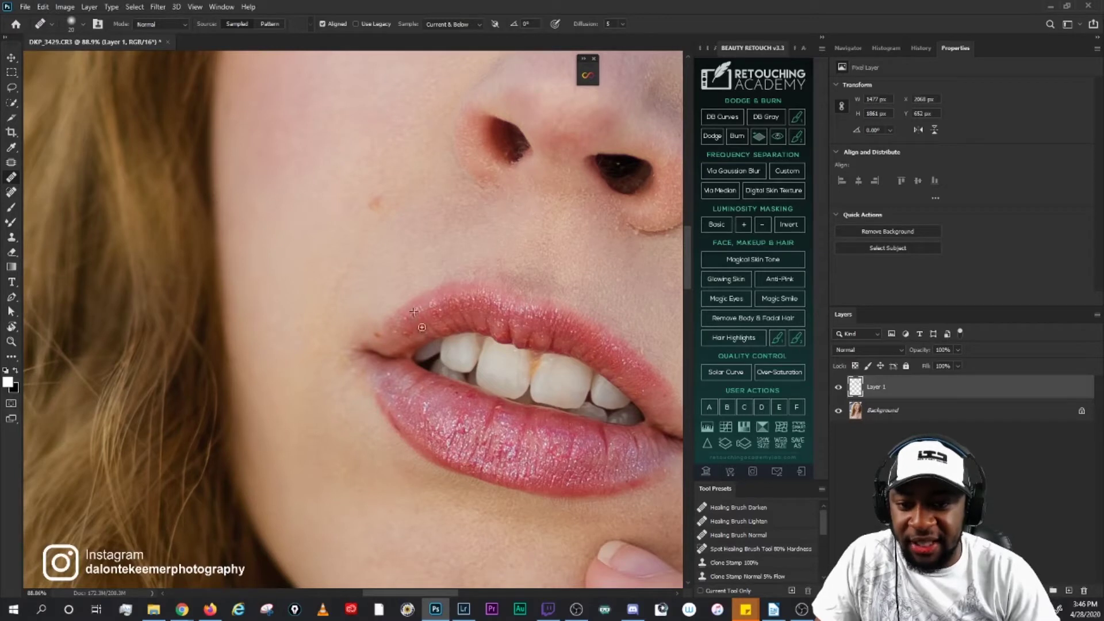
pyautogui.click(438, 318)
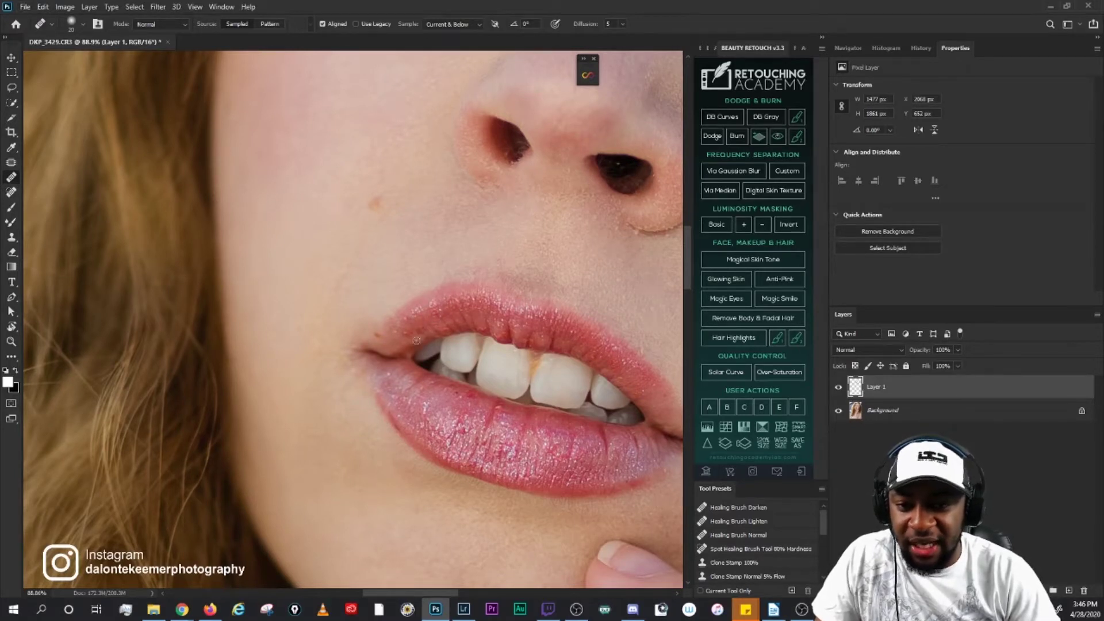
pyautogui.keyDown('alt'); pyautogui.click(405, 322); pyautogui.keyUp('alt')
pyautogui.click(414, 334)
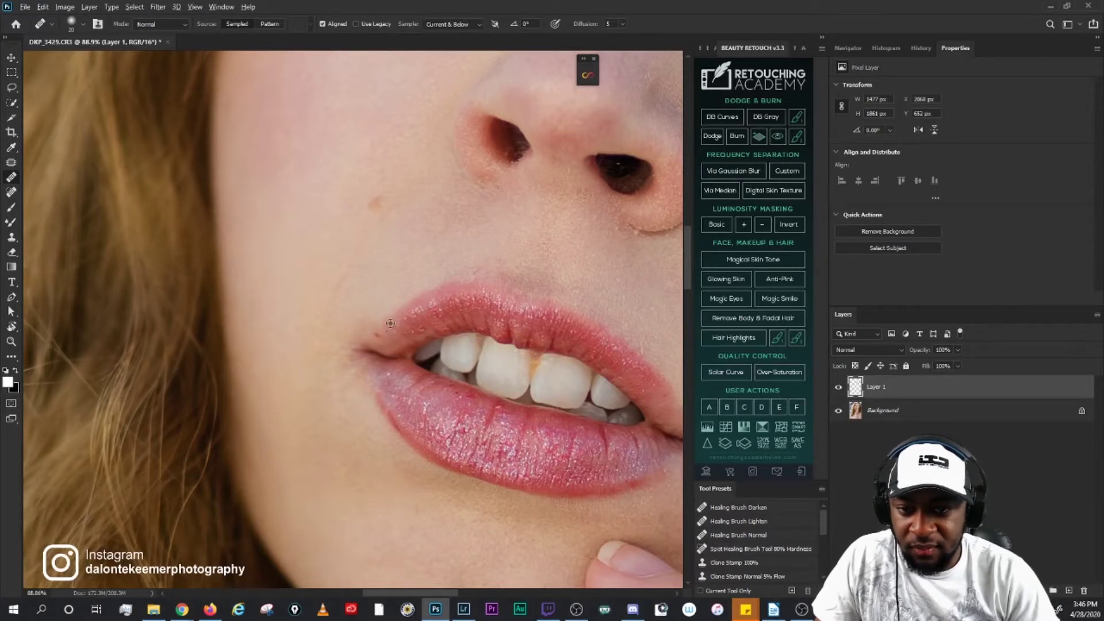
pyautogui.moveTo(535, 316); pyautogui.dragTo(456, 280)
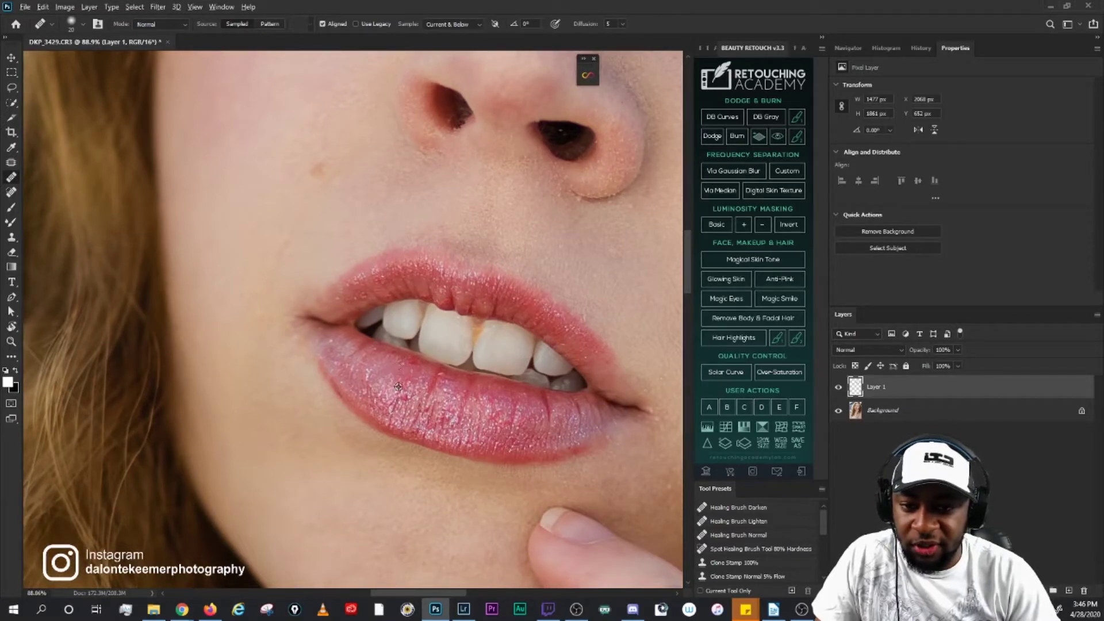
pyautogui.click(444, 374)
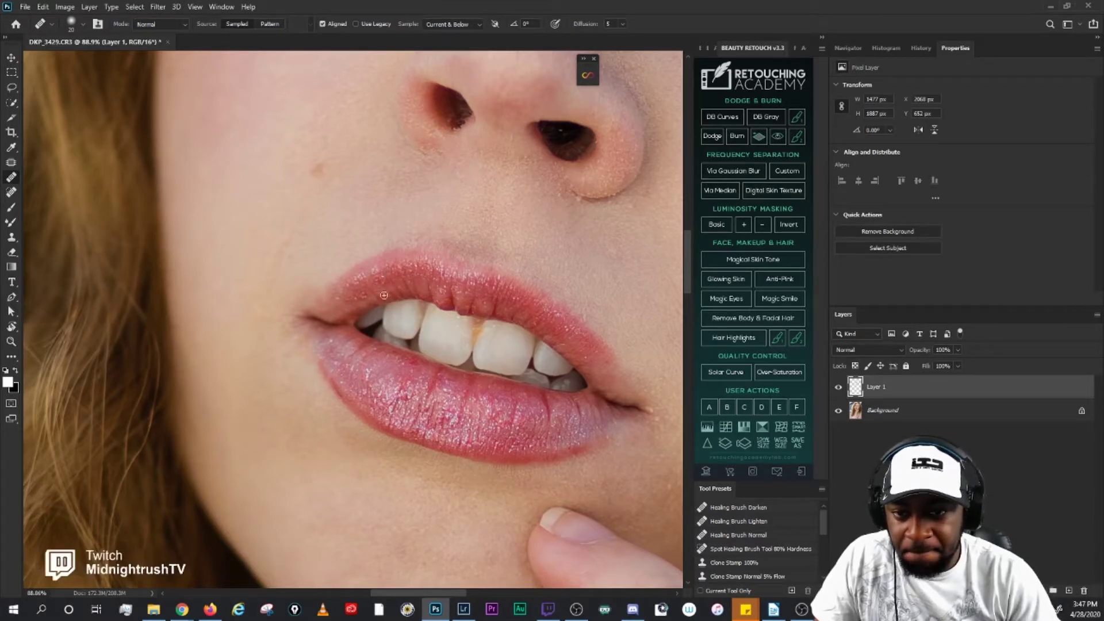
# Step: Shrink the healing brush and heal the light specks around both nostrils
pyautogui.moveTo(502, 252); pyautogui.dragTo(407, 235)
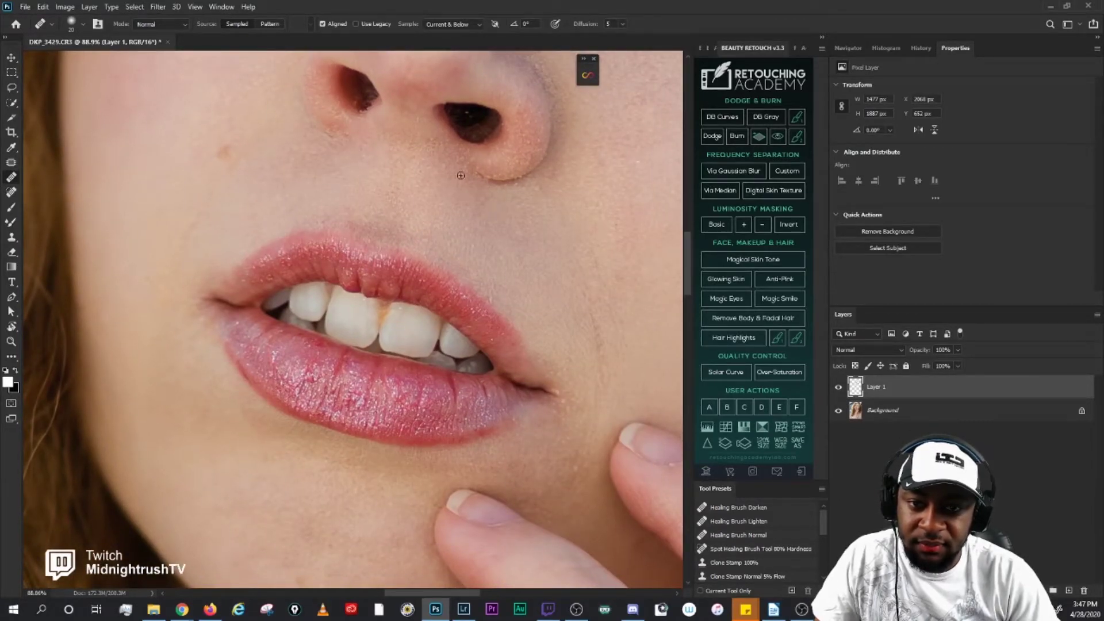
pyautogui.moveTo(544, 246); pyautogui.dragTo(460, 299)
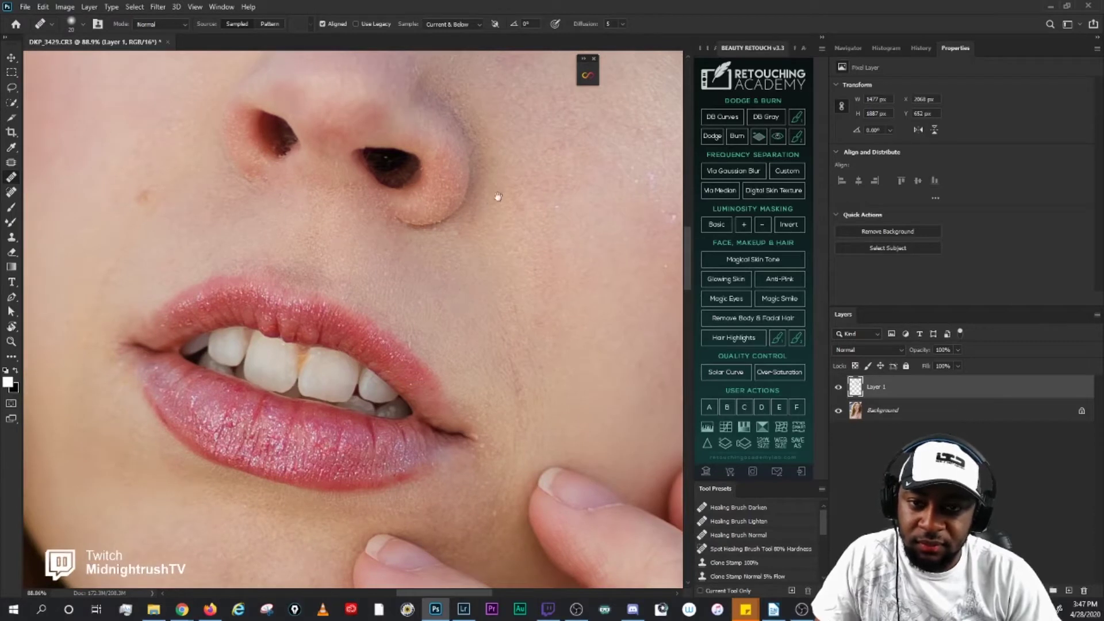
pyautogui.moveTo(498, 197); pyautogui.dragTo(474, 254)
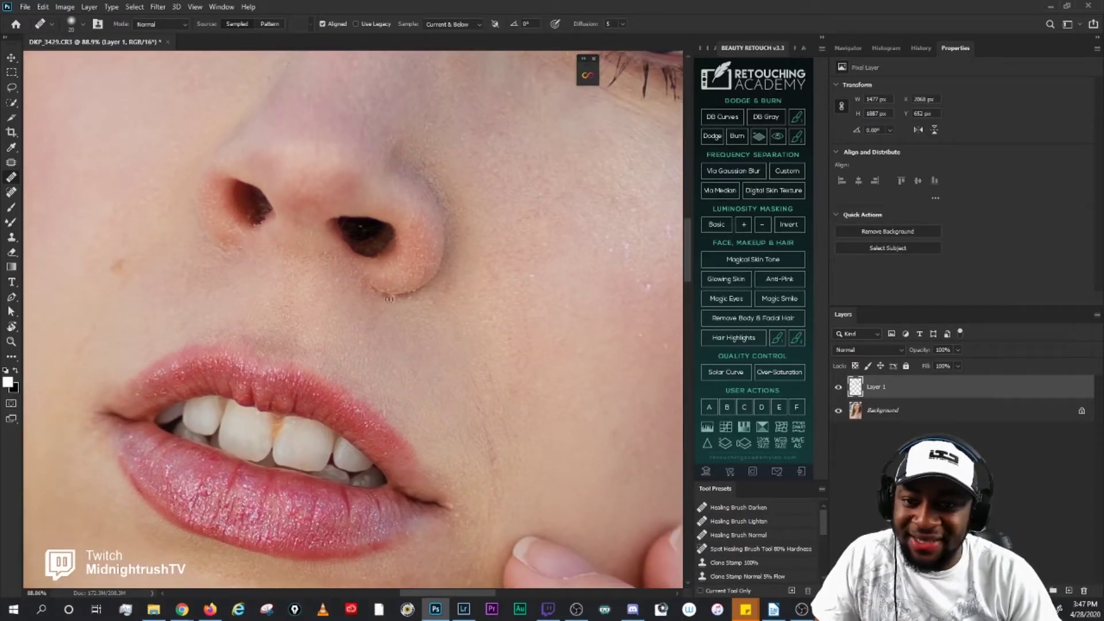
pyautogui.rightClick(334, 248)
pyautogui.keyDown('alt'); pyautogui.scroll(2, 331, 215); pyautogui.keyUp('alt')
pyautogui.click(374, 40)
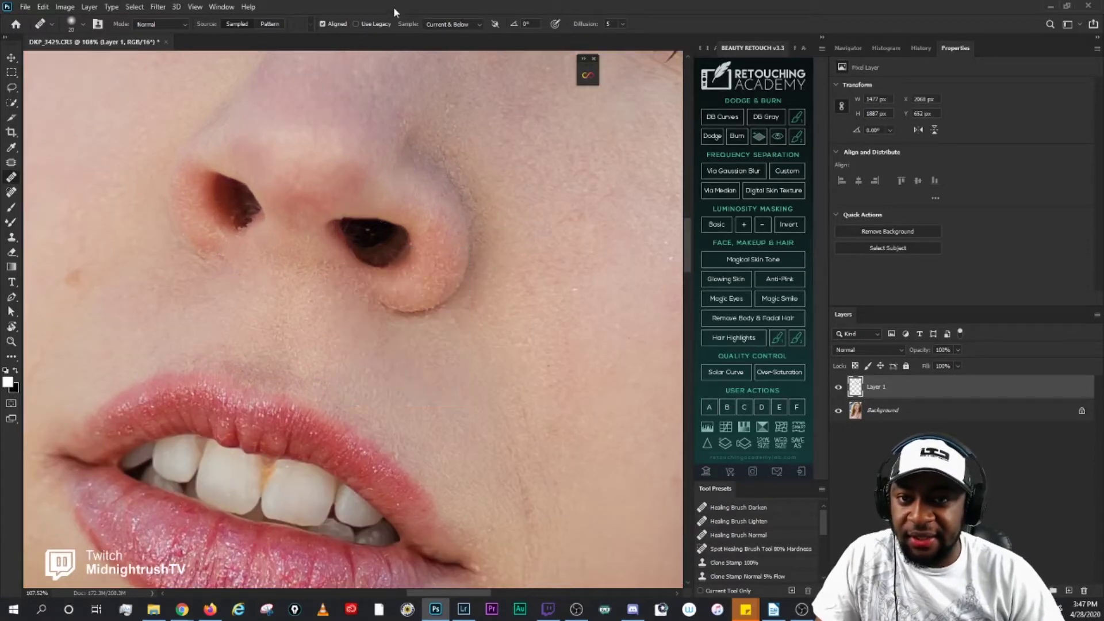
pyautogui.press('[')
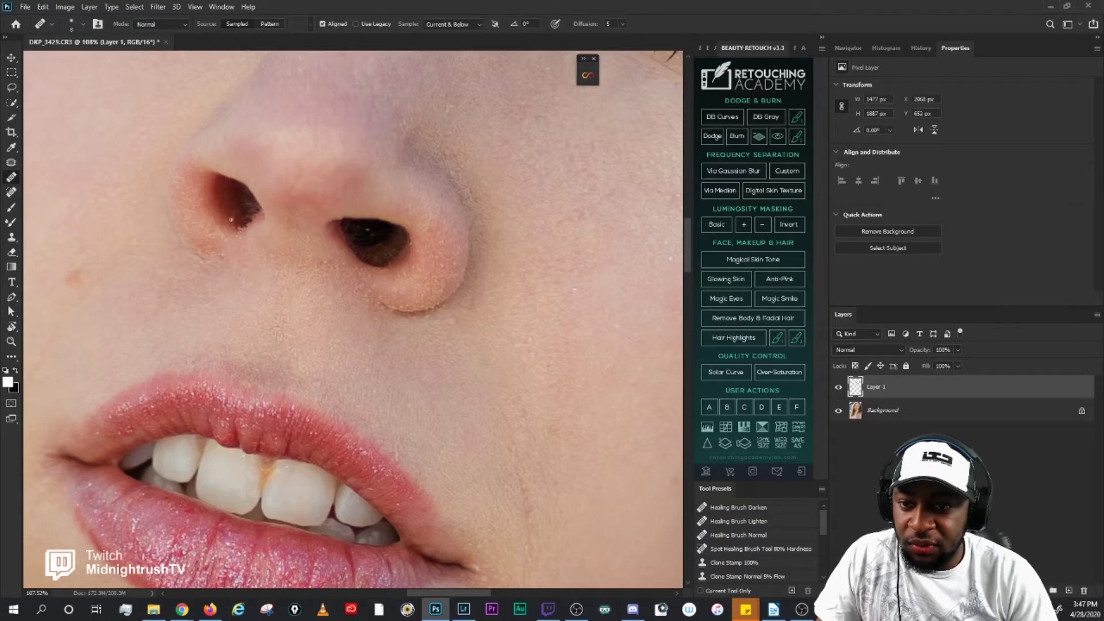
pyautogui.moveTo(239, 209); pyautogui.dragTo(231, 214)
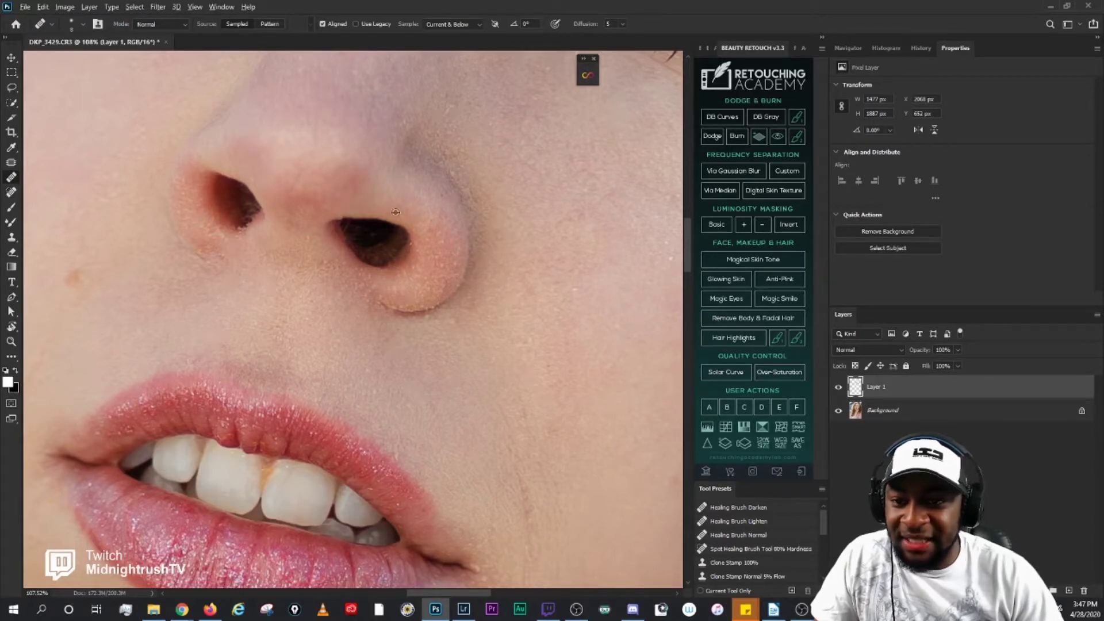
pyautogui.scroll(3, 396, 212)
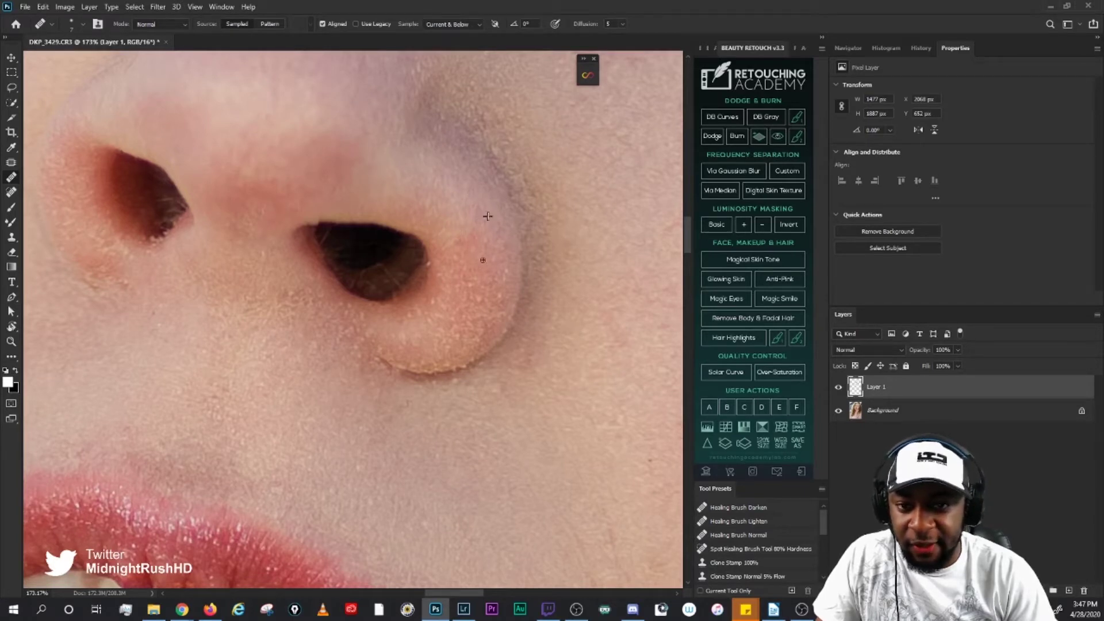
pyautogui.moveTo(483, 260); pyautogui.dragTo(481, 271)
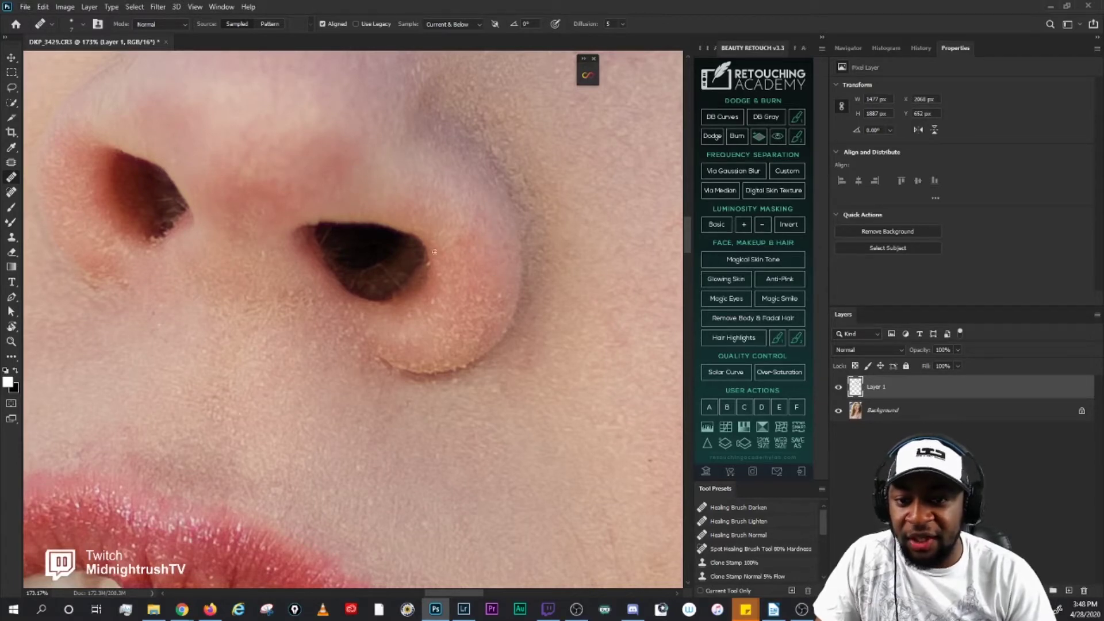
pyautogui.hotkey('shift', 'j')
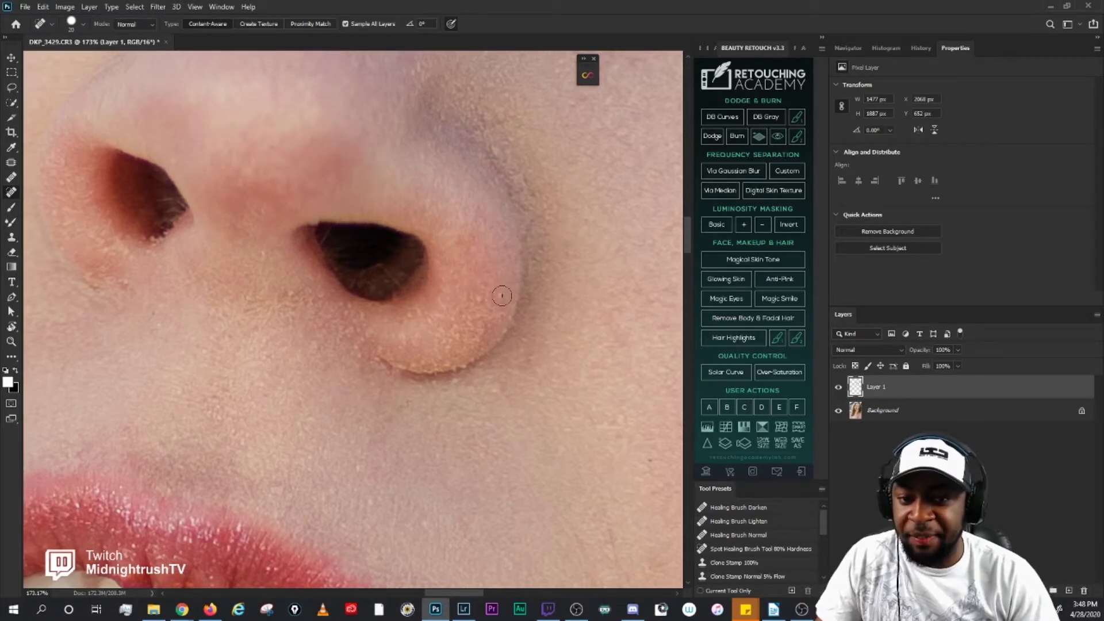
pyautogui.moveTo(480, 301); pyautogui.dragTo(490, 274)
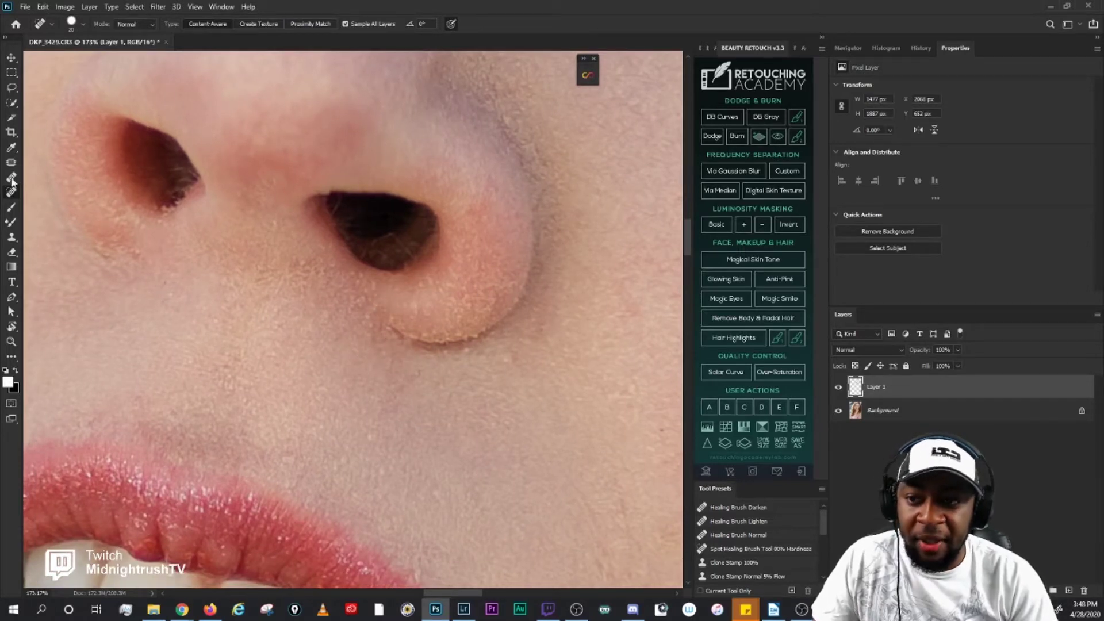
pyautogui.hotkey('shift', 'j')
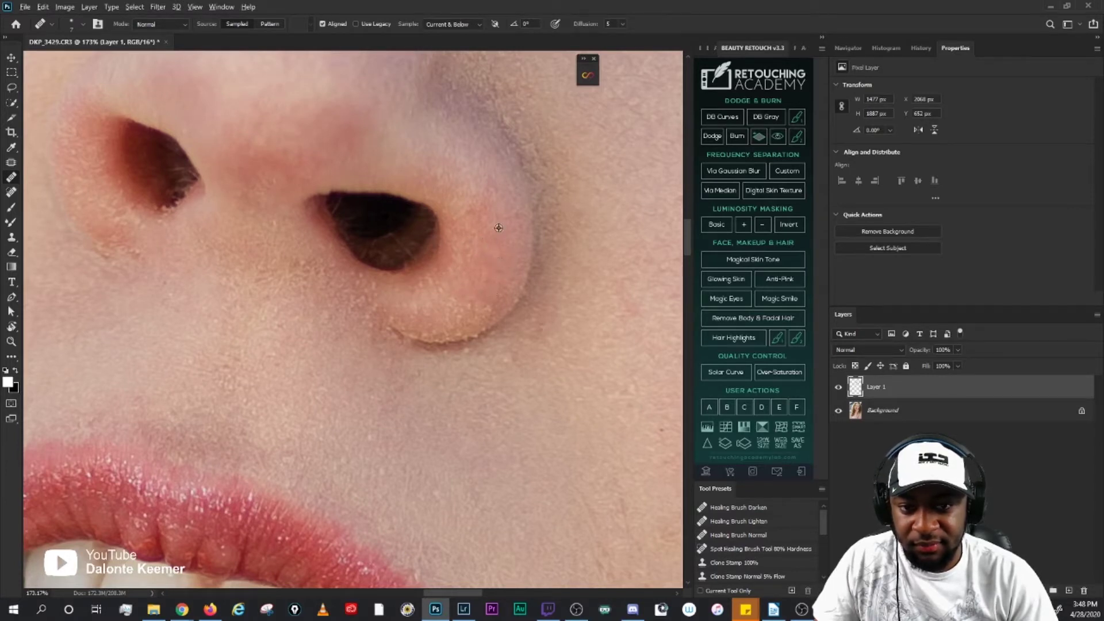
# Step: Heal the light specks on the lower part of the image-right nostril wing using nearby clean skin
pyautogui.click(453, 297)
pyautogui.keyDown('alt'); pyautogui.click(481, 276); pyautogui.keyUp('alt')
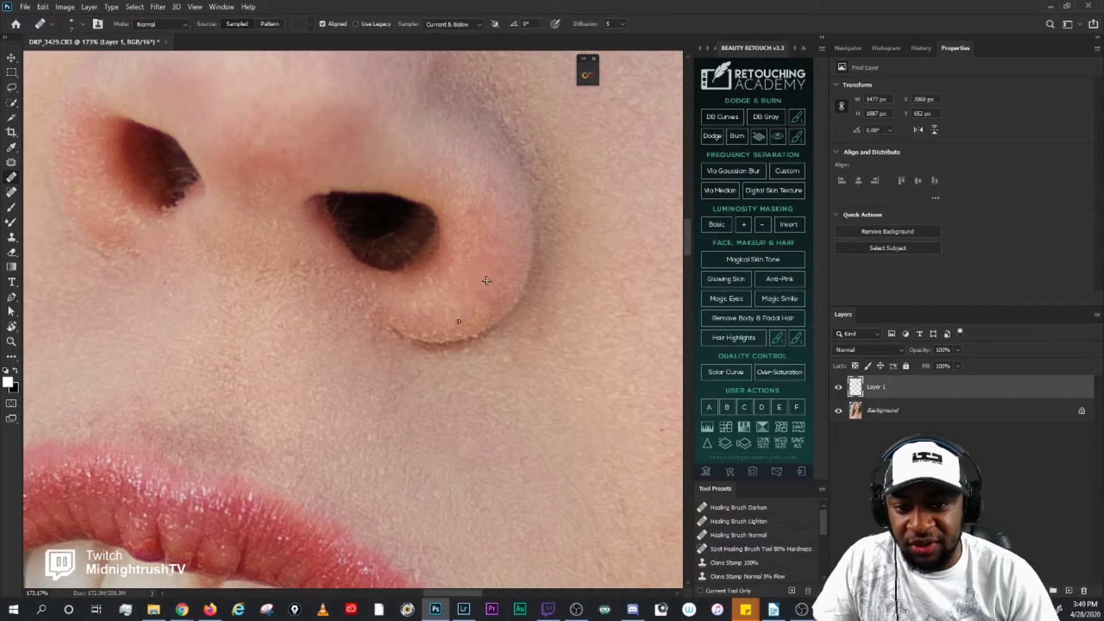
pyautogui.moveTo(443, 305); pyautogui.dragTo(451, 299)
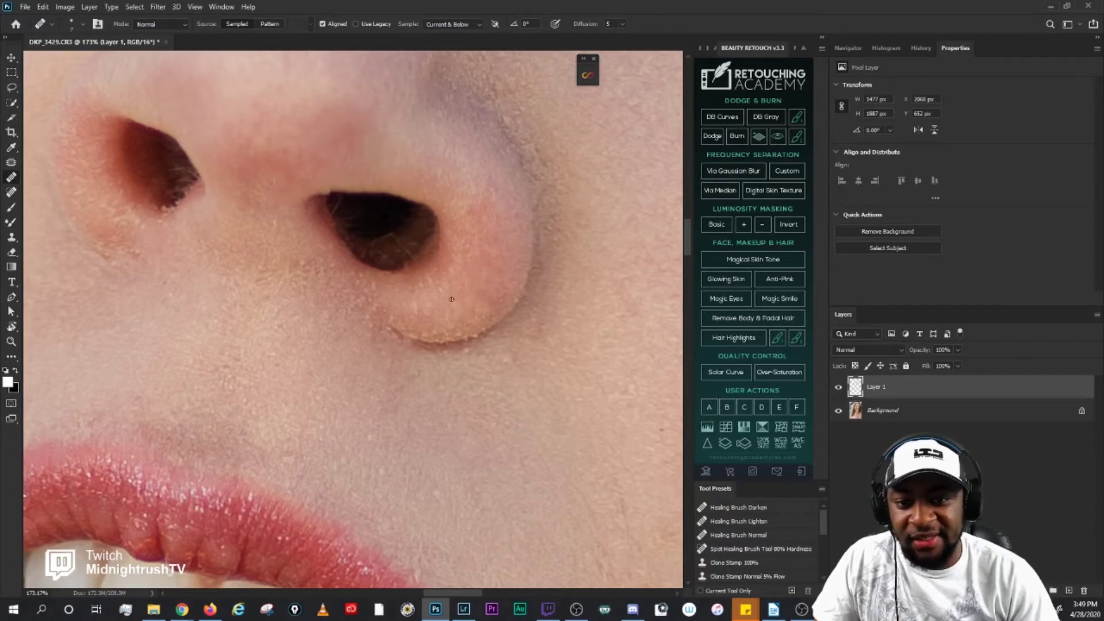
pyautogui.keyDown('alt'); pyautogui.click(479, 278); pyautogui.keyUp('alt')
pyautogui.moveTo(426, 309); pyautogui.dragTo(433, 294)
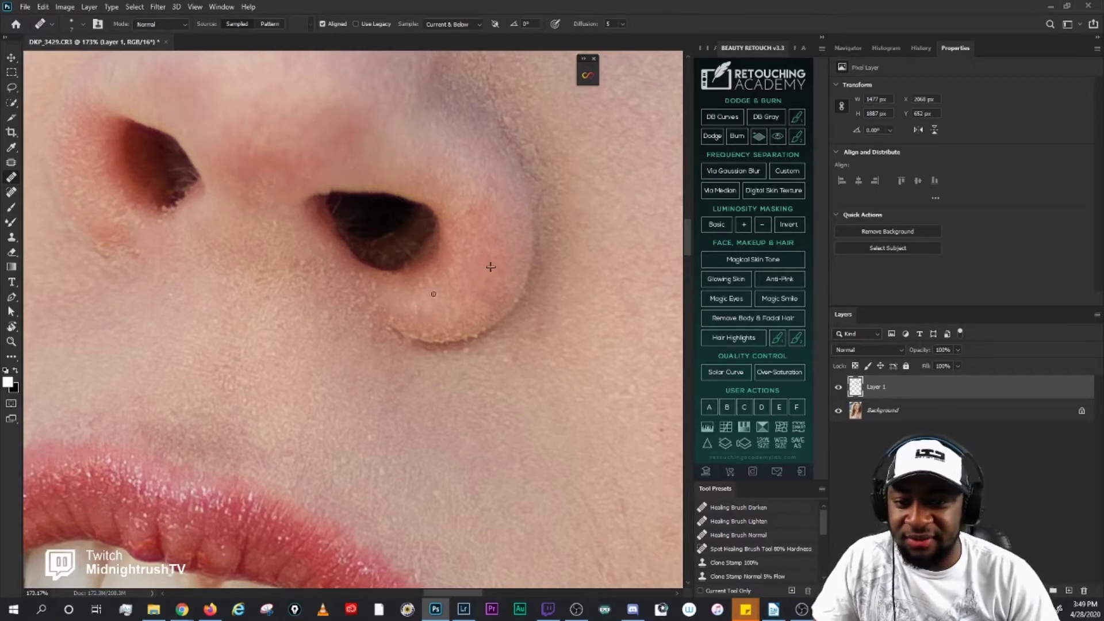
pyautogui.keyDown('alt'); pyautogui.click(471, 287); pyautogui.keyUp('alt')
pyautogui.click(438, 295)
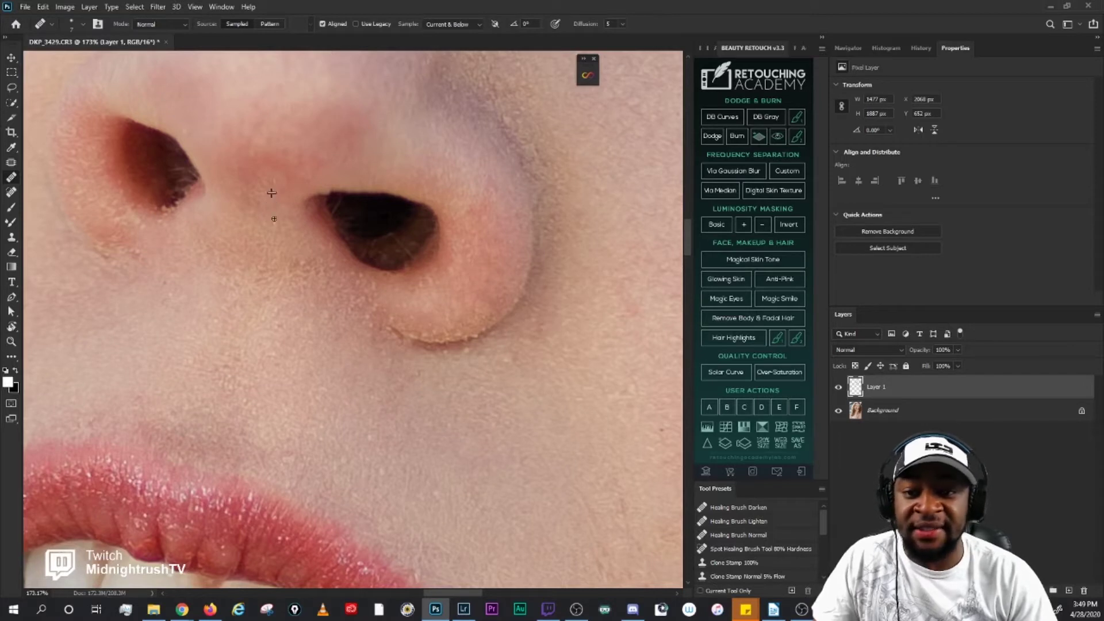
# Step: Heal the specks along and just below the image-left nostril's lower rim with the Spot Healing Brush
pyautogui.moveTo(318, 286); pyautogui.dragTo(329, 289)
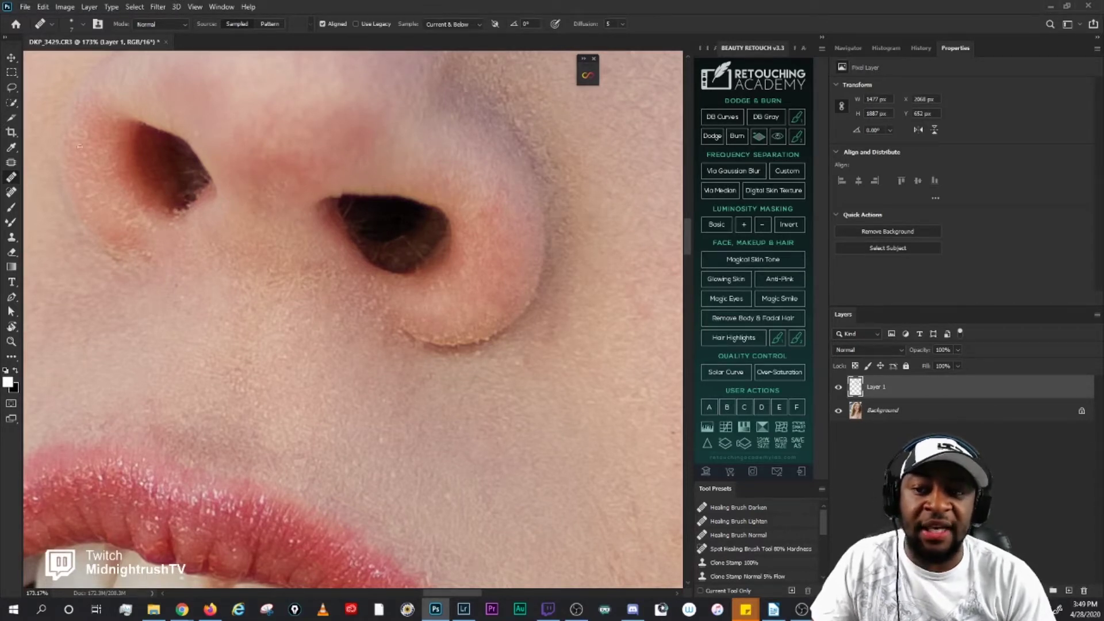
pyautogui.click(13, 194)
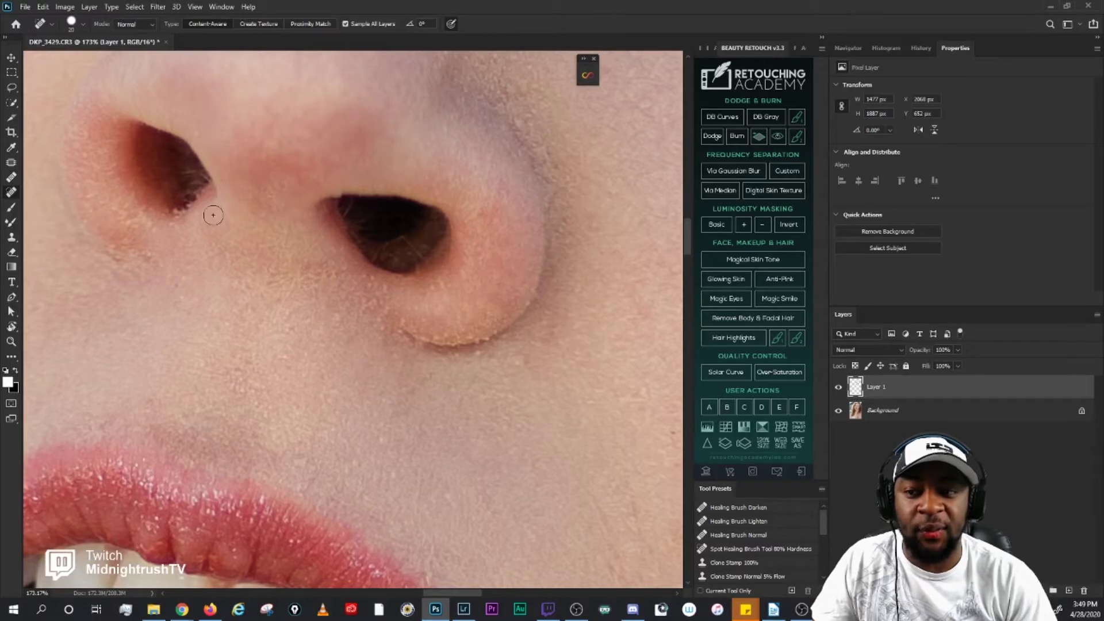
pyautogui.click(183, 193)
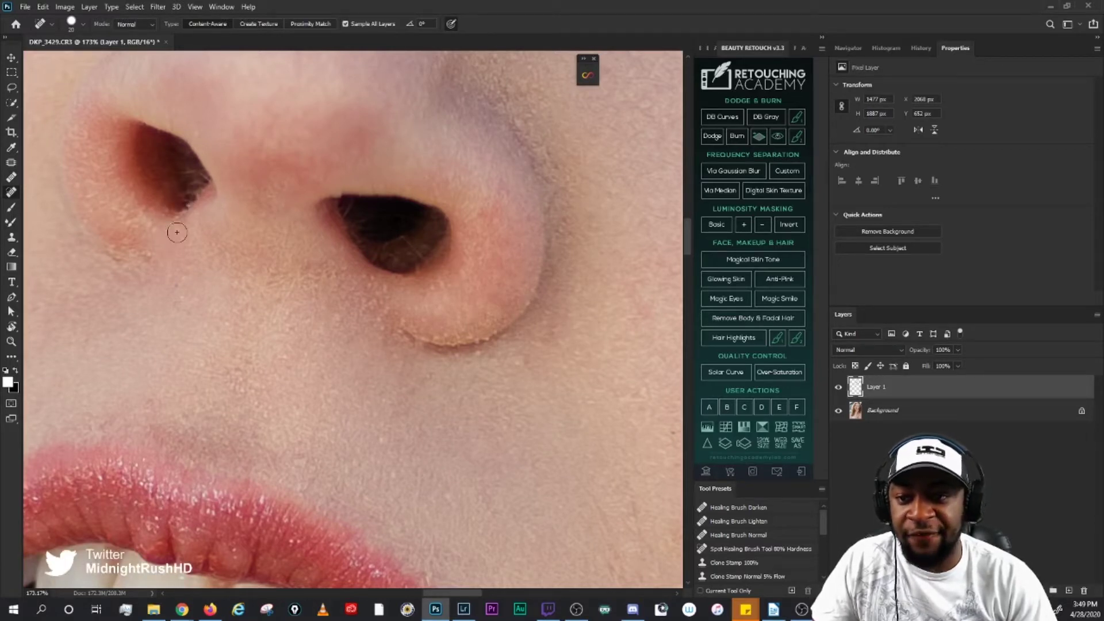
pyautogui.click(198, 246)
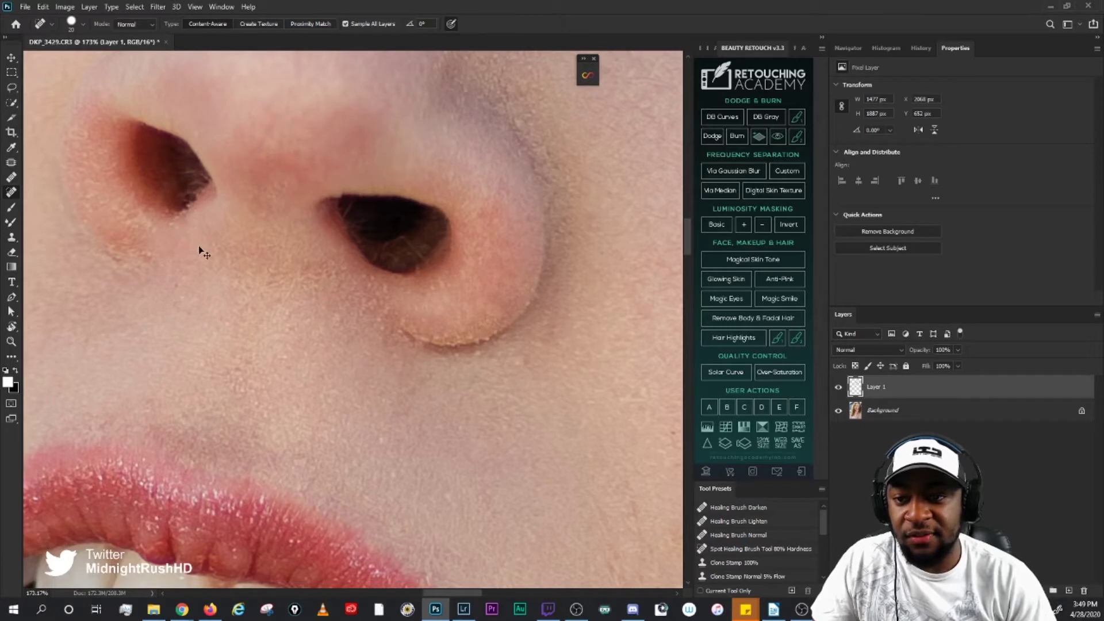
pyautogui.click(166, 214)
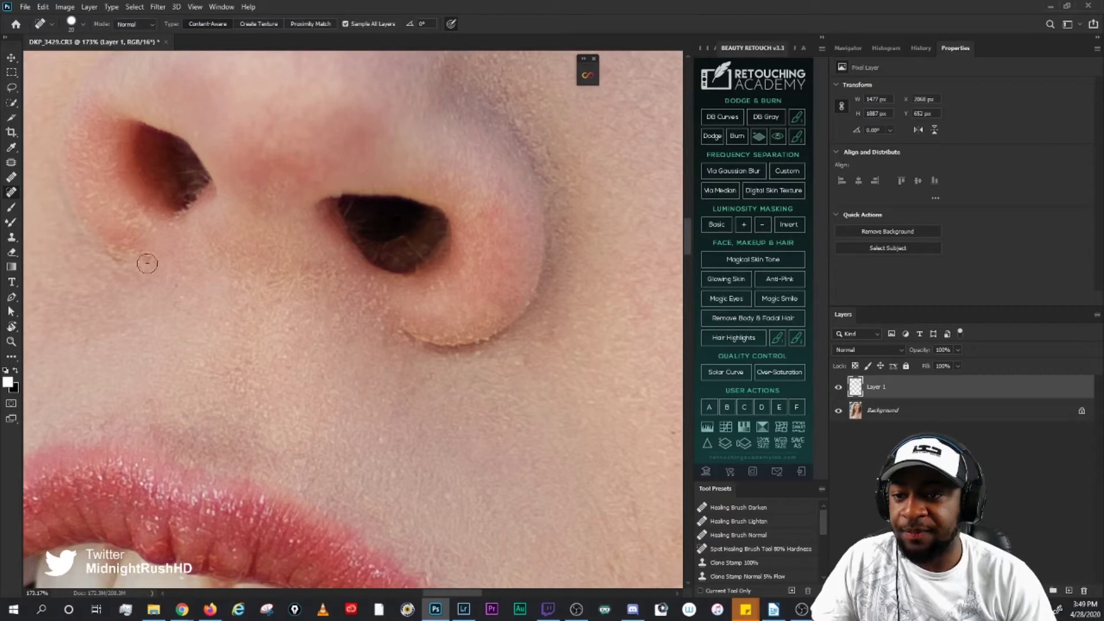
pyautogui.click(135, 228)
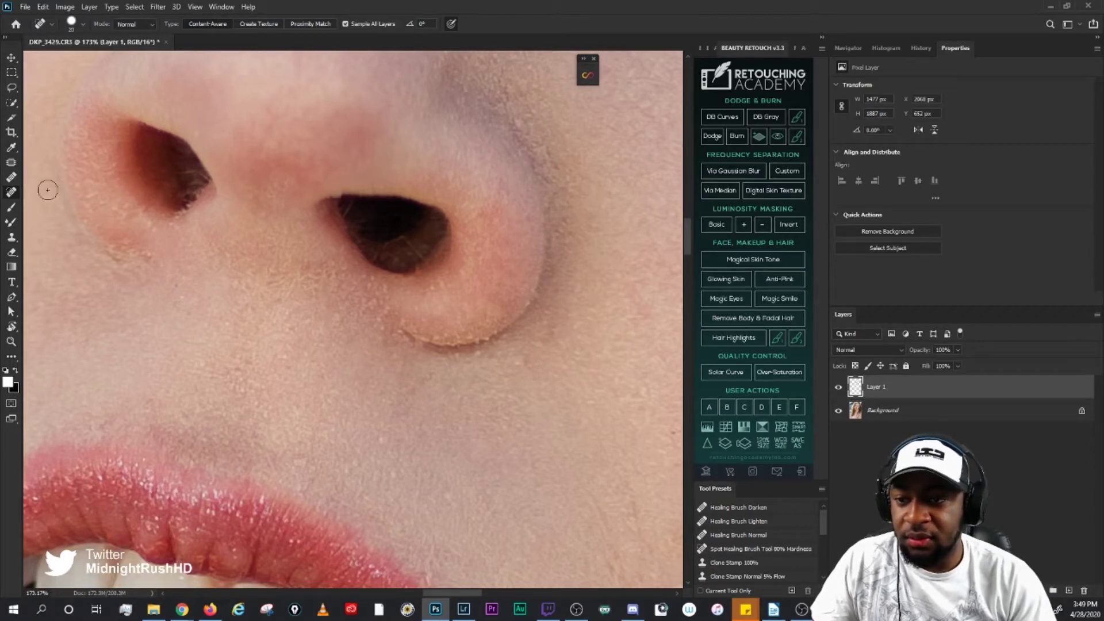
# Step: Heal the crease under the image-right nostril wing with the Healing Brush, and compare the result with Layer 1 hidden and shown
pyautogui.click(12, 178)
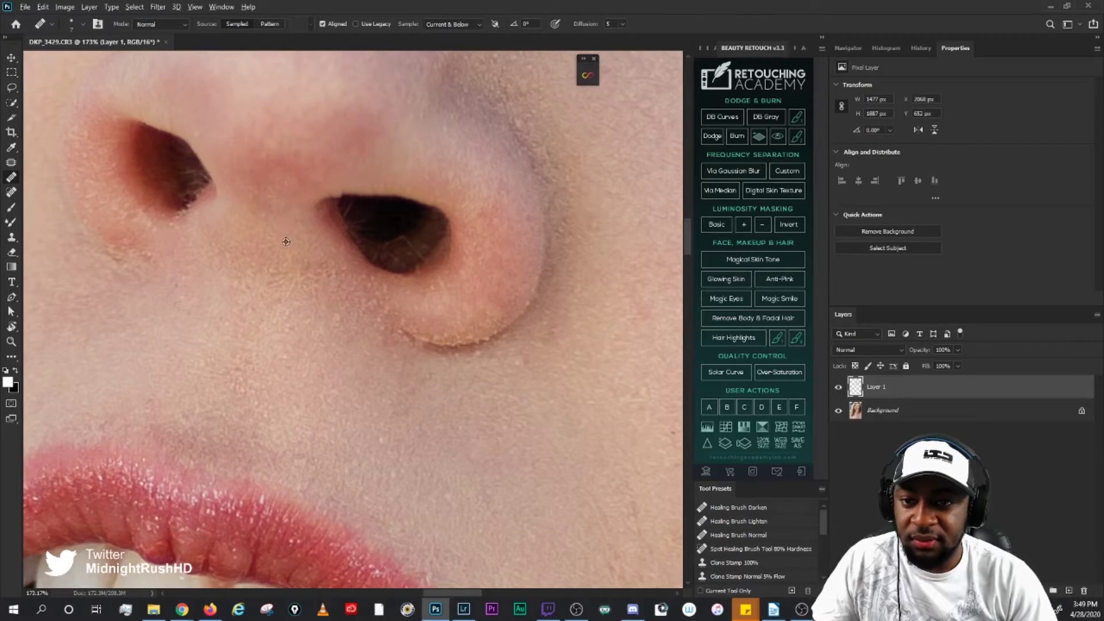
pyautogui.scroll(-1, 290, 242)
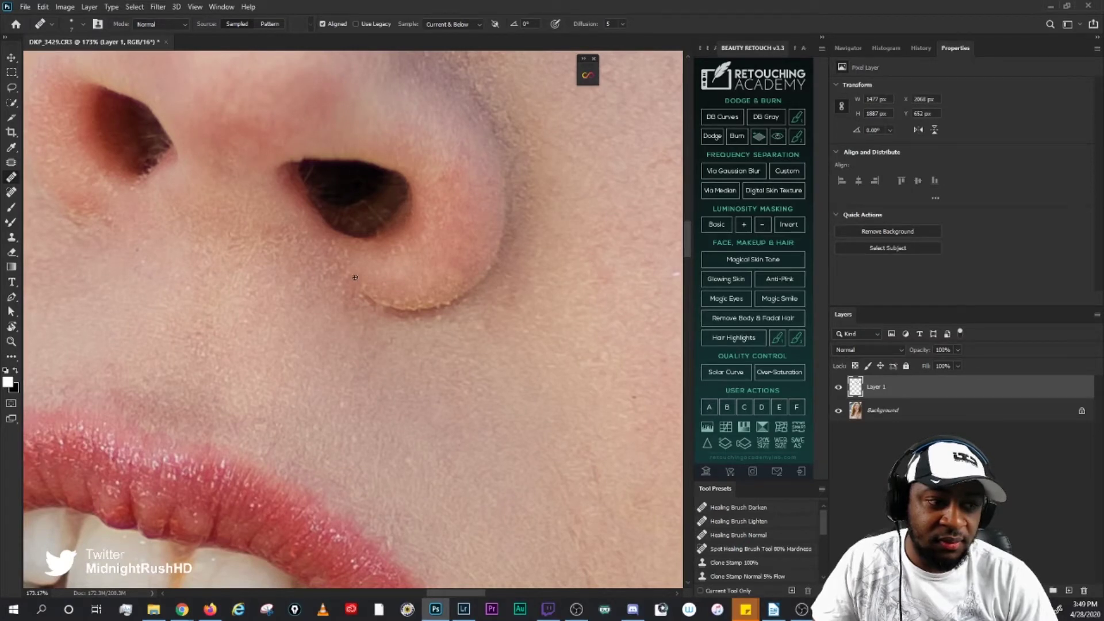
pyautogui.moveTo(353, 286); pyautogui.dragTo(378, 320)
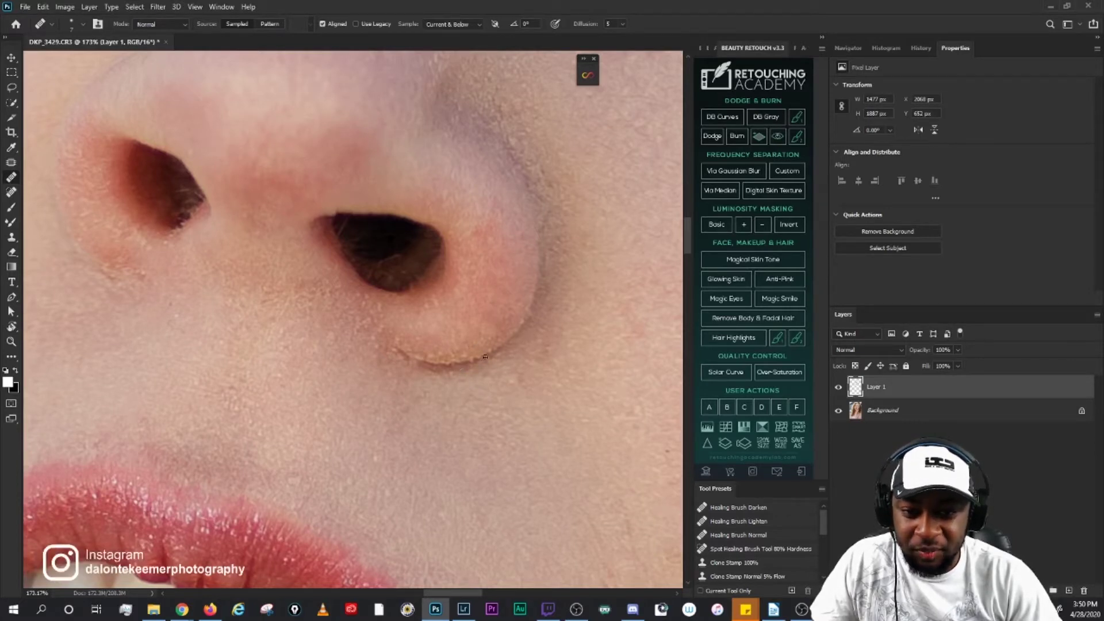
pyautogui.moveTo(486, 357)
pyautogui.mouseDown()
pyautogui.moveTo(446, 367)
pyautogui.moveTo(467, 366)
pyautogui.mouseUp()
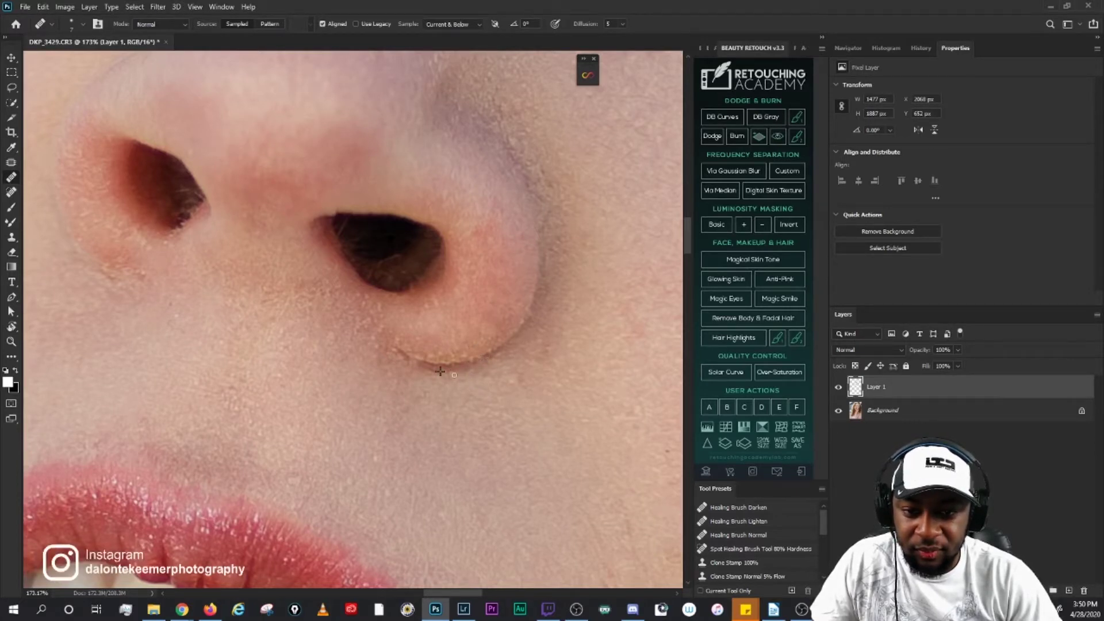
pyautogui.click(838, 387)
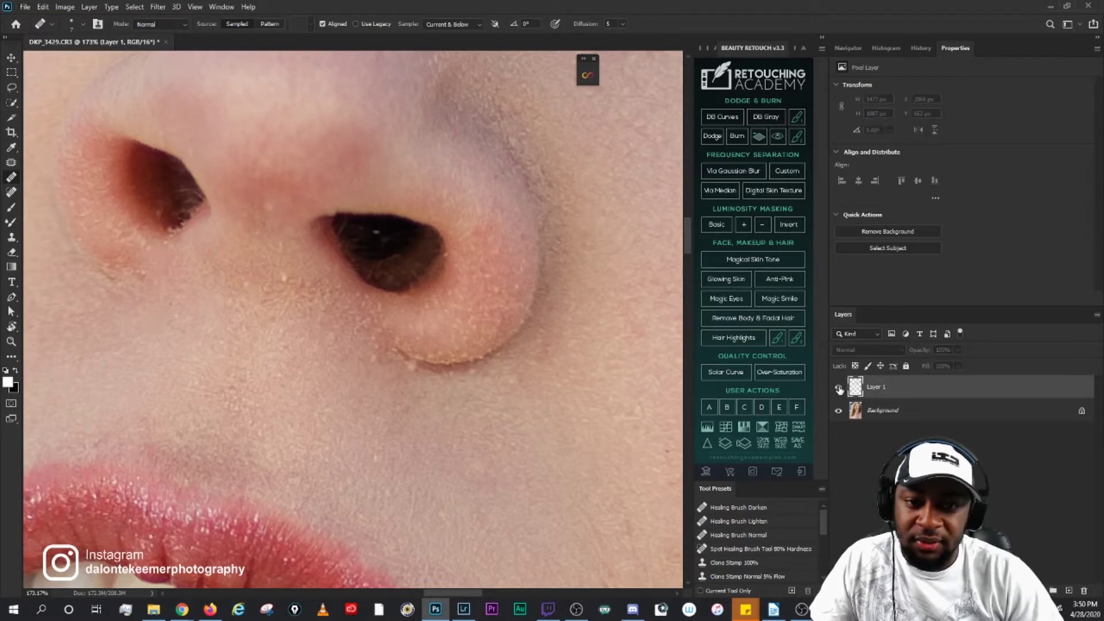
pyautogui.click(839, 387)
# Step: Heal the specks on the skin below the image-right nostril and at the lower crease of the image-left nostril
pyautogui.moveTo(455, 314); pyautogui.dragTo(495, 289)
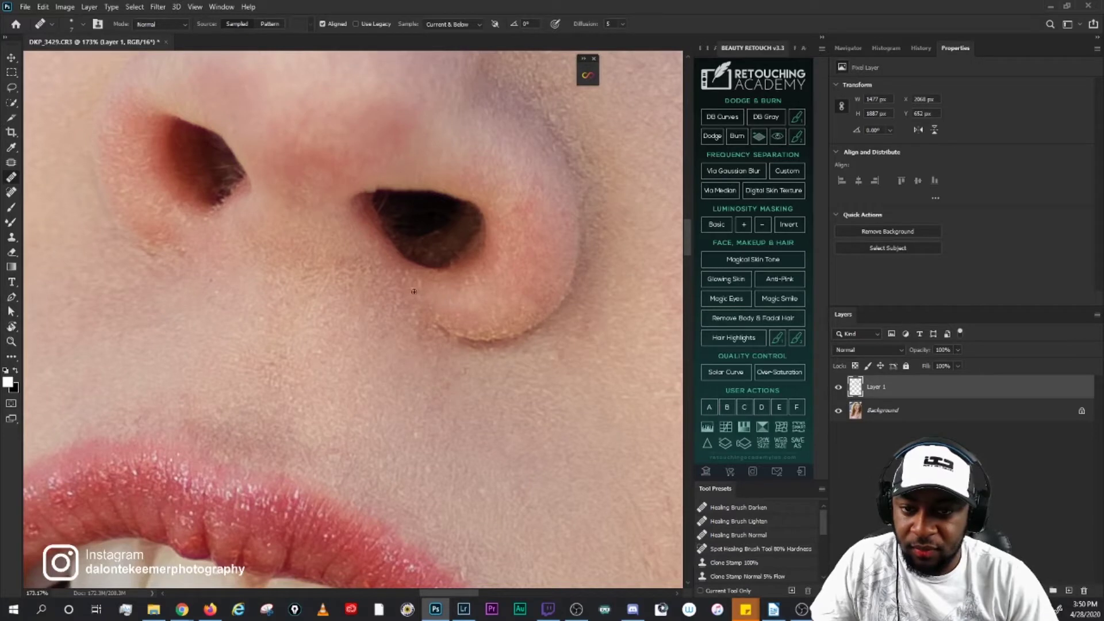
pyautogui.moveTo(408, 272)
pyautogui.mouseDown()
pyautogui.moveTo(377, 254)
pyautogui.moveTo(452, 303)
pyautogui.moveTo(395, 271)
pyautogui.mouseUp()
pyautogui.keyDown('alt'); pyautogui.click(451, 302); pyautogui.keyUp('alt')
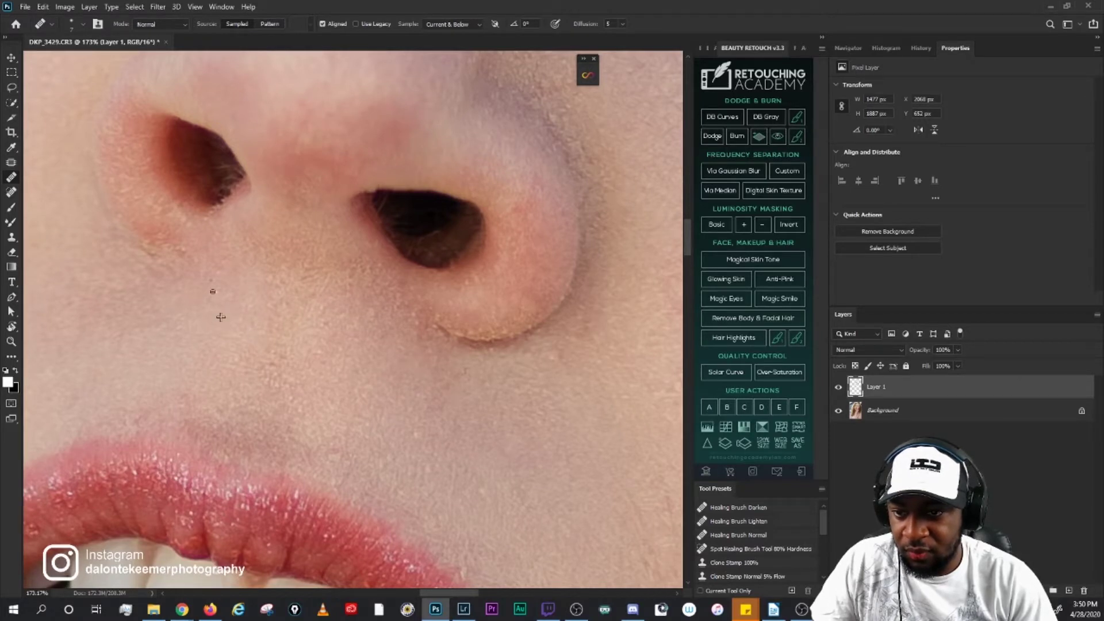
pyautogui.moveTo(213, 291); pyautogui.dragTo(183, 255)
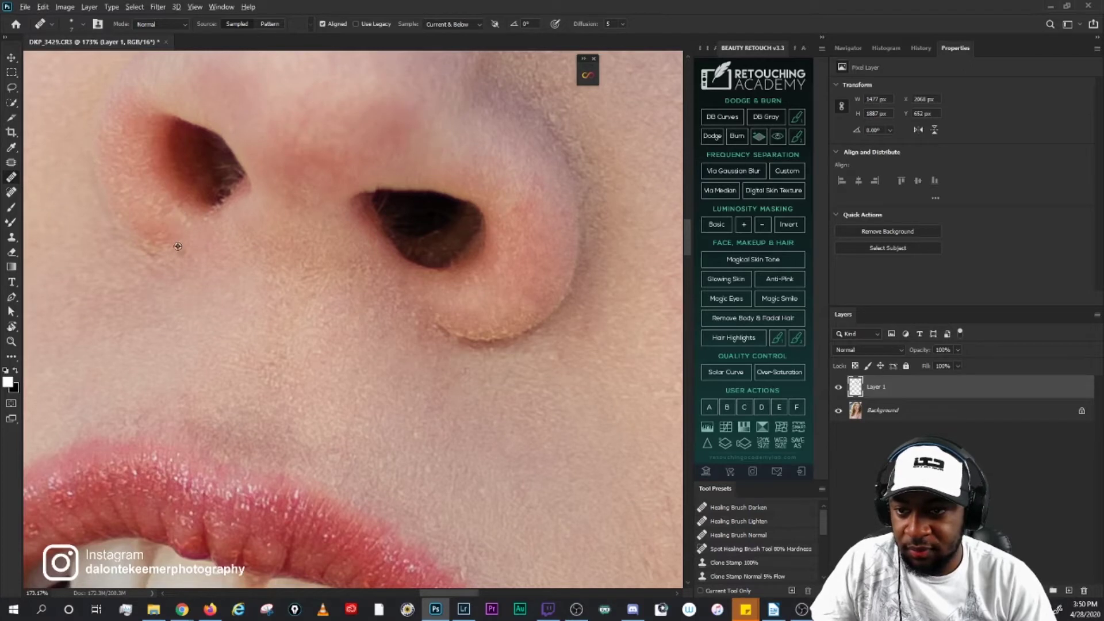
# Step: Heal the light specks across the image-left nostril wing using clean skin sampled nearby
pyautogui.moveTo(193, 292)
pyautogui.mouseDown()
pyautogui.moveTo(265, 311)
pyautogui.moveTo(250, 330)
pyautogui.mouseUp()
pyautogui.keyDown('alt'); pyautogui.click(216, 305); pyautogui.keyUp('alt')
pyautogui.moveTo(258, 281)
pyautogui.mouseDown()
pyautogui.moveTo(222, 266)
pyautogui.moveTo(232, 243)
pyautogui.moveTo(217, 255)
pyautogui.moveTo(213, 241)
pyautogui.moveTo(244, 237)
pyautogui.moveTo(223, 230)
pyautogui.moveTo(234, 234)
pyautogui.moveTo(215, 249)
pyautogui.moveTo(222, 227)
pyautogui.moveTo(232, 232)
pyautogui.moveTo(216, 241)
pyautogui.moveTo(217, 221)
pyautogui.moveTo(234, 235)
pyautogui.moveTo(207, 213)
pyautogui.mouseUp()
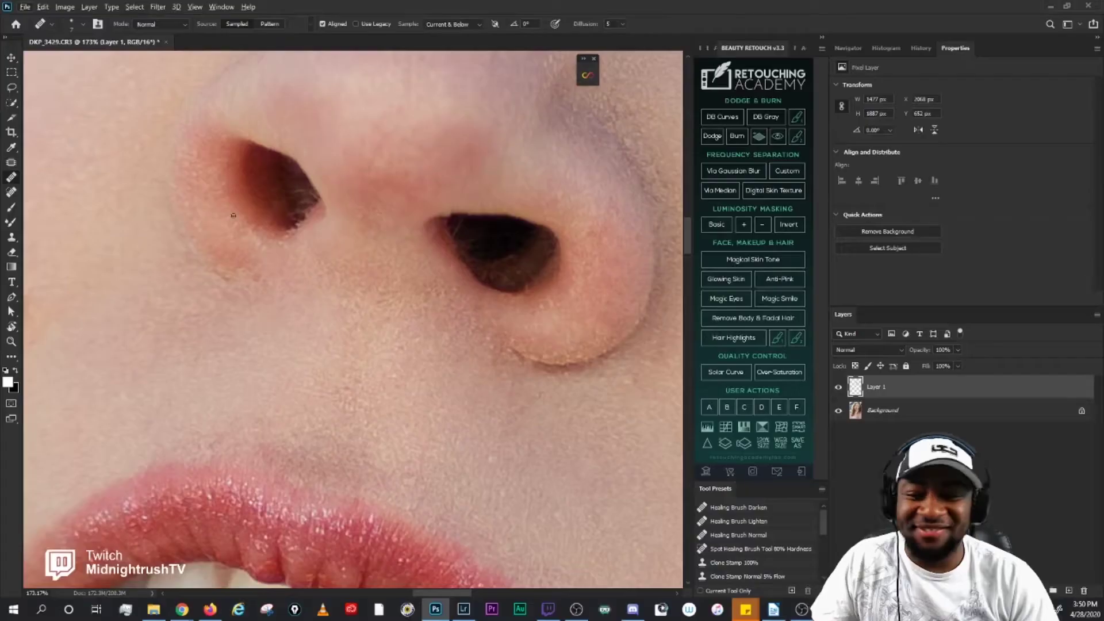
pyautogui.moveTo(202, 185); pyautogui.dragTo(229, 218)
pyautogui.keyDown('alt'); pyautogui.click(220, 212); pyautogui.keyUp('alt')
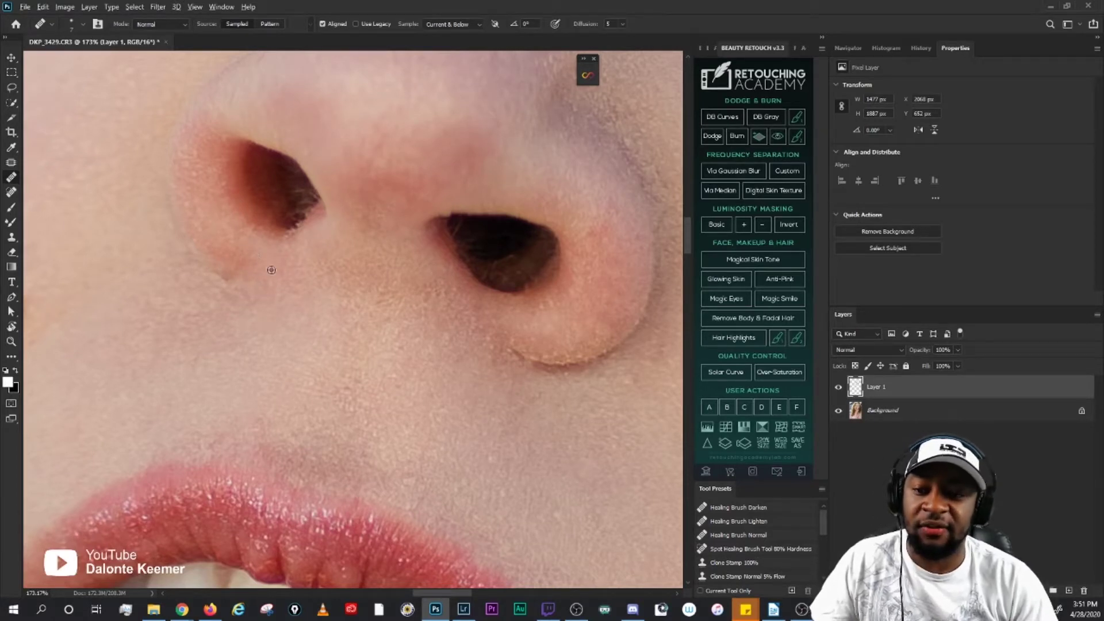
pyautogui.moveTo(221, 219); pyautogui.dragTo(242, 239)
pyautogui.moveTo(215, 244); pyautogui.dragTo(241, 267)
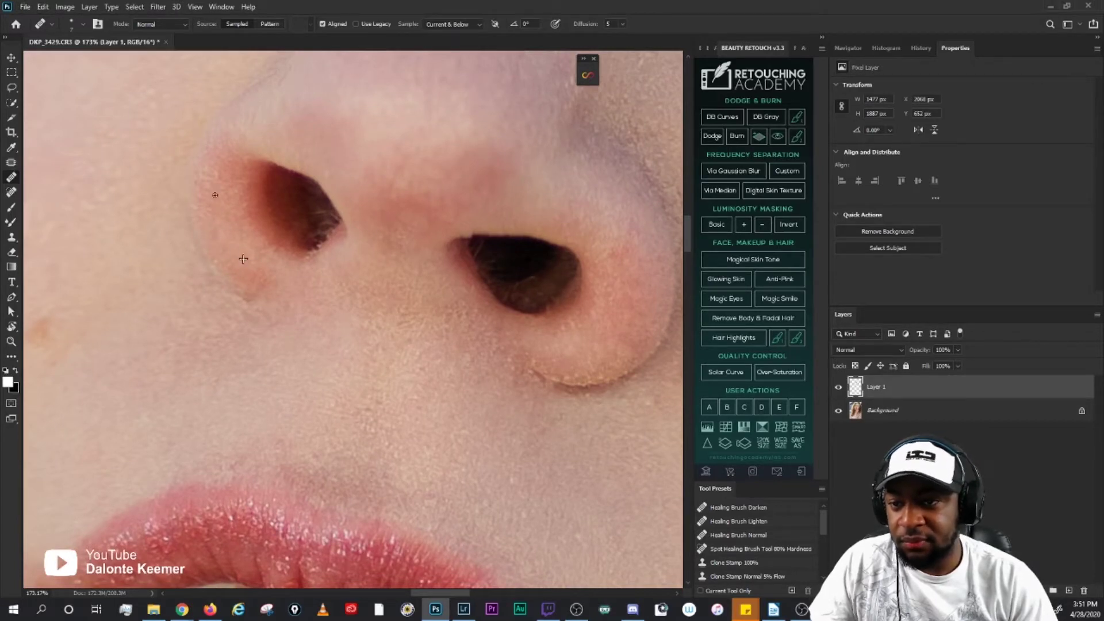
pyautogui.moveTo(239, 230)
pyautogui.mouseDown()
pyautogui.moveTo(230, 238)
pyautogui.moveTo(249, 182)
pyautogui.mouseUp()
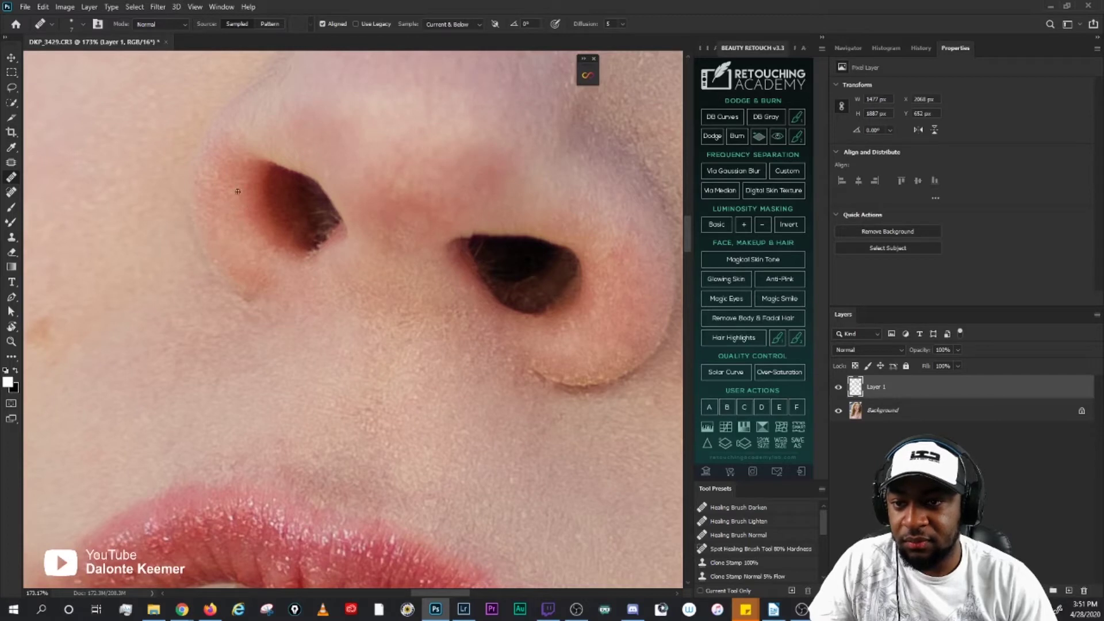
pyautogui.moveTo(240, 225); pyautogui.dragTo(232, 232)
pyautogui.click(231, 231)
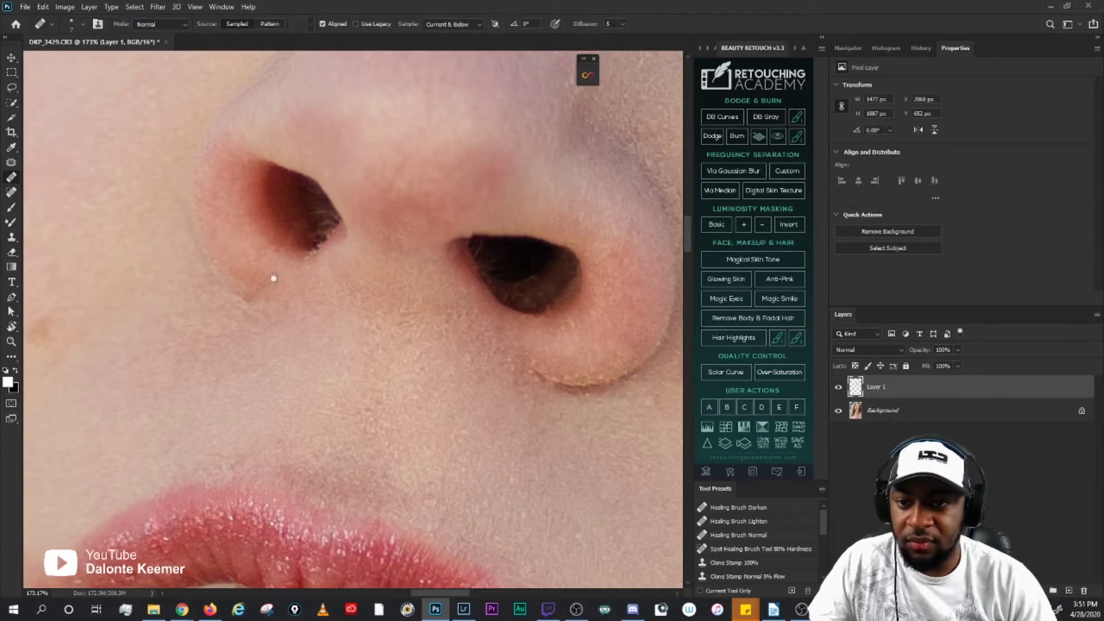
# Step: Heal the small spots on the skin between the two nostrils using clean skin just below them
pyautogui.moveTo(274, 277); pyautogui.dragTo(278, 305)
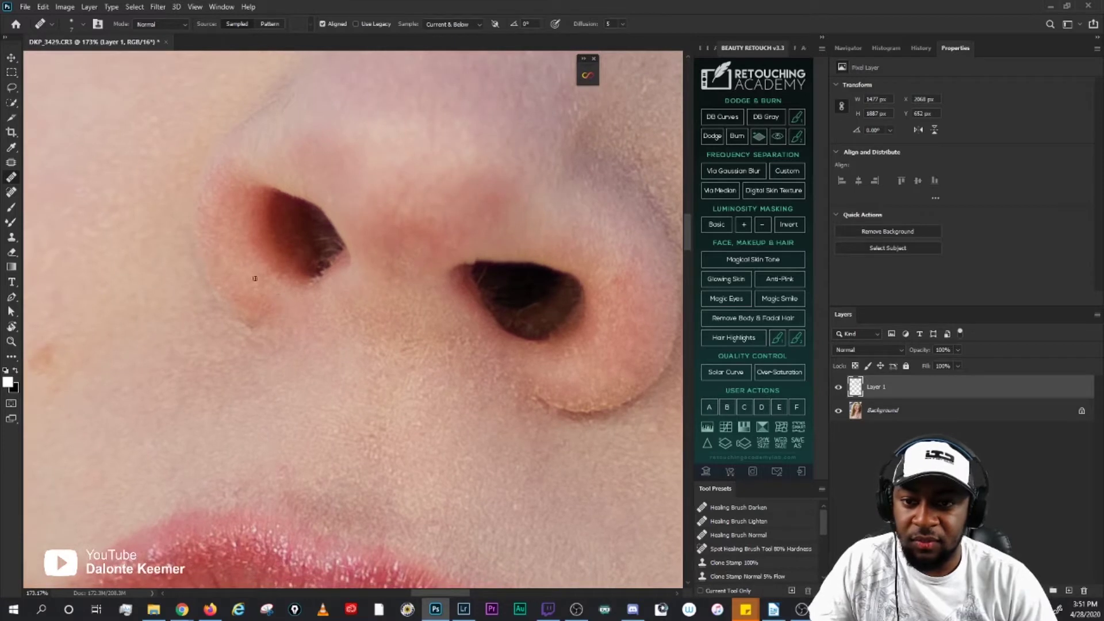
pyautogui.keyDown('alt'); pyautogui.click(396, 309); pyautogui.keyUp('alt')
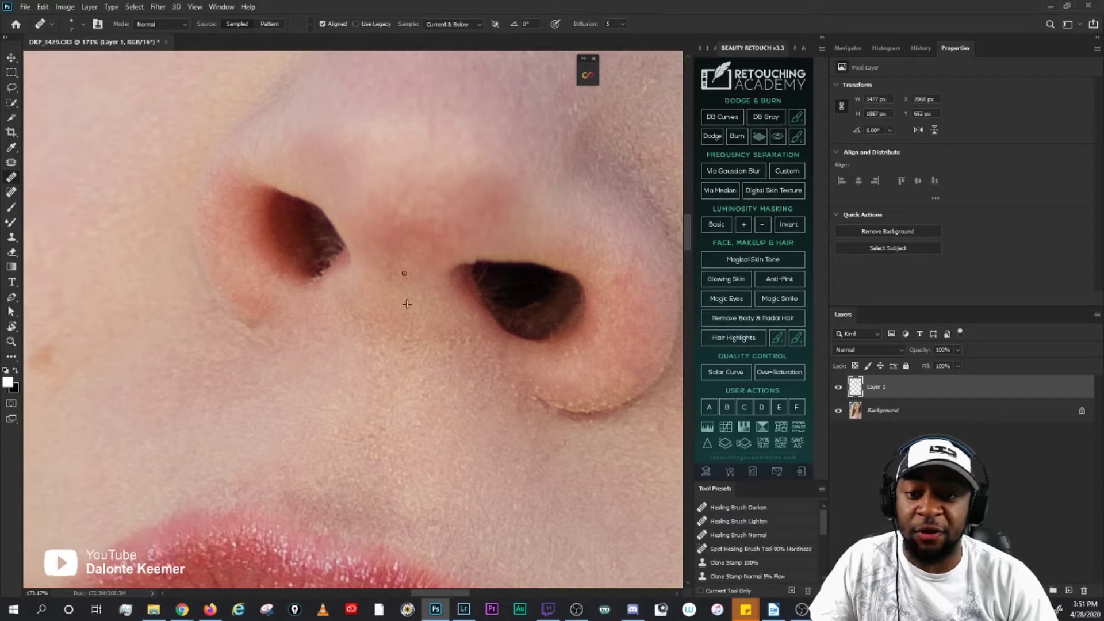
pyautogui.keyDown('alt'); pyautogui.click(389, 299); pyautogui.keyUp('alt')
pyautogui.click(391, 271)
pyautogui.keyDown('alt'); pyautogui.click(402, 302); pyautogui.keyUp('alt')
pyautogui.click(378, 298)
pyautogui.keyDown('alt'); pyautogui.click(395, 297); pyautogui.keyUp('alt')
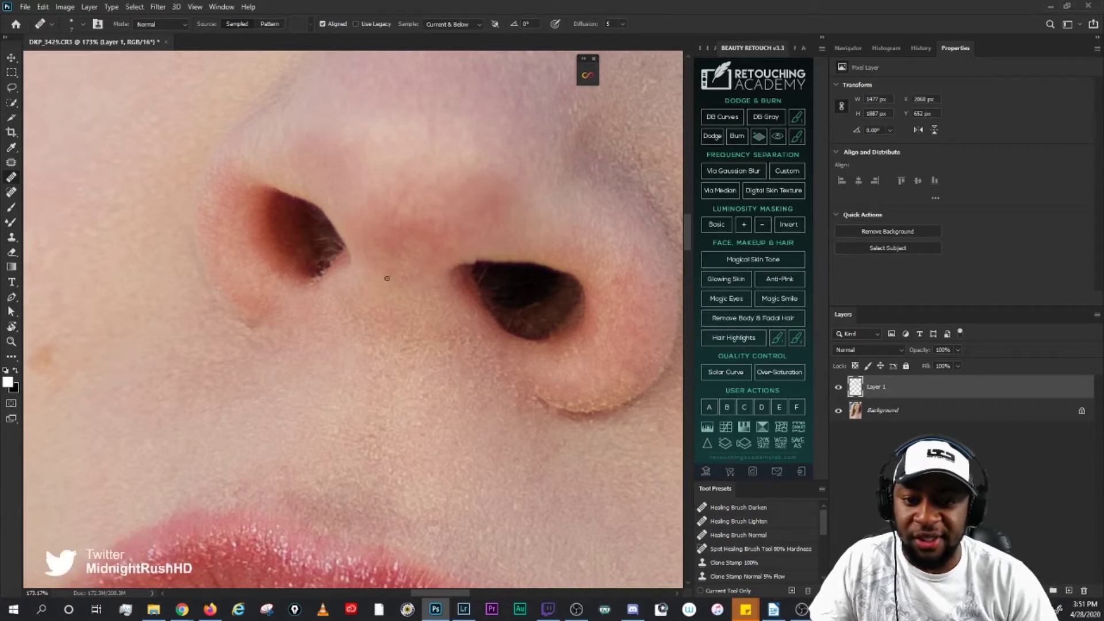
pyautogui.keyDown('alt'); pyautogui.click(377, 300); pyautogui.keyUp('alt')
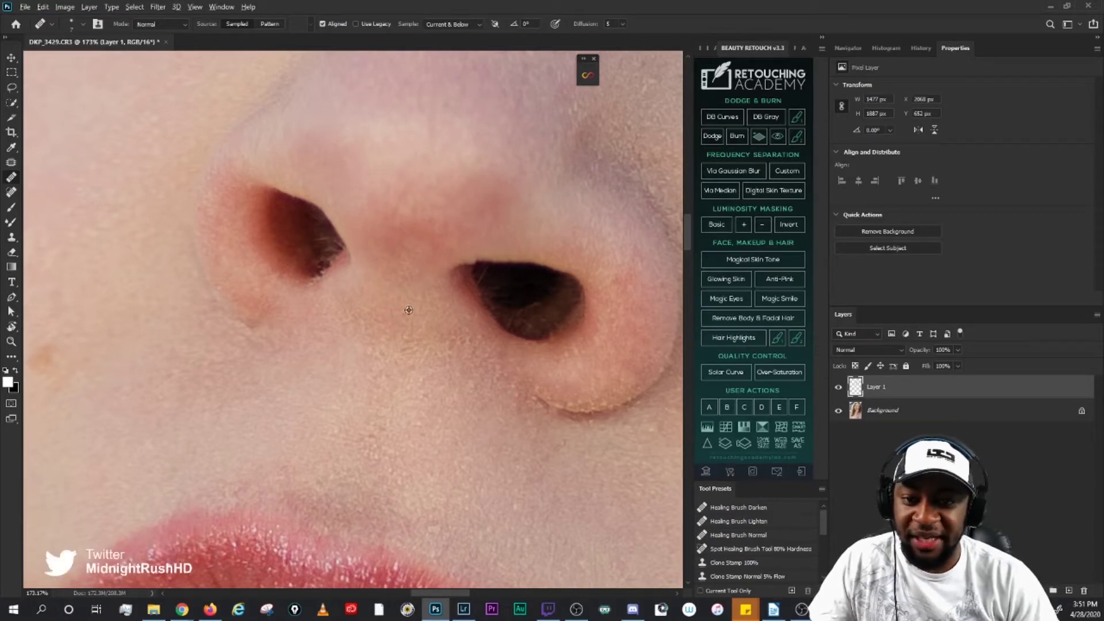
# Step: Heal the remaining specks along the lower edge of the image-right nostril wing
pyautogui.scroll(-2, 414, 310)
pyautogui.hscroll(1, 414, 311)
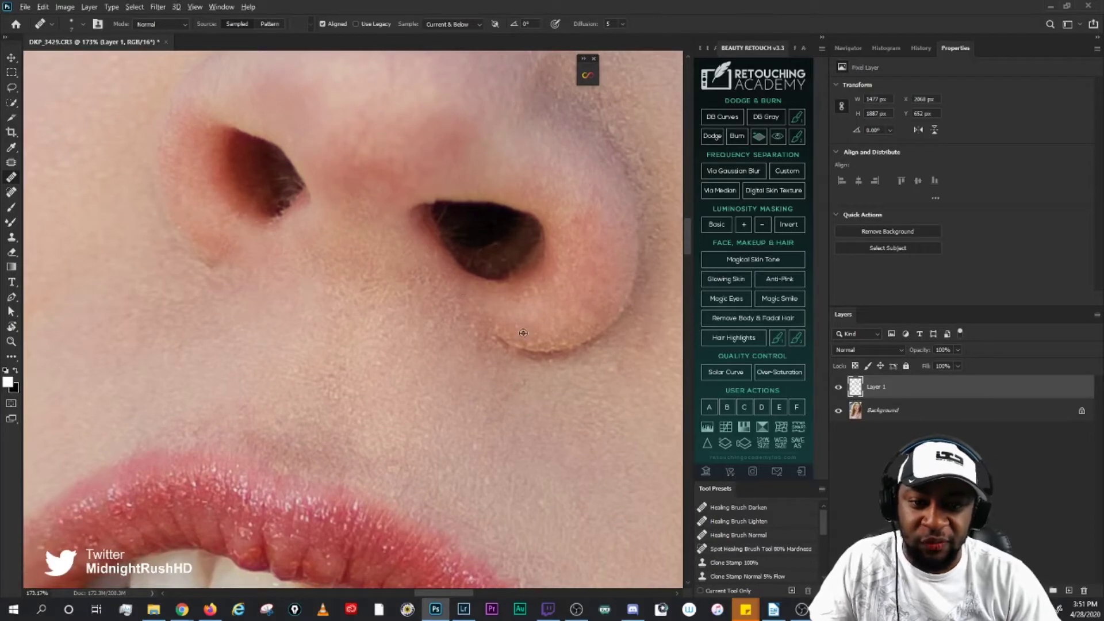
pyautogui.moveTo(527, 344)
pyautogui.mouseDown()
pyautogui.moveTo(499, 328)
pyautogui.moveTo(531, 327)
pyautogui.moveTo(526, 347)
pyautogui.moveTo(518, 343)
pyautogui.moveTo(546, 327)
pyautogui.mouseUp()
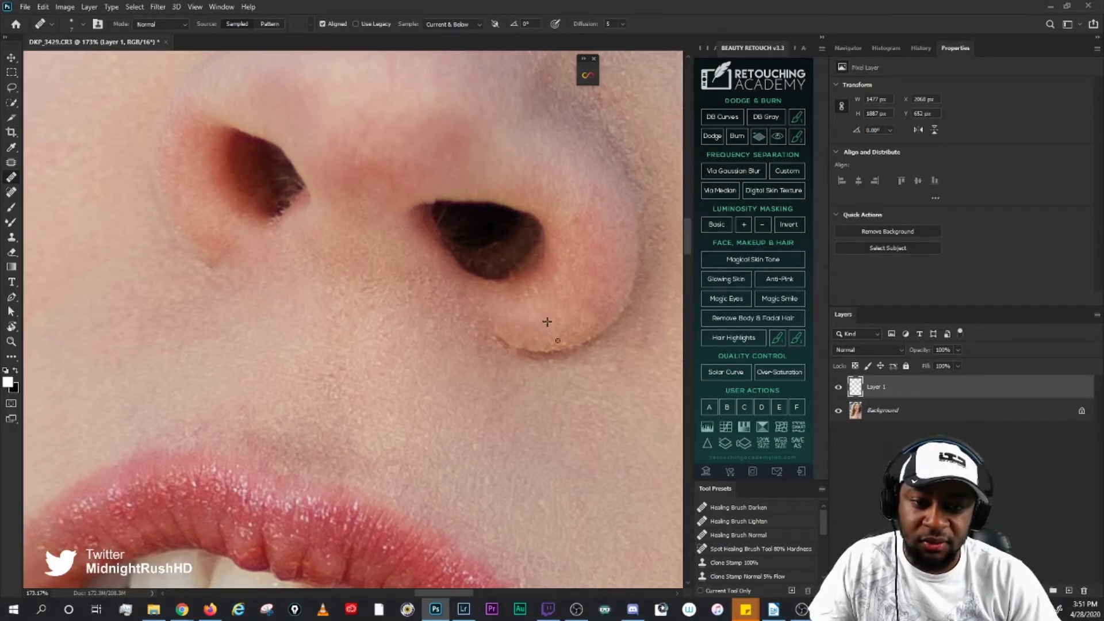
pyautogui.moveTo(549, 323)
pyautogui.mouseDown()
pyautogui.moveTo(554, 347)
pyautogui.moveTo(534, 348)
pyautogui.moveTo(564, 326)
pyautogui.mouseUp()
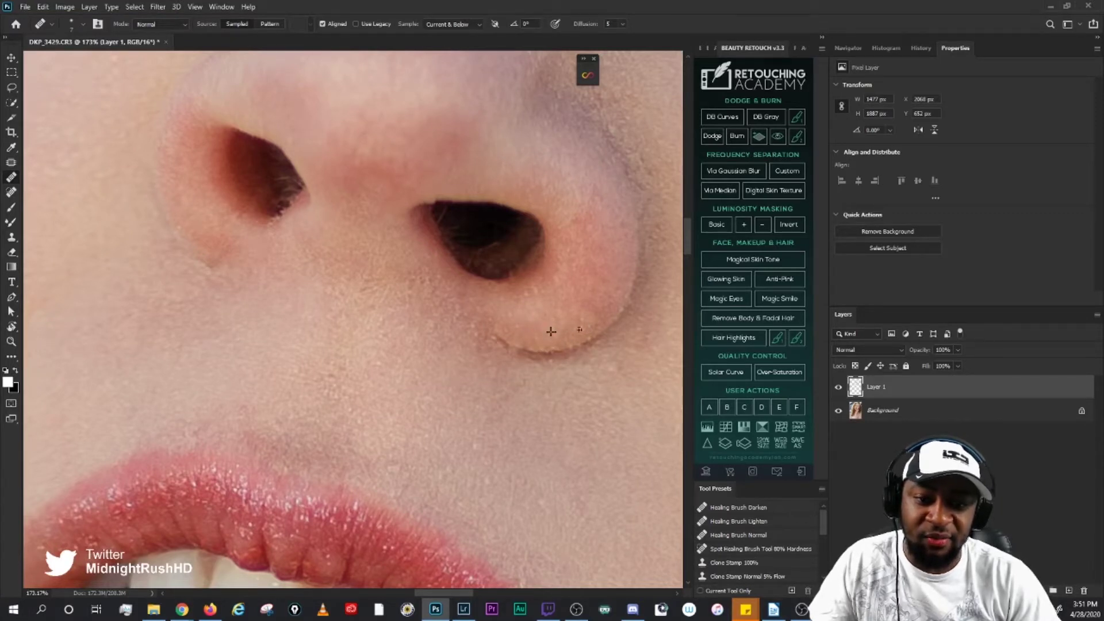
pyautogui.moveTo(576, 313); pyautogui.dragTo(587, 308)
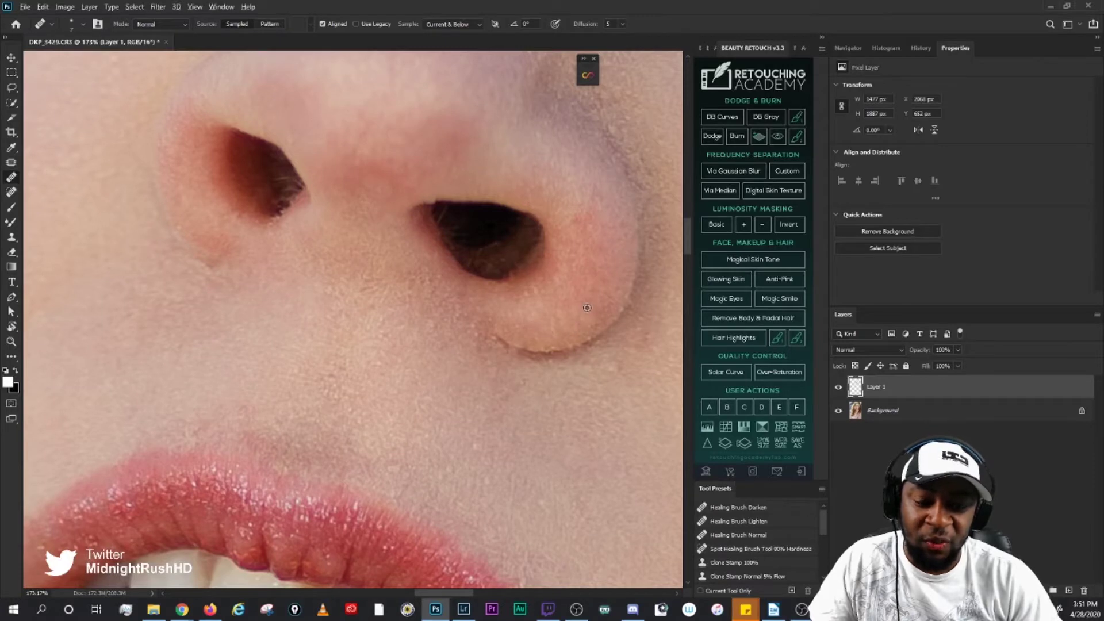
pyautogui.hscroll(2, 575, 303)
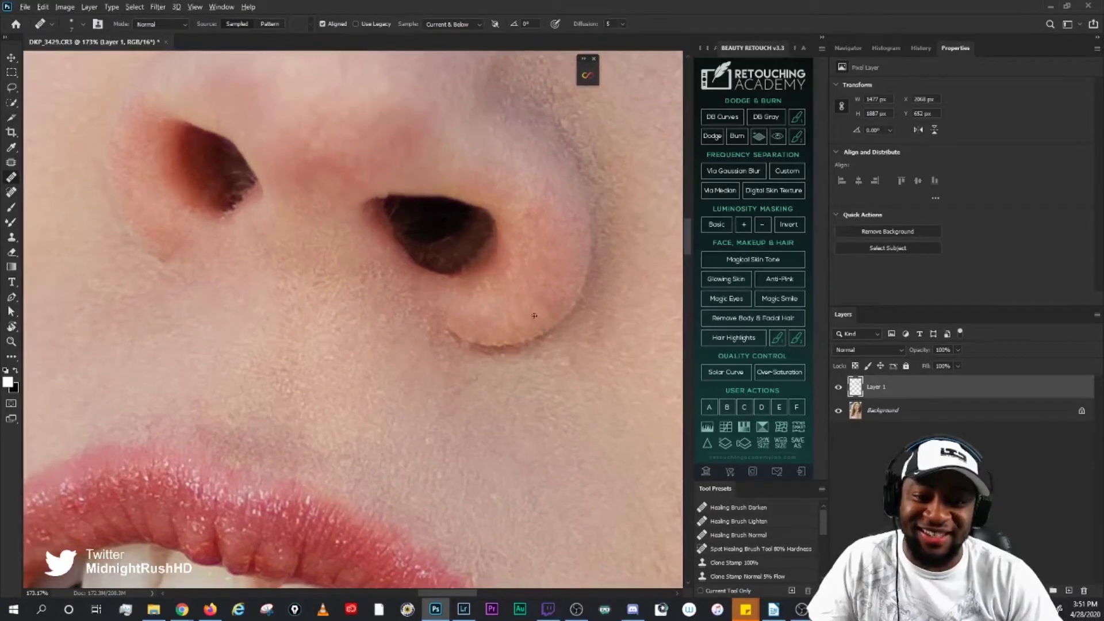
pyautogui.moveTo(518, 298); pyautogui.dragTo(547, 274)
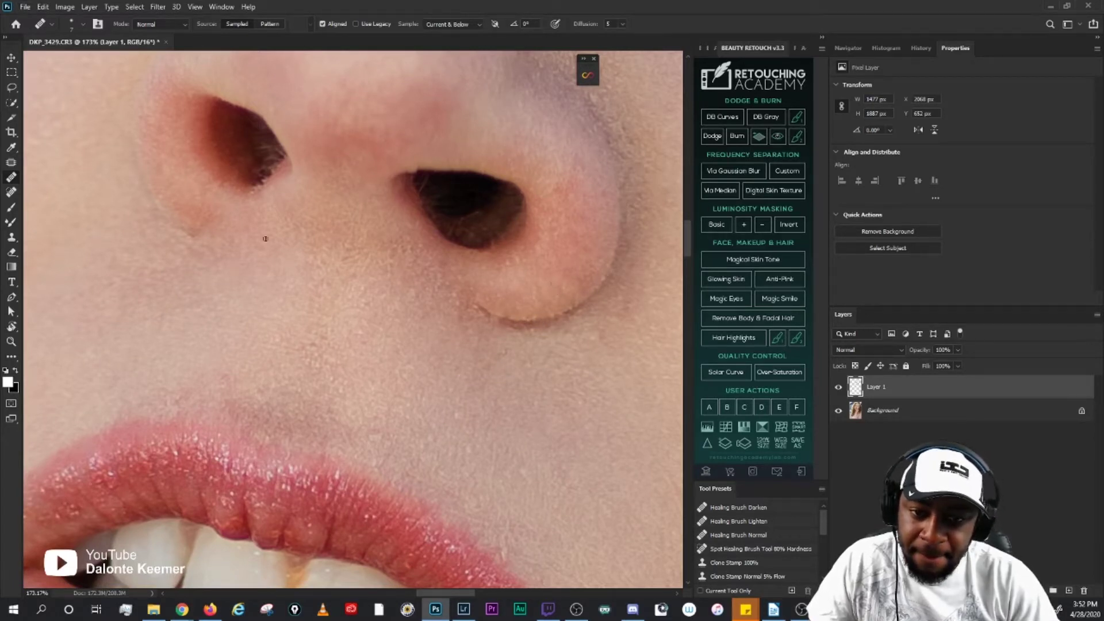
pyautogui.click(3, 166)
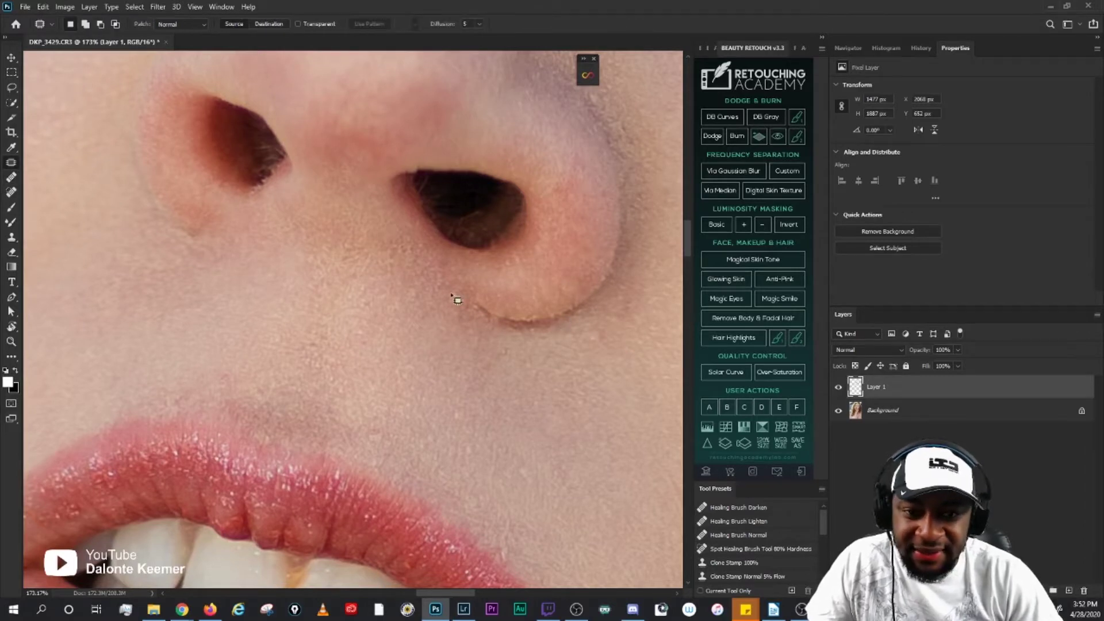
pyautogui.click(12, 180)
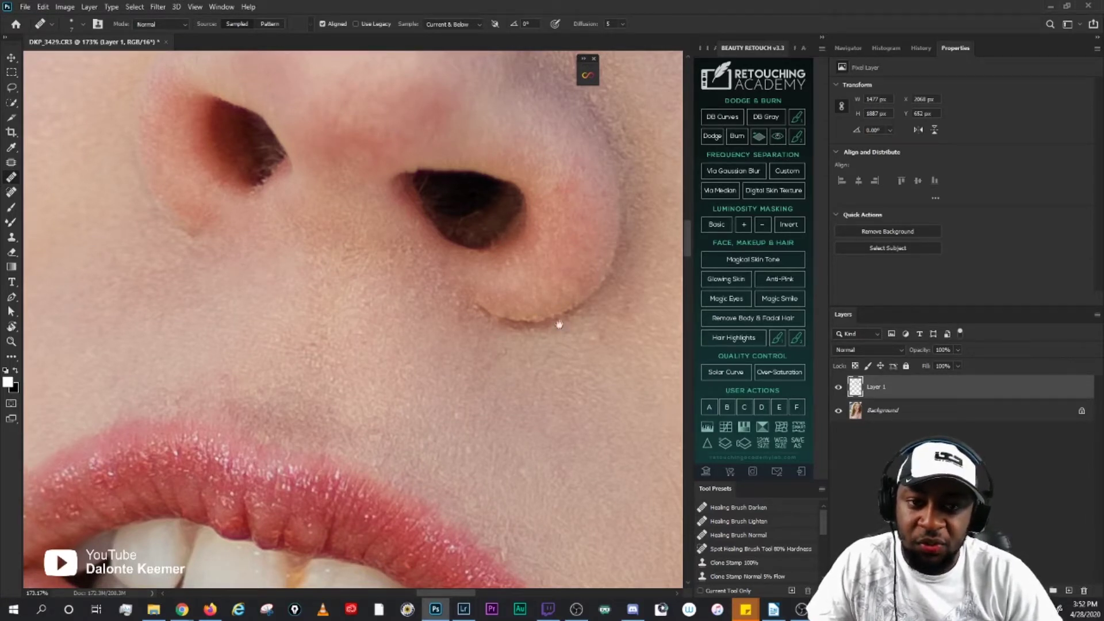
# Step: Heal the specks on the skin just beneath the crease of the image-right nostril wing, sampling clean skin nearby
pyautogui.moveTo(559, 325)
pyautogui.mouseDown()
pyautogui.moveTo(530, 267)
pyautogui.moveTo(566, 228)
pyautogui.mouseUp()
pyautogui.keyDown('alt'); pyautogui.click(563, 286); pyautogui.keyUp('alt')
pyautogui.keyDown('alt'); pyautogui.click(566, 288); pyautogui.keyUp('alt')
pyautogui.moveTo(577, 270); pyautogui.dragTo(506, 395)
# Step: Examine the retouched nose and surrounding face at several magnifications, comparing the image with the healing layer hidden and shown
pyautogui.scroll(-5, 506, 396)
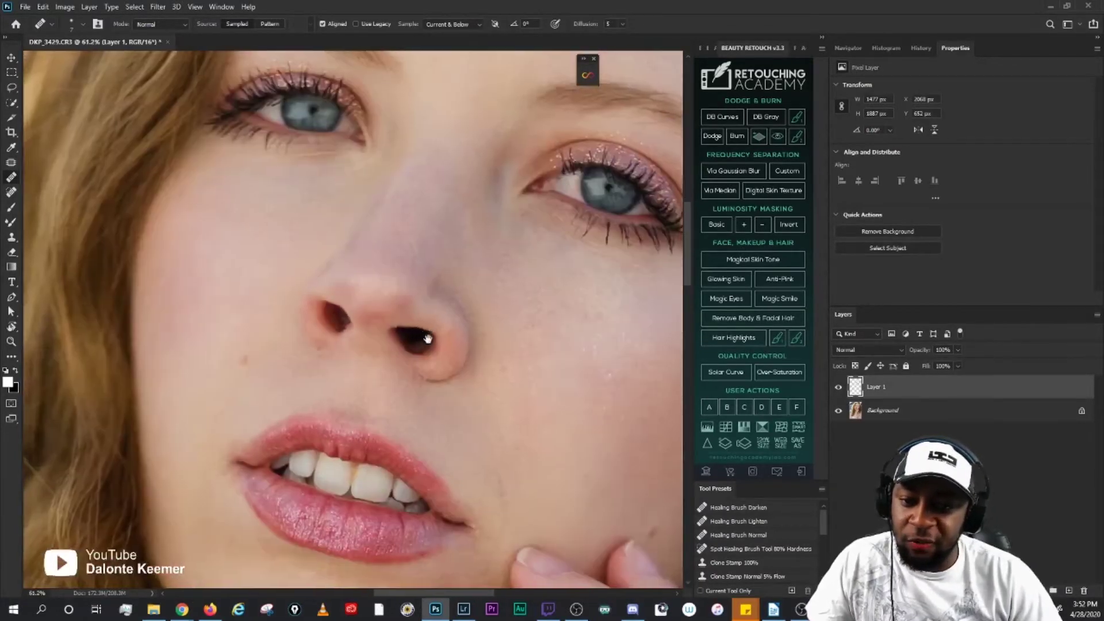
pyautogui.scroll(5, 404, 325)
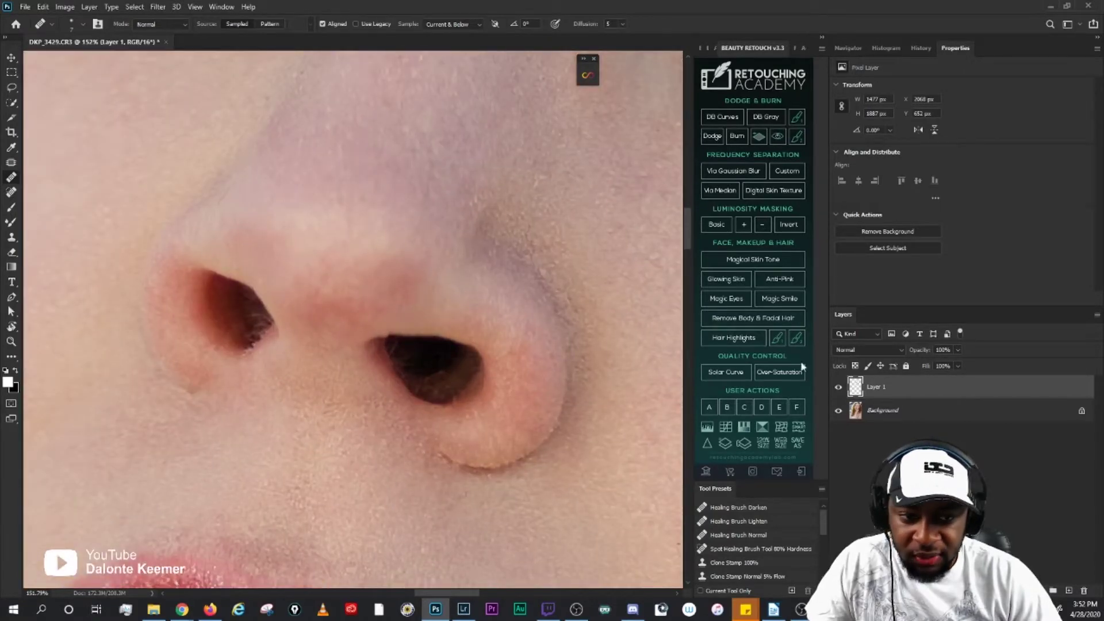
pyautogui.scroll(3, 339, 322)
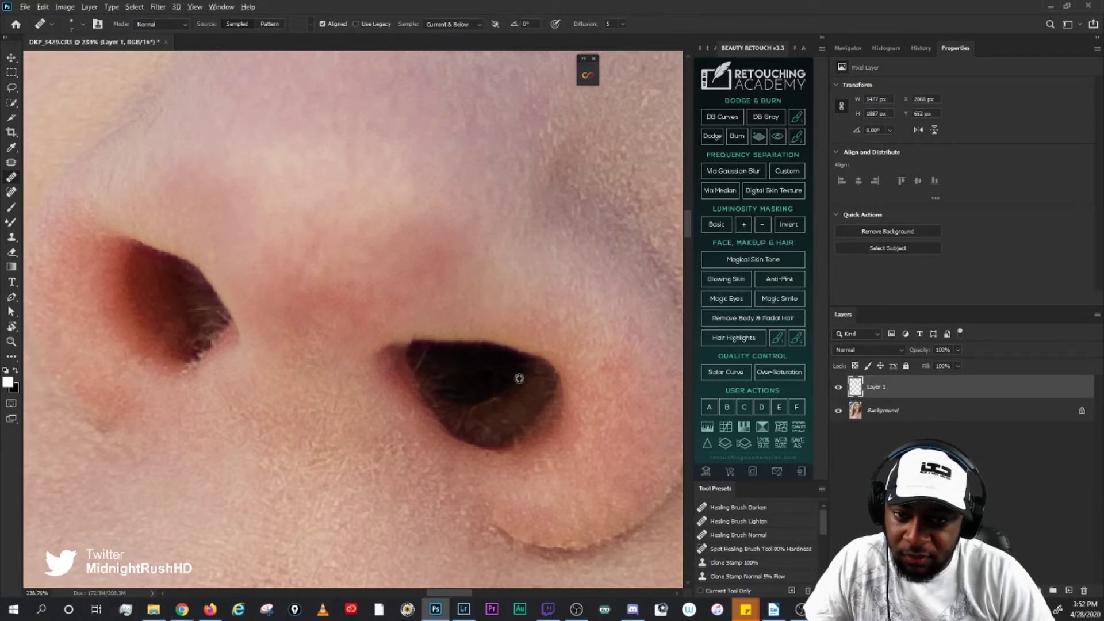
pyautogui.scroll(-3, 520, 379)
pyautogui.scroll(-2, 465, 379)
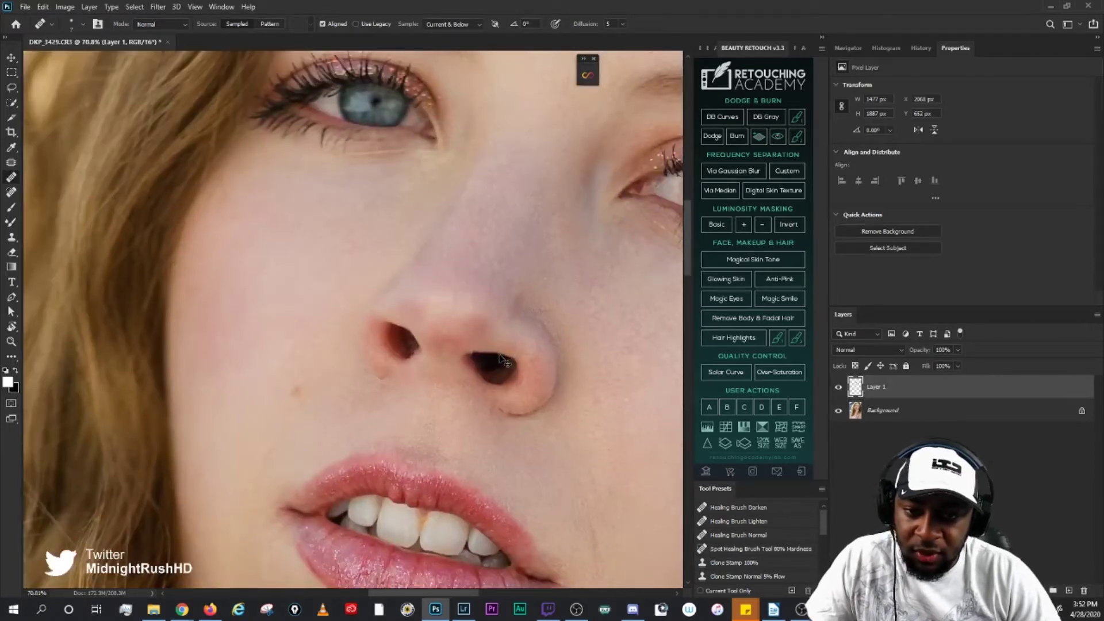
pyautogui.scroll(-2, 499, 356)
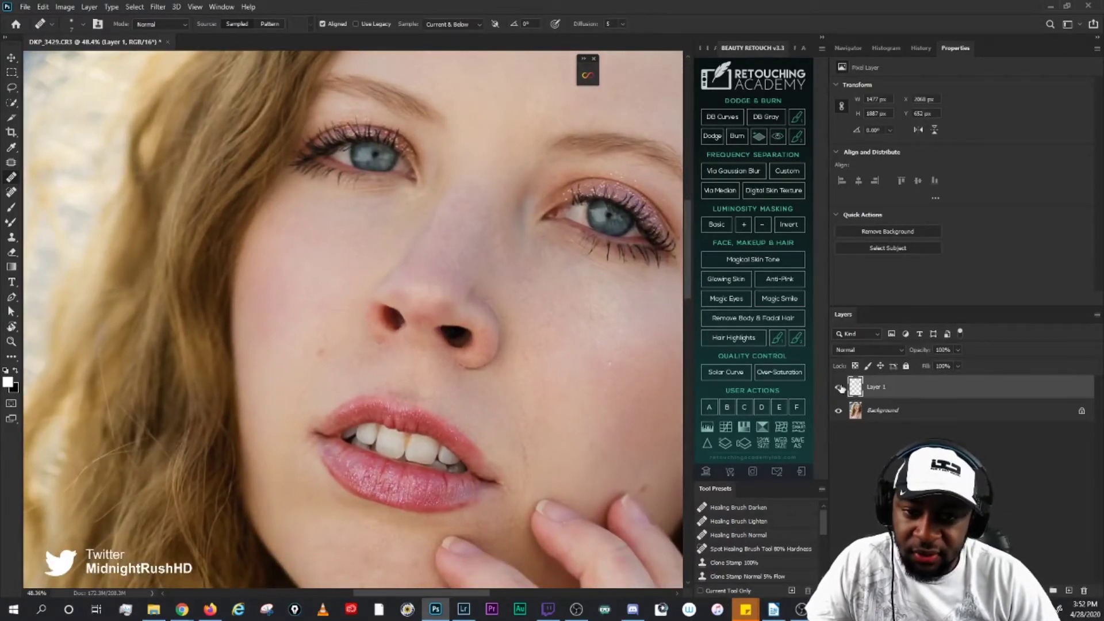
pyautogui.scroll(2, 450, 337)
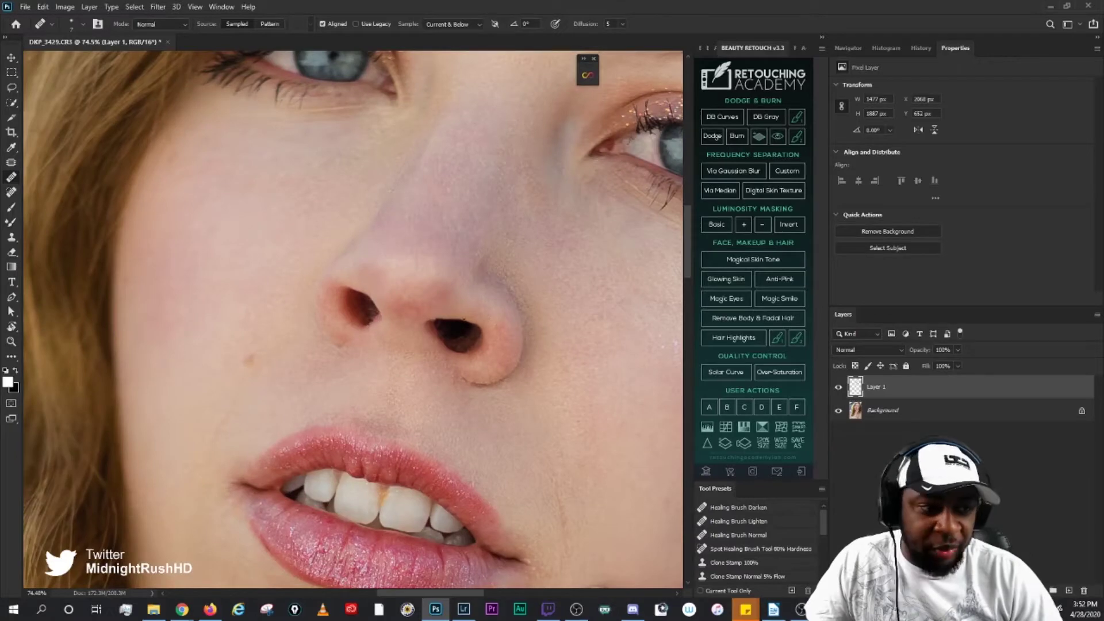
pyautogui.scroll(-1, 396, 327)
pyautogui.moveTo(539, 296); pyautogui.dragTo(460, 335)
pyautogui.scroll(1, 533, 387)
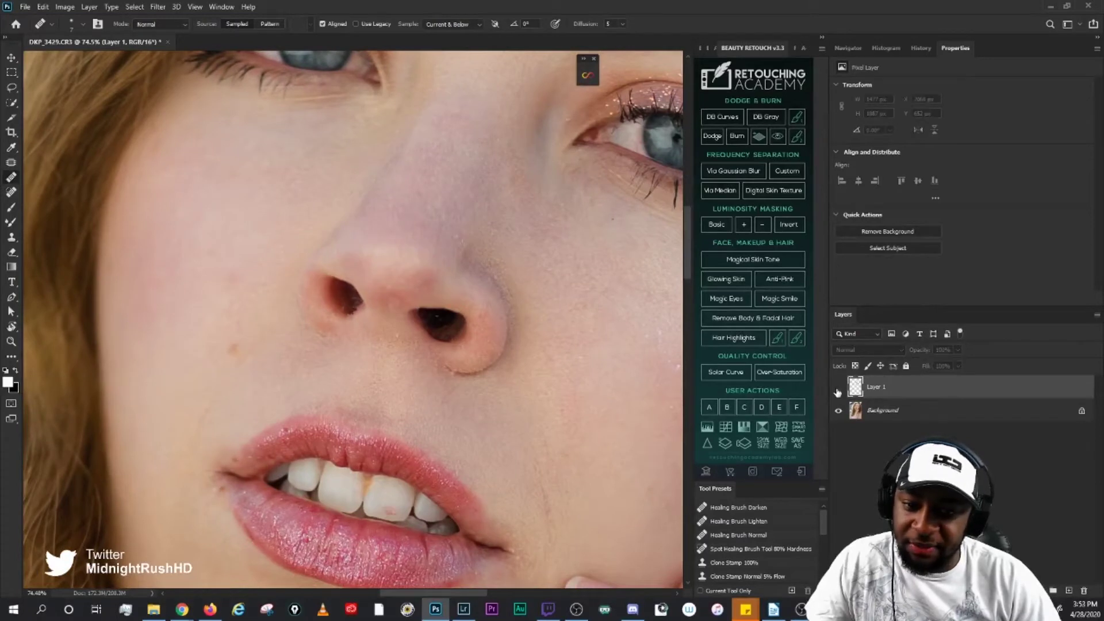
pyautogui.moveTo(551, 386); pyautogui.dragTo(506, 322)
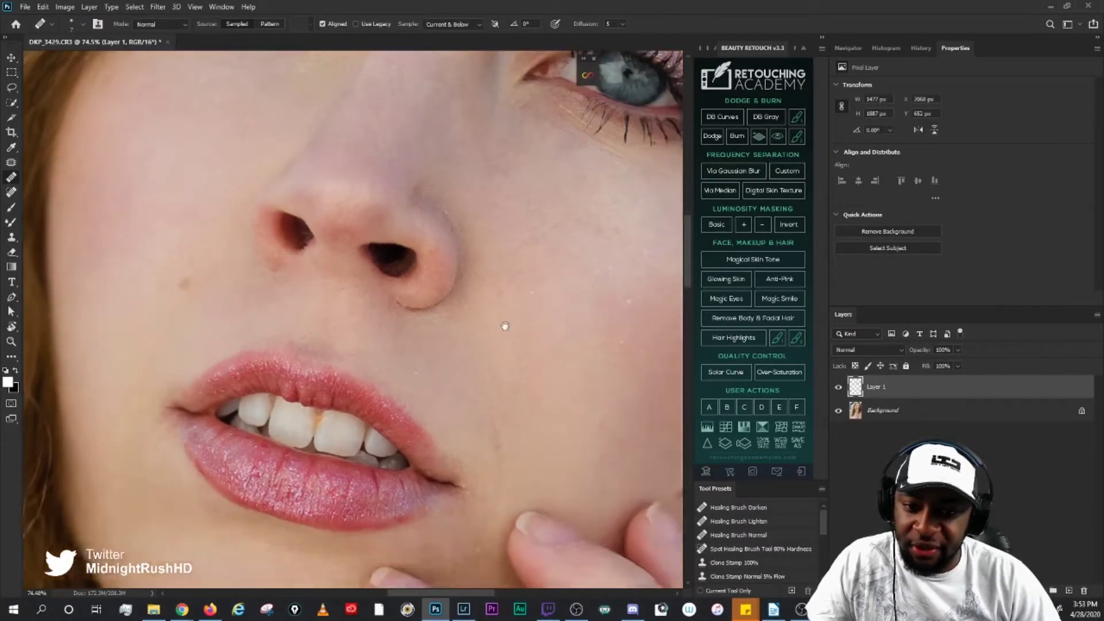
# Step: Heal the small spots on the skin between the nose and the upper lip
pyautogui.scroll(1, 423, 359)
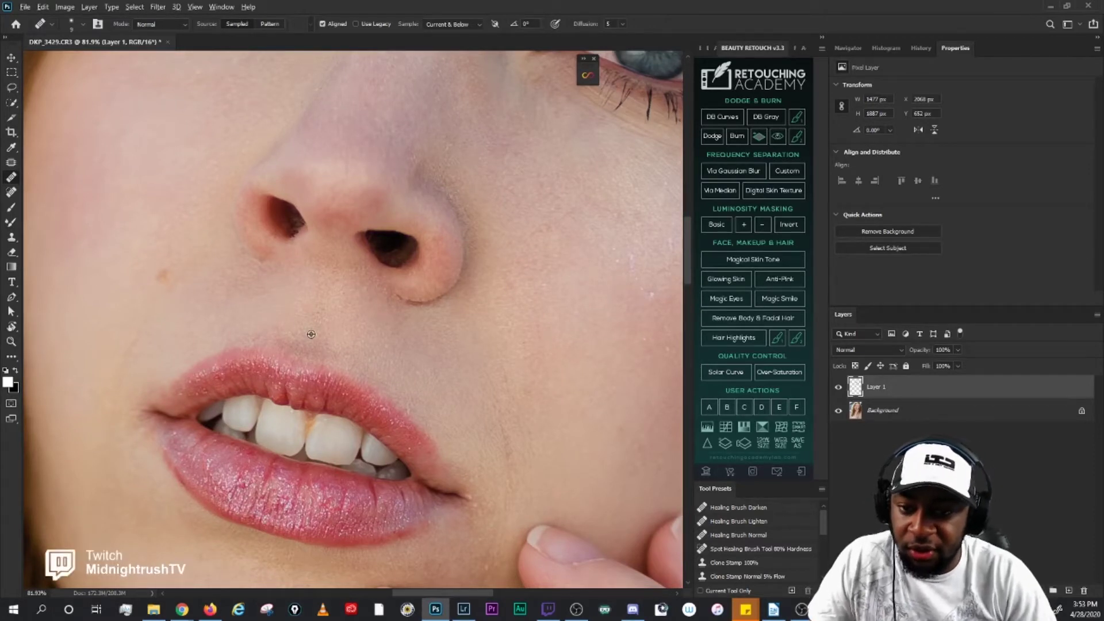
pyautogui.moveTo(316, 312)
pyautogui.mouseDown()
pyautogui.moveTo(344, 302)
pyautogui.moveTo(339, 273)
pyautogui.mouseUp()
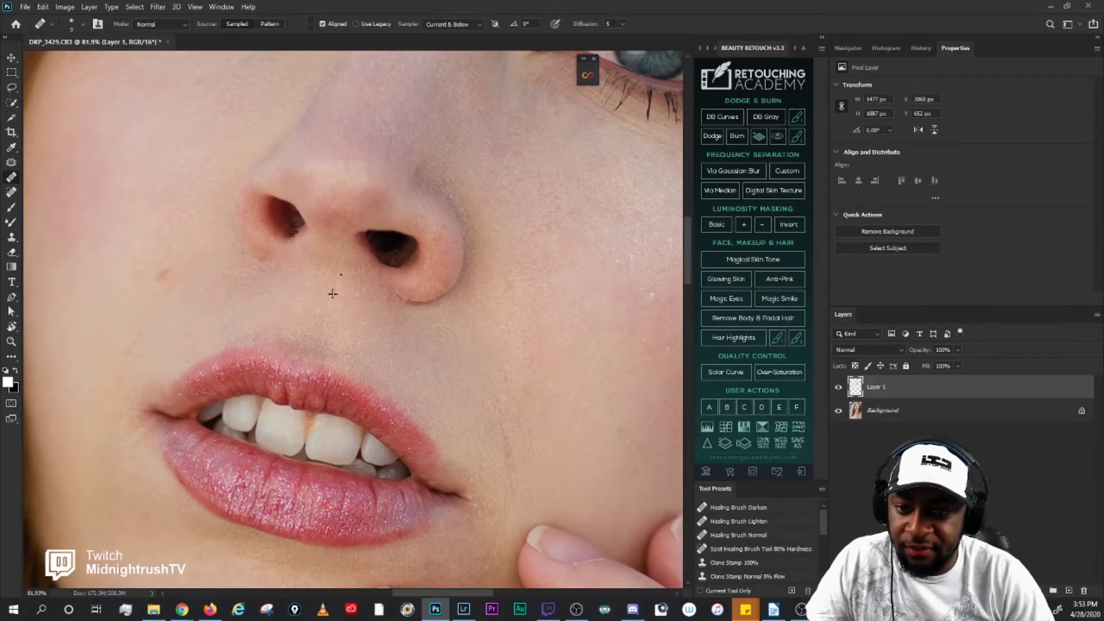
pyautogui.moveTo(402, 316); pyautogui.dragTo(355, 322)
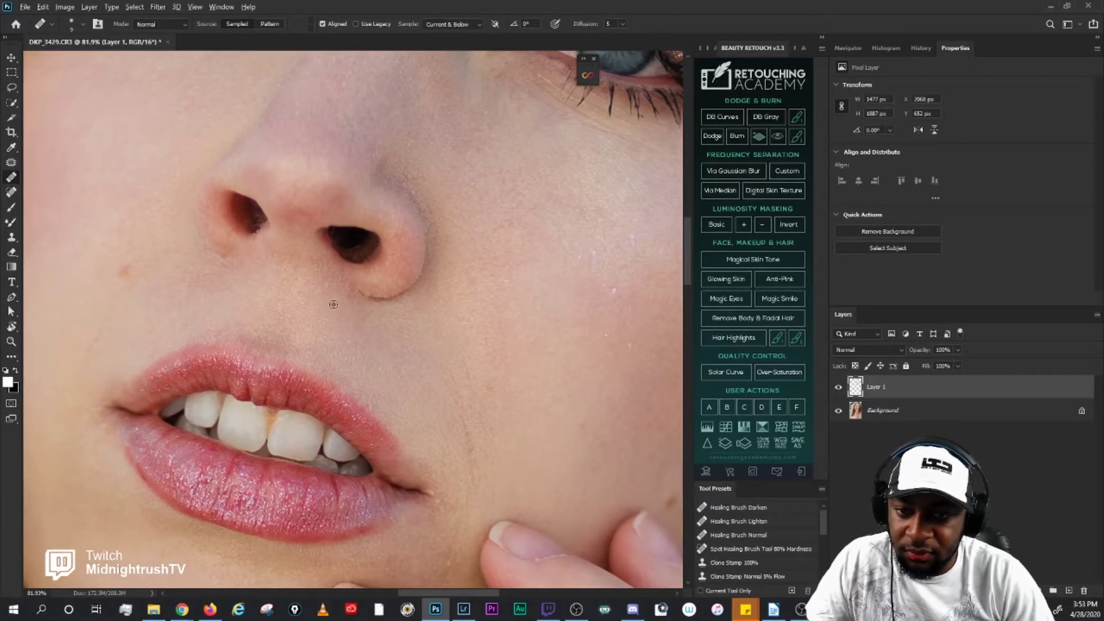
pyautogui.scroll(-1, 336, 311)
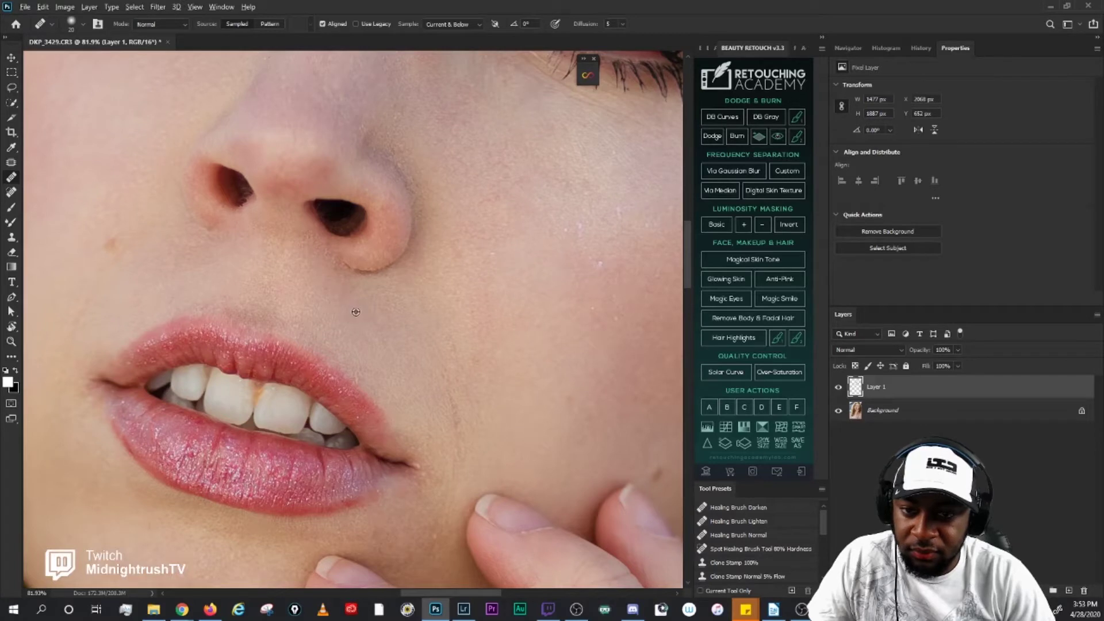
# Step: Heal the small spots on the cheek beside the image-right nostril using clean skin sampled next to them
pyautogui.moveTo(397, 322); pyautogui.dragTo(395, 311)
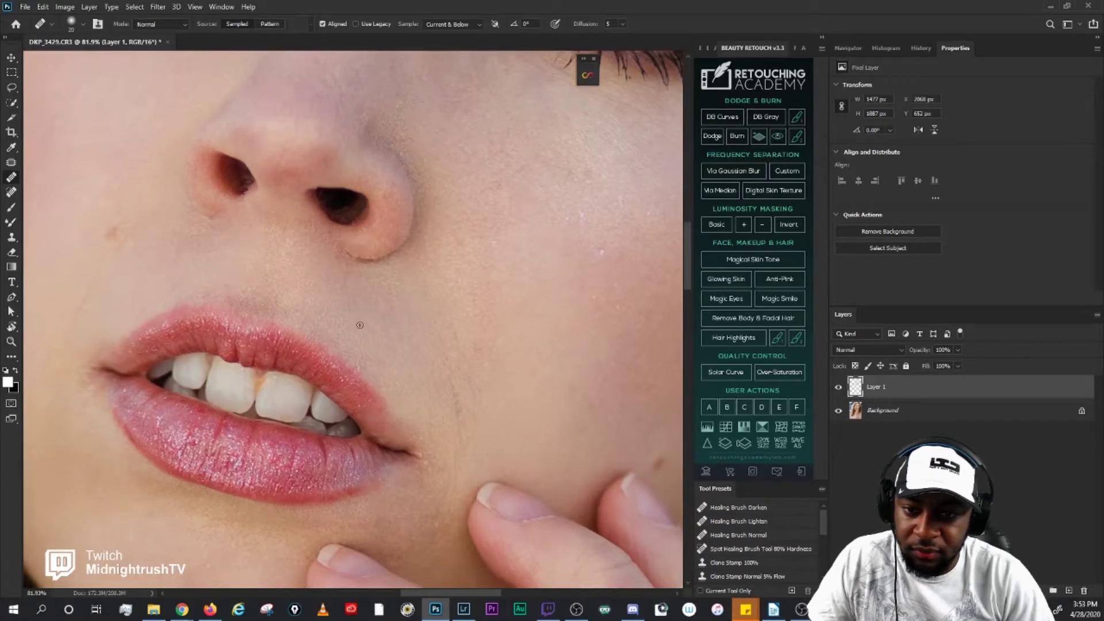
pyautogui.moveTo(477, 320); pyautogui.dragTo(438, 334)
pyautogui.keyDown('alt'); pyautogui.click(438, 312); pyautogui.keyUp('alt')
pyautogui.click(439, 334)
pyautogui.keyDown('alt'); pyautogui.click(468, 321); pyautogui.keyUp('alt')
pyautogui.click(450, 300)
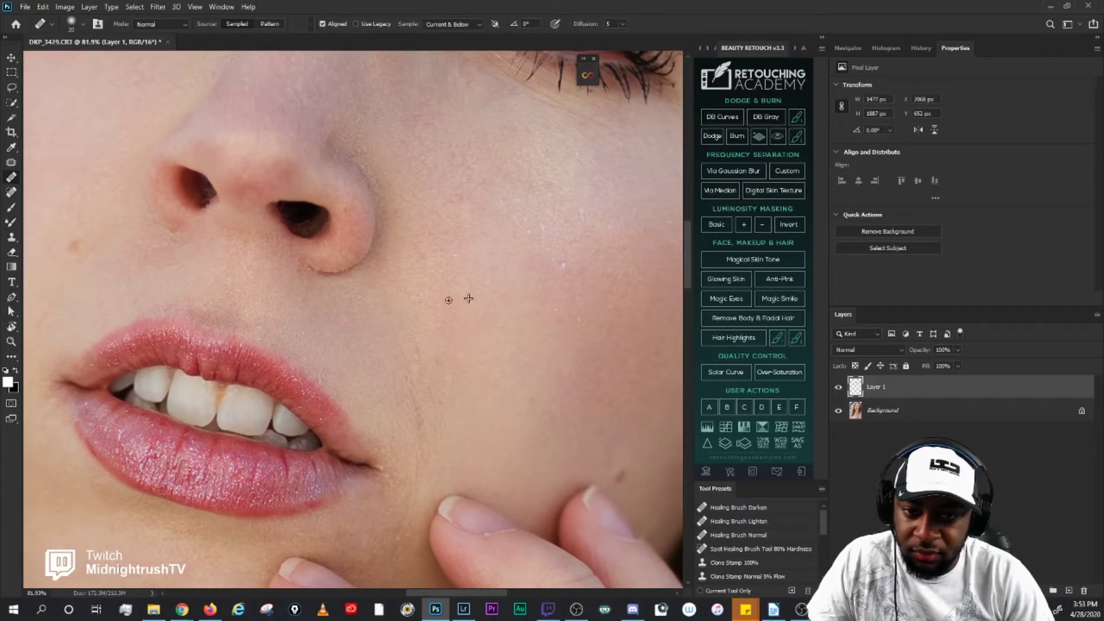
pyautogui.keyDown('alt'); pyautogui.click(452, 257); pyautogui.keyUp('alt')
pyautogui.moveTo(451, 256); pyautogui.dragTo(442, 267)
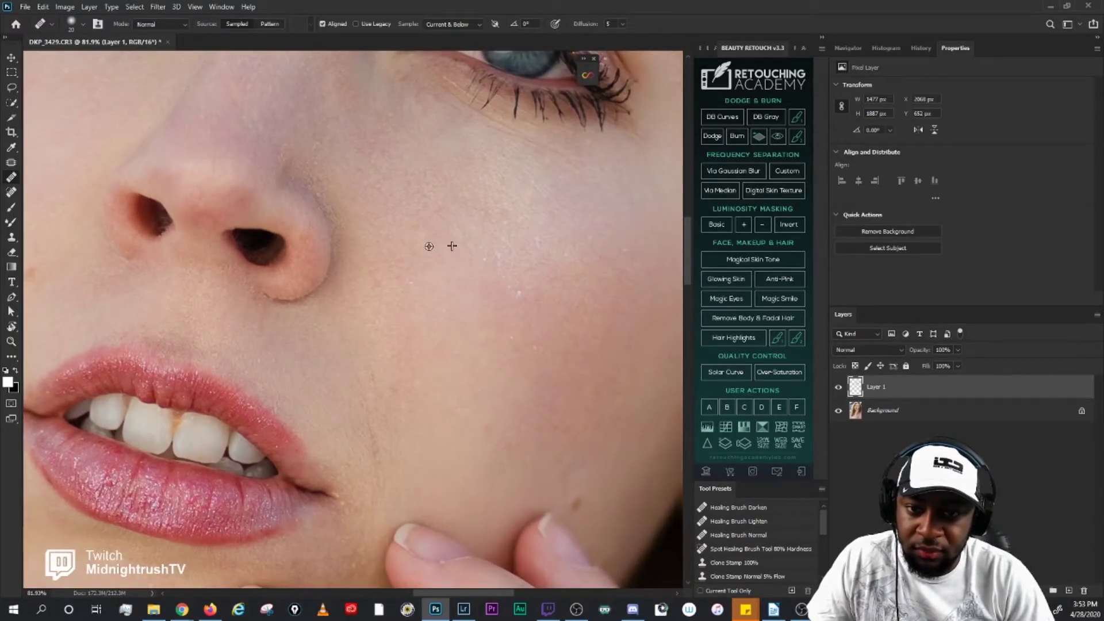
# Step: Heal the bright glitter specks on the upper cheek below the image-right eye using clean cheek skin
pyautogui.moveTo(462, 229); pyautogui.dragTo(472, 272)
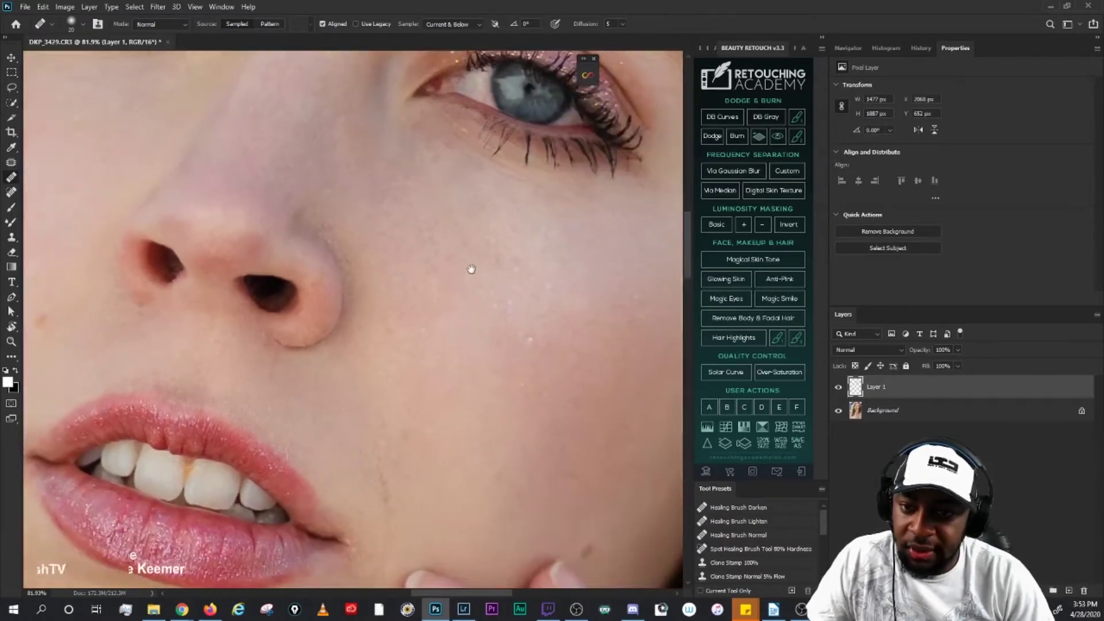
pyautogui.moveTo(434, 349); pyautogui.dragTo(336, 339)
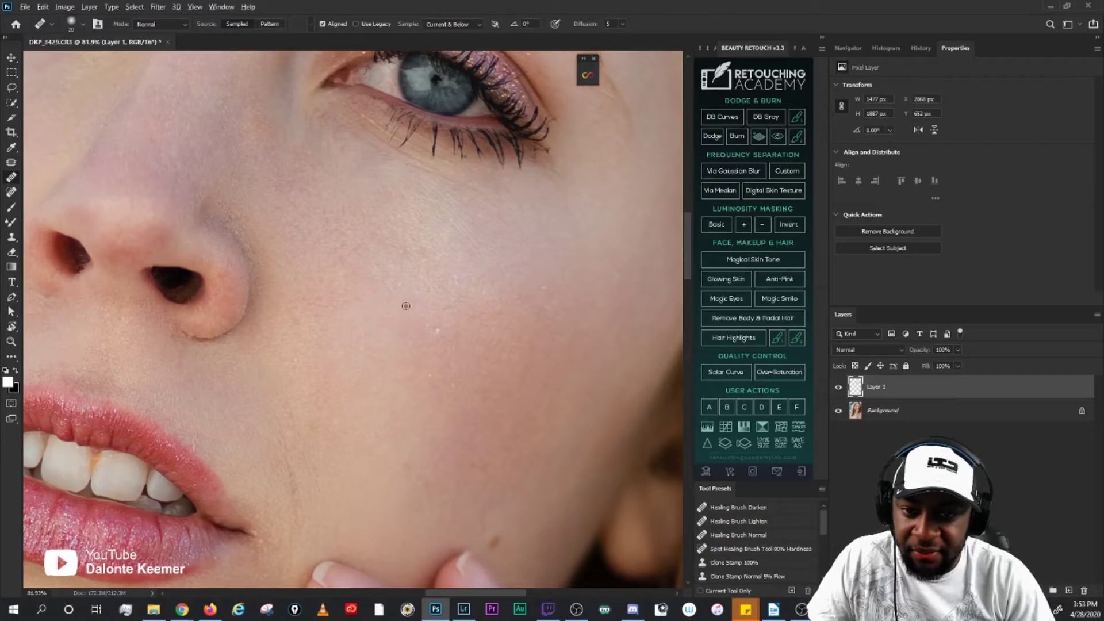
pyautogui.keyDown('alt'); pyautogui.click(429, 349); pyautogui.keyUp('alt')
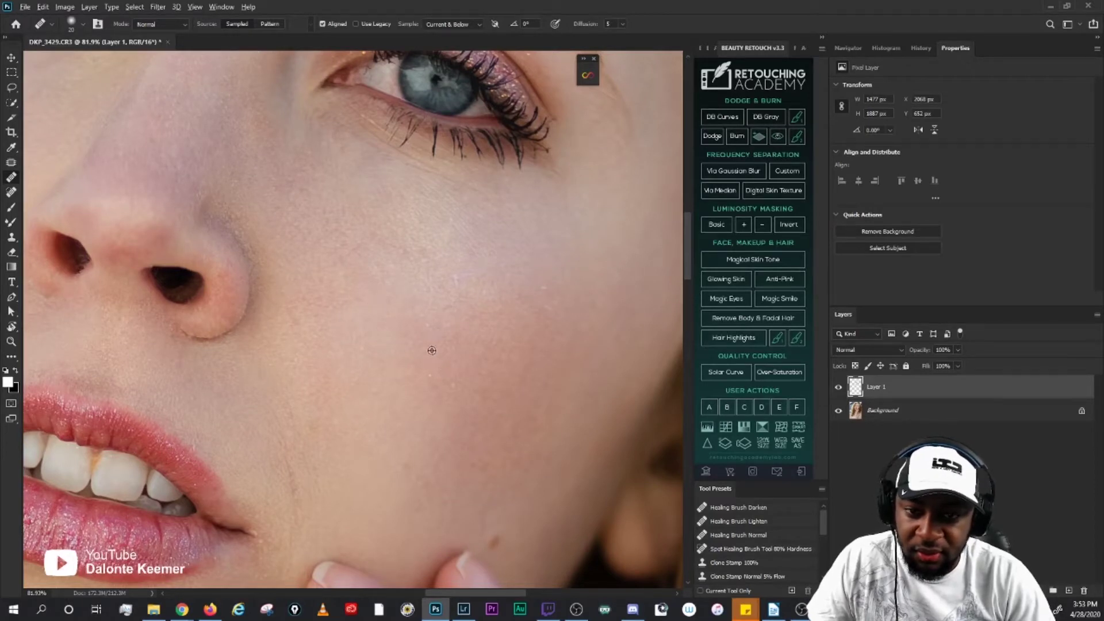
pyautogui.click(453, 313)
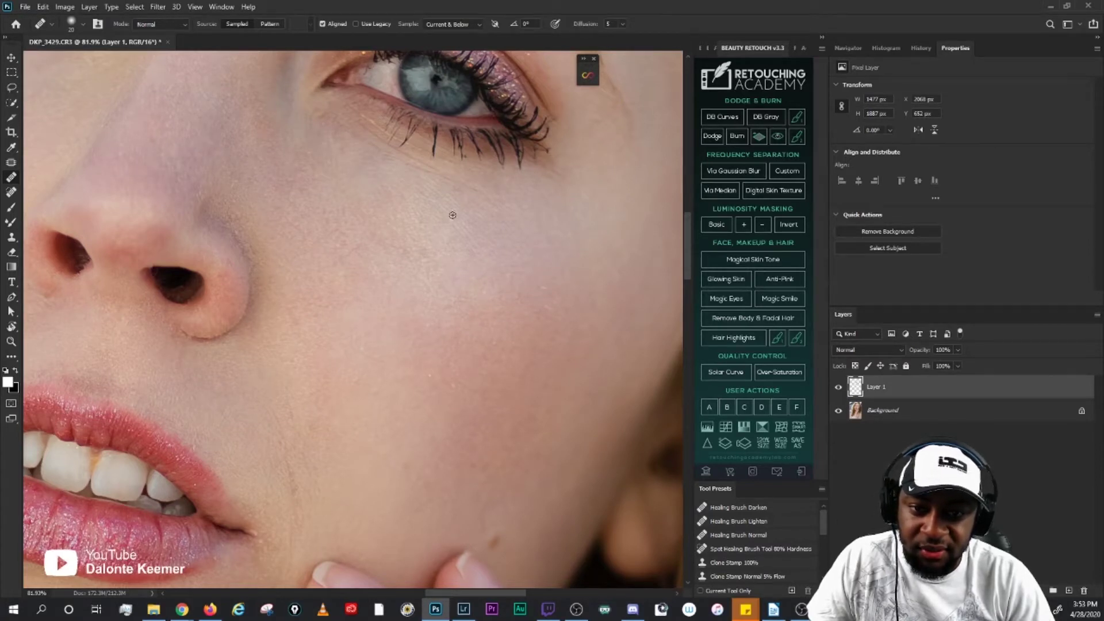
# Step: Heal the marks on the skin under the image-right eye, toward its inner corner, with skin sampled nearby
pyautogui.moveTo(419, 198); pyautogui.dragTo(424, 202)
pyautogui.keyDown('alt'); pyautogui.click(361, 192); pyautogui.keyUp('alt')
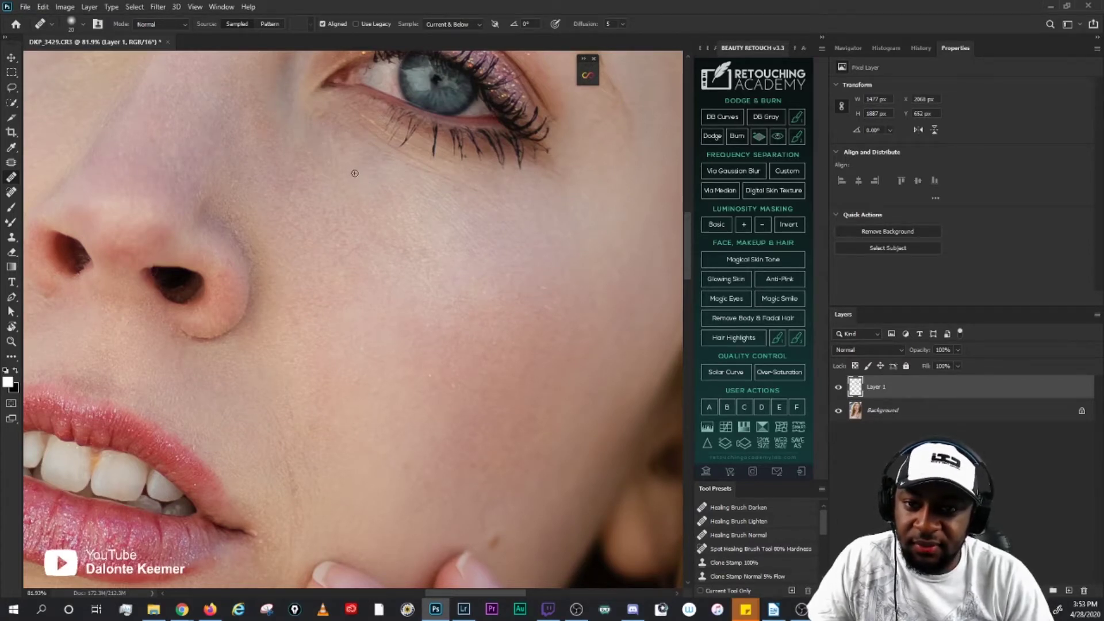
pyautogui.keyDown('alt'); pyautogui.click(389, 181); pyautogui.keyUp('alt')
pyautogui.moveTo(356, 173); pyautogui.dragTo(375, 166)
# Step: Heal the remaining light specks and small spots across the middle and lower part of the image-right cheek
pyautogui.moveTo(491, 309); pyautogui.dragTo(461, 254)
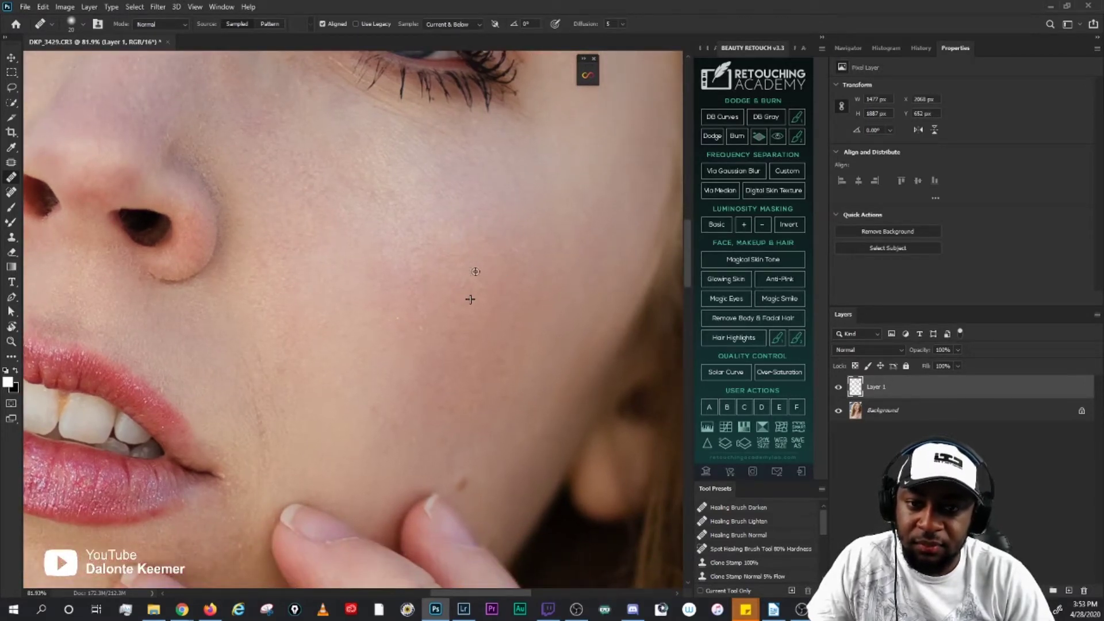
pyautogui.moveTo(463, 274); pyautogui.dragTo(498, 252)
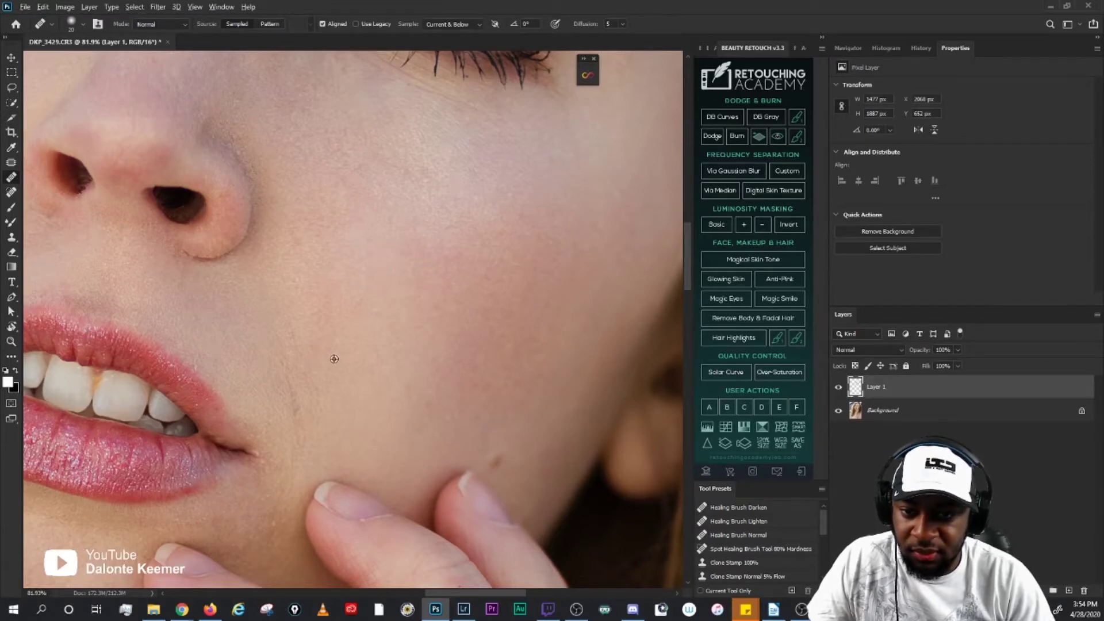
pyautogui.click(299, 308)
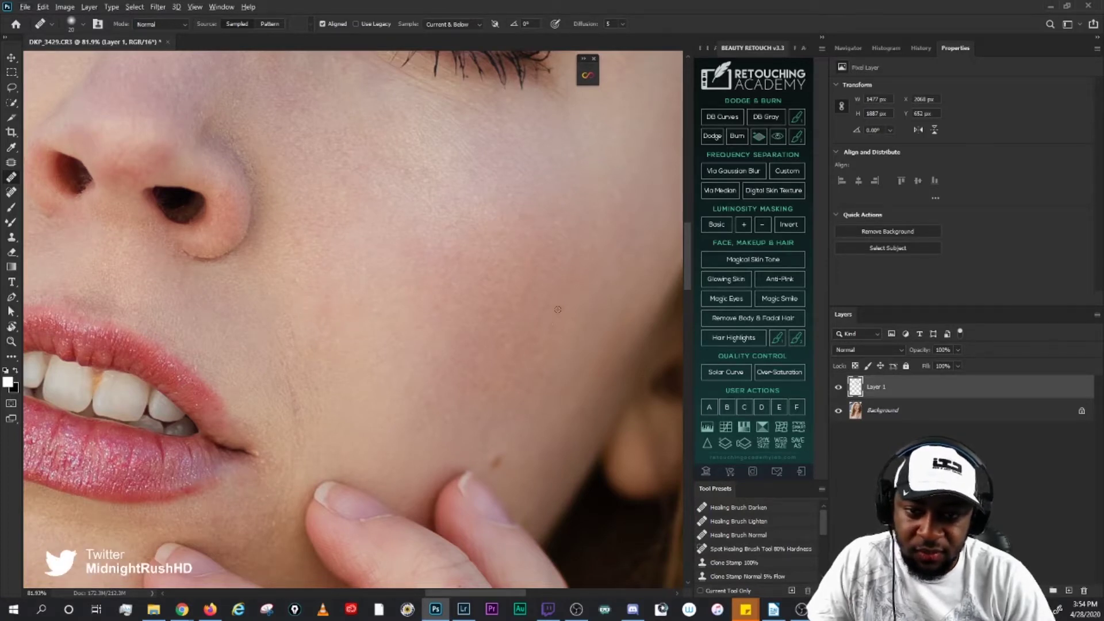
pyautogui.moveTo(481, 392); pyautogui.dragTo(488, 403)
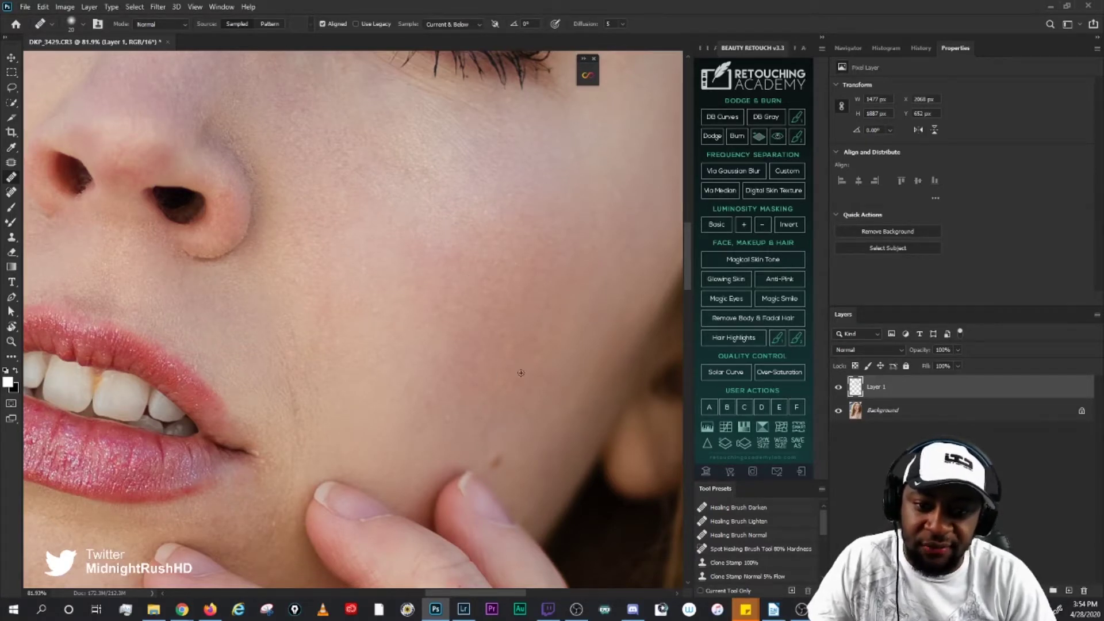
# Step: Heal the light spots on the skin between the image-right mouth corner and the fingertips, sampling clean skin nearby
pyautogui.scroll(-3, 515, 392)
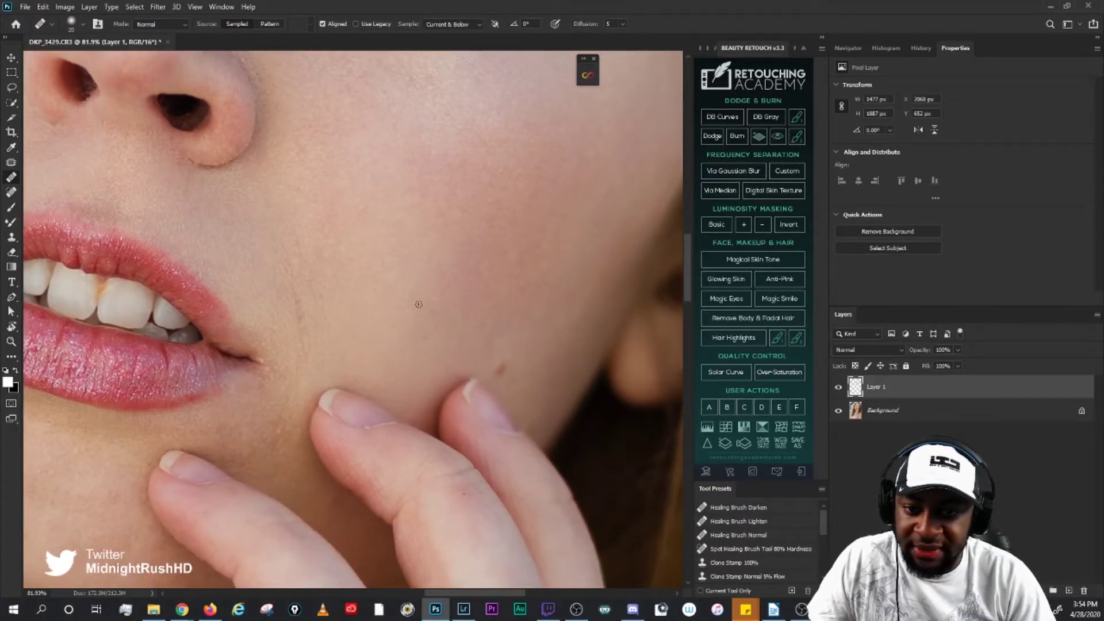
pyautogui.moveTo(351, 358); pyautogui.dragTo(413, 306)
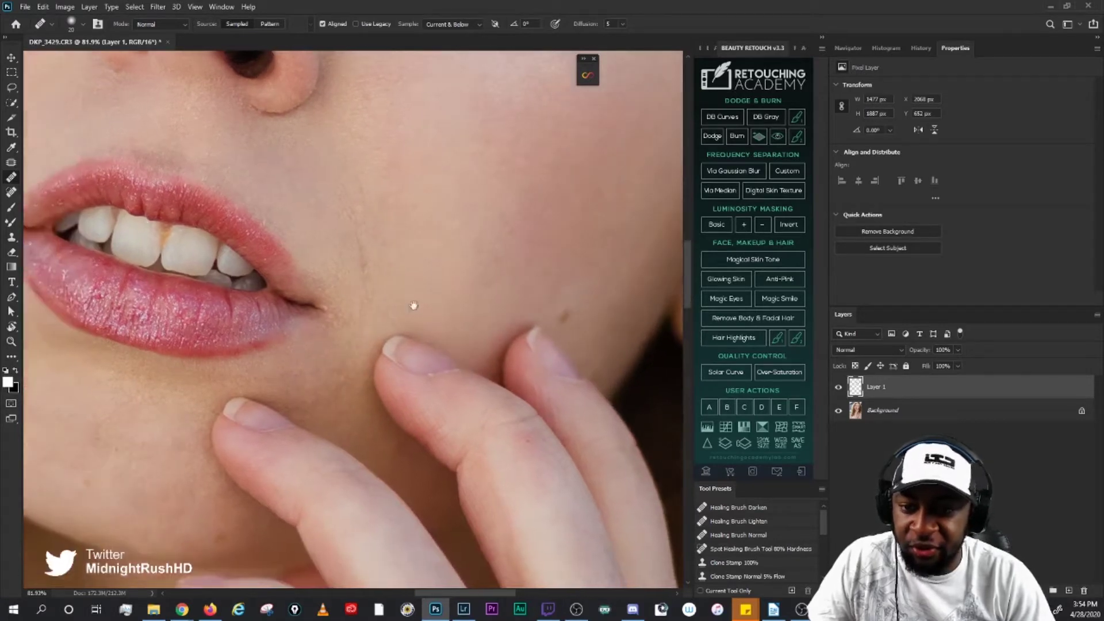
pyautogui.keyDown('alt'); pyautogui.click(349, 345); pyautogui.keyUp('alt')
pyautogui.click(340, 348)
pyautogui.keyDown('alt'); pyautogui.click(344, 341); pyautogui.keyUp('alt')
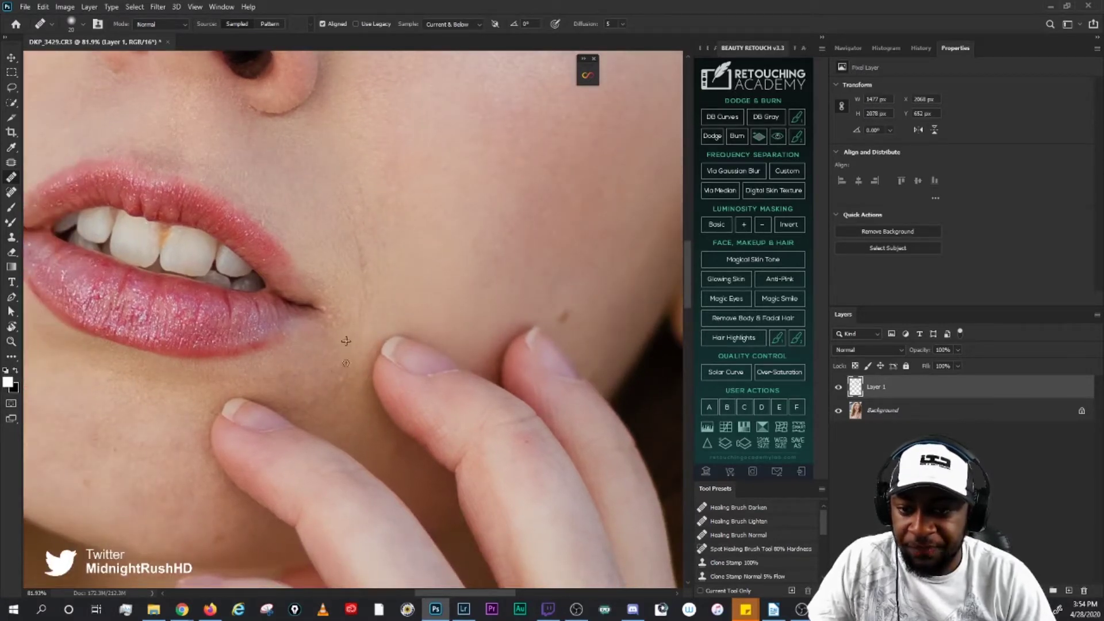
pyautogui.click(340, 375)
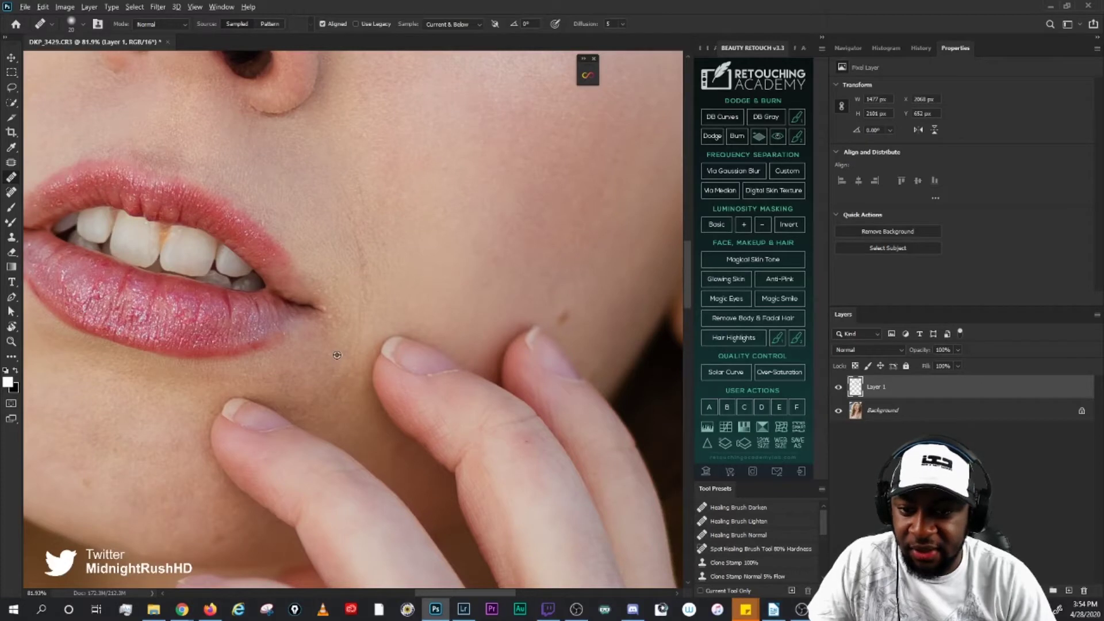
# Step: Heal the specks right beside and just below the image-right corner of the lips
pyautogui.keyDown('alt'); pyautogui.click(300, 354); pyautogui.keyUp('alt')
pyautogui.click(307, 336)
pyautogui.moveTo(334, 347); pyautogui.dragTo(402, 359)
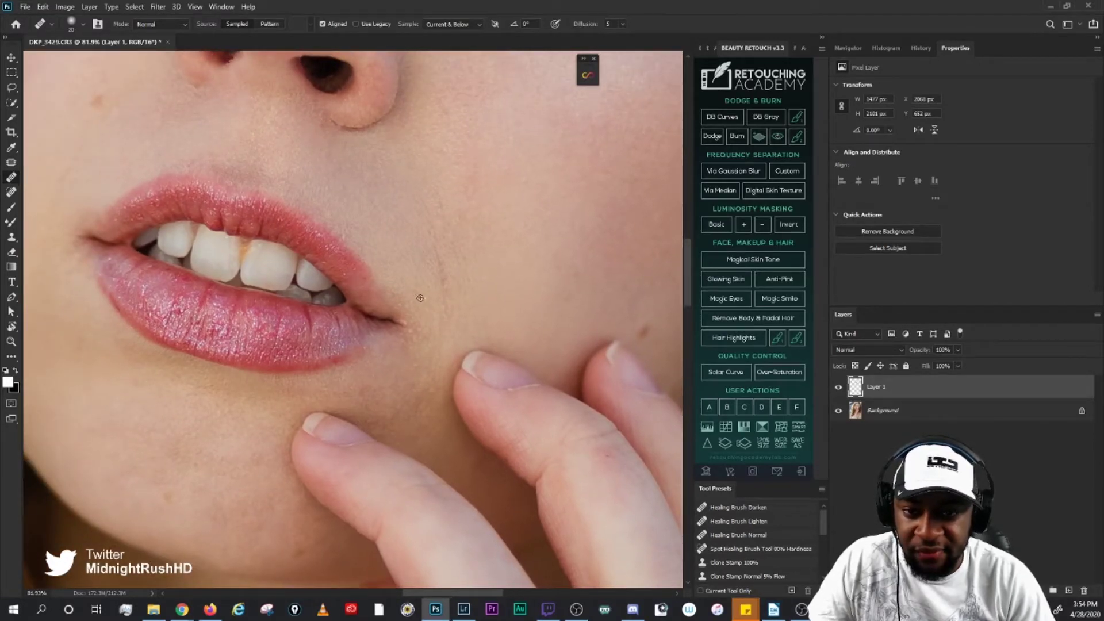
pyautogui.click(411, 331)
# Step: Check the skin around the mouth and heal the leftover specks between the two fingertips on the chin
pyautogui.moveTo(494, 305); pyautogui.dragTo(466, 291)
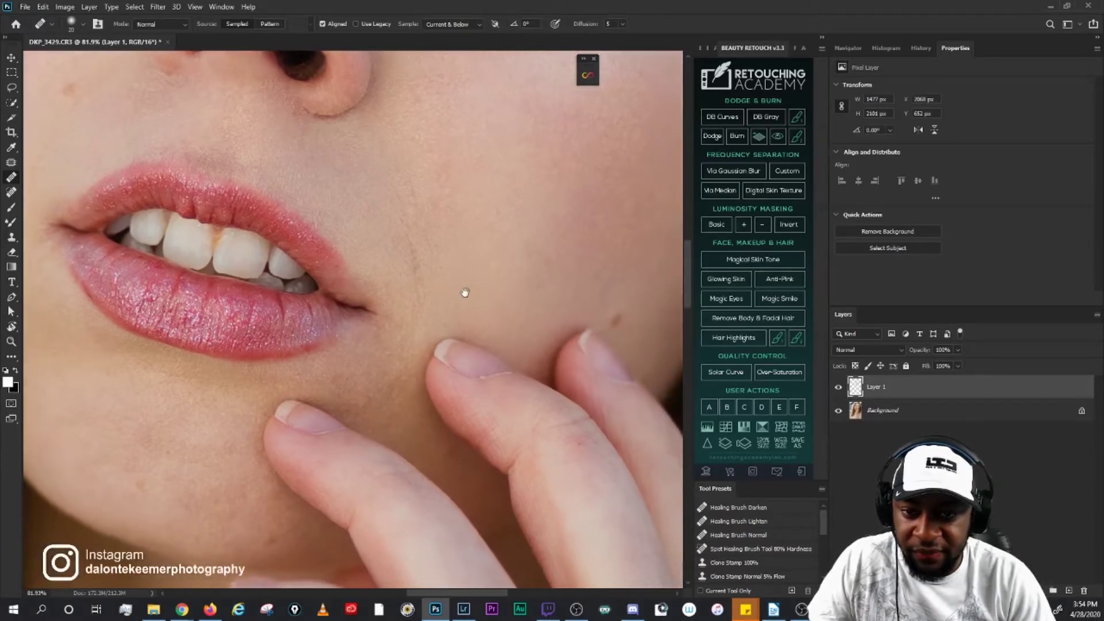
pyautogui.moveTo(456, 241); pyautogui.dragTo(458, 282)
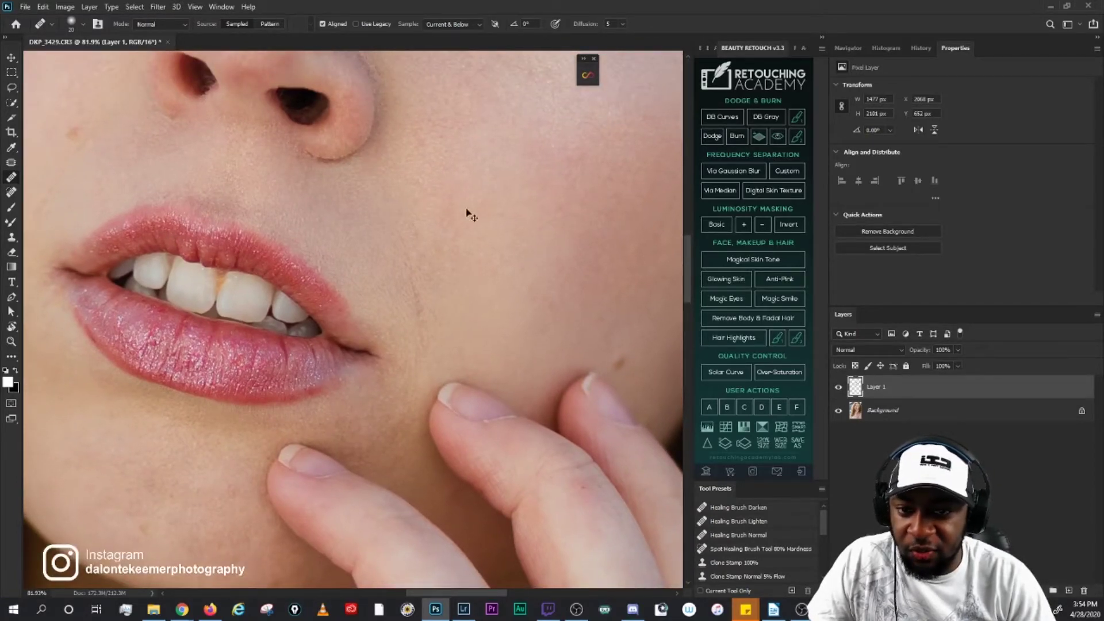
pyautogui.moveTo(409, 249); pyautogui.dragTo(526, 276)
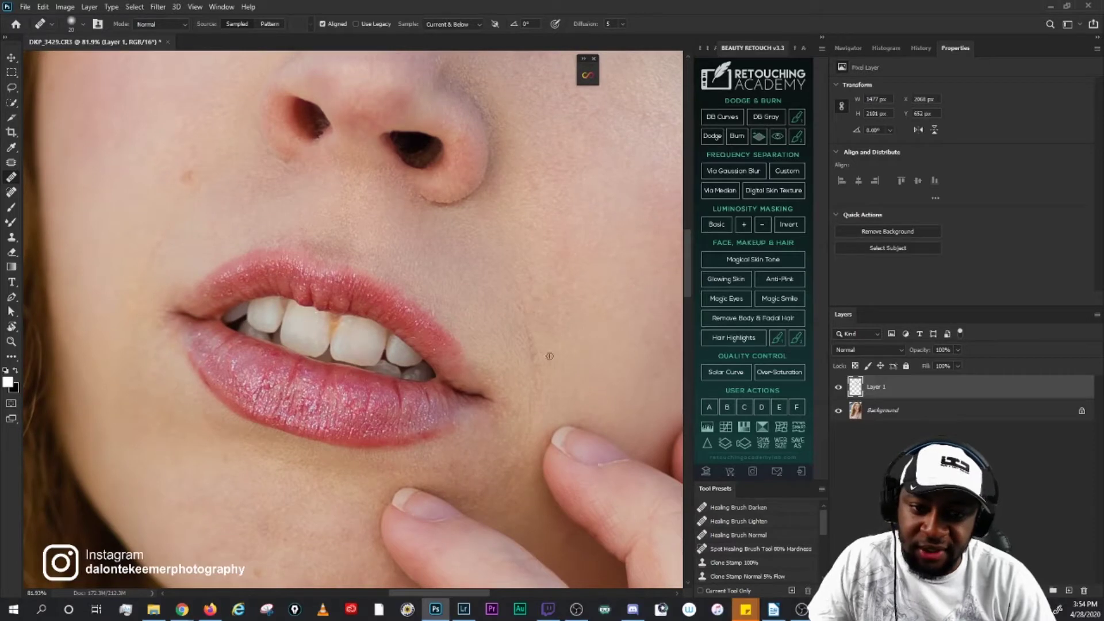
pyautogui.moveTo(547, 317); pyautogui.dragTo(514, 282)
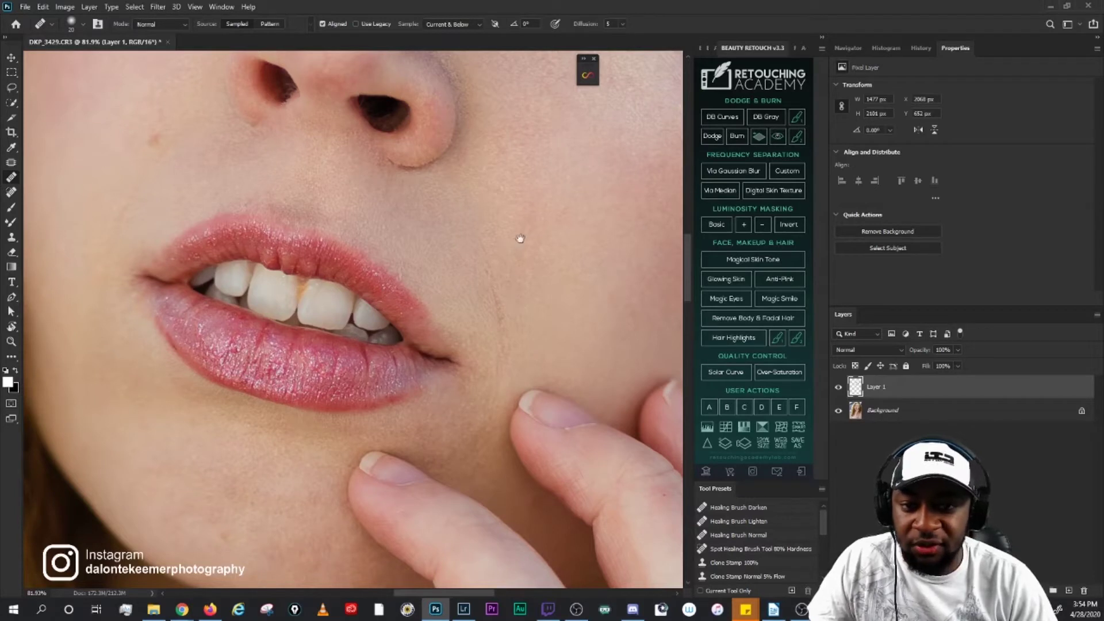
pyautogui.moveTo(463, 225); pyautogui.dragTo(537, 263)
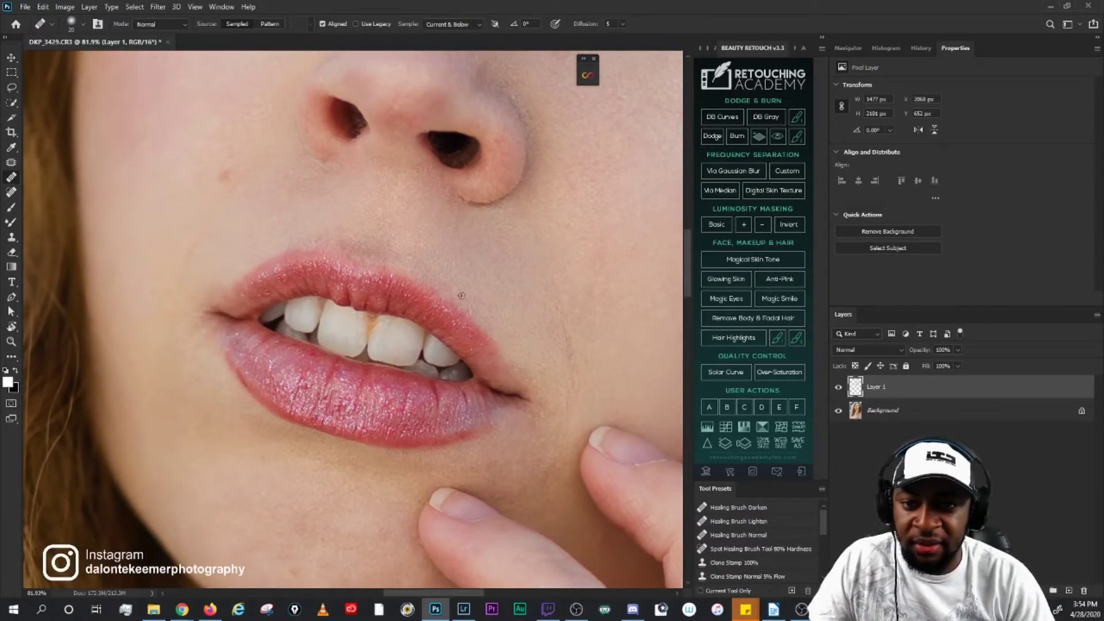
pyautogui.moveTo(627, 356); pyautogui.dragTo(582, 278)
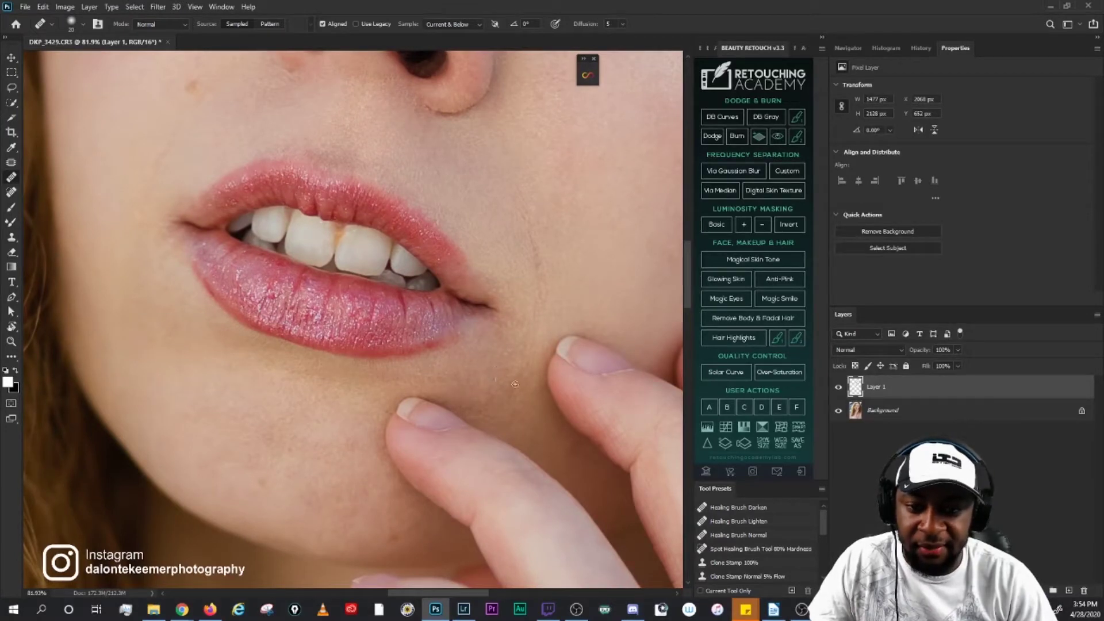
# Step: Heal the remaining specks between the fingertips, beside the image-left mouth corner and on the lower image-left cheek
pyautogui.moveTo(490, 372); pyautogui.dragTo(511, 384)
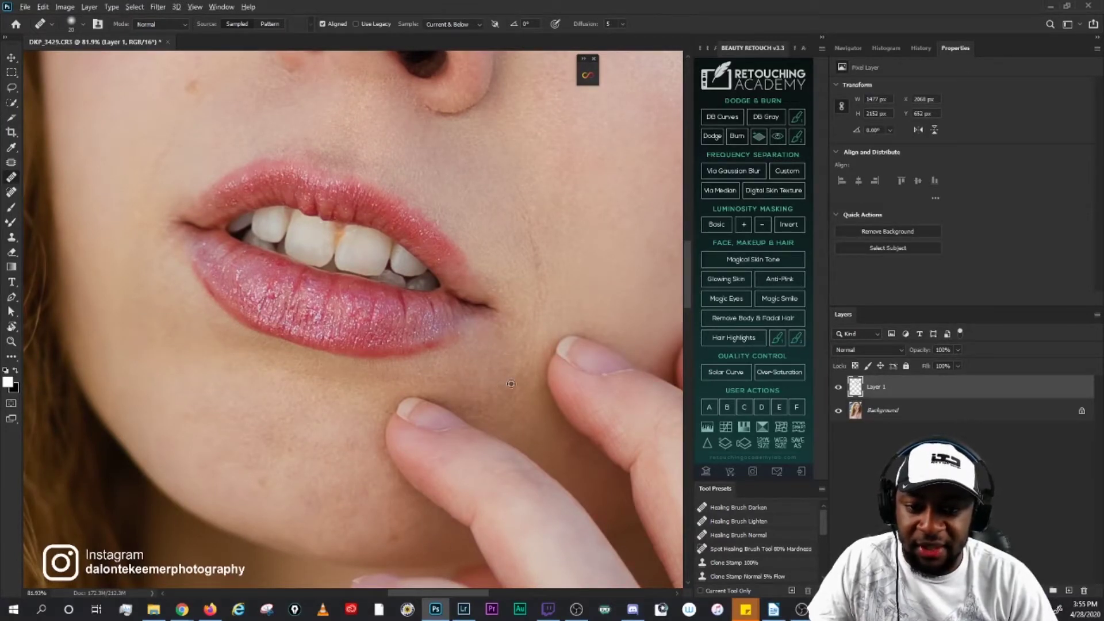
pyautogui.moveTo(599, 451)
pyautogui.mouseDown()
pyautogui.moveTo(550, 437)
pyautogui.moveTo(580, 450)
pyautogui.mouseUp()
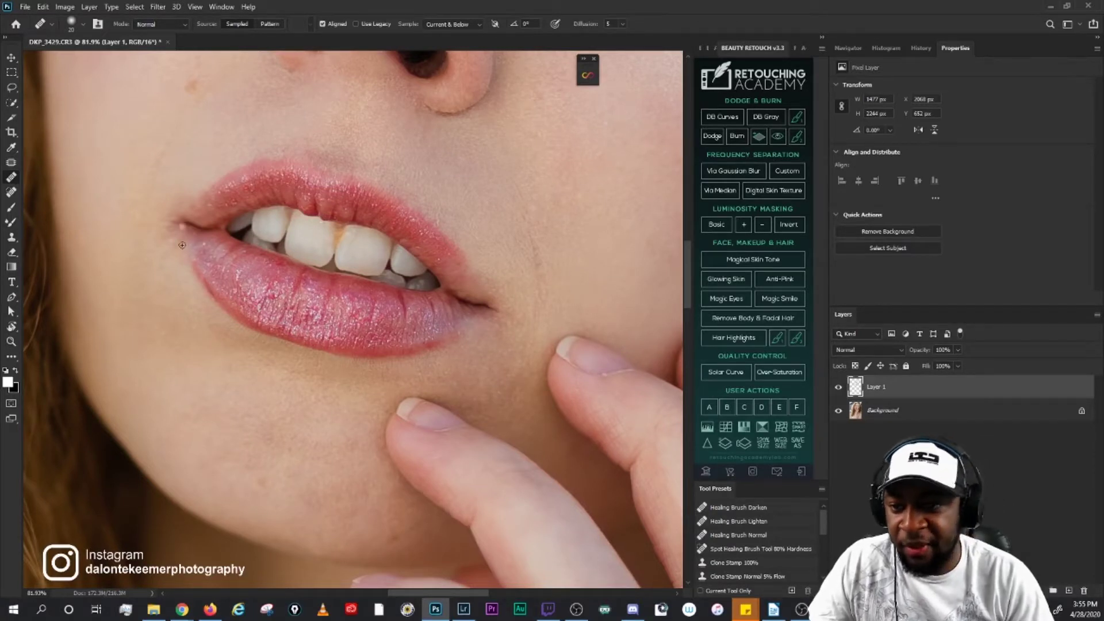
pyautogui.moveTo(170, 258); pyautogui.dragTo(159, 268)
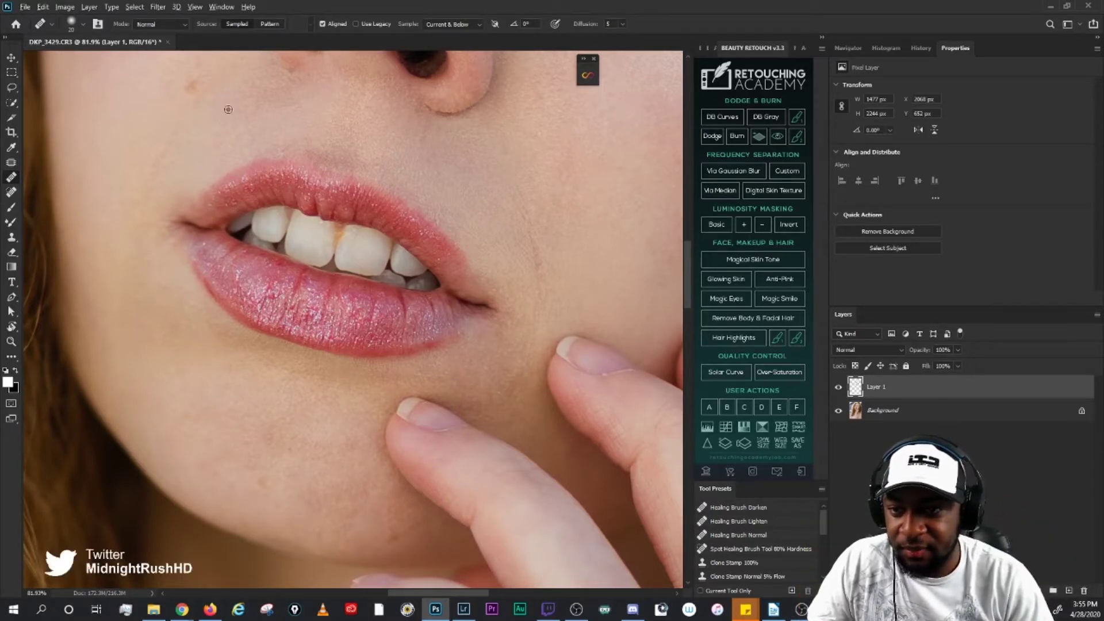
pyautogui.click(126, 165)
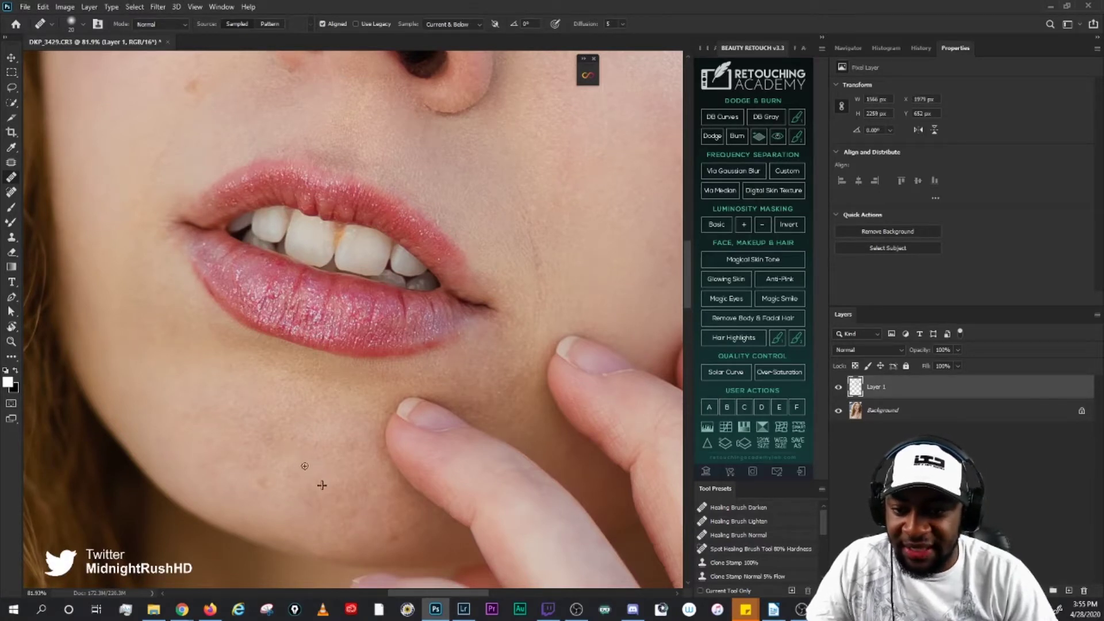
# Step: Heal the small spots and uneven patches across the chin below the lower lip, sampling clean skin nearby
pyautogui.click(341, 478)
pyautogui.moveTo(352, 476)
pyautogui.mouseDown()
pyautogui.moveTo(354, 426)
pyautogui.moveTo(389, 409)
pyautogui.moveTo(392, 391)
pyautogui.mouseUp()
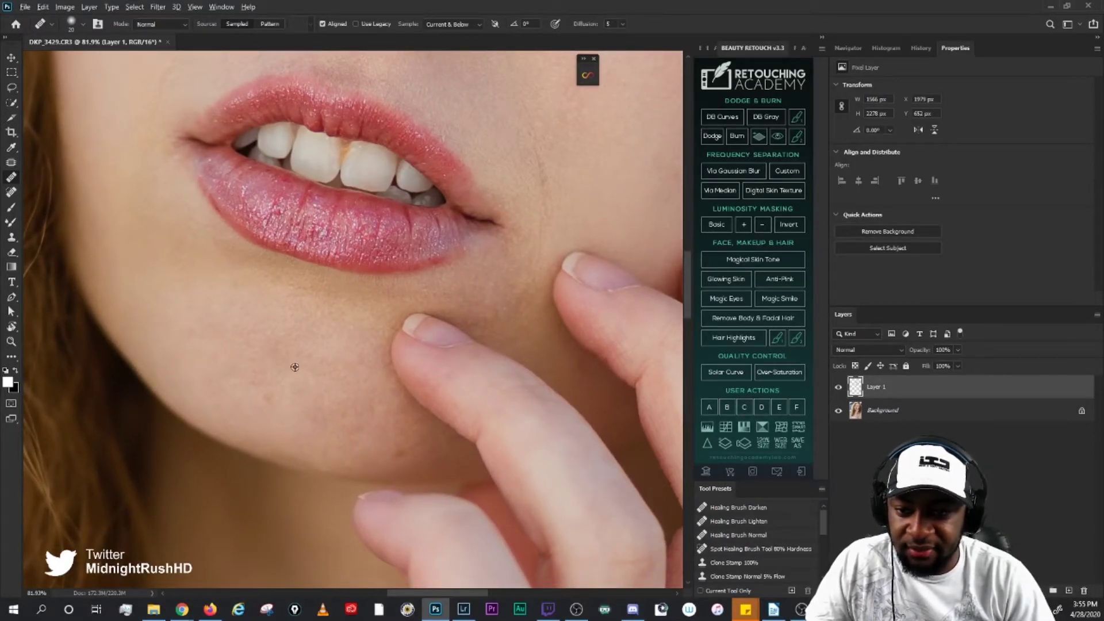
pyautogui.keyDown('alt'); pyautogui.click(306, 313); pyautogui.keyUp('alt')
pyautogui.click(295, 340)
pyautogui.click(285, 337)
pyautogui.keyDown('alt'); pyautogui.click(275, 317); pyautogui.keyUp('alt')
pyautogui.click(290, 326)
pyautogui.keyDown('alt'); pyautogui.click(262, 318); pyautogui.keyUp('alt')
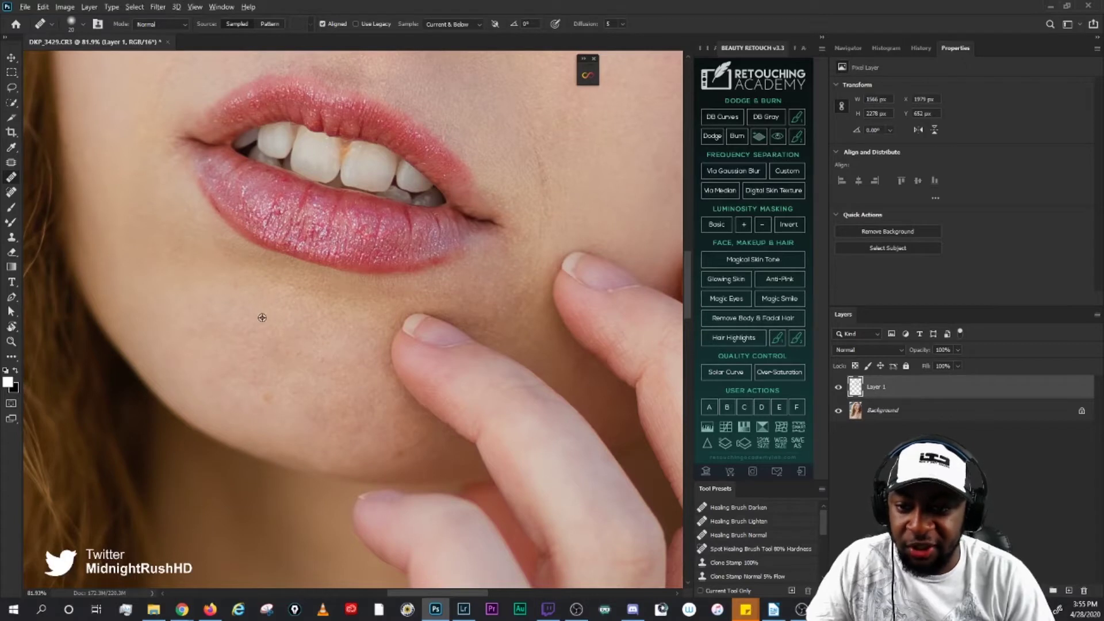
pyautogui.click(253, 329)
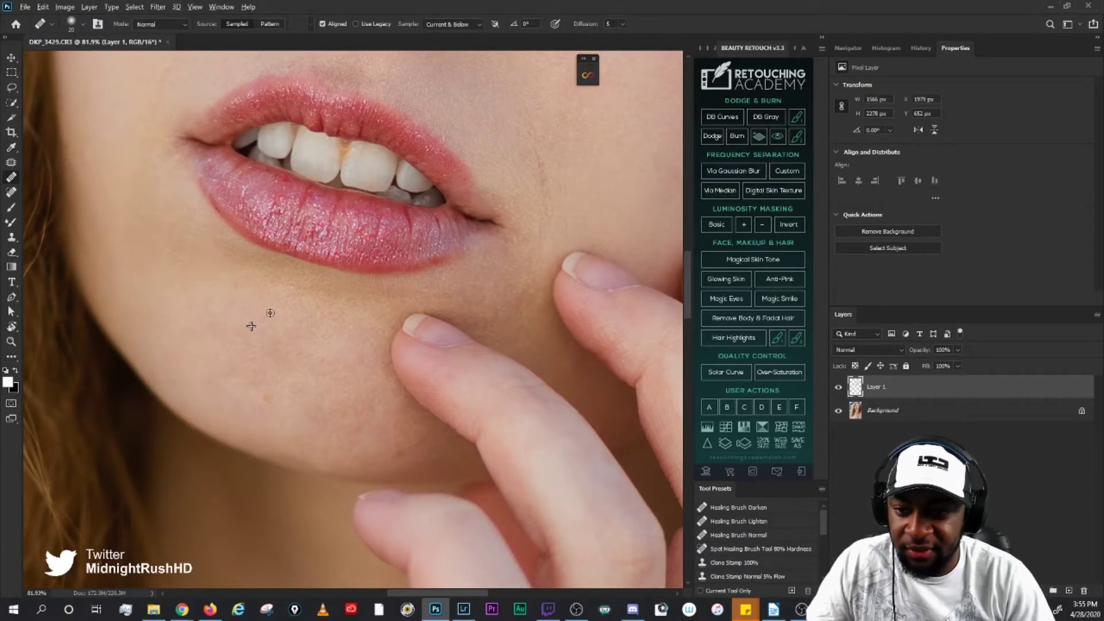
# Step: Compare the face with and without the healing on Layer 1, and move the small floating panel off the image
pyautogui.scroll(-2, 395, 359)
pyautogui.scroll(-2, 395, 358)
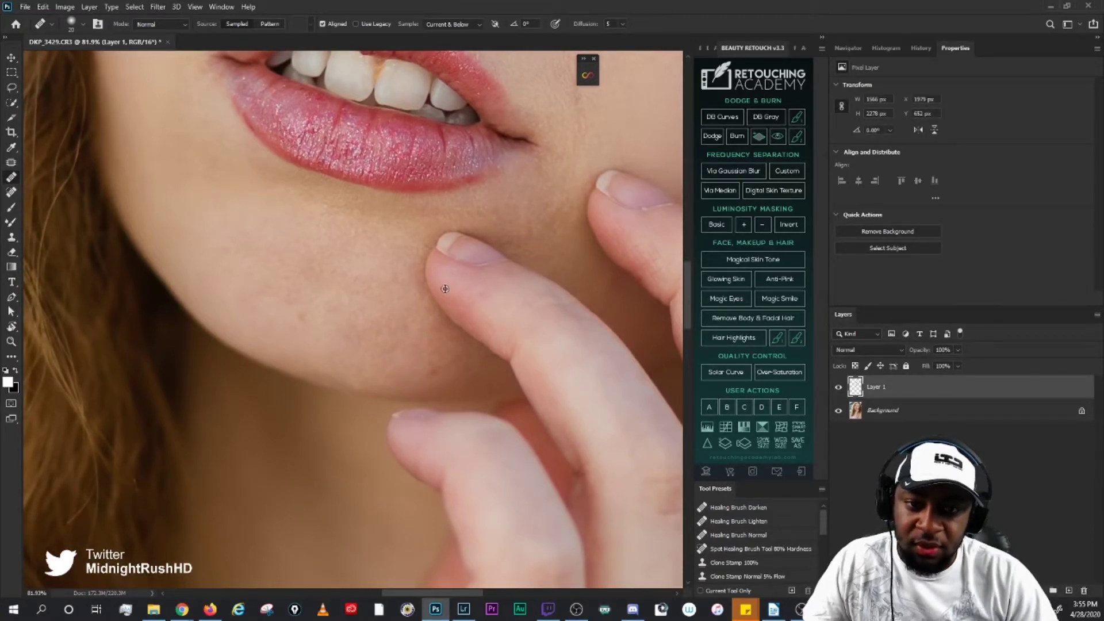
pyautogui.scroll(-5, 445, 289)
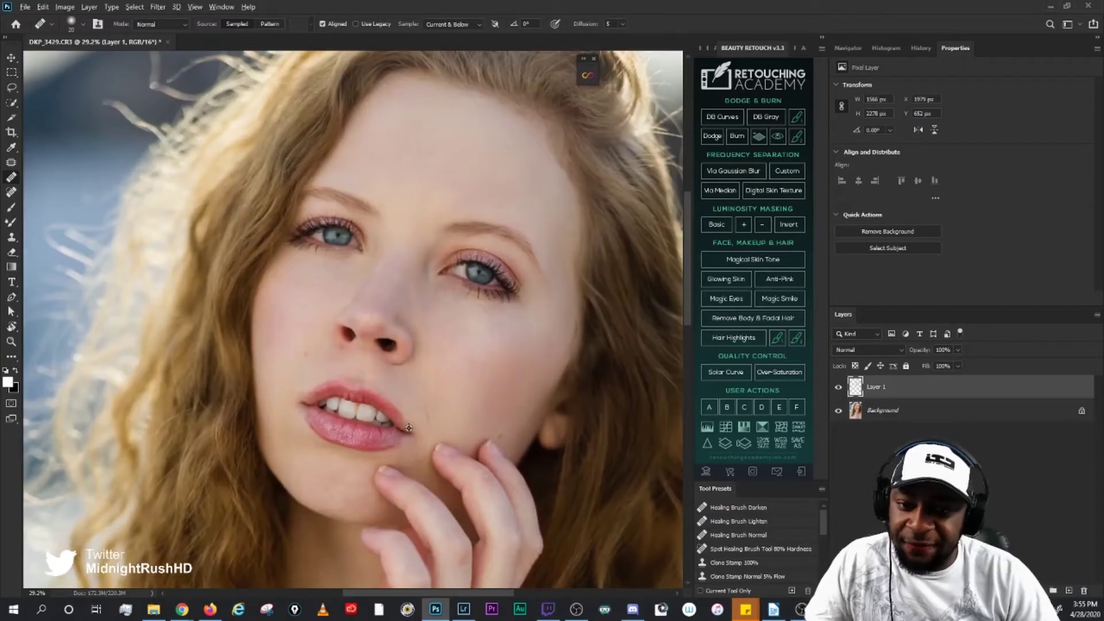
pyautogui.scroll(2, 409, 428)
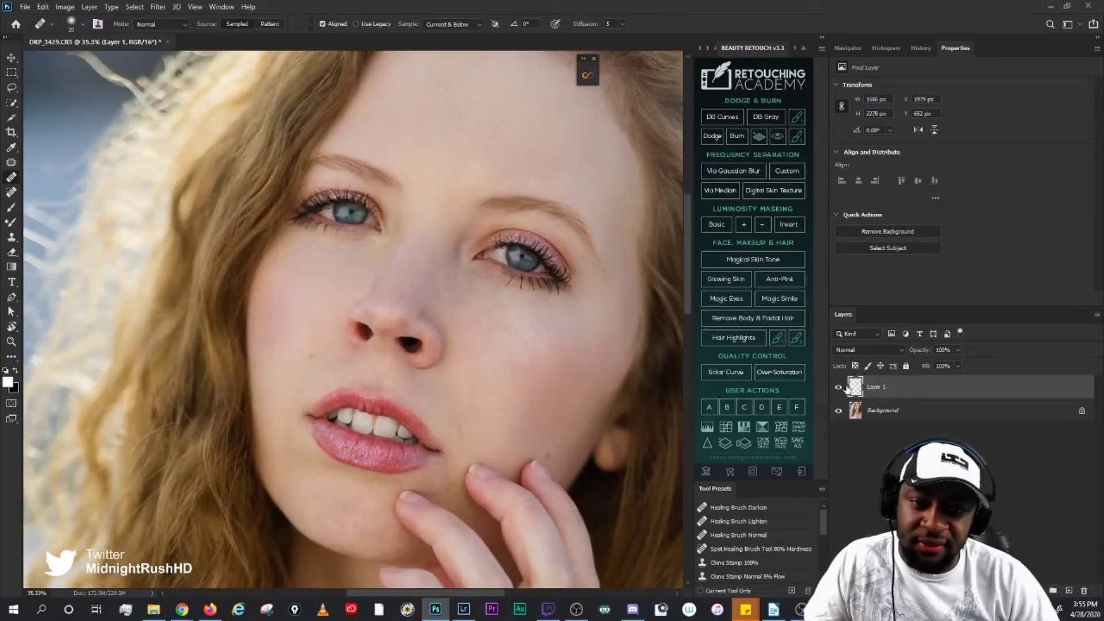
pyautogui.moveTo(532, 343); pyautogui.dragTo(527, 360)
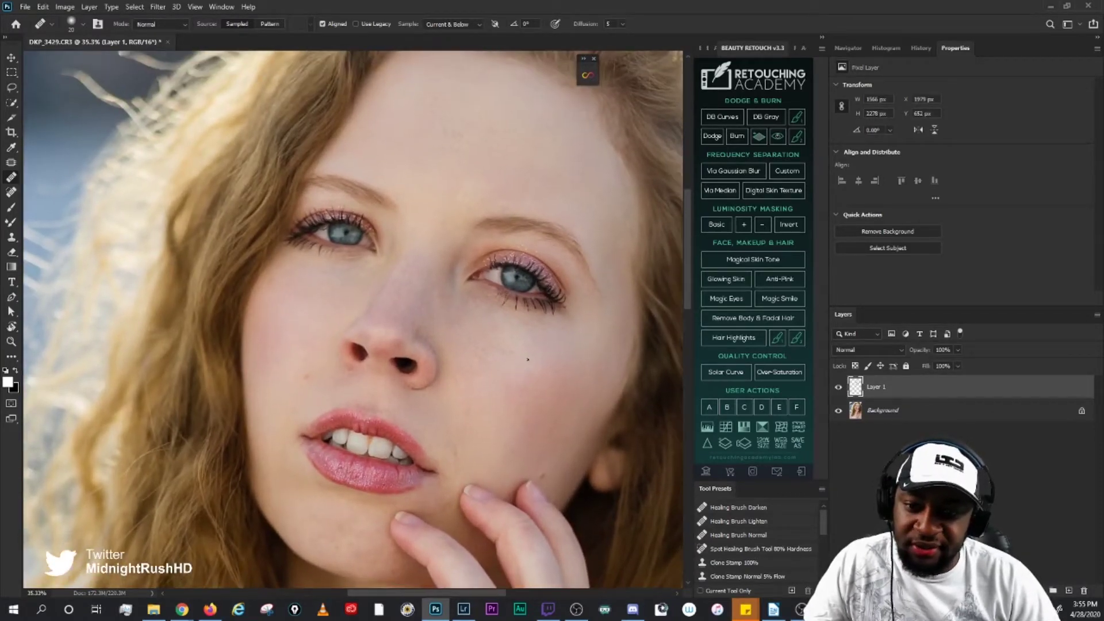
pyautogui.click(840, 388)
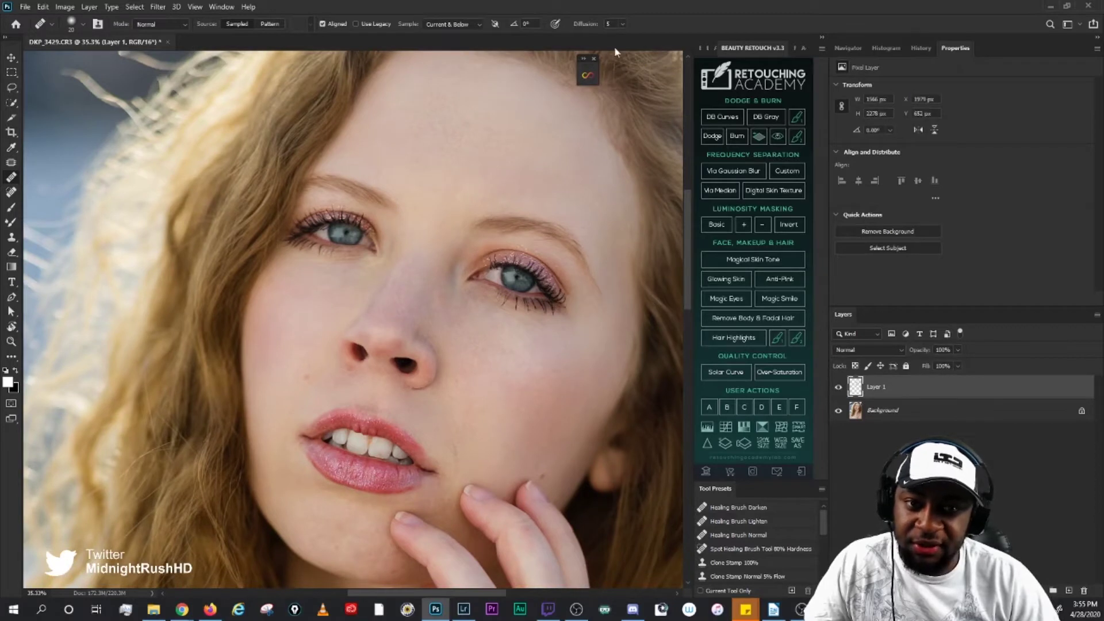
pyautogui.moveTo(589, 64); pyautogui.dragTo(669, 60)
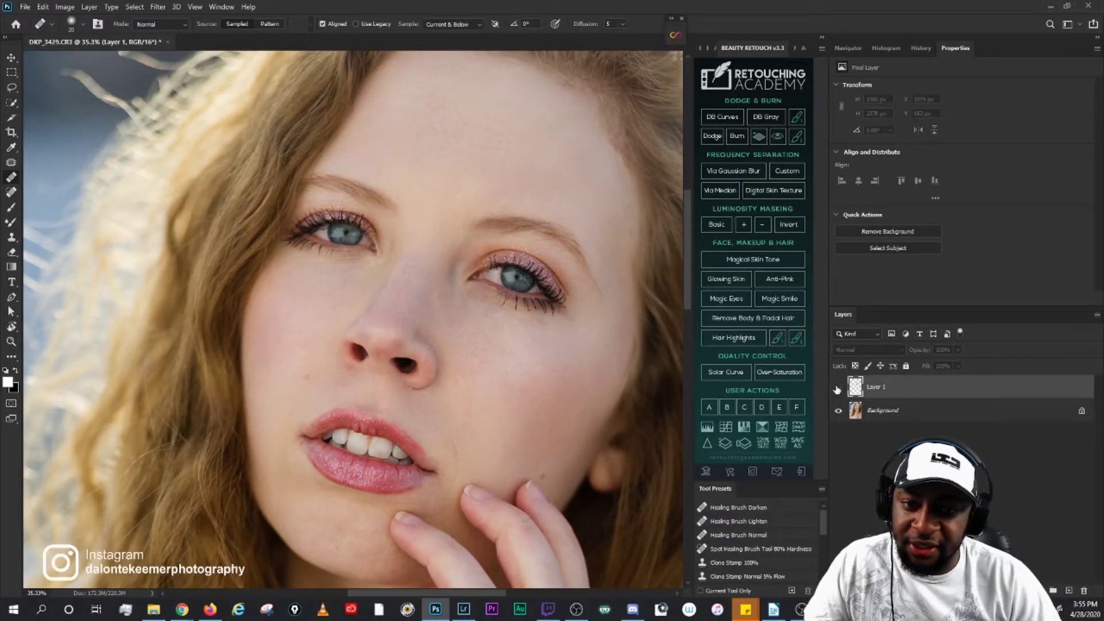
# Step: Heal the spot on the lower edge of the chin next to the bent fingers
pyautogui.scroll(2, 460, 362)
pyautogui.moveTo(530, 409); pyautogui.dragTo(469, 15)
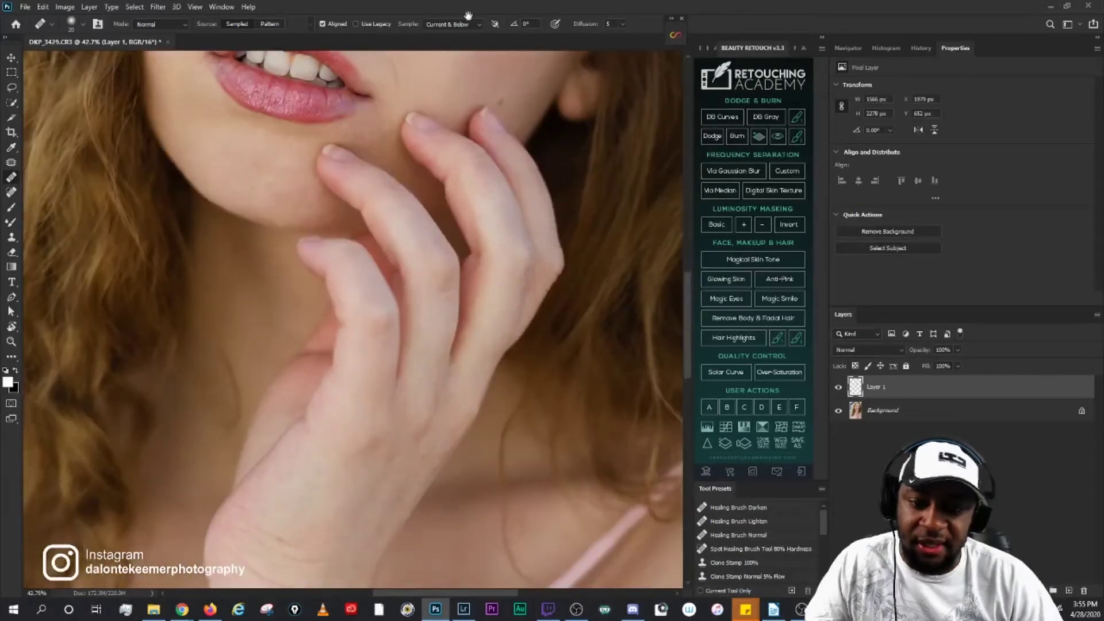
pyautogui.scroll(-3, 486, 201)
pyautogui.scroll(4, 320, 288)
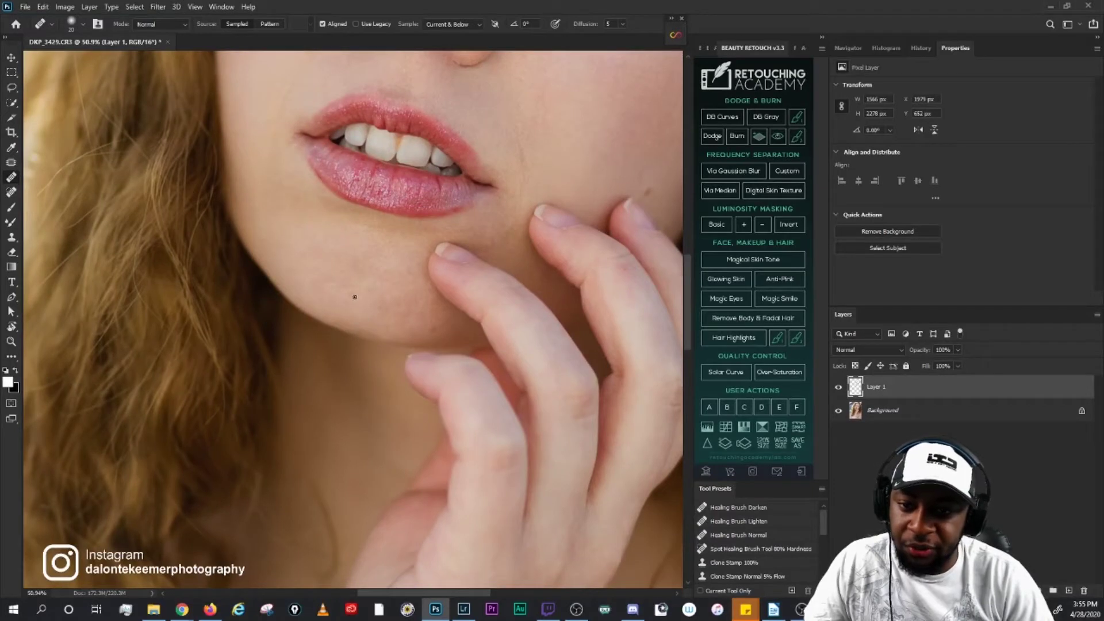
pyautogui.click(439, 323)
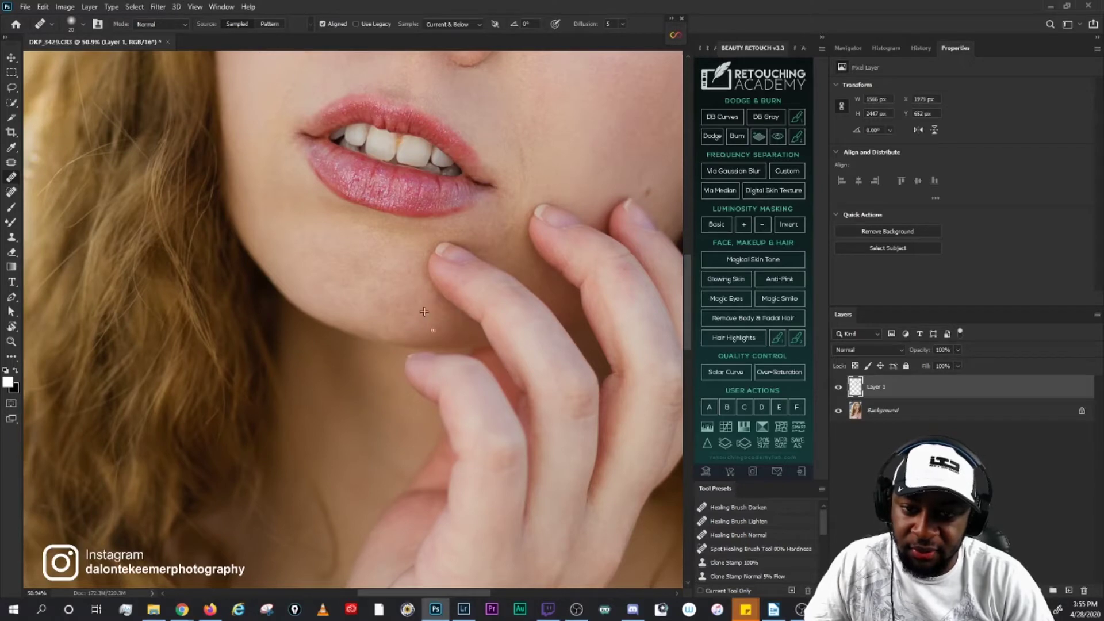
# Step: Inspect the fingers and heal the small marks on the back of the hand below the knuckles
pyautogui.moveTo(549, 298); pyautogui.dragTo(525, 256)
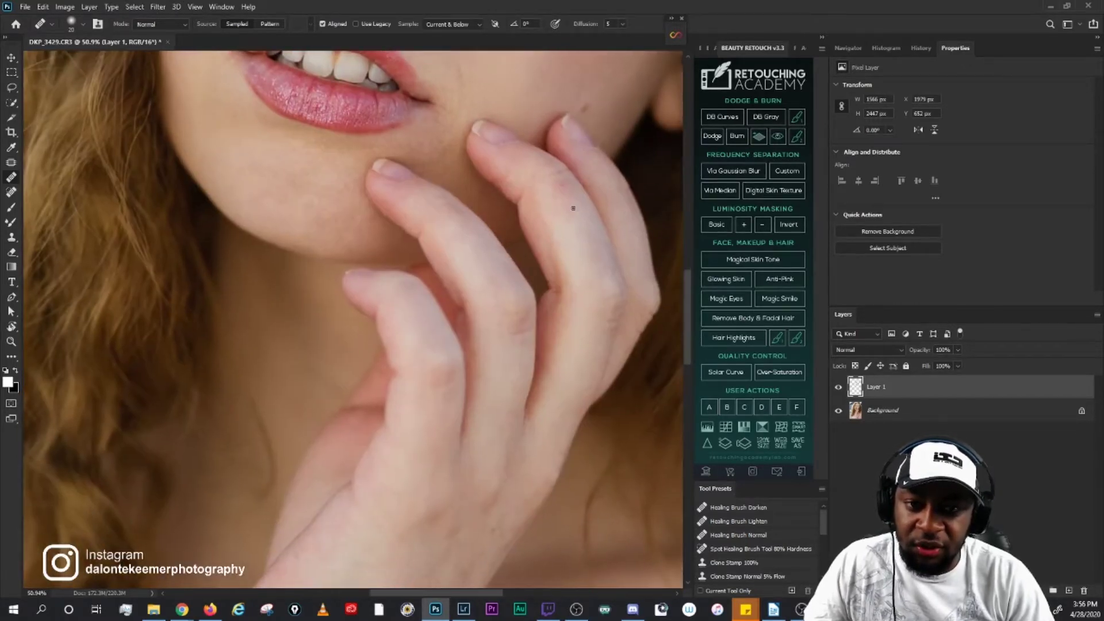
pyautogui.moveTo(596, 242)
pyautogui.mouseDown()
pyautogui.moveTo(547, 226)
pyautogui.moveTo(569, 270)
pyautogui.mouseUp()
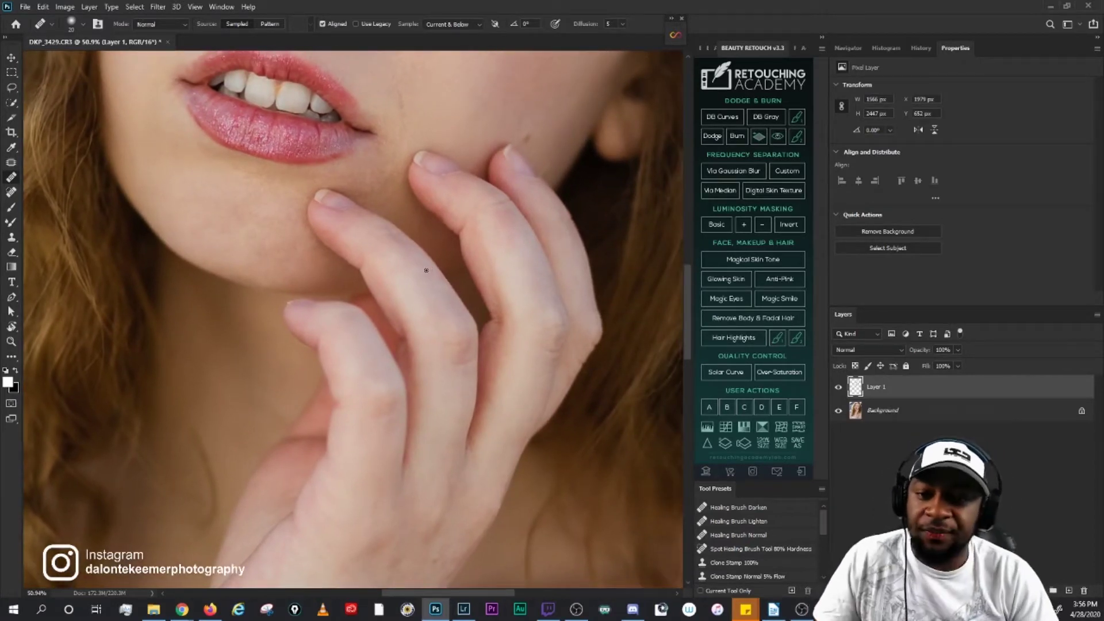
pyautogui.moveTo(476, 391); pyautogui.dragTo(469, 247)
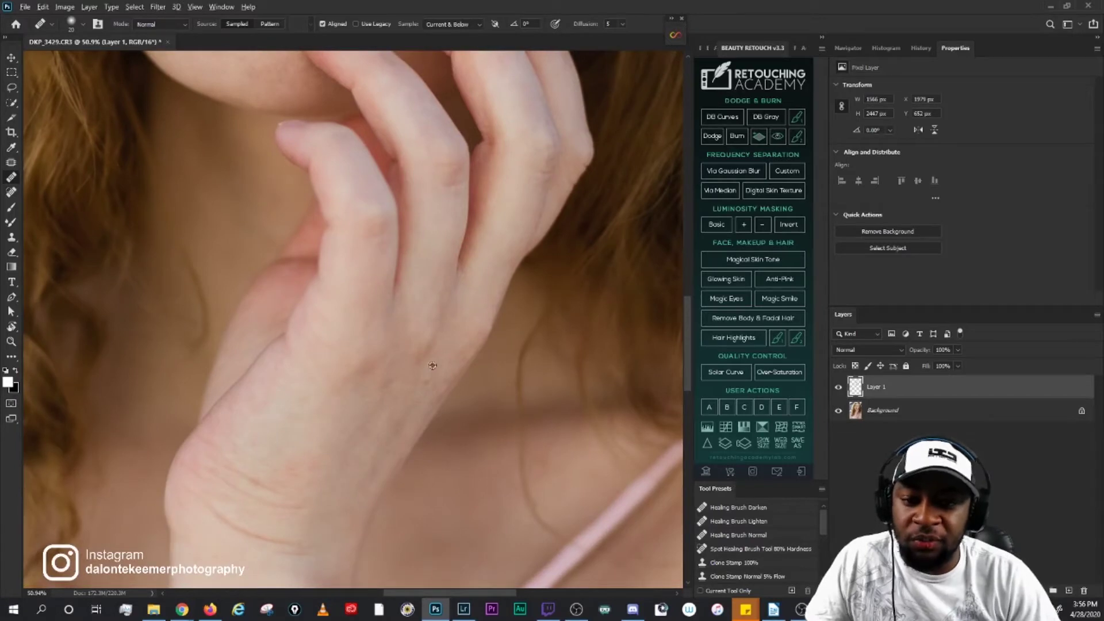
pyautogui.scroll(-3, 450, 346)
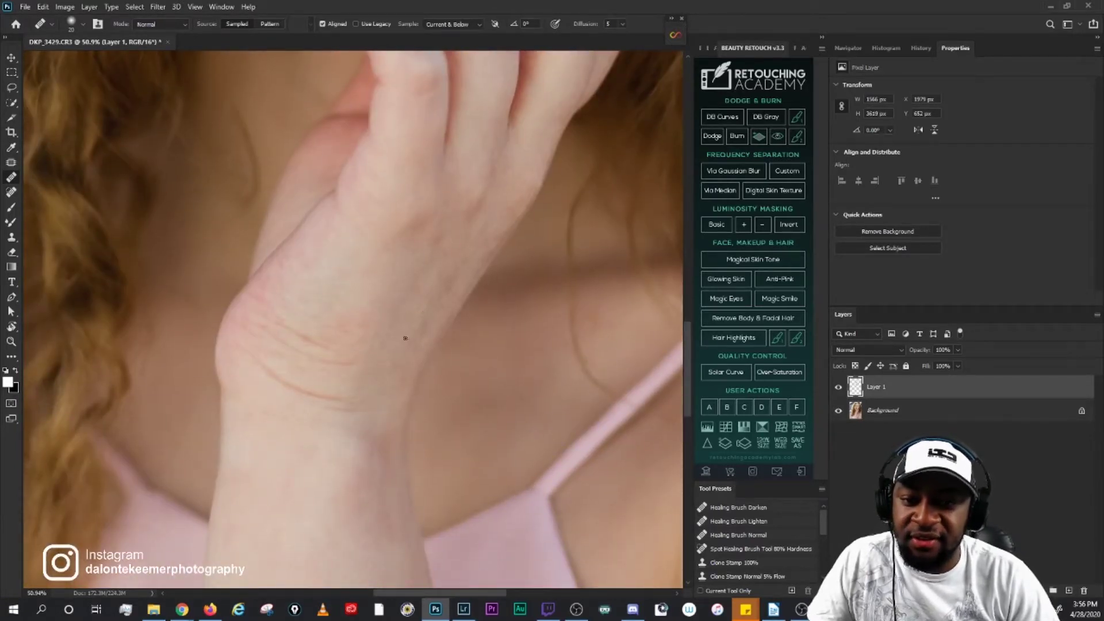
# Step: Heal the dark spot near the forearm's image-right edge and the reddish spot in the middle of the forearm
pyautogui.moveTo(386, 379); pyautogui.dragTo(399, 295)
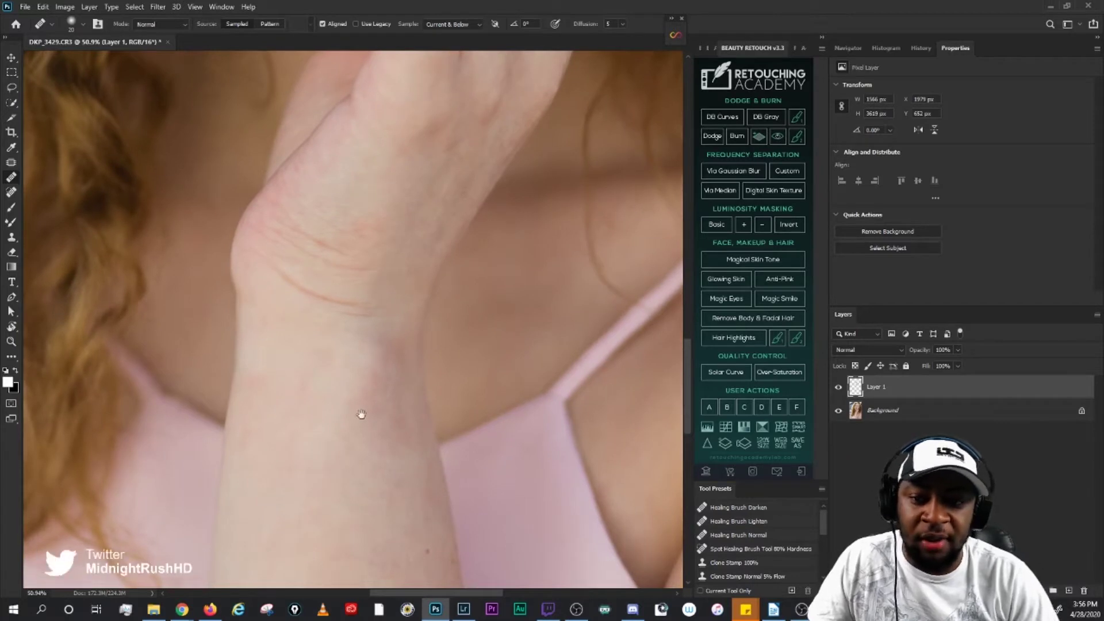
pyautogui.moveTo(362, 414); pyautogui.dragTo(393, 278)
pyautogui.click(445, 394)
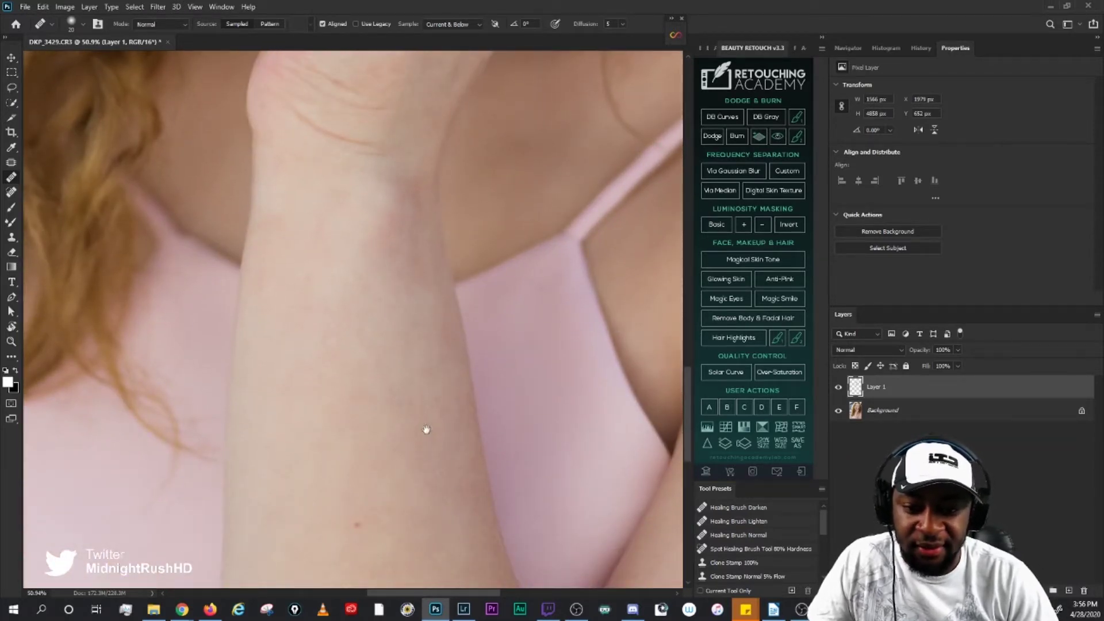
pyautogui.moveTo(426, 429); pyautogui.dragTo(441, 374)
pyautogui.click(377, 443)
pyautogui.moveTo(438, 479); pyautogui.dragTo(411, 236)
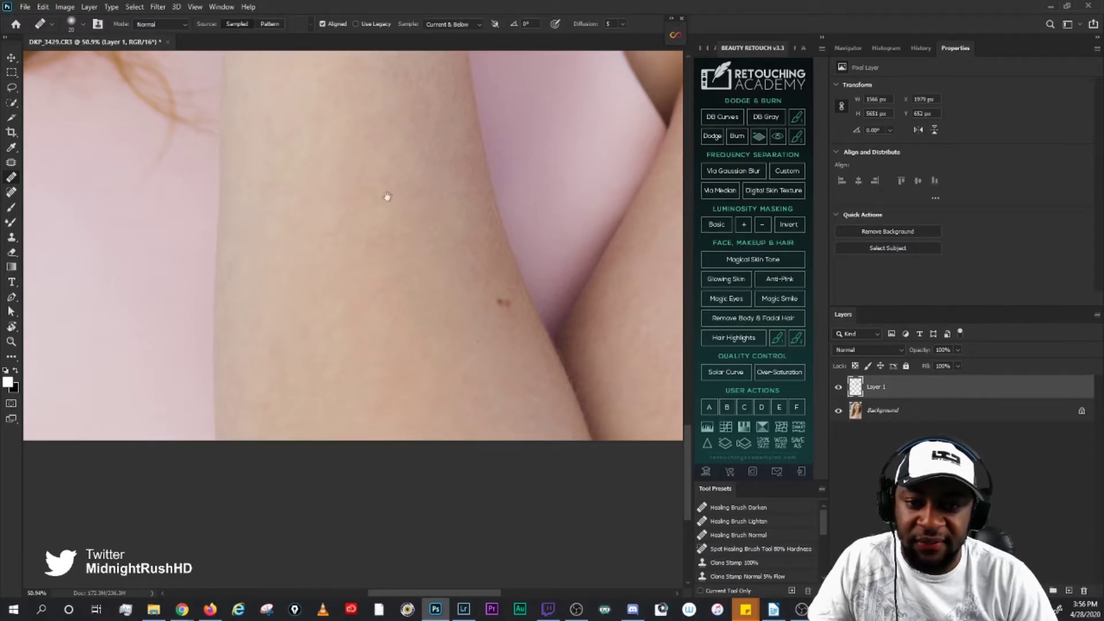
# Step: Heal the leftover specks on the forearm between the wrist and the two small moles
pyautogui.moveTo(387, 197); pyautogui.dragTo(488, 235)
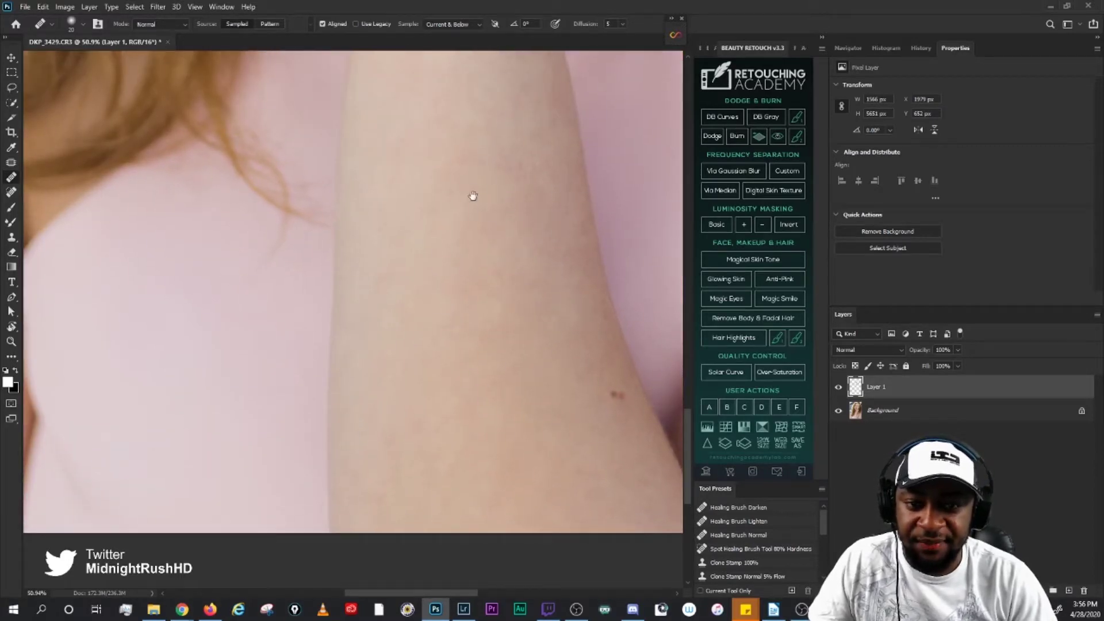
pyautogui.moveTo(472, 196)
pyautogui.mouseDown()
pyautogui.moveTo(481, 281)
pyautogui.moveTo(498, 269)
pyautogui.moveTo(511, 282)
pyautogui.moveTo(504, 250)
pyautogui.moveTo(503, 306)
pyautogui.mouseUp()
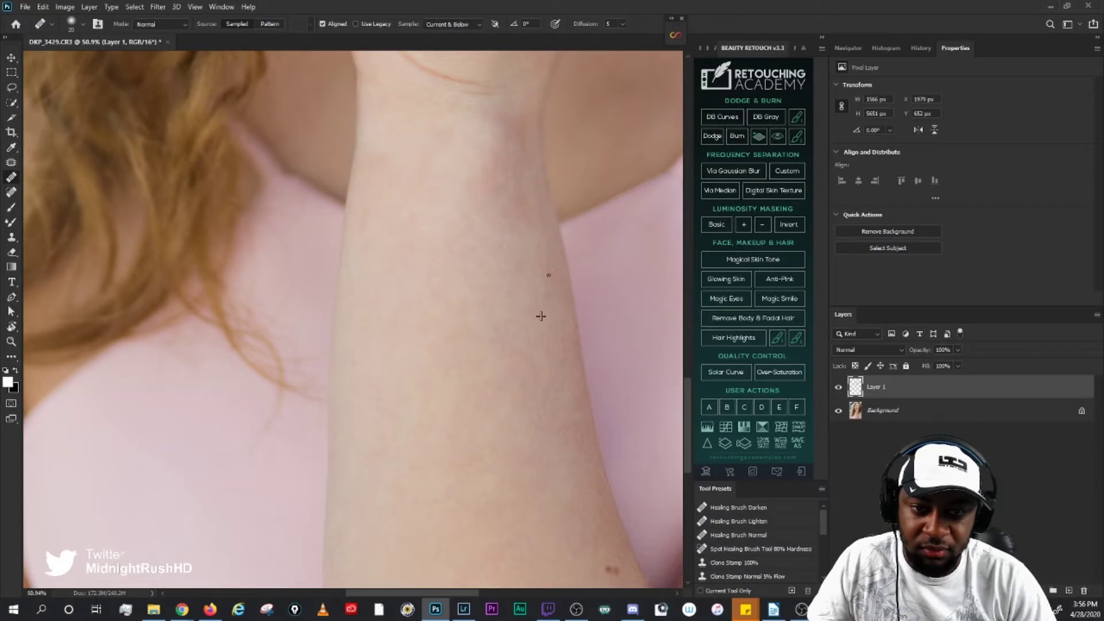
pyautogui.scroll(5, 549, 314)
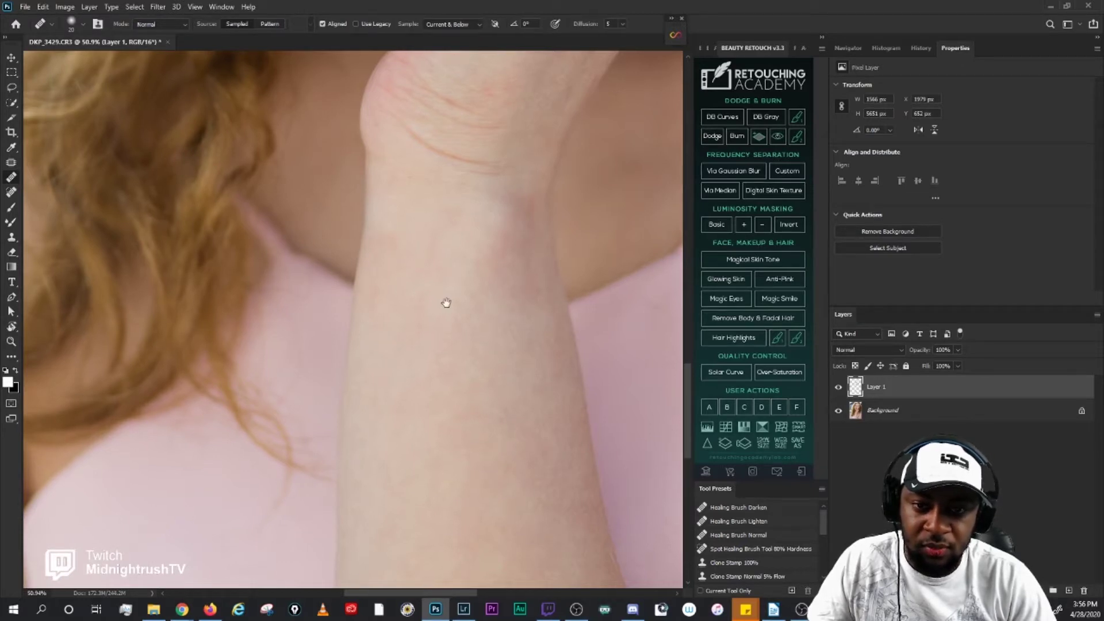
pyautogui.scroll(-1, 494, 259)
pyautogui.hscroll(-1, 494, 259)
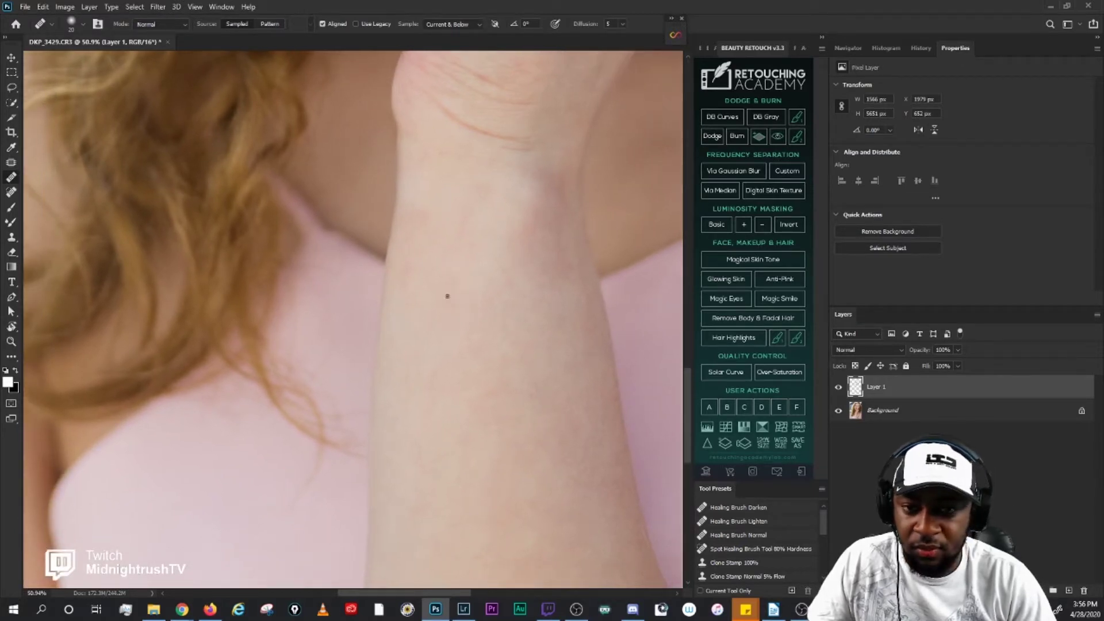
pyautogui.moveTo(453, 170); pyautogui.dragTo(554, 379)
# Step: Check the image-right shoulder and upper arm and heal the small blemishes on the skin there
pyautogui.scroll(-15, 360, 295)
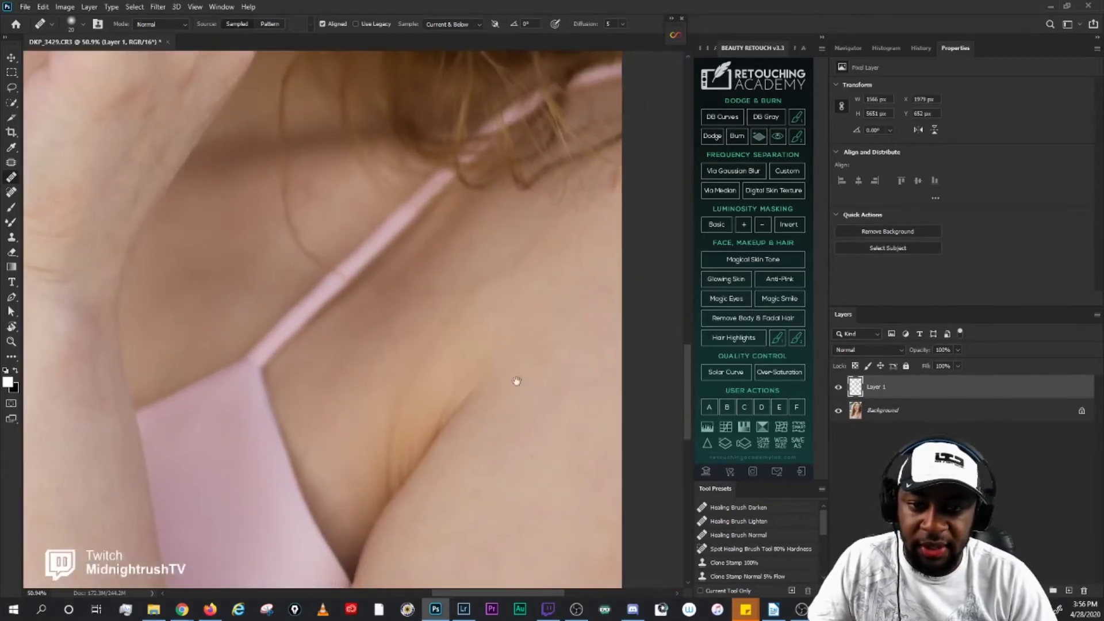
pyautogui.hscroll(5, 461, 325)
pyautogui.scroll(-10, 447, 376)
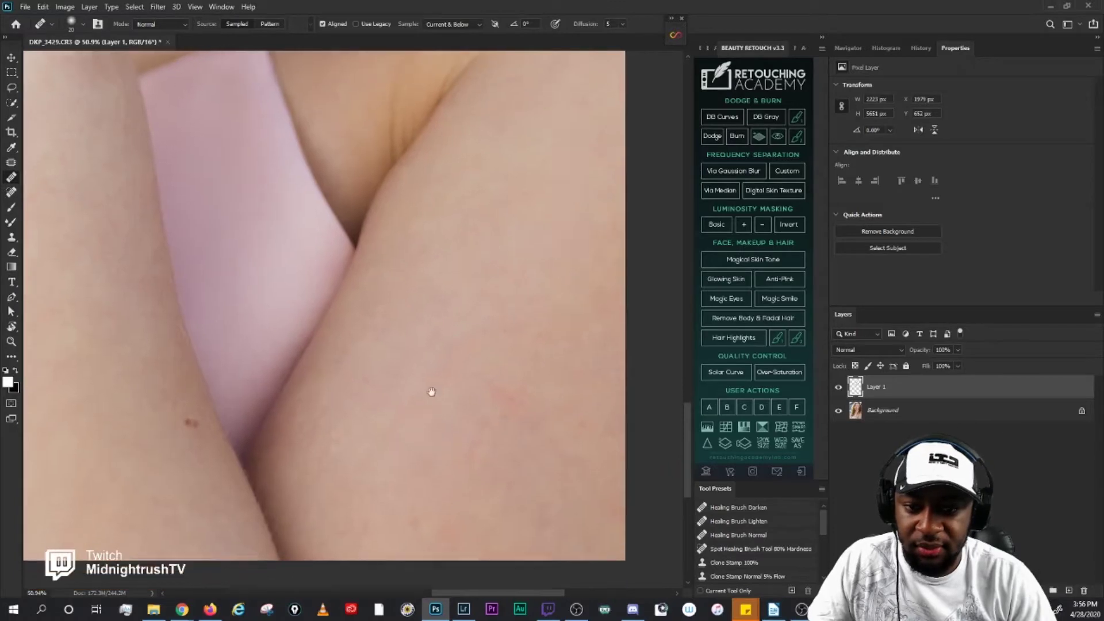
pyautogui.hscroll(-3, 431, 389)
pyautogui.moveTo(218, 256); pyautogui.dragTo(490, 533)
pyautogui.moveTo(345, 440)
pyautogui.mouseDown()
pyautogui.moveTo(315, 300)
pyautogui.moveTo(459, 303)
pyautogui.moveTo(261, 326)
pyautogui.moveTo(406, 197)
pyautogui.moveTo(500, 308)
pyautogui.moveTo(389, 316)
pyautogui.moveTo(377, 432)
pyautogui.moveTo(412, 309)
pyautogui.moveTo(414, 414)
pyautogui.moveTo(477, 387)
pyautogui.moveTo(402, 293)
pyautogui.moveTo(392, 246)
pyautogui.moveTo(400, 256)
pyautogui.mouseUp()
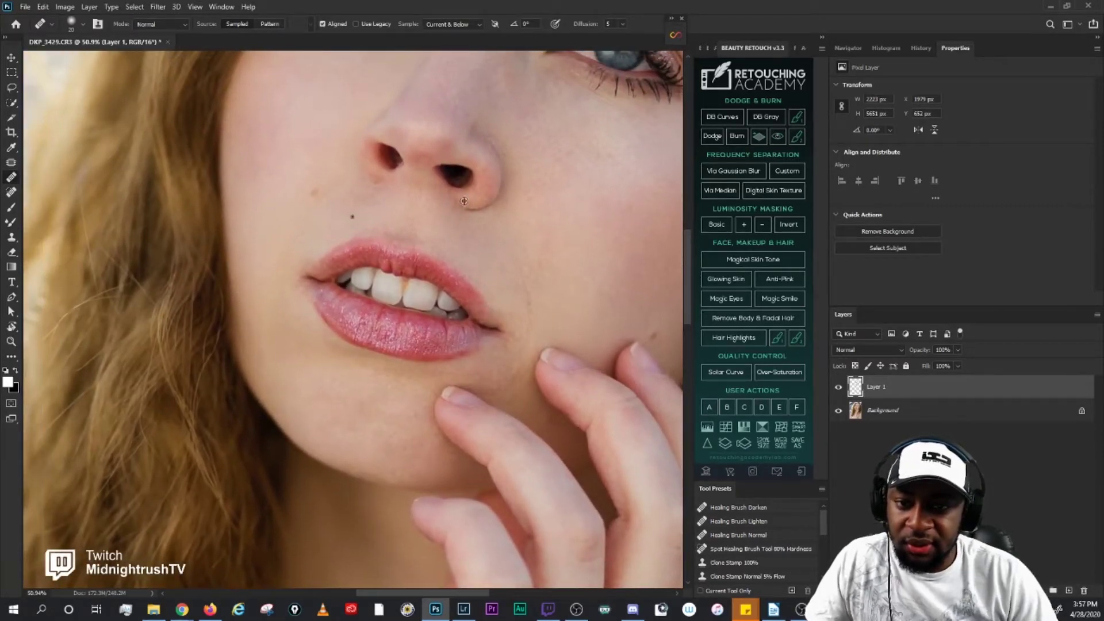
# Step: Duplicate the Background layer and merge the copy with the healing layer, Layer 1, into one full-image layer
pyautogui.scroll(-2, 400, 256)
pyautogui.scroll(-3, 399, 255)
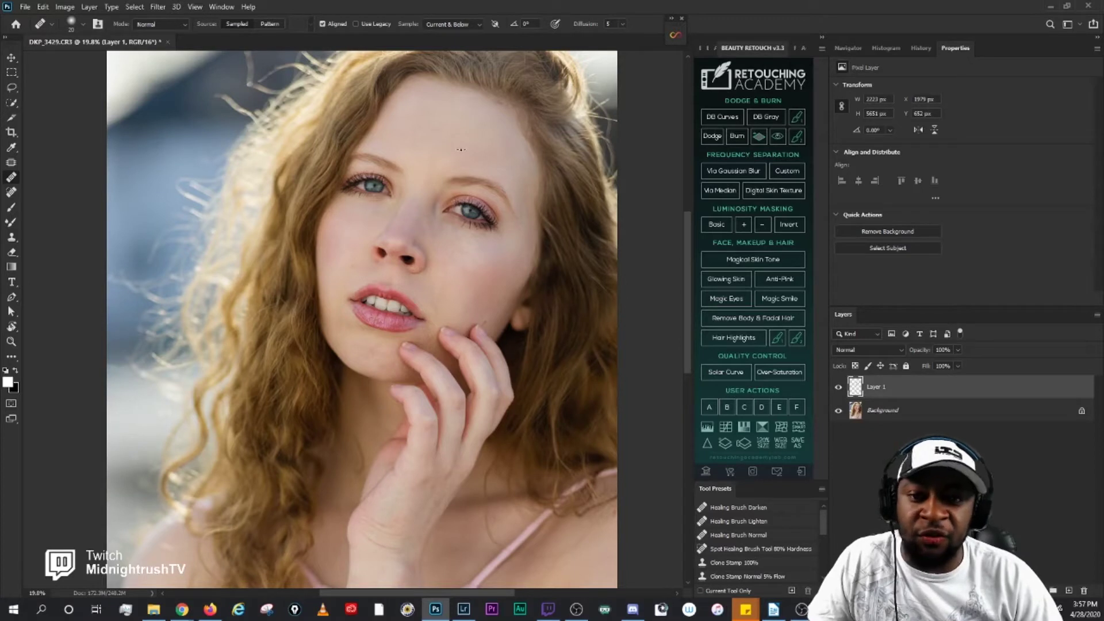
pyautogui.click(927, 412)
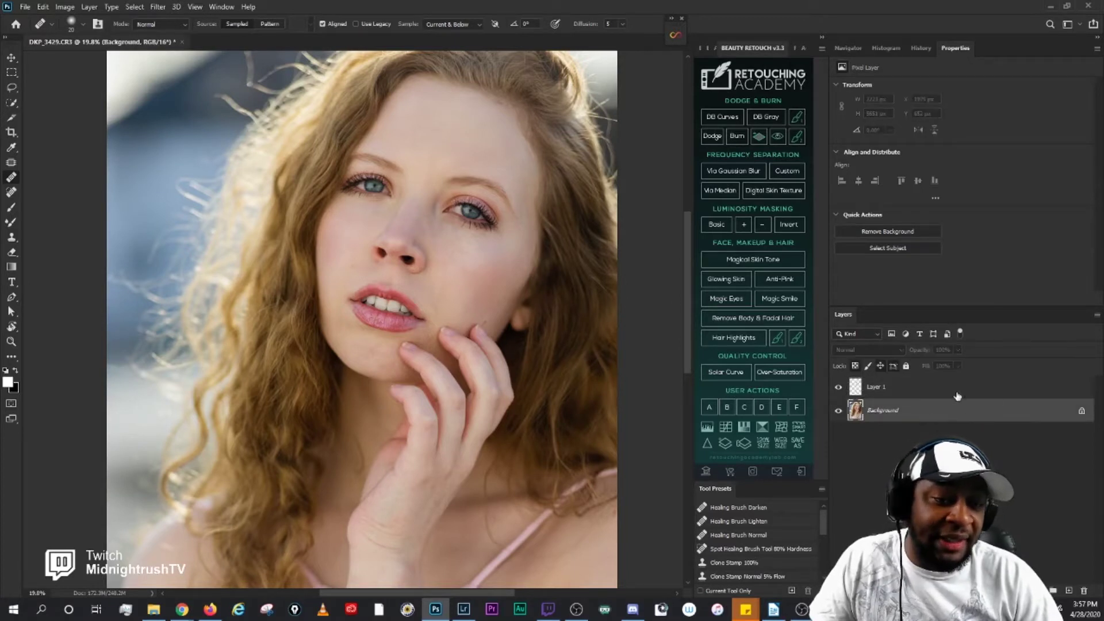
pyautogui.hotkey('ctrl', 'j')
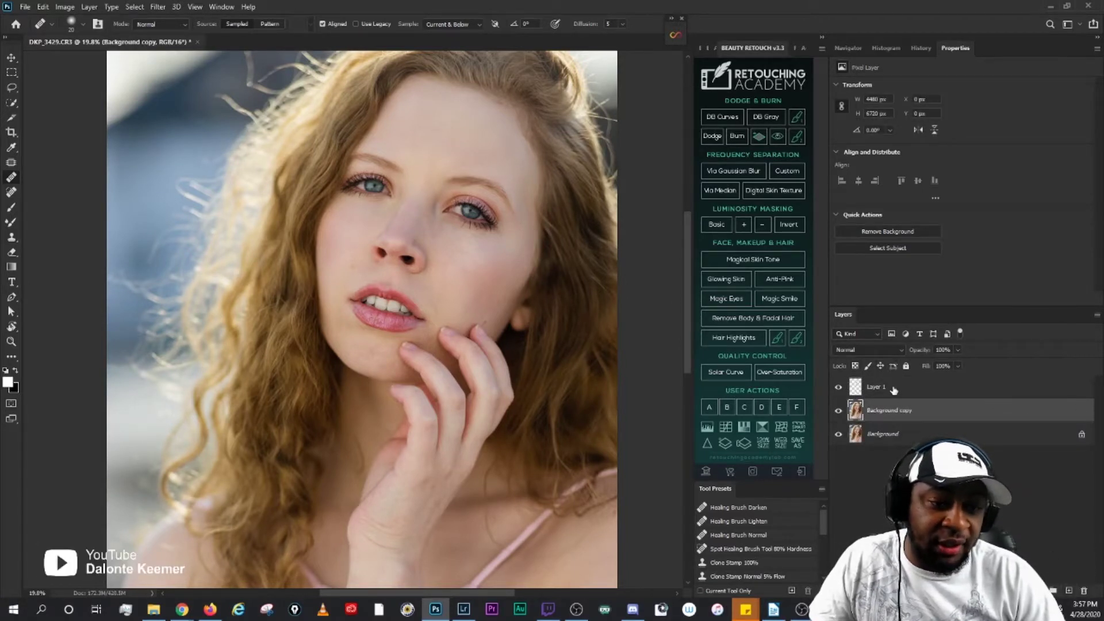
pyautogui.keyDown('shift'); pyautogui.click(893, 390); pyautogui.keyUp('shift')
pyautogui.hotkey('ctrl', 'e')
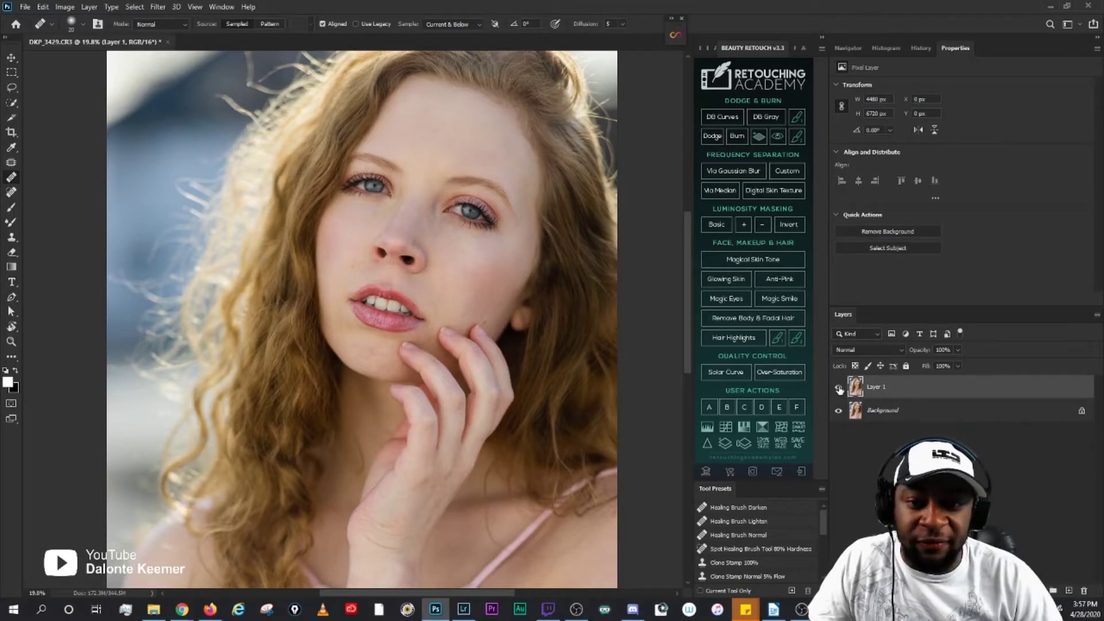
pyautogui.scroll(6, 480, 224)
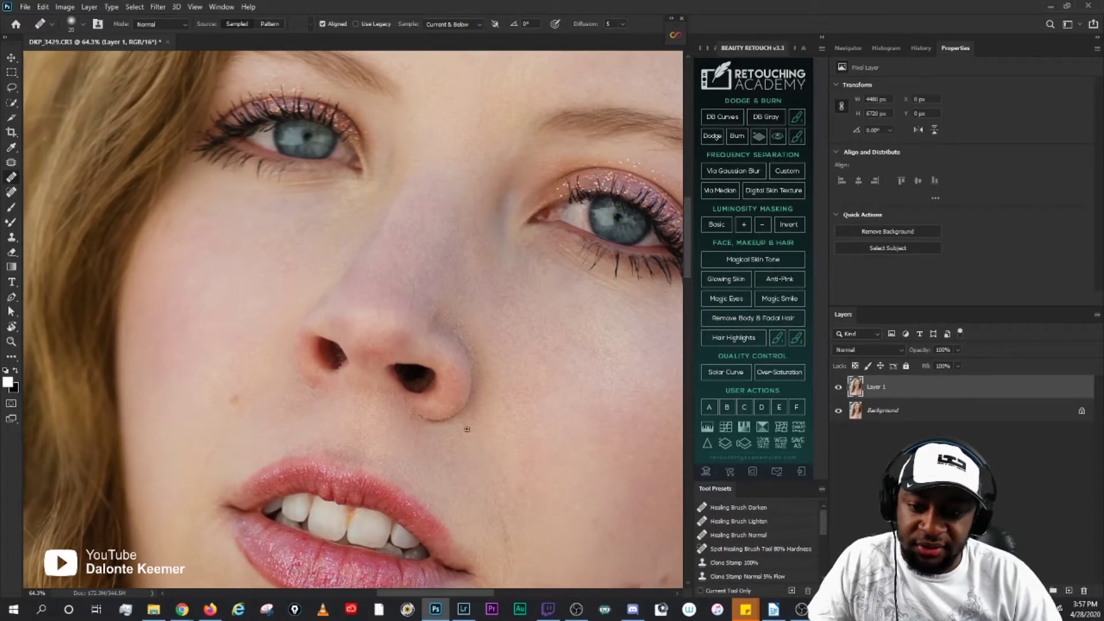
# Step: Patch the skin just above the fine crease beside the image-right mouth corner with the Patch tool
pyautogui.moveTo(517, 418); pyautogui.dragTo(439, 328)
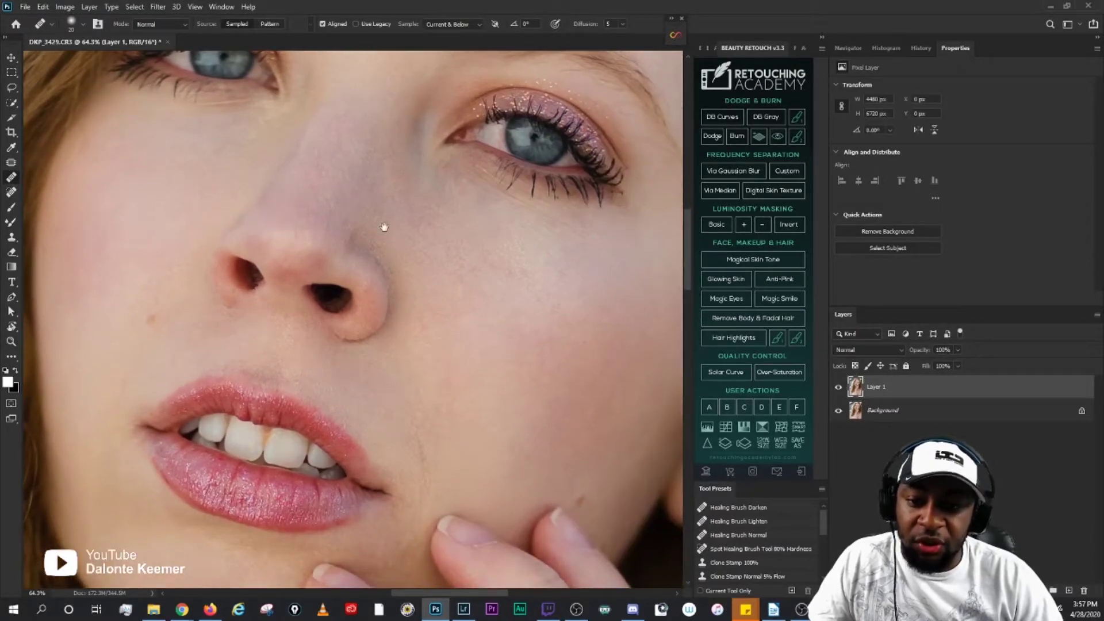
pyautogui.moveTo(382, 227); pyautogui.dragTo(443, 309)
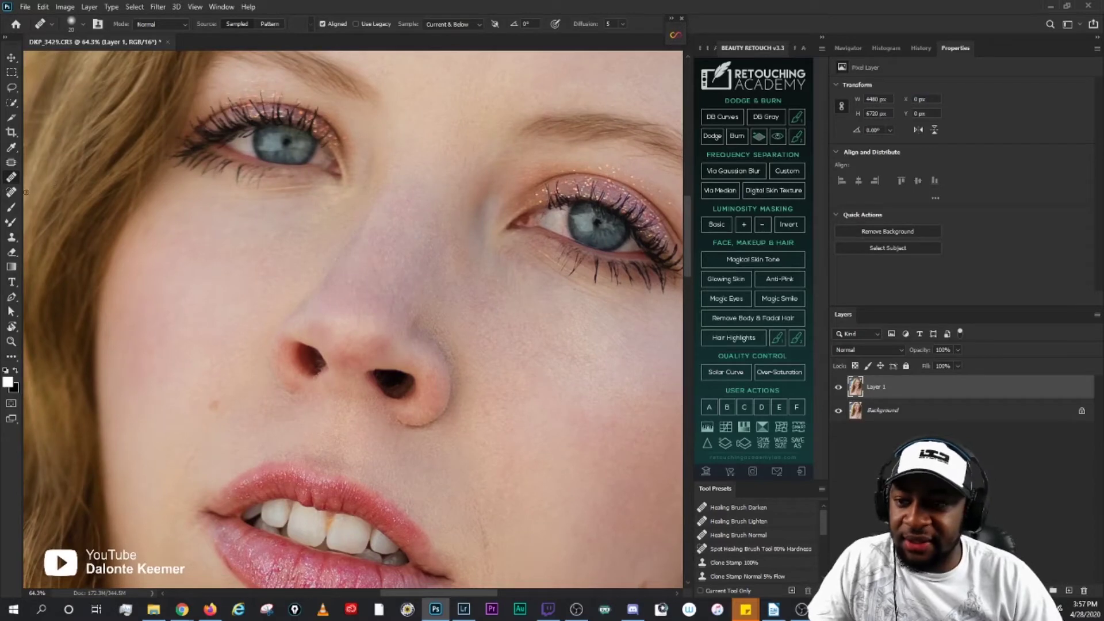
pyautogui.click(10, 162)
pyautogui.moveTo(453, 426); pyautogui.dragTo(388, 353)
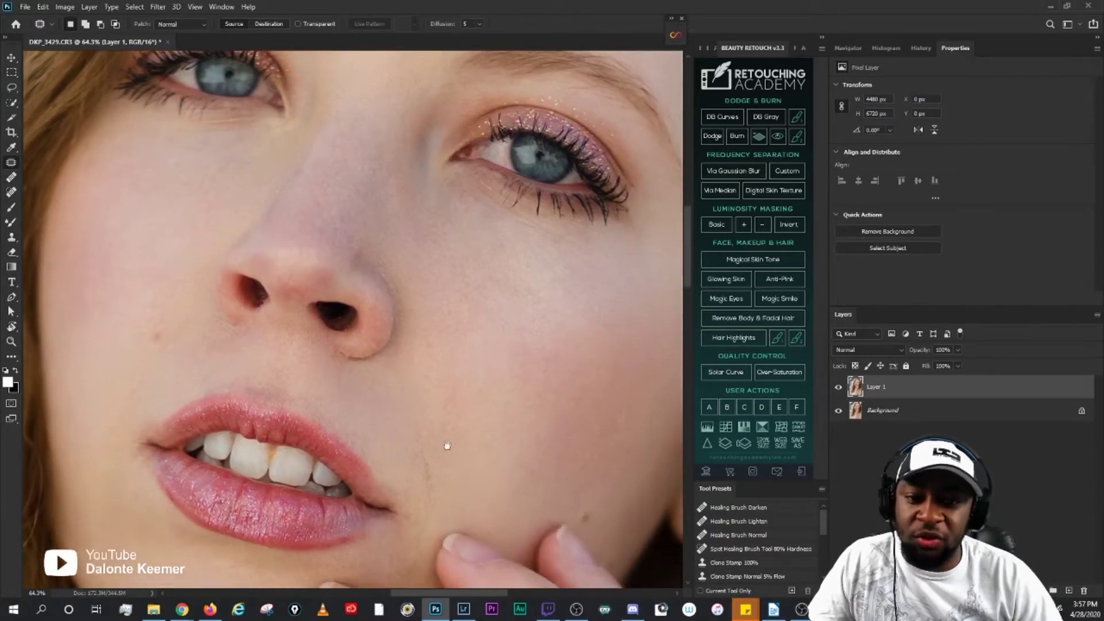
pyautogui.moveTo(446, 447); pyautogui.dragTo(520, 316)
pyautogui.scroll(3, 521, 315)
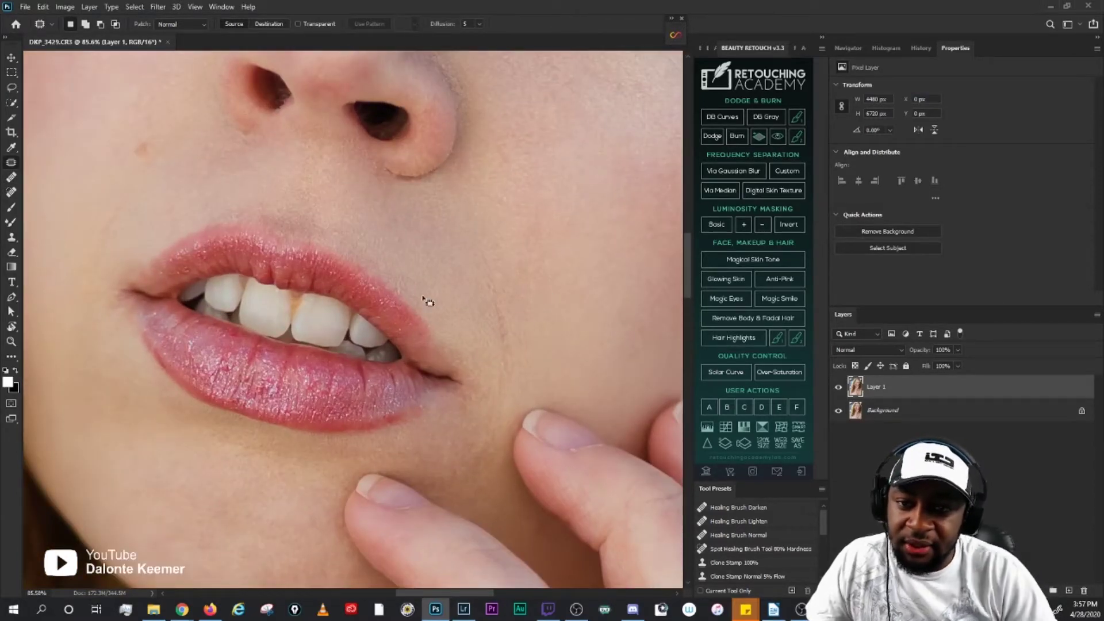
pyautogui.moveTo(499, 288); pyautogui.dragTo(506, 270)
pyautogui.click(517, 256)
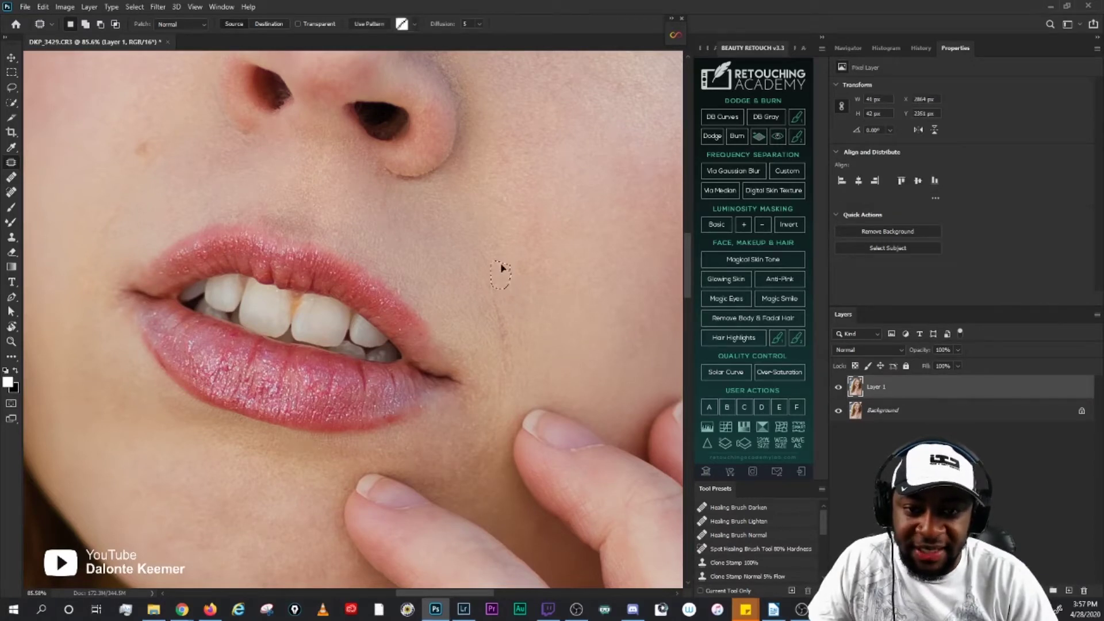
pyautogui.click(502, 250)
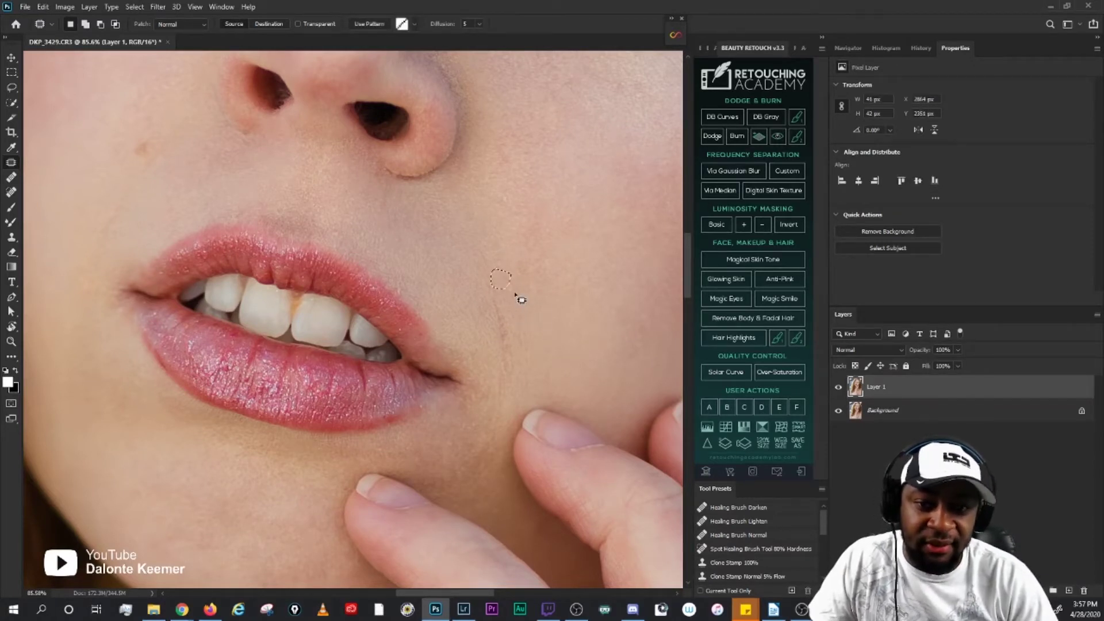
# Step: Patch the small uneven areas on the cheek between the image-right nostril and the mouth crease
pyautogui.moveTo(468, 208); pyautogui.dragTo(492, 222)
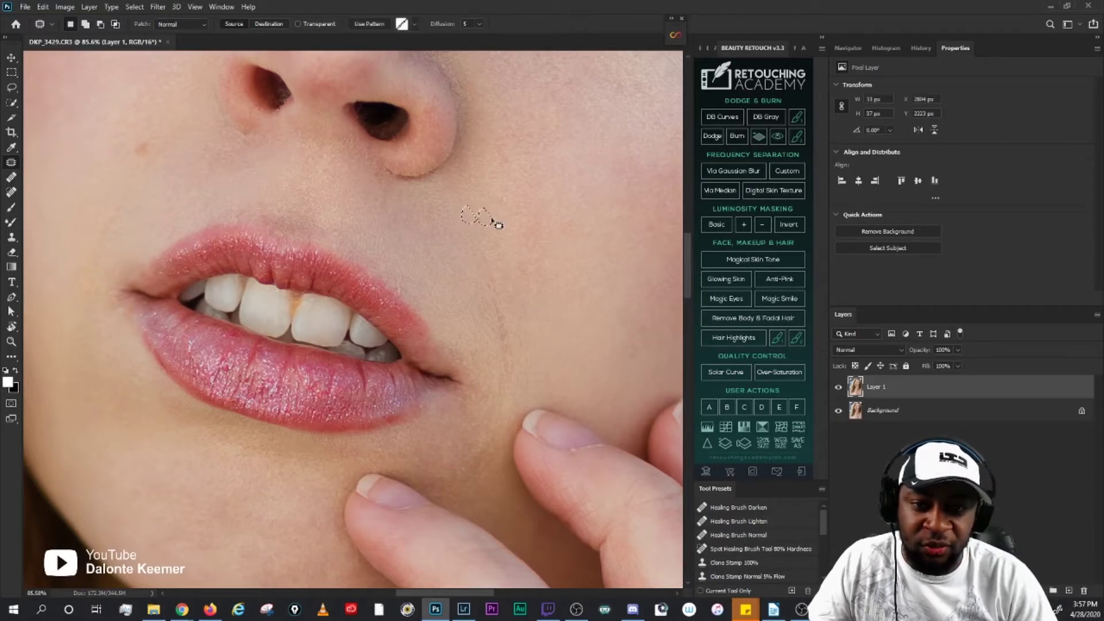
pyautogui.click(517, 242)
pyautogui.moveTo(518, 262)
pyautogui.mouseDown()
pyautogui.moveTo(513, 274)
pyautogui.moveTo(516, 265)
pyautogui.mouseUp()
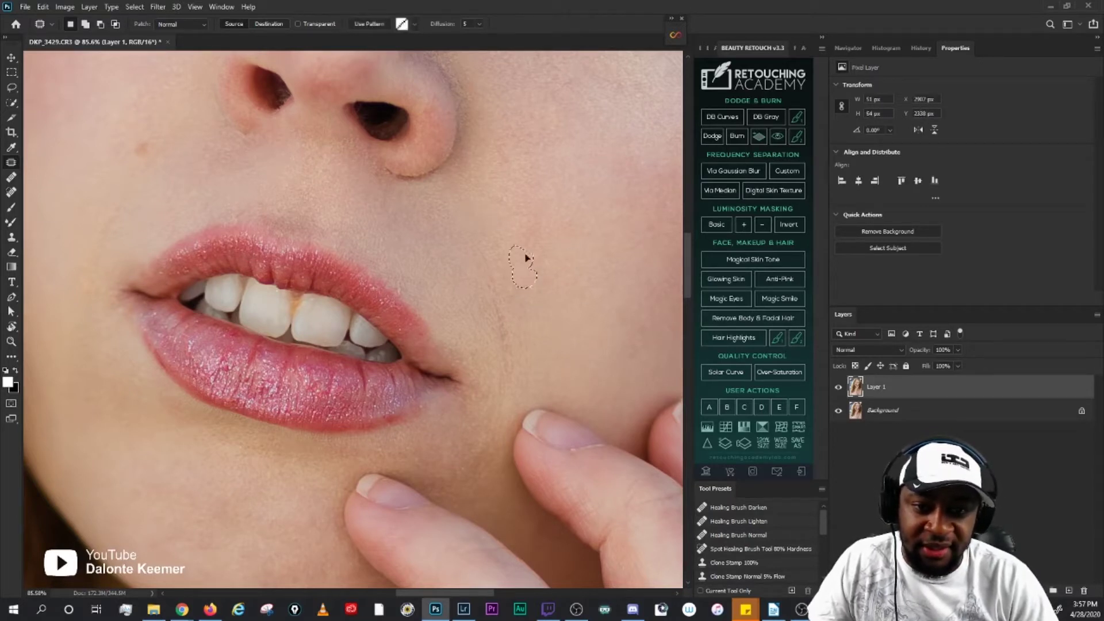
pyautogui.click(530, 248)
# Step: Patch the small blemishes on the image-left side of the chin below the lower lip
pyautogui.moveTo(467, 483); pyautogui.dragTo(529, 386)
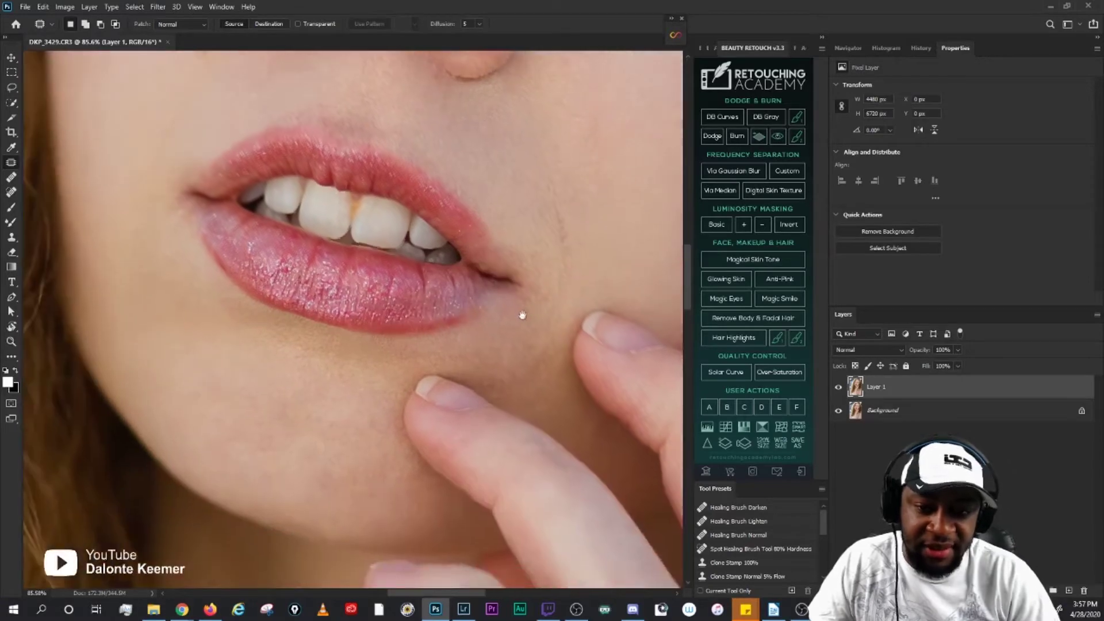
pyautogui.moveTo(381, 329); pyautogui.dragTo(475, 342)
pyautogui.moveTo(394, 452)
pyautogui.mouseDown()
pyautogui.moveTo(386, 389)
pyautogui.moveTo(368, 360)
pyautogui.moveTo(314, 361)
pyautogui.mouseUp()
pyautogui.hotkey('ctrl', 'd')
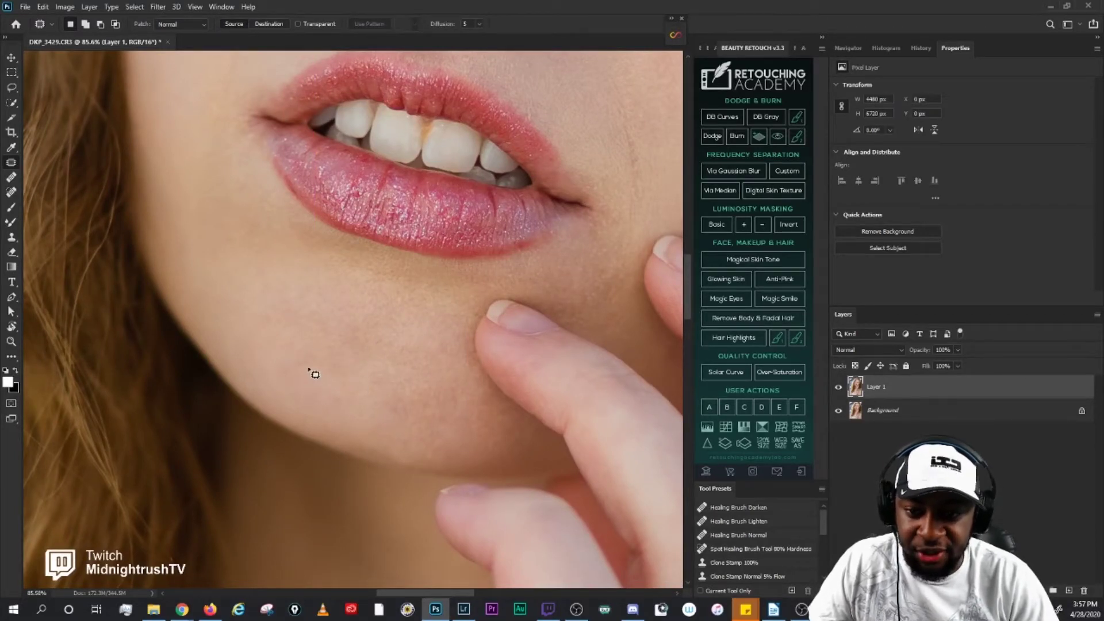
pyautogui.moveTo(313, 379)
pyautogui.mouseDown()
pyautogui.moveTo(296, 368)
pyautogui.moveTo(300, 384)
pyautogui.moveTo(315, 382)
pyautogui.mouseUp()
pyautogui.hotkey('ctrl', 'd')
pyautogui.hotkey('ctrl', 'd')
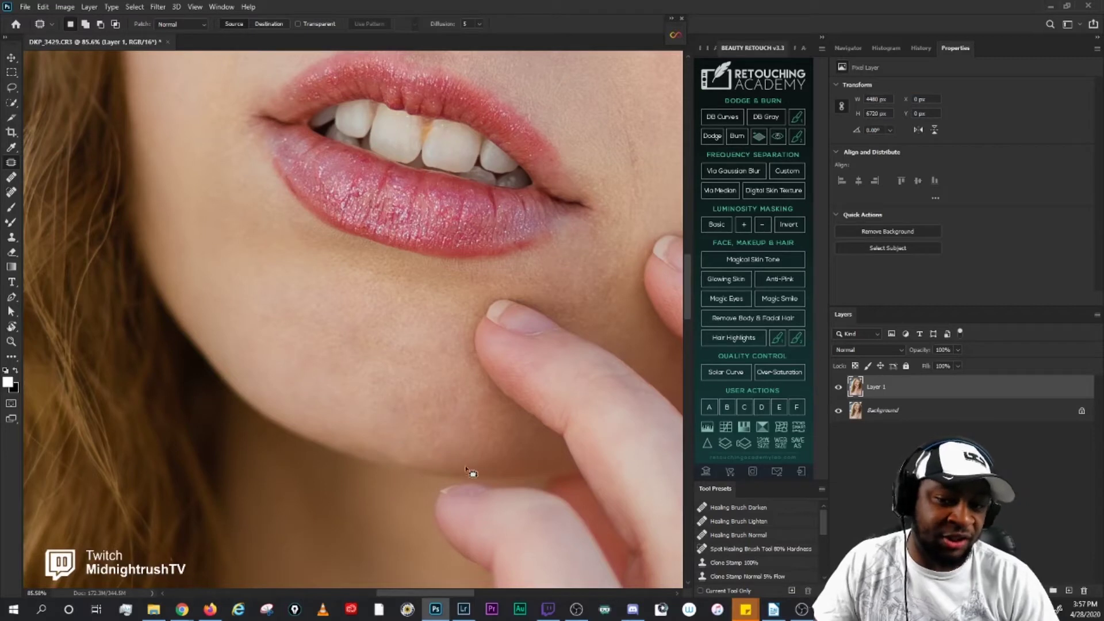
# Step: Patch the blemishes on the lower chin near the fingers, and compare the retouch with Layer 1 hidden and shown
pyautogui.moveTo(466, 458)
pyautogui.mouseDown()
pyautogui.moveTo(481, 406)
pyautogui.moveTo(466, 399)
pyautogui.moveTo(451, 395)
pyautogui.moveTo(436, 422)
pyautogui.moveTo(410, 423)
pyautogui.moveTo(427, 431)
pyautogui.moveTo(433, 401)
pyautogui.mouseUp()
pyautogui.hotkey('ctrl', 'd')
pyautogui.moveTo(442, 424); pyautogui.dragTo(420, 421)
pyautogui.hotkey('ctrl', 'd')
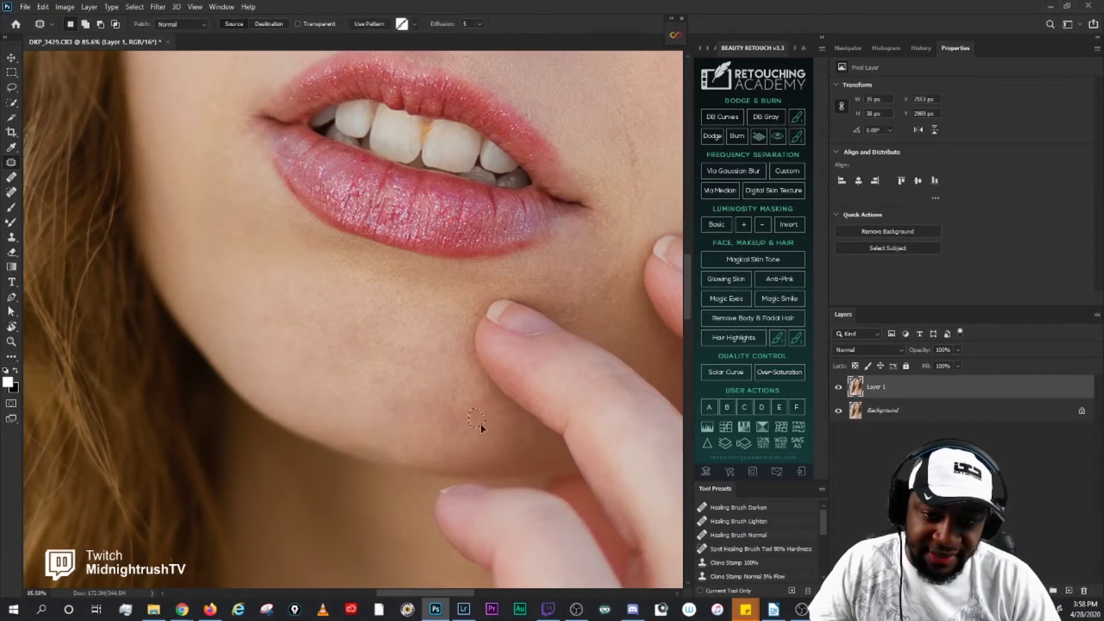
pyautogui.click(838, 387)
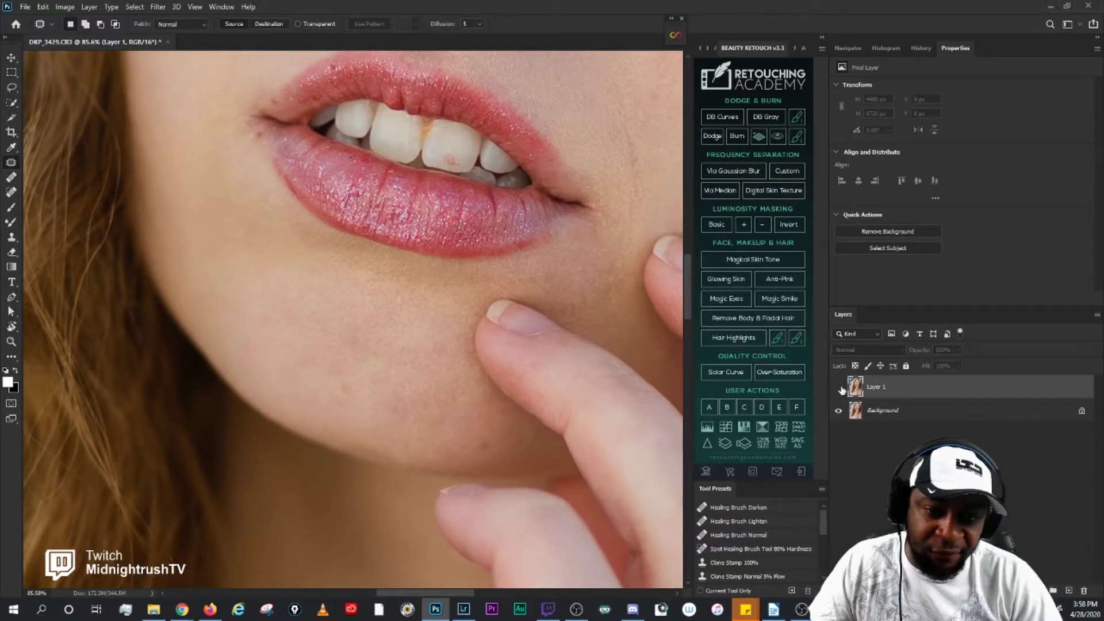
pyautogui.click(838, 387)
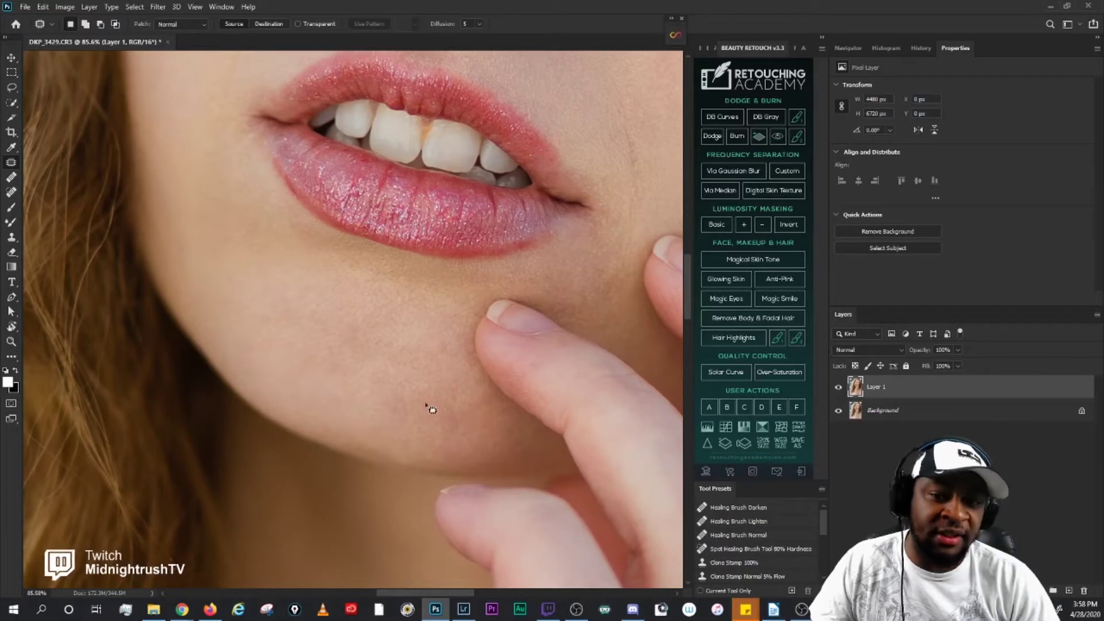
# Step: Patch the flaws on the upper lip's lower edge above the front teeth
pyautogui.moveTo(369, 302); pyautogui.dragTo(451, 419)
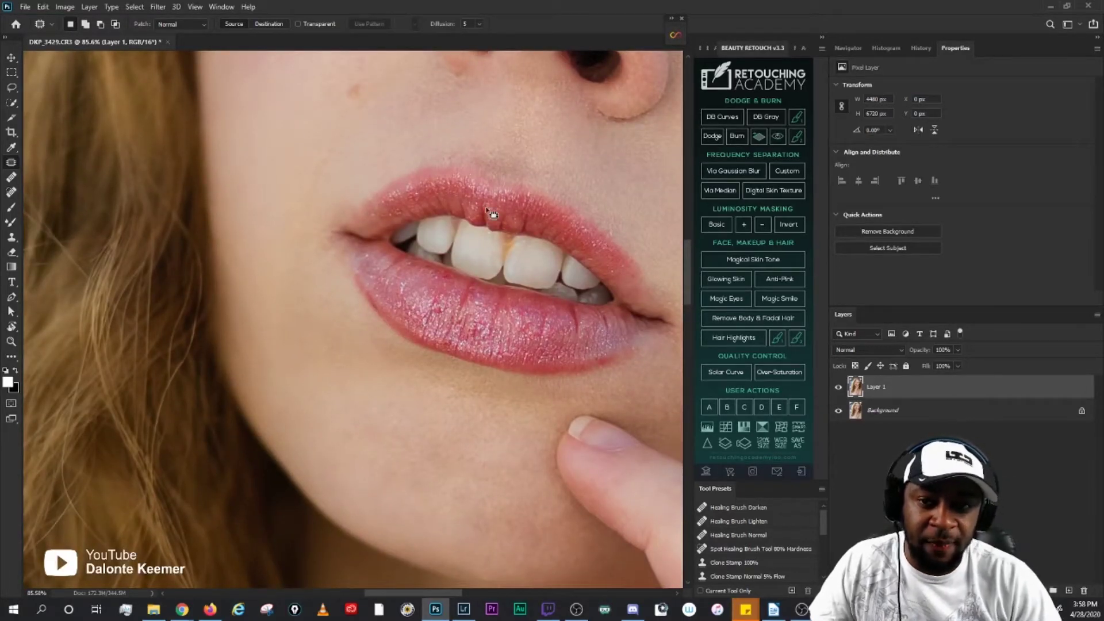
pyautogui.scroll(4, 492, 214)
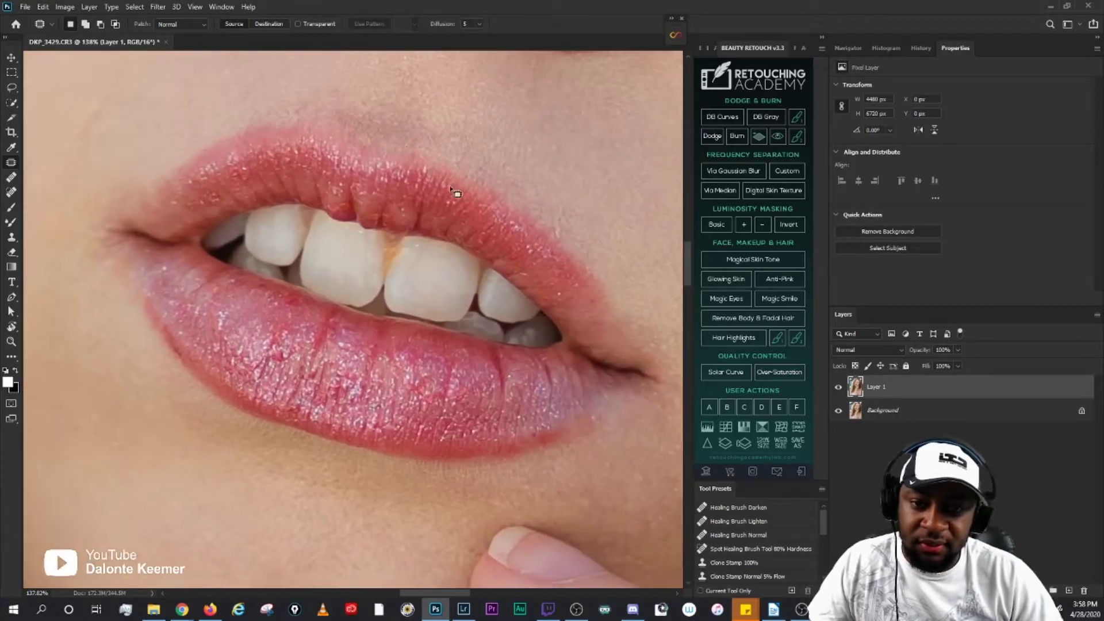
pyautogui.scroll(1, 454, 192)
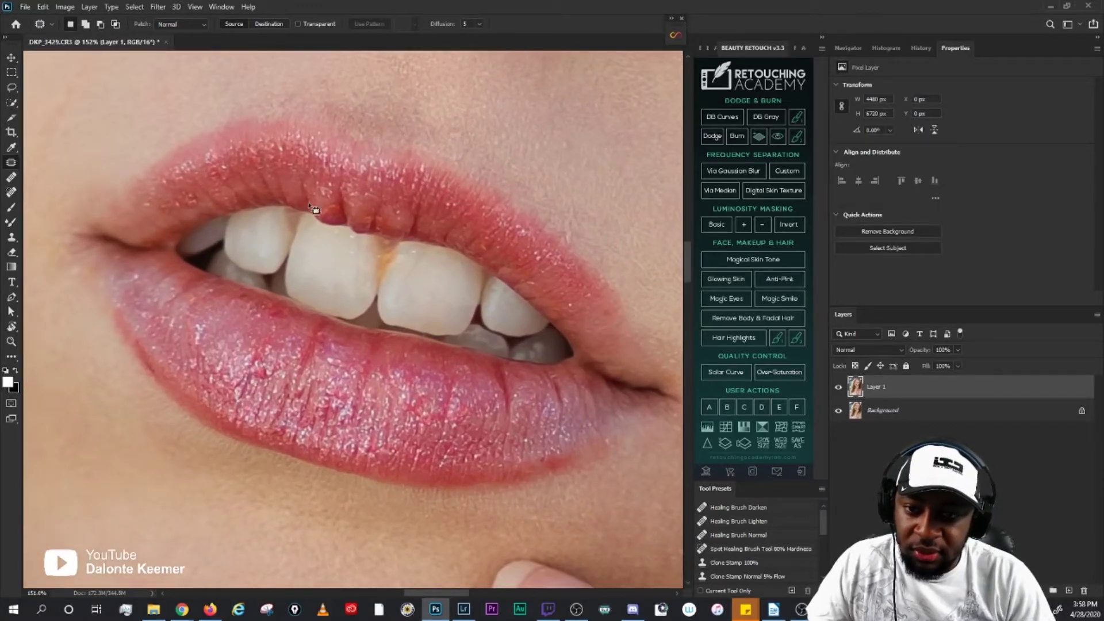
pyautogui.moveTo(323, 220)
pyautogui.mouseDown()
pyautogui.moveTo(331, 205)
pyautogui.moveTo(315, 204)
pyautogui.mouseUp()
pyautogui.moveTo(330, 210)
pyautogui.mouseDown()
pyautogui.moveTo(335, 186)
pyautogui.moveTo(331, 210)
pyautogui.moveTo(324, 201)
pyautogui.moveTo(339, 192)
pyautogui.moveTo(319, 202)
pyautogui.moveTo(336, 224)
pyautogui.moveTo(342, 195)
pyautogui.mouseUp()
pyautogui.hotkey('ctrl', 'd')
pyautogui.hotkey('ctrl', 'd')
pyautogui.hotkey('ctrl', 'd')
pyautogui.hotkey('ctrl', 'd')
# Step: Patch the uneven spots along the upper lip's outer border toward the image-right mouth corner
pyautogui.scroll(-1, 442, 282)
pyautogui.hscroll(1, 443, 282)
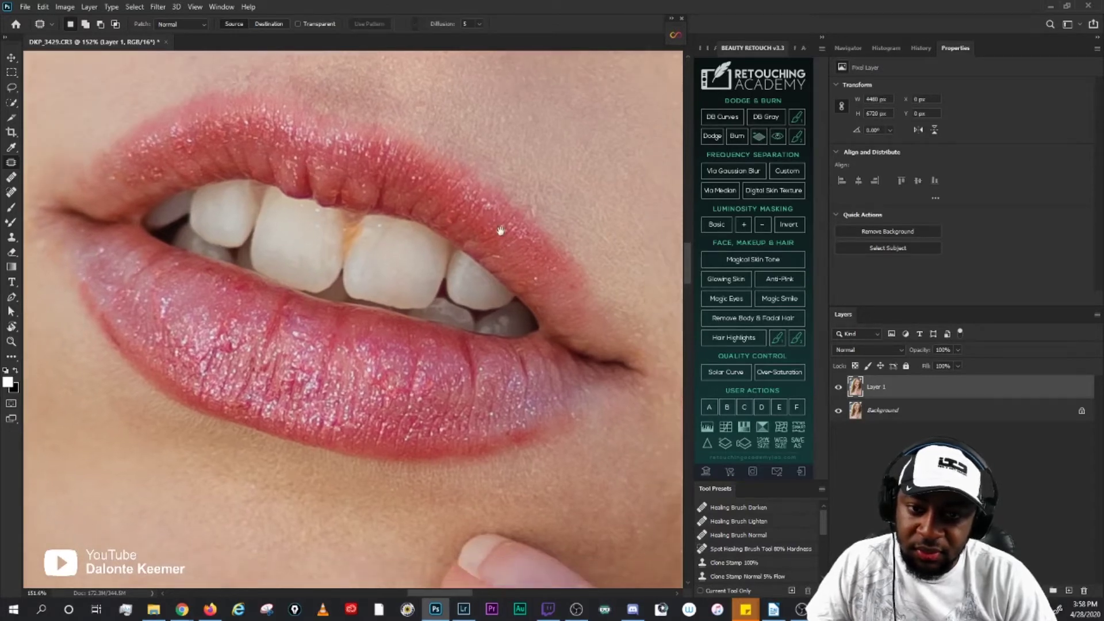
pyautogui.moveTo(576, 285); pyautogui.dragTo(578, 295)
pyautogui.hotkey('ctrl', 'd')
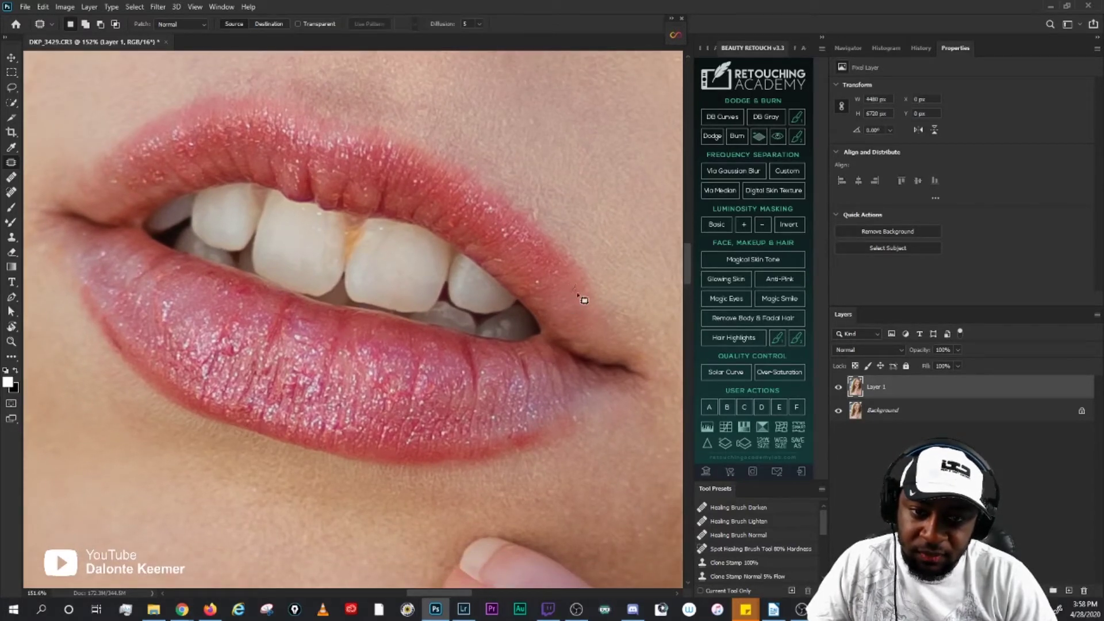
pyautogui.moveTo(544, 210); pyautogui.dragTo(564, 236)
pyautogui.hotkey('ctrl', 'd')
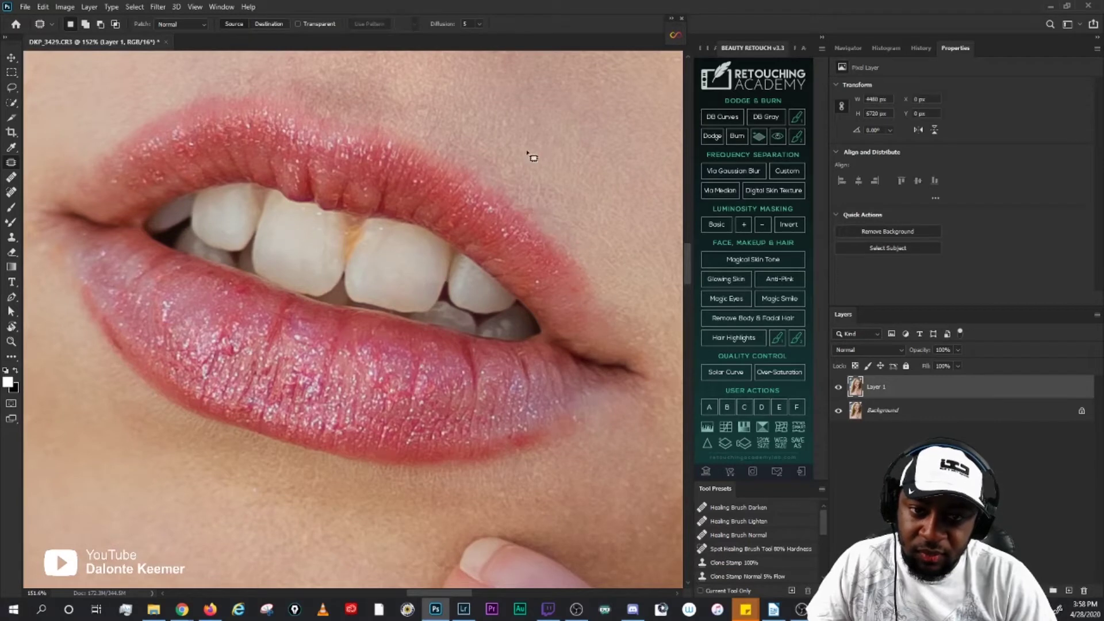
# Step: Patch the small marks on the skin above the image-right half of the upper lip
pyautogui.moveTo(545, 130)
pyautogui.mouseDown()
pyautogui.moveTo(533, 123)
pyautogui.moveTo(556, 146)
pyautogui.mouseUp()
pyautogui.hotkey('ctrl', 'd')
pyautogui.hotkey('ctrl', 'd')
pyautogui.moveTo(422, 108); pyautogui.dragTo(435, 144)
pyautogui.hotkey('ctrl', 'd')
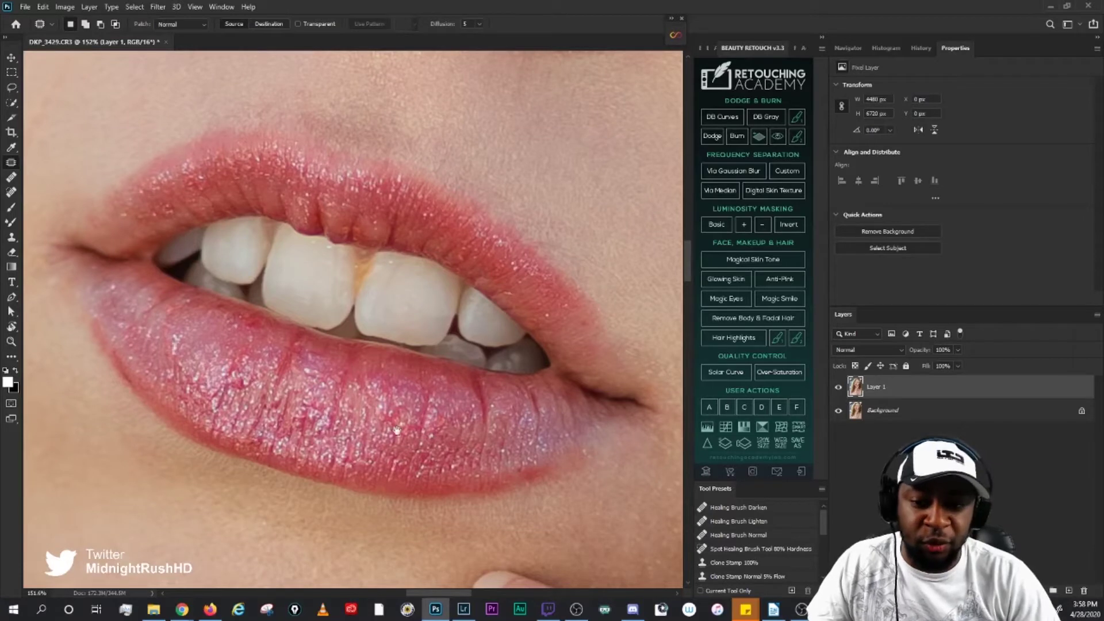
# Step: Patch the flaws along the lower lip's inner edge on its image-left half
pyautogui.moveTo(397, 430); pyautogui.dragTo(435, 405)
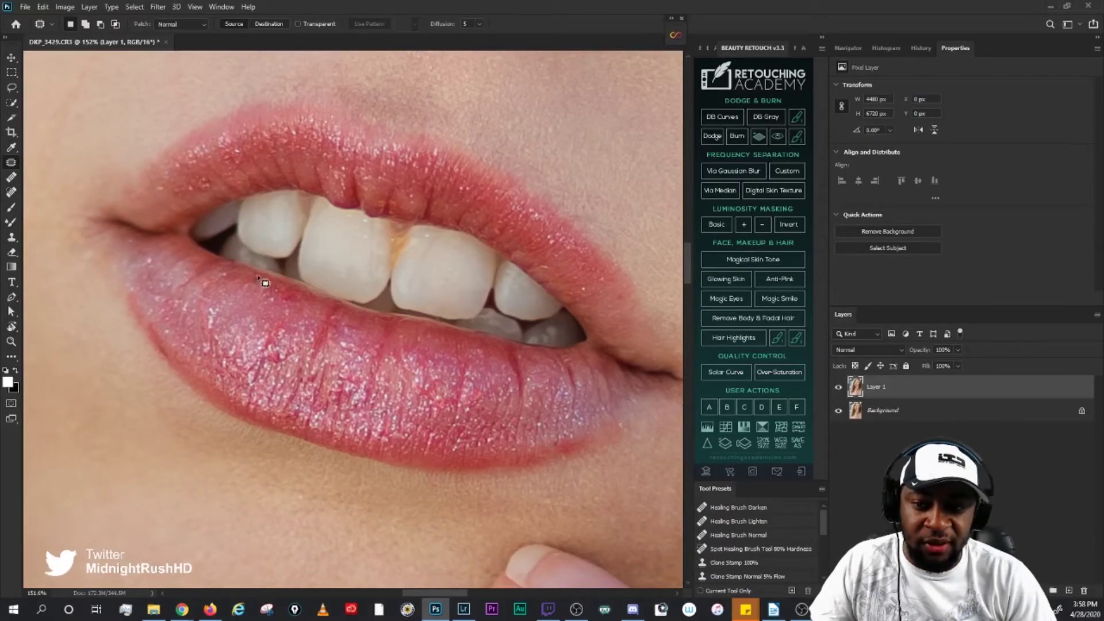
pyautogui.moveTo(258, 279); pyautogui.dragTo(277, 294)
pyautogui.hotkey('ctrl', 'd')
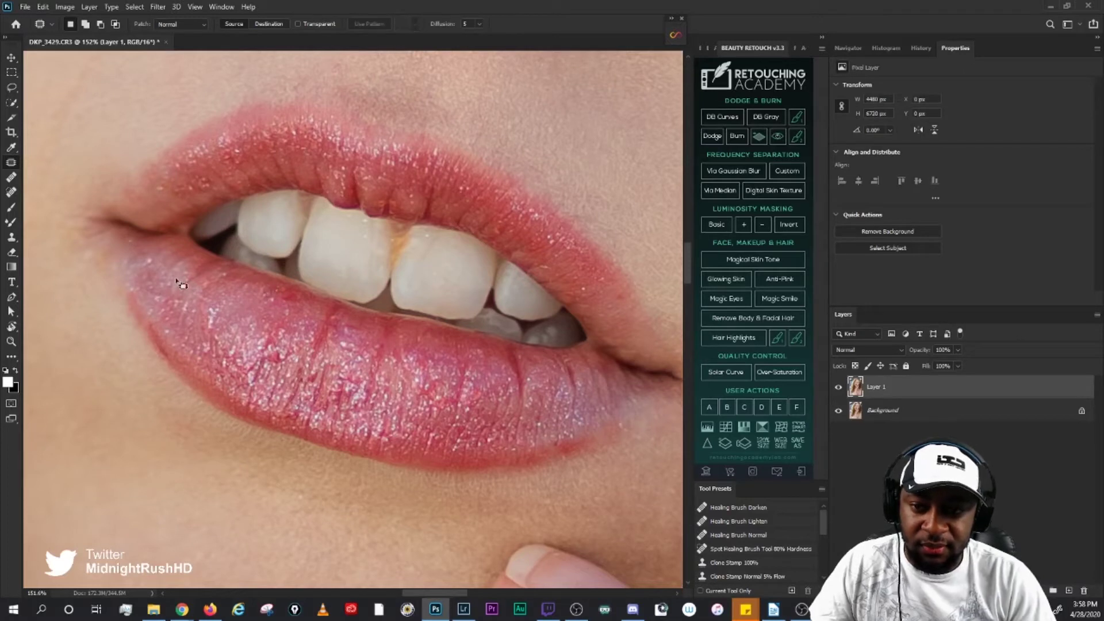
pyautogui.moveTo(177, 281)
pyautogui.mouseDown()
pyautogui.moveTo(201, 265)
pyautogui.moveTo(178, 257)
pyautogui.mouseUp()
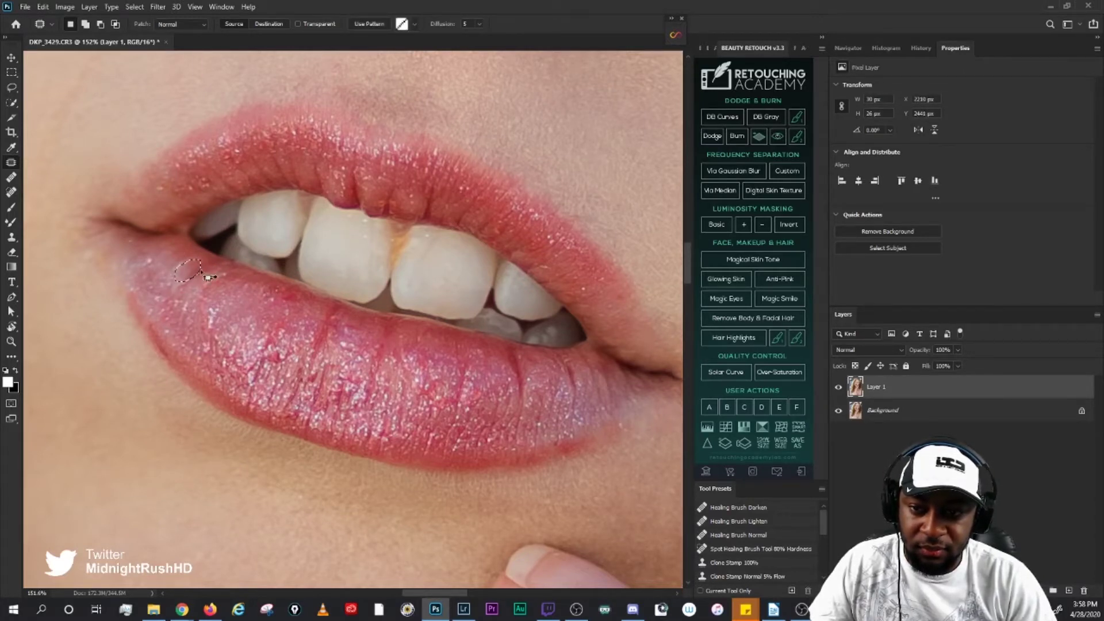
pyautogui.hotkey('ctrl', 'd')
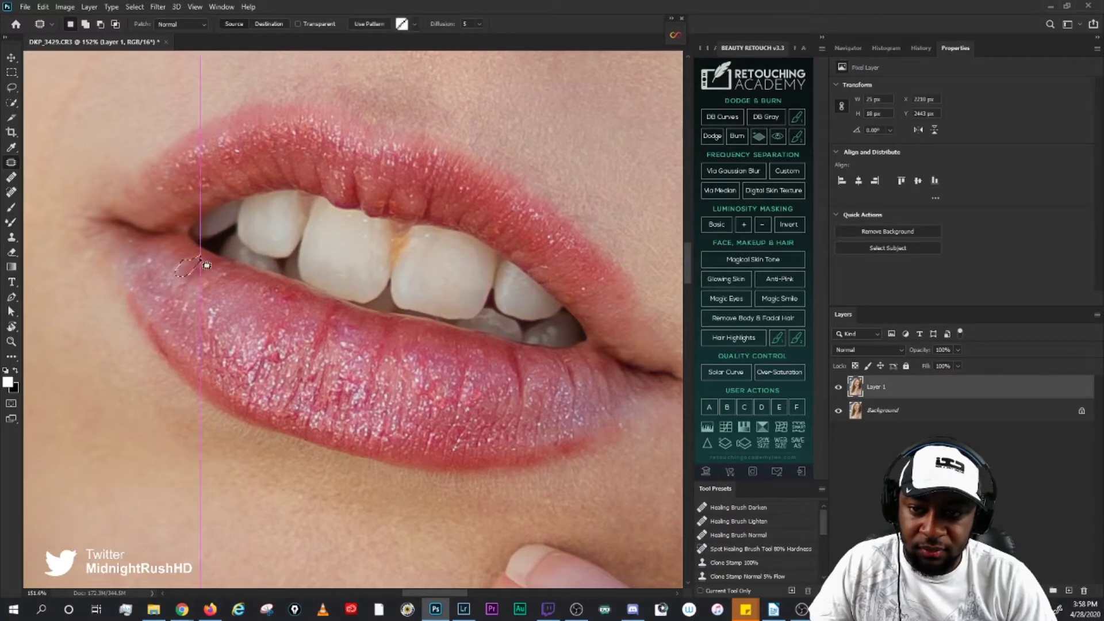
# Step: Patch the upper lip near the image-left mouth corner
pyautogui.moveTo(355, 382); pyautogui.dragTo(330, 364)
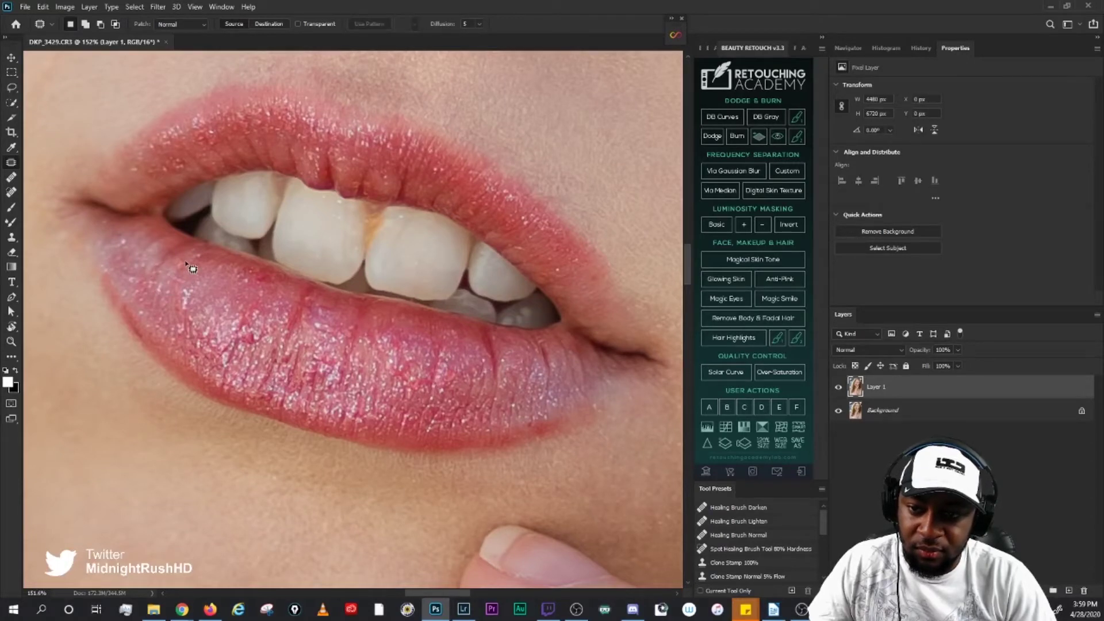
pyautogui.moveTo(423, 366); pyautogui.dragTo(383, 351)
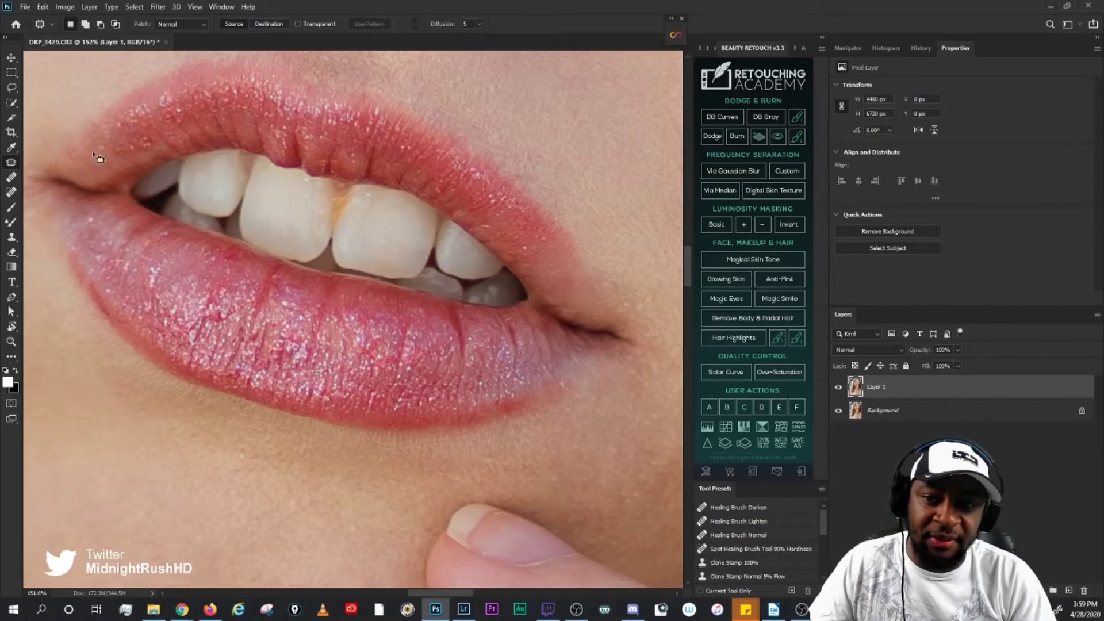
pyautogui.moveTo(111, 144); pyautogui.dragTo(112, 177)
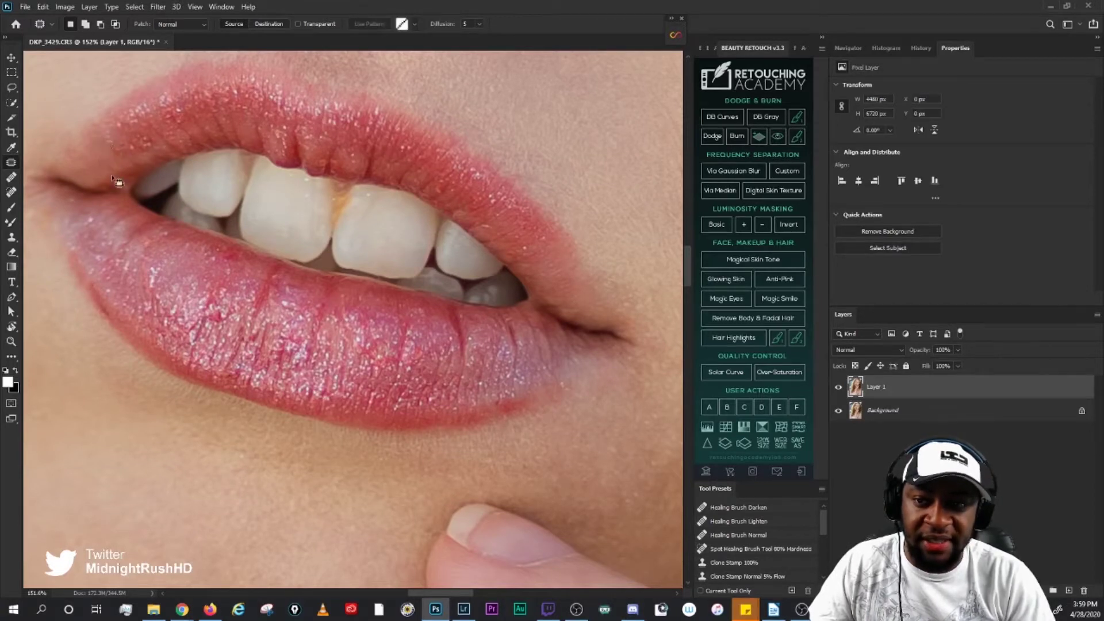
pyautogui.hotkey('ctrl', 'd')
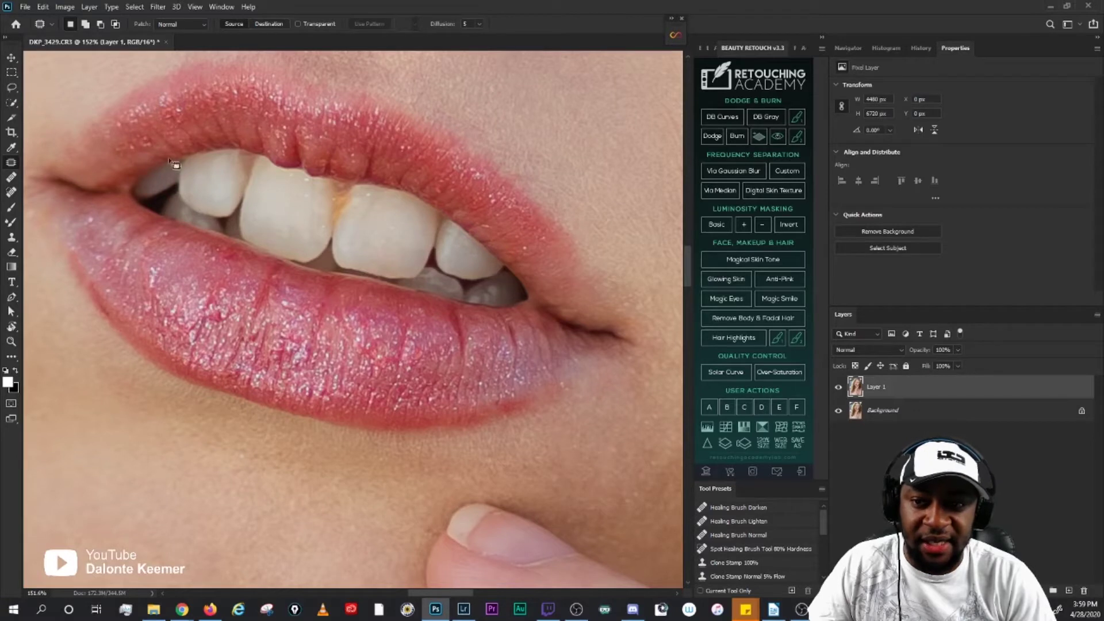
# Step: Patch the small mark on the image-left tooth beside the two front teeth
pyautogui.moveTo(368, 178); pyautogui.dragTo(415, 173)
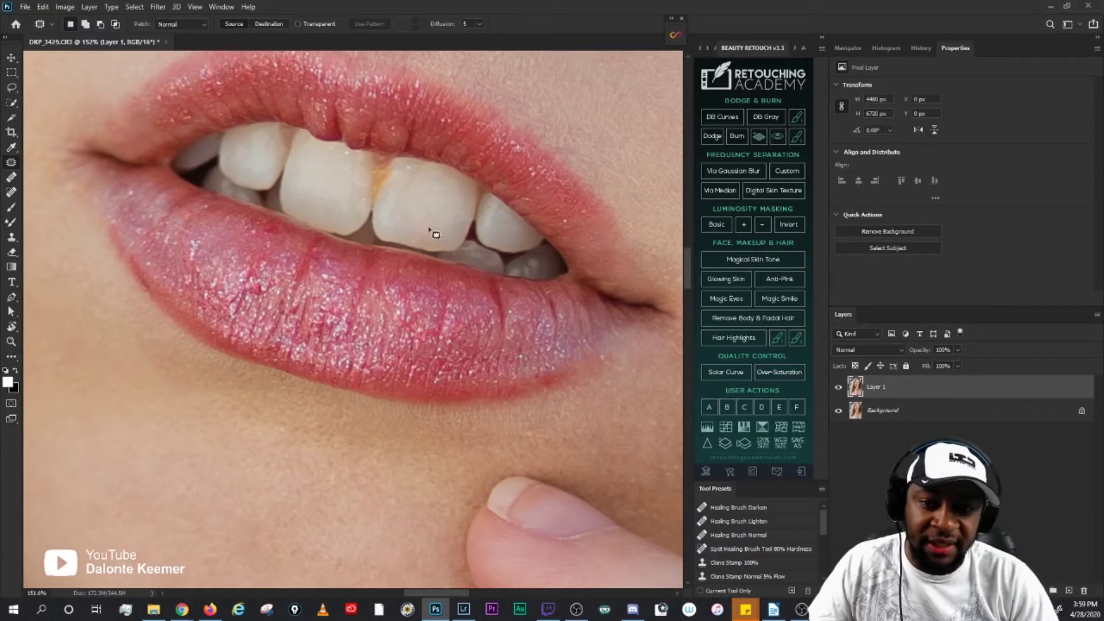
pyautogui.moveTo(342, 186); pyautogui.dragTo(454, 248)
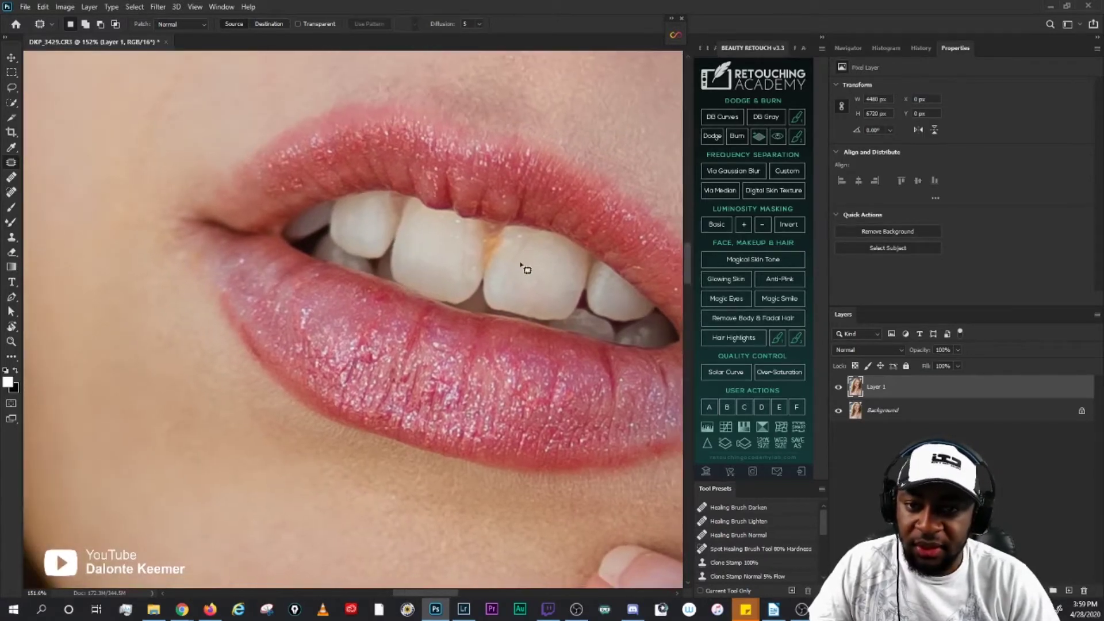
pyautogui.moveTo(346, 222)
pyautogui.mouseDown()
pyautogui.moveTo(355, 217)
pyautogui.moveTo(356, 233)
pyautogui.mouseUp()
pyautogui.hotkey('ctrl', 'd')
# Step: Patch the rough skin along the crease under the image-right nostril
pyautogui.scroll(-4, 469, 252)
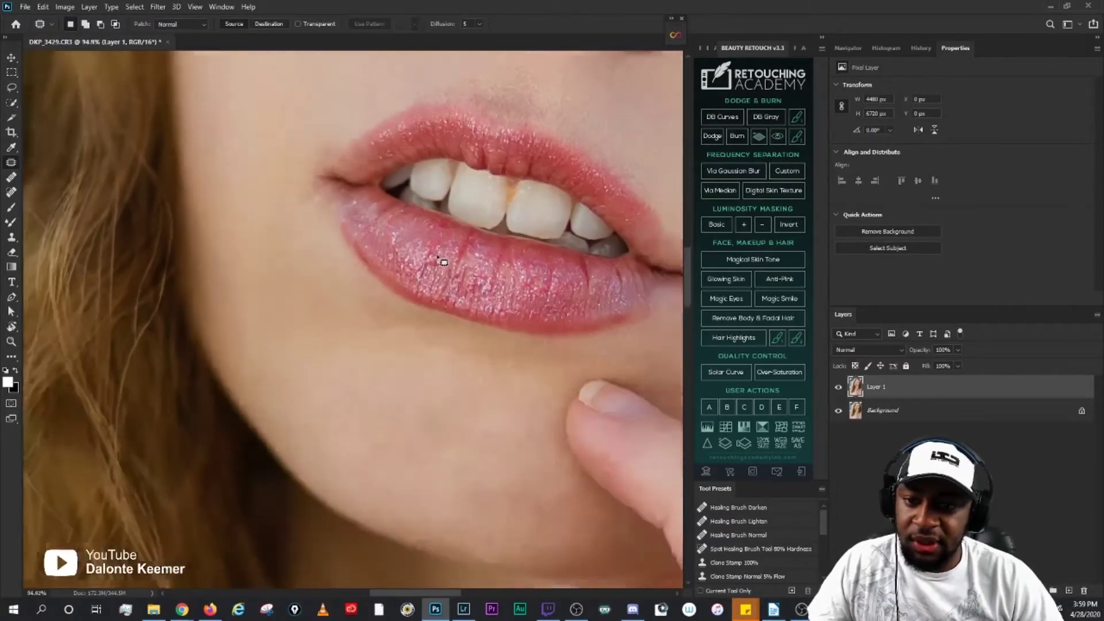
pyautogui.moveTo(437, 257); pyautogui.dragTo(278, 382)
pyautogui.moveTo(328, 345); pyautogui.dragTo(404, 301)
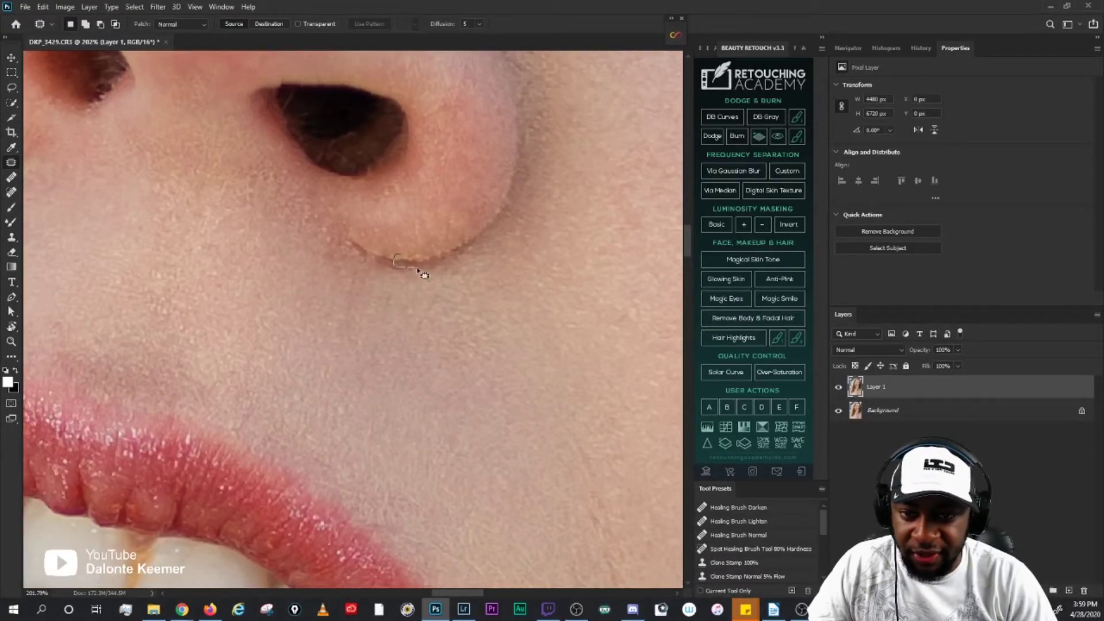
pyautogui.moveTo(423, 275)
pyautogui.mouseDown()
pyautogui.moveTo(423, 259)
pyautogui.moveTo(401, 263)
pyautogui.mouseUp()
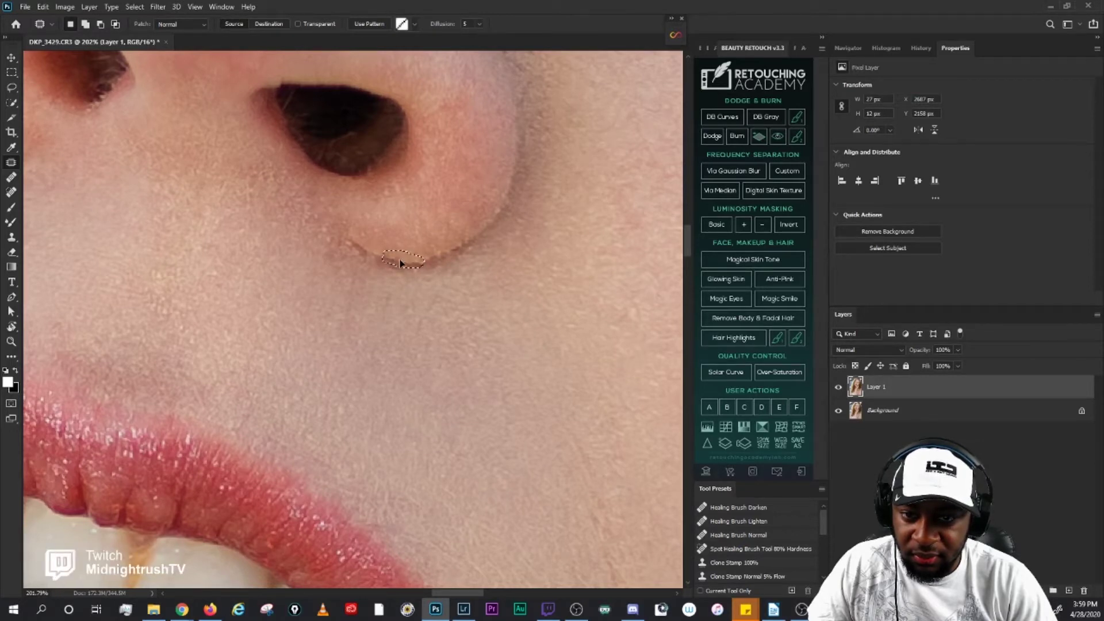
pyautogui.hotkey('ctrl', 'd')
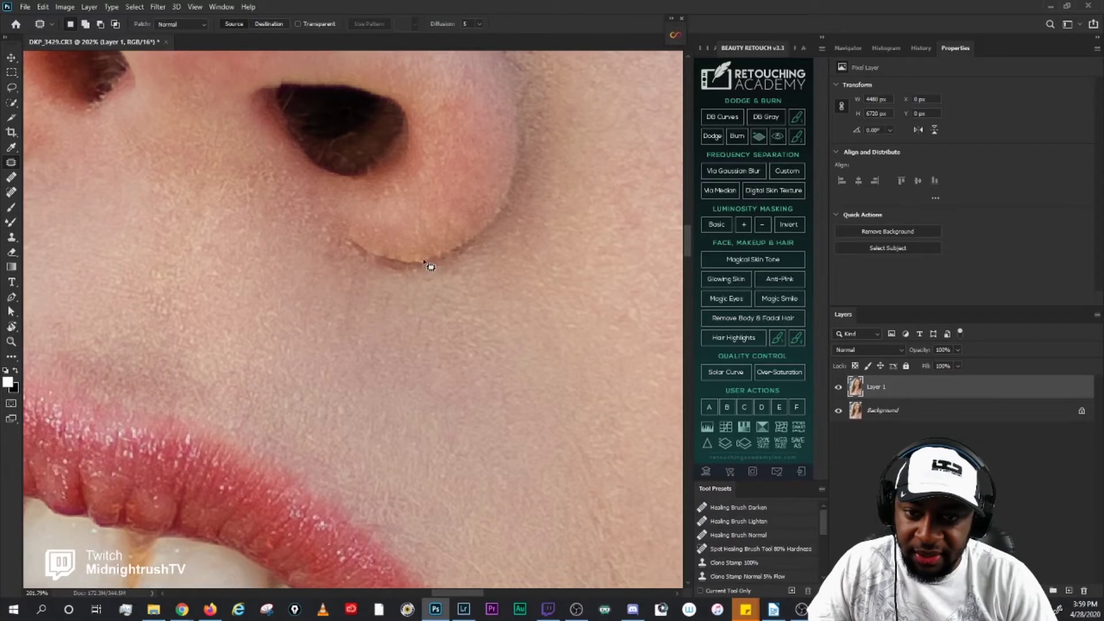
# Step: Patch the rough spots along the lower edge of the image-right nostril wing and compare Layer 1 with the original
pyautogui.moveTo(421, 269)
pyautogui.mouseDown()
pyautogui.moveTo(440, 251)
pyautogui.moveTo(421, 264)
pyautogui.moveTo(432, 253)
pyautogui.moveTo(415, 256)
pyautogui.mouseUp()
pyautogui.hotkey('ctrl', 'd')
pyautogui.hotkey('ctrl', 'd')
pyautogui.moveTo(422, 256)
pyautogui.mouseDown()
pyautogui.moveTo(427, 246)
pyautogui.moveTo(405, 257)
pyautogui.mouseUp()
pyautogui.hotkey('ctrl', 'd')
pyautogui.moveTo(410, 259); pyautogui.dragTo(418, 247)
pyautogui.hotkey('ctrl', 'd')
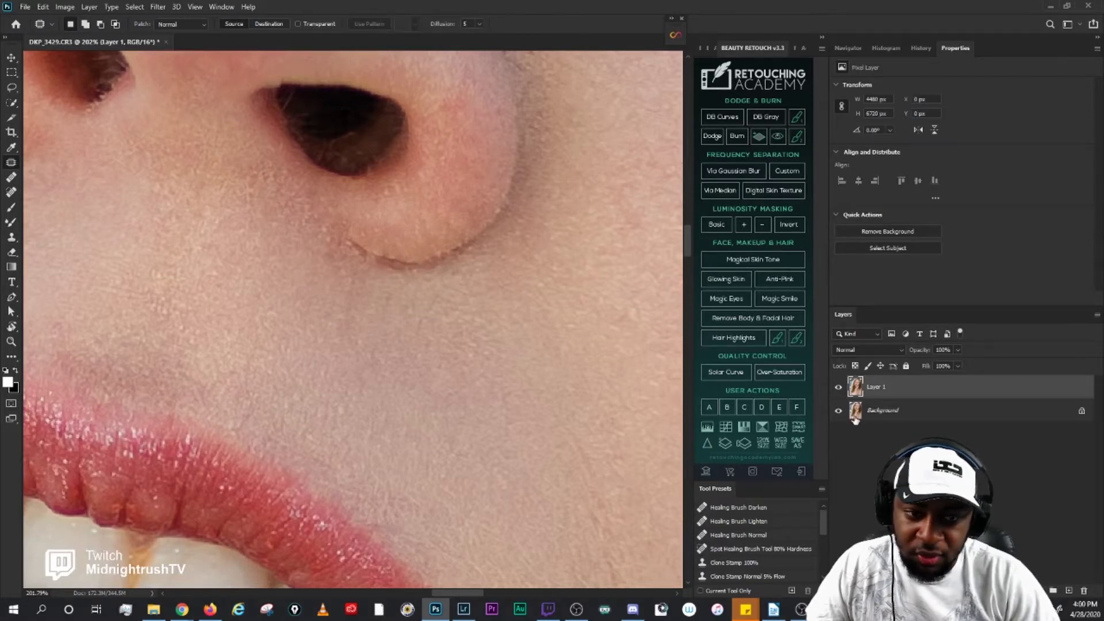
pyautogui.click(838, 388)
pyautogui.click(838, 388)
pyautogui.moveTo(357, 249)
pyautogui.mouseDown()
pyautogui.moveTo(473, 298)
pyautogui.moveTo(481, 314)
pyautogui.mouseUp()
pyautogui.hotkey('ctrl', 'd')
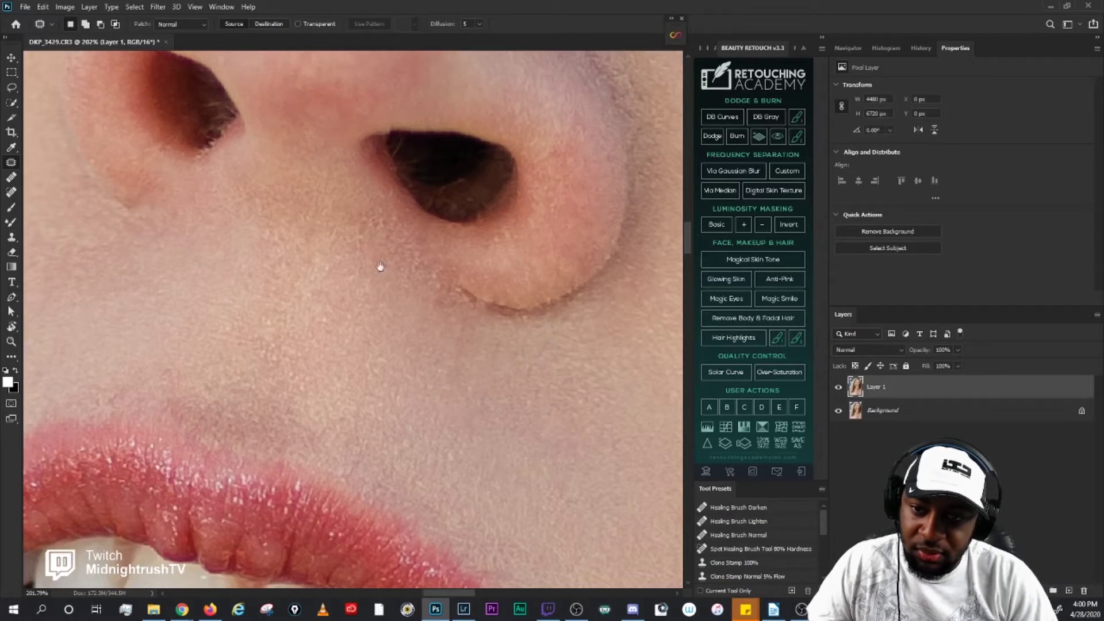
# Step: Try to patch the stray hairs at the inner corner of the image-right nostril
pyautogui.moveTo(380, 267); pyautogui.dragTo(387, 328)
pyautogui.scroll(1, 429, 281)
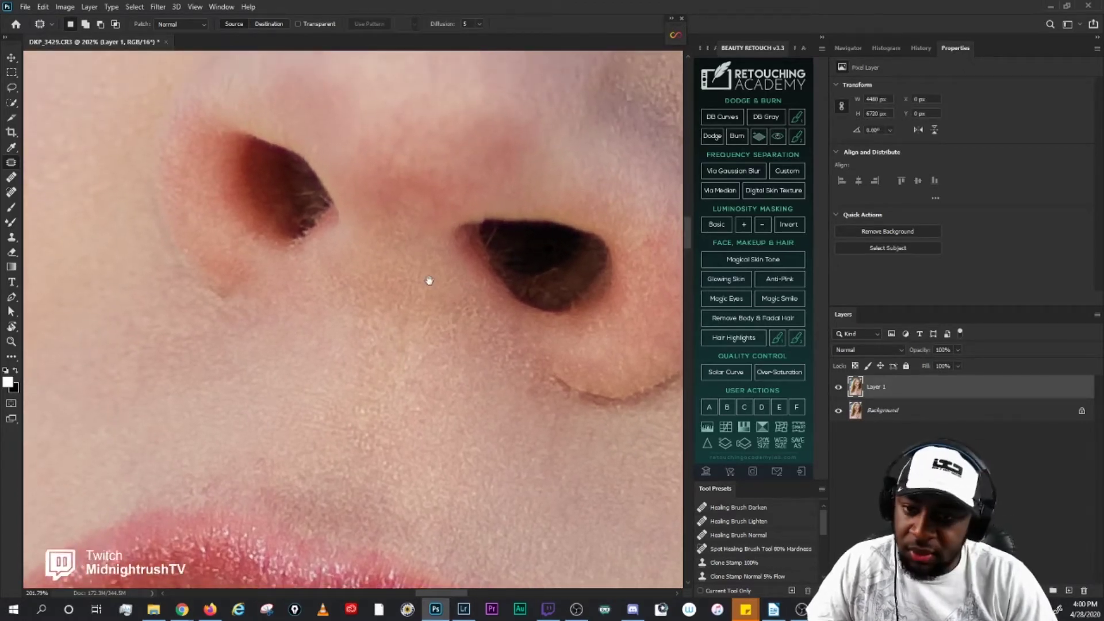
pyautogui.moveTo(484, 220)
pyautogui.mouseDown()
pyautogui.moveTo(464, 224)
pyautogui.moveTo(492, 231)
pyautogui.moveTo(502, 219)
pyautogui.moveTo(477, 218)
pyautogui.moveTo(493, 225)
pyautogui.mouseUp()
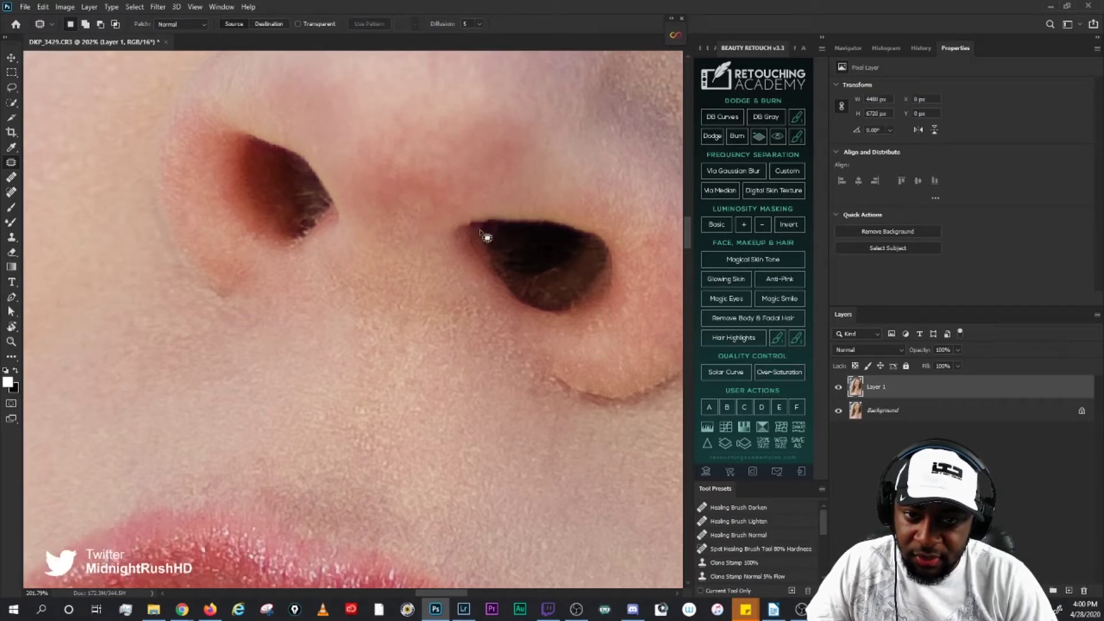
pyautogui.hotkey('ctrl', 'd')
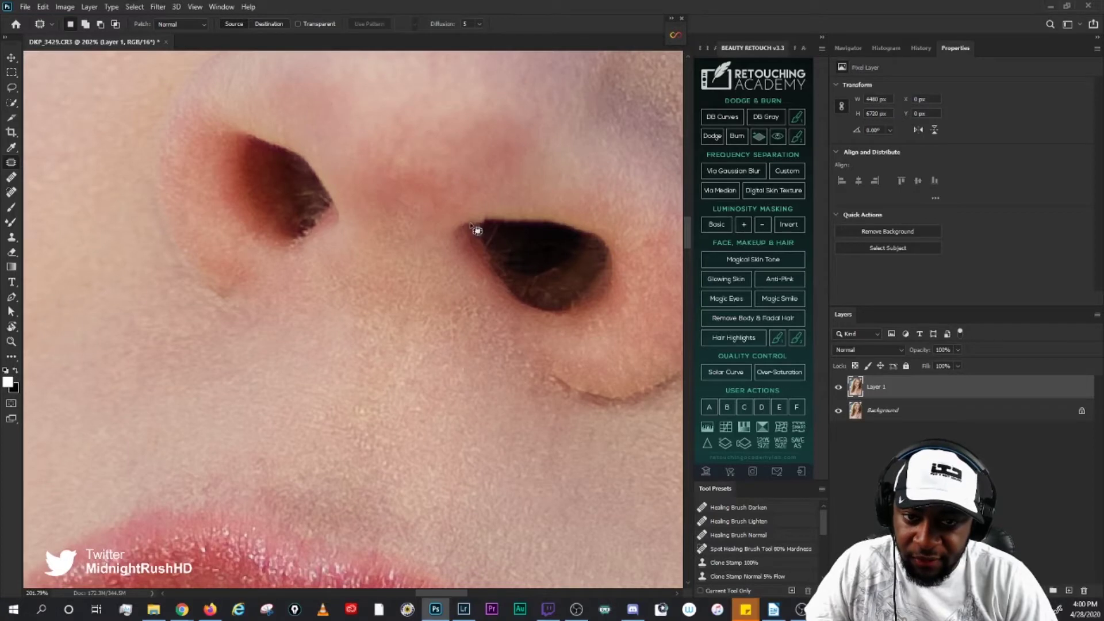
pyautogui.moveTo(477, 230)
pyautogui.mouseDown()
pyautogui.moveTo(469, 225)
pyautogui.moveTo(491, 220)
pyautogui.moveTo(481, 228)
pyautogui.mouseUp()
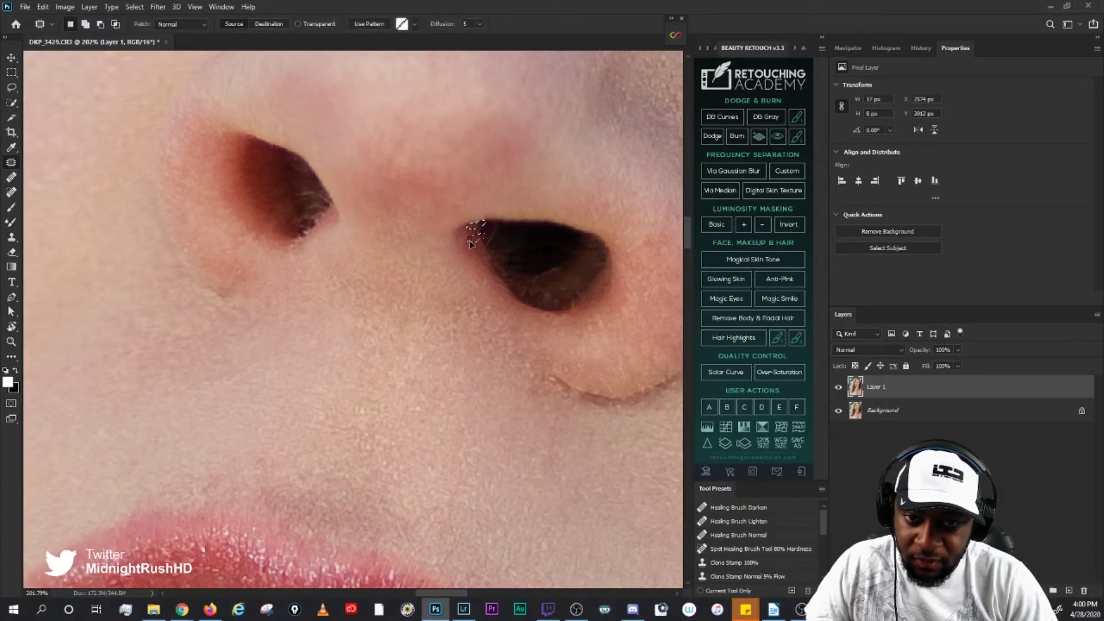
pyautogui.moveTo(470, 240)
pyautogui.mouseDown()
pyautogui.moveTo(500, 240)
pyautogui.moveTo(484, 223)
pyautogui.moveTo(494, 246)
pyautogui.mouseUp()
pyautogui.hotkey('ctrl', 'd')
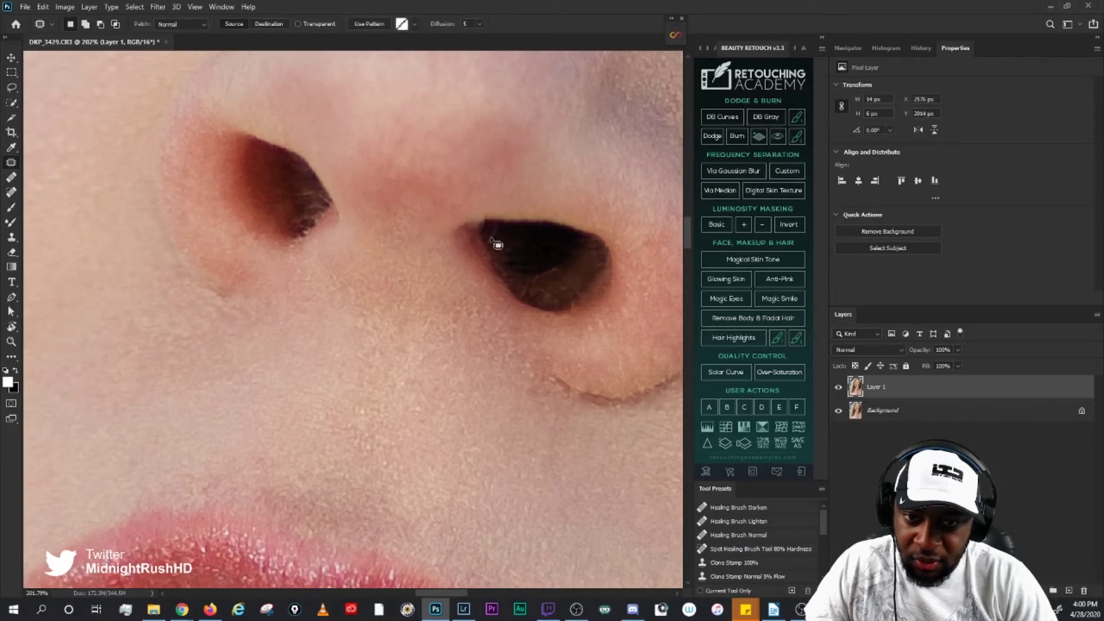
pyautogui.hotkey('ctrl', 'd')
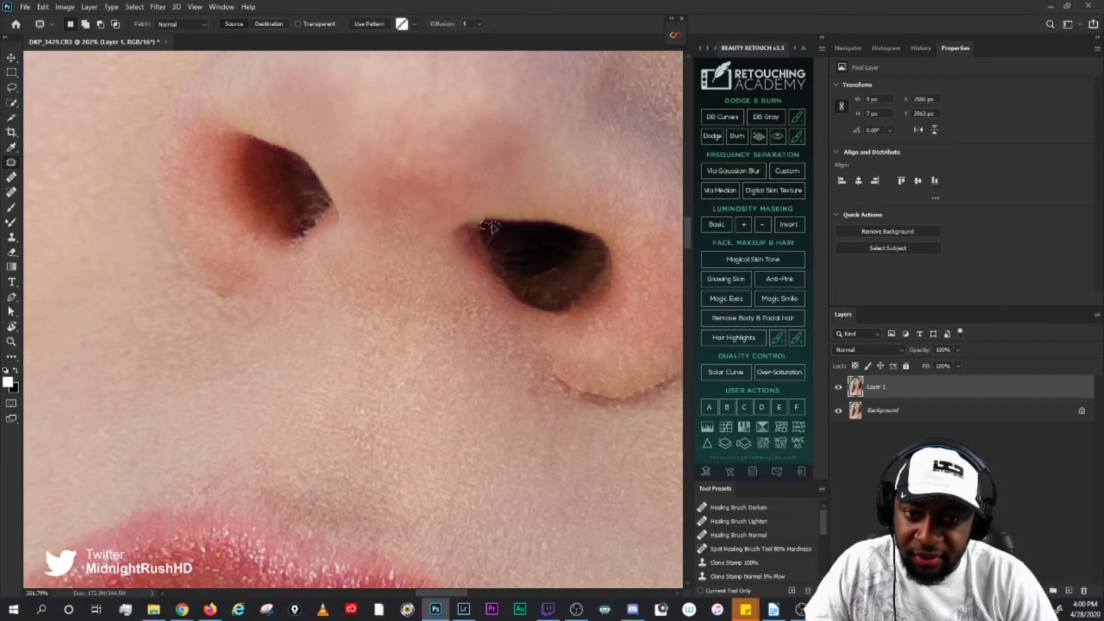
pyautogui.moveTo(488, 240)
pyautogui.mouseDown()
pyautogui.moveTo(499, 243)
pyautogui.moveTo(488, 246)
pyautogui.mouseUp()
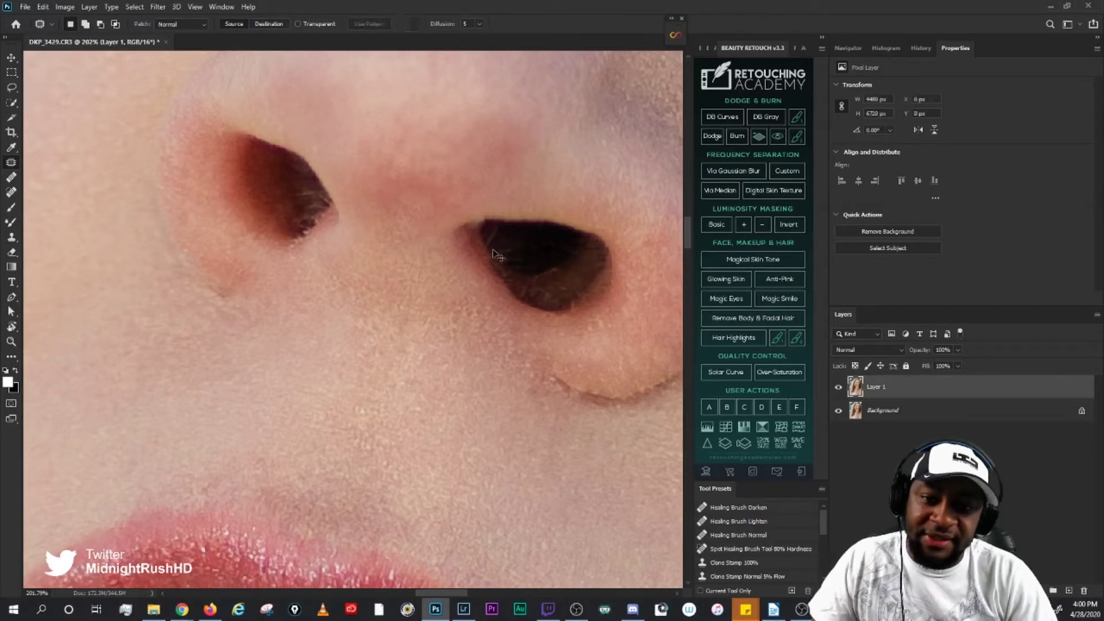
# Step: Undo the patches made at the inner corner of the image-right nostril
pyautogui.hotkey('ctrl', 'z')
pyautogui.hotkey('ctrl', 'z')
pyautogui.hotkey('ctrl', 'z')
pyautogui.hotkey('ctrl', 'z')
pyautogui.hotkey('ctrl', 'z')
pyautogui.hotkey('ctrl', 'z')
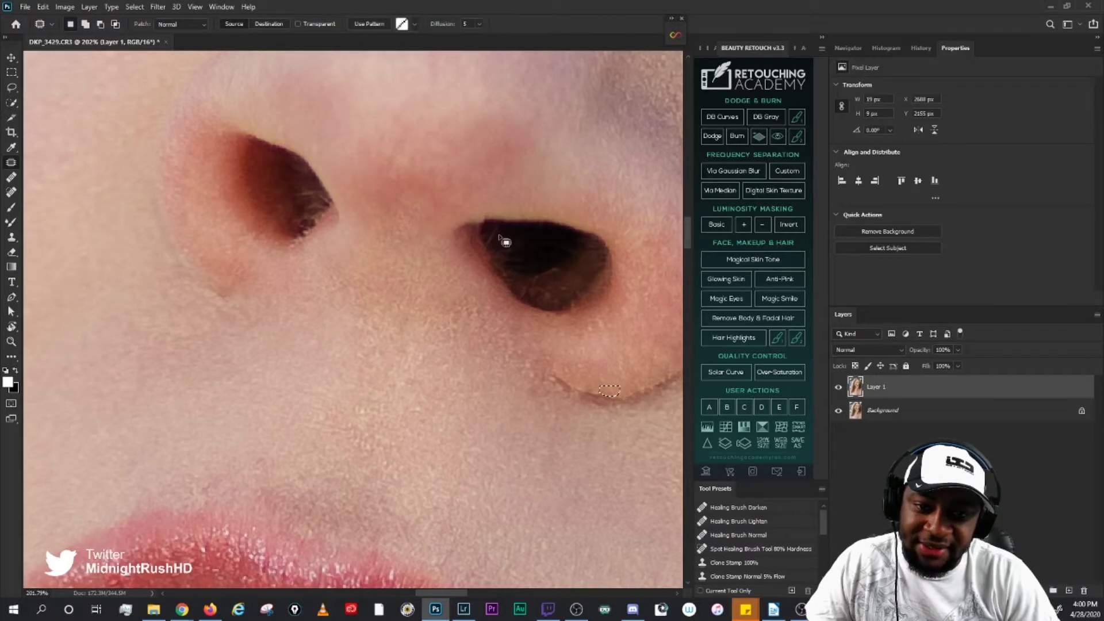
pyautogui.hotkey('ctrl', 'z')
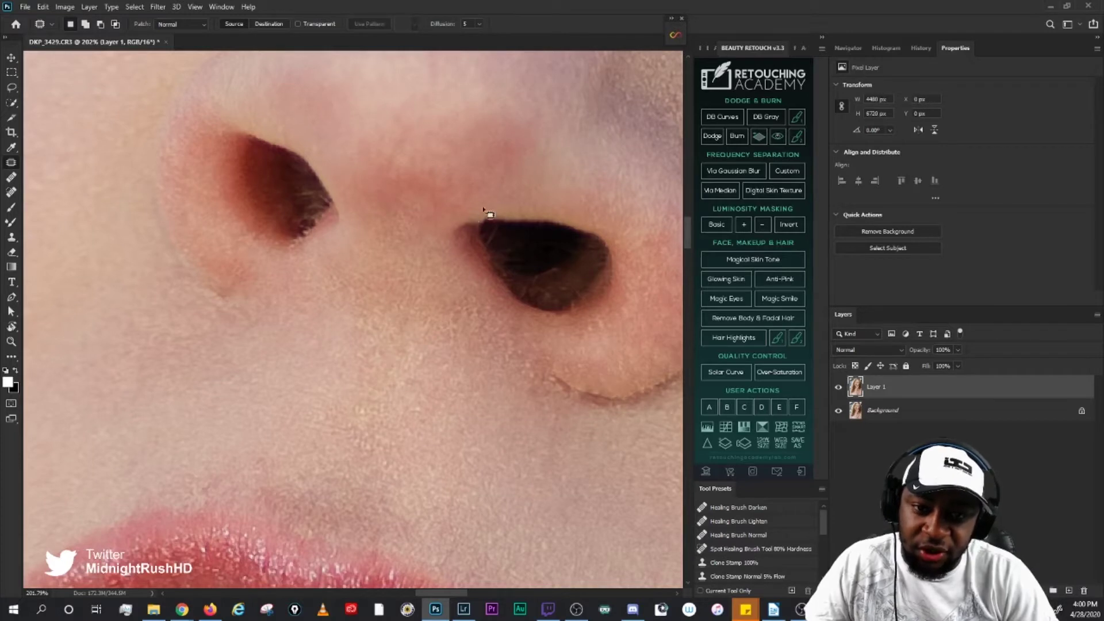
# Step: Set up the Clone Stamp tool with a Soft Round brush and 2% flow
pyautogui.click(12, 237)
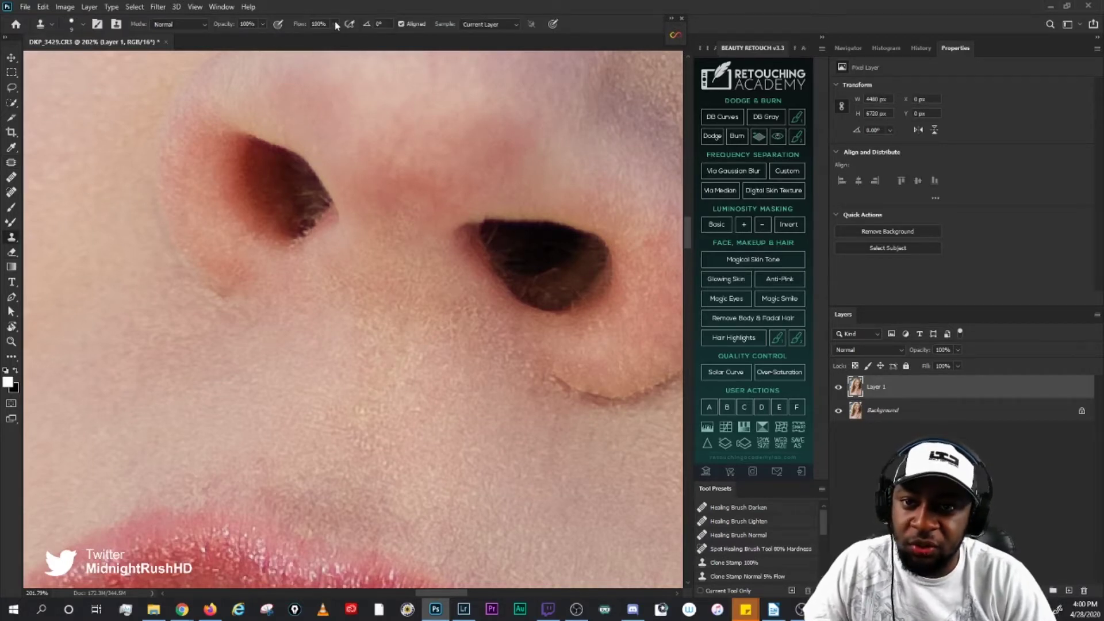
pyautogui.moveTo(336, 25); pyautogui.dragTo(321, 39)
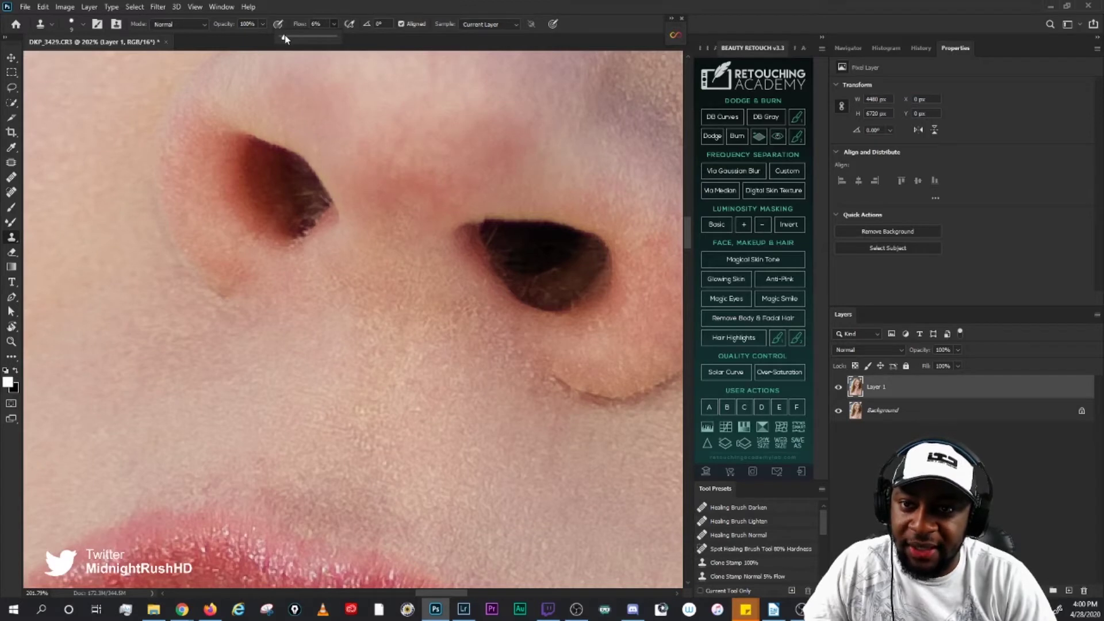
pyautogui.click(350, 25)
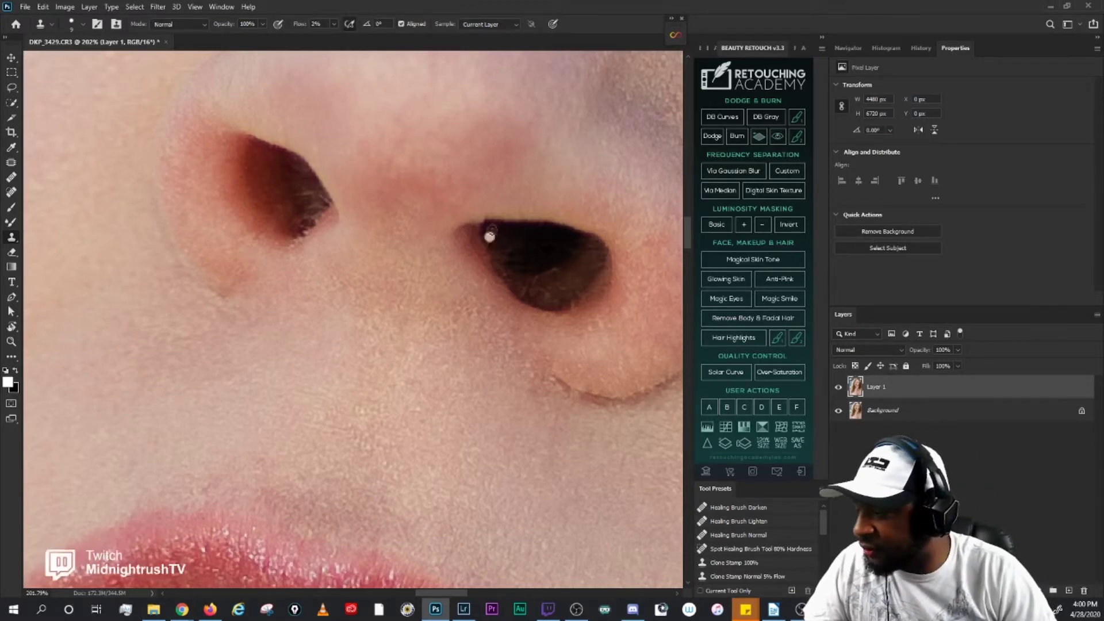
pyautogui.click(84, 24)
pyautogui.click(86, 162)
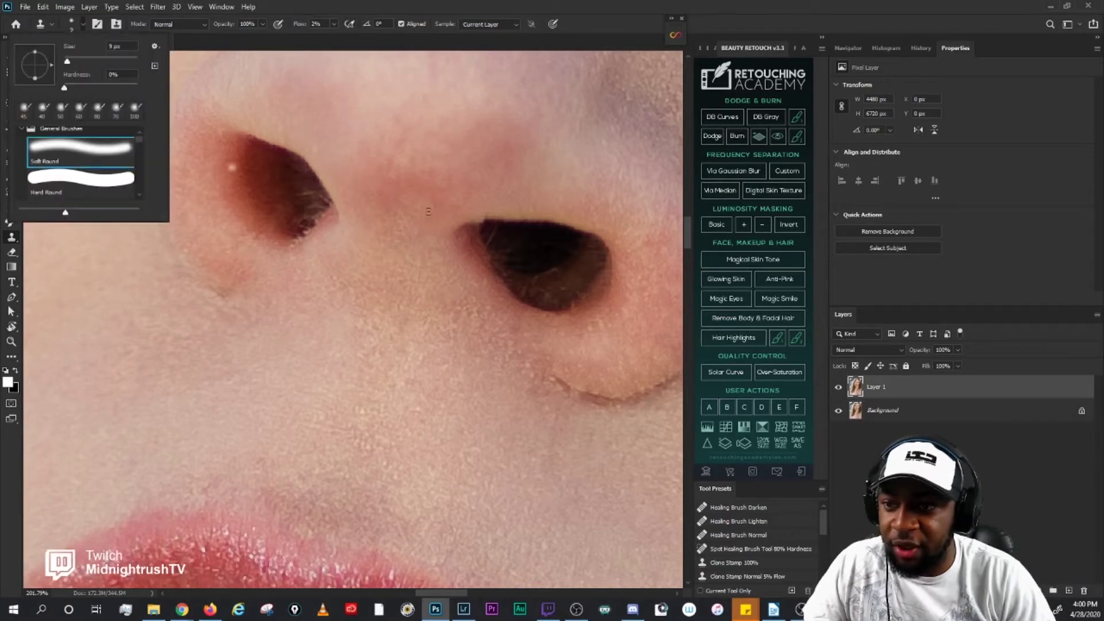
# Step: Clone over the stray hairs at the image-right nostril's inner corner and compare Layer 1 with the original
pyautogui.click(482, 226)
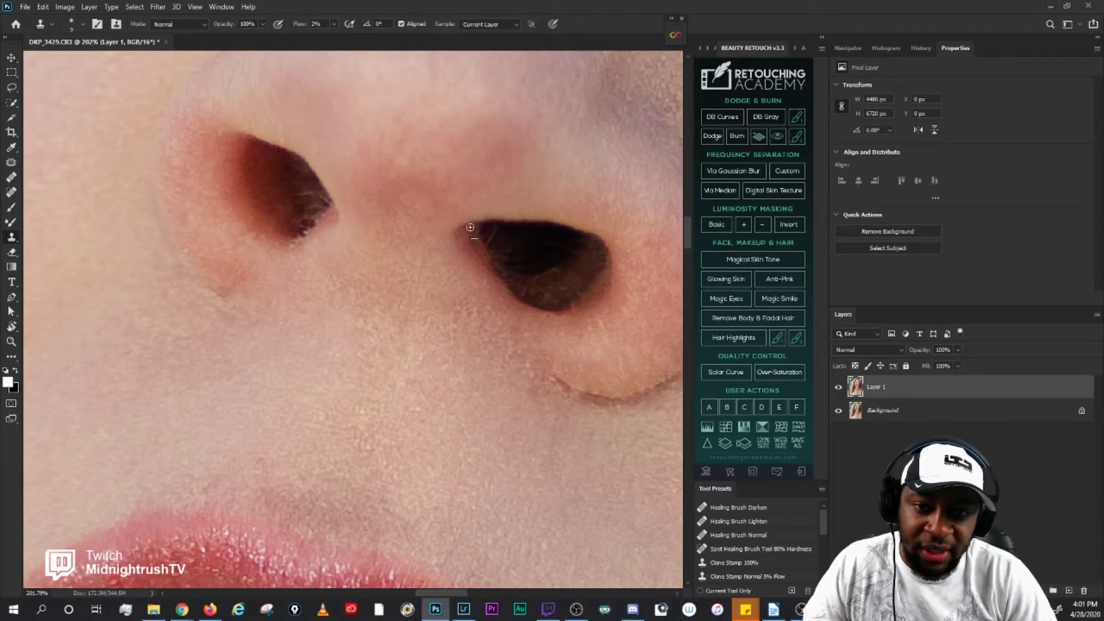
pyautogui.moveTo(478, 228); pyautogui.dragTo(472, 227)
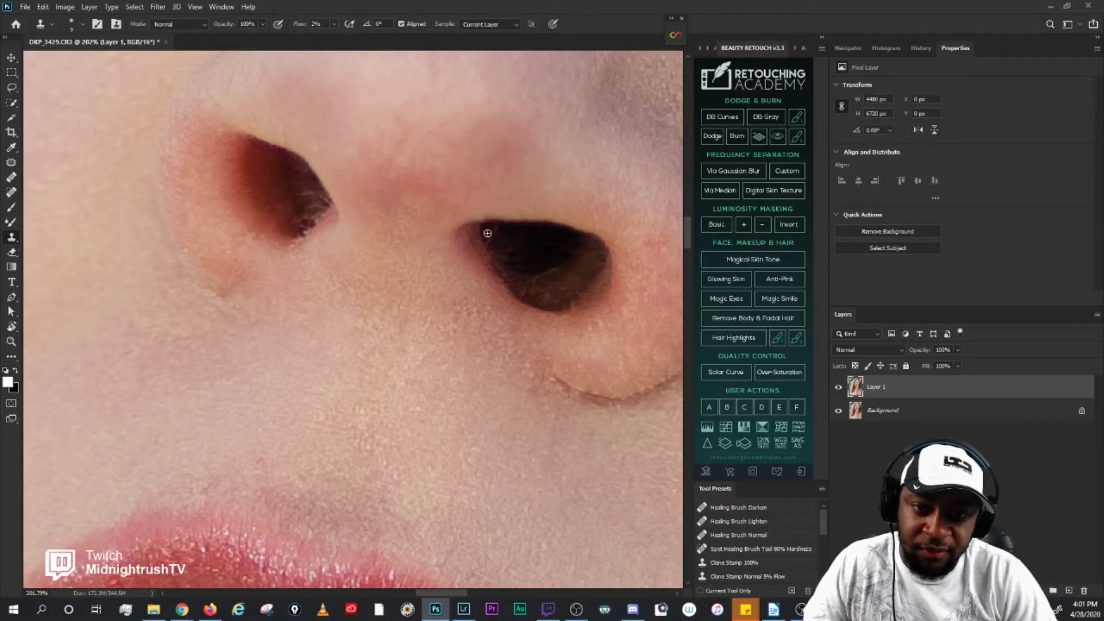
pyautogui.keyDown('alt'); pyautogui.click(489, 227); pyautogui.keyUp('alt')
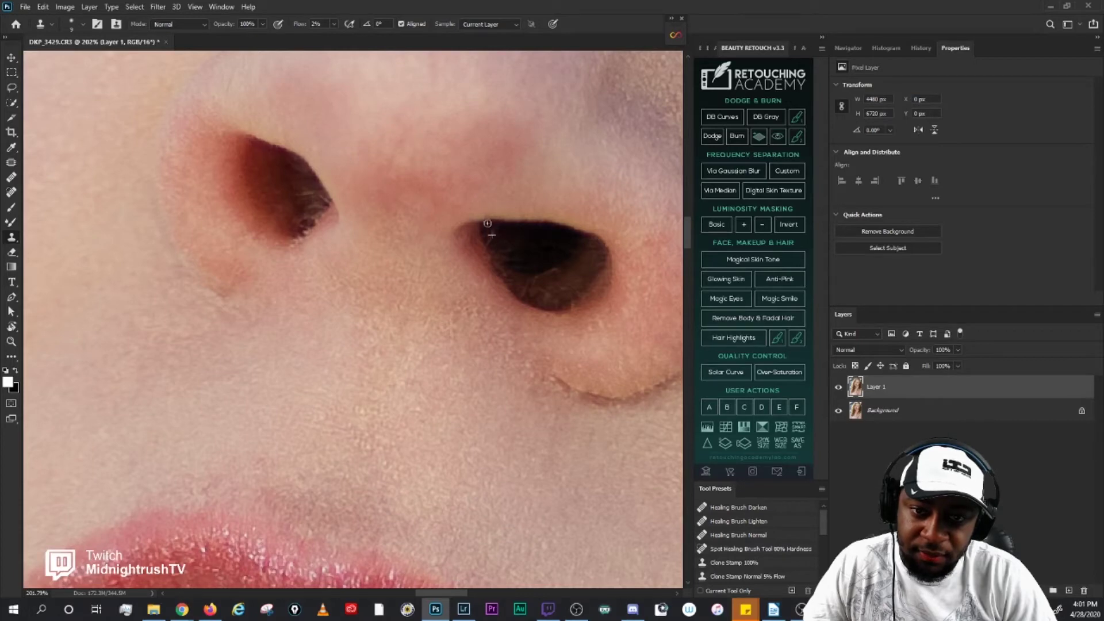
pyautogui.click(838, 389)
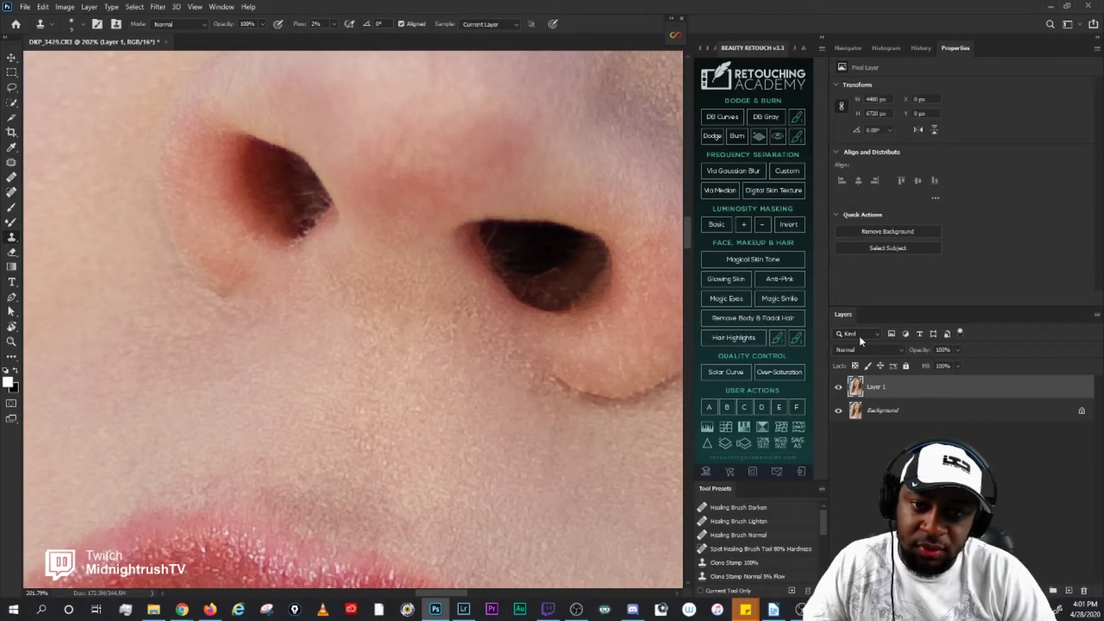
# Step: Heal the red veins in the white of the image-right eye using the Healing Brush at a reduced size
pyautogui.scroll(-5, 377, 268)
pyautogui.scroll(-3, 408, 333)
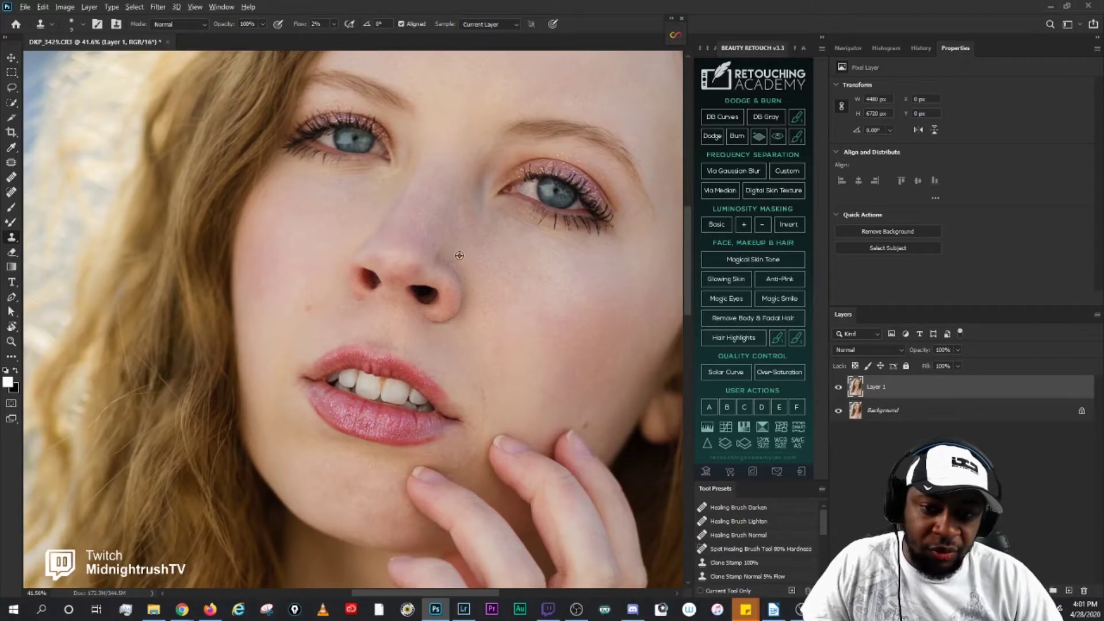
pyautogui.scroll(8, 459, 256)
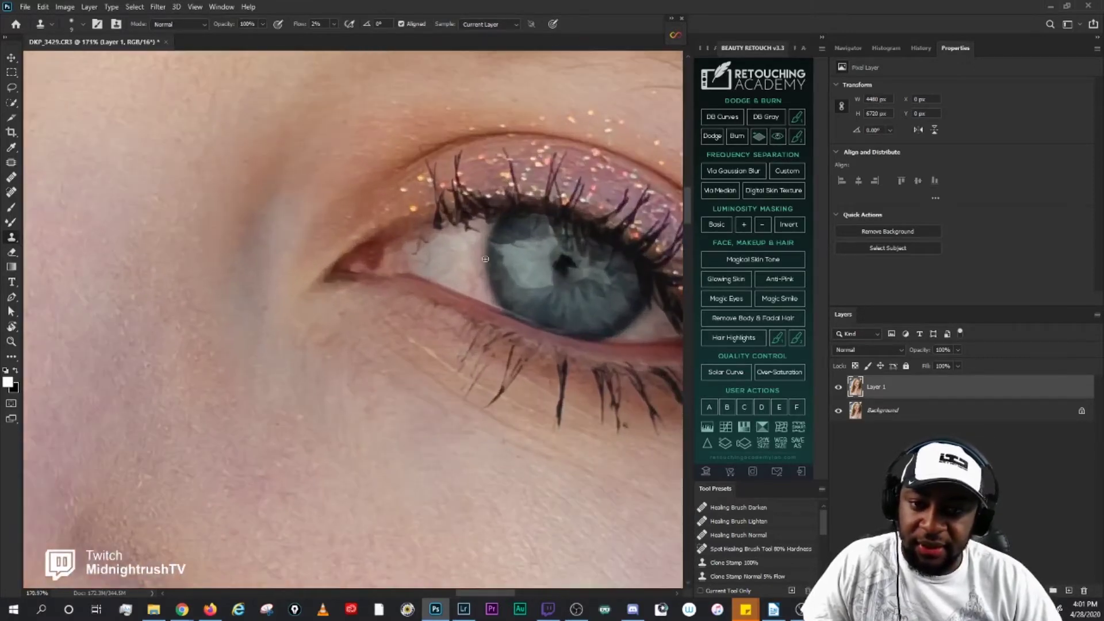
pyautogui.scroll(1, 485, 260)
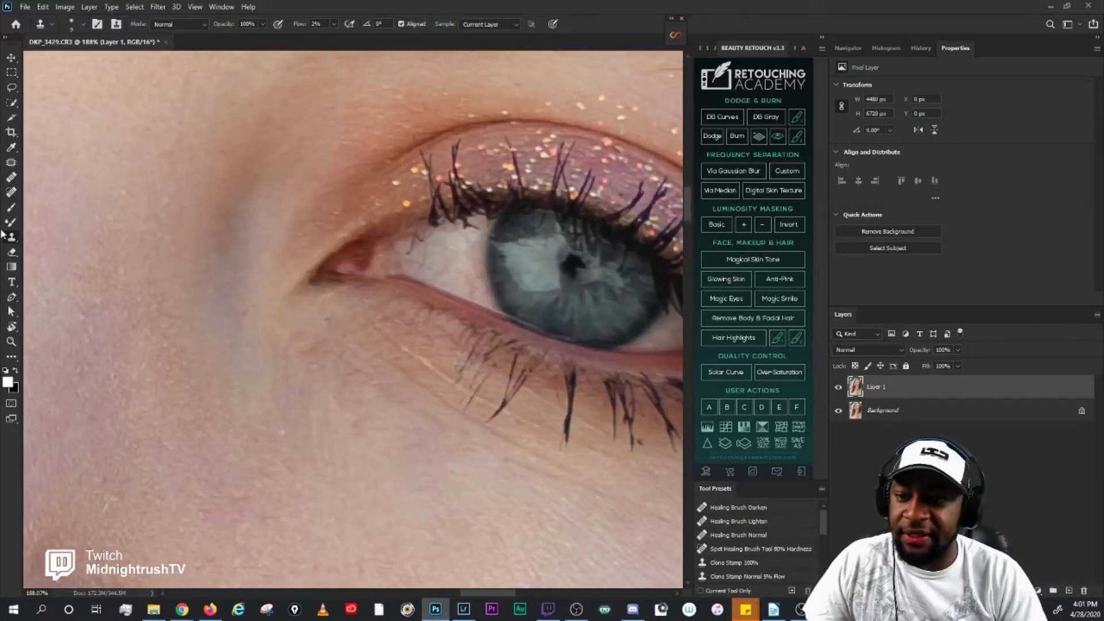
pyautogui.click(12, 175)
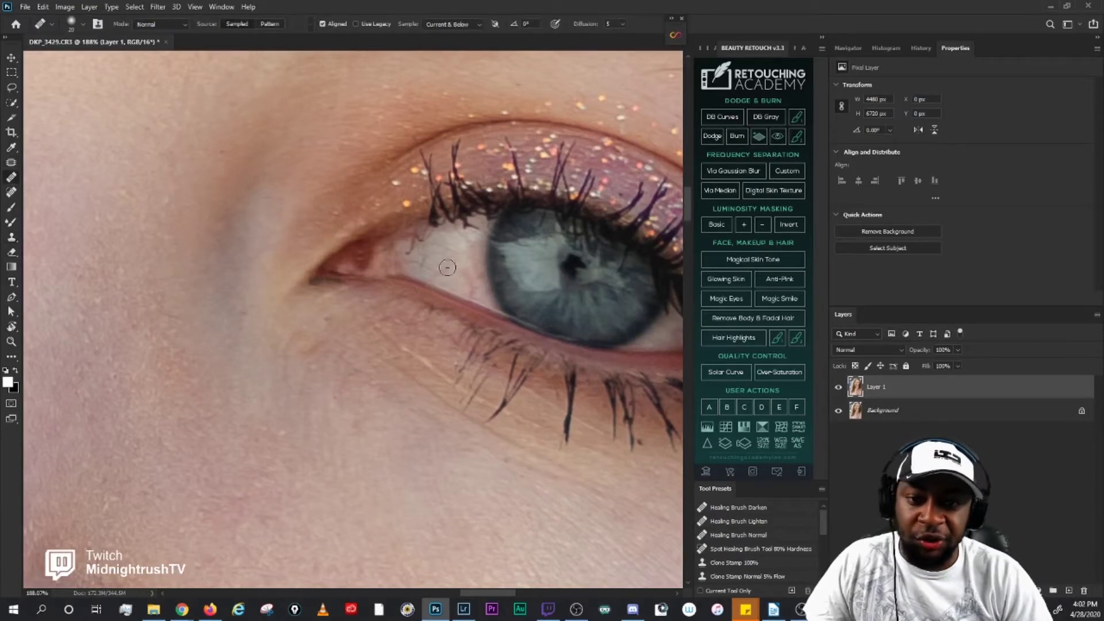
pyautogui.press('[')
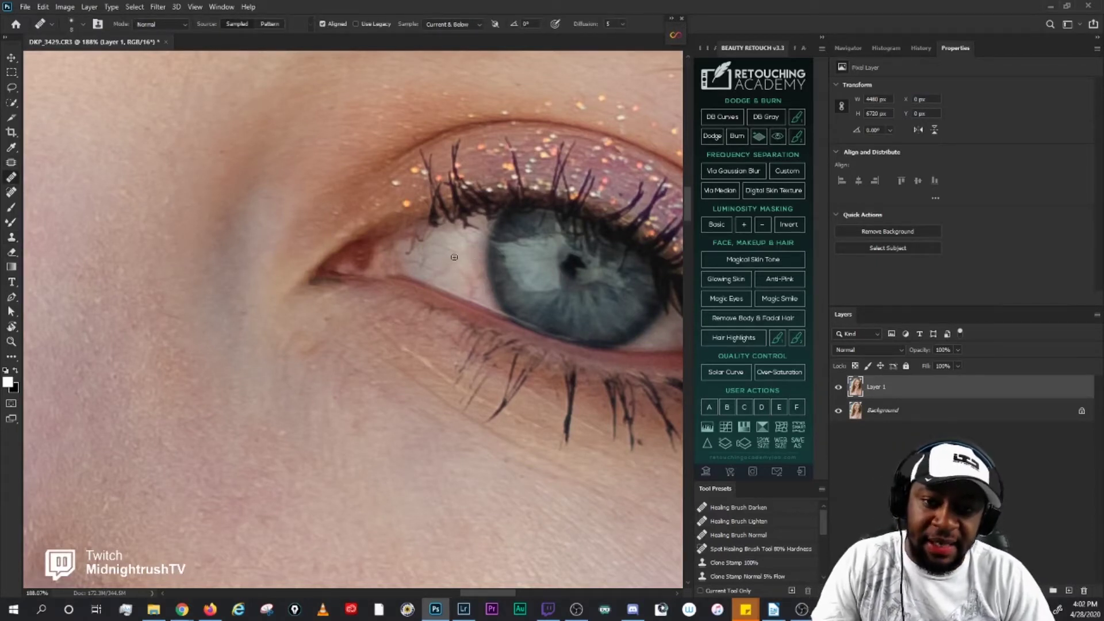
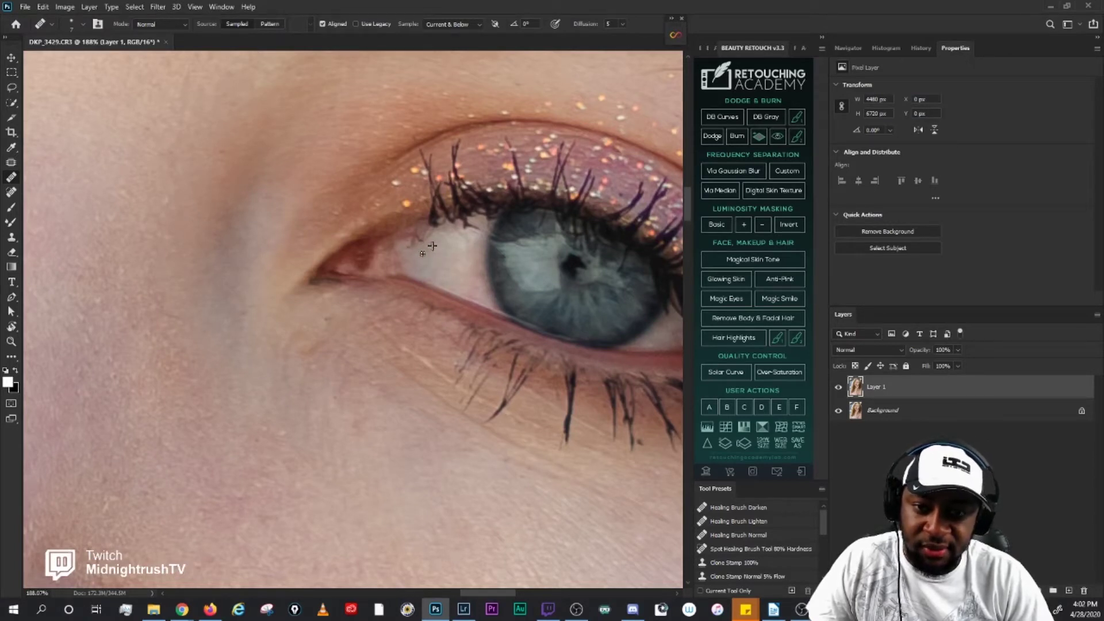
pyautogui.hscroll(3, 426, 253)
pyautogui.scroll(-2, 571, 318)
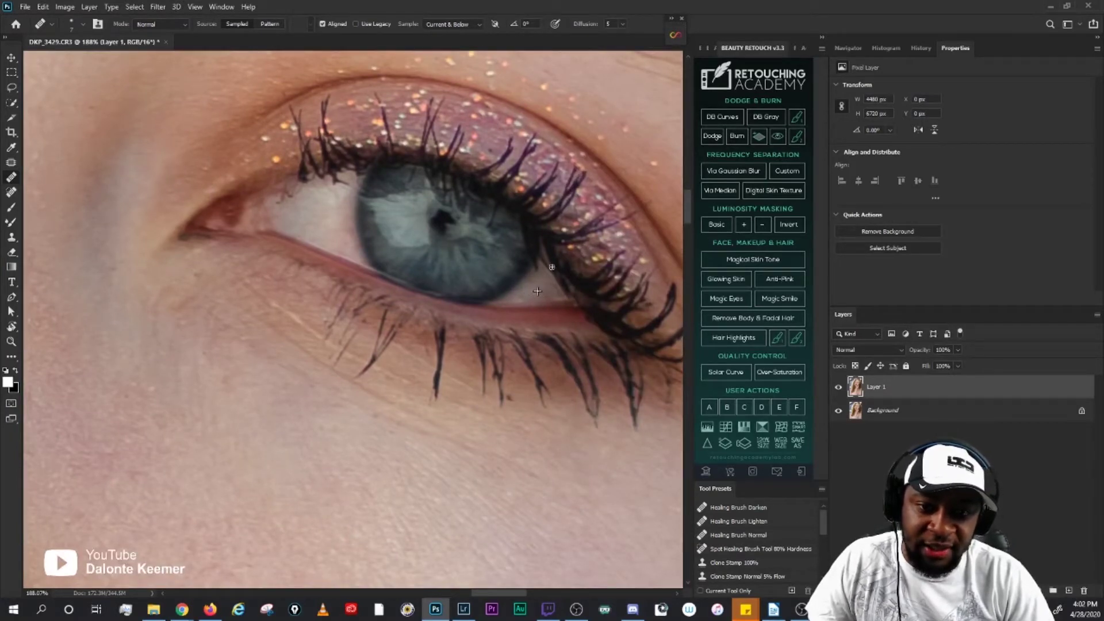
# Step: Heal the uneven skin texture in the middle of the forehead using an enlarged Healing Brush
pyautogui.moveTo(284, 195); pyautogui.dragTo(586, 402)
pyautogui.moveTo(58, 167); pyautogui.dragTo(556, 251)
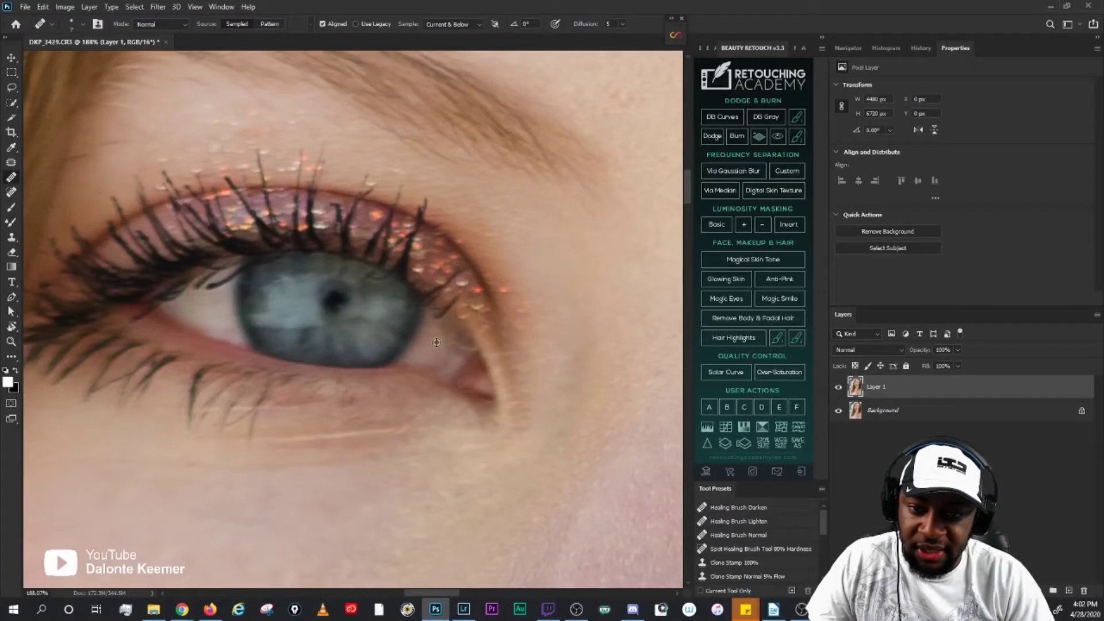
pyautogui.scroll(-5, 188, 320)
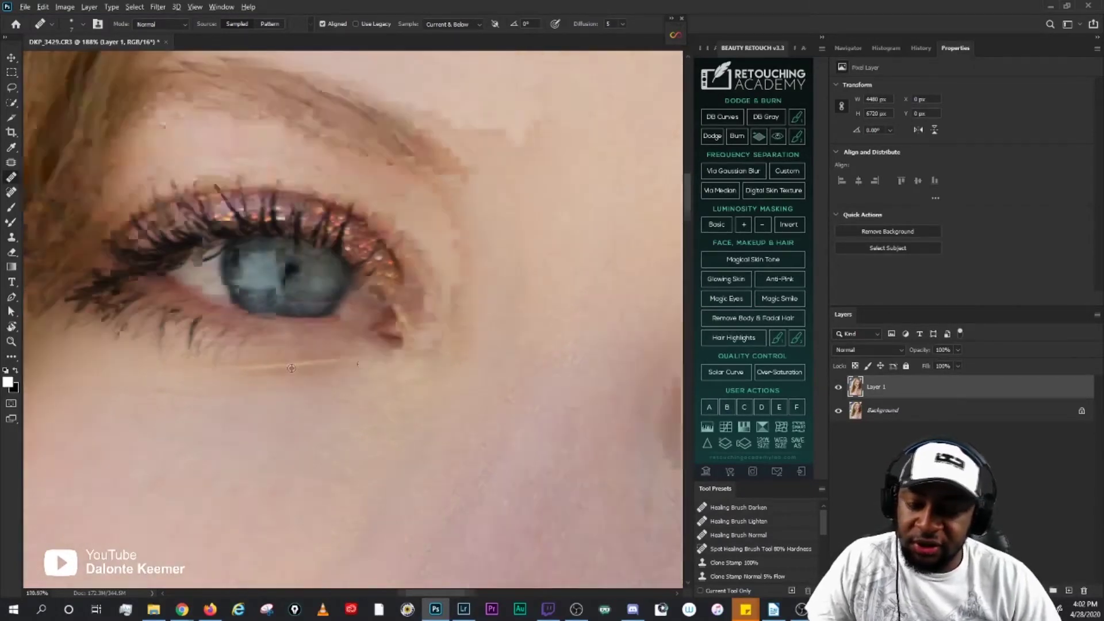
pyautogui.scroll(-4, 416, 266)
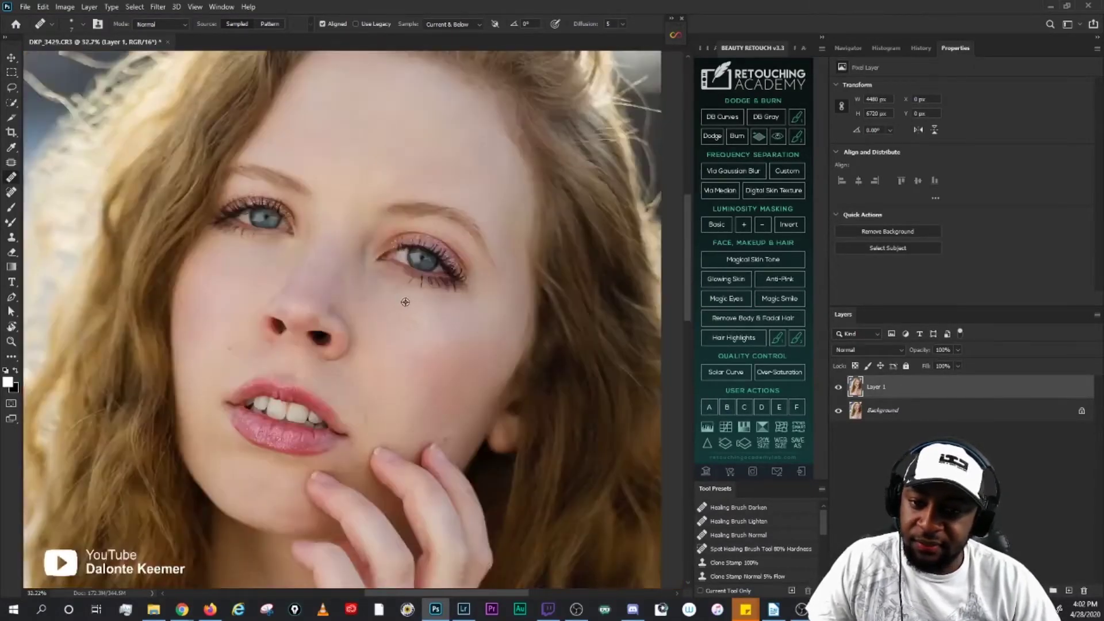
pyautogui.scroll(-1, 417, 266)
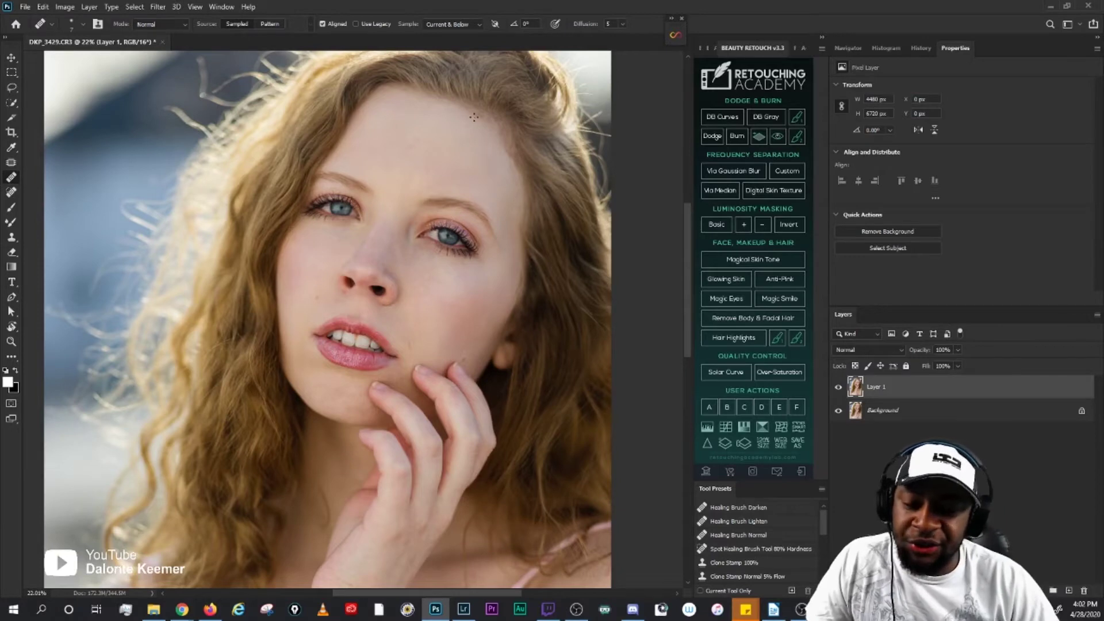
pyautogui.scroll(4, 474, 117)
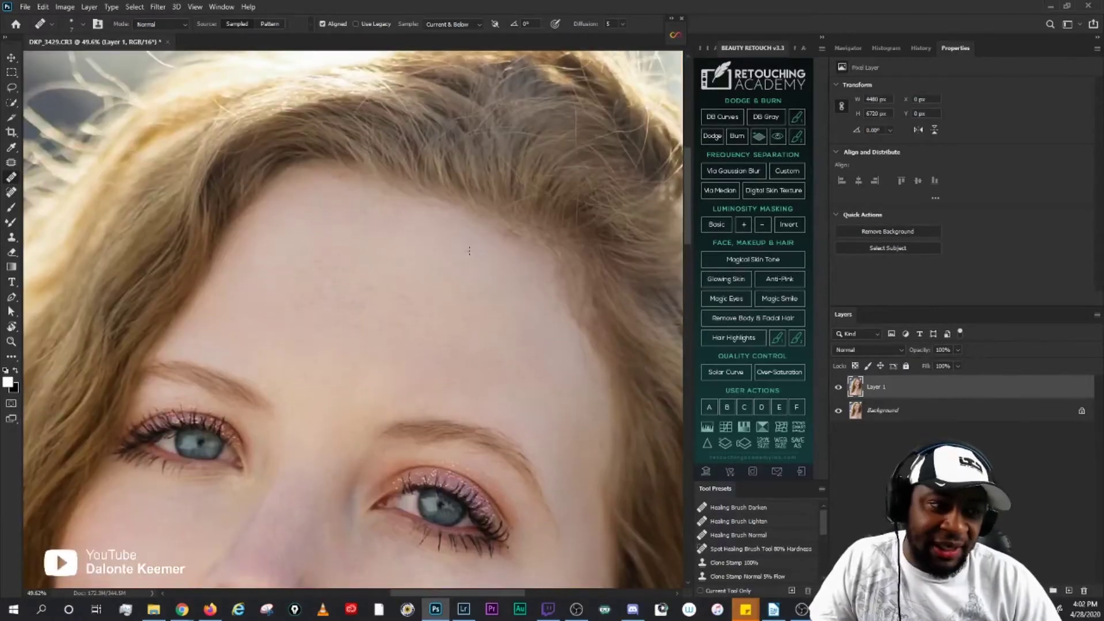
pyautogui.scroll(3, 284, 234)
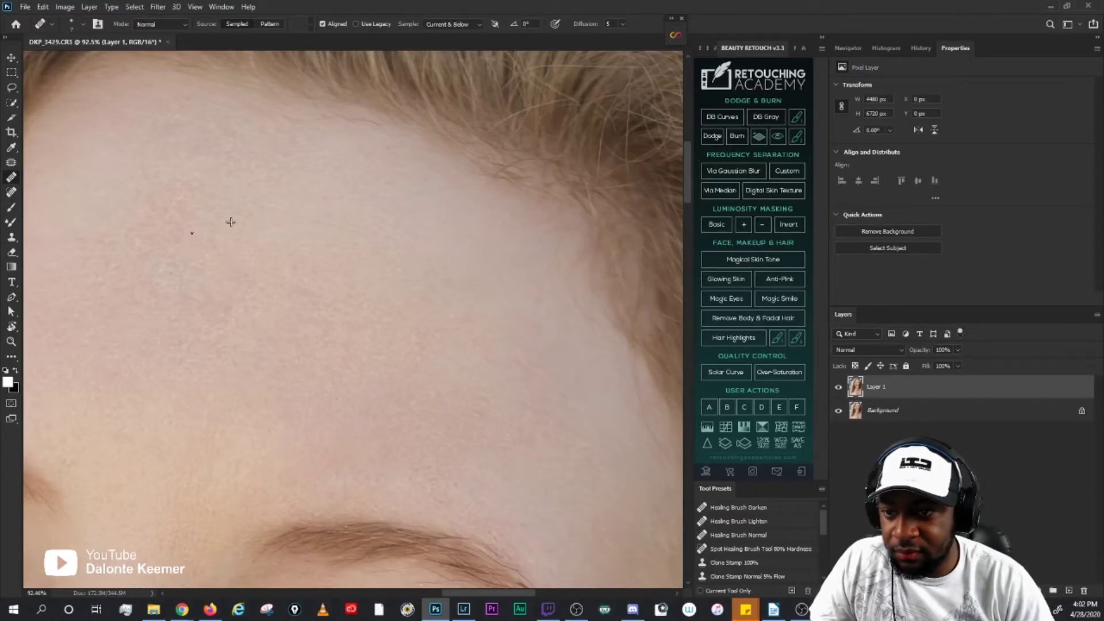
pyautogui.moveTo(204, 217); pyautogui.dragTo(295, 223)
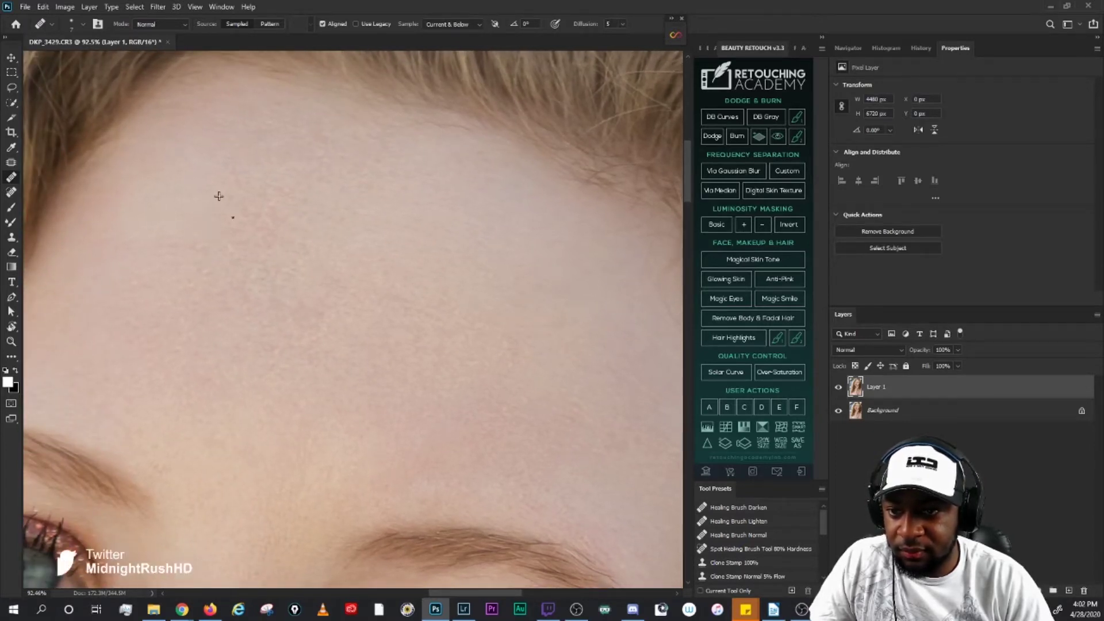
pyautogui.keyDown('alt'); pyautogui.click(231, 291); pyautogui.keyUp('alt')
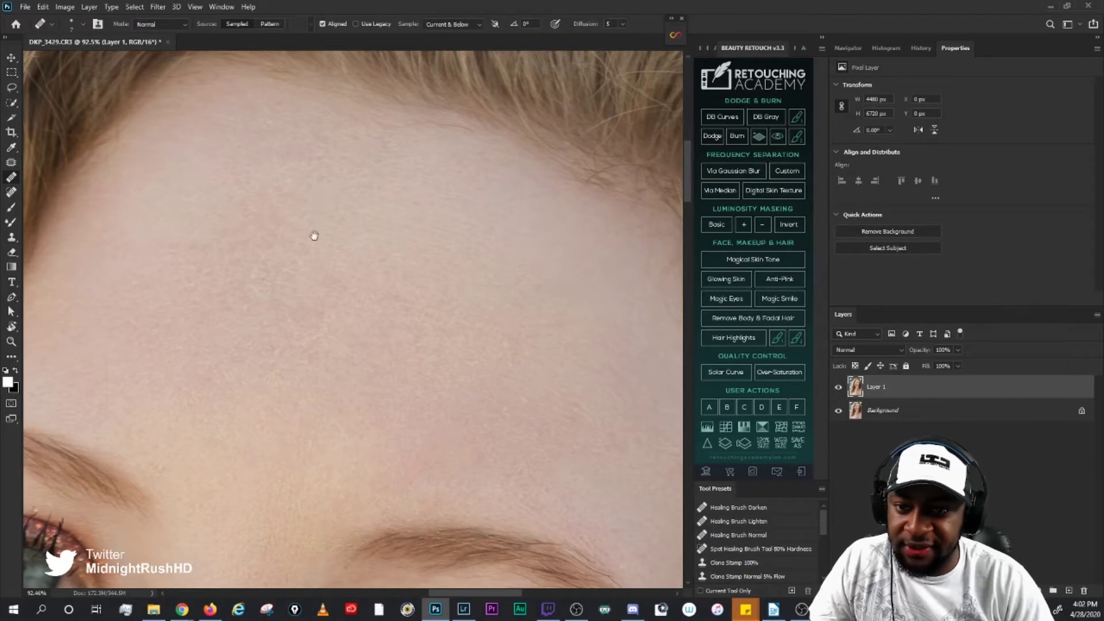
pyautogui.moveTo(314, 236); pyautogui.dragTo(318, 185)
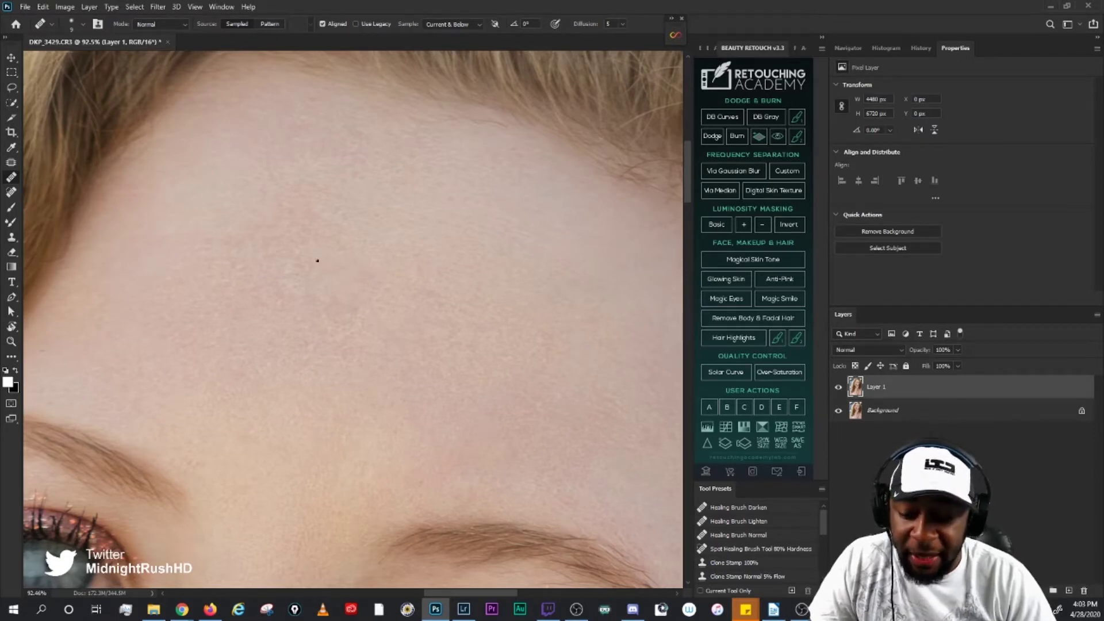
pyautogui.click(372, 308)
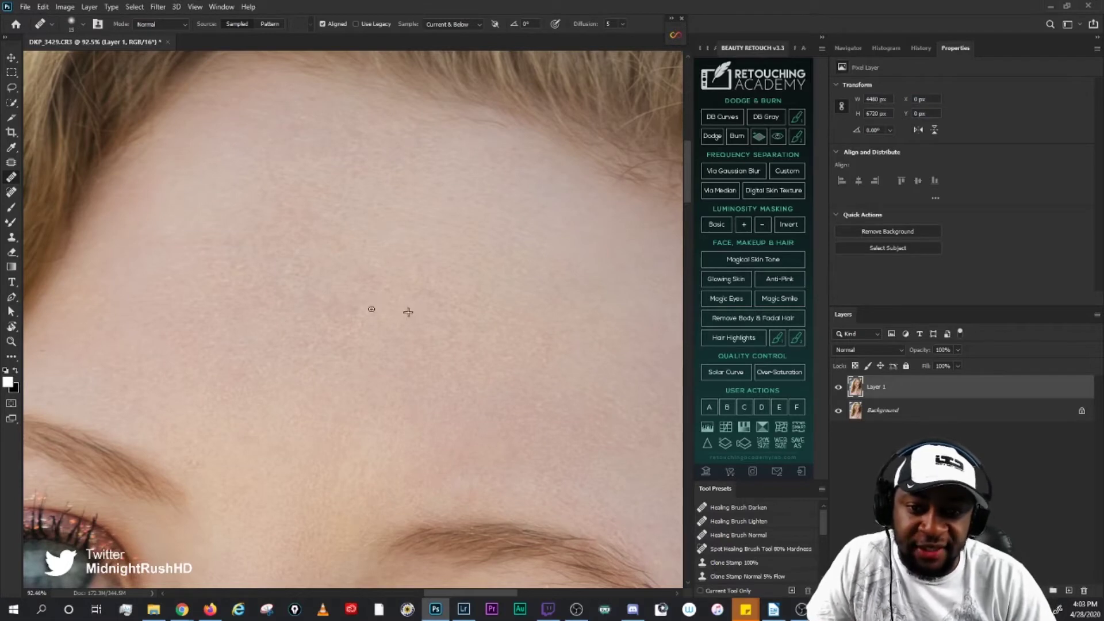
# Step: Heal the rough skin texture on the lower forehead above the image-left eyebrow, resampling nearby clean skin repeatedly
pyautogui.moveTo(375, 308)
pyautogui.mouseDown()
pyautogui.moveTo(431, 315)
pyautogui.moveTo(346, 326)
pyautogui.moveTo(346, 341)
pyautogui.moveTo(397, 336)
pyautogui.moveTo(384, 363)
pyautogui.moveTo(348, 342)
pyautogui.moveTo(351, 318)
pyautogui.moveTo(331, 374)
pyautogui.moveTo(317, 364)
pyautogui.moveTo(344, 361)
pyautogui.moveTo(303, 374)
pyautogui.moveTo(315, 377)
pyautogui.moveTo(299, 359)
pyautogui.moveTo(314, 346)
pyautogui.moveTo(303, 349)
pyautogui.moveTo(337, 340)
pyautogui.moveTo(331, 327)
pyautogui.moveTo(314, 332)
pyautogui.moveTo(346, 358)
pyautogui.moveTo(323, 315)
pyautogui.moveTo(346, 331)
pyautogui.moveTo(353, 318)
pyautogui.moveTo(294, 319)
pyautogui.moveTo(355, 356)
pyautogui.moveTo(299, 322)
pyautogui.moveTo(256, 373)
pyautogui.mouseUp()
pyautogui.keyDown('alt'); pyautogui.click(326, 380); pyautogui.keyUp('alt')
pyautogui.keyDown('alt'); pyautogui.click(325, 352); pyautogui.keyUp('alt')
pyautogui.keyDown('alt'); pyautogui.click(264, 345); pyautogui.keyUp('alt')
pyautogui.click(281, 356)
pyautogui.keyDown('alt'); pyautogui.click(261, 328); pyautogui.keyUp('alt')
pyautogui.keyDown('alt'); pyautogui.click(285, 417); pyautogui.keyUp('alt')
pyautogui.click(262, 374)
pyautogui.keyDown('alt'); pyautogui.click(294, 427); pyautogui.keyUp('alt')
pyautogui.click(249, 385)
pyautogui.keyDown('alt'); pyautogui.click(227, 377); pyautogui.keyUp('alt')
pyautogui.keyDown('alt'); pyautogui.click(293, 378); pyautogui.keyUp('alt')
pyautogui.click(264, 373)
pyautogui.keyDown('alt'); pyautogui.click(278, 374); pyautogui.keyUp('alt')
pyautogui.click(261, 322)
pyautogui.keyDown('alt'); pyautogui.click(255, 354); pyautogui.keyUp('alt')
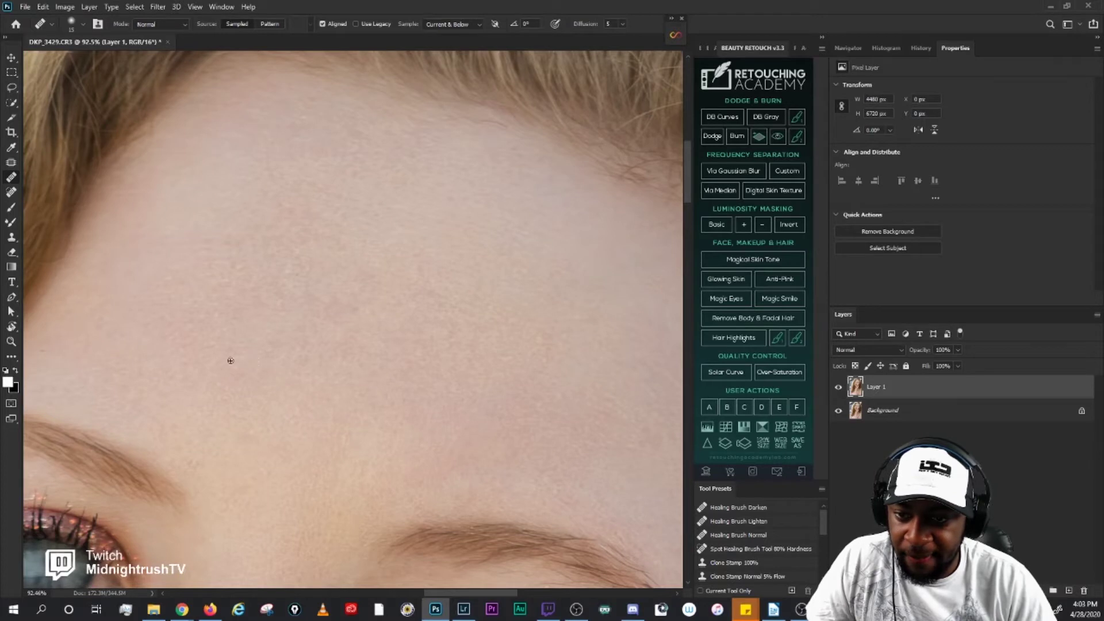
# Step: Continue healing upward from above the image-left eyebrow toward the mid-forehead with fresh skin samples
pyautogui.click(265, 355)
pyautogui.keyDown('alt'); pyautogui.click(244, 334); pyautogui.keyUp('alt')
pyautogui.click(217, 333)
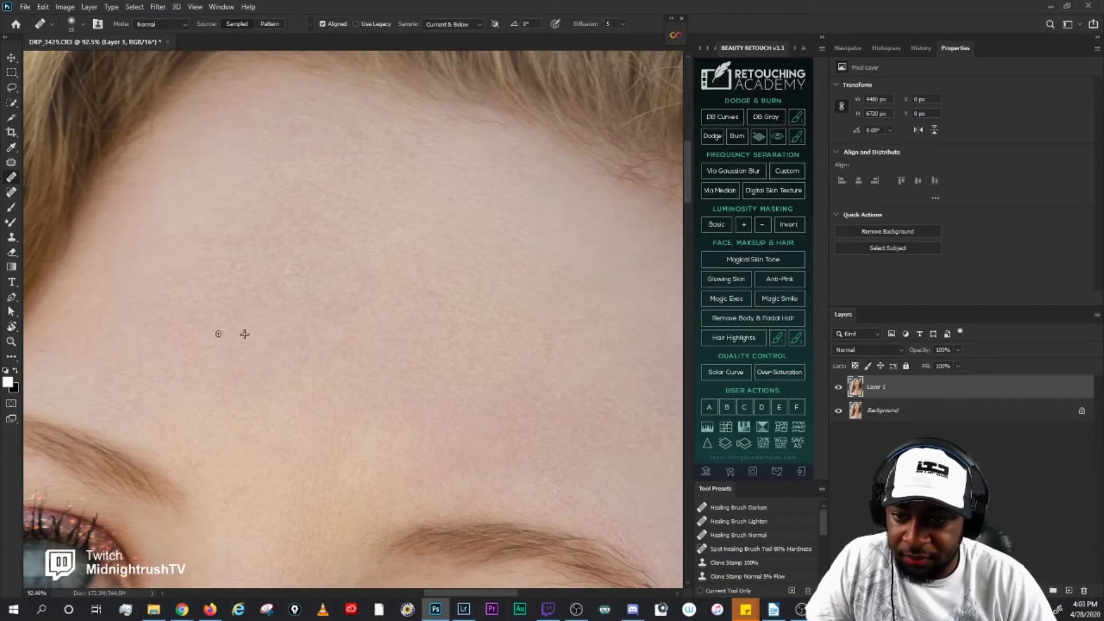
pyautogui.keyDown('alt'); pyautogui.click(248, 317); pyautogui.keyUp('alt')
pyautogui.click(214, 320)
pyautogui.keyDown('alt'); pyautogui.click(260, 325); pyautogui.keyUp('alt')
pyautogui.click(234, 293)
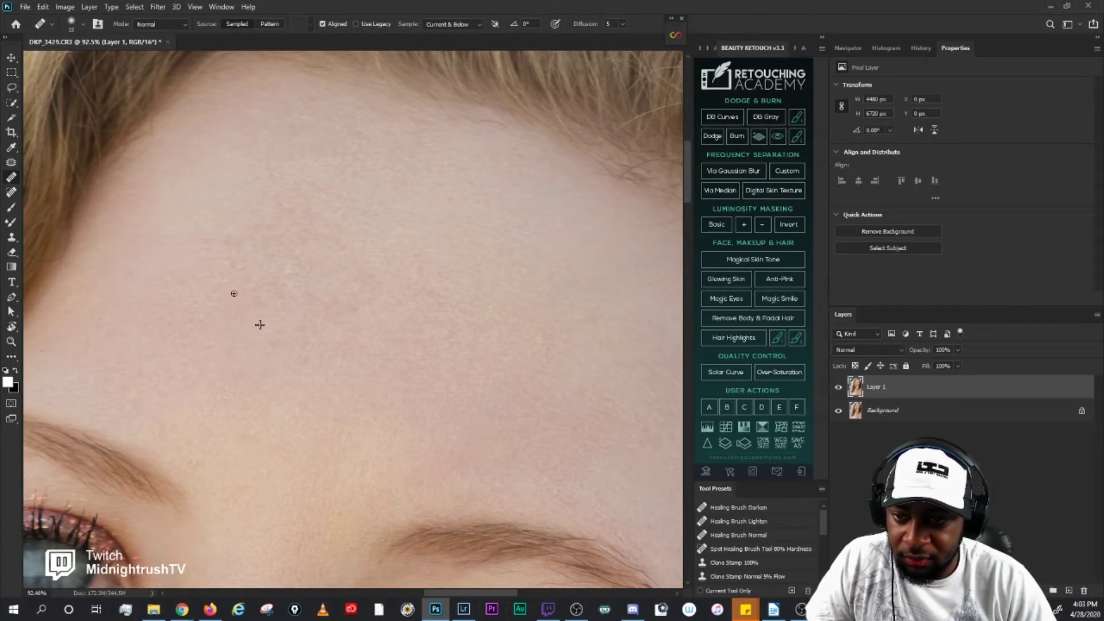
# Step: Heal the reddish, blotchy patch at the center of the forehead with the Healing Brush
pyautogui.moveTo(189, 275)
pyautogui.mouseDown()
pyautogui.moveTo(190, 302)
pyautogui.moveTo(206, 299)
pyautogui.moveTo(205, 272)
pyautogui.moveTo(230, 284)
pyautogui.moveTo(226, 268)
pyautogui.moveTo(242, 273)
pyautogui.moveTo(243, 249)
pyautogui.moveTo(250, 272)
pyautogui.moveTo(229, 257)
pyautogui.moveTo(259, 276)
pyautogui.moveTo(253, 287)
pyautogui.moveTo(300, 235)
pyautogui.moveTo(287, 232)
pyautogui.moveTo(263, 265)
pyautogui.moveTo(301, 238)
pyautogui.moveTo(278, 270)
pyautogui.moveTo(301, 249)
pyautogui.mouseUp()
pyautogui.keyDown('alt'); pyautogui.click(330, 269); pyautogui.keyUp('alt')
pyautogui.keyDown('alt'); pyautogui.click(357, 262); pyautogui.keyUp('alt')
pyautogui.click(361, 315)
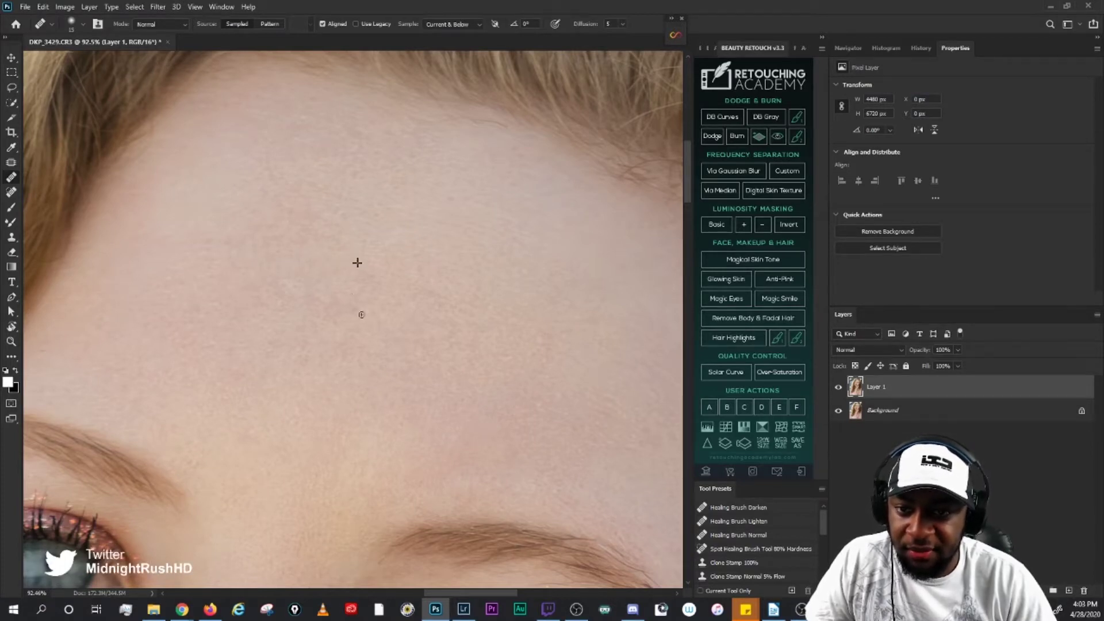
pyautogui.moveTo(322, 342); pyautogui.dragTo(338, 333)
pyautogui.keyDown('alt'); pyautogui.click(354, 295); pyautogui.keyUp('alt')
pyautogui.moveTo(316, 286)
pyautogui.mouseDown()
pyautogui.moveTo(290, 276)
pyautogui.moveTo(307, 278)
pyautogui.mouseUp()
pyautogui.keyDown('alt'); pyautogui.click(348, 296); pyautogui.keyUp('alt')
pyautogui.click(318, 305)
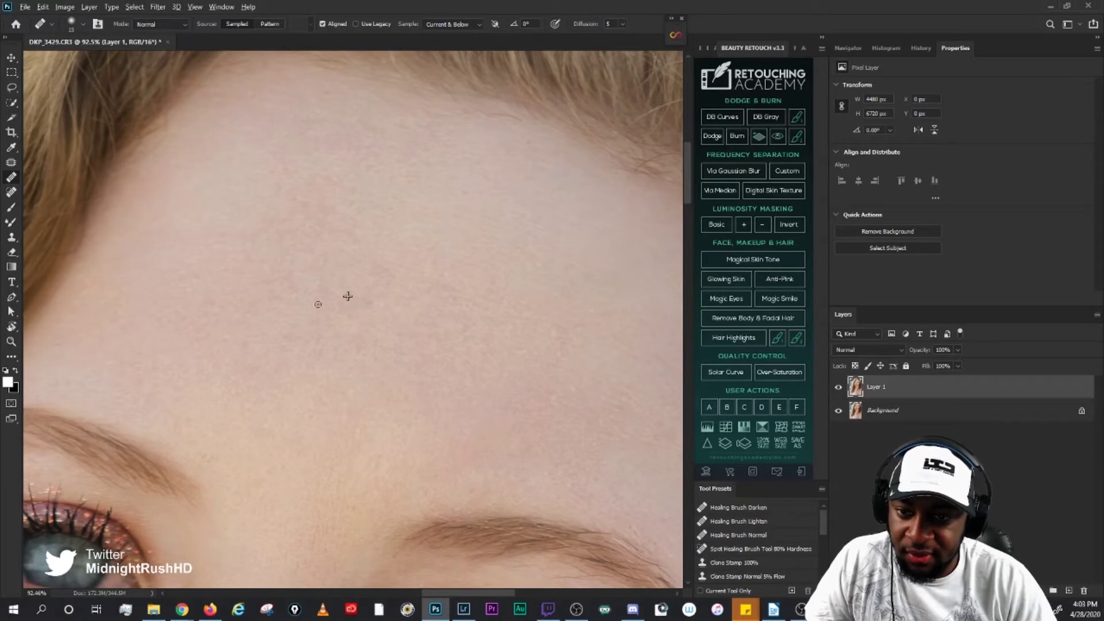
pyautogui.keyDown('alt'); pyautogui.click(295, 319); pyautogui.keyUp('alt')
pyautogui.moveTo(258, 314)
pyautogui.mouseDown()
pyautogui.moveTo(301, 293)
pyautogui.moveTo(296, 317)
pyautogui.mouseUp()
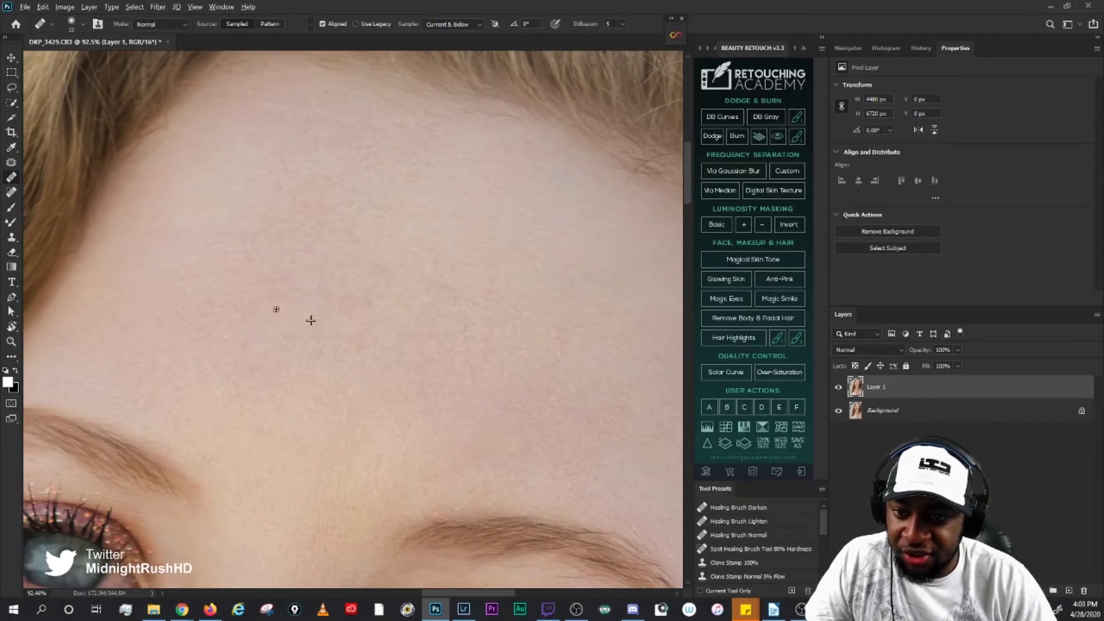
# Step: Even out the remaining rough texture on the image-left side of the forehead, blending it toward the center
pyautogui.keyDown('alt'); pyautogui.click(168, 326); pyautogui.keyUp('alt')
pyautogui.moveTo(182, 312)
pyautogui.mouseDown()
pyautogui.moveTo(195, 326)
pyautogui.moveTo(182, 319)
pyautogui.moveTo(190, 291)
pyautogui.moveTo(179, 277)
pyautogui.moveTo(181, 307)
pyautogui.moveTo(218, 312)
pyautogui.moveTo(179, 309)
pyautogui.moveTo(230, 339)
pyautogui.moveTo(217, 316)
pyautogui.moveTo(236, 316)
pyautogui.moveTo(237, 330)
pyautogui.mouseUp()
pyautogui.keyDown('alt'); pyautogui.click(169, 291); pyautogui.keyUp('alt')
pyautogui.keyDown('alt'); pyautogui.click(195, 347); pyautogui.keyUp('alt')
pyautogui.keyDown('alt'); pyautogui.click(197, 336); pyautogui.keyUp('alt')
pyautogui.keyDown('alt'); pyautogui.click(245, 354); pyautogui.keyUp('alt')
pyautogui.keyDown('alt'); pyautogui.click(247, 322); pyautogui.keyUp('alt')
pyautogui.keyDown('alt'); pyautogui.click(225, 295); pyautogui.keyUp('alt')
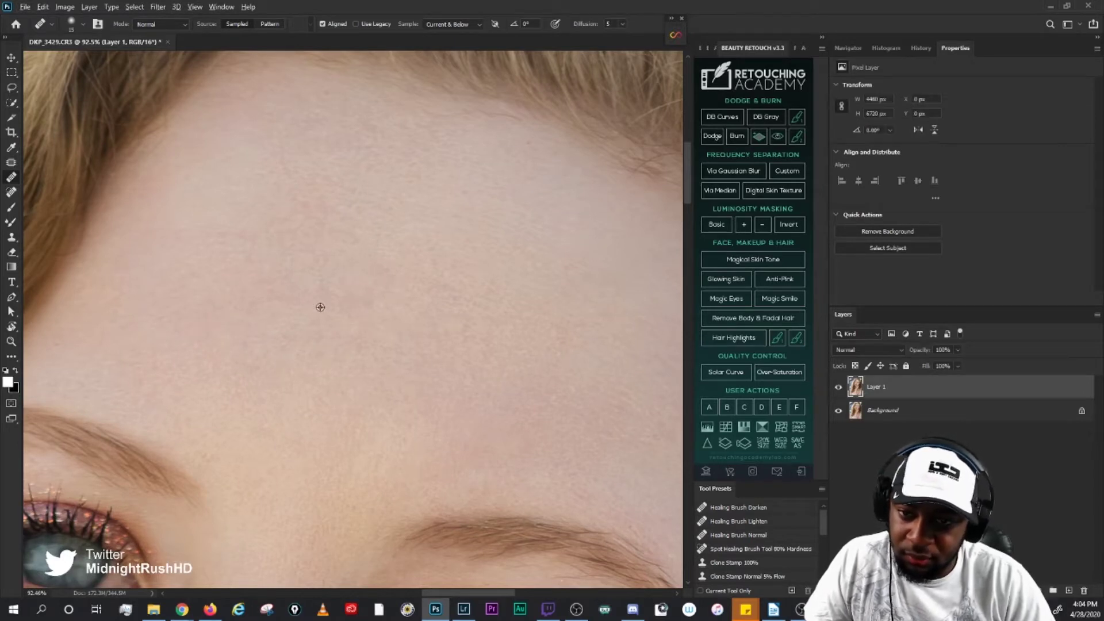
pyautogui.moveTo(316, 284); pyautogui.dragTo(329, 285)
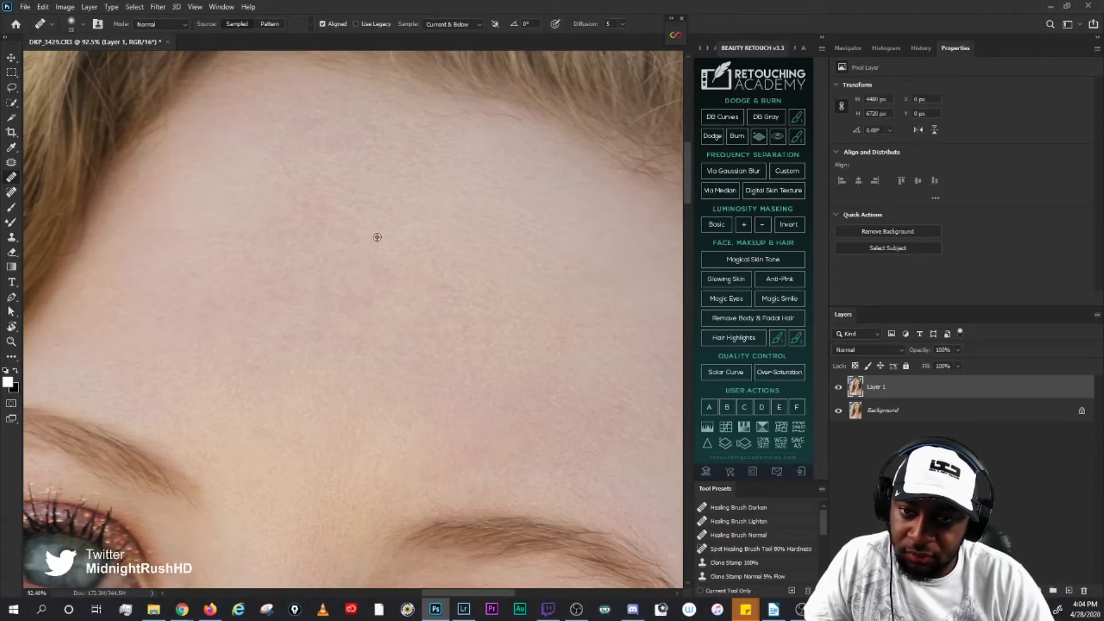
# Step: Compare the retouched Layer 1 with the original across the whole face
pyautogui.scroll(-5, 577, 336)
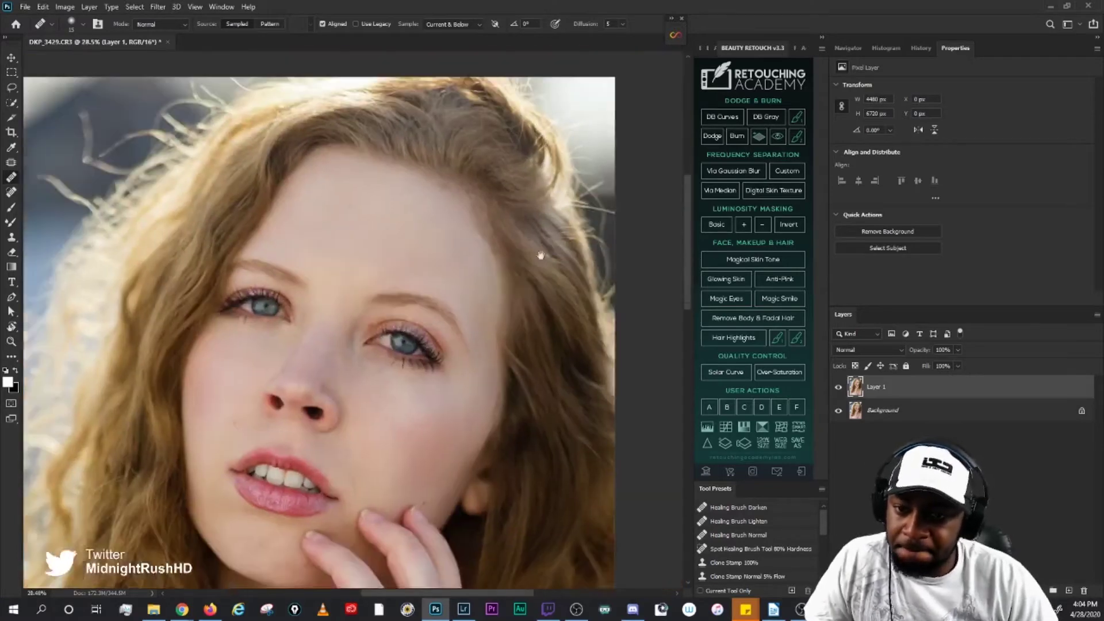
pyautogui.scroll(2, 505, 350)
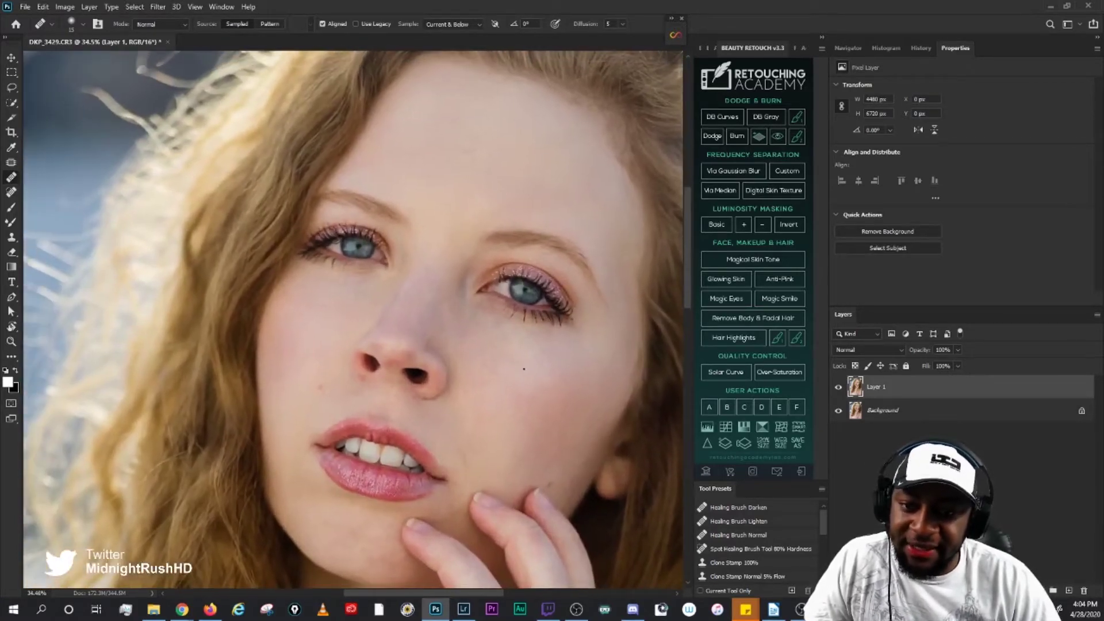
pyautogui.click(839, 387)
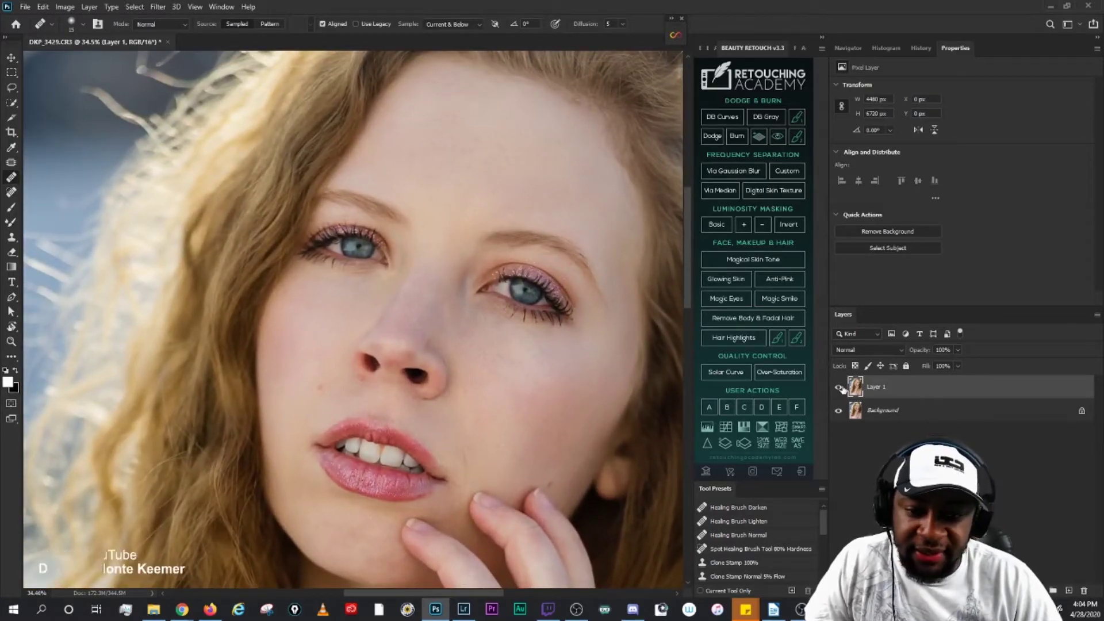
pyautogui.click(839, 387)
# Step: Add a Hue/Saturation adjustment layer above Layer 1 with the mouth and teeth in close view
pyautogui.scroll(3, 506, 431)
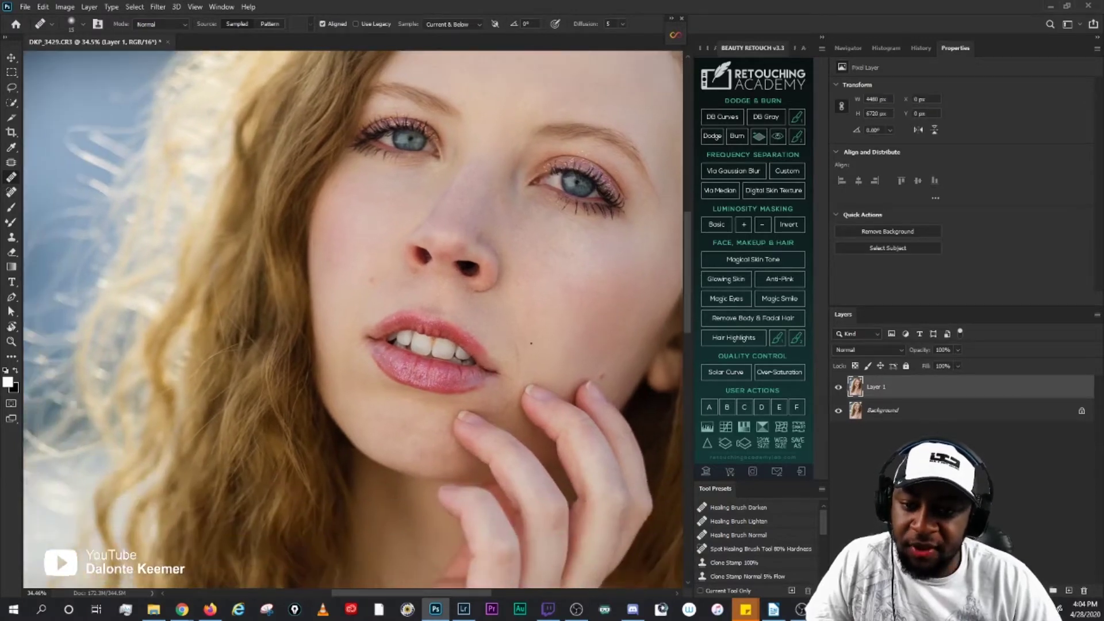
pyautogui.scroll(2, 403, 345)
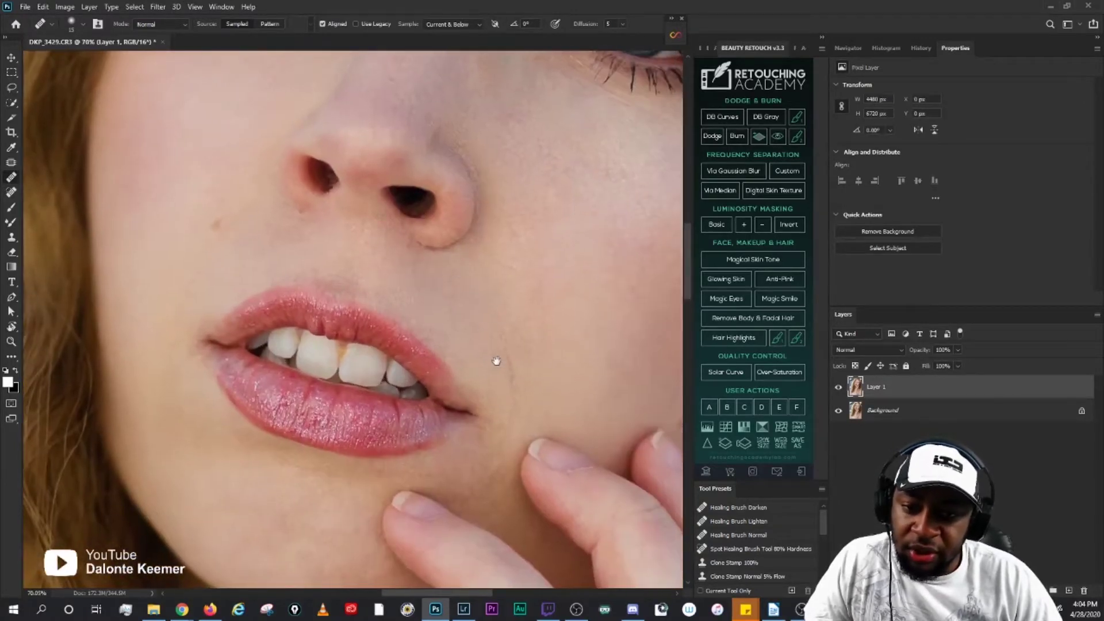
pyautogui.scroll(5, 496, 358)
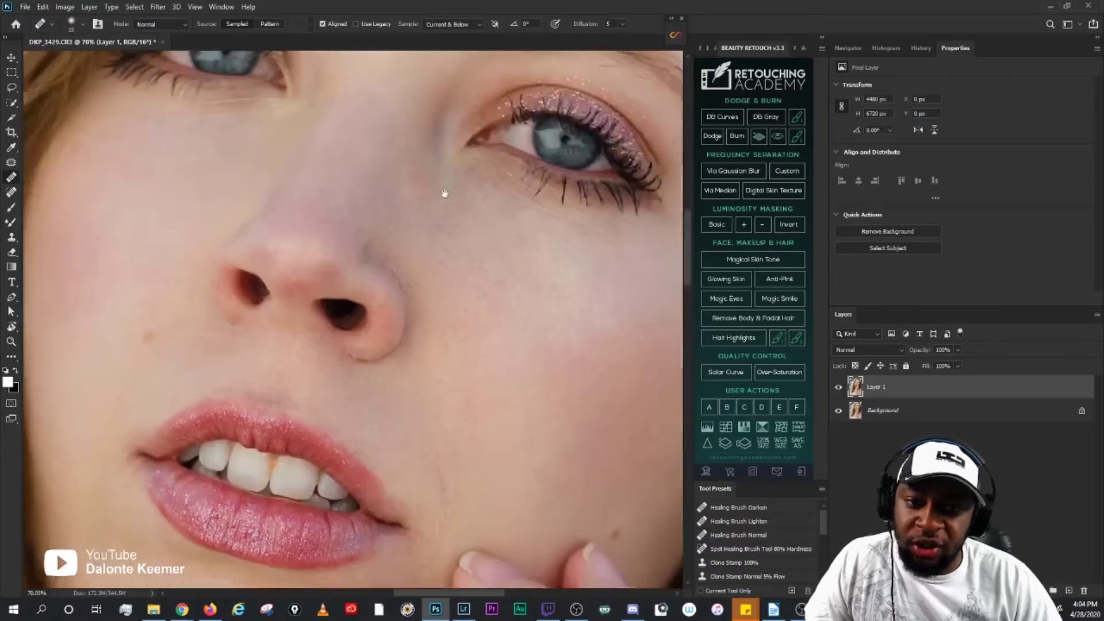
pyautogui.hscroll(2, 468, 259)
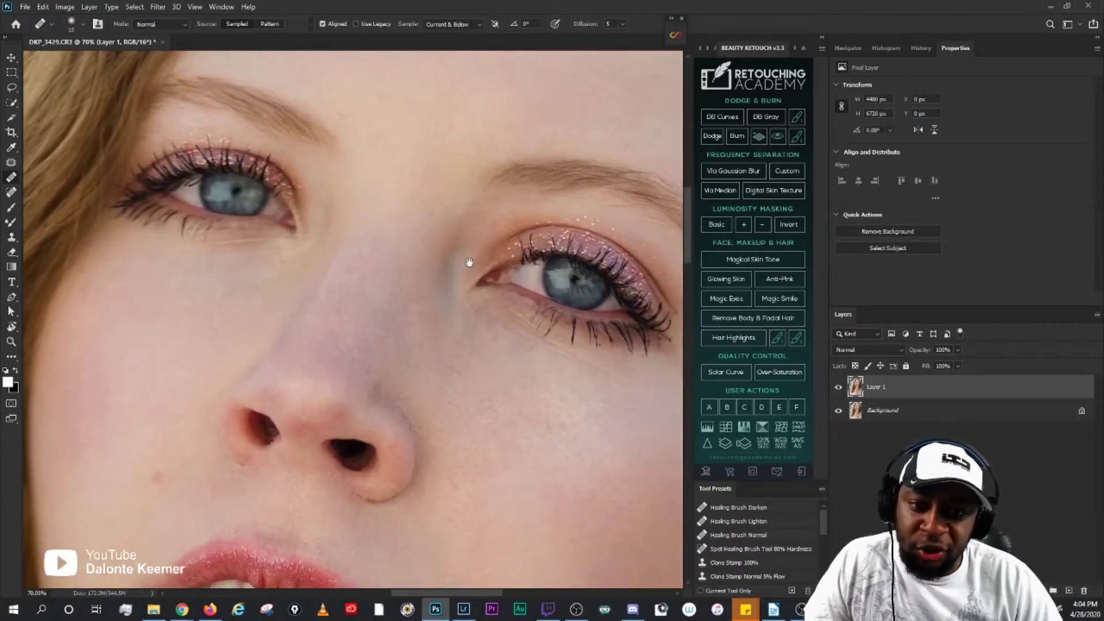
pyautogui.scroll(-5, 587, 226)
pyautogui.hscroll(-2, 586, 227)
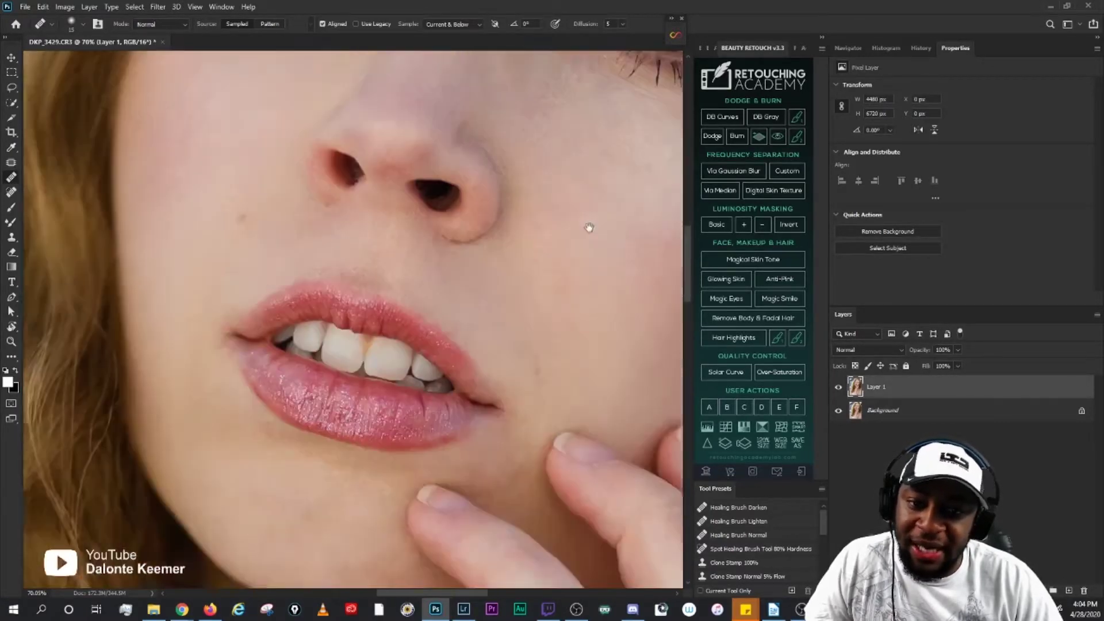
pyautogui.scroll(1, 407, 423)
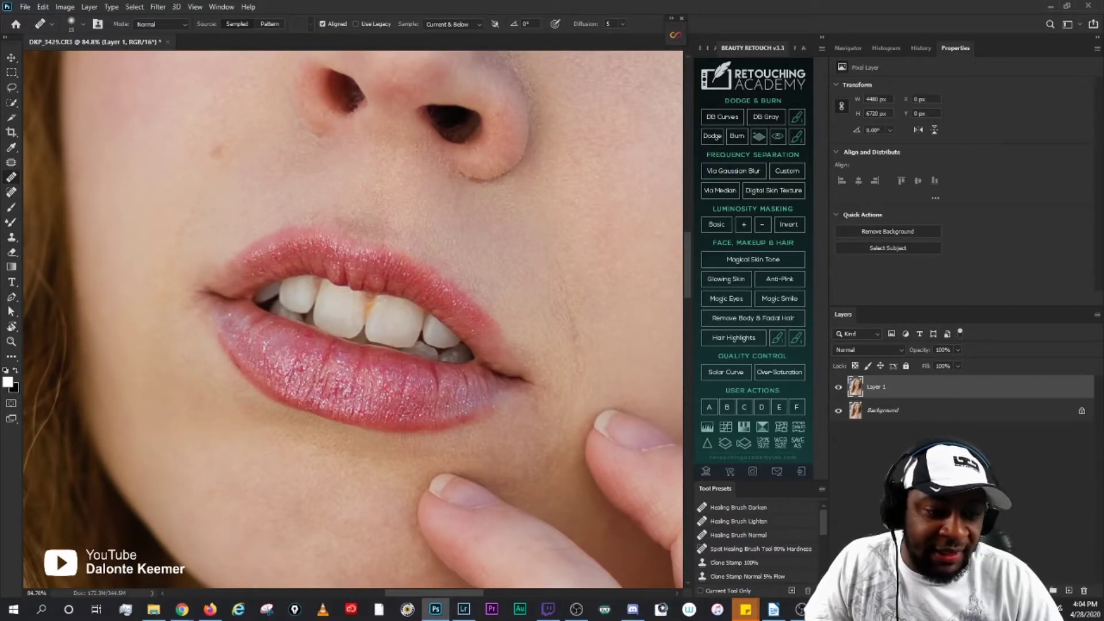
pyautogui.click(1035, 591)
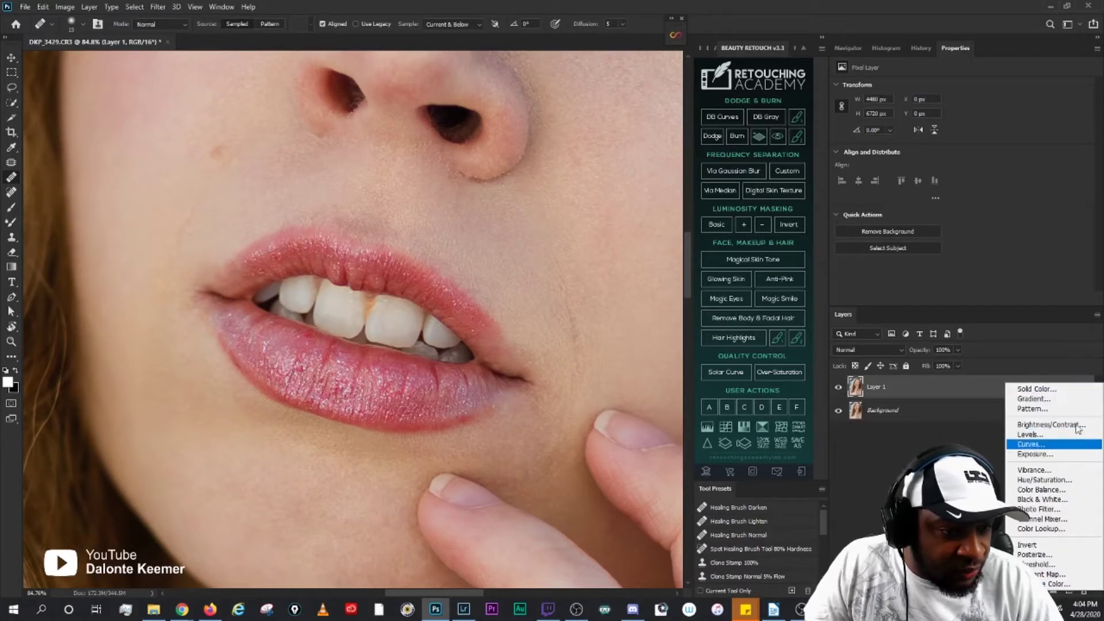
pyautogui.click(1077, 480)
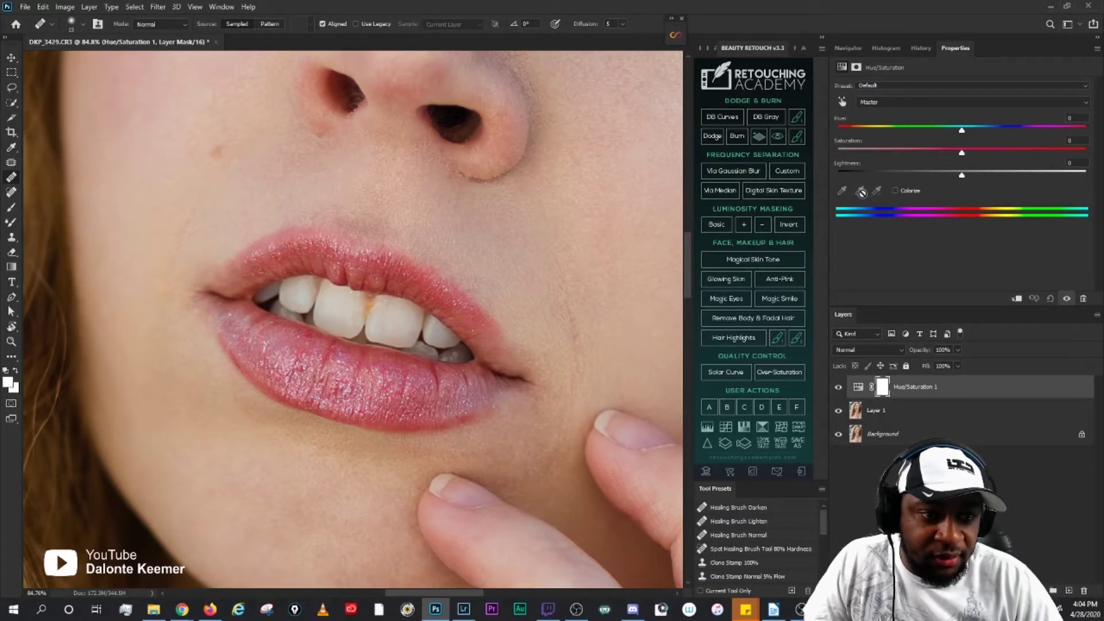
pyautogui.click(895, 190)
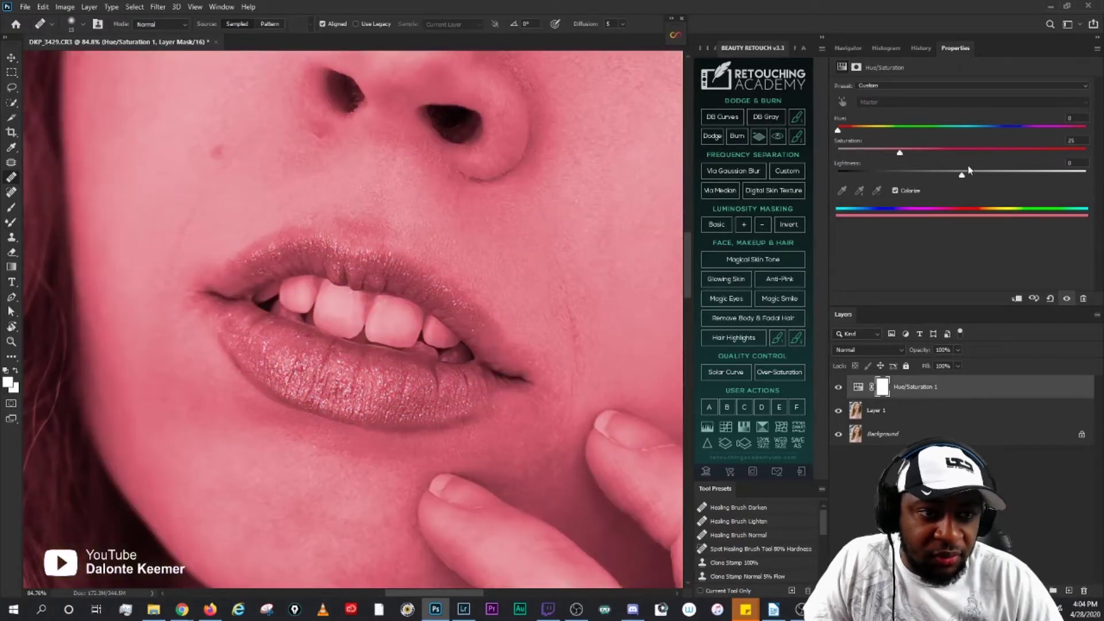
pyautogui.click(896, 190)
pyautogui.click(868, 102)
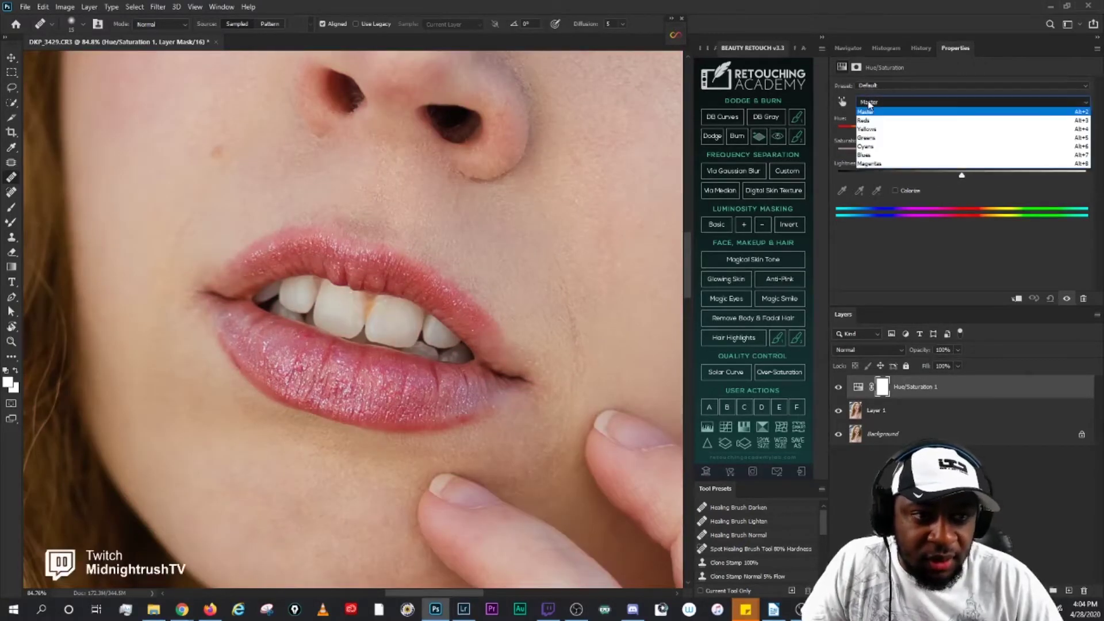
pyautogui.click(869, 103)
# Step: Target the yellow stain between the two front teeth with on-image adjustment and lower the Yellows saturation to about -58
pyautogui.click(843, 102)
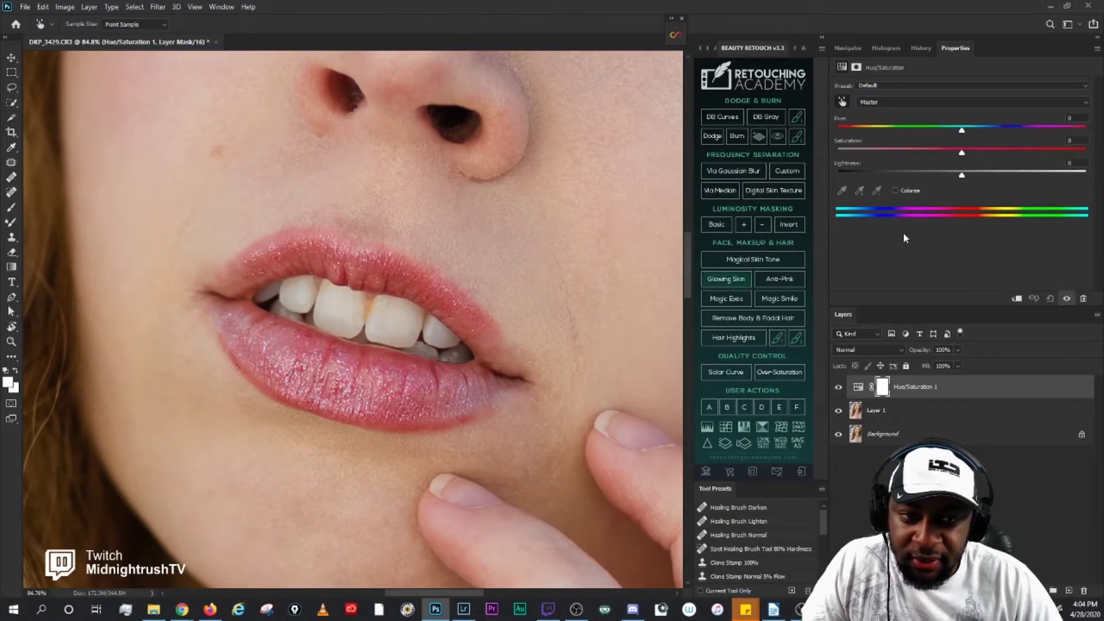
pyautogui.click(841, 103)
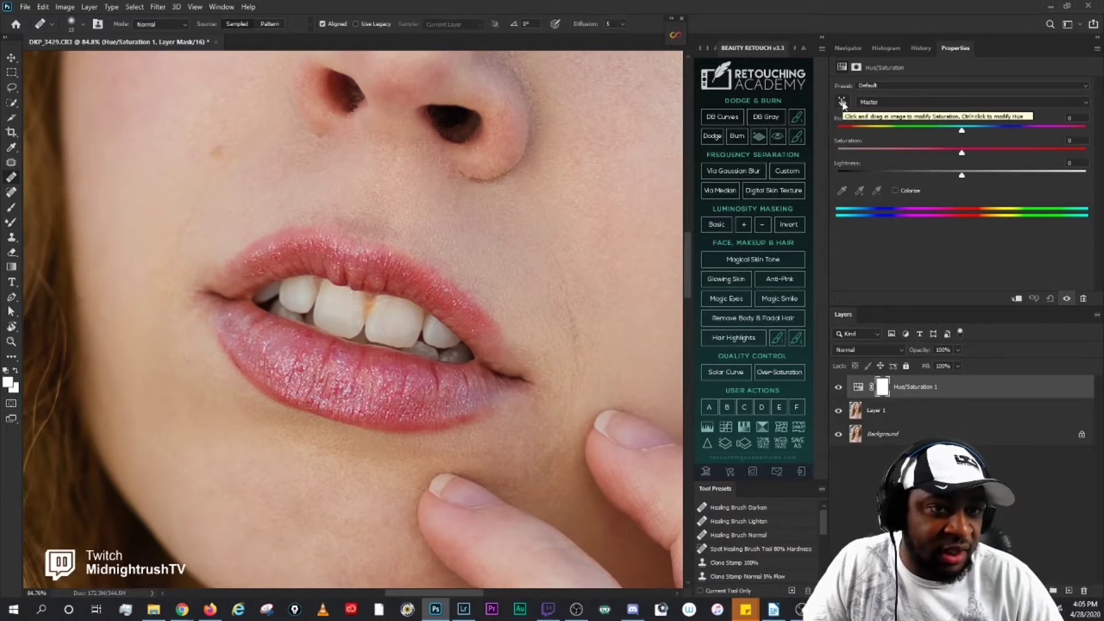
pyautogui.click(843, 103)
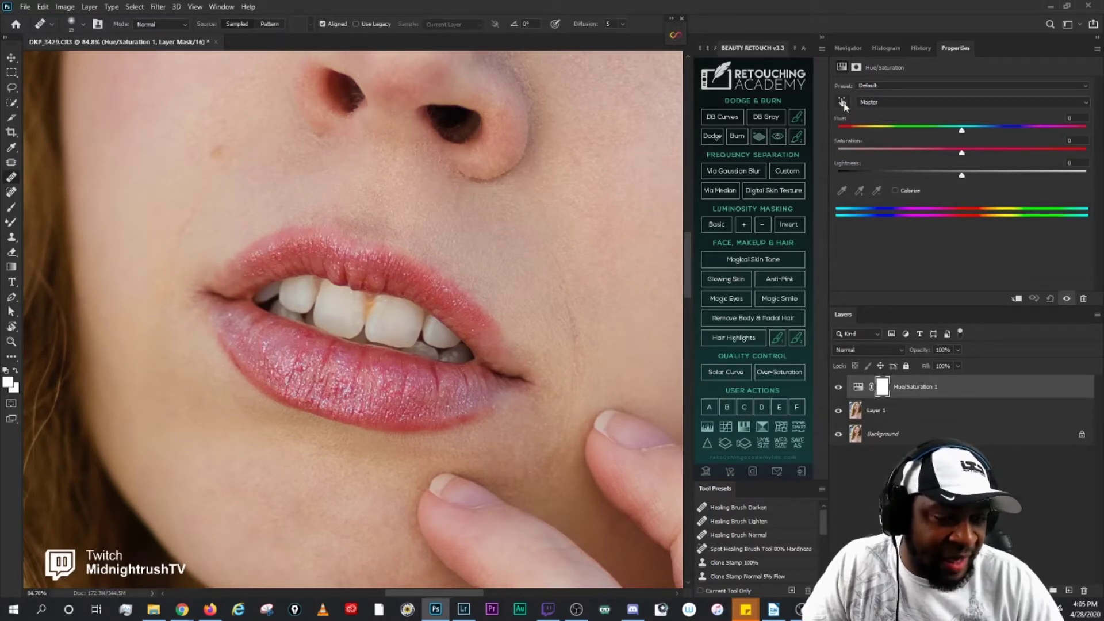
pyautogui.click(843, 105)
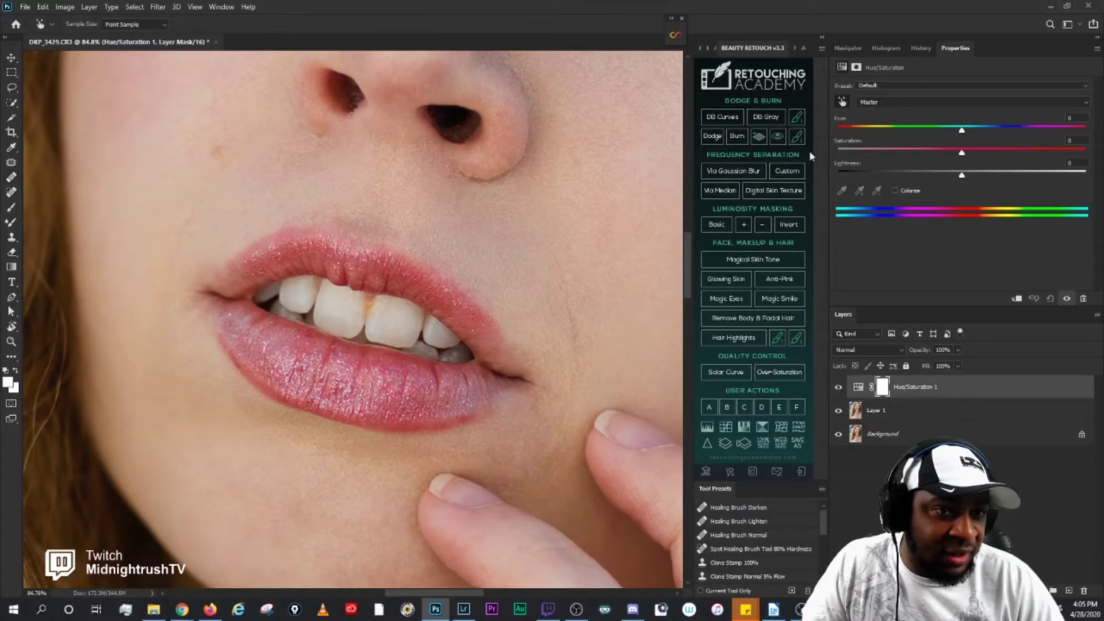
pyautogui.scroll(5, 377, 312)
pyautogui.click(375, 306)
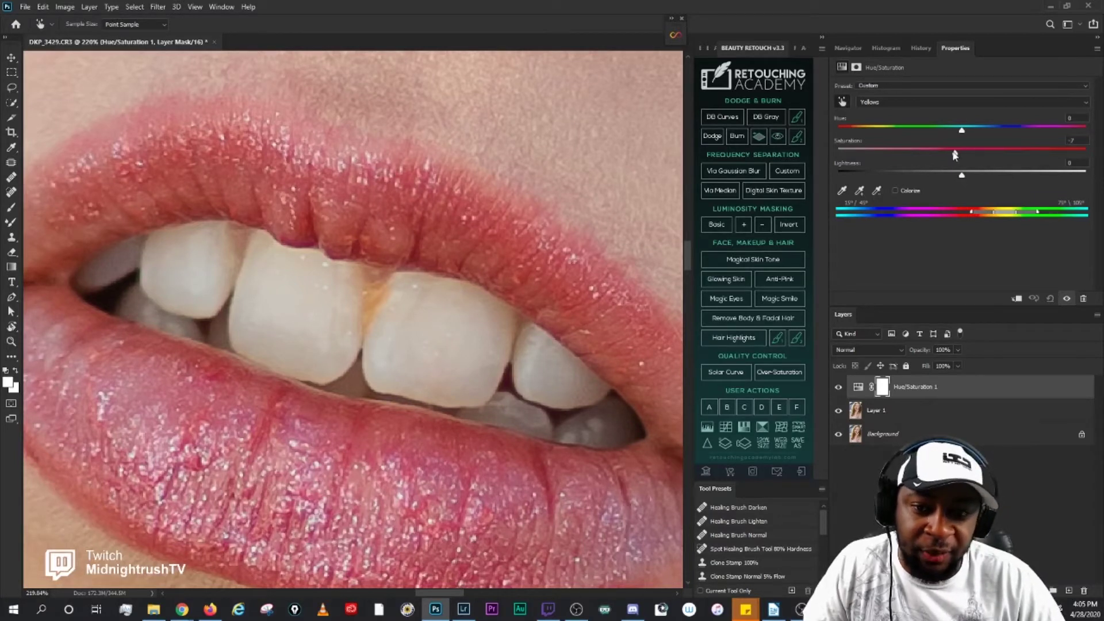
pyautogui.moveTo(946, 154); pyautogui.dragTo(921, 155)
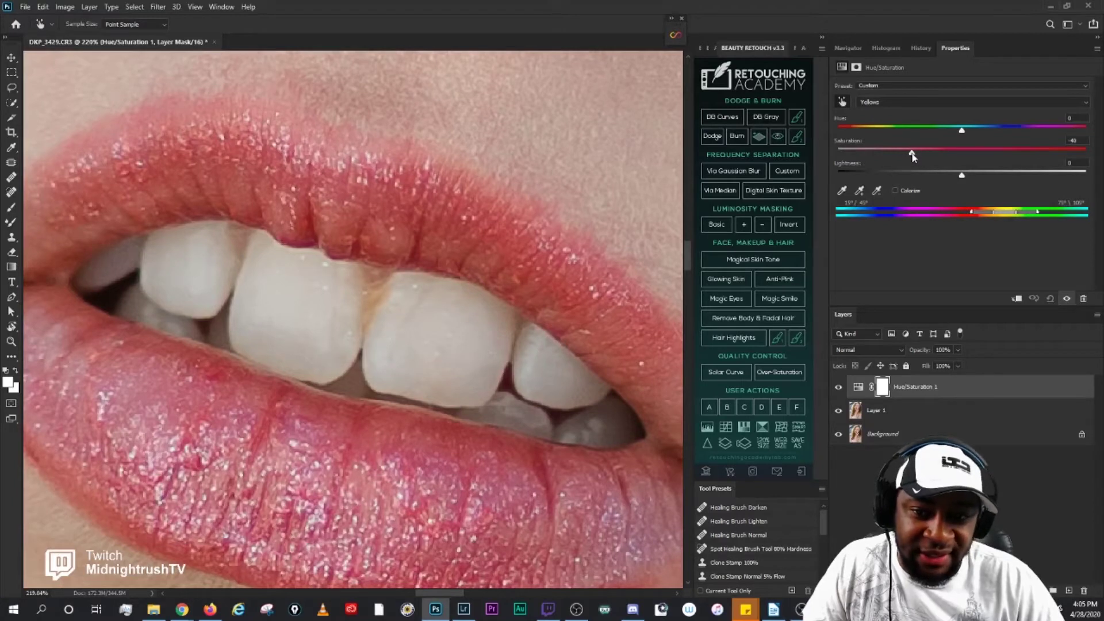
pyautogui.moveTo(913, 157); pyautogui.dragTo(891, 154)
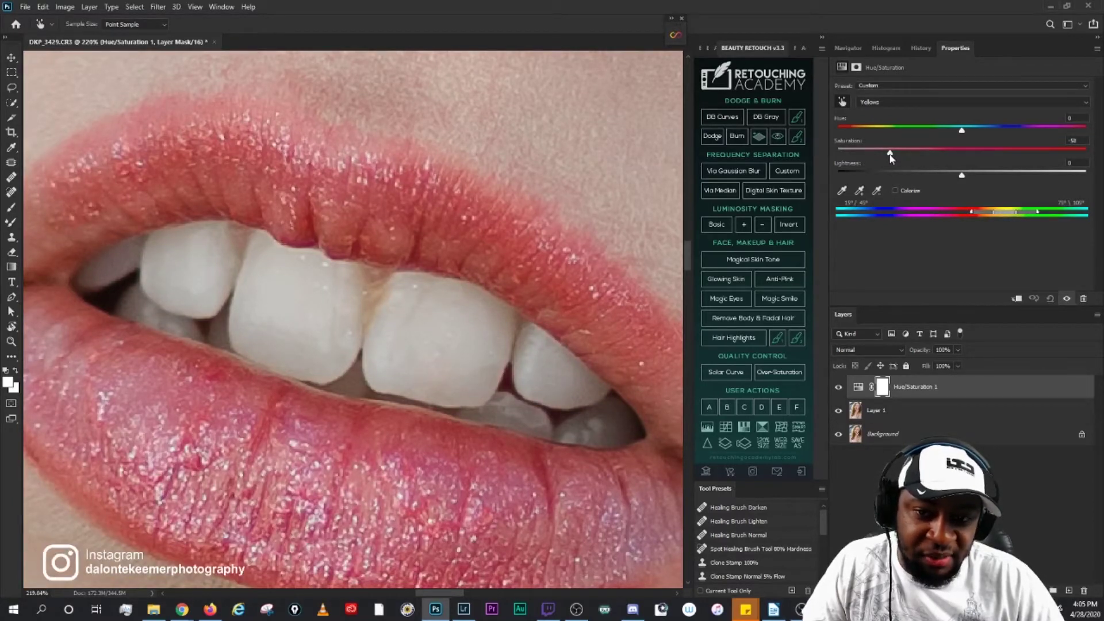
# Step: Compare the image with and without the Hue/Saturation adjustment, both at the teeth and across the whole portrait
pyautogui.click(837, 387)
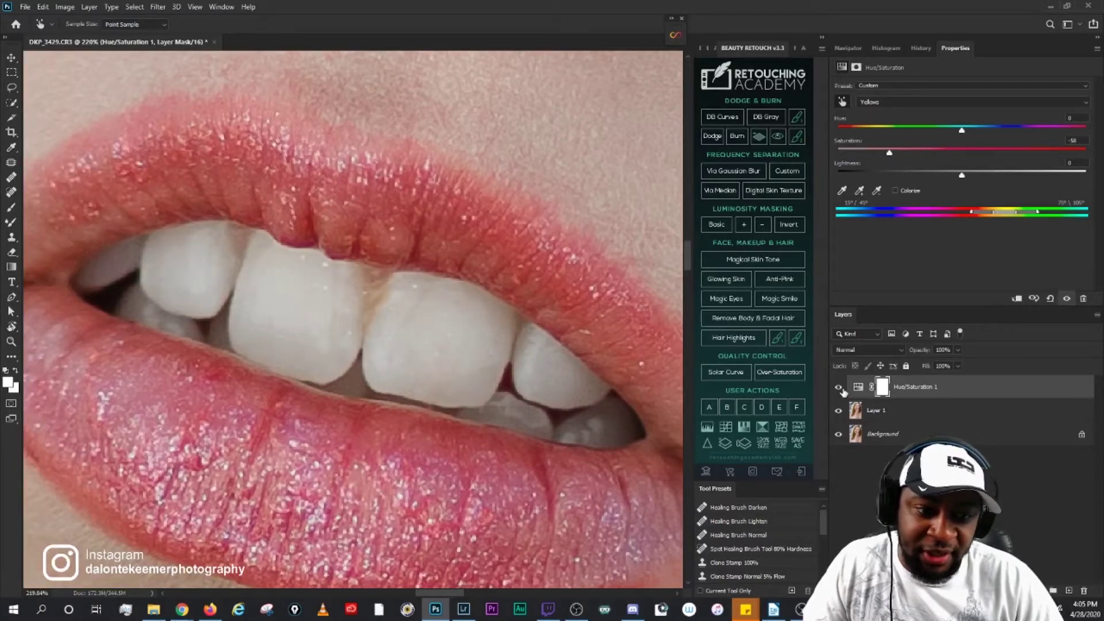
pyautogui.click(838, 387)
pyautogui.click(837, 387)
pyautogui.scroll(-6, 406, 338)
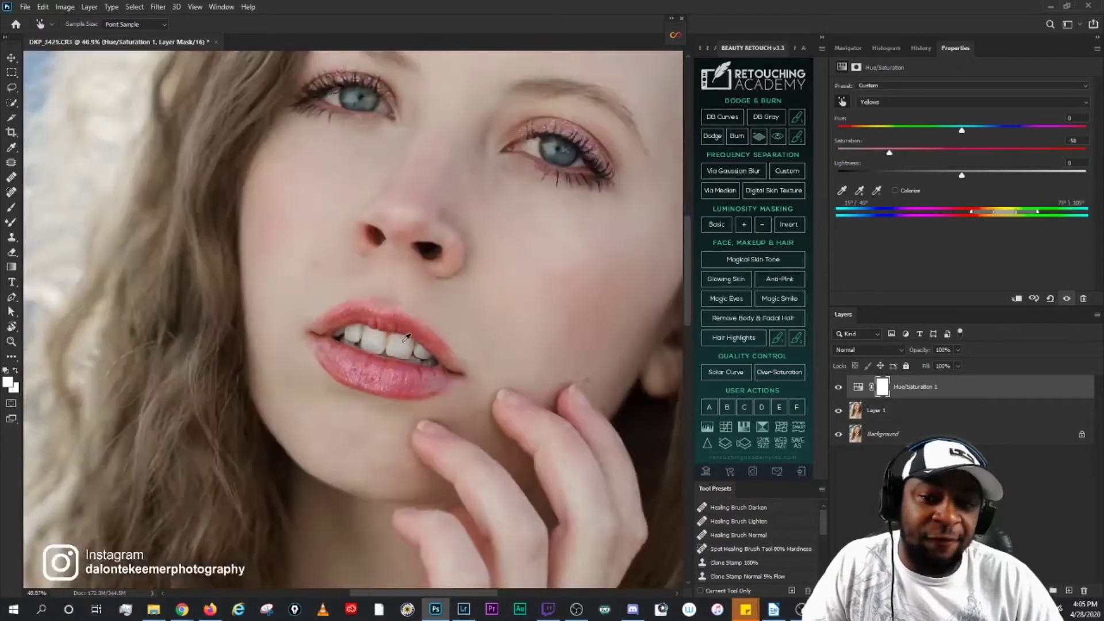
pyautogui.scroll(-4, 406, 338)
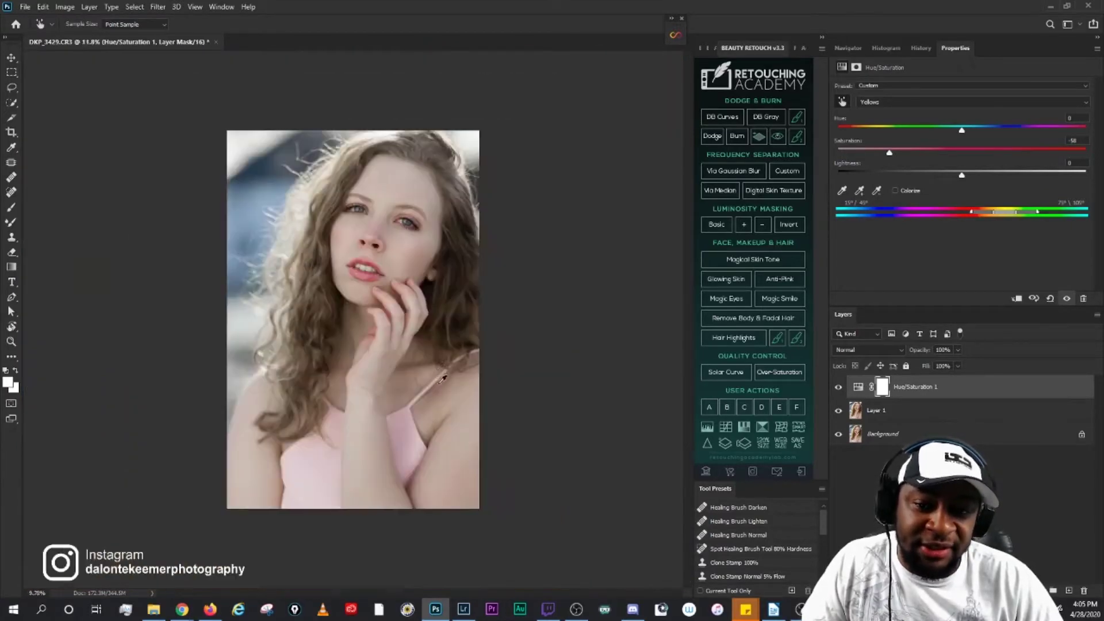
pyautogui.click(839, 387)
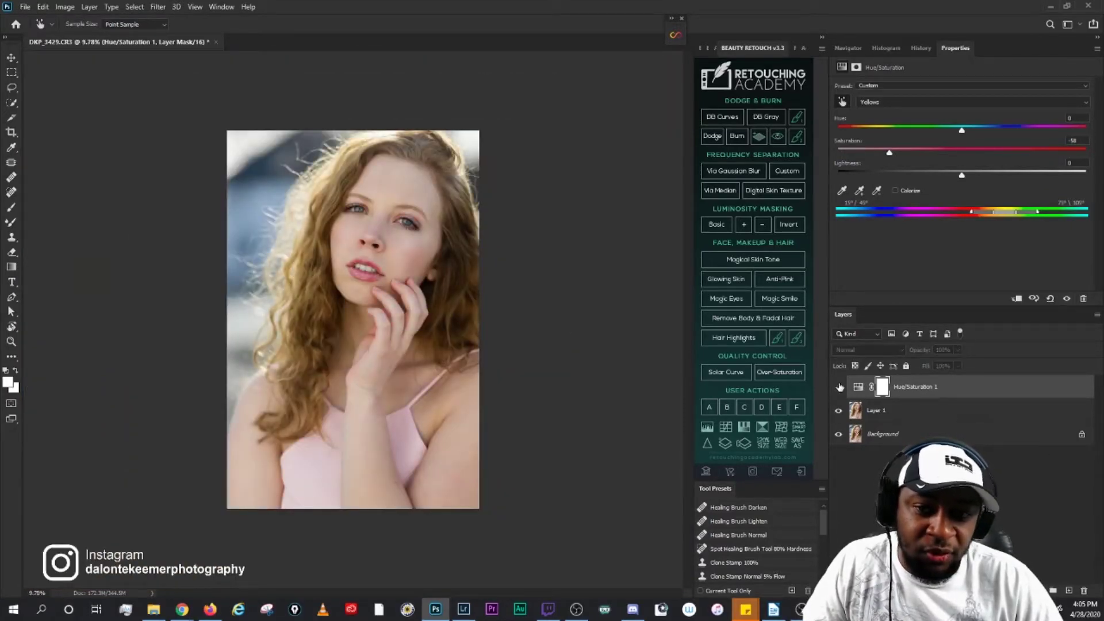
pyautogui.click(838, 387)
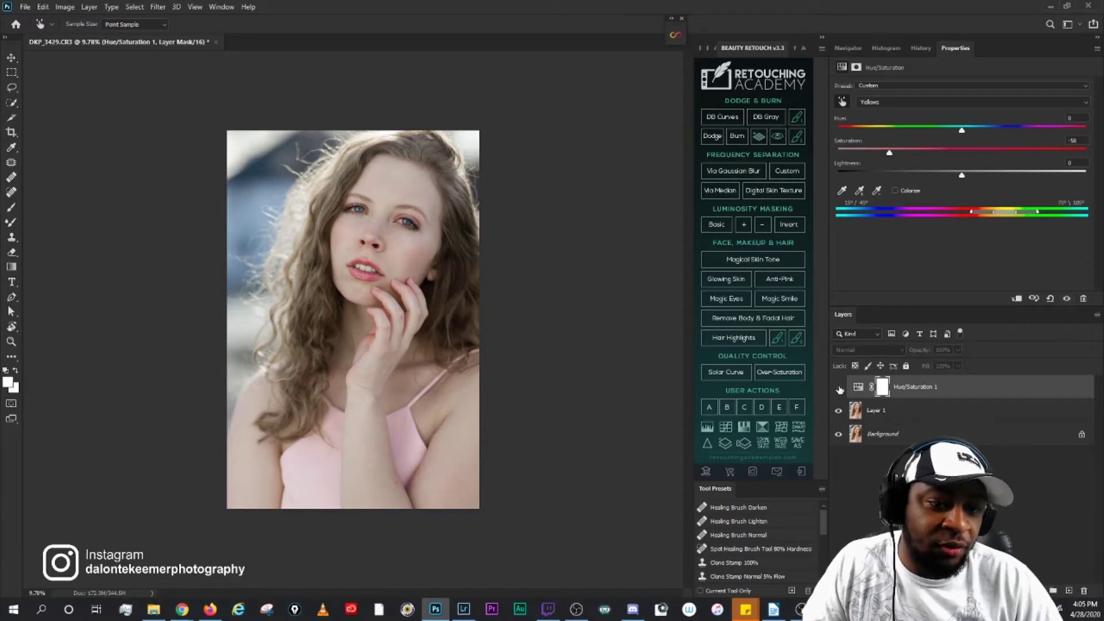
pyautogui.click(838, 387)
# Step: Make the Hue/Saturation 1 layer visible and invert its layer mask to black
pyautogui.scroll(6, 402, 300)
pyautogui.scroll(4, 402, 300)
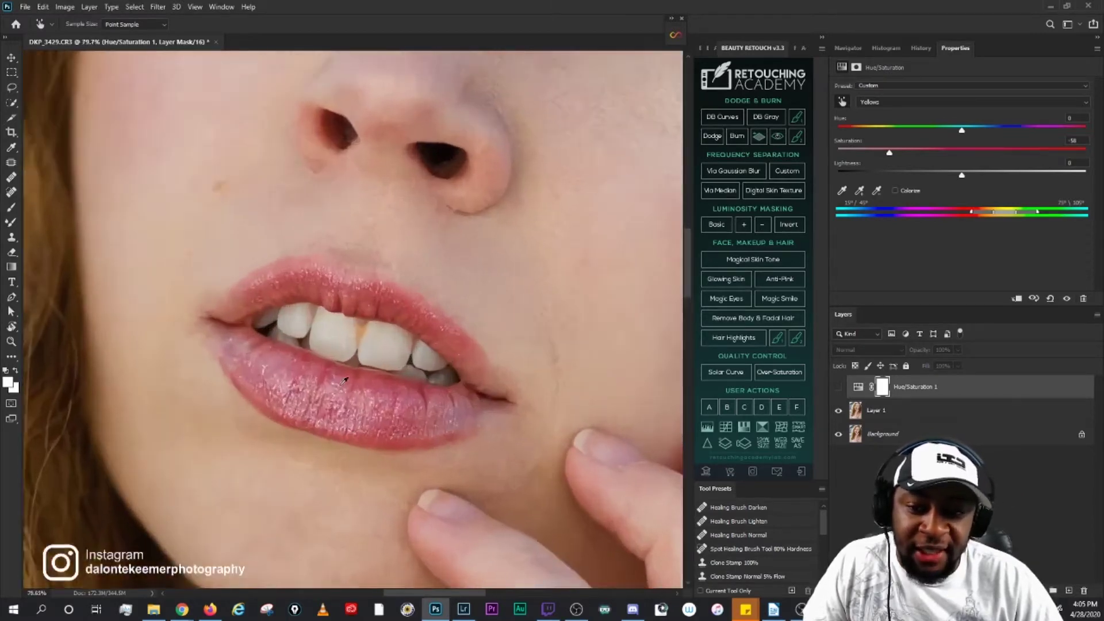
pyautogui.click(883, 387)
pyautogui.press('j')
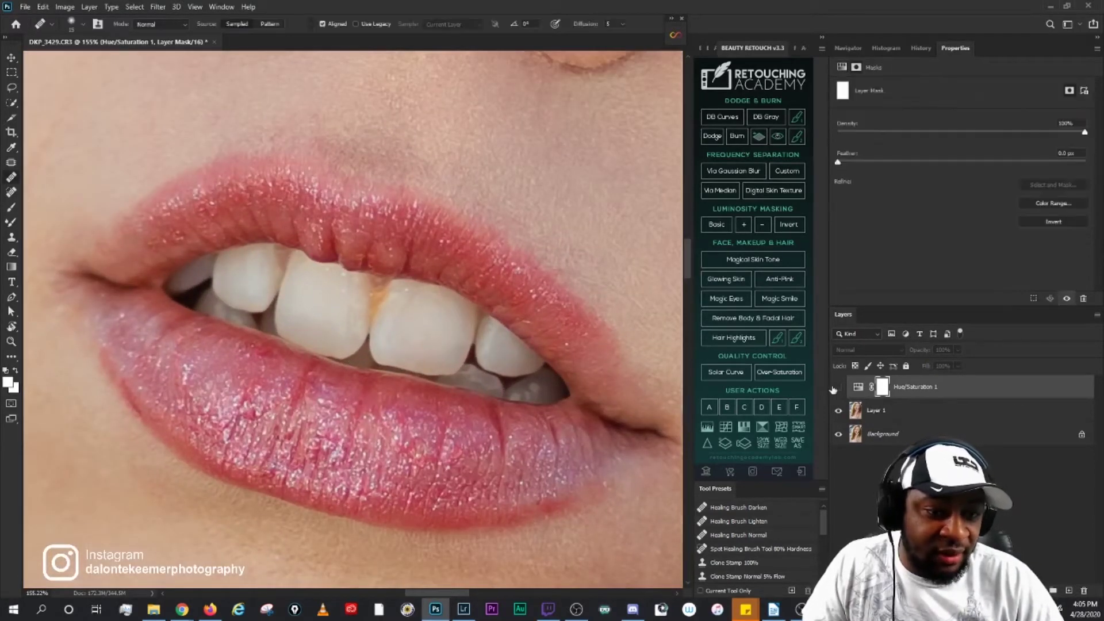
pyautogui.click(838, 389)
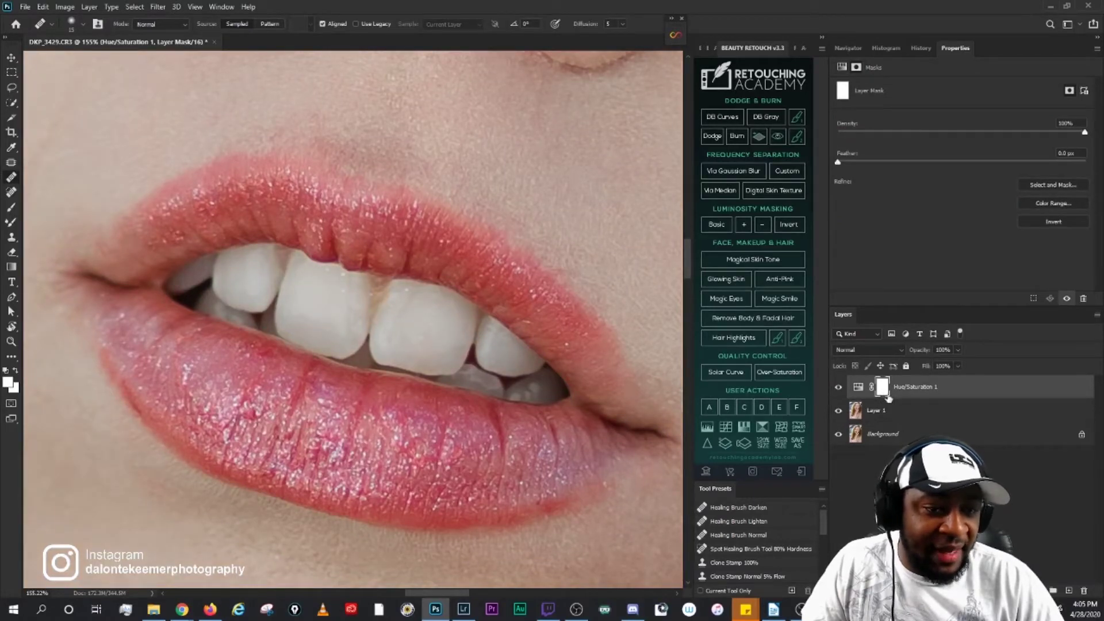
pyautogui.click(1060, 222)
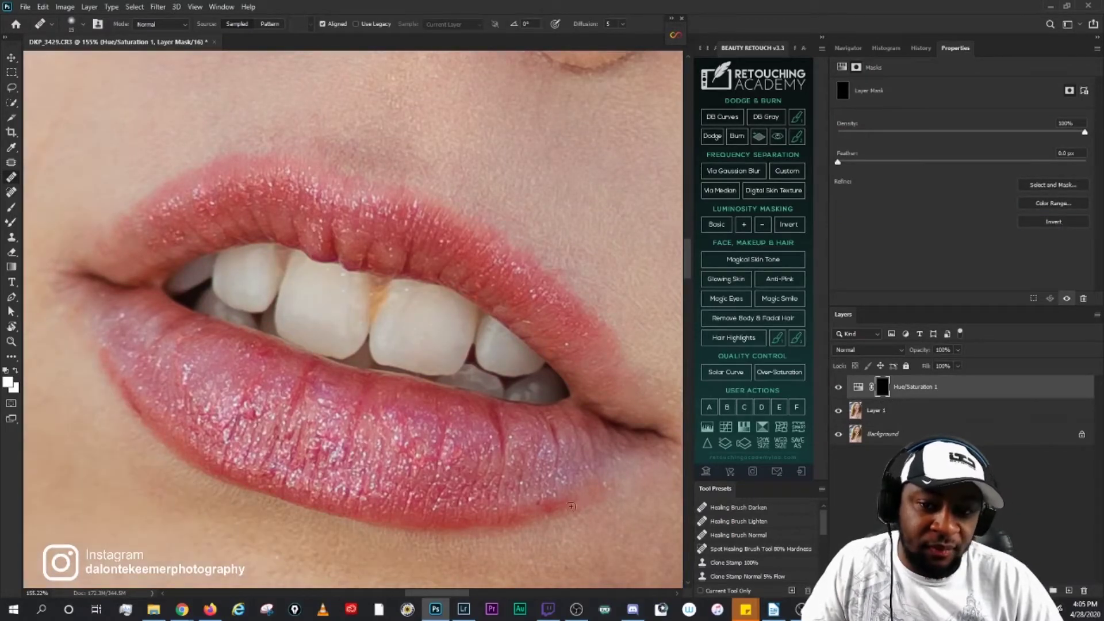
# Step: Paint white on the mask over the yellow stain between the front teeth, using the 100% opacity, 3% flow brush preset
pyautogui.scroll(-3, 780, 550)
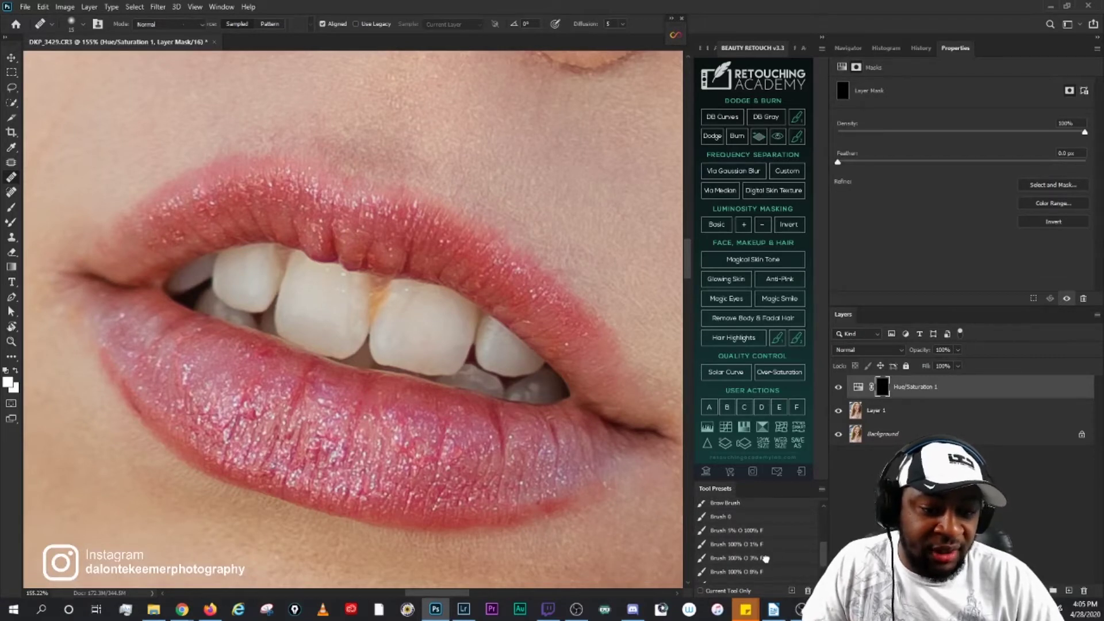
pyautogui.click(760, 559)
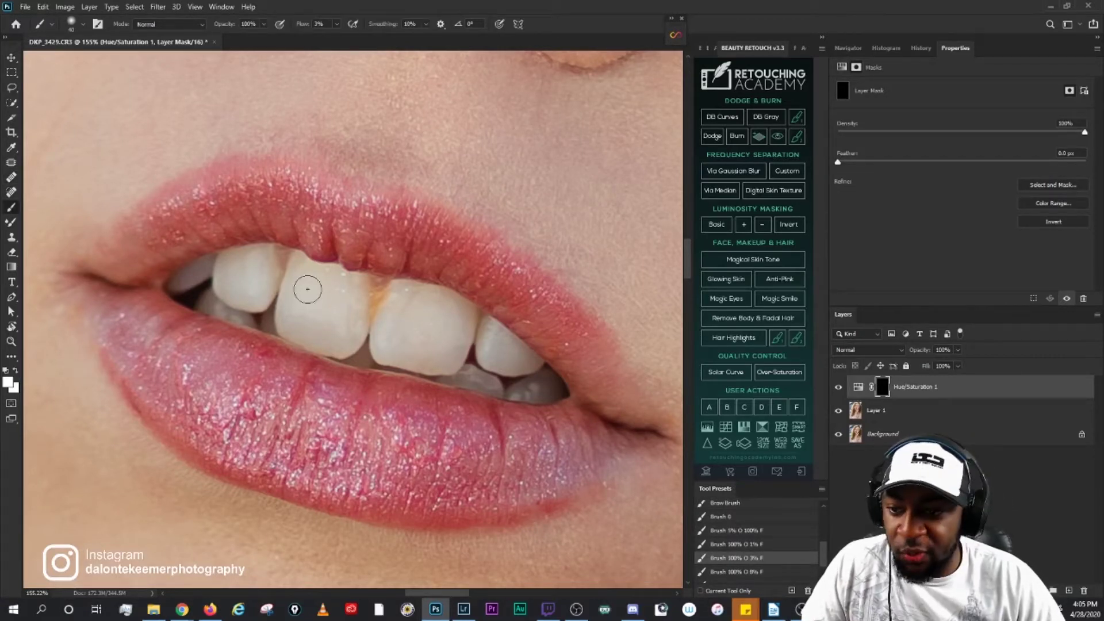
pyautogui.keyDown('alt'); pyautogui.rightClick(395, 320); pyautogui.keyUp('alt')
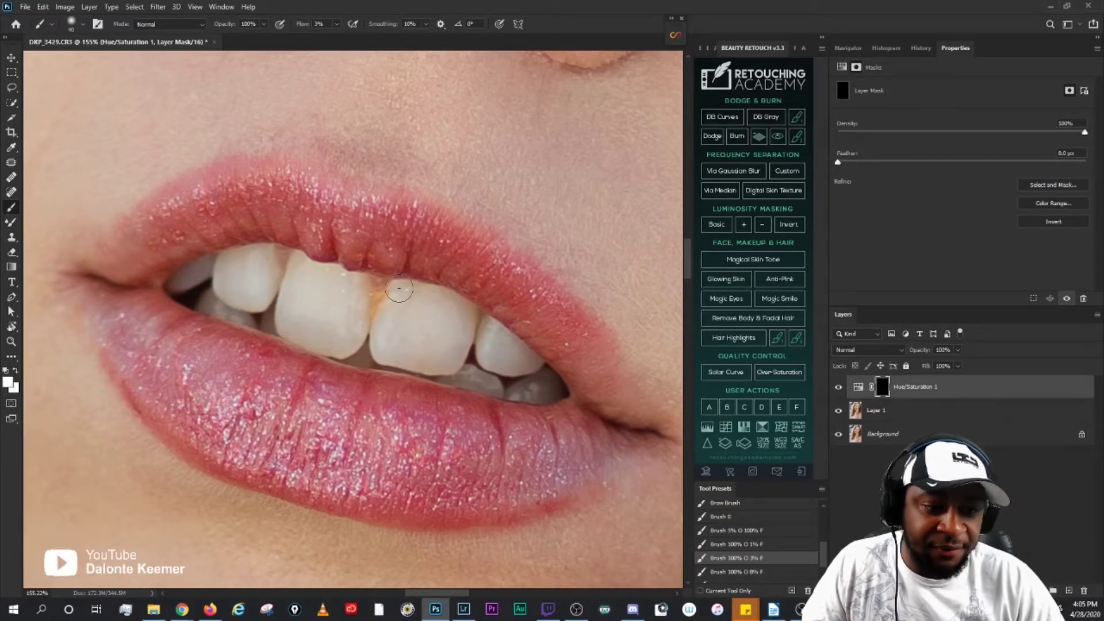
pyautogui.moveTo(399, 289)
pyautogui.mouseDown()
pyautogui.moveTo(449, 309)
pyautogui.moveTo(350, 296)
pyautogui.moveTo(386, 300)
pyautogui.mouseUp()
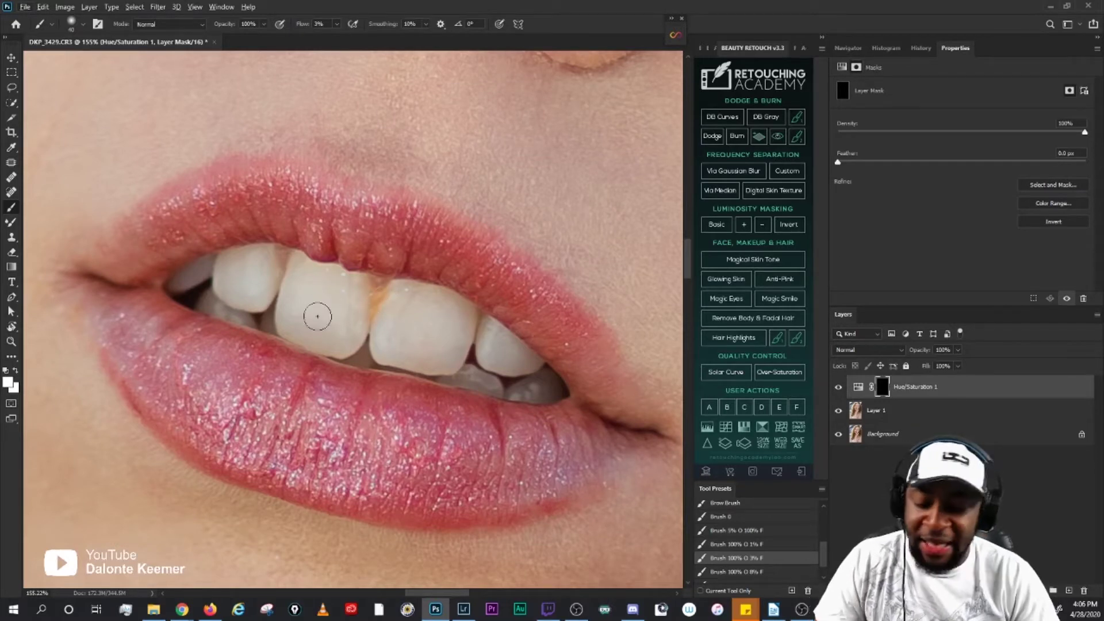
pyautogui.press('[')
pyautogui.press('[')
pyautogui.press('[')
pyautogui.press('[')
pyautogui.moveTo(377, 306)
pyautogui.mouseDown()
pyautogui.moveTo(369, 319)
pyautogui.moveTo(378, 304)
pyautogui.mouseUp()
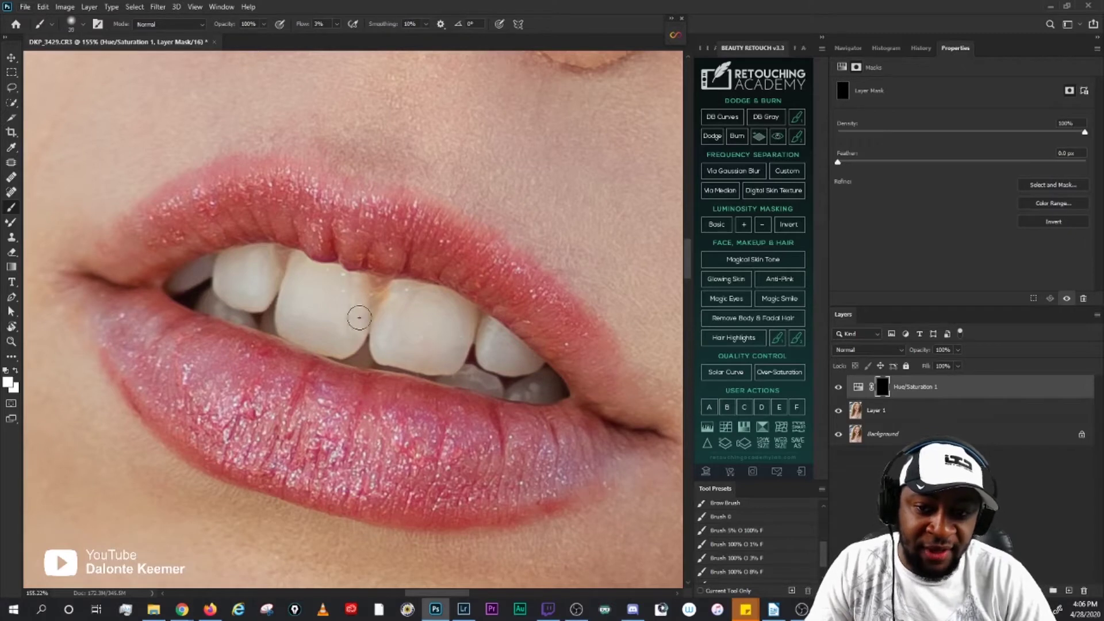
# Step: Paint the desaturation onto the upper teeth through the mask, from the front teeth toward the image-right corner of the mouth
pyautogui.press(']')
pyautogui.press(']')
pyautogui.moveTo(336, 334)
pyautogui.mouseDown()
pyautogui.moveTo(311, 338)
pyautogui.moveTo(283, 323)
pyautogui.moveTo(300, 326)
pyautogui.moveTo(298, 311)
pyautogui.moveTo(263, 301)
pyautogui.moveTo(245, 278)
pyautogui.moveTo(230, 280)
pyautogui.moveTo(231, 294)
pyautogui.moveTo(260, 305)
pyautogui.moveTo(250, 279)
pyautogui.moveTo(214, 268)
pyautogui.moveTo(241, 256)
pyautogui.moveTo(209, 265)
pyautogui.moveTo(242, 285)
pyautogui.moveTo(258, 250)
pyautogui.moveTo(269, 302)
pyautogui.moveTo(220, 306)
pyautogui.moveTo(311, 325)
pyautogui.moveTo(318, 336)
pyautogui.moveTo(294, 334)
pyautogui.moveTo(333, 350)
pyautogui.moveTo(360, 350)
pyautogui.moveTo(361, 315)
pyautogui.moveTo(347, 302)
pyautogui.moveTo(361, 317)
pyautogui.moveTo(358, 303)
pyautogui.moveTo(307, 268)
pyautogui.moveTo(340, 280)
pyautogui.moveTo(346, 299)
pyautogui.moveTo(328, 316)
pyautogui.moveTo(346, 316)
pyautogui.moveTo(362, 343)
pyautogui.moveTo(362, 316)
pyautogui.moveTo(374, 313)
pyautogui.moveTo(375, 339)
pyautogui.moveTo(401, 300)
pyautogui.moveTo(403, 352)
pyautogui.moveTo(422, 355)
pyautogui.moveTo(401, 361)
pyautogui.moveTo(431, 371)
pyautogui.moveTo(463, 361)
pyautogui.moveTo(474, 315)
pyautogui.moveTo(469, 328)
pyautogui.moveTo(456, 314)
pyautogui.moveTo(475, 318)
pyautogui.moveTo(400, 293)
pyautogui.moveTo(440, 310)
pyautogui.moveTo(431, 300)
pyautogui.moveTo(489, 363)
pyautogui.moveTo(487, 322)
pyautogui.moveTo(488, 354)
pyautogui.moveTo(533, 360)
pyautogui.mouseUp()
pyautogui.press('[')
pyautogui.press('[')
pyautogui.press(']')
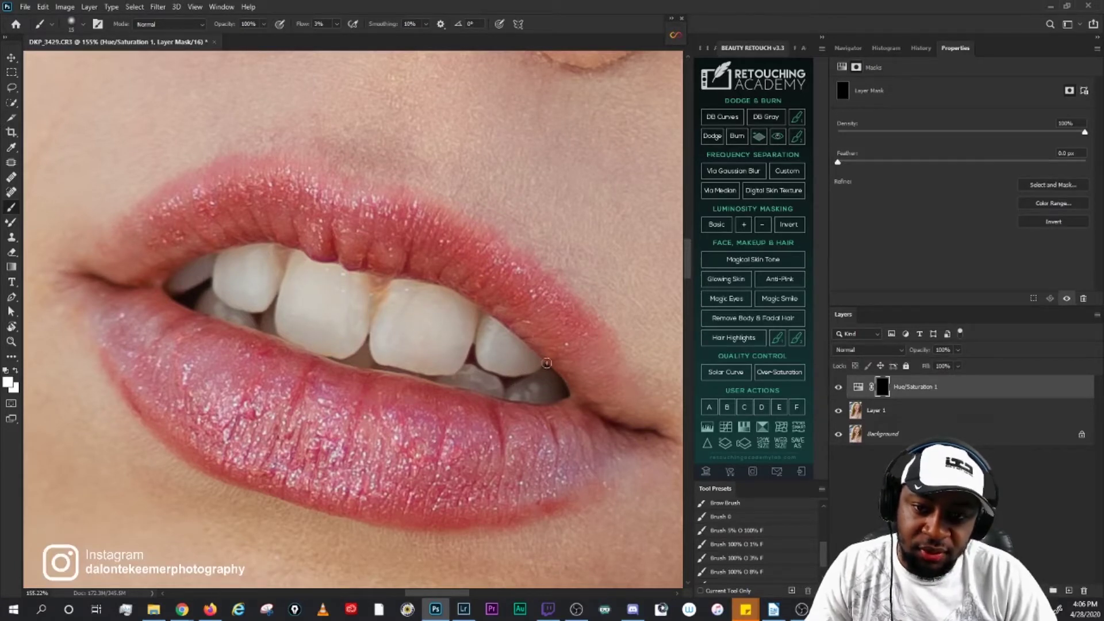
# Step: Refine the masked correction around the gap between the two front teeth, varying the brush size for narrow and wider areas
pyautogui.press(']')
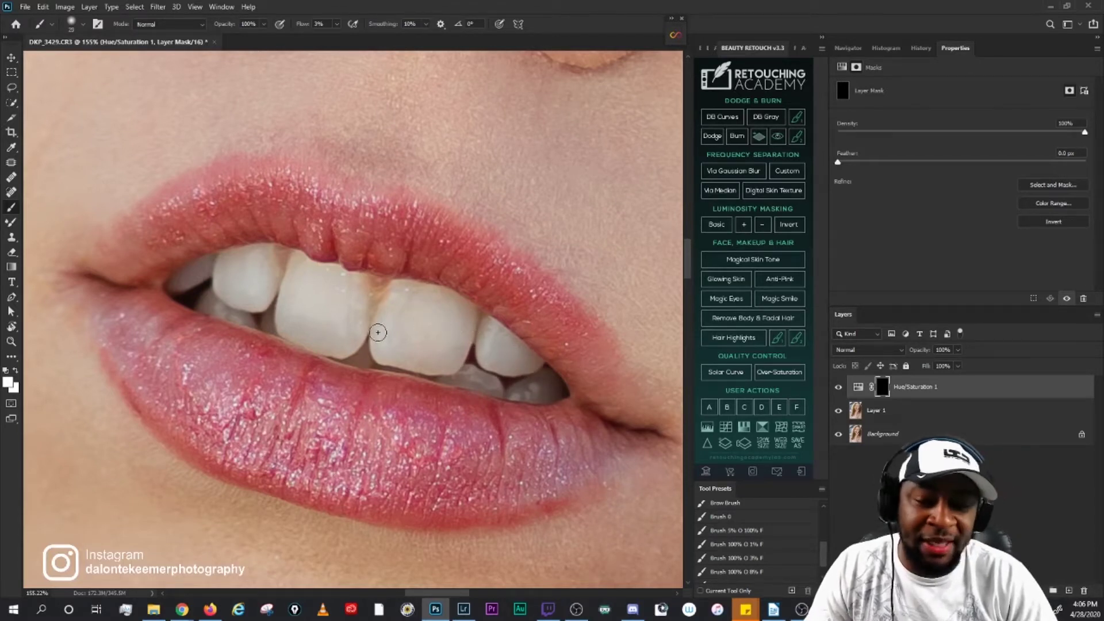
pyautogui.press('[')
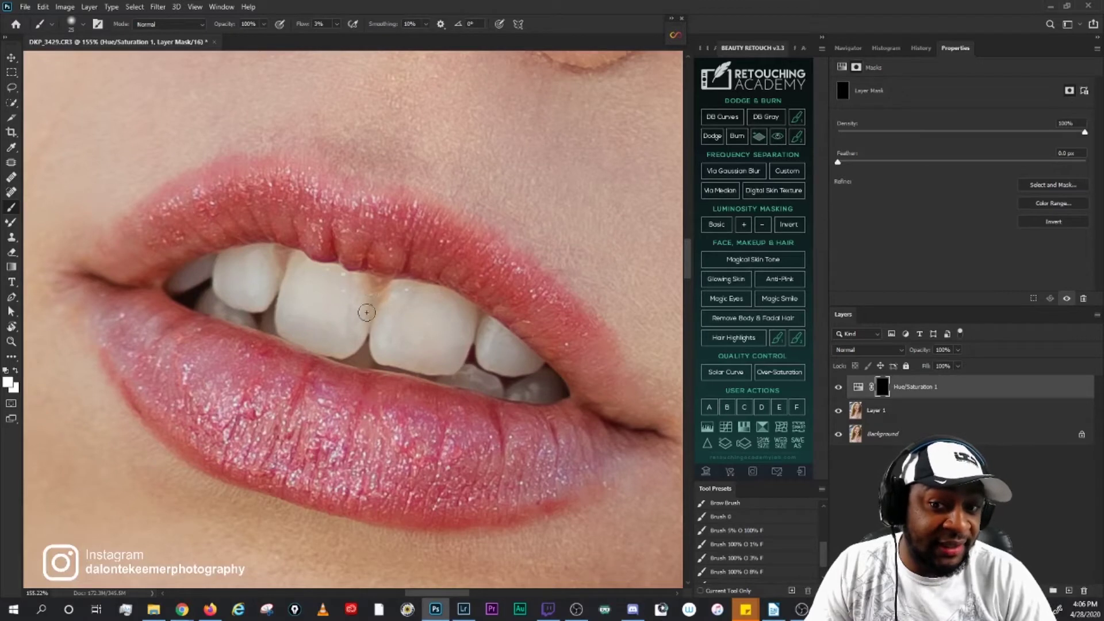
pyautogui.press('[')
pyautogui.press('[')
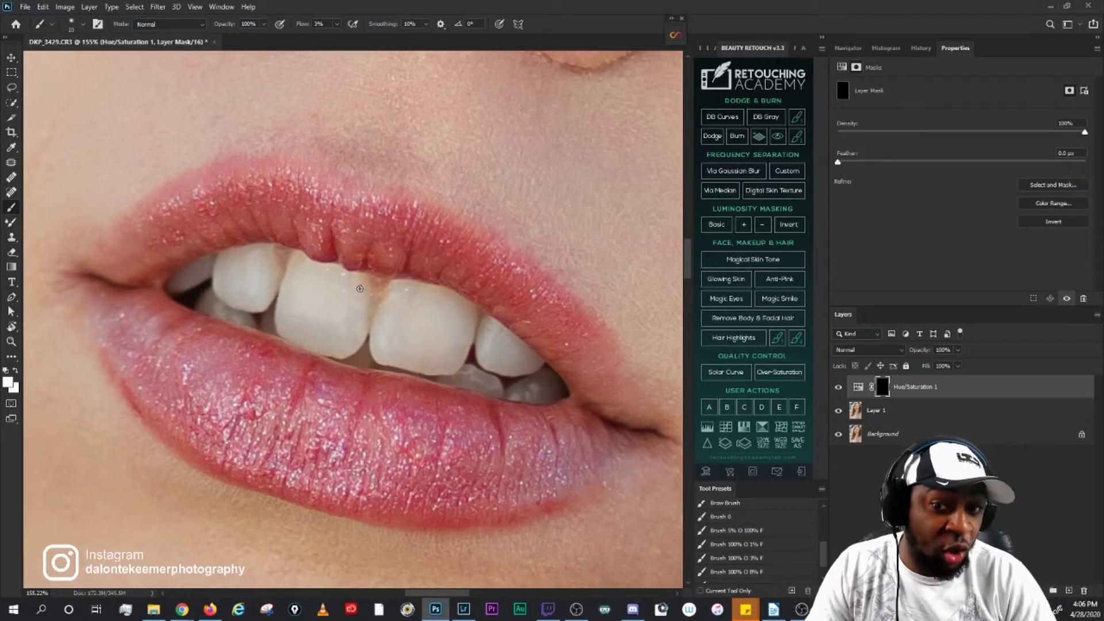
pyautogui.press(']')
pyautogui.press(']')
pyautogui.press(']')
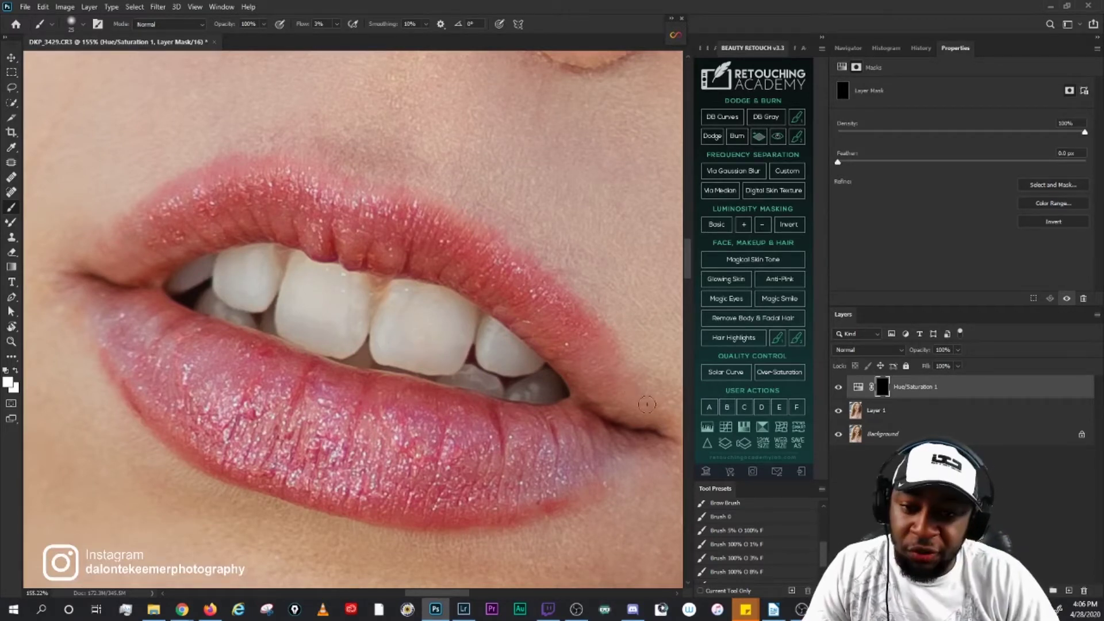
# Step: Compare the teeth before and after the correction and set the Hue/Saturation 1 layer opacity to 85%
pyautogui.click(838, 387)
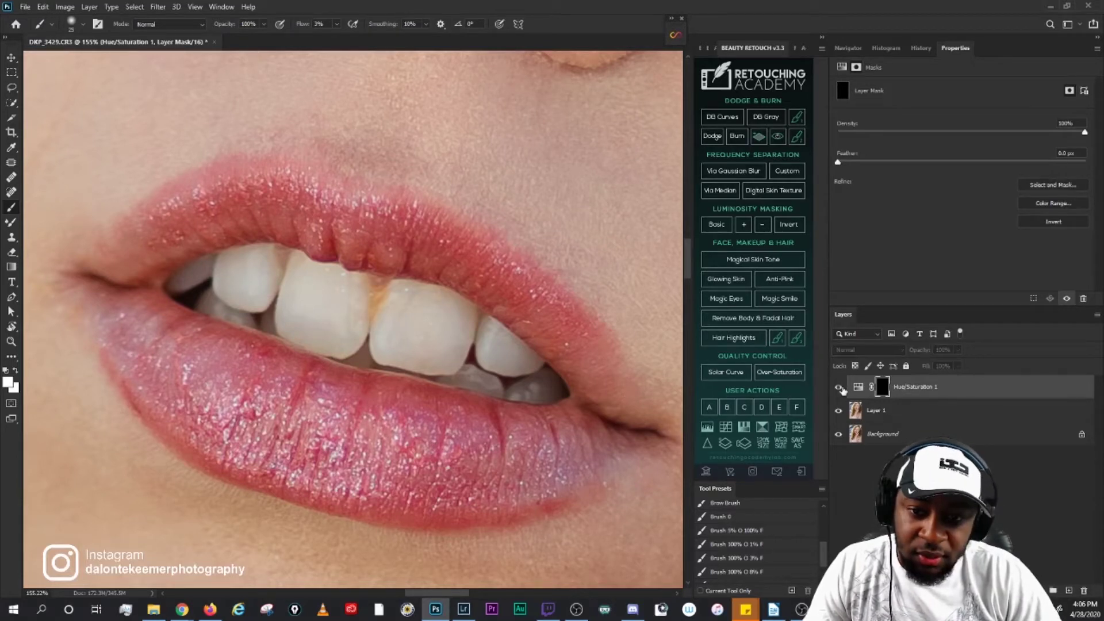
pyautogui.click(839, 387)
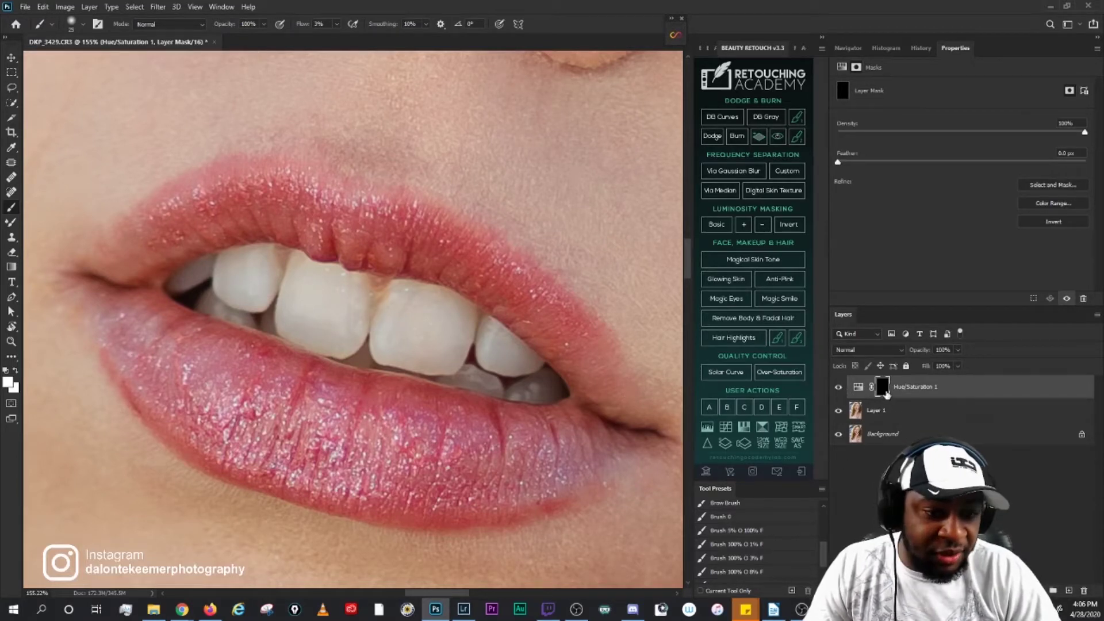
pyautogui.click(958, 349)
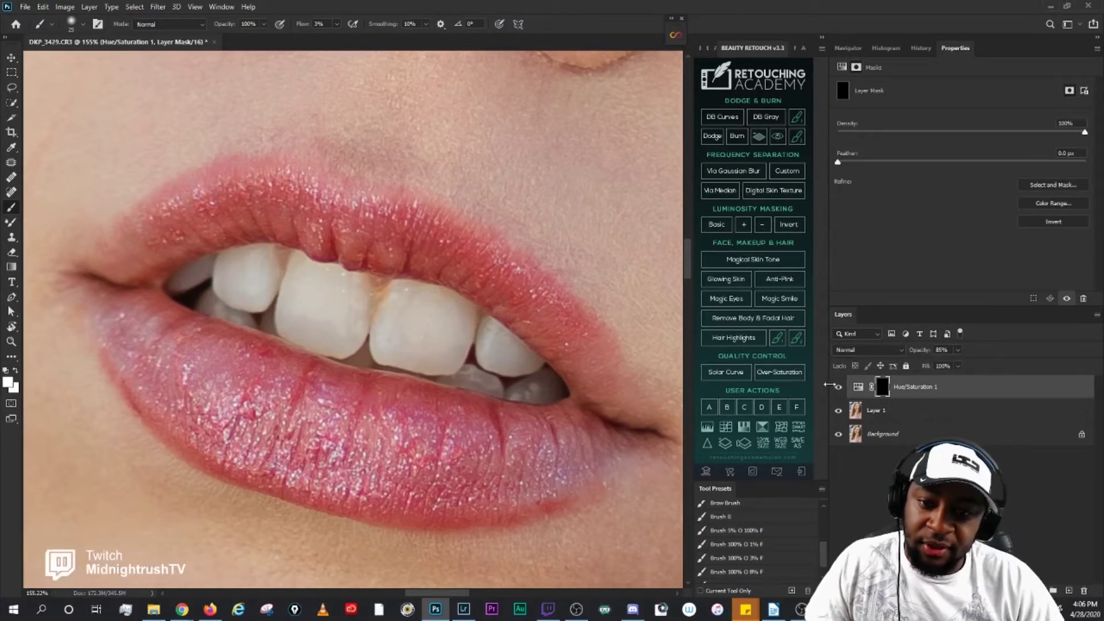
pyautogui.scroll(-5, 362, 340)
pyautogui.moveTo(362, 341); pyautogui.dragTo(586, 394)
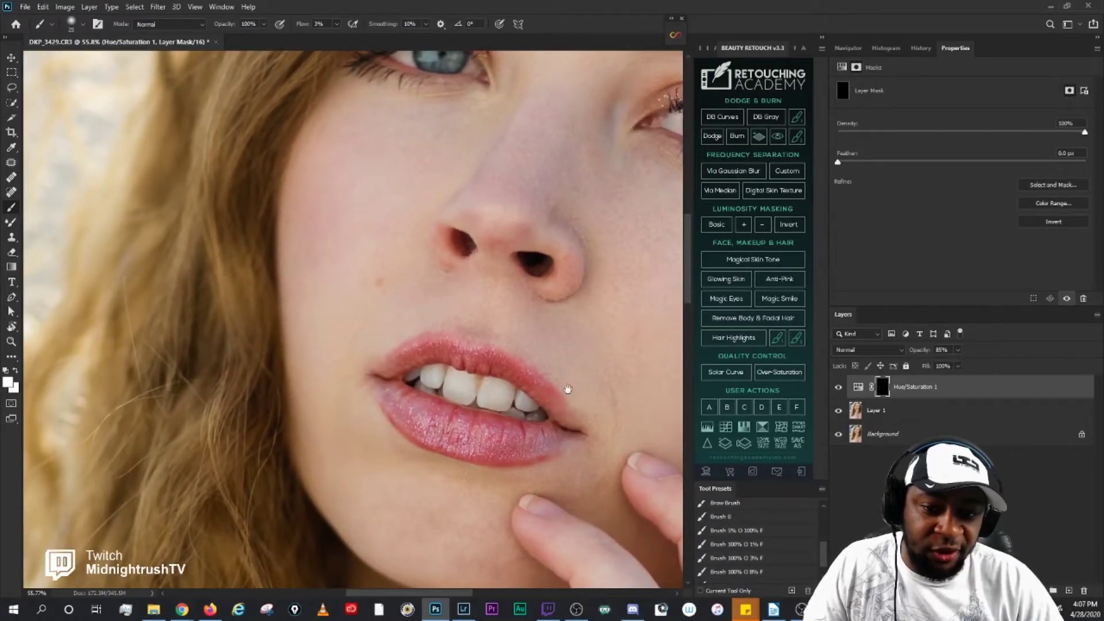
pyautogui.moveTo(567, 386); pyautogui.dragTo(521, 369)
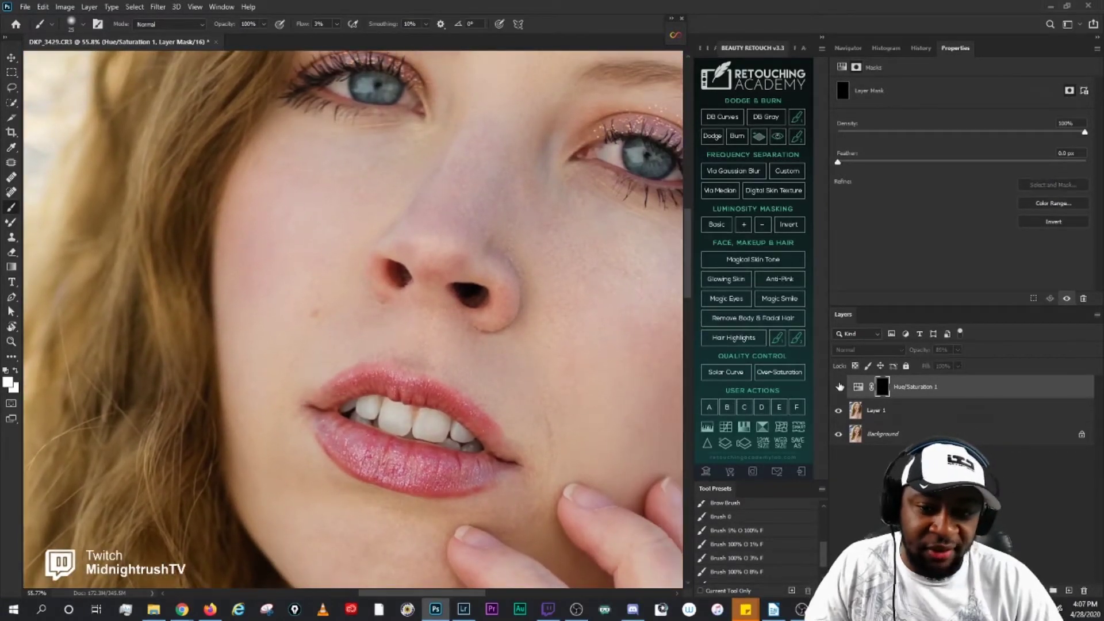
pyautogui.moveTo(544, 261); pyautogui.dragTo(490, 348)
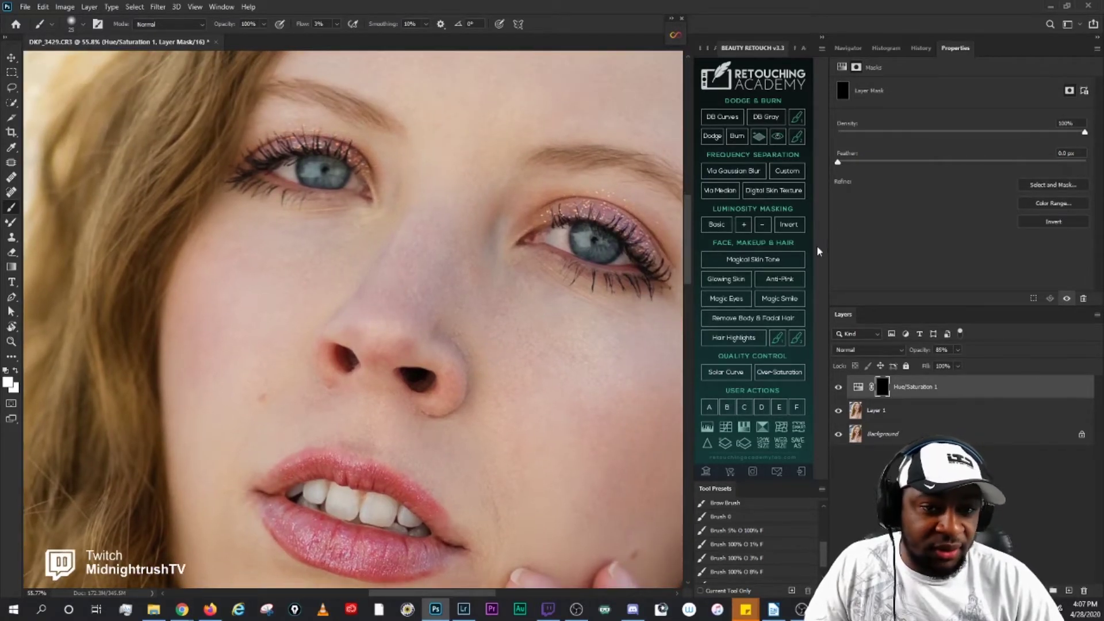
# Step: Add a second Hue/Saturation adjustment layer above the first and activate its on-image adjustment tool
pyautogui.click(1053, 591)
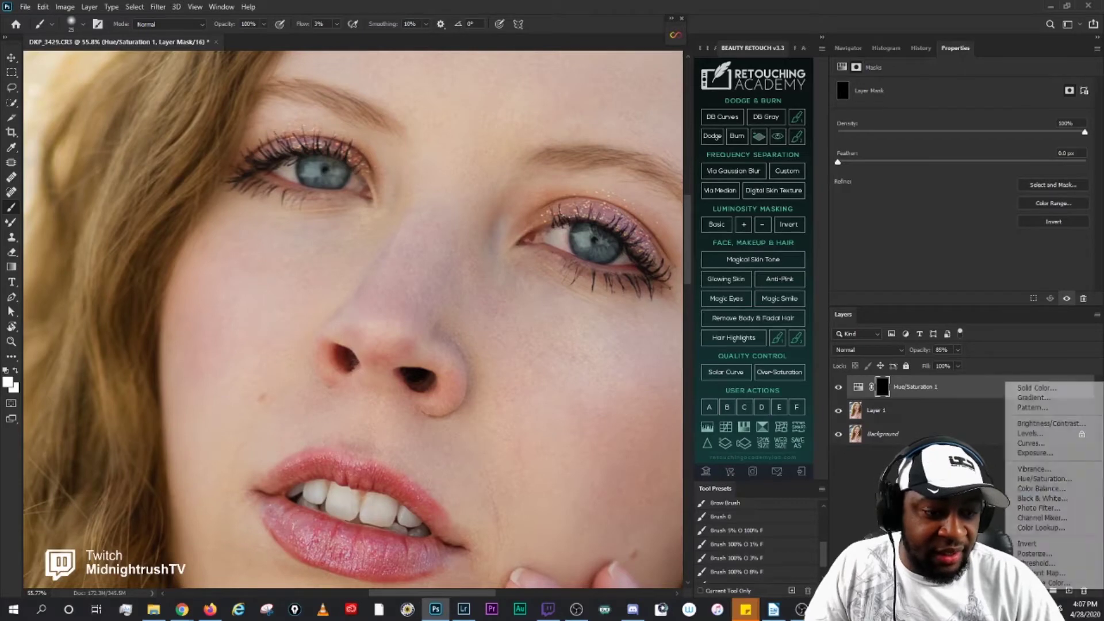
pyautogui.click(1042, 480)
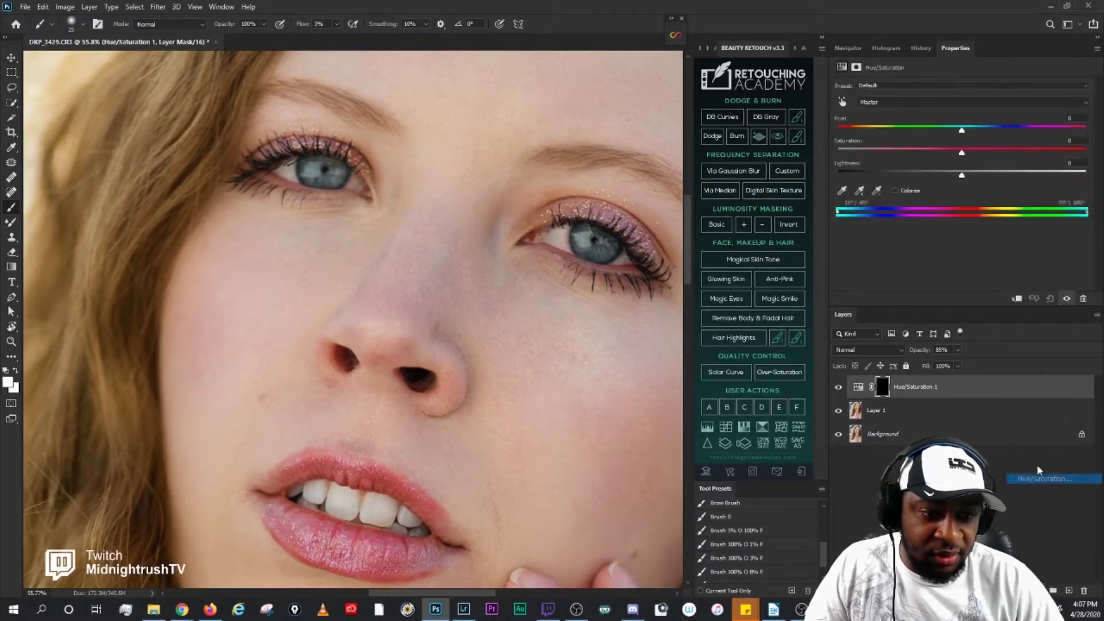
pyautogui.click(843, 102)
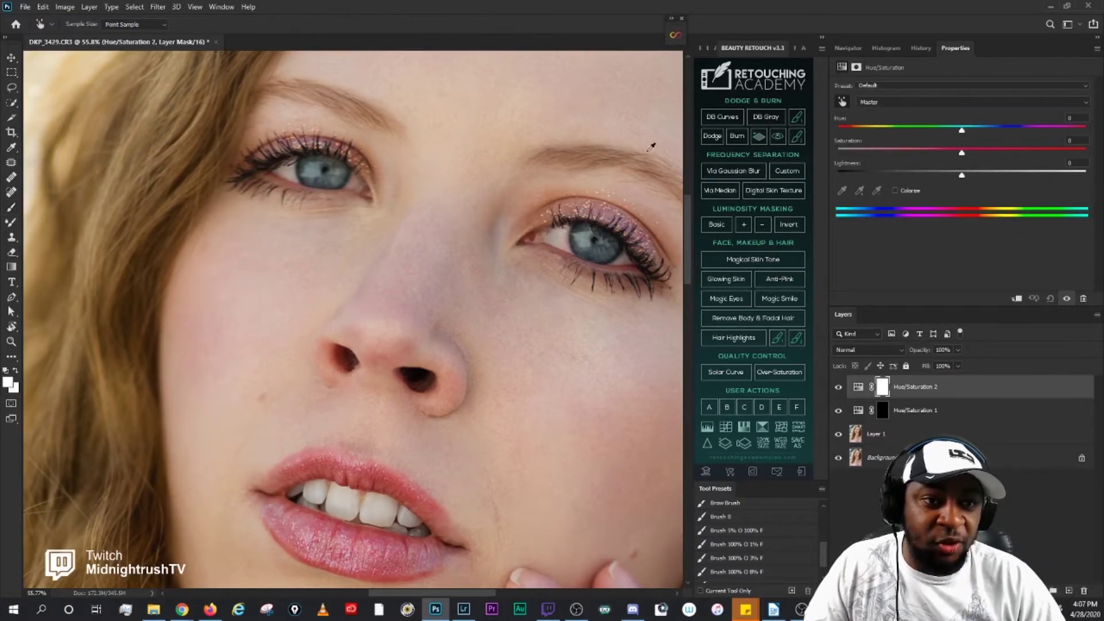
# Step: Sample the reddish eye white beside the iris and set the Reds saturation to -44 on Hue/Saturation 2
pyautogui.scroll(8, 587, 229)
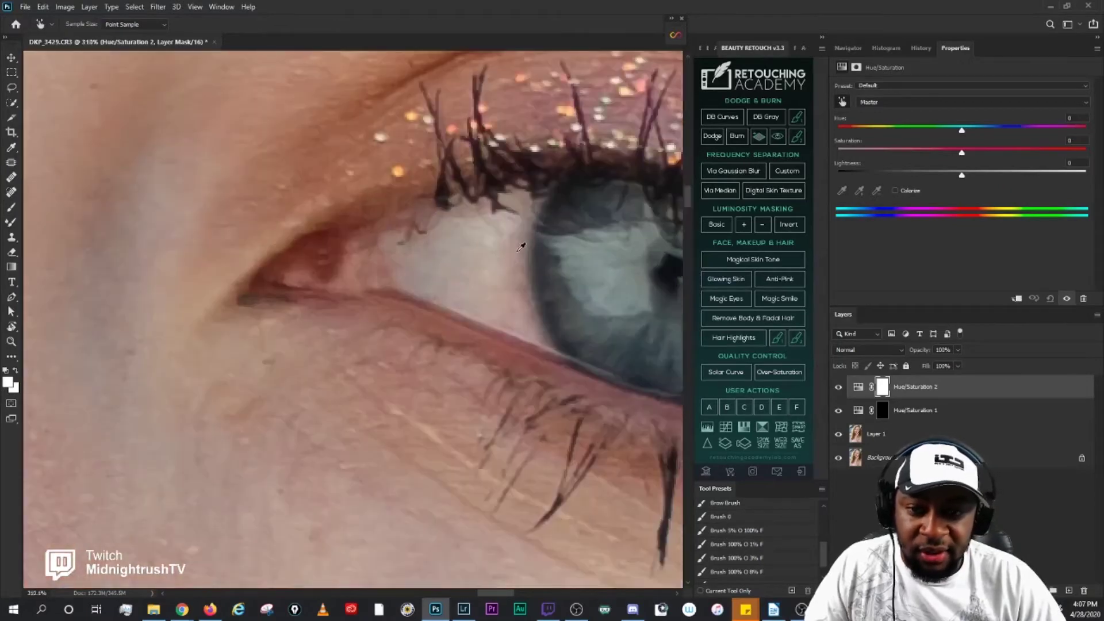
pyautogui.click(521, 246)
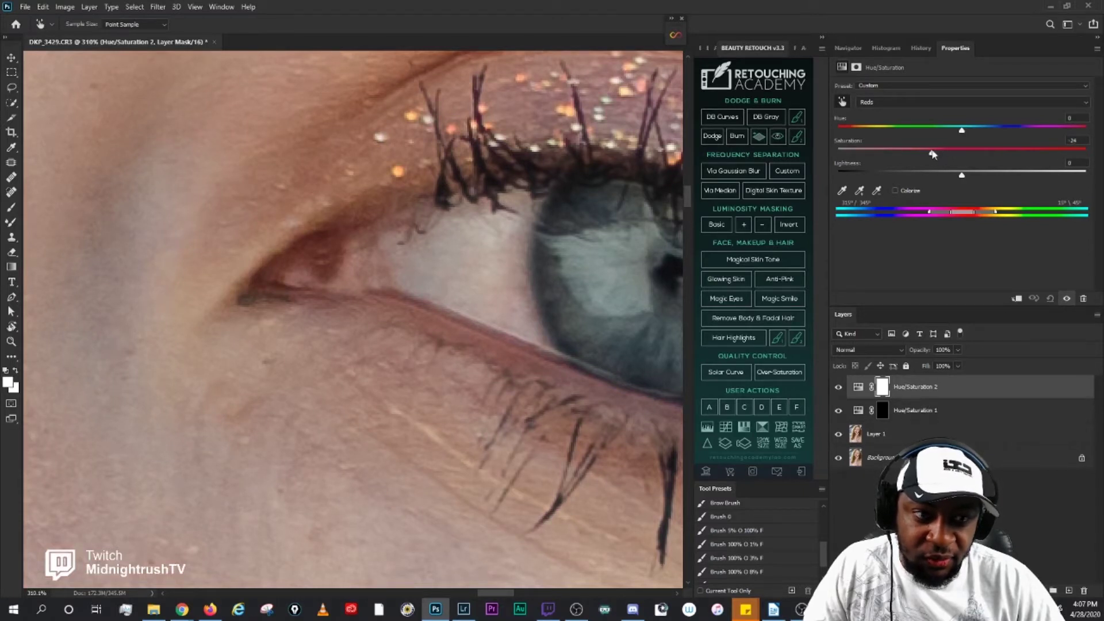
pyautogui.click(838, 388)
pyautogui.click(838, 387)
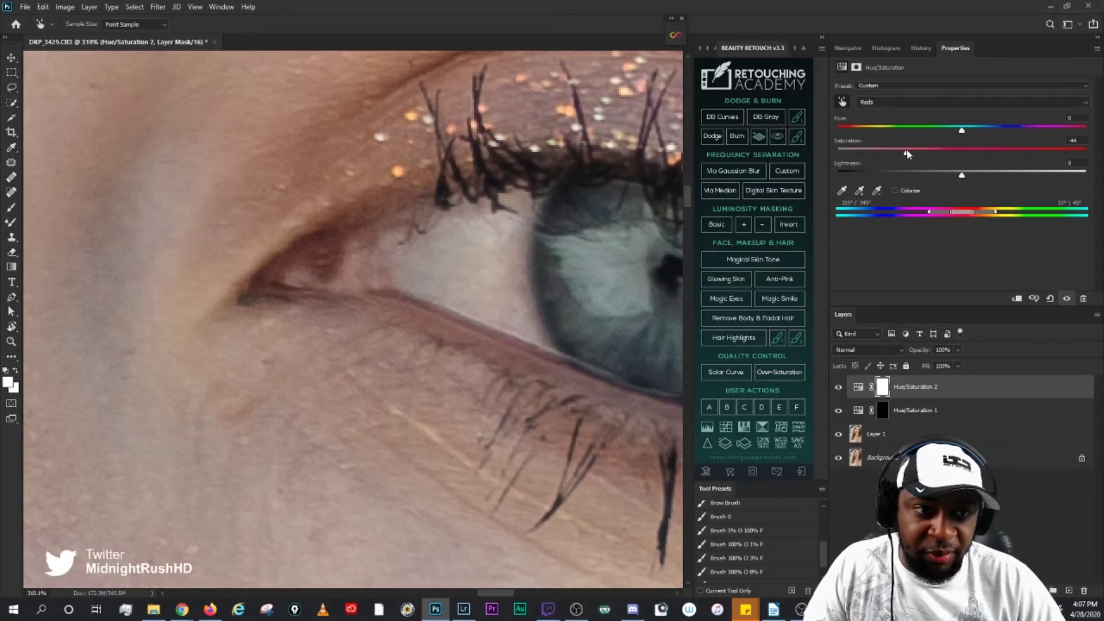
pyautogui.scroll(-10, 567, 360)
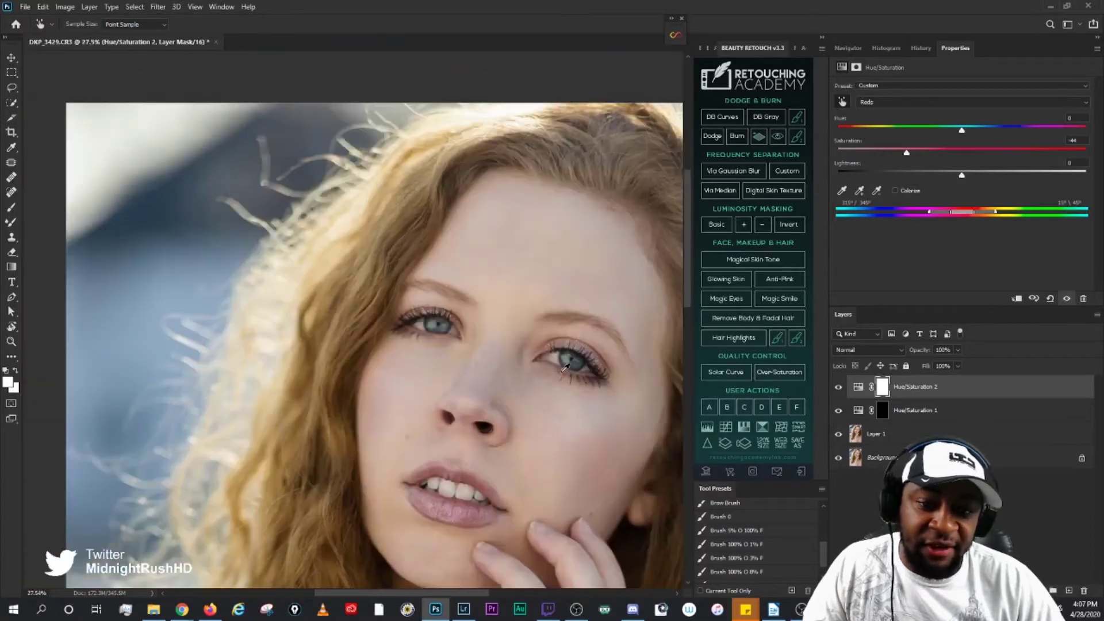
# Step: Invert the Hue/Saturation 2 mask to black and load the brush preset with 100% opacity and 3% flow
pyautogui.scroll(8, 573, 368)
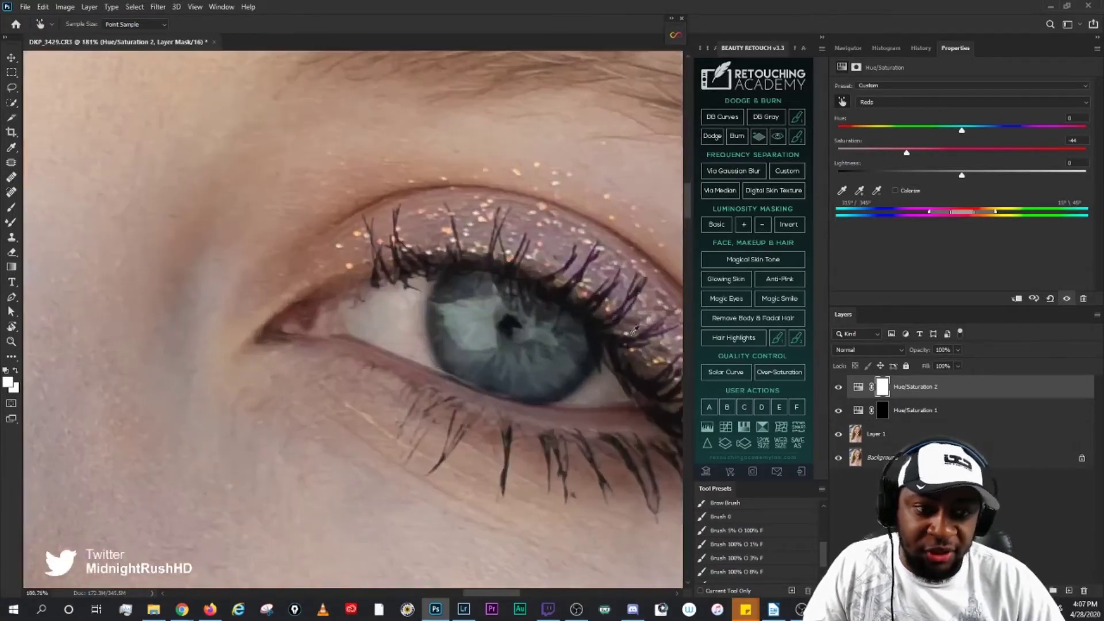
pyautogui.click(883, 388)
pyautogui.press('b')
pyautogui.click(1065, 223)
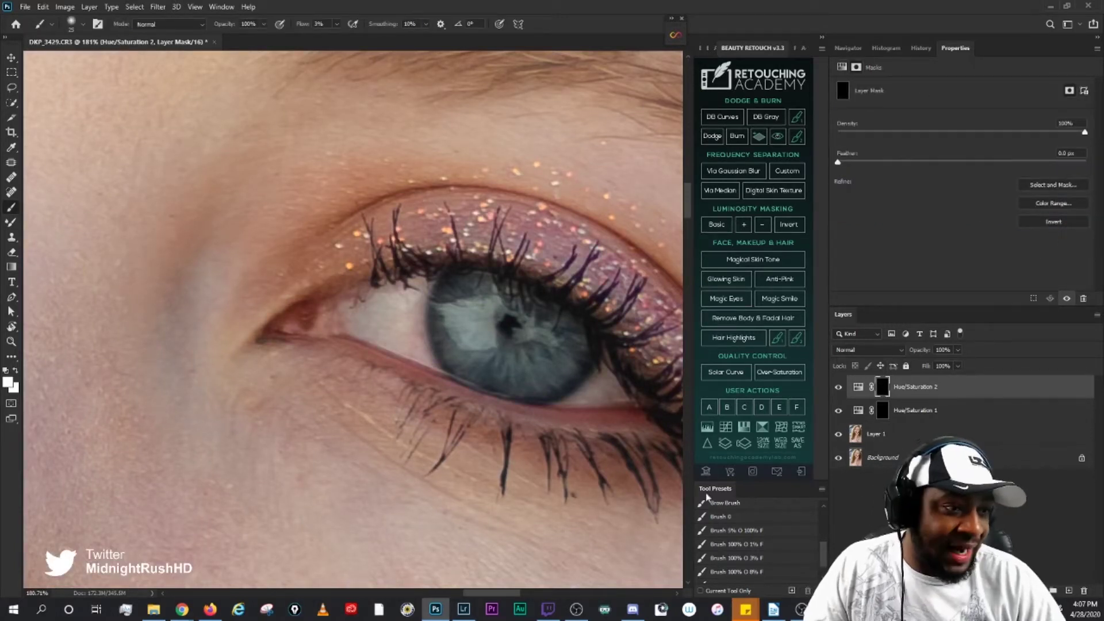
pyautogui.click(757, 560)
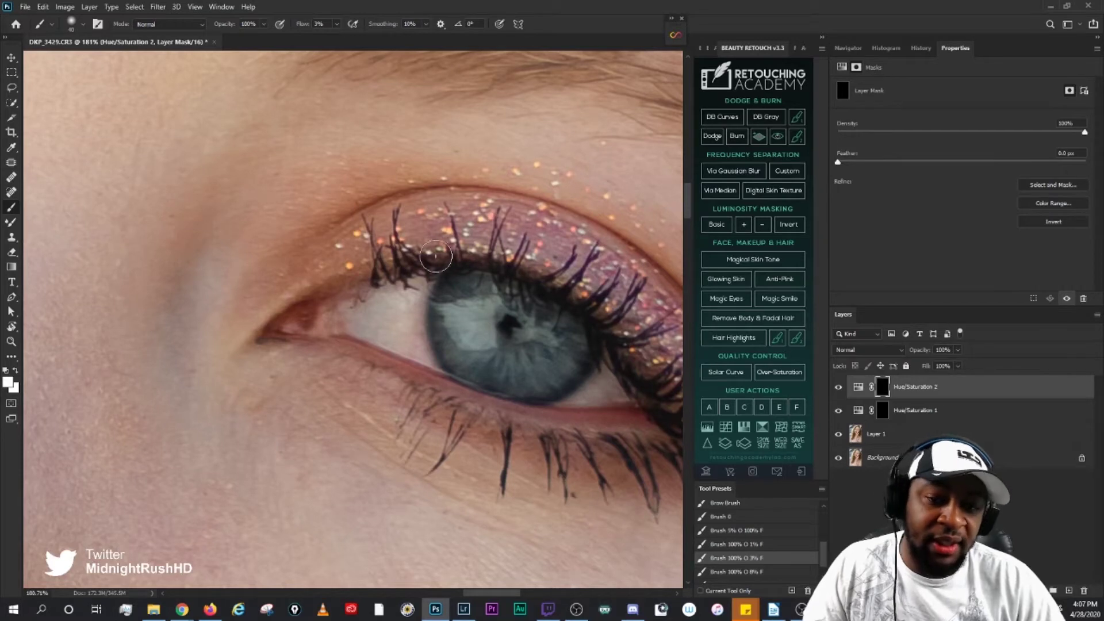
# Step: Paint the red reduction onto the image-right eye's white between the inner corner and the iris, adjusting the brush size to fit
pyautogui.scroll(1, 439, 322)
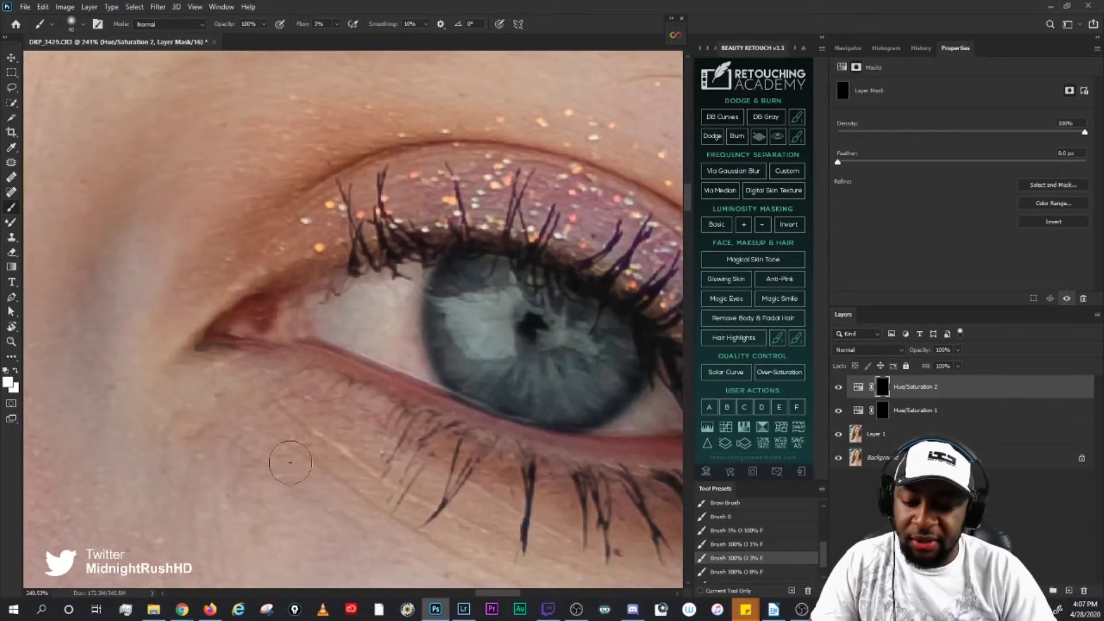
pyautogui.press('[')
pyautogui.press('[')
pyautogui.press('[')
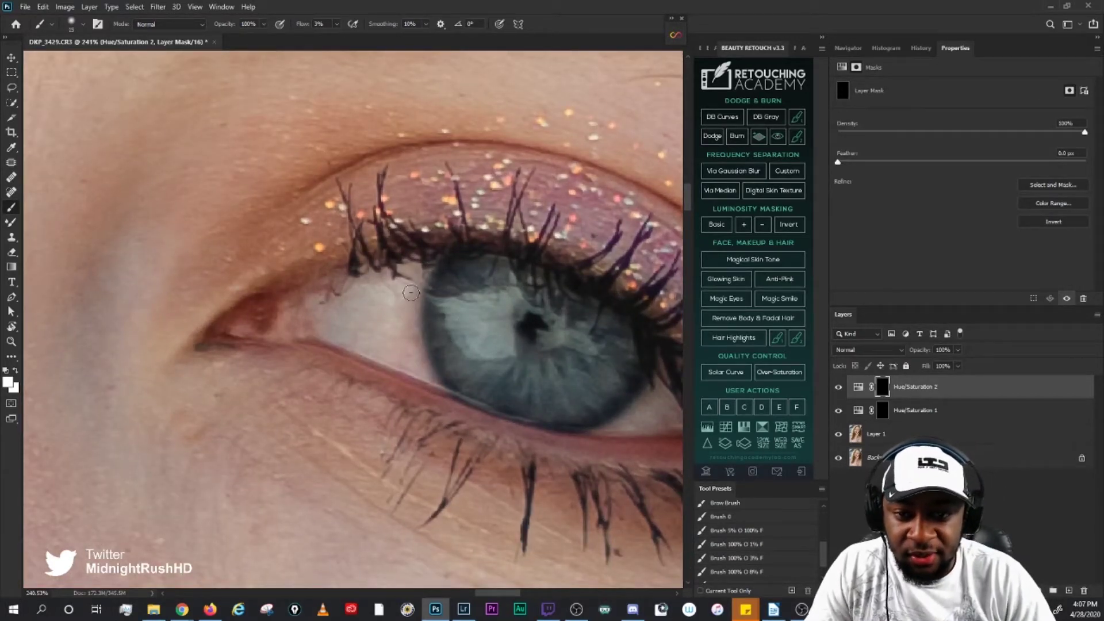
pyautogui.press(']')
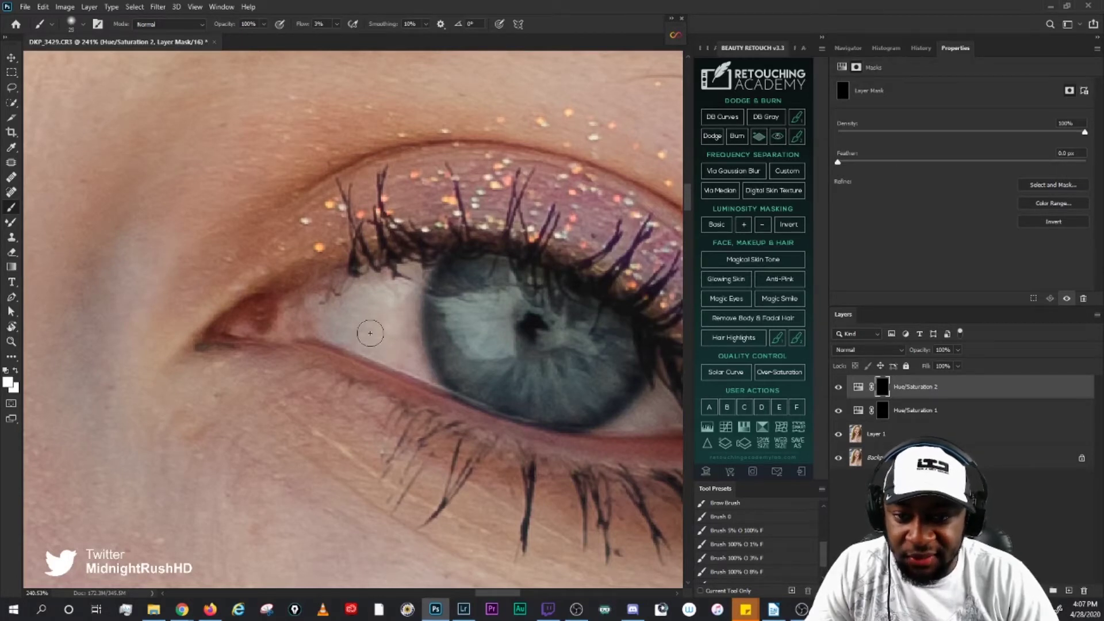
pyautogui.press('[')
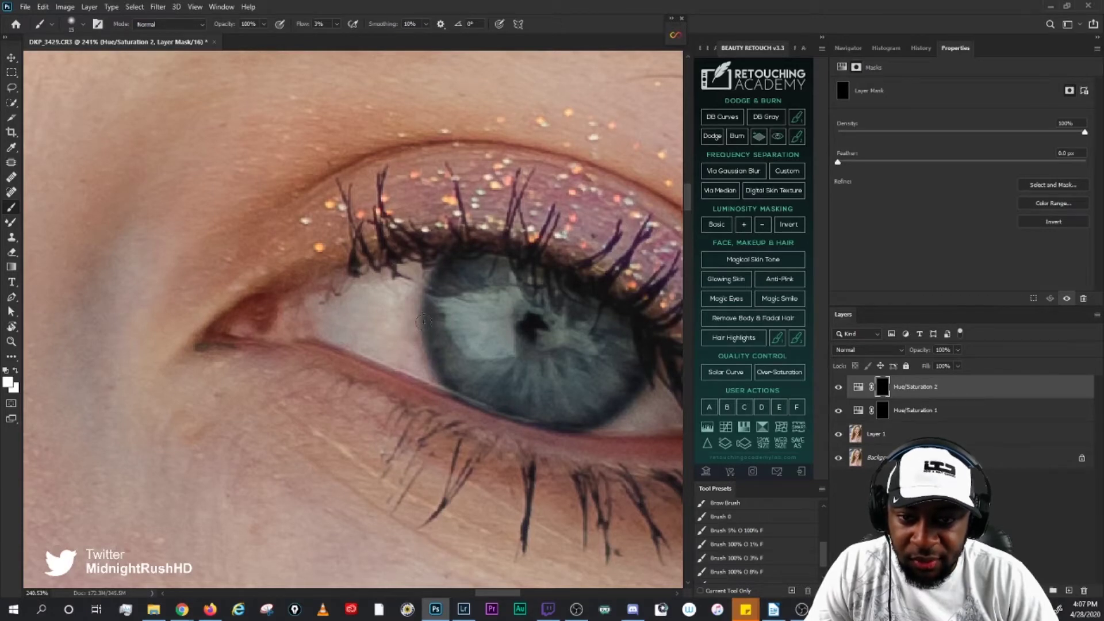
pyautogui.press('[')
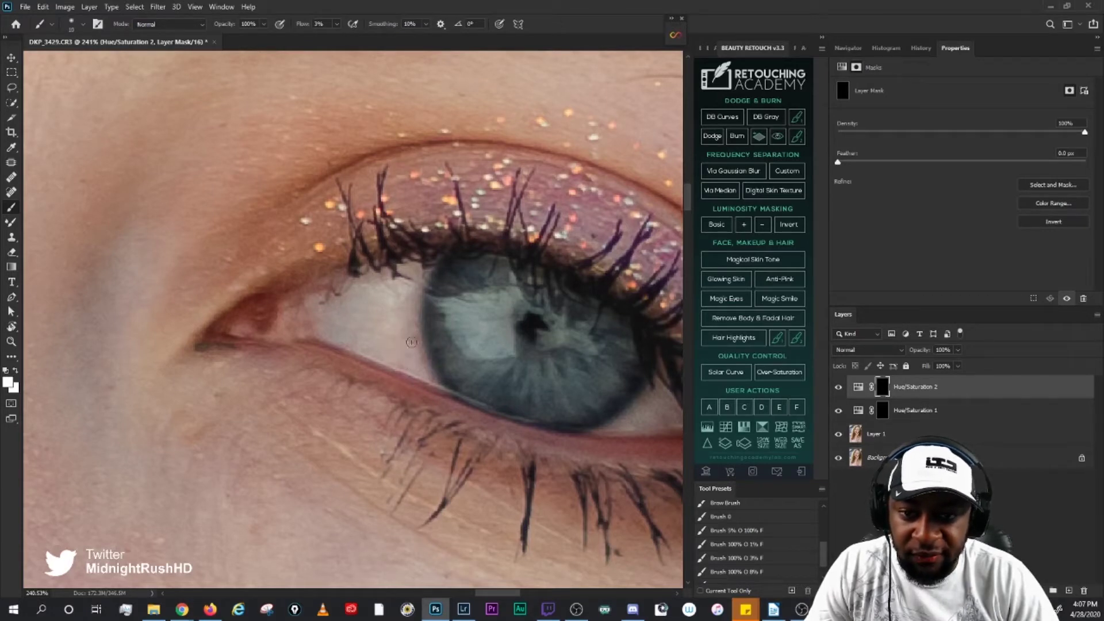
pyautogui.press(']')
# Step: Paint the red reduction onto the image-right eye's white between the iris and outer lashes with a smaller brush
pyautogui.moveTo(652, 412); pyautogui.dragTo(563, 364)
pyautogui.press('[')
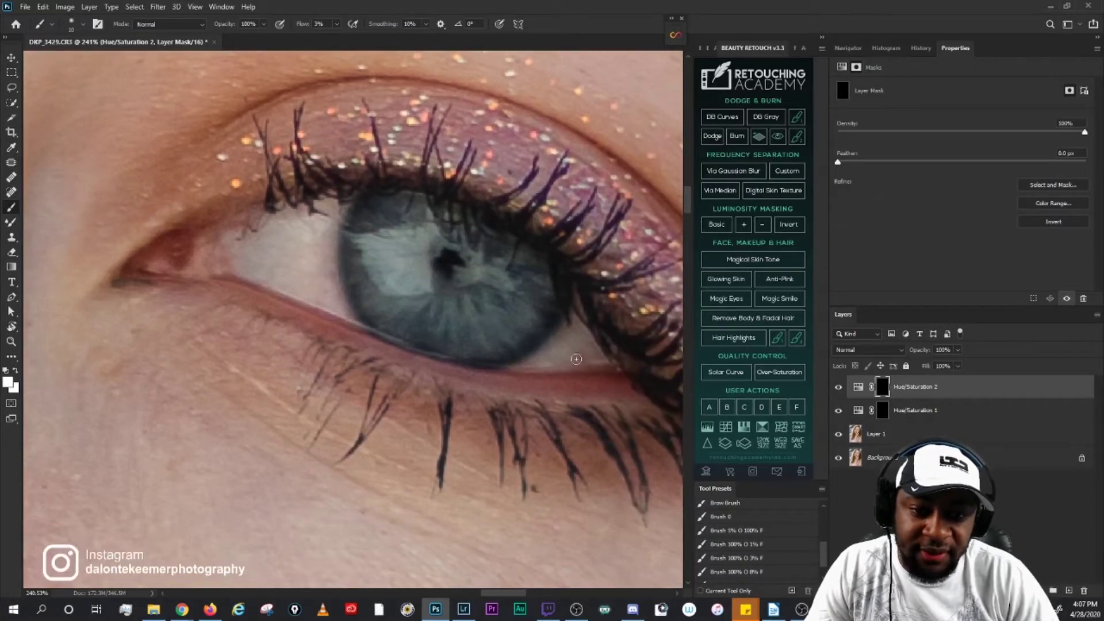
pyautogui.press(']')
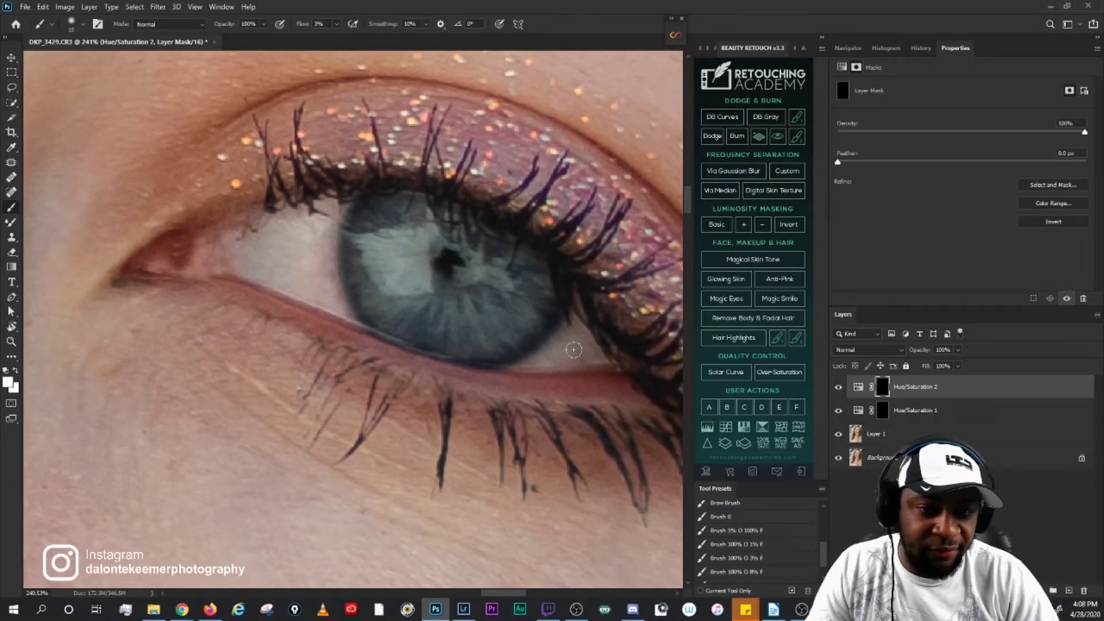
pyautogui.press('[')
pyautogui.press('[')
pyautogui.press('[')
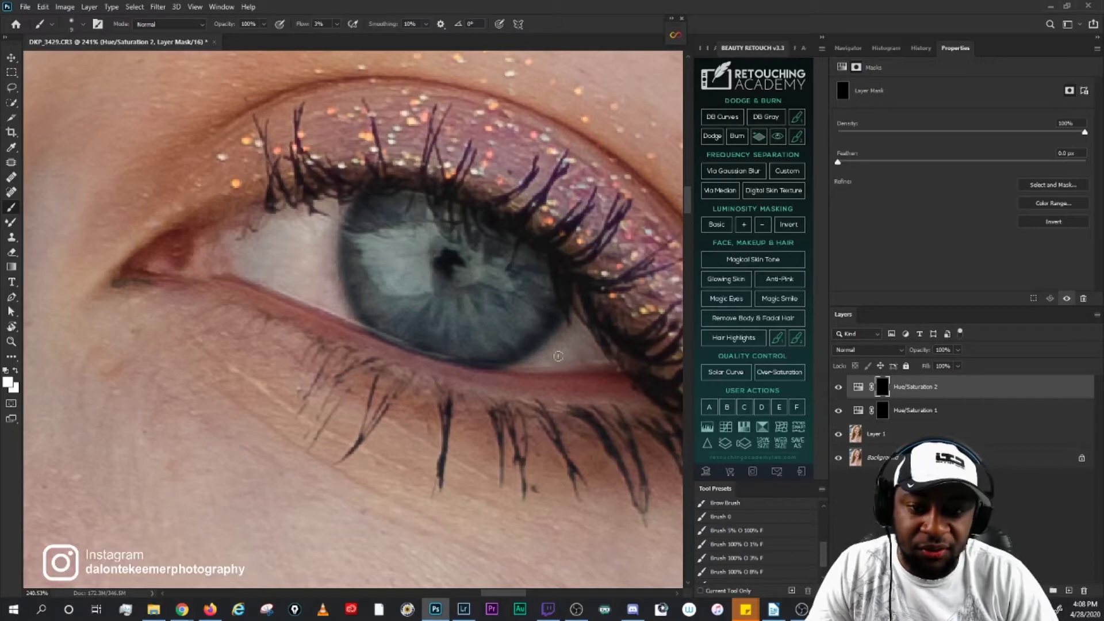
# Step: Paint the red reduction onto the image-left eye's white on both sides of the iris, and review both eyes
pyautogui.moveTo(245, 297); pyautogui.dragTo(574, 322)
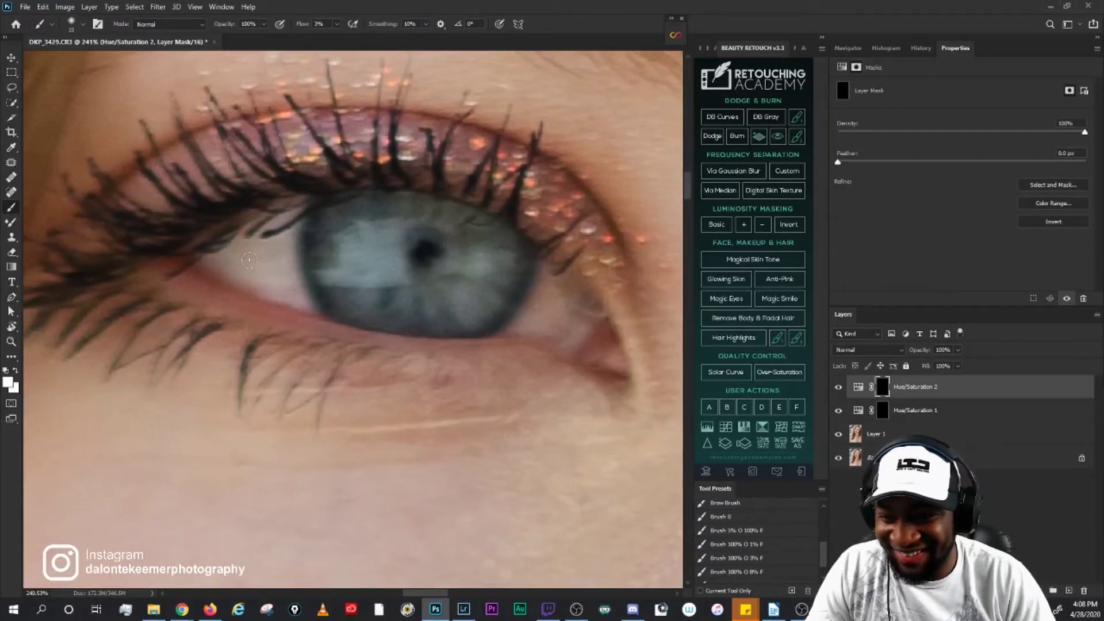
pyautogui.moveTo(249, 260)
pyautogui.mouseDown()
pyautogui.moveTo(237, 244)
pyautogui.moveTo(265, 246)
pyautogui.mouseUp()
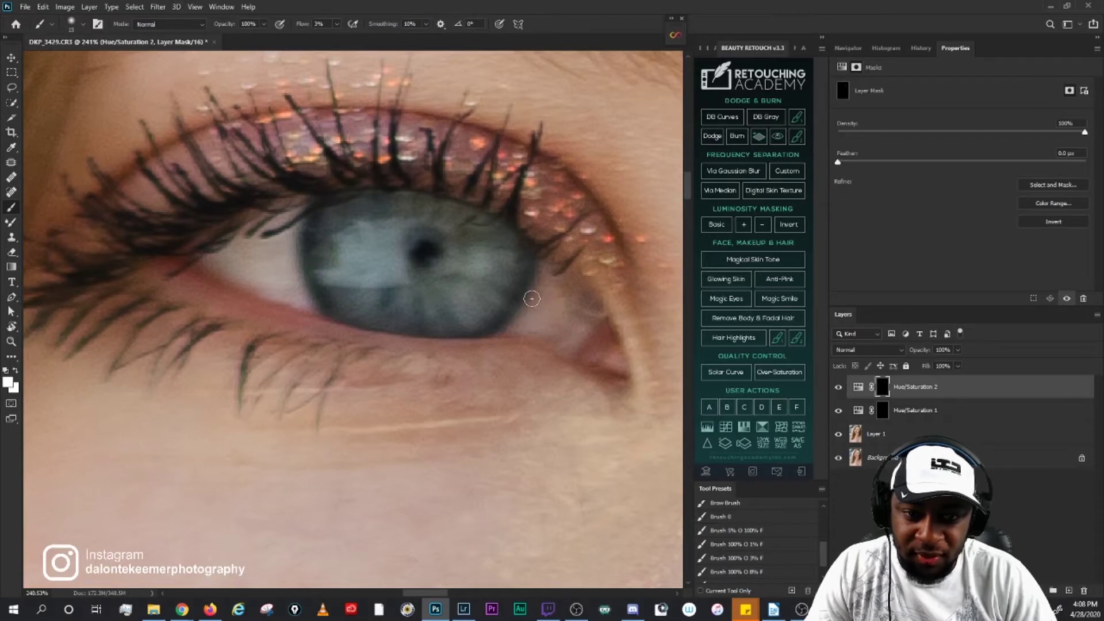
pyautogui.scroll(-10, 531, 298)
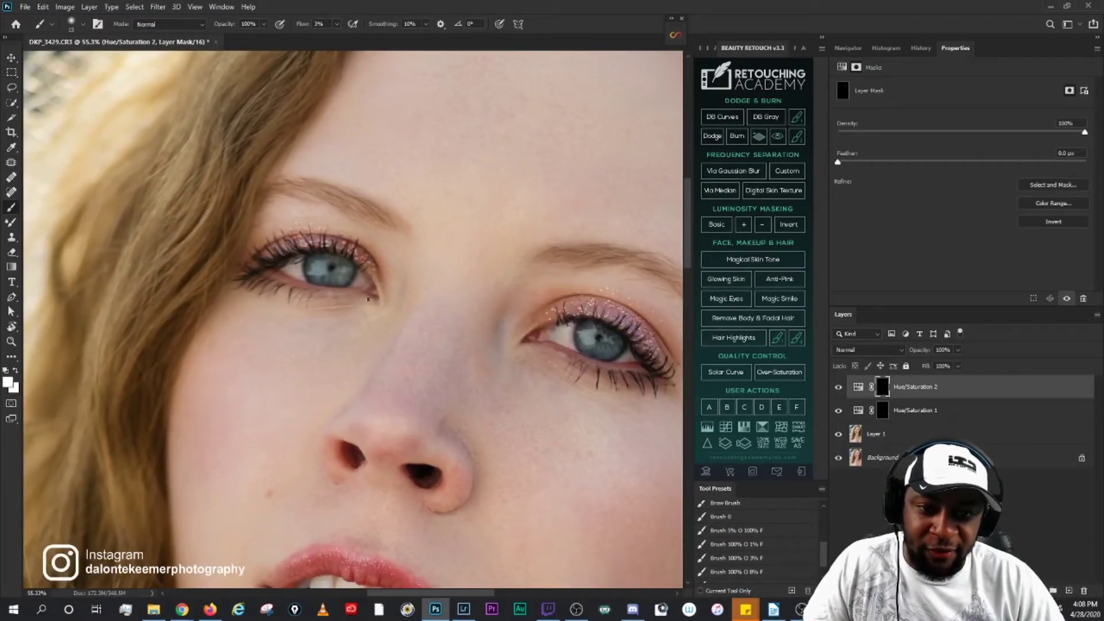
pyautogui.scroll(5, 368, 299)
pyautogui.moveTo(403, 311); pyautogui.dragTo(315, 324)
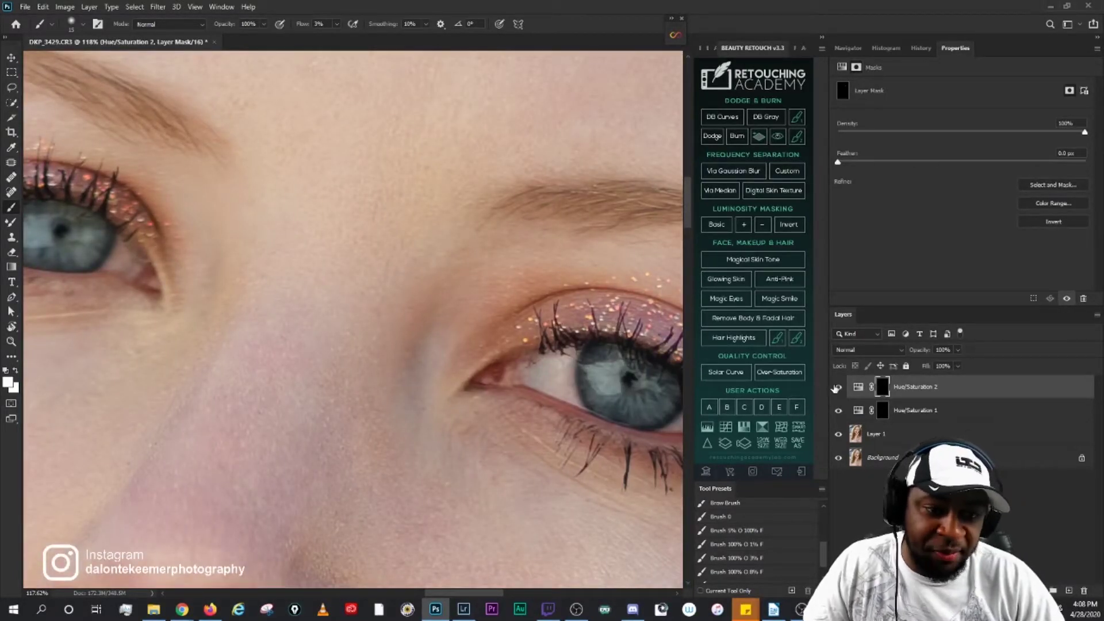
pyautogui.scroll(-3, 489, 377)
pyautogui.scroll(-3, 490, 377)
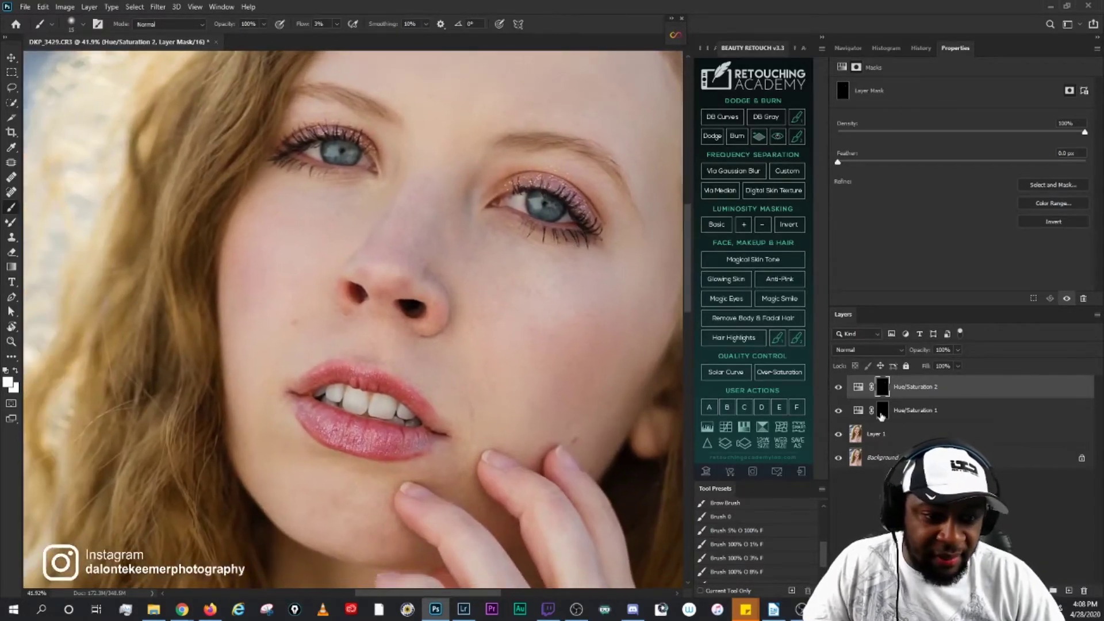
# Step: Touch up the Hue/Saturation 1 mask around the front teeth near the gum with a small 8% flow brush, and compare before and after
pyautogui.click(881, 412)
pyautogui.click(758, 571)
pyautogui.scroll(2, 367, 398)
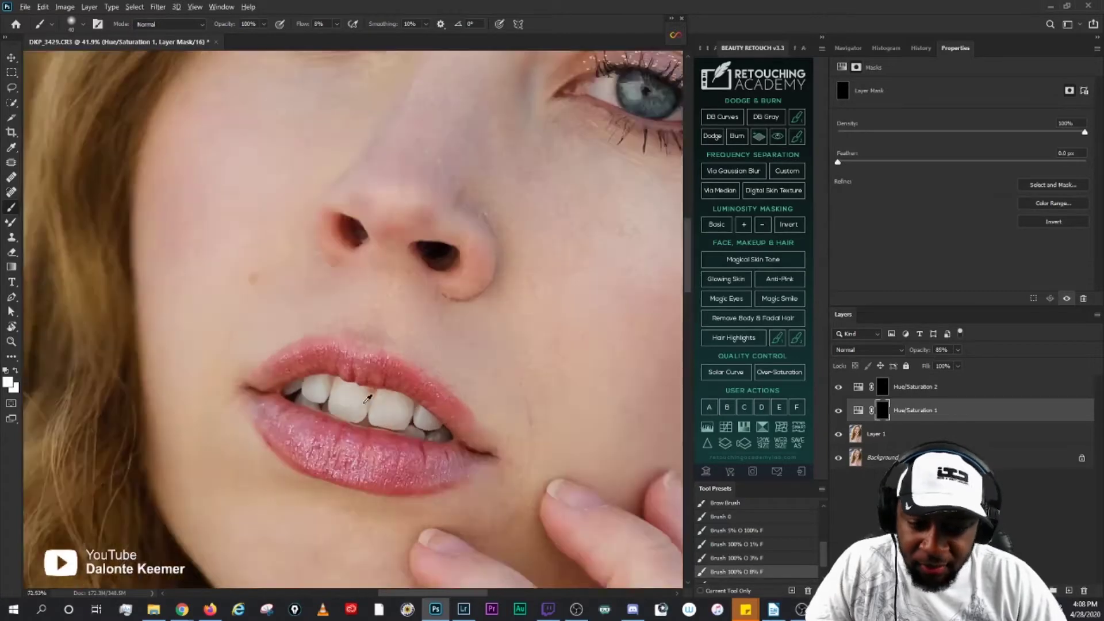
pyautogui.scroll(4, 367, 399)
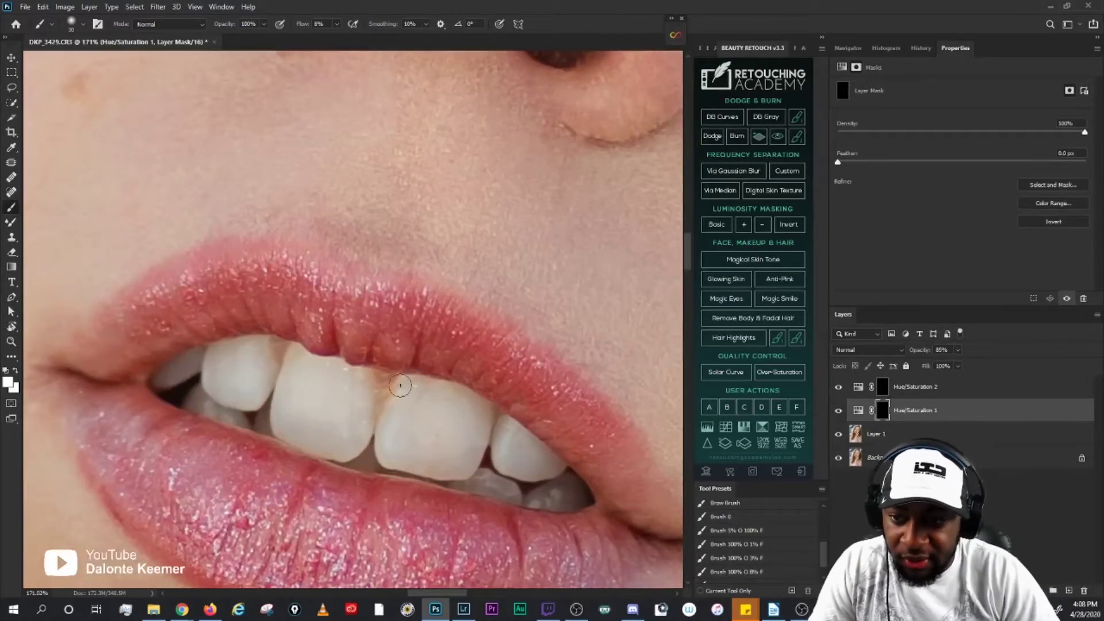
pyautogui.press('[')
pyautogui.press('[')
pyautogui.press('[')
pyautogui.press('[')
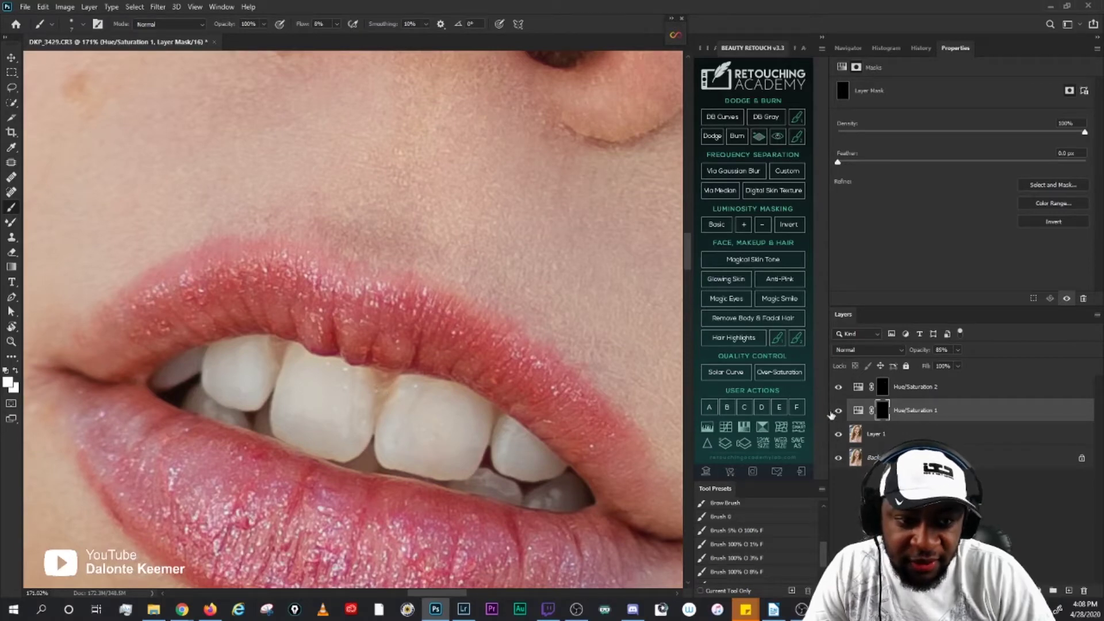
pyautogui.click(839, 411)
pyautogui.click(839, 412)
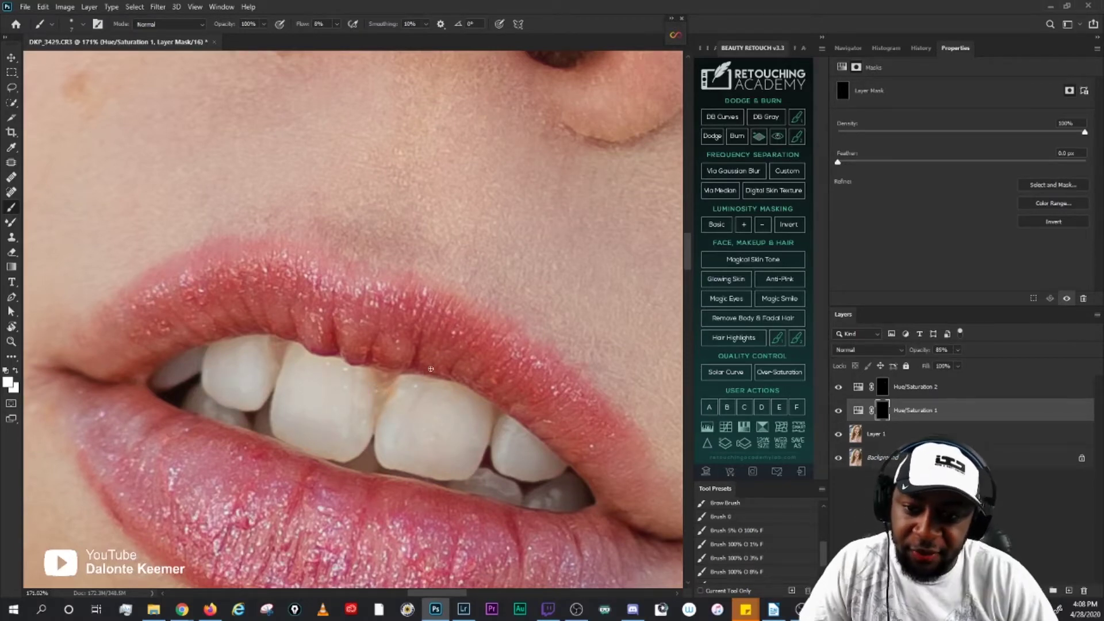
# Step: Examine the whole portrait, checking the eyes, teeth and the skin around the mouth and chin
pyautogui.scroll(-10, 430, 368)
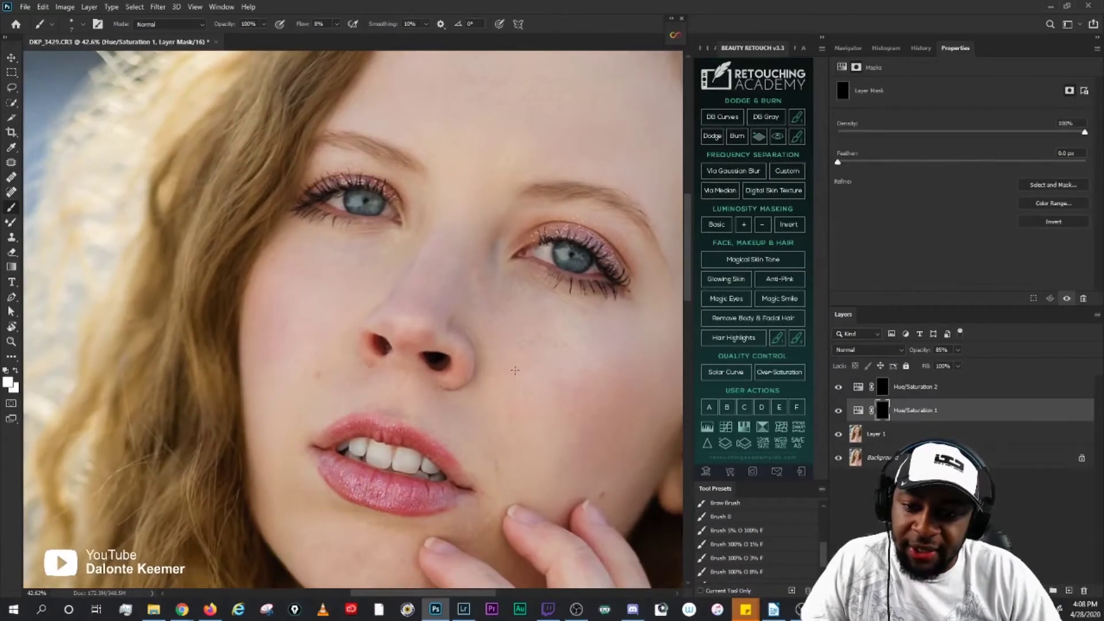
pyautogui.scroll(-5, 514, 371)
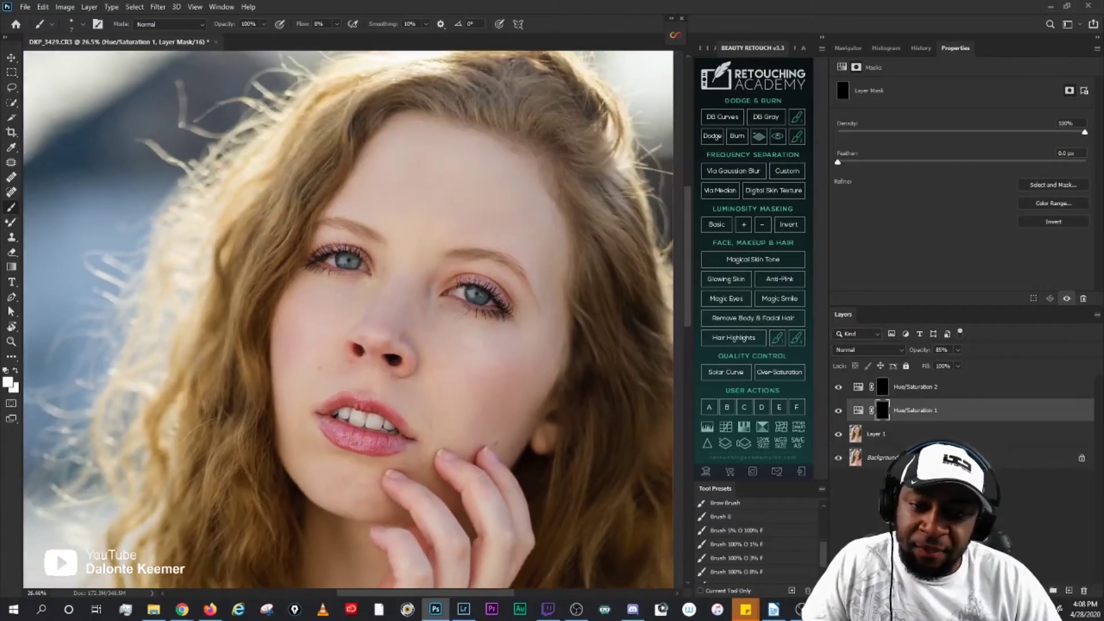
pyautogui.scroll(3, 403, 402)
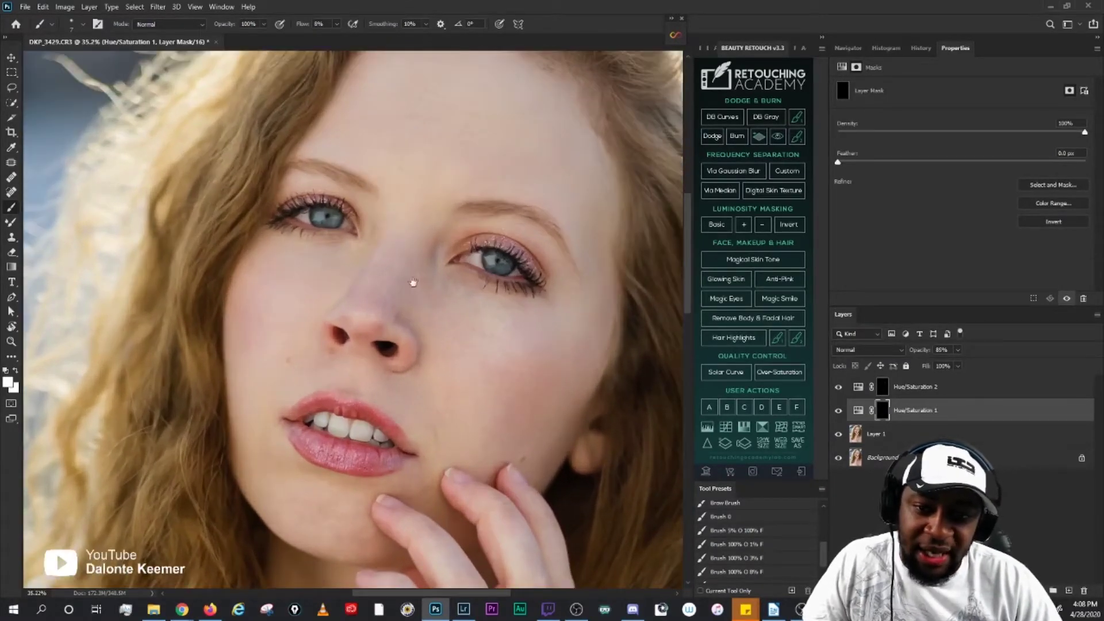
pyautogui.moveTo(414, 282); pyautogui.dragTo(453, 280)
pyautogui.scroll(-2, 488, 364)
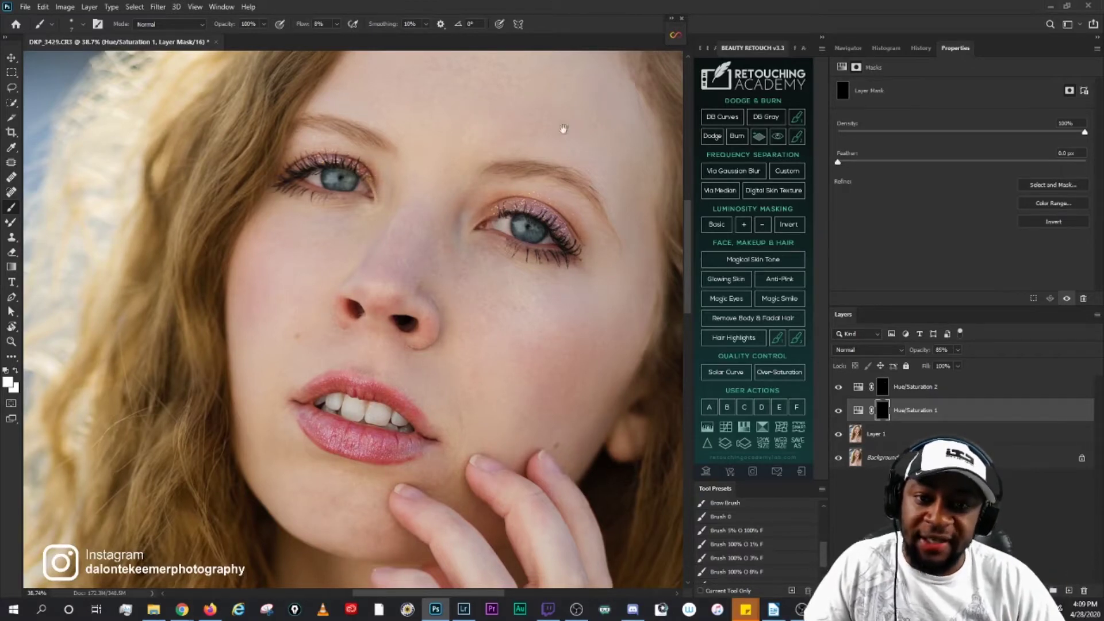
pyautogui.scroll(3, 564, 126)
pyautogui.moveTo(629, 305); pyautogui.dragTo(574, 232)
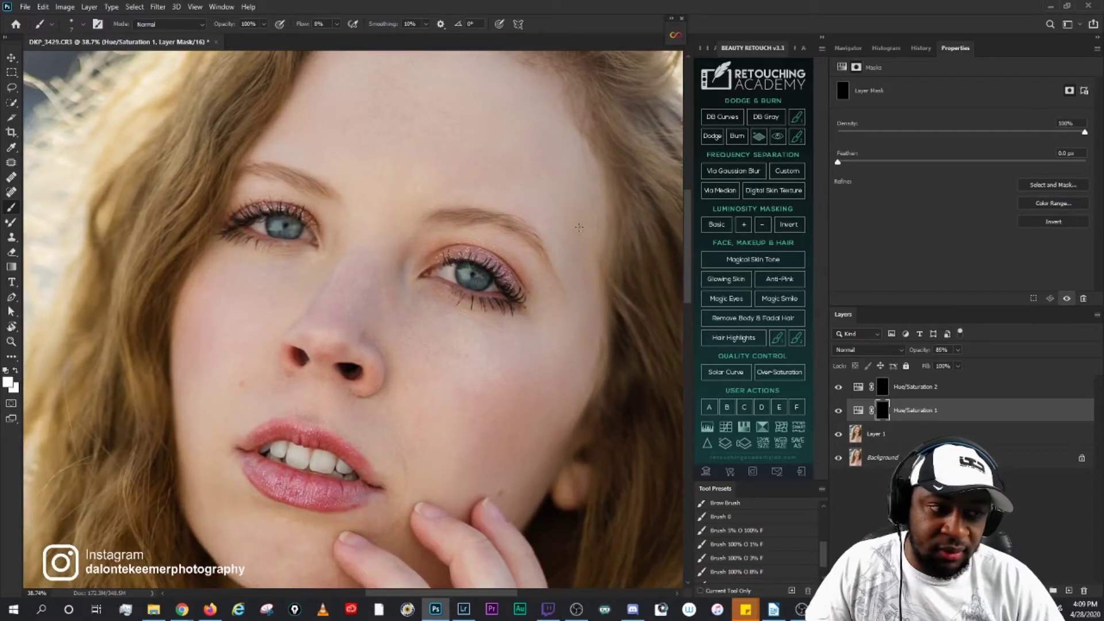
pyautogui.moveTo(497, 413); pyautogui.dragTo(525, 332)
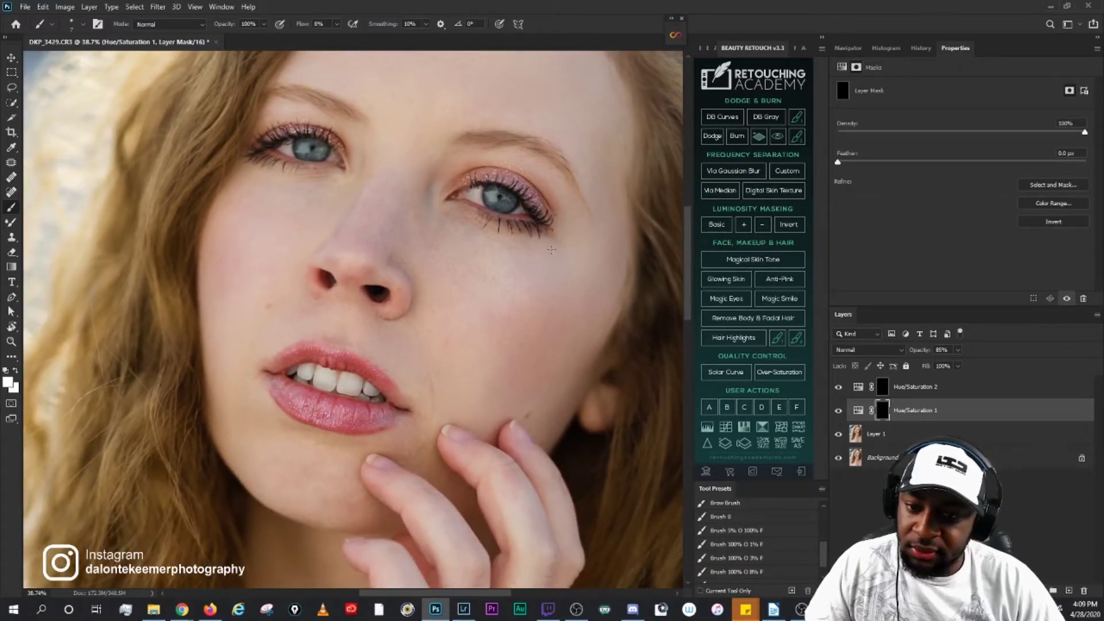
pyautogui.scroll(-1, 336, 264)
pyautogui.scroll(4, 311, 477)
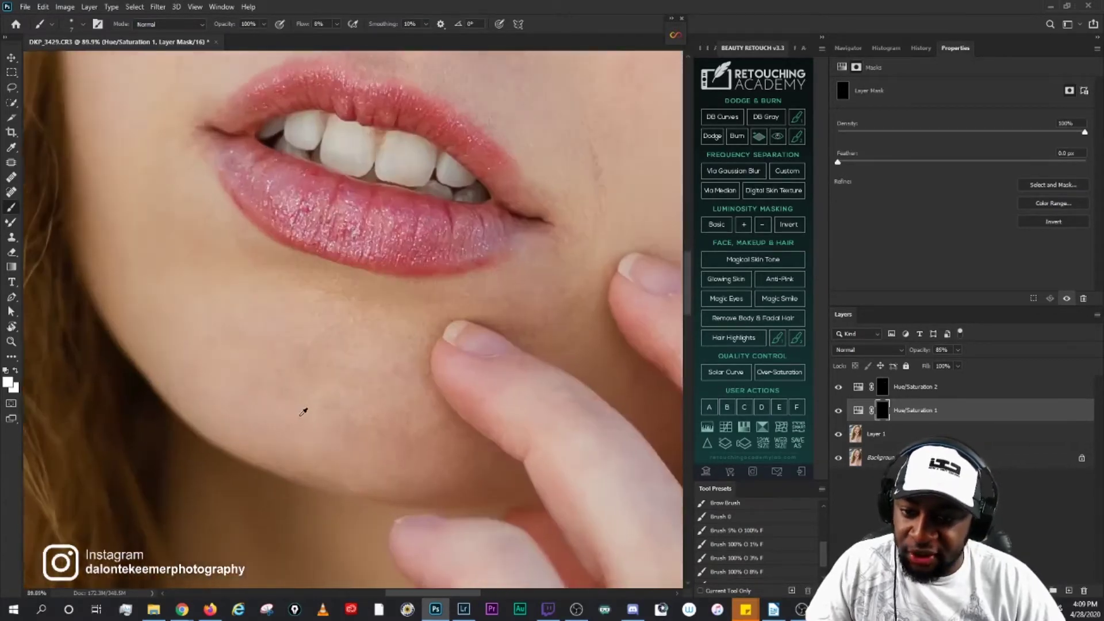
pyautogui.scroll(1, 360, 441)
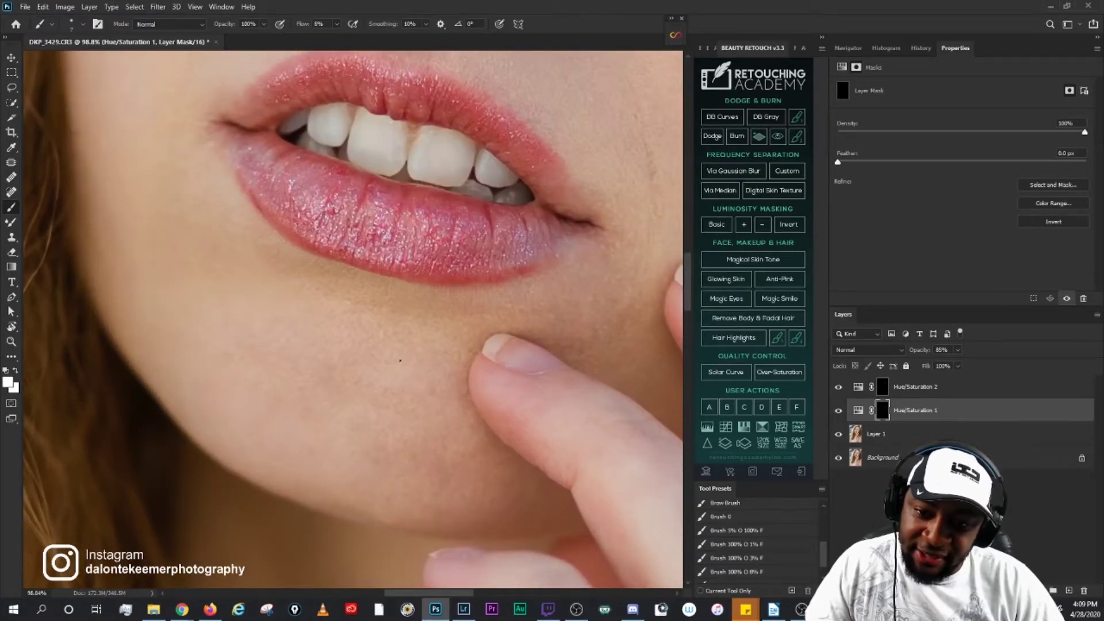
pyautogui.scroll(-2, 440, 381)
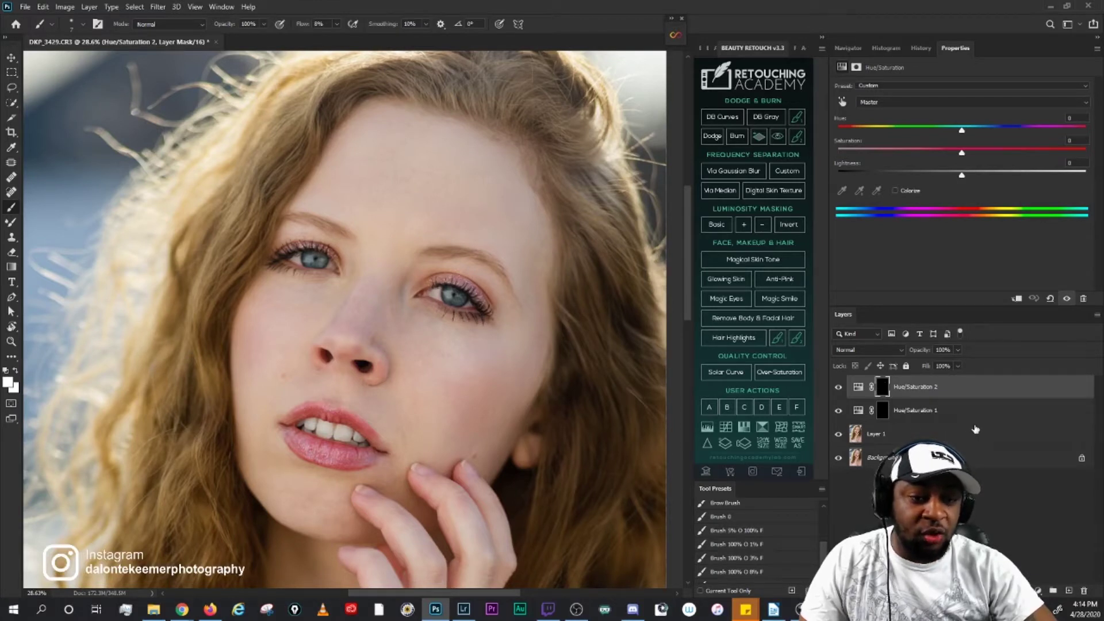
# Step: Select the layers from Hue/Saturation 2 down to Layer 1 together
pyautogui.keyDown('shift'); pyautogui.click(933, 432); pyautogui.keyUp('shift')
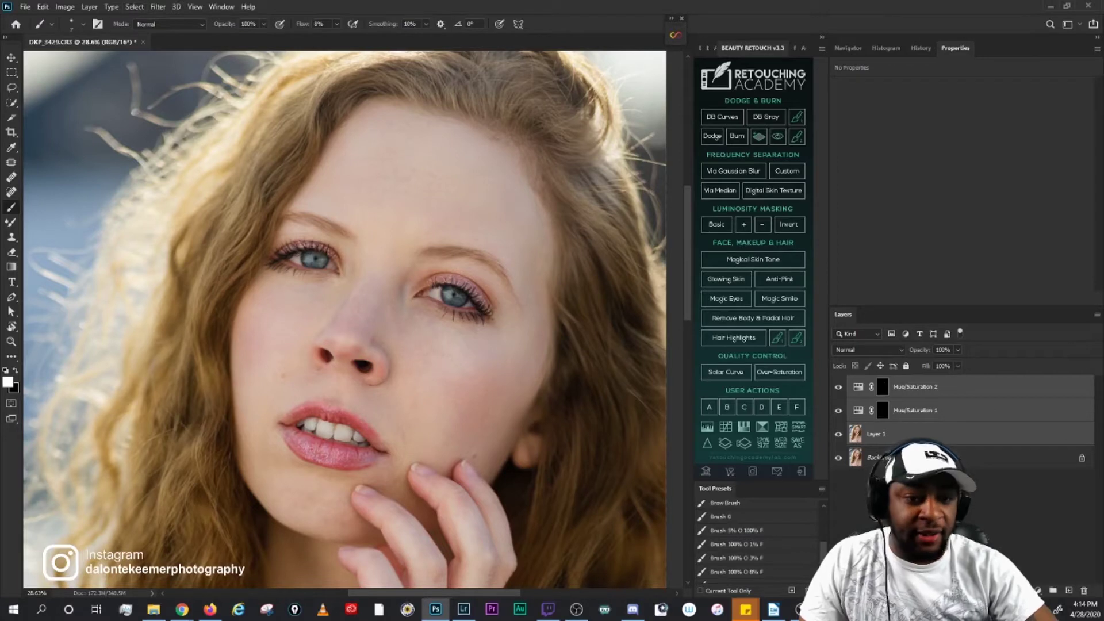
# Step: Group the two Hue/Saturation layers with Layer 1 and name the group cleanup
pyautogui.click(89, 7)
pyautogui.click(109, 281)
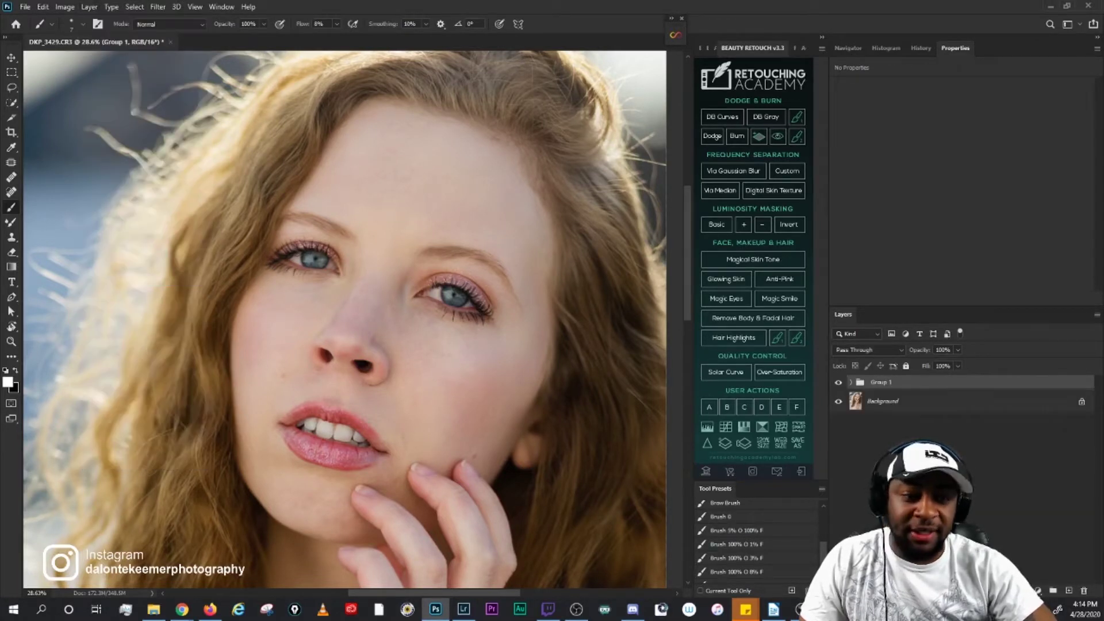
pyautogui.doubleClick(889, 382)
pyautogui.write('cleanup')
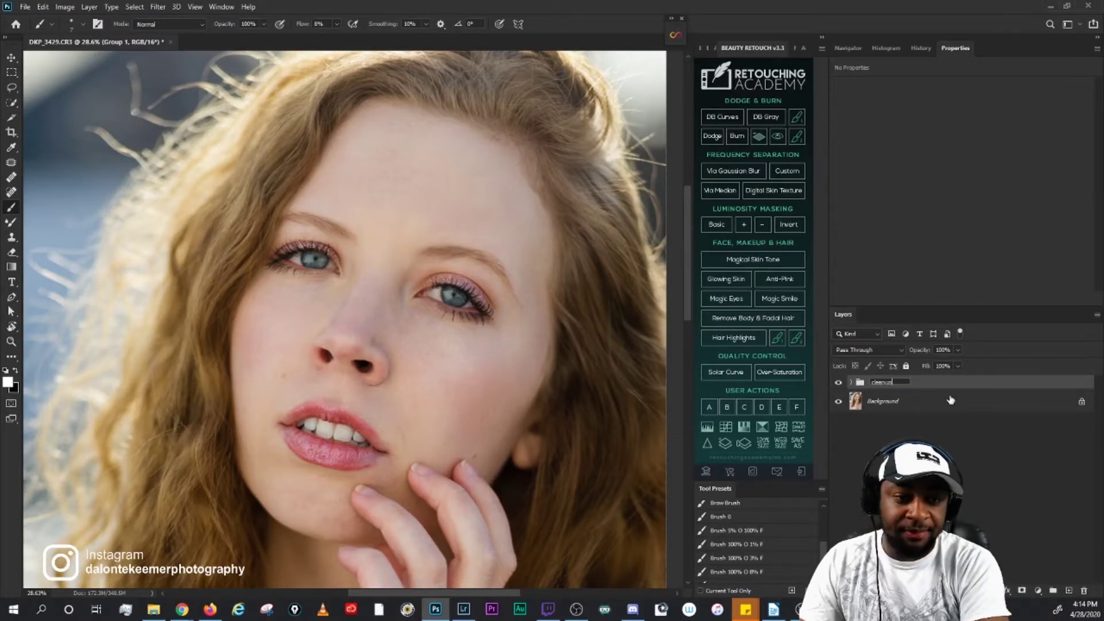
pyautogui.press('Return')
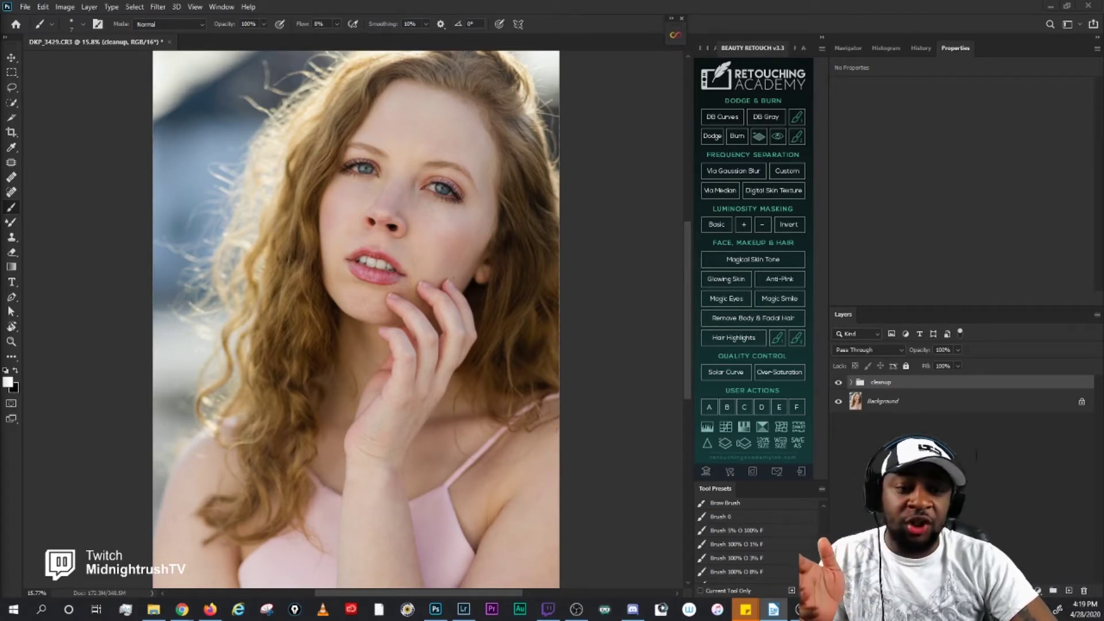
# Step: Start a new layer above the cleanup group and name it bw
pyautogui.click(88, 7)
pyautogui.click(92, 8)
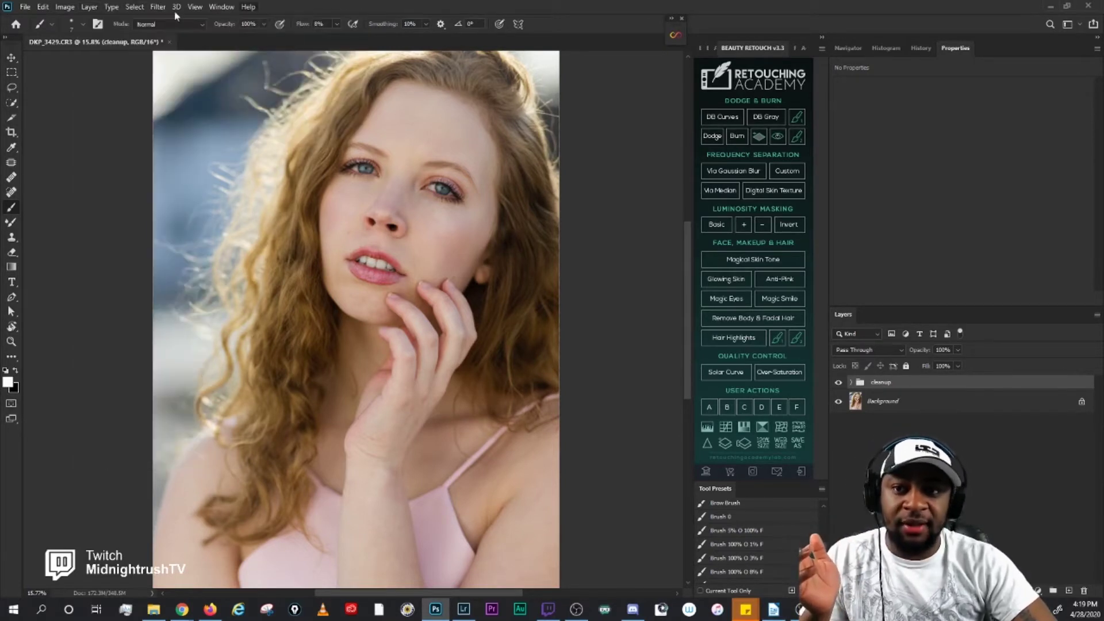
pyautogui.click(96, 9)
pyautogui.moveTo(96, 19)
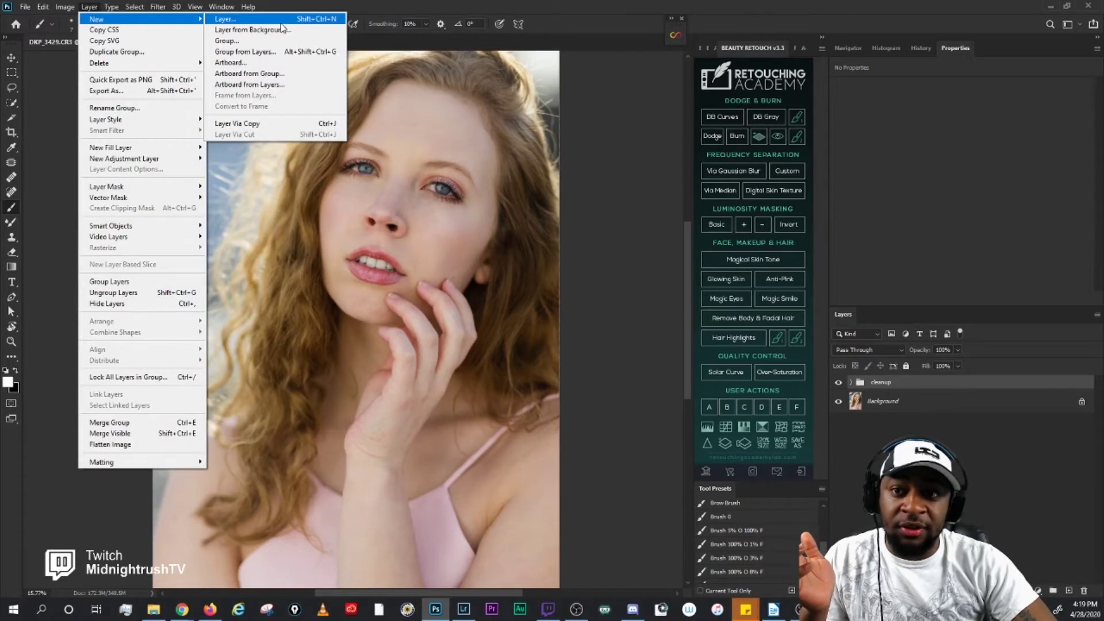
pyautogui.click(286, 22)
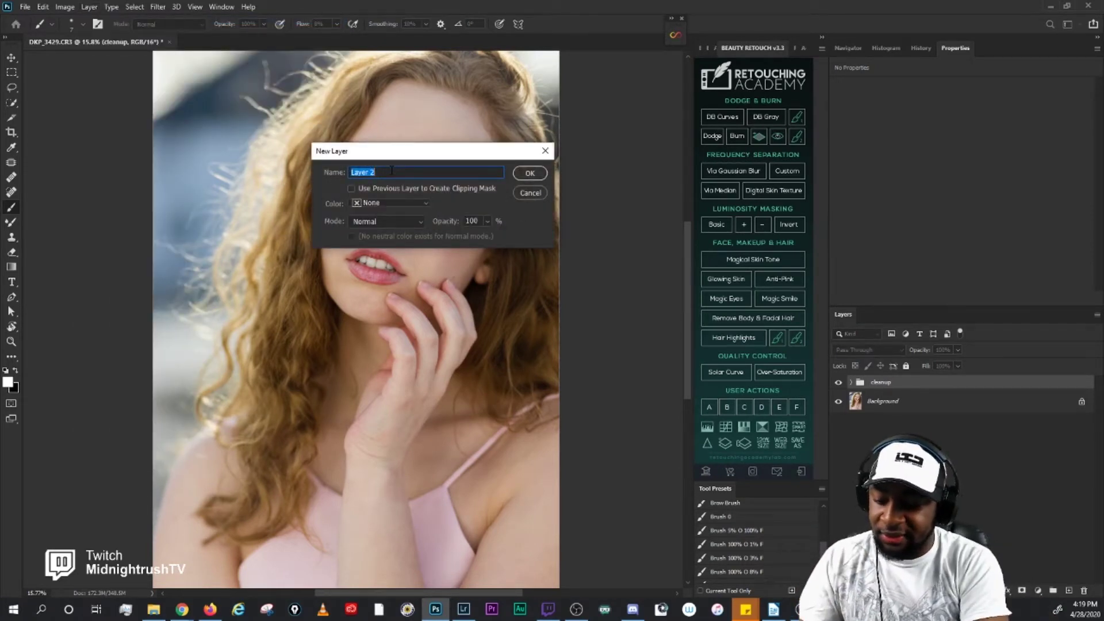
pyautogui.write('bw')
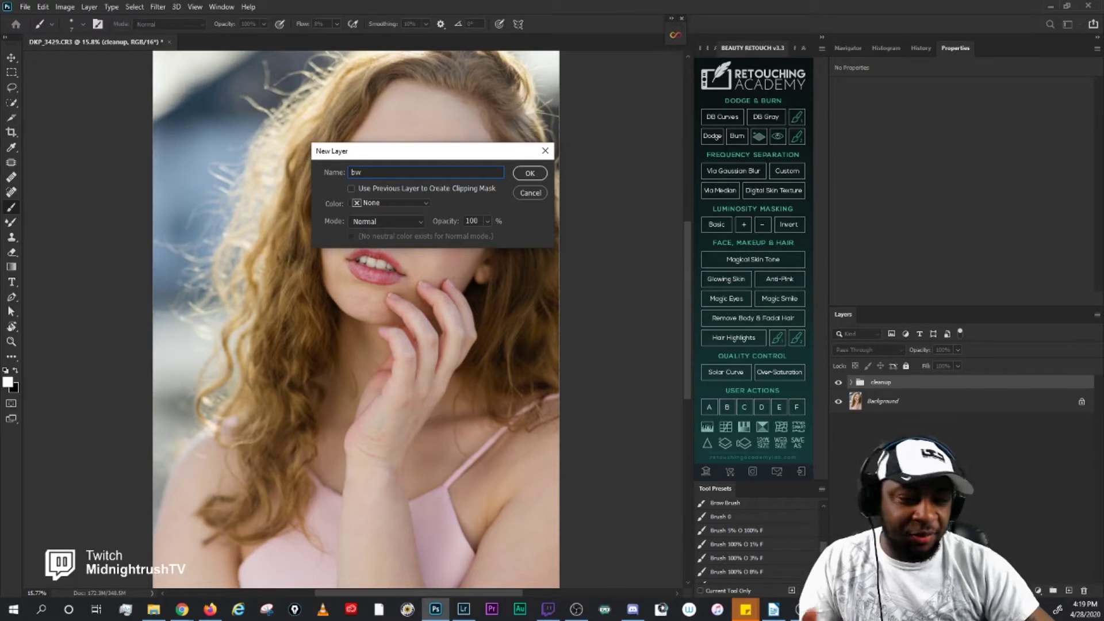
# Step: Create the bw layer in Soft Light mode with a 50% gray fill, and switch its blend mode to Color
pyautogui.click(381, 222)
pyautogui.click(368, 526)
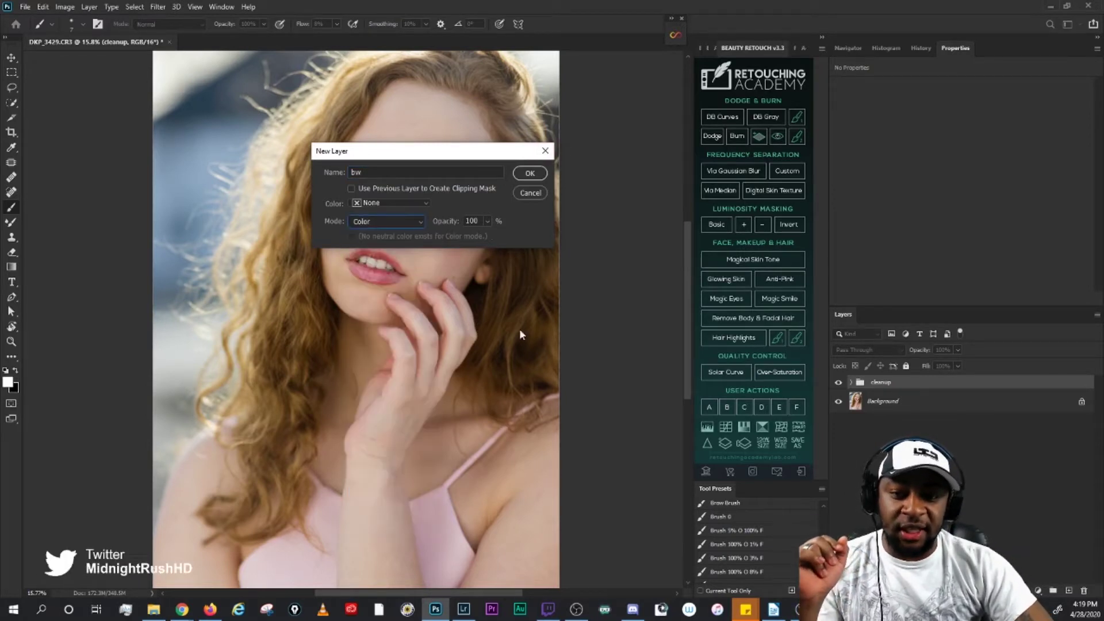
pyautogui.click(355, 225)
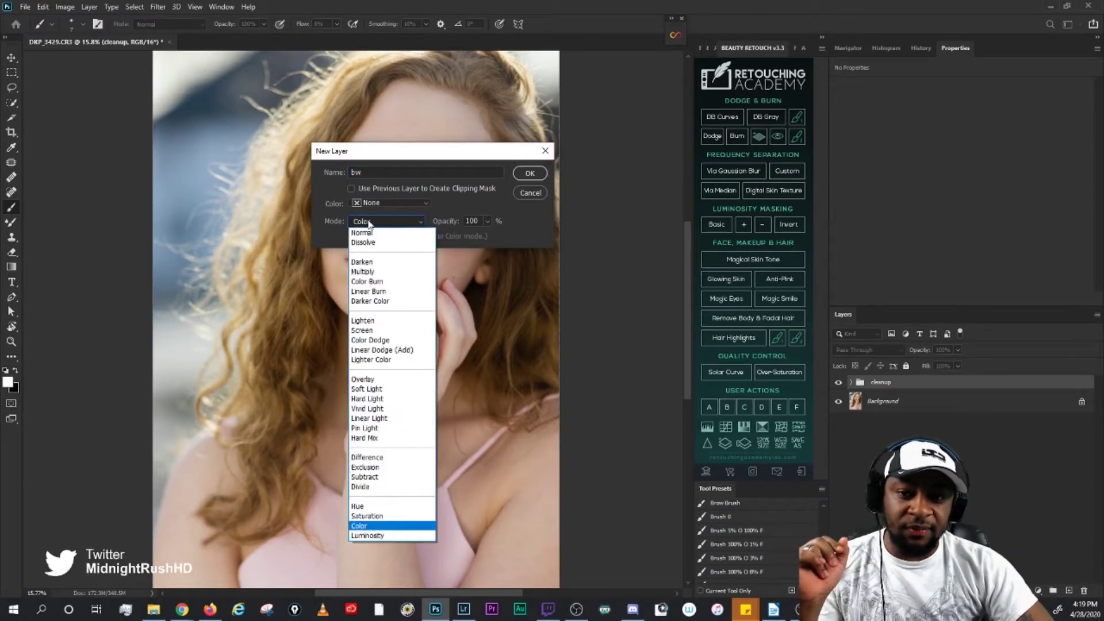
pyautogui.click(379, 386)
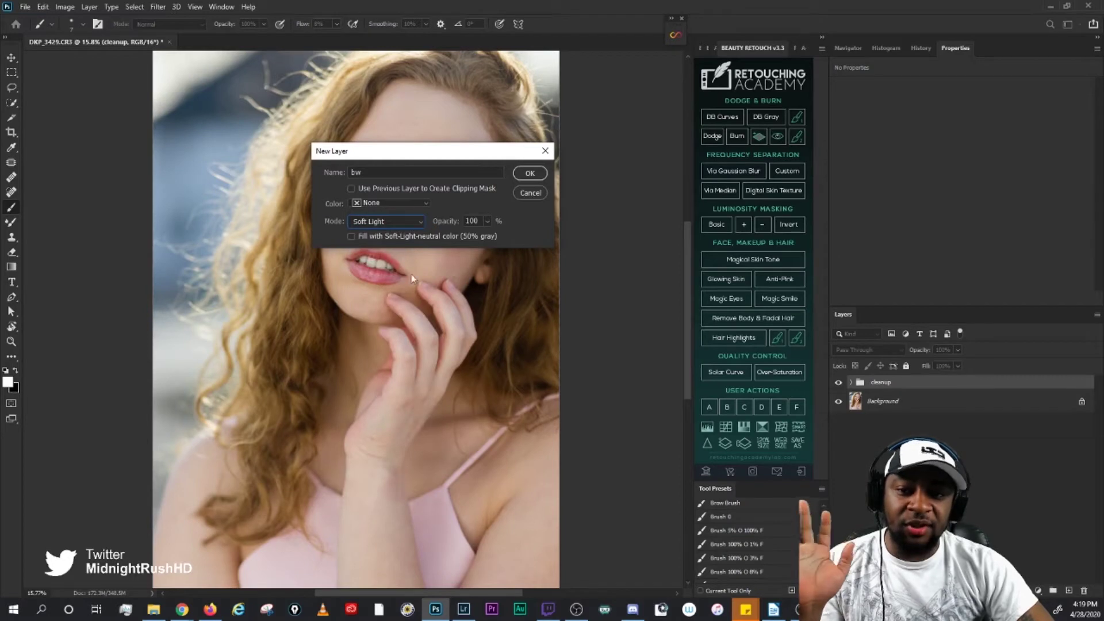
pyautogui.click(351, 236)
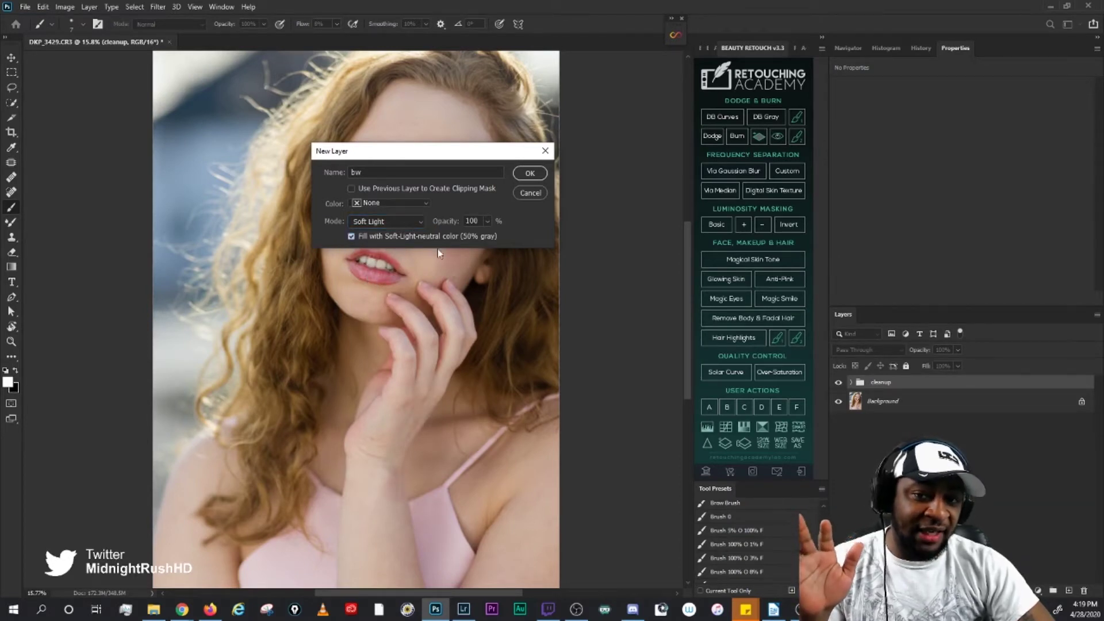
pyautogui.click(528, 180)
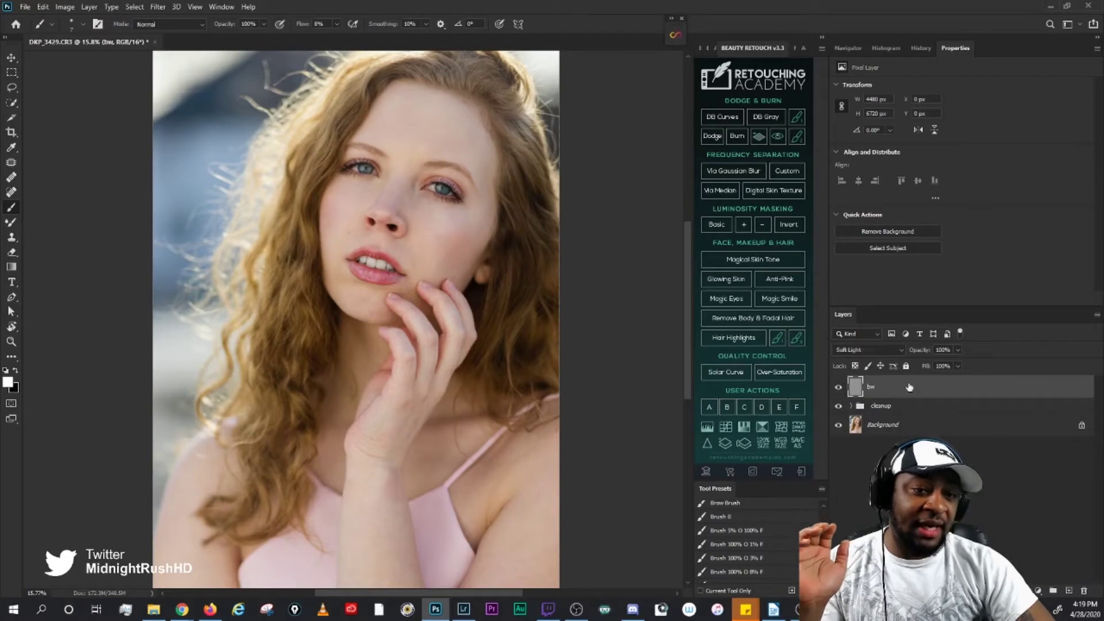
pyautogui.click(887, 349)
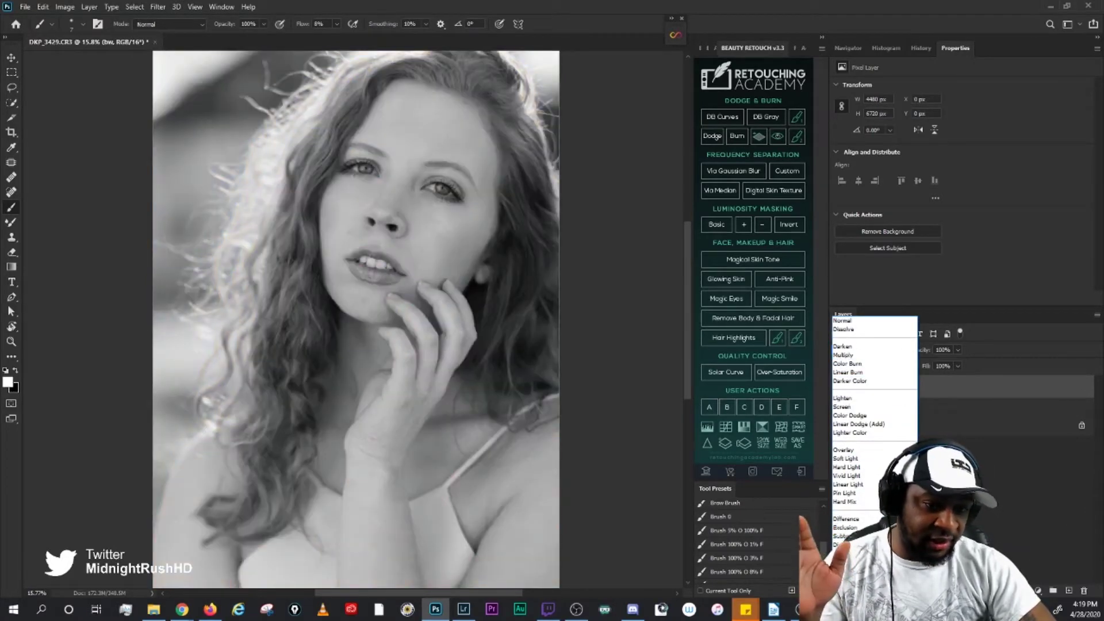
pyautogui.click(849, 579)
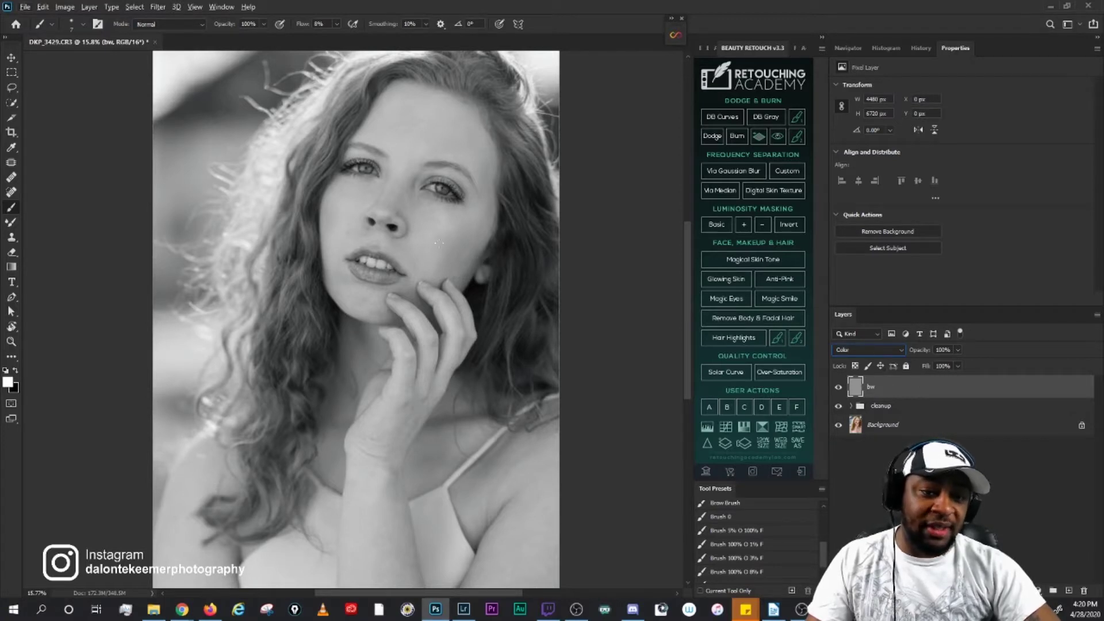
# Step: Add a Curves adjustment layer above the bw layer, keeping its default name and Normal mode
pyautogui.click(90, 7)
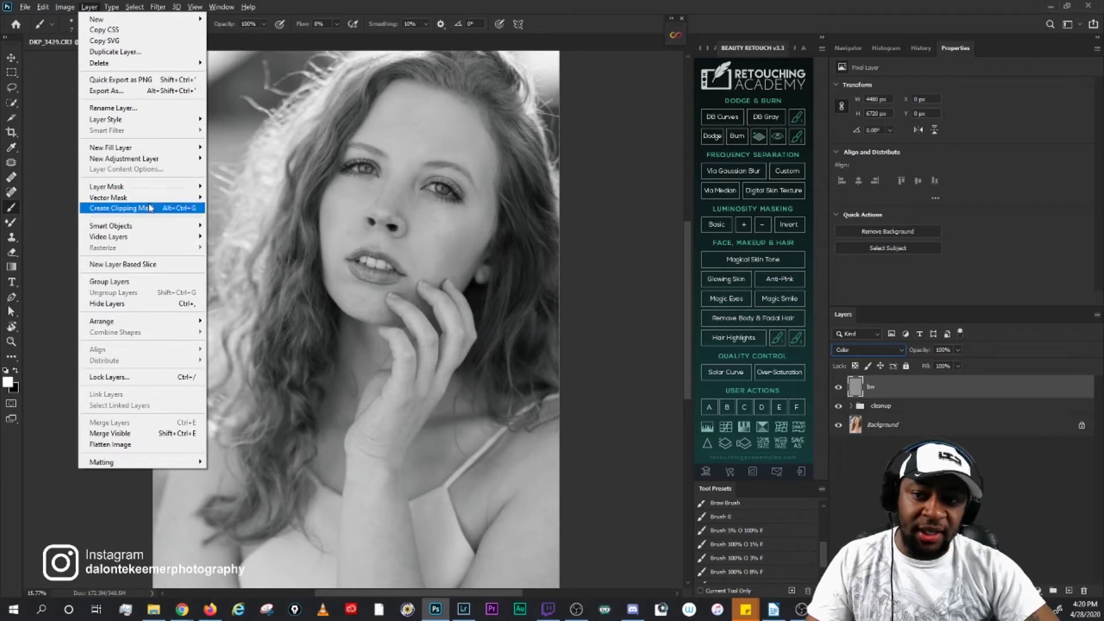
pyautogui.moveTo(132, 160)
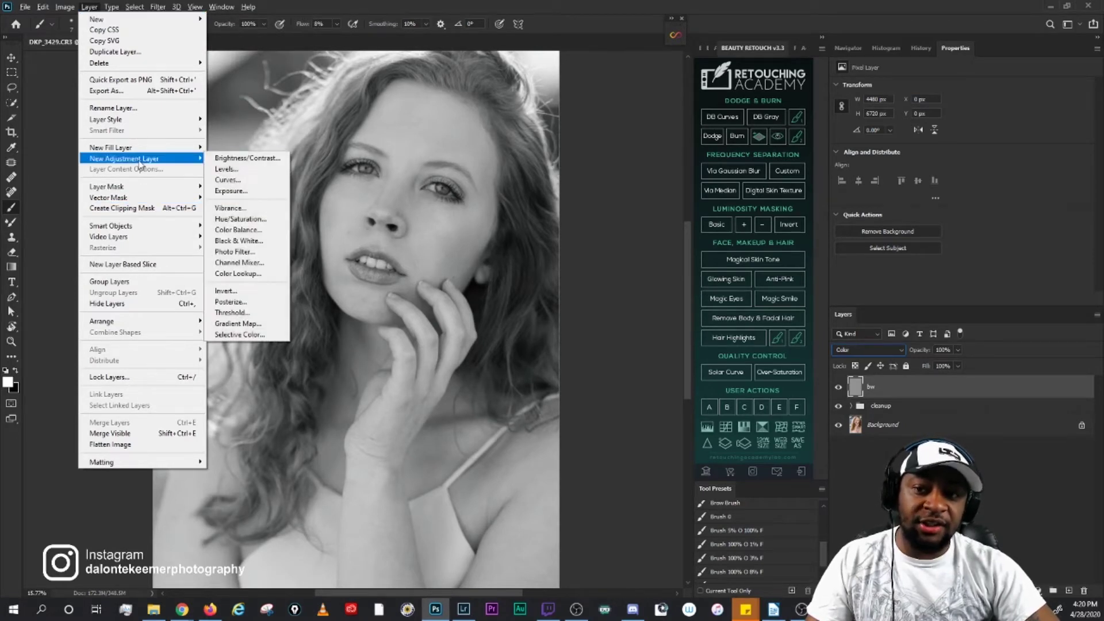
pyautogui.click(253, 181)
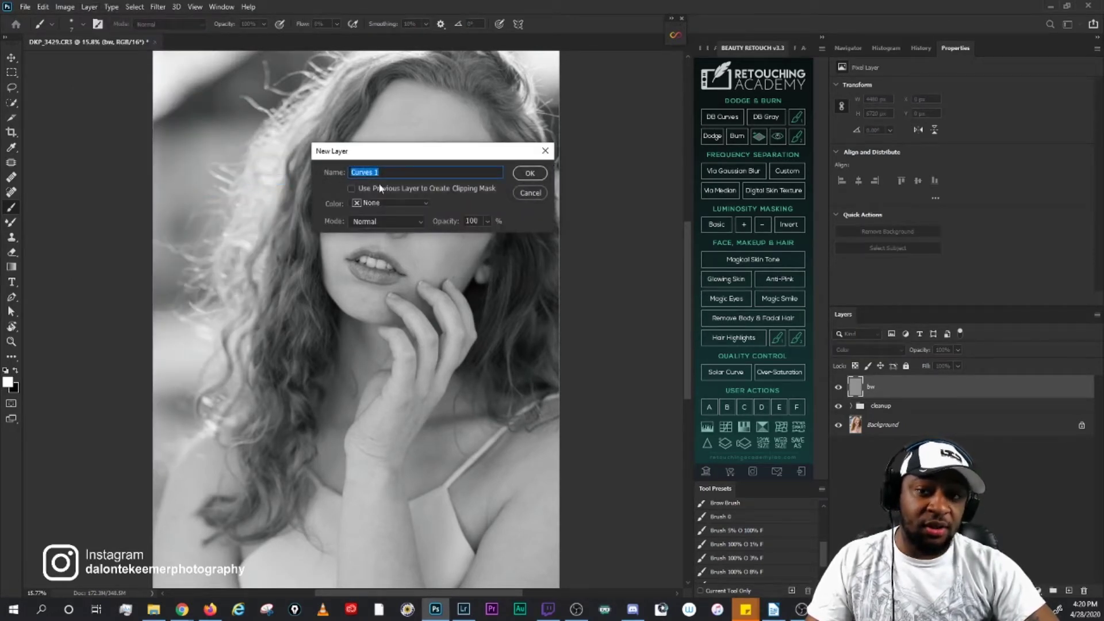
pyautogui.moveTo(380, 159); pyautogui.dragTo(449, 152)
pyautogui.click(606, 168)
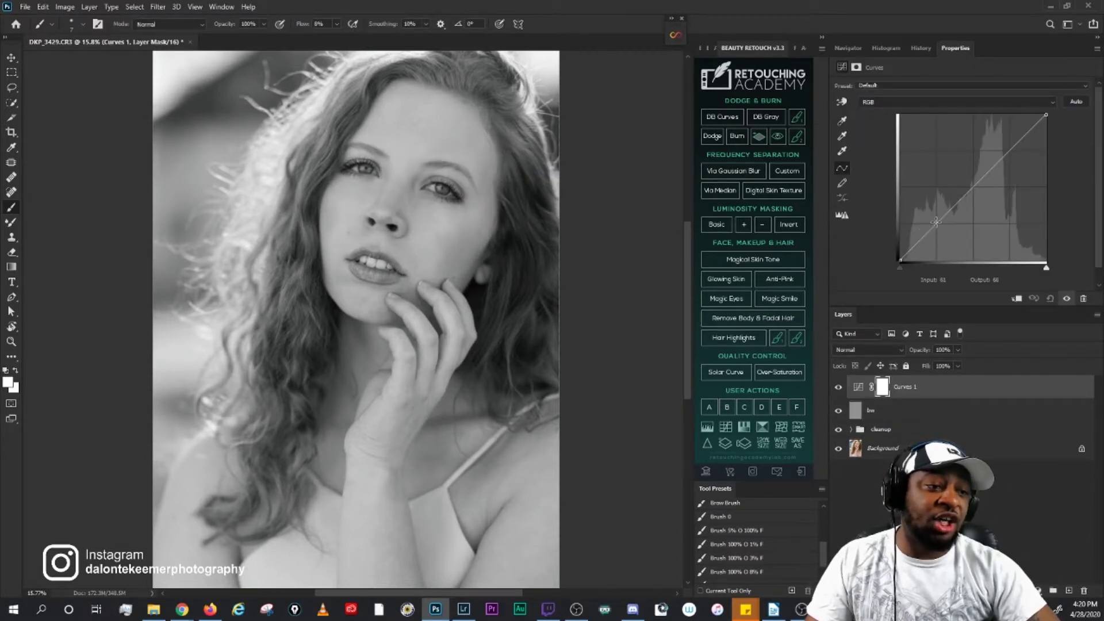
# Step: Shape the RGB curve into an S, with highlights at about input 190, output 205 and shadows at input 70, output 24
pyautogui.moveTo(936, 229); pyautogui.dragTo(936, 234)
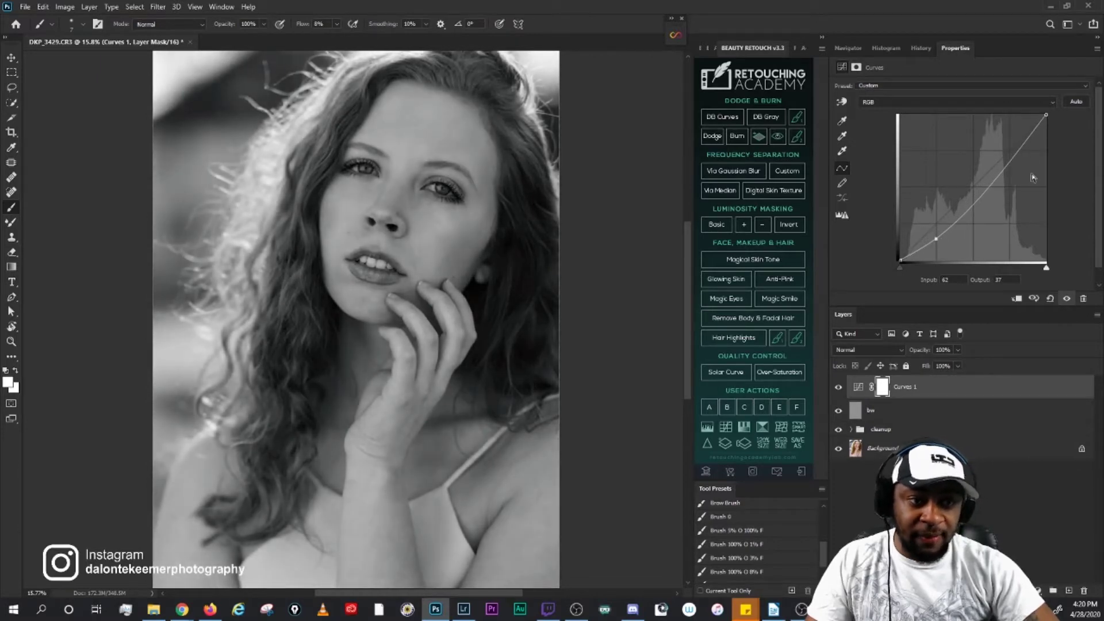
pyautogui.moveTo(1009, 153); pyautogui.dragTo(1010, 146)
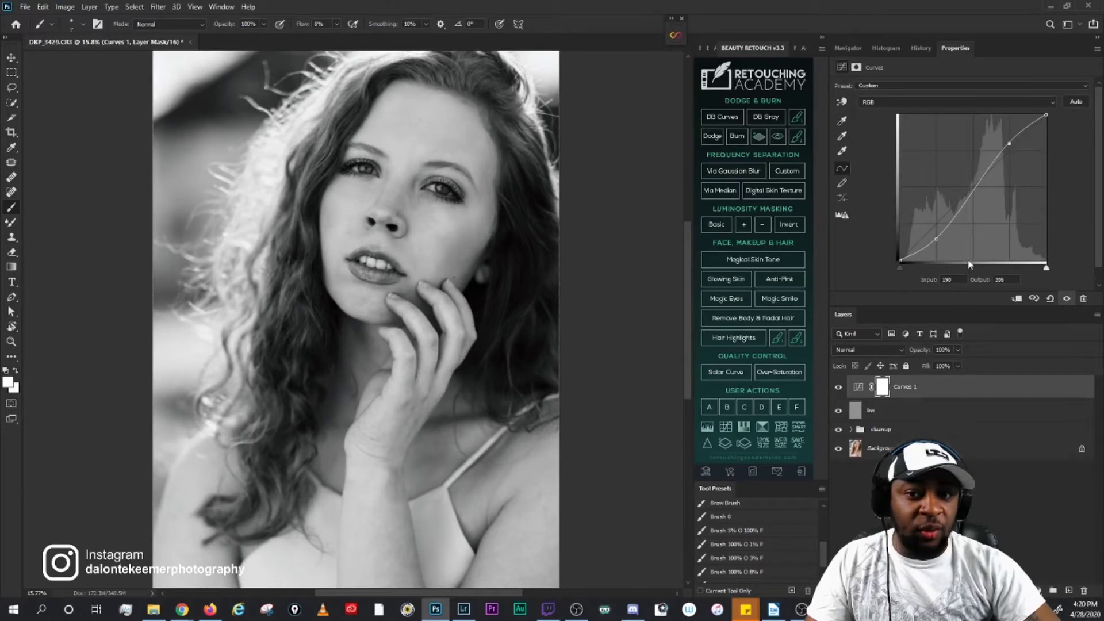
pyautogui.scroll(4, 430, 235)
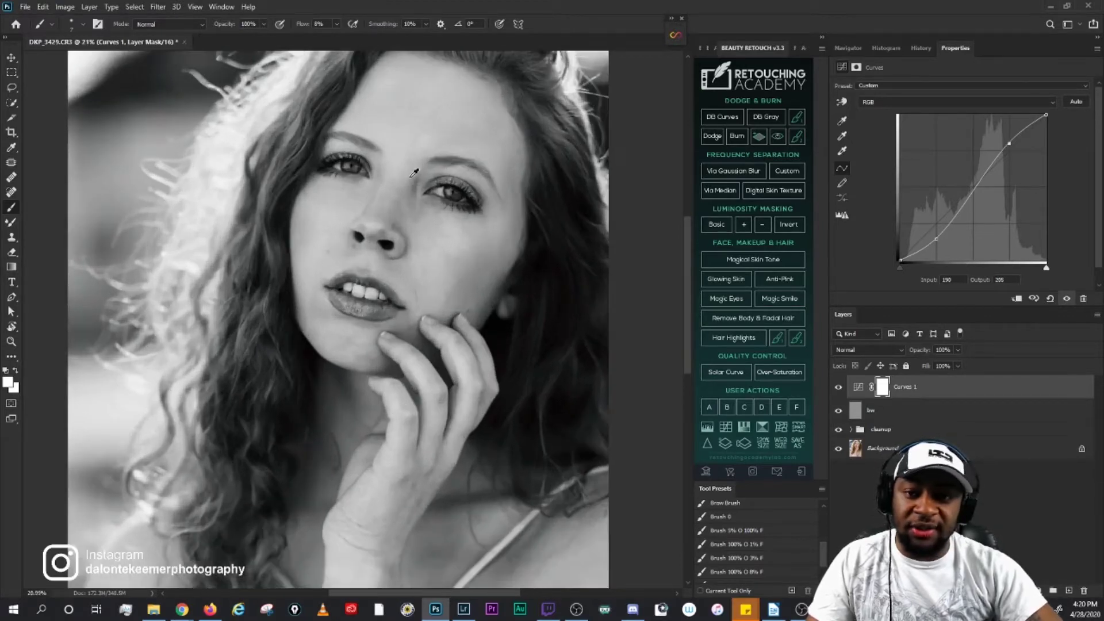
pyautogui.moveTo(521, 357); pyautogui.dragTo(512, 398)
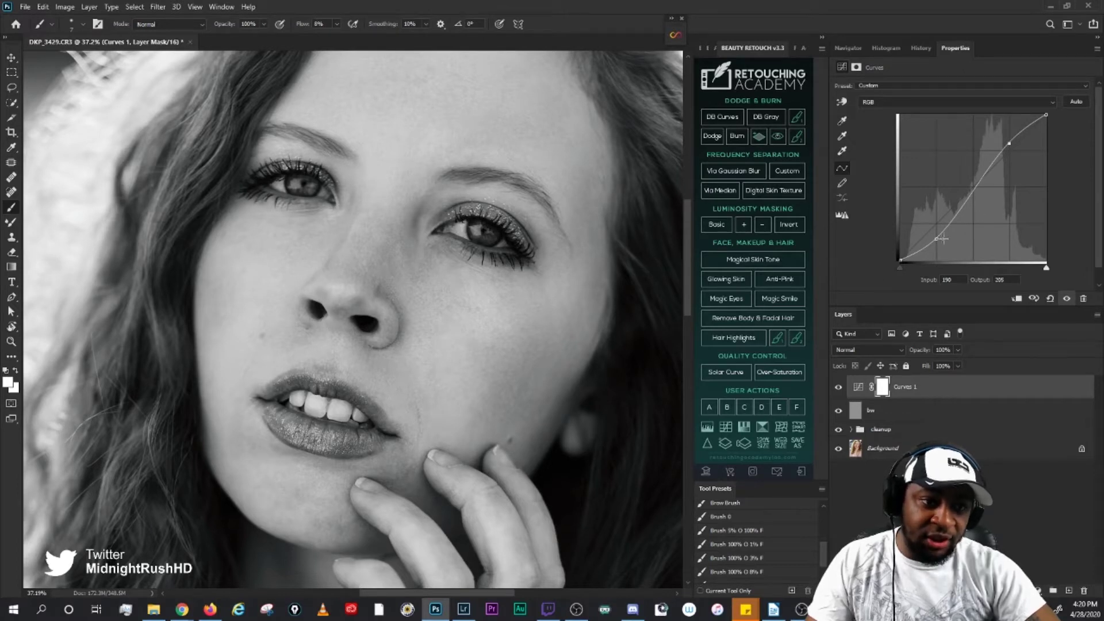
pyautogui.moveTo(935, 241); pyautogui.dragTo(940, 244)
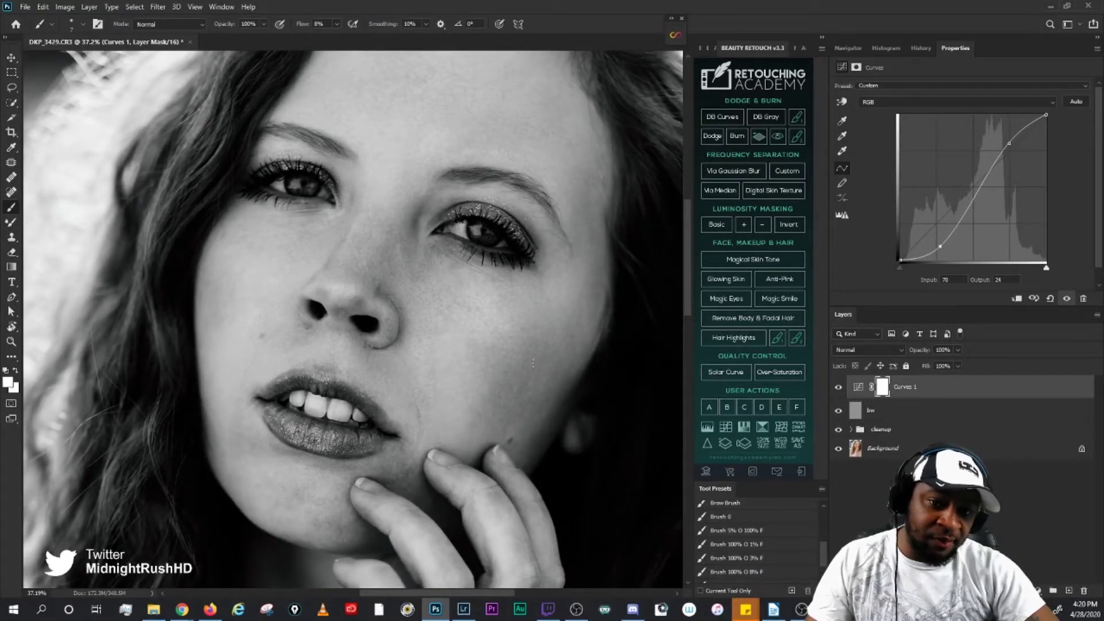
# Step: Compare the face with the Curves layer hidden and shown, and examine the skin around the cheek, nose and eyes
pyautogui.scroll(3, 445, 350)
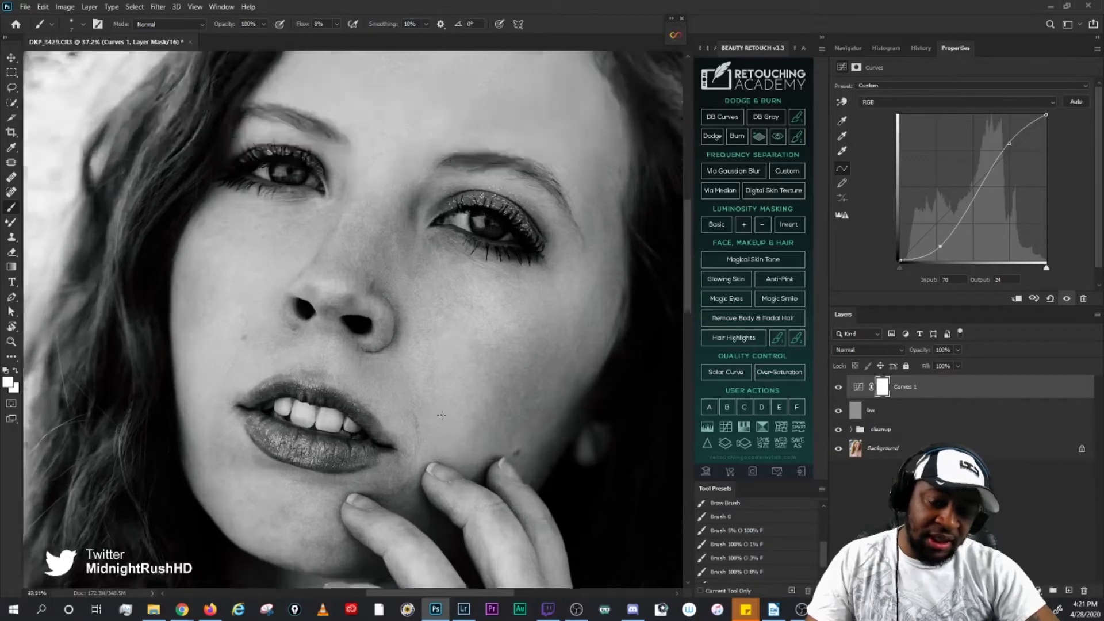
pyautogui.moveTo(590, 385); pyautogui.dragTo(541, 363)
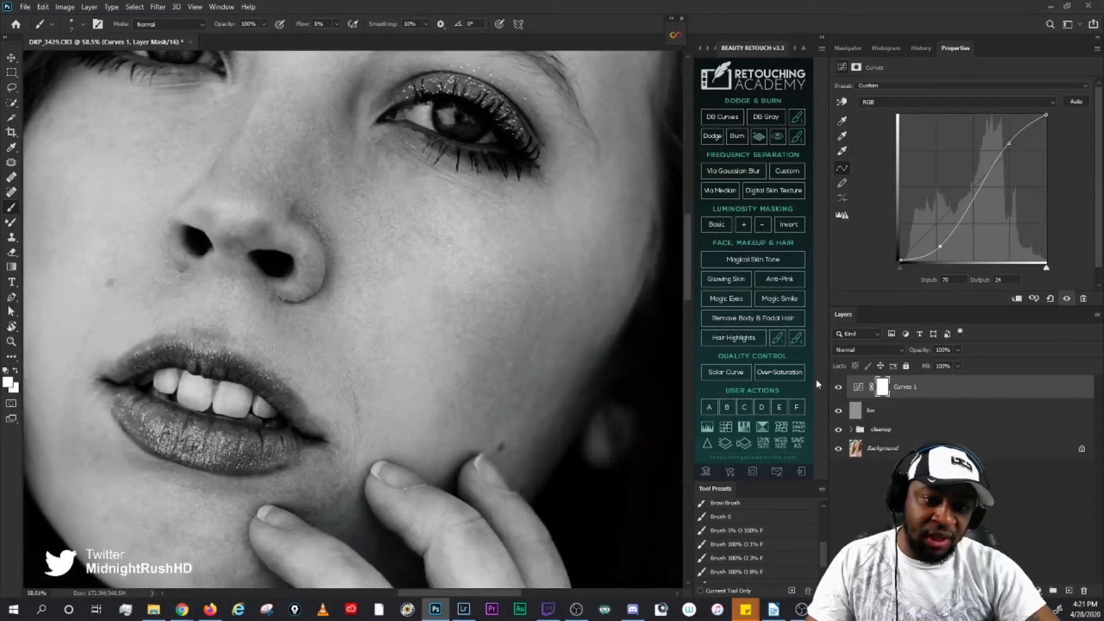
pyautogui.click(837, 387)
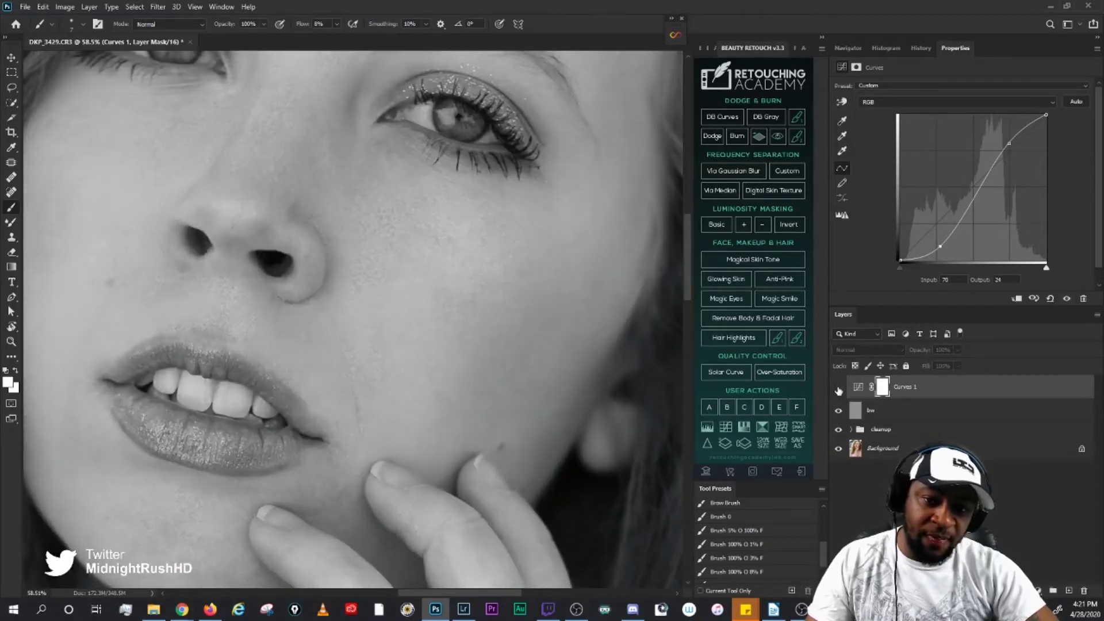
pyautogui.click(838, 387)
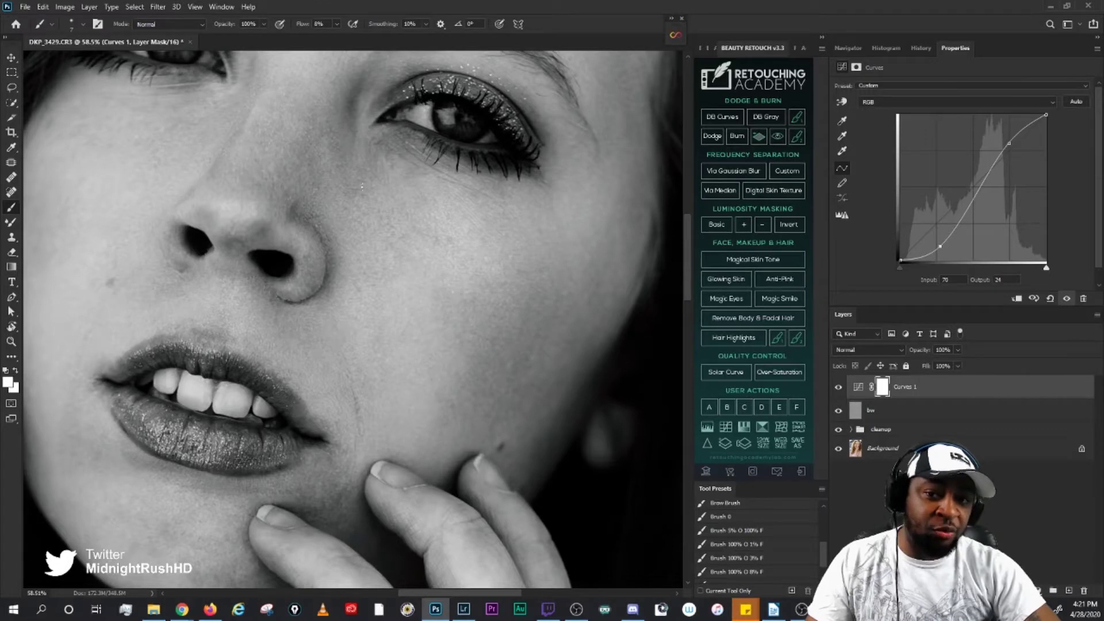
pyautogui.moveTo(373, 162); pyautogui.dragTo(385, 299)
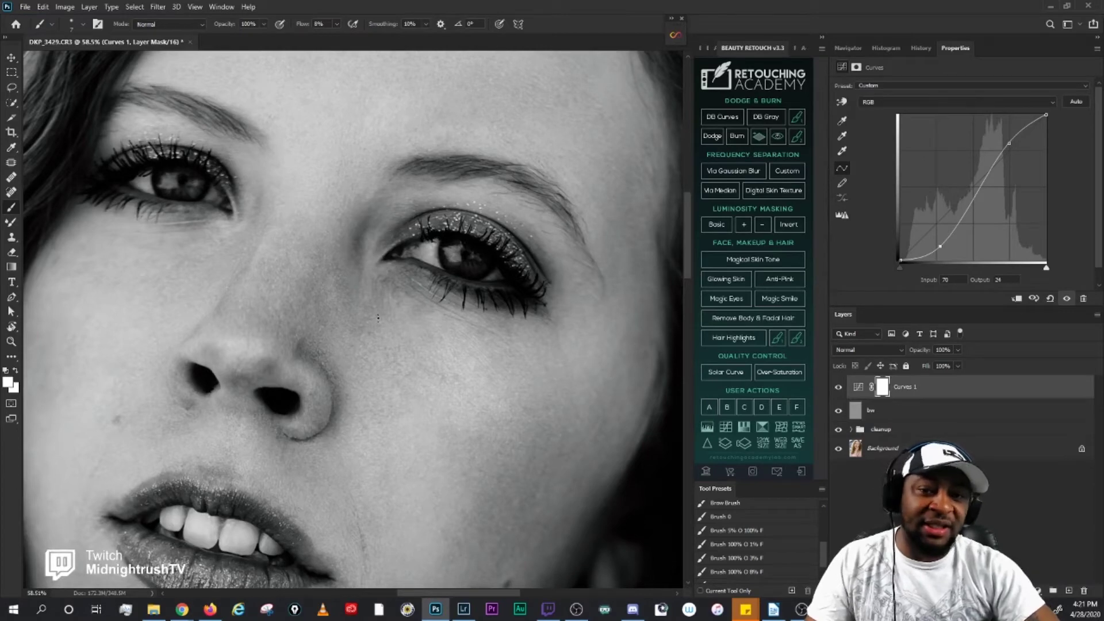
pyautogui.scroll(-1, 378, 318)
pyautogui.scroll(1, 385, 313)
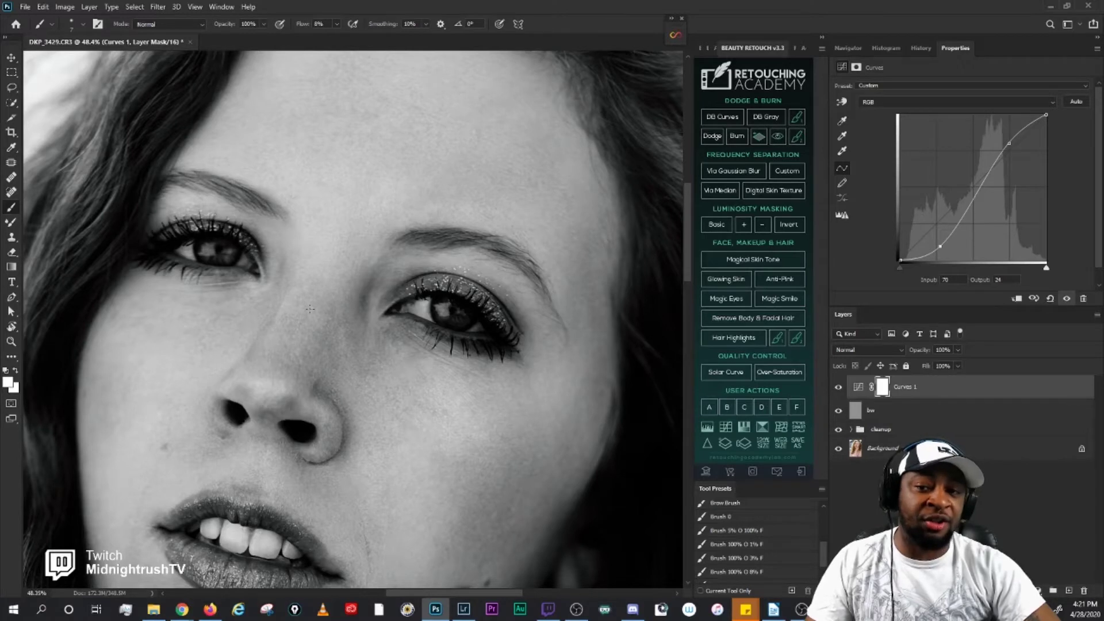
pyautogui.hscroll(-2, 299, 312)
pyautogui.scroll(-1, 299, 312)
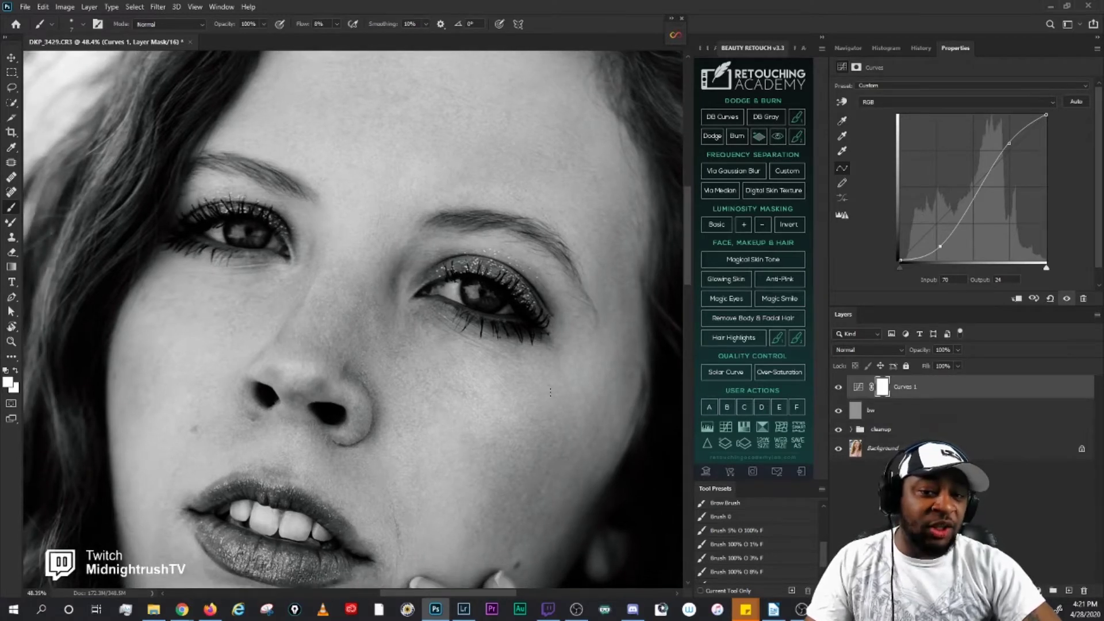
pyautogui.moveTo(550, 392); pyautogui.dragTo(490, 336)
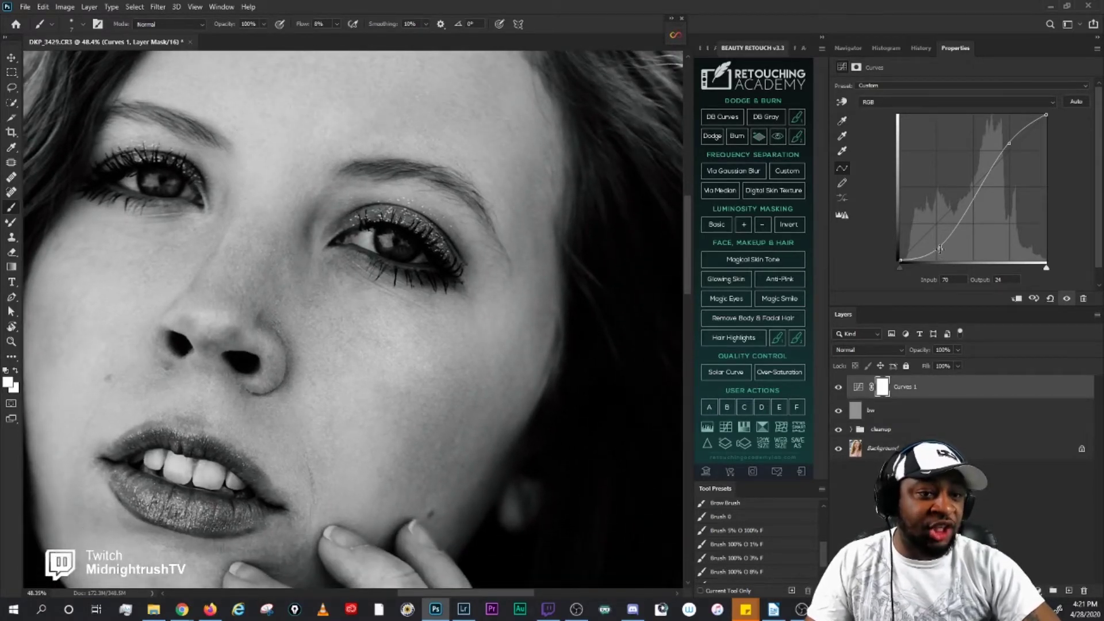
# Step: Deepen the shadows in the Curves layer by moving the lower curve point to about input 73, output 6
pyautogui.moveTo(940, 245); pyautogui.dragTo(941, 248)
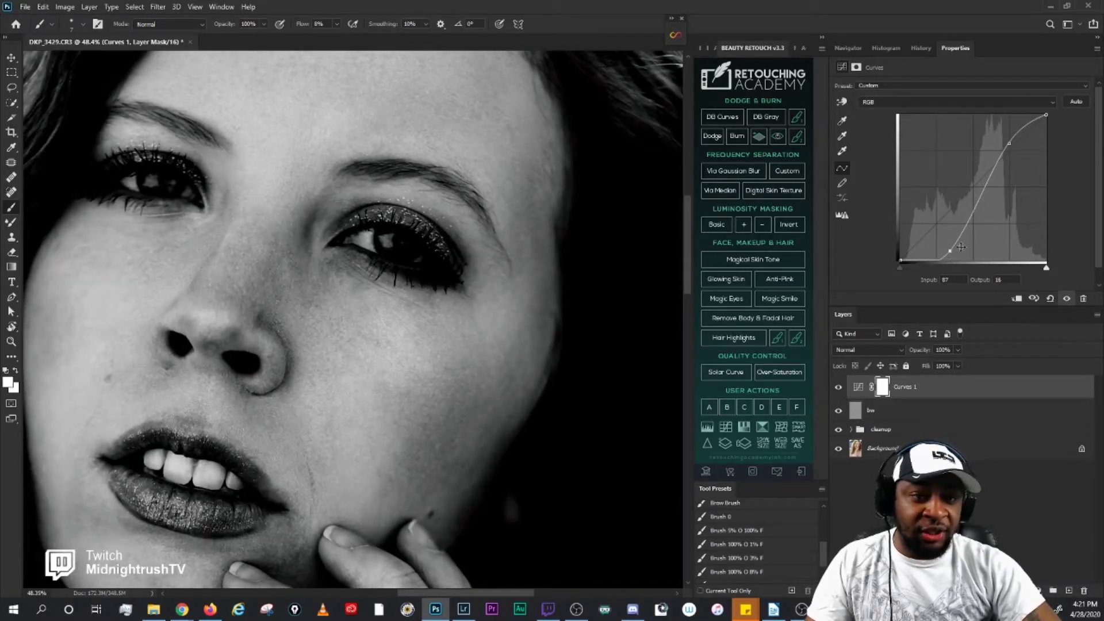
pyautogui.moveTo(944, 252); pyautogui.dragTo(941, 258)
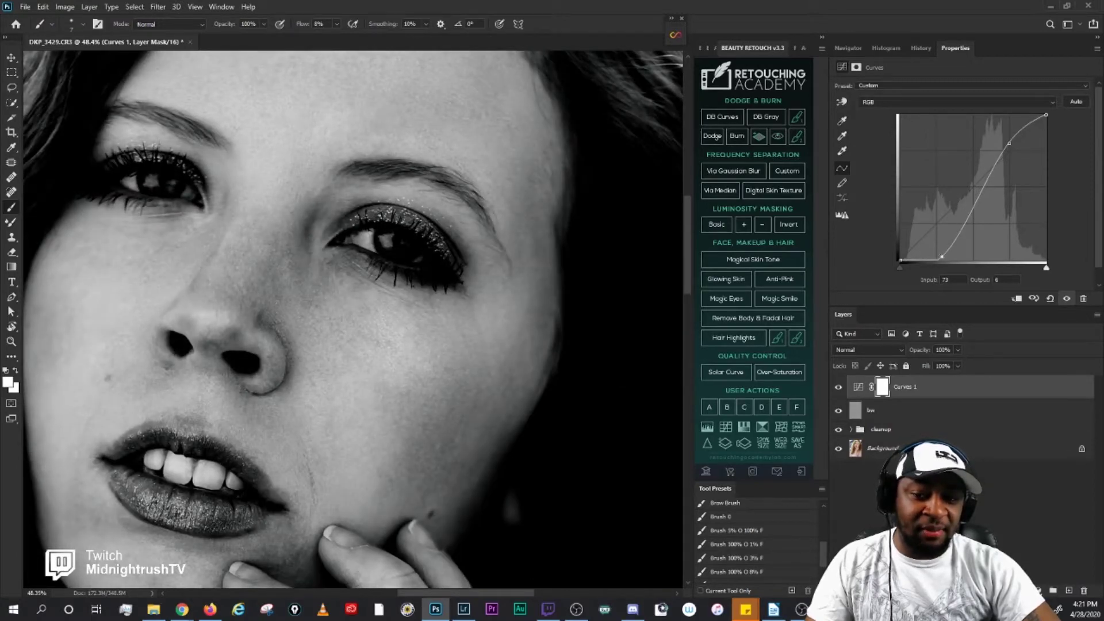
pyautogui.moveTo(448, 413); pyautogui.dragTo(538, 230)
pyautogui.moveTo(247, 422); pyautogui.dragTo(354, 423)
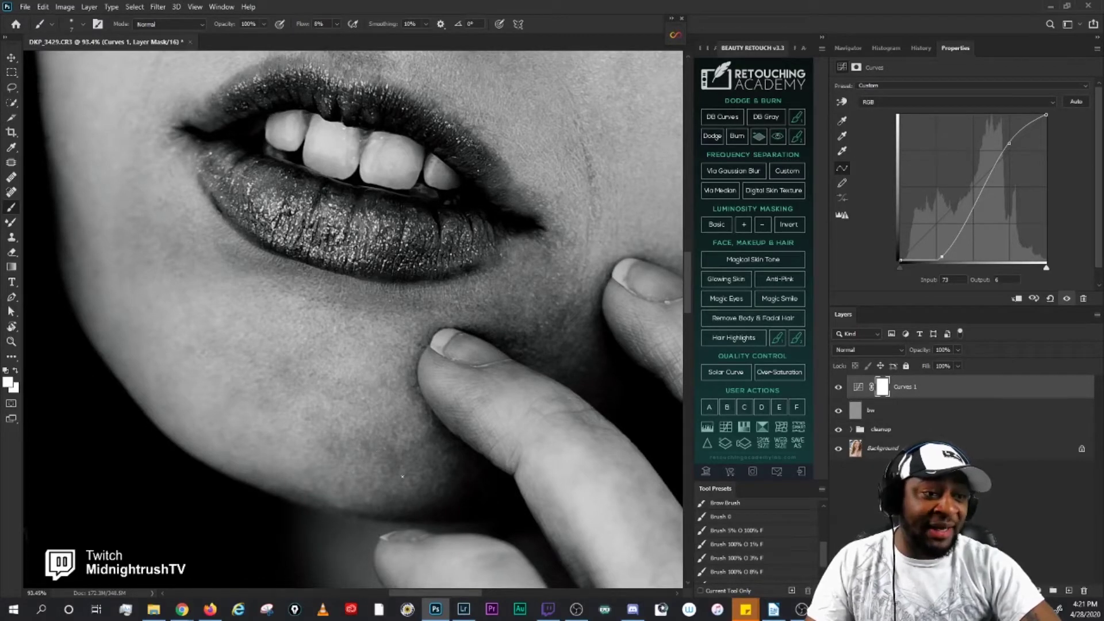
pyautogui.scroll(-5, 264, 404)
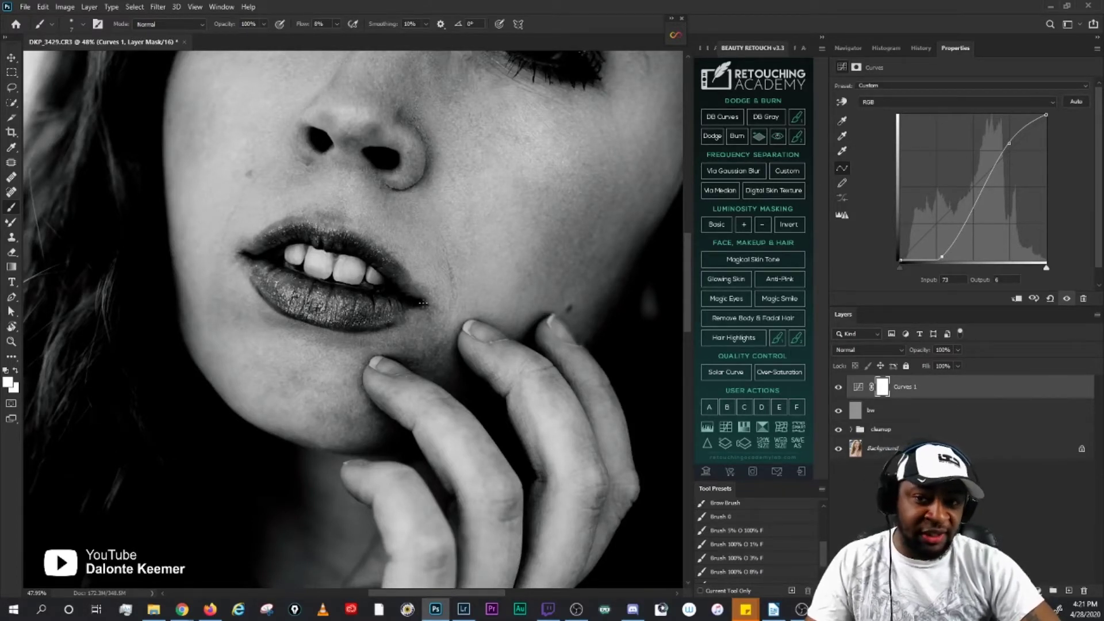
# Step: Group the Curves 1 and bw layers together above the cleanup group
pyautogui.moveTo(406, 380); pyautogui.dragTo(463, 501)
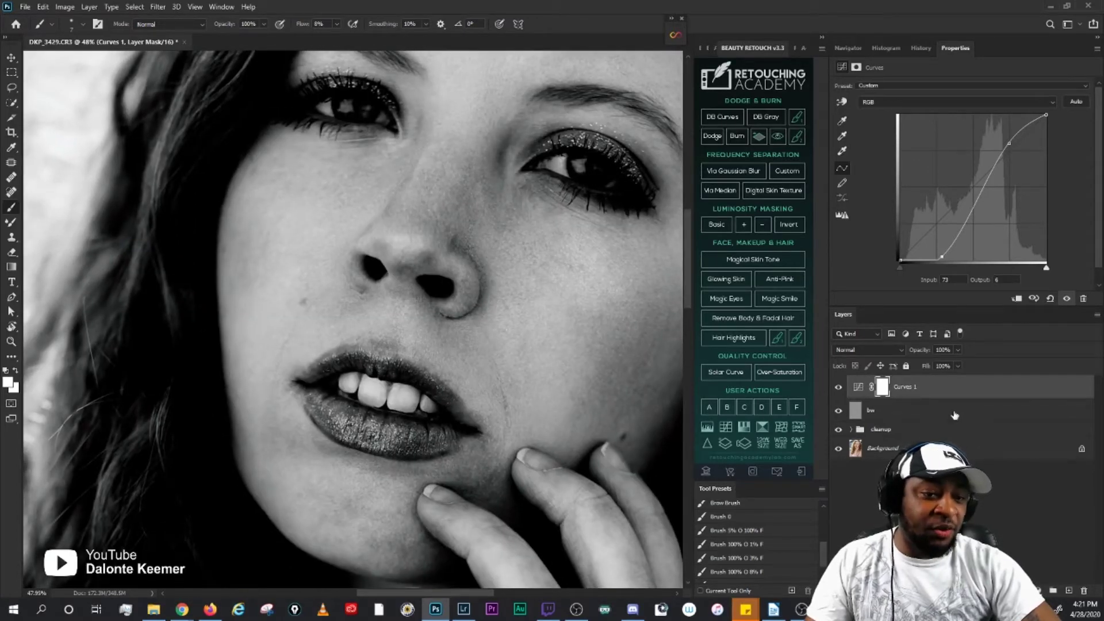
pyautogui.keyDown('shift'); pyautogui.click(978, 410); pyautogui.keyUp('shift')
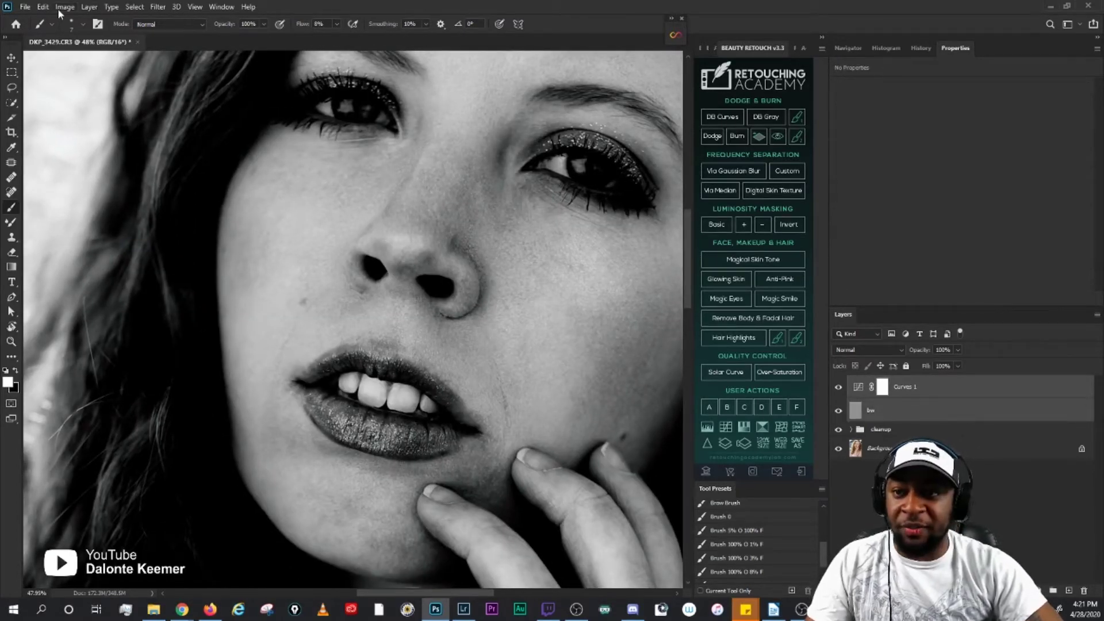
pyautogui.click(43, 6)
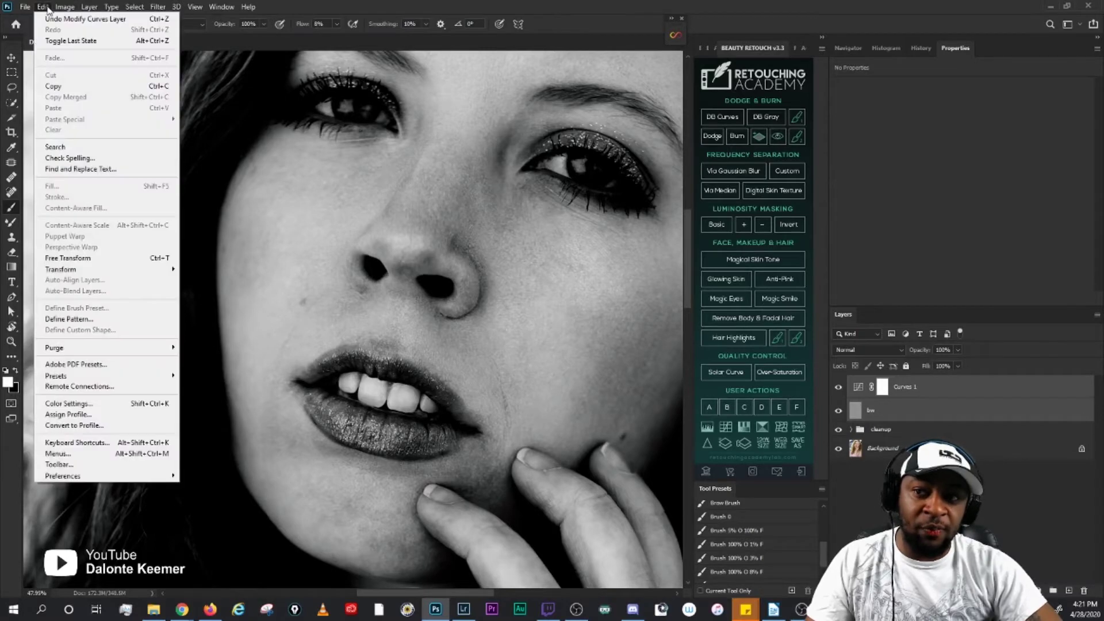
pyautogui.click(65, 7)
pyautogui.click(89, 7)
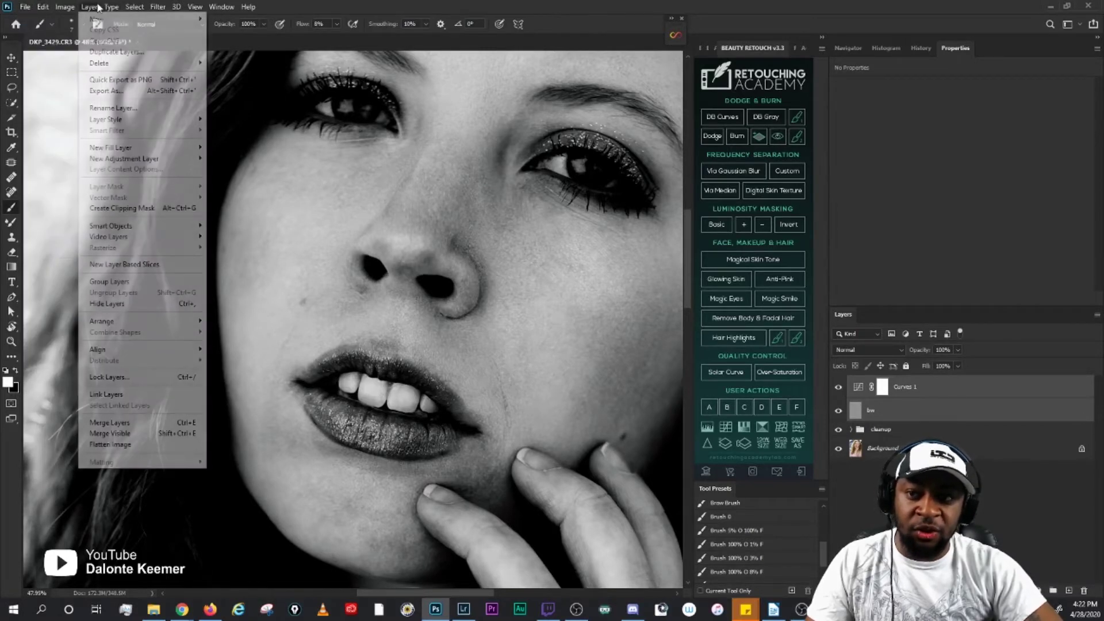
pyautogui.click(110, 281)
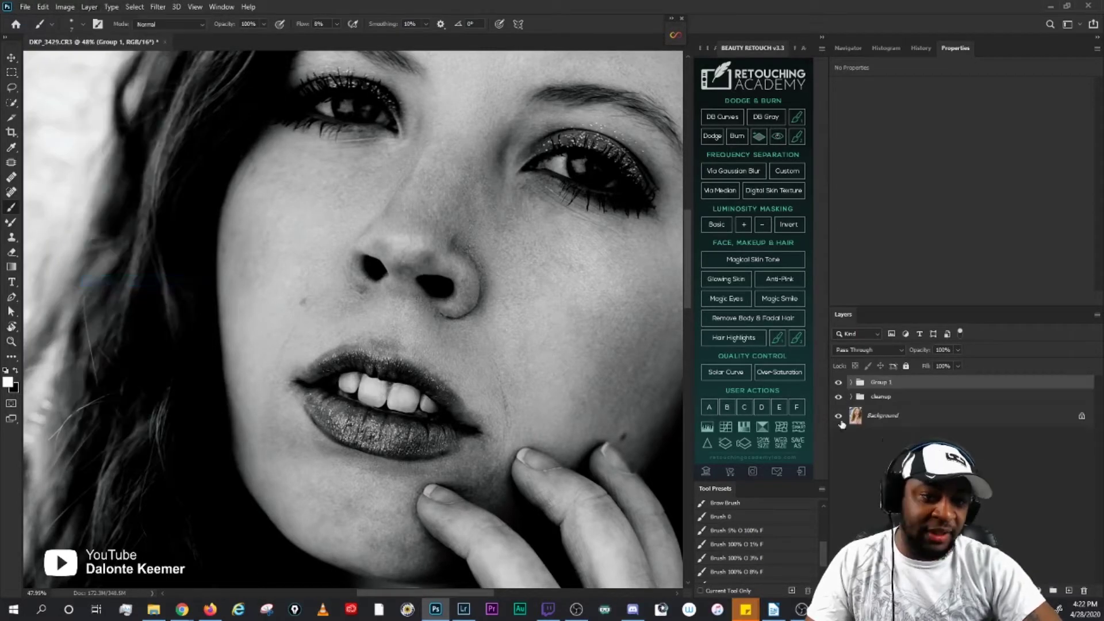
# Step: Rename the group holding the Curves and bw layers as Visual Aid
pyautogui.doubleClick(881, 382)
pyautogui.write('Vis')
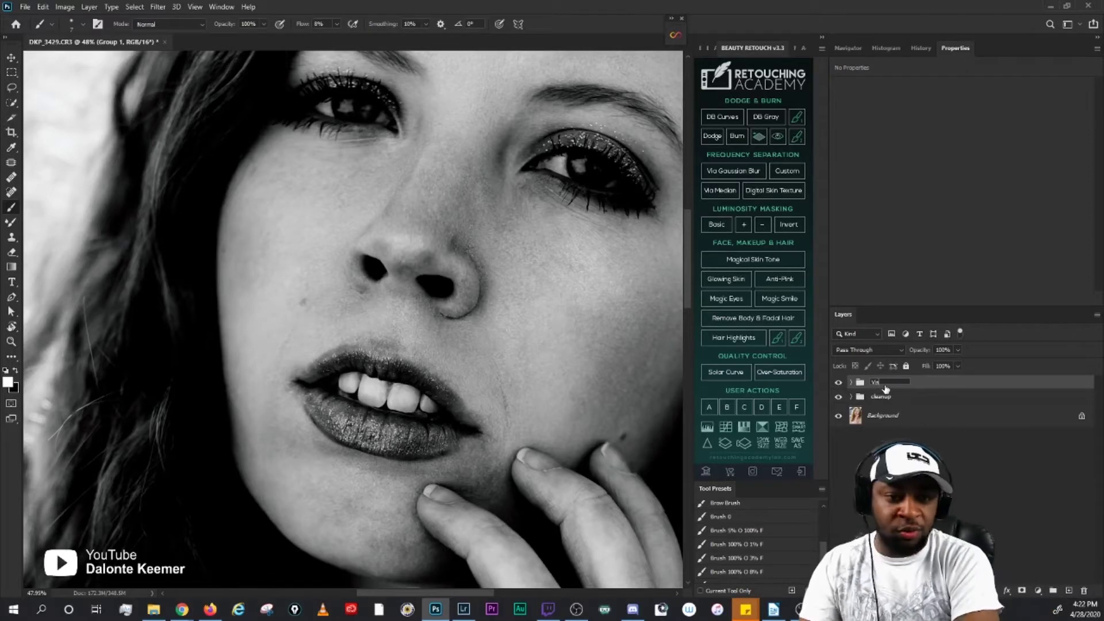
pyautogui.write('ual Aid')
pyautogui.press('Return')
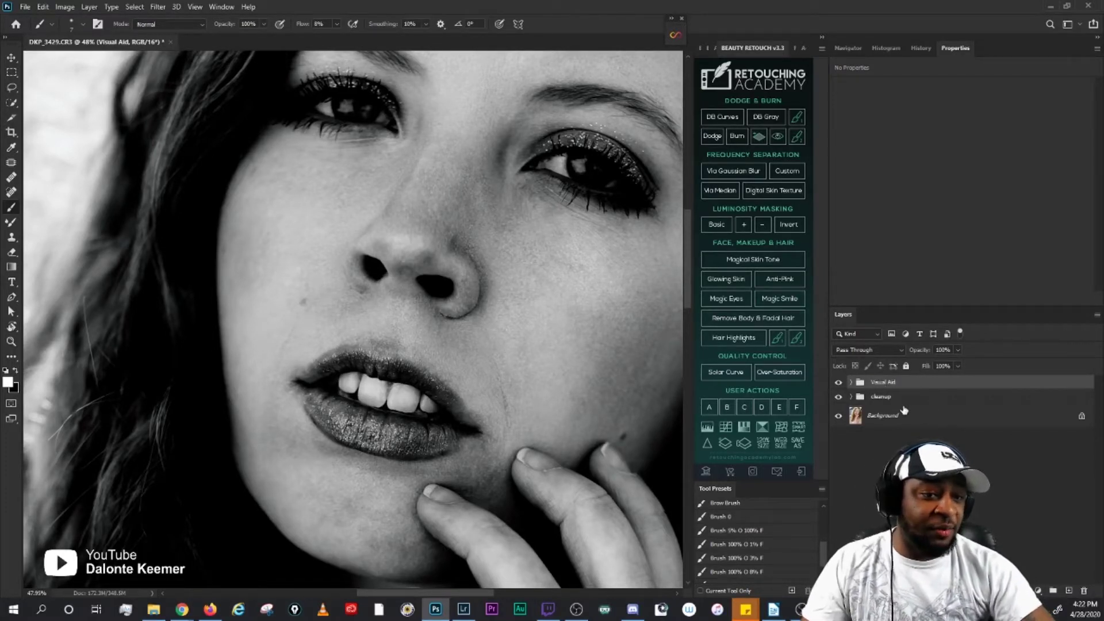
# Step: Hide the Visual Aid group and add a Gradient Map adjustment layer above the cleanup group, keeping its default name and Normal mode
pyautogui.click(891, 398)
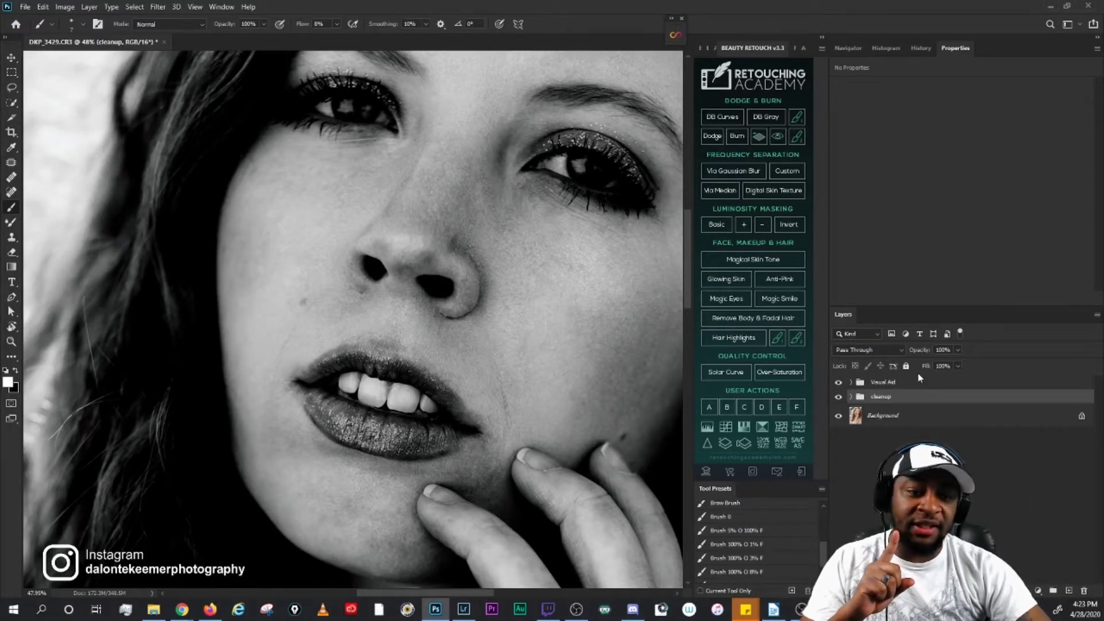
pyautogui.click(839, 382)
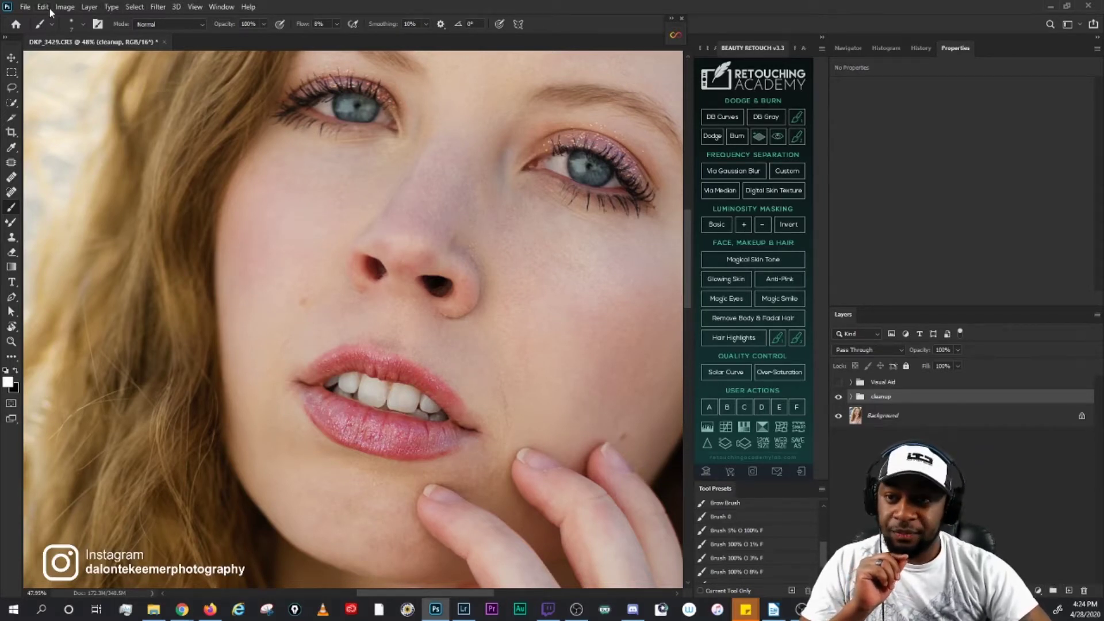
pyautogui.click(88, 7)
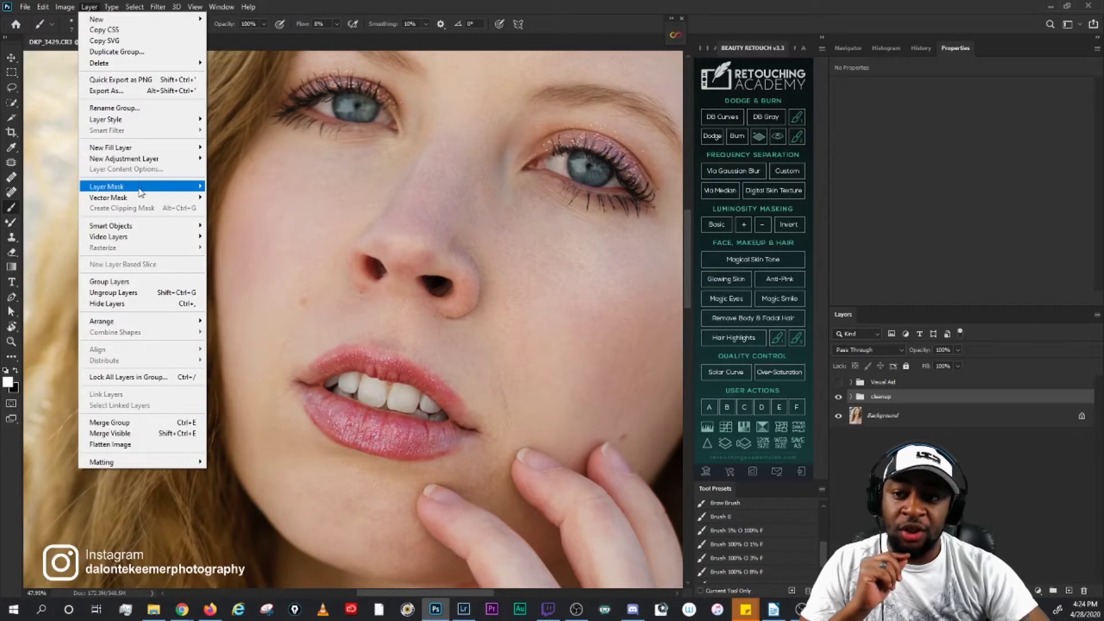
pyautogui.moveTo(190, 165)
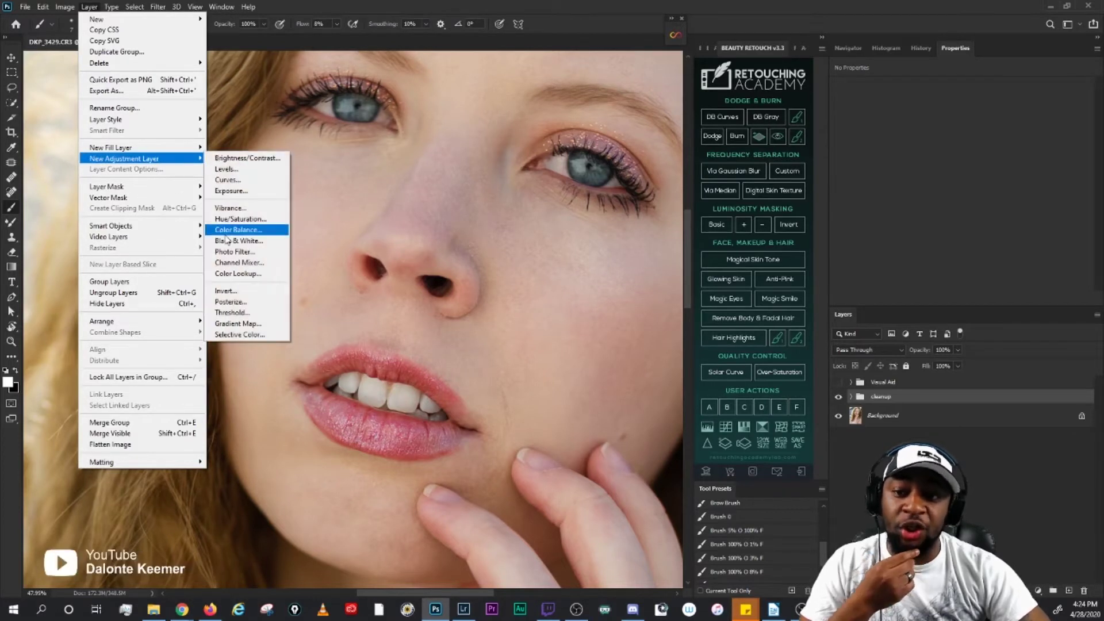
pyautogui.click(242, 328)
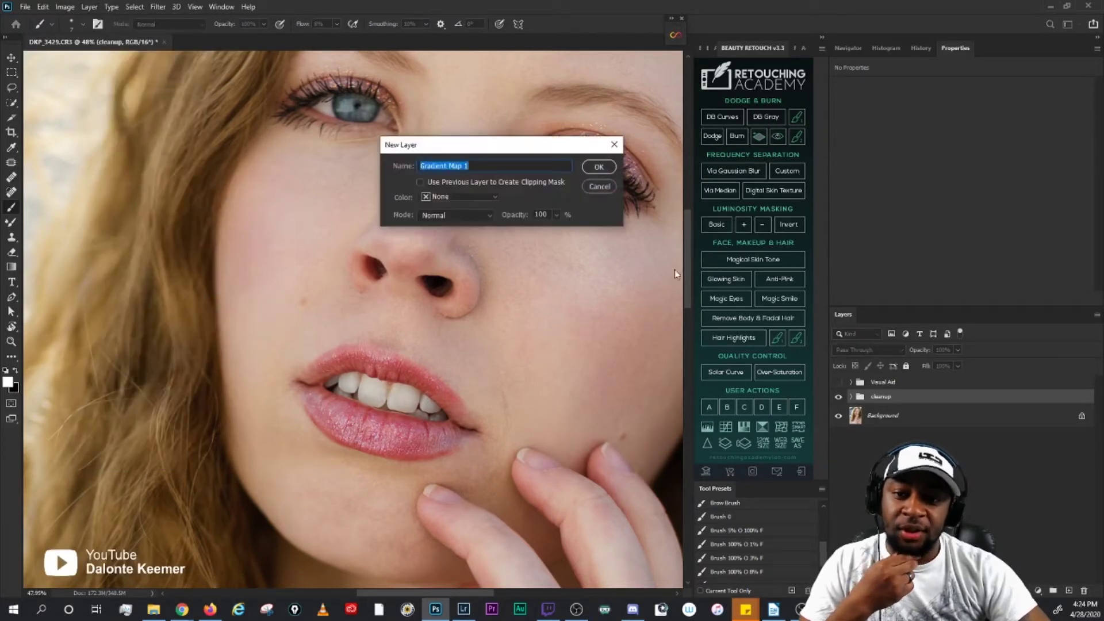
pyautogui.click(585, 172)
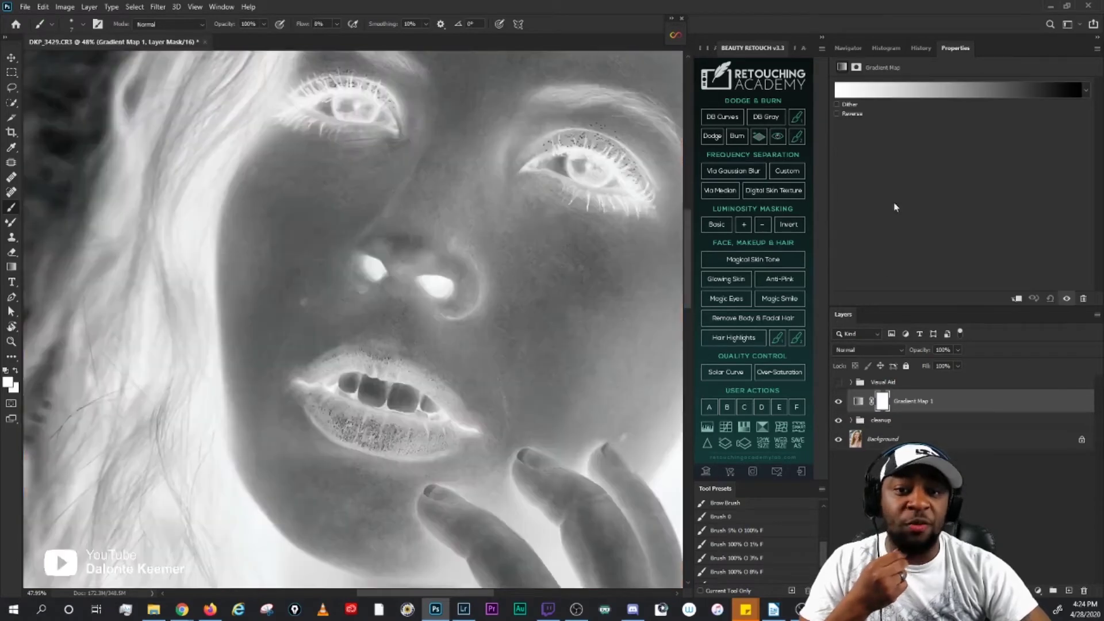
# Step: Add a Levels adjustment layer above the Gradient Map with default layer options, and darken its midtones to about 0.49
pyautogui.scroll(-2, 466, 323)
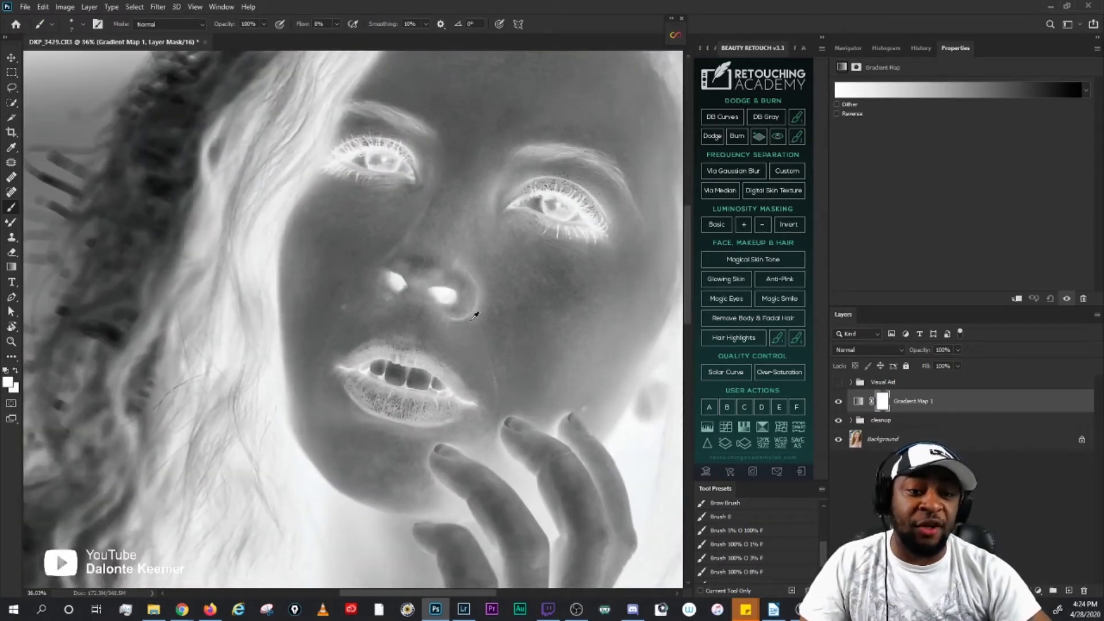
pyautogui.moveTo(513, 278); pyautogui.dragTo(398, 343)
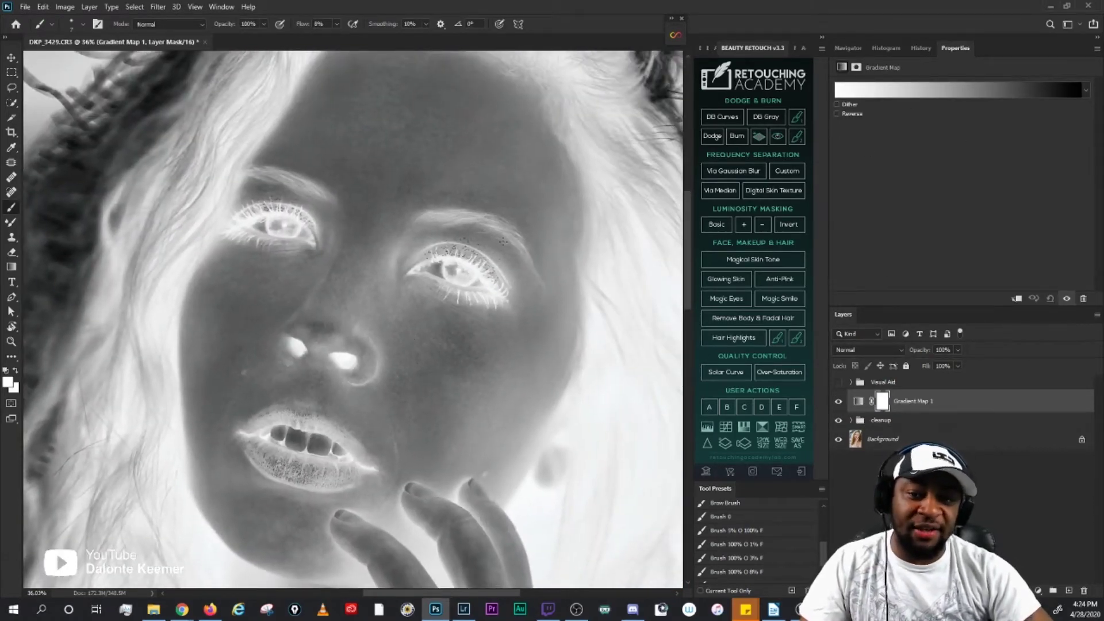
pyautogui.scroll(-2, 504, 242)
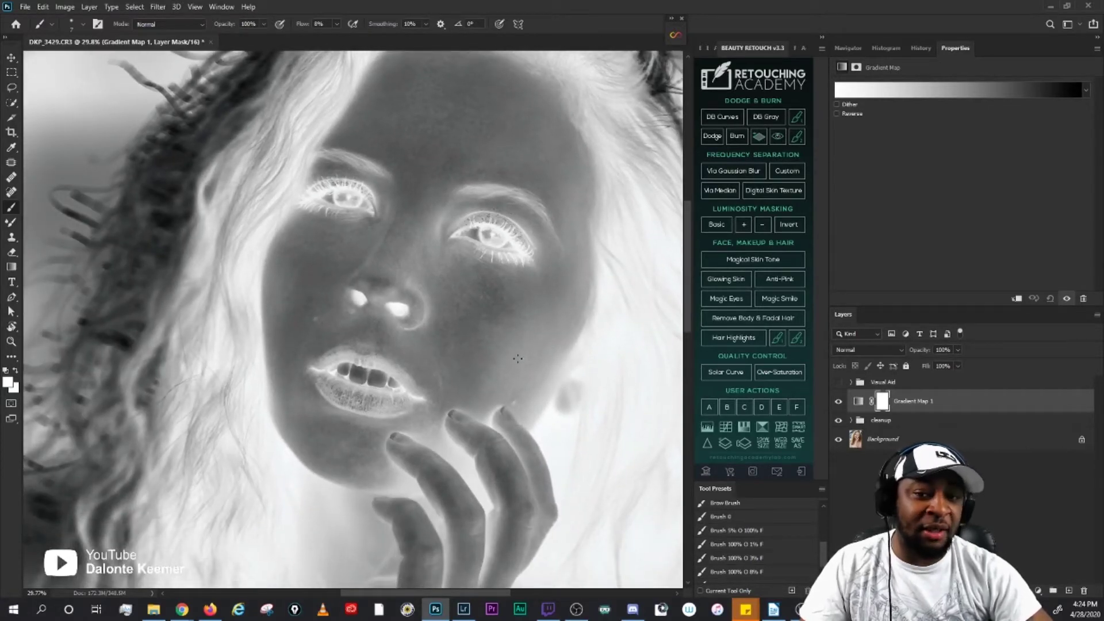
pyautogui.scroll(1, 555, 345)
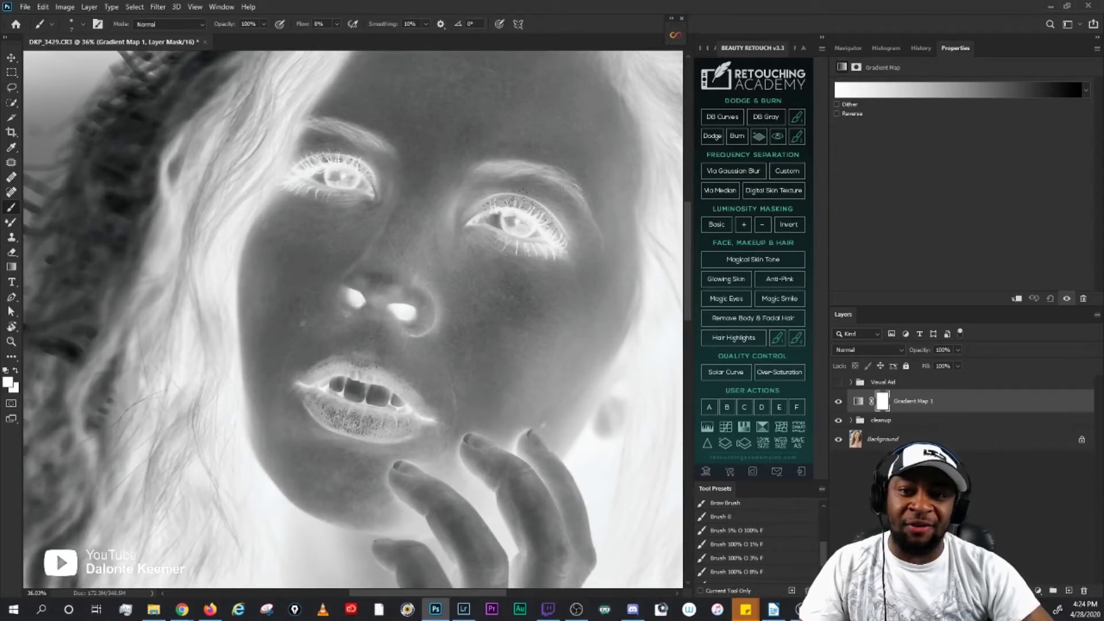
pyautogui.moveTo(493, 135); pyautogui.dragTo(459, 173)
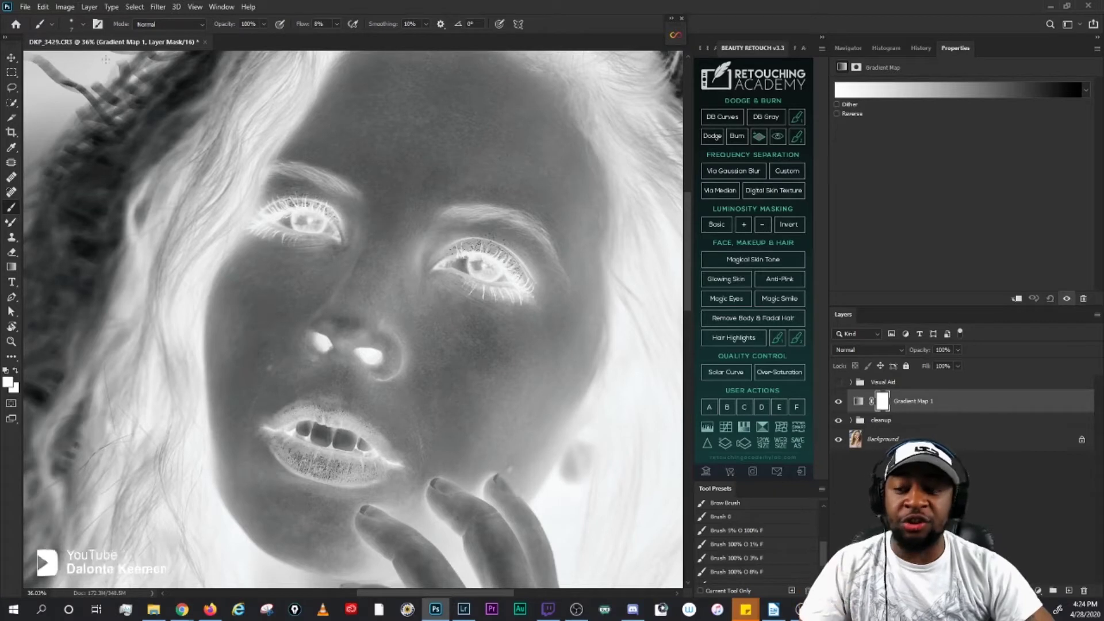
pyautogui.click(88, 7)
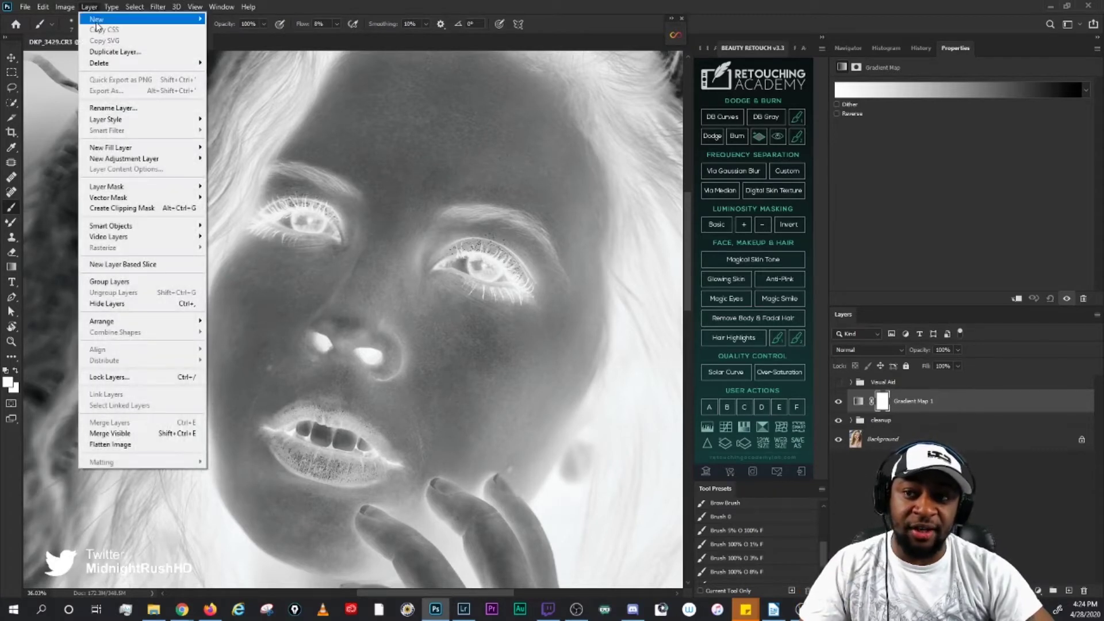
pyautogui.moveTo(153, 164)
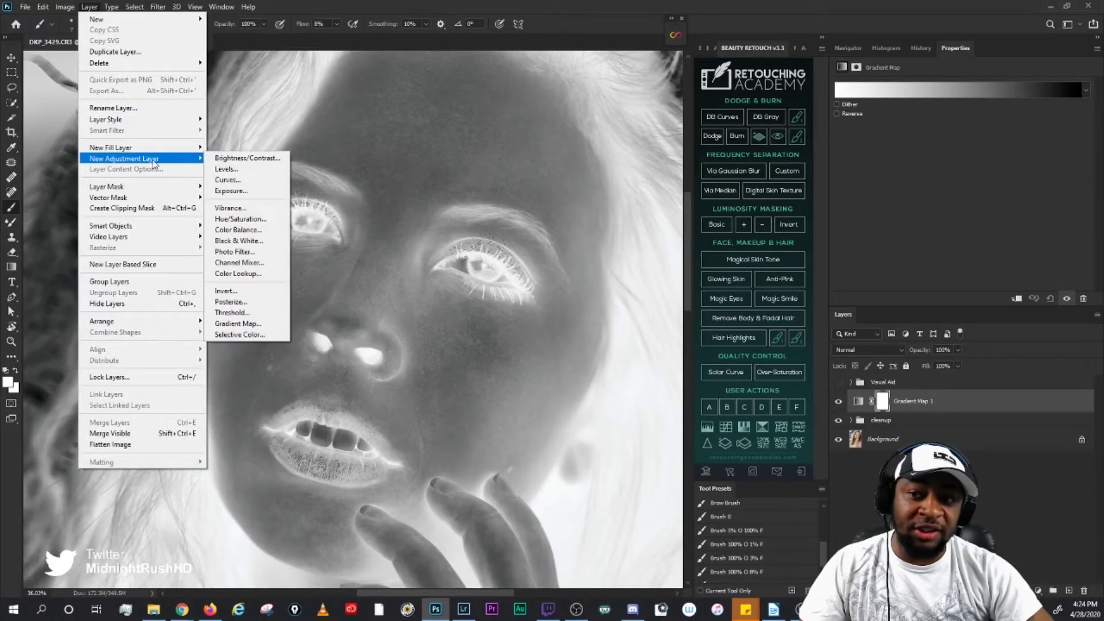
pyautogui.click(230, 169)
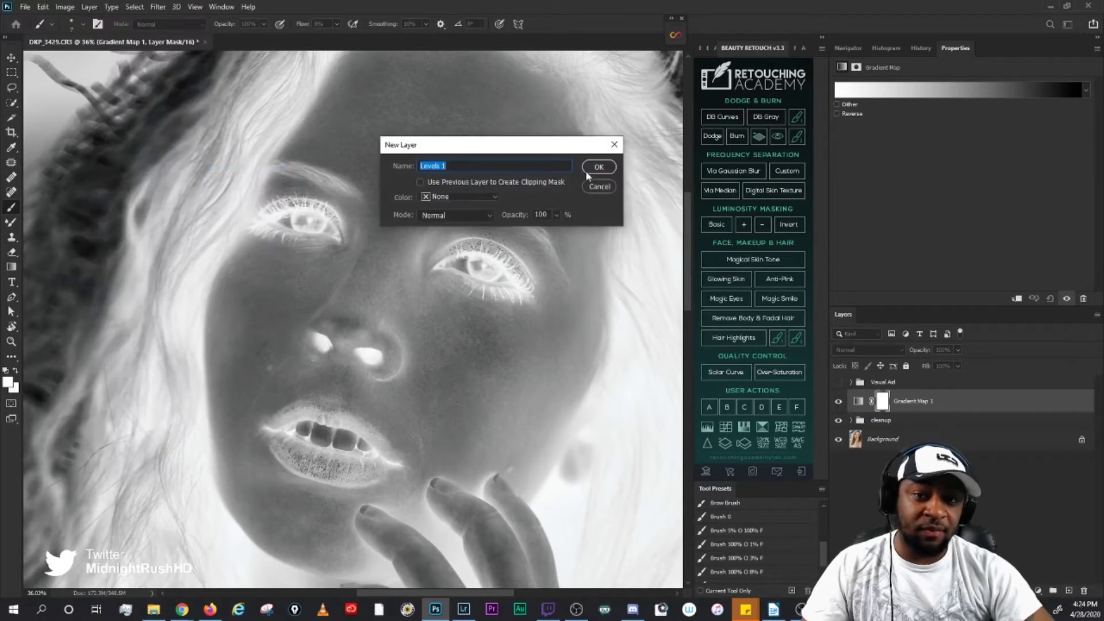
pyautogui.click(587, 171)
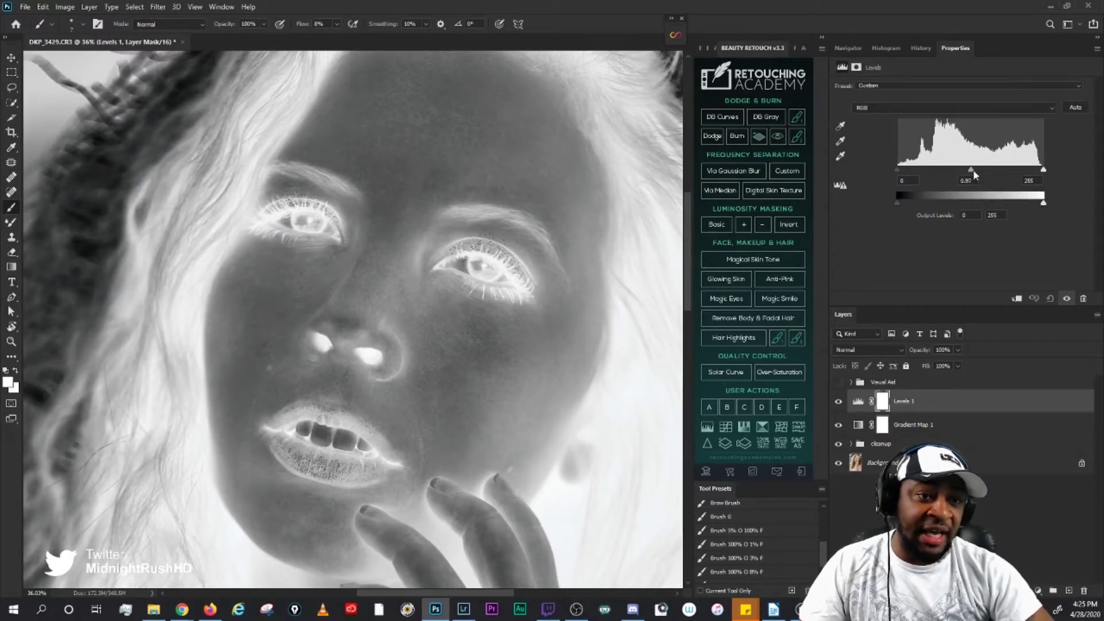
pyautogui.moveTo(974, 170); pyautogui.dragTo(992, 173)
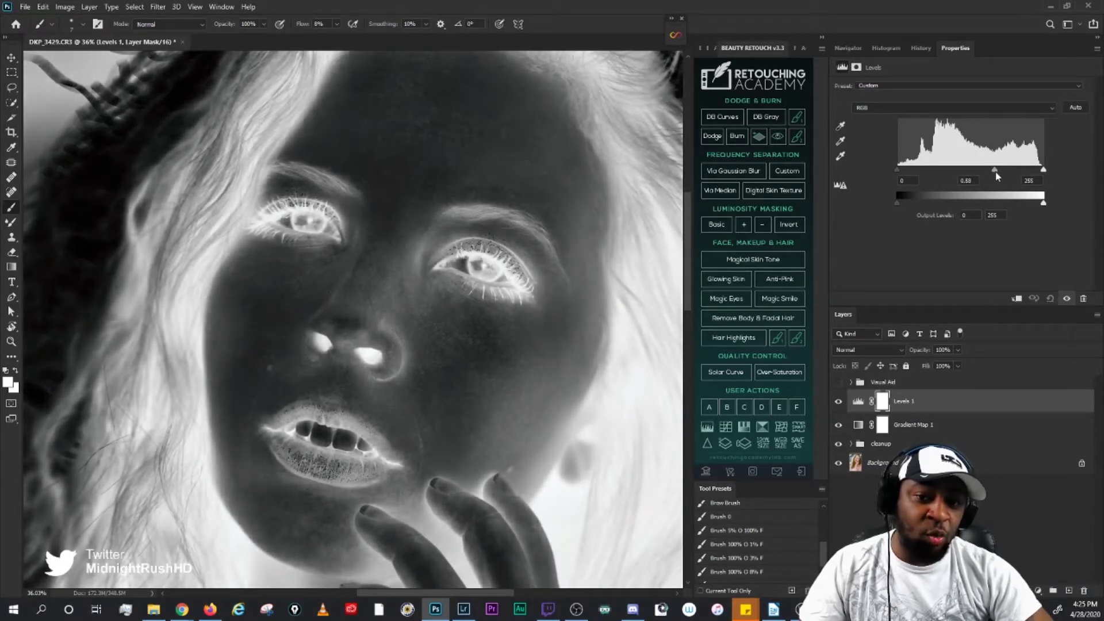
pyautogui.moveTo(997, 173); pyautogui.dragTo(1002, 173)
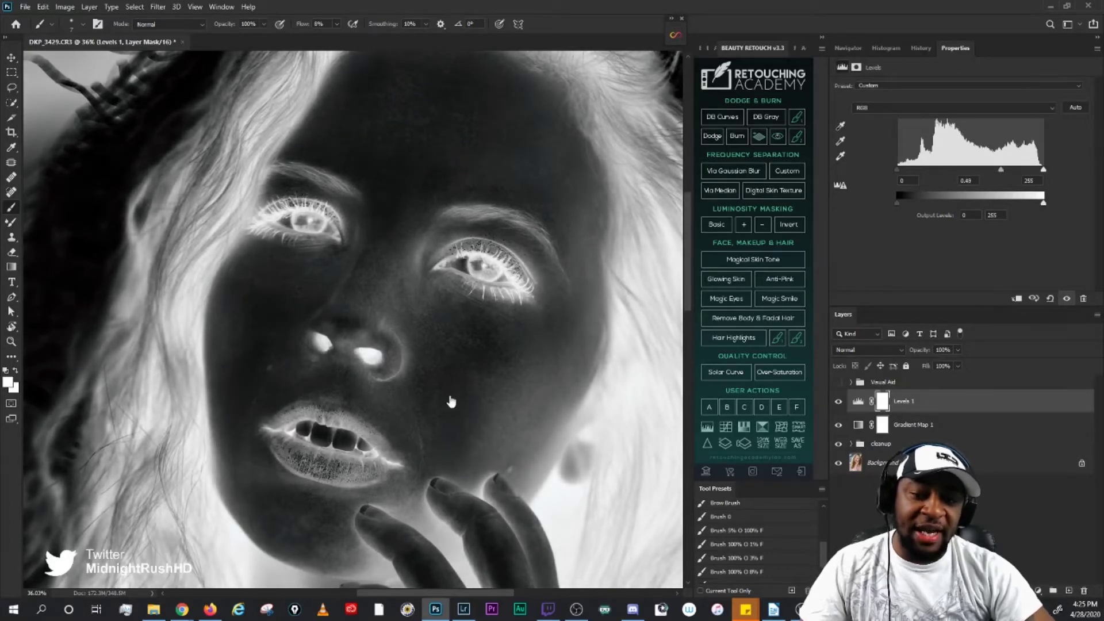
# Step: Group the Levels 1 and Gradient Map 1 layers together above the cleanup group
pyautogui.scroll(4, 402, 274)
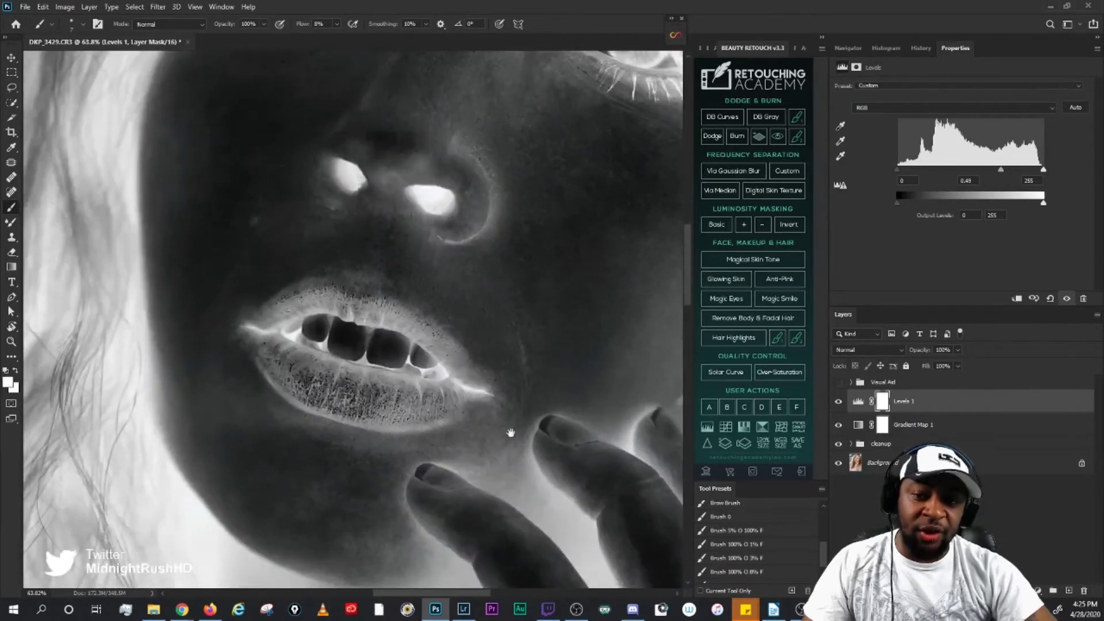
pyautogui.moveTo(511, 433); pyautogui.dragTo(535, 228)
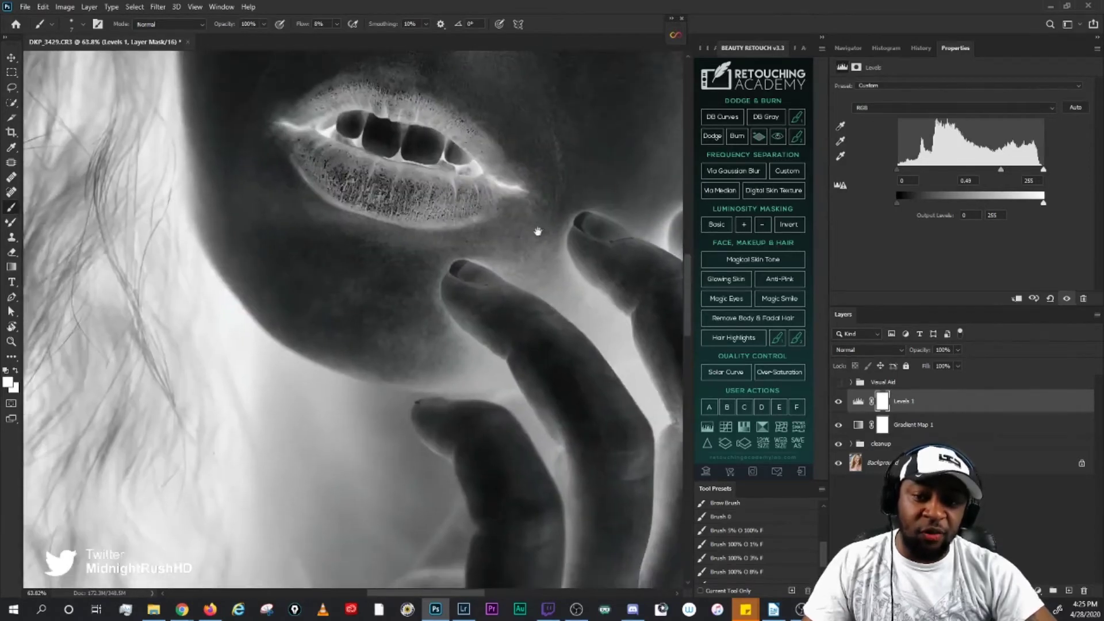
pyautogui.scroll(2, 383, 297)
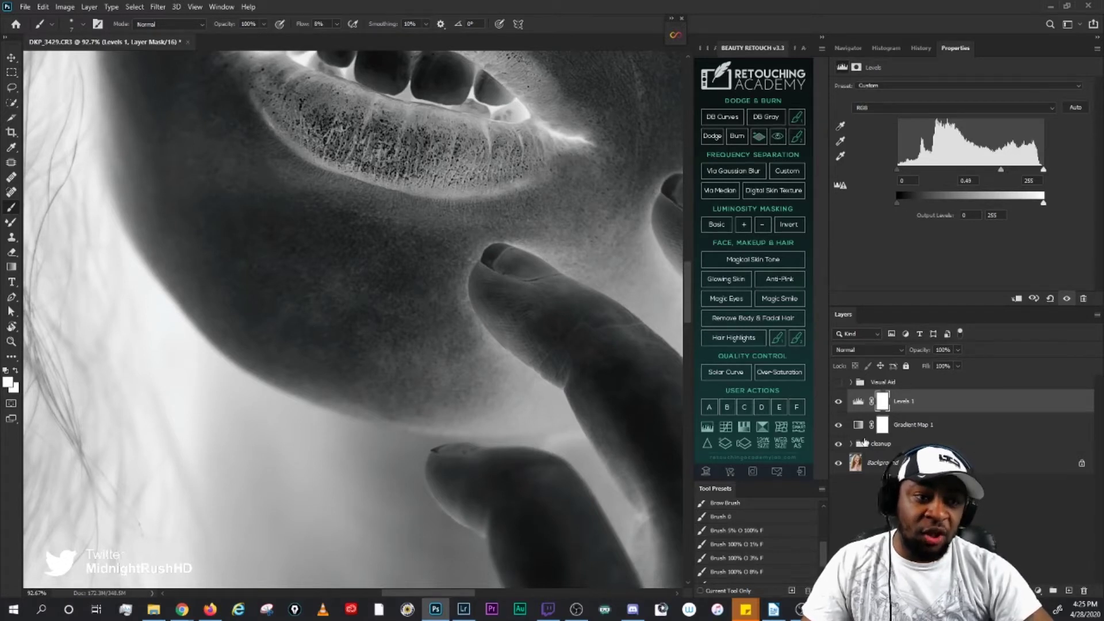
pyautogui.scroll(1, 375, 299)
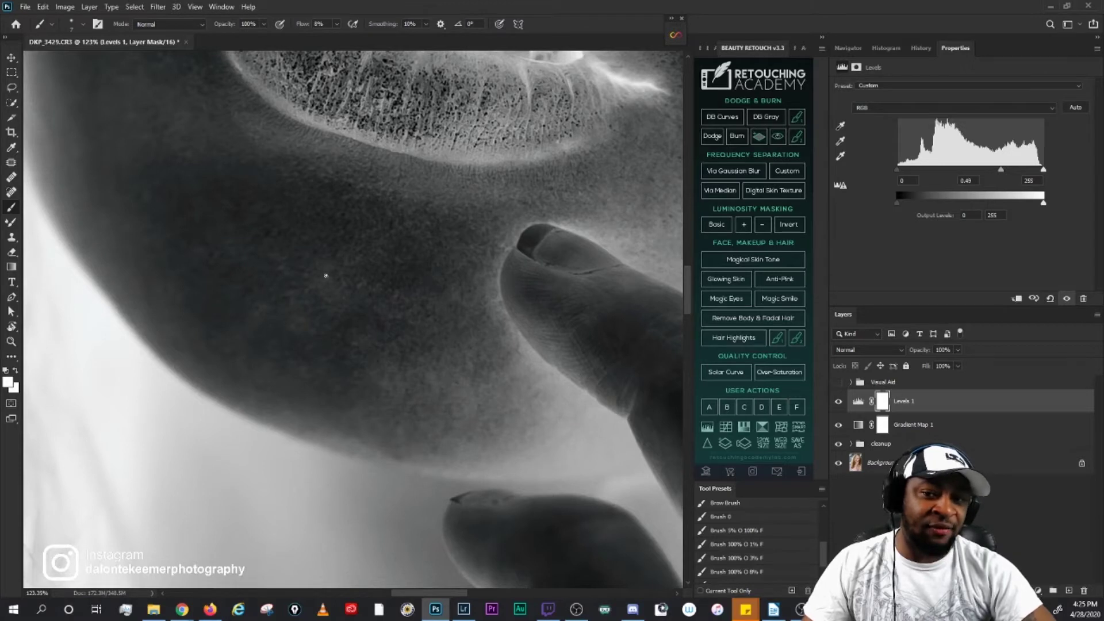
pyautogui.scroll(-3, 389, 424)
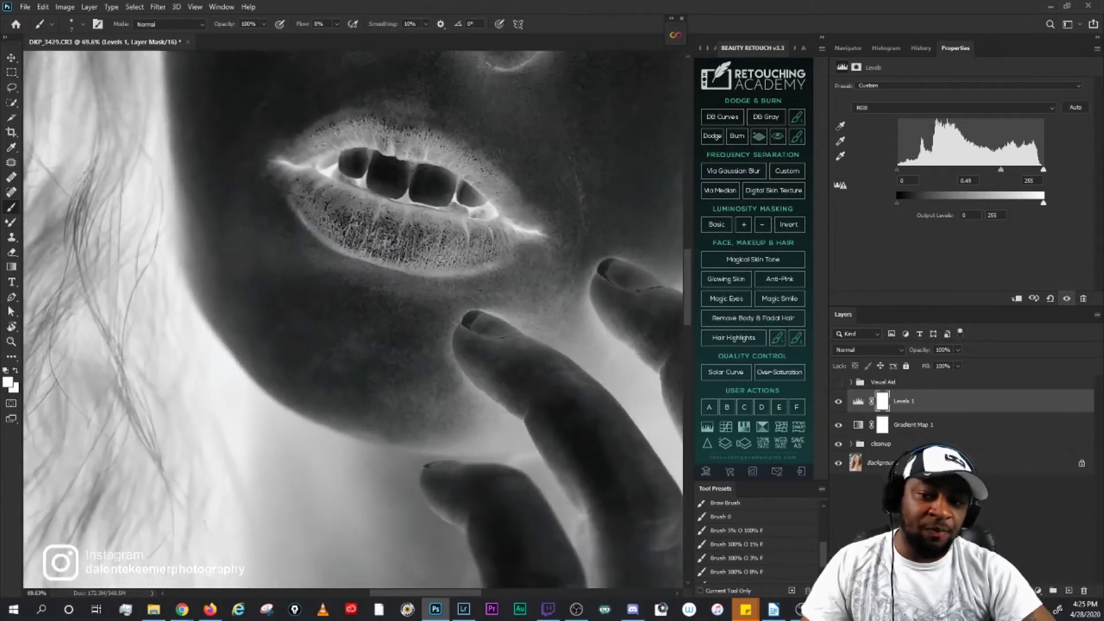
pyautogui.keyDown('shift'); pyautogui.click(976, 426); pyautogui.keyUp('shift')
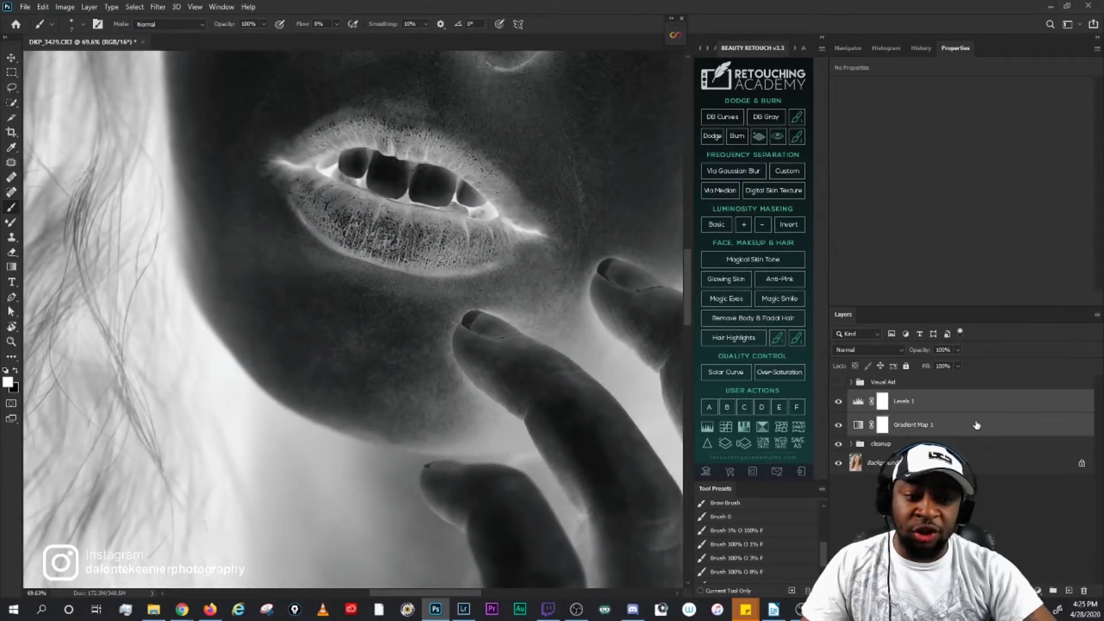
pyautogui.click(89, 7)
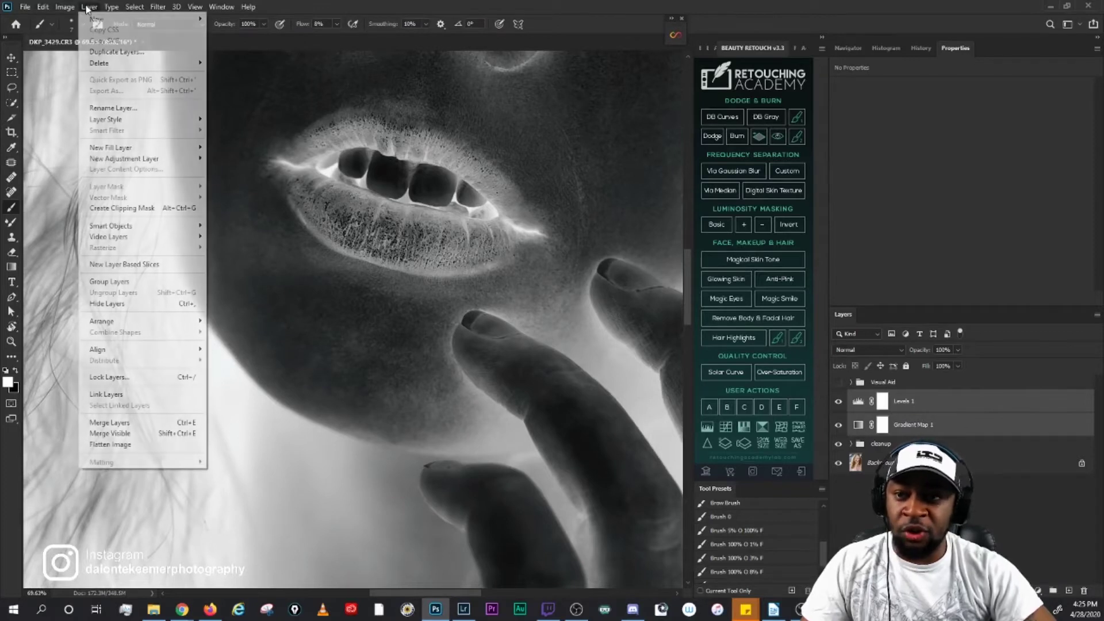
pyautogui.click(109, 281)
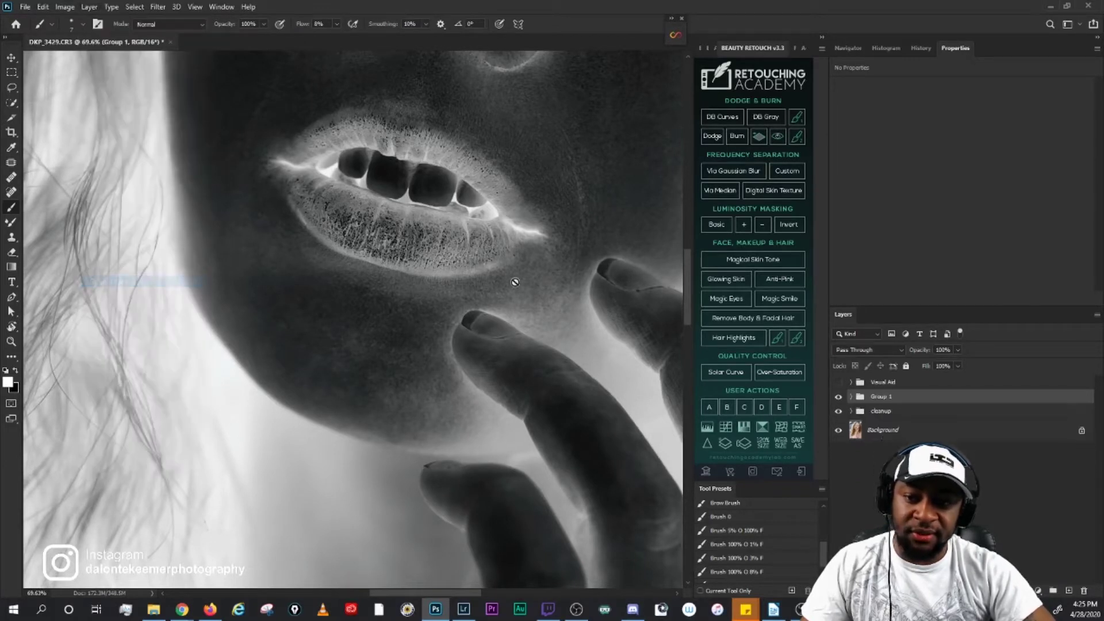
# Step: Rename the group holding the Levels and Gradient Map layers as Visual Aid_Inverted
pyautogui.doubleClick(880, 397)
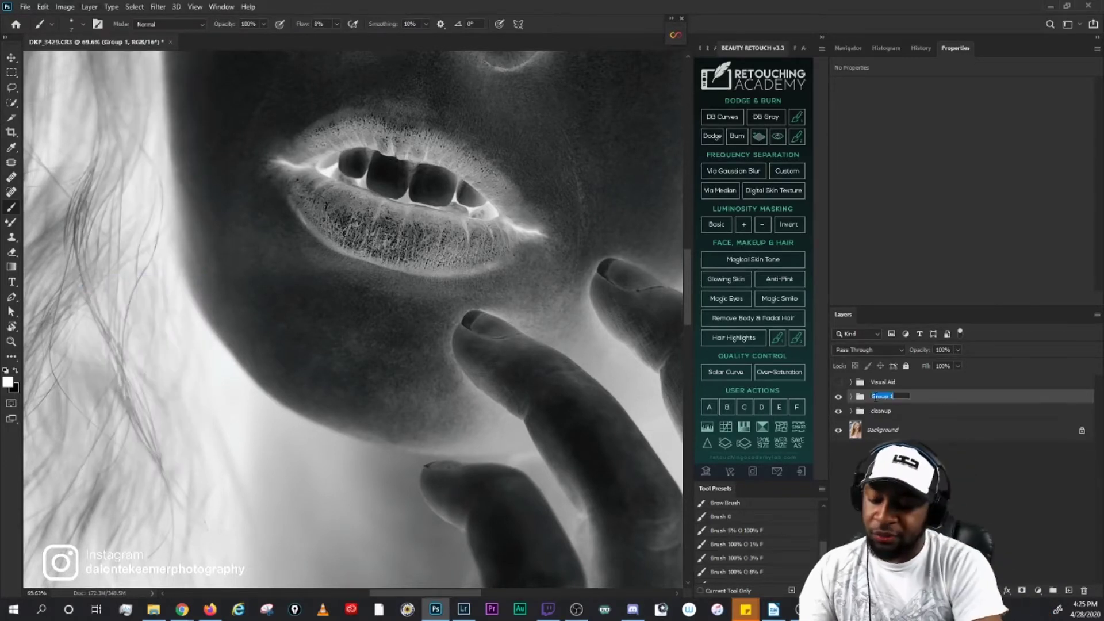
pyautogui.write('V')
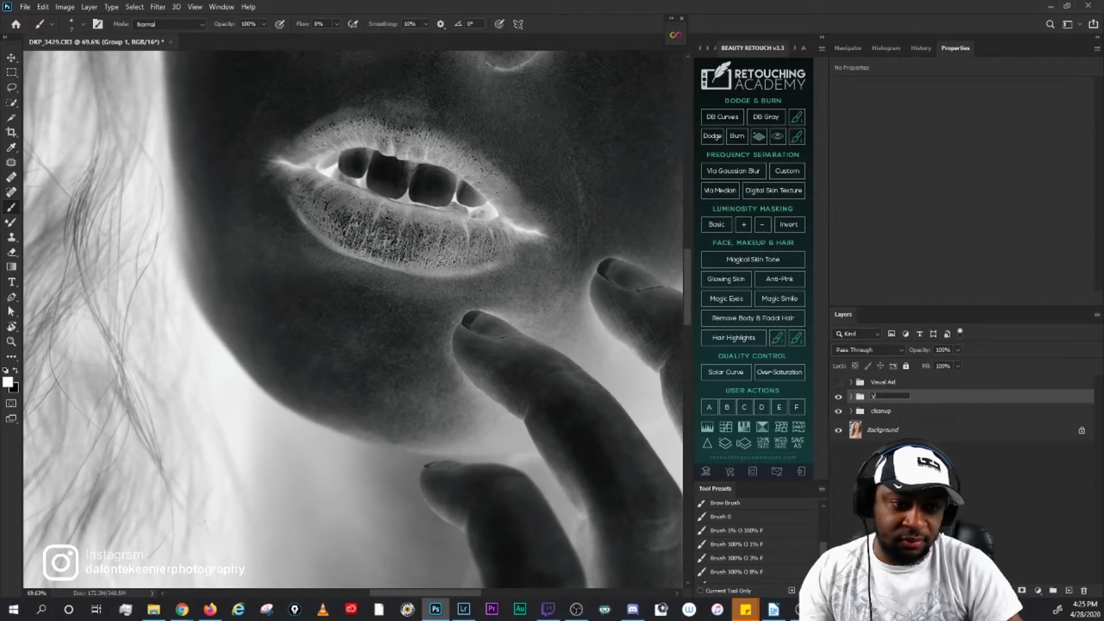
pyautogui.write('isu')
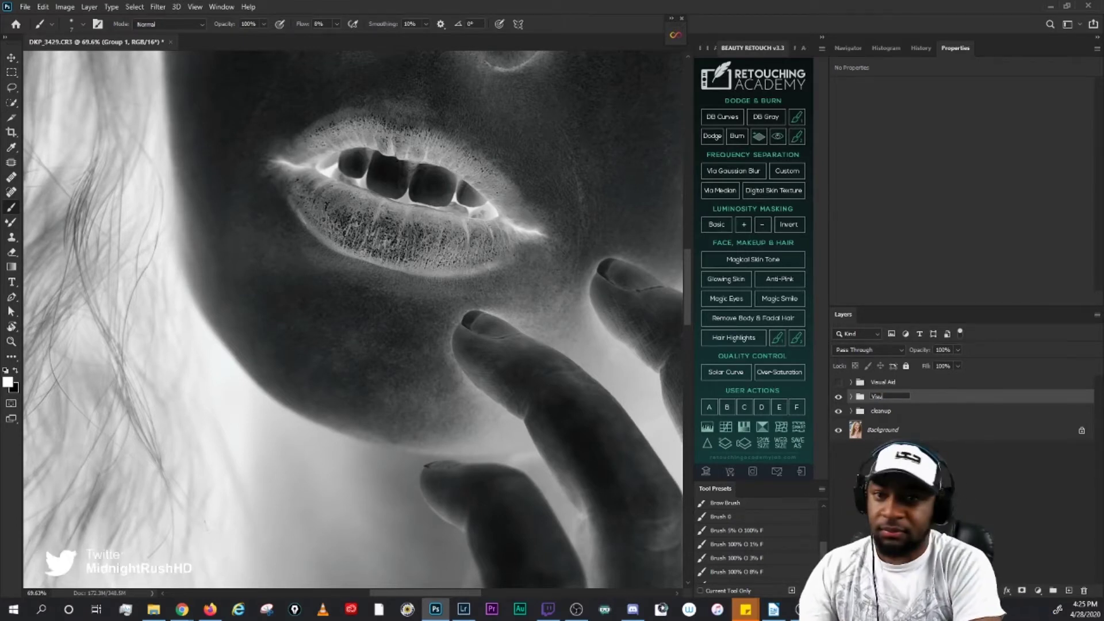
pyautogui.write('al Aid')
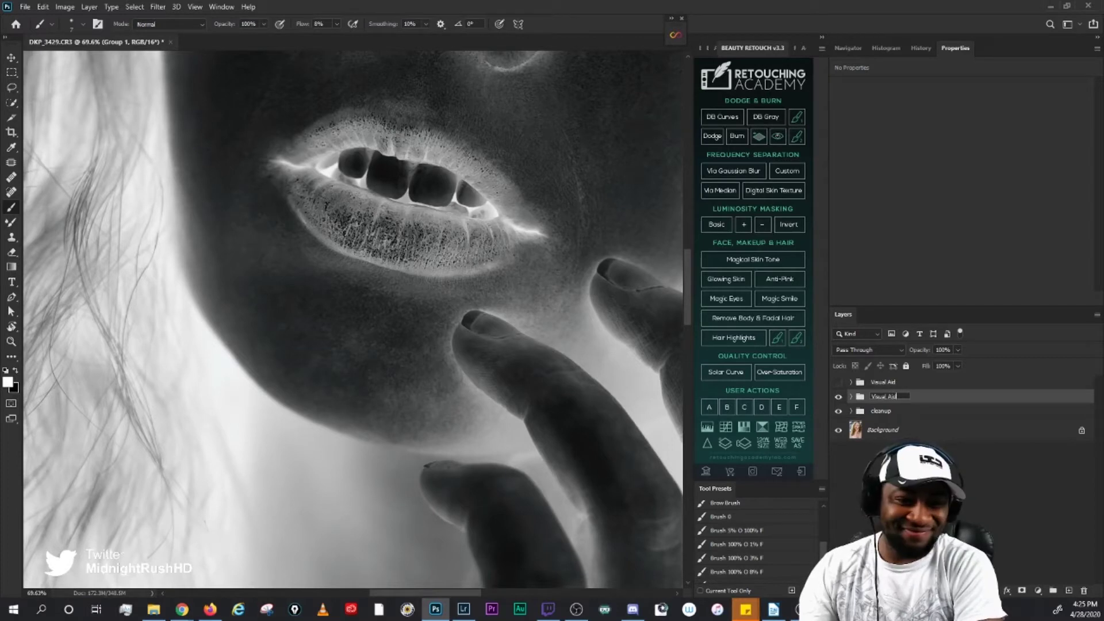
pyautogui.write(' IN')
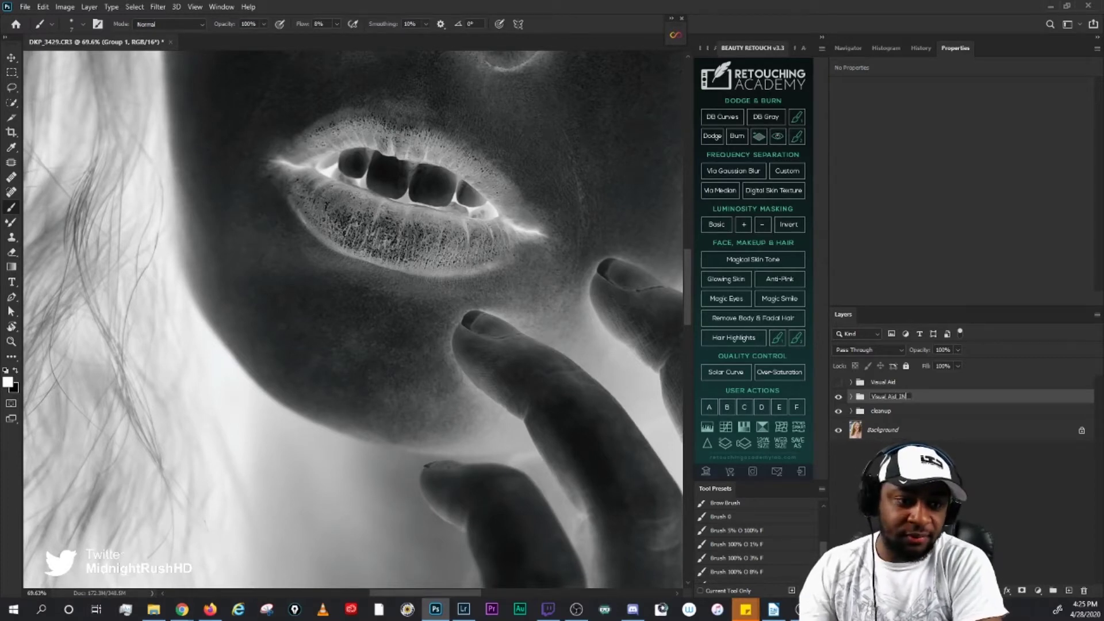
pyautogui.write('v')
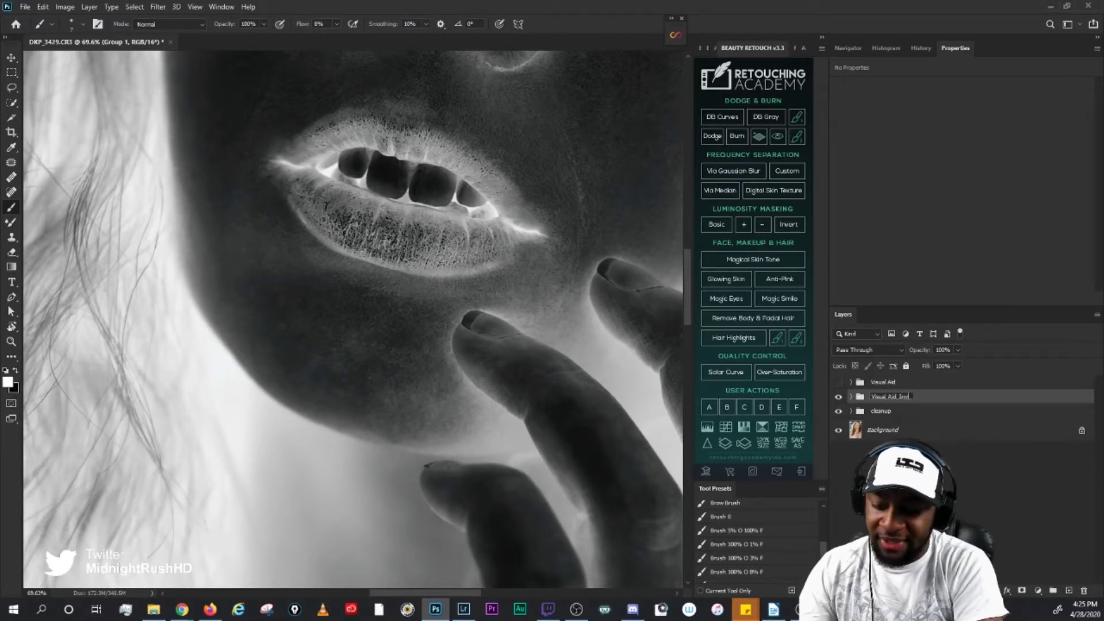
pyautogui.write('erted')
pyautogui.press('Return')
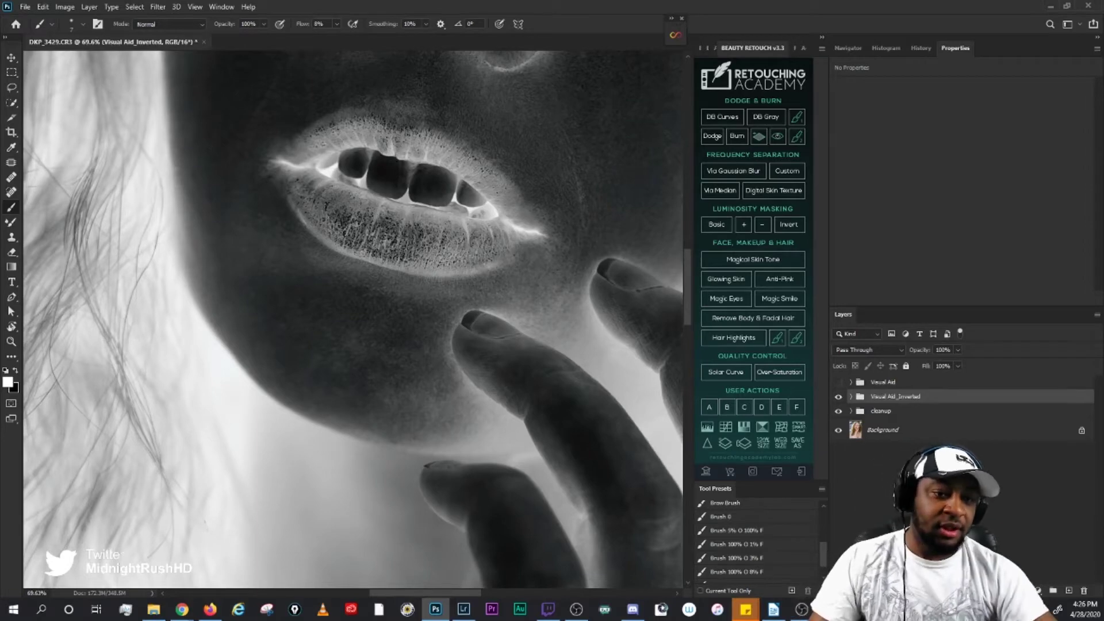
# Step: Compare the whole face under the Visual Aid and Visual Aid_Inverted groups, and leave both groups hidden
pyautogui.click(838, 396)
pyautogui.click(838, 382)
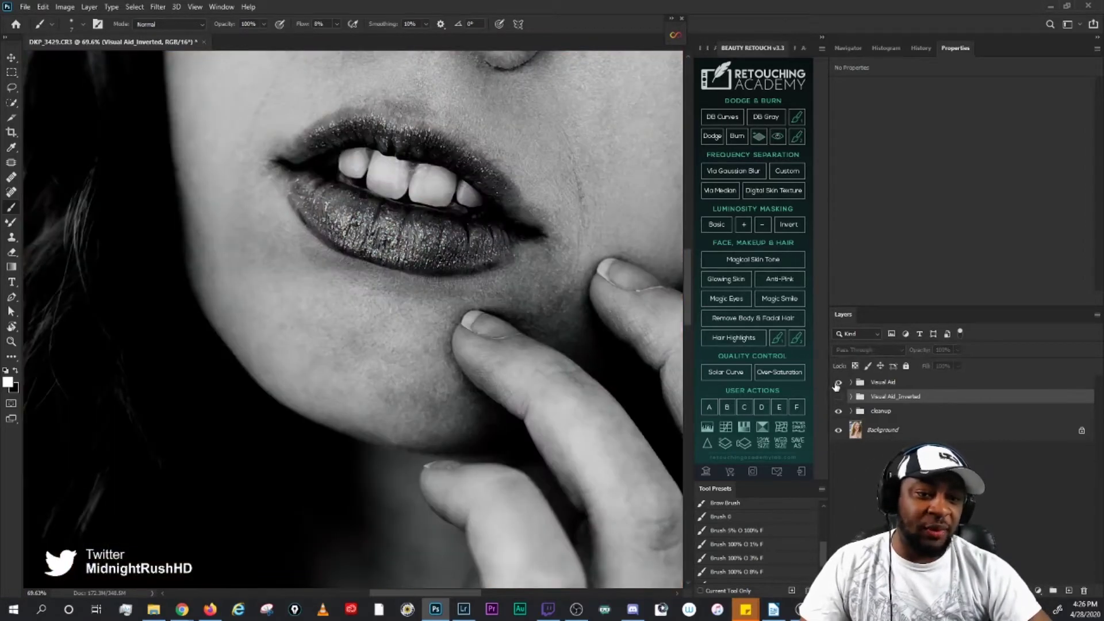
pyautogui.scroll(-7, 391, 216)
pyautogui.moveTo(422, 212); pyautogui.dragTo(495, 393)
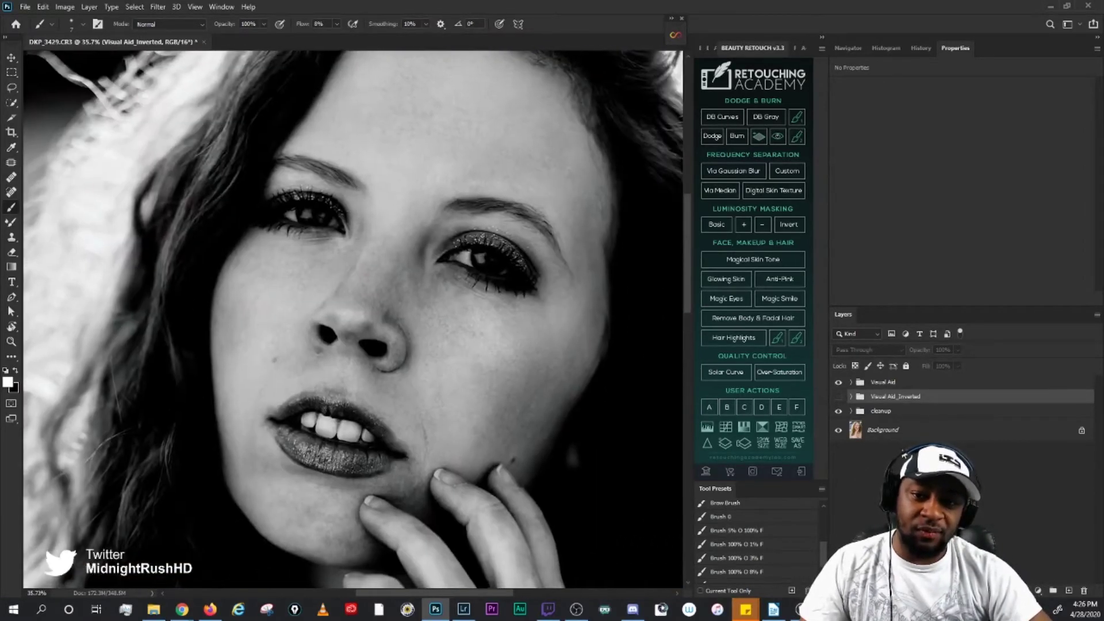
pyautogui.click(838, 382)
pyautogui.click(838, 396)
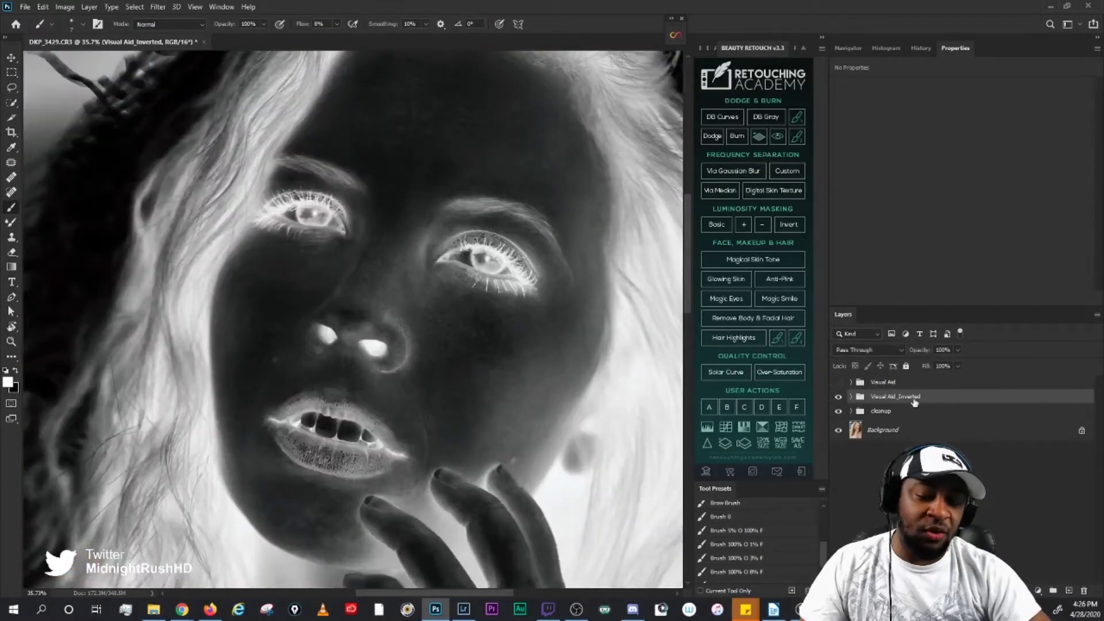
pyautogui.click(838, 397)
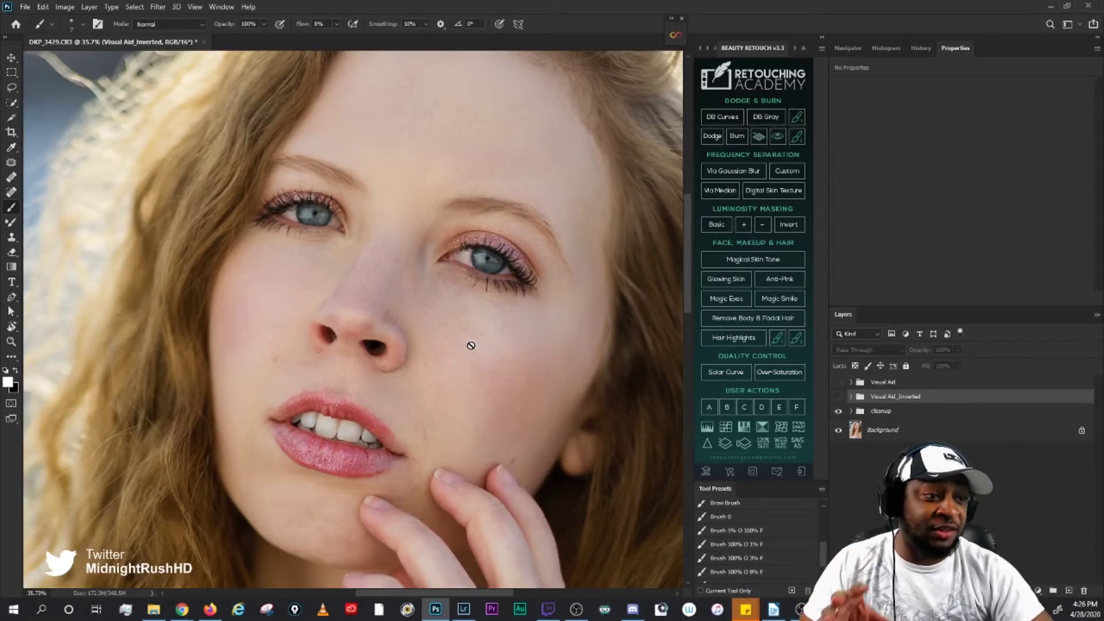
# Step: Examine the skin with Visual Aid alone, Visual Aid_Inverted alone and both groups combined, against the plain colour image
pyautogui.click(839, 382)
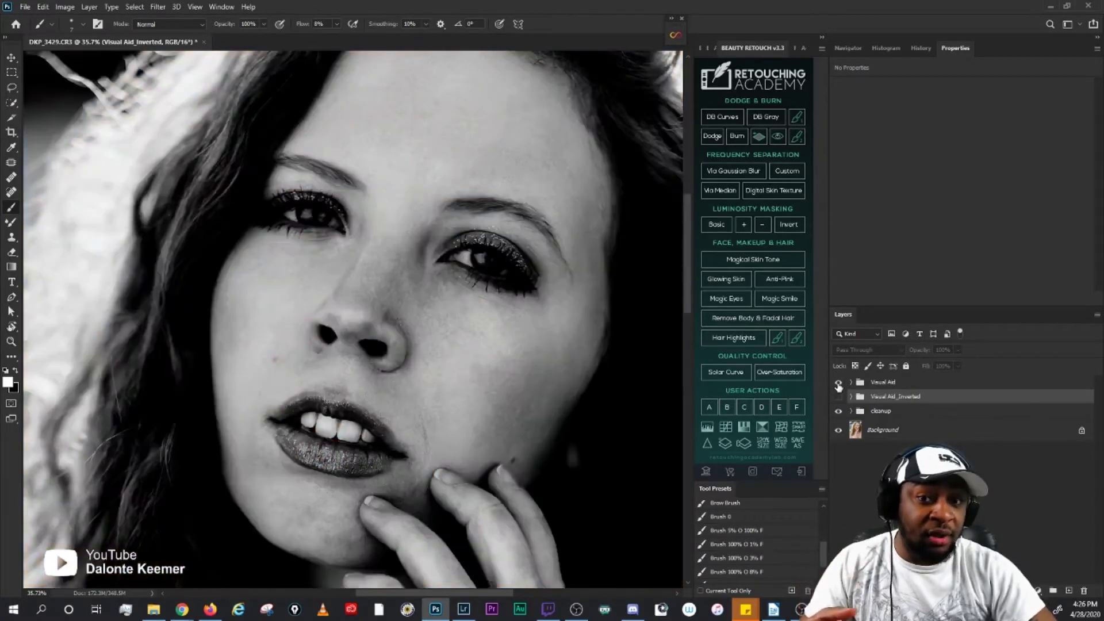
pyautogui.click(838, 384)
pyautogui.click(839, 397)
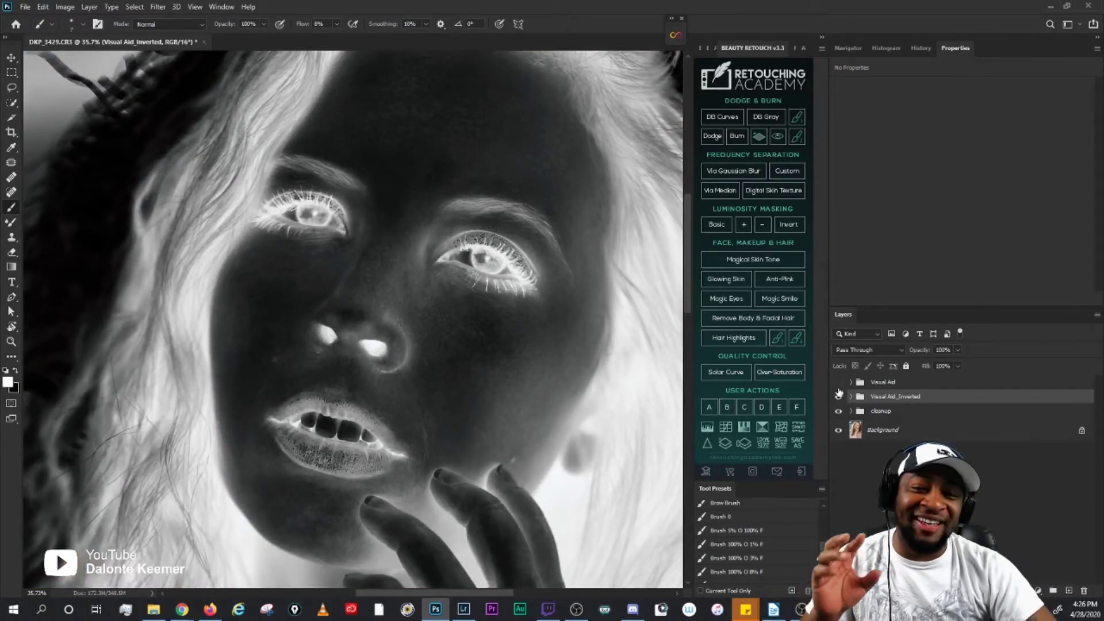
pyautogui.click(839, 396)
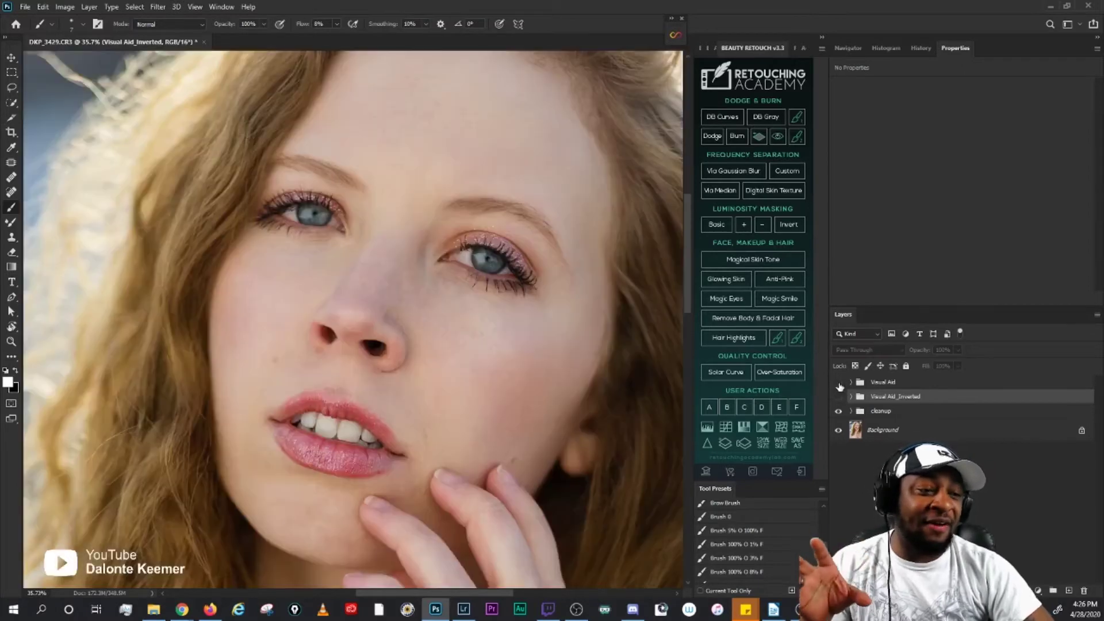
pyautogui.click(838, 382)
pyautogui.click(839, 397)
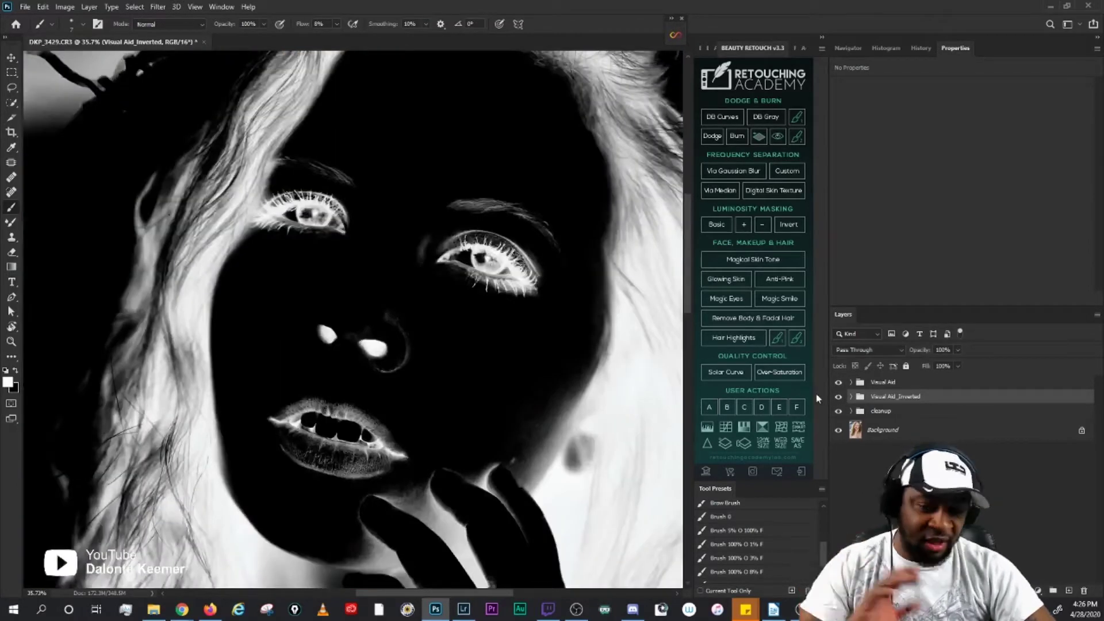
pyautogui.click(839, 397)
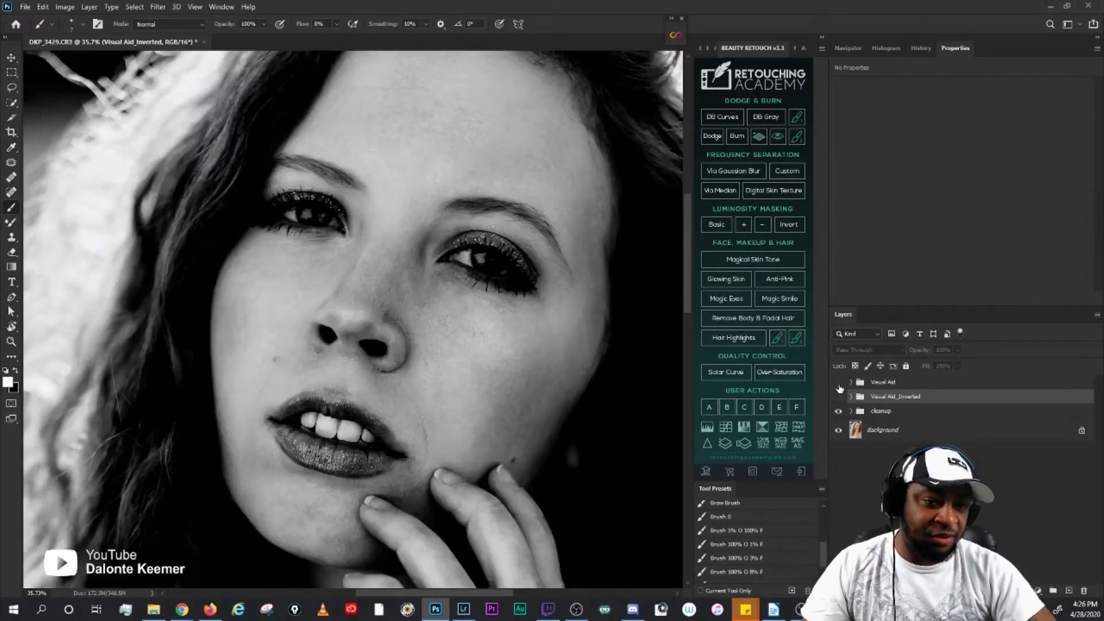
pyautogui.click(838, 382)
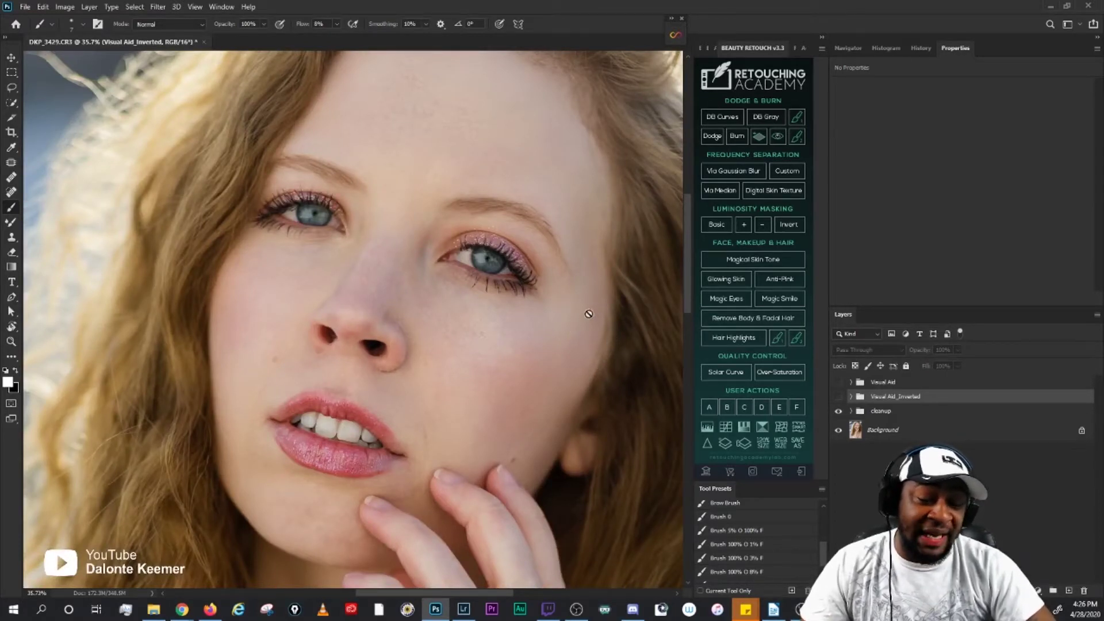
# Step: Check the forehead and cheeks by switching each visual aid group on and off in turn, ending on the colour image
pyautogui.moveTo(605, 271); pyautogui.dragTo(592, 322)
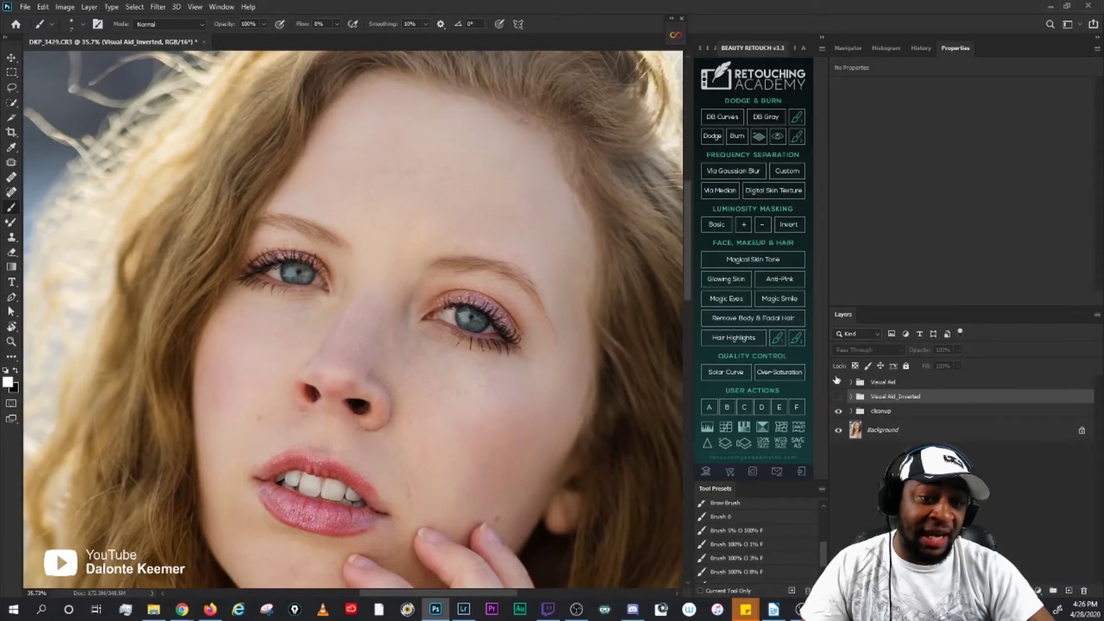
pyautogui.click(838, 382)
pyautogui.click(839, 382)
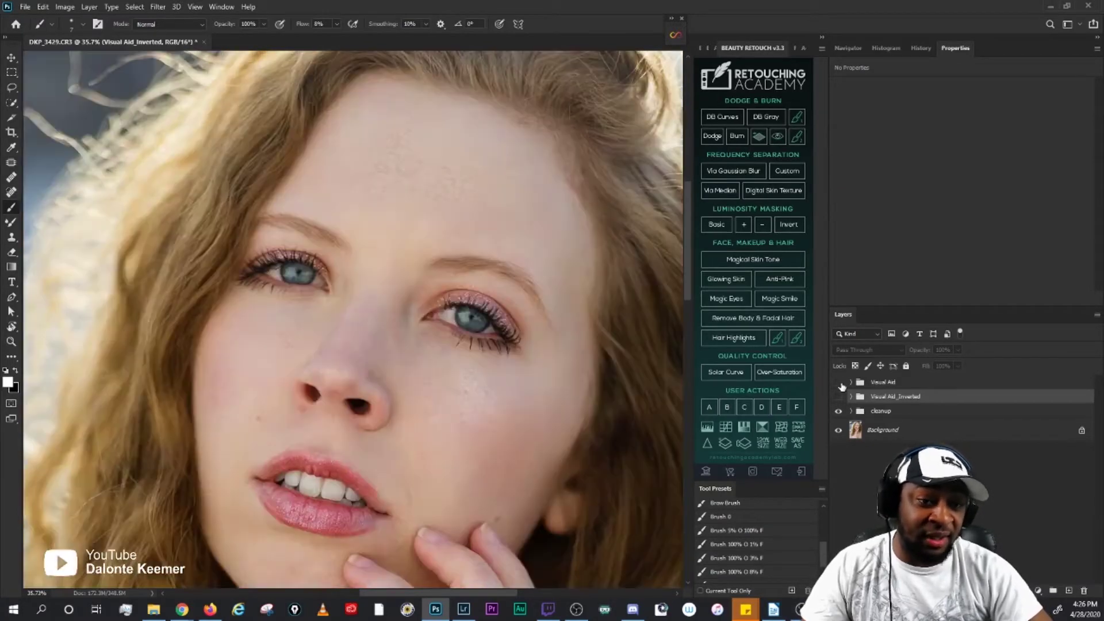
pyautogui.click(838, 397)
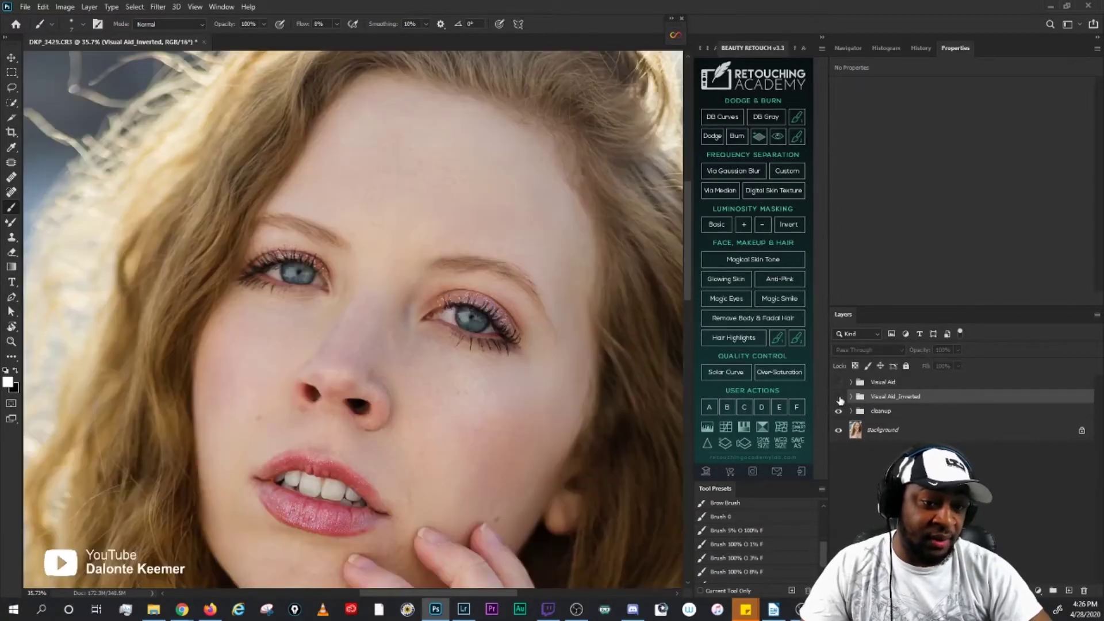
pyautogui.click(838, 397)
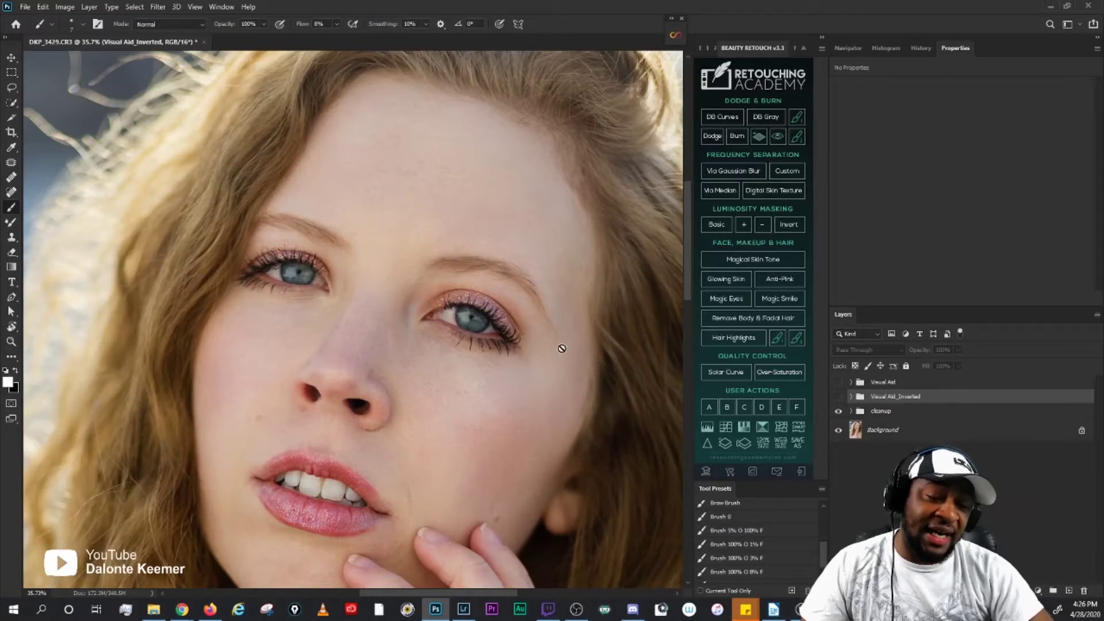
pyautogui.click(839, 397)
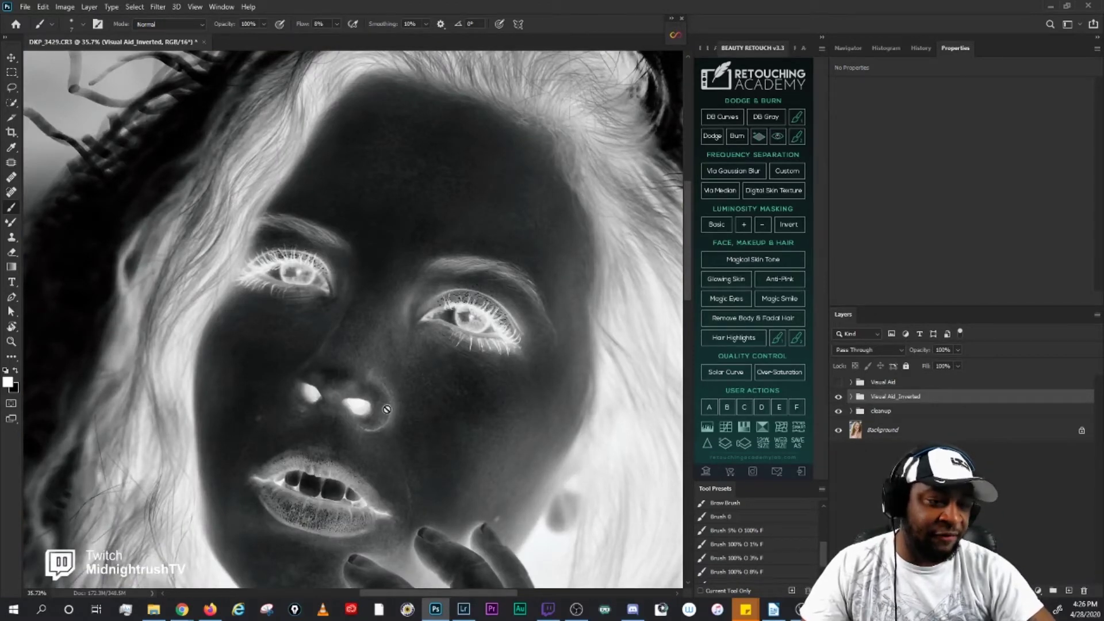
pyautogui.click(838, 396)
pyautogui.click(838, 382)
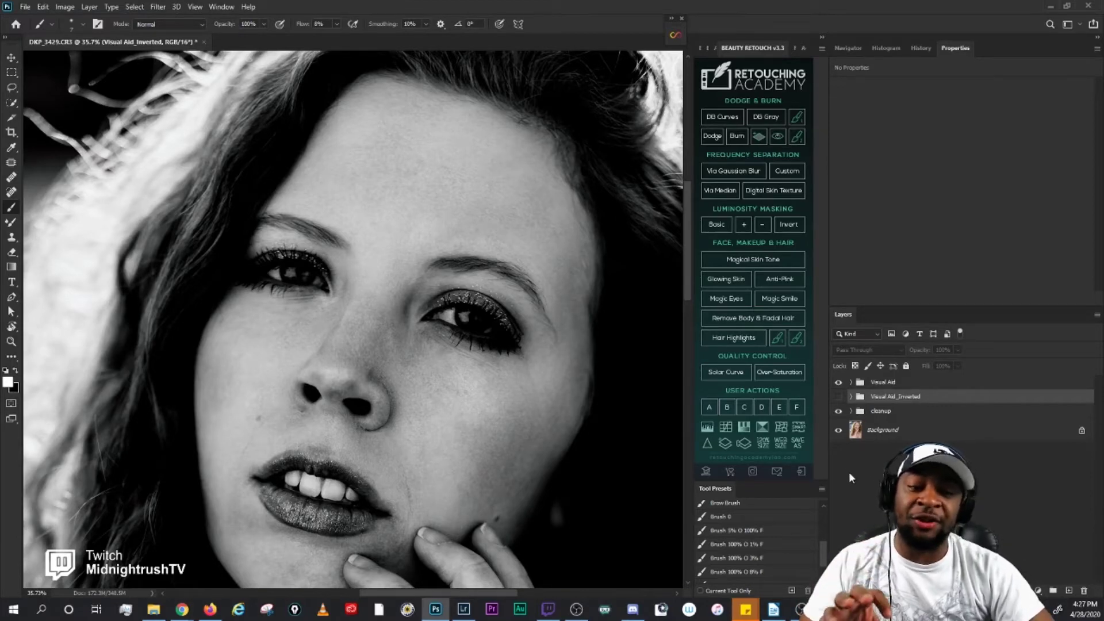
pyautogui.click(838, 383)
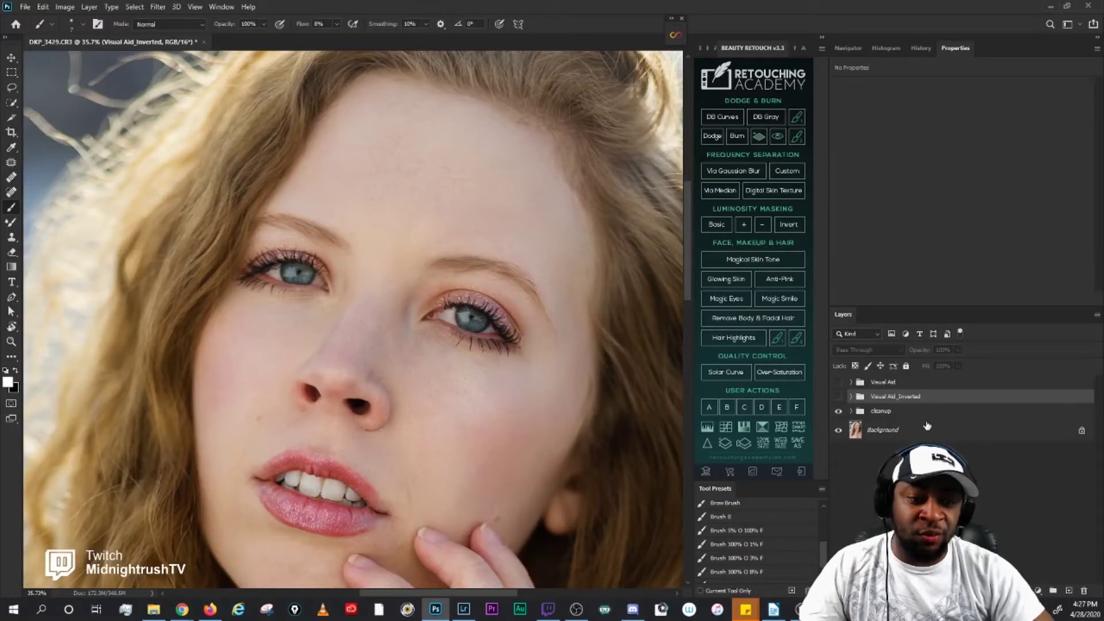
# Step: Add a Curves adjustment layer named dodge directly above the cleanup group, in Normal mode at 100% opacity
pyautogui.hotkey('alt', '[')
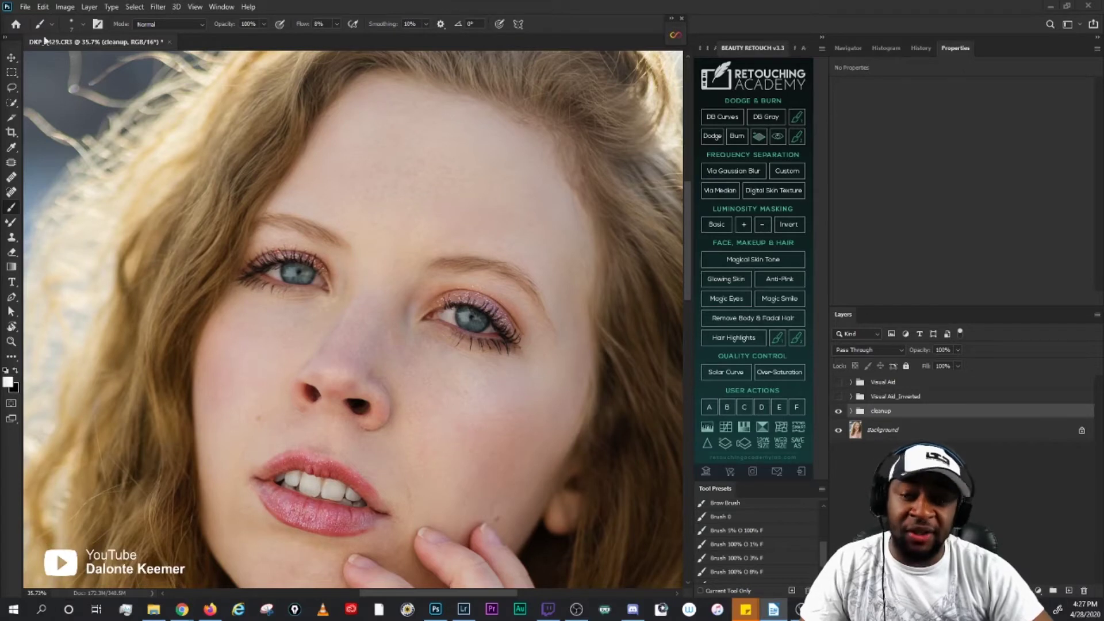
pyautogui.click(90, 6)
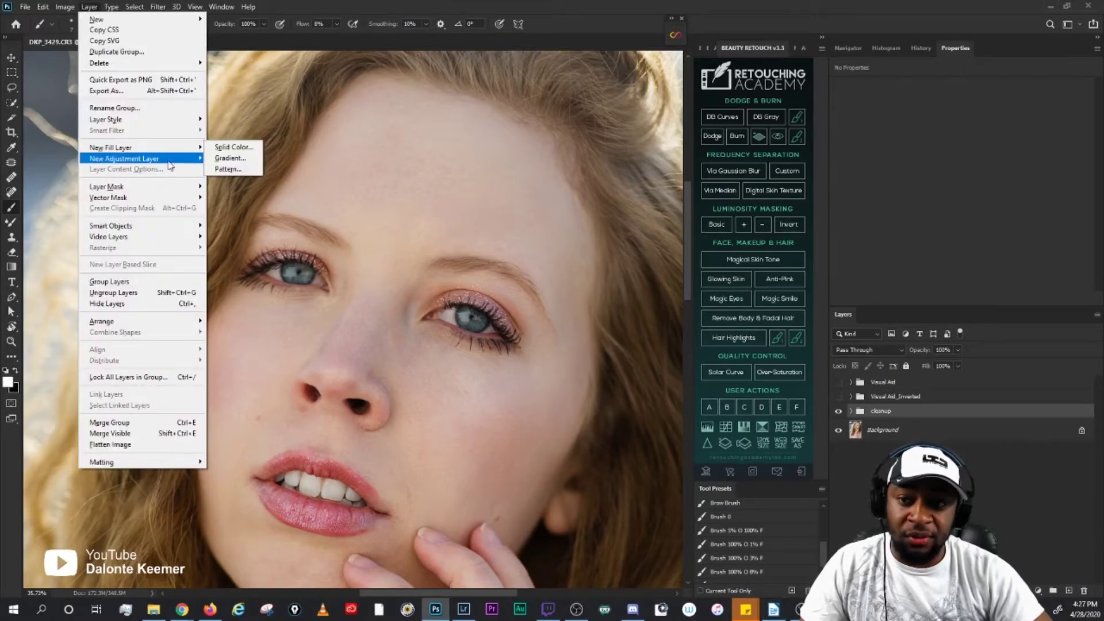
pyautogui.moveTo(173, 159)
pyautogui.click(230, 180)
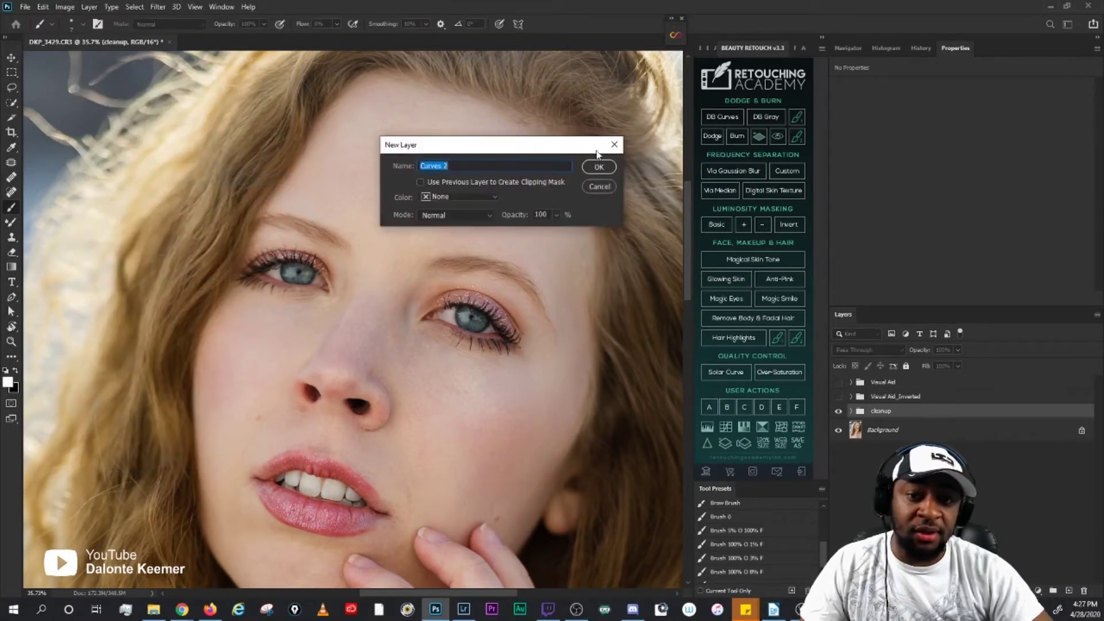
pyautogui.write('dodge')
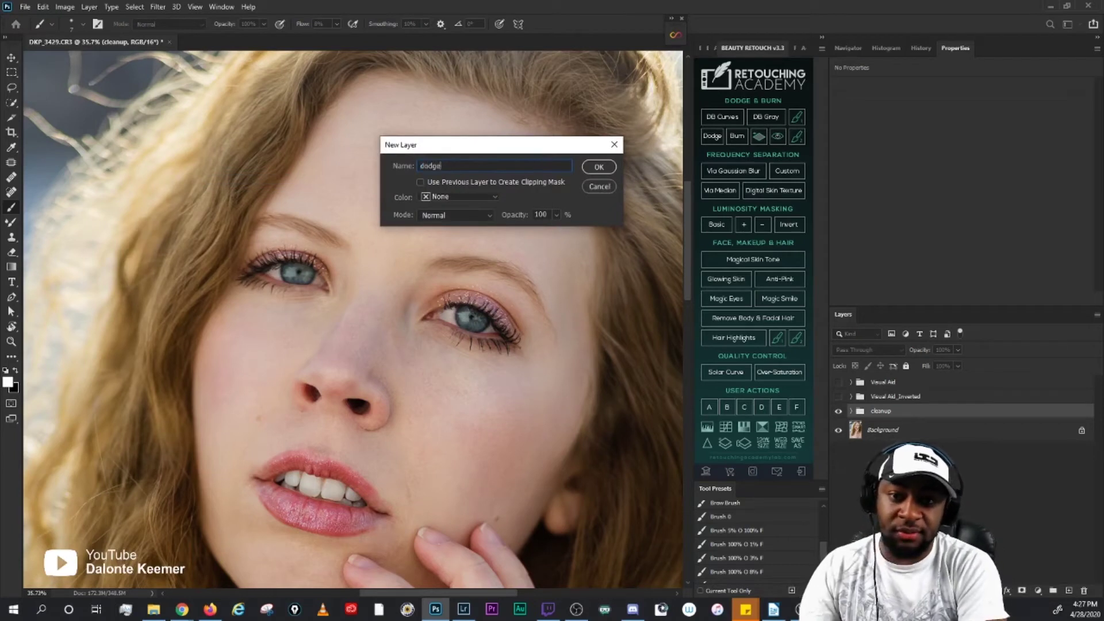
pyautogui.click(599, 166)
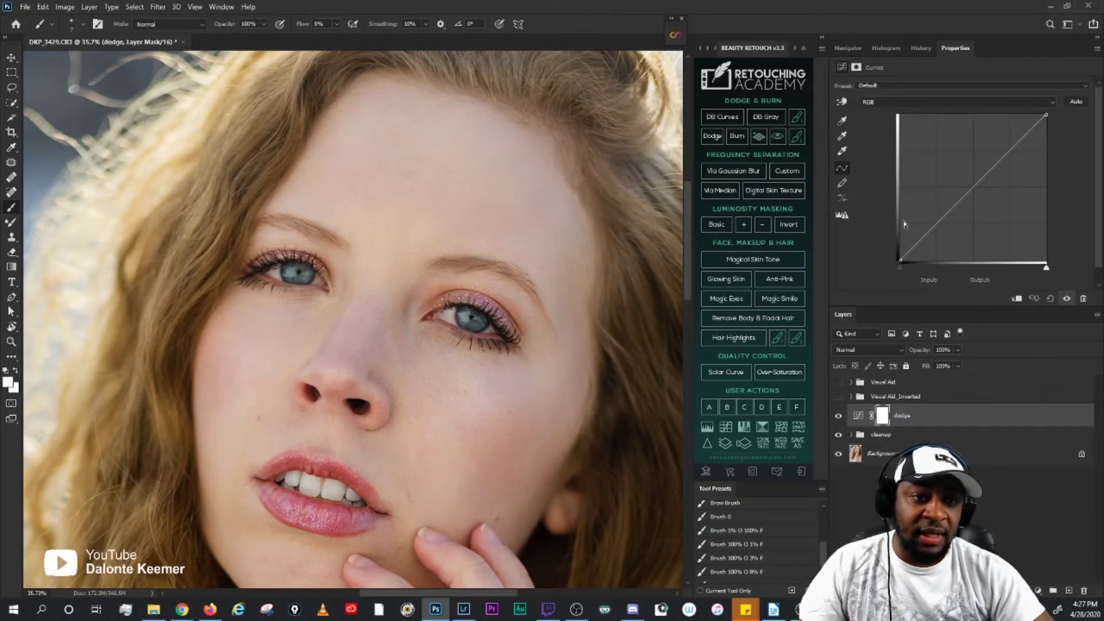
# Step: Brighten the dodge curve's midtones to about input 114, output 142, and invert its layer mask to black
pyautogui.click(972, 186)
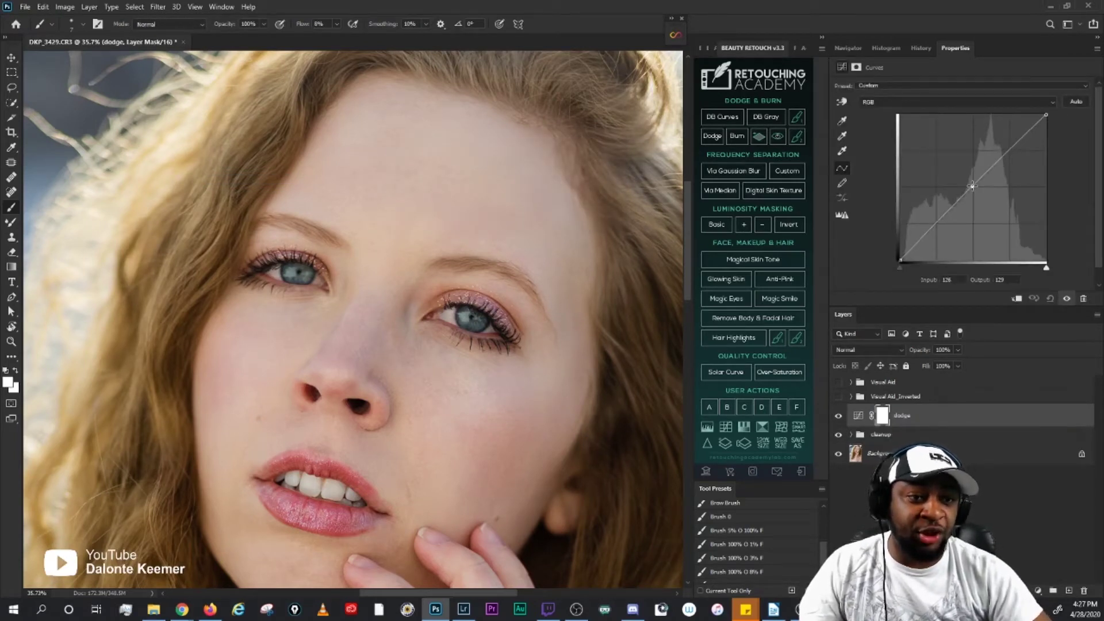
pyautogui.moveTo(972, 186); pyautogui.dragTo(966, 179)
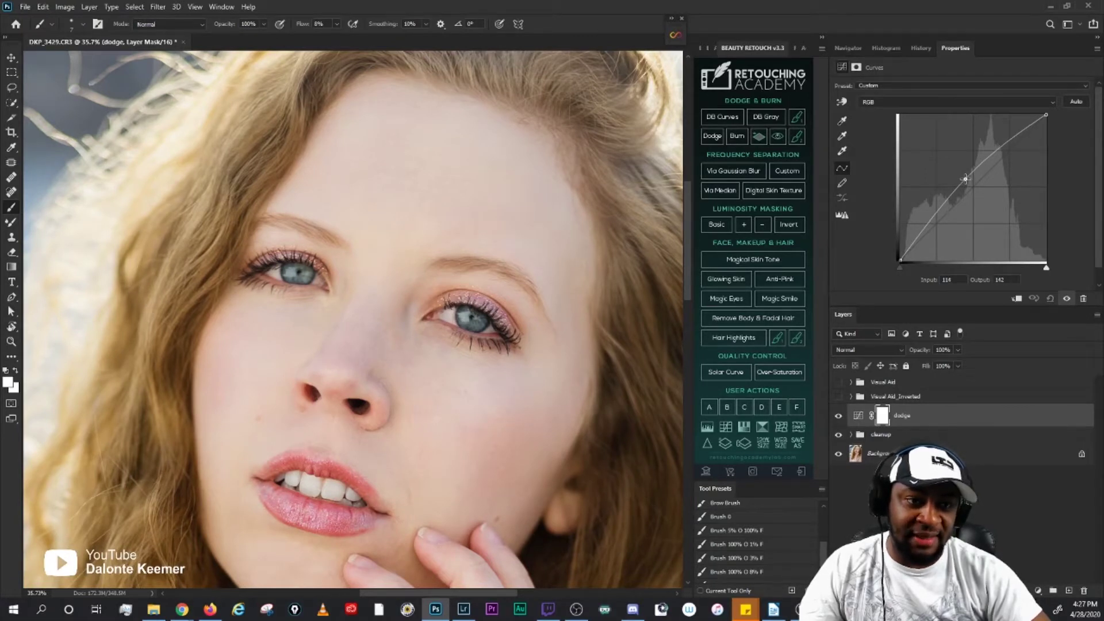
pyautogui.click(856, 66)
pyautogui.click(1063, 222)
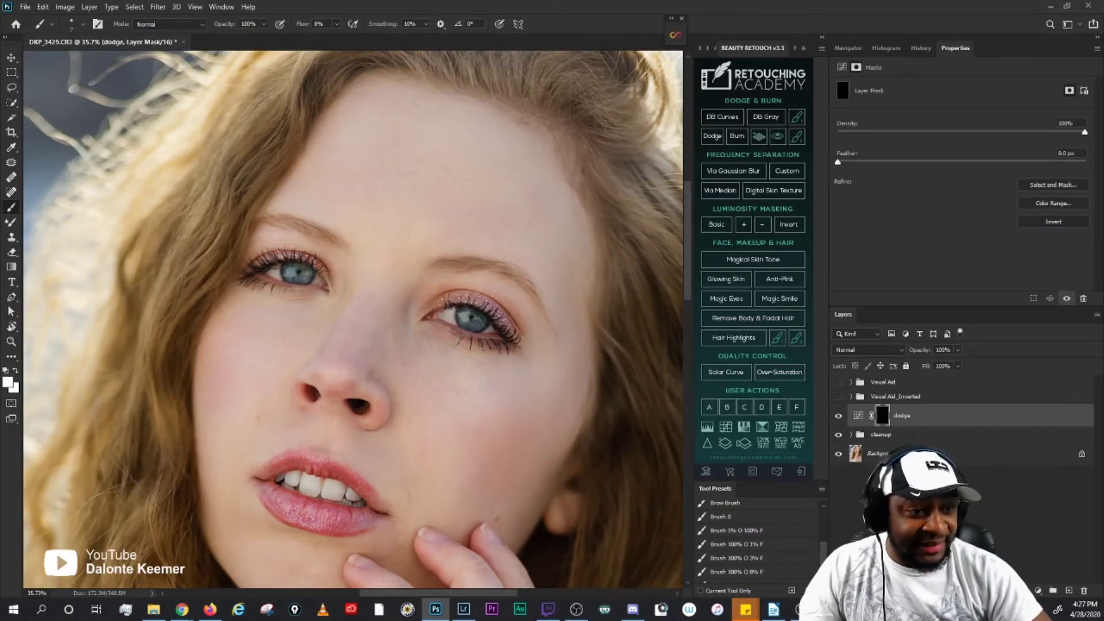
# Step: Add a Curves adjustment layer named Burn directly above the dodge layer, in Normal mode at 100% opacity
pyautogui.click(66, 7)
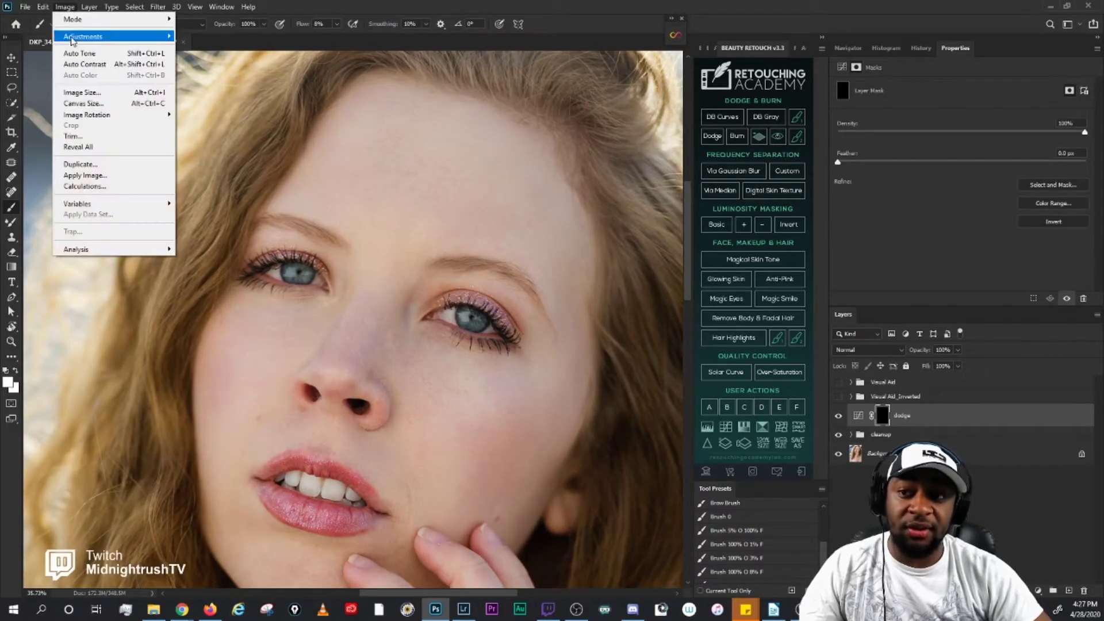
pyautogui.moveTo(89, 7)
pyautogui.moveTo(149, 159)
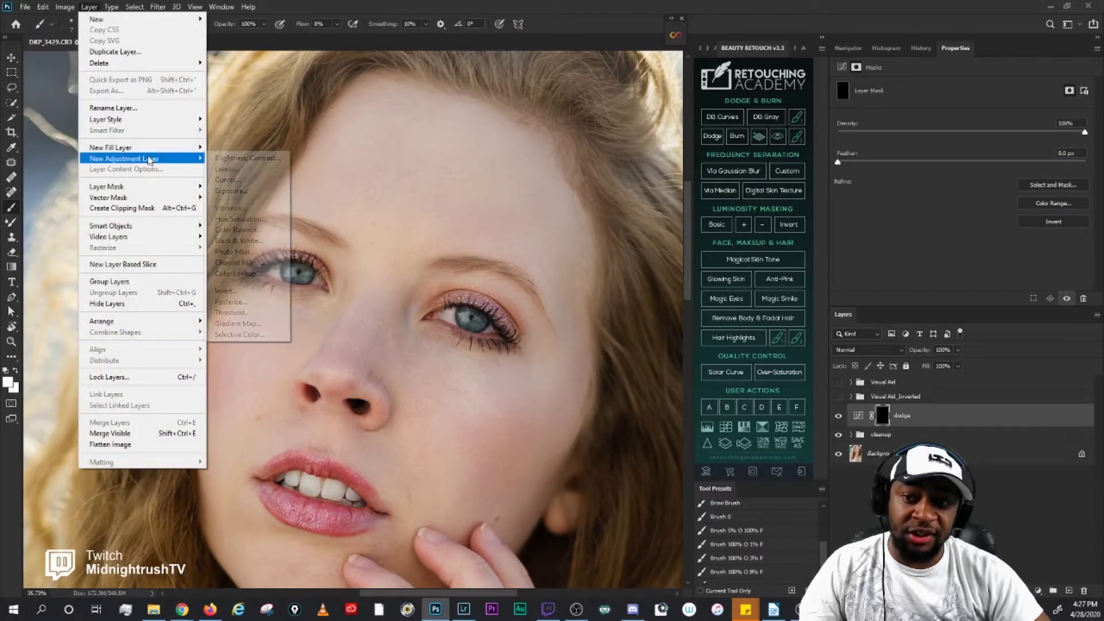
pyautogui.click(229, 180)
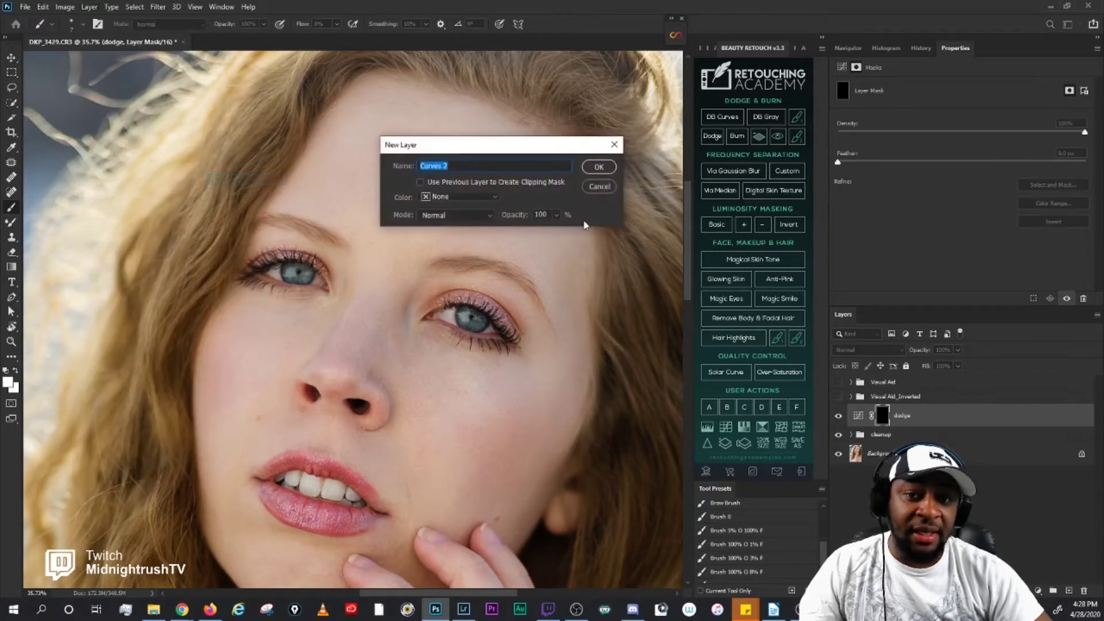
pyautogui.write('Brun')
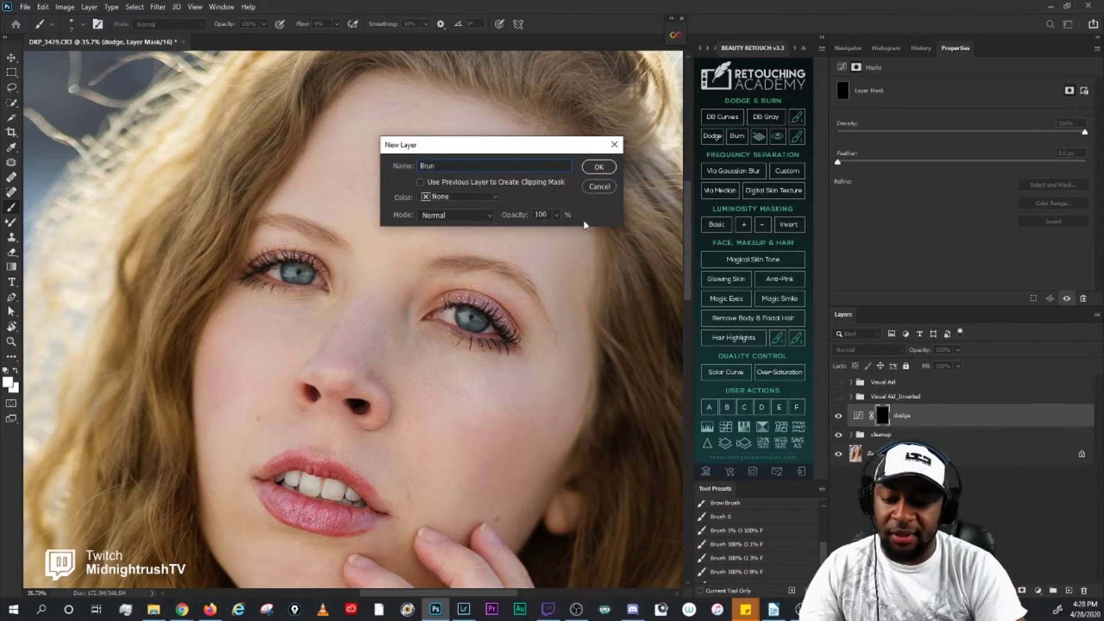
pyautogui.write('urn')
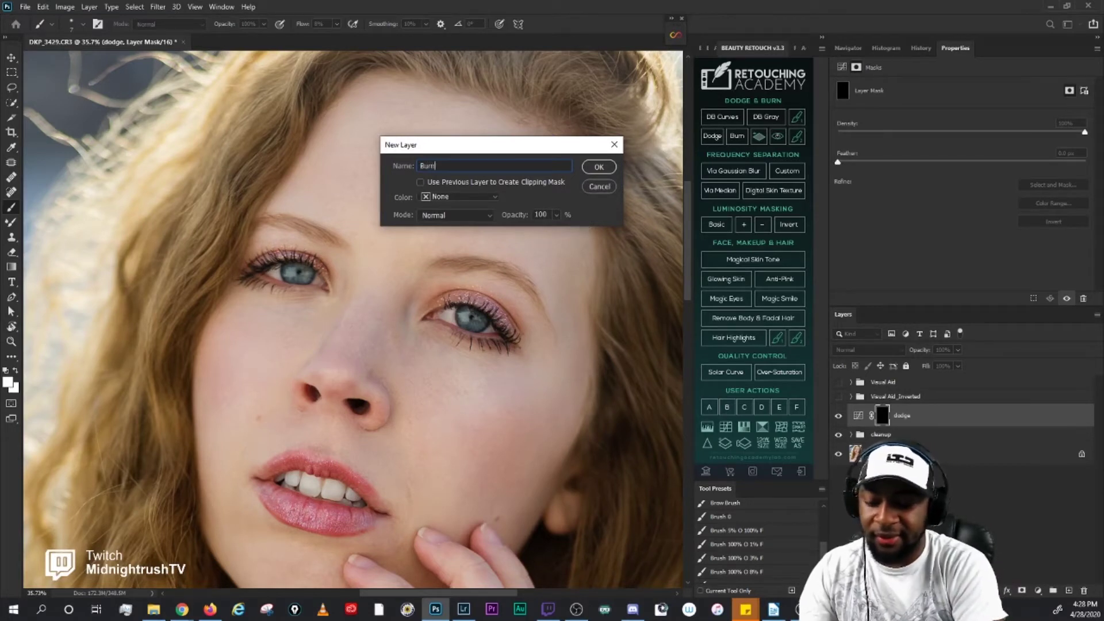
pyautogui.press('Return')
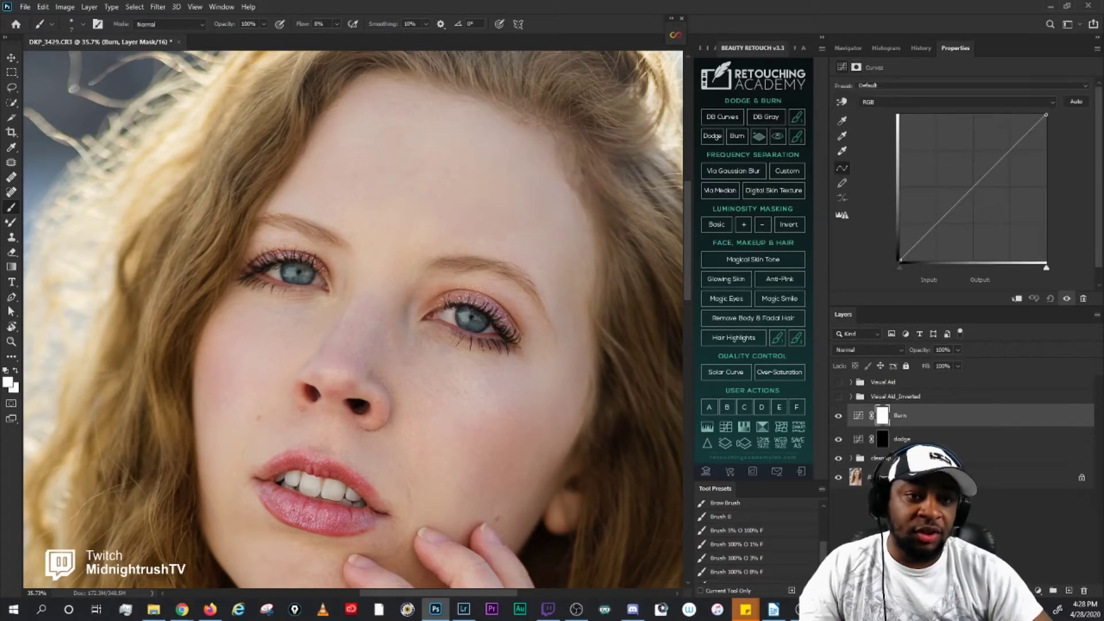
# Step: Darken the Burn curve's midtones to about input 145, output 109, and invert its layer mask to black
pyautogui.click(974, 185)
pyautogui.moveTo(973, 186); pyautogui.dragTo(984, 198)
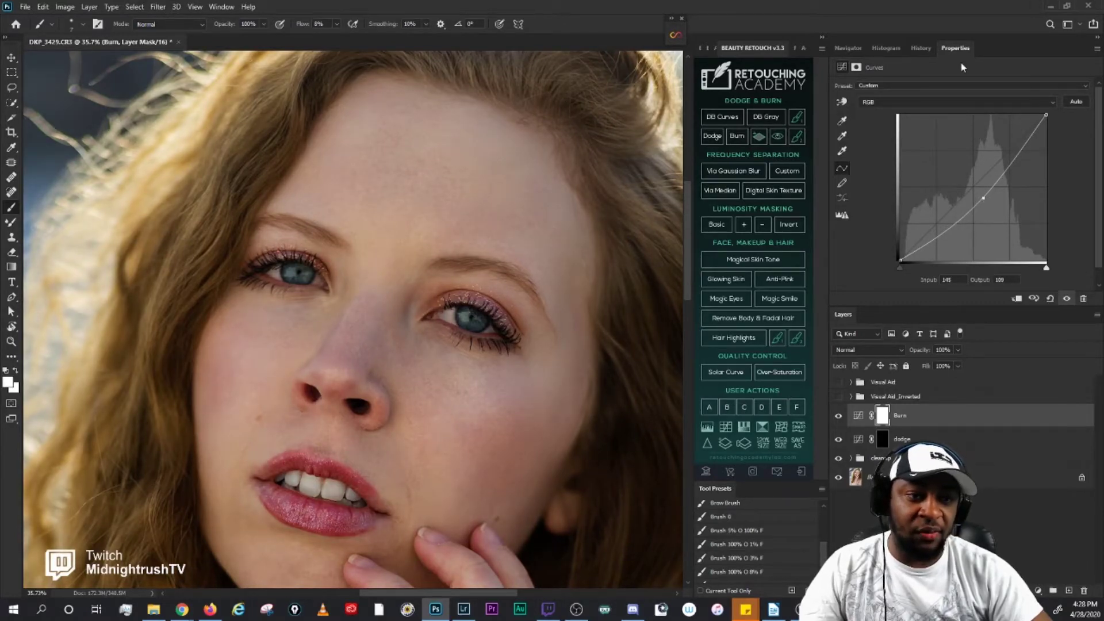
pyautogui.click(856, 67)
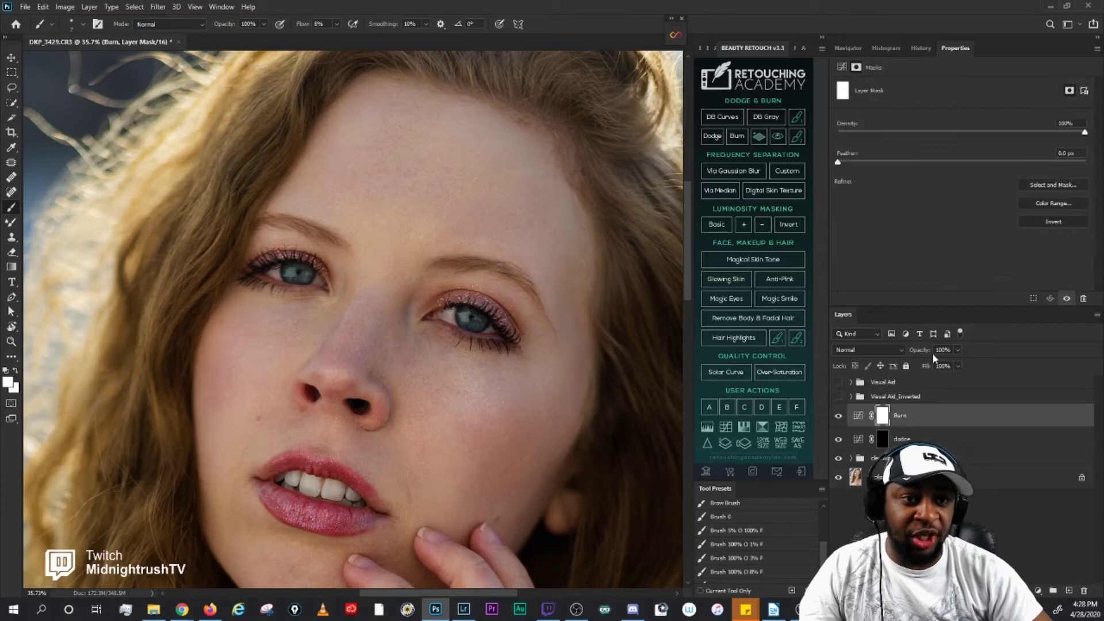
pyautogui.click(1052, 222)
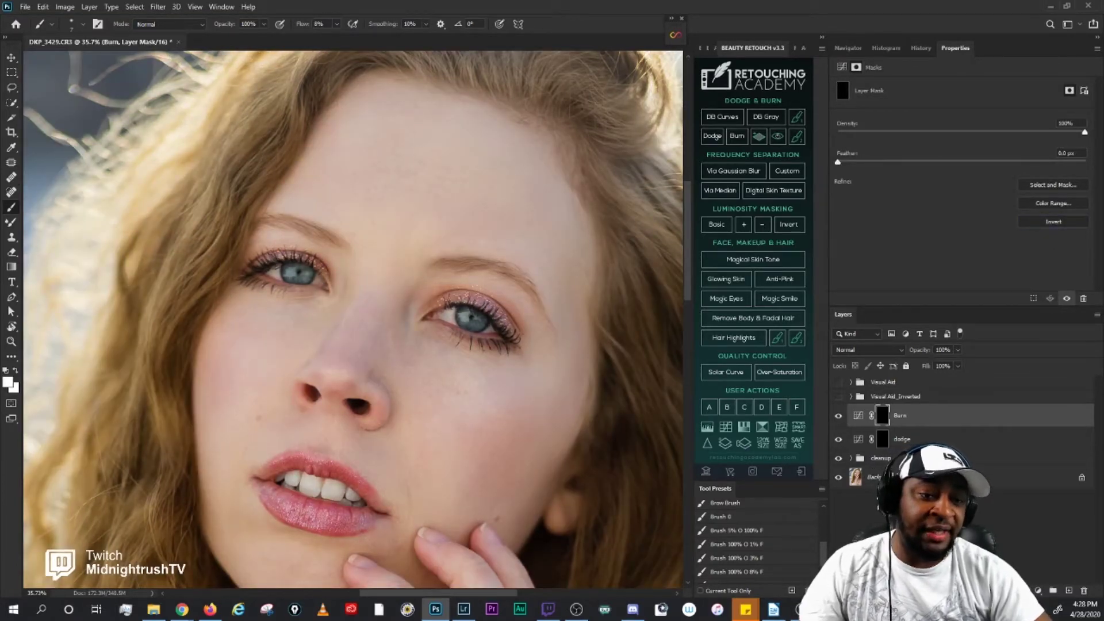
# Step: Group the Burn and dodge layers, name the group DnB and expand it
pyautogui.keyDown('shift'); pyautogui.click(922, 439); pyautogui.keyUp('shift')
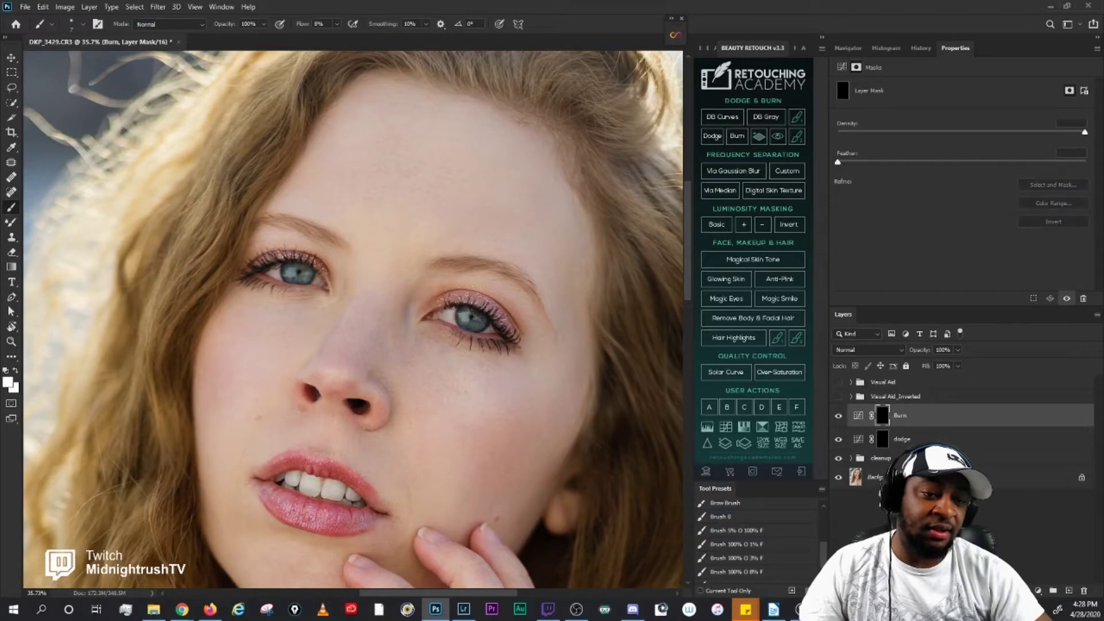
pyautogui.click(77, 8)
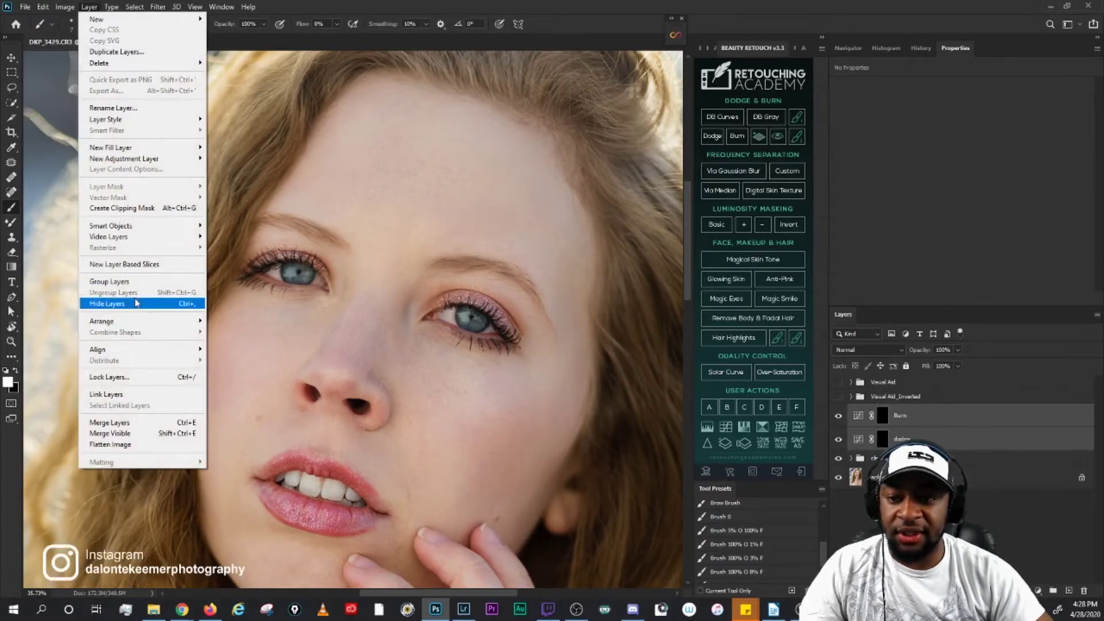
pyautogui.click(133, 282)
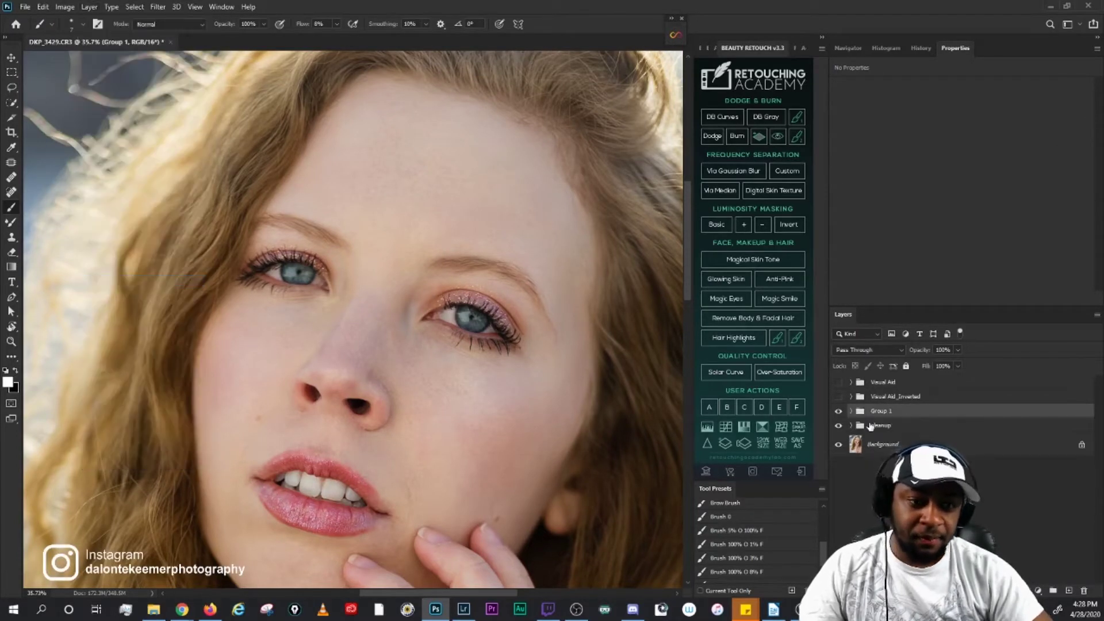
pyautogui.doubleClick(879, 410)
pyautogui.write('D')
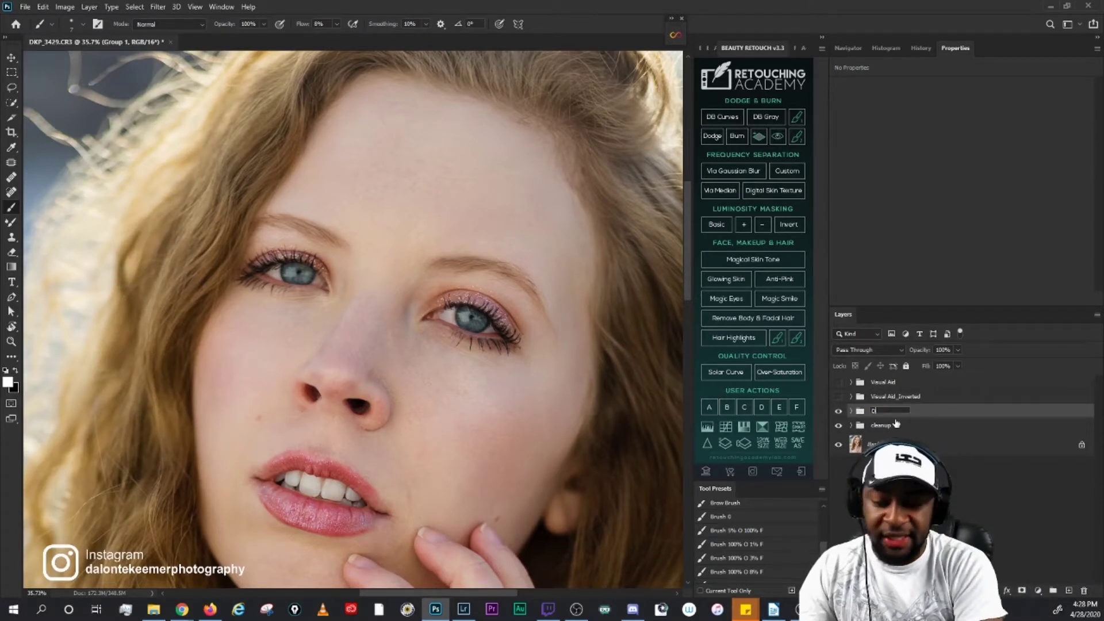
pyautogui.write('nB')
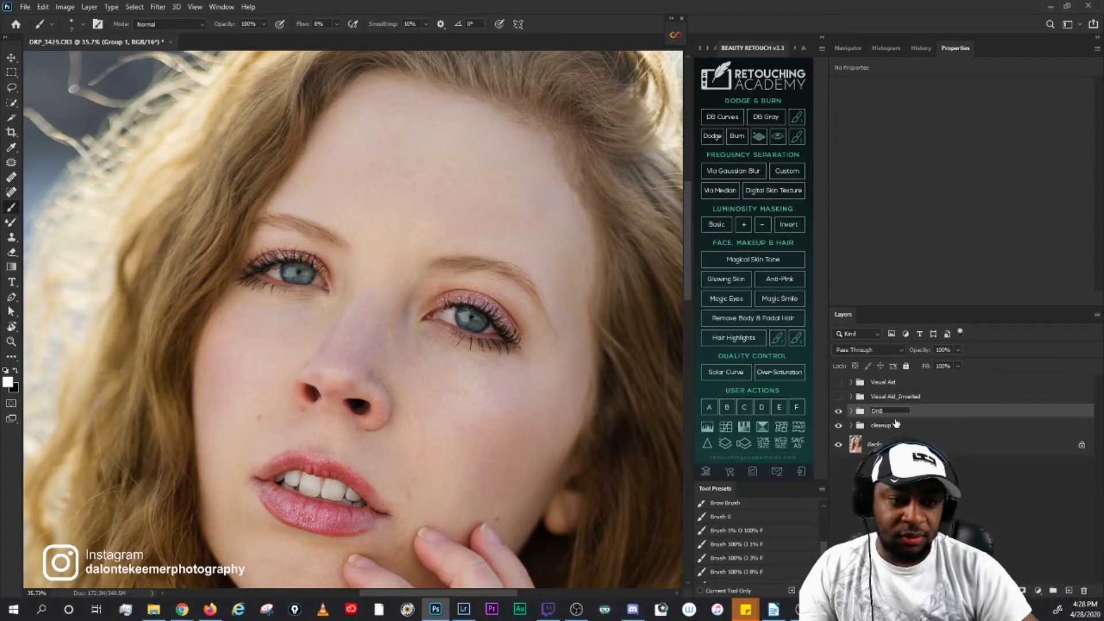
pyautogui.press('Return')
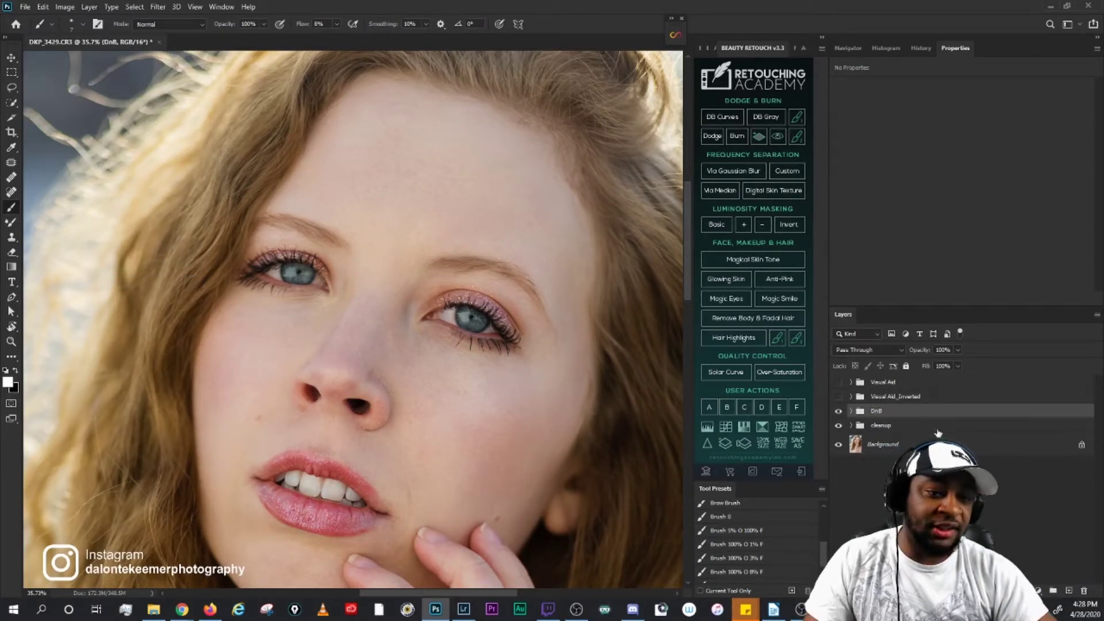
pyautogui.click(850, 411)
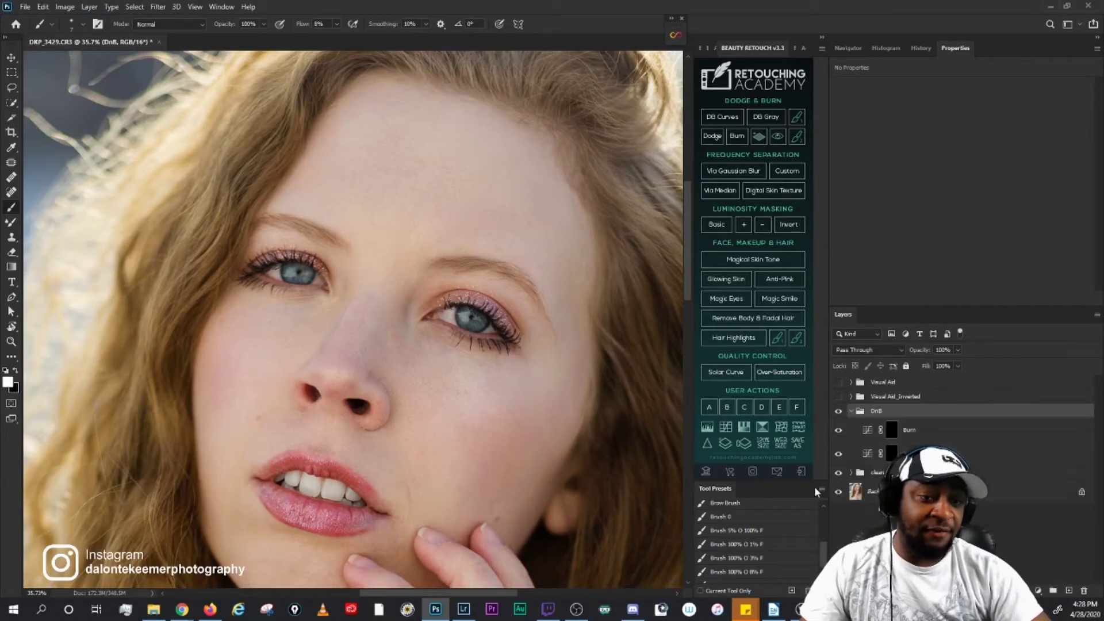
# Step: Make the Visual Aid group visible, expand it and display the curve settings of its Curves 1 layer
pyautogui.click(839, 382)
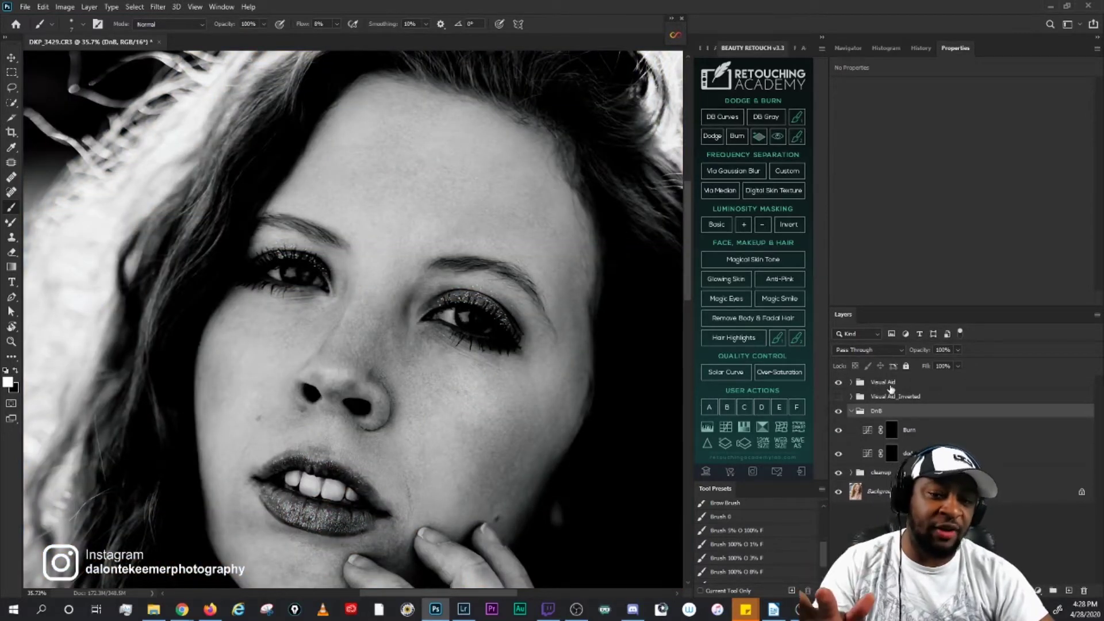
pyautogui.click(851, 381)
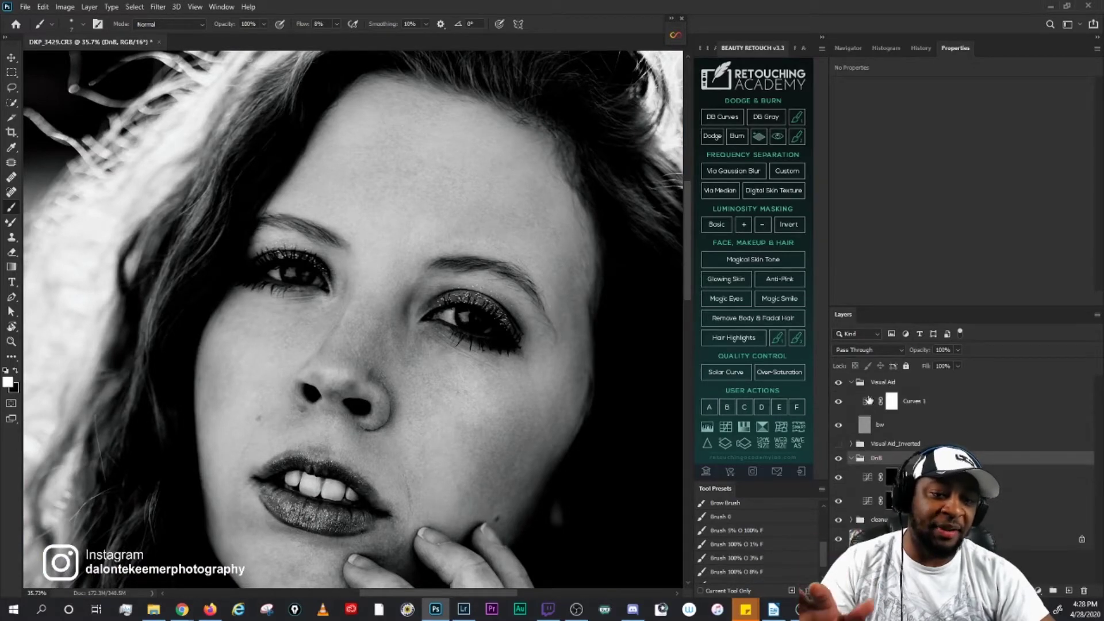
pyautogui.click(868, 401)
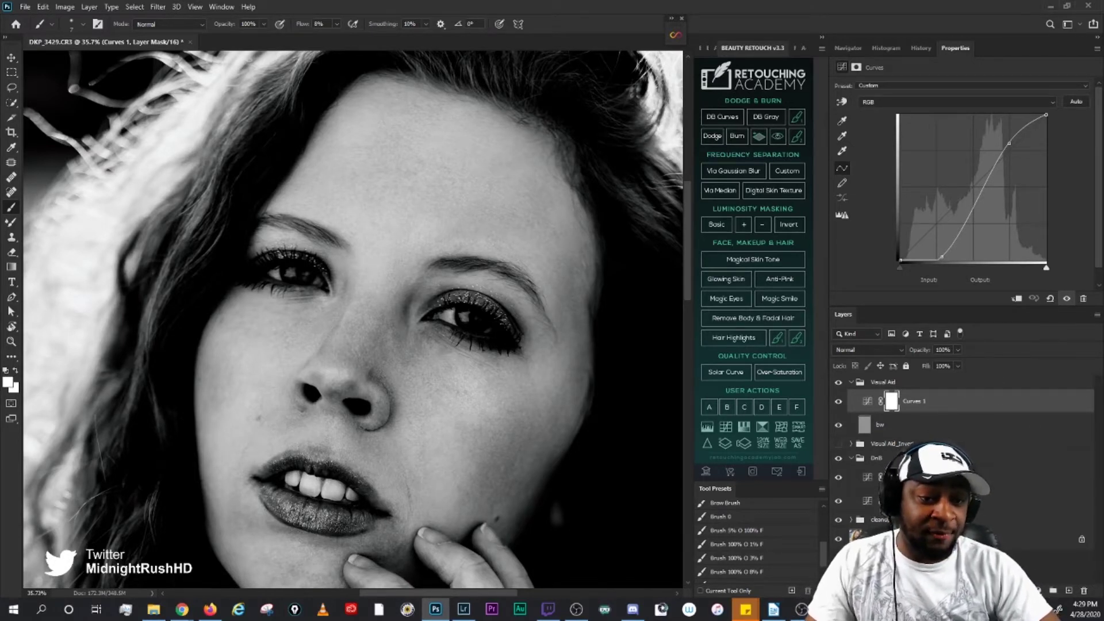
pyautogui.click(891, 477)
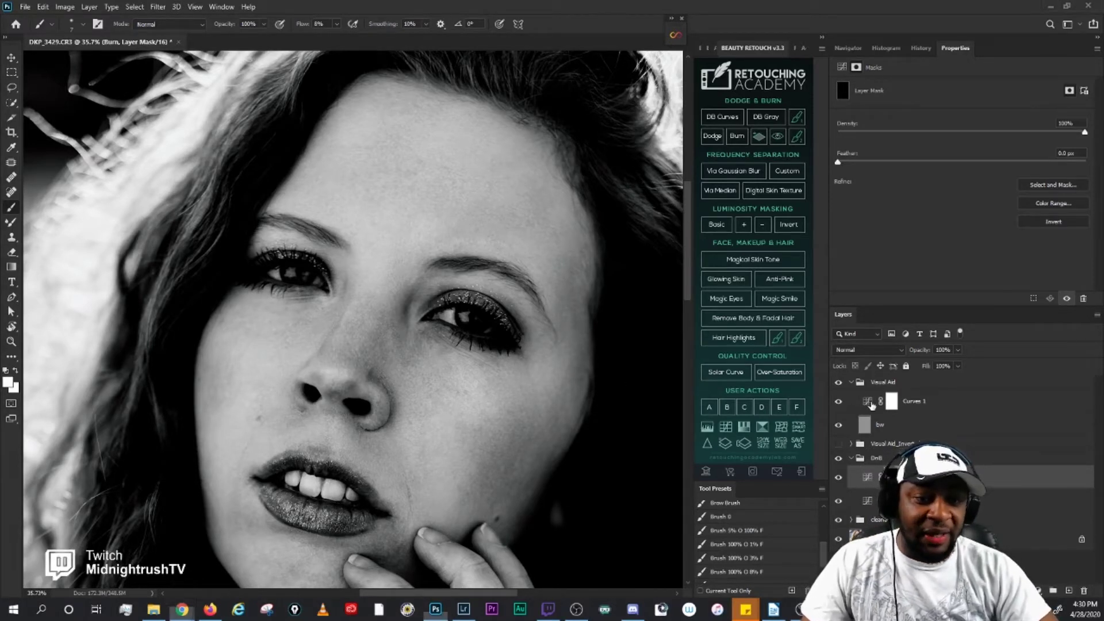
pyautogui.click(870, 403)
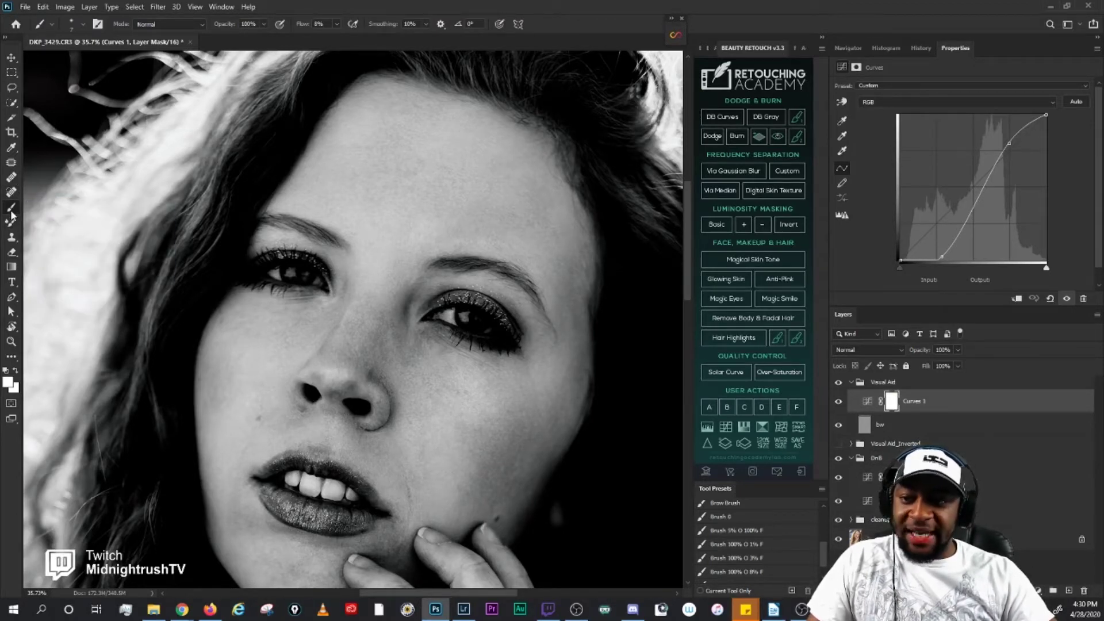
# Step: Set the brush to 15 px size, 0% hardness and 1% flow
pyautogui.click(83, 24)
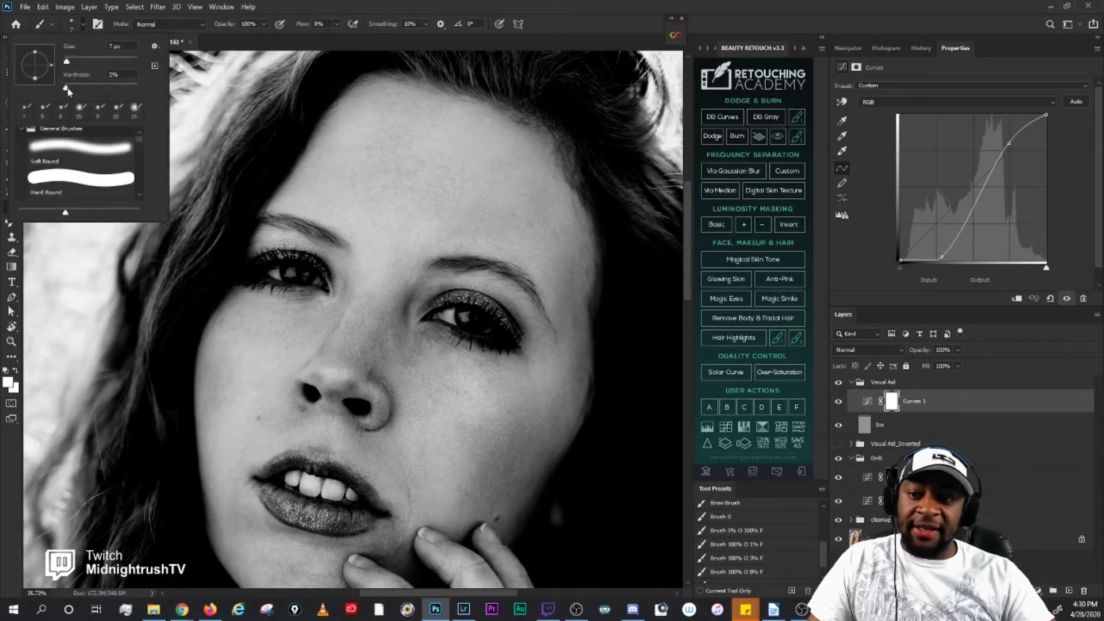
pyautogui.moveTo(68, 91); pyautogui.dragTo(69, 61)
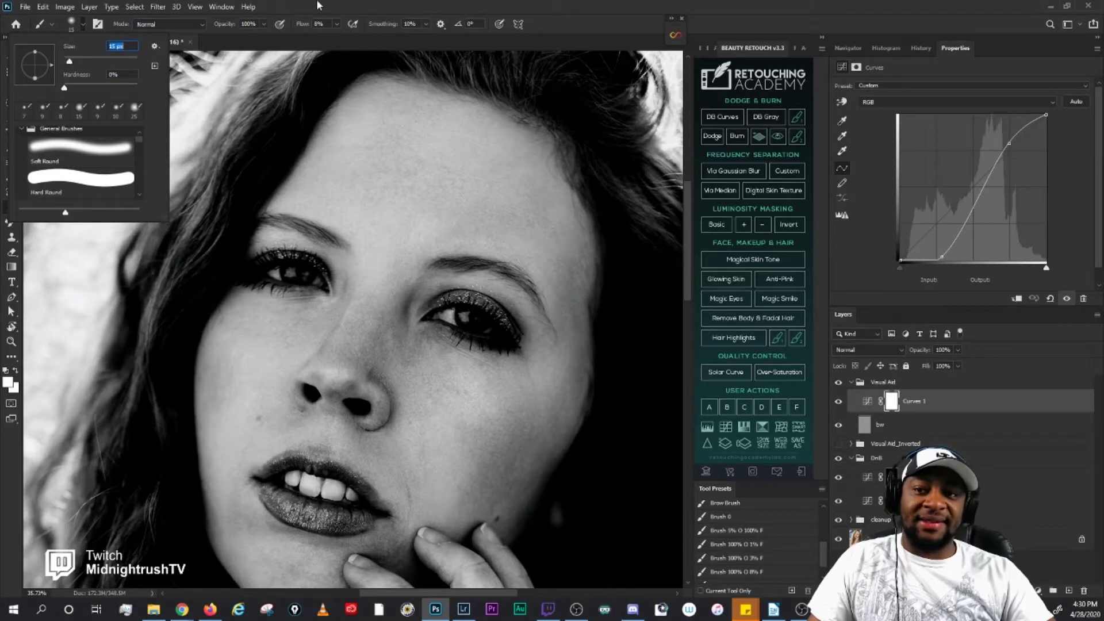
pyautogui.click(337, 23)
pyautogui.moveTo(337, 38); pyautogui.dragTo(334, 38)
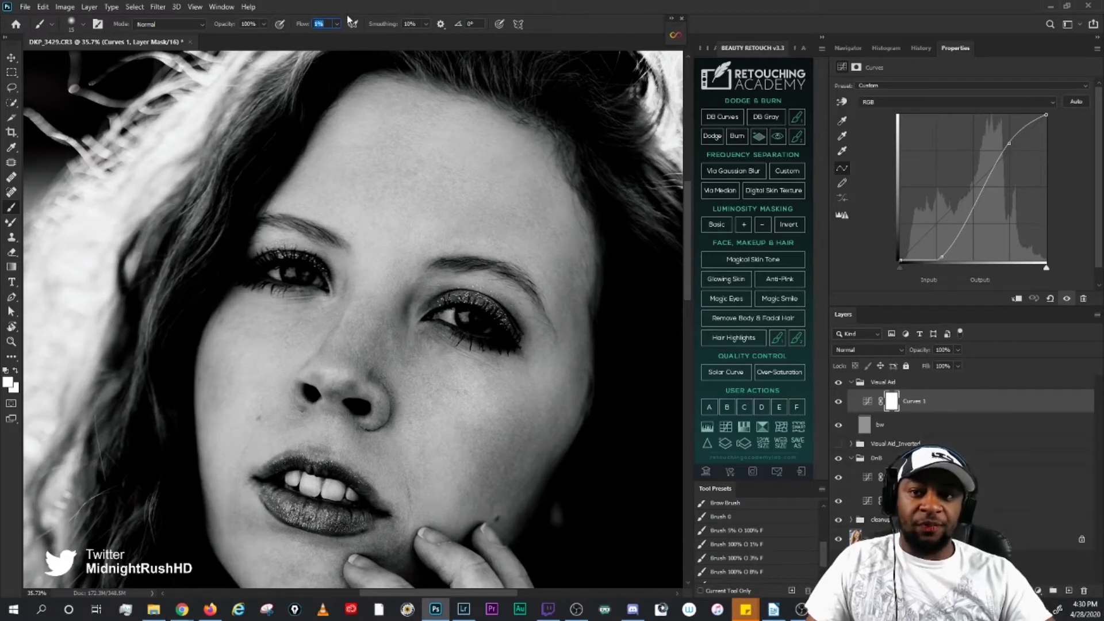
pyautogui.click(84, 24)
pyautogui.click(84, 24)
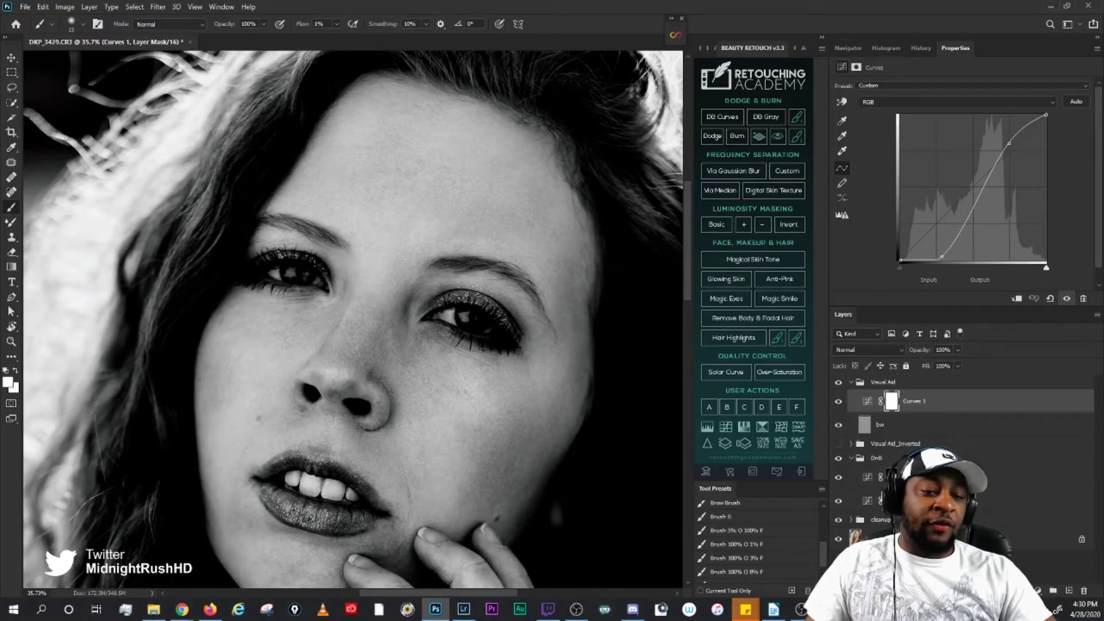
# Step: With the dodge layer's mask active, examine the cheeks, mouth area and forehead up close for uneven skin tones
pyautogui.click(891, 500)
pyautogui.scroll(6, 347, 215)
pyautogui.moveTo(531, 146)
pyautogui.mouseDown()
pyautogui.moveTo(488, 324)
pyautogui.moveTo(404, 288)
pyautogui.mouseUp()
pyautogui.moveTo(387, 401); pyautogui.dragTo(509, 22)
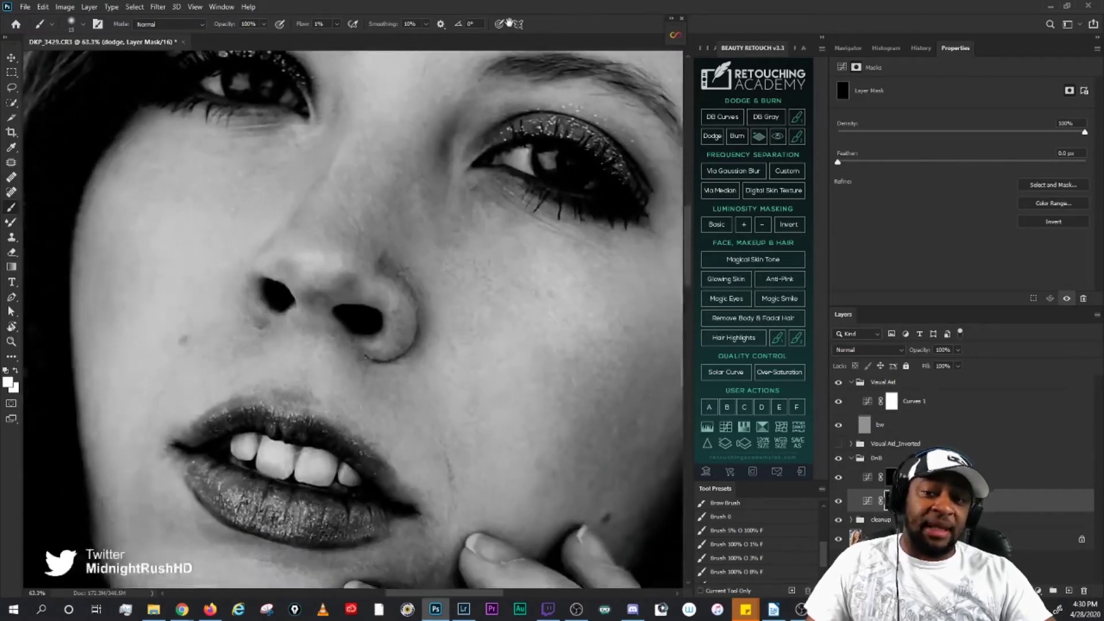
pyautogui.scroll(-5, 447, 254)
pyautogui.scroll(10, 483, 222)
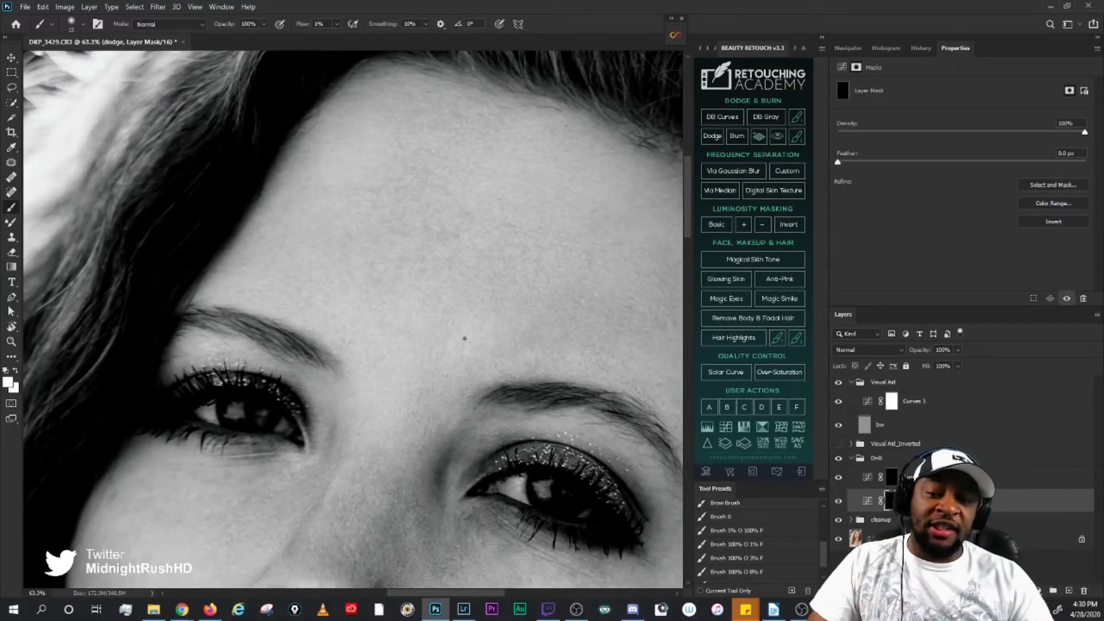
pyautogui.moveTo(474, 283); pyautogui.dragTo(531, 383)
pyautogui.moveTo(506, 497)
pyautogui.mouseDown()
pyautogui.moveTo(519, 468)
pyautogui.moveTo(520, 382)
pyautogui.moveTo(379, 339)
pyautogui.mouseUp()
pyautogui.moveTo(527, 402); pyautogui.dragTo(431, 364)
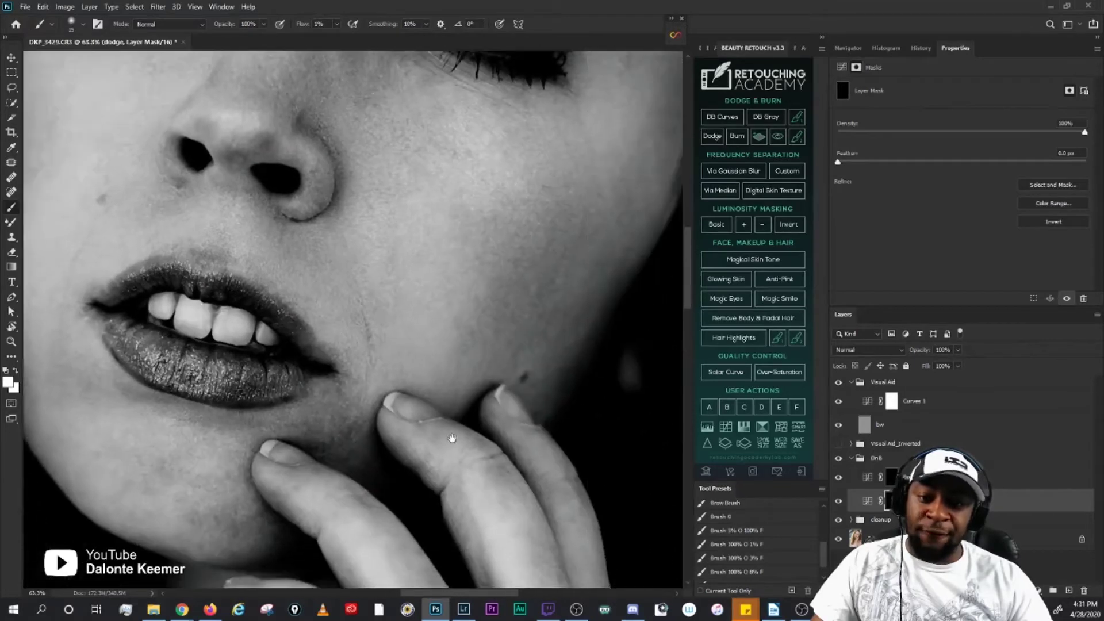
pyautogui.moveTo(452, 438)
pyautogui.mouseDown()
pyautogui.moveTo(249, 361)
pyautogui.moveTo(393, 367)
pyautogui.mouseUp()
pyautogui.scroll(10, 392, 366)
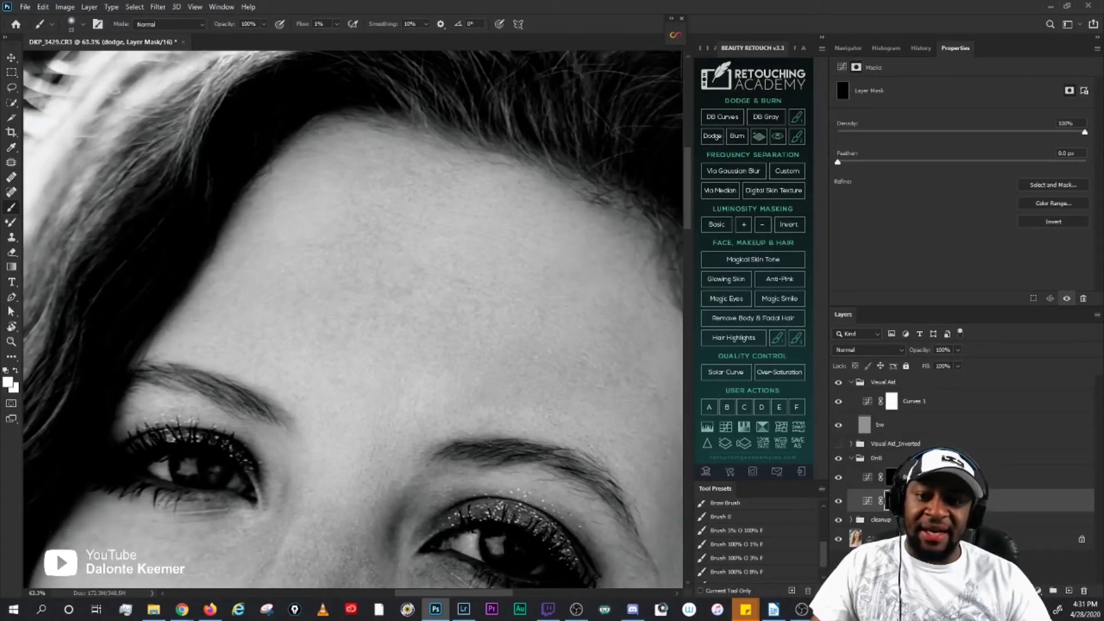
pyautogui.scroll(2, 412, 215)
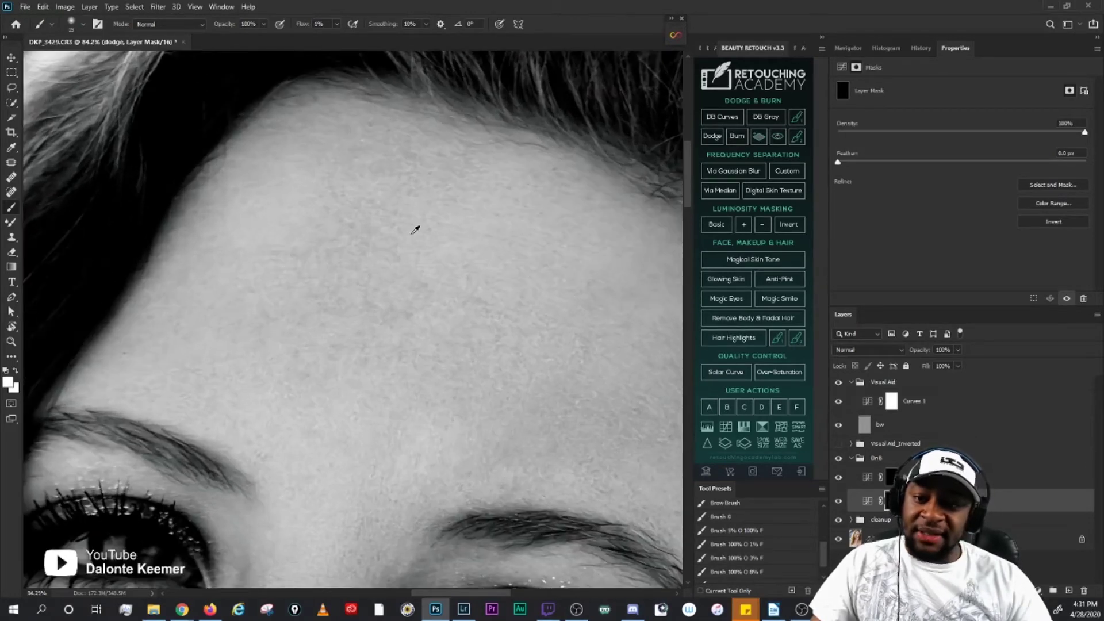
# Step: Adjust Visual Aid's Curves 1 contrast by shifting the shadow point slightly right and up and the highlight point to input 195, output 211
pyautogui.click(867, 401)
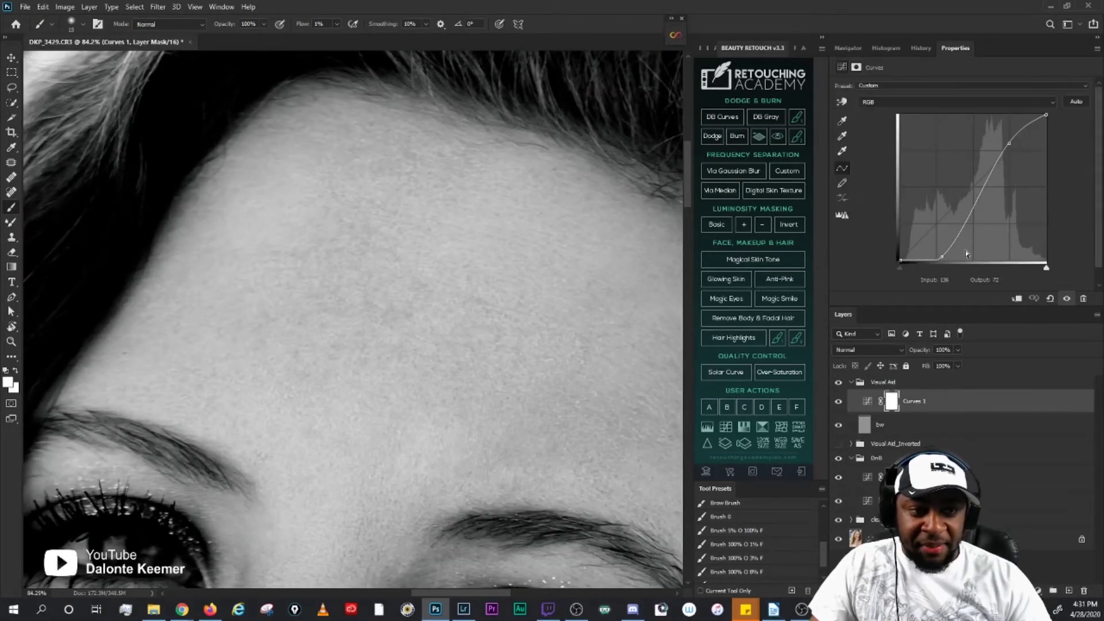
pyautogui.click(940, 257)
pyautogui.moveTo(942, 257); pyautogui.dragTo(950, 252)
pyautogui.moveTo(1006, 145); pyautogui.dragTo(1012, 140)
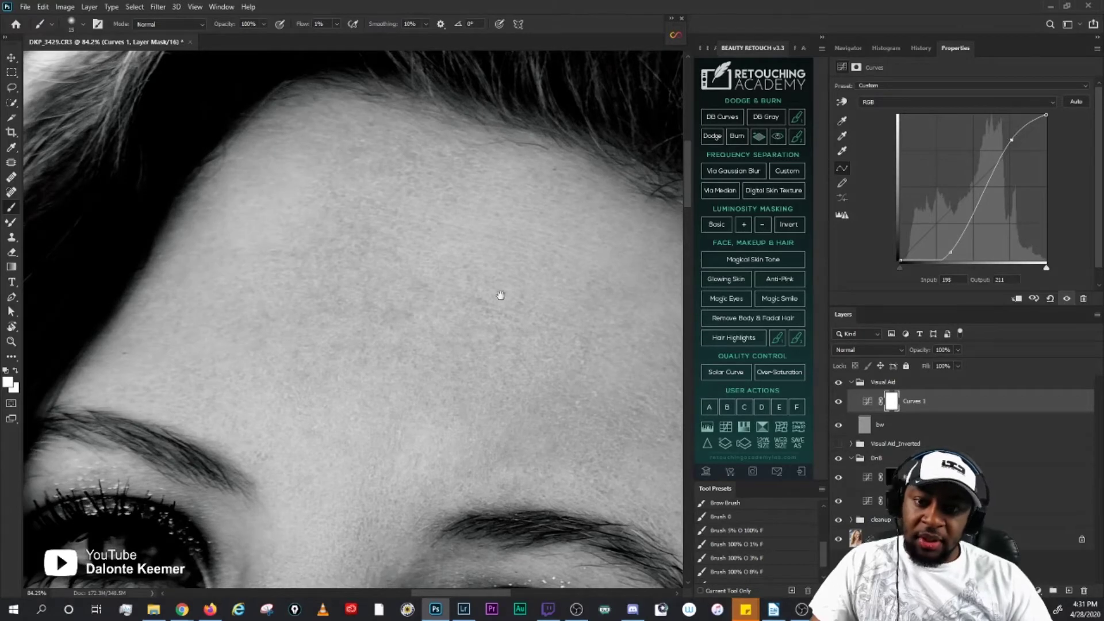
pyautogui.moveTo(500, 296); pyautogui.dragTo(432, 272)
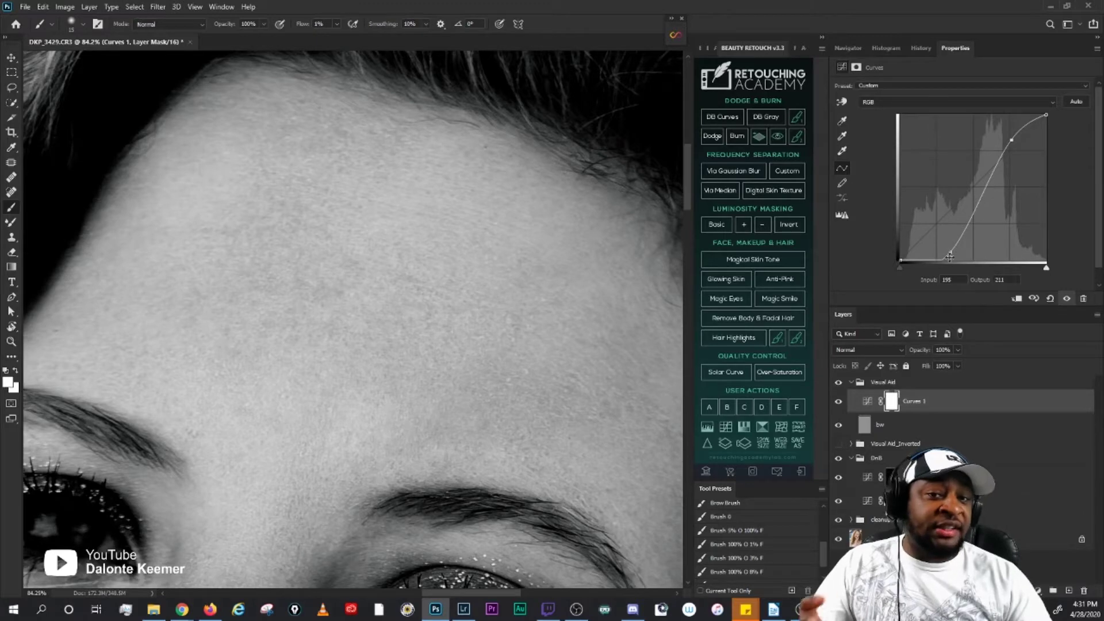
pyautogui.scroll(-3, 474, 362)
pyautogui.scroll(-3, 480, 395)
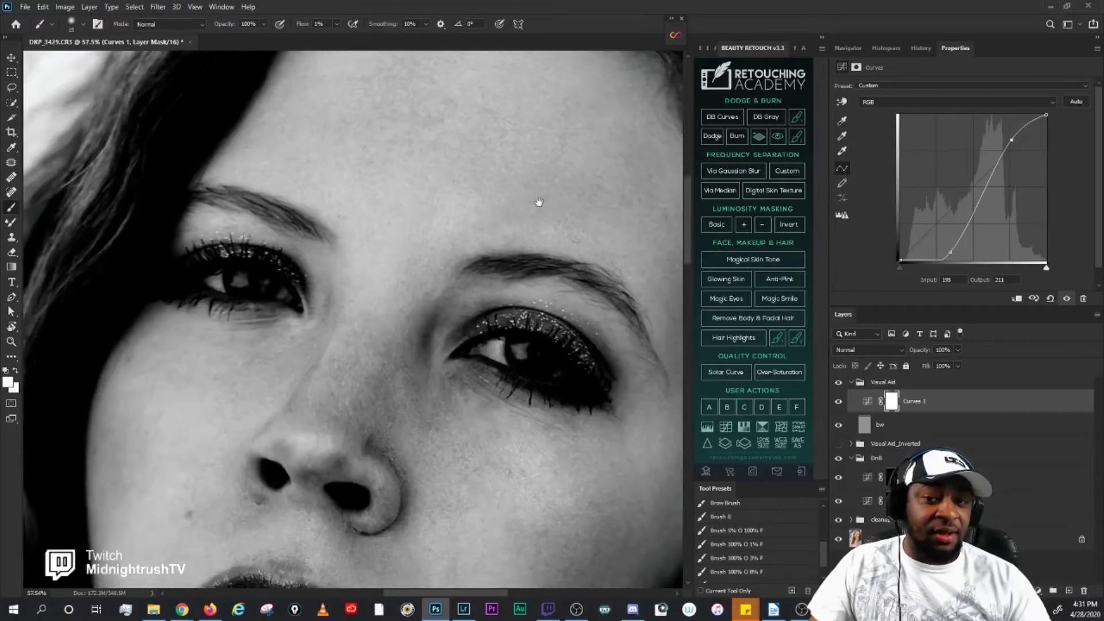
pyautogui.moveTo(391, 466); pyautogui.dragTo(448, 370)
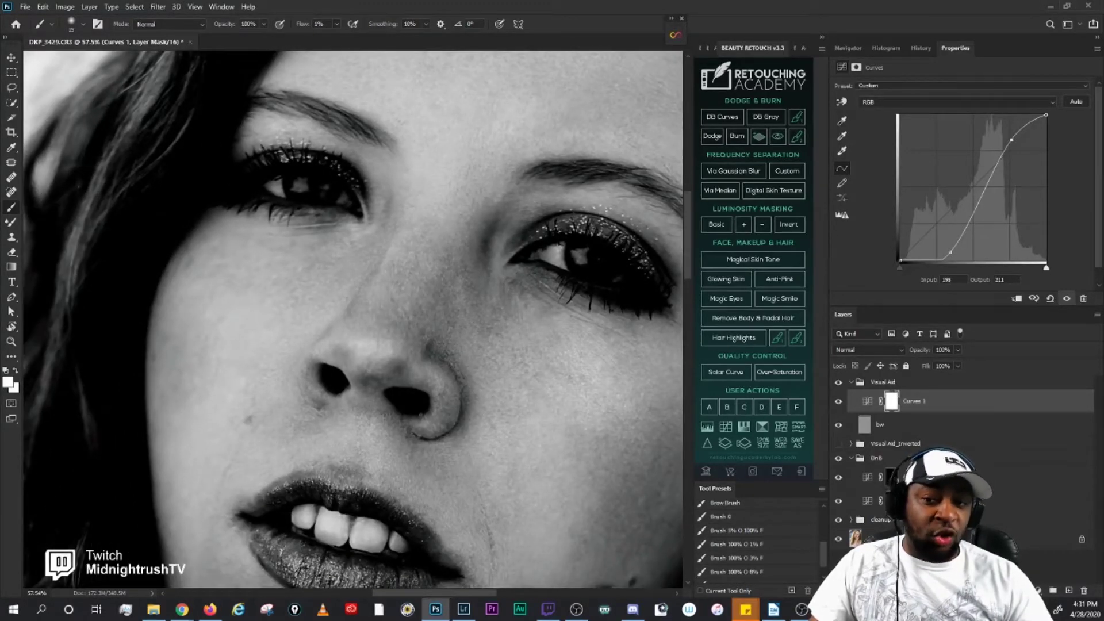
# Step: Examine the cheeks, eyes and forehead with Visual Aid's Curves 1 contrast layer shown and hidden
pyautogui.moveTo(580, 431); pyautogui.dragTo(382, 244)
pyautogui.moveTo(387, 333); pyautogui.dragTo(431, 301)
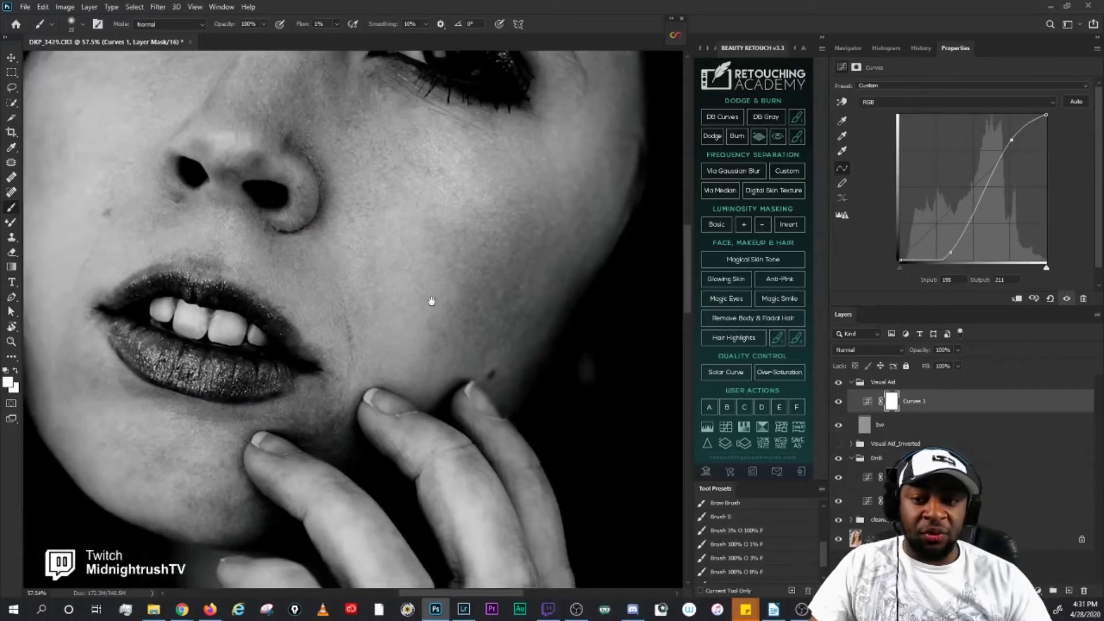
pyautogui.moveTo(558, 249); pyautogui.dragTo(575, 391)
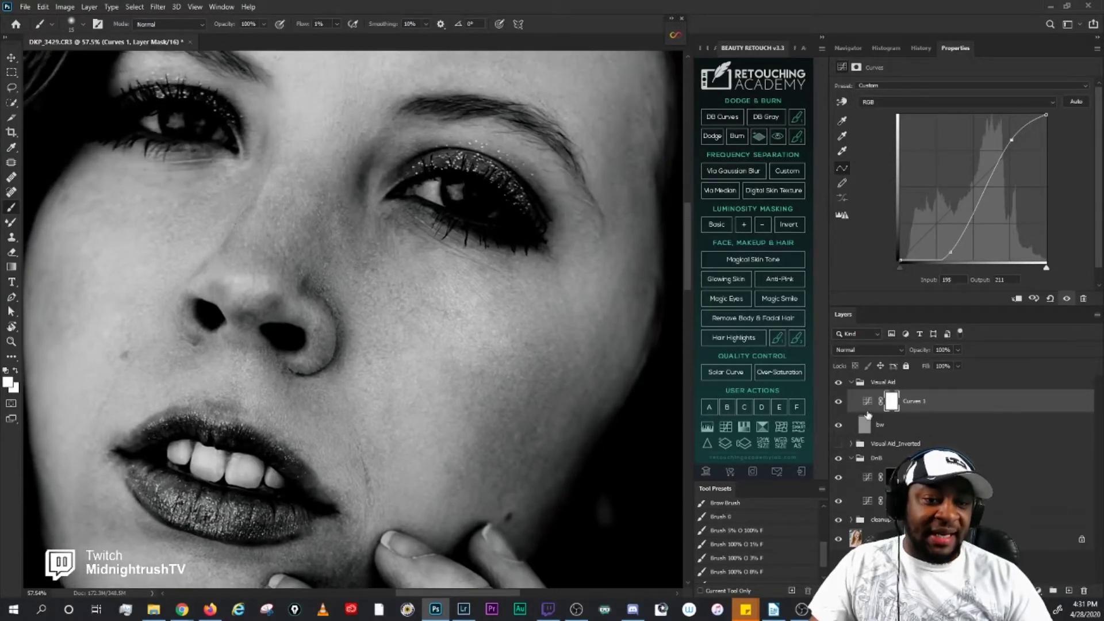
pyautogui.click(839, 403)
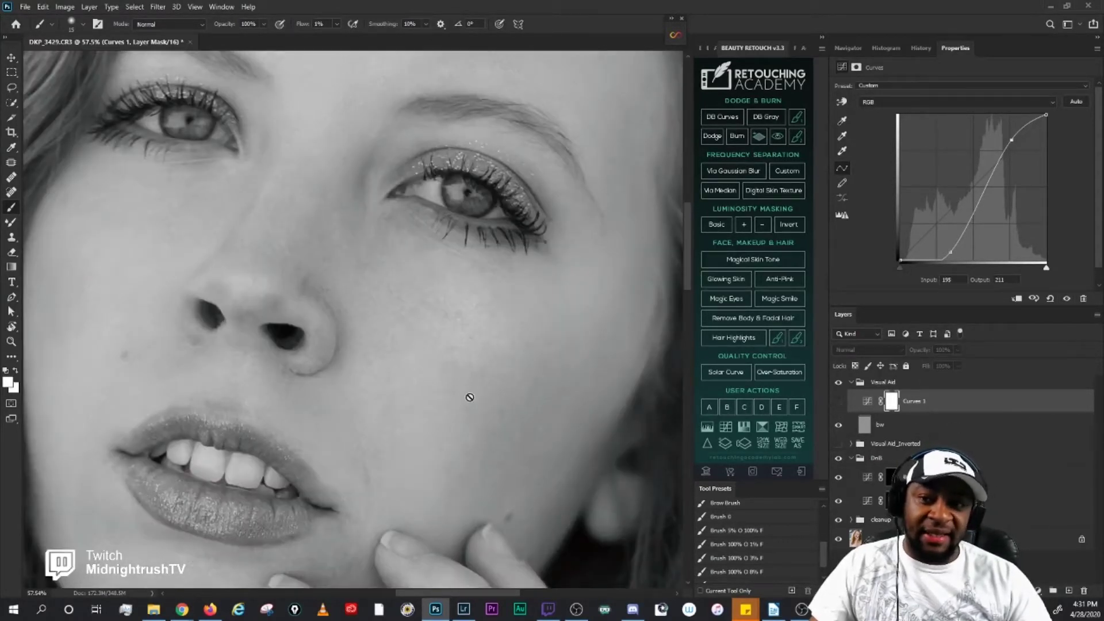
pyautogui.moveTo(494, 249); pyautogui.dragTo(582, 513)
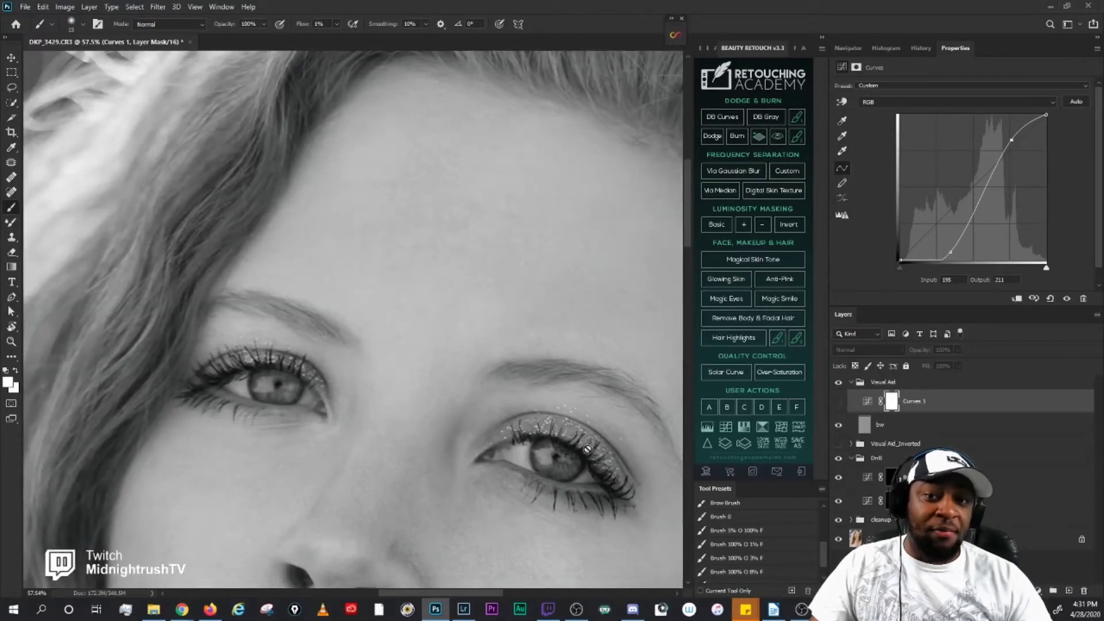
pyautogui.click(838, 401)
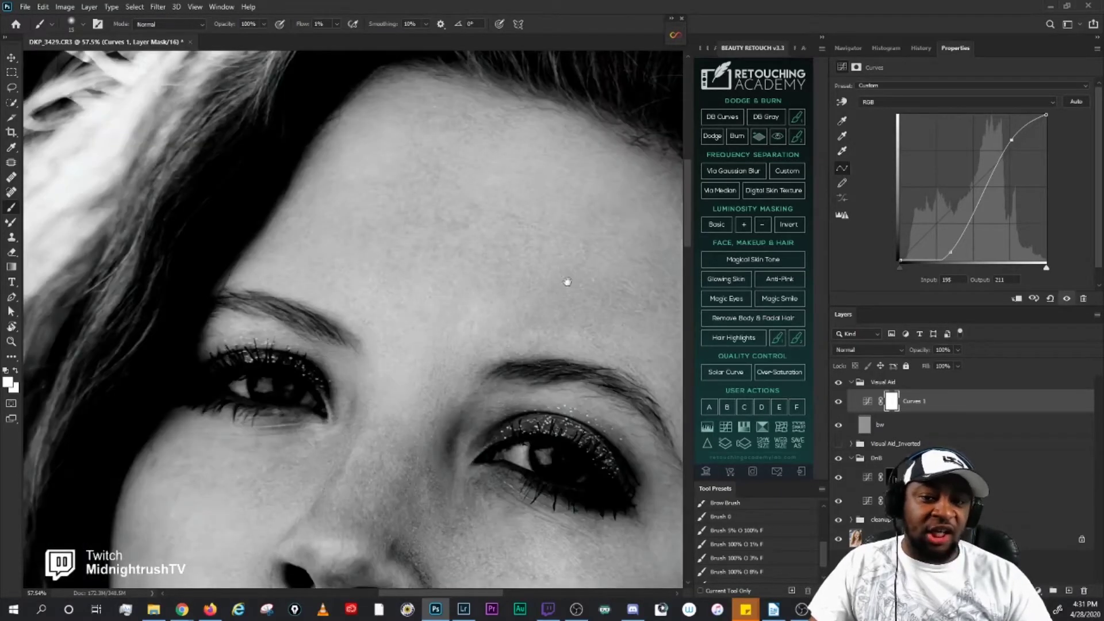
pyautogui.moveTo(567, 282); pyautogui.dragTo(516, 242)
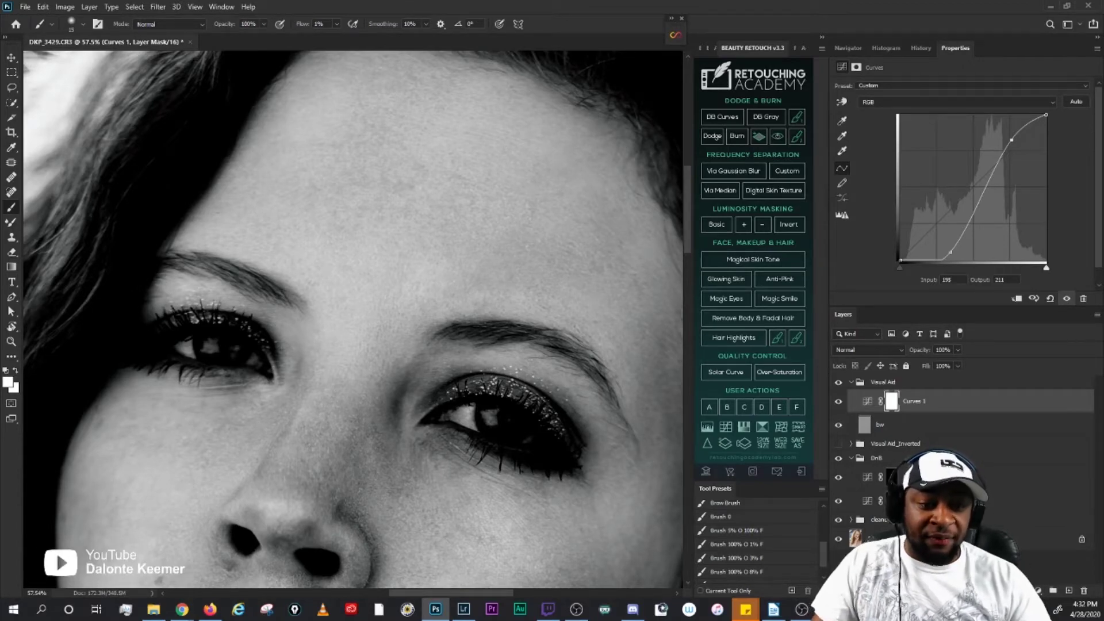
# Step: Activate the dodge layer's mask and compare the forehead up close with the Visual Aid group hidden and shown
pyautogui.click(920, 501)
pyautogui.moveTo(394, 136); pyautogui.dragTo(460, 264)
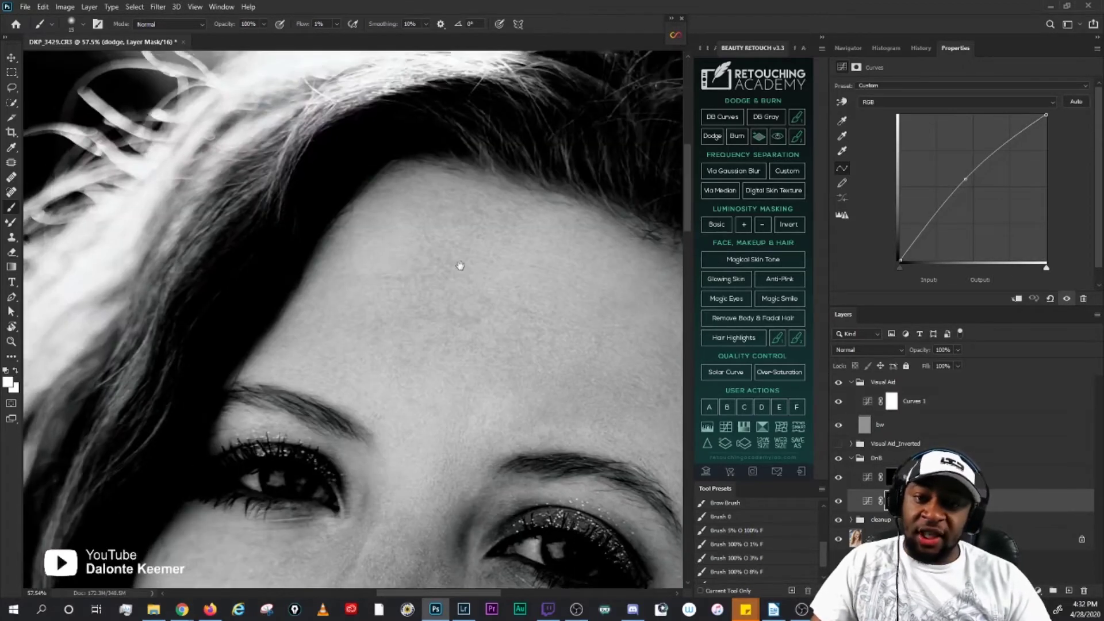
pyautogui.scroll(3, 464, 239)
pyautogui.scroll(3, 467, 236)
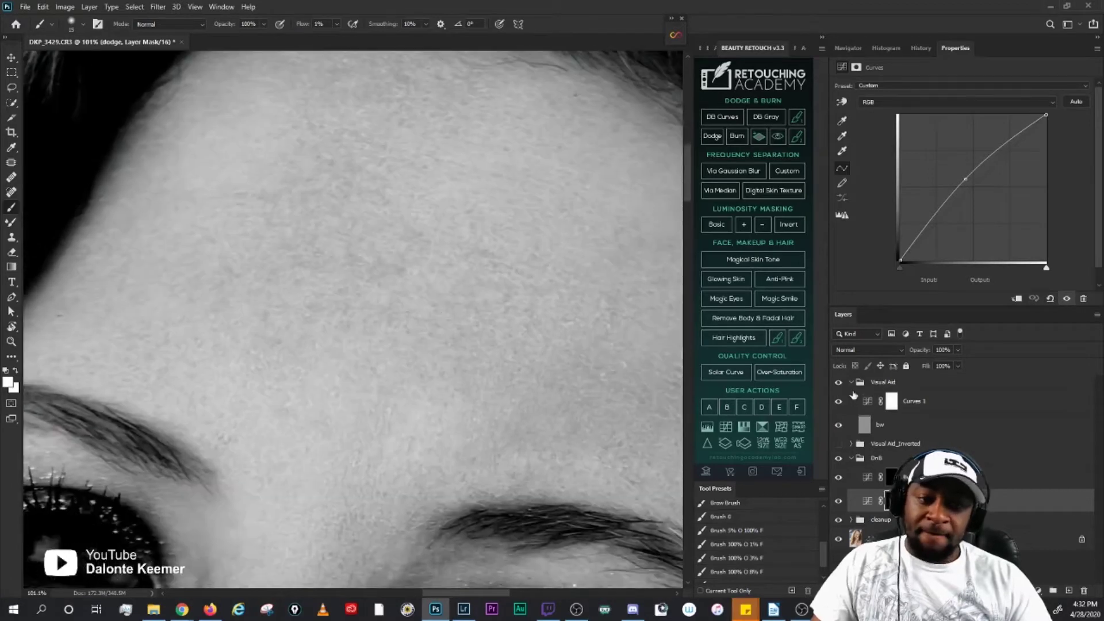
pyautogui.click(838, 383)
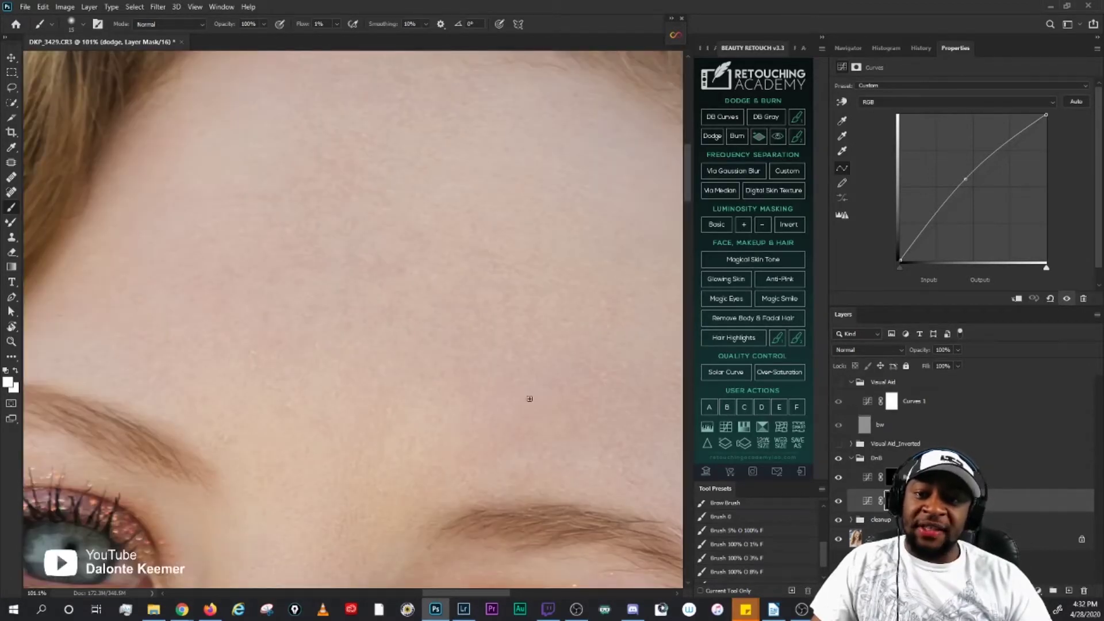
pyautogui.click(837, 384)
pyautogui.moveTo(435, 210); pyautogui.dragTo(437, 310)
pyautogui.scroll(1, 391, 187)
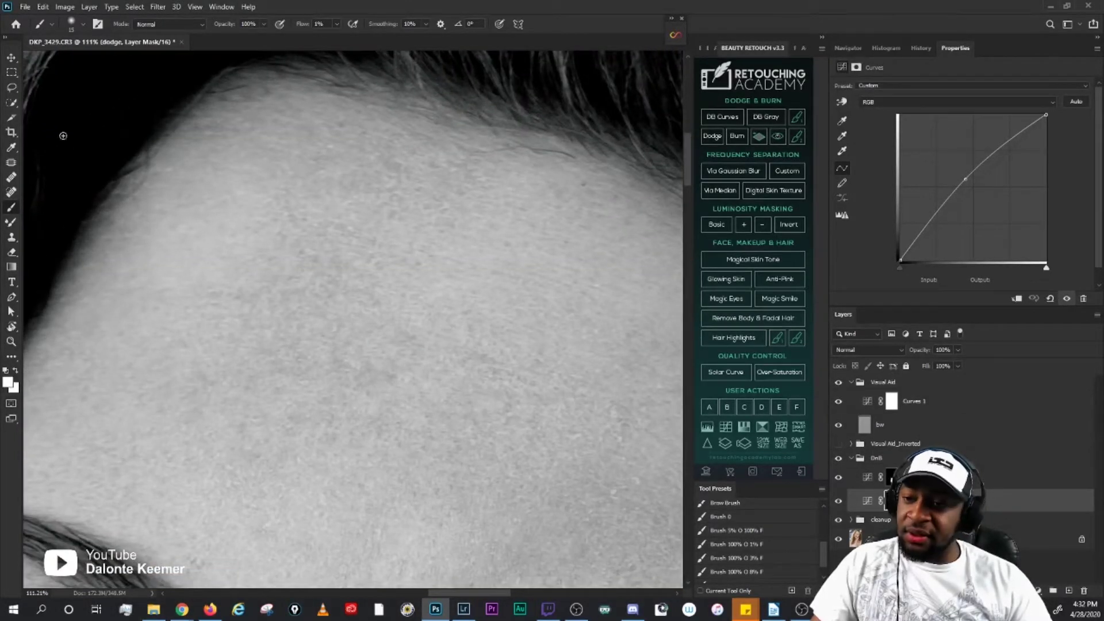
# Step: Check the foreground colour for painting the dodge mask and try a 70 px brush over the forehead
pyautogui.click(9, 383)
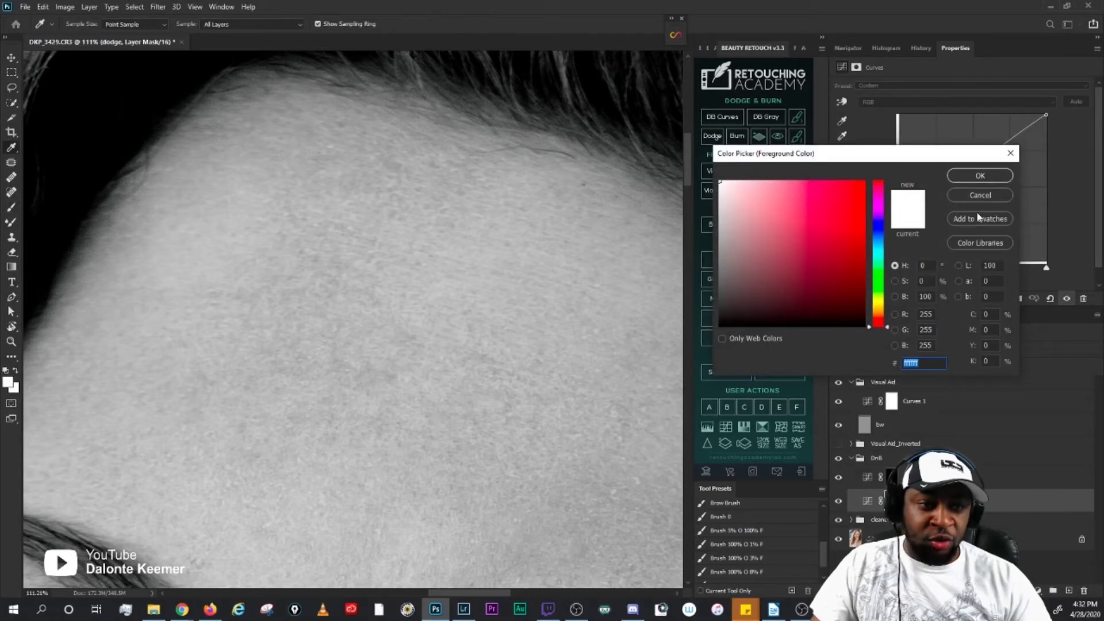
pyautogui.click(979, 195)
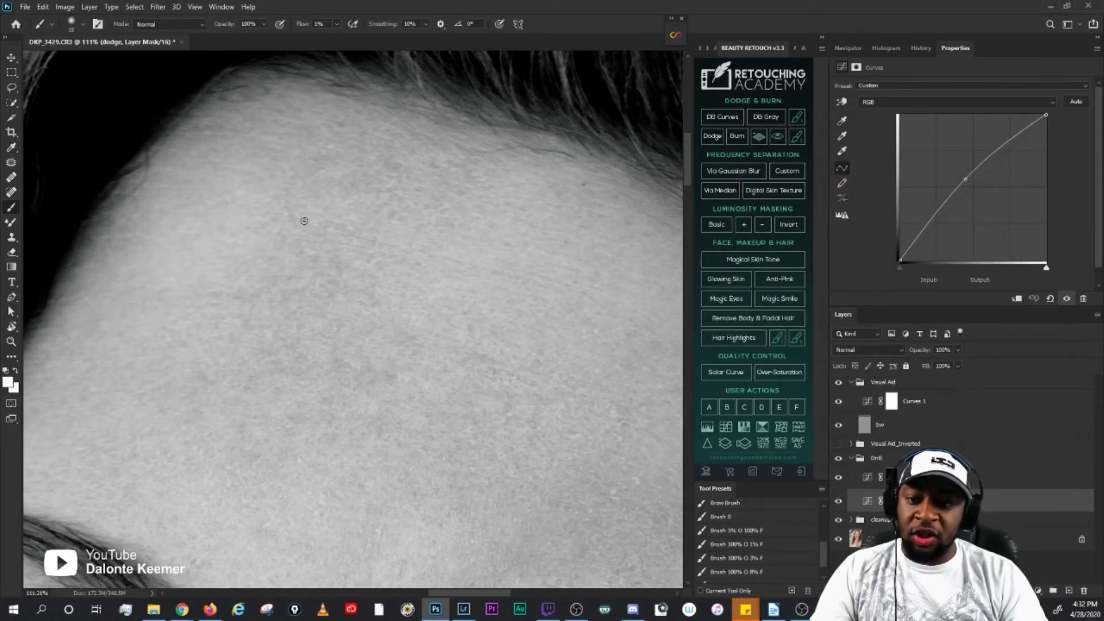
pyautogui.press('[')
pyautogui.press('[')
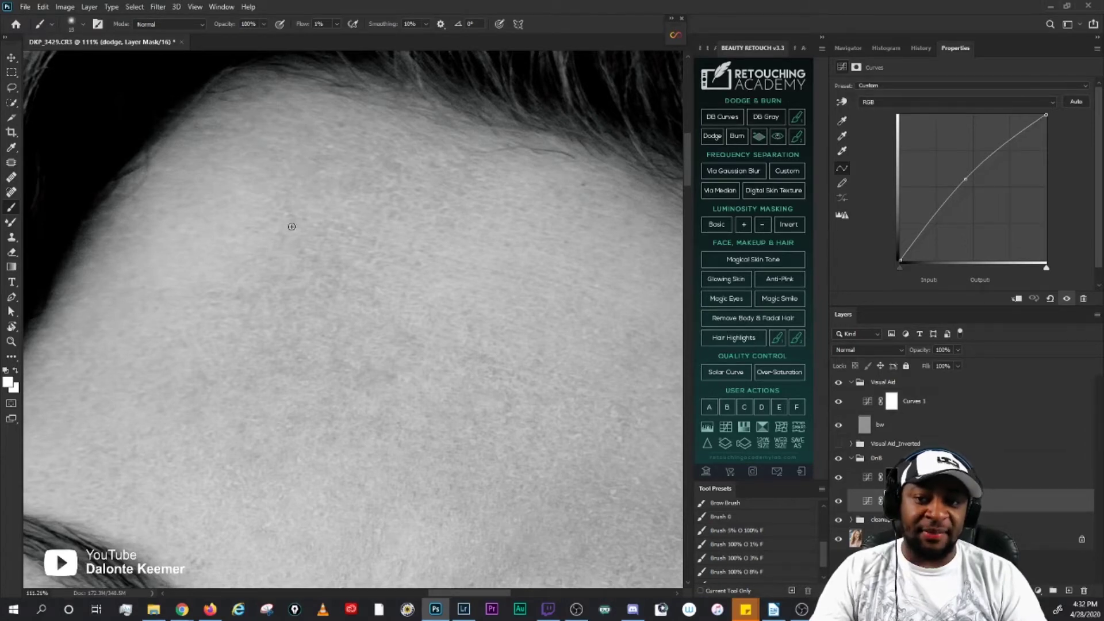
pyautogui.press(']')
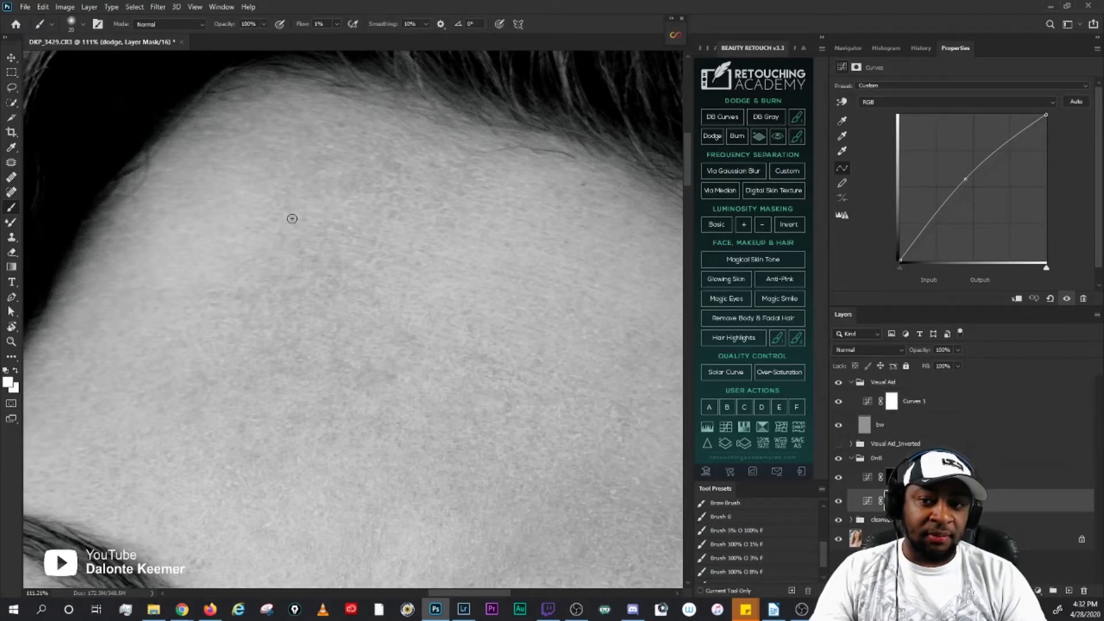
pyautogui.press(']')
pyautogui.press(']')
pyautogui.press(']')
pyautogui.press(']')
pyautogui.press(']')
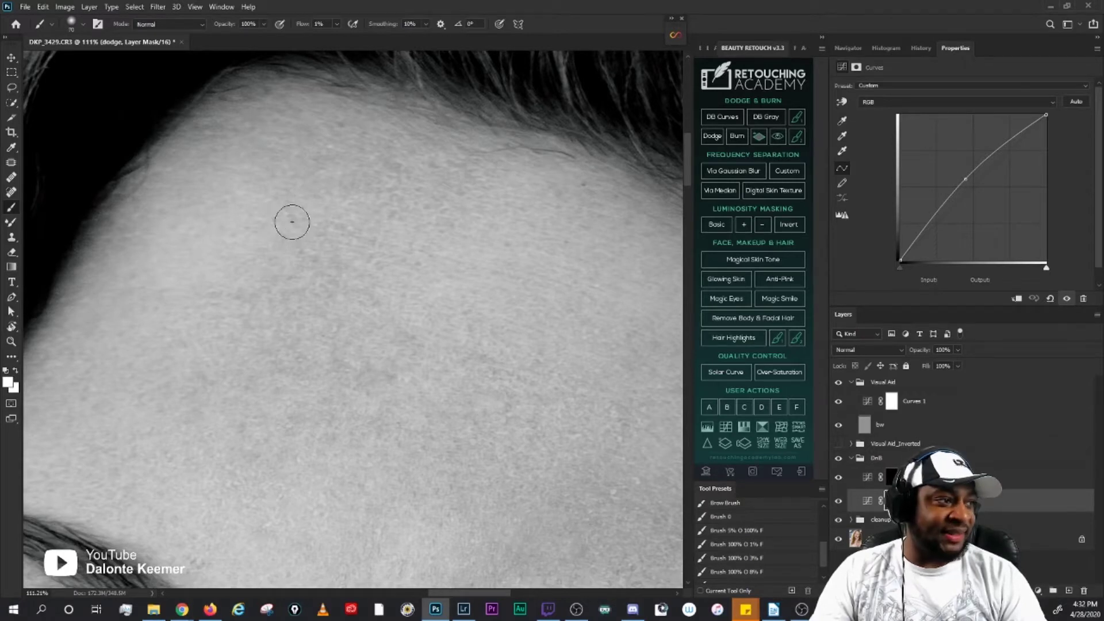
# Step: Reduce the brush to 10 px to suit small dark patches on the forehead
pyautogui.press('[')
pyautogui.press('[')
pyautogui.press('[')
pyautogui.press('[')
pyautogui.press('[')
pyautogui.press('[')
pyautogui.press('[')
pyautogui.press('[')
pyautogui.press('[')
pyautogui.press('[')
pyautogui.press('[')
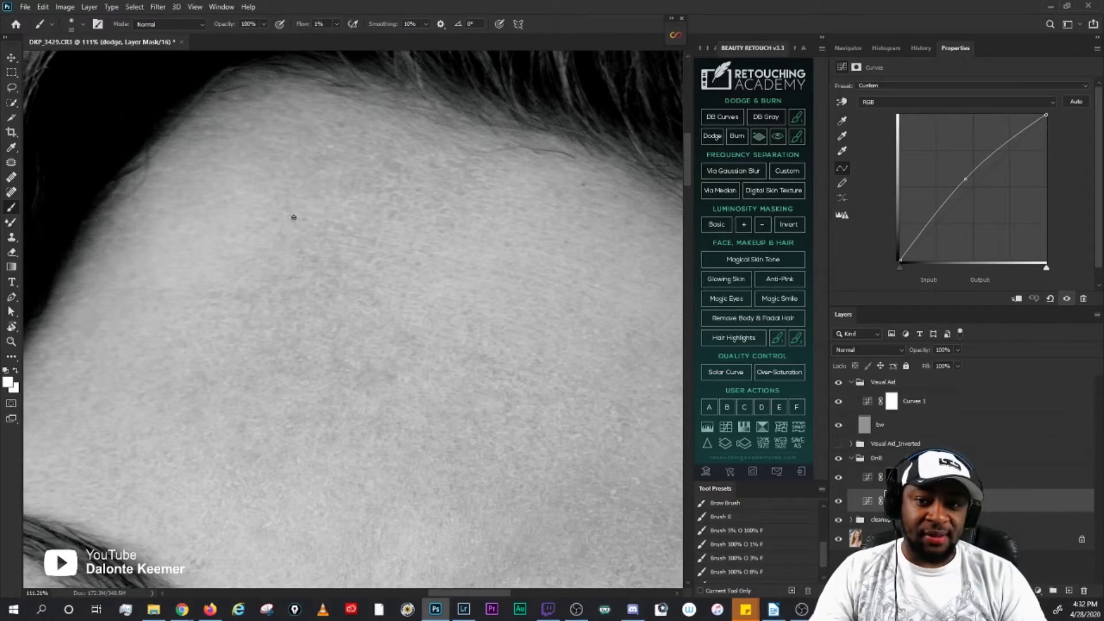
# Step: Dodge the small dark patches on the upper forehead, fitting the brush to each patch up to 20 px
pyautogui.press(']')
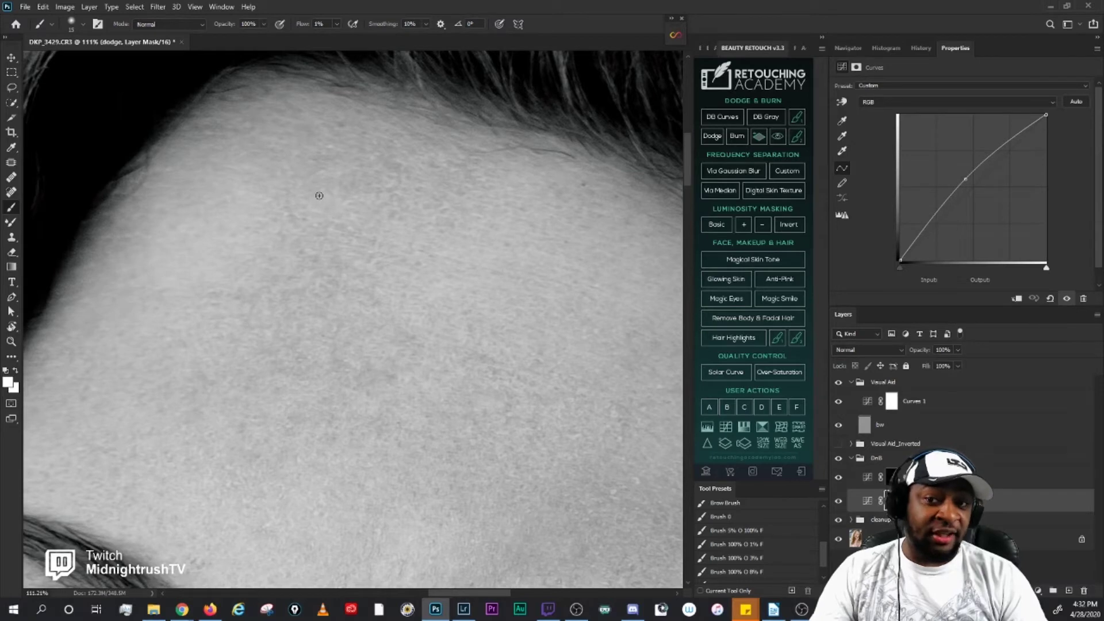
pyautogui.press('[')
pyautogui.press('[')
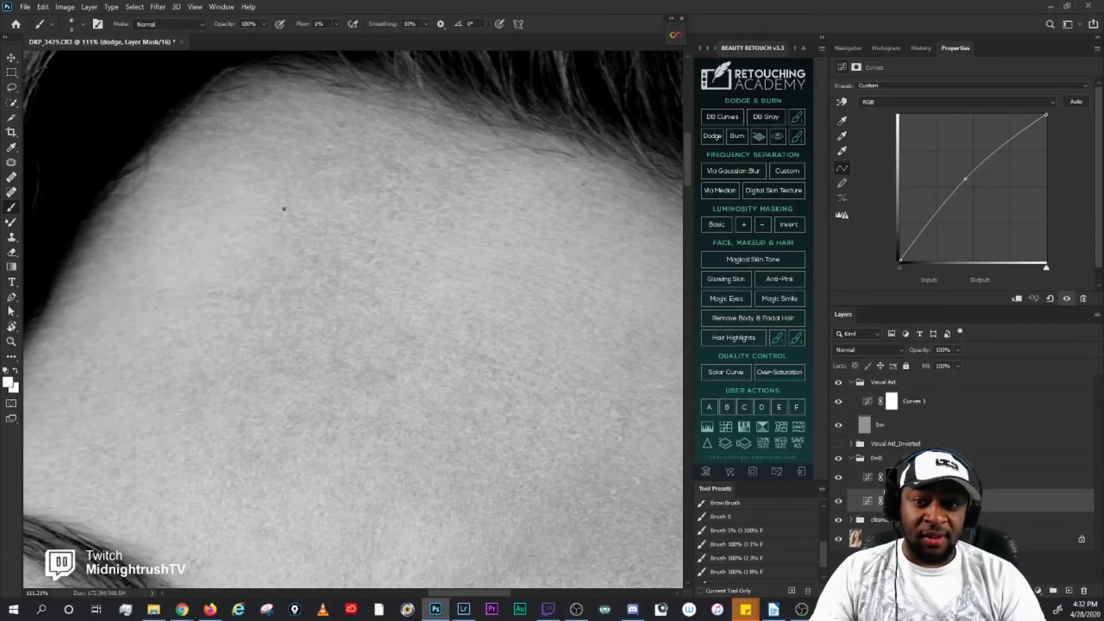
pyautogui.press(']')
pyautogui.press(']')
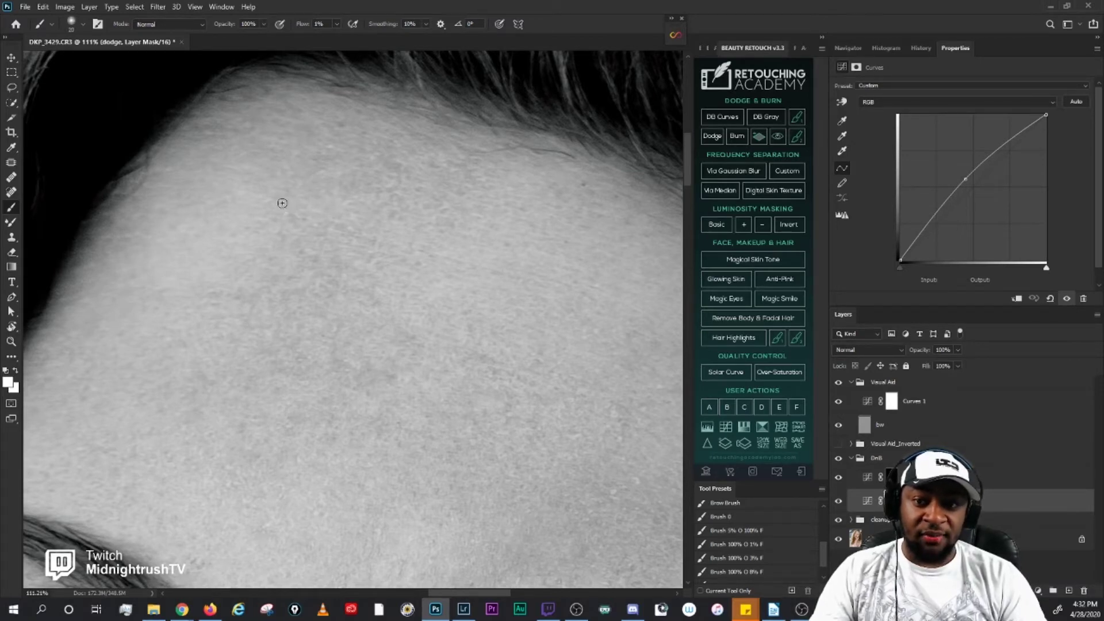
pyautogui.press('[')
pyautogui.press('[')
pyautogui.press('[')
pyautogui.press('[')
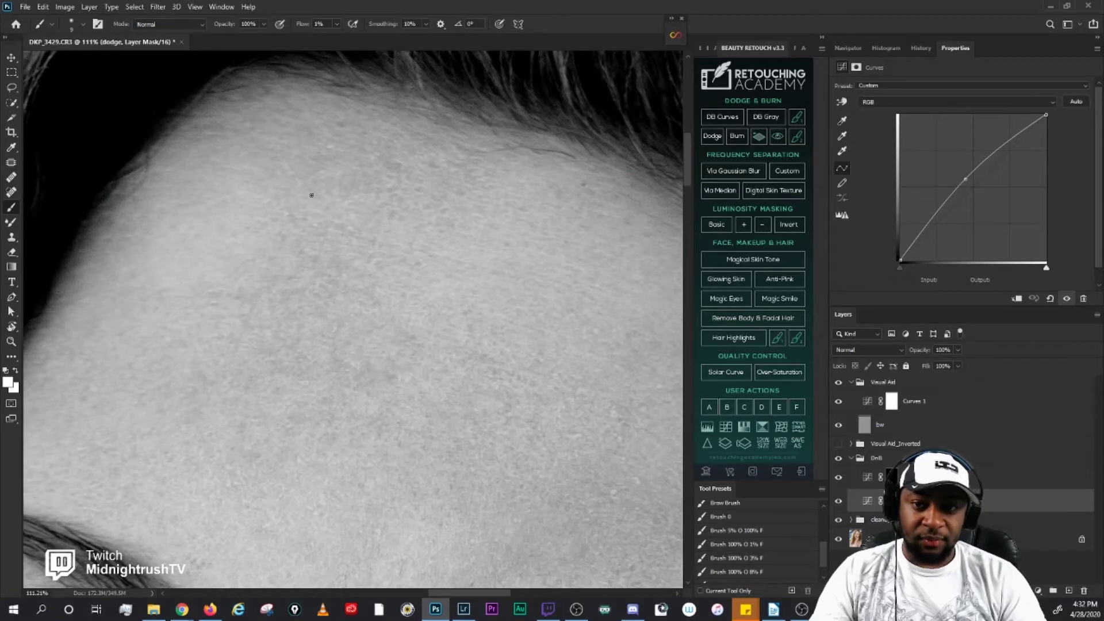
pyautogui.press(']')
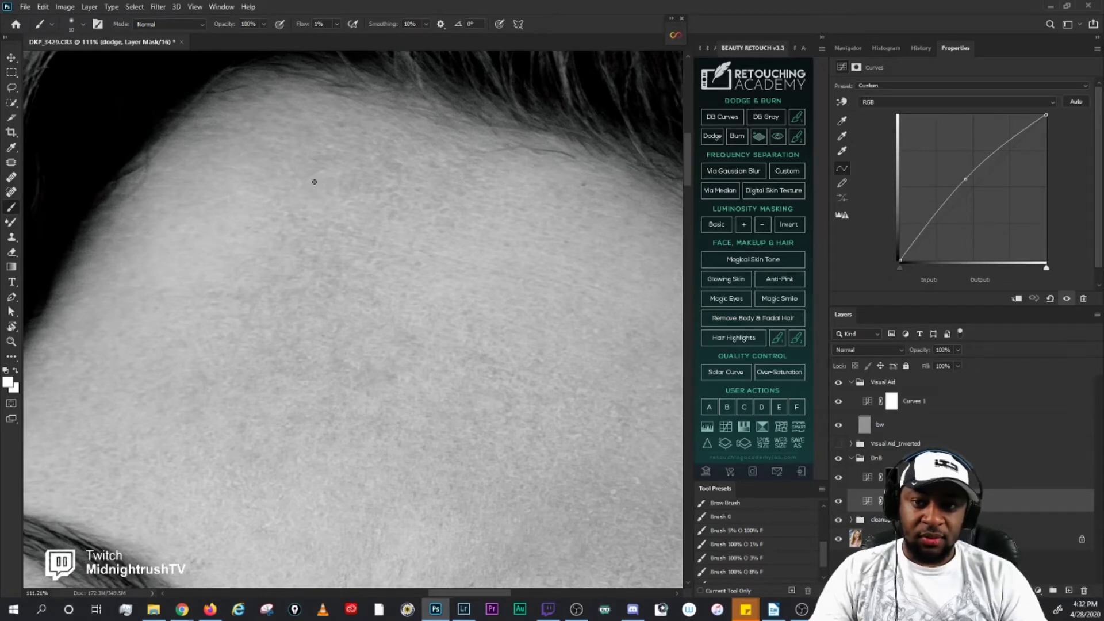
pyautogui.press(']')
pyautogui.press('[')
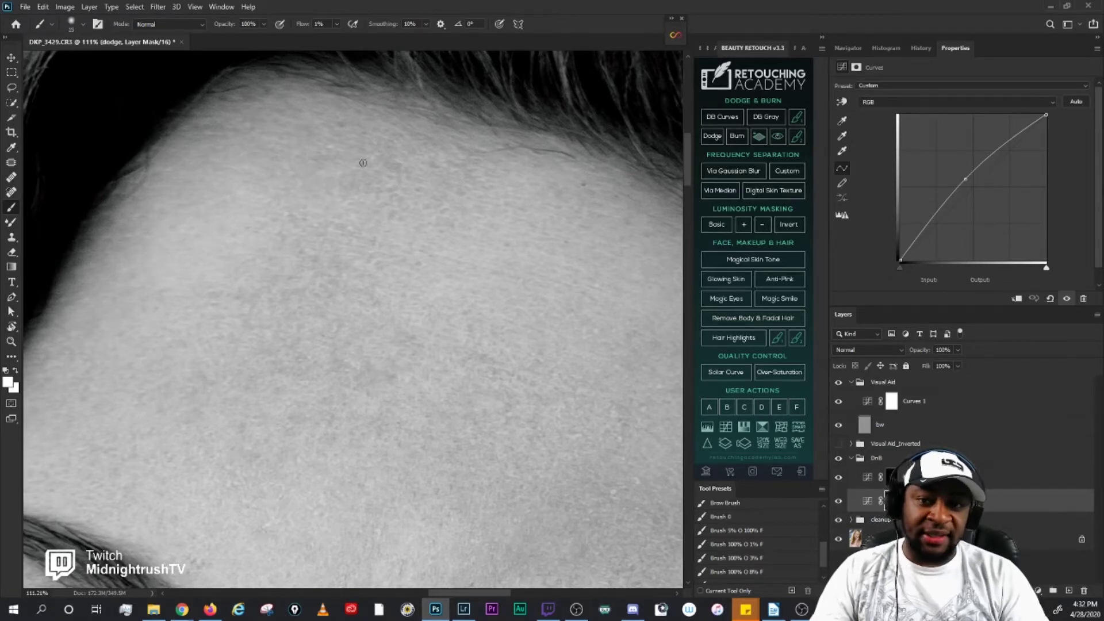
pyautogui.press('[')
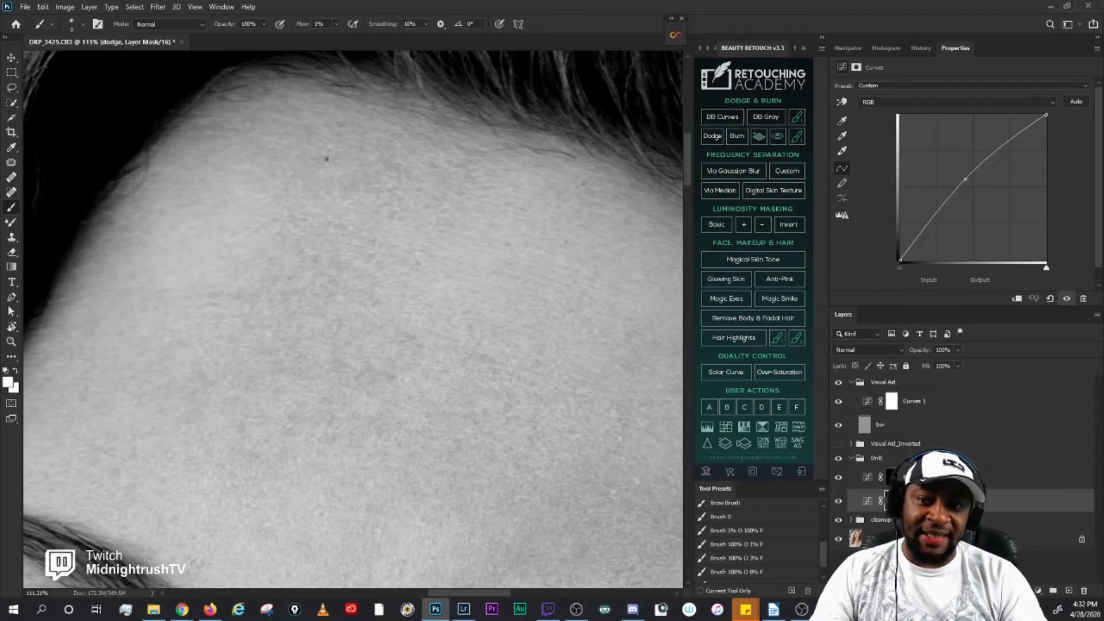
# Step: Dodge the fine dark specks just below the hairline on the dodge mask, using a brush of 15 px or smaller
pyautogui.press(']')
pyautogui.press(']')
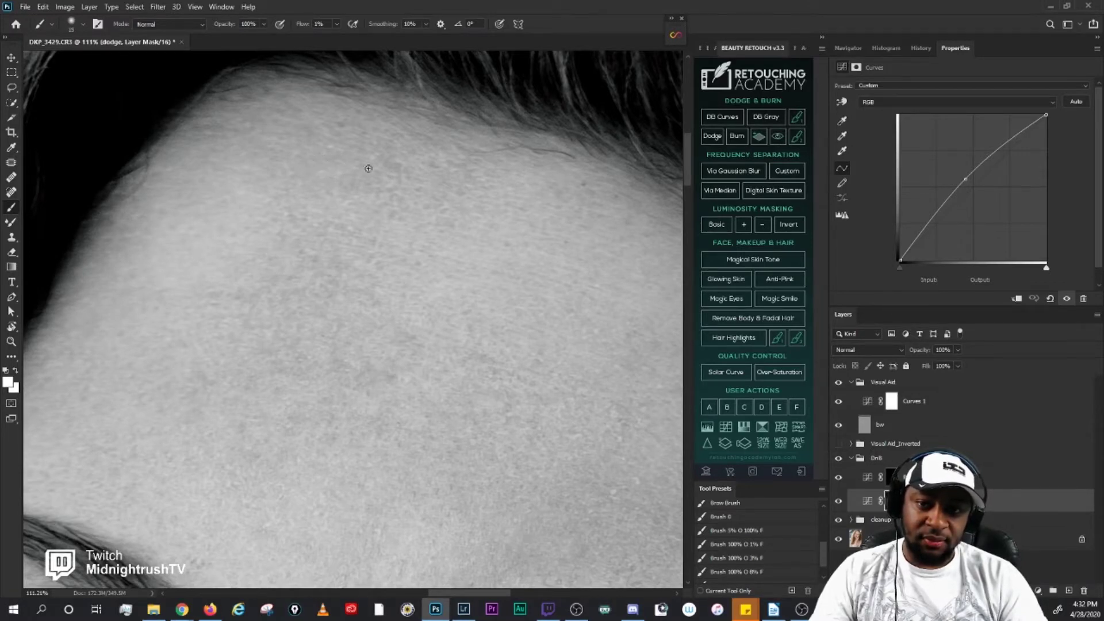
pyautogui.press('[')
pyautogui.press('[')
pyautogui.press(']')
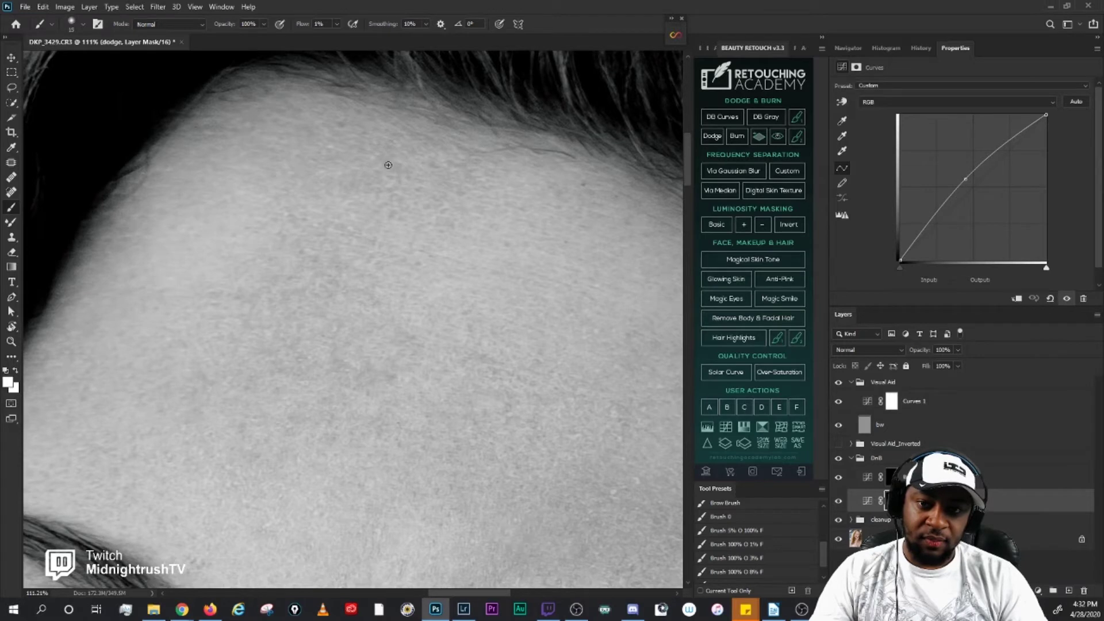
pyautogui.press(']')
pyautogui.press('[')
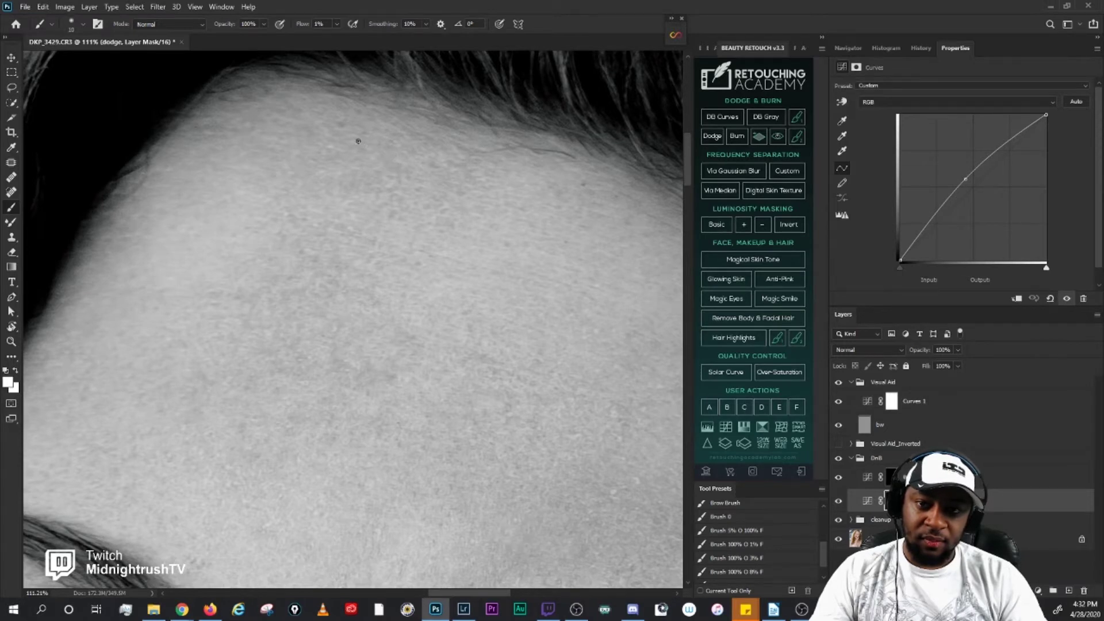
pyautogui.press('[')
pyautogui.press('[')
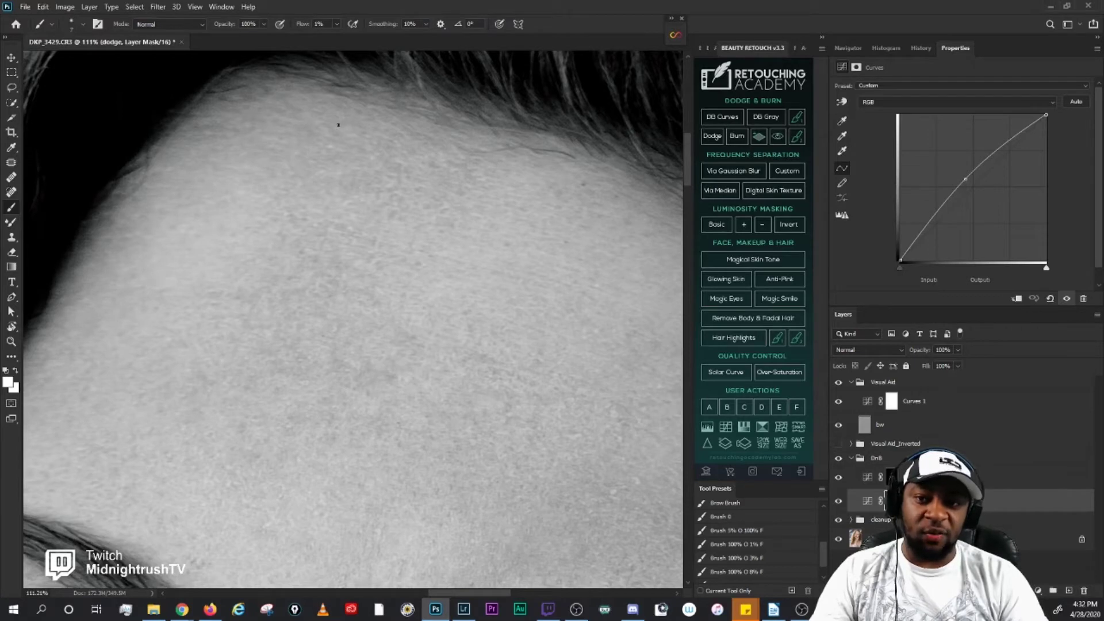
pyautogui.moveTo(338, 133); pyautogui.dragTo(329, 126)
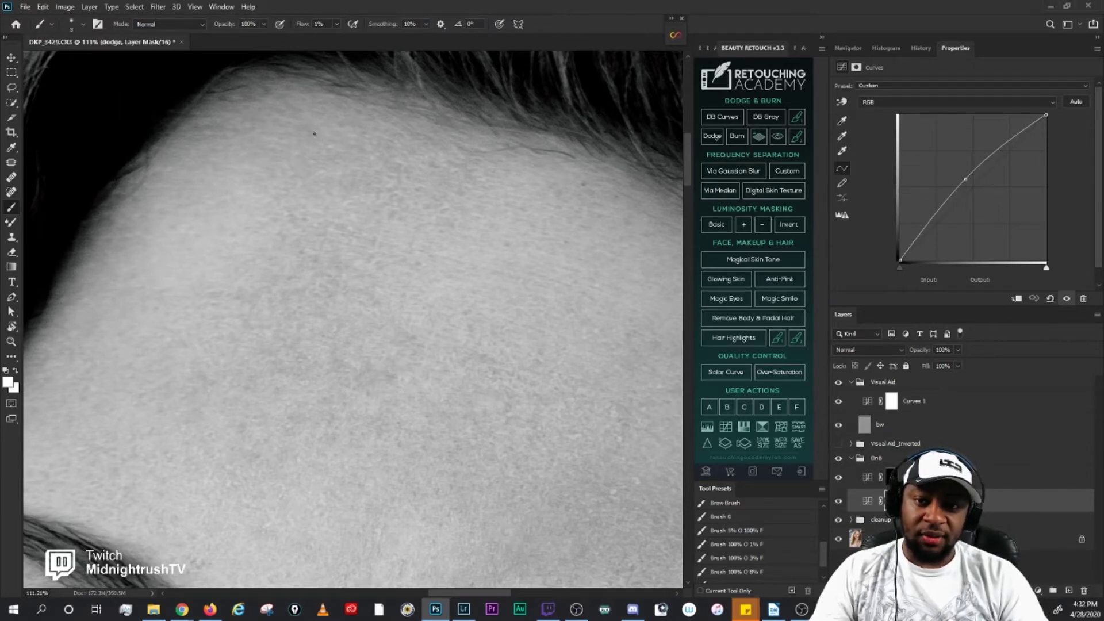
# Step: Lighten the darker patches across the middle of the forehead on the dodge mask, varying the brush up to 25 px
pyautogui.press(']')
pyautogui.press(']')
pyautogui.press(']')
pyautogui.press(']')
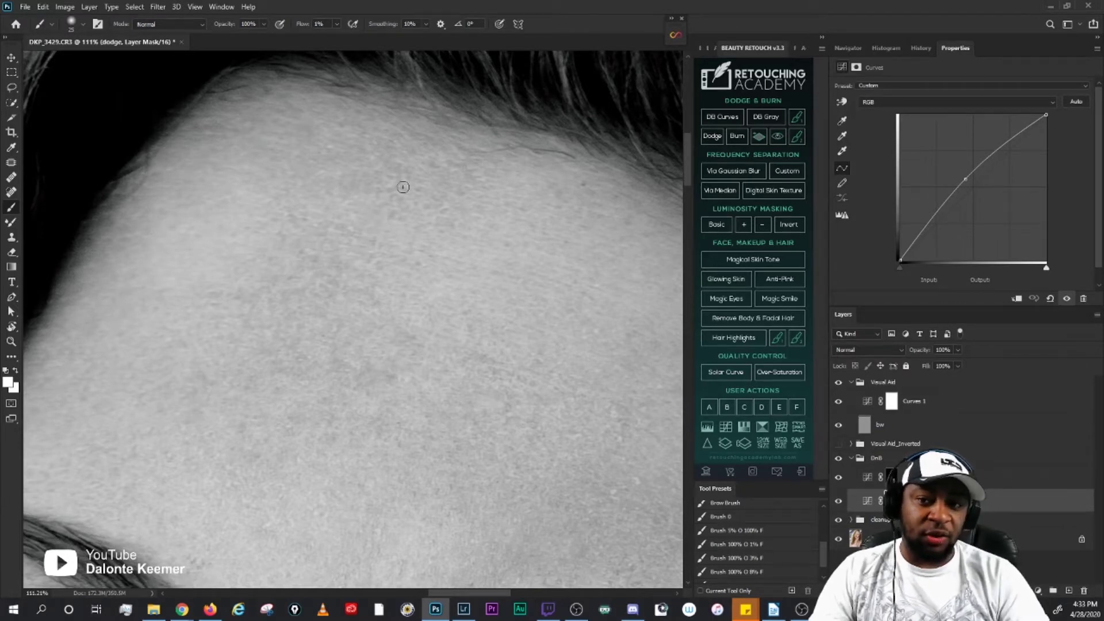
pyautogui.press('[')
pyautogui.press('[')
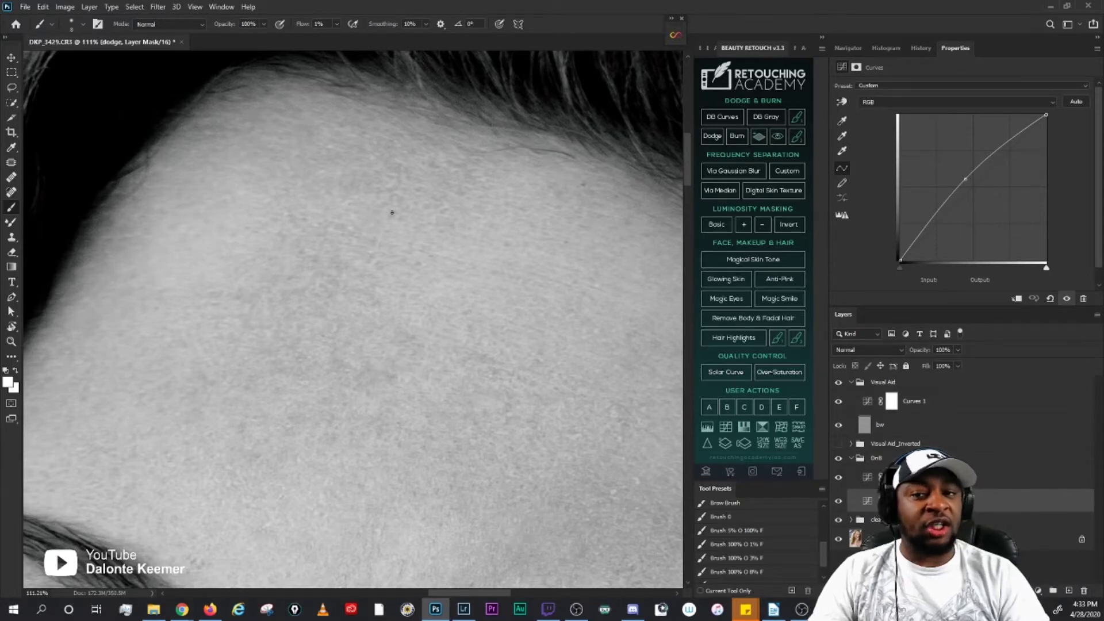
pyautogui.press(']')
pyautogui.press(']')
pyautogui.press(']')
pyautogui.press(']')
pyautogui.press(']')
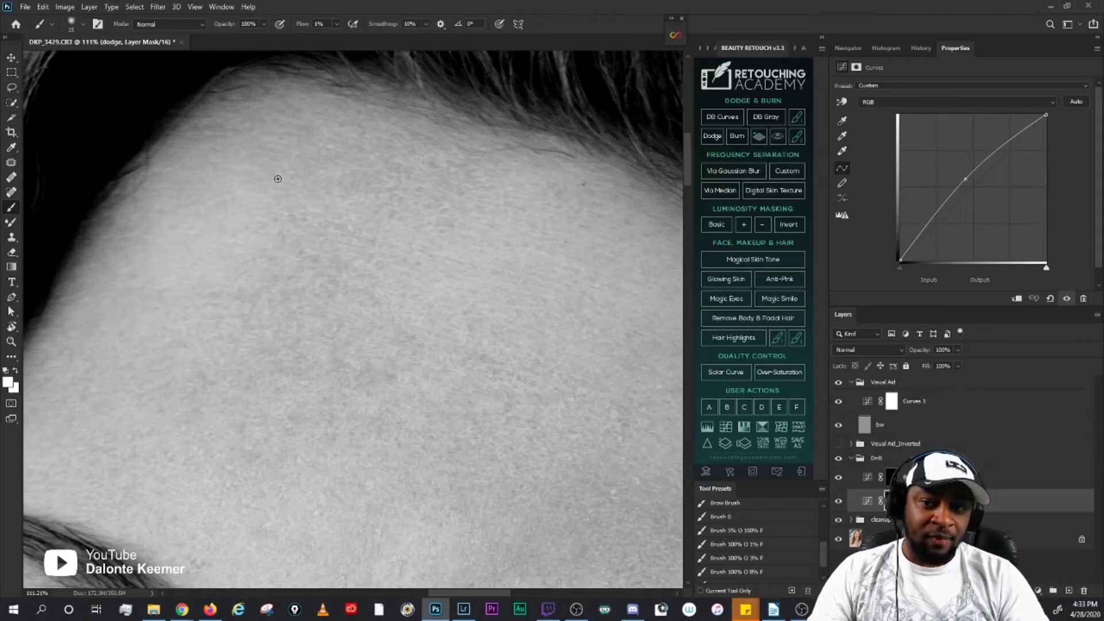
# Step: Enlarge the soft brush and dodge the broader shading along the upper-left edge of the forehead beside the hairline
pyautogui.press(']')
pyautogui.press(']')
pyautogui.press(']')
pyautogui.press(']')
pyautogui.press(']')
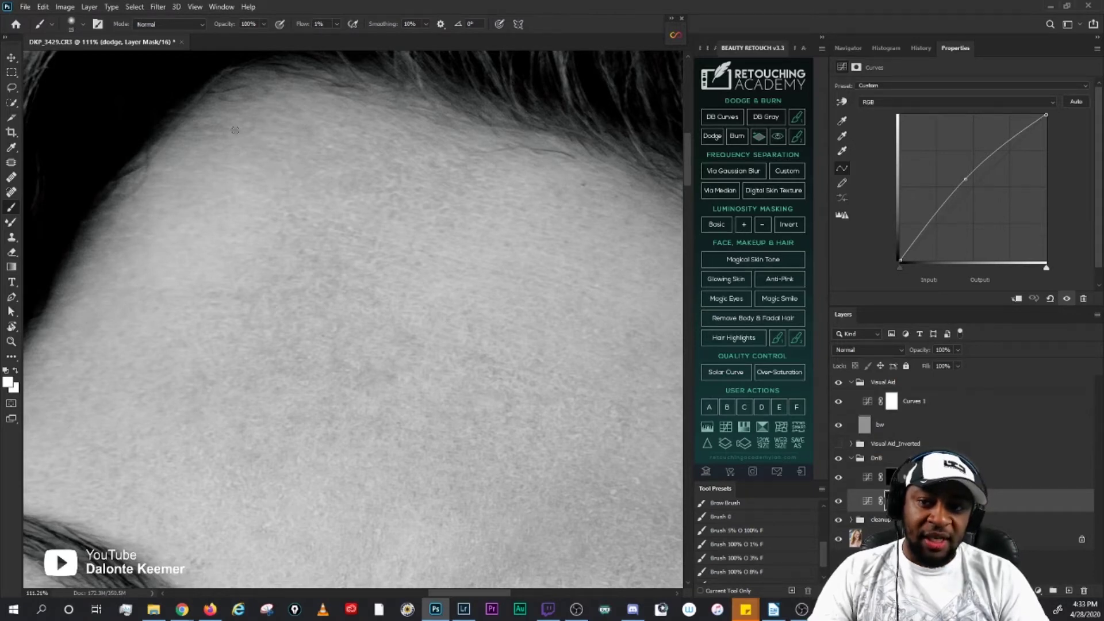
pyautogui.press(']')
pyautogui.press(']')
pyautogui.press(']')
pyautogui.press(']')
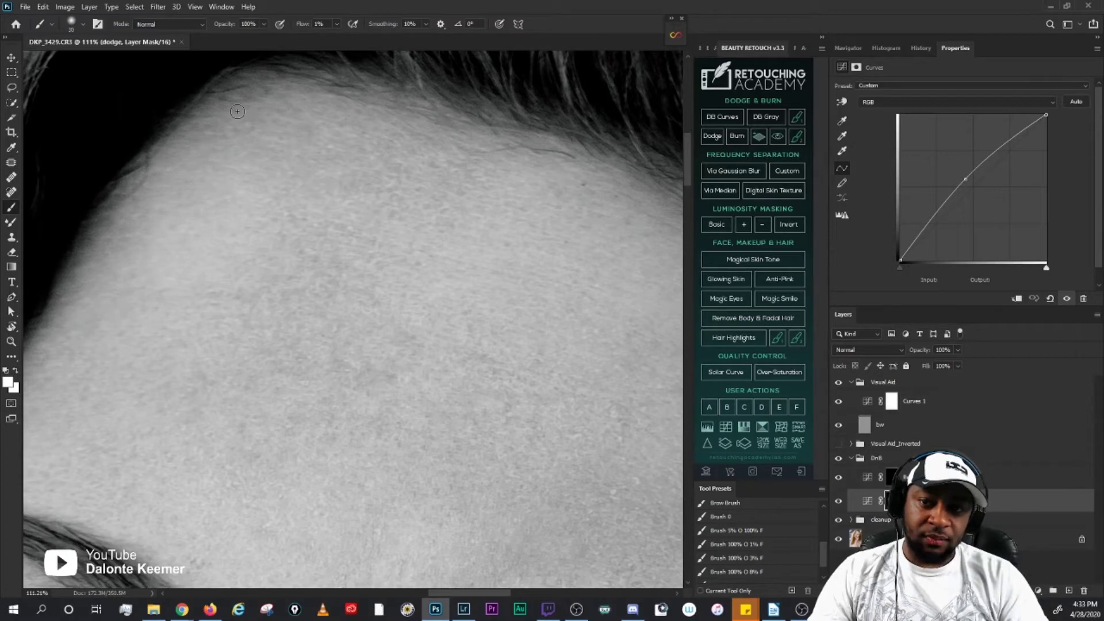
# Step: Shrink the brush and dodge the fine dark specks across the top of the forehead, widening it slightly for larger patches
pyautogui.press('[')
pyautogui.press('[')
pyautogui.press('[')
pyautogui.press('[')
pyautogui.press('[')
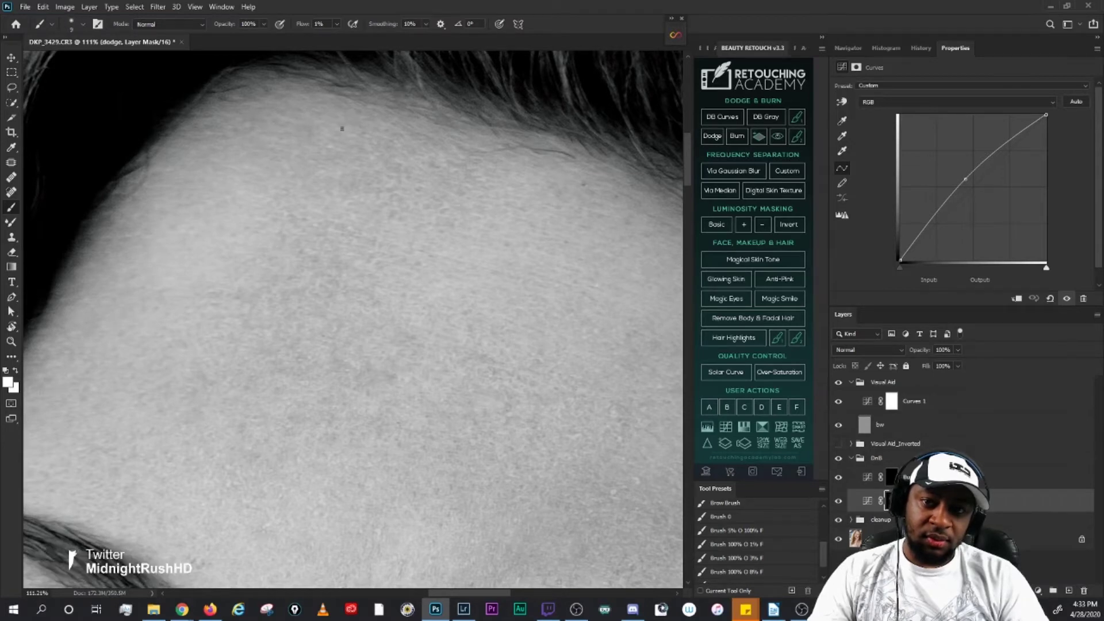
pyautogui.press(']')
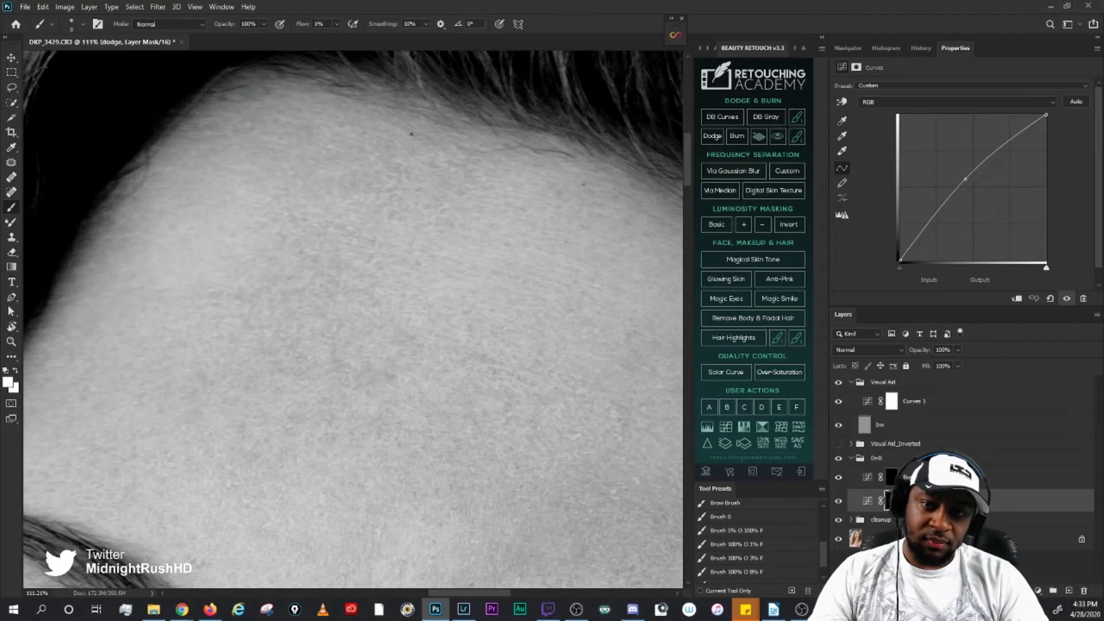
pyautogui.press(']')
pyautogui.press(']')
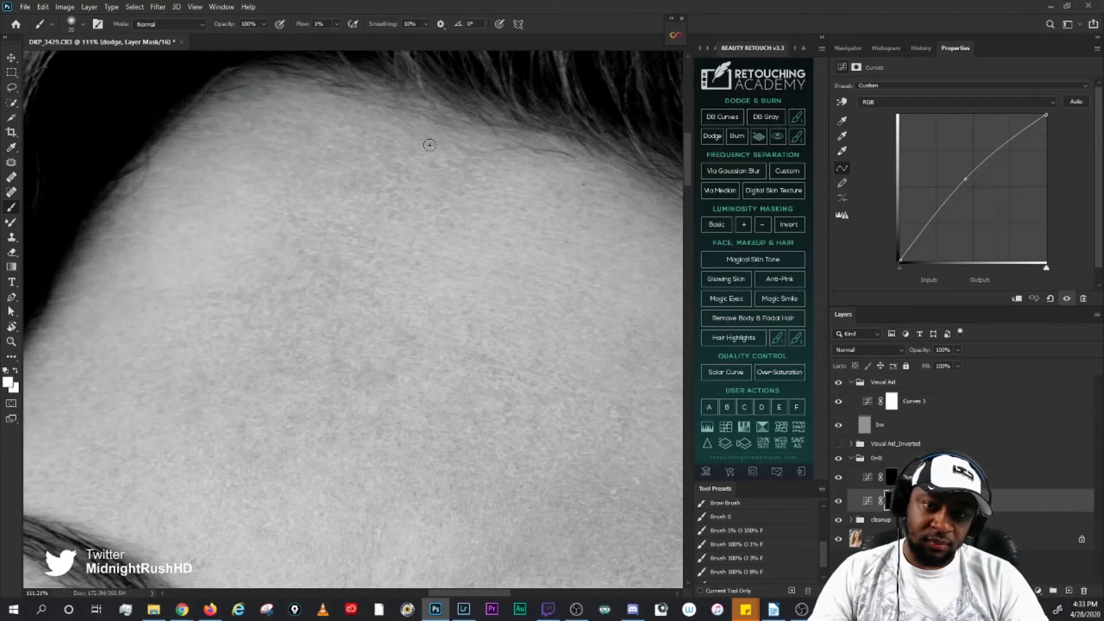
# Step: Dodge the tiny dark specks on the upper-right forehead below the hairline with a progressively smaller brush
pyautogui.press('[')
pyautogui.press('[')
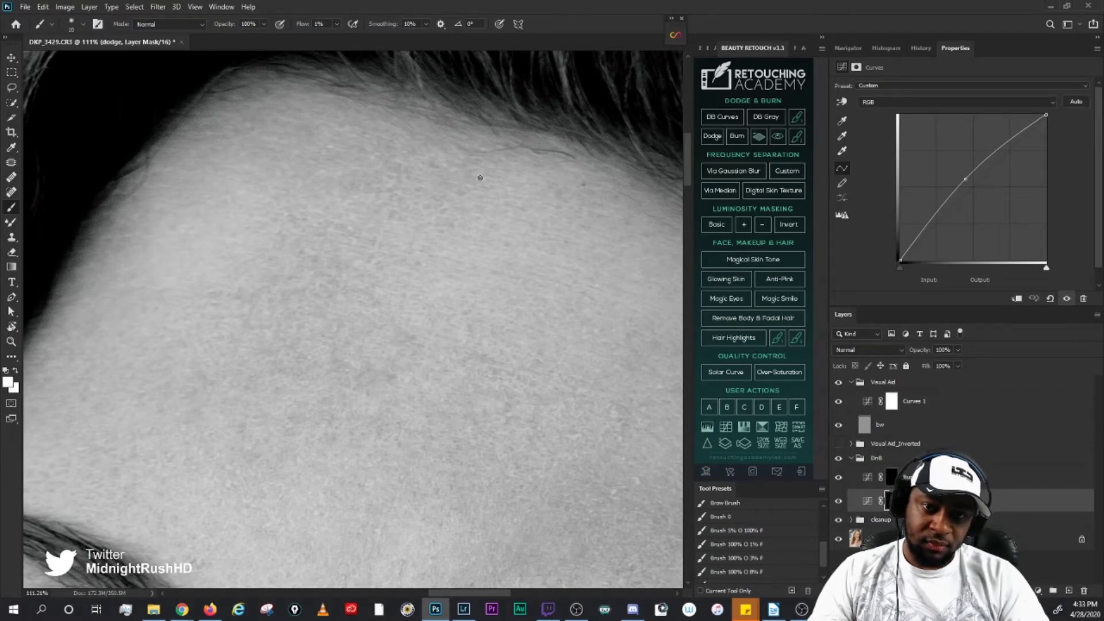
pyautogui.press('[')
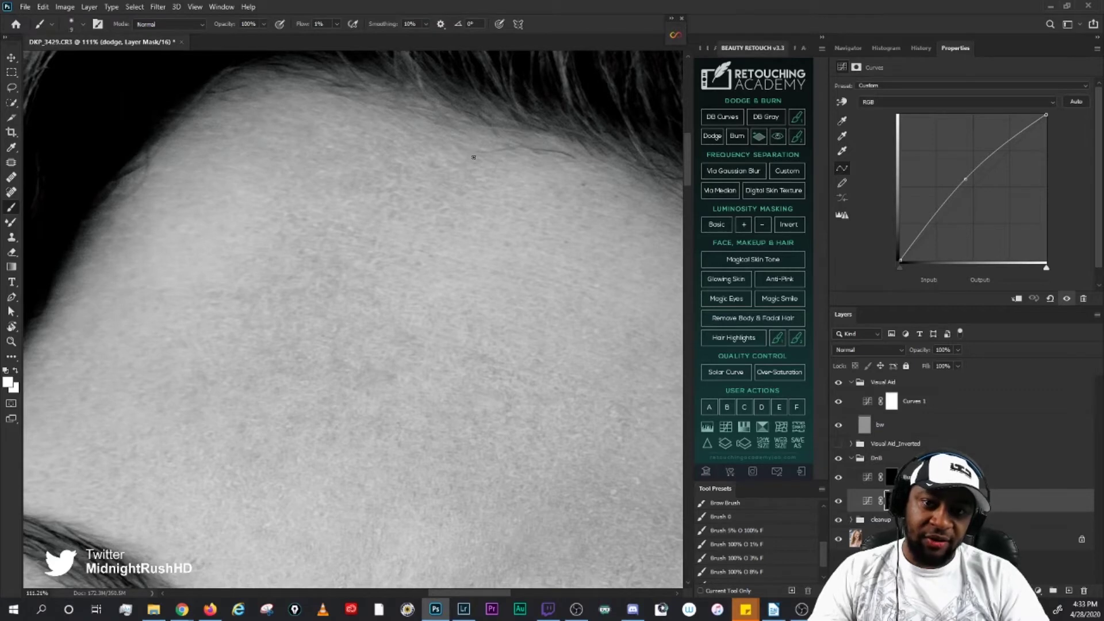
pyautogui.press('[')
pyautogui.press('[')
pyautogui.press('[')
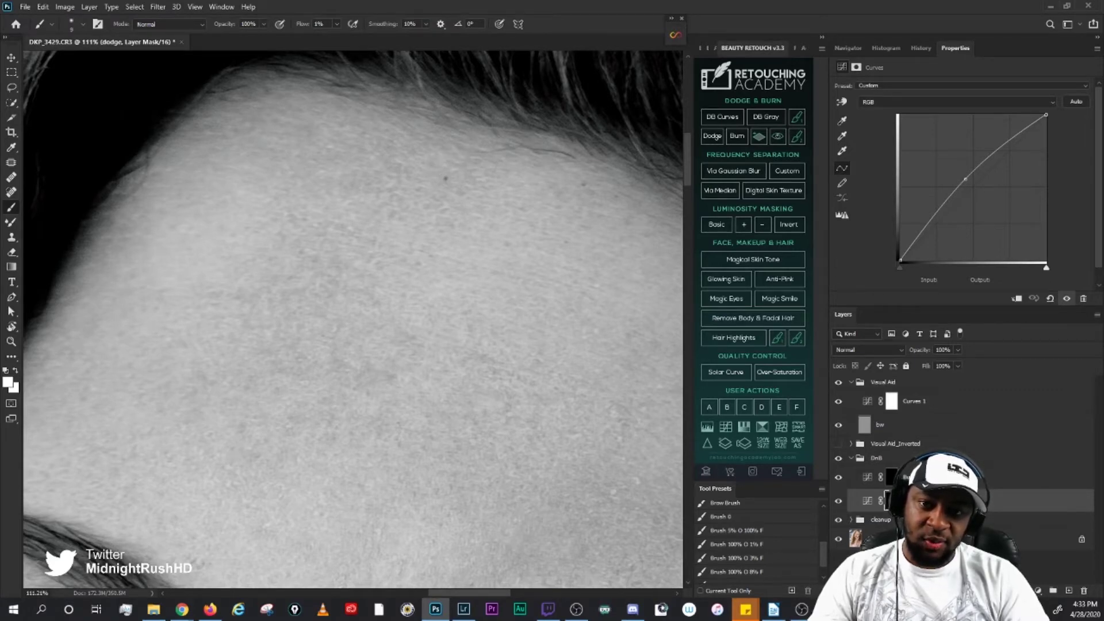
# Step: Lighten the dark specks and small patches in the upper centre of the forehead, adjusting the brush to each one
pyautogui.press(']')
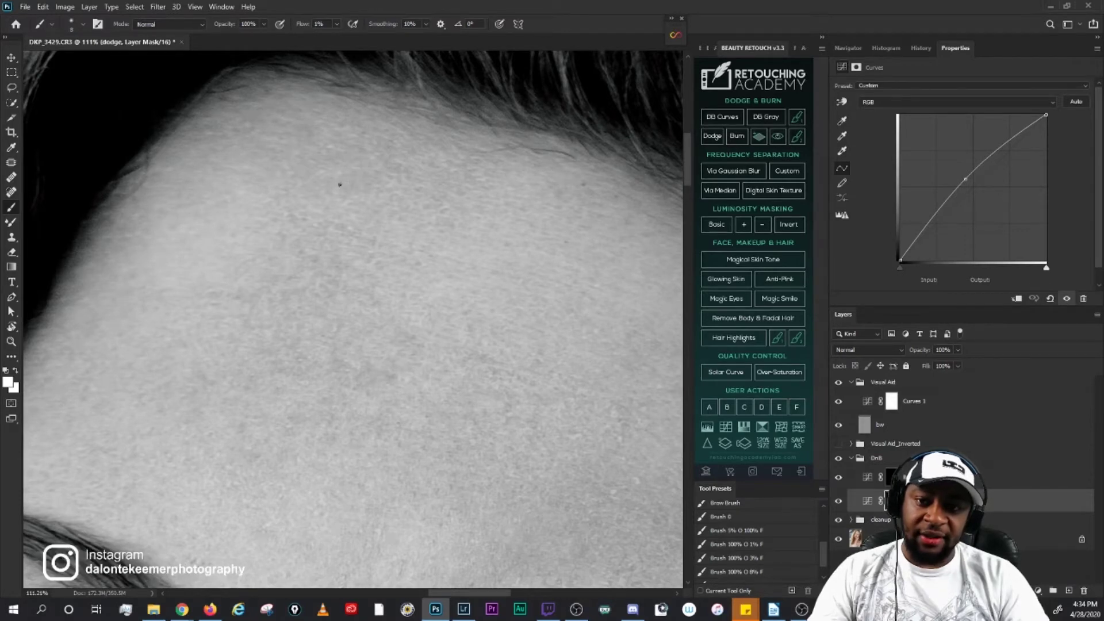
pyautogui.press('[')
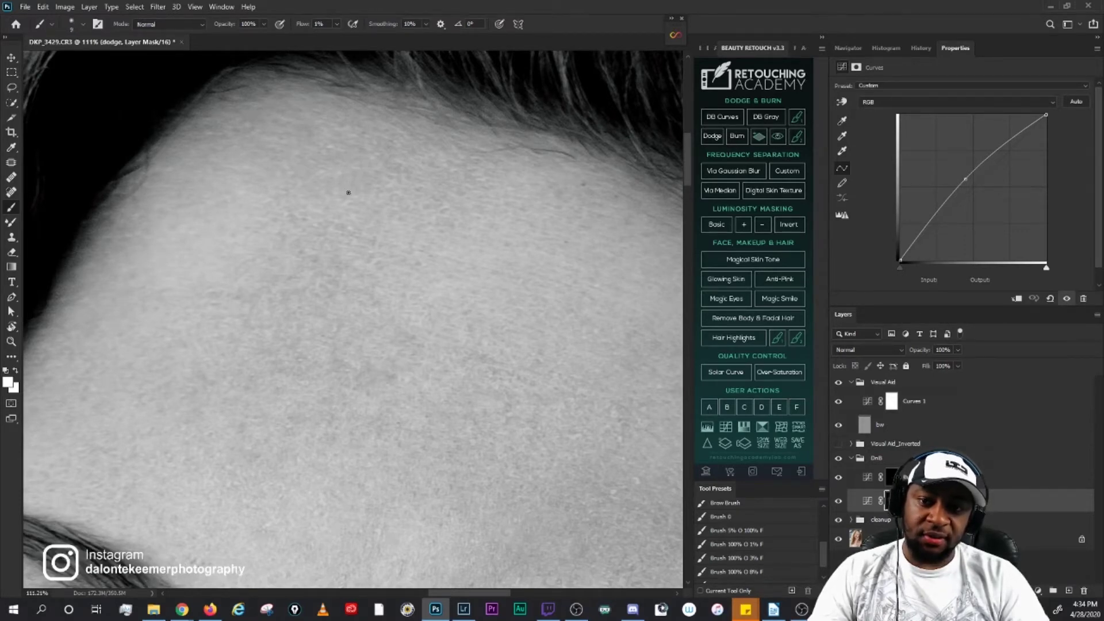
pyautogui.press(']')
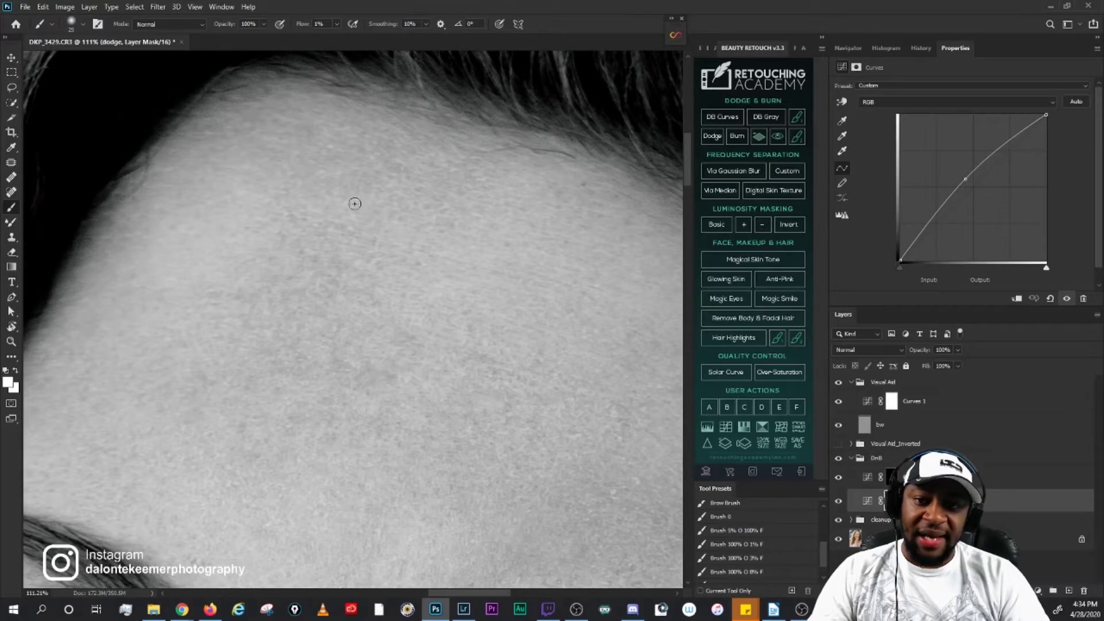
pyautogui.press(']')
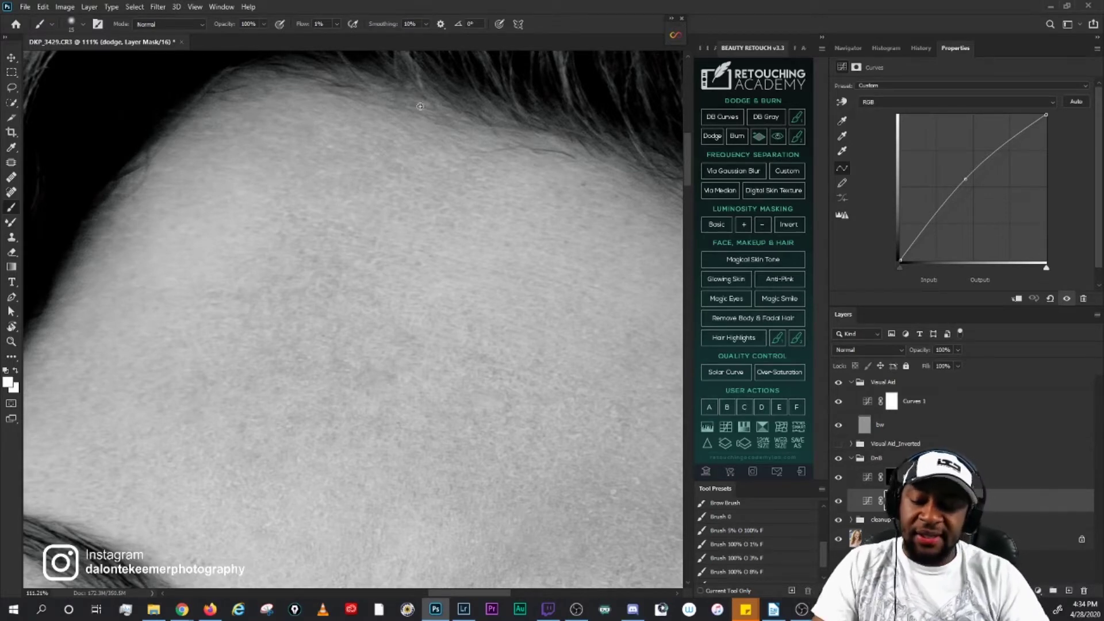
pyautogui.press('[')
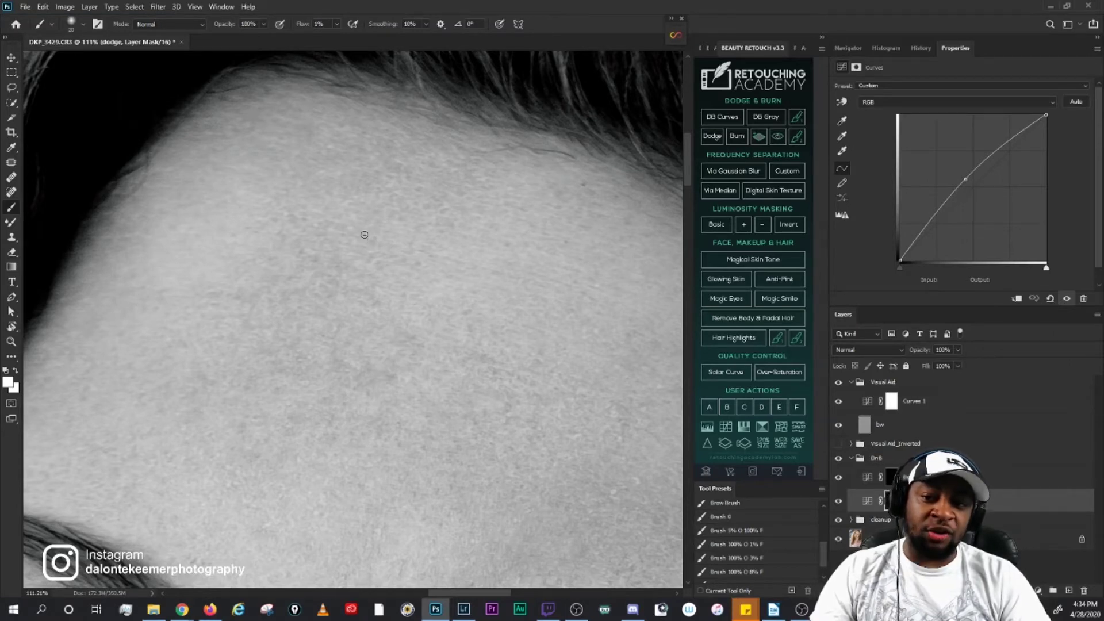
# Step: Dodge the dark mottling just above the middle of the forehead, alternating between a smaller and a slightly larger brush
pyautogui.press('[')
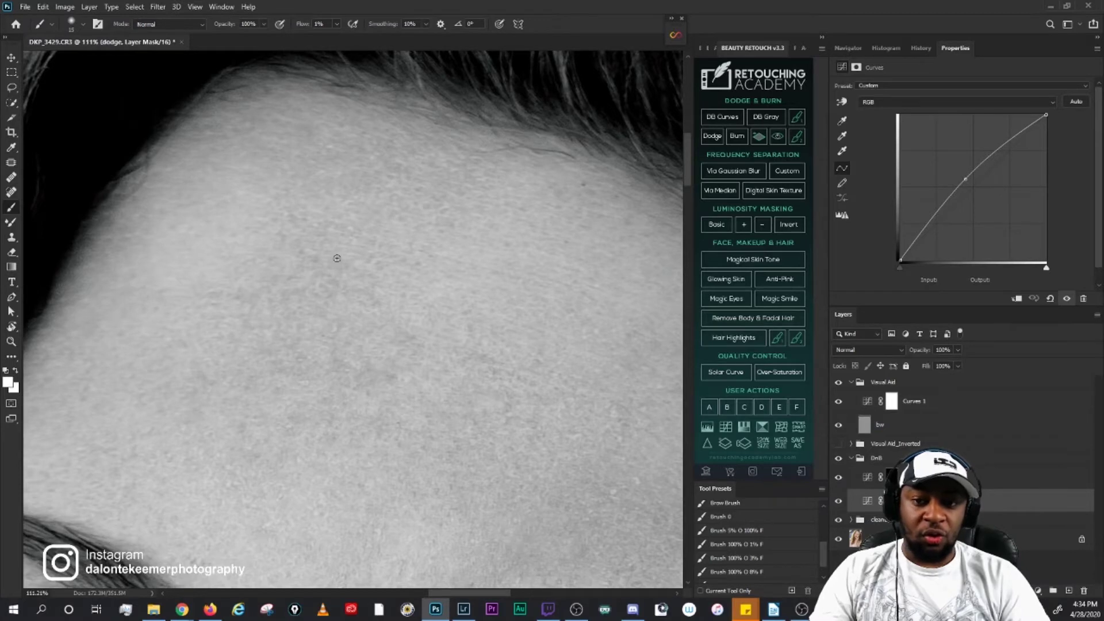
pyautogui.press('[')
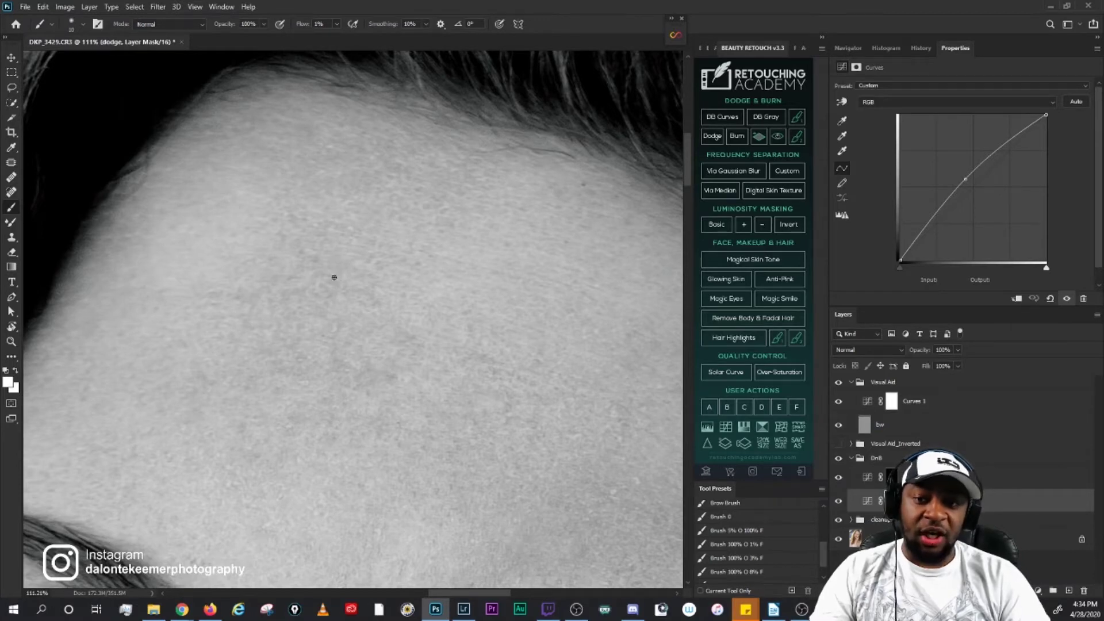
pyautogui.press('[')
pyautogui.press(']')
pyautogui.press(']')
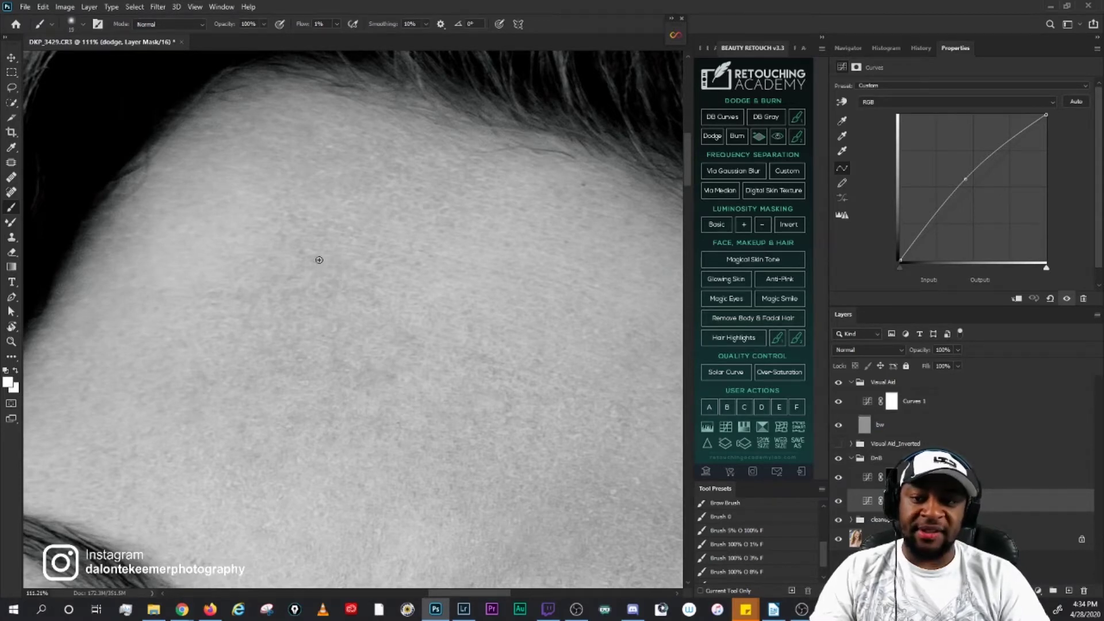
pyautogui.press('[')
pyautogui.press('[')
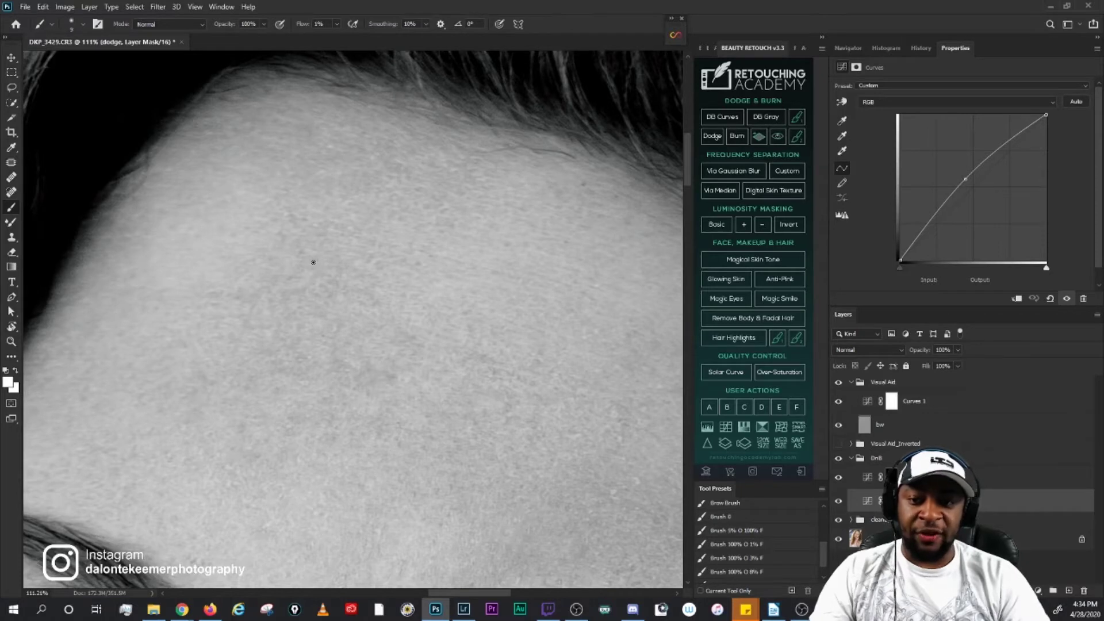
pyautogui.press(']')
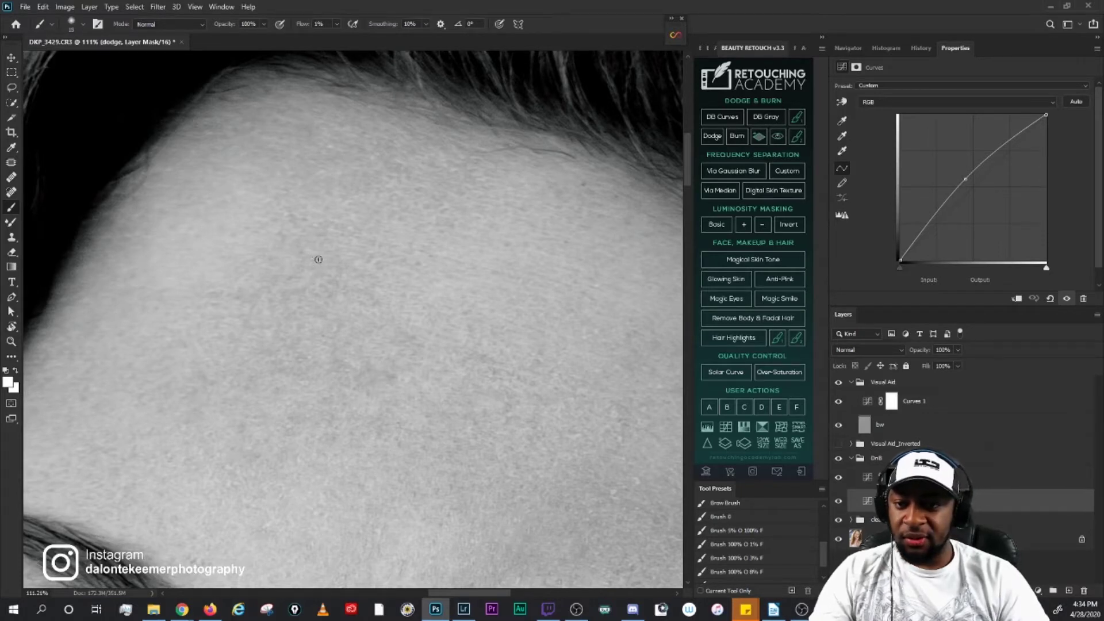
# Step: Blend the dark patch left of the forehead's centre on the dodge mask, resizing the brush between broad areas and specks
pyautogui.press('[')
pyautogui.press('[')
pyautogui.press(']')
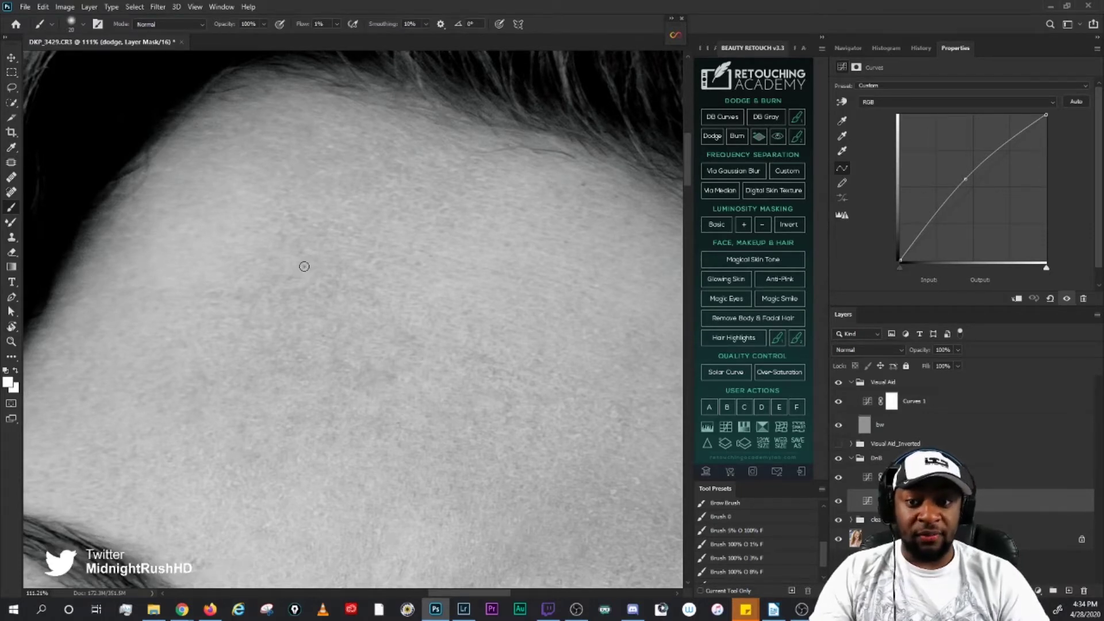
pyautogui.press('[')
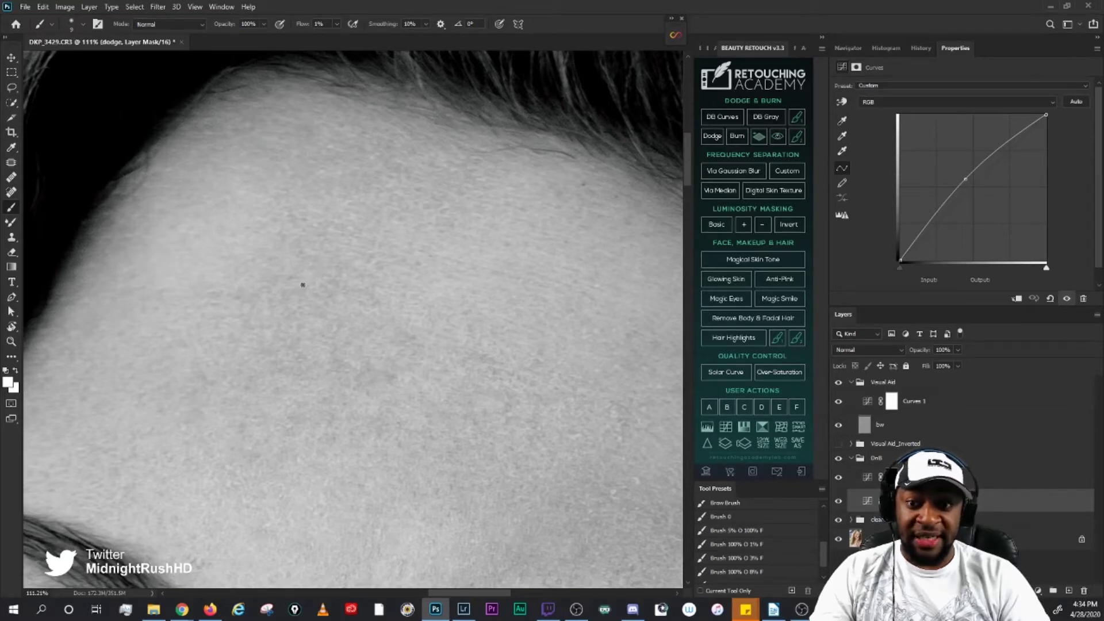
pyautogui.press(']')
pyautogui.press('[')
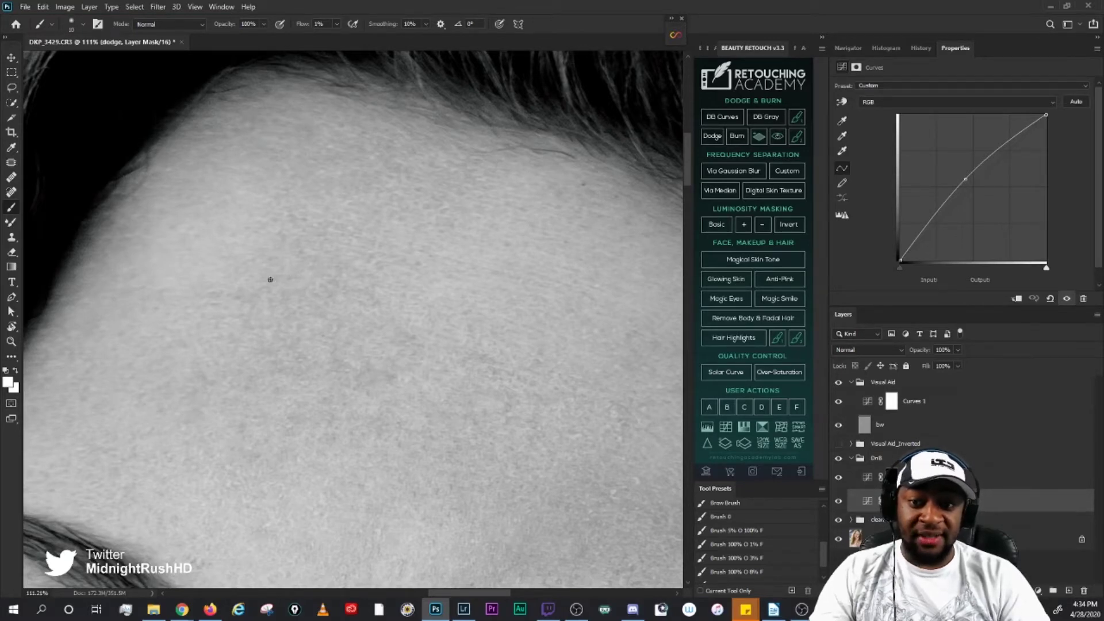
# Step: Dodge the small dark spots on the left side of the forehead with a reduced brush
pyautogui.press('[')
pyautogui.press('[')
pyautogui.press('[')
pyautogui.press('[')
pyautogui.press('[')
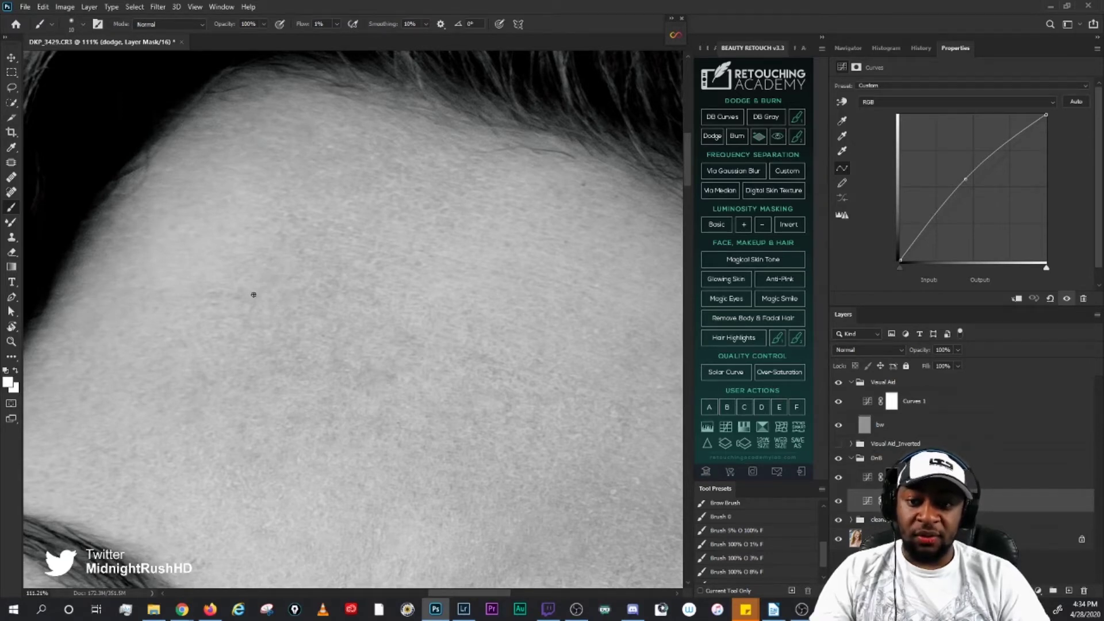
pyautogui.press(']')
pyautogui.press('[')
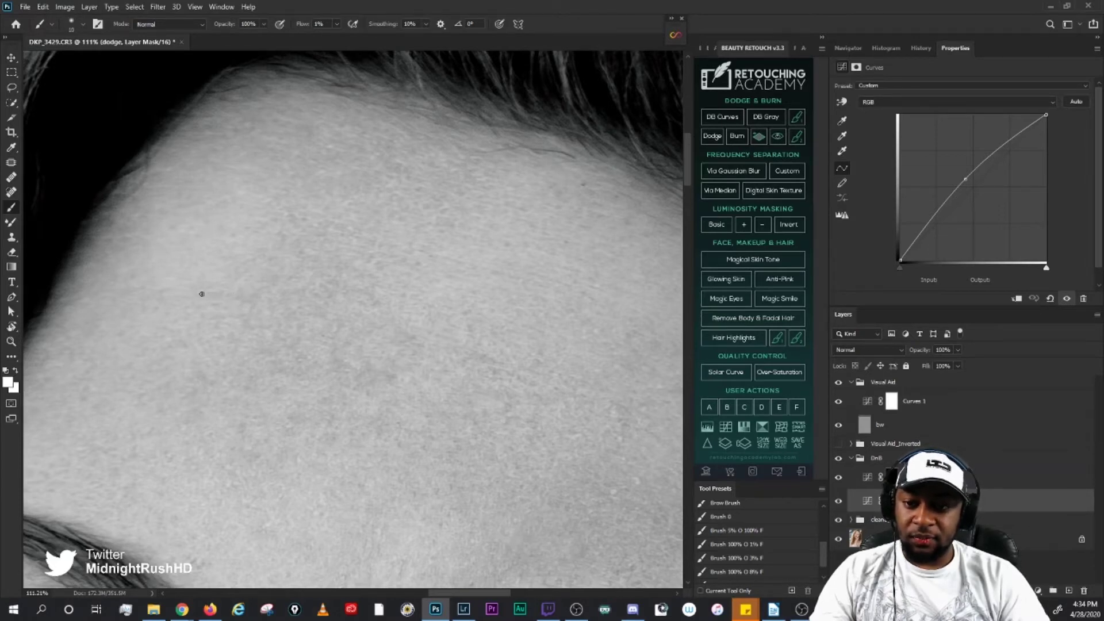
# Step: Lighten the remaining dark spots between the upper-left forehead and its centre with a small brush
pyautogui.press(']')
pyautogui.press(']')
pyautogui.press('[')
pyautogui.press('[')
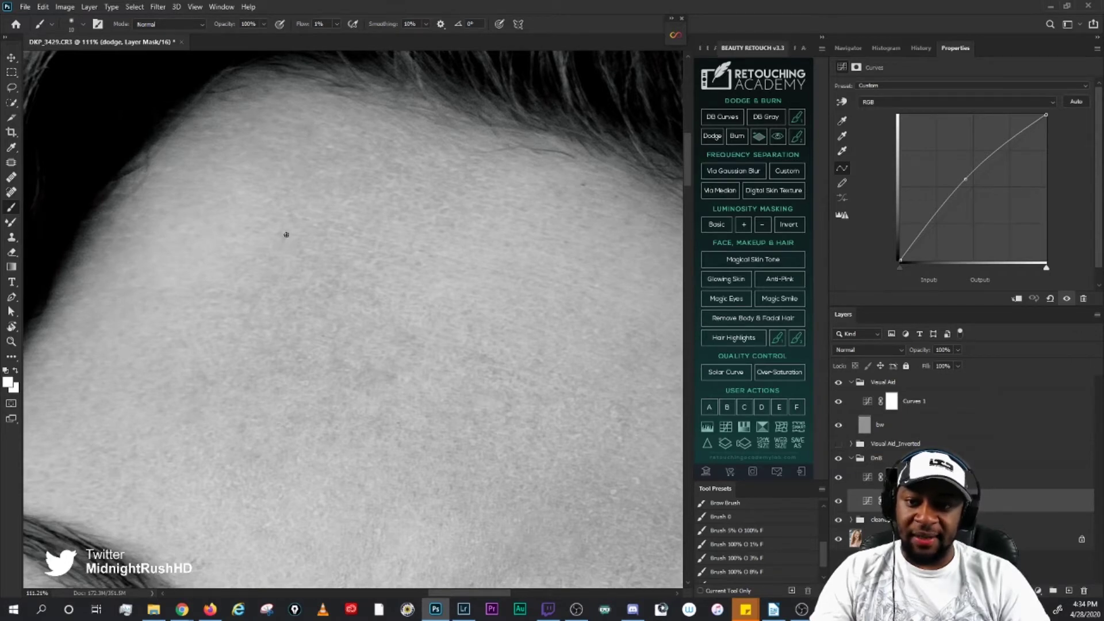
pyautogui.press(']')
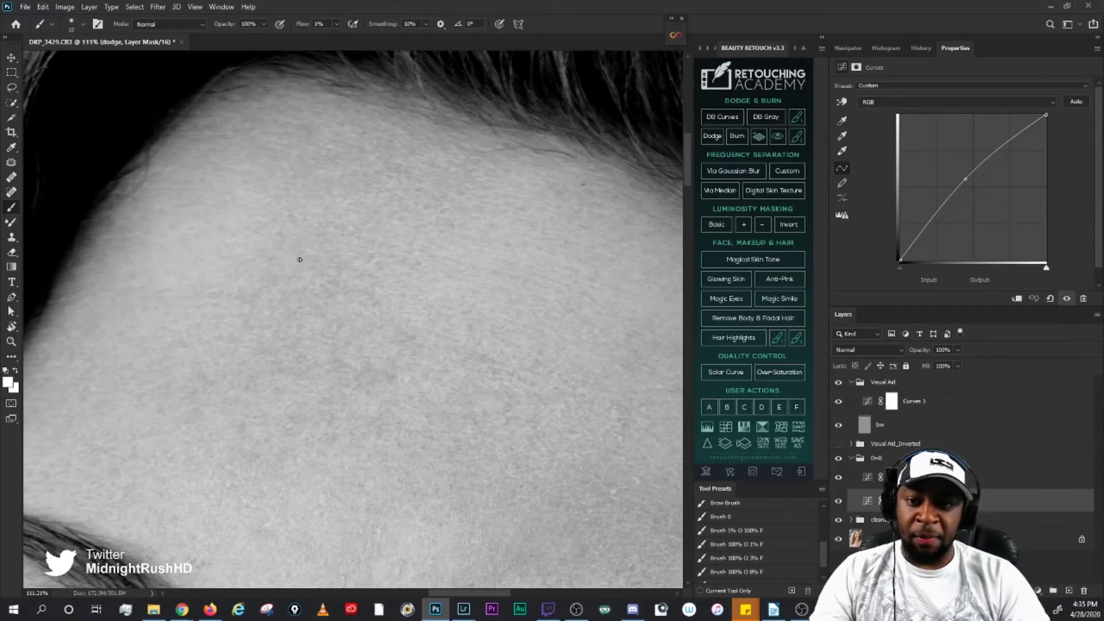
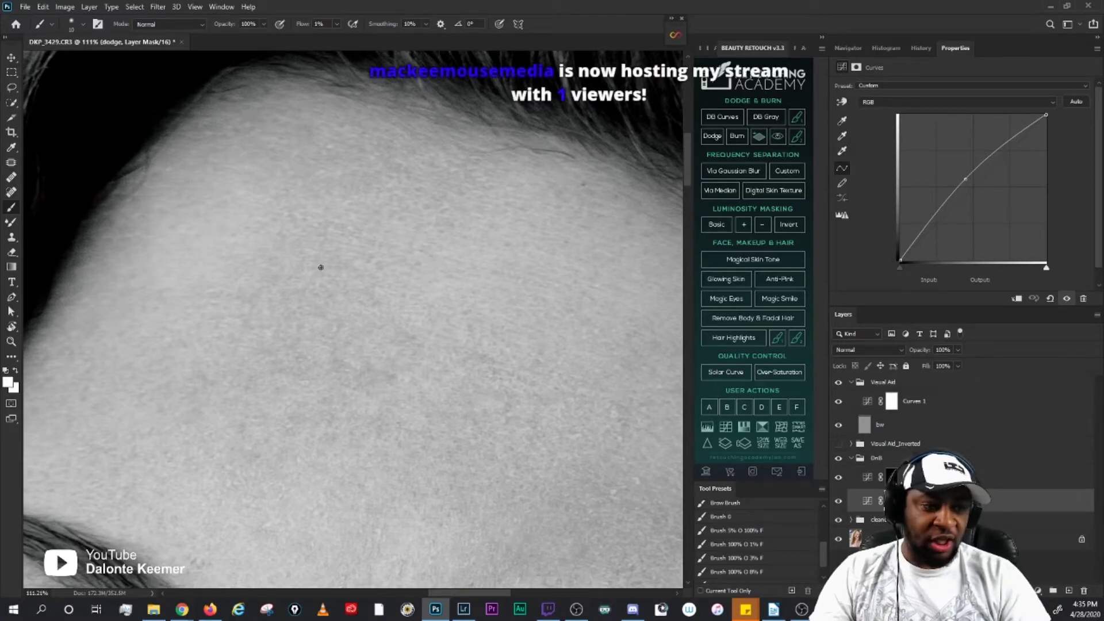
# Step: Dodge the dark patches and specks around the centre-left of the forehead, fitting the brush size to each
pyautogui.press(']')
pyautogui.press(']')
pyautogui.press('[')
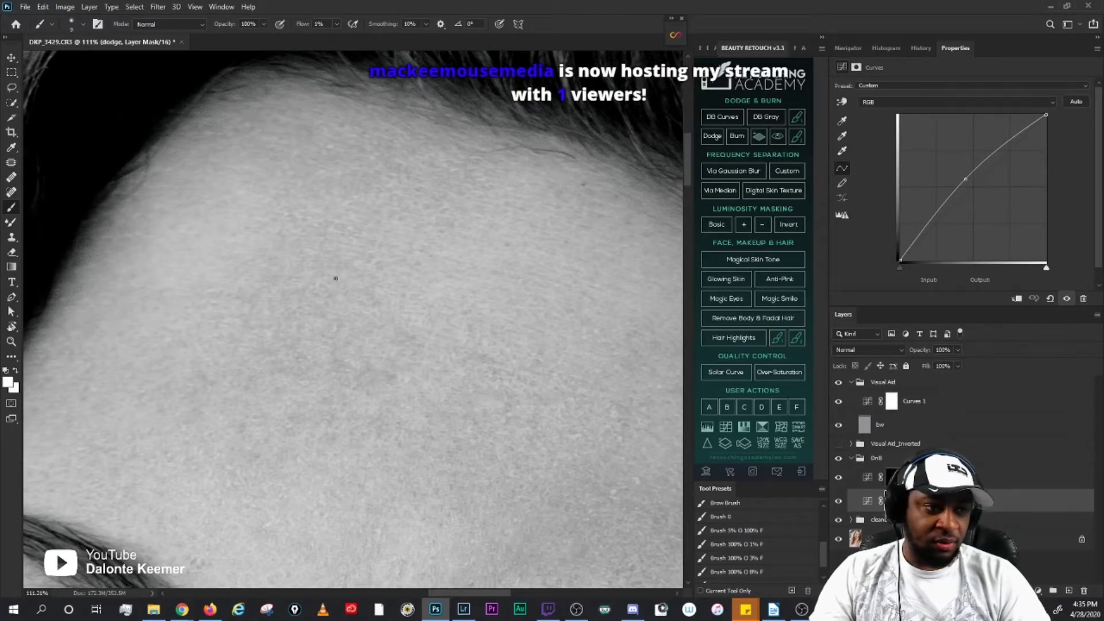
pyautogui.press('[')
pyautogui.press('[')
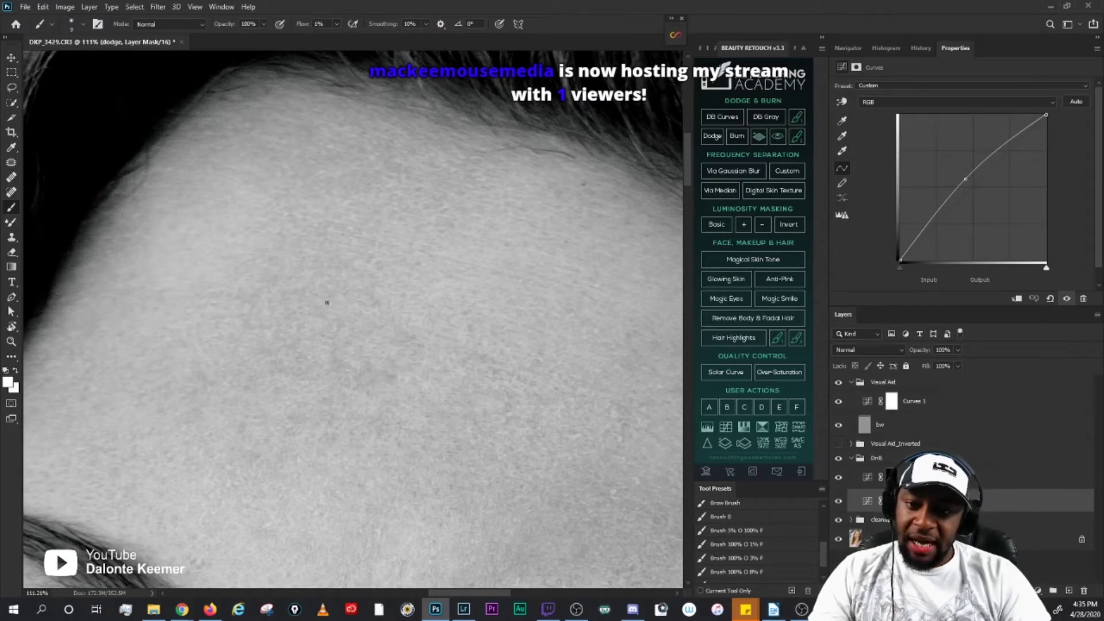
pyautogui.press(']')
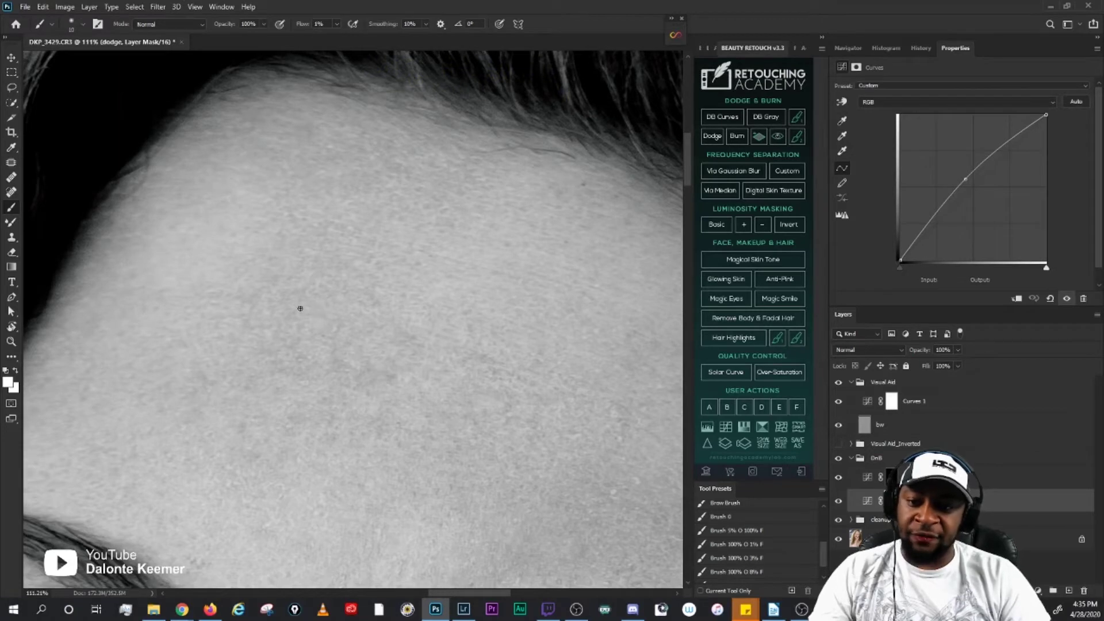
pyautogui.press('[')
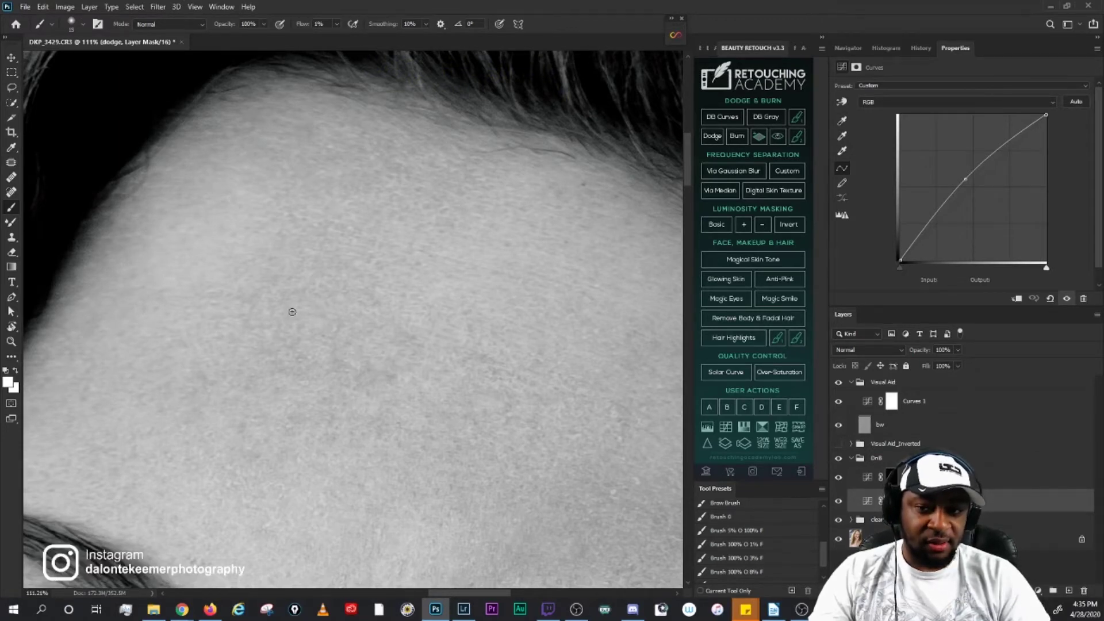
pyautogui.press('[')
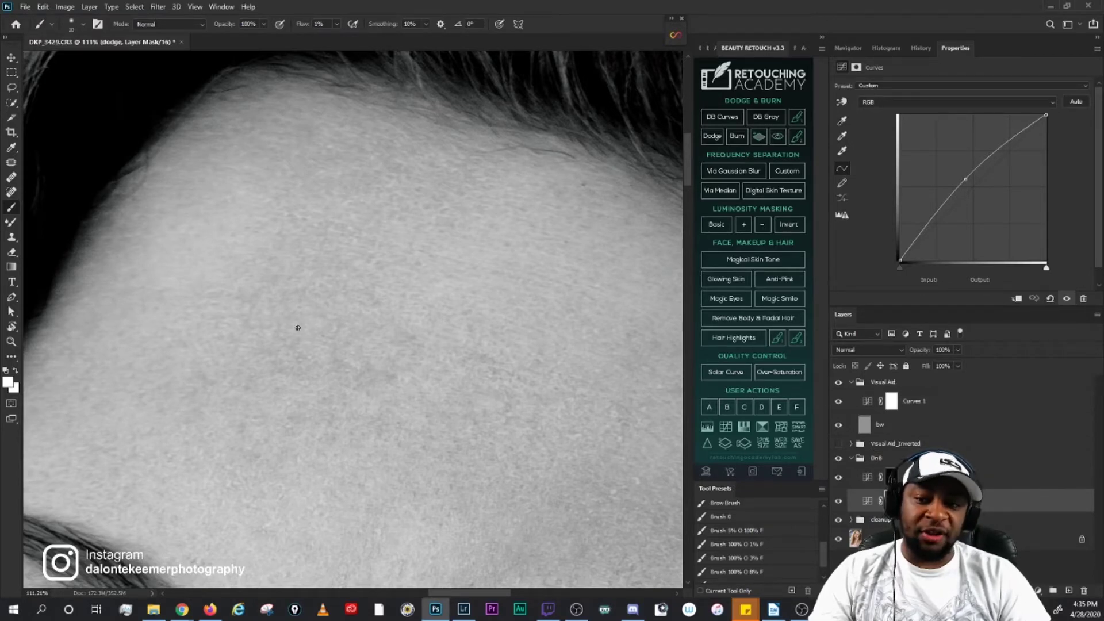
# Step: Lighten the darker patches in the lower middle of the forehead on the dodge mask, varying the brush size
pyautogui.press(']')
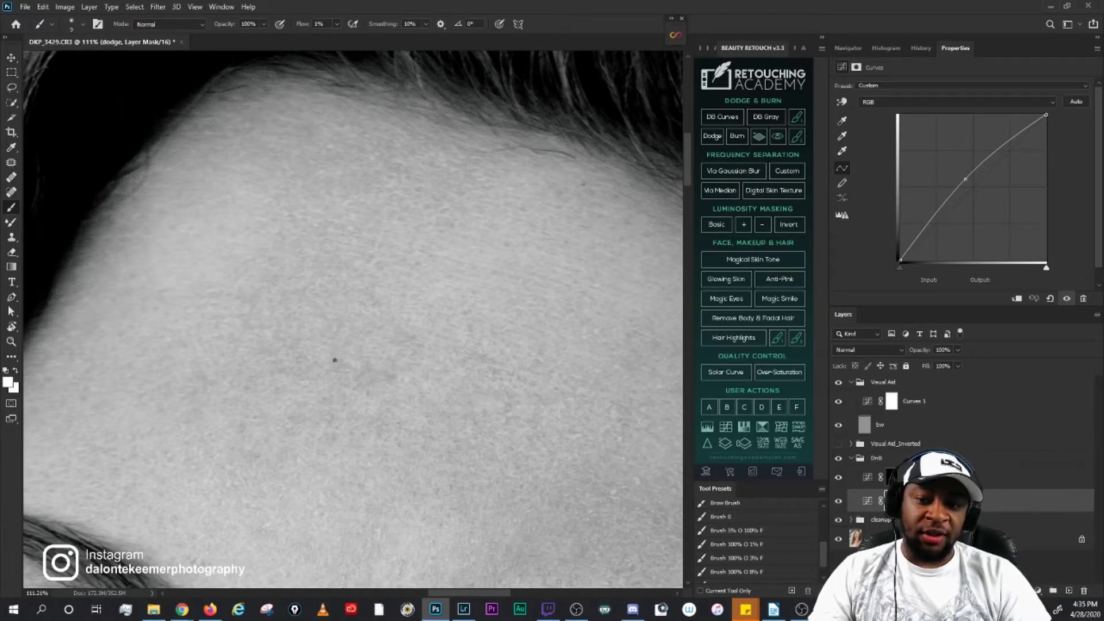
pyautogui.press(']')
pyautogui.press(']')
pyautogui.press(']')
pyautogui.press(']')
pyautogui.press(']')
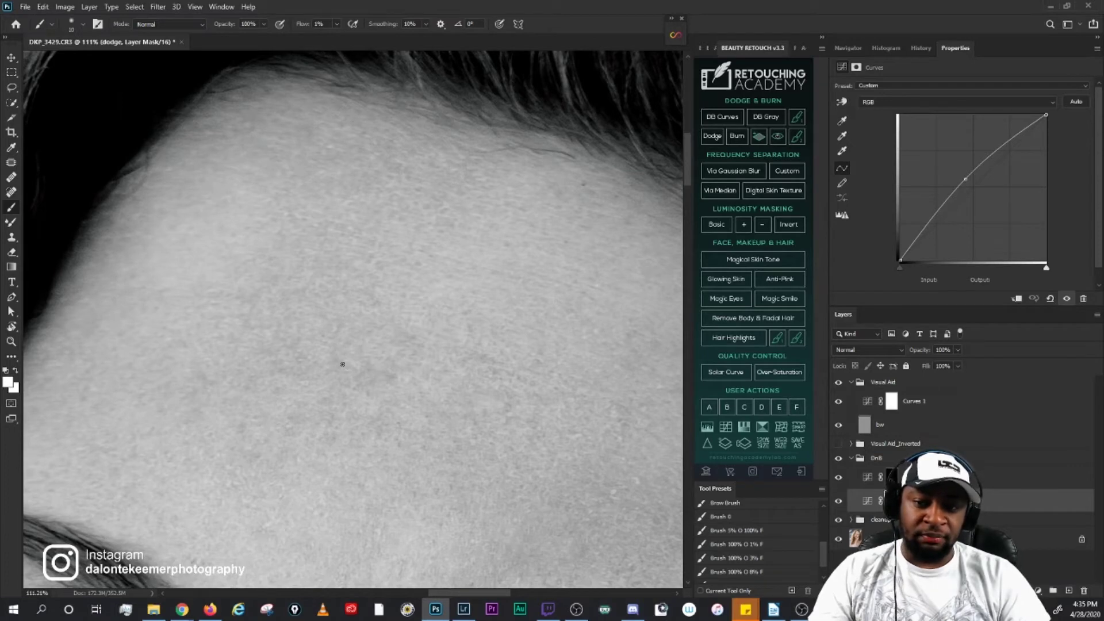
pyautogui.press(']')
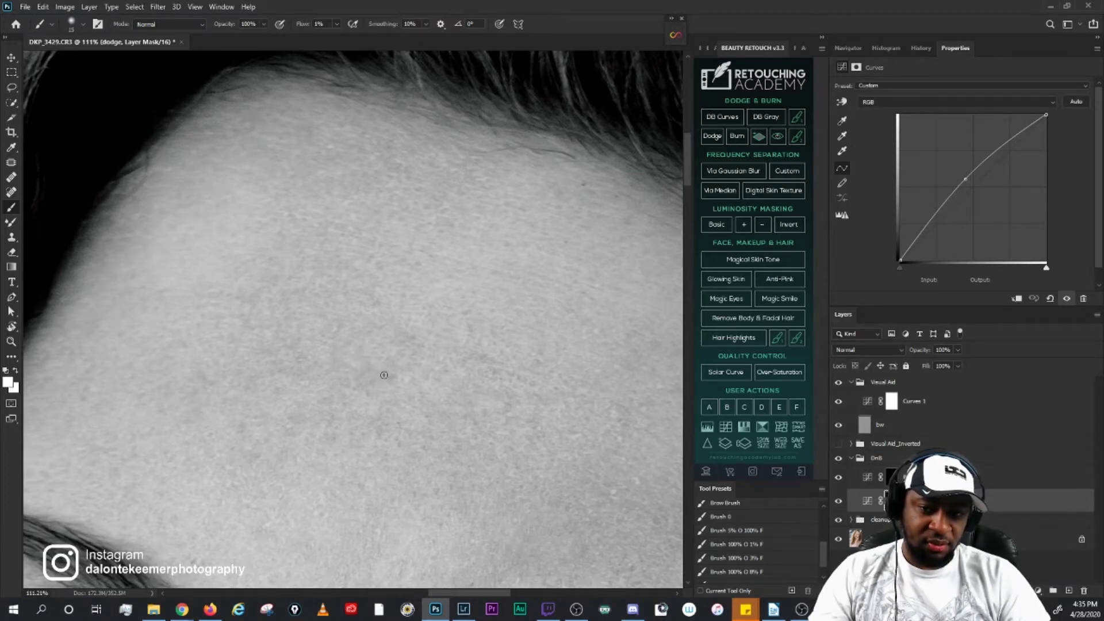
pyautogui.press('[')
pyautogui.press('[')
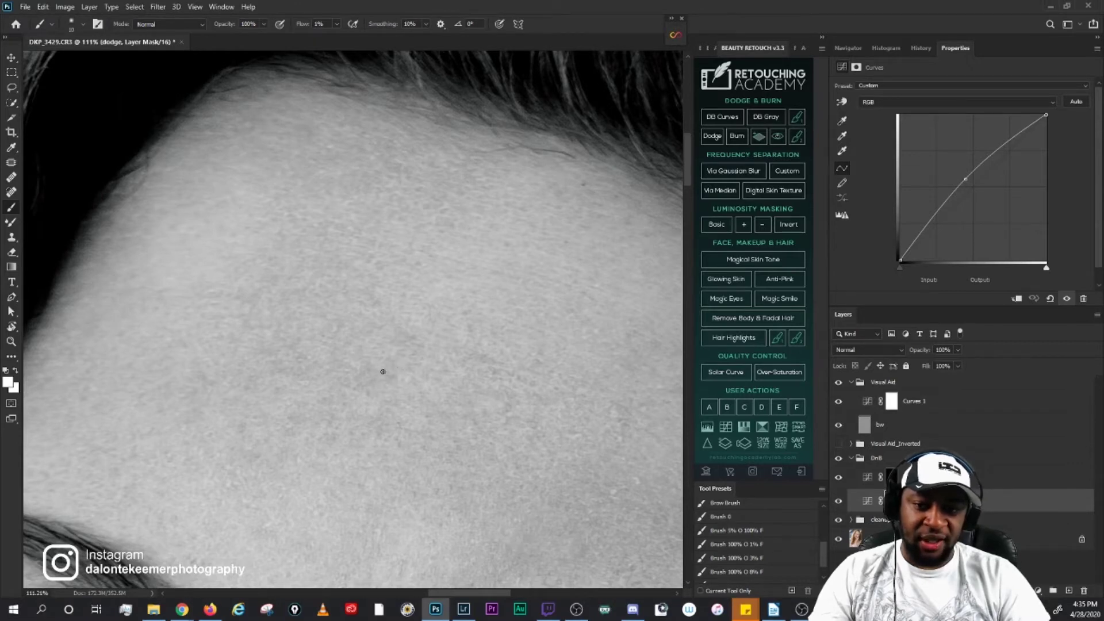
# Step: Compare the forehead with and without the dodge curve, and inspect its layer mask on its own
pyautogui.press('[')
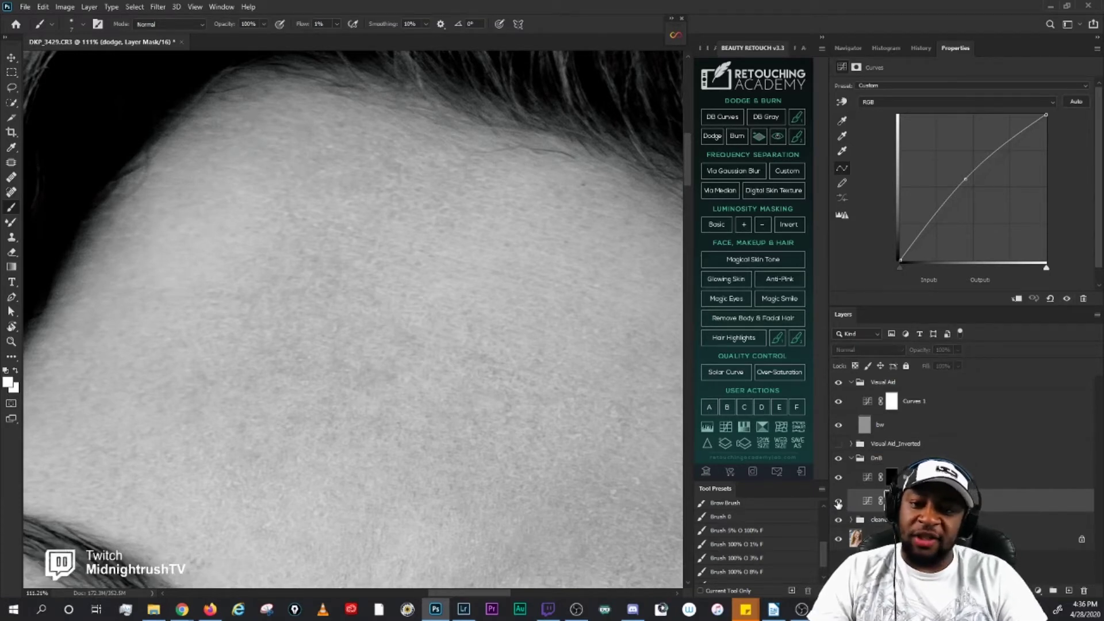
pyautogui.click(838, 502)
pyautogui.click(839, 502)
pyautogui.click(840, 504)
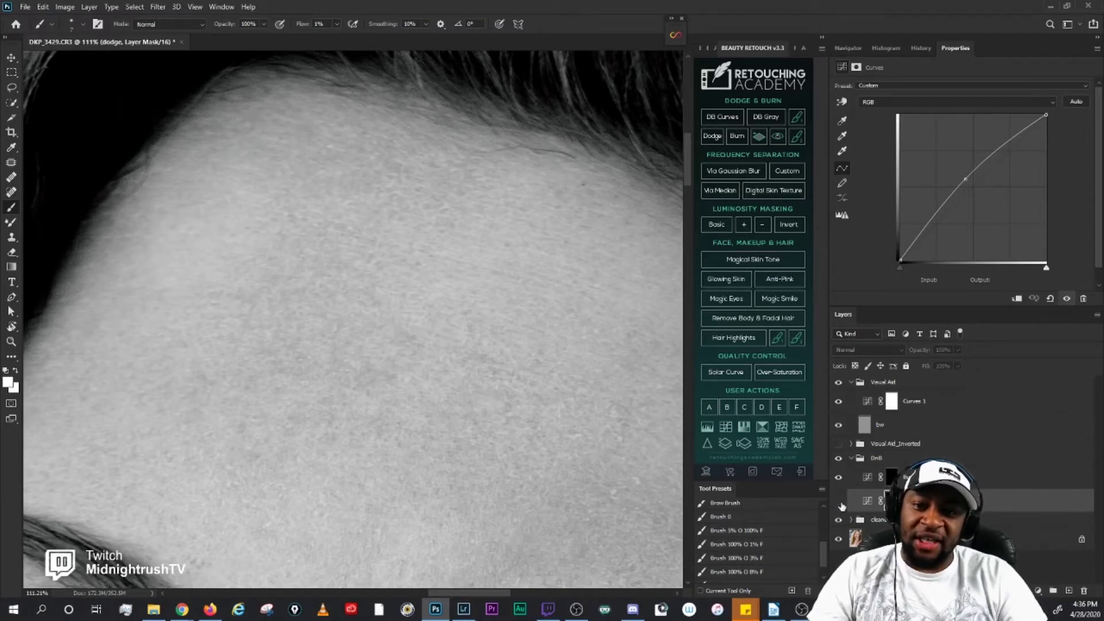
pyautogui.click(840, 503)
pyautogui.click(841, 503)
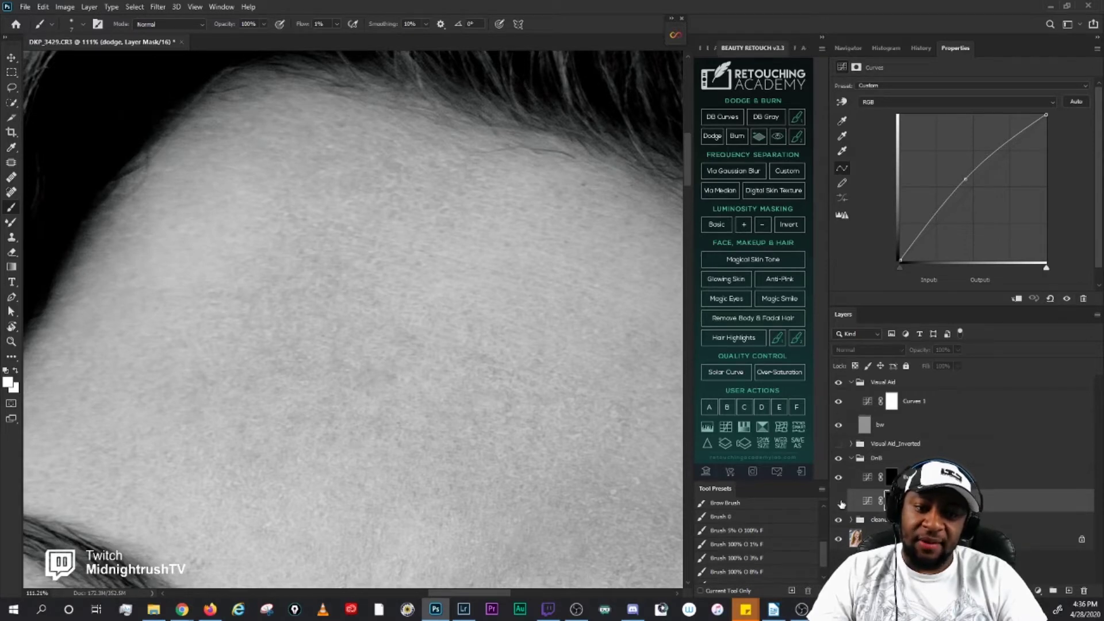
pyautogui.click(840, 504)
pyautogui.keyDown('alt'); pyautogui.click(890, 500); pyautogui.keyUp('alt')
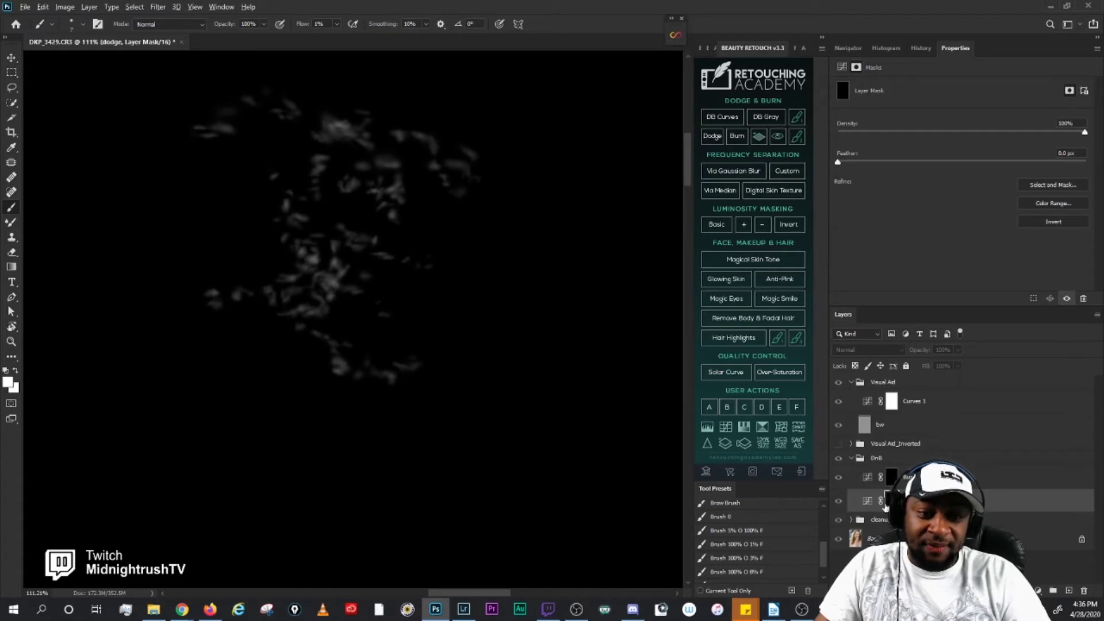
pyautogui.keyDown('alt'); pyautogui.click(891, 501); pyautogui.keyUp('alt')
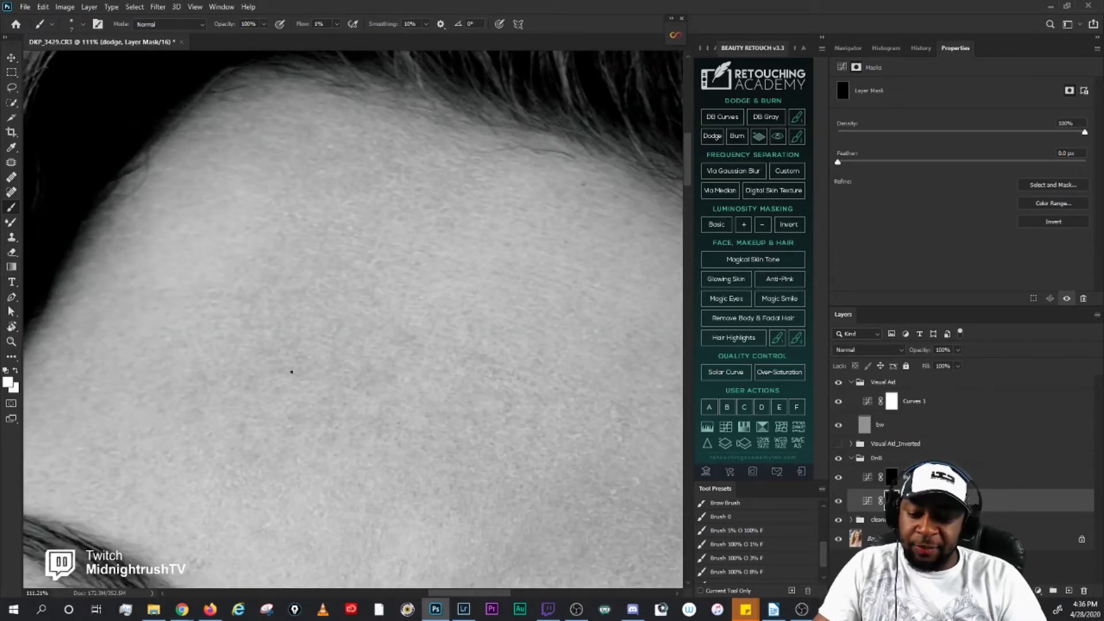
# Step: Switch from the dodge curve to the Burn curve's mask and darken small bright specks near the top of the forehead at 1% flow
pyautogui.press(']')
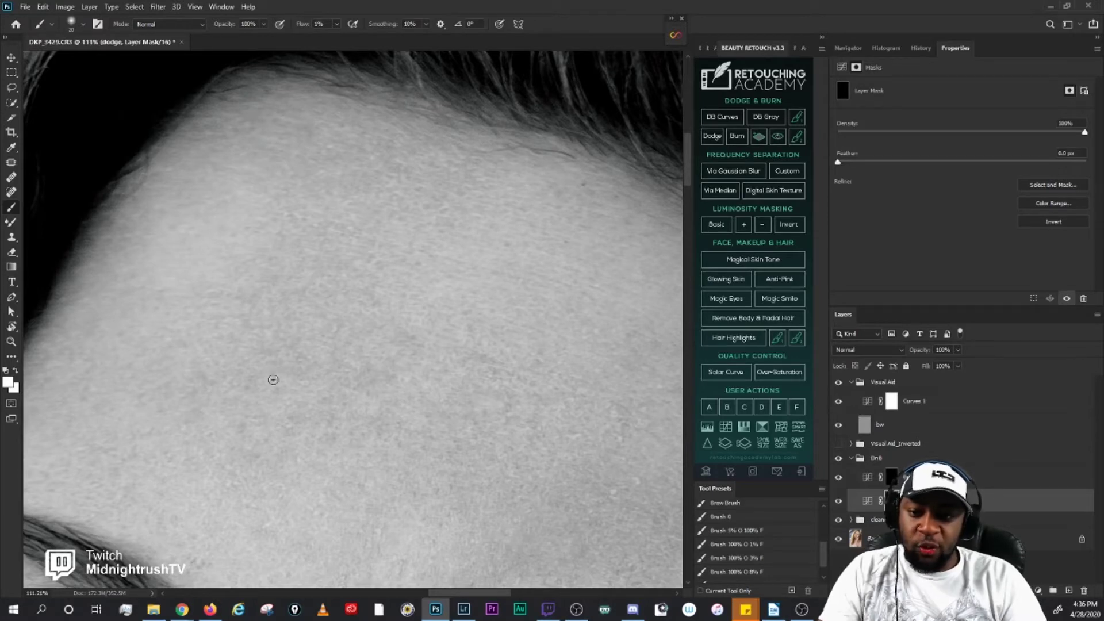
pyautogui.press(']')
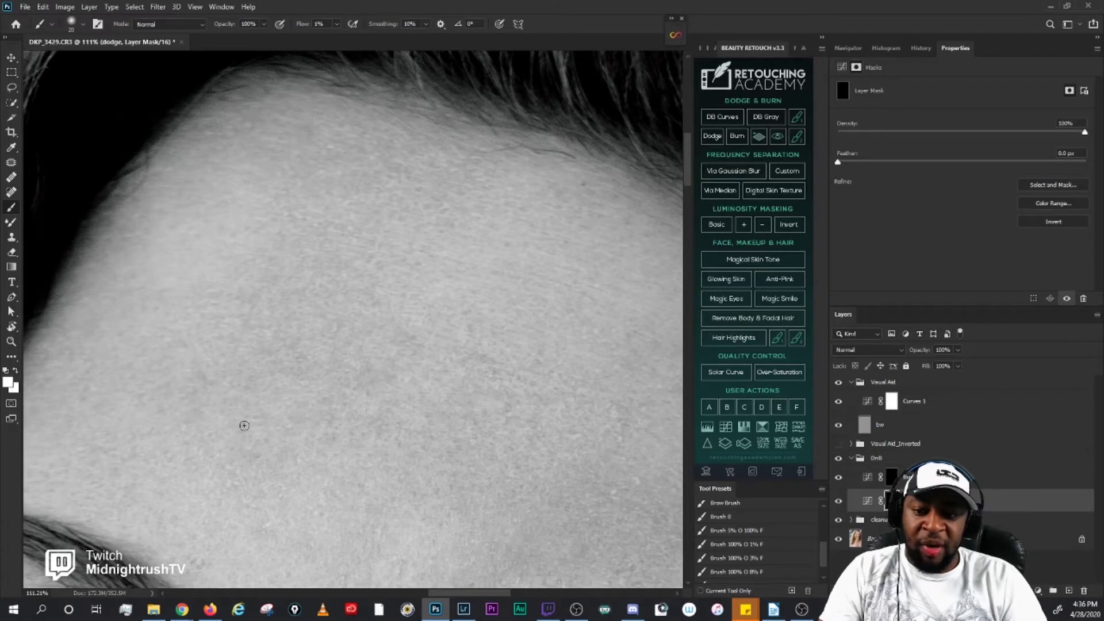
pyautogui.press('[')
pyautogui.press('[')
pyautogui.press(']')
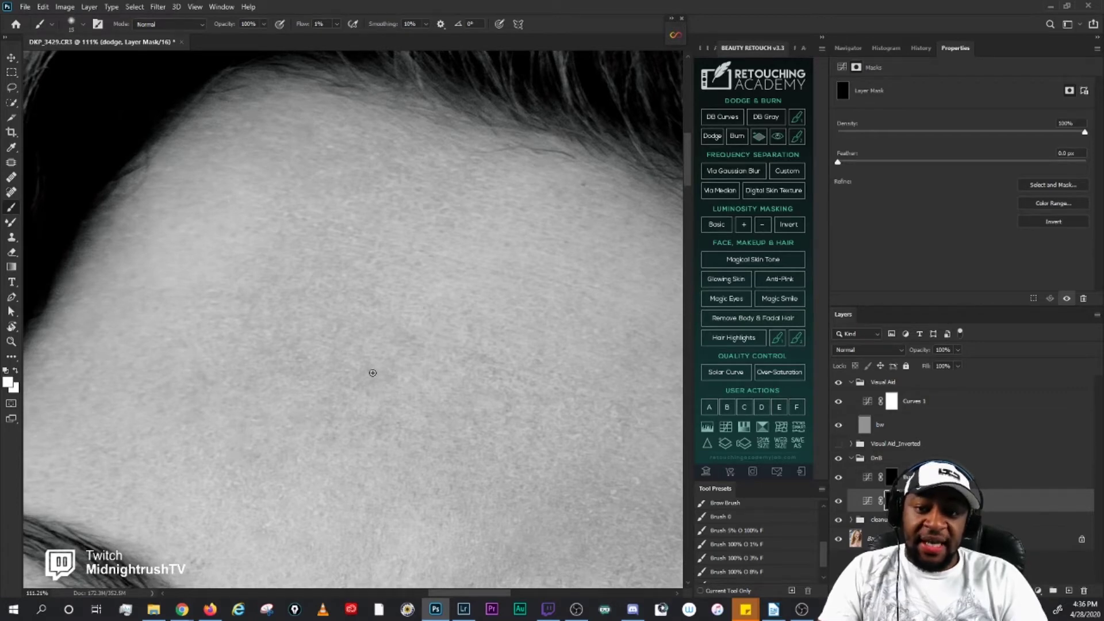
pyautogui.hotkey('alt', ']')
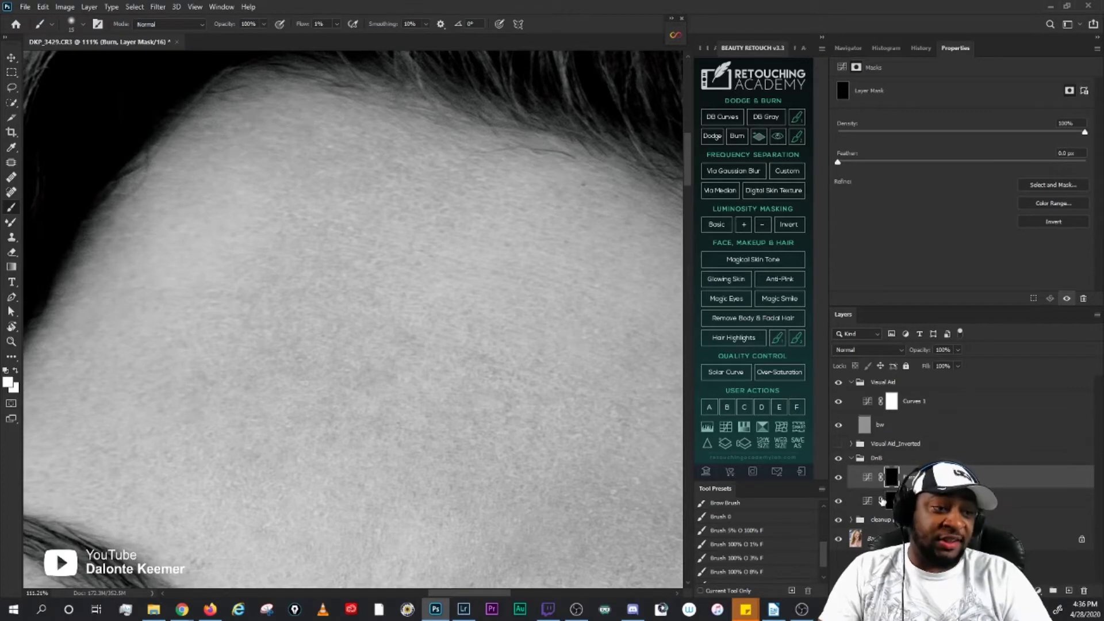
pyautogui.press('[')
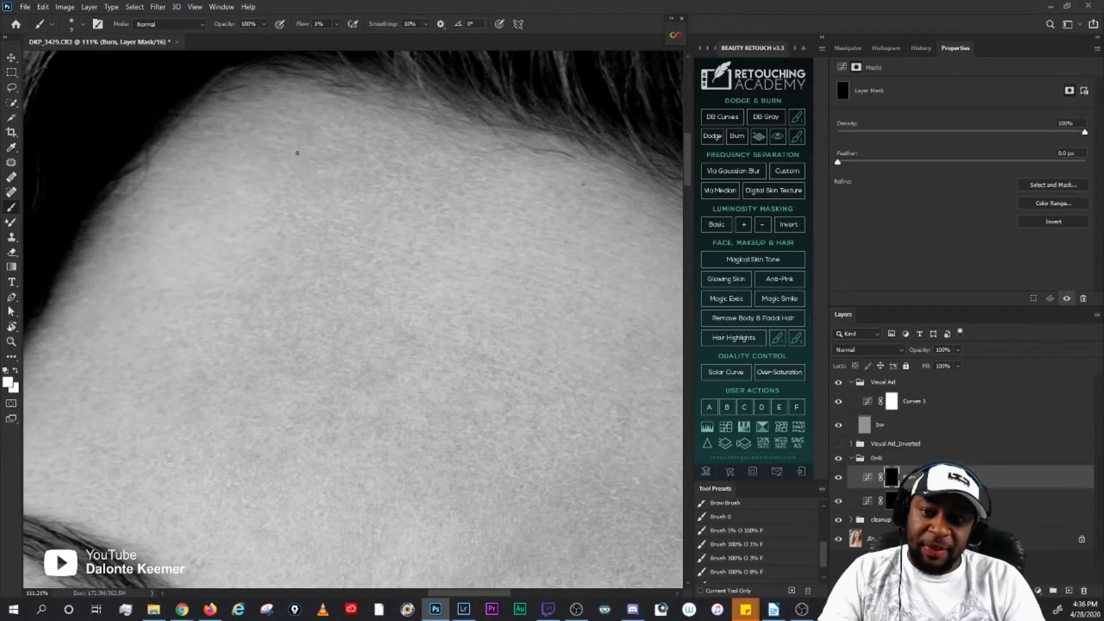
pyautogui.press(']')
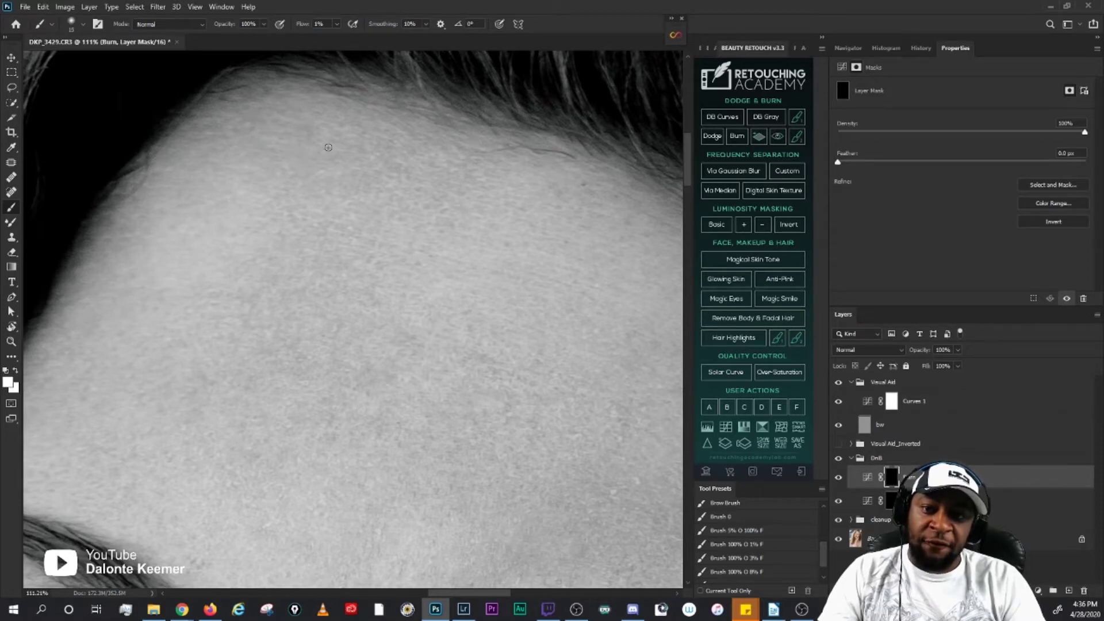
pyautogui.press('[')
pyautogui.press('[')
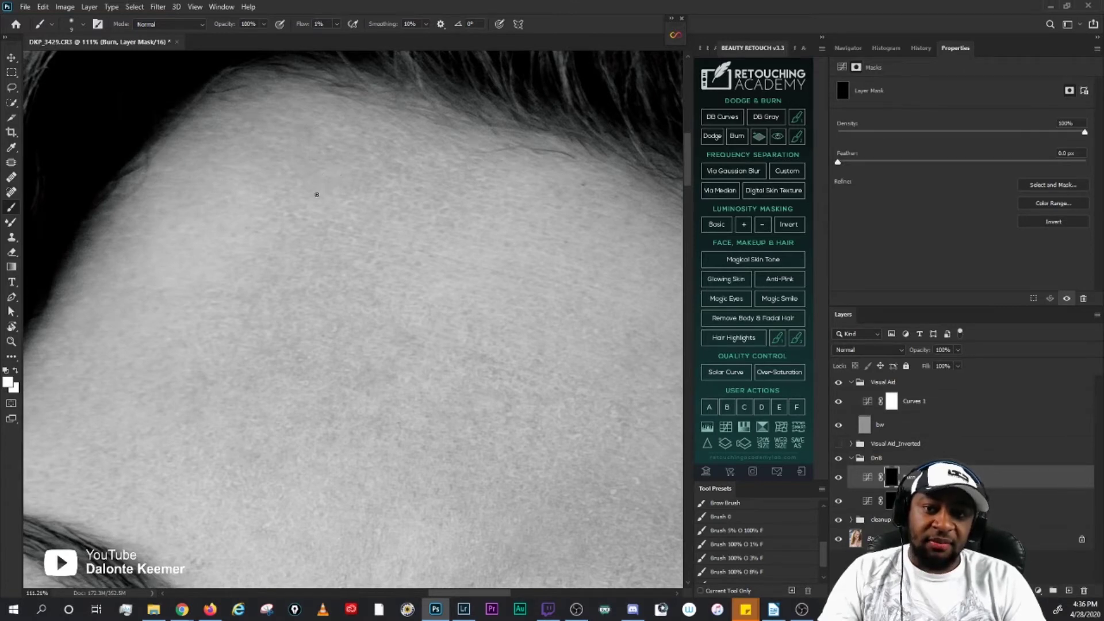
# Step: Burn the bright patches in the upper-left part of the forehead, fitting the soft brush to each patch
pyautogui.press(']')
pyautogui.press(']')
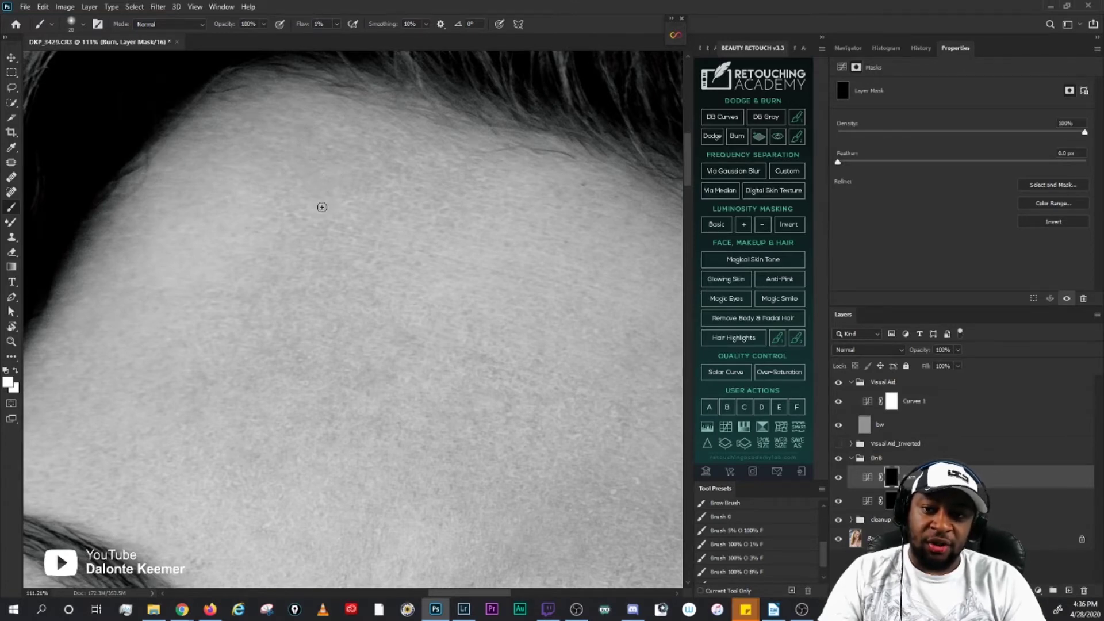
pyautogui.press('[')
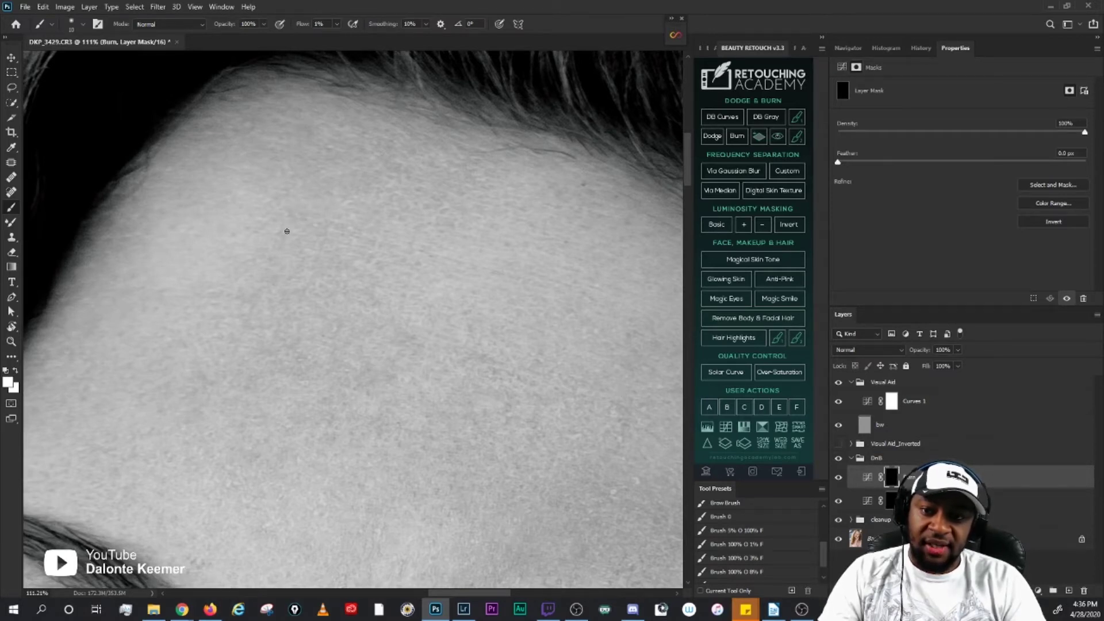
pyautogui.press(']')
pyautogui.press(']')
pyautogui.press(']')
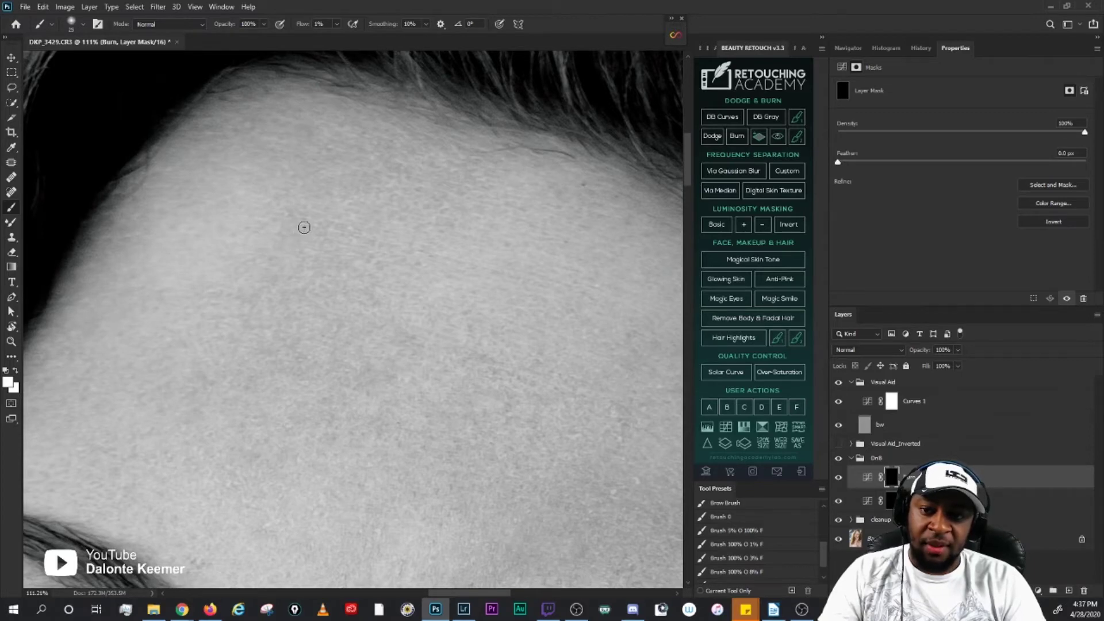
pyautogui.press('[')
pyautogui.press('[')
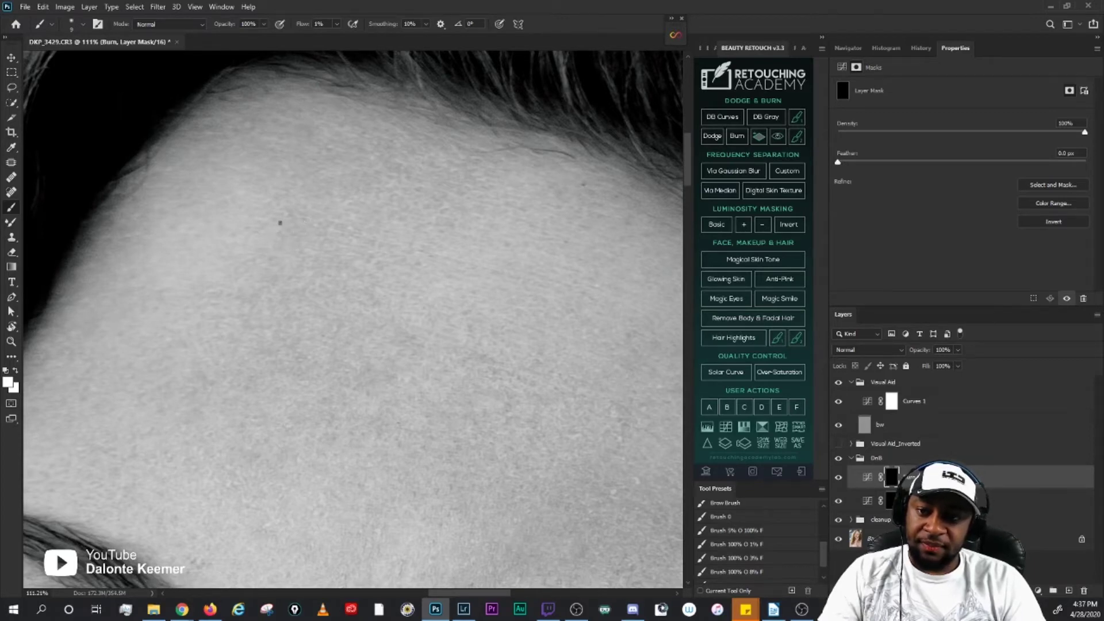
pyautogui.press(']')
pyautogui.press(']')
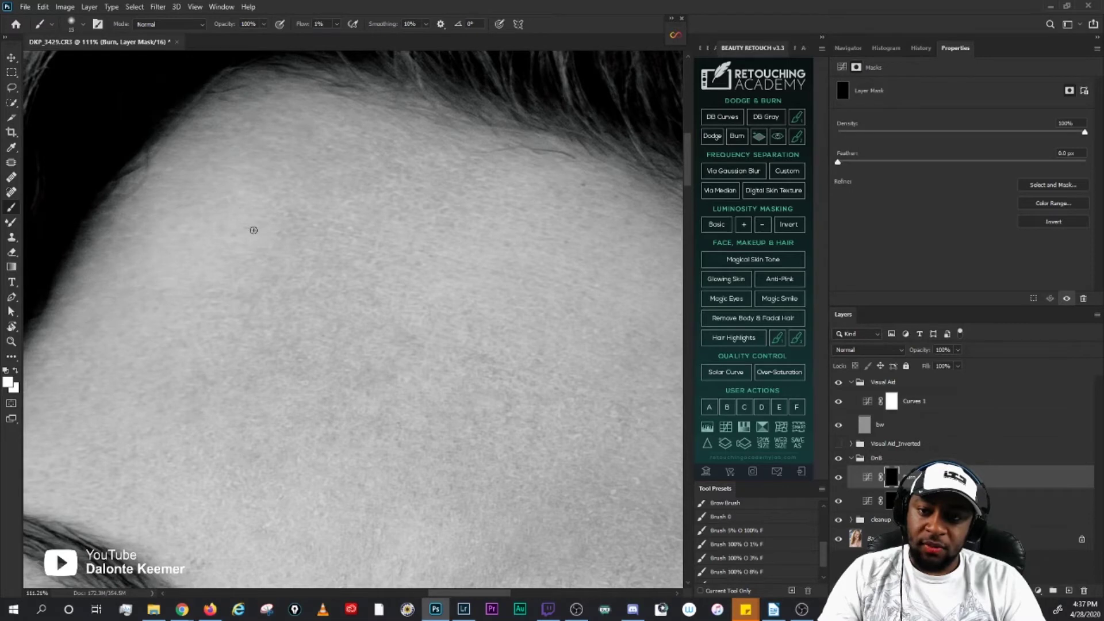
pyautogui.press('[')
pyautogui.press('[')
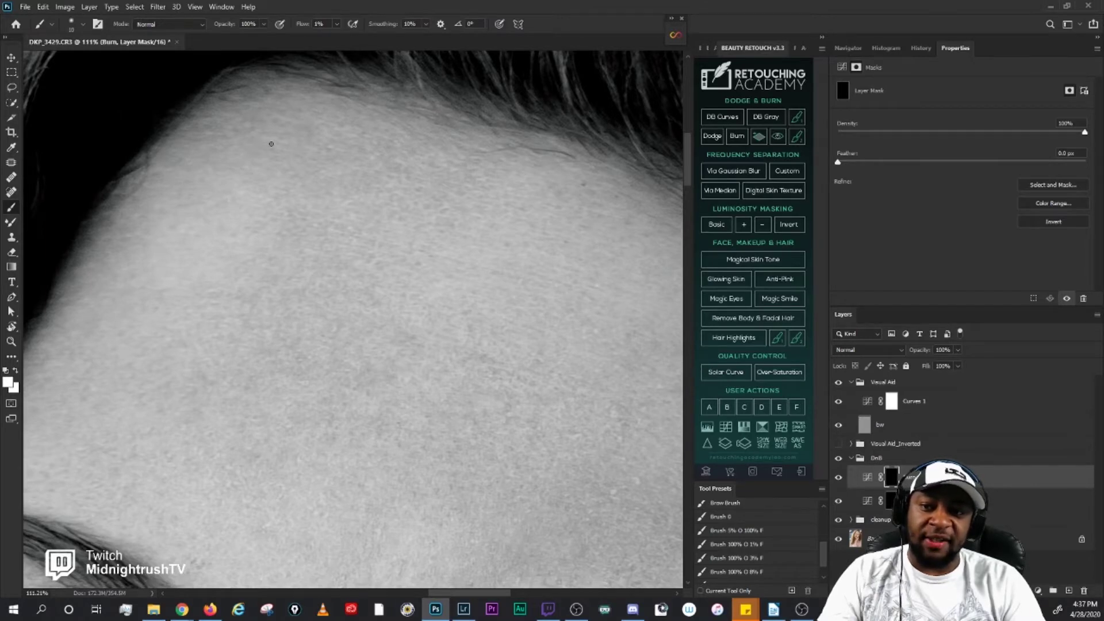
# Step: Darken the light spots along the upper forehead below the hairline on the Burn mask, varying the brush size
pyautogui.press(']')
pyautogui.press(']')
pyautogui.press(']')
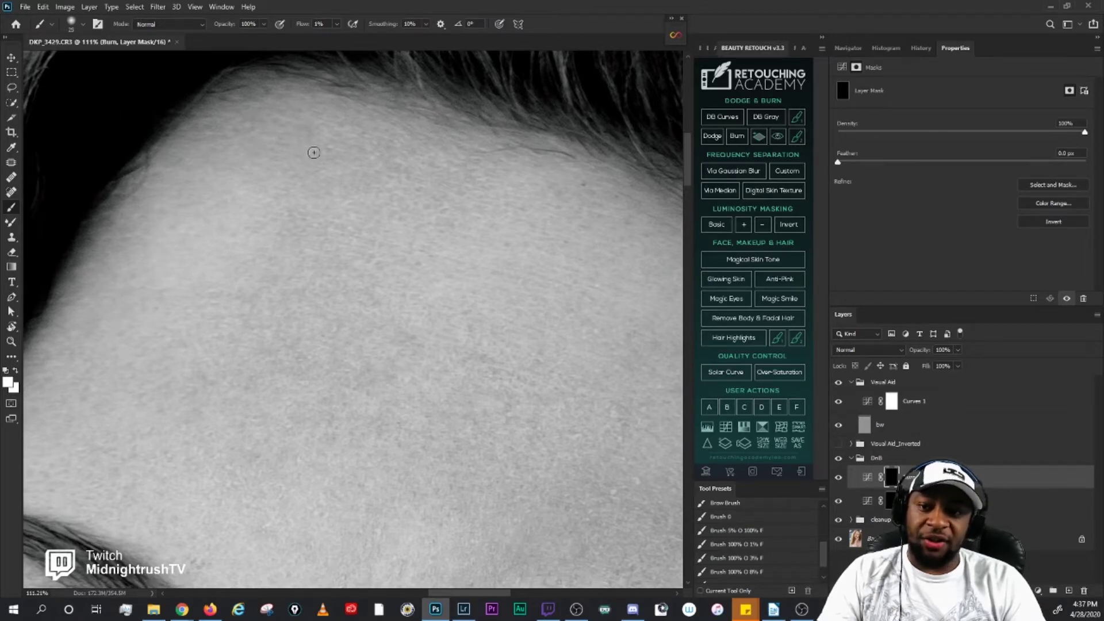
pyautogui.press('[')
pyautogui.press('[')
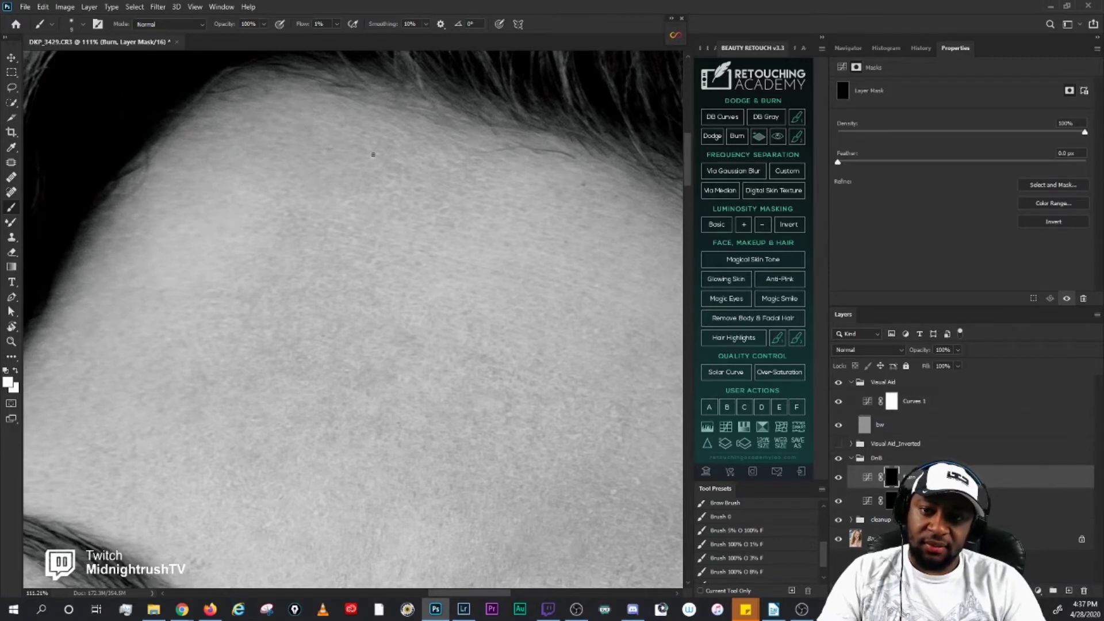
pyautogui.press(']')
pyautogui.press(']')
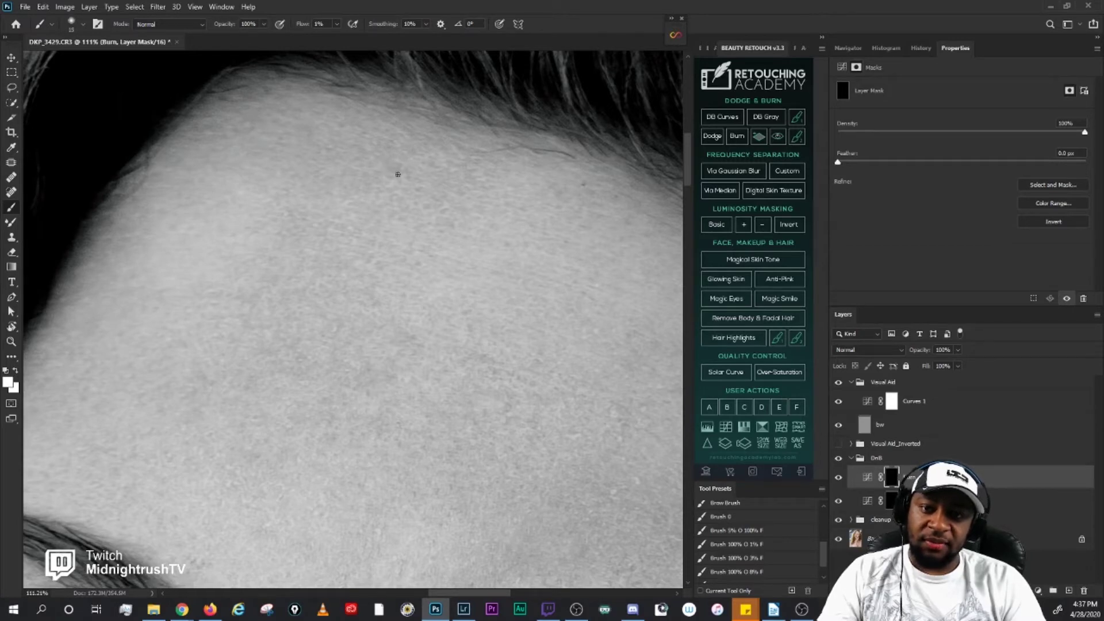
# Step: Burn the small bright specks in the upper centre of the forehead, alternating between smaller and larger brush sizes
pyautogui.press('[')
pyautogui.press('[')
pyautogui.press('[')
pyautogui.press('[')
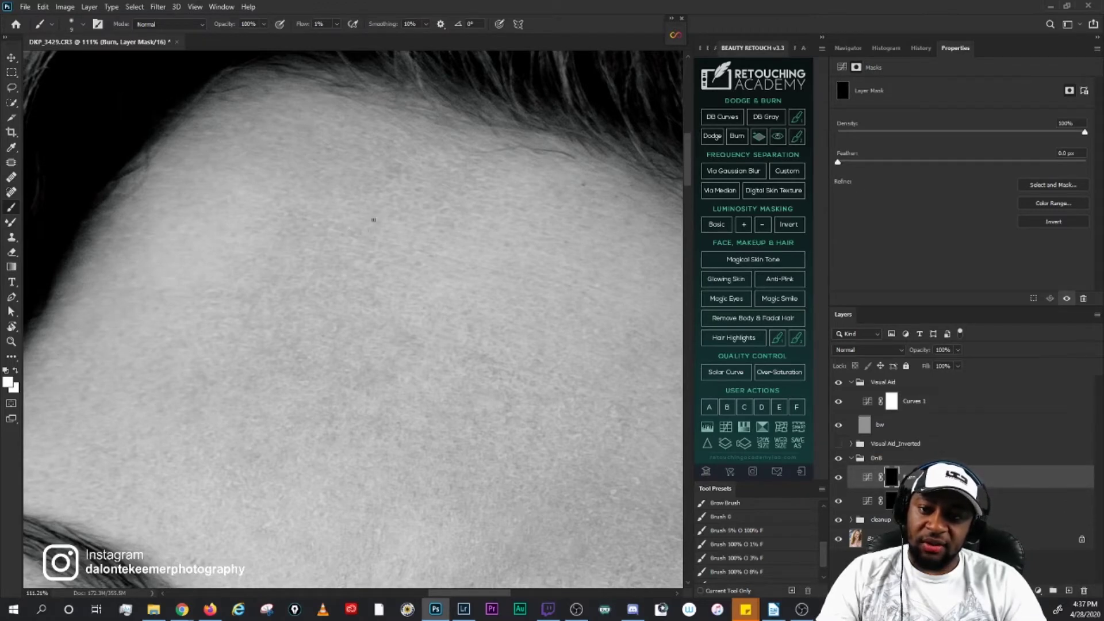
pyautogui.press(']')
pyautogui.press(']')
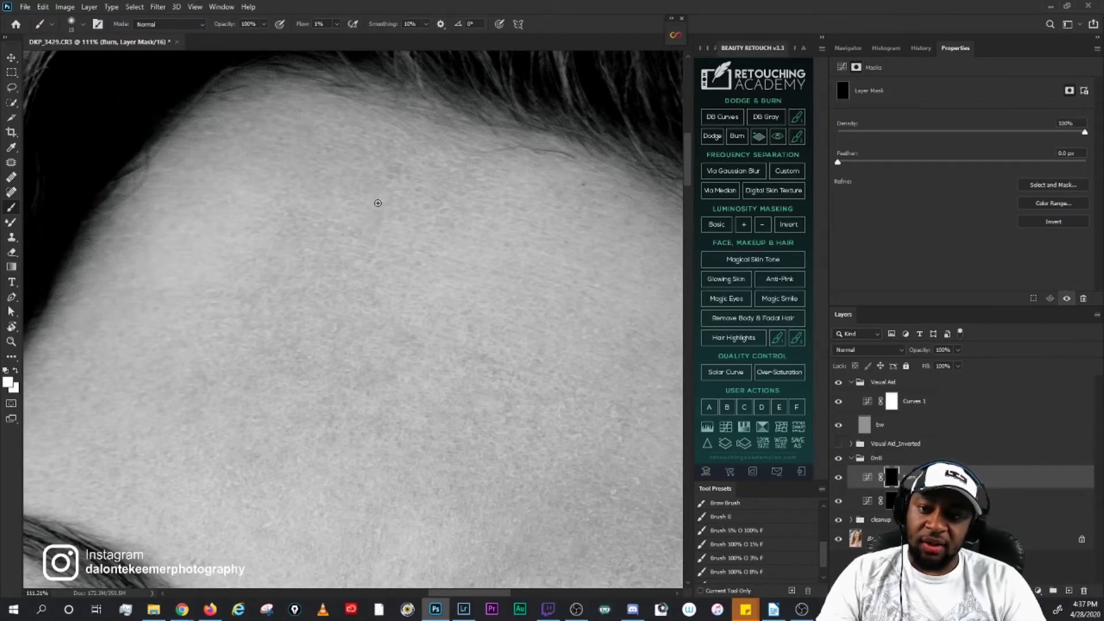
pyautogui.press('[')
pyautogui.press('[')
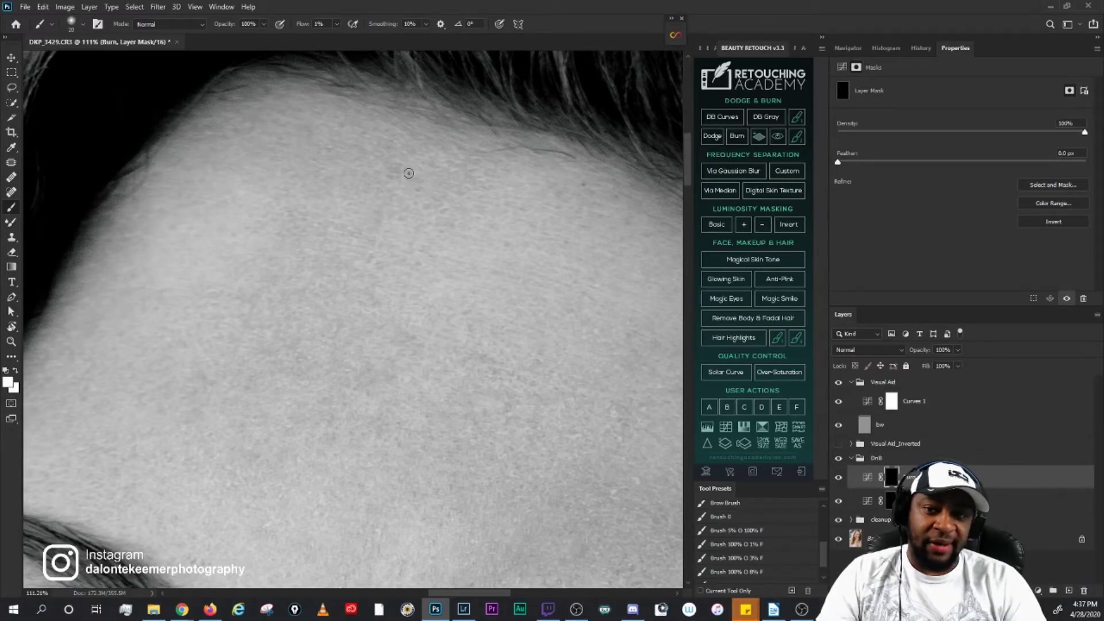
pyautogui.press(']')
pyautogui.press(']')
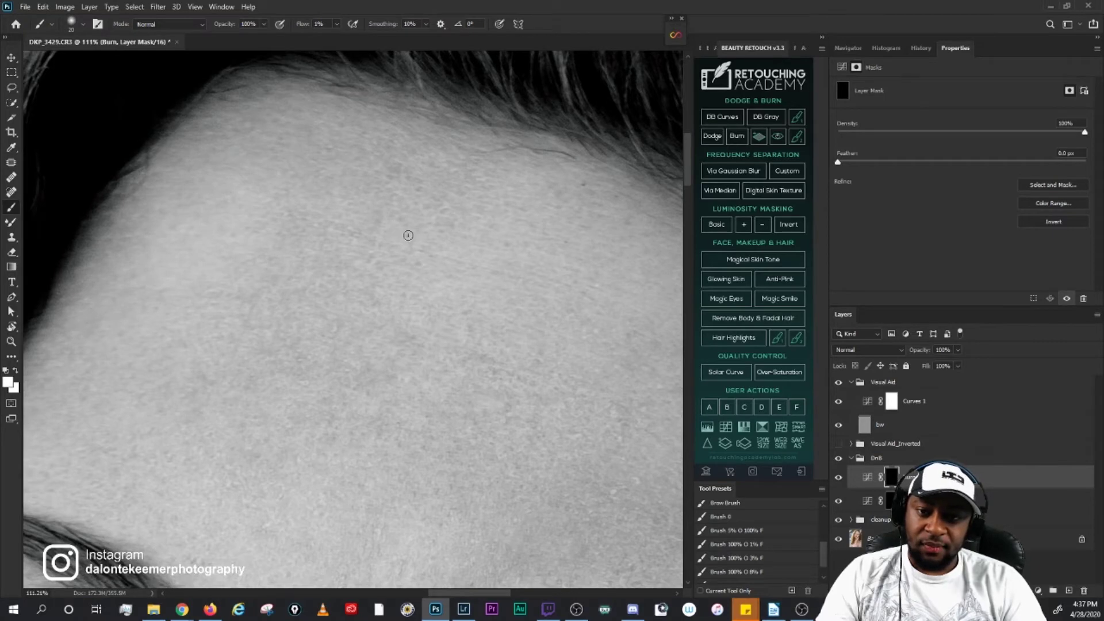
# Step: Darken the fine light specks just above the middle of the forehead with a much smaller brush on the Burn mask
pyautogui.press('[')
pyautogui.press('[')
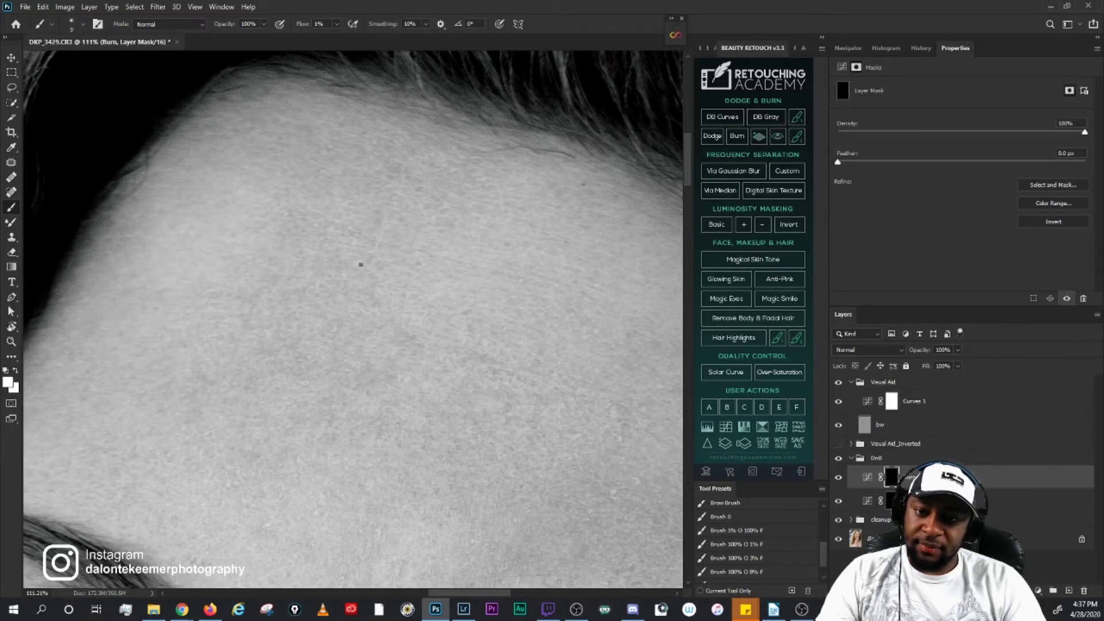
pyautogui.press('[')
pyautogui.press('[')
pyautogui.press('[')
pyautogui.press('[')
pyautogui.press('[')
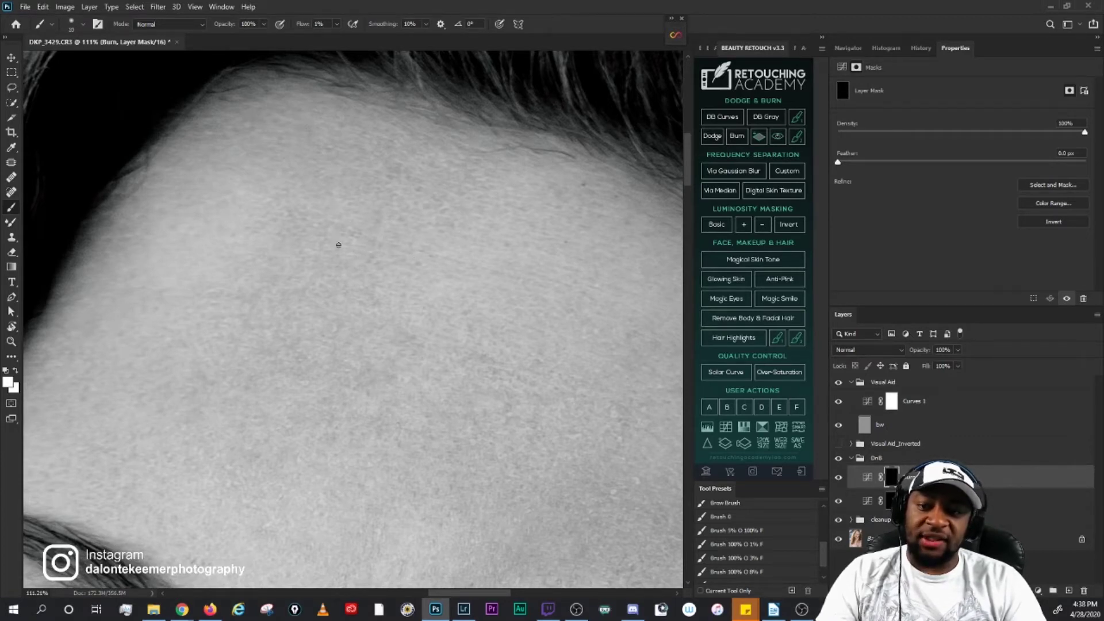
pyautogui.press(']')
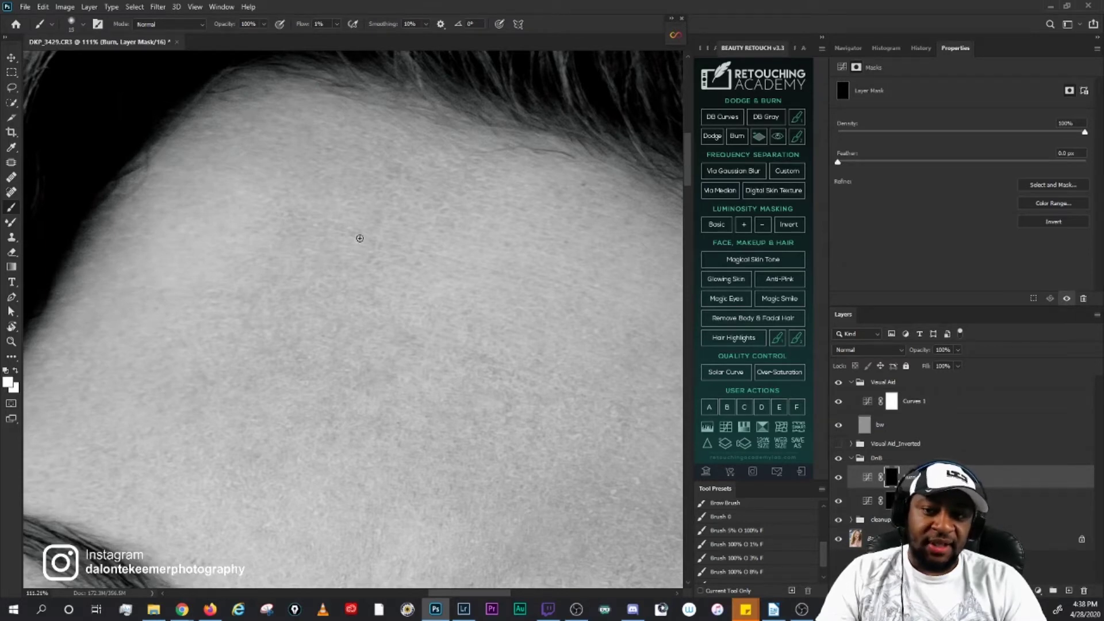
pyautogui.press(']')
pyautogui.press('[')
pyautogui.press('[')
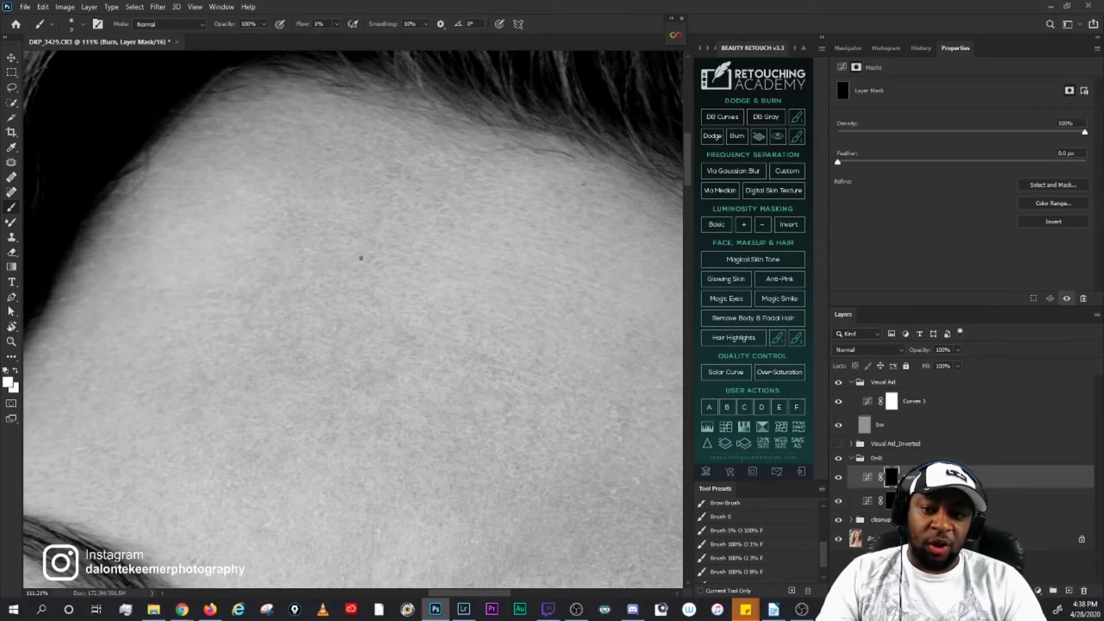
pyautogui.press(']')
pyautogui.press(']')
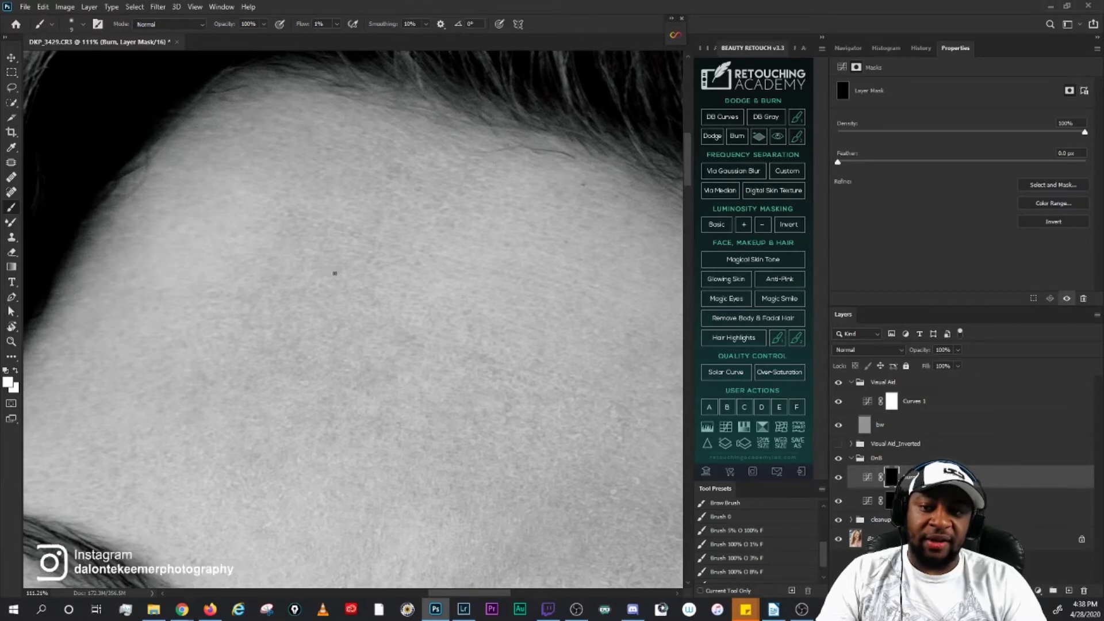
# Step: Burn the fine light specks in the centre-left of the forehead, switching the soft brush between very small and slightly larger sizes
pyautogui.press('[')
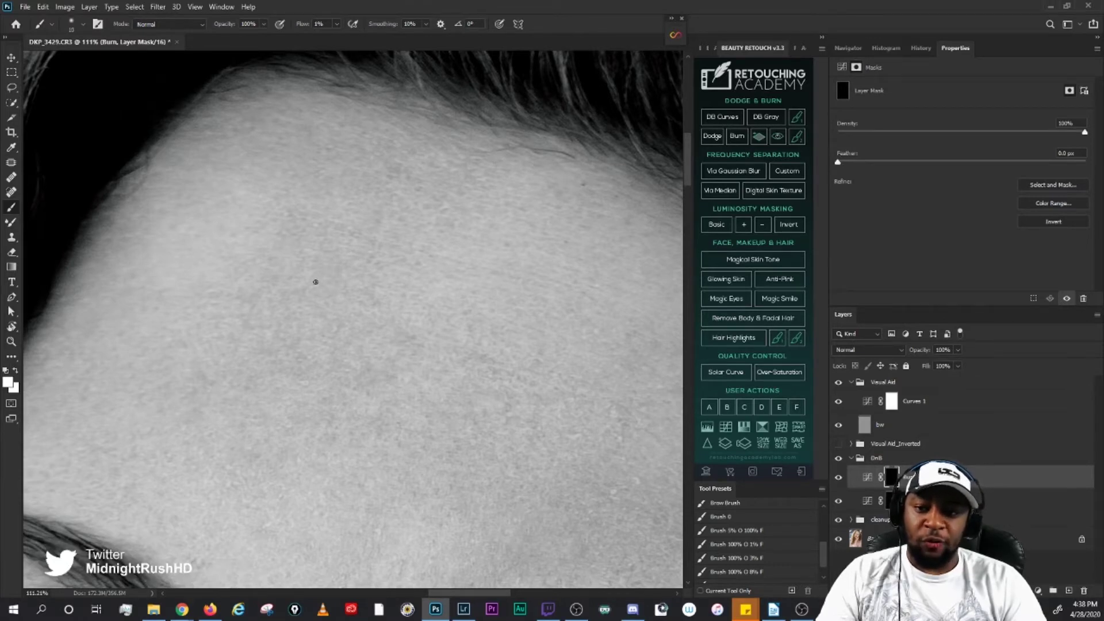
pyautogui.press(']')
pyautogui.press('[')
pyautogui.press(']')
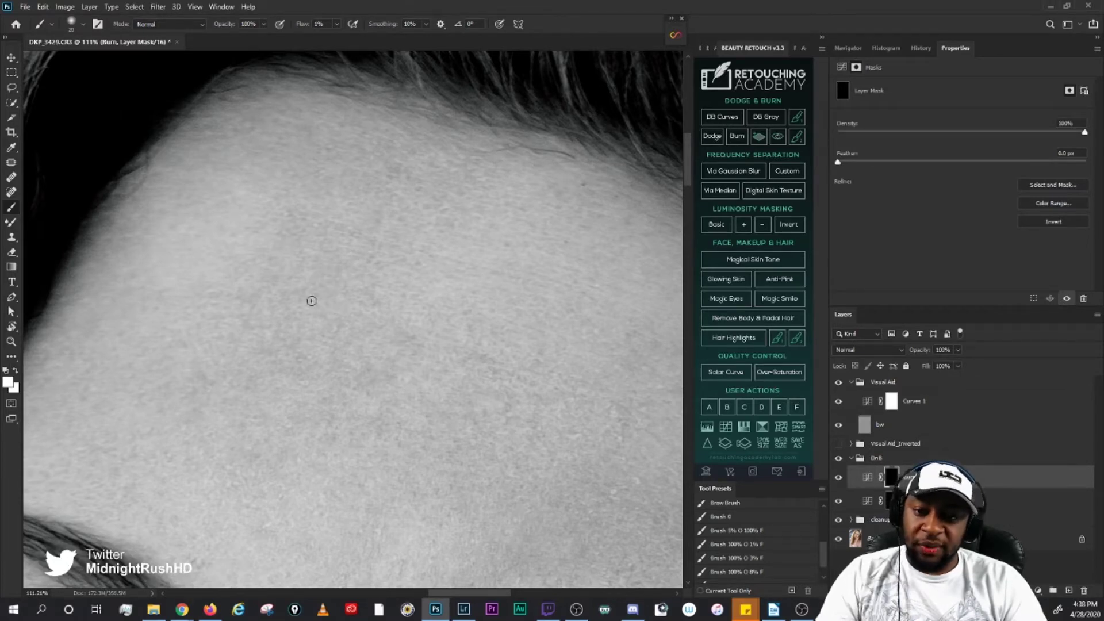
pyautogui.press('[')
pyautogui.press('[')
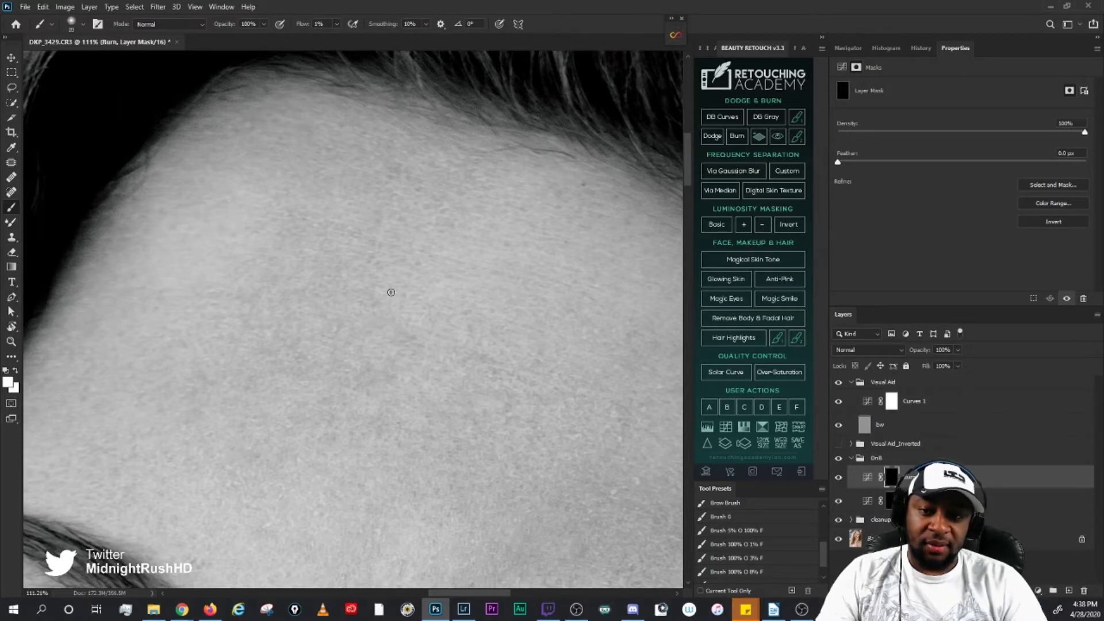
# Step: Darken the remaining light spots toward the left-middle of the forehead on the Burn mask, resizing the brush for each spot
pyautogui.press(']')
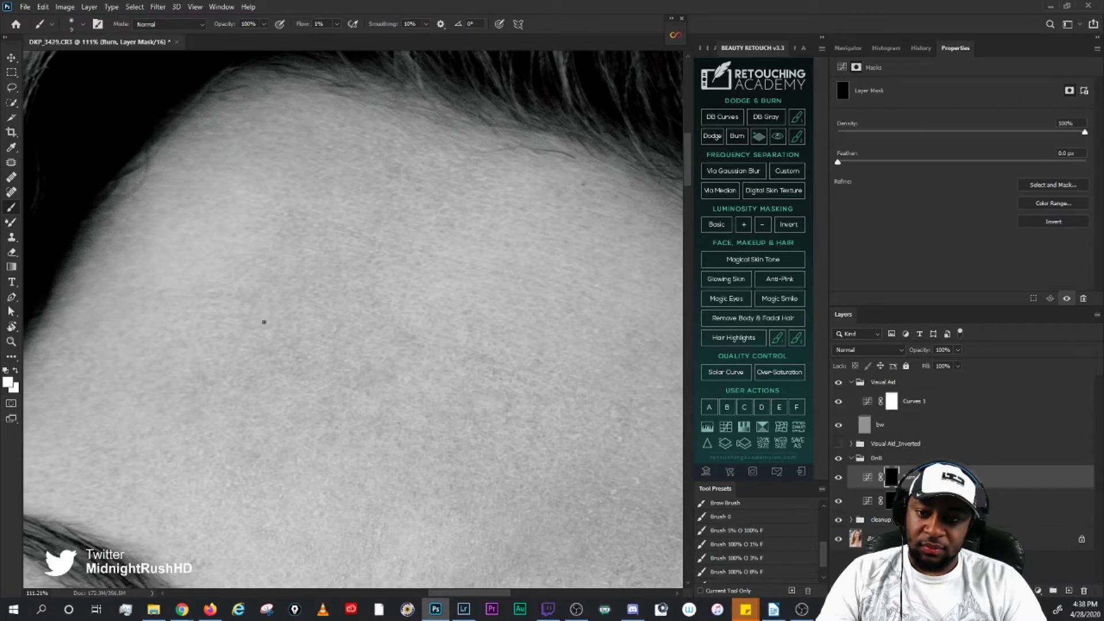
pyautogui.press('[')
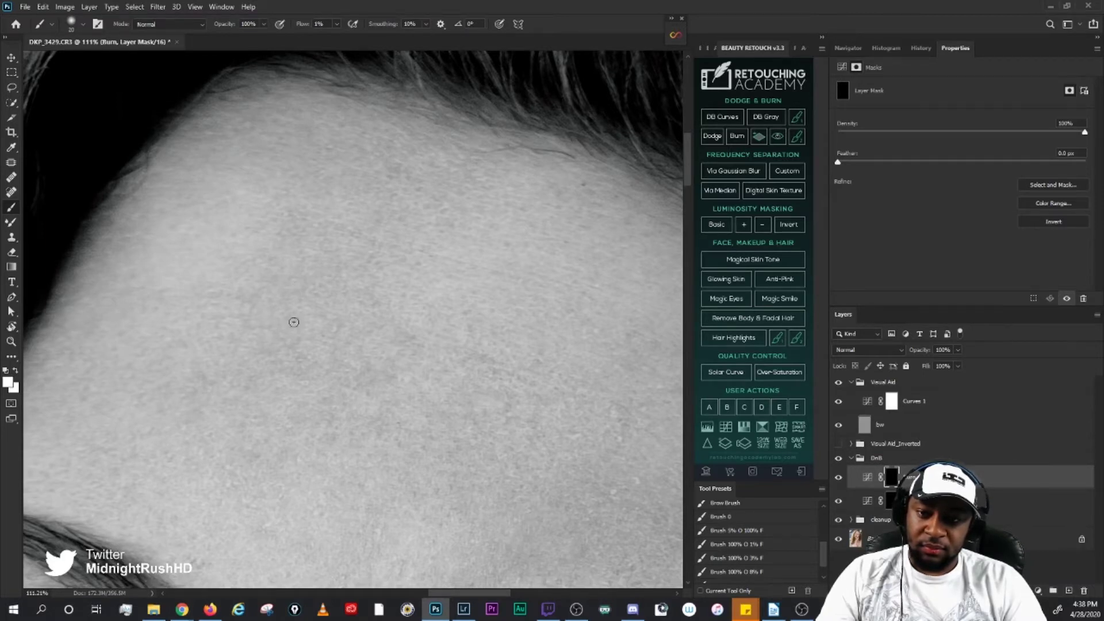
pyautogui.press(']')
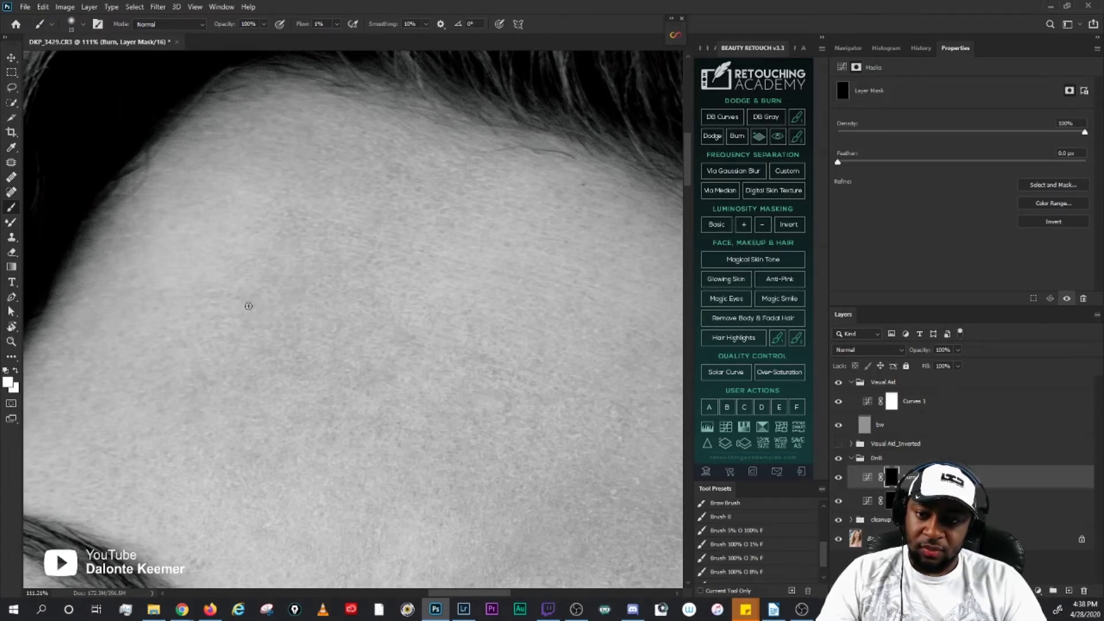
pyautogui.press(']')
pyautogui.press(']')
pyautogui.press(']')
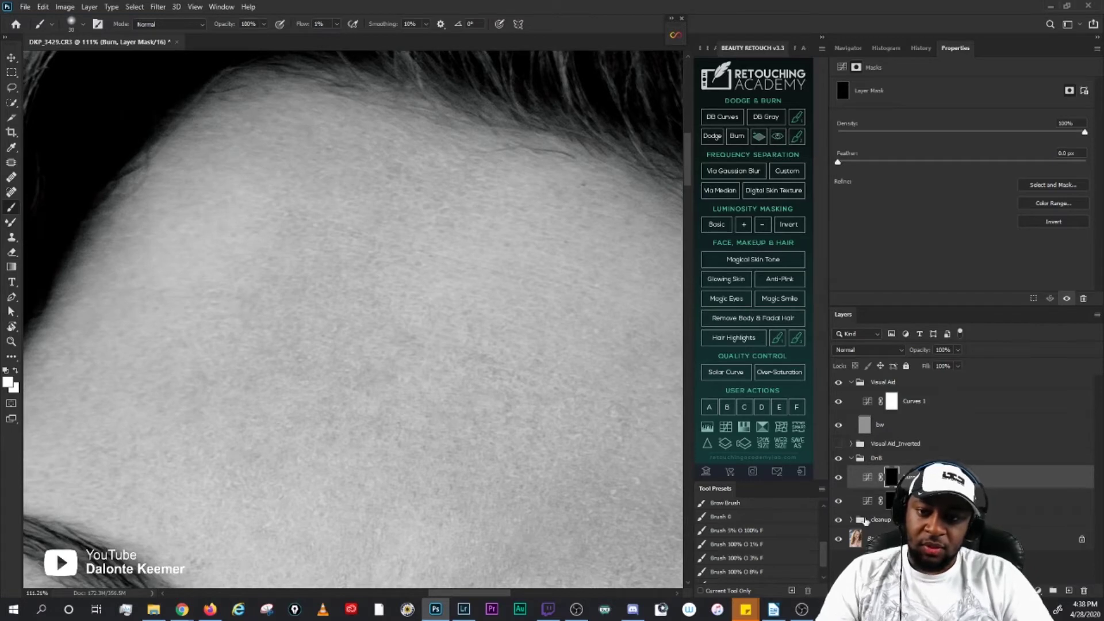
# Step: Compare the forehead with and without the DnB group, and inspect the Burn layer mask on its own
pyautogui.doubleClick(843, 459)
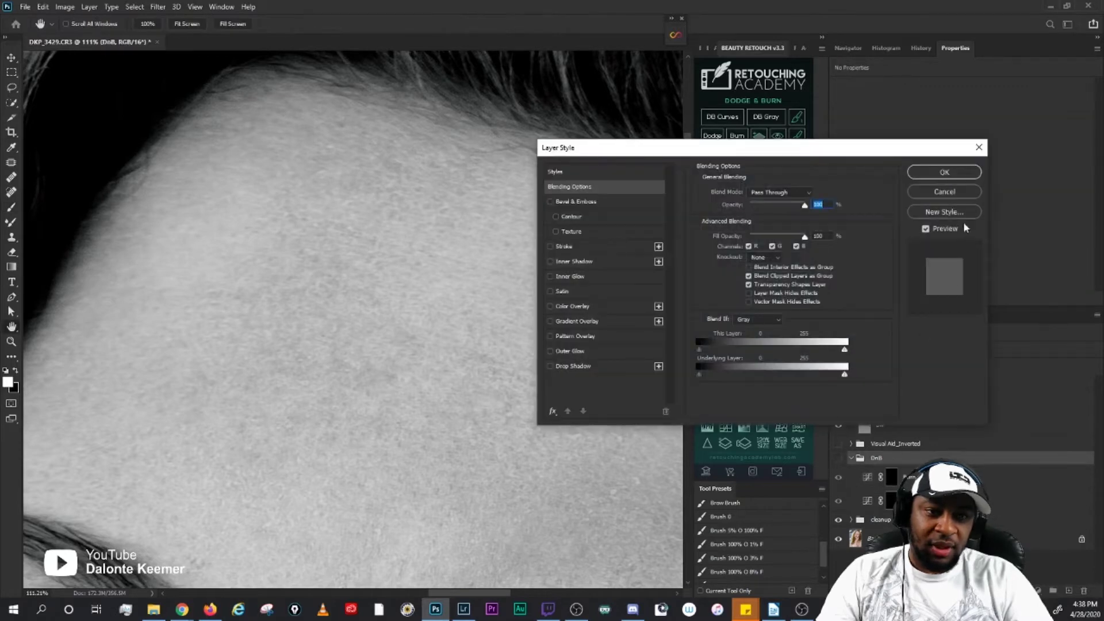
pyautogui.click(944, 191)
pyautogui.click(839, 460)
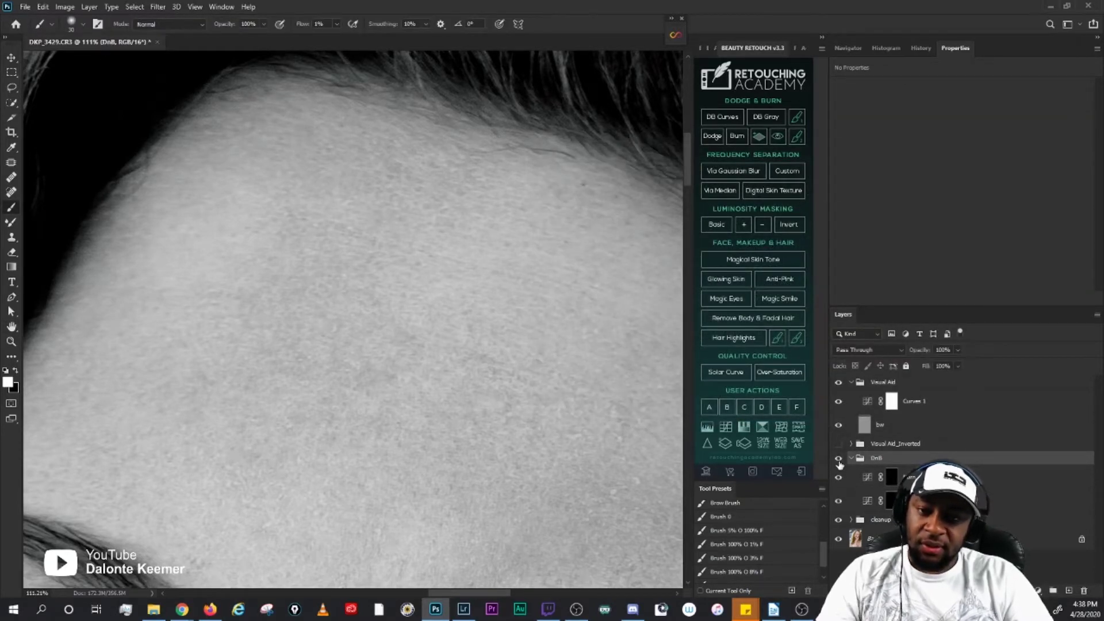
pyautogui.click(839, 460)
pyautogui.click(841, 458)
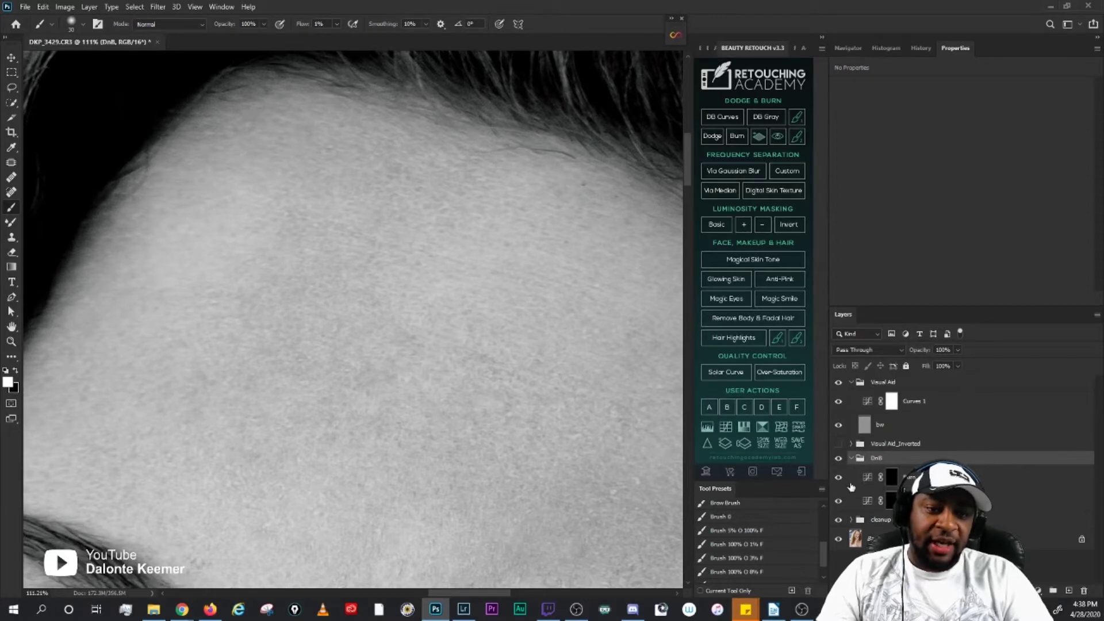
pyautogui.keyDown('alt'); pyautogui.click(890, 479); pyautogui.keyUp('alt')
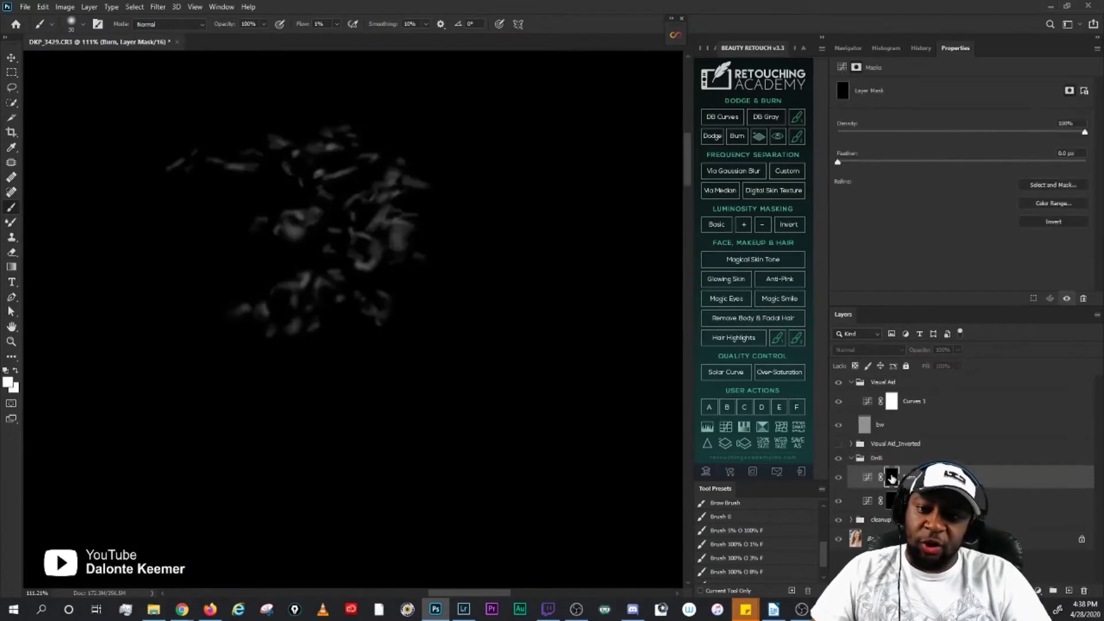
pyautogui.keyDown('alt'); pyautogui.click(892, 479); pyautogui.keyUp('alt')
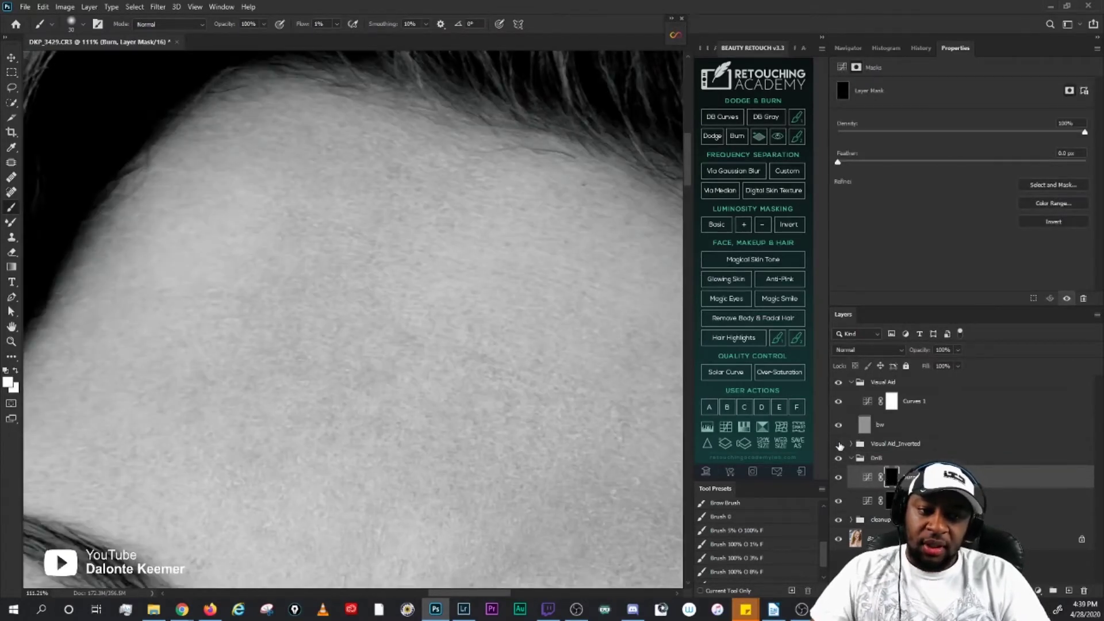
# Step: Hide the Visual Aid group and compare the colour portrait with and without the DnB group
pyautogui.click(838, 382)
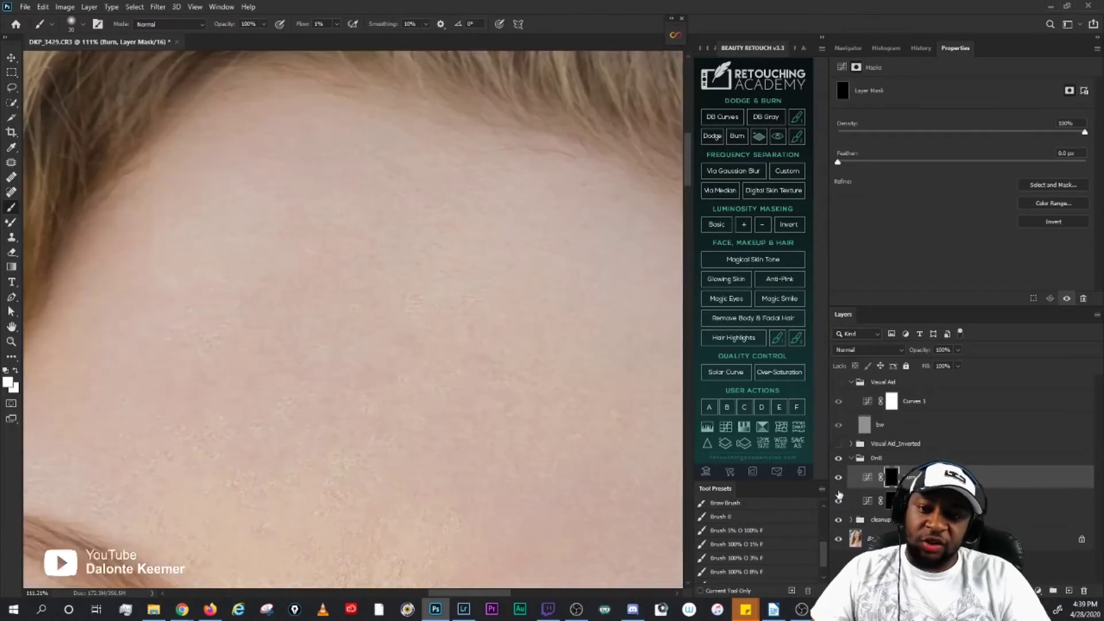
pyautogui.click(839, 459)
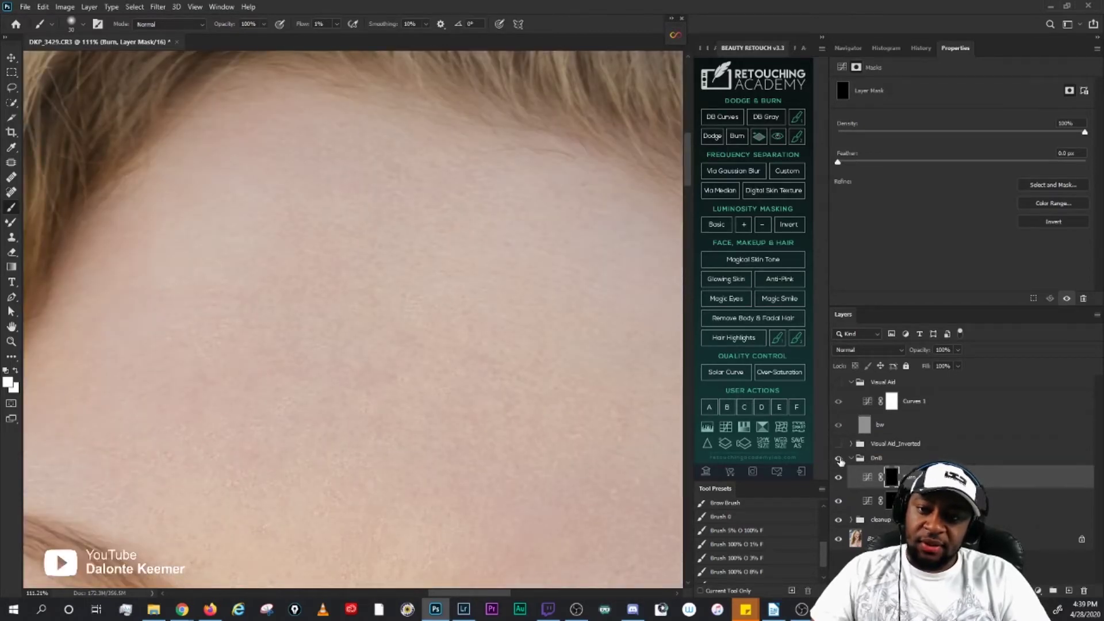
pyautogui.scroll(-2, 390, 297)
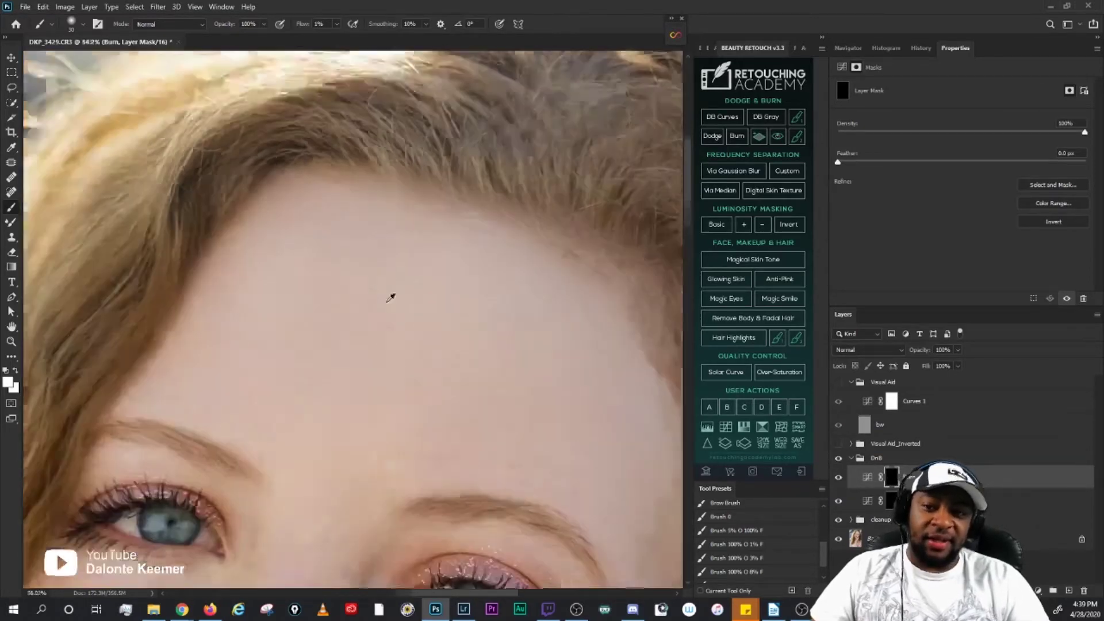
pyautogui.scroll(-2, 481, 271)
pyautogui.scroll(-1, 414, 239)
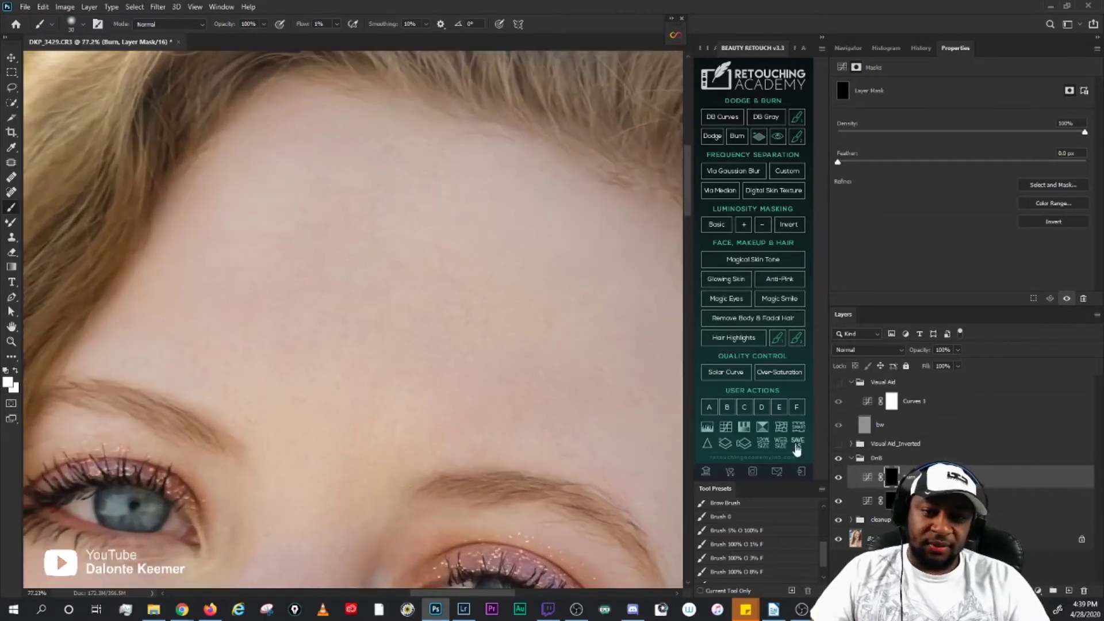
pyautogui.click(839, 459)
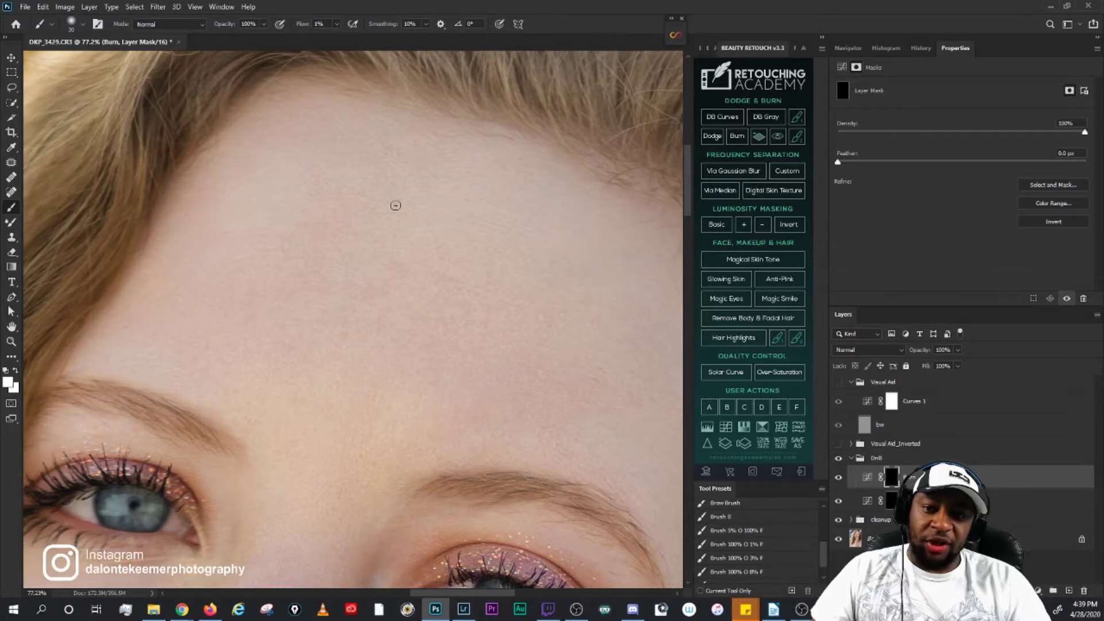
# Step: Turn the Visual Aid group back on and burn the broad bright areas along the forehead's left side with an enlarged brush
pyautogui.scroll(3, 387, 232)
pyautogui.moveTo(387, 232)
pyautogui.mouseDown()
pyautogui.moveTo(514, 321)
pyautogui.moveTo(502, 320)
pyautogui.mouseUp()
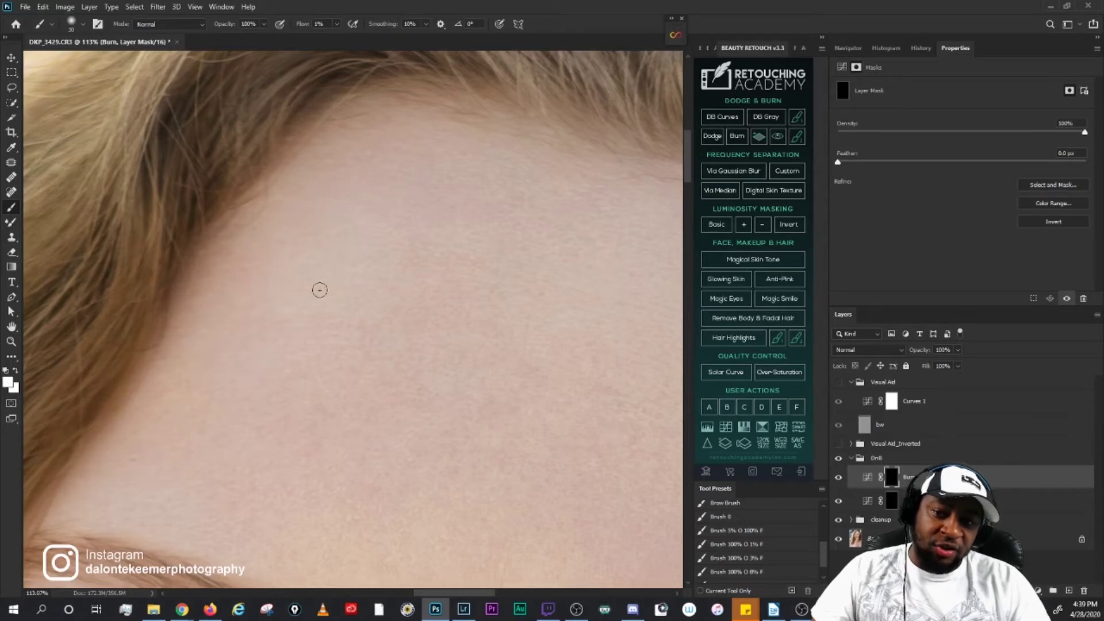
pyautogui.moveTo(468, 431); pyautogui.dragTo(442, 428)
pyautogui.click(837, 385)
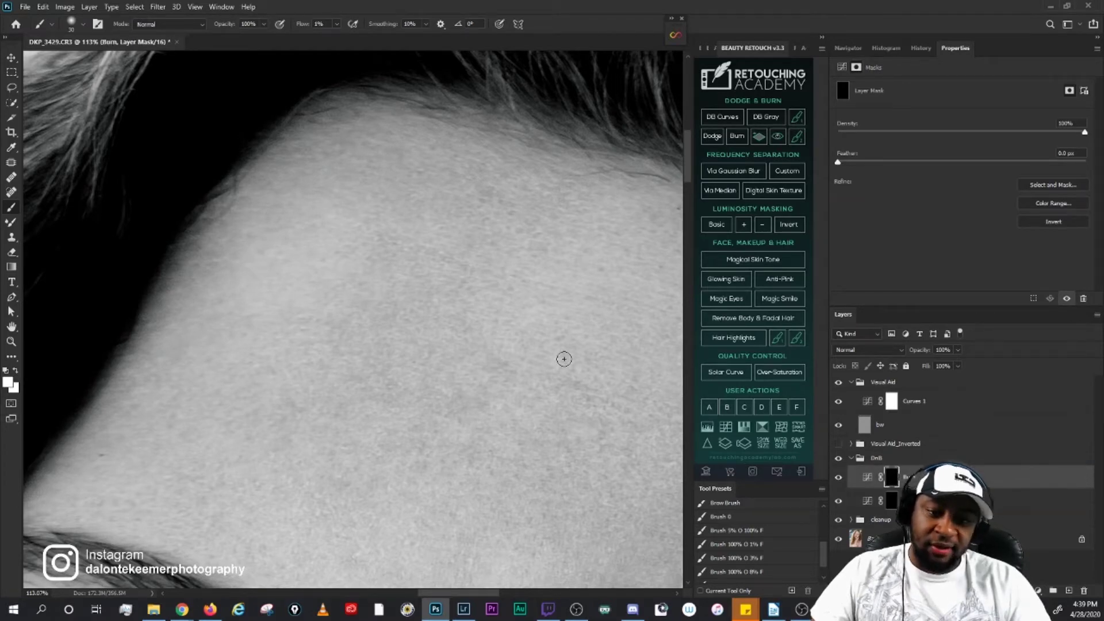
pyautogui.press(']')
pyautogui.press(']')
pyautogui.press(']')
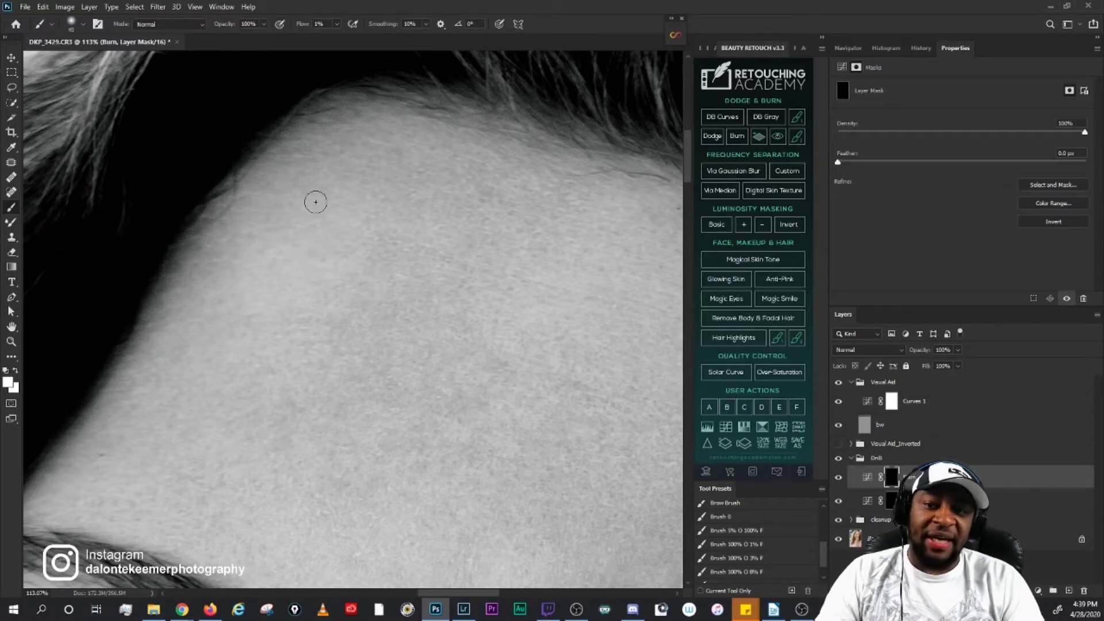
pyautogui.press(']')
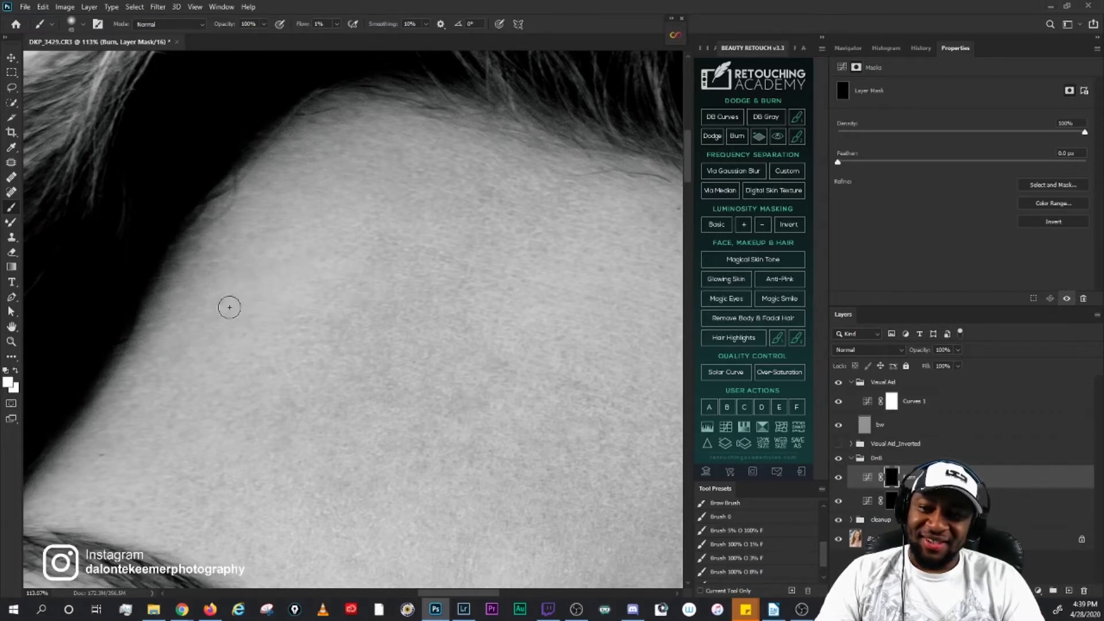
# Step: Burn the bright patches between the left hairline and the middle of the forehead, varying the brush around medium sizes
pyautogui.press('[')
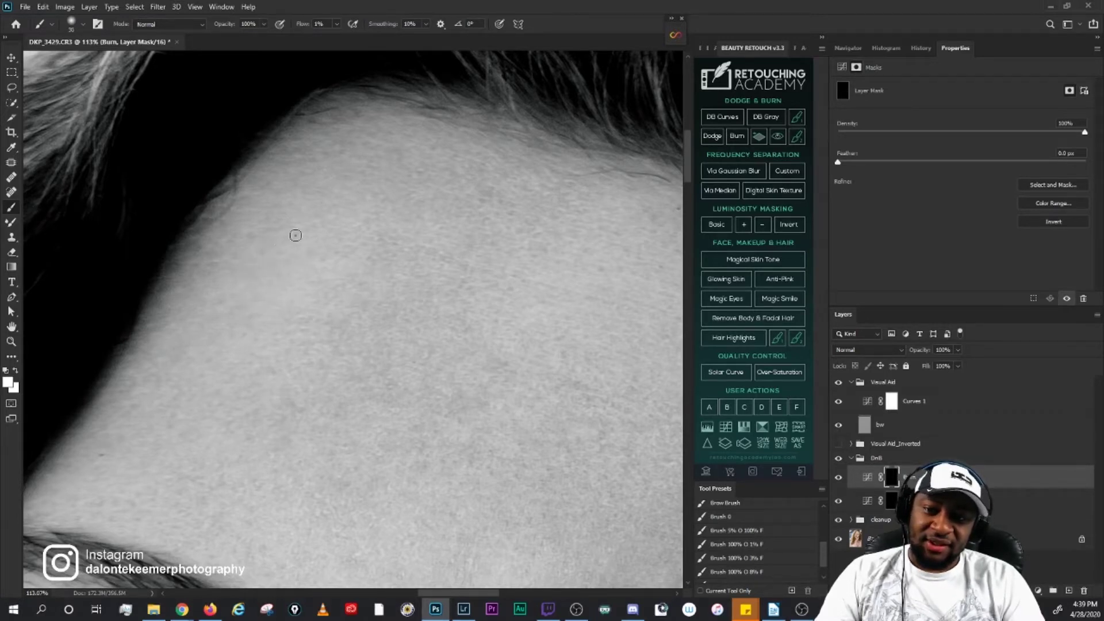
pyautogui.press('[')
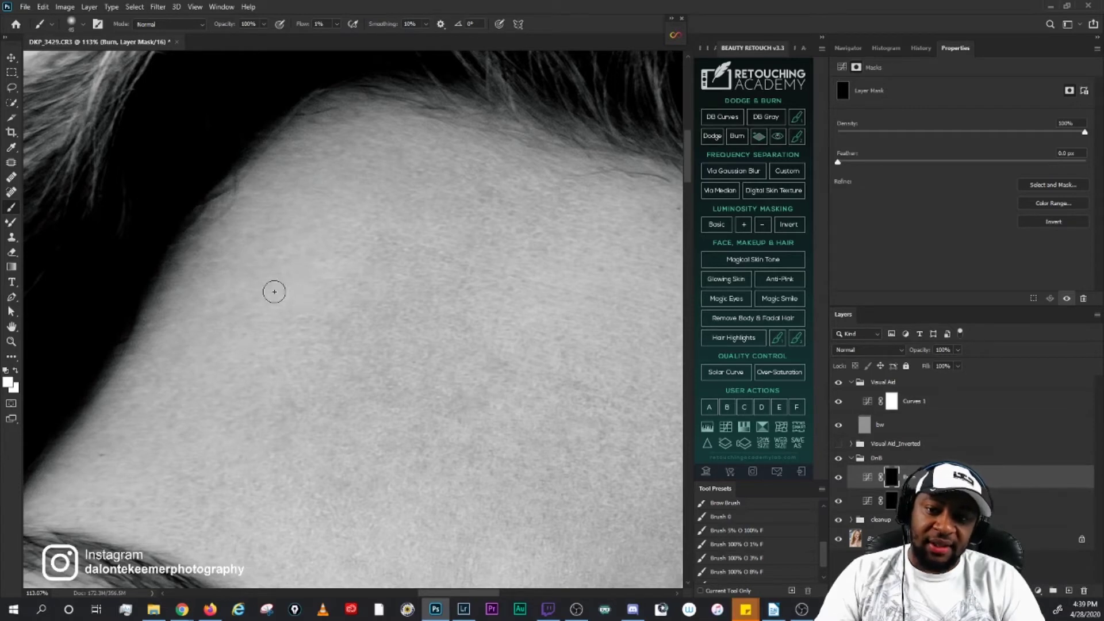
pyautogui.press(']')
pyautogui.press('[')
pyautogui.press('[')
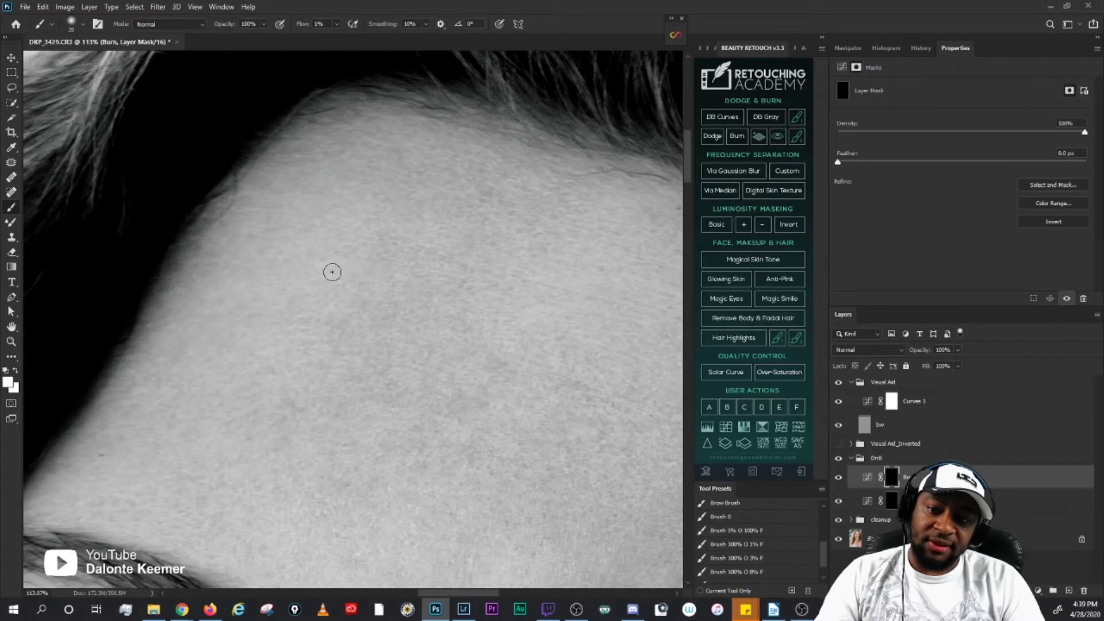
pyautogui.press('[')
pyautogui.press('[')
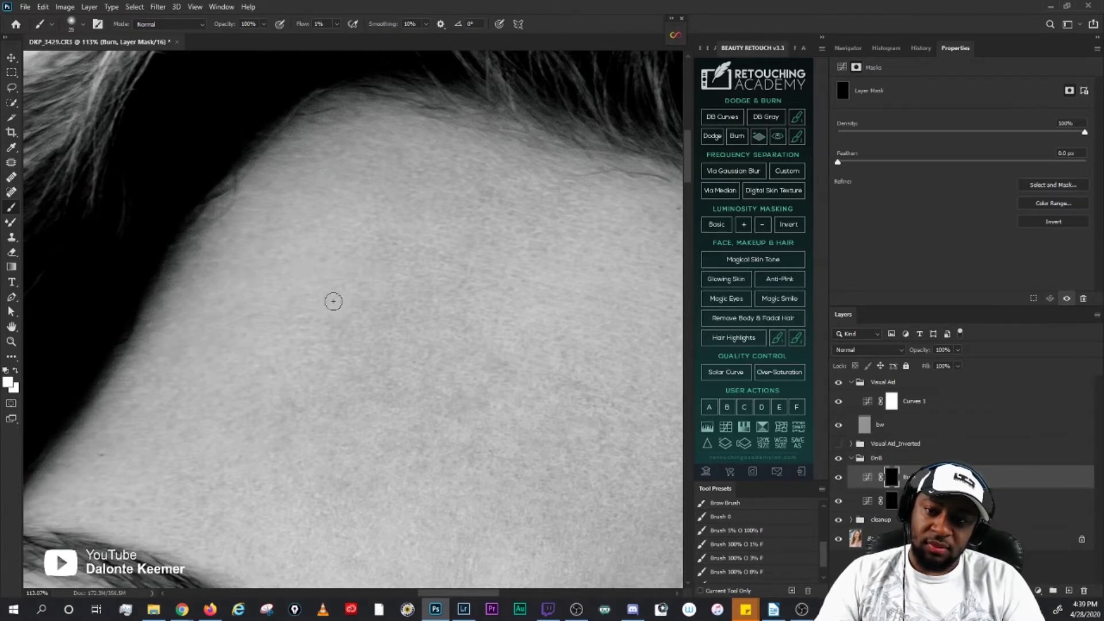
# Step: Darken the small light specks in the left-middle of the forehead with a finer brush on the Burn mask
pyautogui.press('[')
pyautogui.press('[')
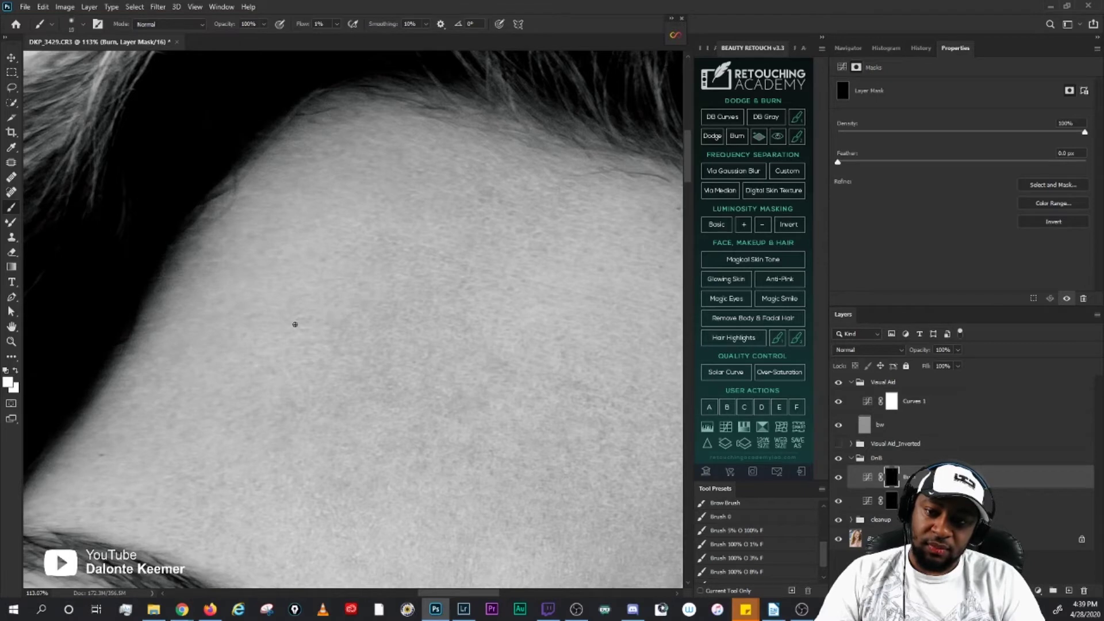
pyautogui.press(']')
pyautogui.press(']')
pyautogui.press(']')
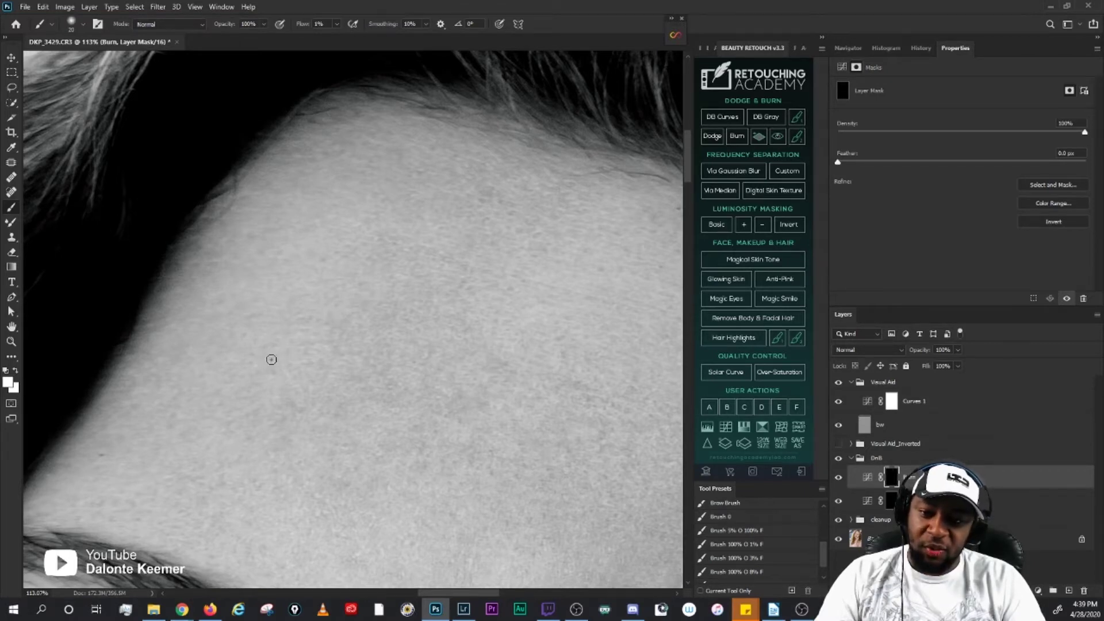
pyautogui.press('[')
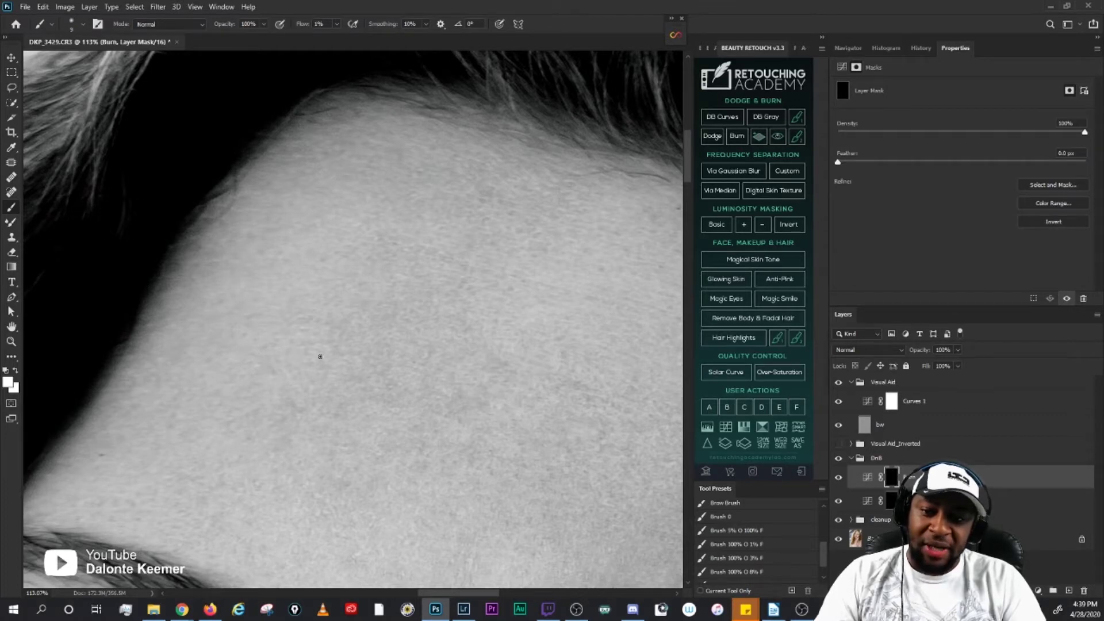
pyautogui.press(']')
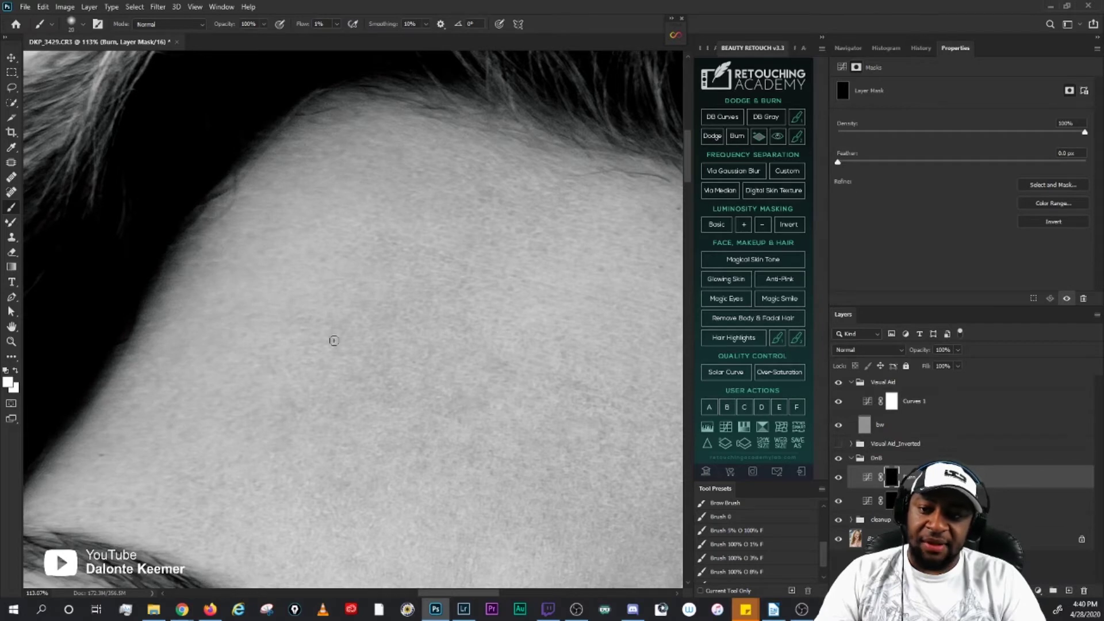
pyautogui.press('[')
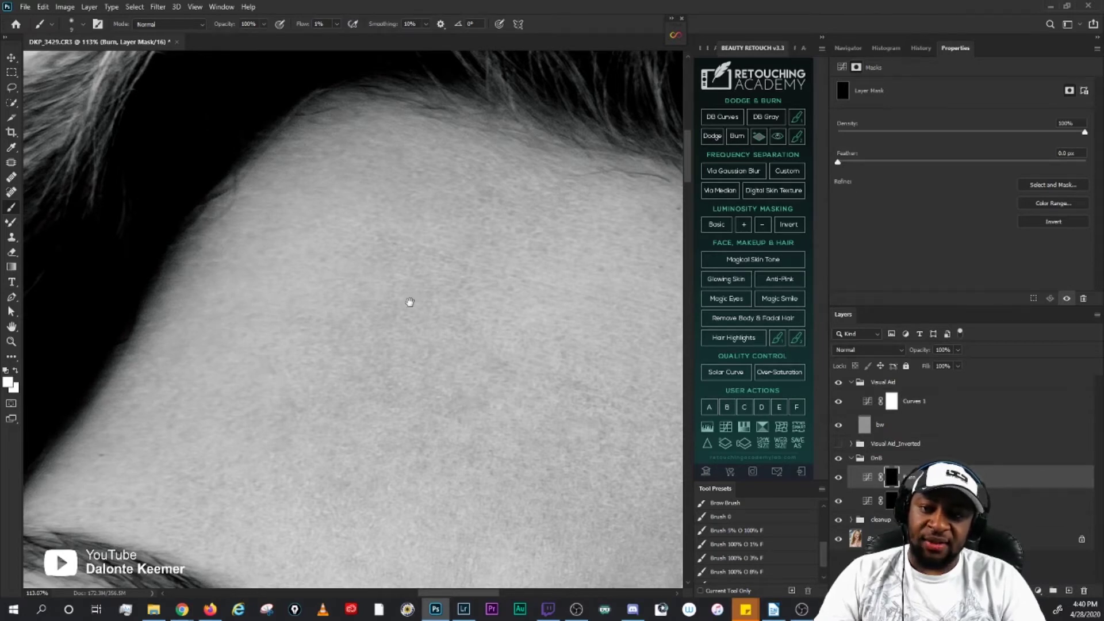
# Step: Burn the leftover light spots in the upper-left part of the forehead, alternating small brush sizes
pyautogui.moveTo(409, 302); pyautogui.dragTo(402, 289)
pyautogui.press(']')
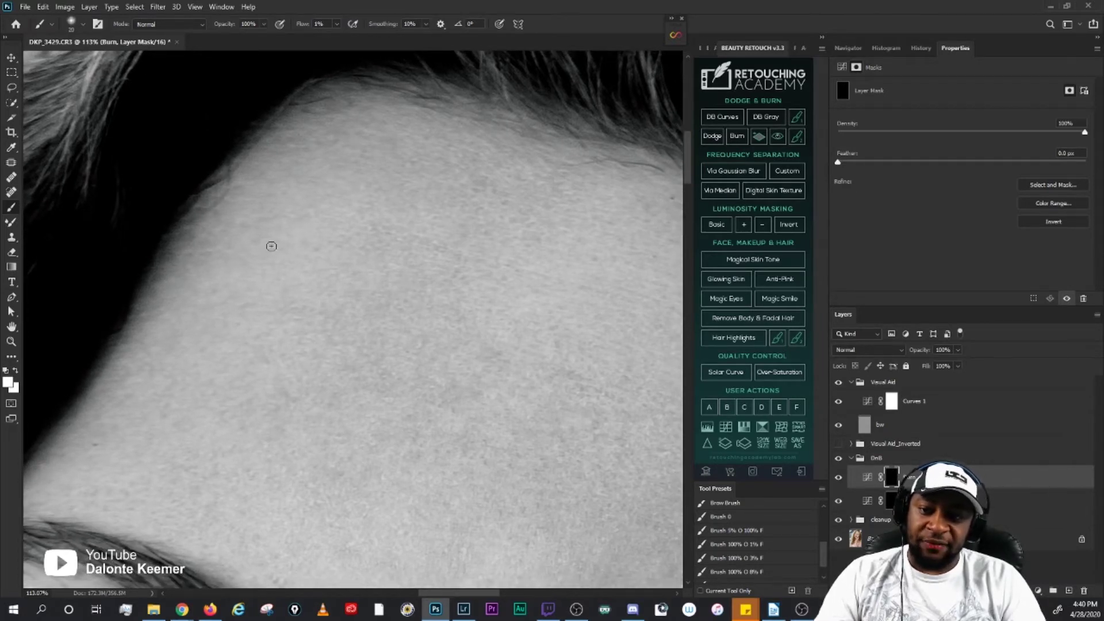
pyautogui.press('[')
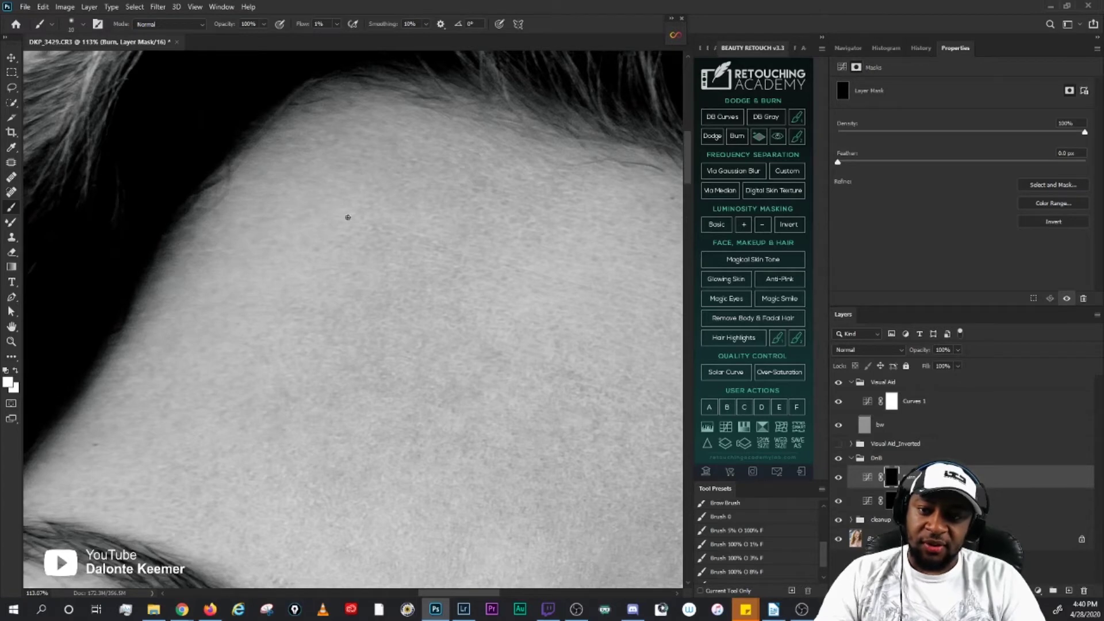
pyautogui.press(']')
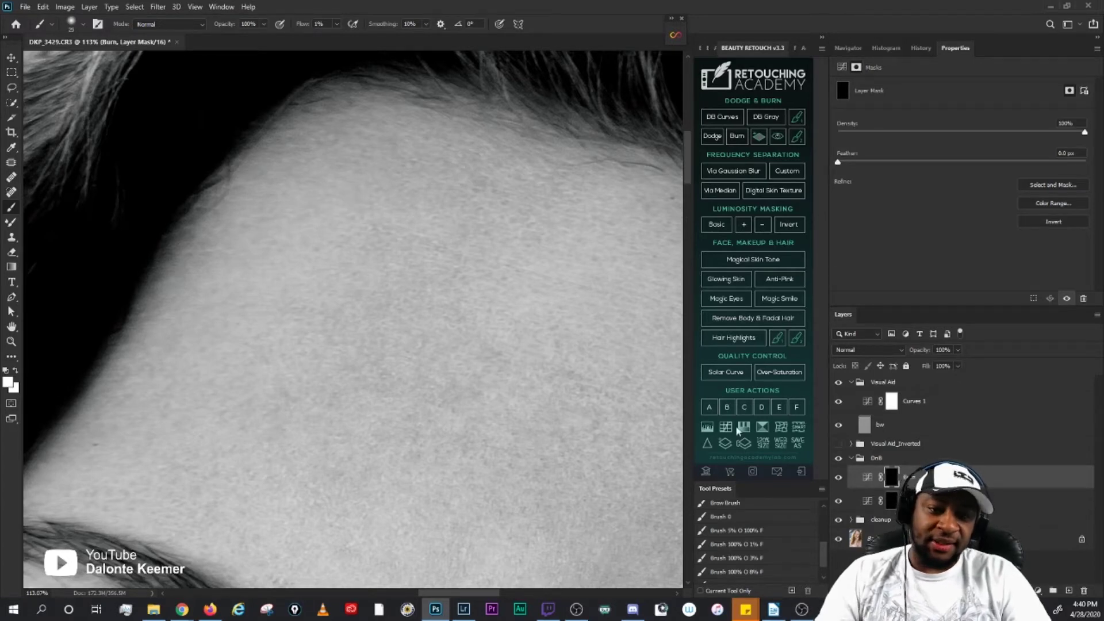
# Step: Compare the forehead with and without the Burn layer, and hide the Visual Aid group to check the skin in colour
pyautogui.click(838, 477)
pyautogui.click(838, 478)
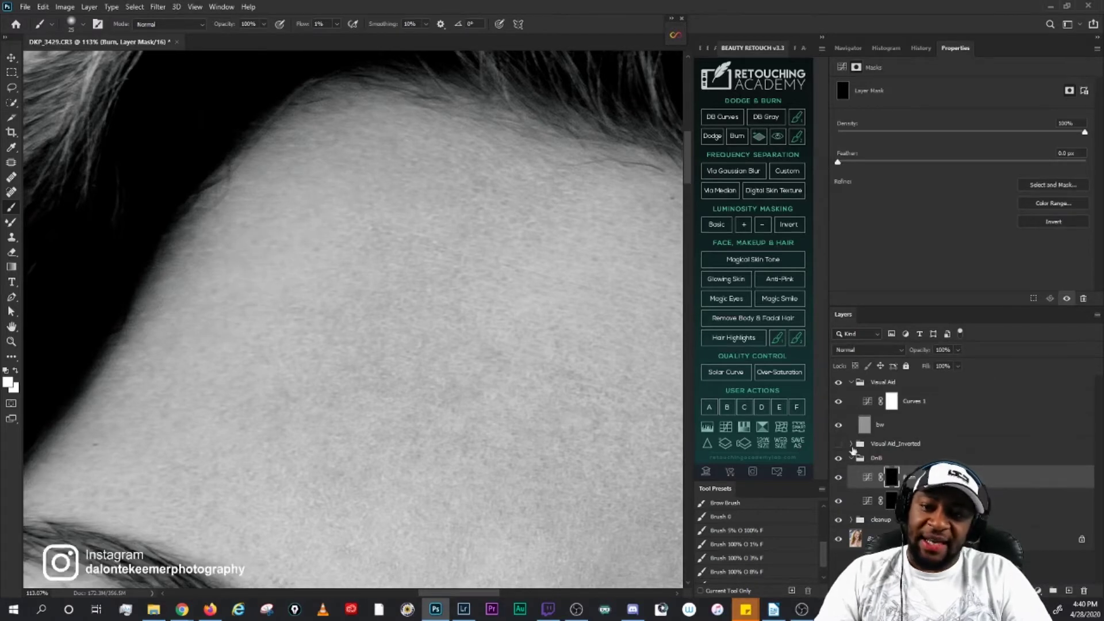
pyautogui.click(838, 383)
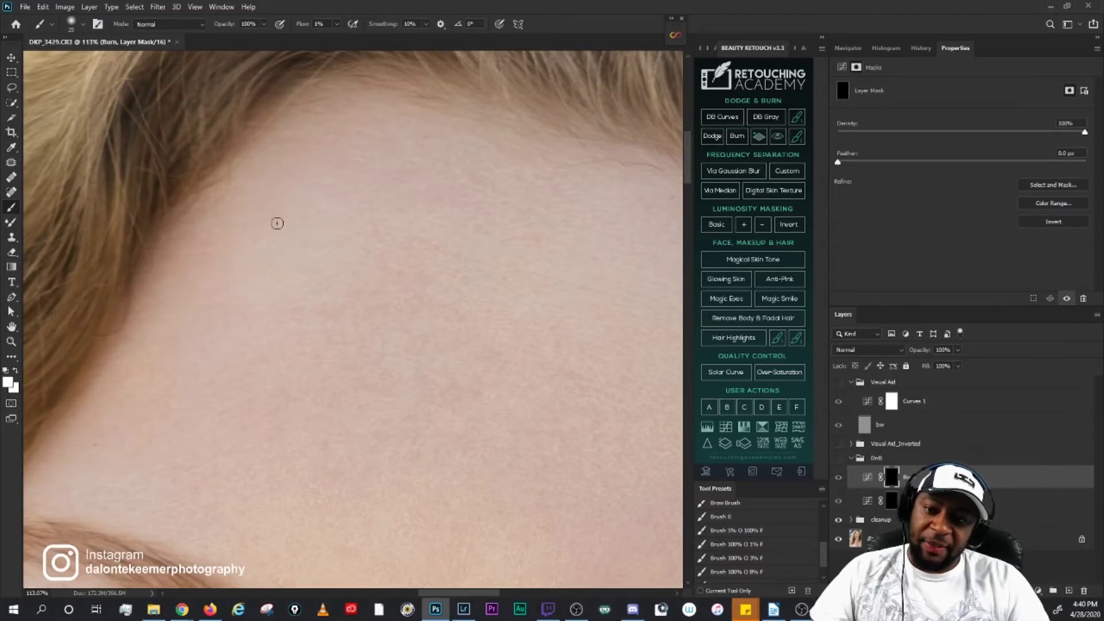
# Step: Inspect the forehead skin in colour from close up and farther out, and show the Visual Aid group again
pyautogui.scroll(2, 276, 222)
pyautogui.moveTo(298, 216); pyautogui.dragTo(397, 303)
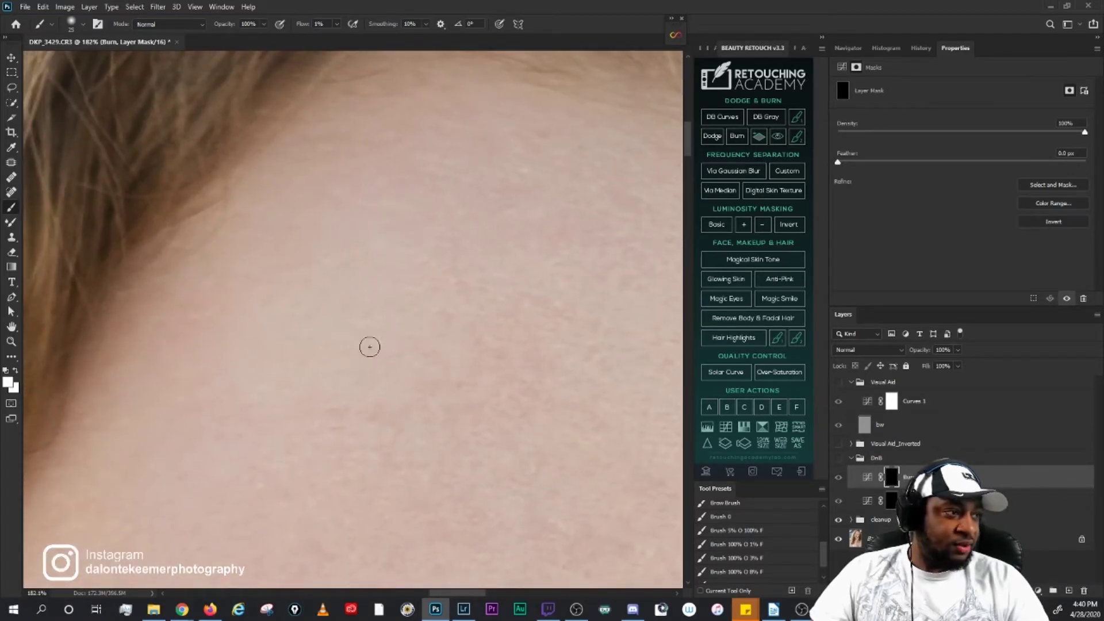
pyautogui.scroll(-3, 369, 343)
pyautogui.scroll(-2, 368, 342)
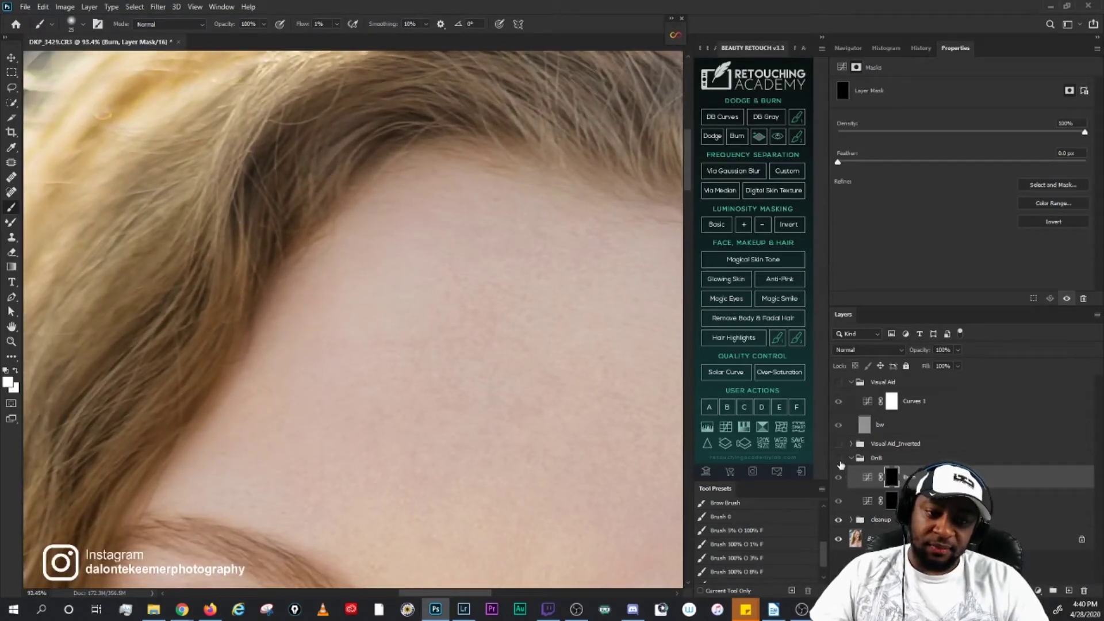
pyautogui.scroll(1, 387, 387)
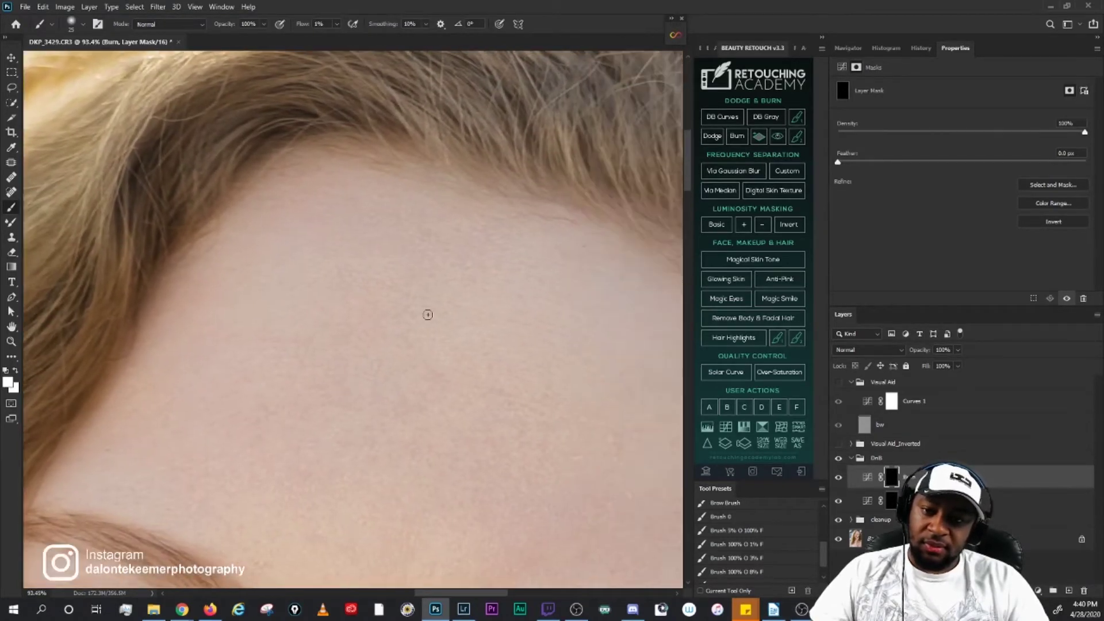
pyautogui.scroll(-3, 505, 468)
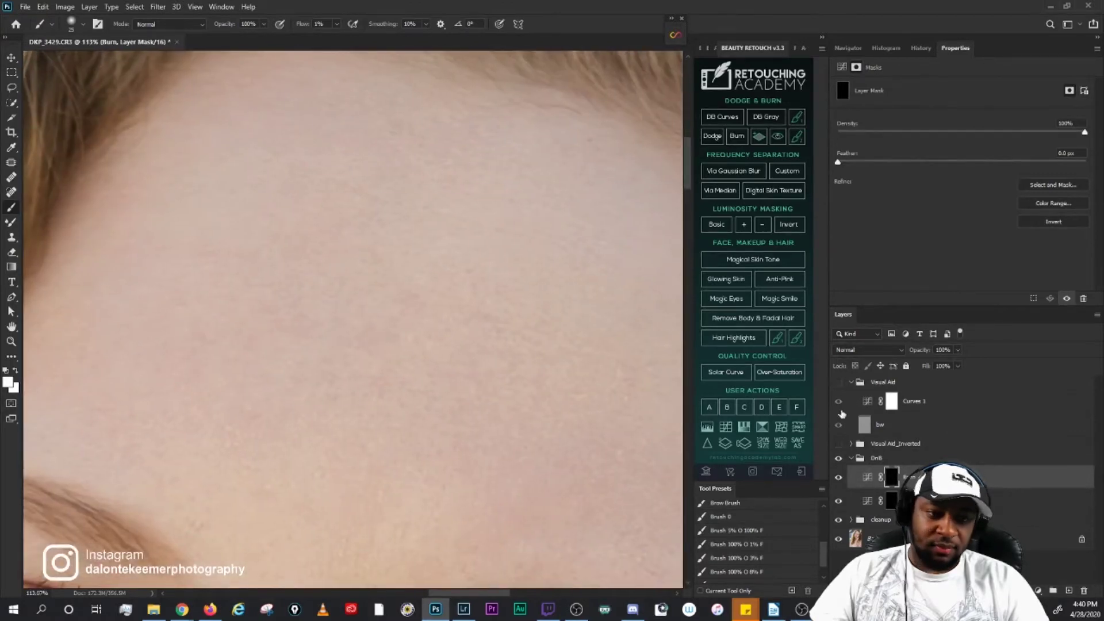
pyautogui.click(838, 383)
pyautogui.scroll(-2, 262, 273)
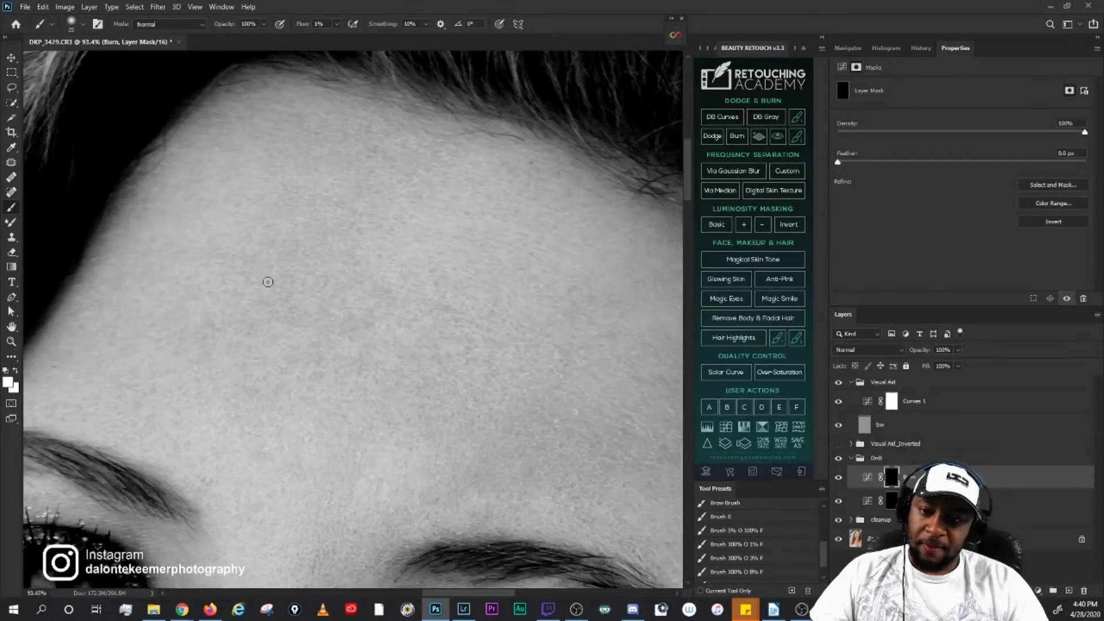
pyautogui.moveTo(554, 345); pyautogui.dragTo(501, 383)
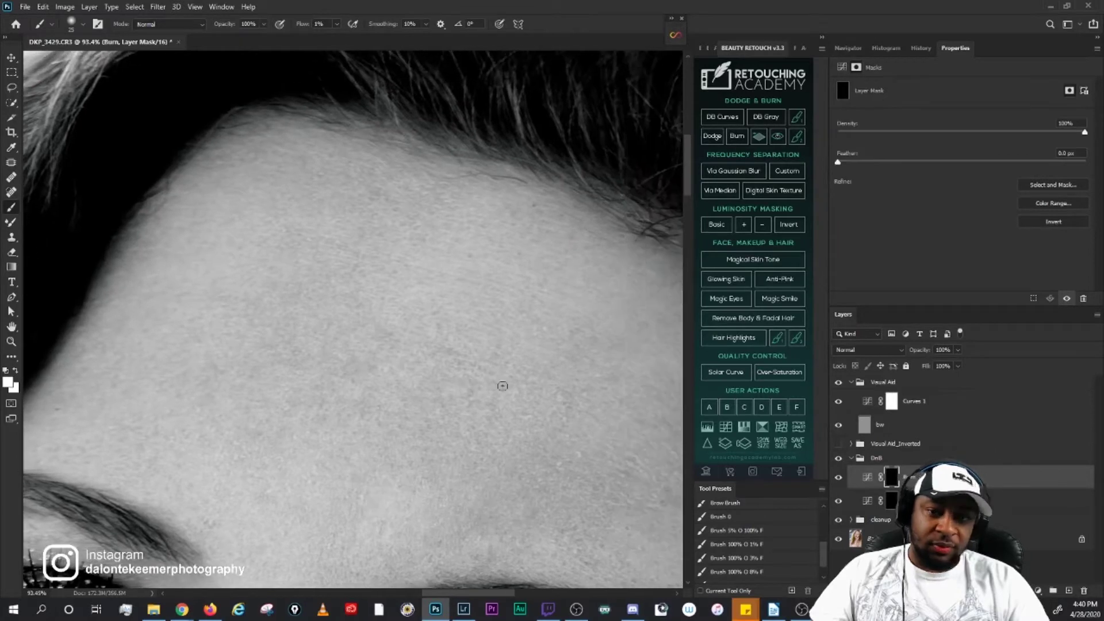
# Step: Burn the light patches in the middle of the forehead on the Burn mask with a brush around 25 px
pyautogui.click(893, 505)
pyautogui.click(894, 478)
pyautogui.scroll(2, 515, 281)
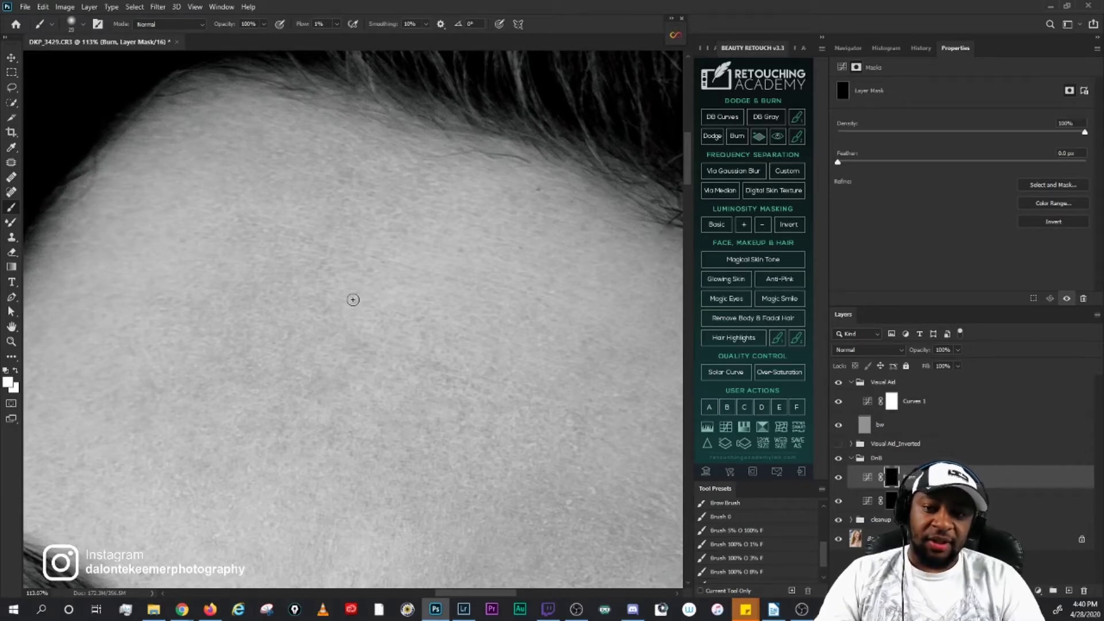
pyautogui.press('[')
pyautogui.press(']')
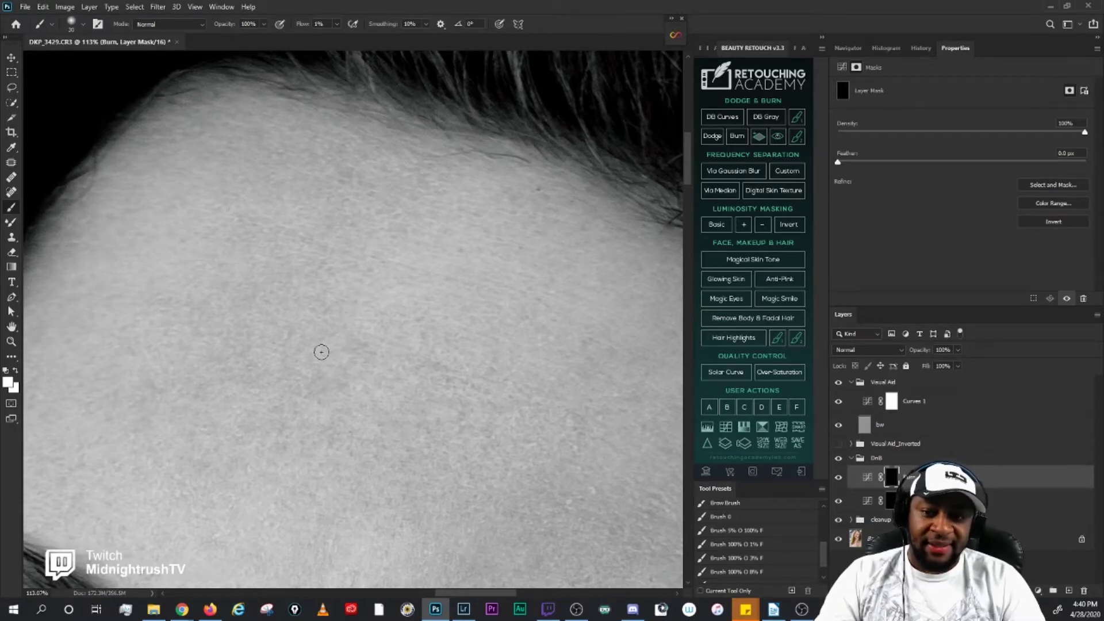
pyautogui.press(']')
pyautogui.press(']')
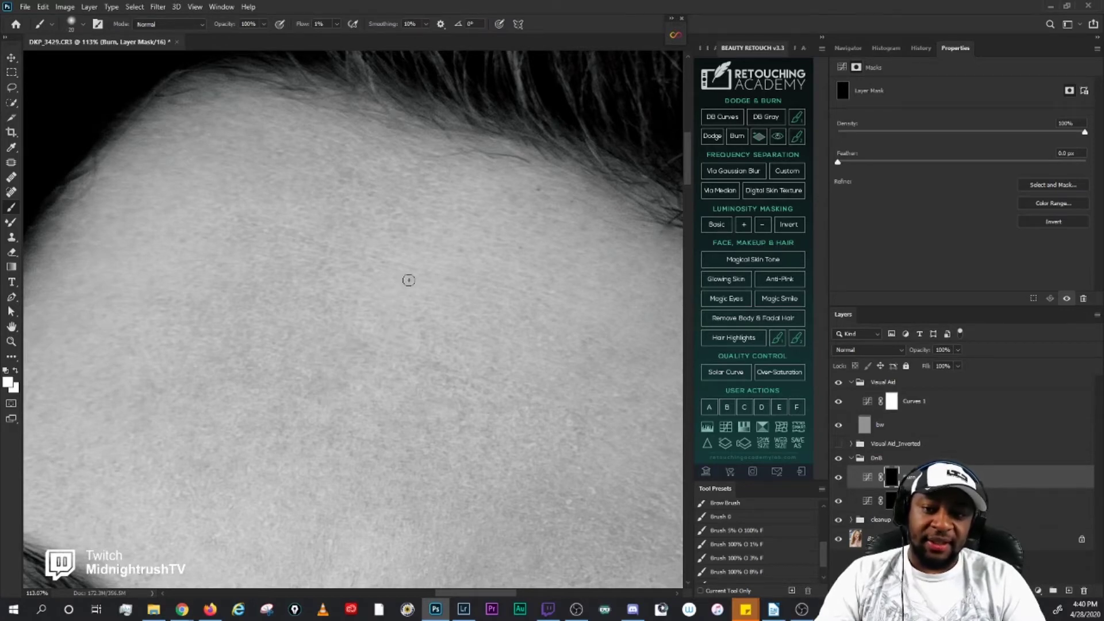
# Step: Darken the fine light specks at the centre of the forehead on the Burn mask, using brush sizes of about 10 to 20 px
pyautogui.press('[')
pyautogui.press('[')
pyautogui.press('[')
pyautogui.press('[')
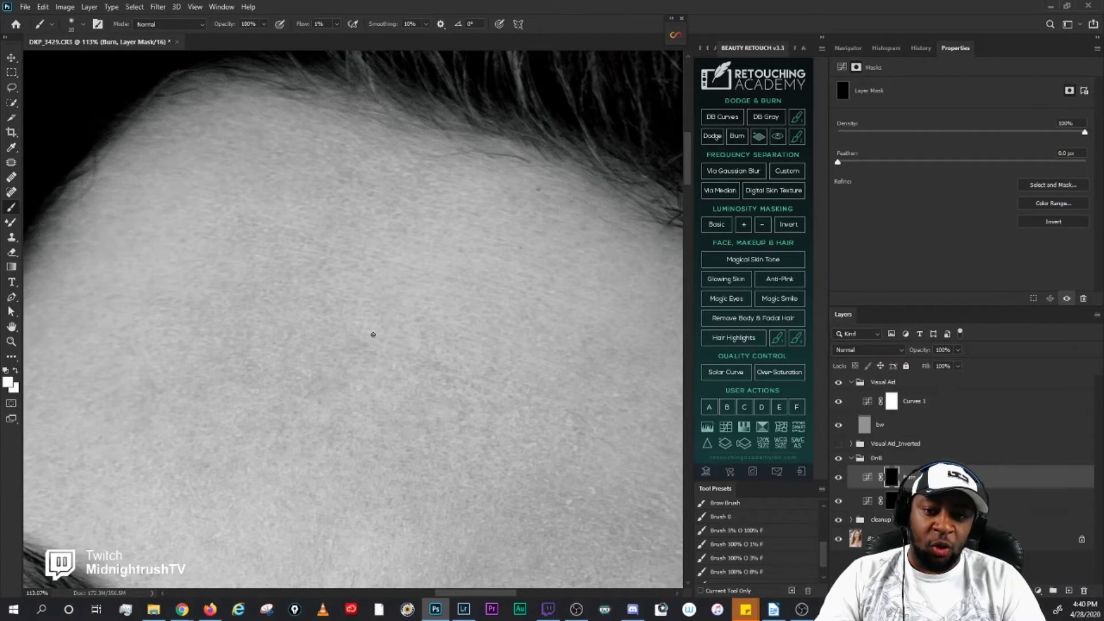
pyautogui.press(']')
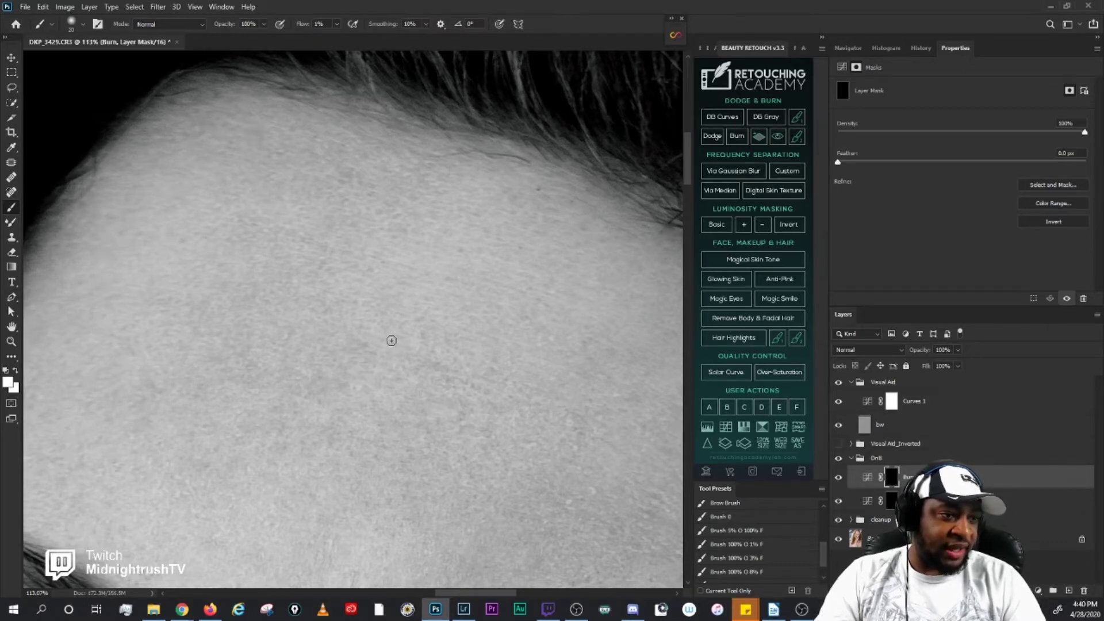
pyautogui.press('[')
pyautogui.press('[')
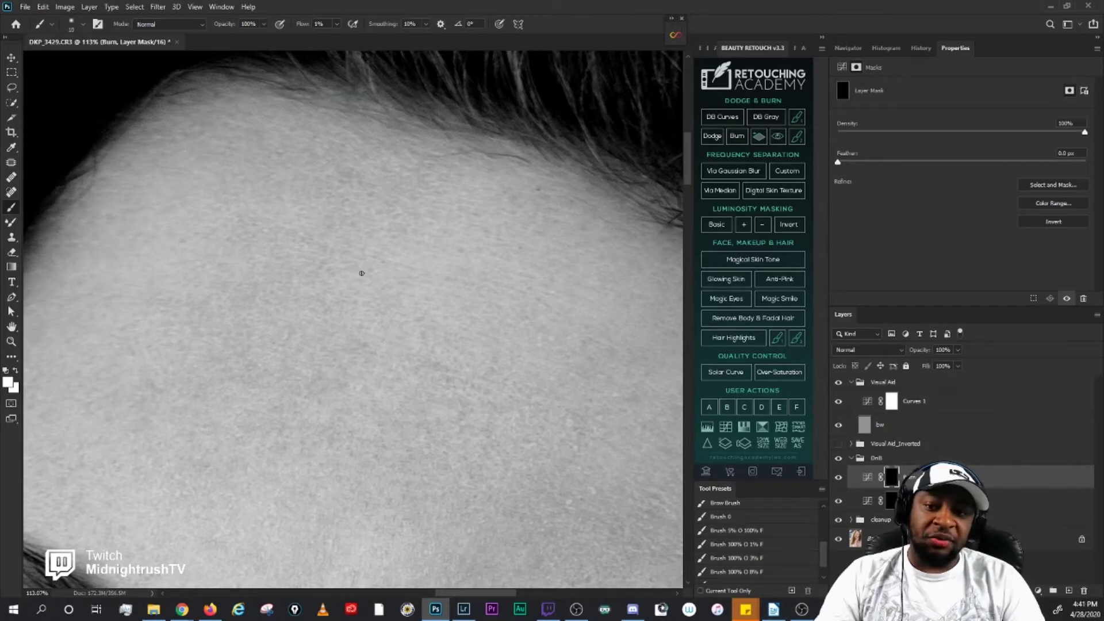
# Step: Burn the broader light areas in the upper-middle of the forehead, varying the brush between large and medium sizes
pyautogui.press(']')
pyautogui.press(']')
pyautogui.press(']')
pyautogui.press(']')
pyautogui.press(']')
pyautogui.press(']')
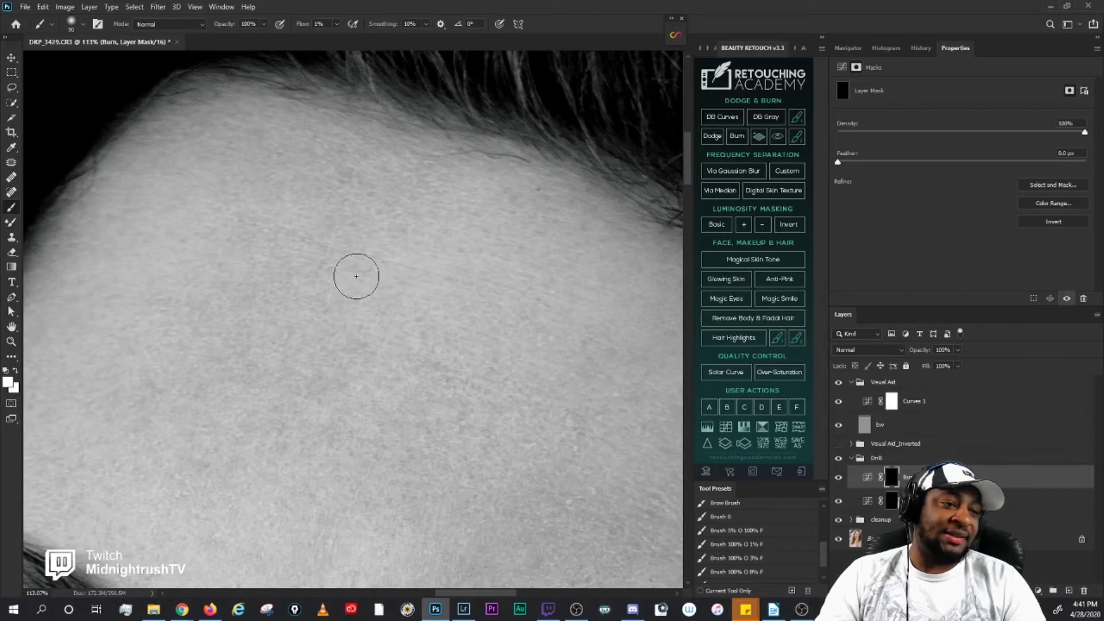
pyautogui.press('[')
pyautogui.press('[')
pyautogui.press('[')
pyautogui.press('[')
pyautogui.press('[')
pyautogui.press('[')
pyautogui.press('[')
pyautogui.press('[')
pyautogui.press('[')
pyautogui.press('[')
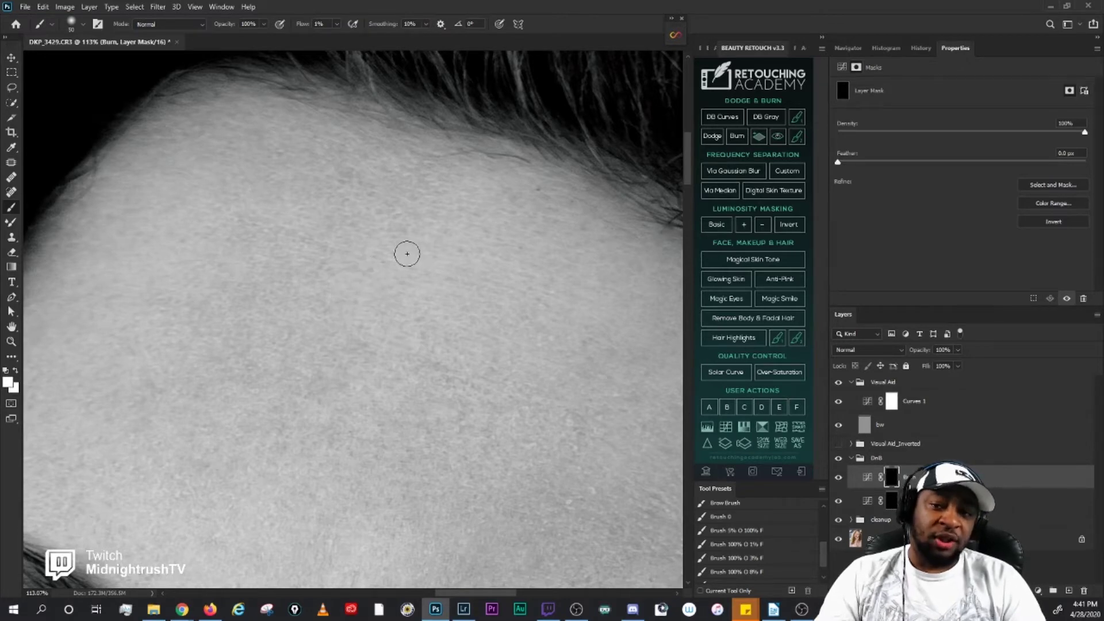
pyautogui.press(']')
pyautogui.press(']')
pyautogui.press(']')
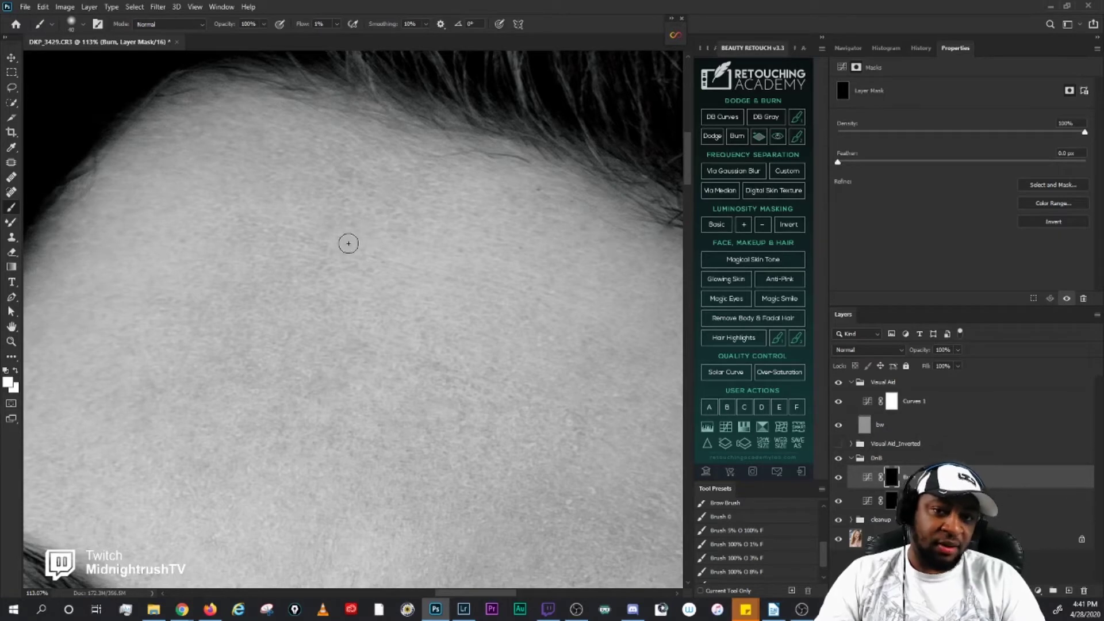
# Step: Touch up tiny uneven spots near the upper-middle forehead with a very fine brush on the Burn and dodge masks
pyautogui.press('[')
pyautogui.press('[')
pyautogui.press('[')
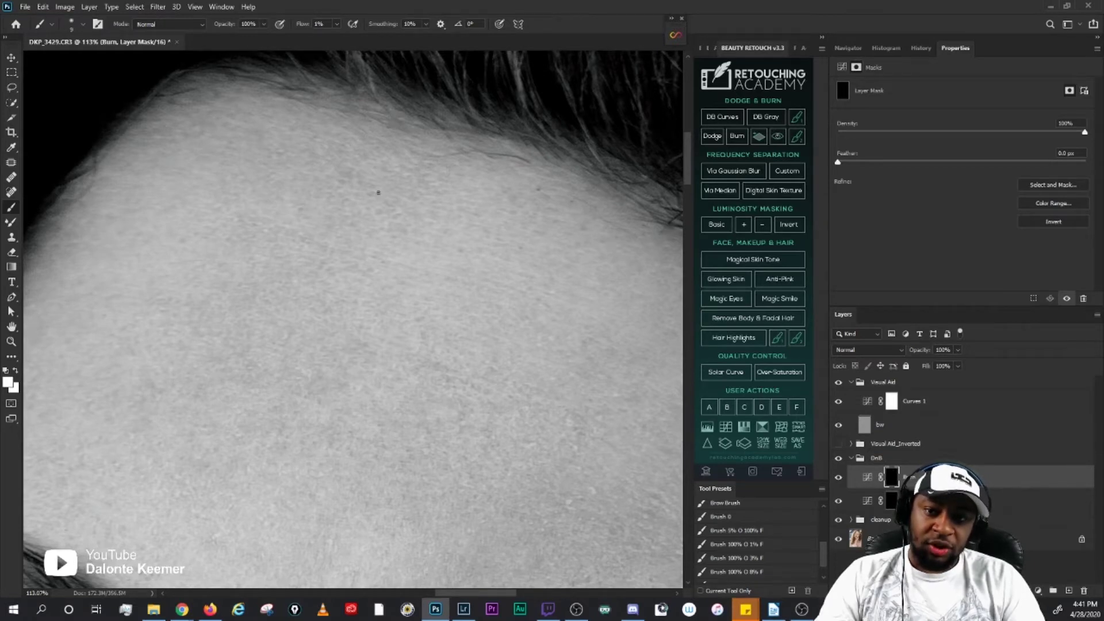
pyautogui.click(890, 499)
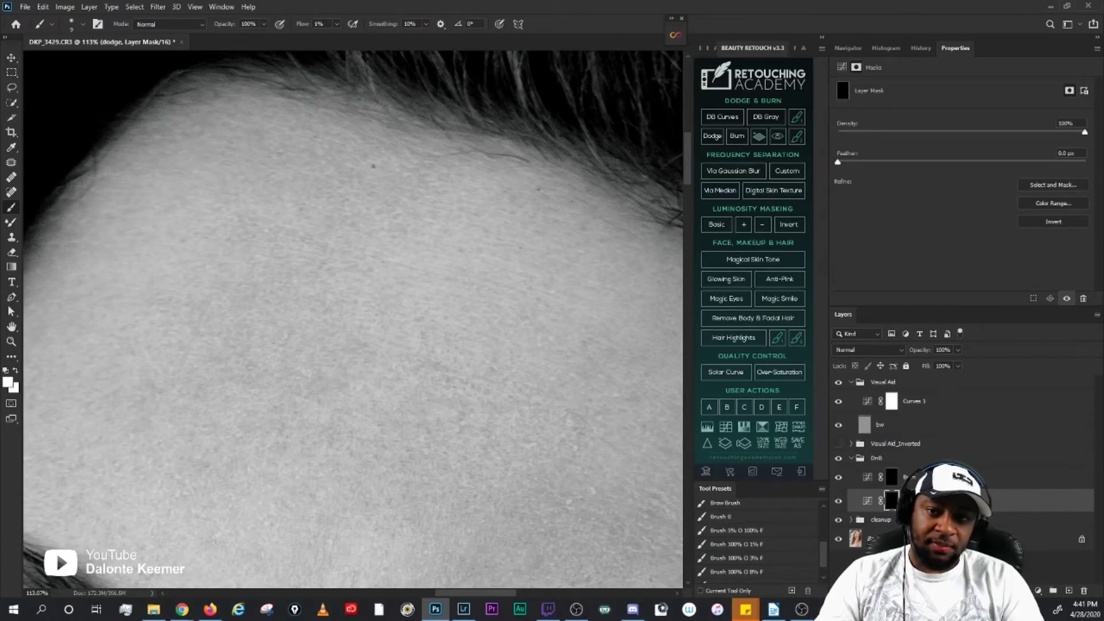
pyautogui.click(736, 410)
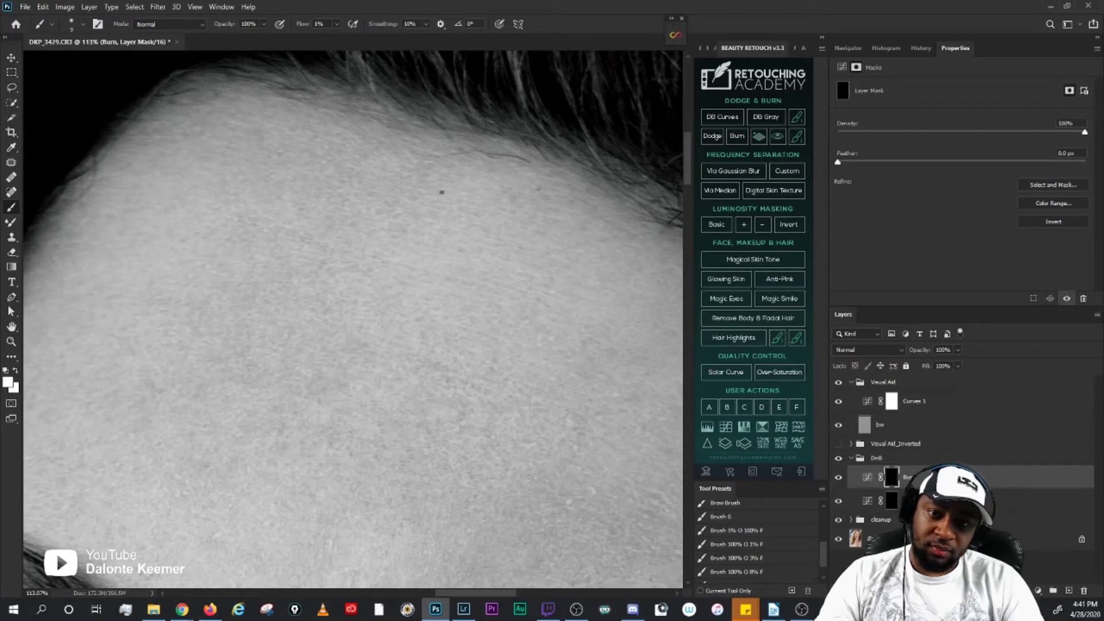
# Step: Burn the small light spots around the centre of the forehead on the Burn mask, alternating small brush sizes
pyautogui.press(']')
pyautogui.press(']')
pyautogui.press(']')
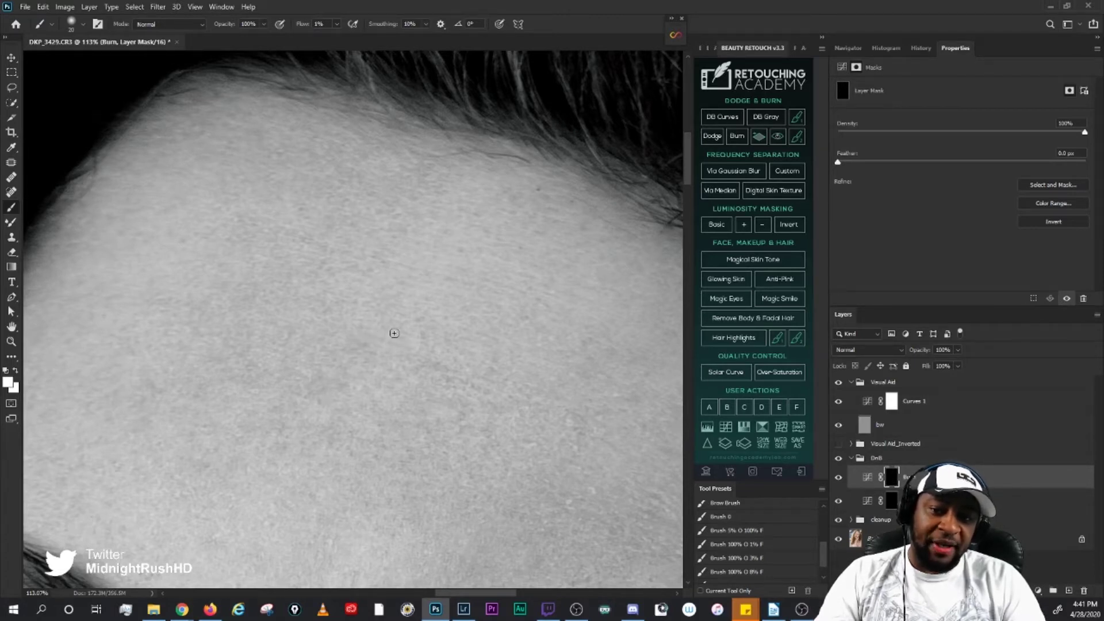
pyautogui.press('[')
pyautogui.press('[')
pyautogui.press('[')
pyautogui.press('[')
pyautogui.press(']')
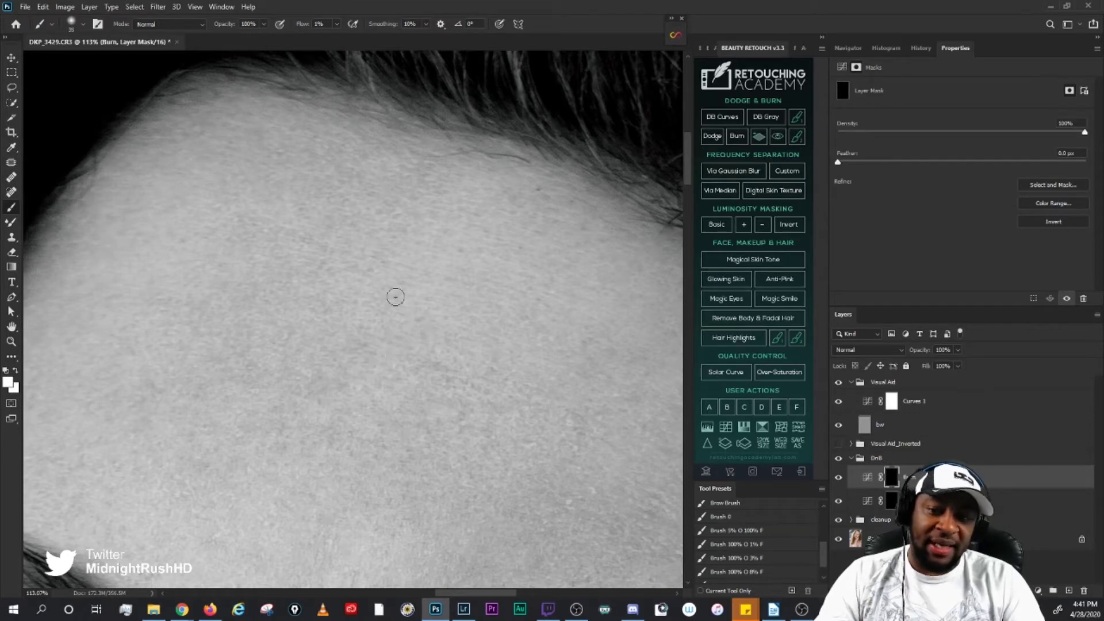
# Step: Even out the slightly larger bright patches above the centre of the forehead on the Burn mask with a medium brush
pyautogui.press(']')
pyautogui.press(']')
pyautogui.press(']')
pyautogui.press('[')
pyautogui.press('[')
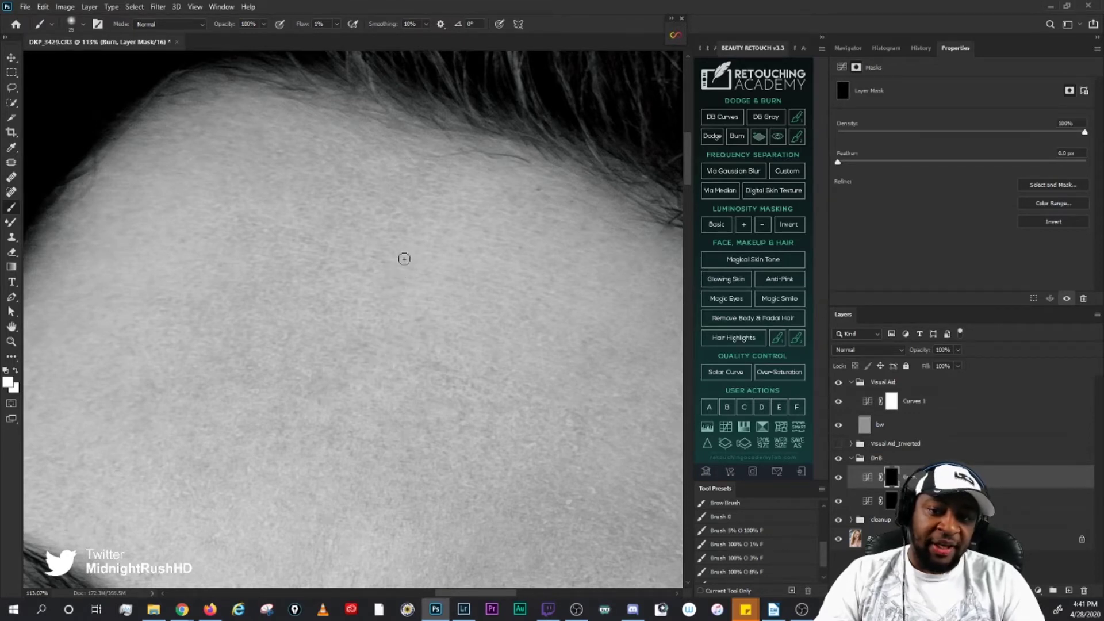
pyautogui.press(']')
pyautogui.press(']')
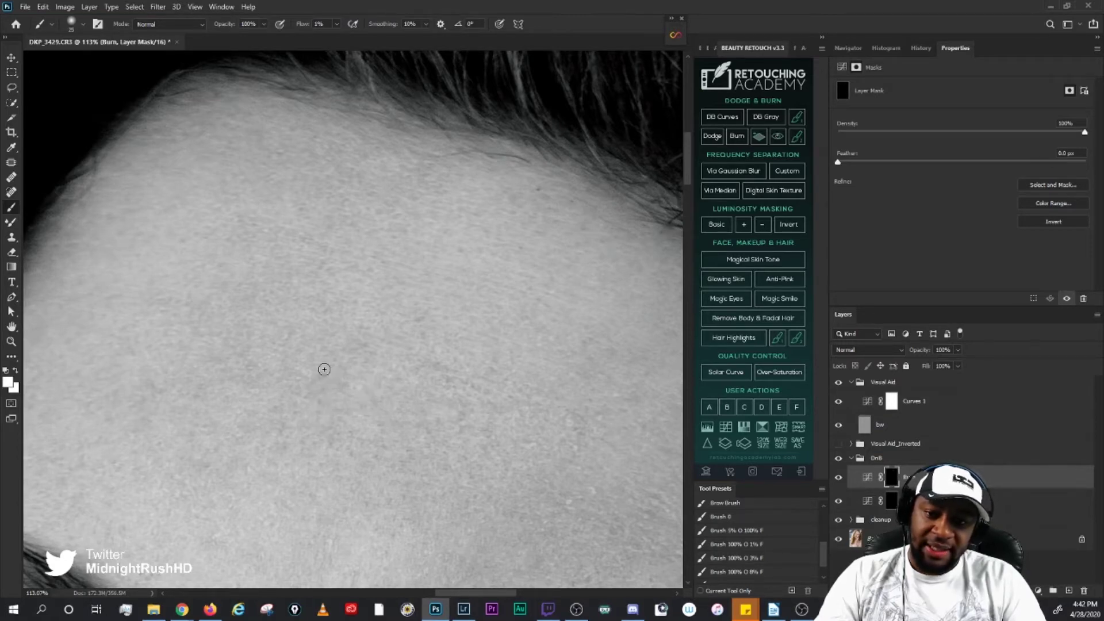
# Step: Darken the remaining light specks from the left-middle to the upper-middle forehead with a finer brush on the Burn mask
pyautogui.press('[')
pyautogui.press('[')
pyautogui.press('[')
pyautogui.press('[')
pyautogui.press(']')
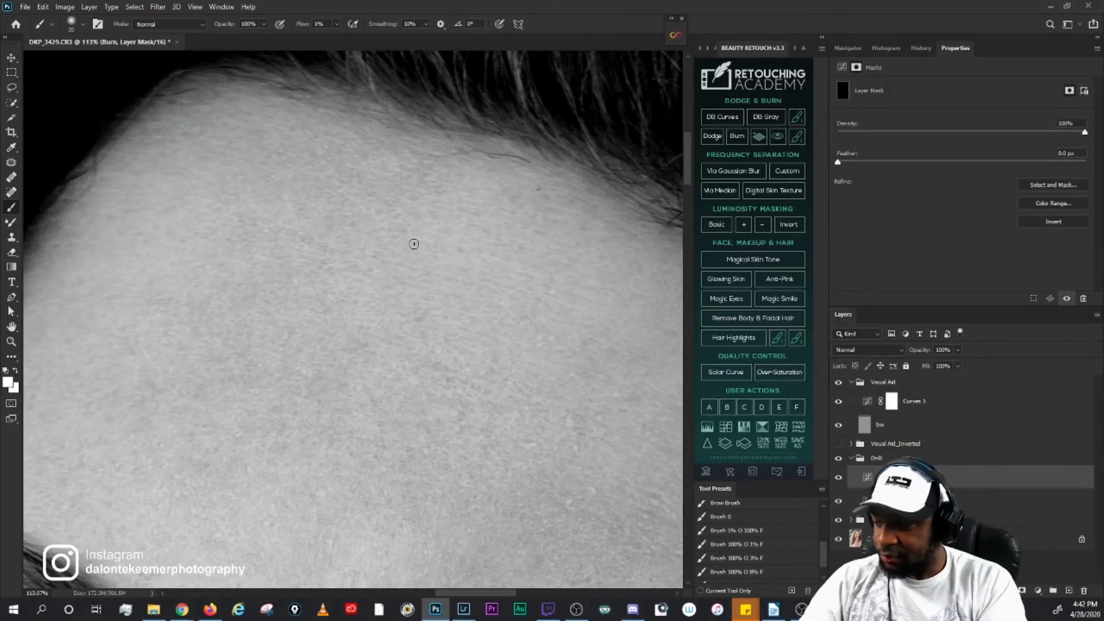
pyautogui.press('Delete')
pyautogui.press('pageup')
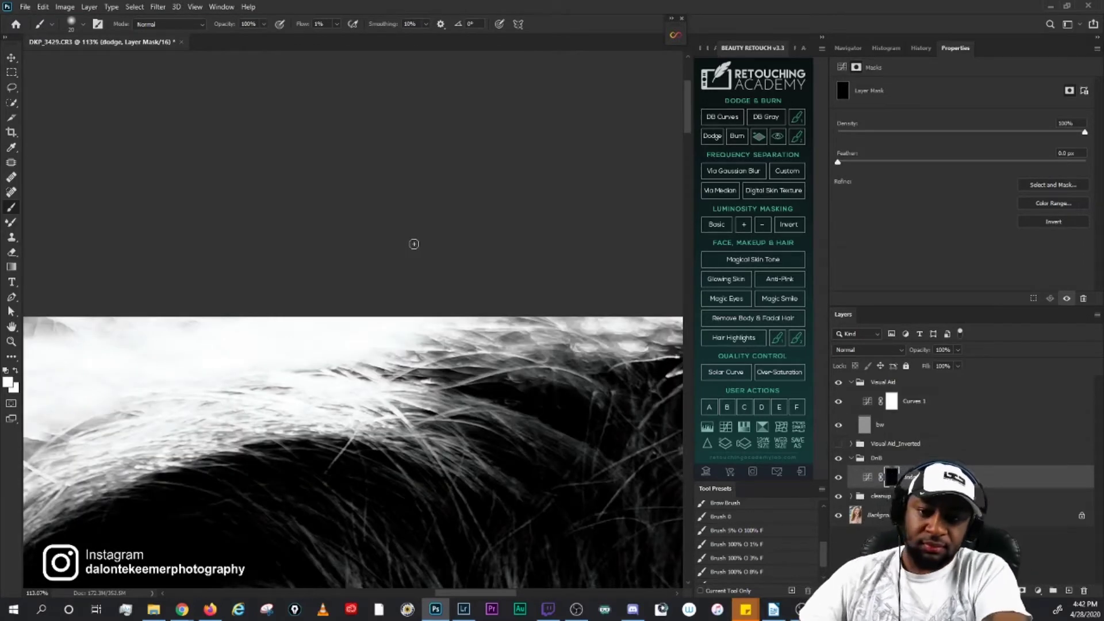
pyautogui.hotkey('ctrl', 'z')
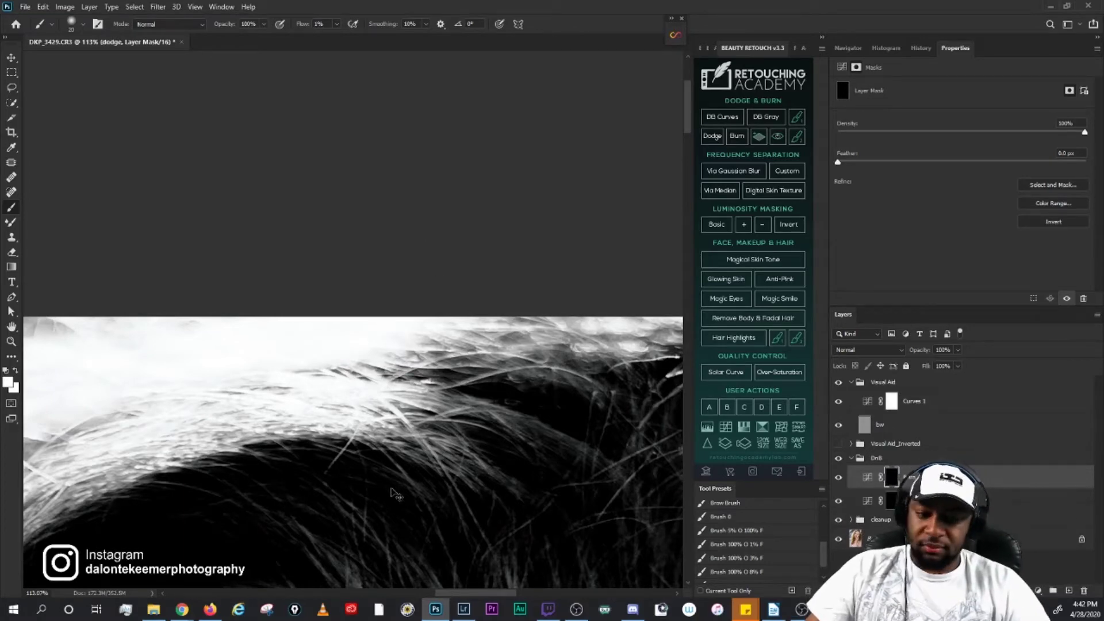
# Step: Examine the evenness of the forehead under the Visual Aid, comparing close-up views with the face and the whole portrait
pyautogui.scroll(-5, 396, 403)
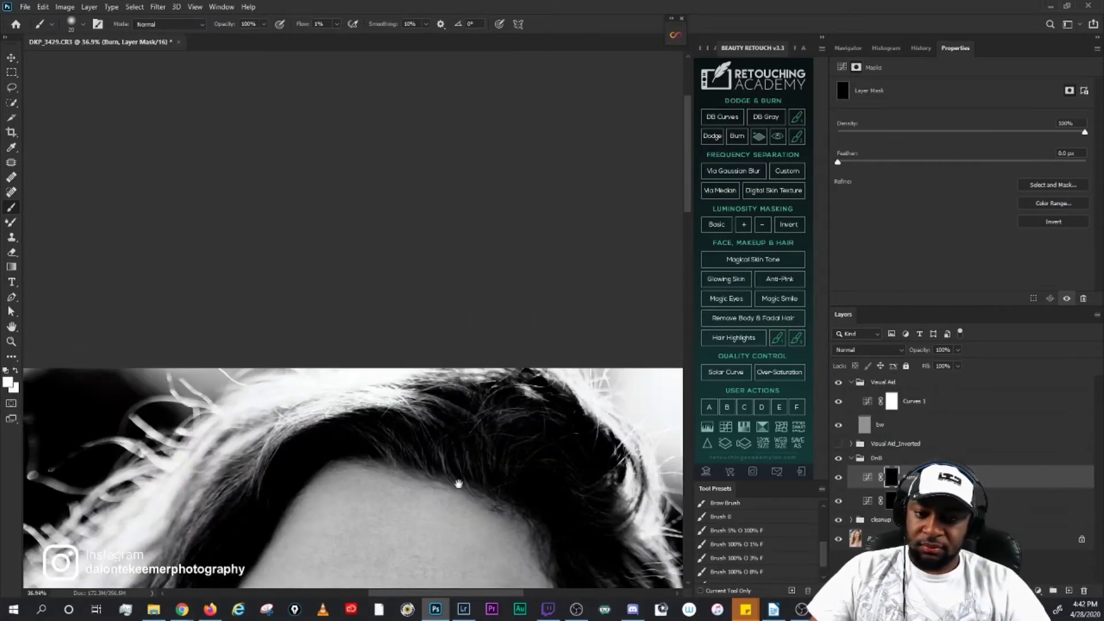
pyautogui.moveTo(458, 486); pyautogui.dragTo(469, 226)
pyautogui.scroll(3, 315, 291)
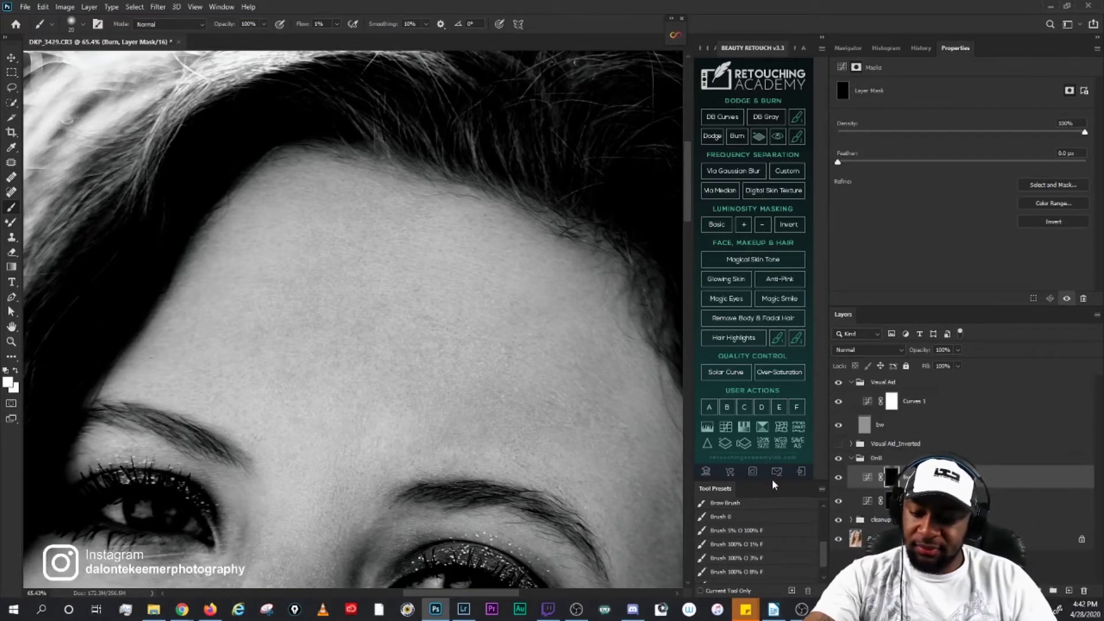
pyautogui.scroll(-3, 379, 339)
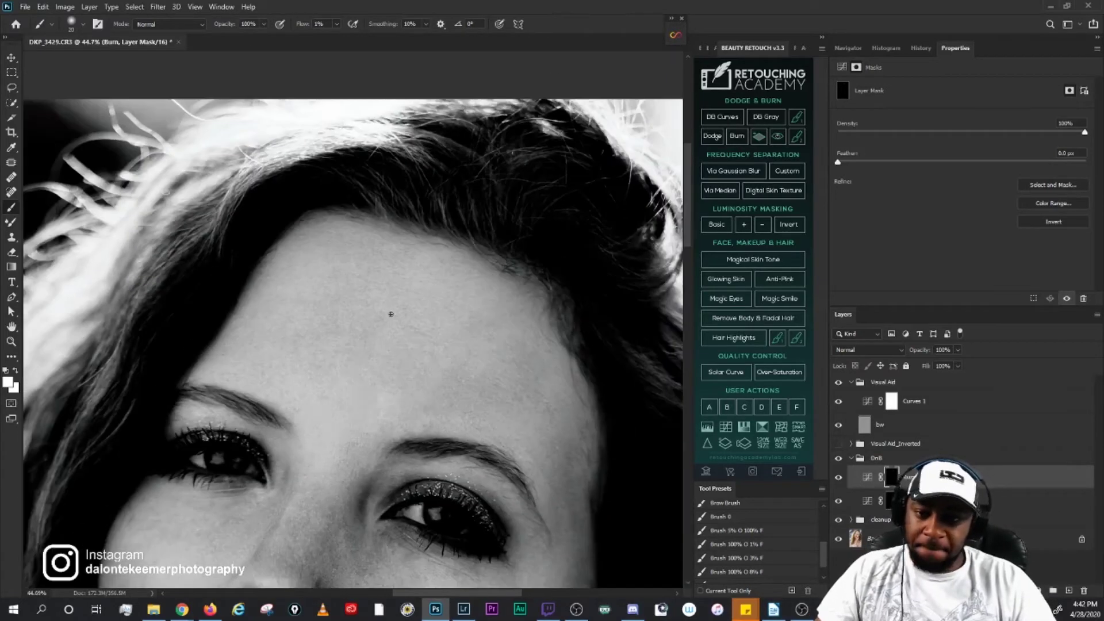
pyautogui.scroll(2, 387, 316)
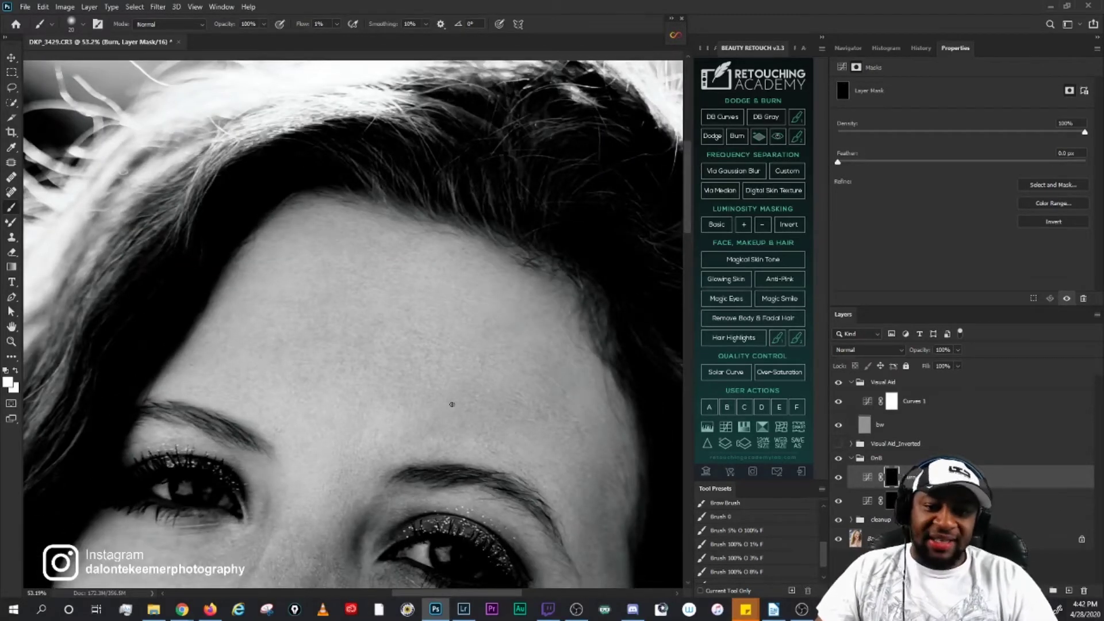
pyautogui.scroll(2, 350, 308)
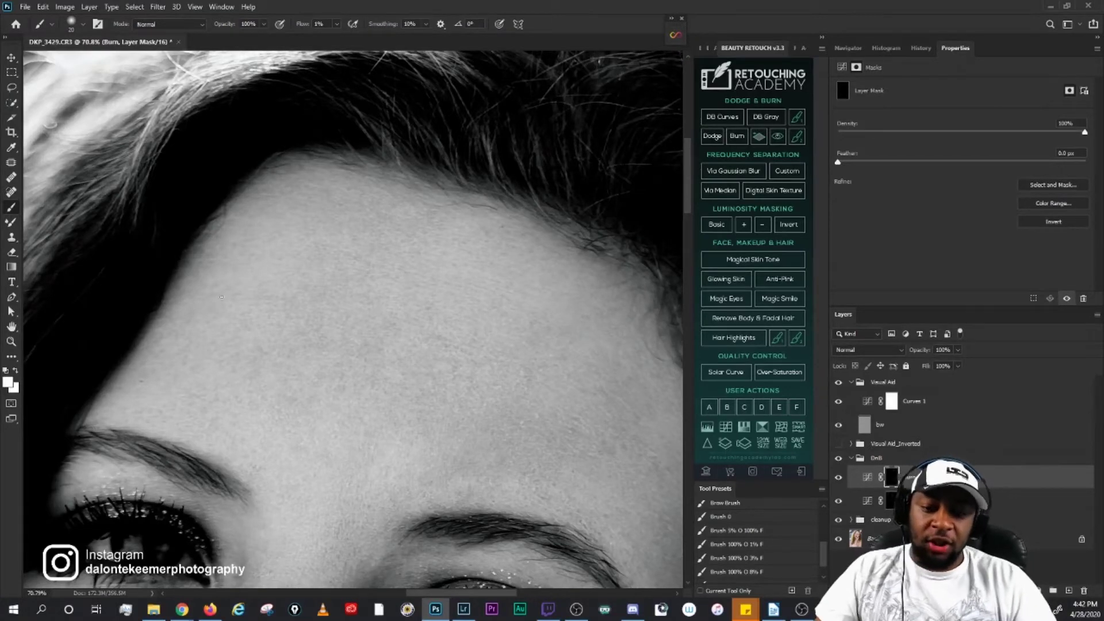
pyautogui.click(224, 9)
pyautogui.click(224, 8)
pyautogui.scroll(-6, 397, 214)
pyautogui.moveTo(480, 372); pyautogui.dragTo(431, 289)
pyautogui.scroll(-1, 493, 278)
pyautogui.scroll(-4, 482, 322)
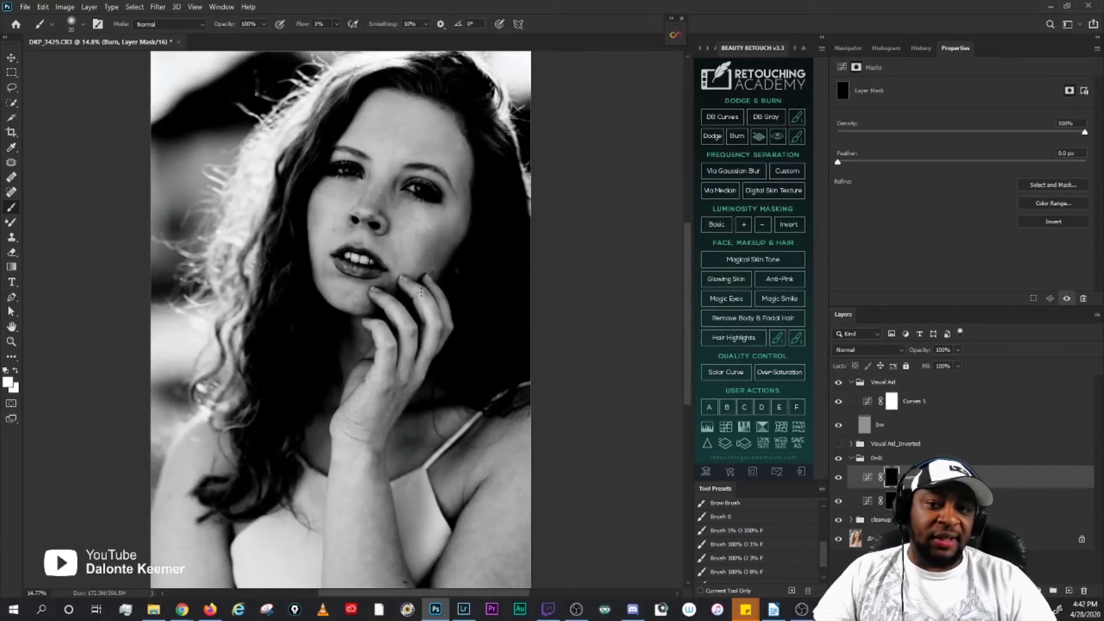
pyautogui.scroll(10, 424, 105)
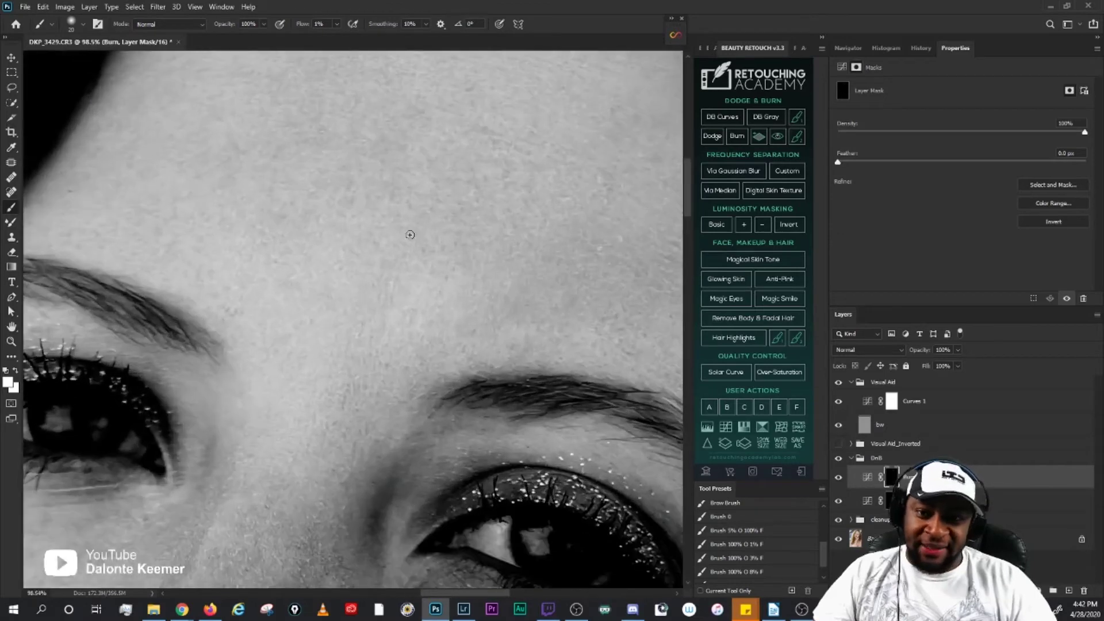
pyautogui.scroll(-5, 405, 408)
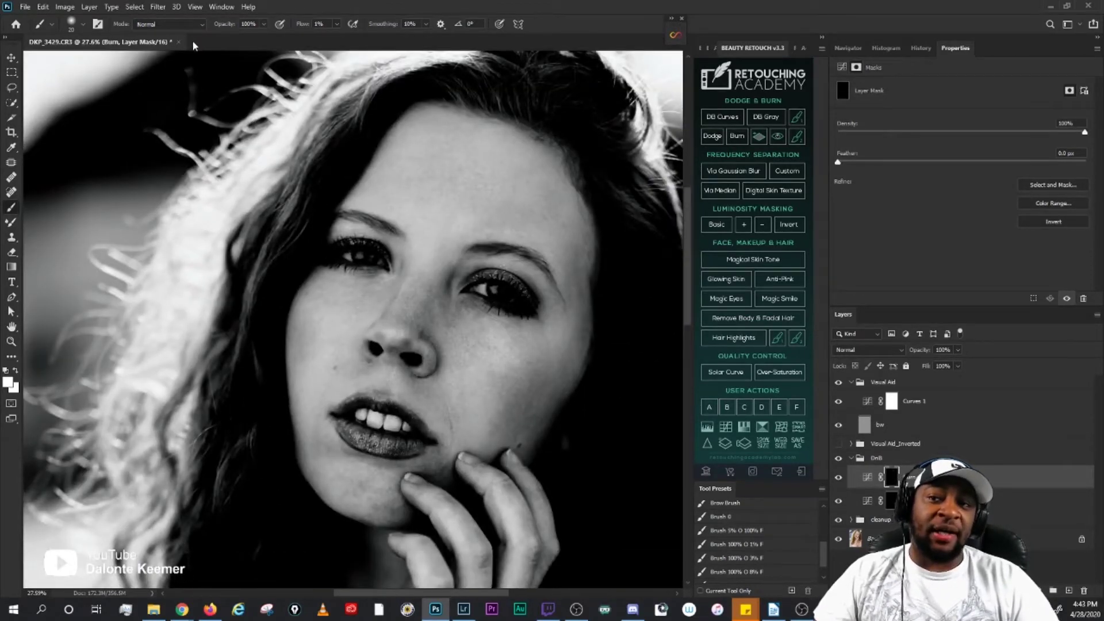
# Step: Open a second window of DKP_3429.CR3 and compare its full portrait view with the original close-up
pyautogui.click(220, 7)
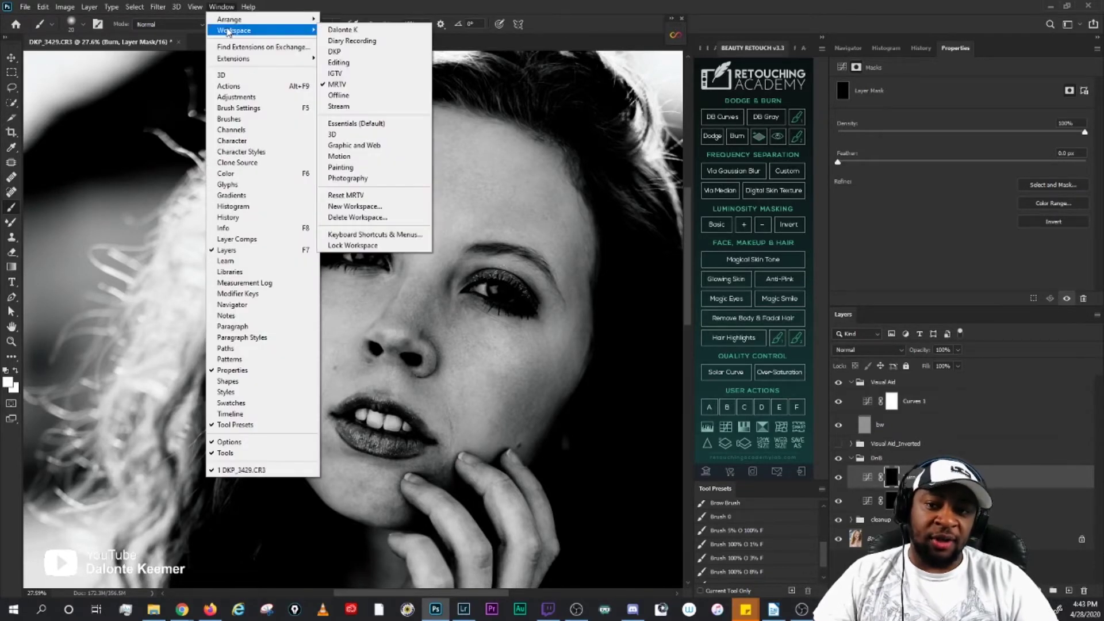
pyautogui.moveTo(242, 21)
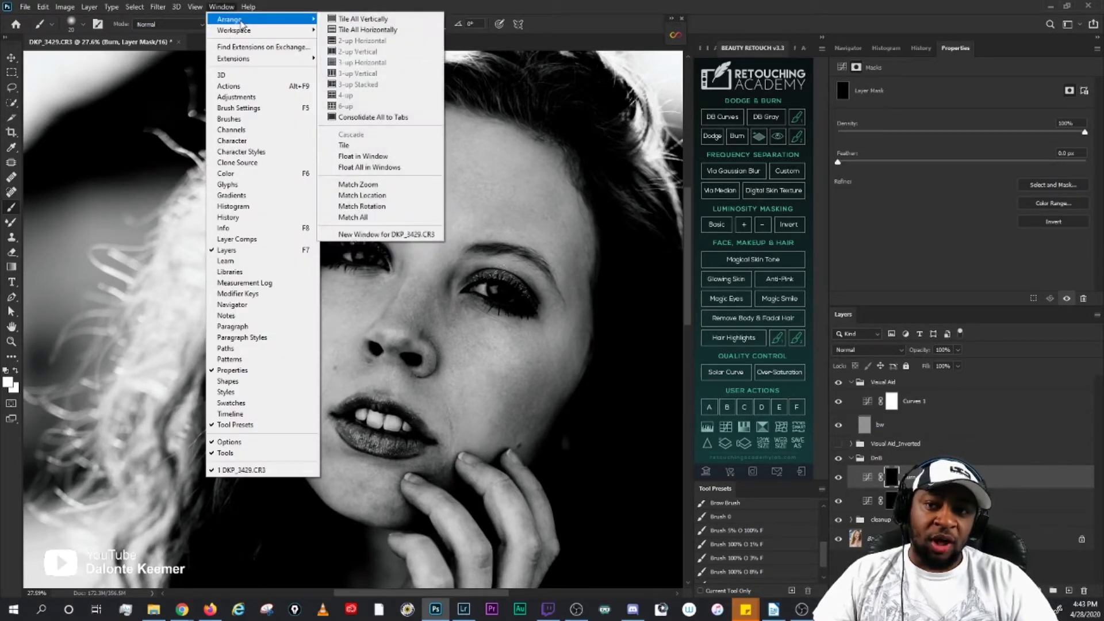
pyautogui.click(389, 235)
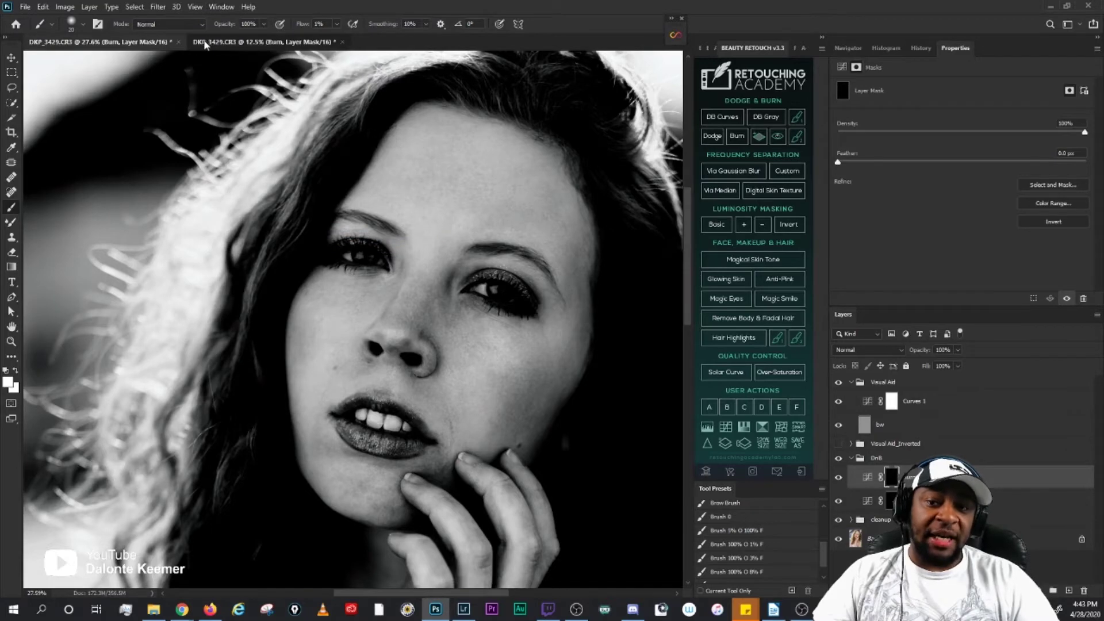
pyautogui.click(207, 42)
pyautogui.click(140, 42)
pyautogui.click(212, 42)
pyautogui.click(156, 41)
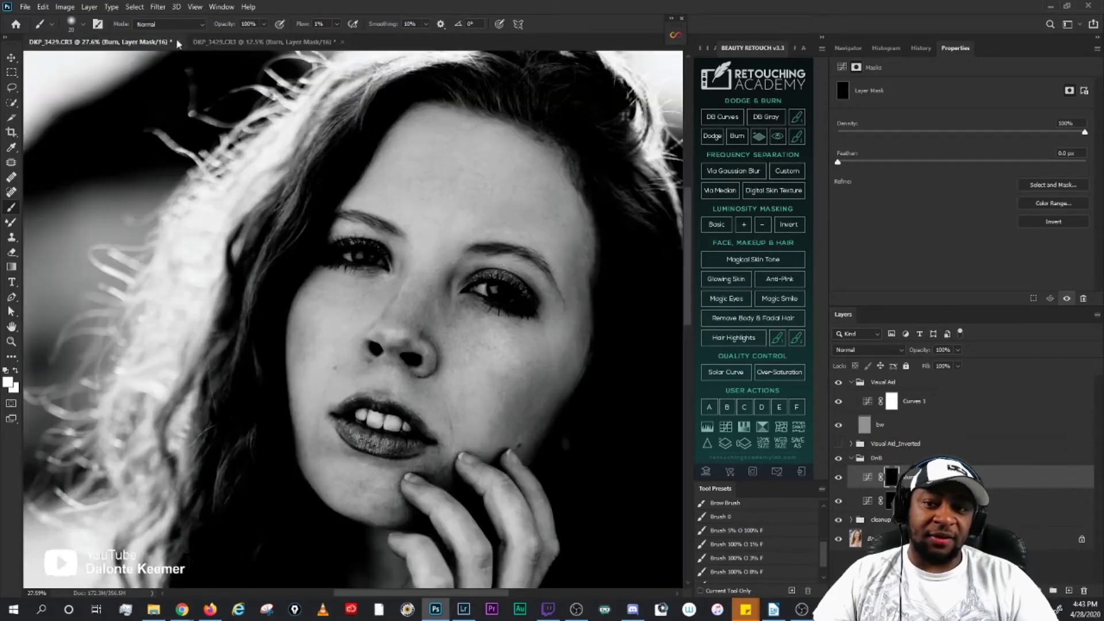
pyautogui.click(215, 42)
# Step: Arrange the two portrait windows 2-up Vertical, reframe the close-up on the face, and collapse the retouching panels to widen the canvas
pyautogui.click(217, 10)
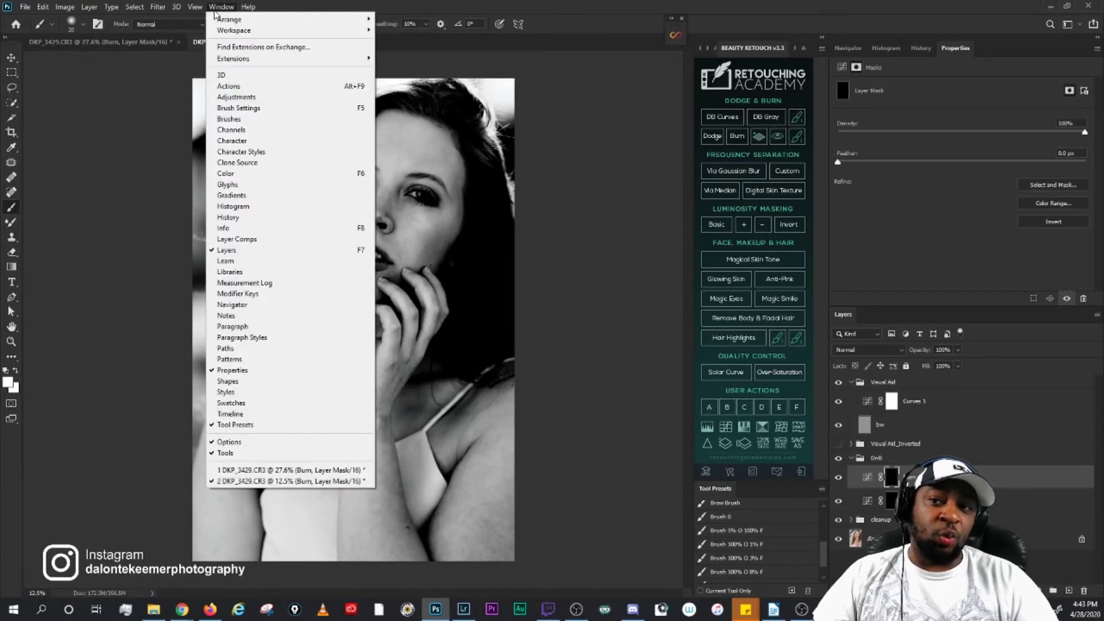
pyautogui.moveTo(226, 21)
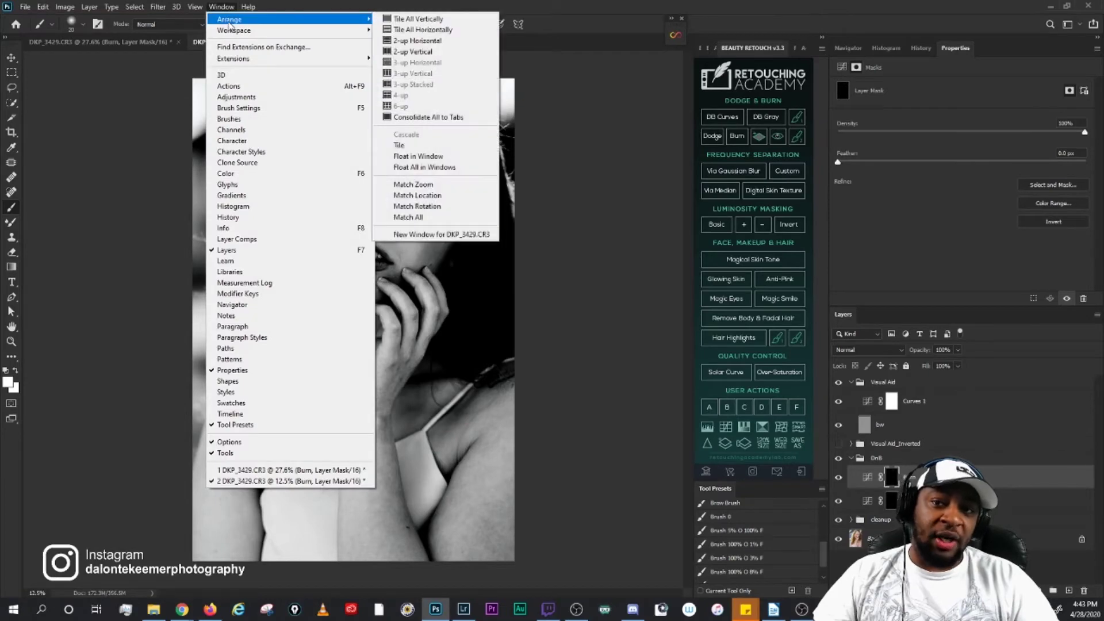
pyautogui.click(413, 51)
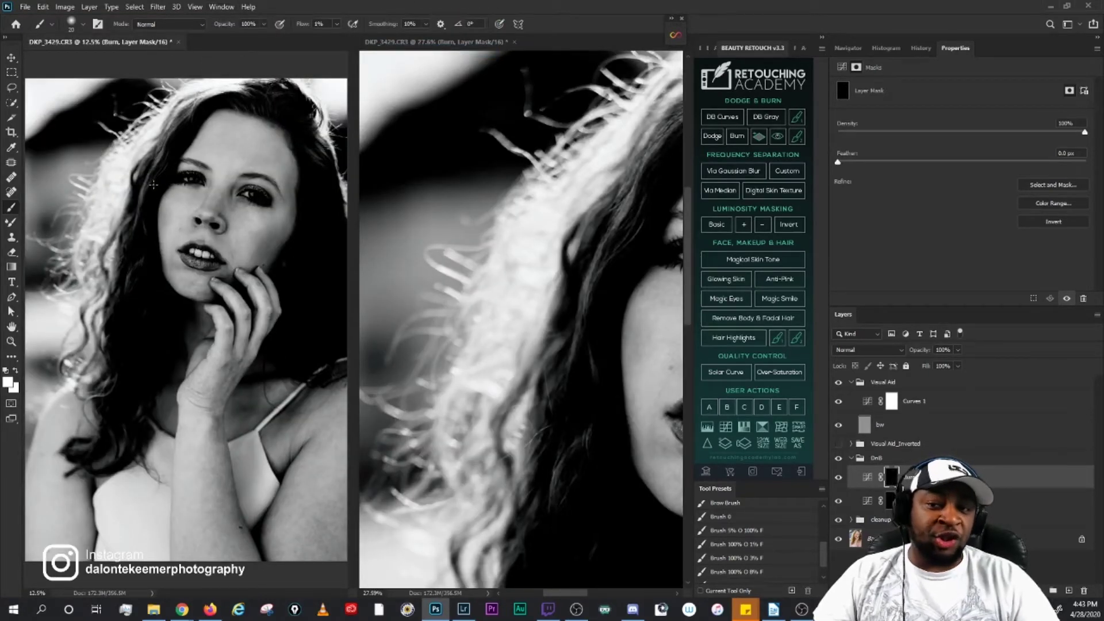
pyautogui.click(460, 44)
pyautogui.scroll(-4, 571, 386)
pyautogui.moveTo(610, 387); pyautogui.dragTo(487, 291)
pyautogui.click(821, 38)
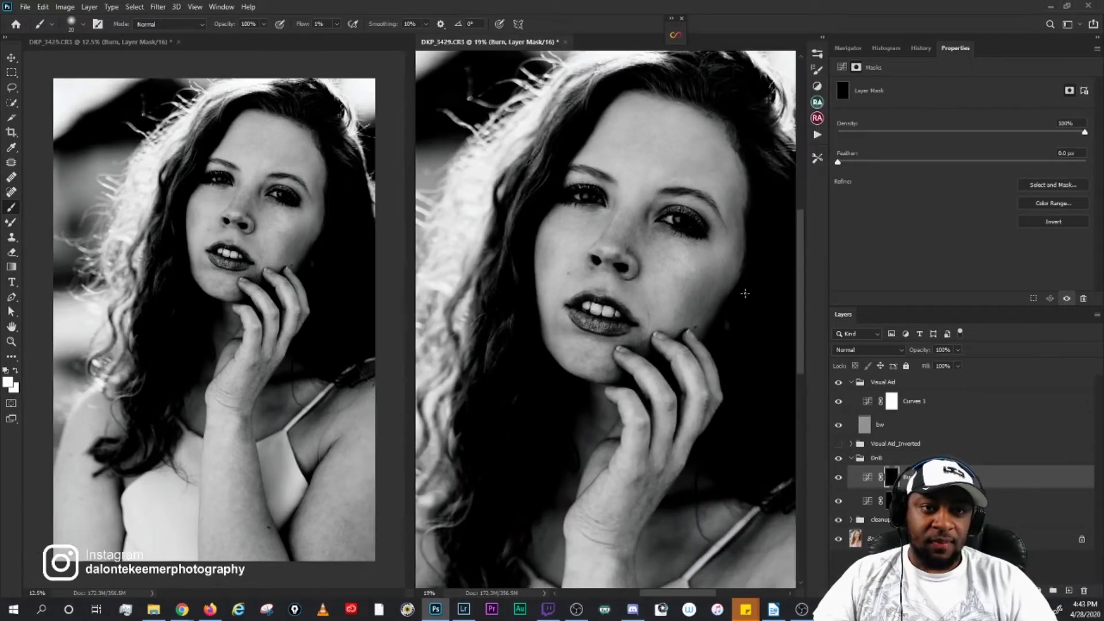
# Step: Frame the portrait in the overview window at about 15% and the forehead in the working window at about 66%
pyautogui.scroll(1, 718, 287)
pyautogui.scroll(7, 655, 204)
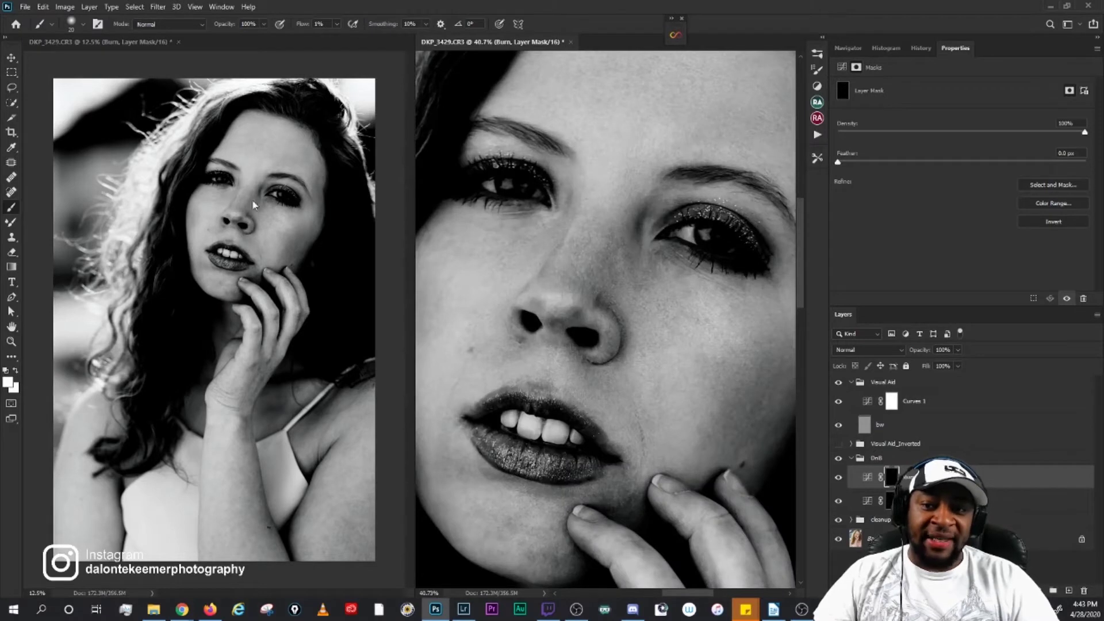
pyautogui.scroll(1, 227, 158)
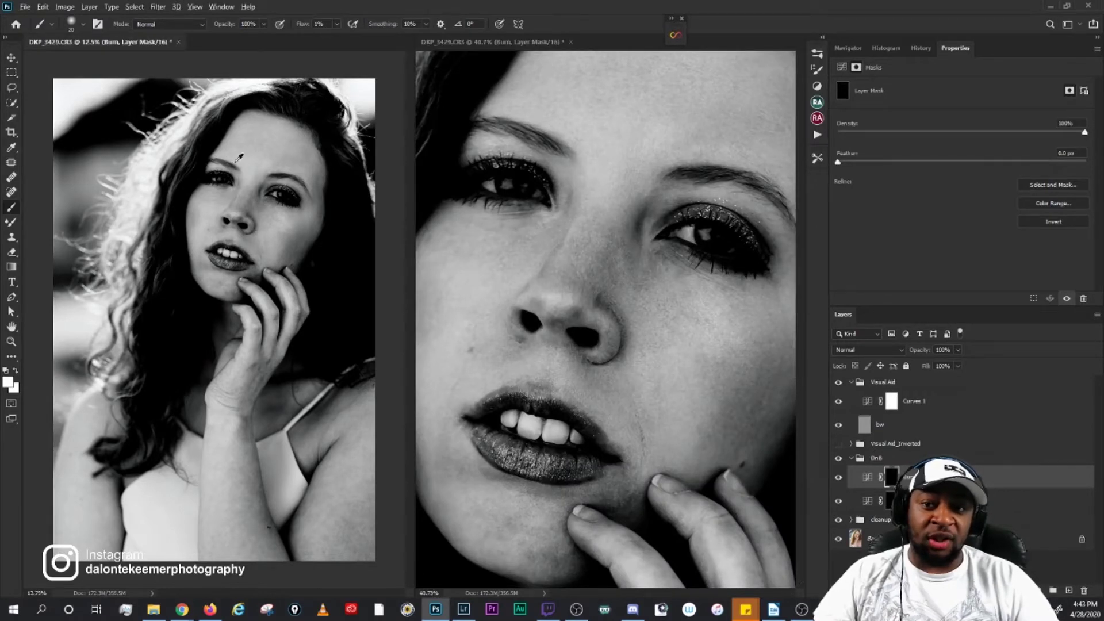
pyautogui.scroll(1, 241, 160)
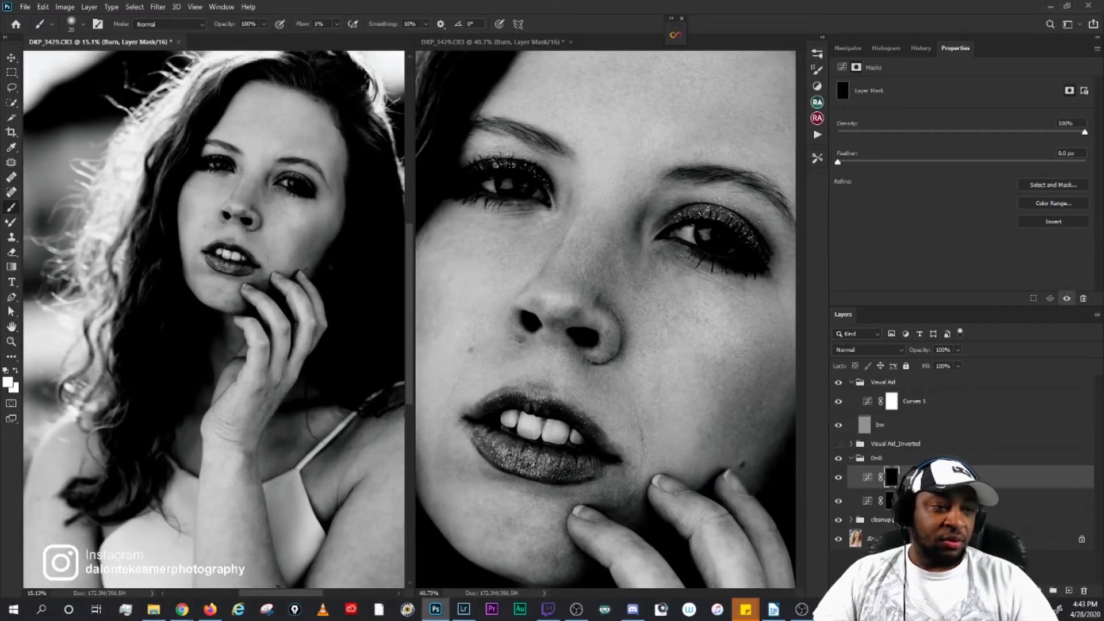
pyautogui.scroll(-2, 631, 284)
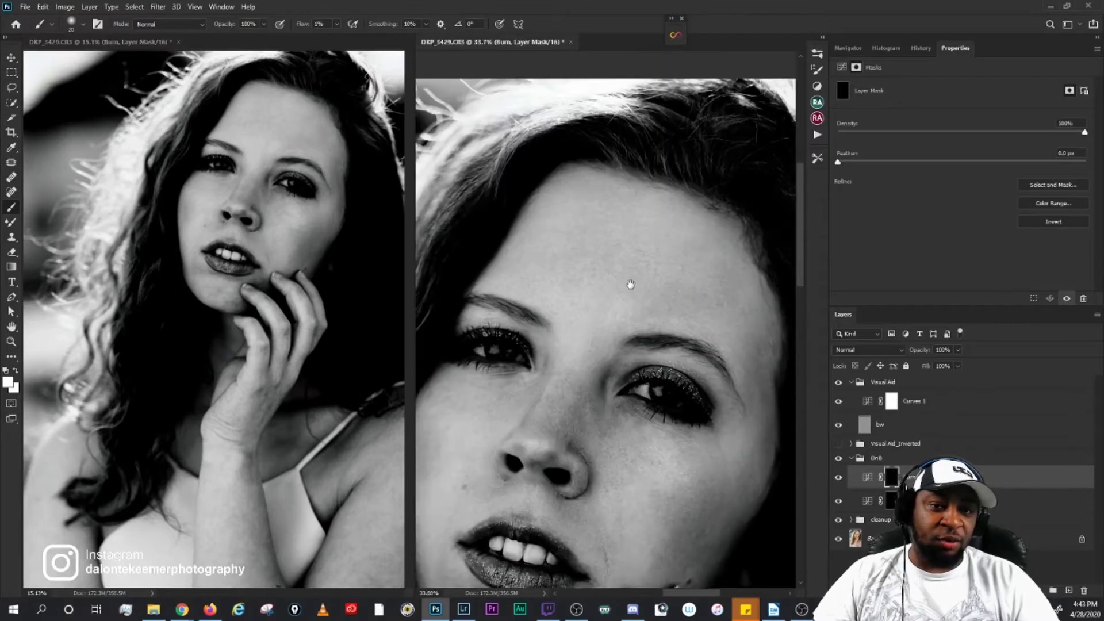
pyautogui.scroll(5, 631, 284)
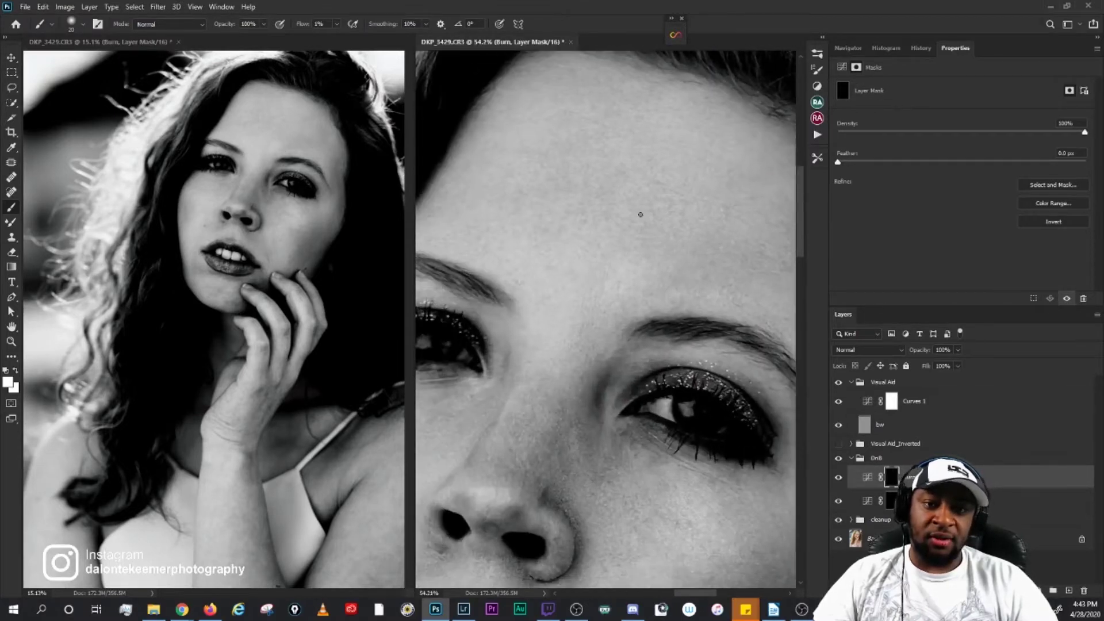
pyautogui.scroll(1, 640, 207)
pyautogui.scroll(1, 636, 233)
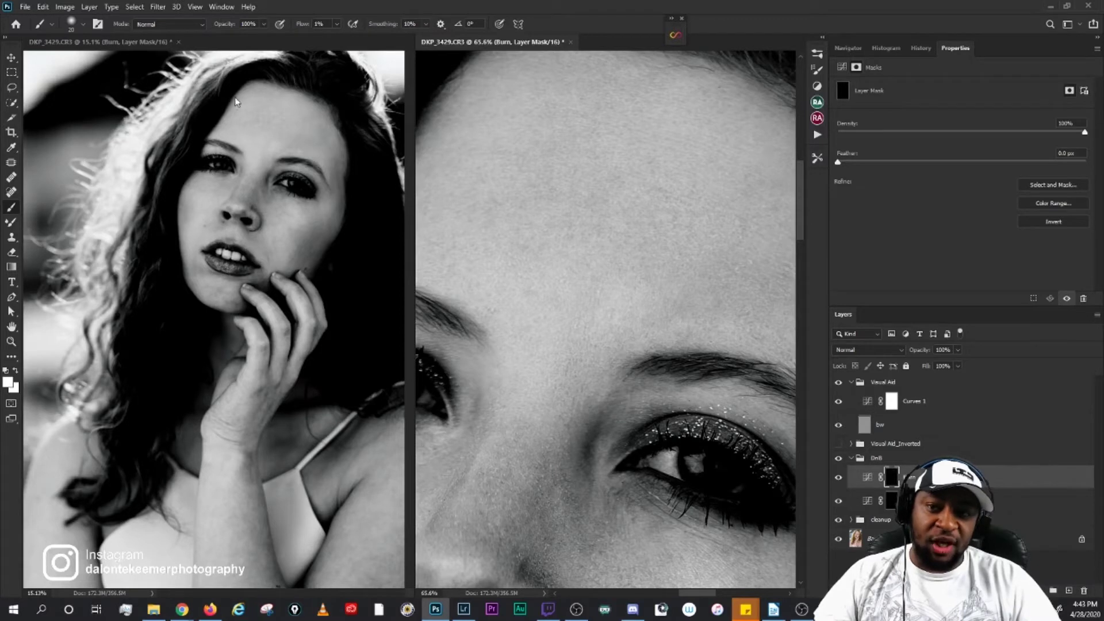
# Step: Compare the forehead before and after dodging and burning by toggling the DnB group's visibility, leaving the group visible
pyautogui.click(838, 460)
pyautogui.click(838, 460)
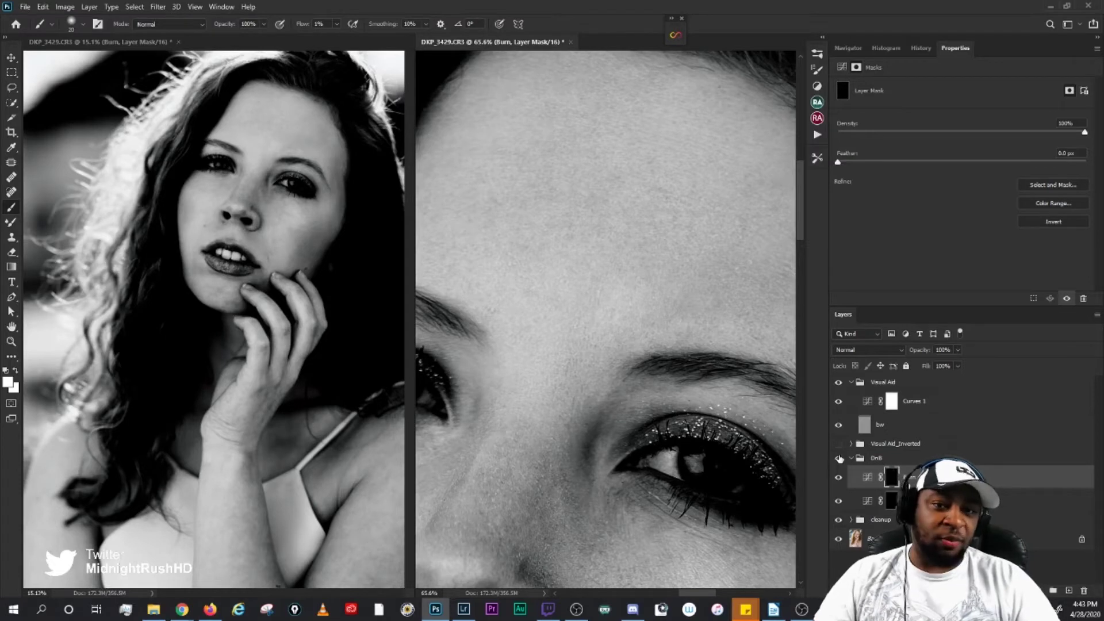
pyautogui.click(838, 458)
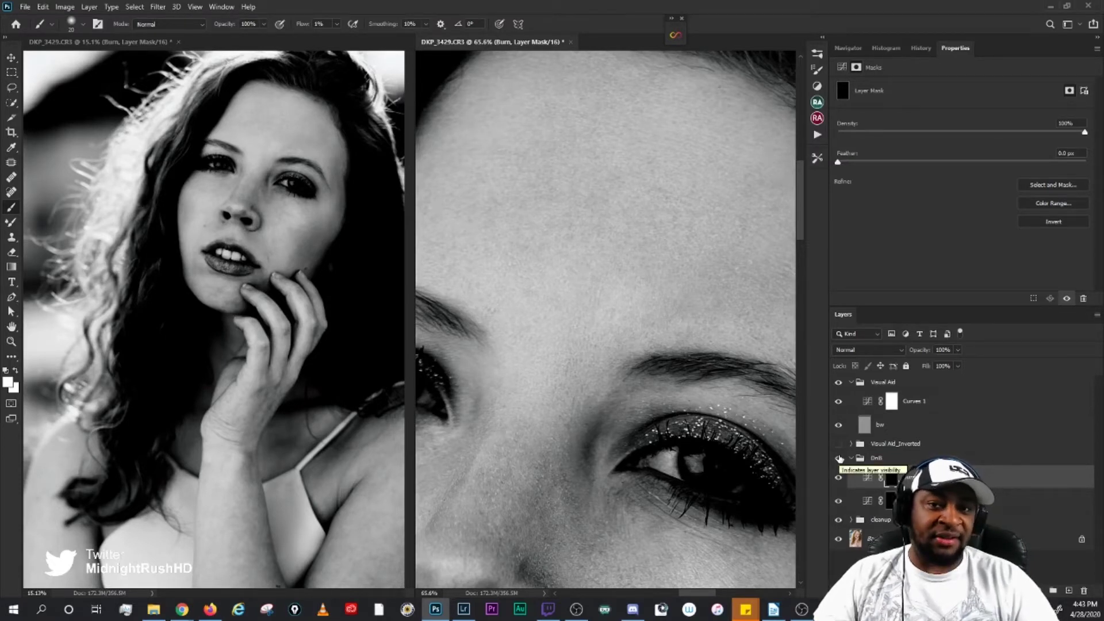
pyautogui.click(838, 459)
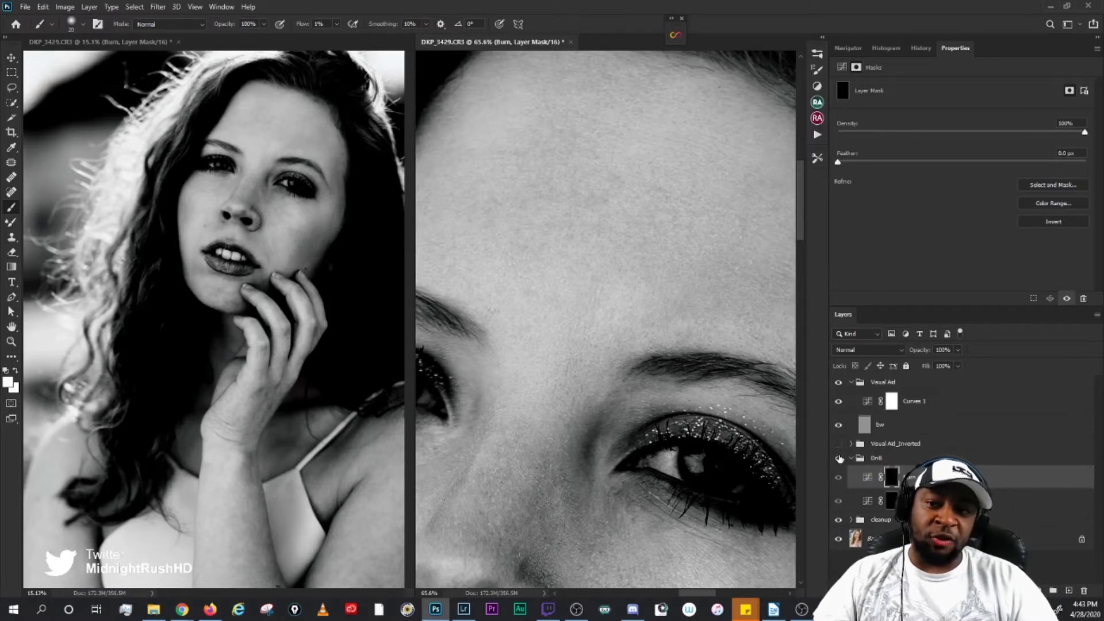
pyautogui.click(839, 458)
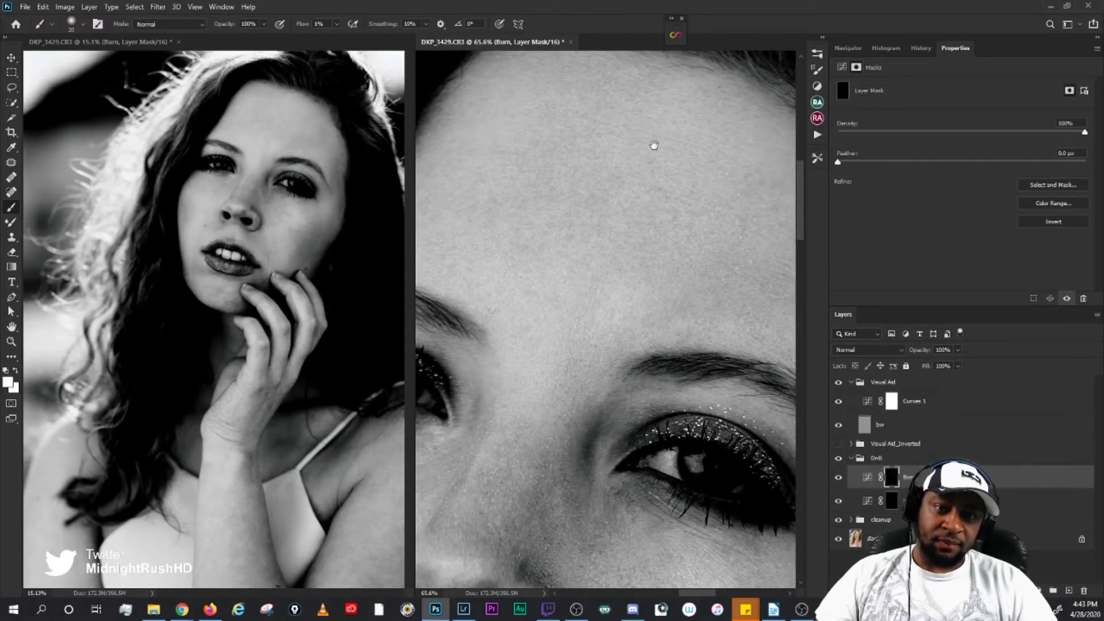
# Step: Frame the upper forehead at about 79% in the working window, narrow the overview window, and refit the portrait in it at about 14%
pyautogui.moveTo(653, 145); pyautogui.dragTo(603, 239)
pyautogui.scroll(1, 617, 215)
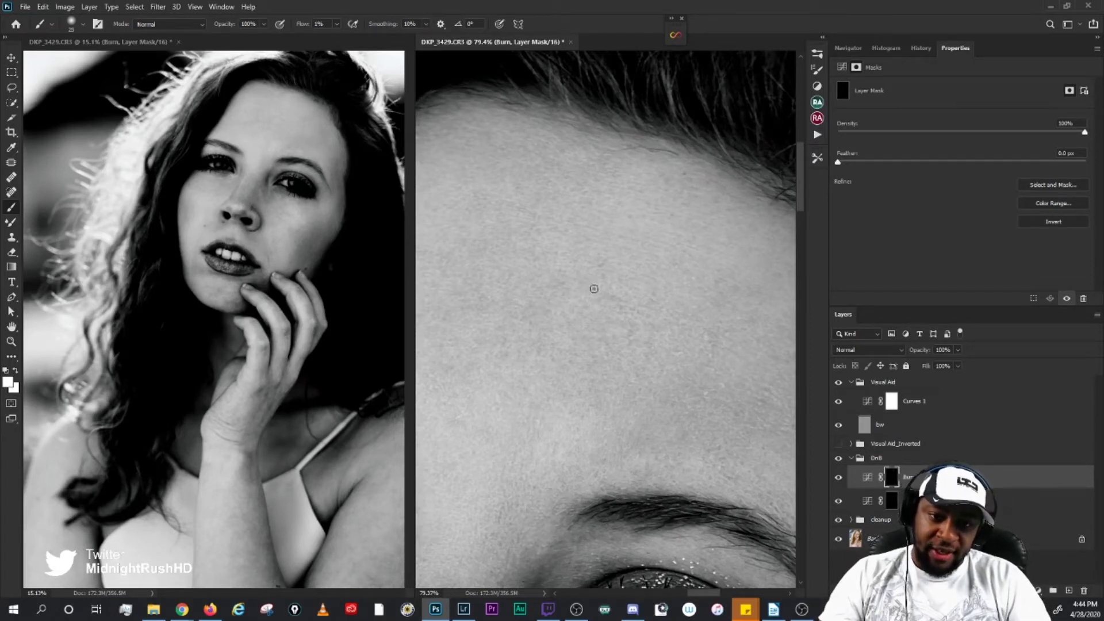
pyautogui.press('[')
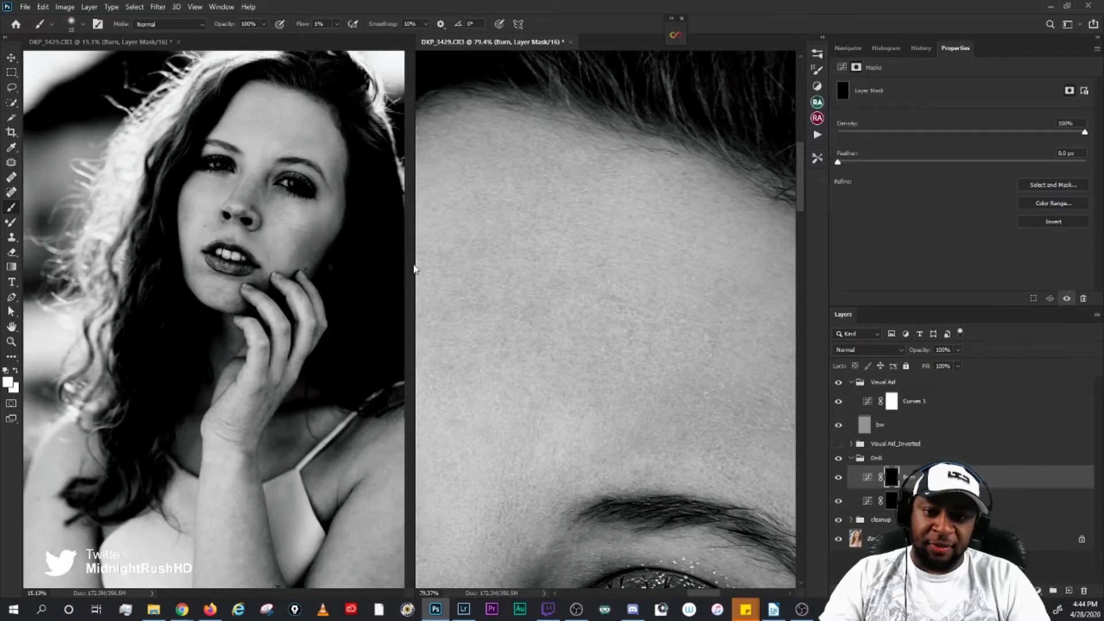
pyautogui.click(366, 266)
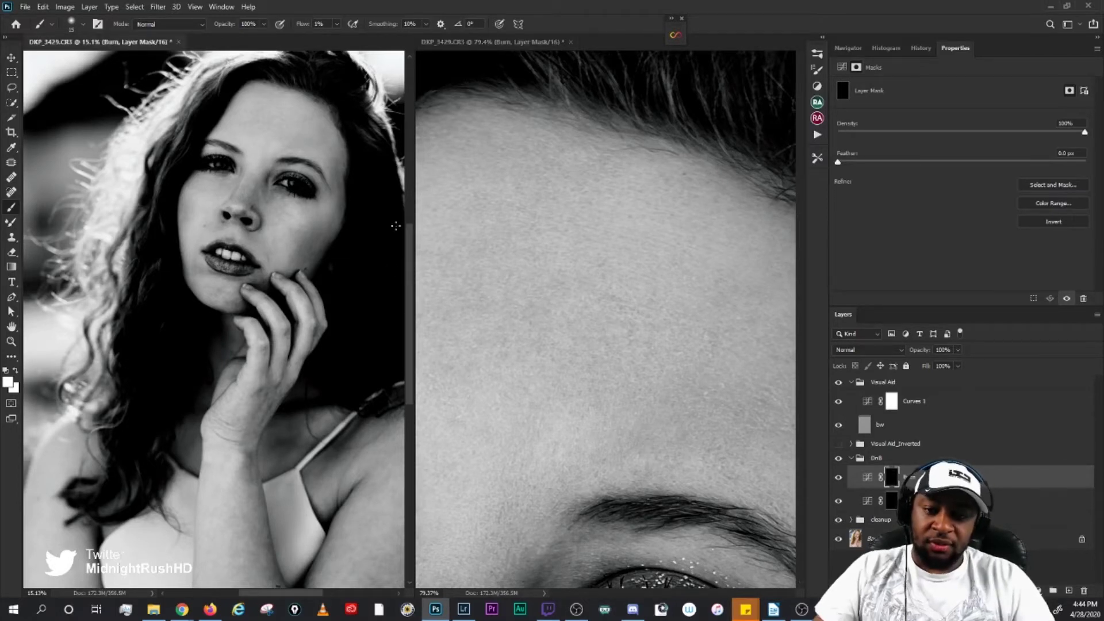
pyautogui.moveTo(414, 210); pyautogui.dragTo(325, 211)
pyautogui.hotkey('ctrl', '0')
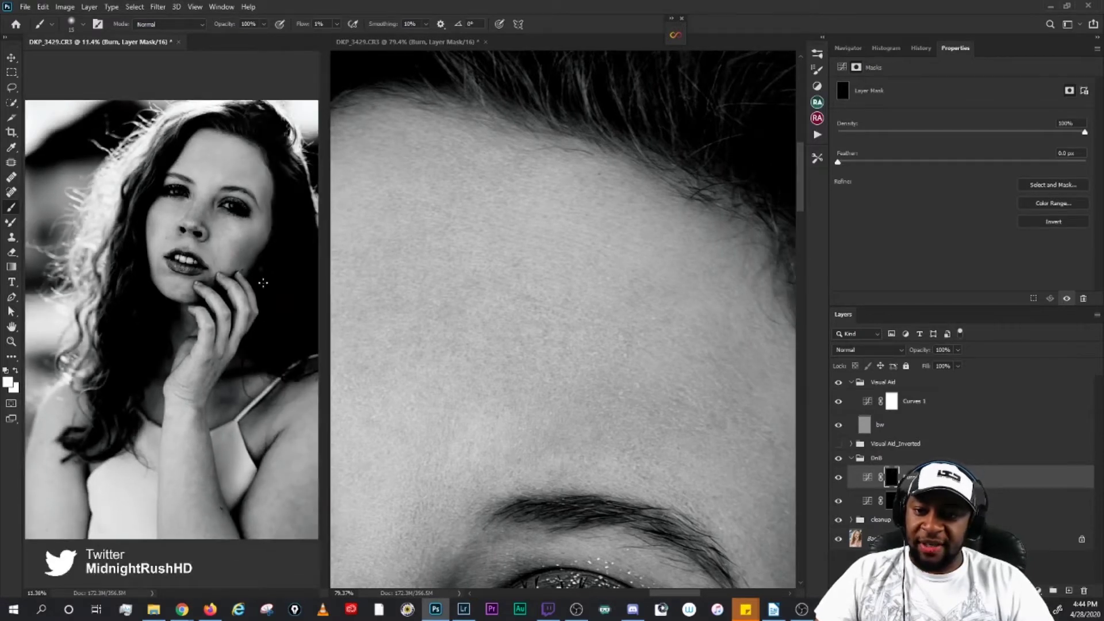
pyautogui.scroll(1, 262, 283)
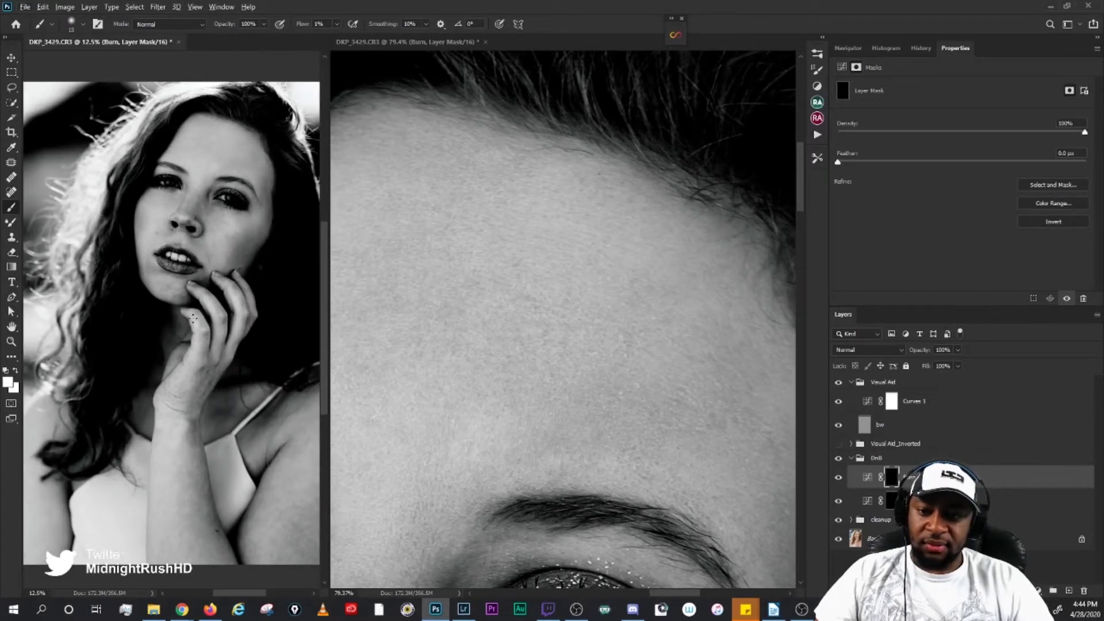
pyautogui.scroll(1, 193, 317)
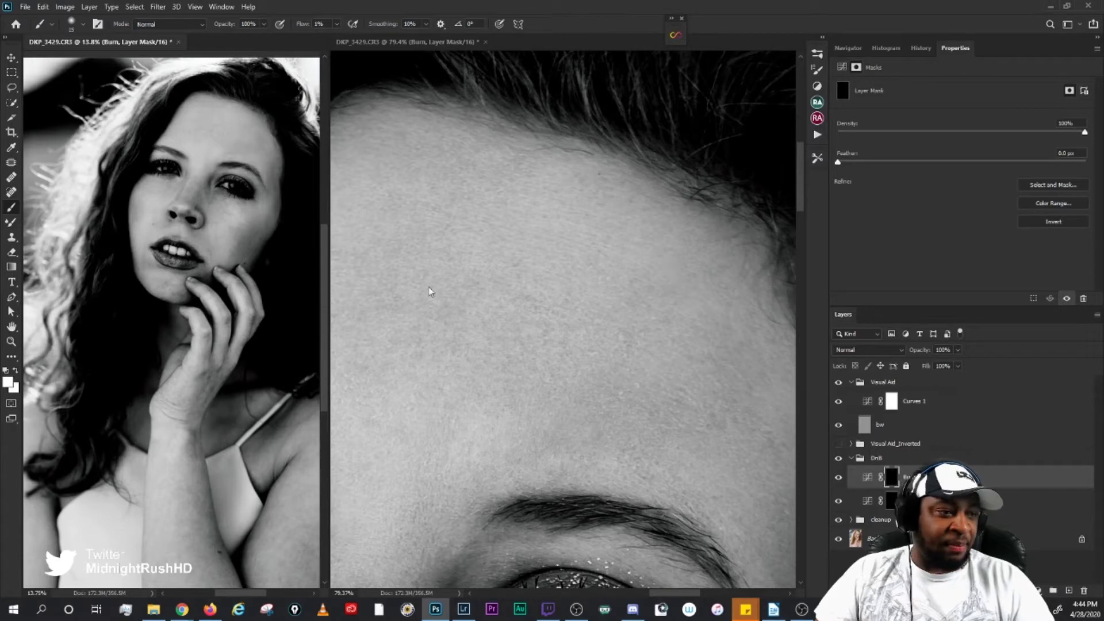
# Step: Burn the small light spots across the central forehead on the Burn mask in the close-up window, varying the brush size
pyautogui.click(532, 344)
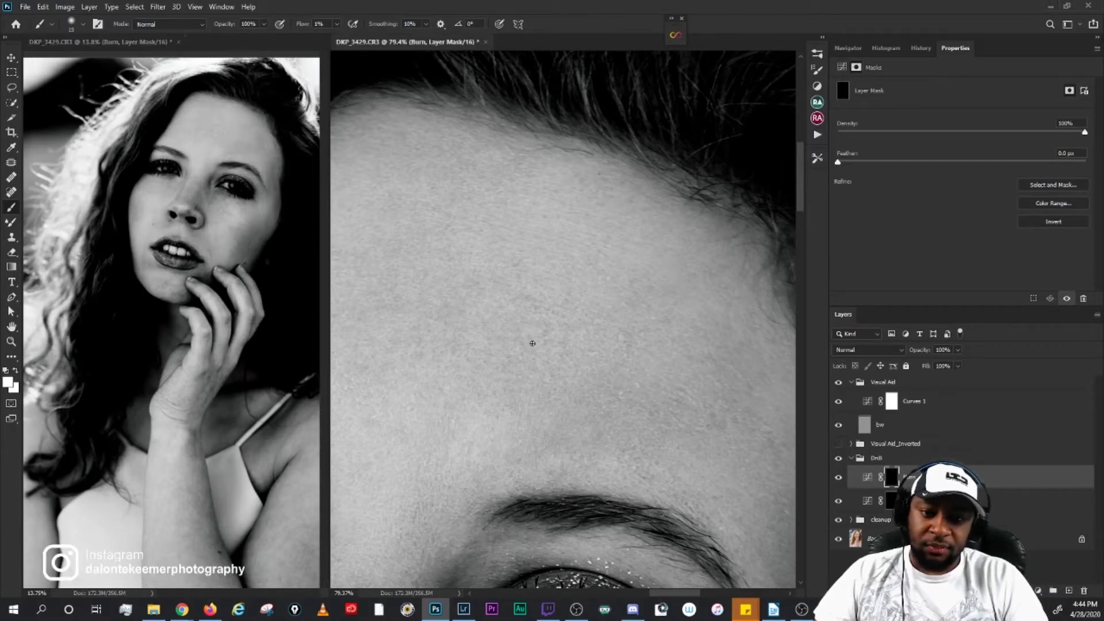
pyautogui.press('[')
pyautogui.press('[')
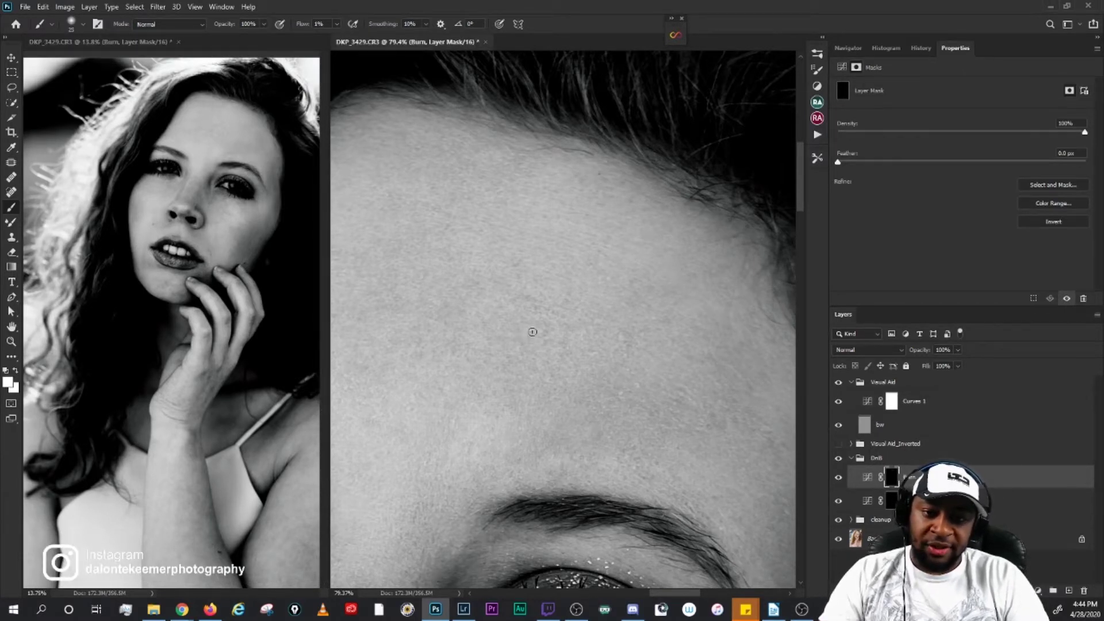
pyautogui.press(']')
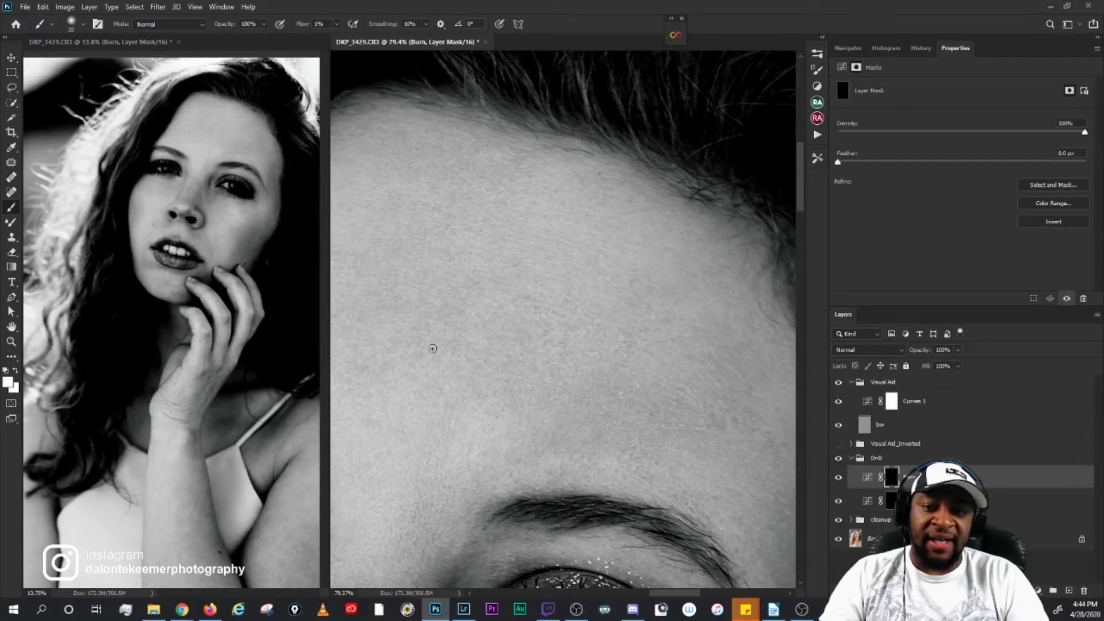
pyautogui.press(']')
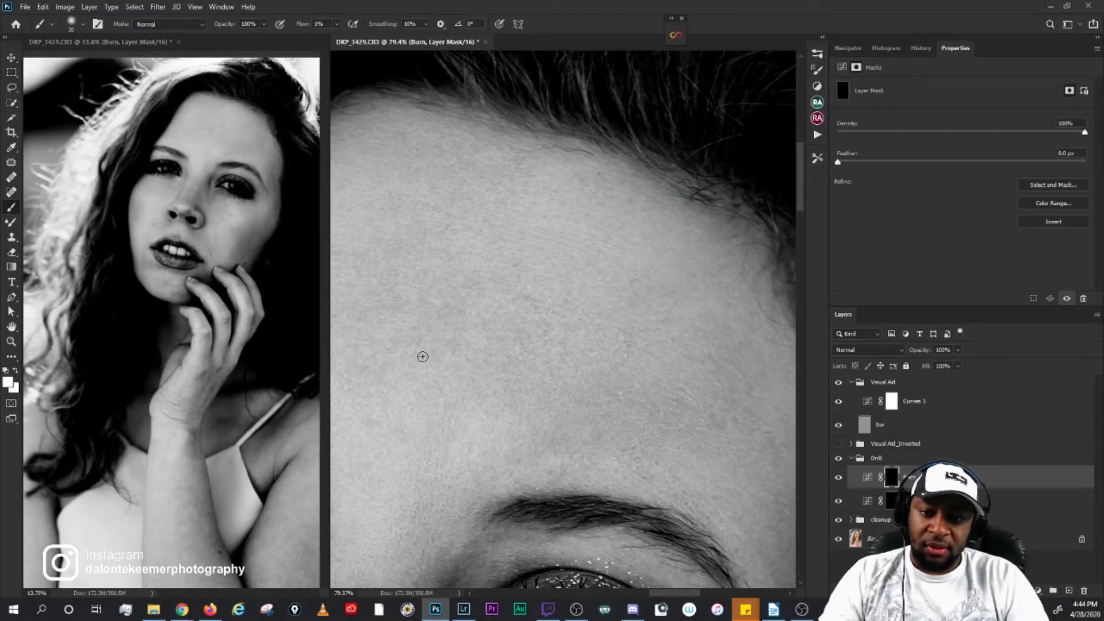
pyautogui.press('[')
pyautogui.press('[')
pyautogui.press('[')
pyautogui.press('[')
pyautogui.press('[')
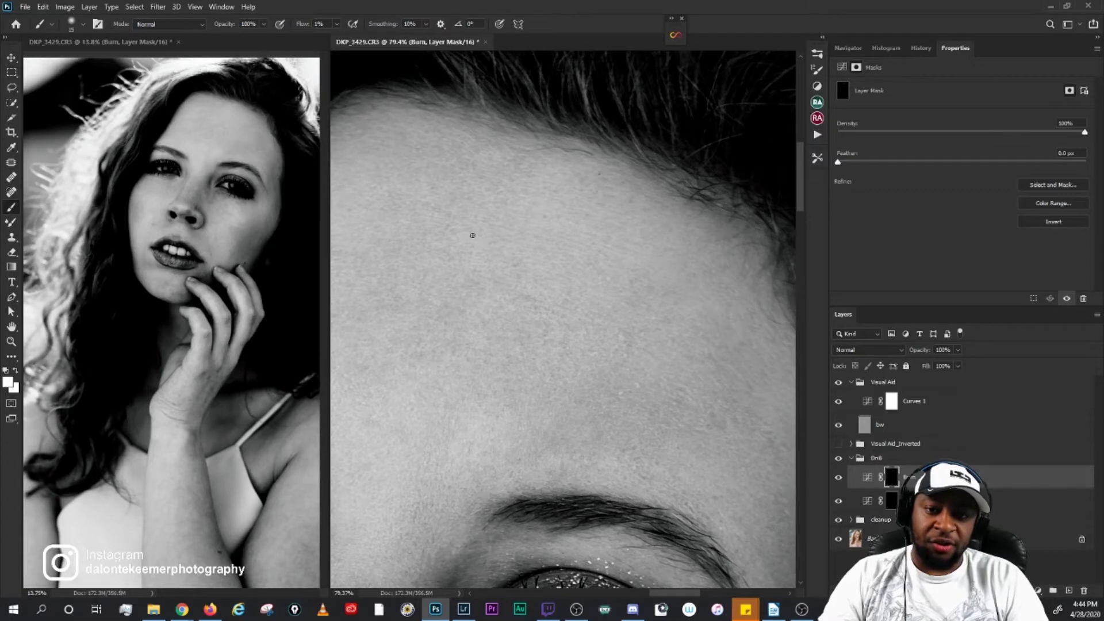
# Step: Burn the small light spots on the upper forehead below the hairline on the Burn mask, varying the brush size
pyautogui.press(']')
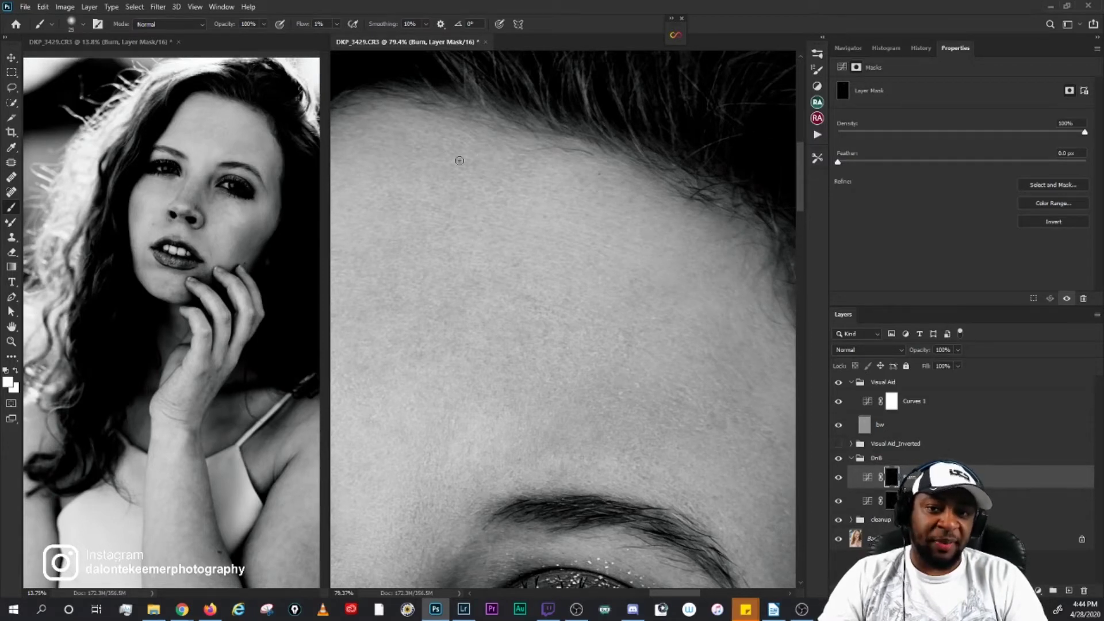
pyautogui.press('[')
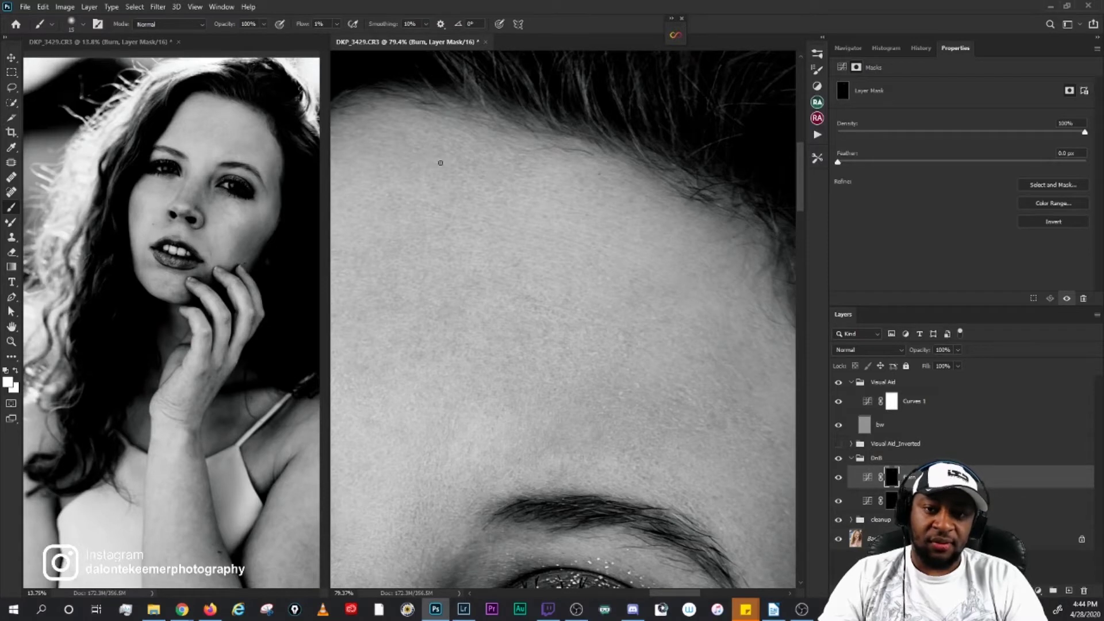
pyautogui.press(']')
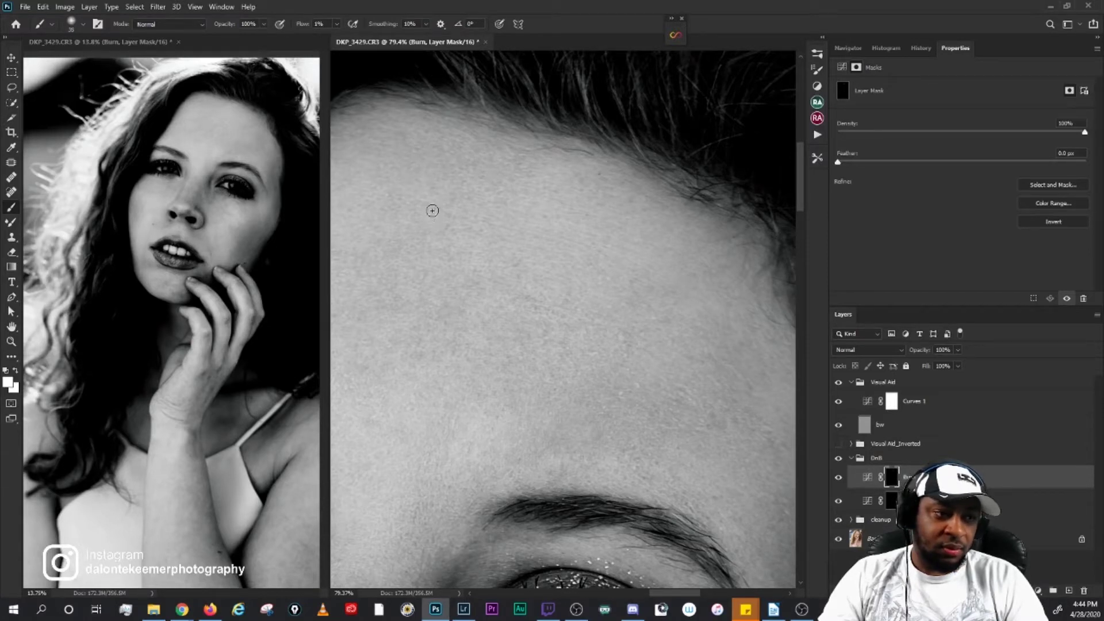
pyautogui.press('[')
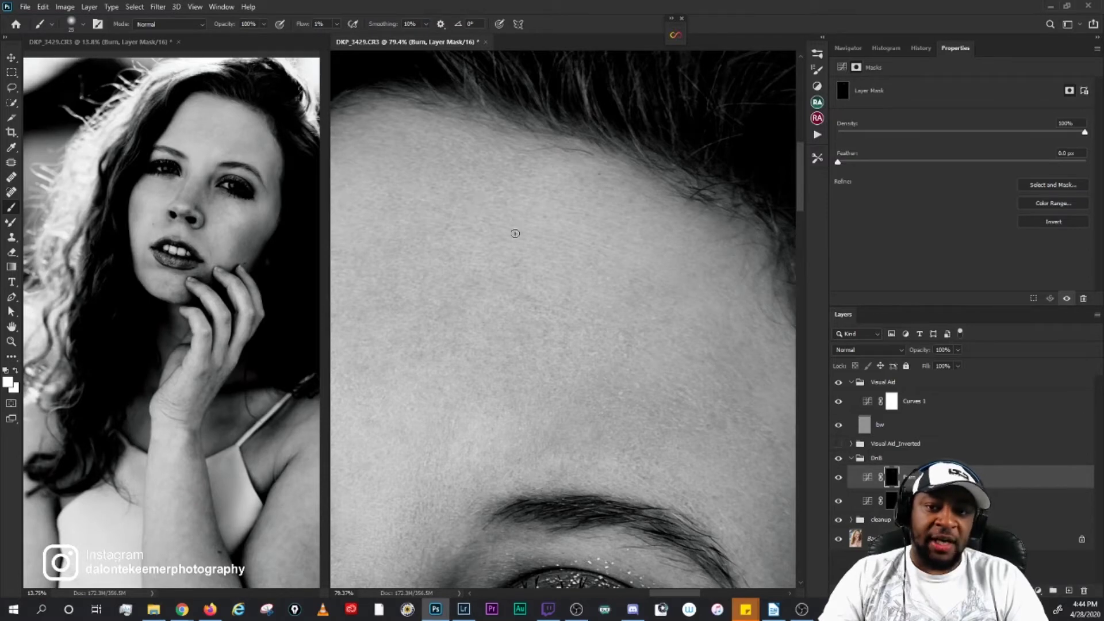
pyautogui.press('[')
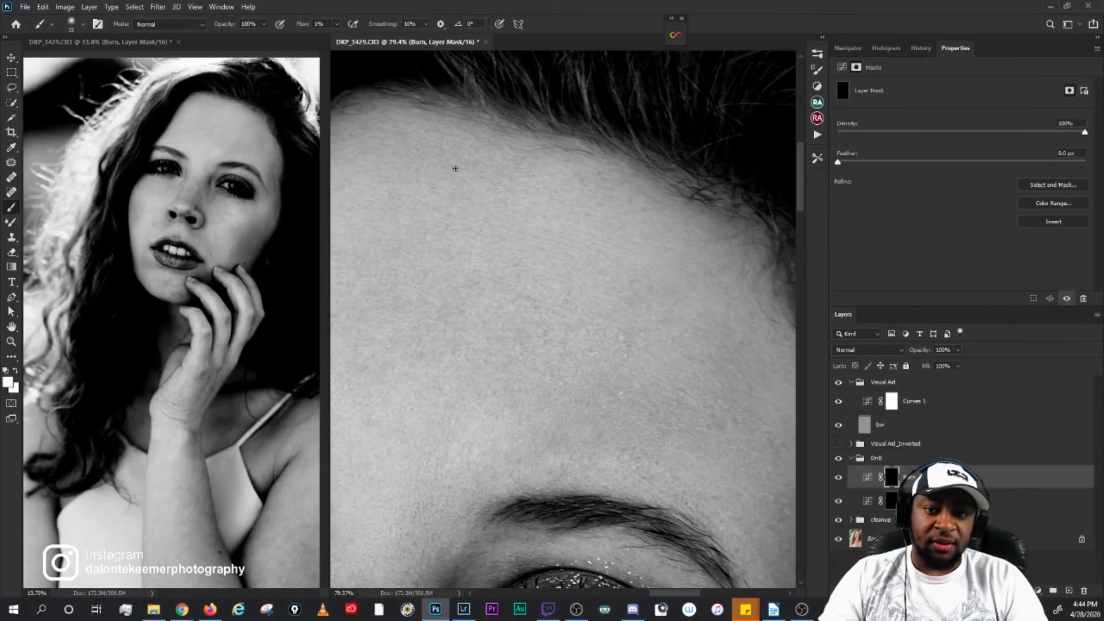
pyautogui.press(']')
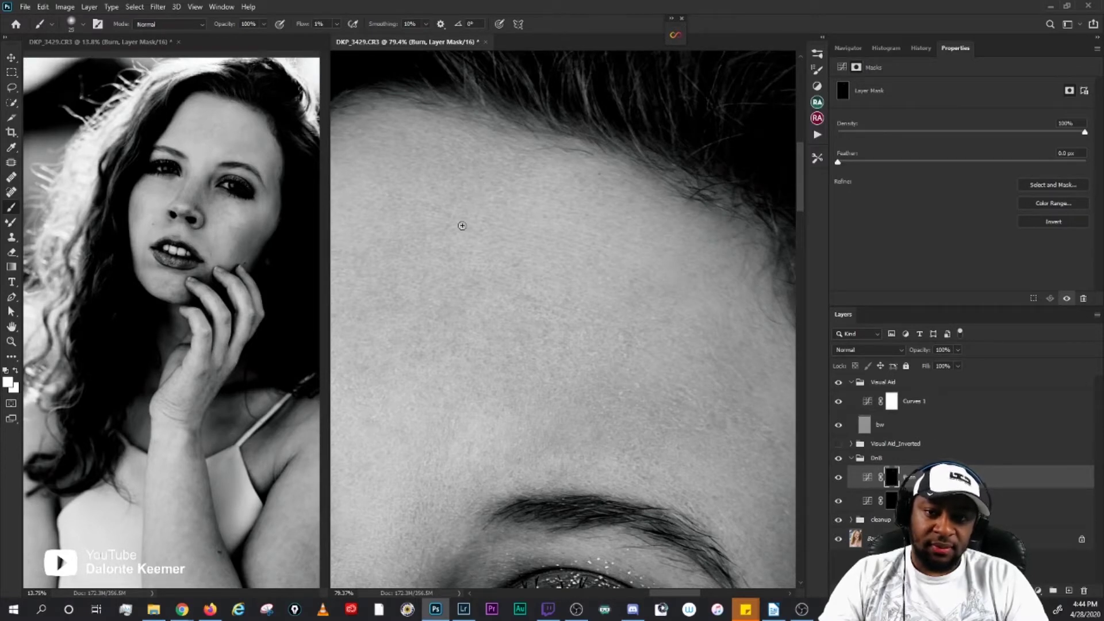
pyautogui.press(']')
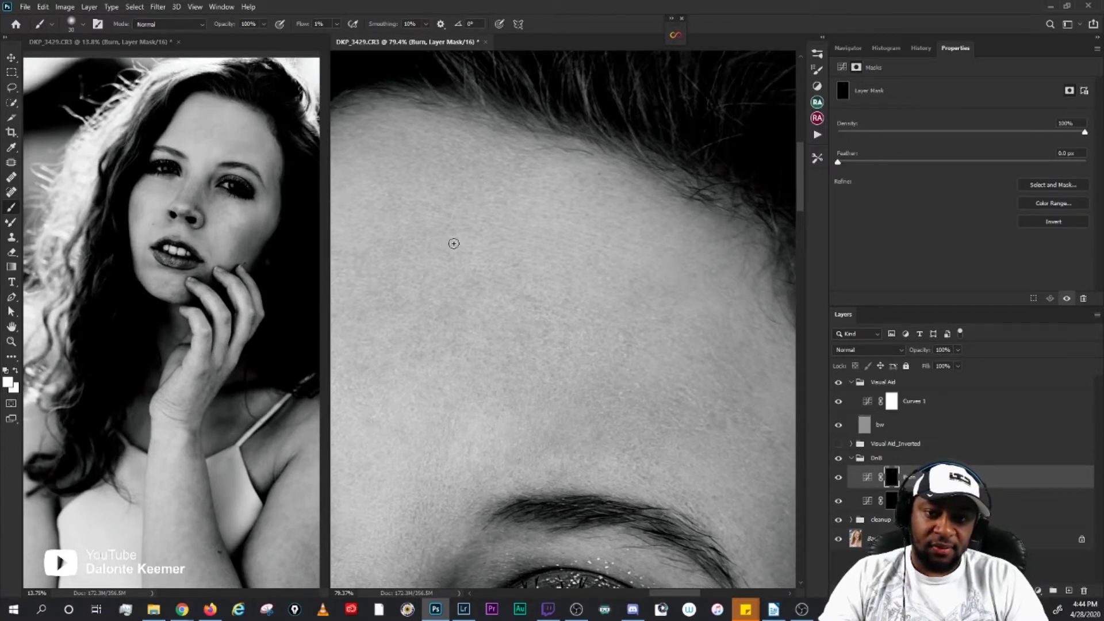
pyautogui.press('[')
pyautogui.press('[')
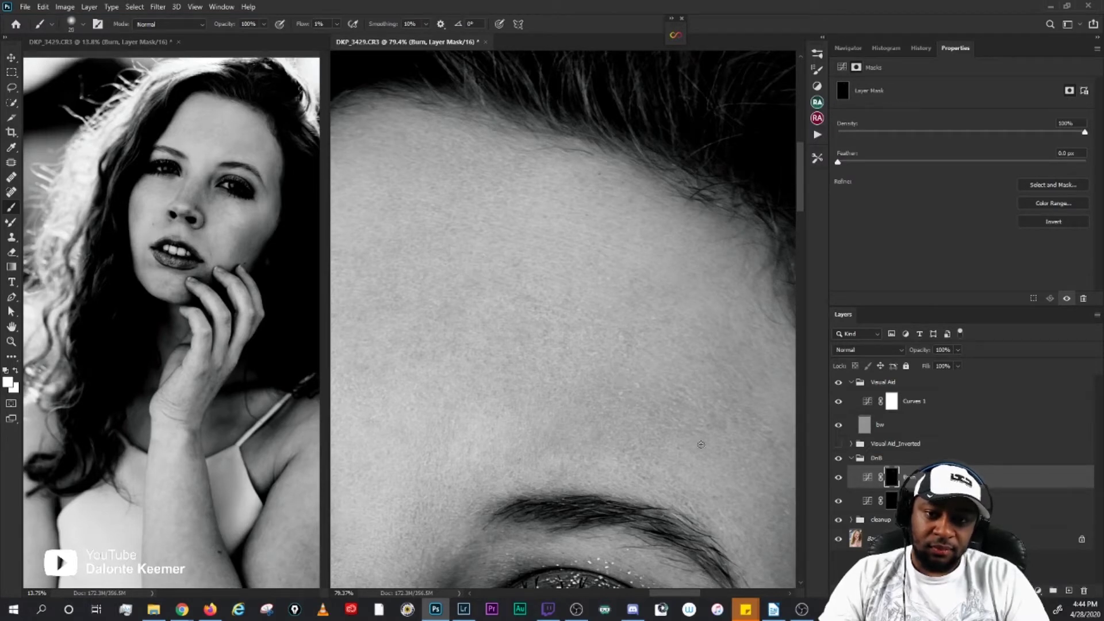
# Step: Dodge the small dark spots across the middle of the forehead on the dodge layer's mask, varying the brush size
pyautogui.click(883, 504)
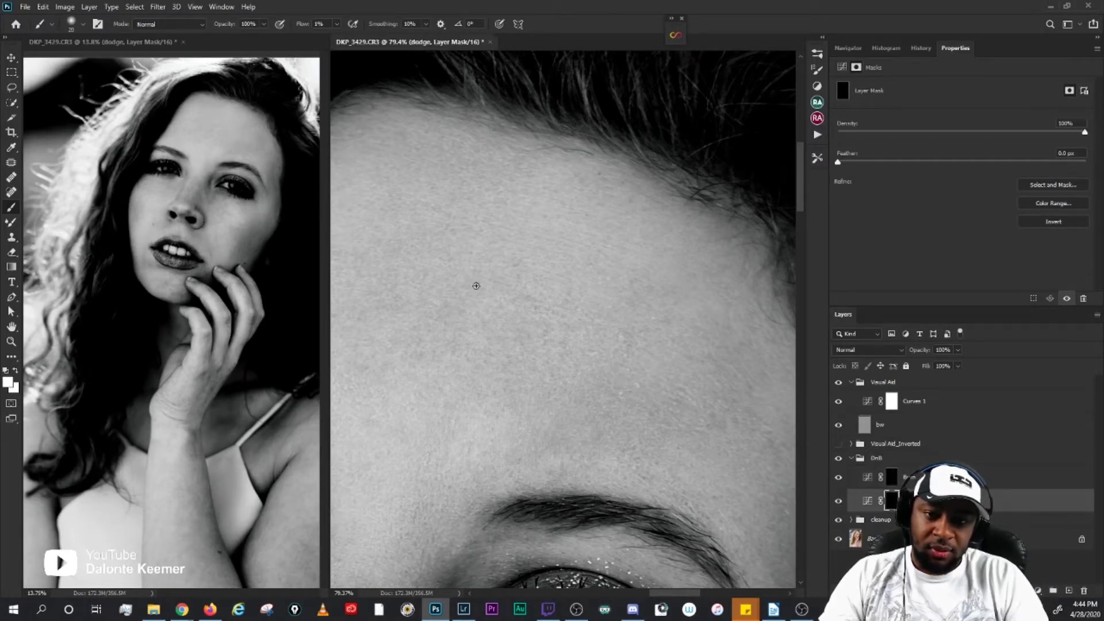
pyautogui.press('[')
pyautogui.press('[')
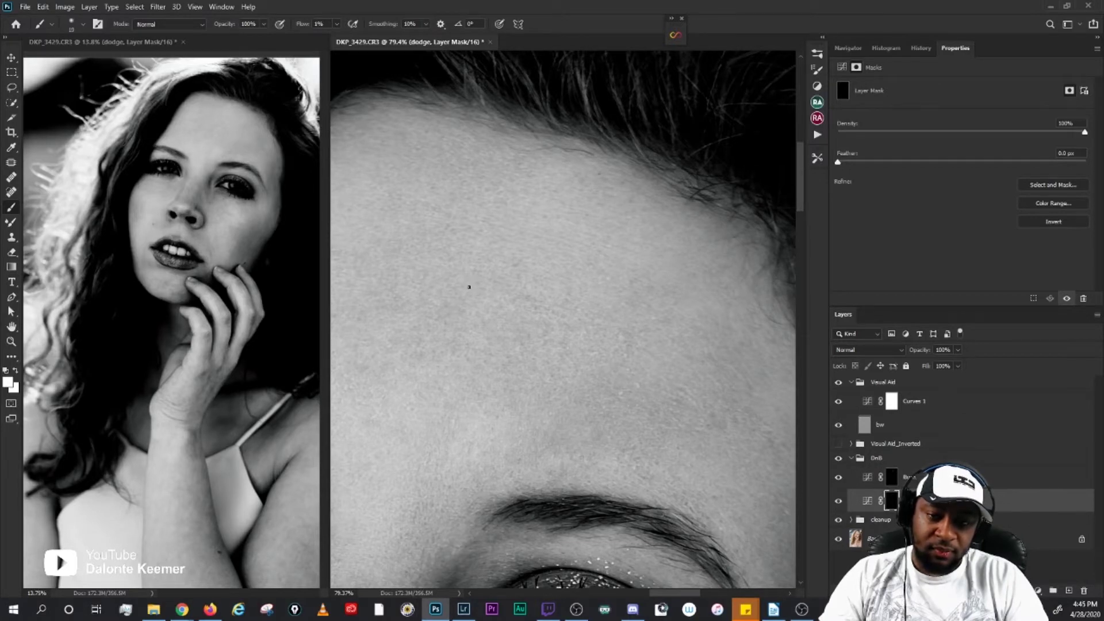
pyautogui.press(']')
pyautogui.press(']')
pyautogui.press(']')
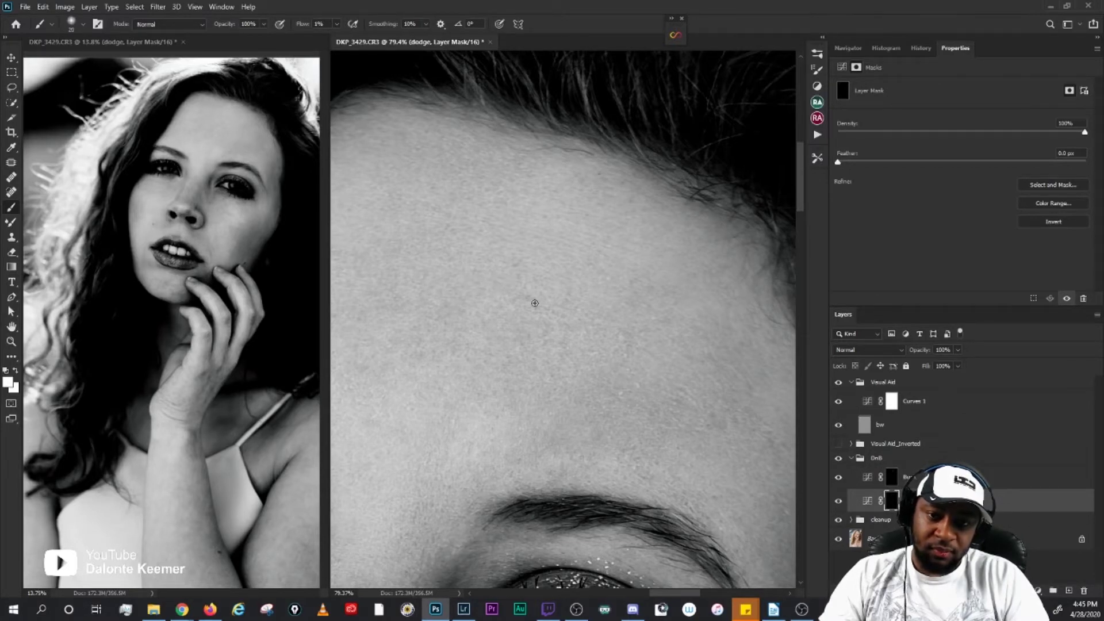
pyautogui.press('[')
pyautogui.press('[')
pyautogui.press(']')
pyautogui.press(']')
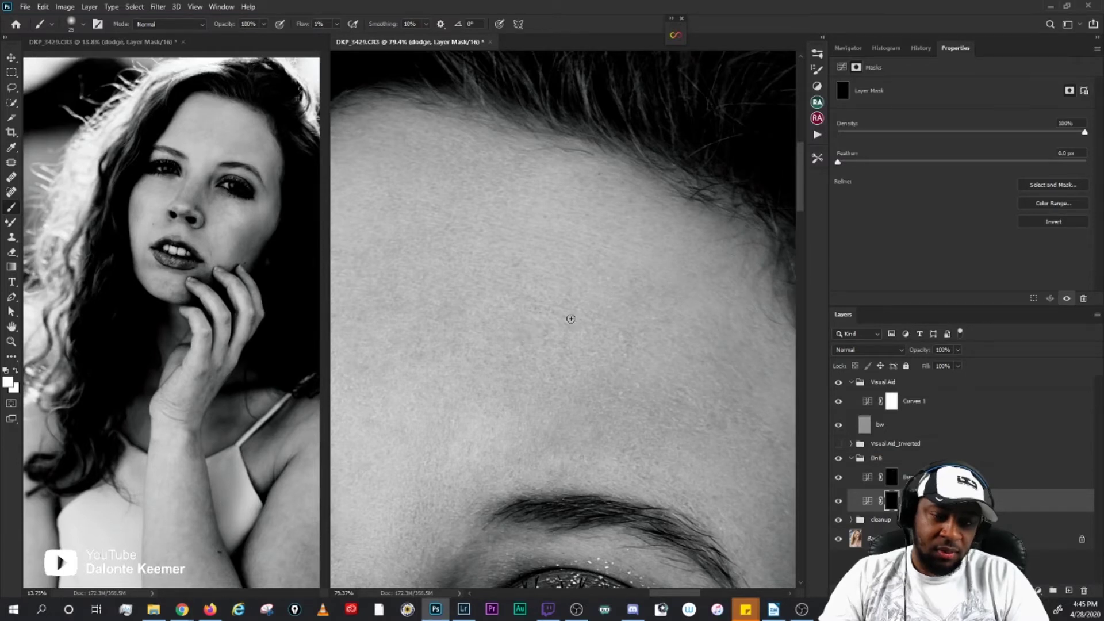
pyautogui.press(']')
pyautogui.press('[')
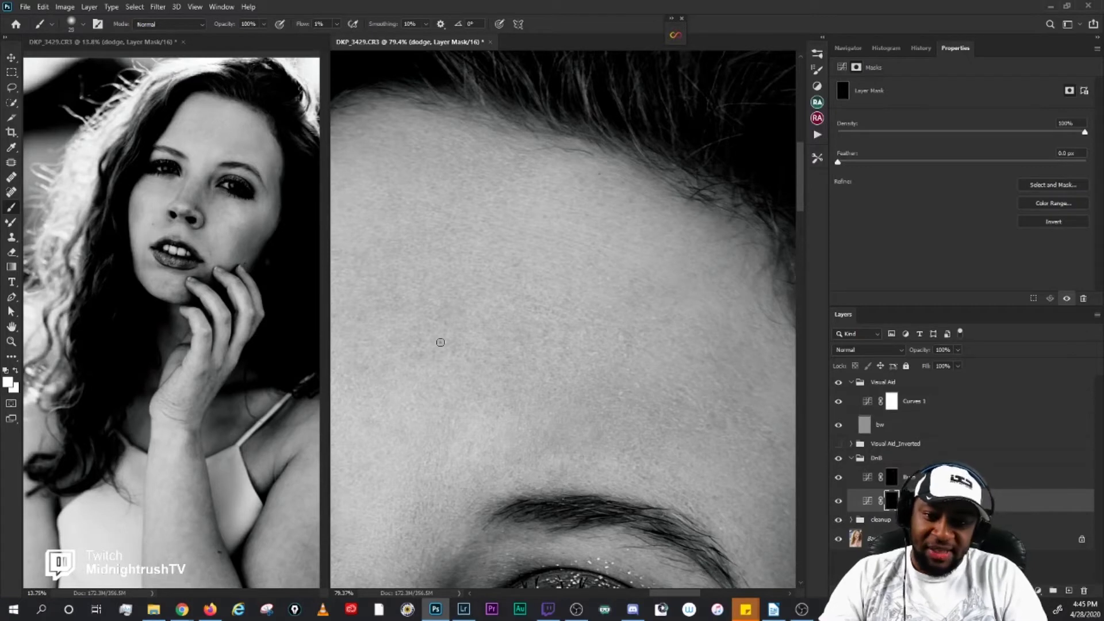
# Step: Dodge the fine dark patches from the mid-forehead toward its left side with a small brush on the dodge mask
pyautogui.press('[')
pyautogui.press('[')
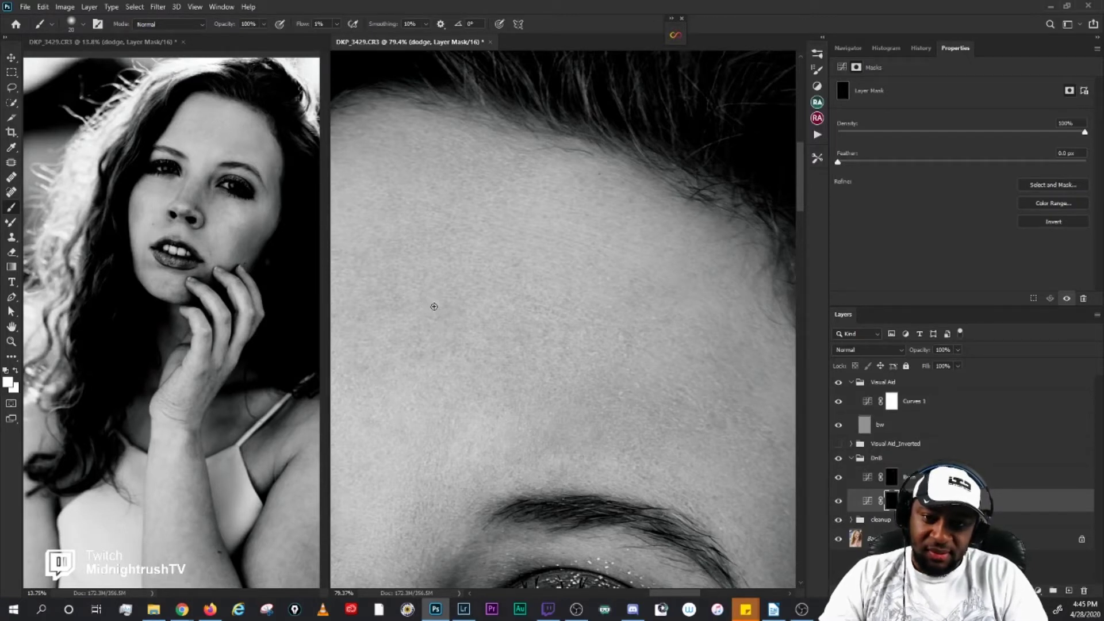
pyautogui.press('[')
pyautogui.press(']')
pyautogui.press(']')
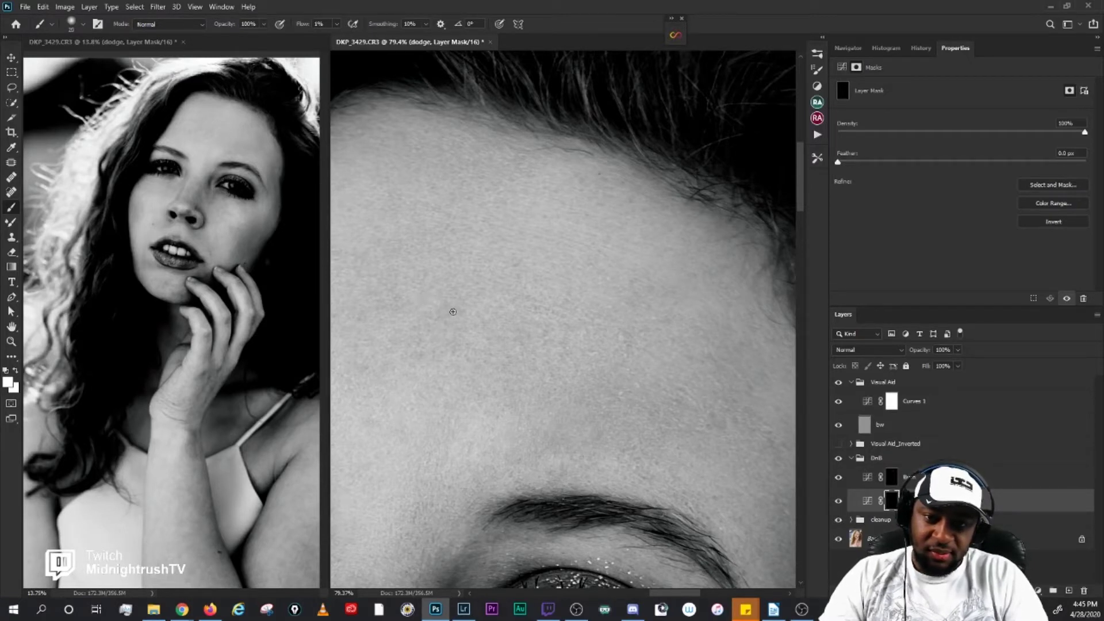
pyautogui.press('[')
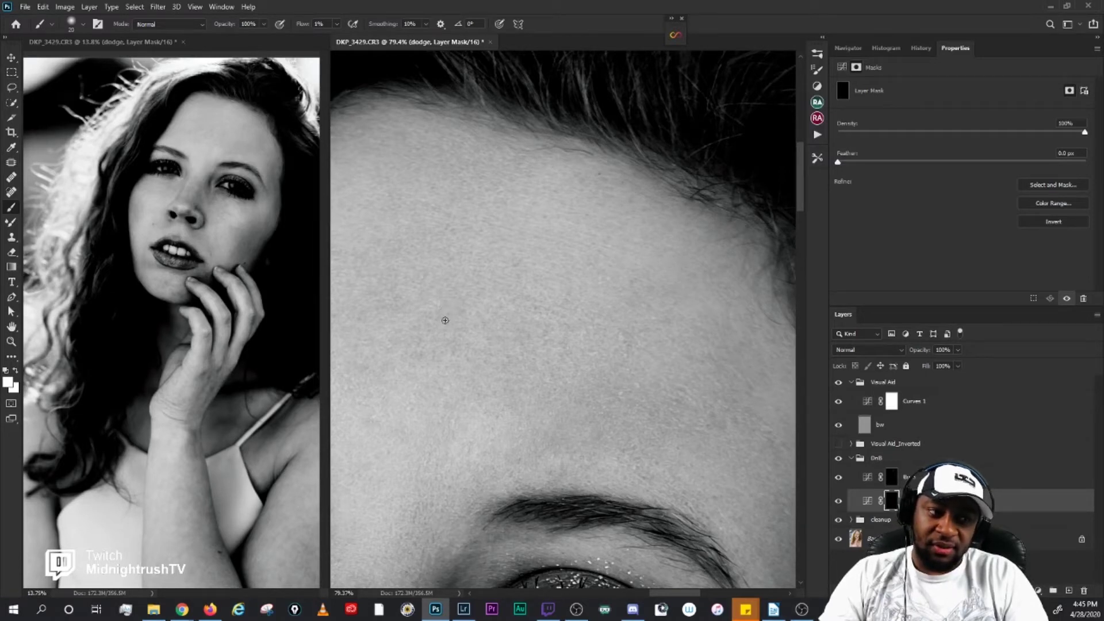
pyautogui.press('[')
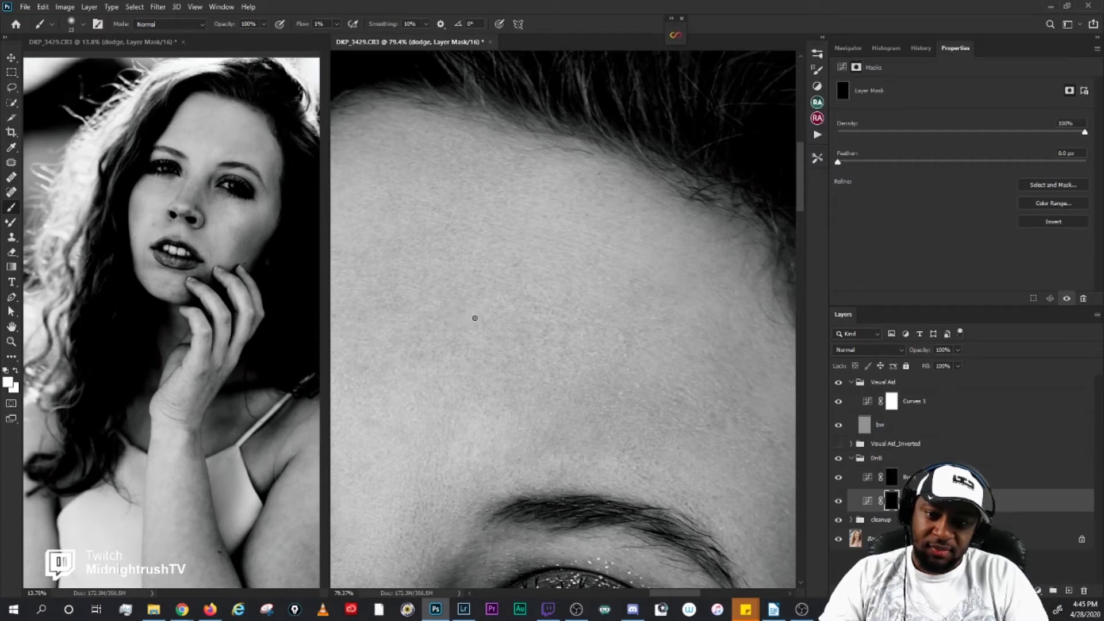
pyautogui.press(']')
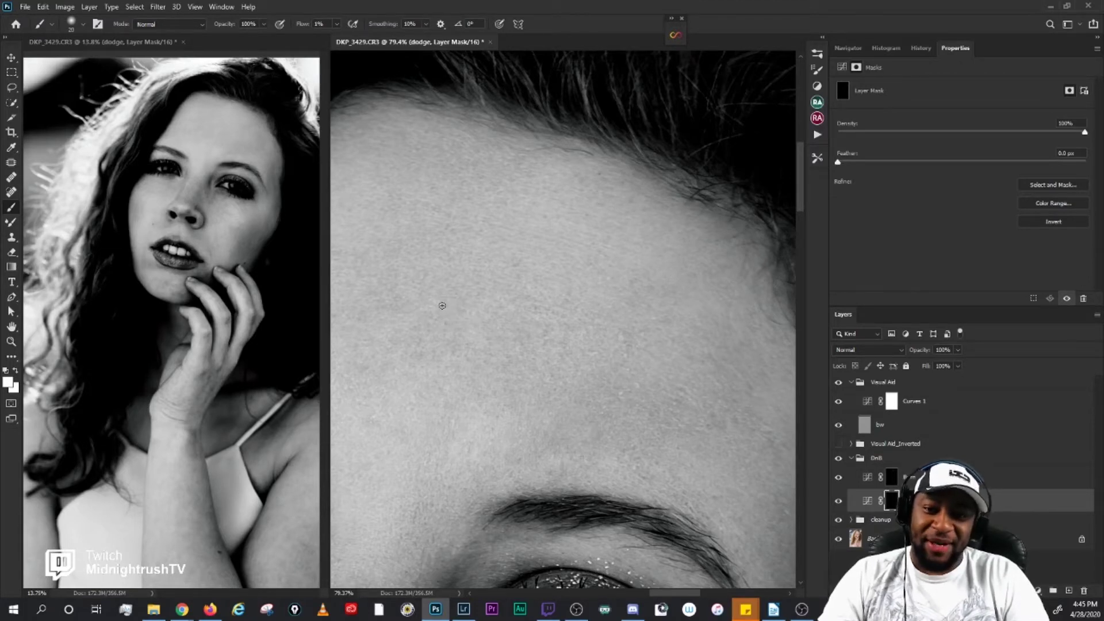
pyautogui.press('[')
pyautogui.press('[')
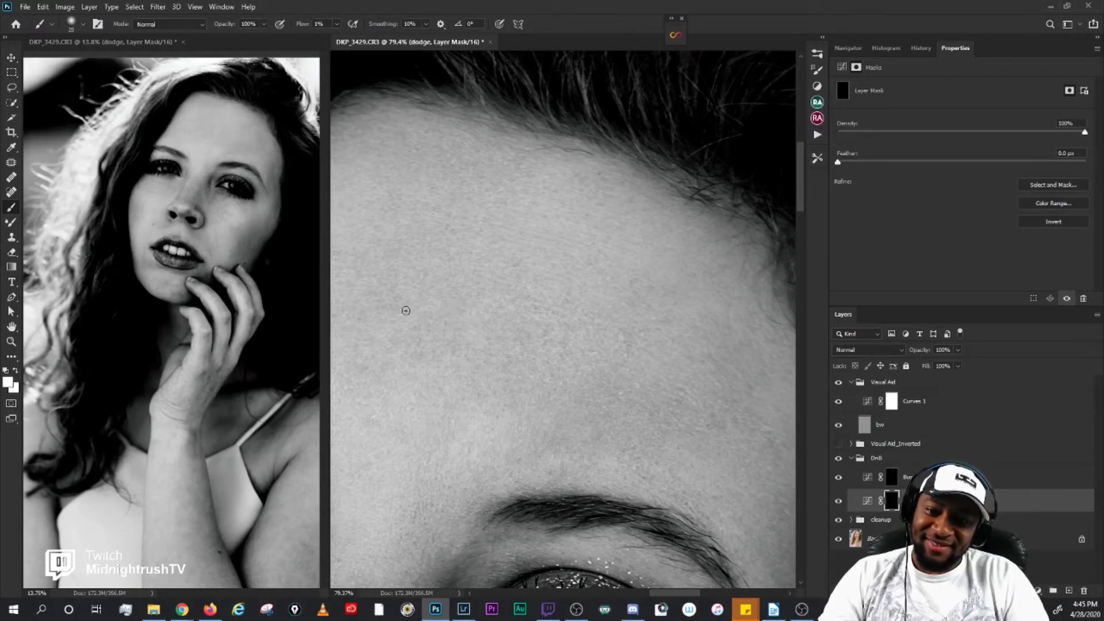
pyautogui.press(']')
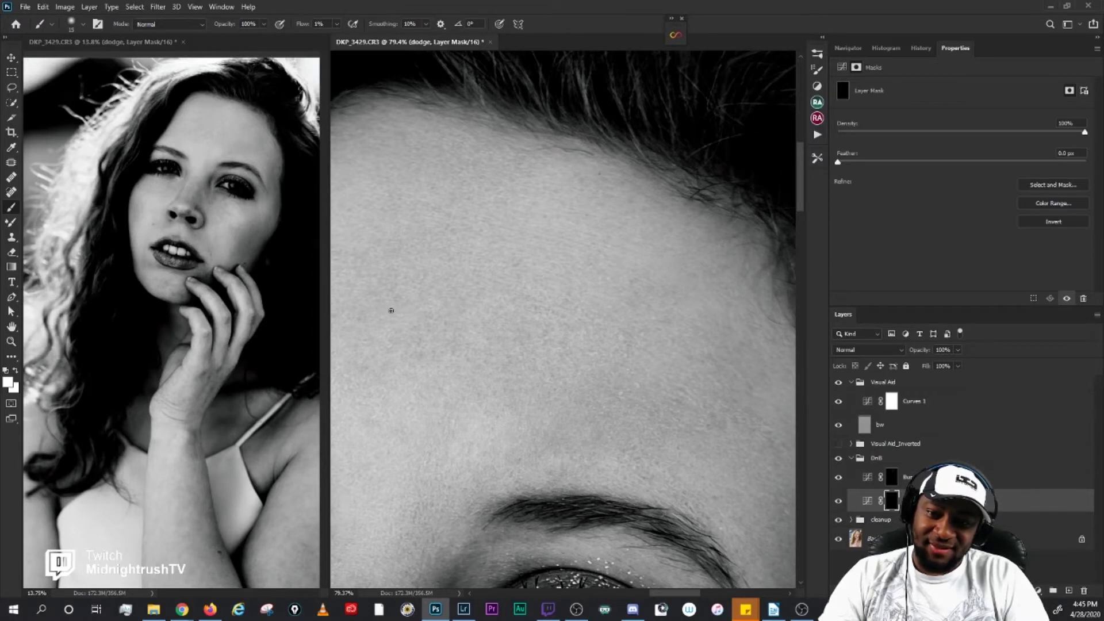
pyautogui.press('[')
# Step: Burn the small light spots around the center of the forehead on the Burn layer's mask, varying the brush size
pyautogui.scroll(-1, 540, 322)
pyautogui.hscroll(-1, 540, 323)
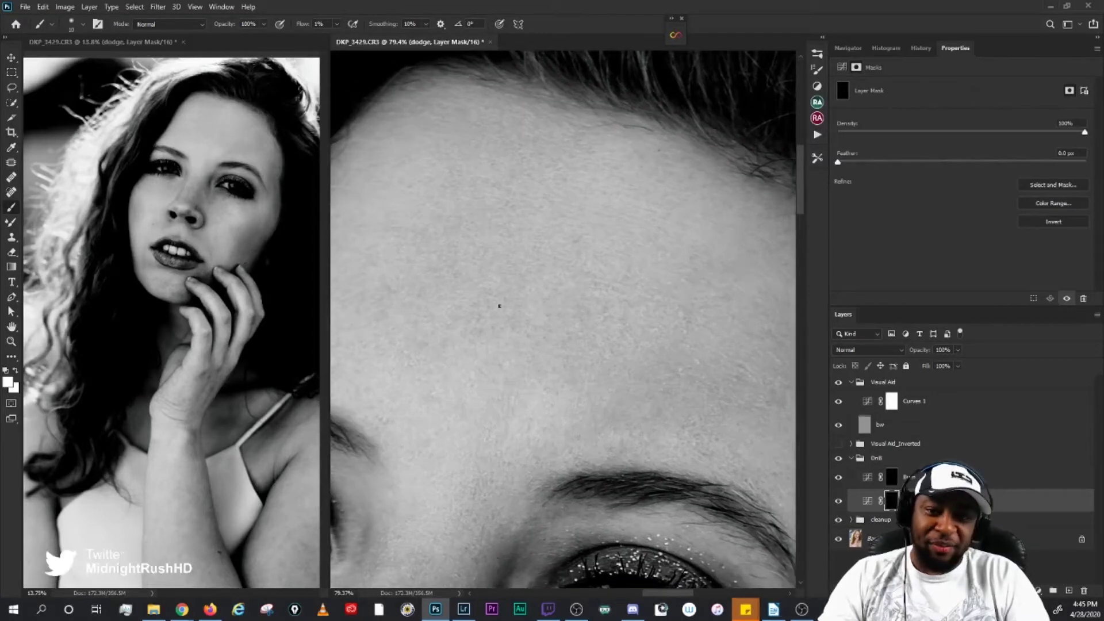
pyautogui.press(']')
pyautogui.press(']')
pyautogui.click(892, 481)
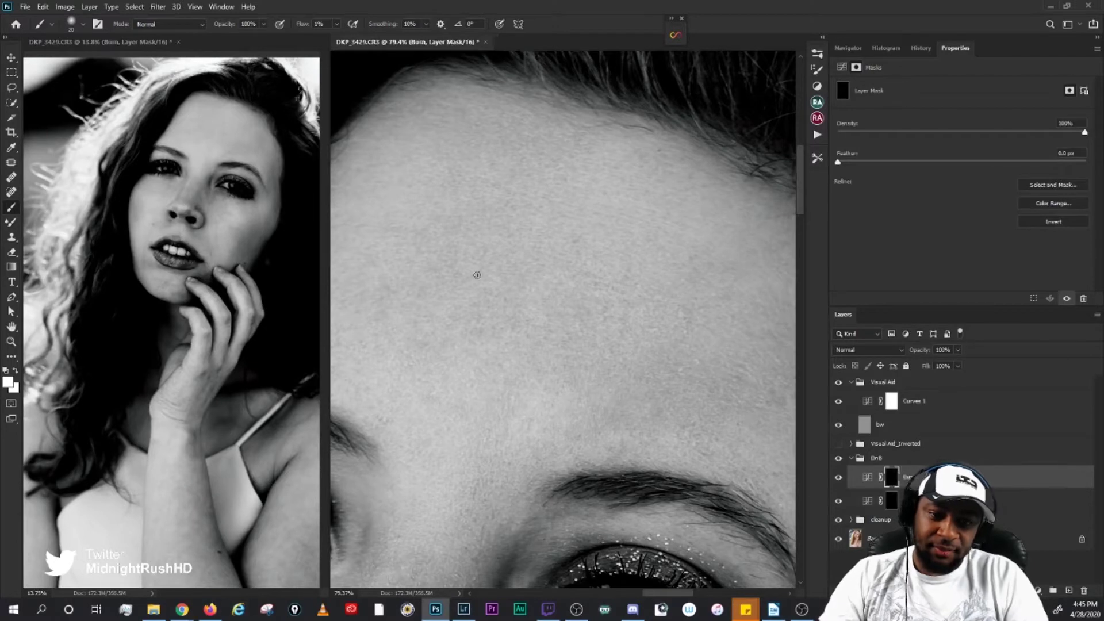
pyautogui.press('[')
pyautogui.press('[')
pyautogui.press(']')
pyautogui.press(']')
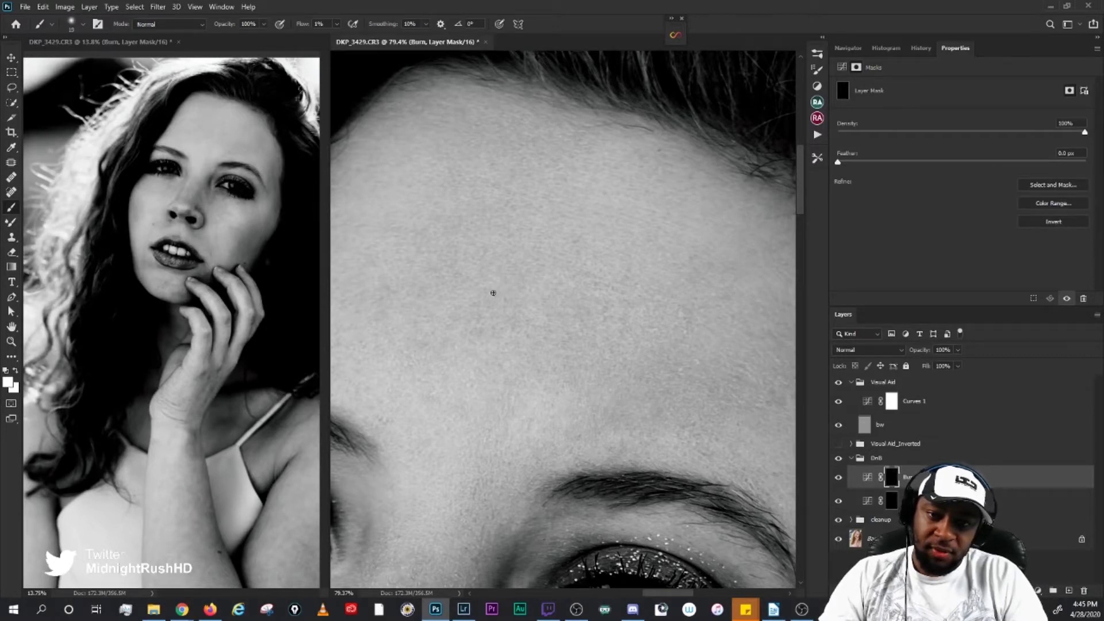
pyautogui.press('[')
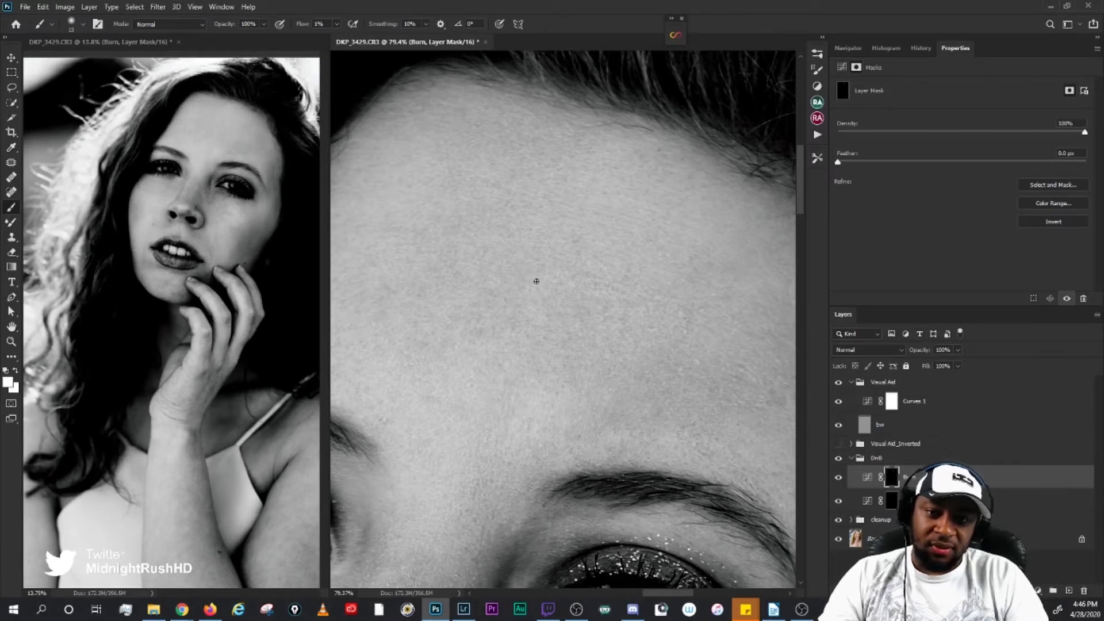
pyautogui.press(']')
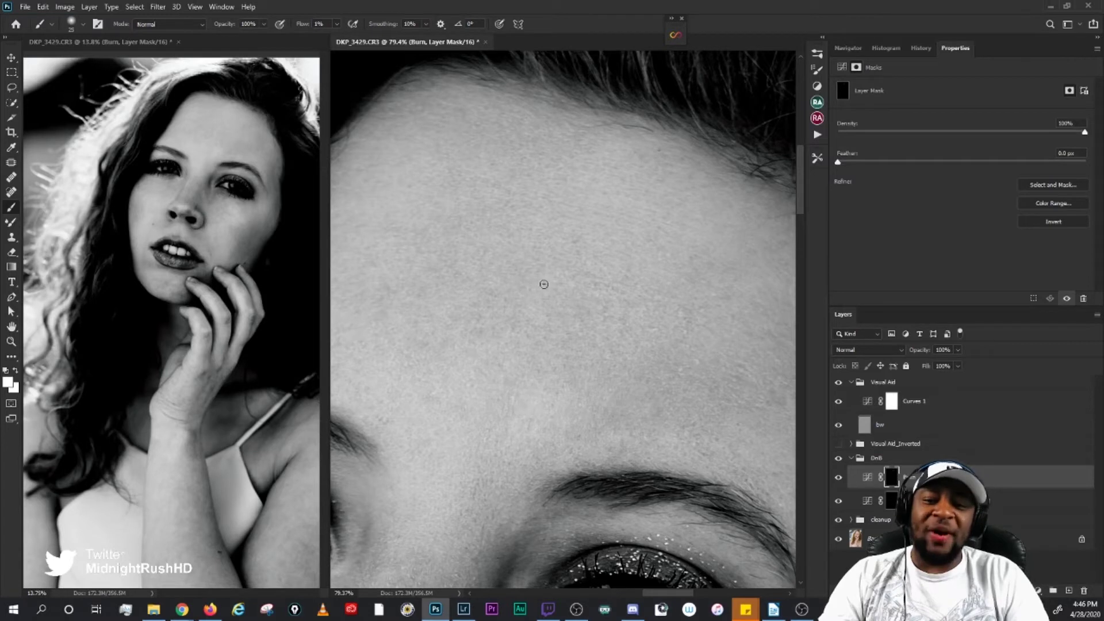
# Step: Burn the finer light spots from the forehead's center toward the area above the fully visible eyebrow, adjusting the brush size
pyautogui.press('[')
pyautogui.press('[')
pyautogui.press('[')
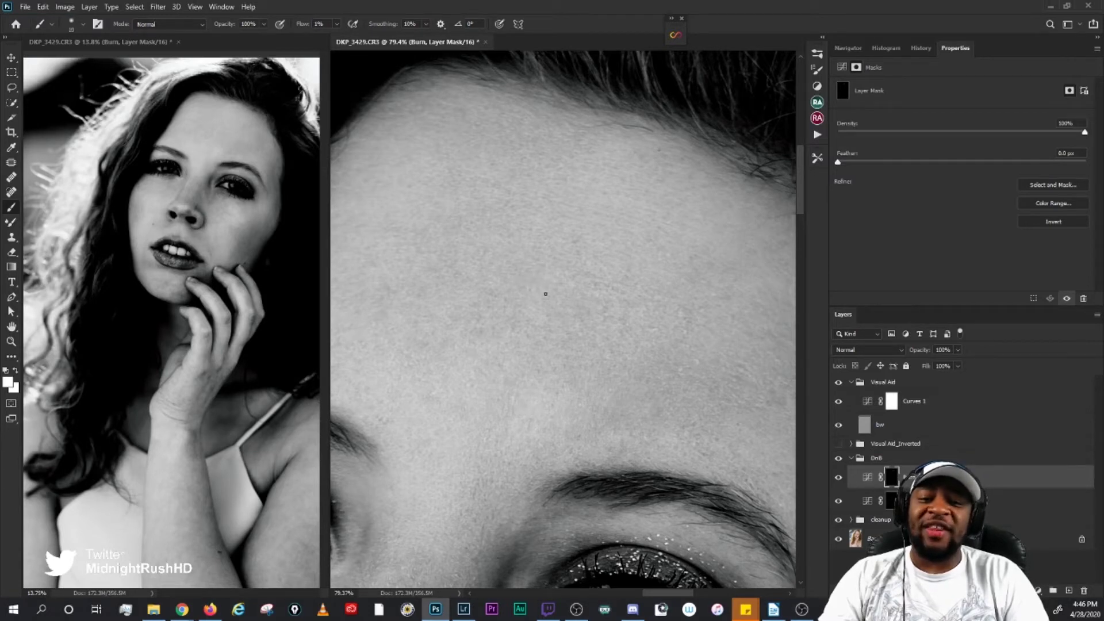
pyautogui.press(']')
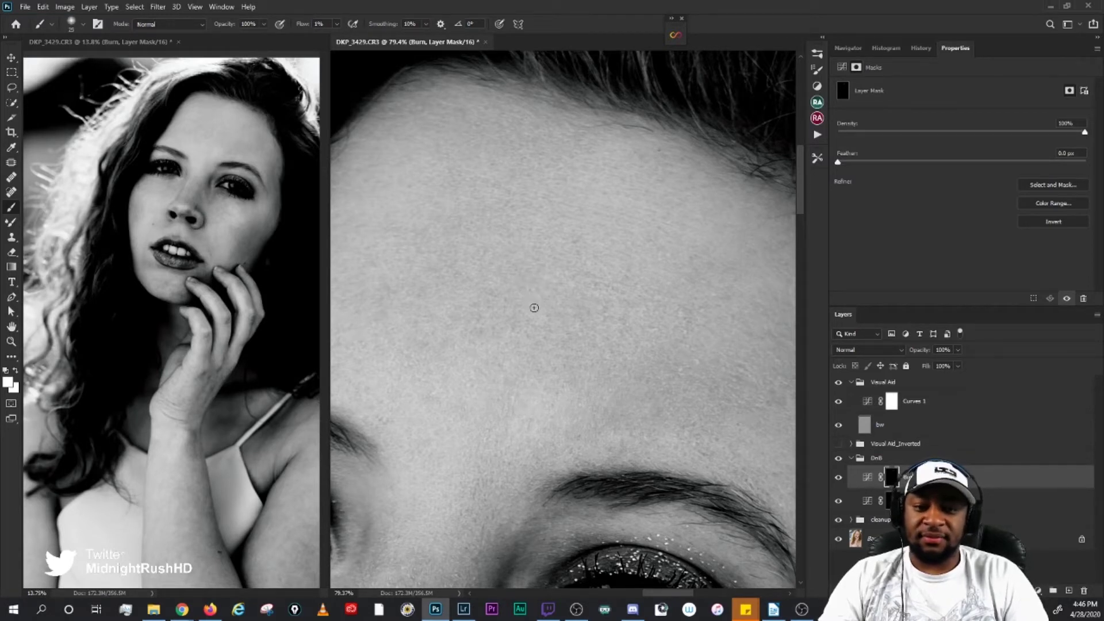
pyautogui.press(']')
pyautogui.press(']')
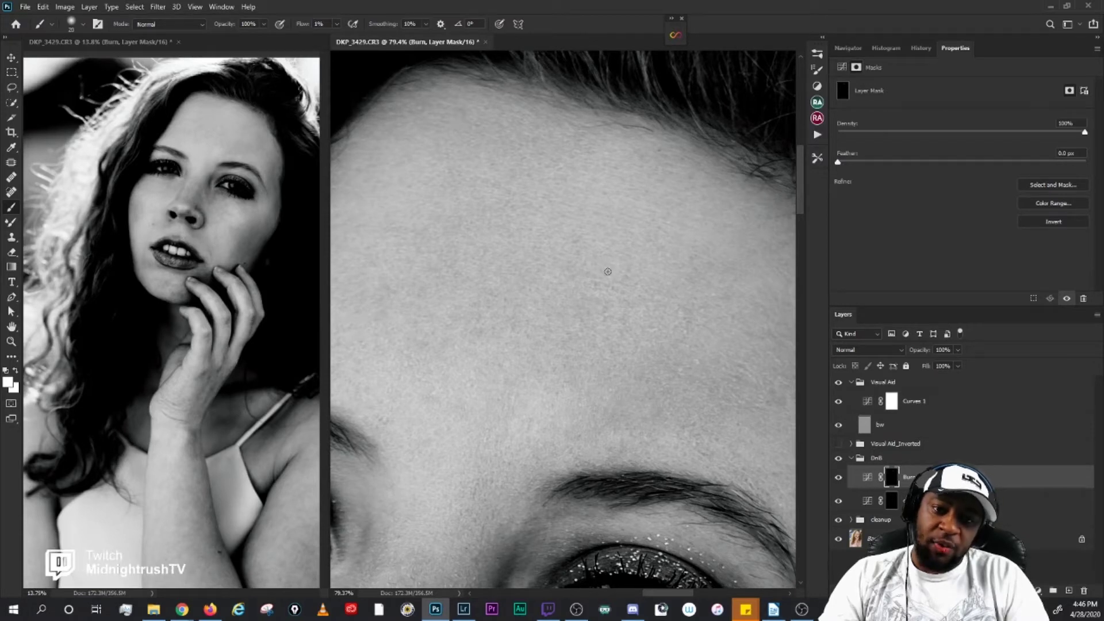
pyautogui.press('[')
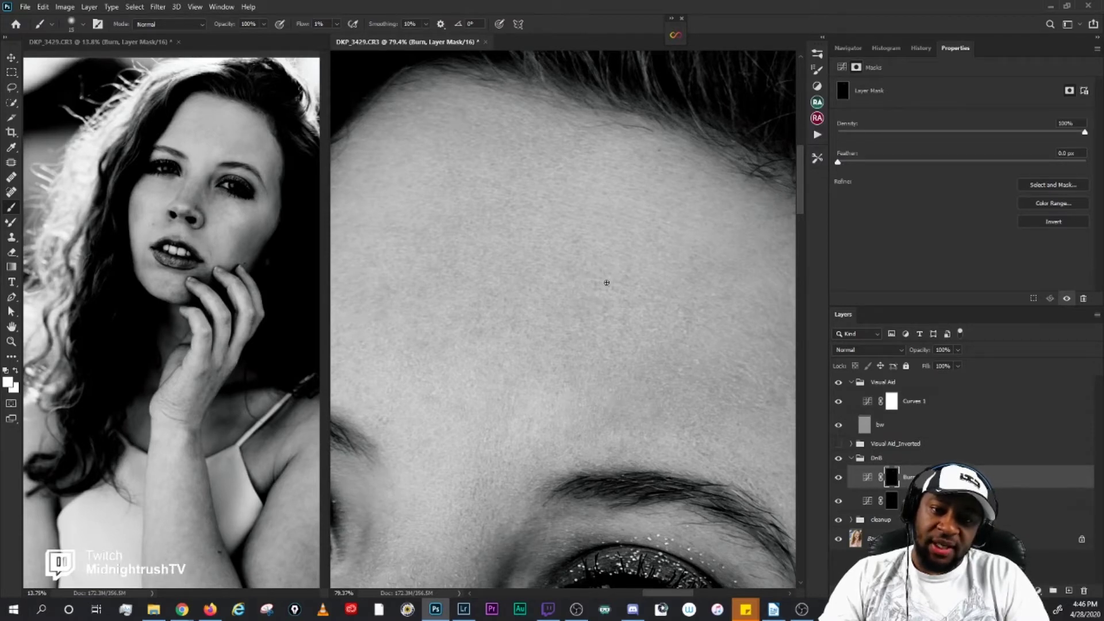
pyautogui.press('[')
# Step: Dodge the small dark spots just above the middle of the forehead on the dodge layer's mask, varying the brush size
pyautogui.click(895, 503)
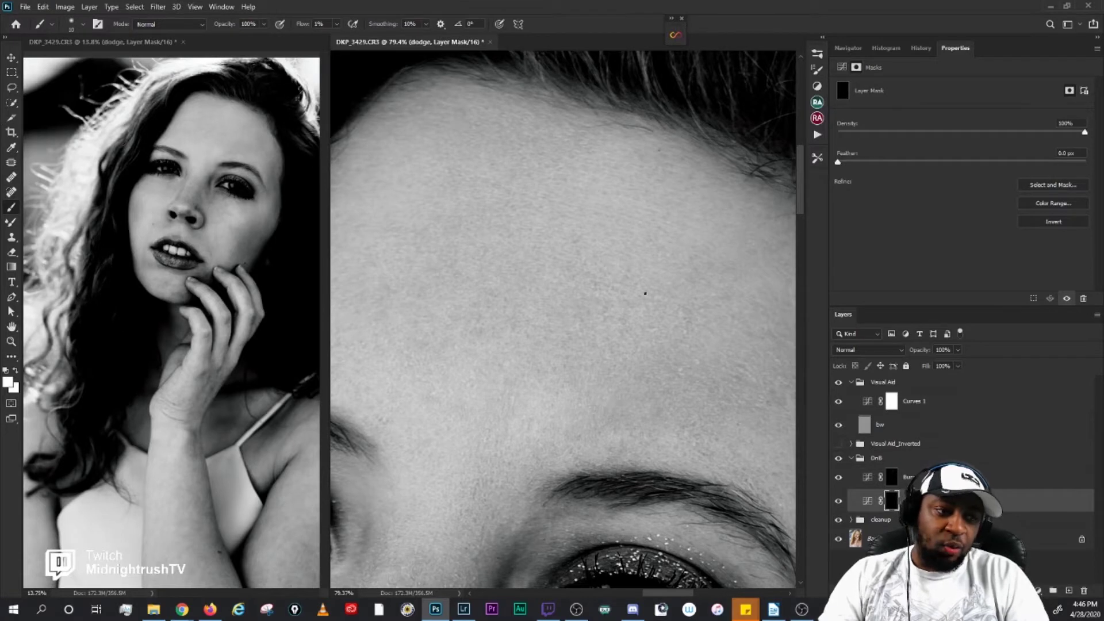
pyautogui.press('[')
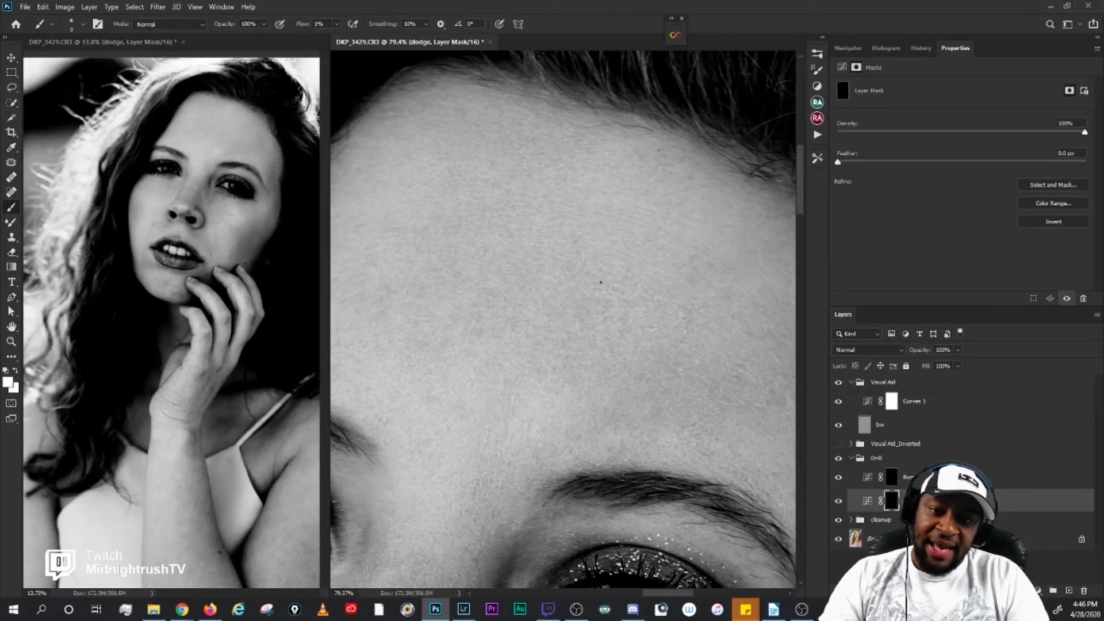
pyautogui.press(']')
pyautogui.press(']')
pyautogui.press(']')
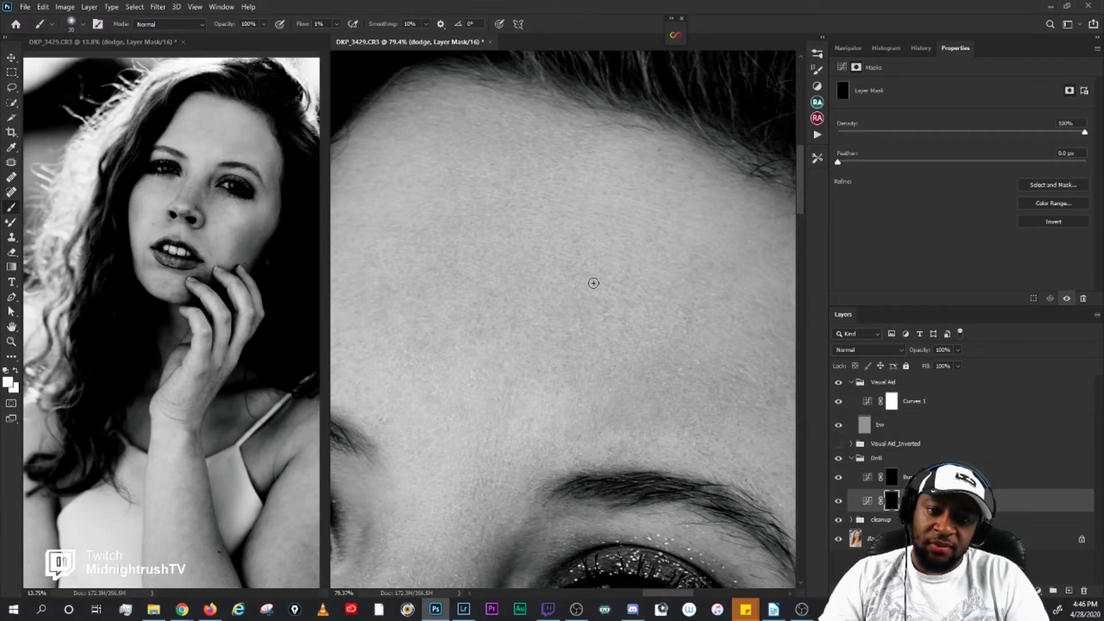
pyautogui.press('[')
pyautogui.press('[')
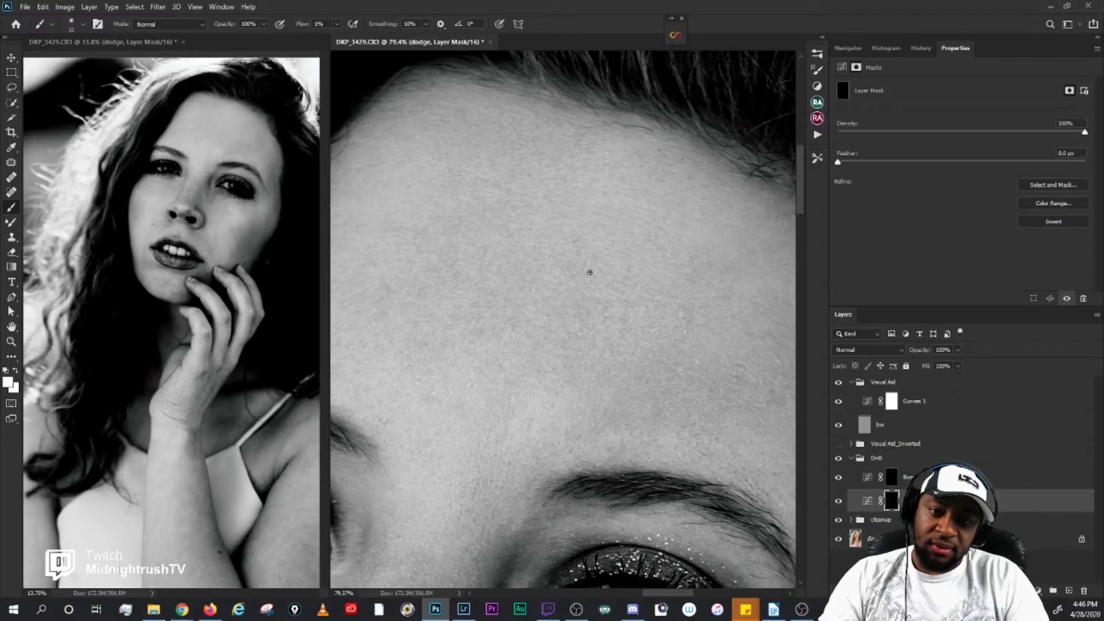
# Step: Dodge the finer dark specks around the forehead's center on the dodge mask, alternating between small and slightly larger brush sizes
pyautogui.press(']')
pyautogui.press('[')
pyautogui.press('[')
pyautogui.press(']')
pyautogui.press('[')
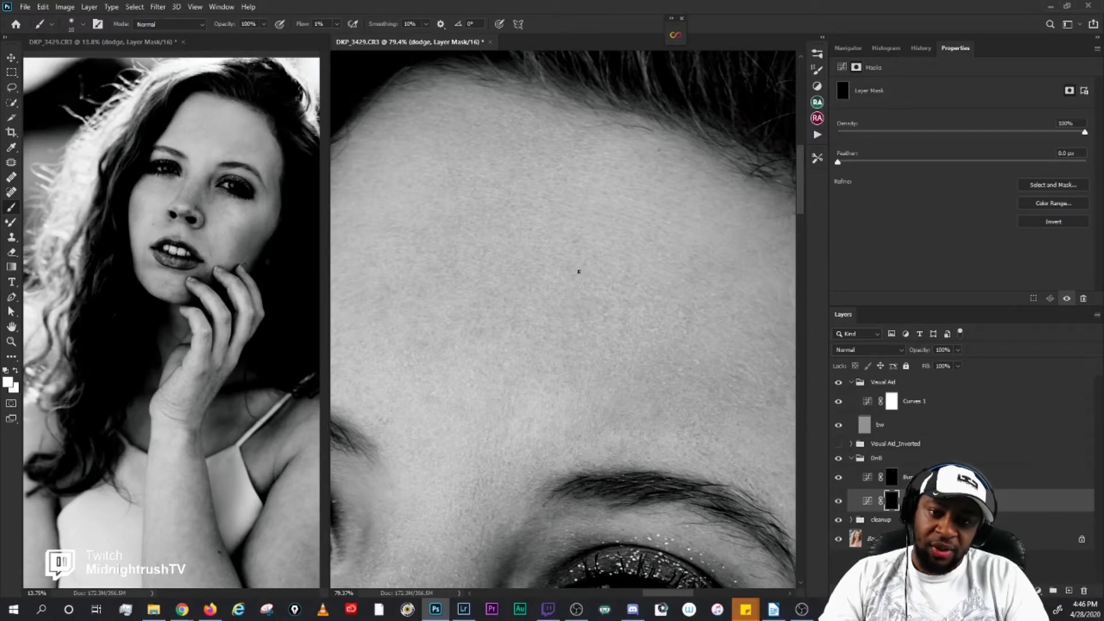
pyautogui.press(']')
pyautogui.press('[')
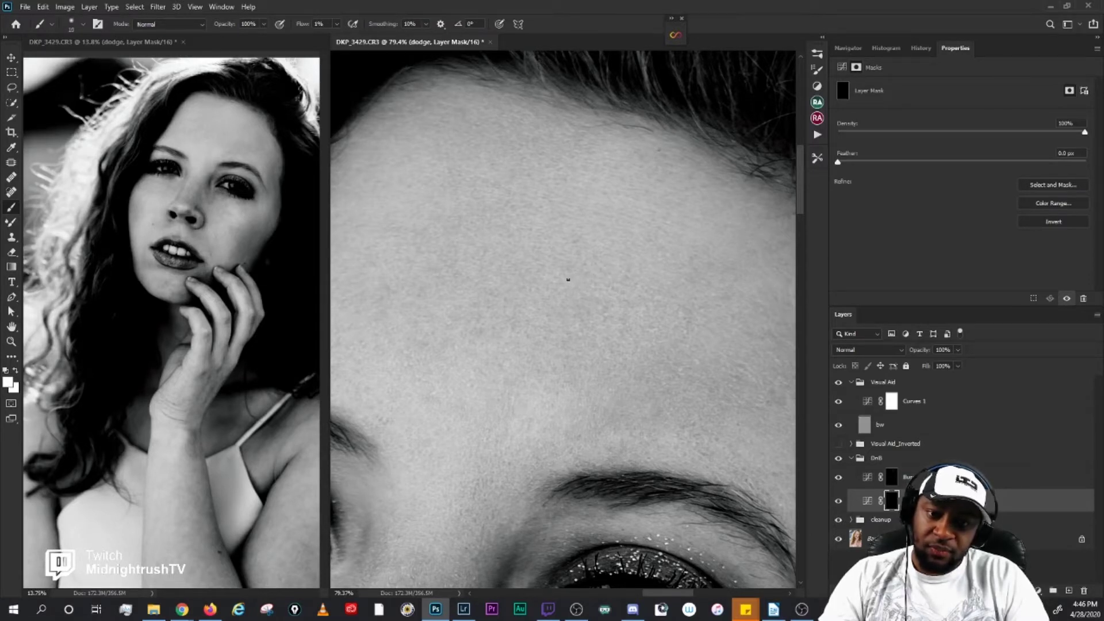
pyautogui.press(']')
pyautogui.press(']')
pyautogui.press(']')
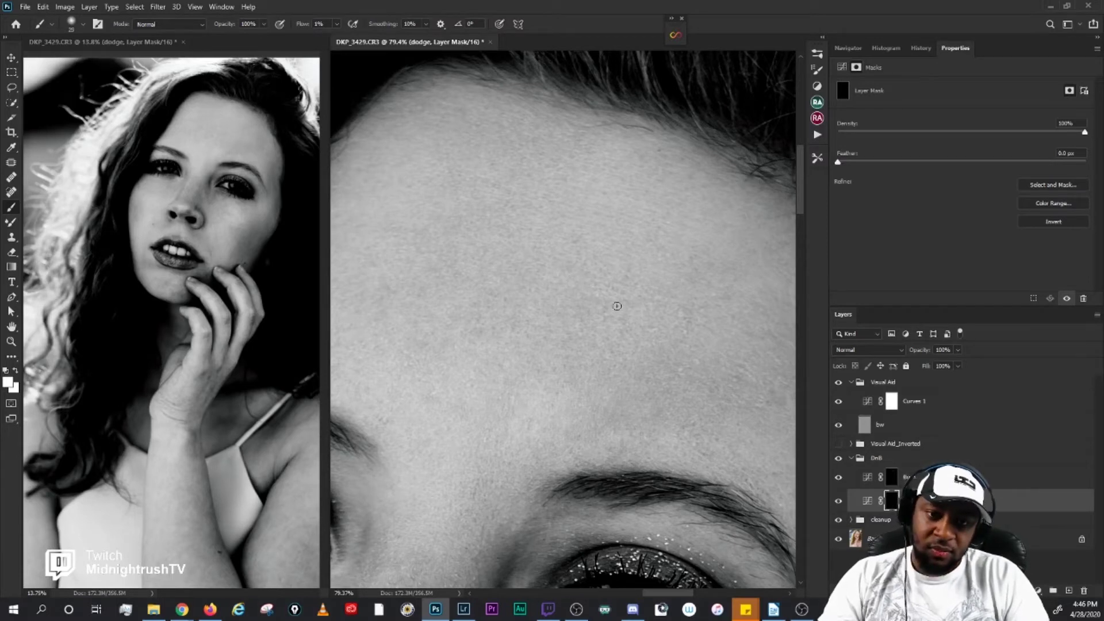
# Step: Burn the light spots slightly below the forehead's center on the Burn layer's mask with a smaller brush
pyautogui.hotkey('alt', ']')
pyautogui.press('[')
pyautogui.press('[')
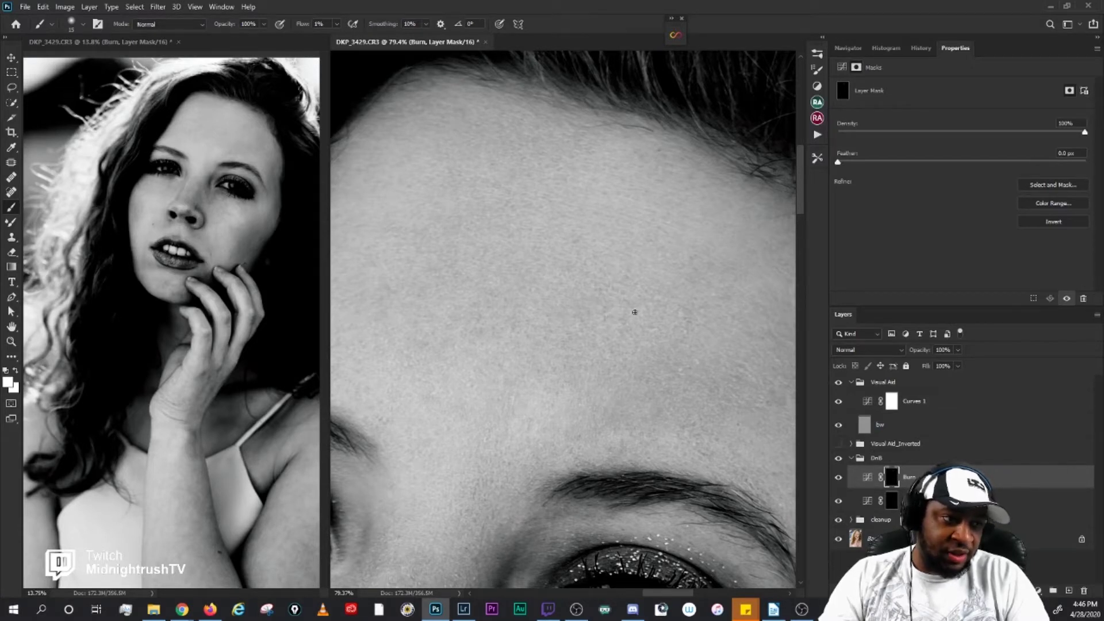
# Step: Dodge the remaining dark spots at the center of the forehead on the dodge mask, gradually enlarging the brush
pyautogui.click(891, 502)
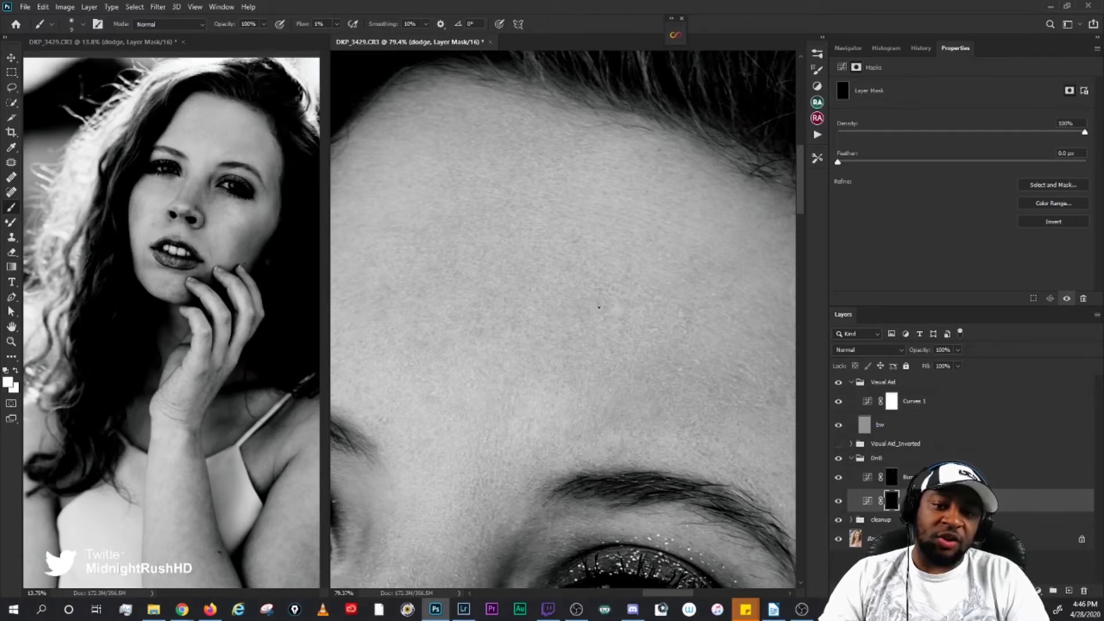
pyautogui.press(']')
pyautogui.press(']')
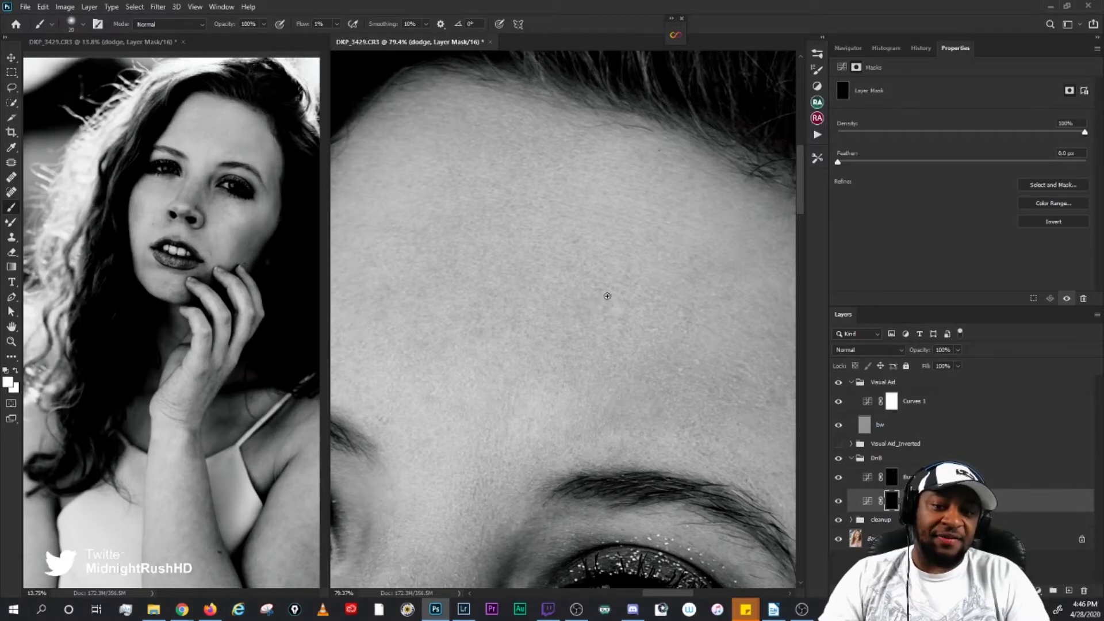
pyautogui.press(']')
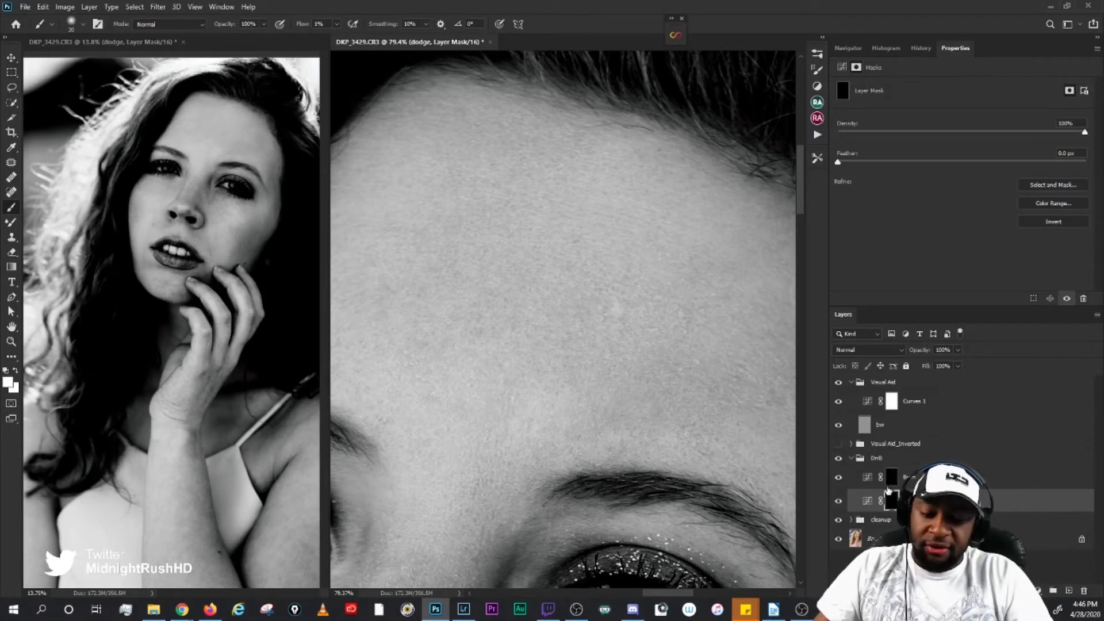
# Step: Burn the small bright patch at the forehead's center on the Burn layer's mask, adjusting the brush size between strokes
pyautogui.click(891, 478)
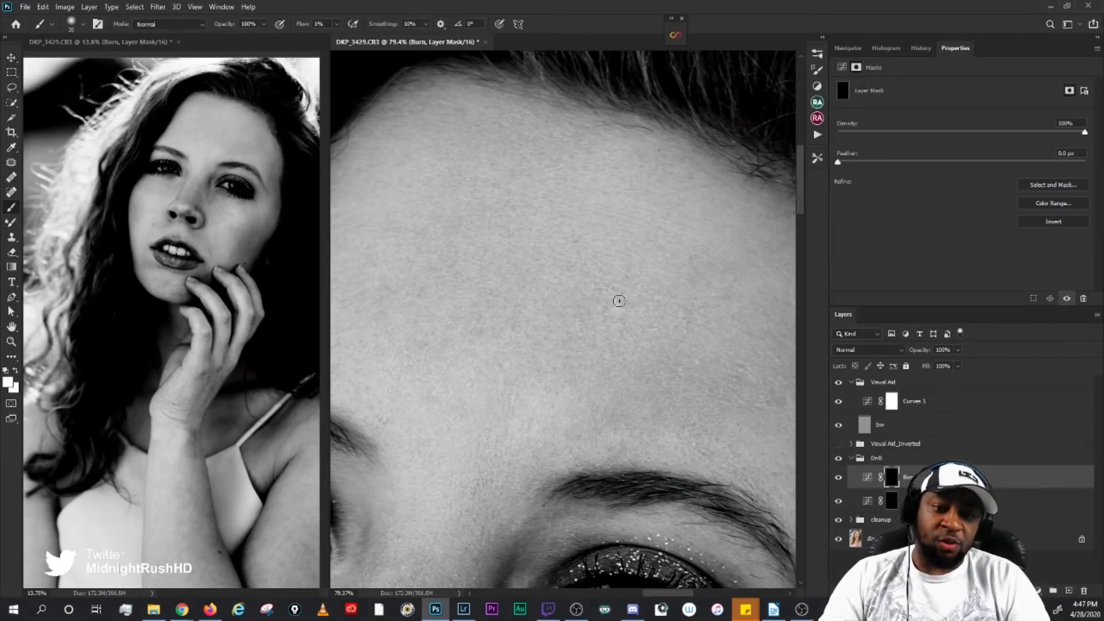
pyautogui.press('[')
pyautogui.press('[')
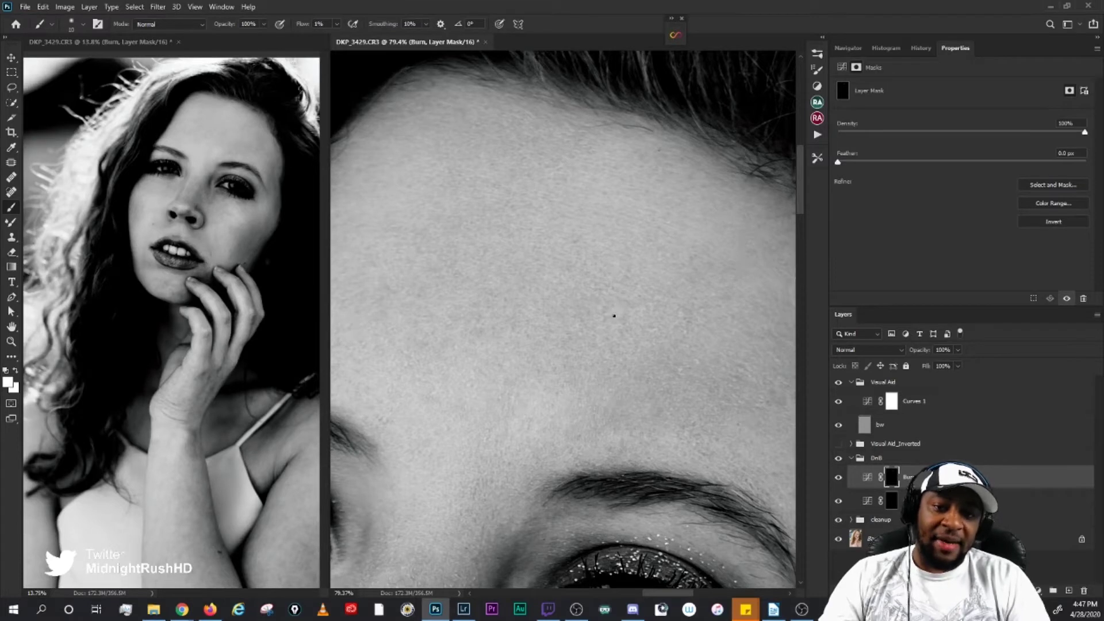
pyautogui.press(']')
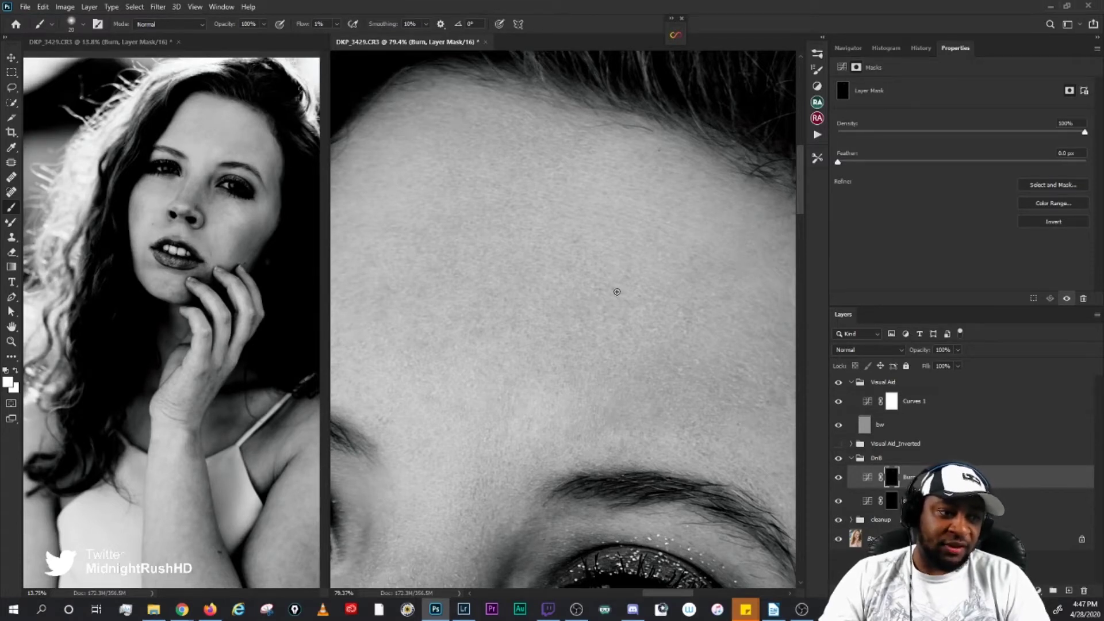
pyautogui.press('[')
pyautogui.press('[')
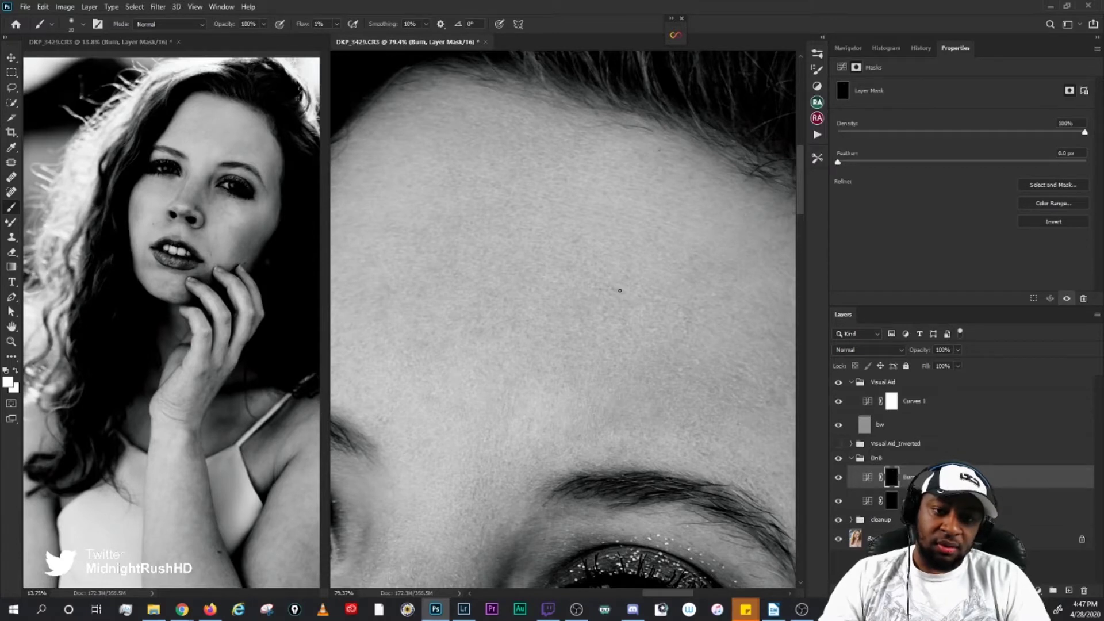
# Step: Darken small bright spots at the centre of the forehead on the Burn layer mask, adjusting the brush size to each spot
pyautogui.press(']')
pyautogui.press(']')
pyautogui.press(']')
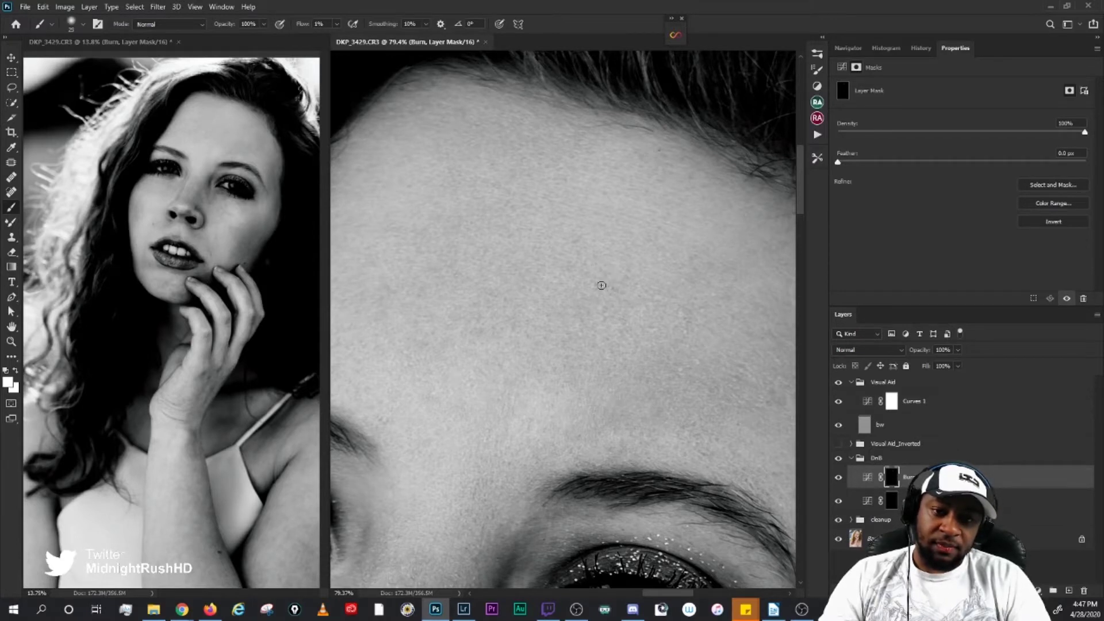
pyautogui.press('[')
# Step: Lighten the small dark patches in the middle of the forehead on the dodge layer mask with a small white brush at 1% flow
pyautogui.click(891, 500)
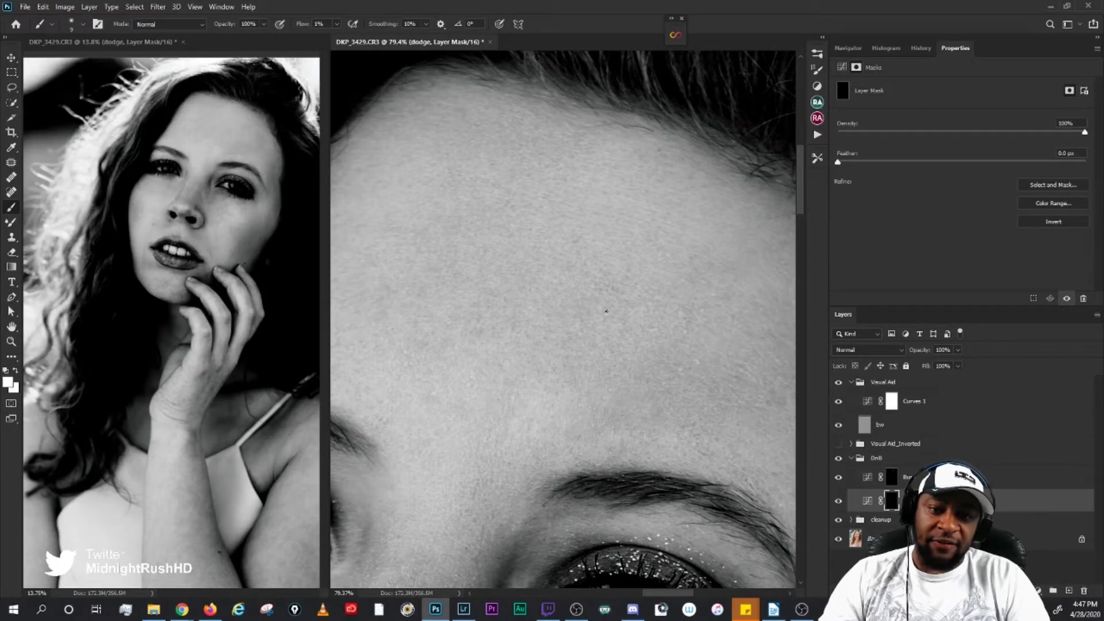
pyautogui.press(']')
pyautogui.press('[')
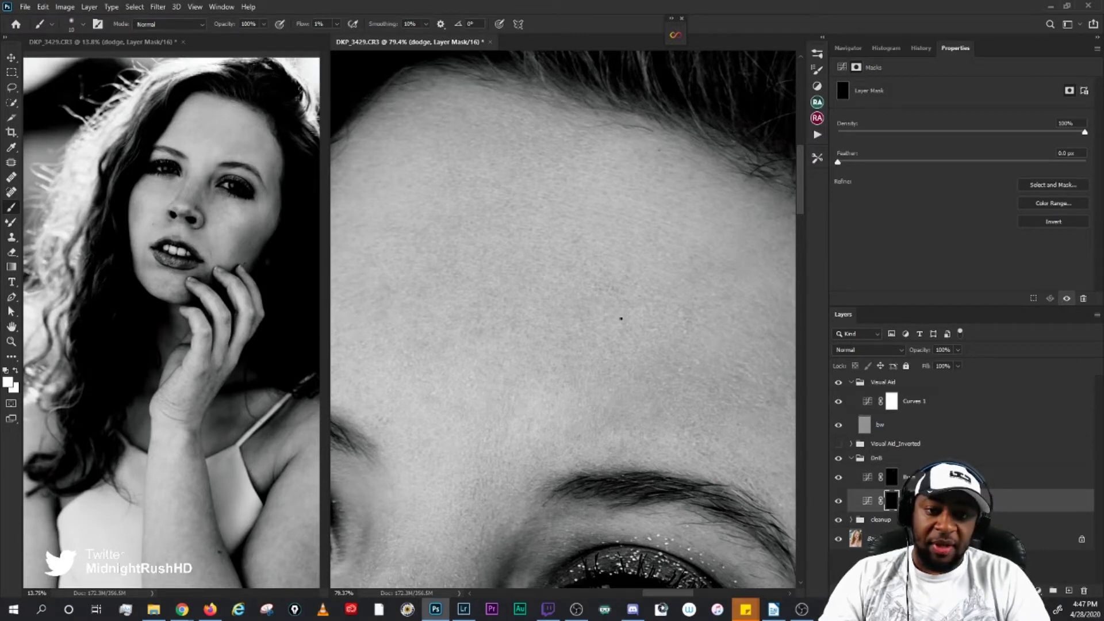
pyautogui.press(']')
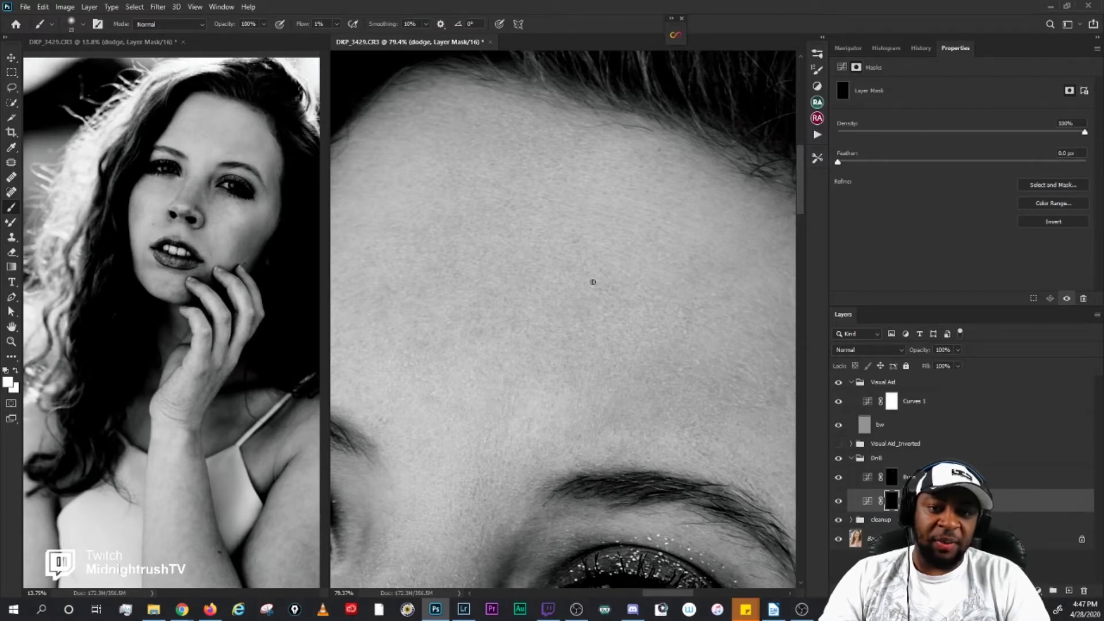
pyautogui.press('[')
pyautogui.press('[')
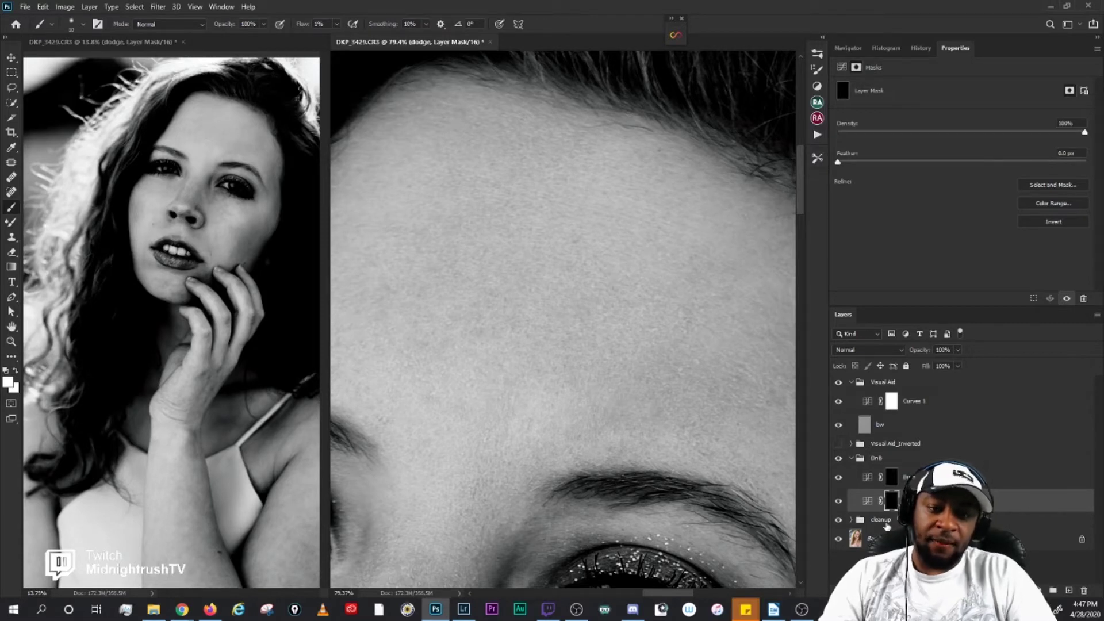
# Step: Even out bright spots on the upper middle of the forehead by painting on the Burn layer mask with a small brush
pyautogui.click(889, 479)
pyautogui.press(']')
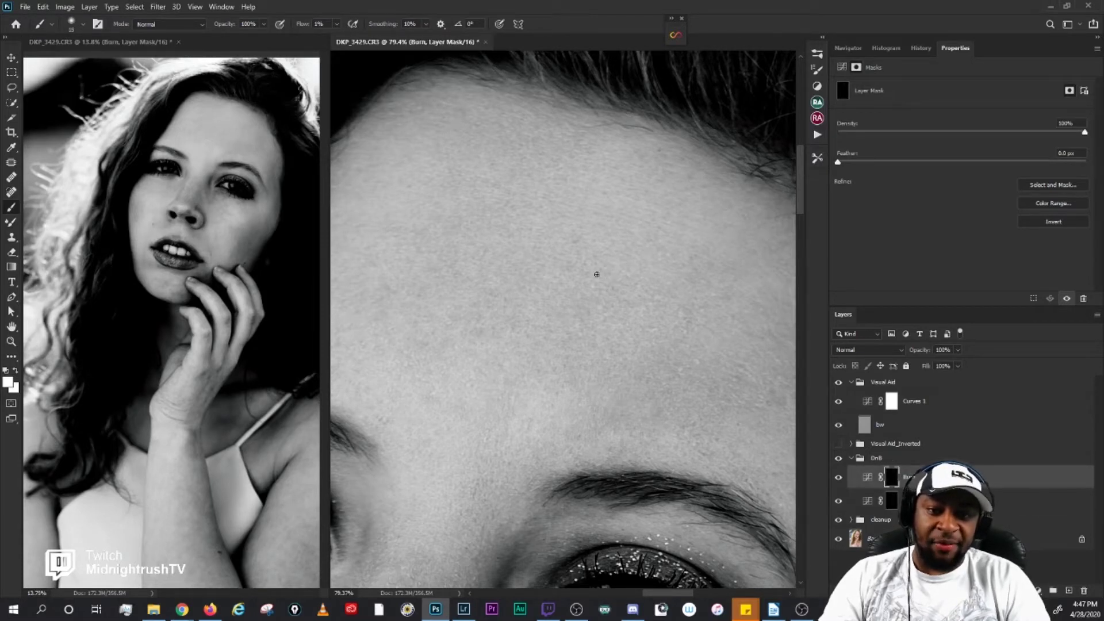
pyautogui.press('[')
pyautogui.press(']')
pyautogui.press(']')
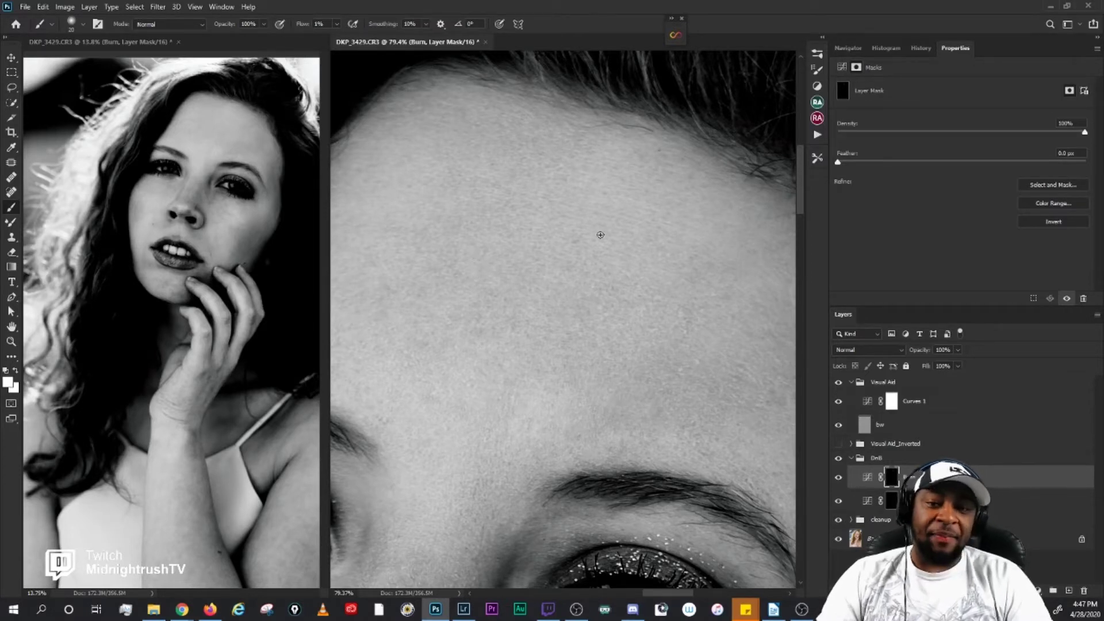
pyautogui.press('[')
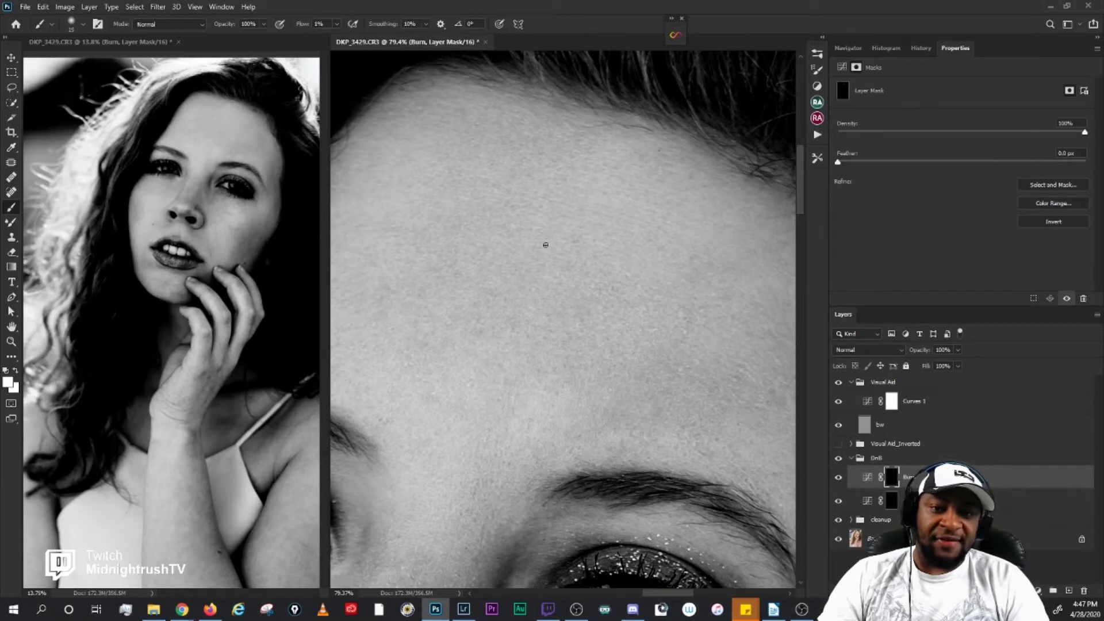
pyautogui.press(']')
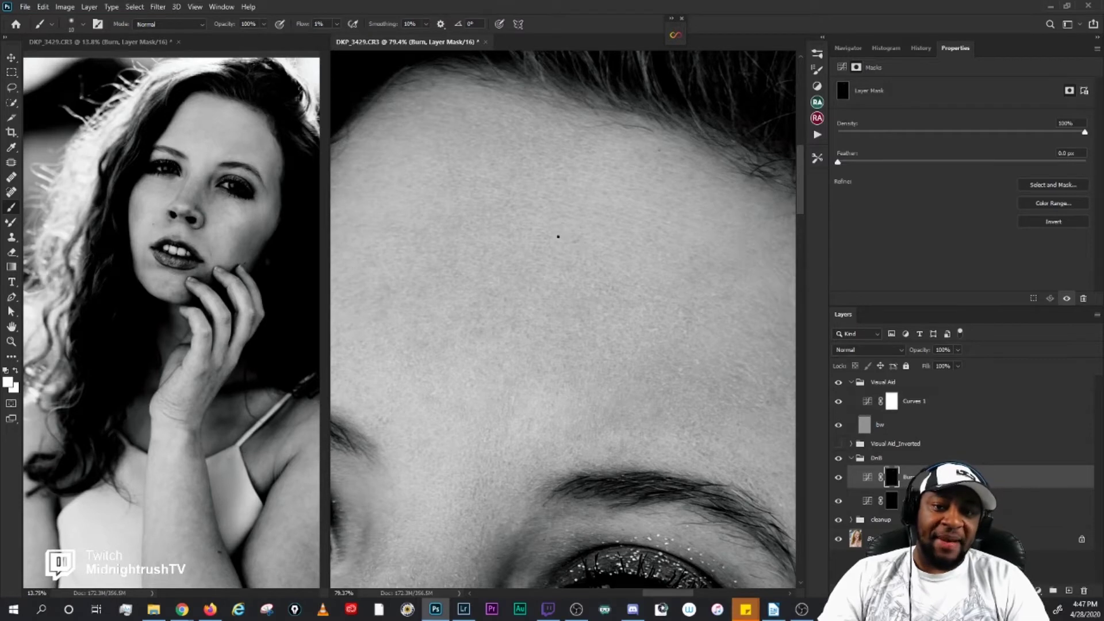
pyautogui.press(']')
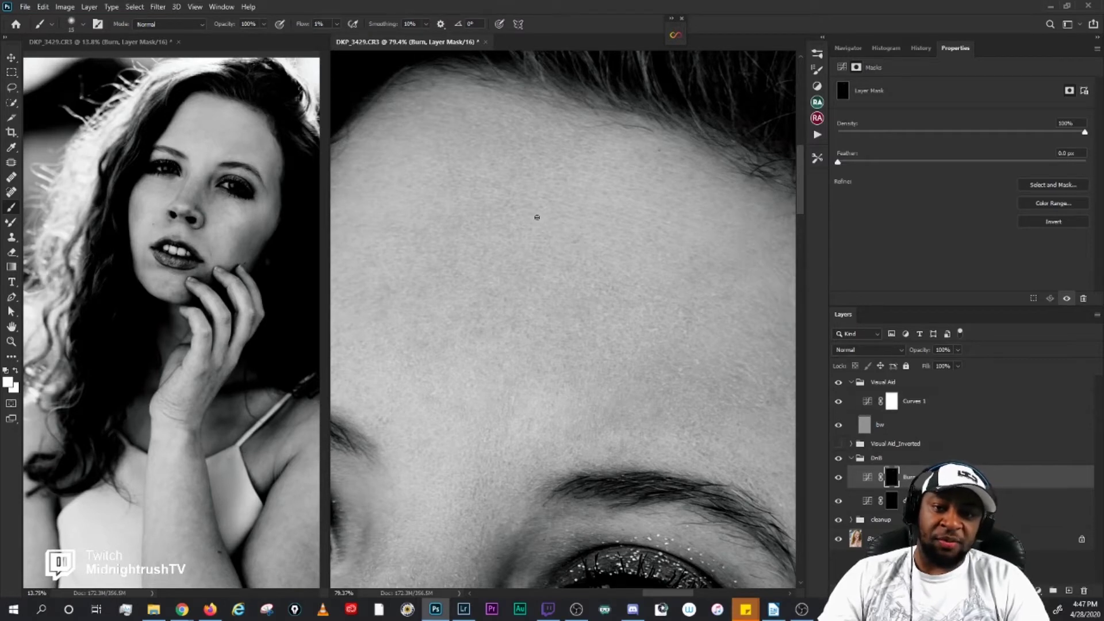
# Step: Burn down the remaining bright specks on the central forehead, varying the brush size between fine and slightly wider strokes
pyautogui.press('[')
pyautogui.press('[')
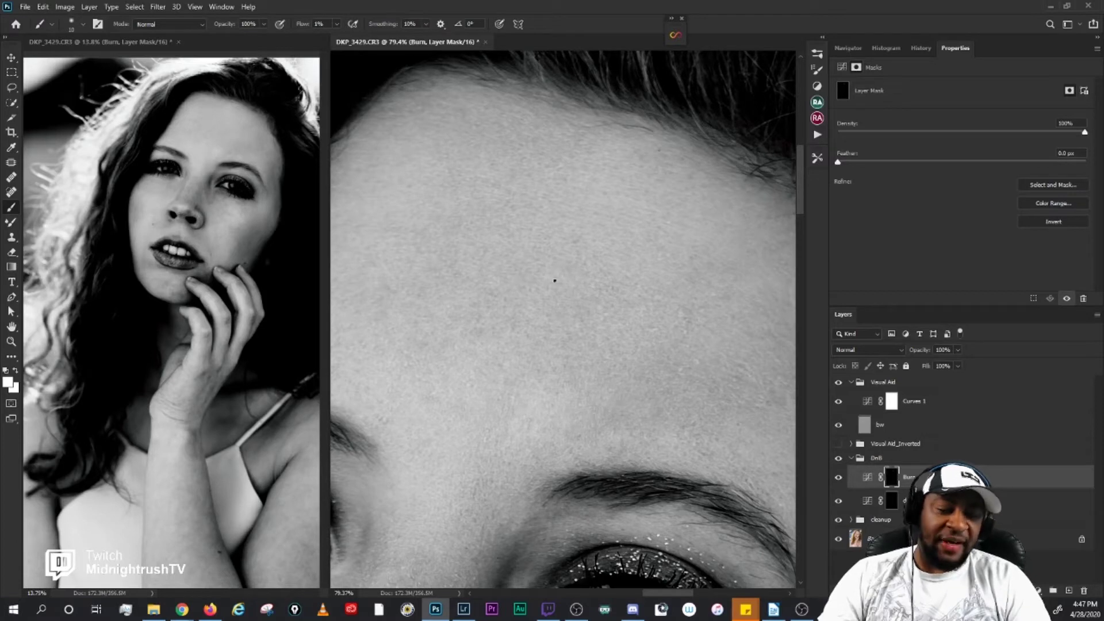
pyautogui.press(']')
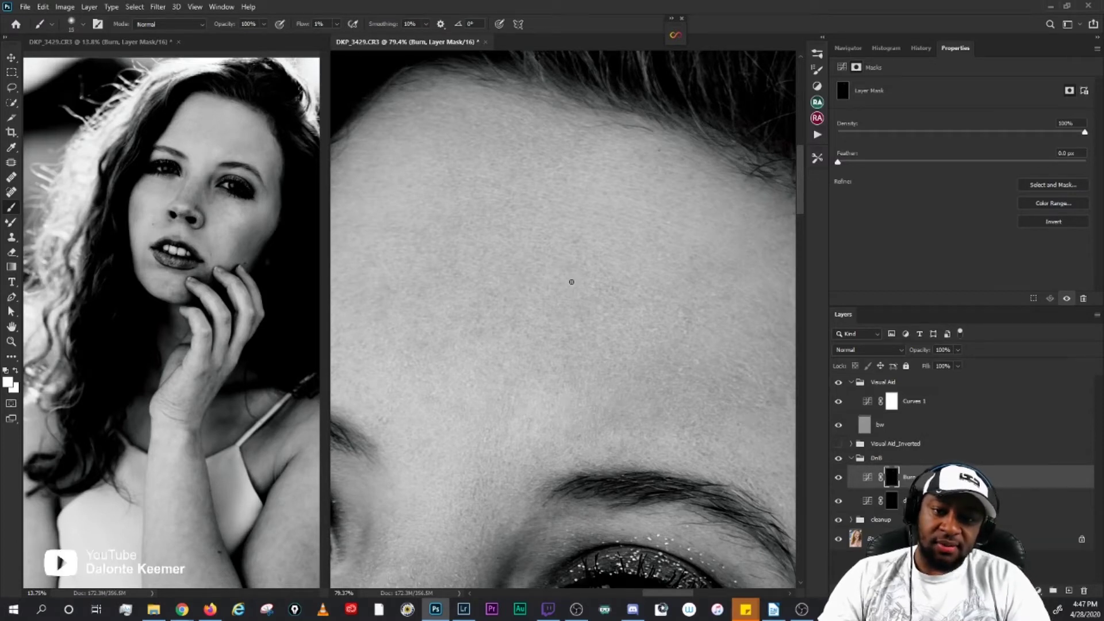
pyautogui.press(']')
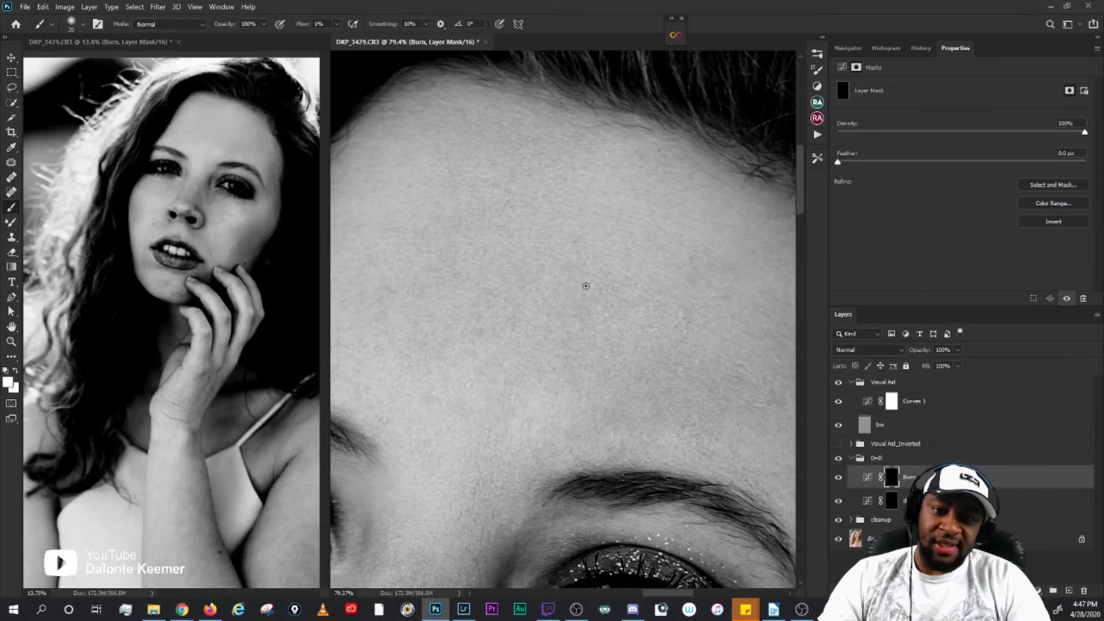
pyautogui.press('[')
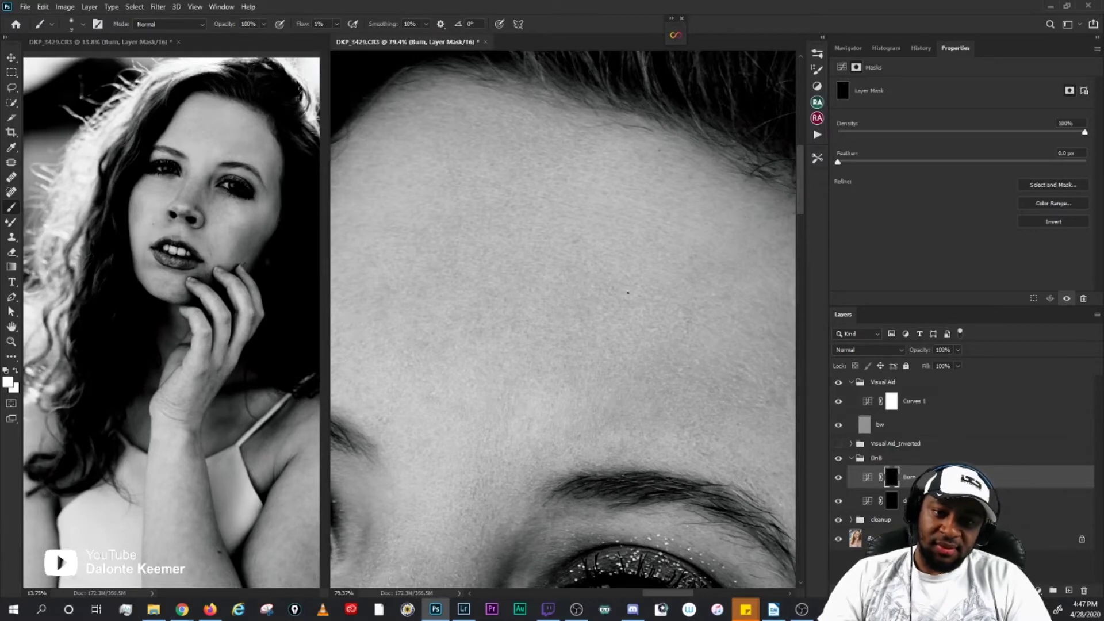
pyautogui.press(']')
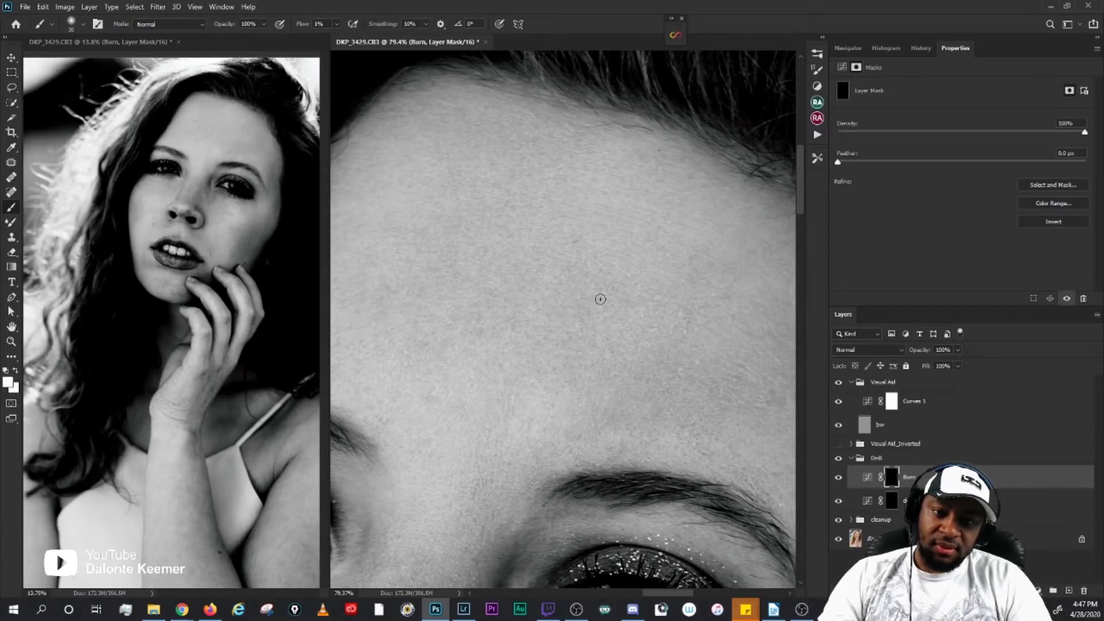
pyautogui.press('[')
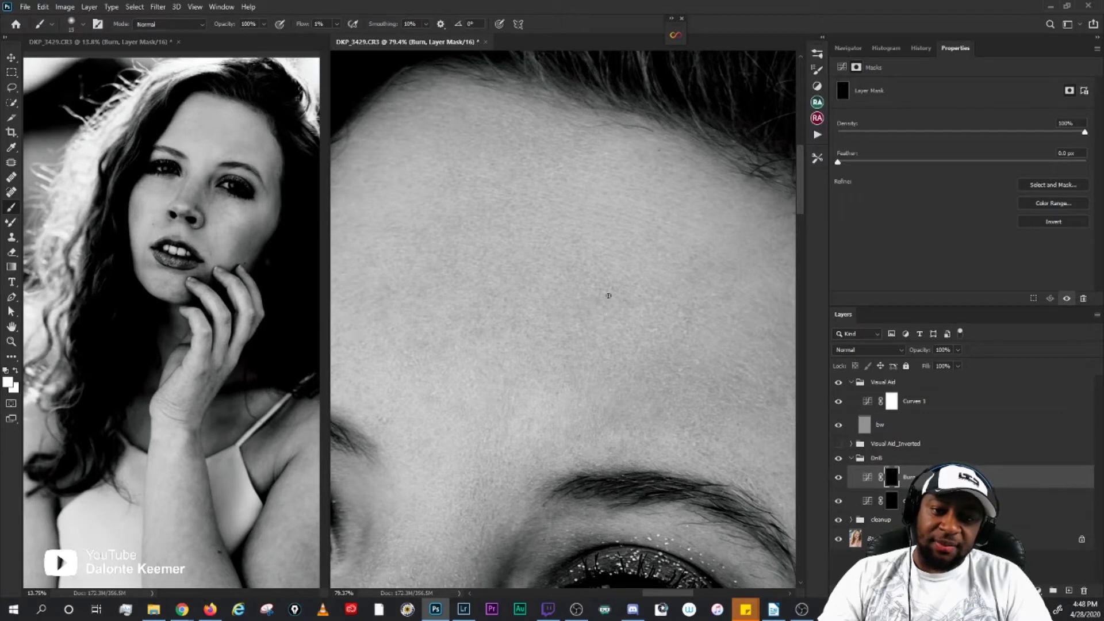
pyautogui.press(']')
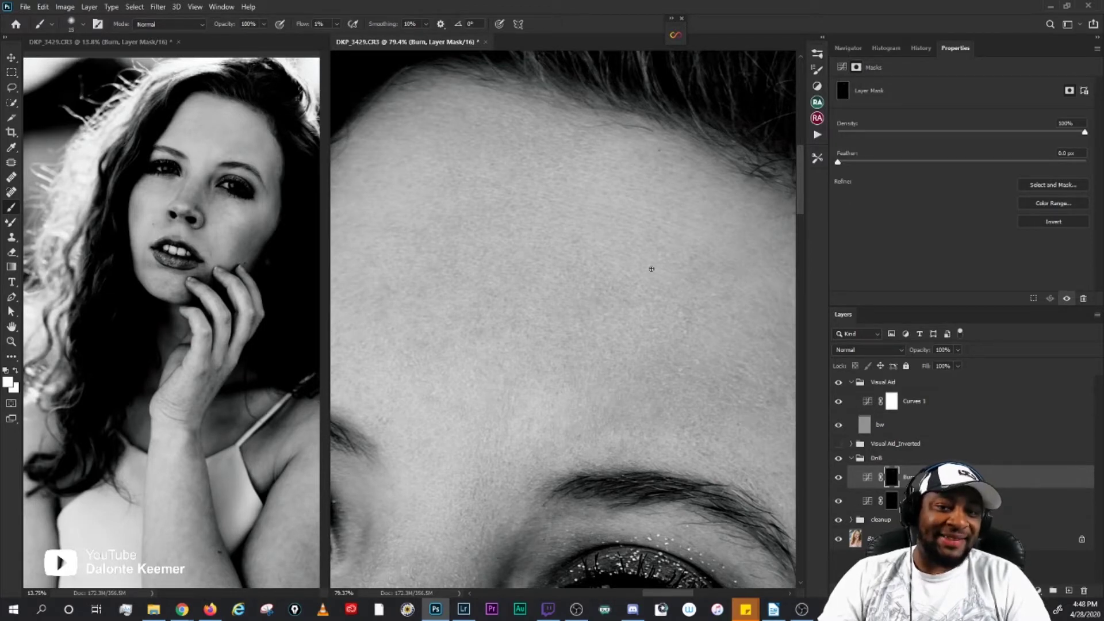
# Step: Lighten dark patches across the forehead on the dodge layer mask, including the area above the inner end of the left-hand eyebrow
pyautogui.click(893, 502)
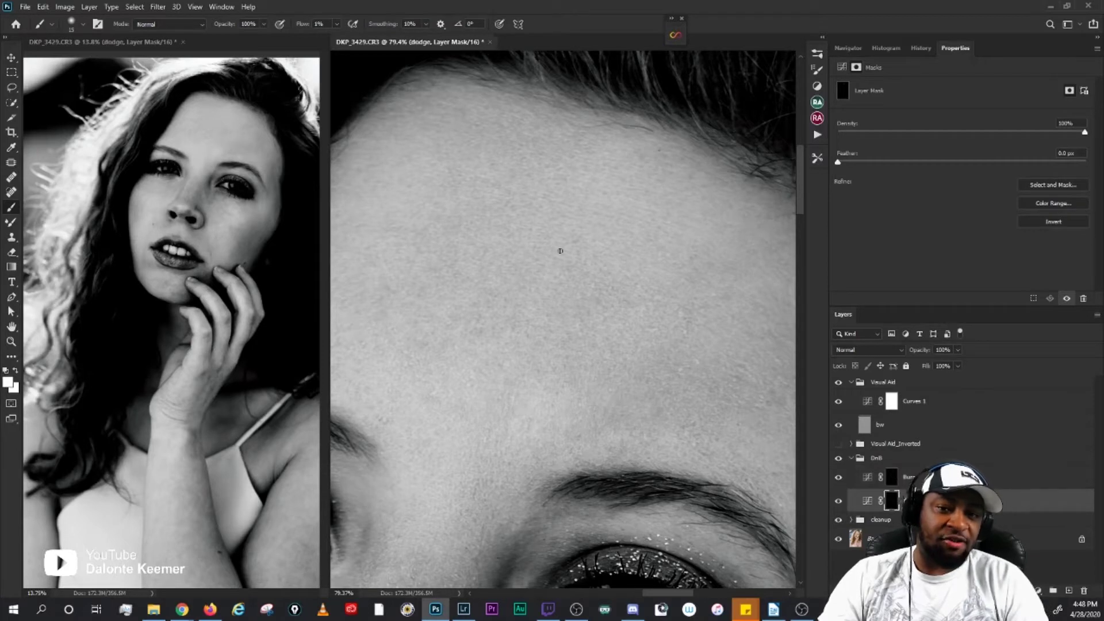
pyautogui.press(']')
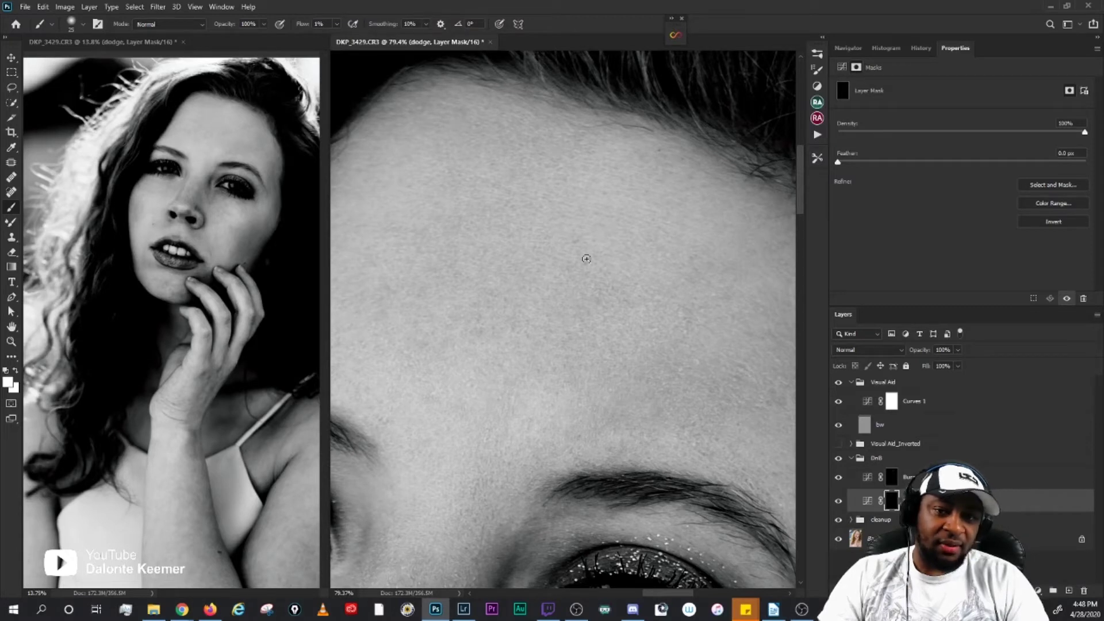
pyautogui.moveTo(481, 274); pyautogui.dragTo(525, 262)
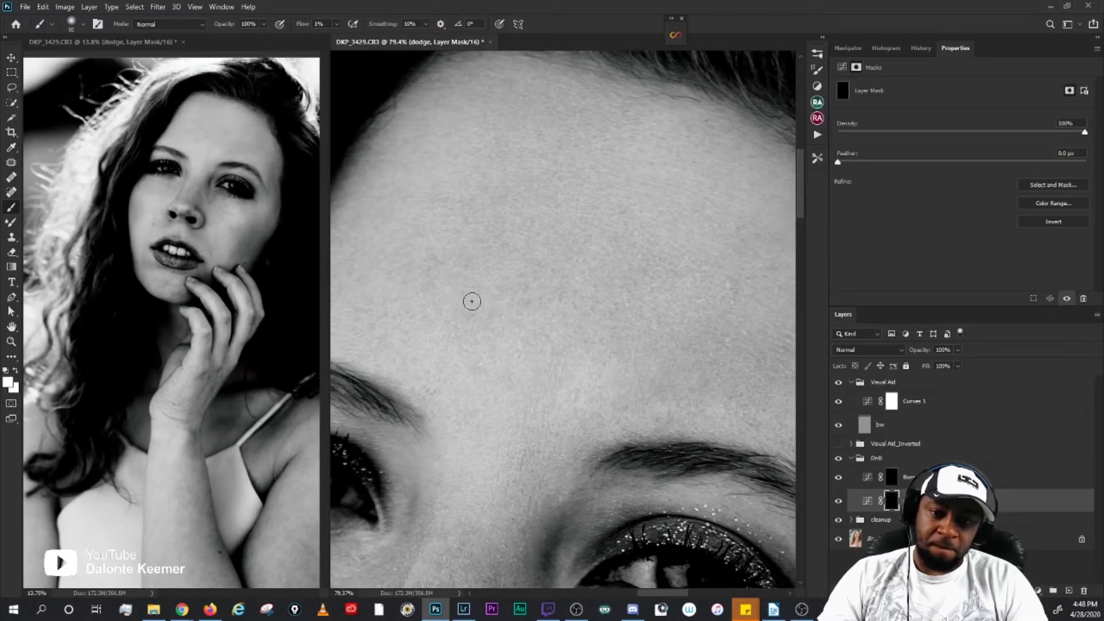
pyautogui.press('[')
pyautogui.press('[')
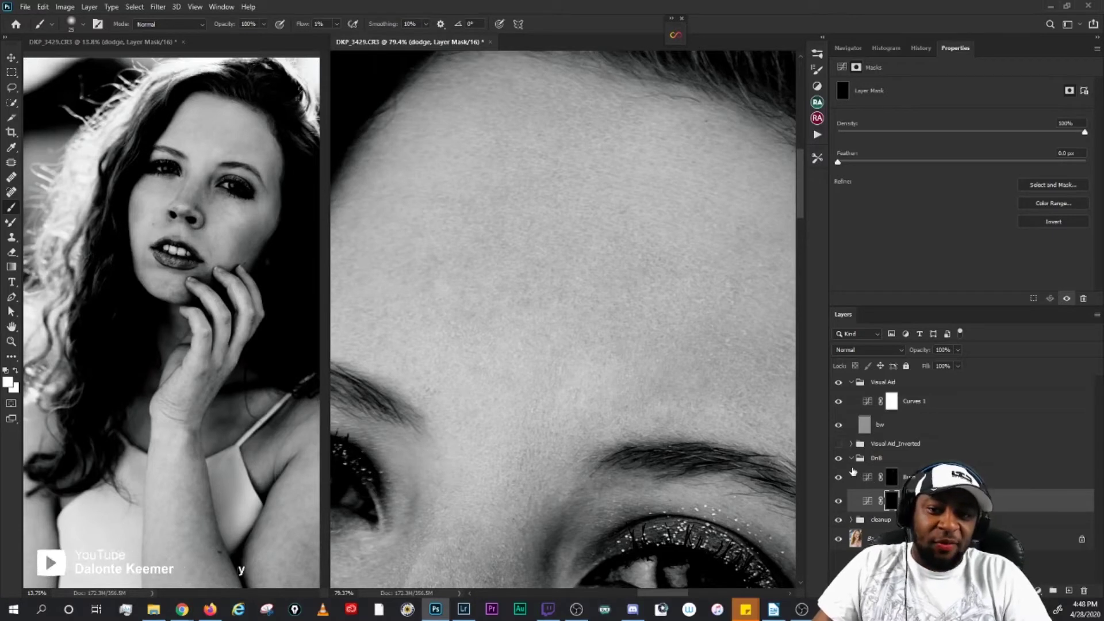
# Step: Darken bright spots on the forehead above the left-hand eyebrow on the Burn layer mask, resizing the brush to fit
pyautogui.click(891, 478)
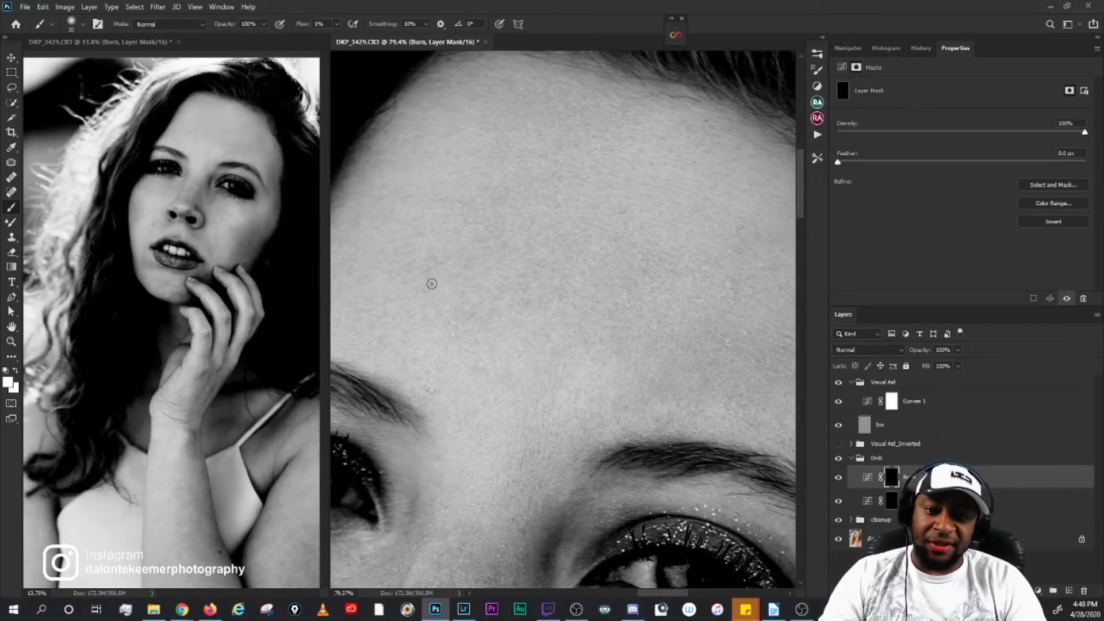
pyautogui.press('[')
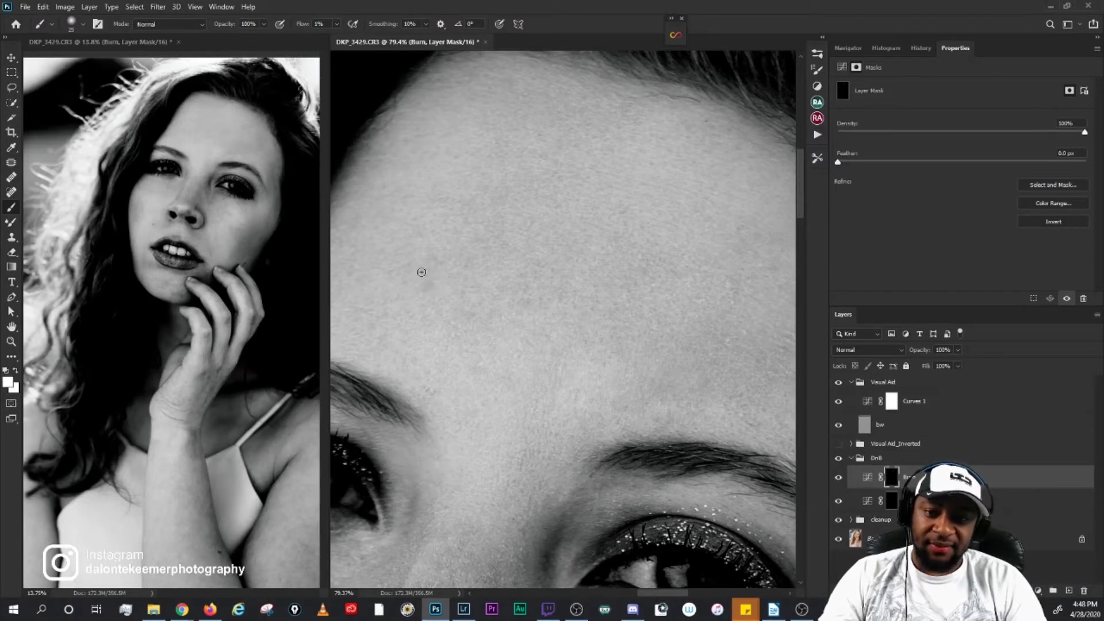
pyautogui.press('[')
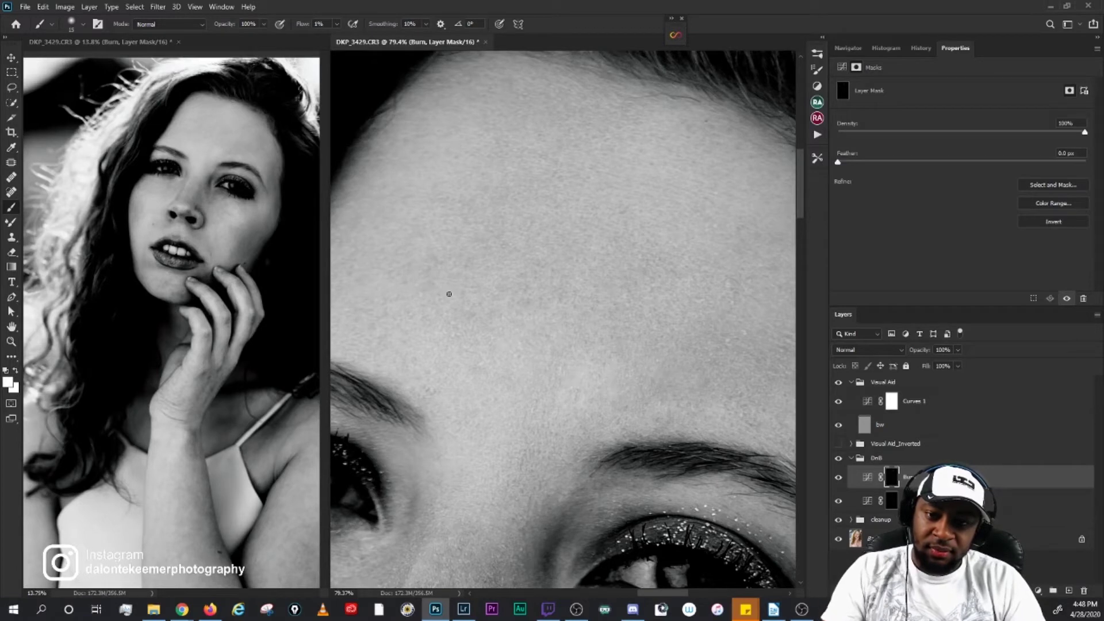
pyautogui.press(']')
pyautogui.press(']')
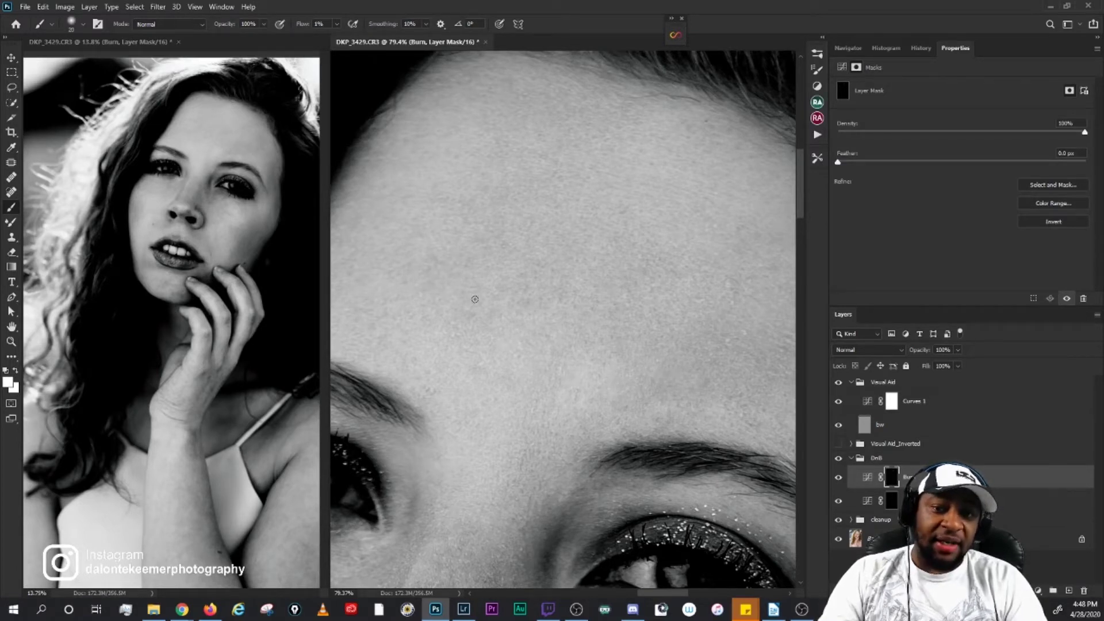
# Step: Dodge the small dark spots on the forehead above the left-hand eyebrow with a progressively finer brush
pyautogui.click(888, 501)
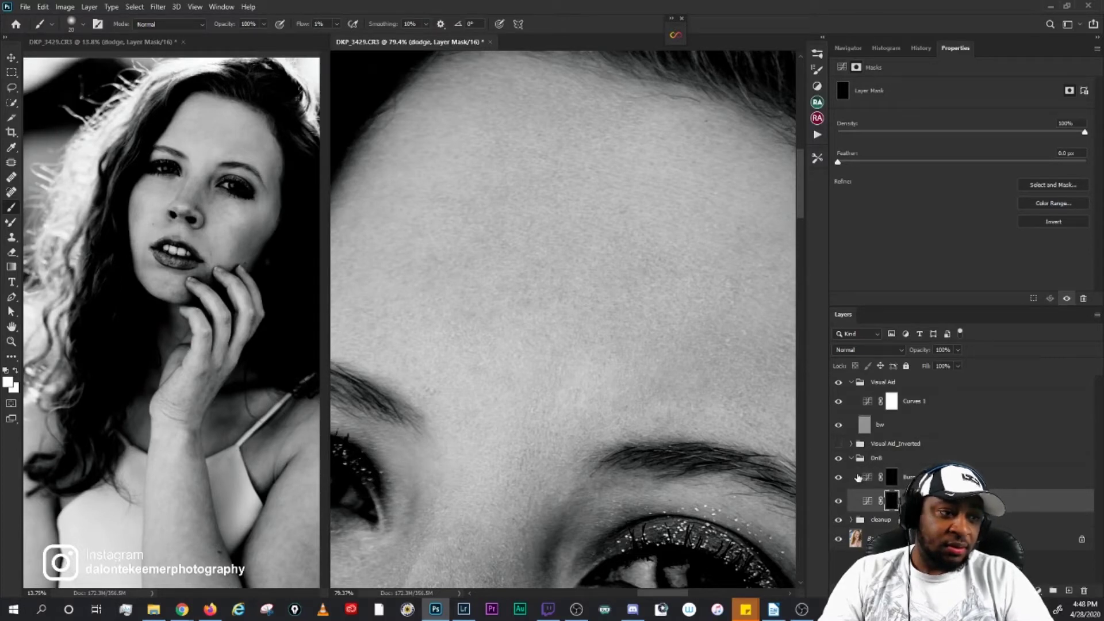
pyautogui.press('[')
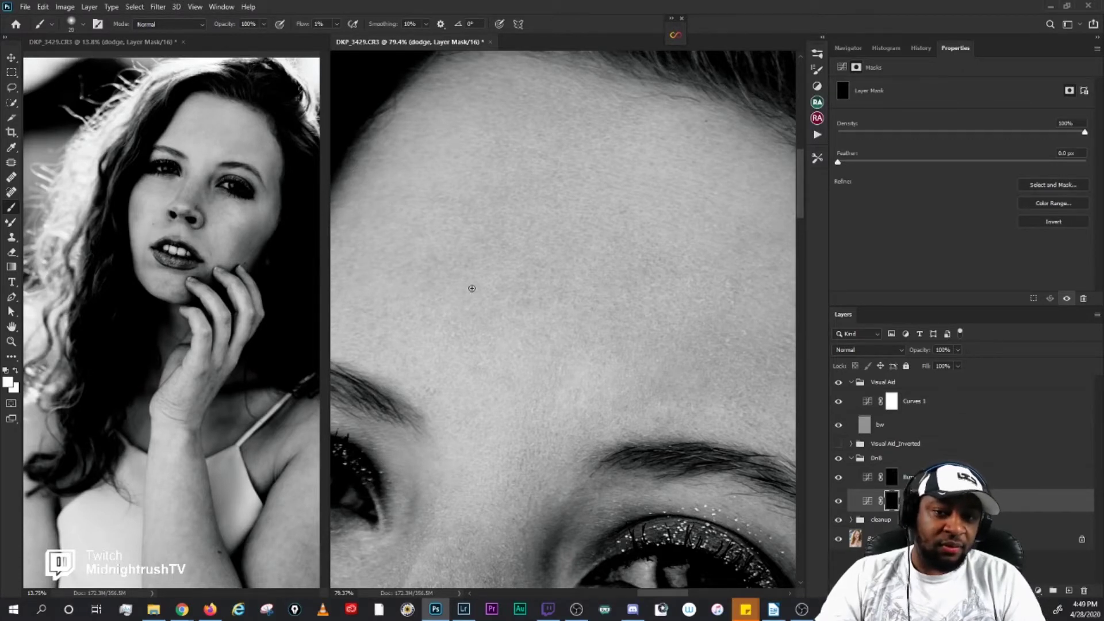
pyautogui.press('[')
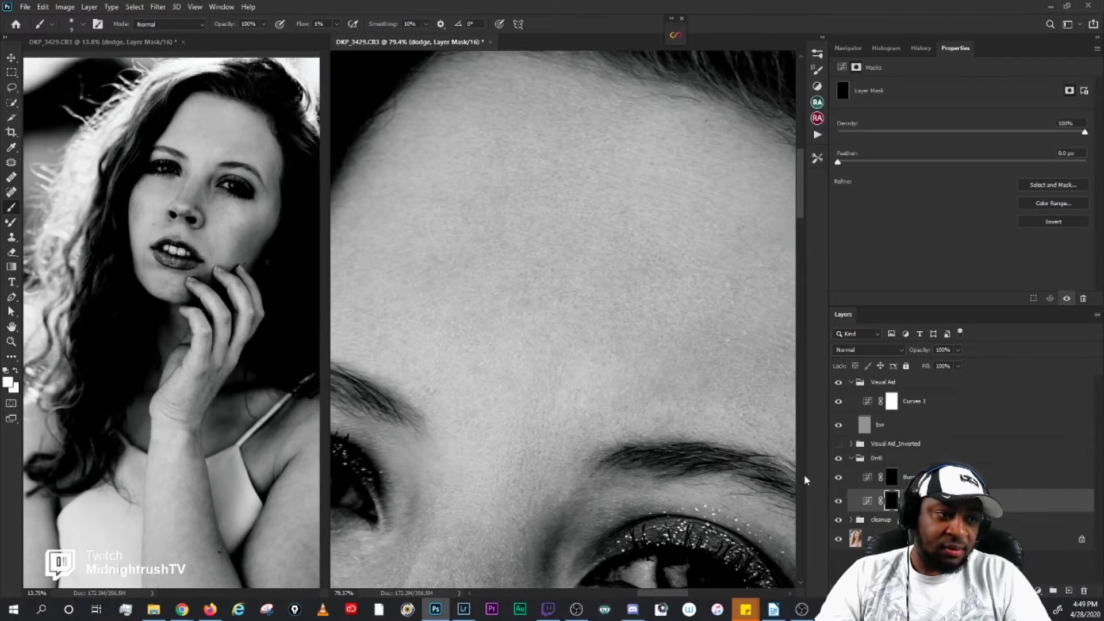
# Step: Lighten dark spots on the lower forehead and beside the left-hand eyebrow's inner end on the dodge layer mask
pyautogui.click(894, 481)
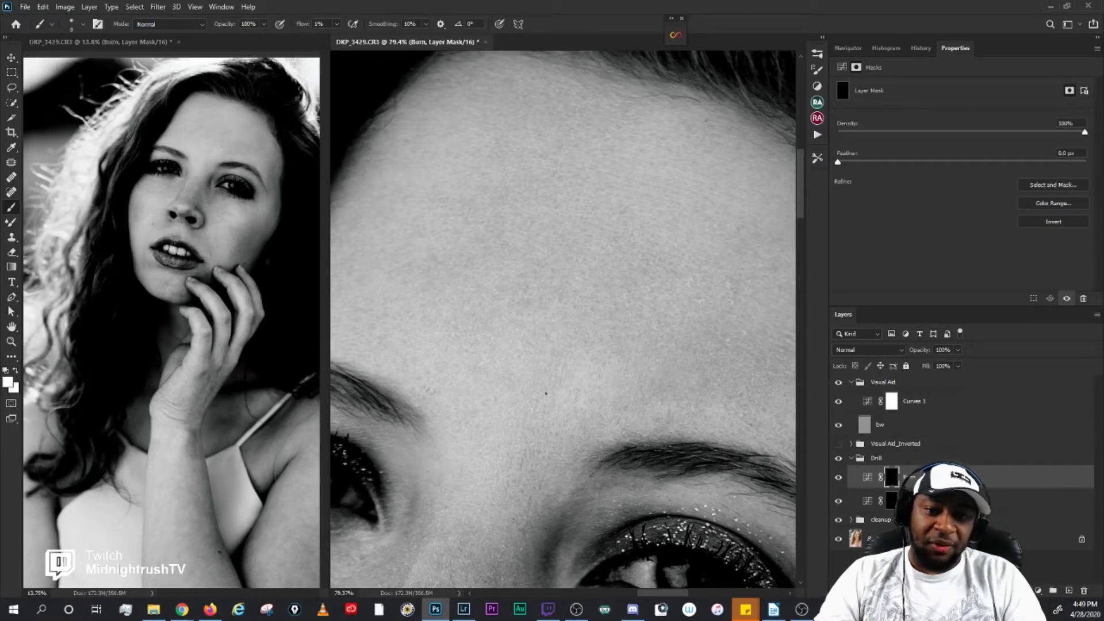
pyautogui.click(893, 501)
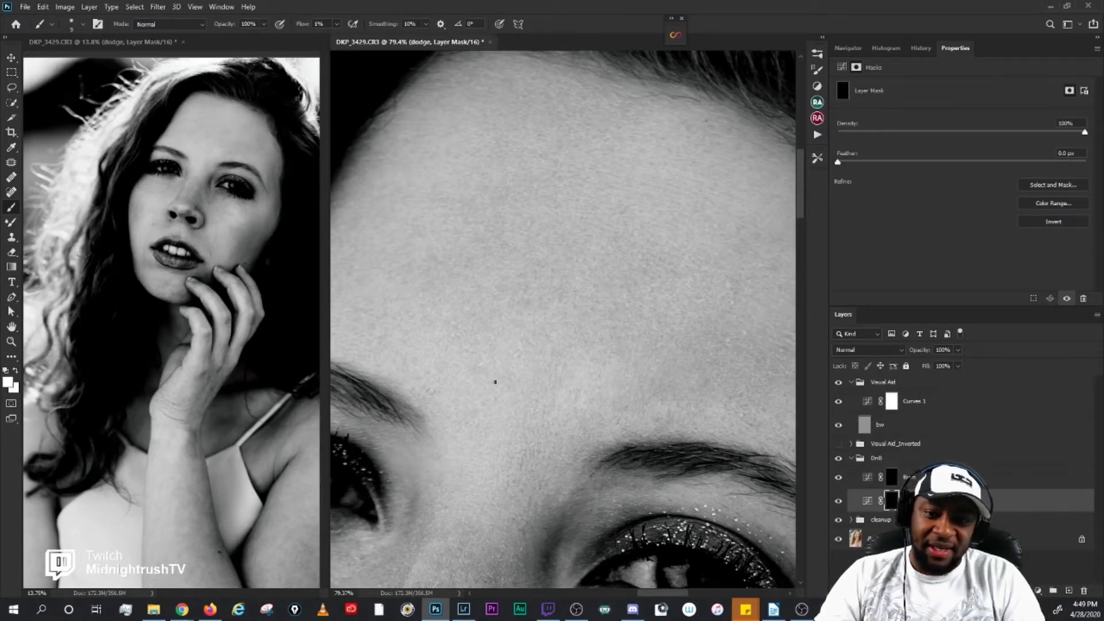
pyautogui.press(']')
pyautogui.press(']')
pyautogui.press(']')
pyautogui.press('[')
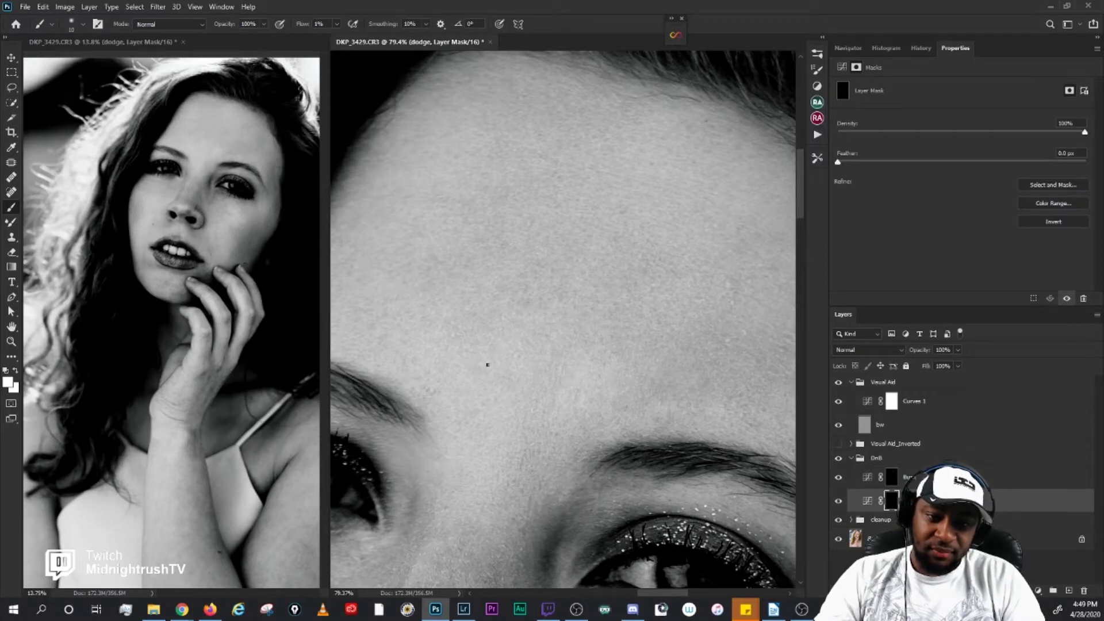
pyautogui.press(']')
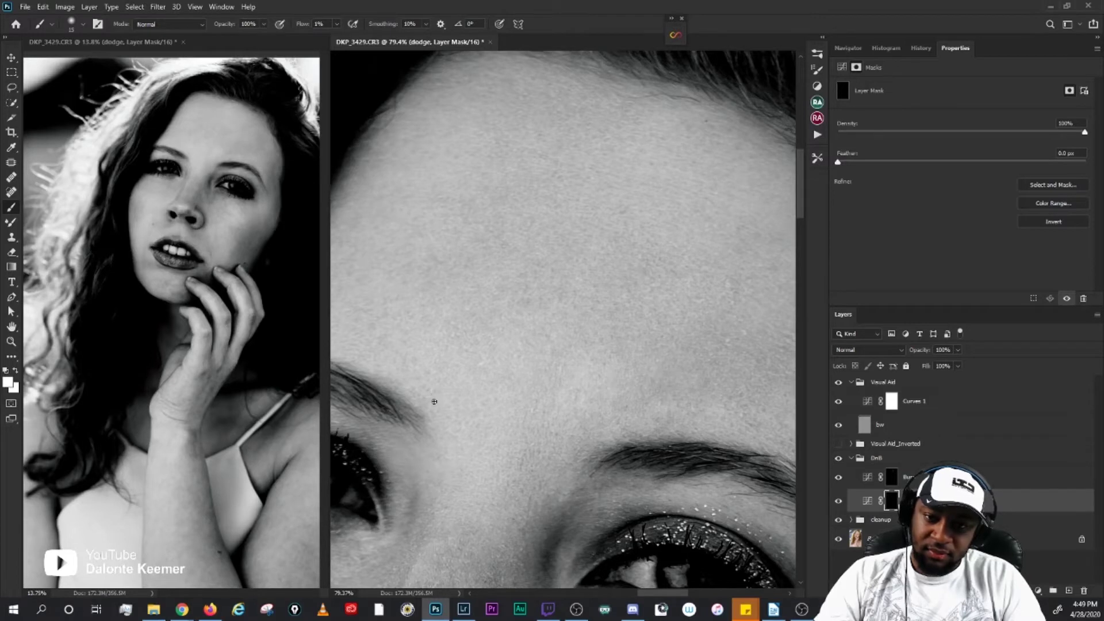
# Step: Darken bright spots on the forehead beside and above the left-hand eyebrow's inner end on the Burn layer mask, adjusting the brush size
pyautogui.click(892, 481)
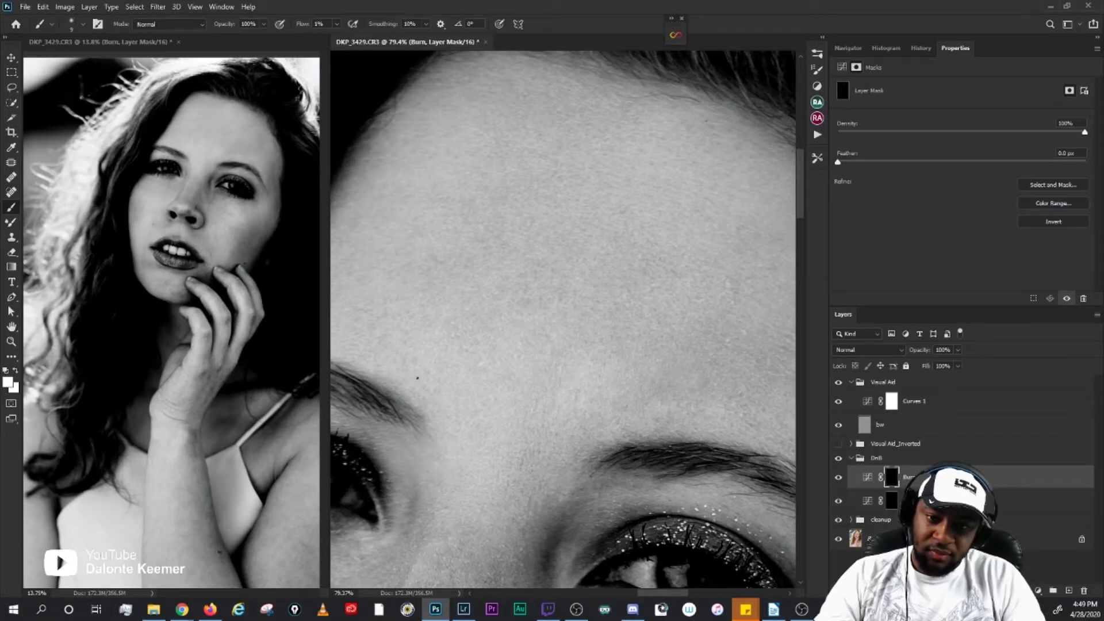
pyautogui.press(']')
pyautogui.press(']')
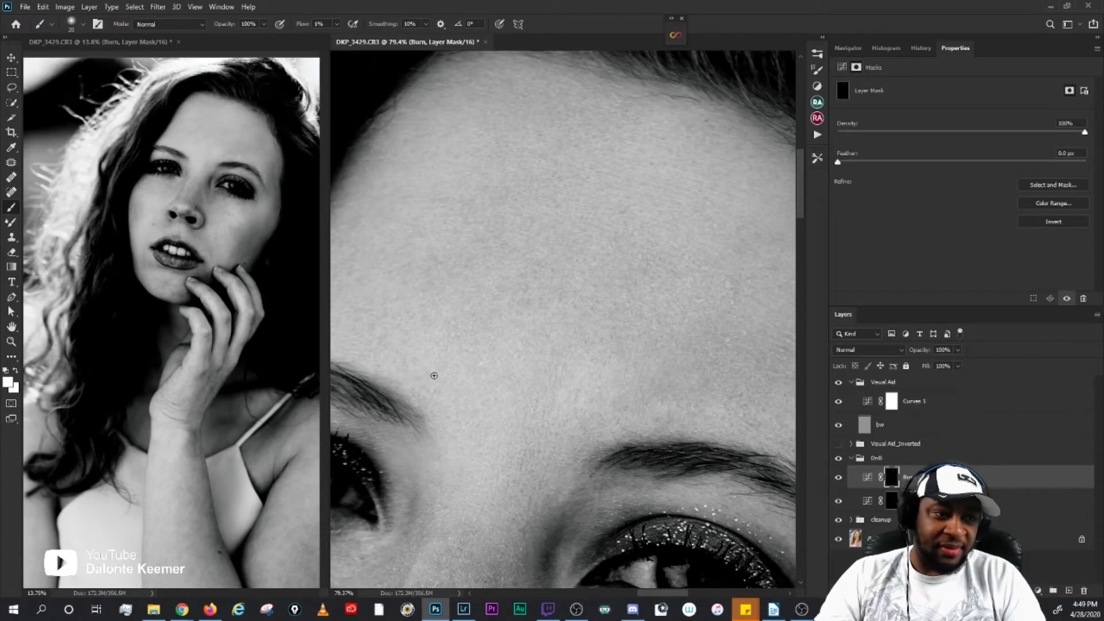
pyautogui.press('[')
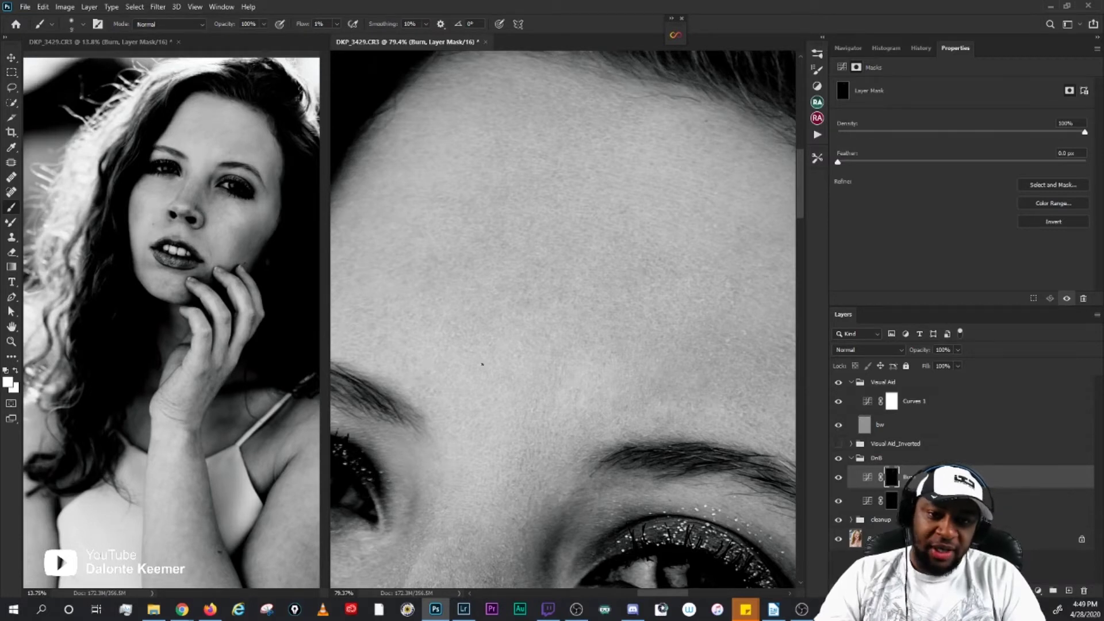
pyautogui.press(']')
pyautogui.press(']')
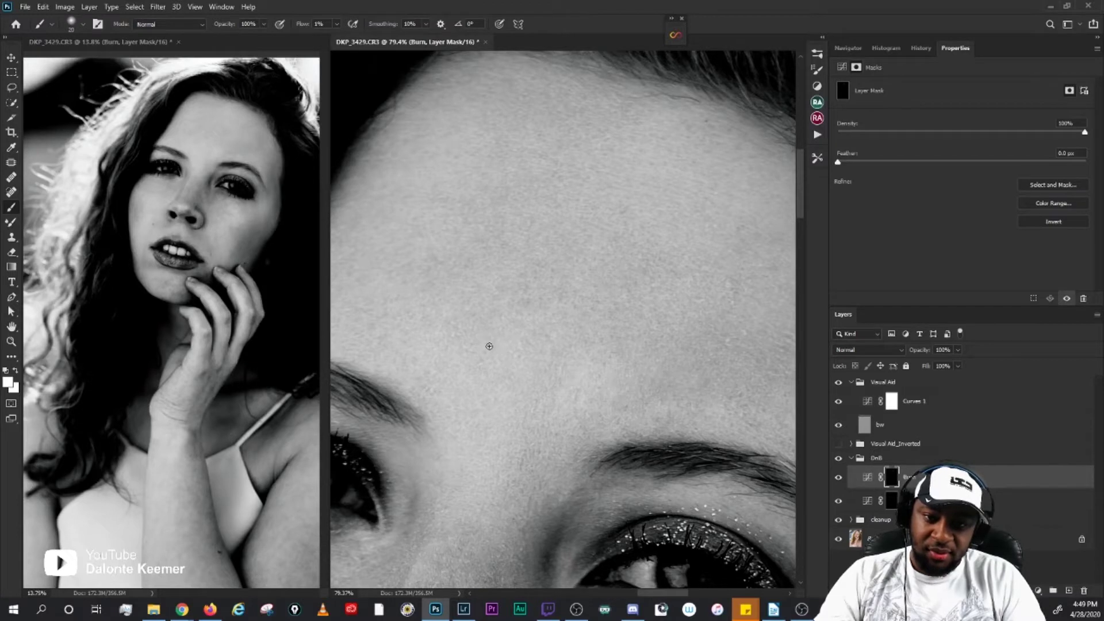
# Step: Burn small bright spots slightly higher on the forehead above the left-hand eyebrow, varying the brush size to match each spot
pyautogui.press('[')
pyautogui.press('[')
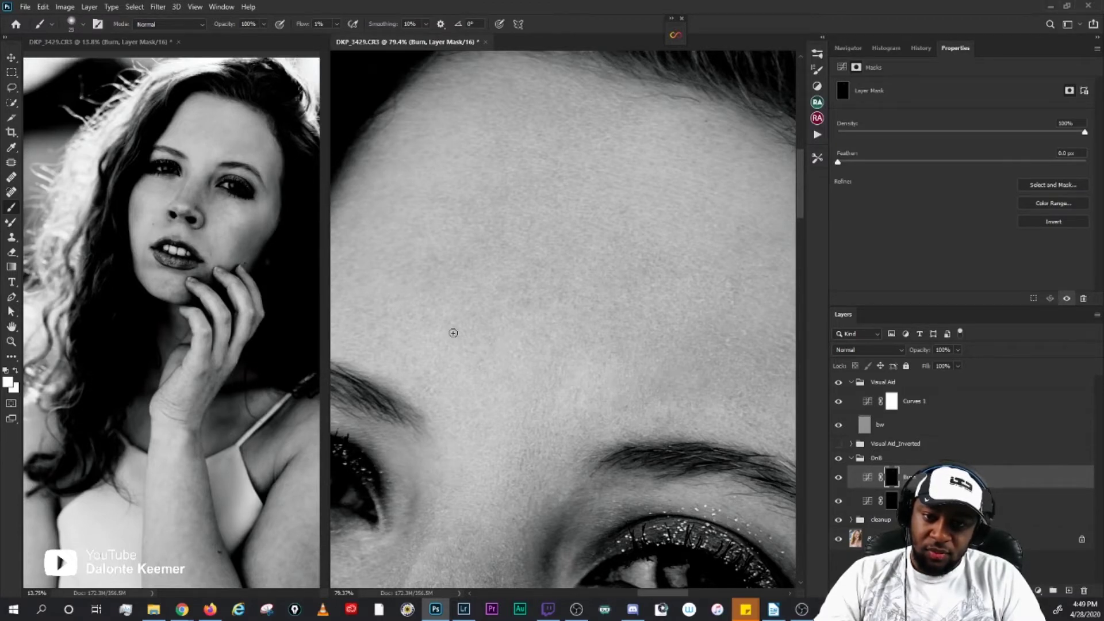
pyautogui.press(']')
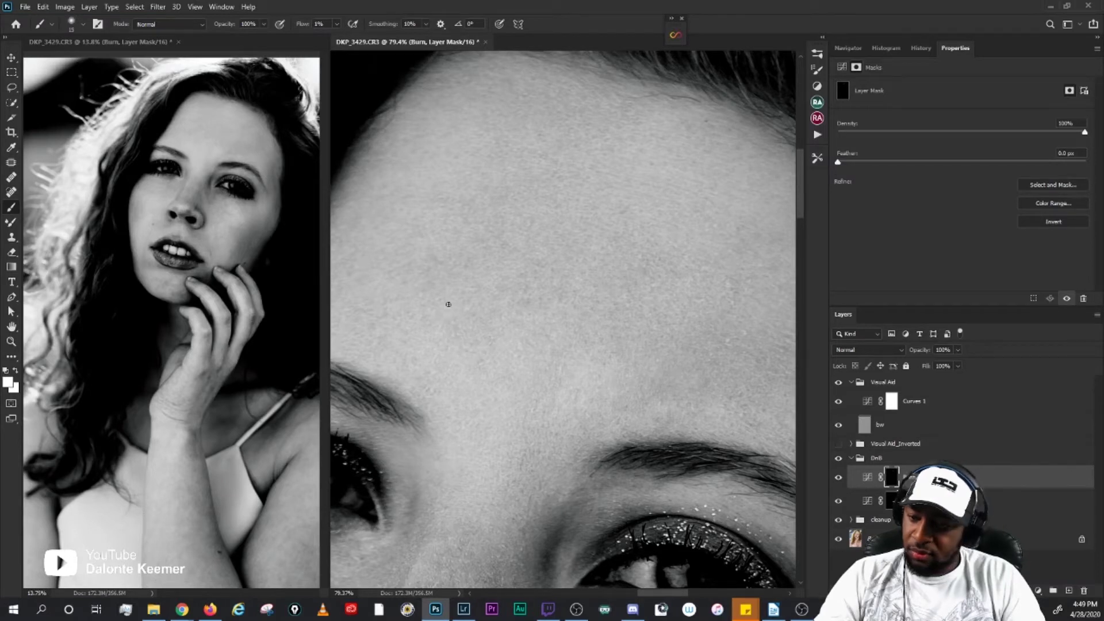
pyautogui.press('[')
pyautogui.press(']')
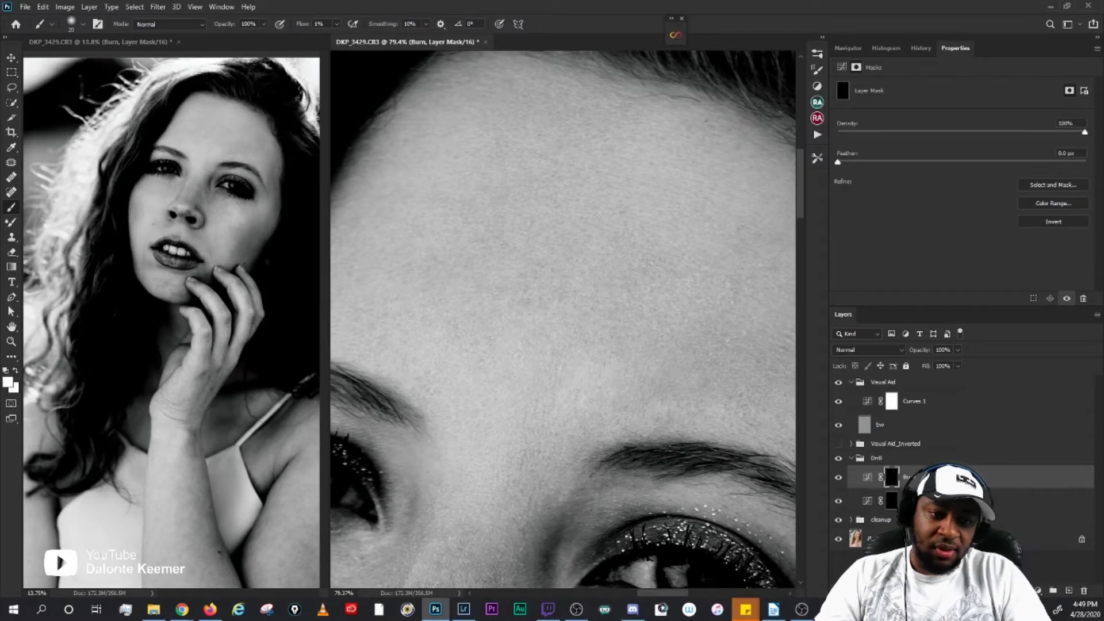
# Step: Lighten dark spots from above the left-hand eyebrow to the mid-forehead on the dodge layer mask with a progressively larger brush
pyautogui.click(891, 500)
pyautogui.press('[')
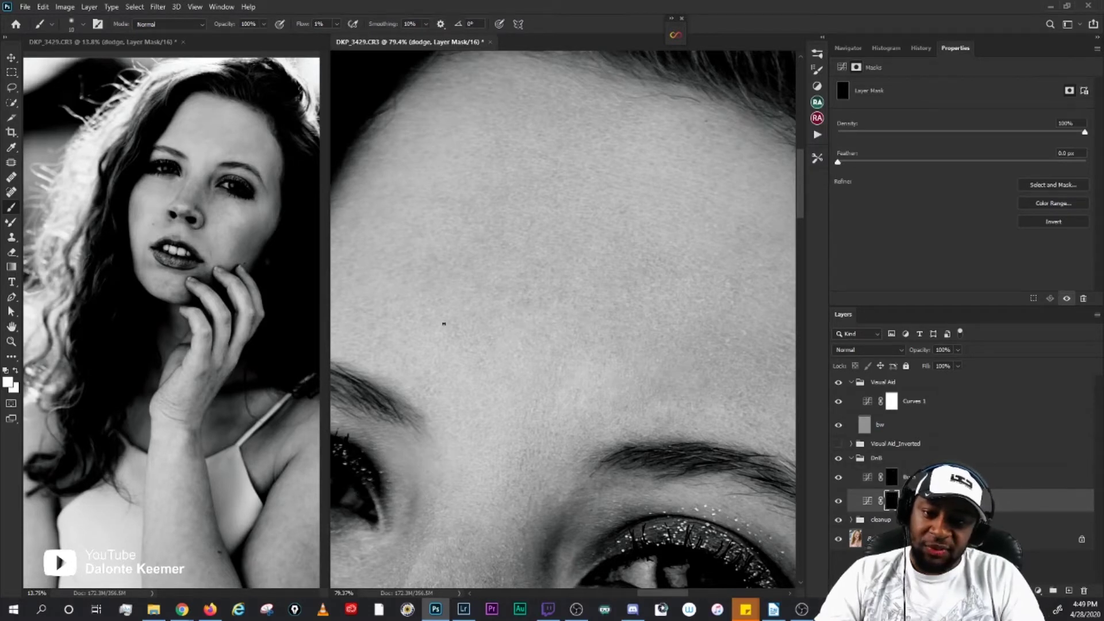
pyautogui.press(']')
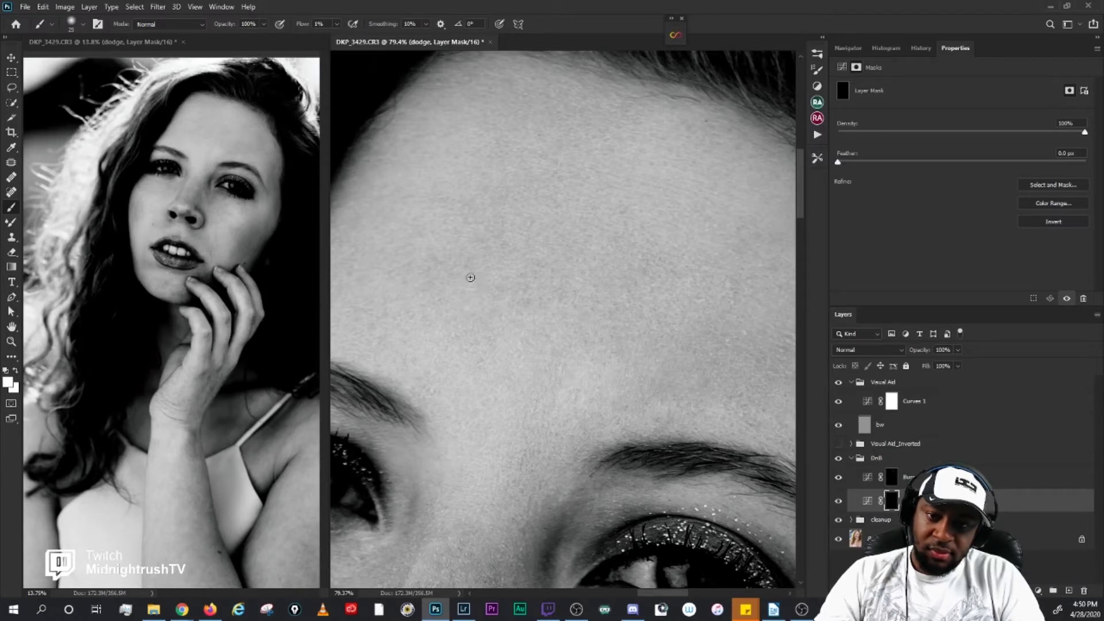
pyautogui.press(']')
pyautogui.press(']')
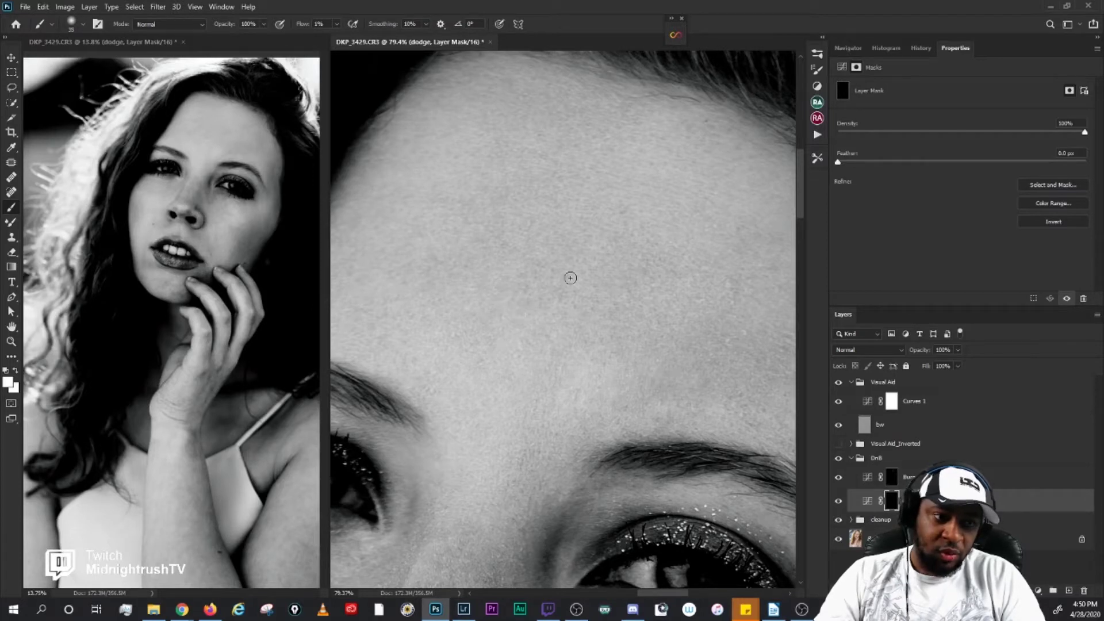
# Step: Touch up the mid-forehead on the Burn mask, and dodge its dark patches with a larger, then finer brush
pyautogui.hotkey('alt', ']')
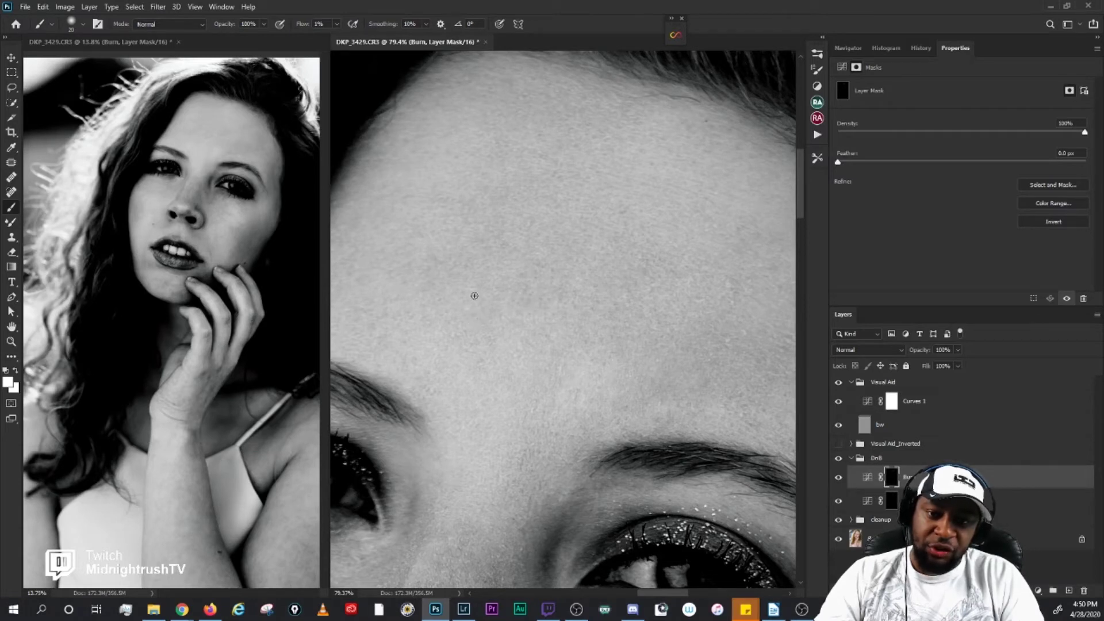
pyautogui.click(872, 500)
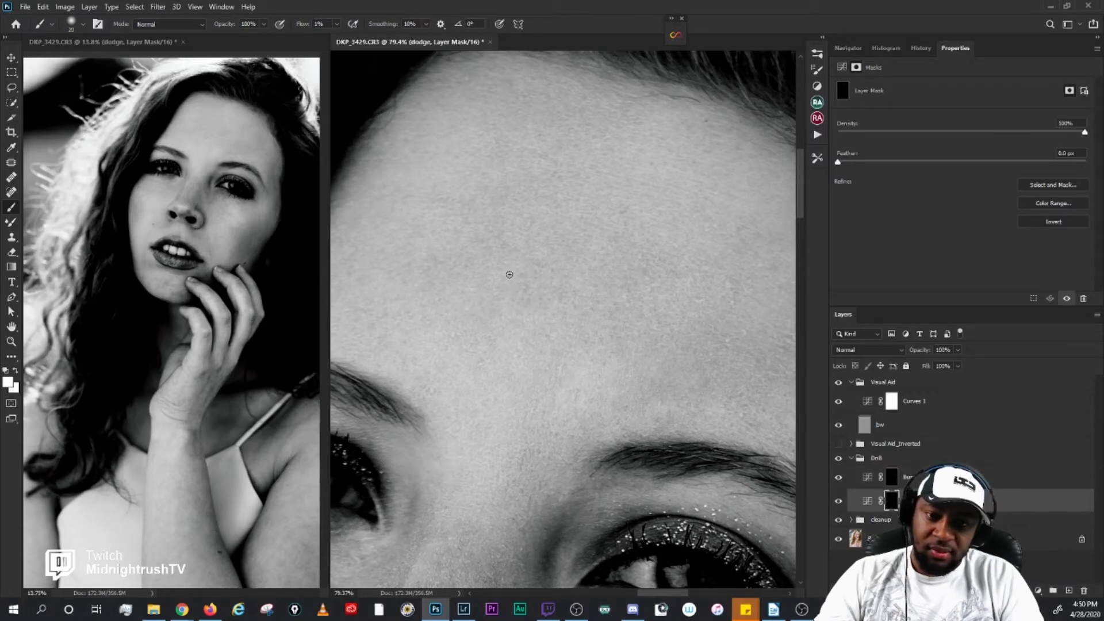
pyautogui.press(']')
pyautogui.press(']')
pyautogui.press(']')
pyautogui.press(']')
pyautogui.press(']')
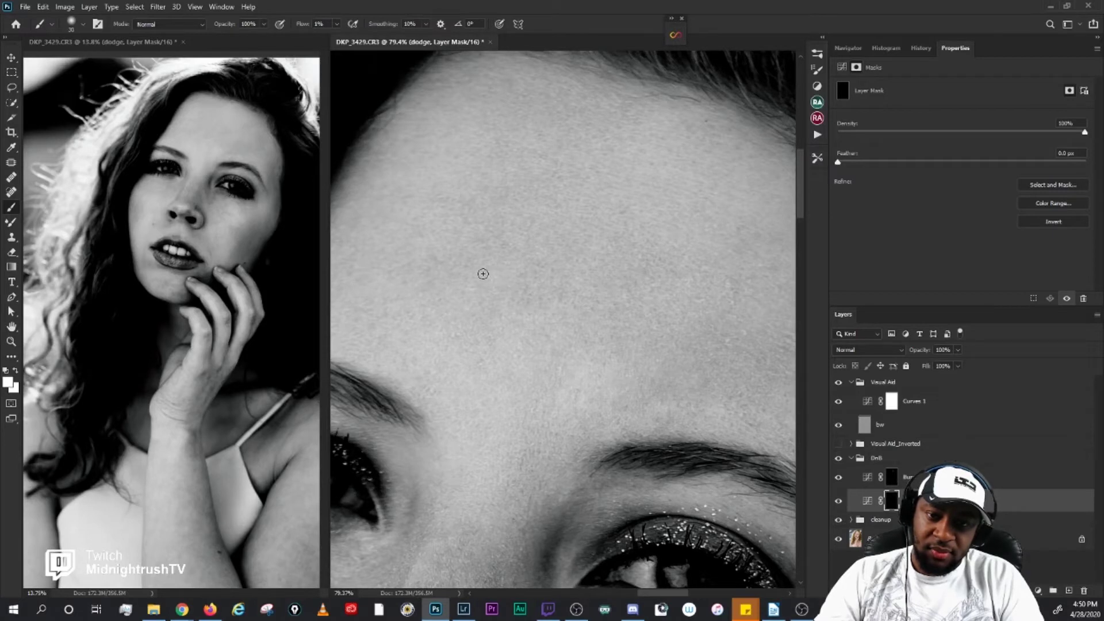
pyautogui.press('[')
pyautogui.press('[')
pyautogui.press('[')
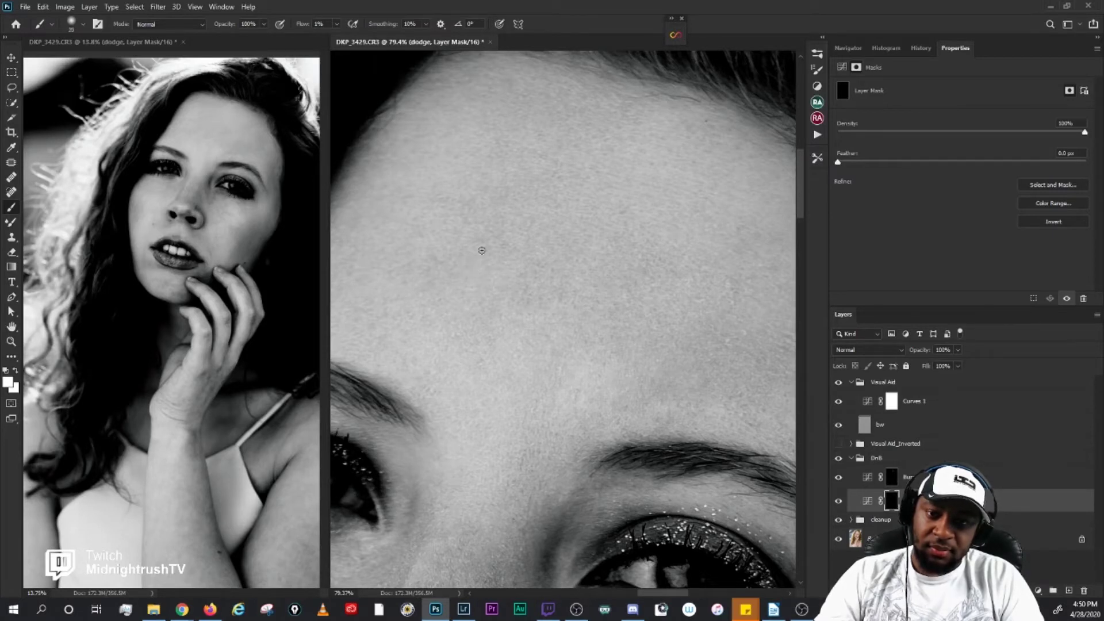
pyautogui.press('[')
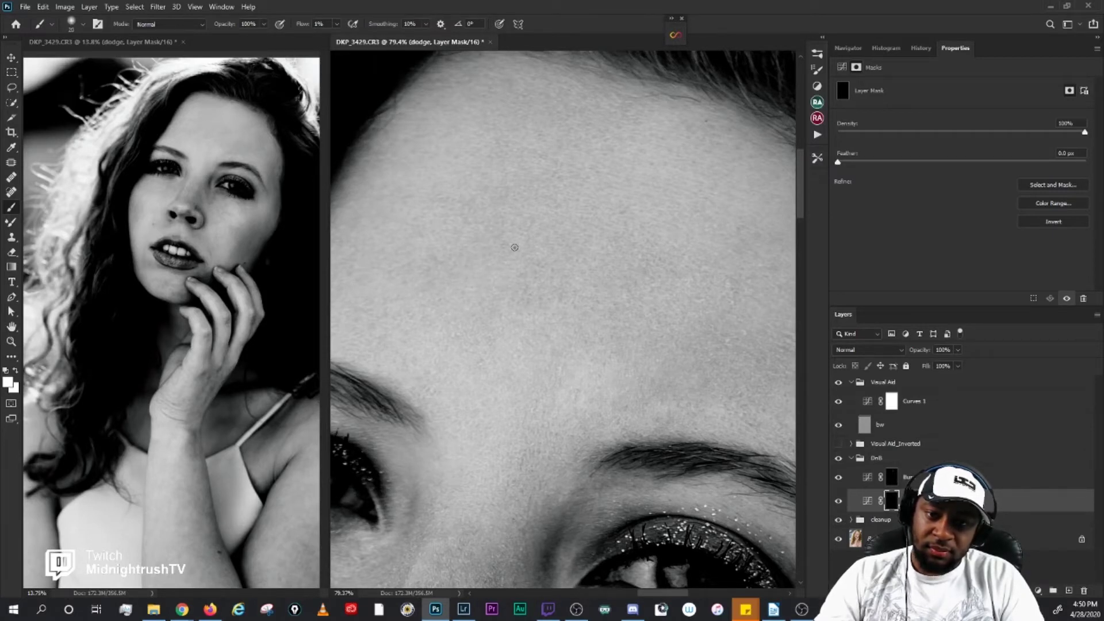
# Step: Darken bright spots across the middle of the forehead and above the right-hand eyebrow on the Burn layer mask
pyautogui.click(891, 477)
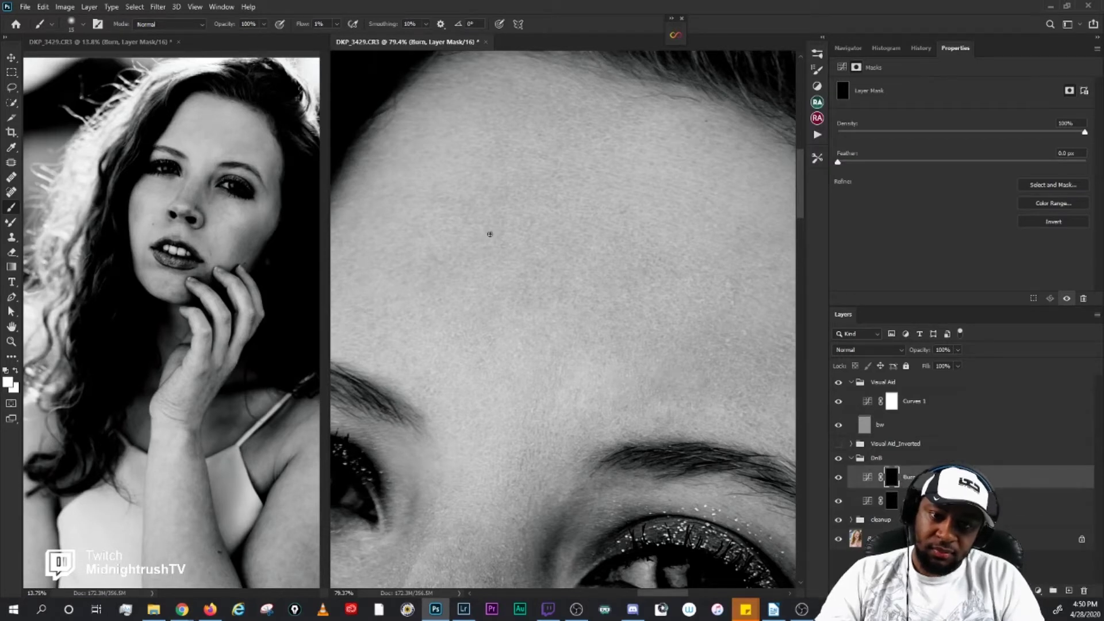
pyautogui.press(']')
pyautogui.press(']')
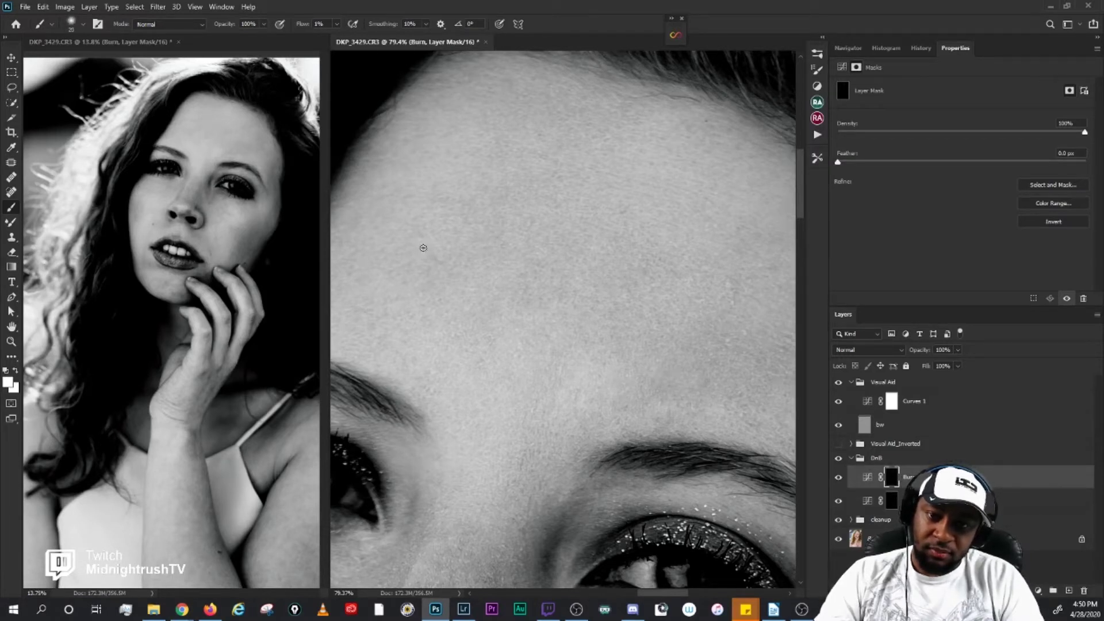
pyautogui.press('[')
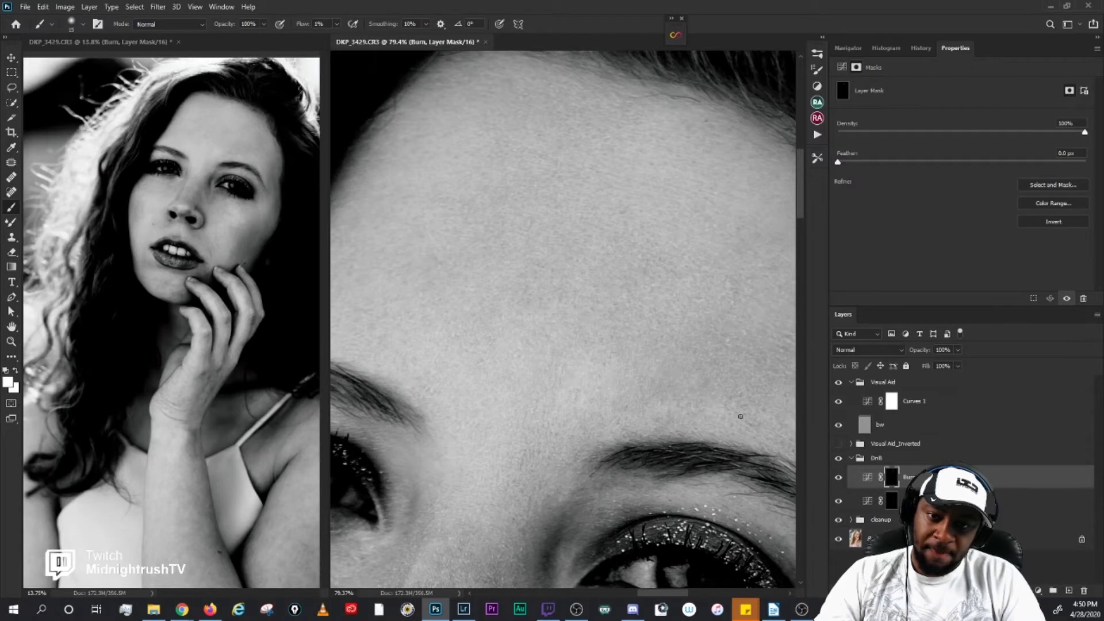
# Step: Dodge dark spots on the upper-middle forehead, and compare the skin with the DnB group hidden and shown
pyautogui.hotkey('alt', '[')
pyautogui.press(']')
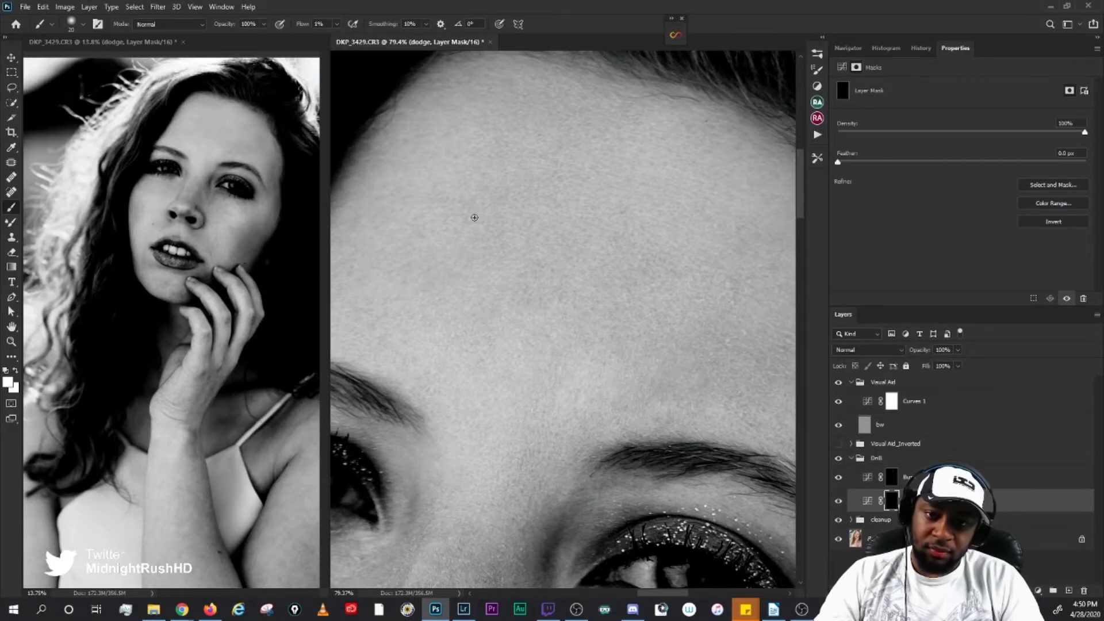
pyautogui.press('[')
pyautogui.click(839, 461)
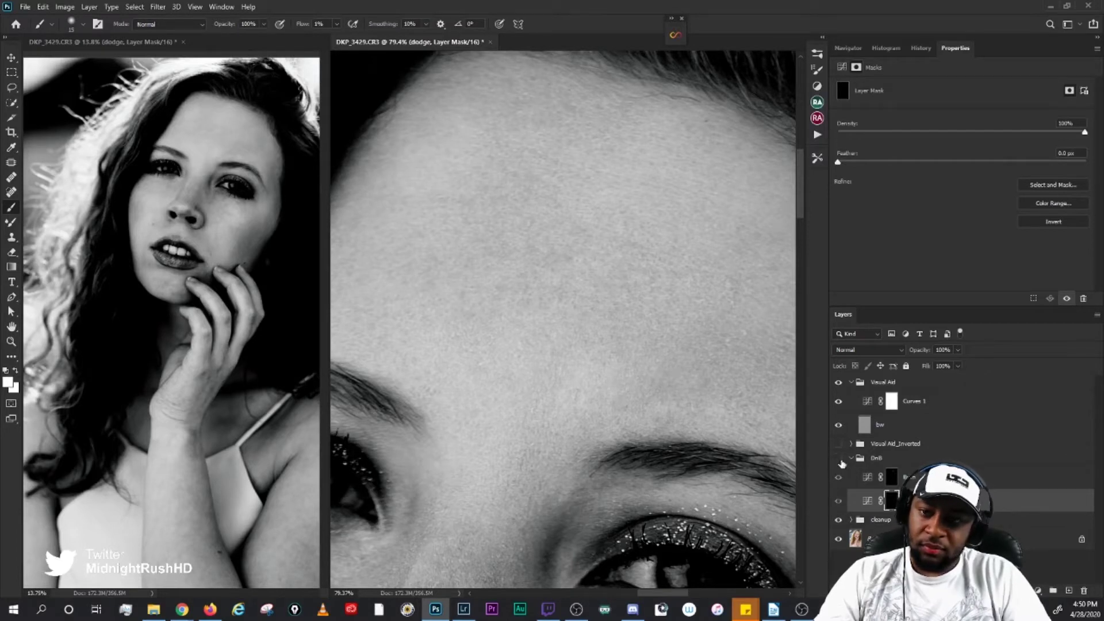
pyautogui.click(839, 461)
# Step: Lighten dark patches above the left-hand eyebrow and toward the forehead's centre on the dodge mask with a larger brush
pyautogui.press(']')
pyautogui.press(']')
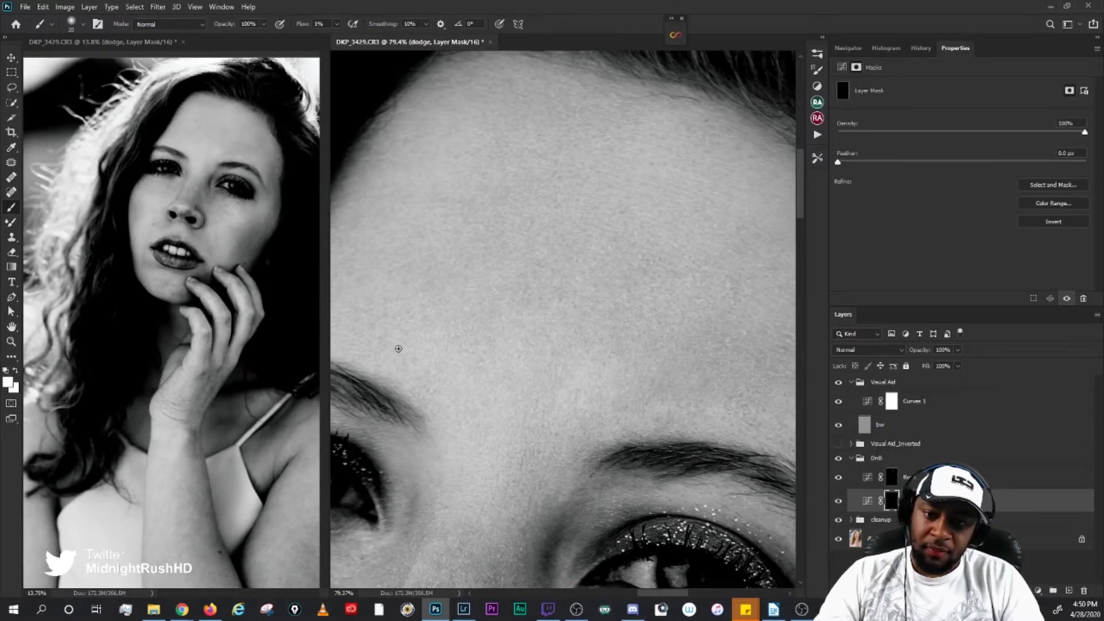
pyautogui.press(']')
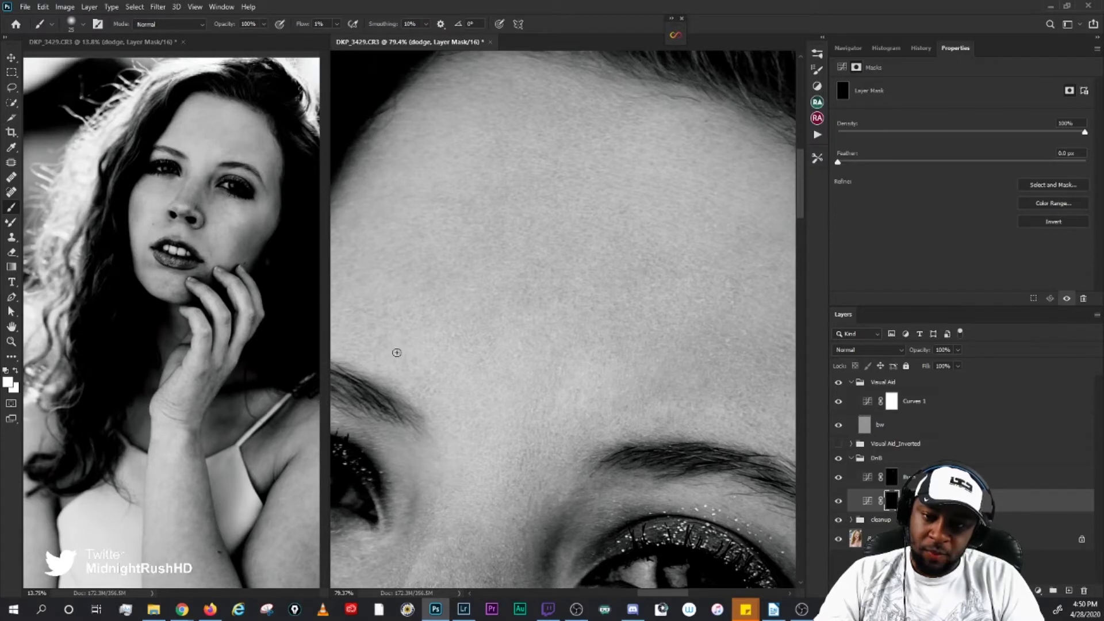
pyautogui.moveTo(461, 325); pyautogui.dragTo(522, 314)
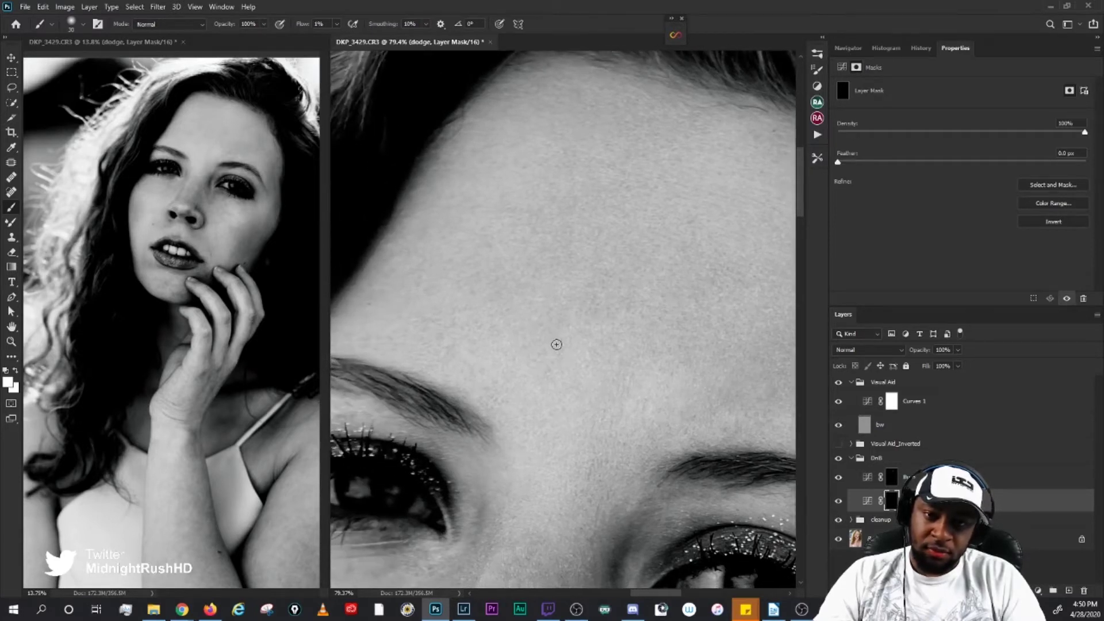
pyautogui.press('[')
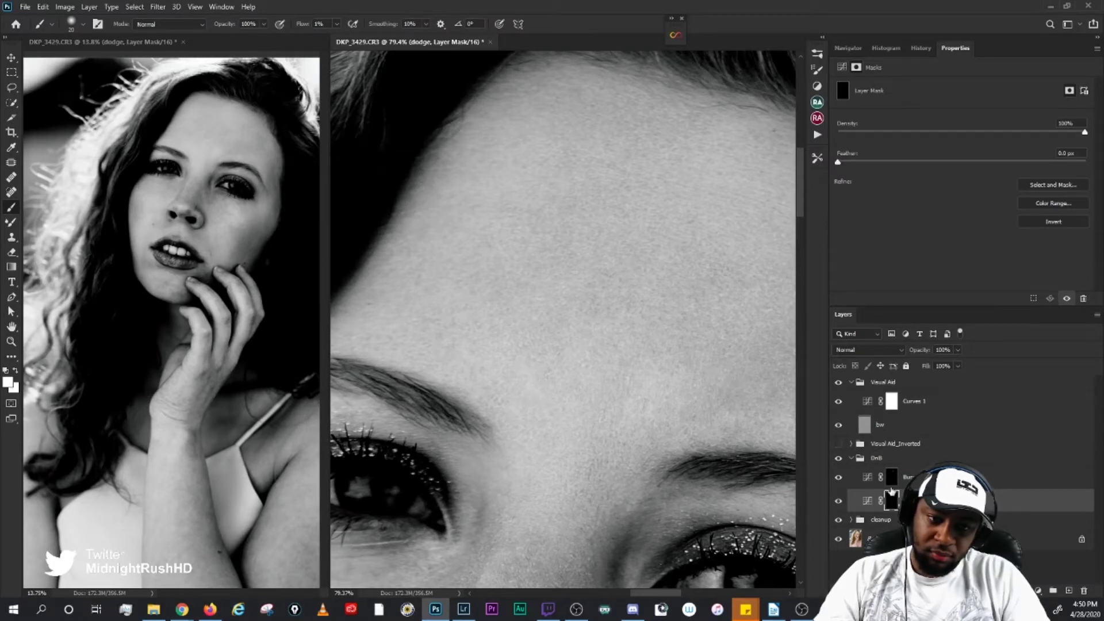
# Step: Darken bright spots on the lower forehead between the eyebrows and above the right-hand eyebrow on the Burn layer mask
pyautogui.hotkey('alt', ']')
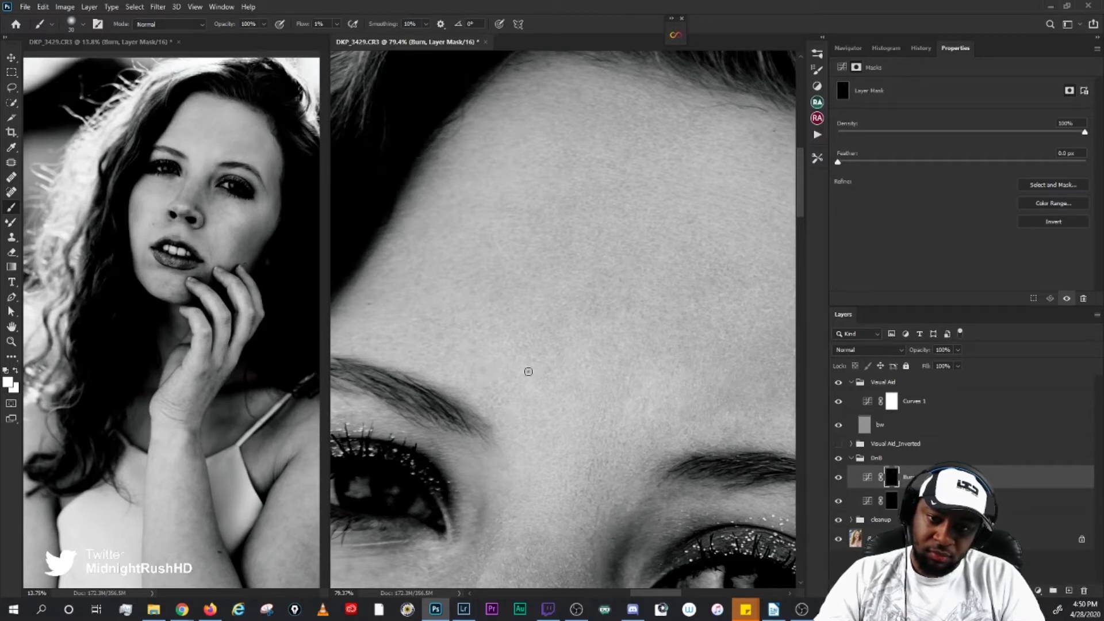
pyautogui.press('[')
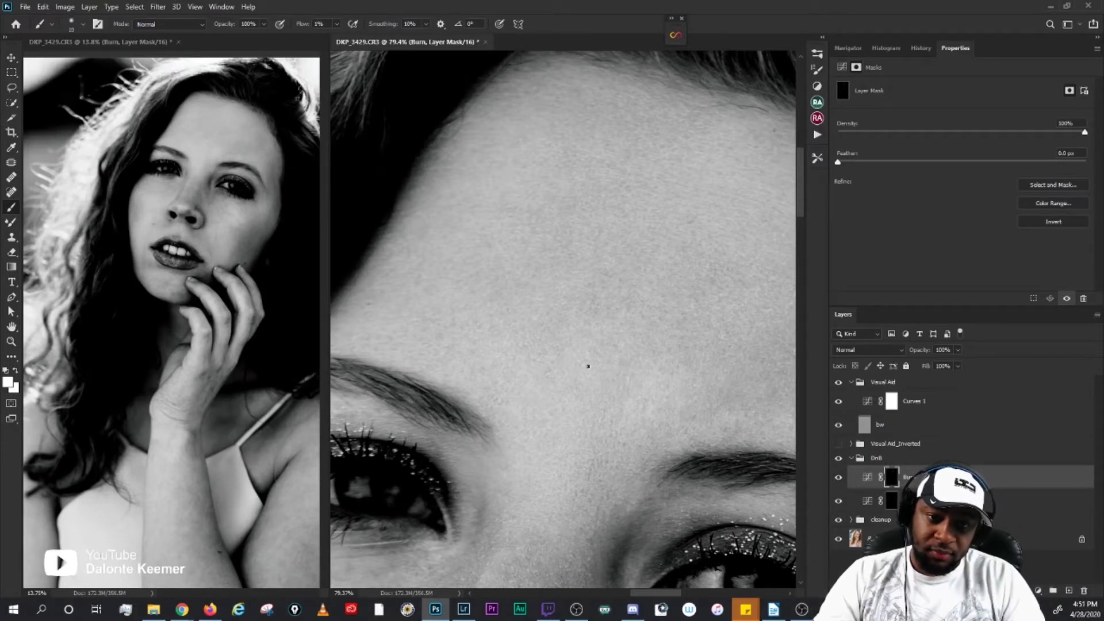
pyautogui.press(']')
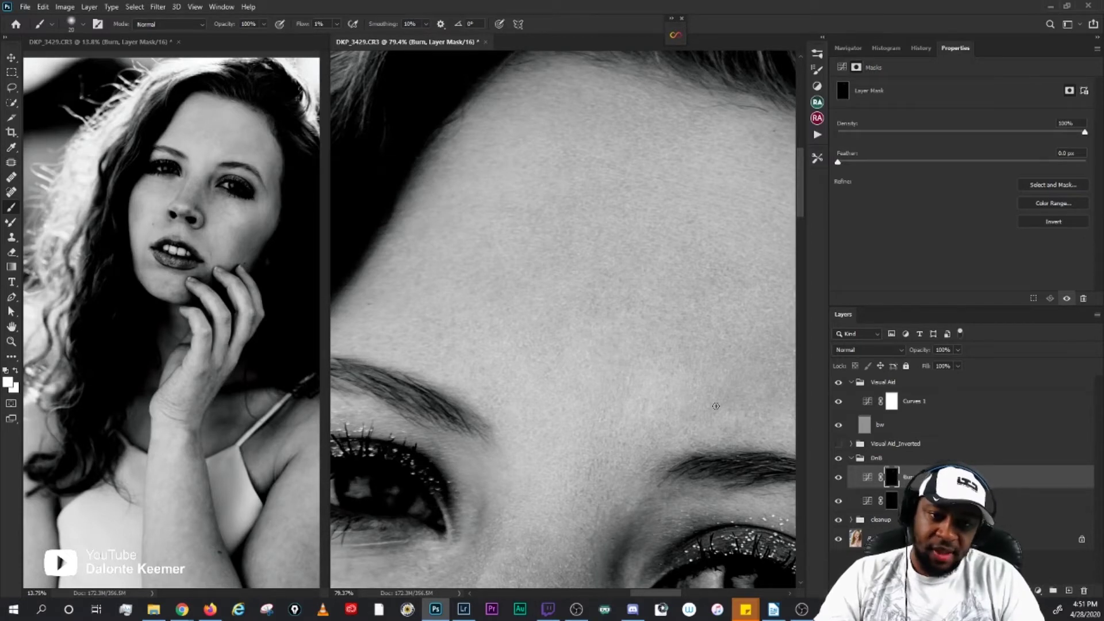
pyautogui.moveTo(668, 352); pyautogui.dragTo(592, 299)
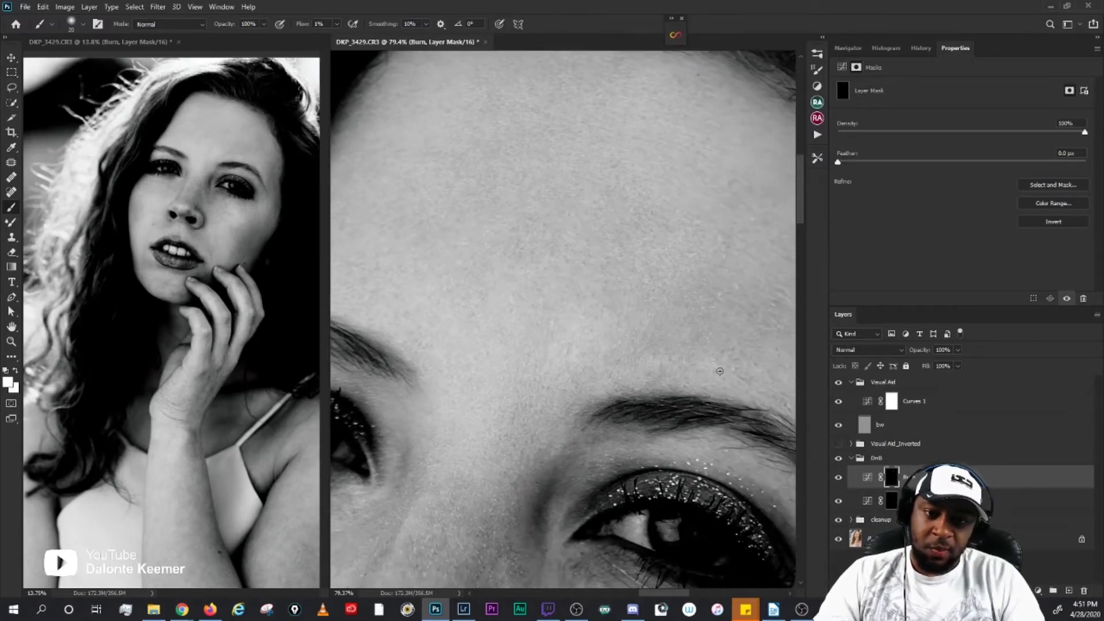
pyautogui.moveTo(690, 291); pyautogui.dragTo(658, 315)
# Step: Compare the whole forehead before and after retouching by toggling the DnB group's visibility
pyautogui.scroll(-5, 661, 316)
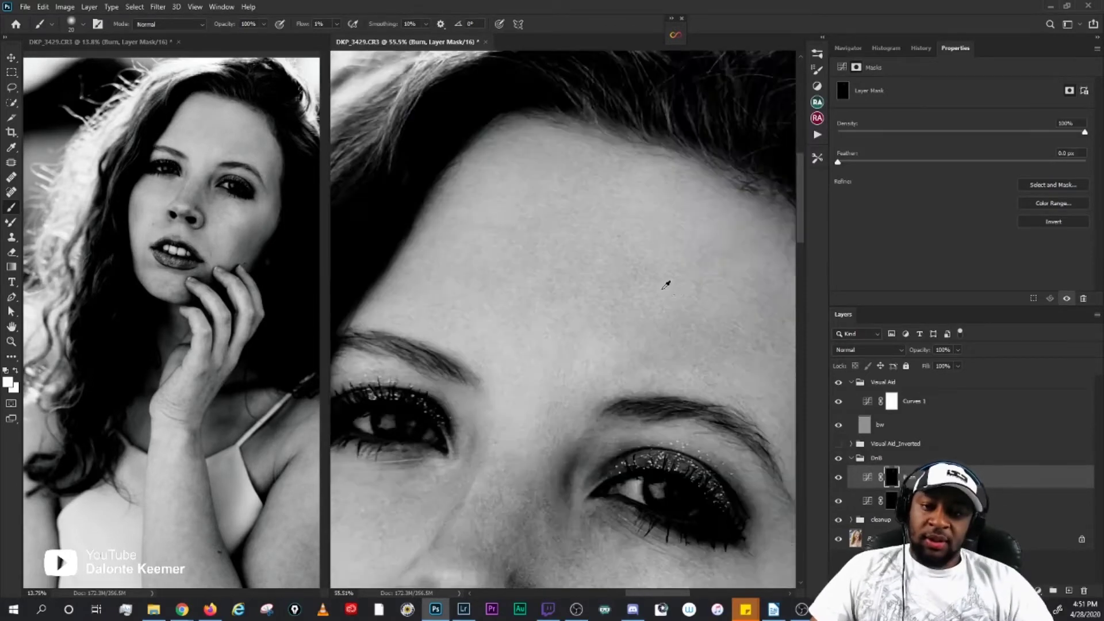
pyautogui.moveTo(562, 309); pyautogui.dragTo(503, 271)
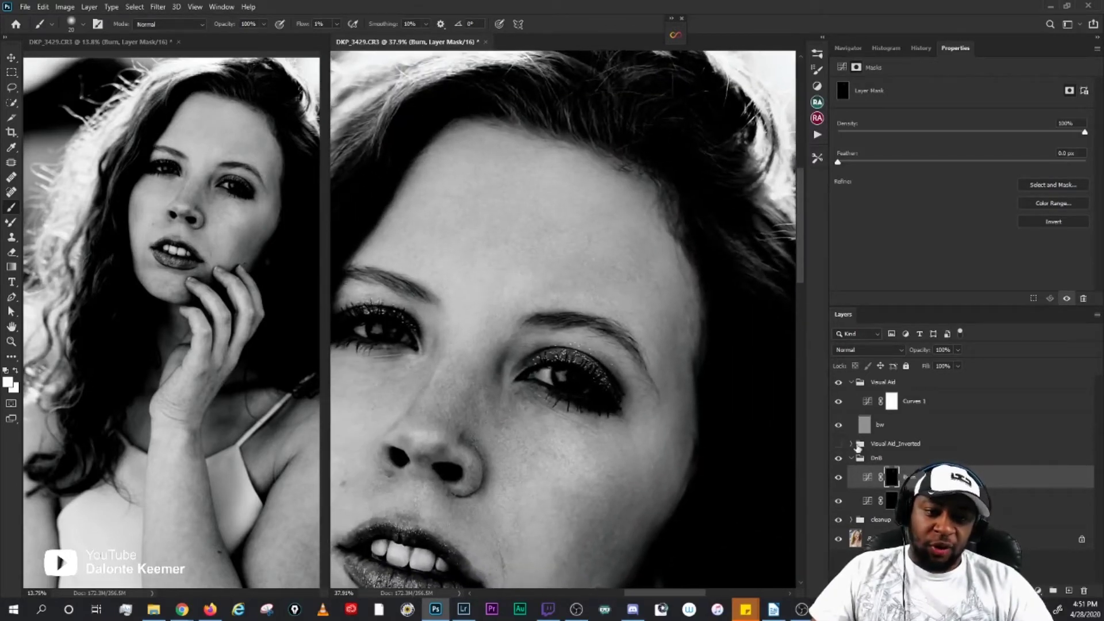
pyautogui.click(839, 458)
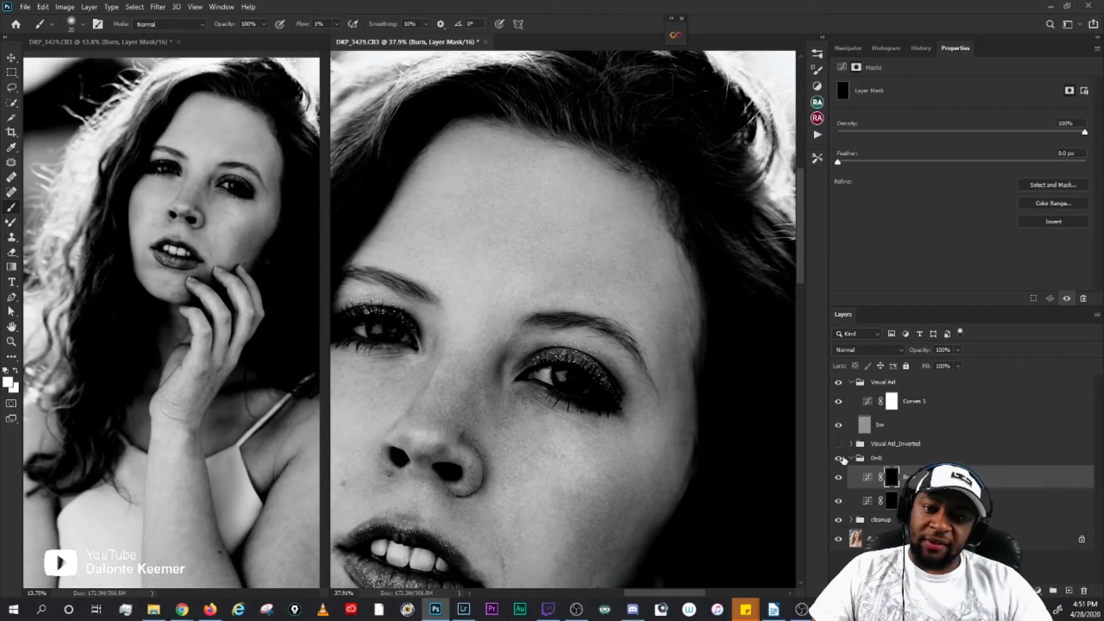
pyautogui.click(839, 458)
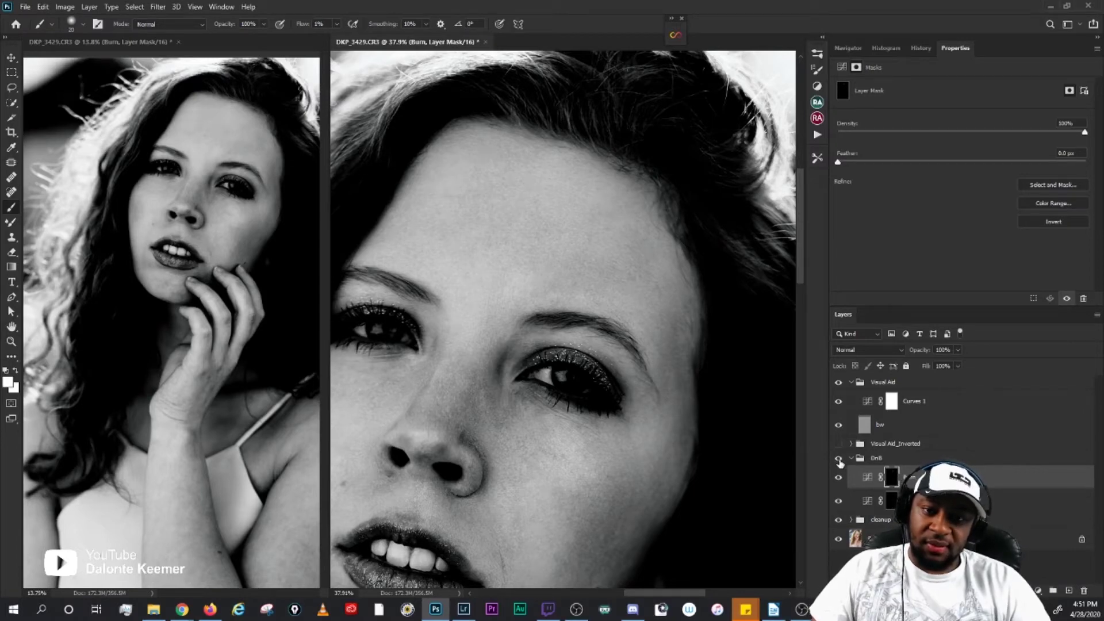
pyautogui.scroll(1, 542, 263)
pyautogui.scroll(2, 542, 263)
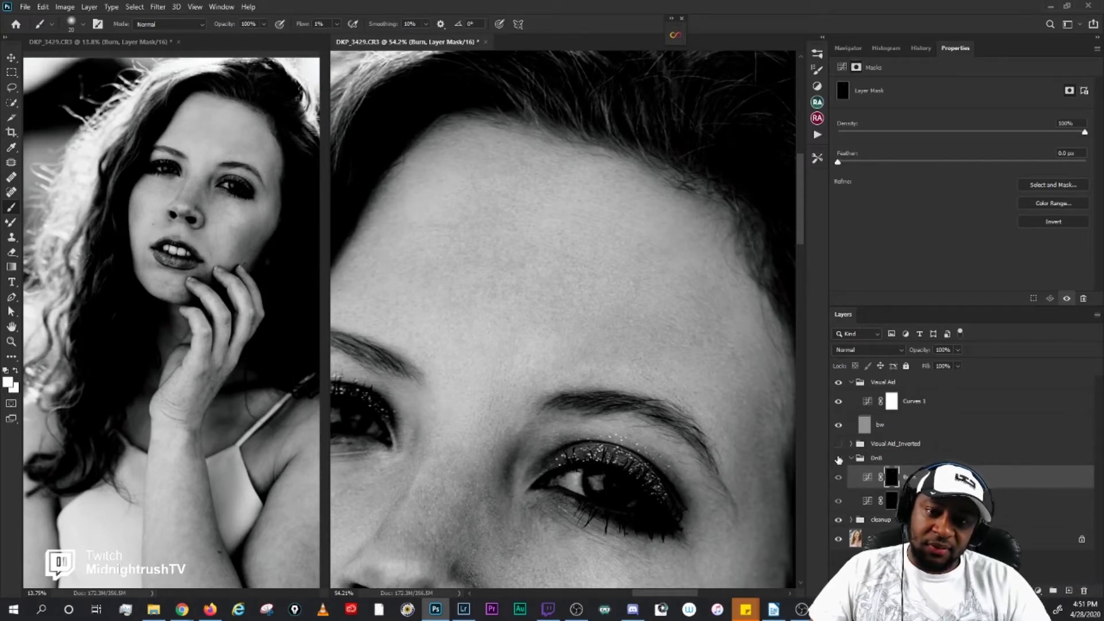
# Step: Hide the Visual Aid group to inspect the retouched face in full colour
pyautogui.click(838, 382)
pyautogui.scroll(-2, 583, 344)
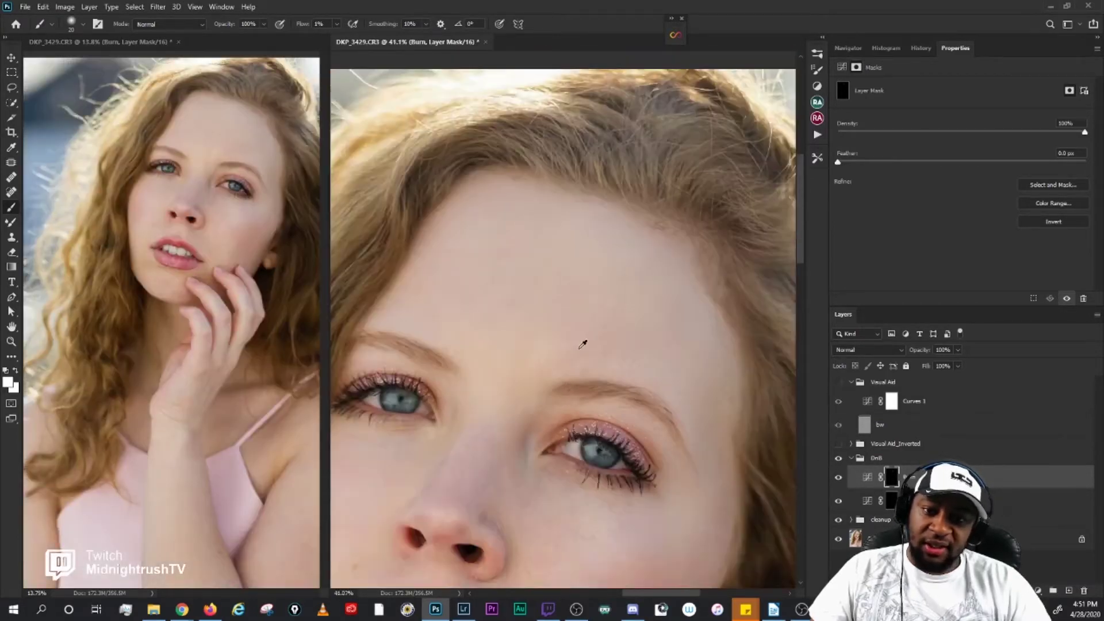
pyautogui.scroll(-3, 692, 391)
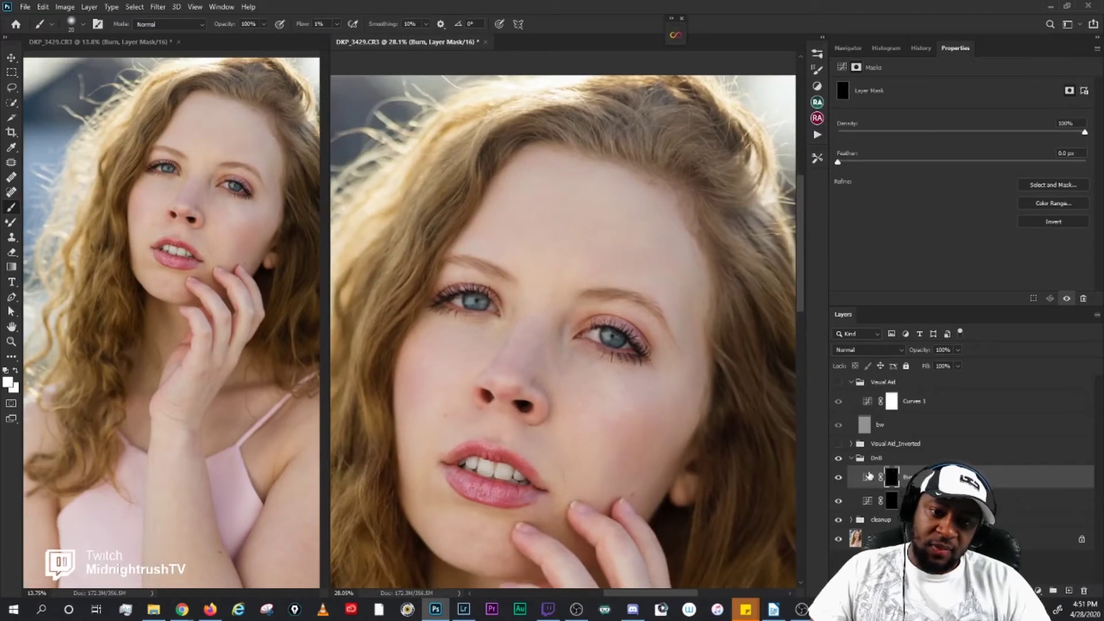
# Step: Compare the face in colour with and without the dodge-and-burn retouching by toggling the DnB group's visibility
pyautogui.click(838, 458)
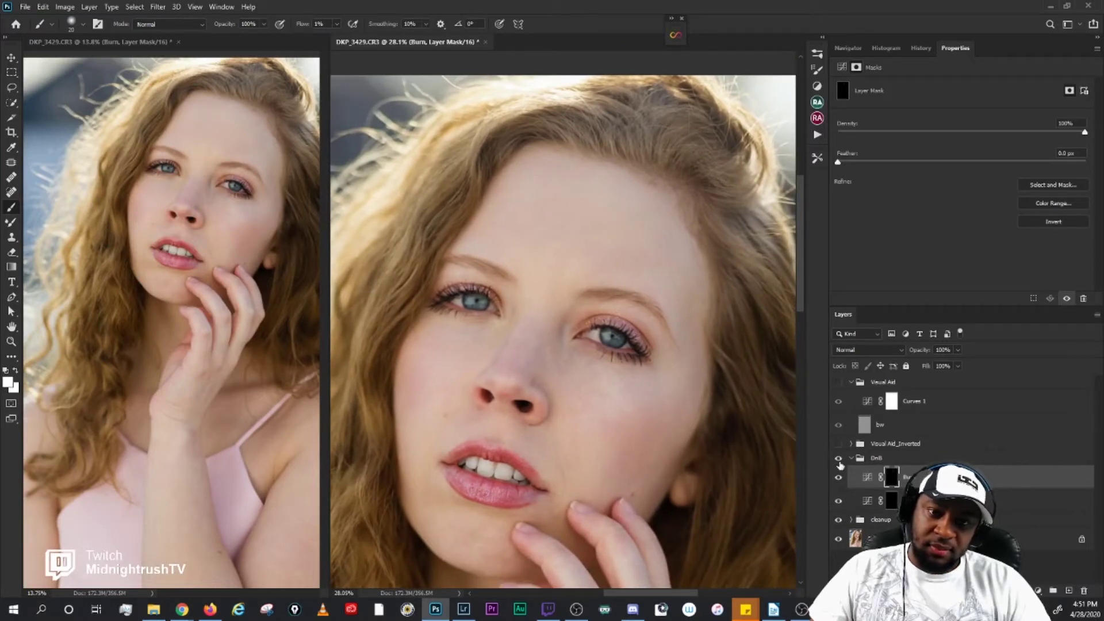
pyautogui.click(838, 458)
pyautogui.click(839, 458)
# Step: Inspect the forehead up close, alternating between full colour and the black-and-white Visual Aid group
pyautogui.scroll(5, 591, 183)
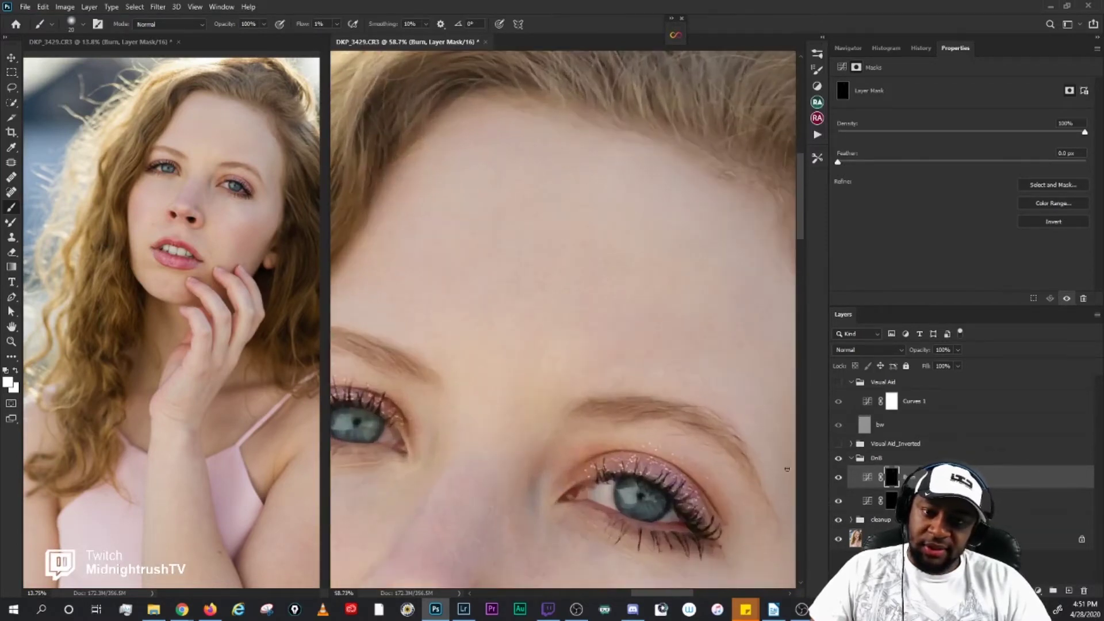
pyautogui.click(839, 382)
pyautogui.moveTo(645, 389); pyautogui.dragTo(656, 391)
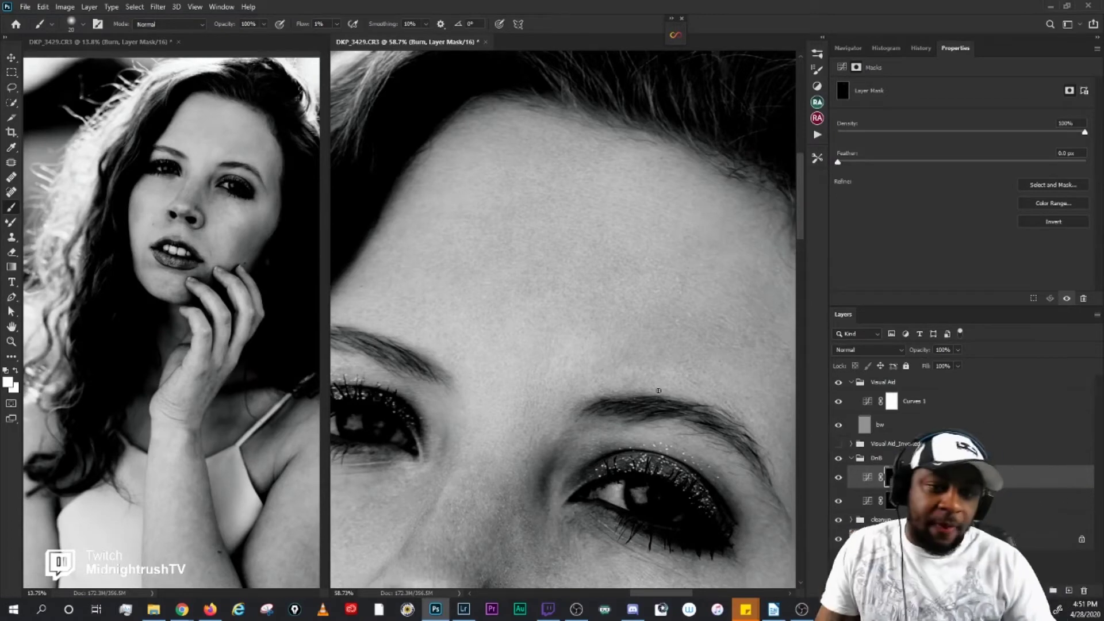
pyautogui.click(839, 382)
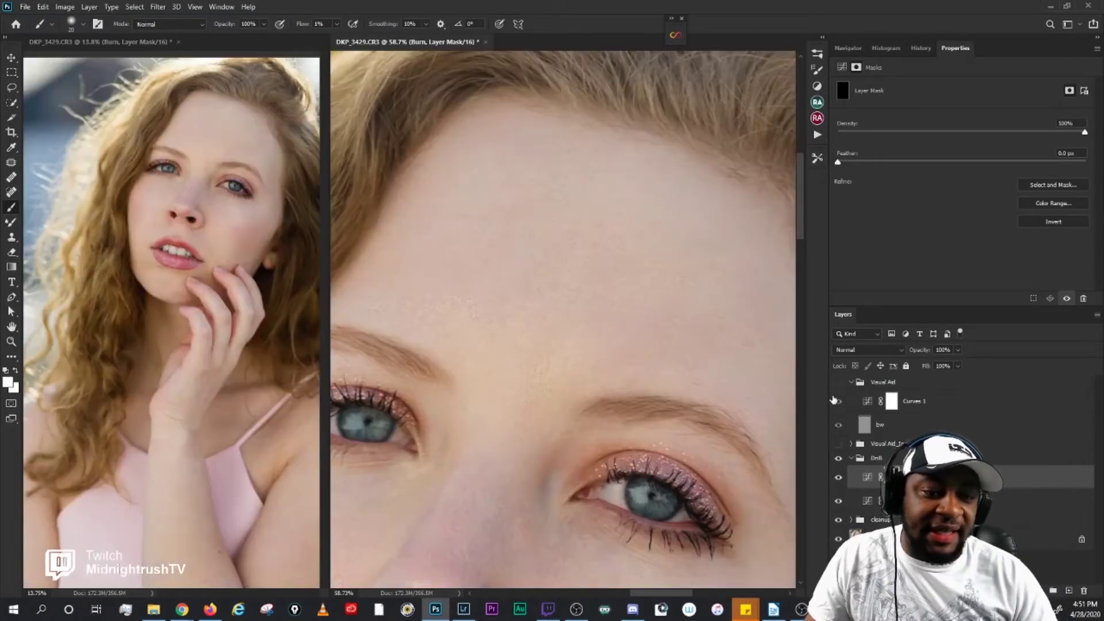
pyautogui.click(838, 383)
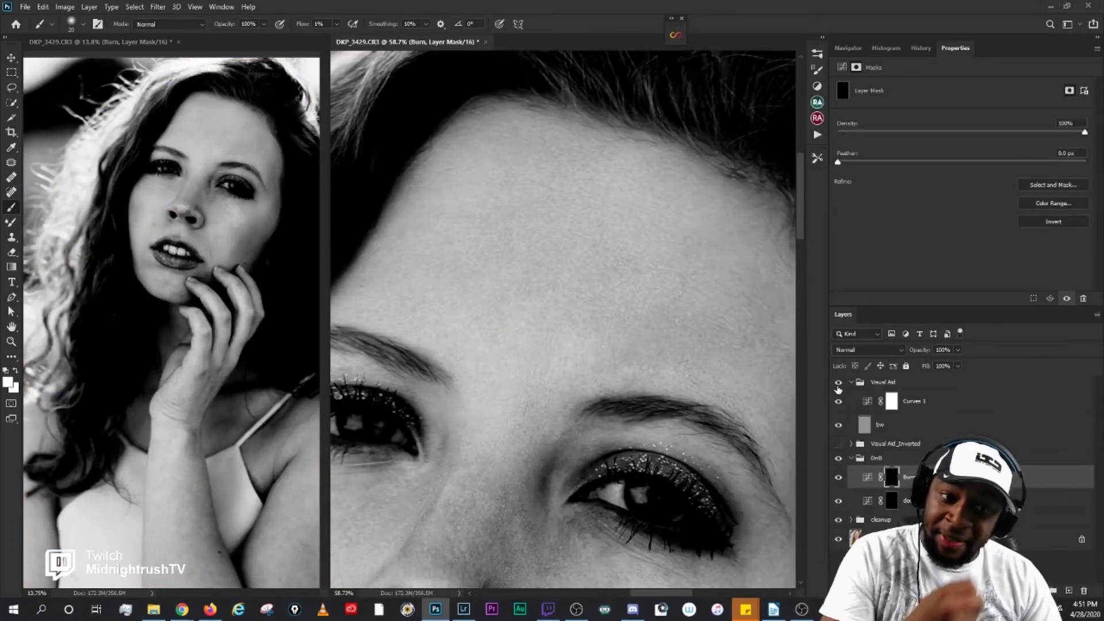
# Step: Hide the Visual Aid group and show the Visual Aid_Inverted group over the forehead instead
pyautogui.click(838, 383)
pyautogui.click(839, 443)
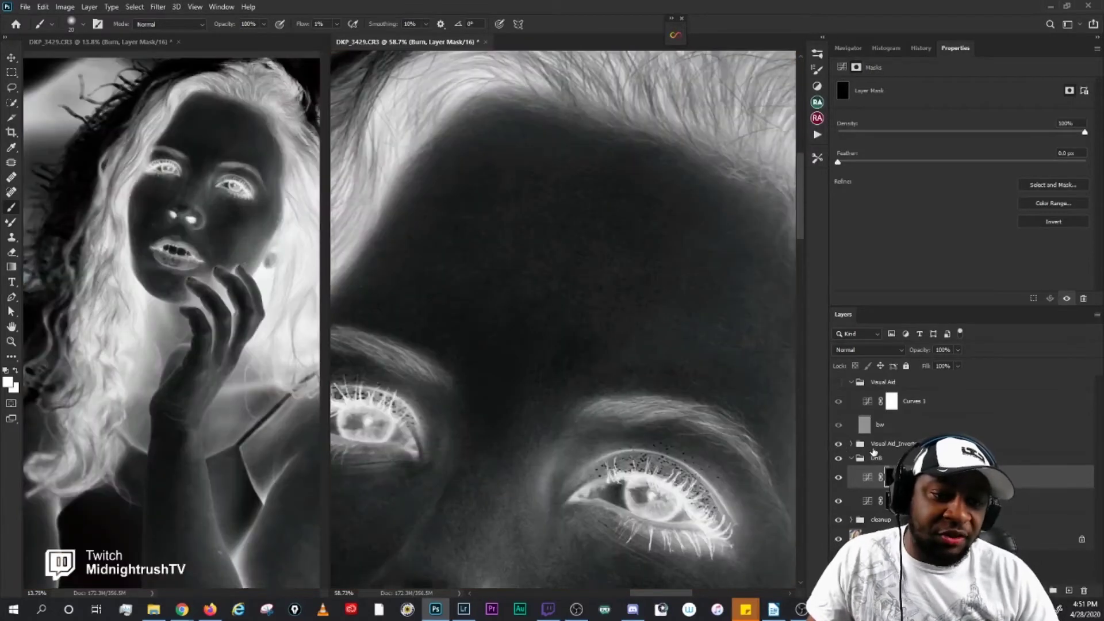
pyautogui.moveTo(645, 279); pyautogui.dragTo(612, 288)
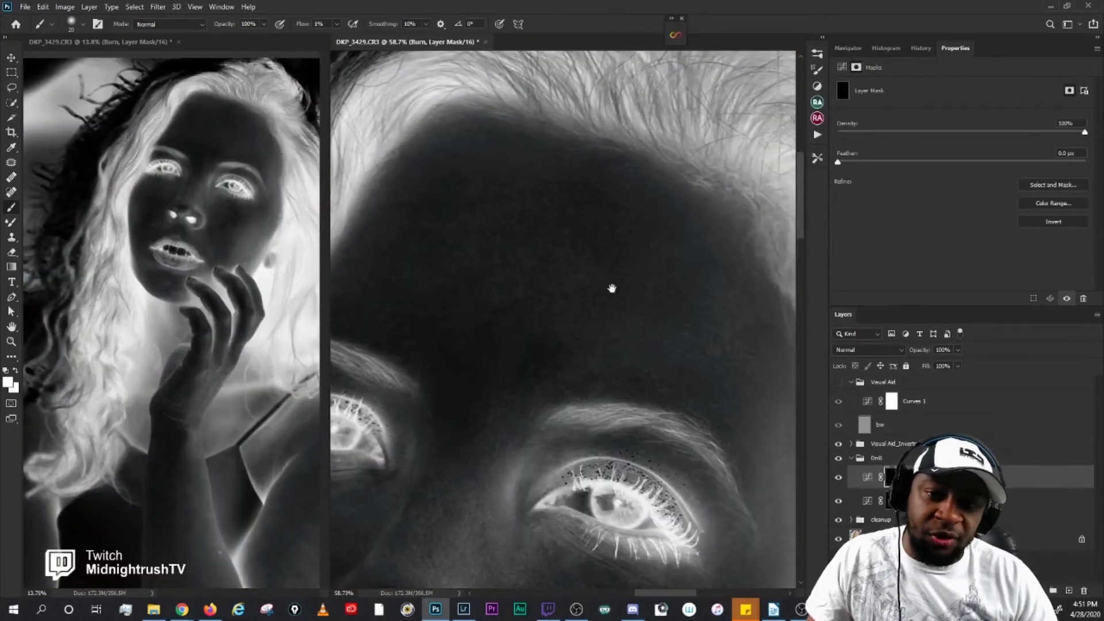
# Step: Collapse the DnB group and set the midtone input of Levels 1 in the Visual Aid_Inverted group to 0.51
pyautogui.click(852, 458)
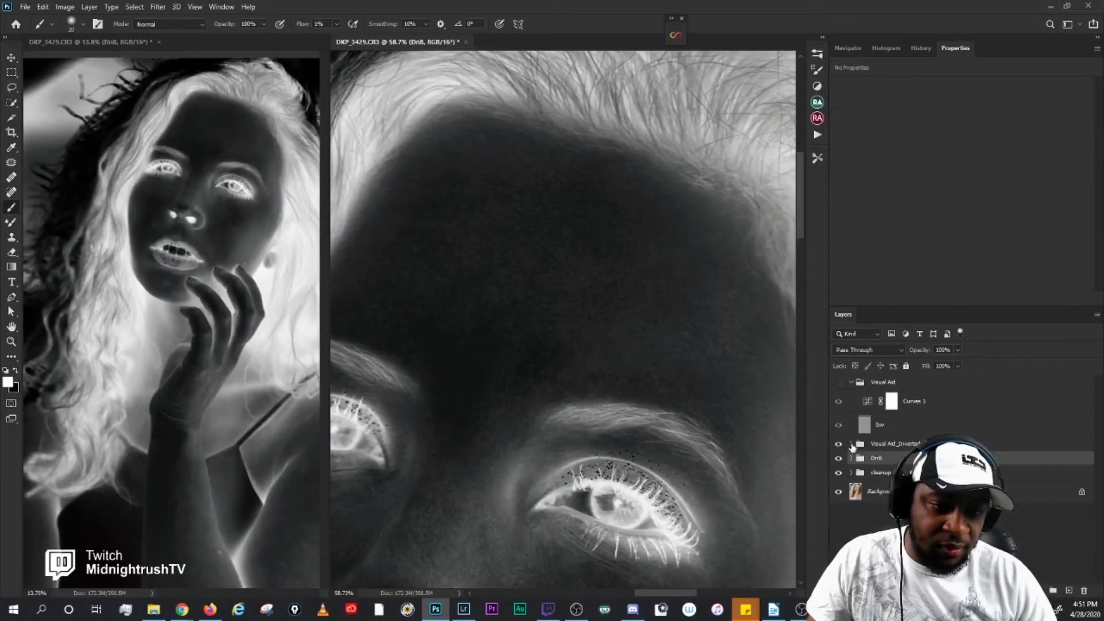
pyautogui.click(851, 444)
pyautogui.click(869, 464)
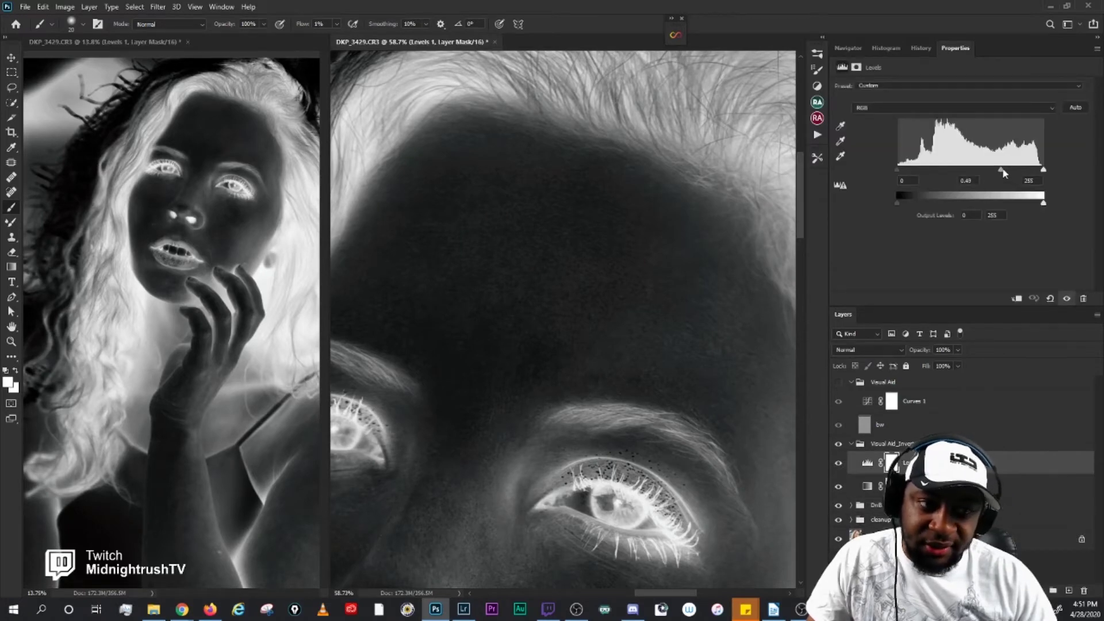
pyautogui.moveTo(1003, 168); pyautogui.dragTo(996, 173)
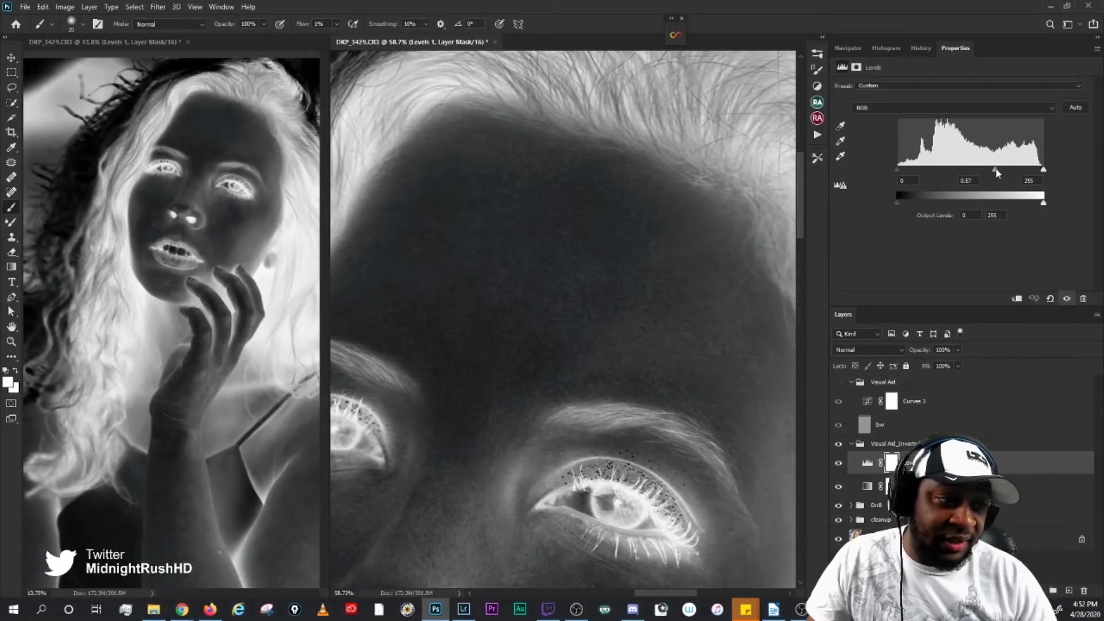
pyautogui.moveTo(997, 173); pyautogui.dragTo(1001, 173)
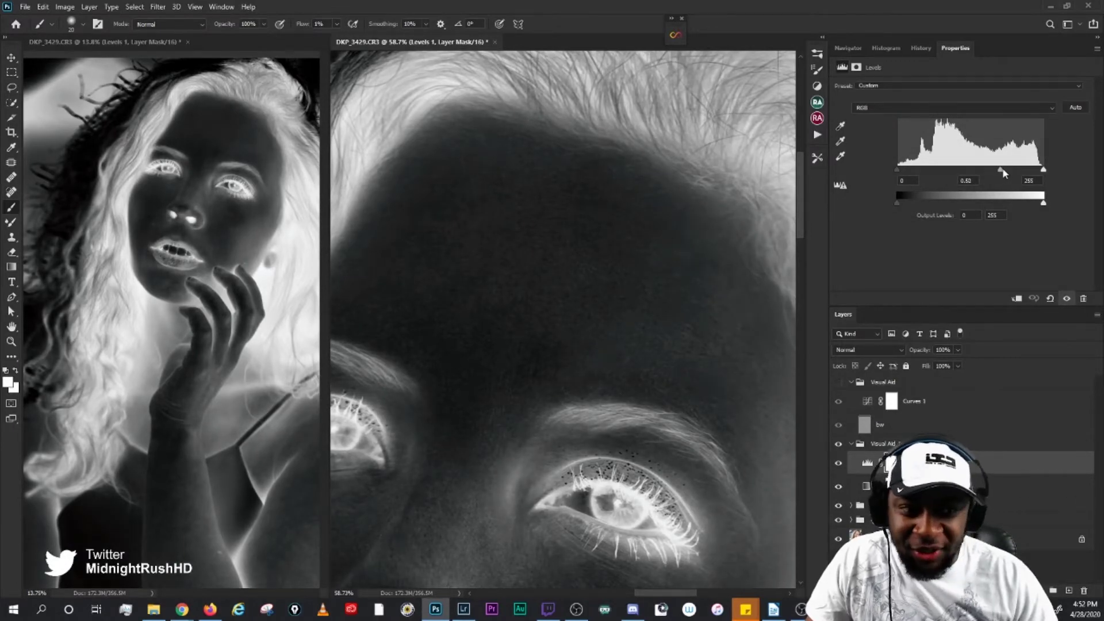
pyautogui.moveTo(1002, 169); pyautogui.dragTo(999, 168)
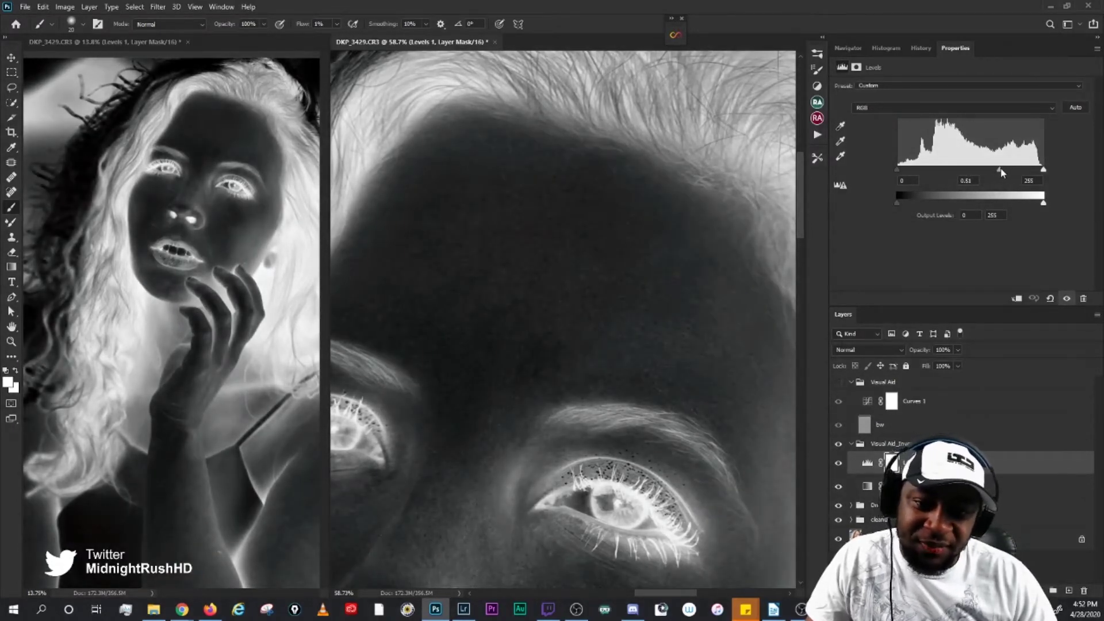
# Step: Lighten uneven patches on the chin below the lower lip on the dodge layer mask, varying the brush size and using the inverted aid
pyautogui.moveTo(683, 392); pyautogui.dragTo(598, 474)
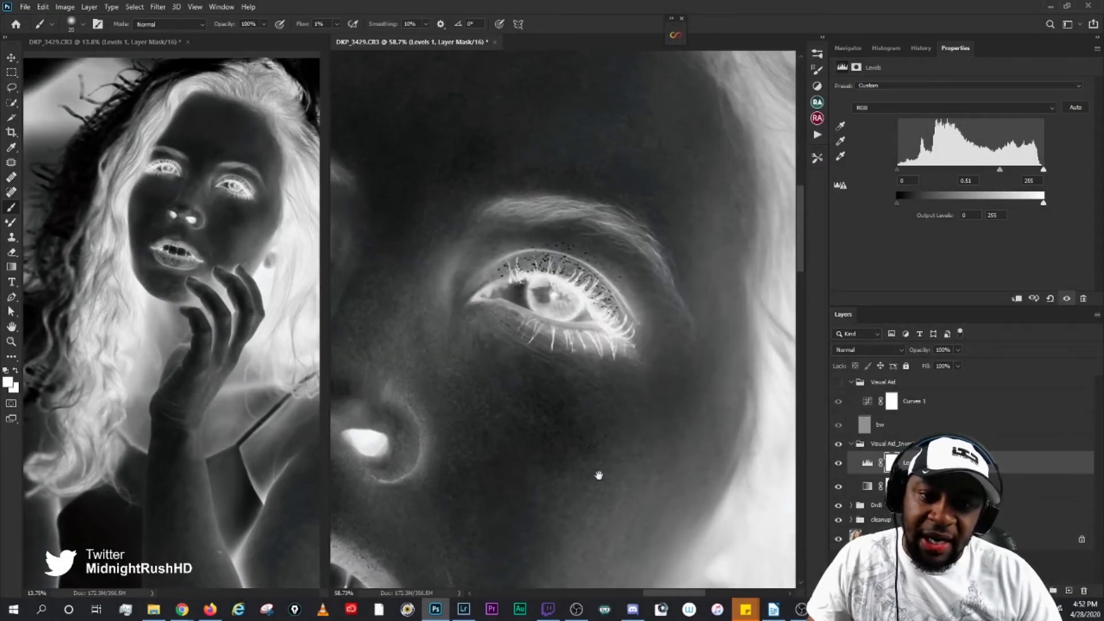
pyautogui.moveTo(620, 194); pyautogui.dragTo(633, 309)
pyautogui.moveTo(630, 537); pyautogui.dragTo(597, 359)
pyautogui.moveTo(484, 439); pyautogui.dragTo(612, 390)
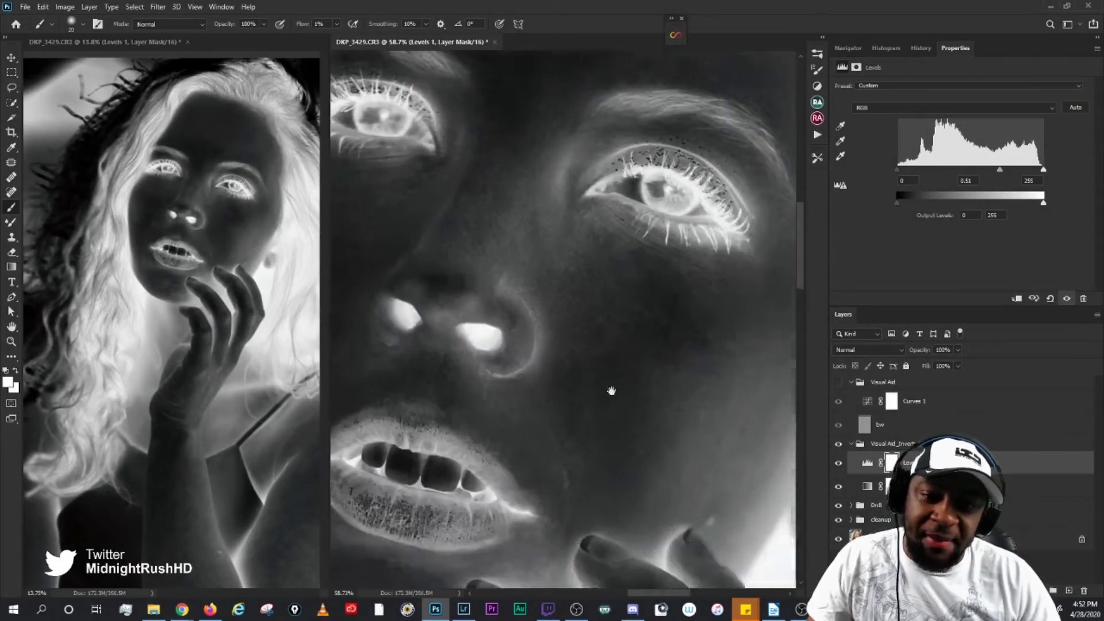
pyautogui.scroll(2, 612, 390)
pyautogui.moveTo(540, 291); pyautogui.dragTo(571, 319)
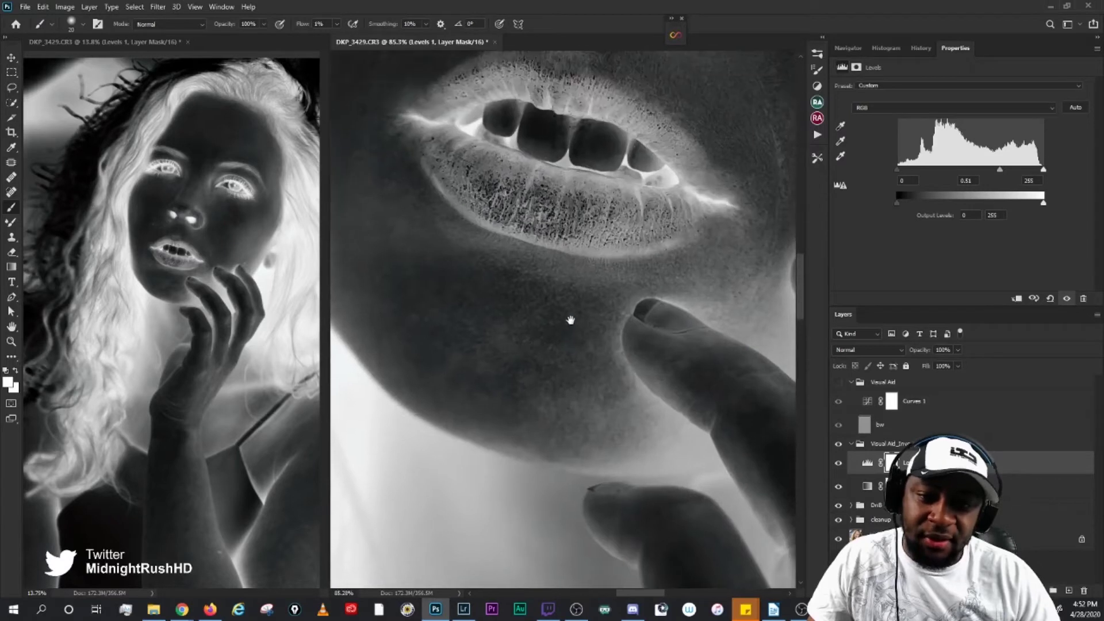
pyautogui.click(852, 506)
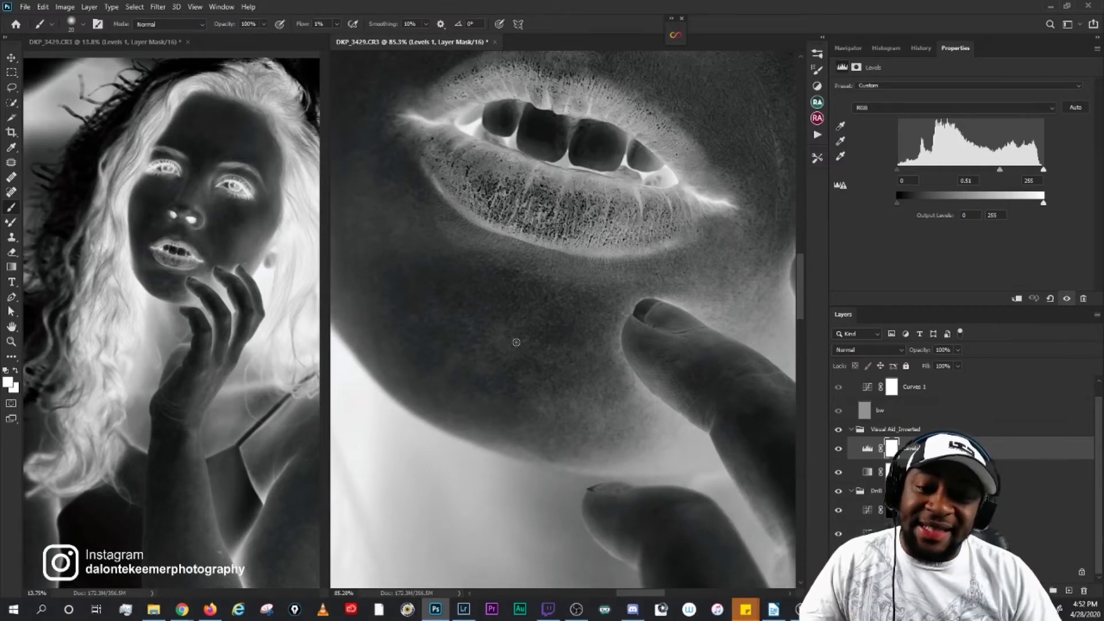
pyautogui.scroll(1, 497, 354)
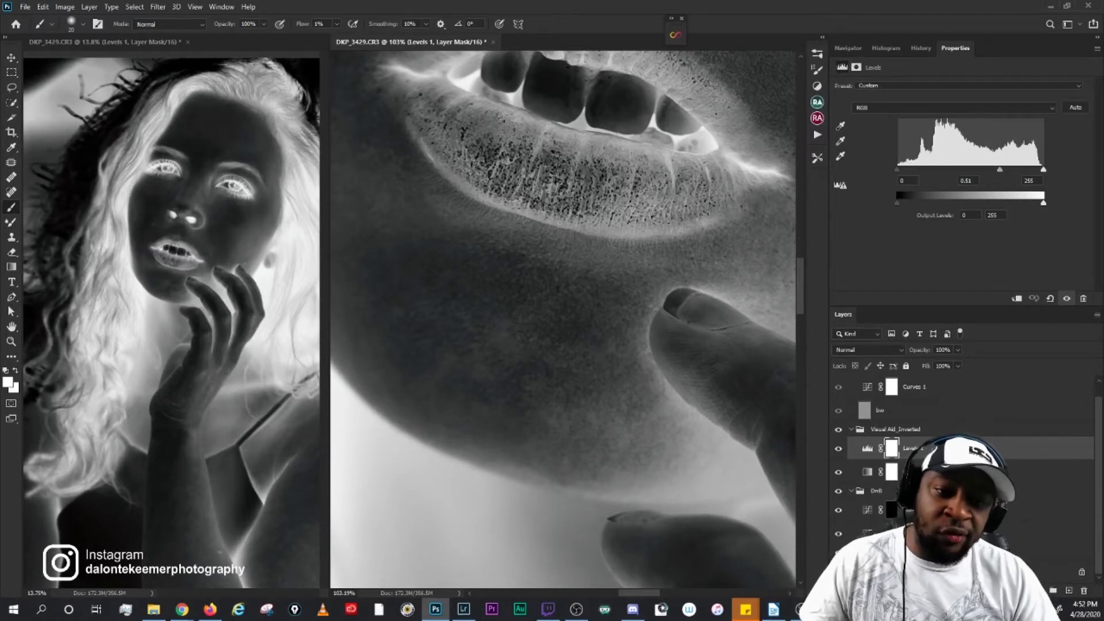
pyautogui.click(892, 533)
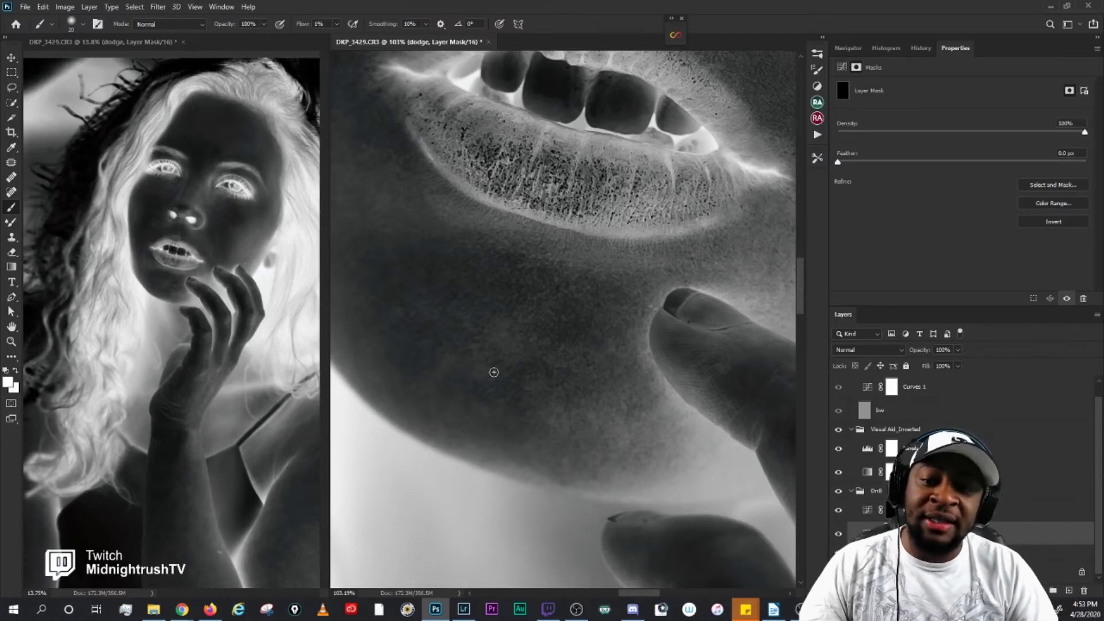
pyautogui.press('[')
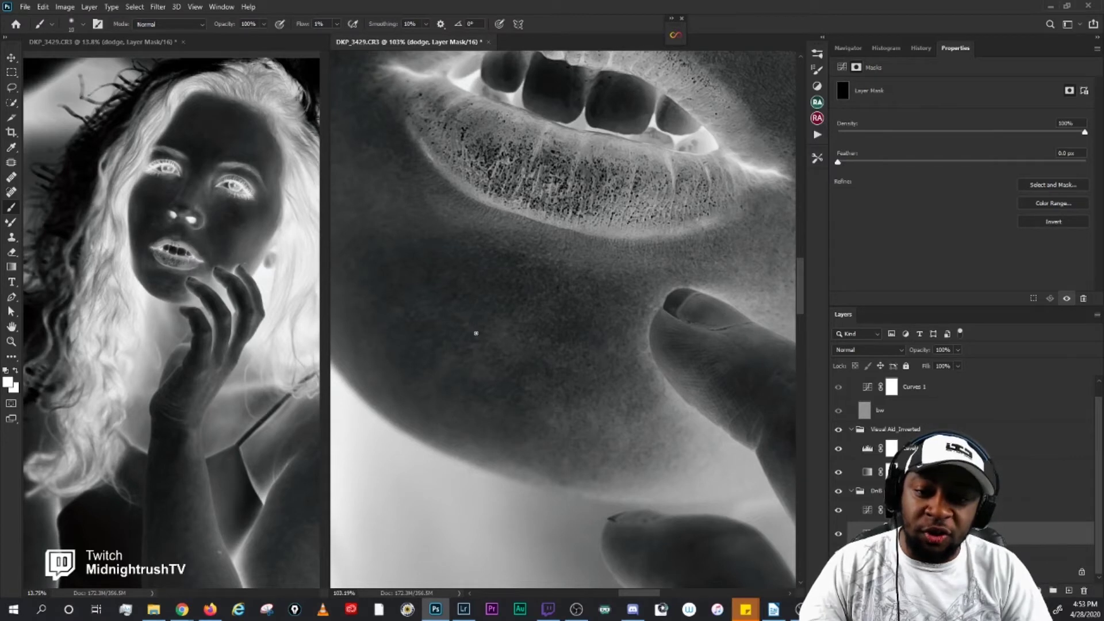
pyautogui.press(']')
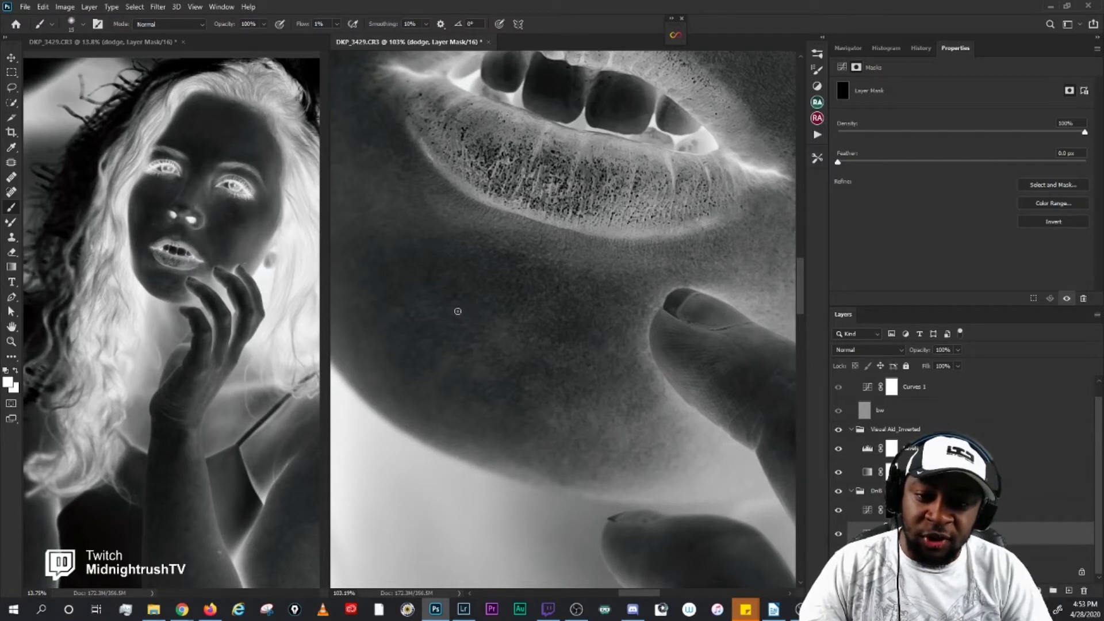
pyautogui.press(']')
pyautogui.press(']')
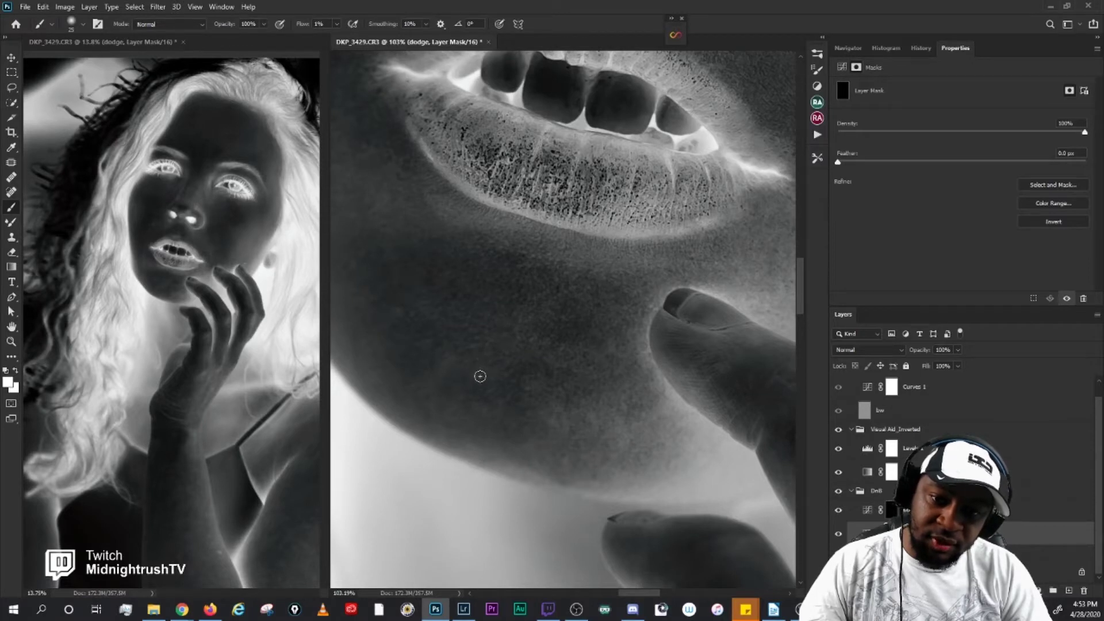
# Step: Even out small remaining patches between the chin's centre and the fingertip on the dodge mask, adjusting the brush size
pyautogui.press('[')
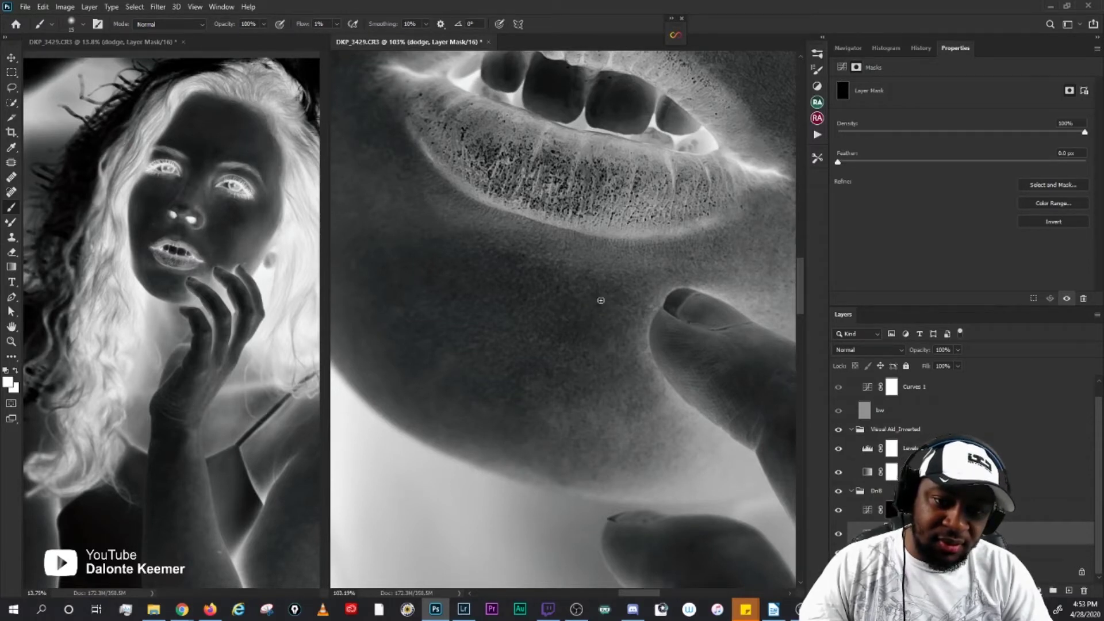
pyautogui.moveTo(563, 356); pyautogui.dragTo(611, 295)
pyautogui.press('[')
pyautogui.press('[')
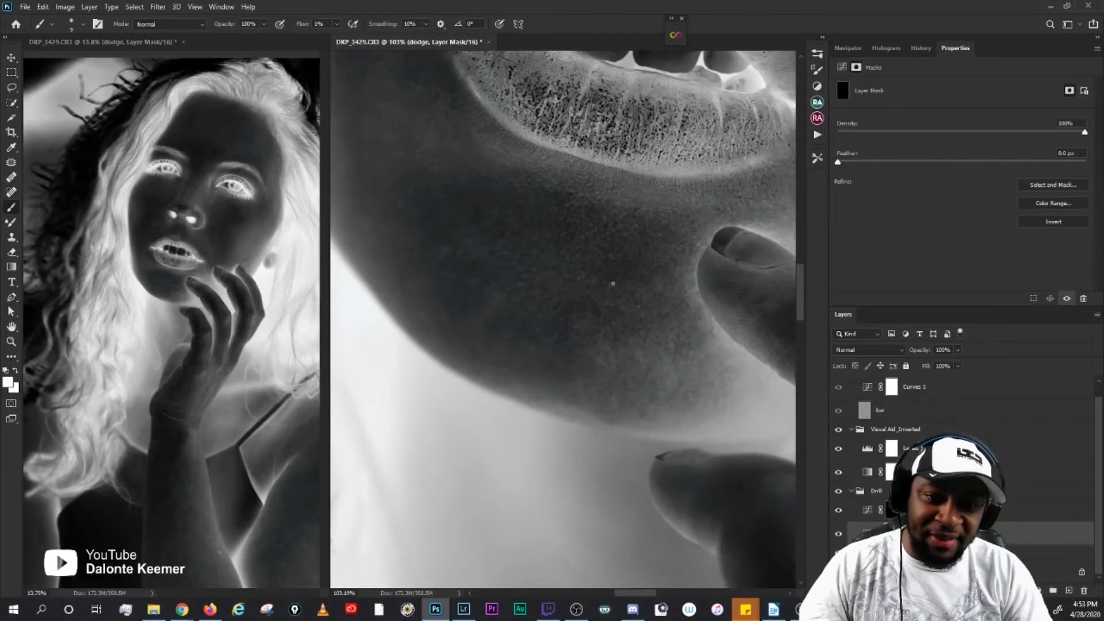
pyautogui.press(']')
pyautogui.press(']')
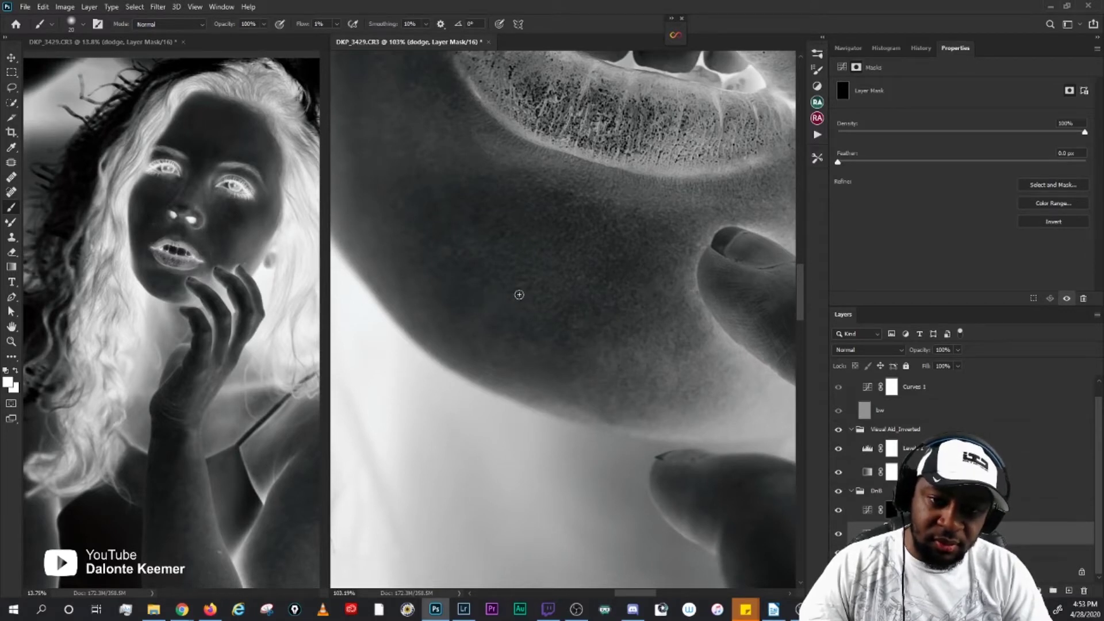
# Step: Toggle the Visual Aid_Inverted group and leave it hidden to check the chin in full colour
pyautogui.click(838, 429)
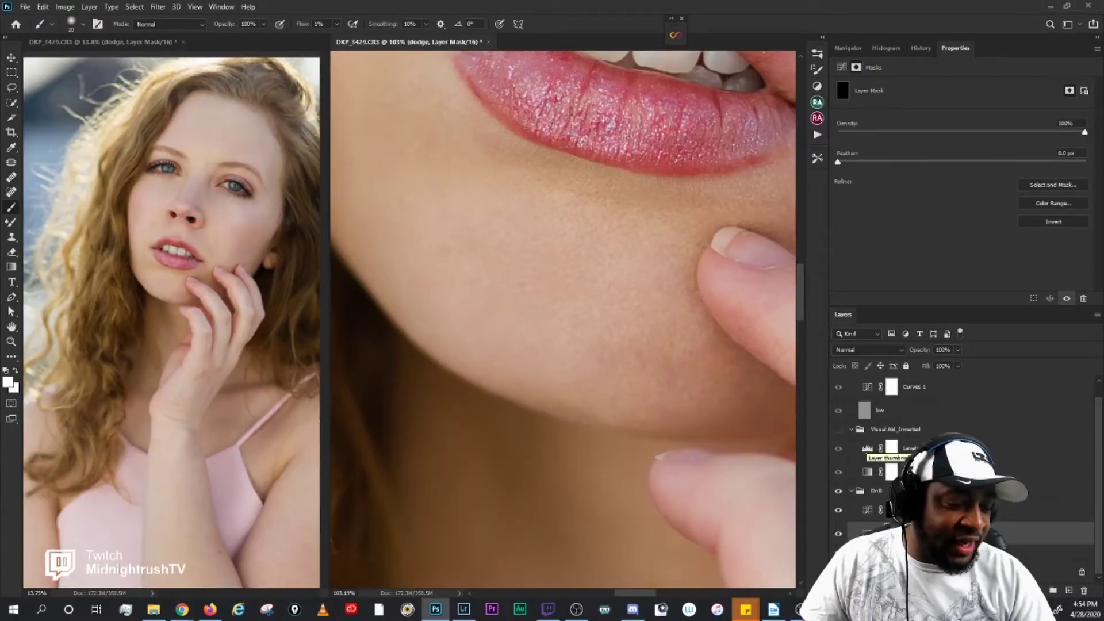
pyautogui.click(838, 429)
pyautogui.click(837, 430)
# Step: Compare the chin skin up close before and after retouching by hiding and restoring the DnB group
pyautogui.click(837, 490)
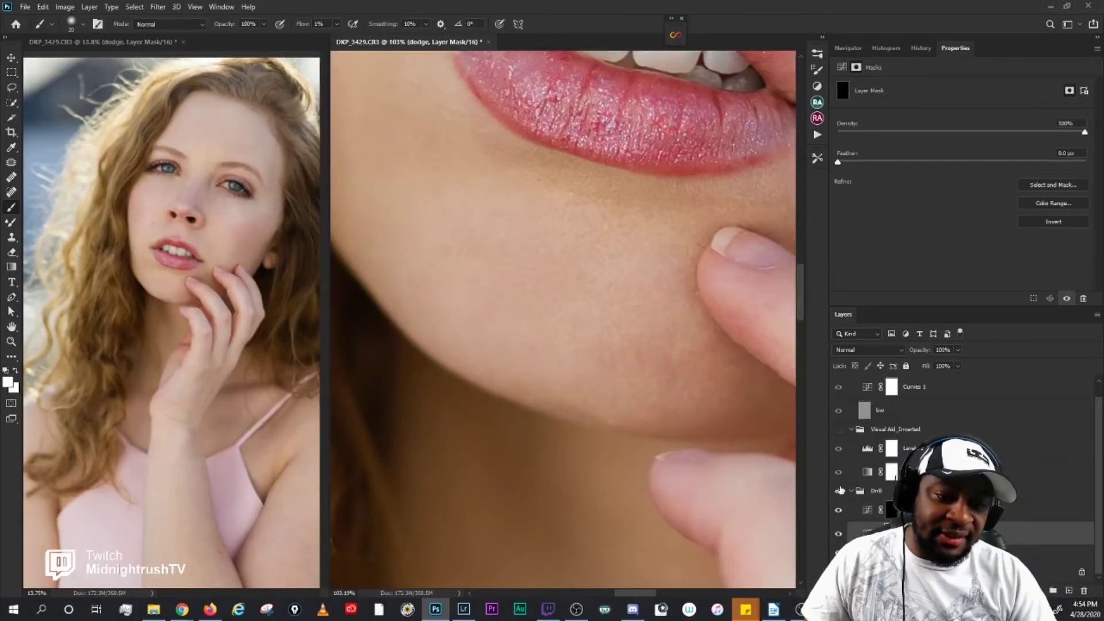
pyautogui.scroll(2, 618, 266)
pyautogui.scroll(1, 614, 271)
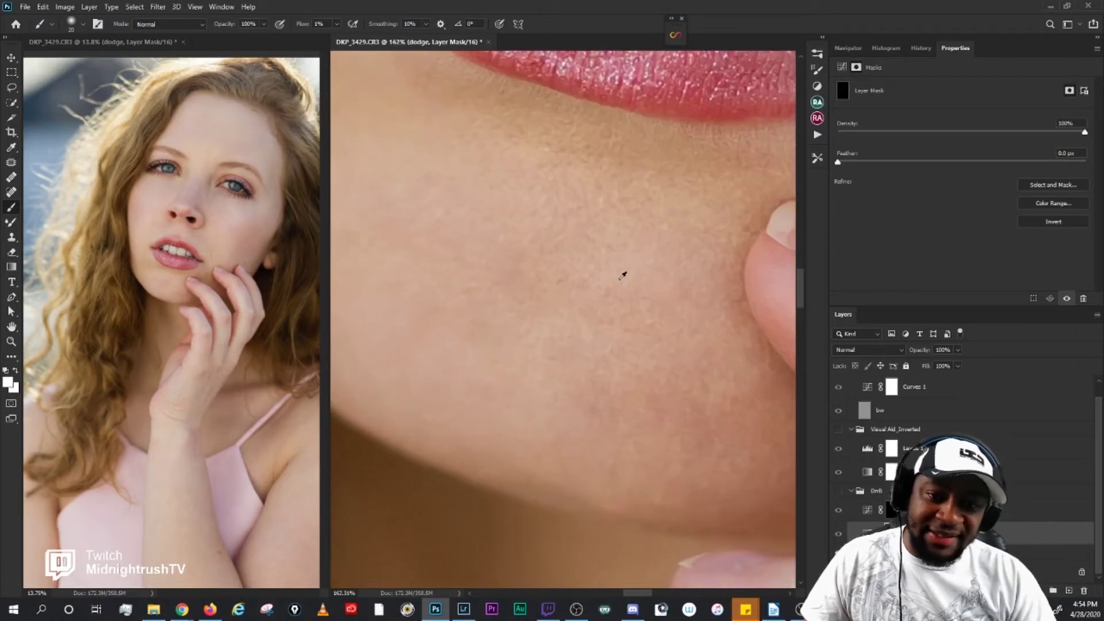
pyautogui.moveTo(682, 402); pyautogui.dragTo(710, 440)
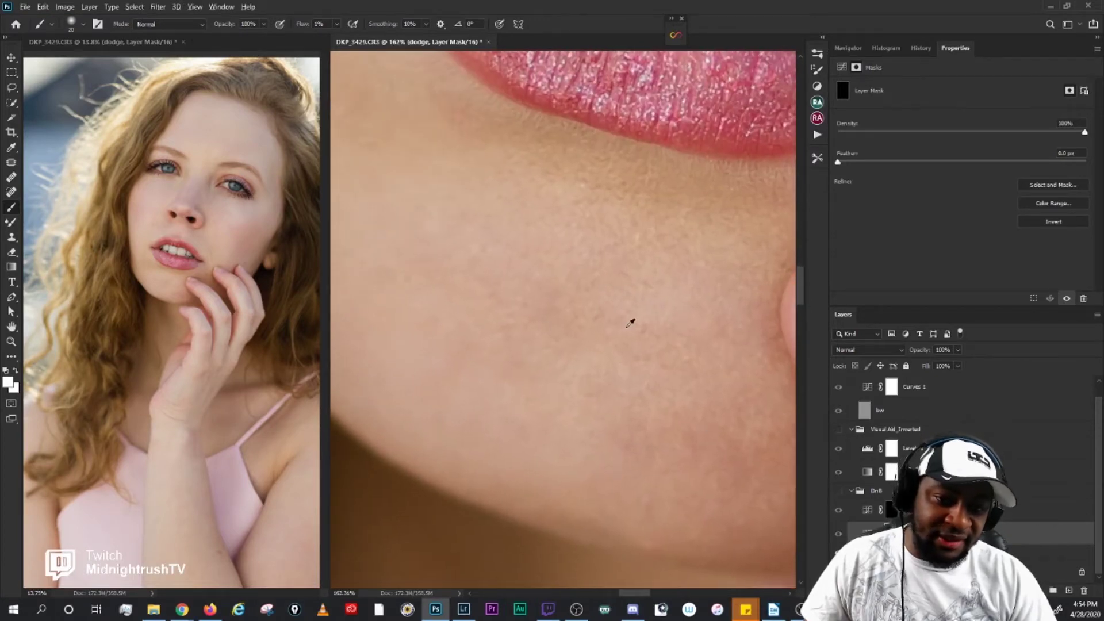
pyautogui.scroll(-1, 624, 317)
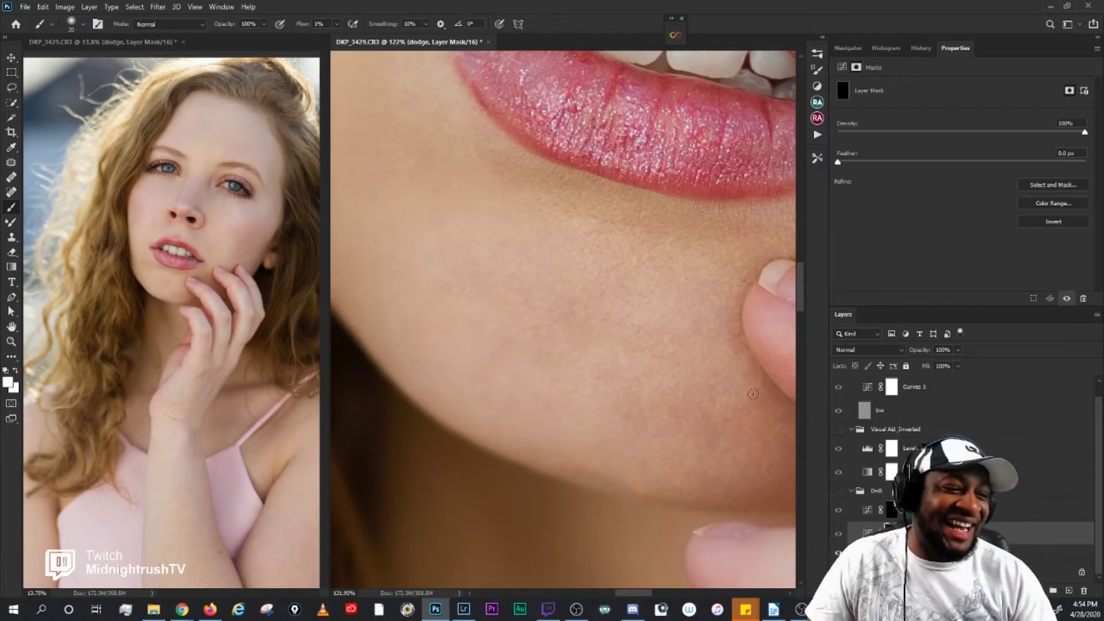
pyautogui.moveTo(639, 347); pyautogui.dragTo(594, 346)
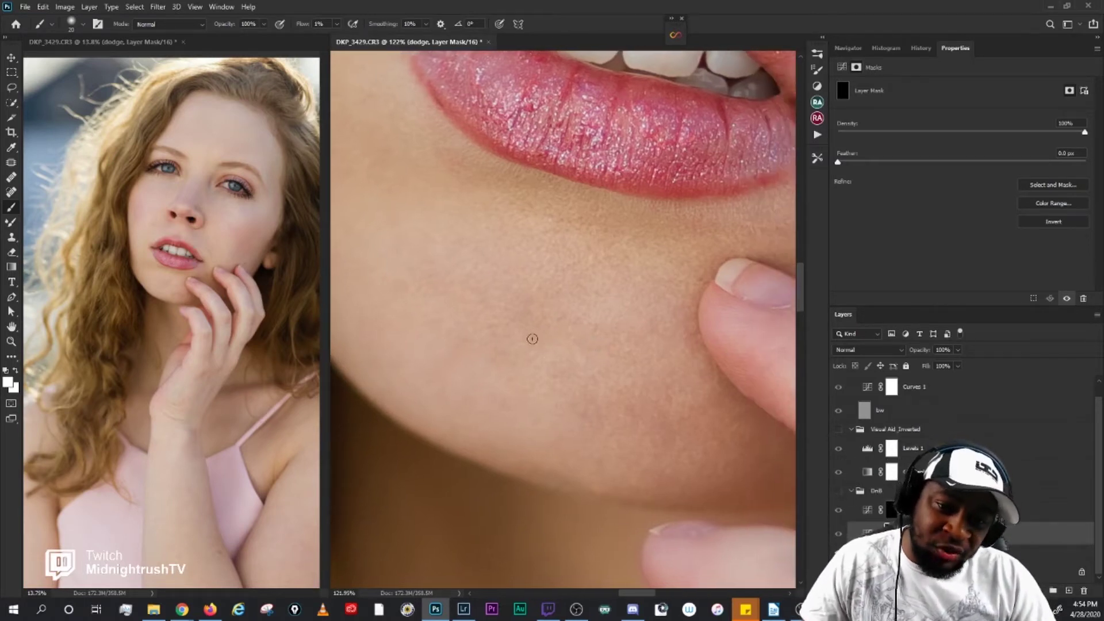
pyautogui.click(838, 491)
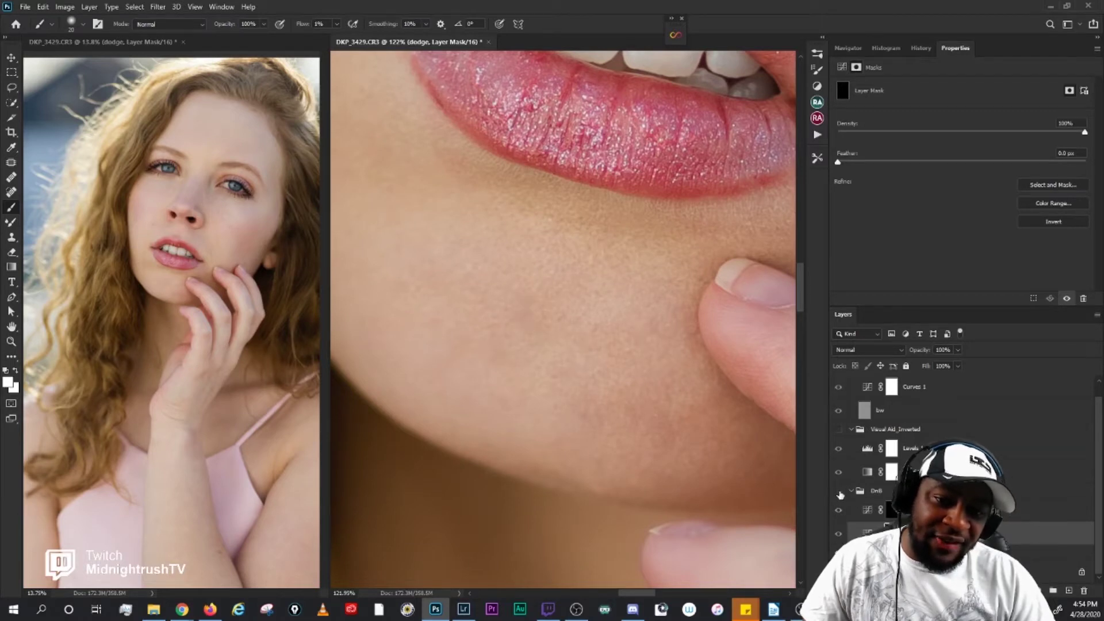
pyautogui.click(839, 491)
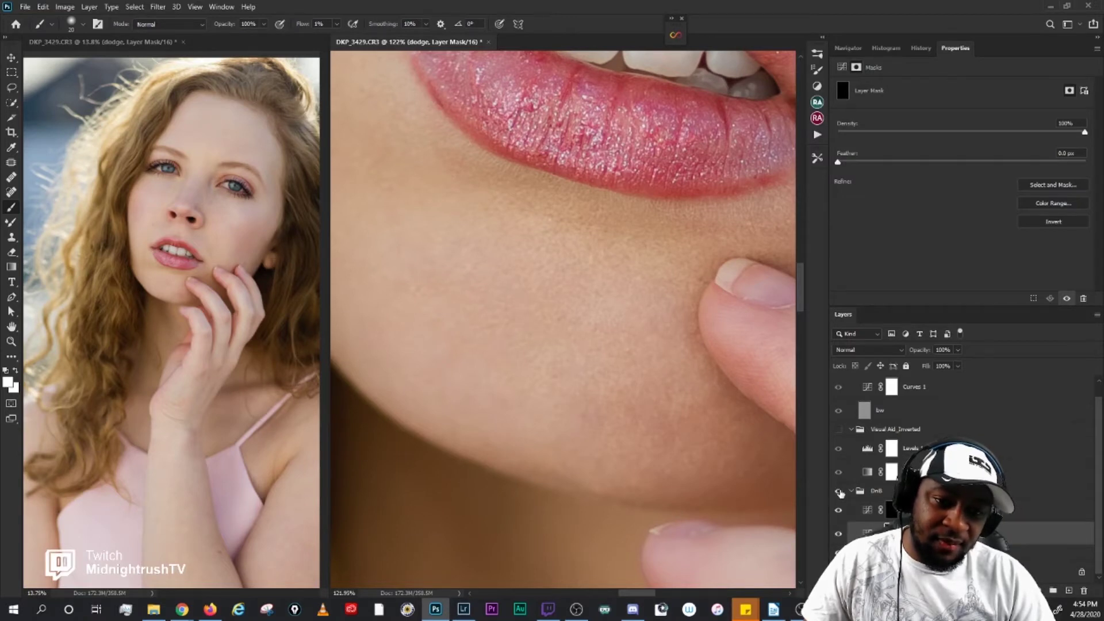
# Step: Show the Visual Aid_Inverted group again and set its Levels midtone value to 0.54
pyautogui.click(839, 429)
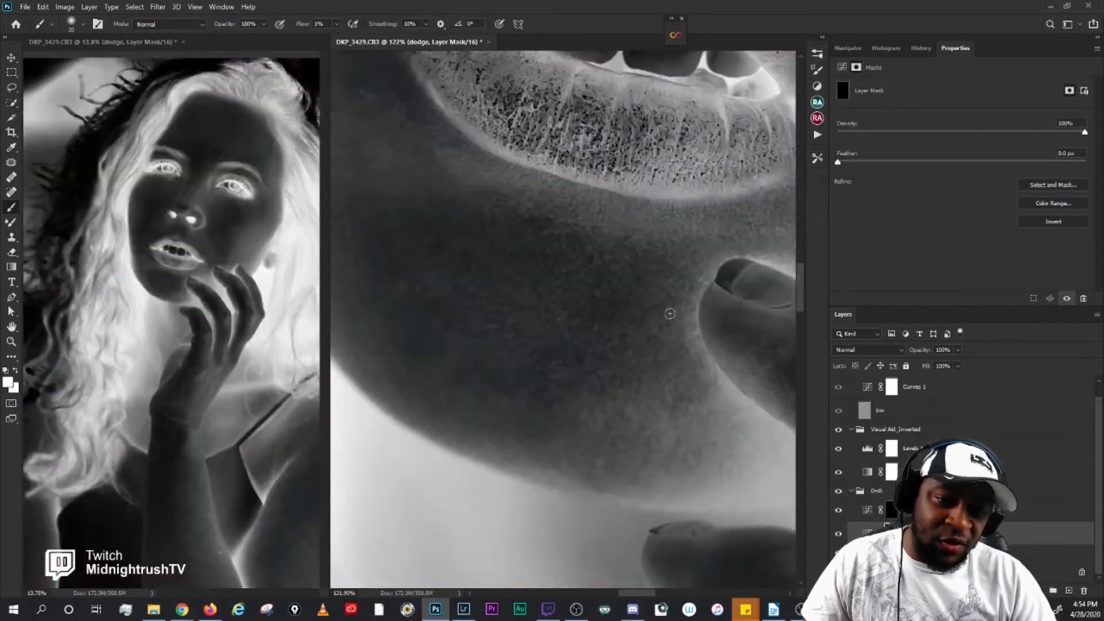
pyautogui.keyDown('alt'); pyautogui.scroll(3, 613, 338); pyautogui.keyUp('alt')
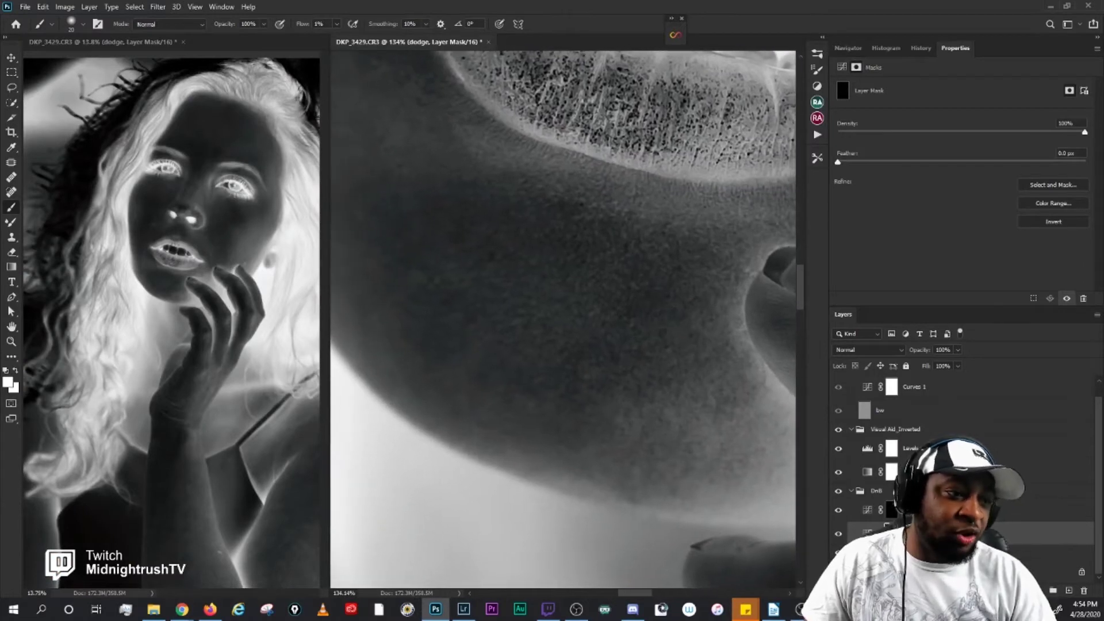
pyautogui.click(858, 452)
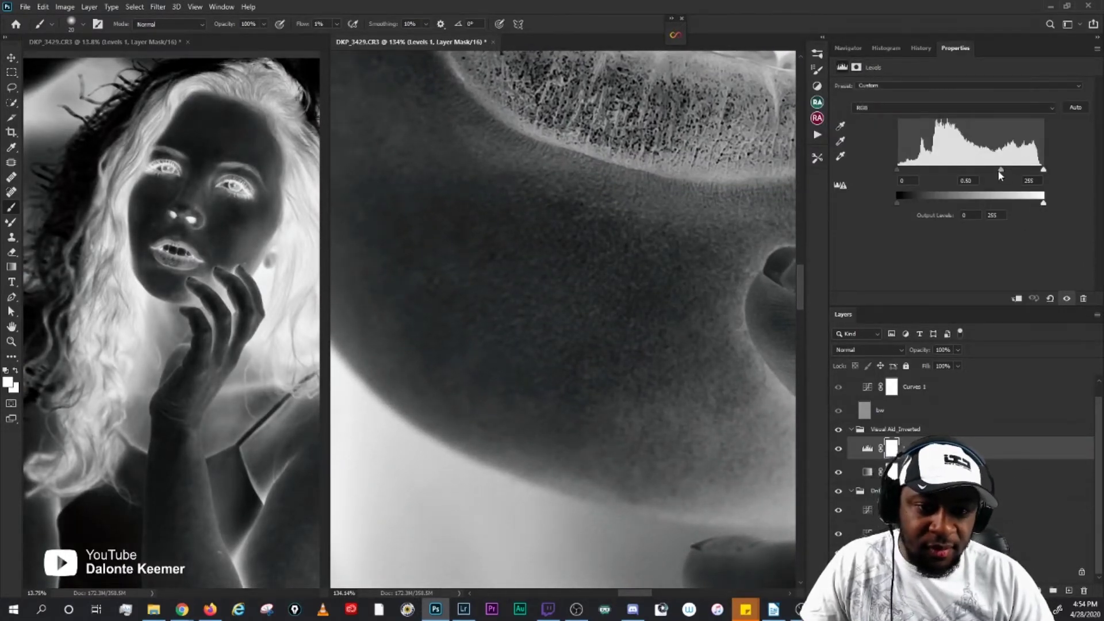
pyautogui.moveTo(999, 172); pyautogui.dragTo(999, 173)
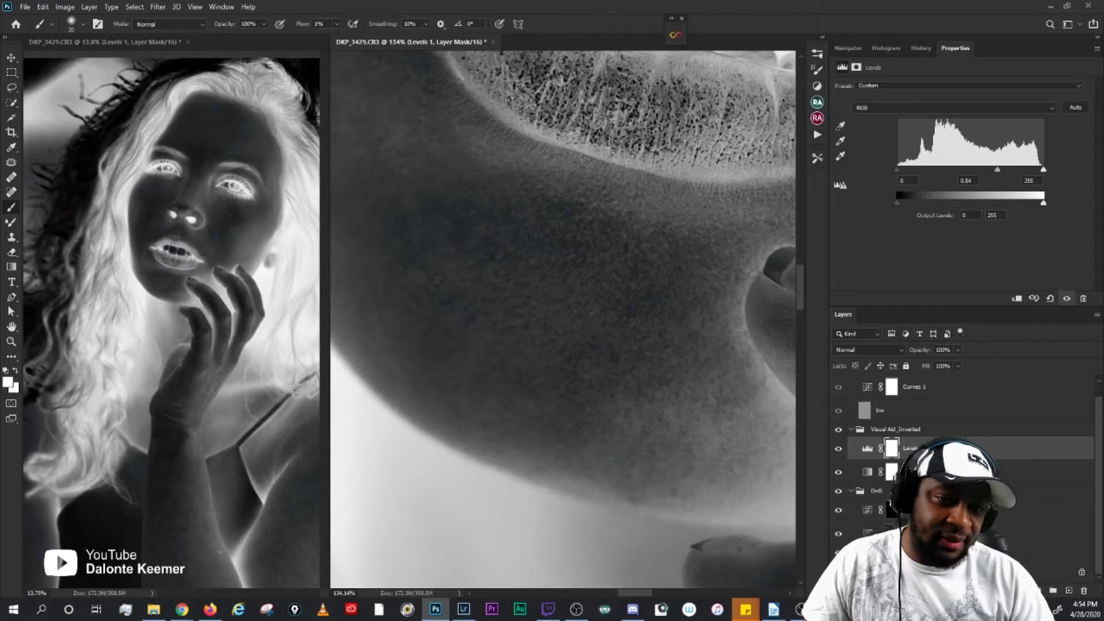
# Step: Darken uneven spots across the middle of the chin on the Burn layer mask, varying the brush size
pyautogui.click(891, 533)
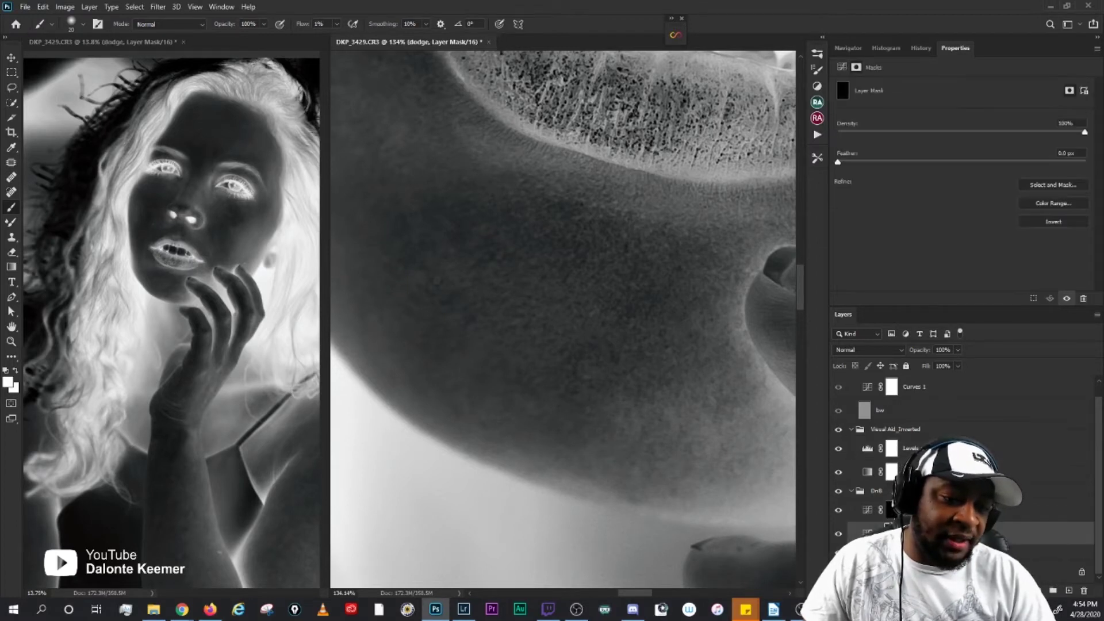
pyautogui.click(891, 510)
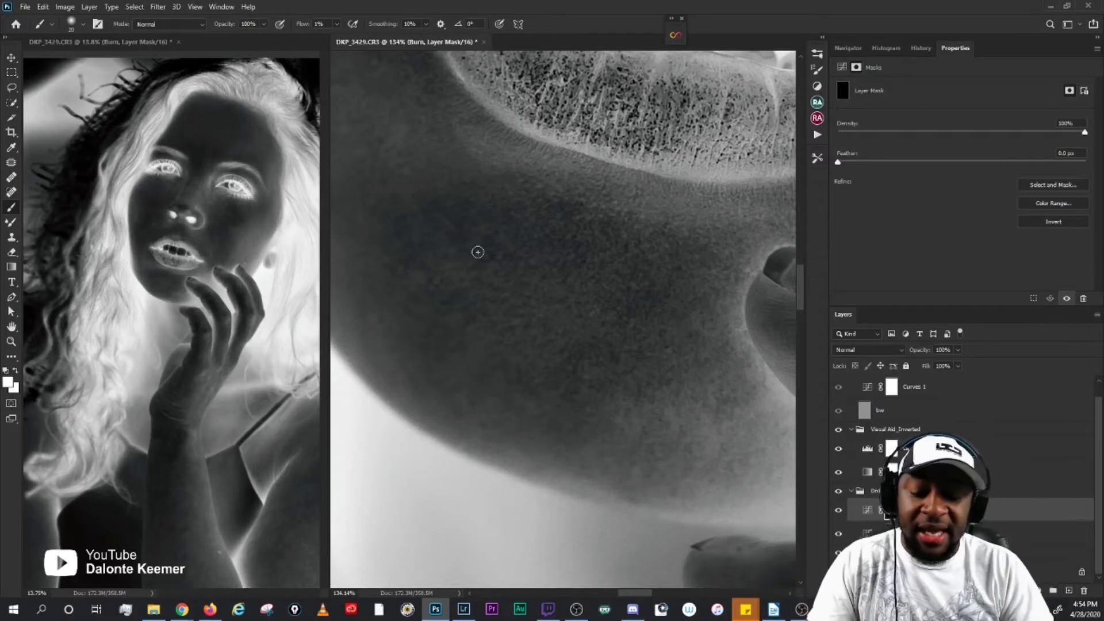
pyautogui.press('[')
pyautogui.press(']')
pyautogui.press(']')
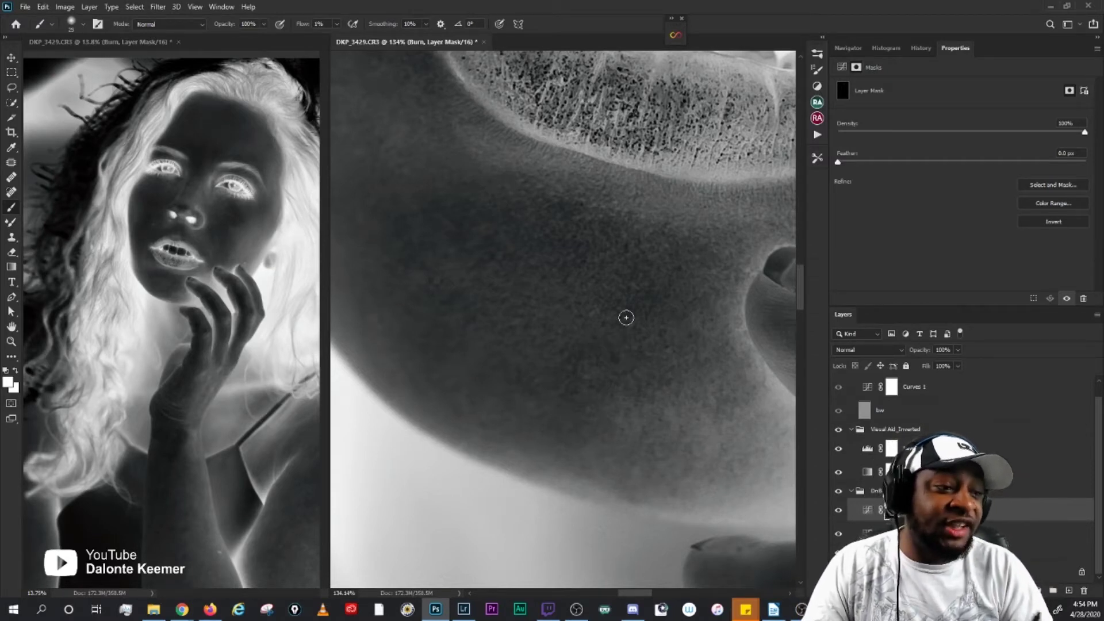
pyautogui.press('[')
pyautogui.press('[')
pyautogui.press('[')
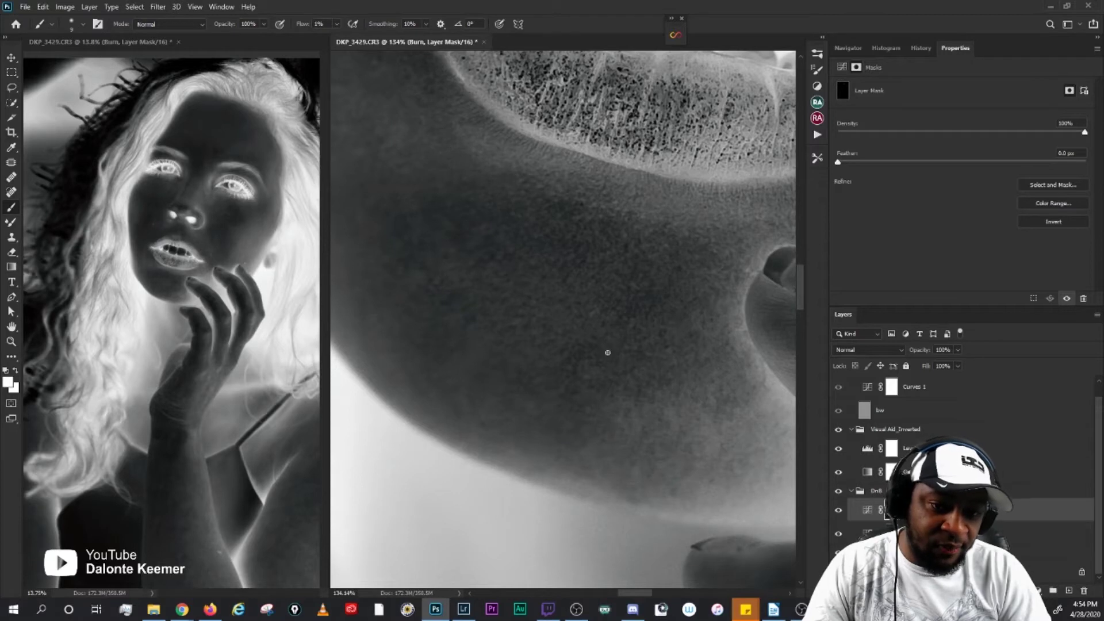
# Step: Burn small remaining spots from the chin's centre towards its lower edge on the Burn mask, using finer brush sizes
pyautogui.press(']')
pyautogui.press(']')
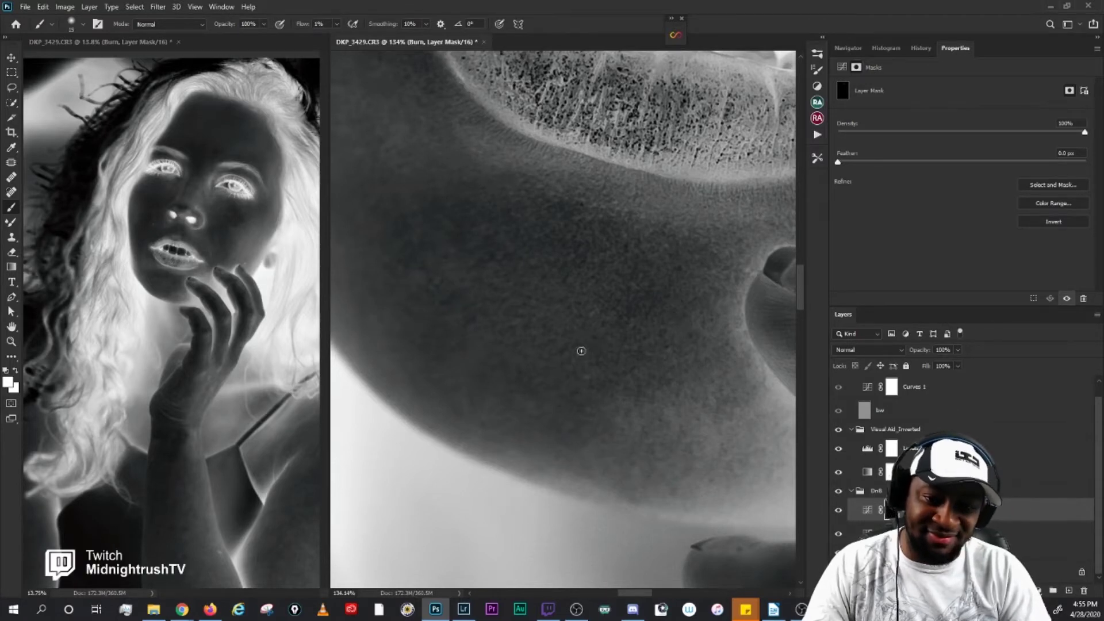
pyautogui.press('[')
pyautogui.press('[')
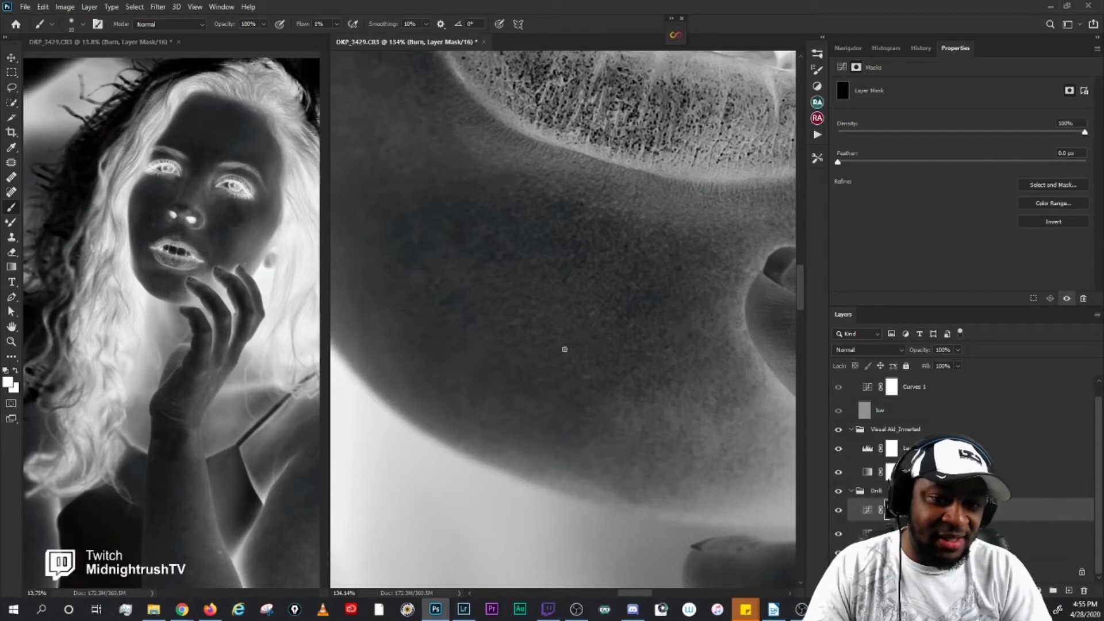
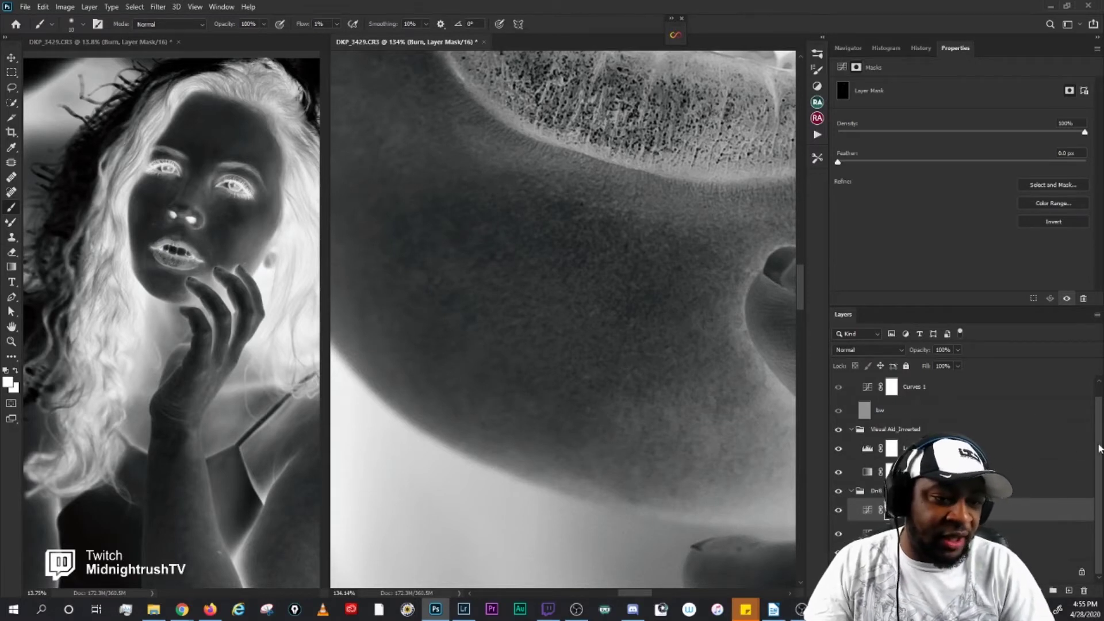
pyautogui.scroll(1, 915, 412)
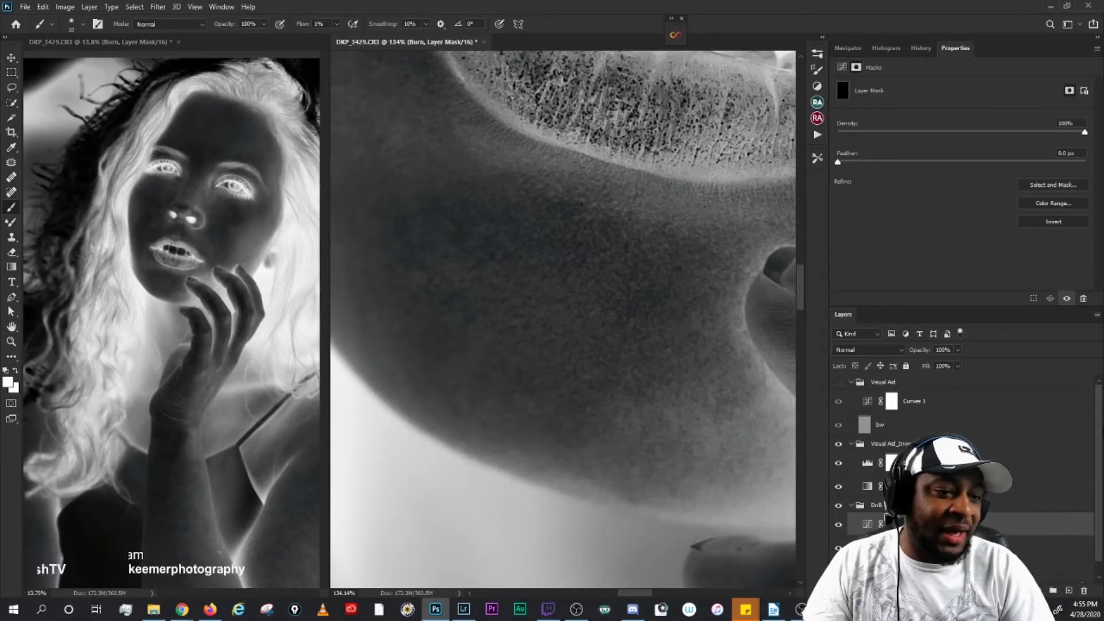
pyautogui.scroll(-1, 1099, 433)
pyautogui.scroll(-1, 1098, 432)
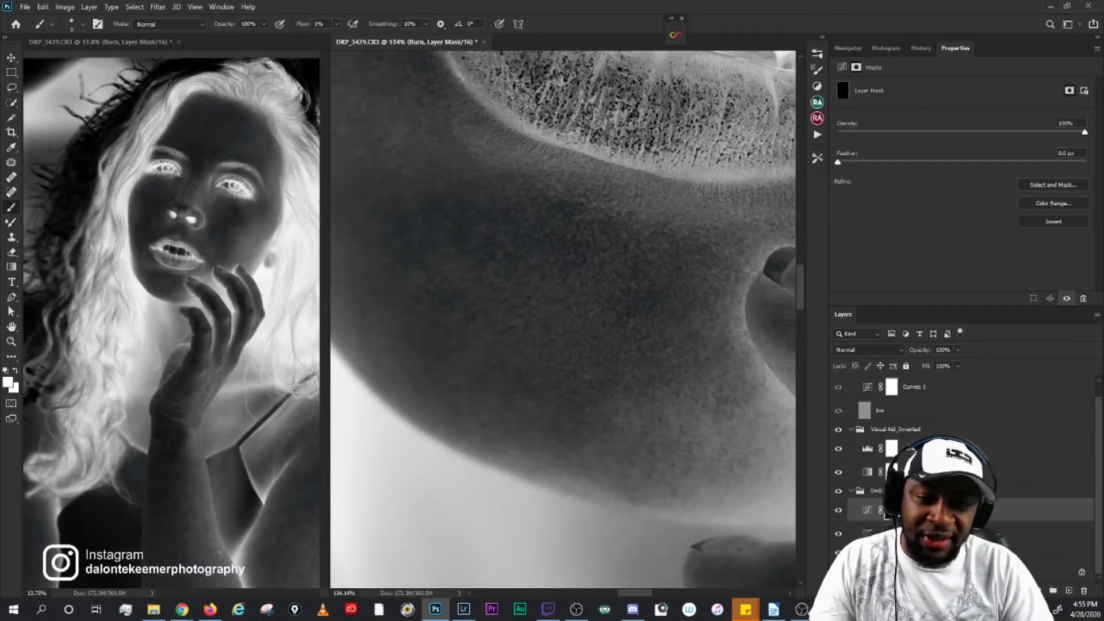
# Step: Even out patches on the lower chin below the fingertip on the dodge layer mask, adjusting the brush size
pyautogui.hotkey('alt', '[')
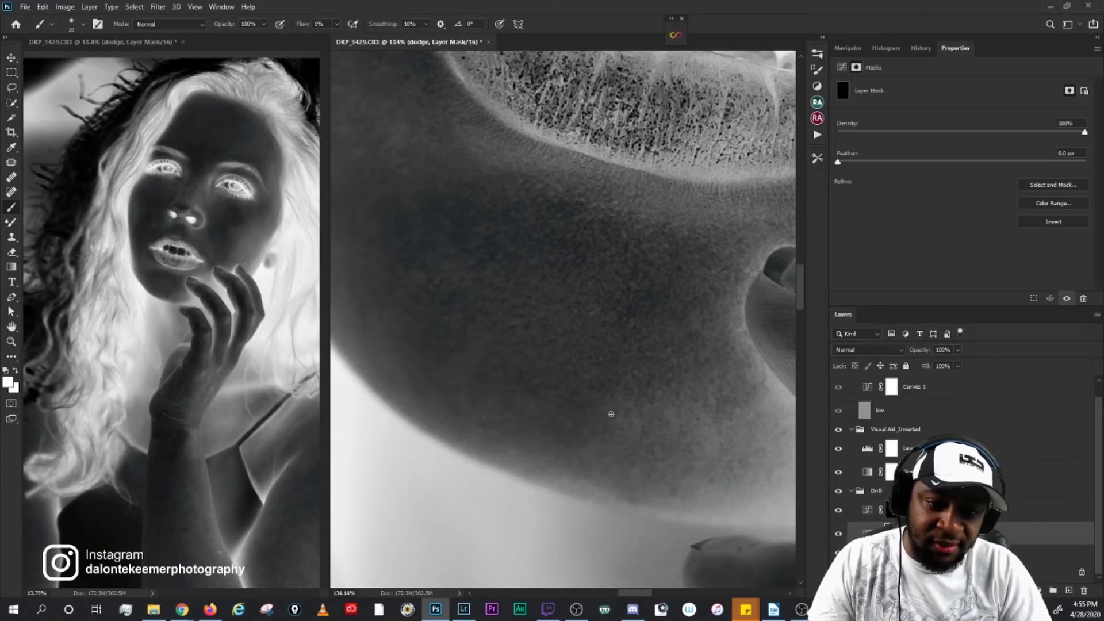
pyautogui.press(']')
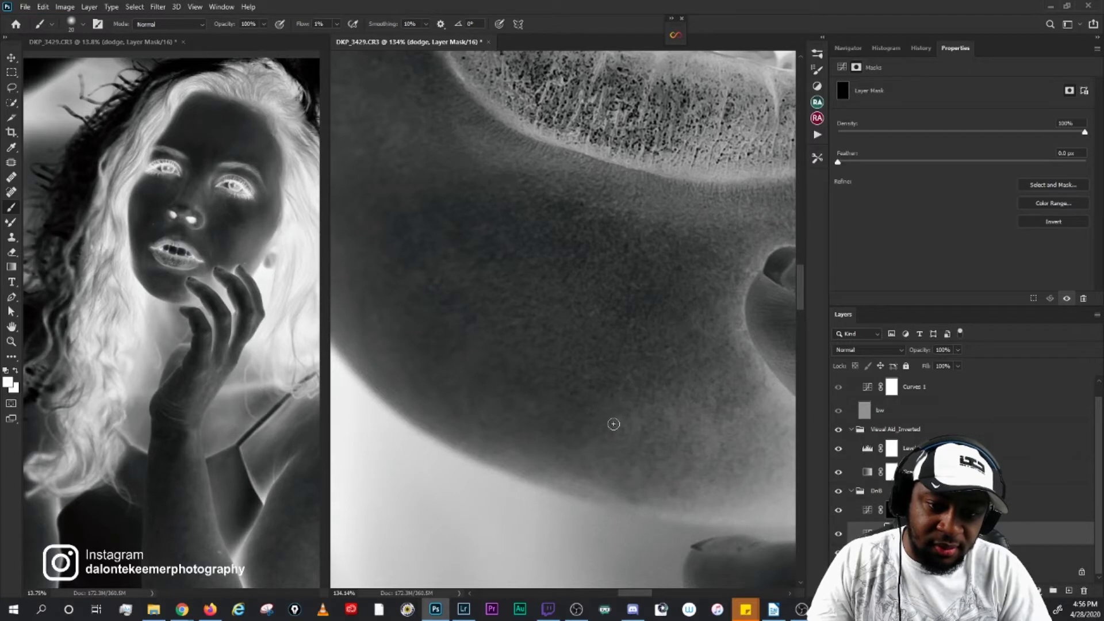
pyautogui.press(']')
pyautogui.press('[')
pyautogui.press('[')
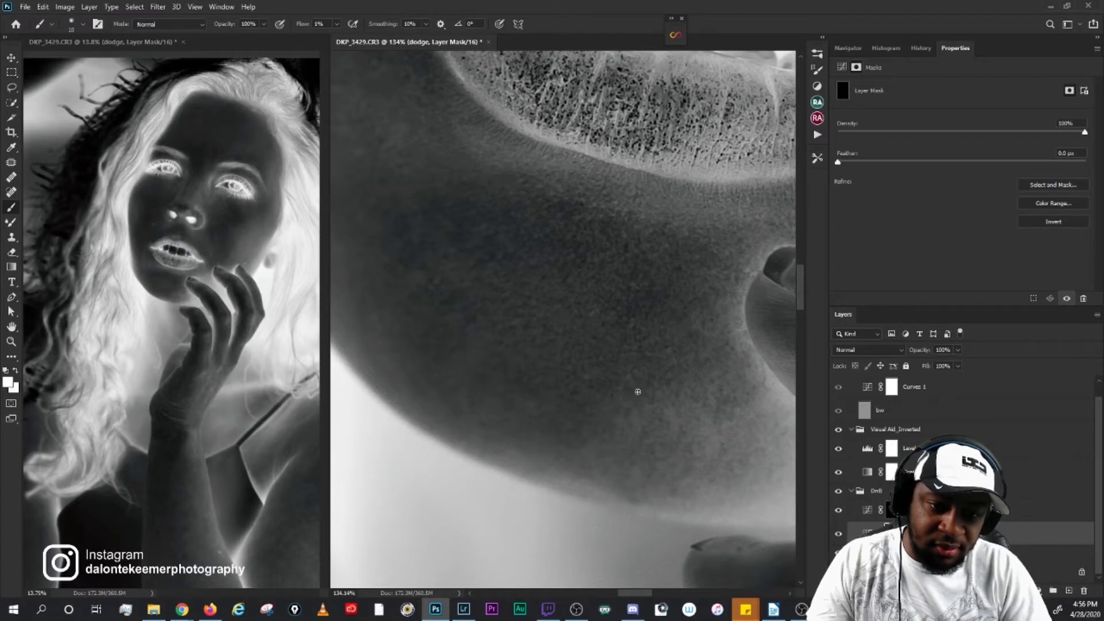
pyautogui.press('[')
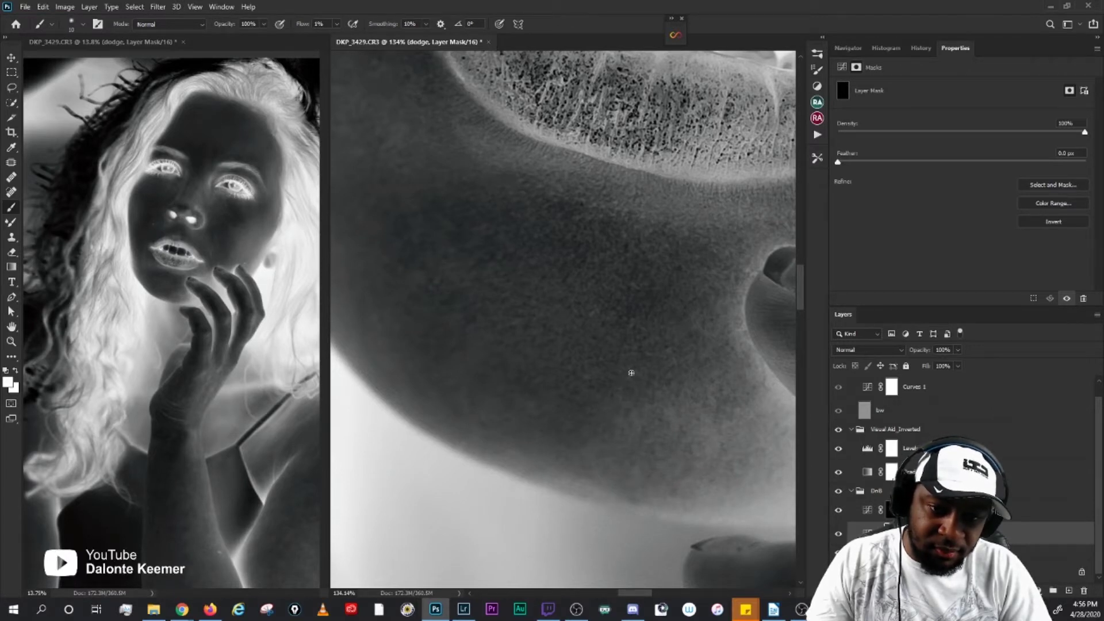
# Step: Dodge small patches between the chin's centre and its lower jaw edge on the dodge mask with varying brush sizes
pyautogui.press(']')
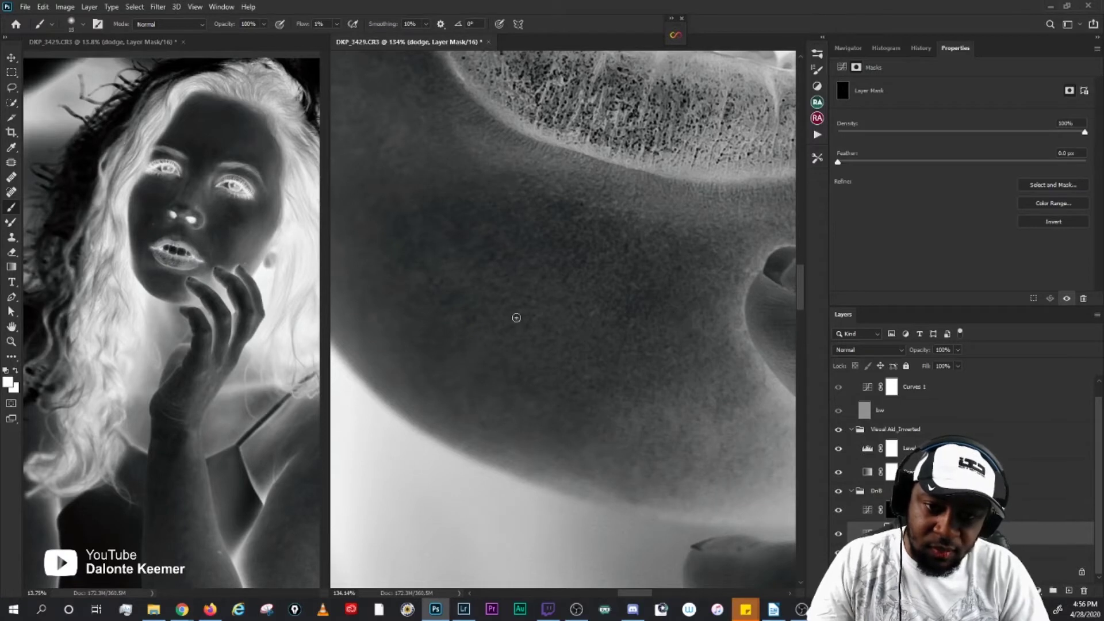
pyautogui.press('[')
pyautogui.press('[')
pyautogui.press('[')
pyautogui.press(']')
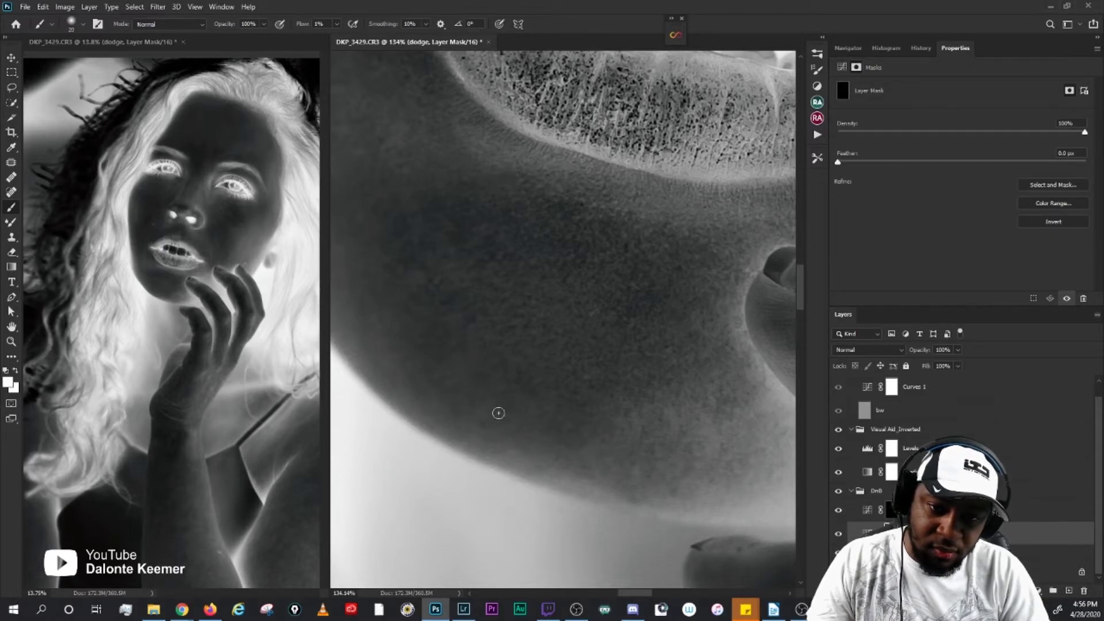
pyautogui.press('[')
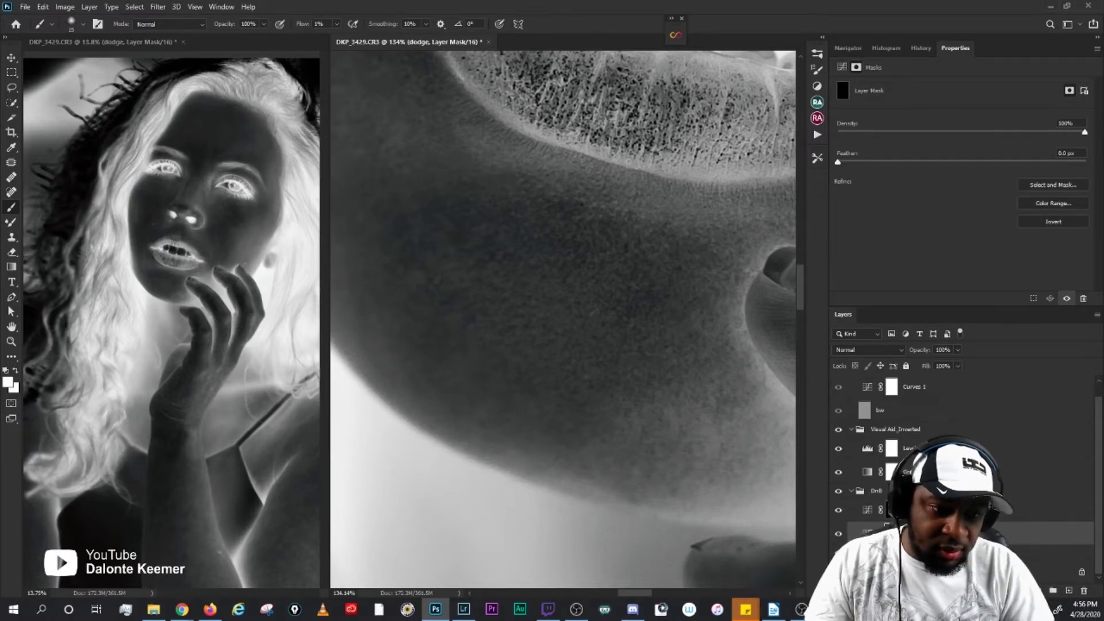
# Step: Darken spots on the chin and the skin below the lip's corner on the Burn layer mask, varying the brush size
pyautogui.hotkey('alt', ']')
pyautogui.press('[')
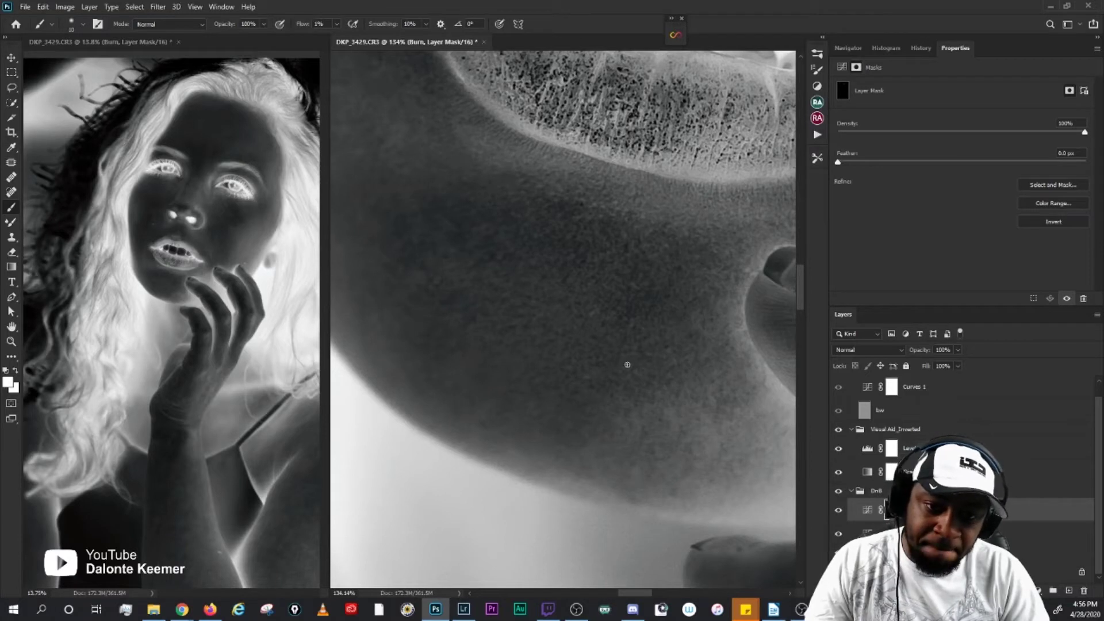
pyautogui.press(']')
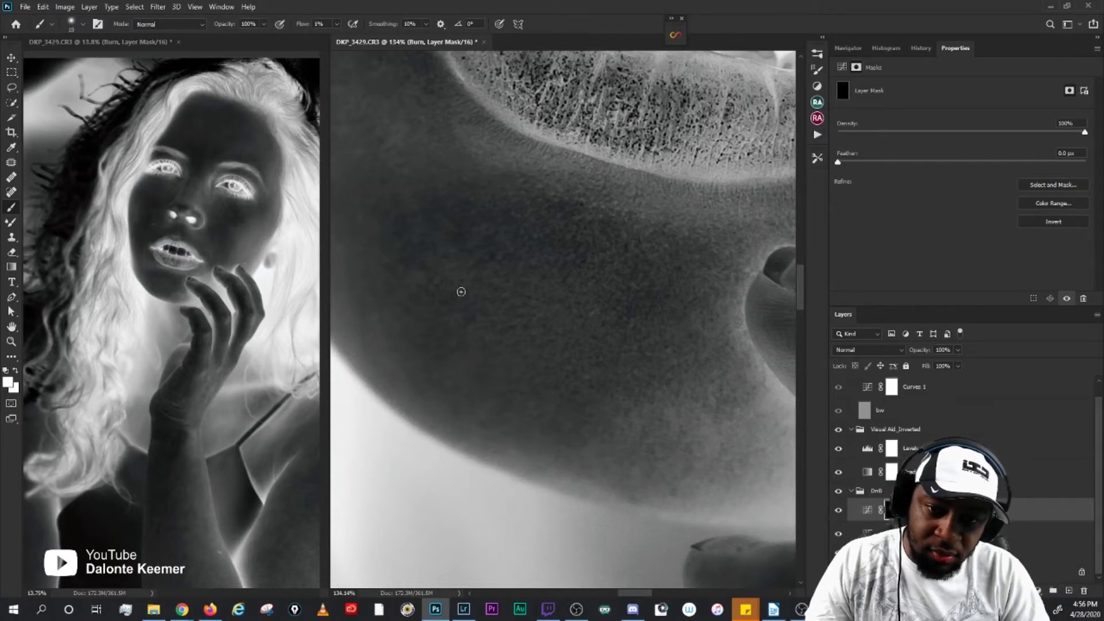
pyautogui.press('[')
pyautogui.press('[')
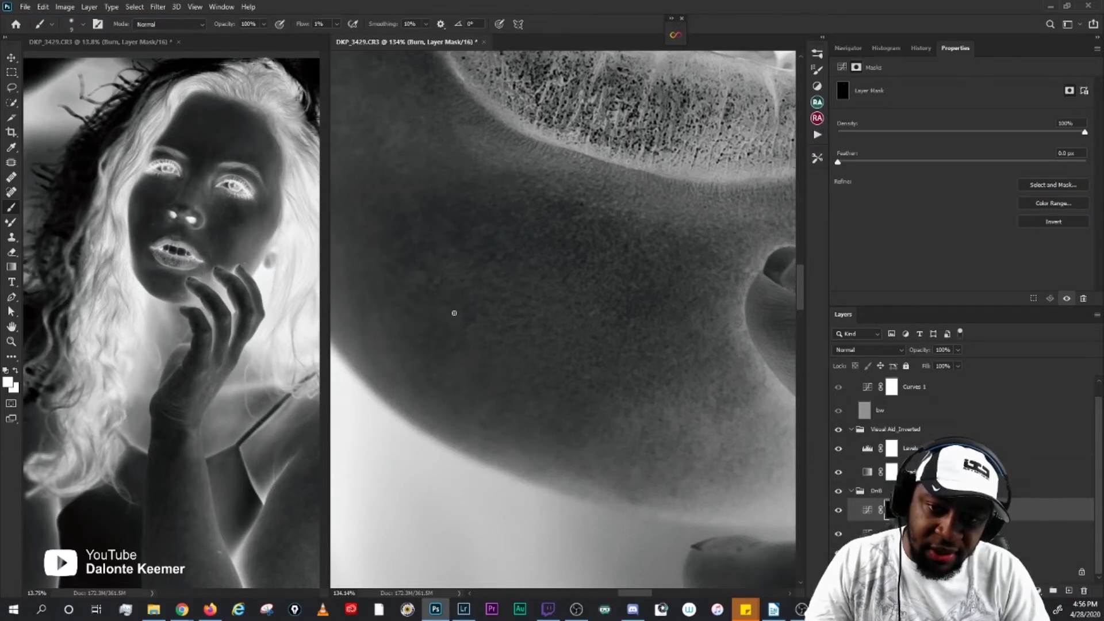
pyautogui.press(']')
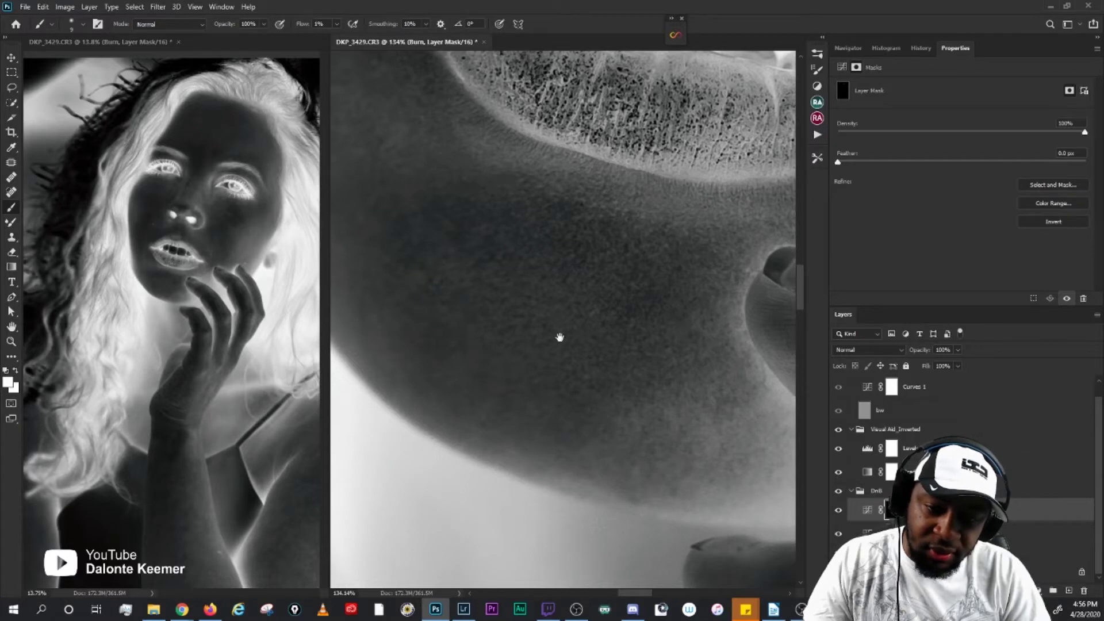
pyautogui.moveTo(559, 333); pyautogui.dragTo(616, 389)
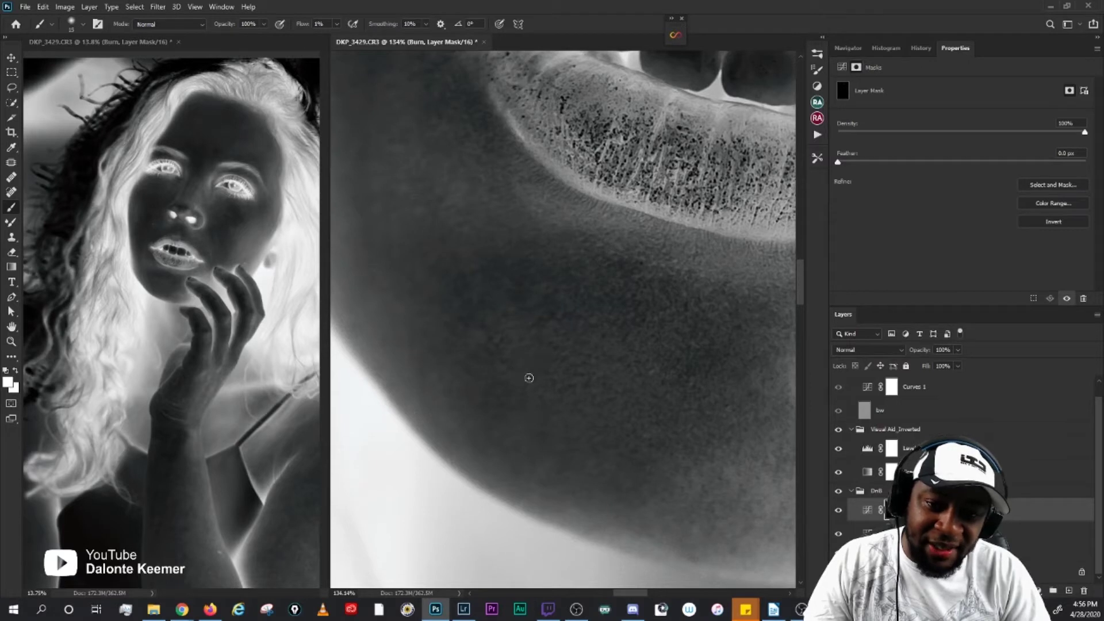
pyautogui.press('[')
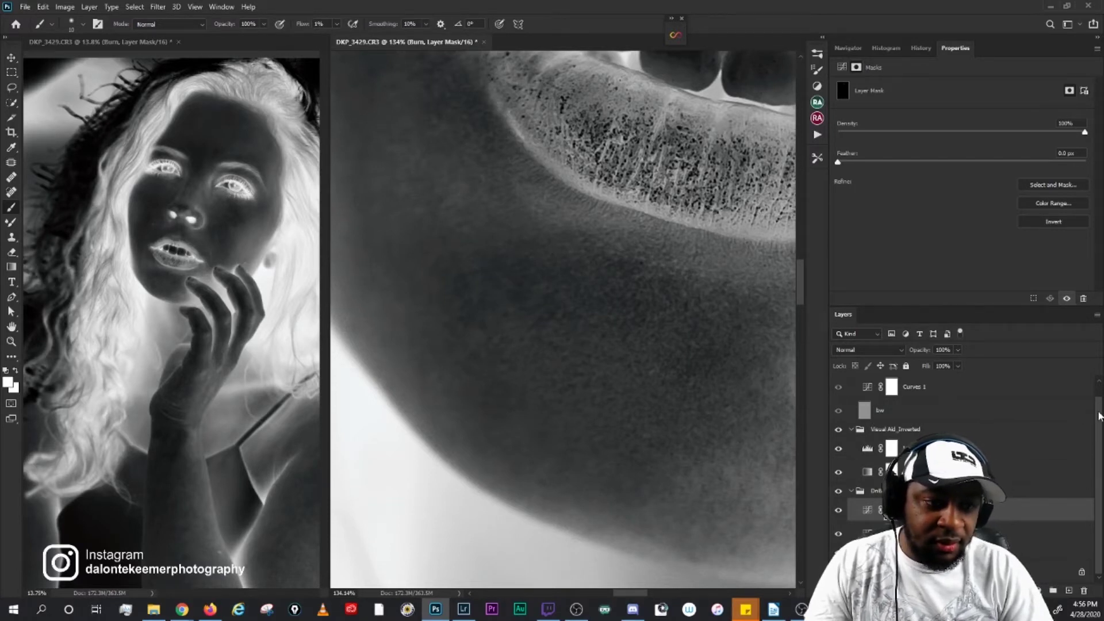
# Step: Check the chin in full colour by hiding the Visual Aid_Inverted group, and restore the group
pyautogui.moveTo(1098, 417); pyautogui.dragTo(1093, 397)
pyautogui.click(839, 381)
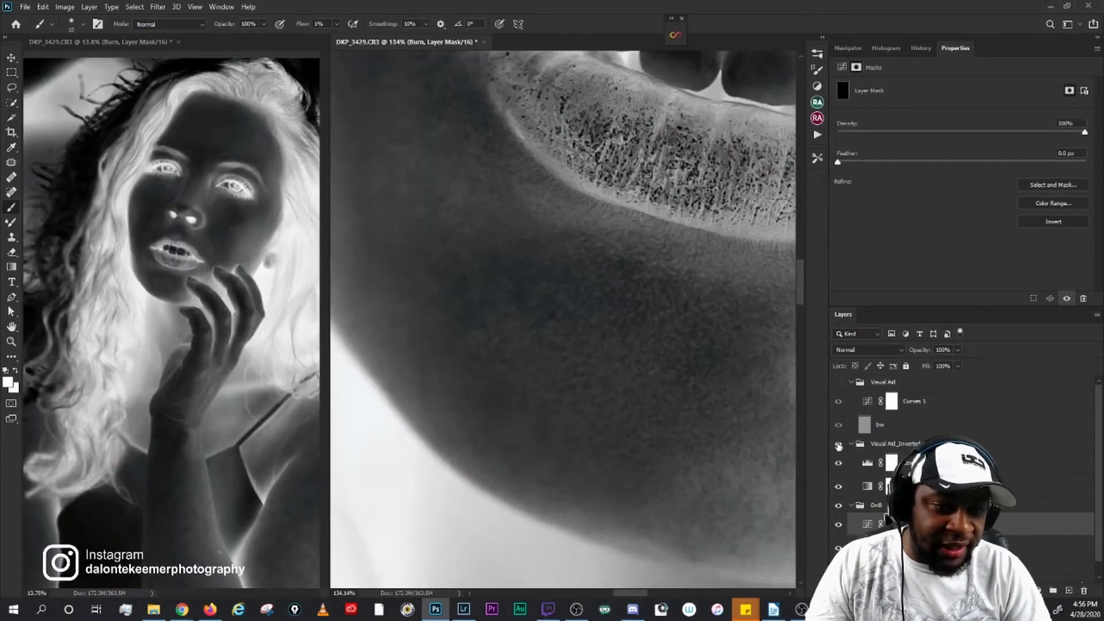
pyautogui.click(839, 443)
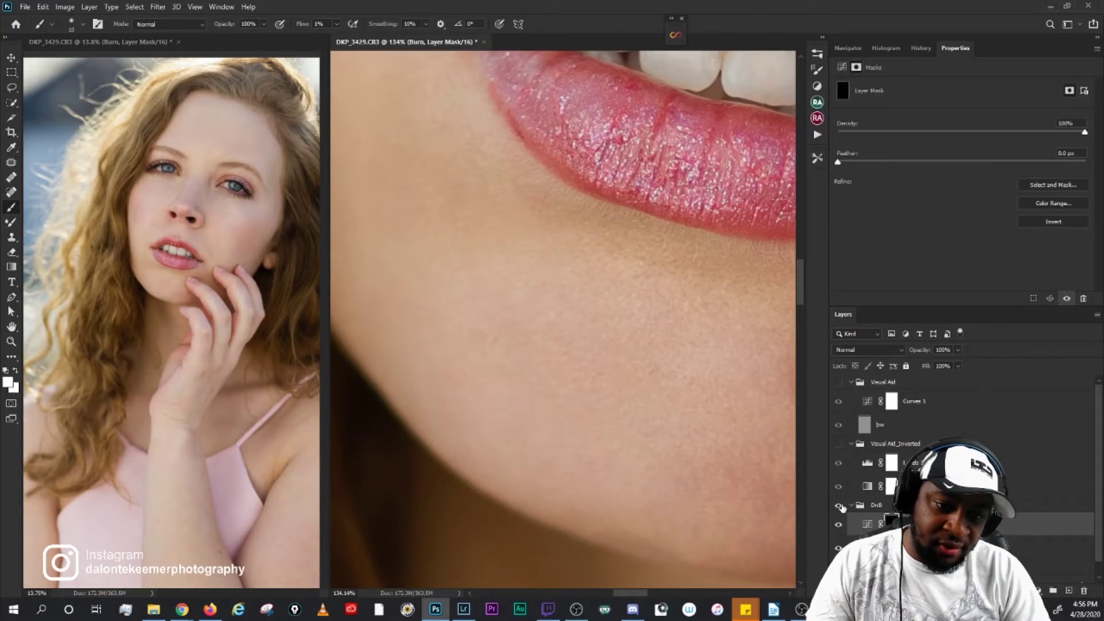
pyautogui.click(838, 443)
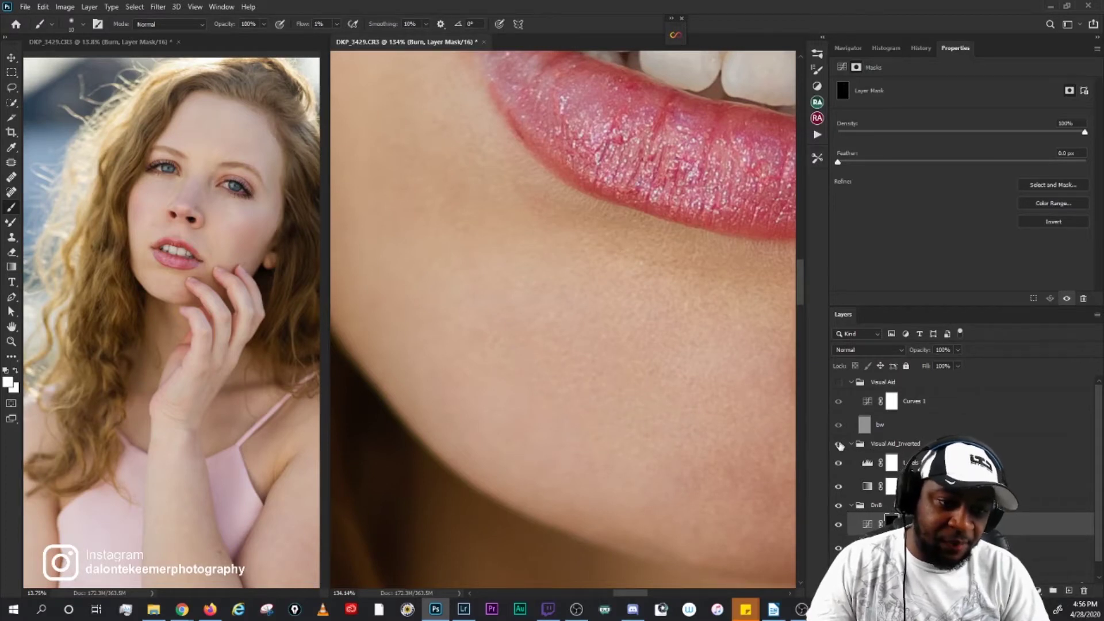
# Step: Refine the tone between the chin's dark centre and the area beneath the lip on the Burn mask, reducing the brush size
pyautogui.press(']')
pyautogui.press(']')
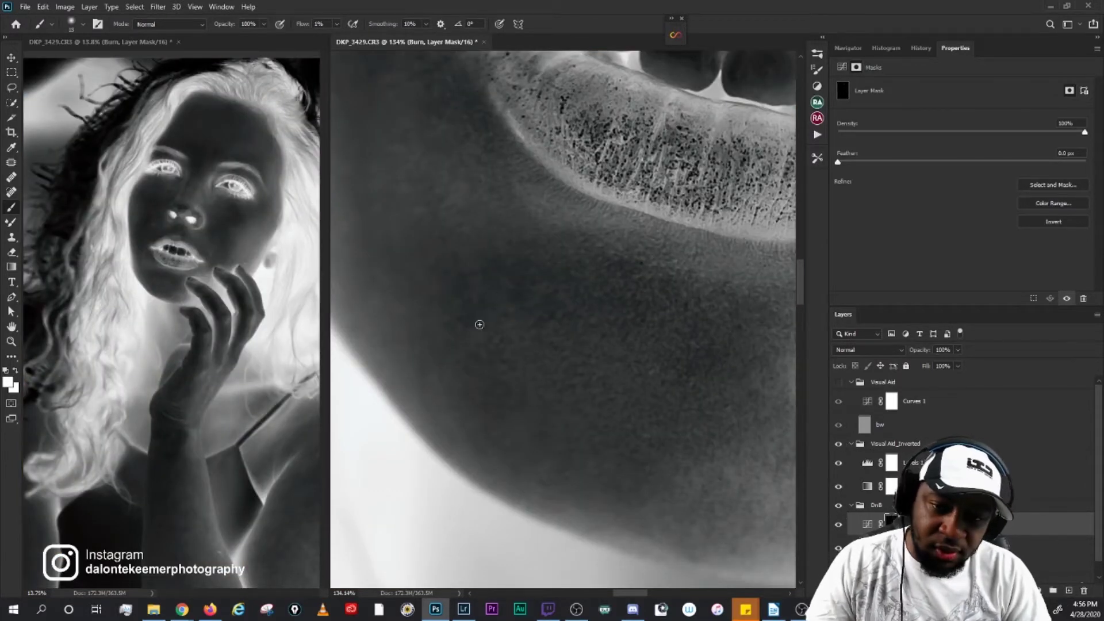
pyautogui.press('[')
pyautogui.press('[')
pyautogui.press('[')
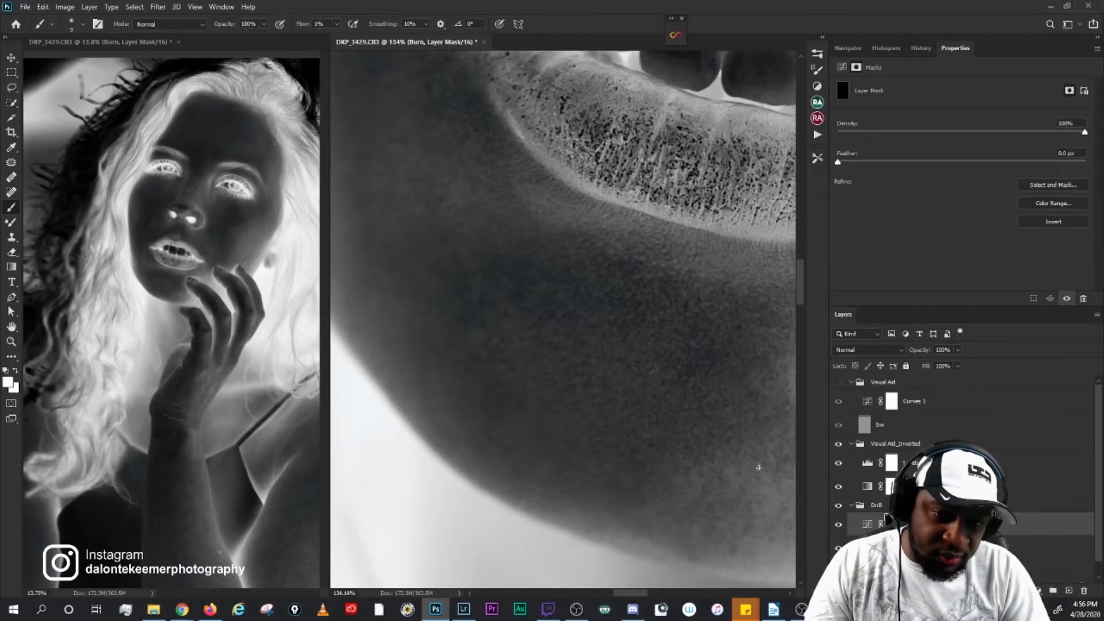
# Step: Even out the tone across the chin's dark centre, alternating between the dodge and Burn layer masks and enlarging the brush
pyautogui.hotkey('alt', '[')
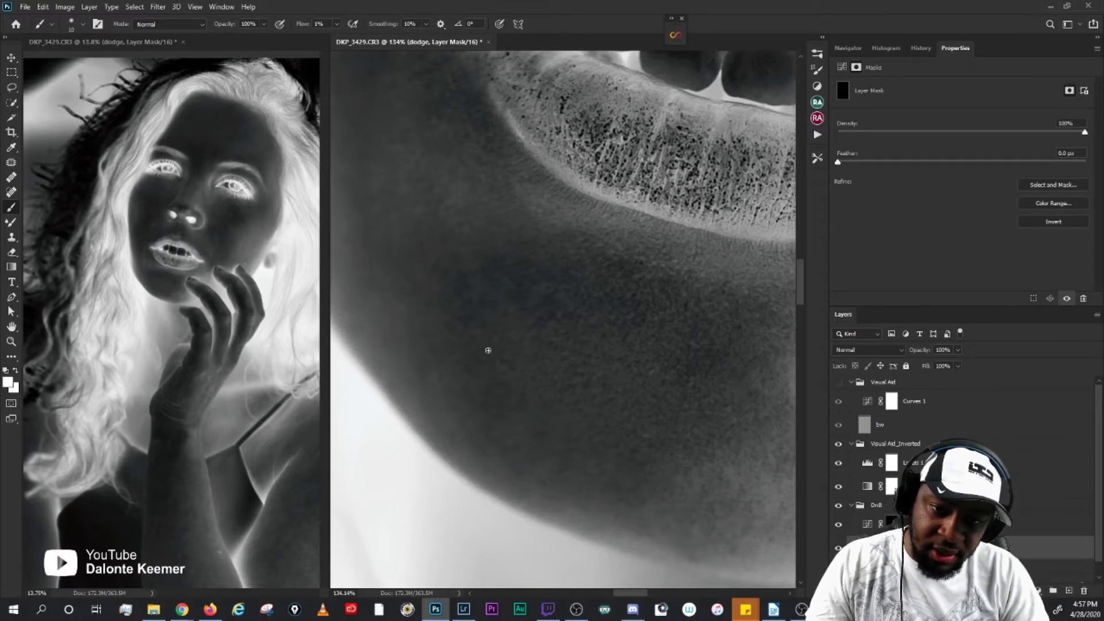
pyautogui.hotkey('alt', ']')
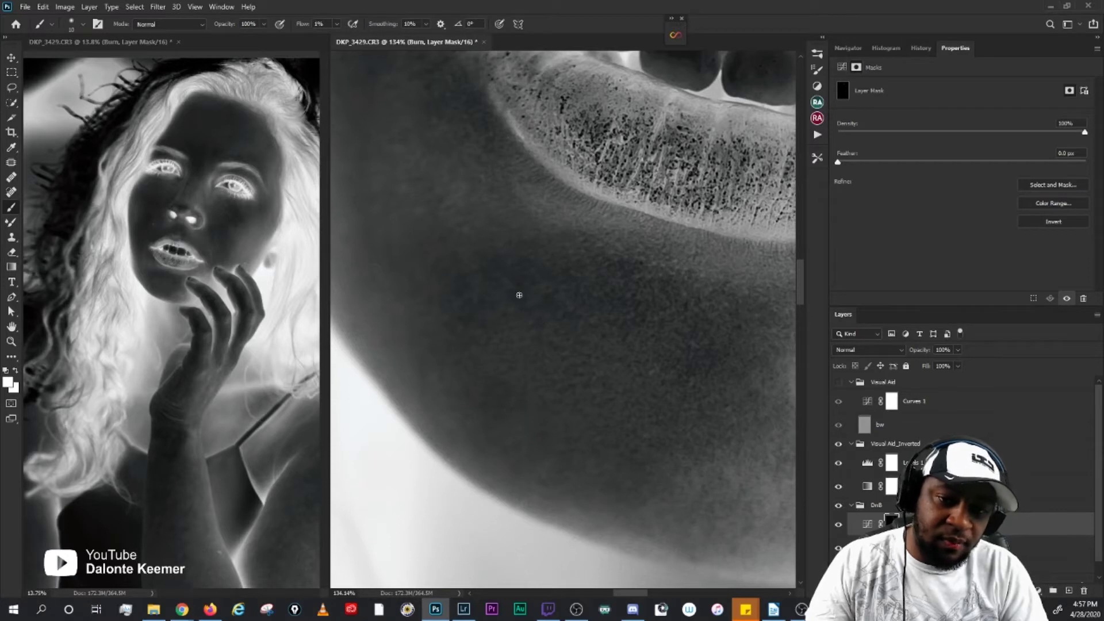
pyautogui.press(']')
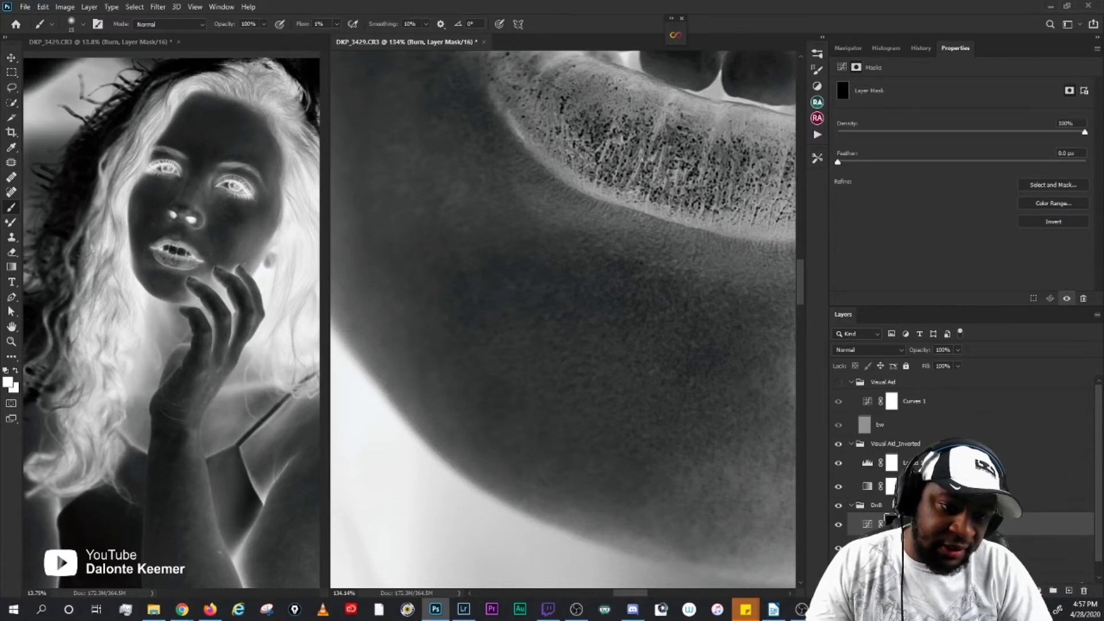
# Step: Dodge small patches in the dark area of the upper chin on the dodge layer mask, varying the brush size
pyautogui.click(892, 548)
pyautogui.press('[')
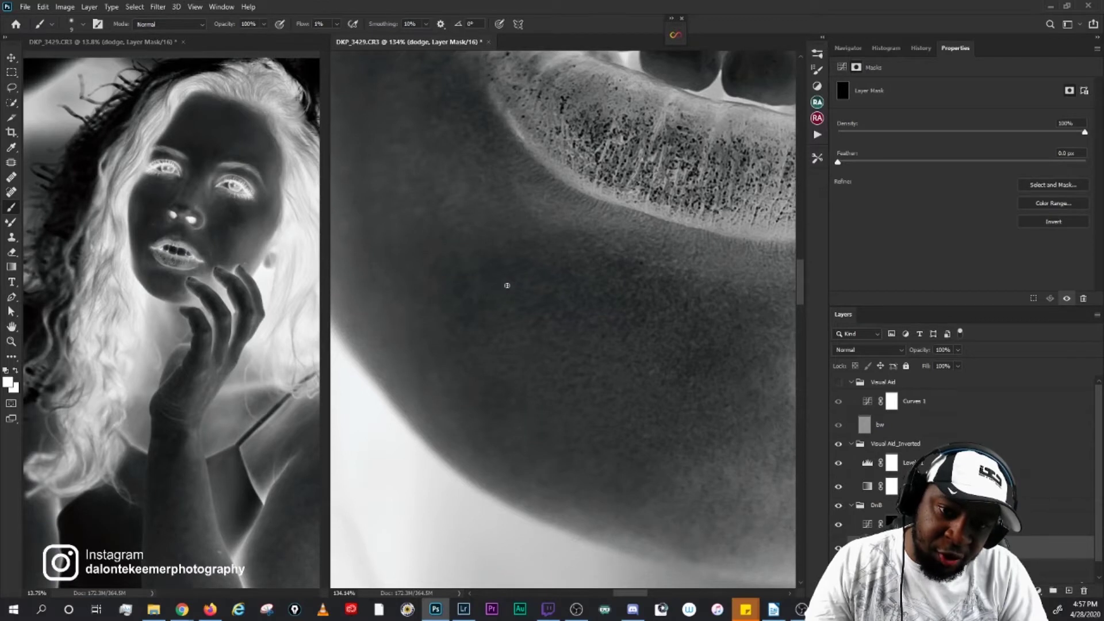
pyautogui.press(']')
pyautogui.press(']')
pyautogui.press(']')
pyautogui.press(']')
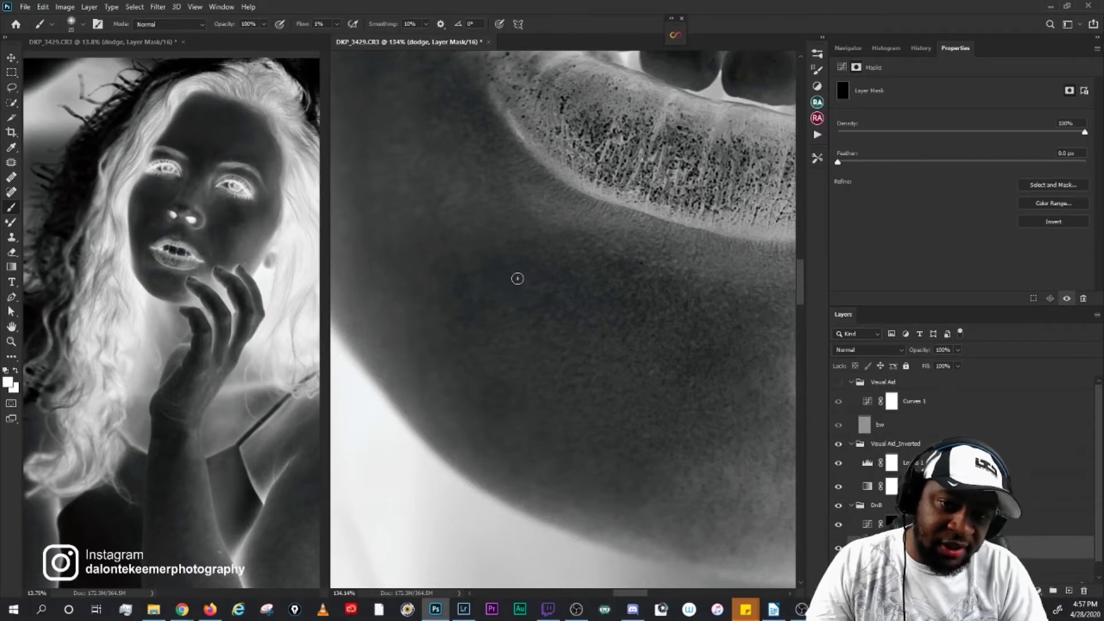
pyautogui.press('[')
pyautogui.press('[')
pyautogui.press('[')
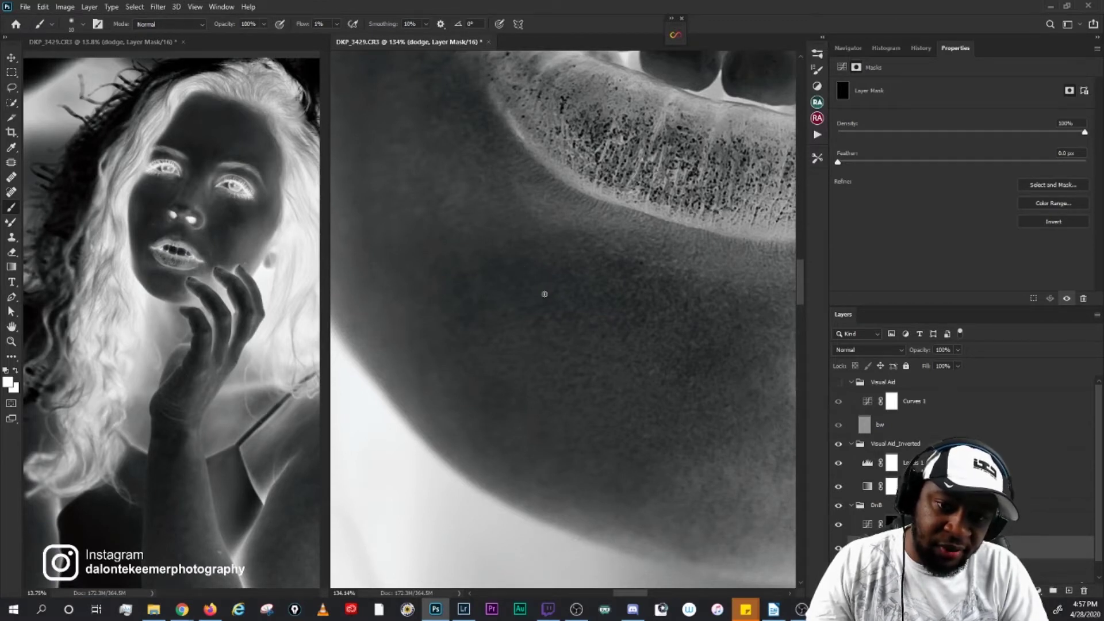
pyautogui.press(']')
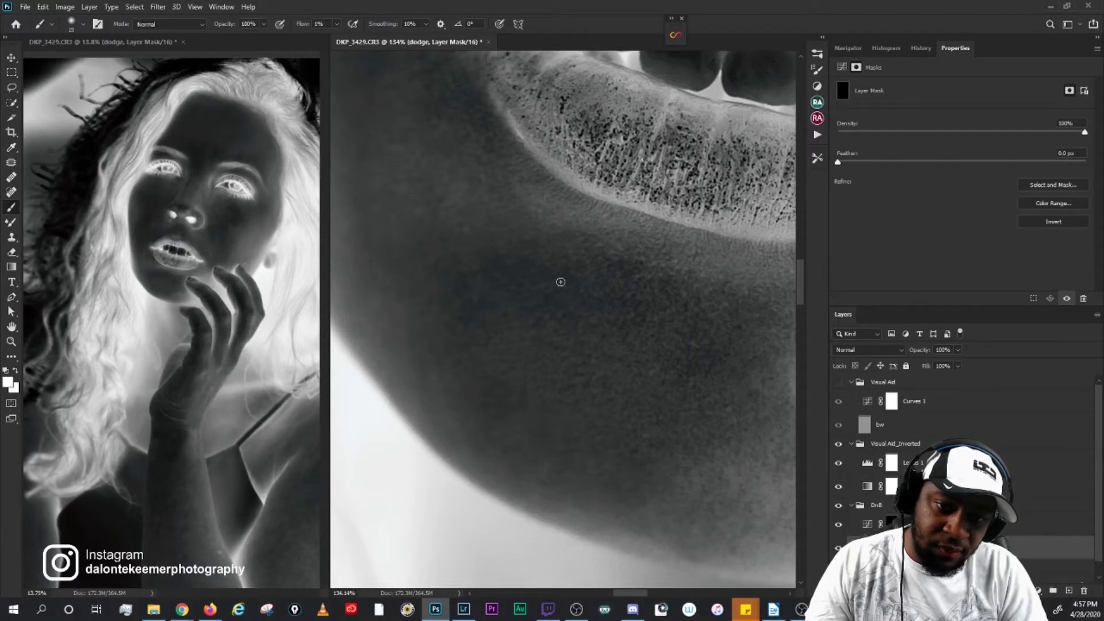
pyautogui.press('[')
pyautogui.press('[')
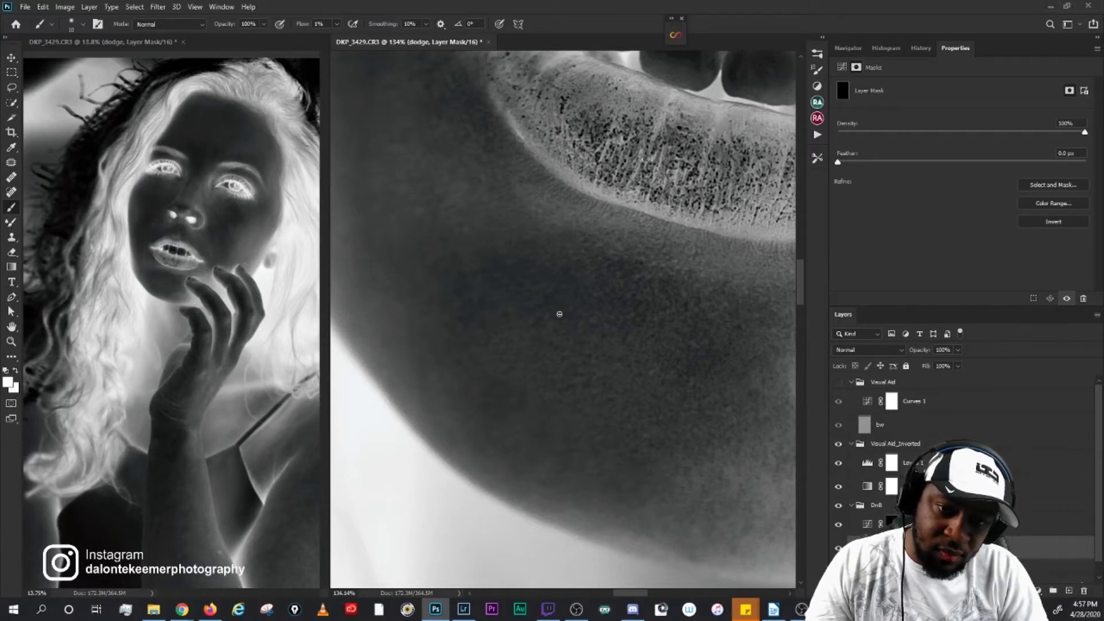
# Step: Blend the remaining spots on the chin beneath the middle of the lower lip, using both the dodge and Burn masks
pyautogui.press(']')
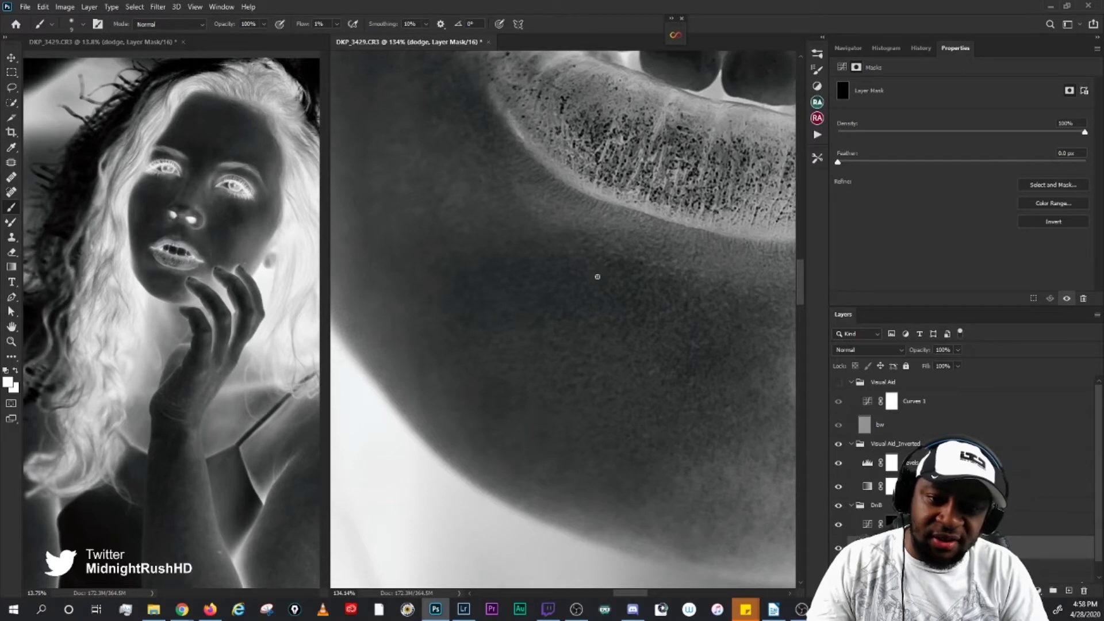
pyautogui.press('[')
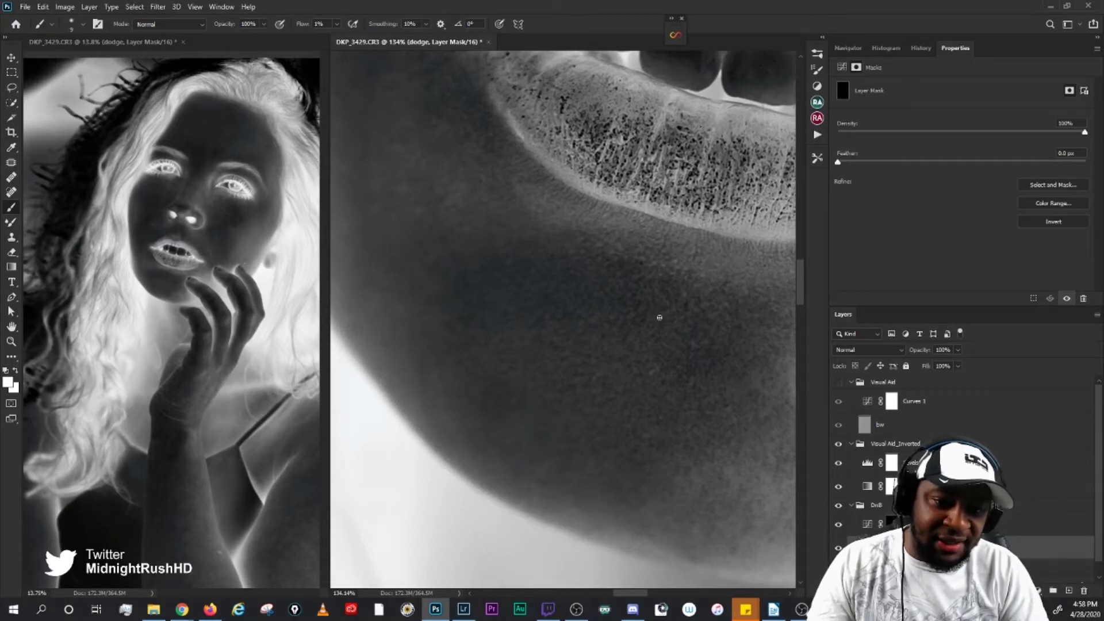
pyautogui.press(']')
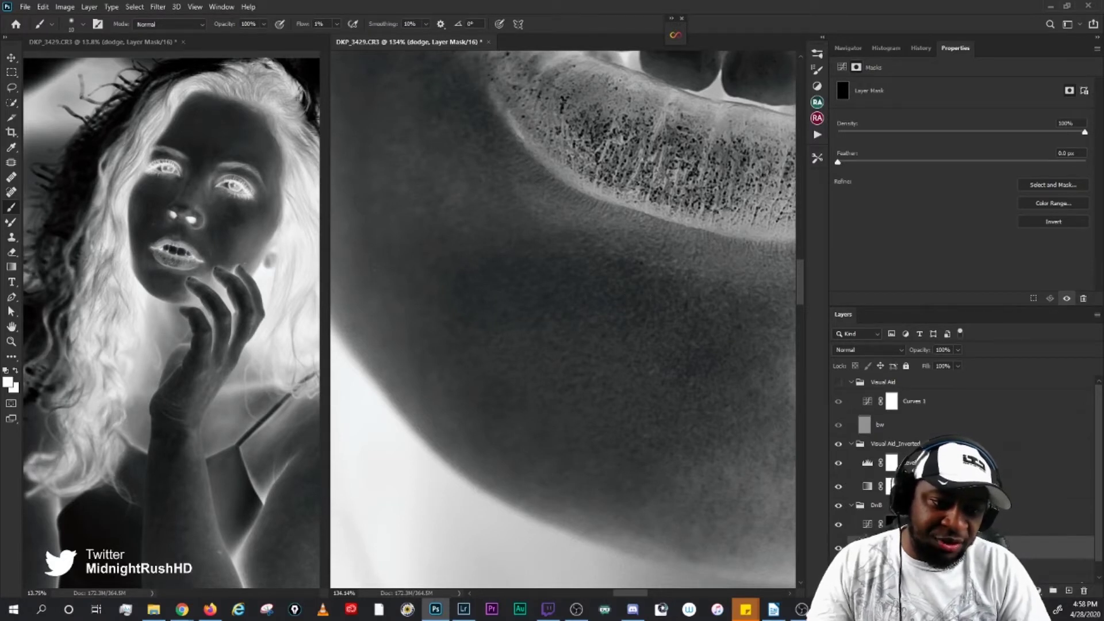
pyautogui.hotkey('alt', ']')
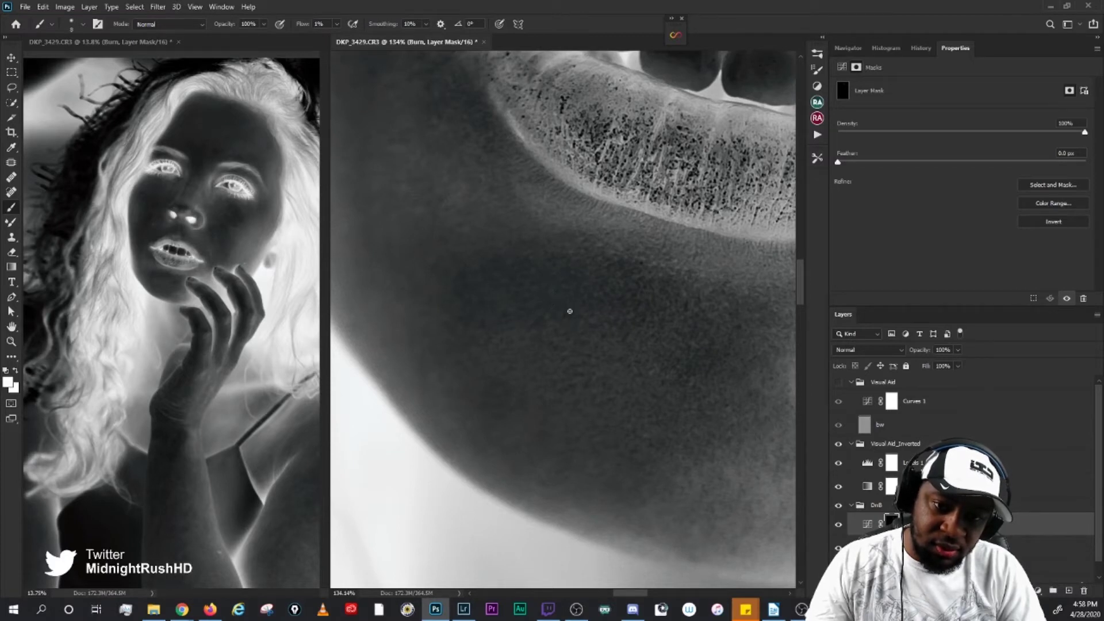
pyautogui.hotkey('alt', '[')
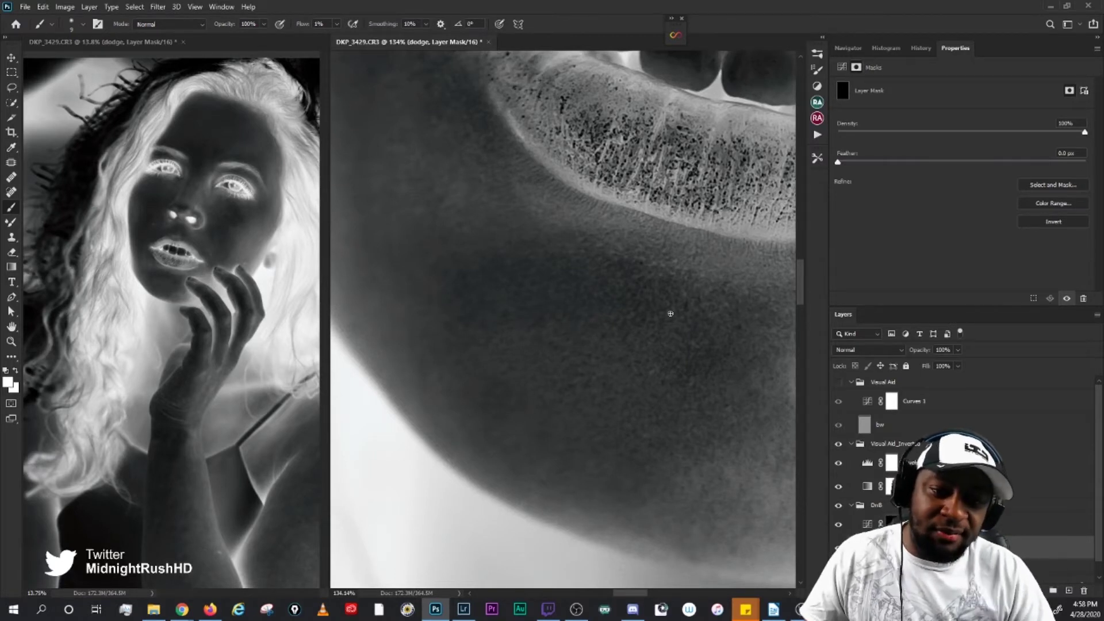
# Step: Compare the chin before and after in colour by hiding Visual Aid_Inverted and toggling the DnB group, and show the inverted aid again
pyautogui.scroll(-2, 698, 342)
pyautogui.scroll(-2, 661, 354)
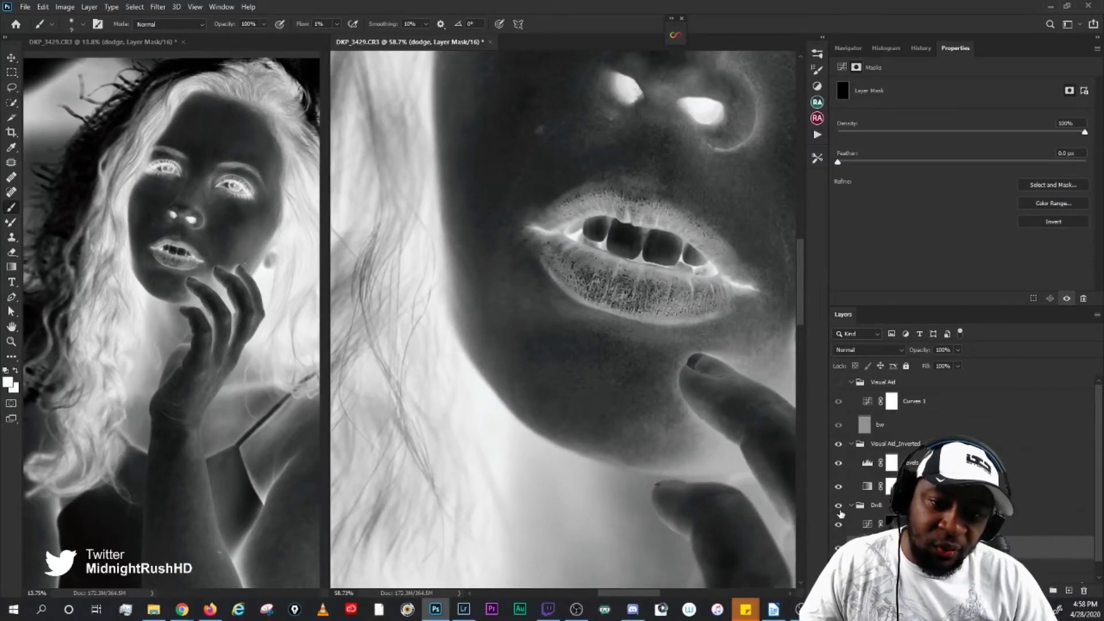
pyautogui.scroll(1, 598, 398)
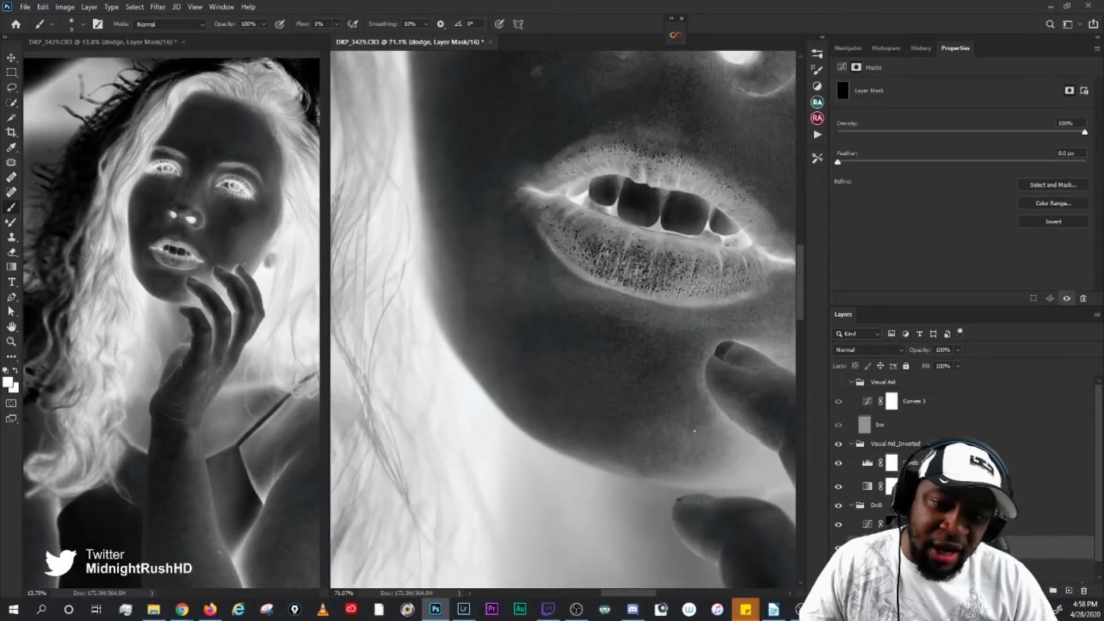
pyautogui.scroll(1, 597, 398)
pyautogui.scroll(1, 668, 424)
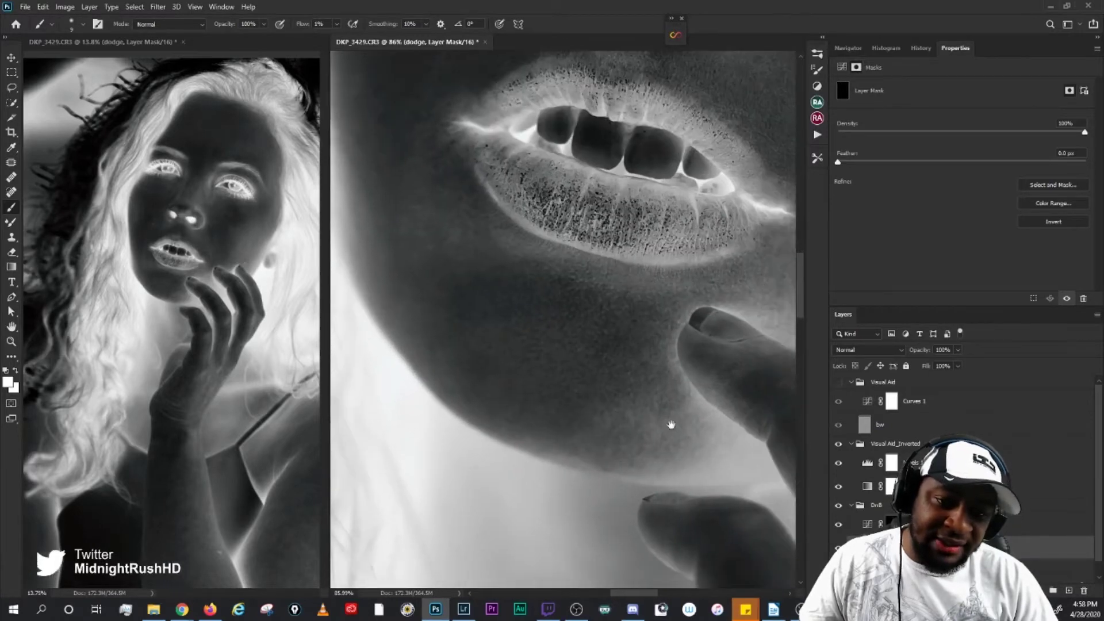
pyautogui.click(838, 444)
pyautogui.scroll(-3, 603, 423)
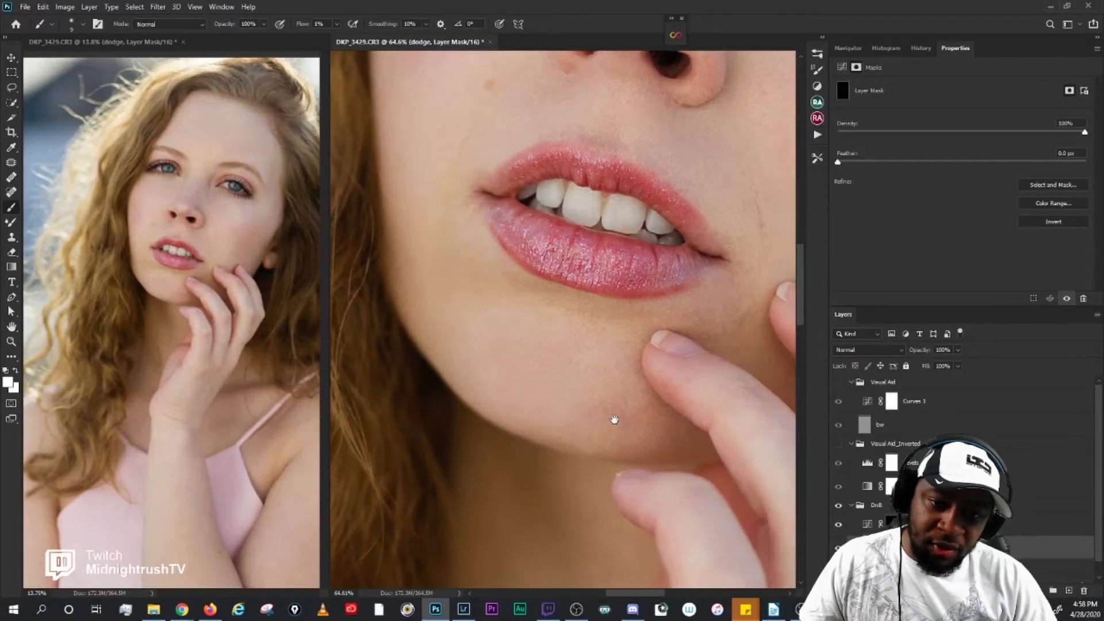
pyautogui.scroll(-1, 619, 422)
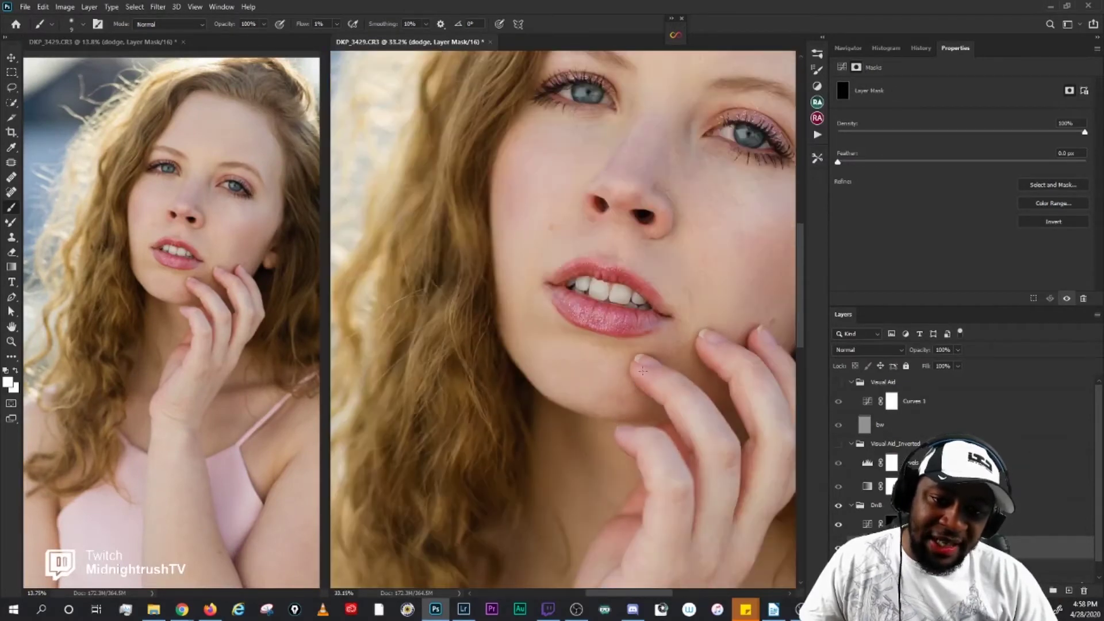
pyautogui.click(839, 507)
pyautogui.click(839, 507)
pyautogui.scroll(3, 575, 368)
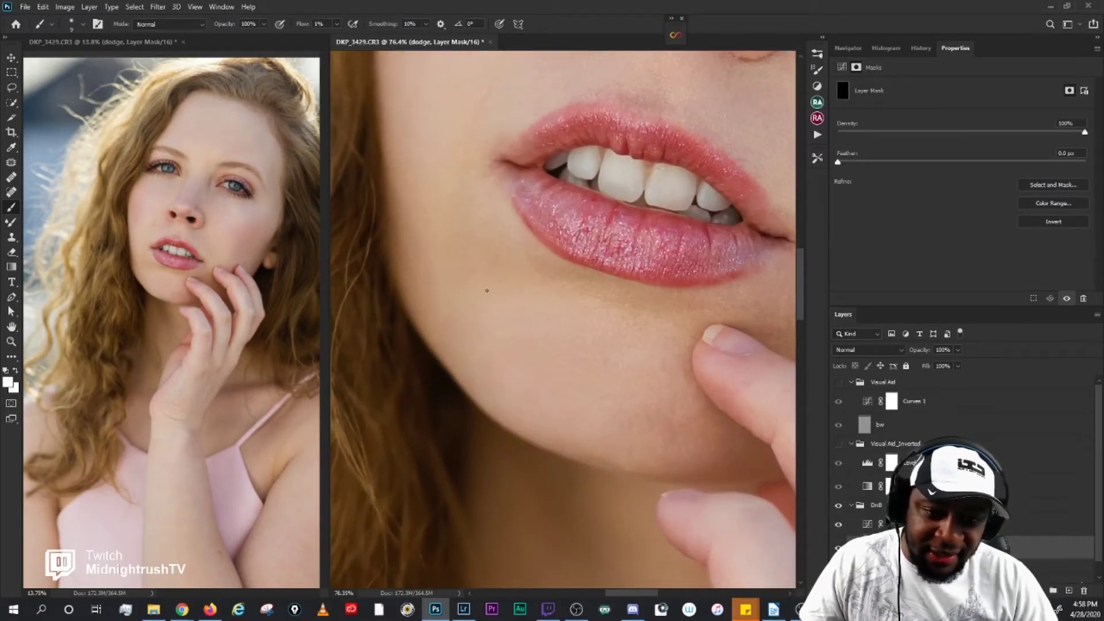
pyautogui.moveTo(700, 449); pyautogui.dragTo(663, 425)
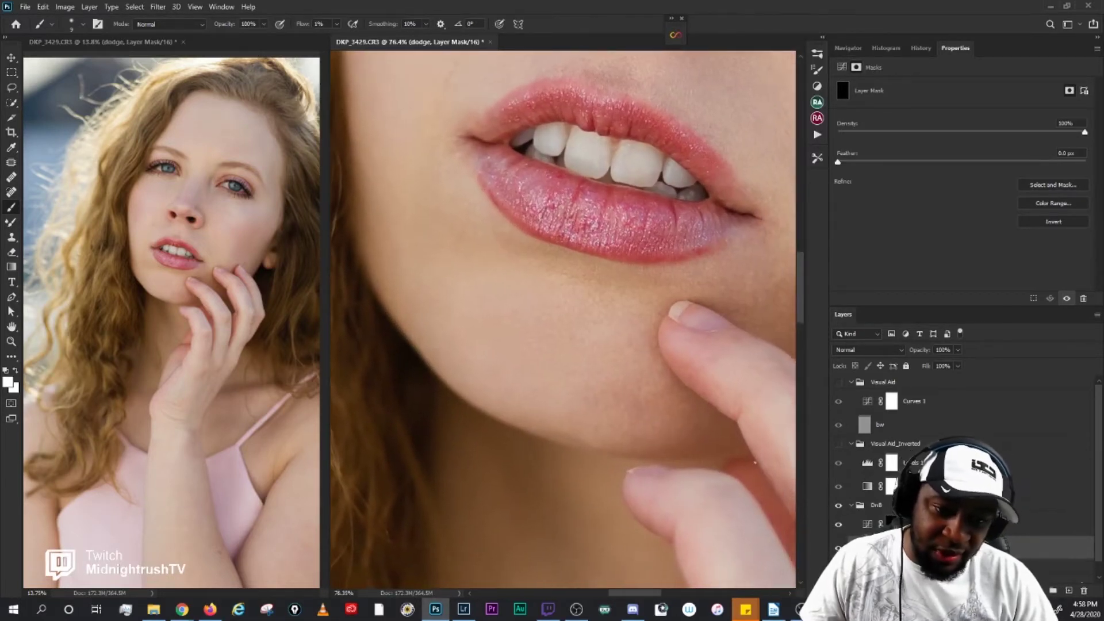
pyautogui.click(839, 445)
# Step: Dodge the lower chin and the skin beside the index fingertip on the dodge mask, adjusting the brush size
pyautogui.scroll(1, 793, 438)
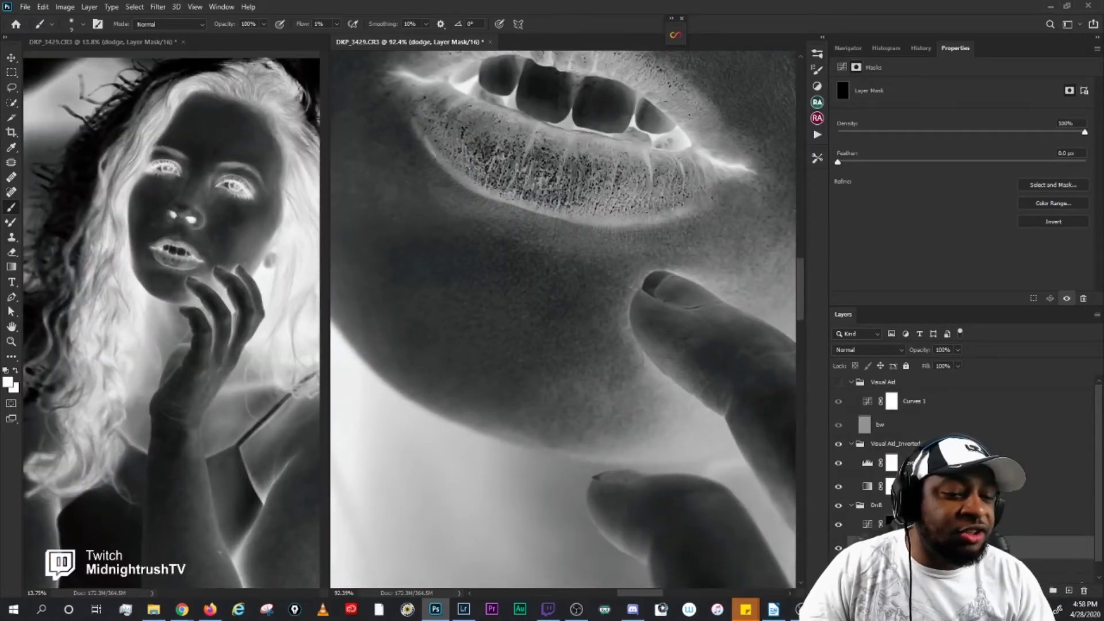
pyautogui.click(892, 523)
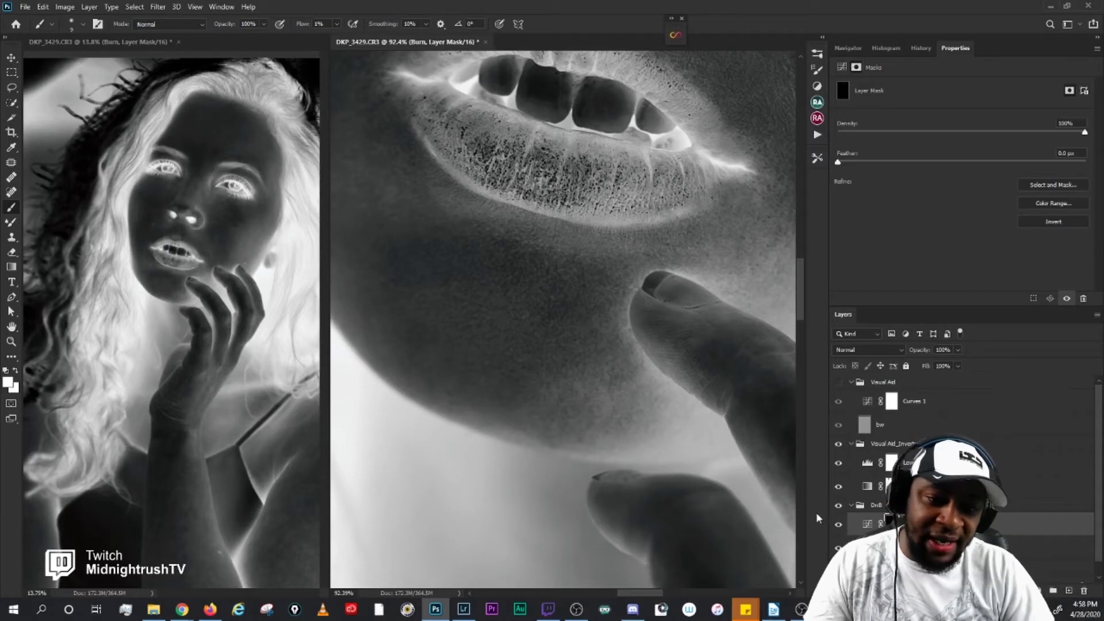
pyautogui.click(879, 547)
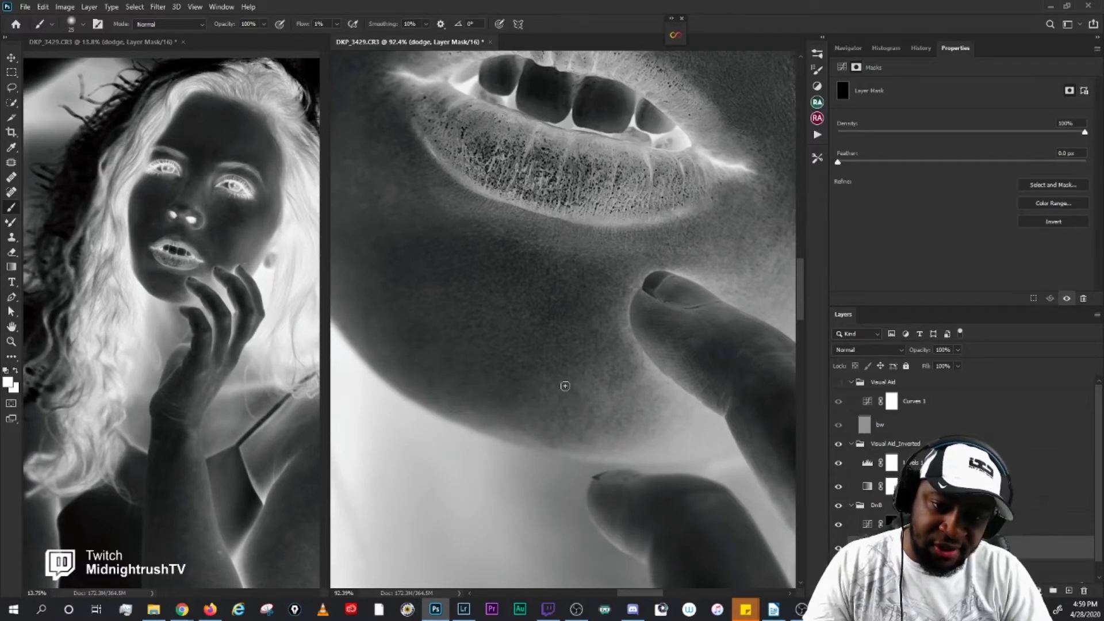
pyautogui.press(']')
pyautogui.press(']')
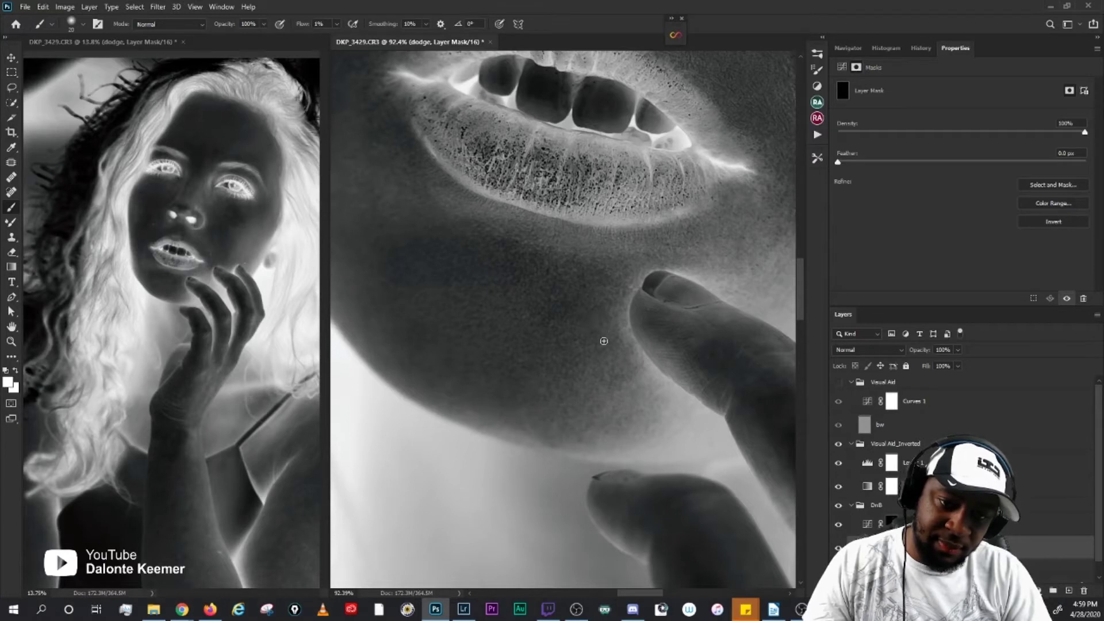
pyautogui.press('[')
pyautogui.press('[')
pyautogui.press('[')
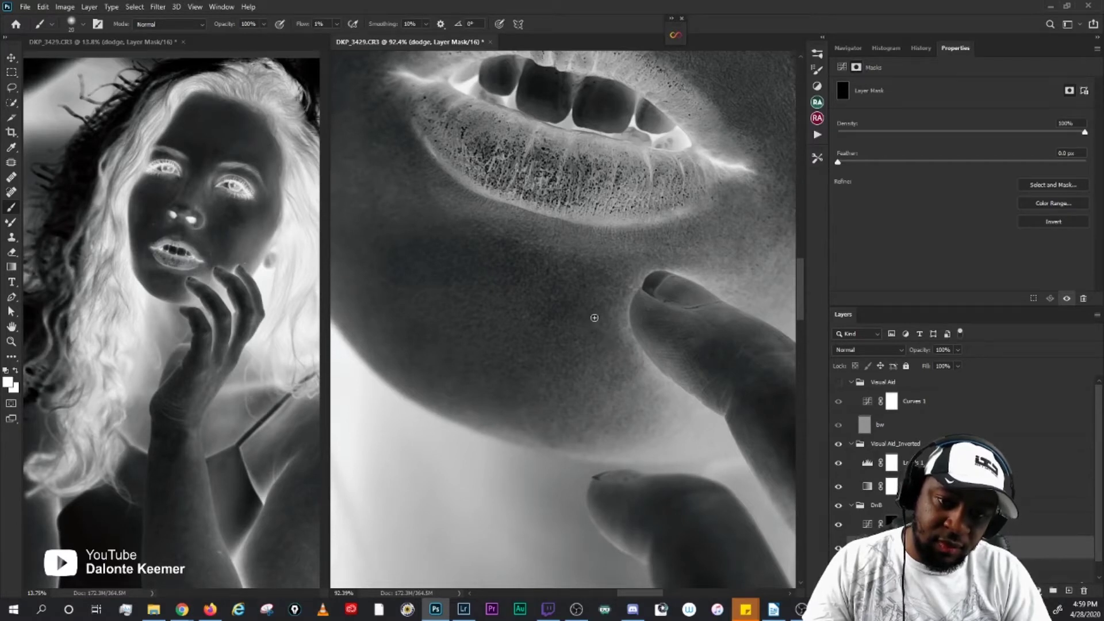
# Step: Burn uneven spots across the middle of the chin on the Burn layer mask with a larger brush
pyautogui.doubleClick(867, 524)
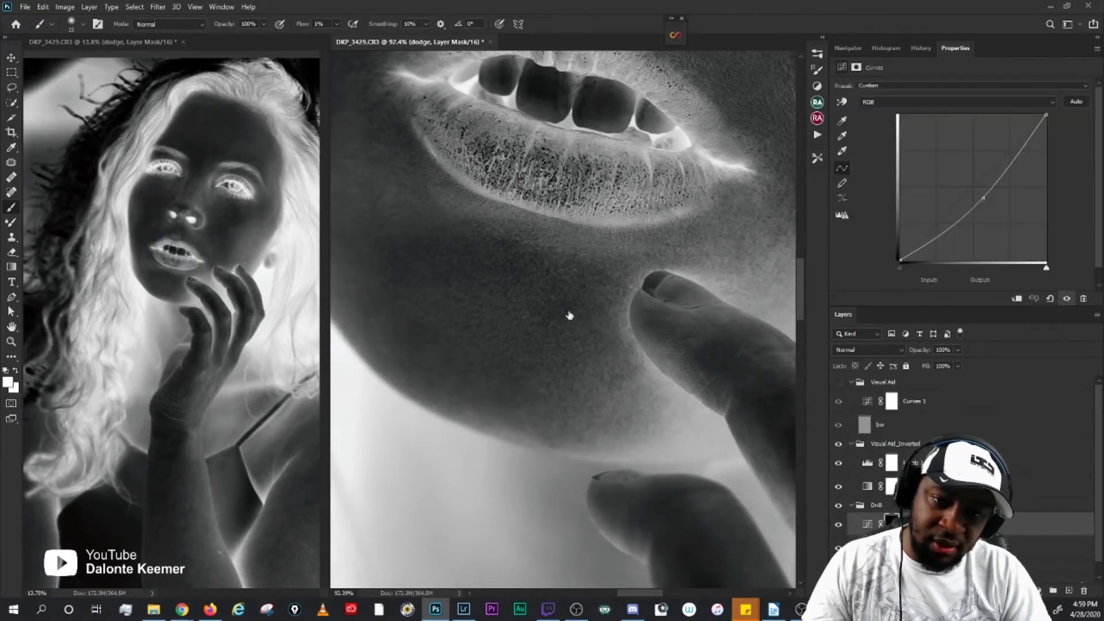
pyautogui.click(944, 191)
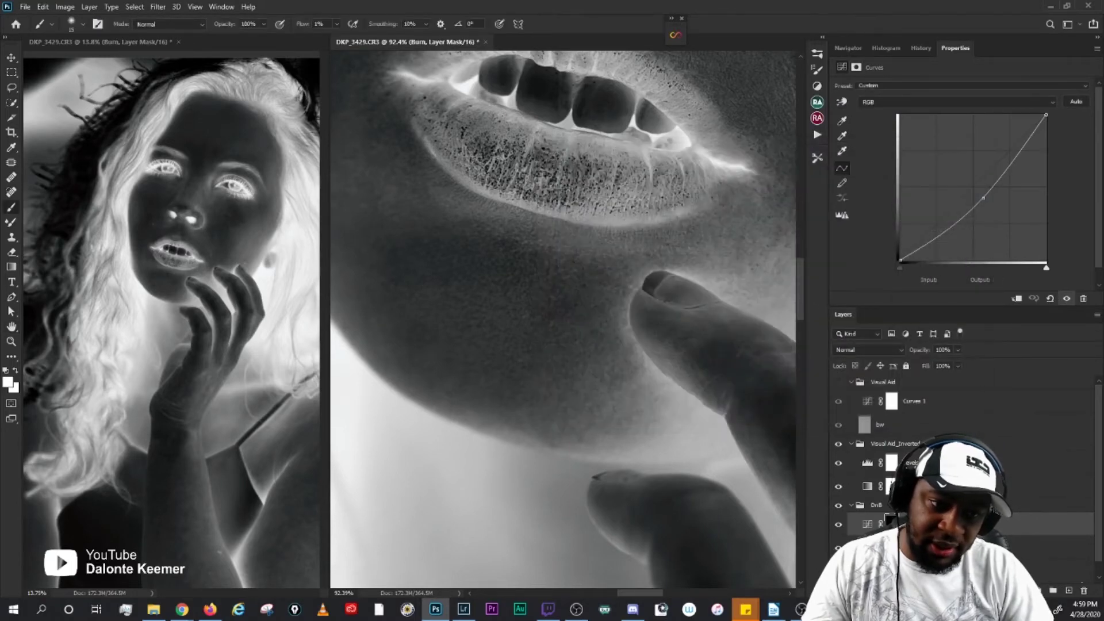
pyautogui.press(']')
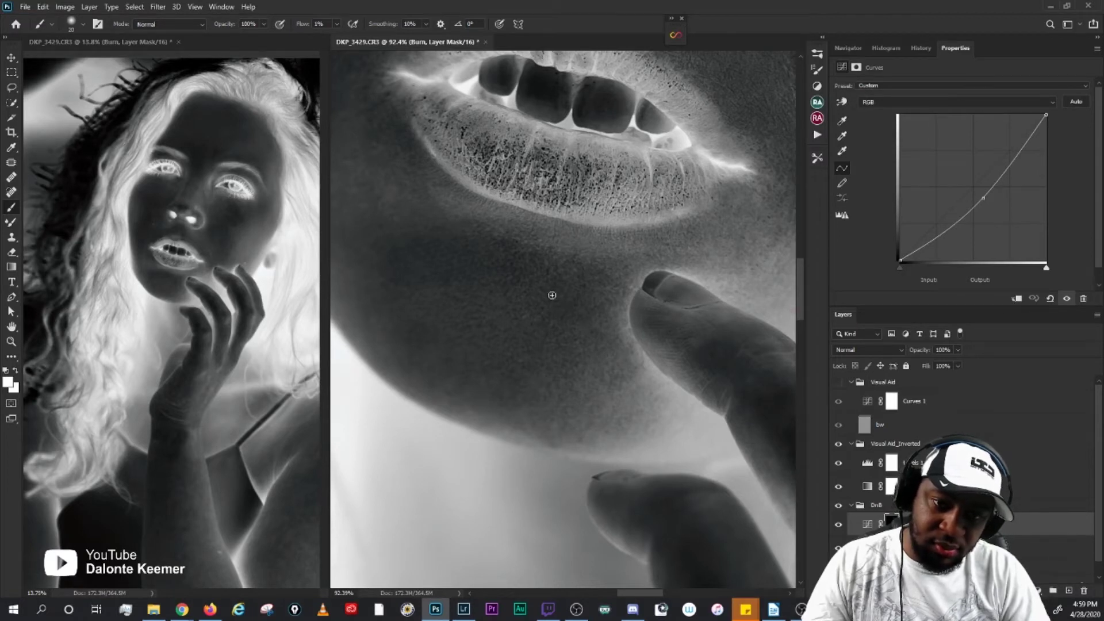
pyautogui.moveTo(611, 392); pyautogui.dragTo(658, 394)
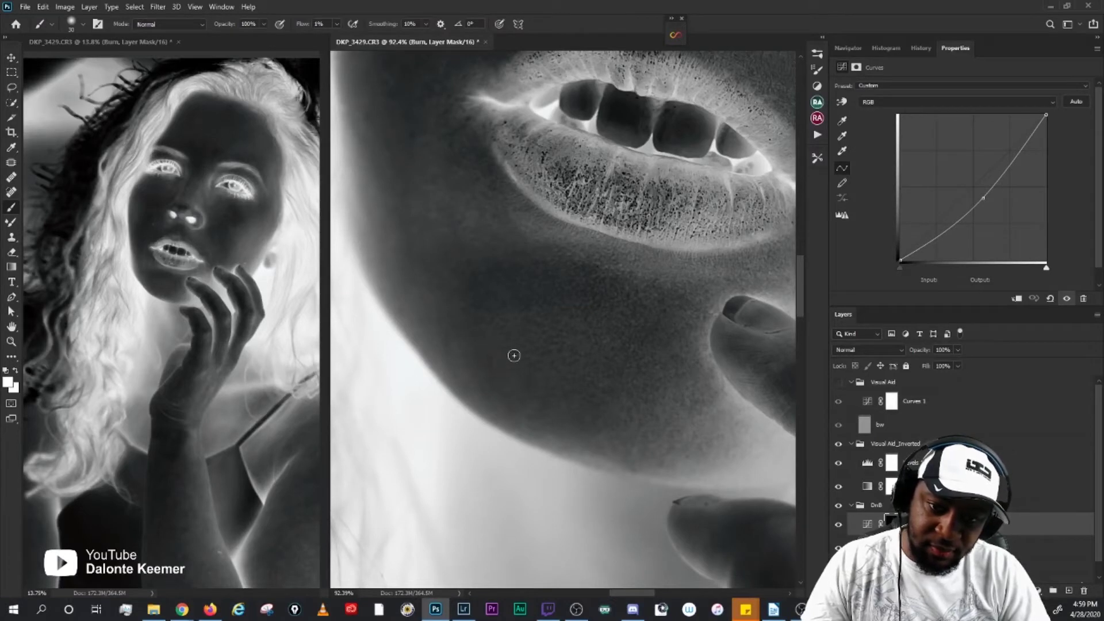
# Step: Touch up the lower chin on the dodge mask, and switch back to the Burn mask for the skin near the jaw
pyautogui.hotkey('alt', '[')
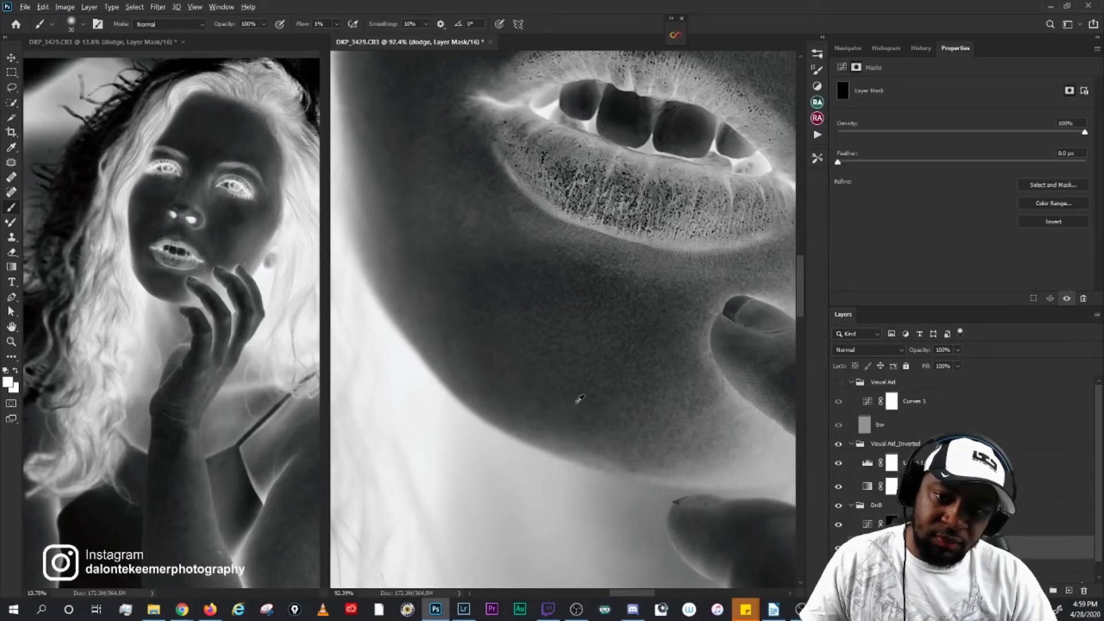
pyautogui.scroll(-5, 562, 353)
pyautogui.scroll(3, 581, 398)
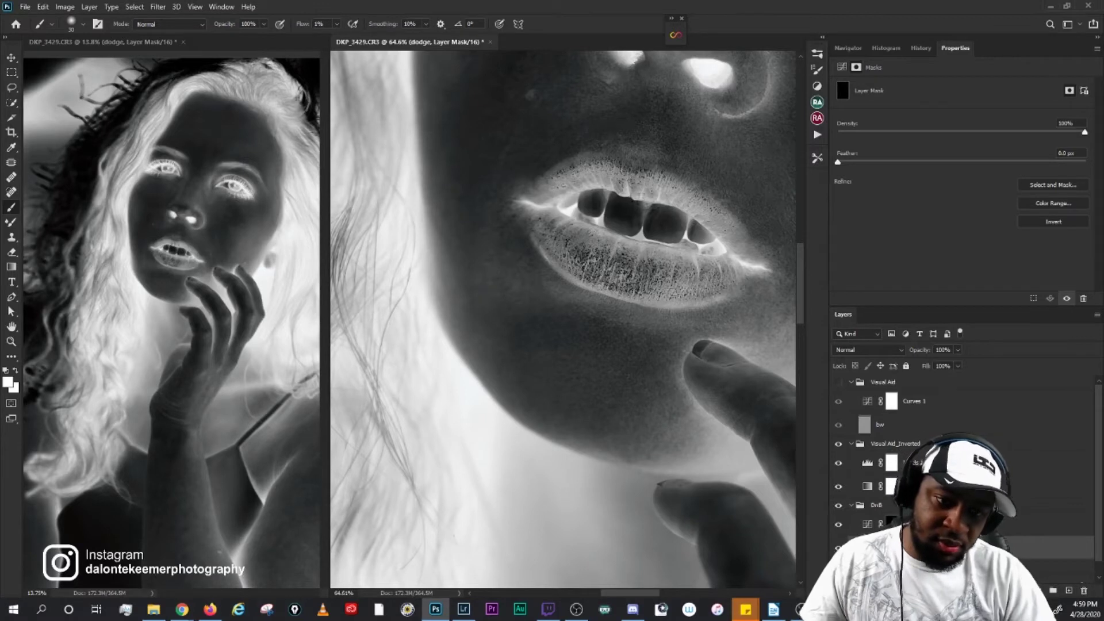
pyautogui.hotkey('alt', ']')
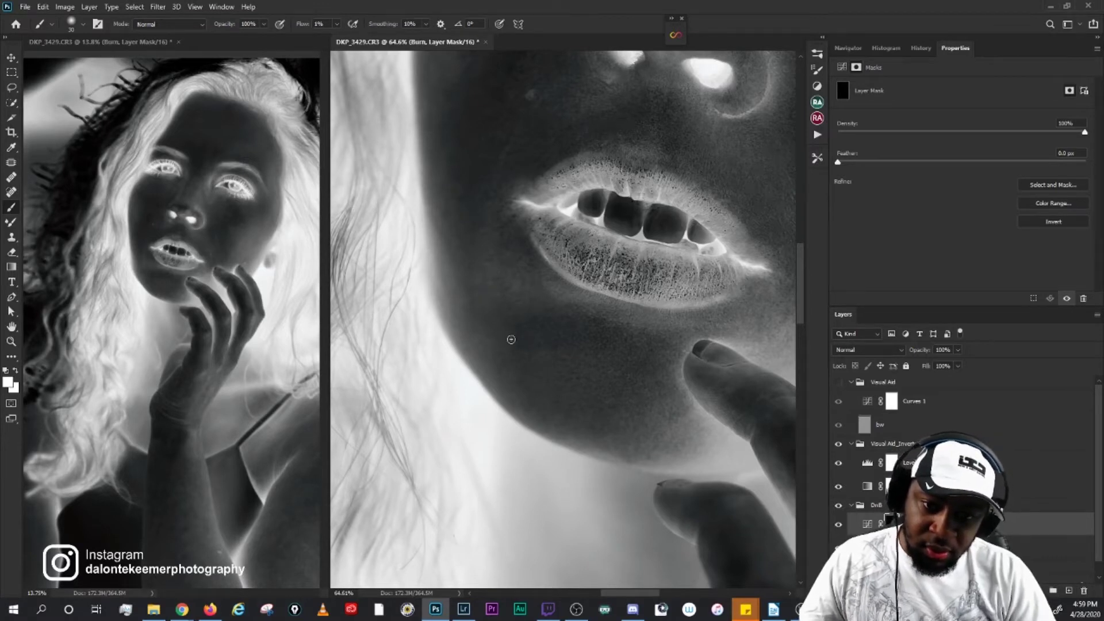
# Step: Hide the Visual Aid_Inverted group and examine the chin and lower face in full colour from afar and up close
pyautogui.click(838, 443)
pyautogui.scroll(-2, 605, 385)
pyautogui.scroll(-1, 606, 384)
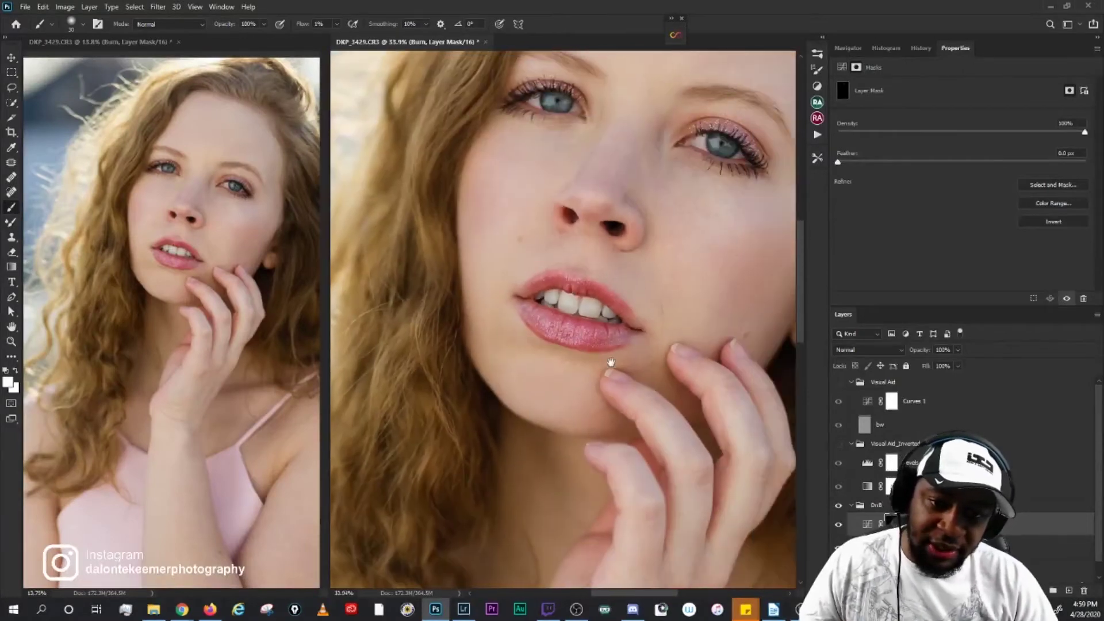
pyautogui.scroll(3, 642, 450)
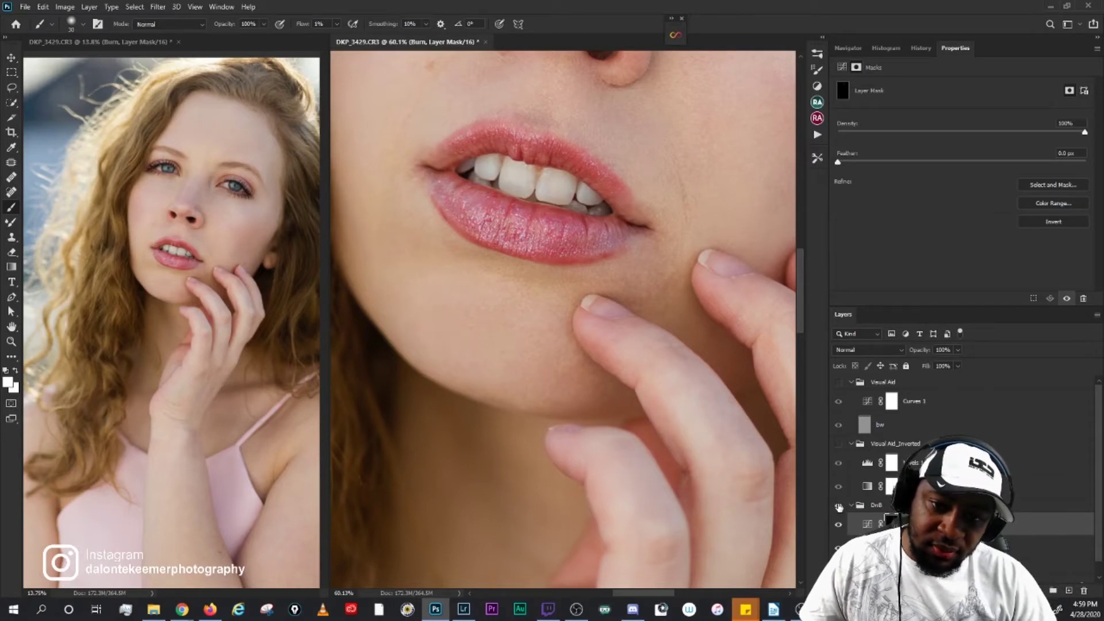
pyautogui.scroll(2, 571, 404)
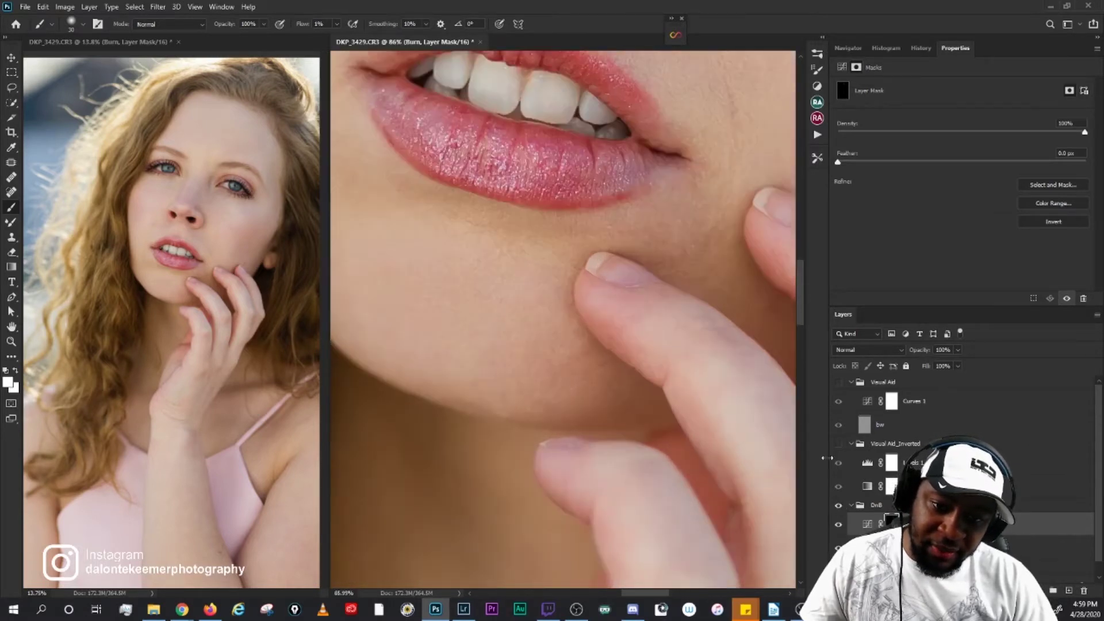
# Step: Touch up the chin skin beside the fingertip in colour, alternating between the dodge and Burn masks and reducing the brush size
pyautogui.hotkey('alt', '[')
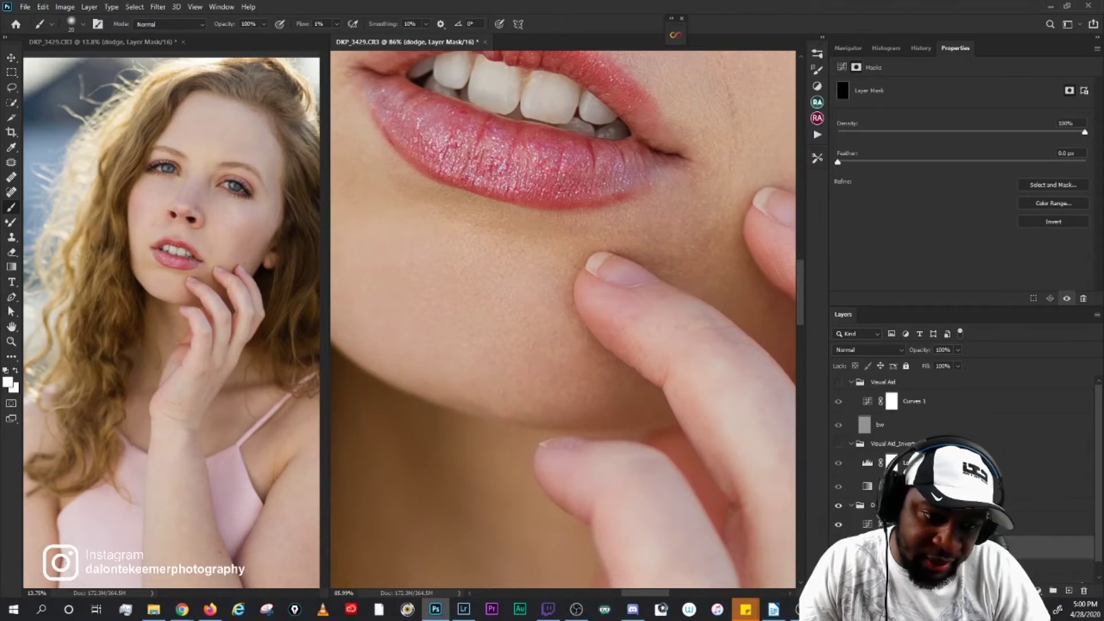
pyautogui.hotkey('alt', ']')
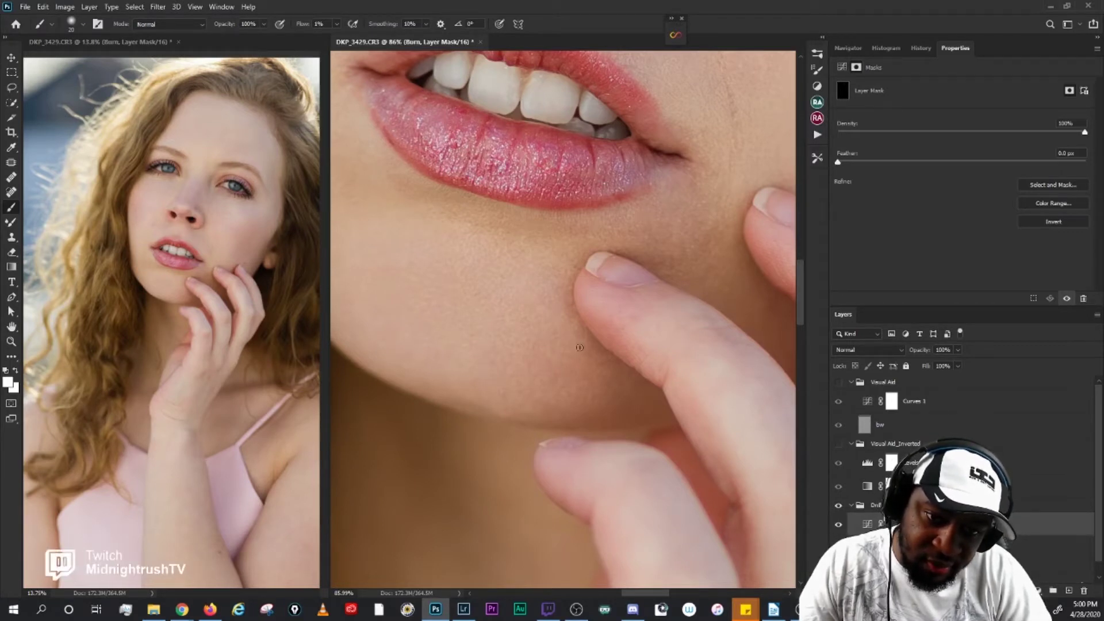
pyautogui.press('[')
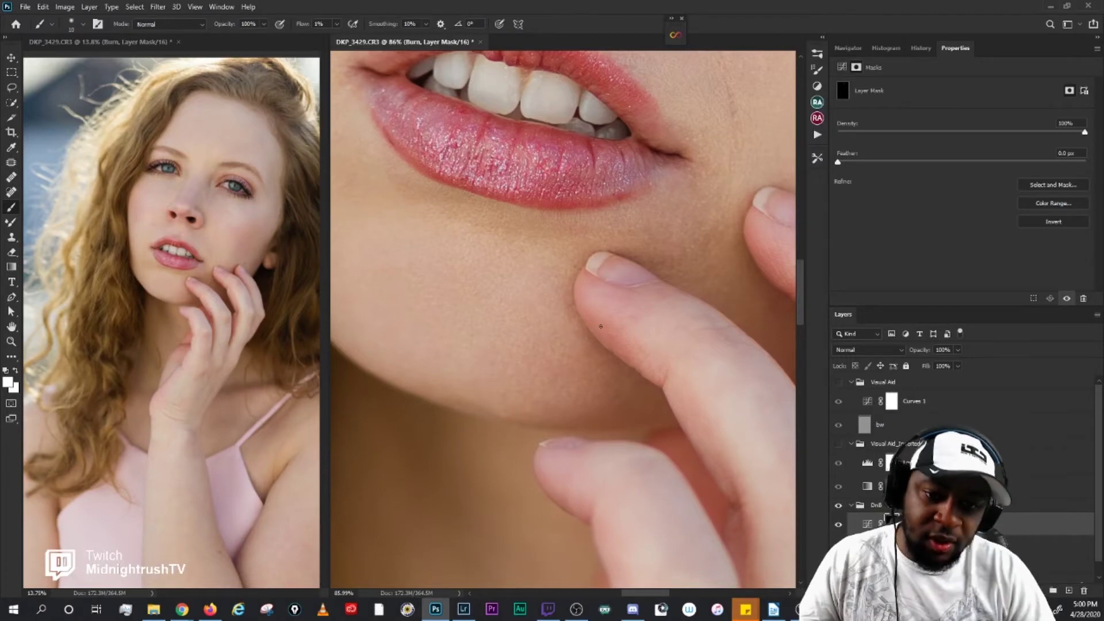
# Step: Show the Visual Aid_Inverted group and set the midtone input of its Levels adjustment to 0.40
pyautogui.scroll(-3, 600, 326)
pyautogui.moveTo(631, 349); pyautogui.dragTo(645, 402)
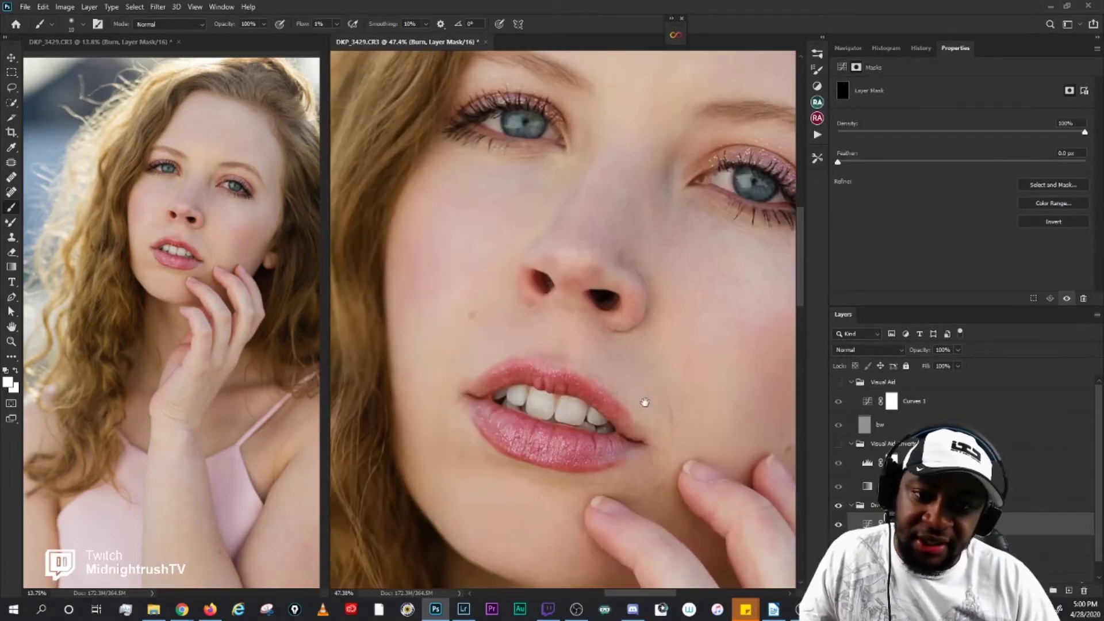
pyautogui.scroll(2, 671, 321)
pyautogui.moveTo(670, 320)
pyautogui.mouseDown()
pyautogui.moveTo(446, 278)
pyautogui.moveTo(611, 239)
pyautogui.mouseUp()
pyautogui.scroll(1, 491, 268)
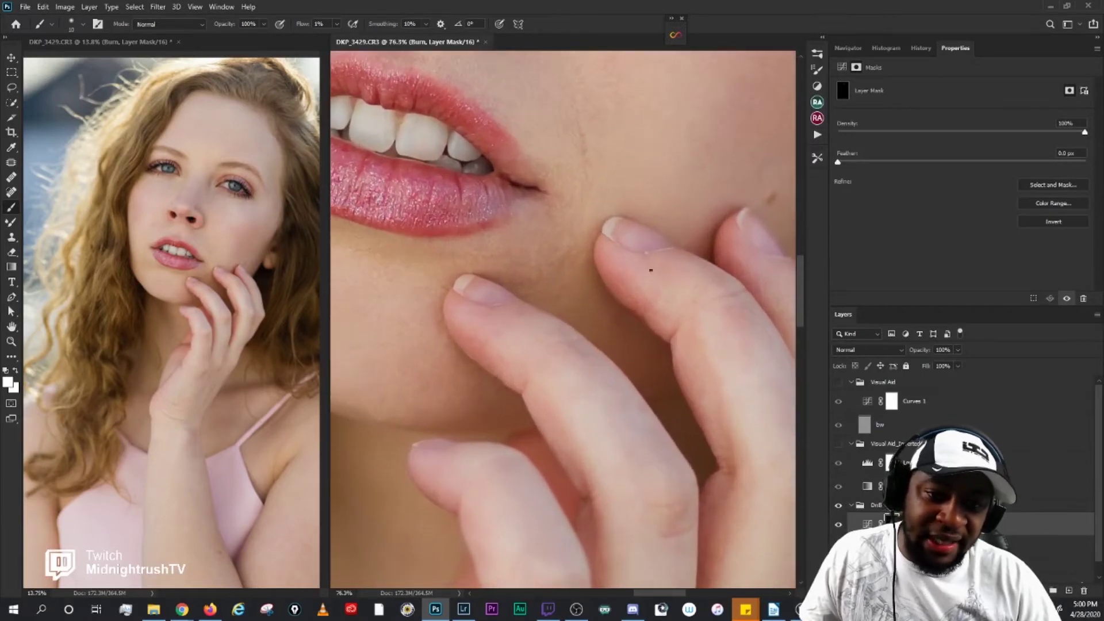
pyautogui.scroll(-1, 650, 270)
pyautogui.click(838, 444)
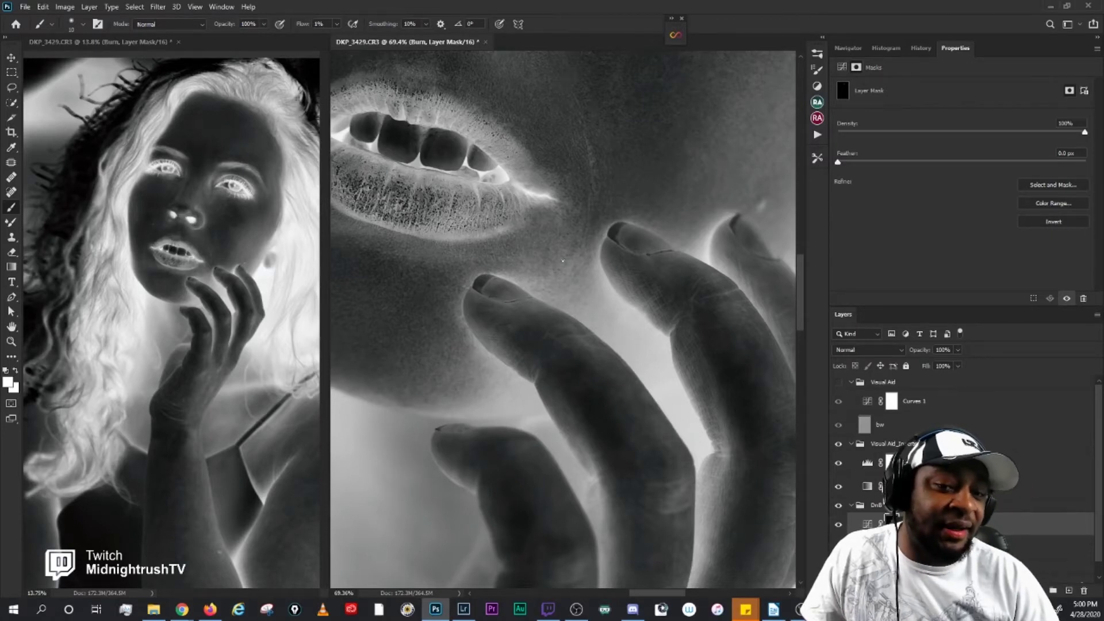
pyautogui.click(868, 405)
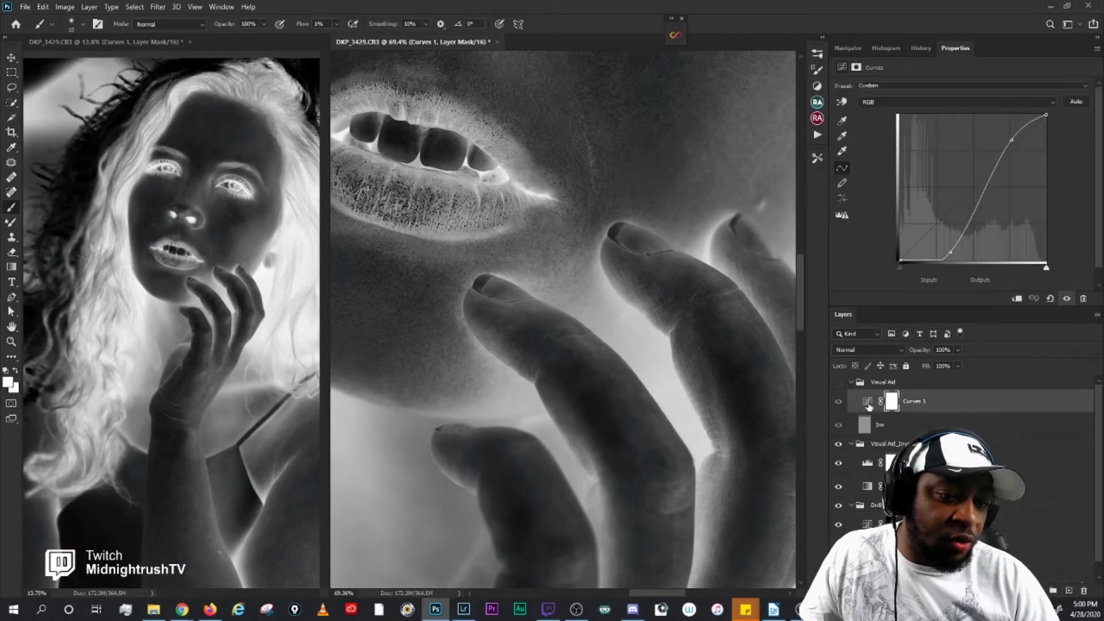
pyautogui.click(867, 464)
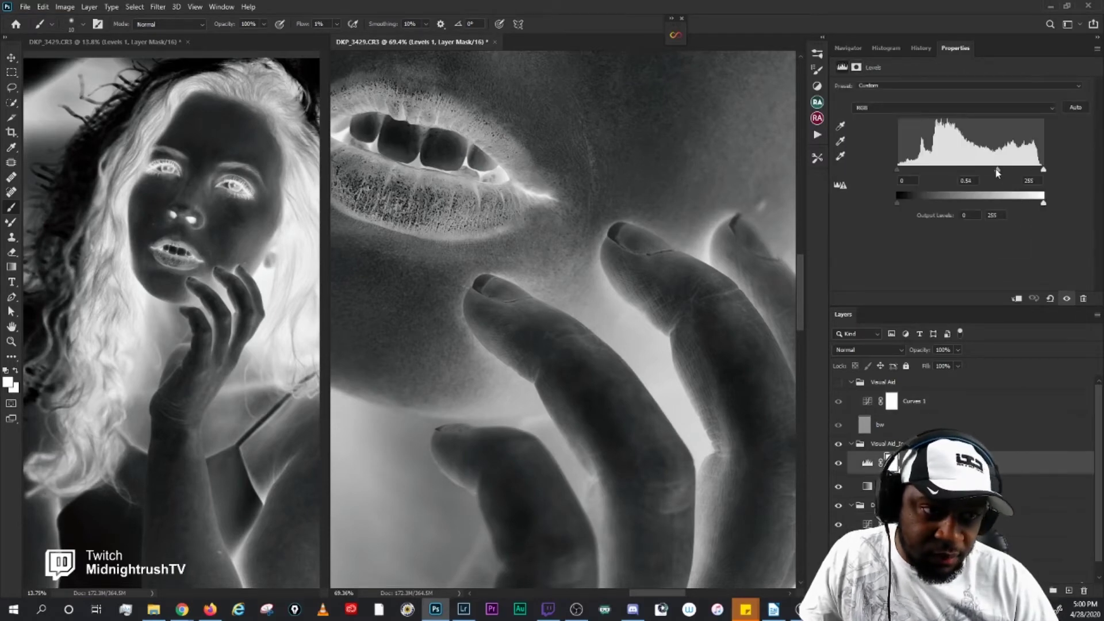
pyautogui.moveTo(994, 169); pyautogui.dragTo(1008, 169)
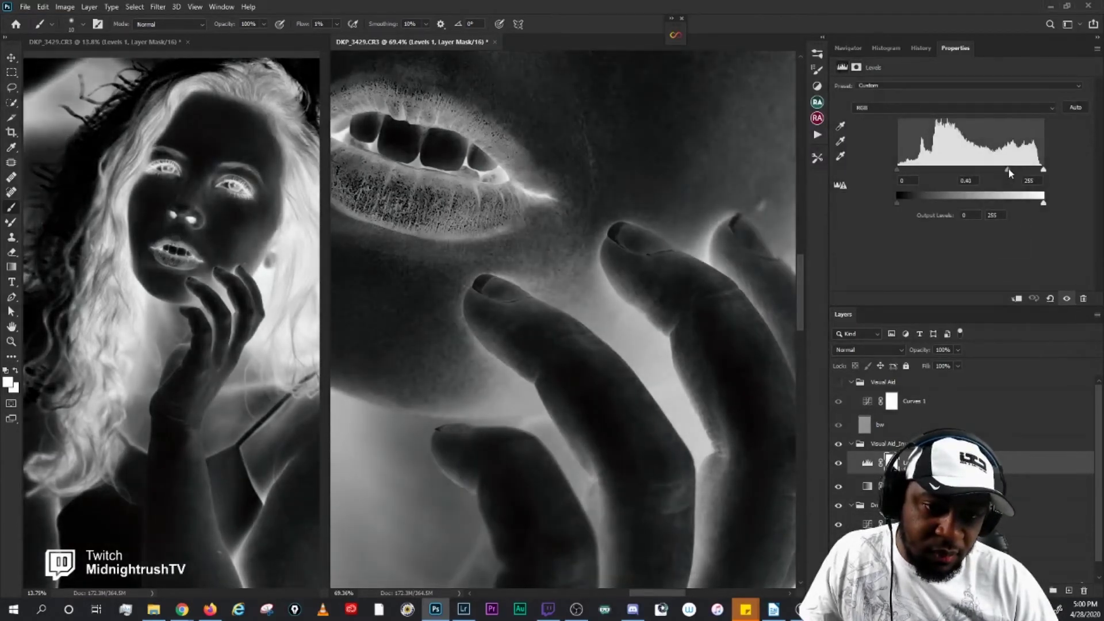
pyautogui.scroll(1, 606, 347)
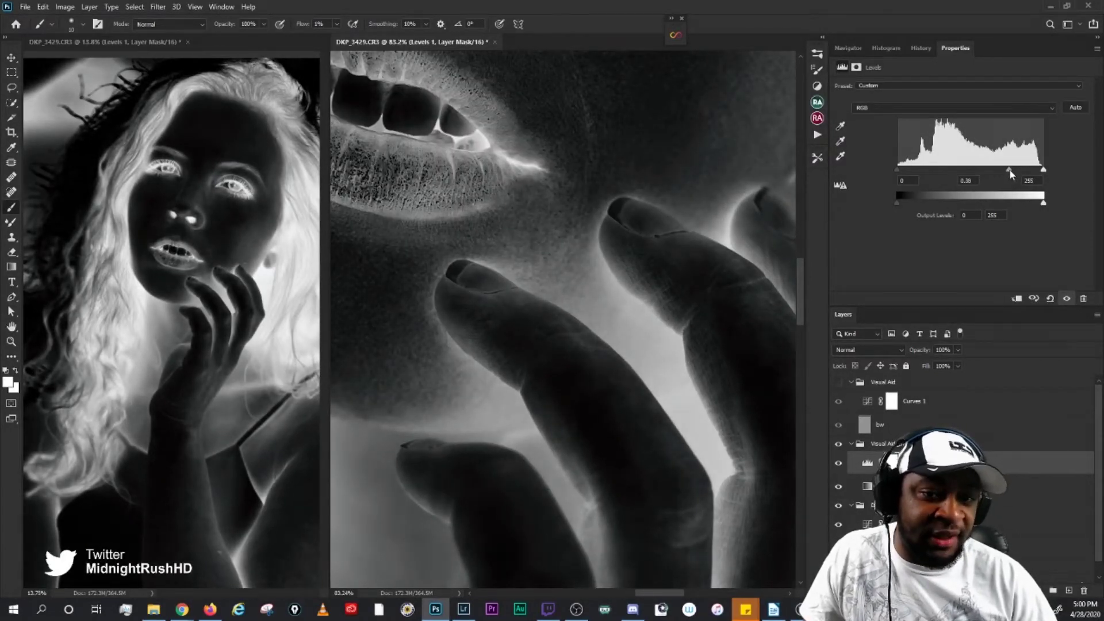
pyautogui.moveTo(1009, 169); pyautogui.dragTo(1008, 169)
# Step: Dodge and then burn uneven skin between the two fingertips below the mouth corner on their layer masks, enlarging the brush for burning
pyautogui.scroll(1, 516, 302)
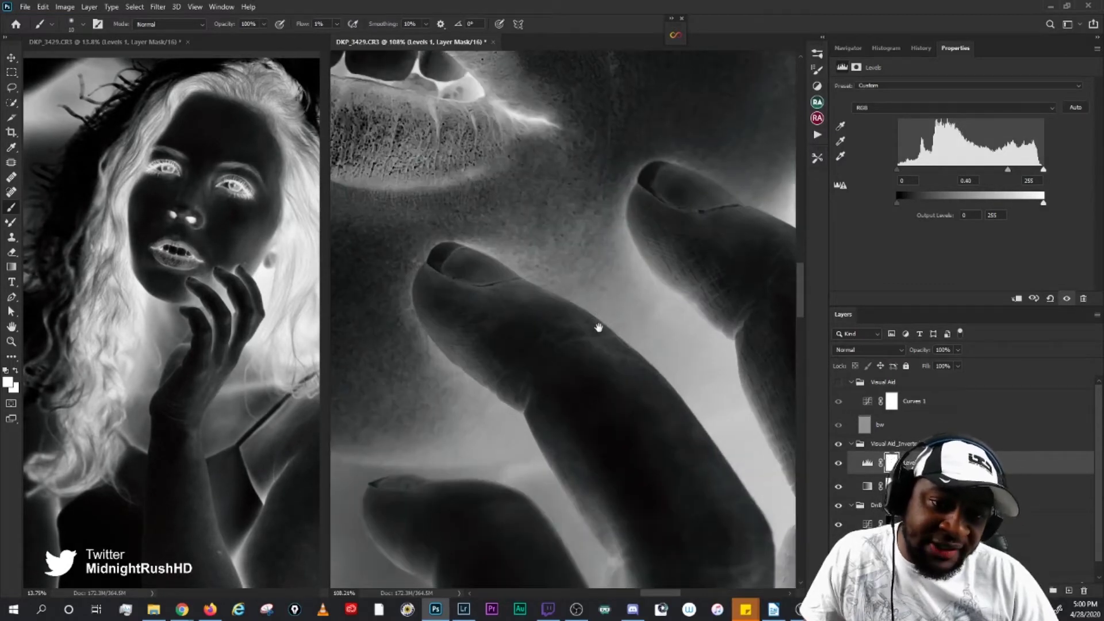
pyautogui.moveTo(596, 322); pyautogui.dragTo(585, 300)
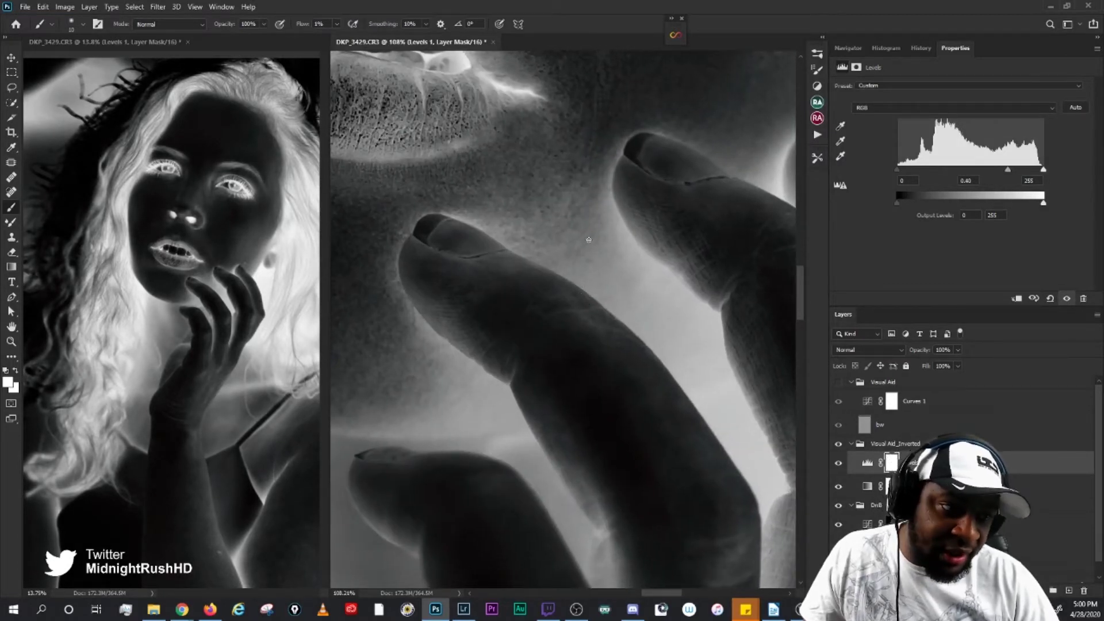
pyautogui.moveTo(513, 246); pyautogui.dragTo(527, 238)
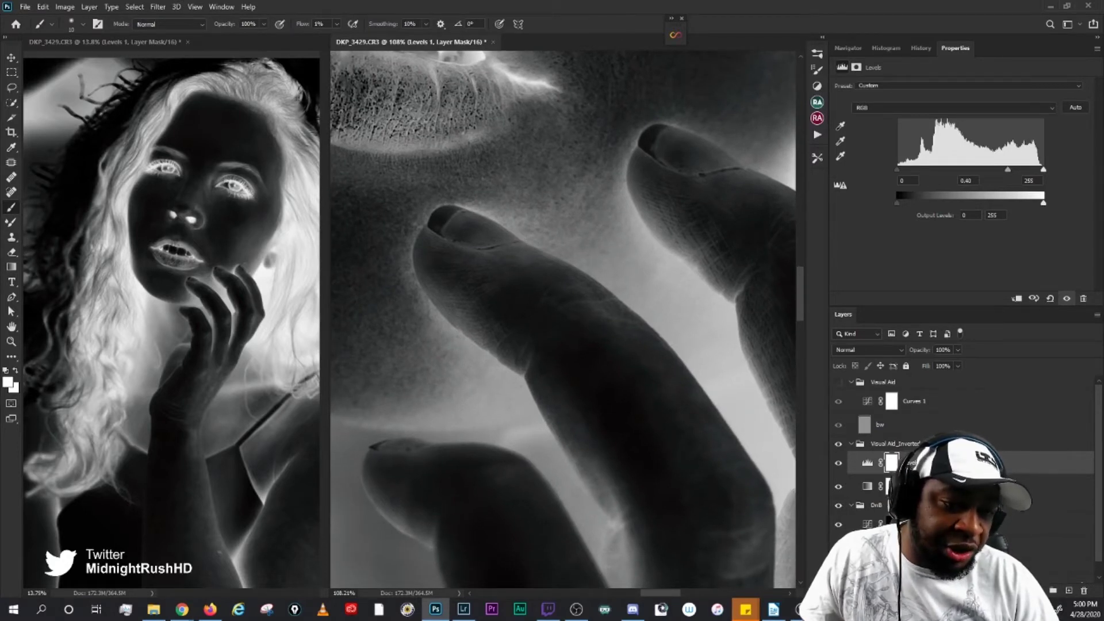
pyautogui.click(891, 548)
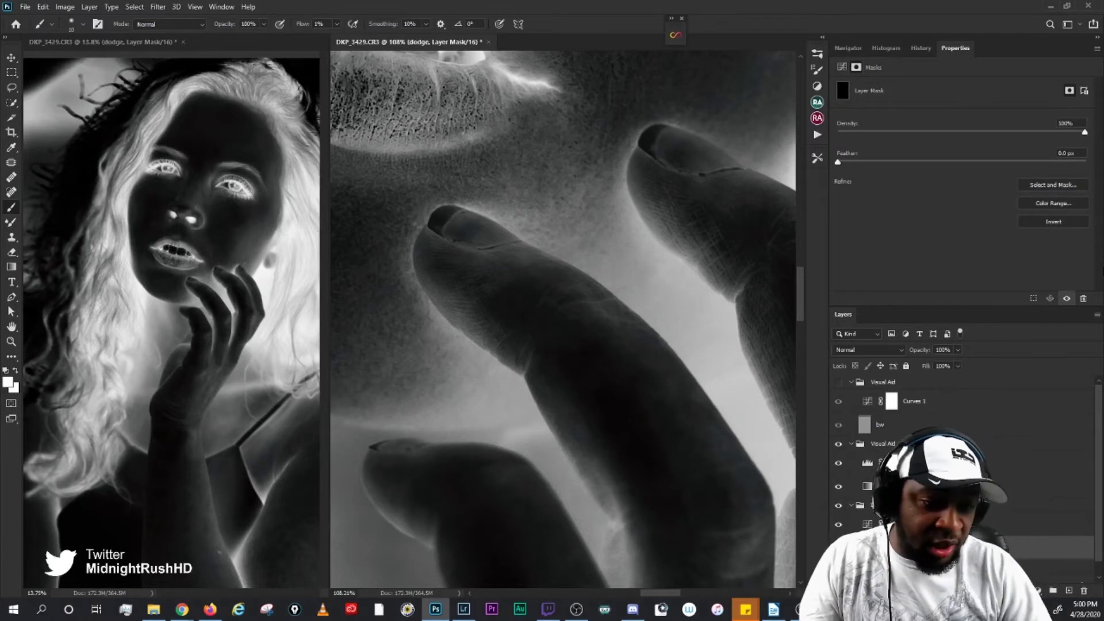
pyautogui.click(892, 524)
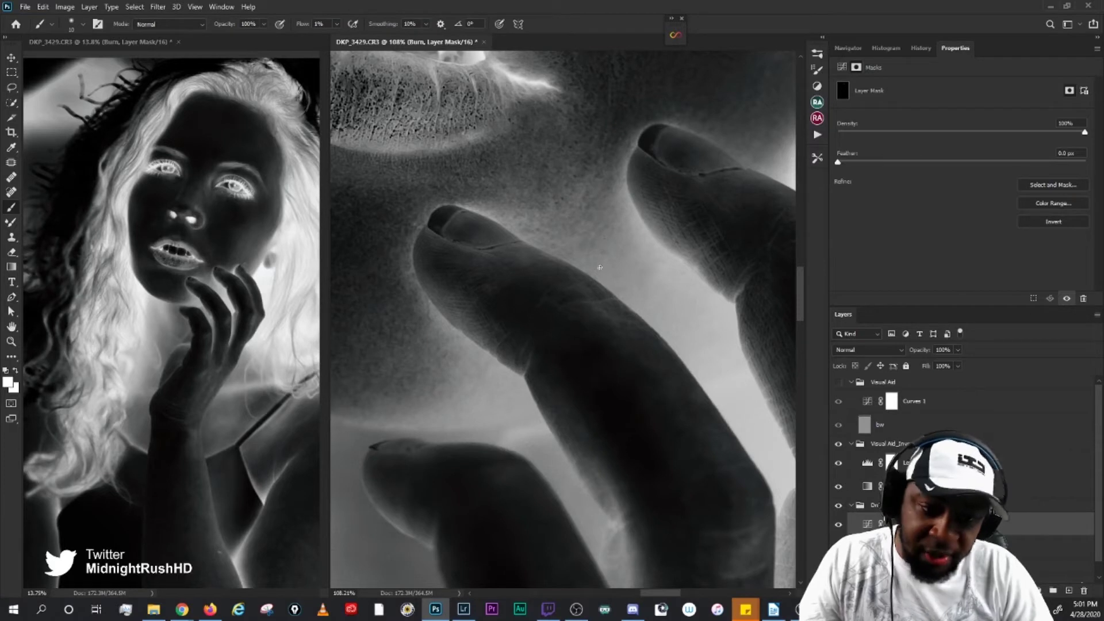
pyautogui.press(']')
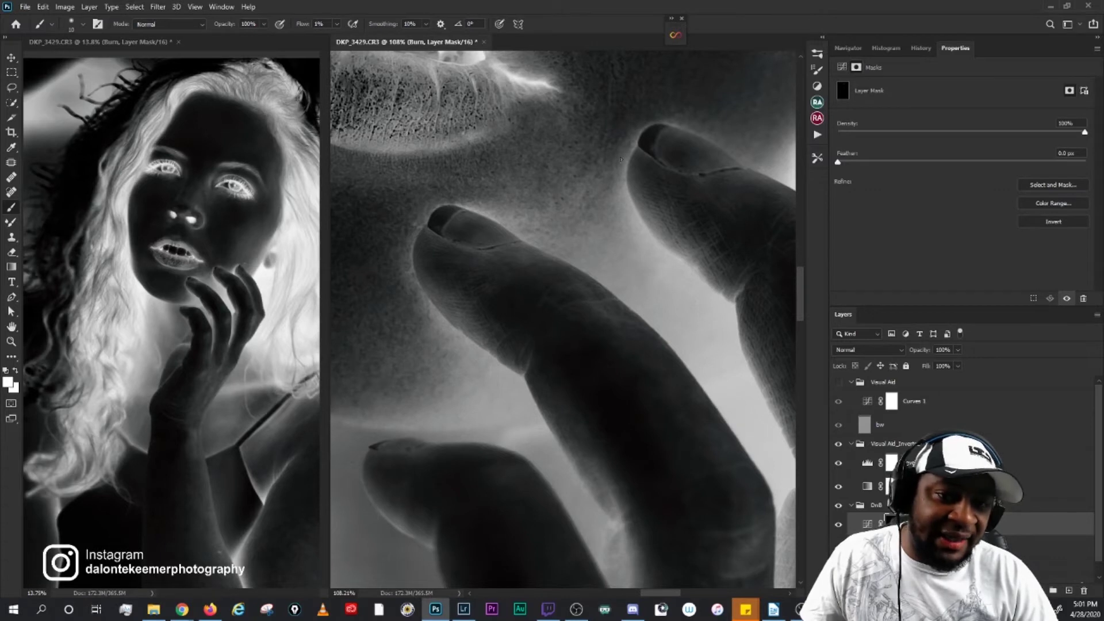
# Step: Hide the Visual Aid_Inverted group and examine the skin around the fingertips and cheek in full colour
pyautogui.click(838, 444)
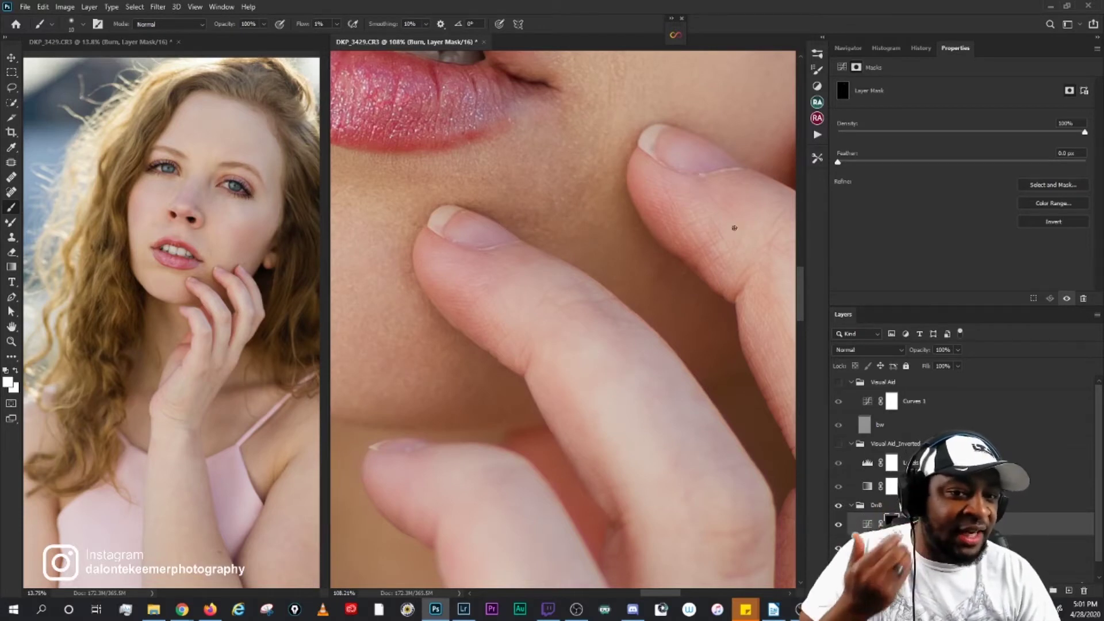
pyautogui.moveTo(703, 256); pyautogui.dragTo(632, 291)
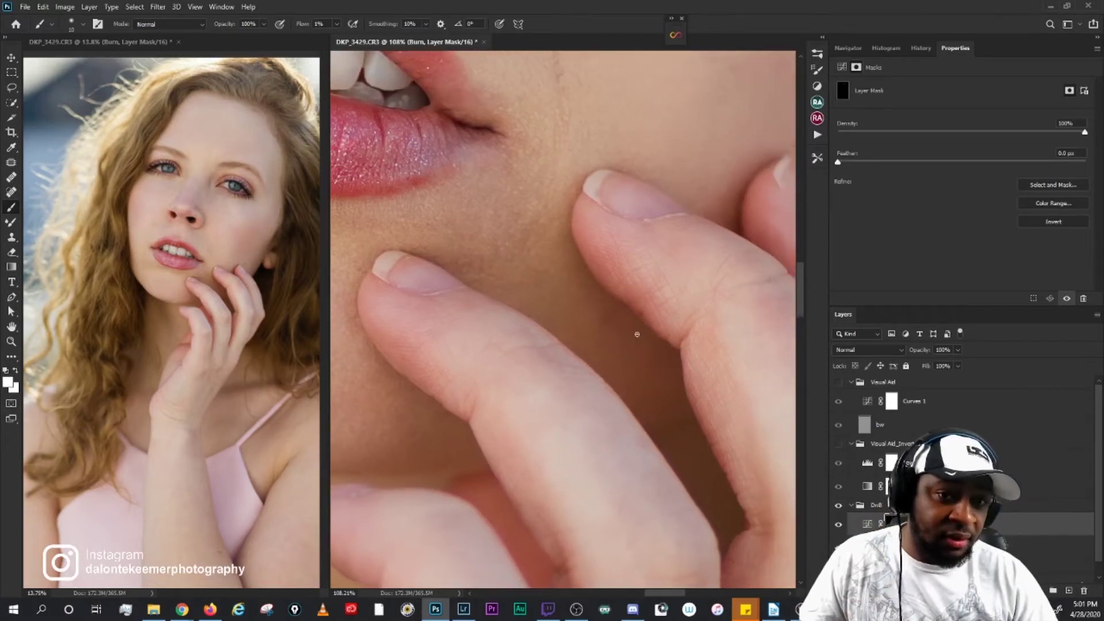
pyautogui.moveTo(690, 207); pyautogui.dragTo(611, 239)
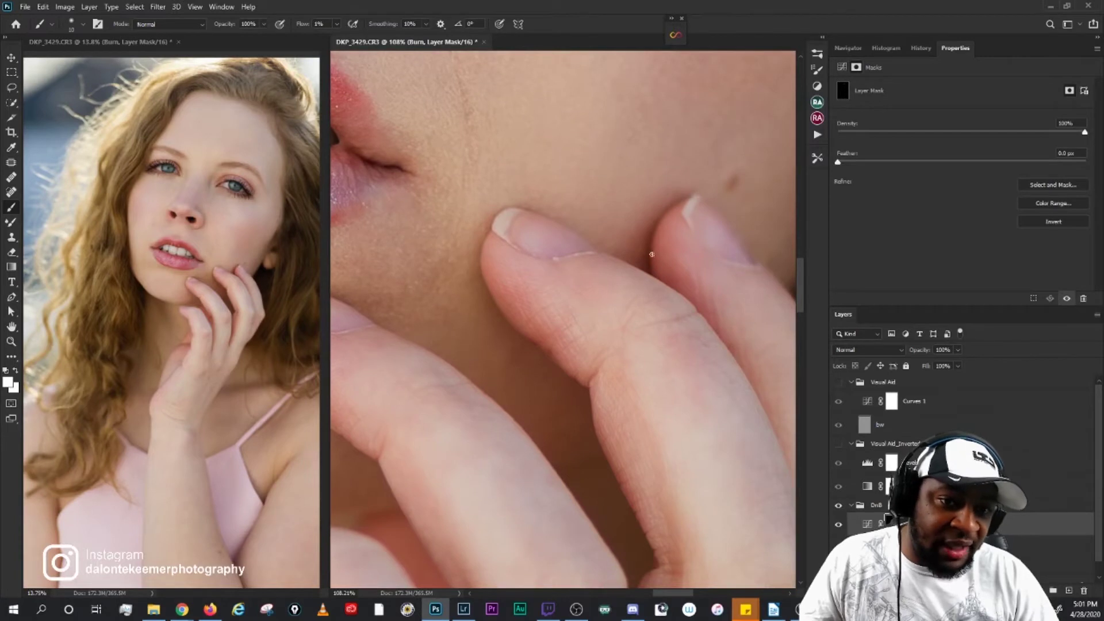
pyautogui.moveTo(484, 321); pyautogui.dragTo(540, 259)
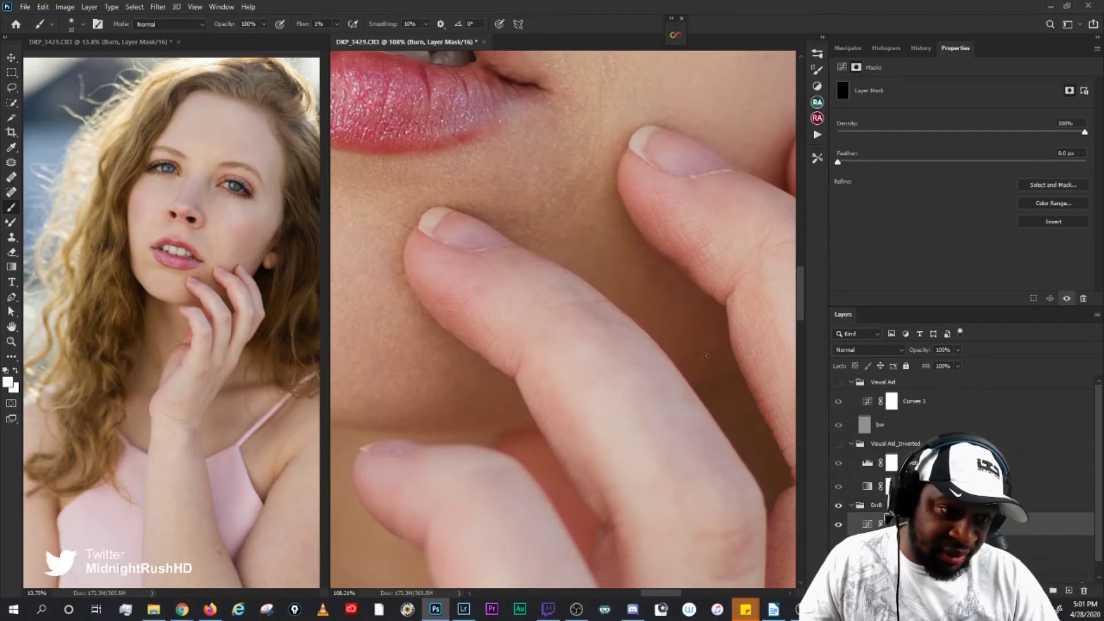
# Step: Show the Visual Aid_Inverted group and burn small spots between the lower lip and the fingertips on the Burn mask with a smaller brush
pyautogui.click(838, 443)
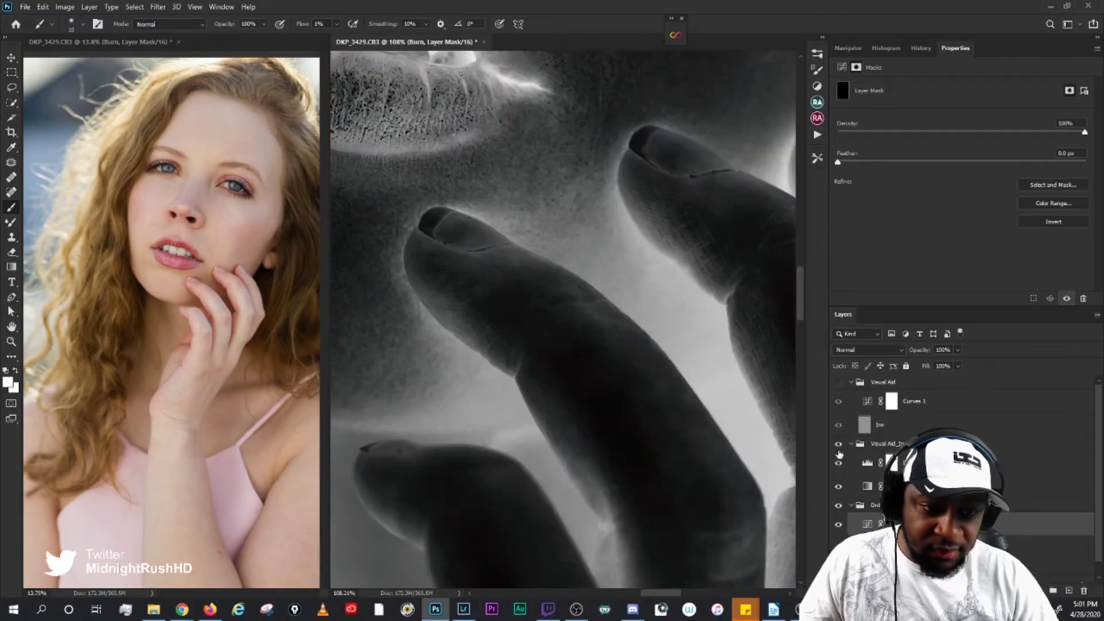
pyautogui.moveTo(604, 233)
pyautogui.mouseDown()
pyautogui.moveTo(639, 249)
pyautogui.moveTo(636, 260)
pyautogui.mouseUp()
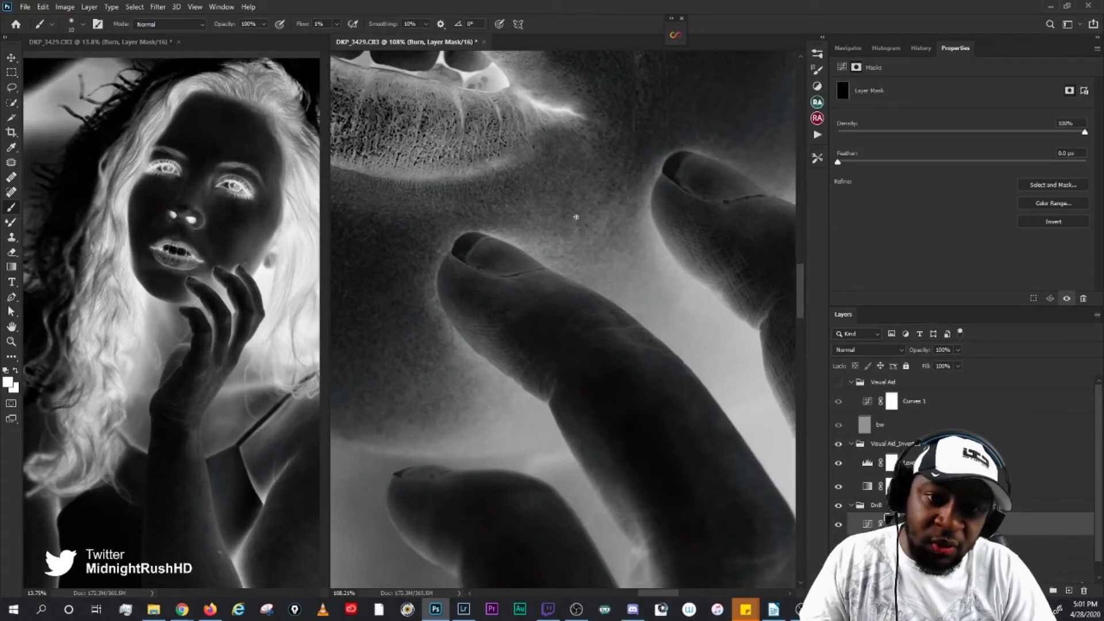
pyautogui.press('[')
pyautogui.press('[')
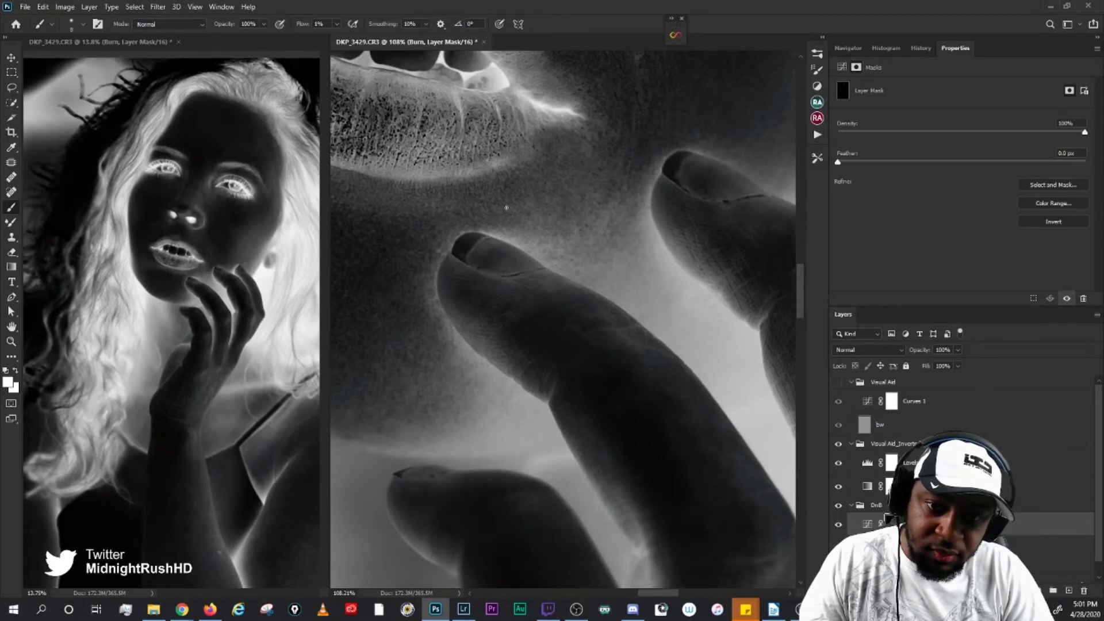
pyautogui.moveTo(670, 254); pyautogui.dragTo(683, 227)
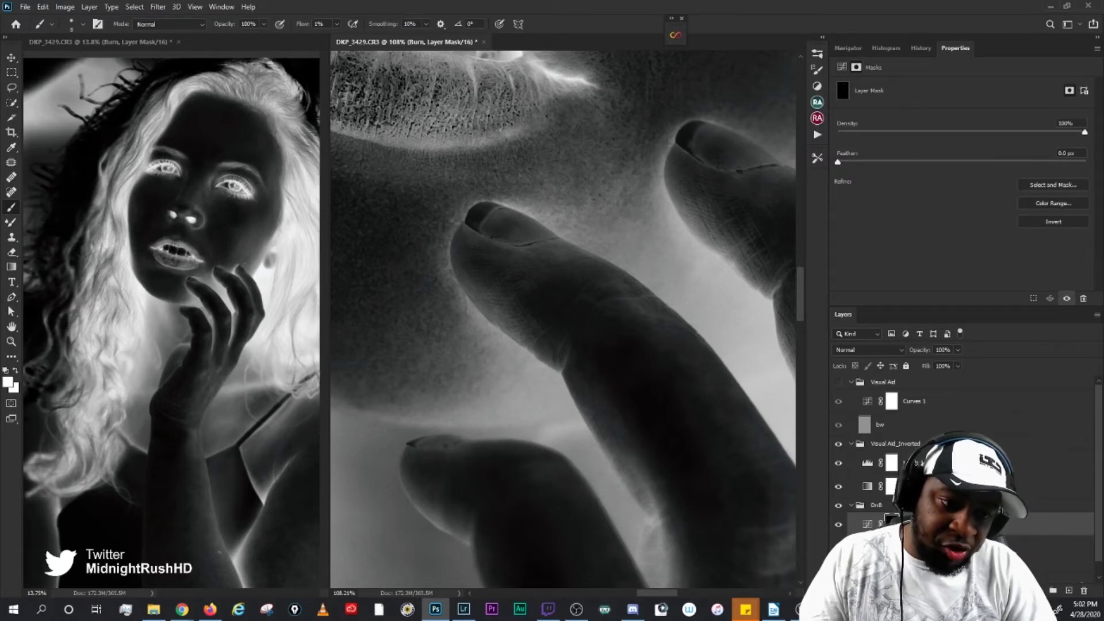
# Step: Dodge the skin around the mouth corner and beneath the lower lip on the dodge mask, using a larger brush
pyautogui.click(923, 548)
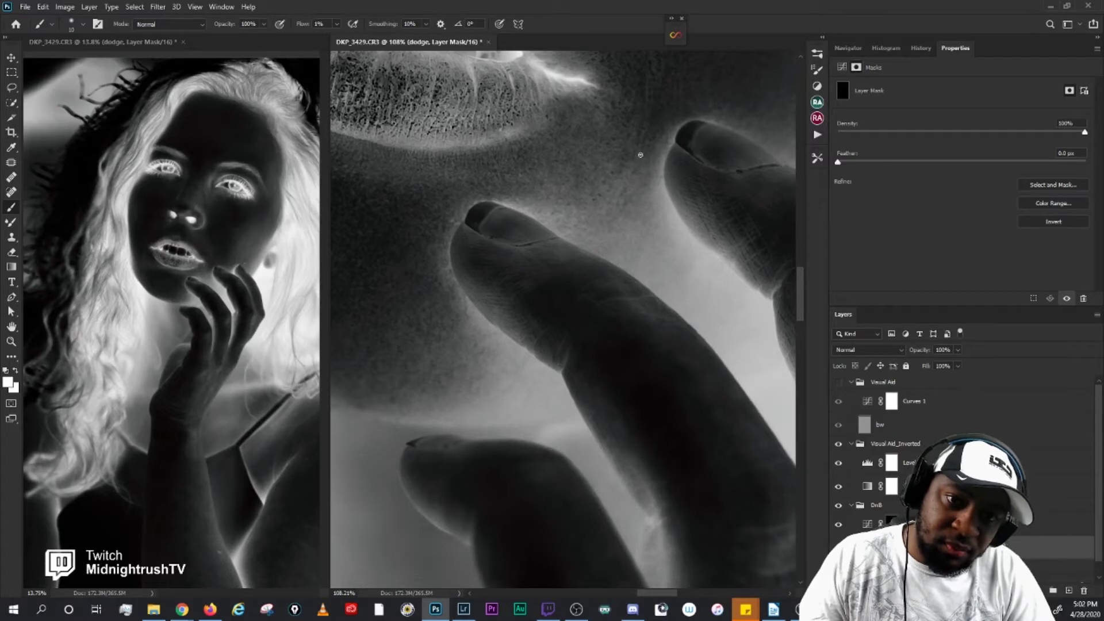
pyautogui.moveTo(617, 168); pyautogui.dragTo(622, 215)
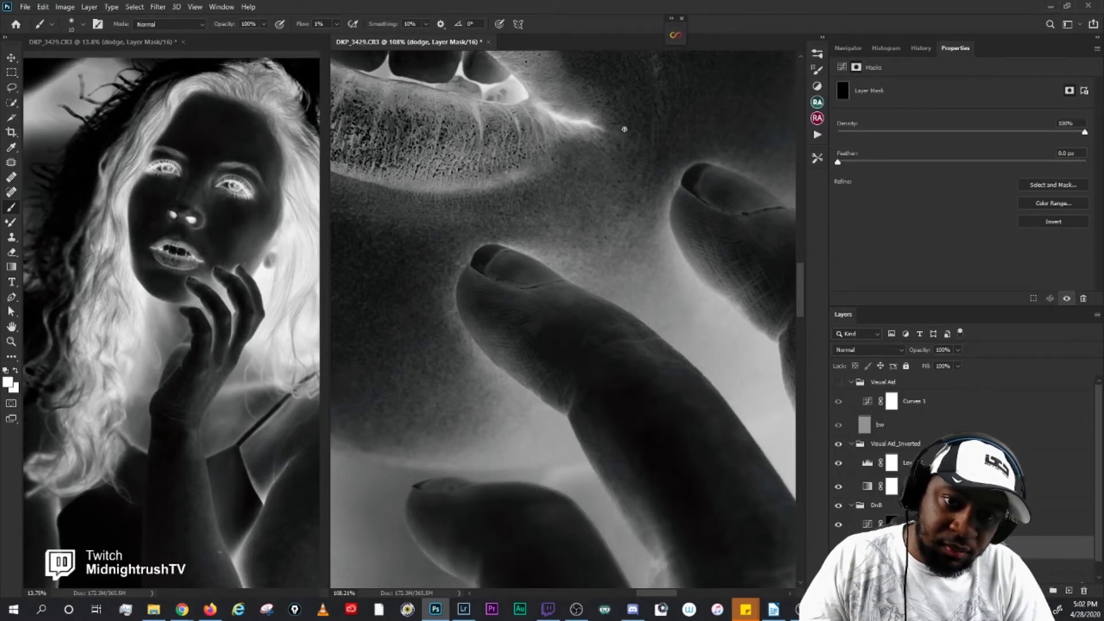
pyautogui.press(']')
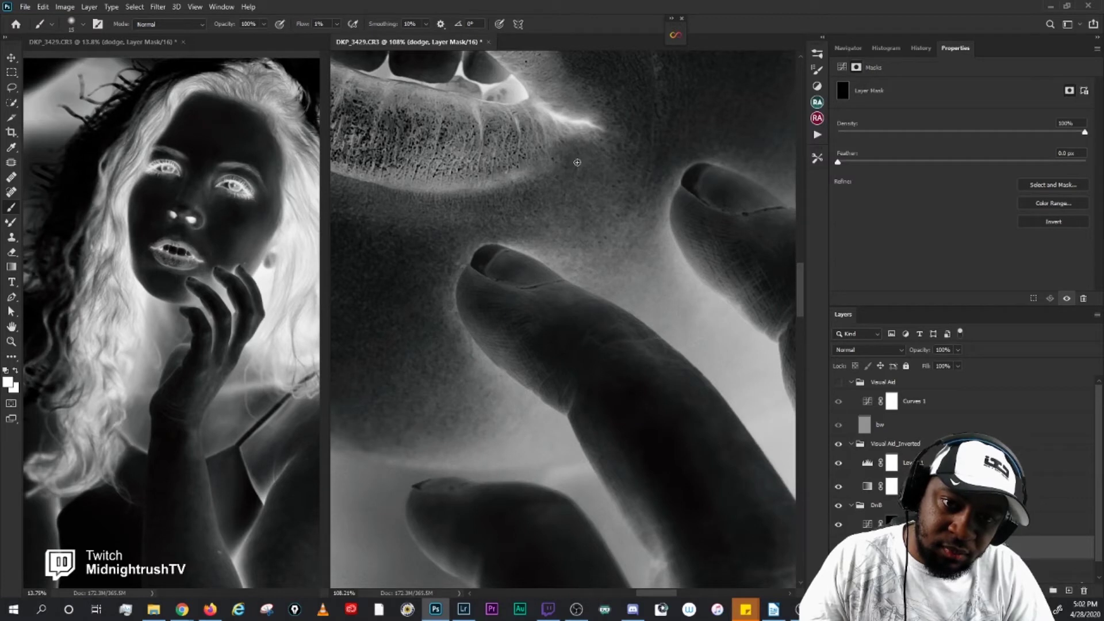
pyautogui.moveTo(575, 172); pyautogui.dragTo(705, 278)
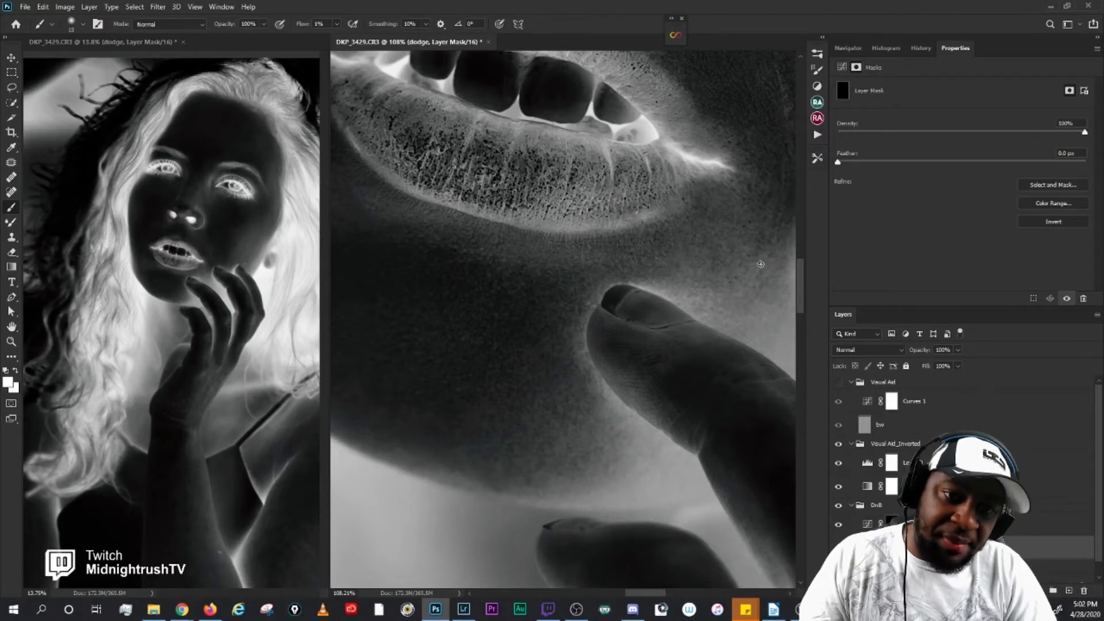
pyautogui.moveTo(460, 259); pyautogui.dragTo(500, 275)
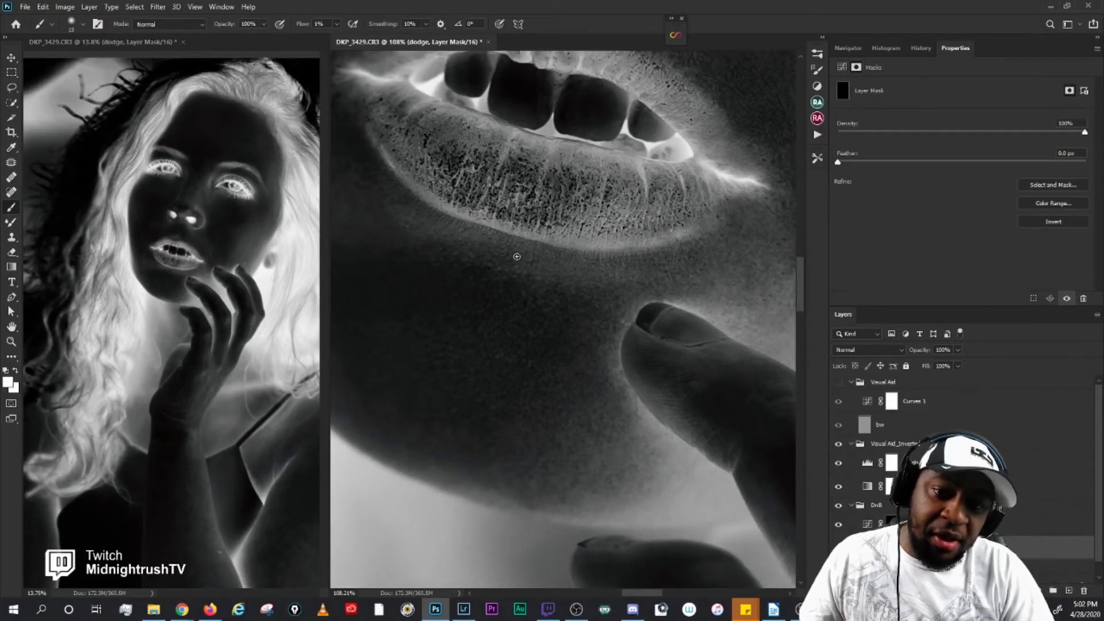
pyautogui.moveTo(603, 291); pyautogui.dragTo(685, 310)
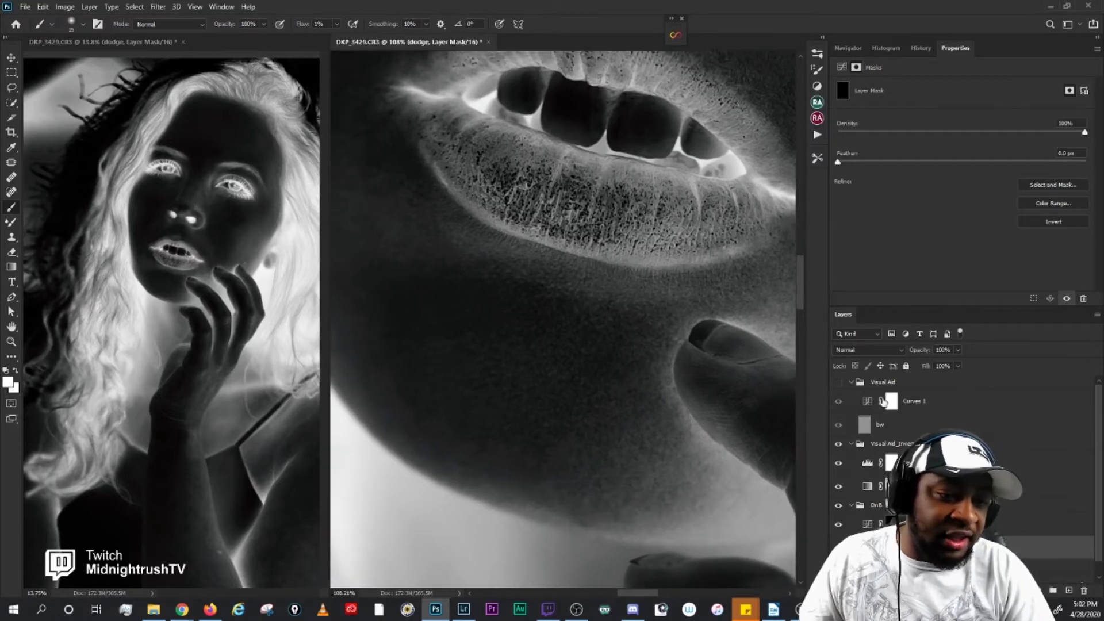
# Step: Toggle the Visual Aid_Inverted and Visual Aid groups to compare the chin and lower lip area with the colour image
pyautogui.click(838, 444)
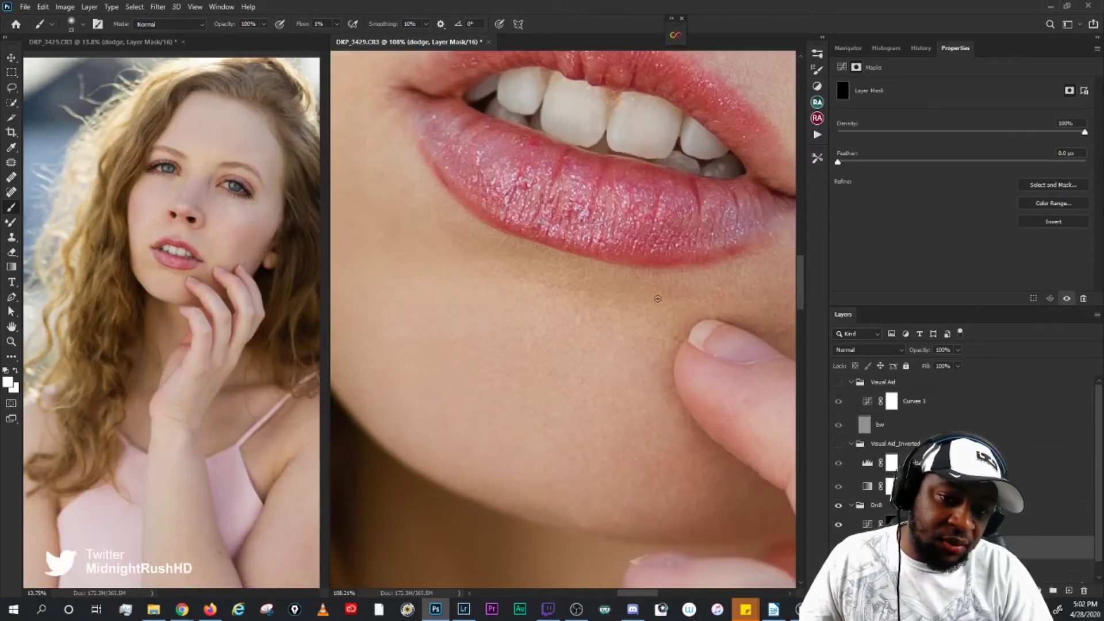
pyautogui.click(838, 444)
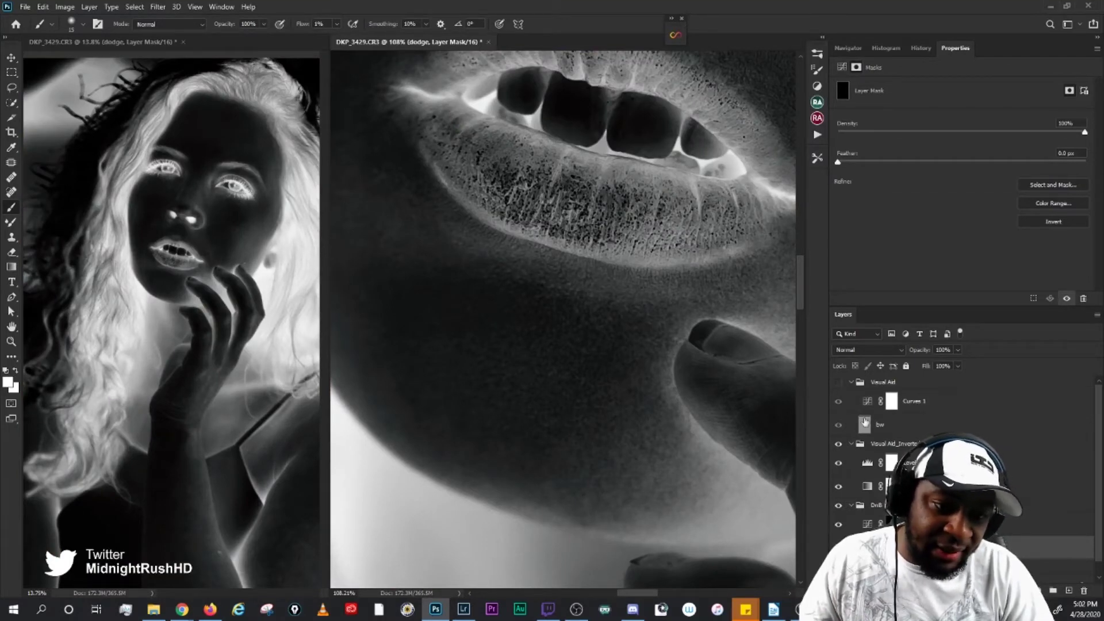
pyautogui.click(838, 382)
pyautogui.click(839, 382)
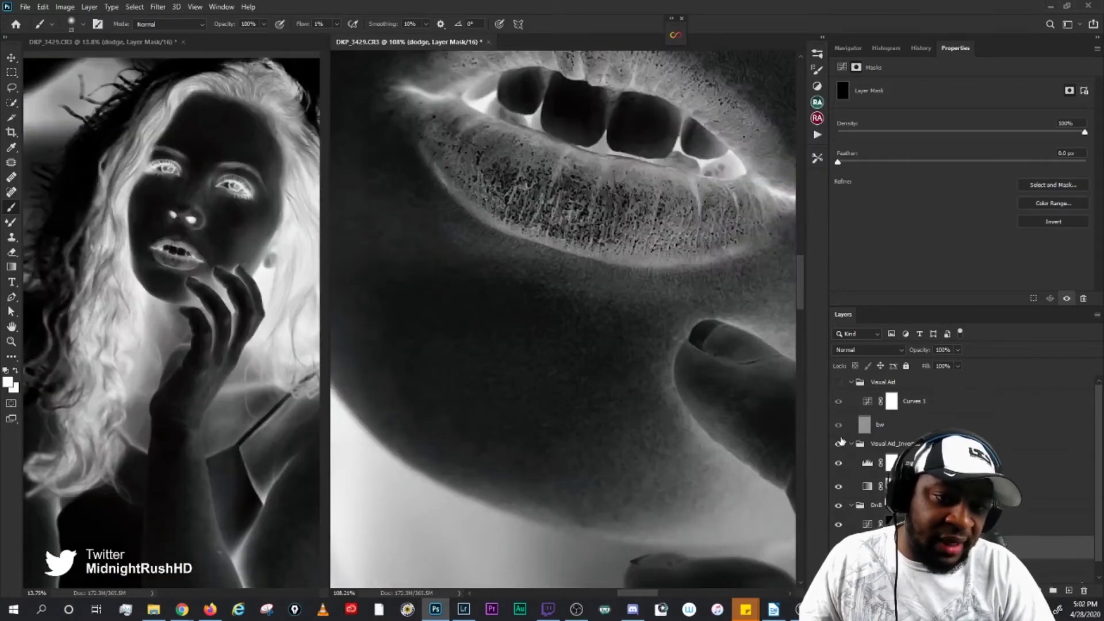
pyautogui.click(839, 444)
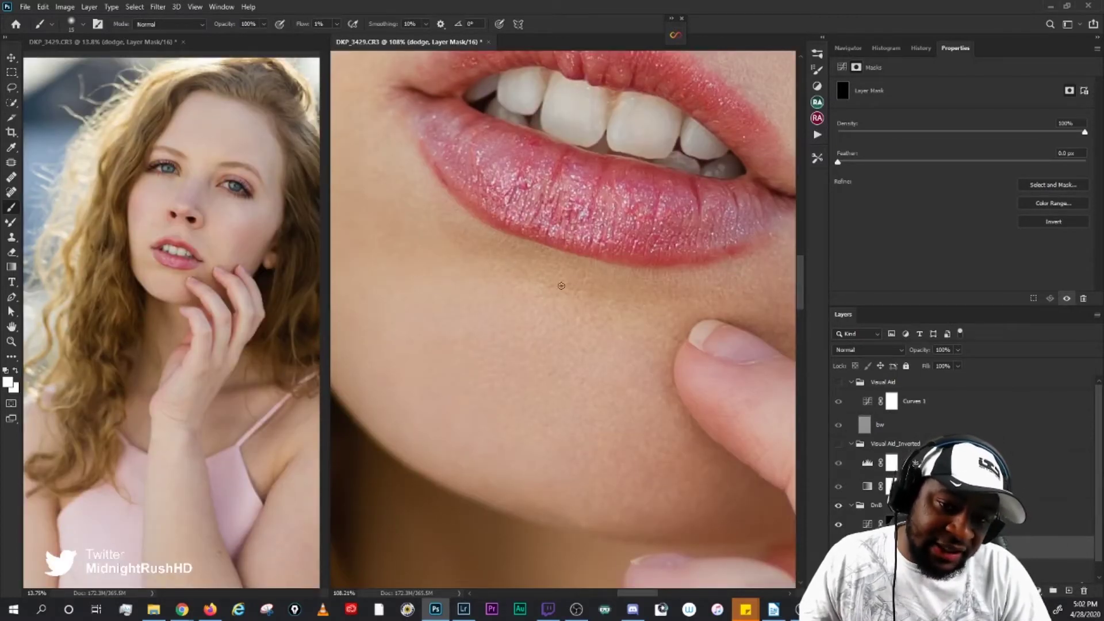
pyautogui.click(838, 444)
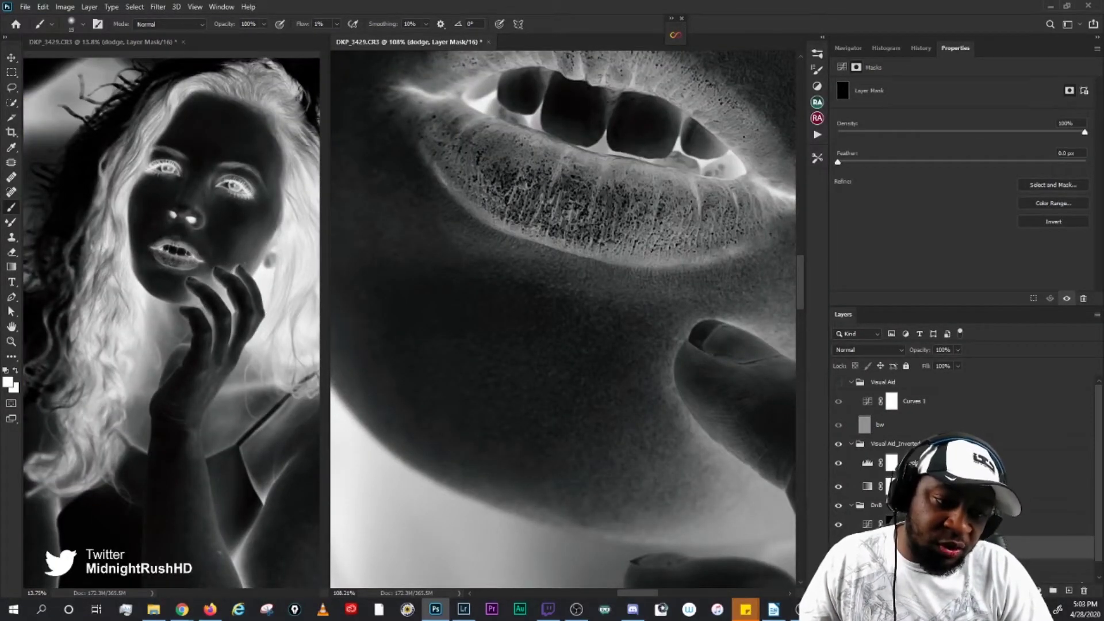
# Step: Burn fine spots in the skin just beneath the lower lip on the Burn mask, varying the small brush size
pyautogui.click(851, 524)
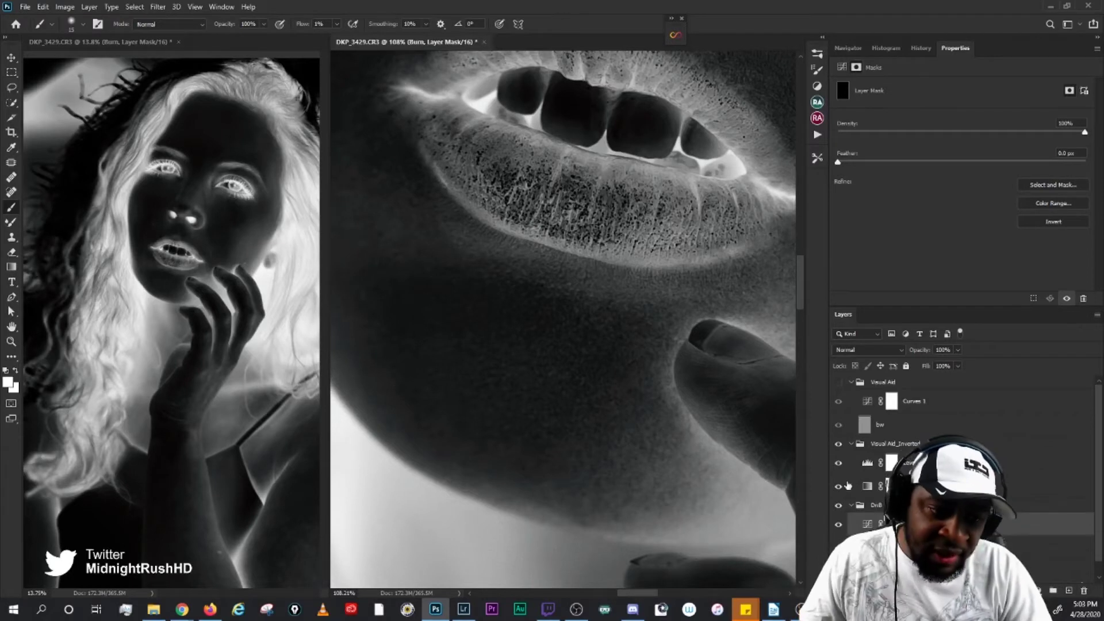
pyautogui.press('[')
pyautogui.press('[')
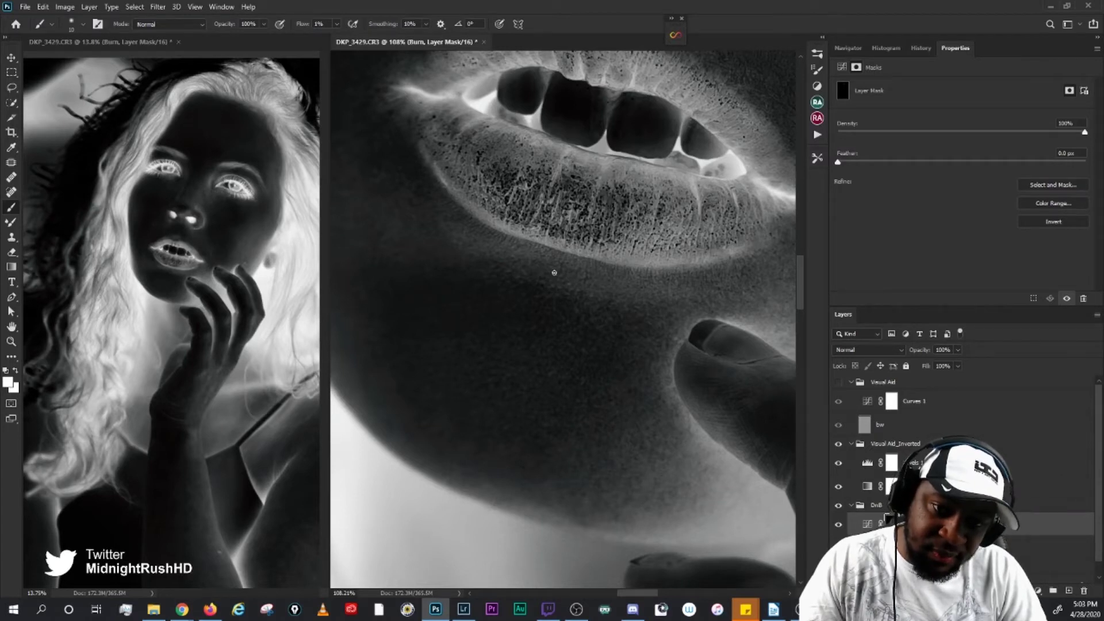
pyautogui.press(']')
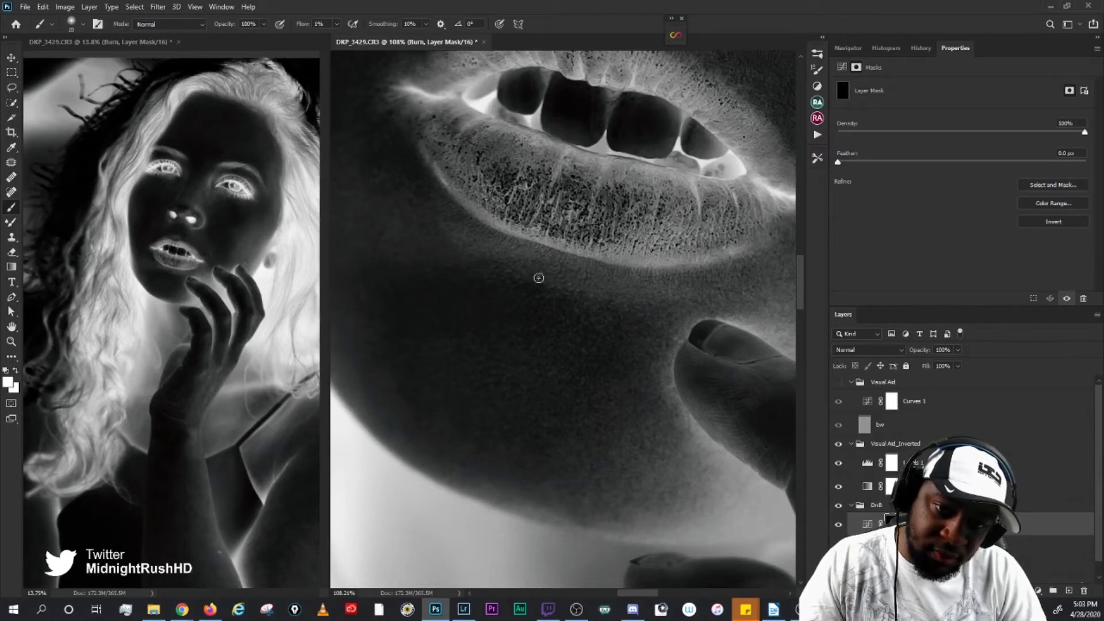
pyautogui.press('[')
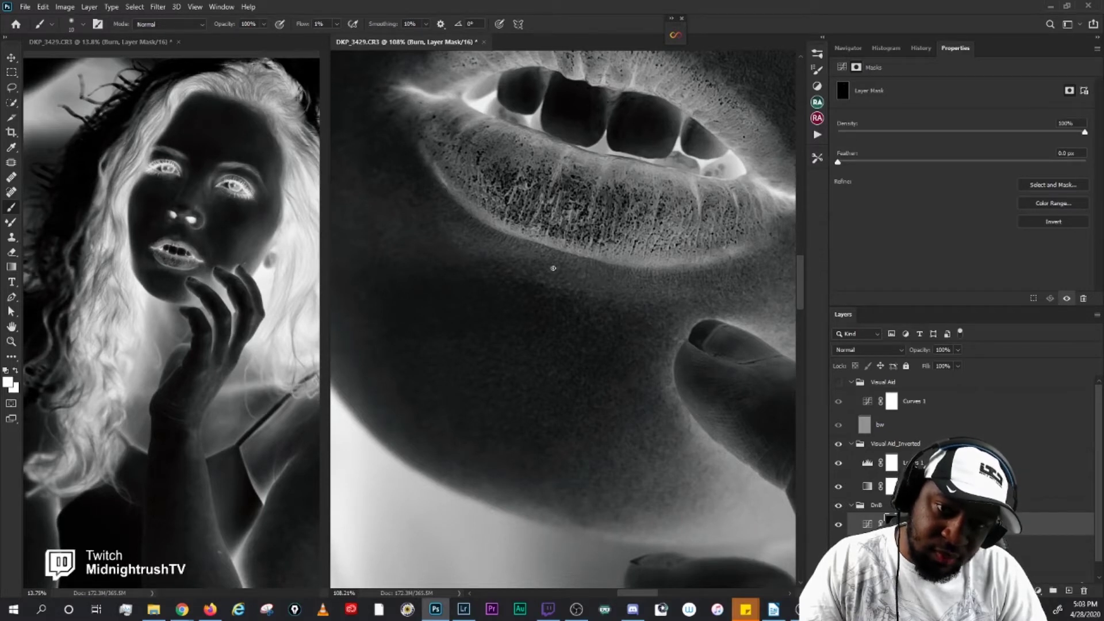
pyautogui.press(']')
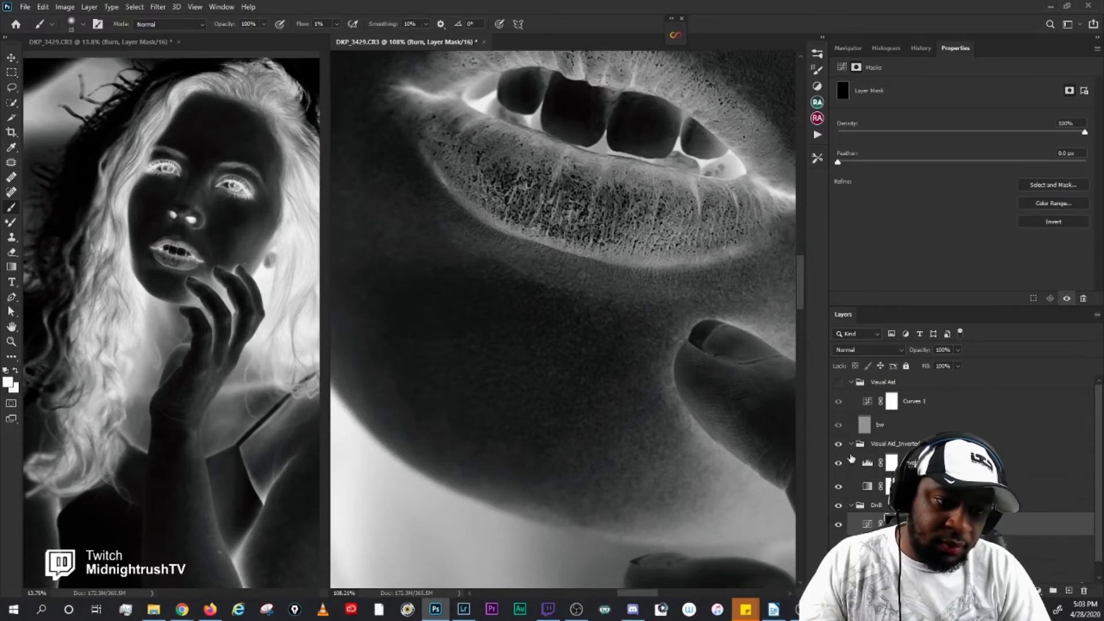
# Step: Hide the Visual Aid_Inverted group and dodge the skin beneath the lower lip in full colour on the dodge mask with a smaller brush
pyautogui.click(839, 444)
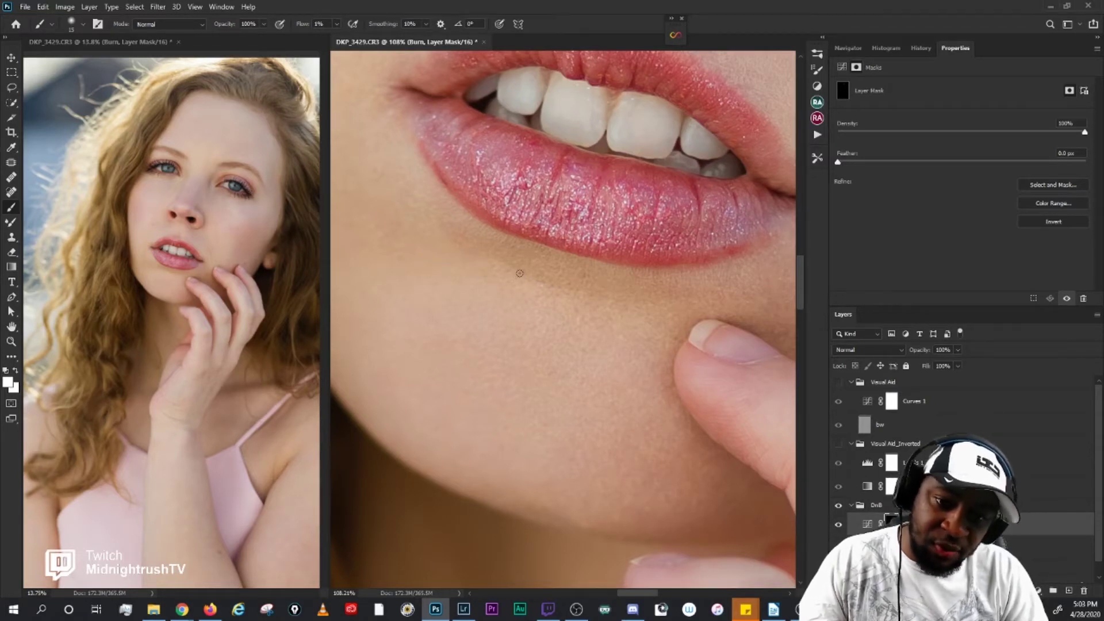
pyautogui.press(']')
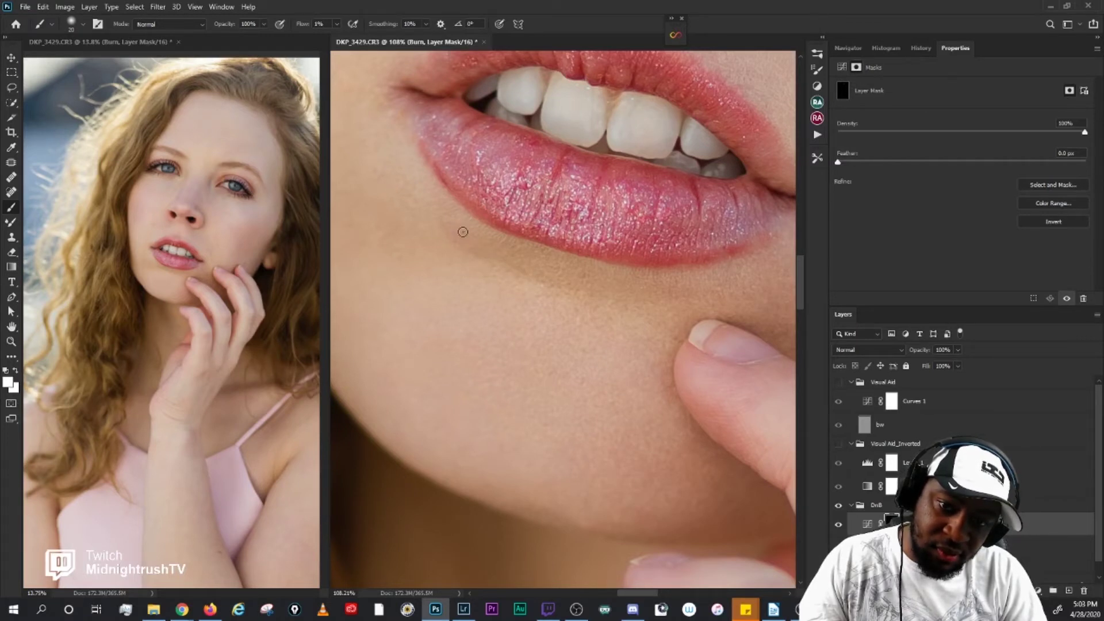
pyautogui.click(1046, 547)
pyautogui.press('[')
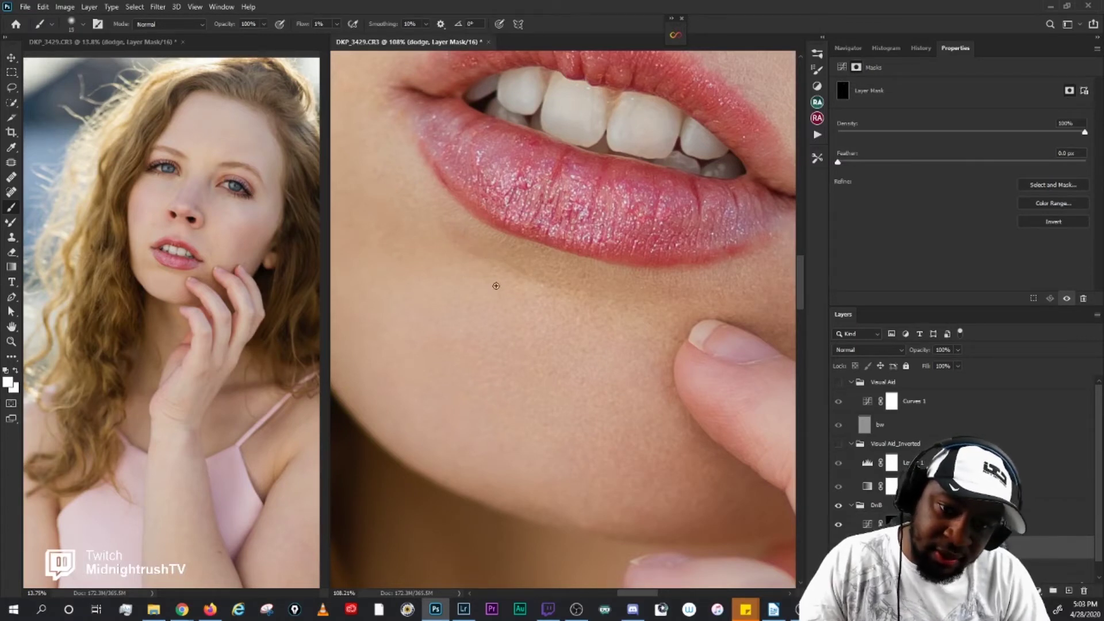
pyautogui.press('[')
pyautogui.press('[')
# Step: Show the Visual Aid_Inverted group and even out the shadow edge beneath the lower lip on the dodge and Burn masks
pyautogui.click(839, 444)
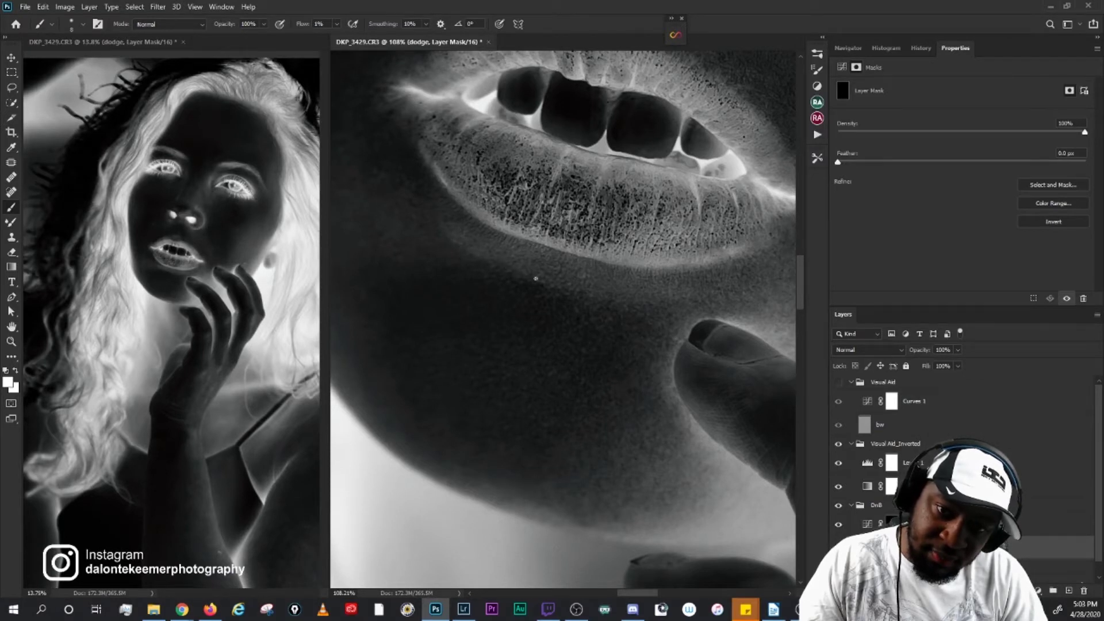
pyautogui.press(']')
pyautogui.press(']')
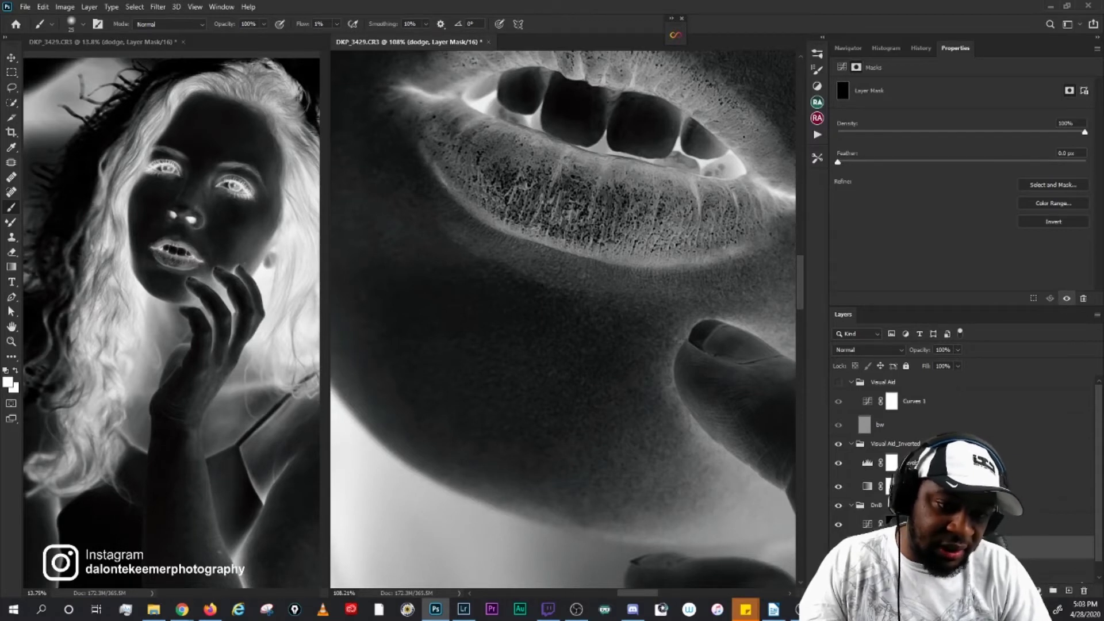
pyautogui.click(867, 524)
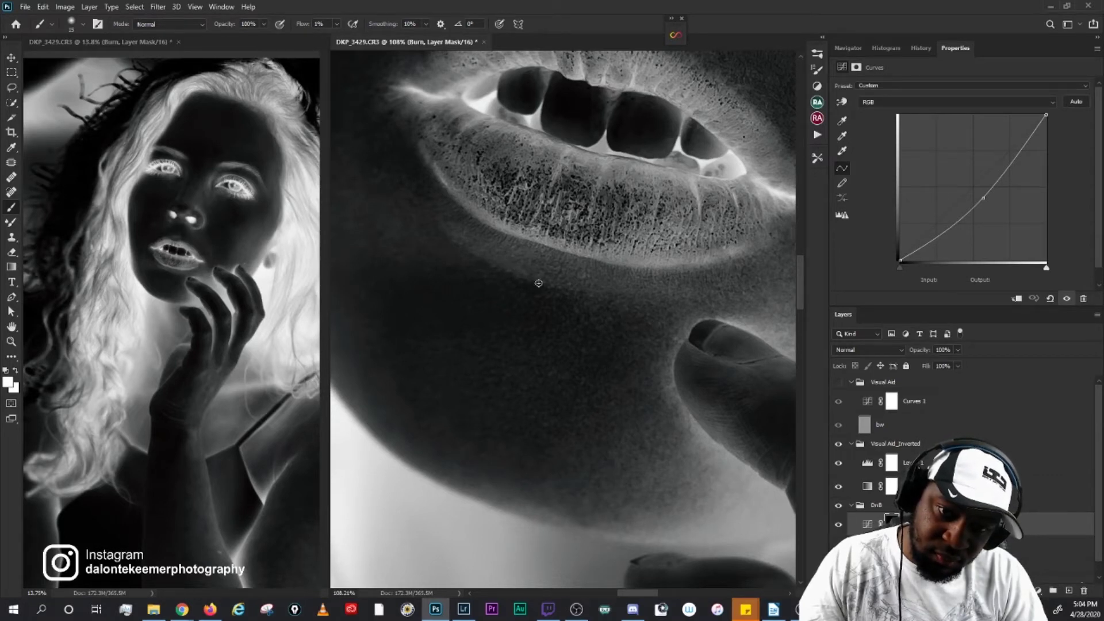
# Step: Hide the visual aid and compare the mouth and chin skin with the DnB group off and on
pyautogui.click(838, 382)
pyautogui.click(838, 444)
pyautogui.scroll(-5, 521, 361)
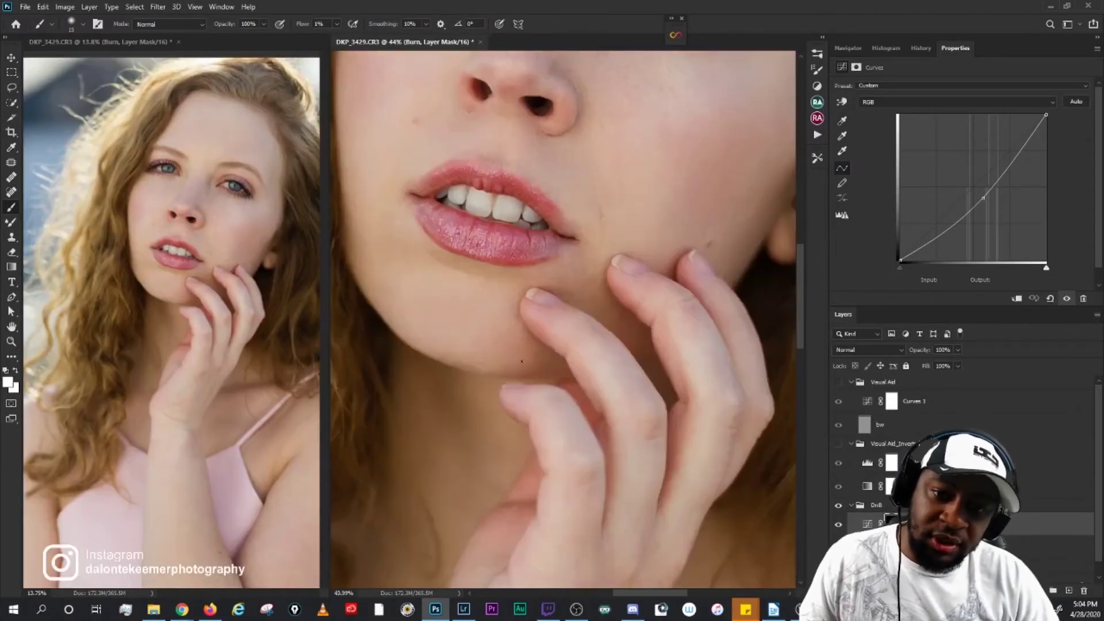
pyautogui.moveTo(523, 310); pyautogui.dragTo(595, 366)
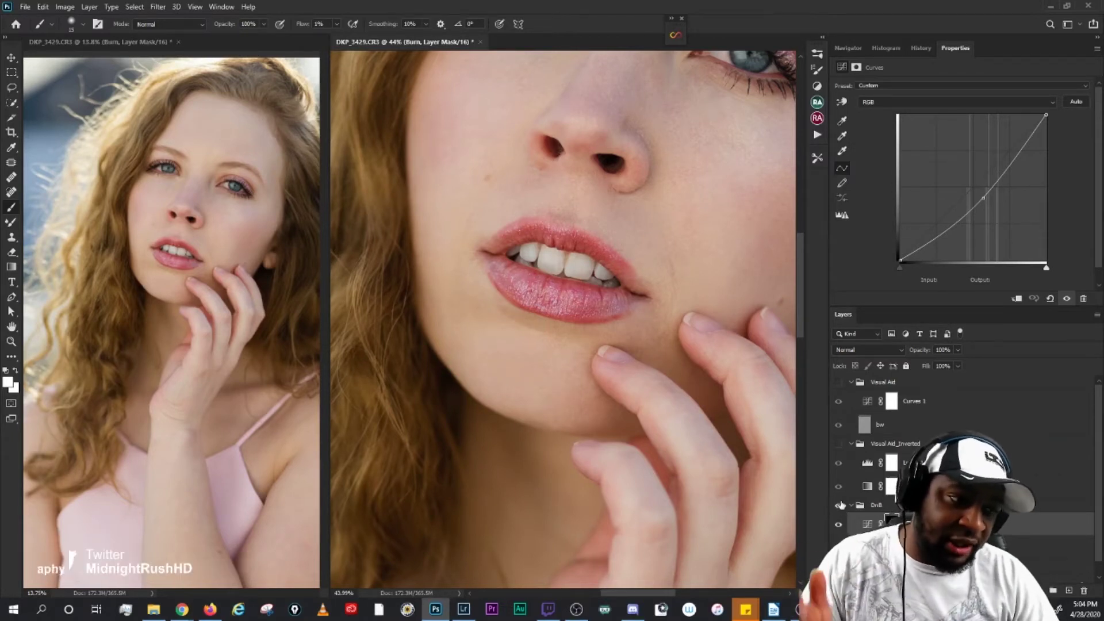
pyautogui.scroll(5, 544, 323)
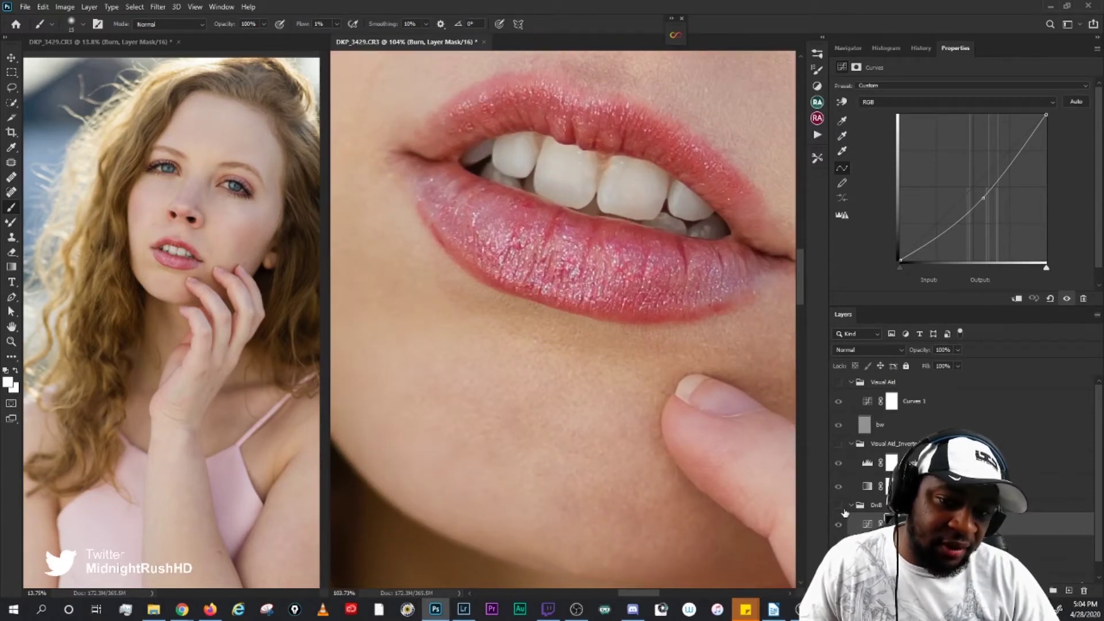
pyautogui.click(841, 507)
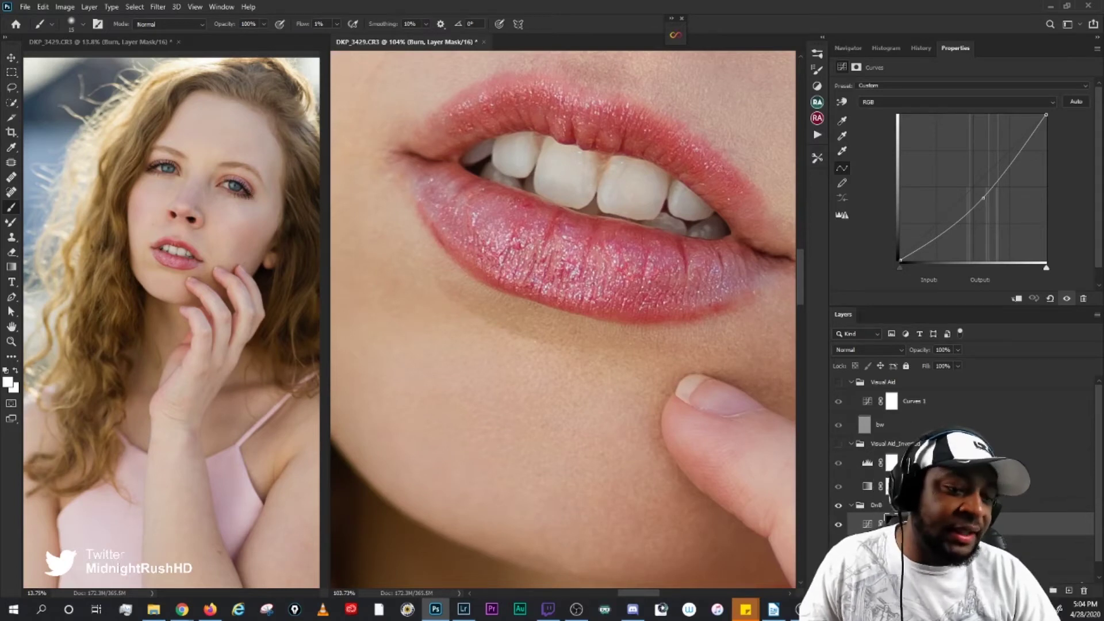
# Step: Dodge the shadow transition beneath the lower lip in full colour on the dodge mask with a larger brush
pyautogui.hotkey('alt', '[')
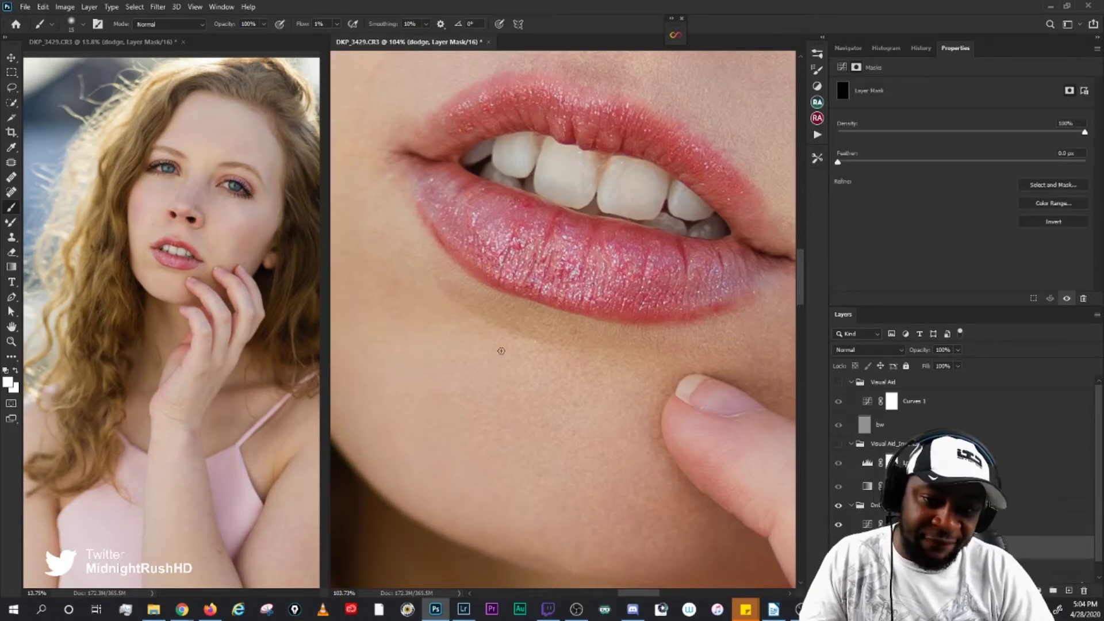
pyautogui.press(']')
pyautogui.press(']')
pyautogui.press(']')
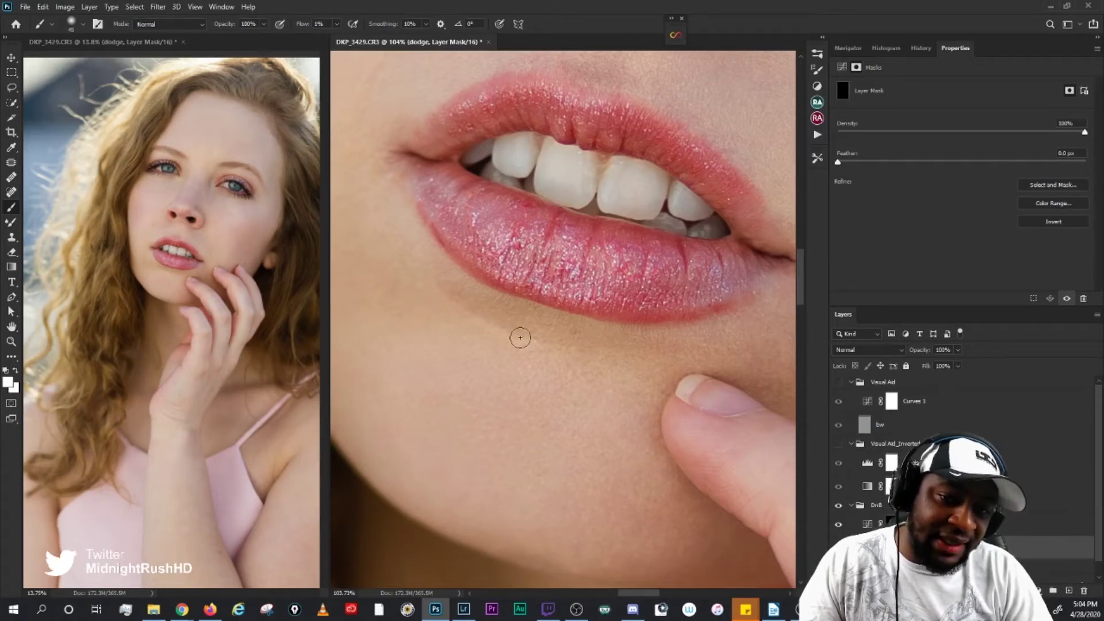
pyautogui.press('[')
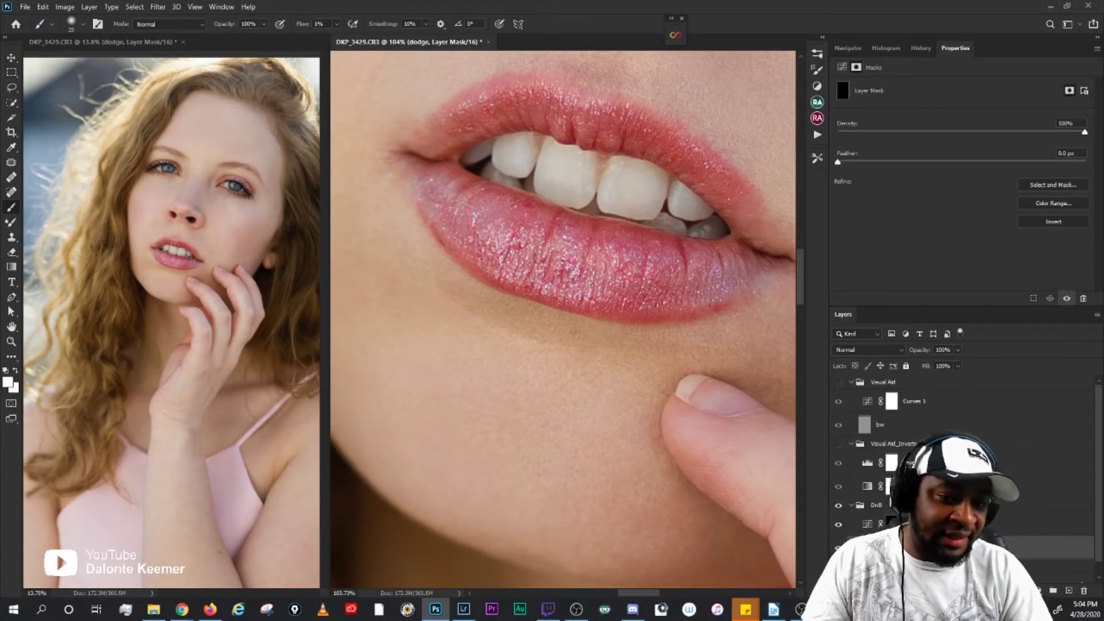
# Step: Burn the skin beneath the lower lip on the Burn mask and compare the face with the DnB group off and on
pyautogui.click(892, 523)
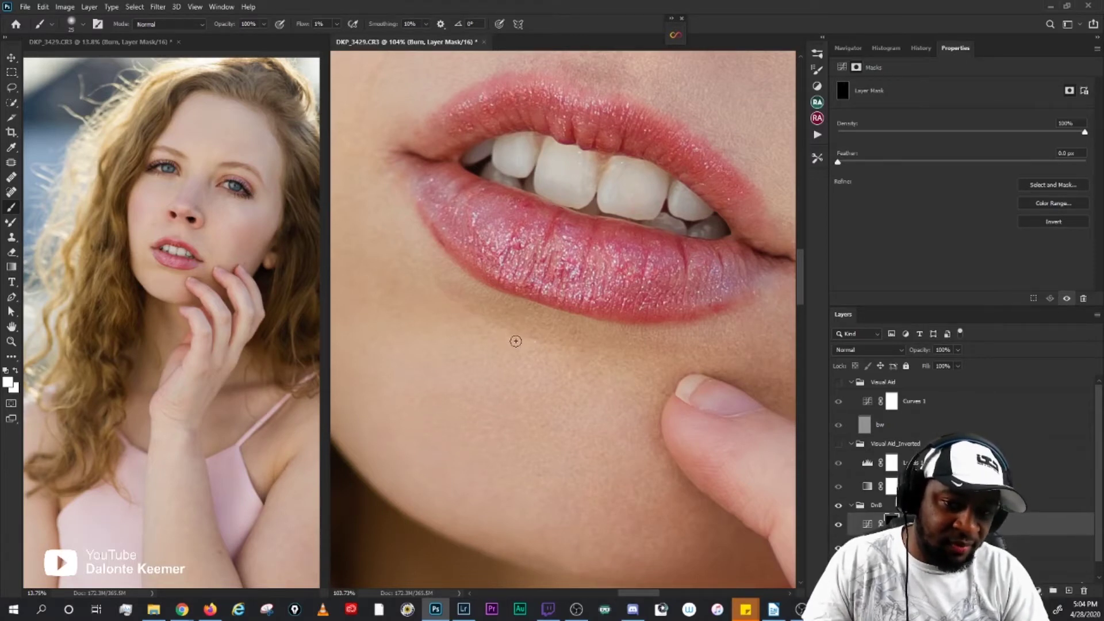
pyautogui.press(']')
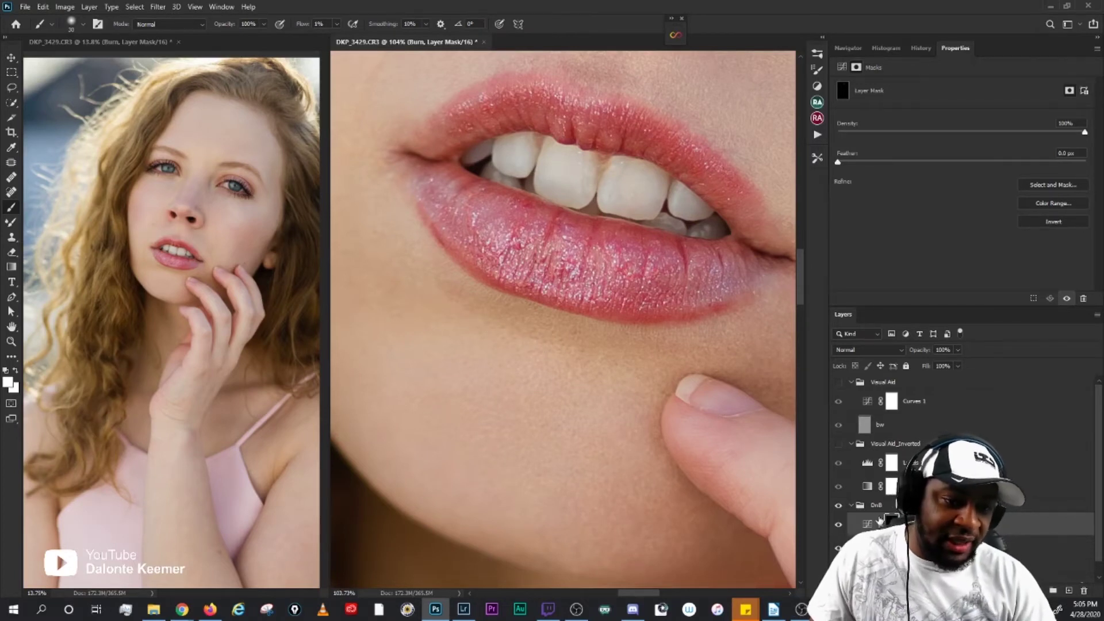
pyautogui.scroll(-5, 600, 417)
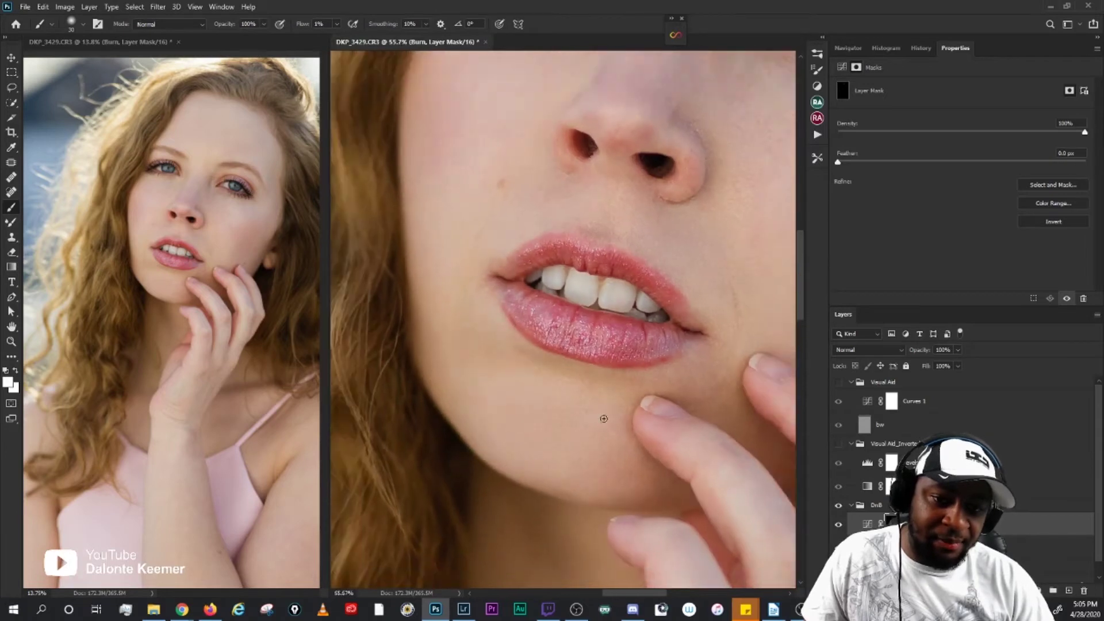
pyautogui.scroll(-2, 550, 423)
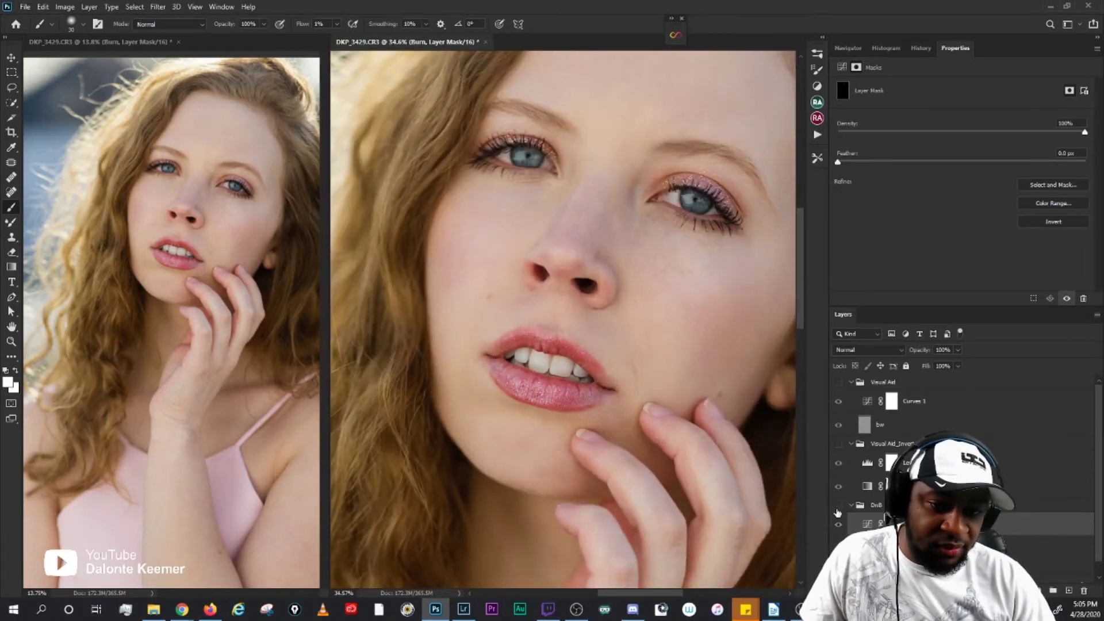
pyautogui.scroll(4, 537, 438)
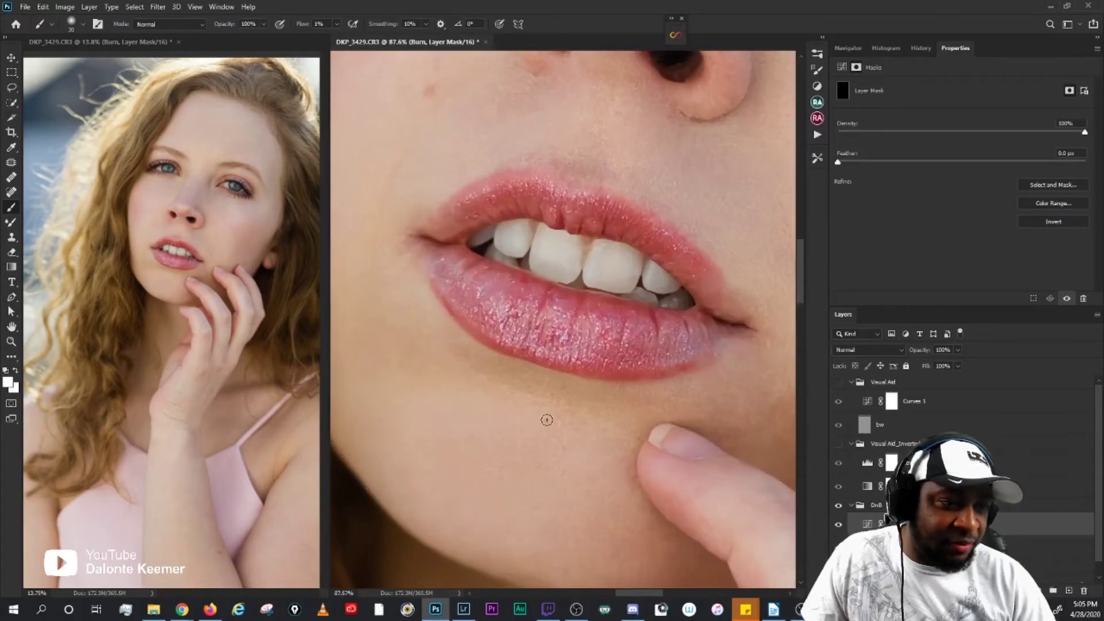
pyautogui.moveTo(510, 378); pyautogui.dragTo(568, 388)
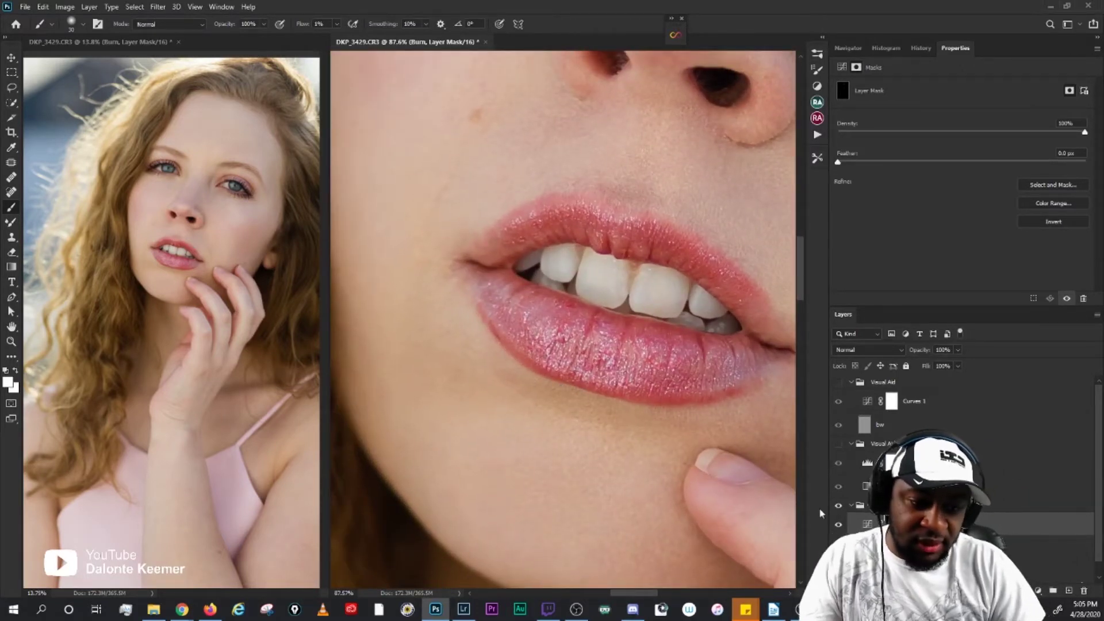
# Step: Dodge the skin between the lower lip and the fingertip on the dodge mask with a larger brush
pyautogui.hotkey('alt', '[')
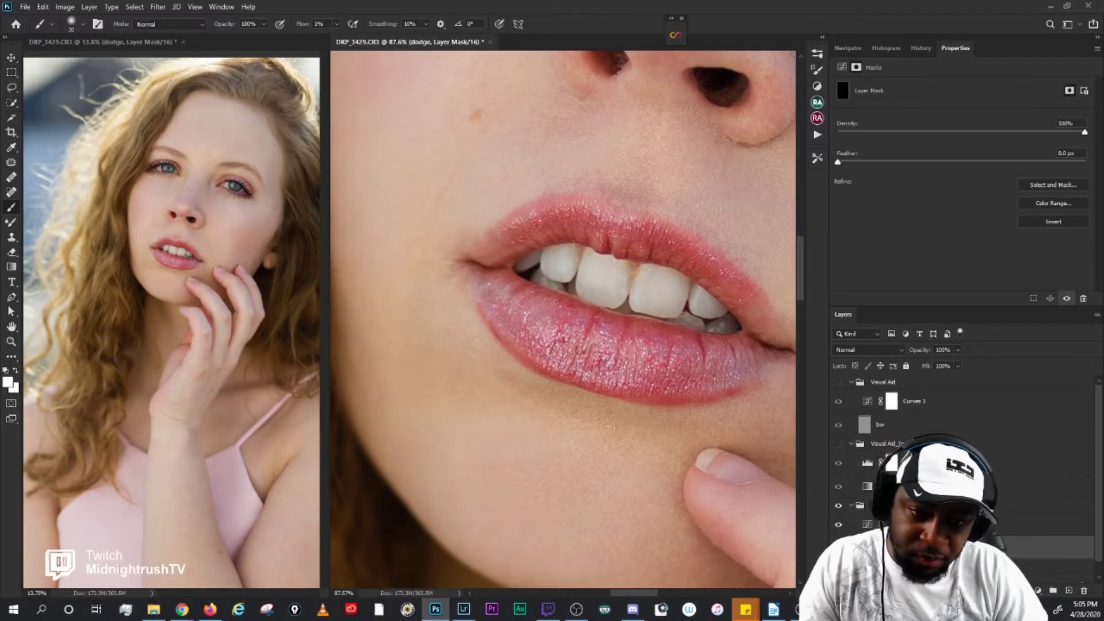
pyautogui.press(']')
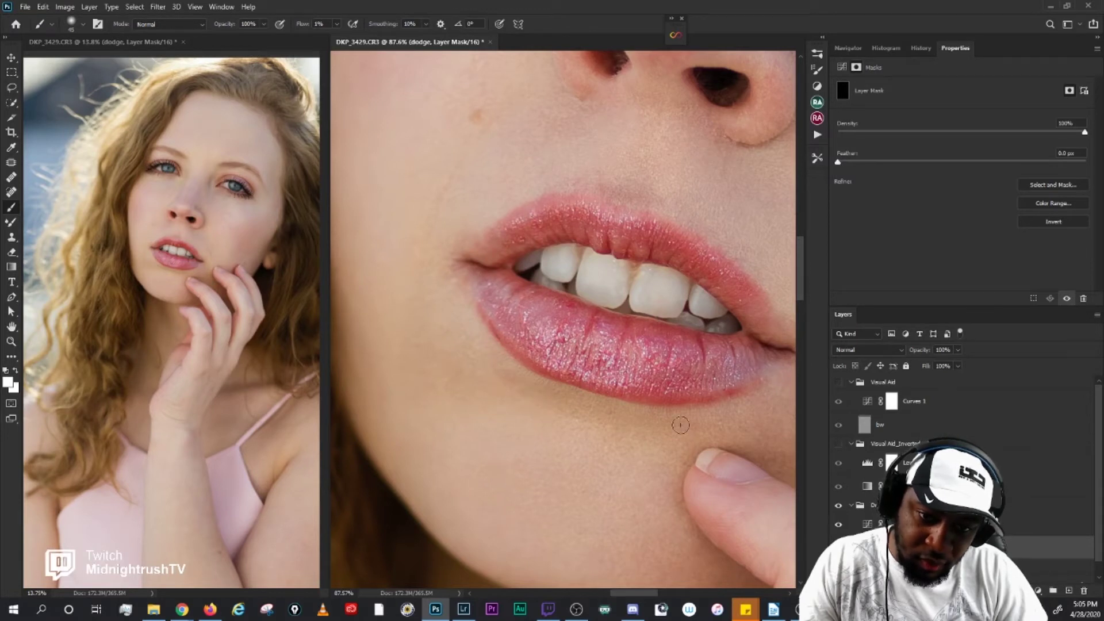
pyautogui.scroll(-4, 672, 419)
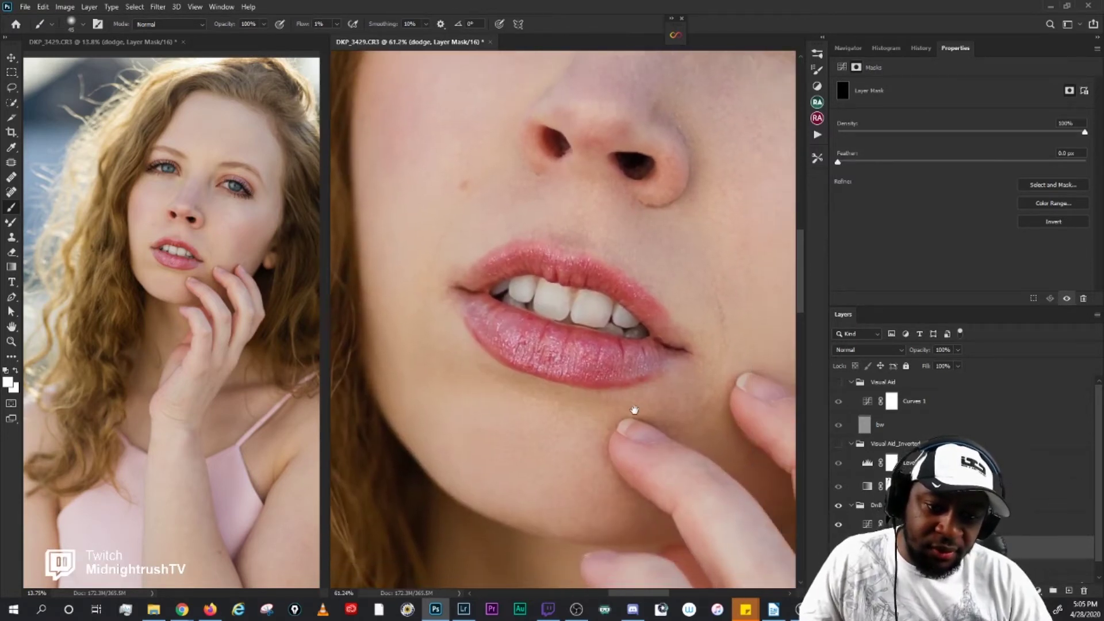
pyautogui.moveTo(661, 429); pyautogui.dragTo(595, 450)
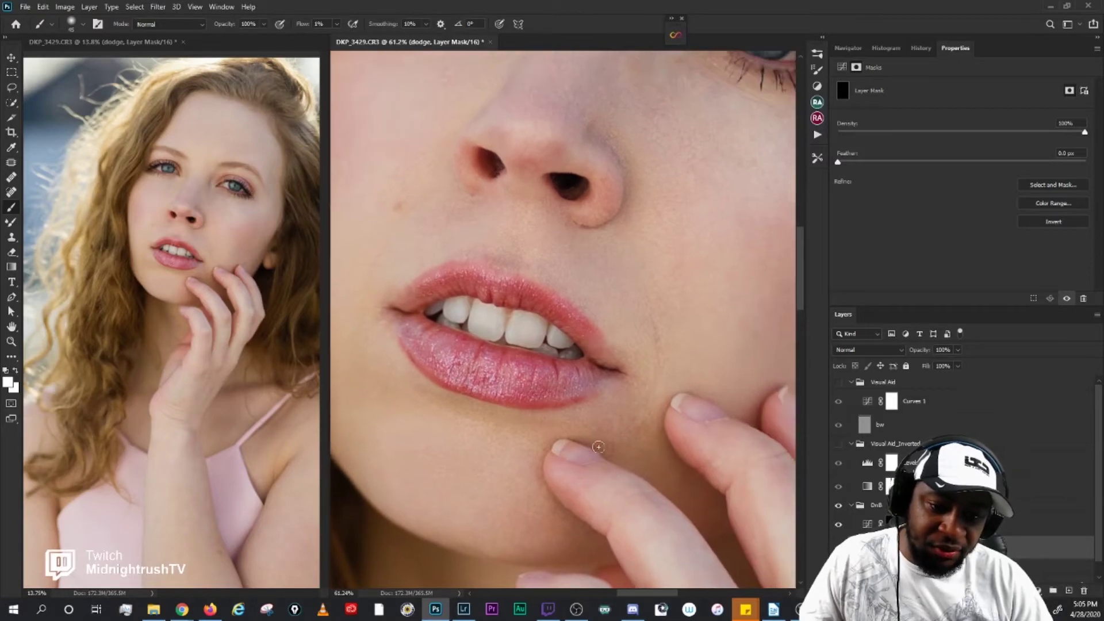
# Step: Show the Visual Aid_Inverted group and dodge uneven patches along the chin's lower edge on the dodge mask with a smaller brush
pyautogui.click(837, 444)
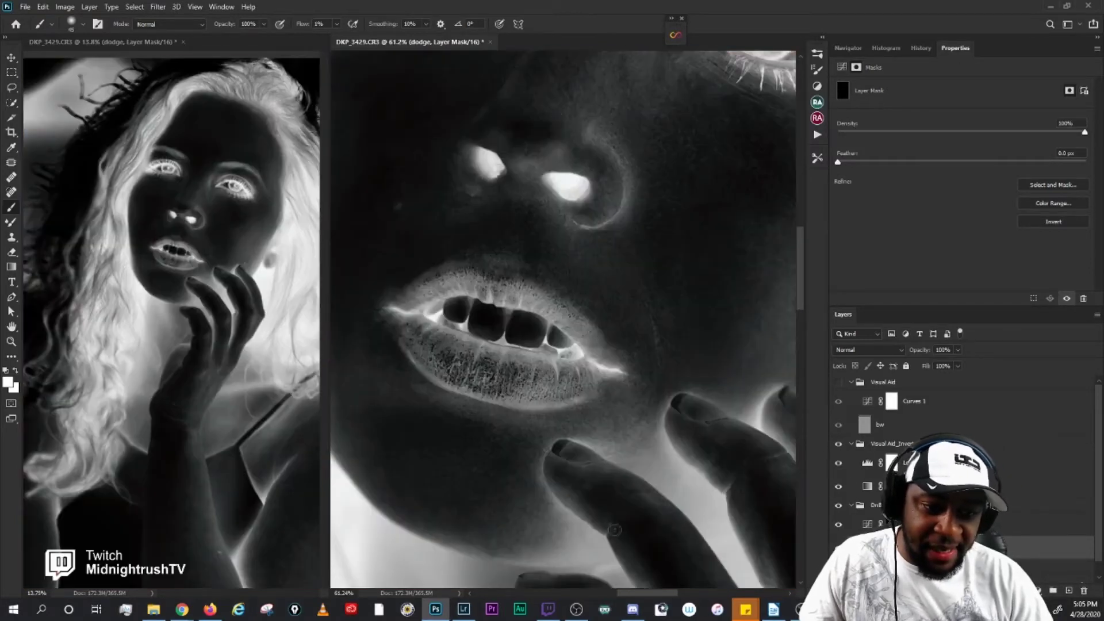
pyautogui.scroll(5, 612, 417)
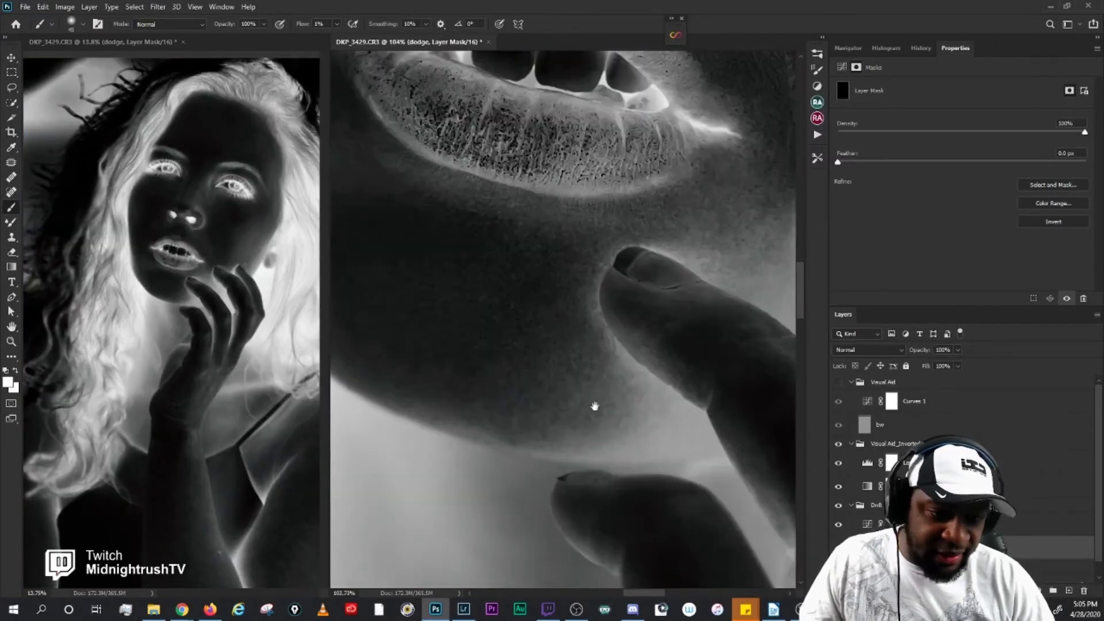
pyautogui.moveTo(595, 406); pyautogui.dragTo(657, 429)
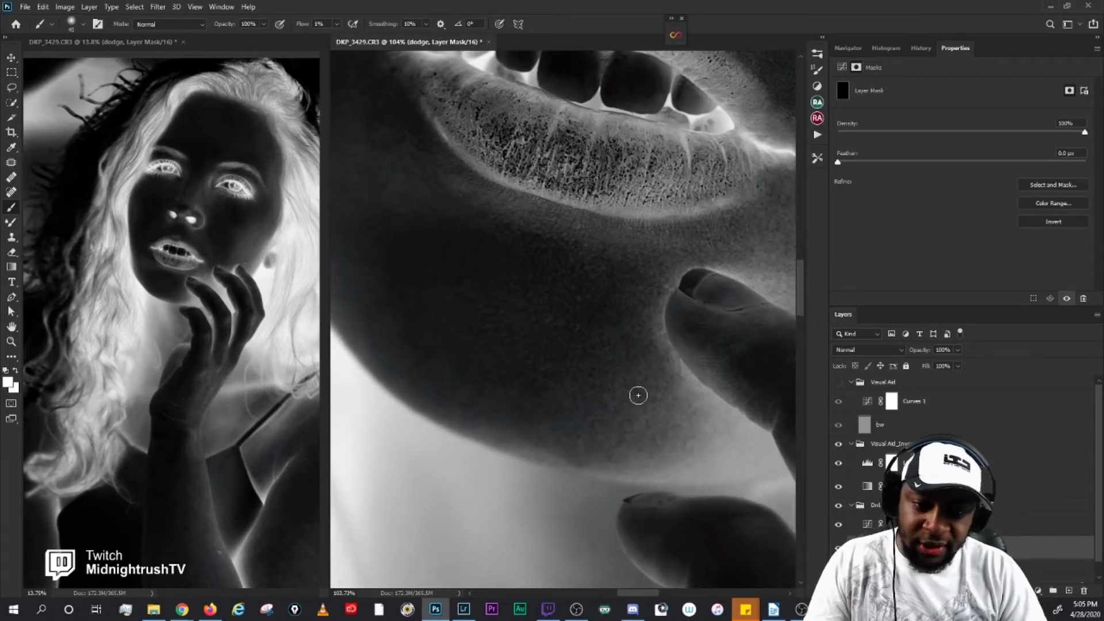
pyautogui.press('[')
pyautogui.press('[')
pyautogui.press('[')
pyautogui.press(']')
pyautogui.press(']')
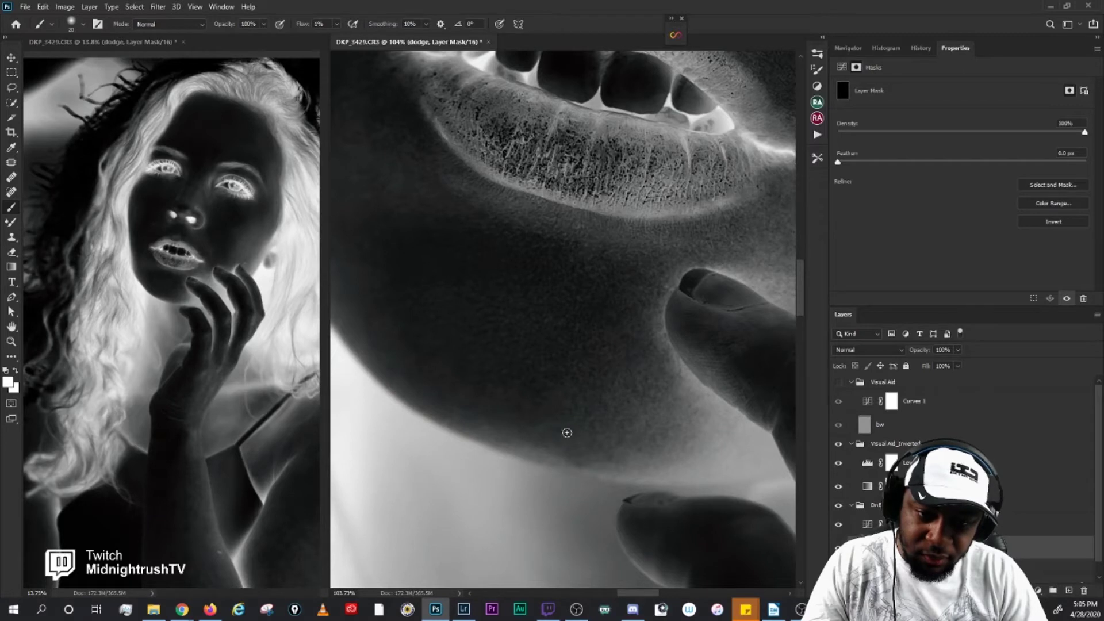
pyautogui.press('[')
pyautogui.press('[')
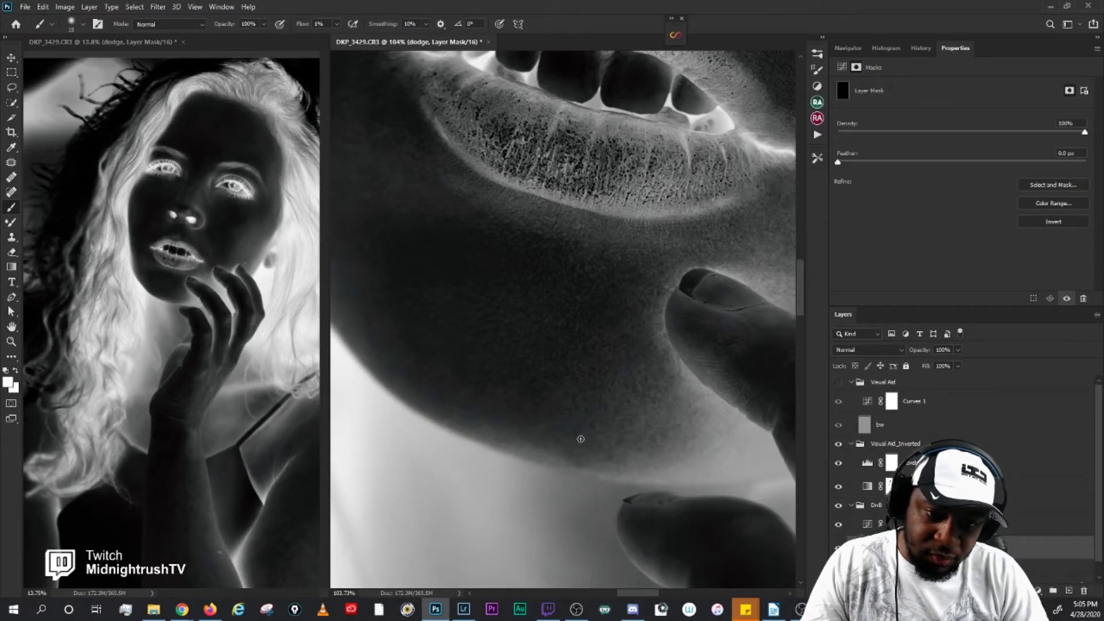
# Step: Dodge uneven patches on the lower chin toward the fingertip on the dodge mask, varying the brush size to match each patch
pyautogui.press(']')
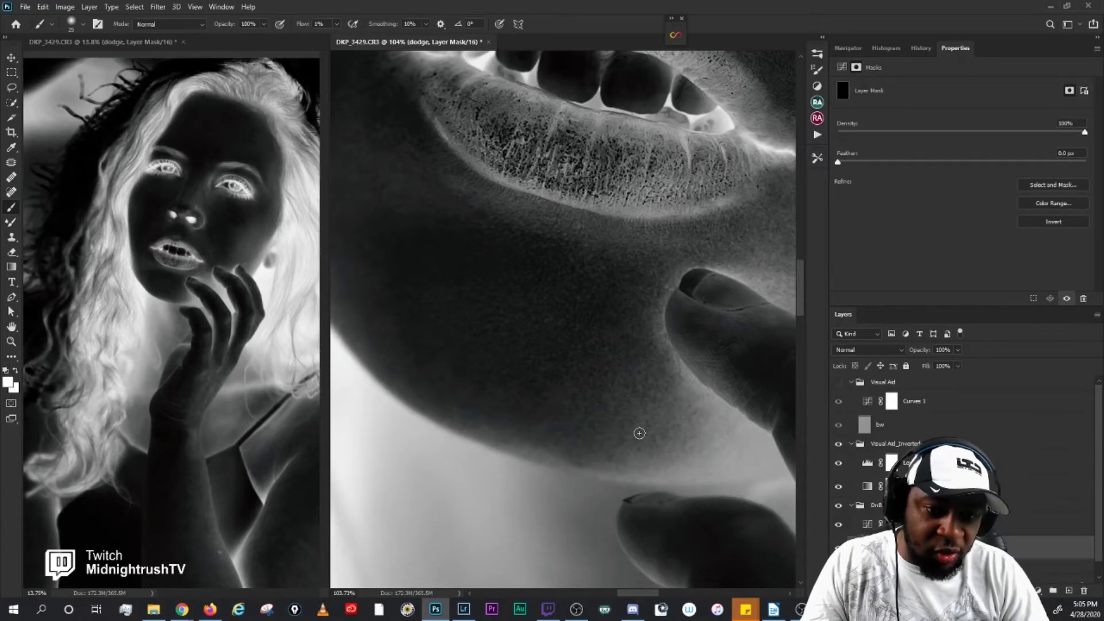
pyautogui.press('[')
pyautogui.press(']')
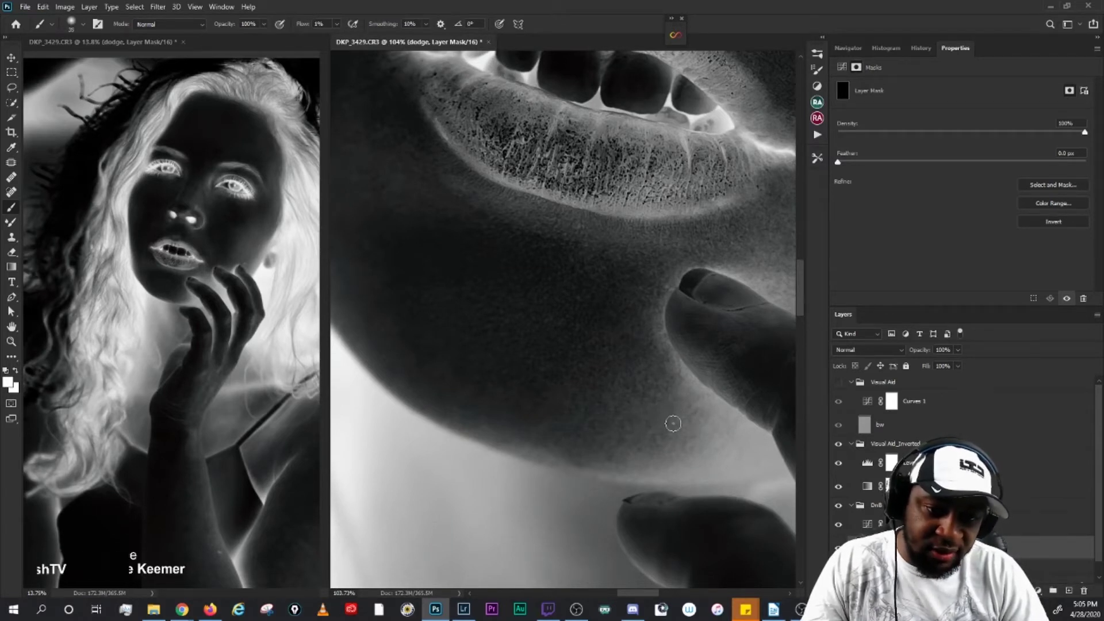
pyautogui.press('[')
pyautogui.press('[')
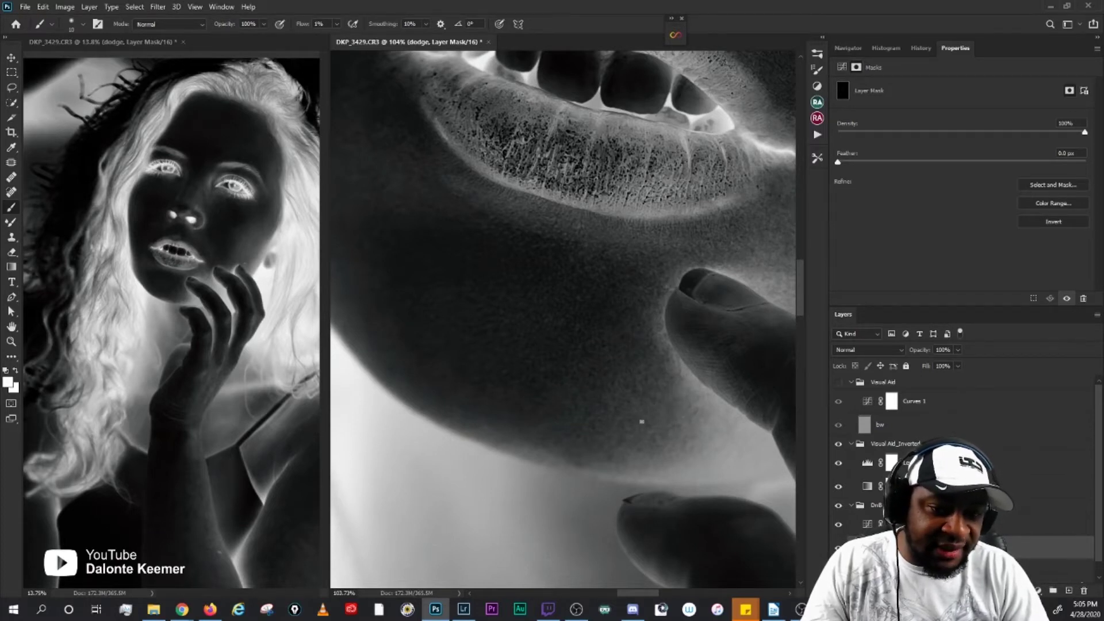
pyautogui.press(']')
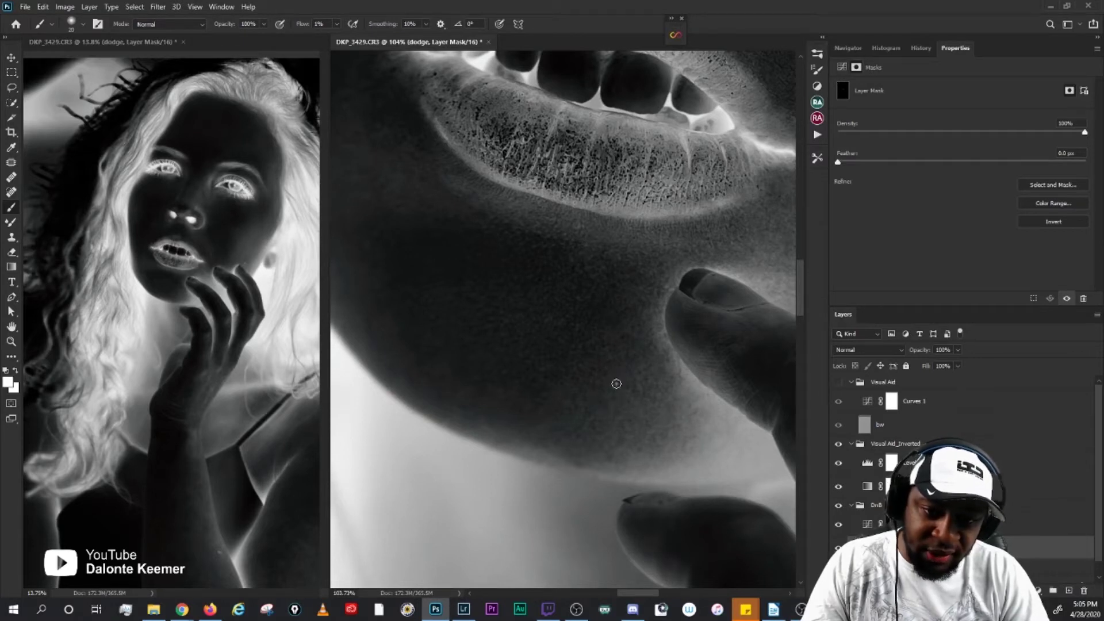
pyautogui.press('[')
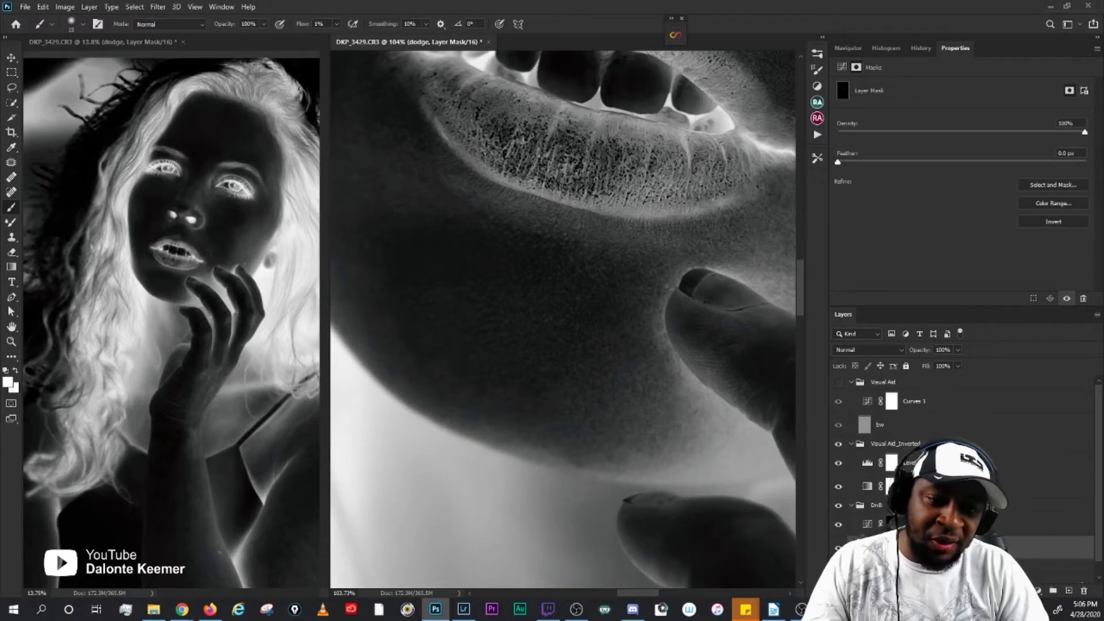
# Step: Burn uneven spots on the lower chin on the Burn mask with a small brush
pyautogui.hotkey('alt', ']')
pyautogui.press(']')
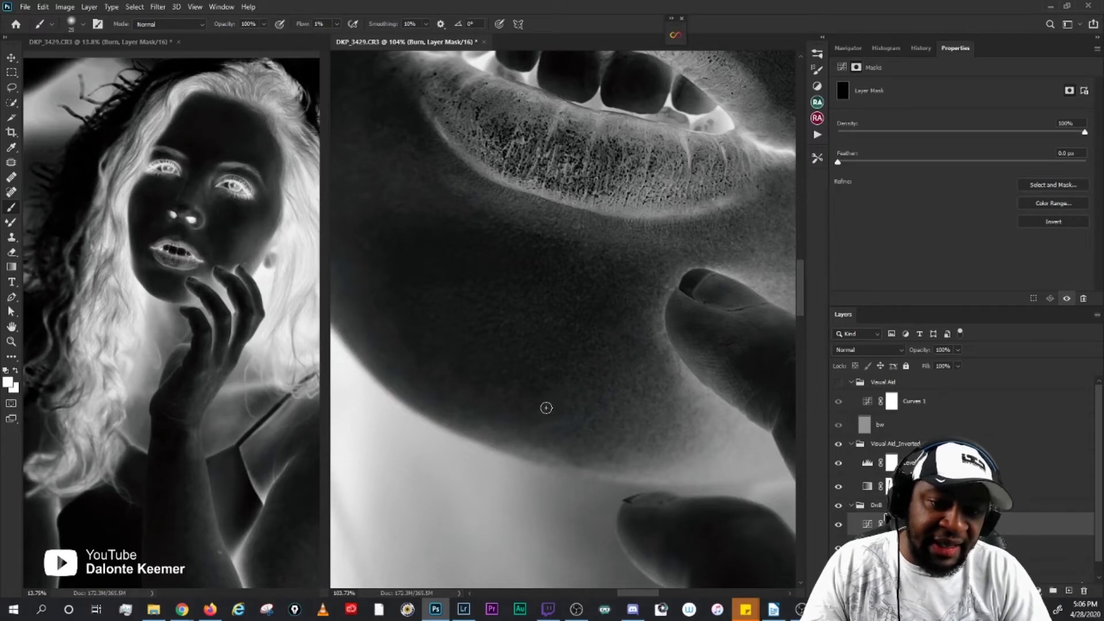
pyautogui.press('[')
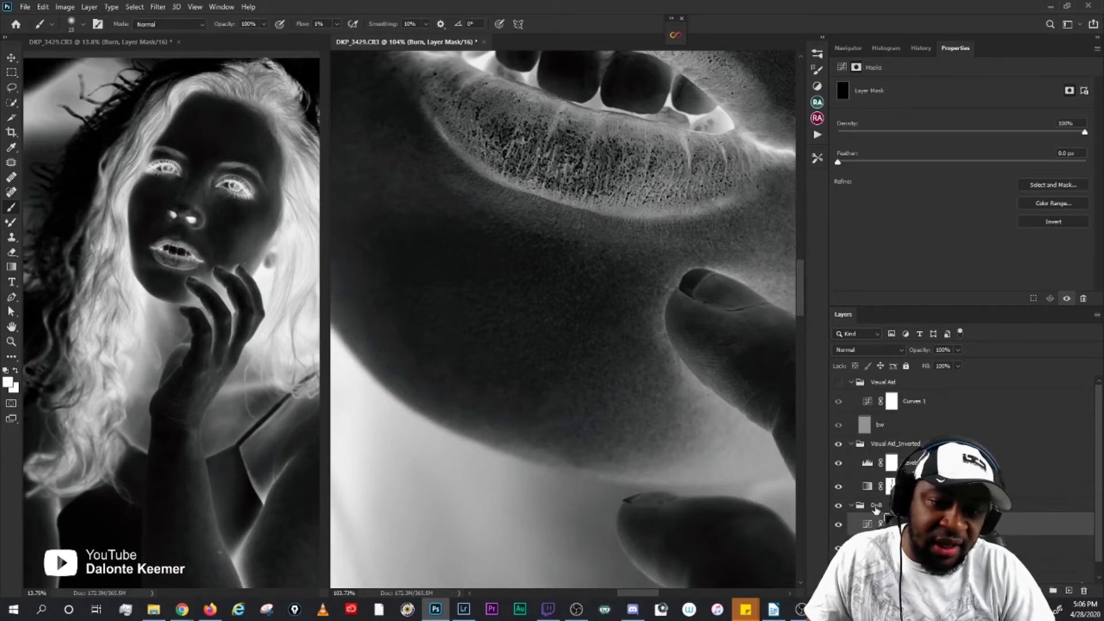
# Step: Dodge the remaining blotches along the chin's lower edge on the dodge mask
pyautogui.hotkey('alt', '[')
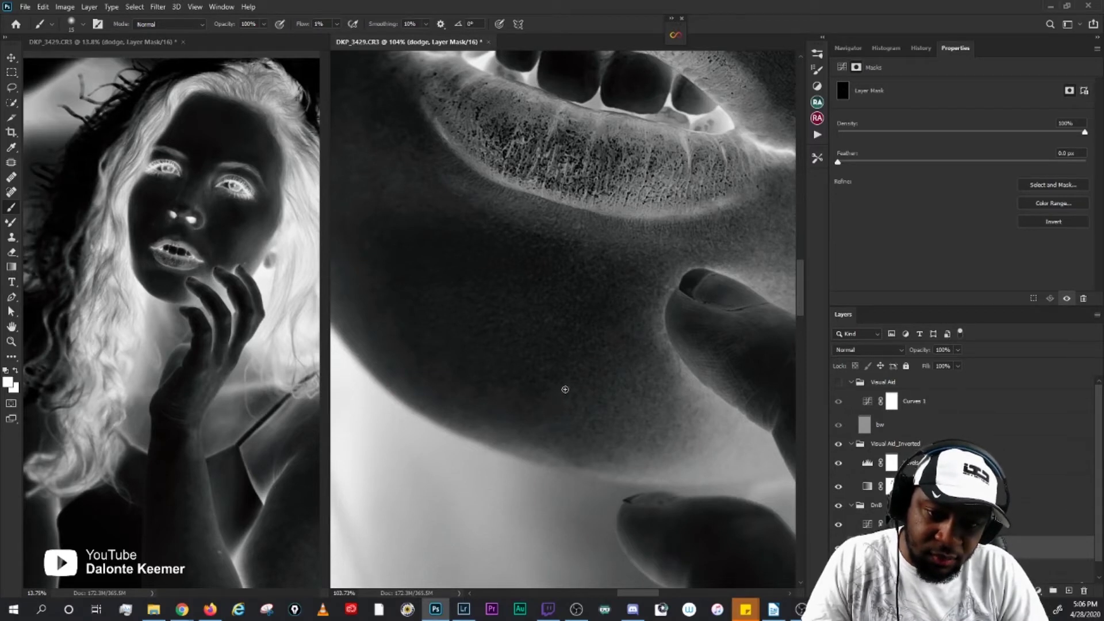
pyautogui.press(']')
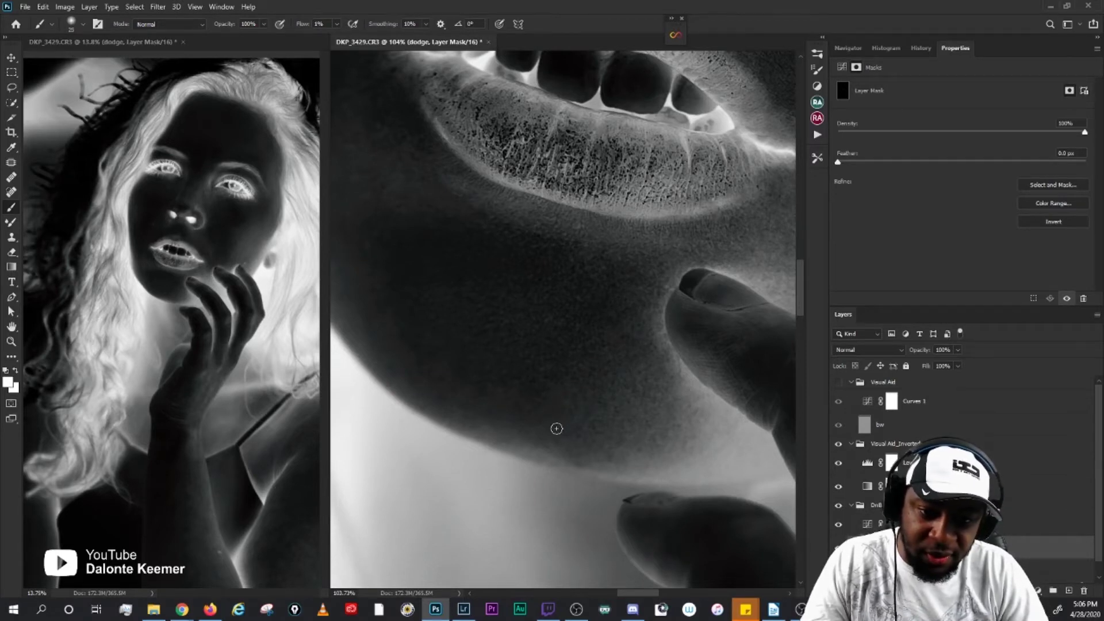
pyautogui.press('[')
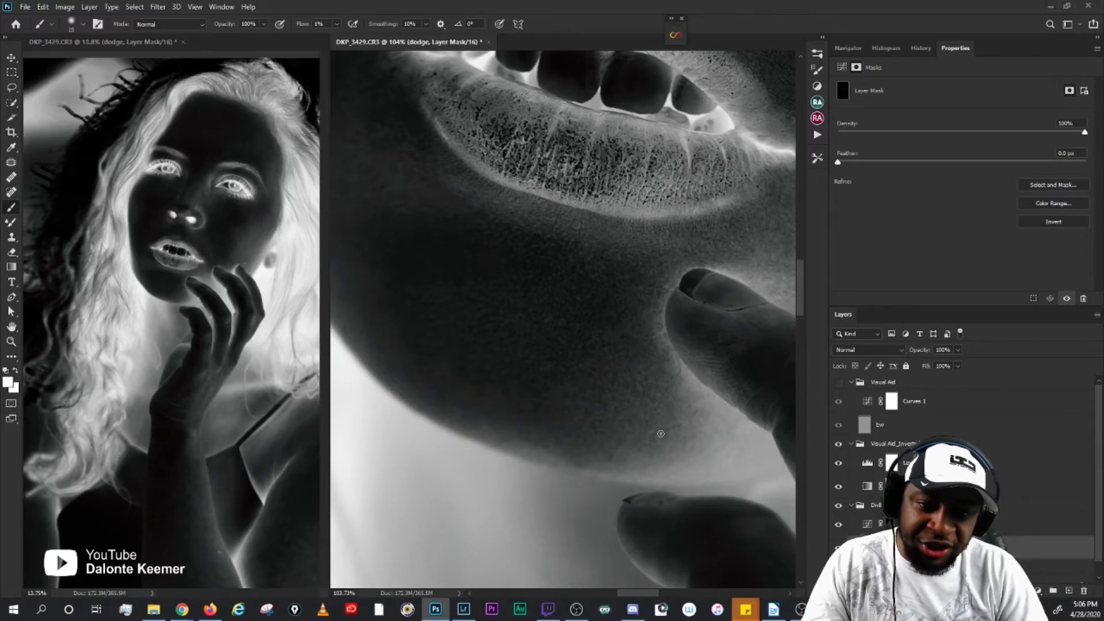
# Step: Brighten the inverted visual aid by setting the midtone value of its Levels adjustment to 0.48
pyautogui.click(866, 404)
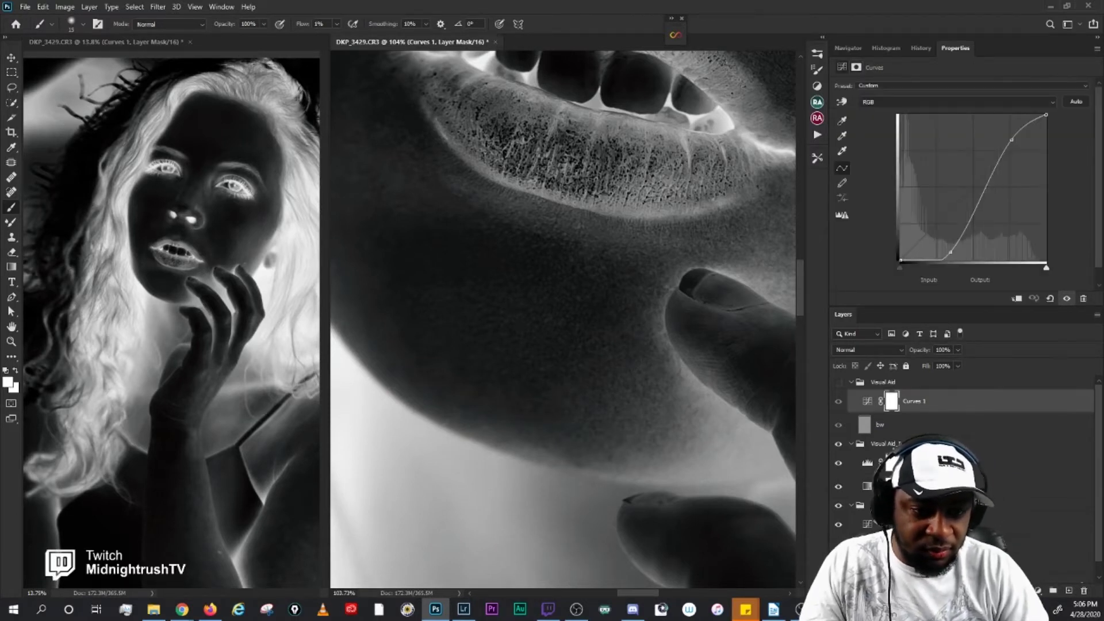
pyautogui.click(867, 463)
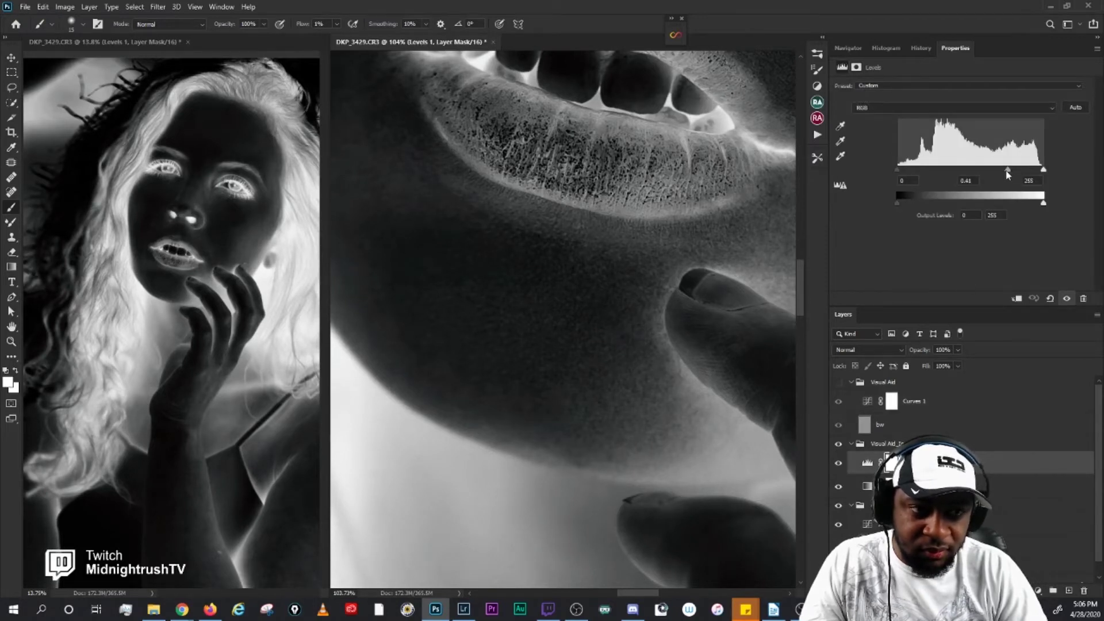
pyautogui.moveTo(1008, 173); pyautogui.dragTo(1002, 172)
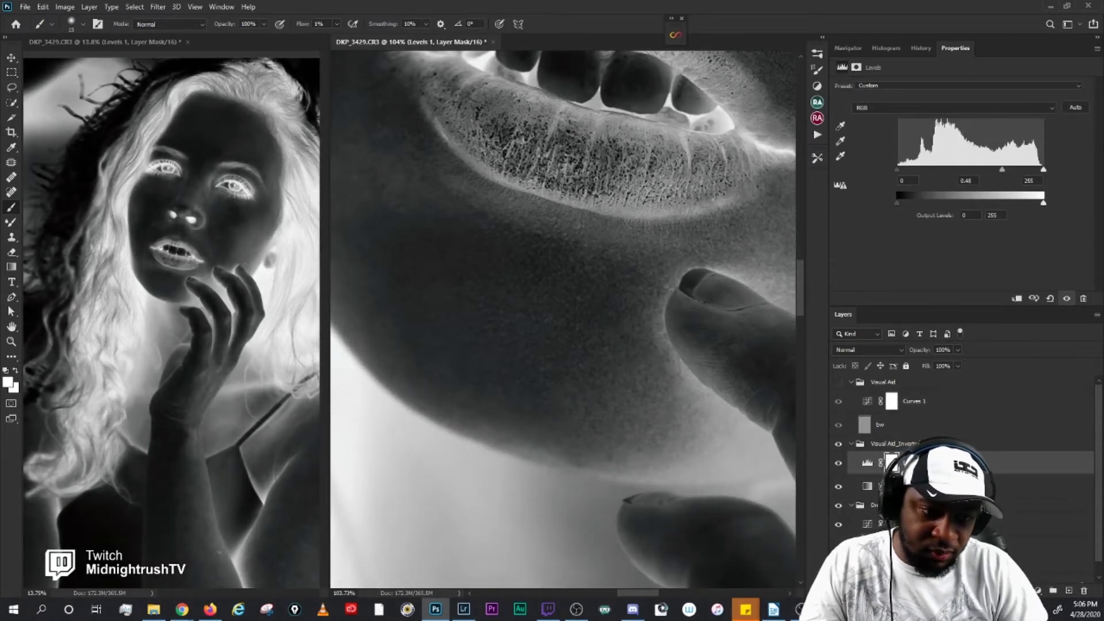
# Step: Even out the chin below the lower lip with a small brush, alternating between the Burn and dodge masks
pyautogui.click(891, 525)
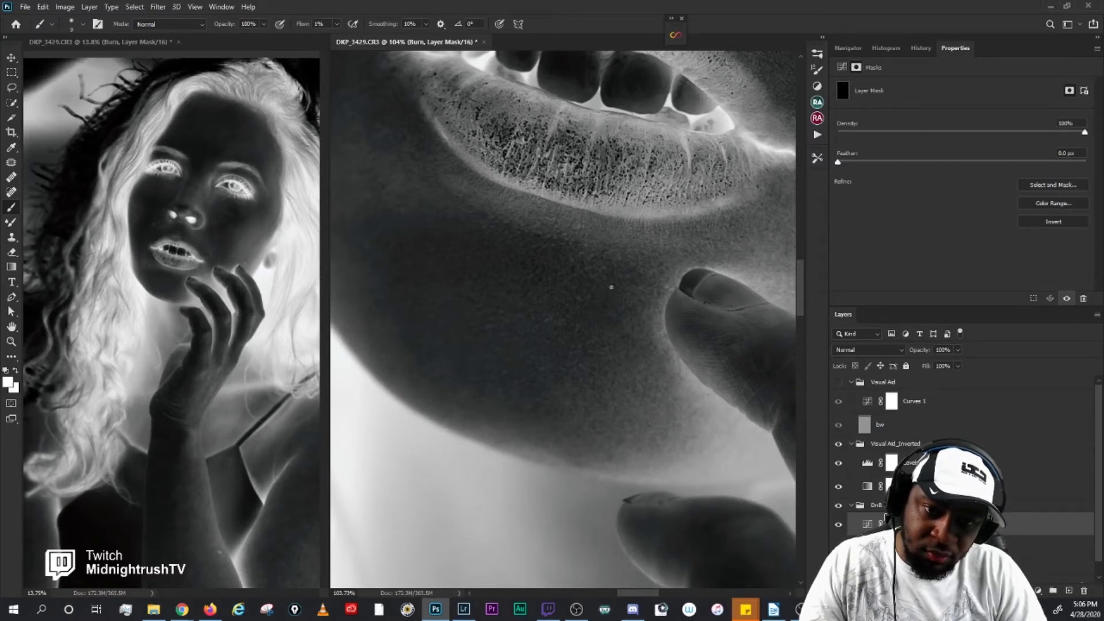
pyautogui.moveTo(561, 329); pyautogui.dragTo(604, 393)
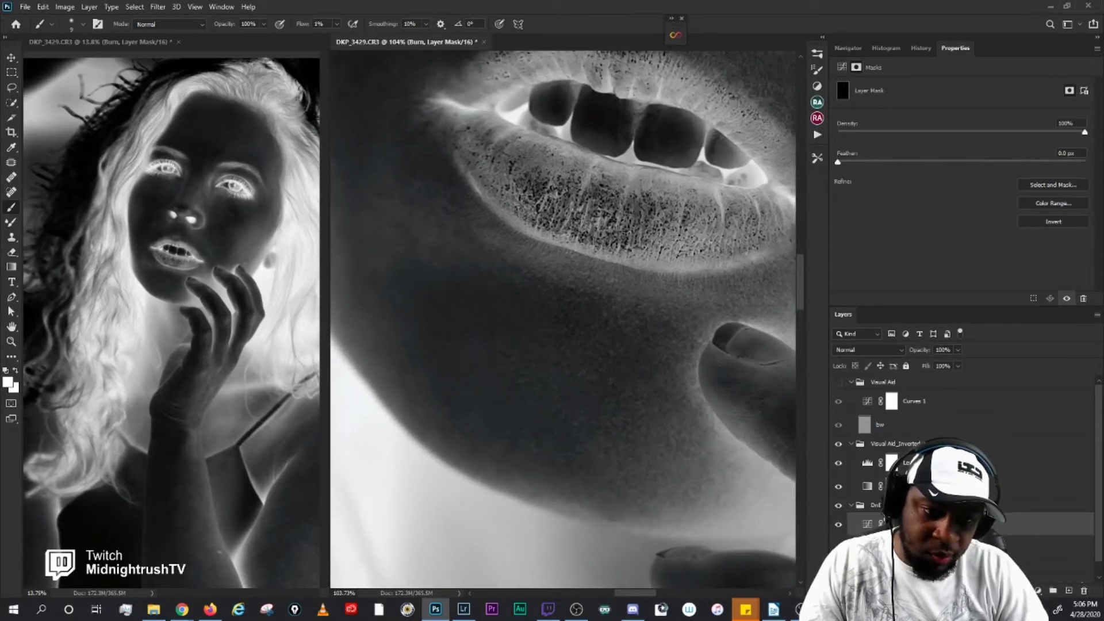
pyautogui.hotkey('alt', '[')
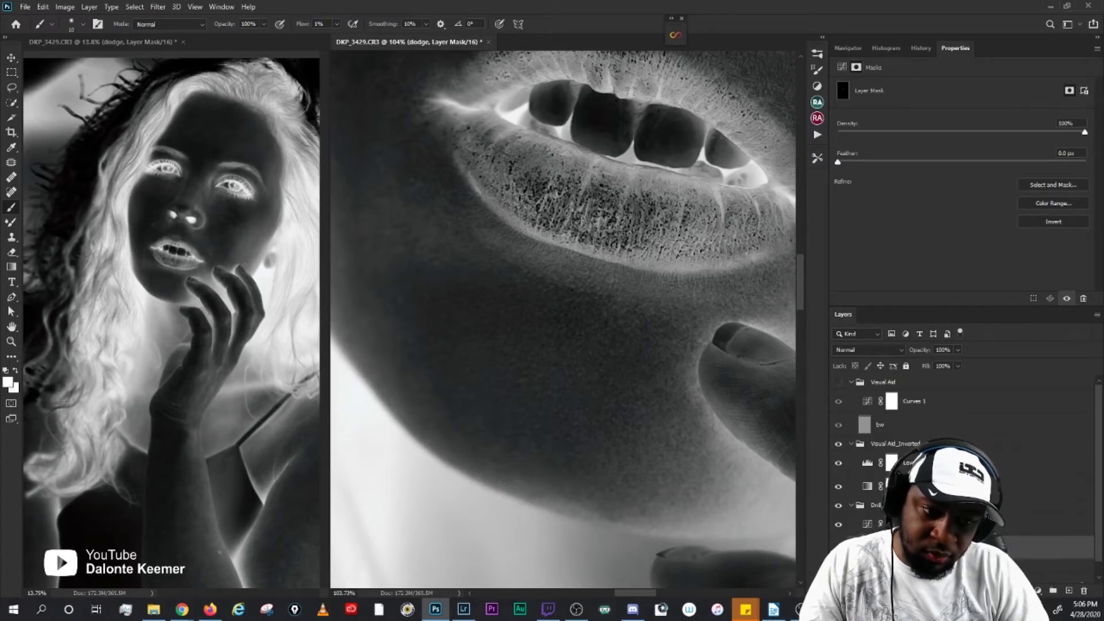
pyautogui.hotkey('alt', ']')
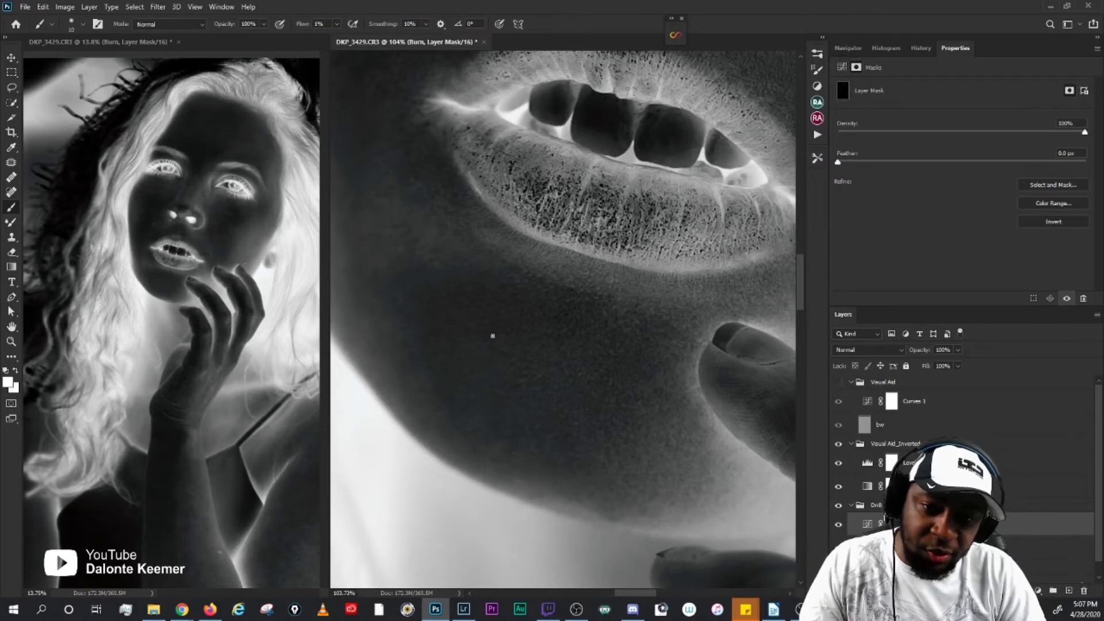
# Step: Hide the Visual Aid_Inverted group and dodge the skin below the outer part of the lower lip in full colour on the dodge mask
pyautogui.moveTo(839, 443); pyautogui.dragTo(832, 424)
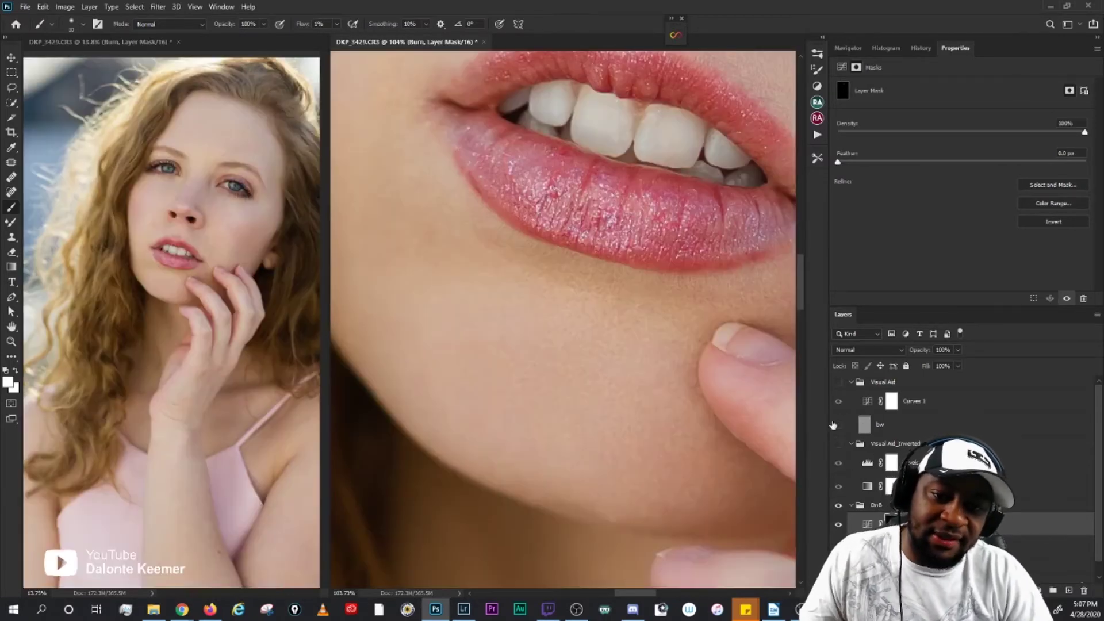
pyautogui.scroll(-4, 604, 419)
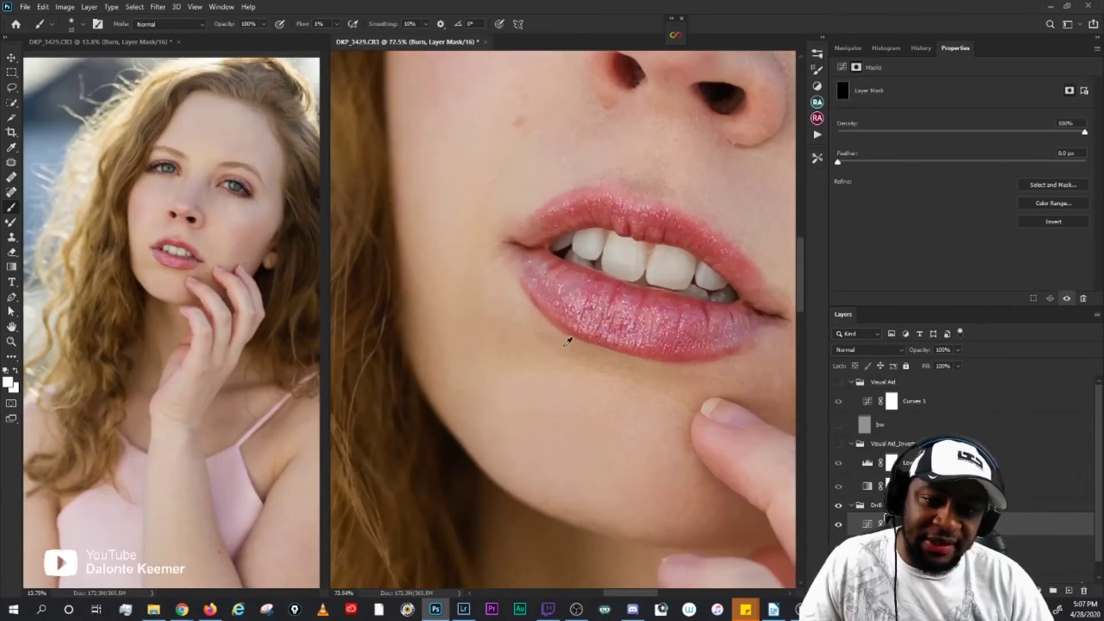
pyautogui.scroll(3, 568, 341)
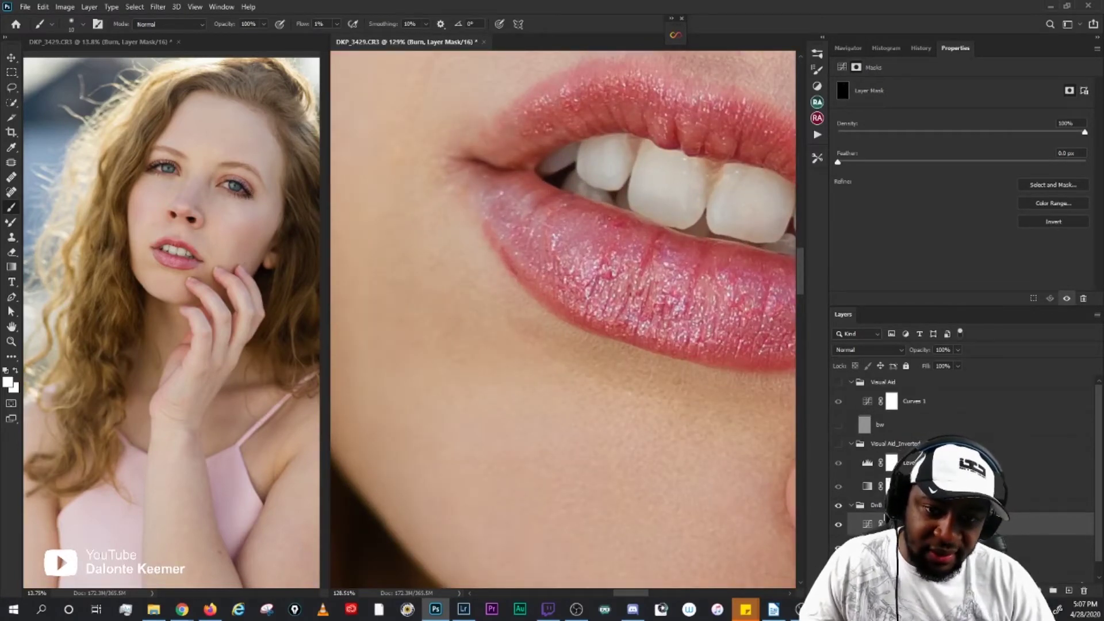
pyautogui.click(886, 546)
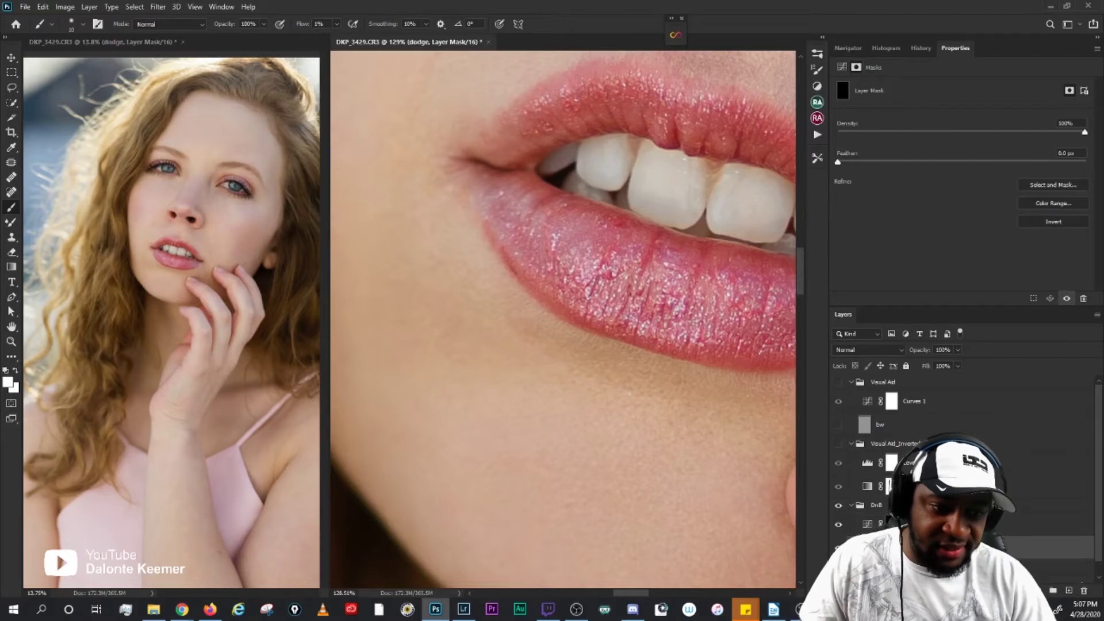
pyautogui.press(']')
pyautogui.press(']')
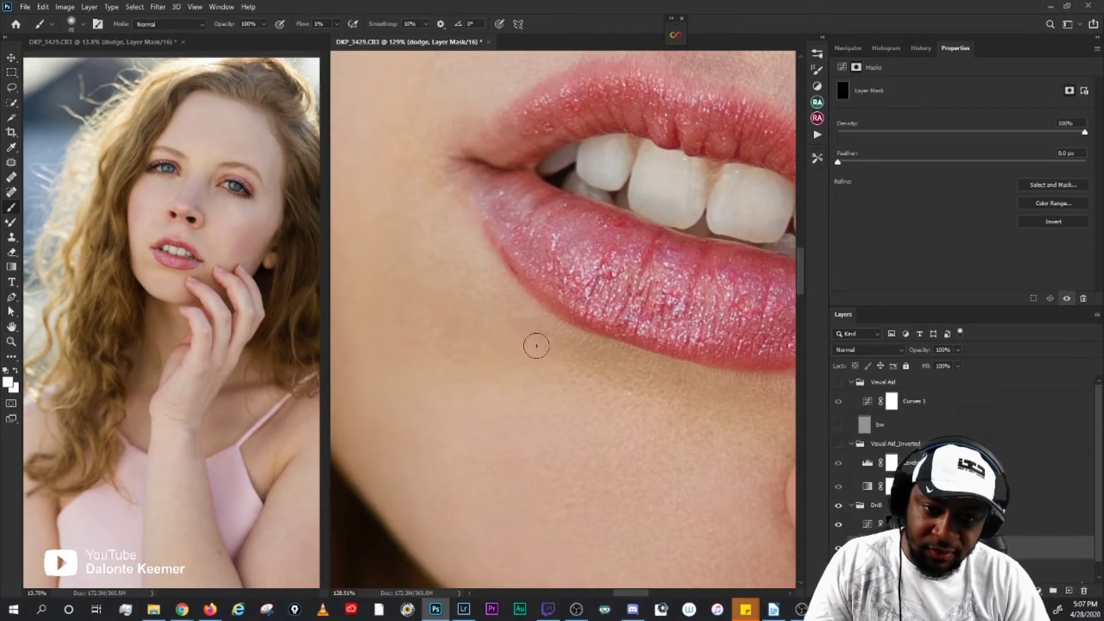
pyautogui.press('[')
pyautogui.press('[')
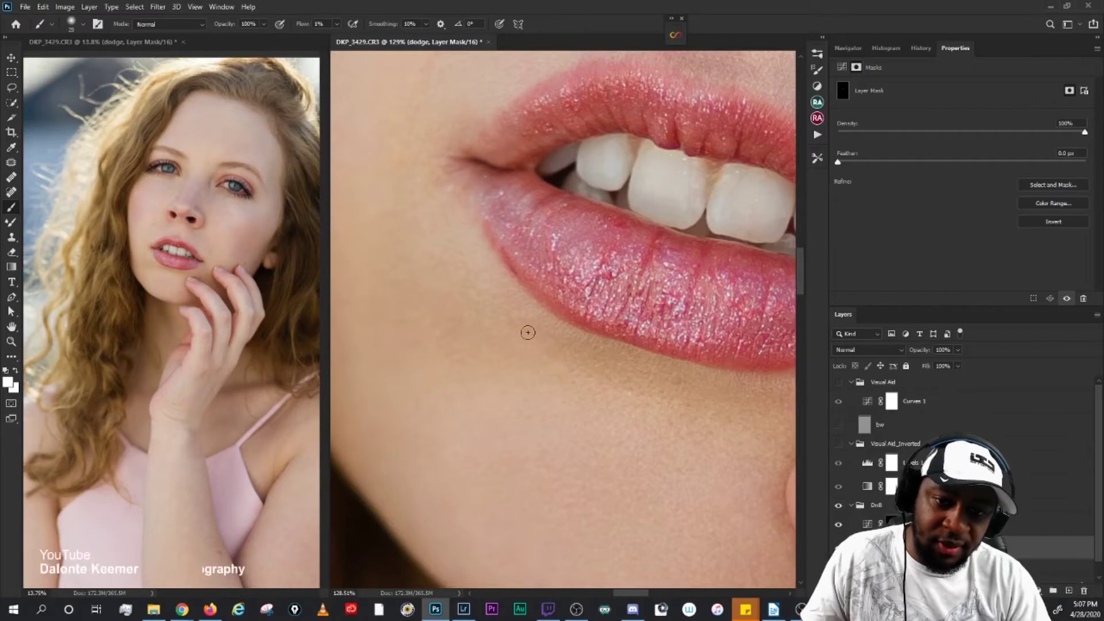
# Step: Dodge the wider shadow area around the lower lip on the dodge mask with the brush enlarged to about 60 px
pyautogui.scroll(-5, 614, 238)
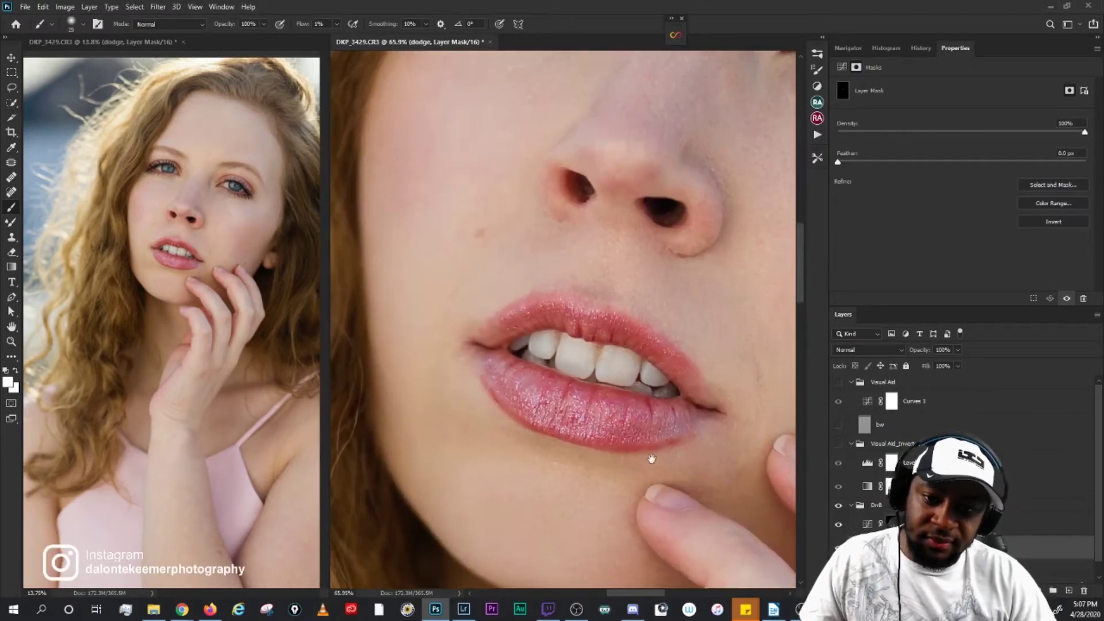
pyautogui.scroll(3, 708, 518)
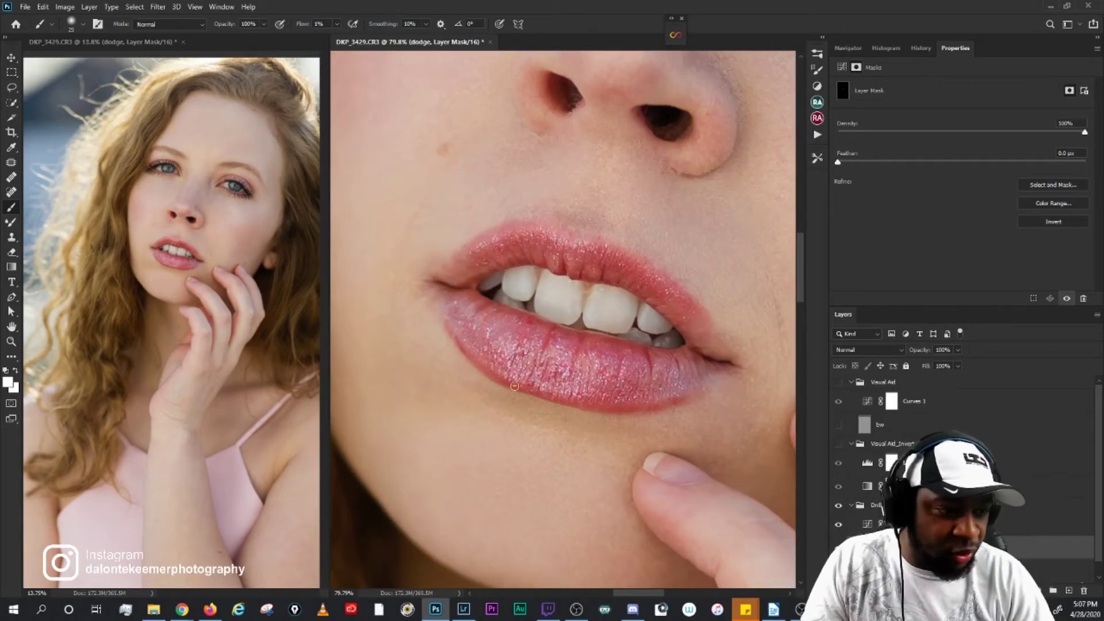
pyautogui.press(']')
pyautogui.press(']')
pyautogui.press(']')
pyautogui.press(']')
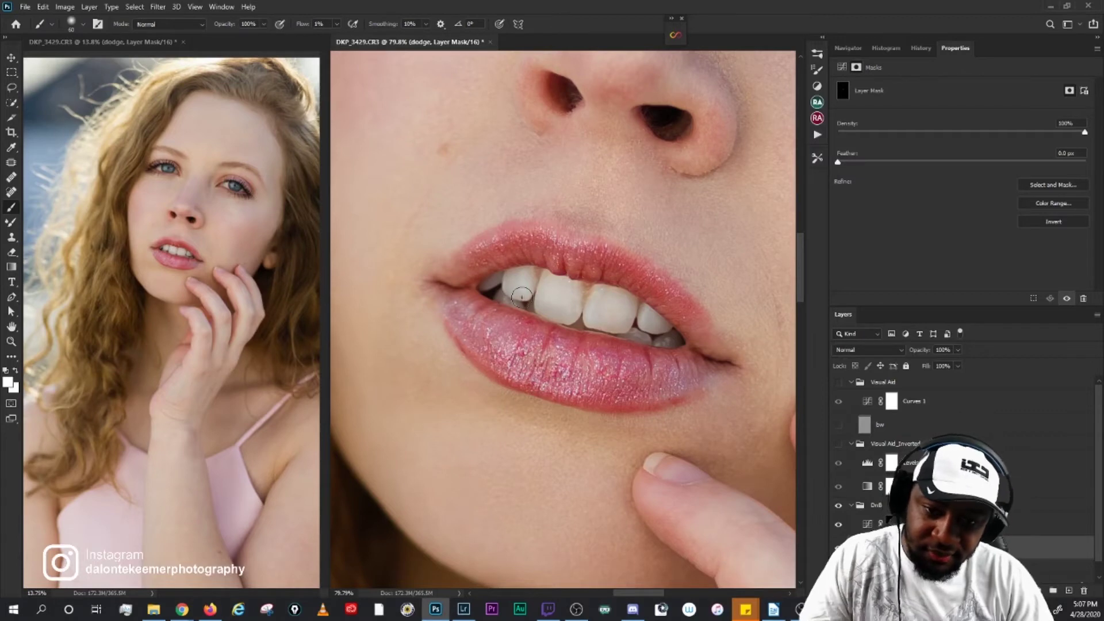
# Step: Dodge the shadowed skin between the two fingers near the mouth corner on the dodge mask with a smaller brush
pyautogui.scroll(-4, 535, 299)
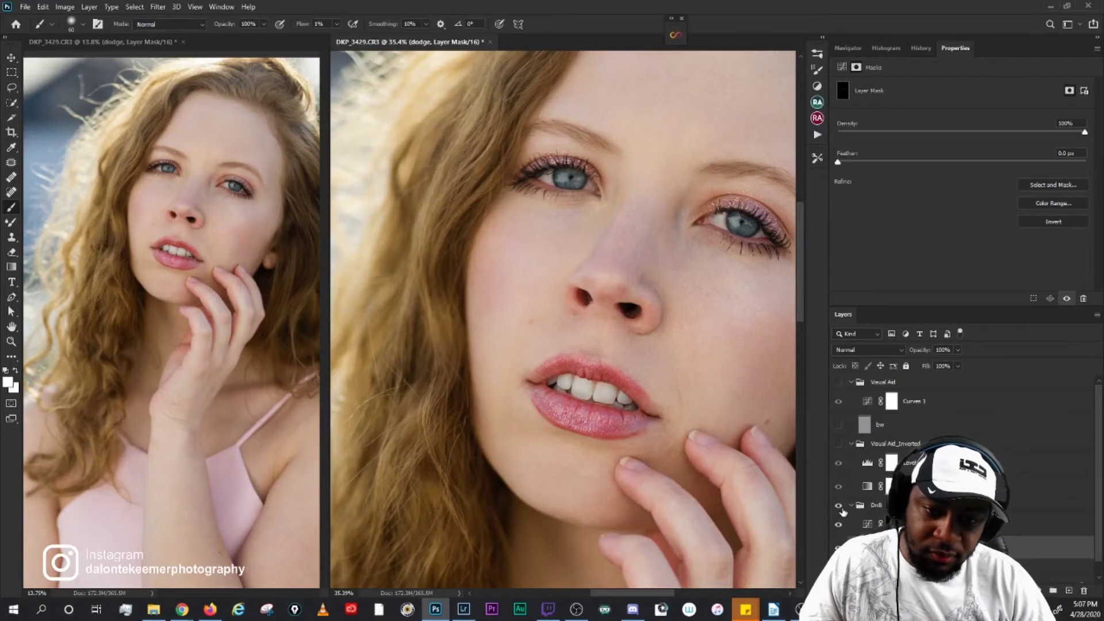
pyautogui.moveTo(640, 377); pyautogui.dragTo(687, 407)
pyautogui.scroll(4, 602, 515)
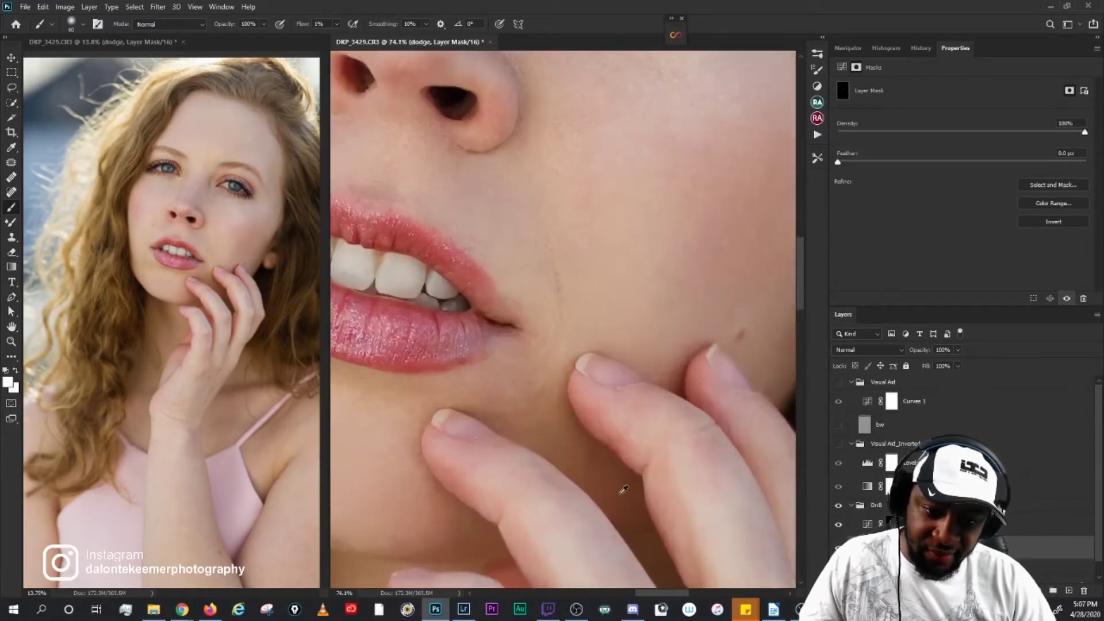
pyautogui.press('[')
pyautogui.press('[')
pyautogui.press('[')
pyautogui.press('[')
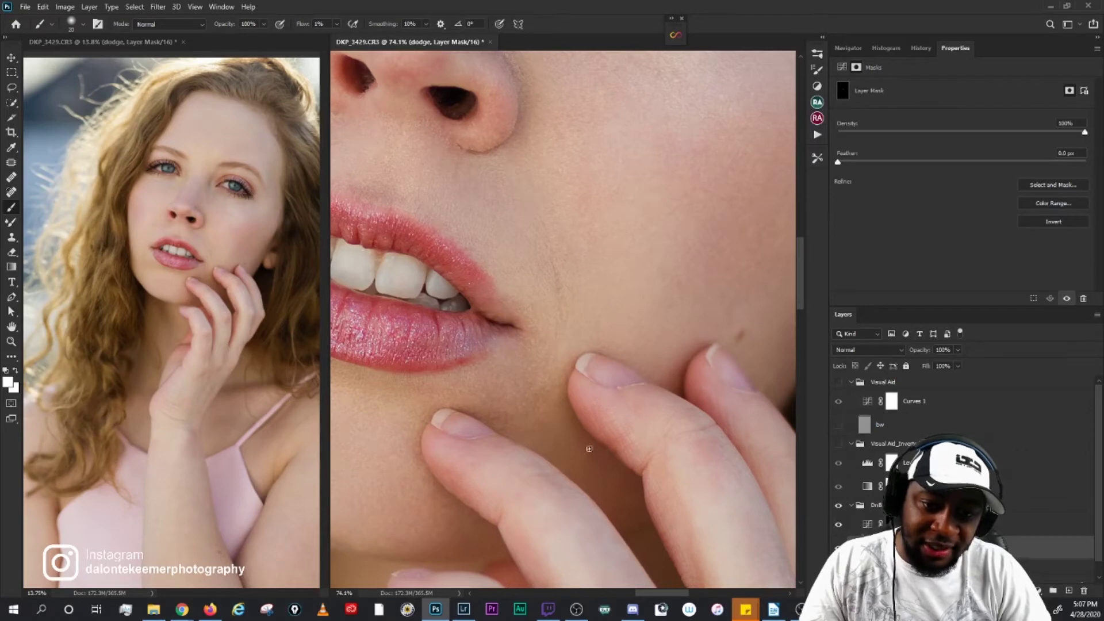
pyautogui.scroll(-2, 628, 424)
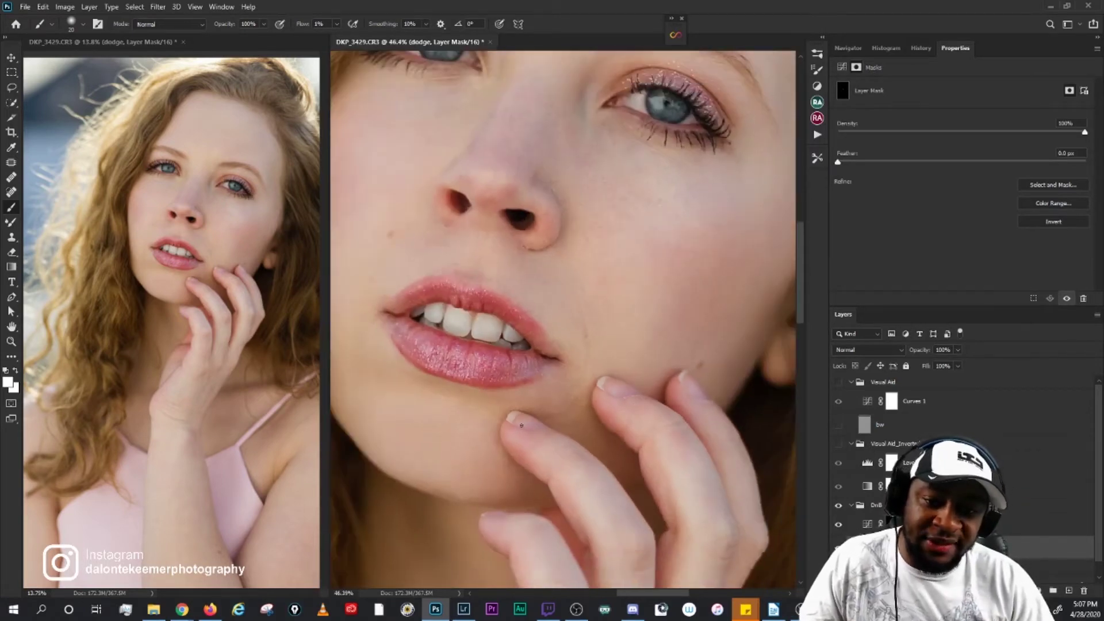
pyautogui.scroll(3, 609, 403)
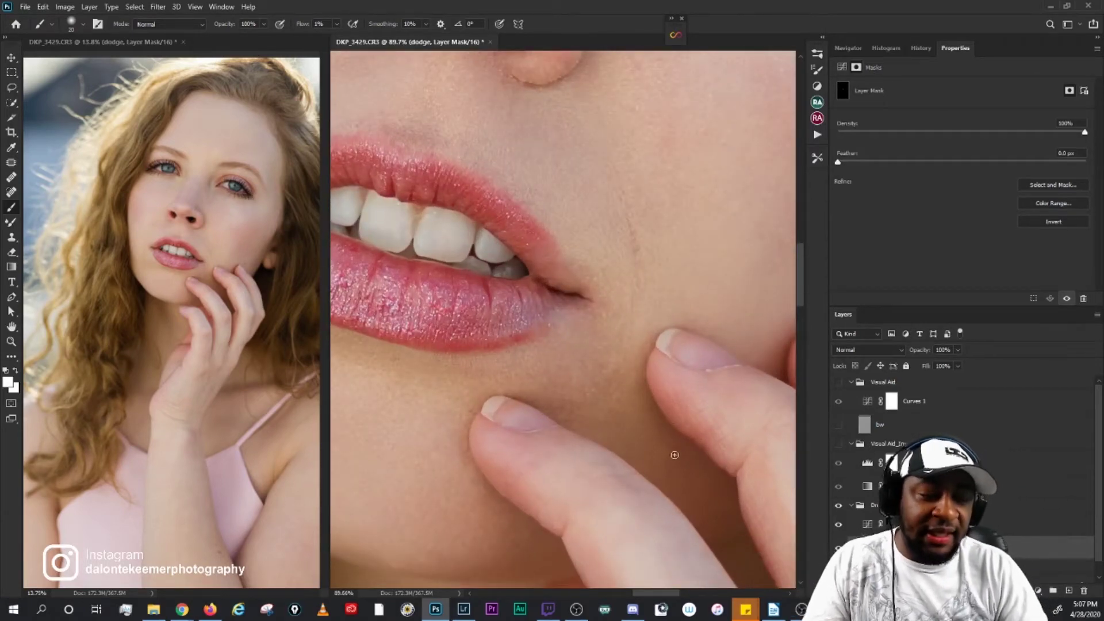
pyautogui.press('[')
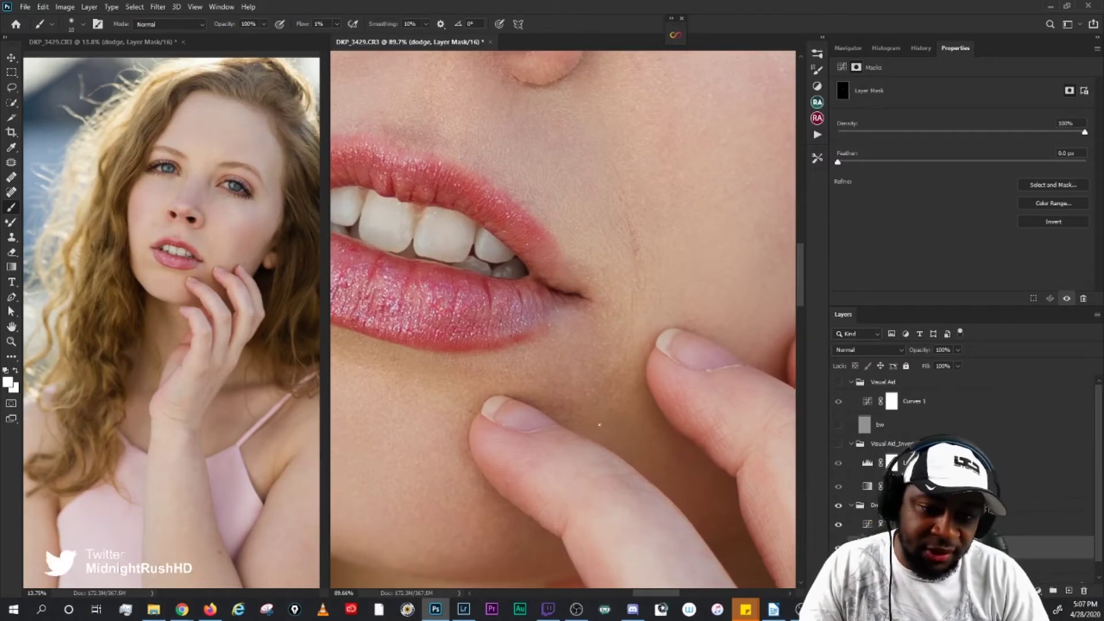
# Step: Show the Visual Aid_Inverted group and burn the uneven skin between the two fingertips on the Burn mask with a smaller brush
pyautogui.hotkey('alt', ']')
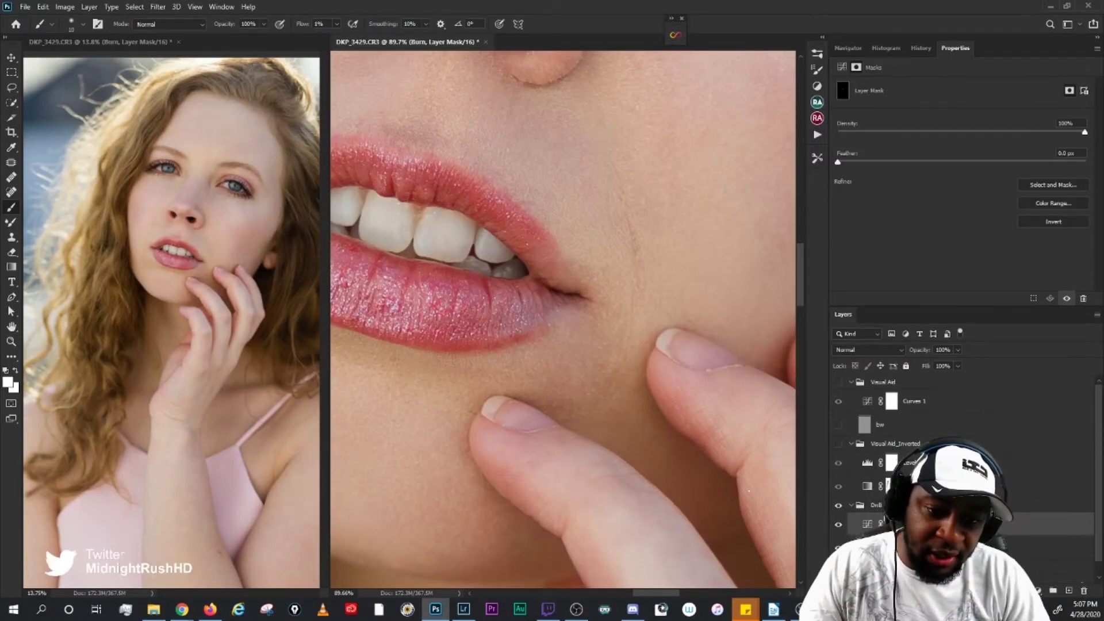
pyautogui.click(839, 444)
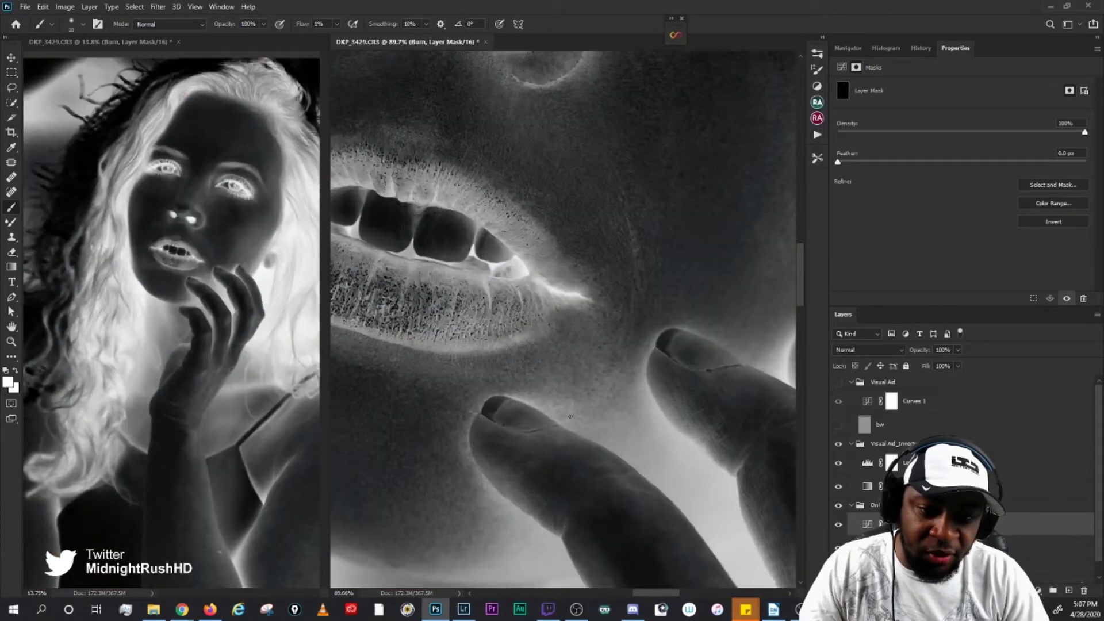
pyautogui.press('[')
pyautogui.press('[')
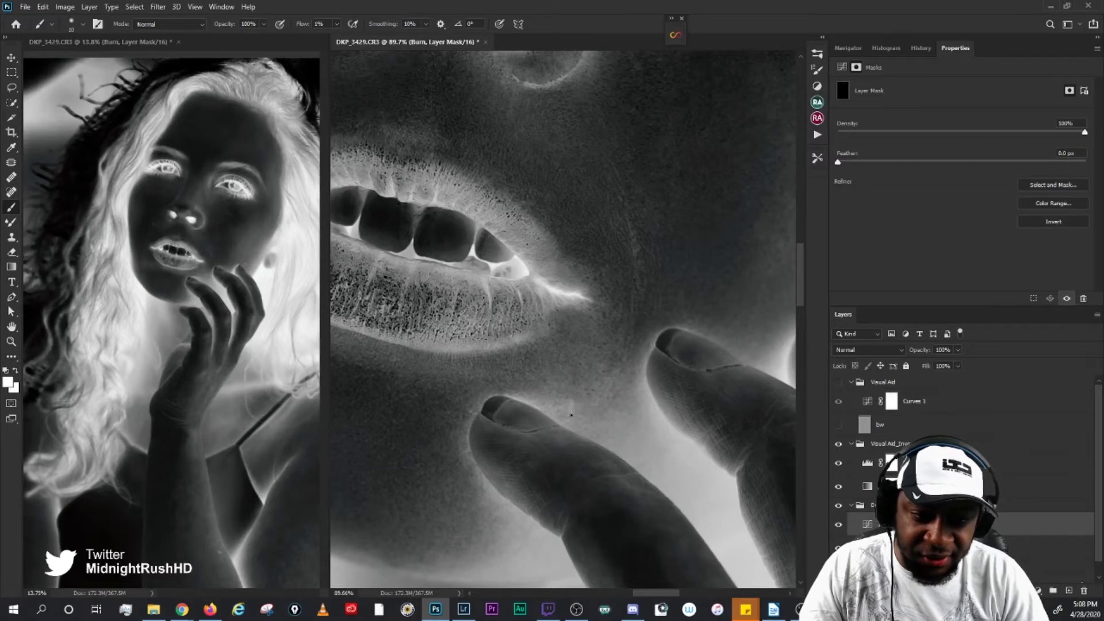
# Step: Dodge the skin above the nearer fingertip below the mouth corner on the dodge mask, comparing it with the full-colour view
pyautogui.hotkey('alt', '[')
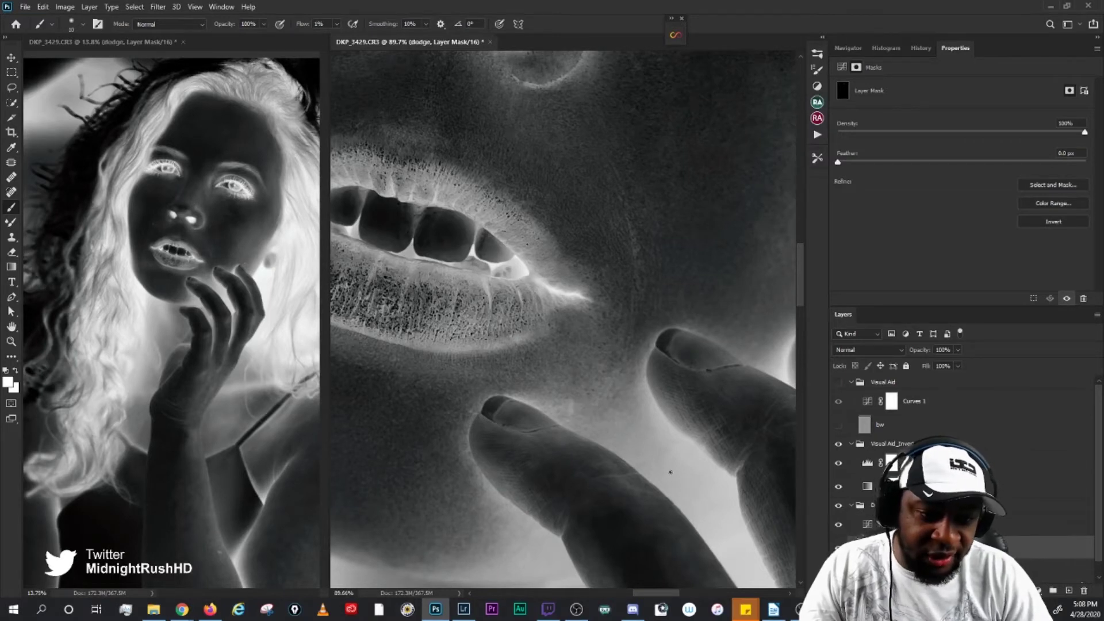
pyautogui.press('[')
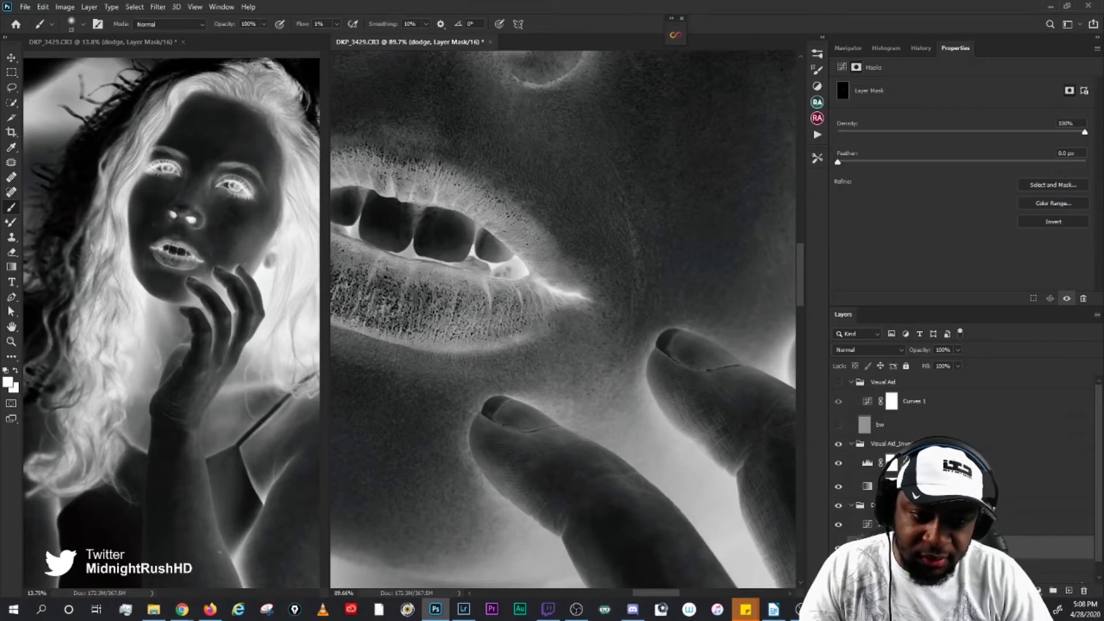
pyautogui.click(839, 444)
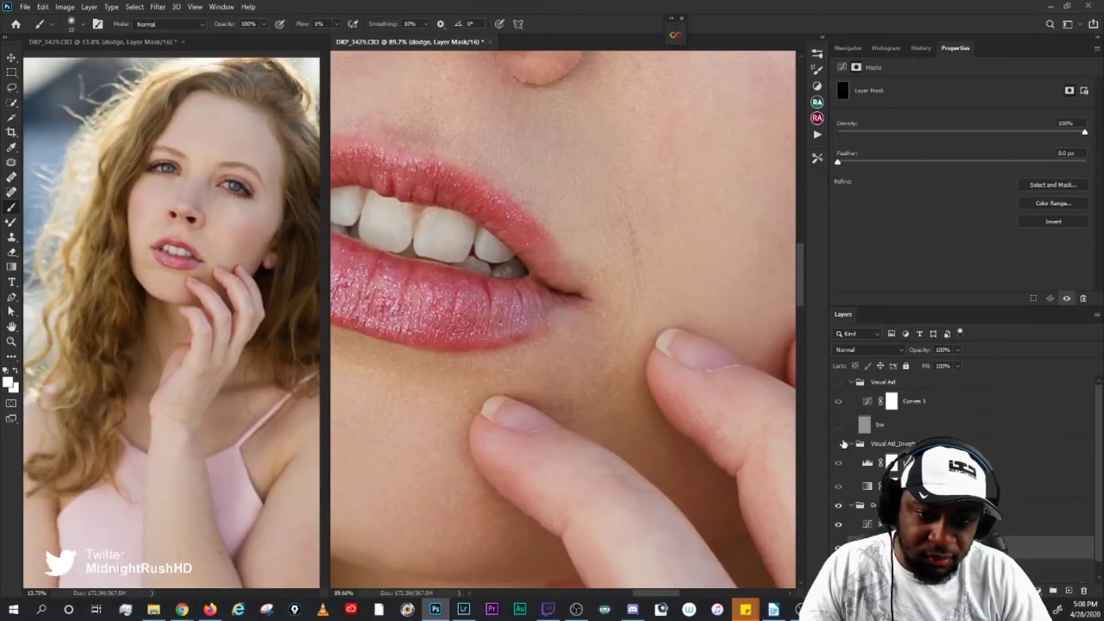
pyautogui.click(839, 444)
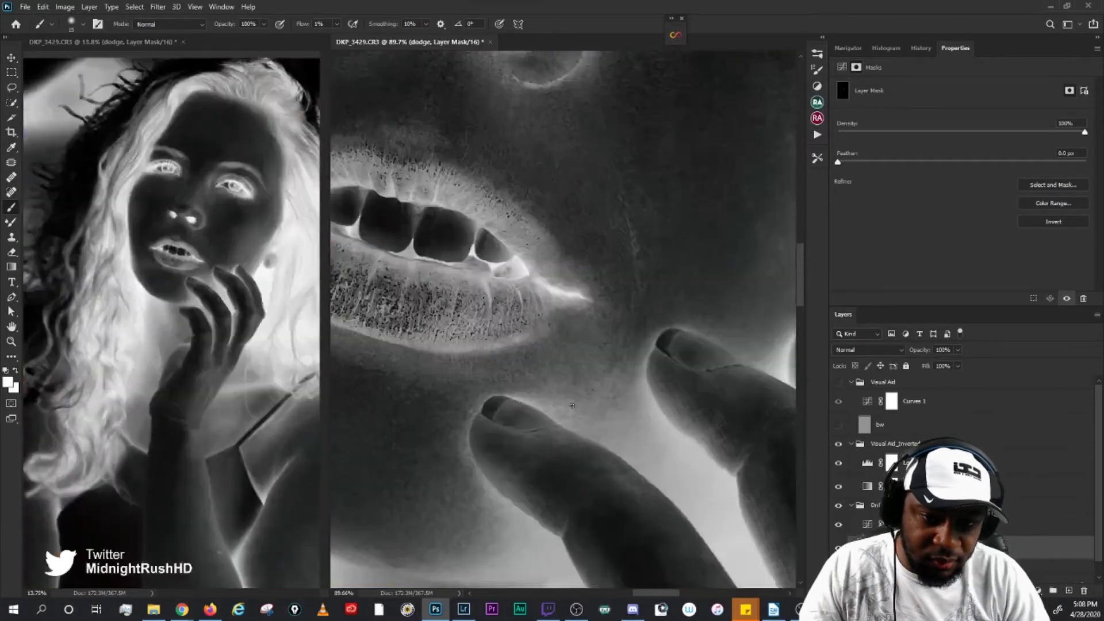
# Step: Refine the small spots beside the fingernail on the dodge mask with a finer brush, and hide the Visual Aid_Inverted group
pyautogui.press('[')
pyautogui.press('[')
pyautogui.press('[')
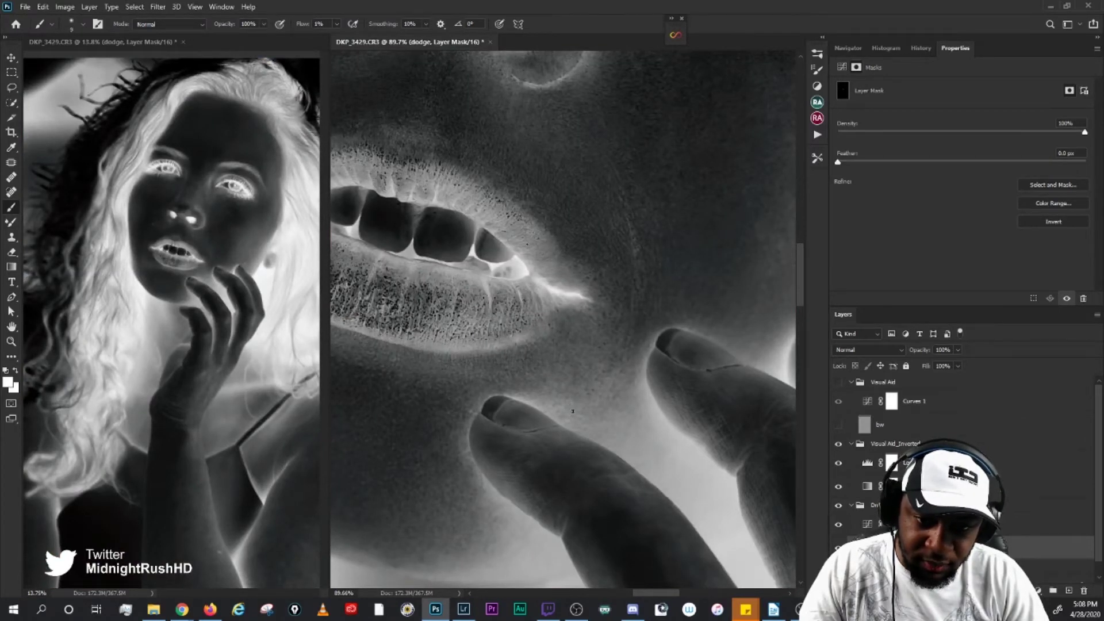
pyautogui.press(']')
pyautogui.press(']')
pyautogui.press(']')
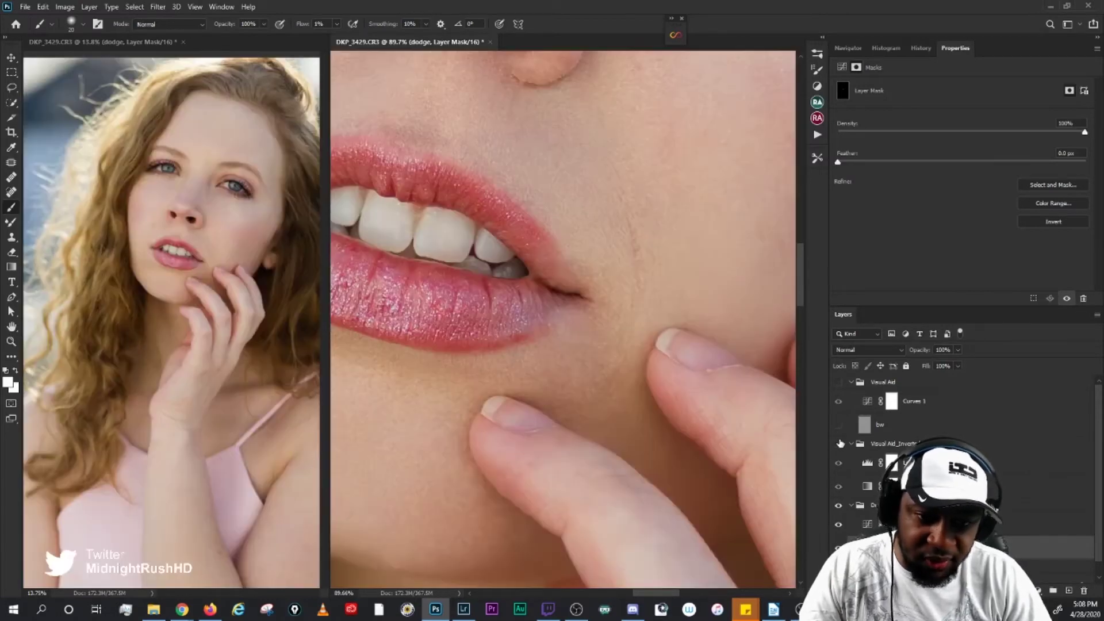
pyautogui.click(839, 444)
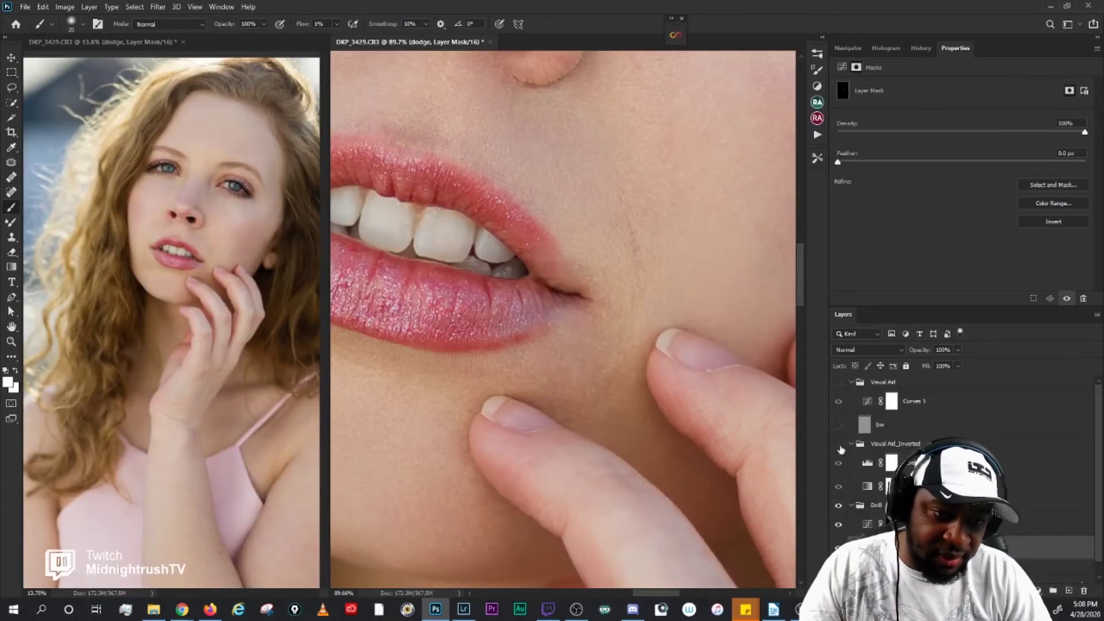
# Step: Show the Visual Aid_Inverted group and dodge the curved crease beside the mouth corner on the dodge mask with a smaller brush
pyautogui.click(839, 445)
pyautogui.moveTo(734, 259); pyautogui.dragTo(606, 264)
pyautogui.scroll(4, 657, 237)
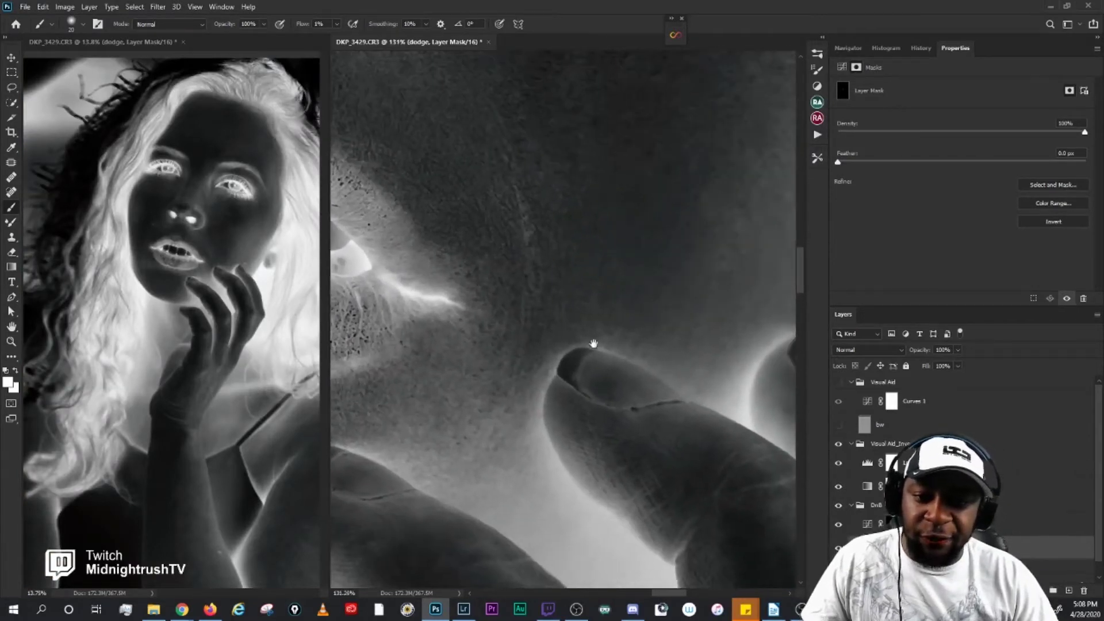
pyautogui.moveTo(592, 343); pyautogui.dragTo(701, 415)
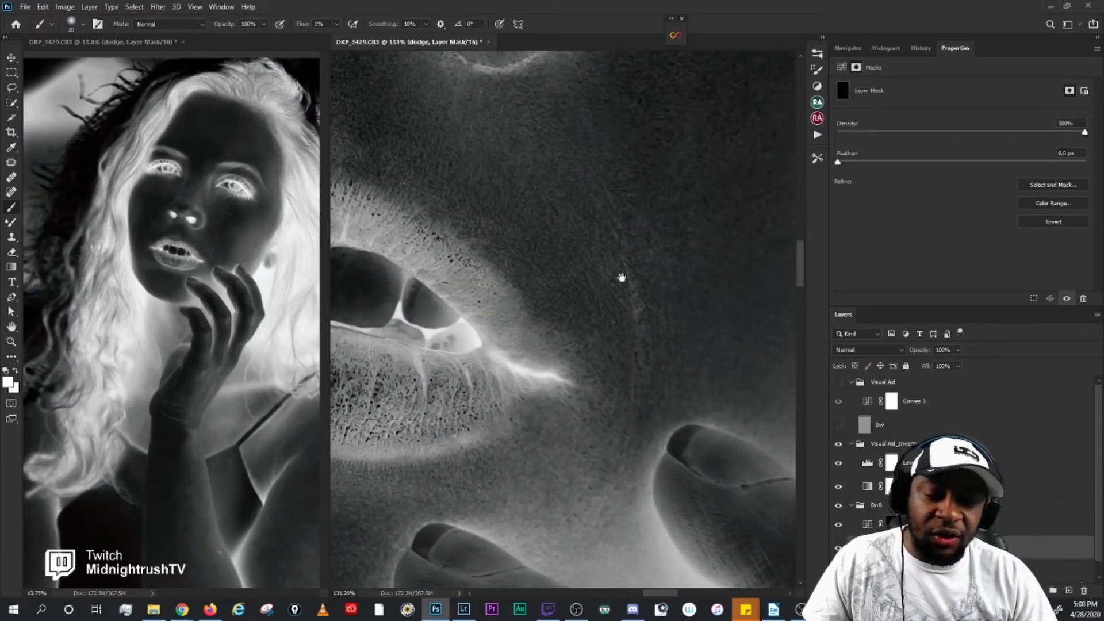
pyautogui.moveTo(673, 358); pyautogui.dragTo(503, 387)
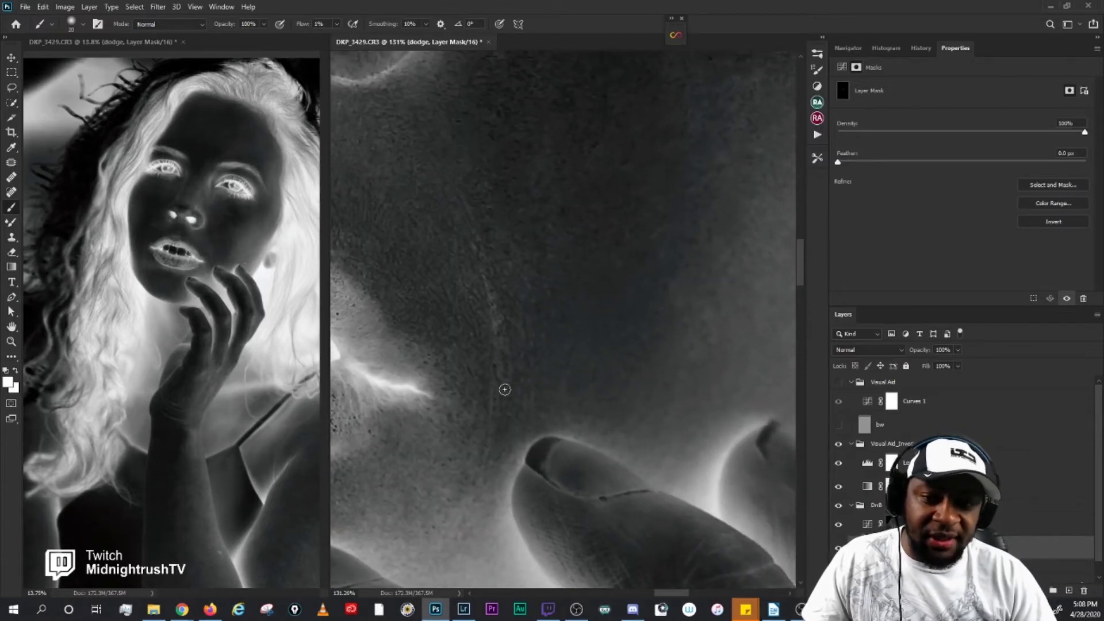
pyautogui.moveTo(573, 386); pyautogui.dragTo(579, 367)
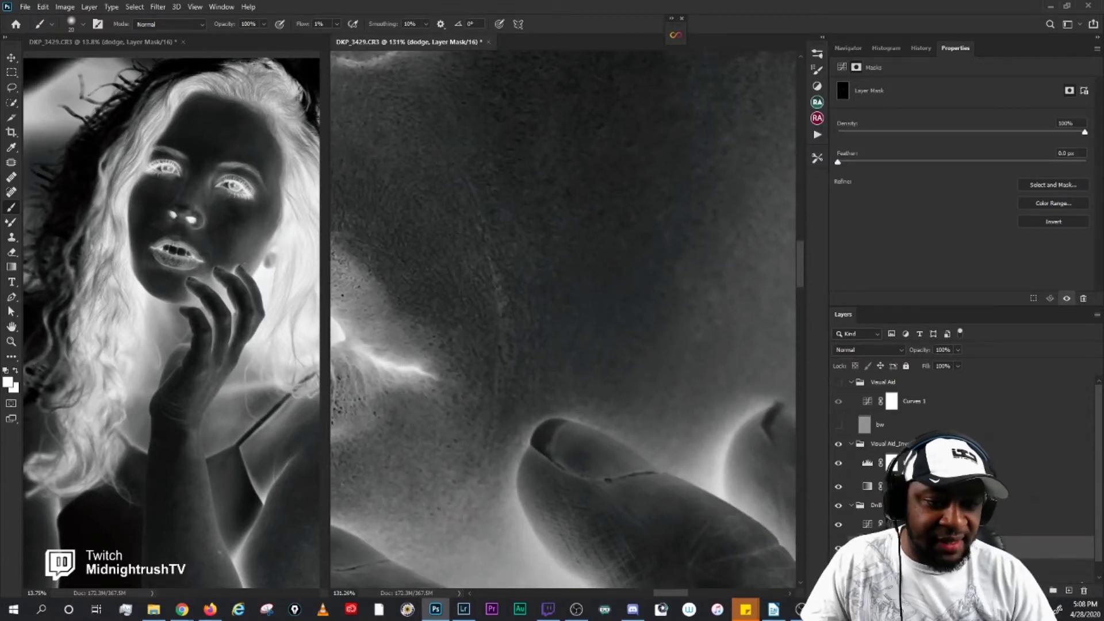
pyautogui.click(943, 524)
pyautogui.click(943, 547)
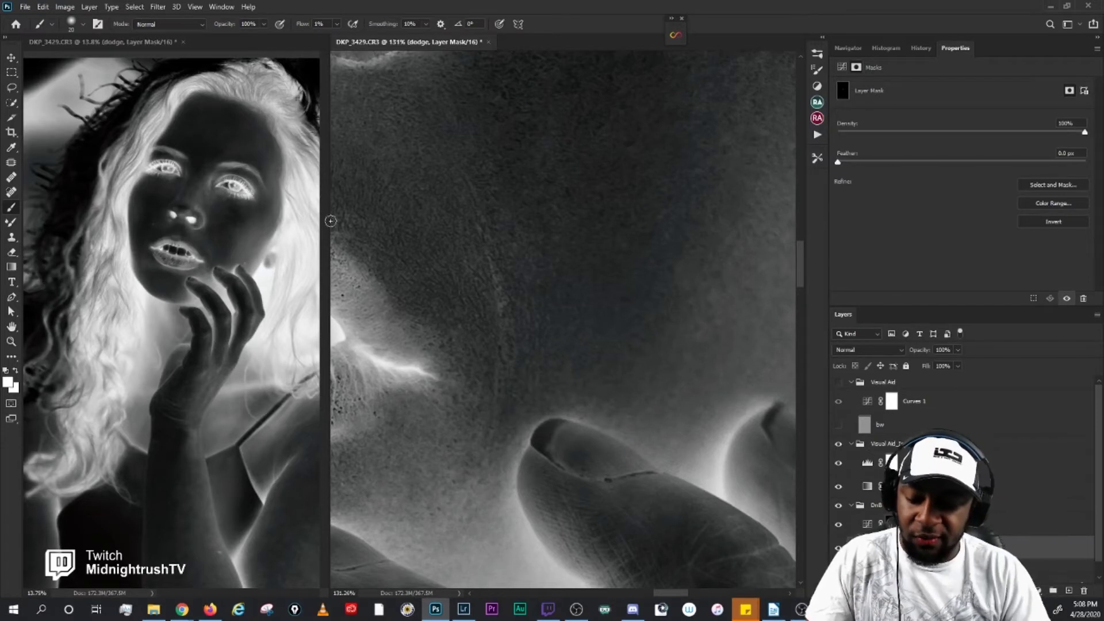
pyautogui.press('[')
pyautogui.press('[')
pyautogui.press('[')
pyautogui.press('[')
pyautogui.press('[')
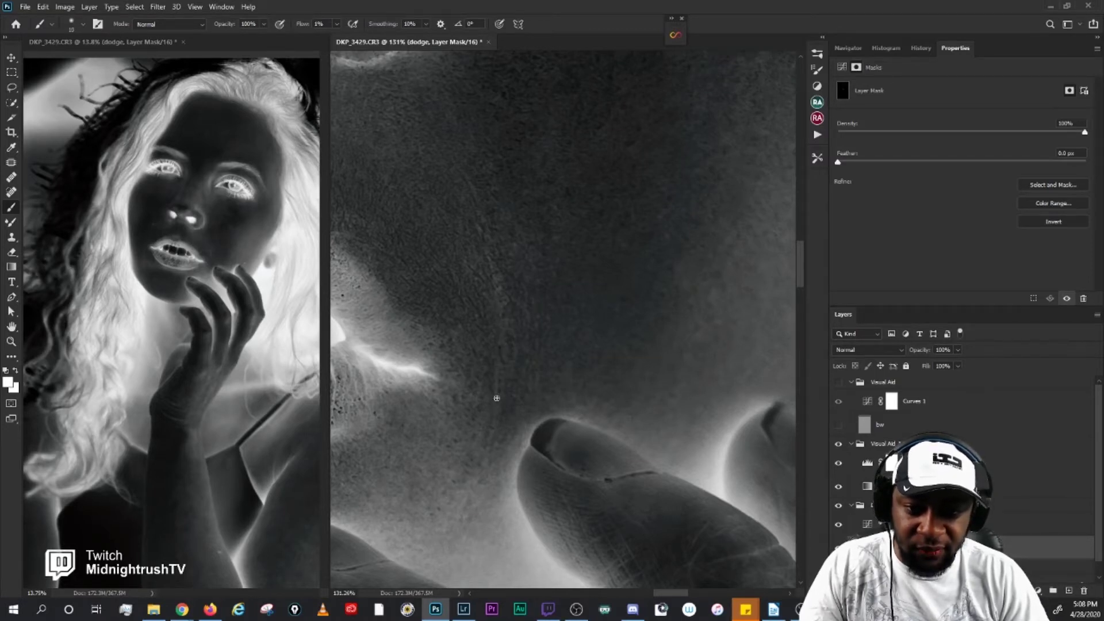
pyautogui.press(']')
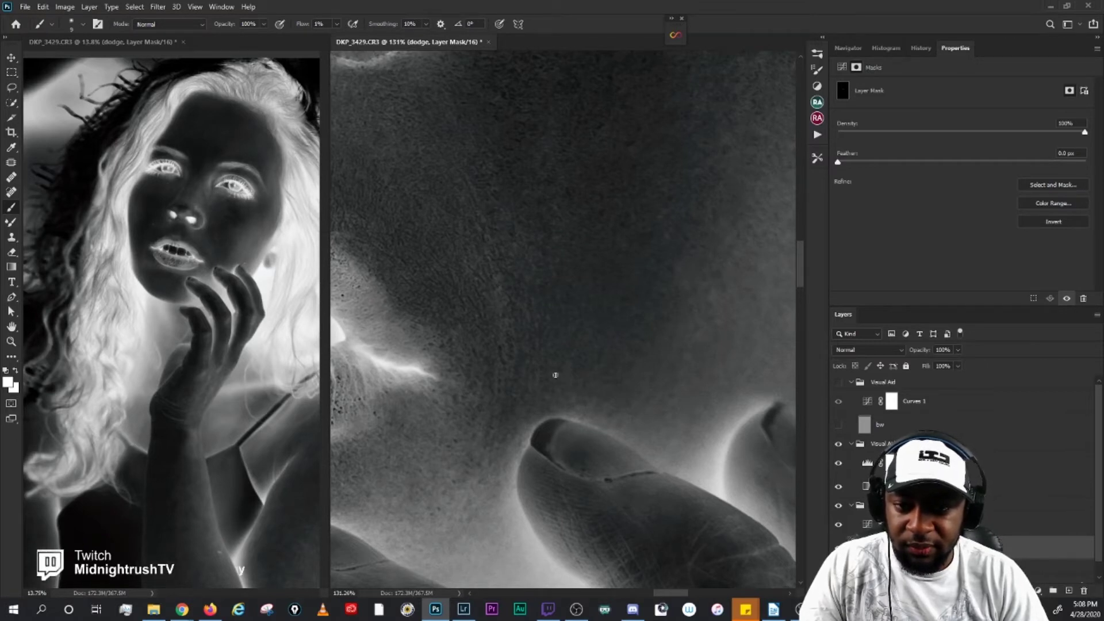
# Step: Touch up the crease beside the mouth corner on the Burn mask, and compare the DnB group's effect in full colour
pyautogui.hotkey('alt', ']')
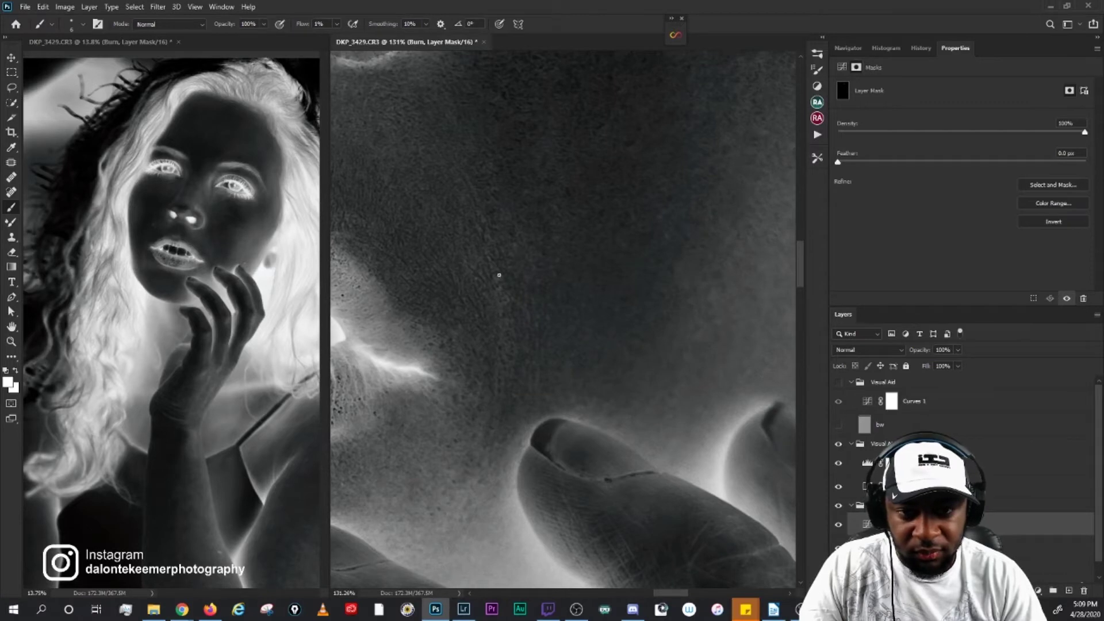
pyautogui.click(840, 443)
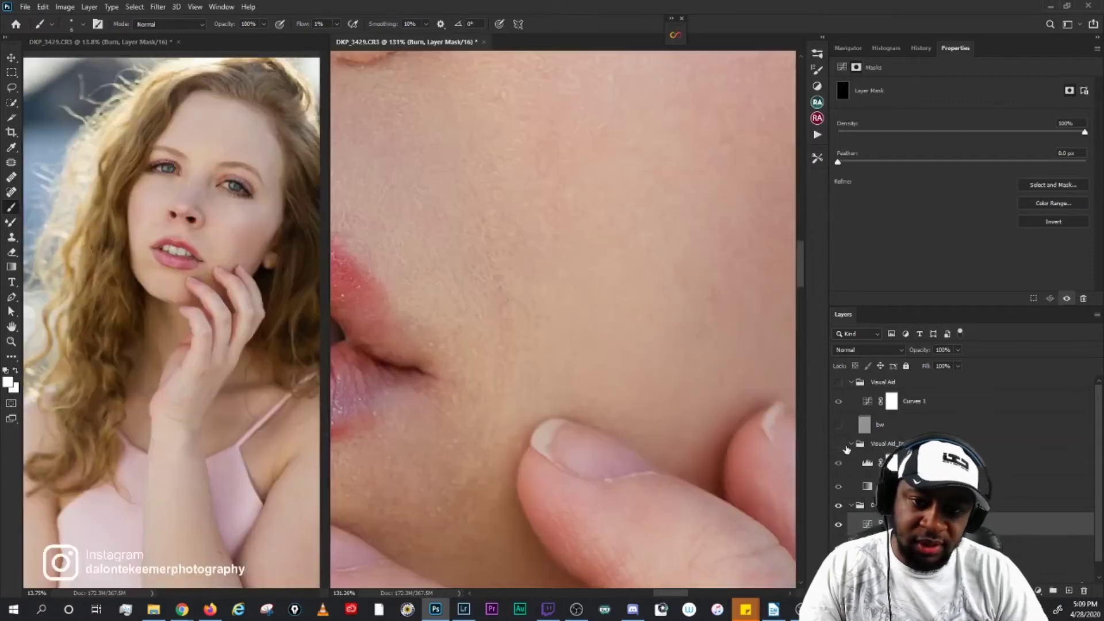
pyautogui.click(841, 504)
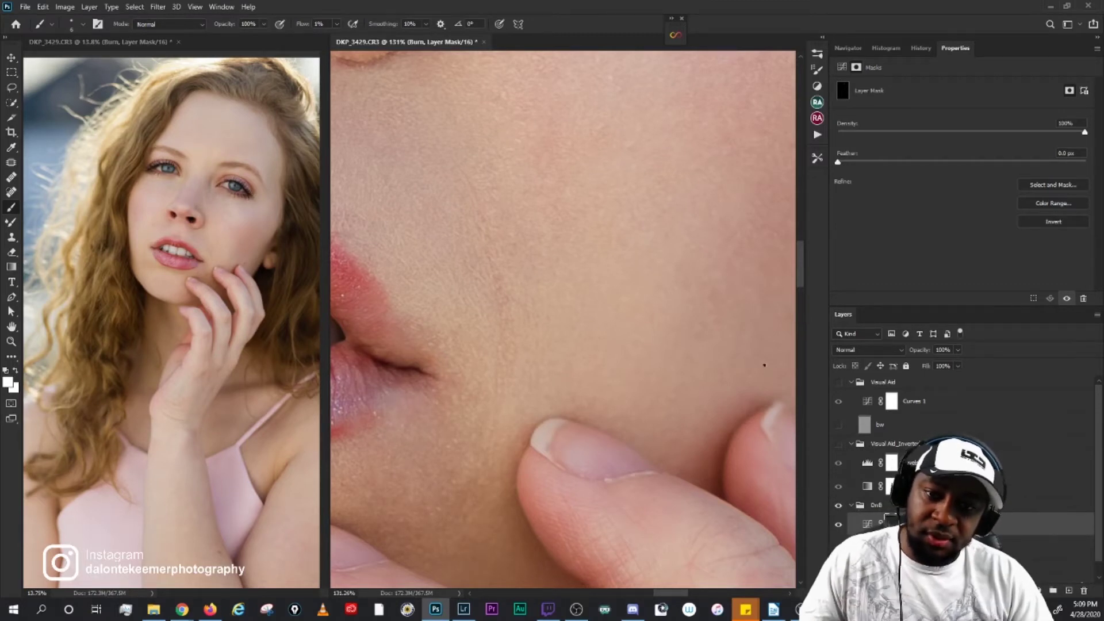
# Step: Examine the skin around the mouth, cheeks, eyes and forehead in full colour for remaining uneven areas
pyautogui.scroll(-9, 604, 260)
pyautogui.moveTo(586, 246); pyautogui.dragTo(782, 243)
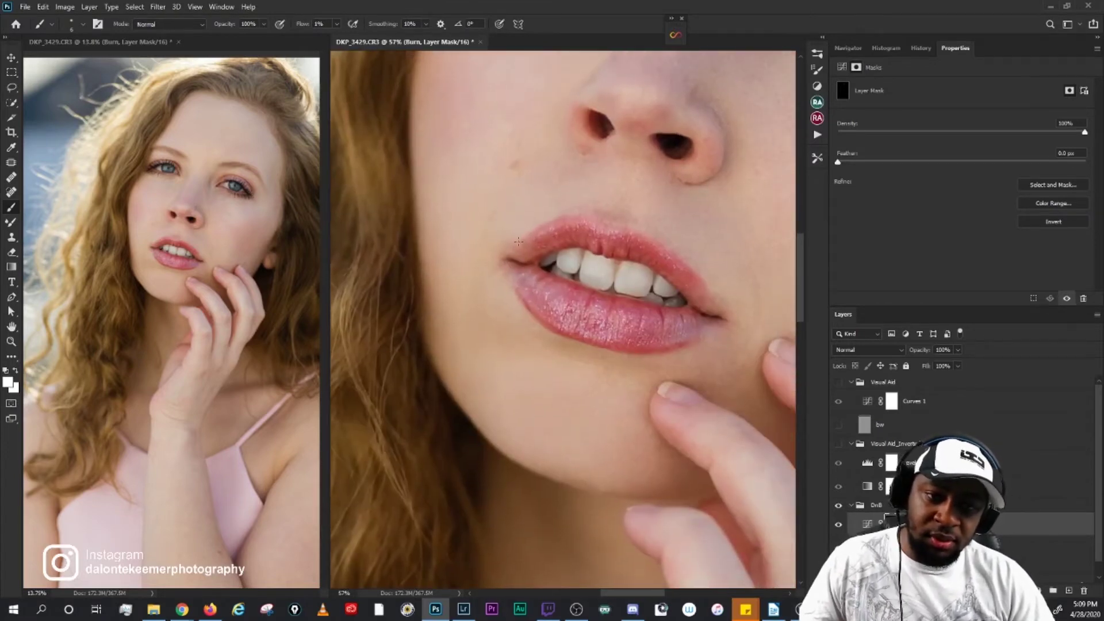
pyautogui.scroll(6, 495, 220)
pyautogui.scroll(1, 495, 220)
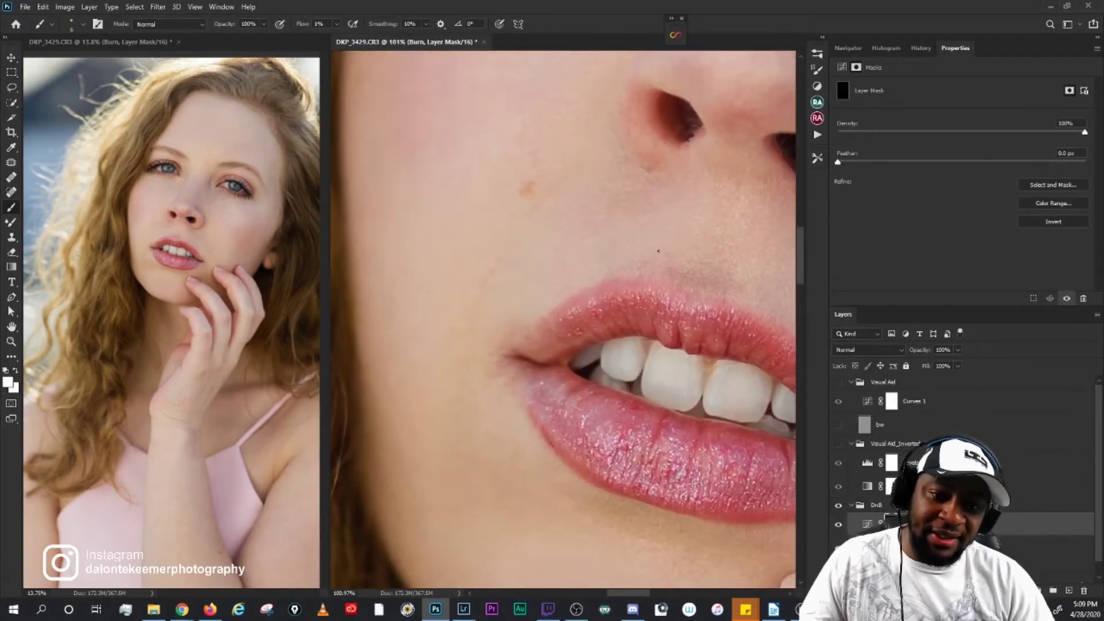
pyautogui.moveTo(525, 196); pyautogui.dragTo(484, 253)
pyautogui.scroll(-7, 656, 265)
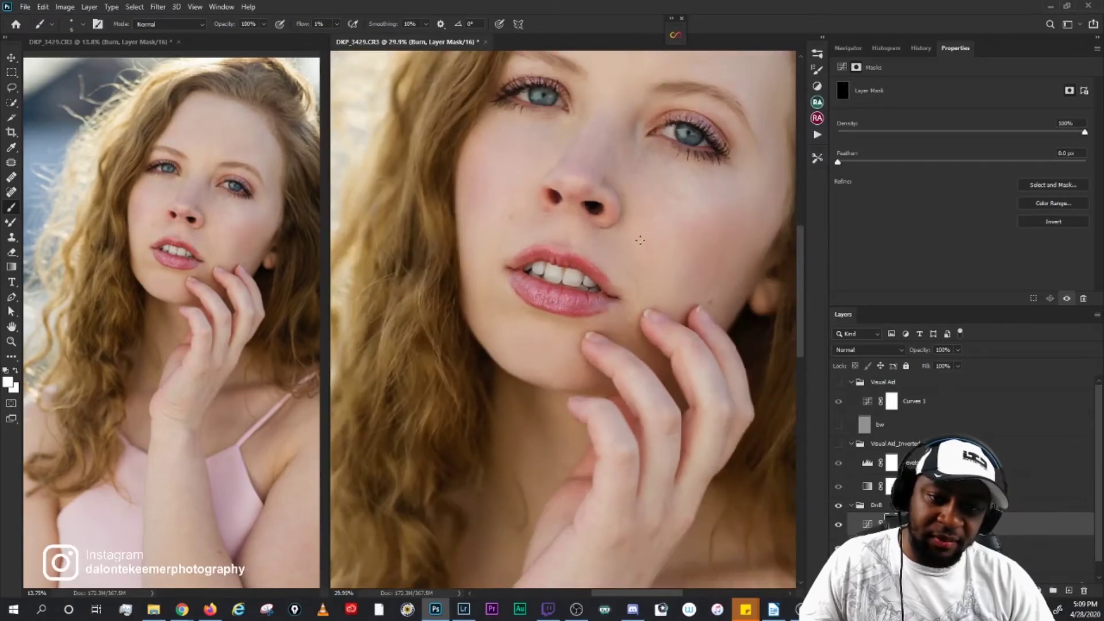
pyautogui.moveTo(640, 240); pyautogui.dragTo(601, 389)
pyautogui.scroll(4, 547, 271)
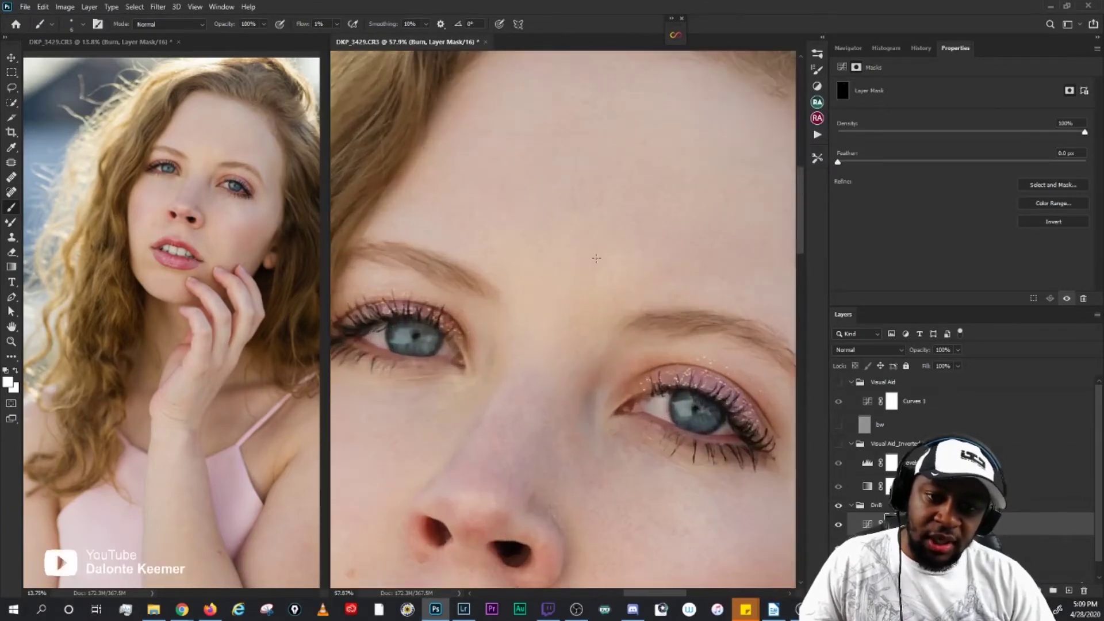
pyautogui.moveTo(655, 230); pyautogui.dragTo(592, 310)
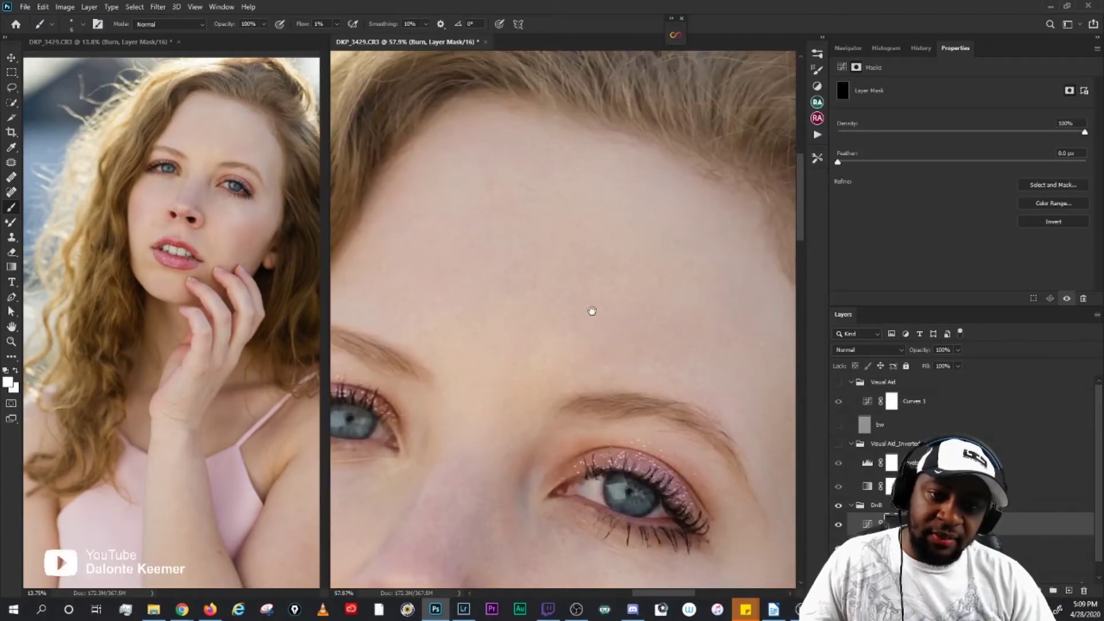
# Step: Inspect the forehead under the Visual Aid group with its bw layer turned on, and hide and collapse the group
pyautogui.click(839, 384)
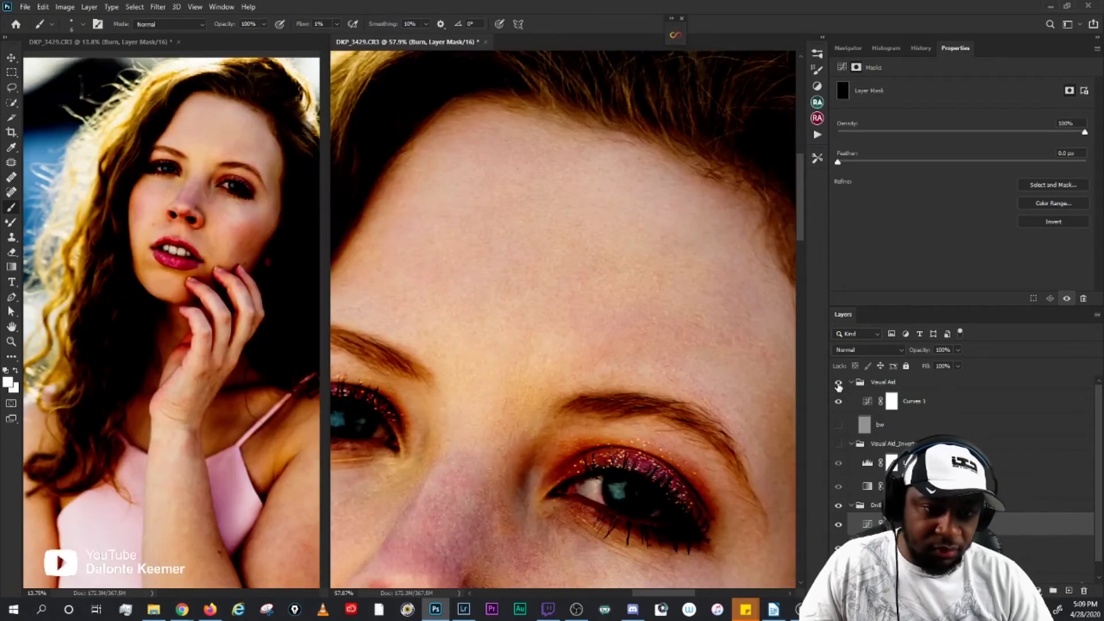
pyautogui.click(839, 425)
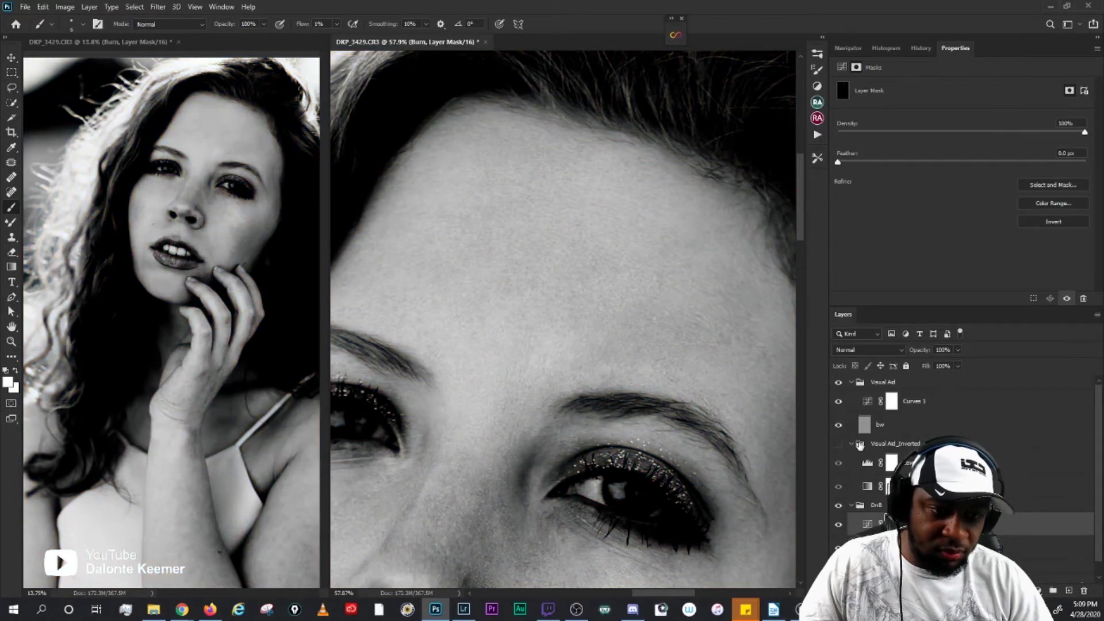
pyautogui.moveTo(690, 346); pyautogui.dragTo(664, 337)
pyautogui.scroll(2, 665, 242)
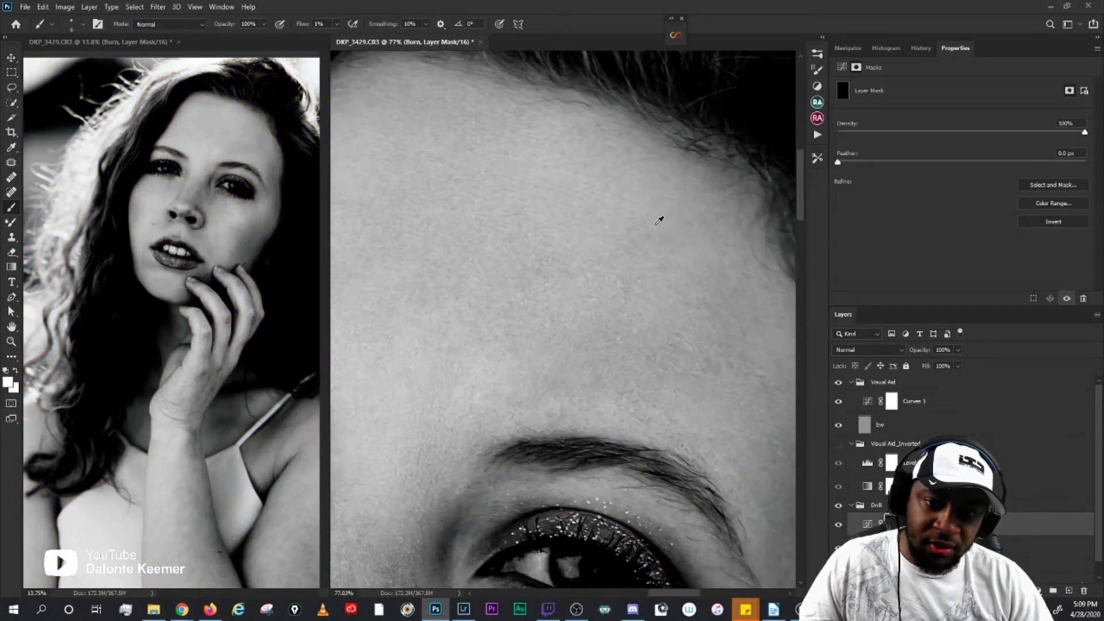
pyautogui.click(853, 382)
pyautogui.click(838, 381)
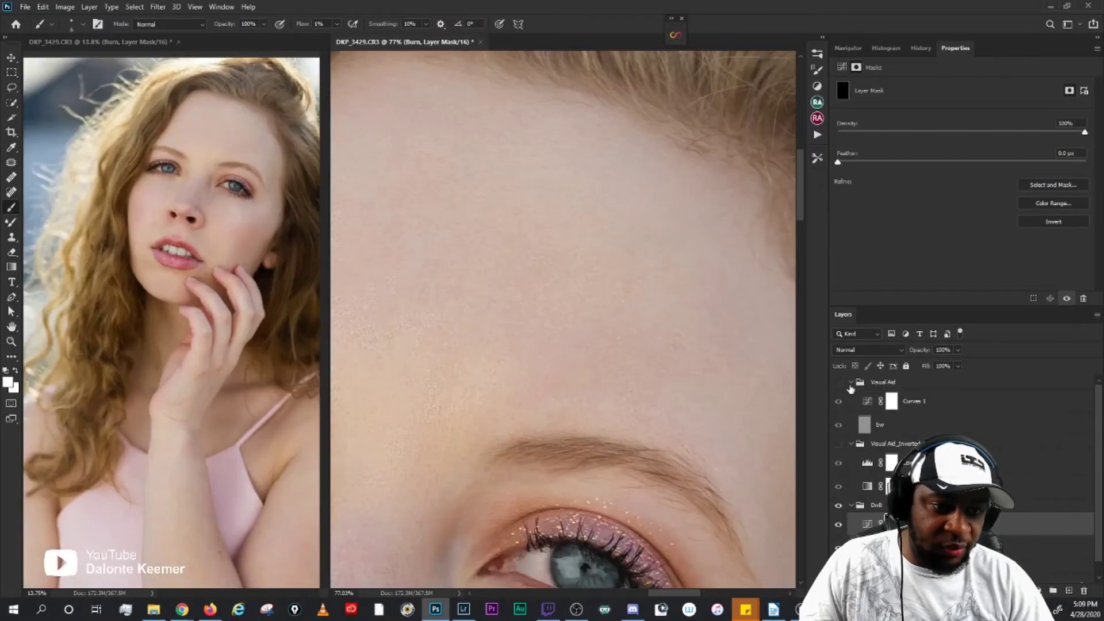
# Step: Show the Visual Aid_Inverted group and dodge the uneven forehead patches on the dodge mask with a larger brush
pyautogui.click(839, 397)
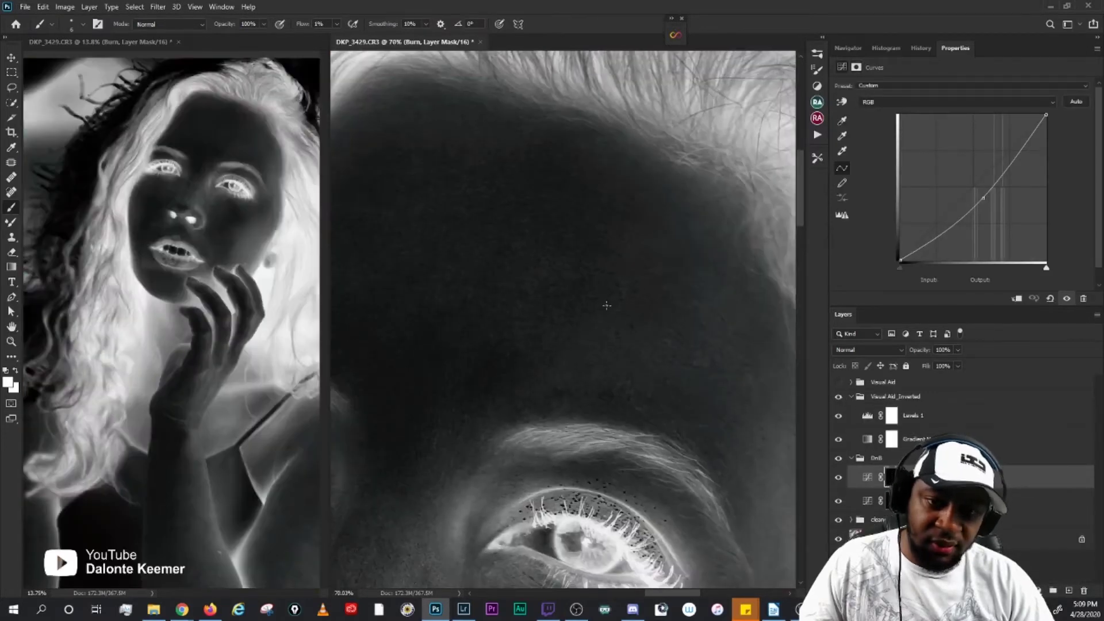
pyautogui.scroll(-1, 665, 301)
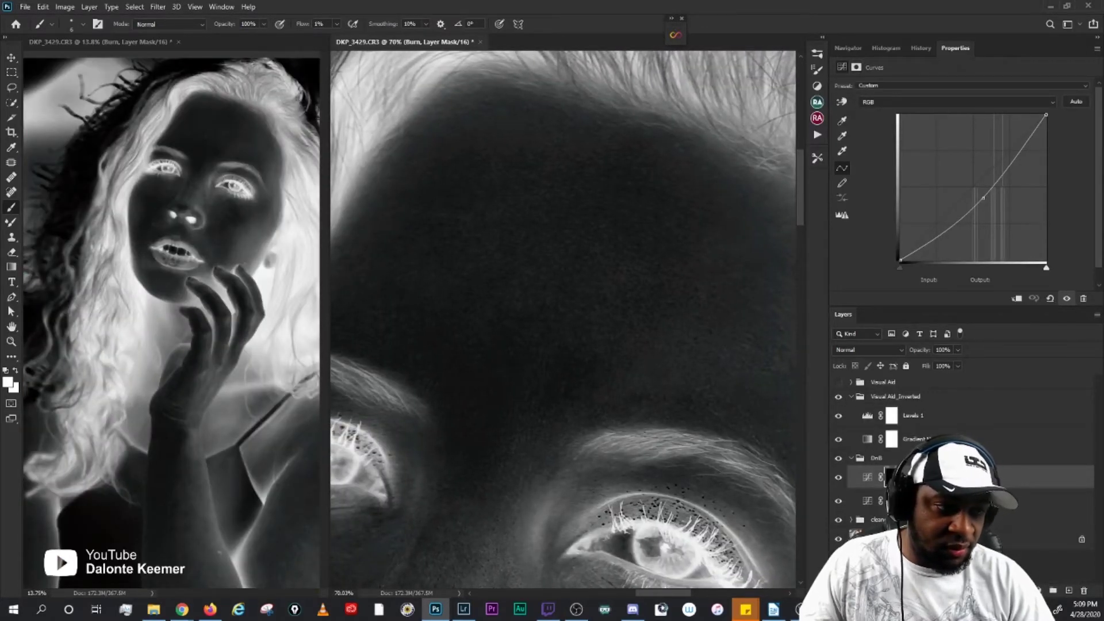
pyautogui.scroll(2, 588, 268)
pyautogui.scroll(-2, 584, 273)
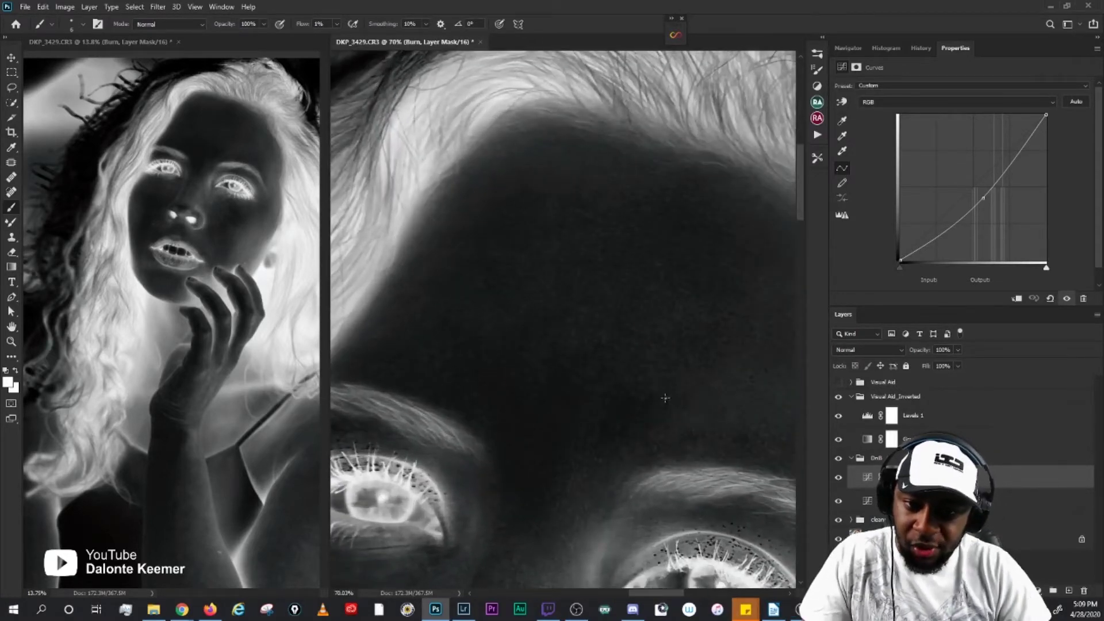
pyautogui.click(891, 501)
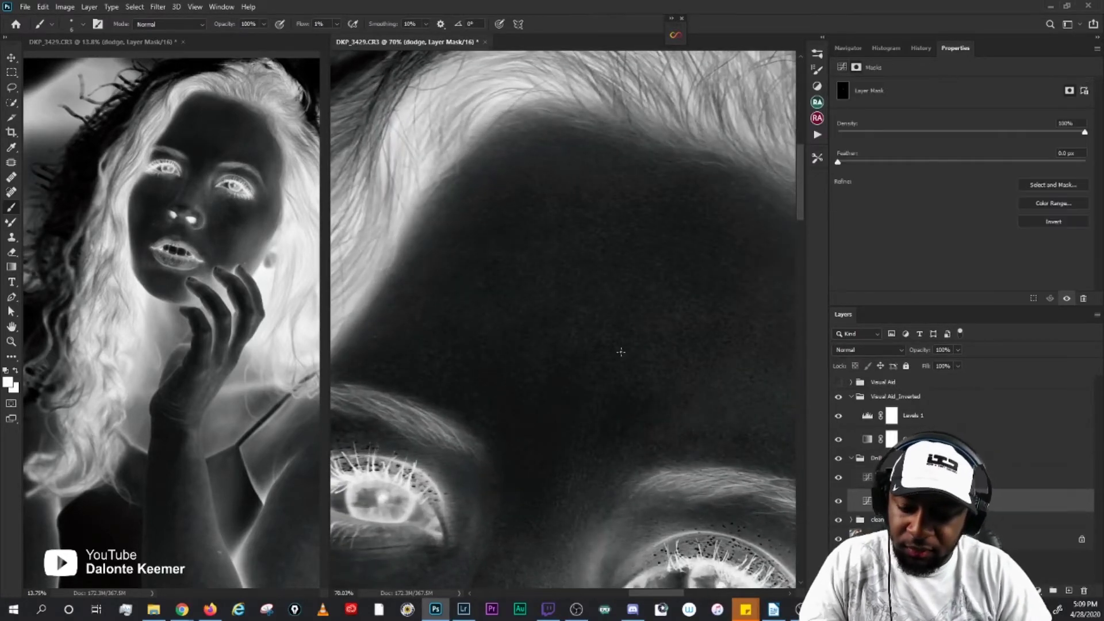
pyautogui.press(']')
pyautogui.press(']')
pyautogui.press(']')
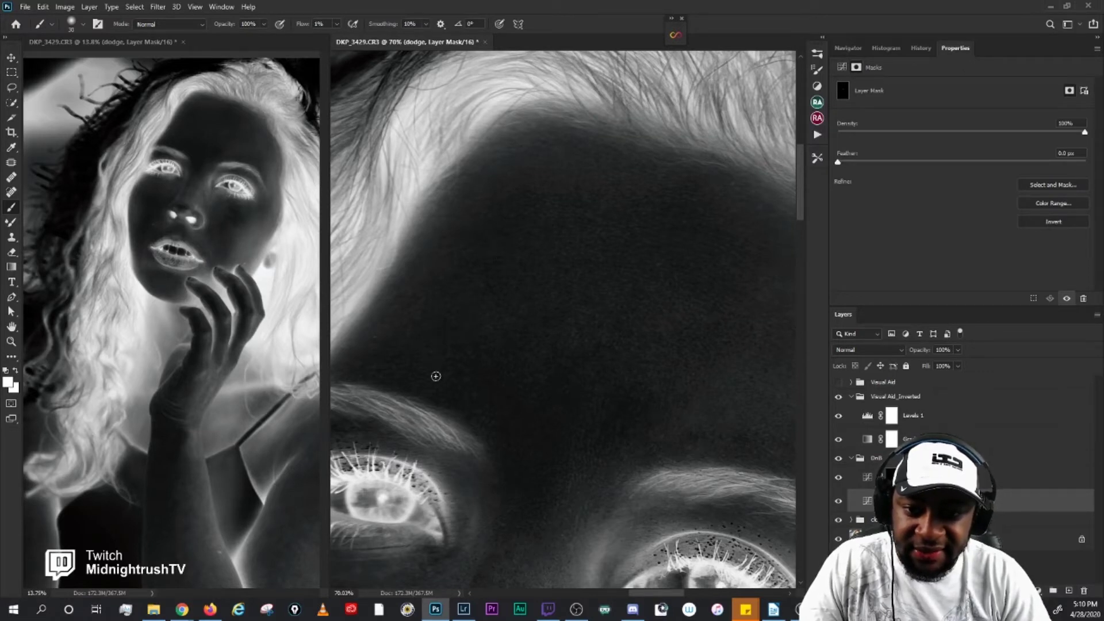
pyautogui.press(']')
pyautogui.press(']')
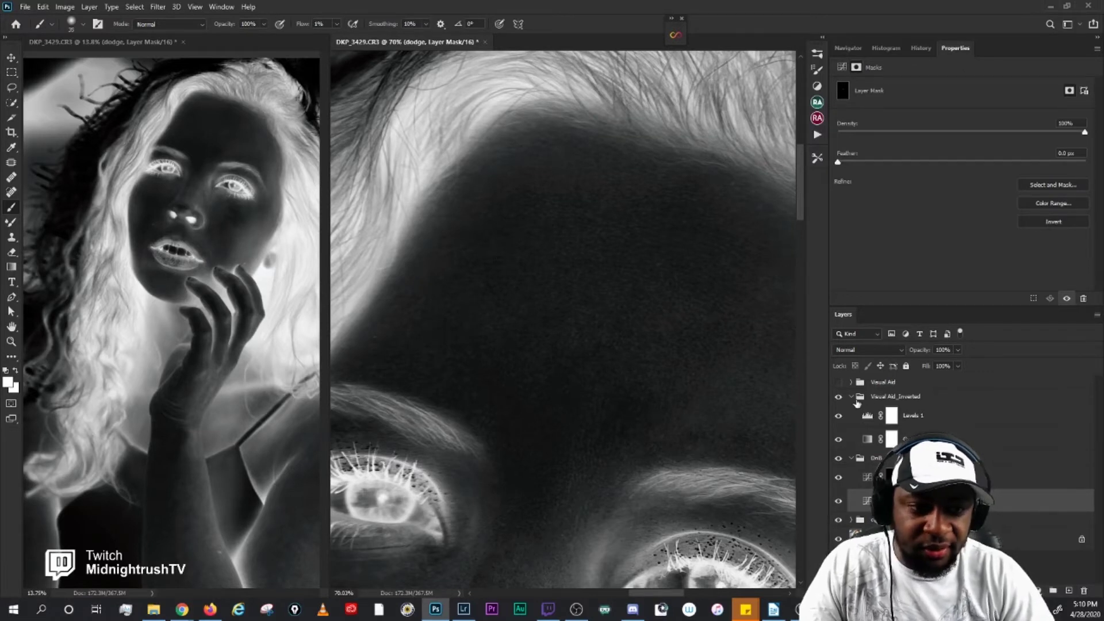
# Step: Fine-tune the midtone input level of the Levels 1 layer in the Visual Aid_Inverted group
pyautogui.click(868, 501)
pyautogui.click(913, 415)
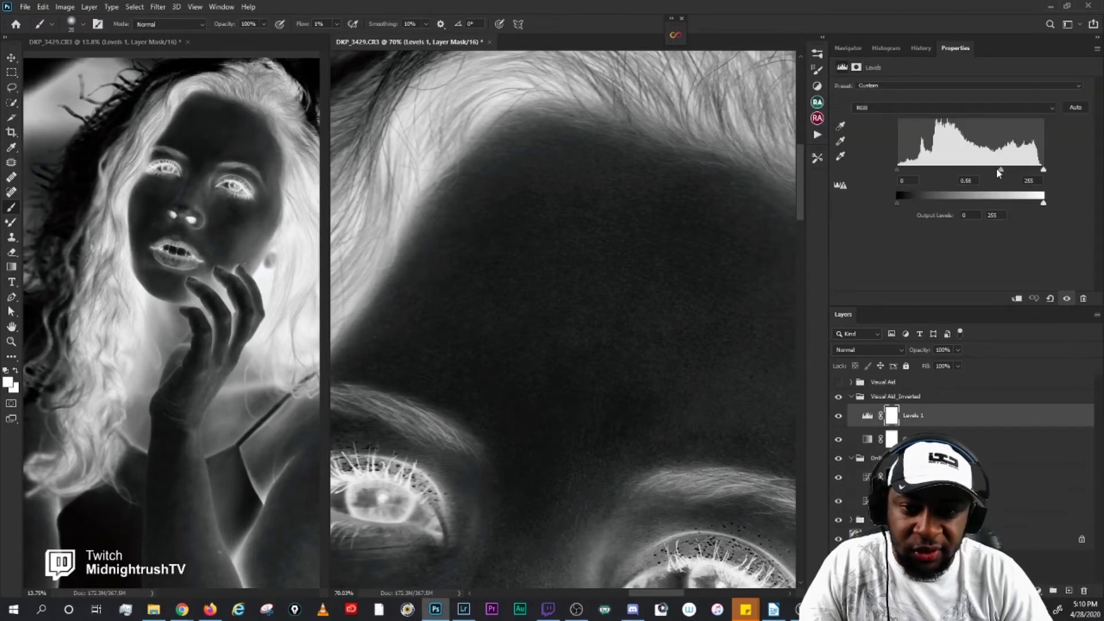
pyautogui.moveTo(997, 170); pyautogui.dragTo(1001, 169)
# Step: Touch up uneven spots on the forehead on the Burn layer's mask, adjusting the brush size to each spot
pyautogui.click(891, 477)
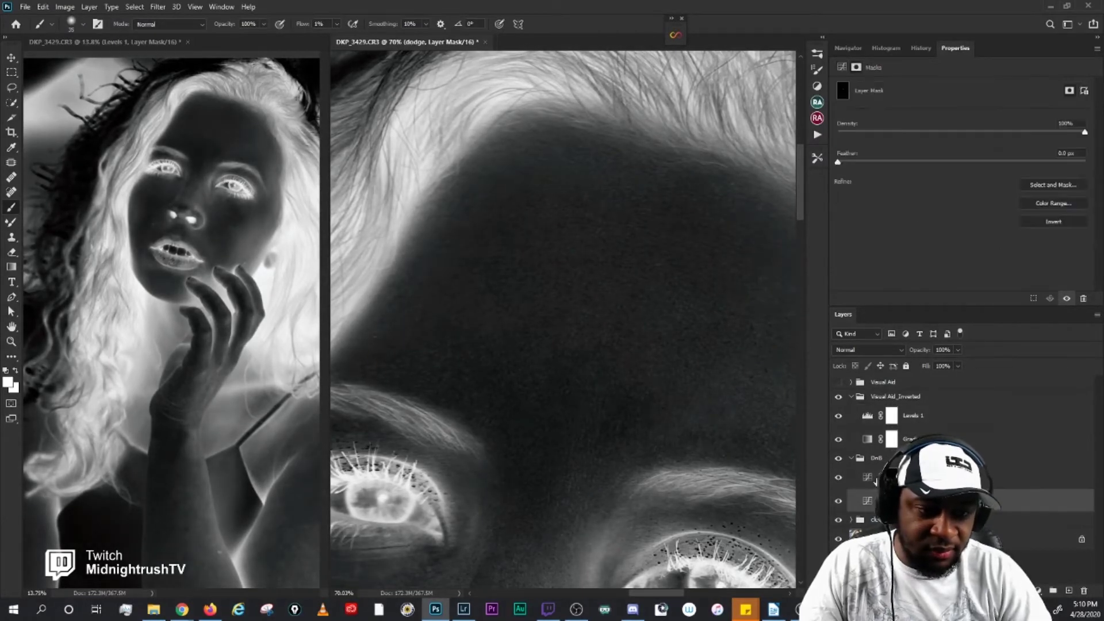
pyautogui.press('[')
pyautogui.press('[')
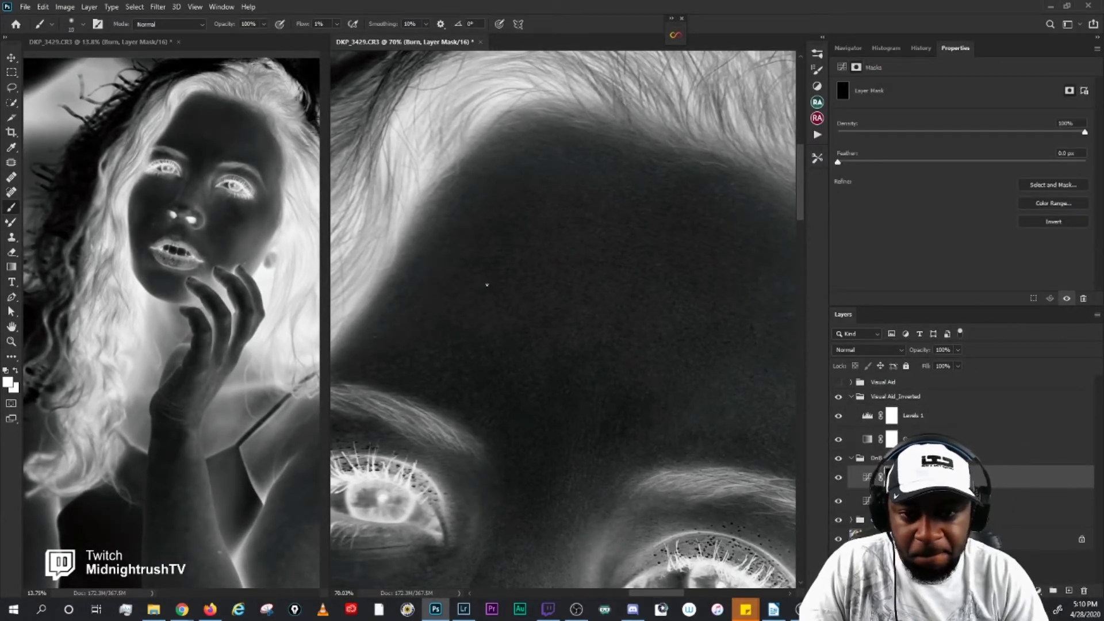
pyautogui.press(']')
pyautogui.press(']')
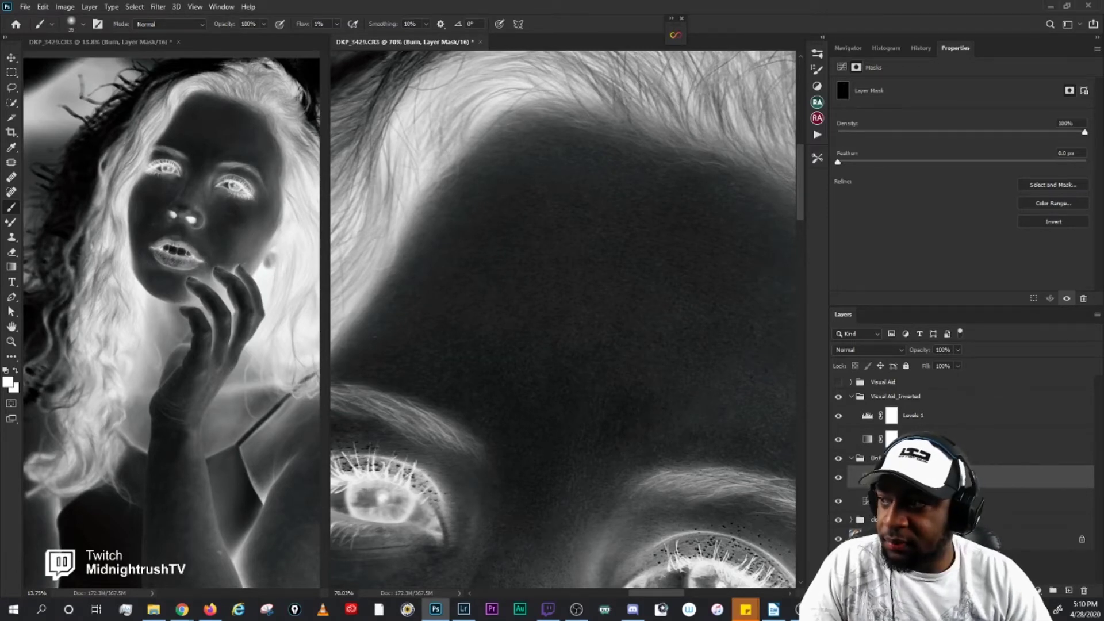
pyautogui.hotkey('alt', 'Tab')
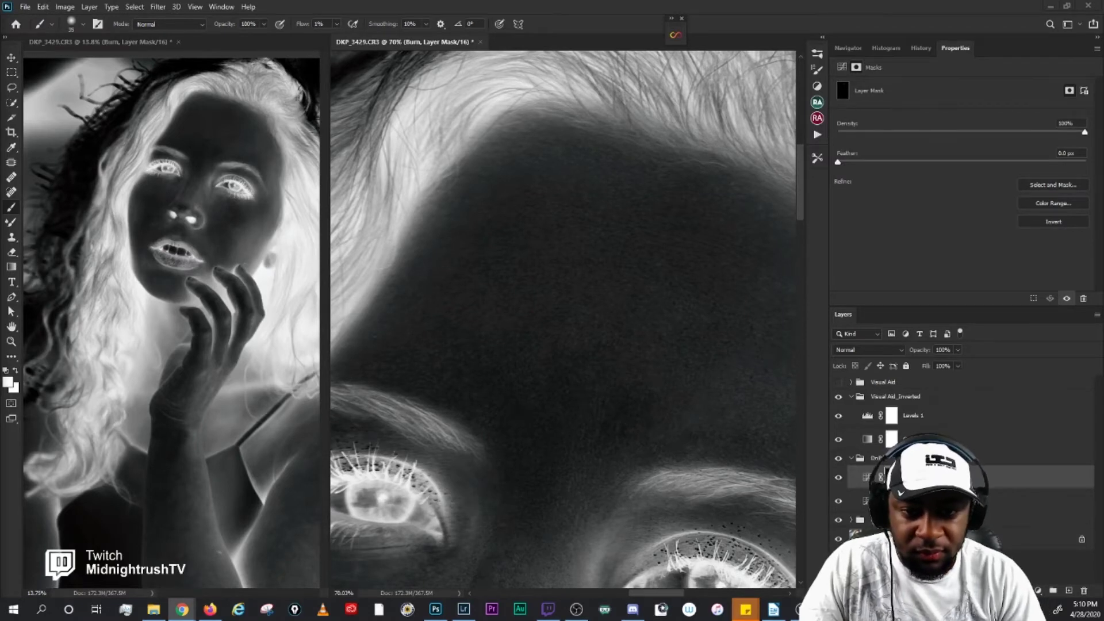
pyautogui.hotkey('alt', 'Tab')
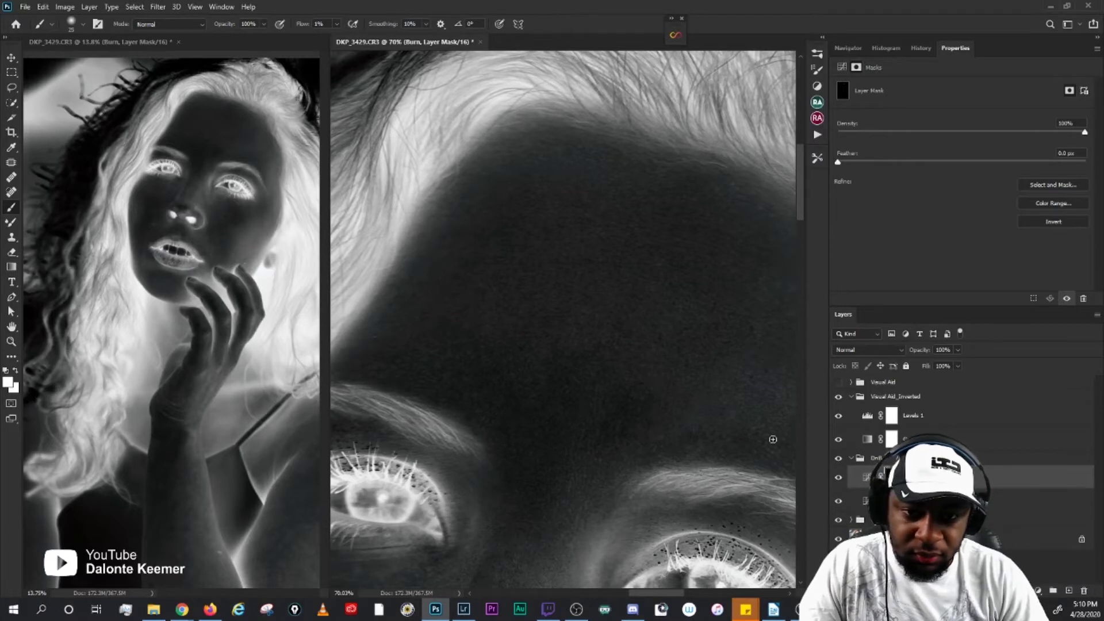
# Step: Dodge the uneven patches of the lower forehead above the left-hand eyebrow on the dodge mask, varying the brush size
pyautogui.hotkey('alt', '[')
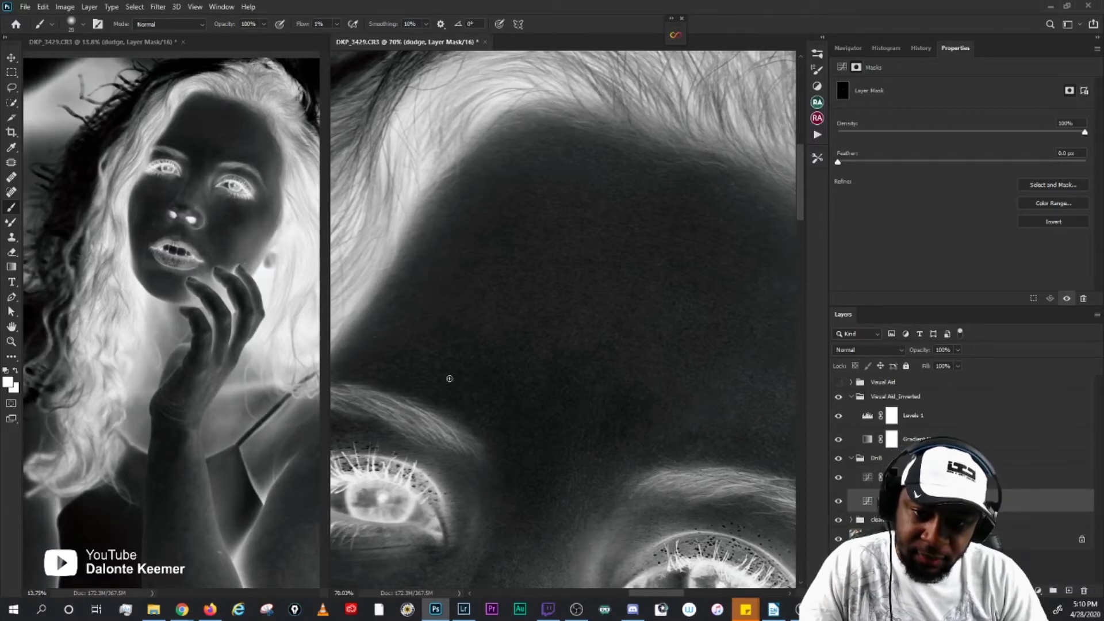
pyautogui.press(']')
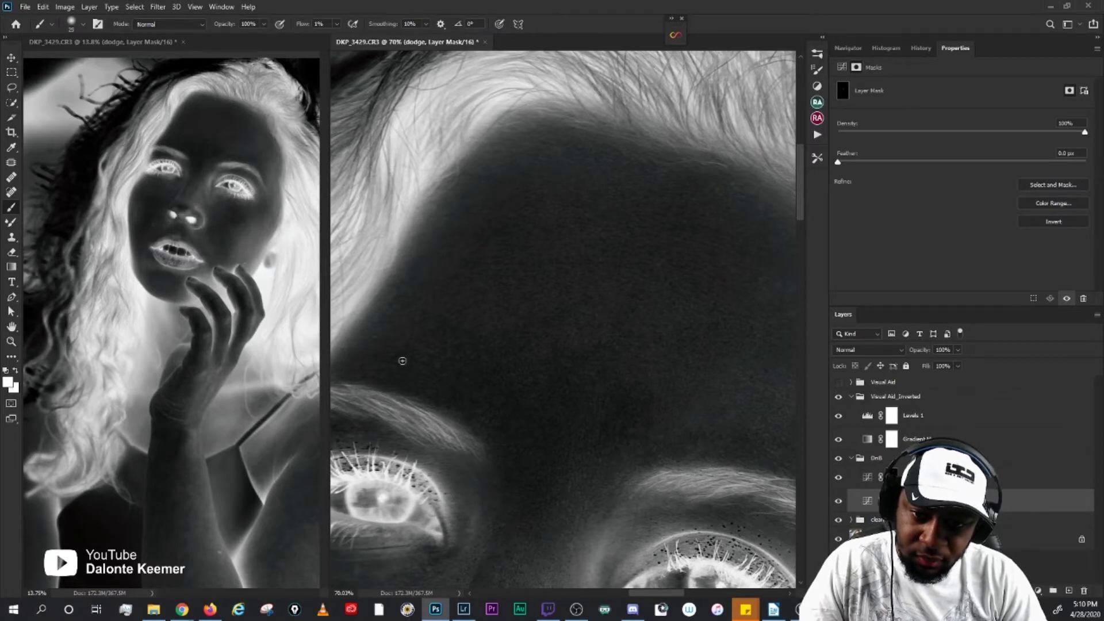
pyautogui.press('[')
pyautogui.press('[')
pyautogui.press('[')
pyautogui.press(']')
pyautogui.press(']')
pyautogui.press(']')
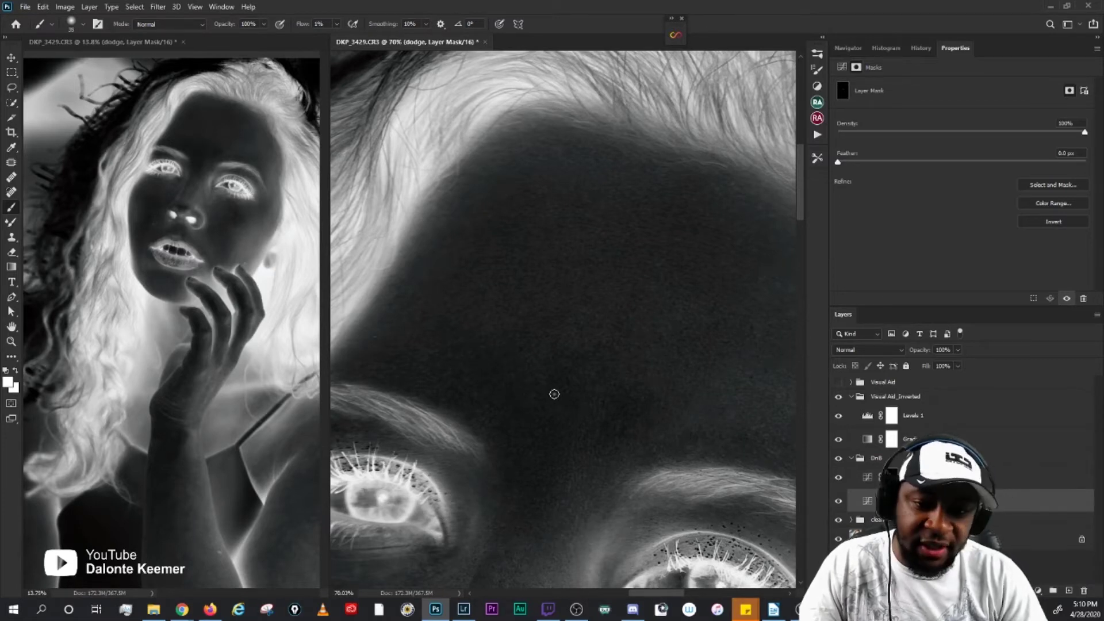
# Step: Dodge the patches of the central forehead just above the gap between the eyebrows on the dodge mask, varying the brush size
pyautogui.press('[')
pyautogui.press('[')
pyautogui.press('[')
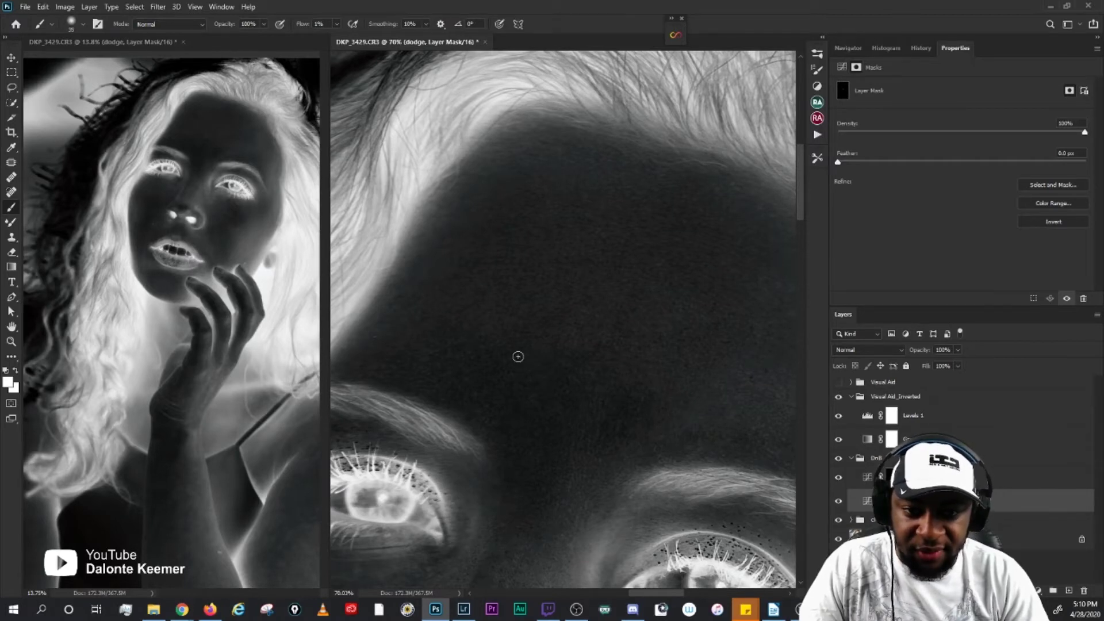
pyautogui.press(']')
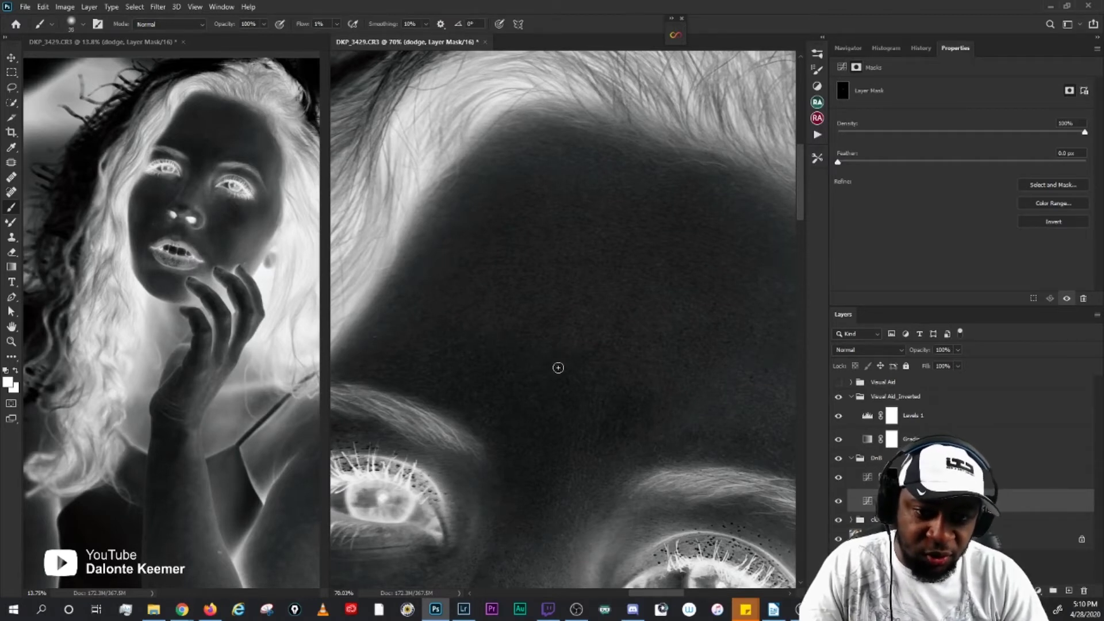
pyautogui.press('[')
pyautogui.press('[')
pyautogui.press(']')
pyautogui.press(']')
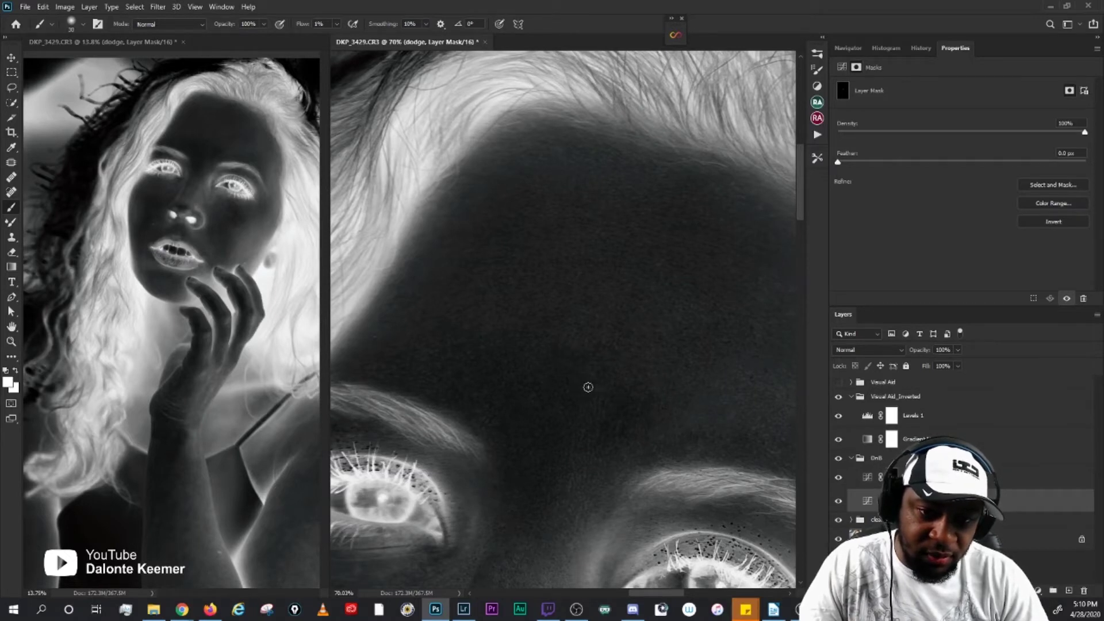
pyautogui.press('[')
pyautogui.press('[')
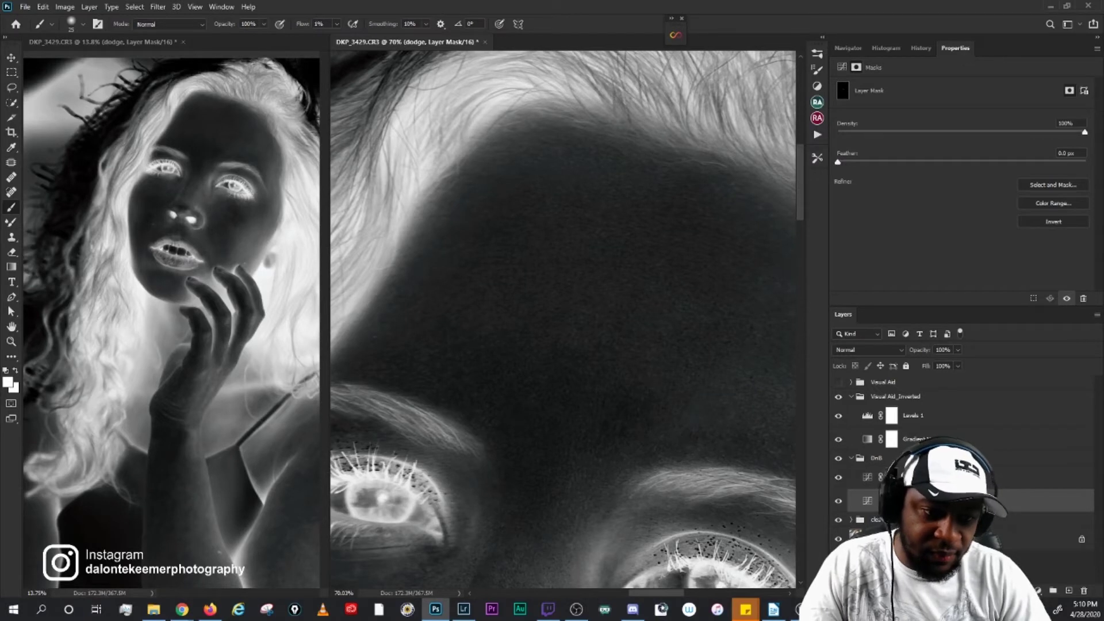
# Step: Select the Burn mask and check the lower forehead and brow area in full colour by toggling the Visual Aid_Inverted group
pyautogui.hotkey('alt', ']')
pyautogui.scroll(-4, 579, 296)
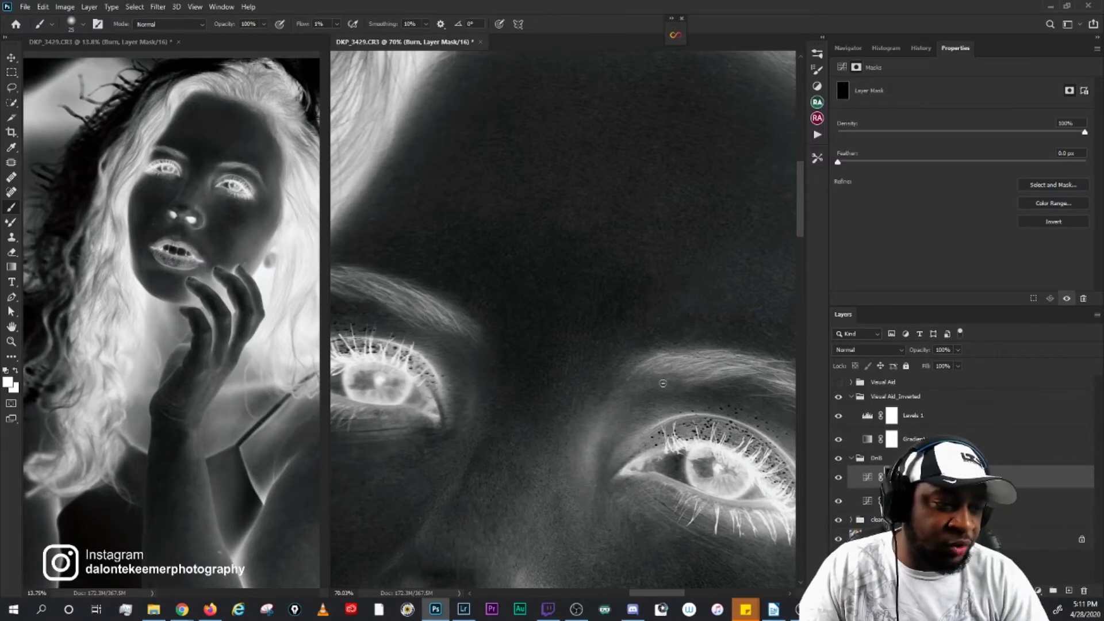
pyautogui.click(839, 397)
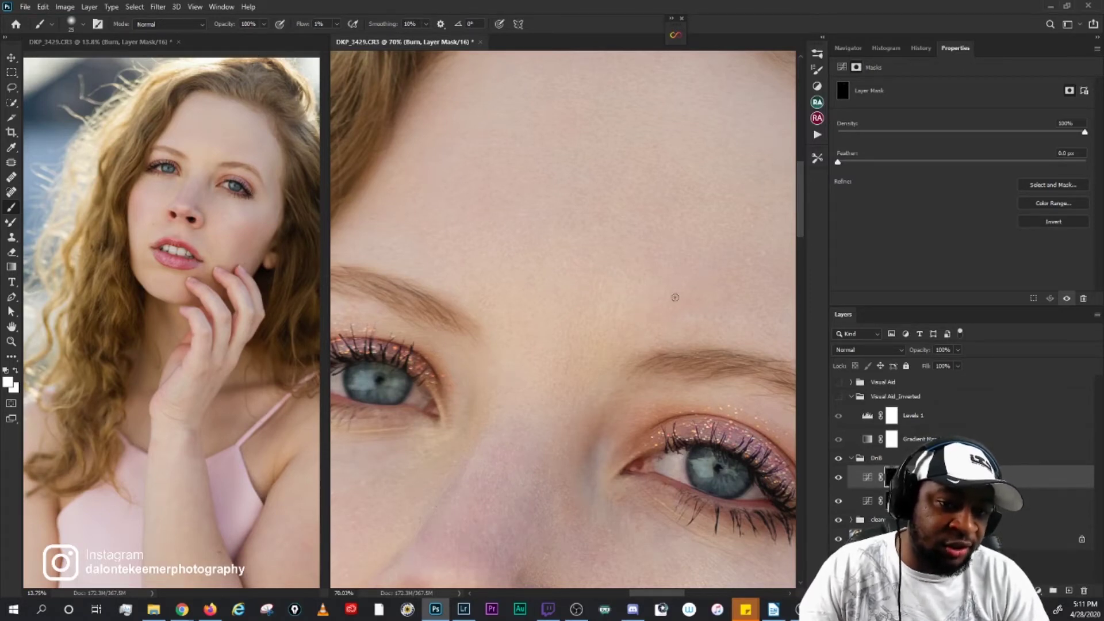
pyautogui.click(839, 396)
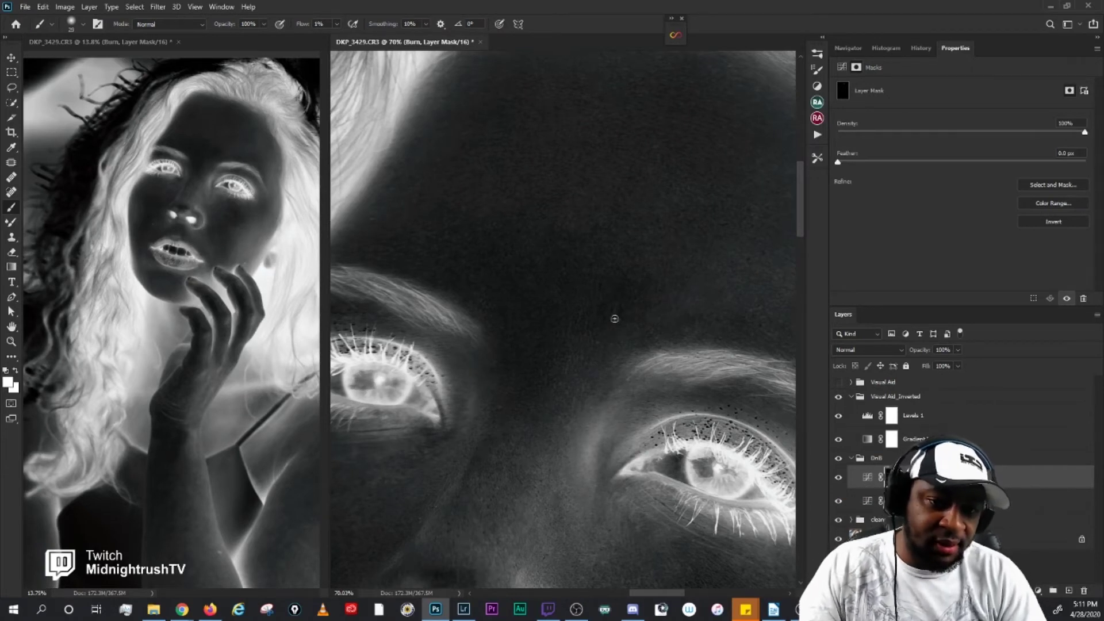
# Step: Burn small uneven spots between the eyebrows on the Burn mask, alternating between a finer and a larger brush
pyautogui.press('[')
pyautogui.press('[')
pyautogui.press('[')
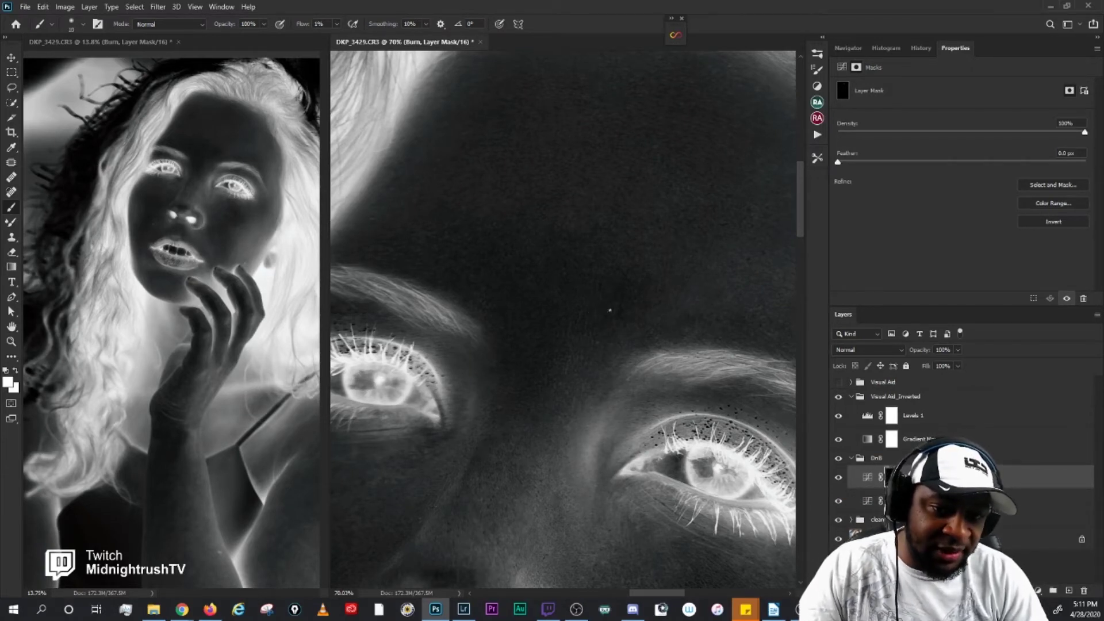
pyautogui.press(']')
pyautogui.press(']')
pyautogui.press(']')
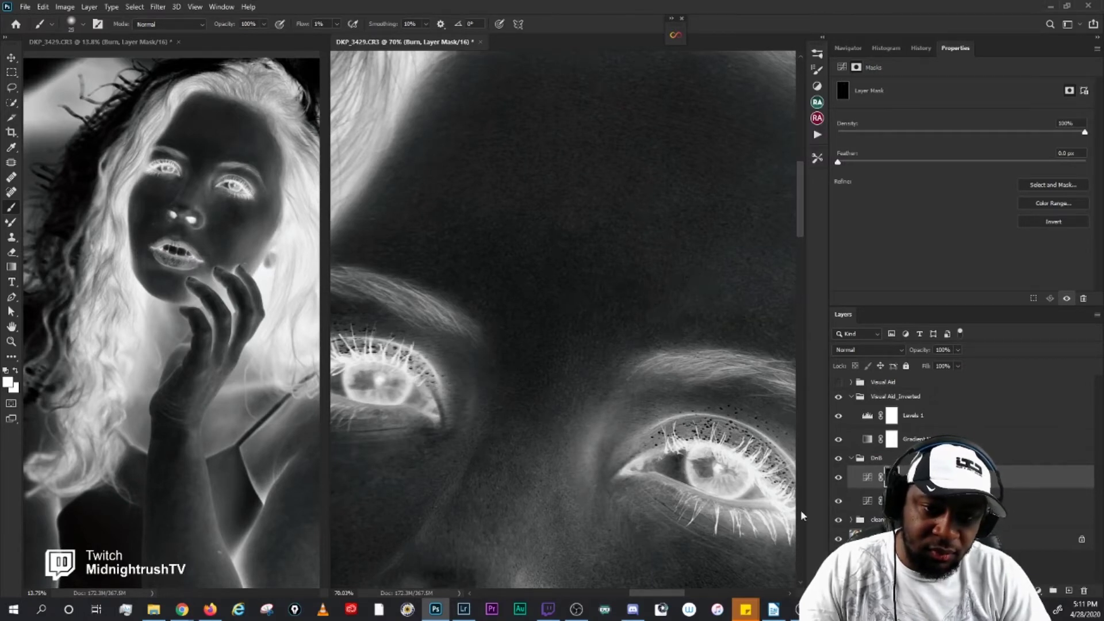
# Step: Dodge the spots between the eyebrows on the dodge mask with a smaller brush, and compare the DnB group's effect under the inverted aid
pyautogui.click(874, 504)
pyautogui.press('[')
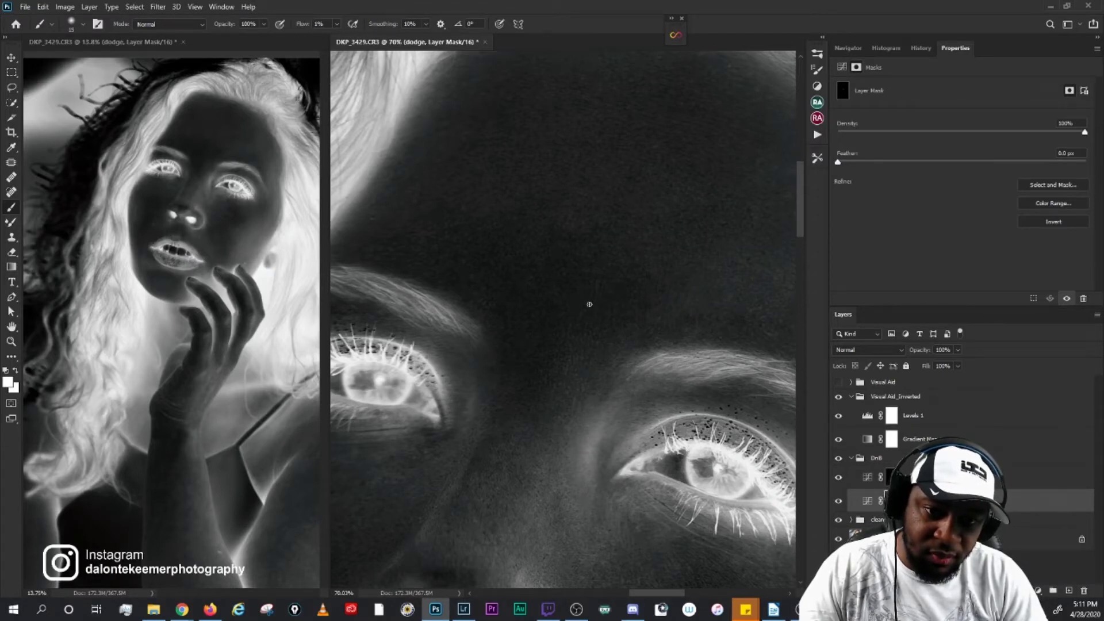
pyautogui.click(840, 458)
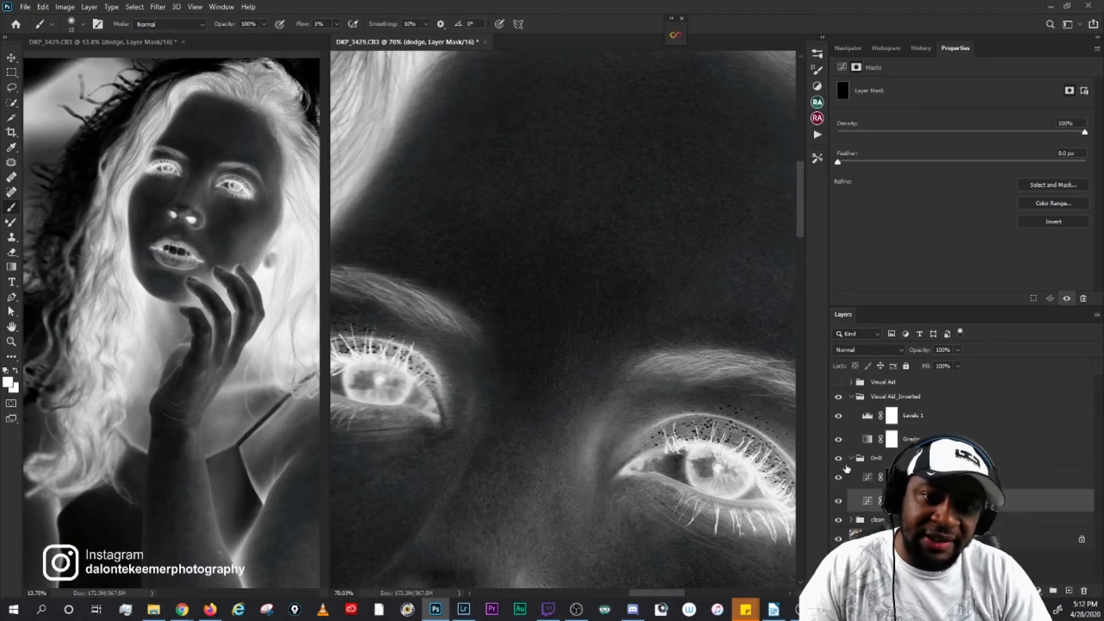
pyautogui.scroll(3, 705, 358)
pyautogui.scroll(-2, 705, 357)
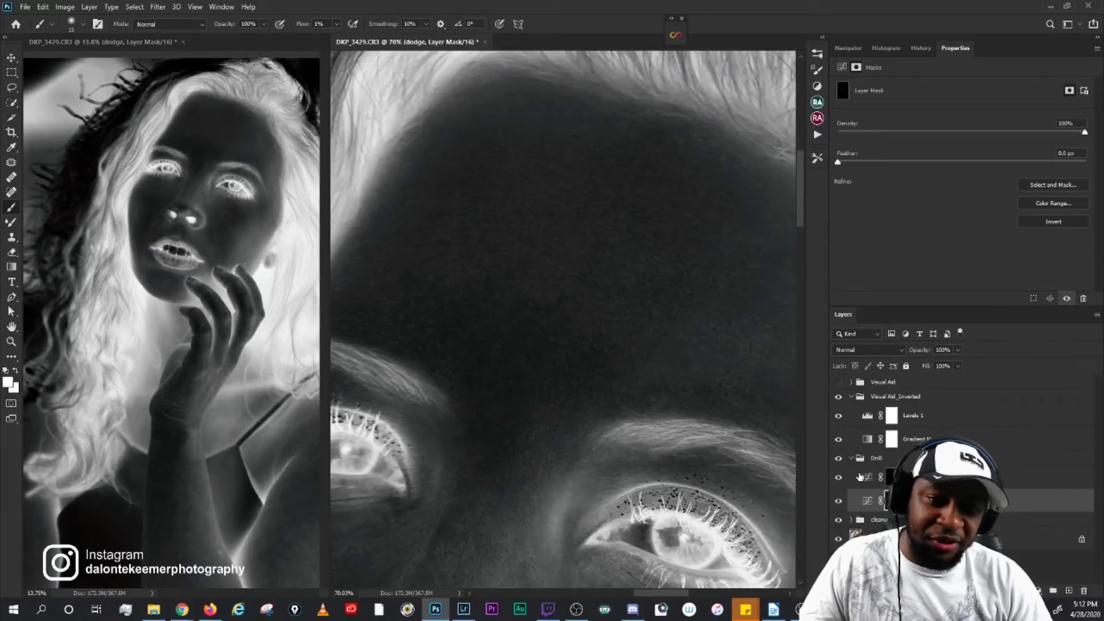
pyautogui.click(839, 459)
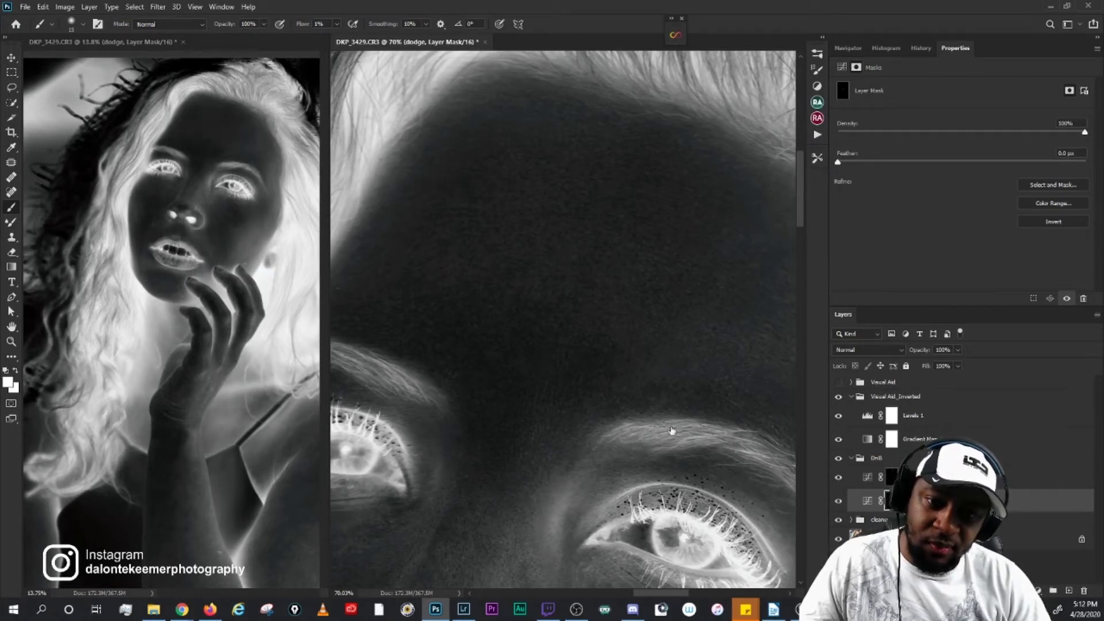
# Step: Compare the DnB group's effect on the whole face in full colour with the Visual Aid_Inverted group hidden
pyautogui.scroll(-5, 671, 430)
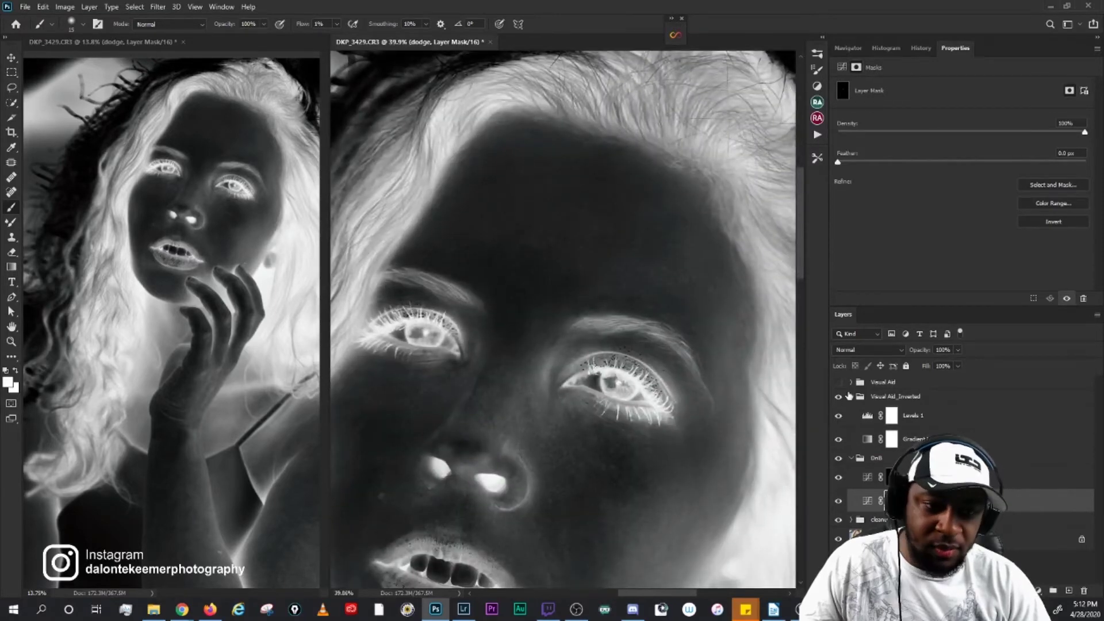
pyautogui.click(842, 396)
pyautogui.click(837, 459)
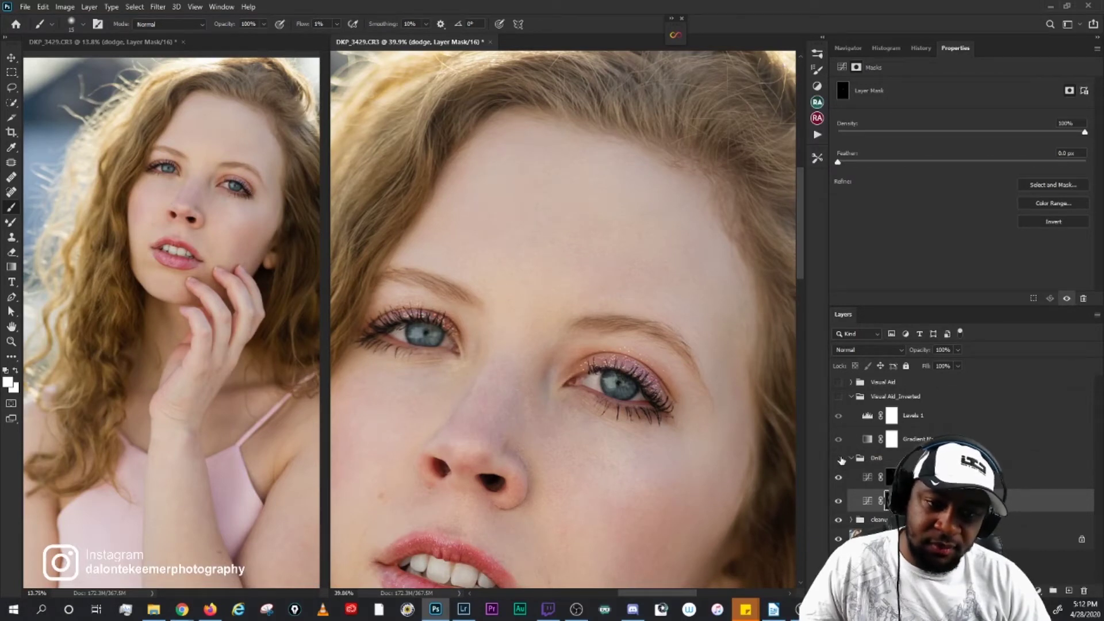
# Step: Show the Visual Aid_Inverted group again and burn the forehead above the right-hand eye on the Burn mask with a larger brush
pyautogui.click(838, 398)
pyautogui.scroll(5, 621, 261)
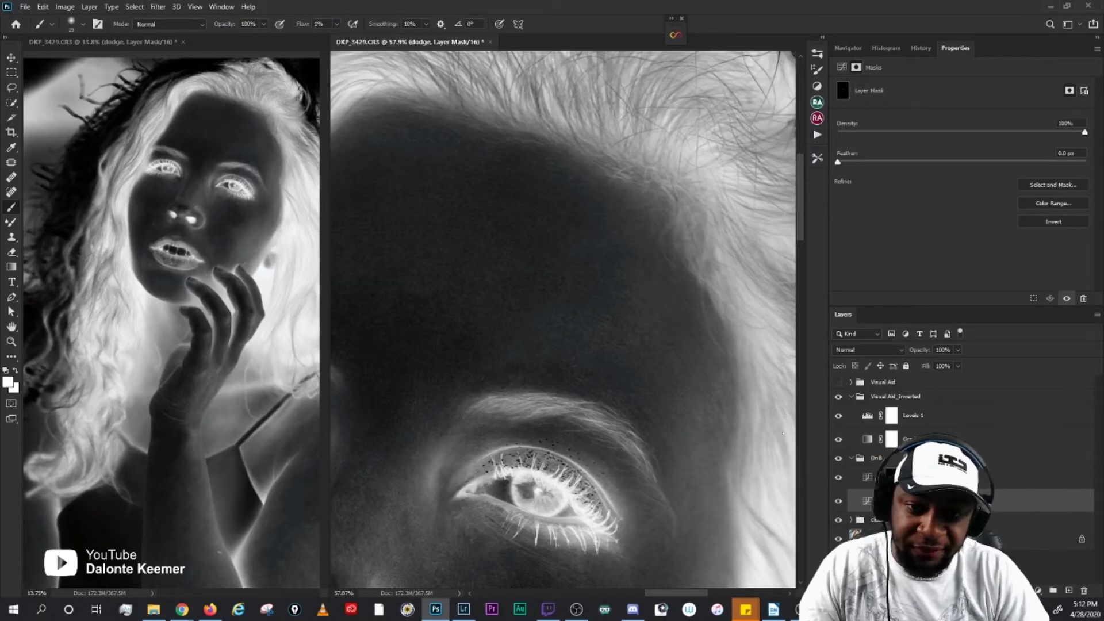
pyautogui.click(920, 477)
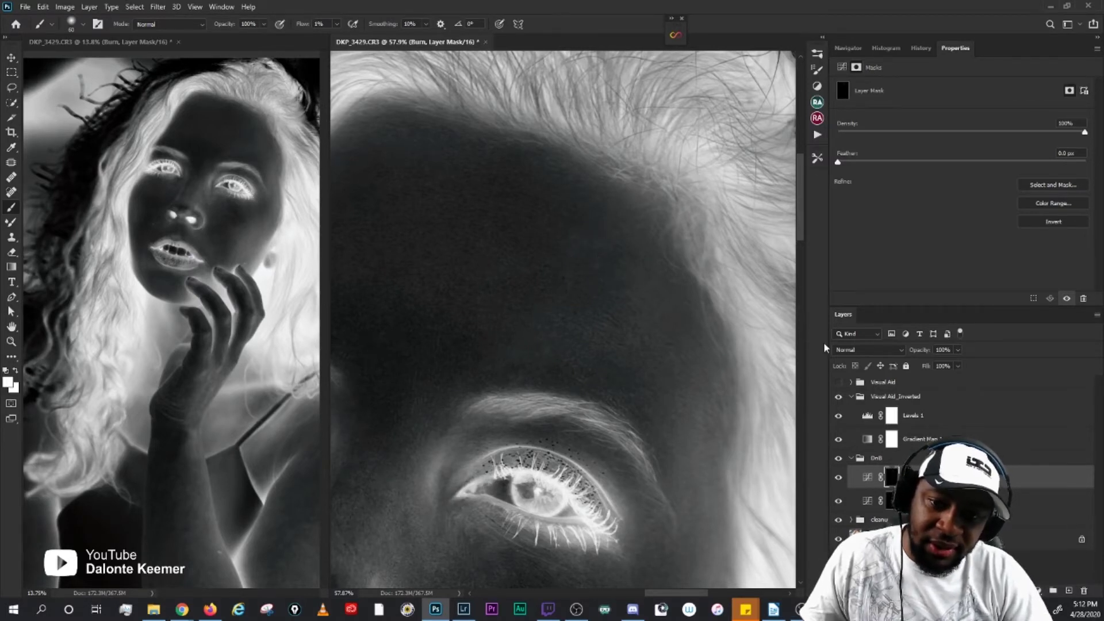
# Step: Dodge the forehead from the right-hand hairline towards its centre on the dodge mask, varying the brush size
pyautogui.click(932, 500)
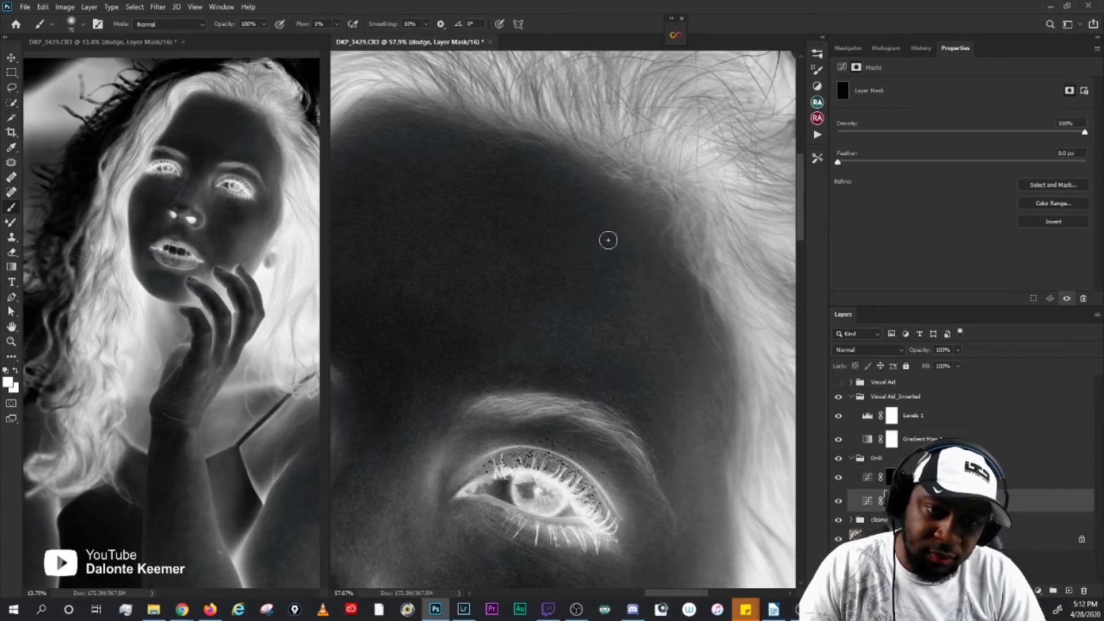
pyautogui.press('[')
pyautogui.press('[')
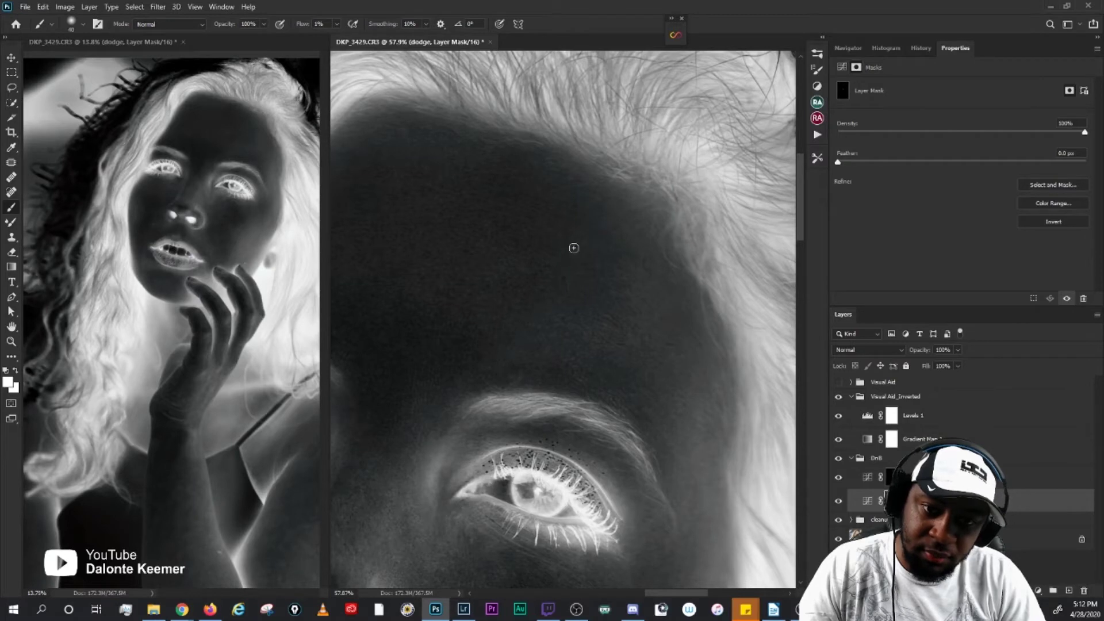
pyautogui.press(']')
pyautogui.press(']')
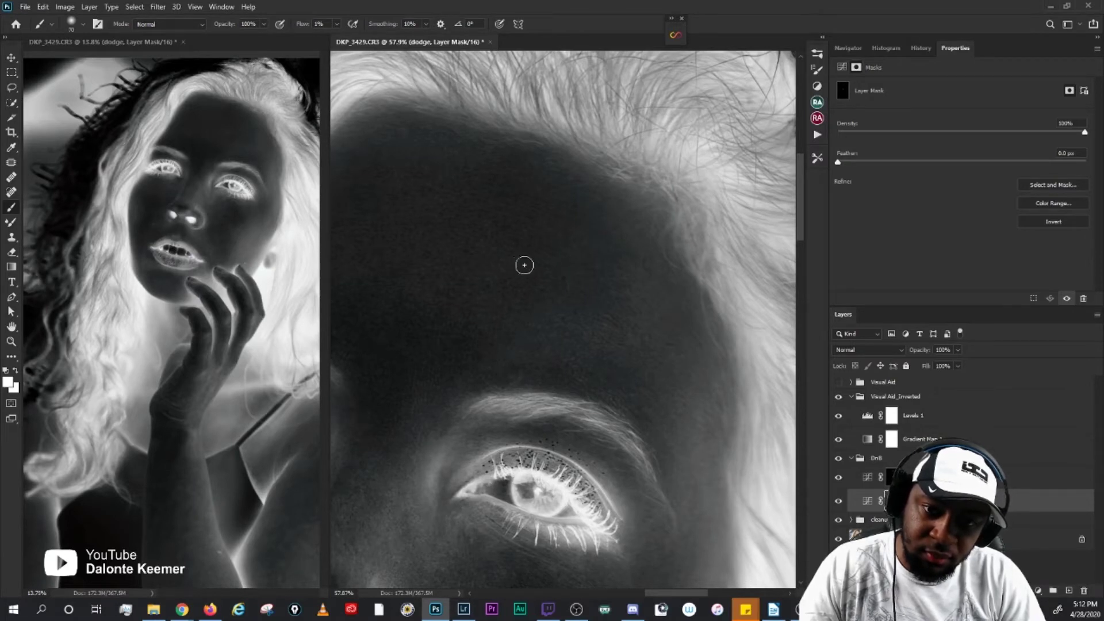
pyautogui.press(']')
pyautogui.press(']')
pyautogui.press(']')
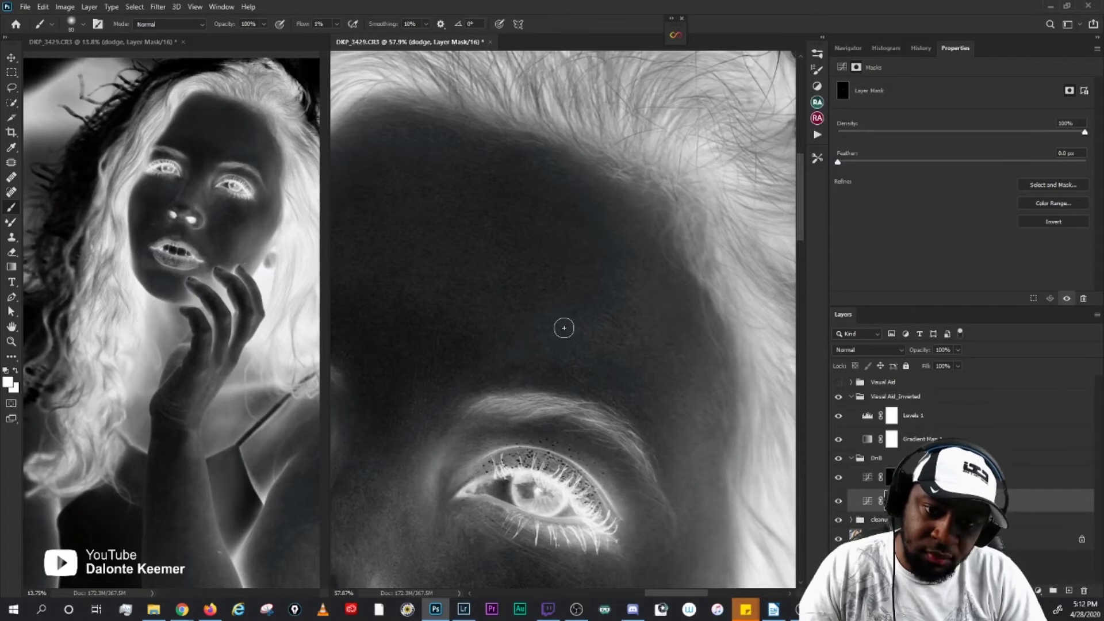
# Step: Dodge the patches just above the right-hand eyebrow on the dodge mask, resizing the brush to fit
pyautogui.press(']')
pyautogui.press('[')
pyautogui.press('[')
pyautogui.press('[')
pyautogui.press('[')
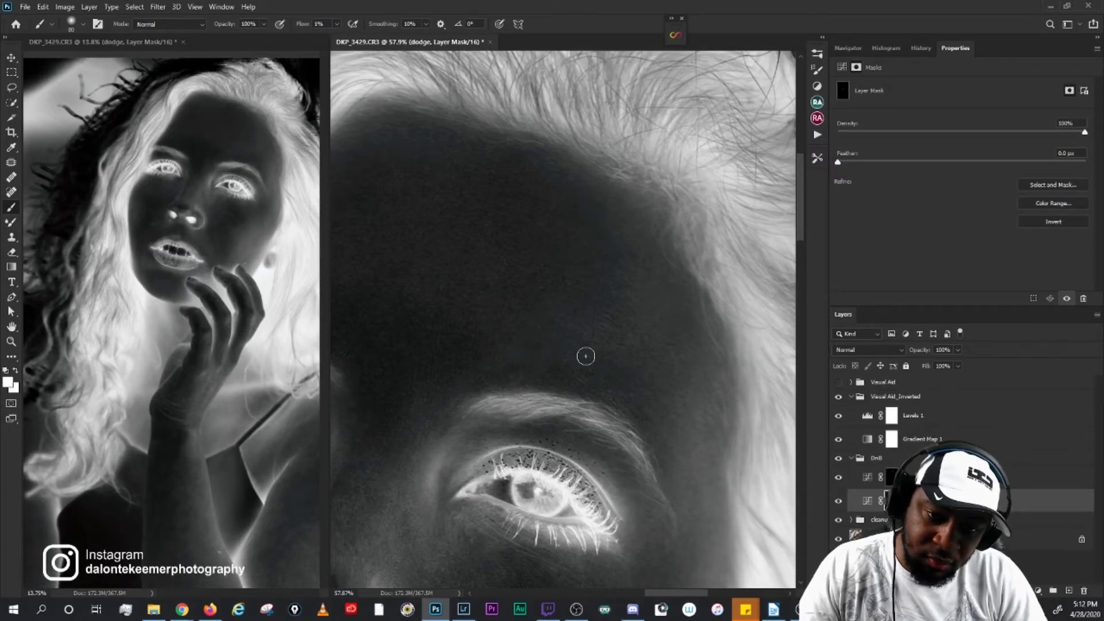
# Step: Toggle the Visual Aid_Inverted group and examine the forehead, brows and right-hand temple in full colour
pyautogui.click(839, 397)
pyautogui.click(839, 398)
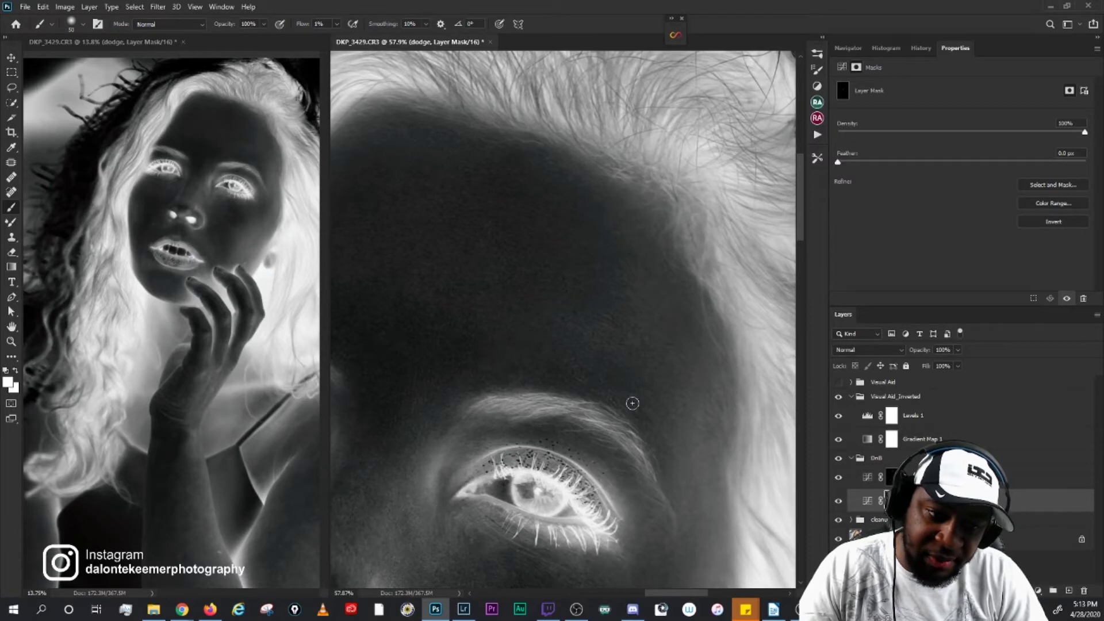
pyautogui.click(840, 397)
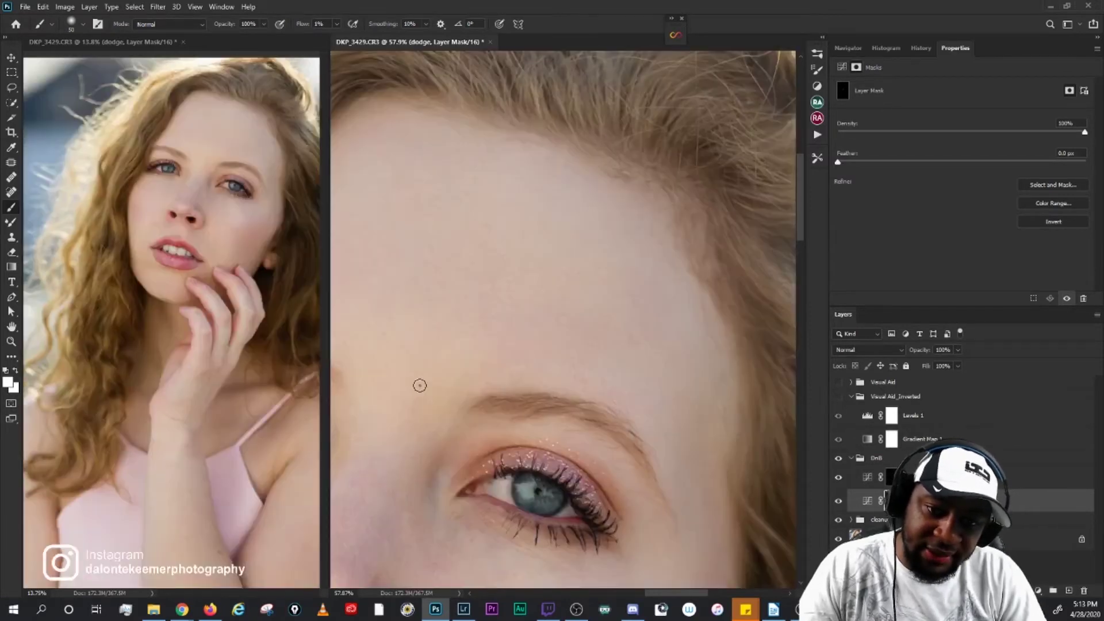
pyautogui.moveTo(535, 360); pyautogui.dragTo(626, 336)
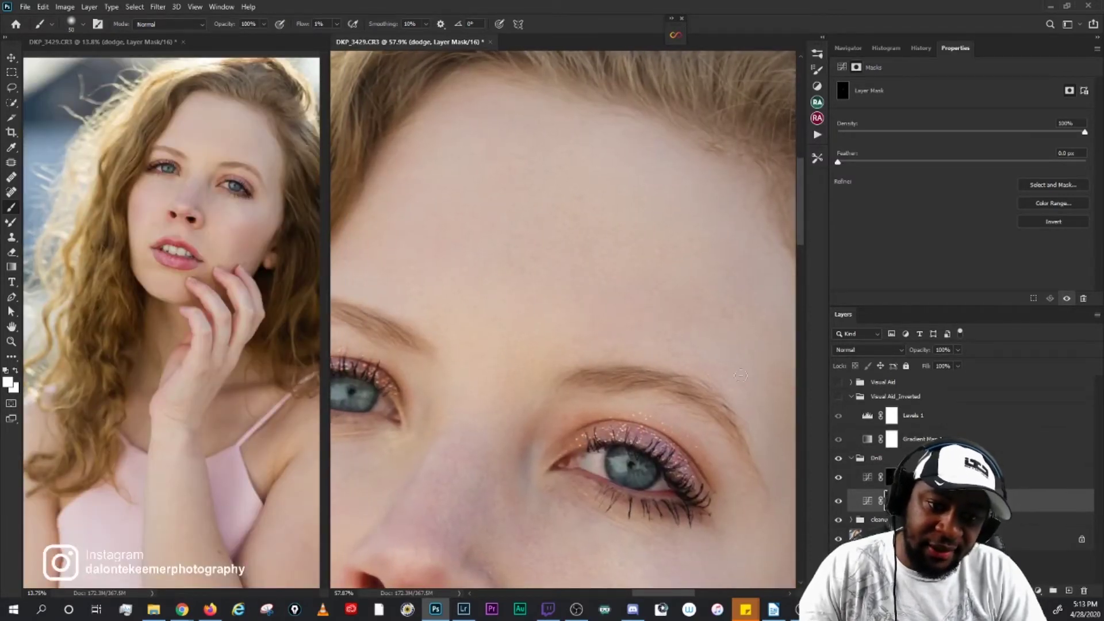
pyautogui.moveTo(709, 342); pyautogui.dragTo(616, 312)
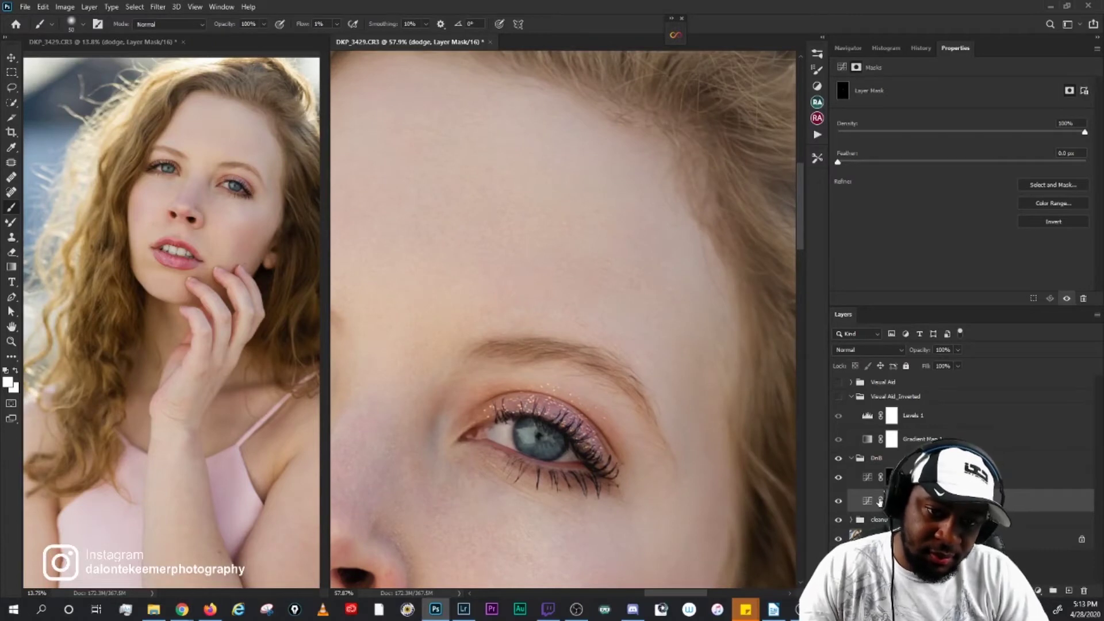
# Step: Show the Visual Aid_Inverted group and burn the forehead above the right-hand eyebrow on the Burn mask with a smaller brush
pyautogui.click(838, 398)
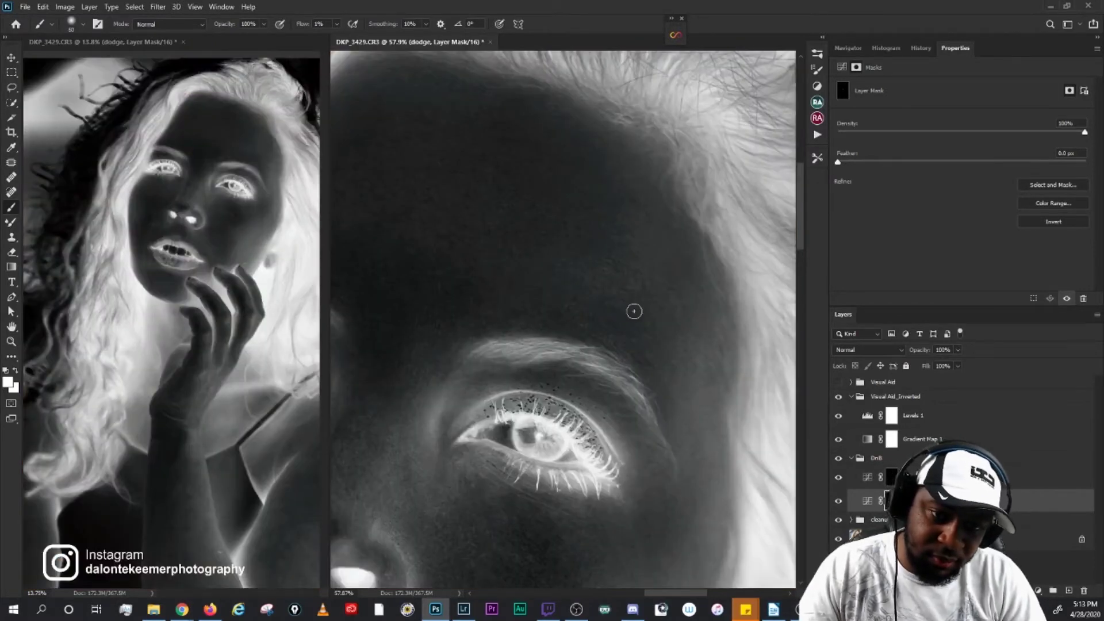
pyautogui.press('[')
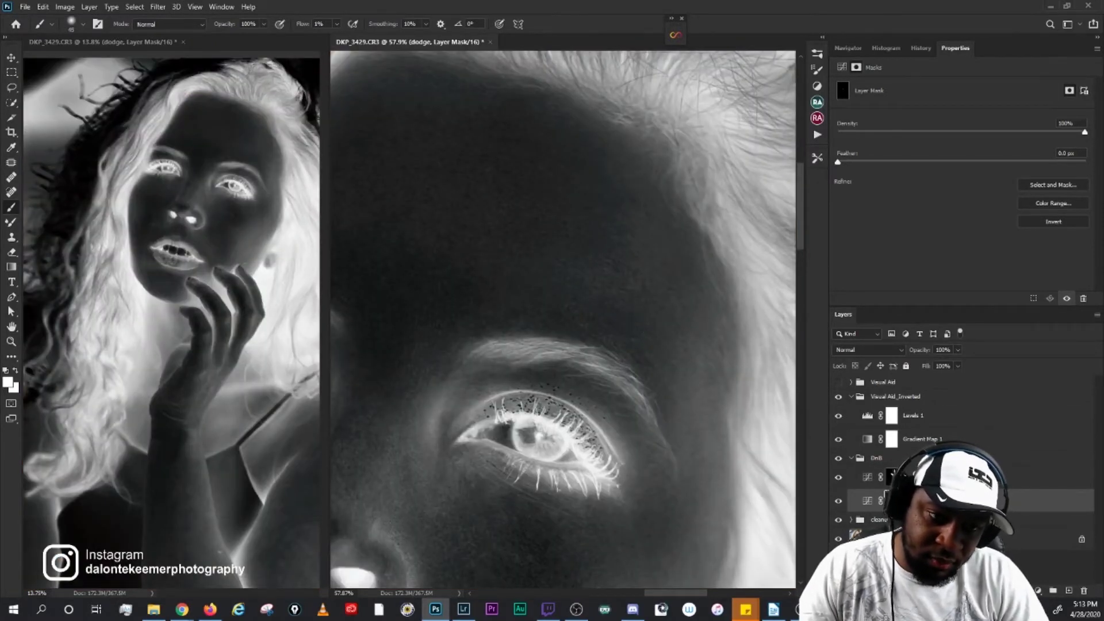
pyautogui.hotkey('alt', ']')
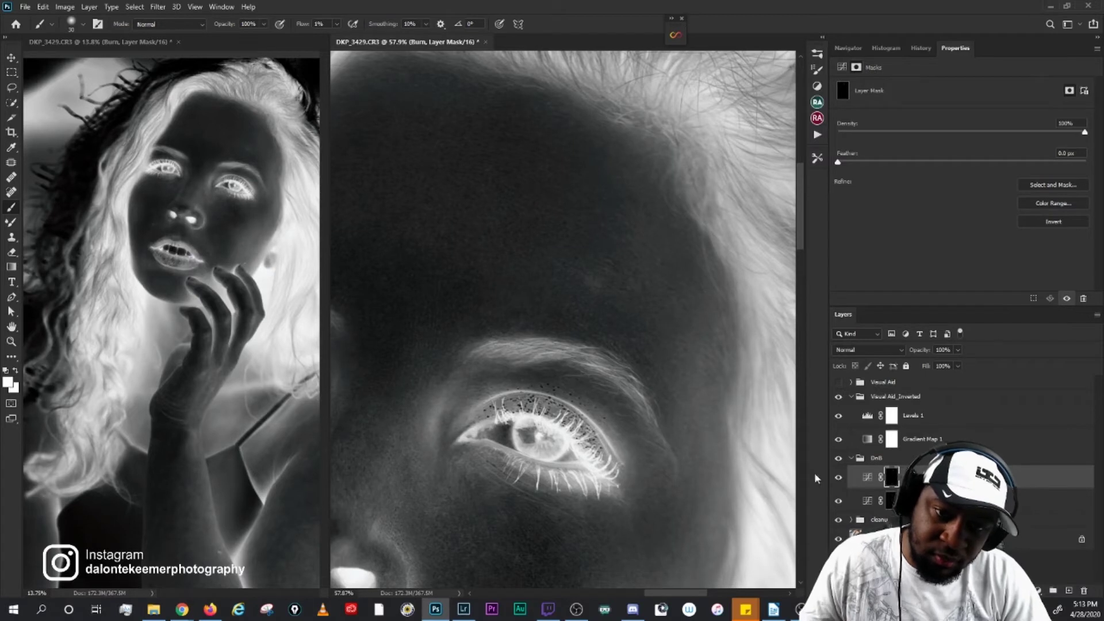
# Step: Even the skin between the right-hand eyebrow and temple, working on the dodge mask and then the Burn mask with a resized brush
pyautogui.click(868, 500)
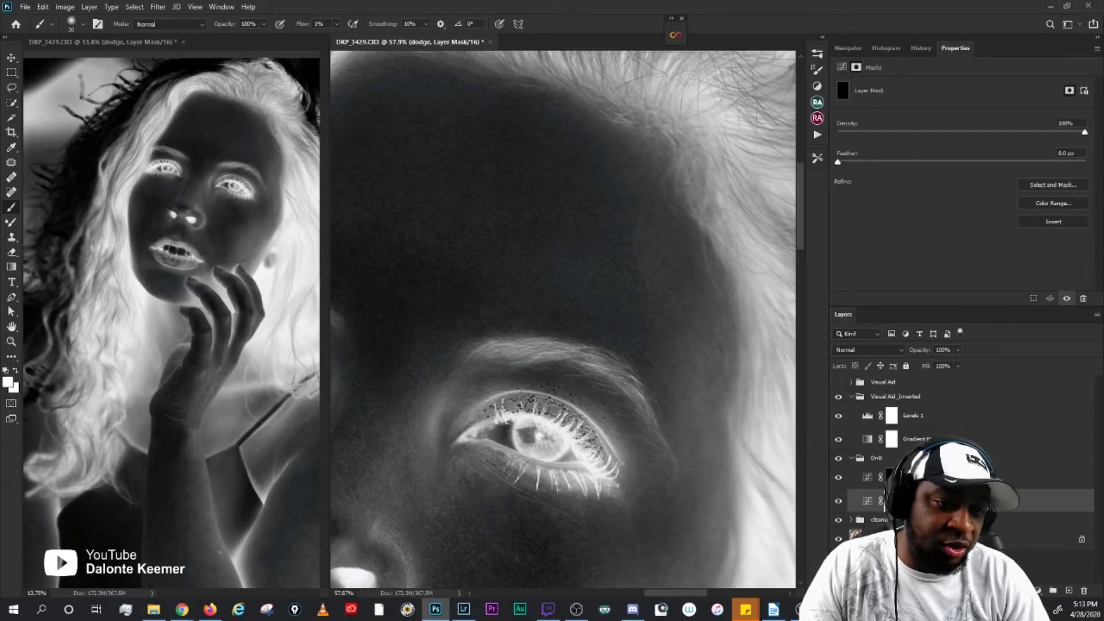
pyautogui.hotkey('alt', ']')
pyautogui.press('[')
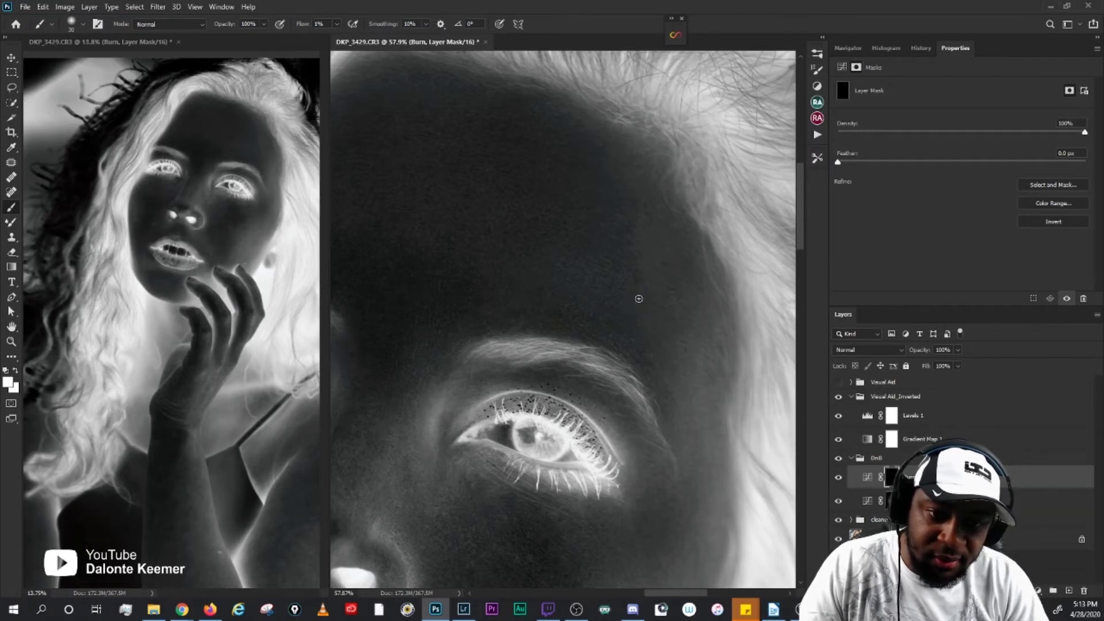
pyautogui.press(']')
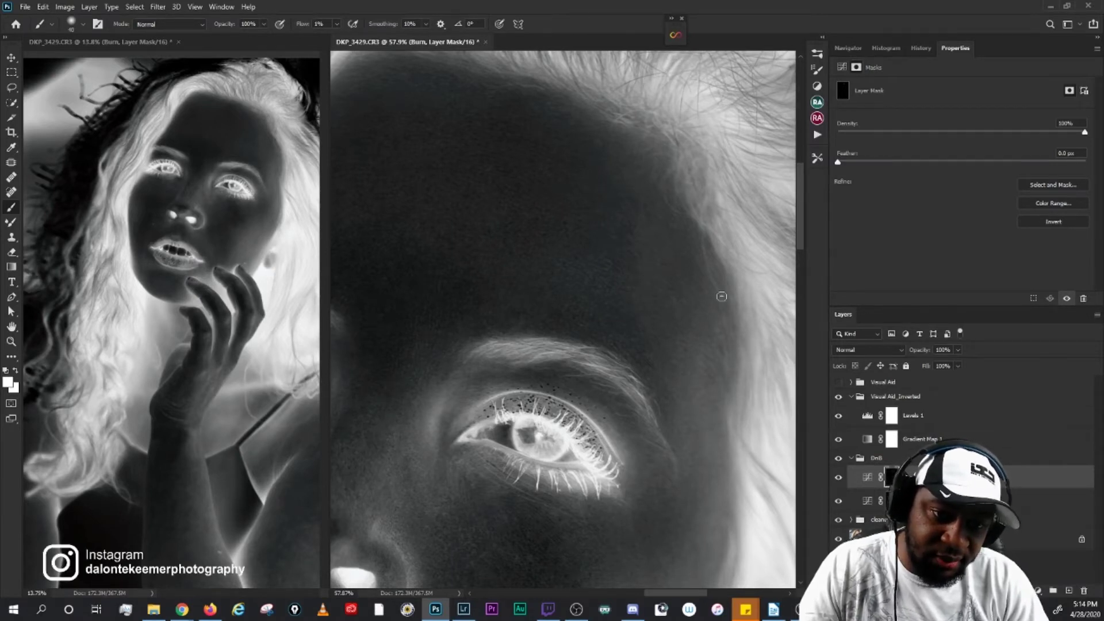
# Step: Toggle the Visual Aid_Inverted group and compare the forehead, right-hand eye area and temple in colour and inverted view
pyautogui.click(839, 398)
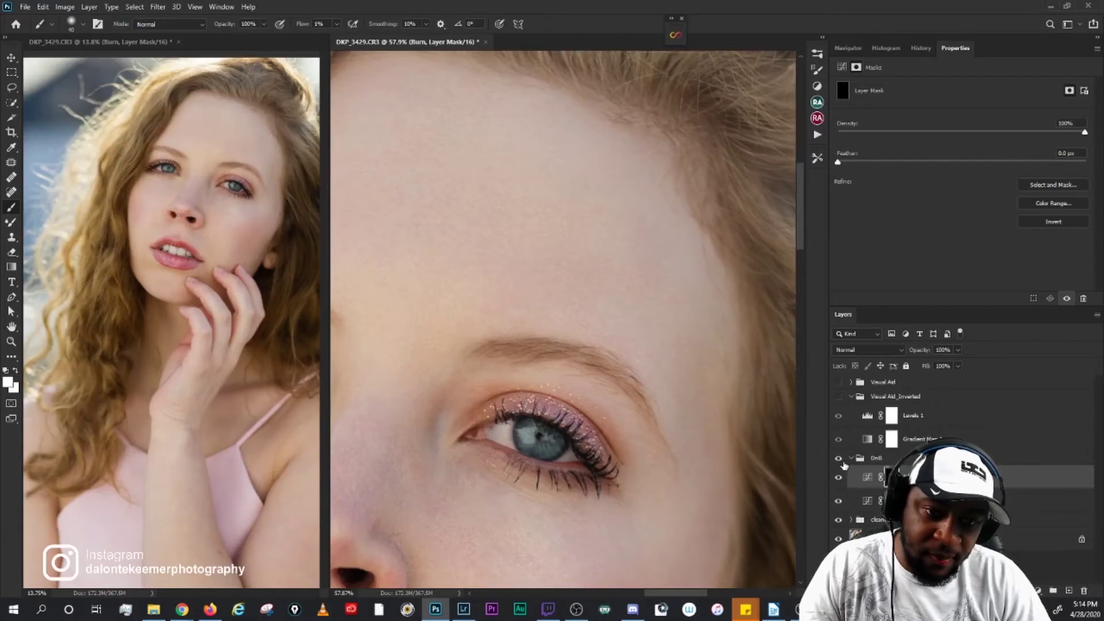
pyautogui.moveTo(690, 351); pyautogui.dragTo(660, 291)
pyautogui.moveTo(690, 345); pyautogui.dragTo(667, 305)
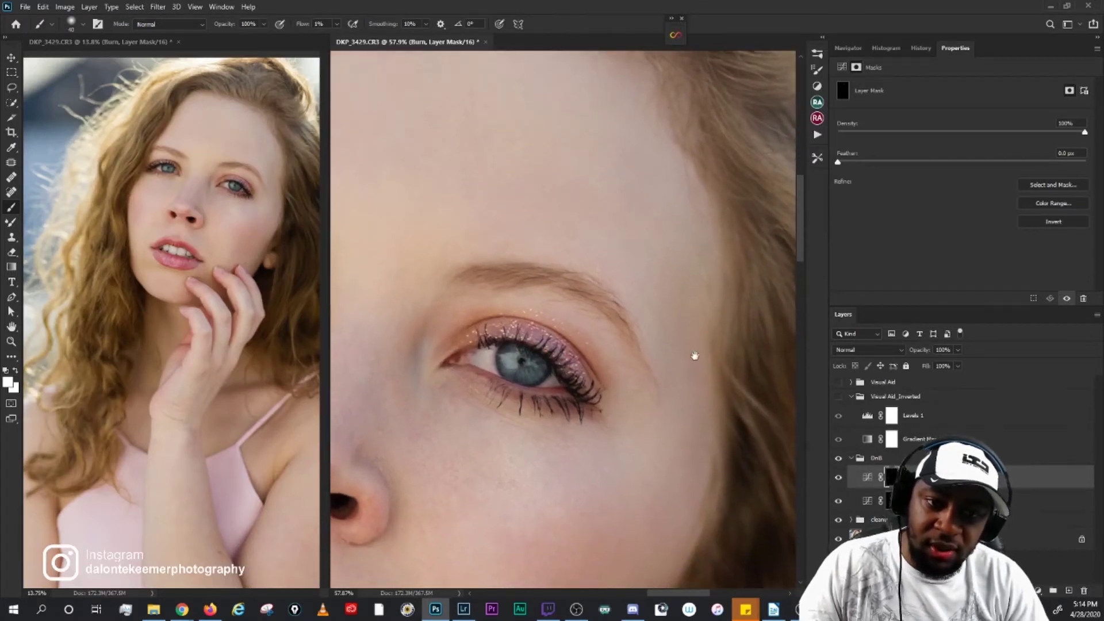
pyautogui.click(838, 397)
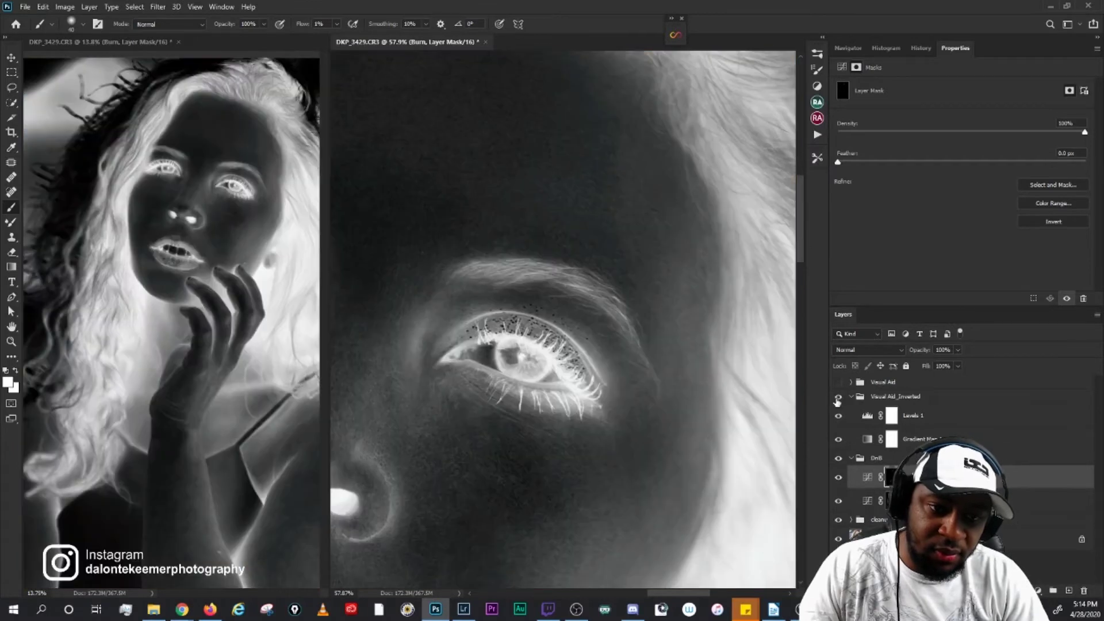
pyautogui.moveTo(678, 230); pyautogui.dragTo(677, 280)
pyautogui.click(838, 397)
pyautogui.click(838, 397)
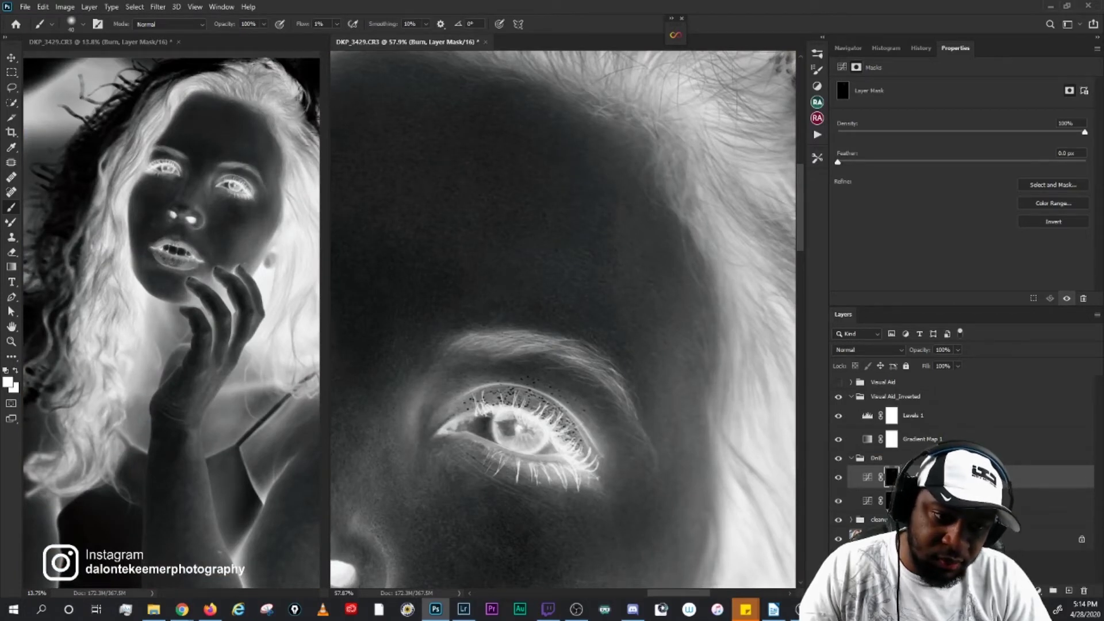
# Step: Dodge the forehead above the outer end of the right-hand eyebrow on the dodge mask with a smaller brush
pyautogui.click(914, 500)
pyautogui.press('[')
pyautogui.press('[')
pyautogui.press('[')
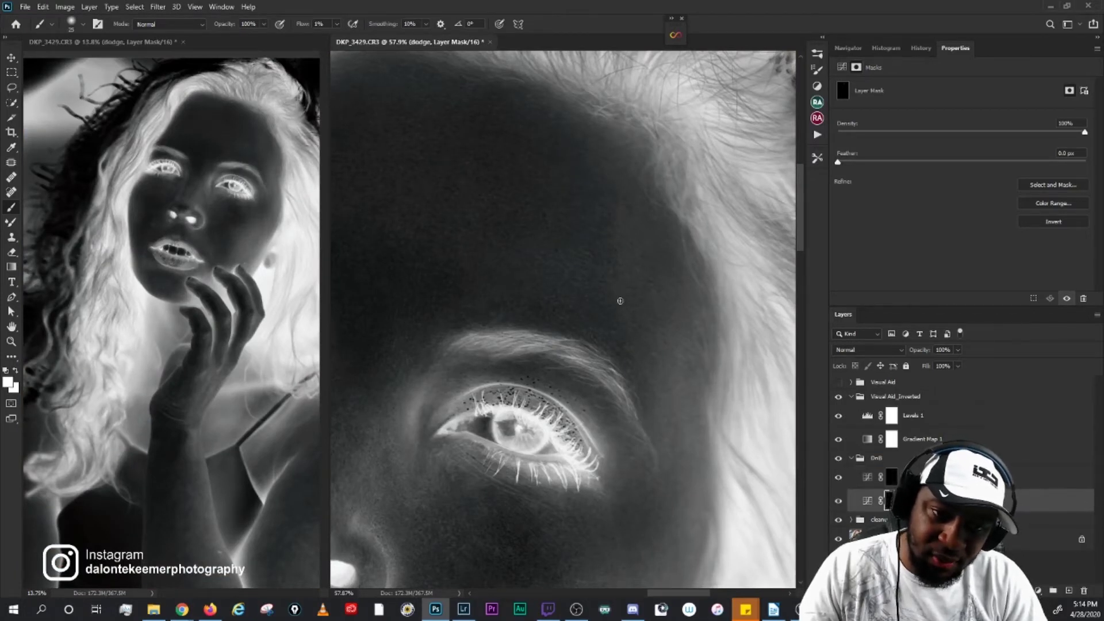
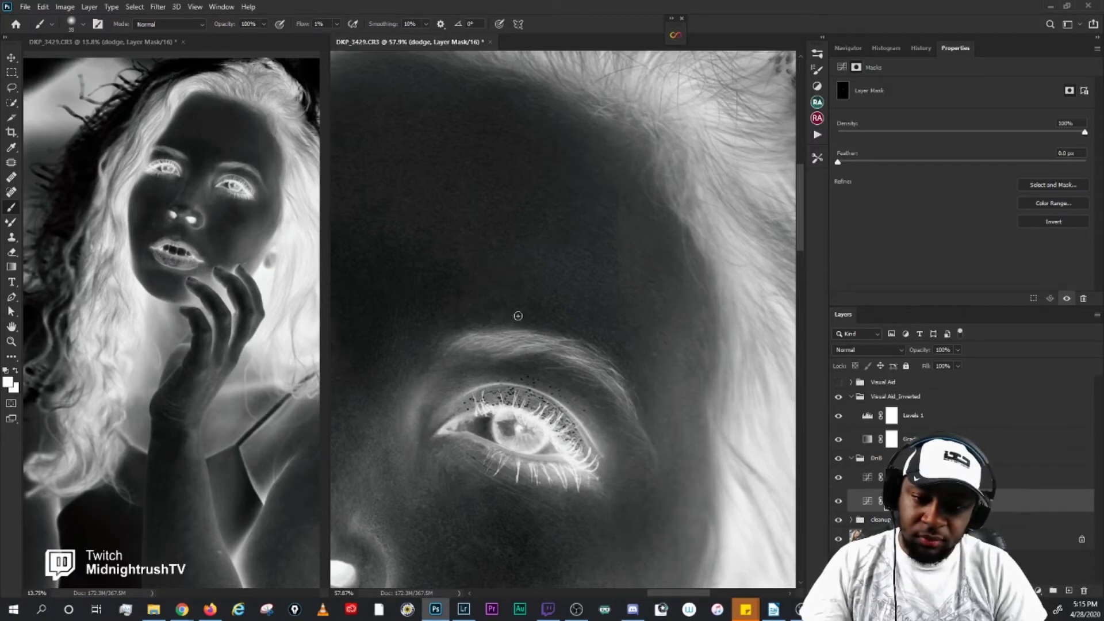
# Step: Dodge the skin along the upper edge of the right-hand eyebrow and out towards the temple, enlarging the brush for the wider area
pyautogui.press('[')
pyautogui.press('[')
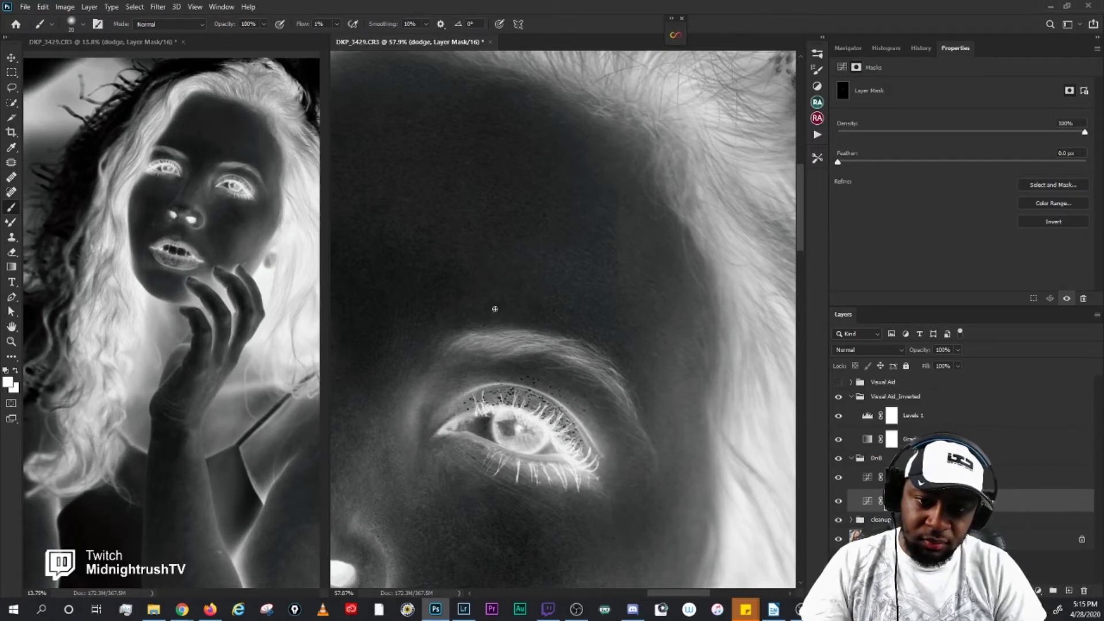
pyautogui.press(']')
pyautogui.press(']')
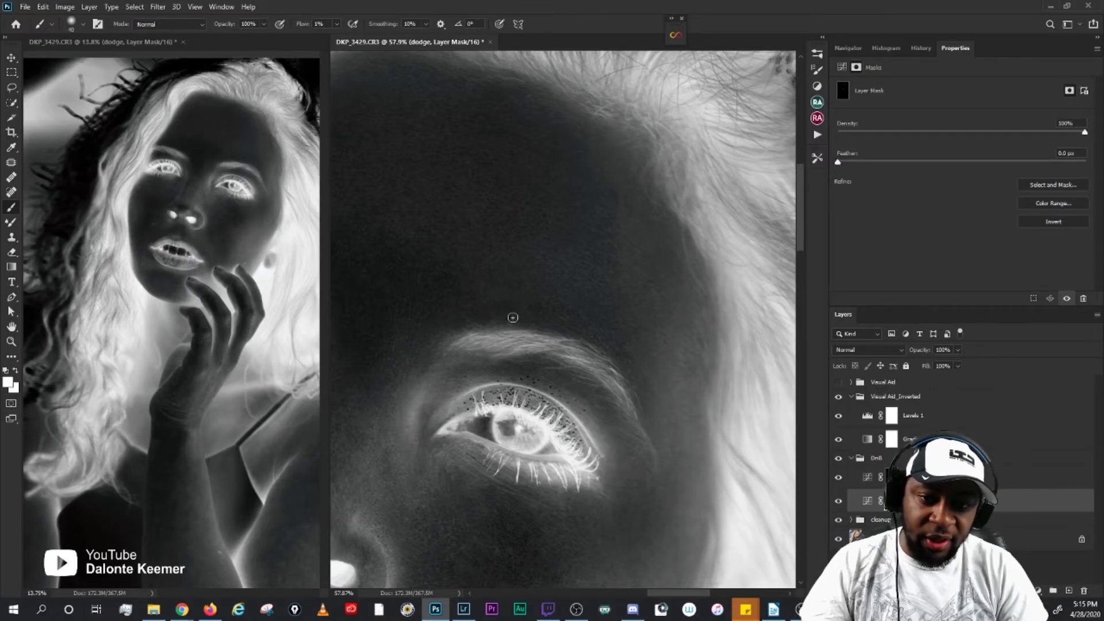
pyautogui.press(']')
pyautogui.press(']')
pyautogui.press(']')
pyautogui.press(']')
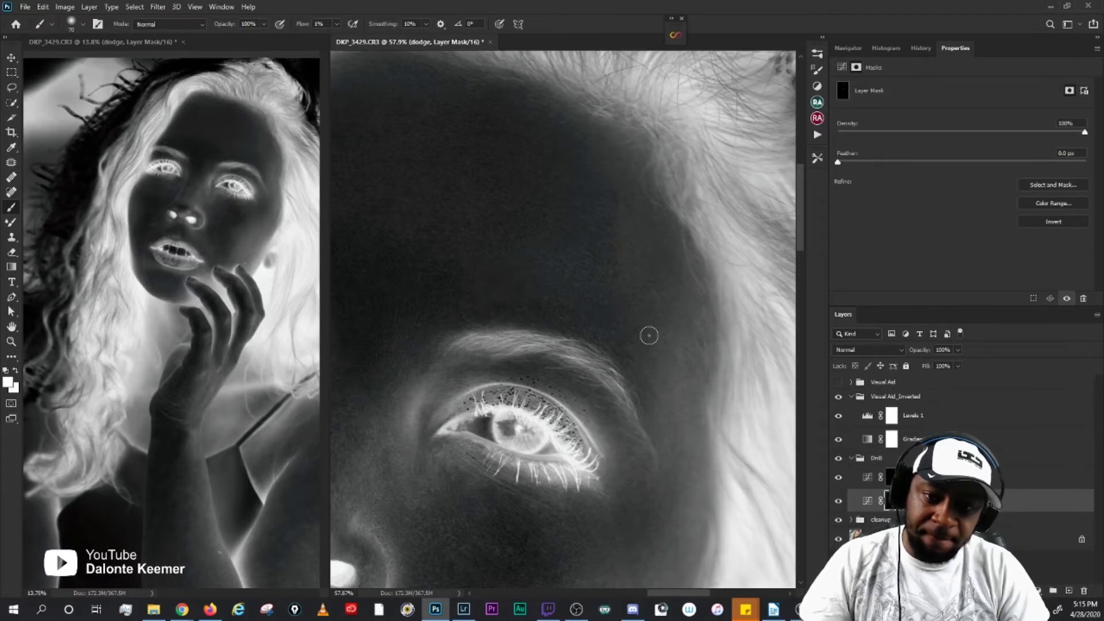
# Step: Replace the Visual Aid_Inverted view with the Visual Aid group and burn bright spots above the right-hand eyebrow on the Burn mask
pyautogui.moveTo(649, 336); pyautogui.dragTo(693, 324)
pyautogui.click(838, 397)
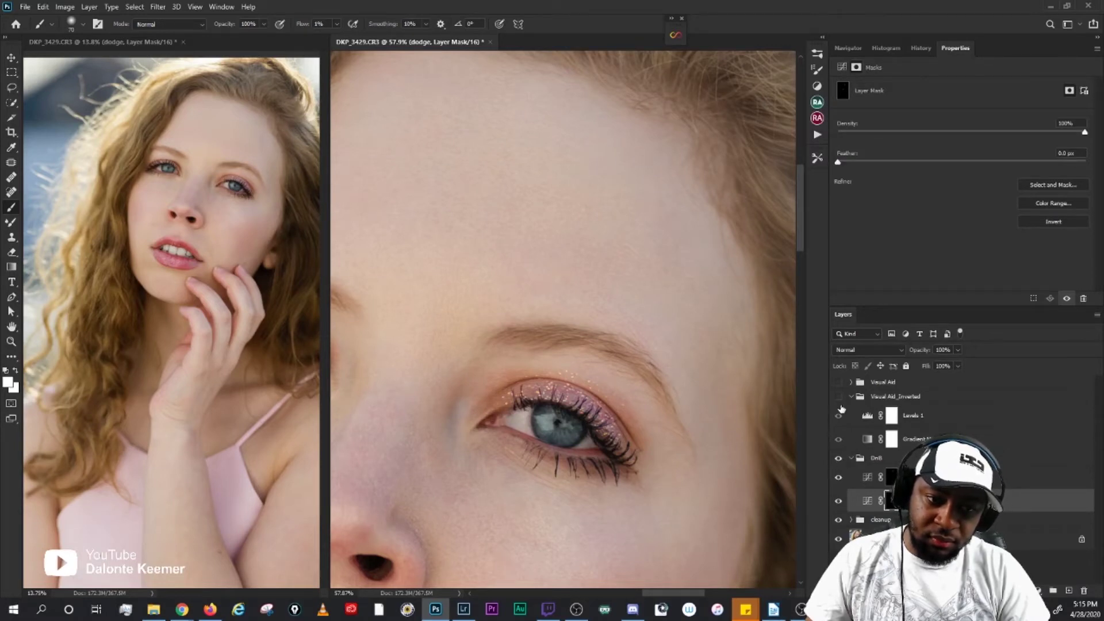
pyautogui.click(838, 382)
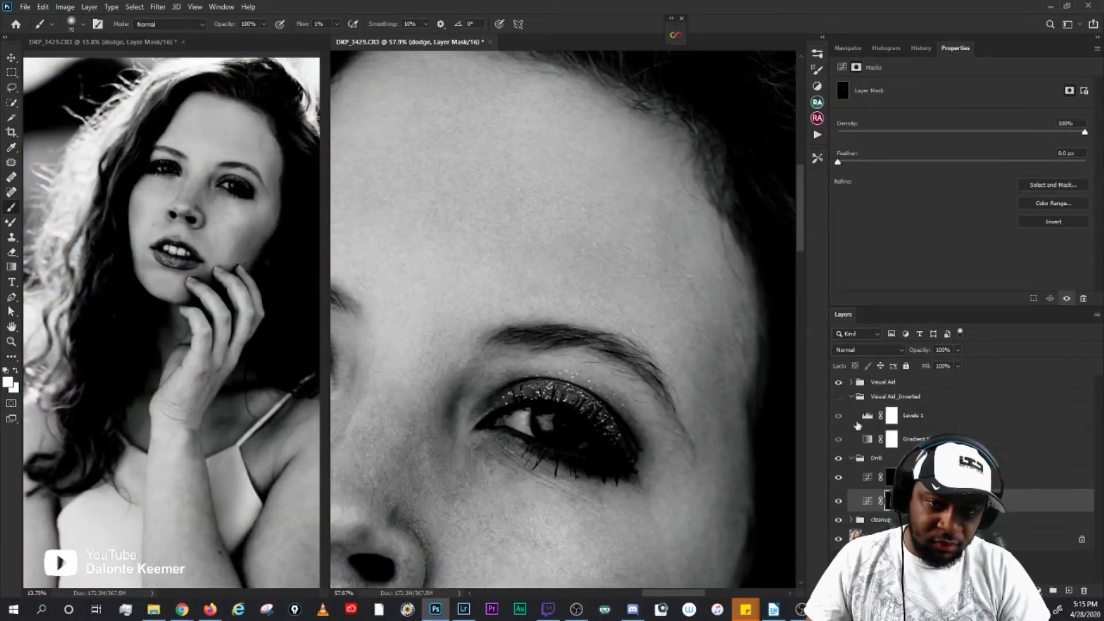
pyautogui.click(931, 477)
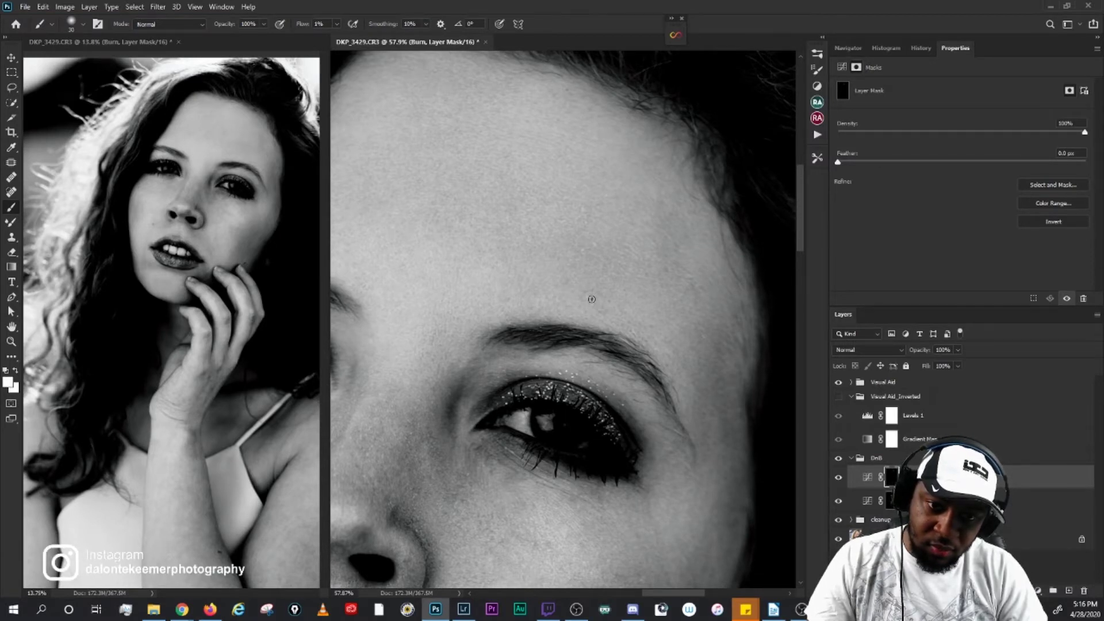
# Step: Dodge the small dark spots above the right-hand eyebrow on the dodge mask, adjusting the brush size to fit
pyautogui.click(886, 499)
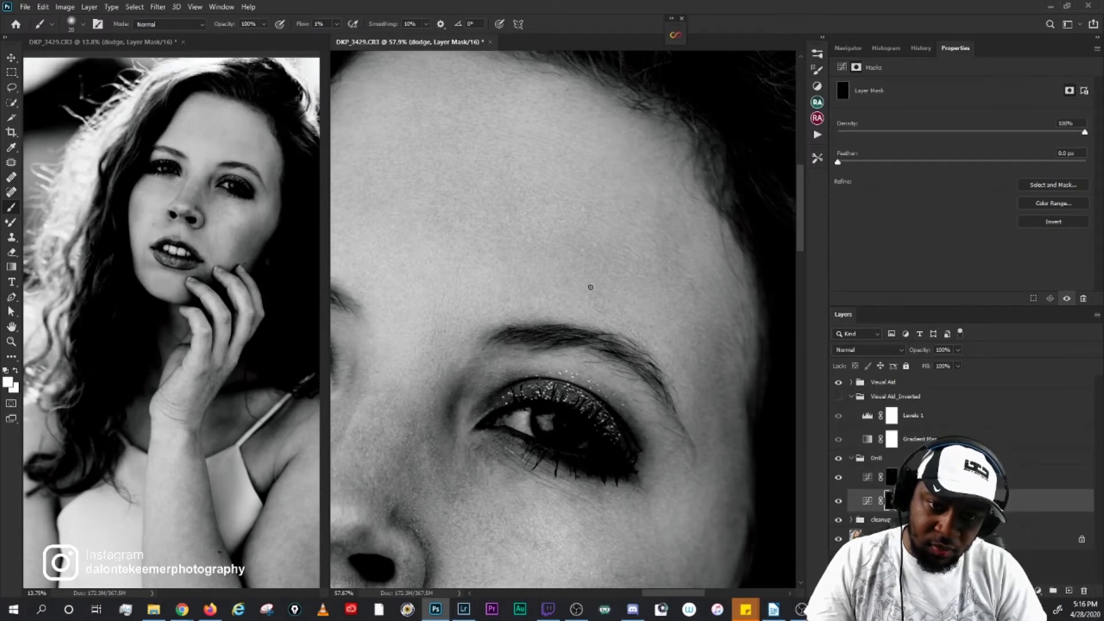
pyautogui.press('[')
pyautogui.press(']')
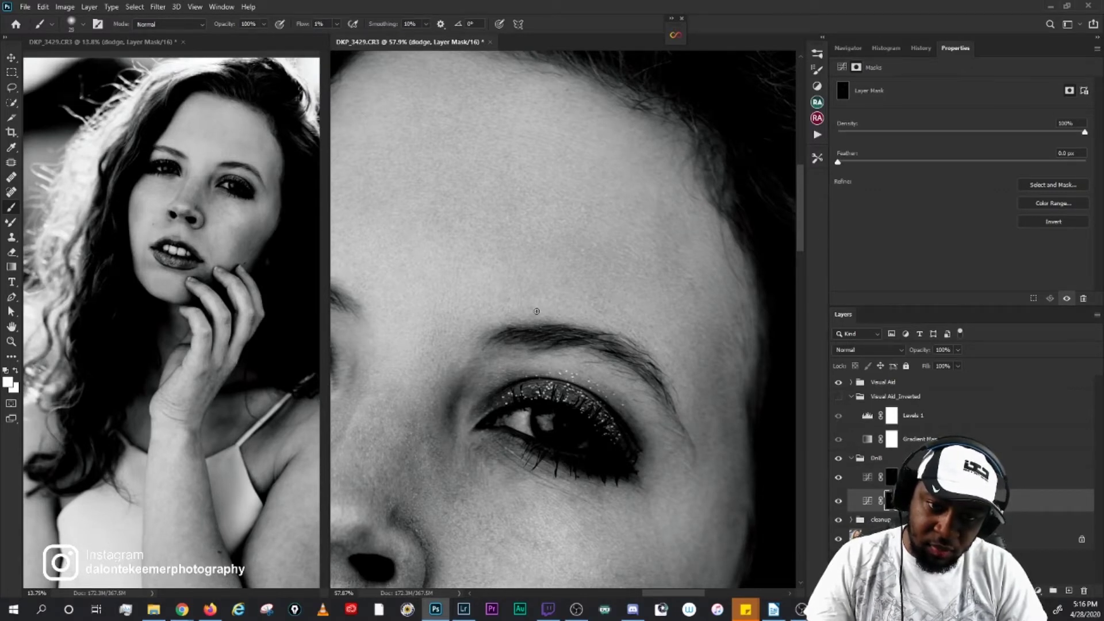
pyautogui.press(']')
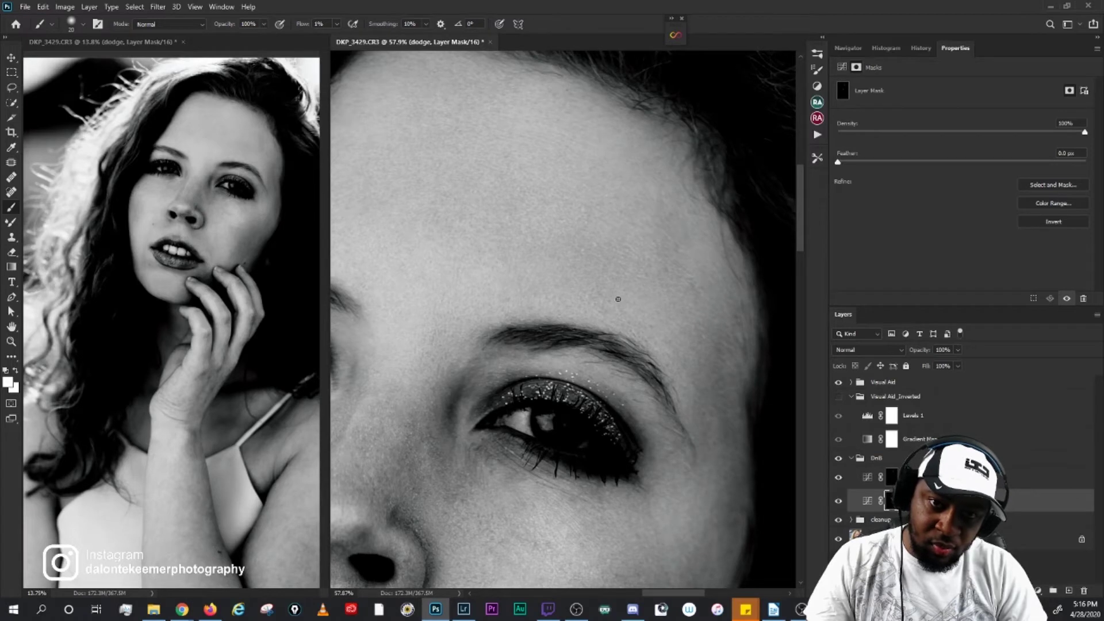
# Step: Burn the bright spots in the middle of the forehead on the Burn mask, starting with a tiny brush and enlarging it
pyautogui.click(890, 477)
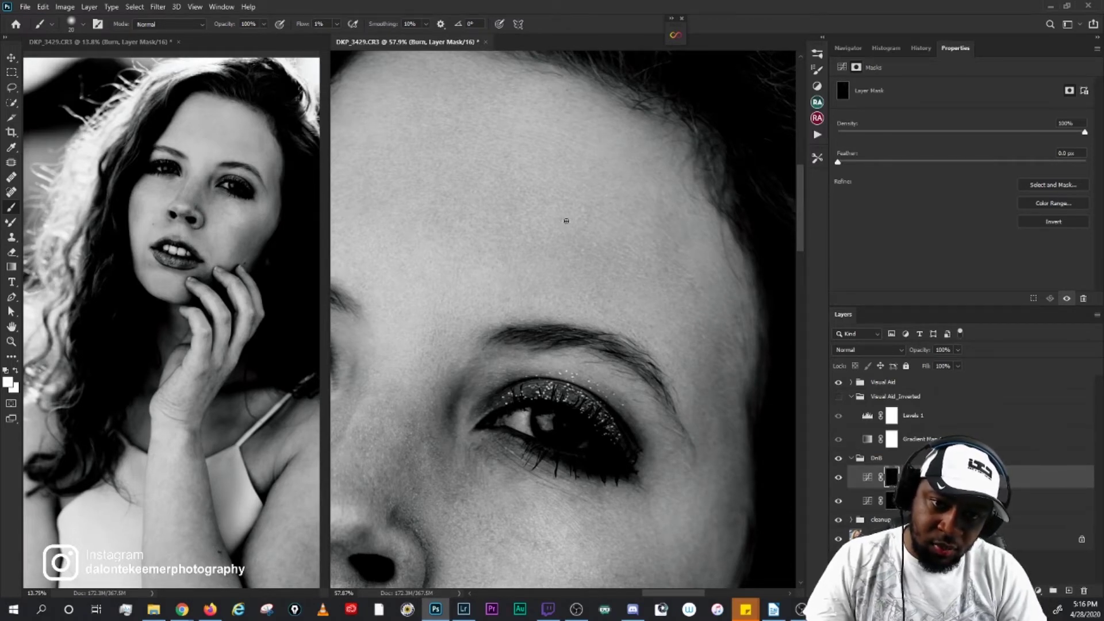
pyautogui.press('[')
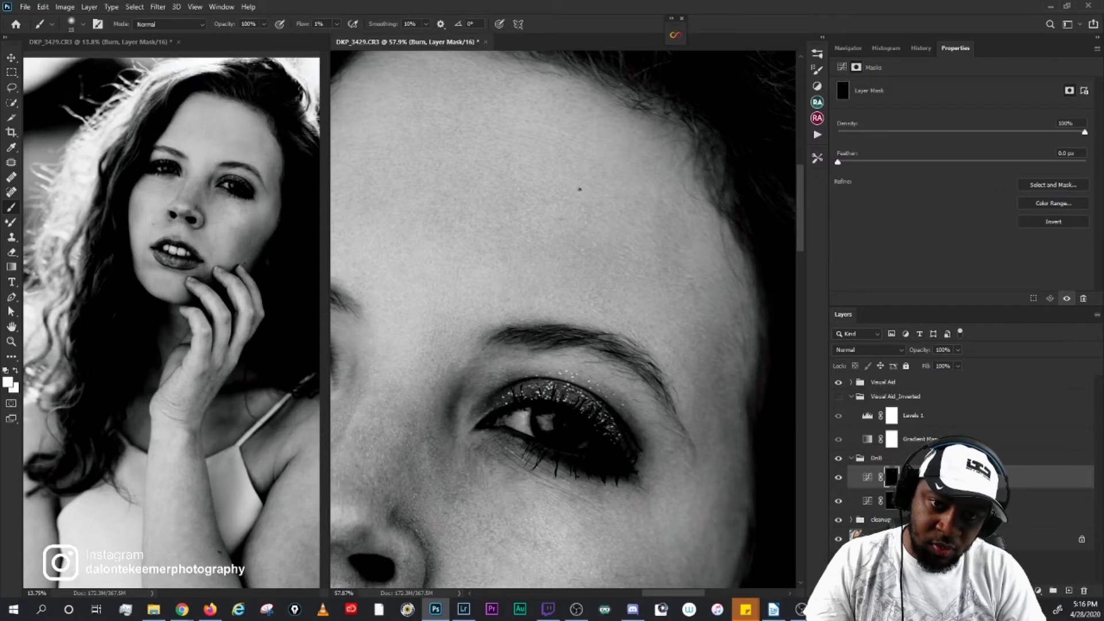
pyautogui.press(']')
pyautogui.press(']')
pyautogui.press(']')
pyautogui.press(']')
pyautogui.press(']')
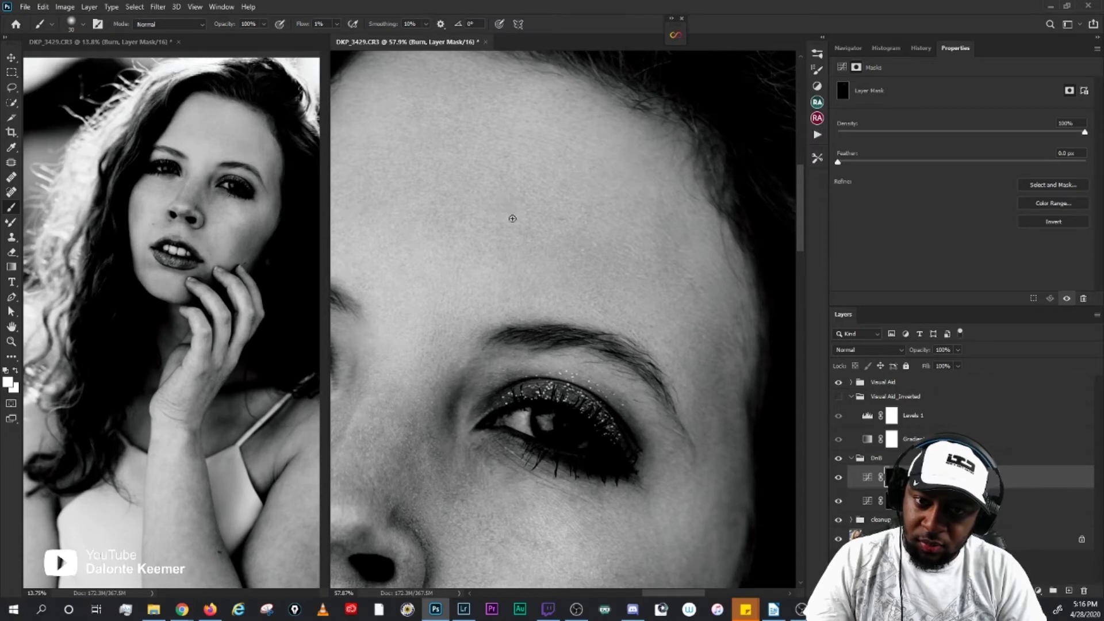
# Step: Continue burning the forehead above the right-hand eyebrow on the Burn mask with a larger brush
pyautogui.moveTo(598, 275); pyautogui.dragTo(776, 416)
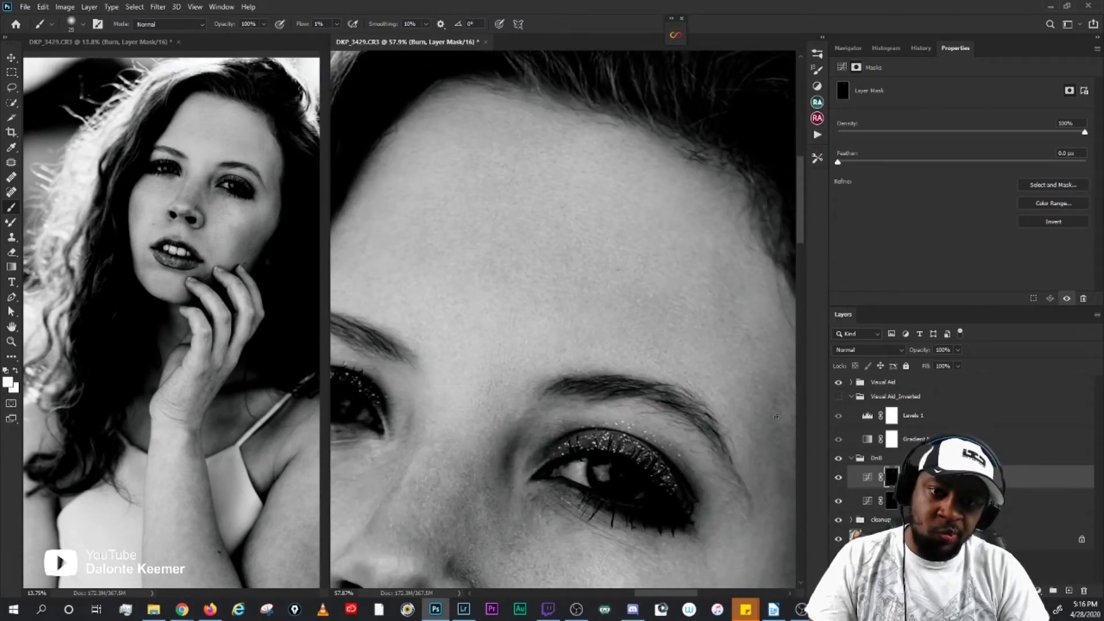
pyautogui.press(']')
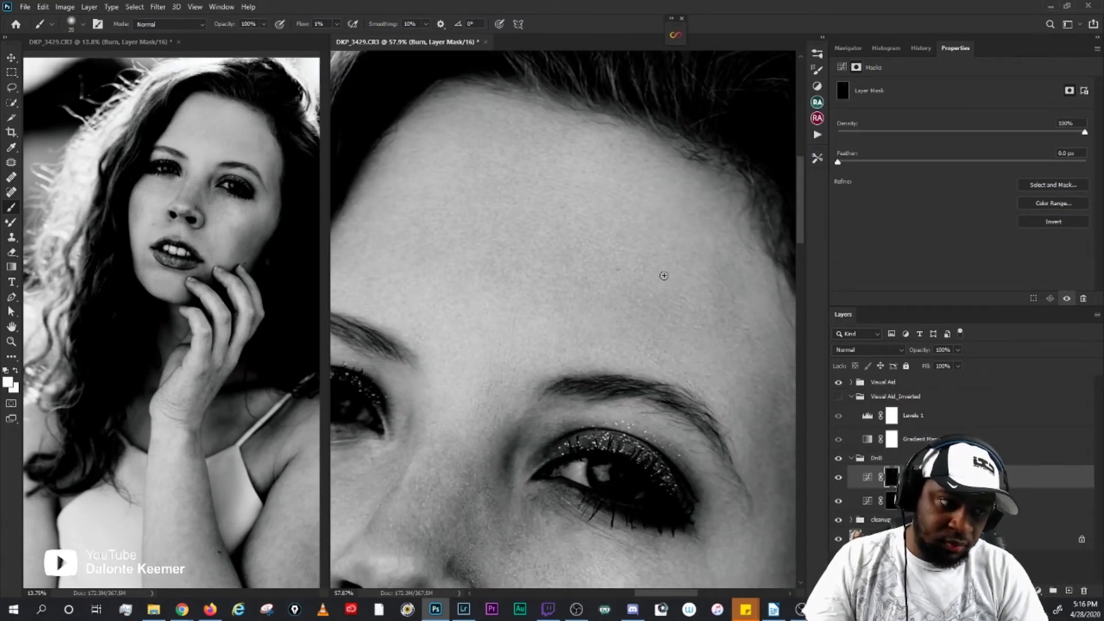
pyautogui.rightClick(664, 276)
pyautogui.press('Escape')
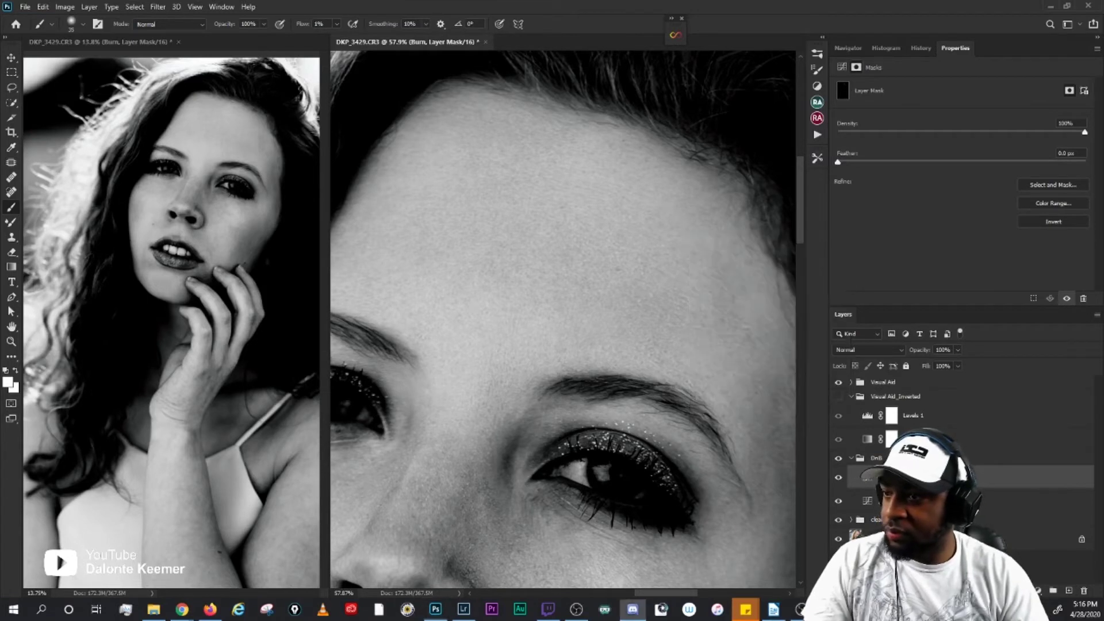
pyautogui.press(']')
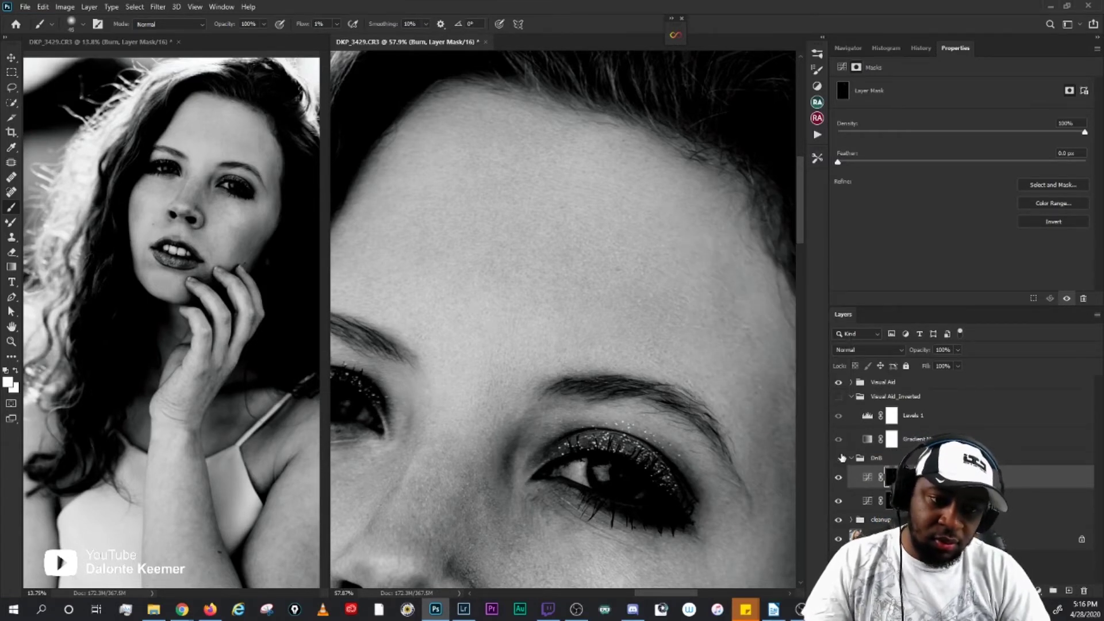
# Step: Dodge the dark patches on the forehead beside the right-hand hairline on the dodge mask, using a reduced brush
pyautogui.moveTo(704, 338); pyautogui.dragTo(652, 316)
pyautogui.click(932, 500)
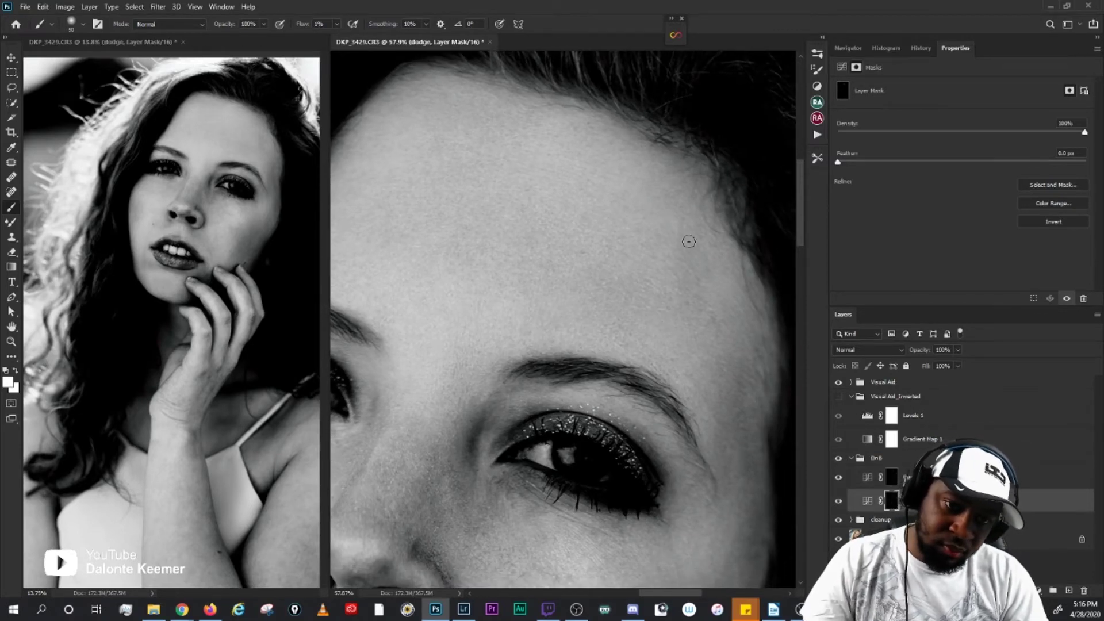
pyautogui.press('[')
pyautogui.press('[')
pyautogui.press('[')
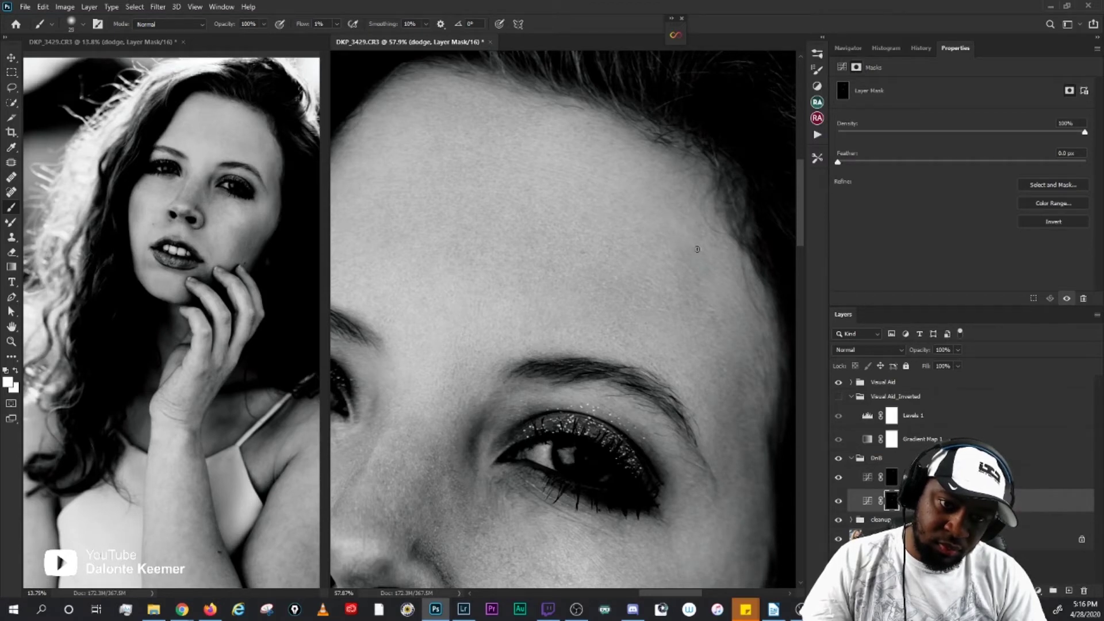
pyautogui.press(']')
pyautogui.moveTo(683, 255); pyautogui.dragTo(688, 251)
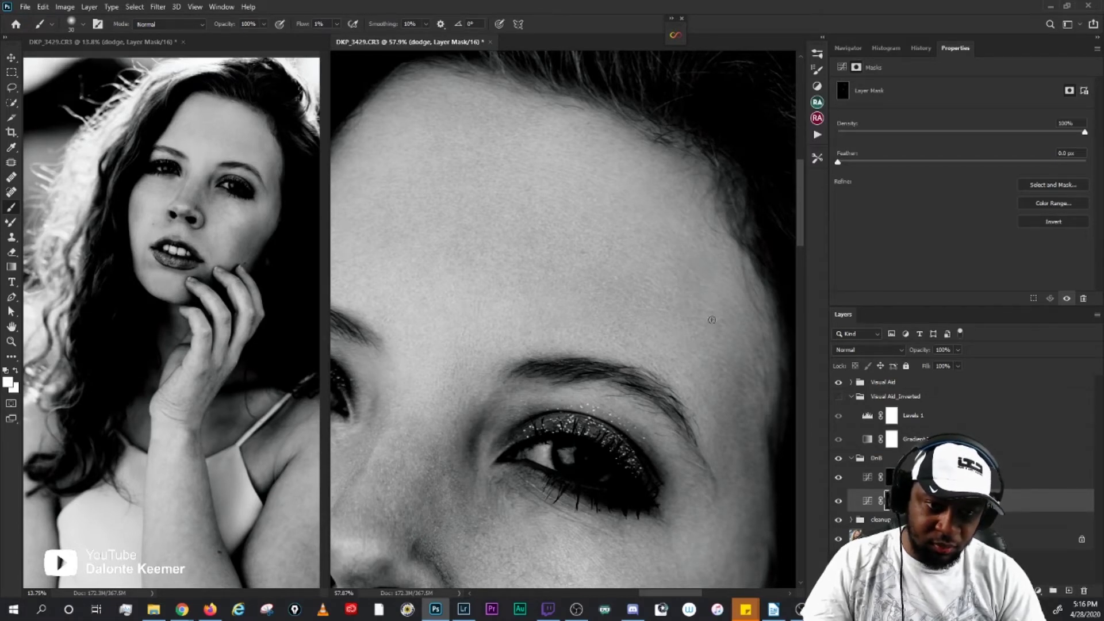
# Step: Burn the bright spots near the right-hand temple and hairline on the Burn mask, varying the brush size
pyautogui.hotkey('alt', ']')
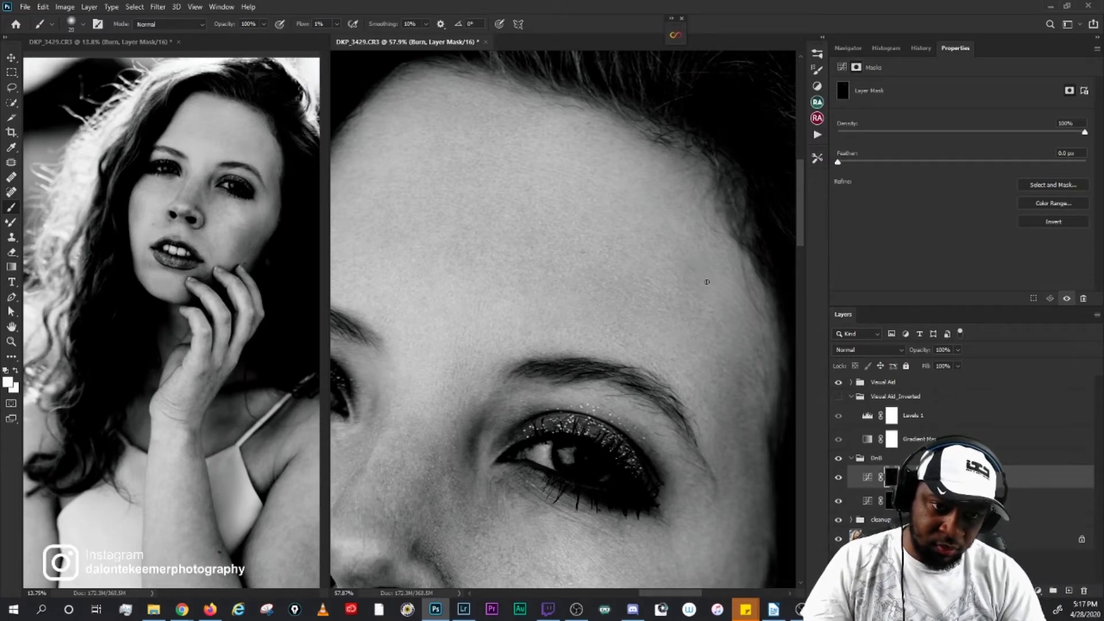
pyautogui.press('[')
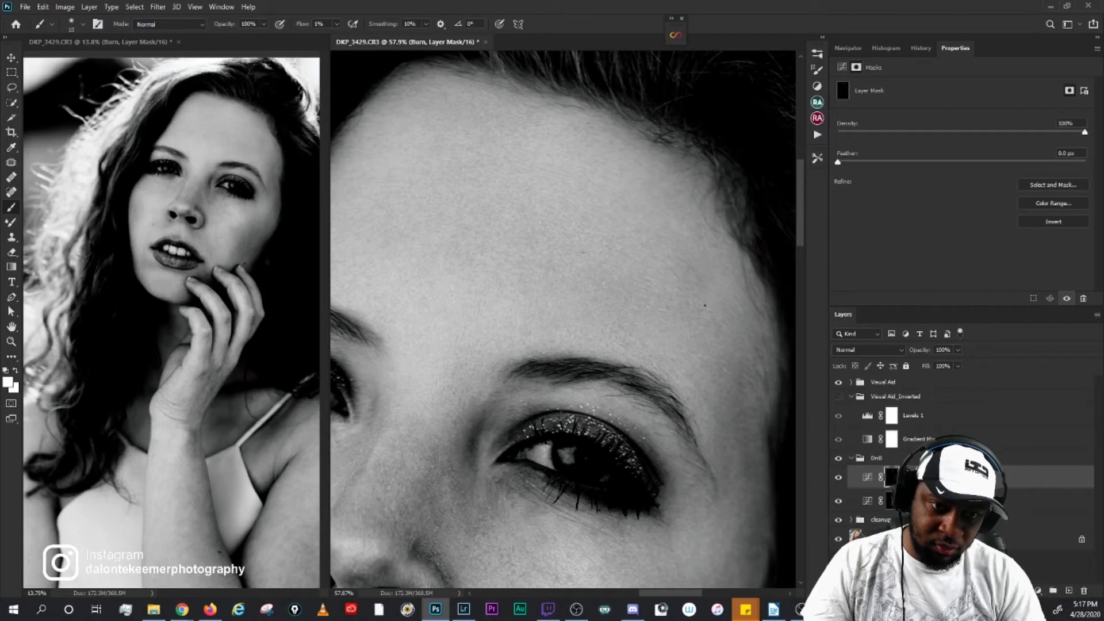
pyautogui.press(']')
pyautogui.press(']')
pyautogui.press(']')
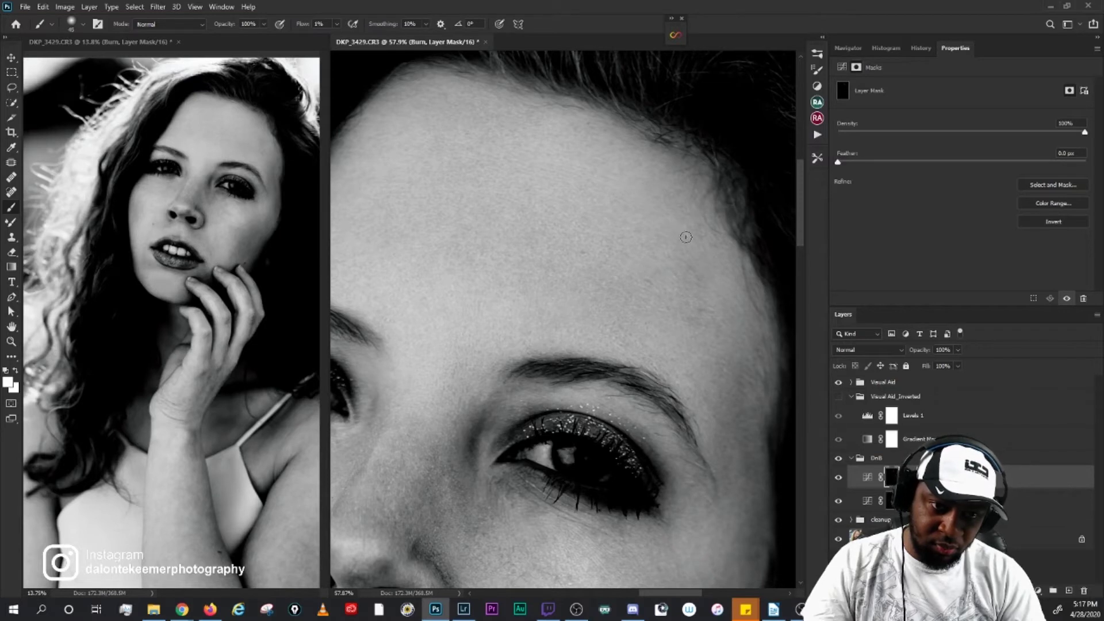
# Step: Dodge the fine dark spots between the right-hand eyebrow and hairline on the dodge mask with a much smaller brush
pyautogui.click(943, 502)
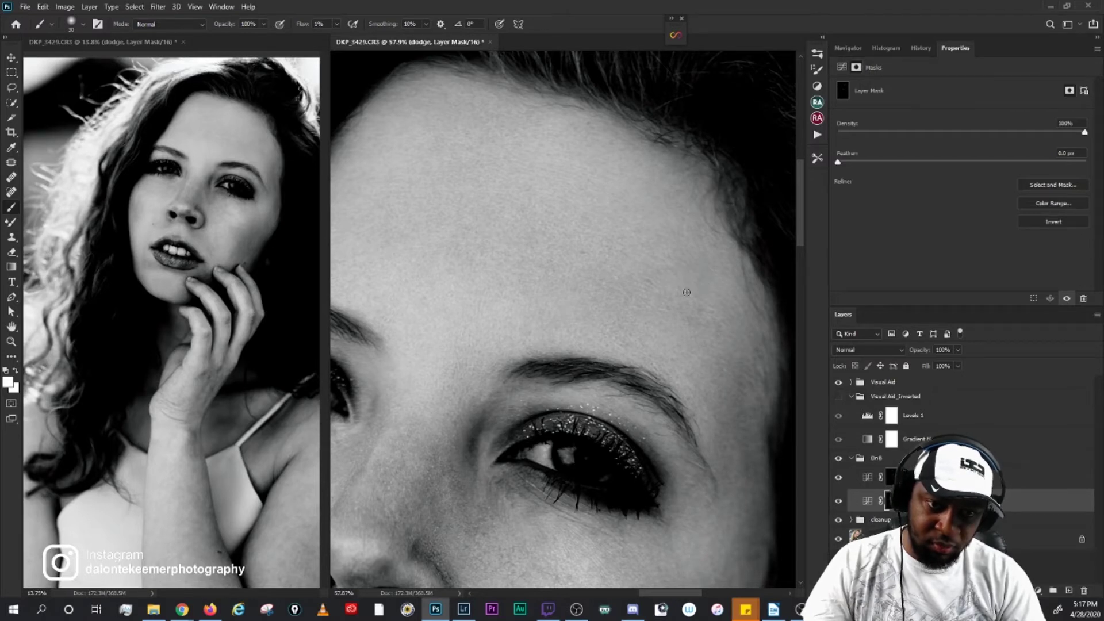
pyautogui.press('[')
pyautogui.press('[')
pyautogui.press('[')
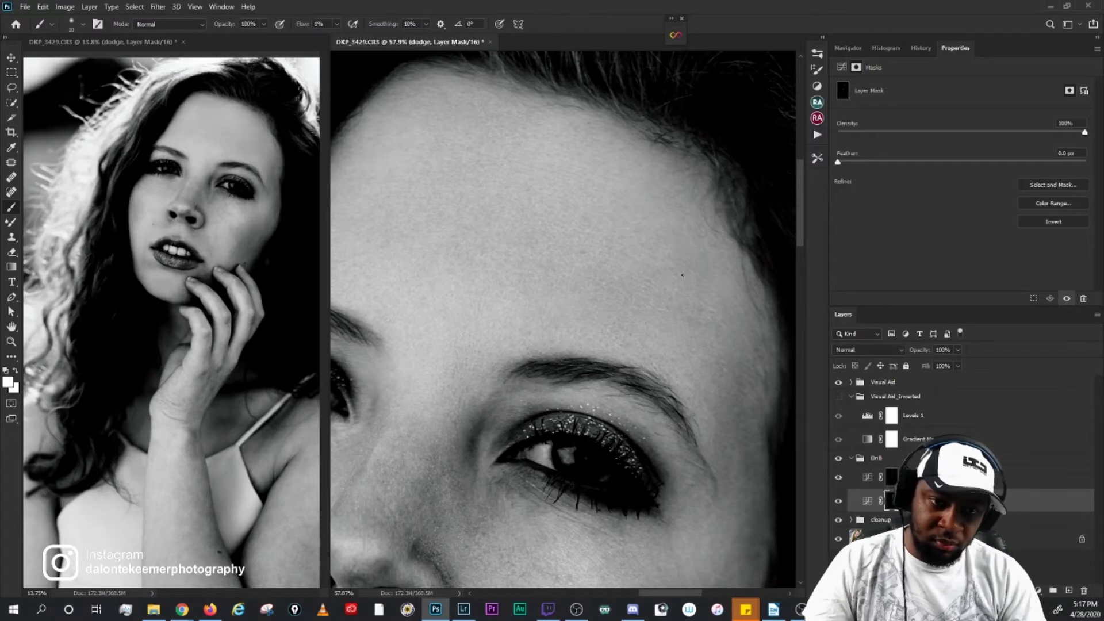
# Step: Even out the tones on the side of the forehead by painting alternately on the Burn and dodge layer masks with small brush sizes
pyautogui.hotkey('alt', ']')
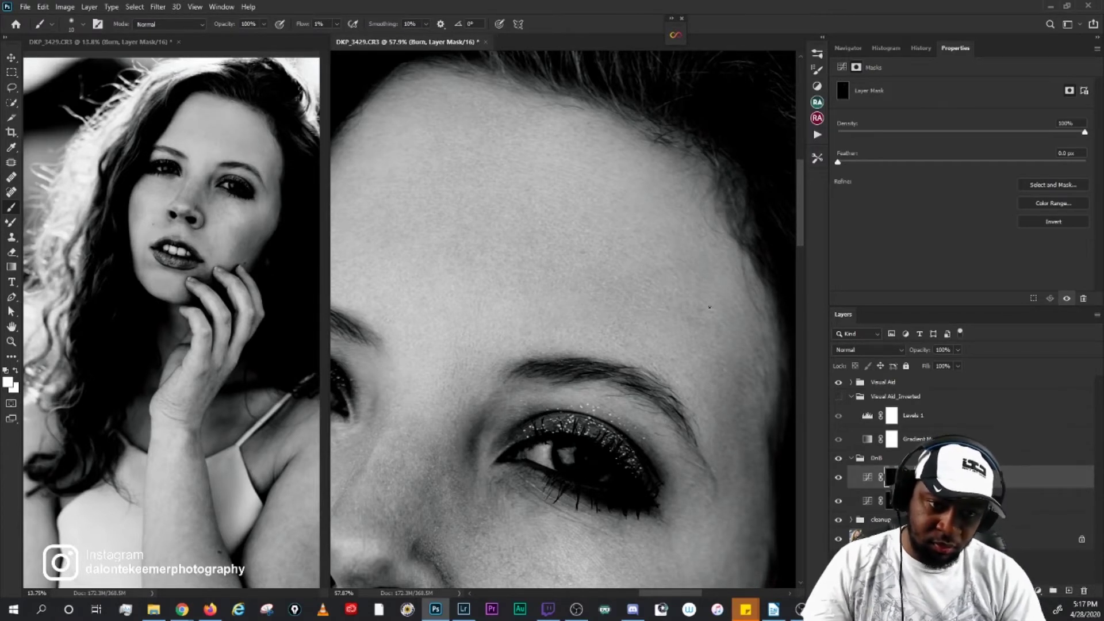
pyautogui.press(']')
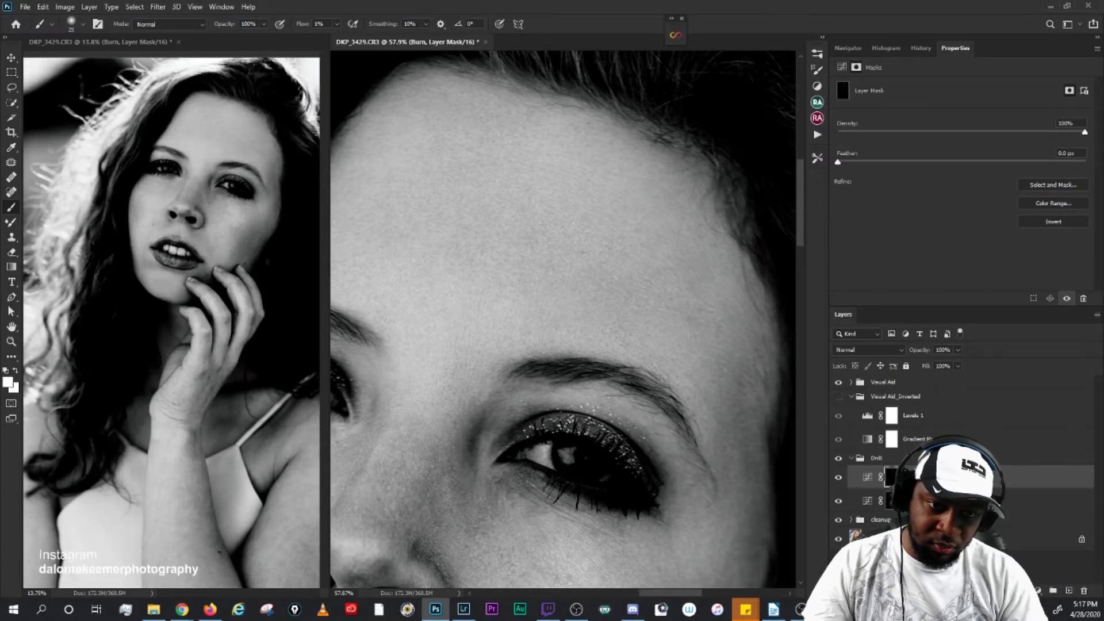
pyautogui.hotkey('alt', '[')
pyautogui.press('[')
pyautogui.press(']')
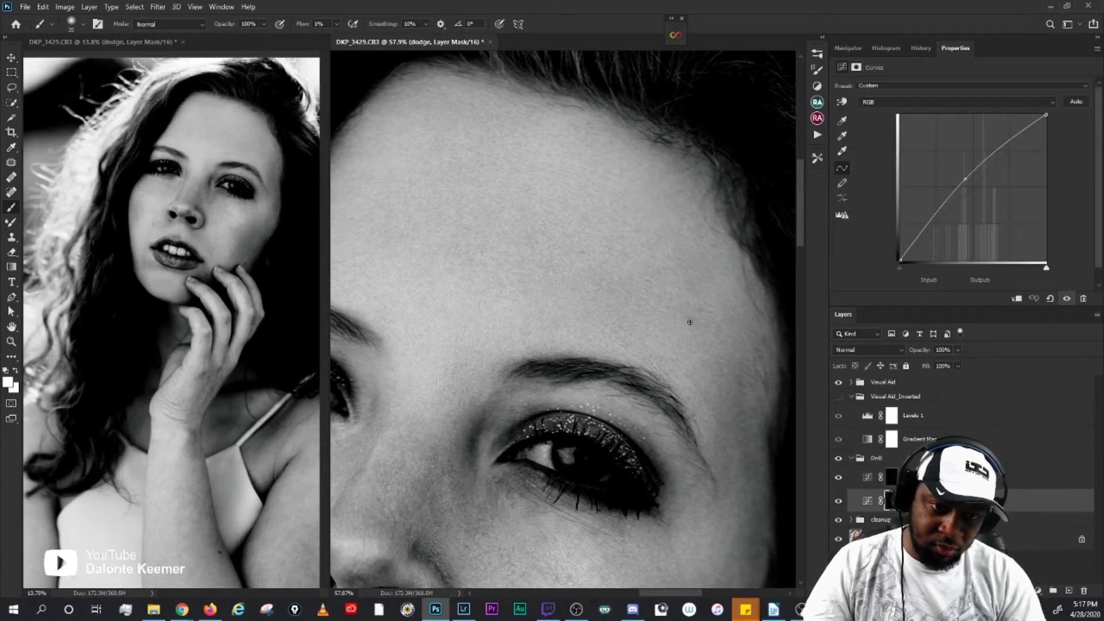
pyautogui.press(']')
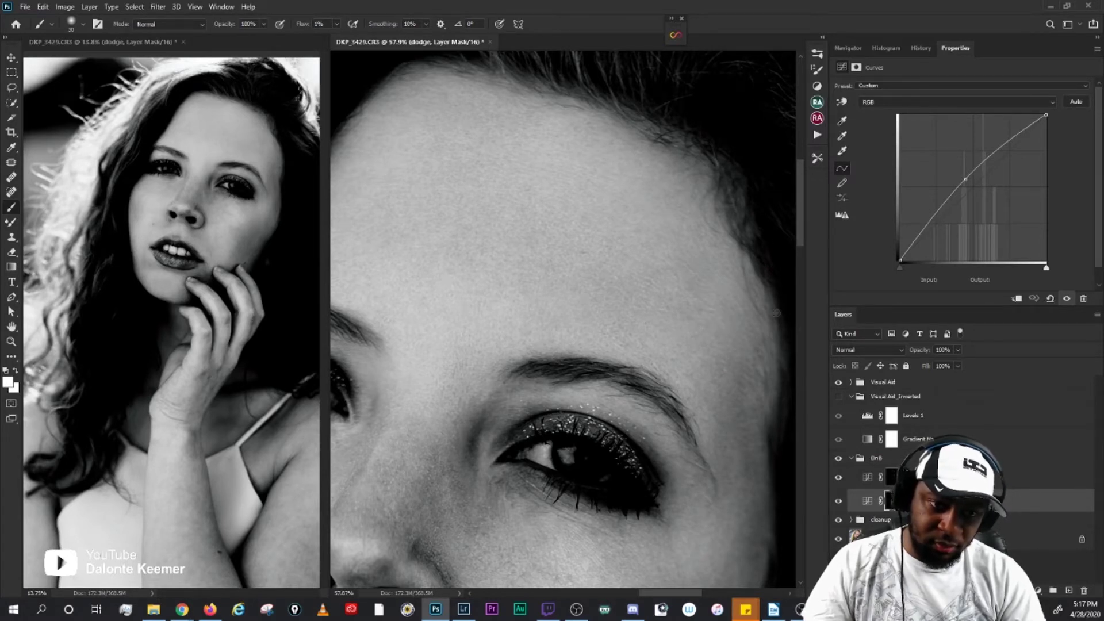
pyautogui.hotkey('alt', ']')
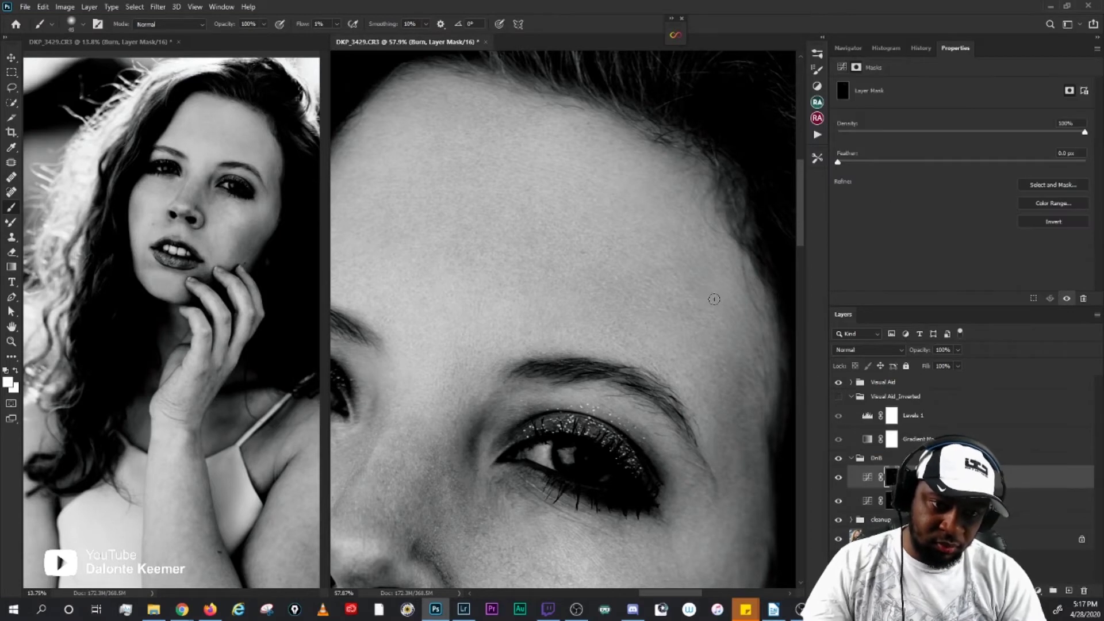
pyautogui.press(']')
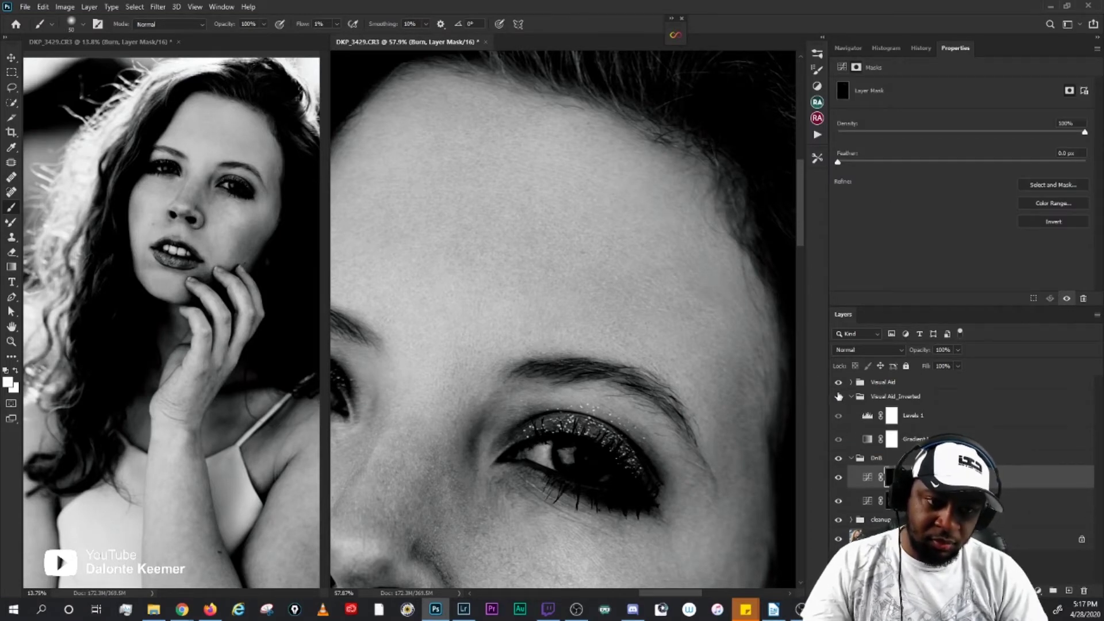
# Step: Check the skin tones with the Visual Aid_Inverted group and its Levels 1 layer, and compare against the Visual Aid view
pyautogui.moveTo(838, 417); pyautogui.dragTo(839, 392)
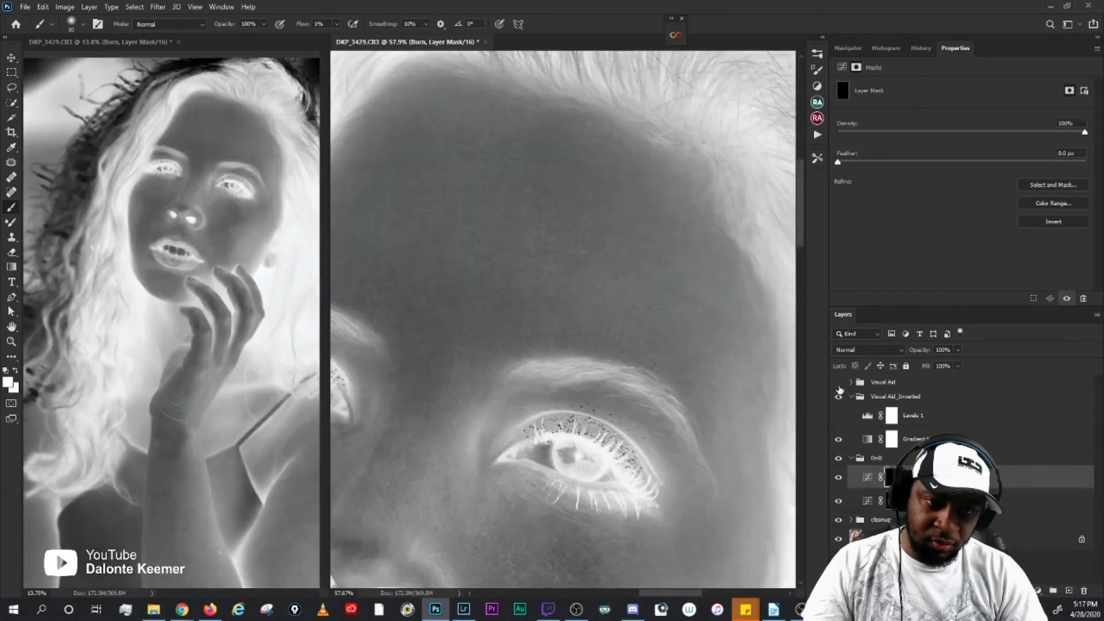
pyautogui.click(838, 383)
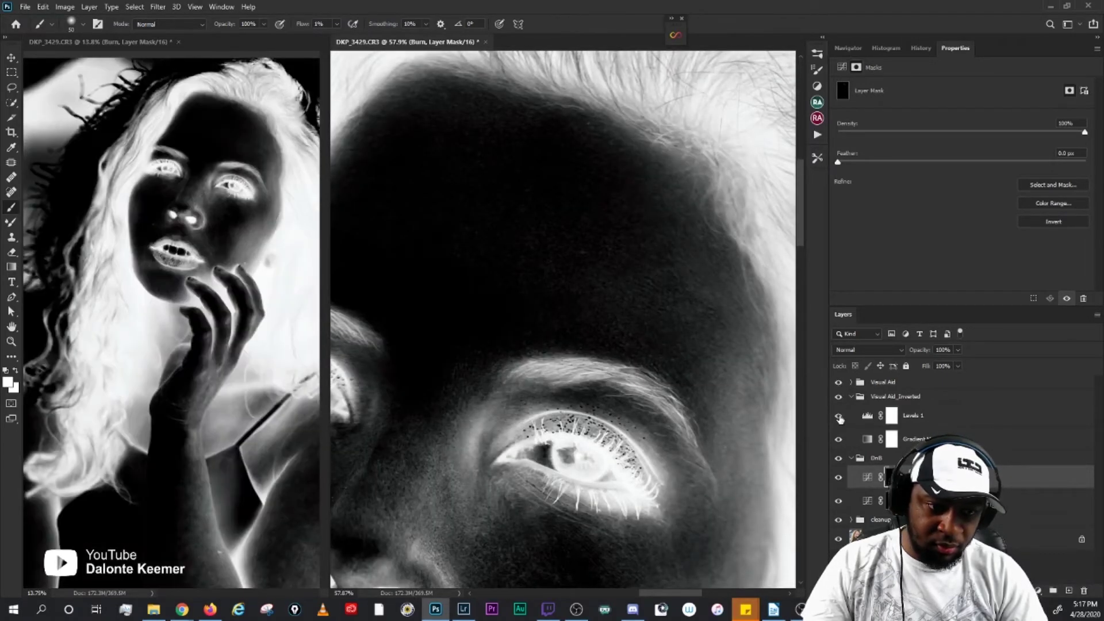
pyautogui.click(839, 397)
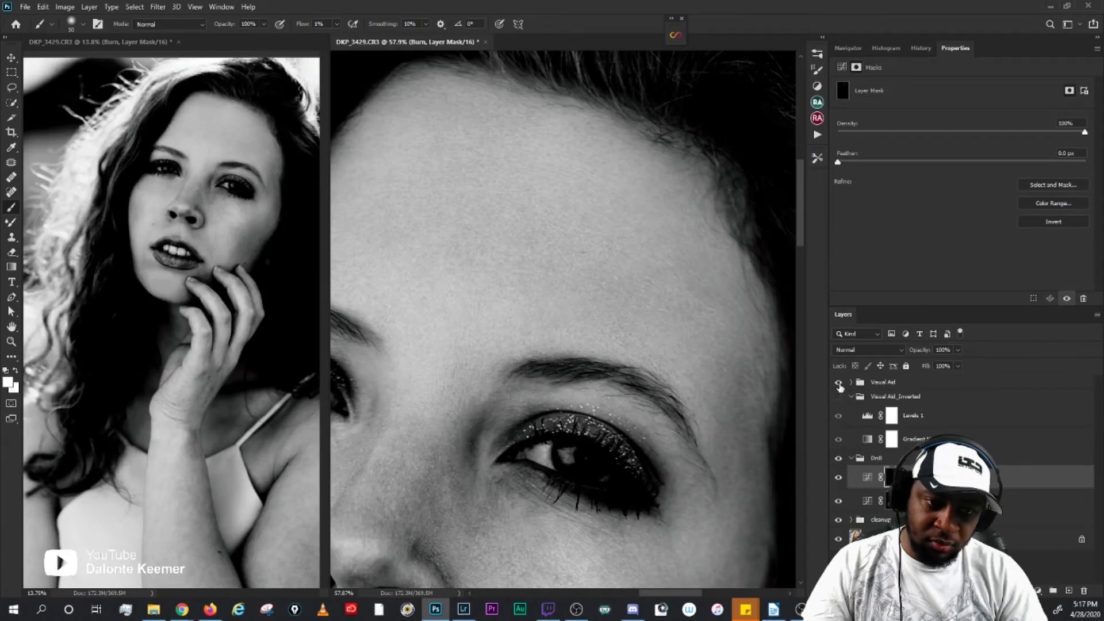
pyautogui.click(838, 382)
pyautogui.click(839, 382)
# Step: Collapse the Visual Aid_Inverted group, expand the Visual Aid group and hide Visual Aid to return to the colour image
pyautogui.click(851, 396)
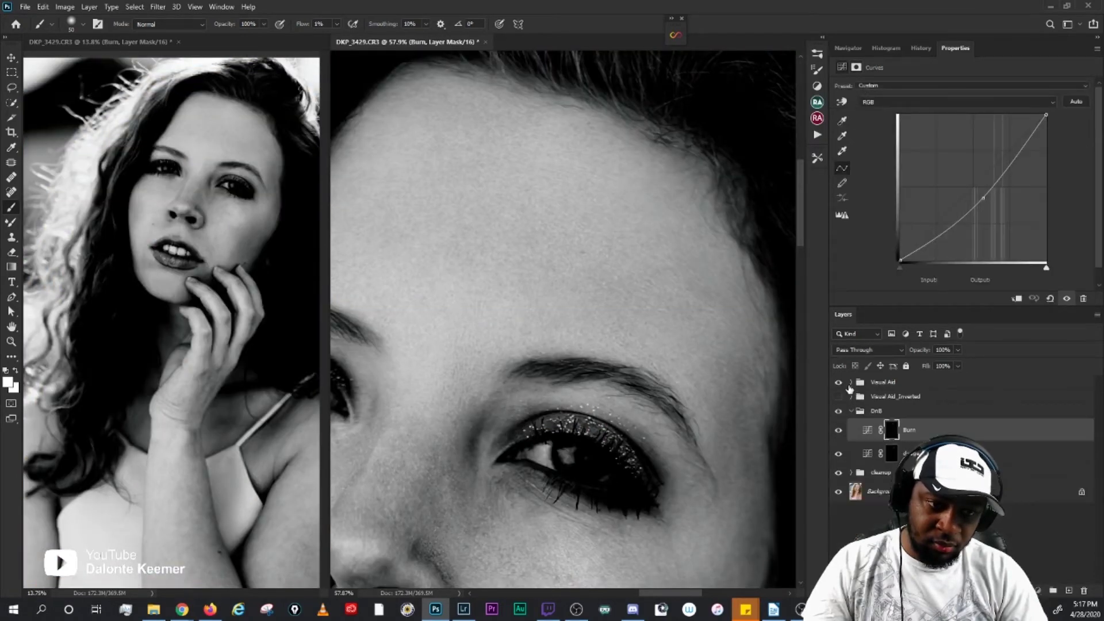
pyautogui.click(850, 384)
pyautogui.click(851, 382)
pyautogui.click(839, 383)
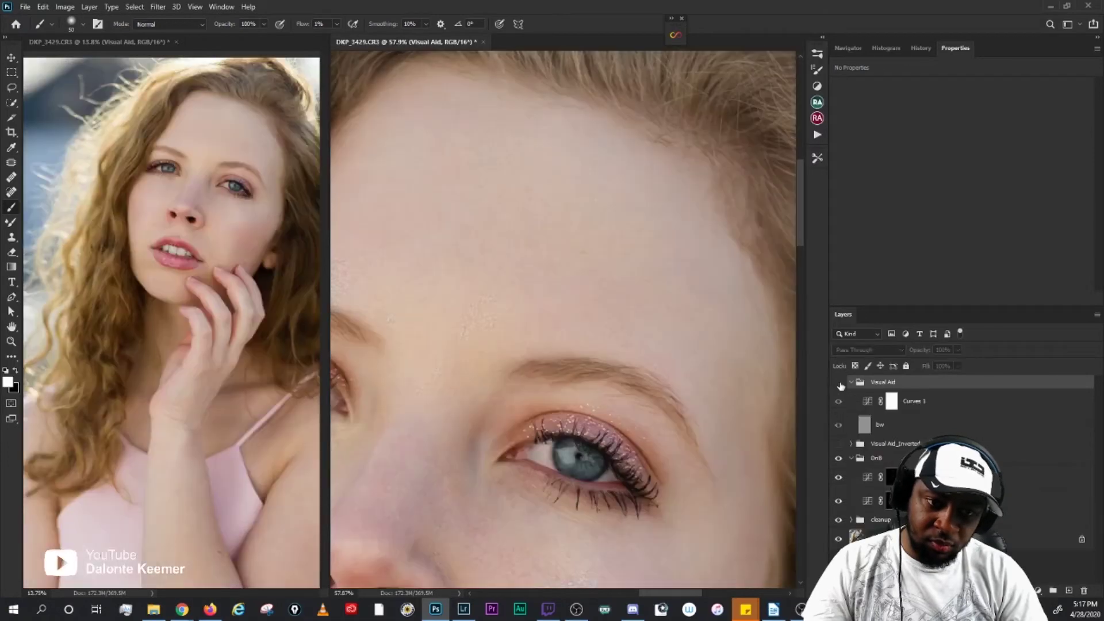
pyautogui.click(840, 384)
pyautogui.click(841, 386)
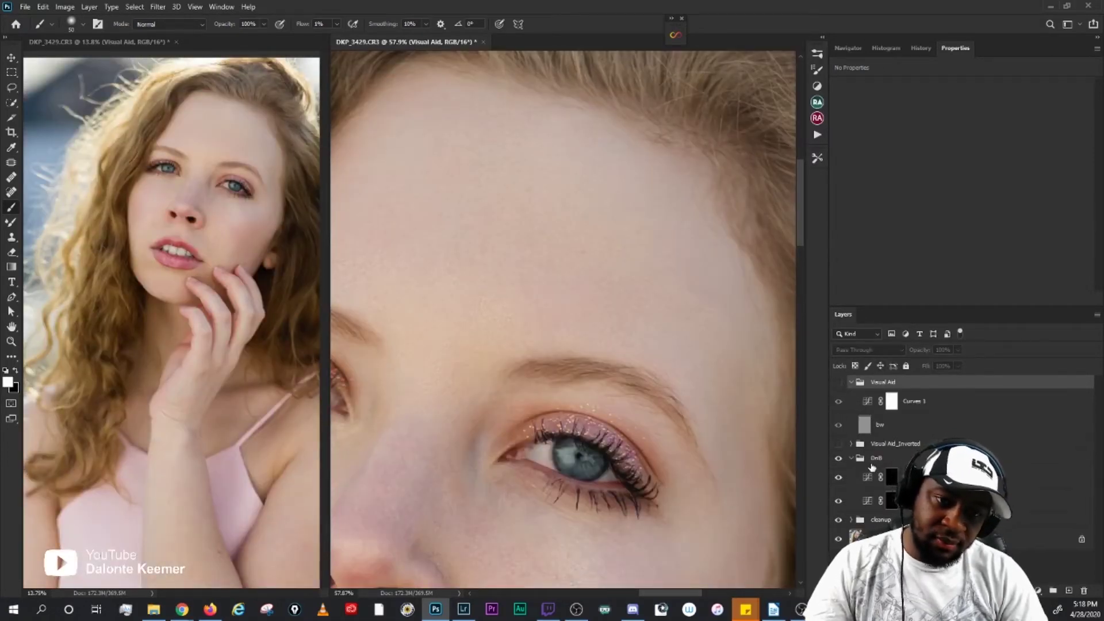
# Step: Examine the forehead and cheek in colour, comparing the retouch with the DnB group hidden and shown
pyautogui.scroll(-2, 526, 247)
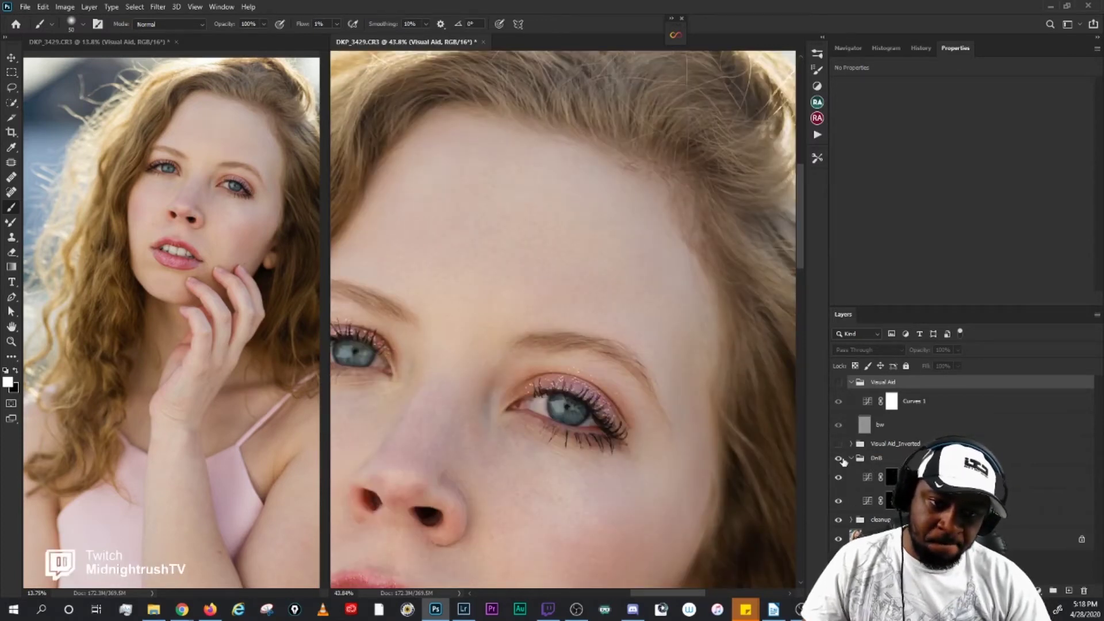
pyautogui.scroll(2, 707, 346)
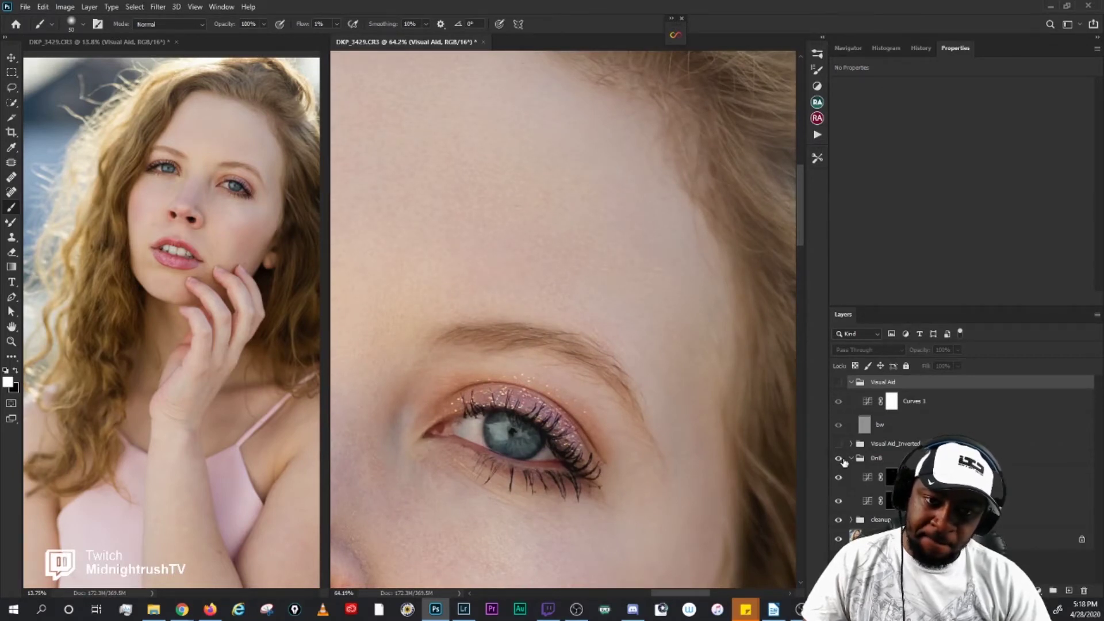
pyautogui.scroll(-2, 638, 416)
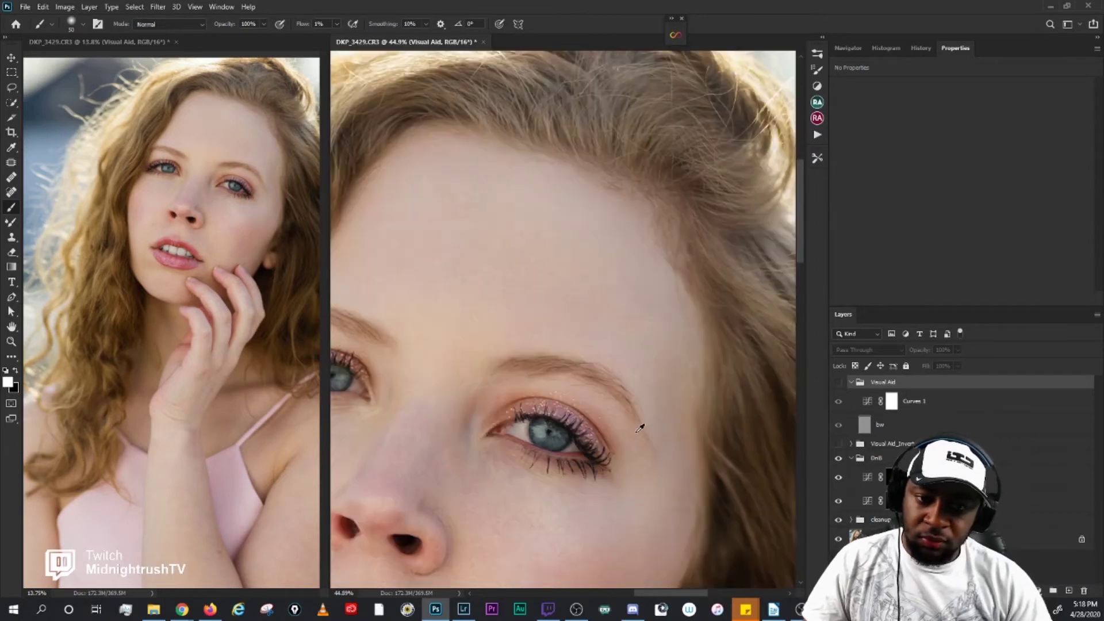
pyautogui.moveTo(690, 486); pyautogui.dragTo(725, 451)
pyautogui.moveTo(661, 496); pyautogui.dragTo(673, 480)
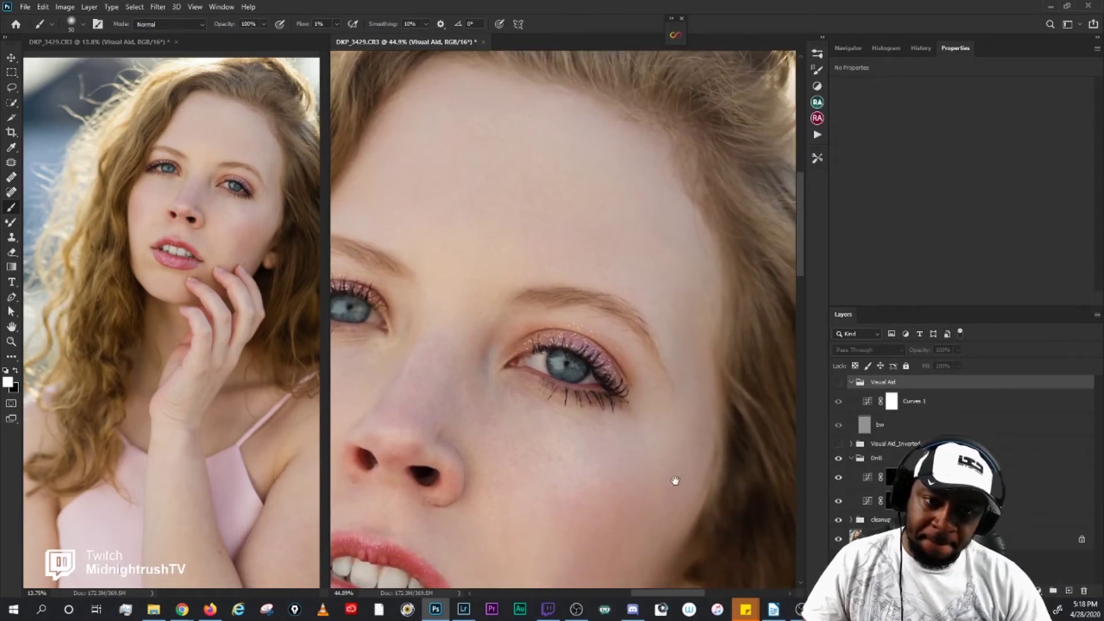
pyautogui.click(839, 459)
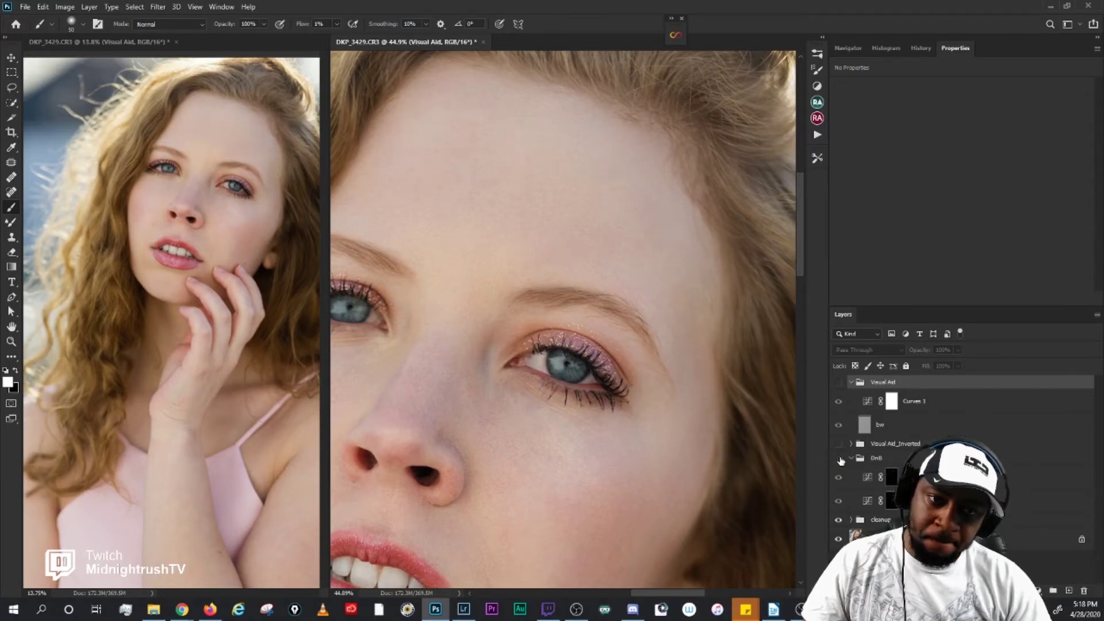
pyautogui.click(839, 459)
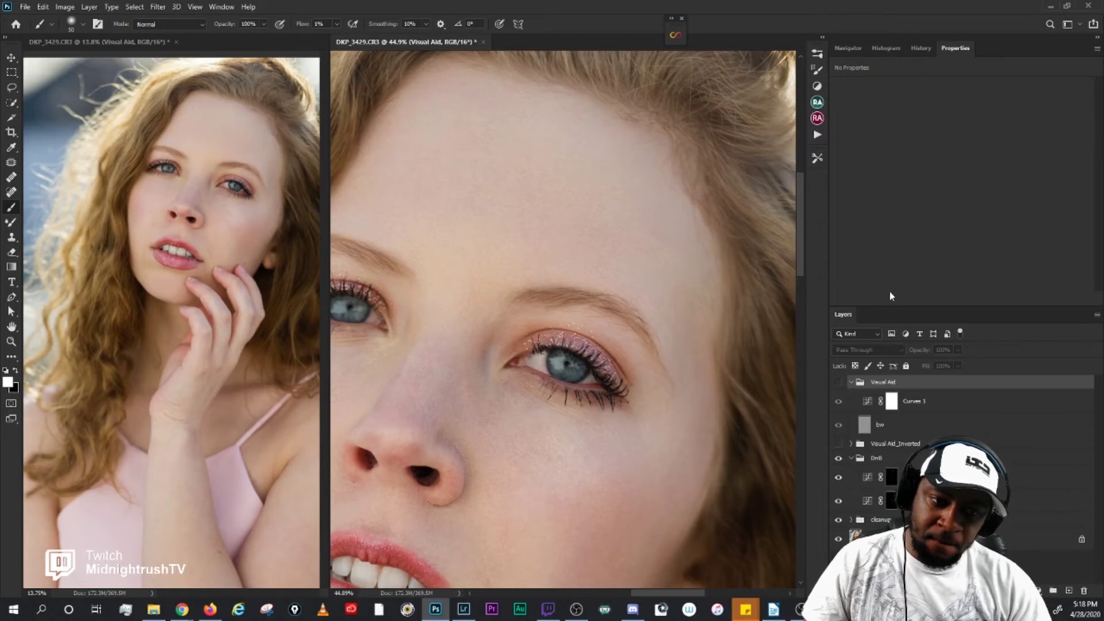
# Step: Compare the face in colour and in black and white, leaving the Visual Aid group visible
pyautogui.click(838, 383)
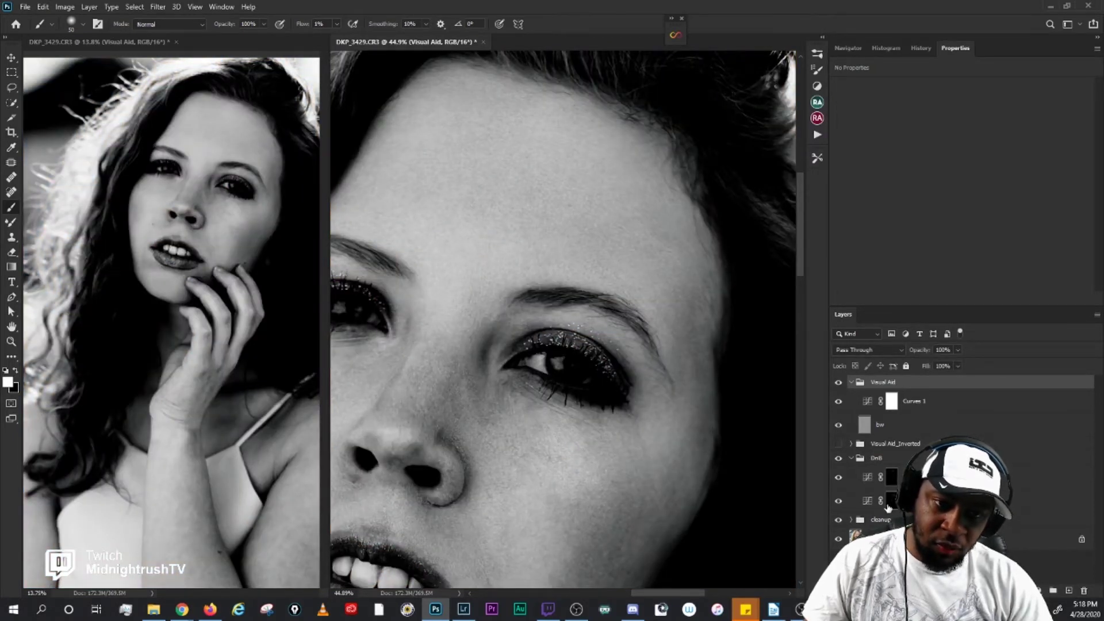
pyautogui.click(839, 383)
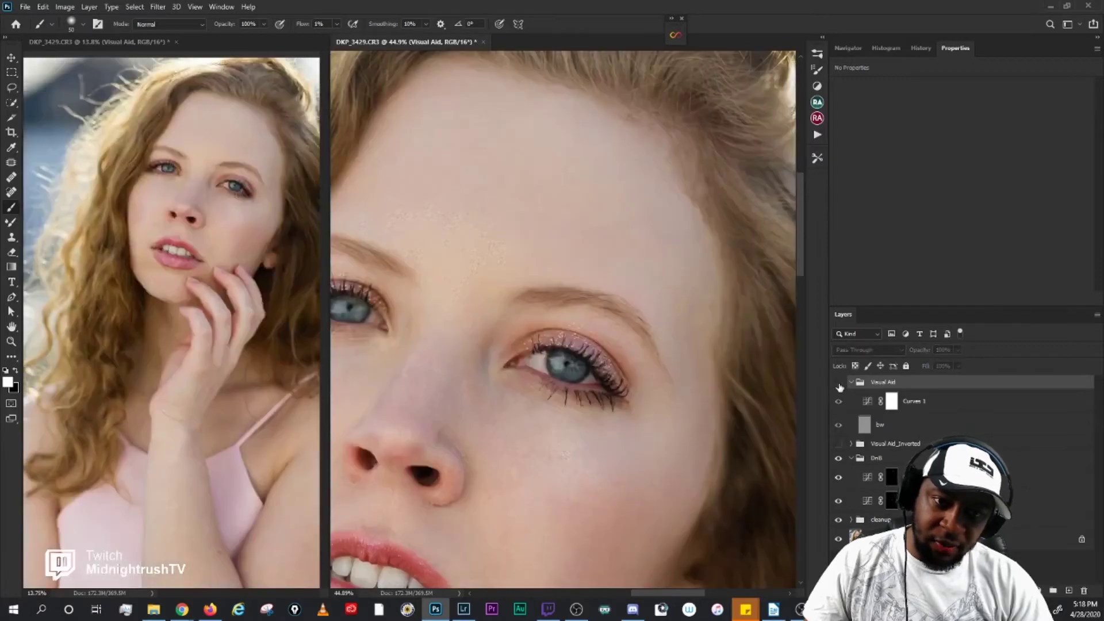
pyautogui.click(839, 383)
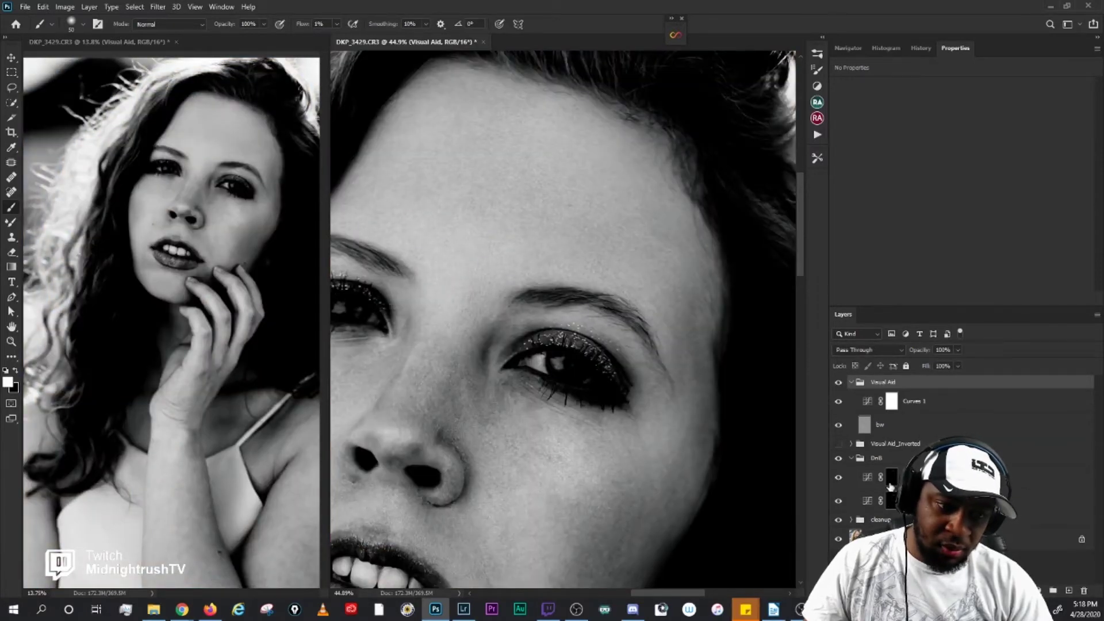
# Step: Lighten the dark patches along the temple and outer forehead on the dodge layer mask, varying the brush size between strokes
pyautogui.click(892, 502)
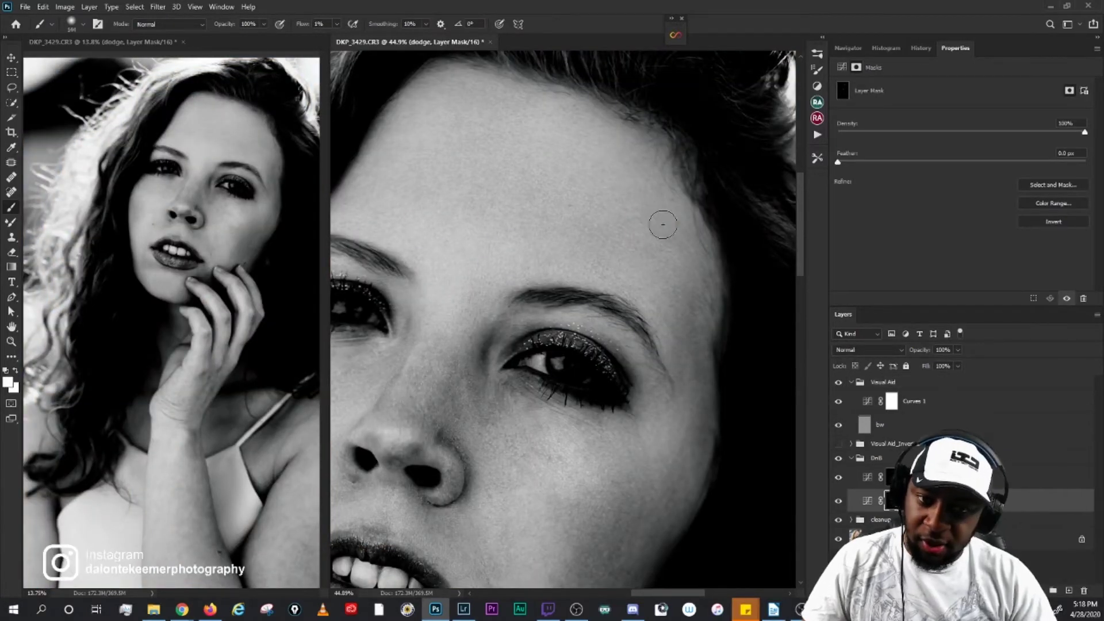
pyautogui.press(']')
pyautogui.press(']')
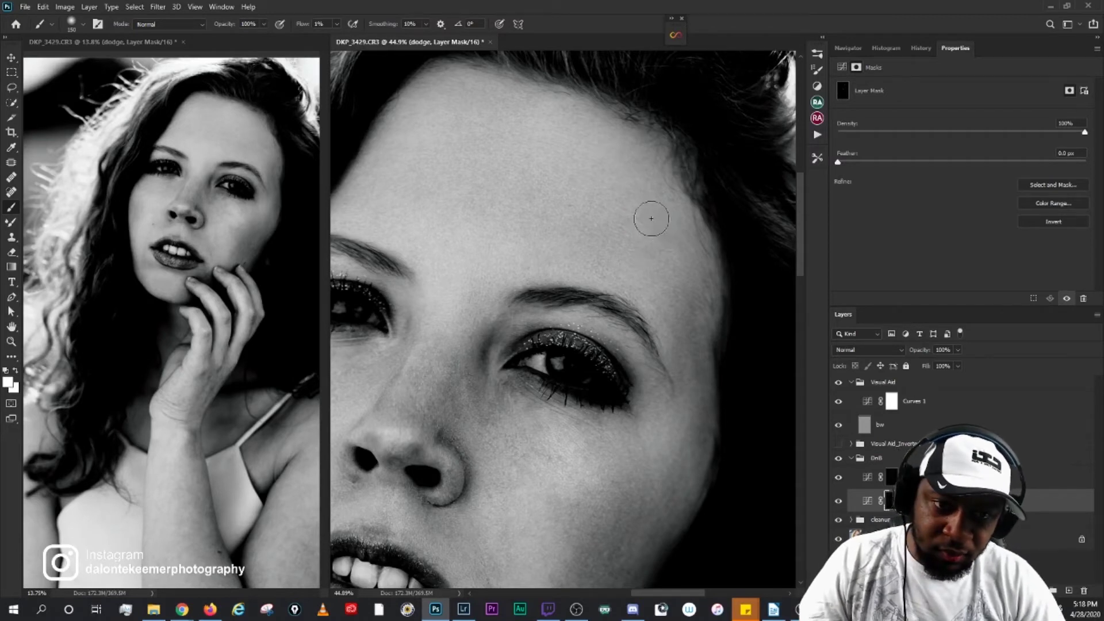
pyautogui.press('[')
pyautogui.press('[')
pyautogui.press('[')
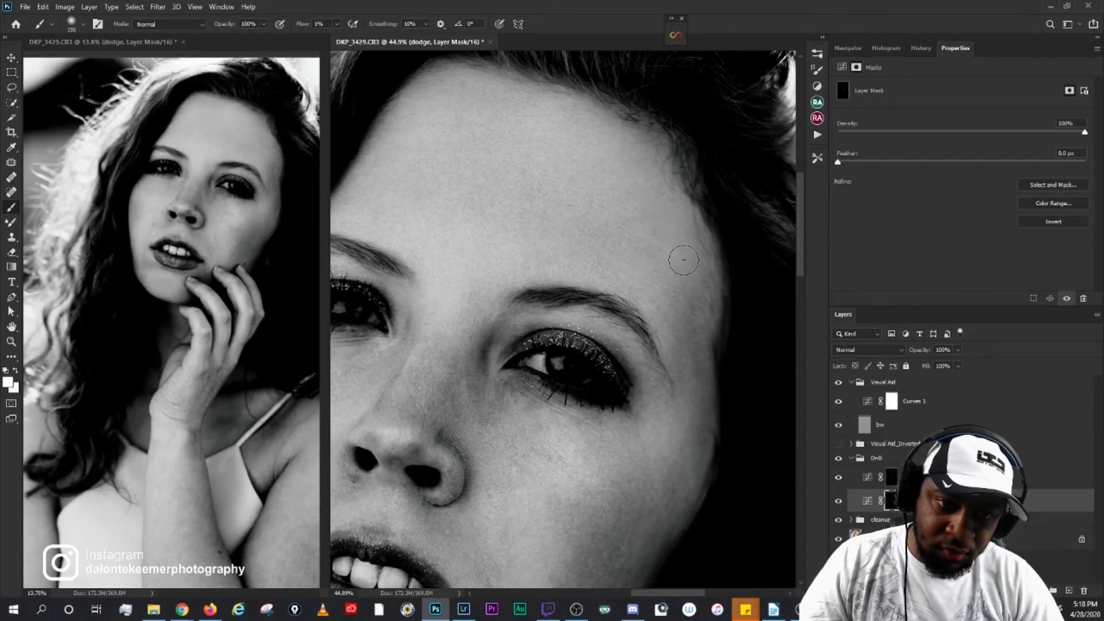
pyautogui.press(']')
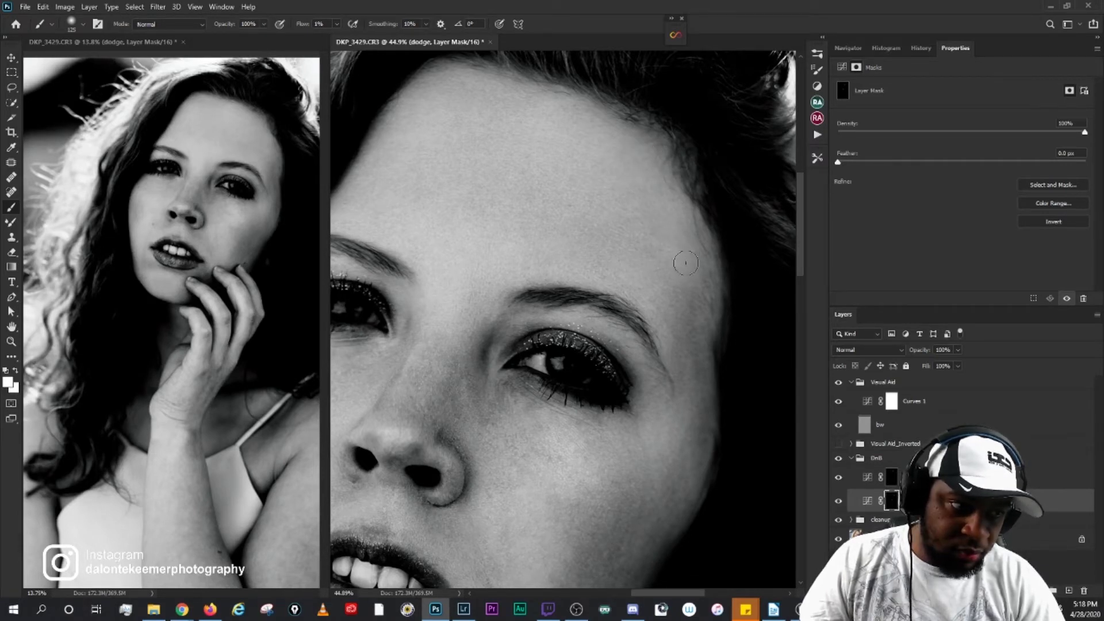
pyautogui.press(']')
pyautogui.press('[')
pyautogui.press('[')
pyautogui.press('[')
pyautogui.press('[')
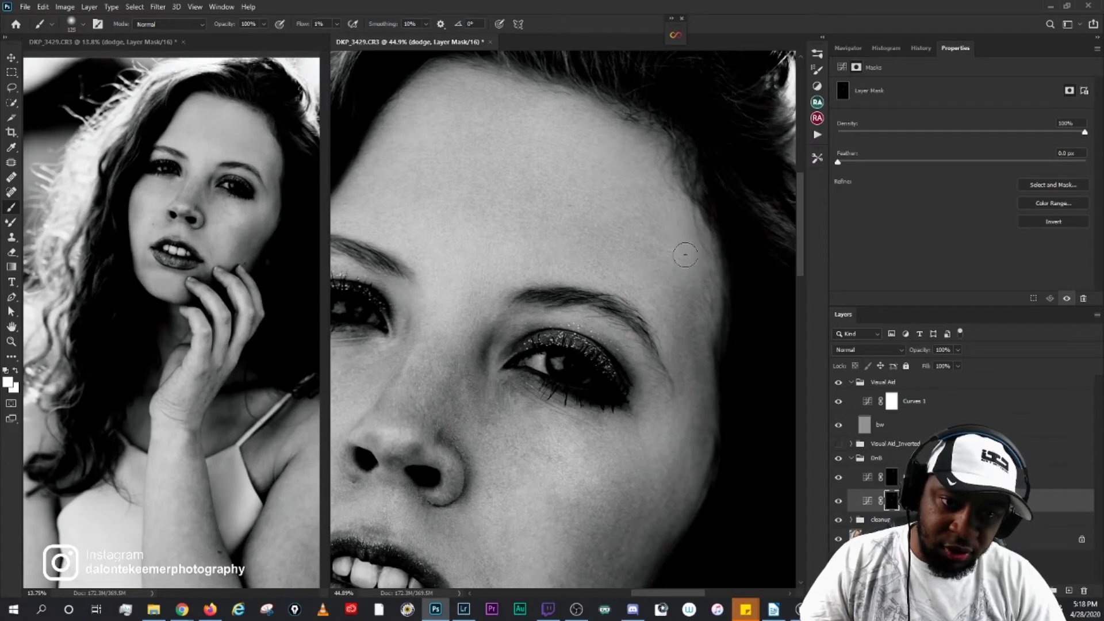
pyautogui.press(']')
pyautogui.press(']')
pyautogui.press(']')
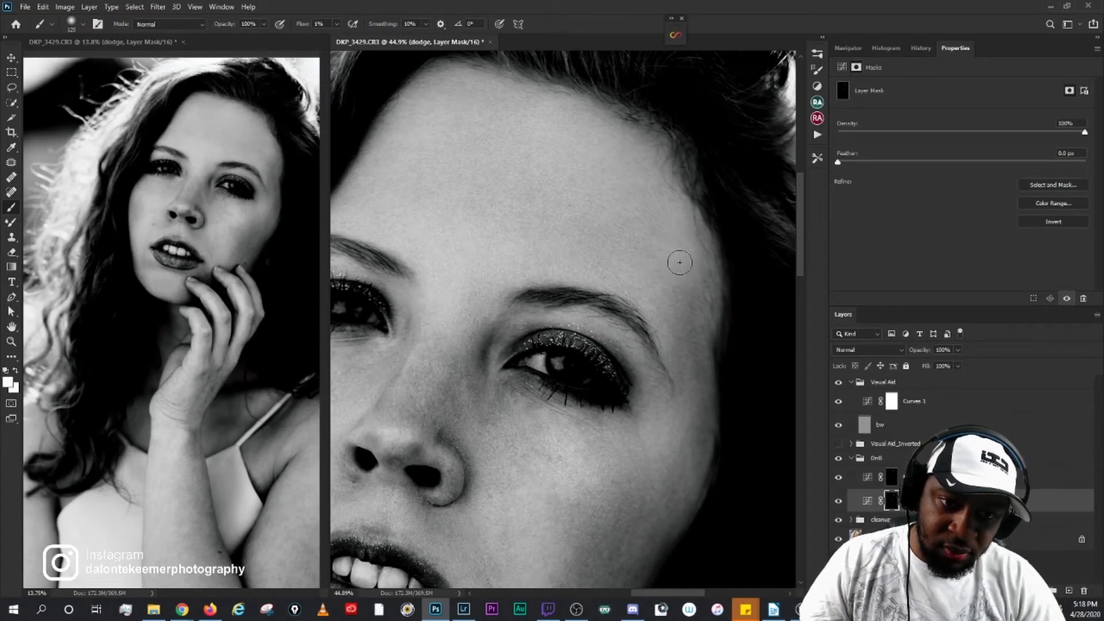
pyautogui.press('[')
pyautogui.press('[')
pyautogui.press('[')
pyautogui.press('[')
pyautogui.press('[')
pyautogui.press('[')
pyautogui.press('[')
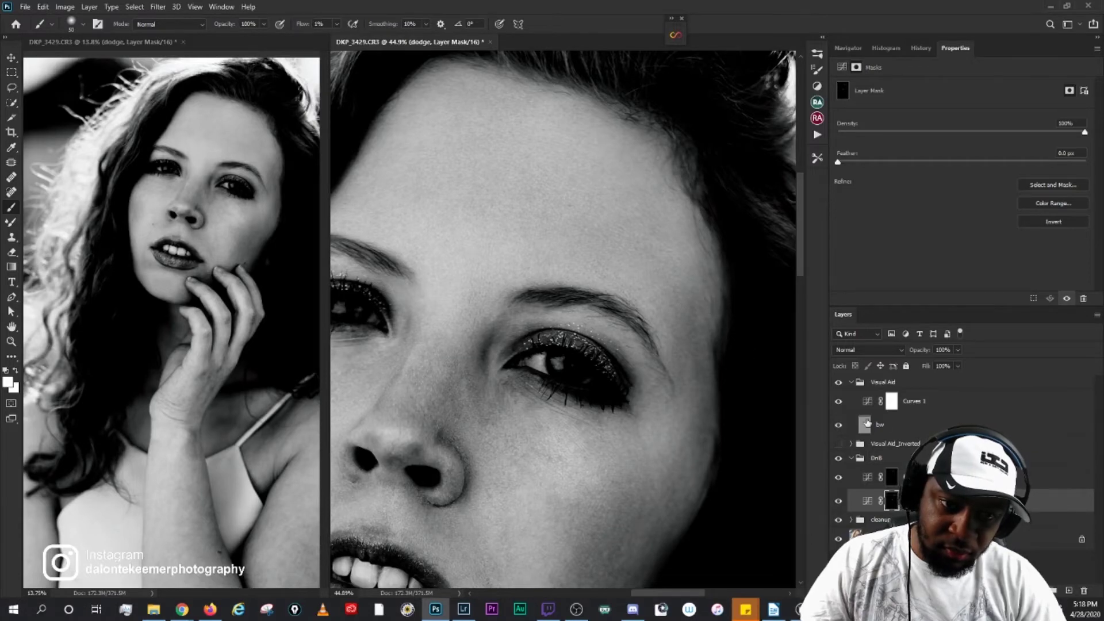
# Step: Compare the dodged temple in colour and in black and white by toggling the Visual Aid group
pyautogui.click(841, 382)
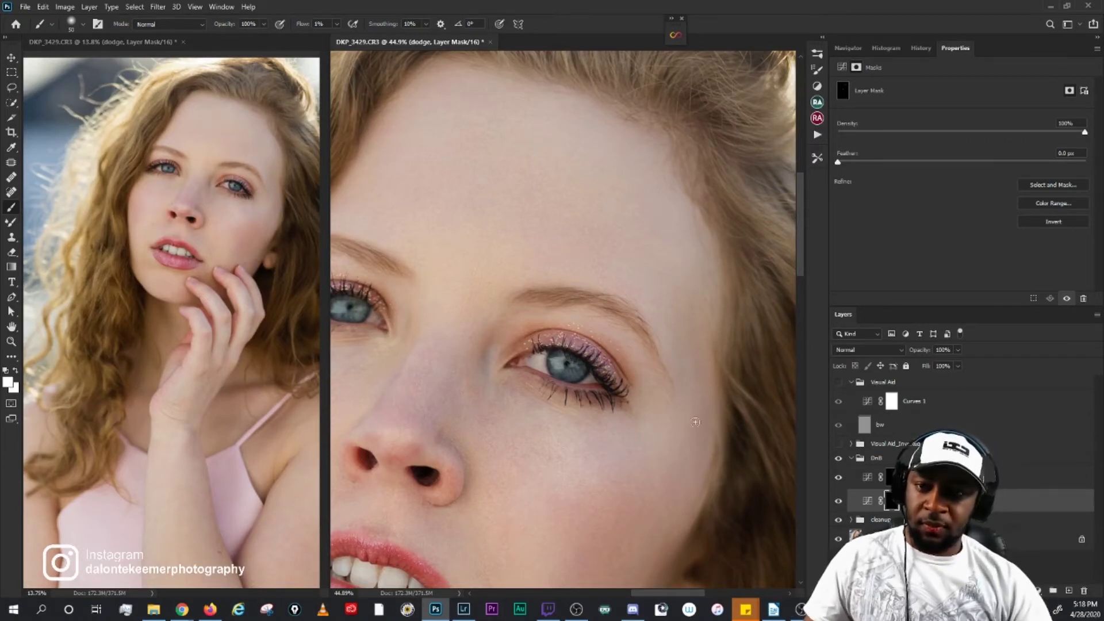
pyautogui.press('F2')
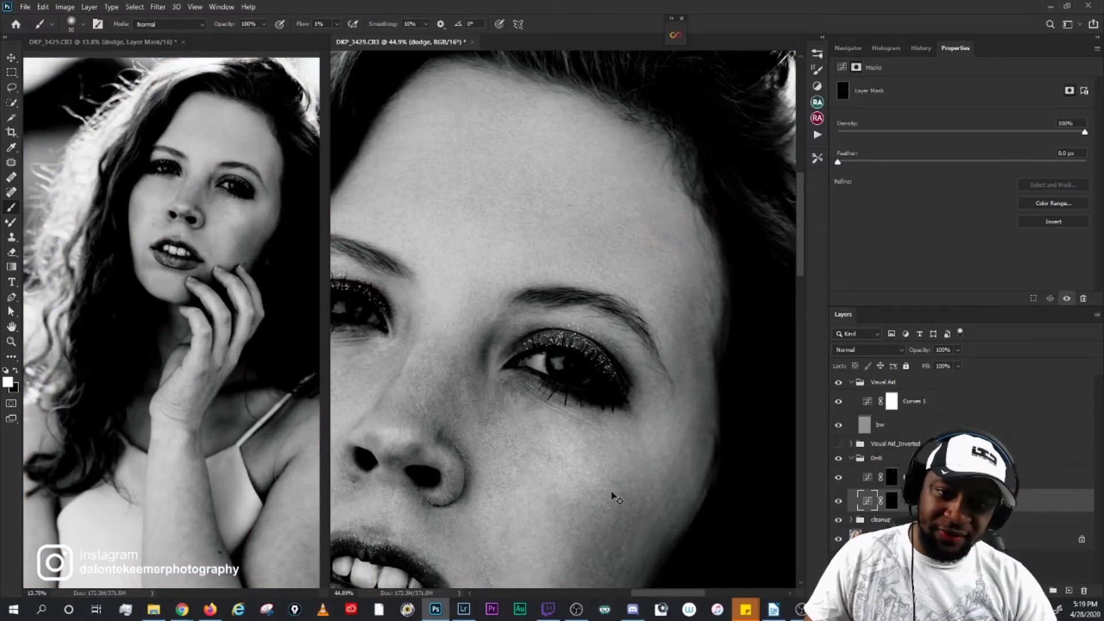
pyautogui.press('F2')
pyautogui.press('F2')
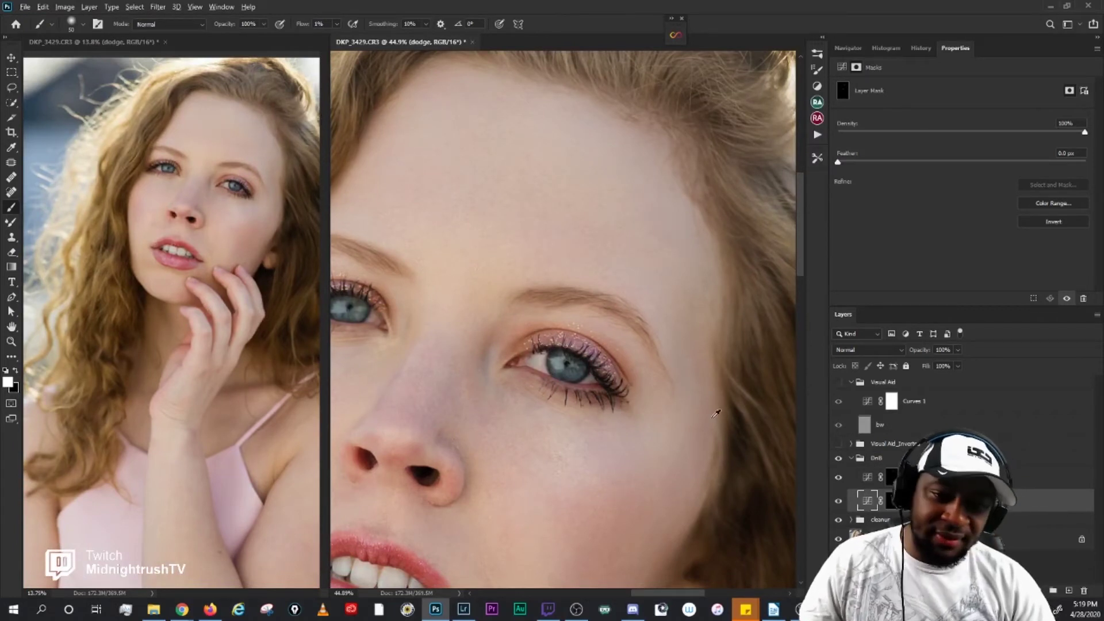
# Step: Inspect the whole face and the temple close up in colour, and show the Visual Aid group again
pyautogui.scroll(-3, 699, 414)
pyautogui.moveTo(700, 419); pyautogui.dragTo(689, 393)
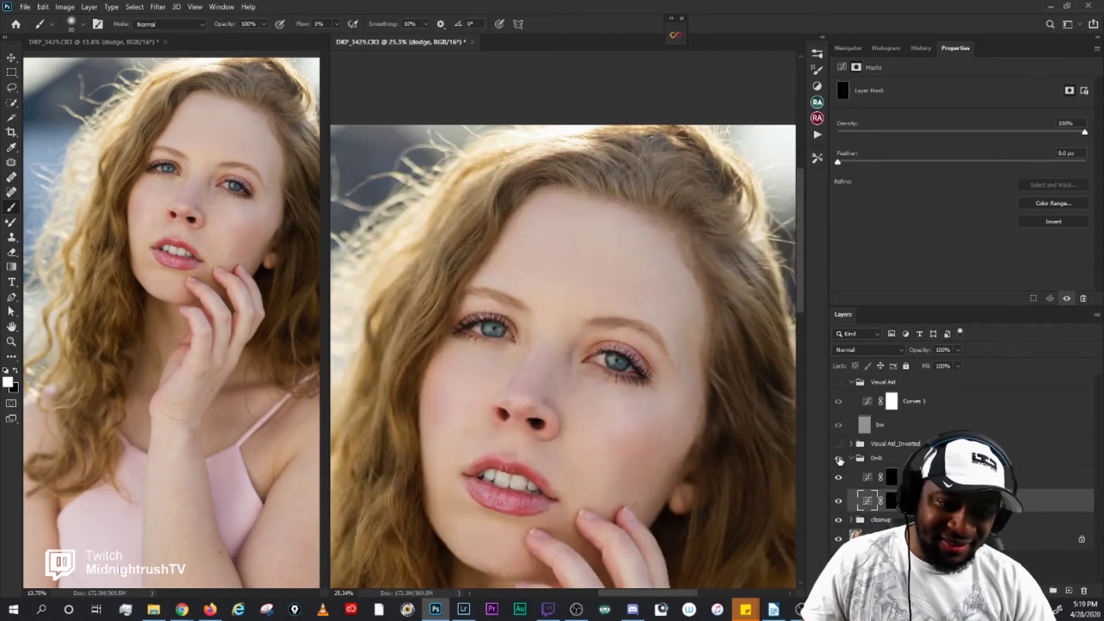
pyautogui.scroll(4, 667, 302)
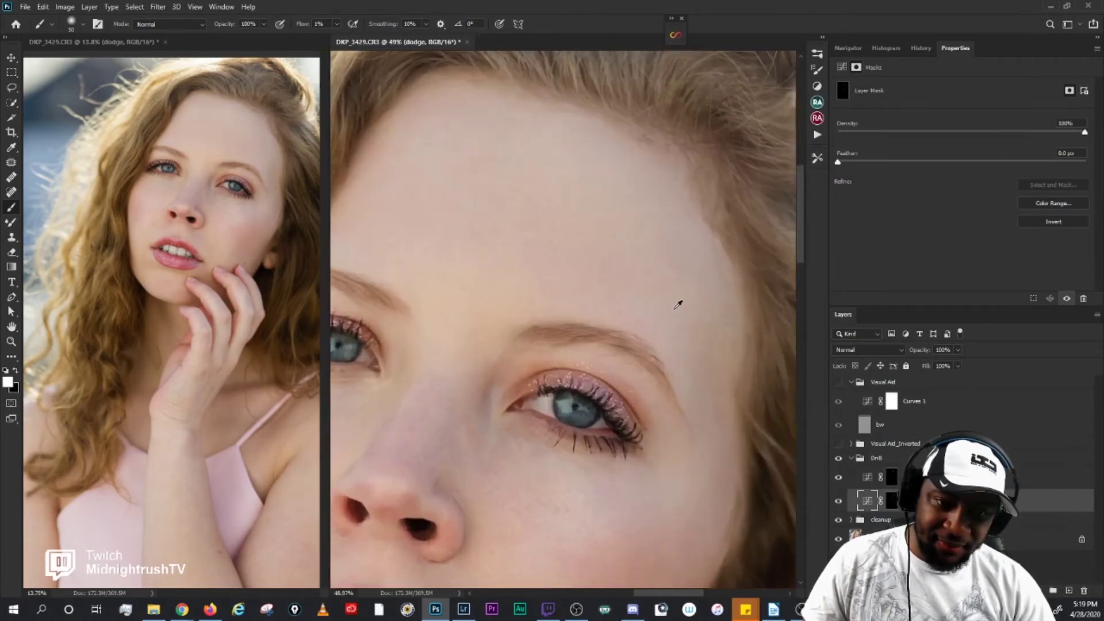
pyautogui.scroll(1, 749, 374)
pyautogui.moveTo(749, 374); pyautogui.dragTo(722, 388)
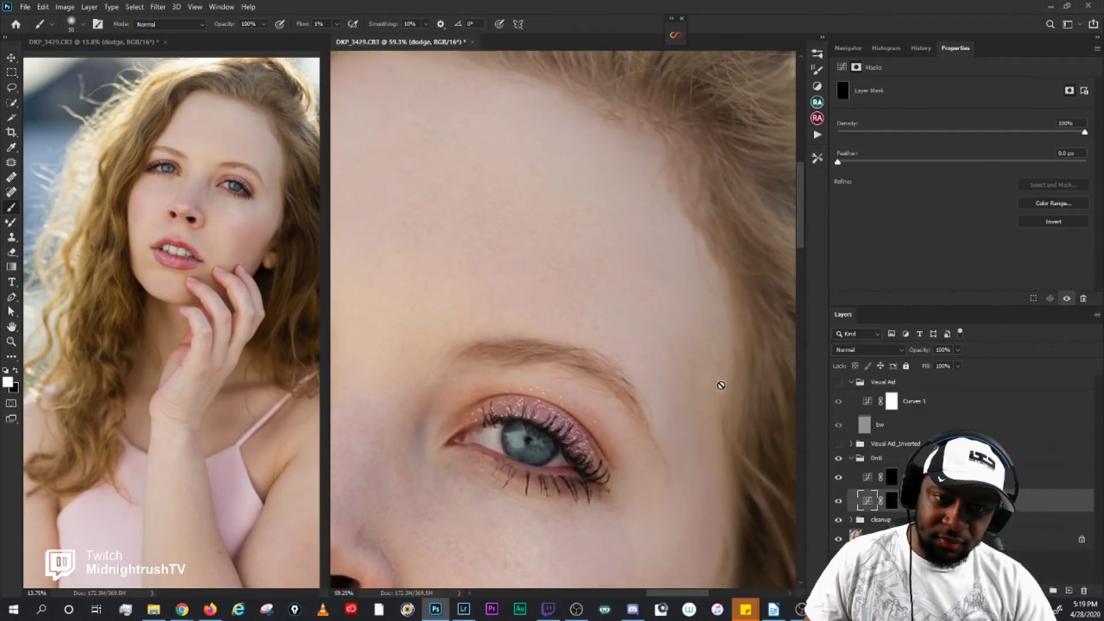
pyautogui.click(838, 382)
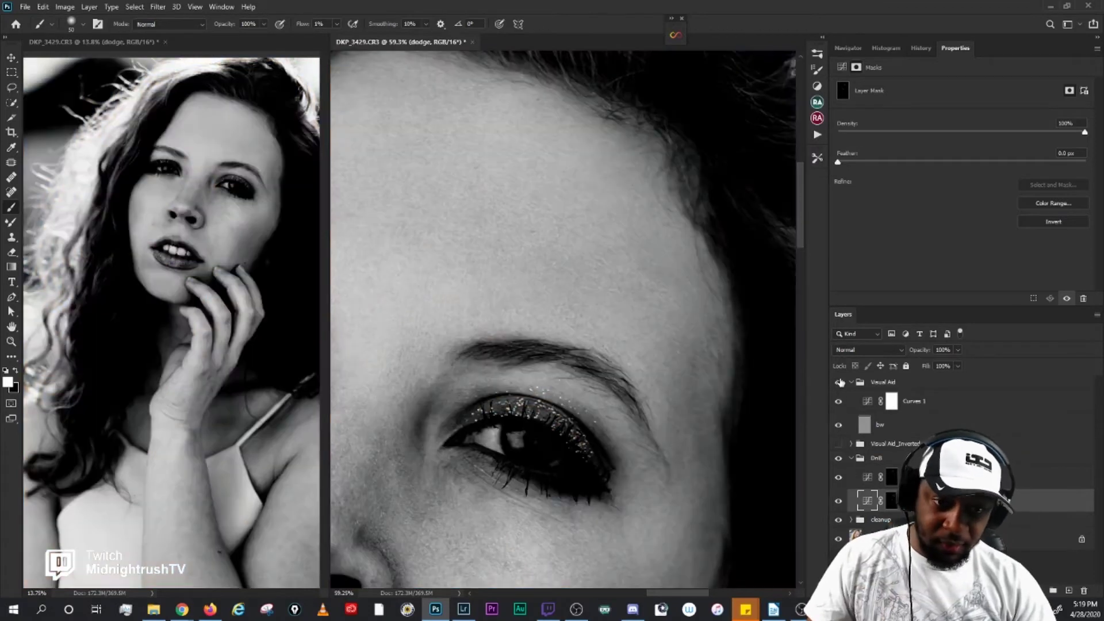
# Step: Inspect the temple and outer brow, comparing them in colour and black and white with the Visual Aid group
pyautogui.moveTo(681, 392); pyautogui.dragTo(693, 391)
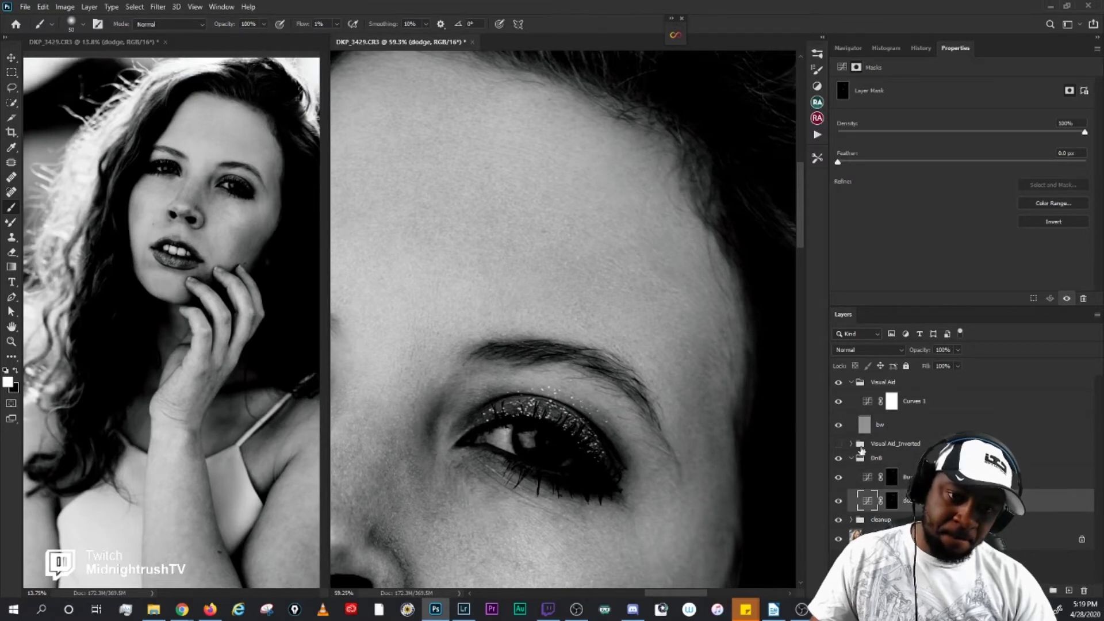
pyautogui.moveTo(707, 459); pyautogui.dragTo(681, 415)
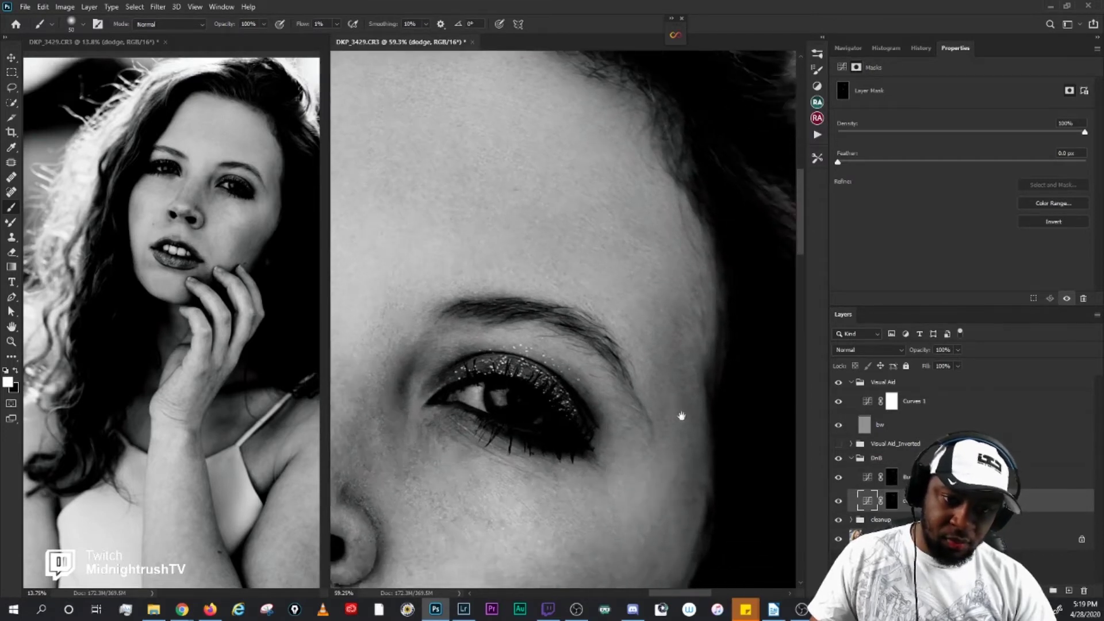
pyautogui.click(838, 383)
pyautogui.click(839, 382)
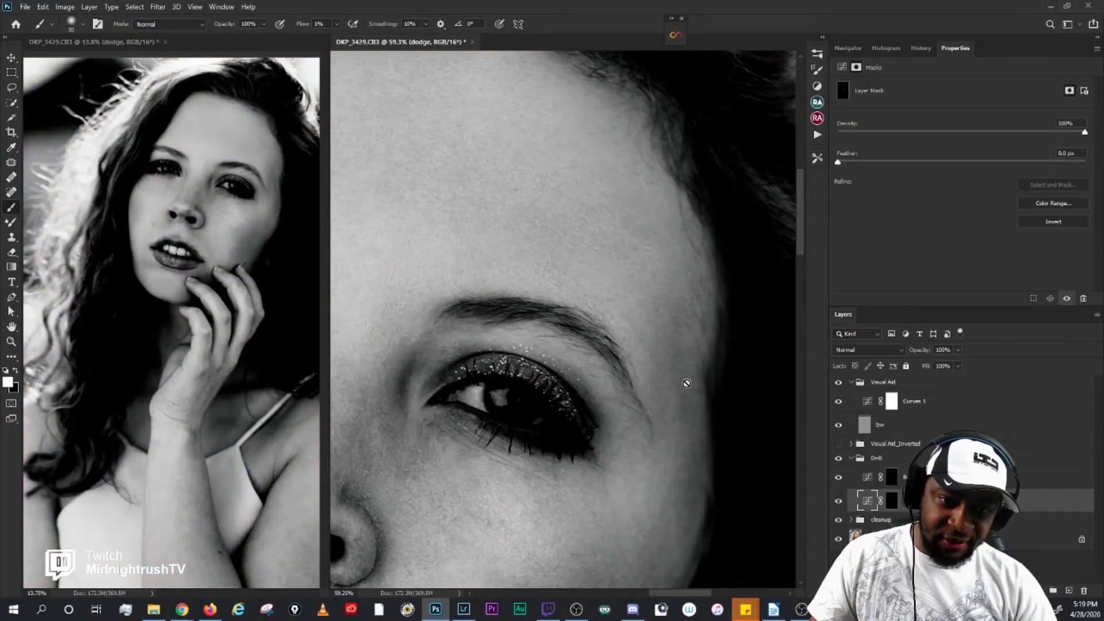
# Step: Darken the bright patches along the temple beside the outer brow on the Burn layer mask, adjusting the brush size between strokes
pyautogui.click(893, 478)
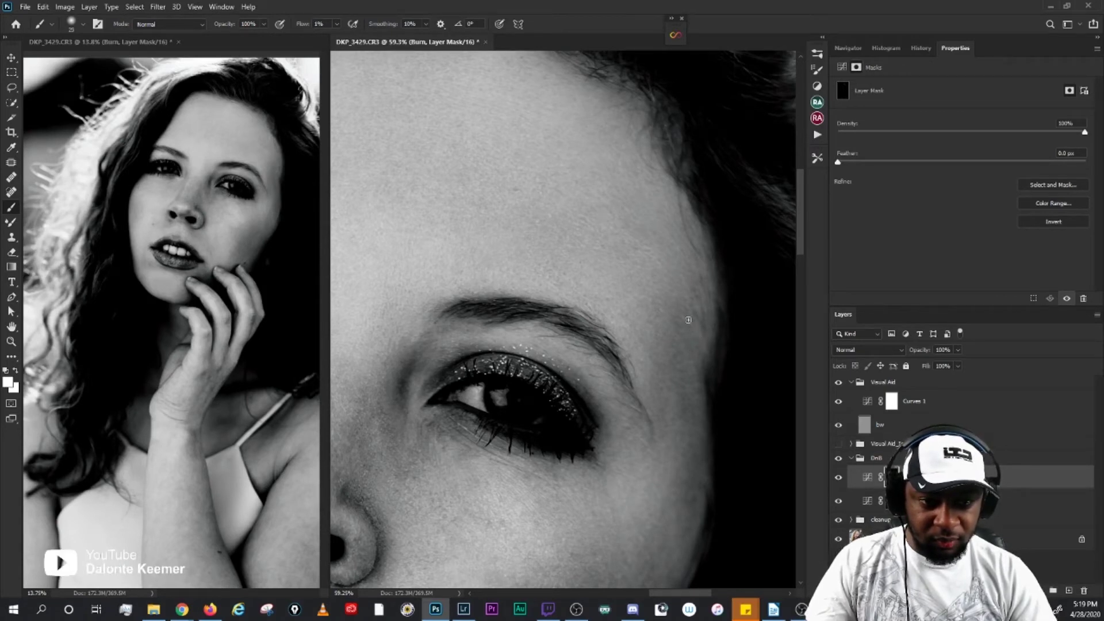
pyautogui.press(']')
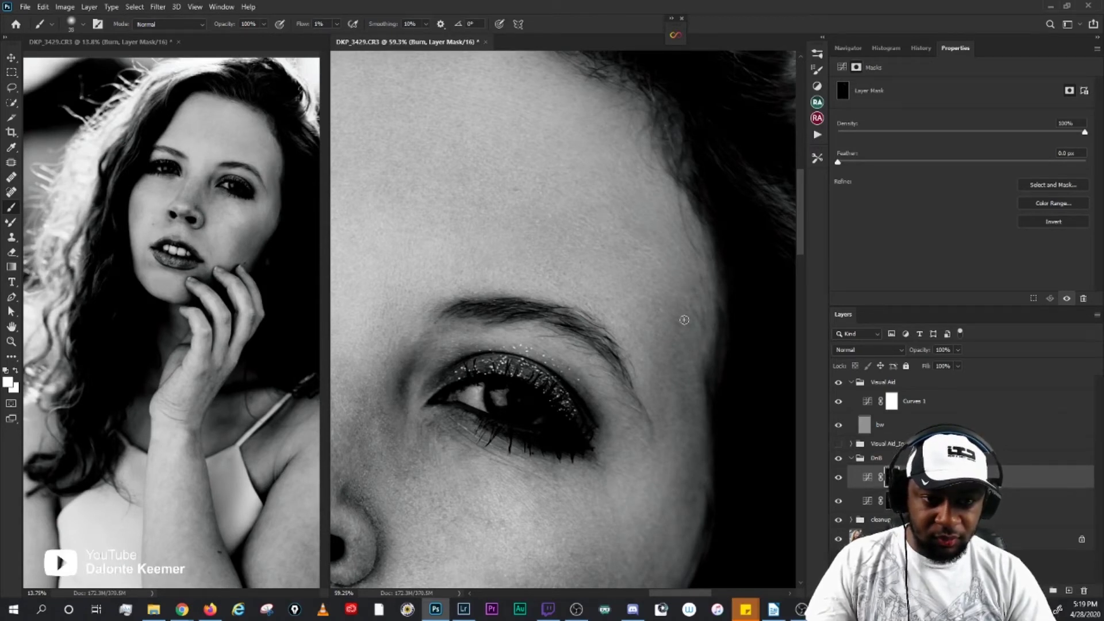
pyautogui.moveTo(696, 359)
pyautogui.mouseDown()
pyautogui.moveTo(686, 352)
pyautogui.moveTo(688, 363)
pyautogui.mouseUp()
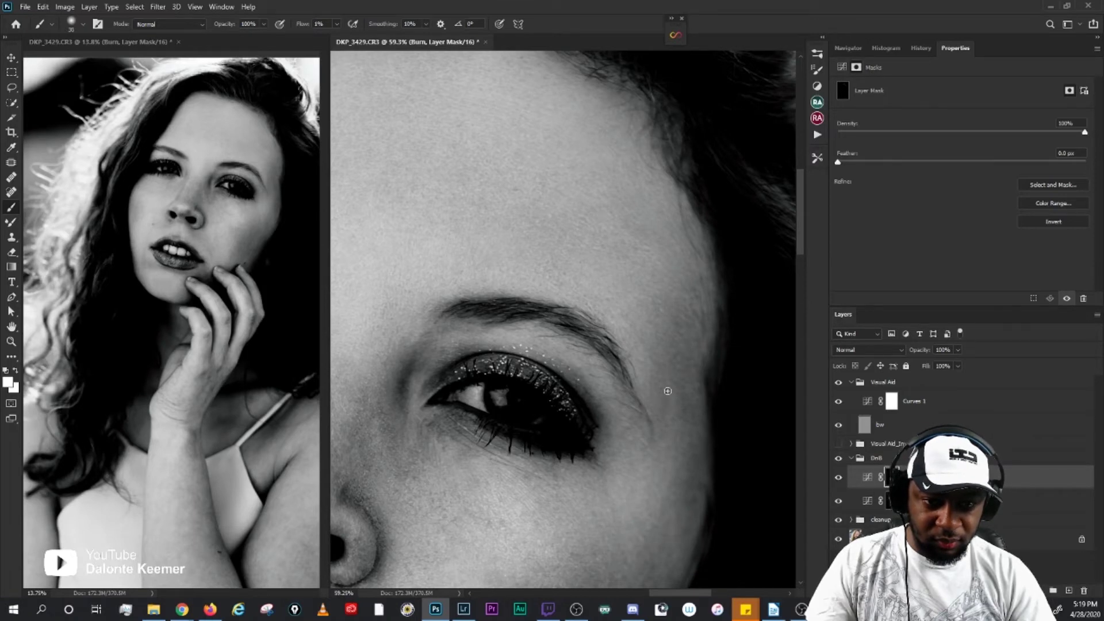
pyautogui.press(']')
pyautogui.press(']')
pyautogui.press(']')
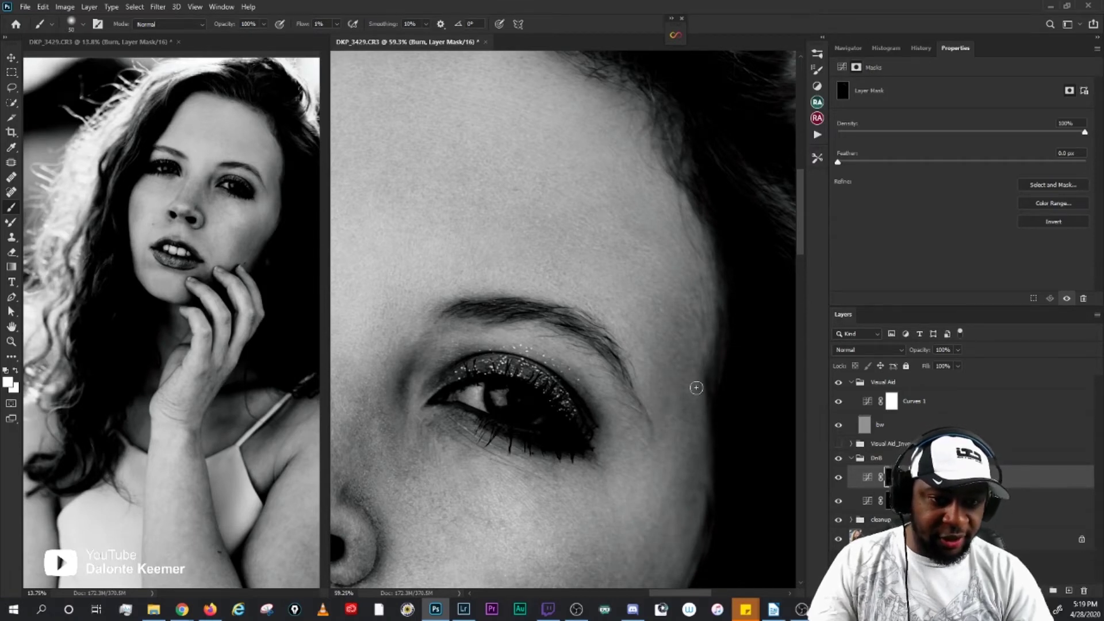
pyautogui.press('[')
pyautogui.moveTo(672, 401)
pyautogui.mouseDown()
pyautogui.moveTo(687, 423)
pyautogui.moveTo(673, 416)
pyautogui.mouseUp()
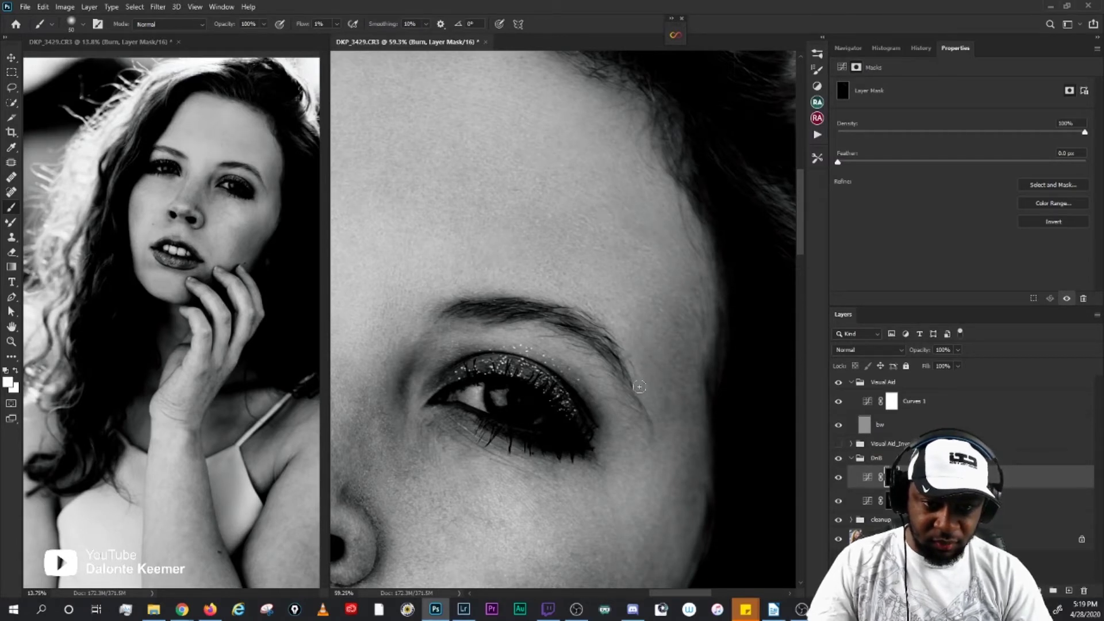
# Step: Even out the small remaining light and dark spots on the temple with a smaller brush, alternating between the dodge and Burn layer masks
pyautogui.press('[')
pyautogui.press('[')
pyautogui.press('[')
pyautogui.press('[')
pyautogui.click(884, 505)
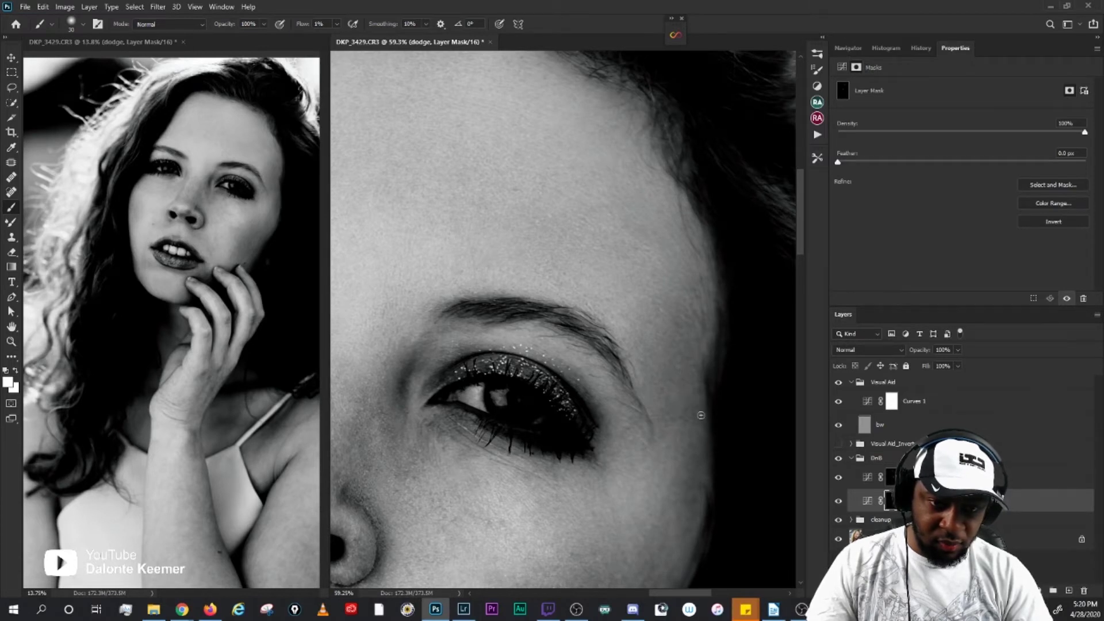
pyautogui.click(891, 477)
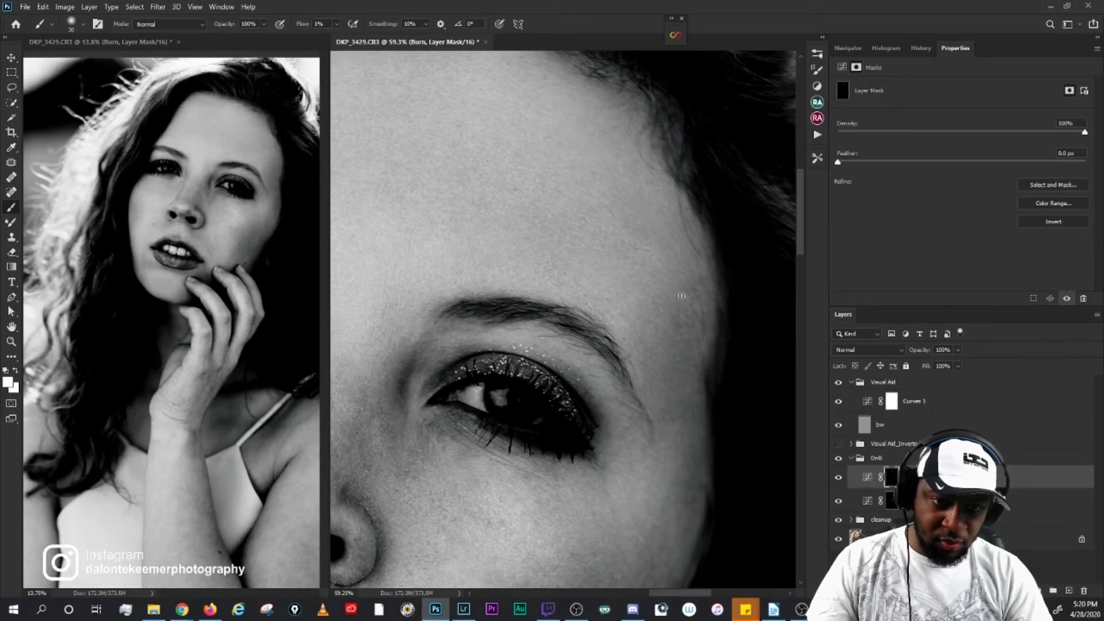
pyautogui.hotkey('alt', '[')
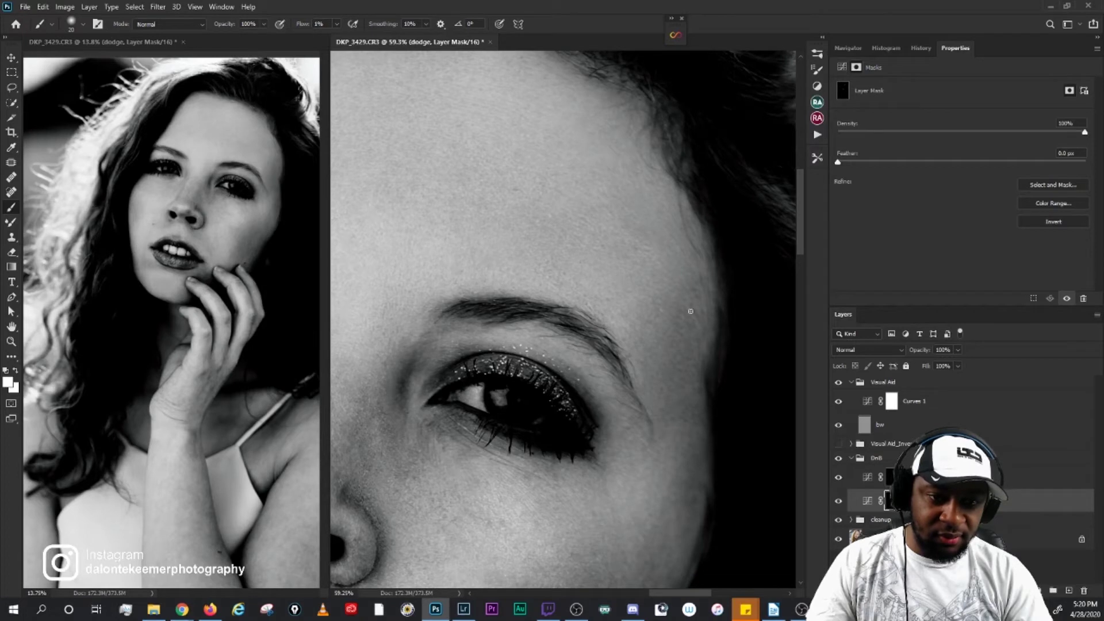
pyautogui.hotkey('alt', ']')
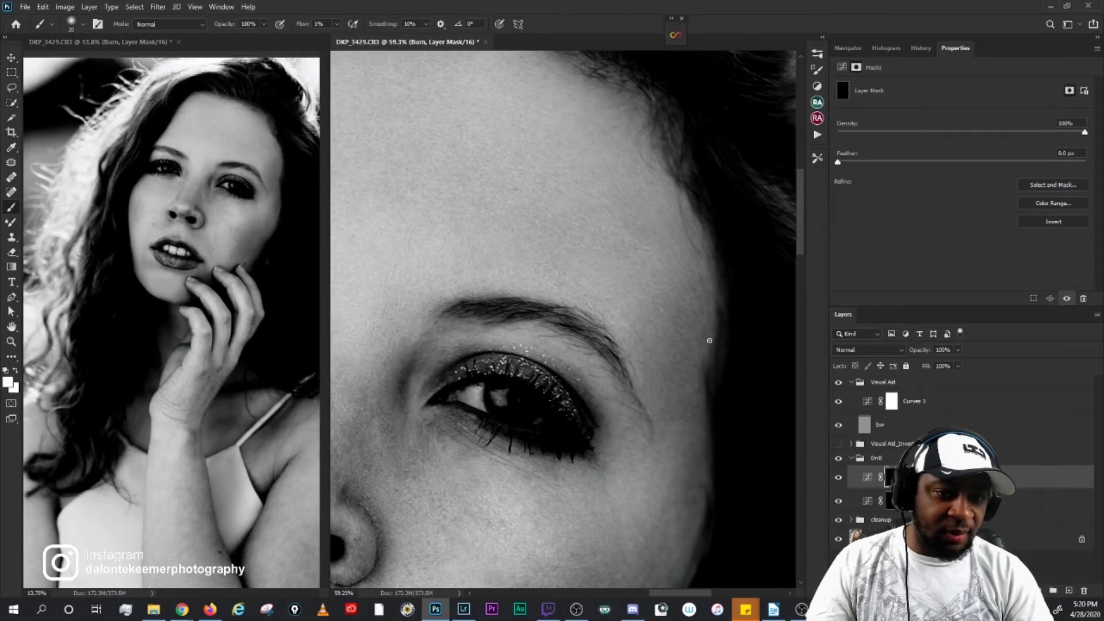
pyautogui.hotkey('alt', '[')
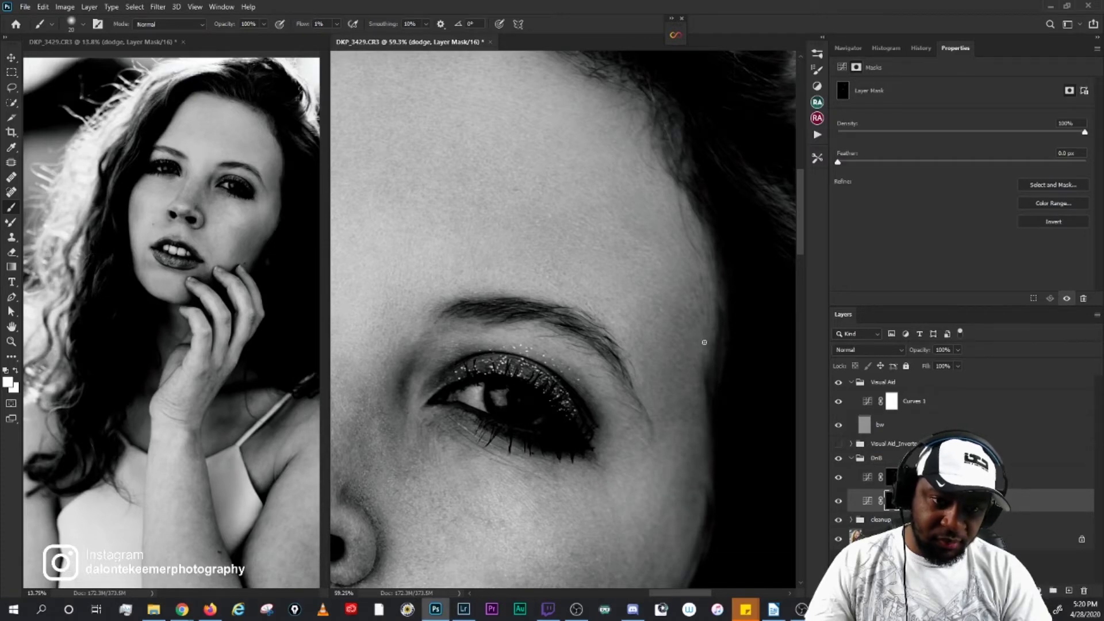
# Step: Compare the whole face in black and white with and without the DnB group, leaving the group visible
pyautogui.scroll(-4, 718, 368)
pyautogui.moveTo(721, 387); pyautogui.dragTo(715, 353)
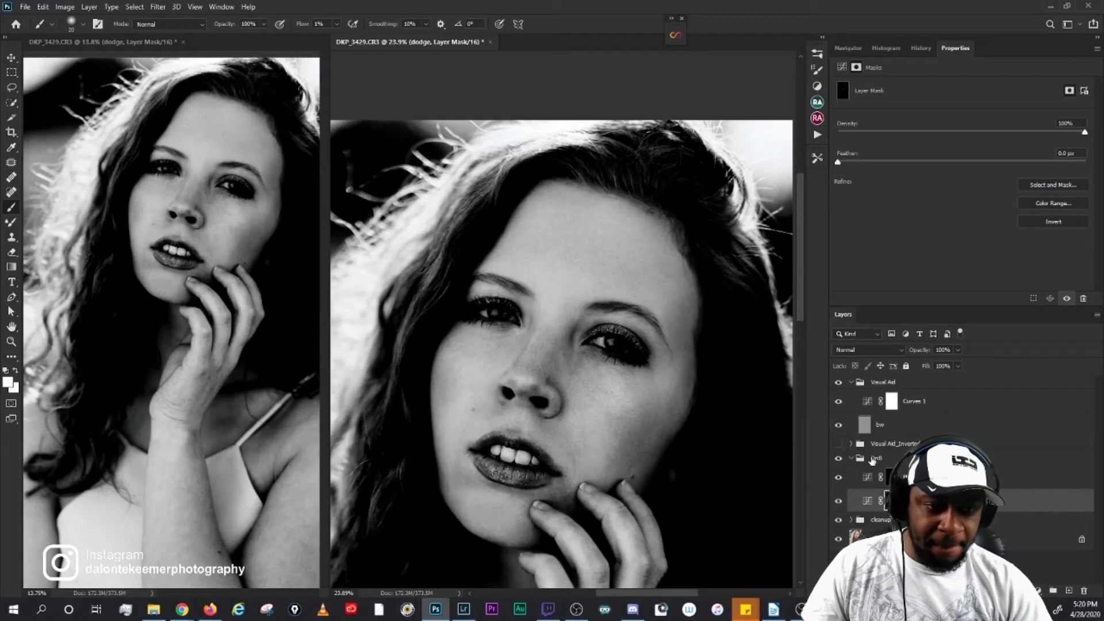
pyautogui.click(847, 458)
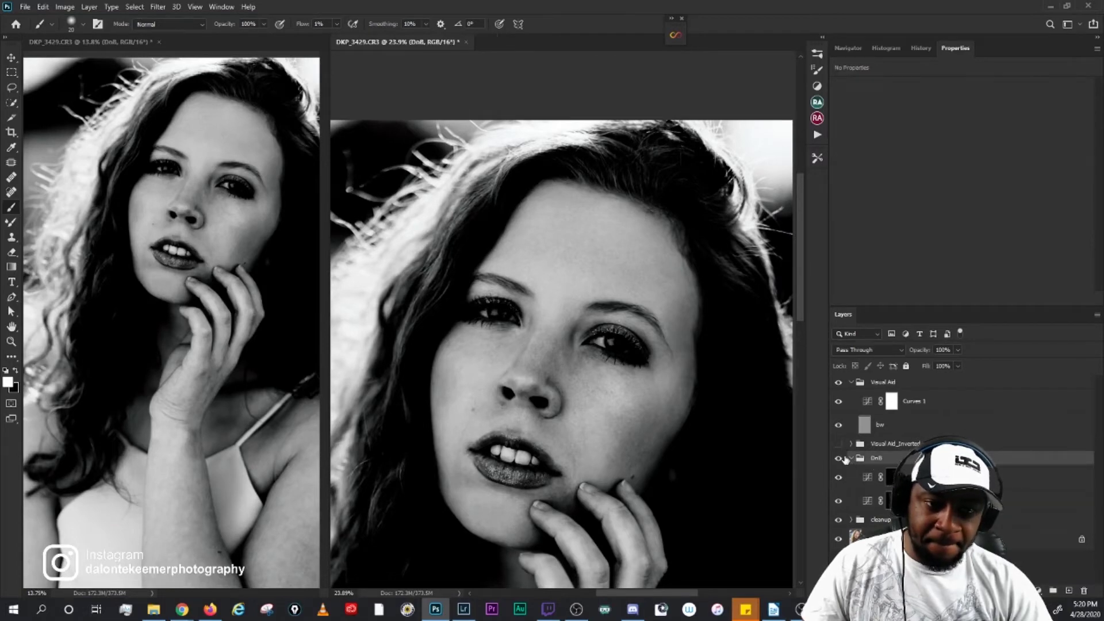
pyautogui.doubleClick(845, 459)
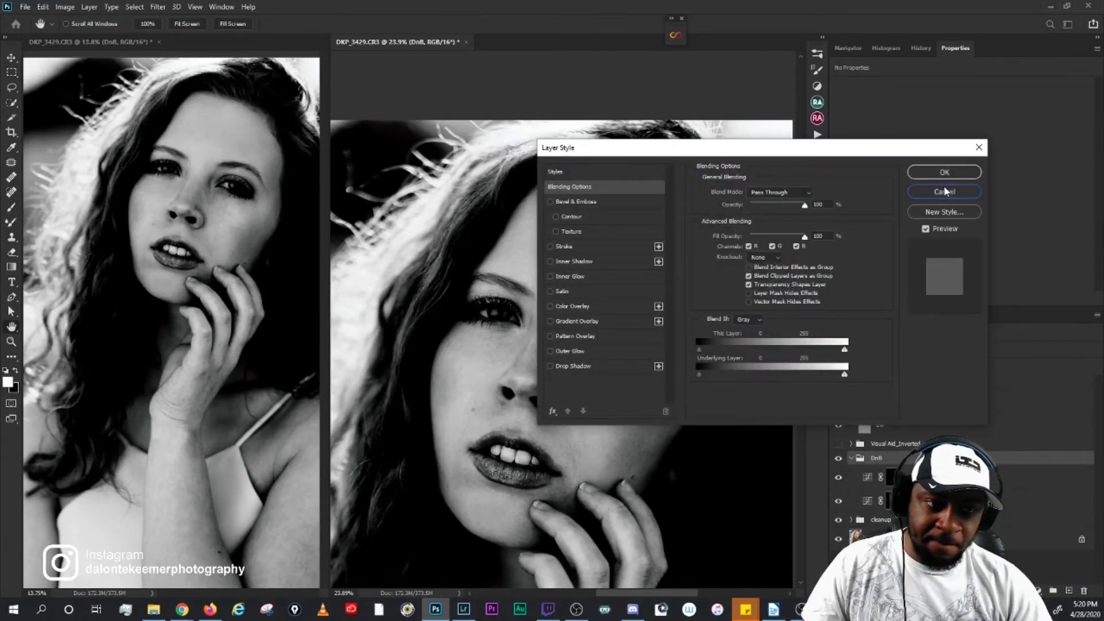
pyautogui.click(943, 189)
pyautogui.click(839, 459)
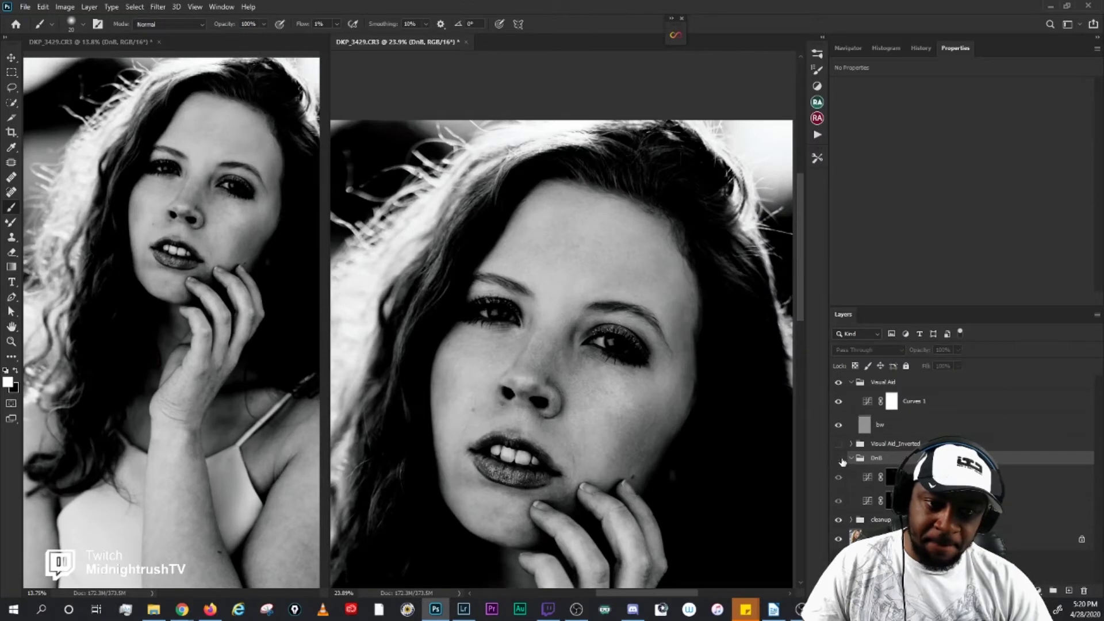
pyautogui.click(839, 459)
pyautogui.click(839, 459)
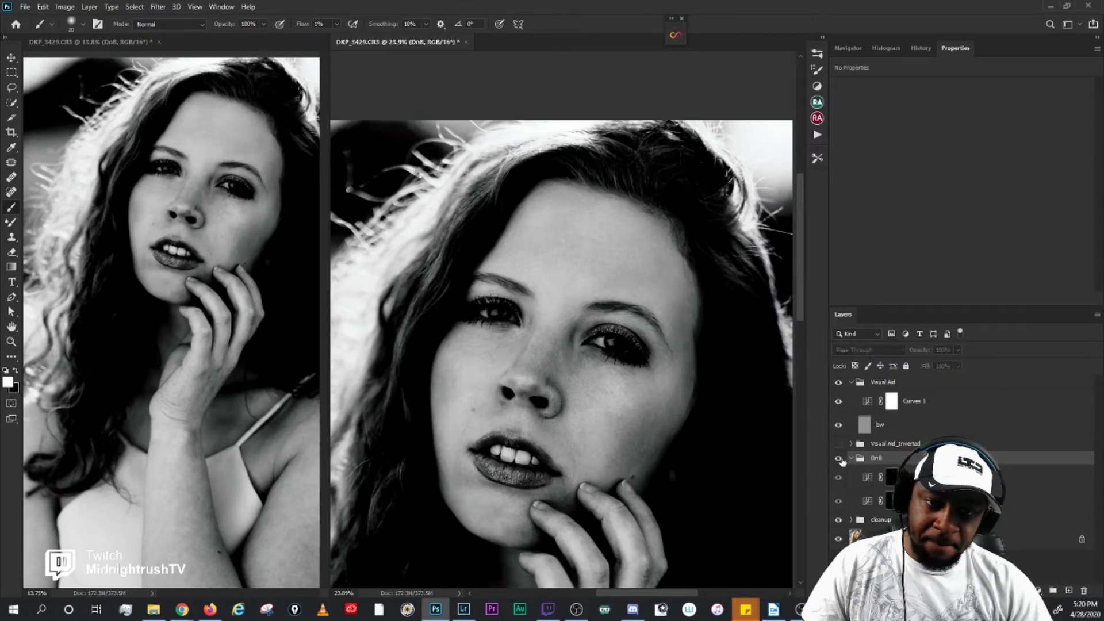
pyautogui.click(840, 459)
pyautogui.click(840, 459)
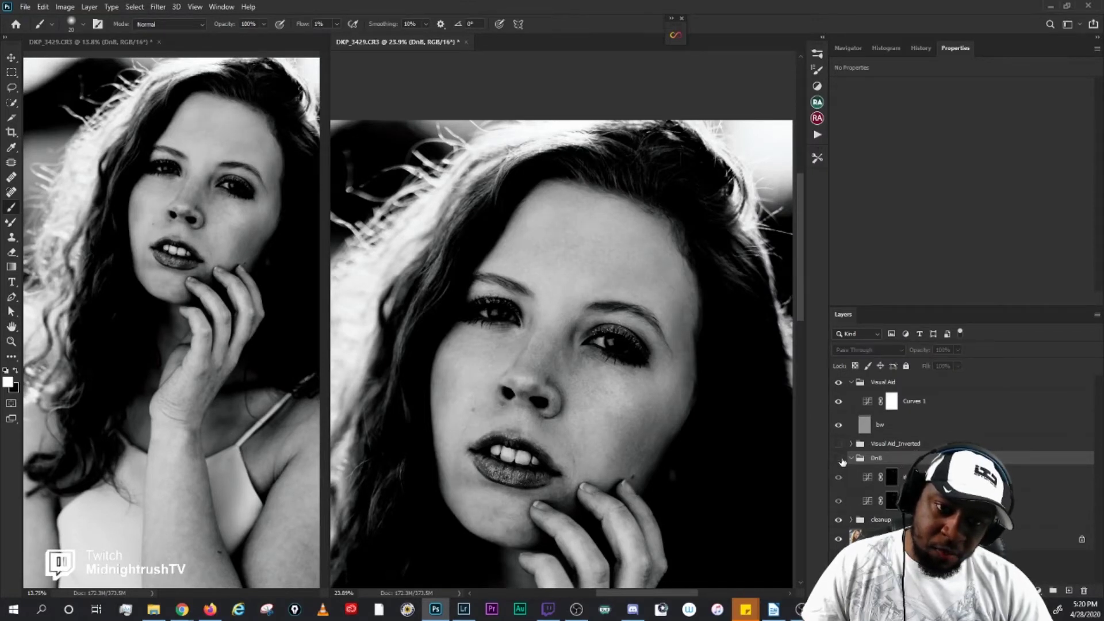
pyautogui.click(840, 459)
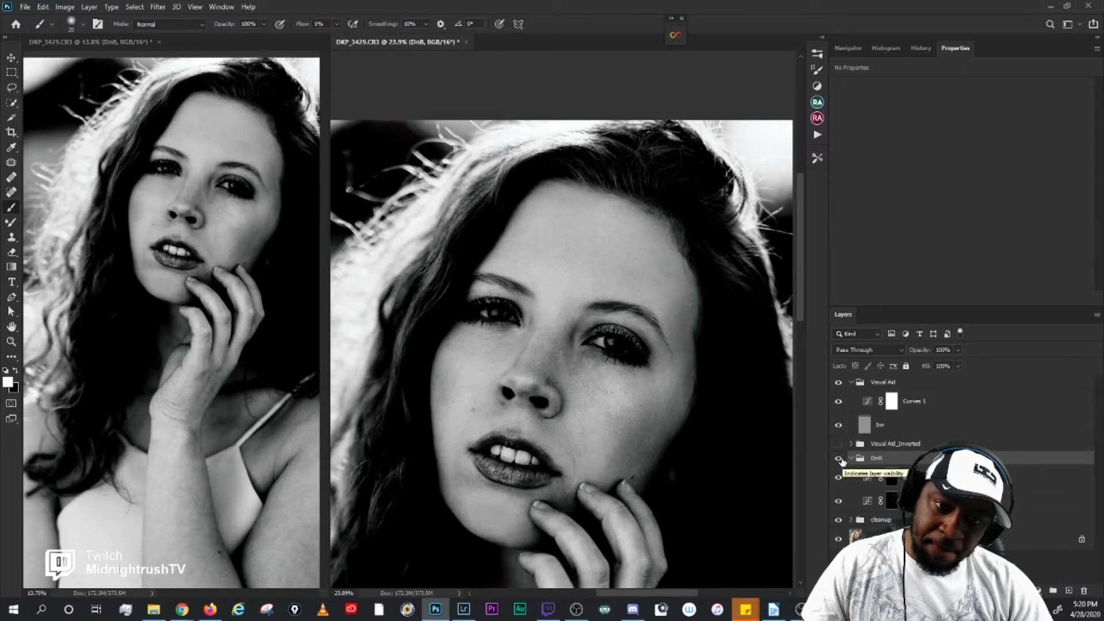
# Step: Hide the Visual Aid group and compare the forehead and temple in colour with and without the DnB group
pyautogui.click(837, 383)
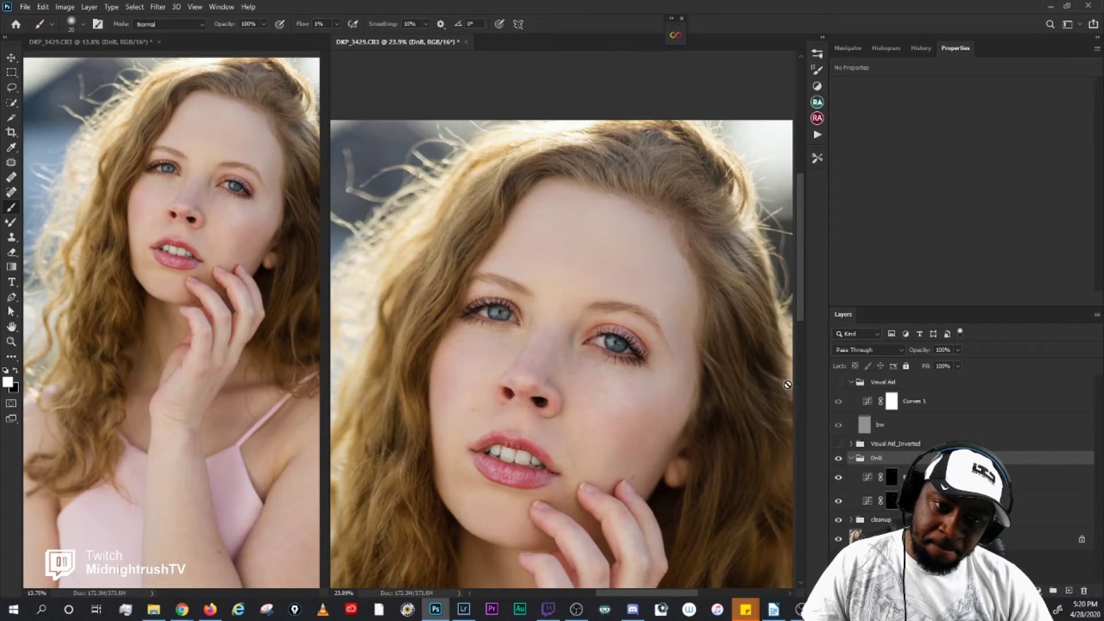
pyautogui.scroll(6, 658, 328)
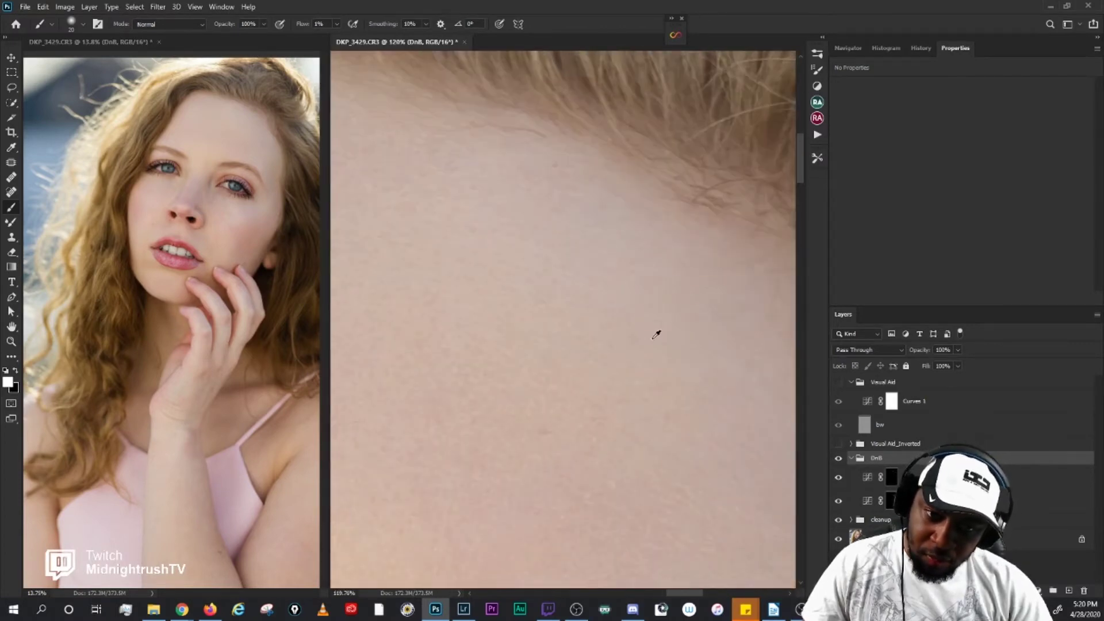
pyautogui.moveTo(657, 327); pyautogui.dragTo(593, 421)
pyautogui.scroll(-5, 593, 421)
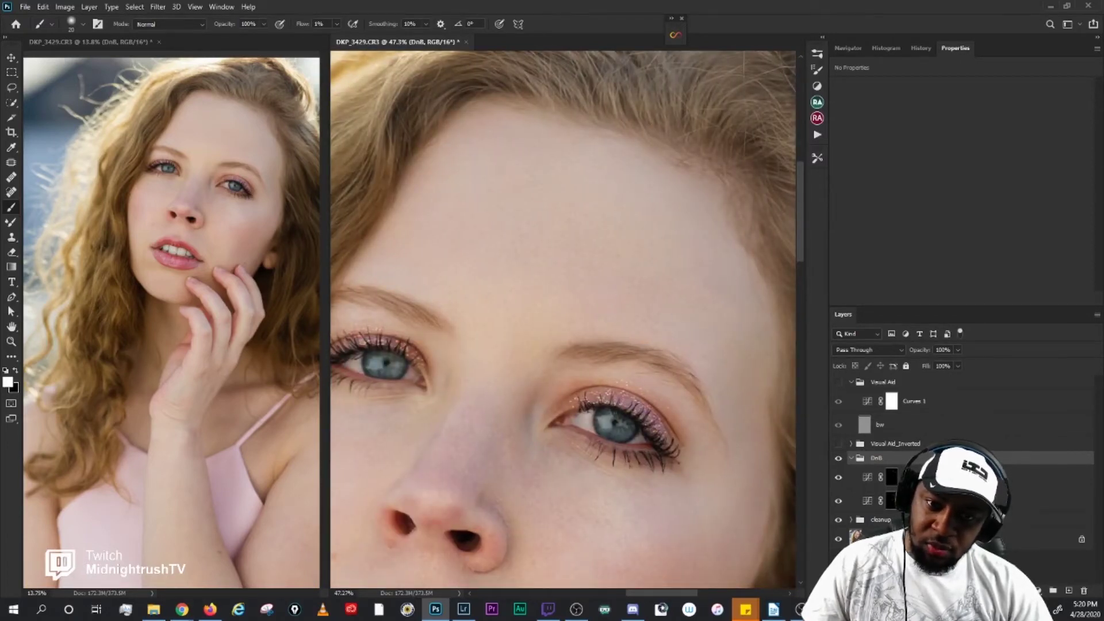
pyautogui.click(839, 459)
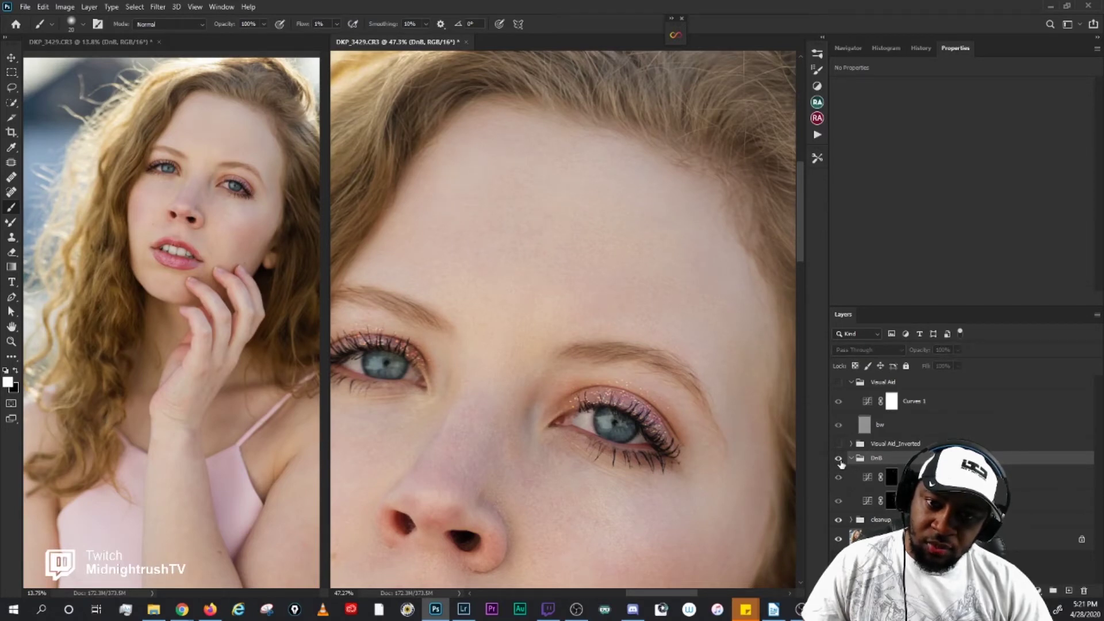
pyautogui.click(839, 458)
pyautogui.click(839, 459)
pyautogui.scroll(2, 511, 197)
pyautogui.scroll(1, 511, 197)
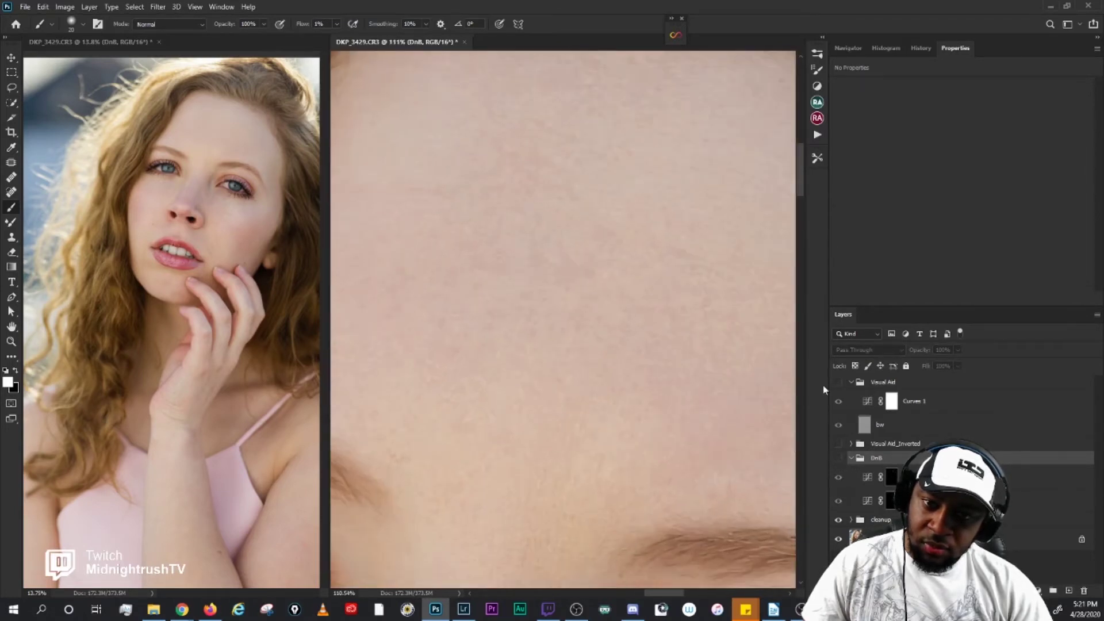
pyautogui.scroll(-5, 525, 360)
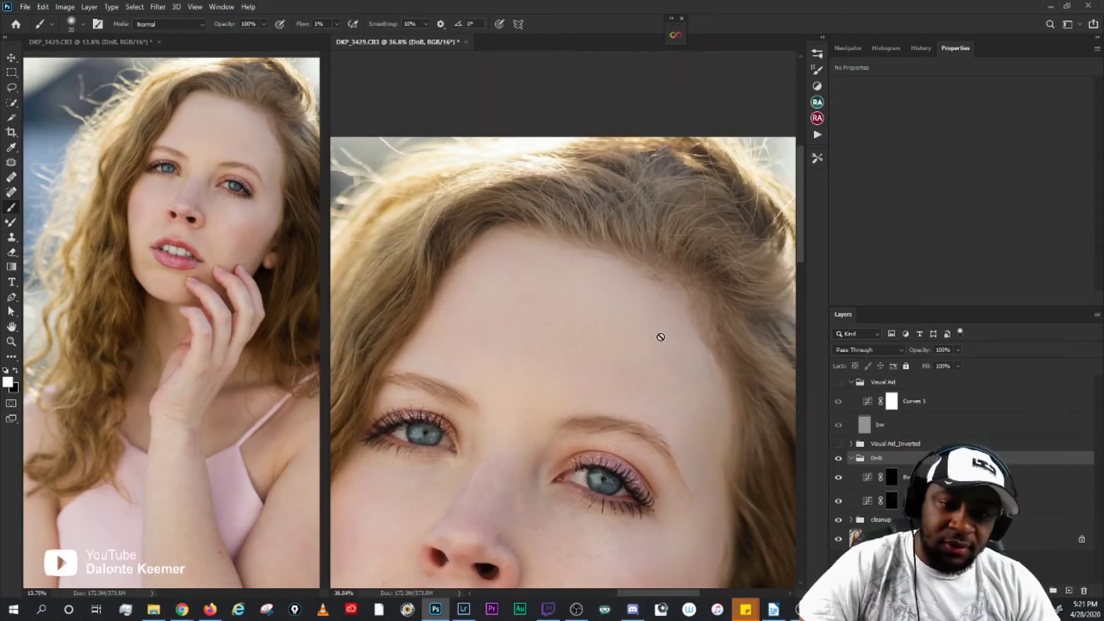
pyautogui.scroll(4, 672, 324)
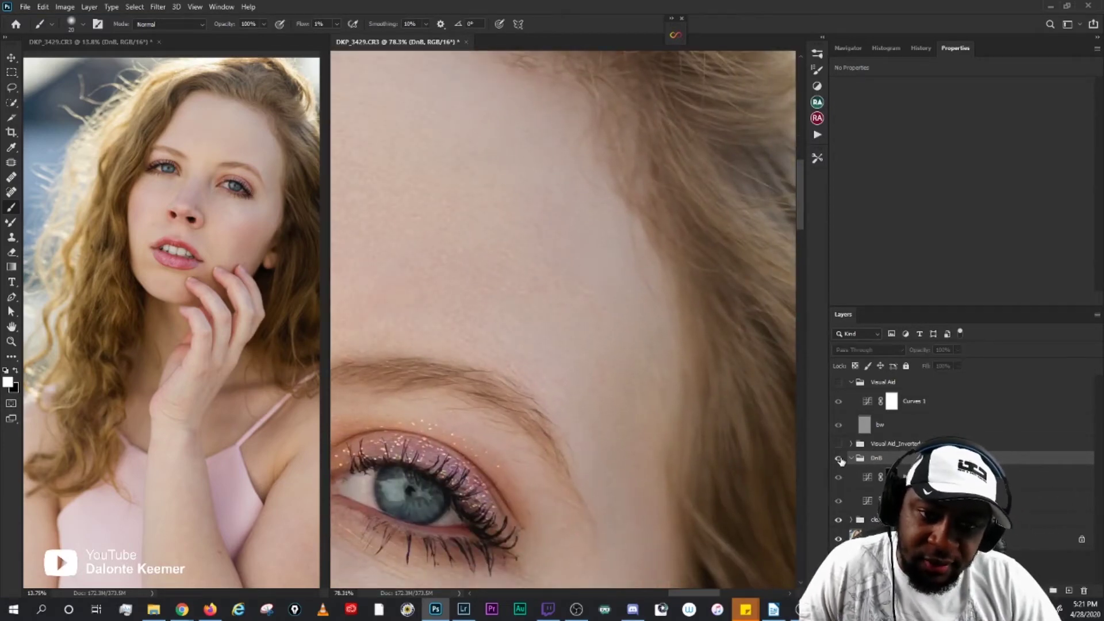
pyautogui.scroll(-4, 660, 428)
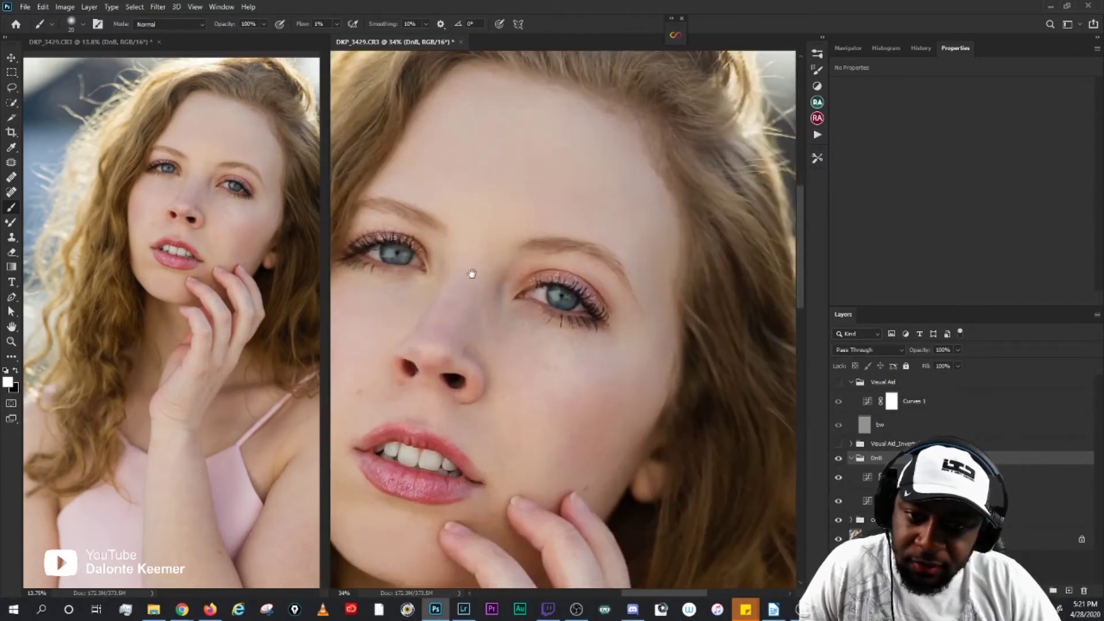
# Step: Show the Visual Aid_Inverted group and examine the inverted skin tones across the forehead, cheeks, nose and inner eye area
pyautogui.moveTo(468, 266); pyautogui.dragTo(498, 262)
pyautogui.scroll(1, 498, 262)
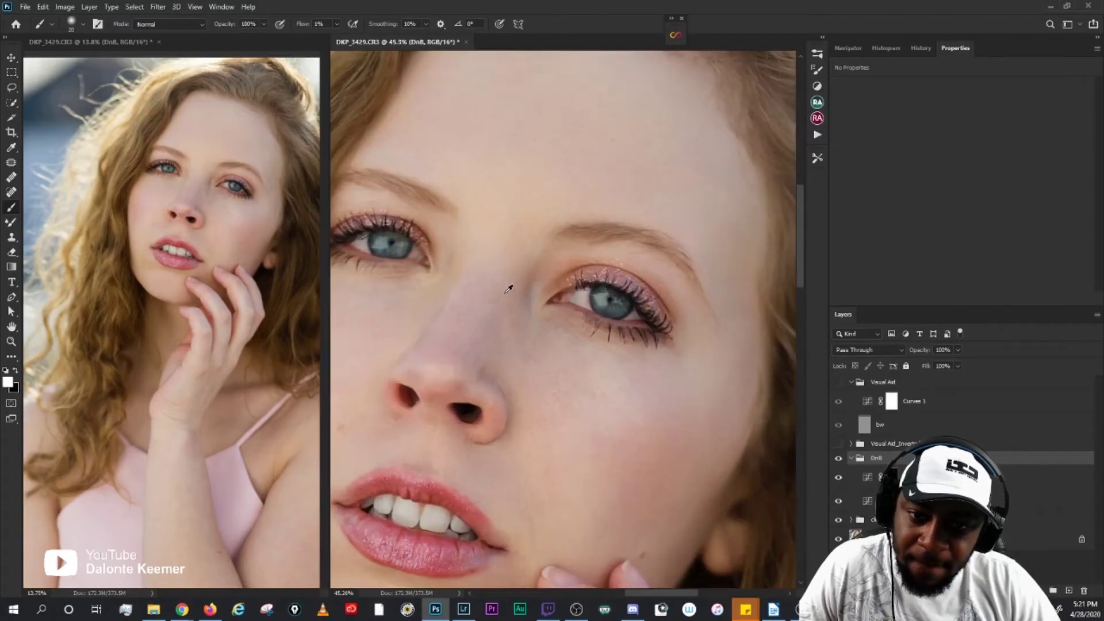
pyautogui.click(839, 444)
pyautogui.moveTo(527, 322); pyautogui.dragTo(584, 353)
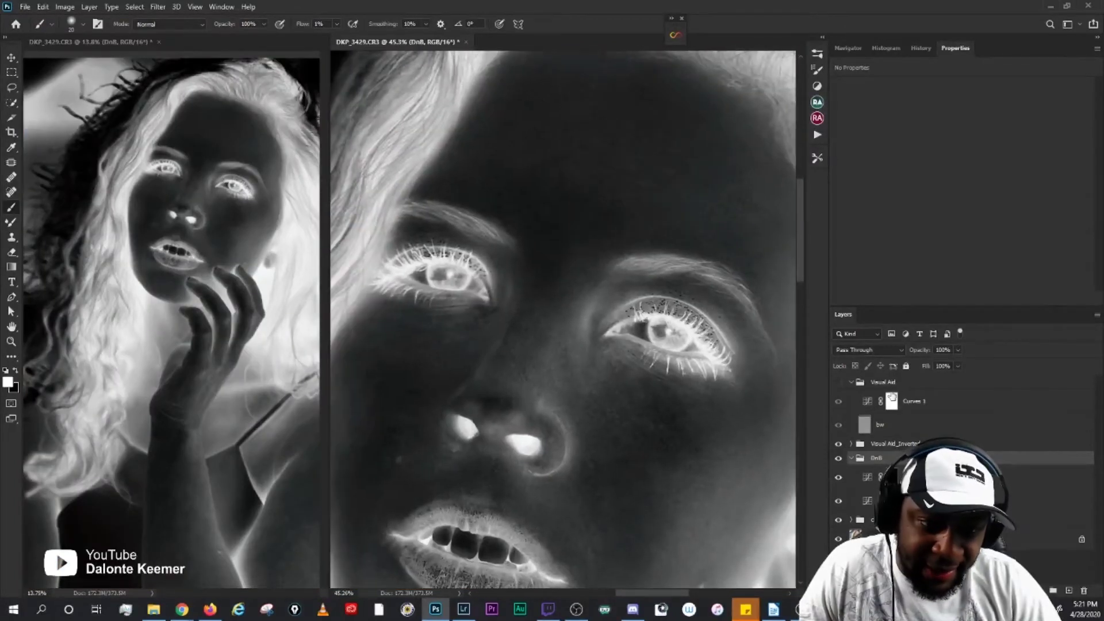
pyautogui.moveTo(713, 177); pyautogui.dragTo(643, 234)
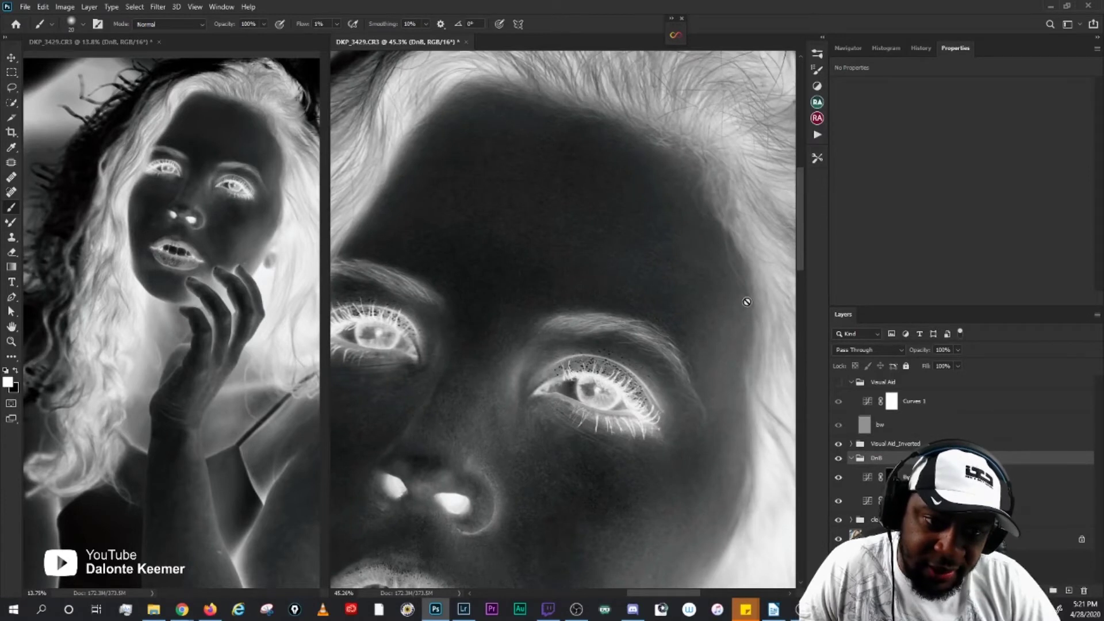
pyautogui.moveTo(632, 403); pyautogui.dragTo(641, 232)
pyautogui.scroll(2, 650, 348)
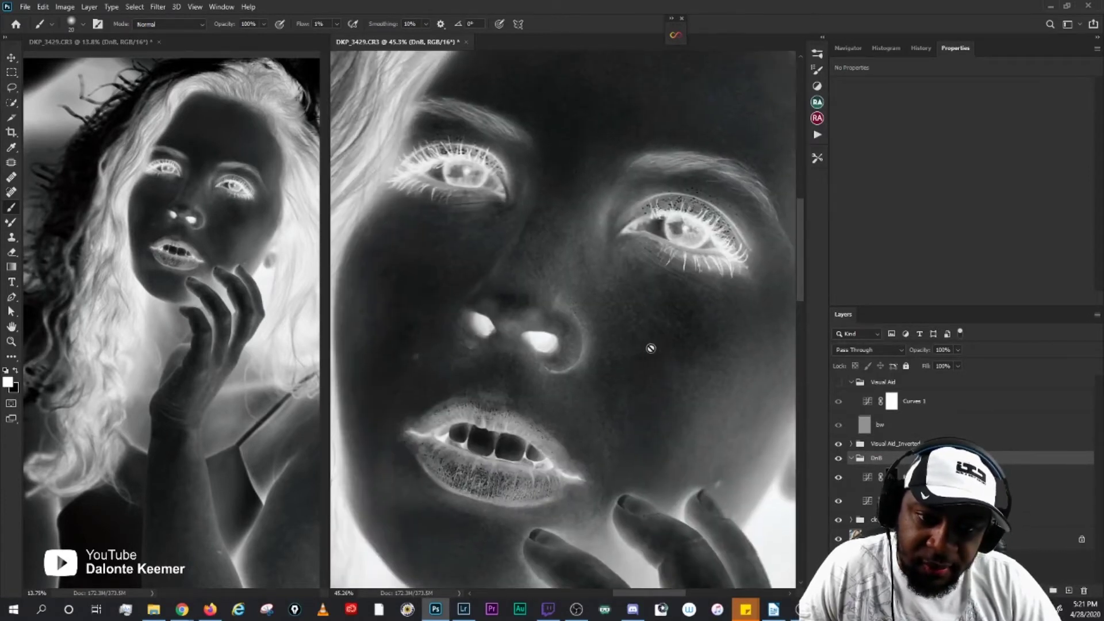
pyautogui.moveTo(525, 278); pyautogui.dragTo(607, 319)
pyautogui.moveTo(671, 355); pyautogui.dragTo(628, 357)
pyautogui.scroll(4, 564, 261)
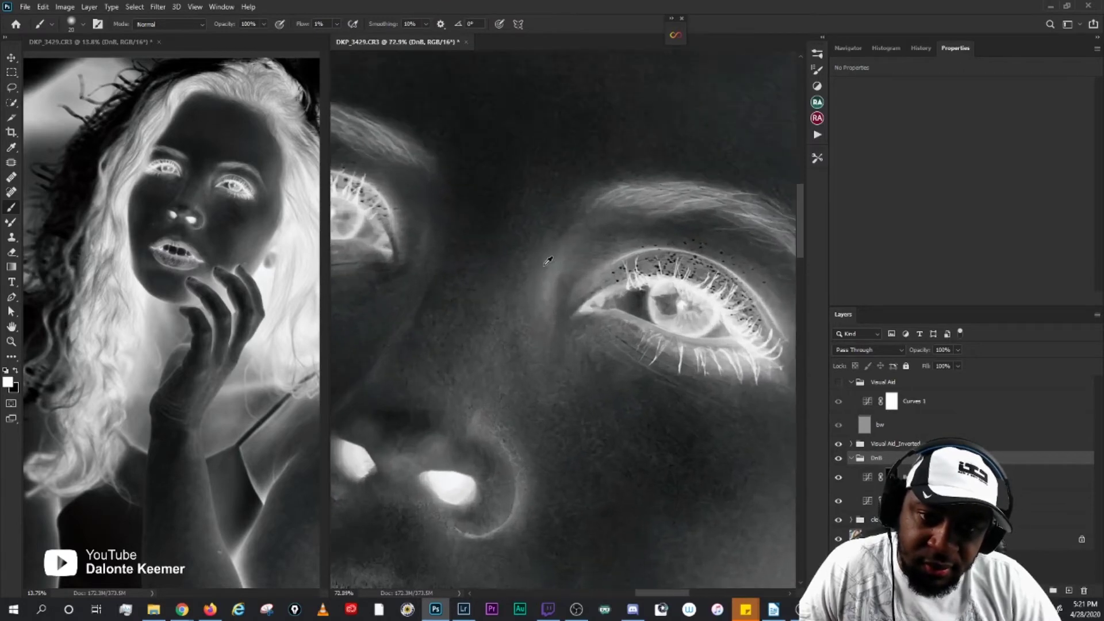
# Step: Frame the nose bridge between the brows and replace the Visual Aid_Inverted view with the black-and-white Visual Aid group
pyautogui.moveTo(499, 177); pyautogui.dragTo(553, 279)
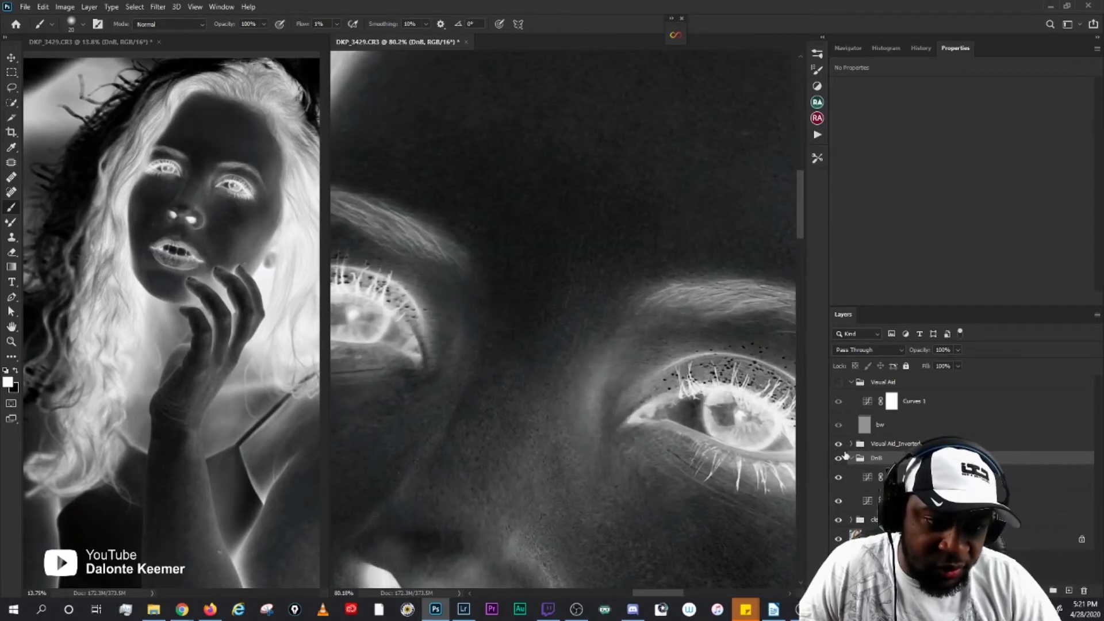
pyautogui.click(838, 382)
pyautogui.click(839, 443)
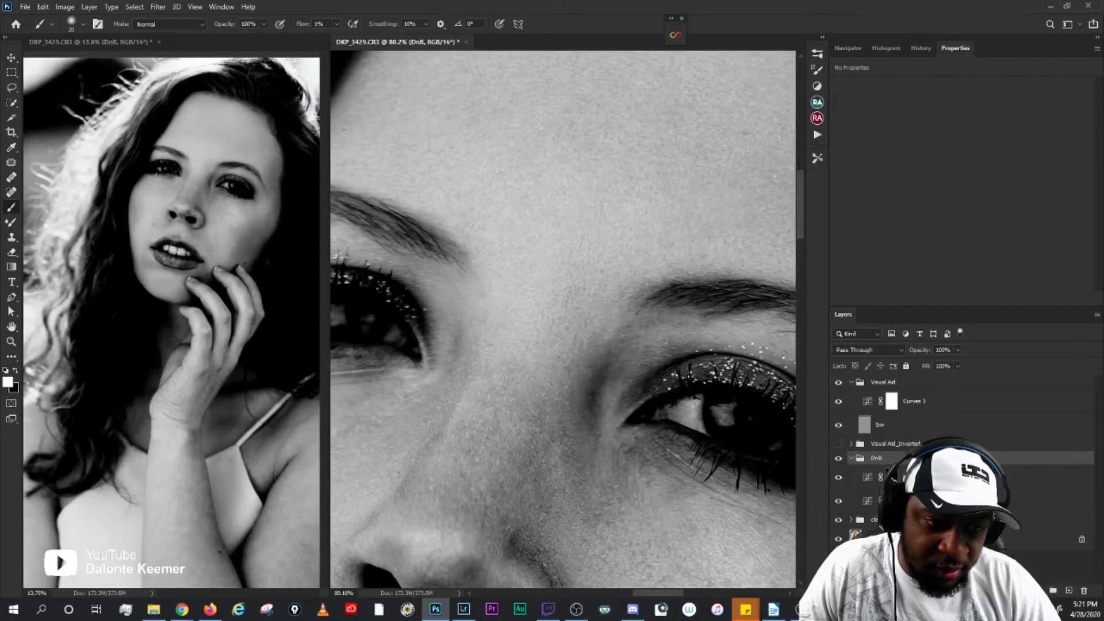
# Step: Dodge the small dark patches between the brows and on the upper nose bridge on the dodge layer mask with a small brush
pyautogui.click(892, 477)
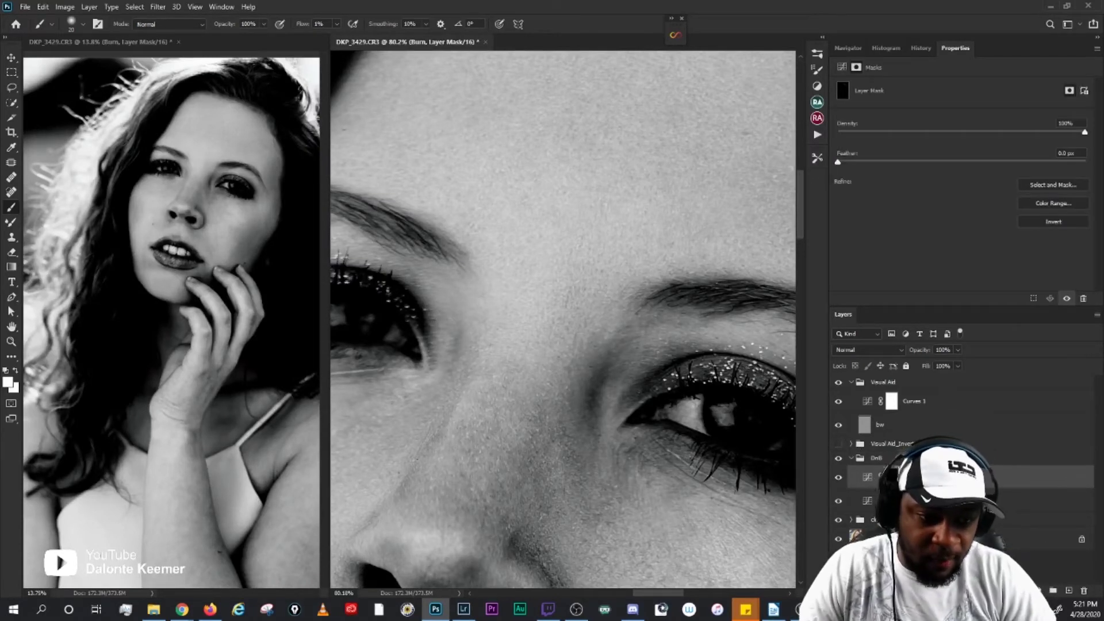
pyautogui.click(892, 500)
pyautogui.press('[')
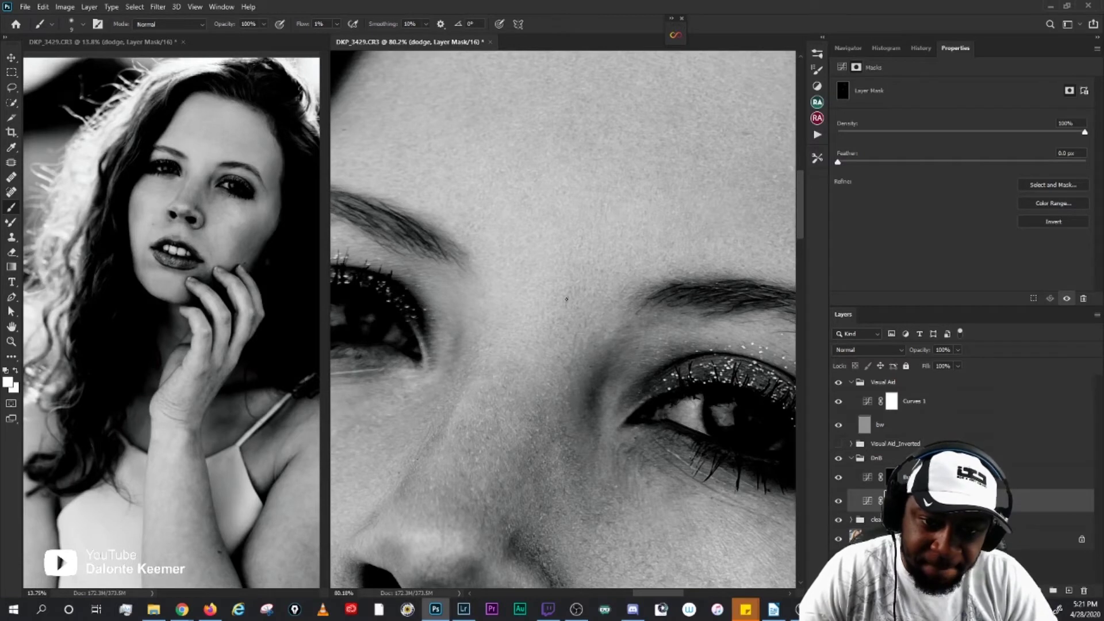
pyautogui.press(']')
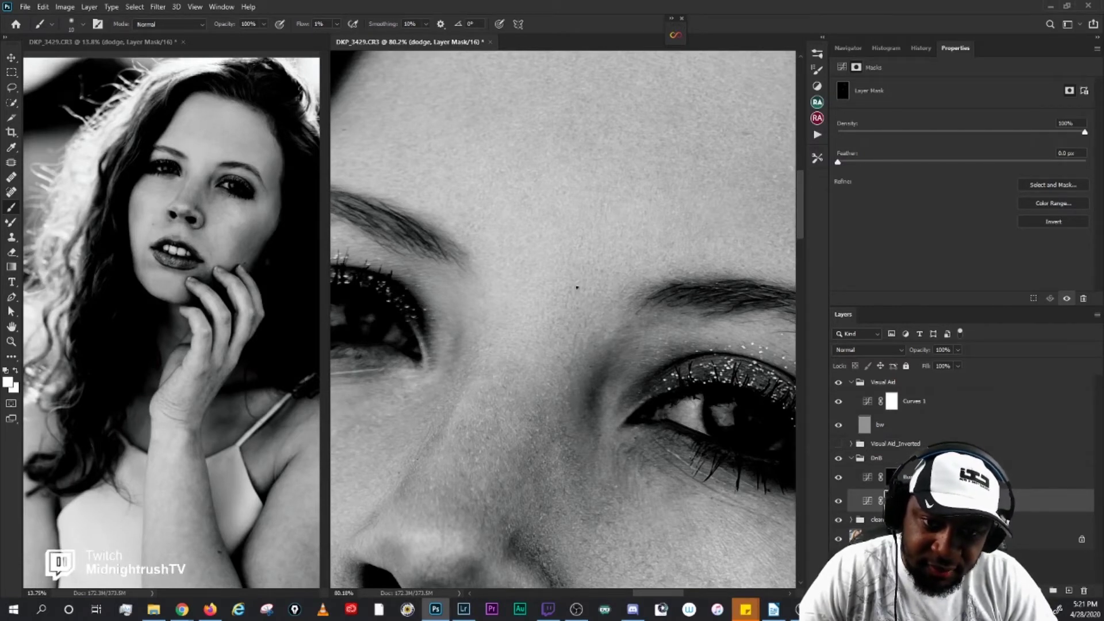
pyautogui.scroll(-2, 576, 287)
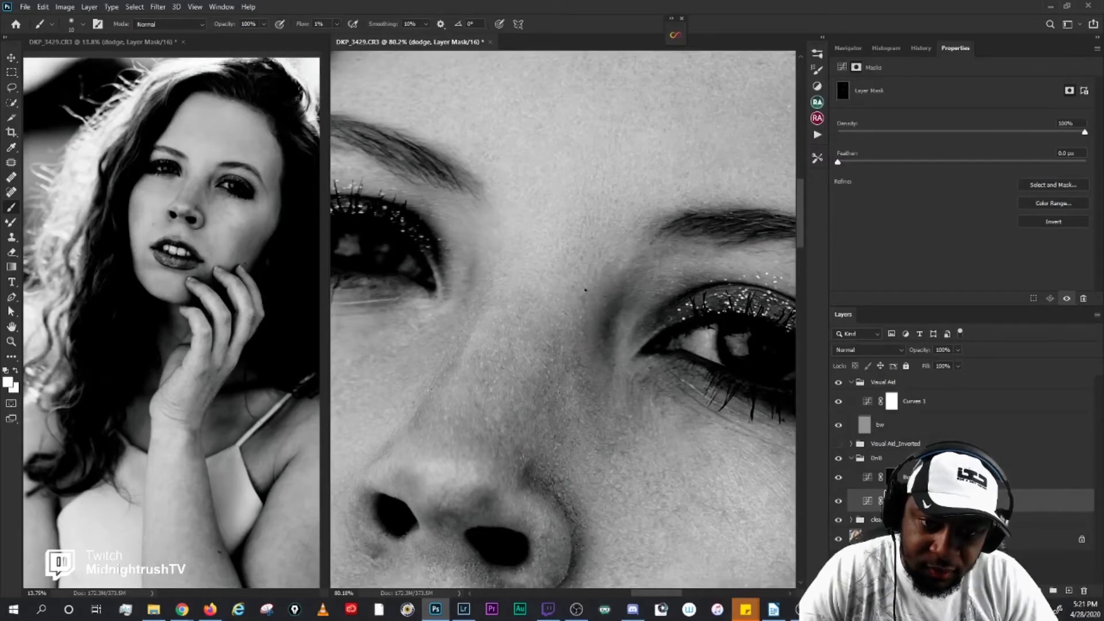
pyautogui.press(']')
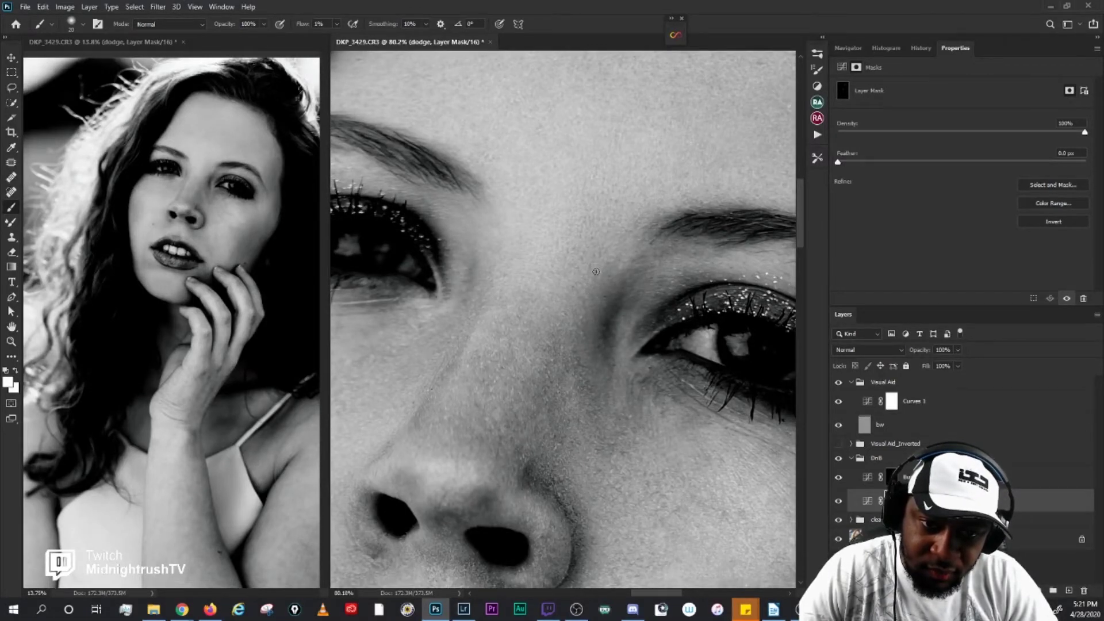
pyautogui.press('[')
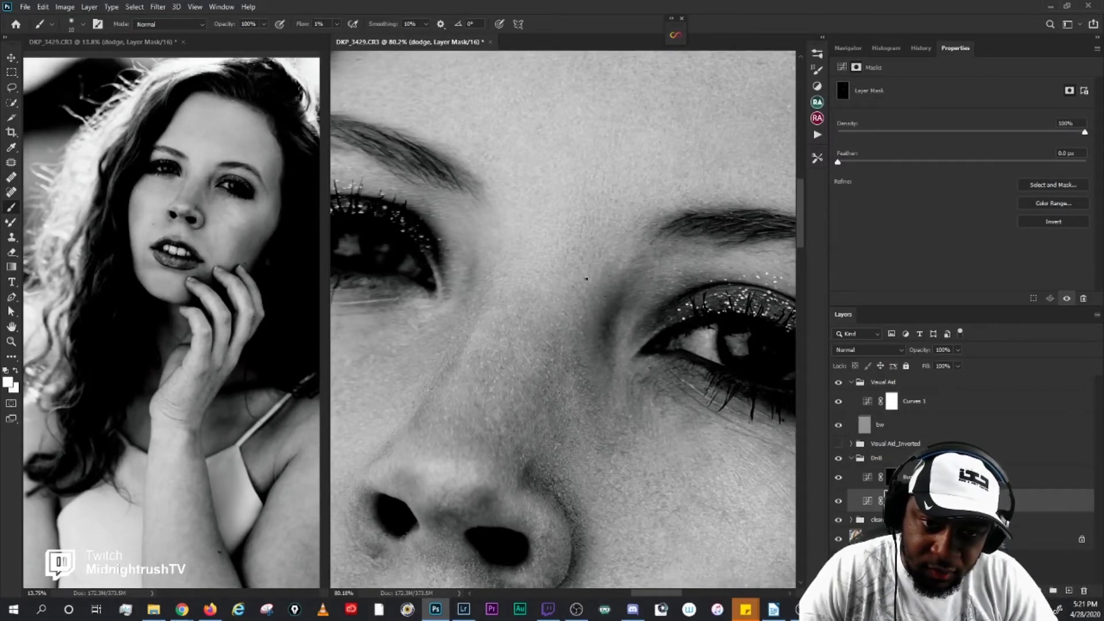
# Step: Burn the bright spots on the upper nose bridge beside the inner eye on the Burn layer mask with a small brush
pyautogui.click(882, 479)
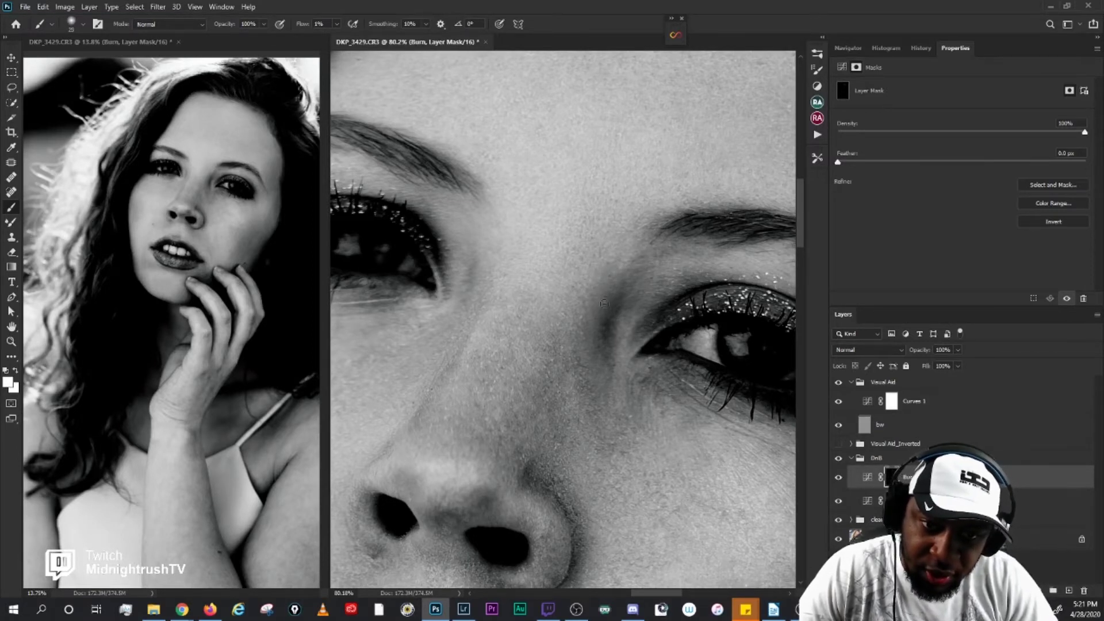
pyautogui.press('[')
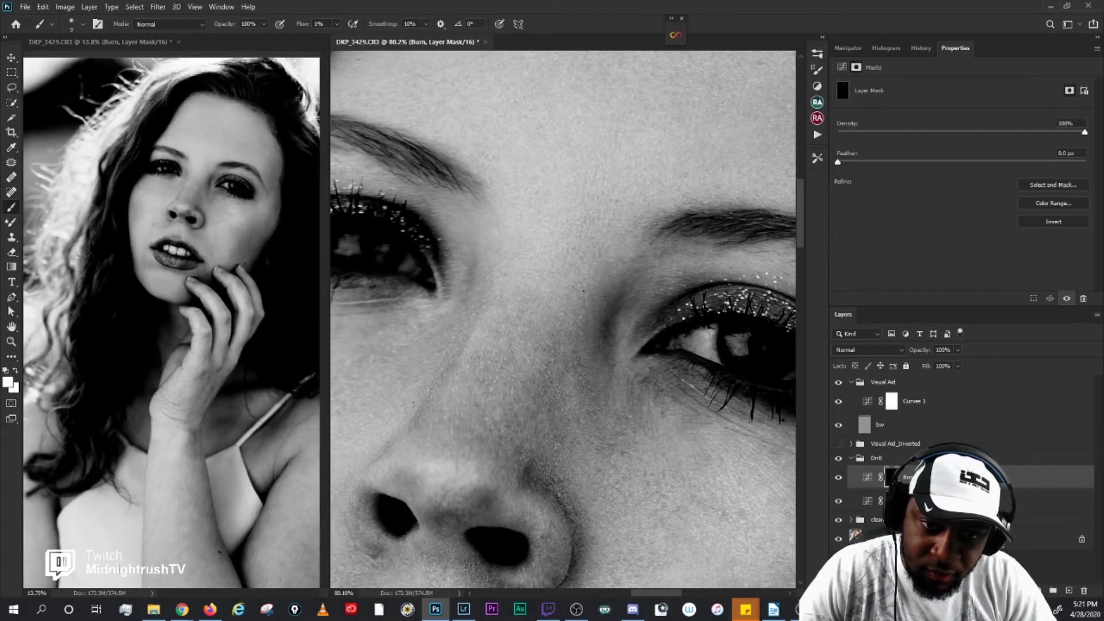
pyautogui.press(']')
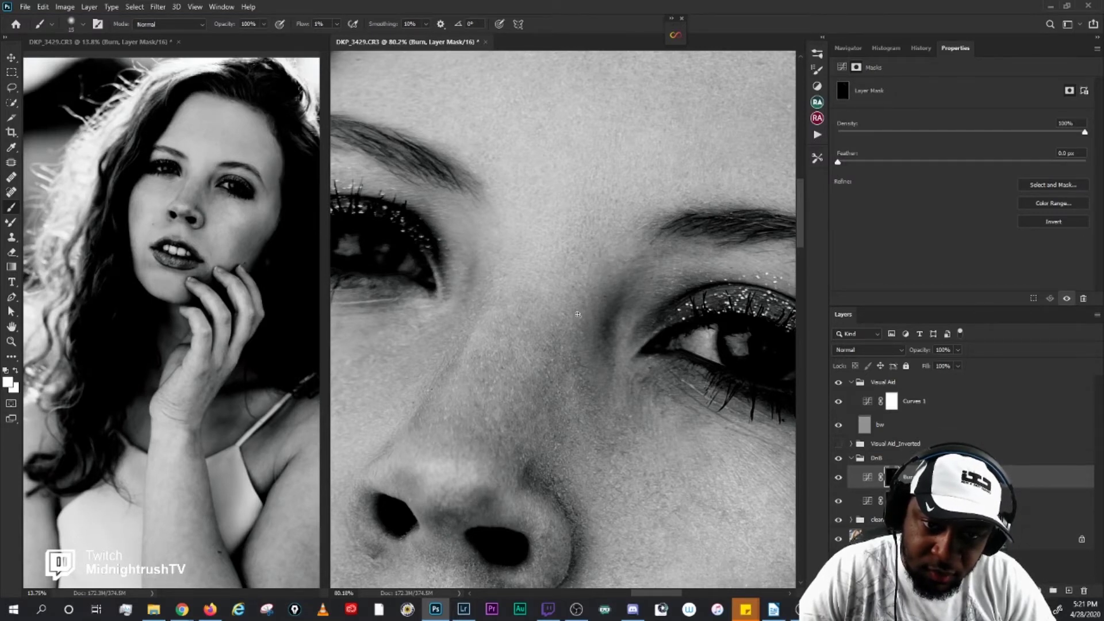
pyautogui.moveTo(590, 382); pyautogui.dragTo(616, 357)
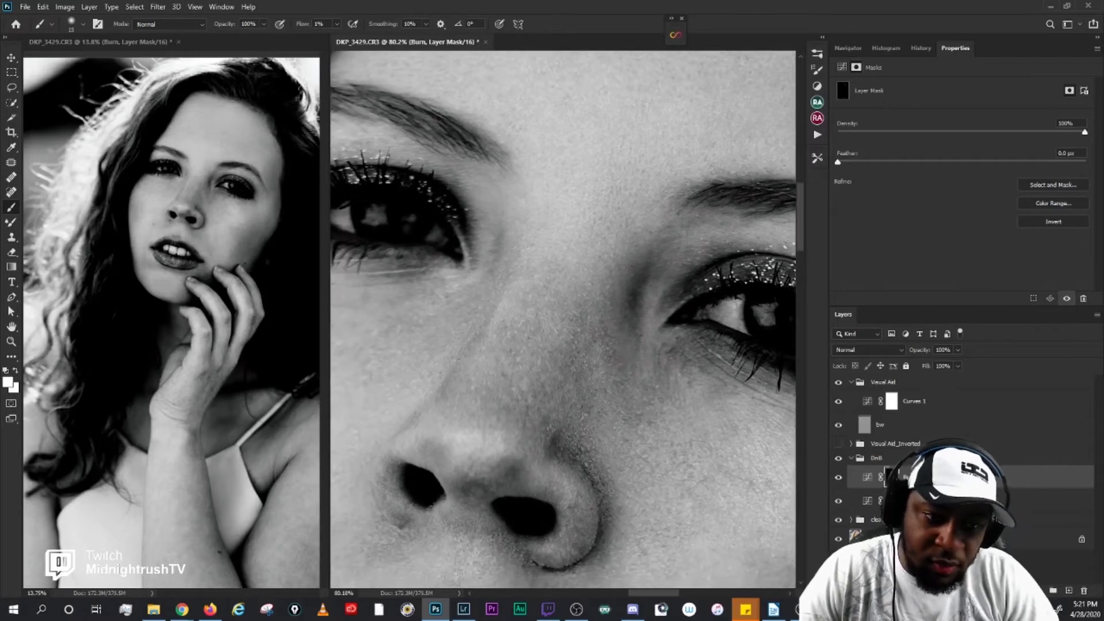
# Step: Compare the nose and inner eye skin in colour and black and white, leaving the Visual Aid group visible
pyautogui.hotkey('alt', '[')
pyautogui.click(838, 384)
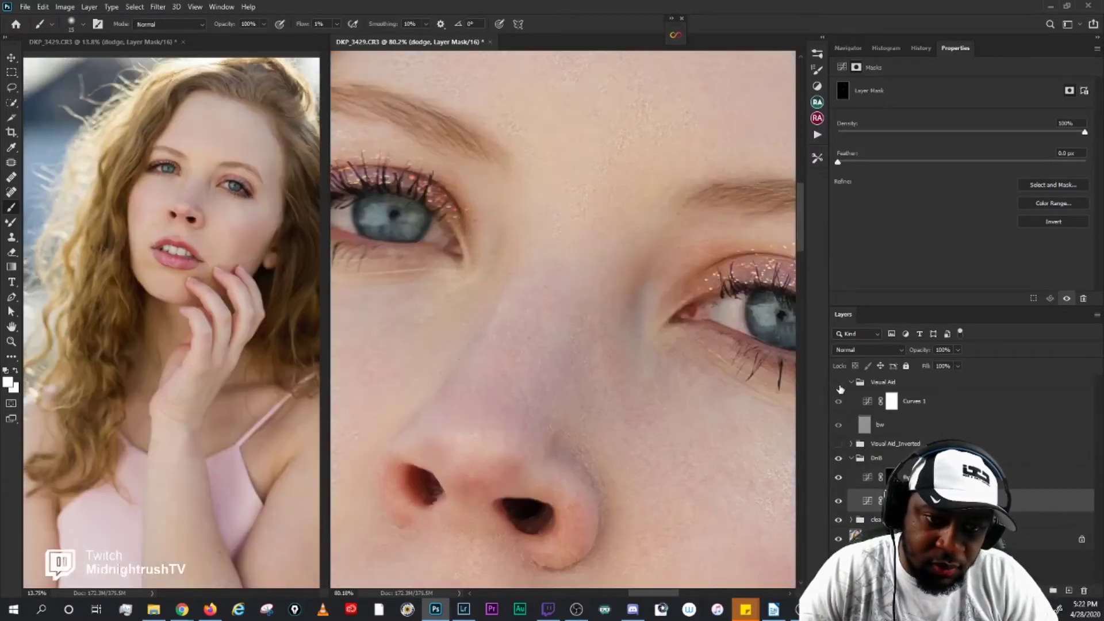
pyautogui.click(838, 383)
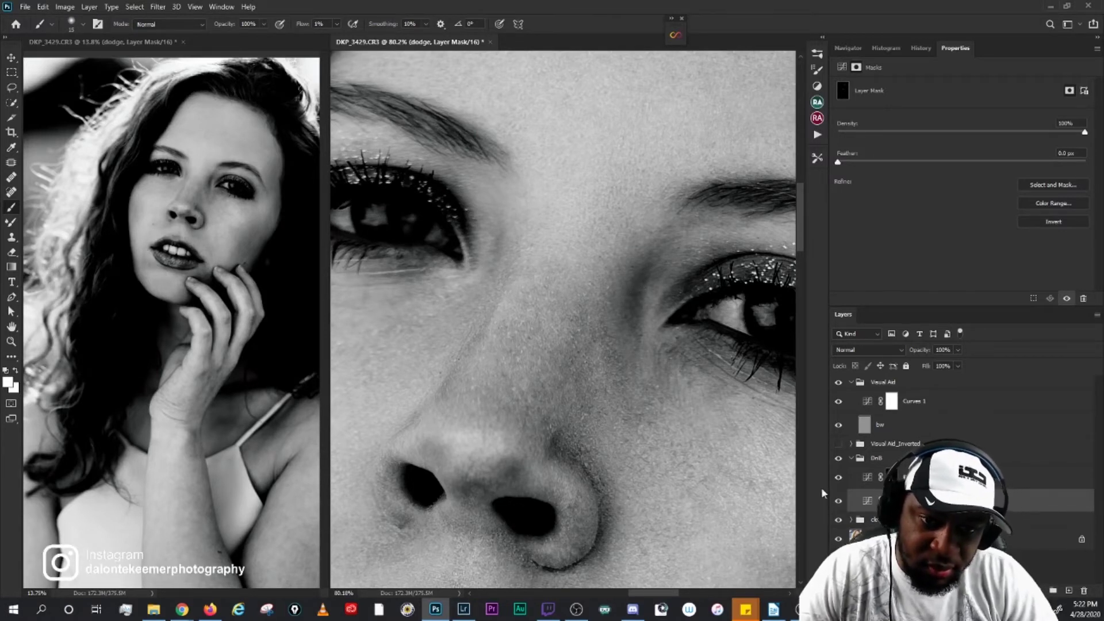
pyautogui.click(892, 477)
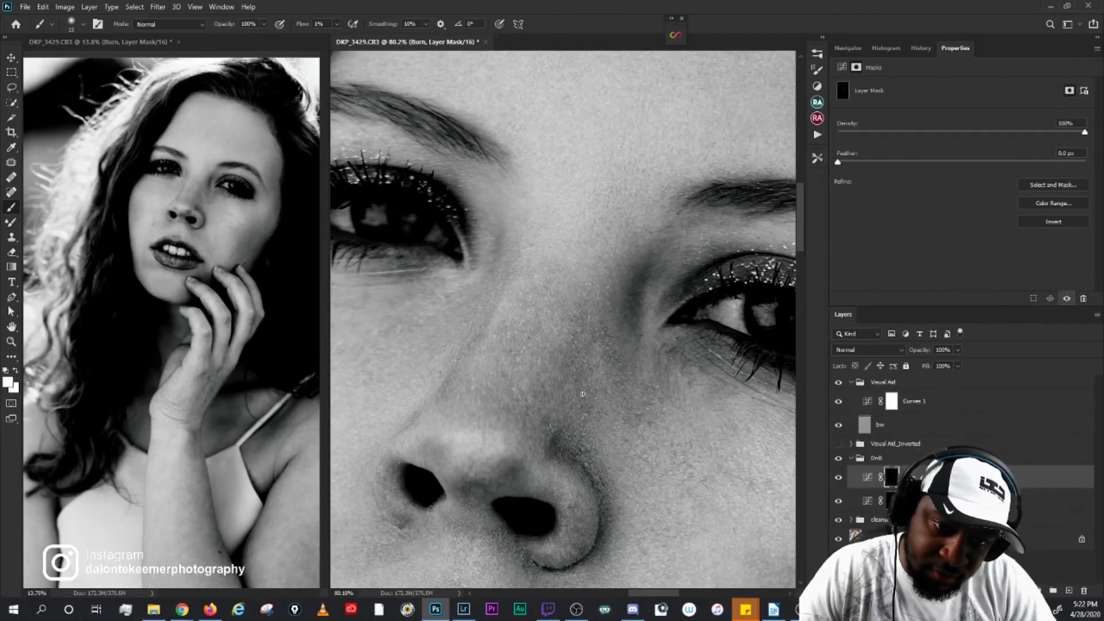
pyautogui.click(838, 383)
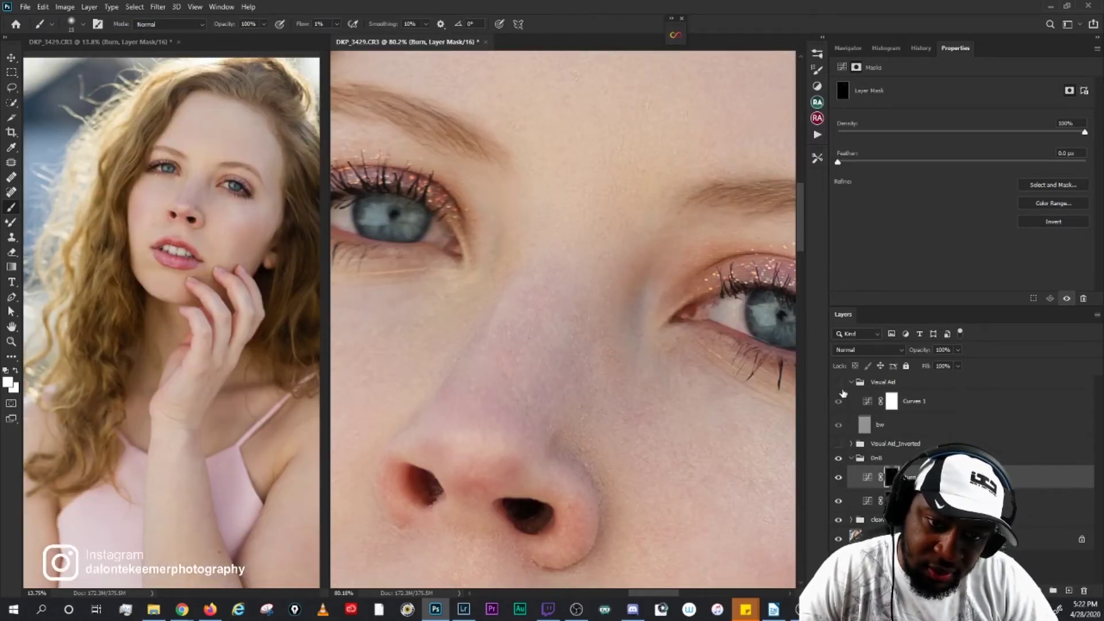
pyautogui.click(842, 385)
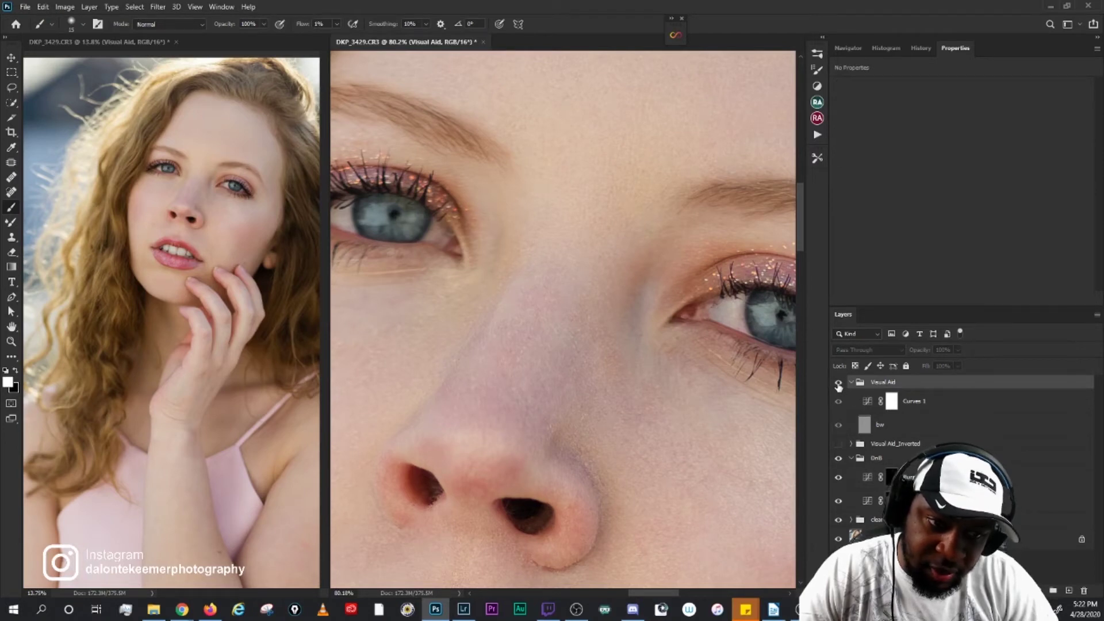
pyautogui.click(838, 383)
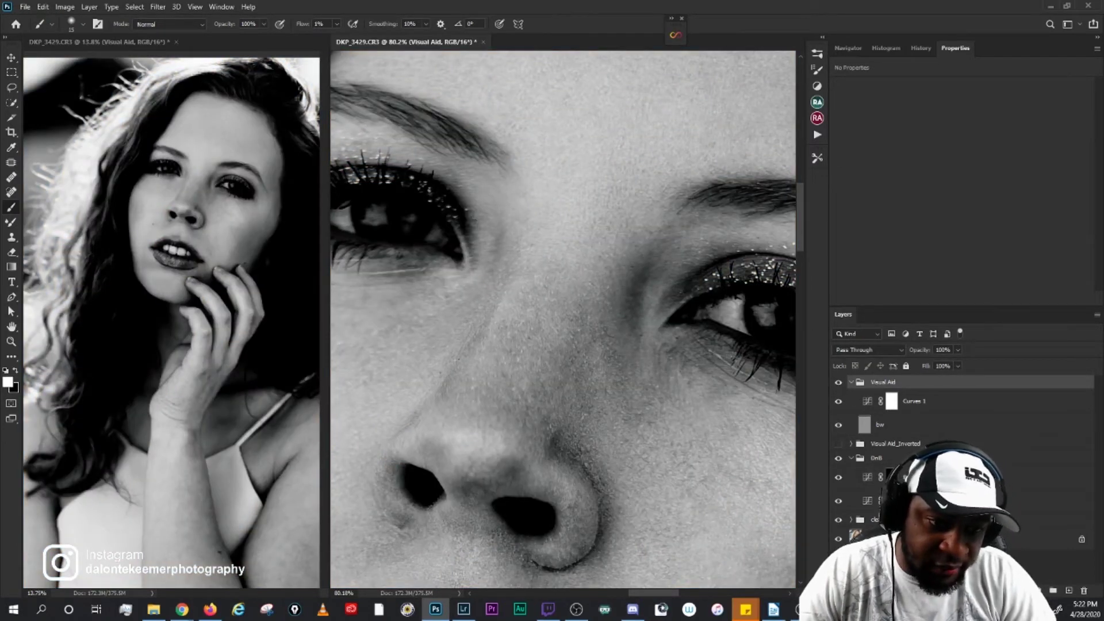
# Step: Check the nose and inner eye tones with the Visual Aid_Inverted group shown, then hide it to restore the black-and-white view
pyautogui.click(897, 500)
pyautogui.click(837, 444)
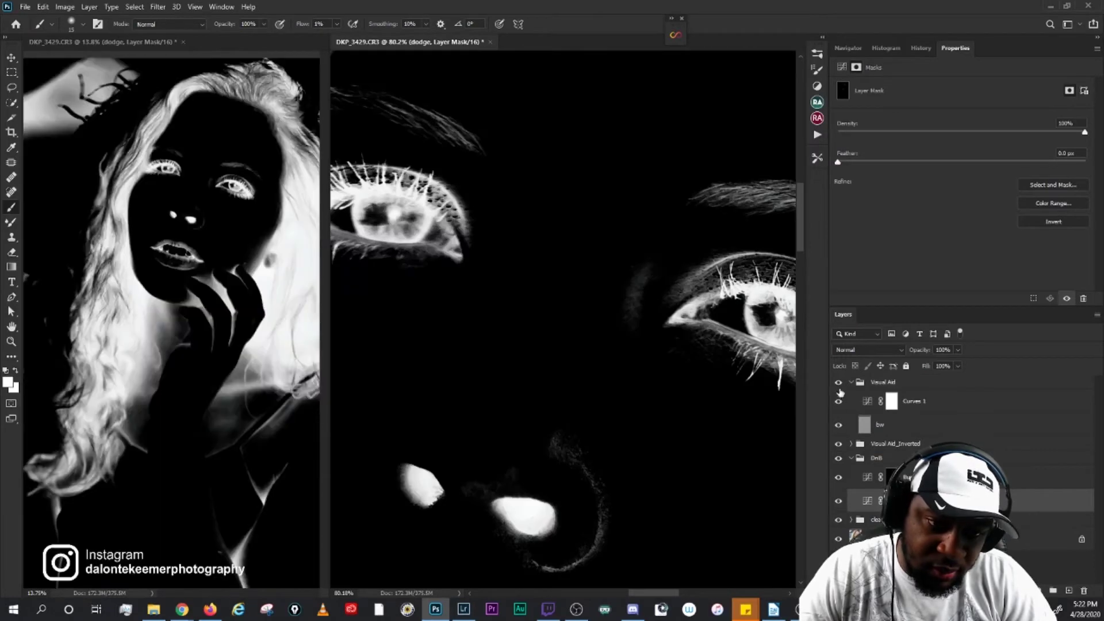
pyautogui.click(838, 383)
pyautogui.click(838, 383)
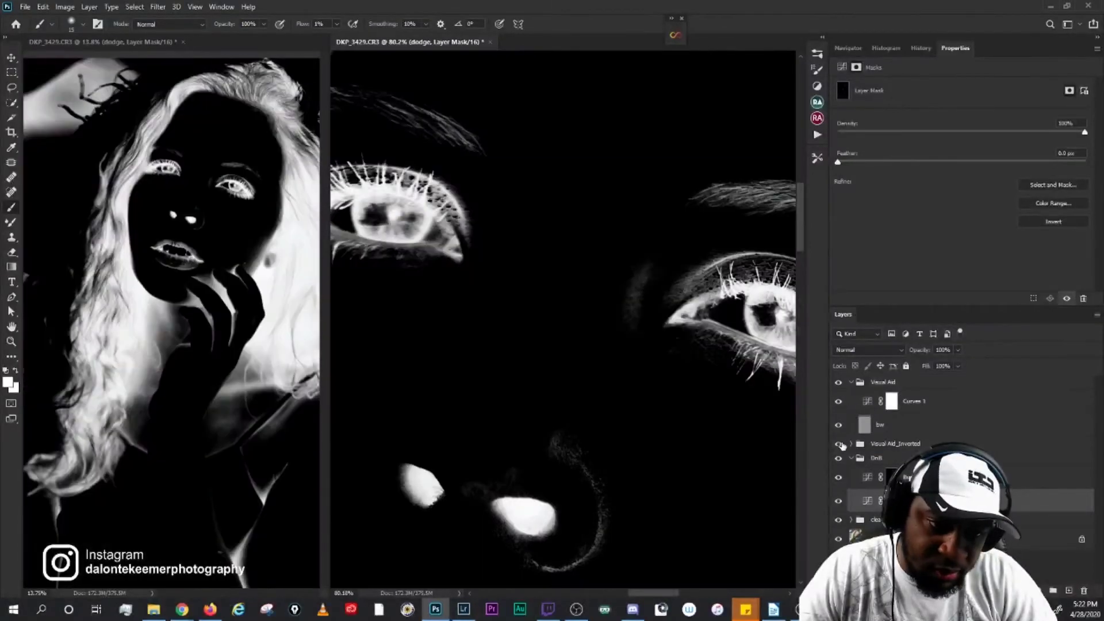
pyautogui.click(838, 444)
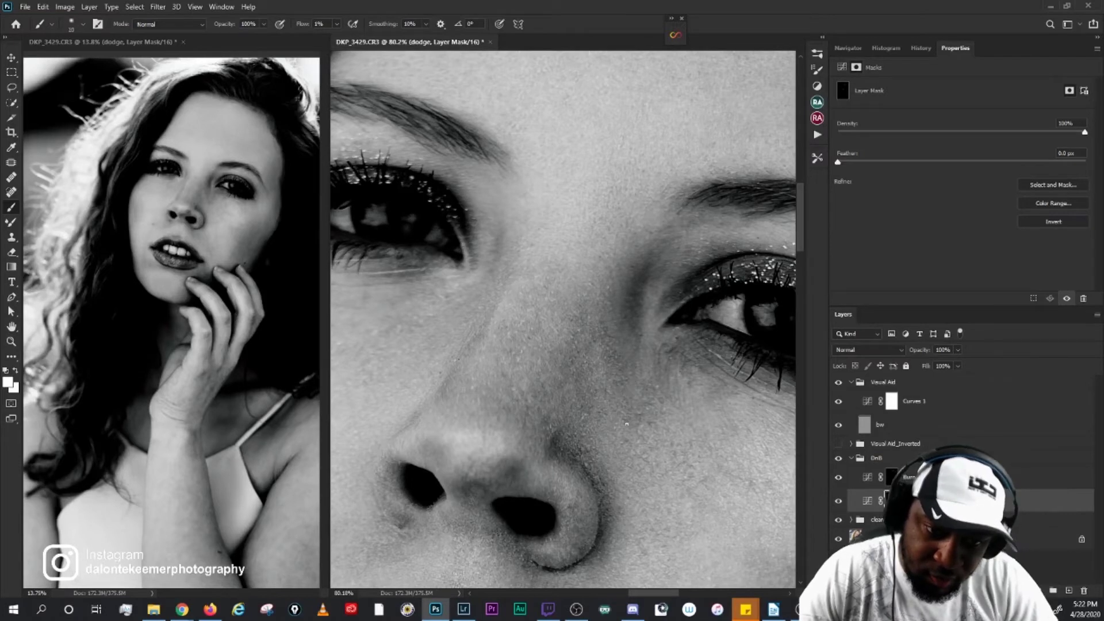
# Step: Even out the side of the nose below the inner eye on the dodge and Burn layer masks, varying the brush size
pyautogui.press(']')
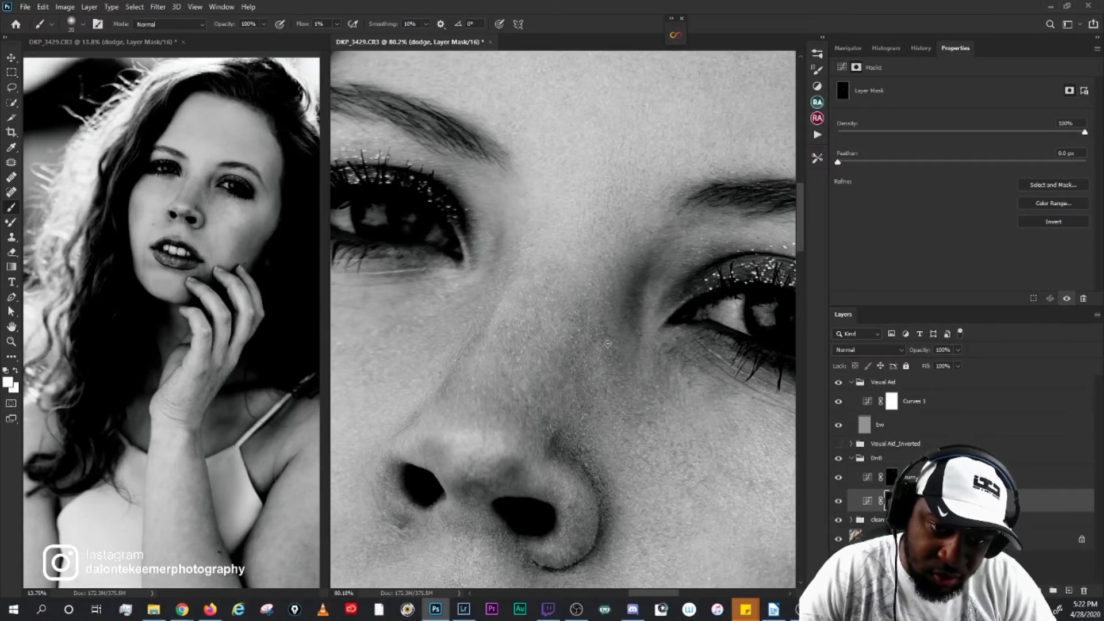
pyautogui.hotkey('alt', ']')
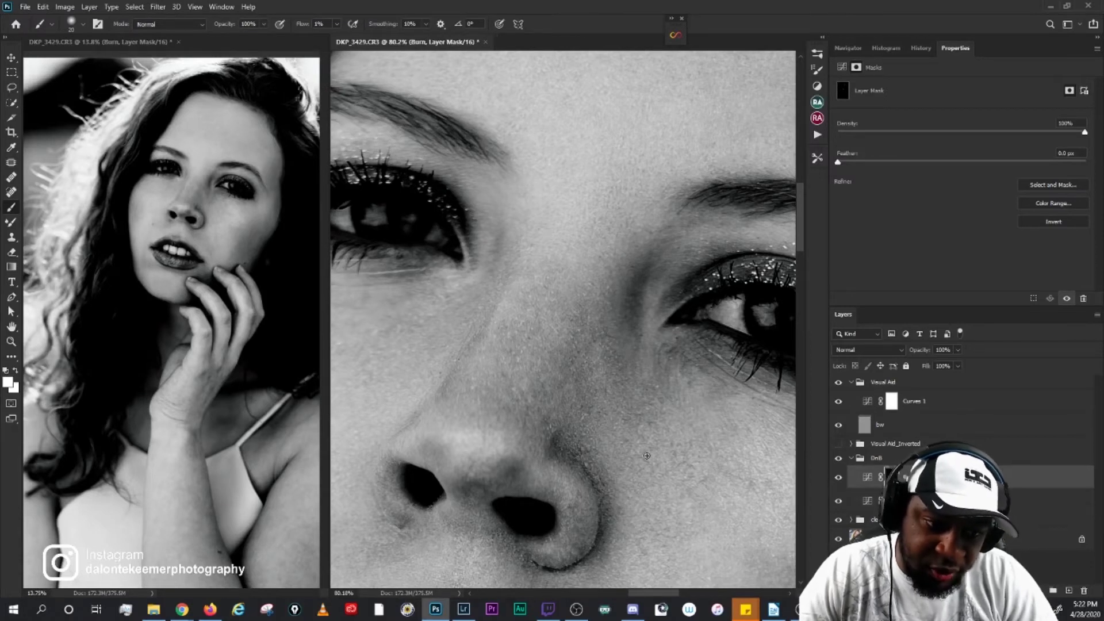
pyautogui.press('[')
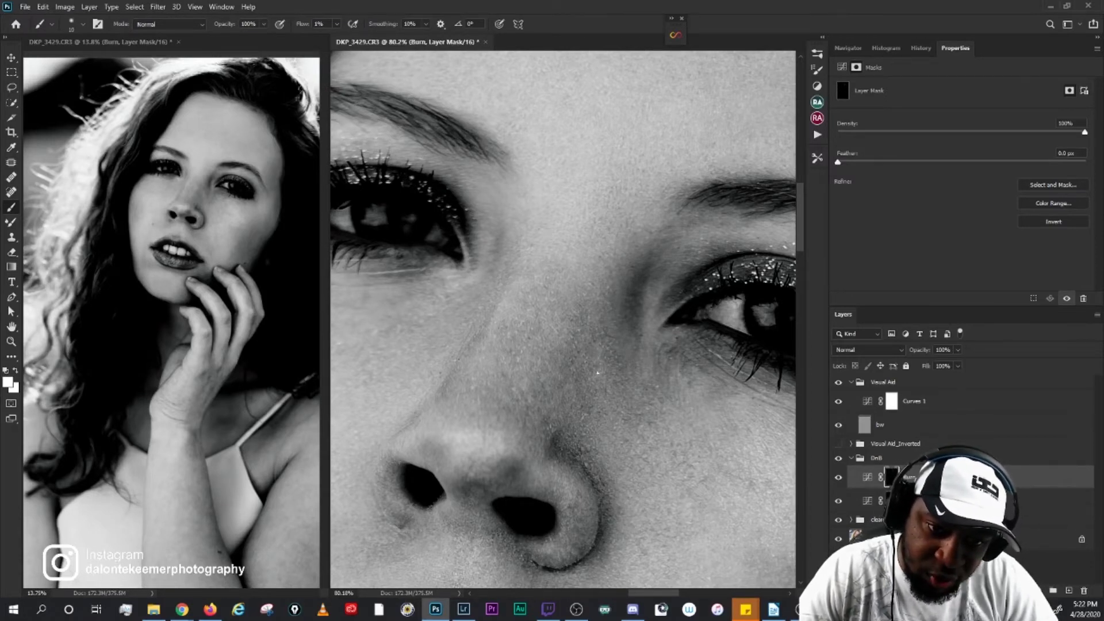
pyautogui.press(']')
pyautogui.press(']')
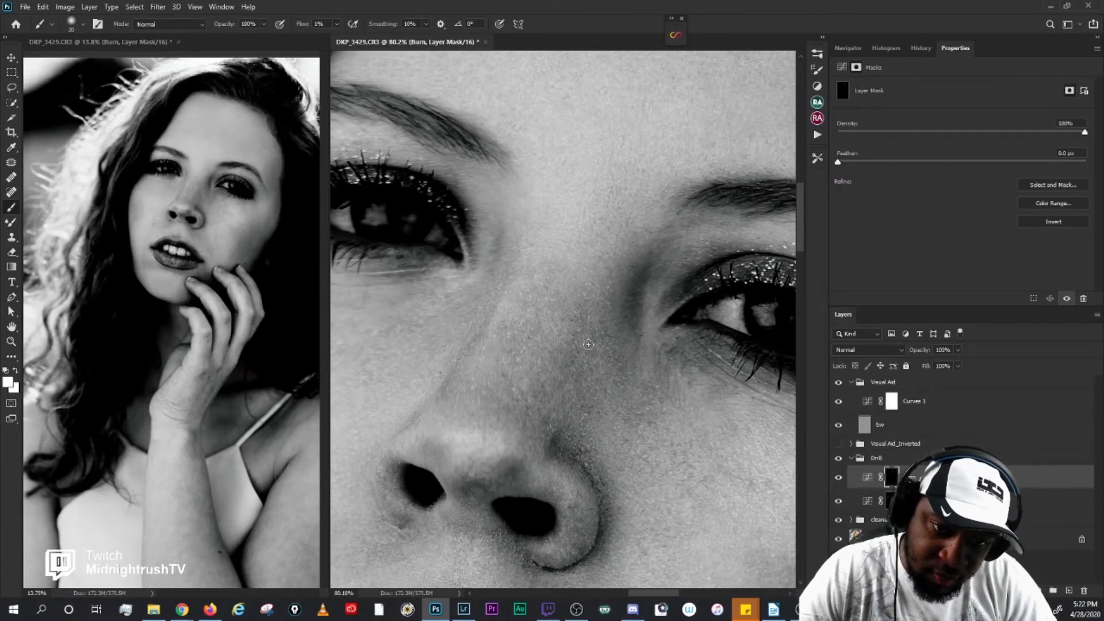
pyautogui.press('[')
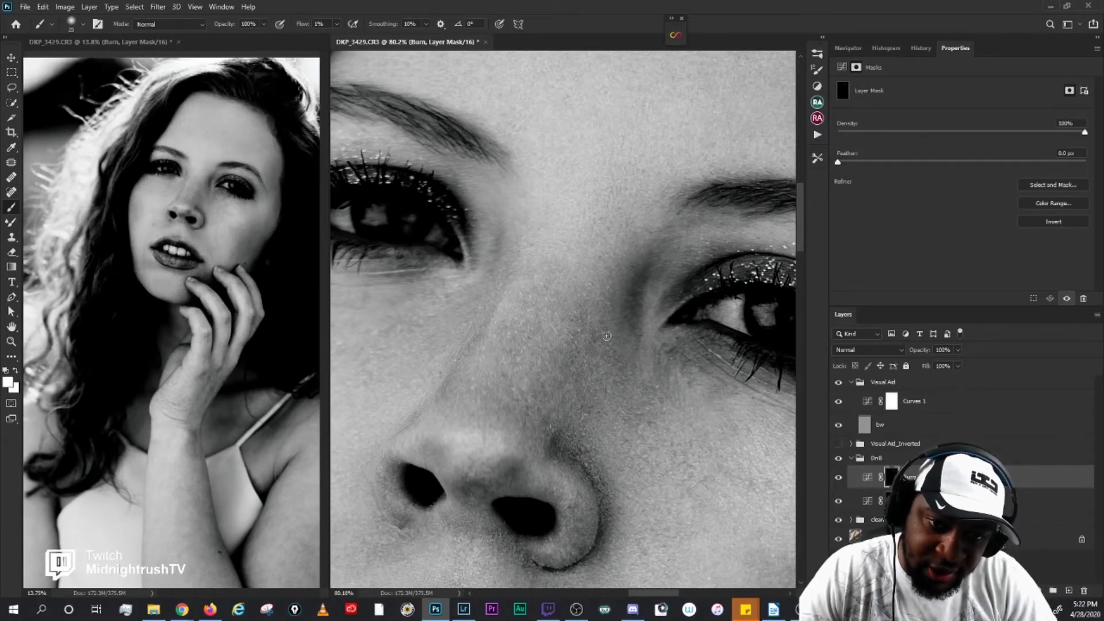
# Step: Refine the uneven tones along the lower nose bridge and side, switching from the dodge to the Burn layer mask with a smaller brush
pyautogui.hotkey('alt', '[')
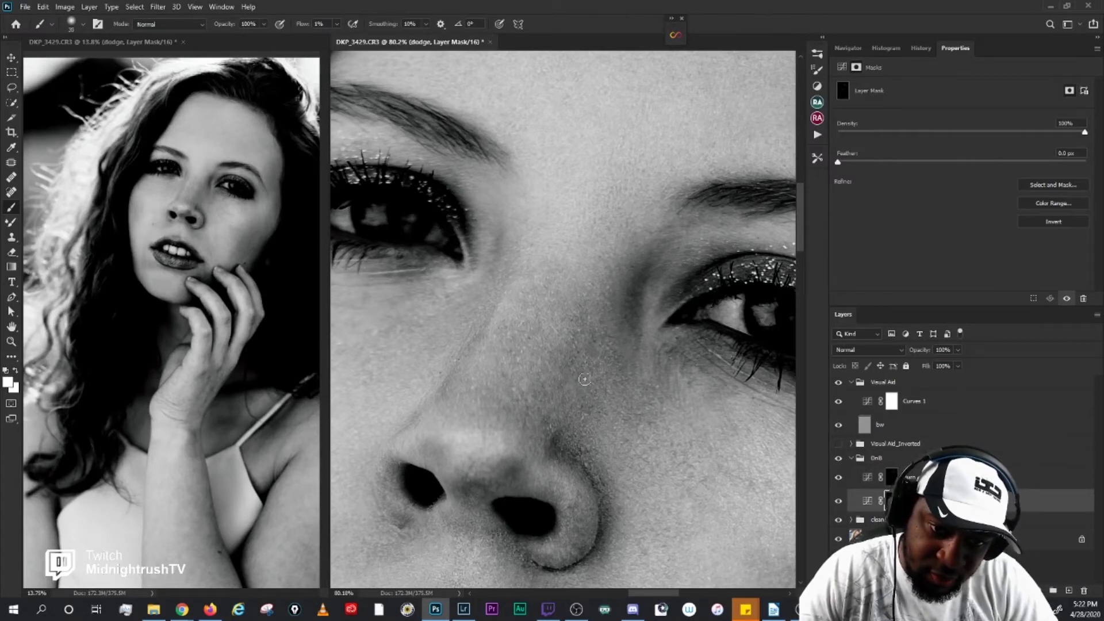
pyautogui.hotkey('alt', ']')
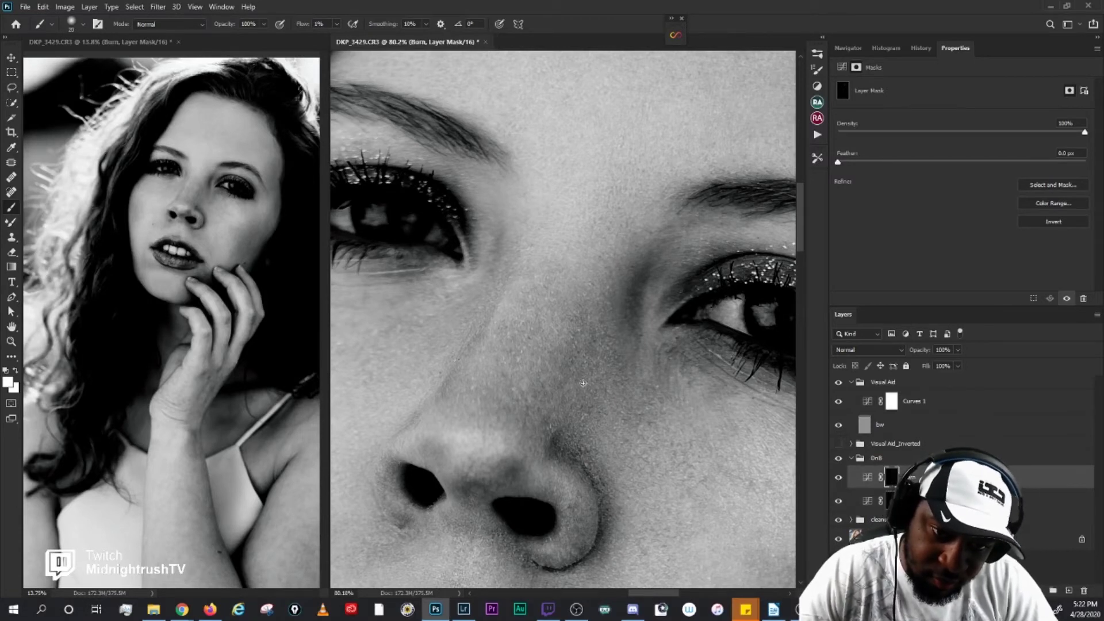
pyautogui.press('[')
pyautogui.press('[')
pyautogui.press(']')
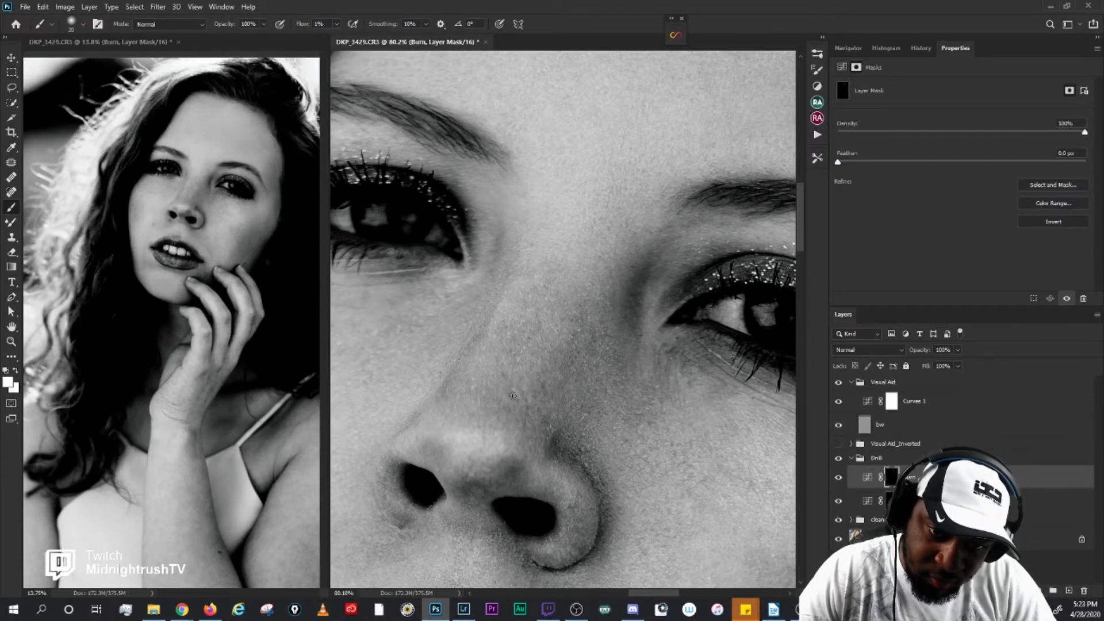
pyautogui.press('[')
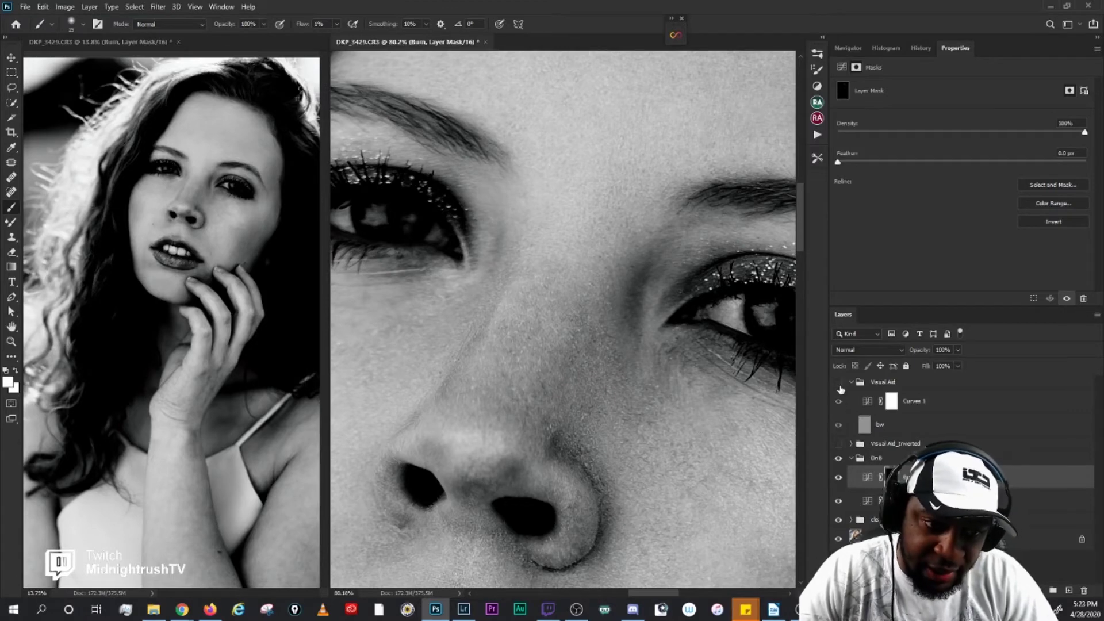
# Step: Toggle the Visual Aid group to review the retouched nose in colour, and restore the black-and-white view
pyautogui.click(838, 382)
pyautogui.click(839, 382)
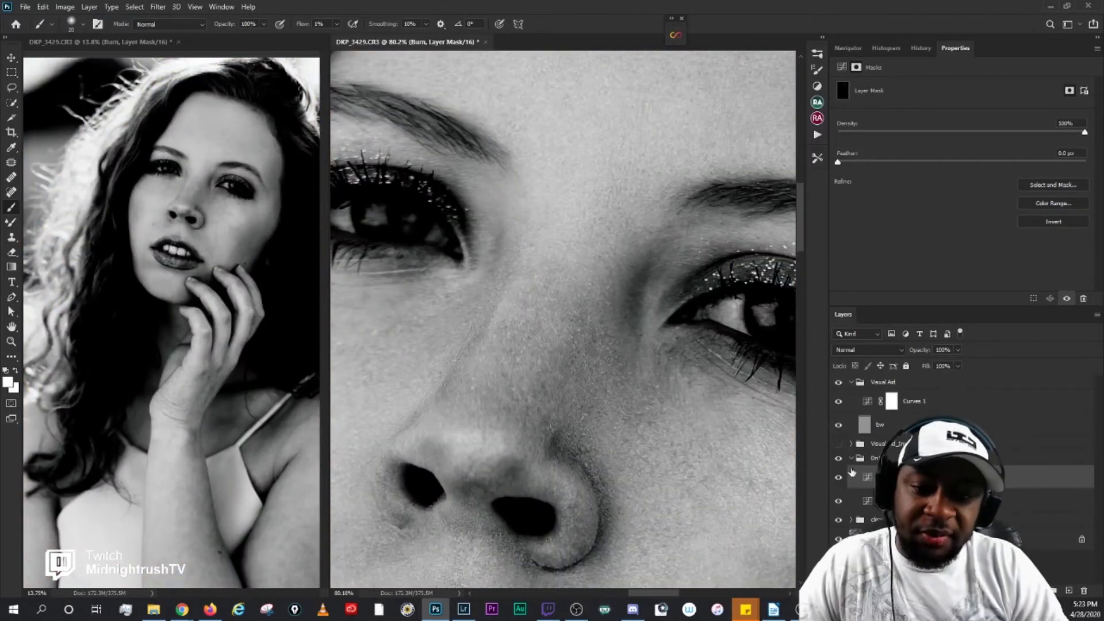
pyautogui.click(839, 384)
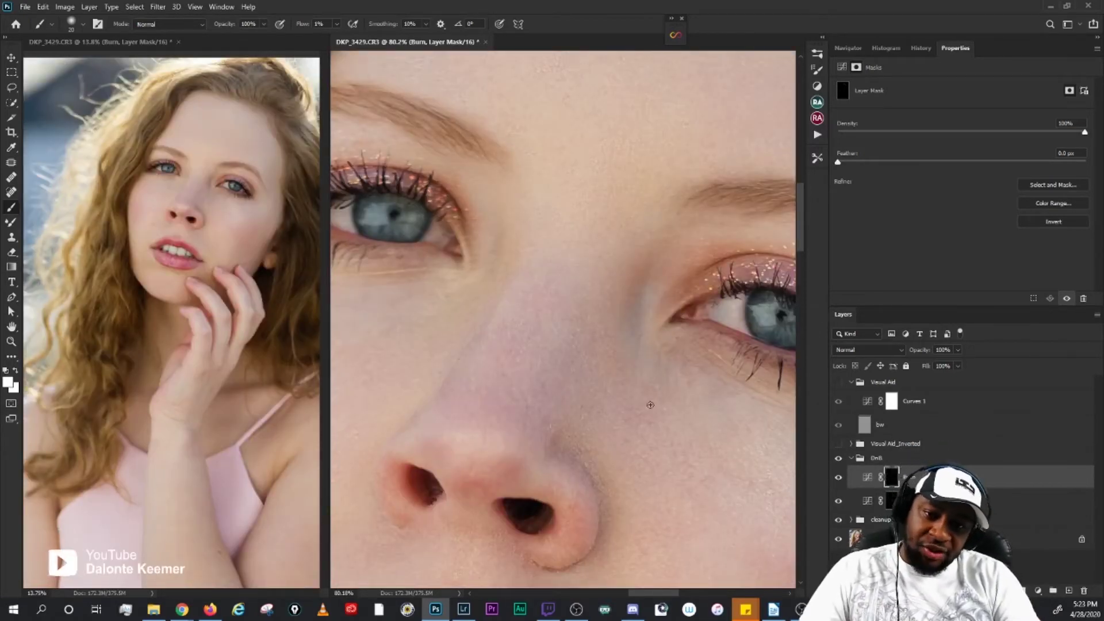
pyautogui.click(839, 384)
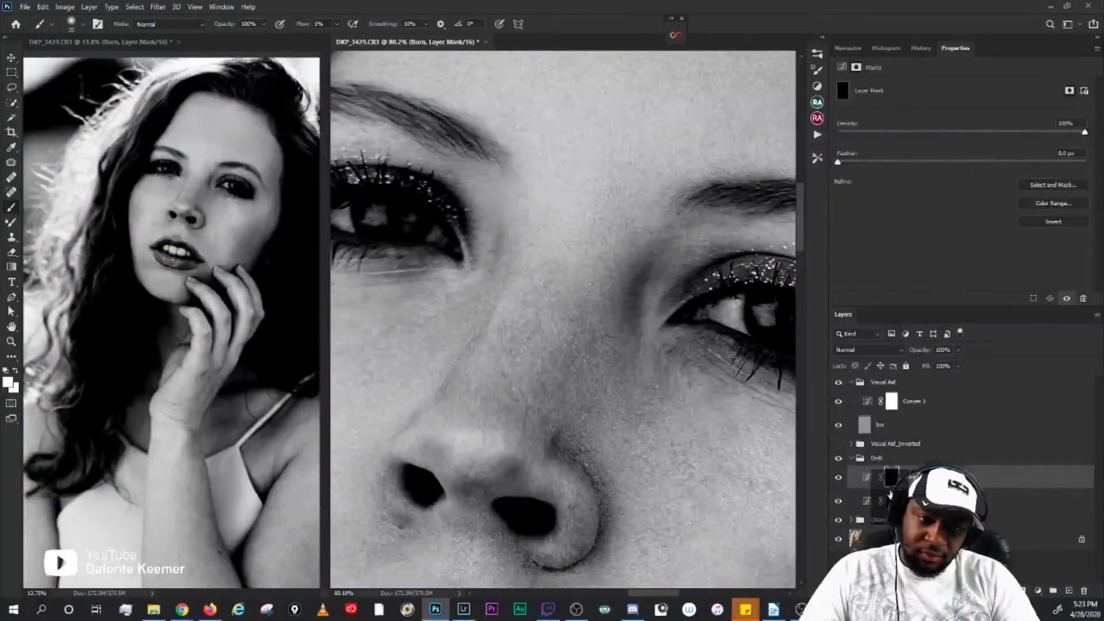
# Step: Even out the patchy tones along the nose bridge, alternating between the dodge and Burn layer masks and varying the brush size
pyautogui.click(889, 496)
pyautogui.press('[')
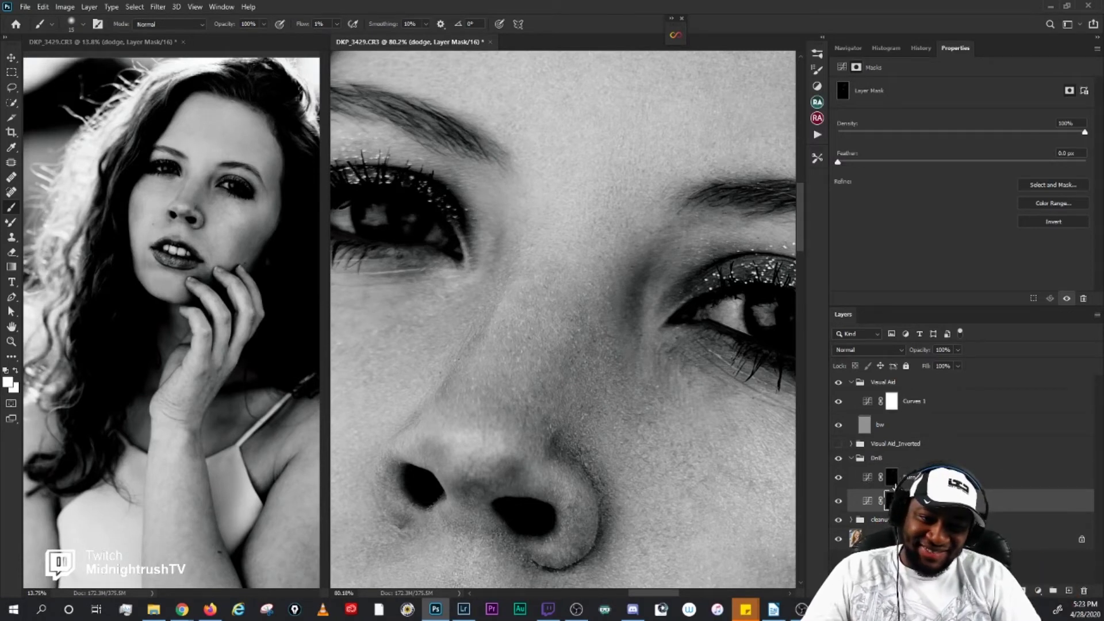
pyautogui.click(891, 479)
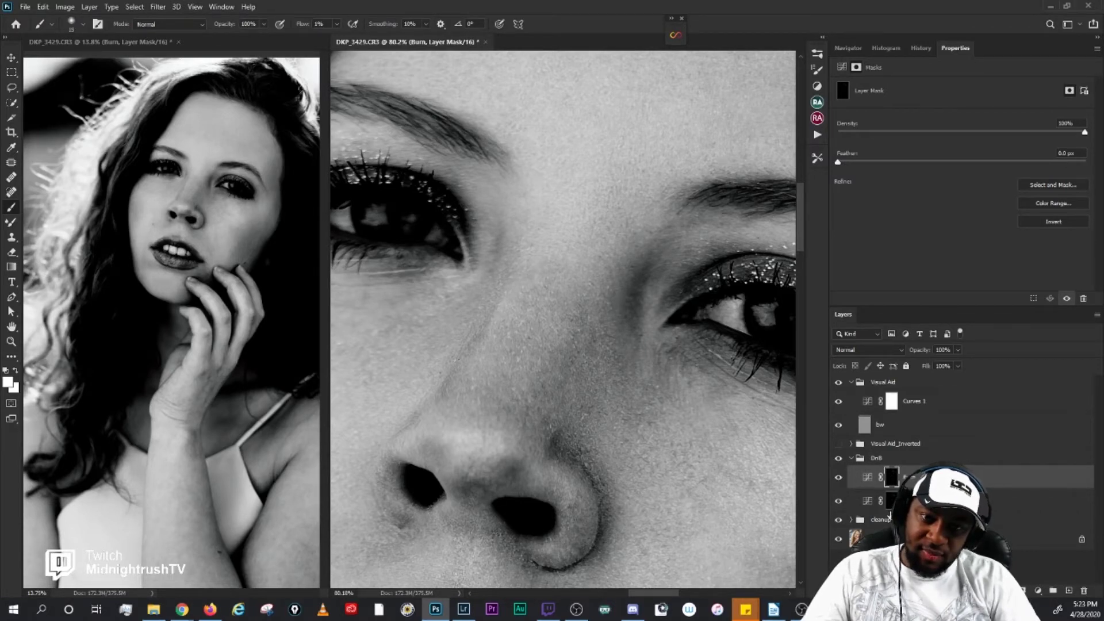
pyautogui.hotkey('alt', '[')
pyautogui.press(']')
pyautogui.press(']')
pyautogui.press(']')
pyautogui.press('[')
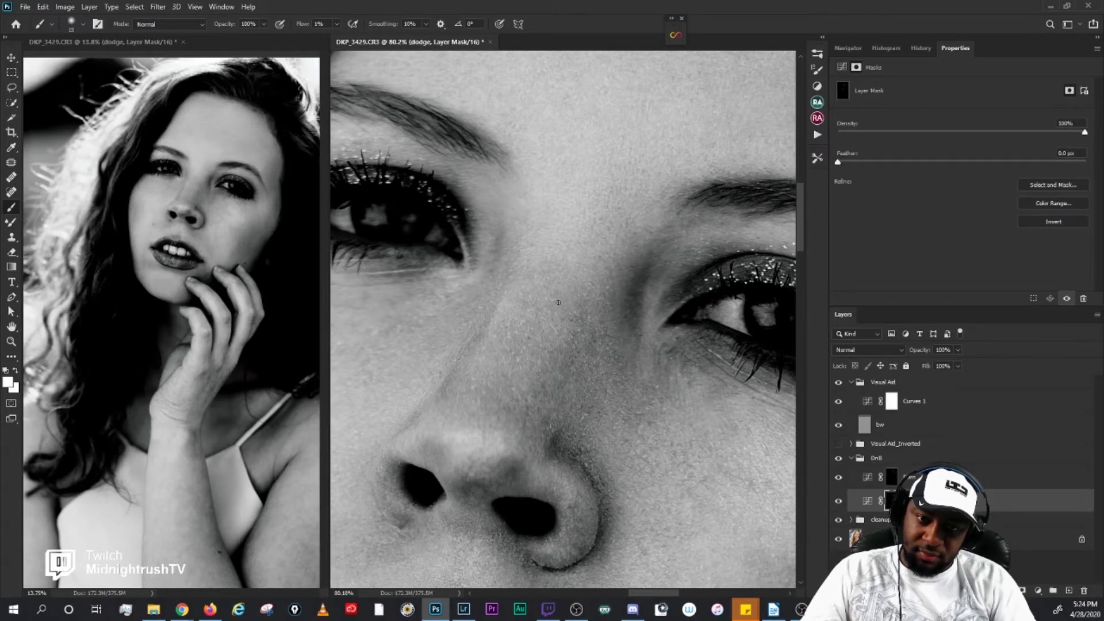
pyautogui.press(']')
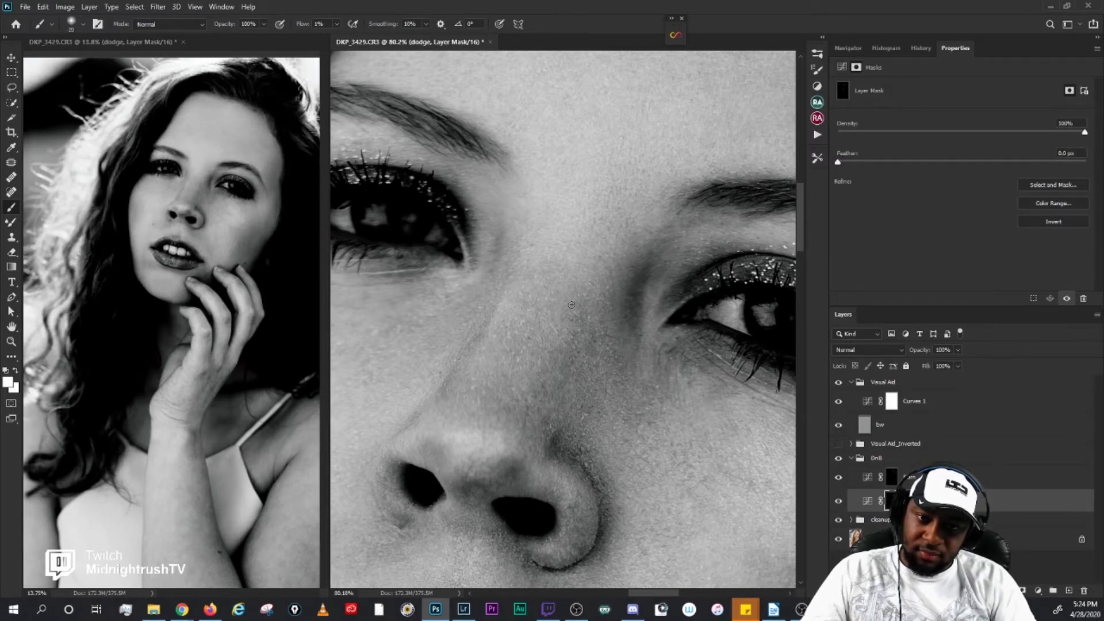
# Step: Compare the nose with the DnB group hidden and shown, and lighten remaining dark spots along the bridge on the dodge layer mask
pyautogui.click(839, 458)
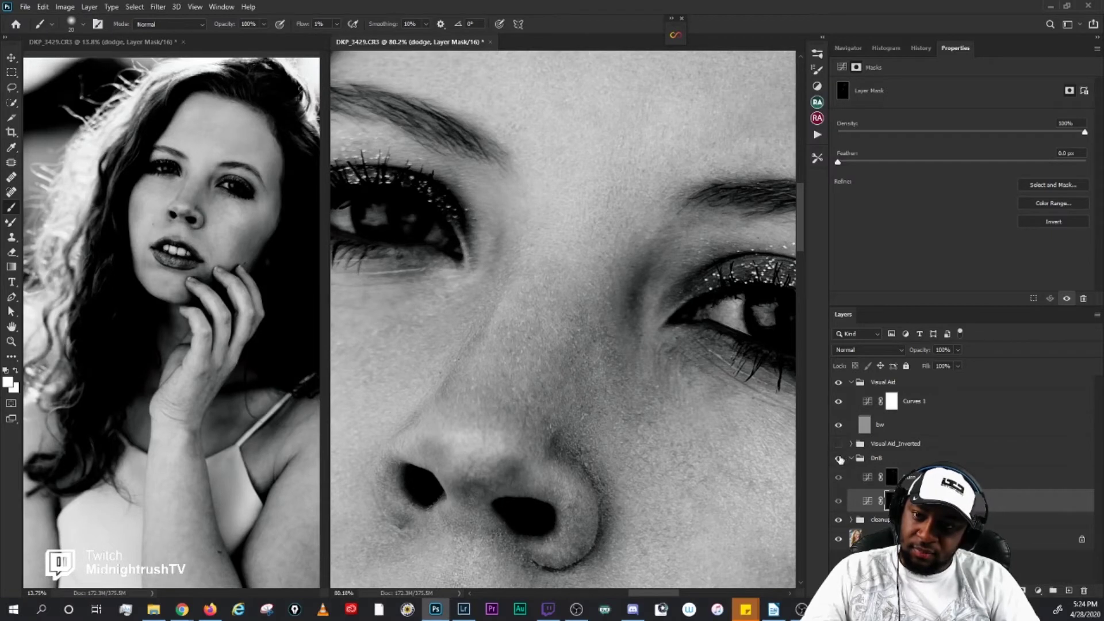
pyautogui.click(840, 458)
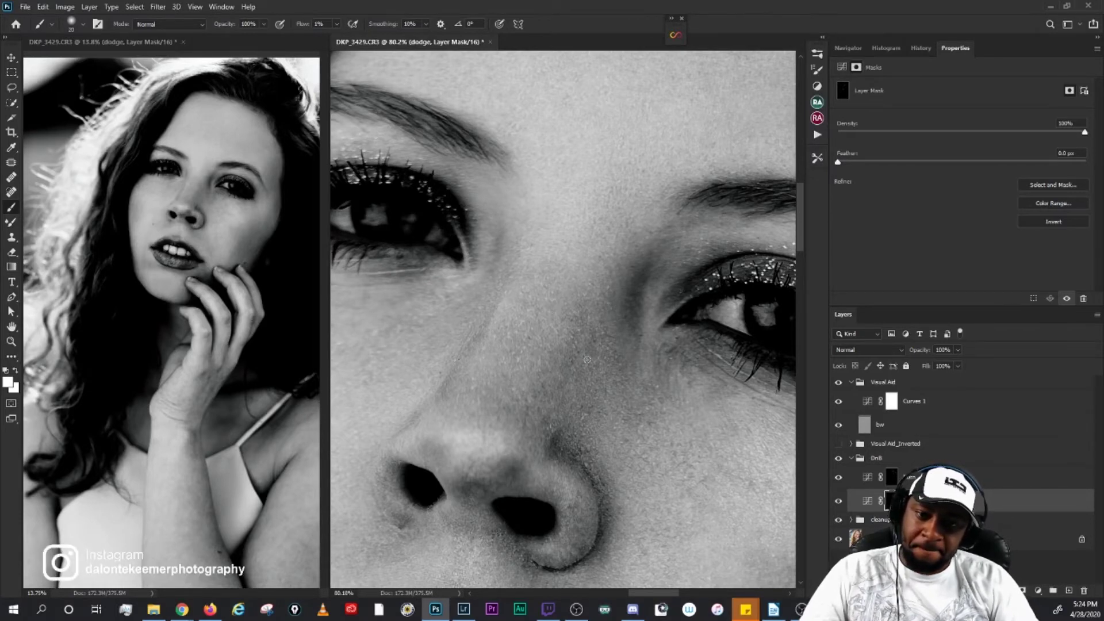
pyautogui.press('[')
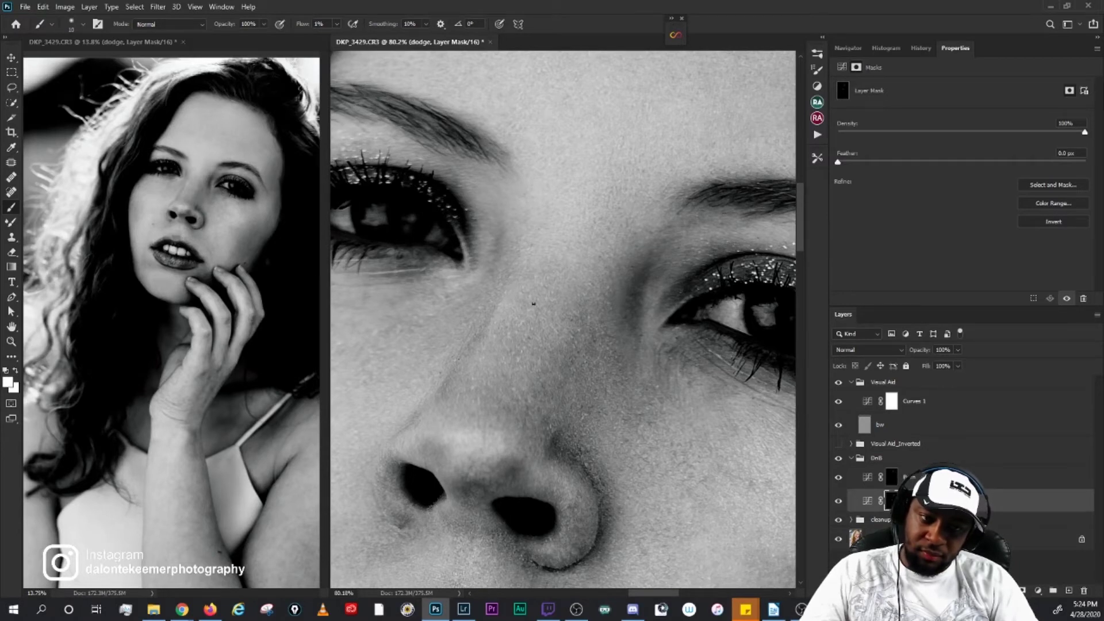
pyautogui.press(']')
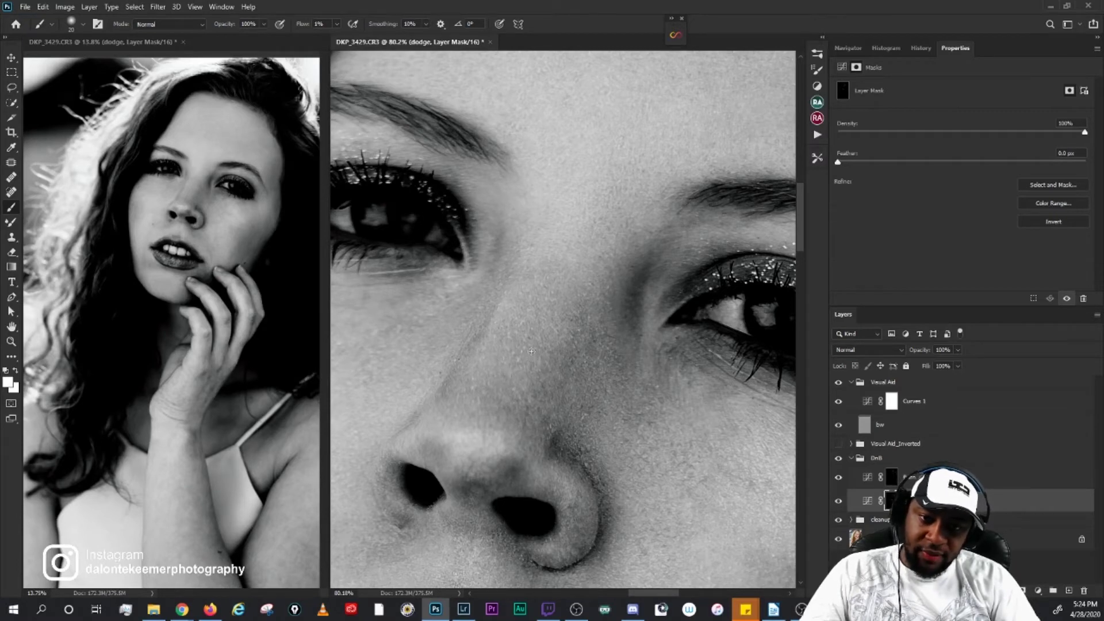
# Step: Hide the Visual Aid group and dodge the uneven spots on the lower nose bridge and above the nostril in colour
pyautogui.click(838, 382)
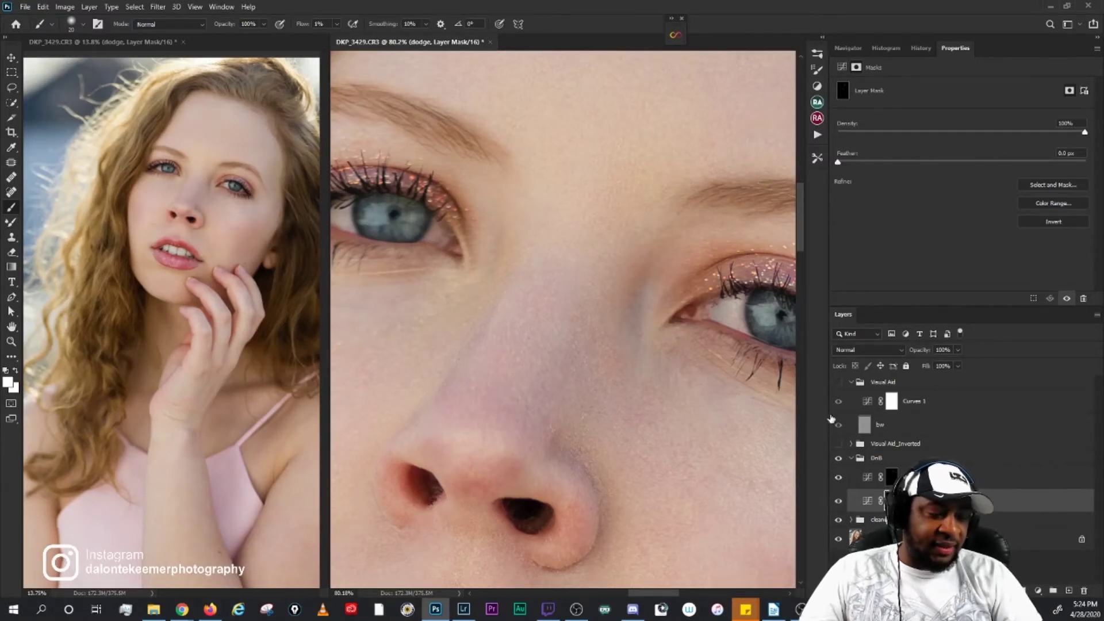
pyautogui.moveTo(581, 375); pyautogui.dragTo(608, 352)
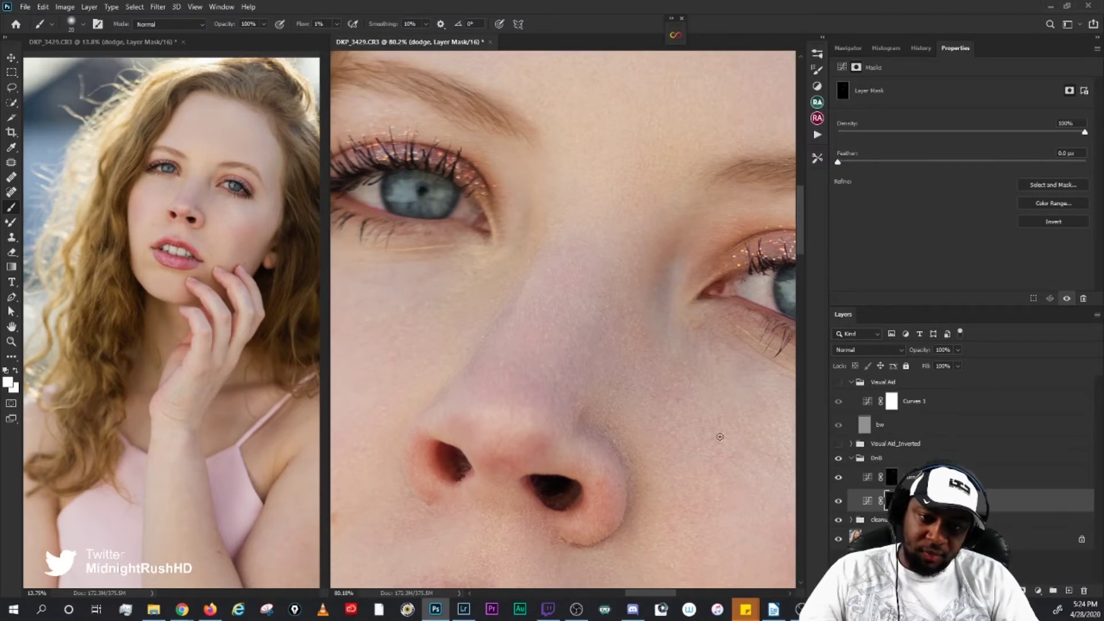
pyautogui.press('[')
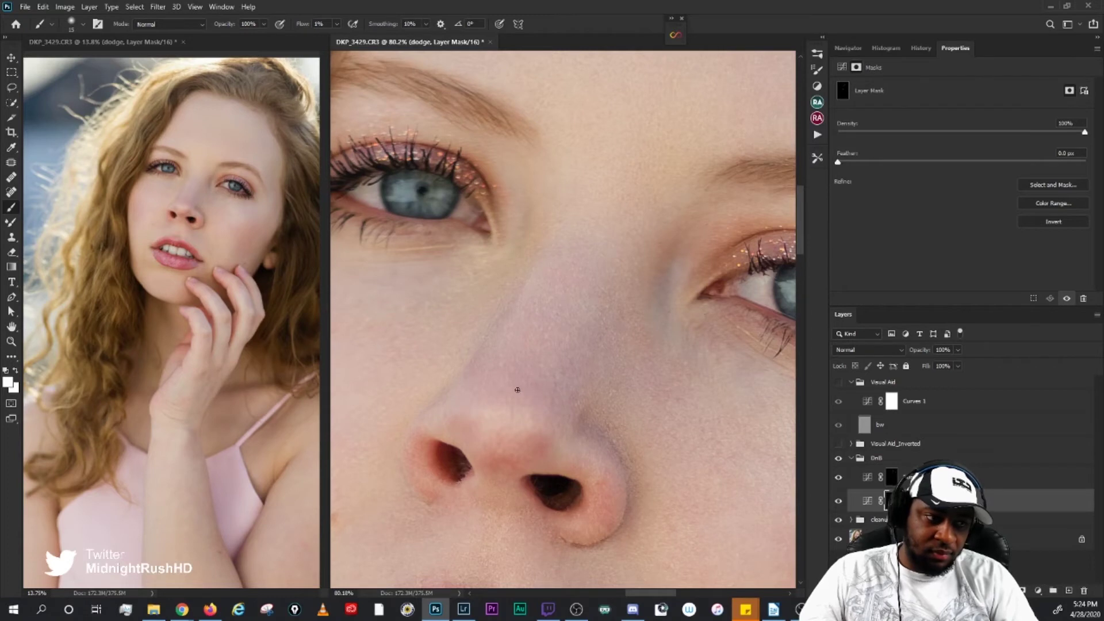
pyautogui.press('[')
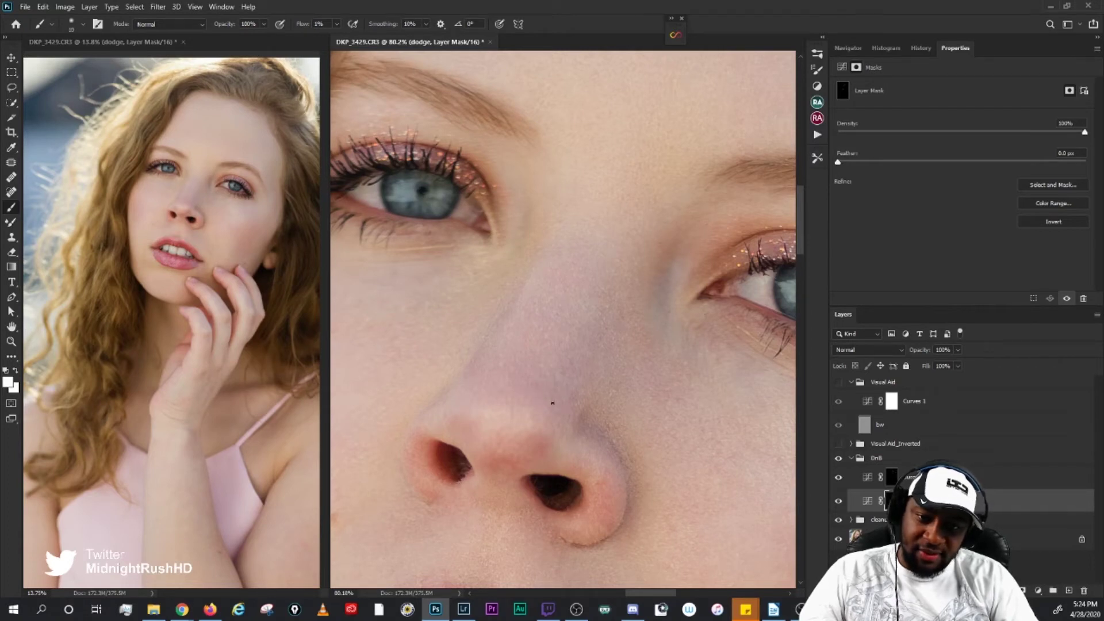
pyautogui.press(']')
pyautogui.press(']')
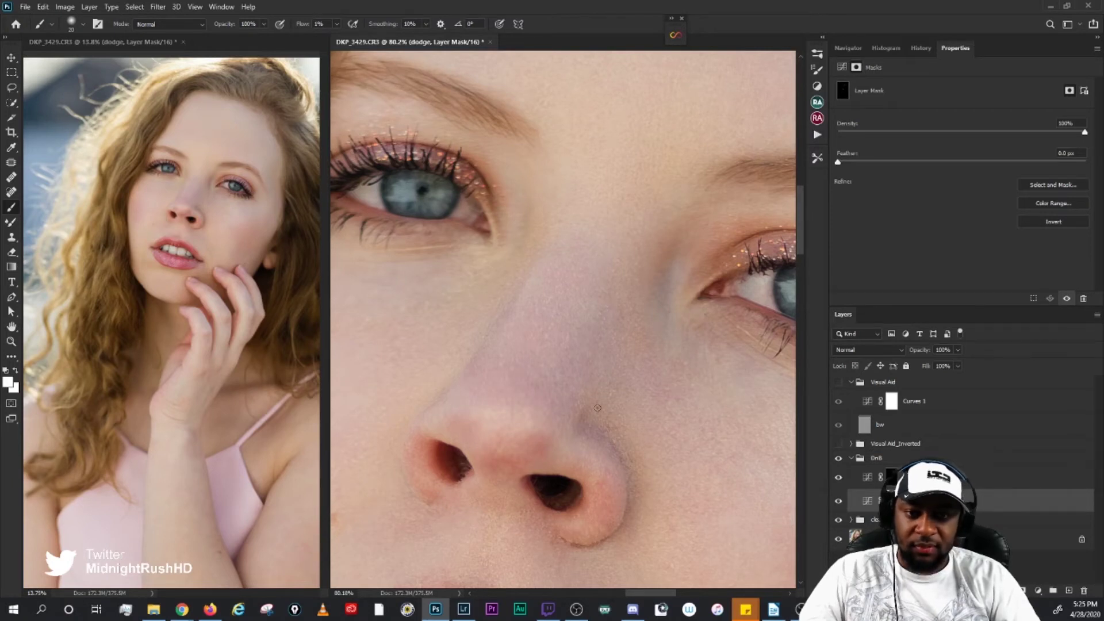
# Step: Compare the nose before and after retouching in colour by hiding and showing the DnB group
pyautogui.moveTo(571, 389); pyautogui.dragTo(594, 350)
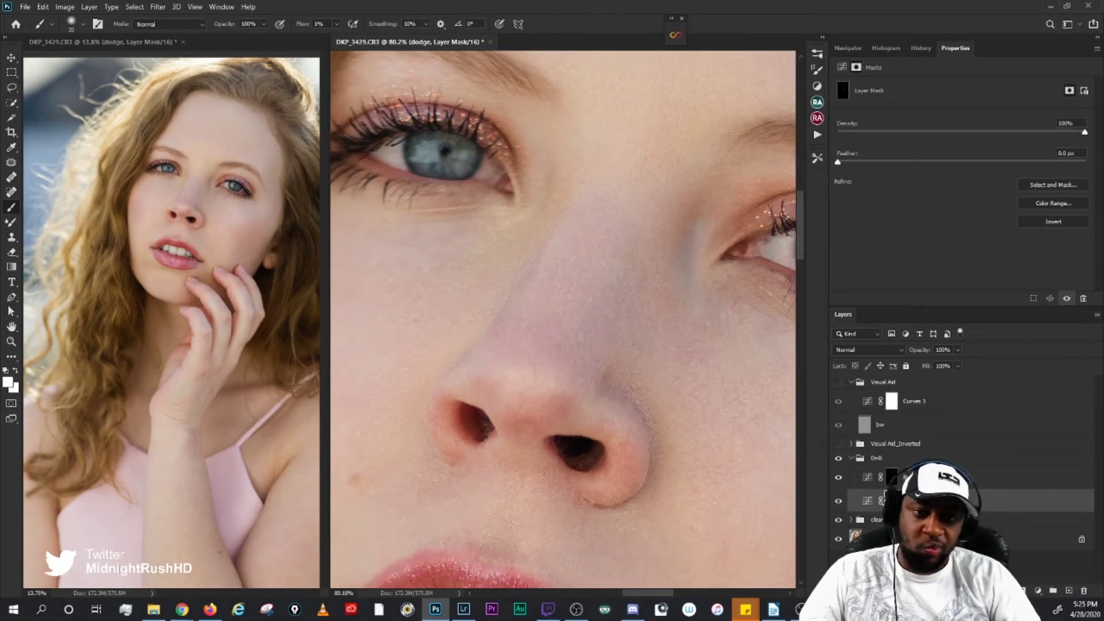
pyautogui.click(839, 459)
pyautogui.click(840, 457)
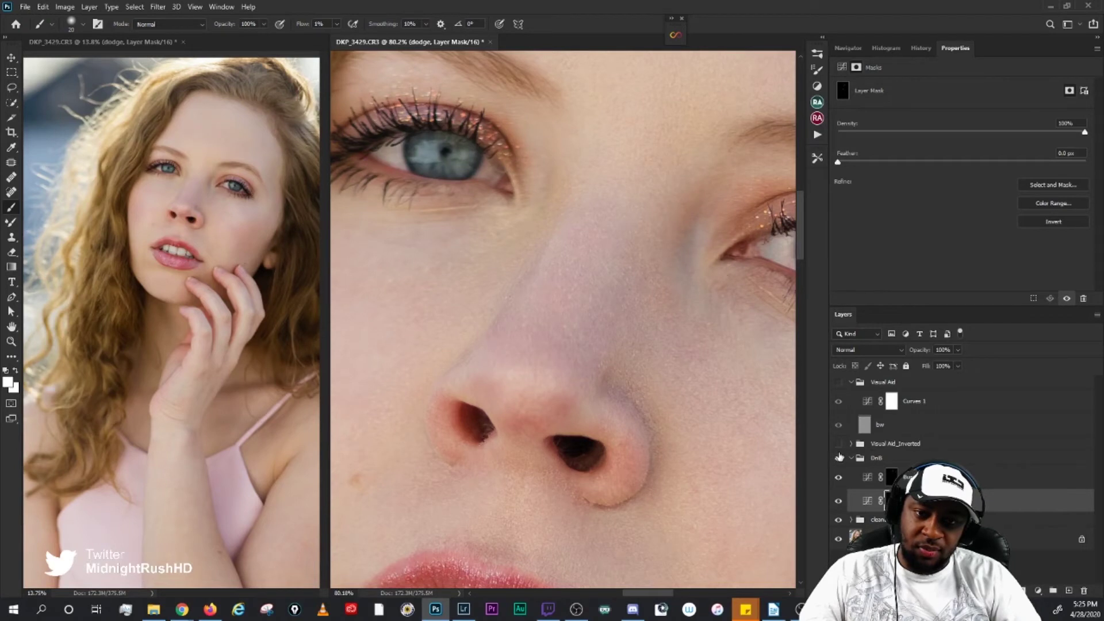
pyautogui.click(839, 457)
pyautogui.click(839, 458)
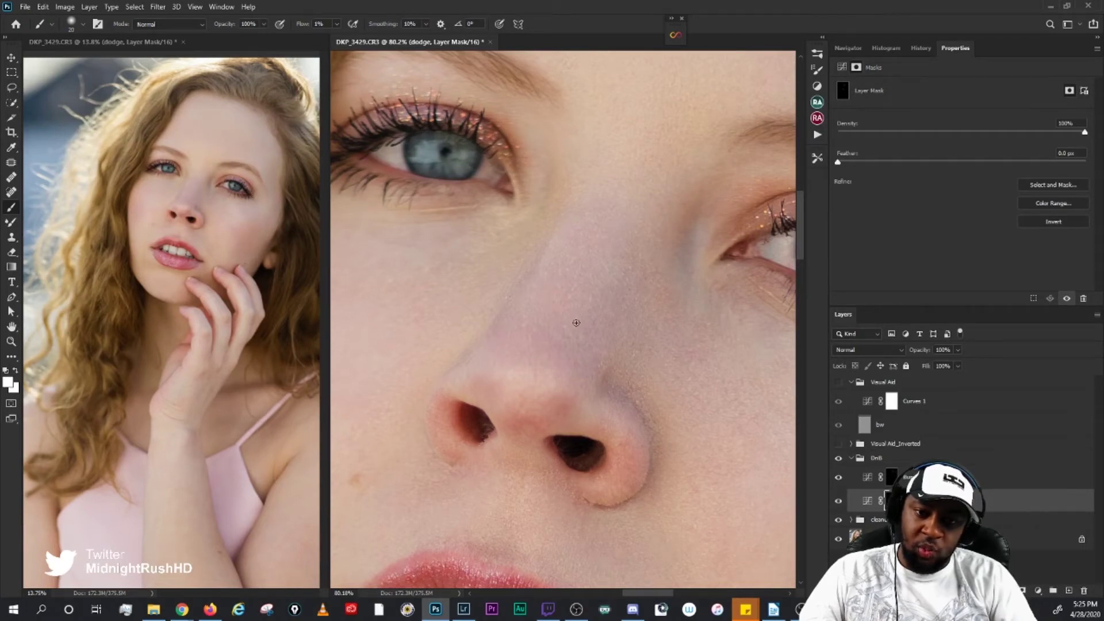
# Step: Smooth the nose bridge with a small brush on the dodge layer mask, and darken its bright spots on the Burn layer mask
pyautogui.moveTo(577, 323); pyautogui.dragTo(550, 304)
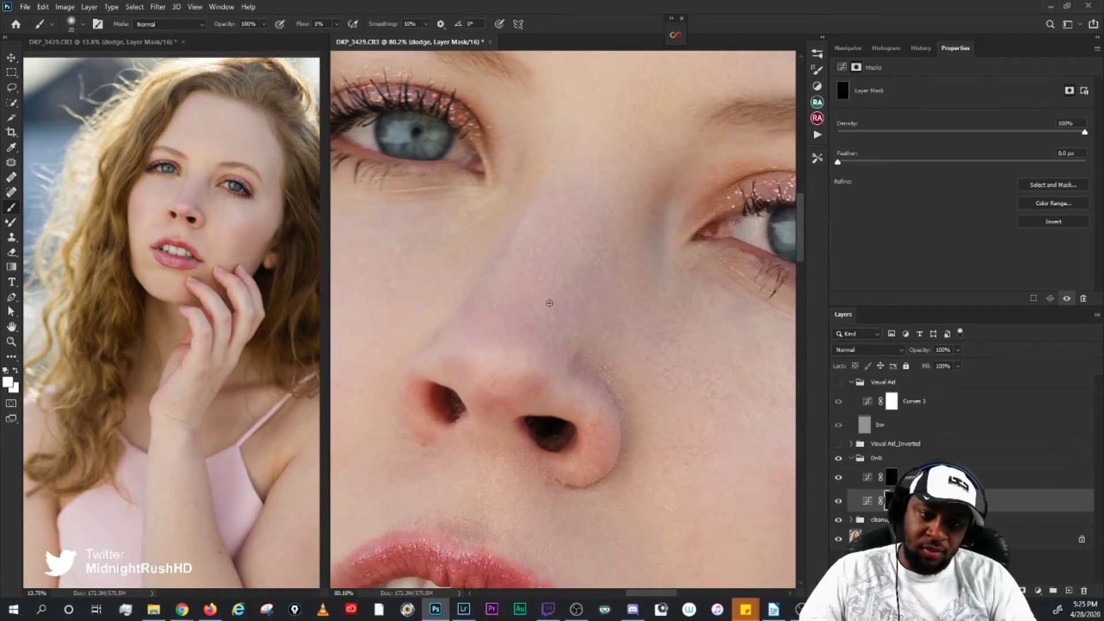
pyautogui.press('[')
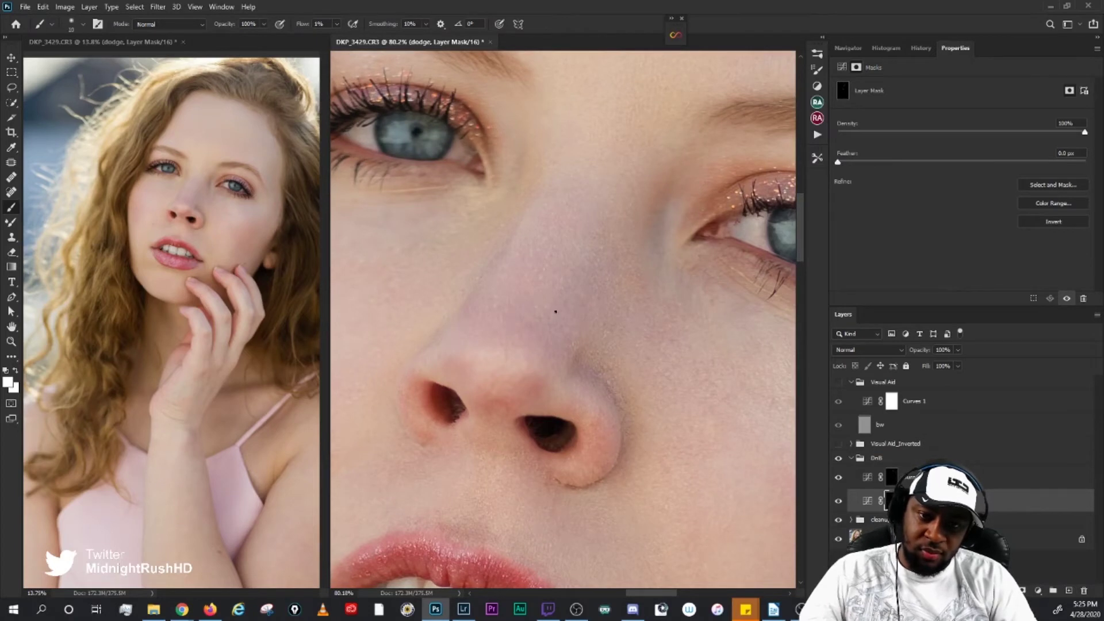
pyautogui.press(']')
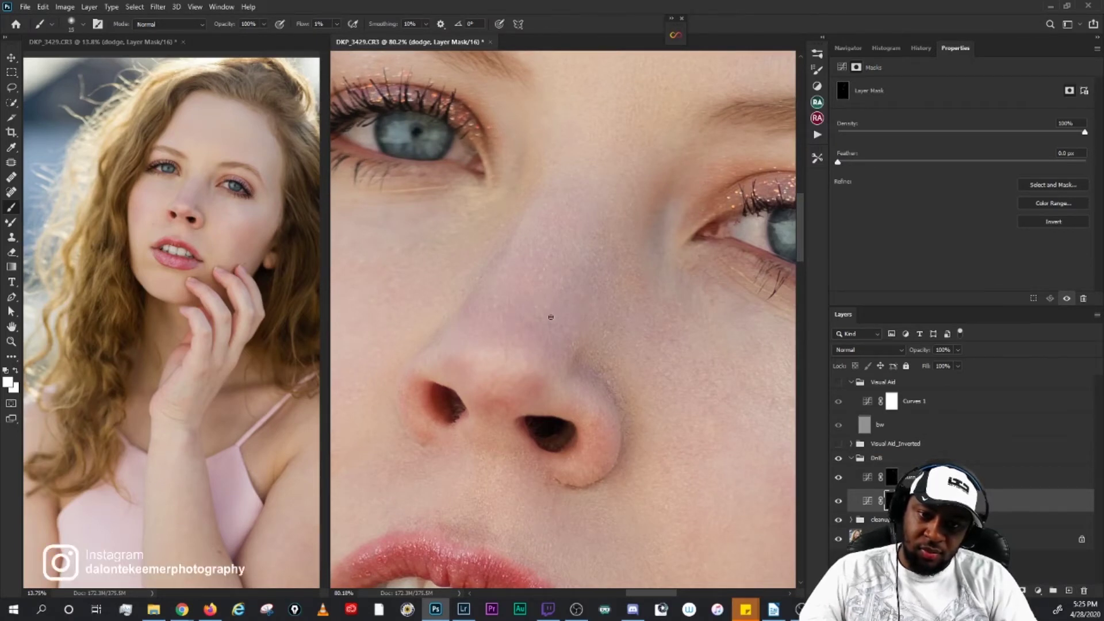
pyautogui.click(886, 472)
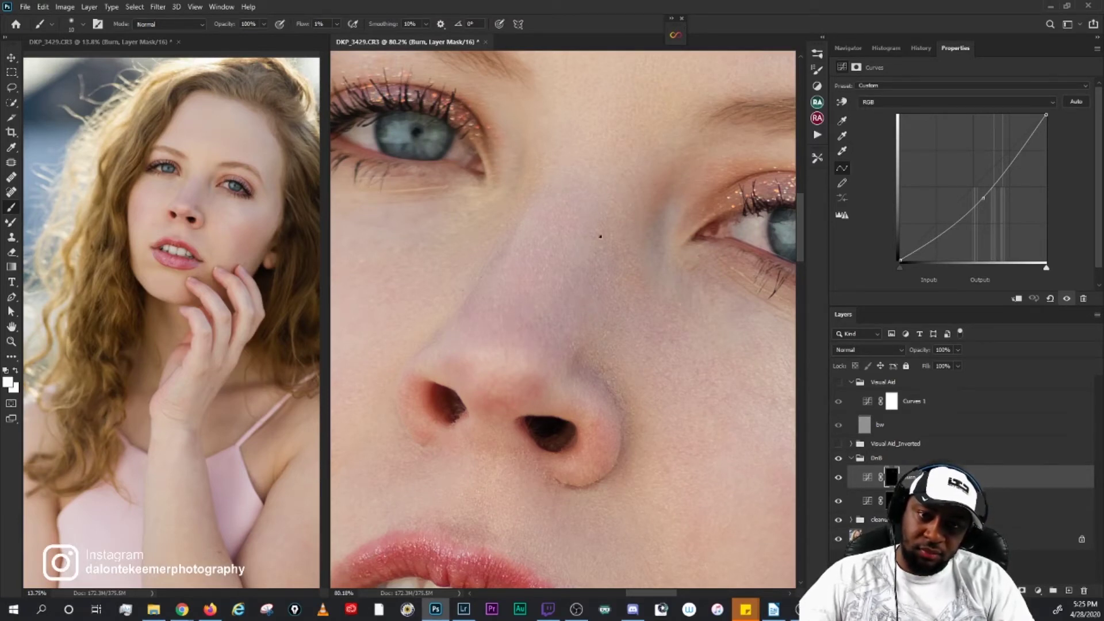
pyautogui.moveTo(643, 367); pyautogui.dragTo(643, 322)
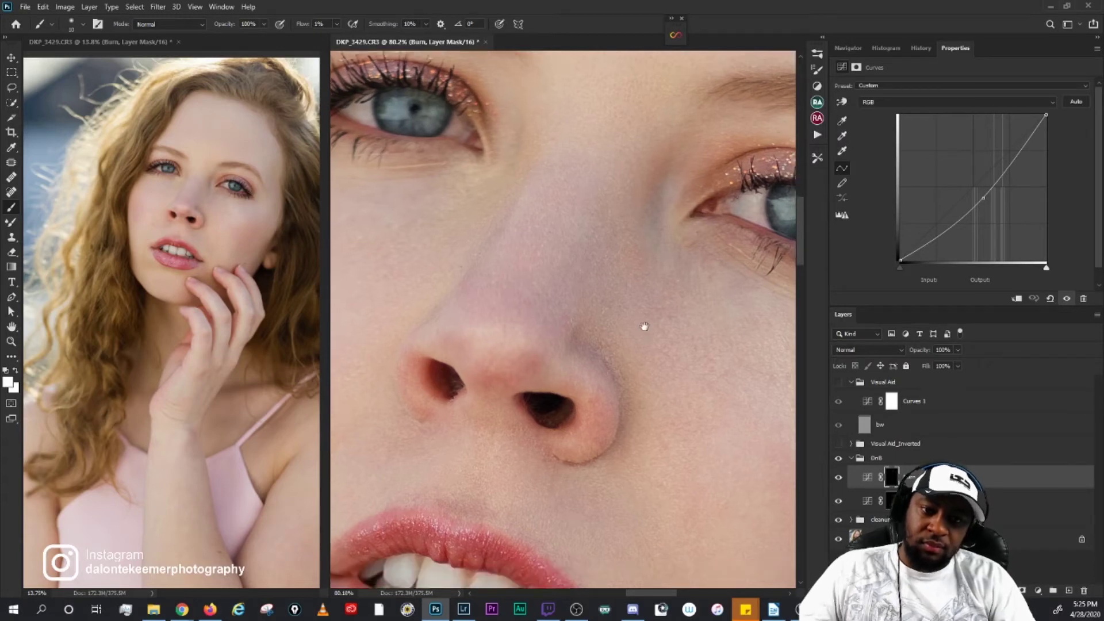
pyautogui.moveTo(559, 364); pyautogui.dragTo(585, 341)
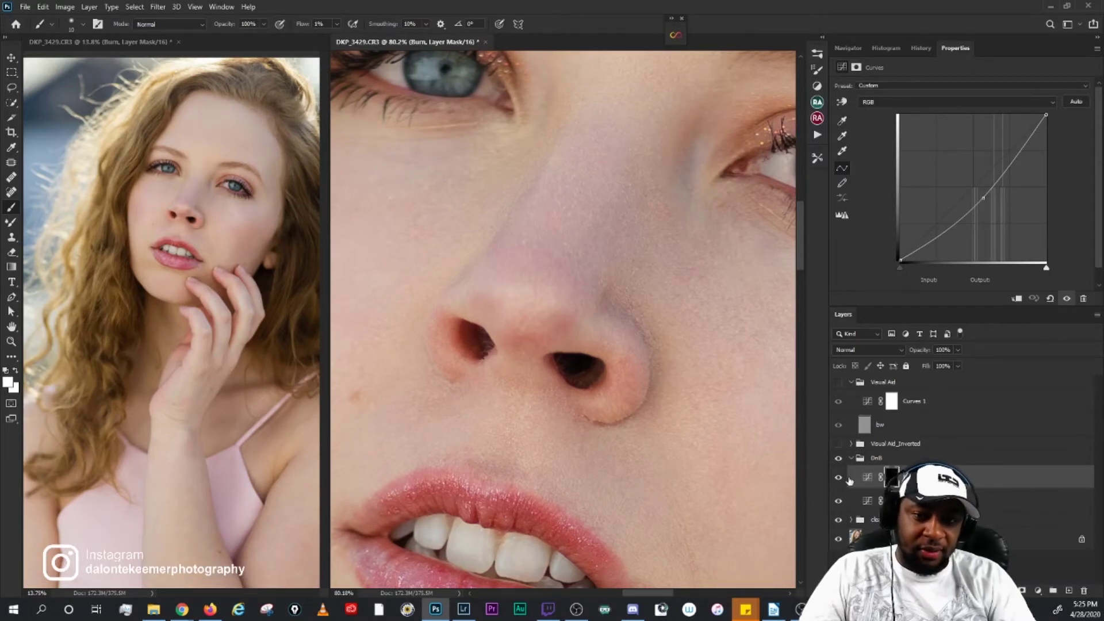
# Step: Lighten the dark patches across the nose tip on the dodge layer mask, varying the brush size
pyautogui.click(892, 501)
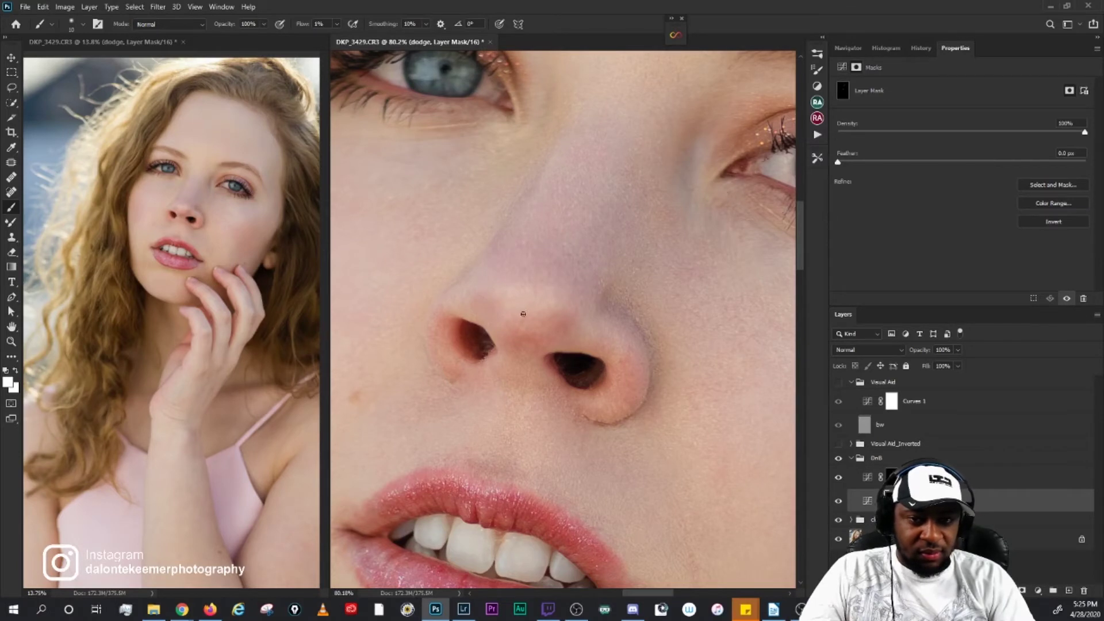
pyautogui.press(']')
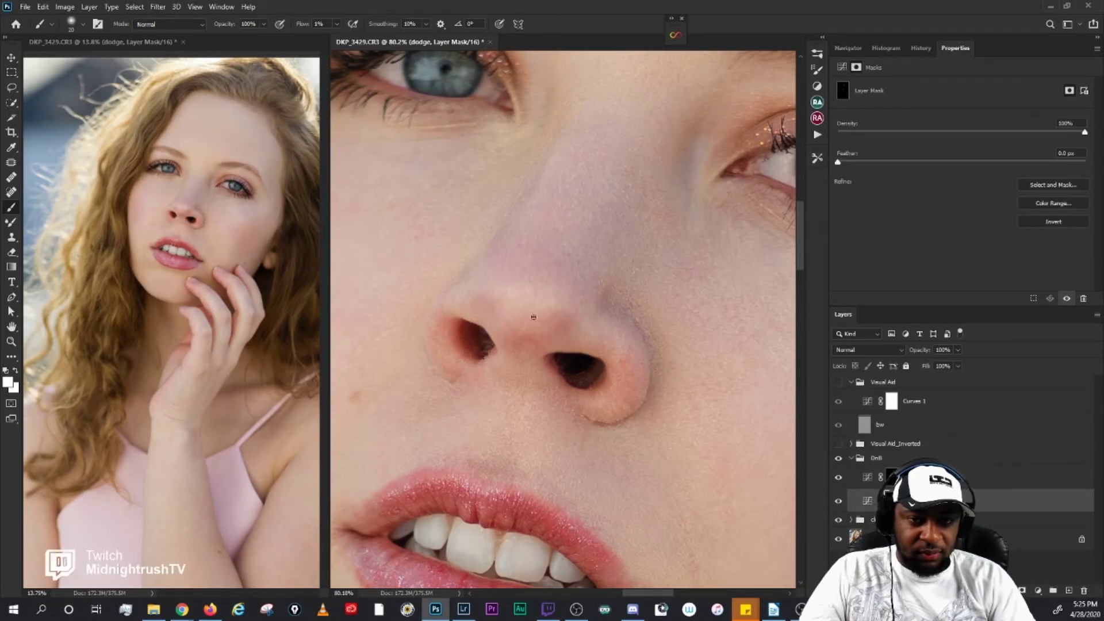
pyautogui.press('[')
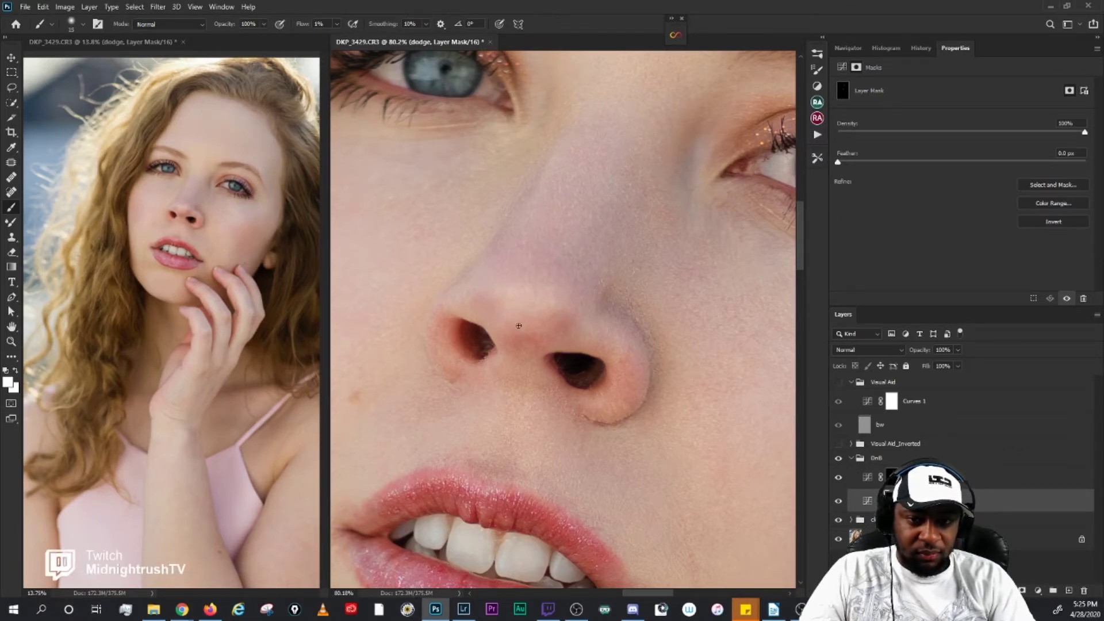
pyautogui.press('[')
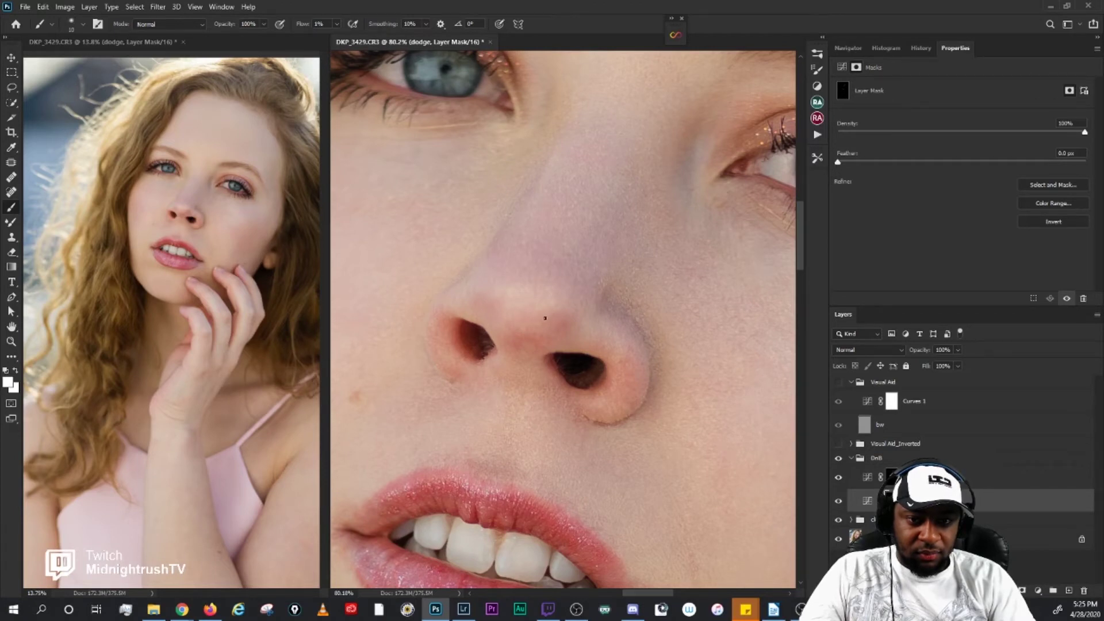
pyautogui.press(']')
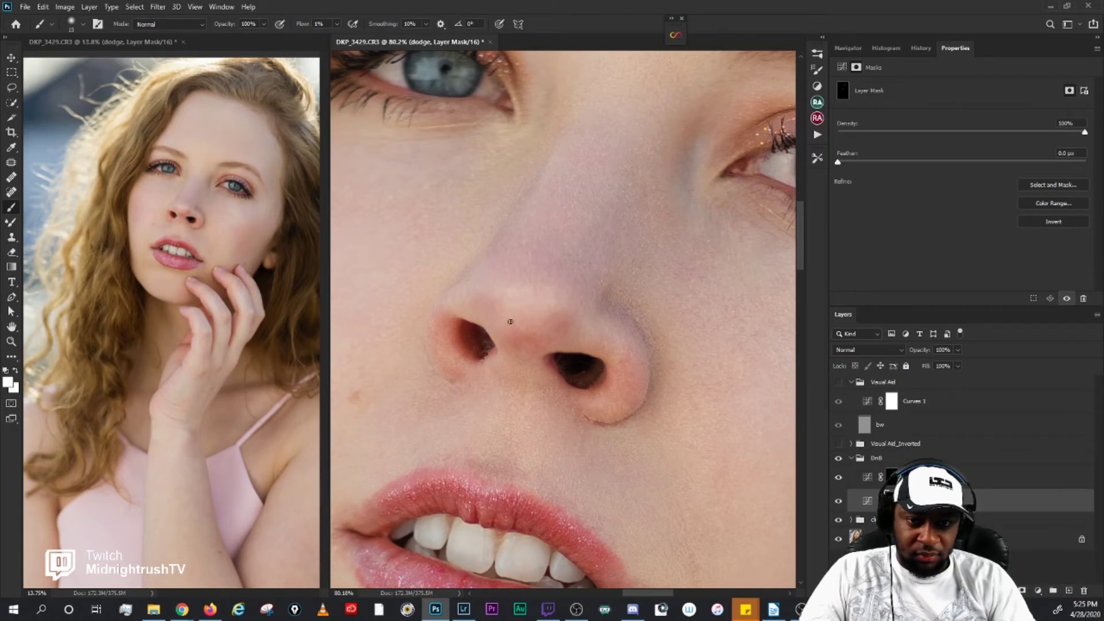
# Step: Darken the bright spots on the underside of the nose tip on the Burn layer mask, and compare with the Burn layer hidden and shown
pyautogui.hotkey('alt', ']')
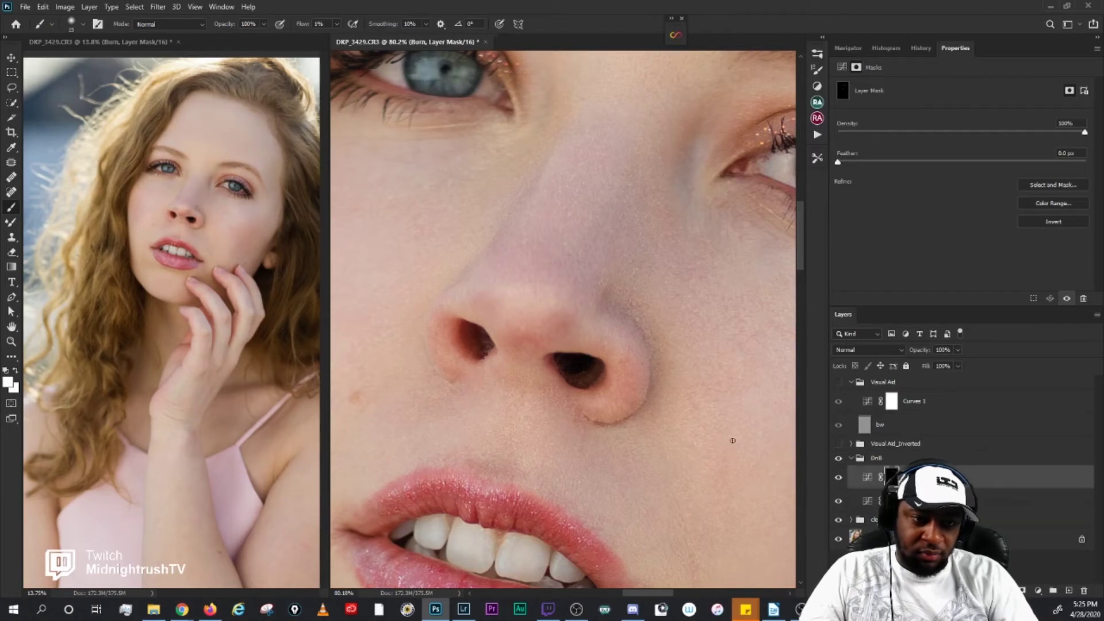
pyautogui.press('[')
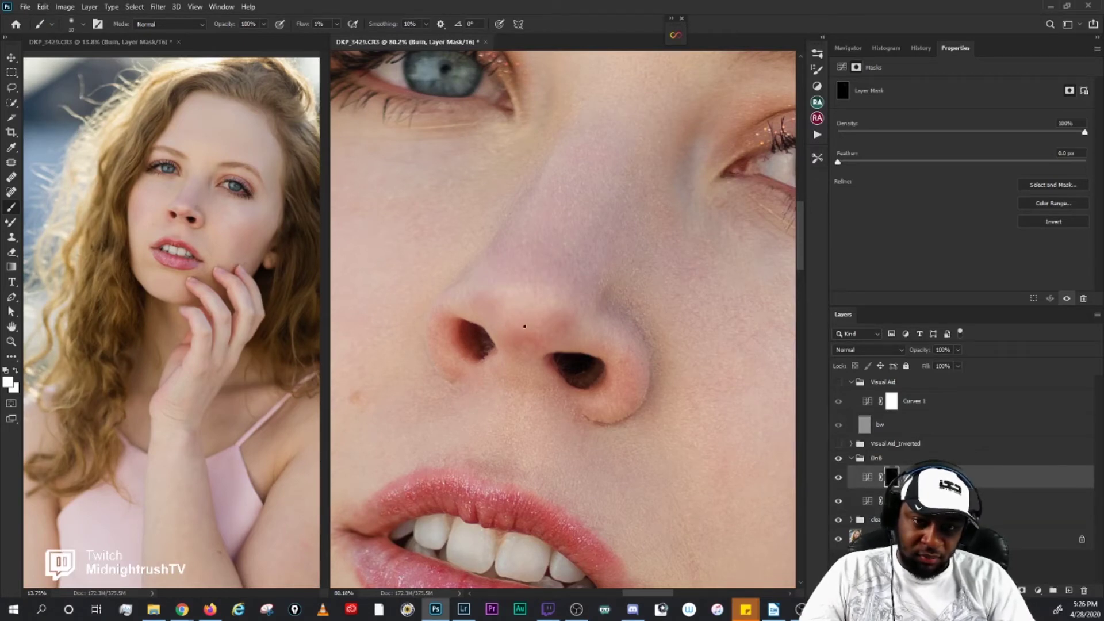
pyautogui.press(']')
pyautogui.press(']')
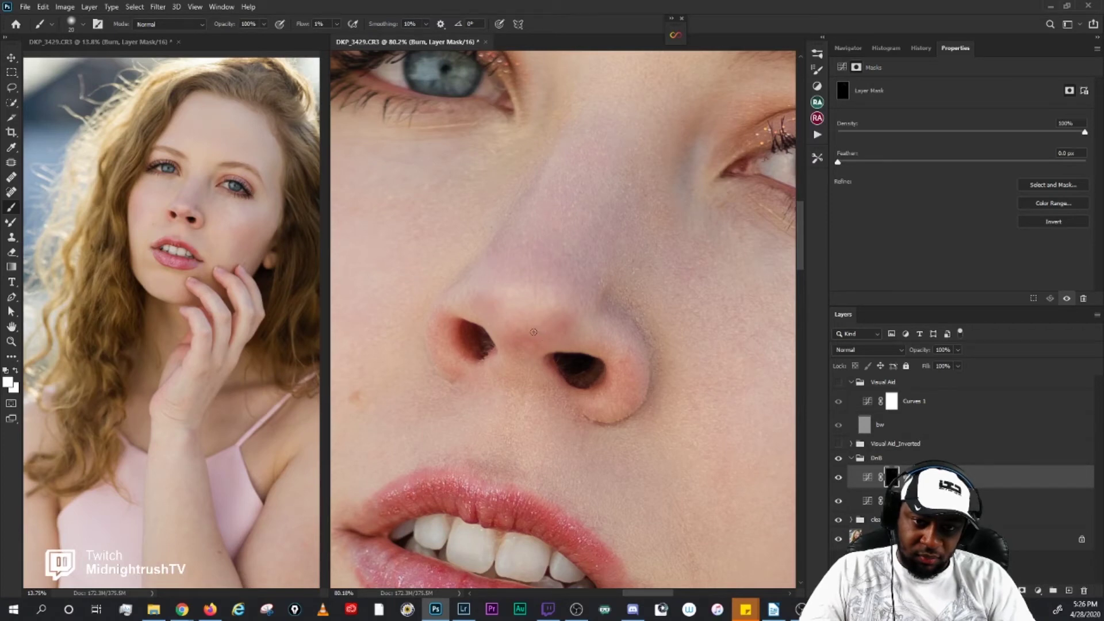
pyautogui.press('[')
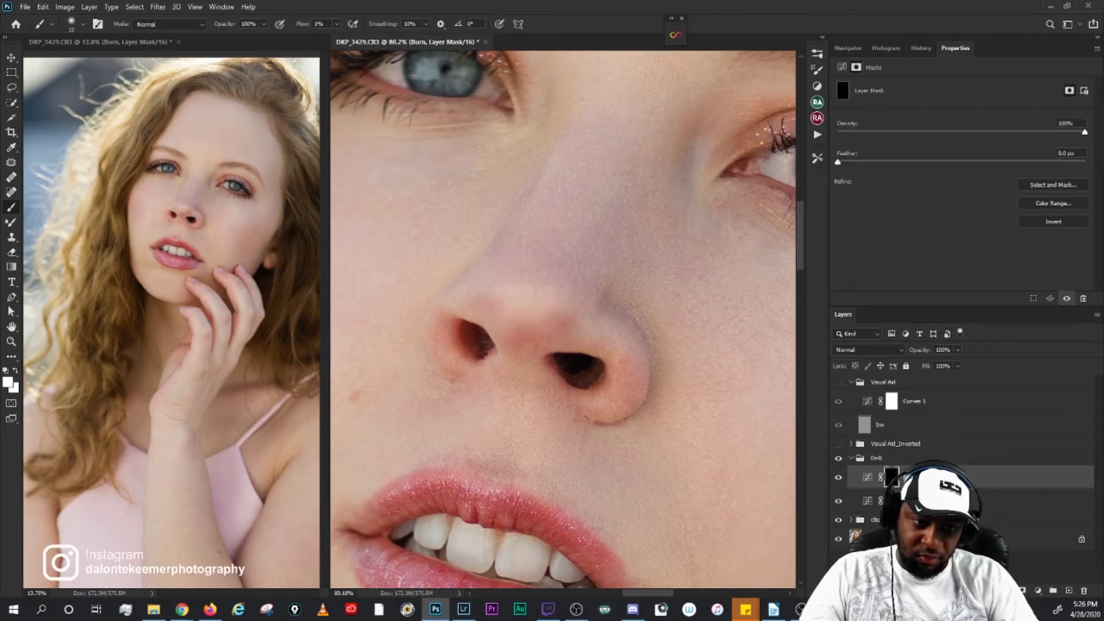
pyautogui.click(841, 477)
pyautogui.click(840, 477)
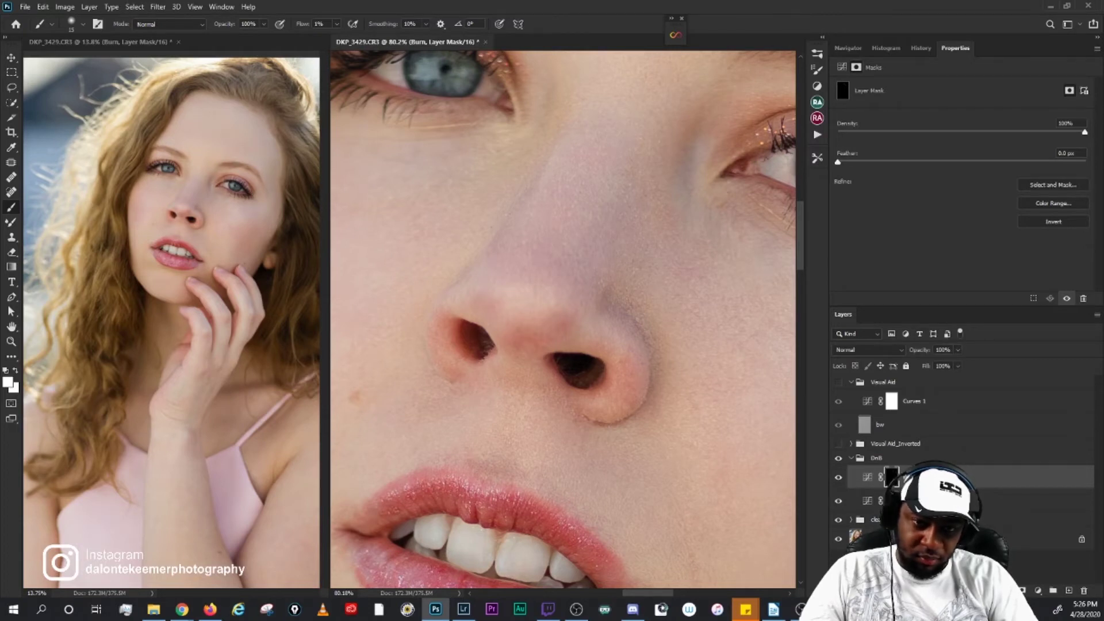
# Step: Dodge the remaining dark spots between the nose tip and nostrils on the dodge layer mask, gradually enlarging the brush
pyautogui.click(920, 500)
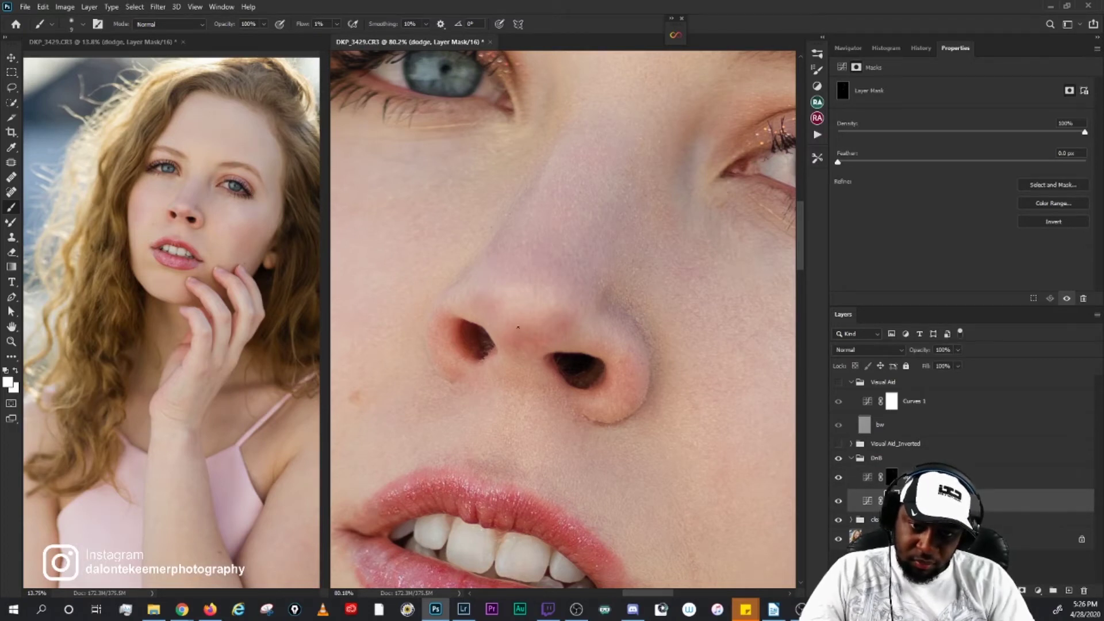
pyautogui.press(']')
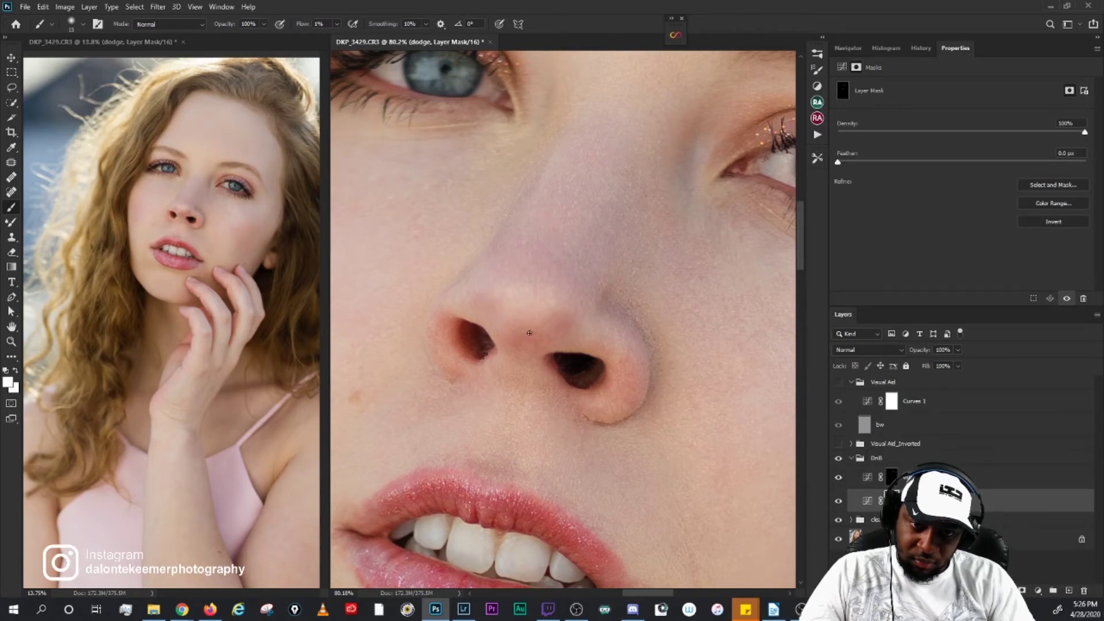
pyautogui.press(']')
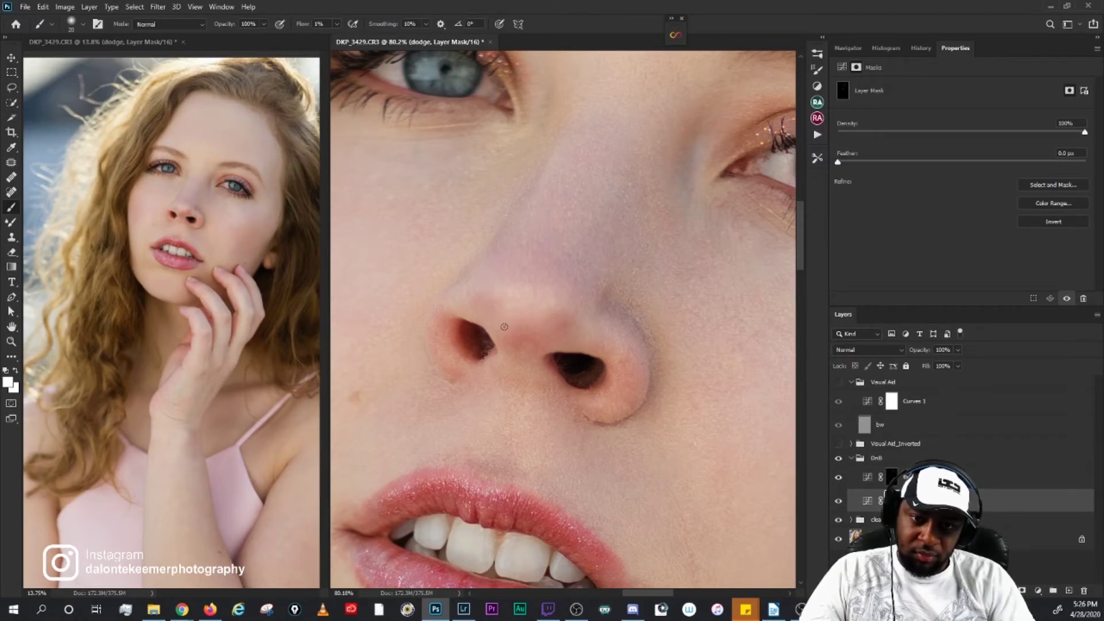
# Step: Darken the bright spots around the nostrils and just beneath the nose on the Burn layer mask, varying the brush size
pyautogui.press('[')
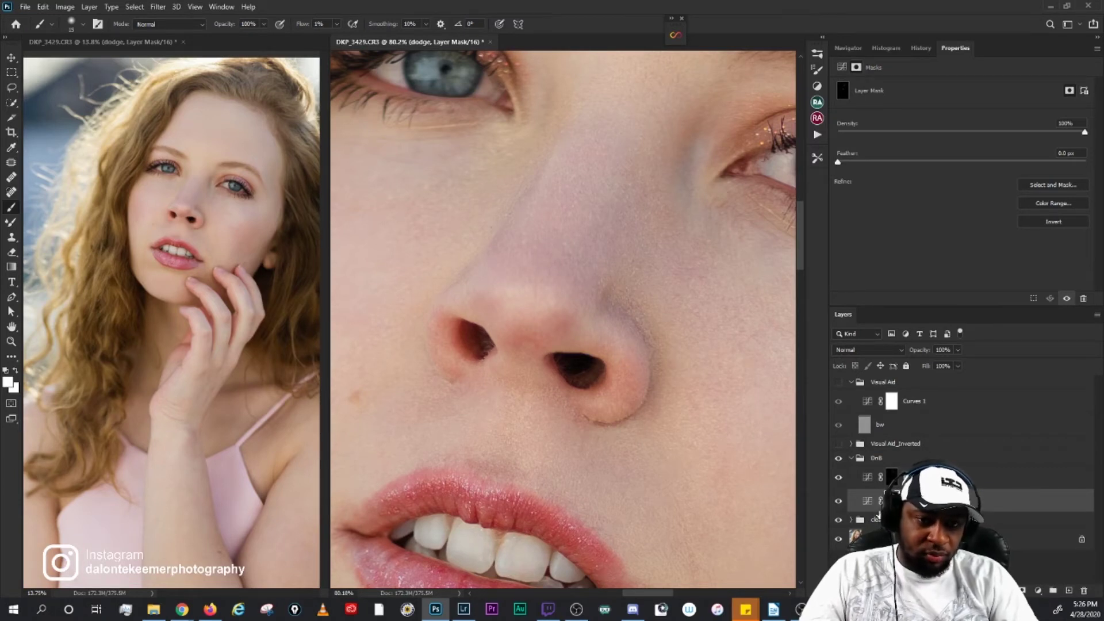
pyautogui.click(891, 477)
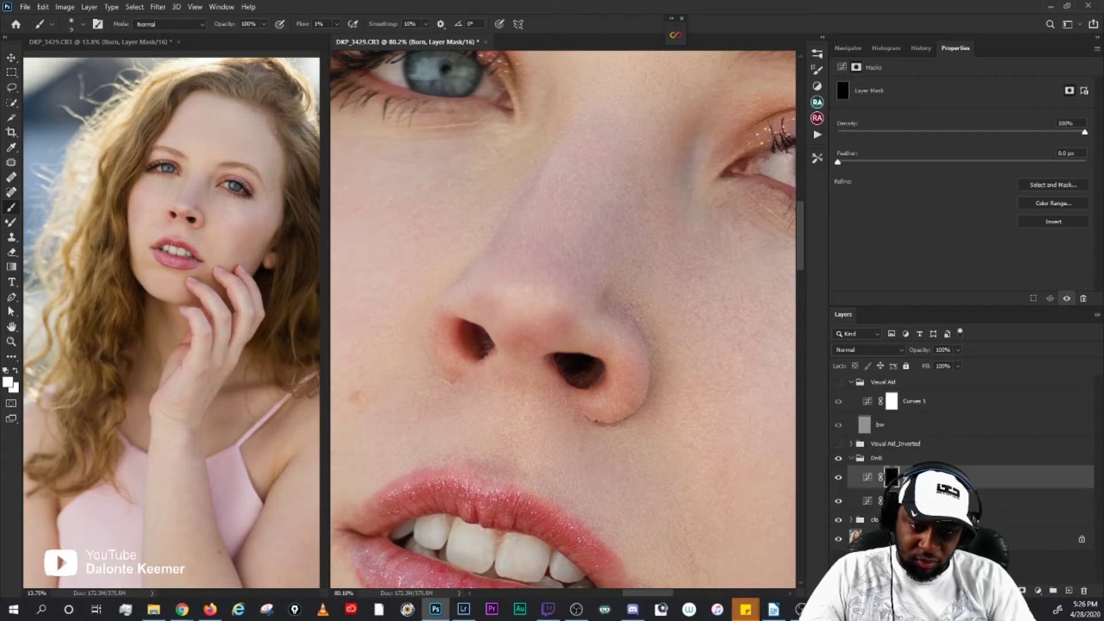
pyautogui.press(']')
pyautogui.press(']')
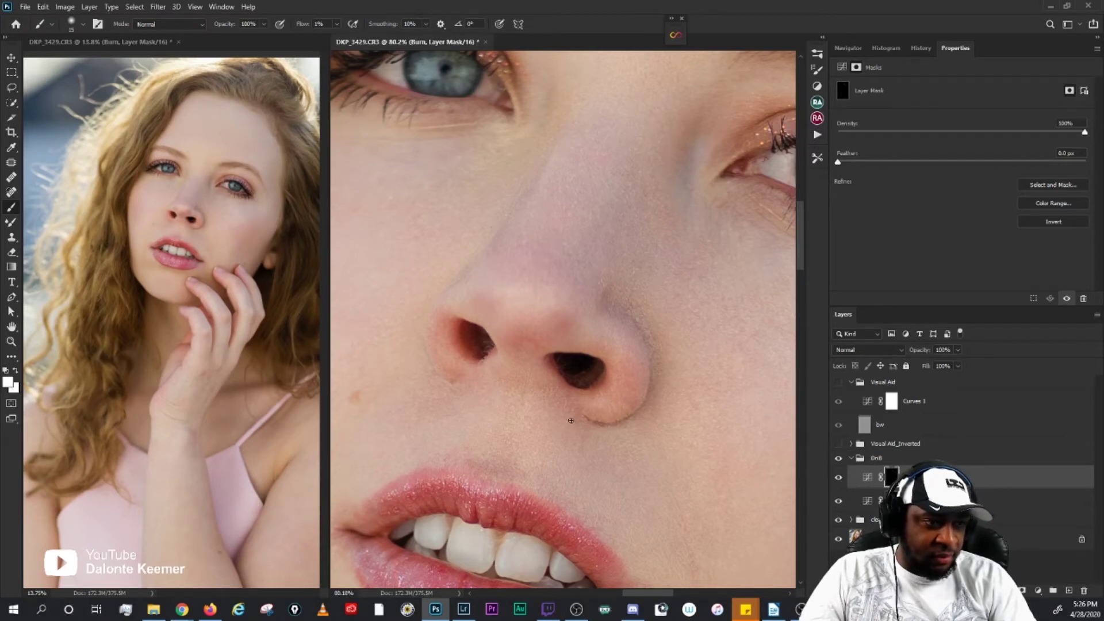
pyautogui.press('[')
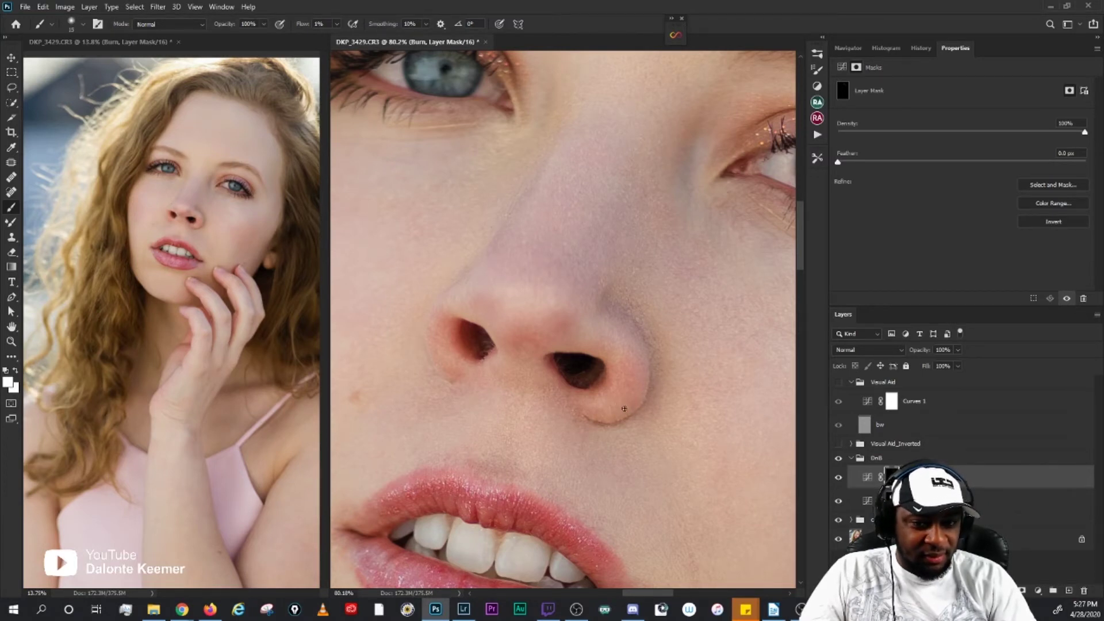
pyautogui.press('[')
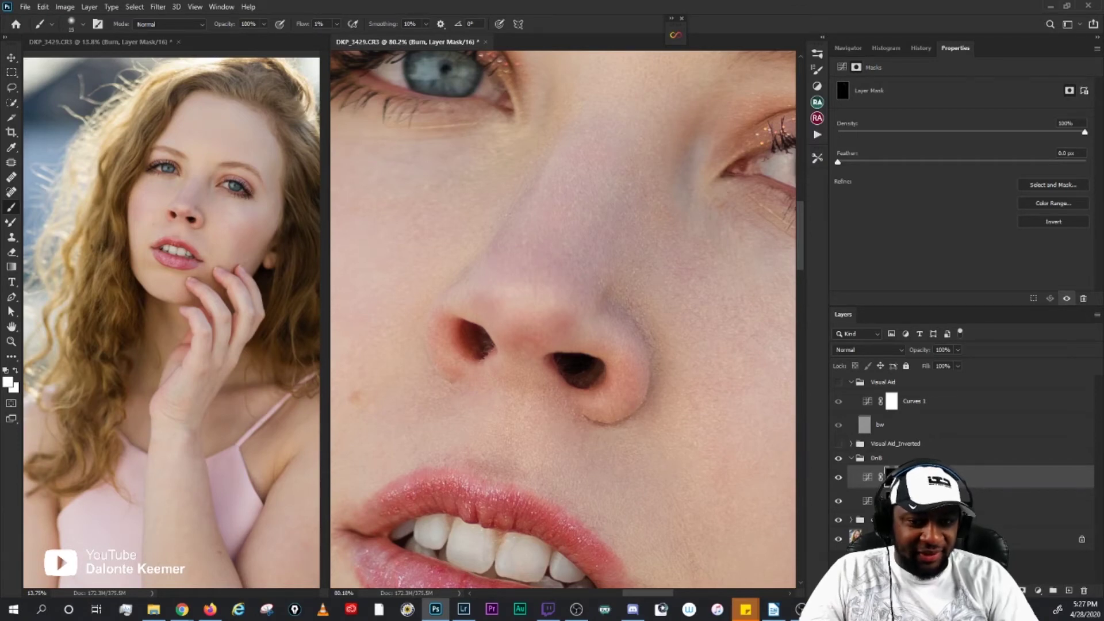
# Step: Lighten the dark spots along the lower rim of the larger nostril on the dodge layer mask with a small brush
pyautogui.hotkey('alt', '[')
pyautogui.press('[')
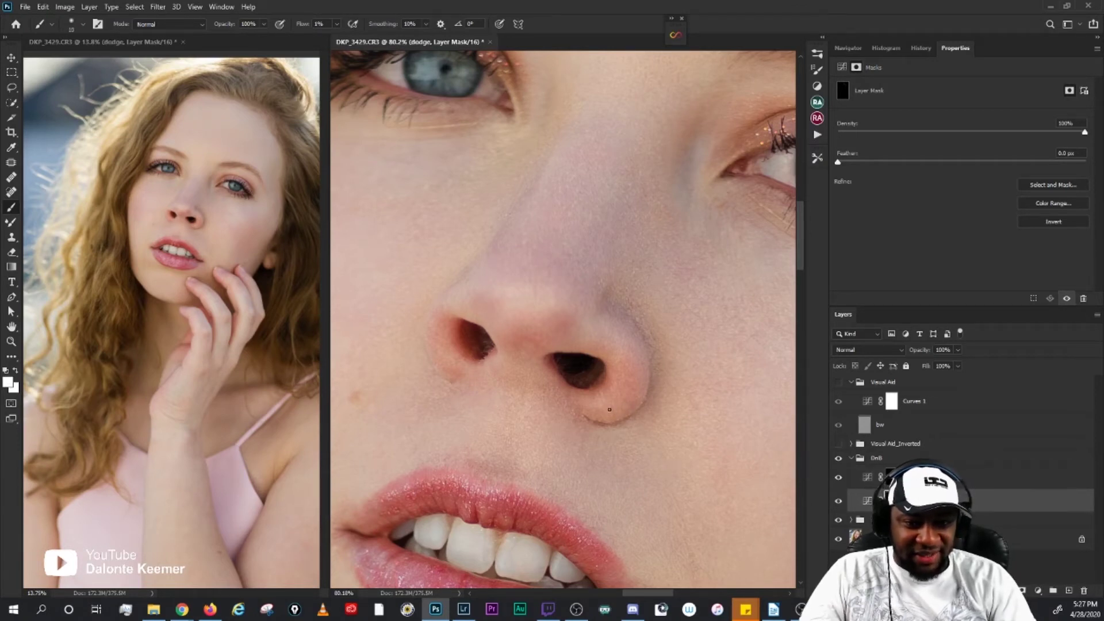
pyautogui.press(']')
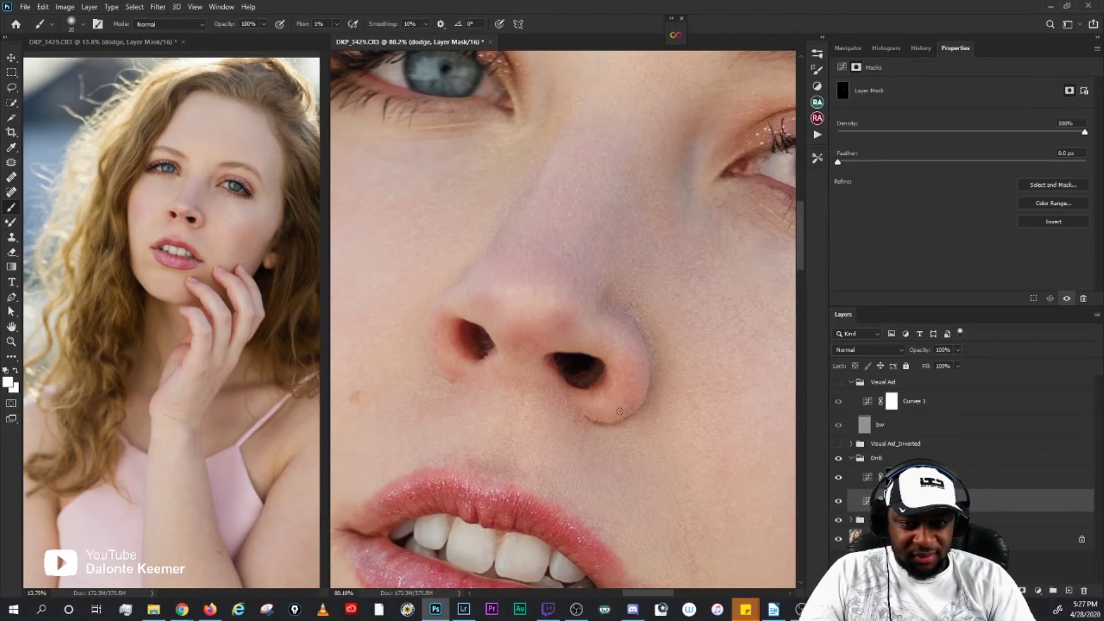
pyautogui.press('[')
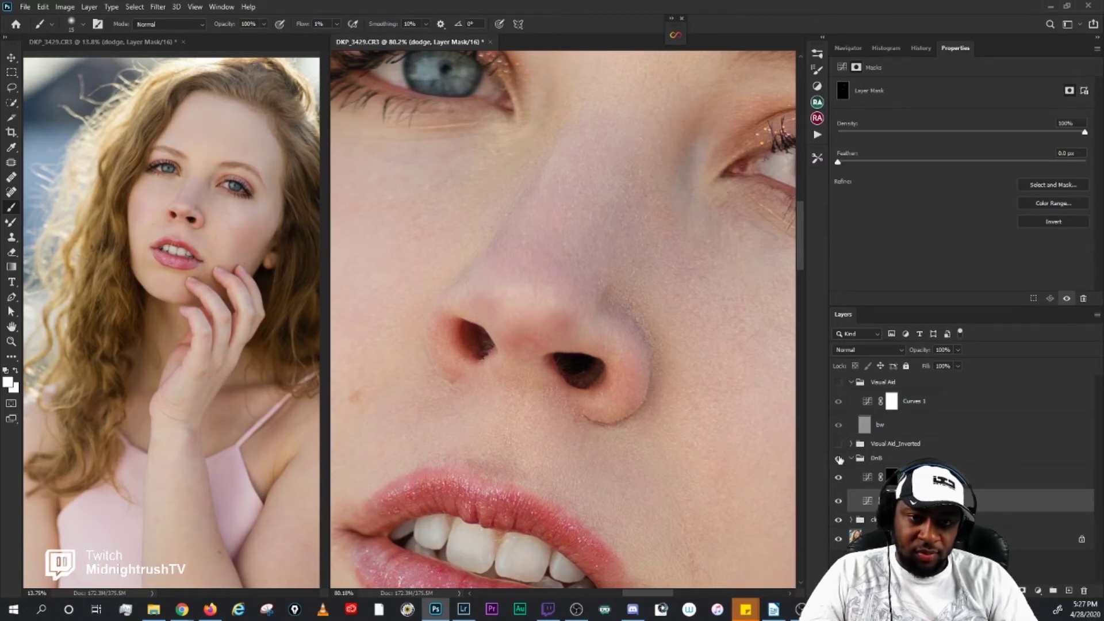
# Step: Examine the nose retouching at full-face and close-up scale, switching the Visual Aid group on and off to compare black-and-white and colour
pyautogui.scroll(-5, 660, 251)
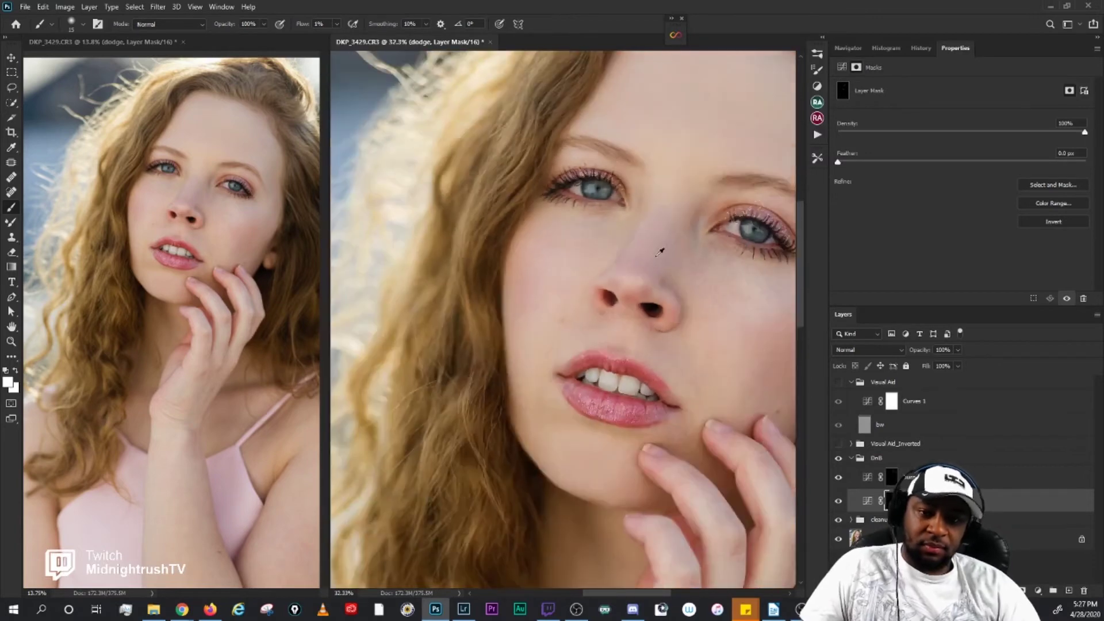
pyautogui.moveTo(746, 260); pyautogui.dragTo(620, 353)
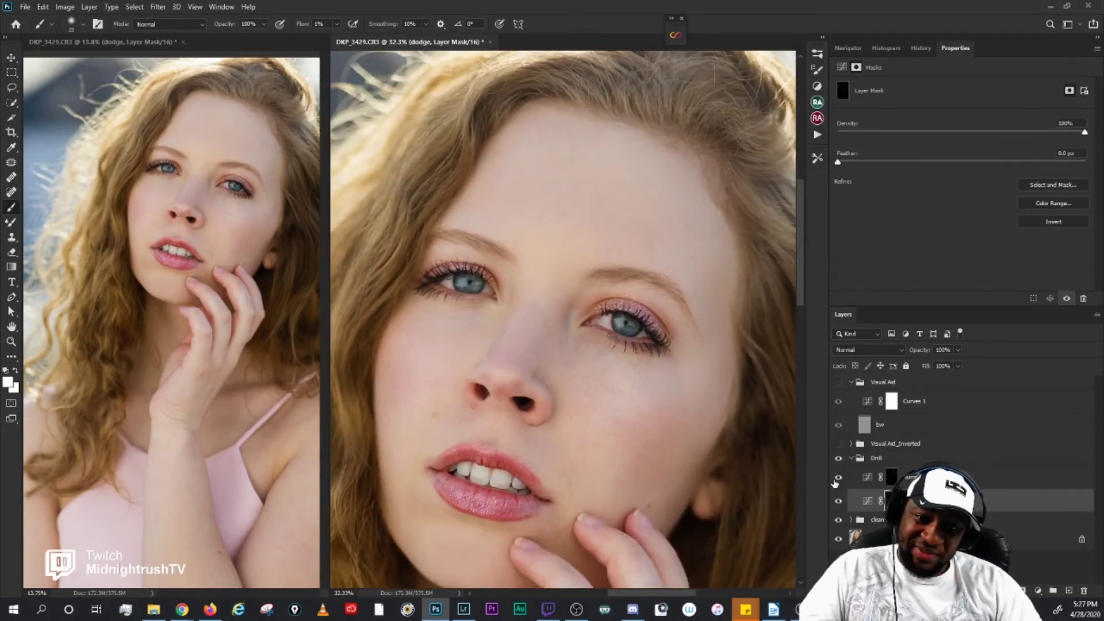
pyautogui.scroll(5, 545, 387)
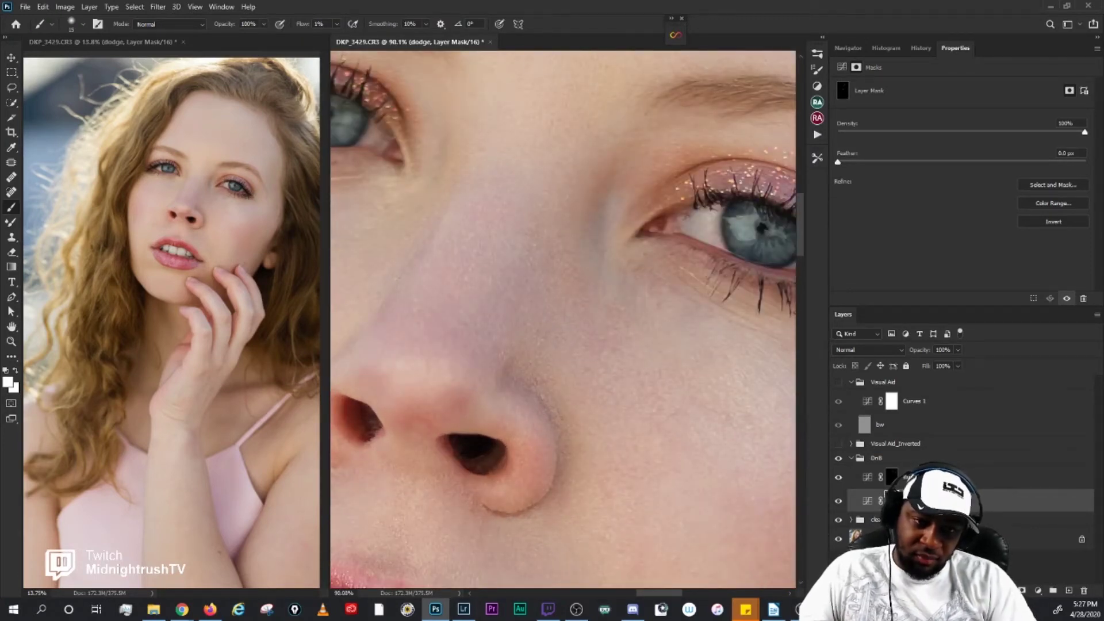
pyautogui.click(838, 382)
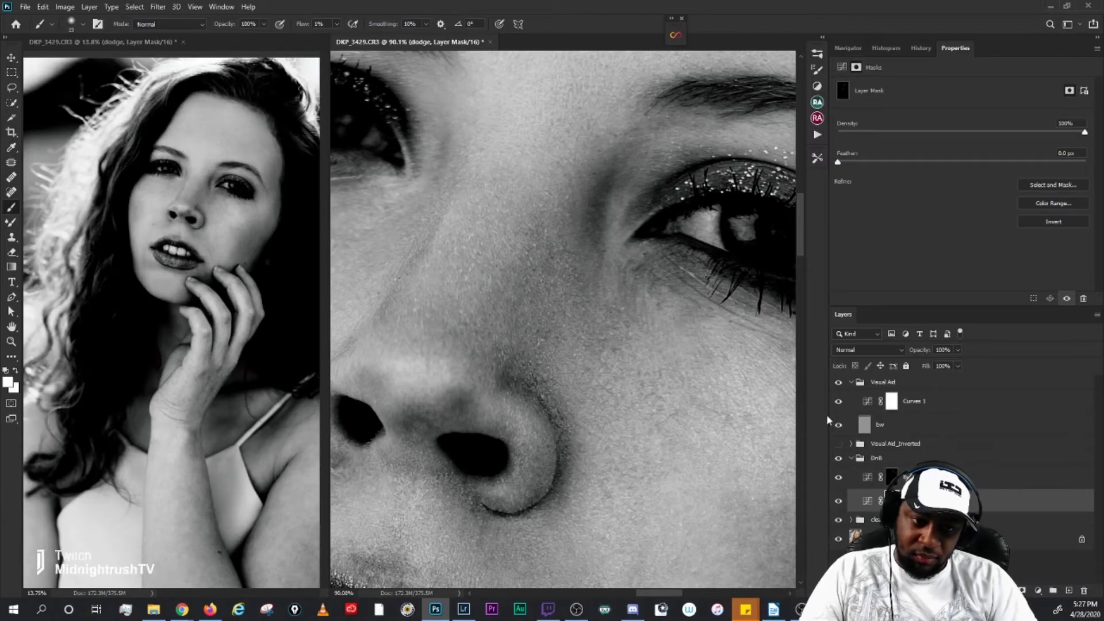
pyautogui.click(839, 383)
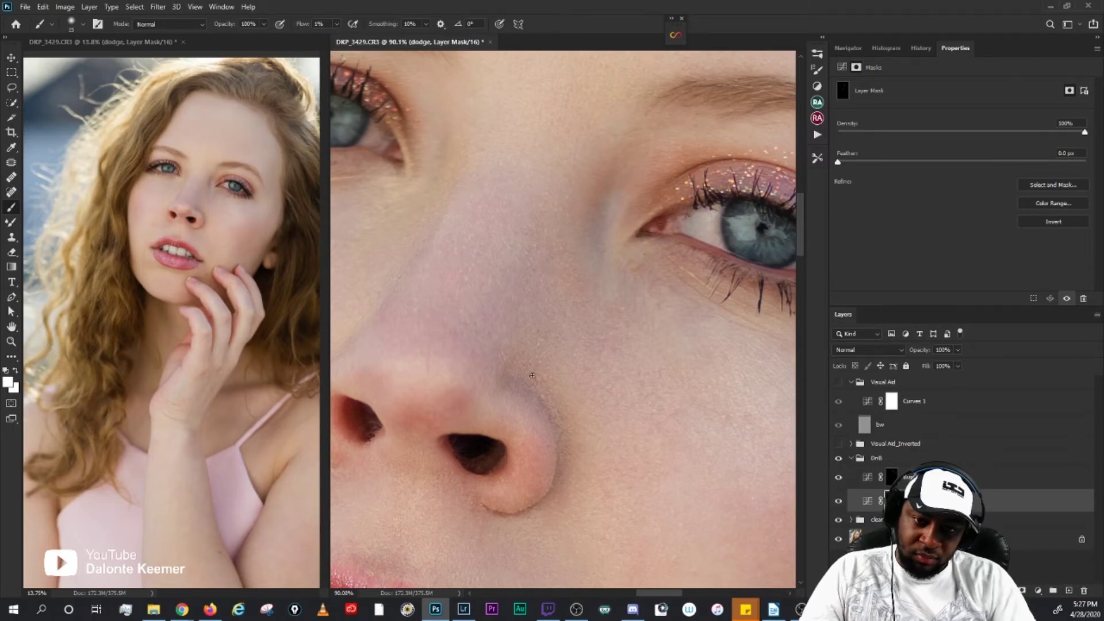
pyautogui.scroll(-5, 533, 375)
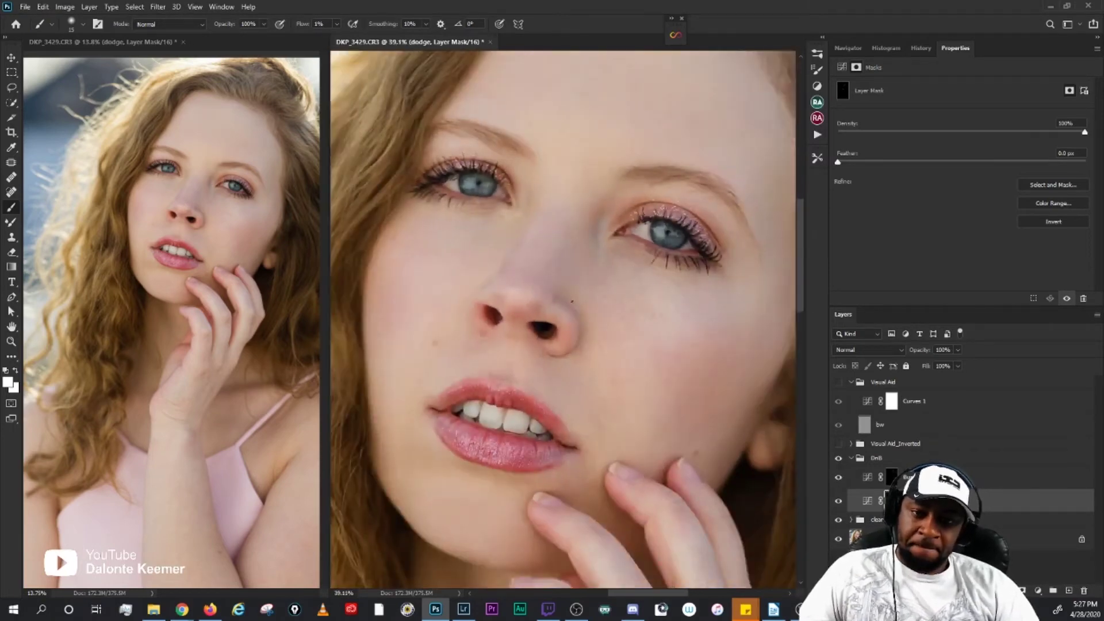
pyautogui.scroll(7, 571, 301)
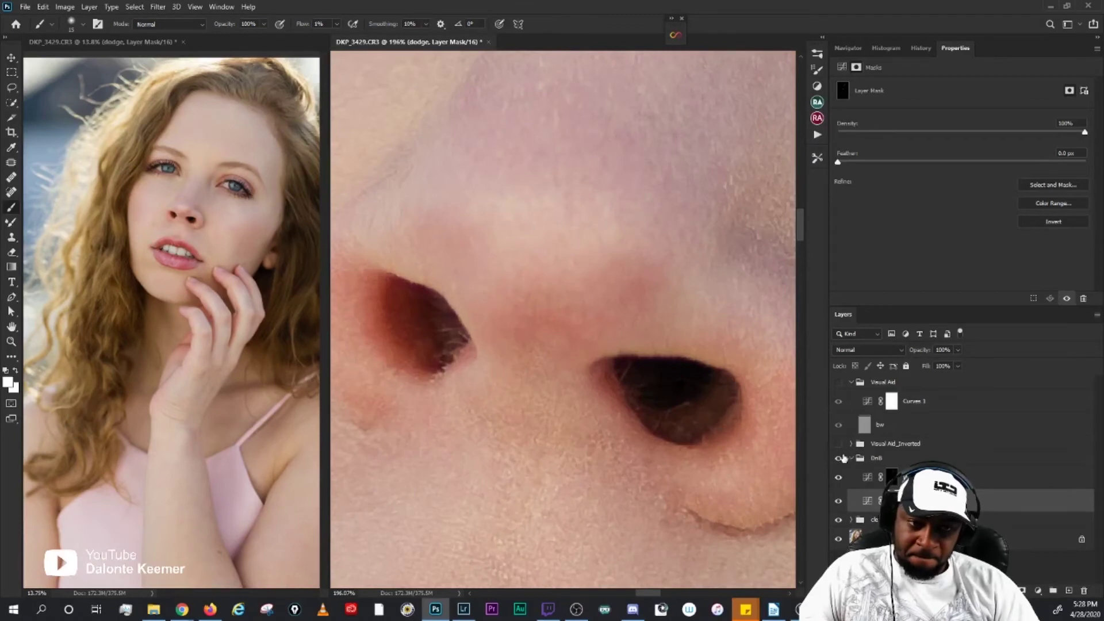
pyautogui.click(838, 383)
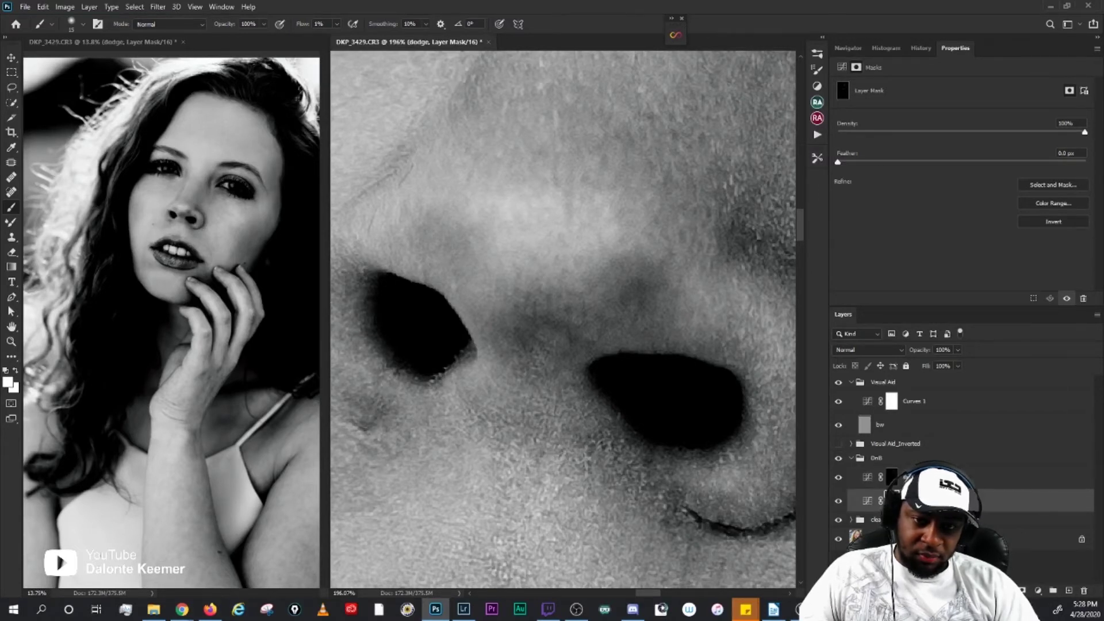
pyautogui.click(838, 382)
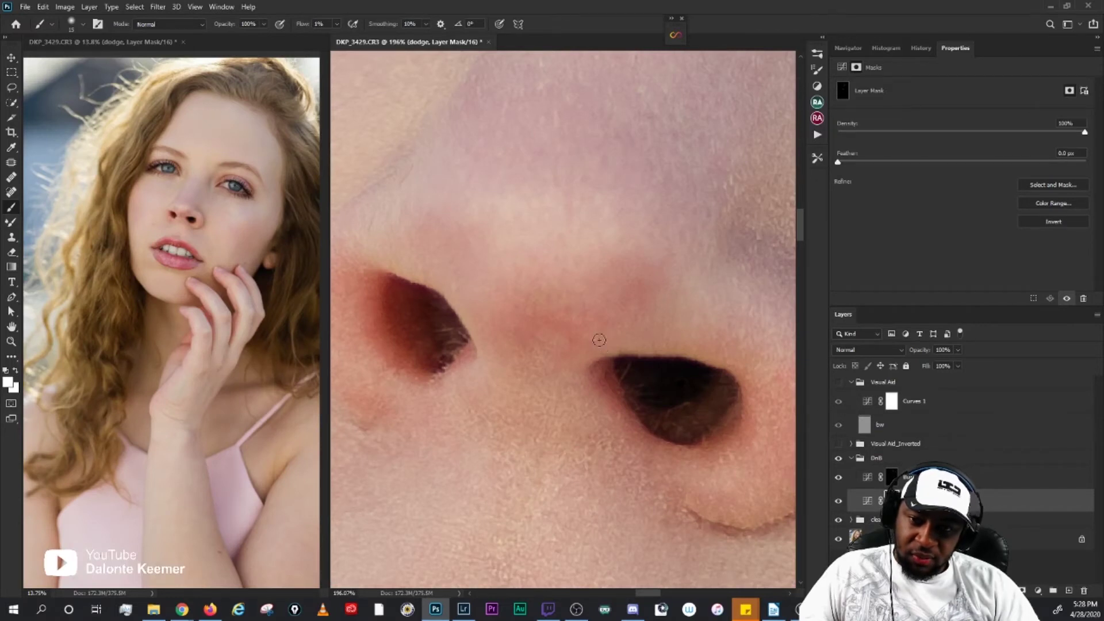
# Step: In the black-and-white view, darken the bright specks between the nostrils on the Burn layer mask, gradually enlarging the brush
pyautogui.click(838, 383)
pyautogui.click(891, 477)
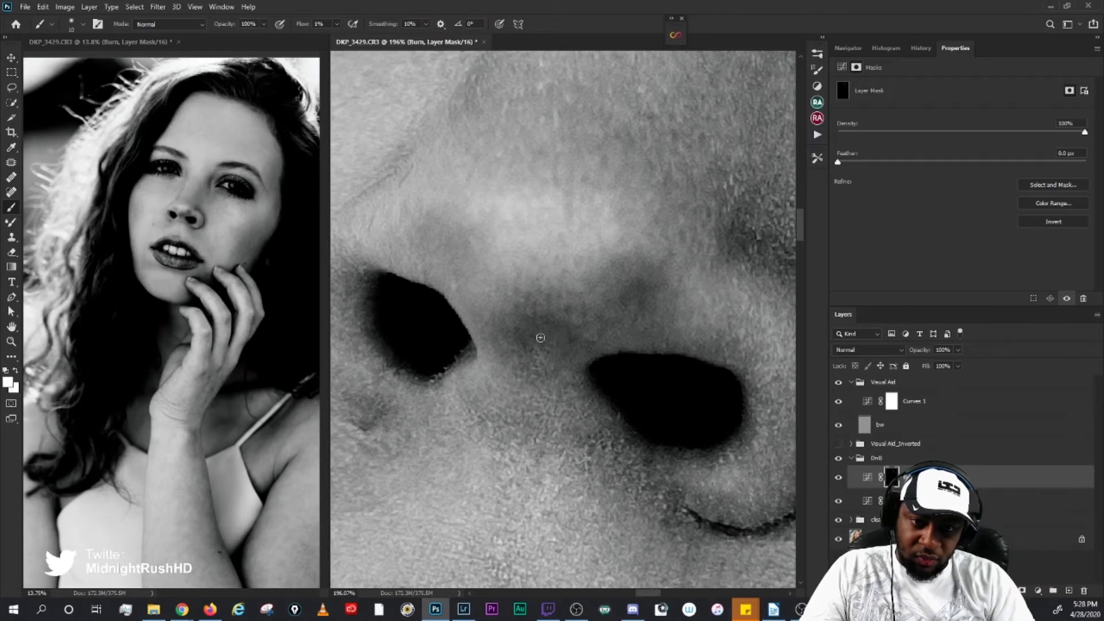
pyautogui.press('[')
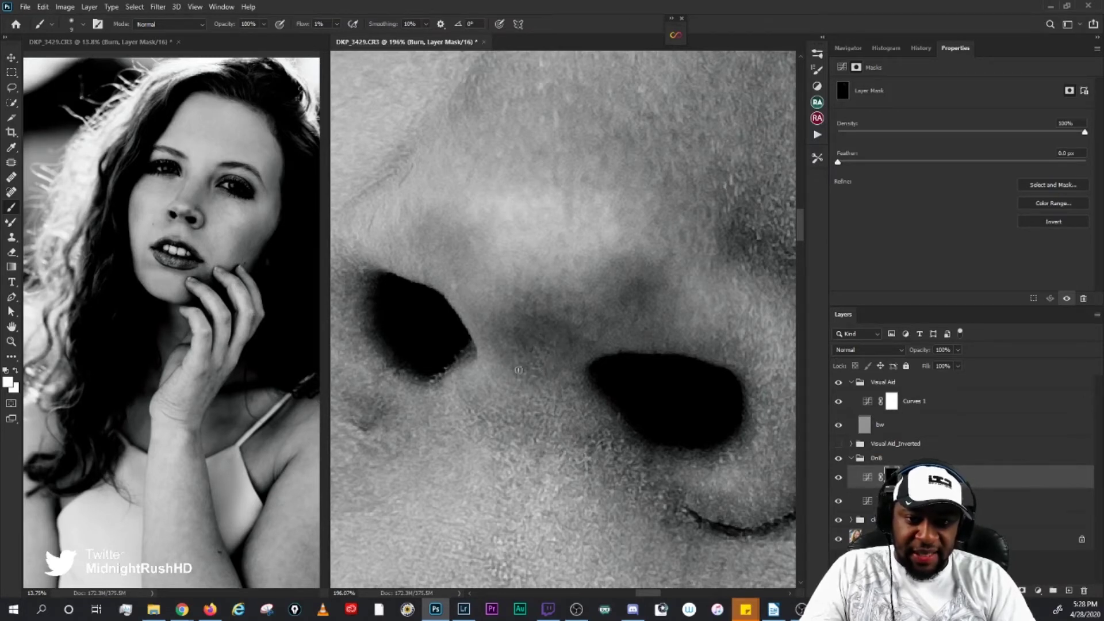
pyautogui.press(']')
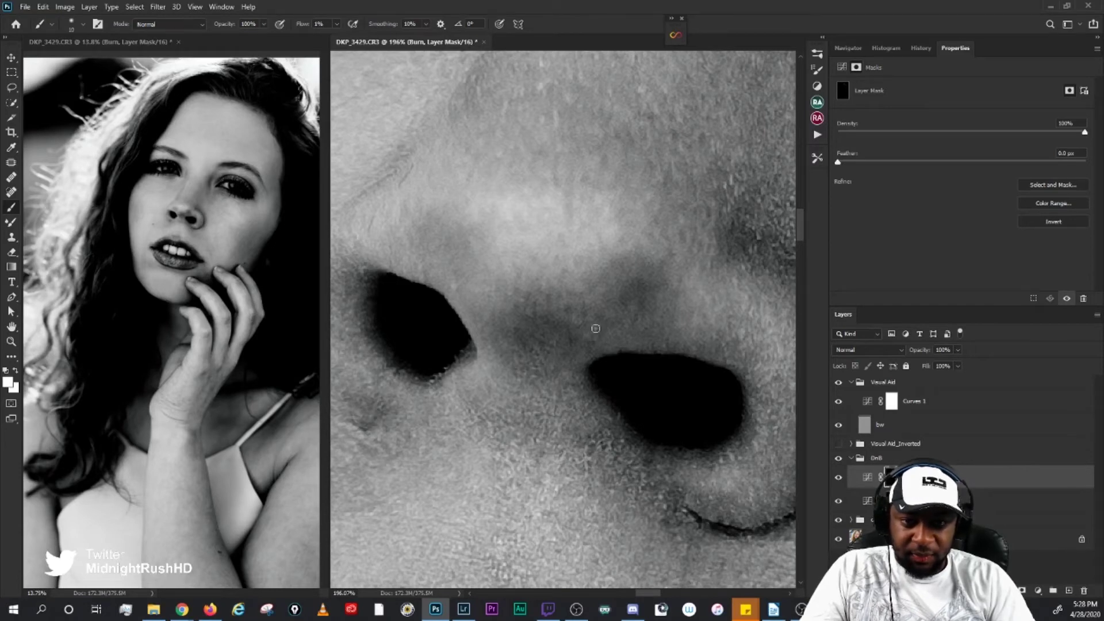
pyautogui.press(']')
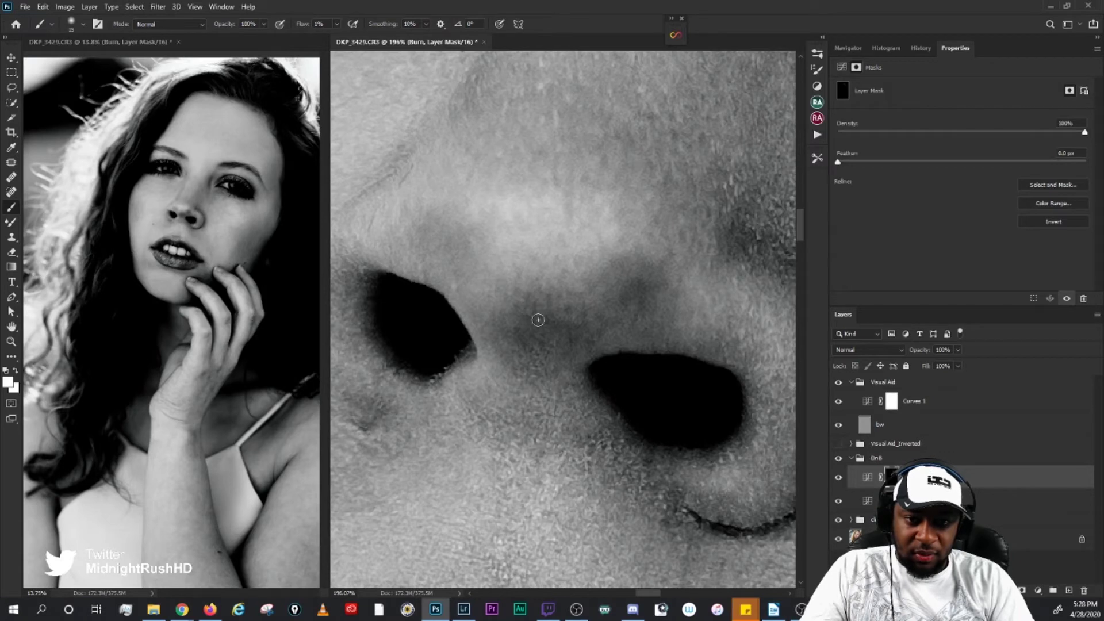
# Step: Lighten the dark spots between the nostrils on the dodge layer mask, and check the result in the inverted and colour views
pyautogui.hotkey('alt', '[')
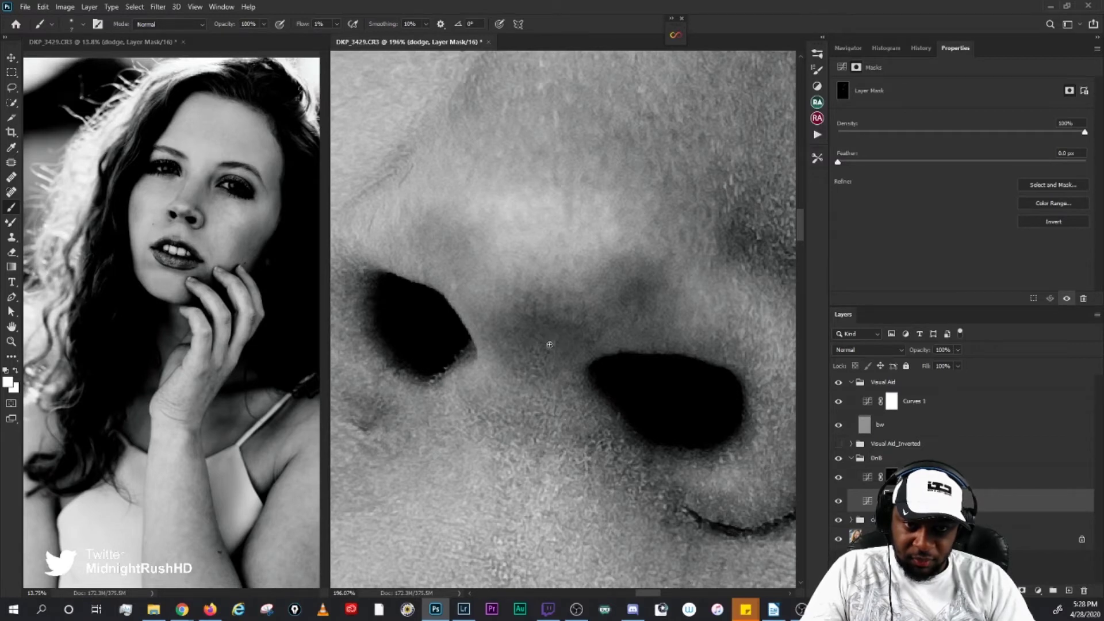
pyautogui.click(838, 444)
pyautogui.click(838, 443)
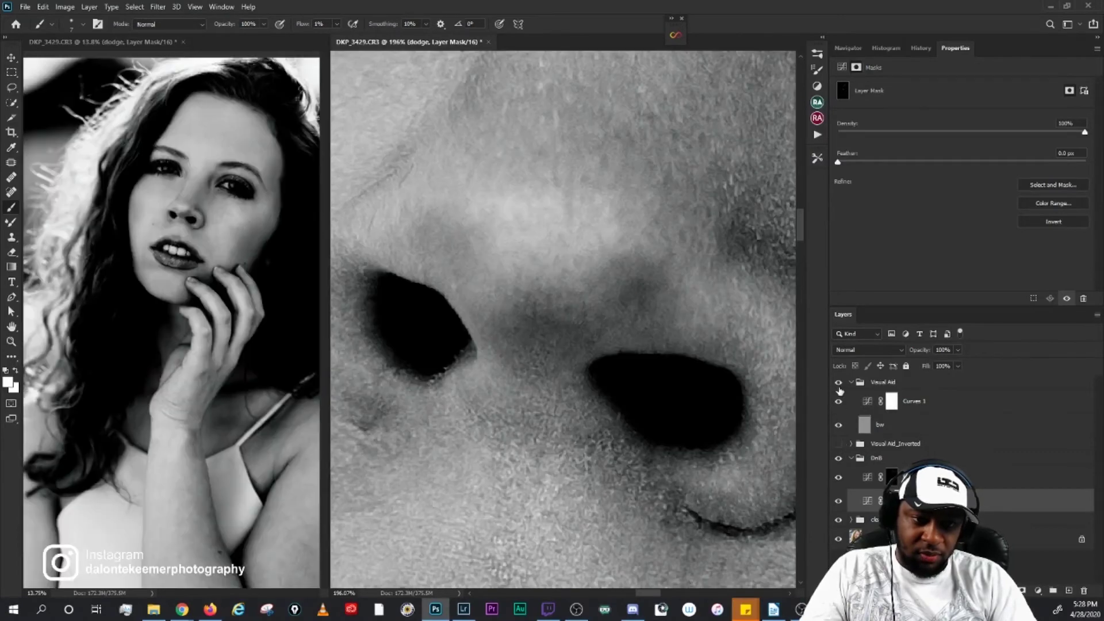
pyautogui.click(839, 383)
pyautogui.scroll(-5, 597, 185)
pyautogui.moveTo(642, 232); pyautogui.dragTo(719, 415)
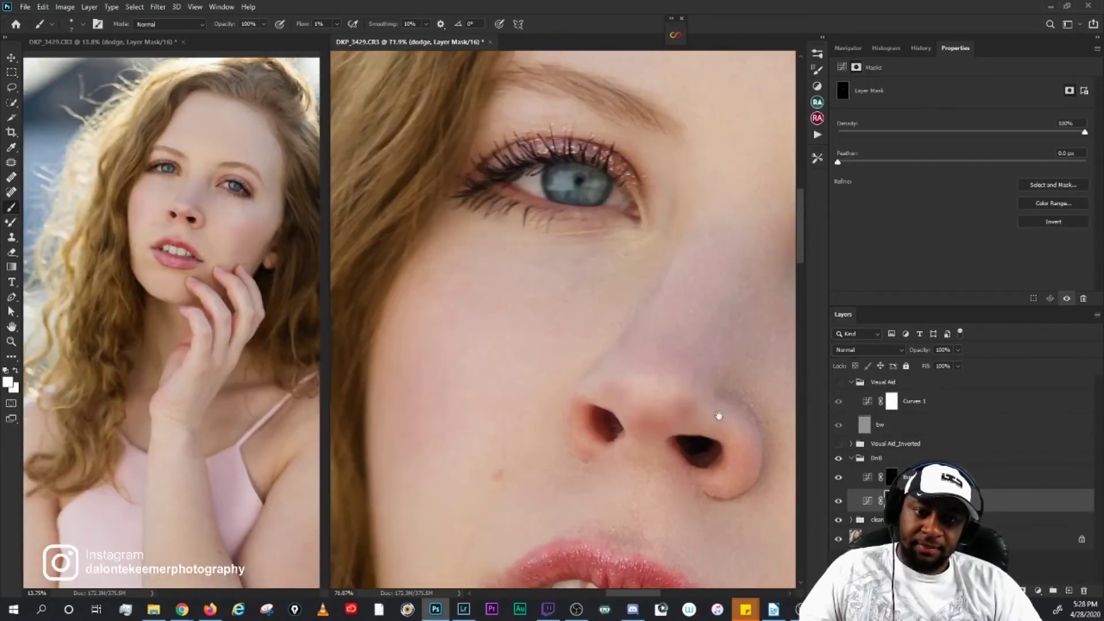
pyautogui.scroll(-5, 718, 416)
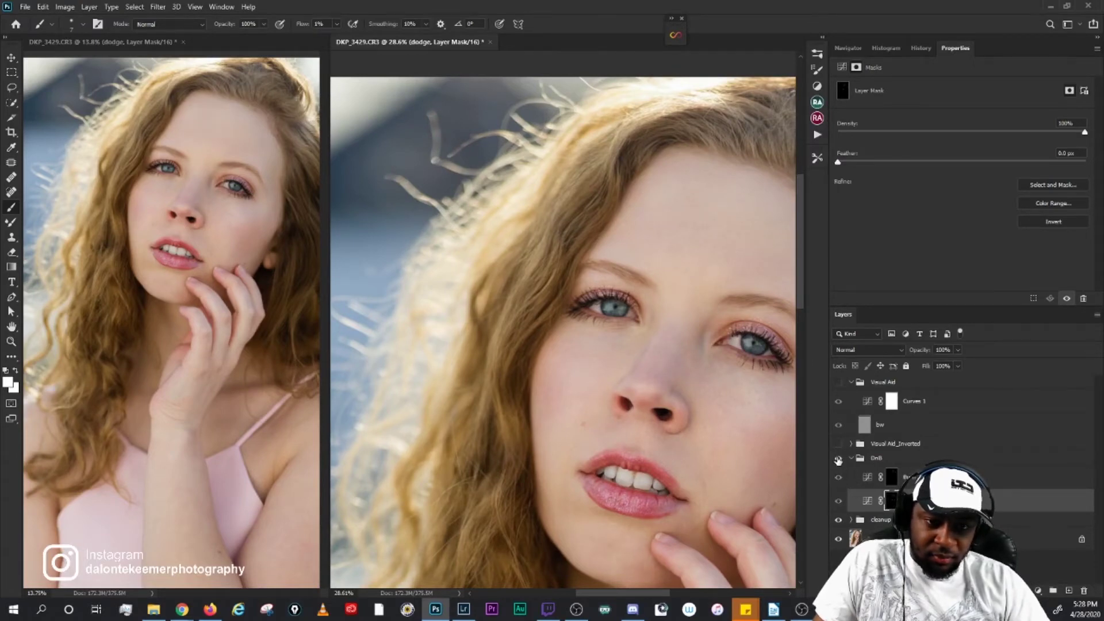
# Step: Even out the remaining dark areas on the nose tip and between the nostrils on the dodge layer mask, using larger and smaller brushes
pyautogui.scroll(5, 660, 401)
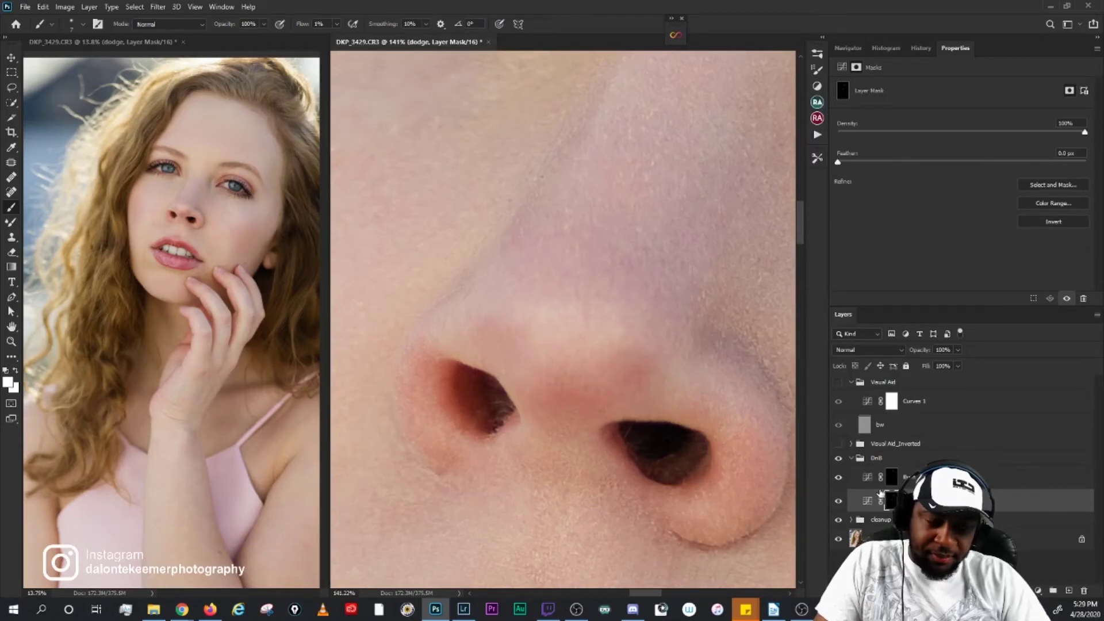
pyautogui.press(']')
pyautogui.press(']')
pyautogui.press(']')
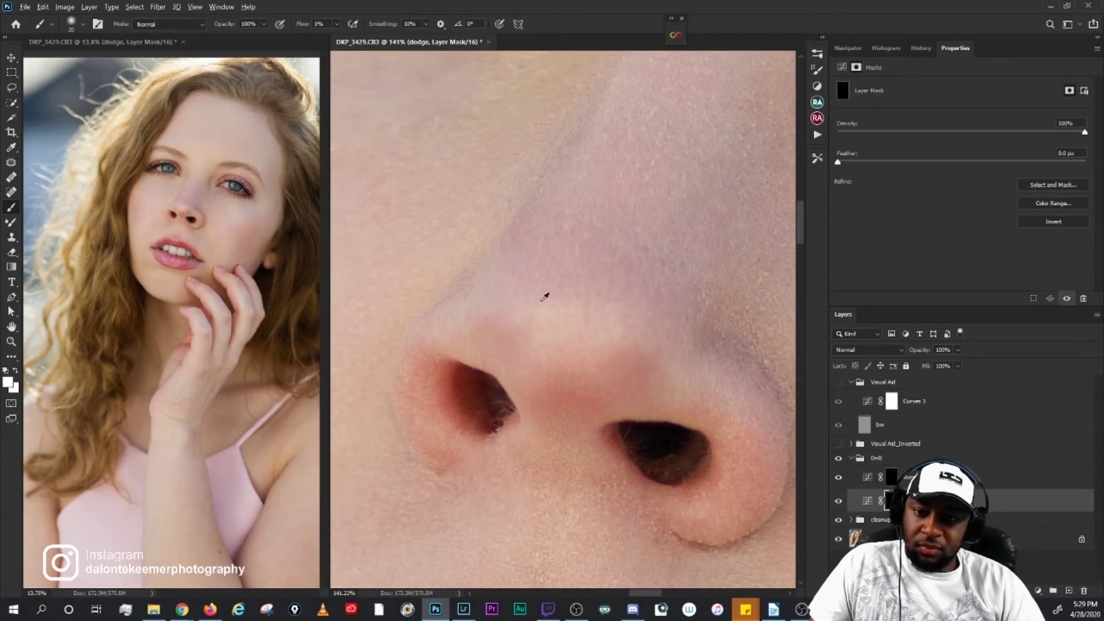
pyautogui.scroll(-4, 544, 296)
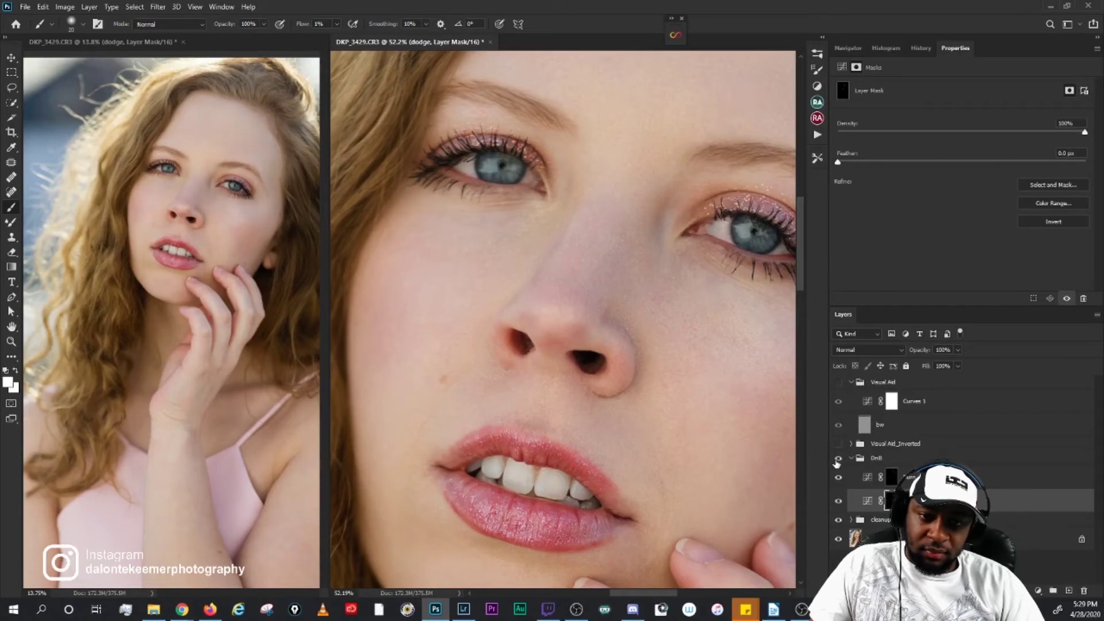
pyautogui.scroll(4, 552, 349)
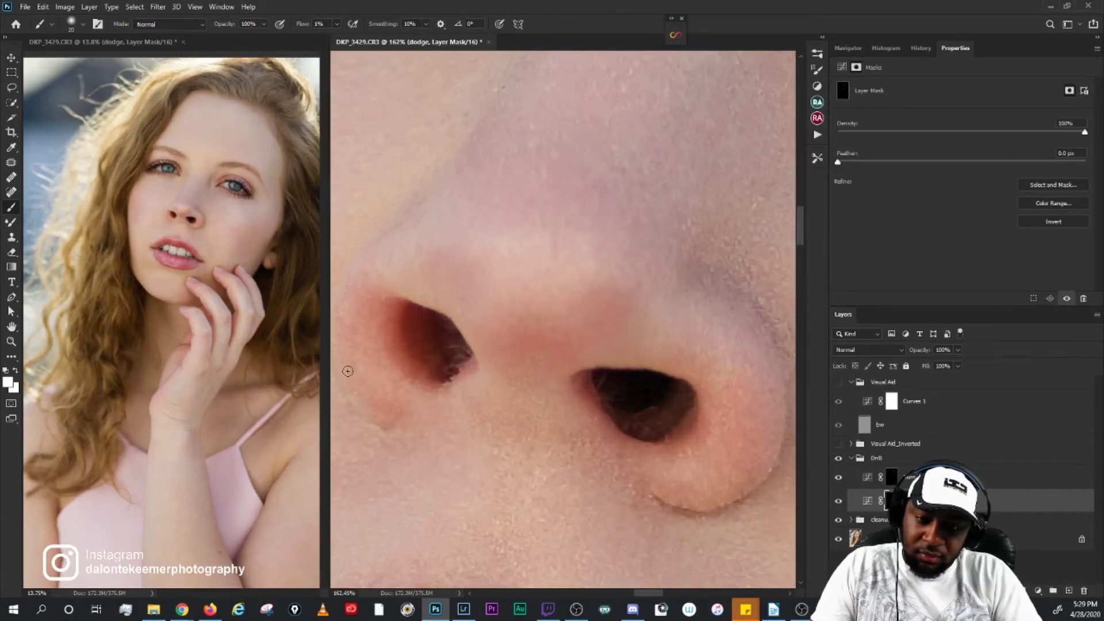
pyautogui.press('[')
pyautogui.press('[')
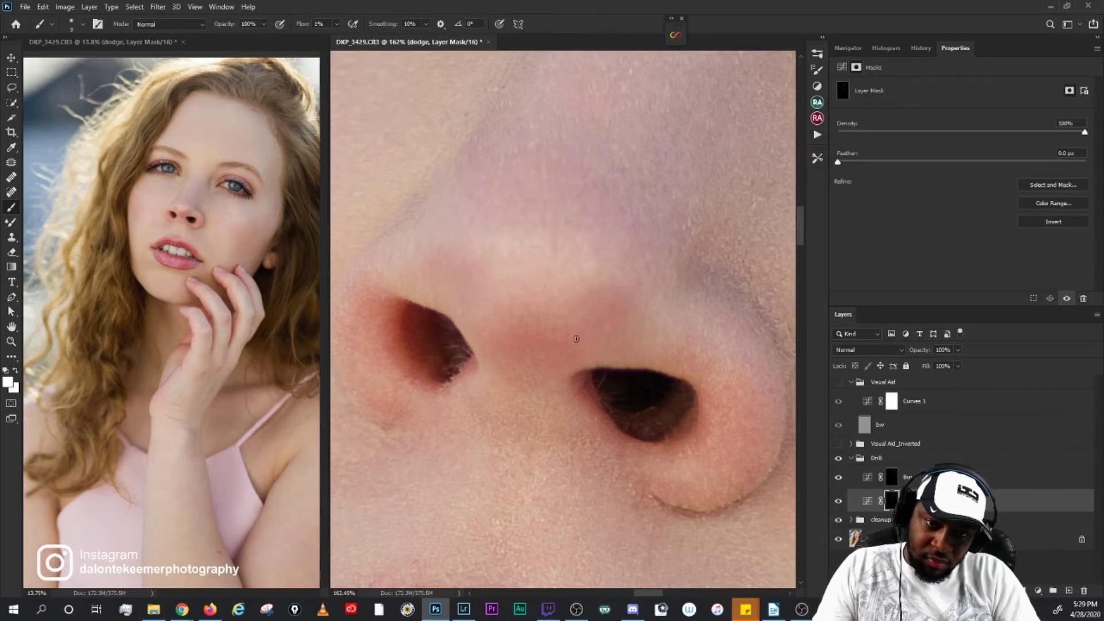
pyautogui.scroll(-5, 614, 306)
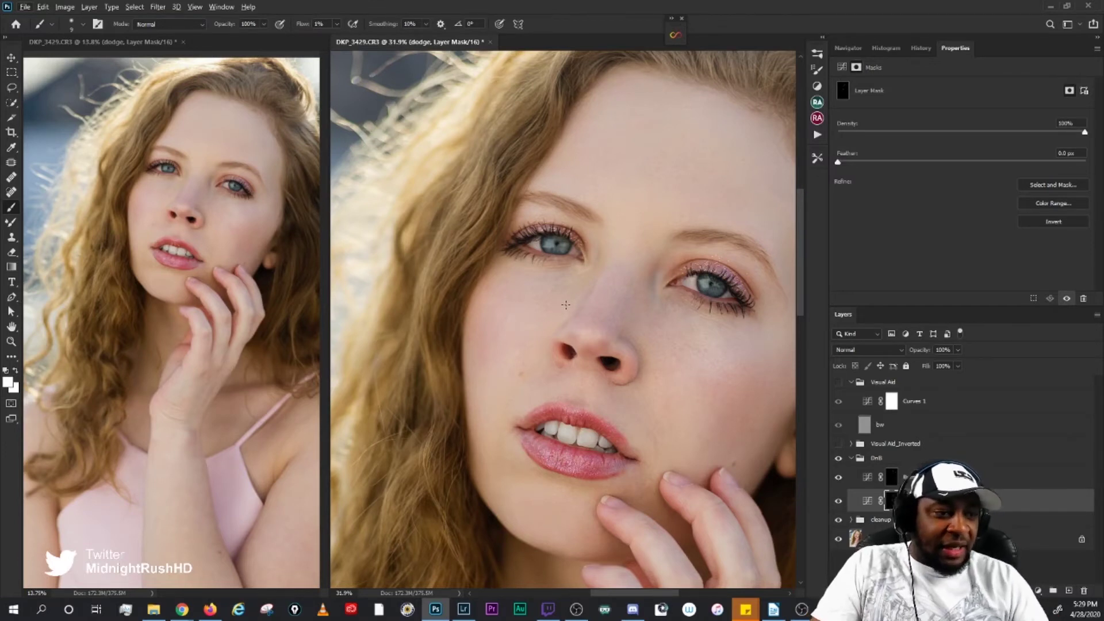
# Step: Show the Visual Aid_Inverted group and even out the dark spots on the cheek just below the eye on the dodge layer mask
pyautogui.scroll(3, 769, 407)
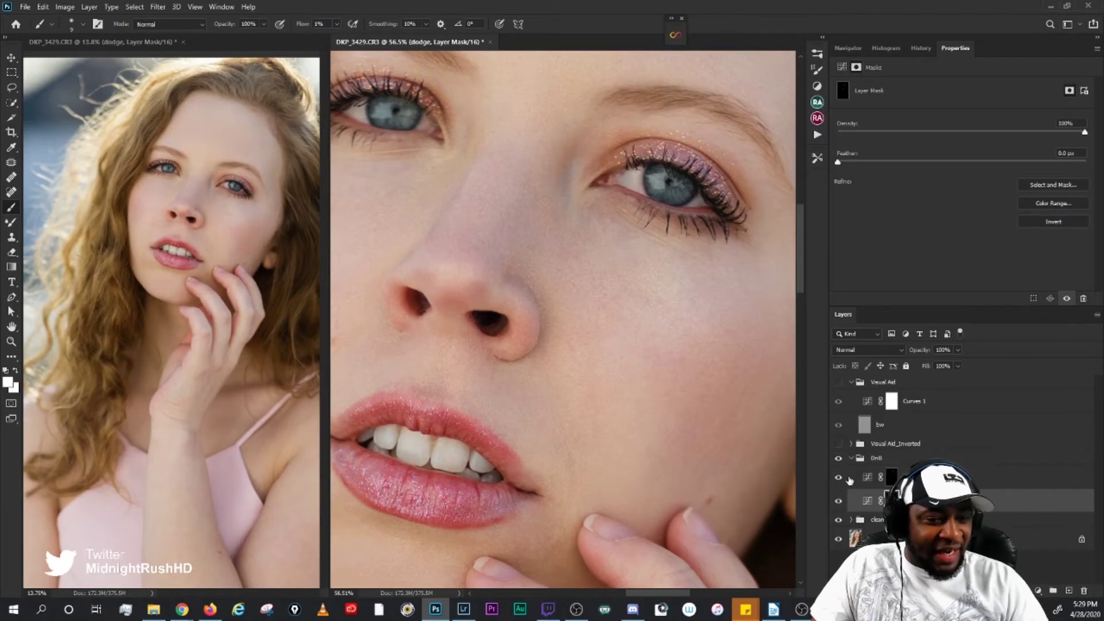
pyautogui.click(838, 444)
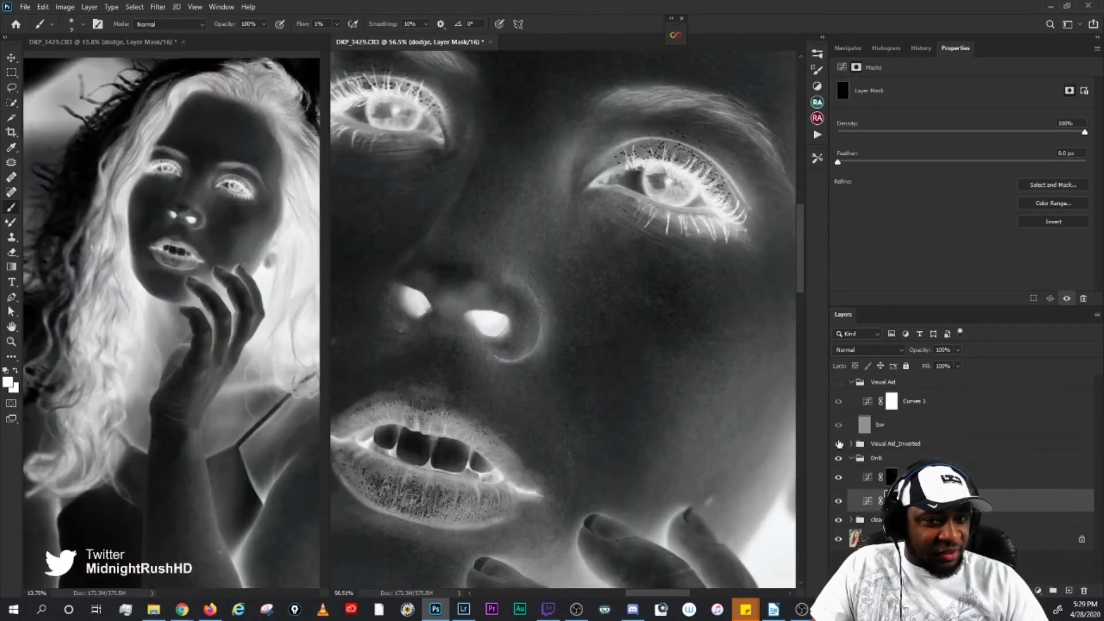
pyautogui.scroll(3, 605, 276)
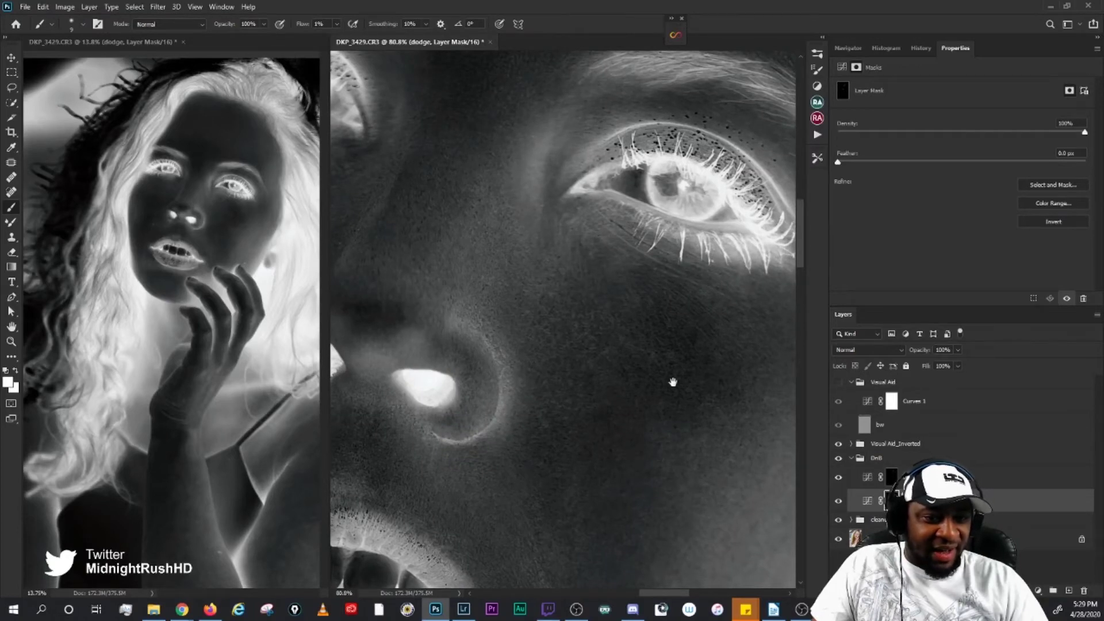
pyautogui.moveTo(673, 382); pyautogui.dragTo(569, 368)
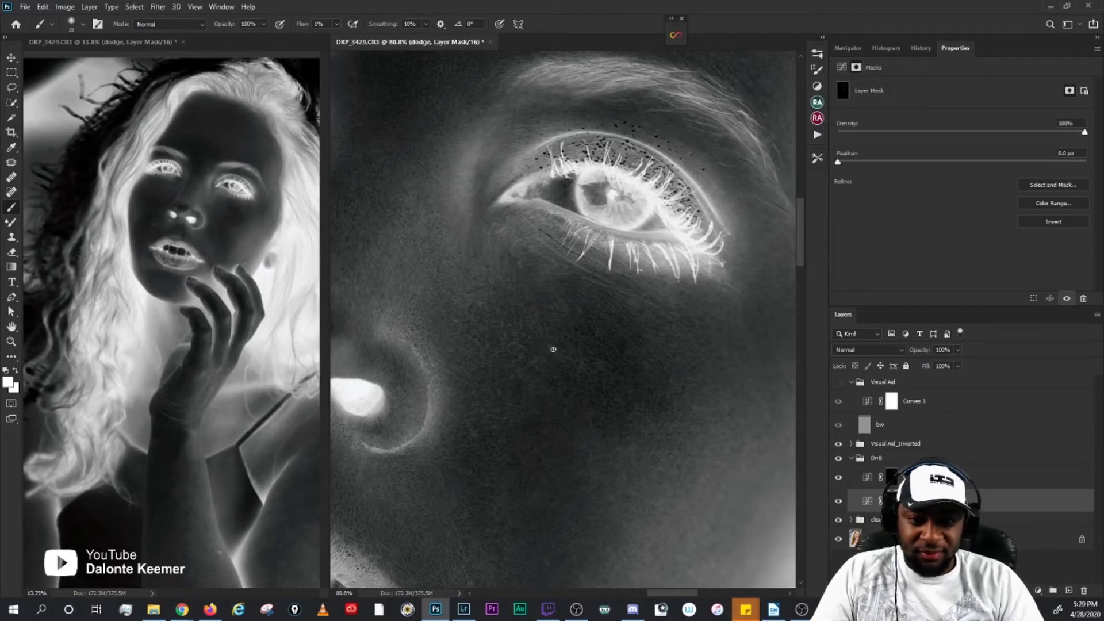
pyautogui.press(']')
pyautogui.press('[')
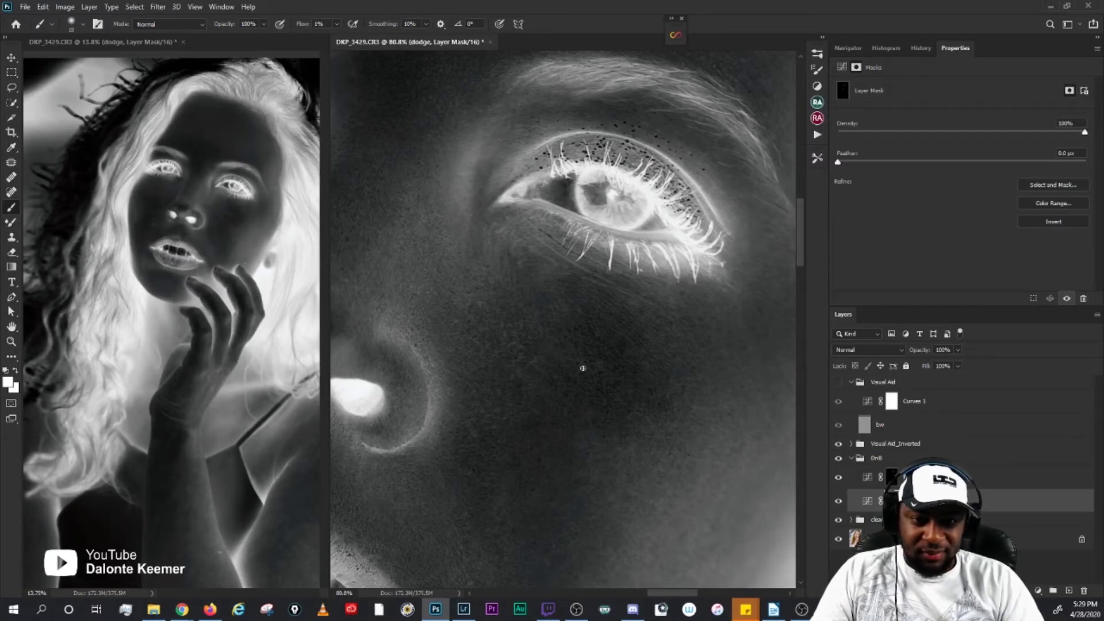
pyautogui.press(']')
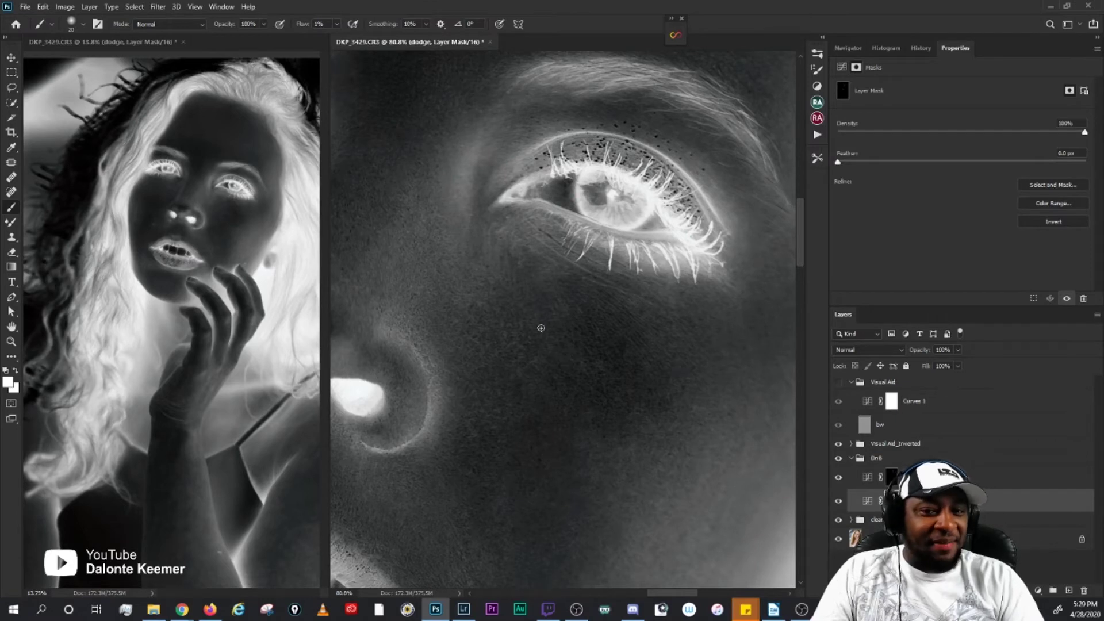
pyautogui.press('[')
pyautogui.press(']')
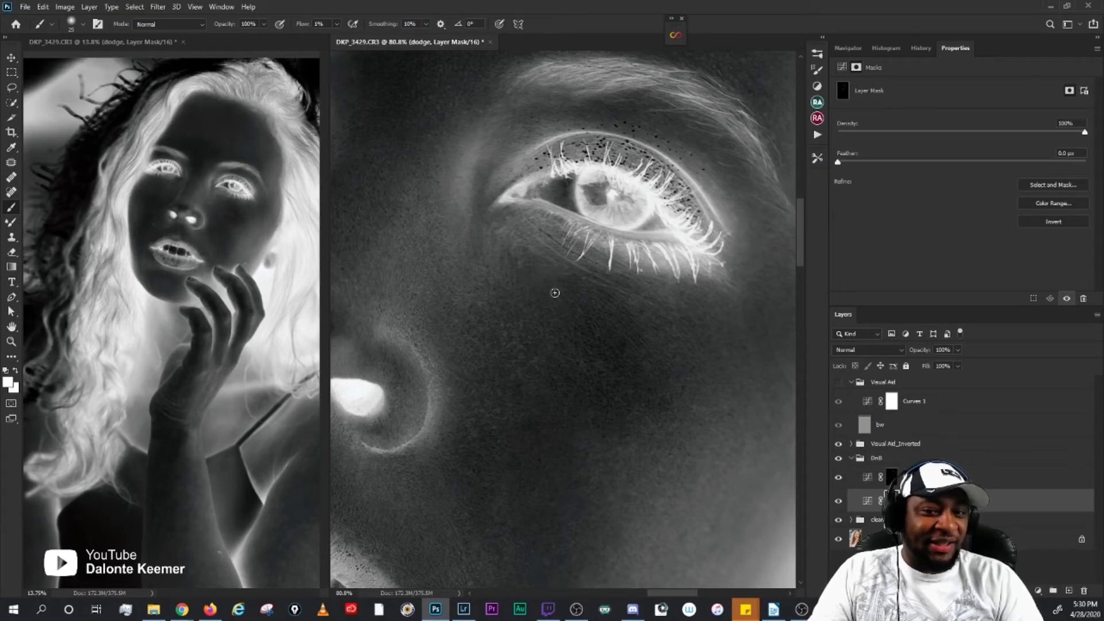
# Step: Lighten the remaining uneven patches across the middle of the cheek on the dodge layer mask, alternating smaller and larger brushes
pyautogui.press('[')
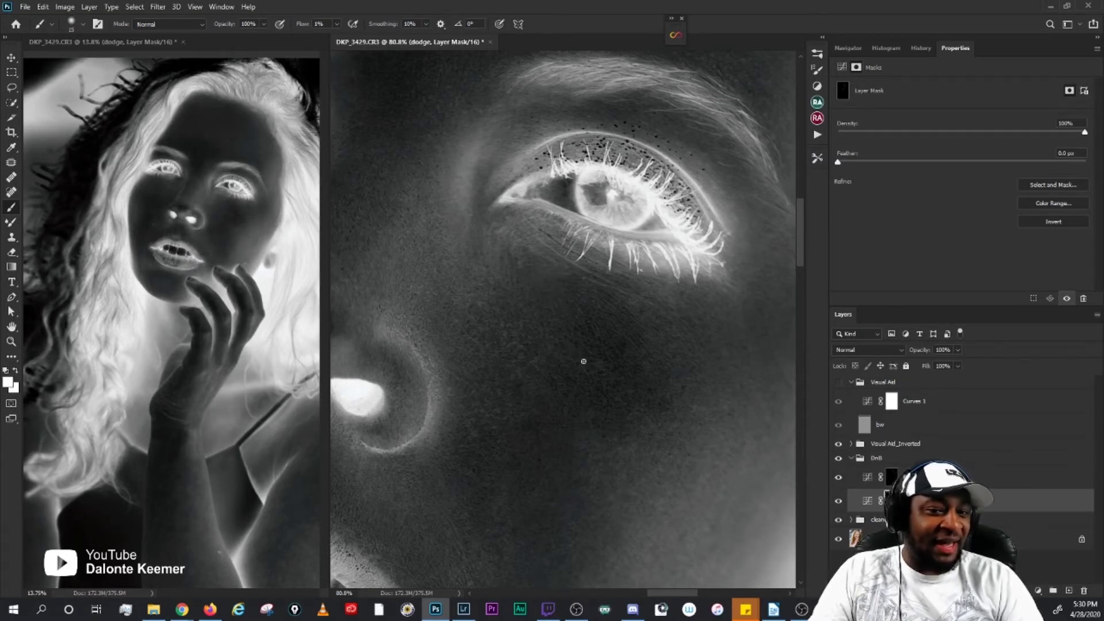
pyautogui.press(']')
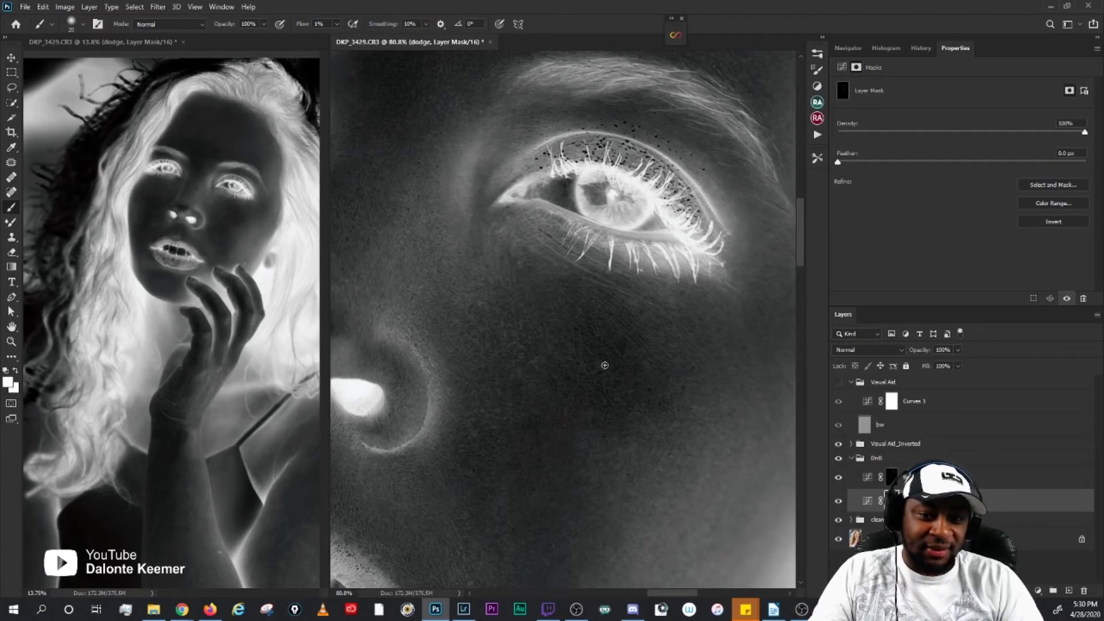
pyautogui.press(']')
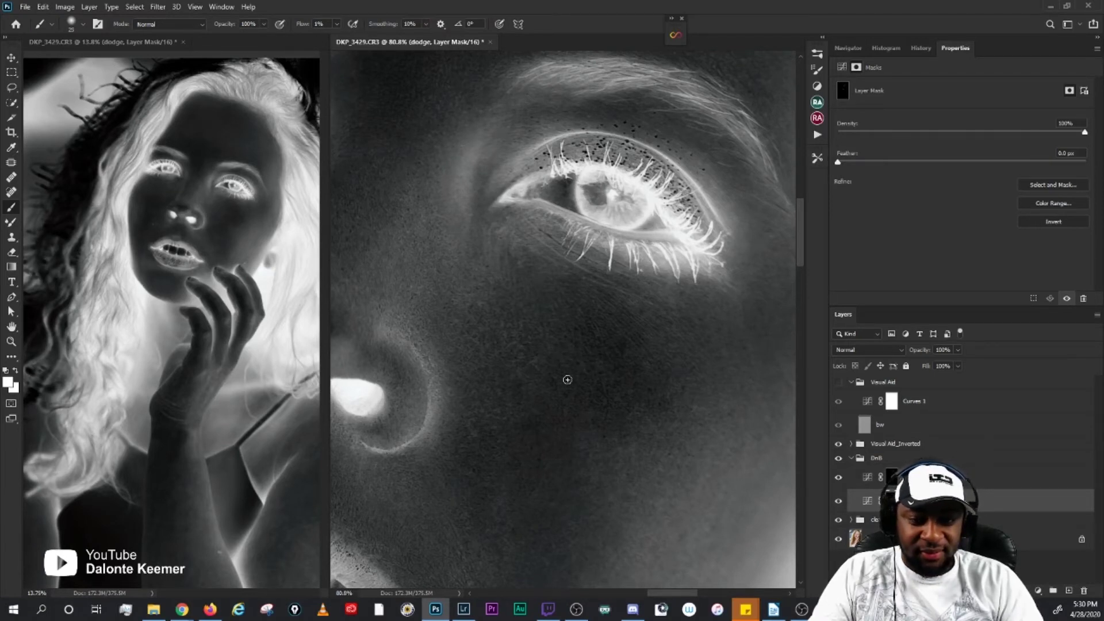
pyautogui.press(']')
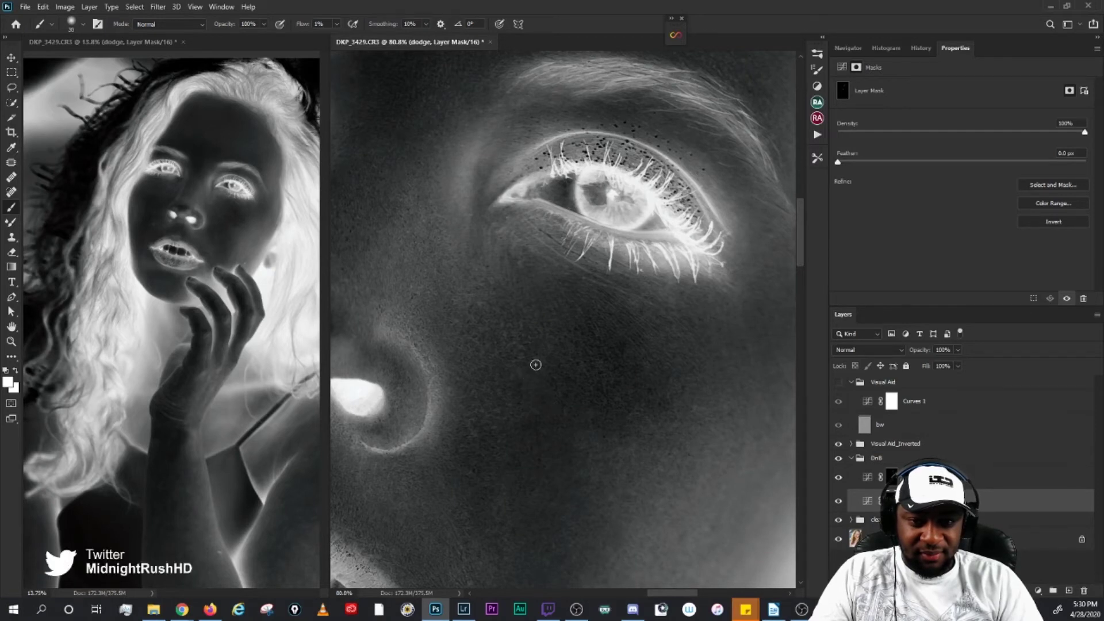
pyautogui.press('[')
pyautogui.press('[')
pyautogui.press('[')
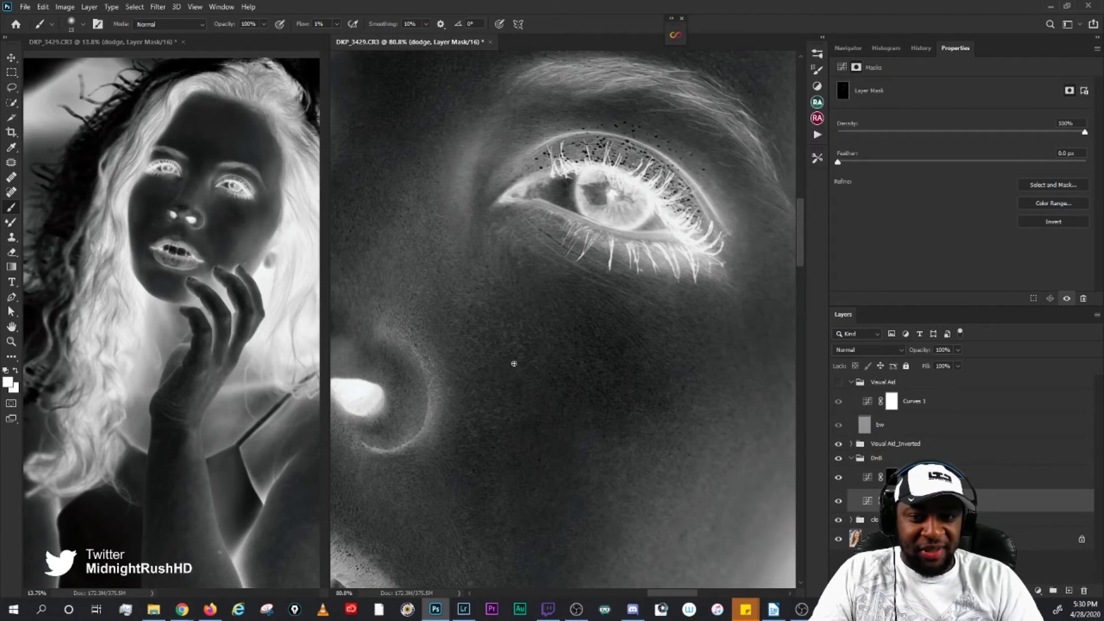
pyautogui.press(']')
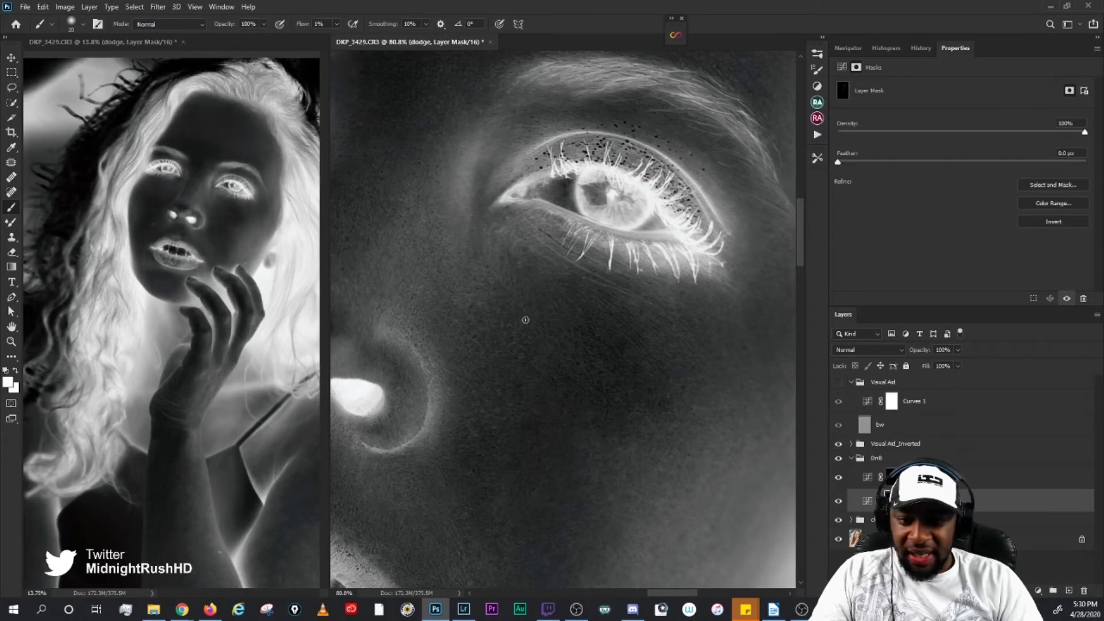
# Step: Smooth the transition between nose and upper cheek on the dodge layer mask, checking the tones in the inverted and colour views
pyautogui.press('[')
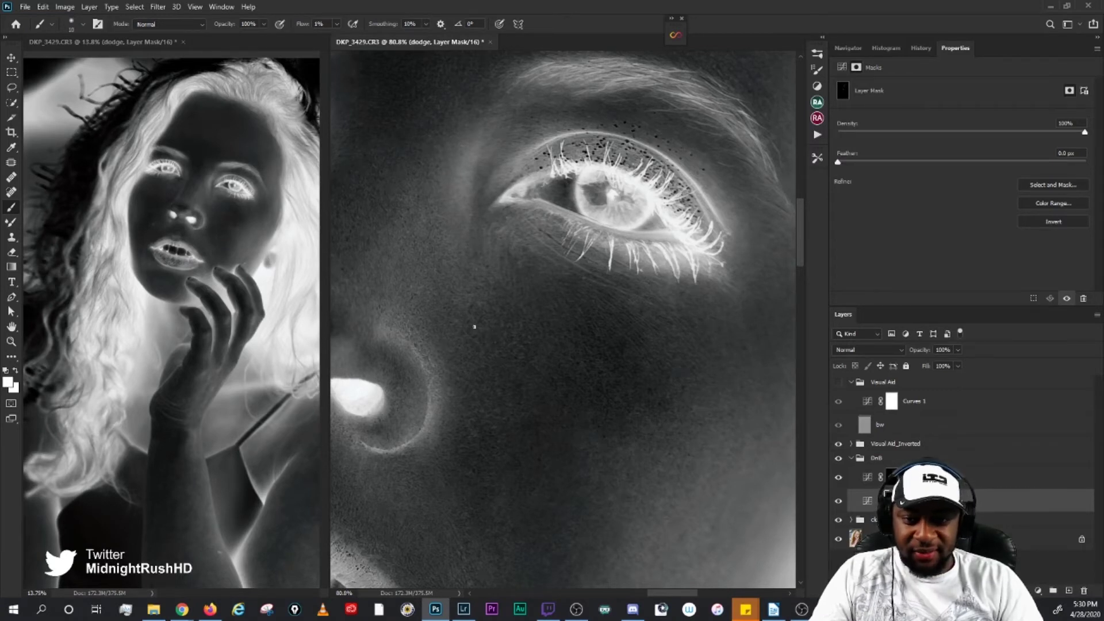
pyautogui.press(']')
pyautogui.press(']')
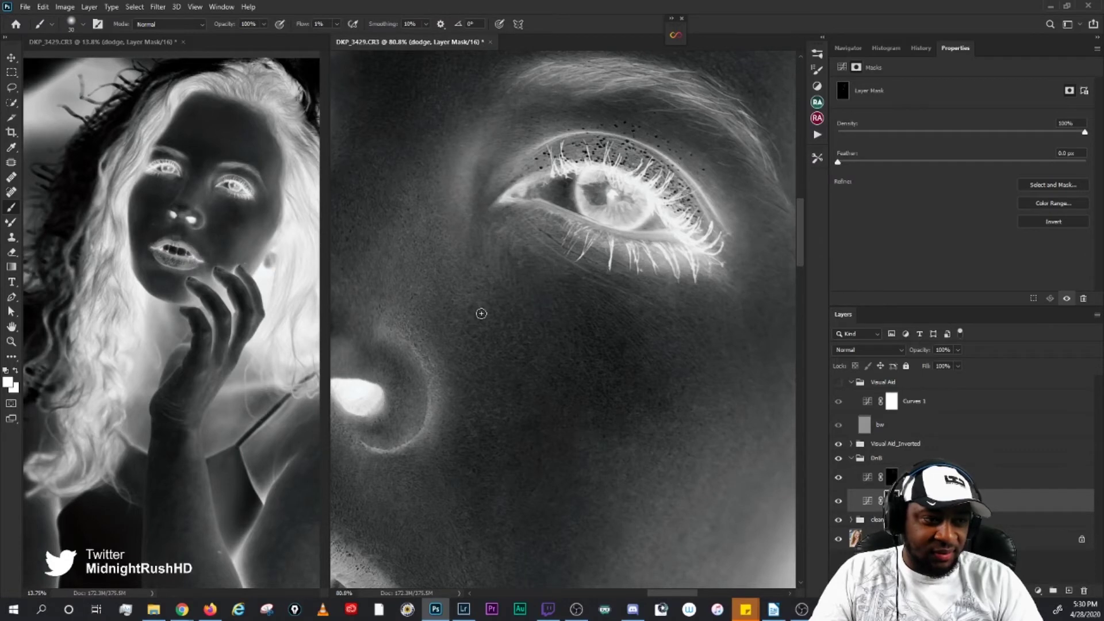
pyautogui.press('[')
pyautogui.press('[')
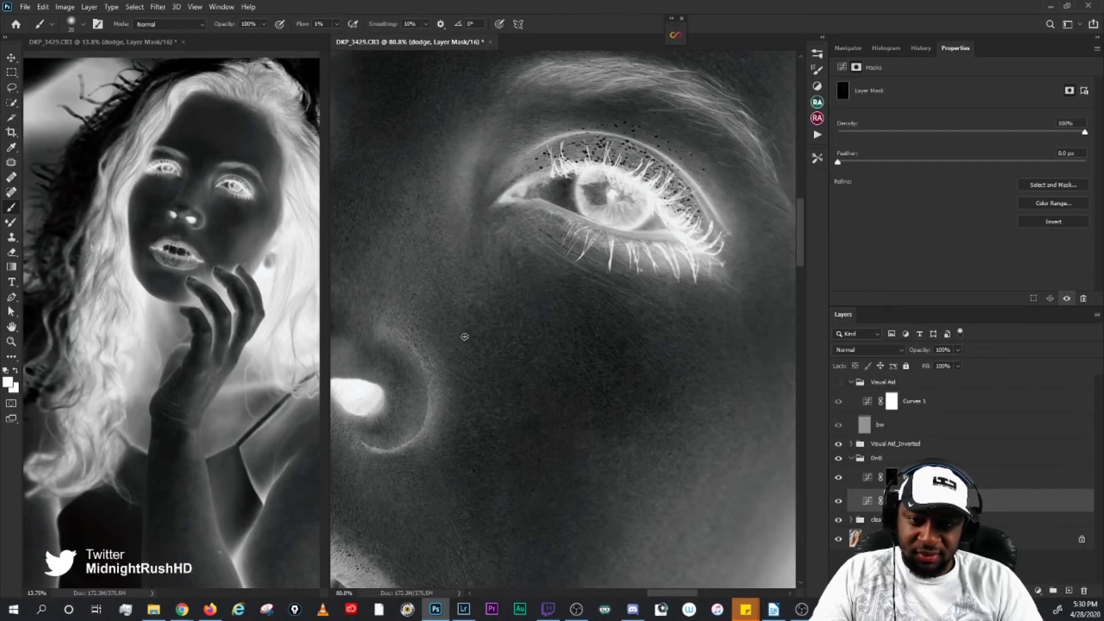
pyautogui.press(']')
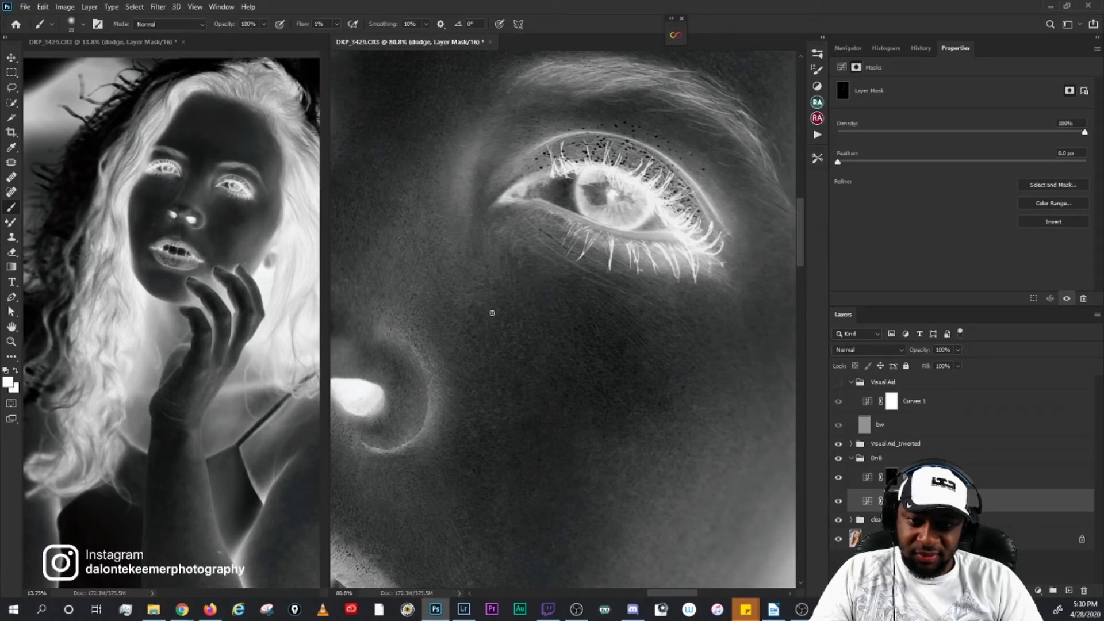
pyautogui.press(']')
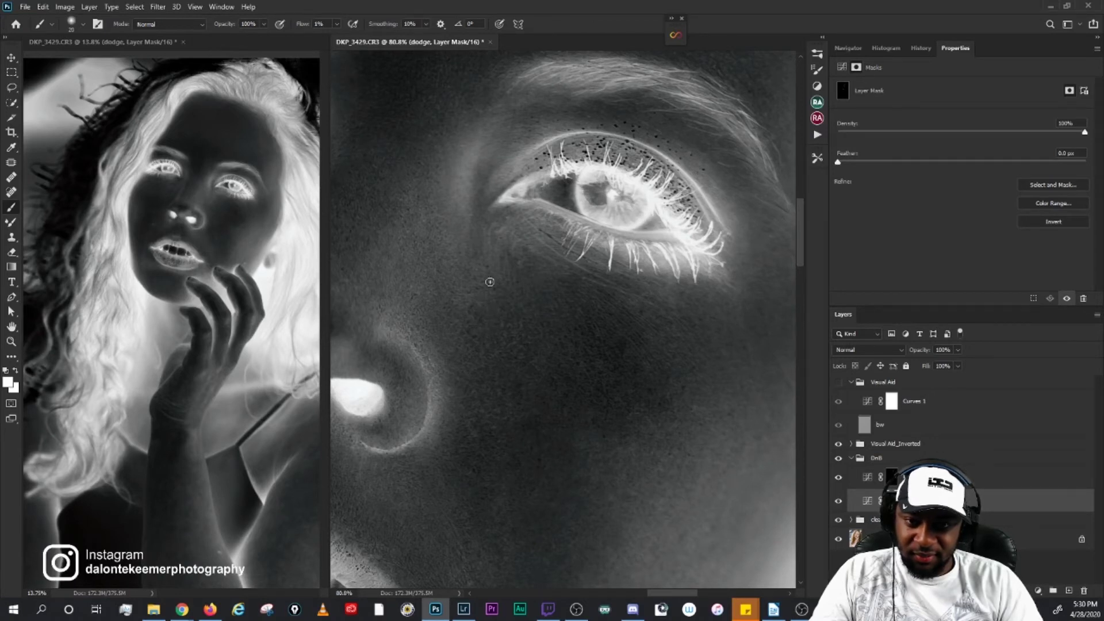
pyautogui.press(']')
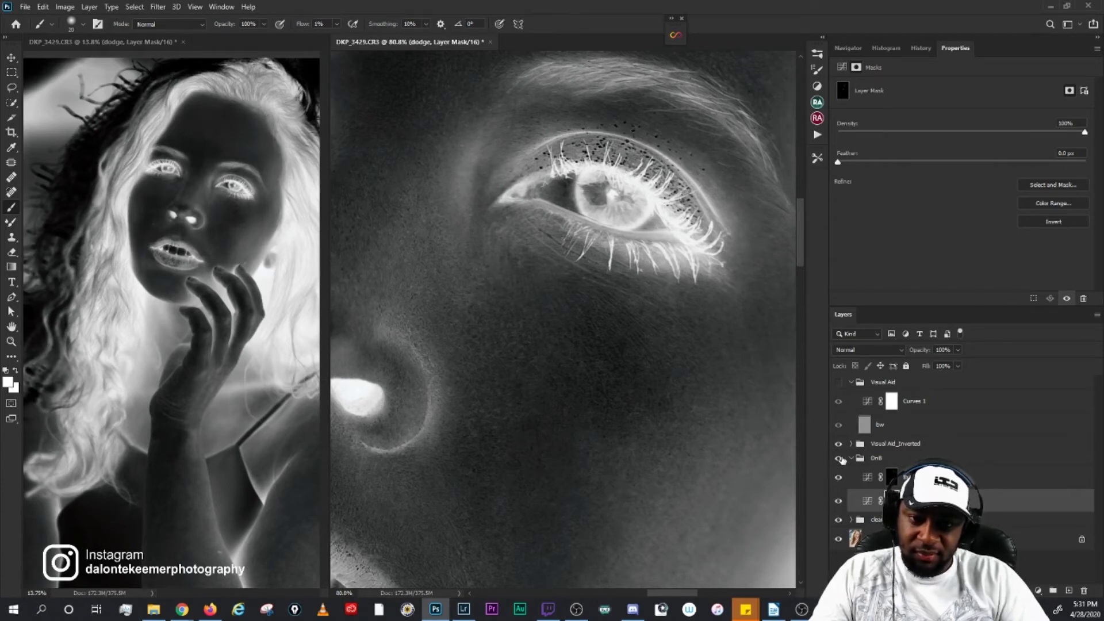
pyautogui.click(839, 444)
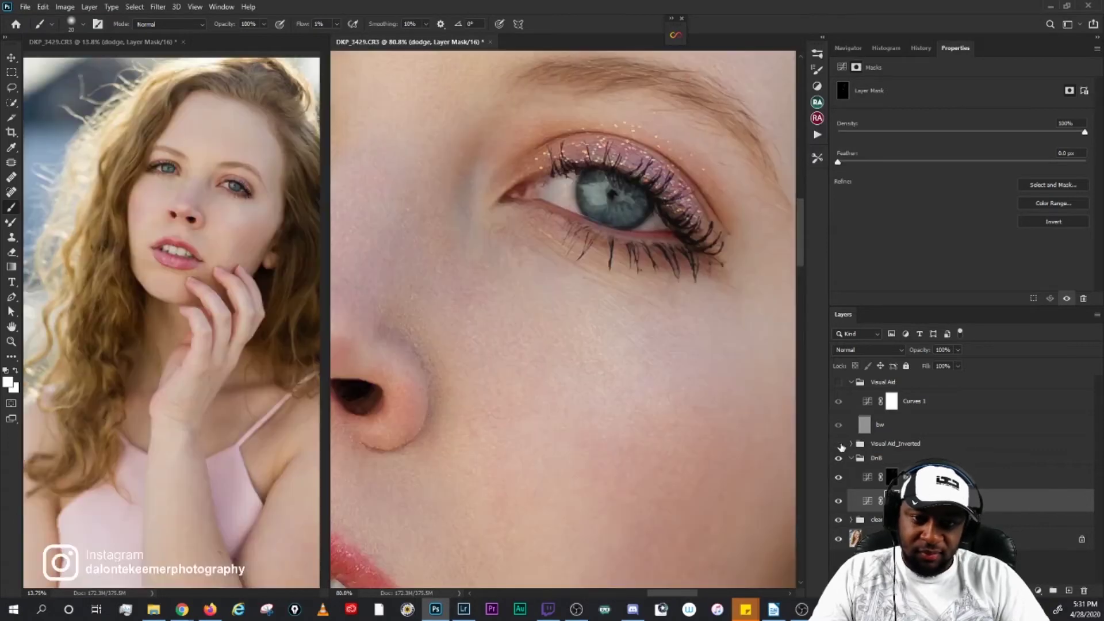
pyautogui.click(840, 444)
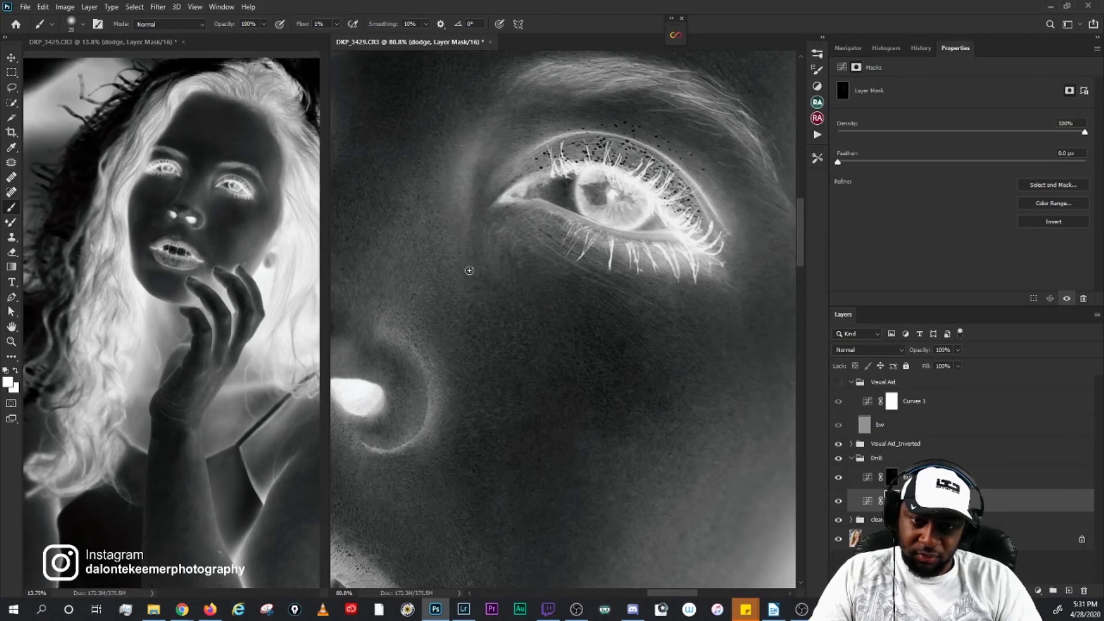
pyautogui.click(838, 444)
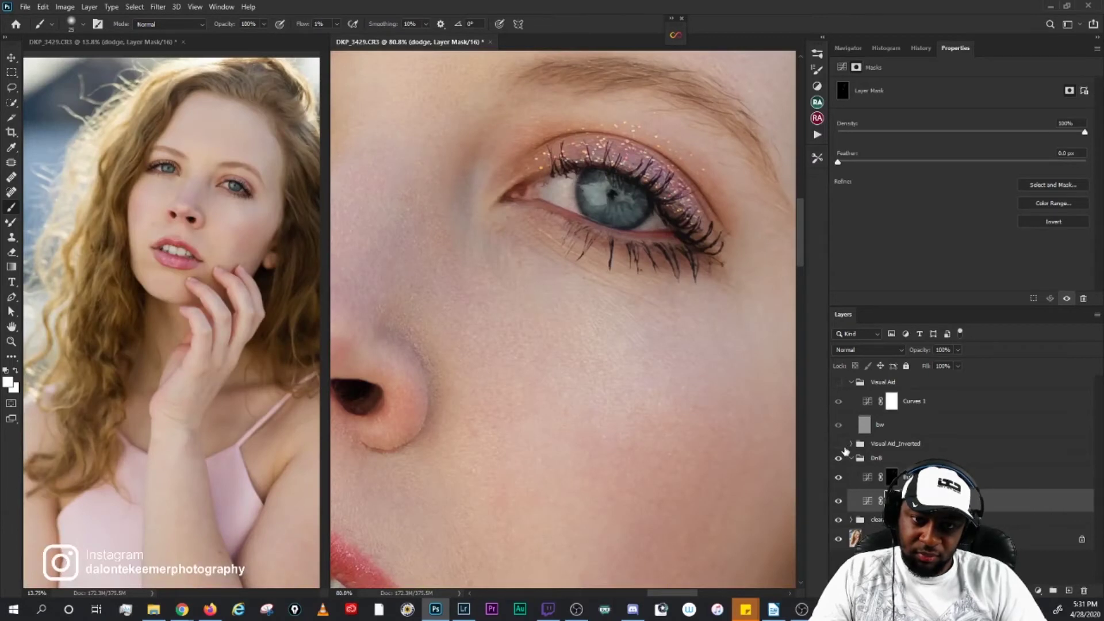
pyautogui.click(838, 444)
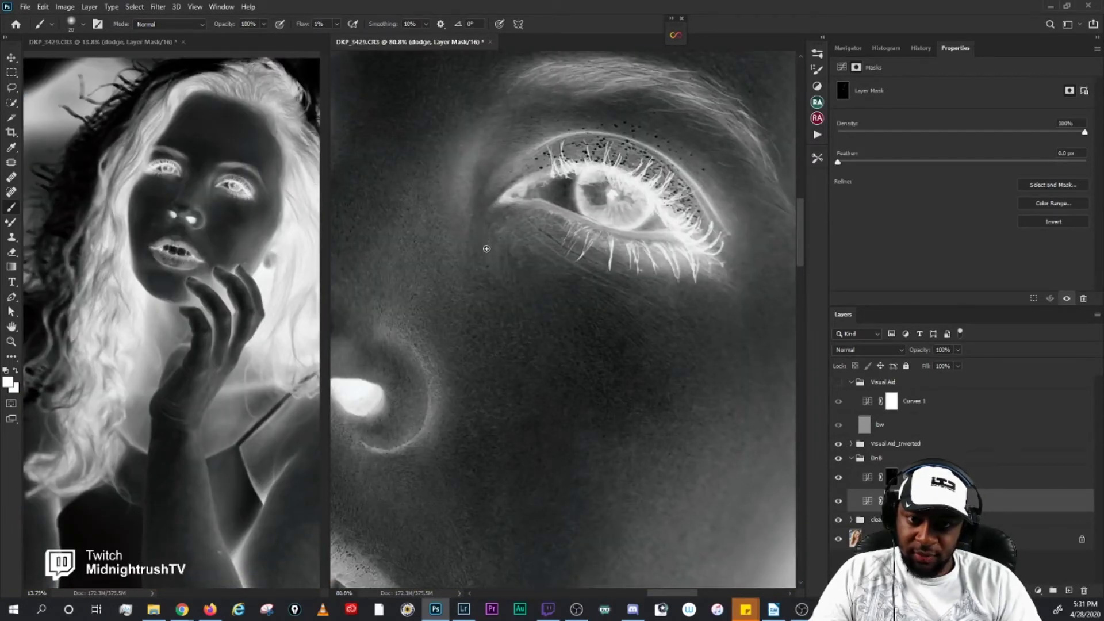
# Step: Lighten the uneven spots beneath the inner corner of the eye on the dodge layer mask, varying the brush size
pyautogui.press(']')
pyautogui.press(']')
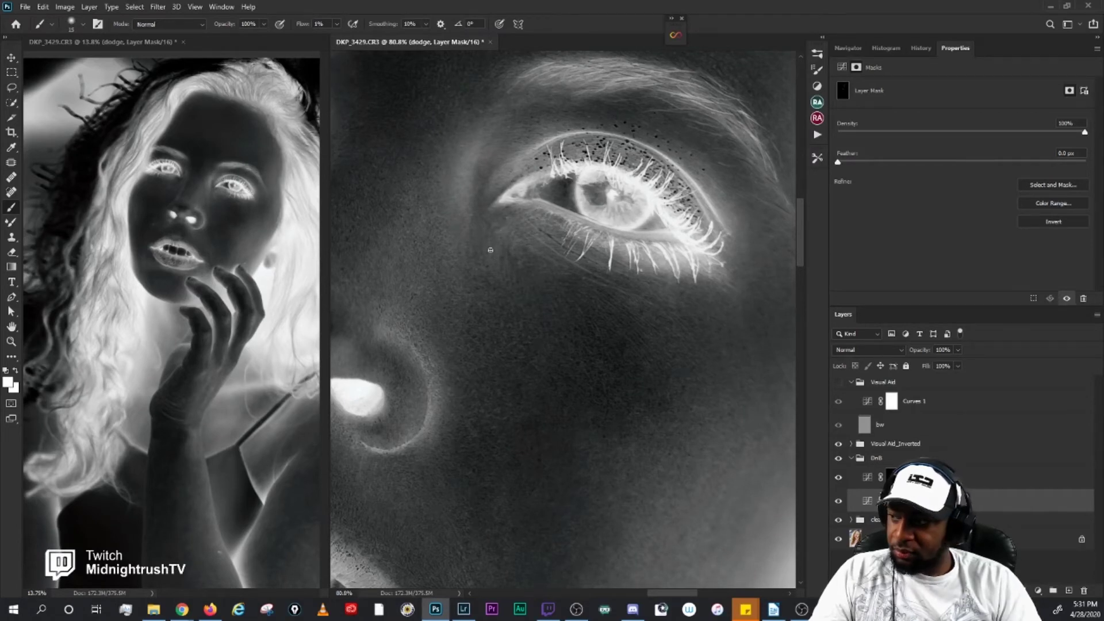
pyautogui.press('[')
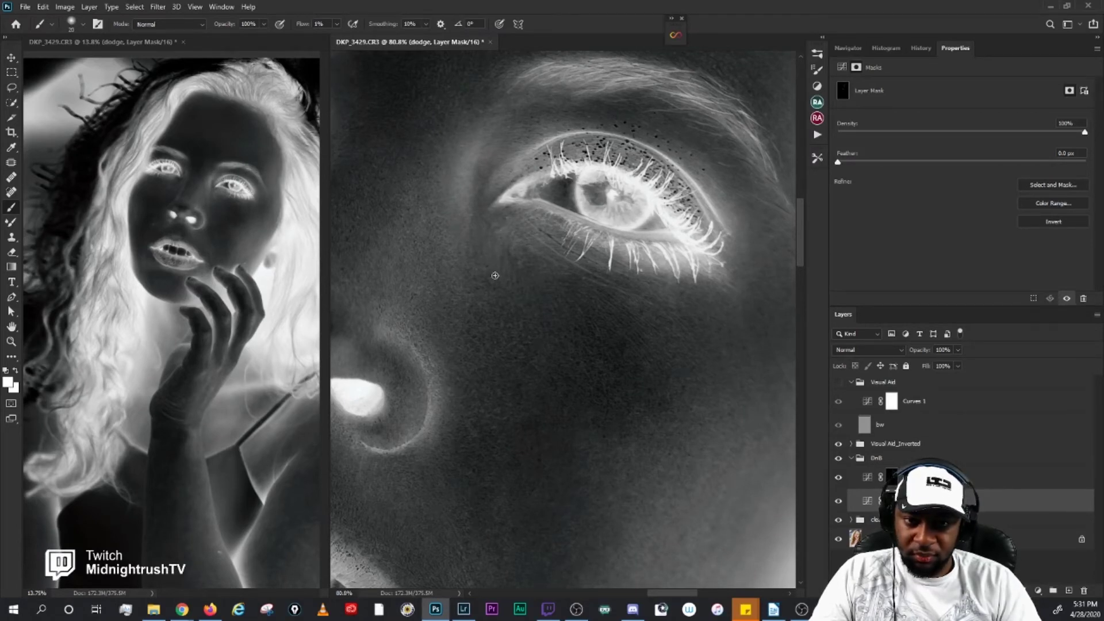
pyautogui.press('[')
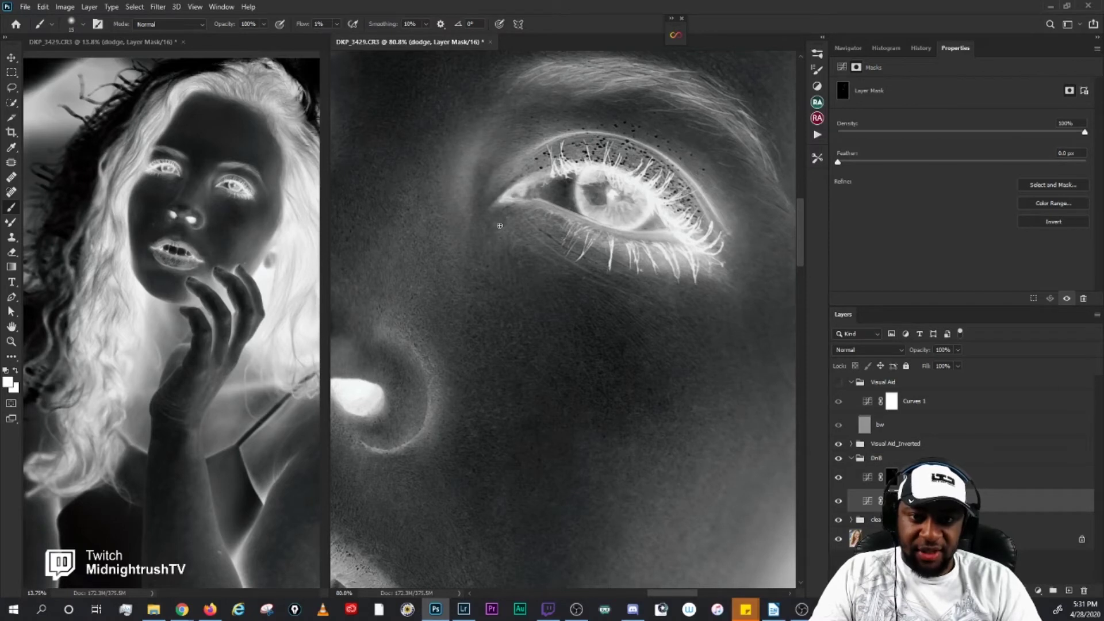
pyautogui.press(']')
pyautogui.press(']')
pyautogui.press(']')
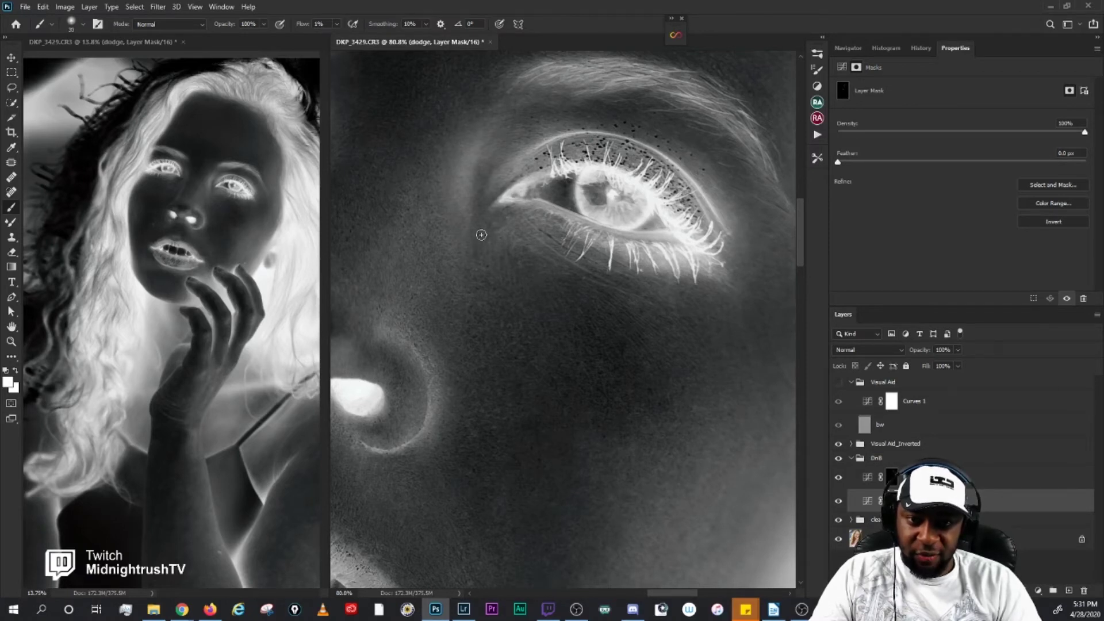
# Step: Examine the cheek and under-eye retouching in the colour view, checking the effect of the DnB group
pyautogui.click(838, 445)
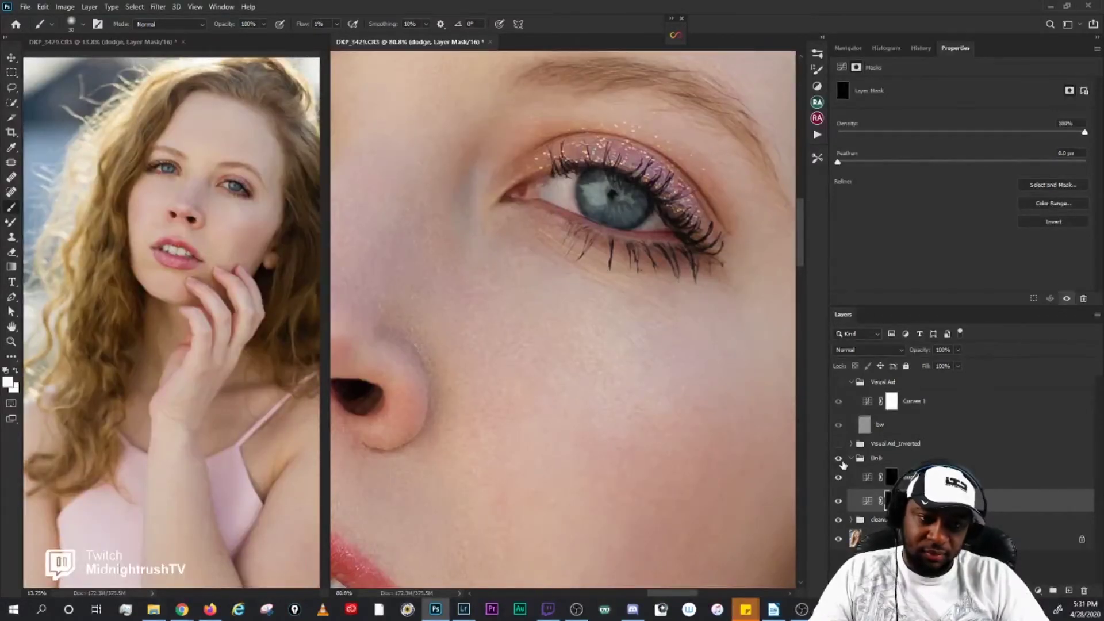
pyautogui.click(838, 458)
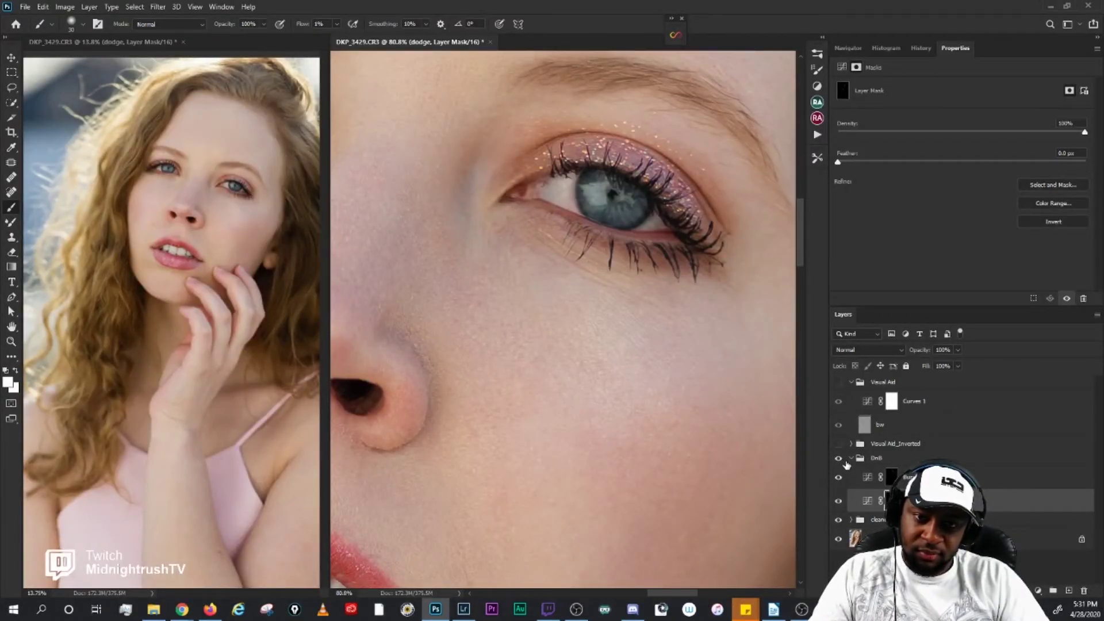
pyautogui.click(851, 458)
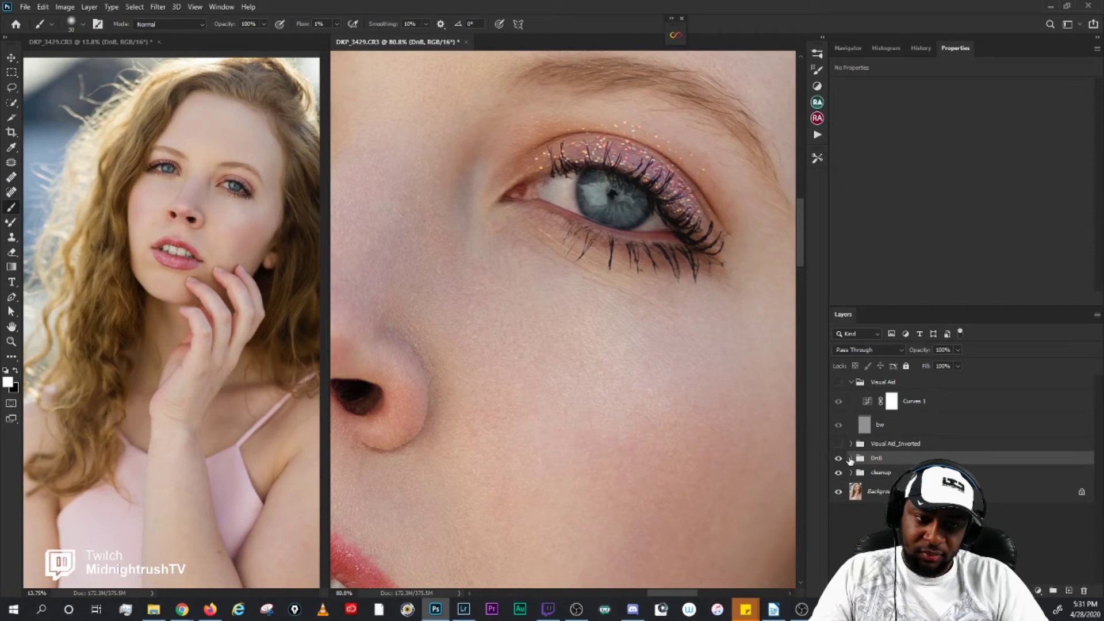
pyautogui.click(851, 459)
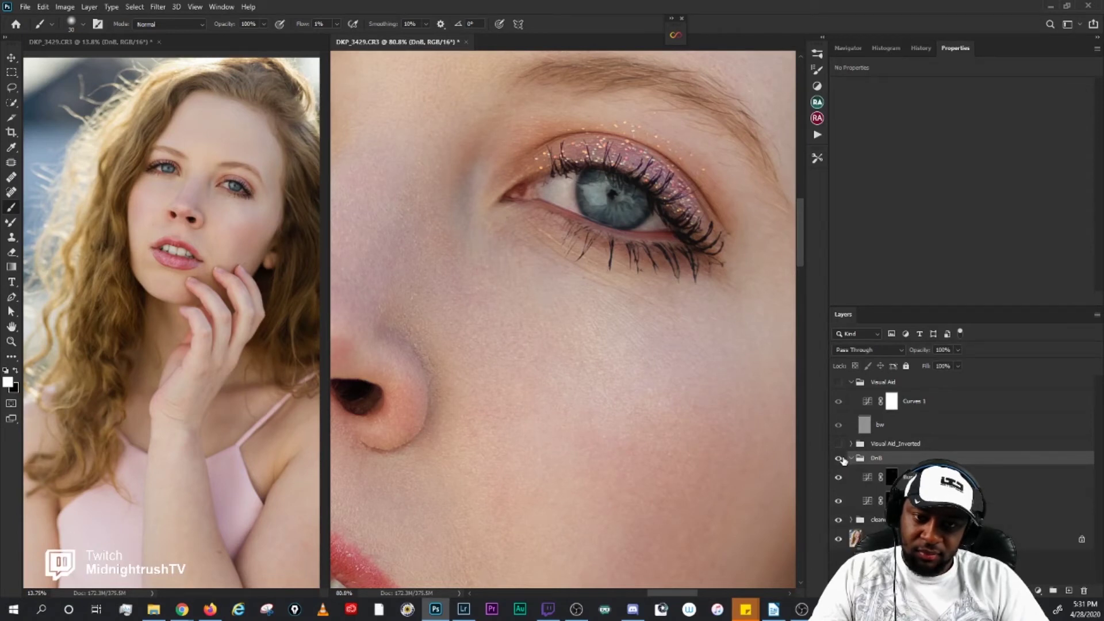
# Step: Lighten the uneven patches on the cheek beside the nose on the dodge layer mask, working in the inverted view
pyautogui.click(838, 443)
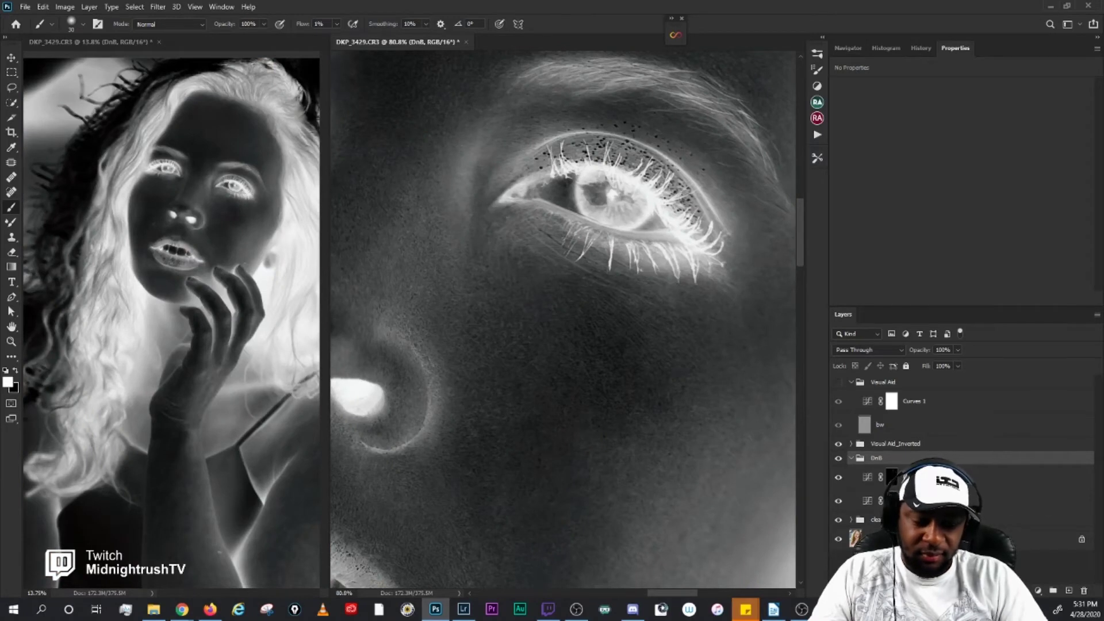
pyautogui.click(886, 500)
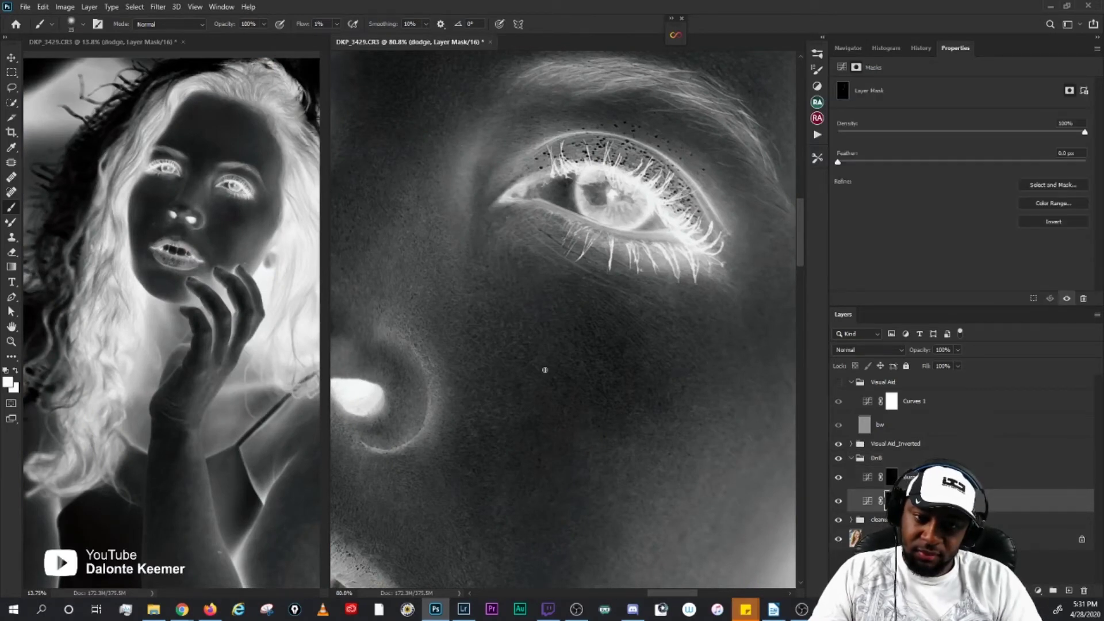
pyautogui.press(']')
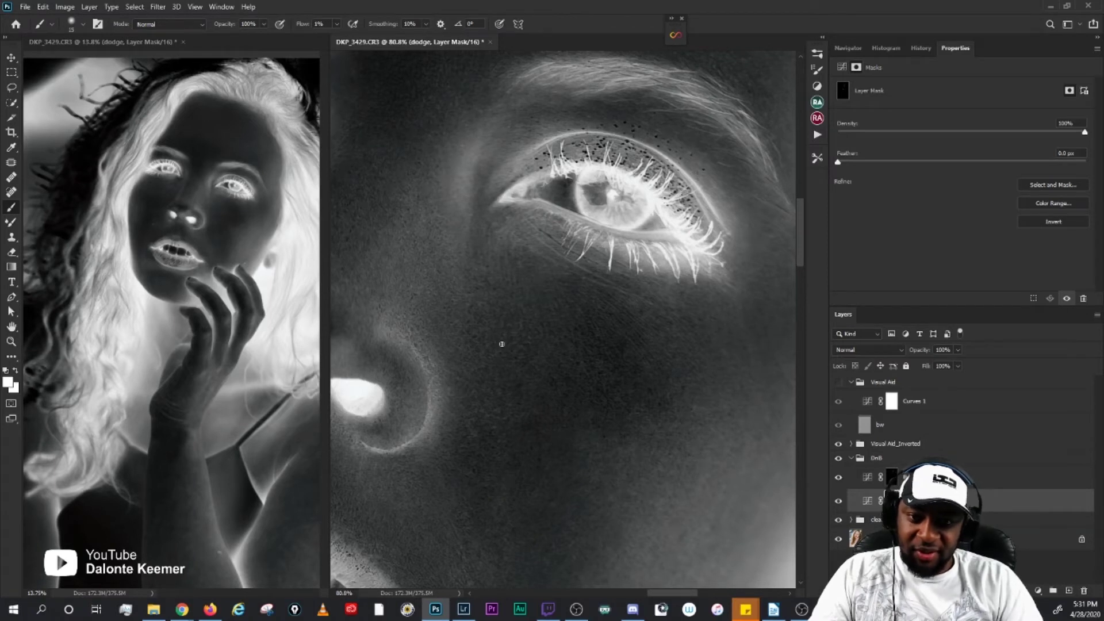
pyautogui.press(']')
pyautogui.press(']')
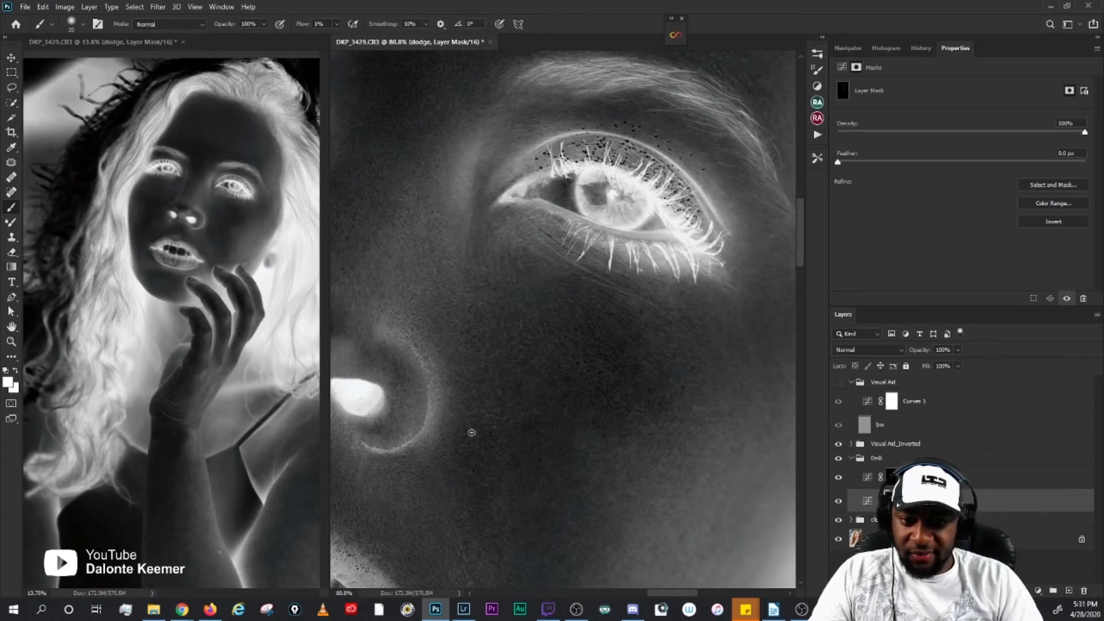
pyautogui.scroll(-2, 500, 455)
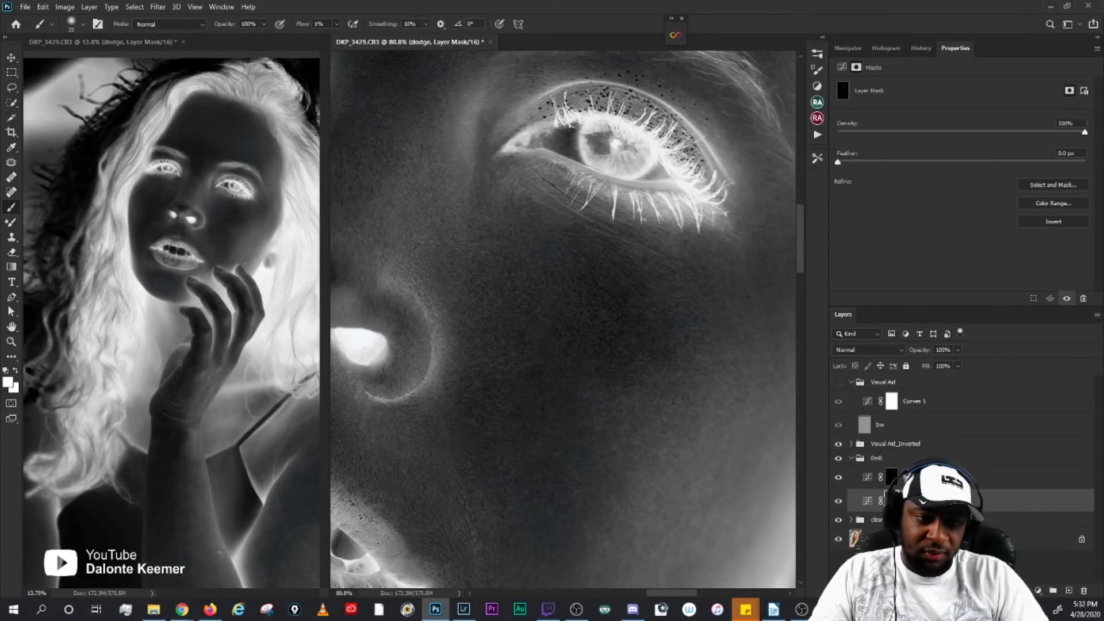
# Step: Darken the bright spots across the cheek on the Burn layer mask, replacing the inverted view with the black-and-white Visual Aid
pyautogui.click(862, 477)
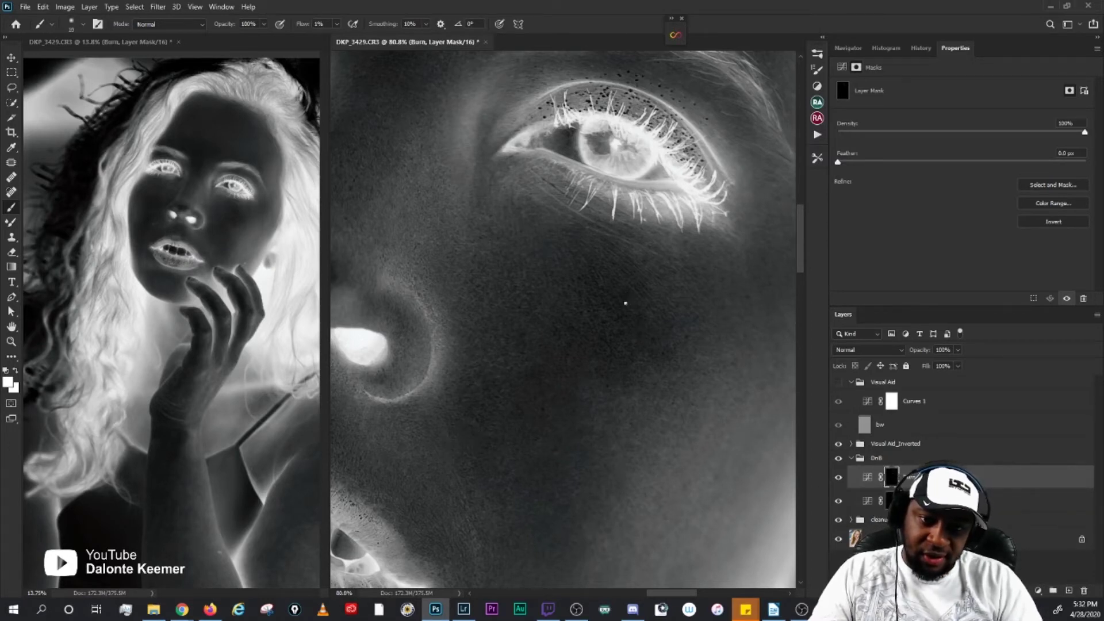
pyautogui.press(']')
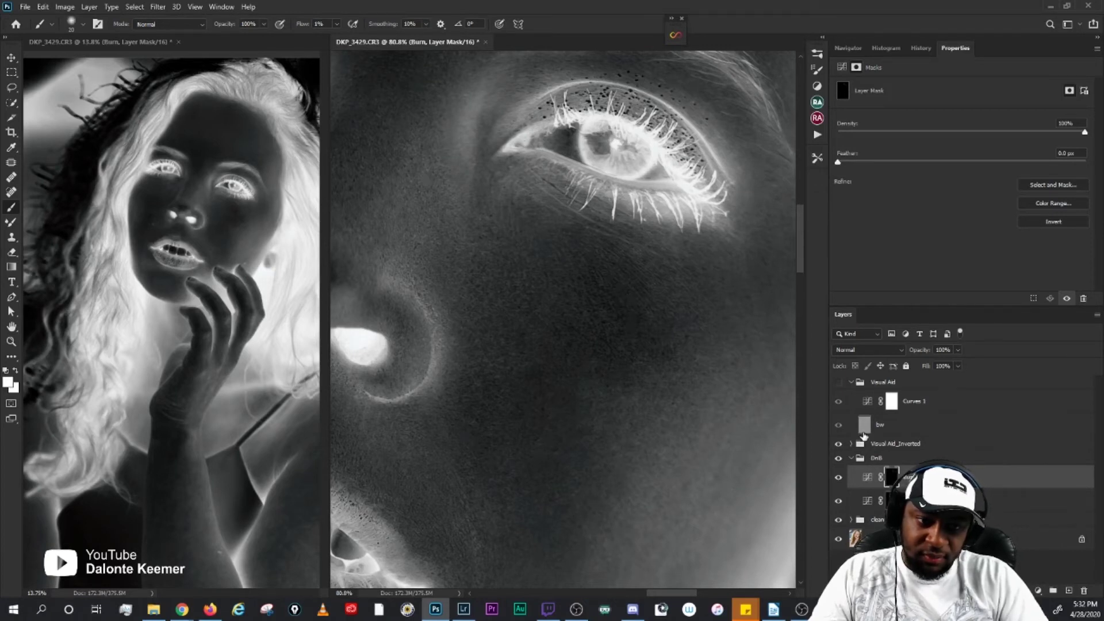
pyautogui.click(838, 382)
pyautogui.click(838, 443)
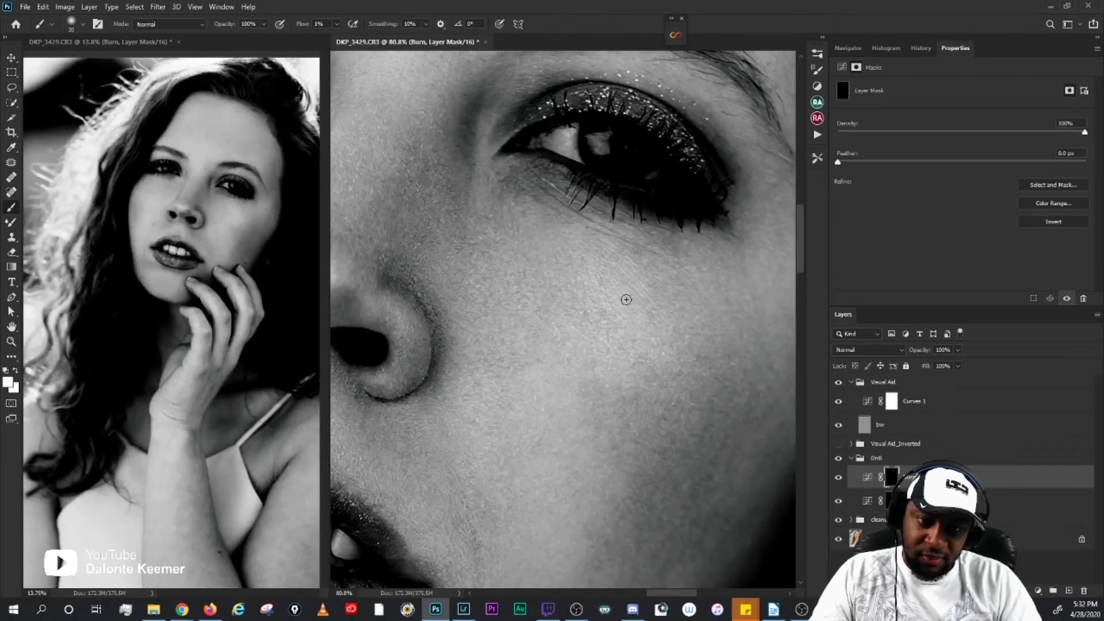
pyautogui.press('[')
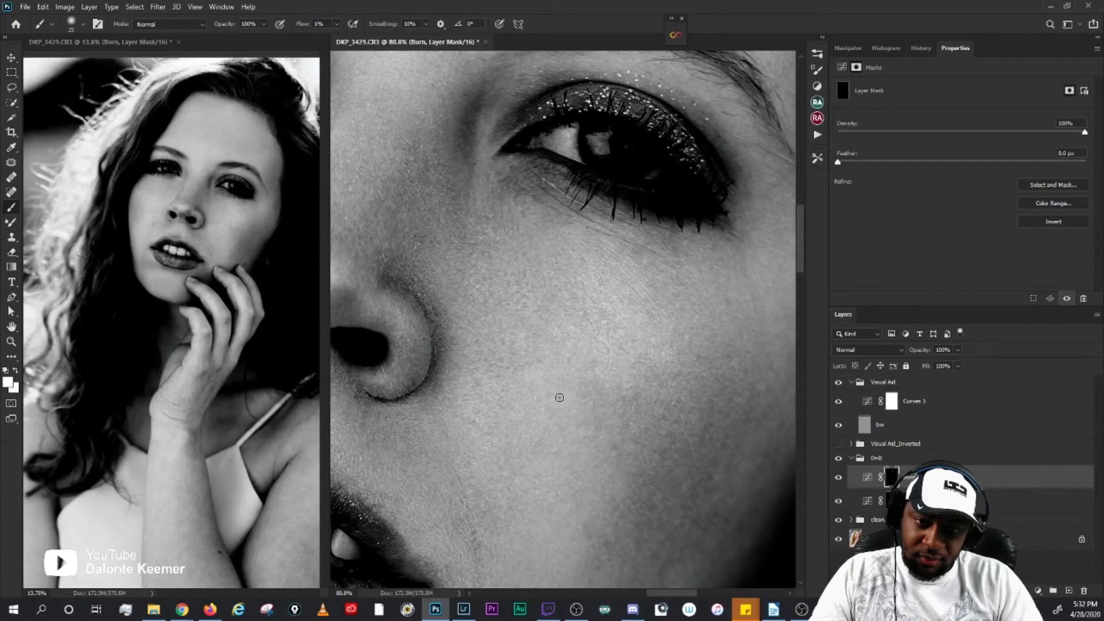
pyautogui.press(']')
pyautogui.press(']')
pyautogui.press(']')
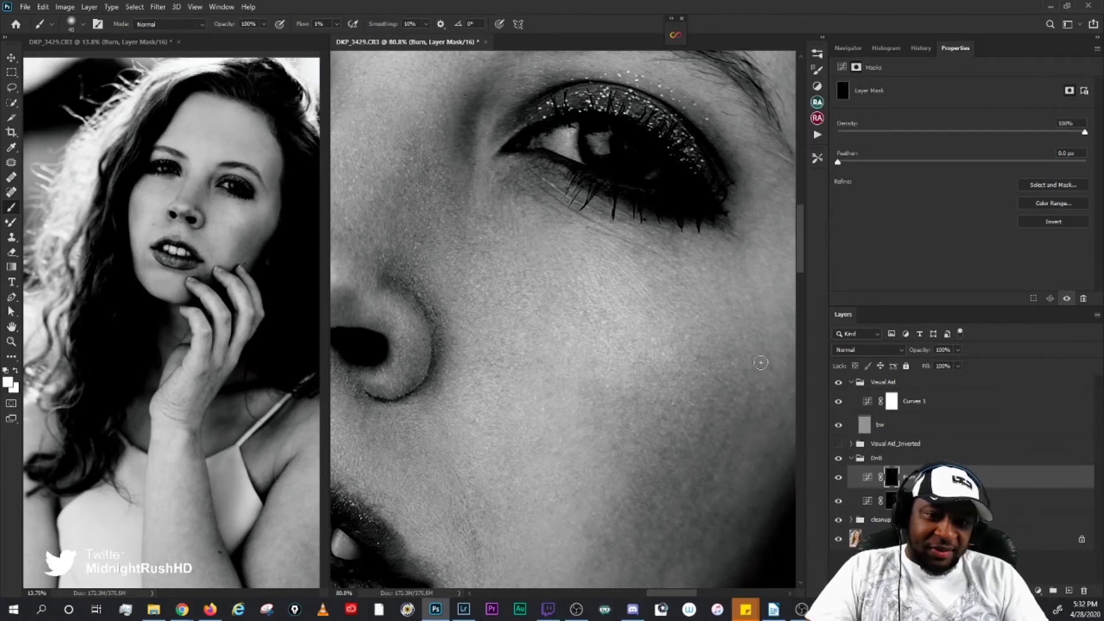
# Step: Darken the finer bright spots between the nose and the upper cheek on the Burn layer mask with a smaller brush
pyautogui.press('[')
pyautogui.press('[')
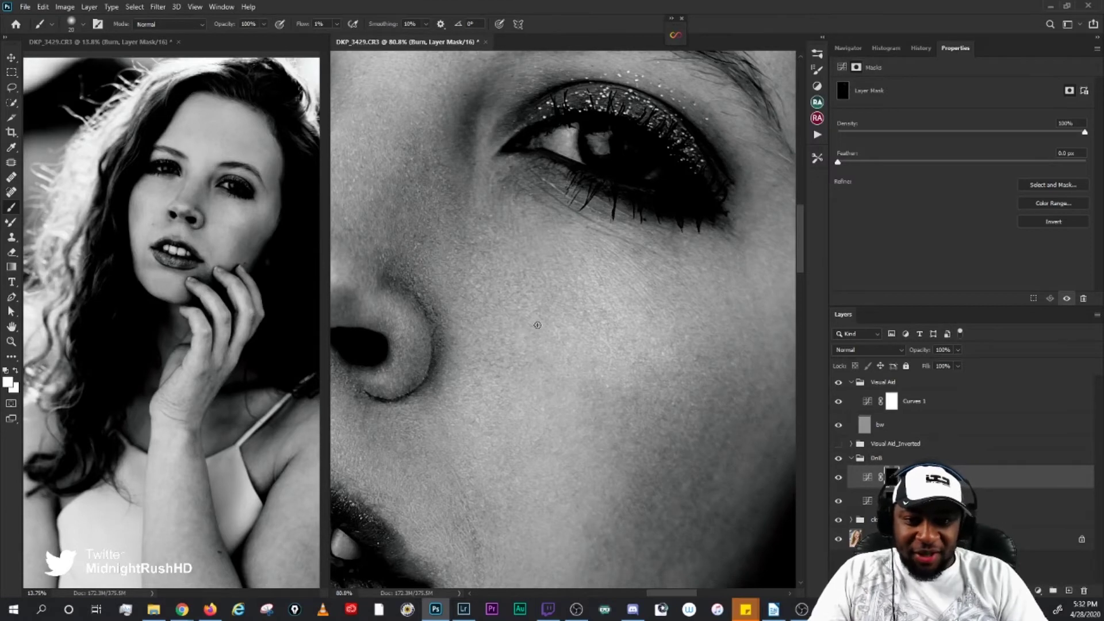
pyautogui.press('[')
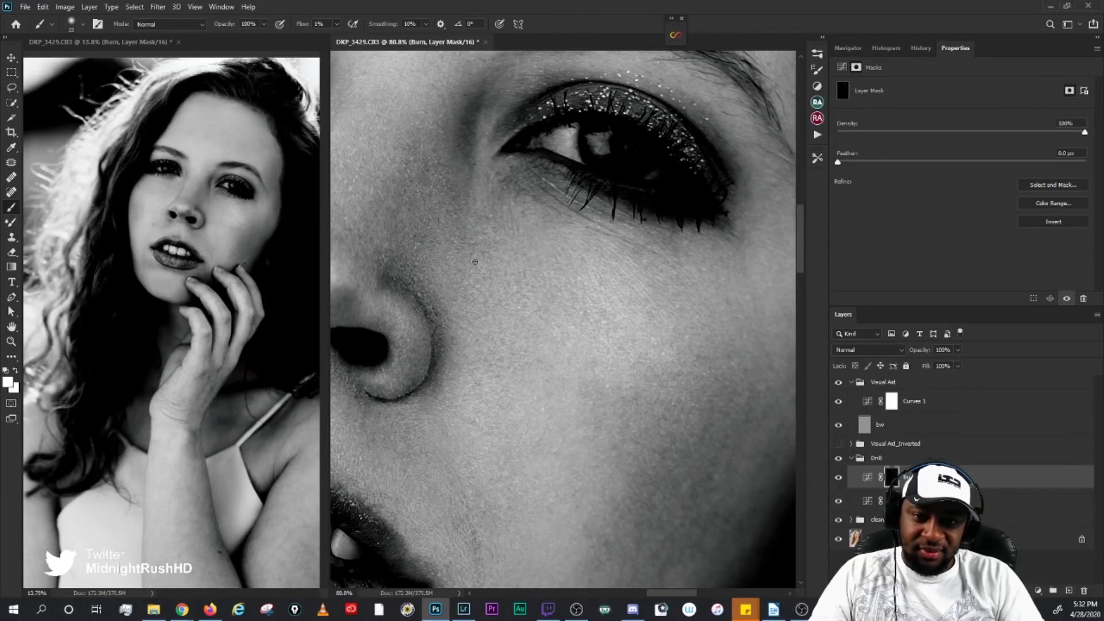
pyautogui.press(']')
pyautogui.press(']')
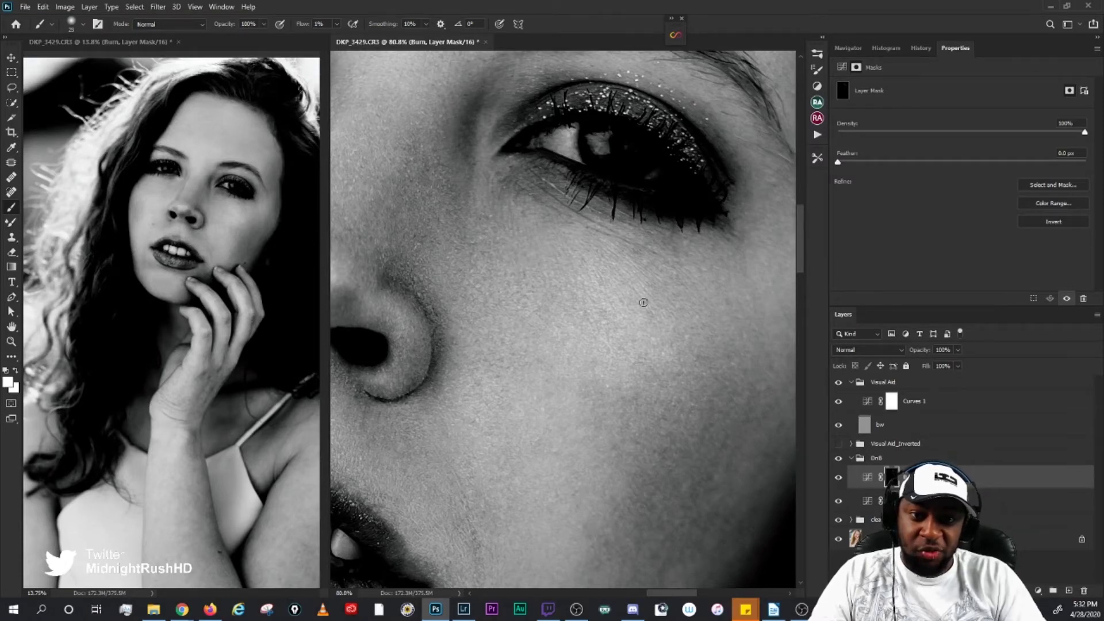
# Step: Compare the face with and without the DnB group in the black-and-white and colour views
pyautogui.click(839, 444)
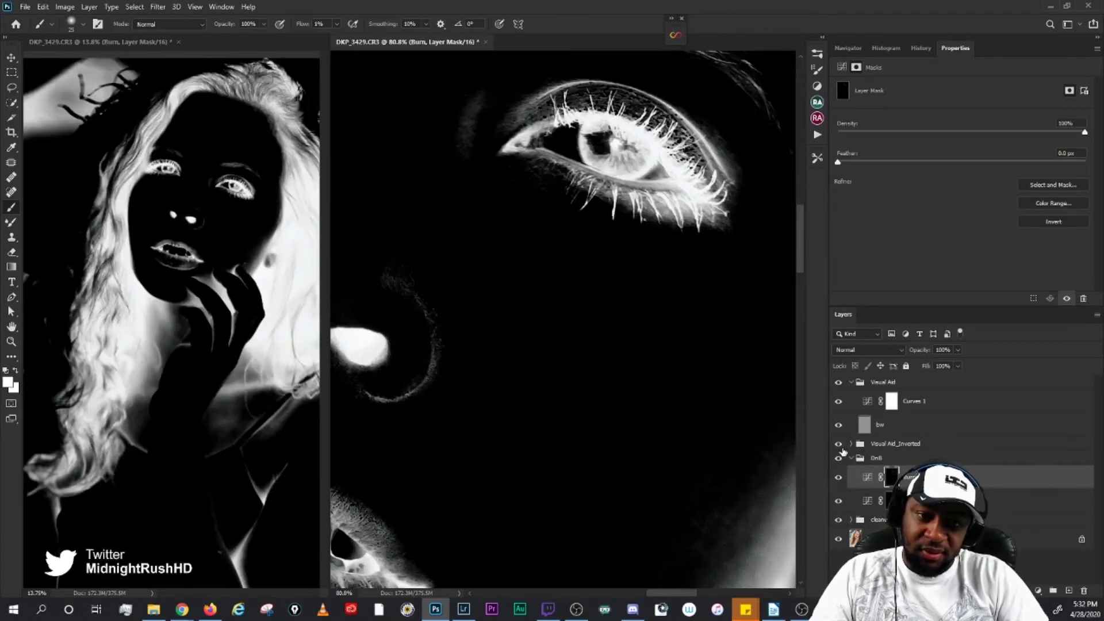
pyautogui.click(838, 444)
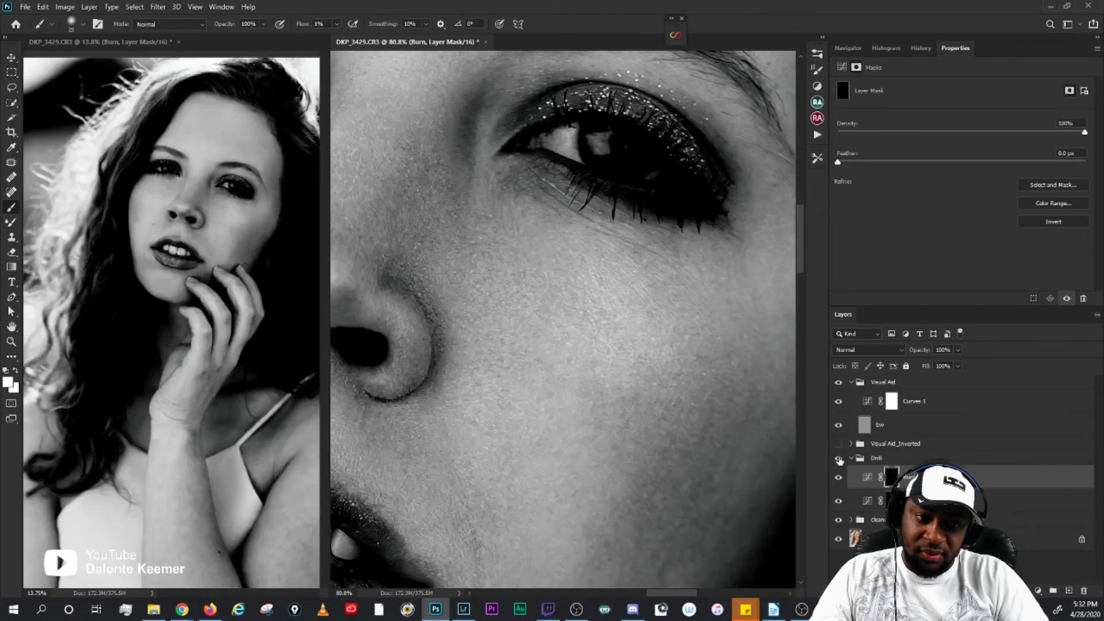
pyautogui.click(839, 458)
pyautogui.click(840, 458)
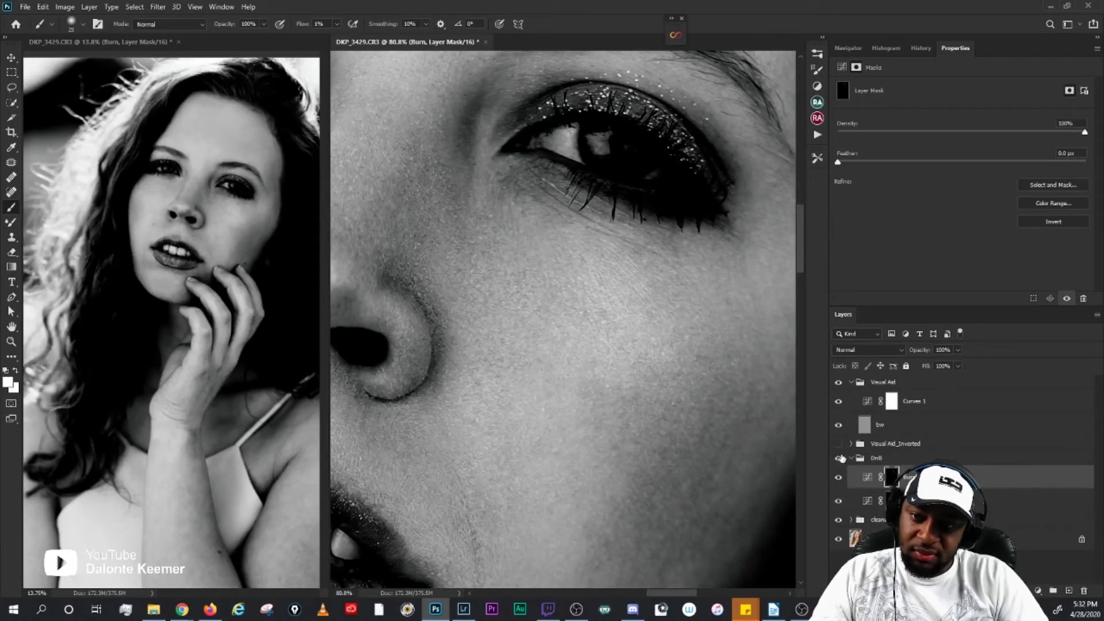
pyautogui.scroll(-3, 648, 405)
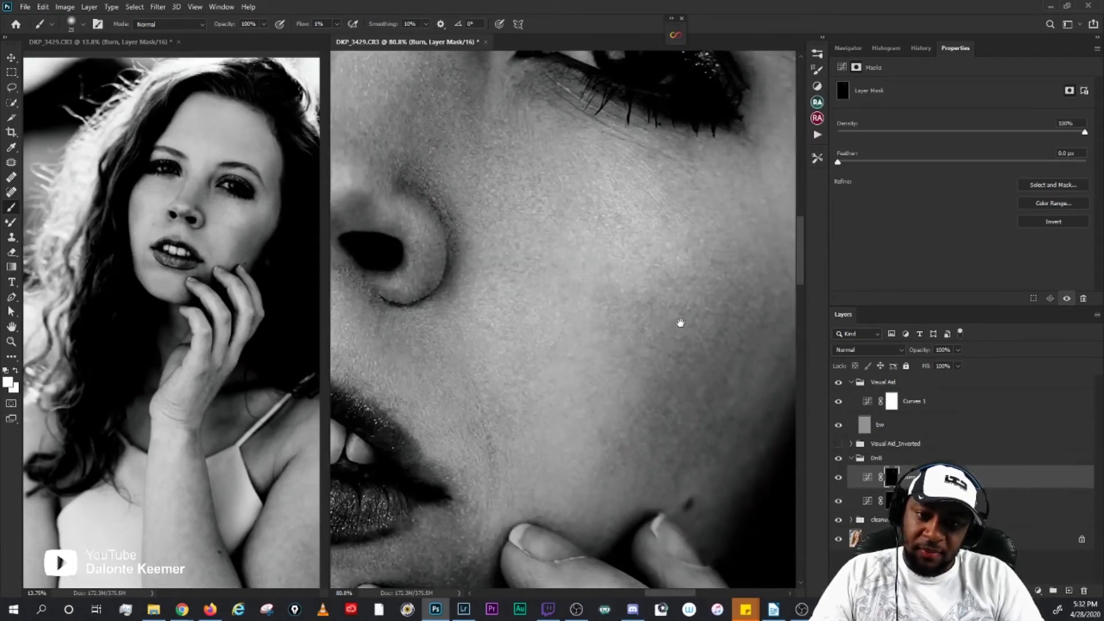
pyautogui.click(839, 382)
pyautogui.scroll(-4, 616, 407)
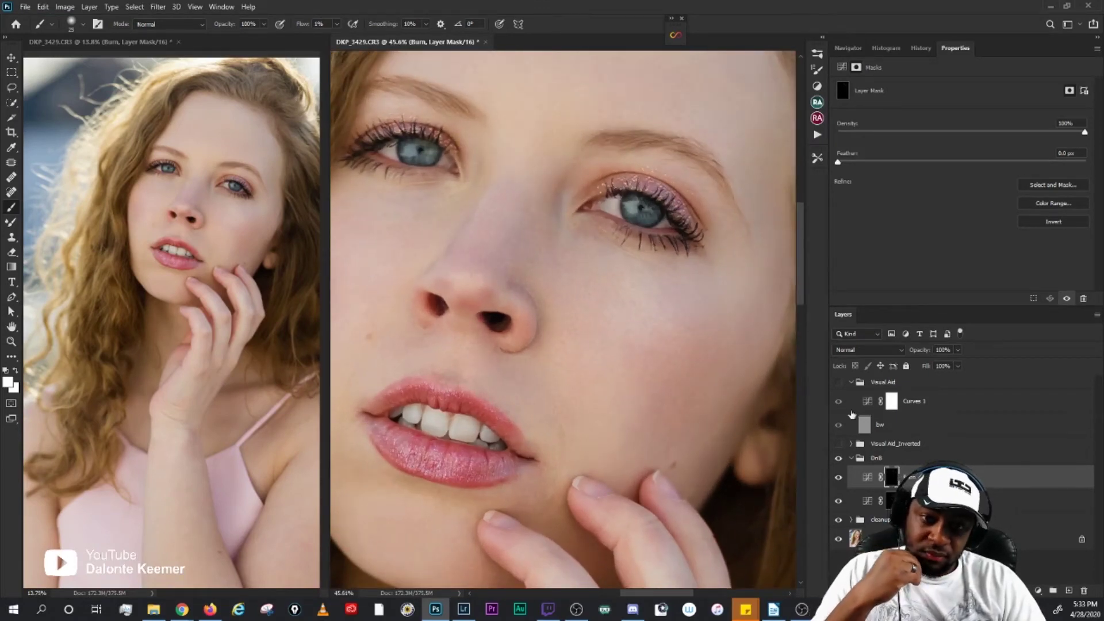
pyautogui.click(840, 458)
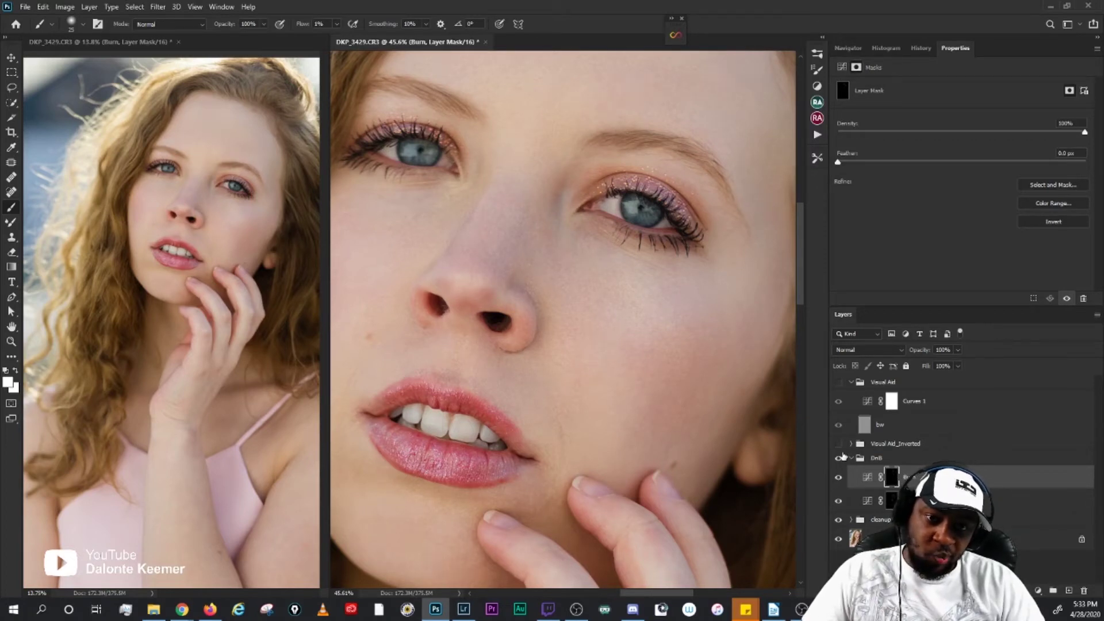
# Step: Lighten the dark patches beneath the lower lashes on the dodge layer mask, using the black-and-white Visual Aid
pyautogui.click(839, 382)
pyautogui.scroll(3, 694, 226)
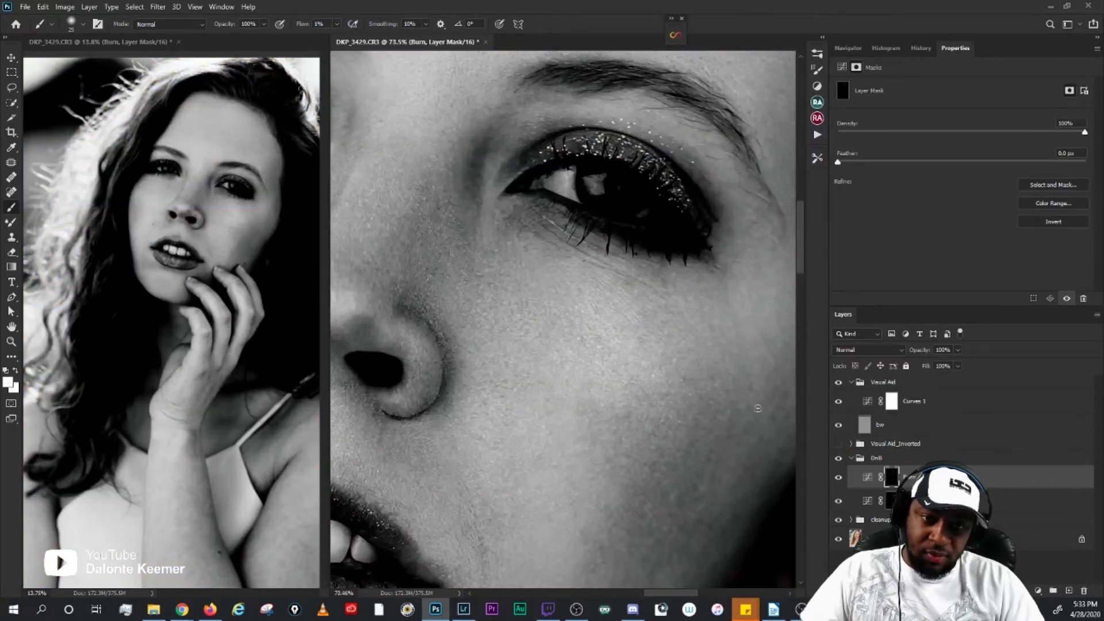
pyautogui.click(920, 500)
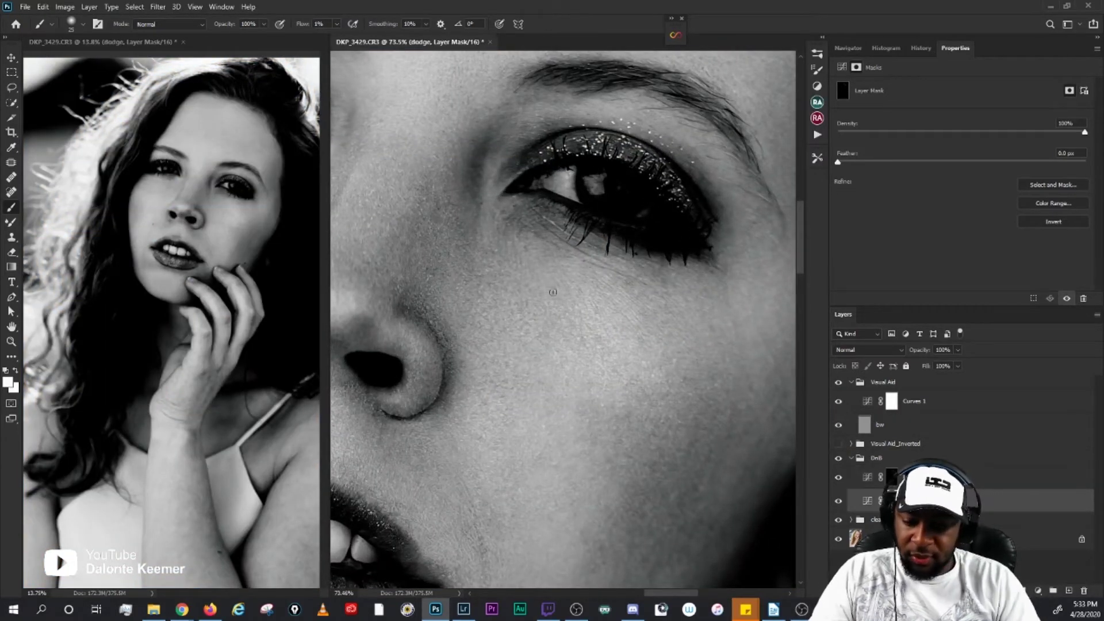
pyautogui.press('[')
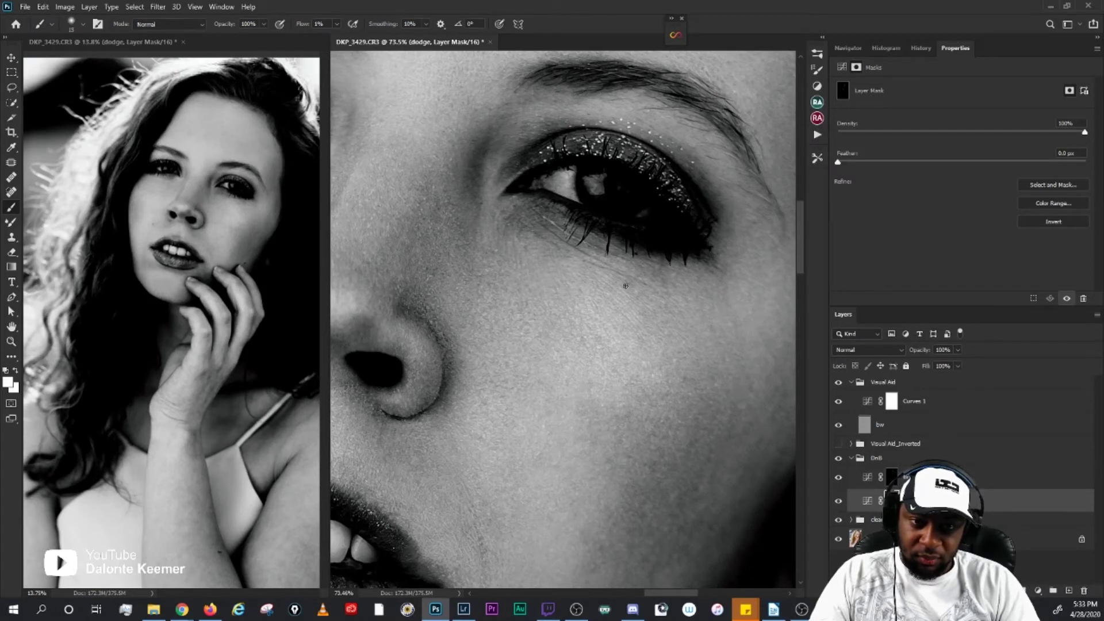
pyautogui.press(']')
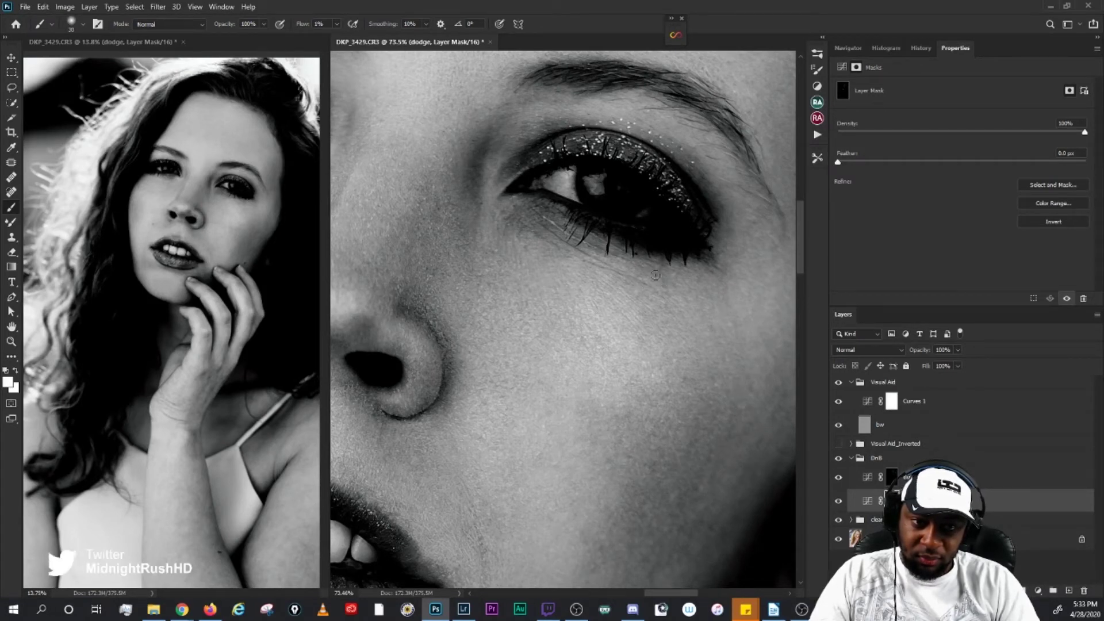
pyautogui.press(']')
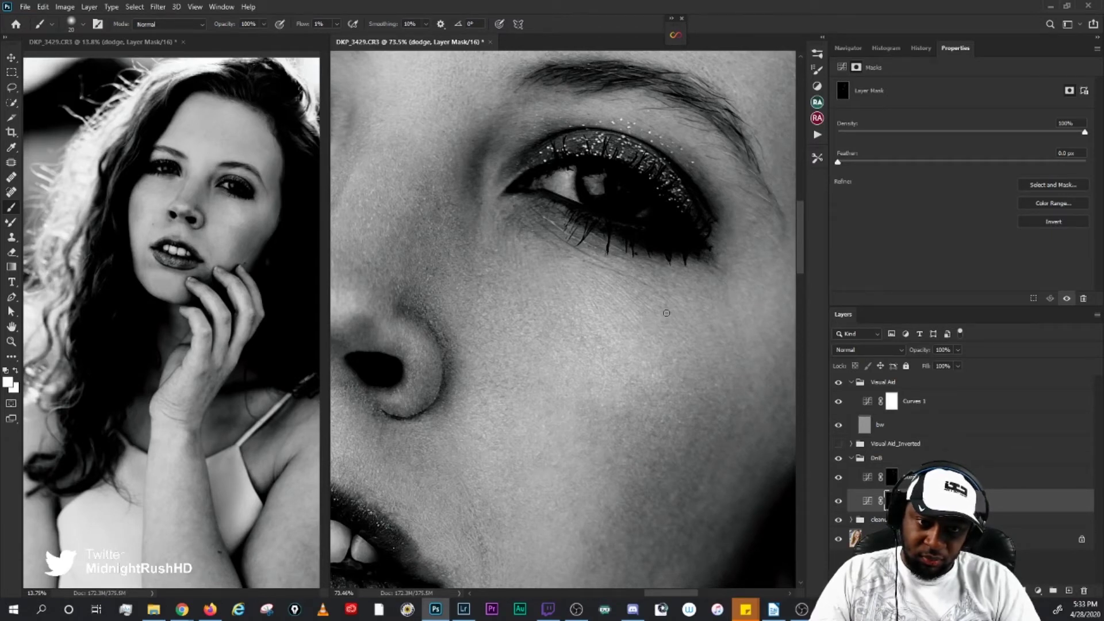
# Step: Darken the bright spots on the outer and upper cheek on the Burn layer mask, adjusting the brush size
pyautogui.hotkey('alt', ']')
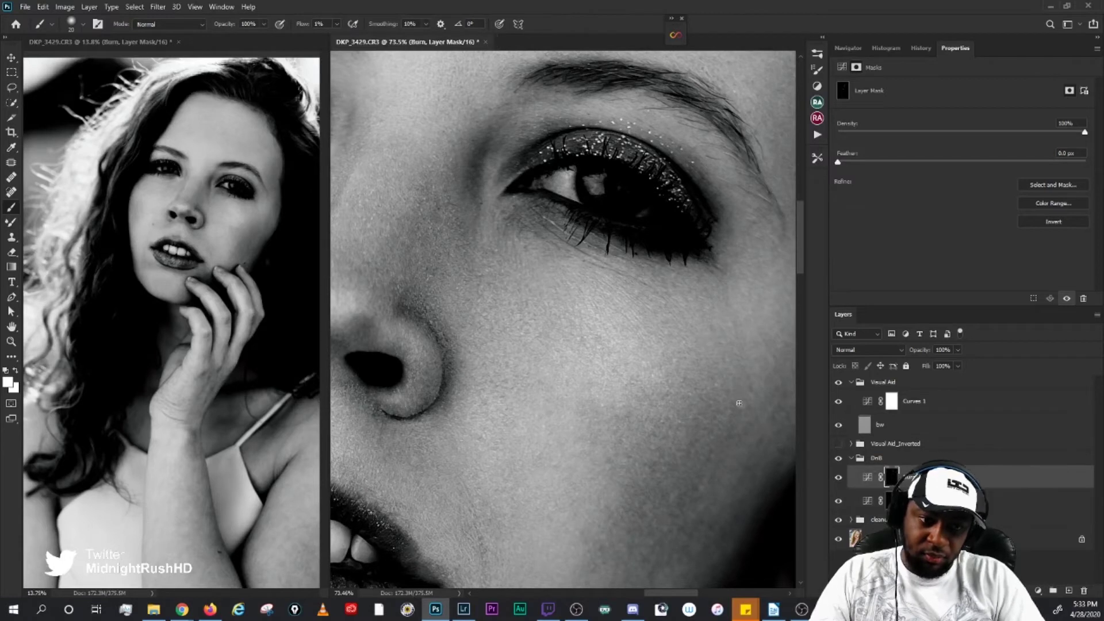
pyautogui.press('[')
pyautogui.press(']')
pyautogui.press(']')
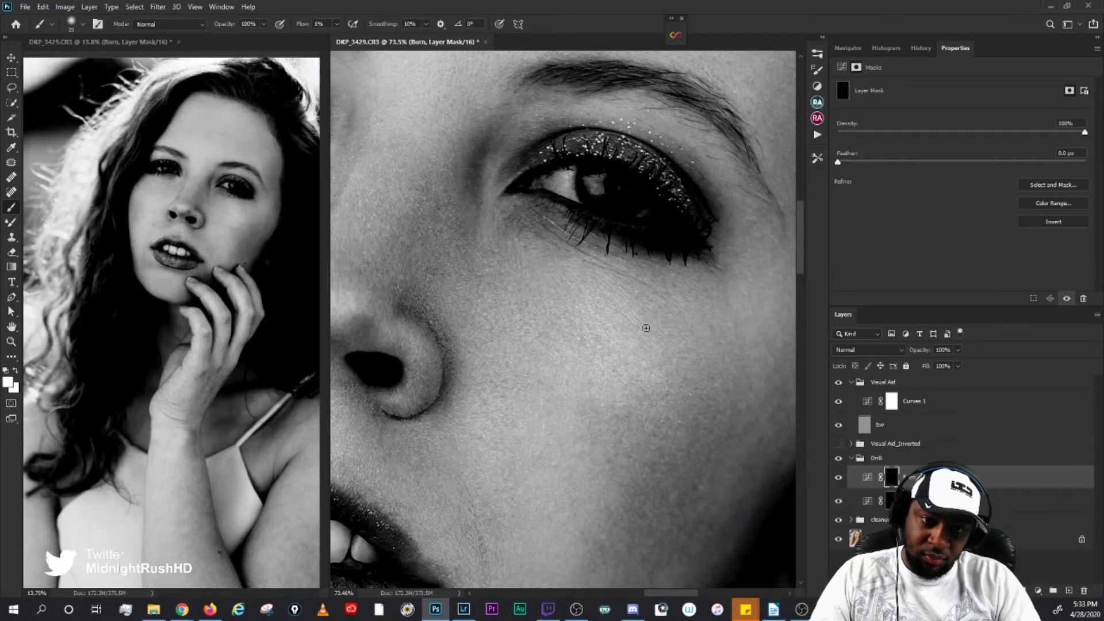
# Step: Lighten the small dark spots on the upper cheek below the eye on the dodge layer mask, varying the brush size
pyautogui.click(873, 499)
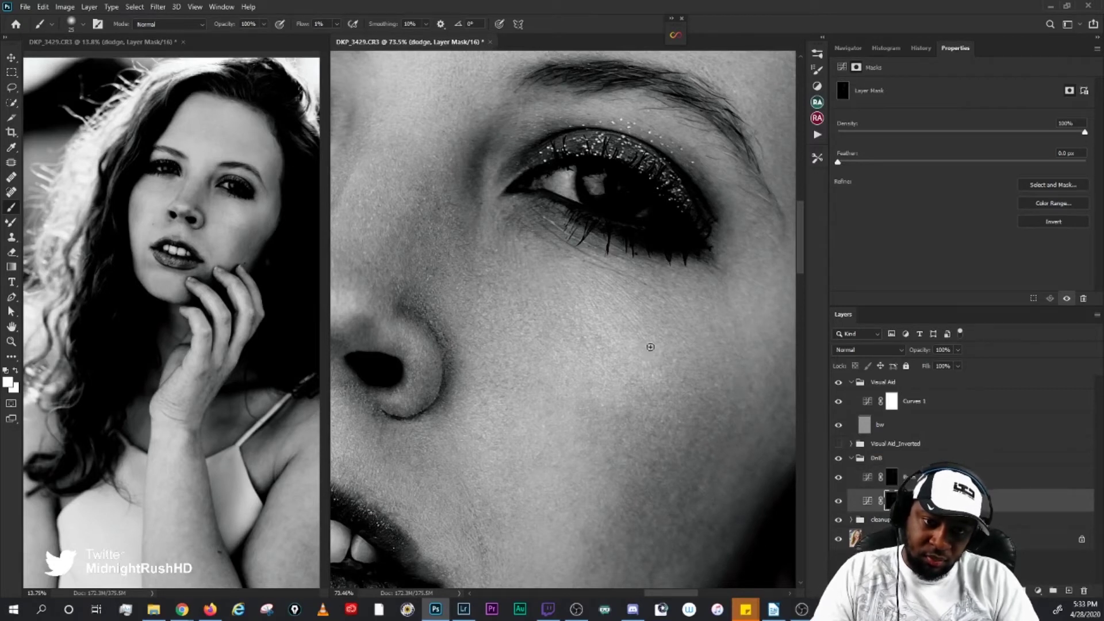
pyautogui.press('[')
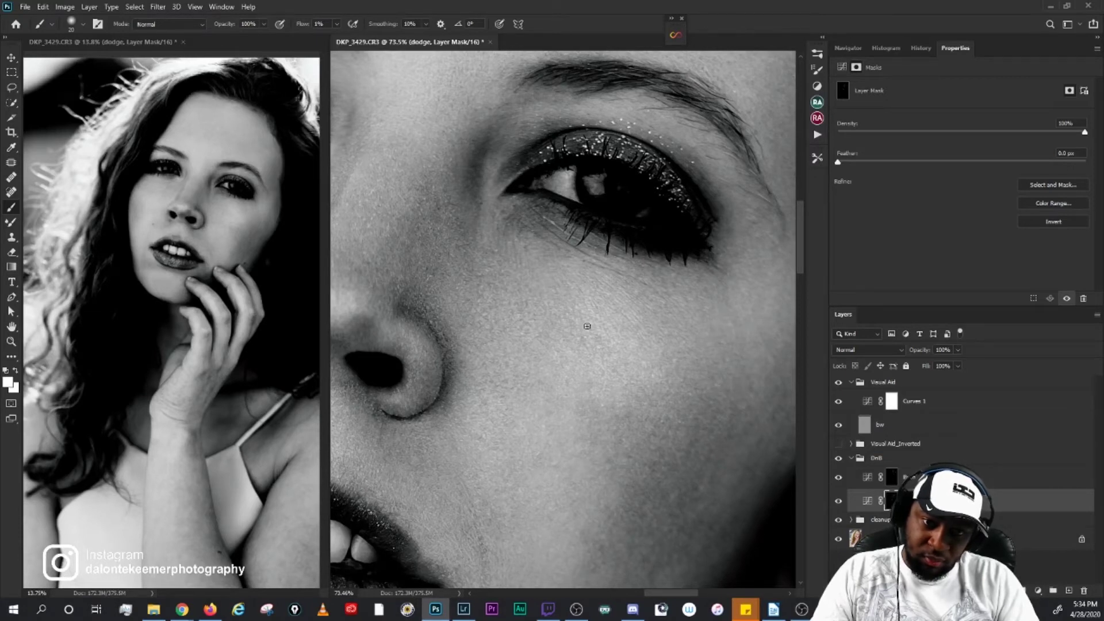
pyautogui.press('[')
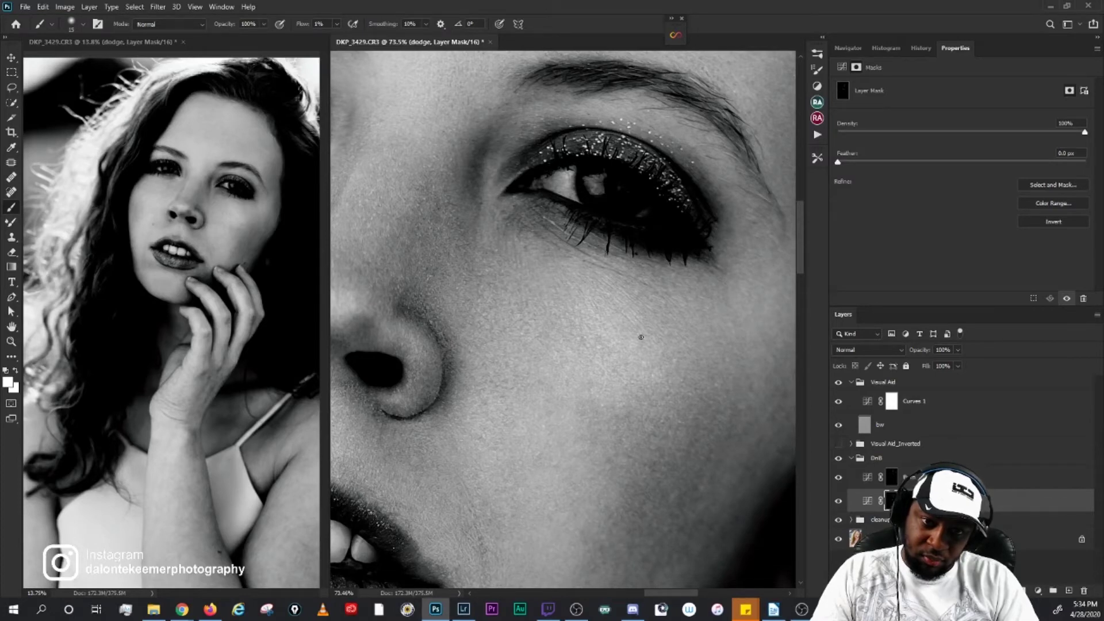
pyautogui.scroll(-3, 643, 344)
pyautogui.press(']')
pyautogui.press(']')
pyautogui.press(']')
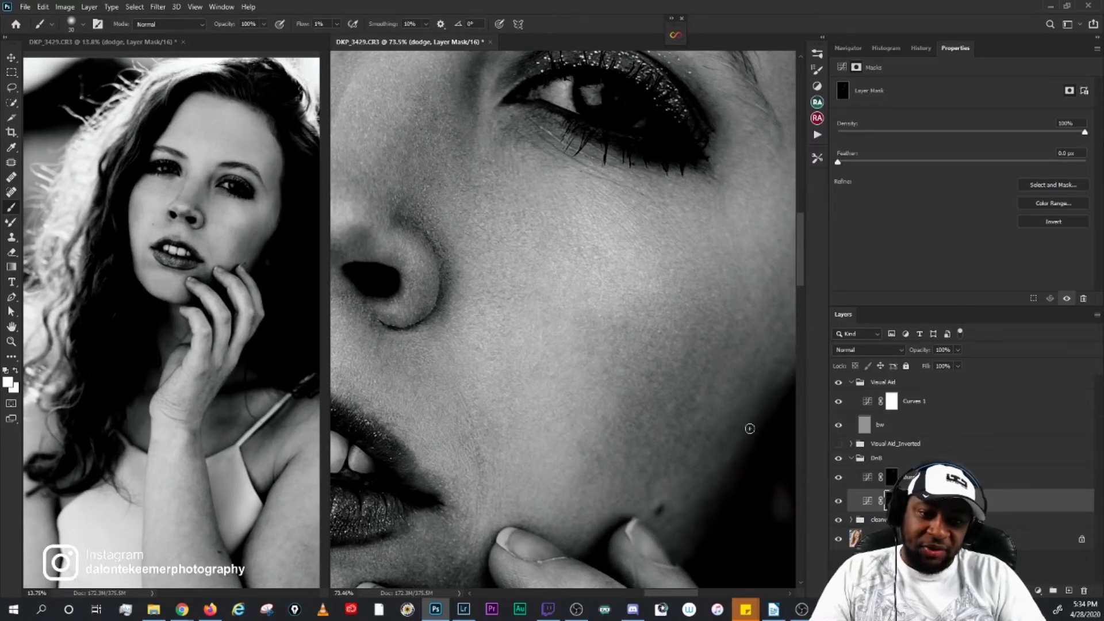
# Step: Darken the bright areas of the lower cheek between nose, mouth and fingertips on the Burn layer mask, varying the brush size
pyautogui.moveTo(685, 416); pyautogui.dragTo(697, 387)
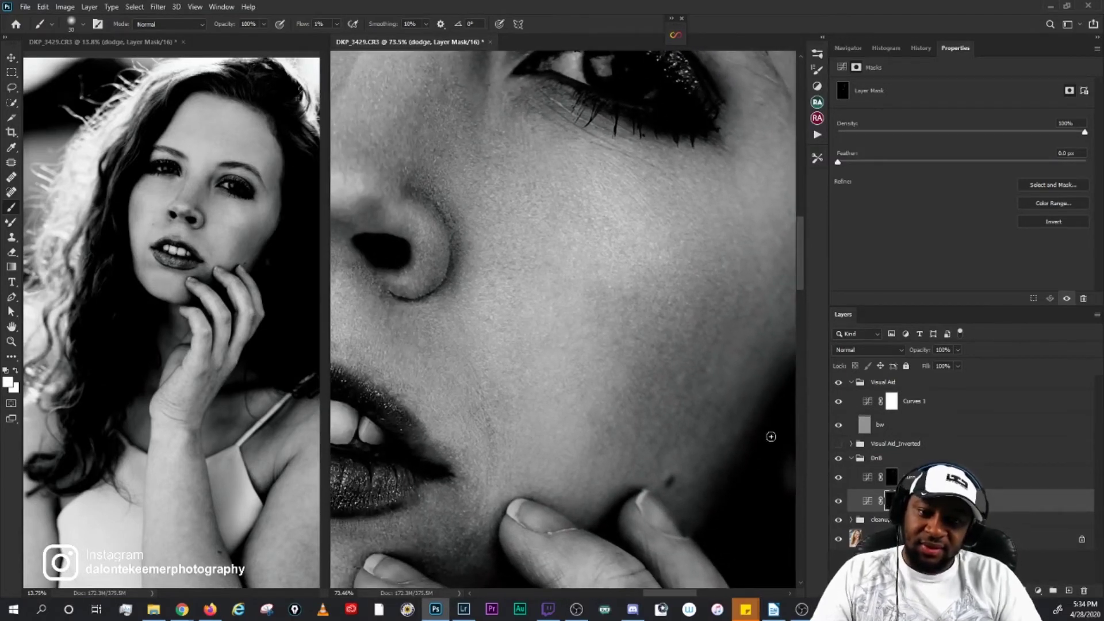
pyautogui.click(890, 476)
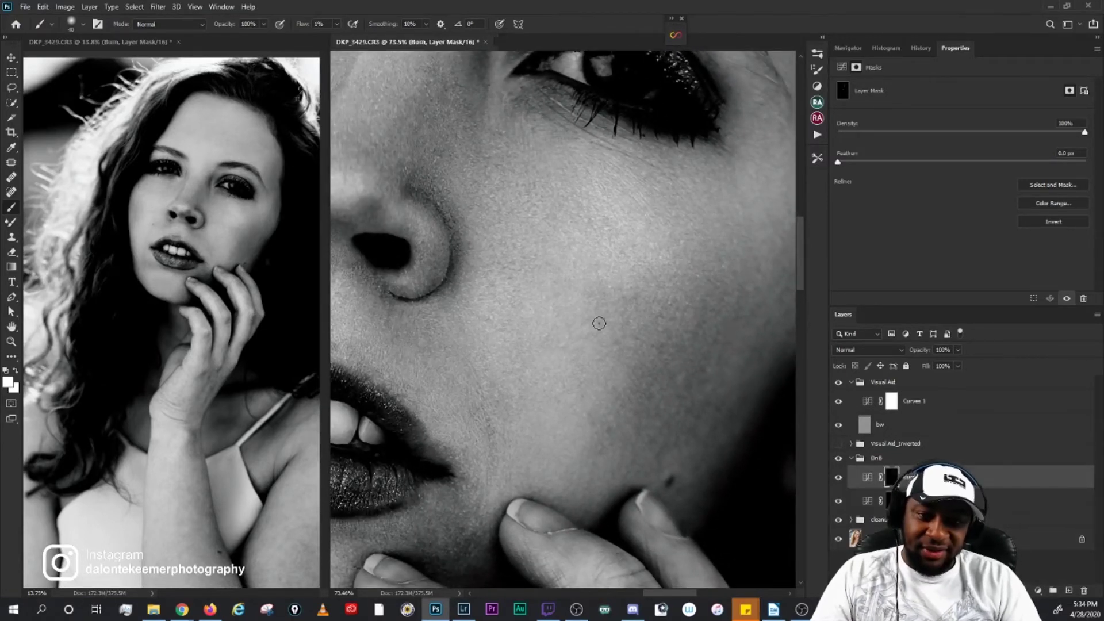
pyautogui.press(']')
pyautogui.press(']')
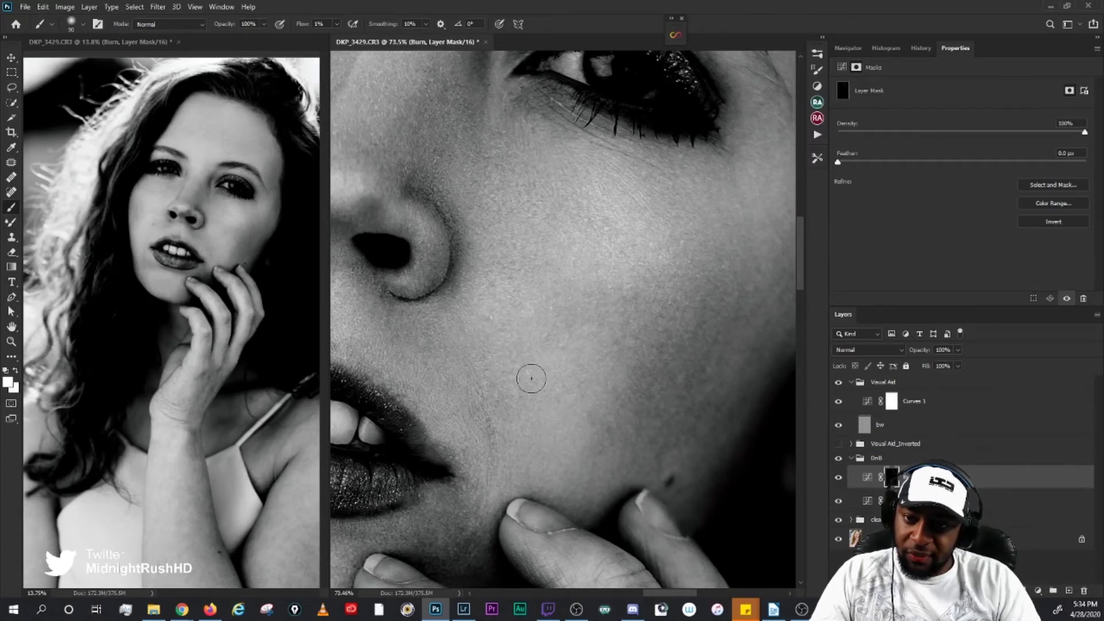
pyautogui.press(']')
pyautogui.press(']')
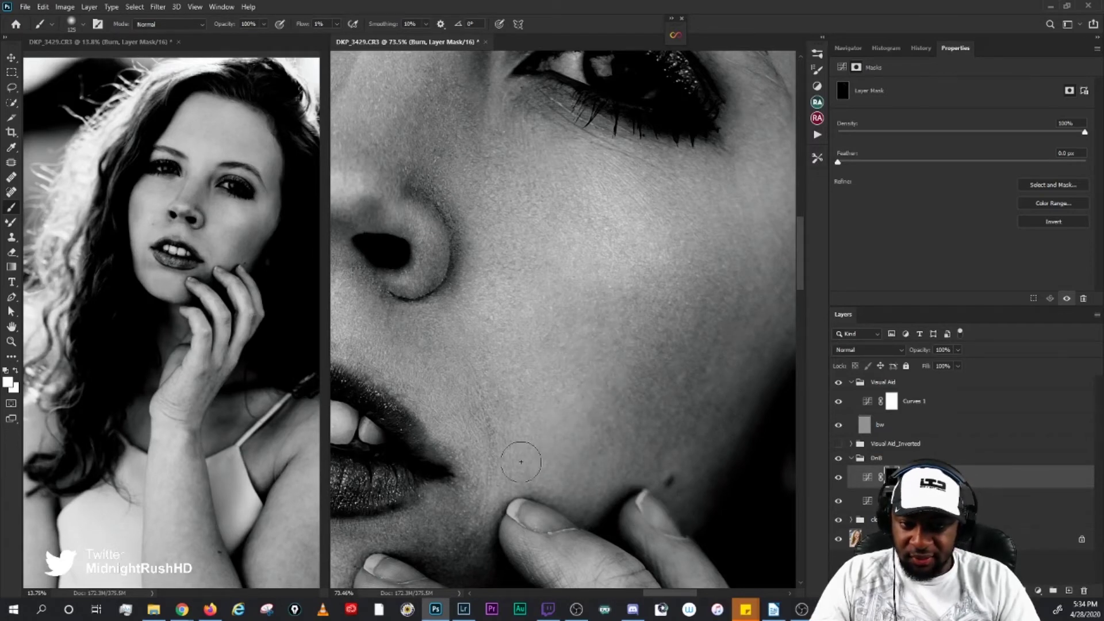
pyautogui.press('[')
pyautogui.press('[')
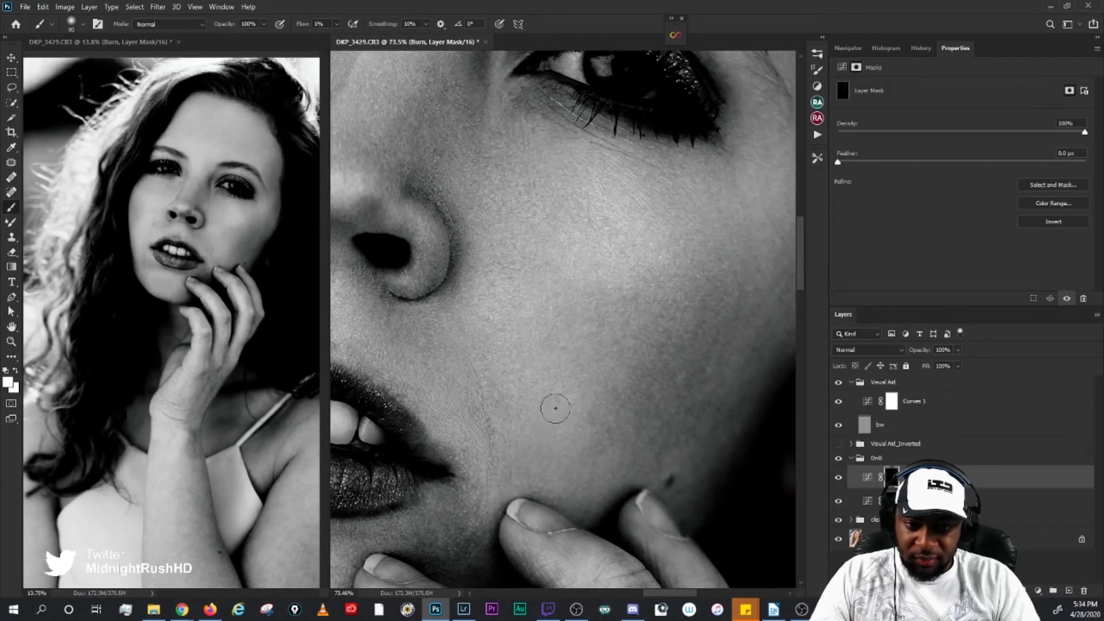
pyautogui.press(']')
pyautogui.press(']')
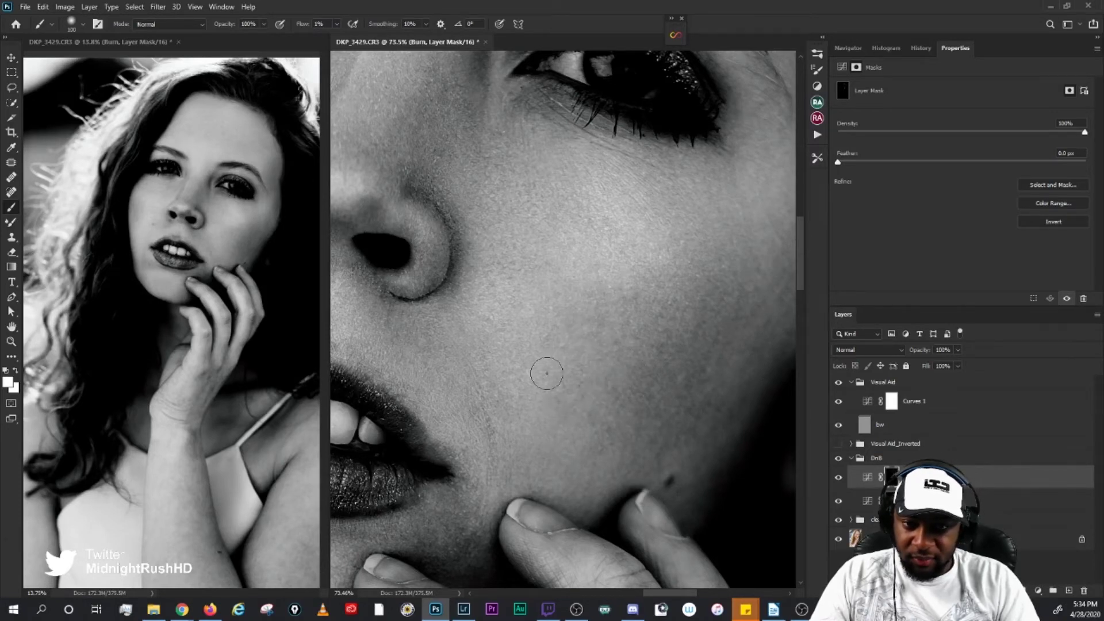
pyautogui.press('[')
pyautogui.press('[')
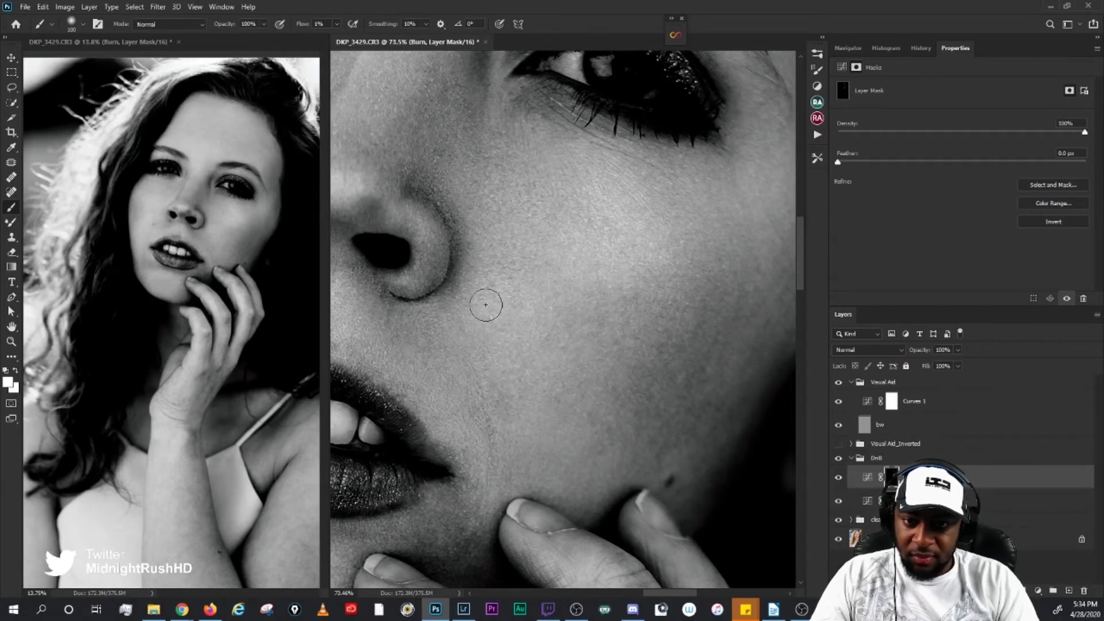
pyautogui.press(']')
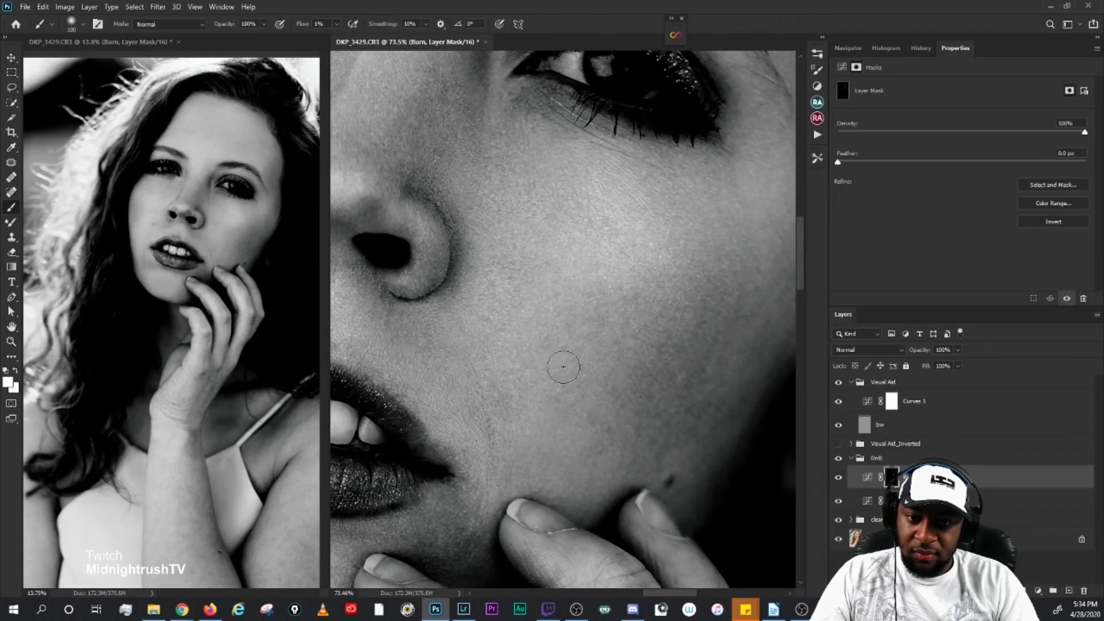
pyautogui.press('[')
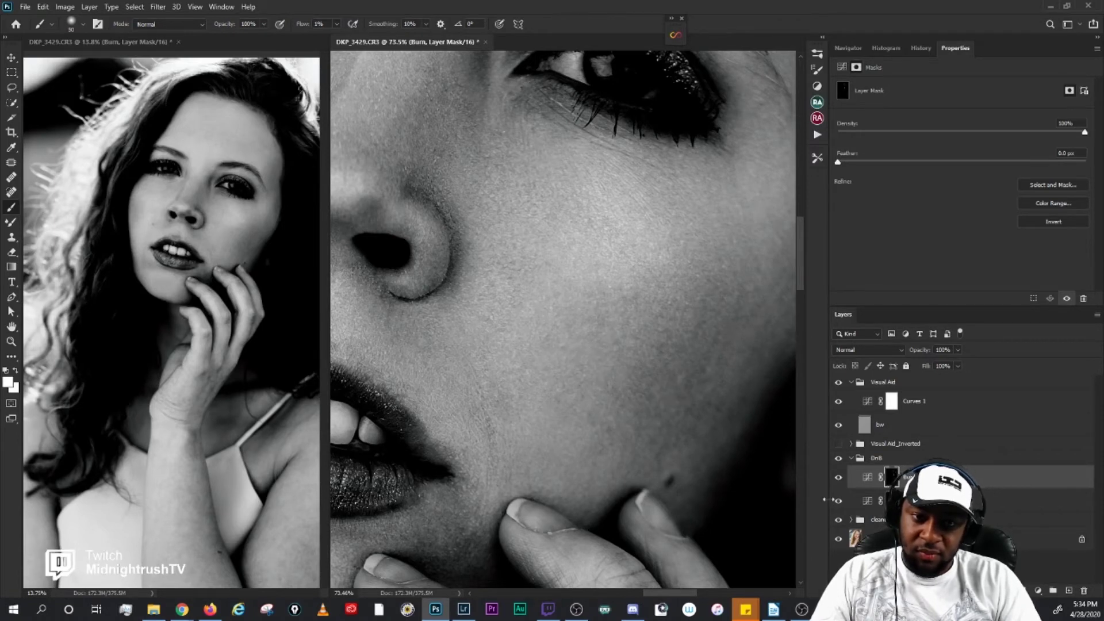
# Step: Compare the cheek with and without the Burn layer in the black-and-white view
pyautogui.click(839, 477)
pyautogui.click(838, 477)
pyautogui.click(838, 478)
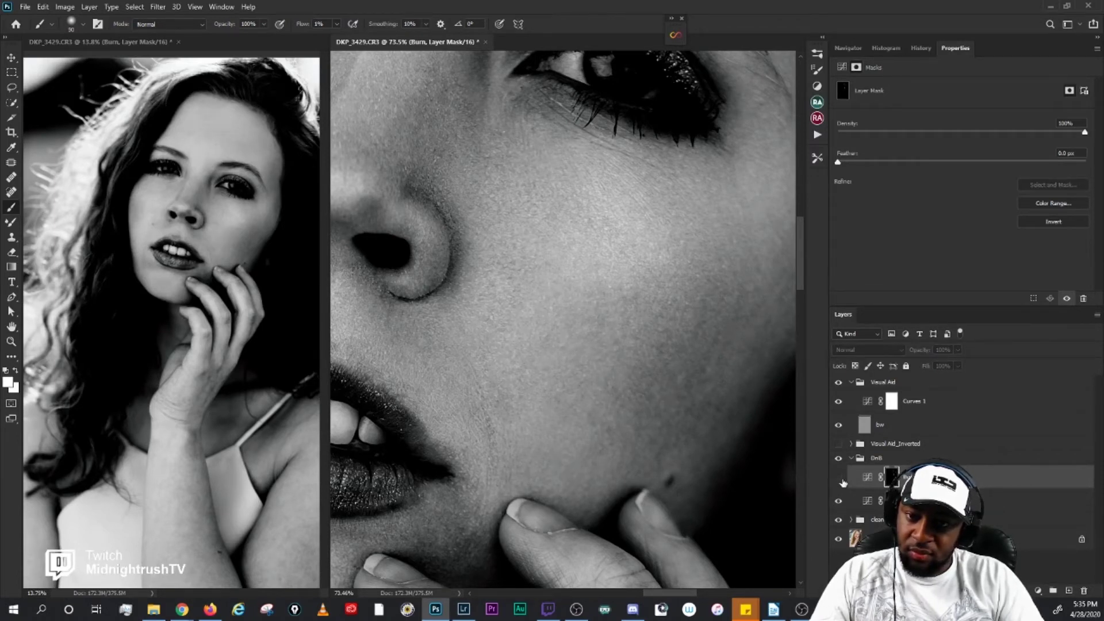
pyautogui.click(840, 479)
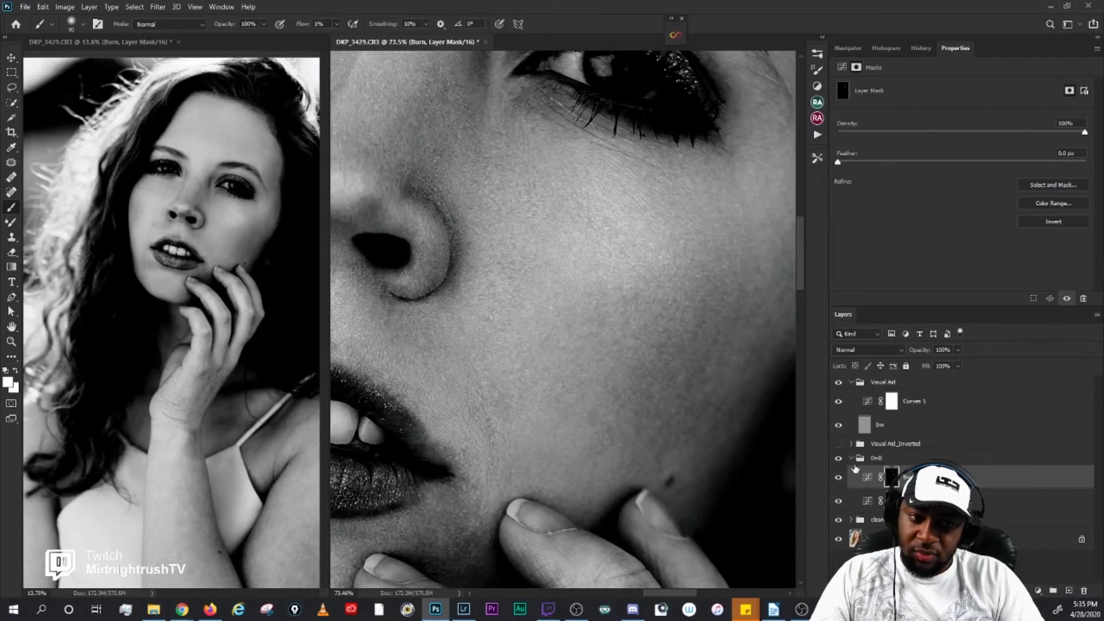
# Step: Hide the Visual Aid group and compare the face with and without the DnB group in colour
pyautogui.click(839, 381)
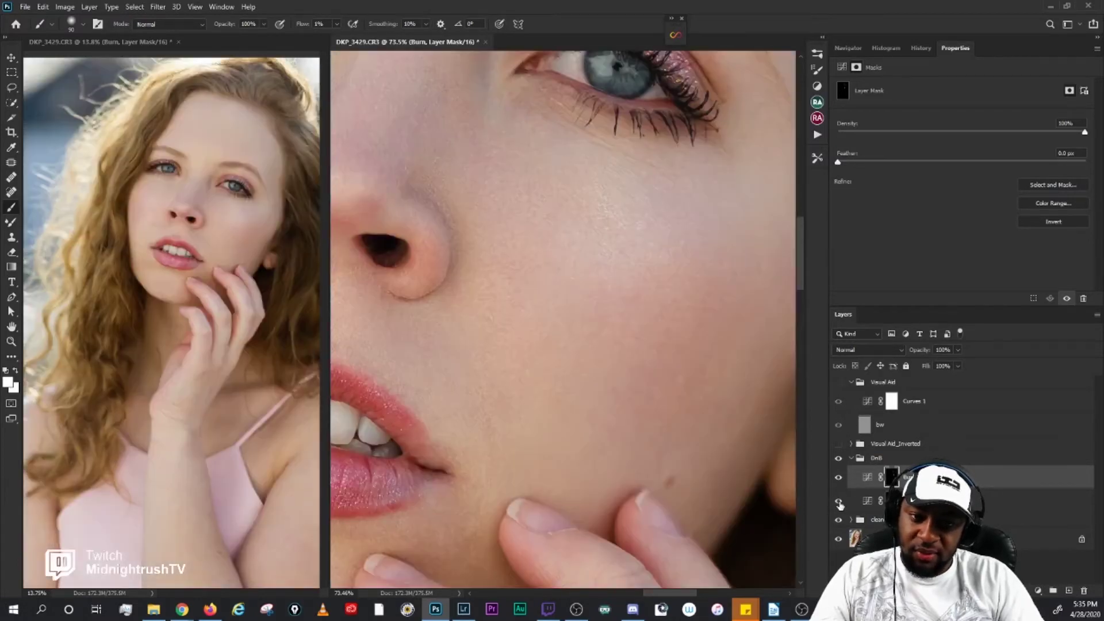
pyautogui.click(838, 468)
pyautogui.click(839, 458)
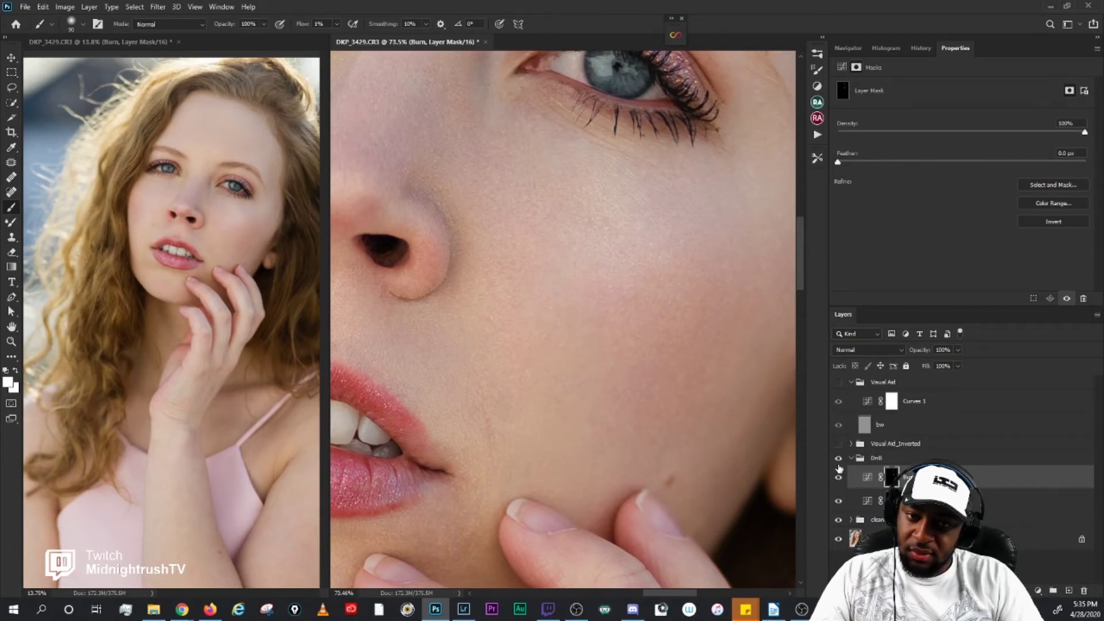
pyautogui.click(839, 459)
pyautogui.click(840, 468)
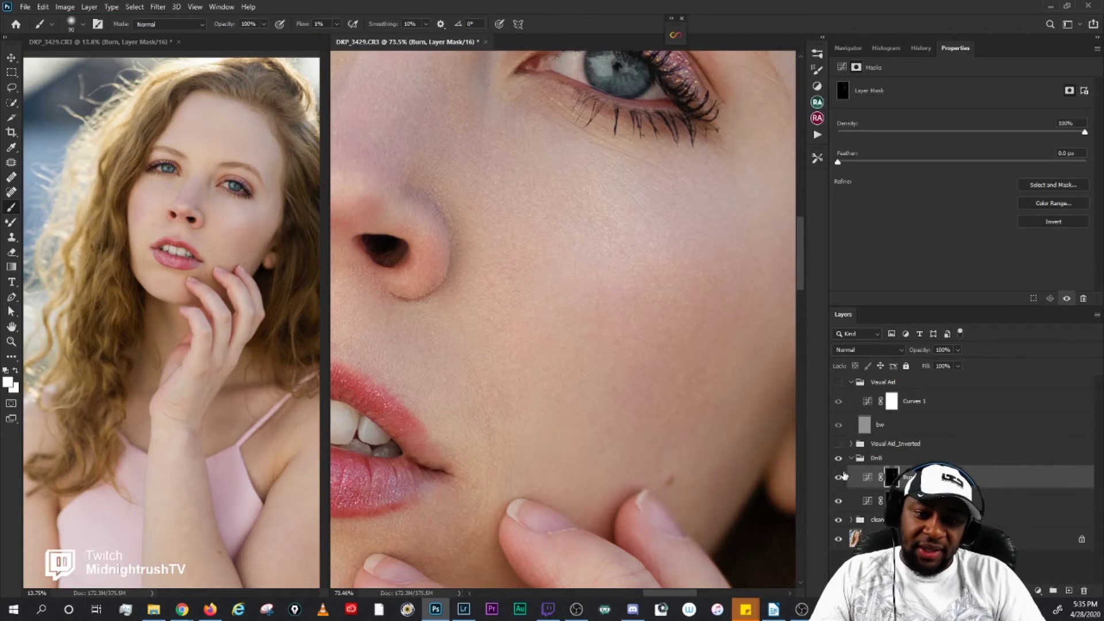
pyautogui.click(840, 460)
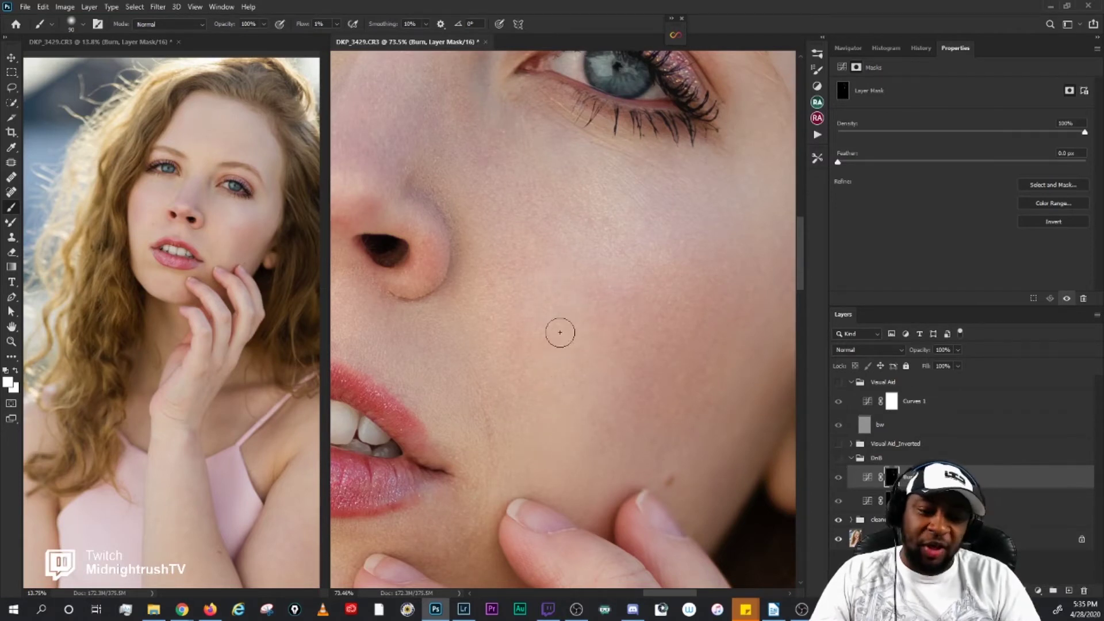
pyautogui.click(838, 458)
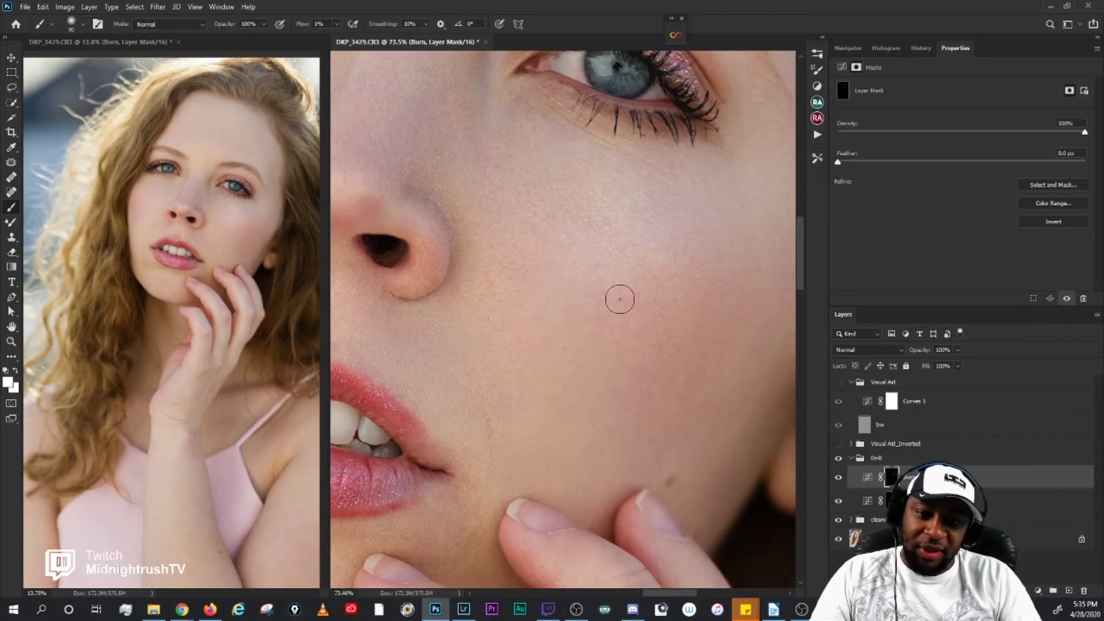
# Step: Show the Visual Aid_Inverted group and even out the blotches on the lower cheek on the dodge layer mask
pyautogui.click(838, 444)
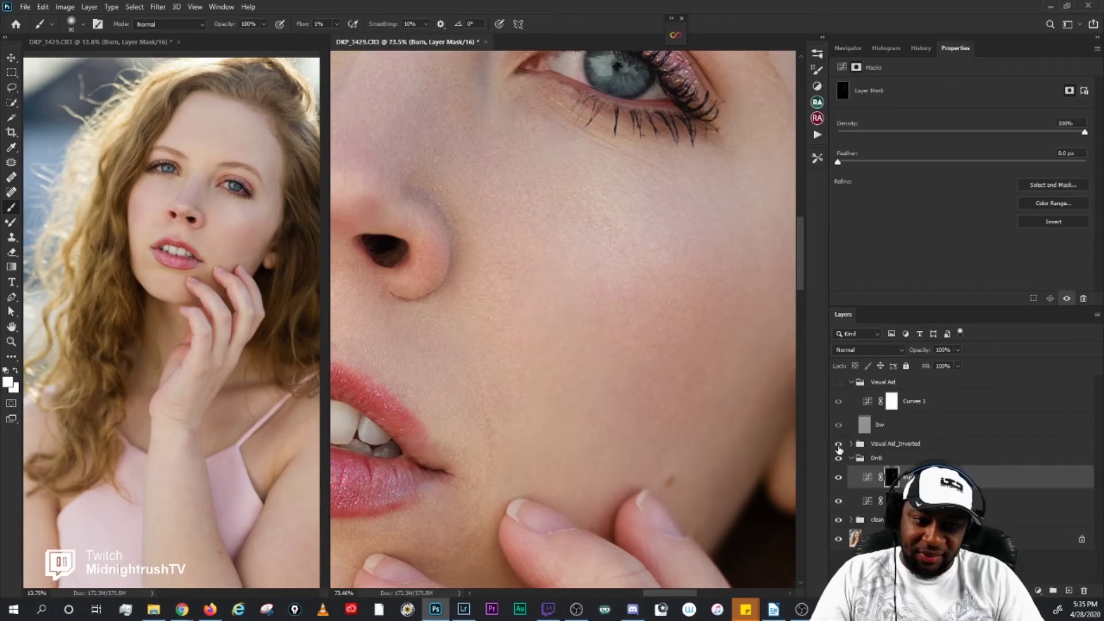
pyautogui.click(839, 445)
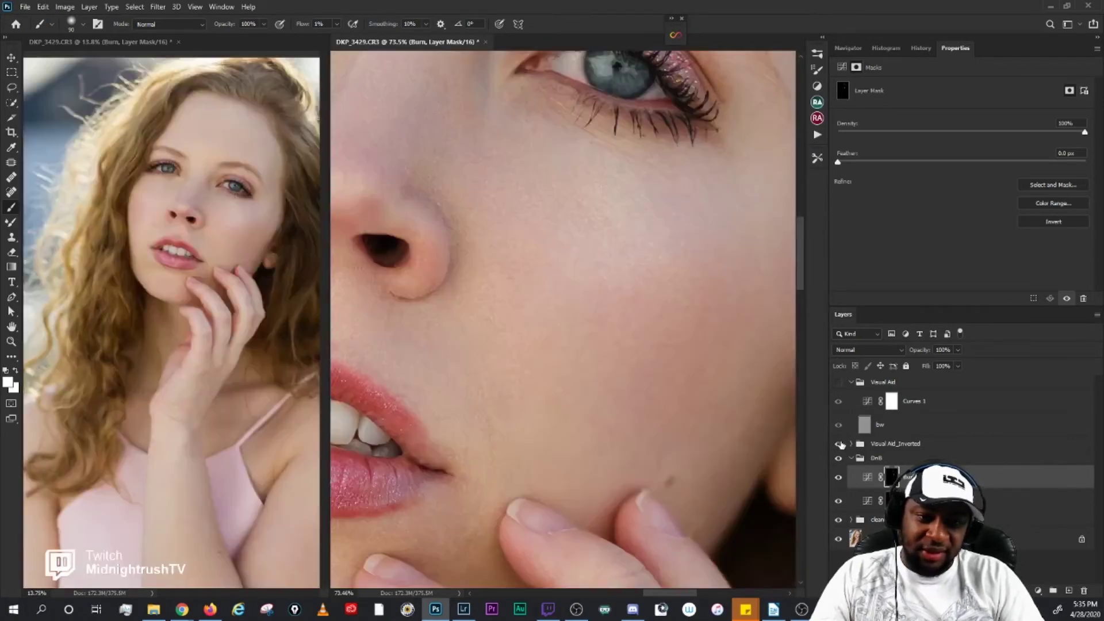
pyautogui.click(839, 445)
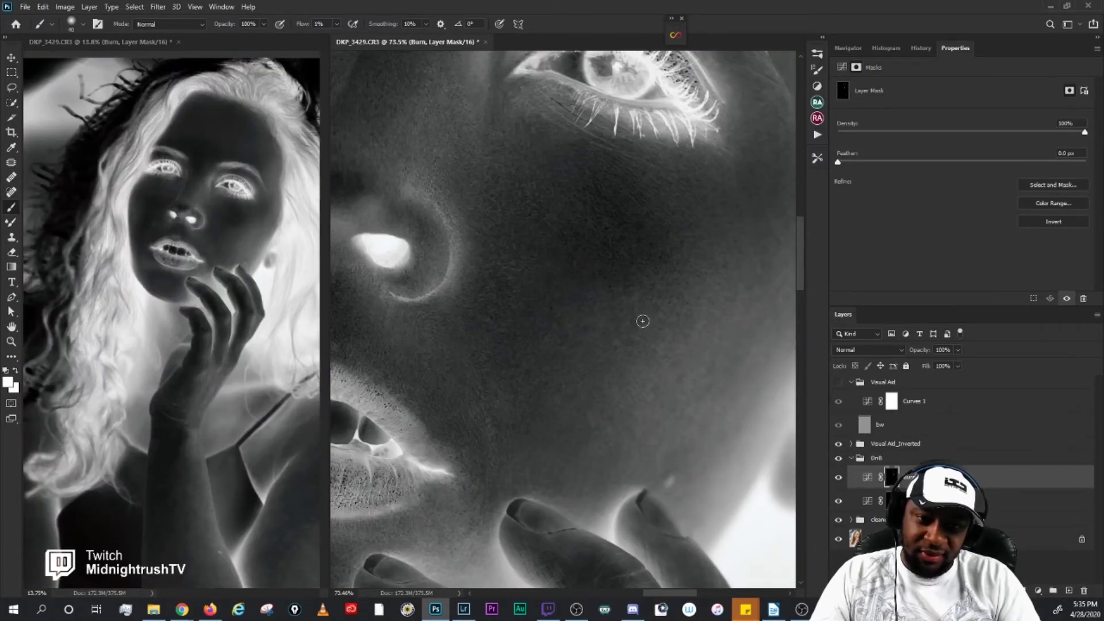
pyautogui.click(857, 507)
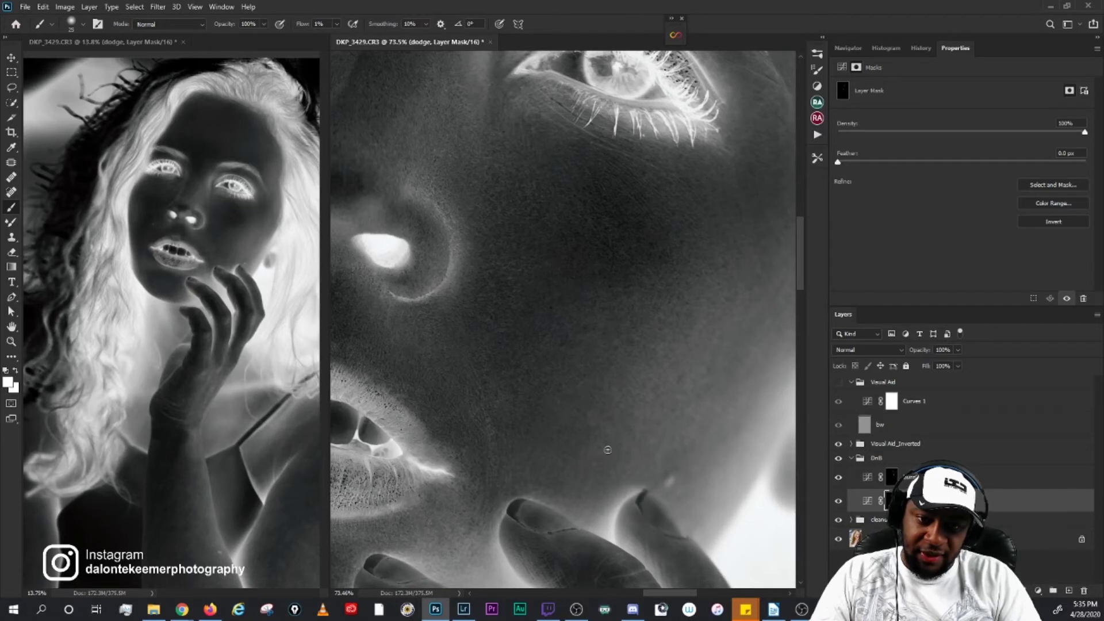
# Step: Compare the cheek with and without the DnB group in the inverted view
pyautogui.click(839, 458)
pyautogui.click(839, 459)
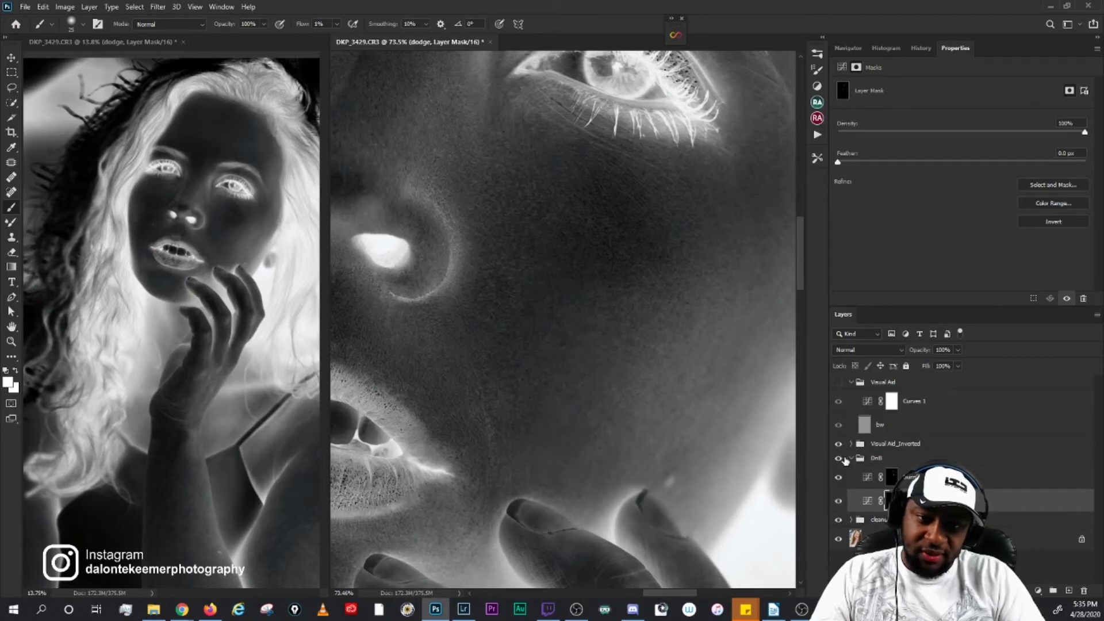
pyautogui.click(846, 461)
pyautogui.click(847, 461)
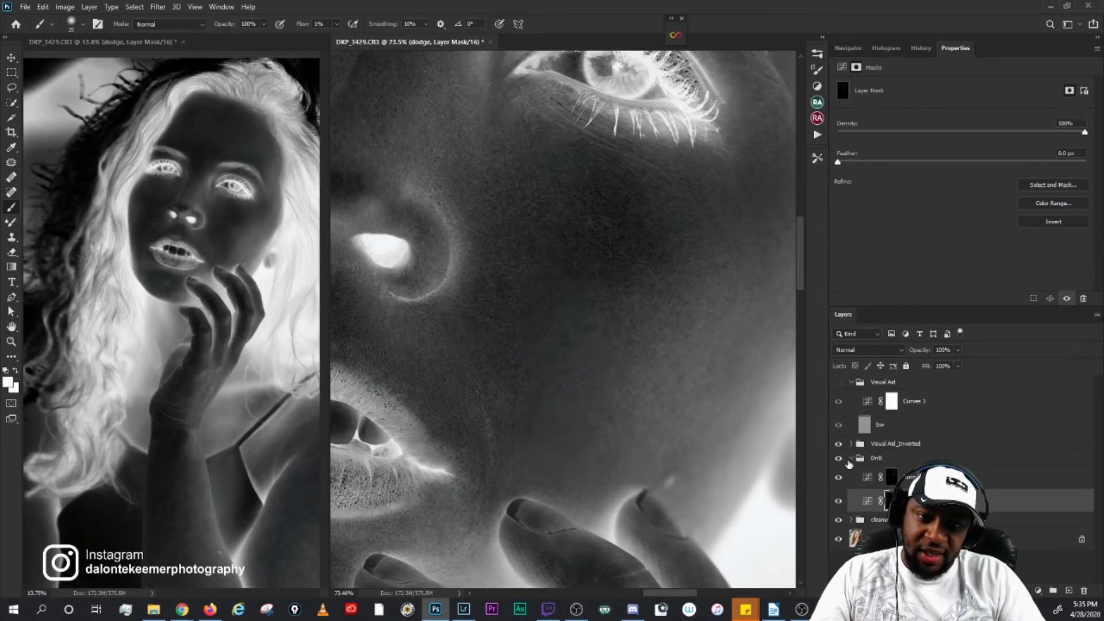
# Step: Replace the inverted view with the black-and-white Visual Aid and darken the bright spots on the lower cheek on the Burn layer mask
pyautogui.click(838, 383)
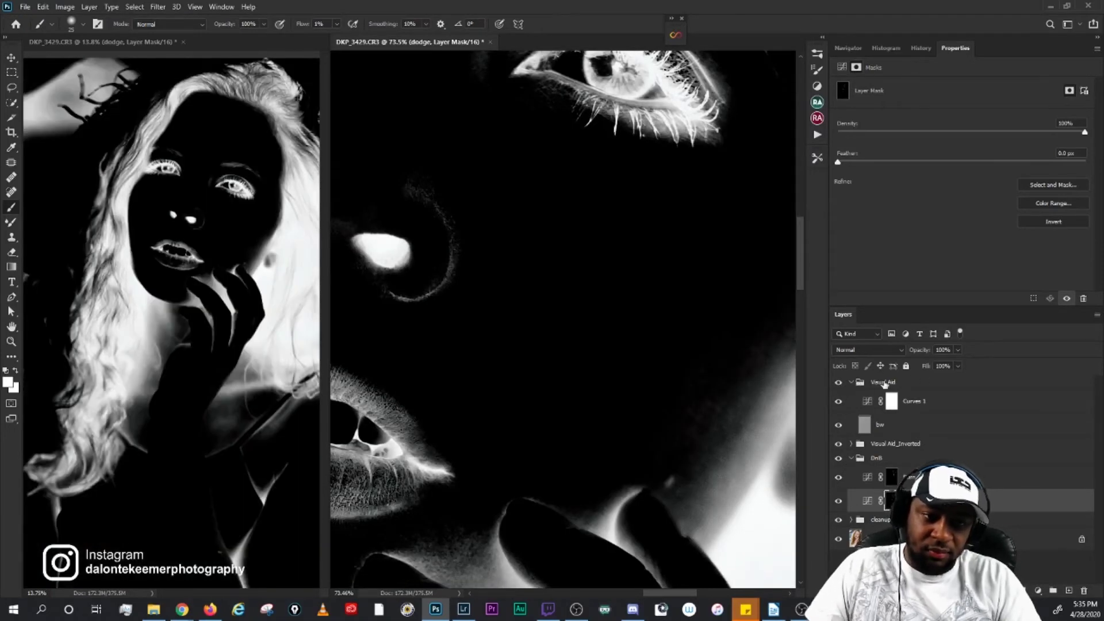
pyautogui.click(839, 382)
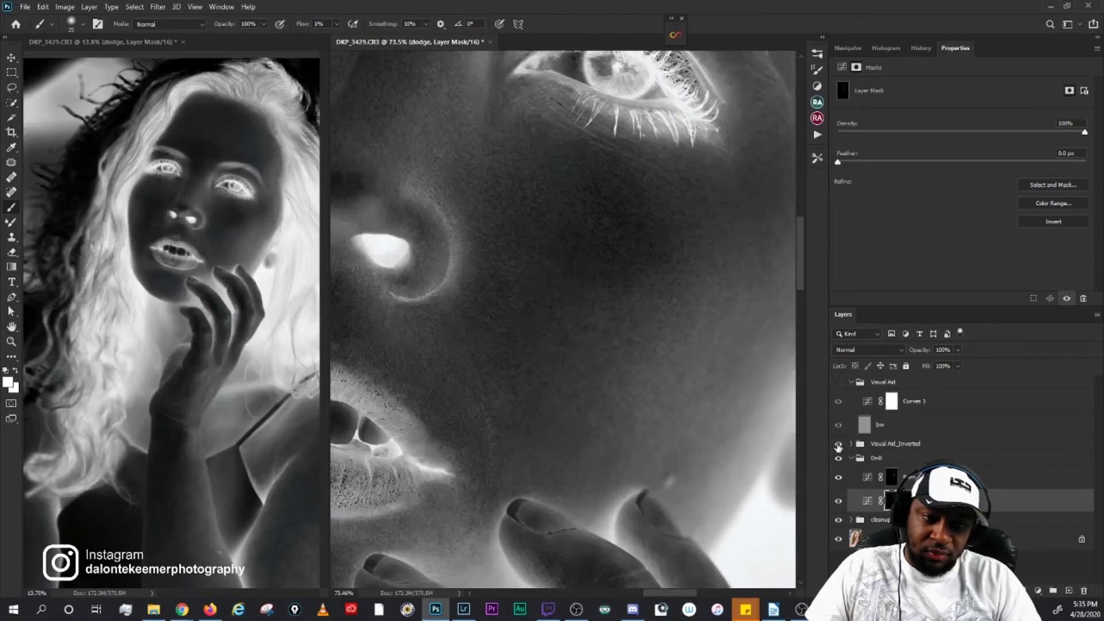
pyautogui.click(838, 444)
pyautogui.click(838, 382)
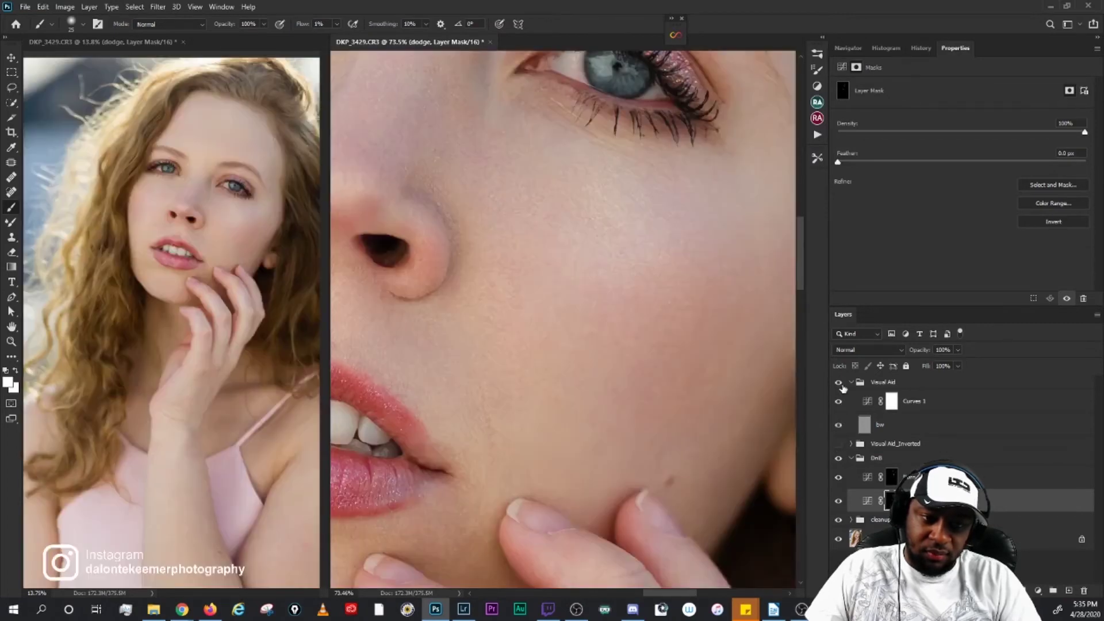
pyautogui.scroll(-5, 576, 372)
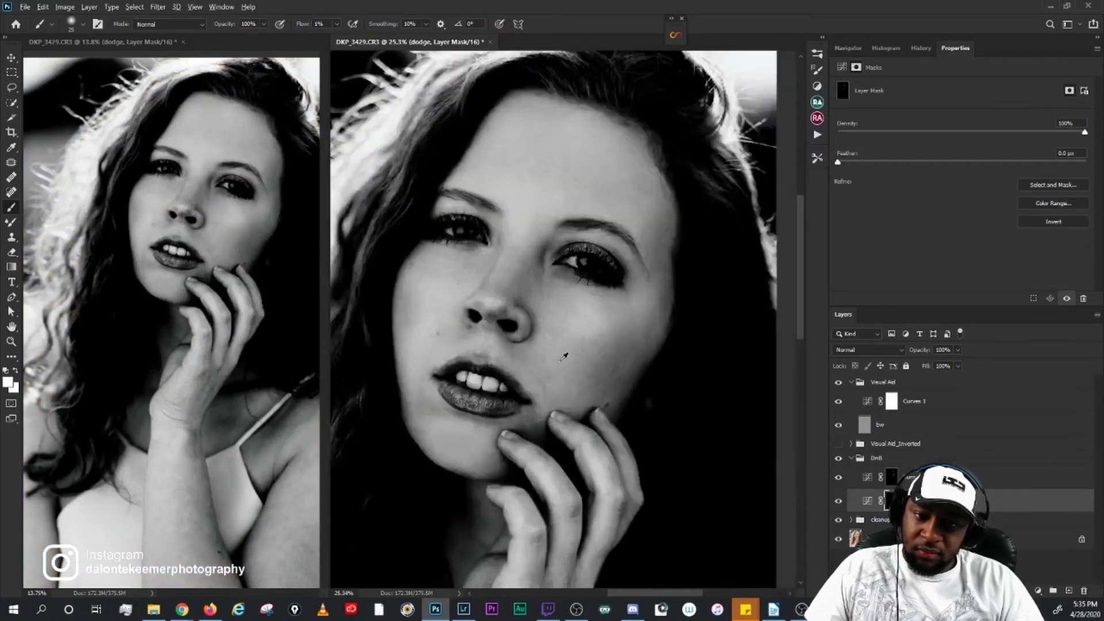
pyautogui.scroll(3, 564, 357)
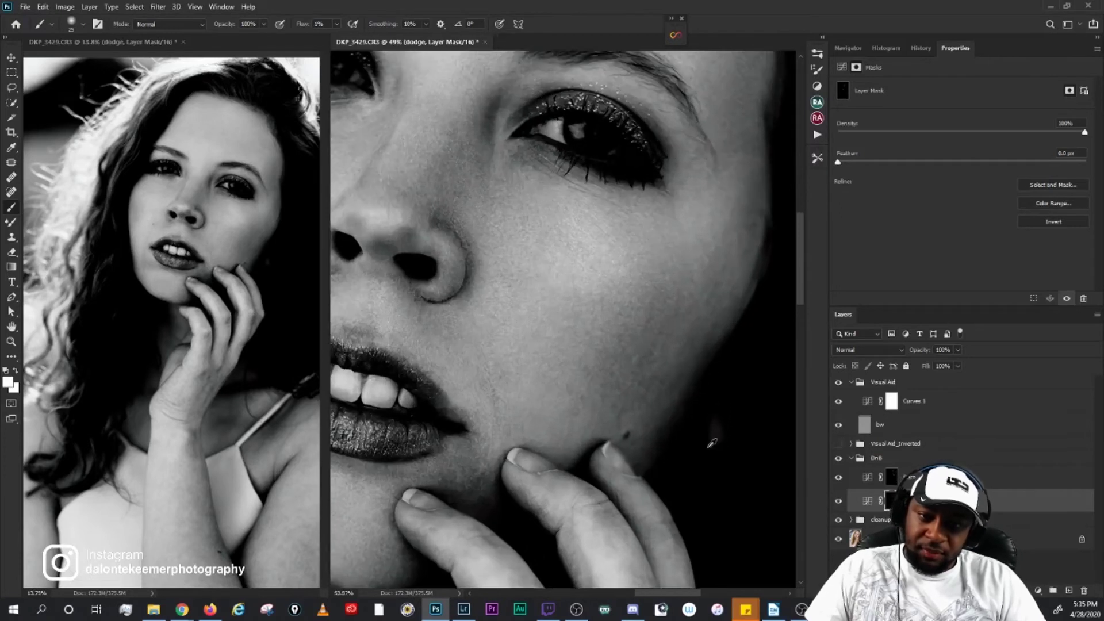
pyautogui.scroll(1, 711, 443)
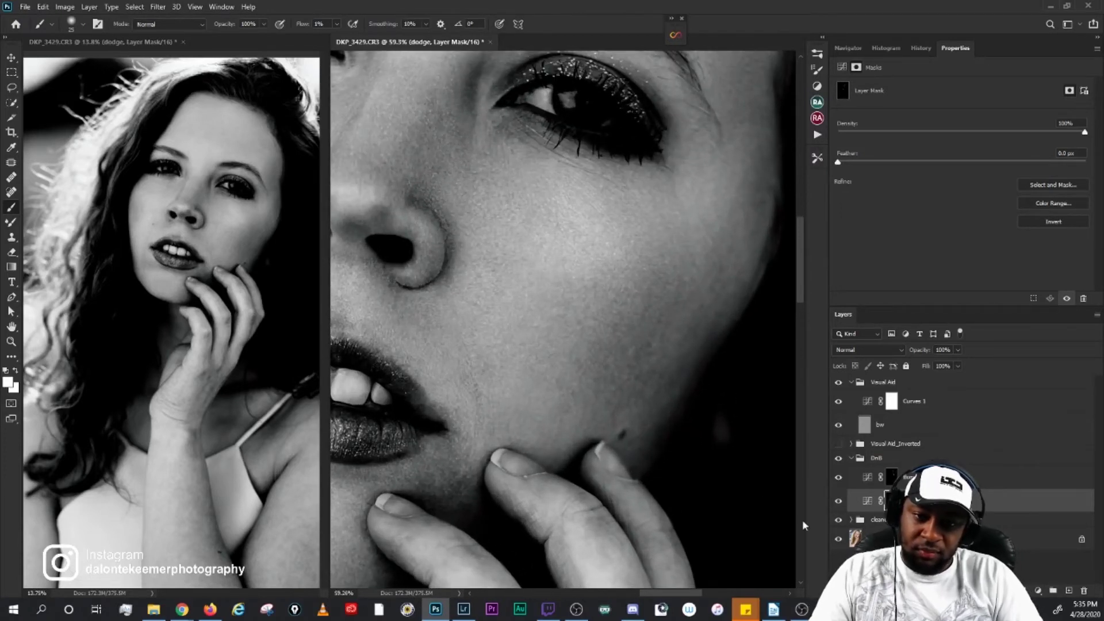
pyautogui.hotkey('alt', ']')
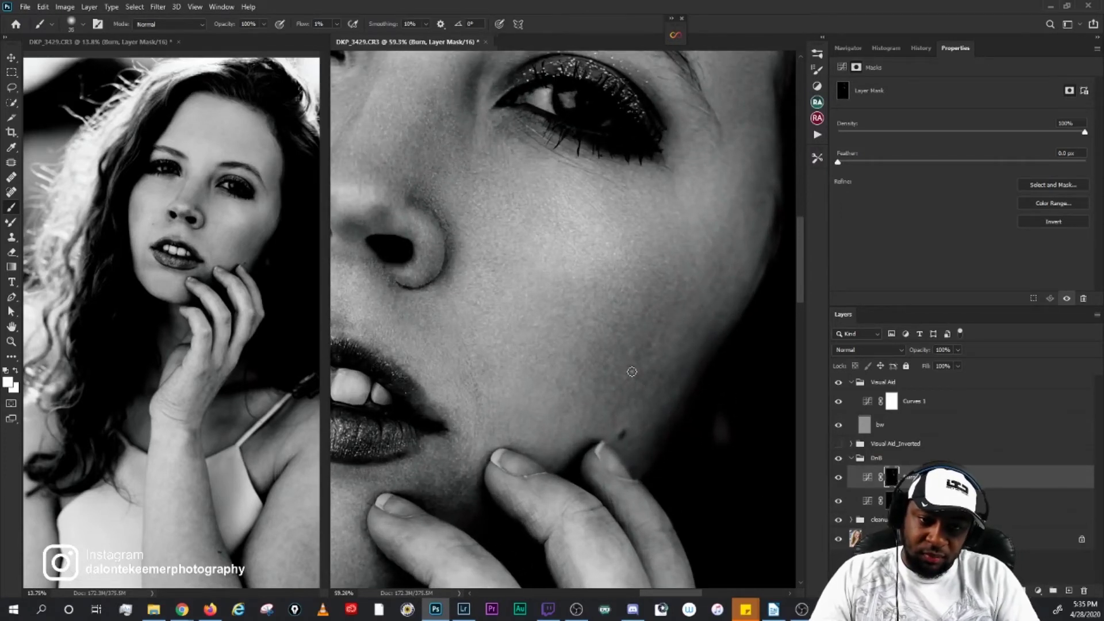
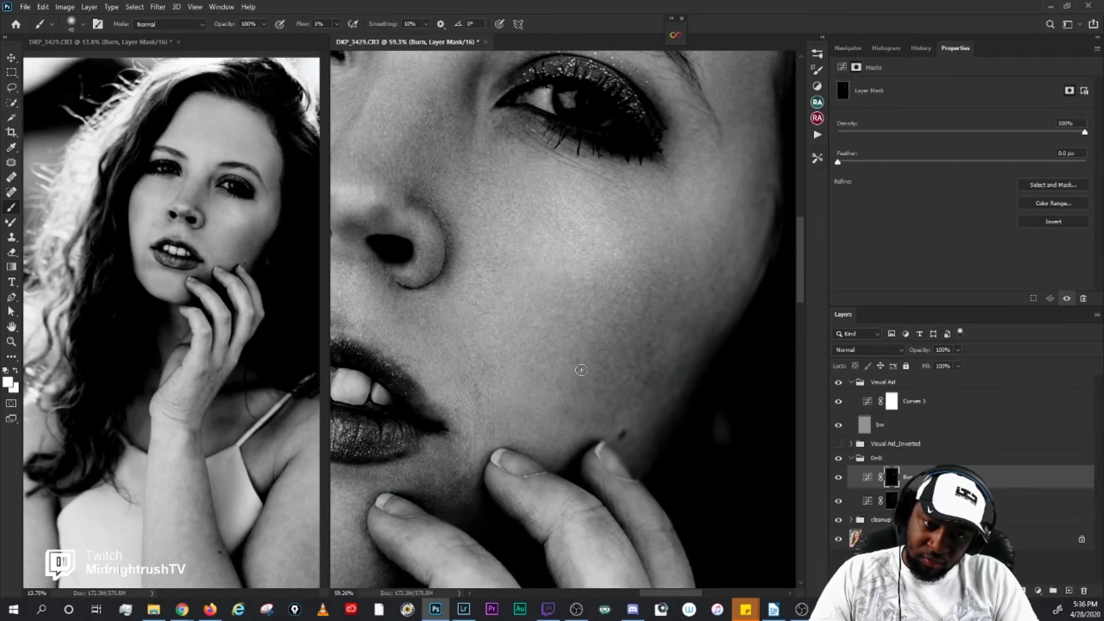
# Step: Lighten the small dark spots on the lower and outer cheek on the dodge layer mask, adjusting the brush size
pyautogui.hotkey('alt', '[')
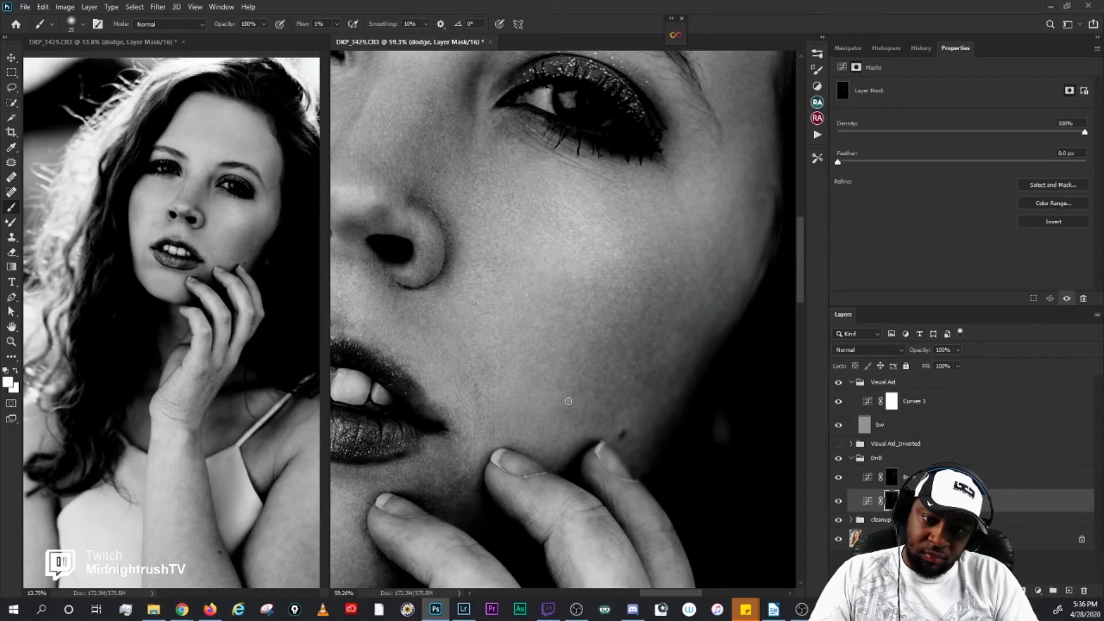
pyautogui.press(']')
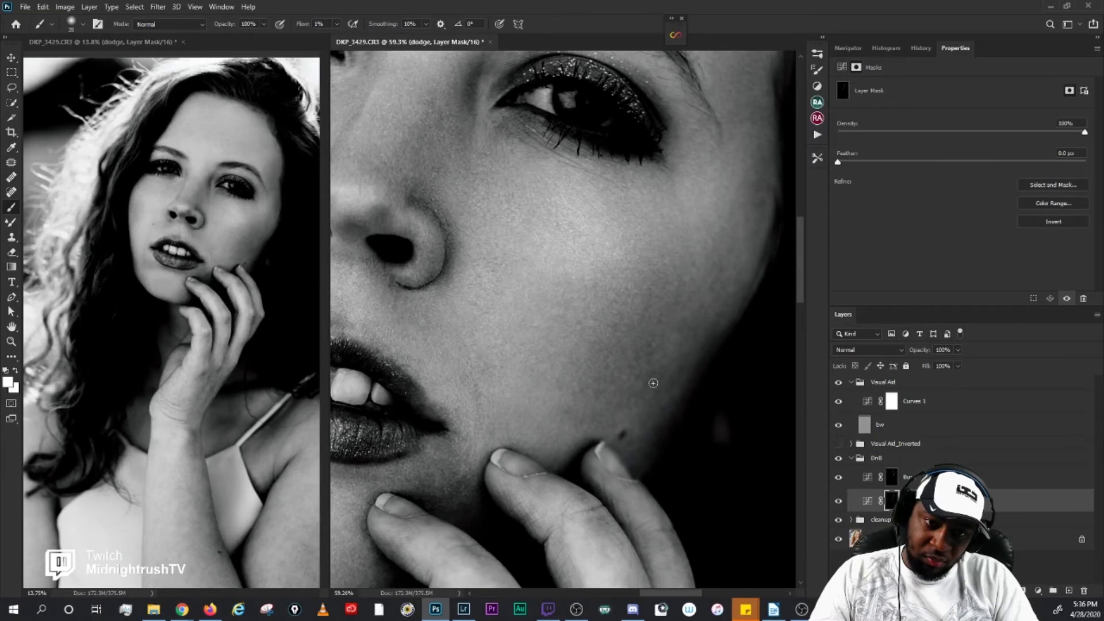
pyautogui.press(']')
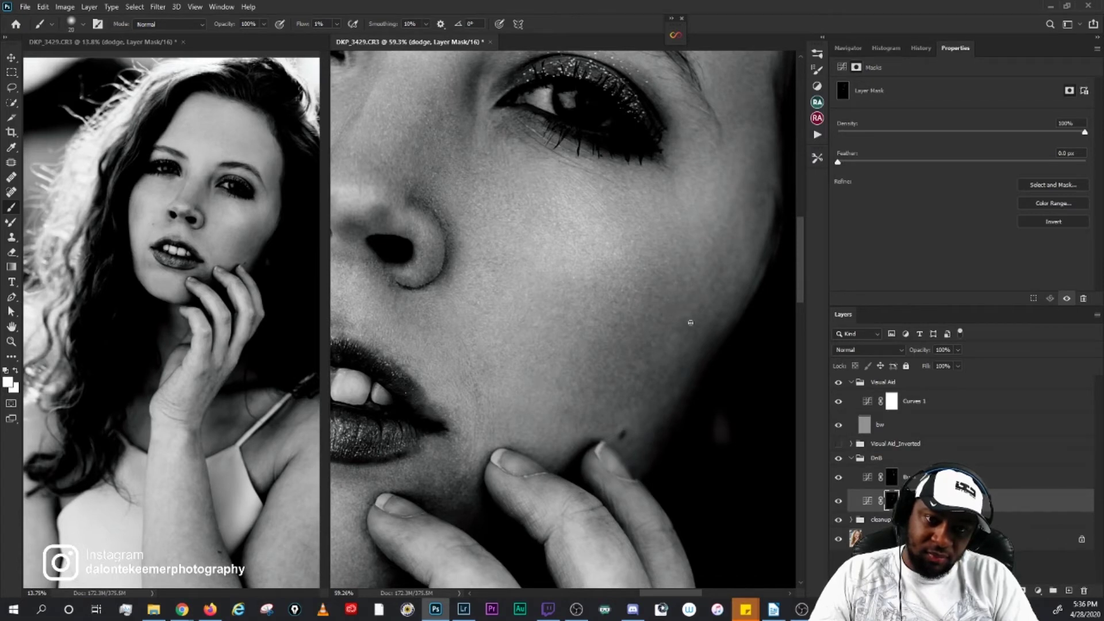
# Step: Darken the small bright spots along the outer cheek on the Burn layer mask, adjusting the brush size
pyautogui.hotkey('alt', ']')
pyautogui.press('[')
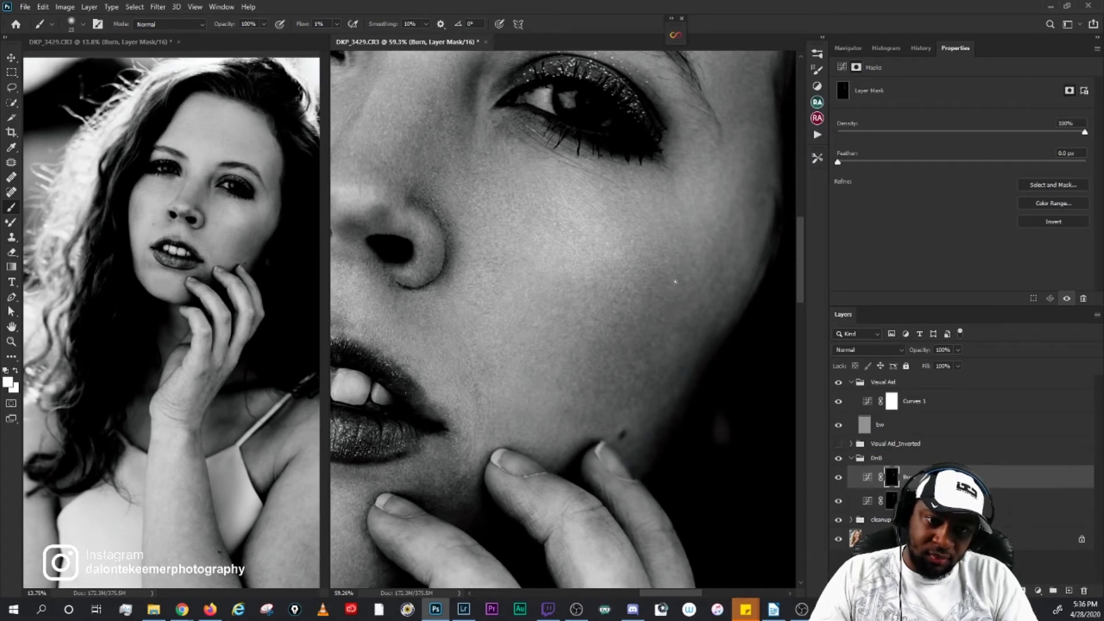
pyautogui.press(']')
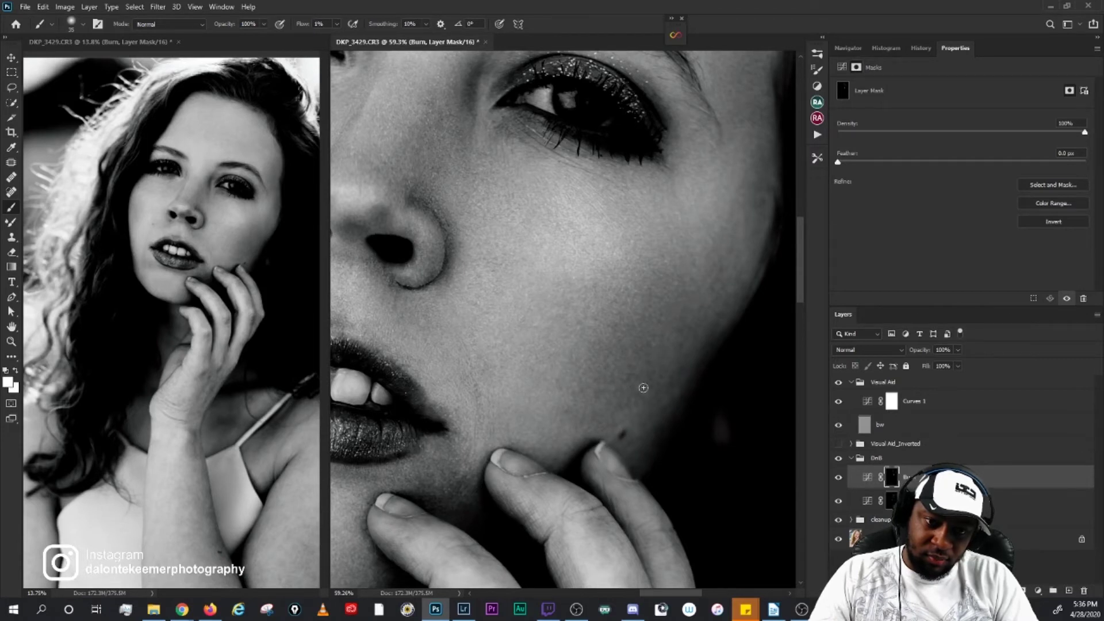
# Step: Touch up the lower outer cheek on the dodge layer mask and compare the black-and-white view with and without the DnB group
pyautogui.click(848, 506)
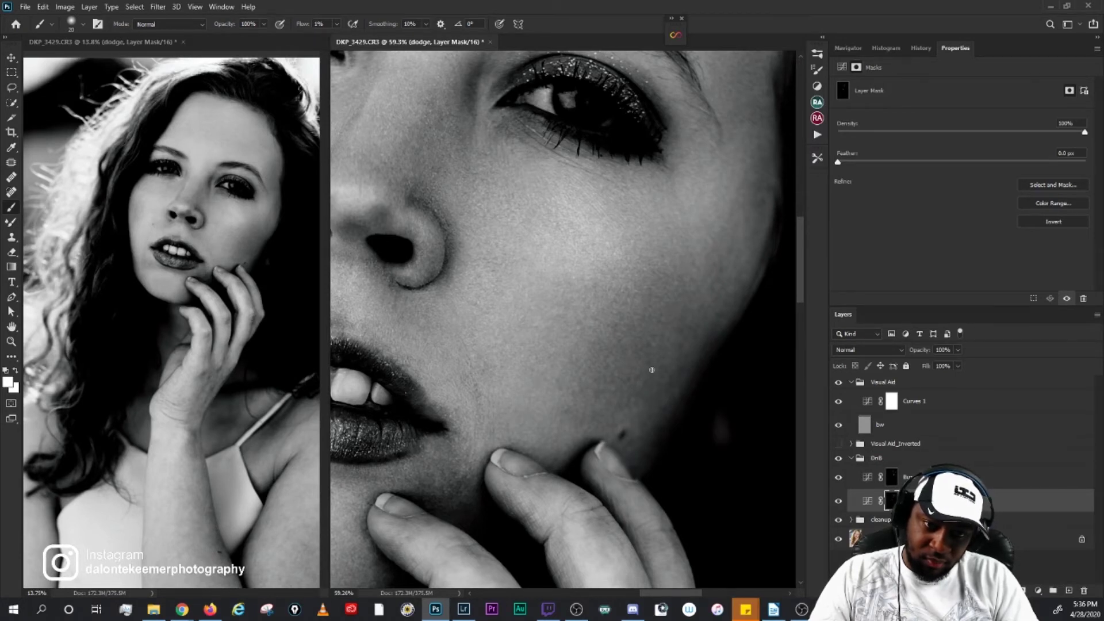
pyautogui.click(838, 459)
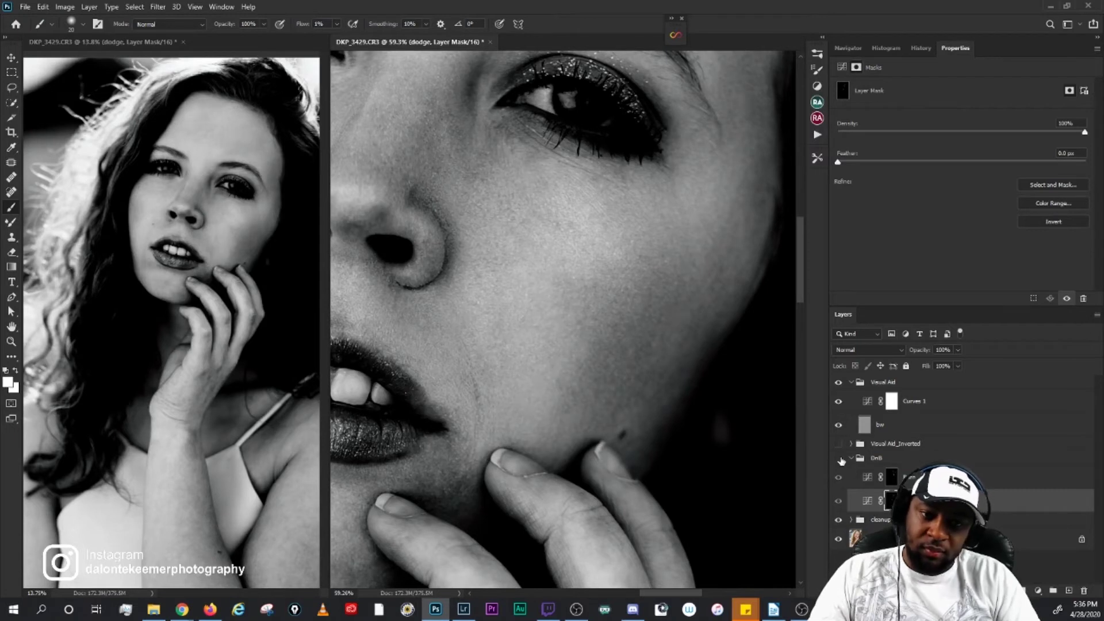
pyautogui.click(838, 459)
pyautogui.click(839, 459)
pyautogui.click(838, 458)
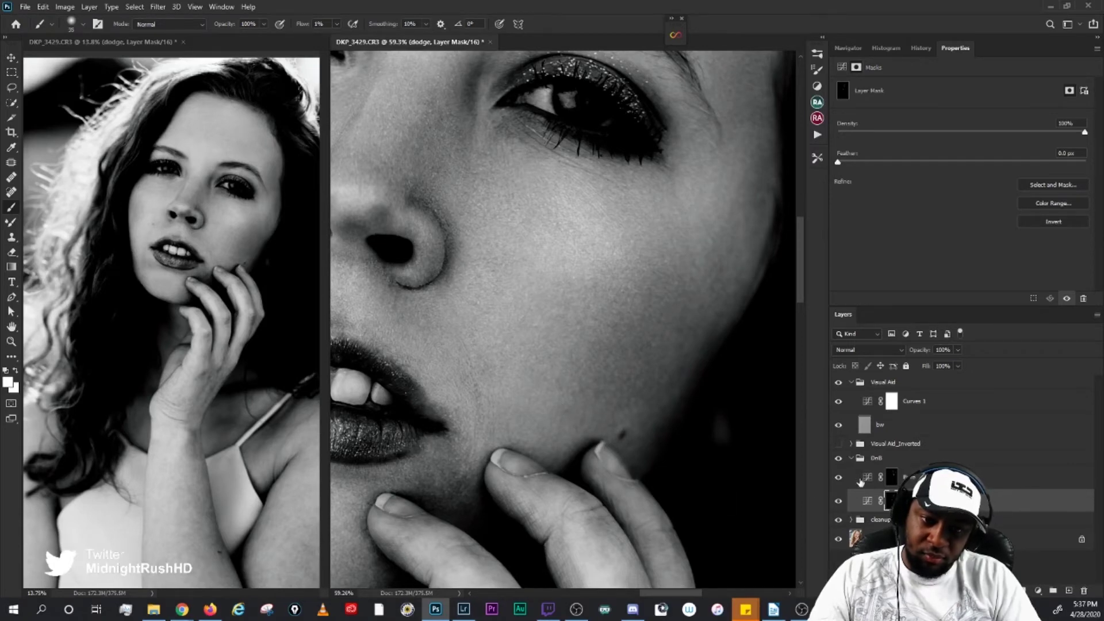
pyautogui.click(838, 444)
pyautogui.click(838, 444)
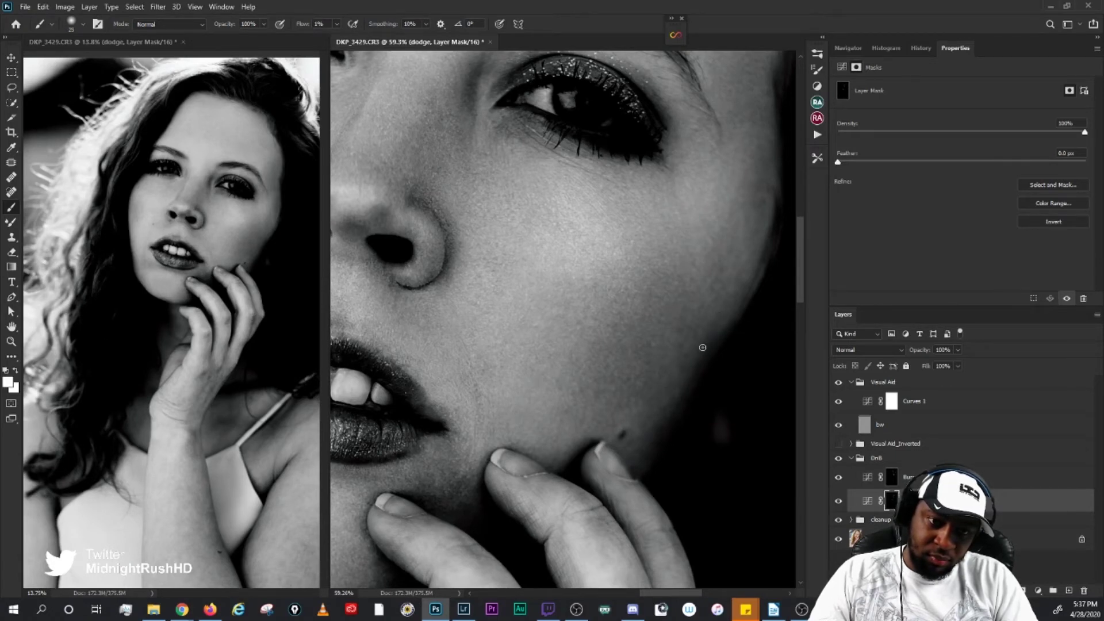
# Step: Darken the bright areas along the outer edge of the cheek on the Burn layer mask with the brush enlarged to 60
pyautogui.hotkey('alt', ']')
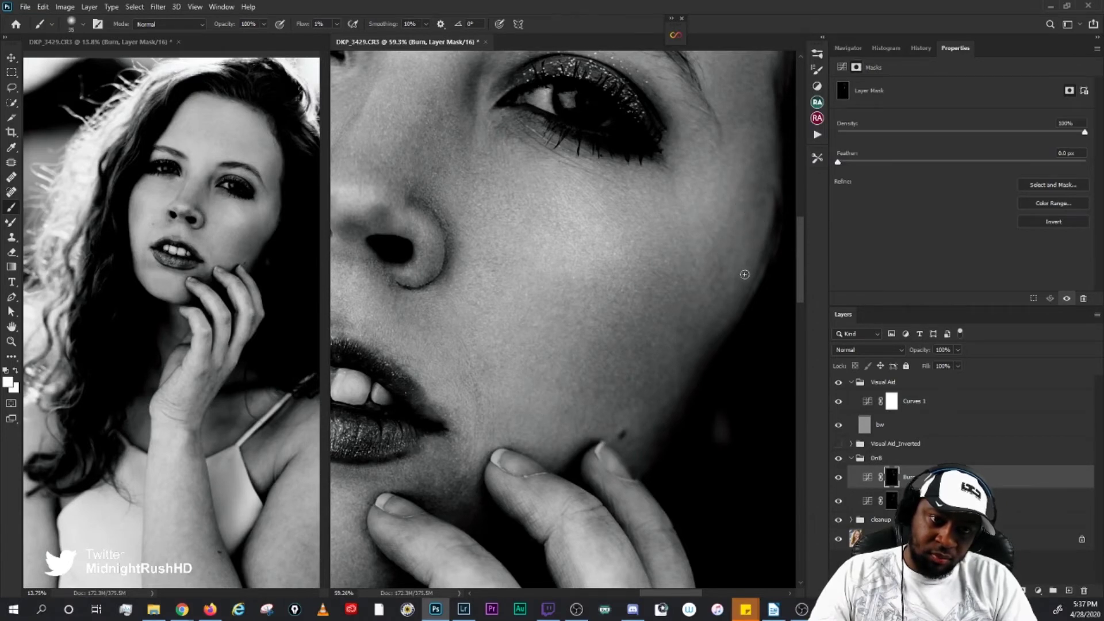
pyautogui.press(']')
pyautogui.press(']')
pyautogui.press(']')
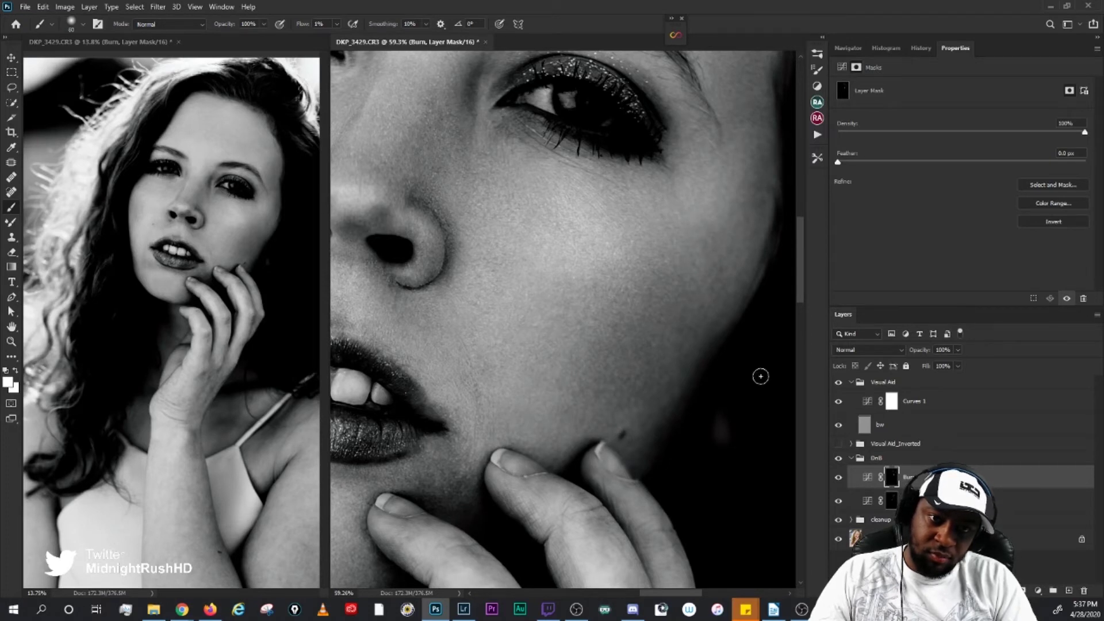
# Step: Even out the outer cheek, using a smaller brush on the dodge layer mask and a size 60 brush on the Burn layer mask
pyautogui.hotkey('alt', '[')
pyautogui.press('[')
pyautogui.press('[')
pyautogui.press('[')
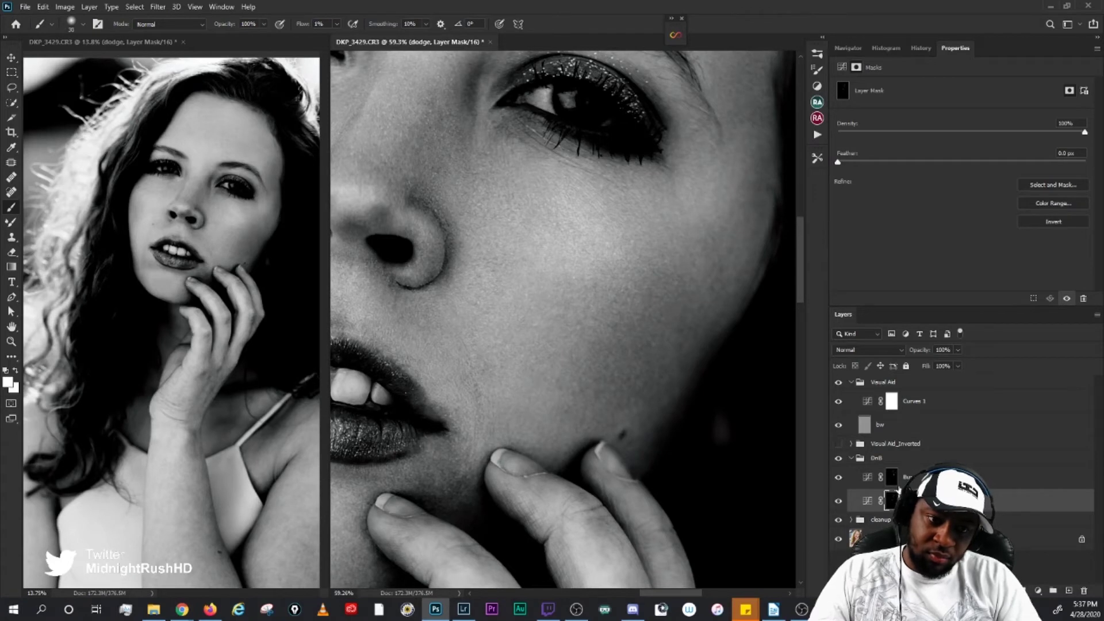
pyautogui.hotkey('alt', ']')
pyautogui.press(']')
pyautogui.press(']')
pyautogui.press(']')
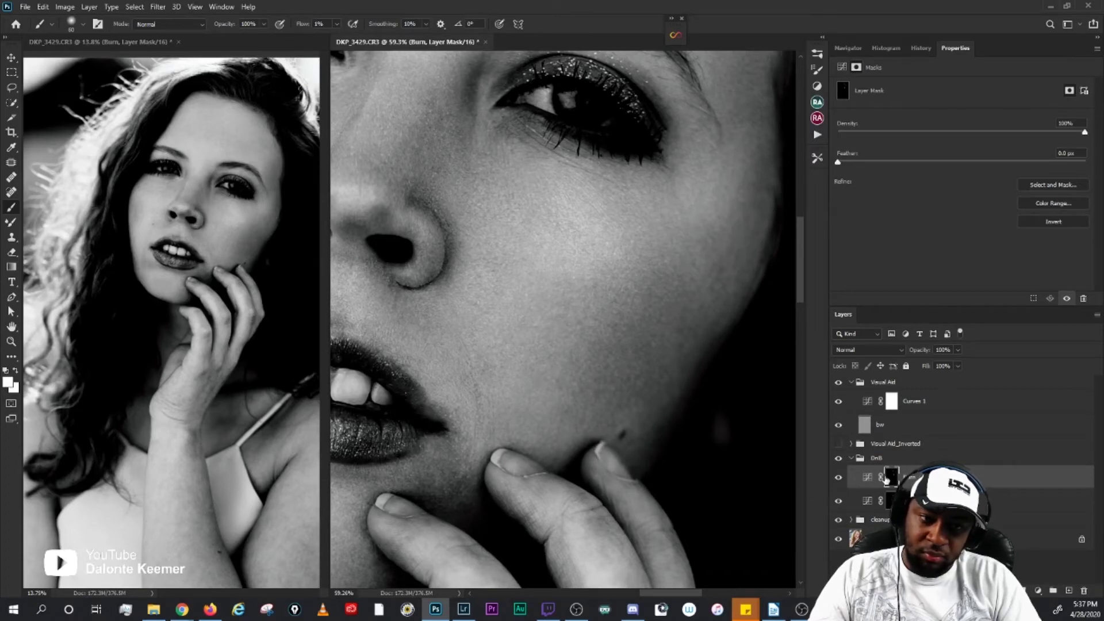
# Step: Compare the face in colour with and without the DnB group, both close up on the cheek and over the whole face
pyautogui.click(838, 382)
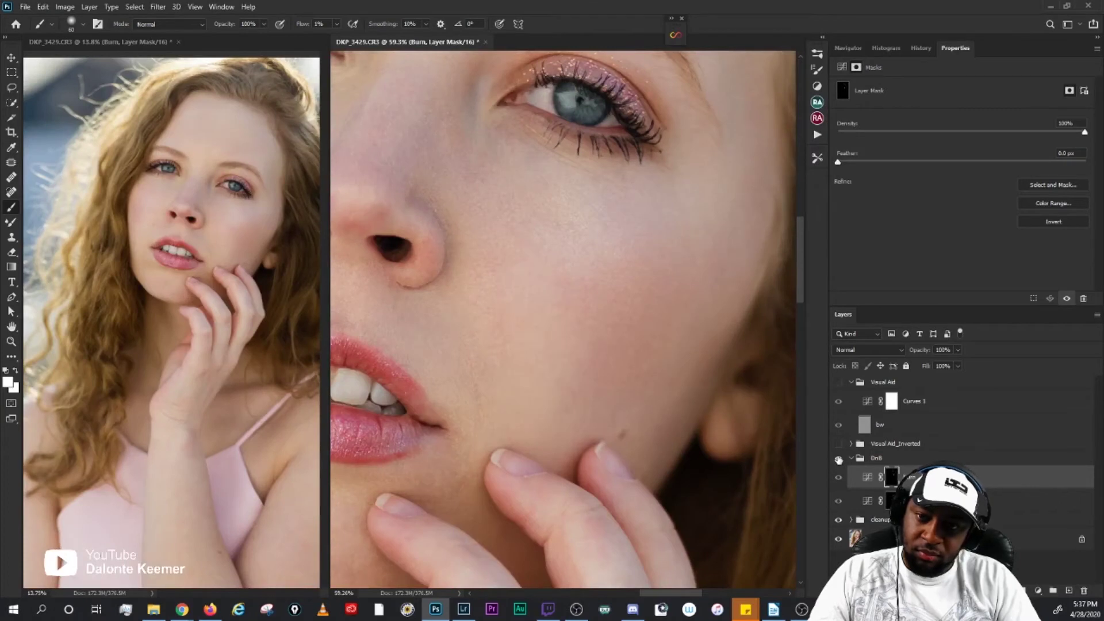
pyautogui.click(837, 459)
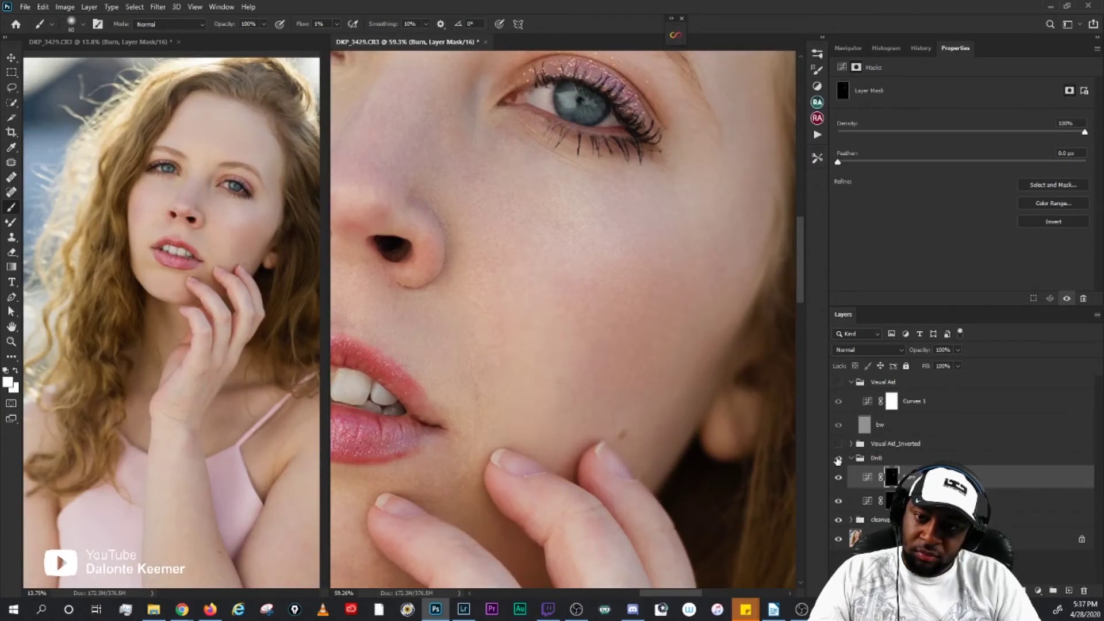
pyautogui.click(838, 459)
pyautogui.click(838, 459)
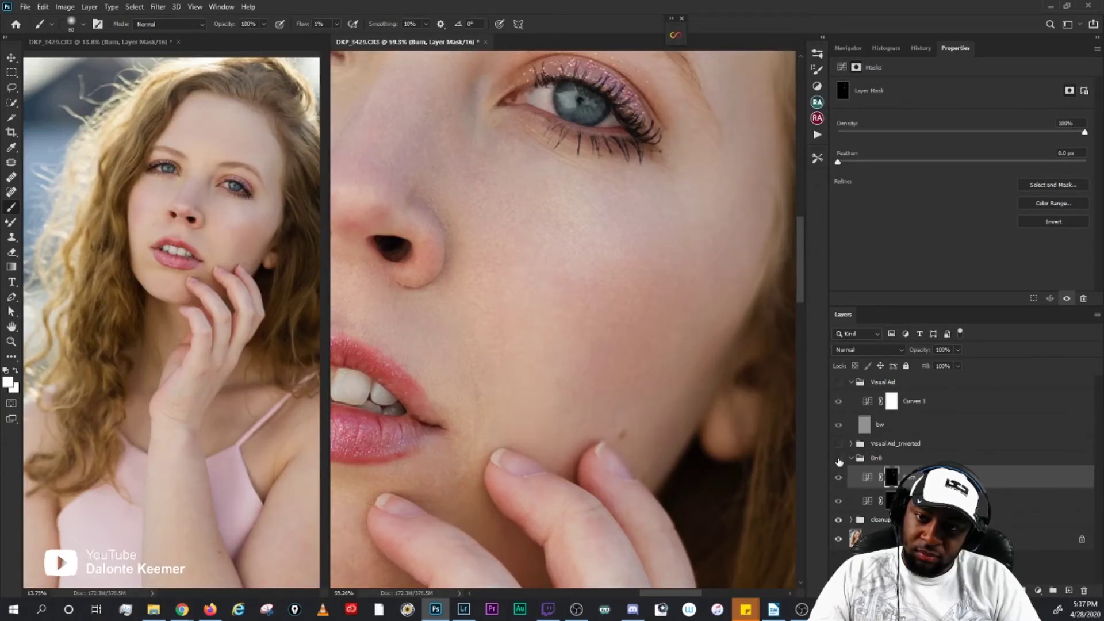
pyautogui.click(838, 459)
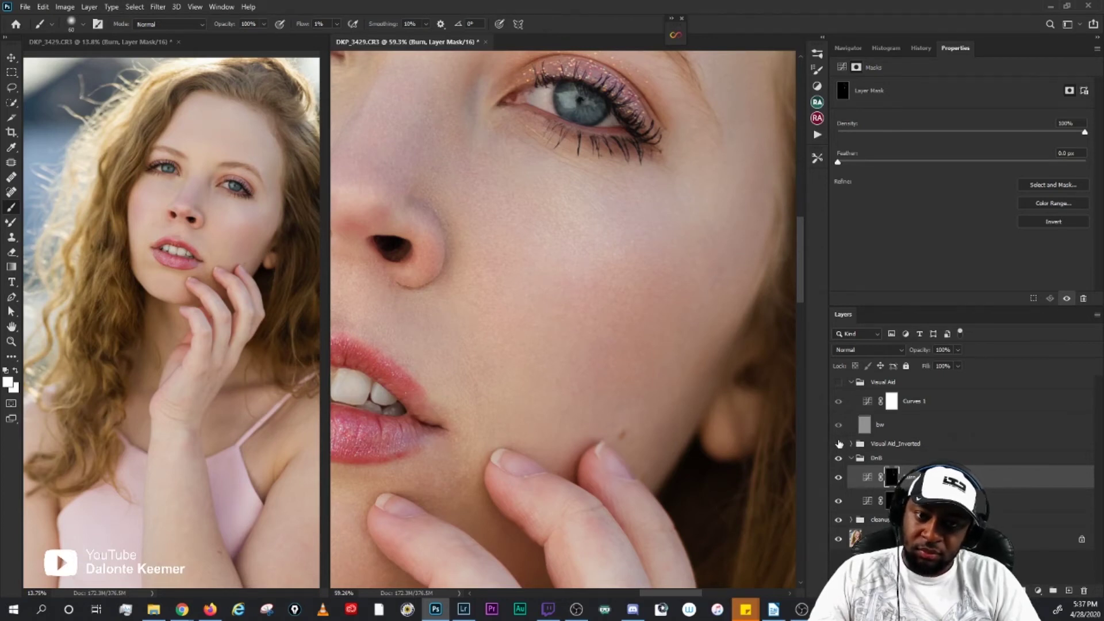
pyautogui.scroll(-5, 707, 394)
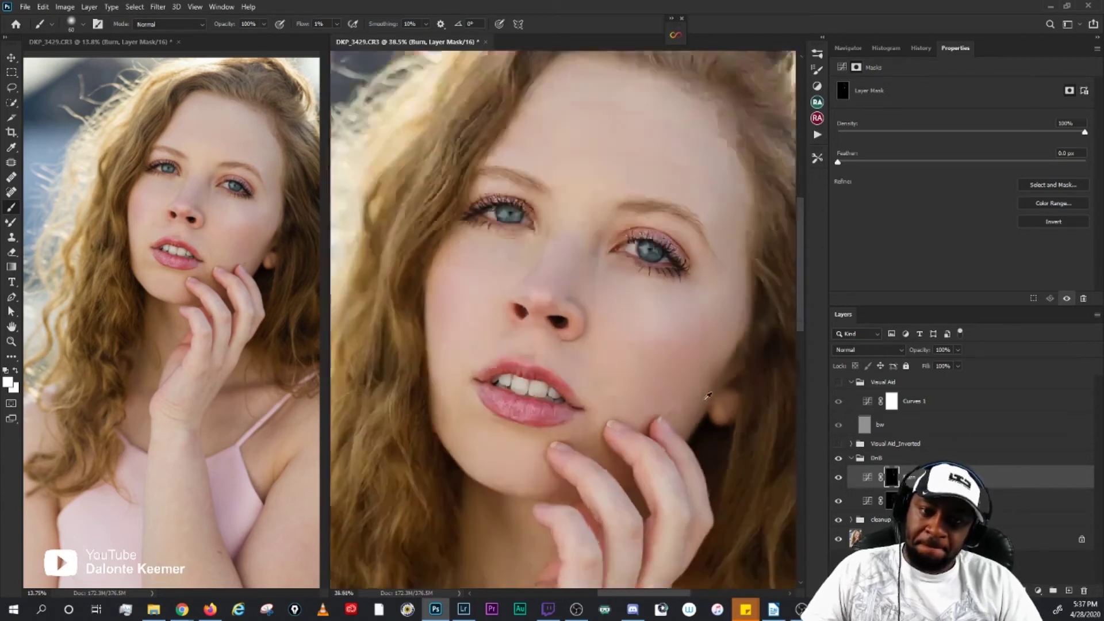
pyautogui.moveTo(646, 395); pyautogui.dragTo(653, 357)
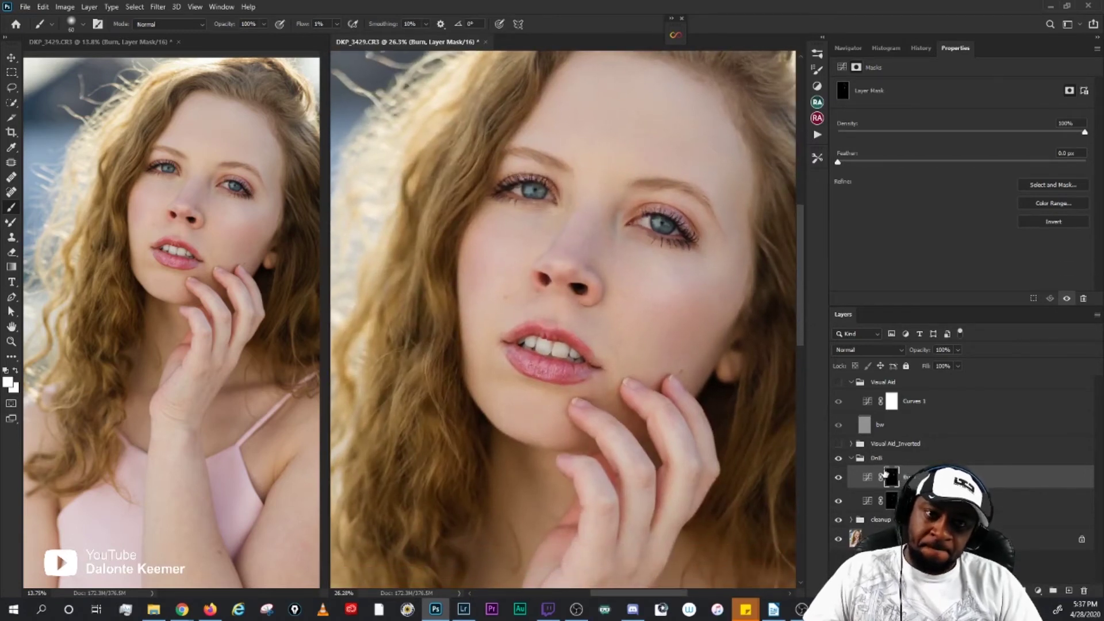
pyautogui.click(838, 459)
pyautogui.click(838, 459)
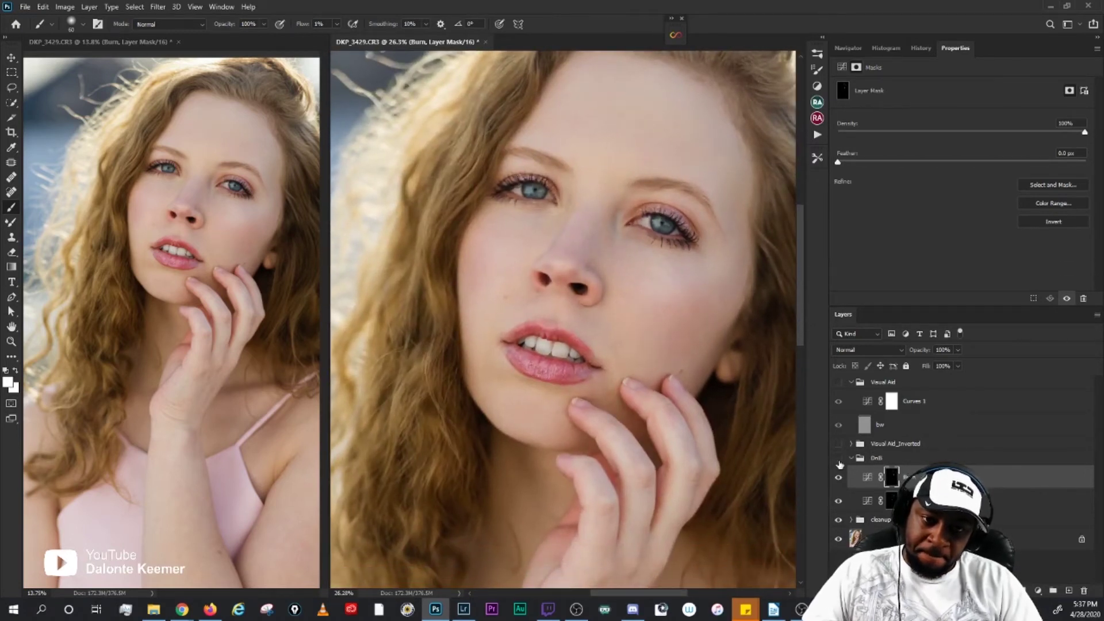
pyautogui.click(838, 459)
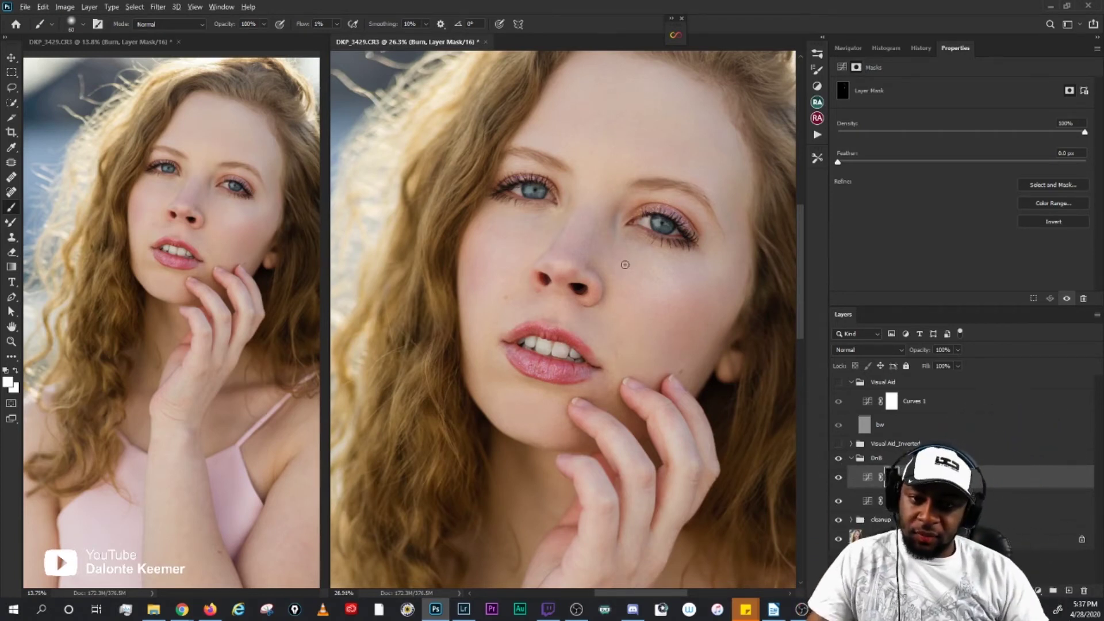
# Step: Show the black-and-white Visual Aid over a close view of the skin between the nose, mouth corner and fingers
pyautogui.scroll(5, 617, 371)
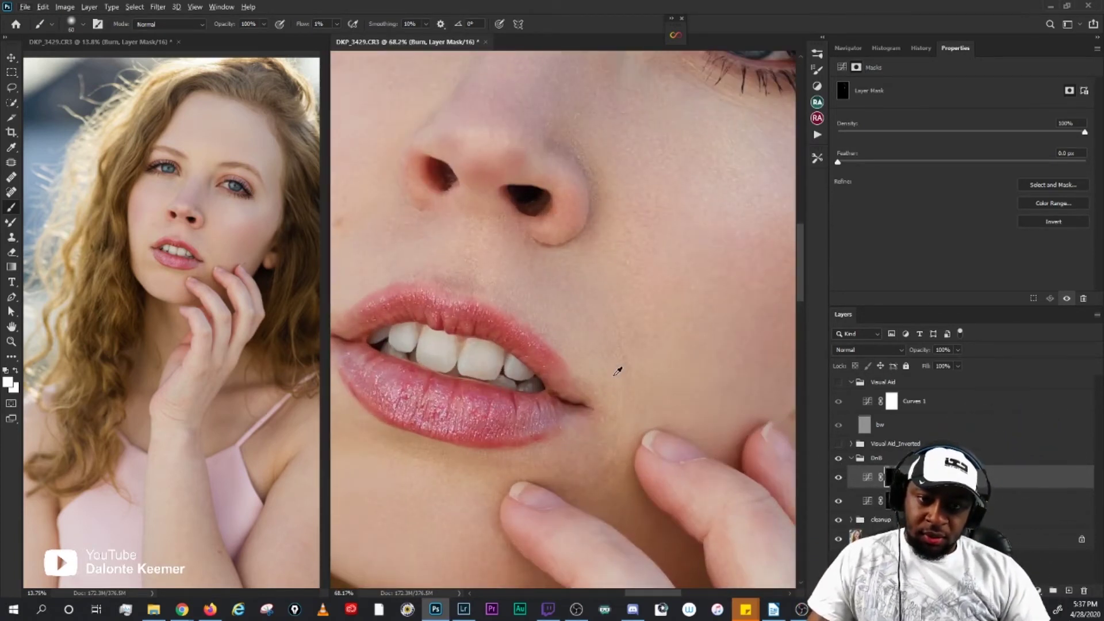
pyautogui.moveTo(609, 285); pyautogui.dragTo(547, 295)
pyautogui.click(838, 382)
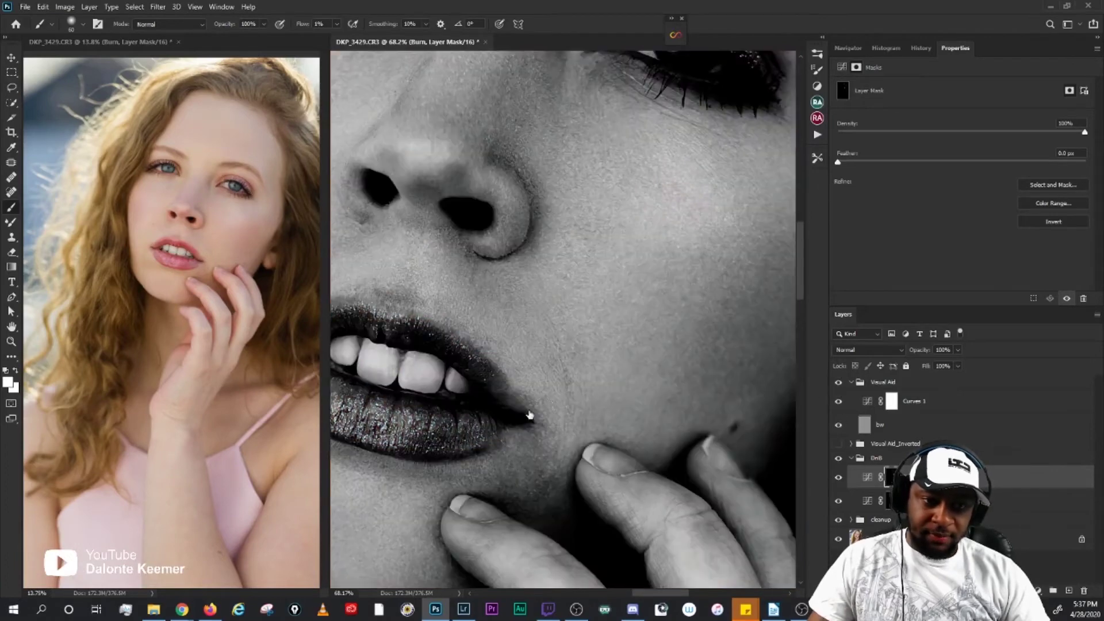
pyautogui.moveTo(603, 395); pyautogui.dragTo(586, 328)
pyautogui.scroll(1, 603, 315)
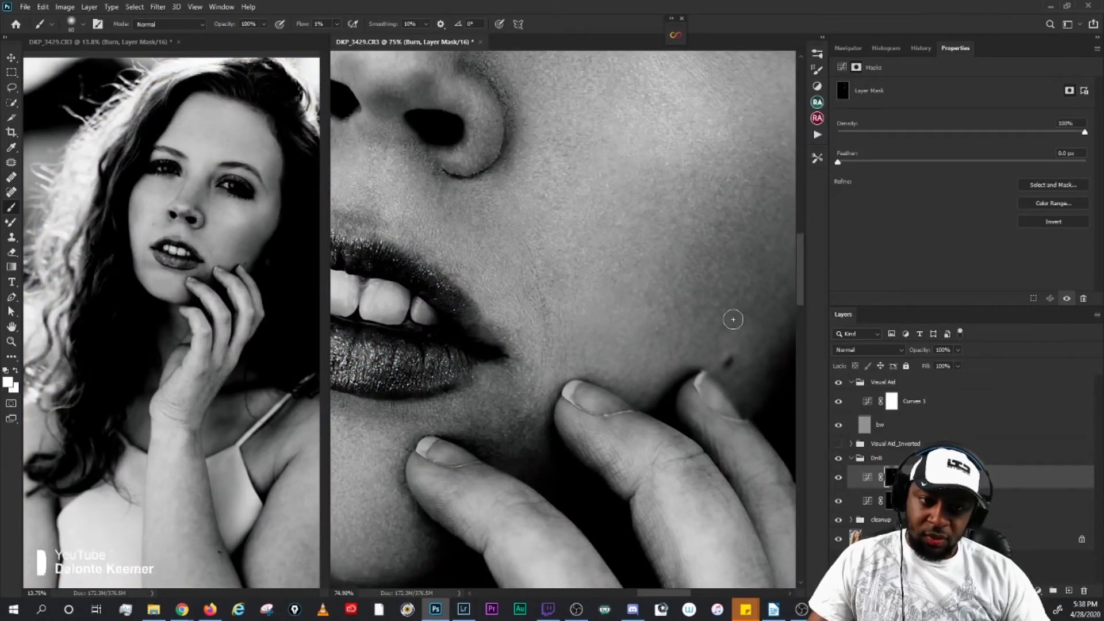
pyautogui.scroll(1, 684, 334)
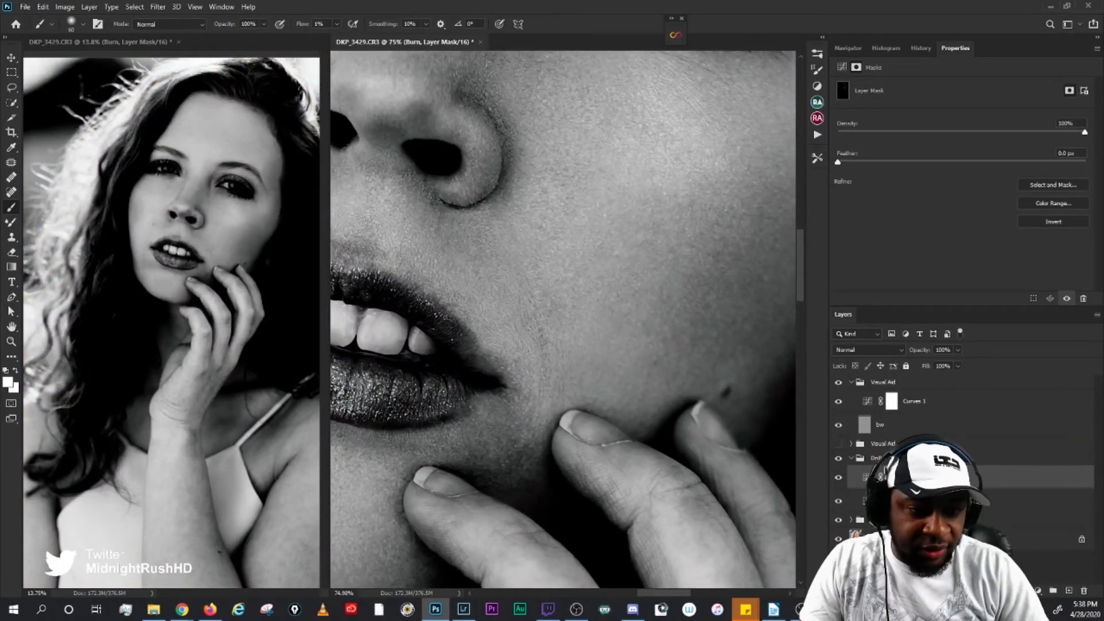
# Step: Lighten the fine dark crease beside the mouth corner on the dodge layer mask, varying the brush size
pyautogui.click(920, 501)
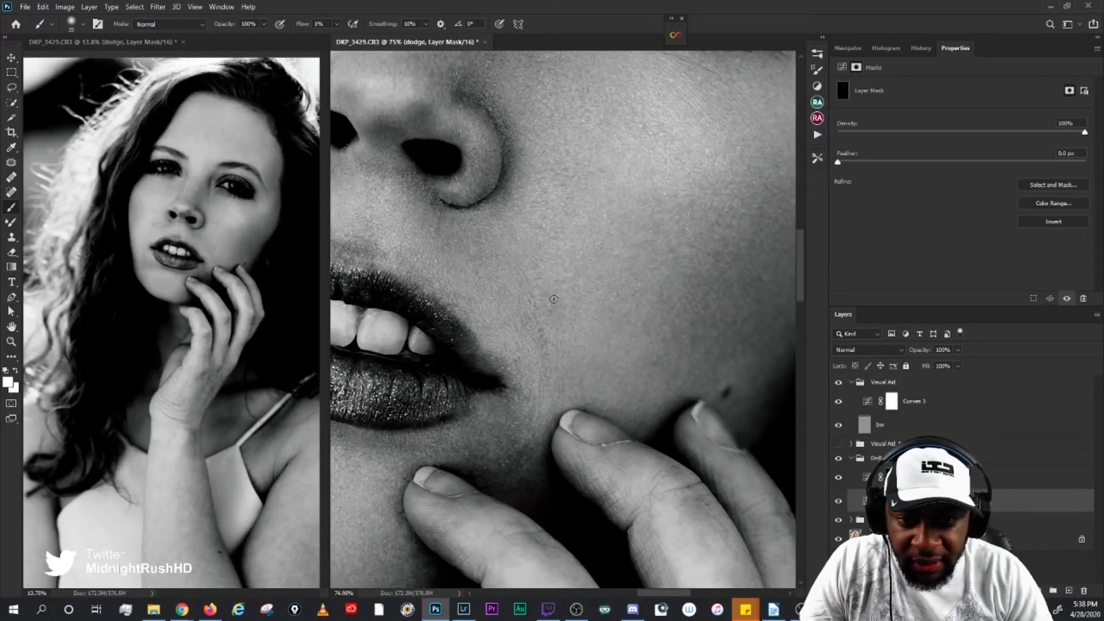
pyautogui.press('[')
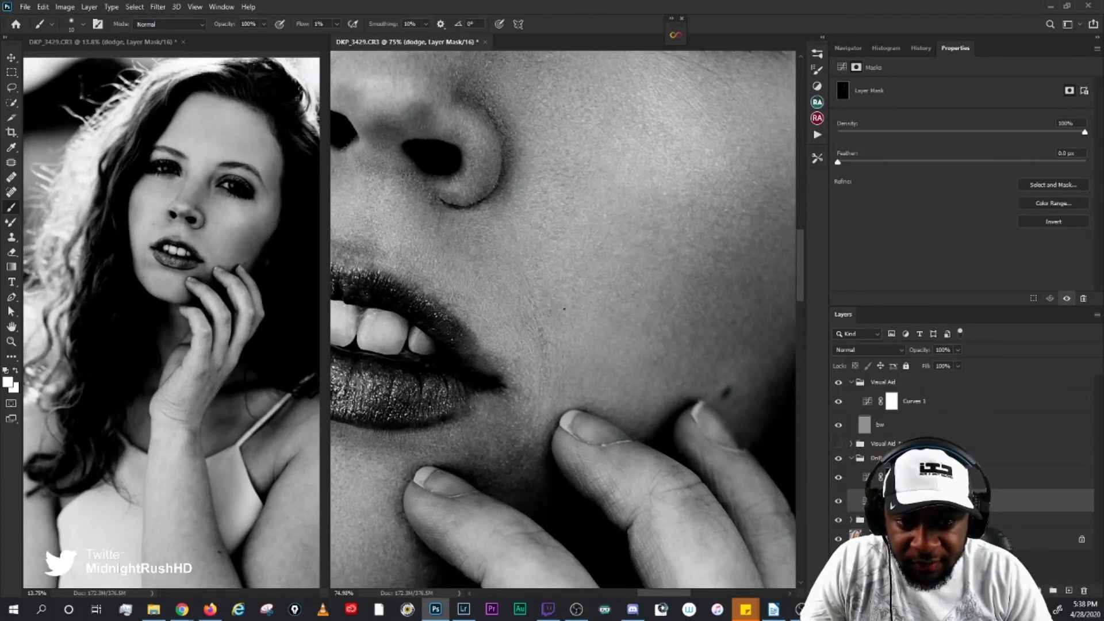
pyautogui.press(']')
pyautogui.press(']')
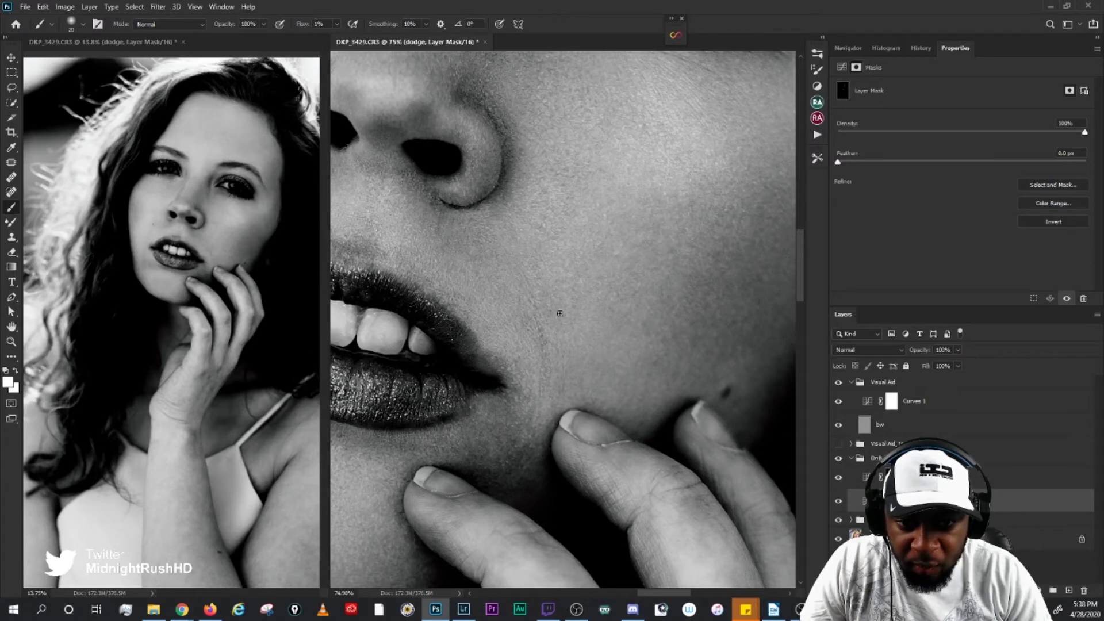
pyautogui.press('[')
pyautogui.press('[')
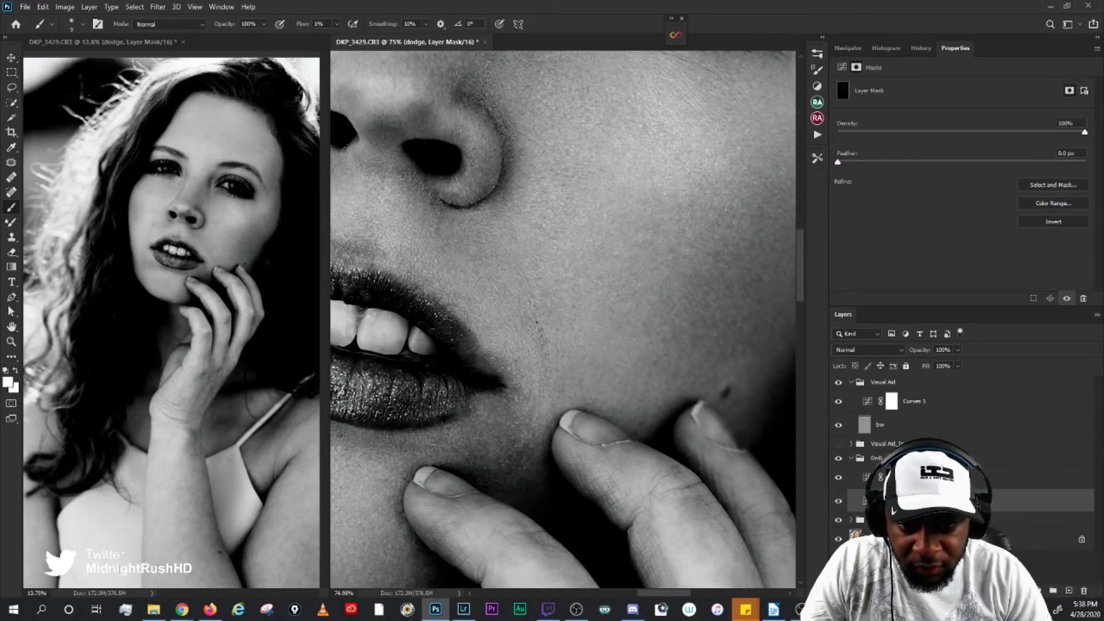
pyautogui.press(']')
pyautogui.press(']')
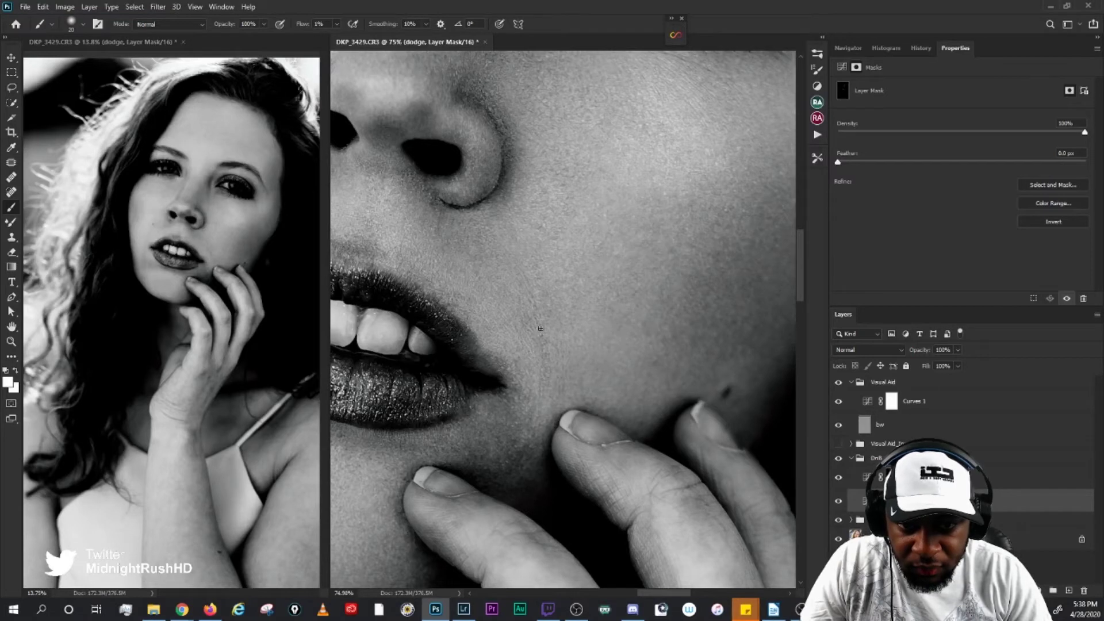
pyautogui.press('[')
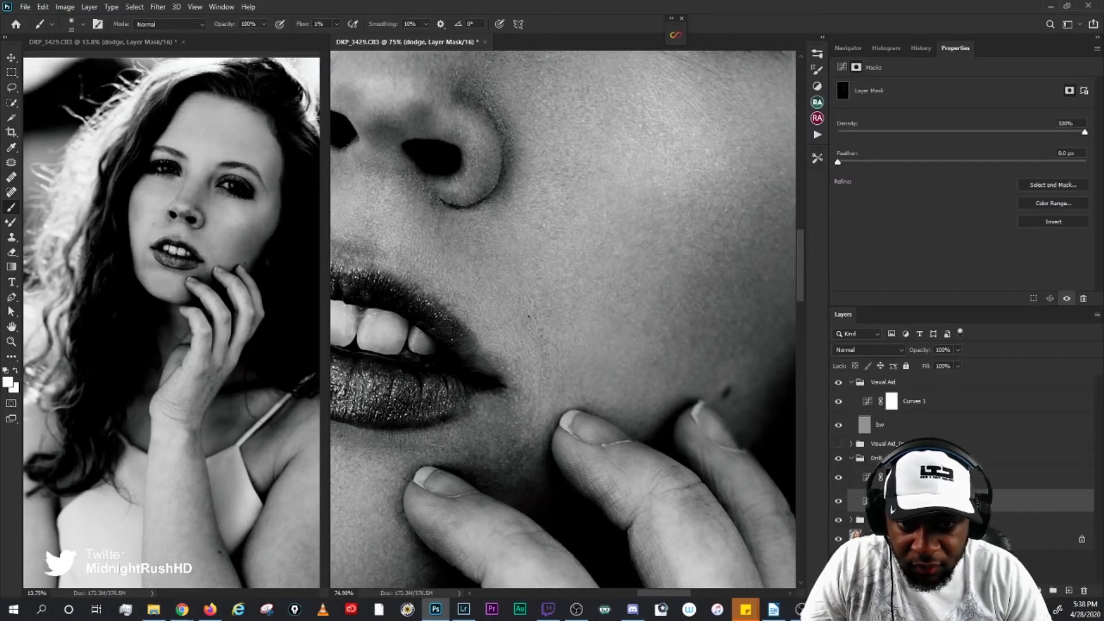
pyautogui.press(']')
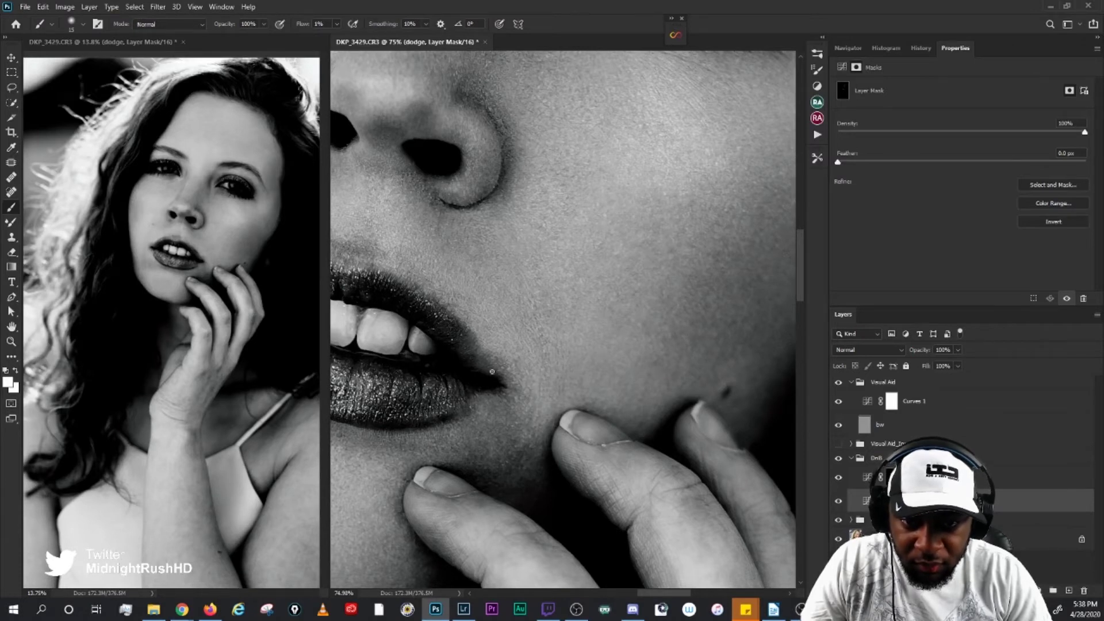
pyautogui.press(']')
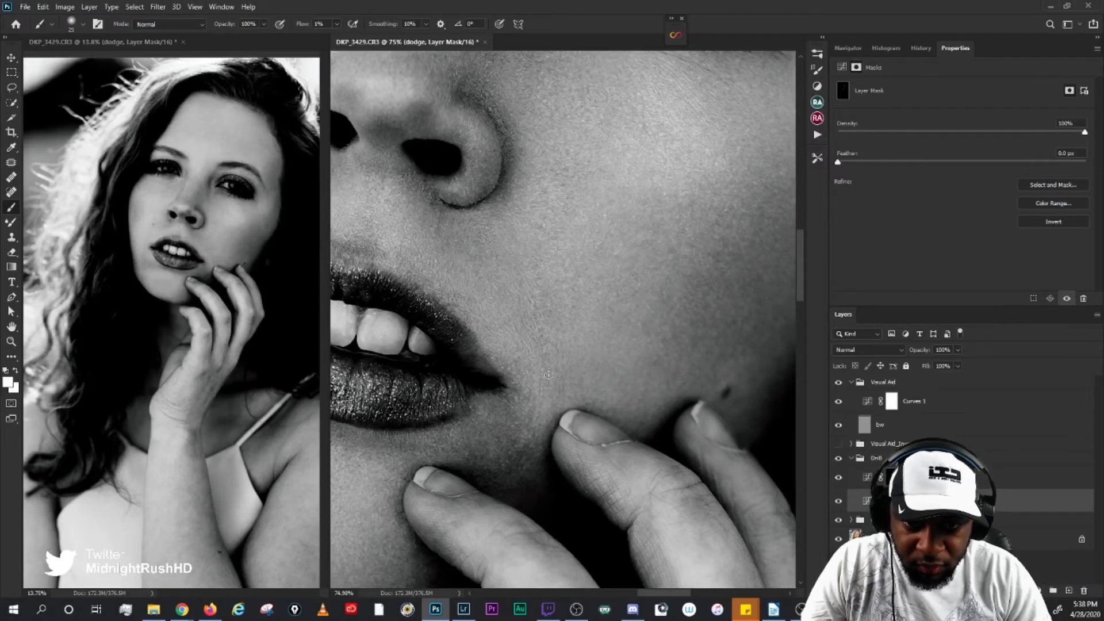
# Step: Lighten the dark patches above the upper lip and below the nostril on the dodge layer mask, checking the skin in colour
pyautogui.click(837, 381)
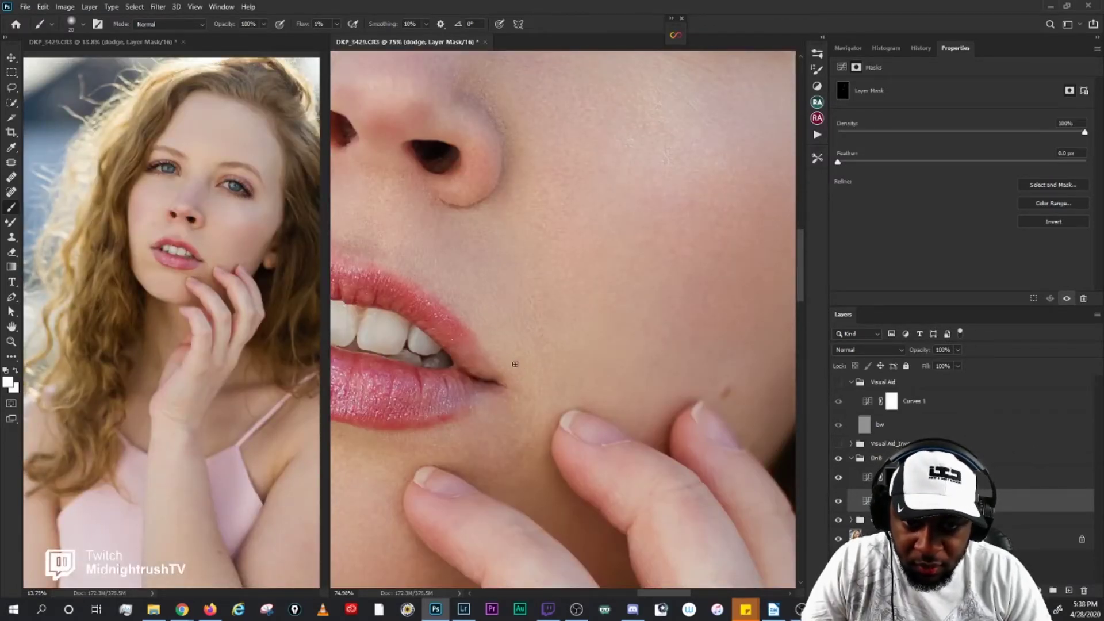
pyautogui.click(838, 382)
pyautogui.press('[')
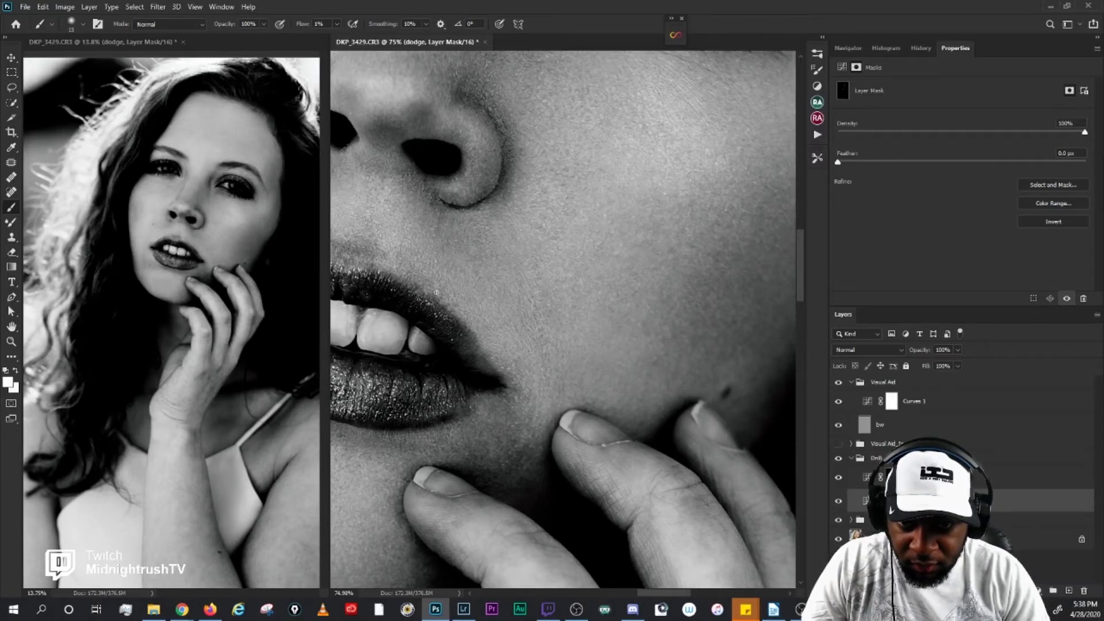
pyautogui.moveTo(469, 284); pyautogui.dragTo(532, 302)
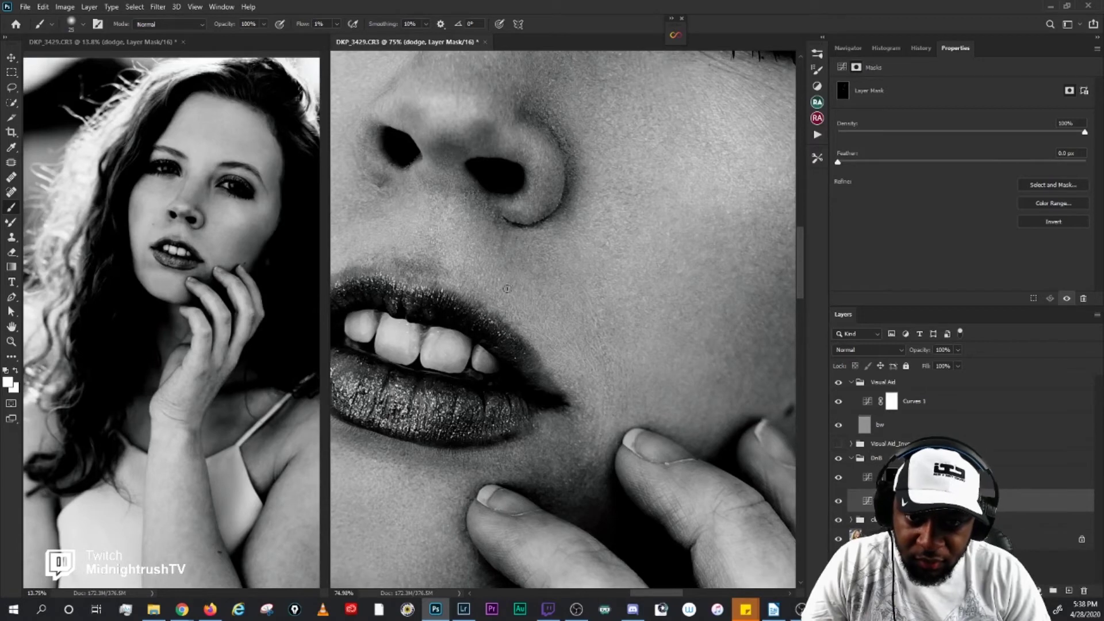
pyautogui.click(838, 382)
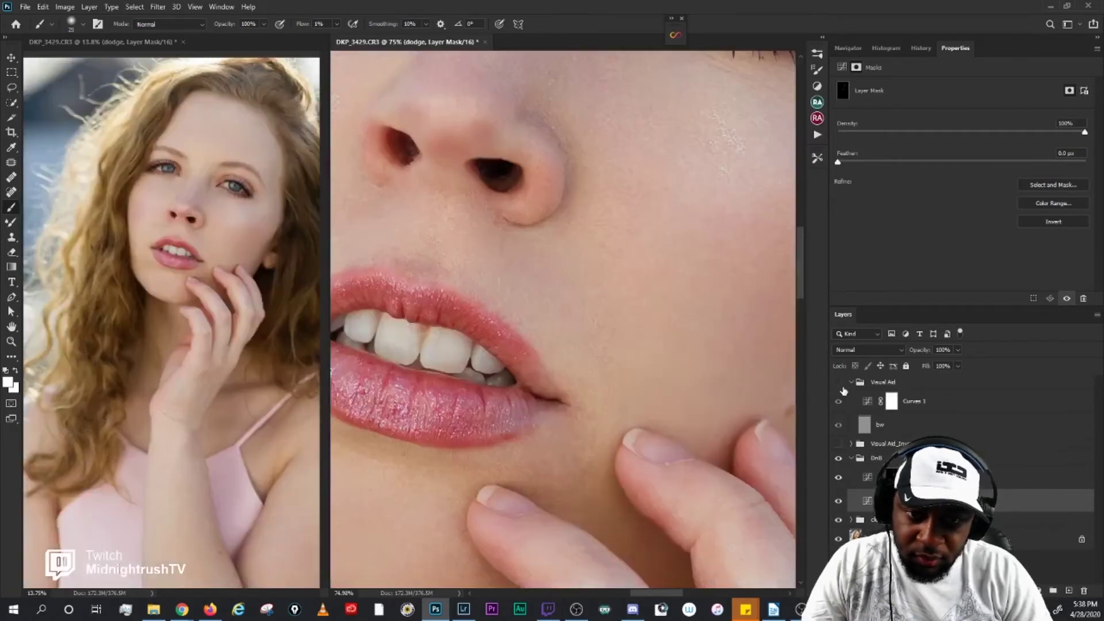
pyautogui.click(840, 384)
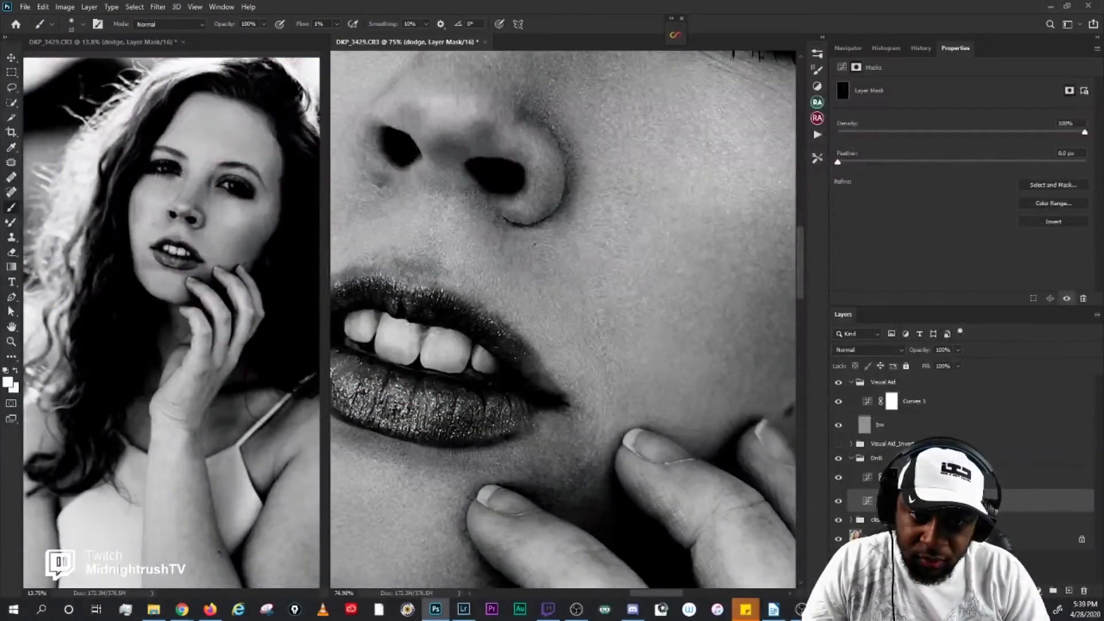
pyautogui.press(']')
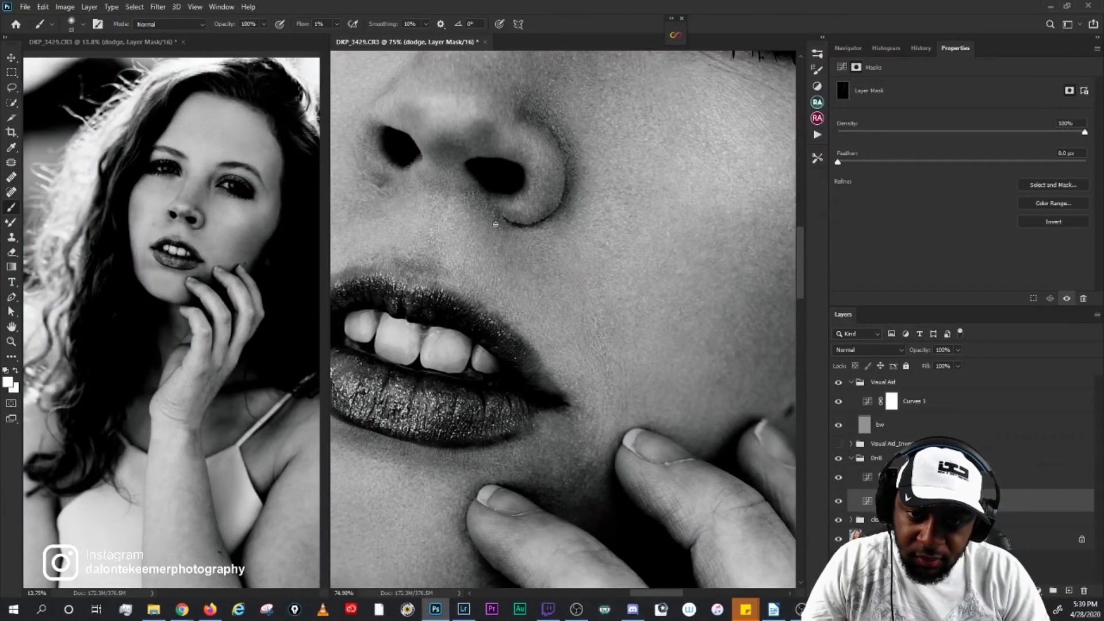
pyautogui.press(']')
# Step: Darken the bright skin just below the nostril wing on the Burn layer mask, enlarging the brush
pyautogui.hotkey('alt', ']')
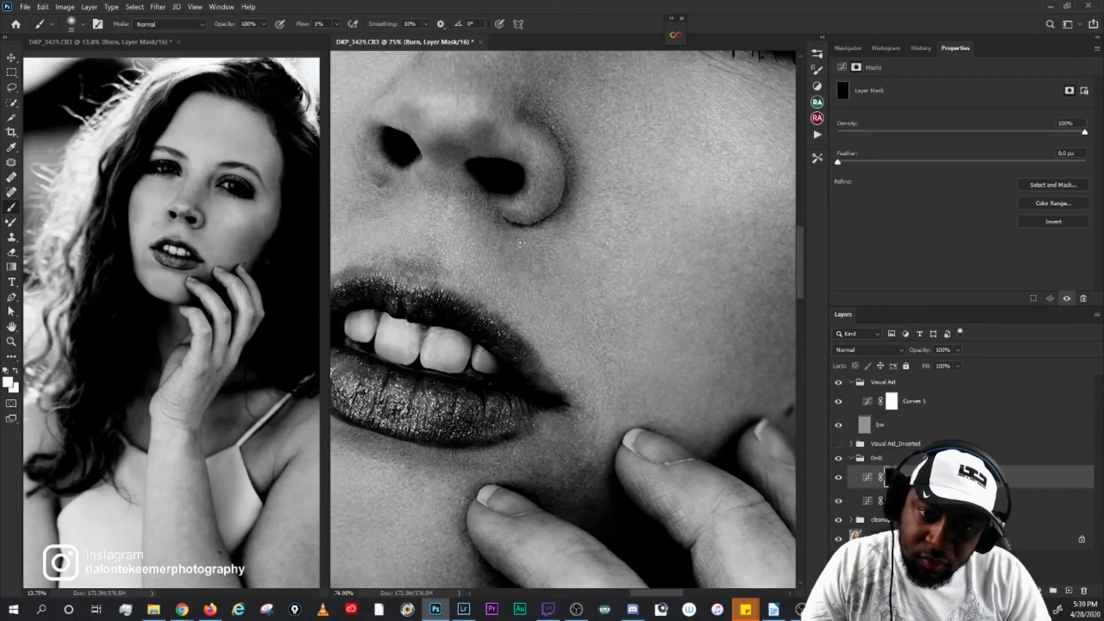
pyautogui.press(']')
pyautogui.press(']')
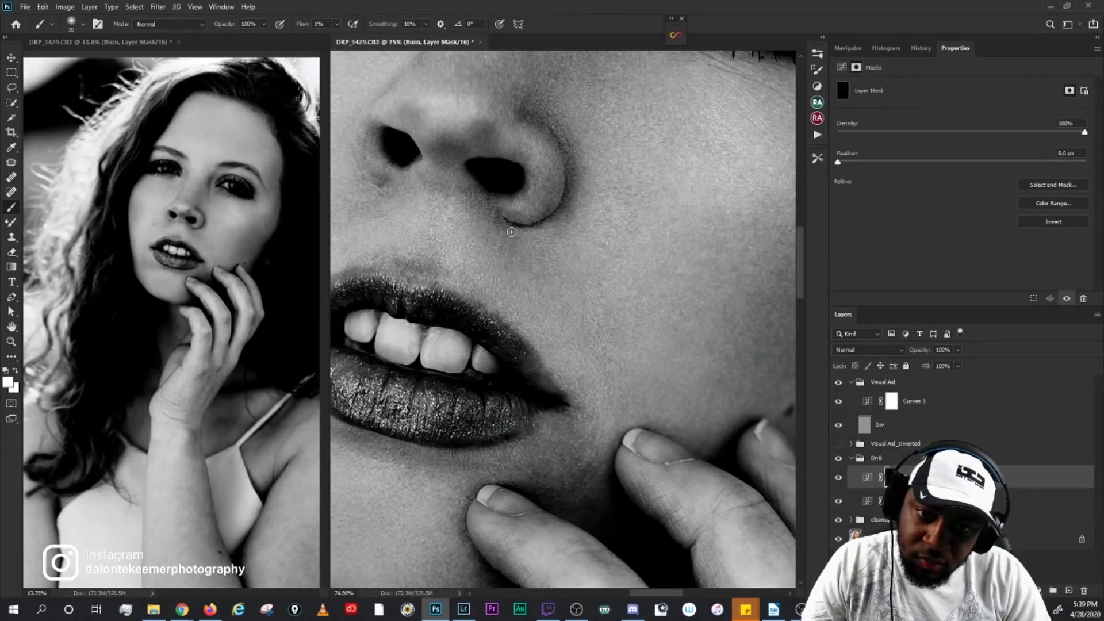
pyautogui.press(']')
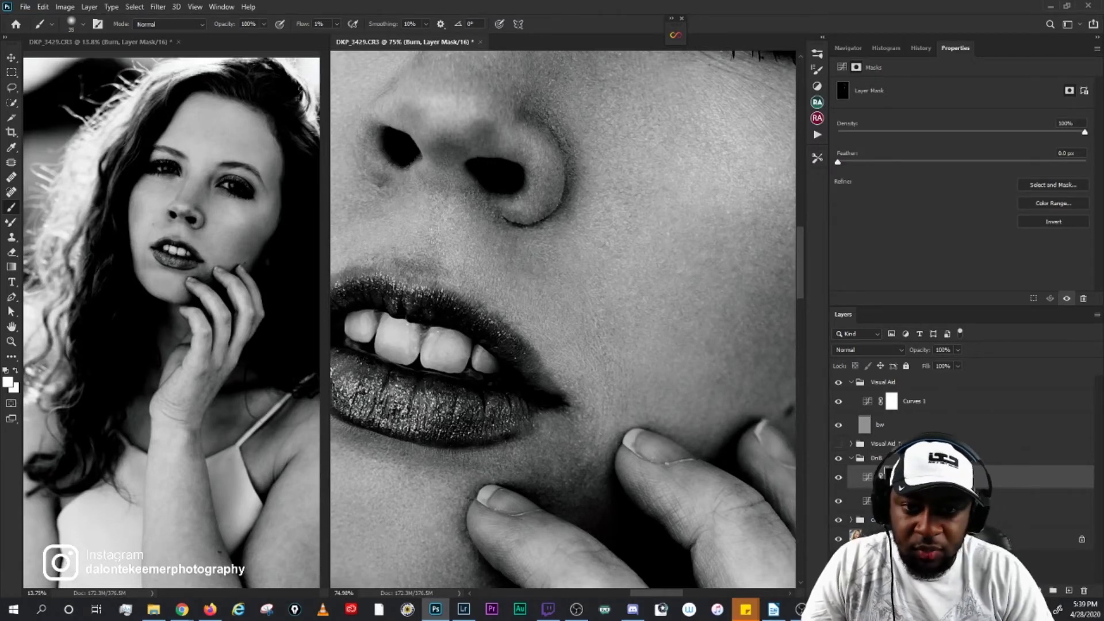
# Step: Lighten the dark patches below the nostril wing on the dodge layer mask, starting small and gradually enlarging the brush
pyautogui.click(892, 501)
pyautogui.press('[')
pyautogui.press('[')
pyautogui.press('[')
pyautogui.press('[')
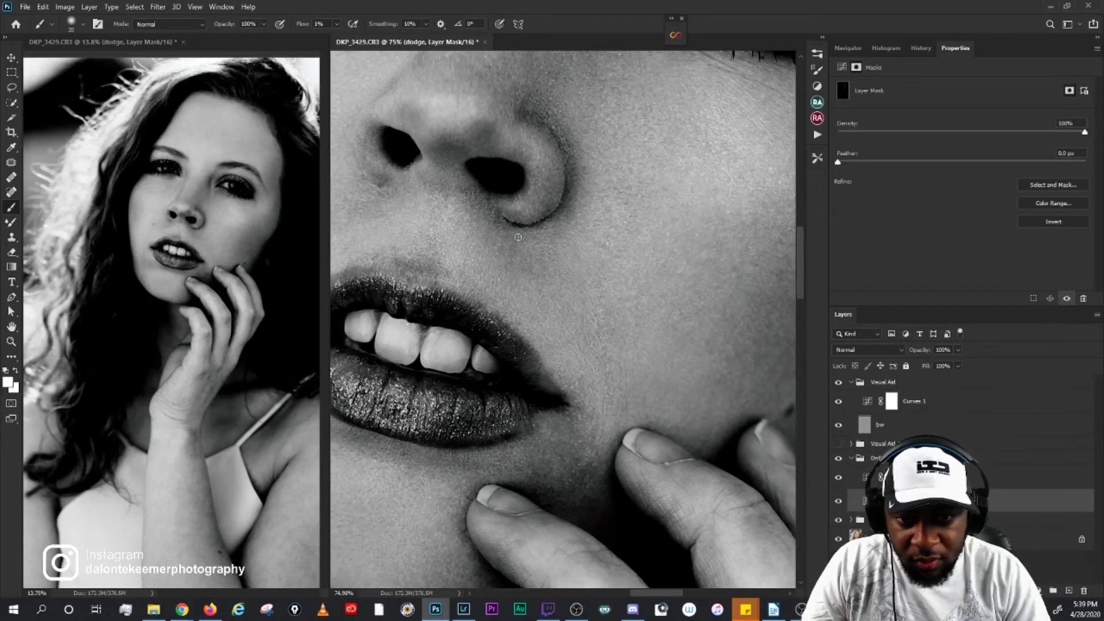
pyautogui.press(']')
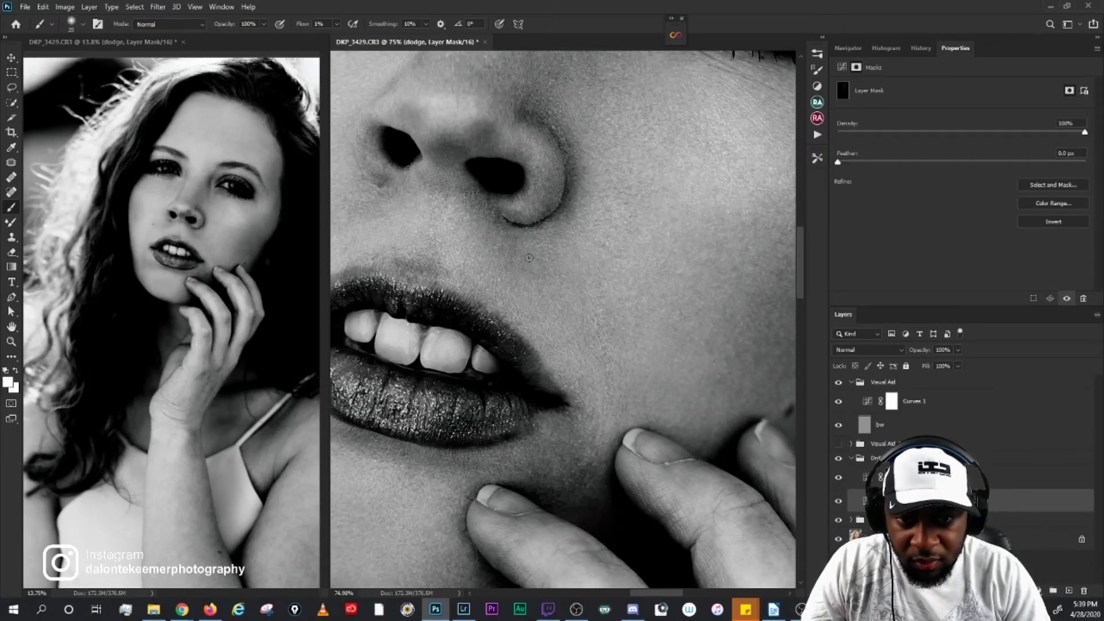
pyautogui.press(']')
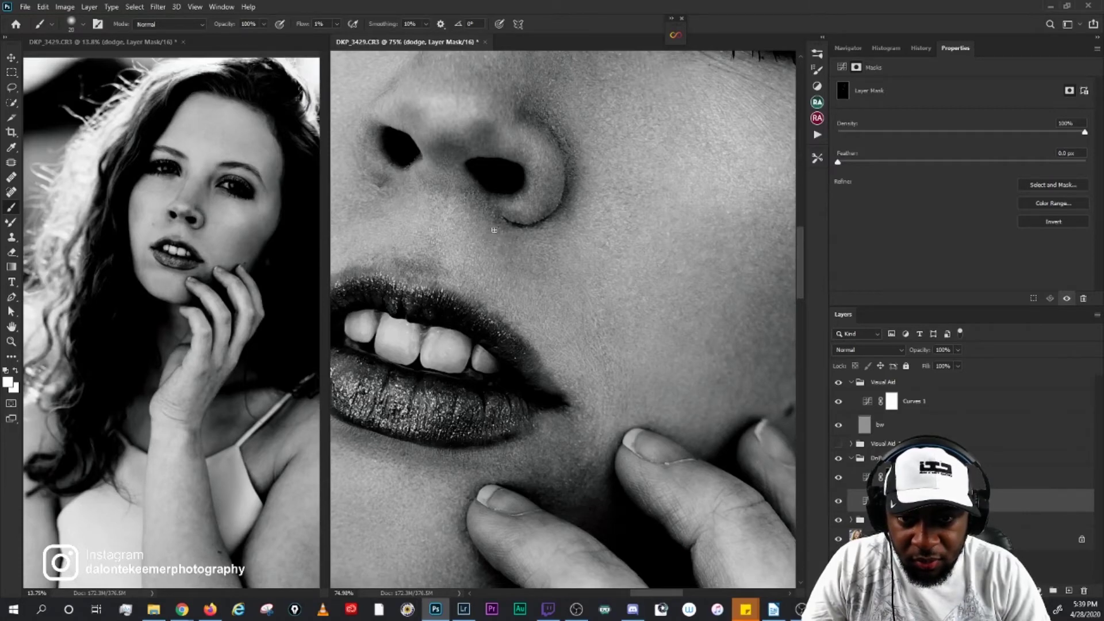
# Step: Compare the skin around the nose and mouth in colour with and without the DnB group
pyautogui.click(838, 383)
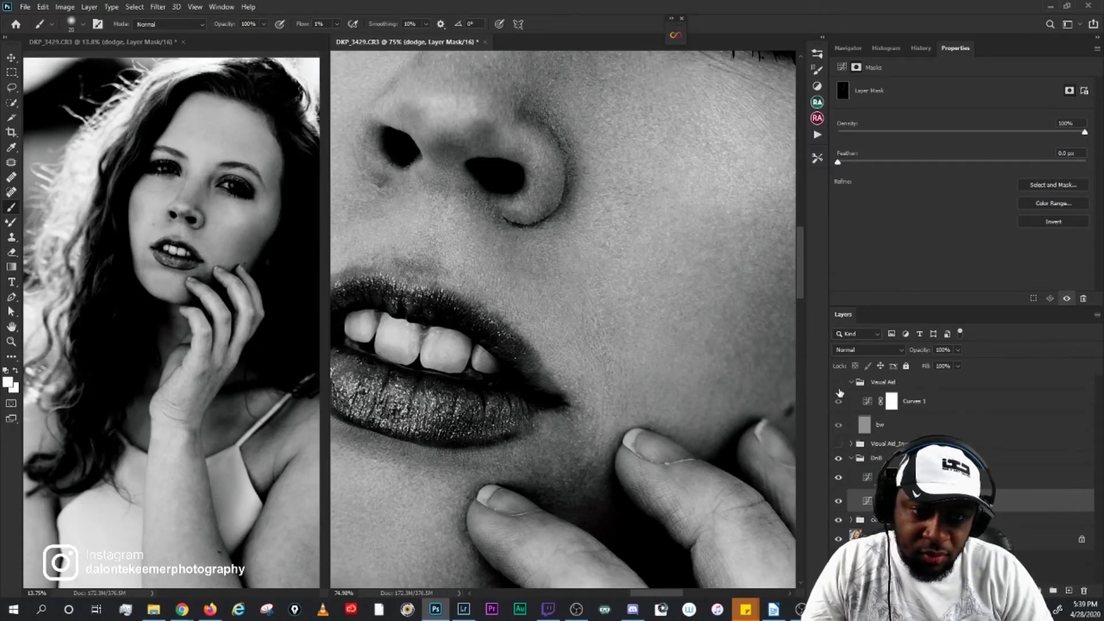
pyautogui.click(839, 458)
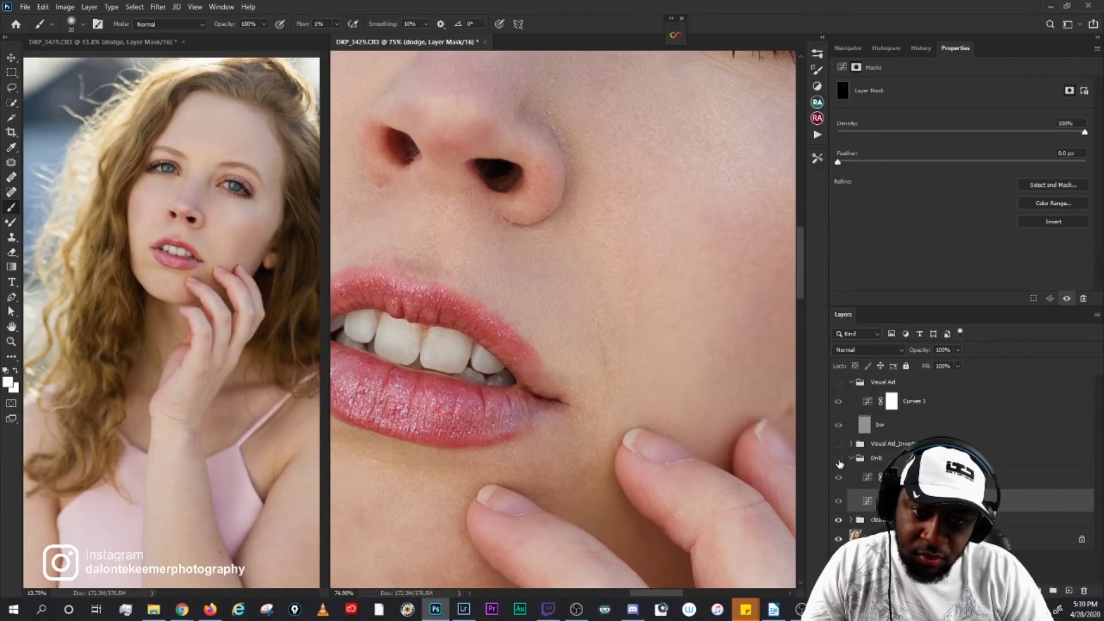
pyautogui.click(840, 459)
pyautogui.click(840, 459)
pyautogui.click(843, 458)
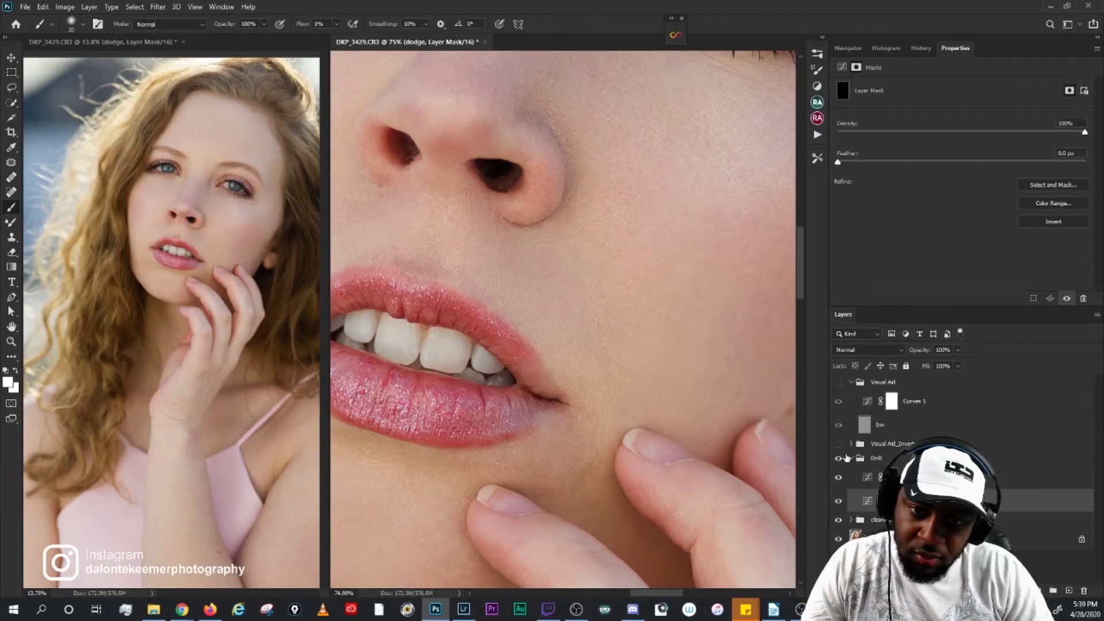
# Step: Show the black-and-white Visual Aid and lighten the dark skin between the nostril and upper lip on the dodge layer mask
pyautogui.click(838, 382)
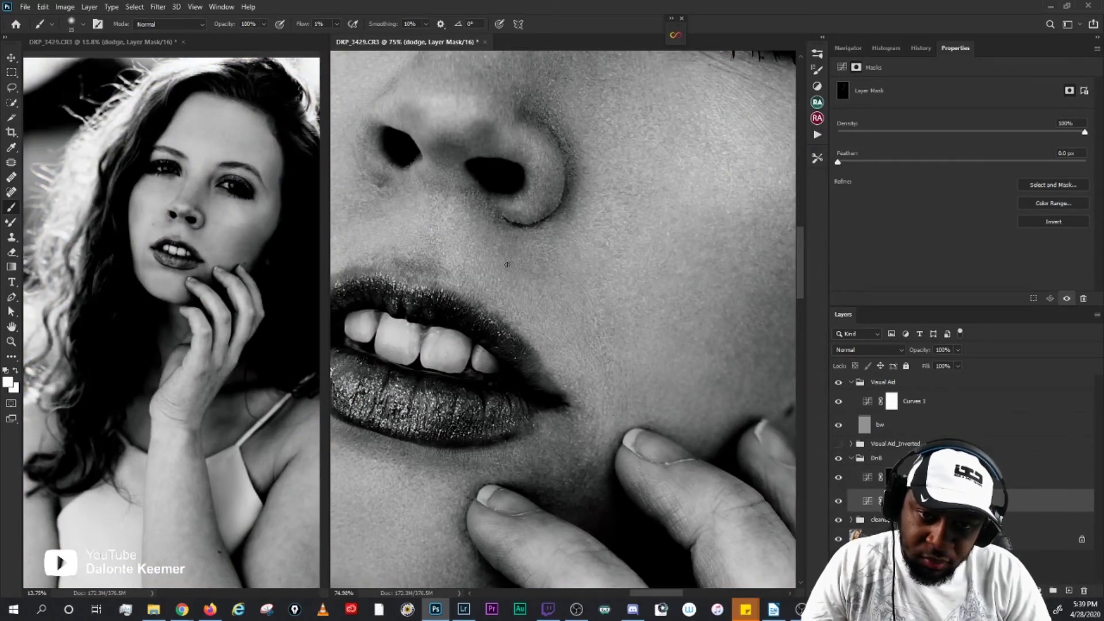
pyautogui.press(']')
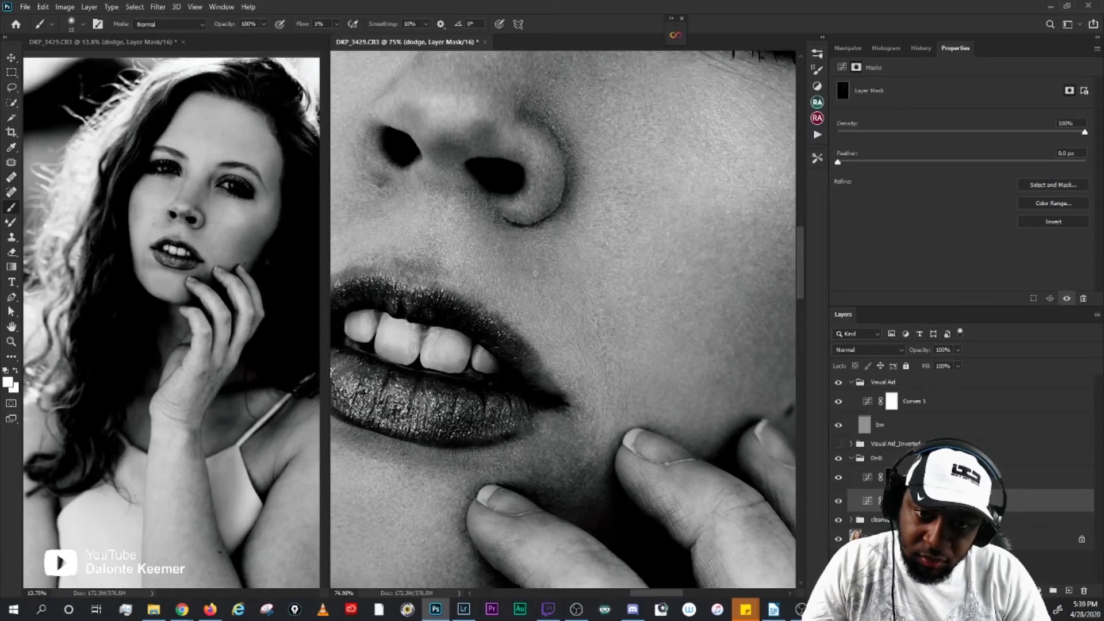
pyautogui.press(']')
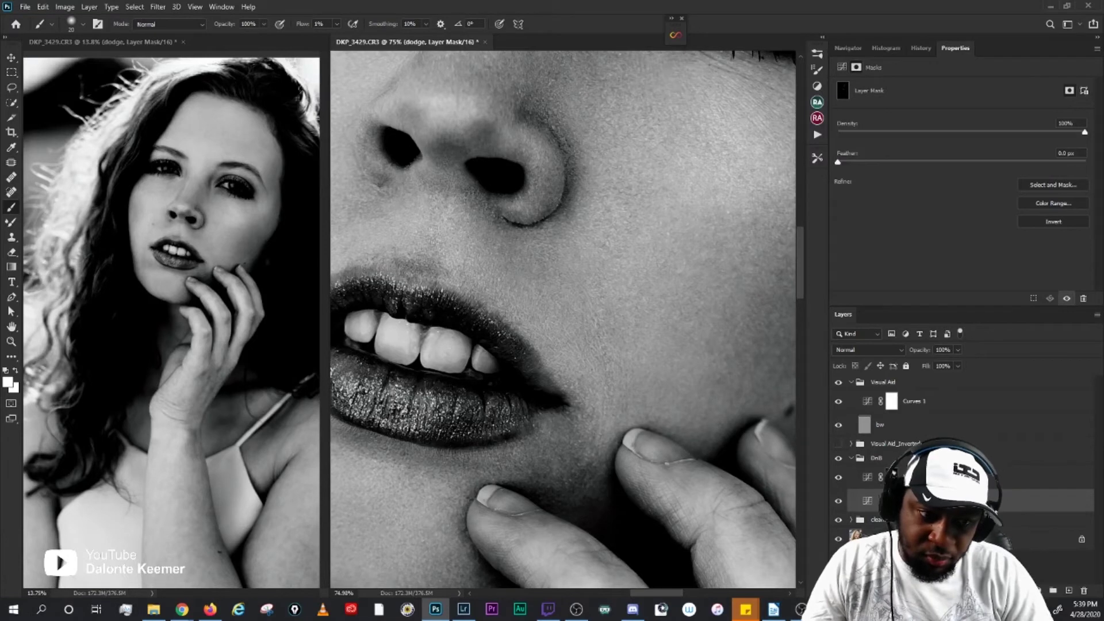
# Step: Darken the bright skin between the nostril wing and mouth corner on the Burn layer mask with a larger brush
pyautogui.hotkey('alt', ']')
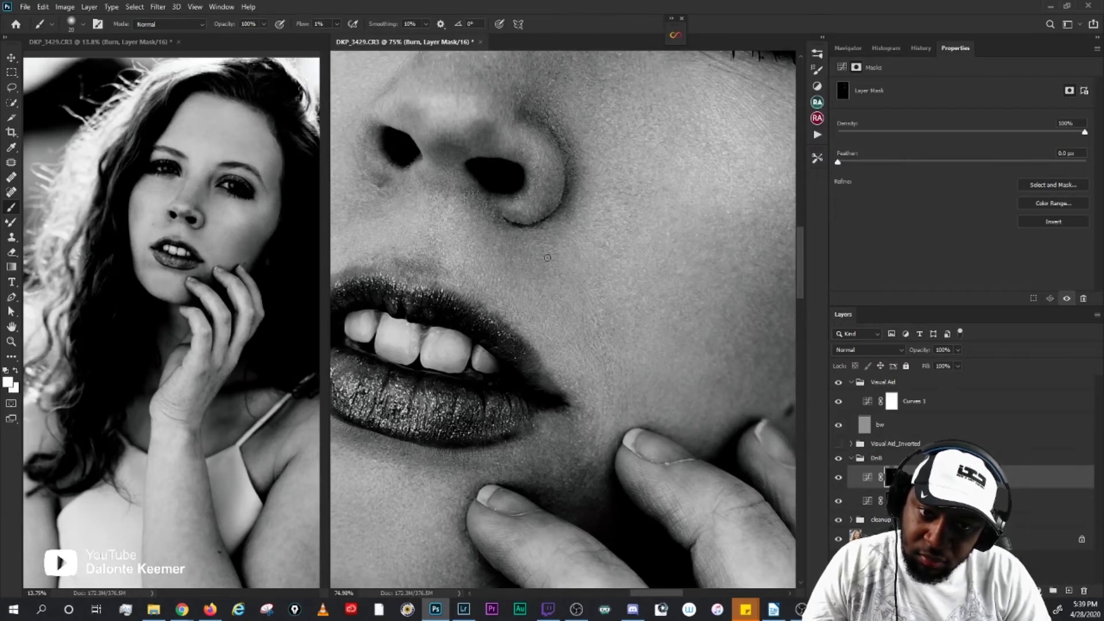
pyautogui.press(']')
pyautogui.press(']')
pyautogui.press(']')
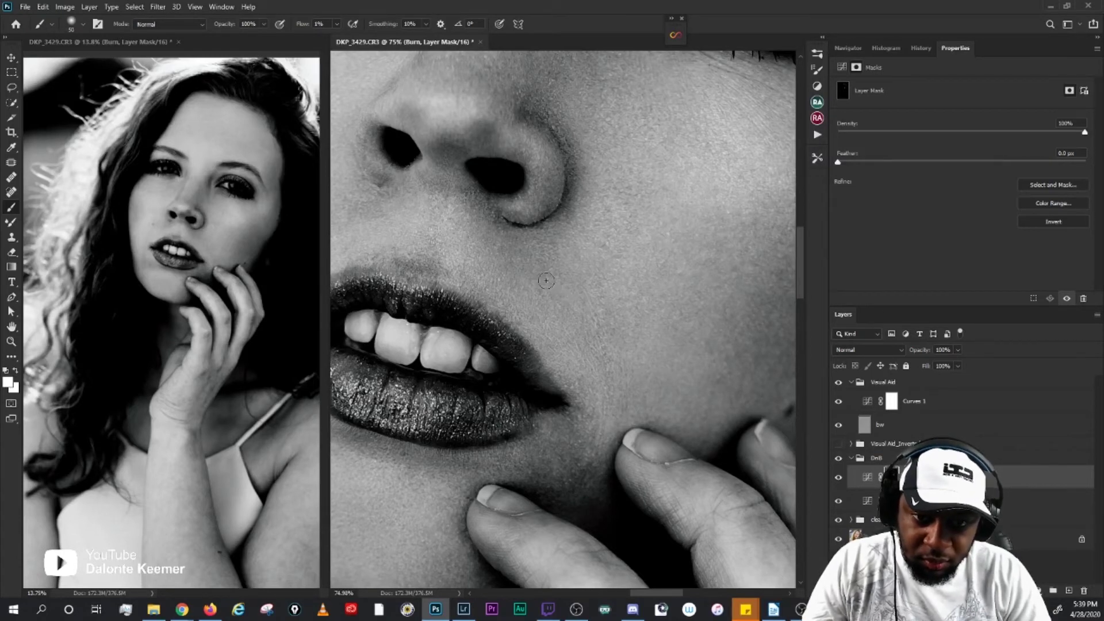
pyautogui.press(']')
pyautogui.press(']')
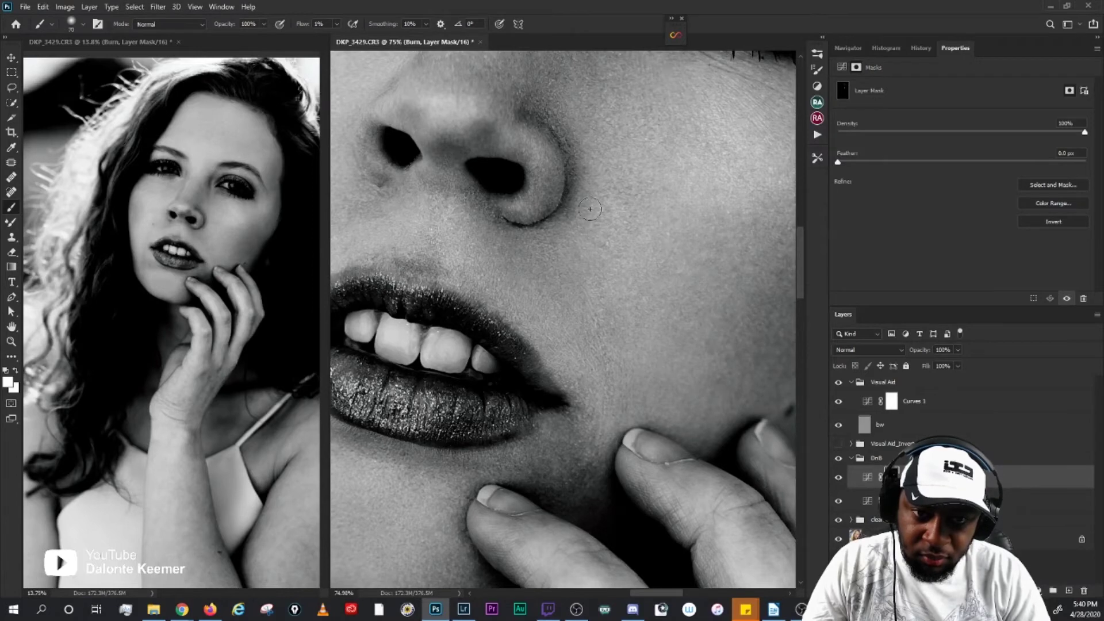
# Step: Examine the nose and mouth area in colour and black and white, comparing it with and without the DnB group
pyautogui.click(839, 381)
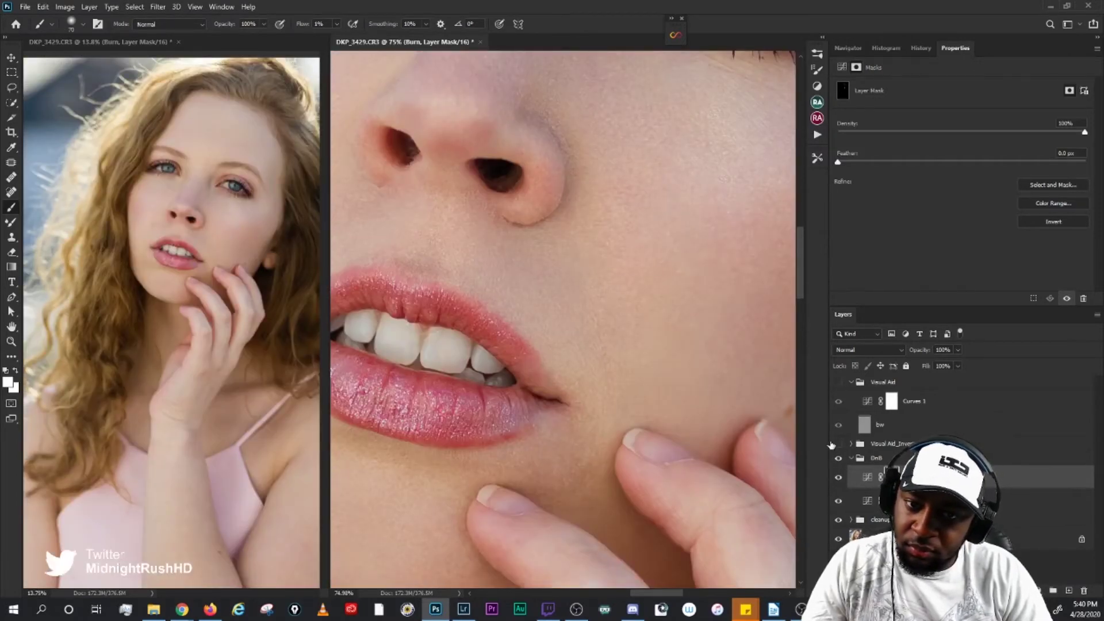
pyautogui.moveTo(583, 287); pyautogui.dragTo(687, 317)
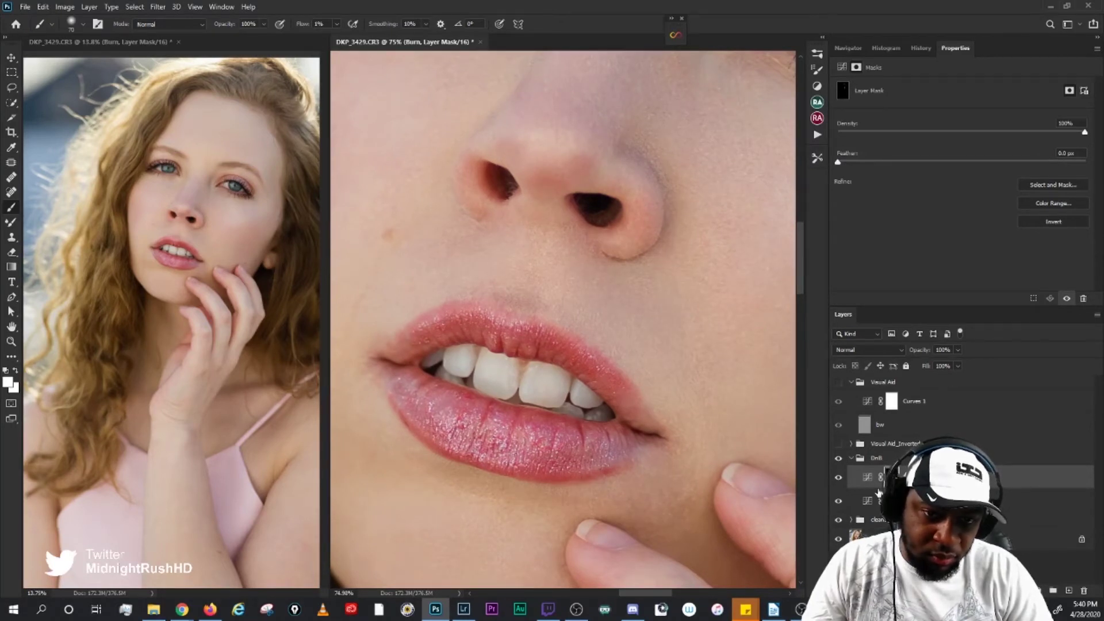
pyautogui.click(840, 458)
pyautogui.click(842, 459)
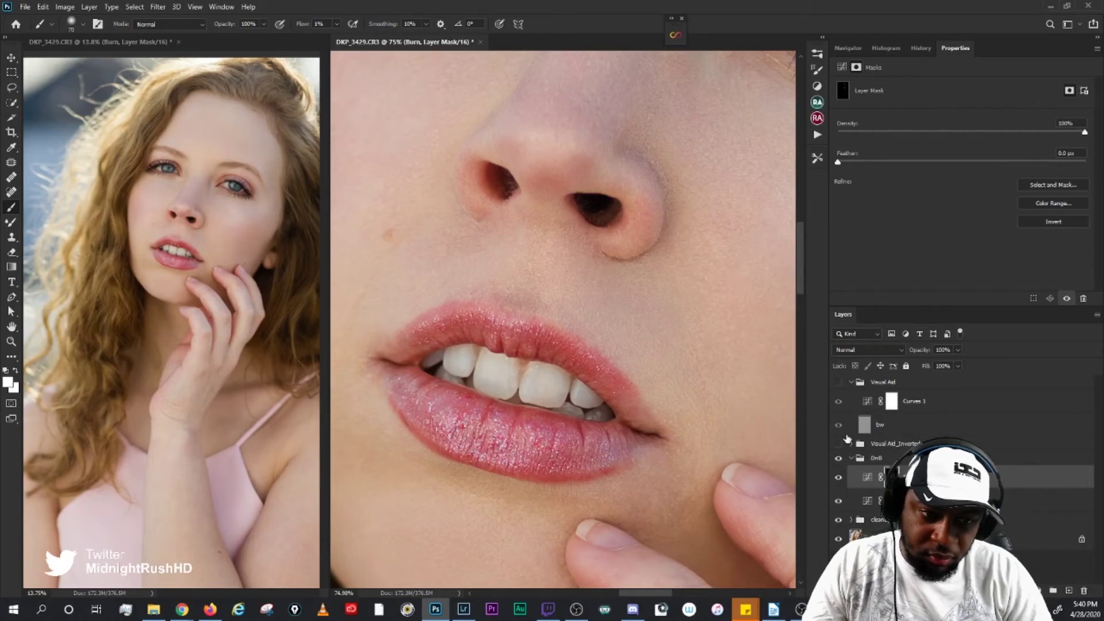
pyautogui.click(838, 383)
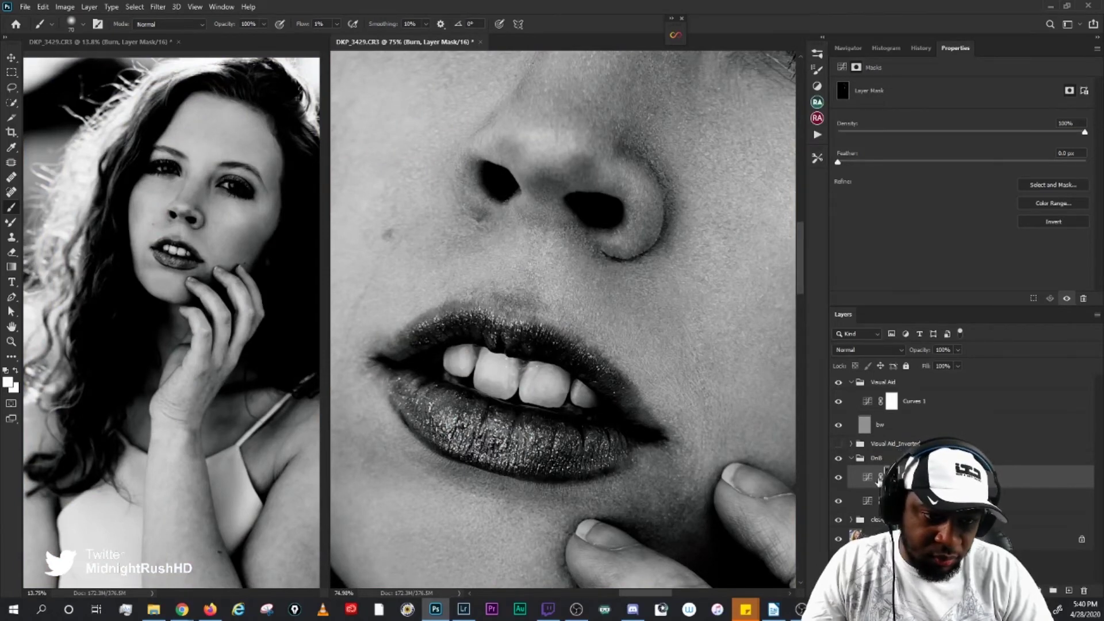
pyautogui.click(838, 383)
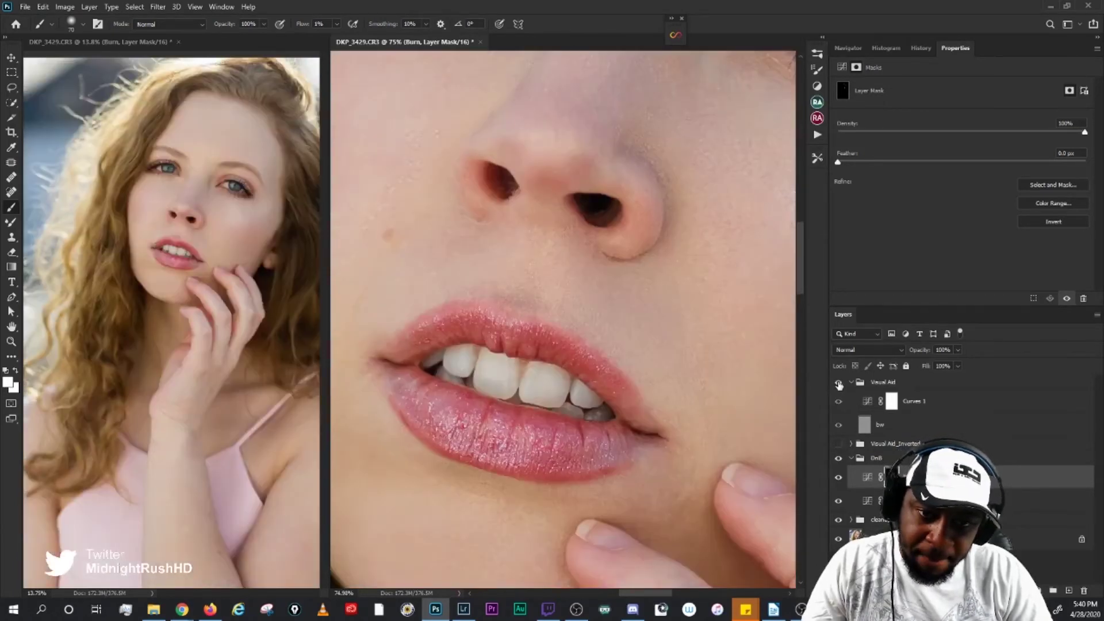
# Step: Darken the bright spots between the nose and upper lip on the Burn layer mask in the black-and-white view, varying the brush size
pyautogui.click(838, 383)
pyautogui.press('[')
pyautogui.press('[')
pyautogui.press('[')
pyautogui.press('[')
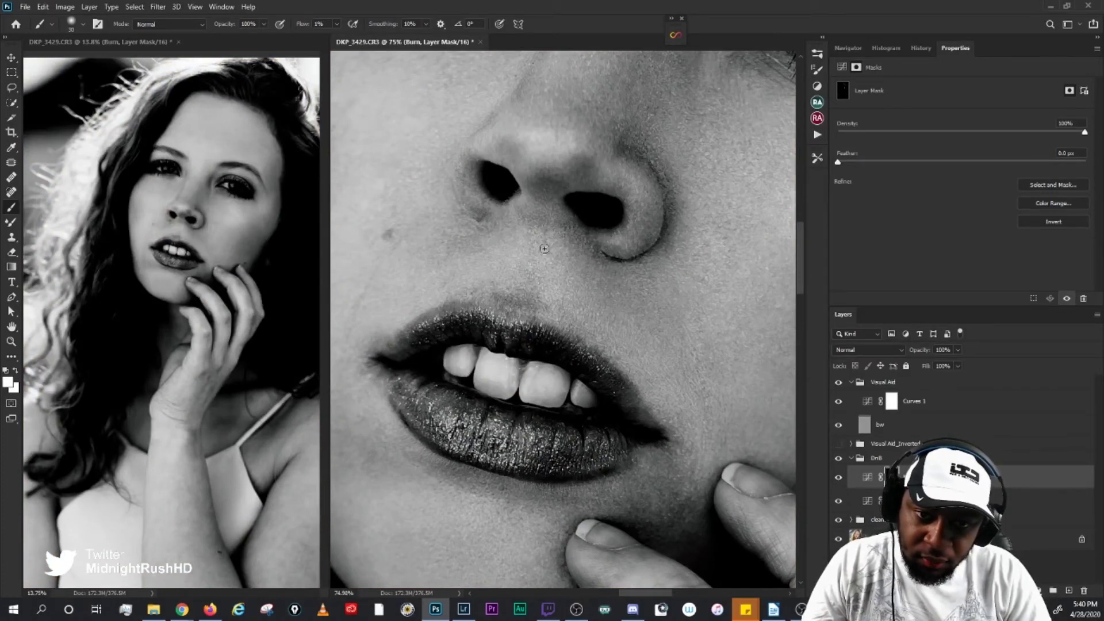
pyautogui.press('[')
pyautogui.press('[')
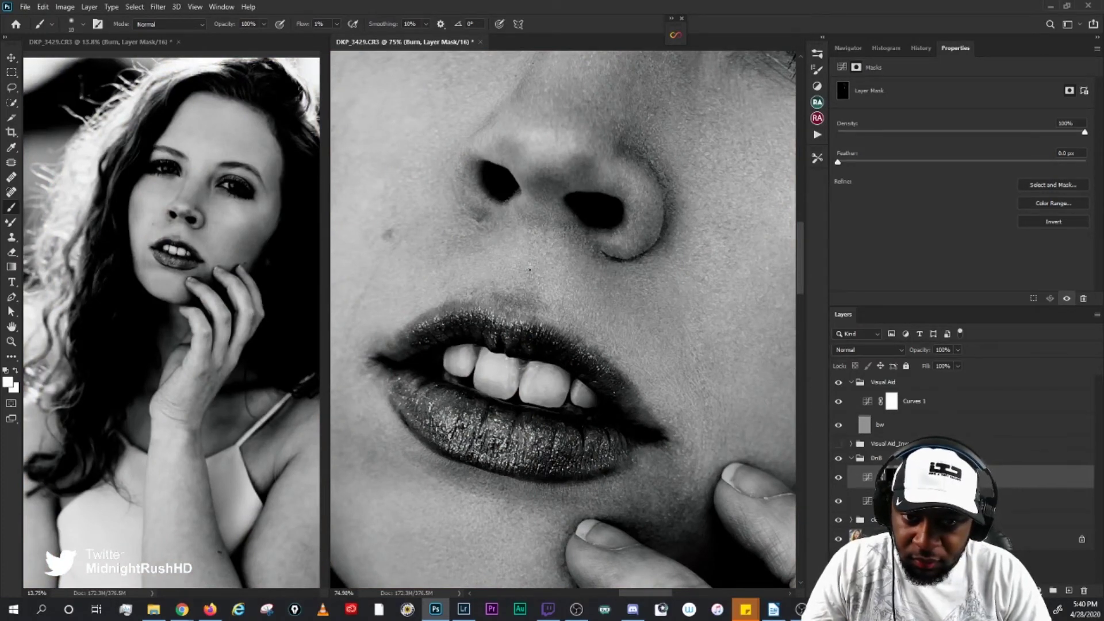
pyautogui.press(']')
pyautogui.press(']')
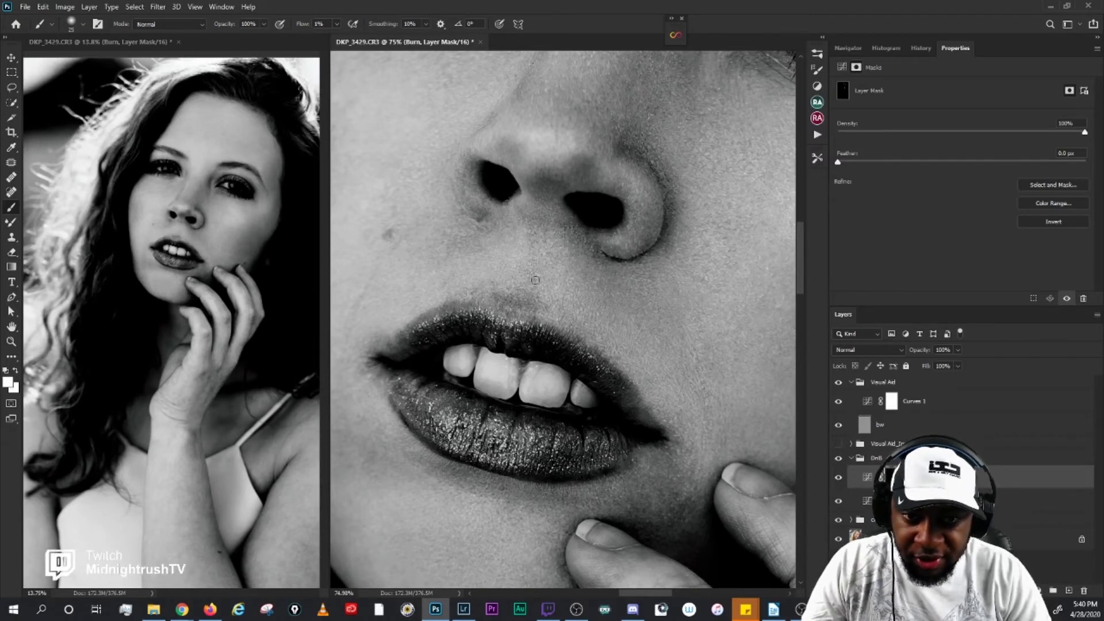
# Step: Lighten the dark skin above the upper lip on the dodge layer mask and check the face in colour
pyautogui.click(920, 501)
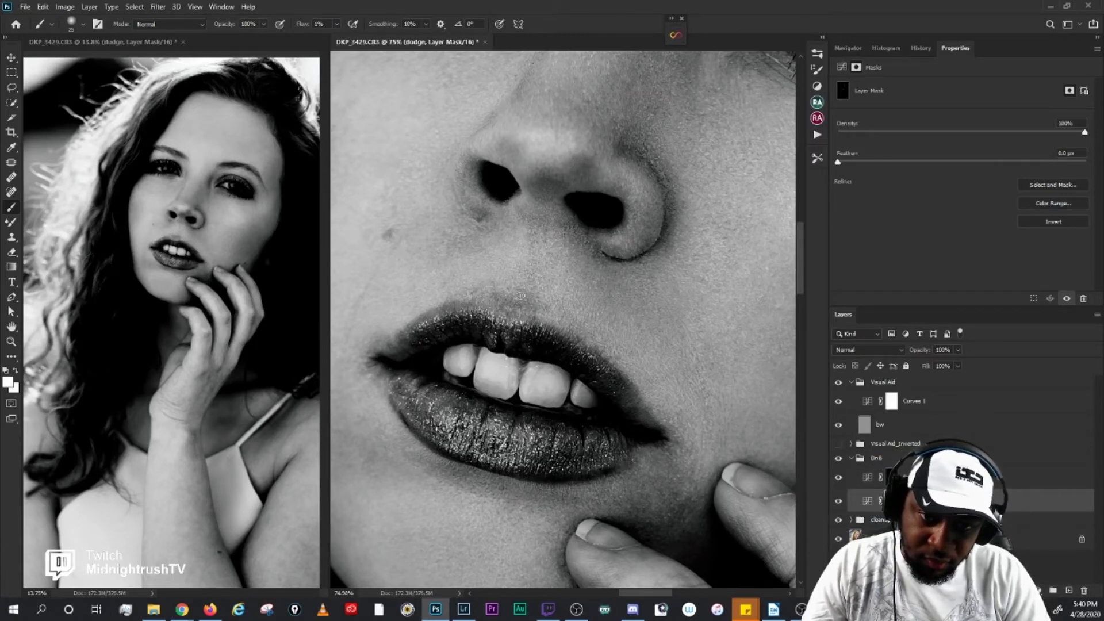
pyautogui.click(839, 383)
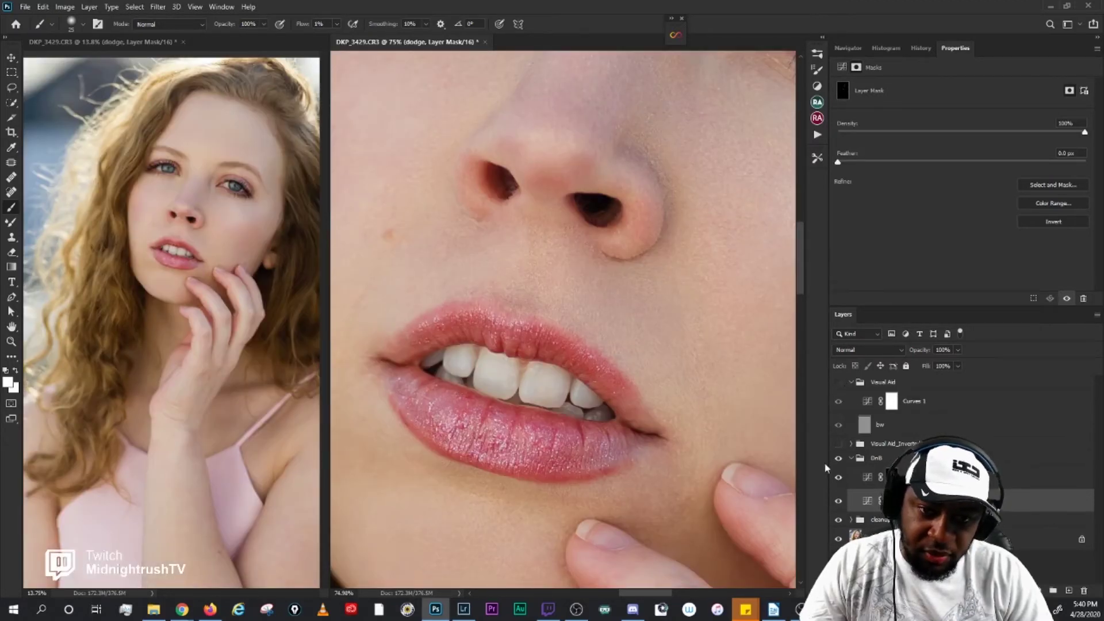
pyautogui.scroll(-2, 610, 374)
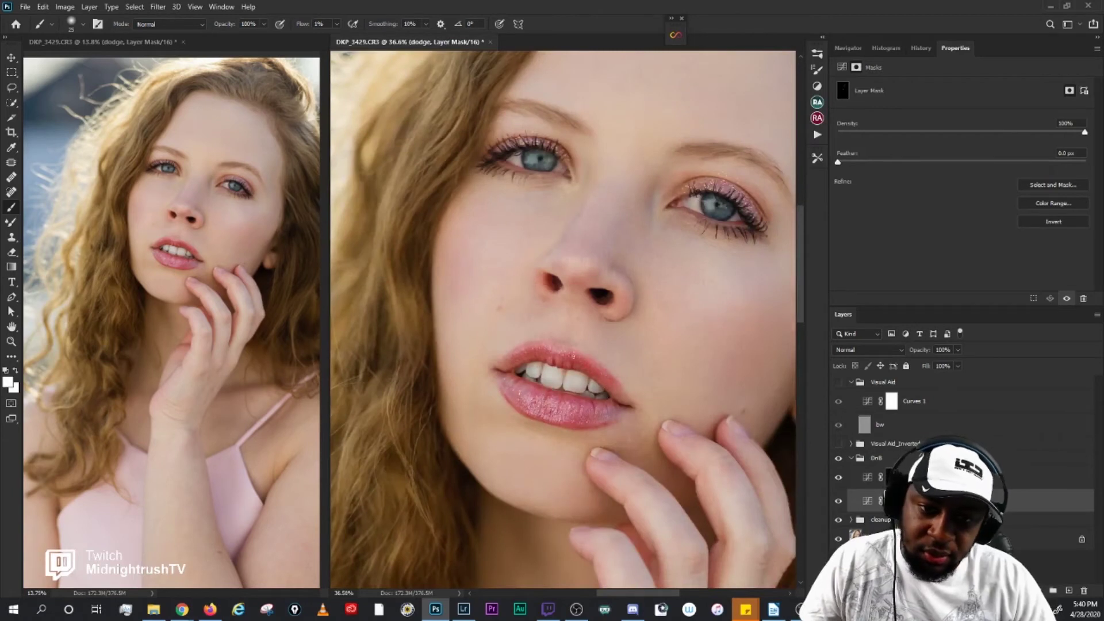
pyautogui.scroll(2, 577, 338)
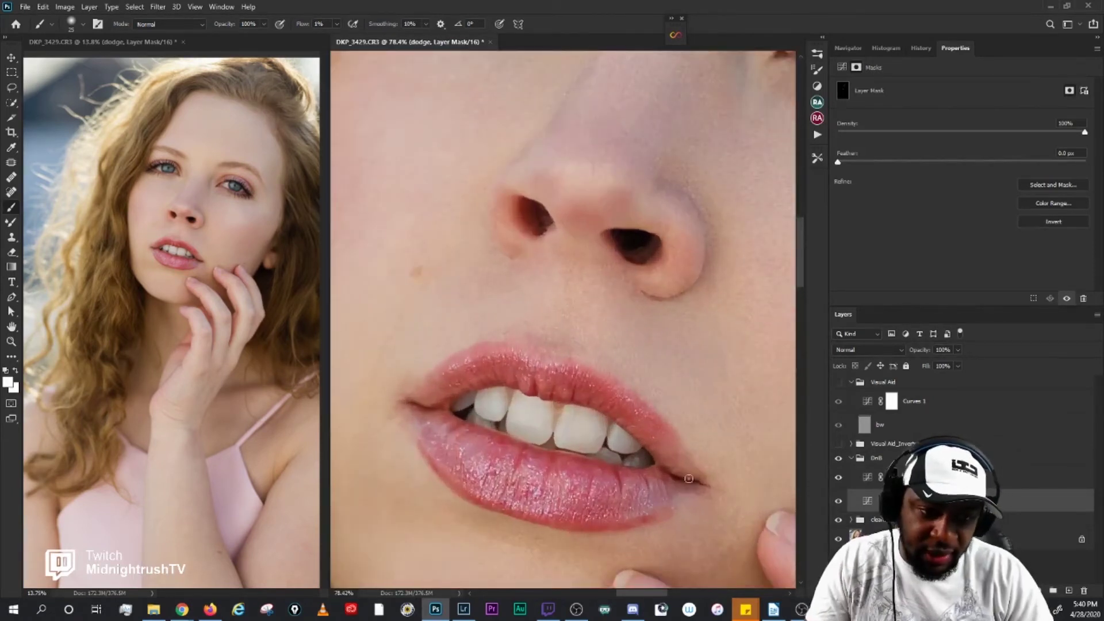
# Step: Darken the bright edge along the upper lip on the Burn layer mask in colour, varying the brush size
pyautogui.hotkey('alt', ']')
pyautogui.press(']')
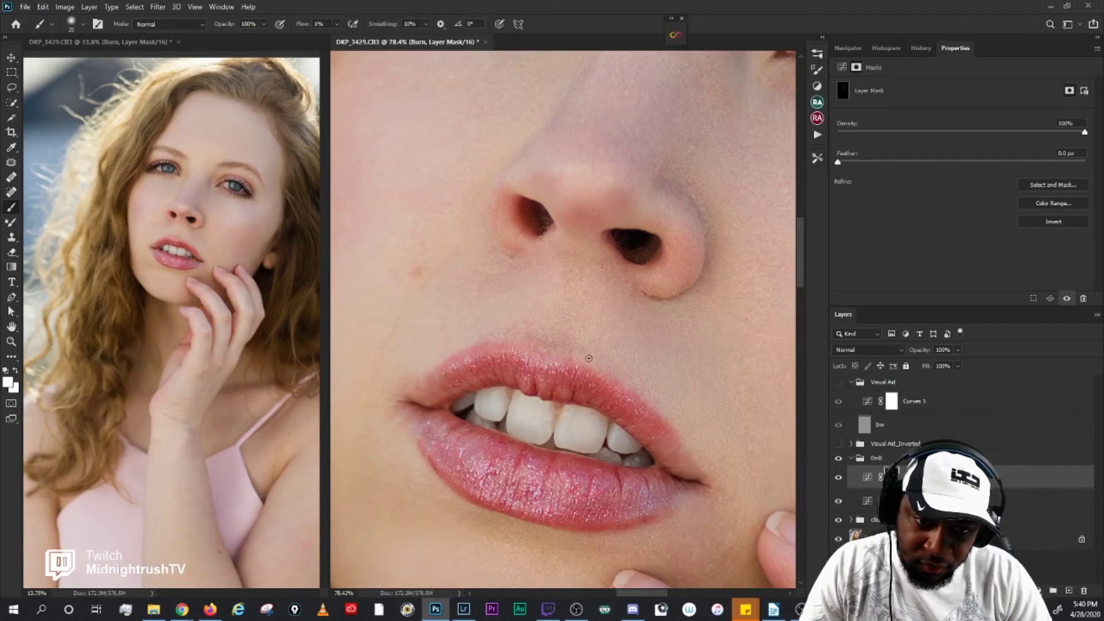
pyautogui.press('[')
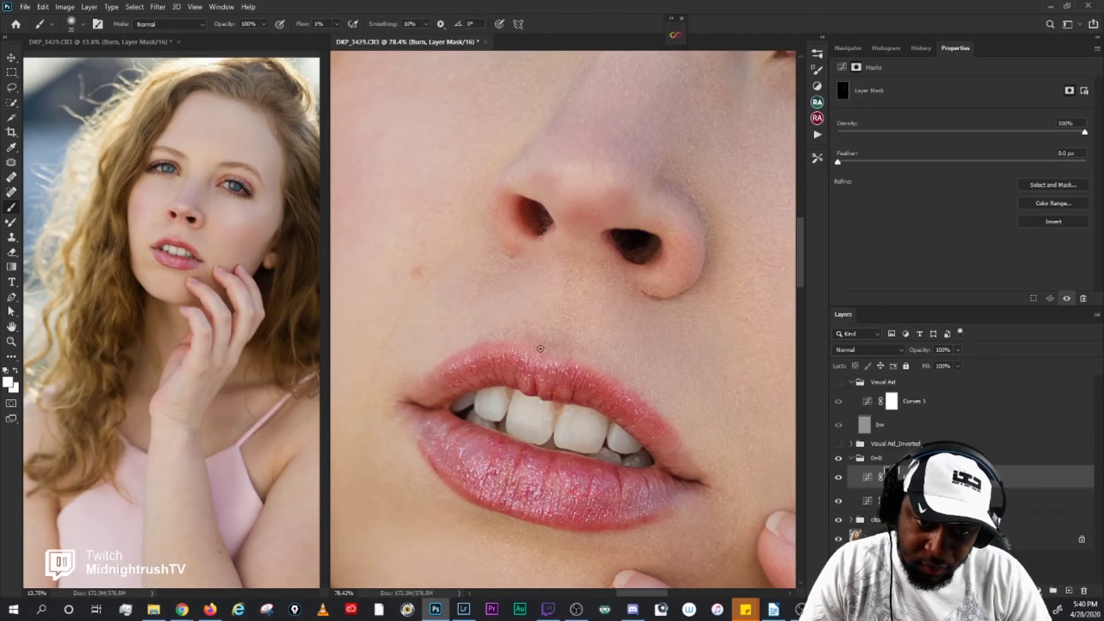
pyautogui.press(']')
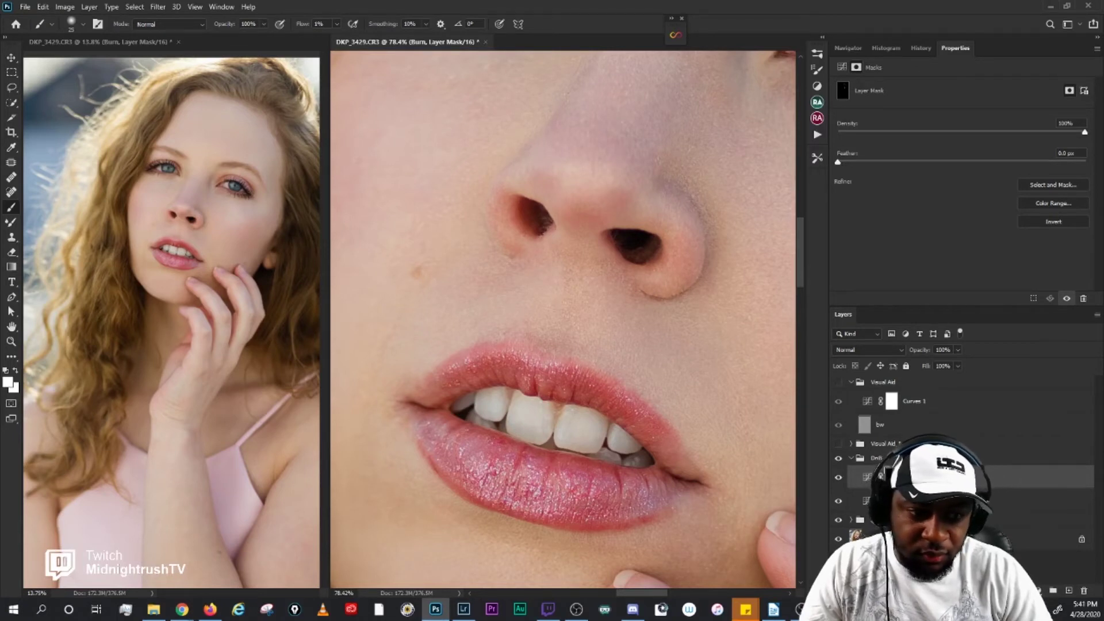
# Step: Lighten the small dark spots just above the upper lip on the dodge layer mask with a smaller brush
pyautogui.hotkey('alt', '[')
pyautogui.press('[')
pyautogui.press('[')
pyautogui.press('[')
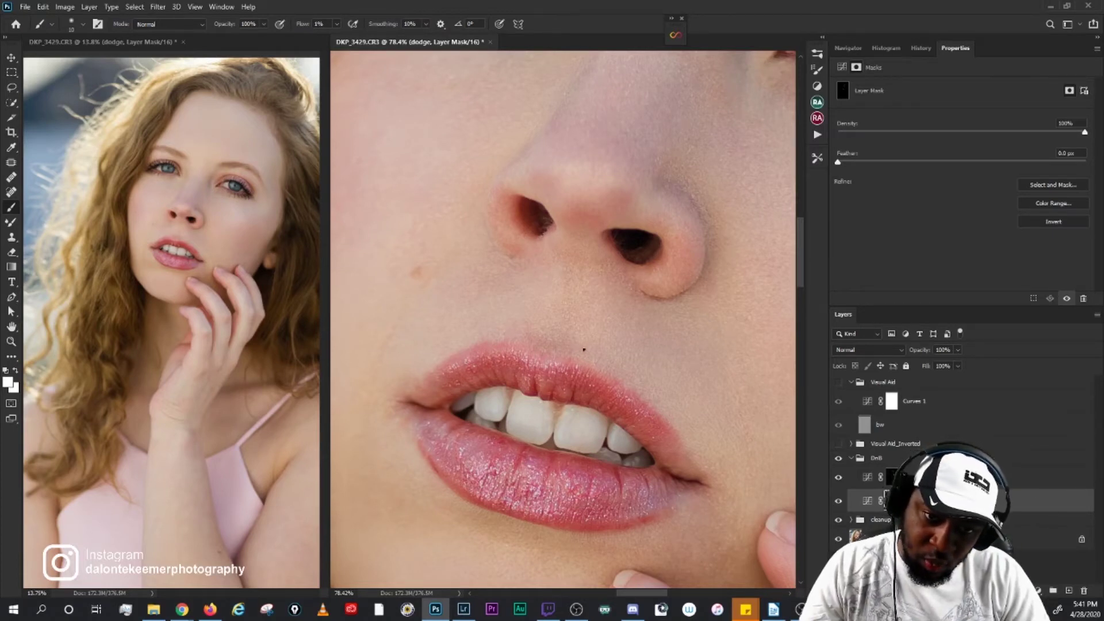
# Step: Inspect the skin around the nose and mouth with the Visual Aid_Inverted group, and return to colour
pyautogui.moveTo(624, 385); pyautogui.dragTo(670, 365)
pyautogui.click(838, 445)
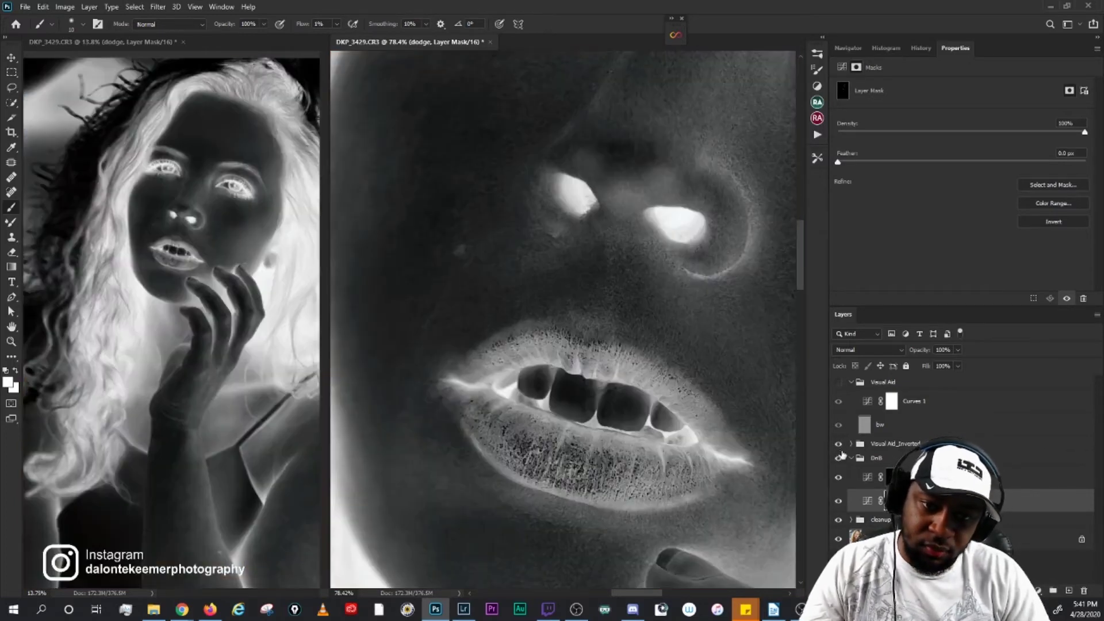
pyautogui.click(838, 444)
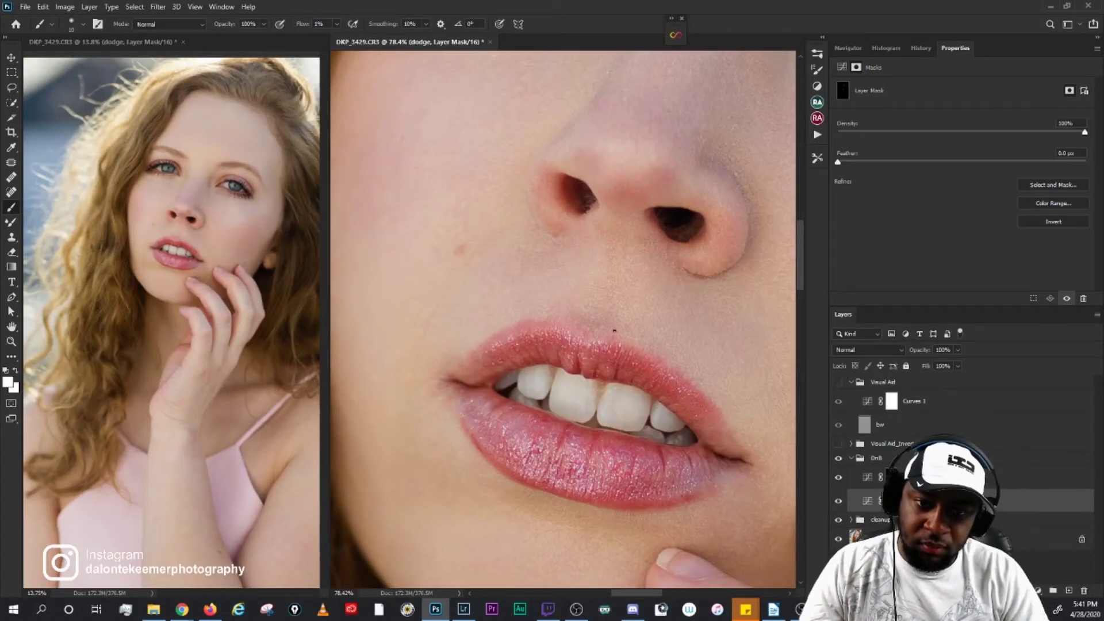
# Step: Lighten the dark skin beneath the nostril on the dodge layer mask, adjusting the brush size
pyautogui.click(885, 477)
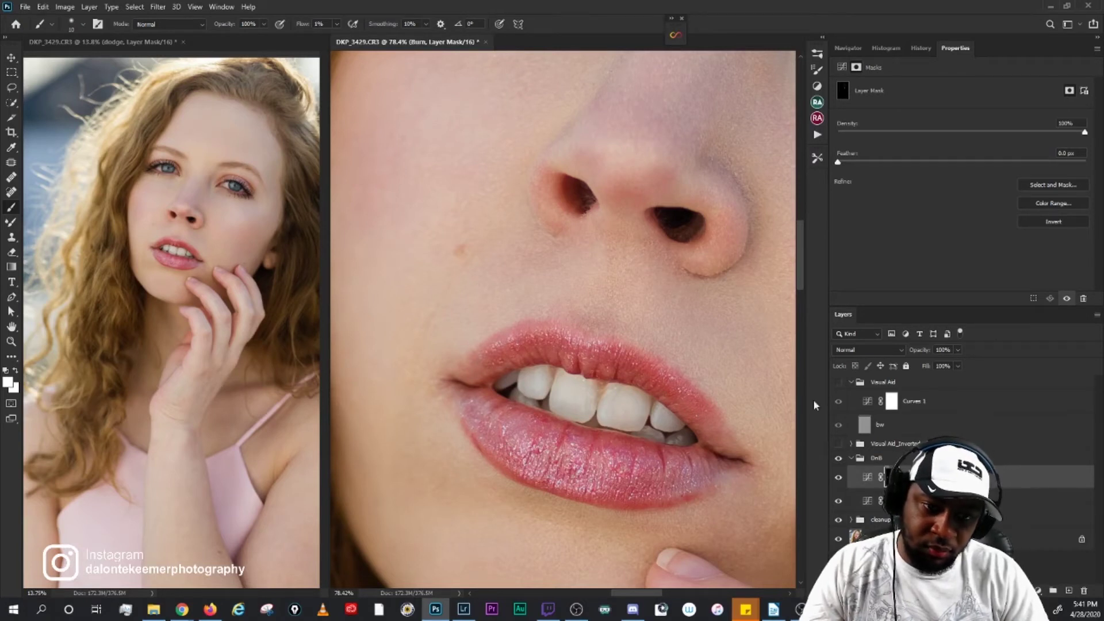
pyautogui.press(']')
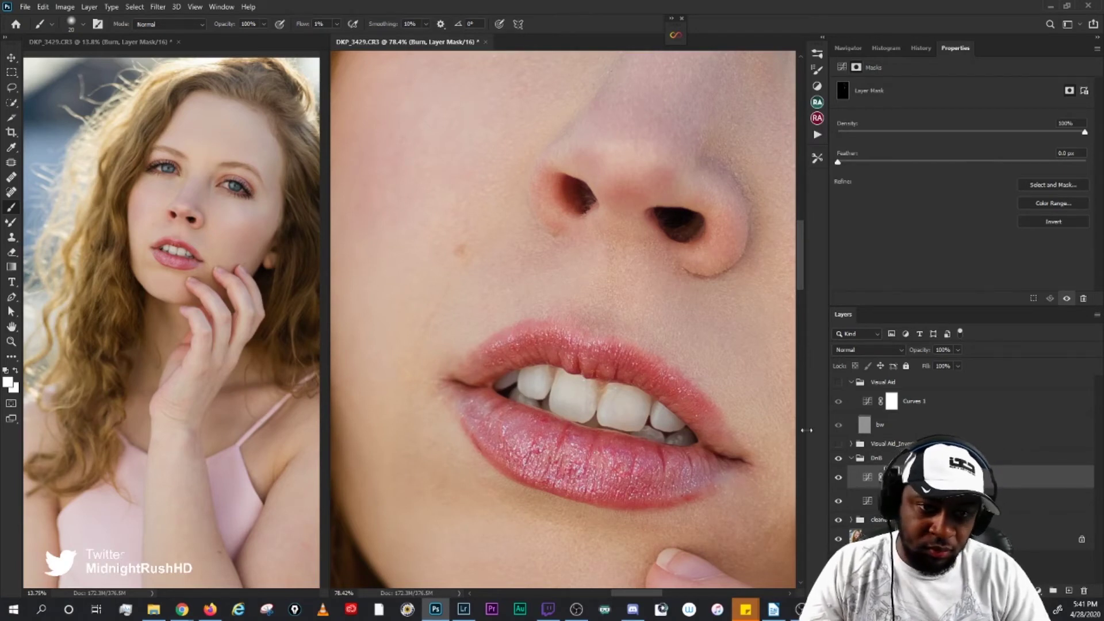
pyautogui.hscroll(2, 730, 386)
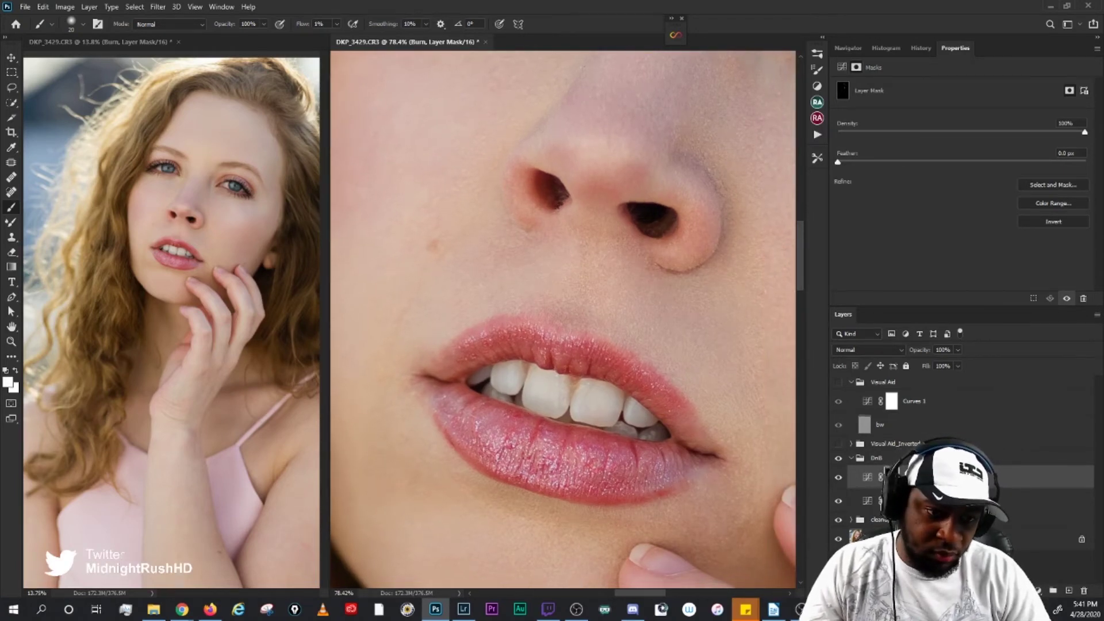
pyautogui.hotkey('alt', '[')
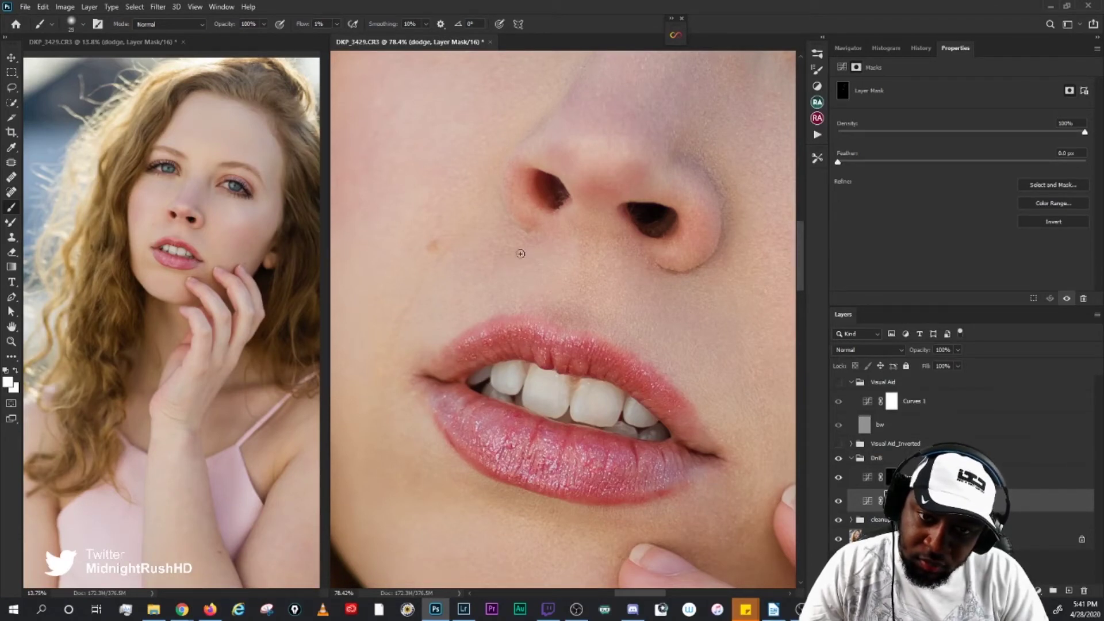
pyautogui.press('[')
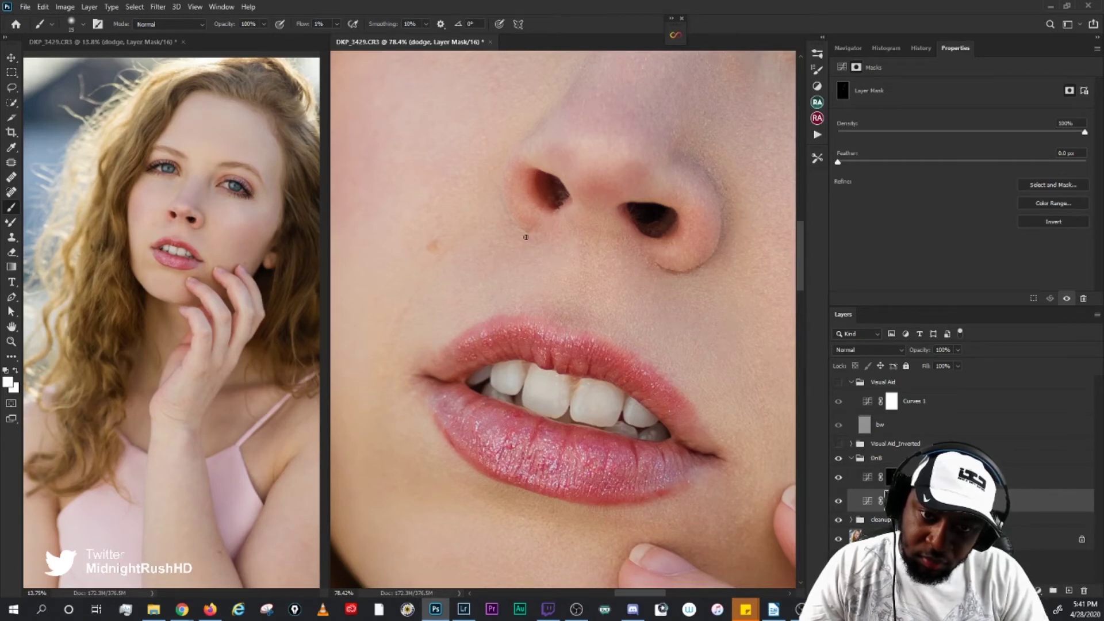
# Step: Darken the bright spots along the nostril's lower outer edge on the Burn layer mask, varying the brush size
pyautogui.click(887, 478)
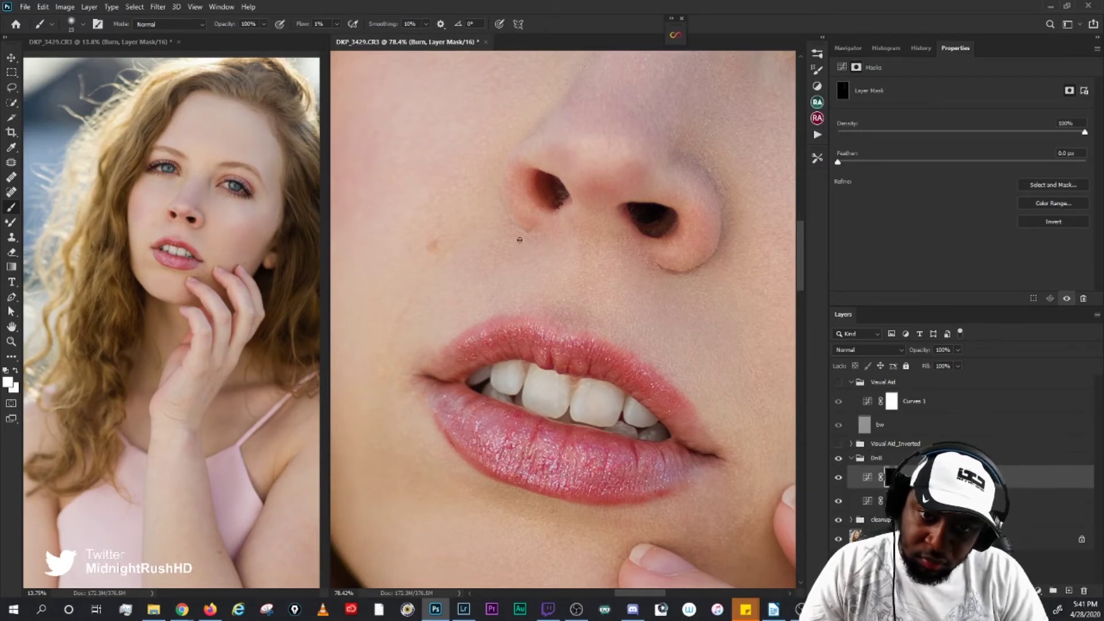
pyautogui.press('[')
pyautogui.press('[')
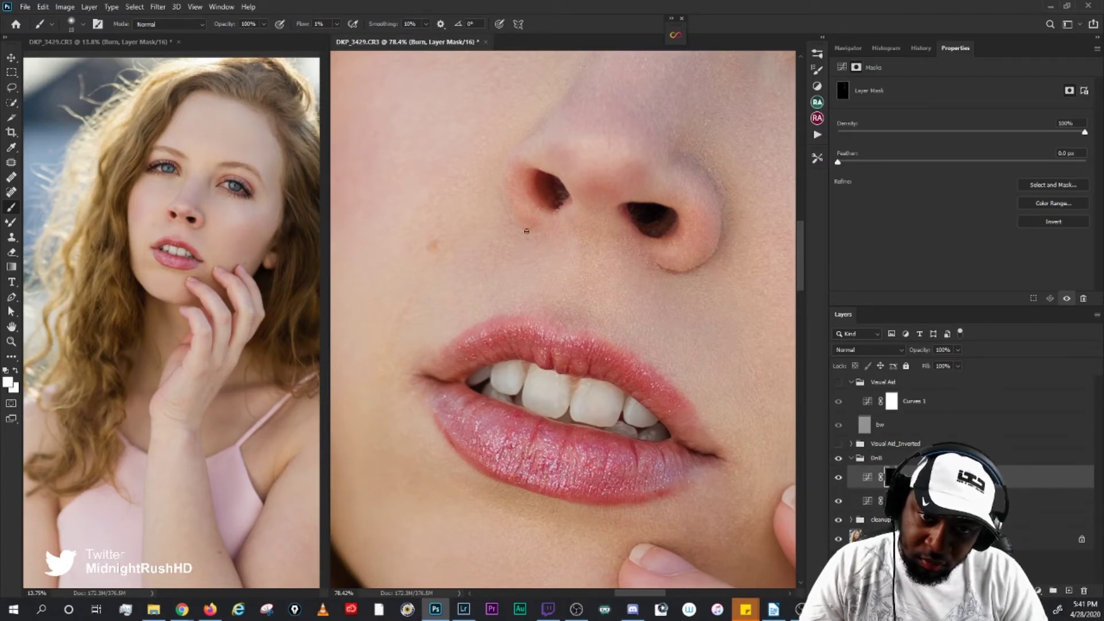
pyautogui.press('[')
pyautogui.press('[')
pyautogui.press('[')
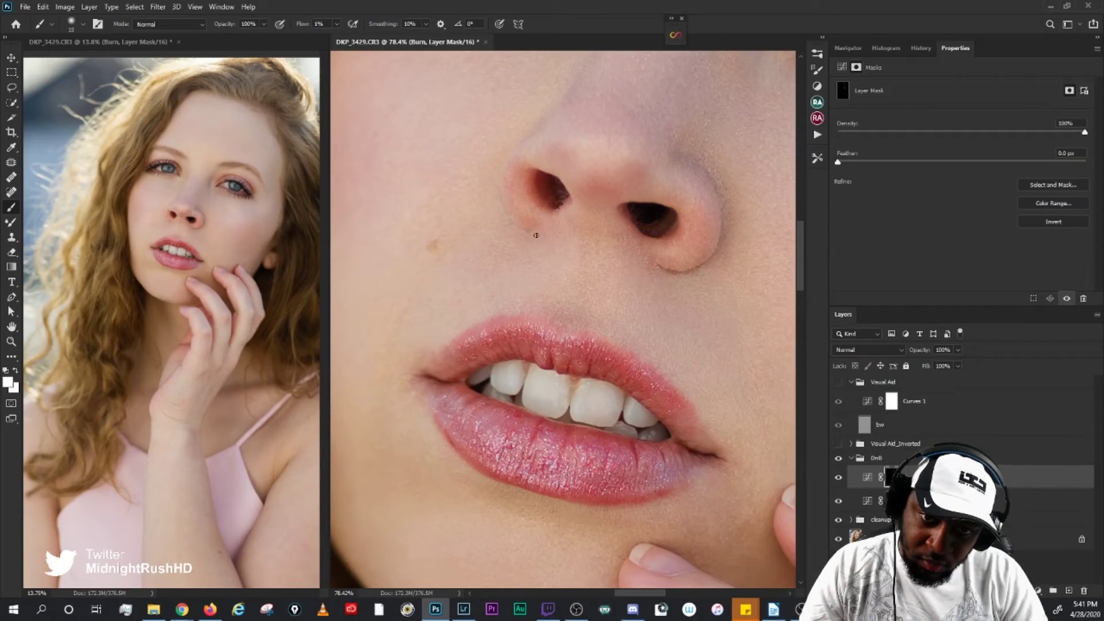
pyautogui.press(']')
pyautogui.press(']')
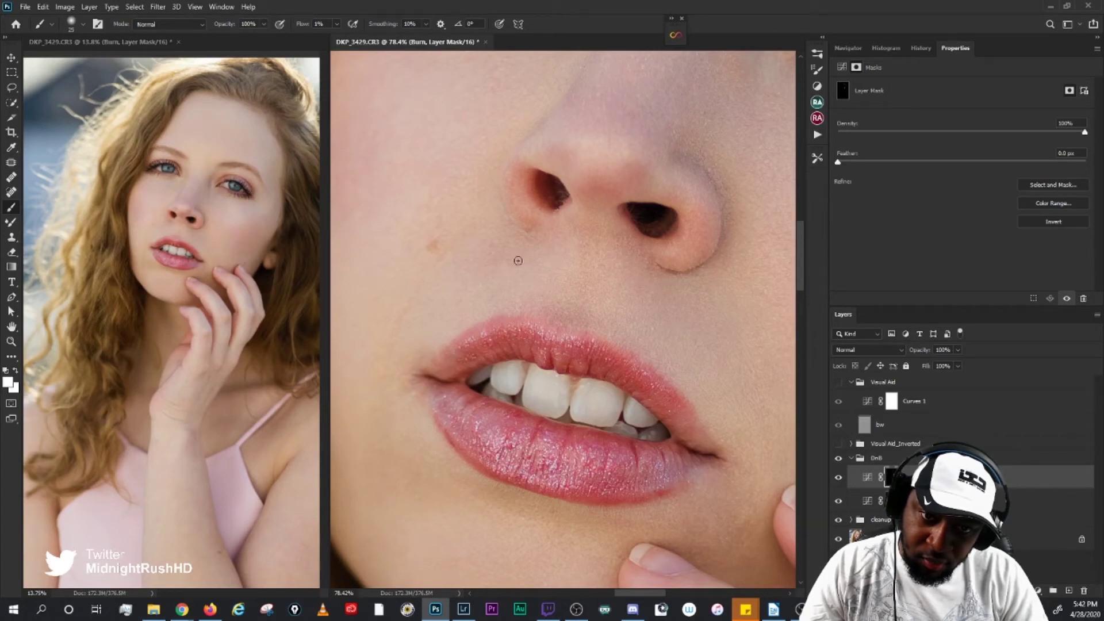
# Step: Lighten the dark patches between the nostril and the cheek mole on the dodge layer mask with a smaller brush
pyautogui.hotkey('alt', '[')
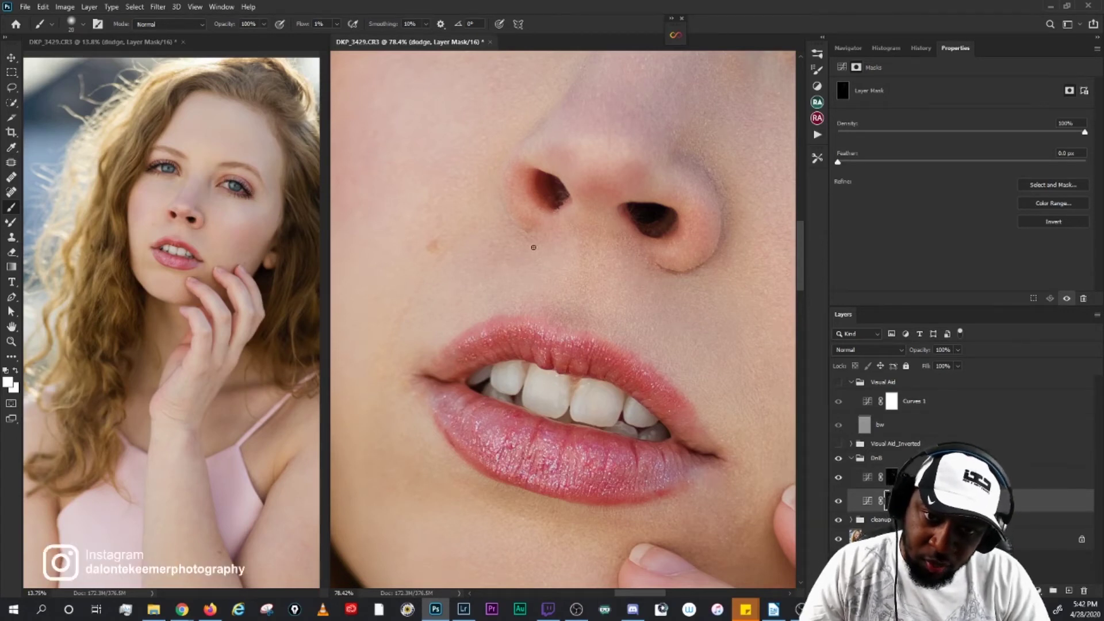
pyautogui.press('[')
pyautogui.press('[')
pyautogui.press('[')
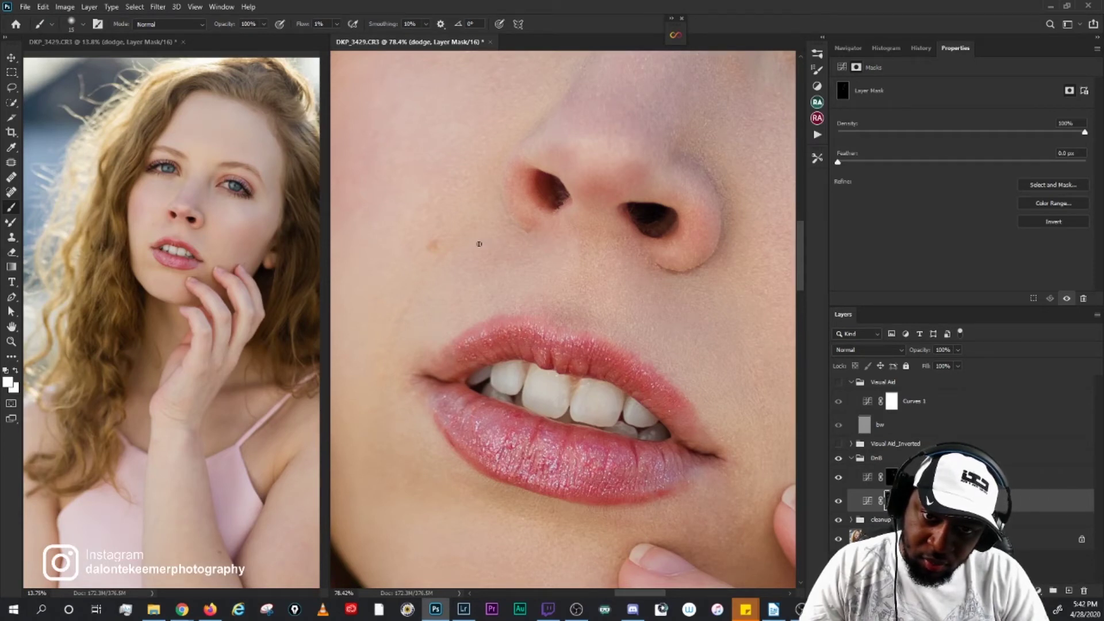
# Step: Turn on the black-and-white Visual Aid group and darken small bright specks below the nostril on the Burn layer mask with a fine brush
pyautogui.click(838, 382)
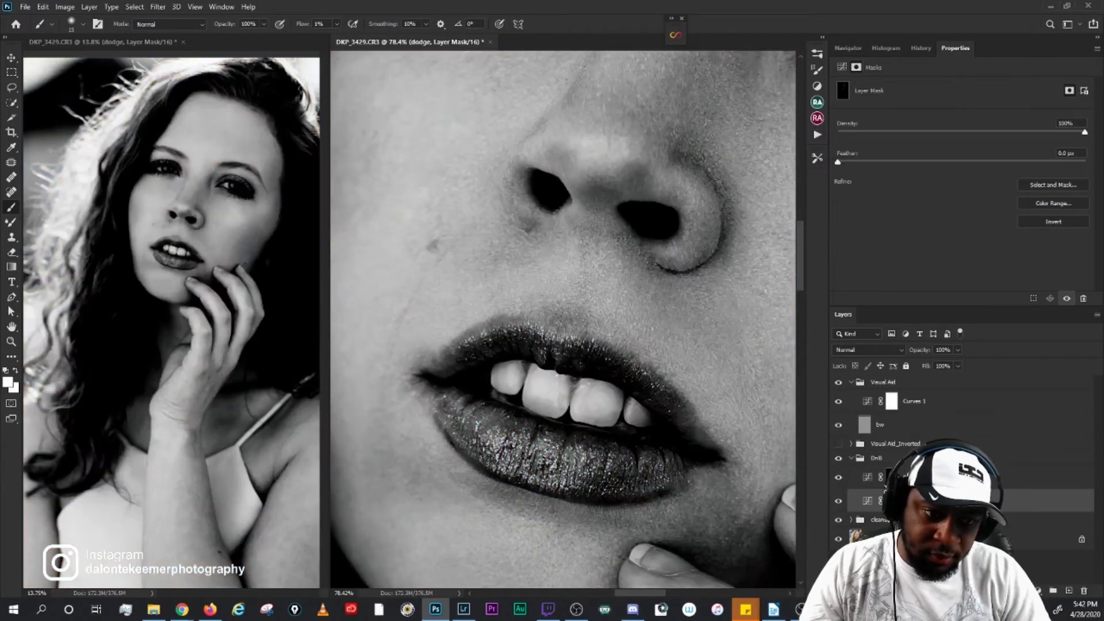
pyautogui.click(885, 478)
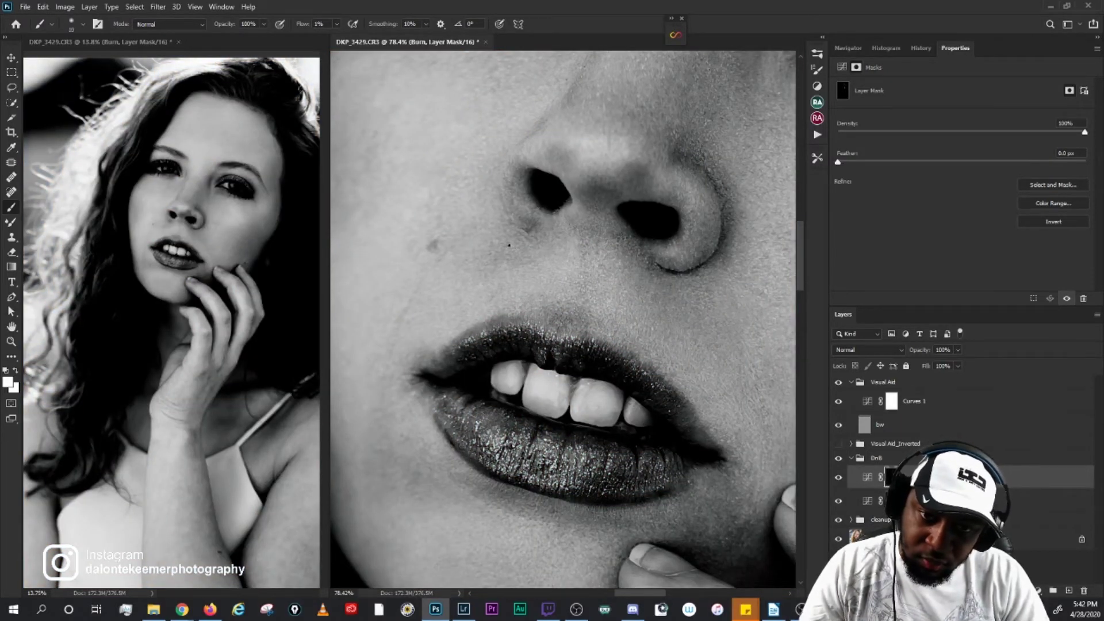
pyautogui.press(']')
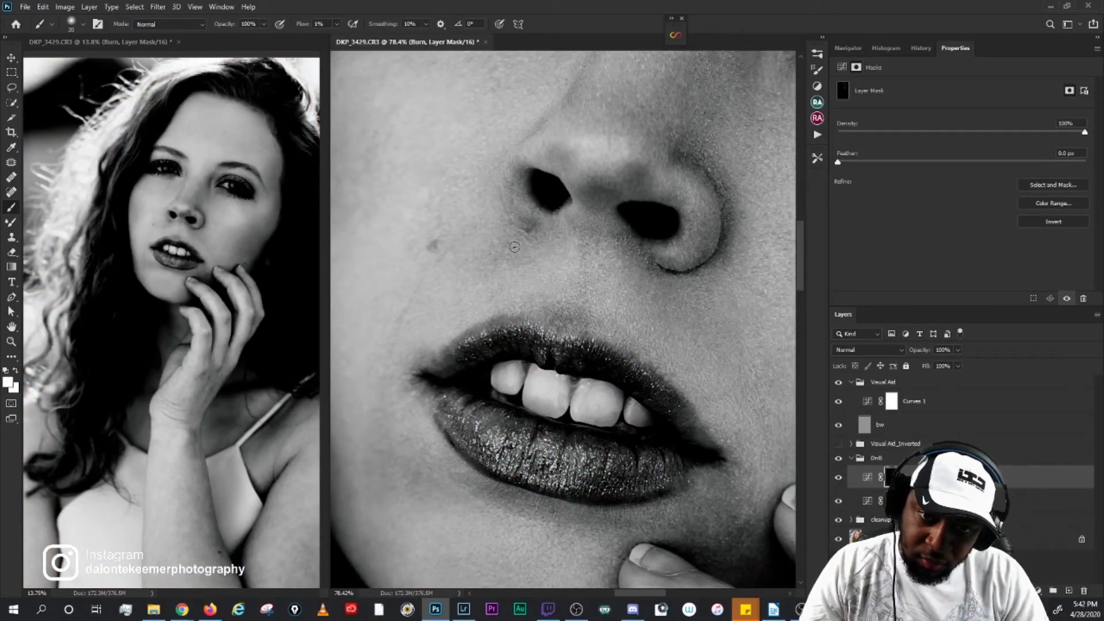
pyautogui.press('[')
pyautogui.press('[')
pyautogui.press('[')
pyautogui.press('[')
pyautogui.press('[')
pyautogui.press('[')
pyautogui.press('[')
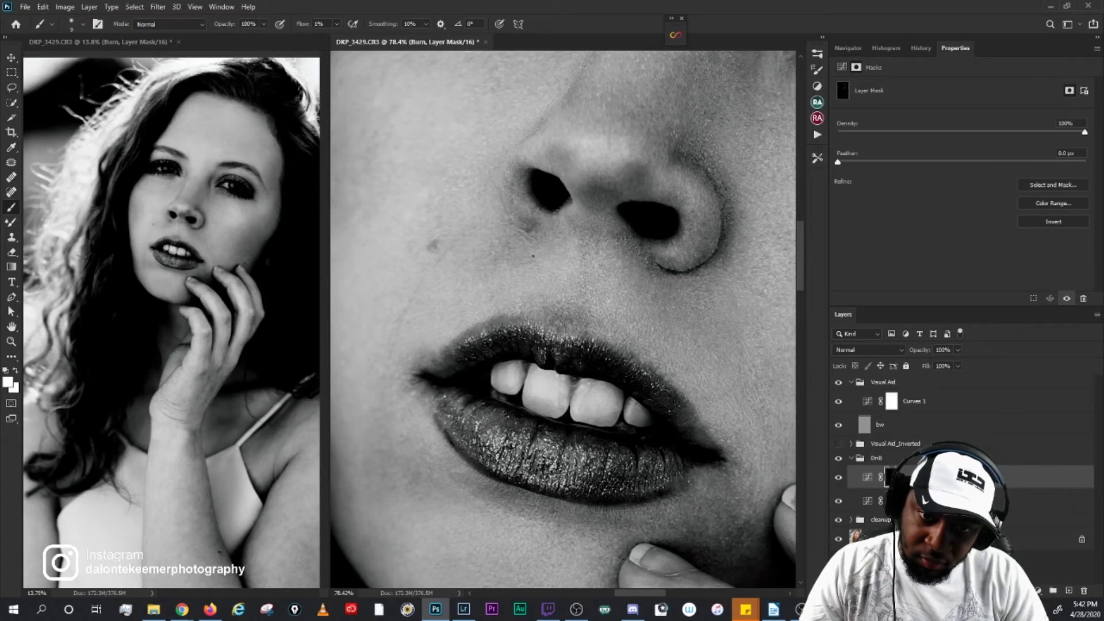
# Step: Darken the broader bright skin between the nostril and upper lip on the Burn layer mask with a larger brush
pyautogui.press(']')
pyautogui.press(']')
pyautogui.press(']')
pyautogui.press(']')
pyautogui.press(']')
pyautogui.press(']')
pyautogui.press(']')
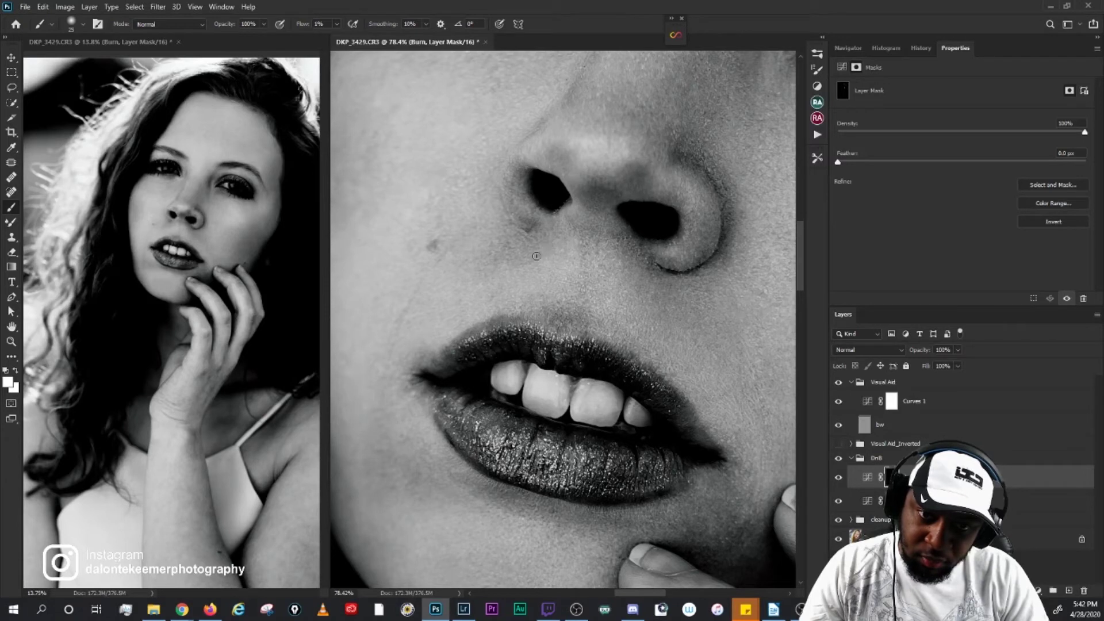
pyautogui.press(']')
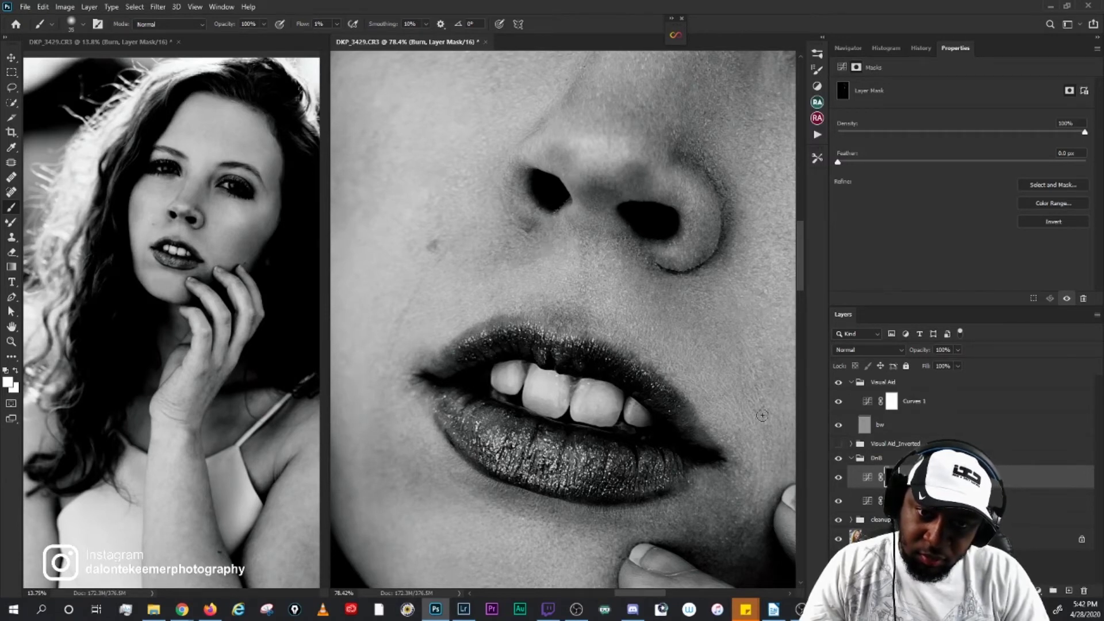
# Step: Lighten the shaded skin below the nostril on the dodge layer mask with the brush enlarged to 60
pyautogui.hotkey('alt', '[')
pyautogui.press(']')
pyautogui.press(']')
pyautogui.press(']')
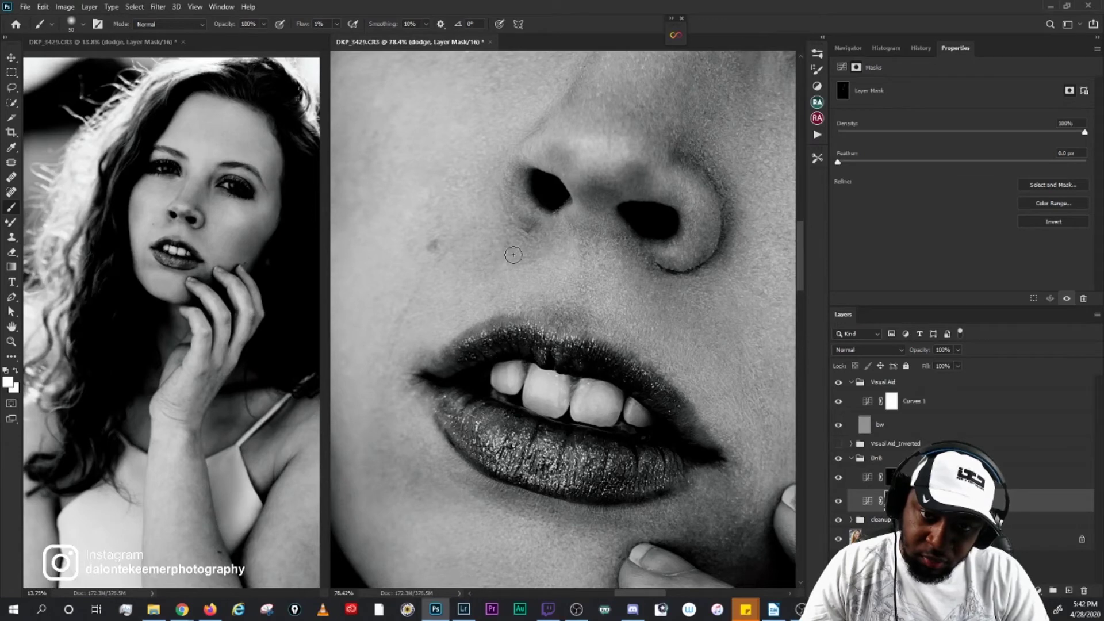
pyautogui.press(']')
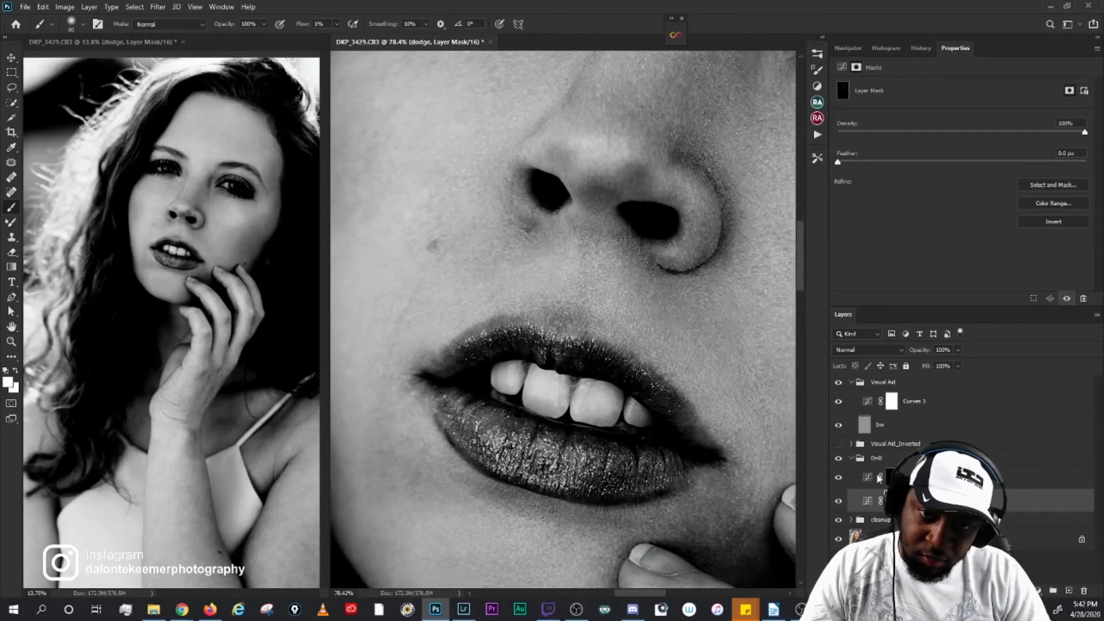
# Step: Compare the skin in colour with the DnB group hidden and shown, and restore the high-contrast black-and-white view
pyautogui.moveTo(839, 400); pyautogui.dragTo(838, 382)
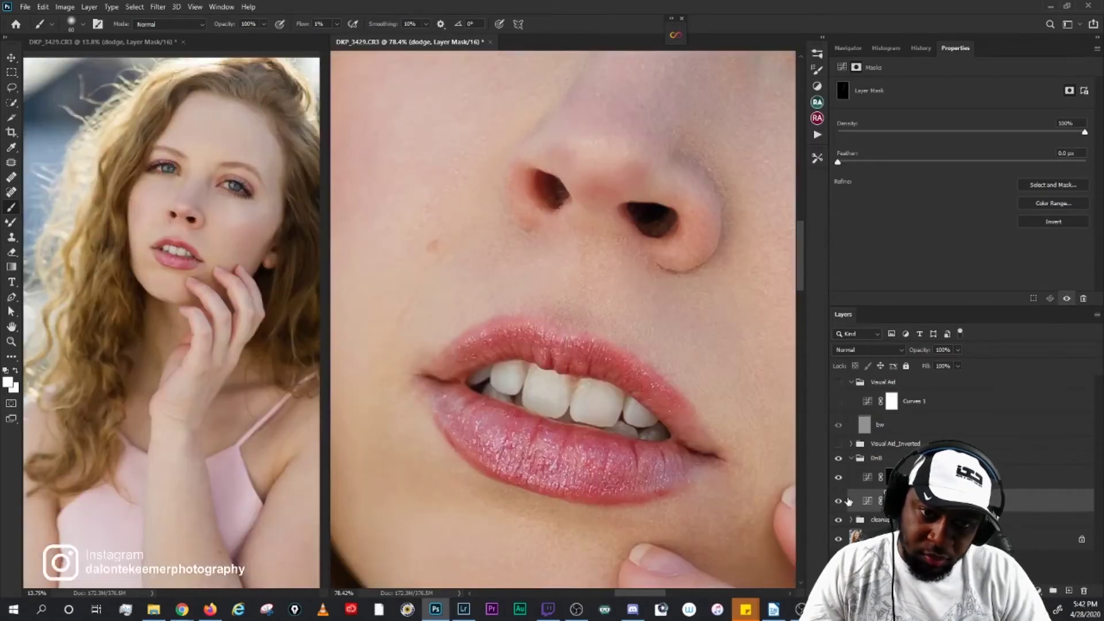
pyautogui.click(839, 459)
pyautogui.click(839, 459)
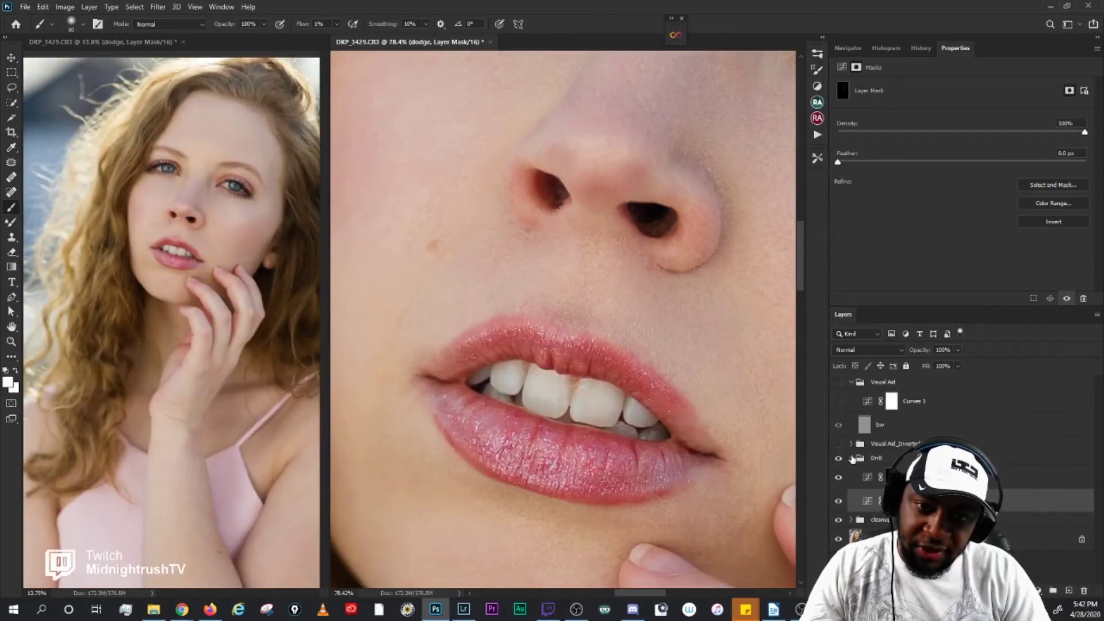
pyautogui.click(838, 382)
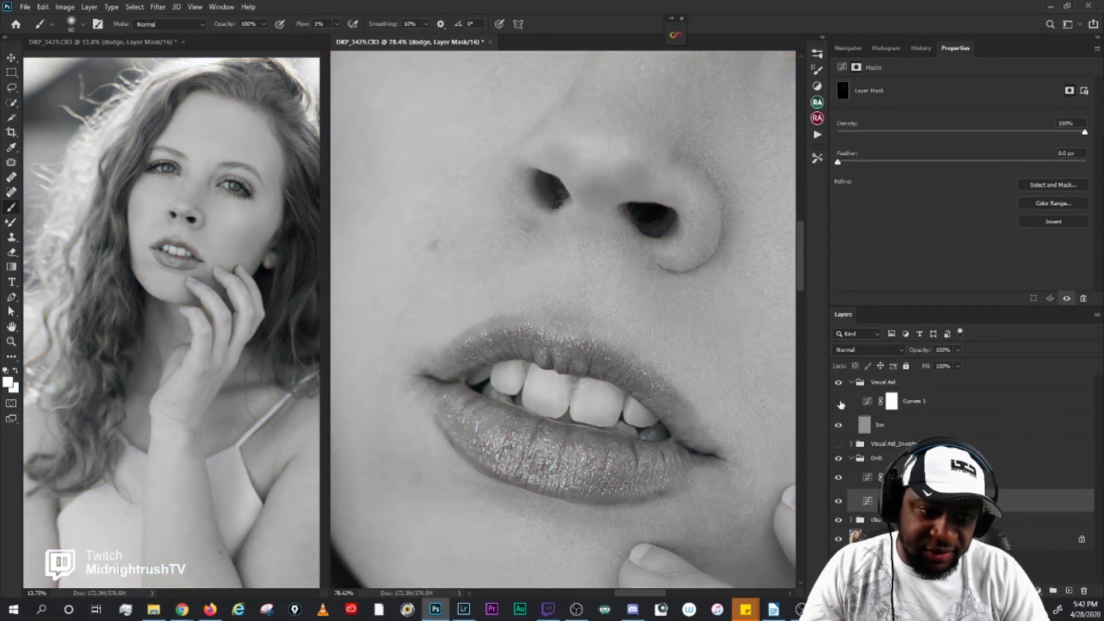
pyautogui.click(838, 400)
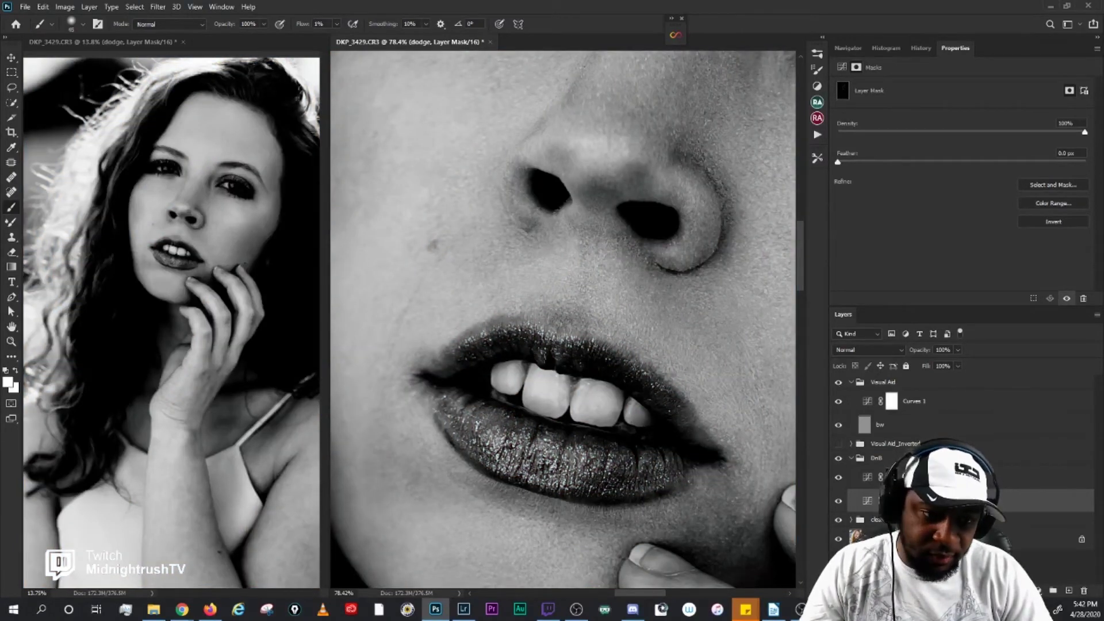
# Step: Darken the remaining bright spots around the nostril on the Burn layer mask with a much smaller brush
pyautogui.hotkey('alt', ']')
pyautogui.press('[')
pyautogui.press('[')
pyautogui.press('[')
pyautogui.press('[')
pyautogui.press('[')
pyautogui.press('[')
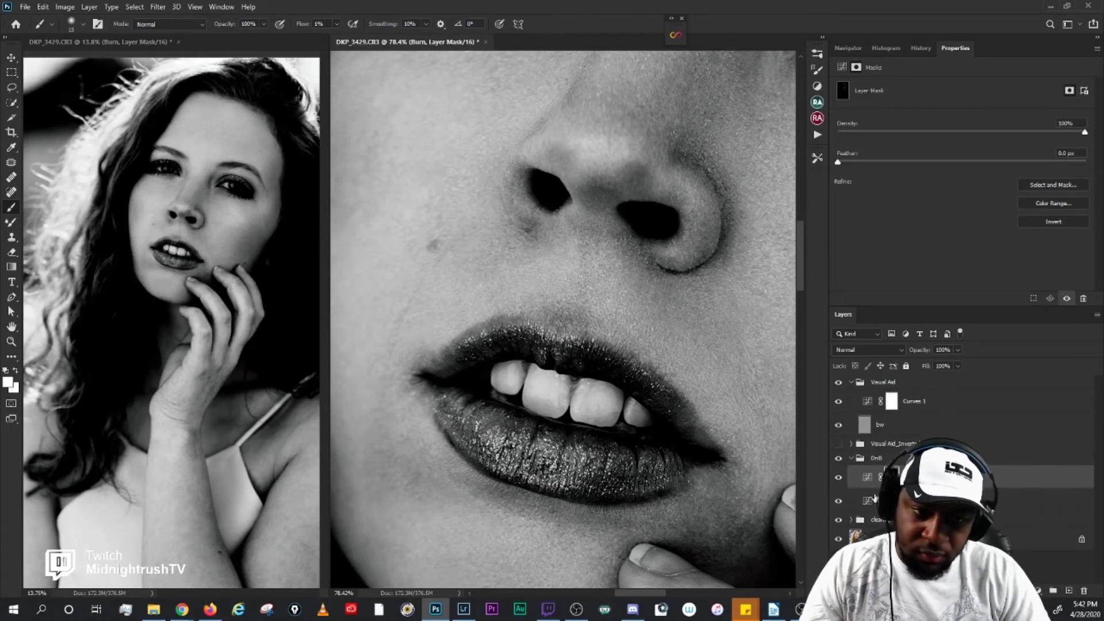
# Step: Lighten the dark crease at the nostril's lower edge on the dodge layer mask and return to the colour view
pyautogui.click(897, 501)
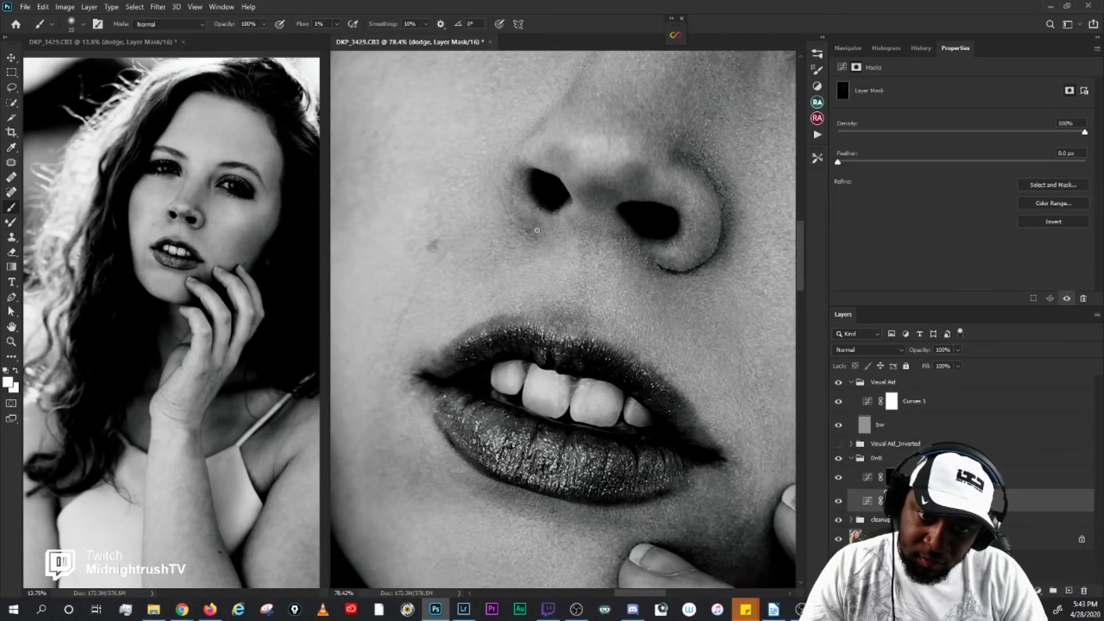
pyautogui.press(']')
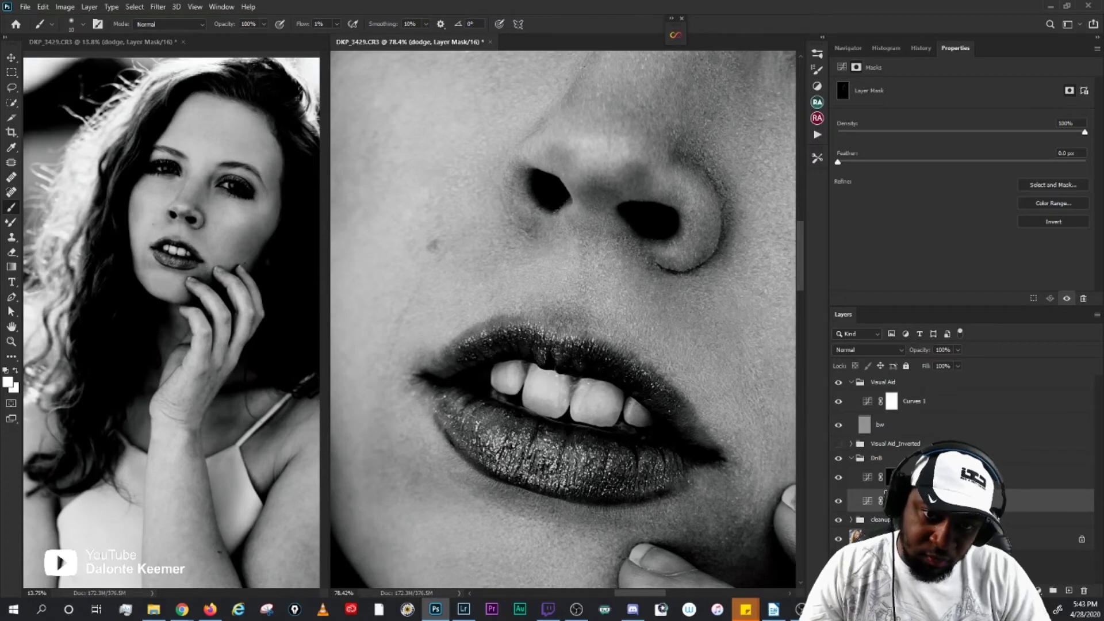
pyautogui.click(838, 382)
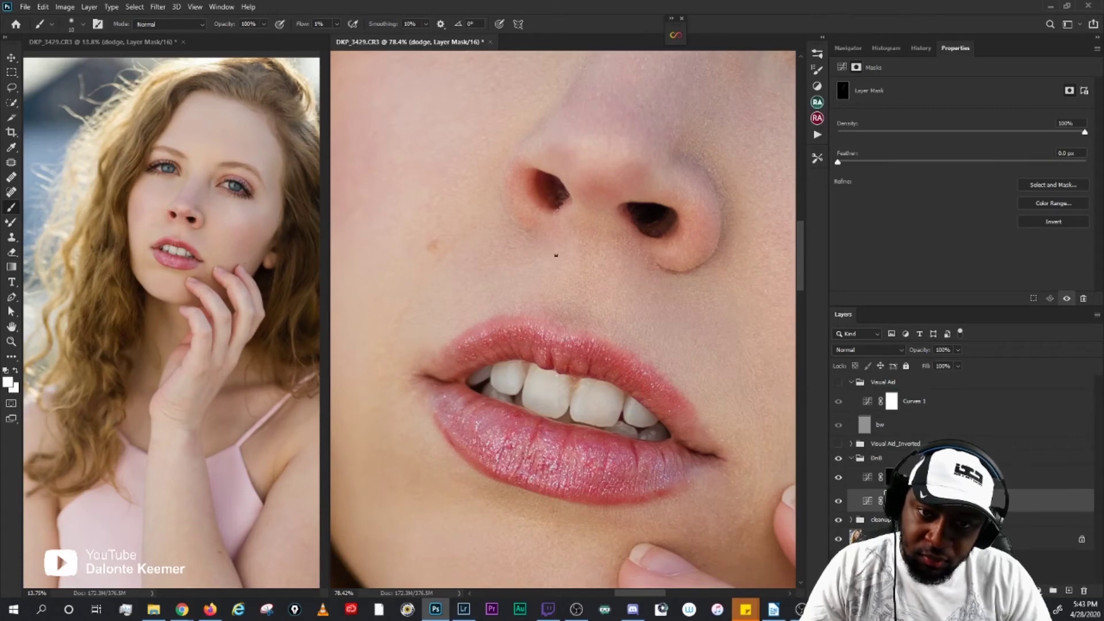
# Step: Lighten the fine dark spots beneath the nostril in close-up on the dodge layer mask with a small brush
pyautogui.scroll(-1, 564, 247)
pyautogui.scroll(3, 552, 233)
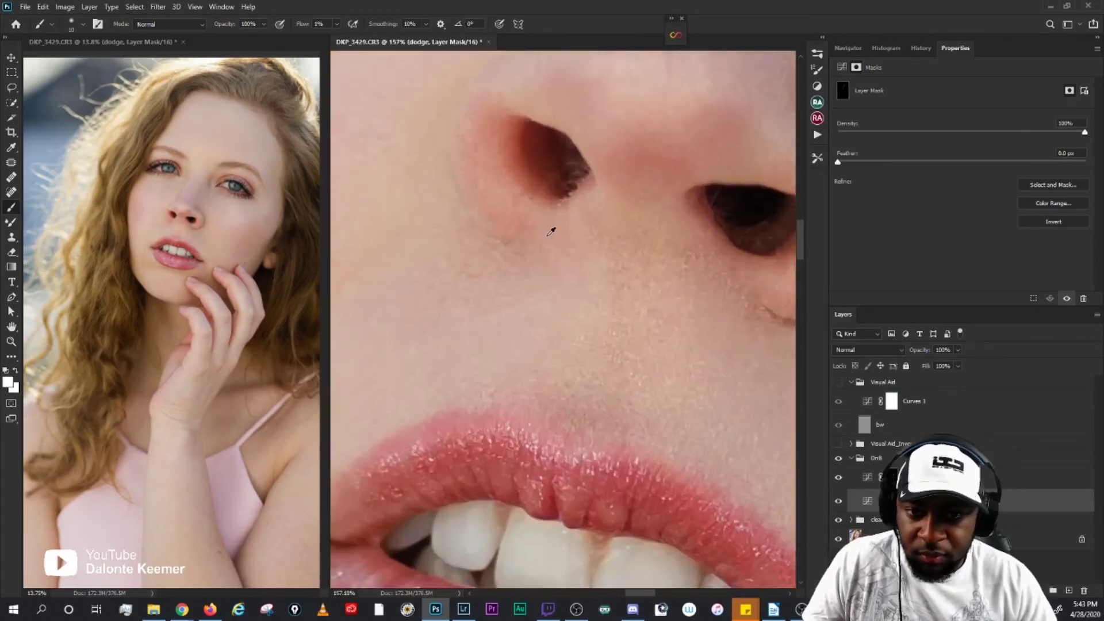
pyautogui.scroll(-1, 546, 239)
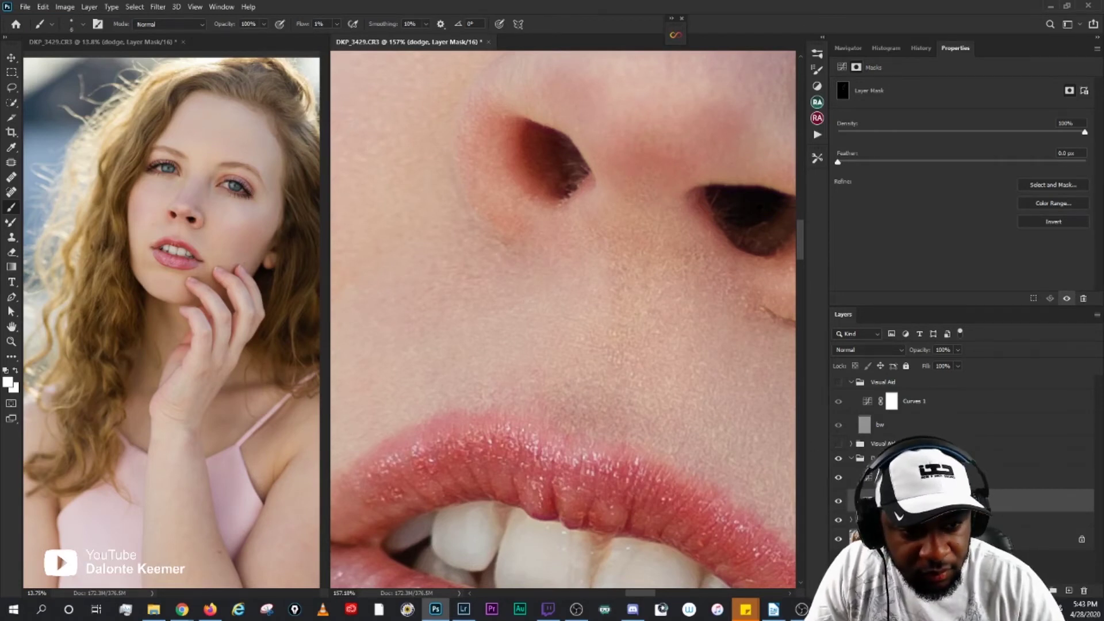
# Step: Darken the fine bright spots beneath the nostril on the Burn layer mask and check the result against the whole face
pyautogui.hotkey('alt', ']')
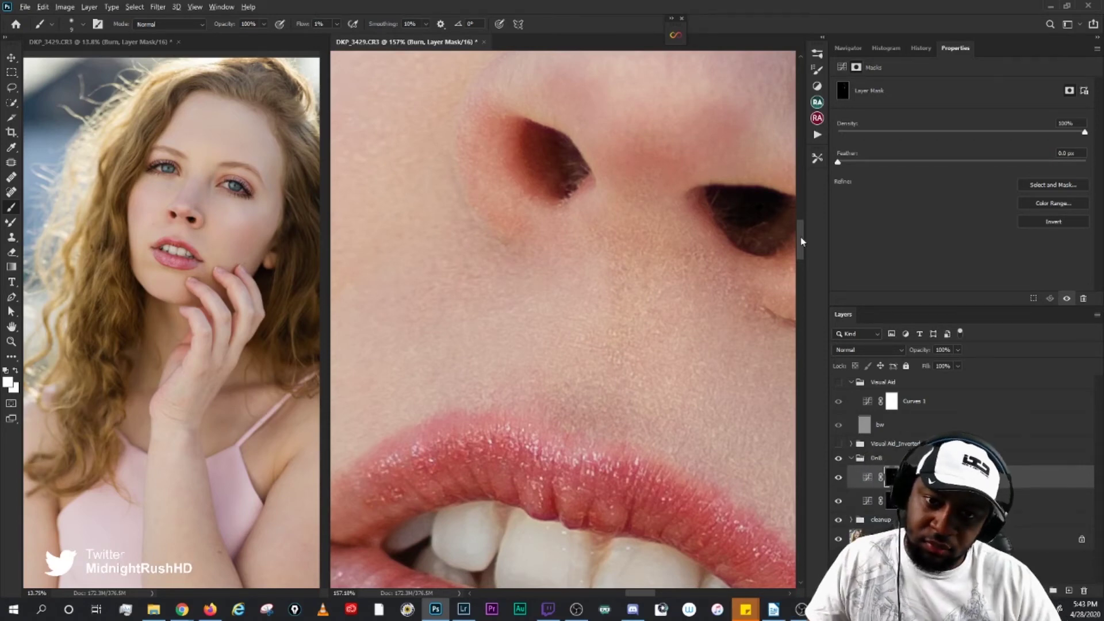
pyautogui.scroll(-3, 654, 228)
pyautogui.scroll(-2, 653, 229)
pyautogui.scroll(-1, 615, 222)
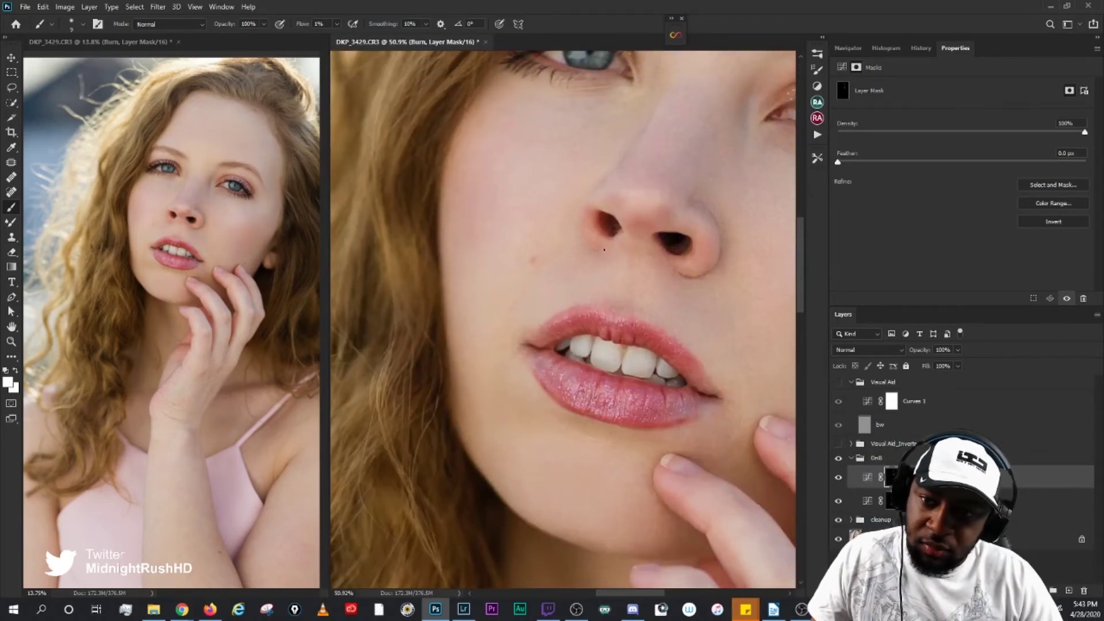
pyautogui.scroll(3, 626, 230)
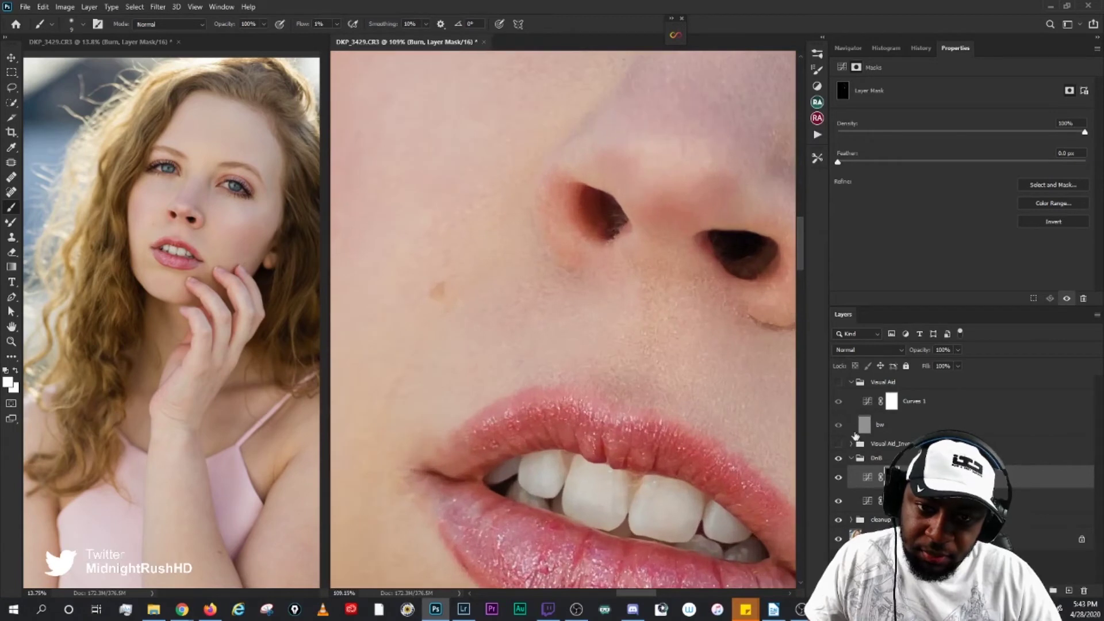
# Step: Check the DnB group's effect and darken the bright skin beside the nostril on the Burn layer mask with a larger brush
pyautogui.click(839, 459)
pyautogui.click(910, 501)
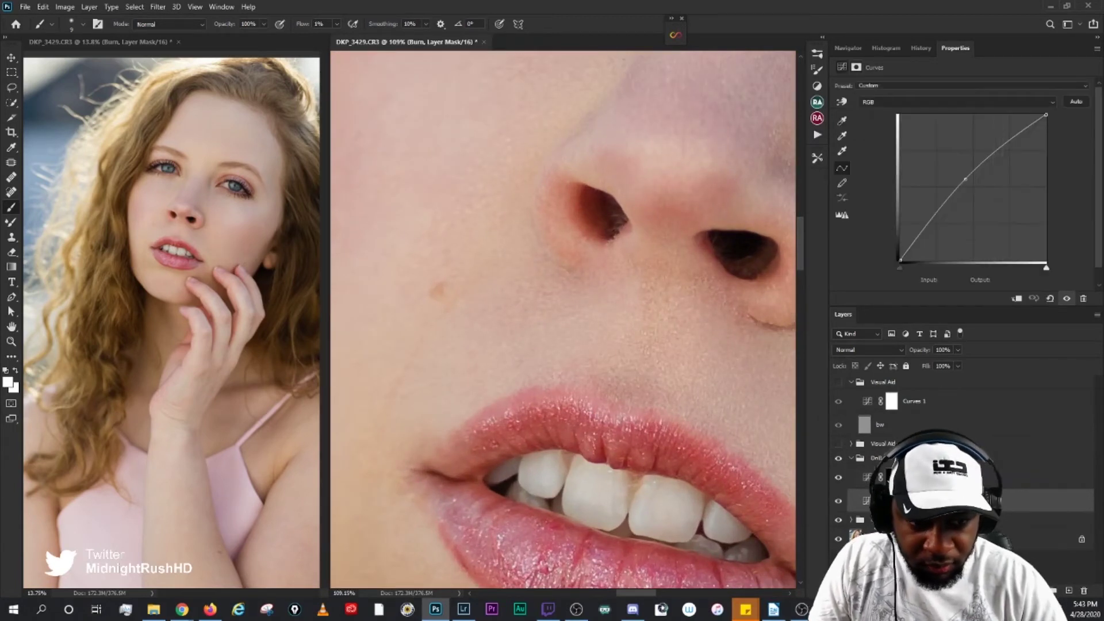
pyautogui.click(891, 477)
pyautogui.press(']')
pyautogui.press(']')
pyautogui.press(']')
pyautogui.press(']')
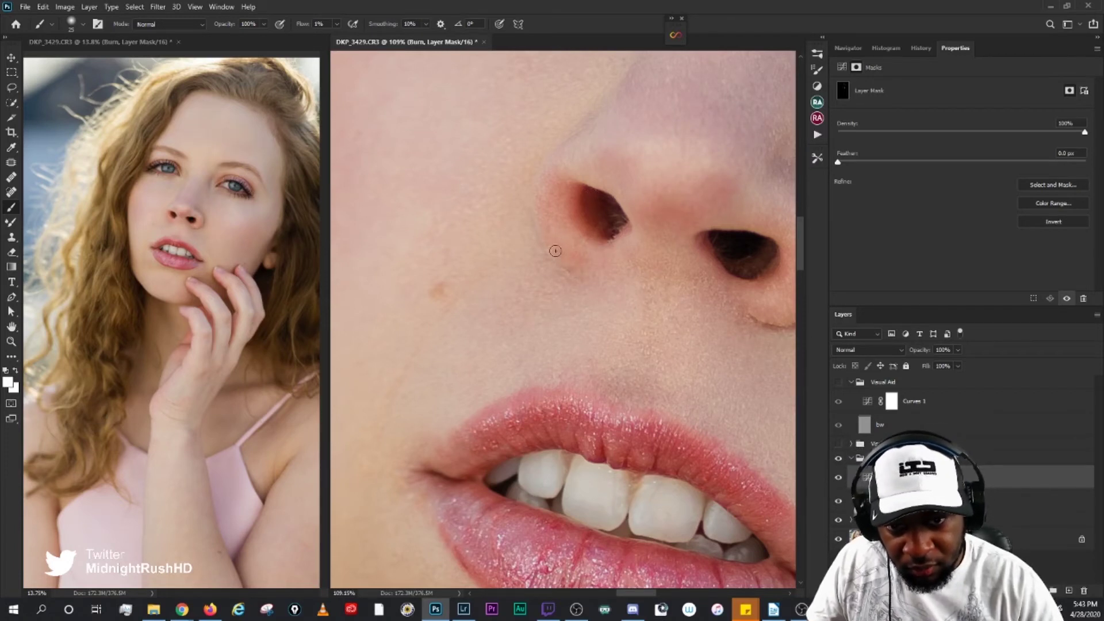
# Step: Inspect the face in colour from several distances, and examine the mouth and chin area with the Visual Aid_Inverted group
pyautogui.scroll(-5, 554, 222)
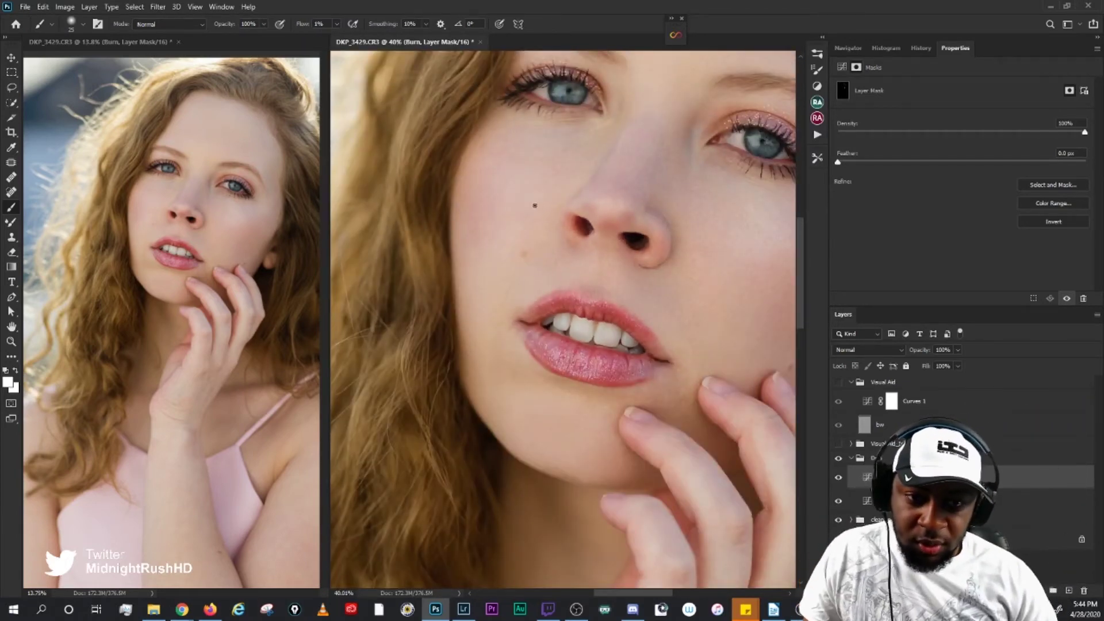
pyautogui.scroll(5, 581, 222)
pyautogui.scroll(-4, 654, 339)
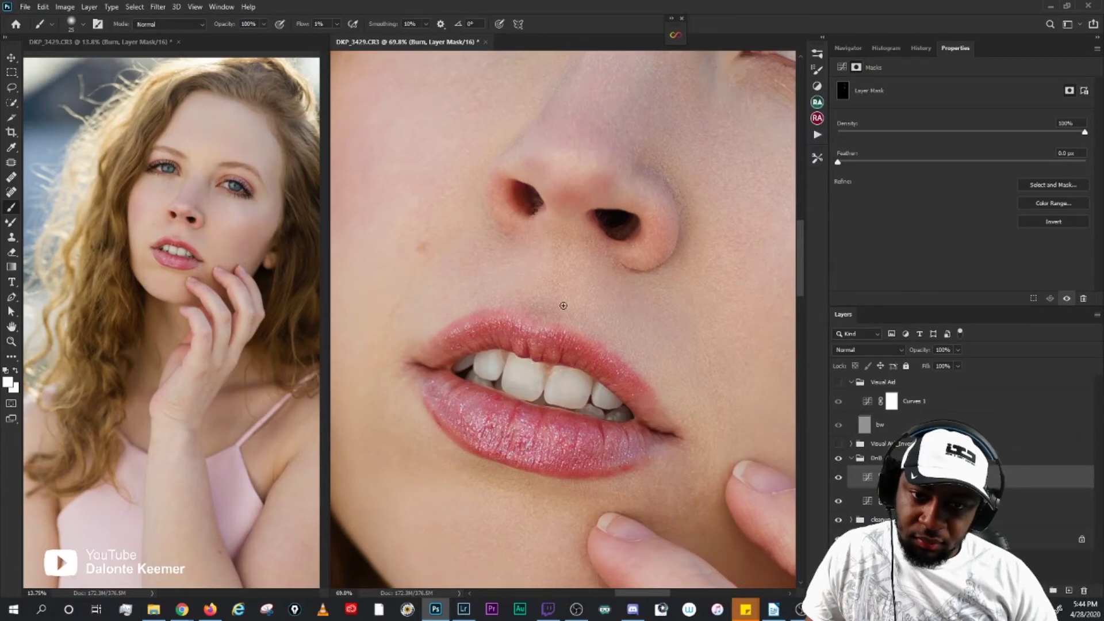
pyautogui.scroll(-3, 507, 253)
pyautogui.scroll(3, 509, 259)
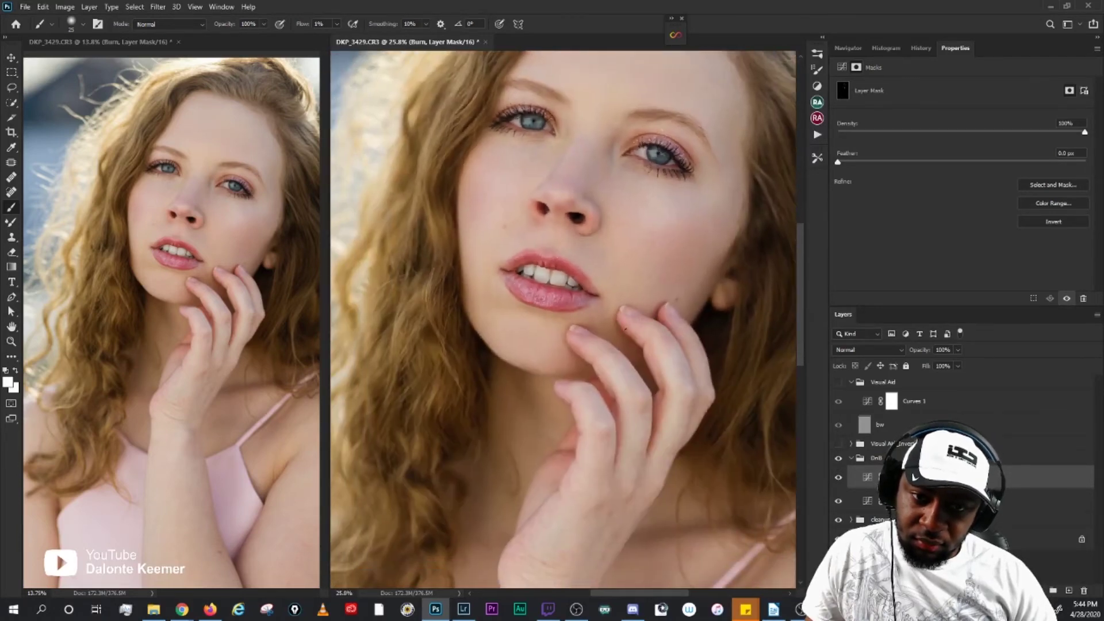
pyautogui.moveTo(504, 345); pyautogui.dragTo(517, 388)
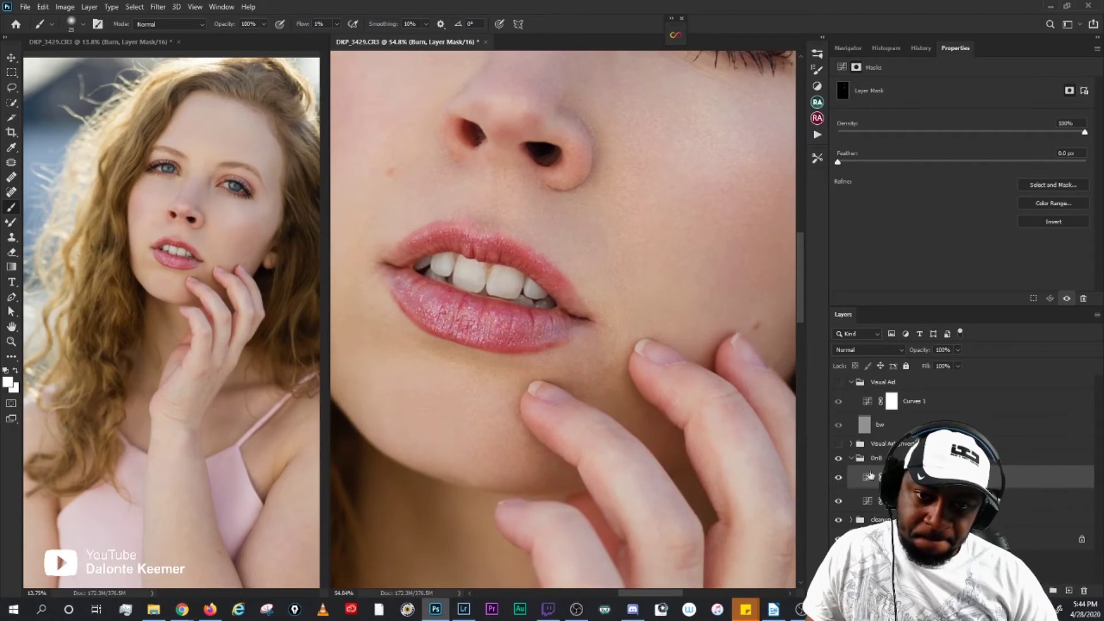
pyautogui.click(837, 444)
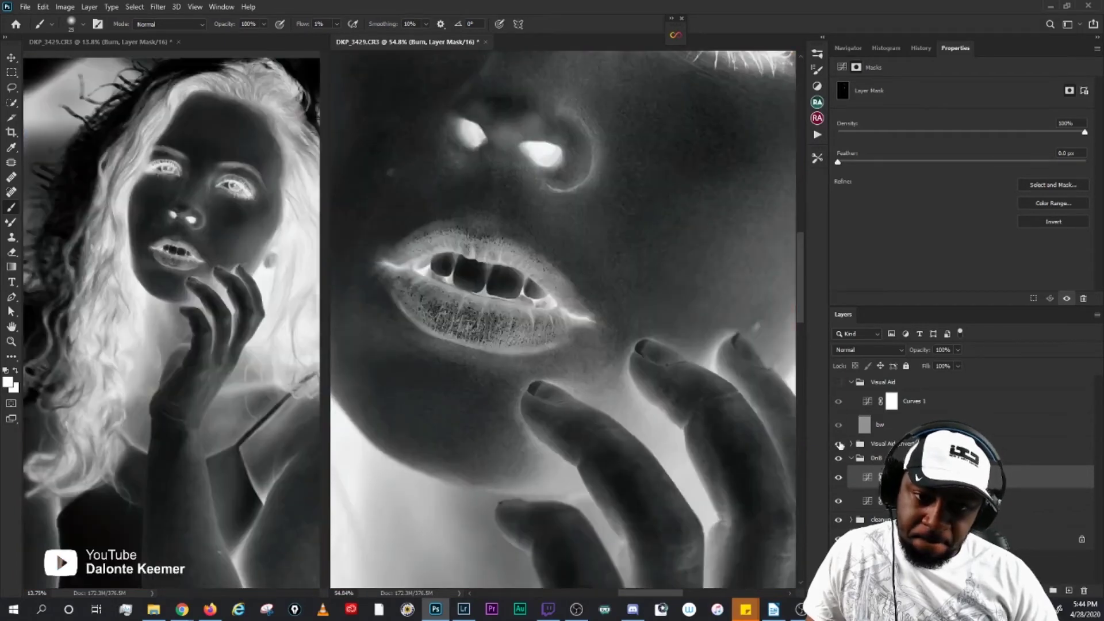
pyautogui.moveTo(575, 280); pyautogui.dragTo(649, 310)
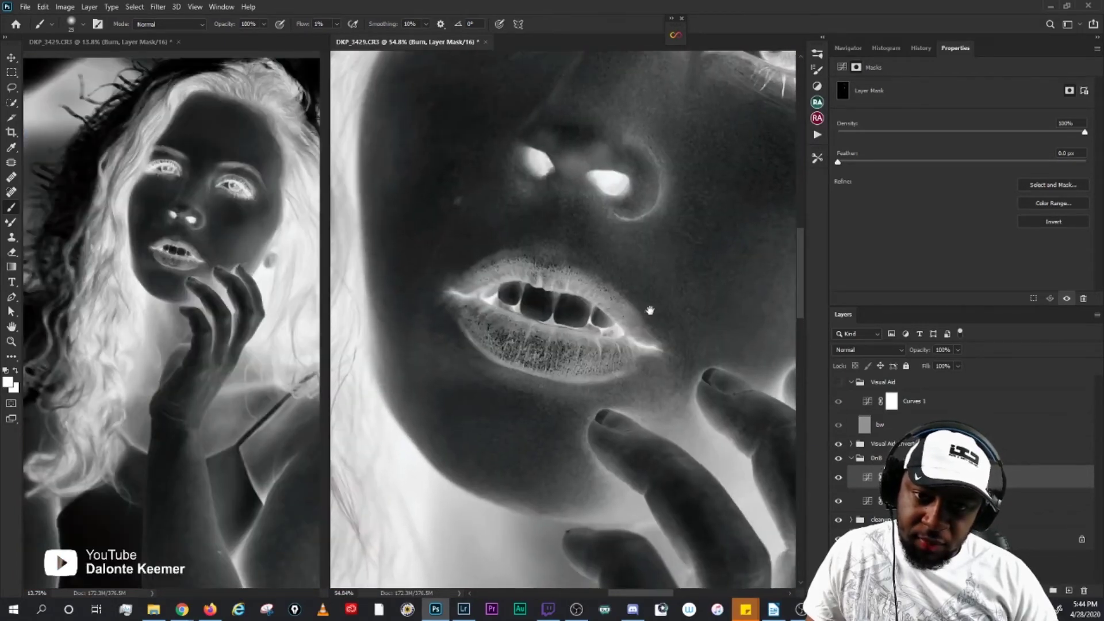
# Step: Compare the mouth and chin area with the Visual Aid_Inverted group off and on
pyautogui.click(838, 444)
pyautogui.click(839, 444)
pyautogui.moveTo(739, 395); pyautogui.dragTo(748, 336)
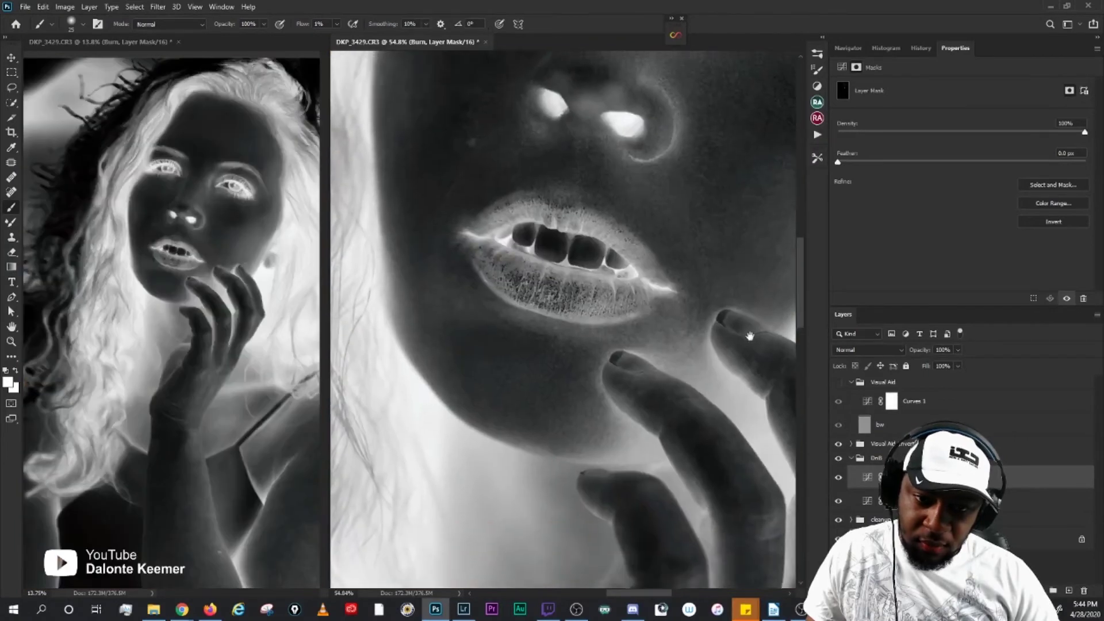
pyautogui.moveTo(636, 259); pyautogui.dragTo(662, 285)
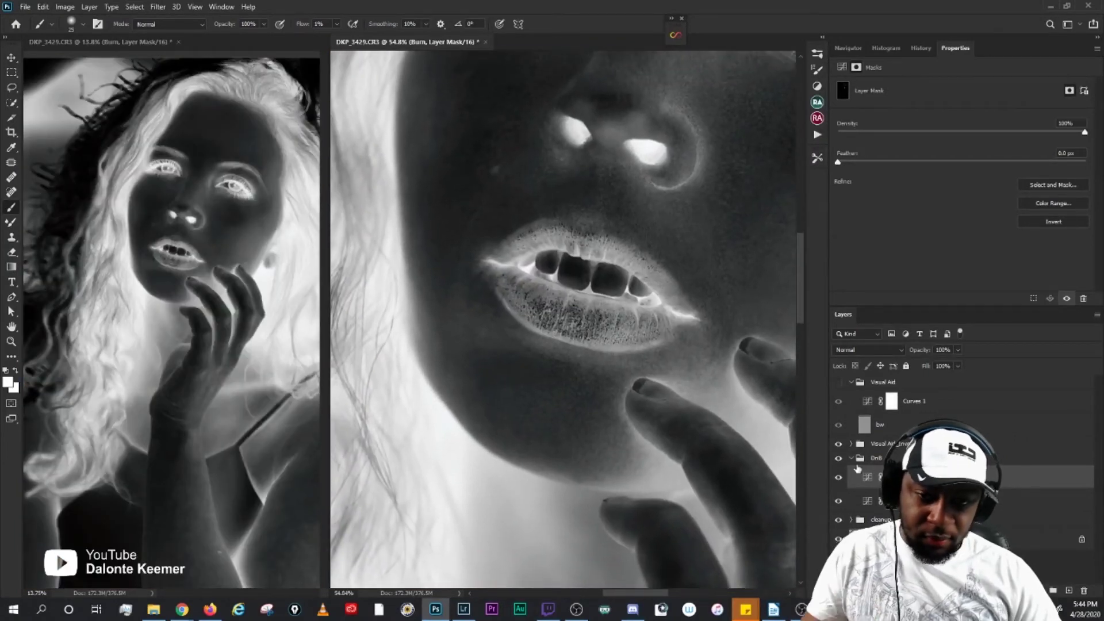
pyautogui.click(838, 445)
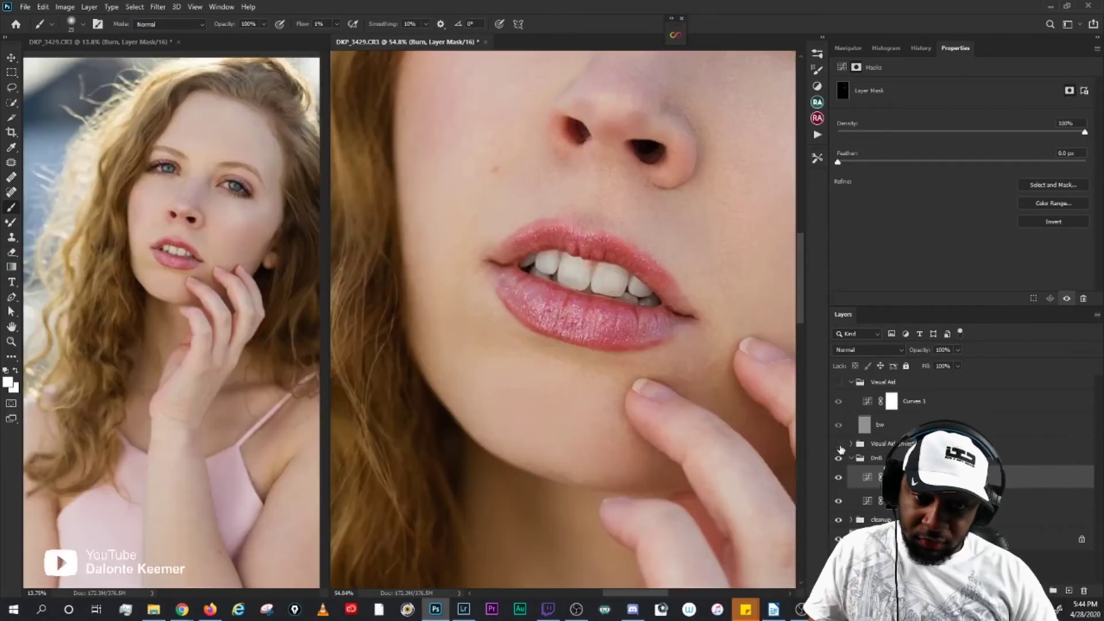
pyautogui.click(838, 445)
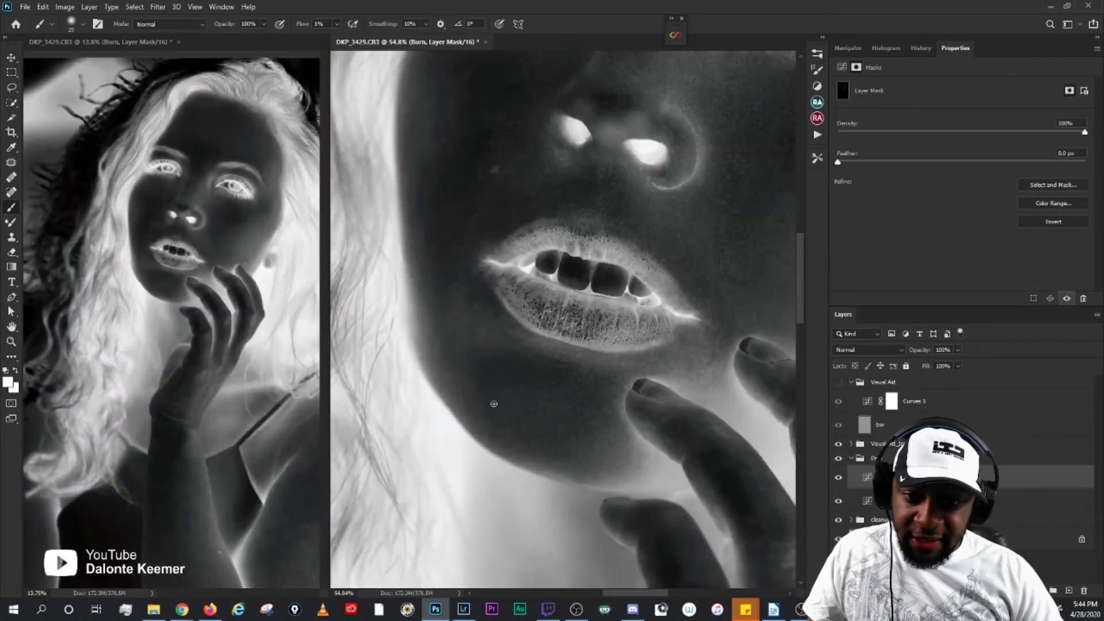
# Step: Dodge the uneven skin beside and below the mouth corner on the dodge layer's mask, adjusting the brush size as needed and ending at 60
pyautogui.click(893, 501)
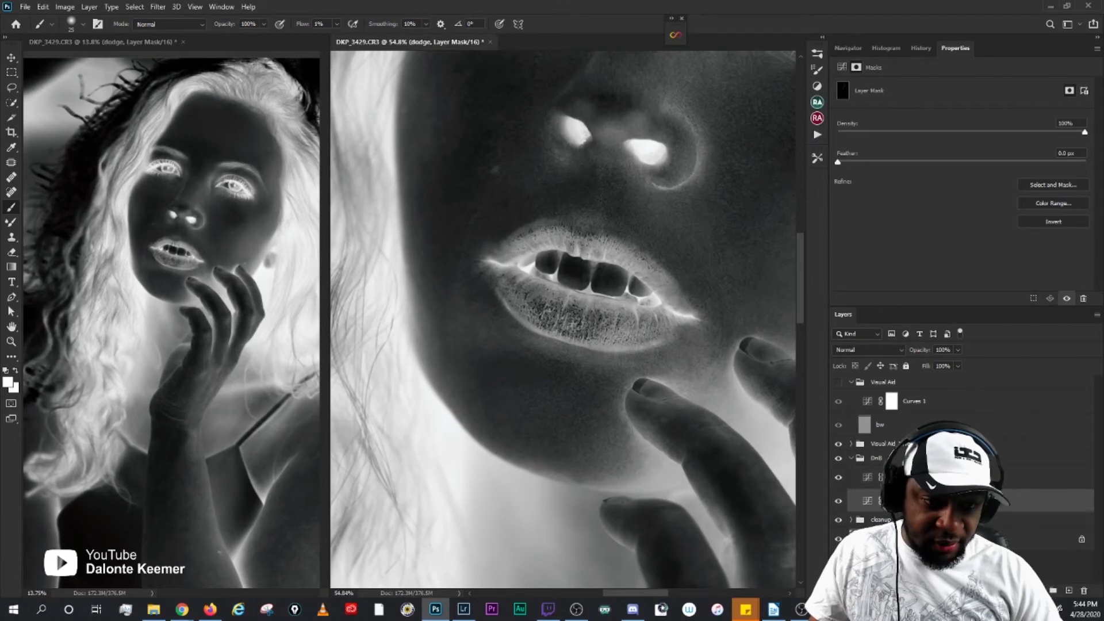
pyautogui.press(']')
pyautogui.press(']')
pyautogui.press(']')
pyautogui.press(']')
pyautogui.press(']')
pyautogui.press(']')
pyautogui.press(']')
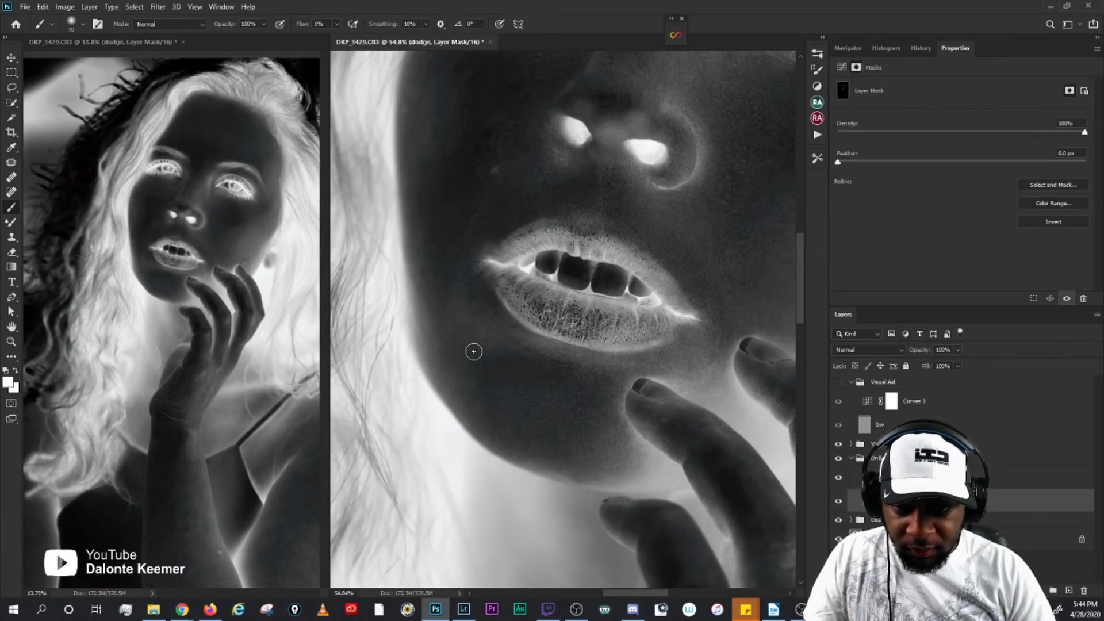
pyautogui.press(']')
pyautogui.press('[')
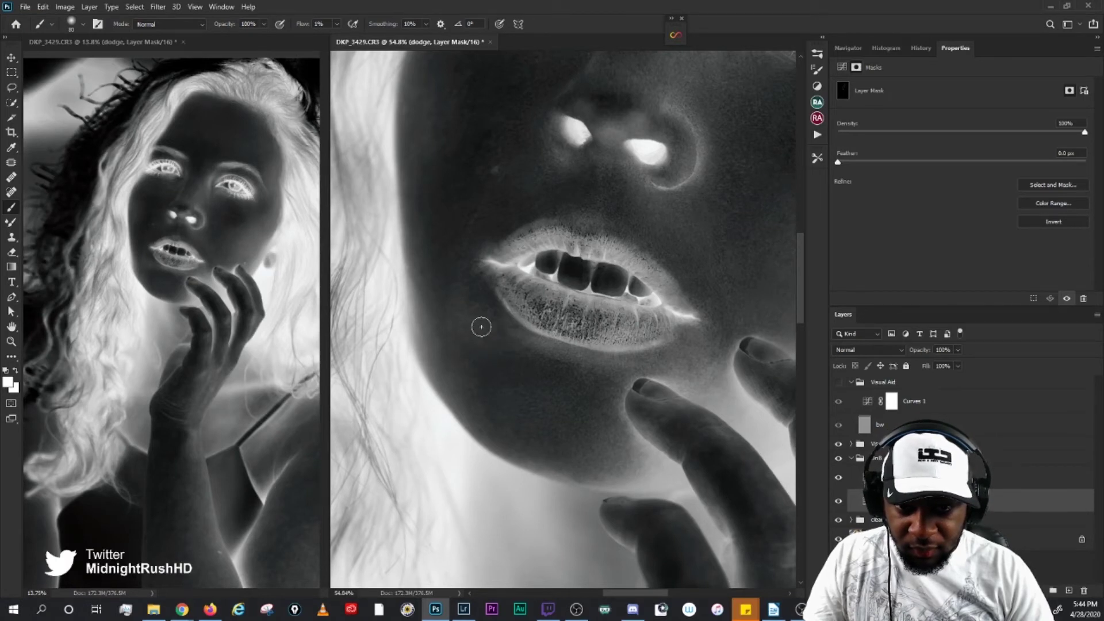
pyautogui.press('[')
pyautogui.press('[')
pyautogui.press('[')
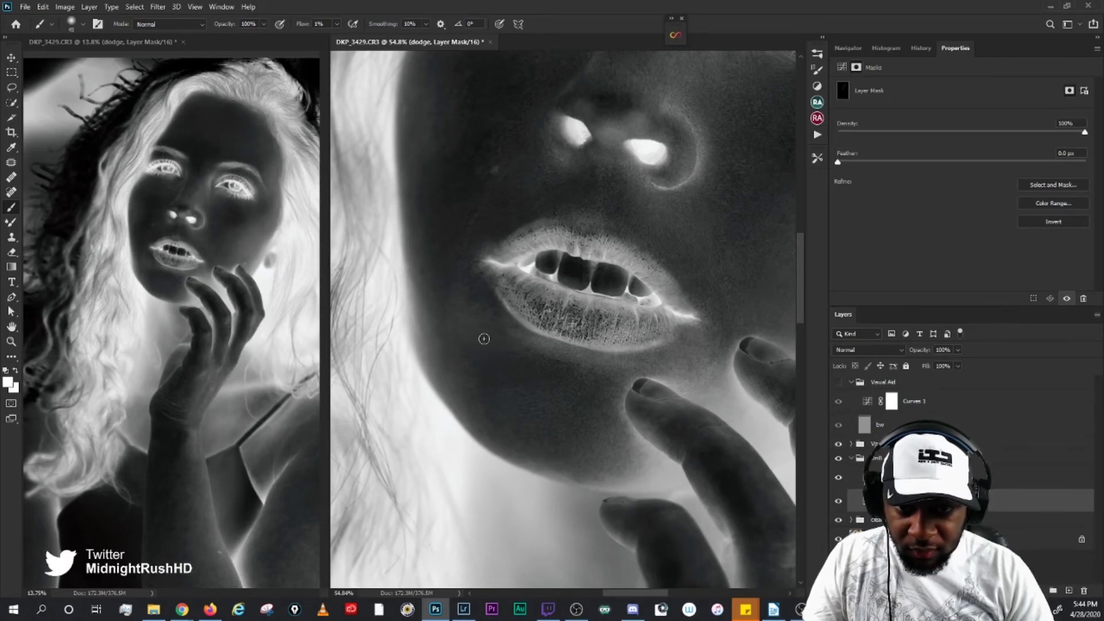
pyautogui.press(']')
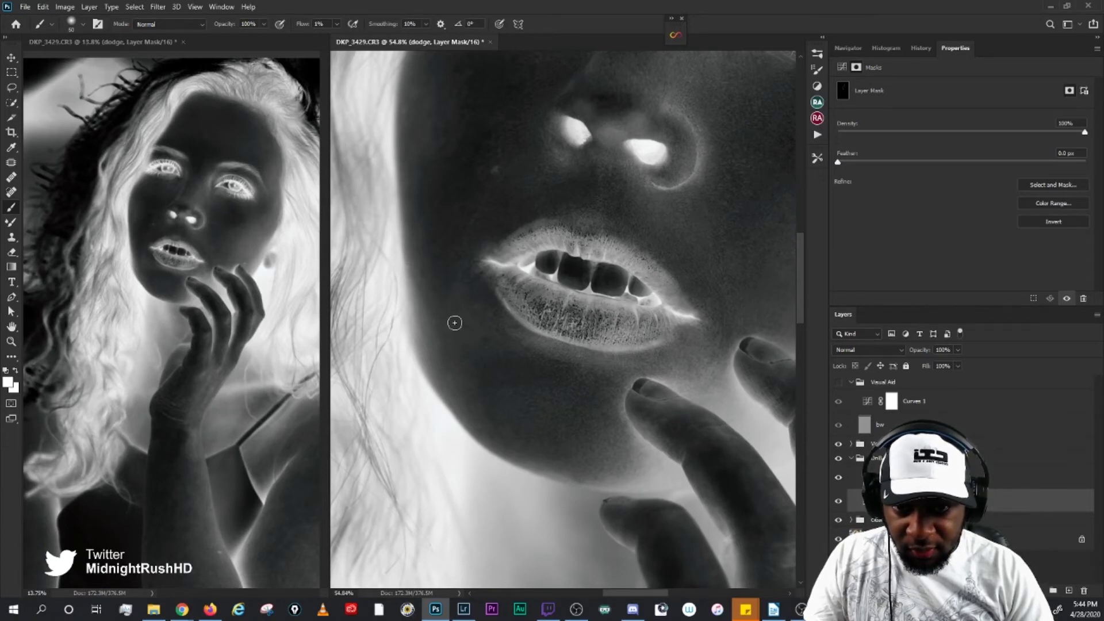
pyautogui.press(']')
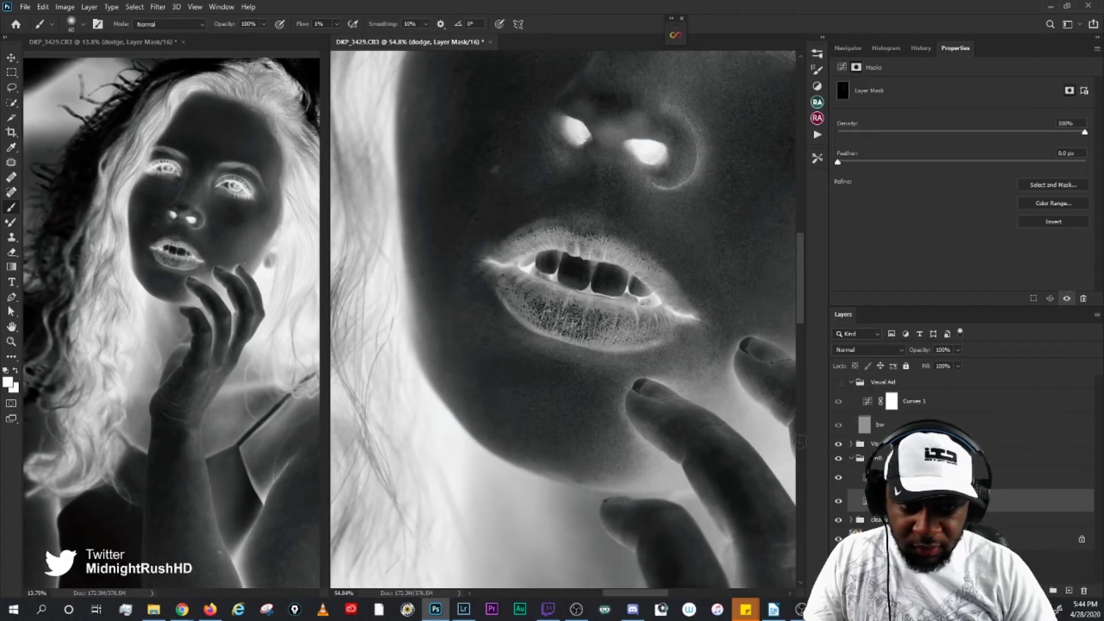
# Step: Hide the Visual Aid_Inverted group and compare the portrait with the DnB group off and on
pyautogui.click(839, 444)
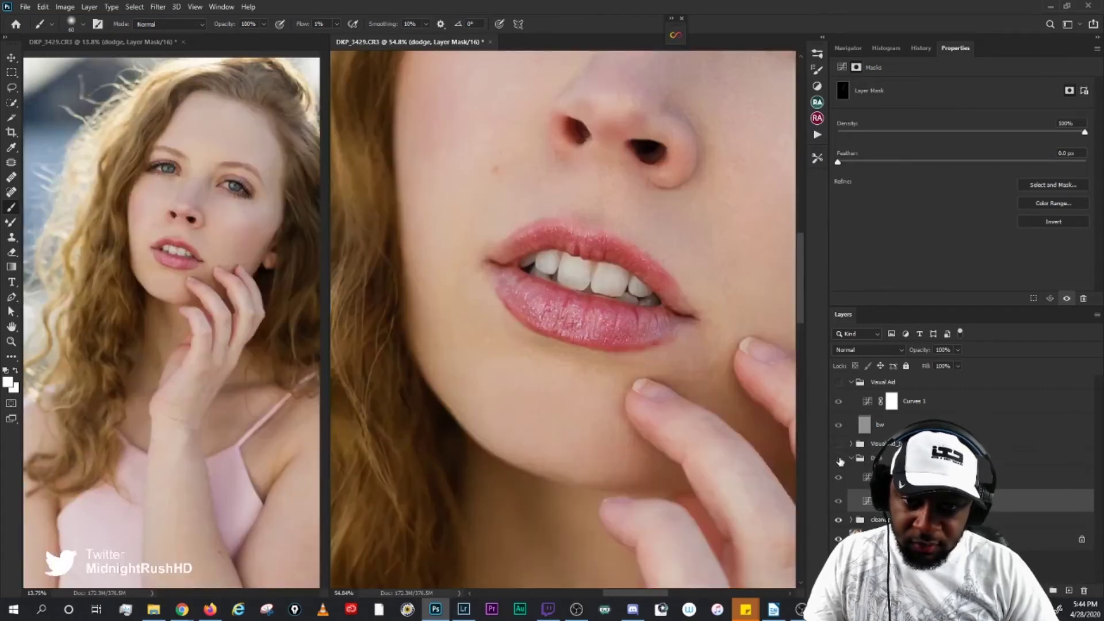
pyautogui.click(839, 460)
pyautogui.click(839, 460)
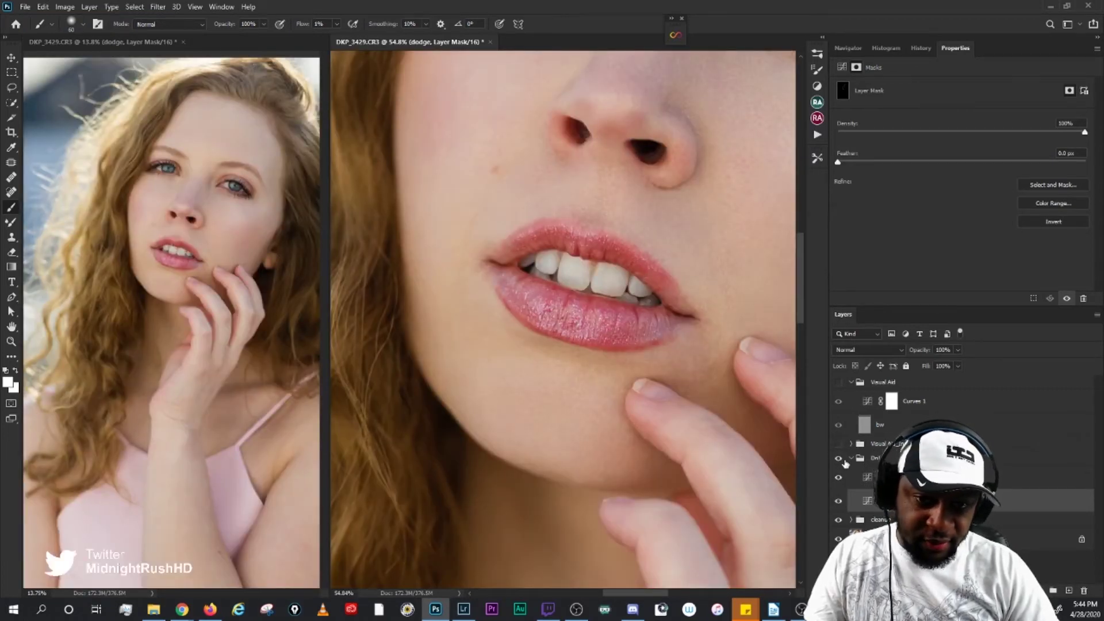
# Step: Burn the bright skin patches below the mouth corner on the Burn layer's mask with a smaller brush
pyautogui.click(892, 478)
pyautogui.press('[')
pyautogui.press('[')
pyautogui.press('[')
pyautogui.press('[')
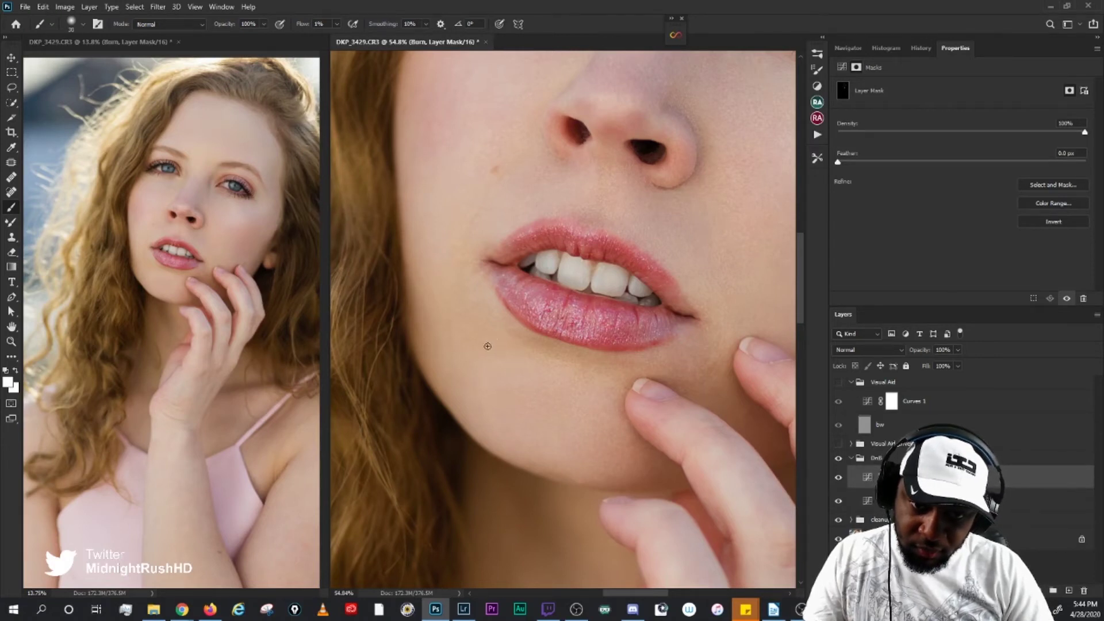
# Step: Check the chin retouching up close with the DnB group off and on
pyautogui.scroll(-3, 599, 387)
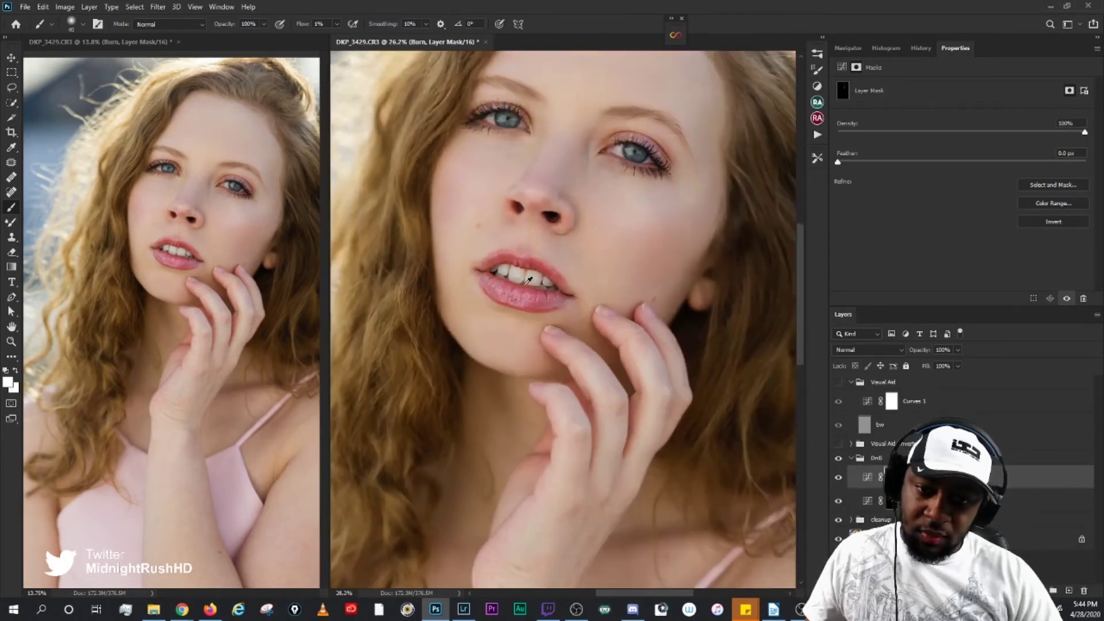
pyautogui.scroll(6, 499, 355)
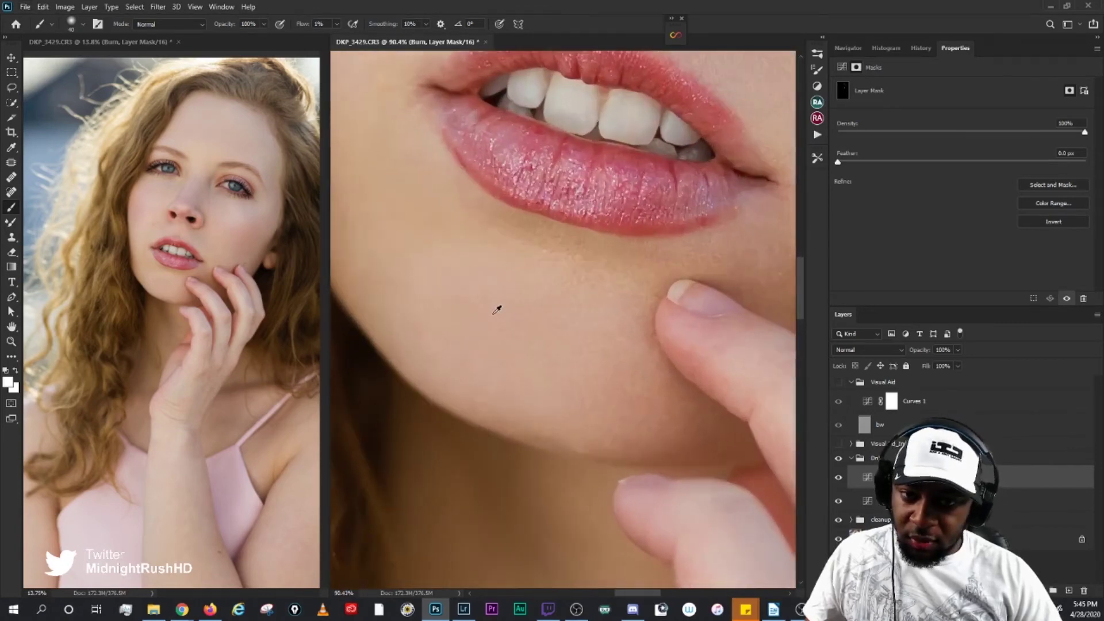
pyautogui.click(839, 444)
pyautogui.click(839, 444)
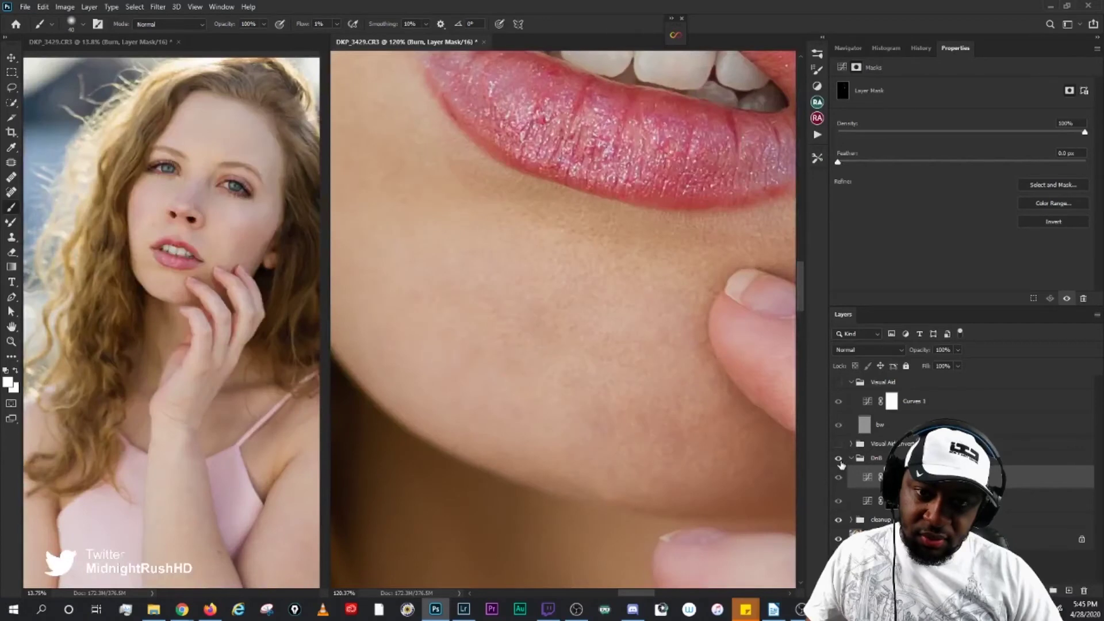
# Step: Dodge the shadow under the lower lip on the dodge layer's mask, and compare the result with the DnB group off and on
pyautogui.moveTo(649, 243); pyautogui.dragTo(601, 298)
pyautogui.hotkey('alt', '[')
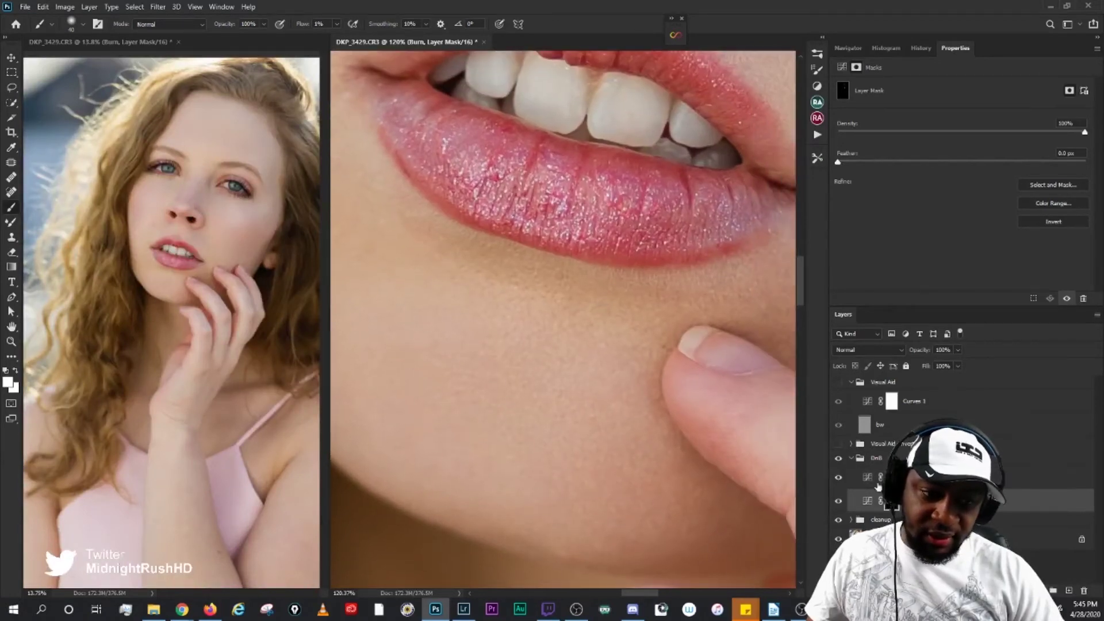
pyautogui.click(495, 278)
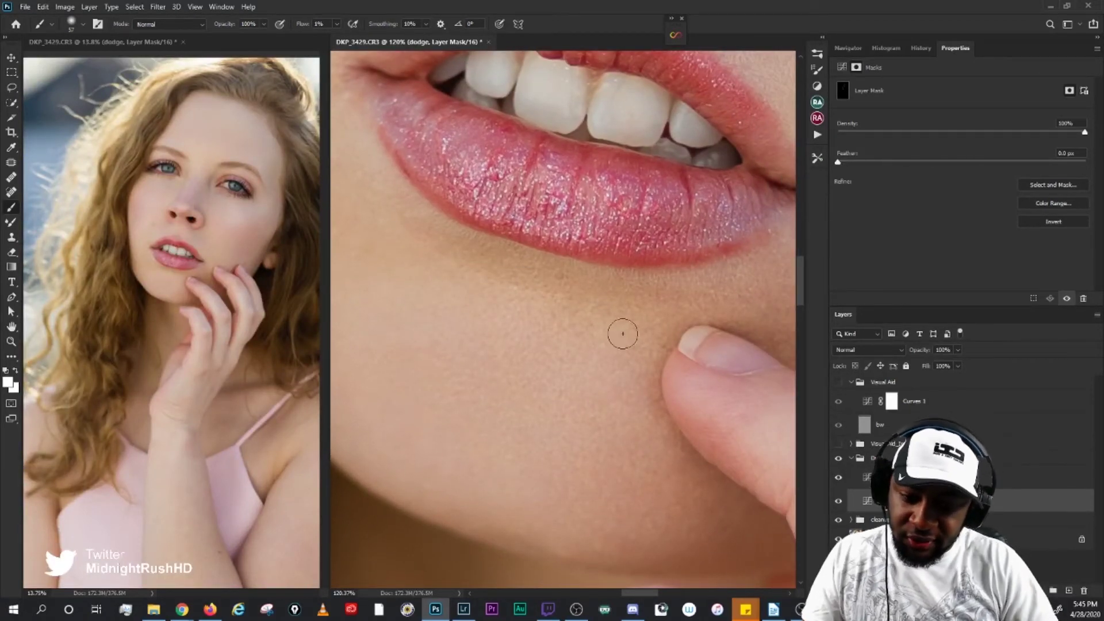
pyautogui.press(']')
pyautogui.press(']')
pyautogui.press(']')
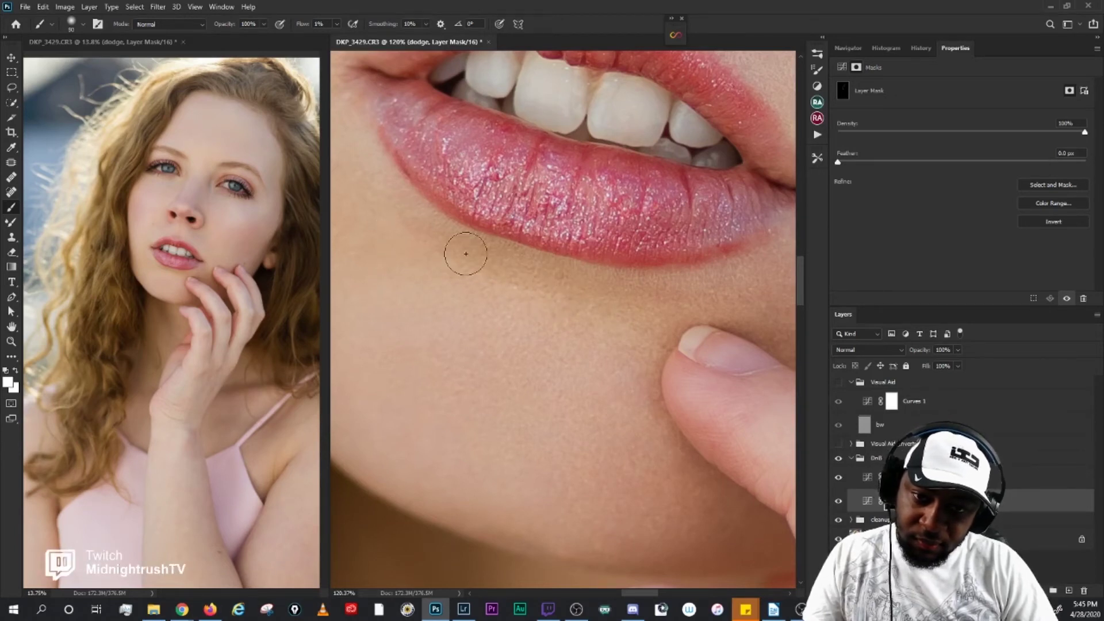
pyautogui.press('[')
pyautogui.press('[')
pyautogui.press('[')
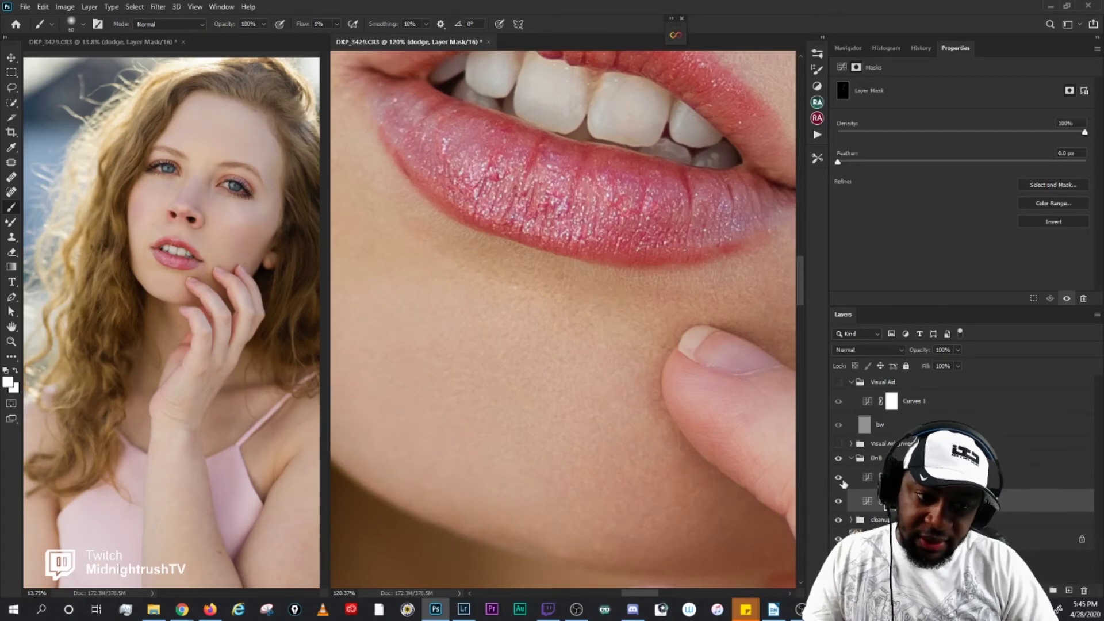
pyautogui.click(839, 459)
pyautogui.click(838, 458)
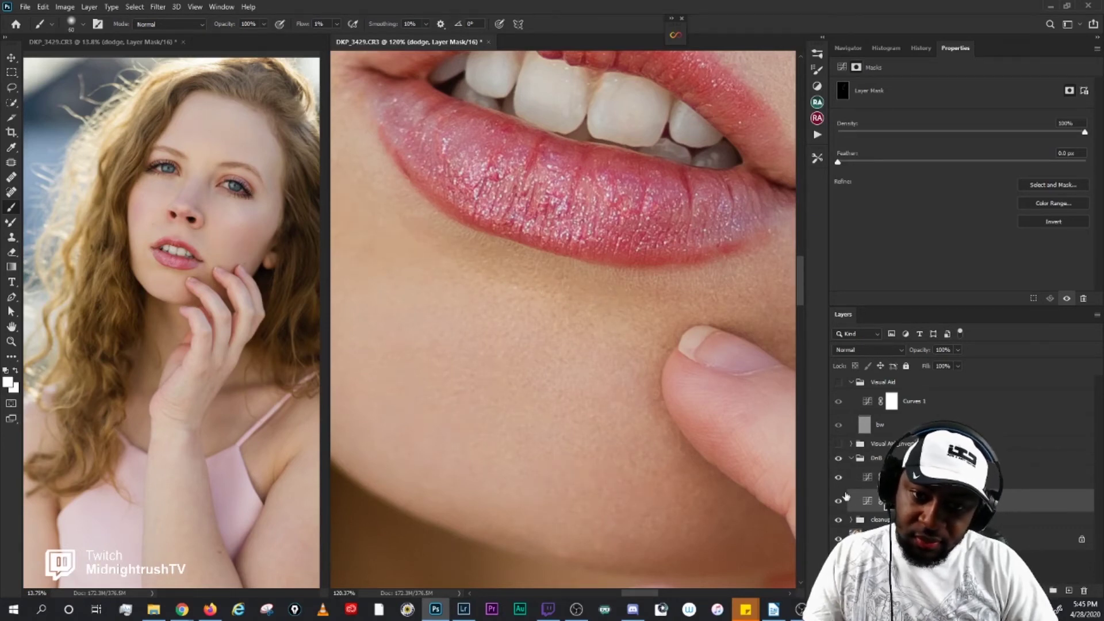
# Step: Burn the light spots just below the lower lip on the Burn layer's mask with a smaller brush
pyautogui.click(871, 477)
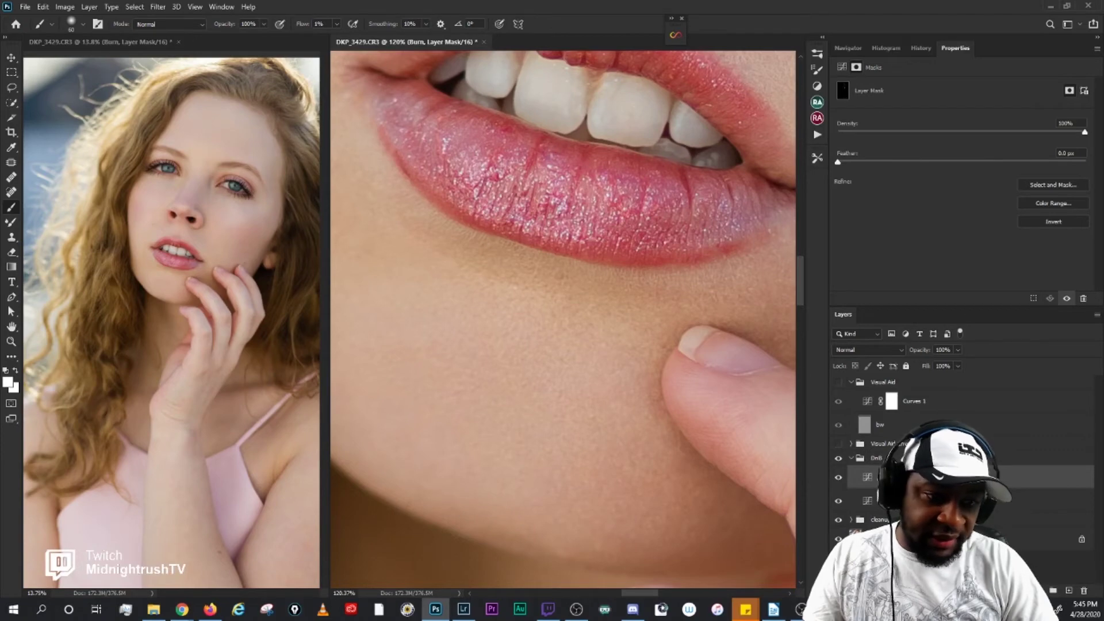
pyautogui.press('[')
pyautogui.press('[')
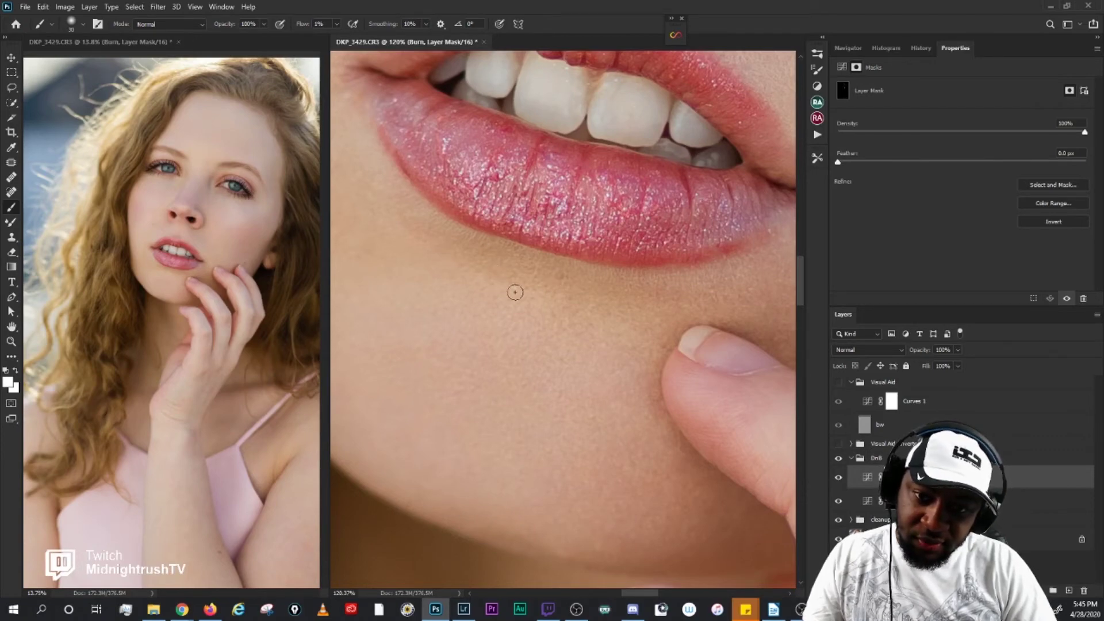
# Step: Review the whole face with the DnB group off and on
pyautogui.scroll(-4, 610, 254)
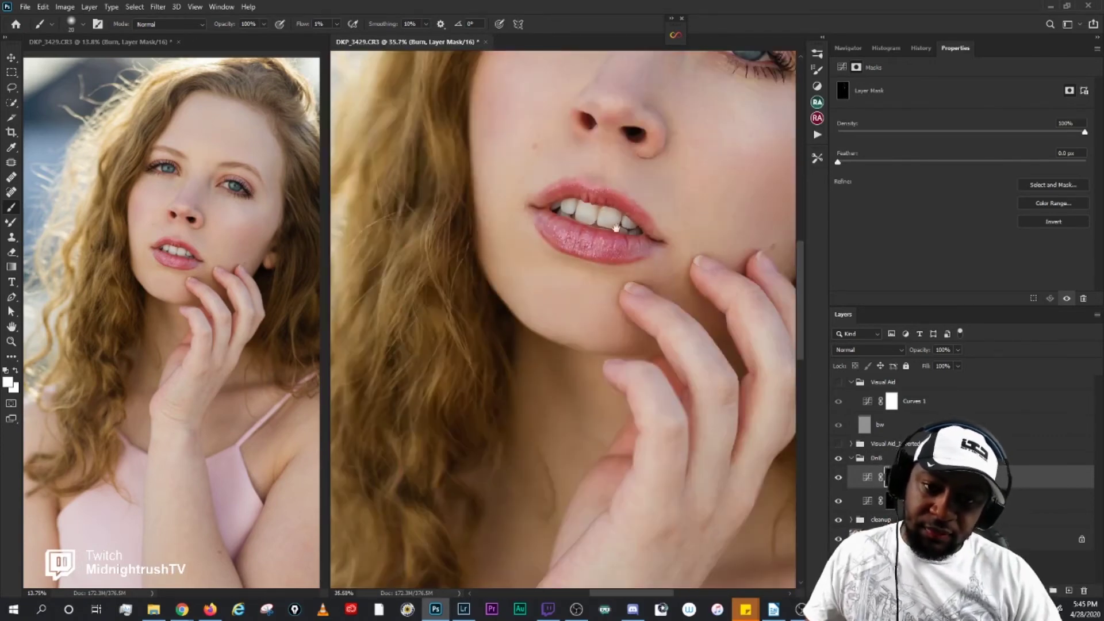
pyautogui.moveTo(715, 316); pyautogui.dragTo(719, 381)
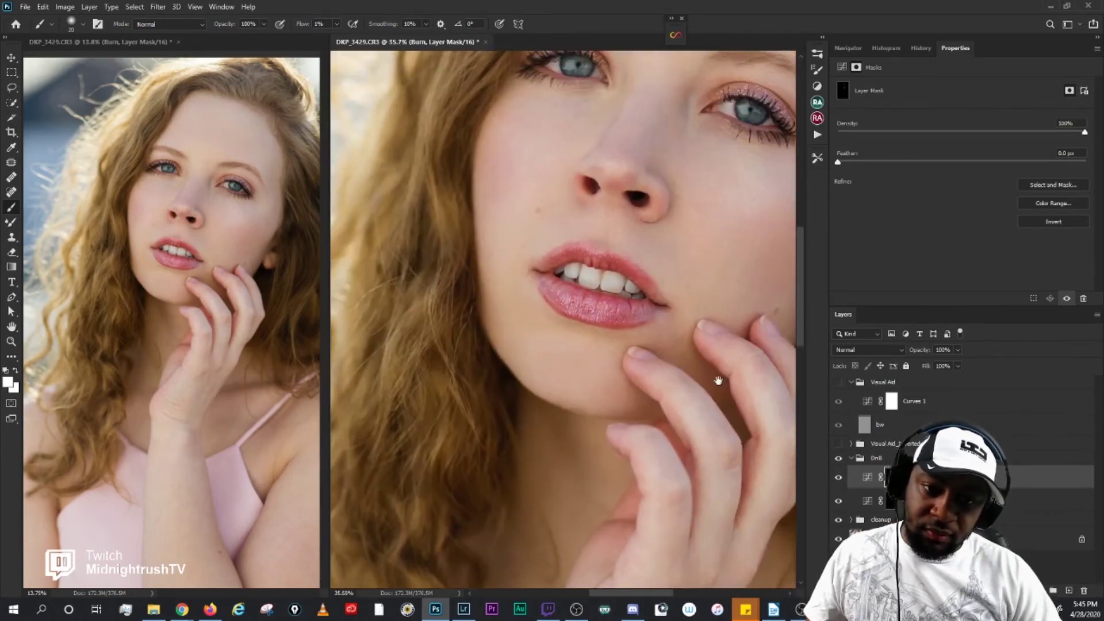
pyautogui.click(837, 458)
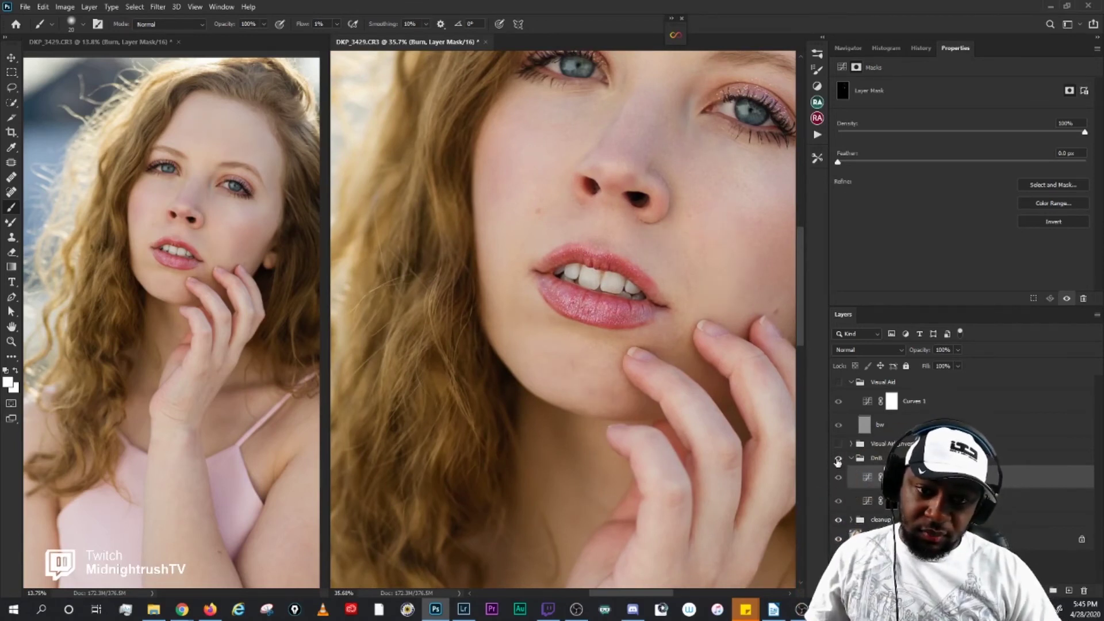
pyautogui.moveTo(709, 297); pyautogui.dragTo(620, 315)
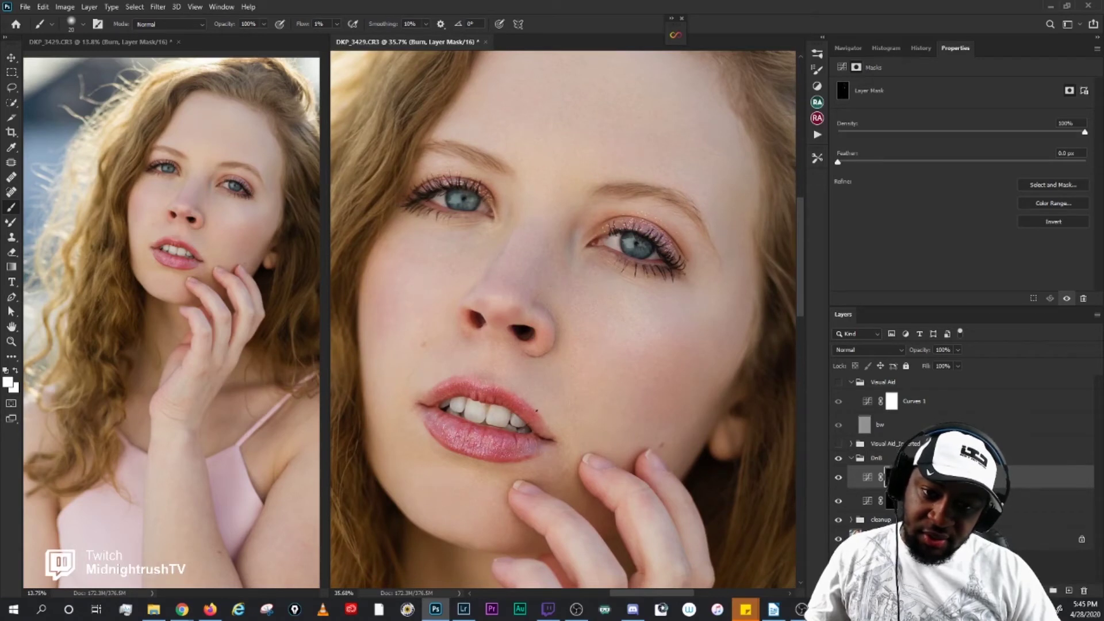
# Step: Compare the face in color with the Burn layer repeatedly off and on
pyautogui.click(839, 479)
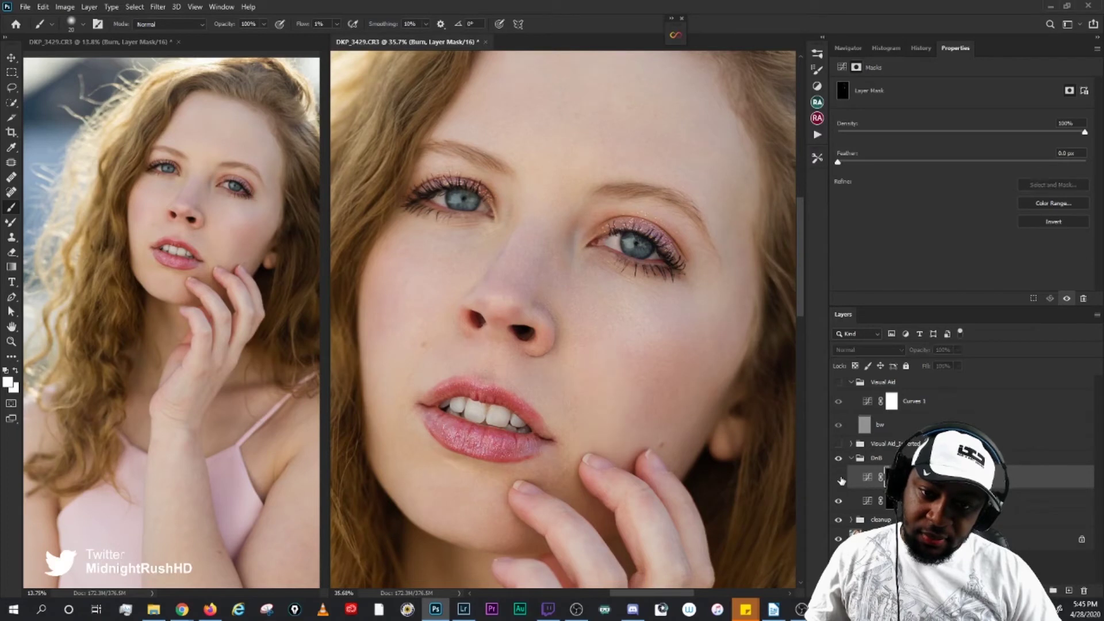
pyautogui.click(839, 478)
pyautogui.click(839, 478)
pyautogui.click(840, 478)
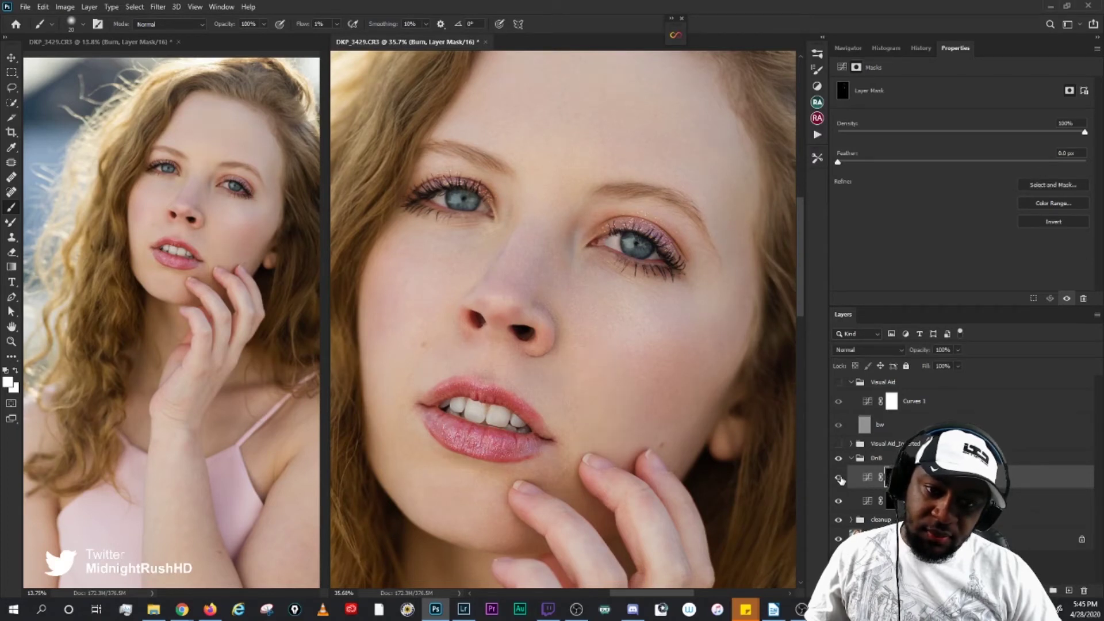
pyautogui.click(840, 478)
pyautogui.click(840, 478)
pyautogui.click(840, 478)
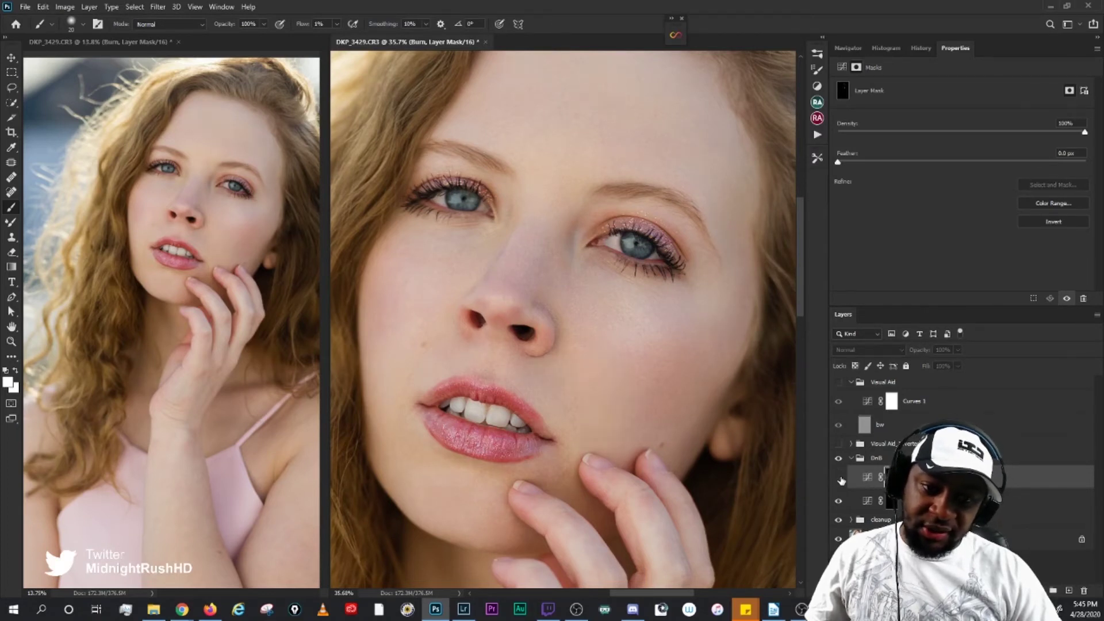
pyautogui.click(839, 478)
pyautogui.click(840, 479)
pyautogui.click(839, 479)
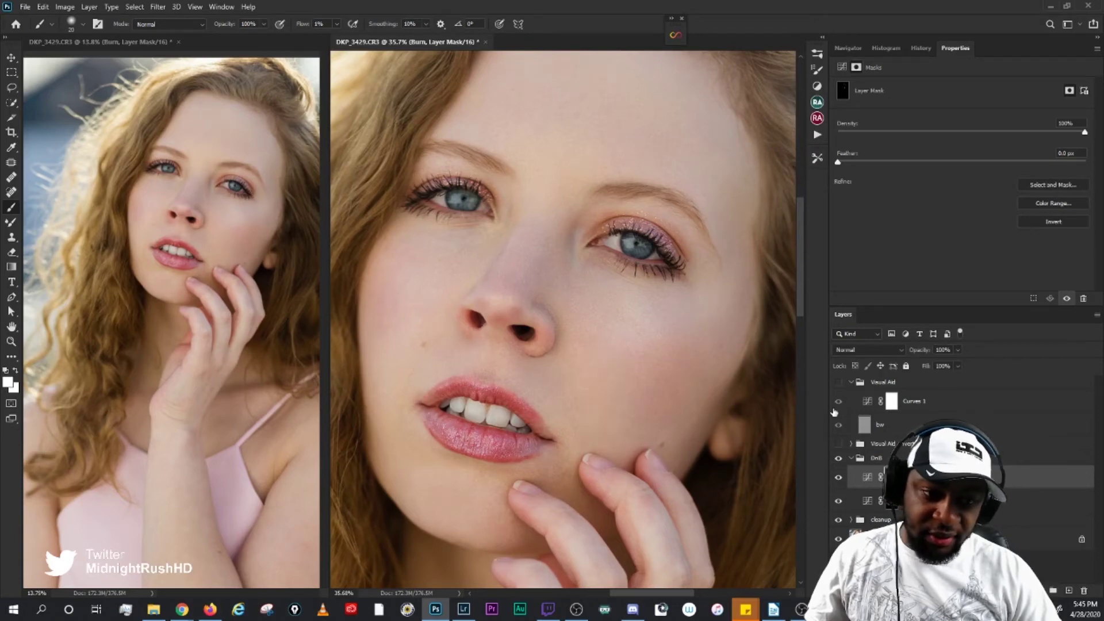
# Step: Show the black-and-white Visual Aid group and compare the face with the Burn layer off and on
pyautogui.click(837, 383)
pyautogui.click(840, 479)
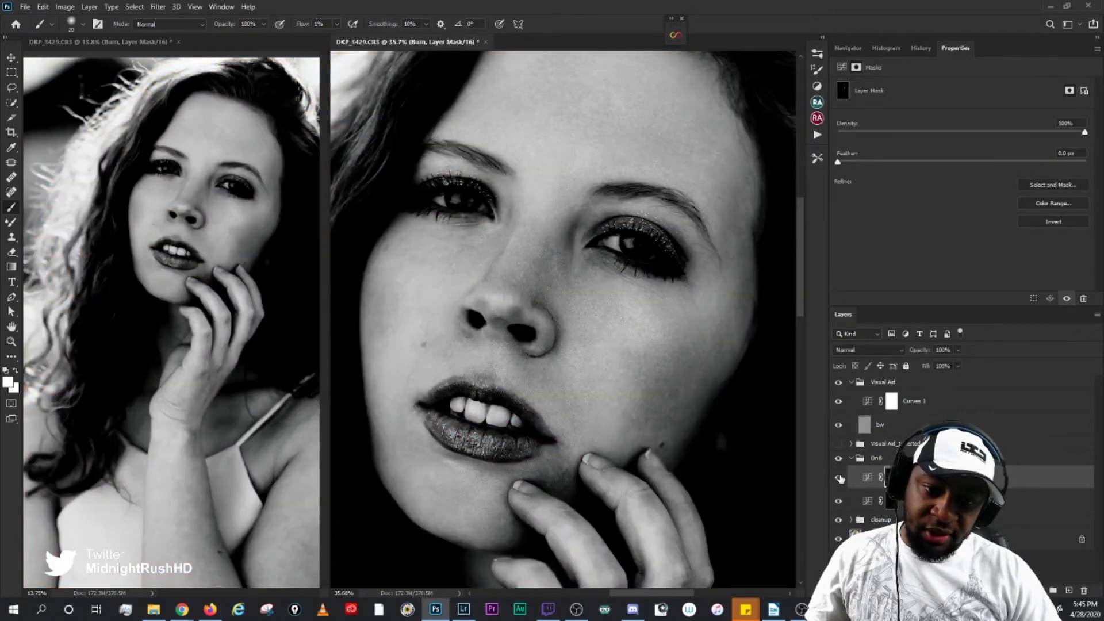
pyautogui.click(840, 478)
pyautogui.click(839, 479)
pyautogui.click(839, 479)
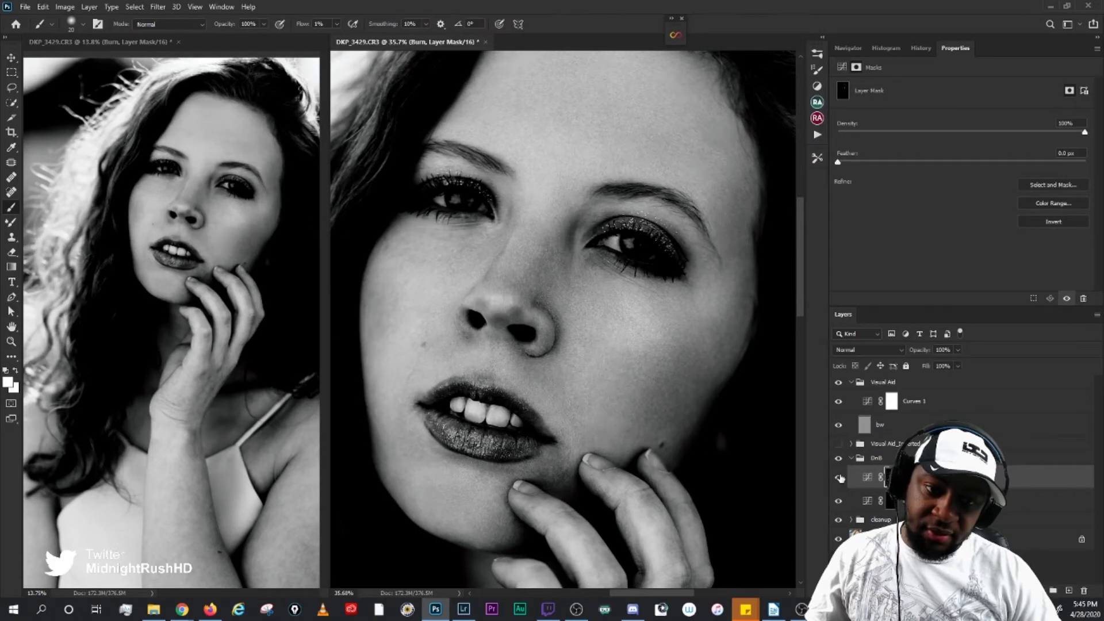
pyautogui.click(840, 478)
pyautogui.click(839, 478)
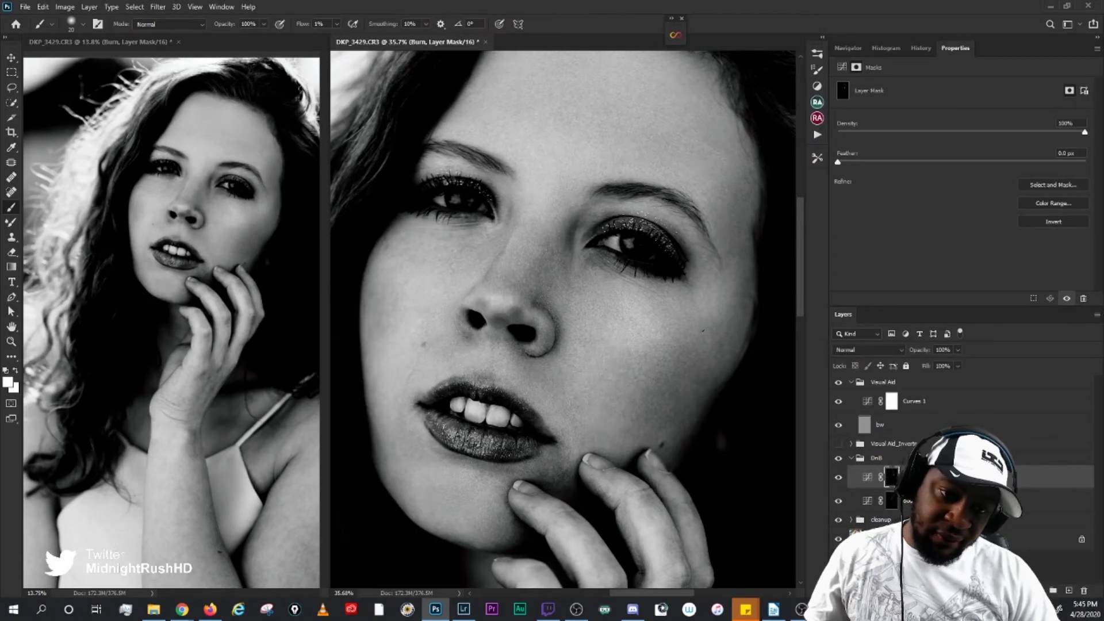
# Step: Burn the bright skin beside and below the outer eye corner on the Burn layer's mask with a brush enlarged to about 200 px
pyautogui.scroll(3, 720, 315)
pyautogui.click(894, 501)
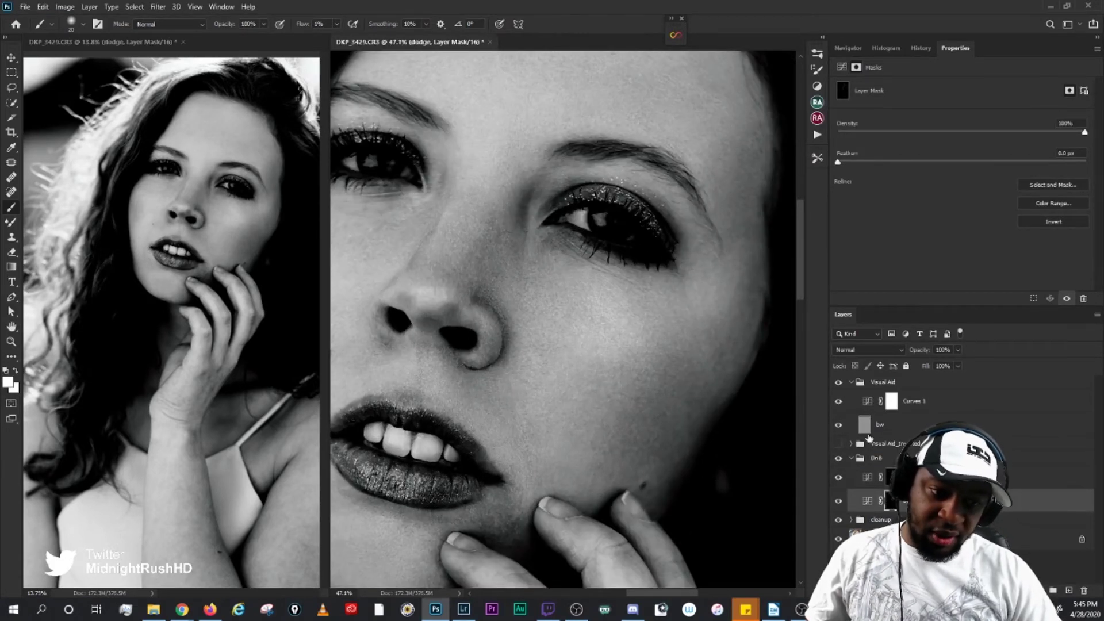
pyautogui.click(886, 476)
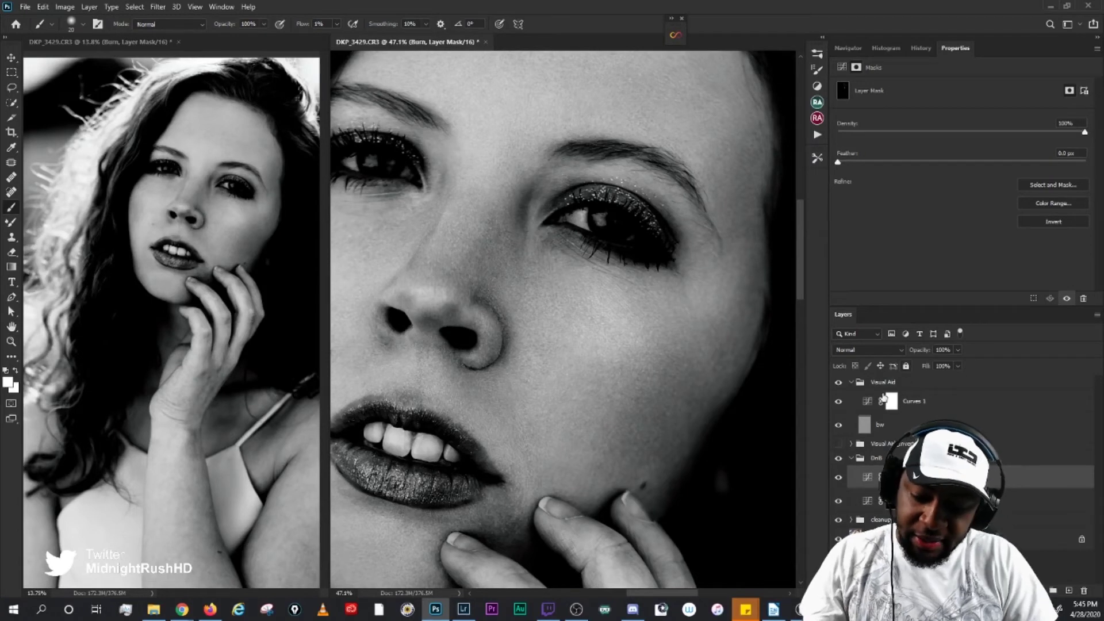
pyautogui.press(']')
pyautogui.press(']')
pyautogui.press(']')
pyautogui.press(']')
pyautogui.press(']')
pyautogui.press(']')
pyautogui.press(']')
pyautogui.press(']')
pyautogui.press(']')
pyautogui.press(']')
pyautogui.press(']')
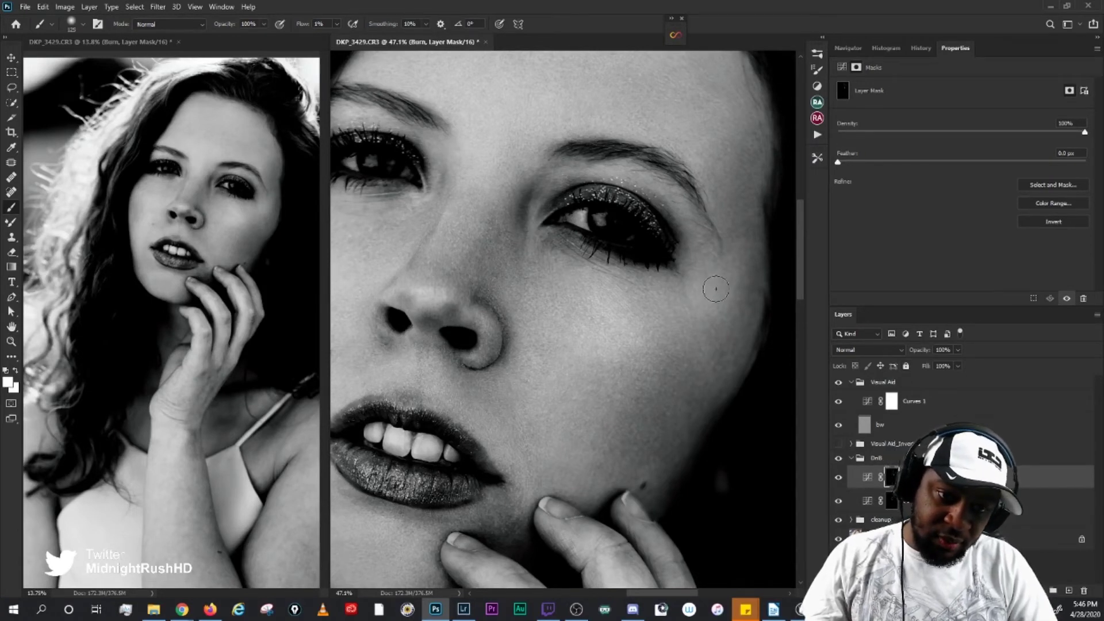
pyautogui.press('[')
pyautogui.press('[')
pyautogui.press('[')
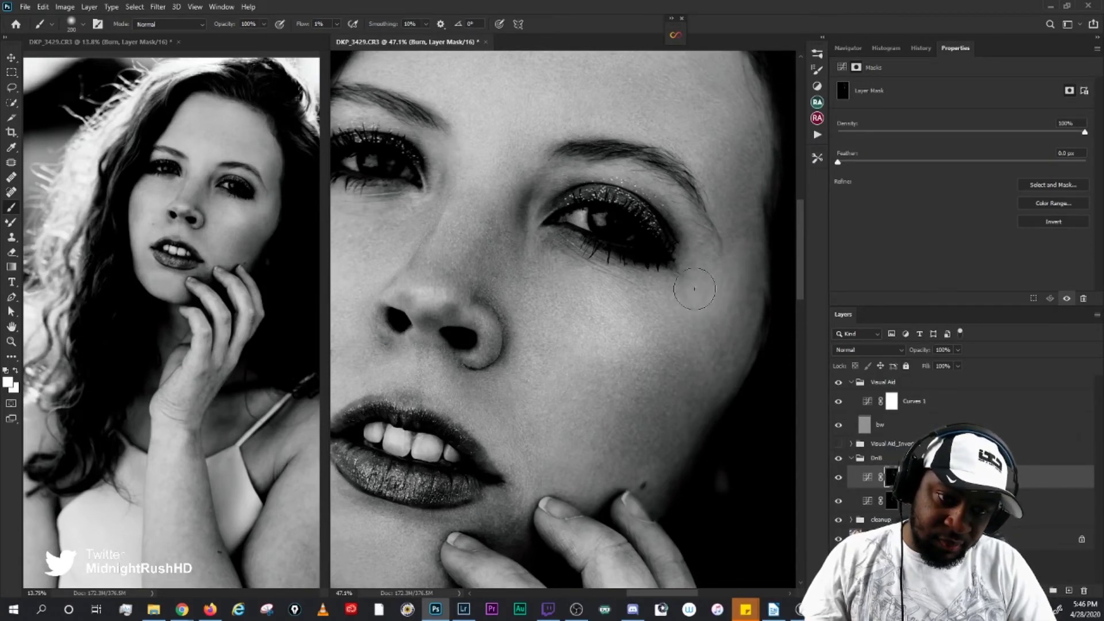
# Step: Burn the smaller light patches on the outer cheekbone on the Burn layer's mask with a reduced brush of about 70 to 90 px
pyautogui.press('[')
pyautogui.press('[')
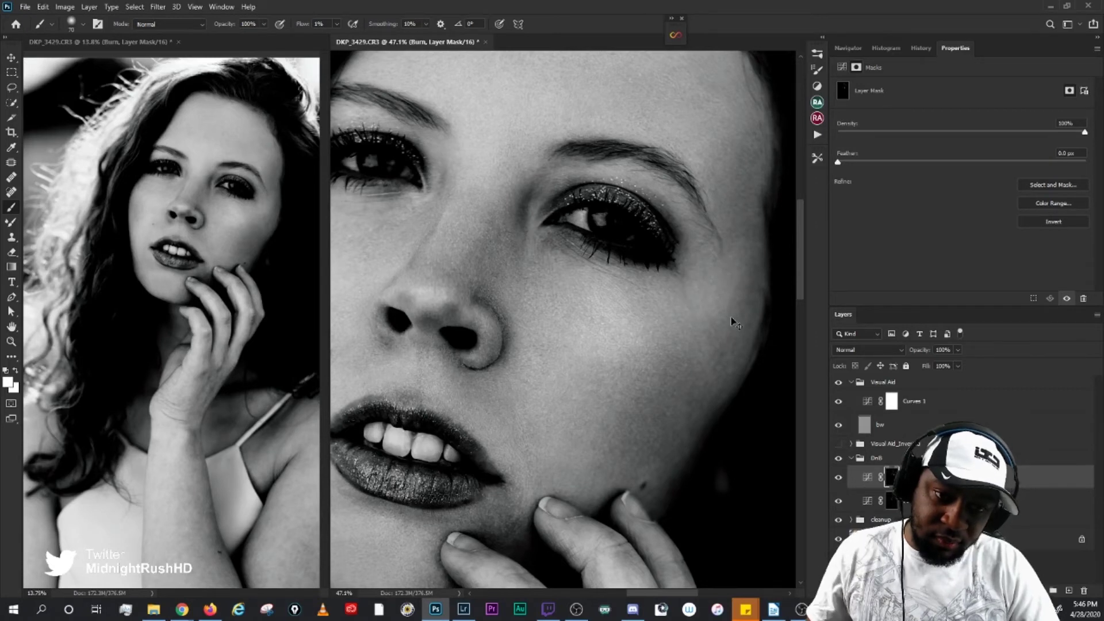
pyautogui.press('[')
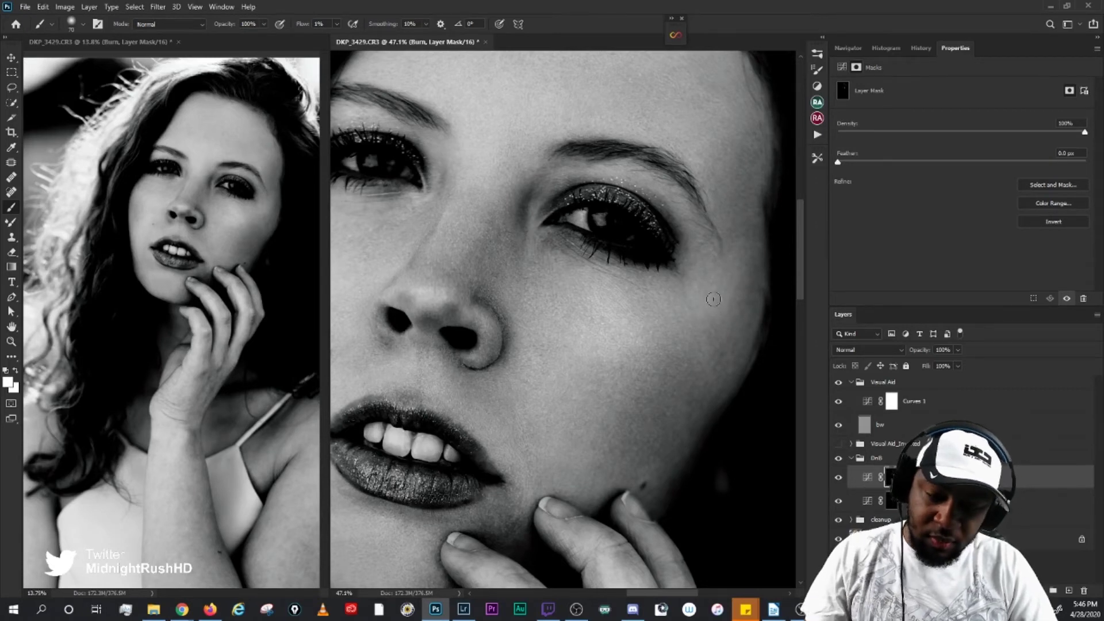
pyautogui.press(']')
pyautogui.press(']')
pyautogui.press(']')
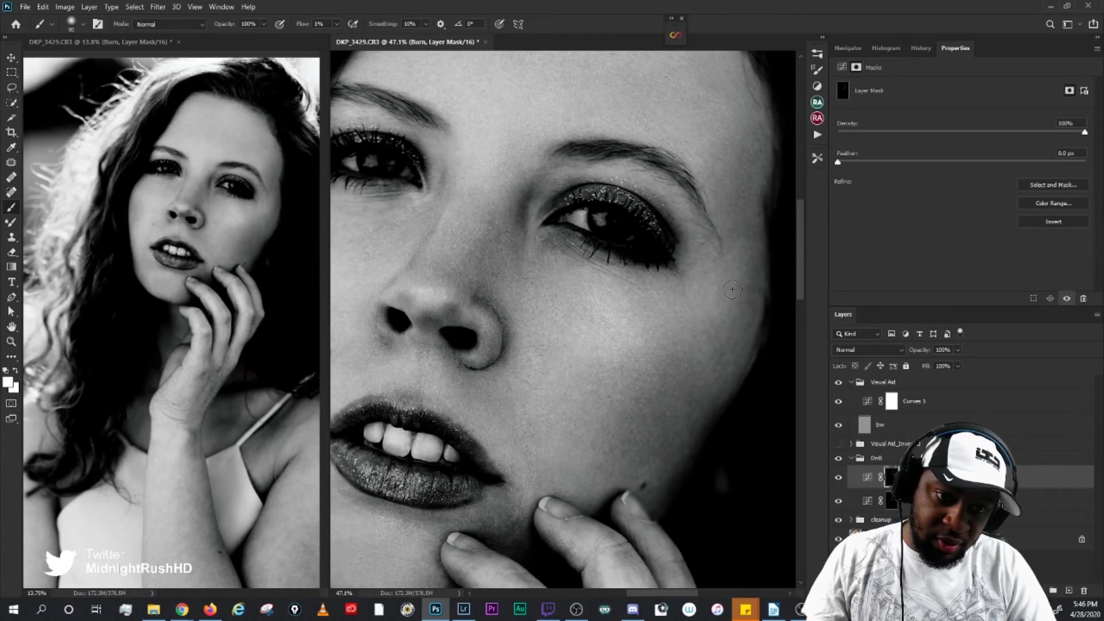
# Step: Dodge the dark spots on the outer cheek on the dodge layer's mask with a smaller brush, and touch up light spots there on the Burn mask
pyautogui.click(889, 501)
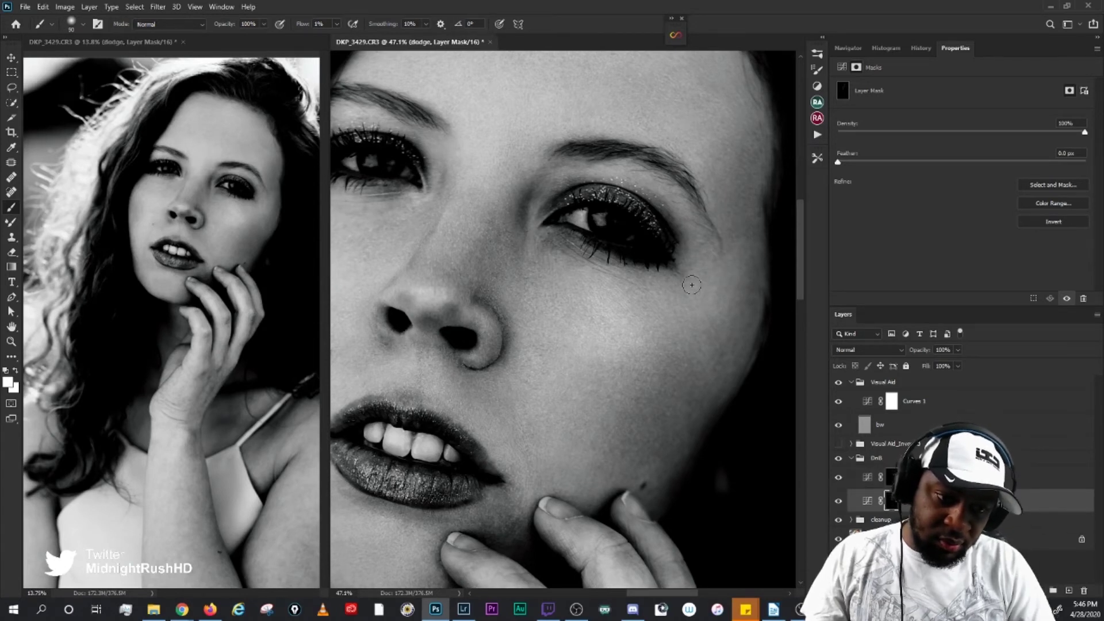
pyautogui.press('[')
pyautogui.press('[')
pyautogui.press('[')
pyautogui.press('[')
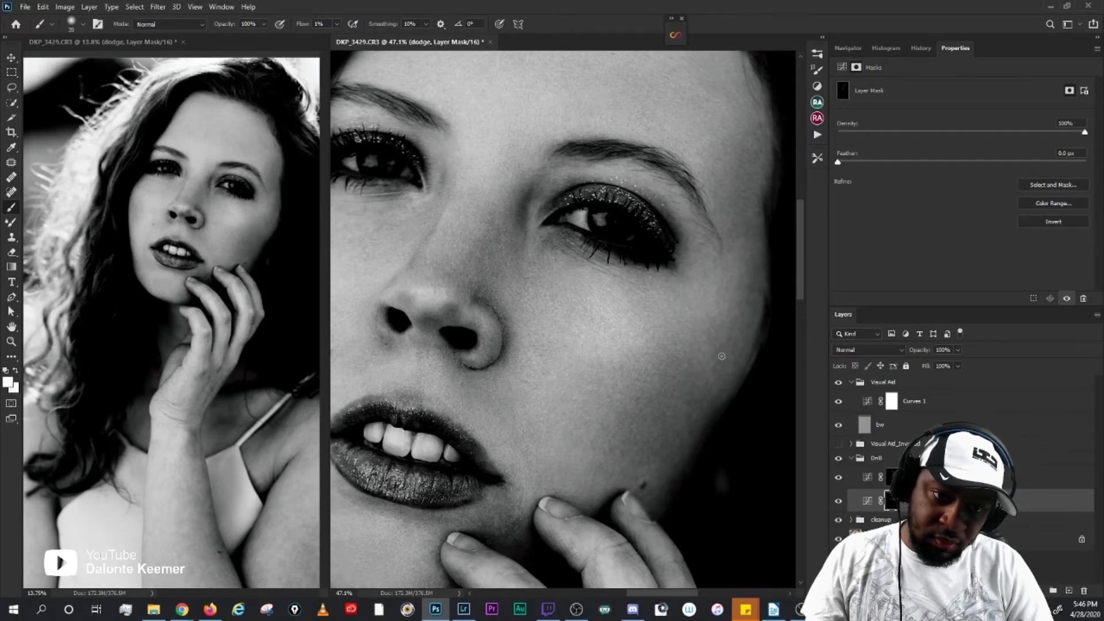
pyautogui.press('[')
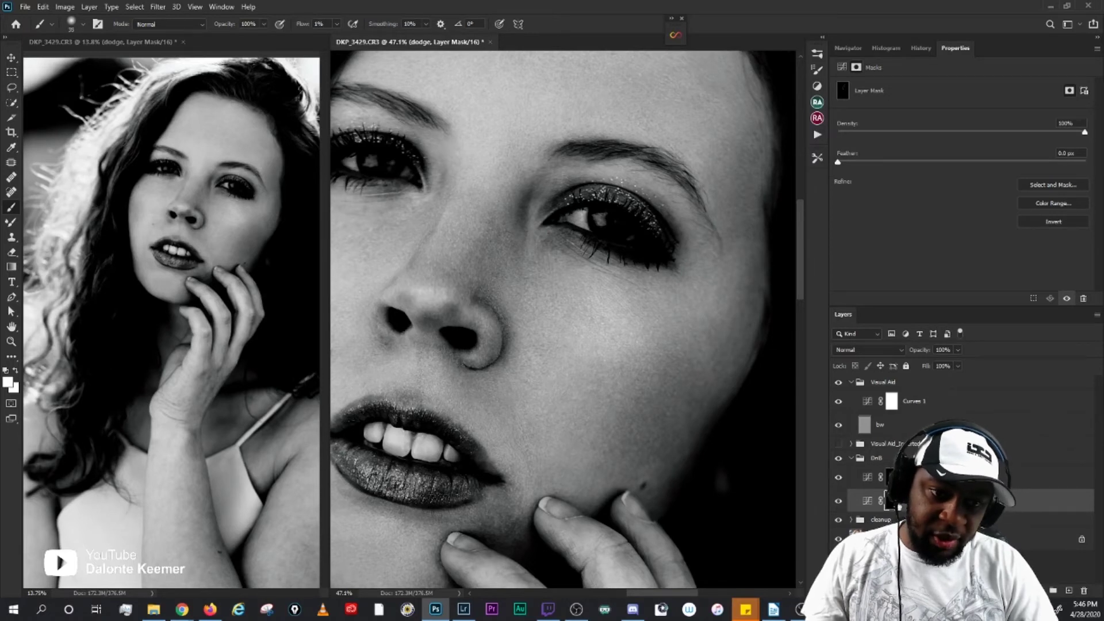
pyautogui.hotkey('alt', ']')
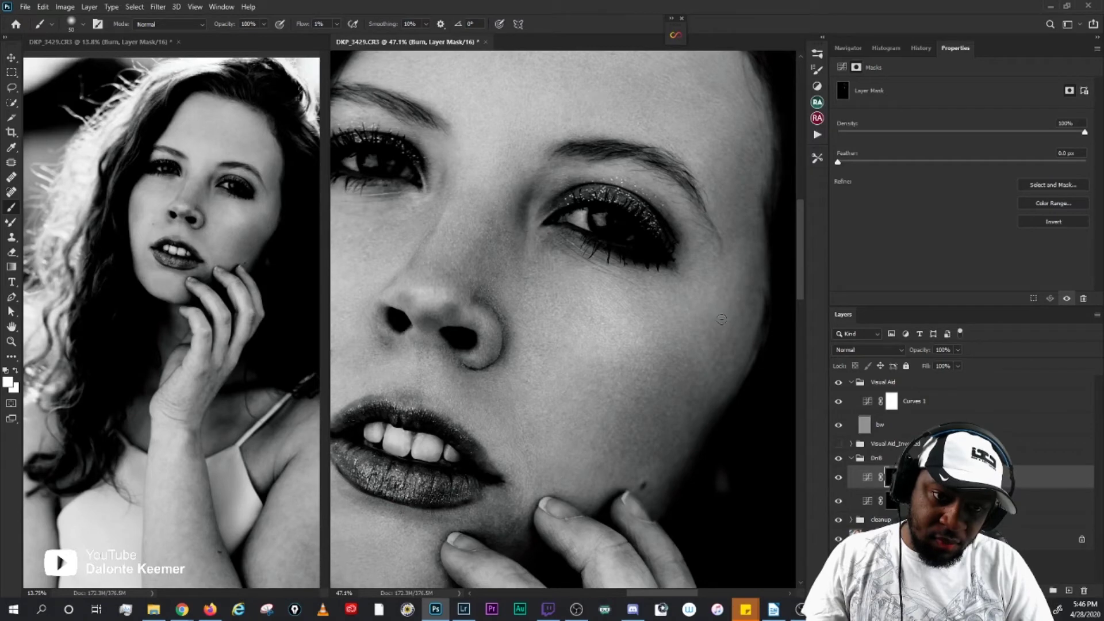
# Step: Compare the whole black-and-white face with the DnB group repeatedly off and on
pyautogui.scroll(-2, 616, 289)
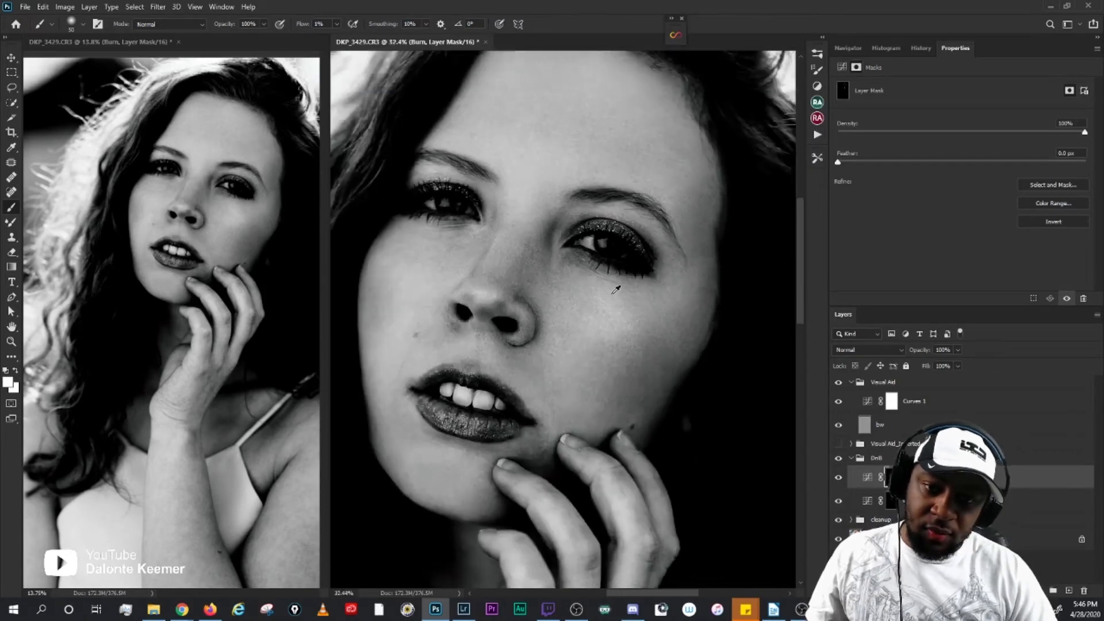
pyautogui.scroll(-1, 616, 289)
pyautogui.click(838, 458)
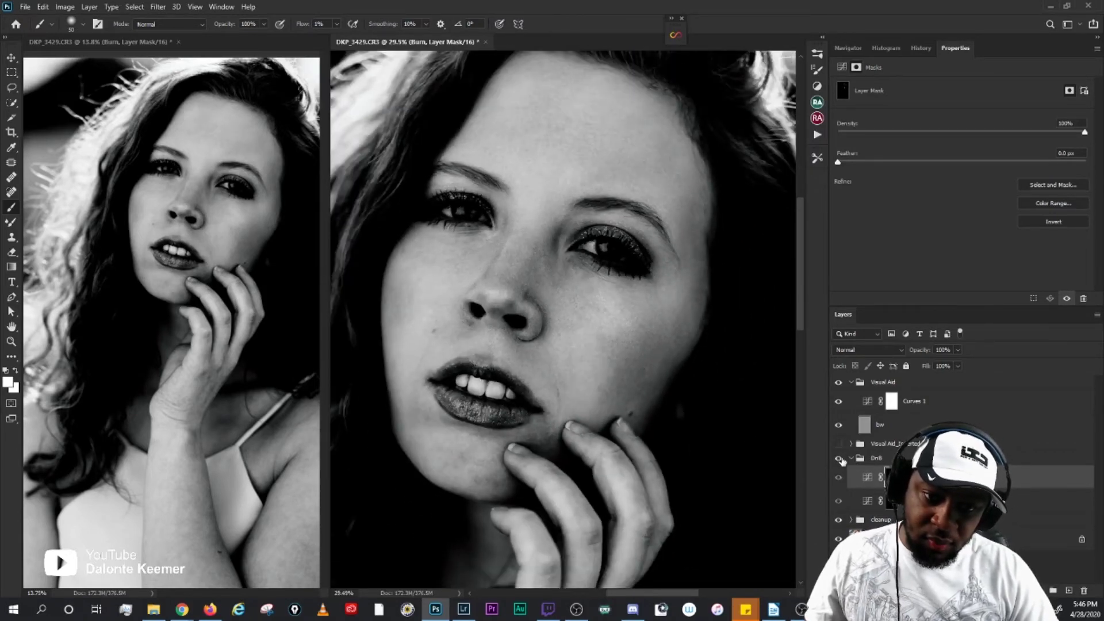
pyautogui.click(842, 462)
pyautogui.click(841, 460)
pyautogui.click(841, 460)
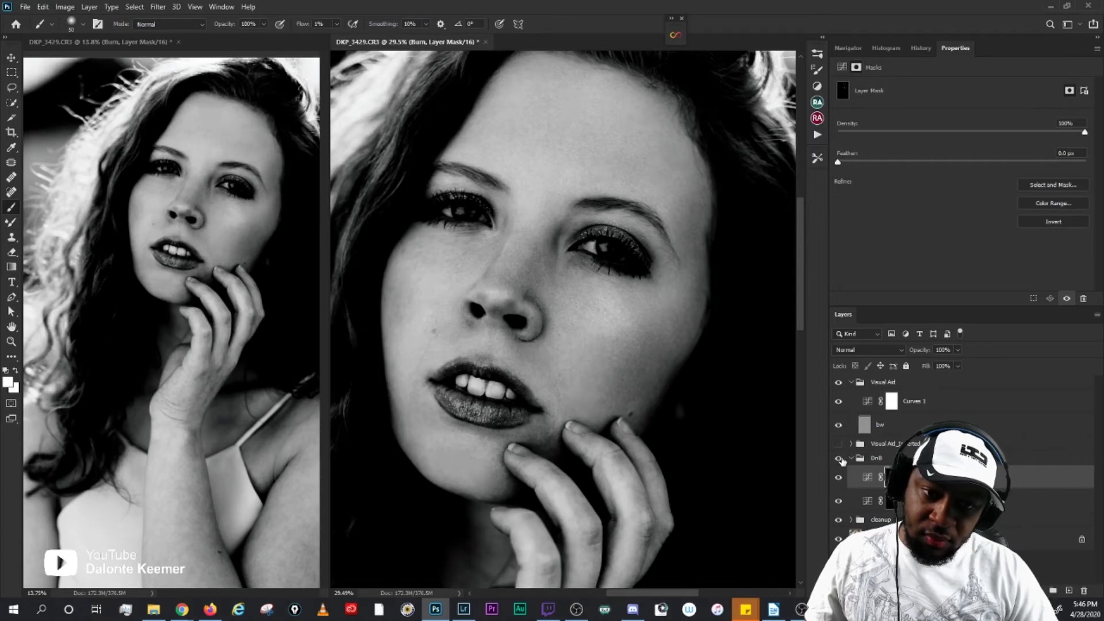
pyautogui.click(841, 460)
pyautogui.click(841, 460)
pyautogui.click(842, 460)
pyautogui.click(841, 460)
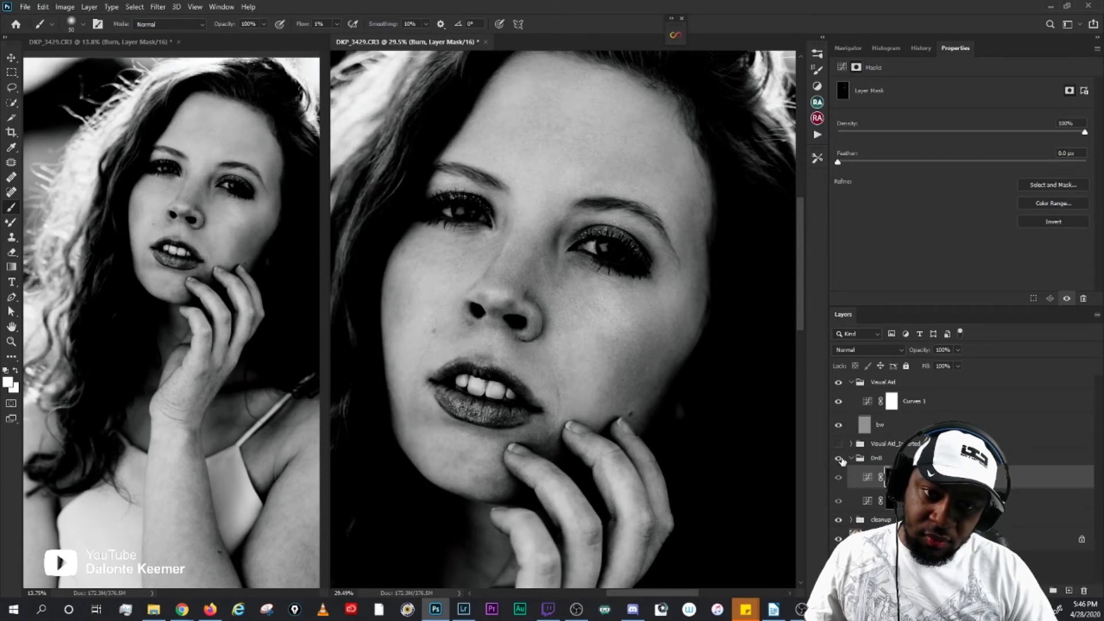
pyautogui.click(842, 461)
pyautogui.click(842, 460)
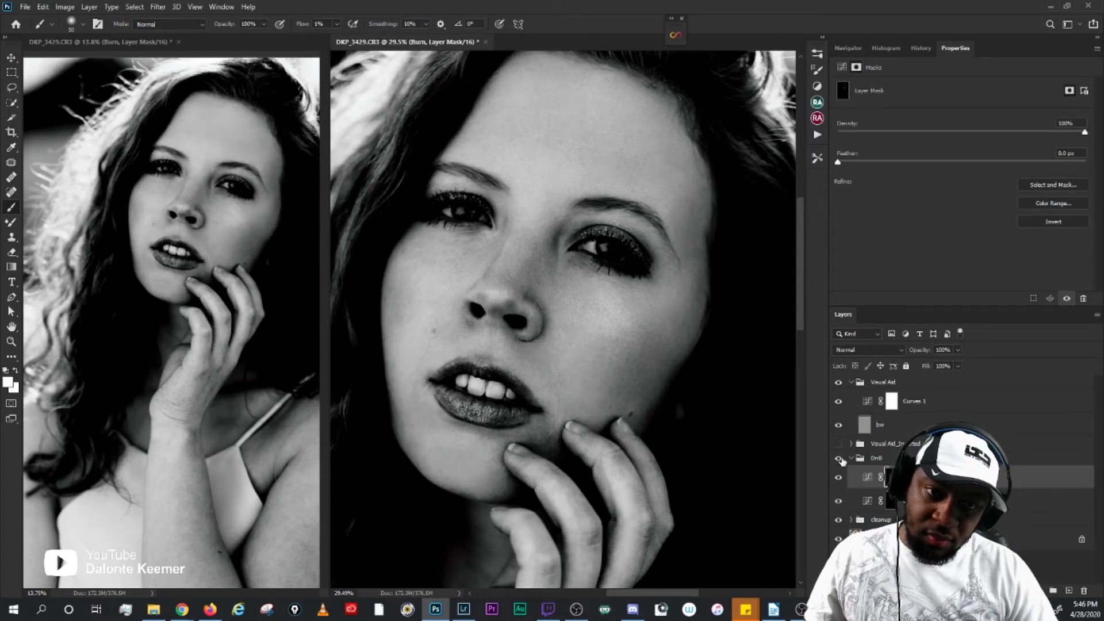
pyautogui.click(842, 460)
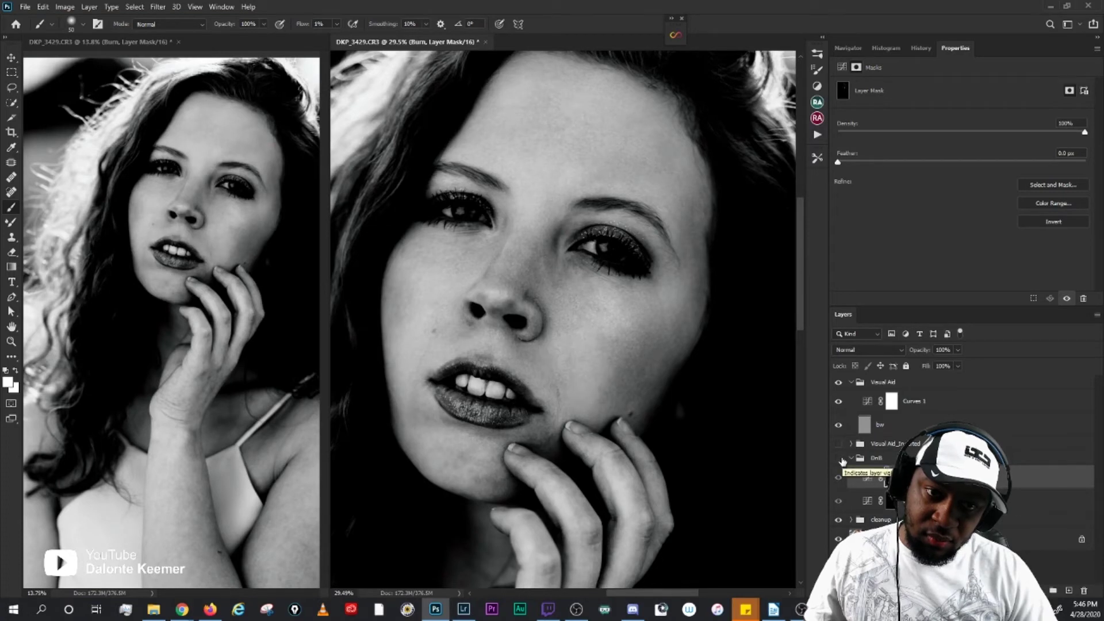
pyautogui.click(842, 460)
pyautogui.click(842, 460)
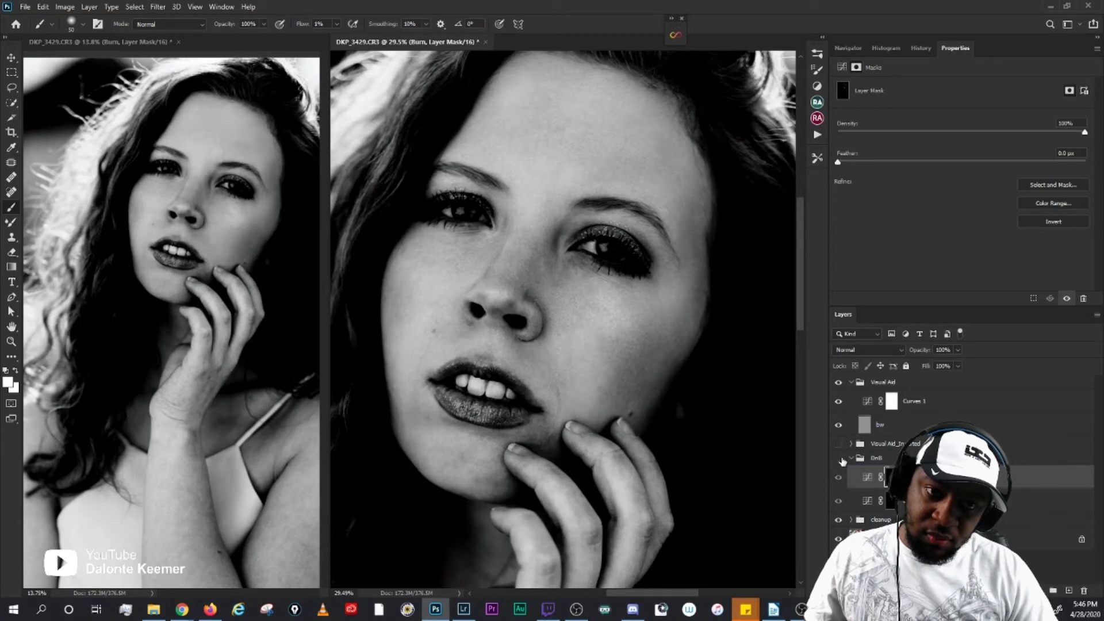
pyautogui.click(842, 460)
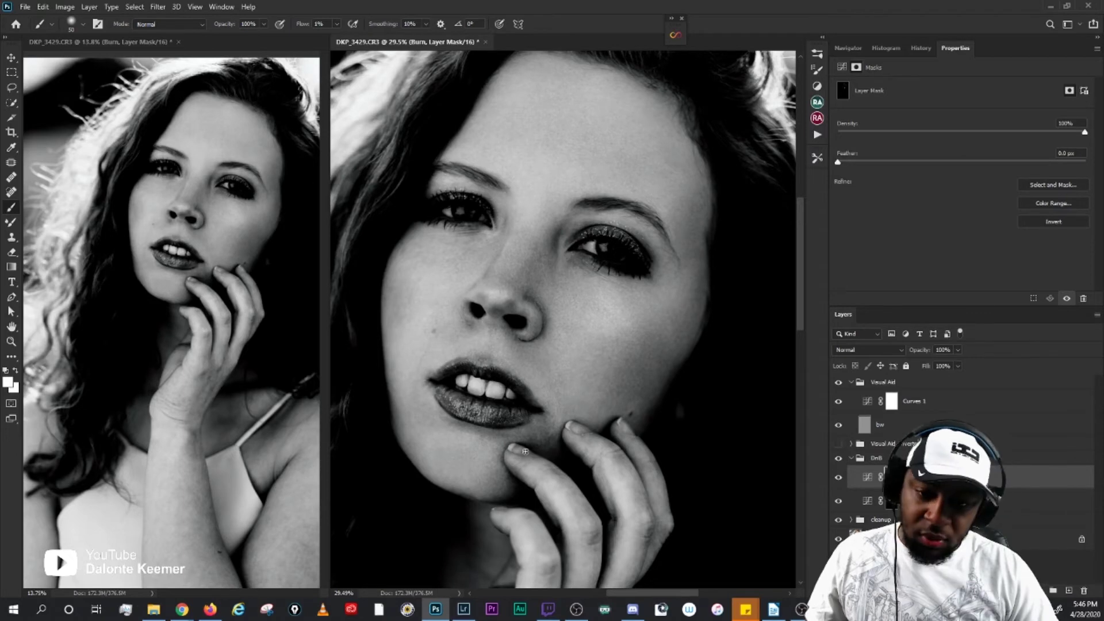
# Step: Hide the Visual Aid group and examine the lips and chin in color
pyautogui.scroll(3, 494, 439)
pyautogui.moveTo(502, 457); pyautogui.dragTo(550, 459)
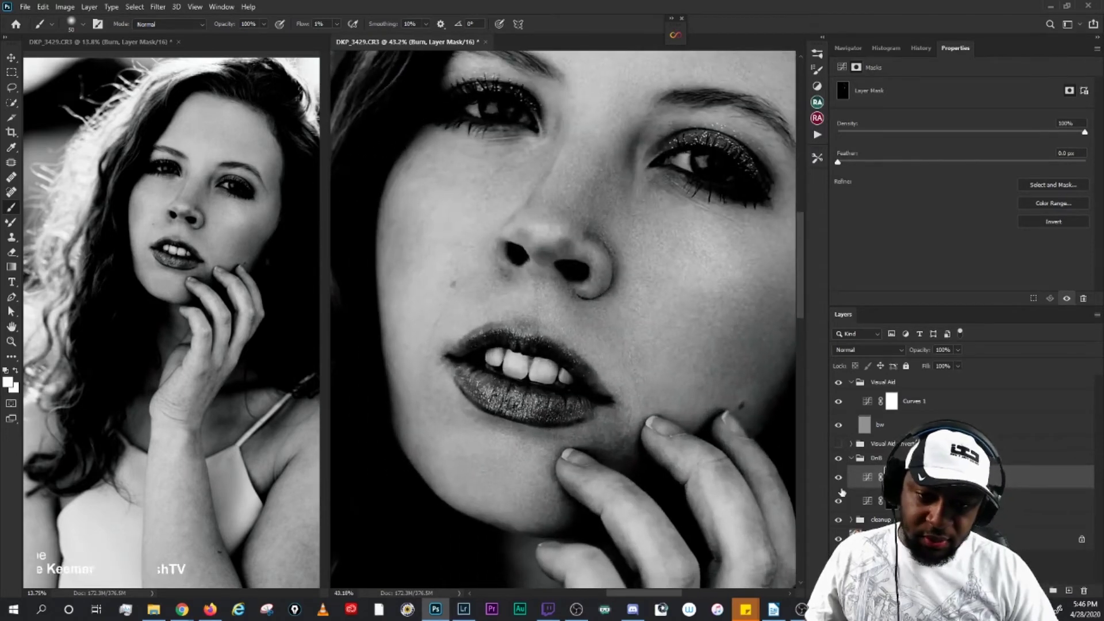
pyautogui.click(838, 382)
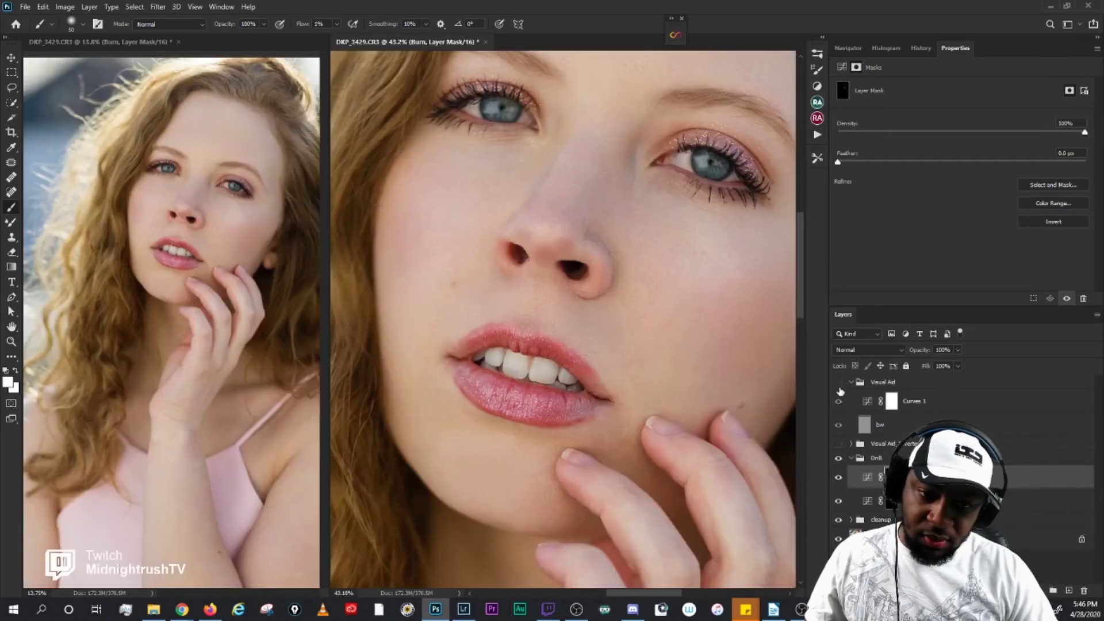
pyautogui.scroll(3, 512, 539)
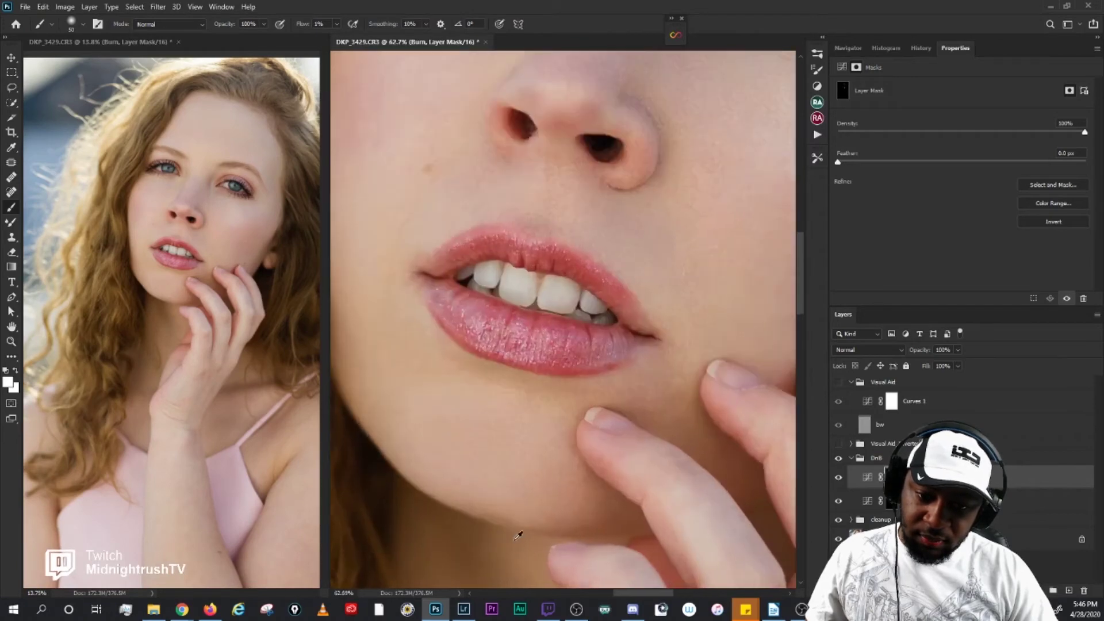
pyautogui.click(840, 458)
# Step: Dodge the dark spots along the chin's lower edge and beside the fingertip on the dodge layer's mask with a much smaller brush
pyautogui.click(893, 501)
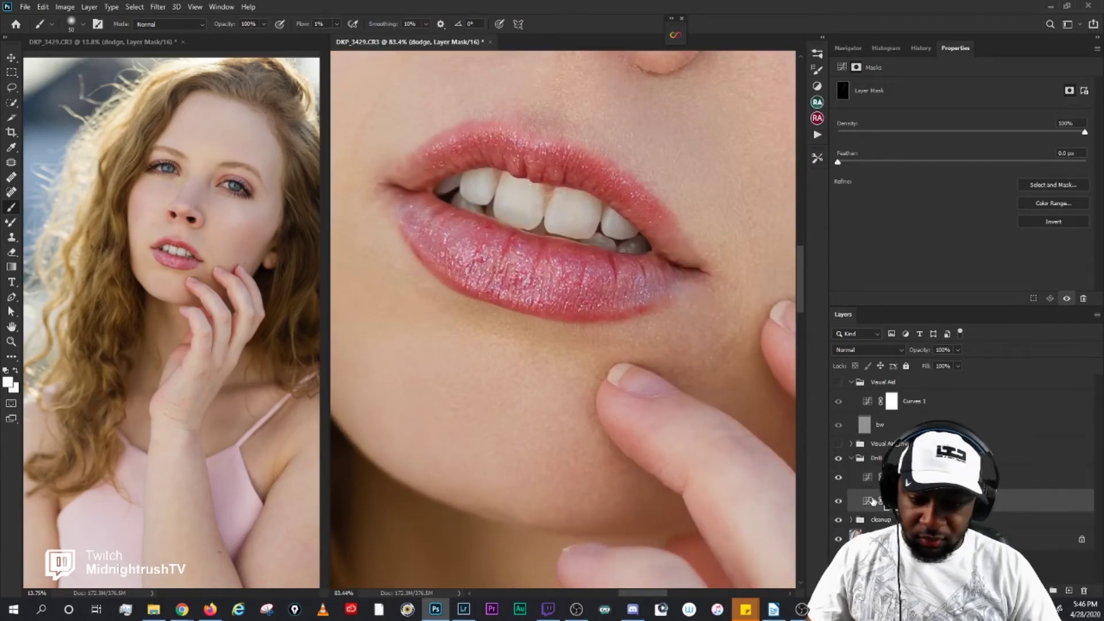
pyautogui.press('[')
pyautogui.press('[')
pyautogui.press('[')
pyautogui.press('[')
pyautogui.press('[')
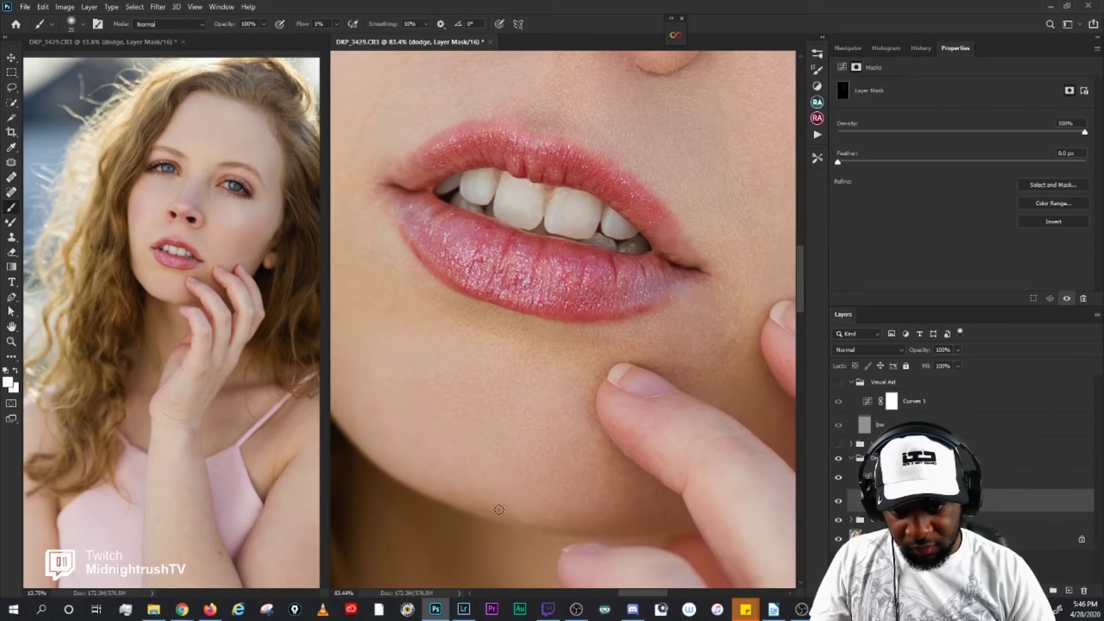
pyautogui.press('[')
pyautogui.press('[')
pyautogui.moveTo(643, 458); pyautogui.dragTo(693, 496)
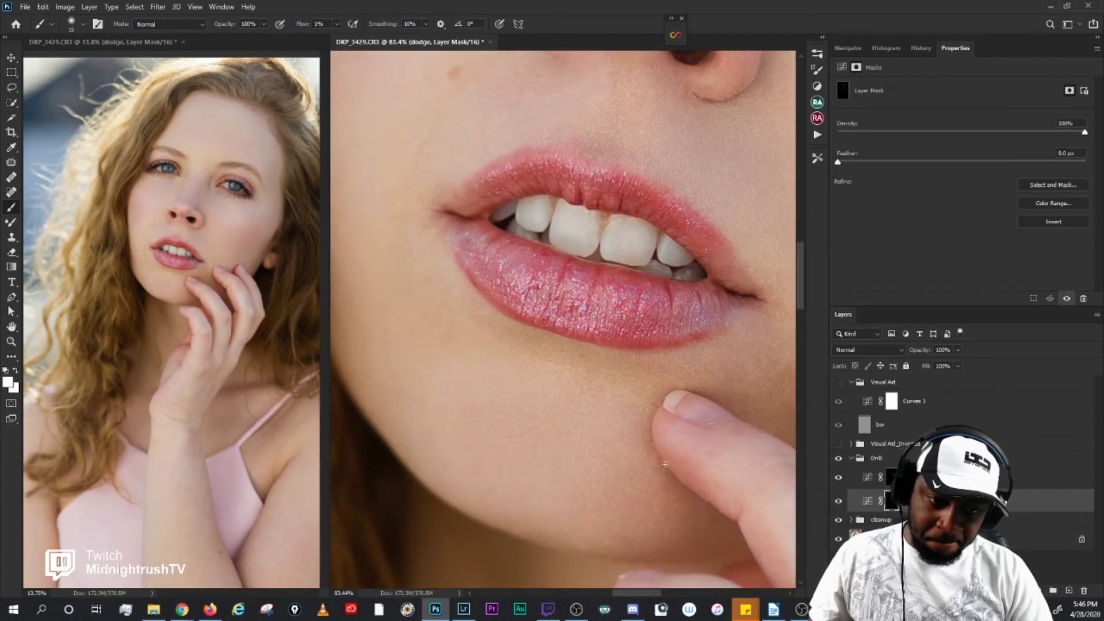
# Step: Burn the small light spots on the chin beside the fingertip on the Burn layer's mask with a tiny brush
pyautogui.click(869, 477)
pyautogui.press('[')
pyautogui.press('[')
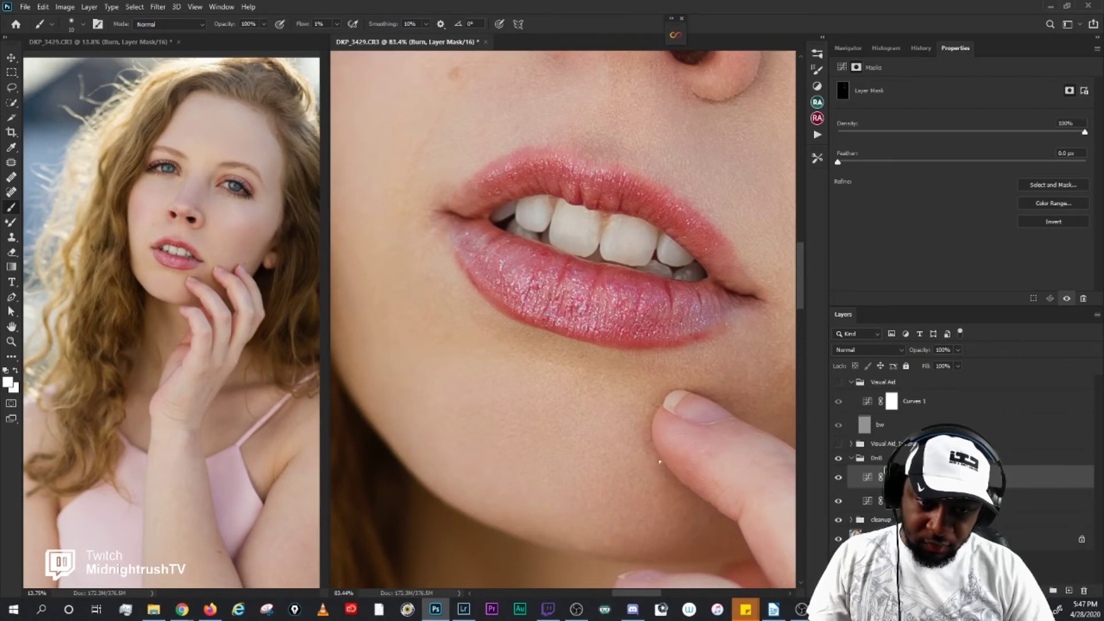
# Step: Show the Visual Aid group again and compare the mouth, cheek and chin with the DnB group off and on
pyautogui.scroll(6, 565, 382)
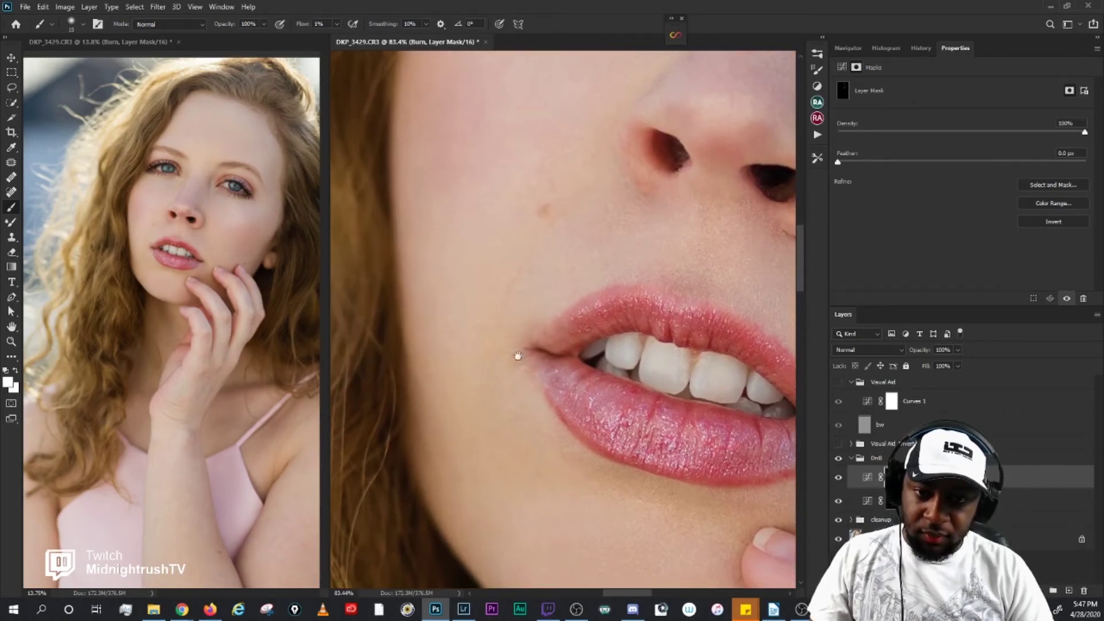
pyautogui.scroll(2, 640, 328)
pyautogui.scroll(-3, 578, 251)
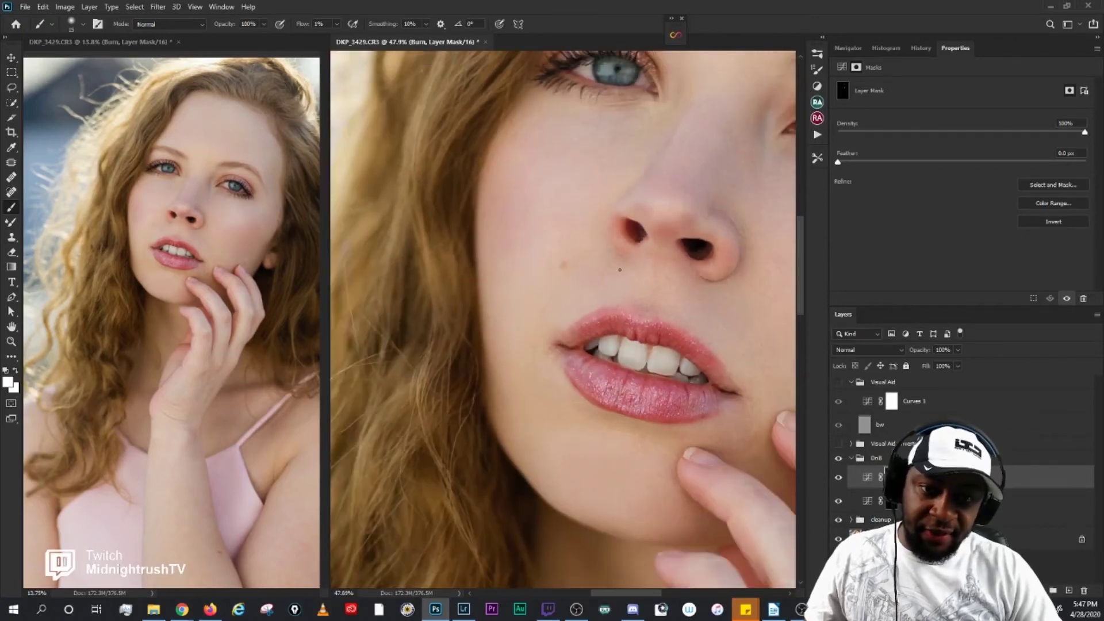
pyautogui.click(838, 383)
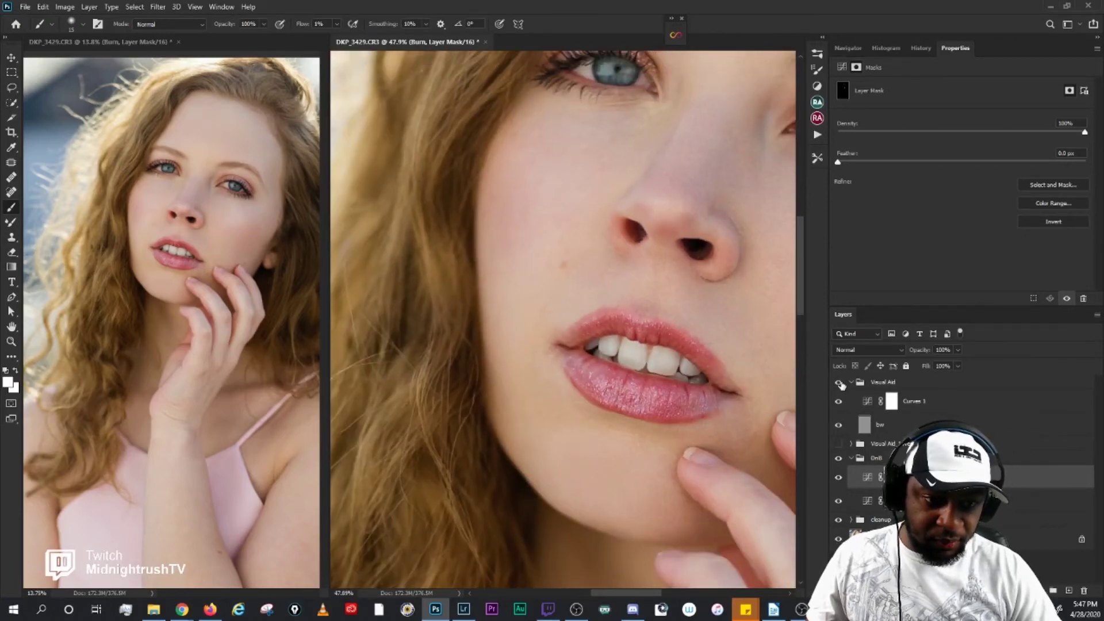
pyautogui.scroll(3, 517, 368)
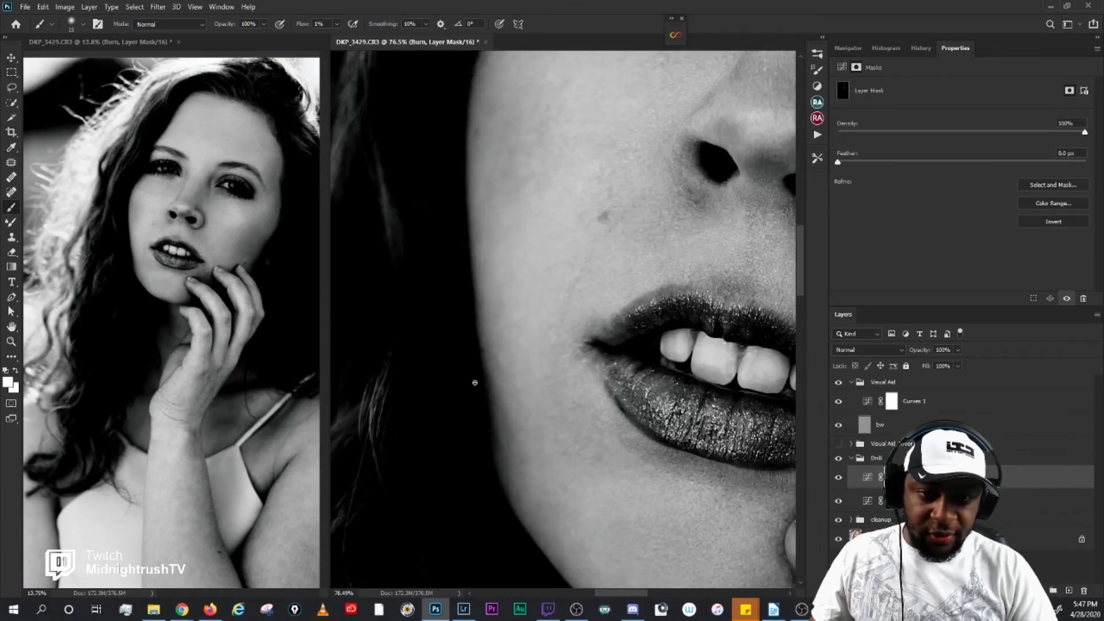
pyautogui.moveTo(575, 446); pyautogui.dragTo(520, 395)
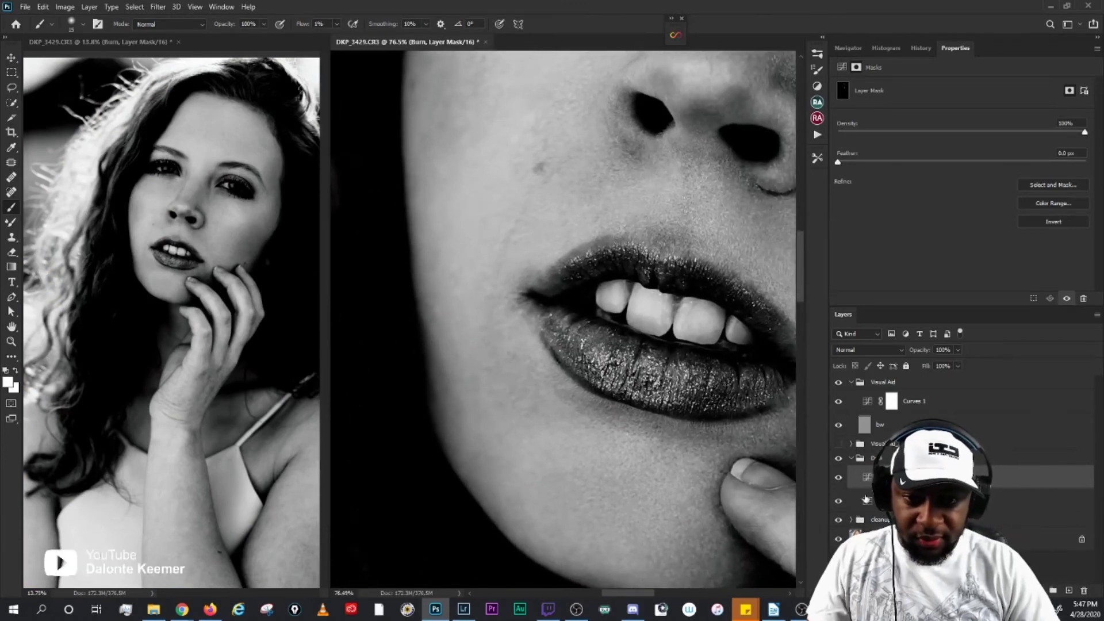
pyautogui.click(838, 459)
pyautogui.click(839, 459)
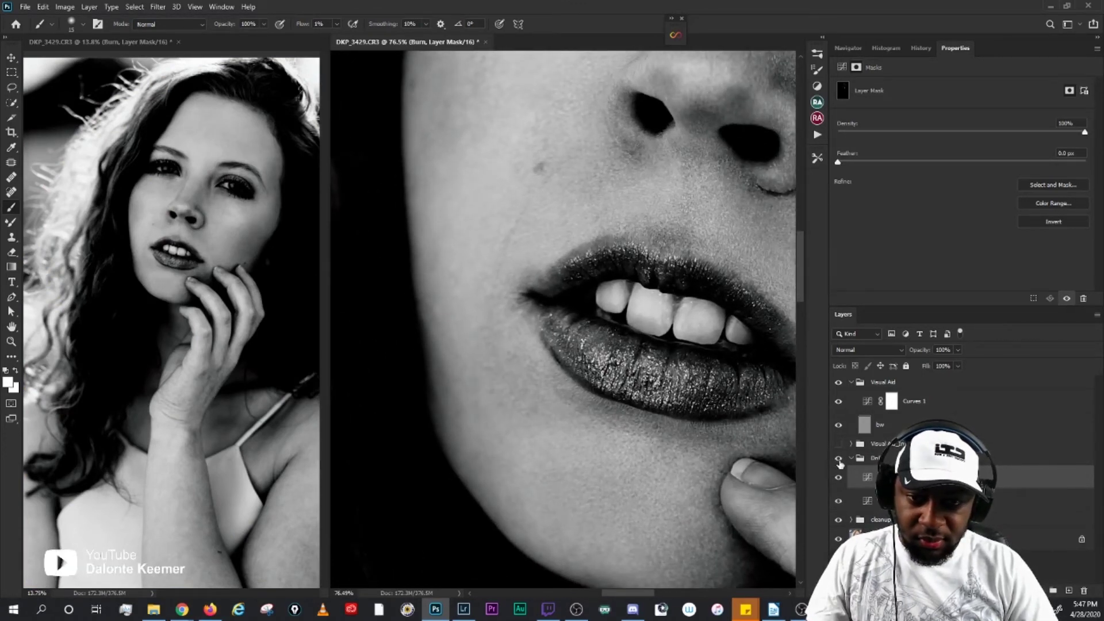
# Step: Dodge and burn the small uneven spots on the skin above the upper lip on the two layer masks with a small brush
pyautogui.click(867, 500)
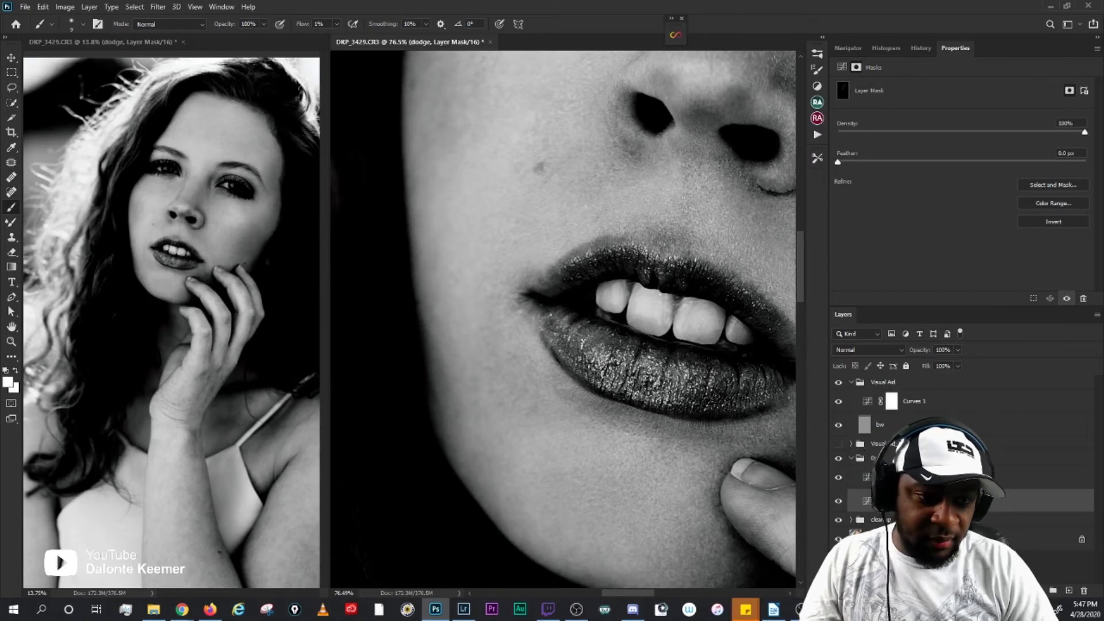
pyautogui.click(920, 477)
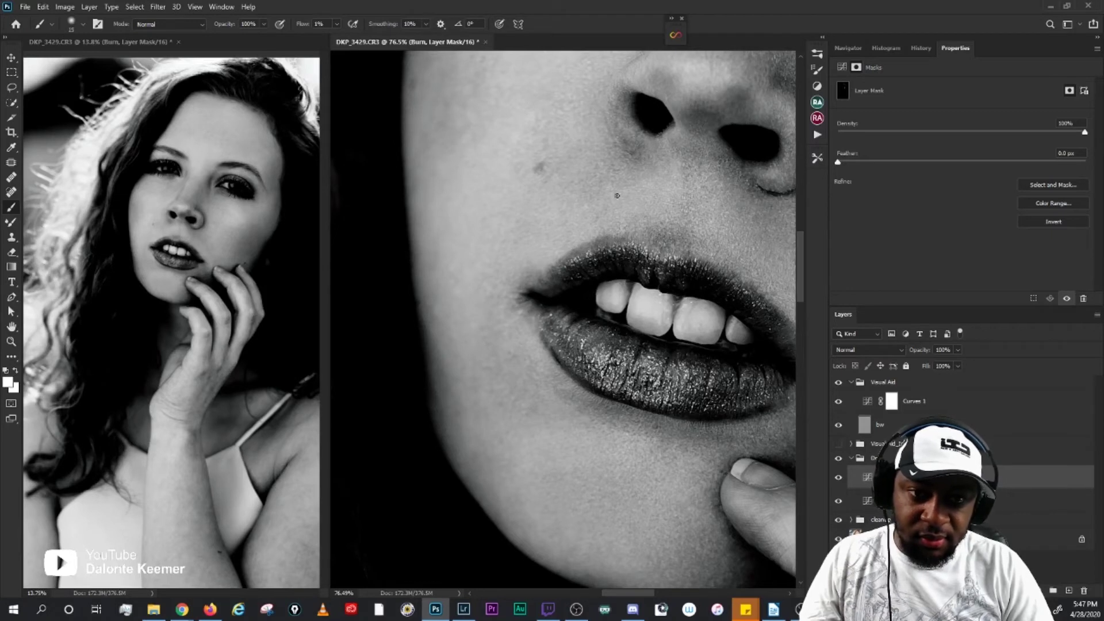
pyautogui.press(']')
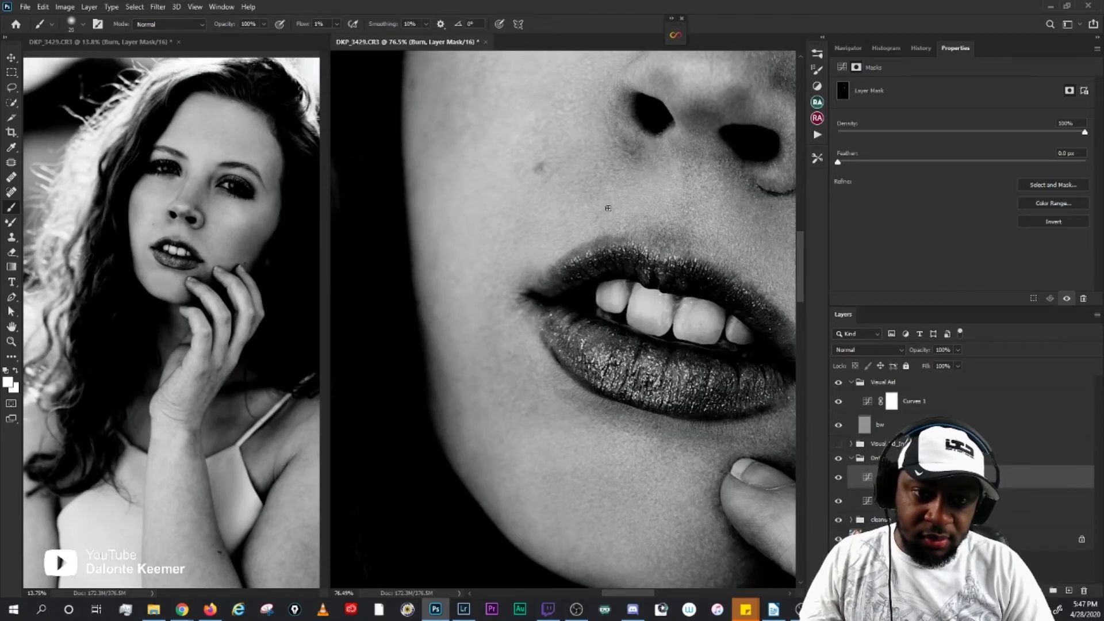
pyautogui.hotkey('alt', '[')
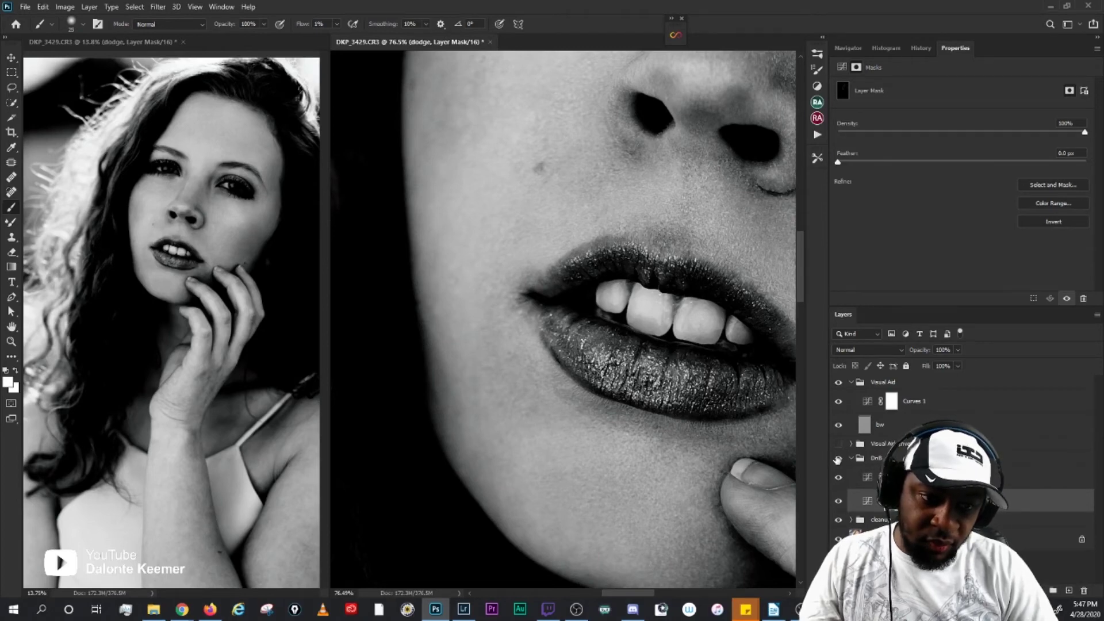
# Step: Compare the mouth and chin with the DnB group, the Visual Aid group and its Curves 1 layer each off and on, ending in color
pyautogui.click(838, 458)
pyautogui.click(837, 458)
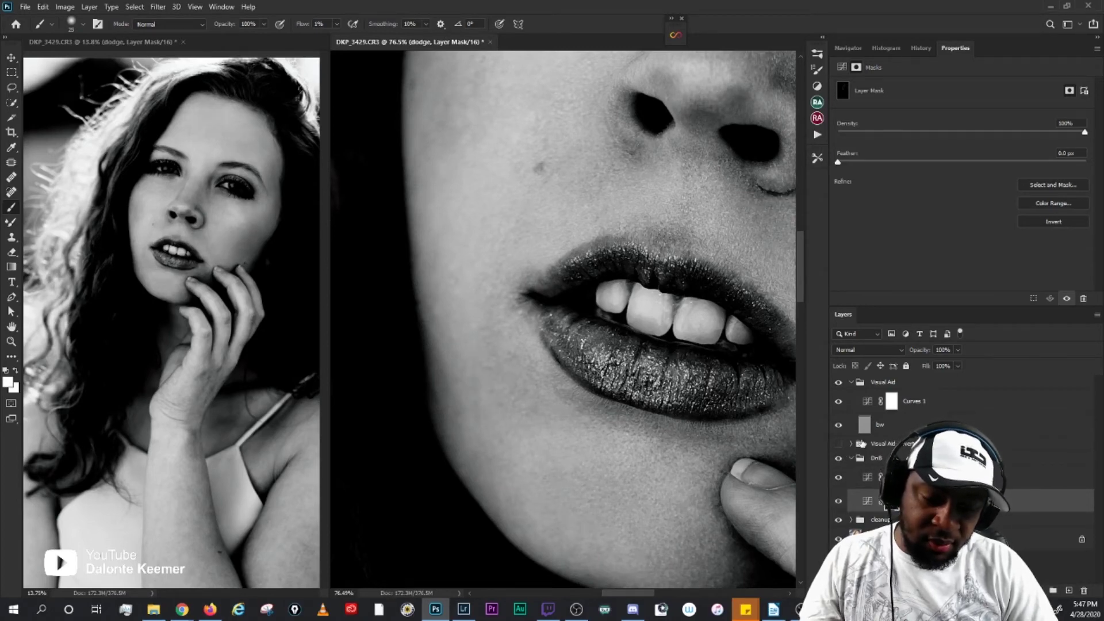
pyautogui.click(839, 384)
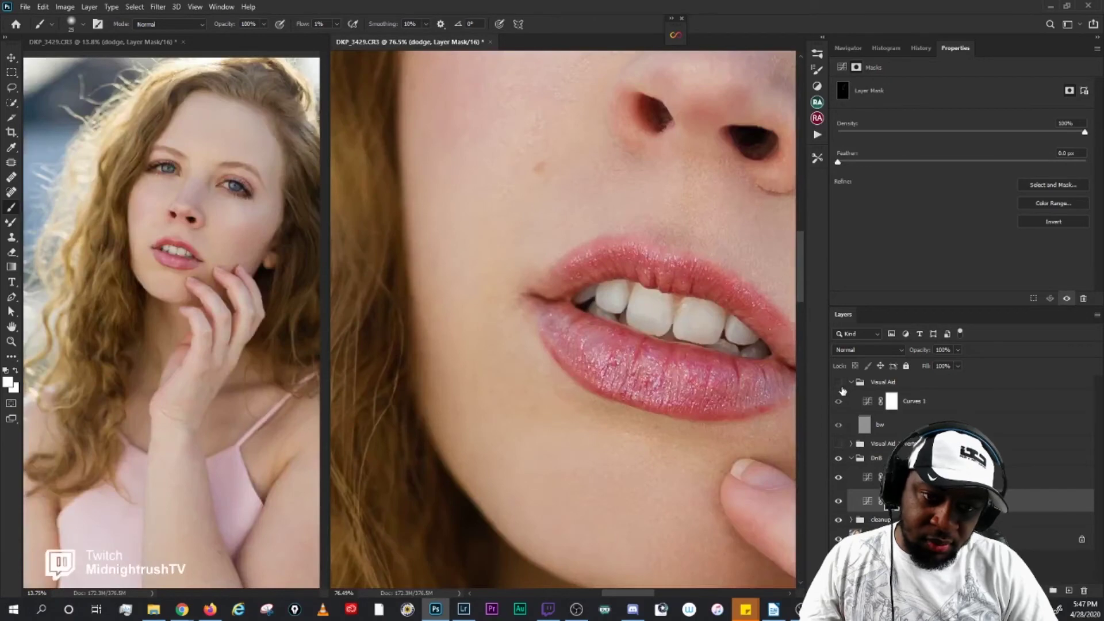
pyautogui.click(839, 382)
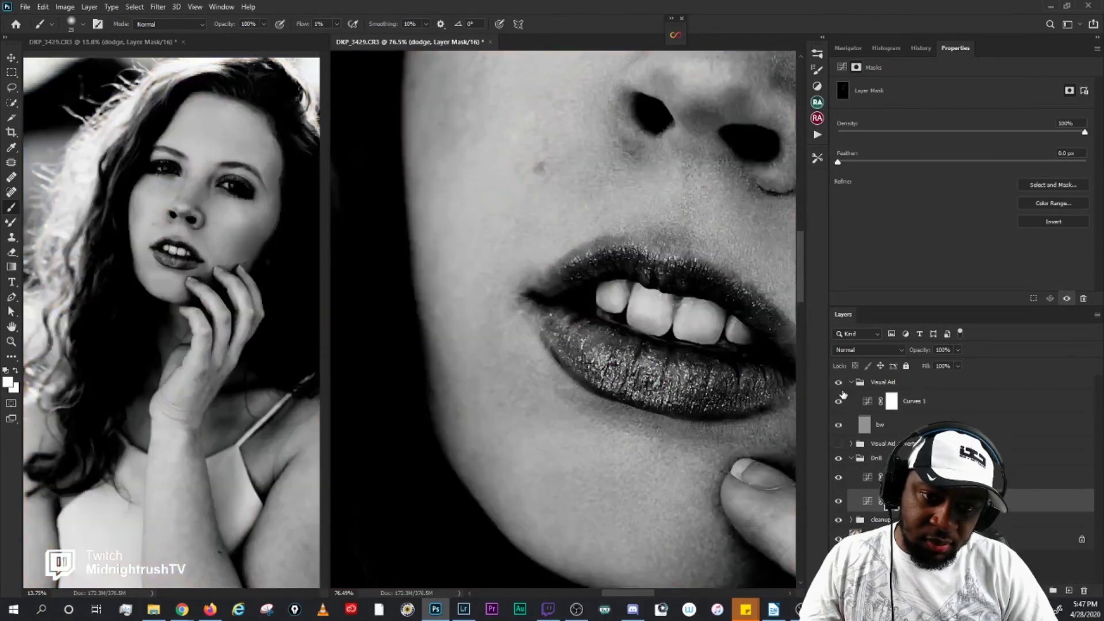
pyautogui.click(838, 400)
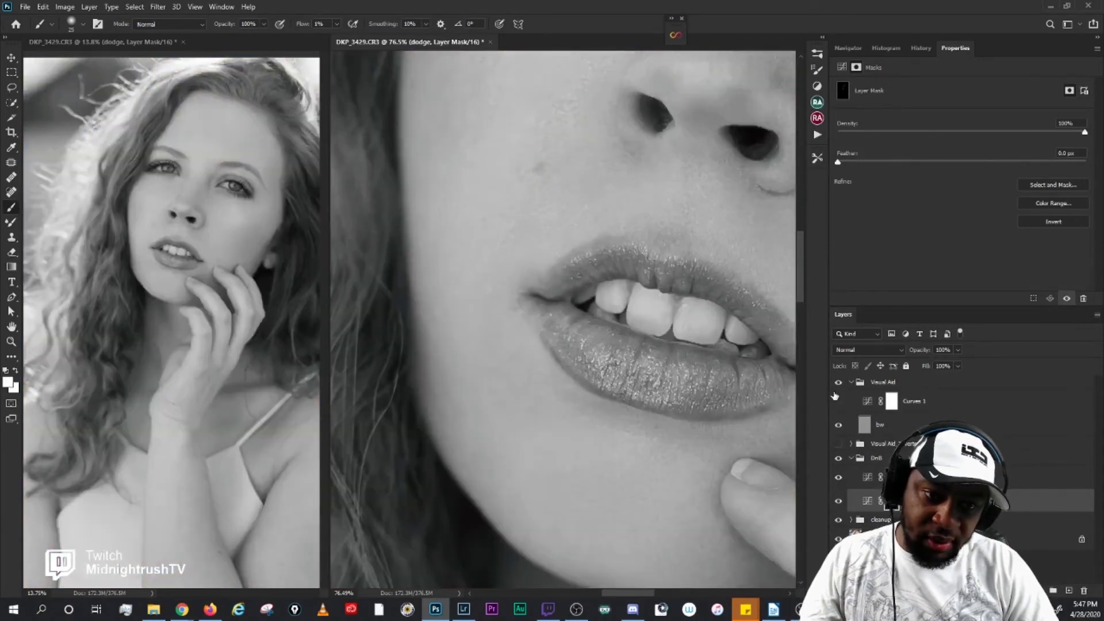
pyautogui.click(839, 401)
pyautogui.click(838, 383)
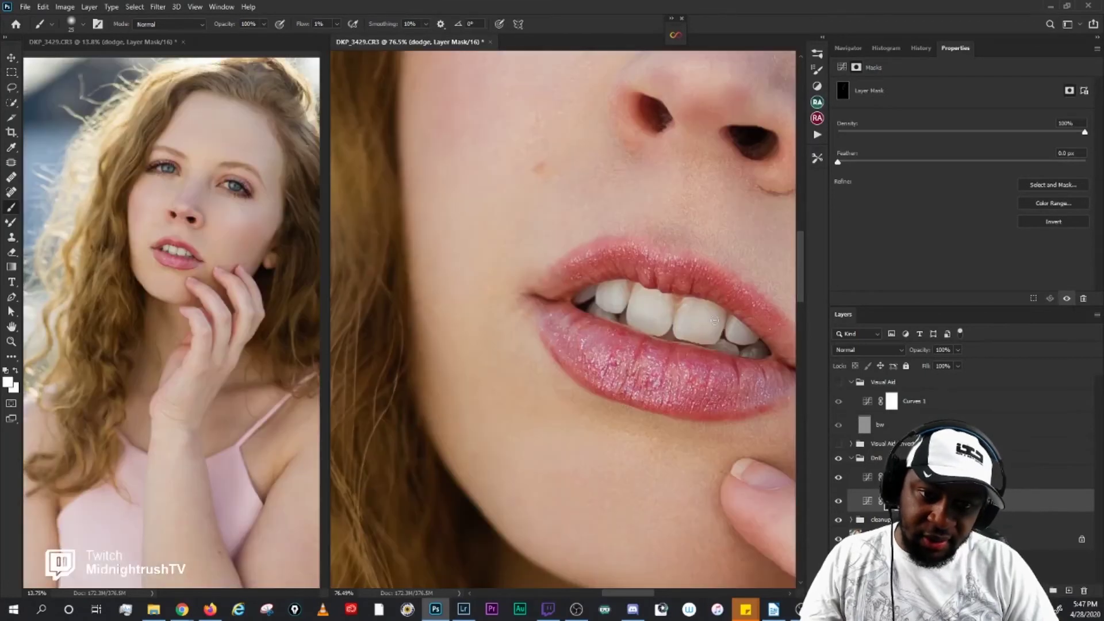
# Step: Inspect the lower face in color and with the inverted visual aid, ending with only the Visual Aid group shown
pyautogui.moveTo(715, 320); pyautogui.dragTo(623, 303)
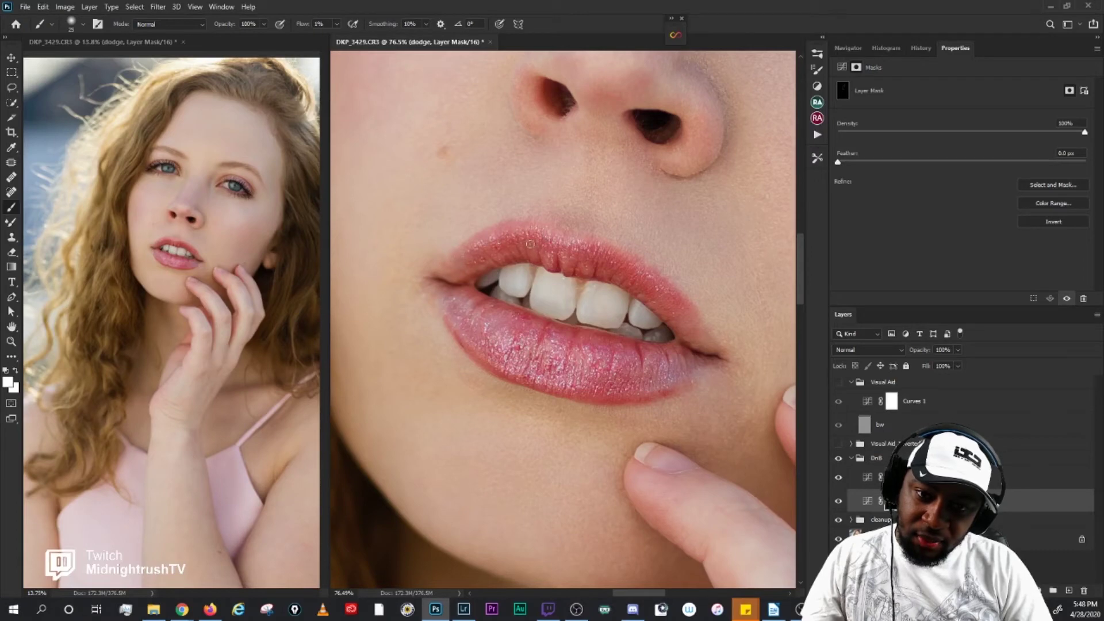
pyautogui.scroll(-6, 499, 249)
pyautogui.scroll(3, 485, 256)
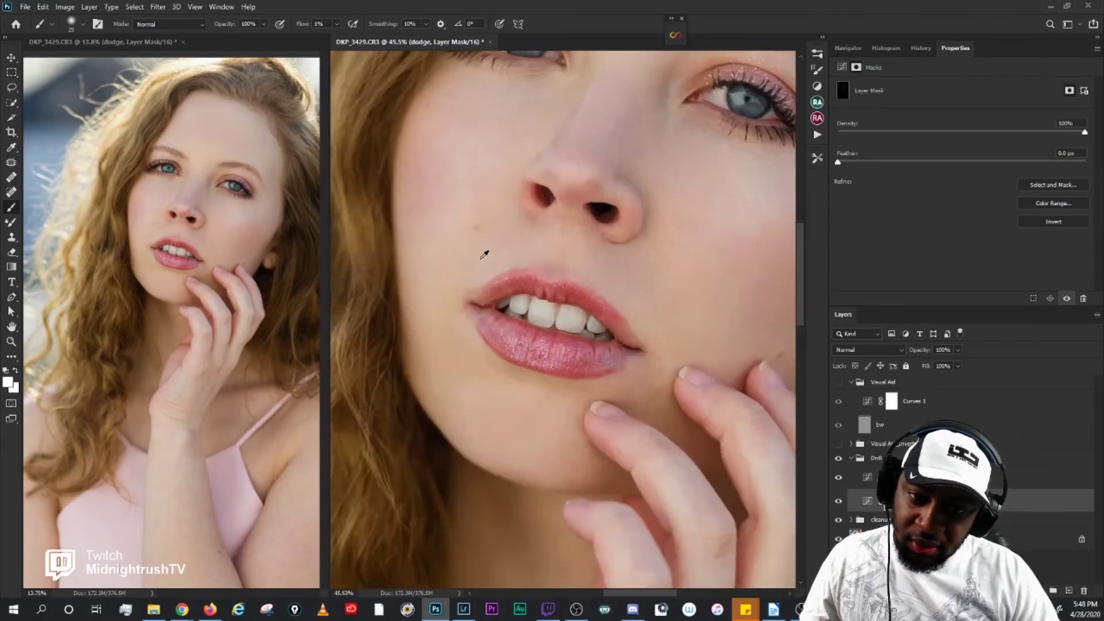
pyautogui.scroll(2, 485, 254)
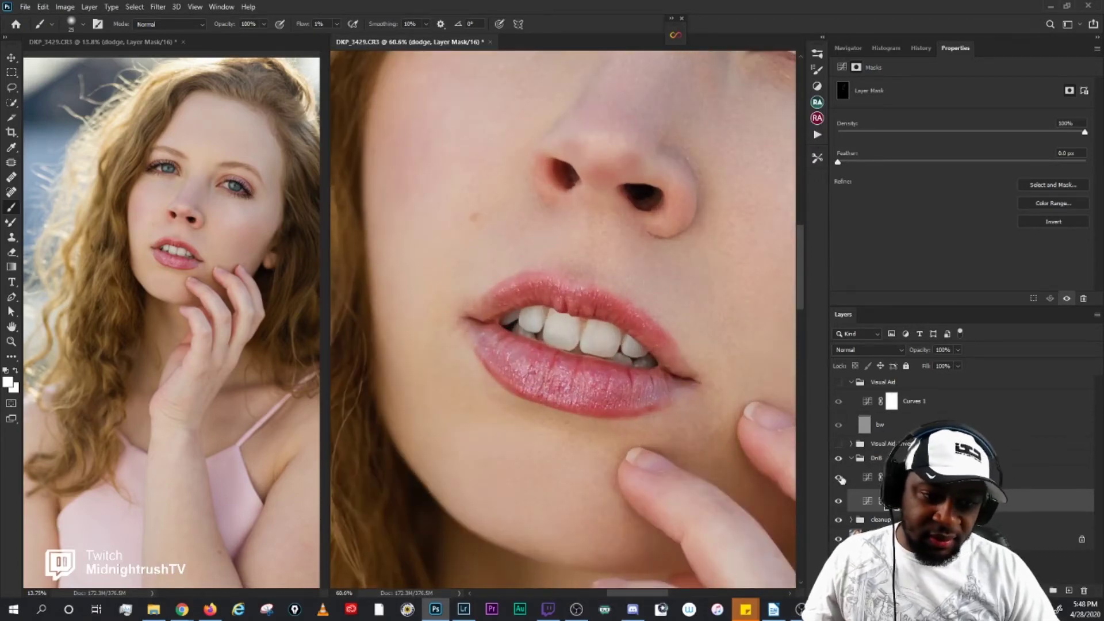
pyautogui.click(838, 447)
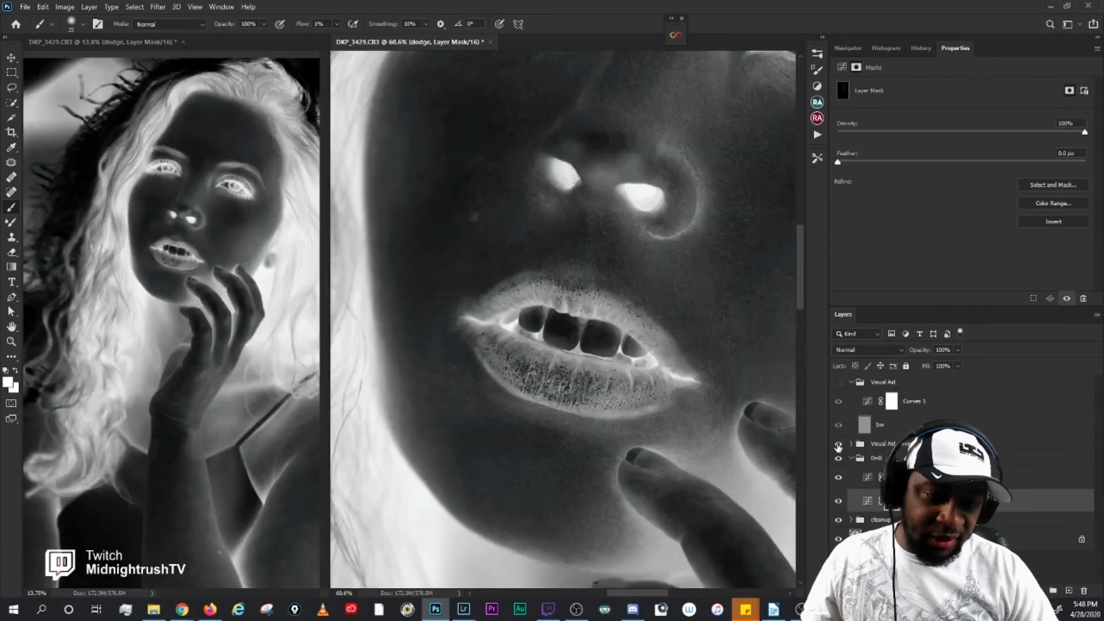
pyautogui.click(838, 446)
pyautogui.click(837, 382)
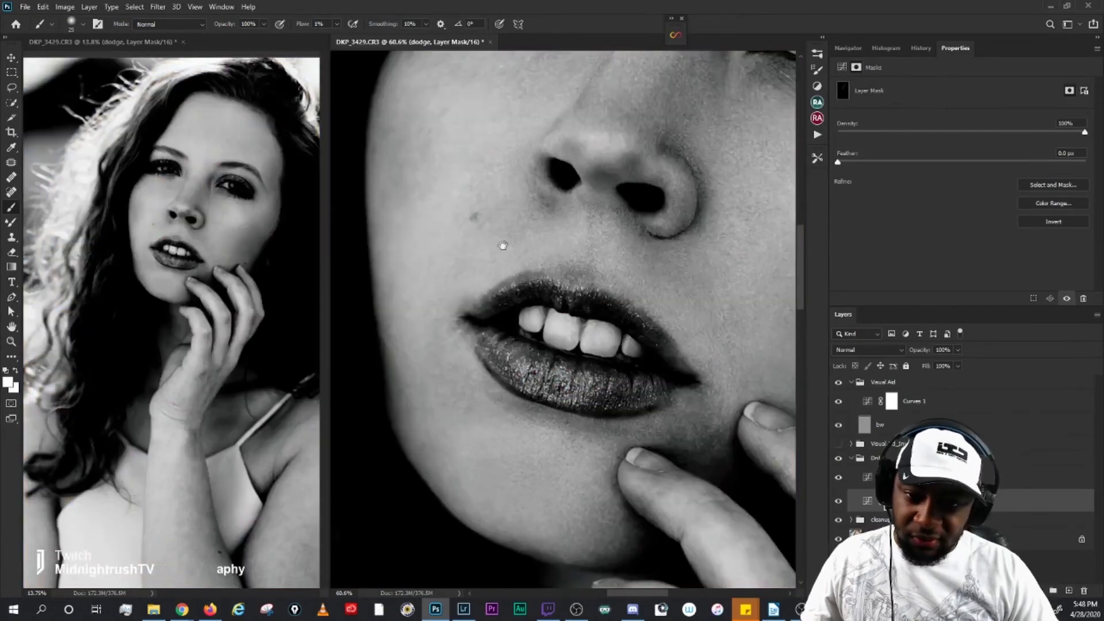
# Step: Darken the Visual Aid group's Curves 1 by lowering its highlight point and moving its shadow point to about input 117, output 38
pyautogui.moveTo(499, 238); pyautogui.dragTo(527, 298)
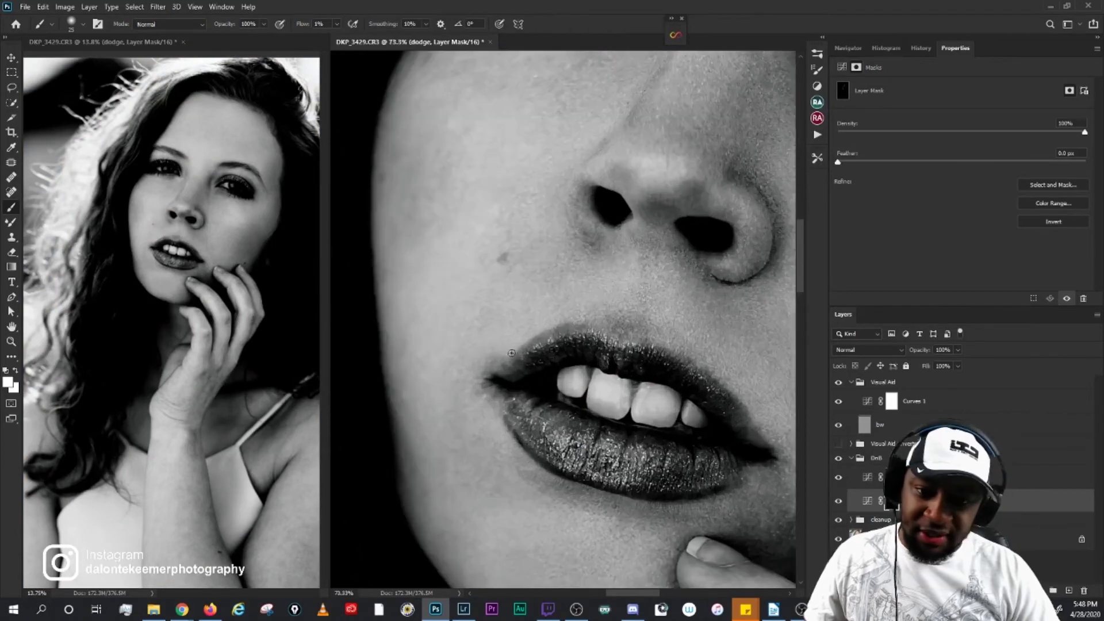
pyautogui.scroll(1, 500, 246)
pyautogui.moveTo(547, 339); pyautogui.dragTo(506, 318)
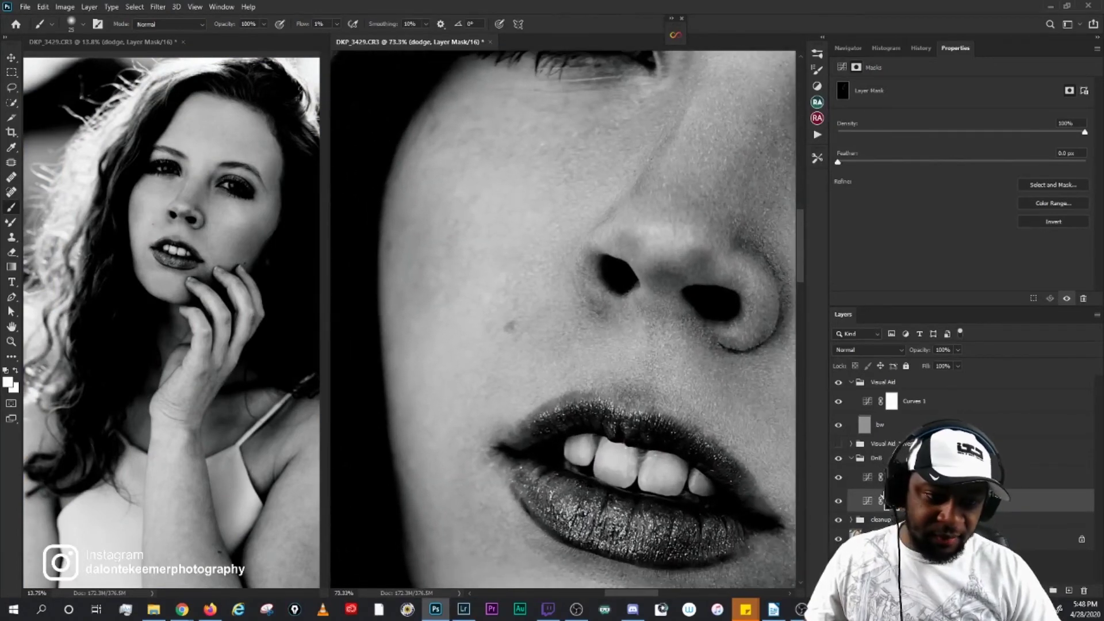
pyautogui.hotkey('alt', ']')
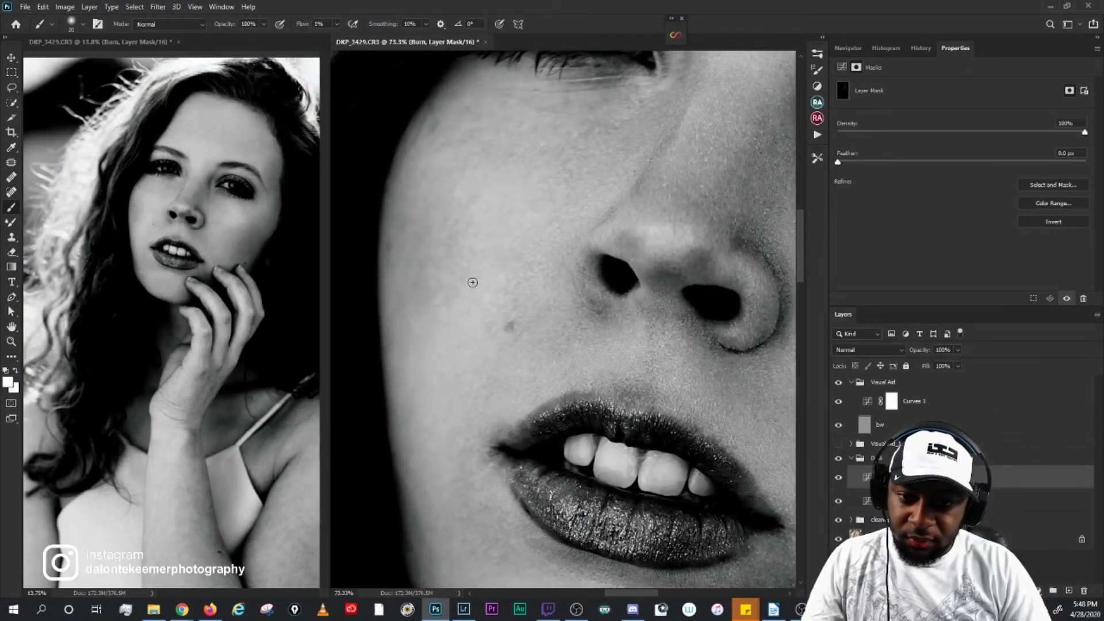
pyautogui.press(']')
pyautogui.press(']')
pyautogui.click(867, 402)
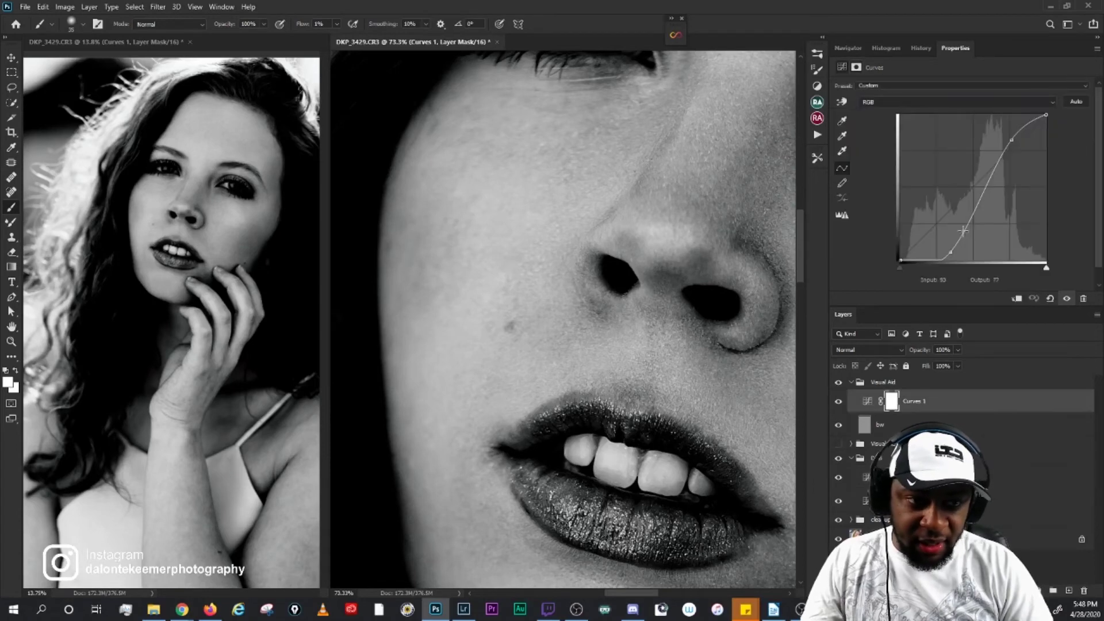
pyautogui.moveTo(951, 252); pyautogui.dragTo(962, 241)
pyautogui.moveTo(1011, 141); pyautogui.dragTo(1011, 148)
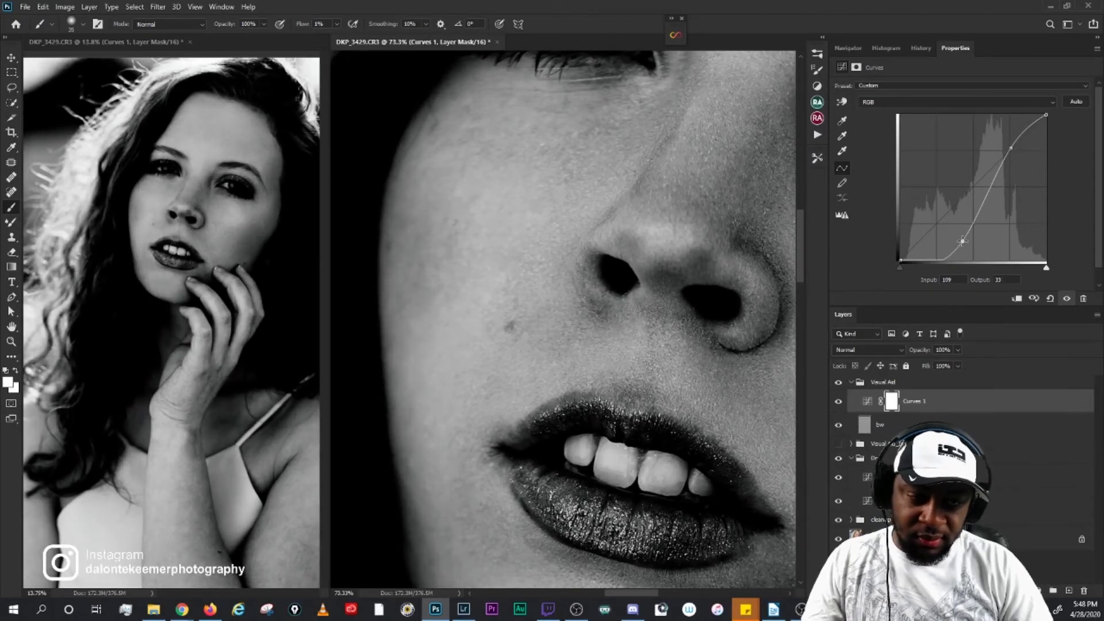
pyautogui.moveTo(962, 241); pyautogui.dragTo(965, 243)
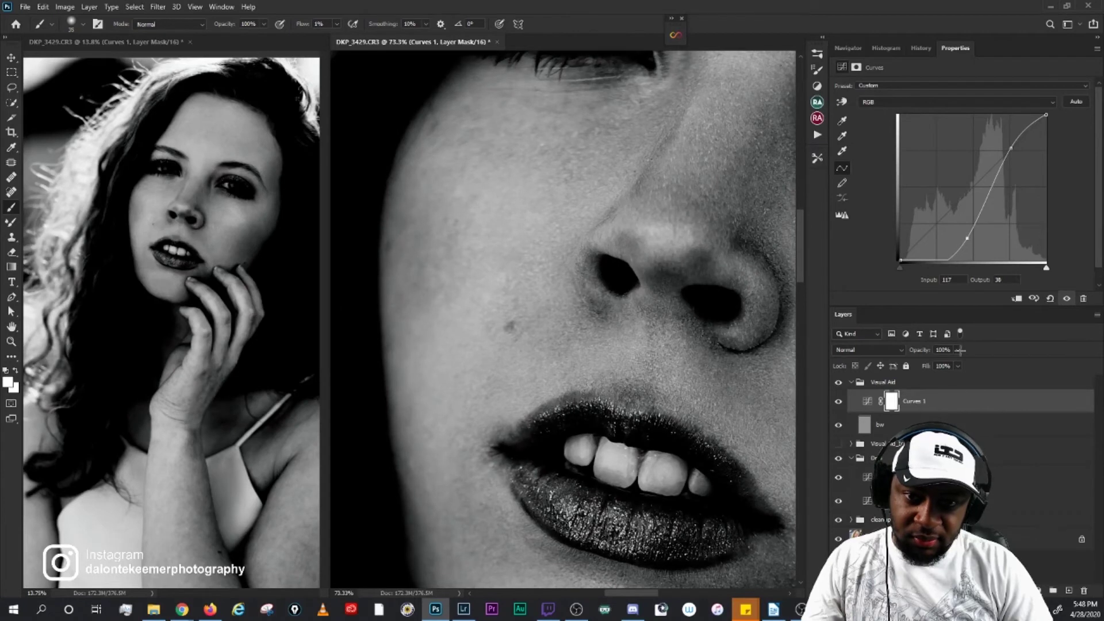
# Step: Dodge the dark patches on the outer cheek on the dodge layer's mask with a smaller brush
pyautogui.click(884, 500)
pyautogui.press('[')
pyautogui.press('[')
pyautogui.press('[')
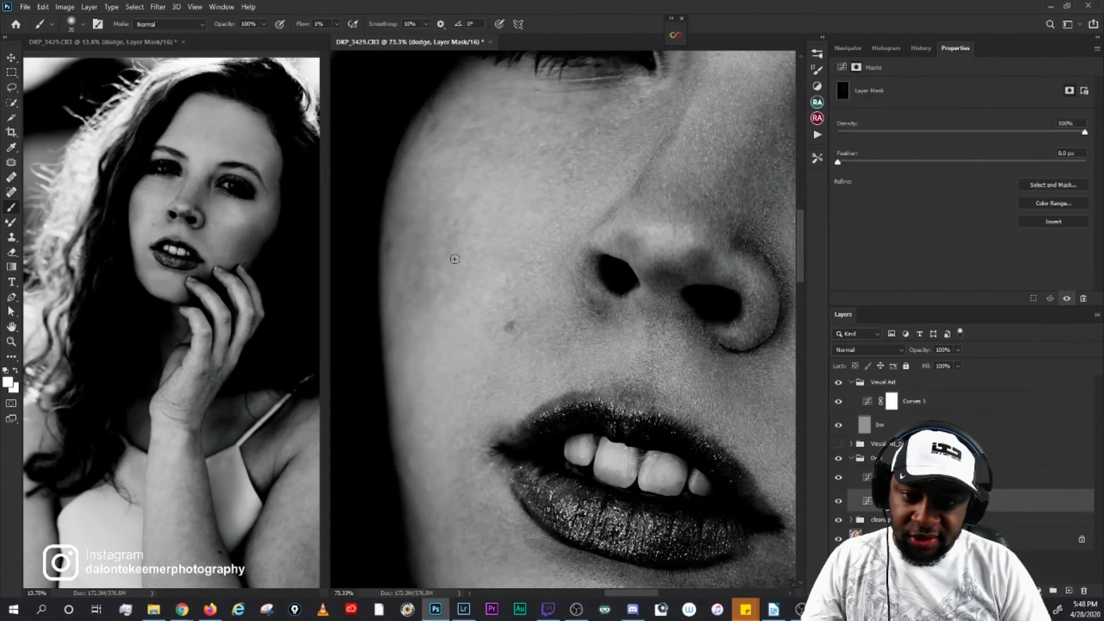
# Step: Burn the light patches on the outer cheek on the Burn layer's mask with a slightly larger brush
pyautogui.hotkey('alt', ']')
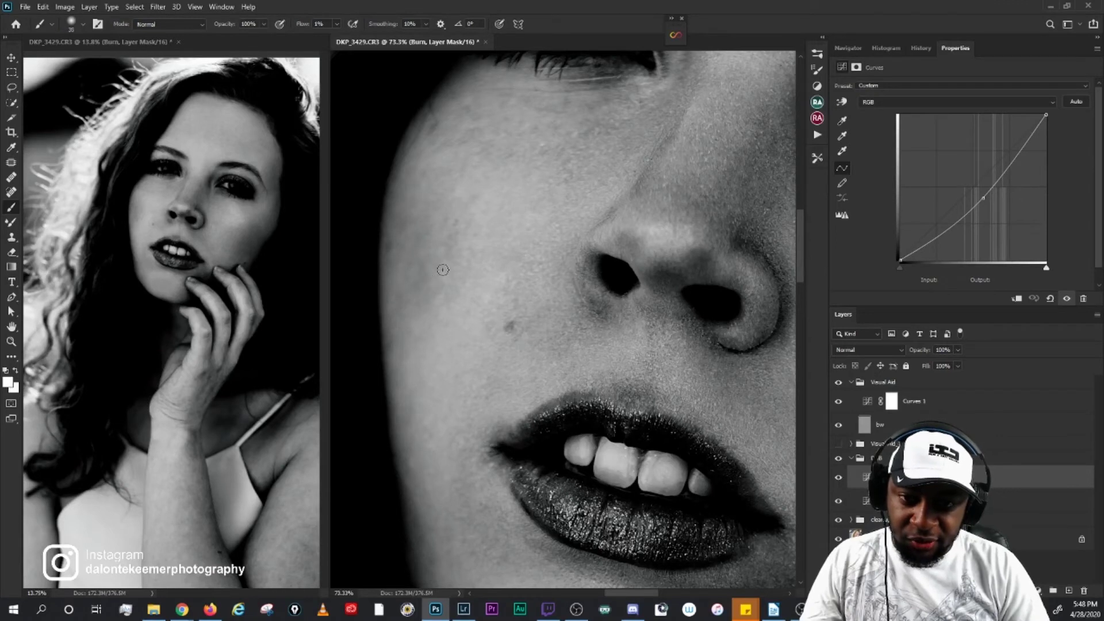
pyautogui.press(']')
pyautogui.press(']')
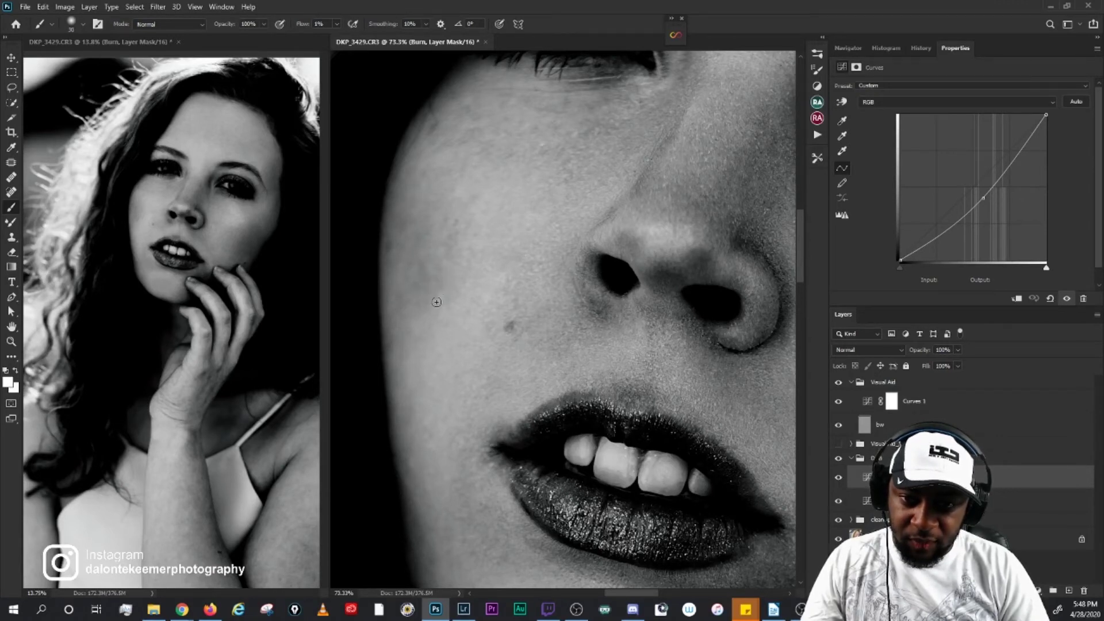
pyautogui.press('[')
pyautogui.press(']')
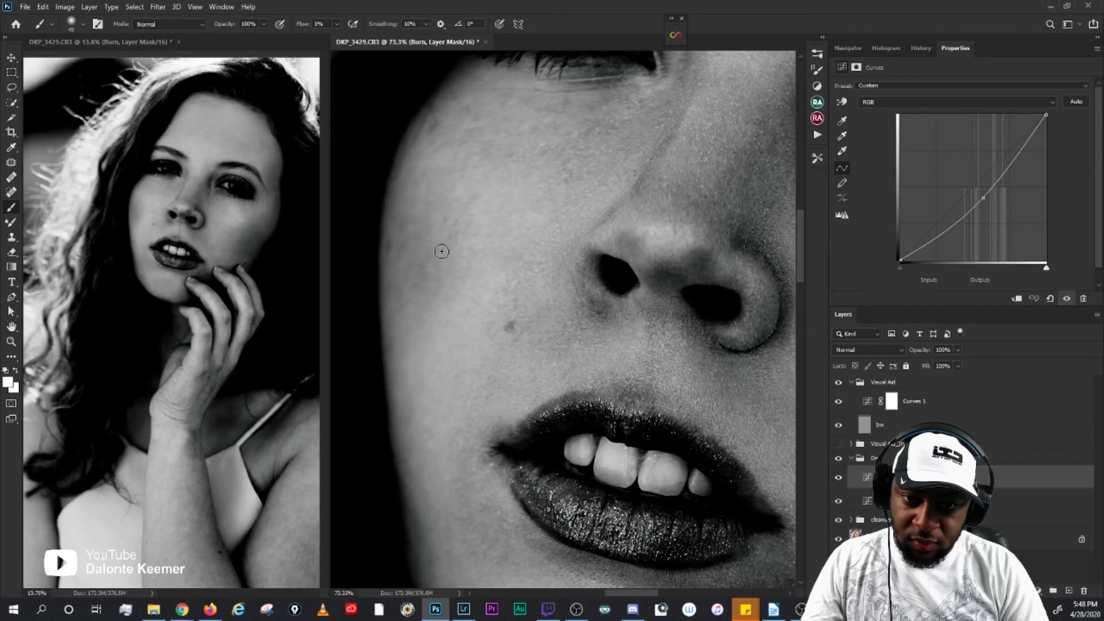
pyautogui.press(']')
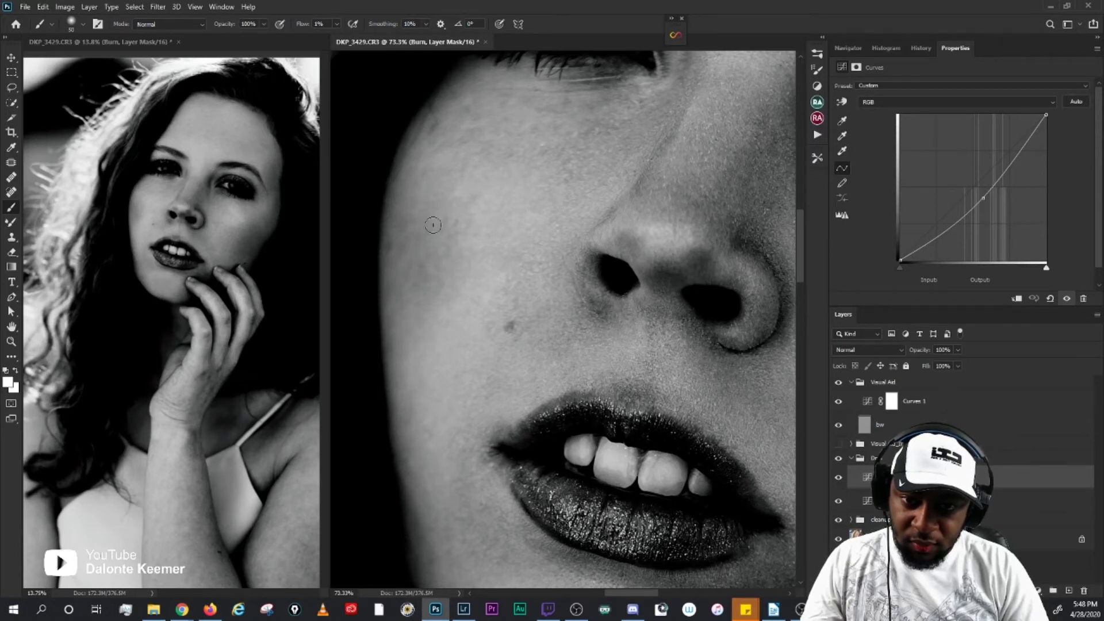
# Step: Burn the light spots higher up on the outer cheek on the Burn layer's mask with a smaller brush
pyautogui.press('[')
pyautogui.press('[')
pyautogui.press('[')
pyautogui.press('[')
pyautogui.press('[')
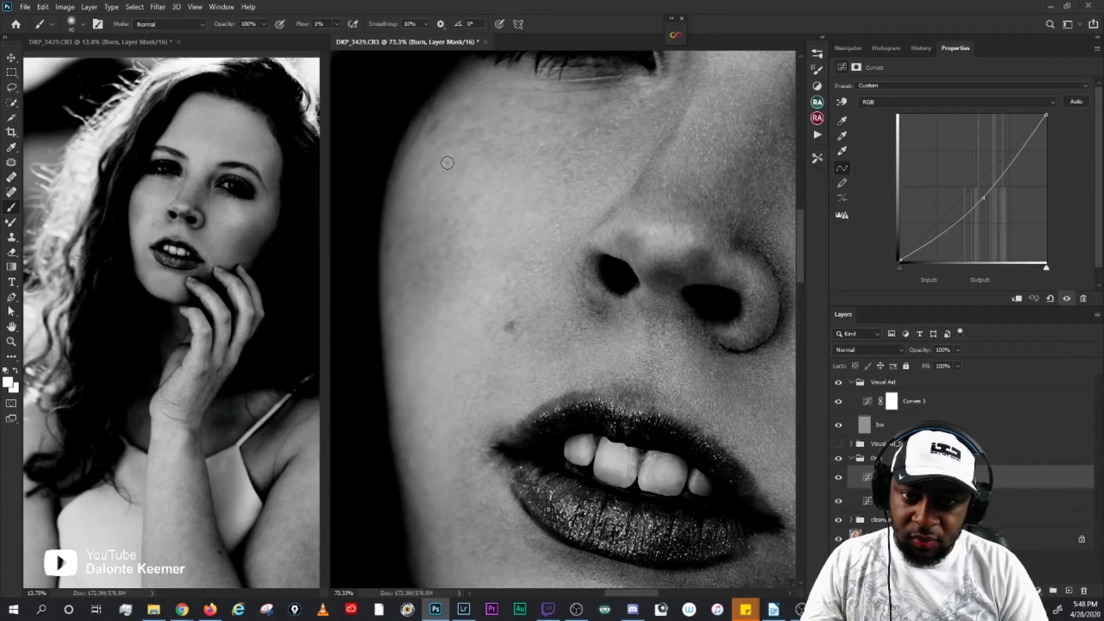
pyautogui.press(']')
# Step: Burn the bright areas of the upper cheek below the eye and toward the nose on the Burn layer's mask
pyautogui.moveTo(473, 172); pyautogui.dragTo(459, 226)
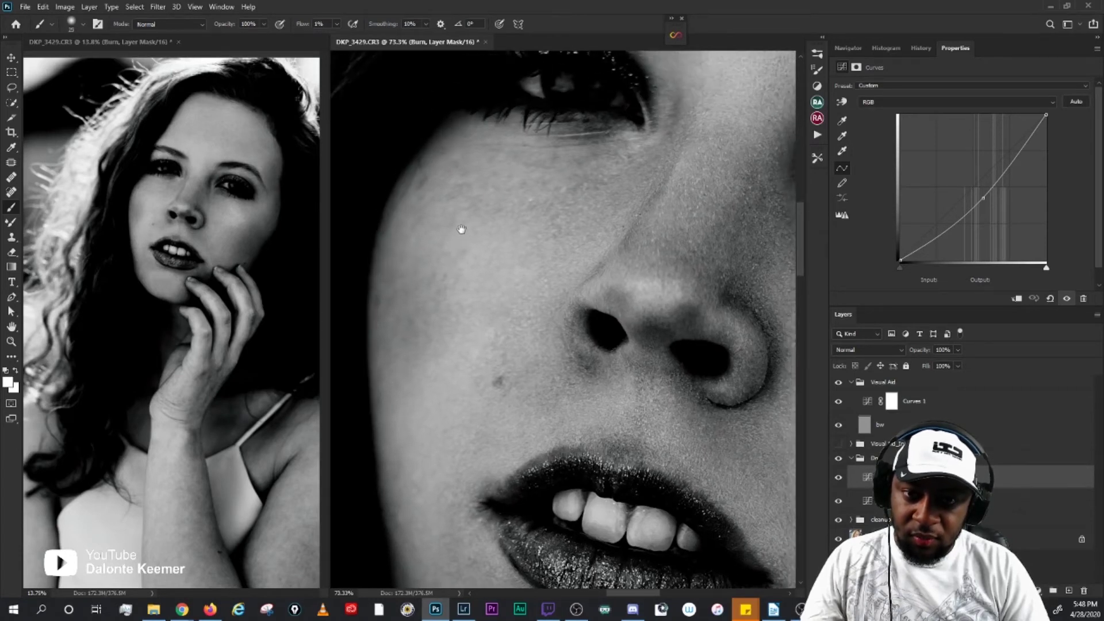
pyautogui.press('[')
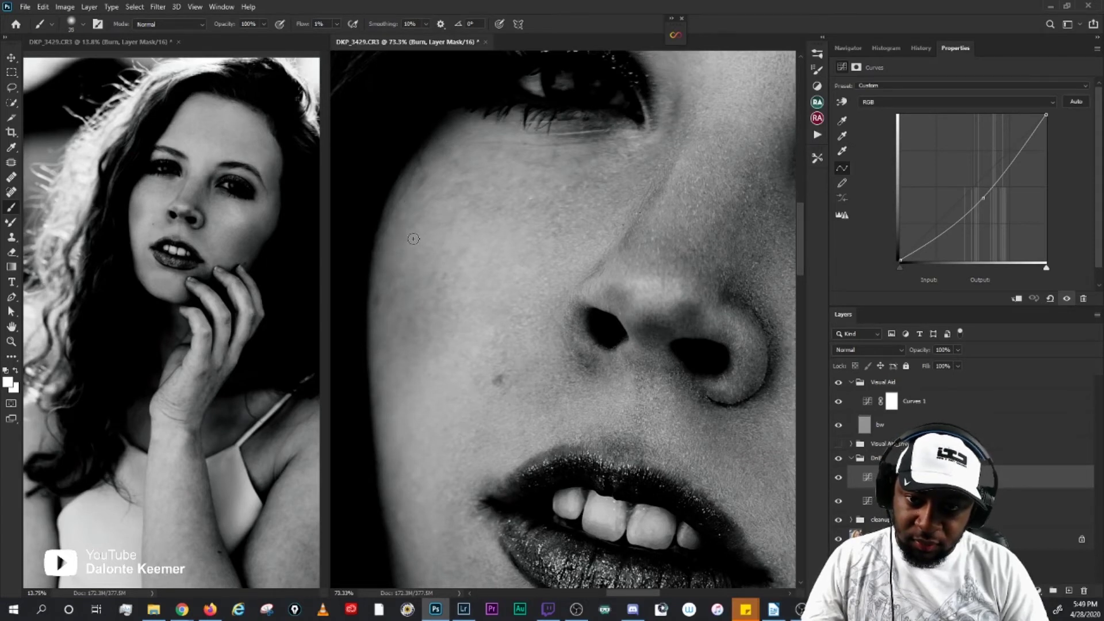
pyautogui.press(']')
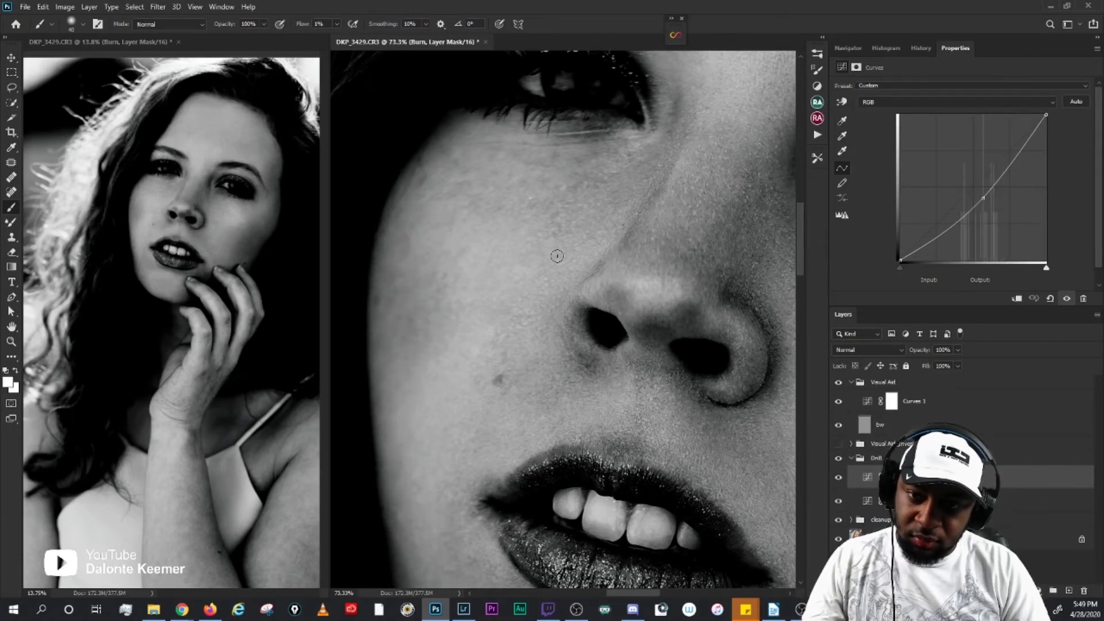
pyautogui.press(']')
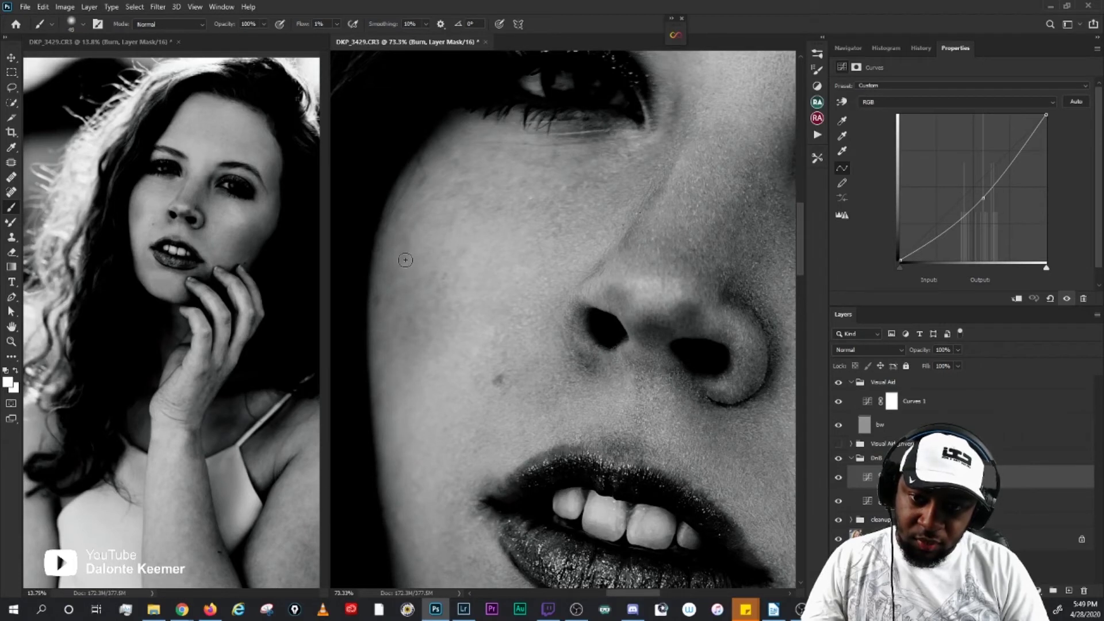
# Step: Burn the light spots around the dark patch on the middle of the cheek, varying between small brush sizes
pyautogui.press('[')
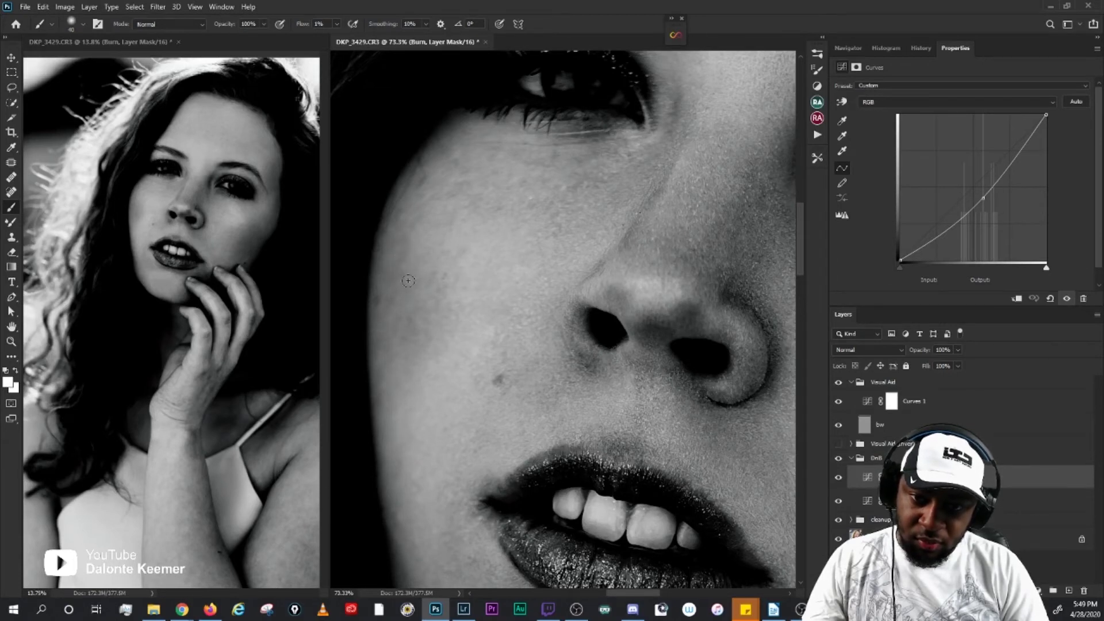
pyautogui.press('[')
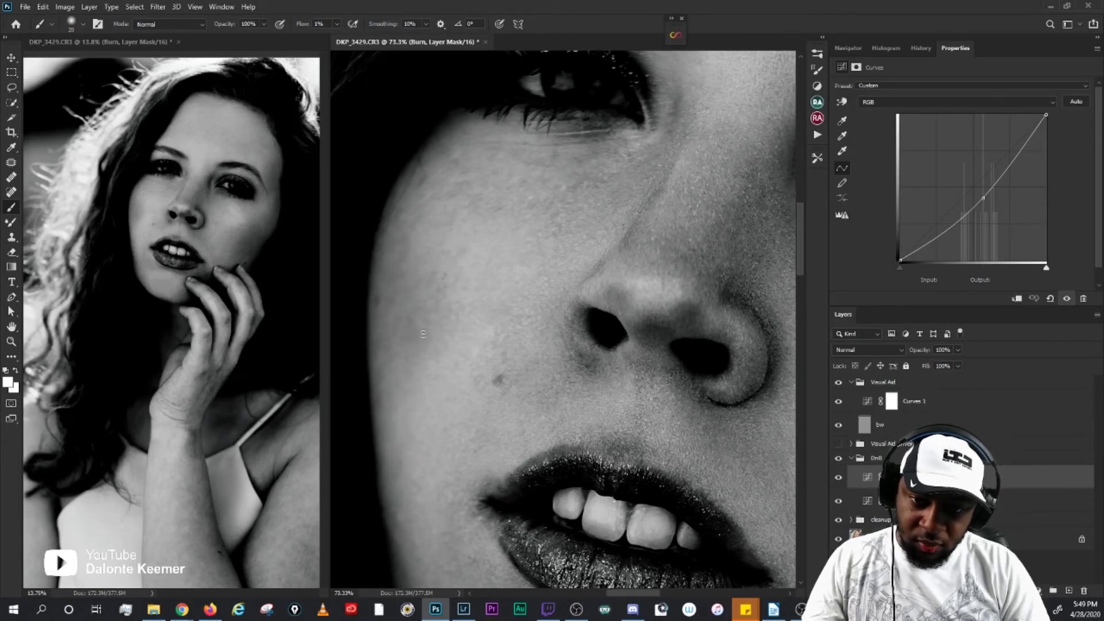
pyautogui.press('[')
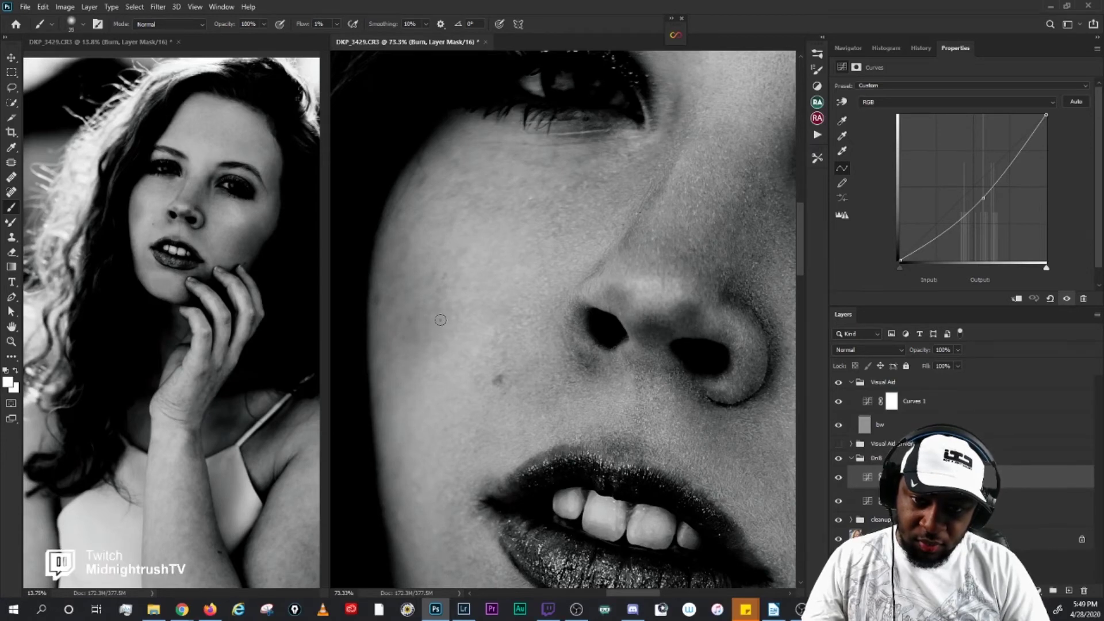
pyautogui.press('[')
pyautogui.press(']')
pyautogui.press(']')
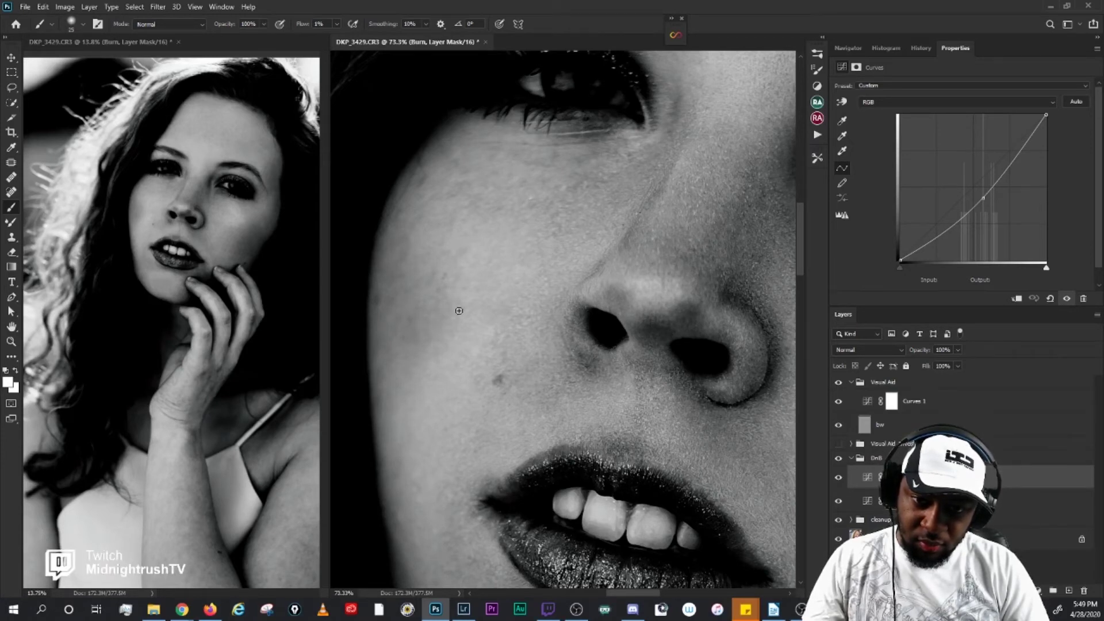
pyautogui.press('[')
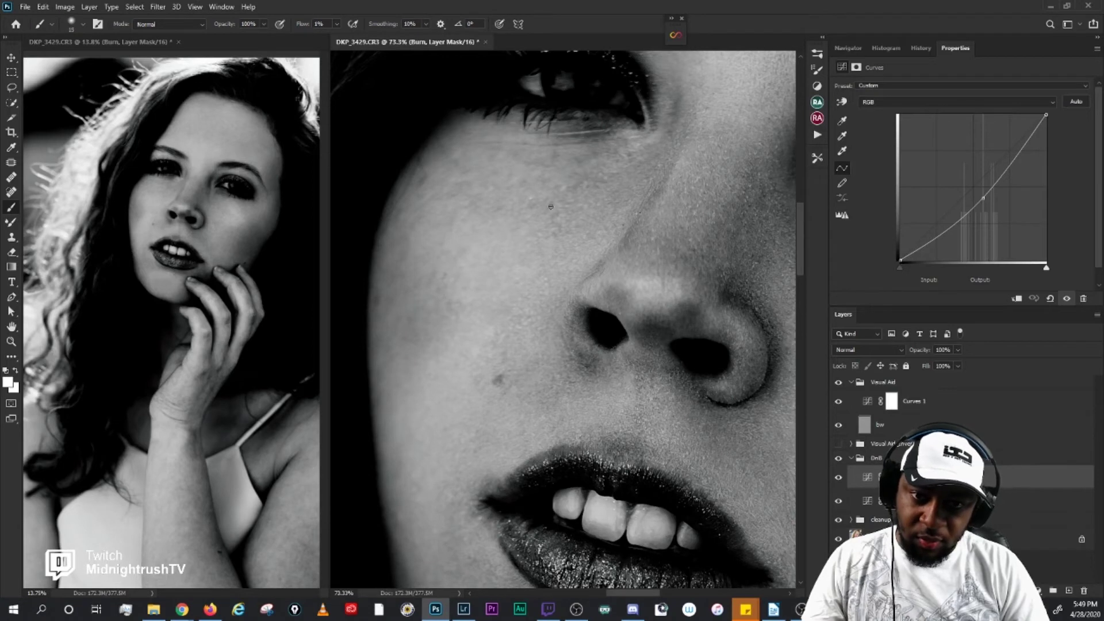
# Step: Dodge the dark spots on the outer and middle cheek on the dodge layer's mask, varying between small brush sizes
pyautogui.click(890, 501)
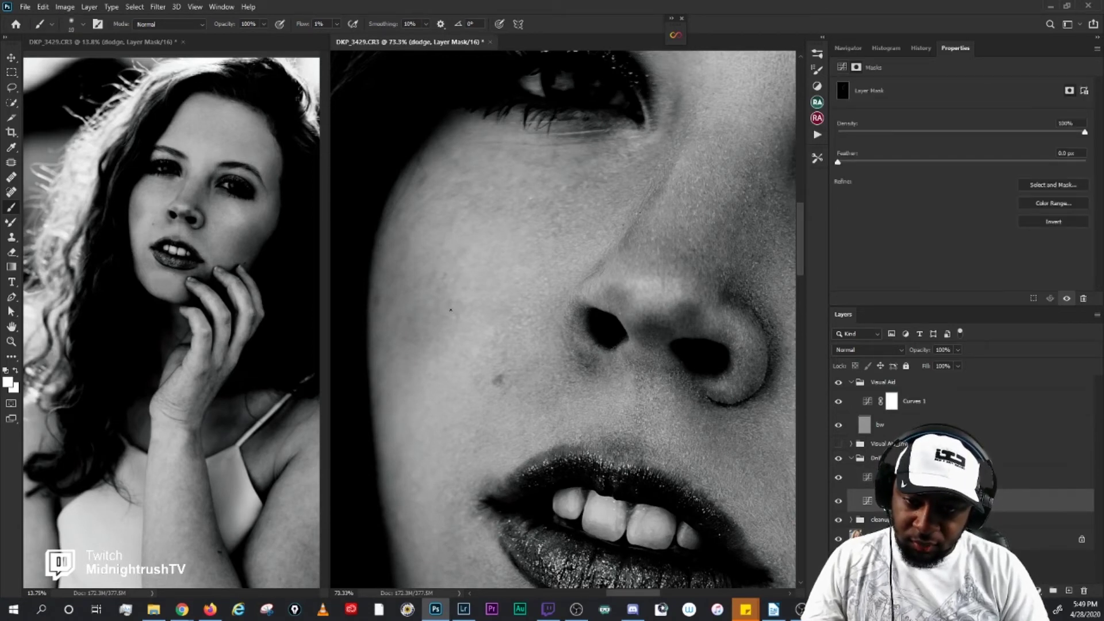
pyautogui.press(']')
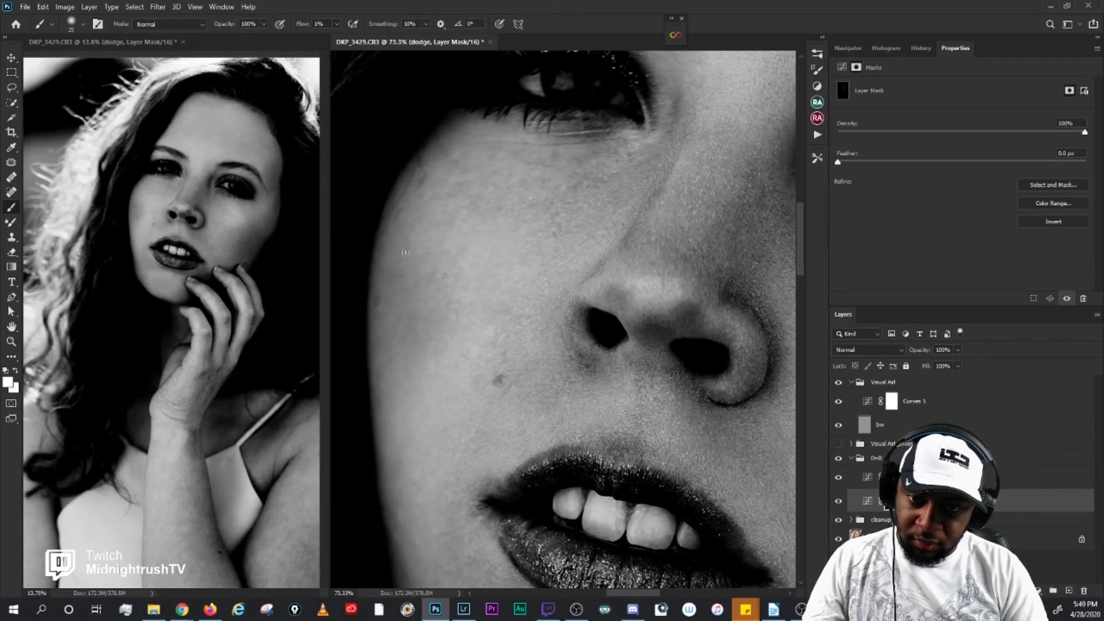
pyautogui.press(']')
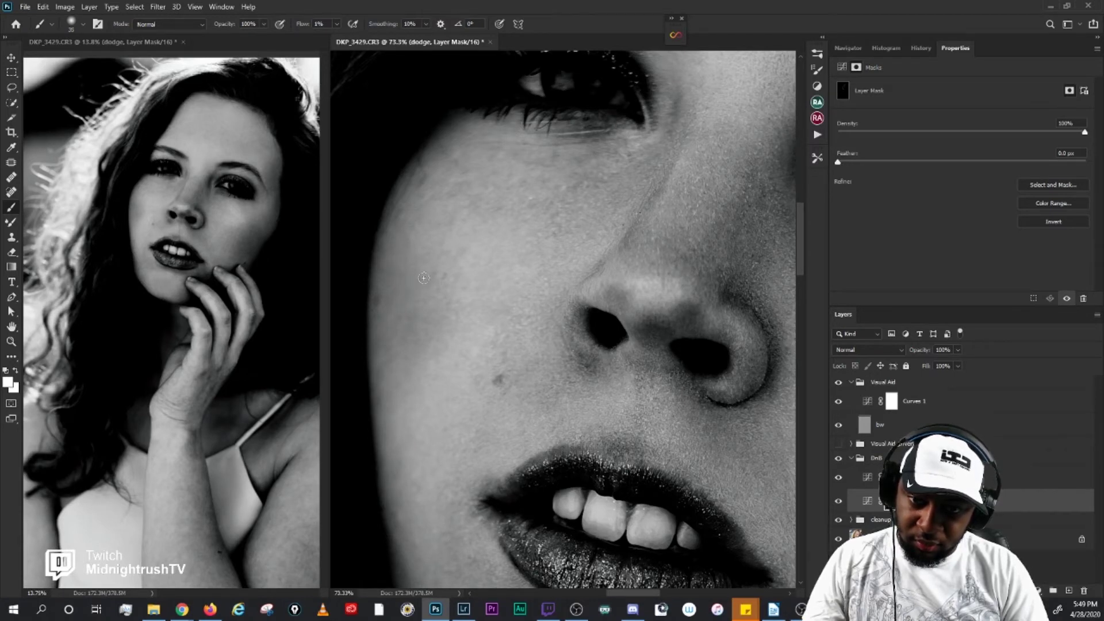
pyautogui.press('[')
pyautogui.press('[')
pyautogui.press('[')
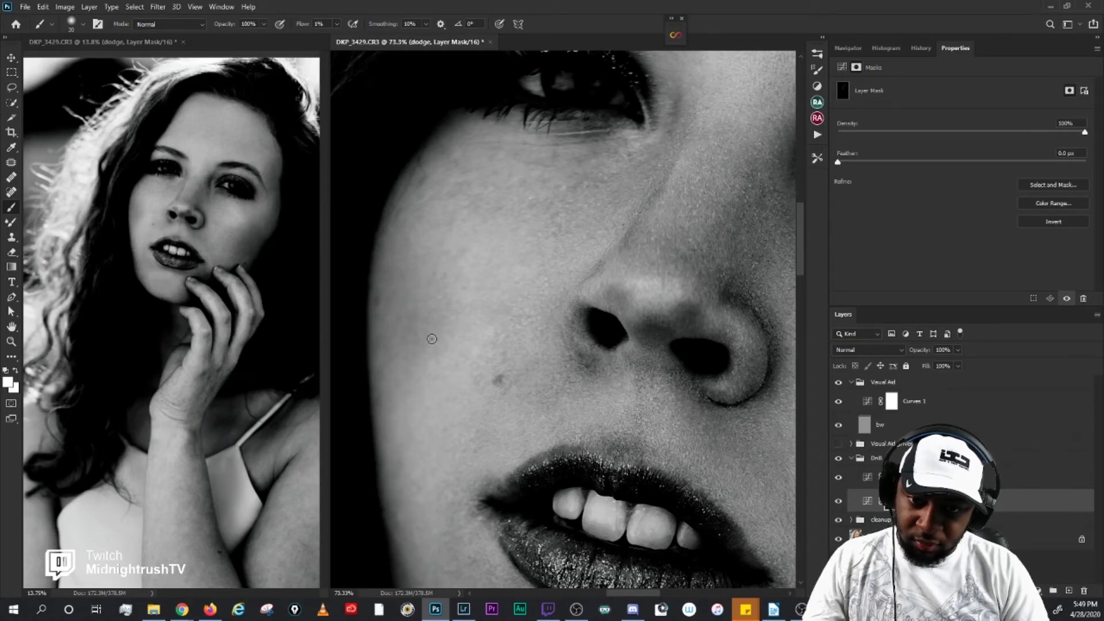
pyautogui.press(']')
pyautogui.press(']')
pyautogui.press('[')
pyautogui.press('[')
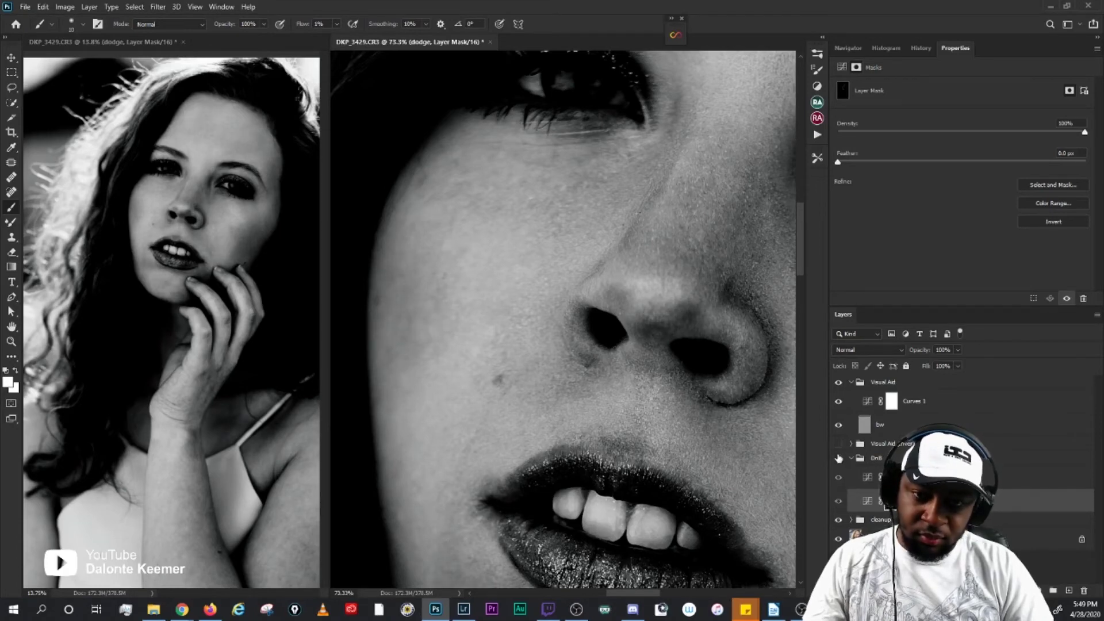
# Step: Hide the Visual Aid group to compare the skin in colour with and without the DnB group, and show the aid again
pyautogui.click(839, 382)
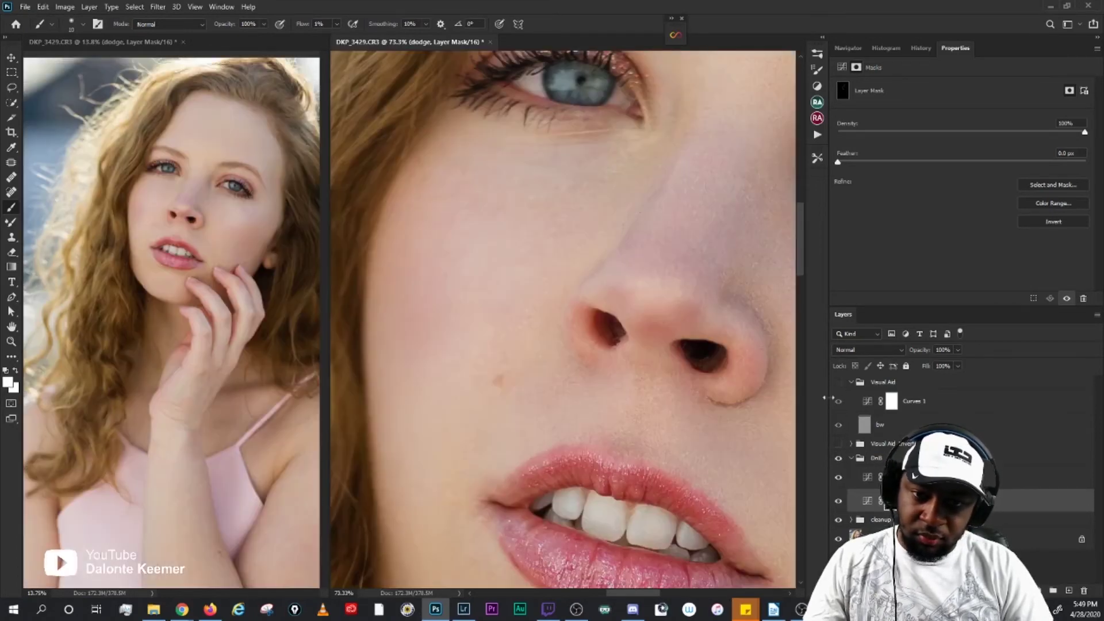
pyautogui.click(839, 457)
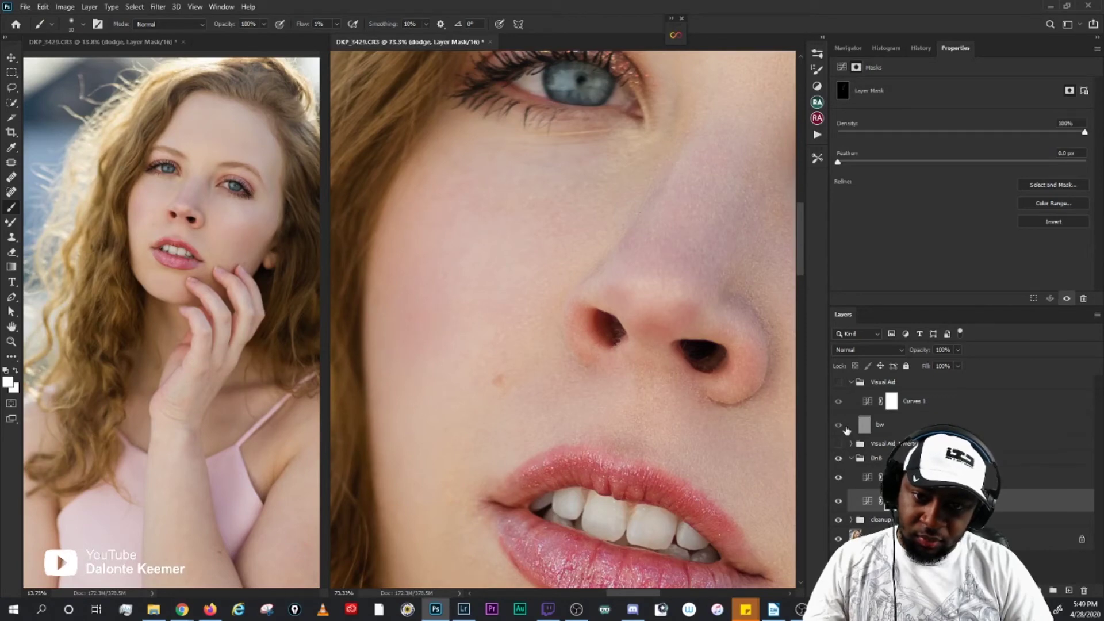
pyautogui.click(839, 383)
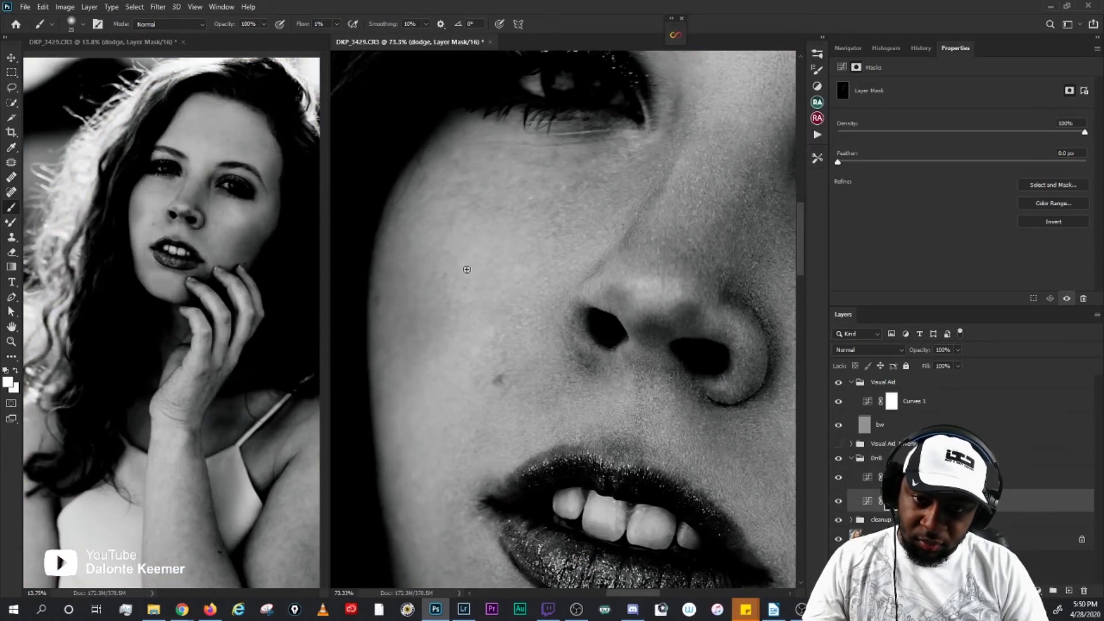
# Step: Dodge the dark spots on the upper cheek beside the nose on the dodge layer's mask with small brushes
pyautogui.press('[')
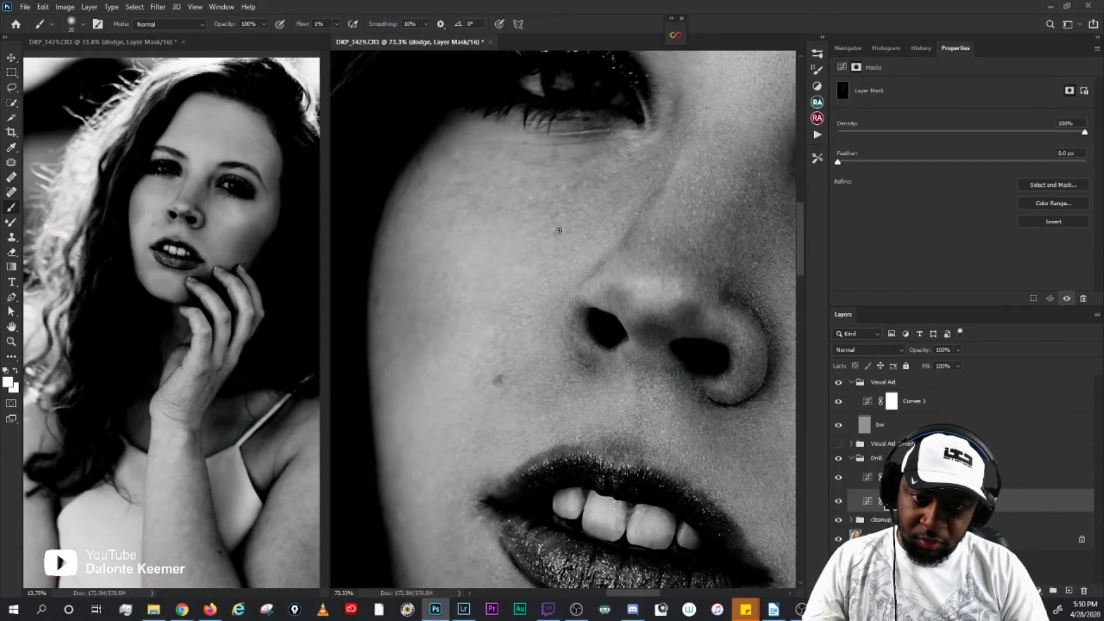
pyautogui.press('[')
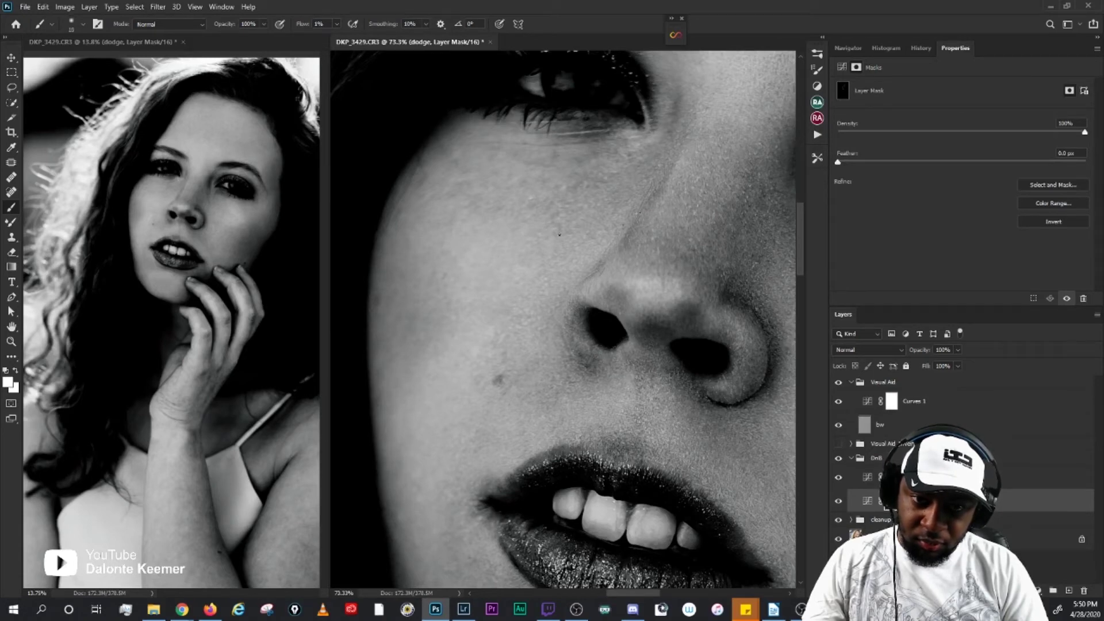
pyautogui.click(839, 382)
pyautogui.click(839, 381)
pyautogui.press(']')
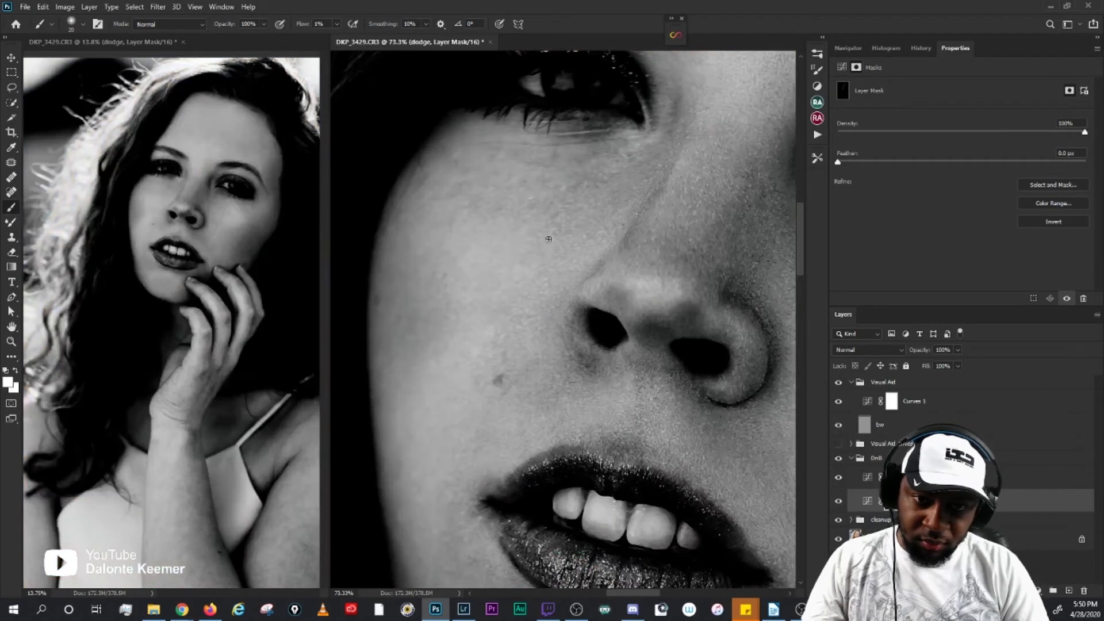
pyautogui.press('[')
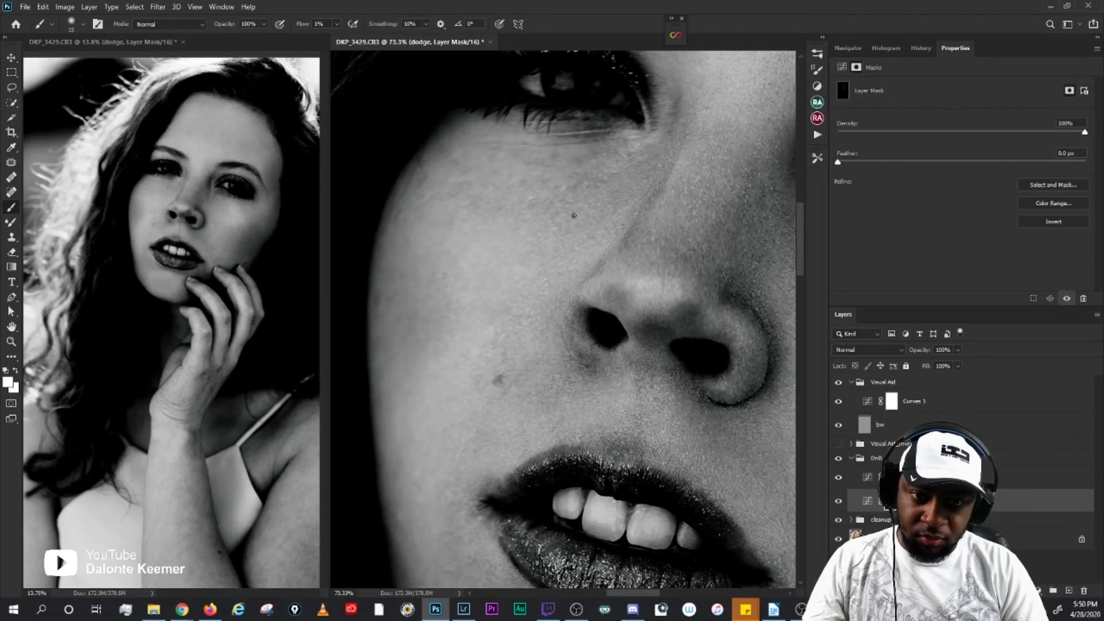
pyautogui.press(']')
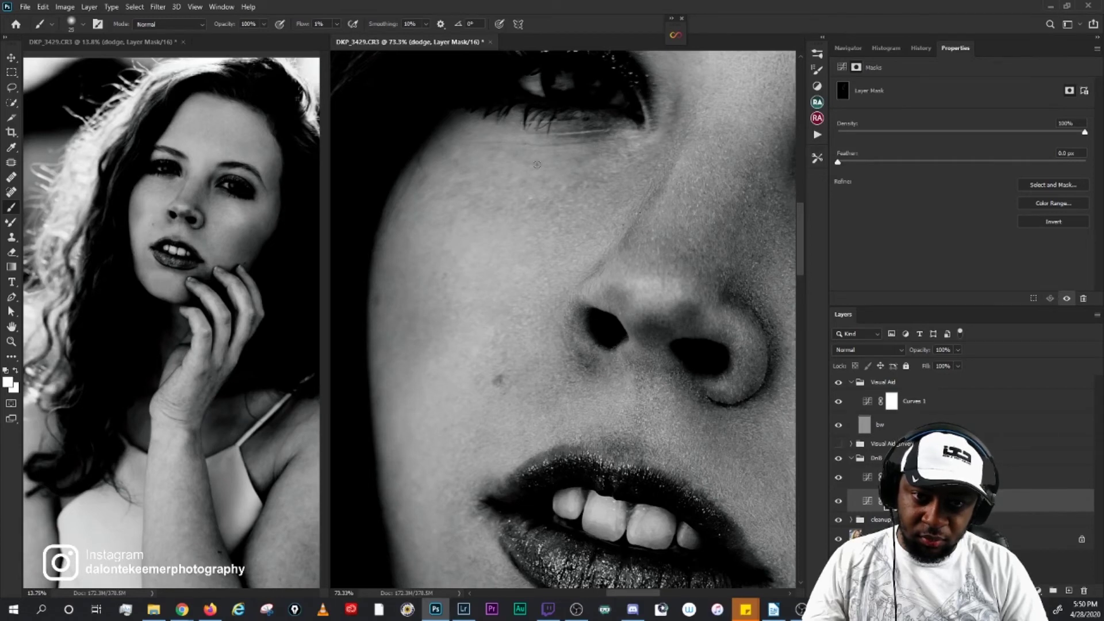
# Step: Dodge the small dark spots directly below the eye on the dodge layer's mask with a finer brush
pyautogui.press('[')
pyautogui.press('[')
pyautogui.press('[')
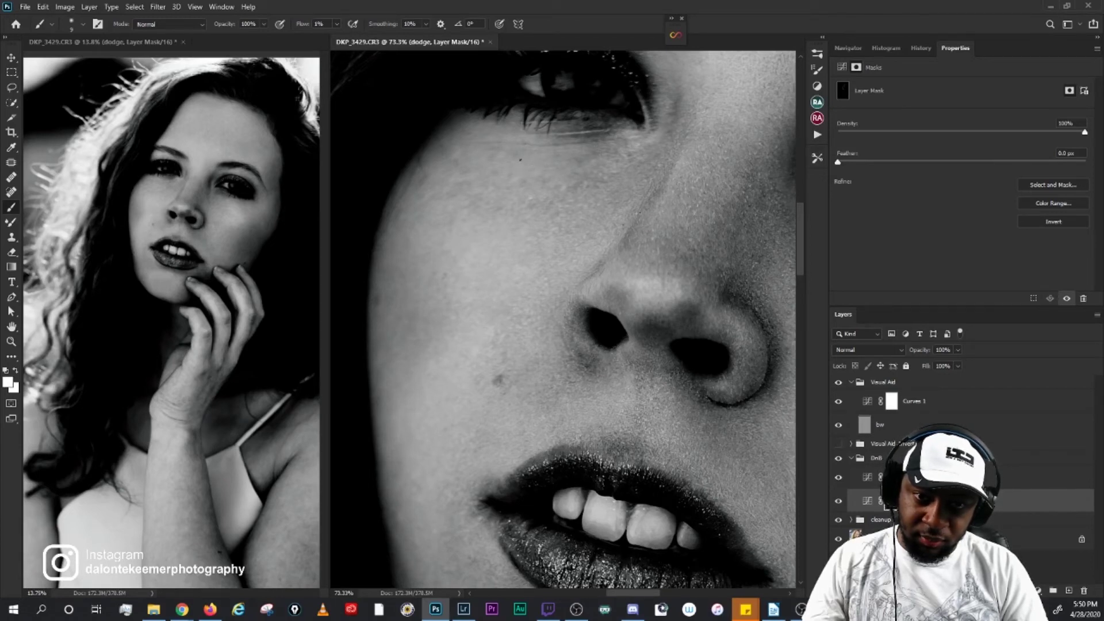
pyautogui.press(']')
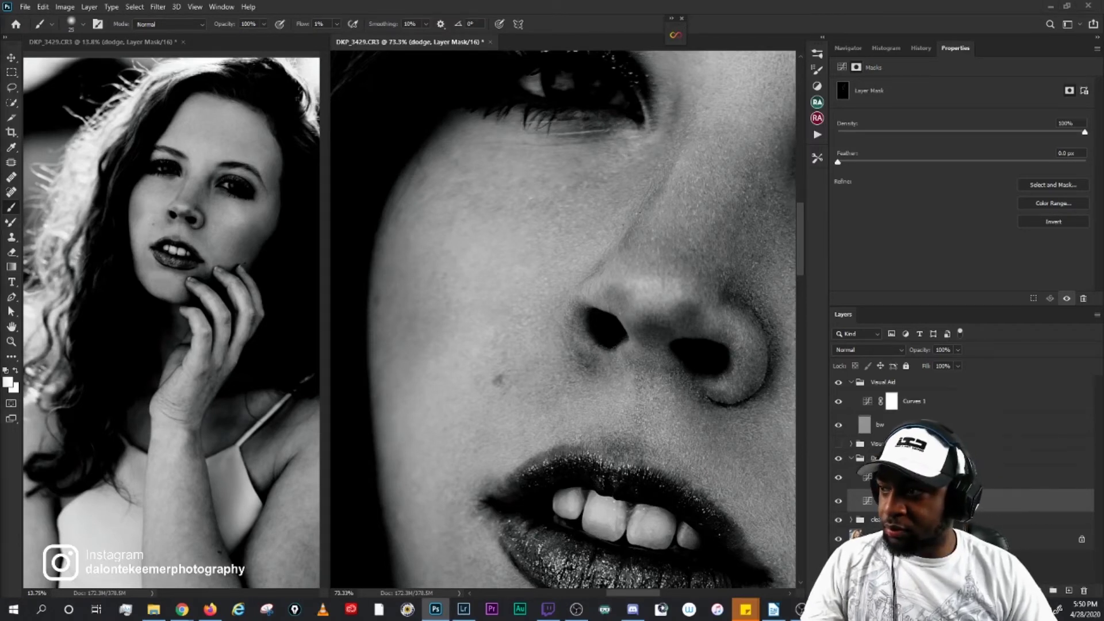
pyautogui.hotkey('alt', 'Tab')
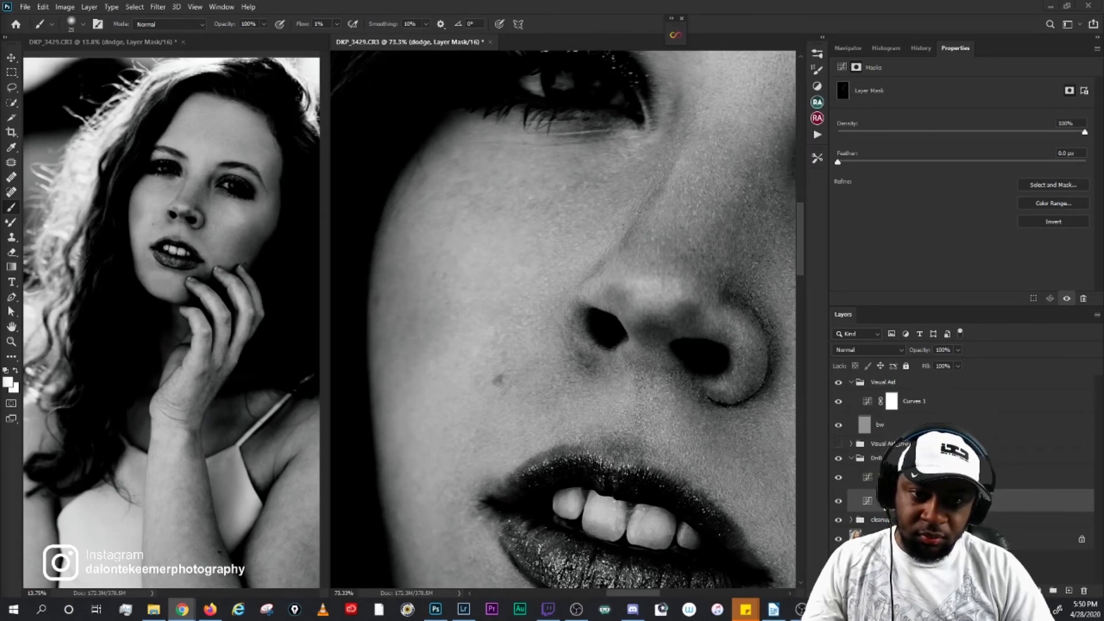
pyautogui.hotkey('alt', 'Tab')
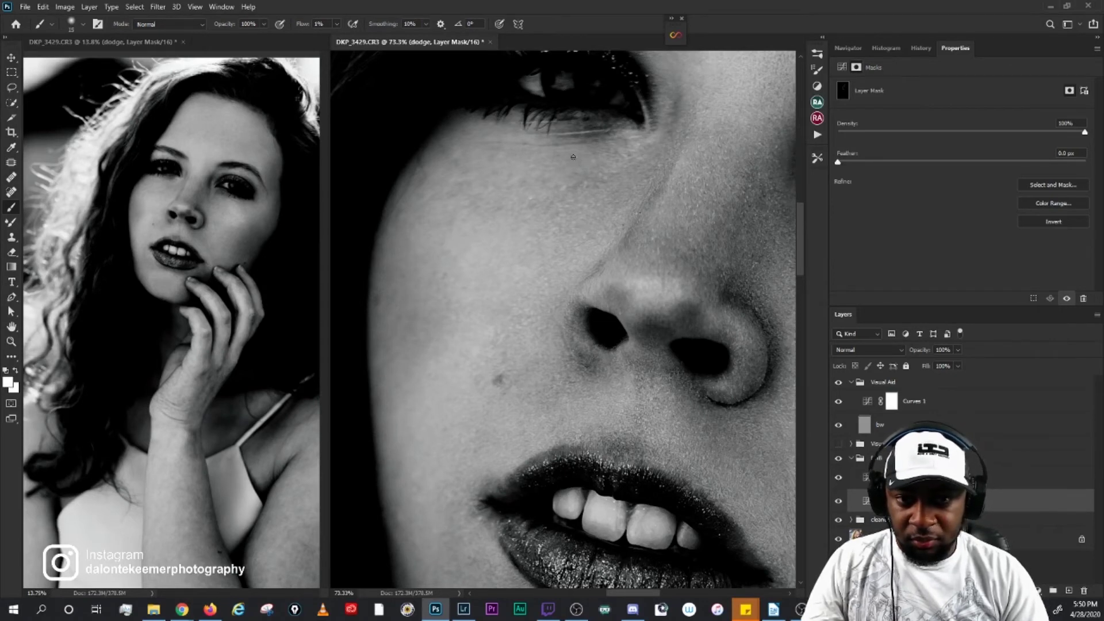
# Step: Dodge the dark areas near the inner eye corner and along the side of the nose on the dodge layer's mask
pyautogui.press(']')
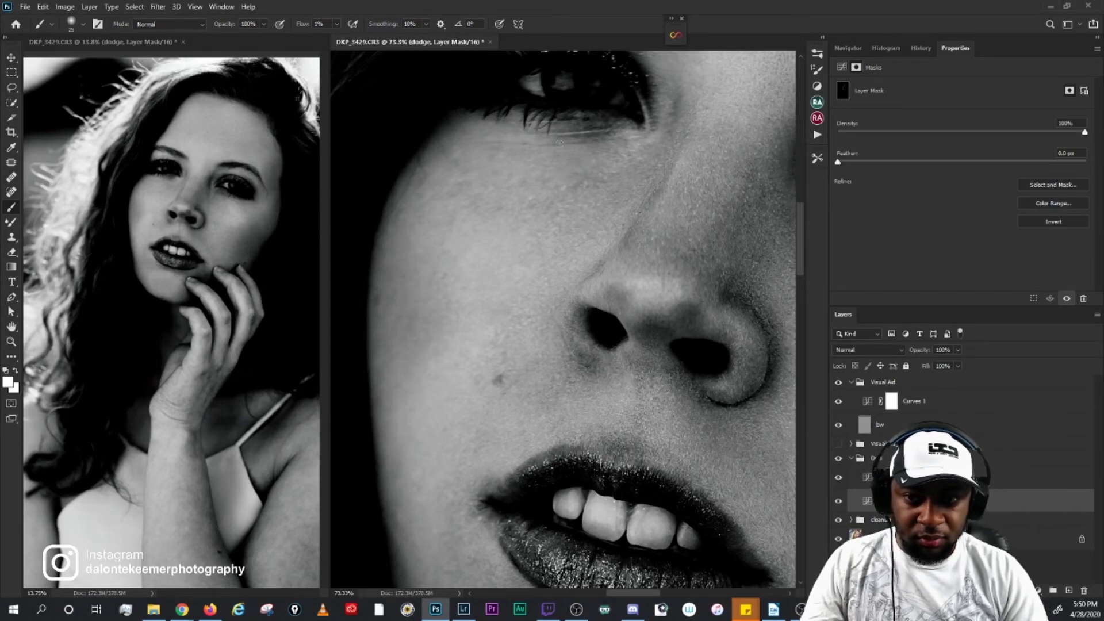
pyautogui.press(']')
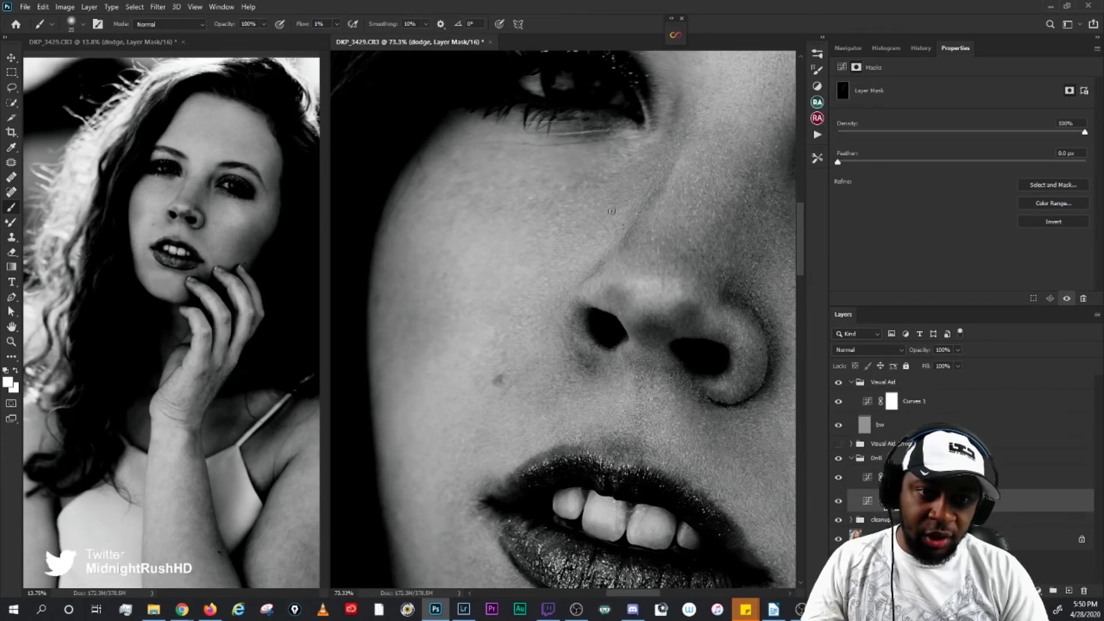
pyautogui.press('[')
pyautogui.press('[')
pyautogui.press('[')
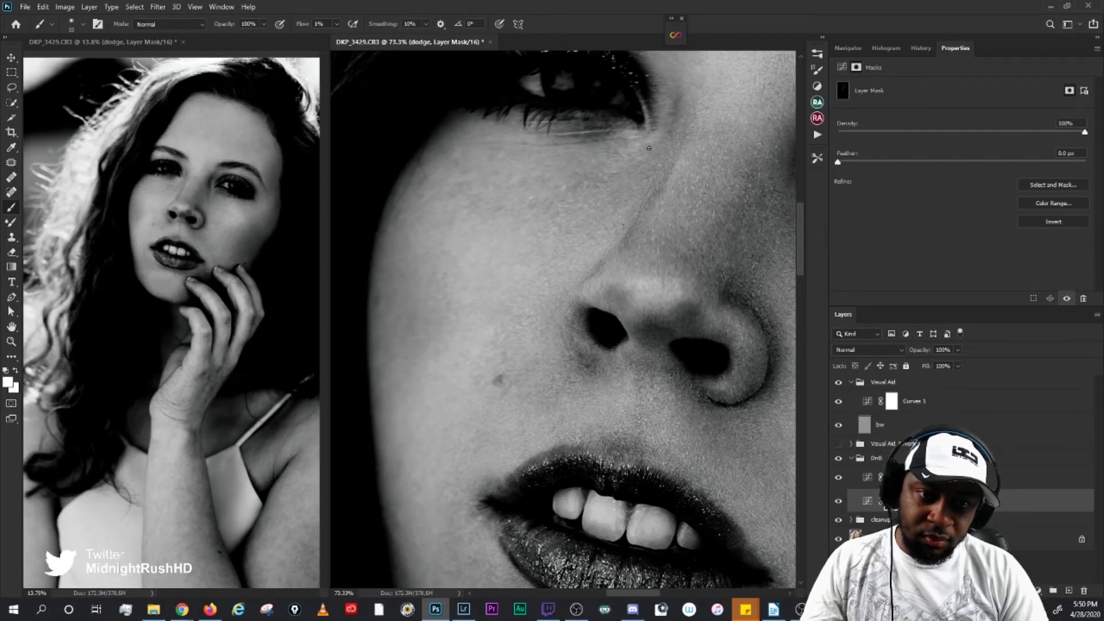
pyautogui.press(']')
pyautogui.press('[')
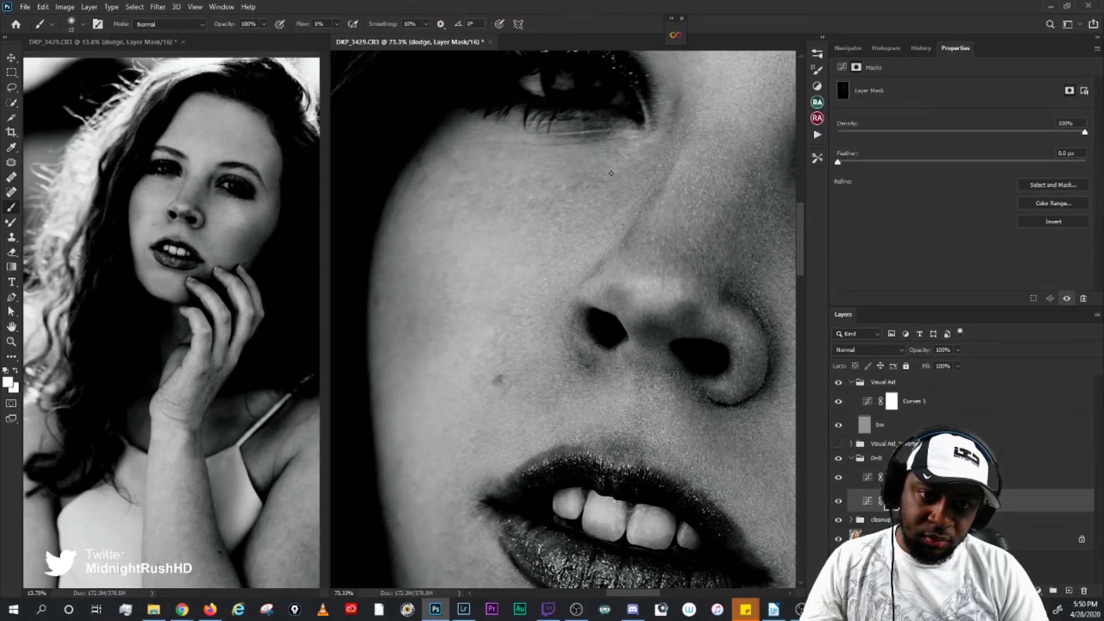
pyautogui.press(']')
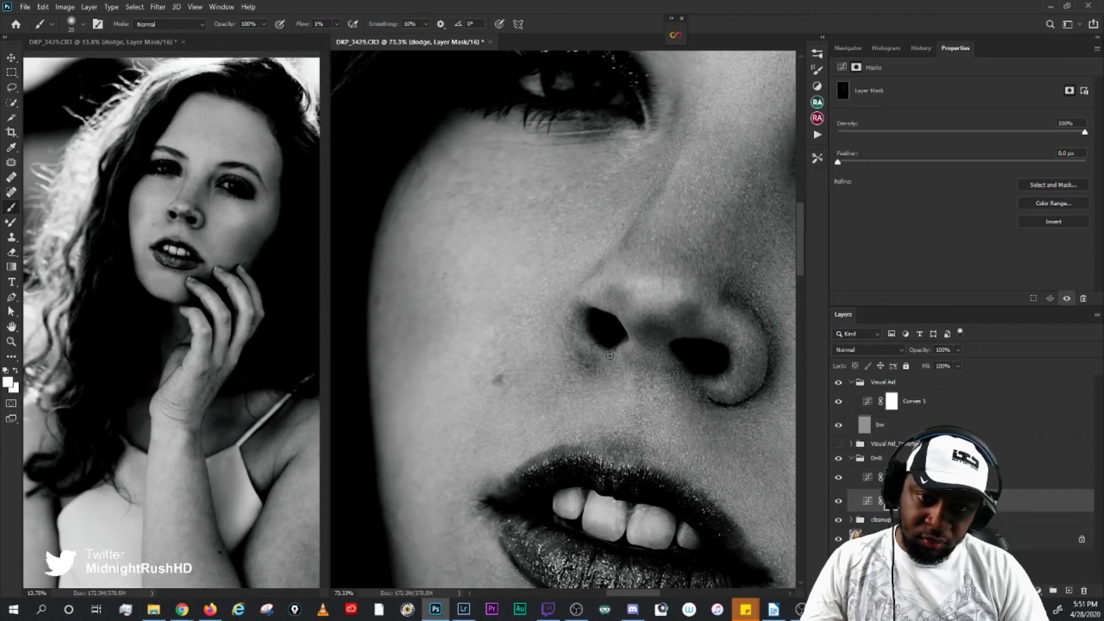
# Step: Burn the light spots from the upper cheek toward the inner eye corner on the Burn layer's mask
pyautogui.hotkey('alt', ']')
pyautogui.press(']')
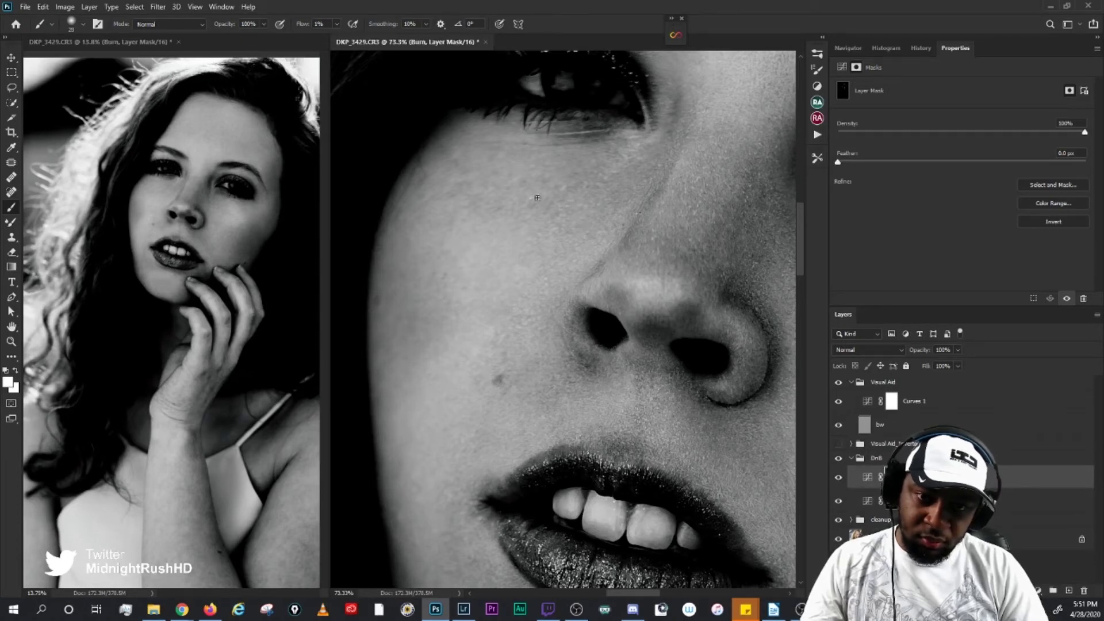
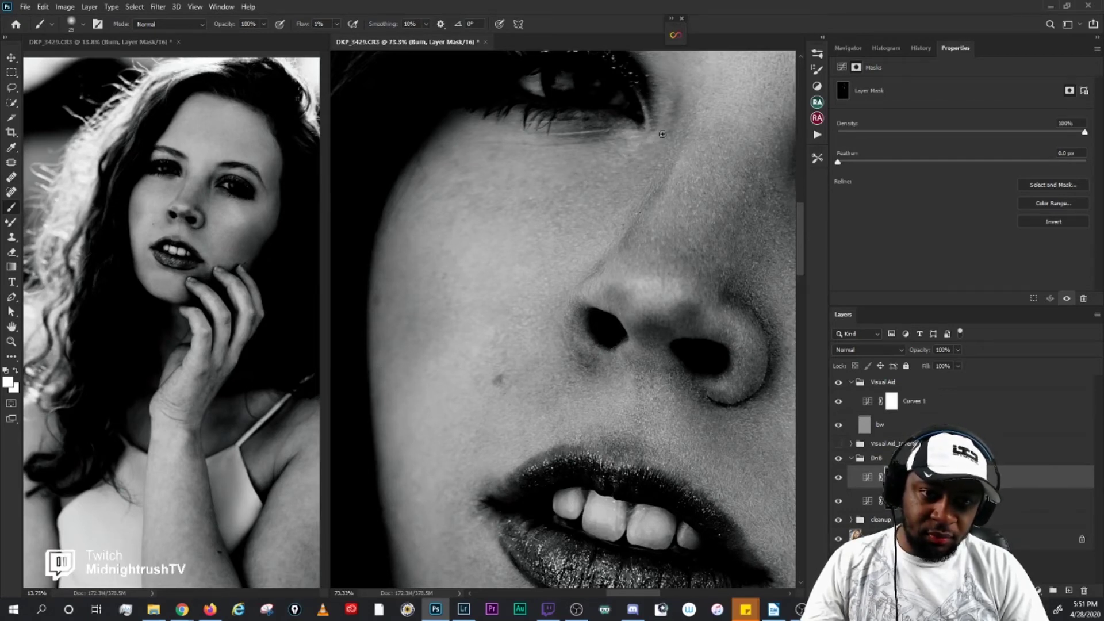
# Step: Check the cheek and nose in colour by toggling the Visual Aid, inverted aid and DnB groups, leaving the aids hidden
pyautogui.click(838, 382)
pyautogui.moveTo(722, 205); pyautogui.dragTo(702, 263)
pyautogui.click(839, 459)
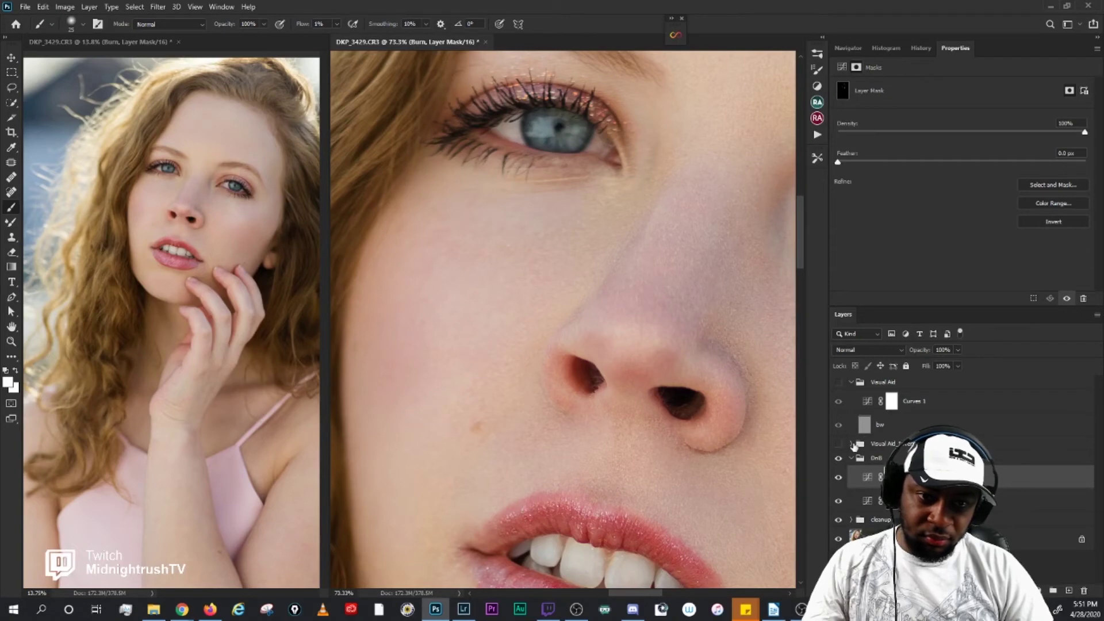
pyautogui.click(838, 445)
pyautogui.click(838, 446)
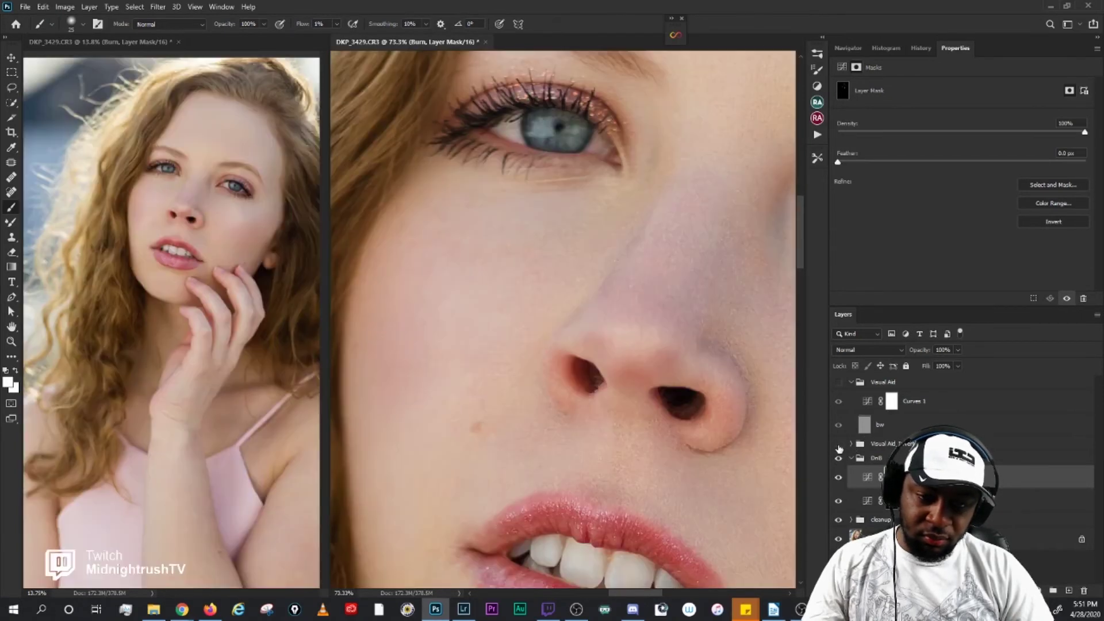
pyautogui.click(839, 384)
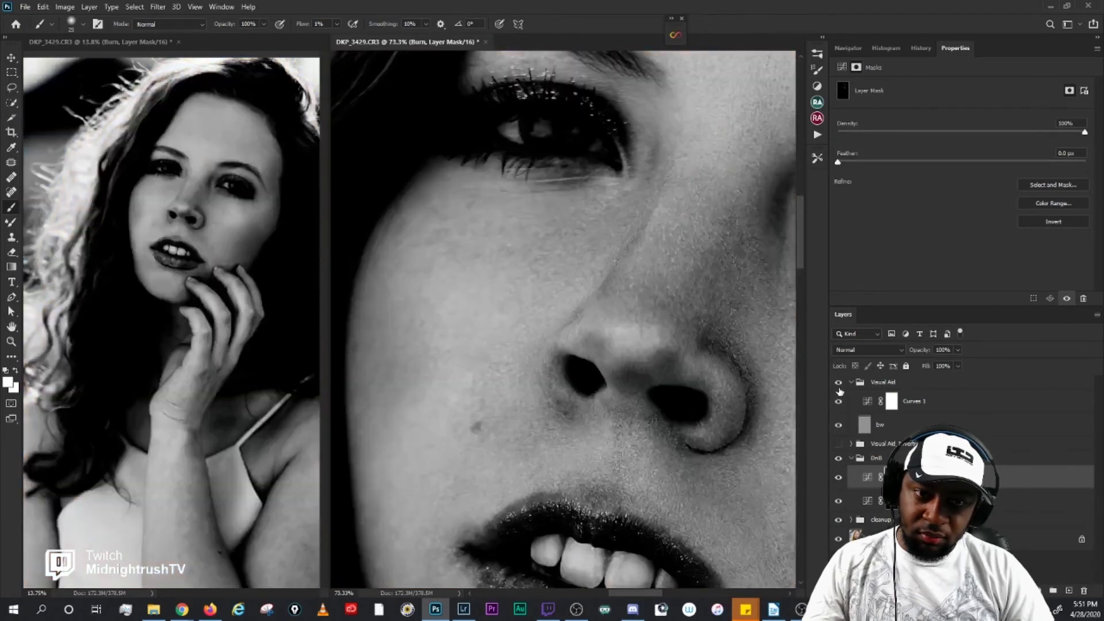
pyautogui.click(839, 383)
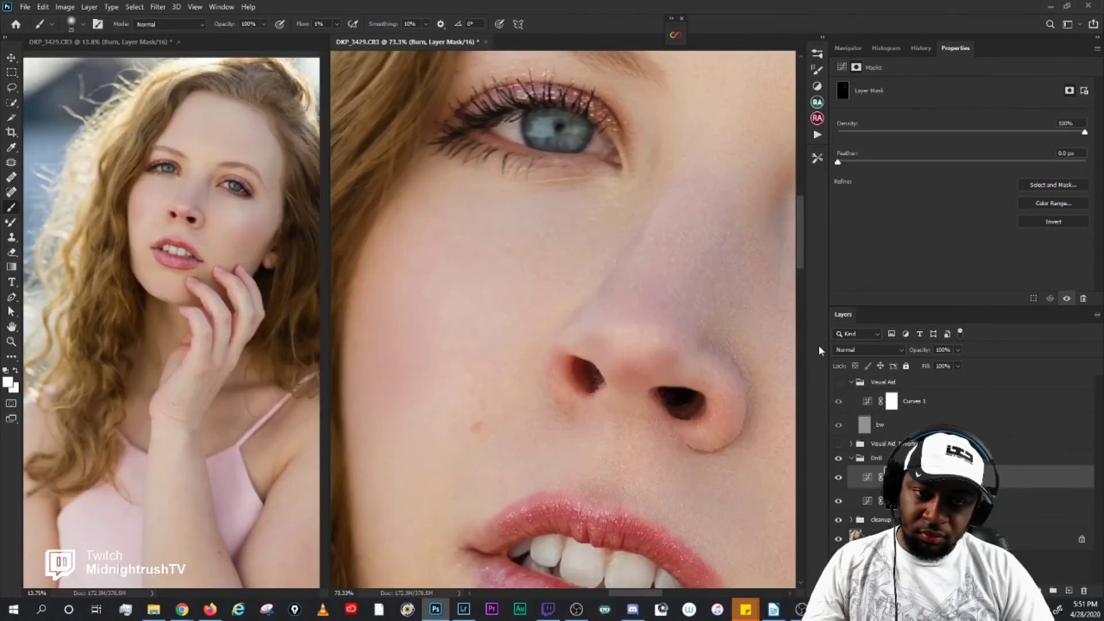
# Step: Compare the whole retouched face with the original background photo by repeatedly isolating the background layer
pyautogui.scroll(-5, 613, 307)
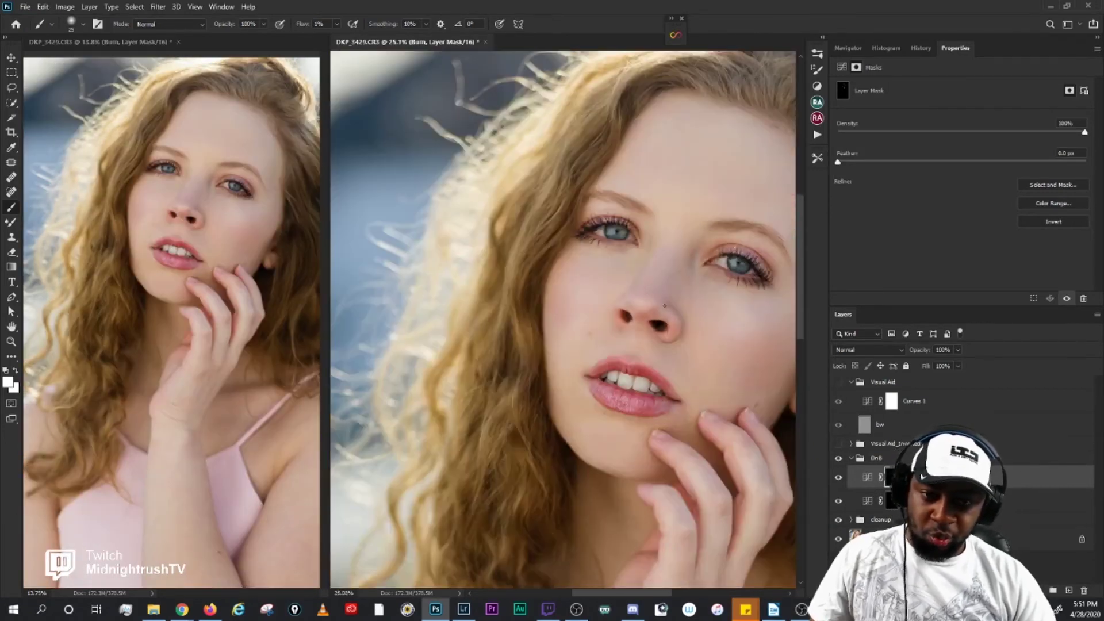
pyautogui.scroll(3, 681, 289)
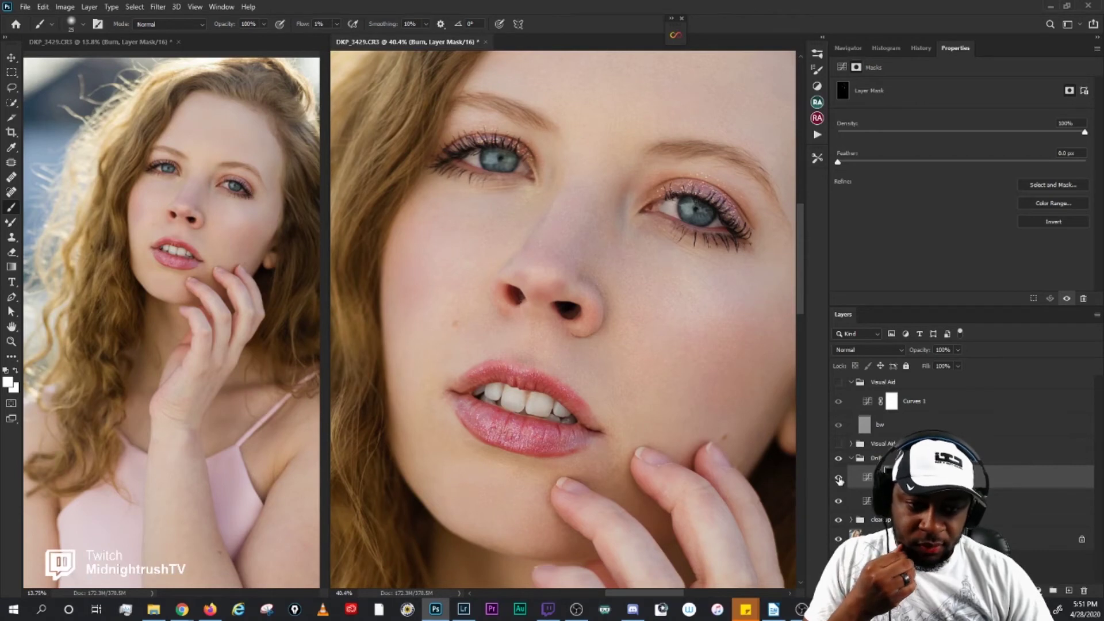
pyautogui.keyDown('alt'); pyautogui.click(839, 539); pyautogui.keyUp('alt')
pyautogui.keyDown('alt'); pyautogui.click(840, 539); pyautogui.keyUp('alt')
pyautogui.keyDown('alt'); pyautogui.click(839, 539); pyautogui.keyUp('alt')
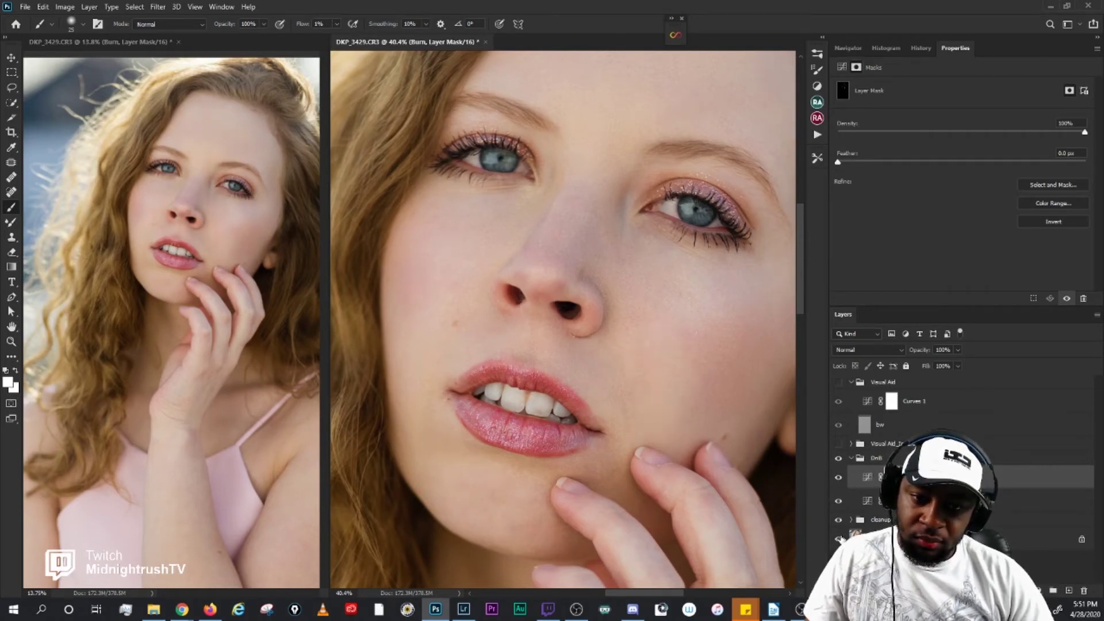
pyautogui.keyDown('alt'); pyautogui.click(839, 539); pyautogui.keyUp('alt')
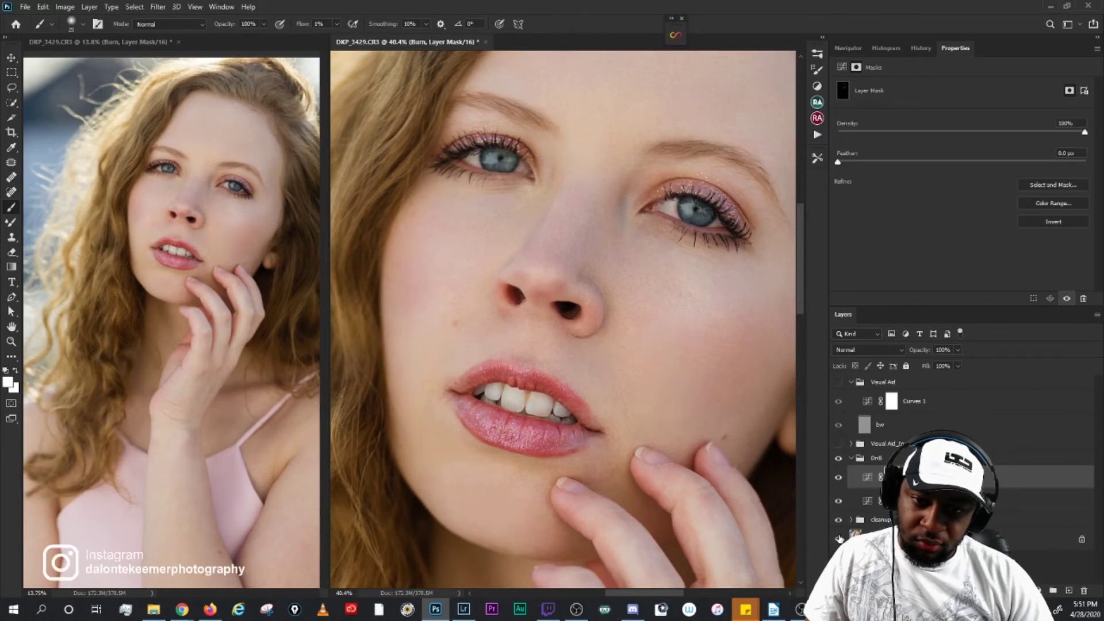
pyautogui.keyDown('alt'); pyautogui.click(840, 539); pyautogui.keyUp('alt')
# Step: Compare the full face with and without the dodge and burn edits of the DnB group
pyautogui.scroll(-2, 578, 379)
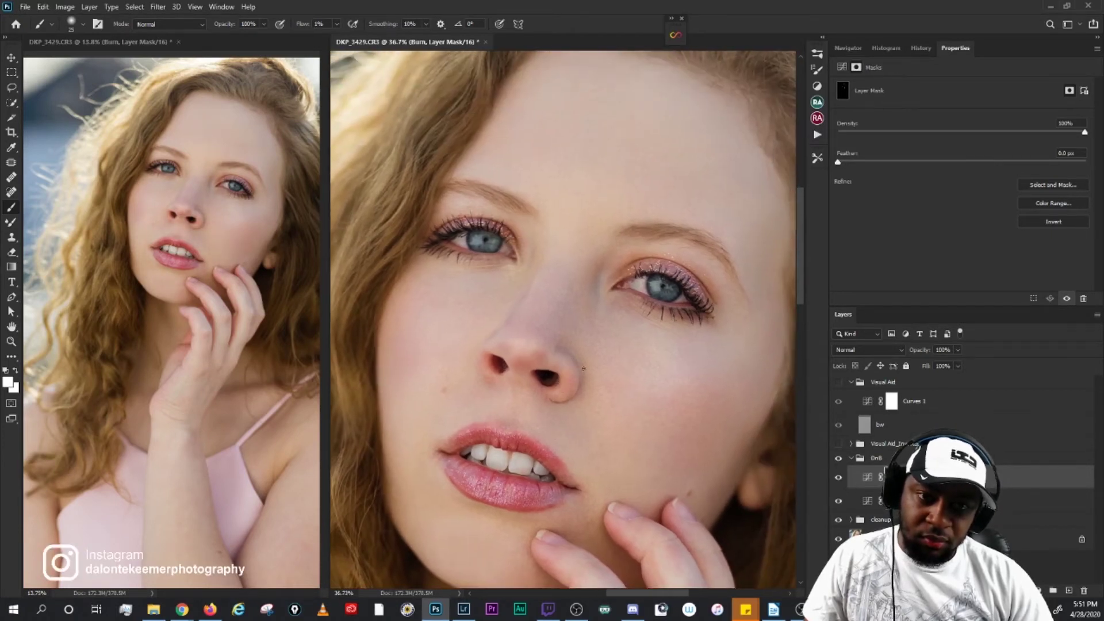
pyautogui.moveTo(676, 465); pyautogui.dragTo(647, 429)
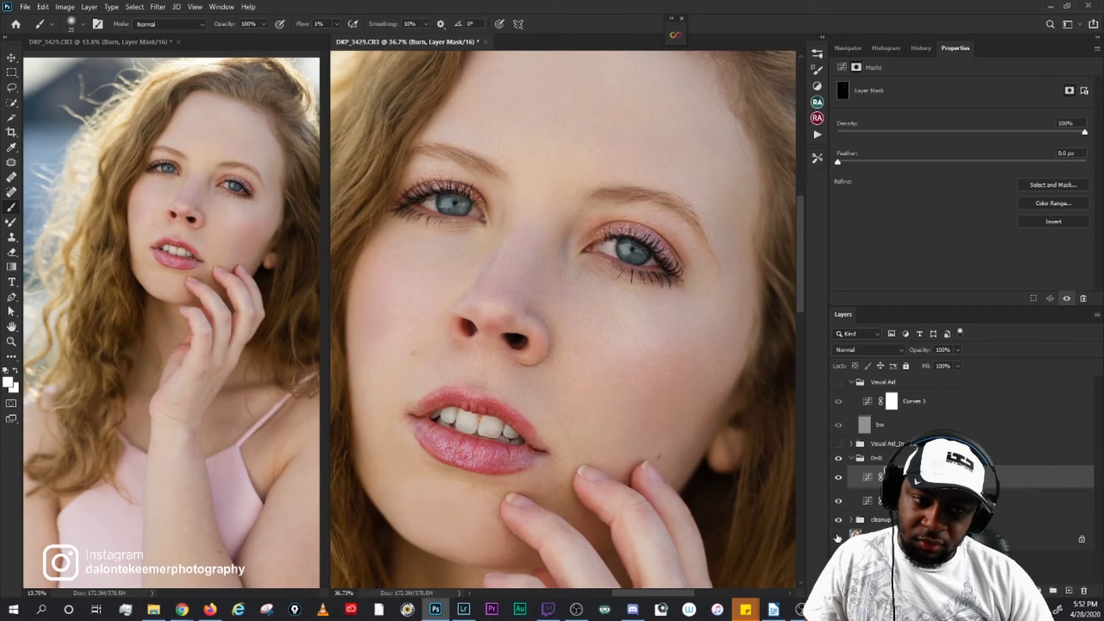
pyautogui.keyDown('alt'); pyautogui.click(838, 460); pyautogui.keyUp('alt')
pyautogui.keyDown('alt'); pyautogui.click(838, 460); pyautogui.keyUp('alt')
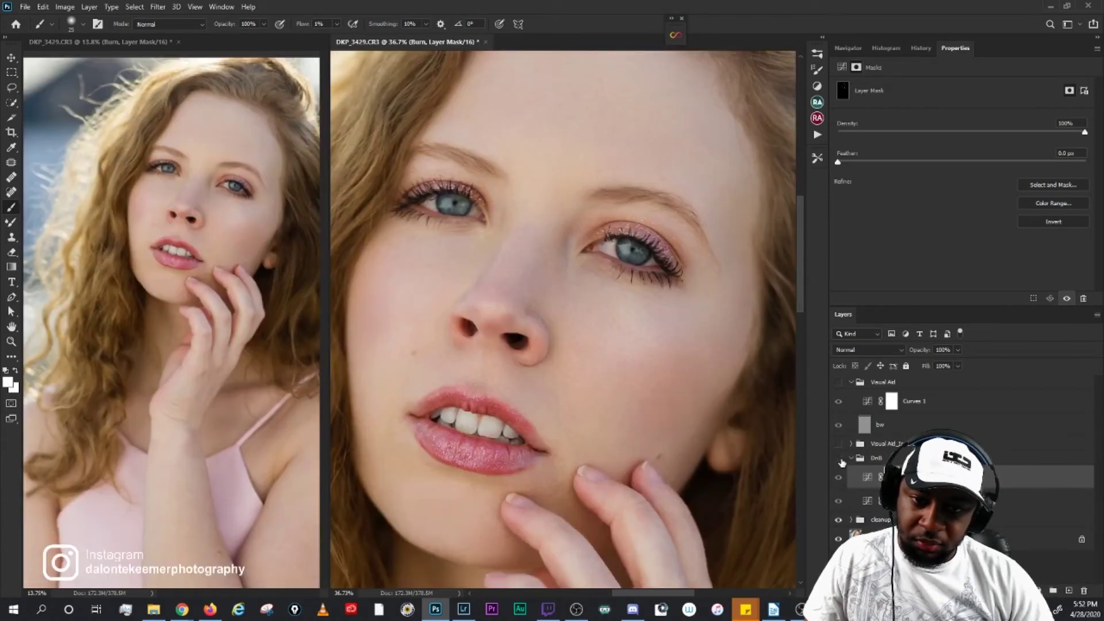
# Step: Toggle the DnB group a few more times to check its effect in colour, leaving the group shown
pyautogui.click(840, 460)
pyautogui.click(840, 459)
pyautogui.click(839, 459)
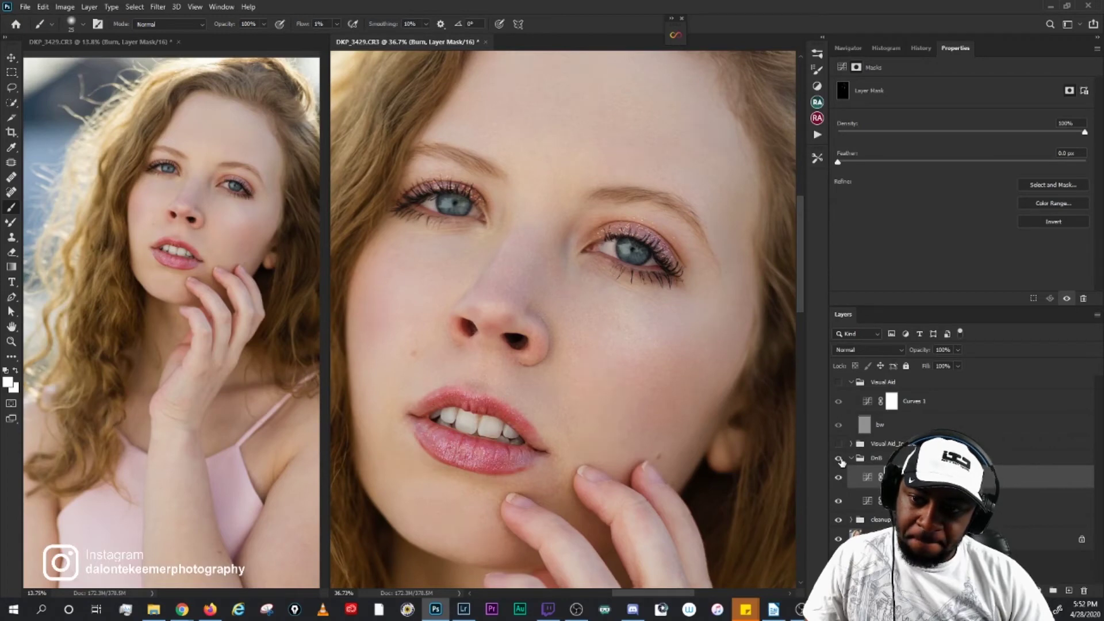
# Step: Show the Visual Aid group and soften its Curves 1 contrast with points at input 67, output 16 and input 191, output 185
pyautogui.click(839, 383)
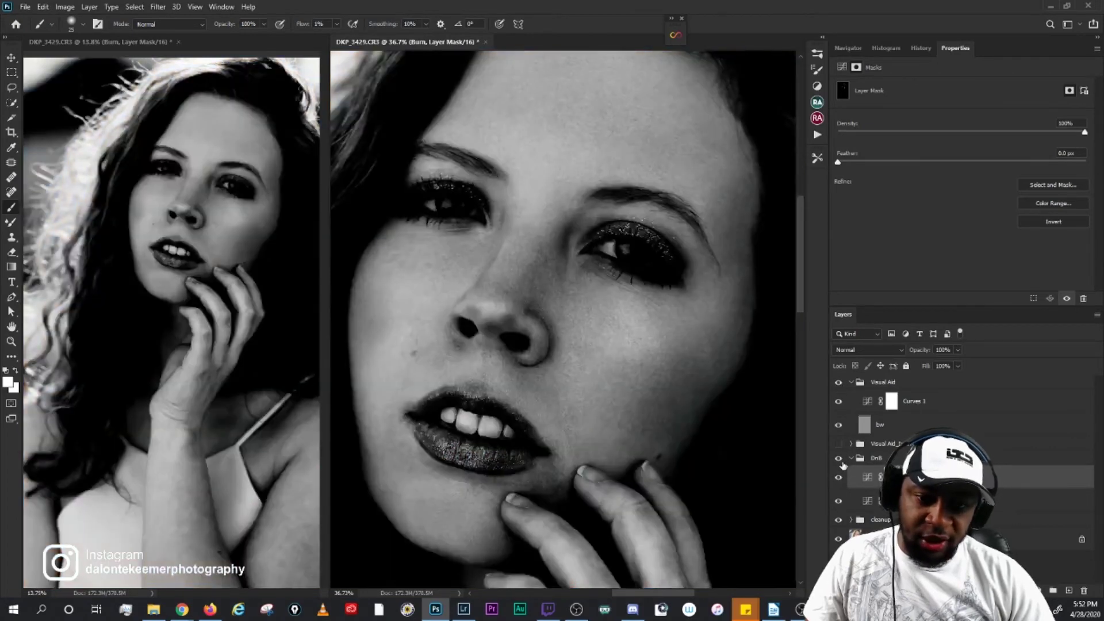
pyautogui.click(870, 402)
pyautogui.moveTo(943, 227); pyautogui.dragTo(938, 254)
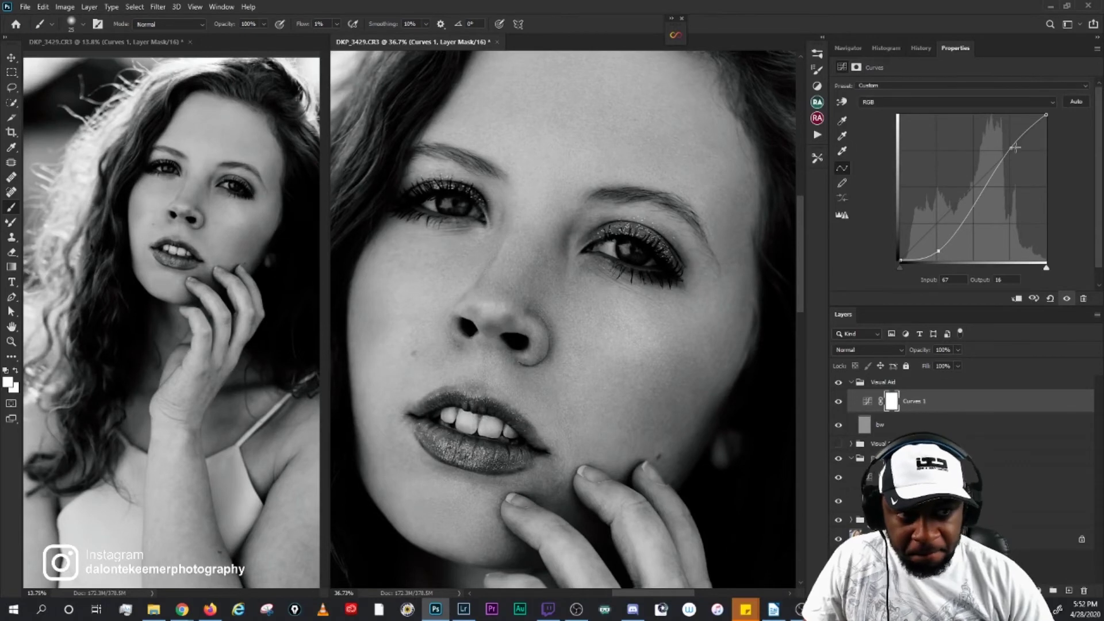
pyautogui.moveTo(1011, 148)
pyautogui.mouseDown()
pyautogui.moveTo(1009, 137)
pyautogui.moveTo(1010, 154)
pyautogui.mouseUp()
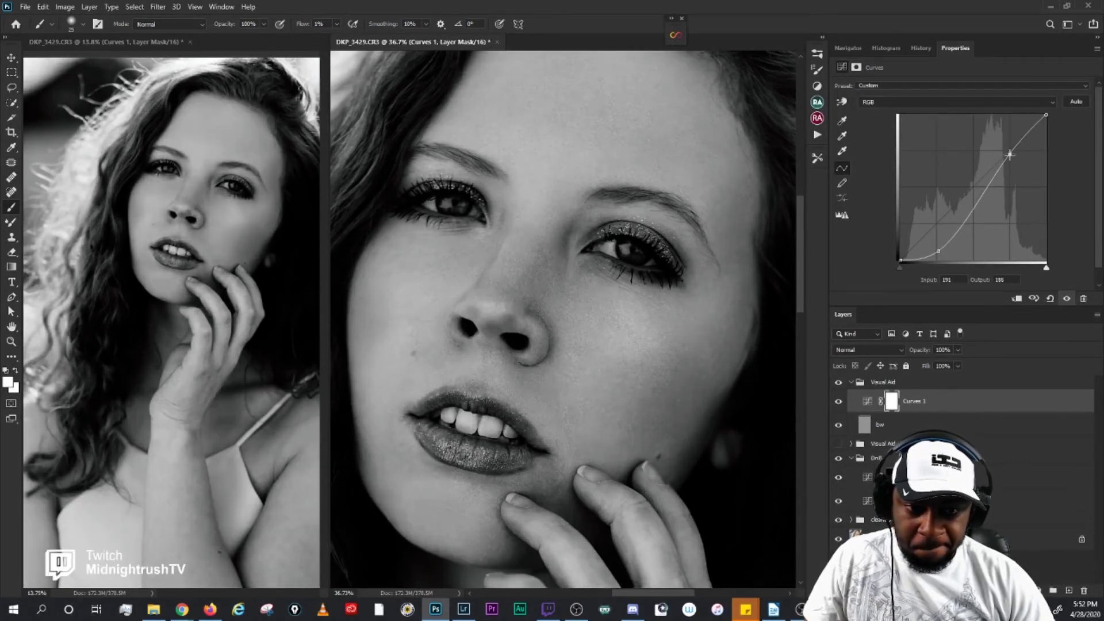
# Step: Compare the whole face in black and white with and without the DnB group, leaving the group shown
pyautogui.click(838, 458)
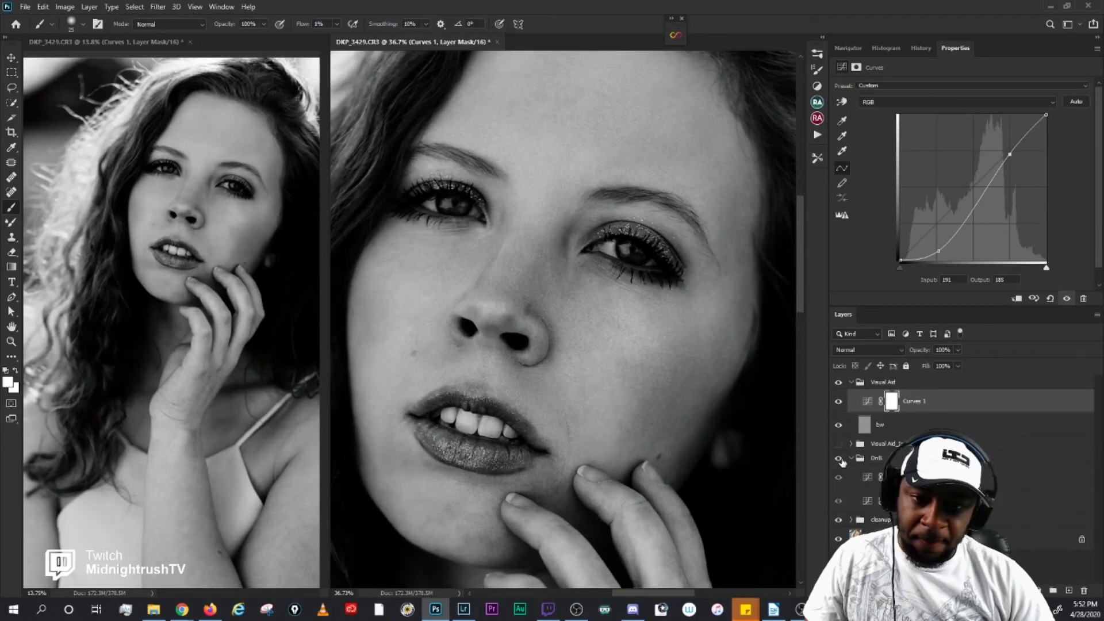
pyautogui.click(839, 459)
pyautogui.click(838, 458)
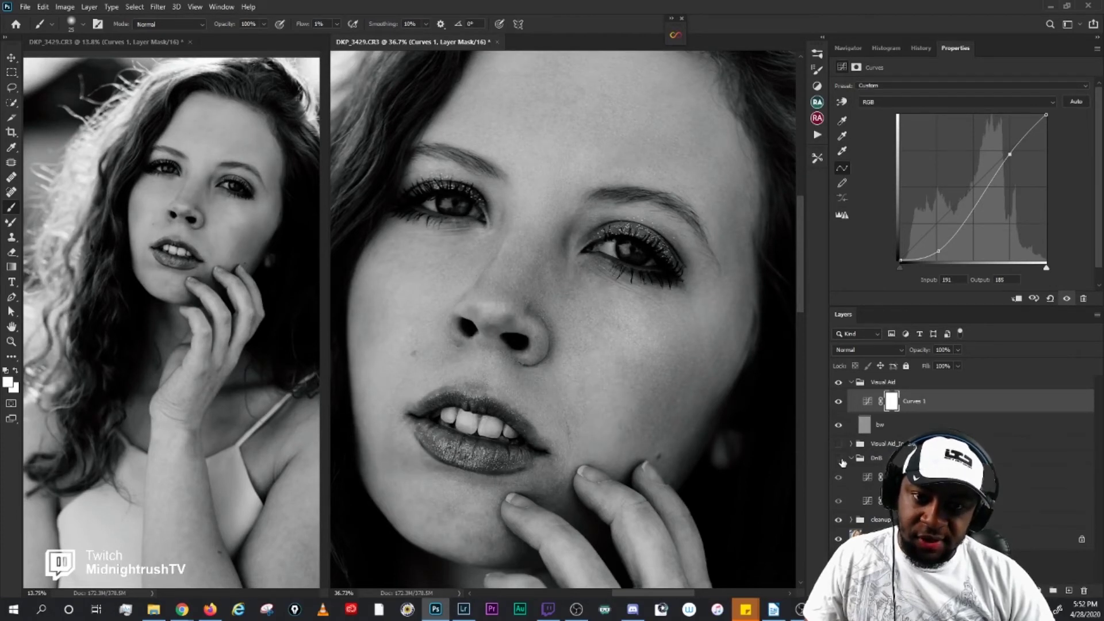
pyautogui.click(838, 459)
pyautogui.click(838, 458)
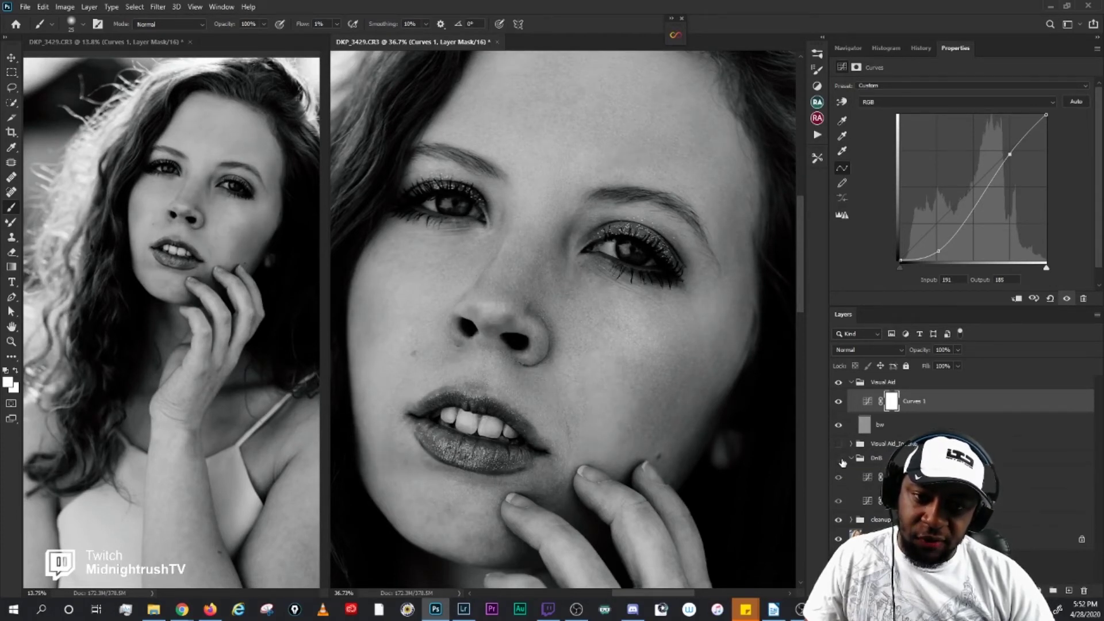
pyautogui.click(839, 458)
# Step: Examine the cheeks, nose and under-eye areas up close through the black-and-white Visual Aid for remaining uneven tones
pyautogui.moveTo(598, 479); pyautogui.dragTo(677, 418)
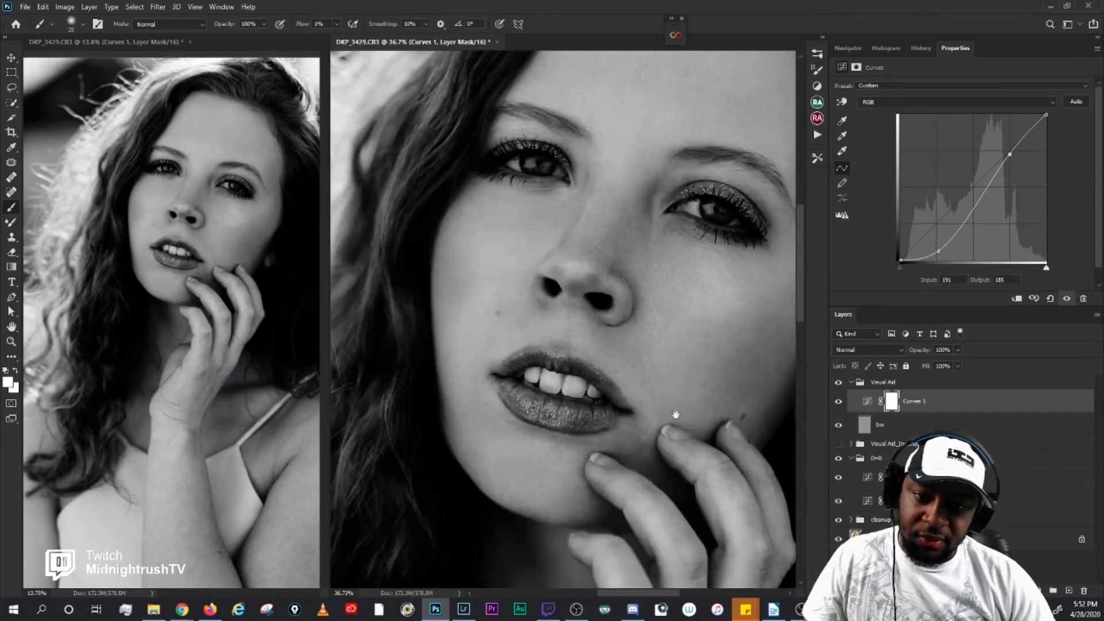
pyautogui.moveTo(555, 247); pyautogui.dragTo(637, 385)
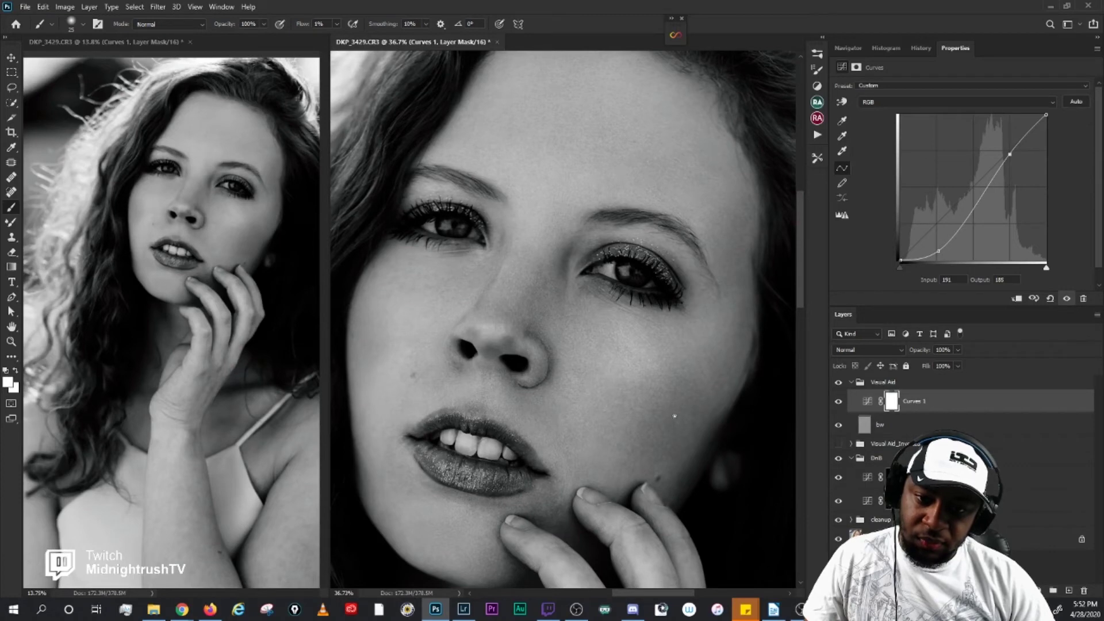
pyautogui.moveTo(615, 428); pyautogui.dragTo(636, 429)
pyautogui.moveTo(396, 283); pyautogui.dragTo(465, 287)
pyautogui.moveTo(543, 339); pyautogui.dragTo(578, 373)
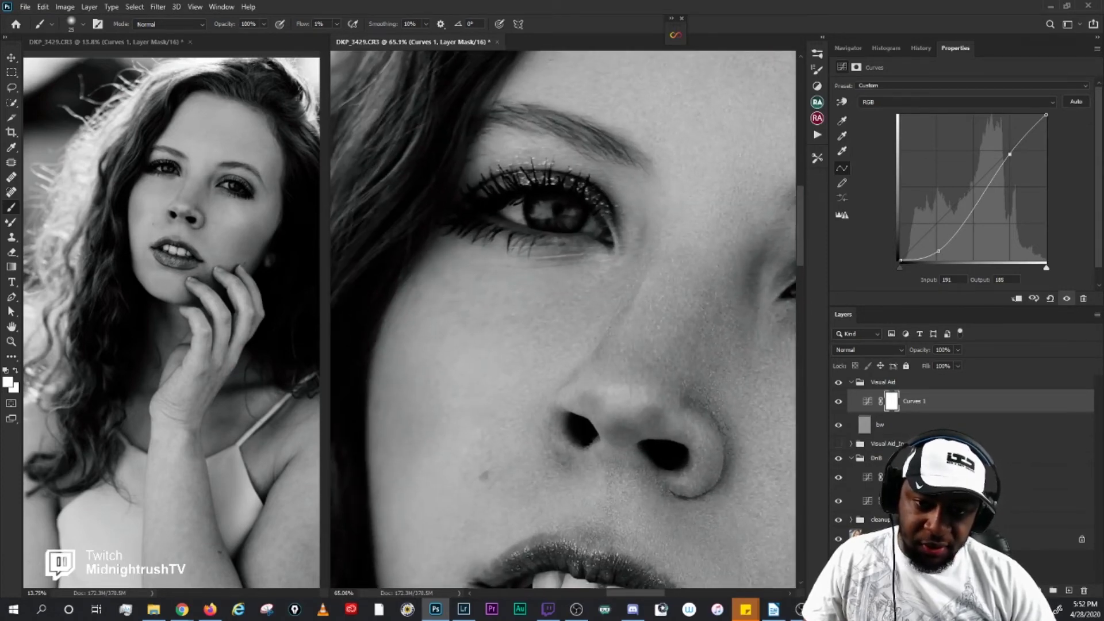
pyautogui.moveTo(691, 361); pyautogui.dragTo(421, 322)
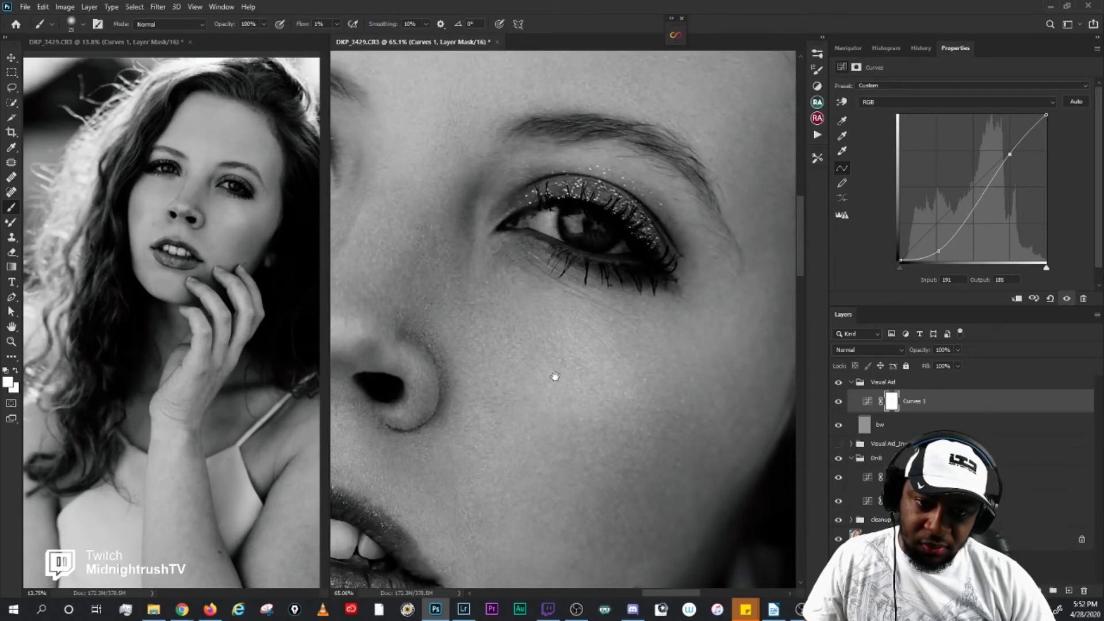
pyautogui.moveTo(533, 373); pyautogui.dragTo(630, 407)
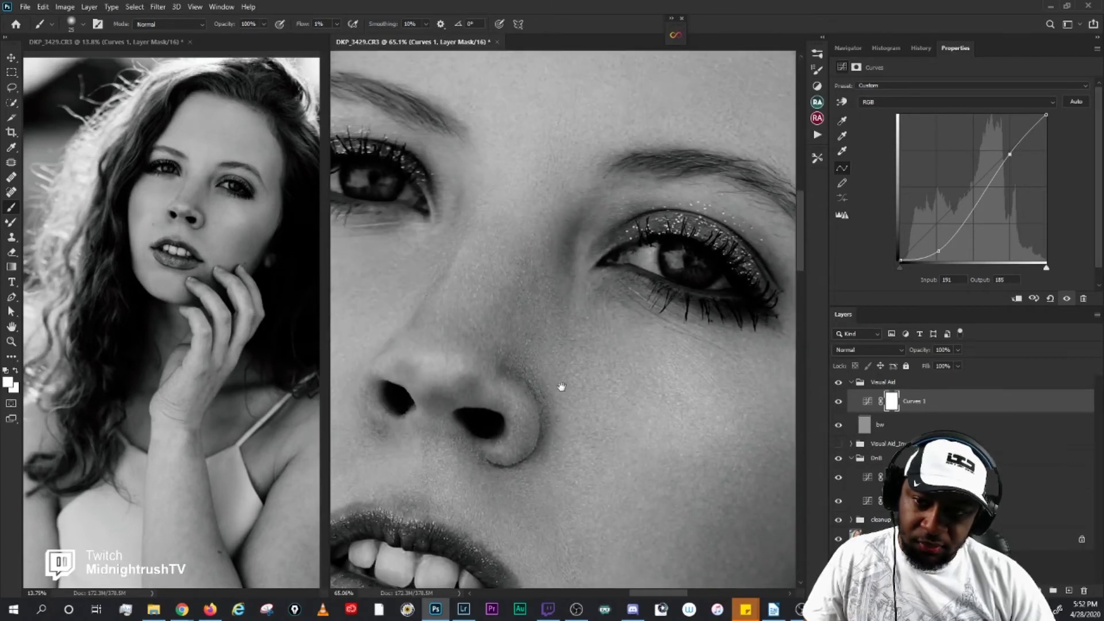
pyautogui.scroll(-4, 699, 409)
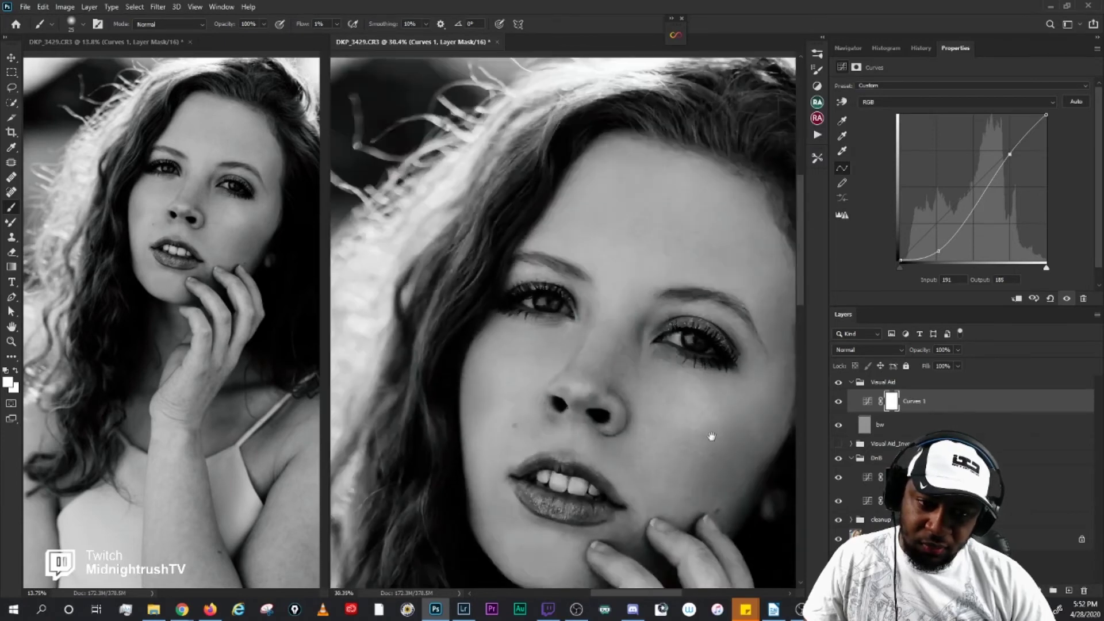
pyautogui.scroll(2, 723, 414)
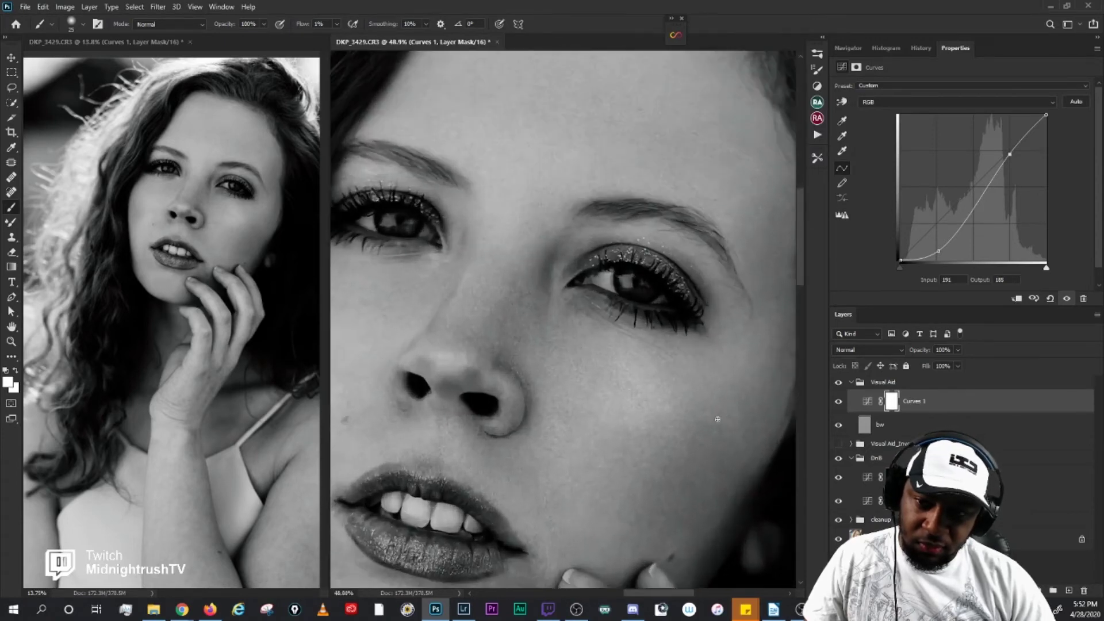
# Step: Compare the nose and cheek close-up under the Visual Aid with and without the DnB group's edits
pyautogui.click(838, 459)
pyautogui.click(841, 459)
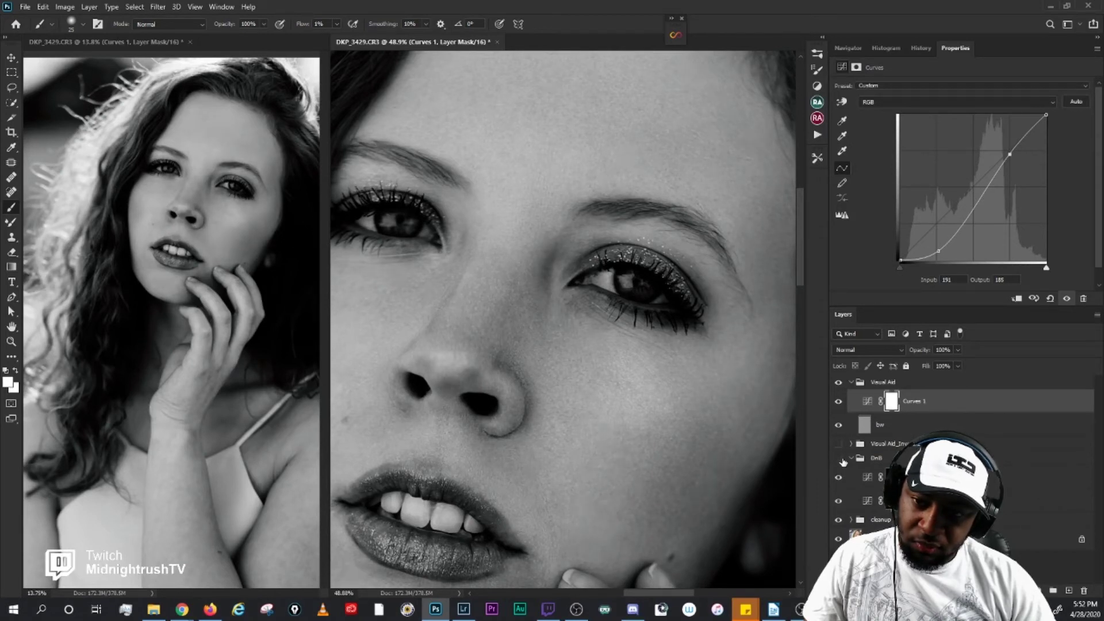
pyautogui.click(840, 459)
pyautogui.click(840, 460)
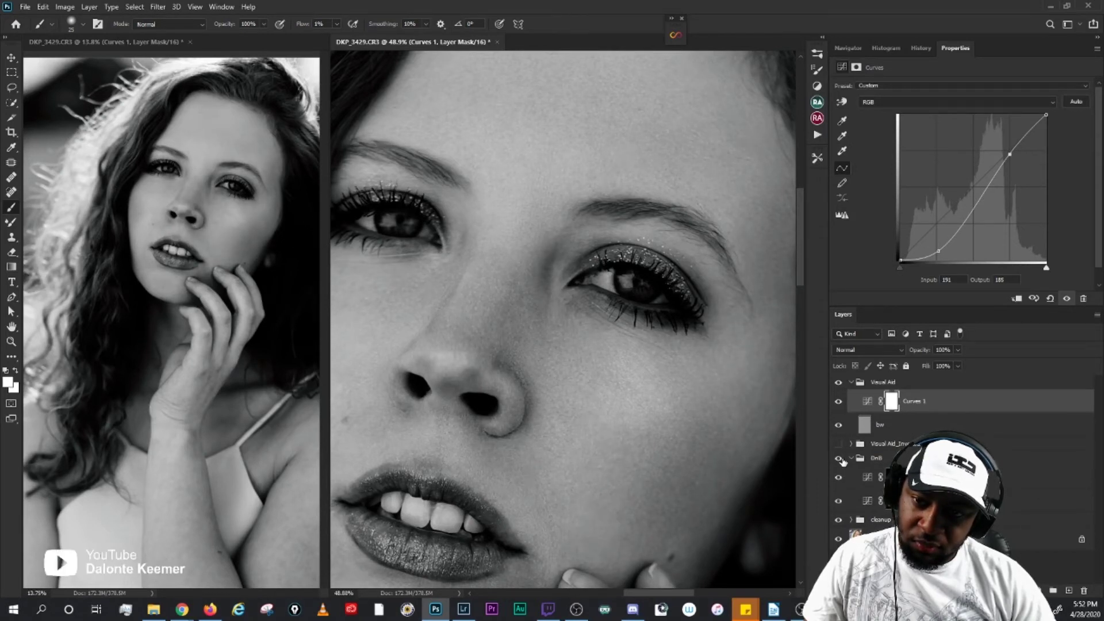
pyautogui.click(841, 460)
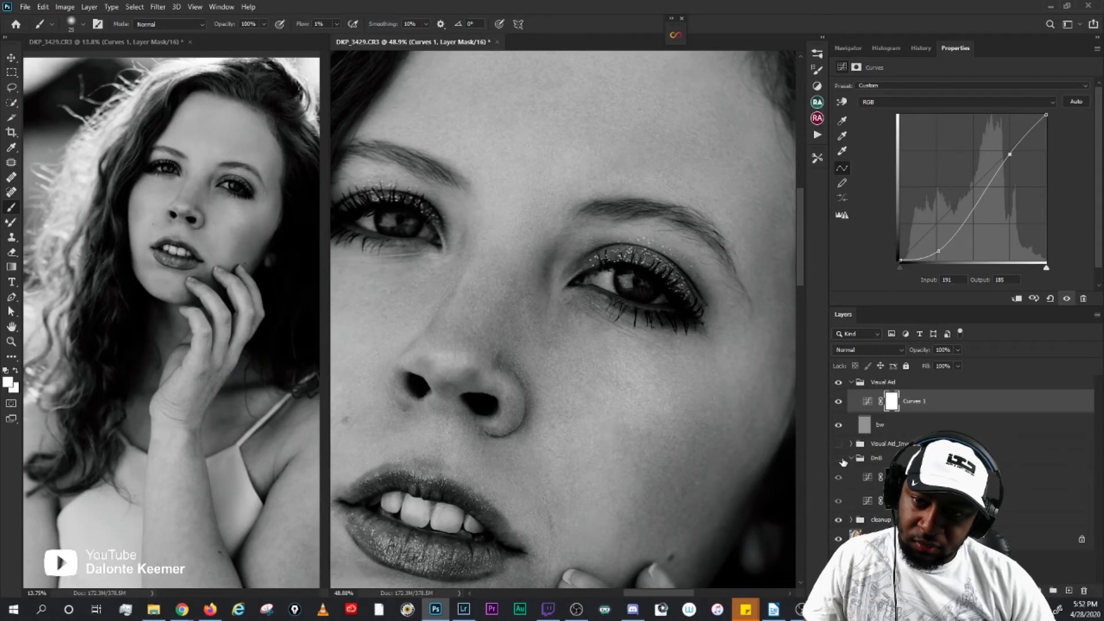
pyautogui.click(840, 459)
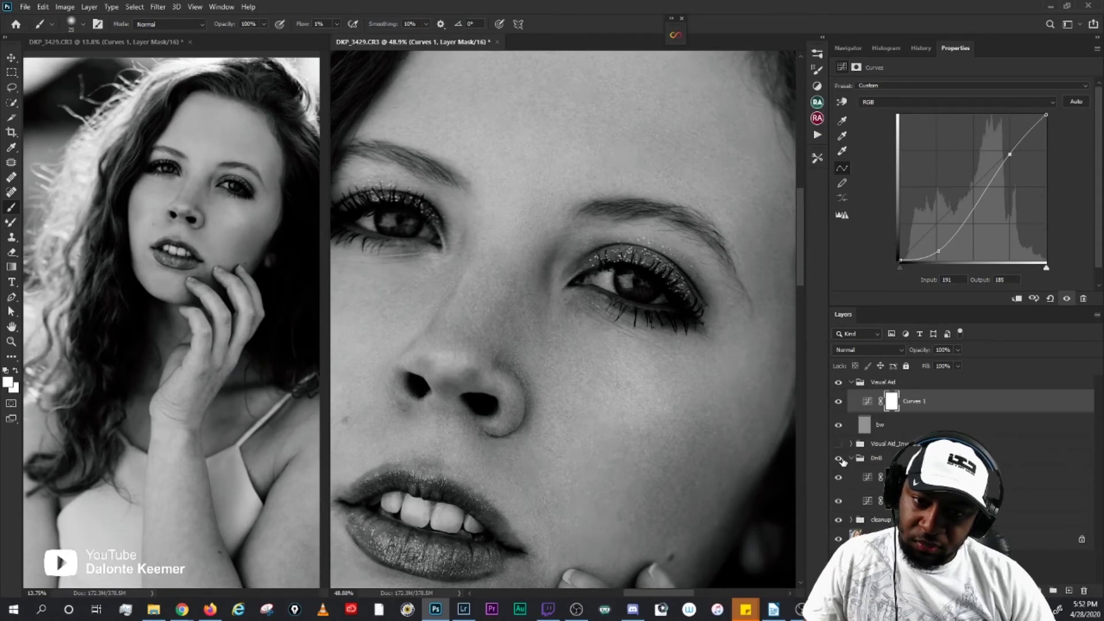
# Step: Select the Burn layer's mask and check the face in colour by toggling the Visual Aid and DnB groups
pyautogui.click(839, 382)
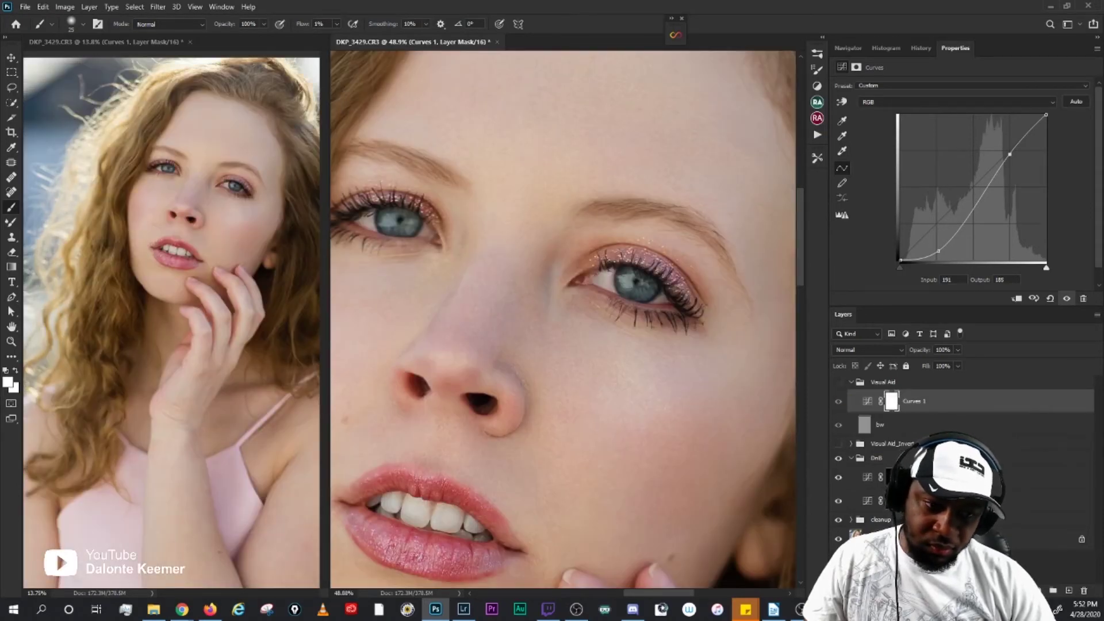
pyautogui.click(892, 478)
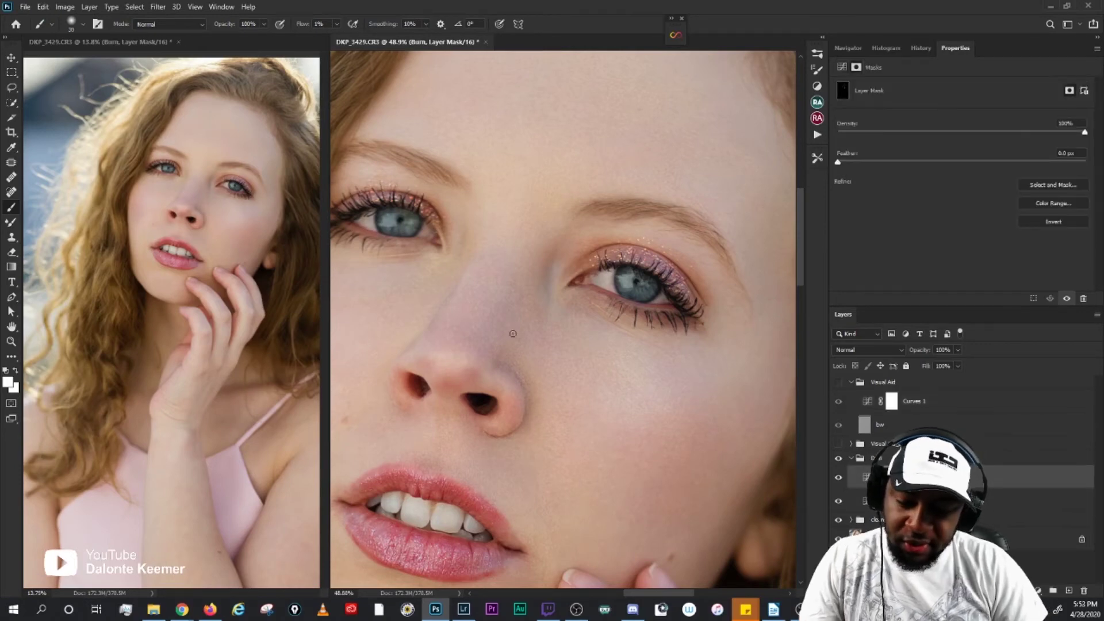
pyautogui.click(839, 382)
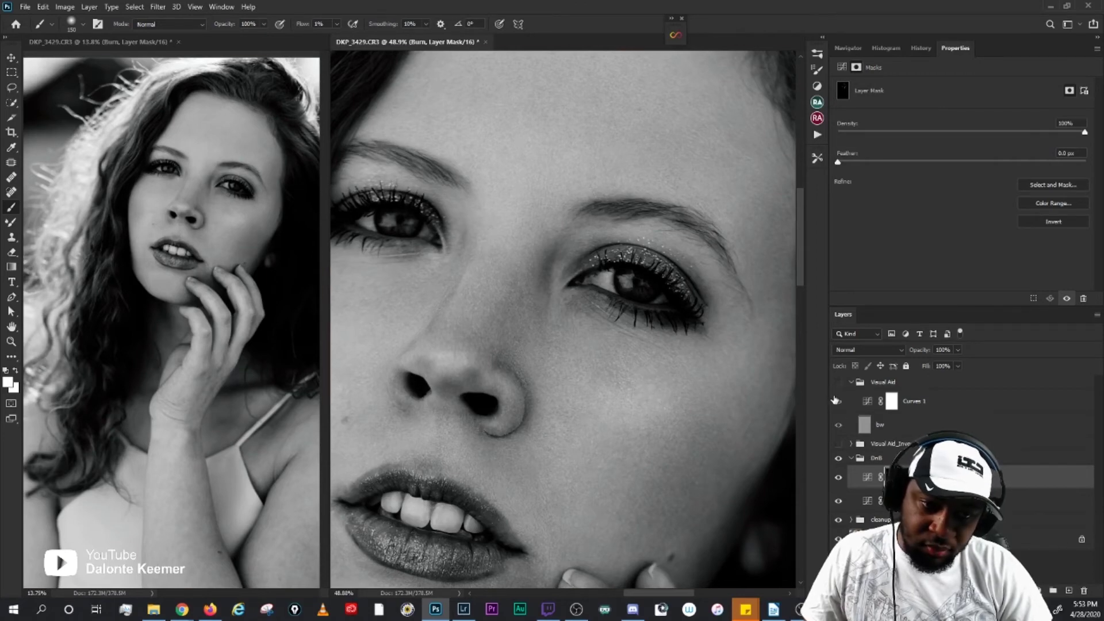
pyautogui.click(838, 382)
pyautogui.scroll(-4, 569, 425)
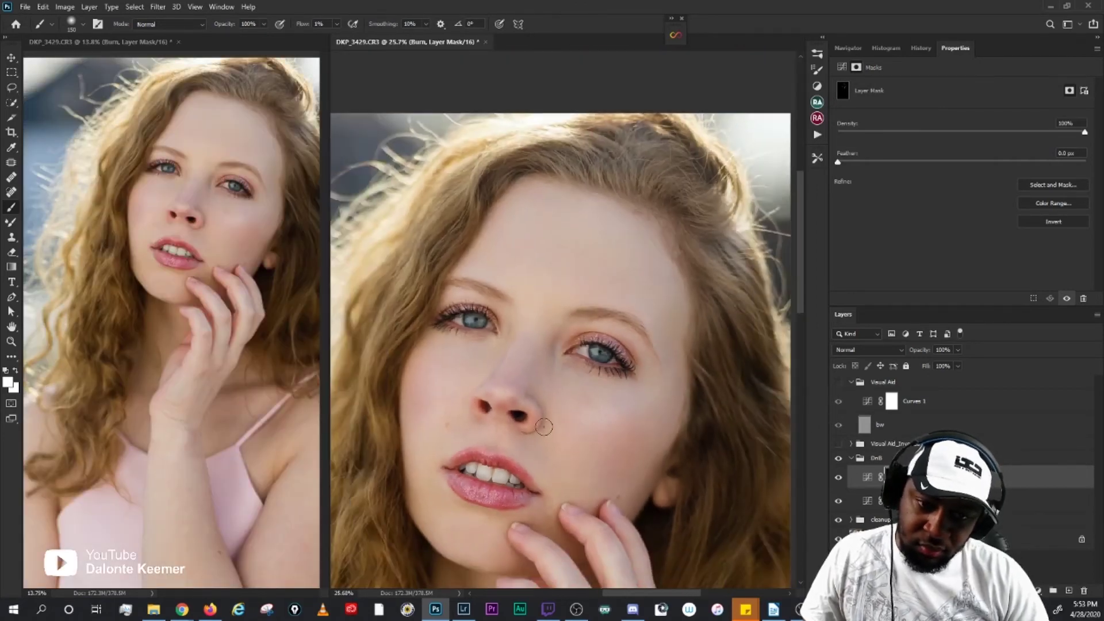
pyautogui.scroll(2, 589, 411)
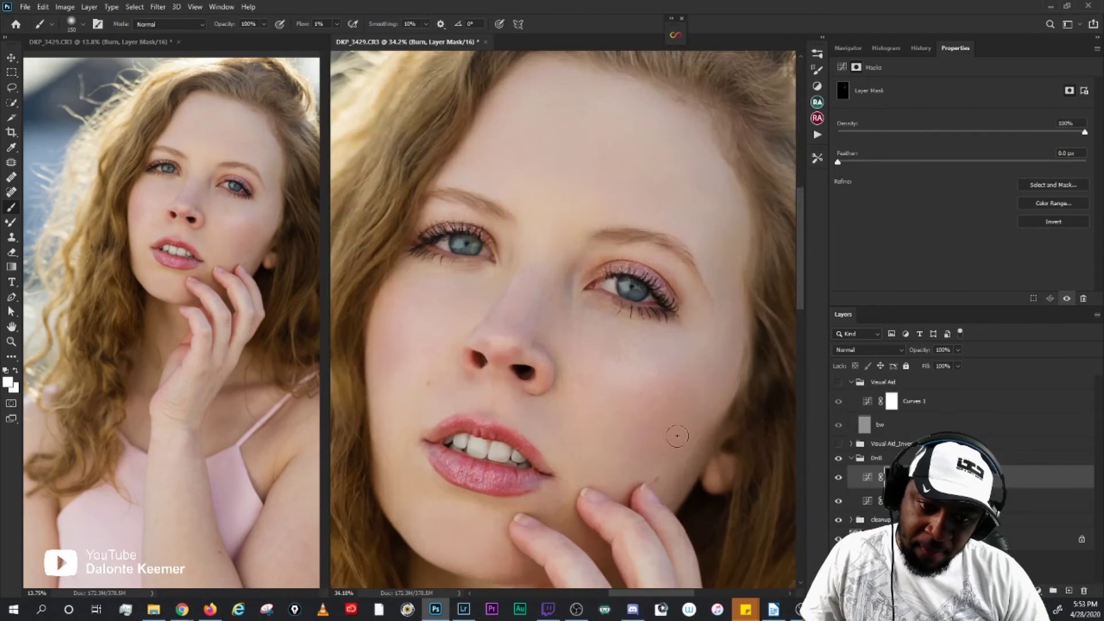
pyautogui.click(838, 459)
pyautogui.scroll(2, 650, 357)
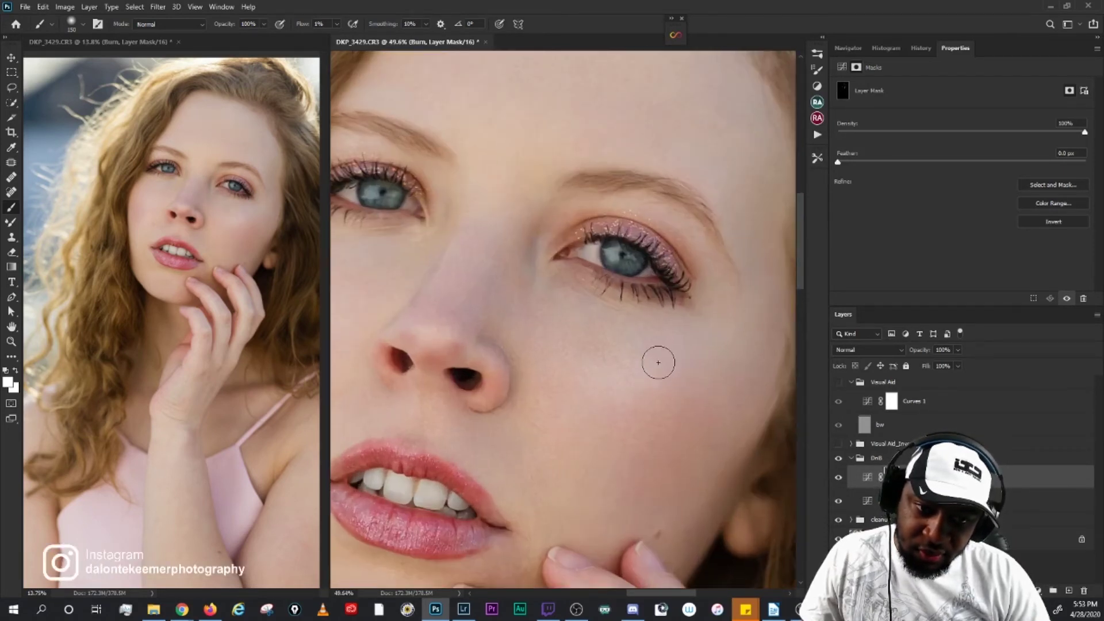
# Step: Select the dodge layer's mask and enlarge the brush to 400 px for the cheek below the eye
pyautogui.click(920, 501)
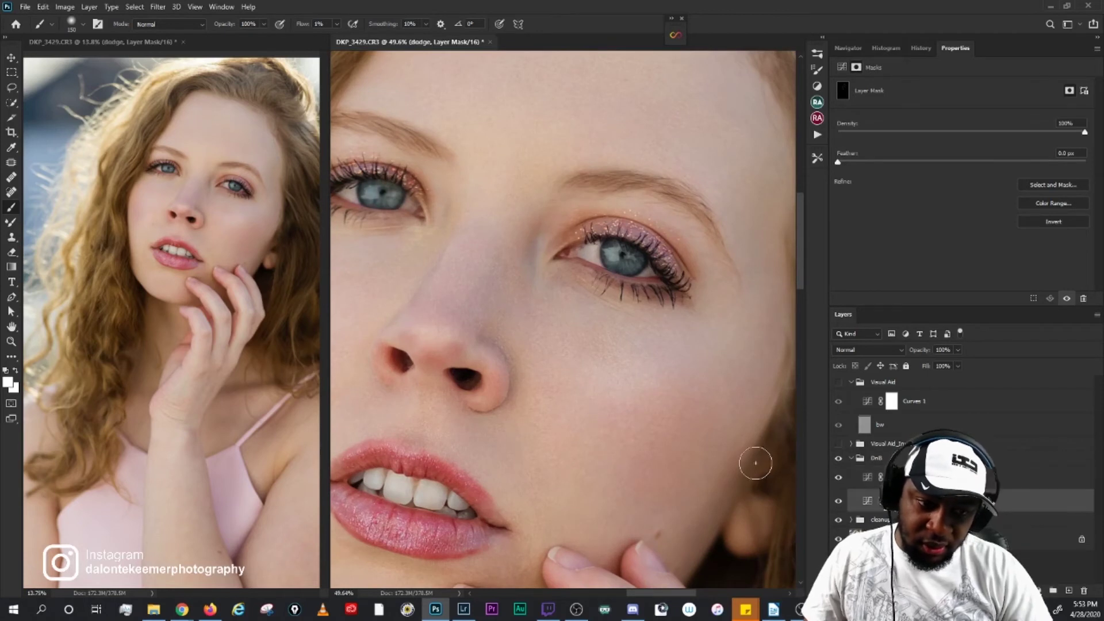
pyautogui.press(']')
pyautogui.press(']')
pyautogui.press(']')
pyautogui.press(']')
pyautogui.press(']')
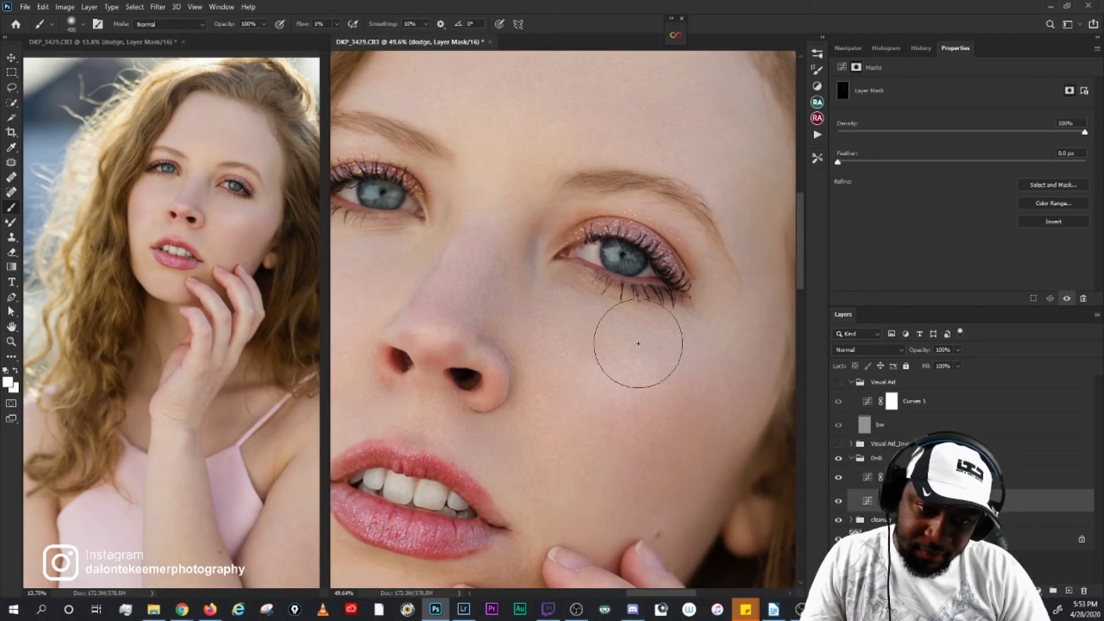
pyautogui.press('[')
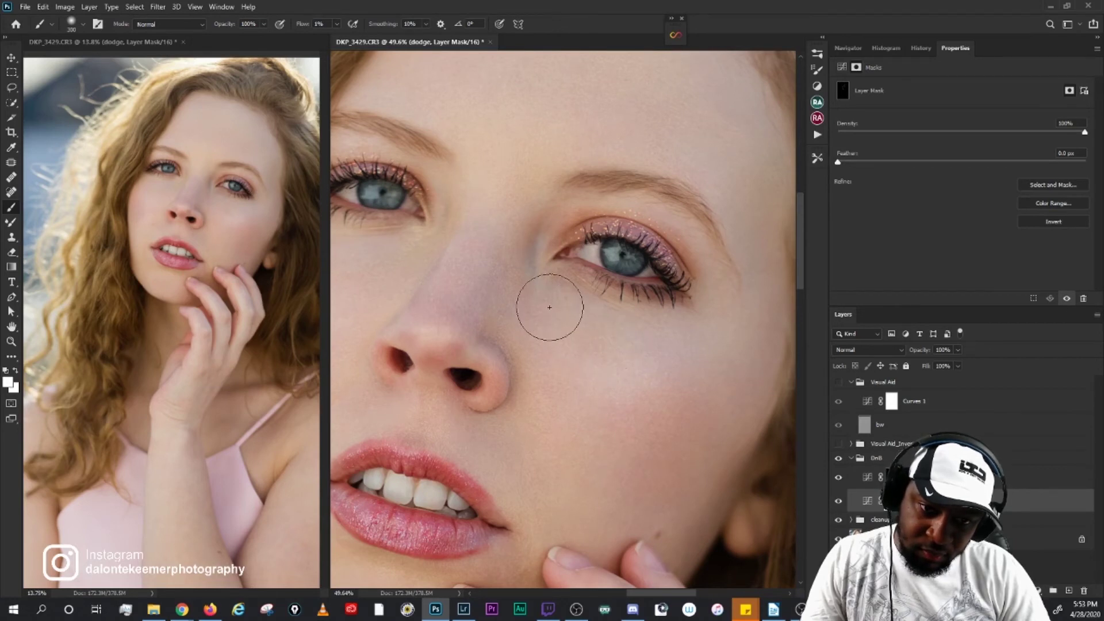
pyautogui.press(']')
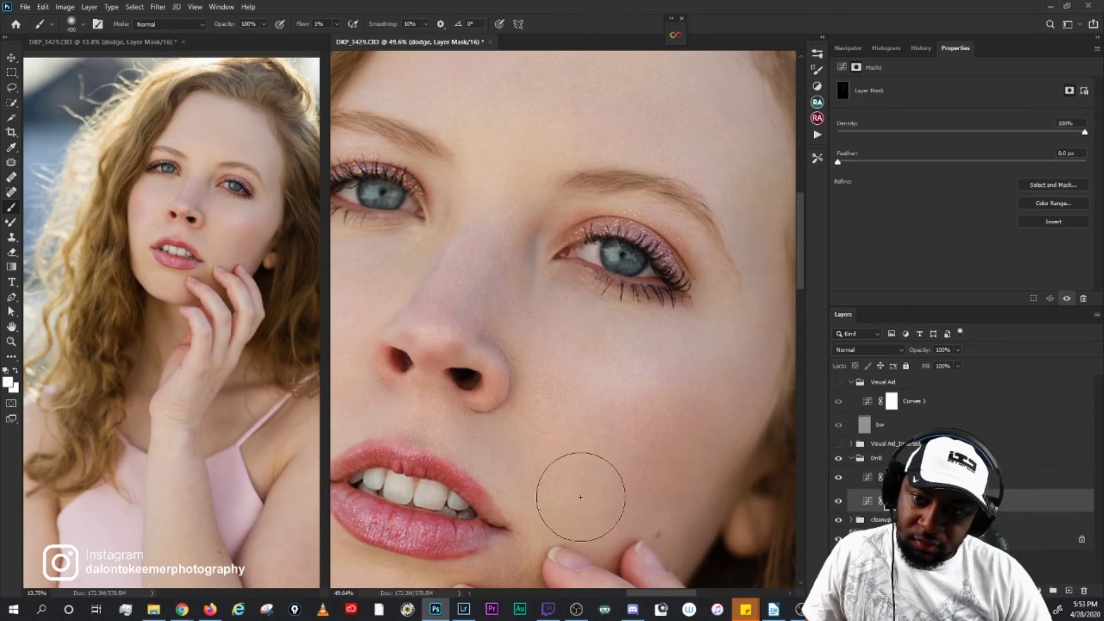
# Step: Show the Visual Aid group, select the Burn layer's mask and reduce the brush to 80 px
pyautogui.click(839, 383)
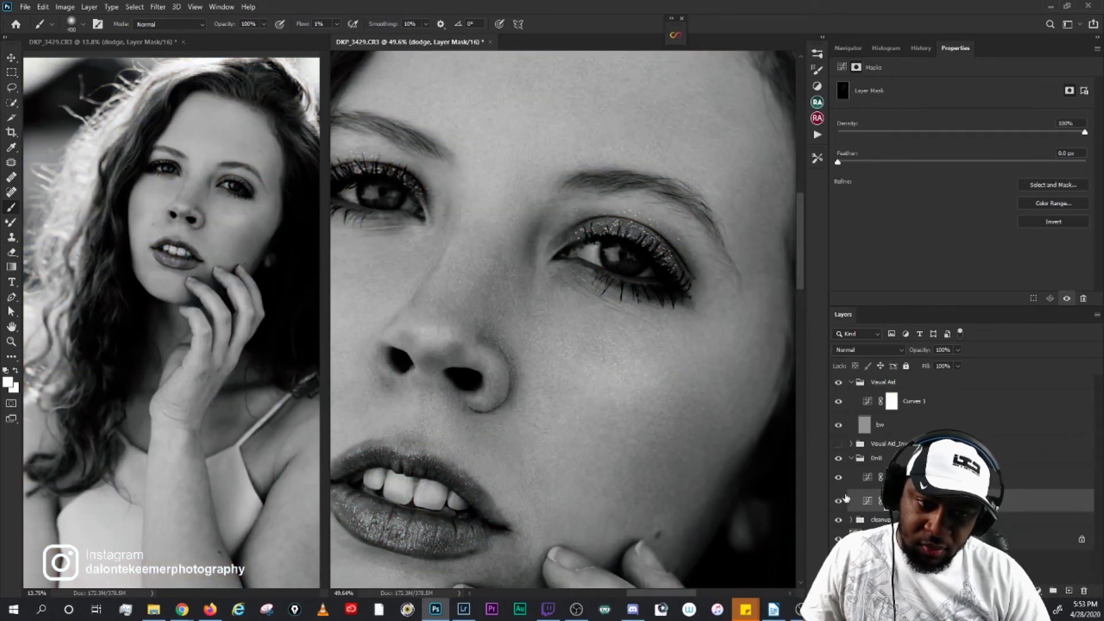
pyautogui.click(891, 478)
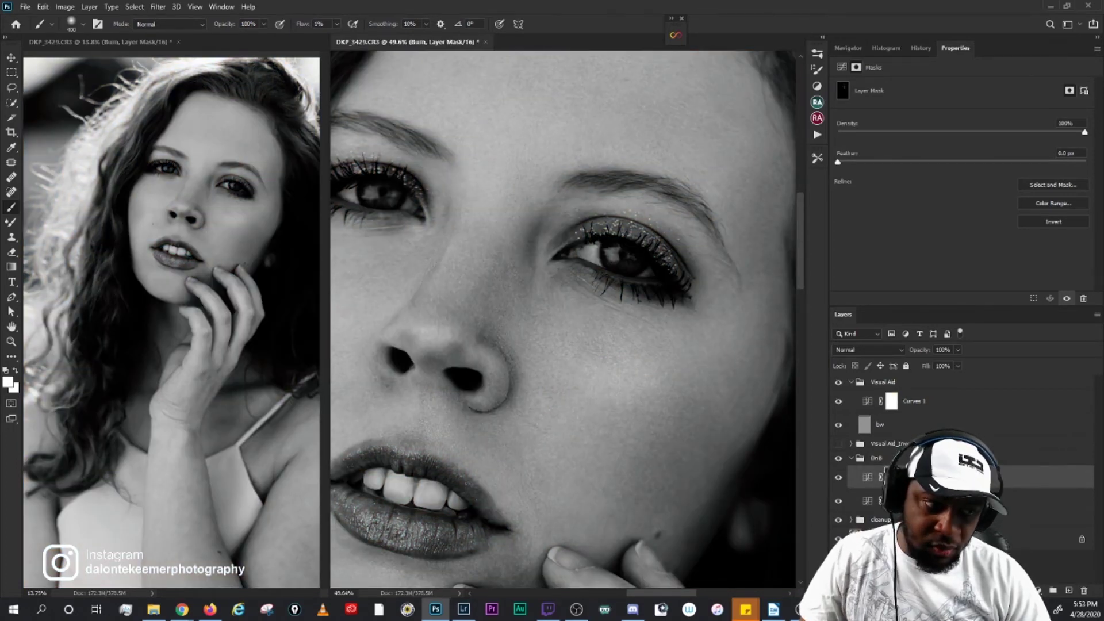
pyautogui.press('[')
pyautogui.press('[')
pyautogui.press('[')
pyautogui.press('[')
pyautogui.press('[')
pyautogui.press('[')
pyautogui.press('[')
pyautogui.press('[')
pyautogui.press('[')
pyautogui.press('[')
pyautogui.press('[')
pyautogui.press('[')
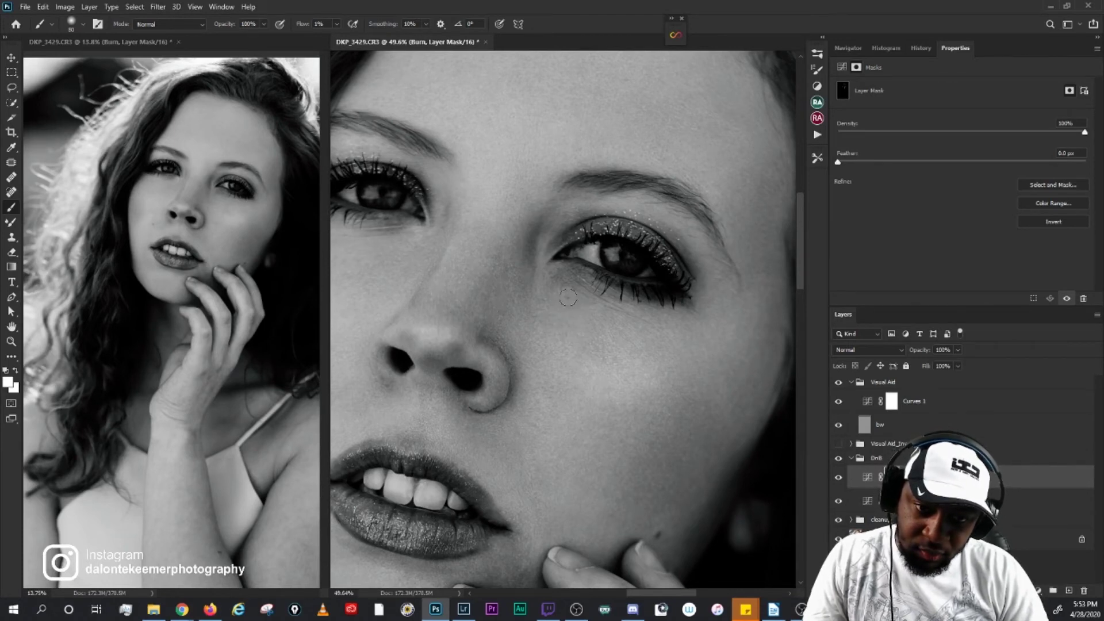
# Step: Toggle the DnB group to compare the under-eye and cheek tones in black and white, leaving it shown
pyautogui.click(840, 459)
pyautogui.click(840, 459)
pyautogui.click(841, 460)
pyautogui.click(841, 463)
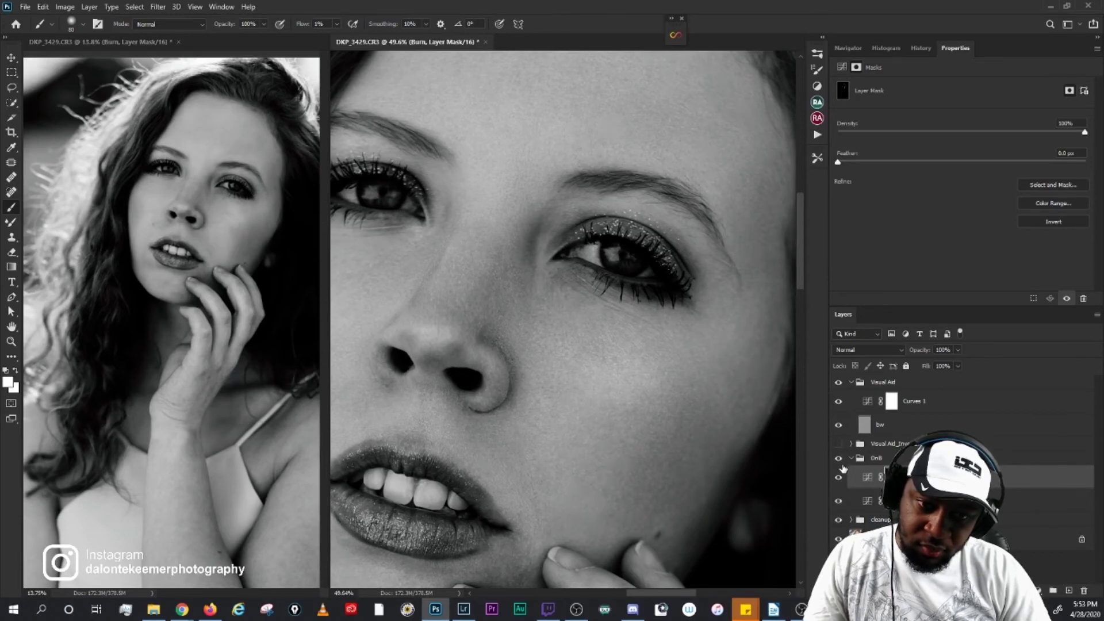
# Step: Check the opposite cheek and the whole portrait by toggling the Visual Aid group, leaving the aid shown
pyautogui.moveTo(389, 378); pyautogui.dragTo(646, 406)
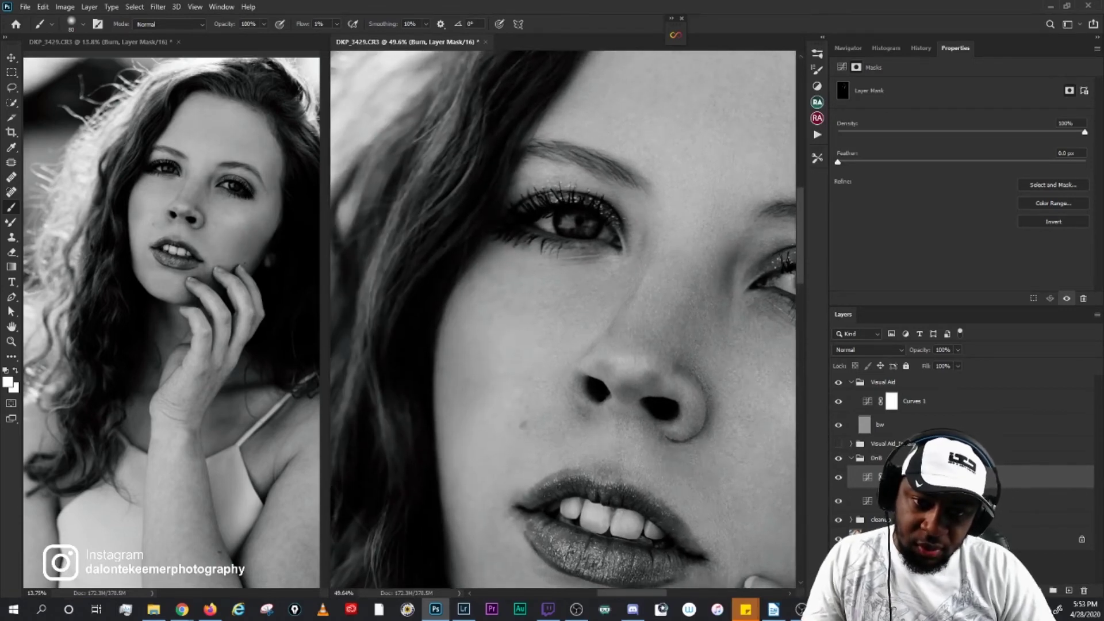
pyautogui.click(841, 384)
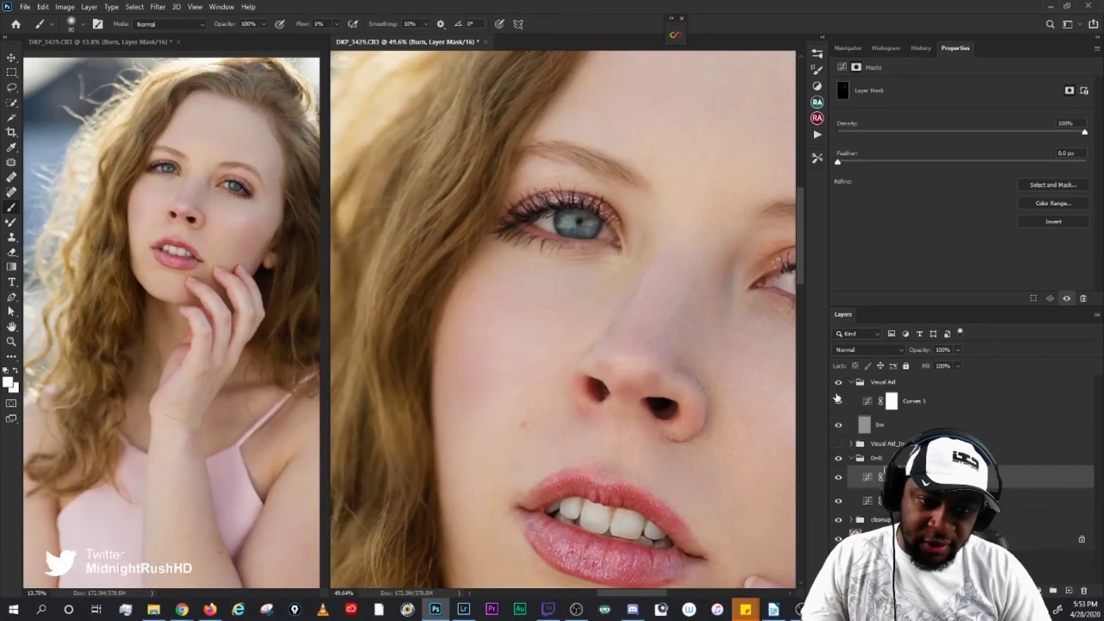
pyautogui.click(838, 383)
pyautogui.scroll(-5, 598, 230)
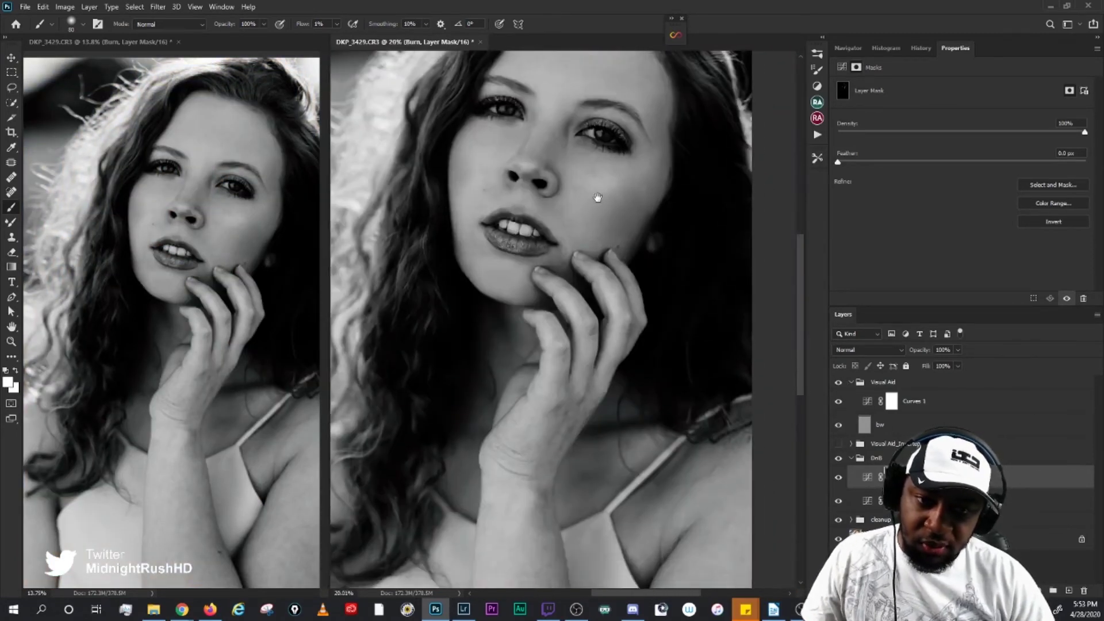
# Step: Toggle the DnB group repeatedly to compare the whole face before and after in black and white, leaving it shown
pyautogui.moveTo(598, 192); pyautogui.dragTo(596, 288)
pyautogui.scroll(2, 595, 287)
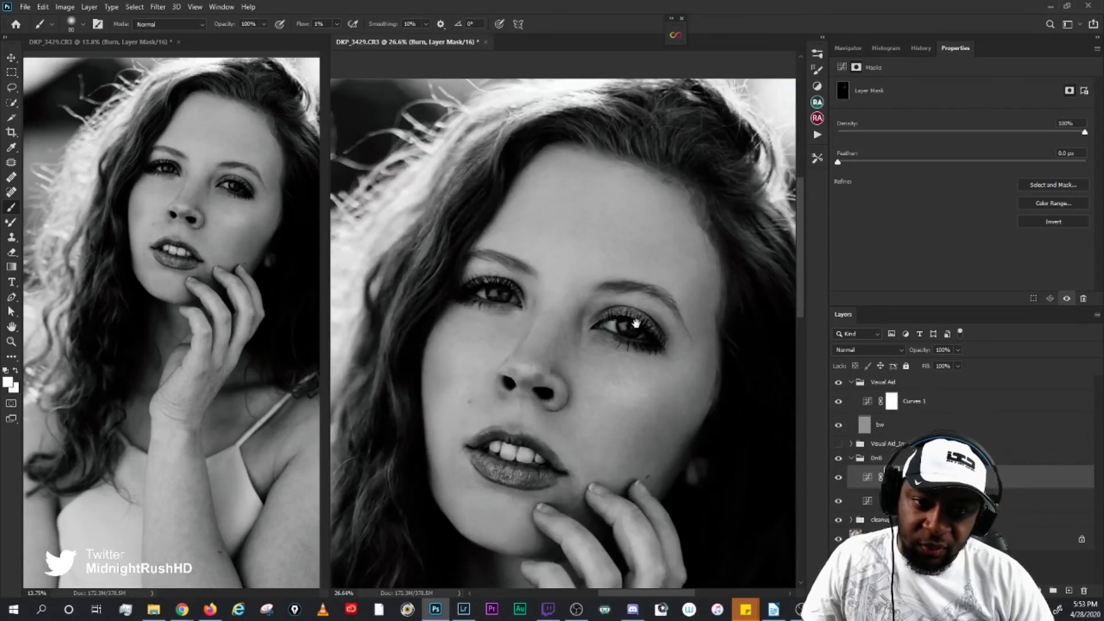
pyautogui.scroll(1, 638, 315)
pyautogui.moveTo(642, 386); pyautogui.dragTo(665, 357)
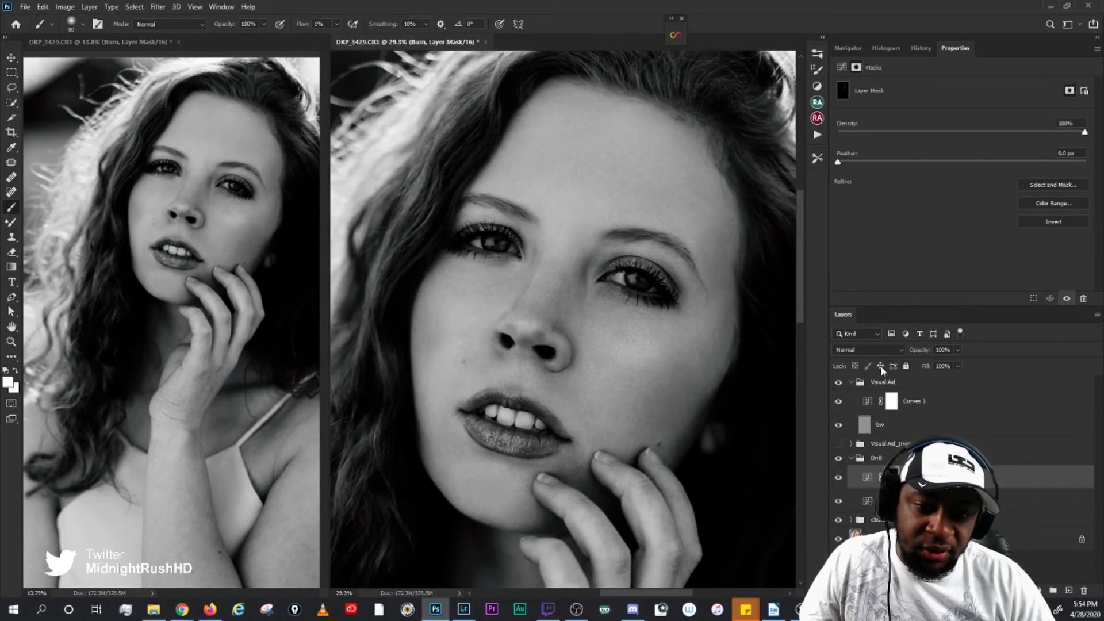
pyautogui.click(838, 458)
pyautogui.click(838, 459)
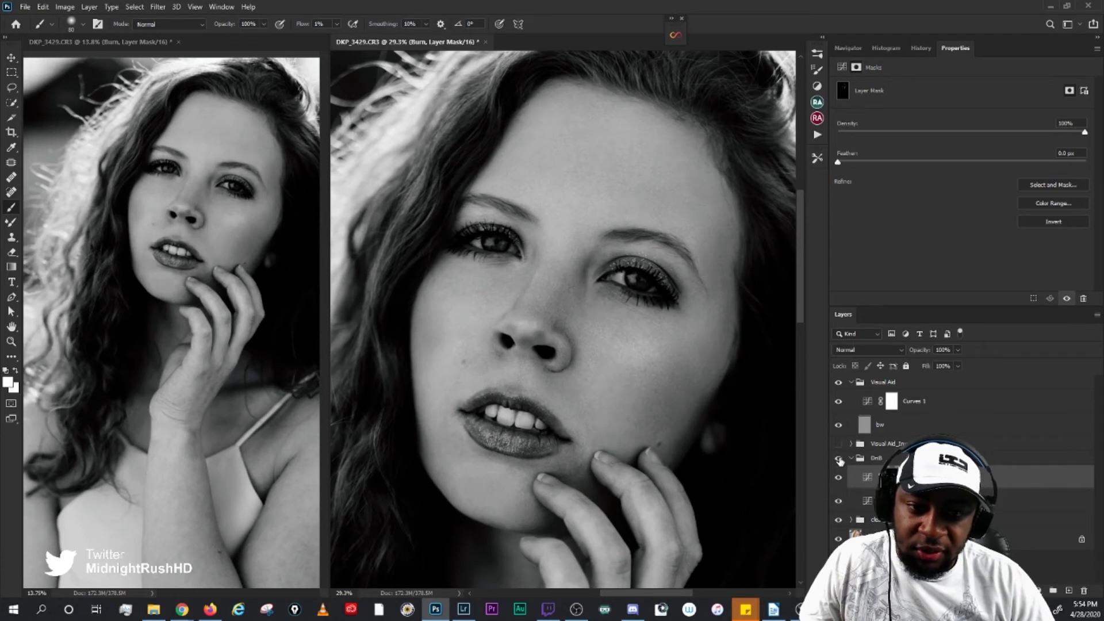
pyautogui.click(838, 459)
pyautogui.click(839, 458)
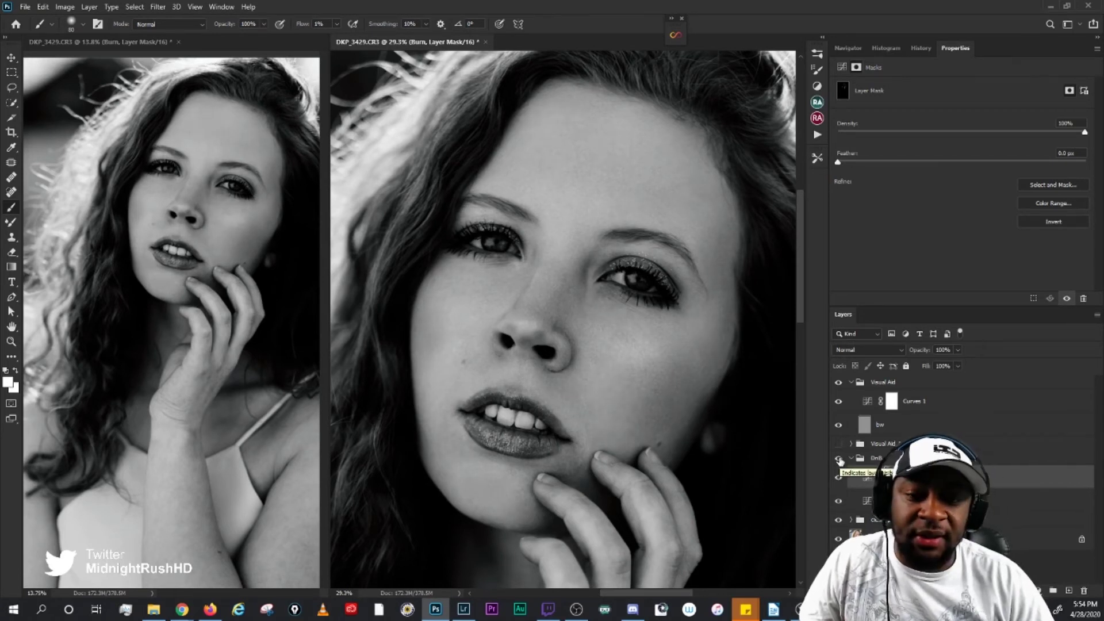
pyautogui.click(838, 459)
pyautogui.click(839, 459)
pyautogui.click(838, 458)
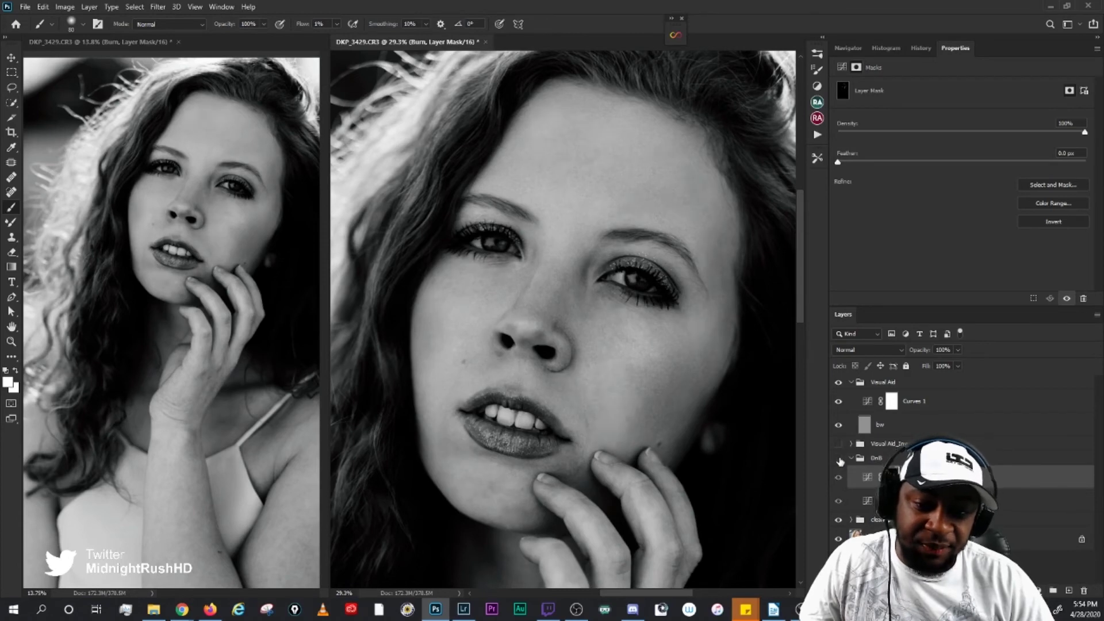
pyautogui.click(838, 458)
pyautogui.click(838, 458)
pyautogui.click(839, 458)
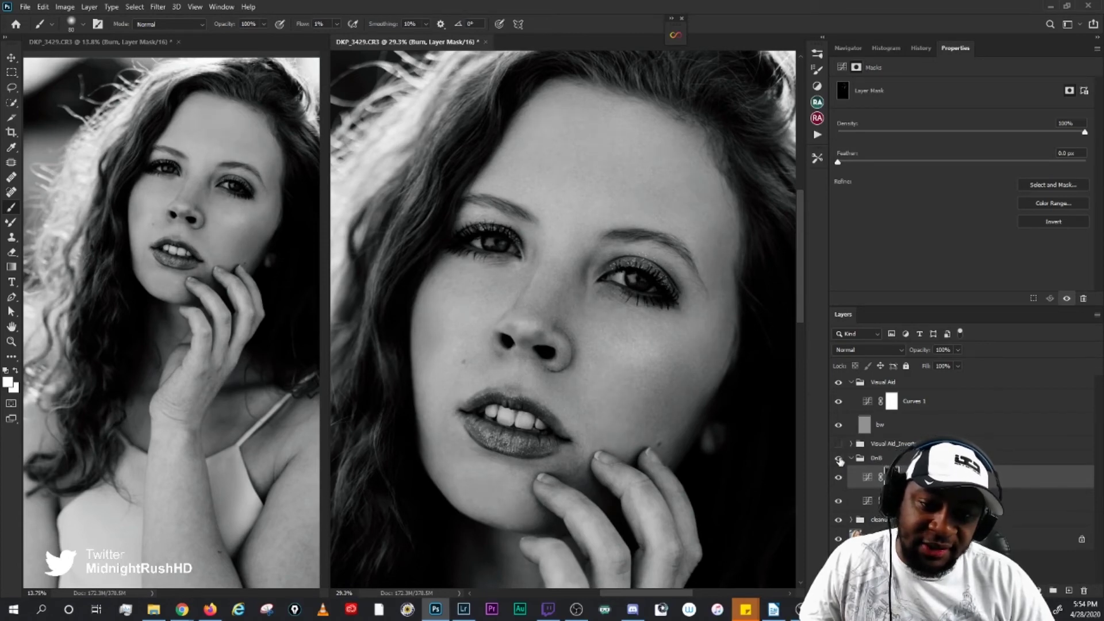
pyautogui.click(838, 458)
pyautogui.click(839, 458)
# Step: Select the dodge layer's mask and reduce the brush to 25 px for the skin beside the mouth corner
pyautogui.scroll(4, 573, 447)
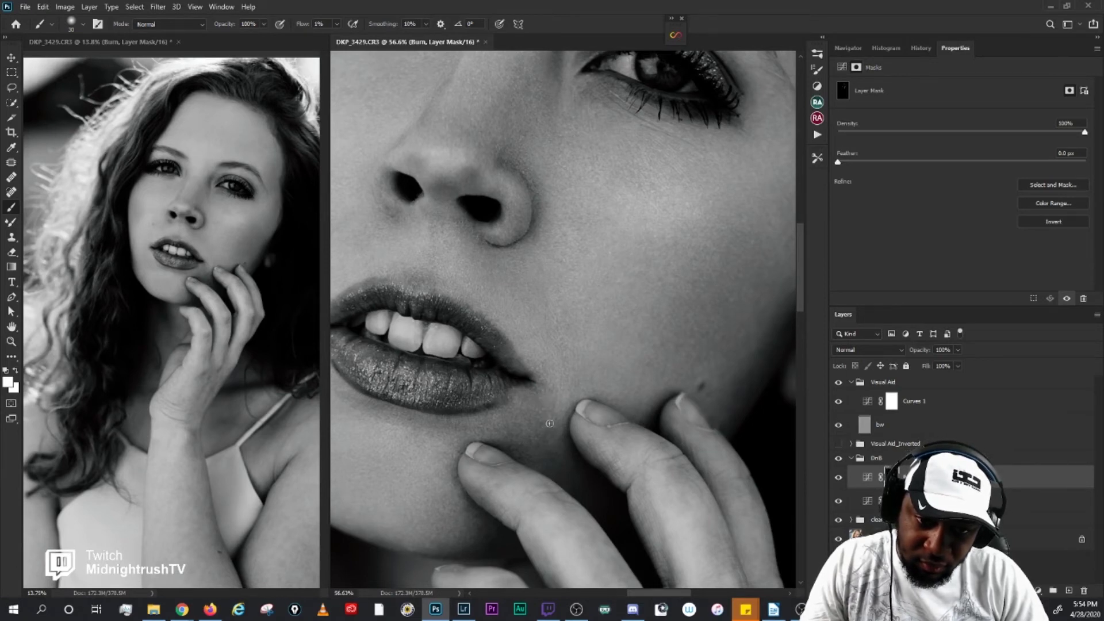
pyautogui.hotkey('alt', '[')
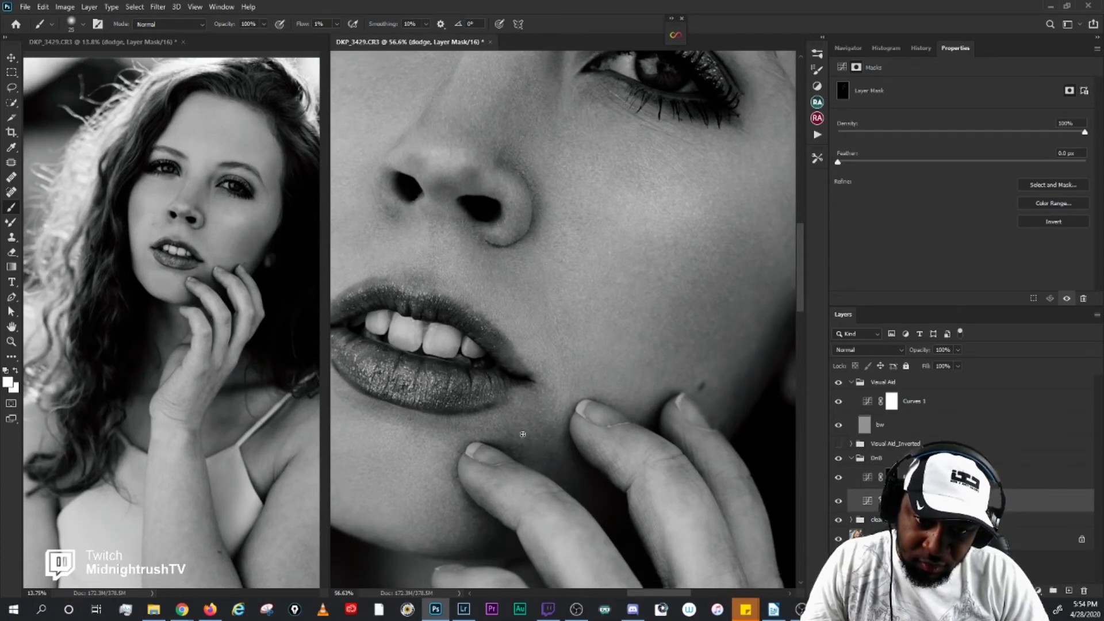
# Step: Check the full face by toggling the DnB group off and on again
pyautogui.scroll(-5, 623, 368)
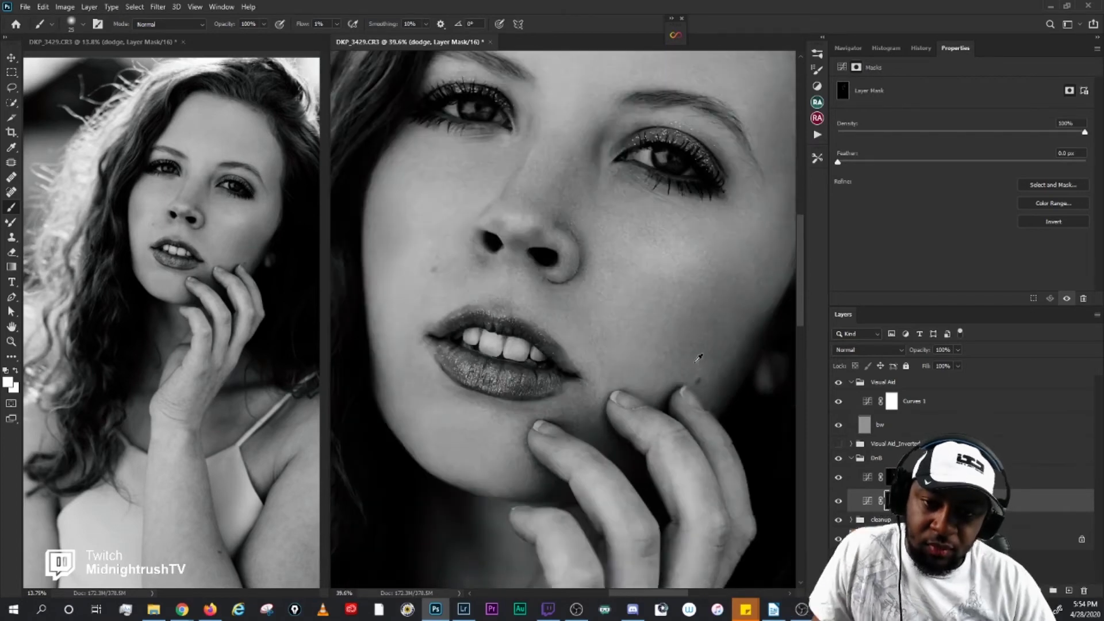
pyautogui.moveTo(680, 318); pyautogui.dragTo(661, 312)
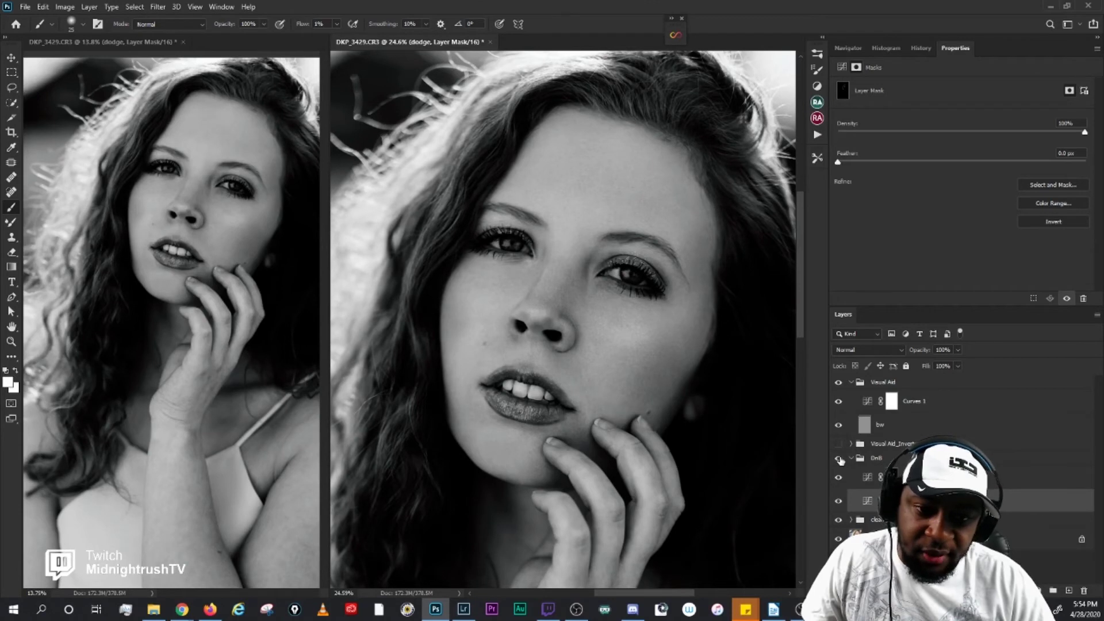
pyautogui.click(839, 459)
pyautogui.click(841, 459)
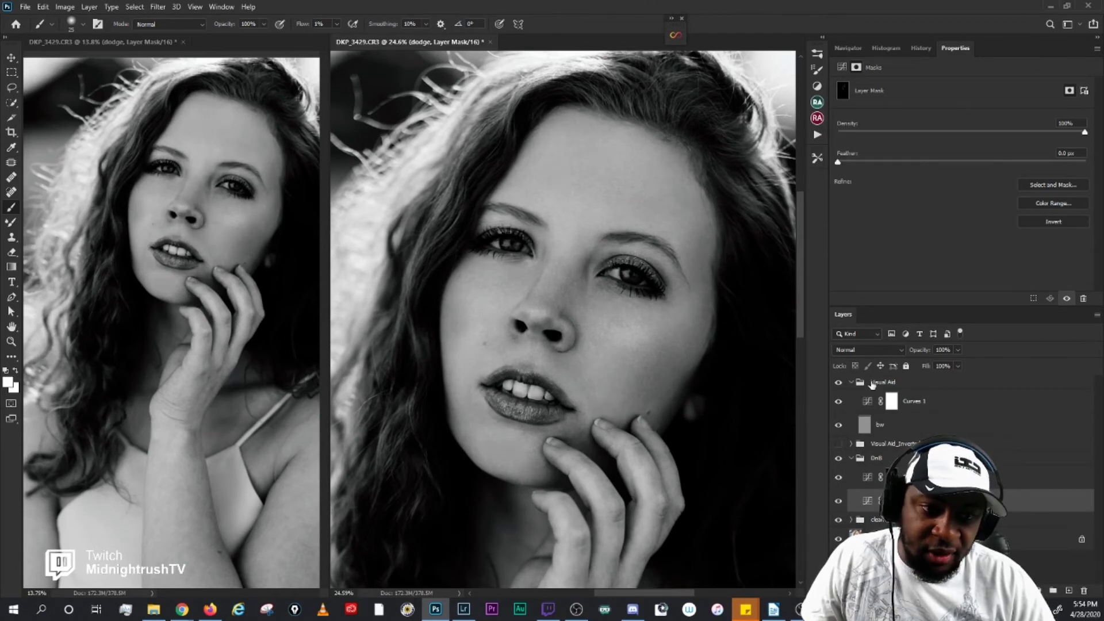
# Step: Increase the contrast of the Visual Aid's Curves 1 by lowering its shadow point and placing the highlight point at input 189, output 189
pyautogui.click(868, 402)
pyautogui.moveTo(935, 255); pyautogui.dragTo(951, 248)
pyautogui.moveTo(1010, 154); pyautogui.dragTo(1007, 152)
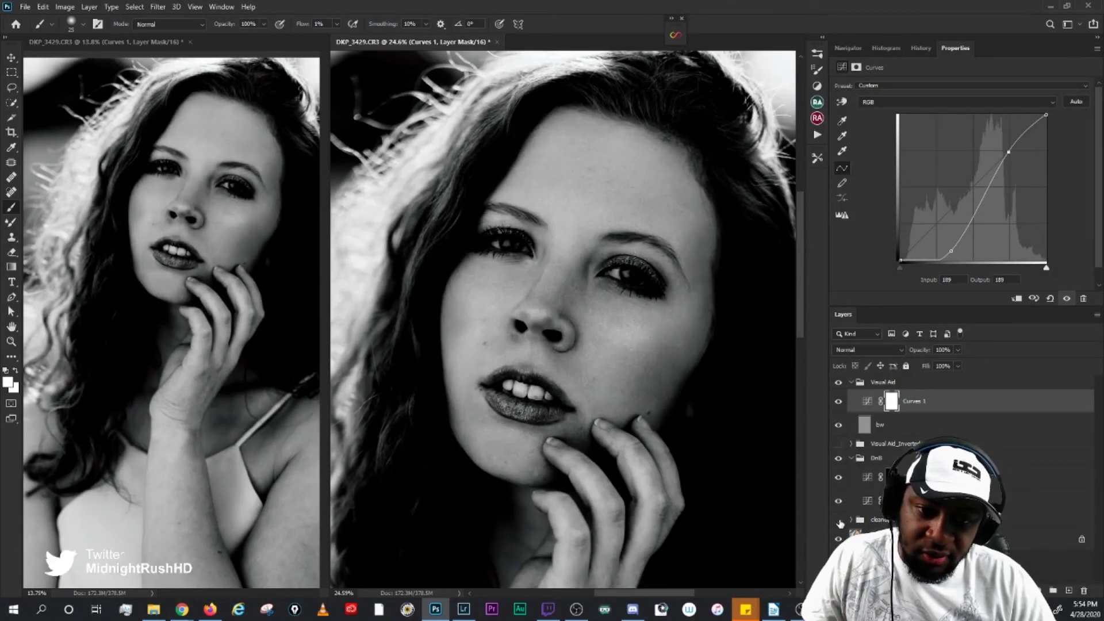
# Step: Compare the facial tones under the stronger contrast by toggling the DnB group, leaving it hidden
pyautogui.click(837, 460)
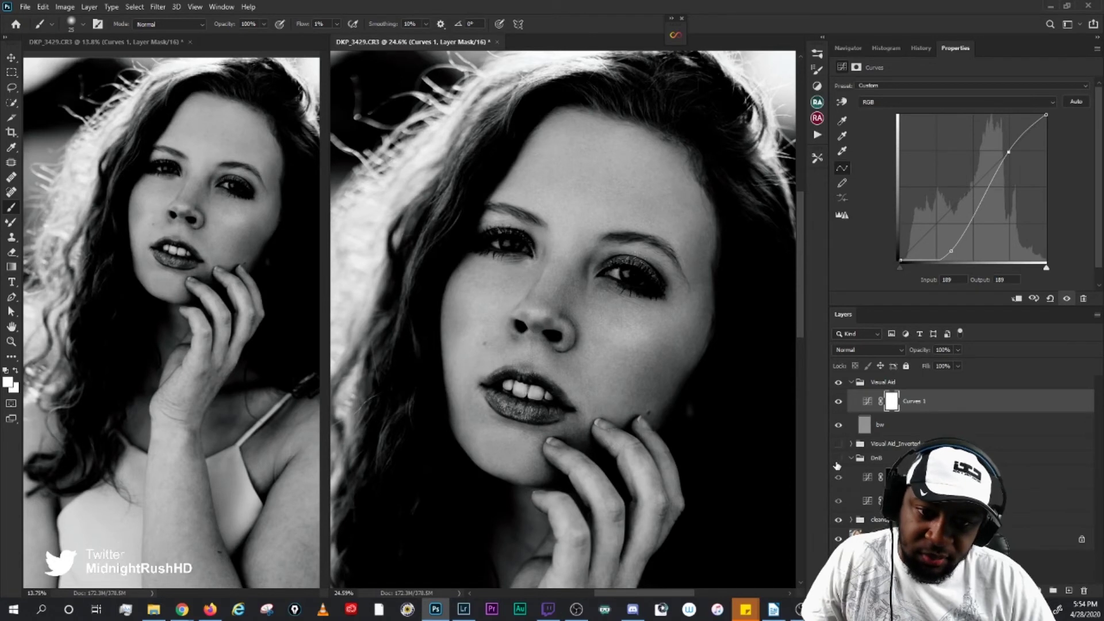
pyautogui.click(838, 460)
pyautogui.click(837, 460)
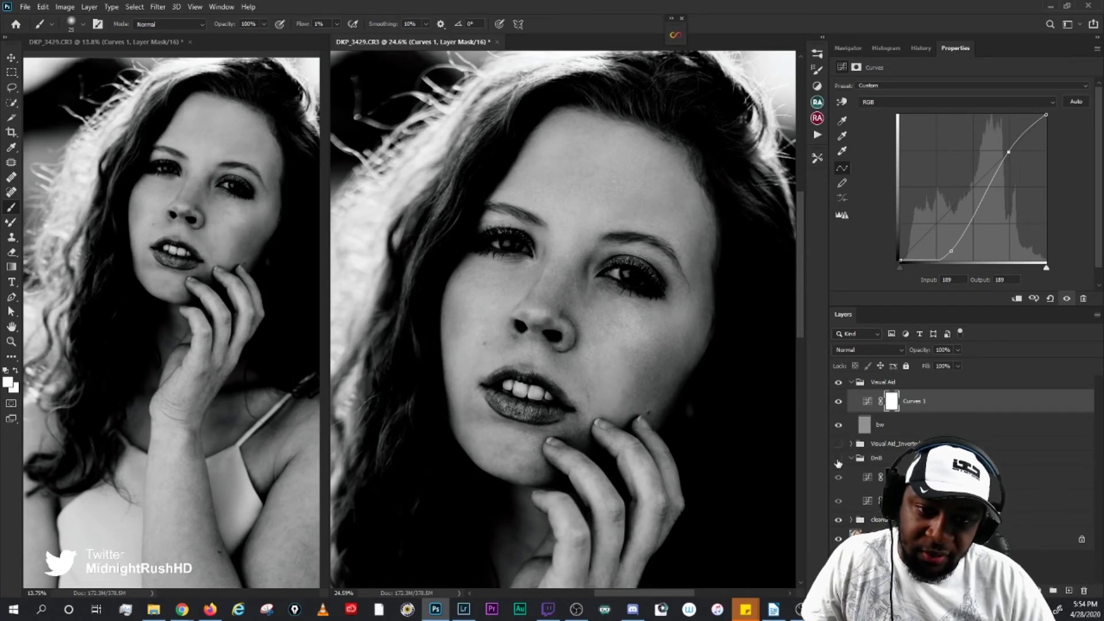
pyautogui.click(838, 460)
pyautogui.click(838, 460)
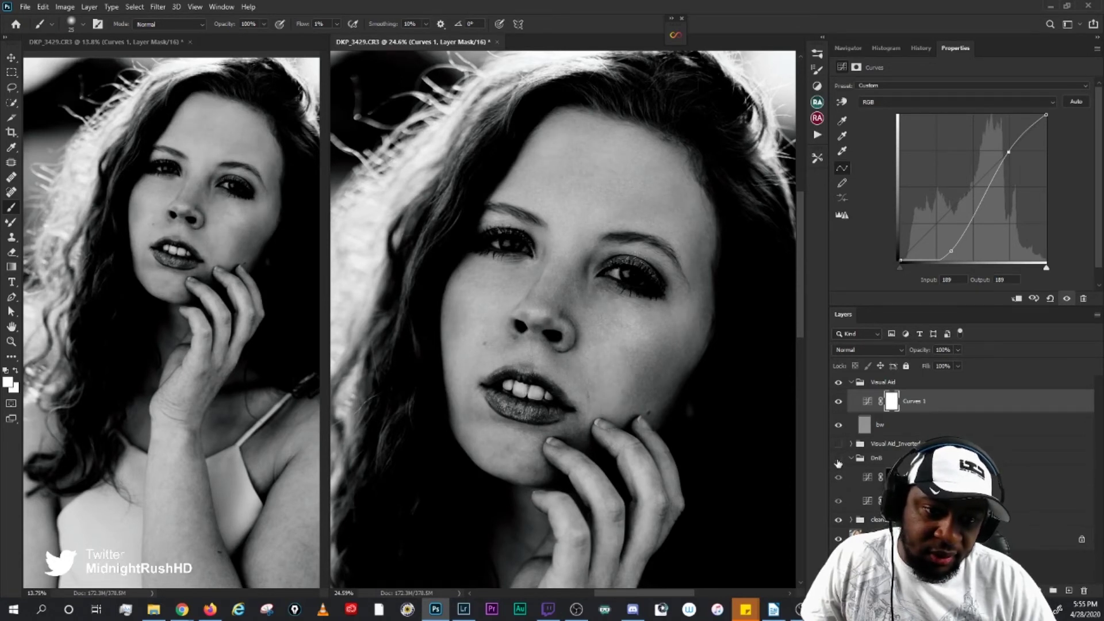
pyautogui.click(837, 462)
pyautogui.click(838, 462)
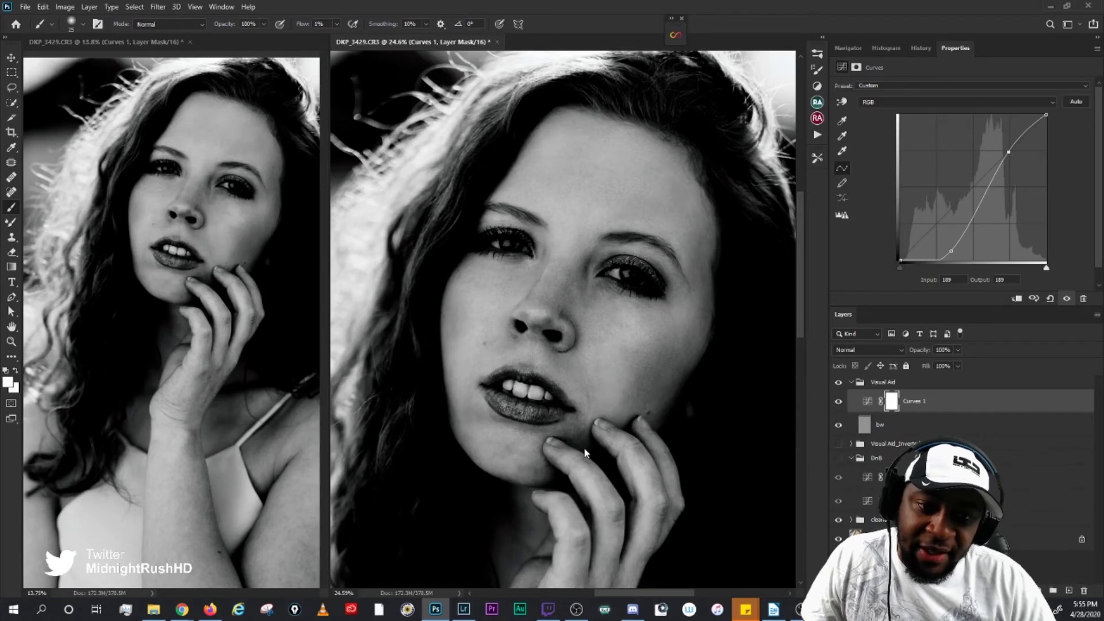
# Step: Add a blank layer above Curves 1 in the Visual Aid group for marking up the cheek beside the mouth
pyautogui.scroll(5, 595, 444)
pyautogui.scroll(4, 633, 402)
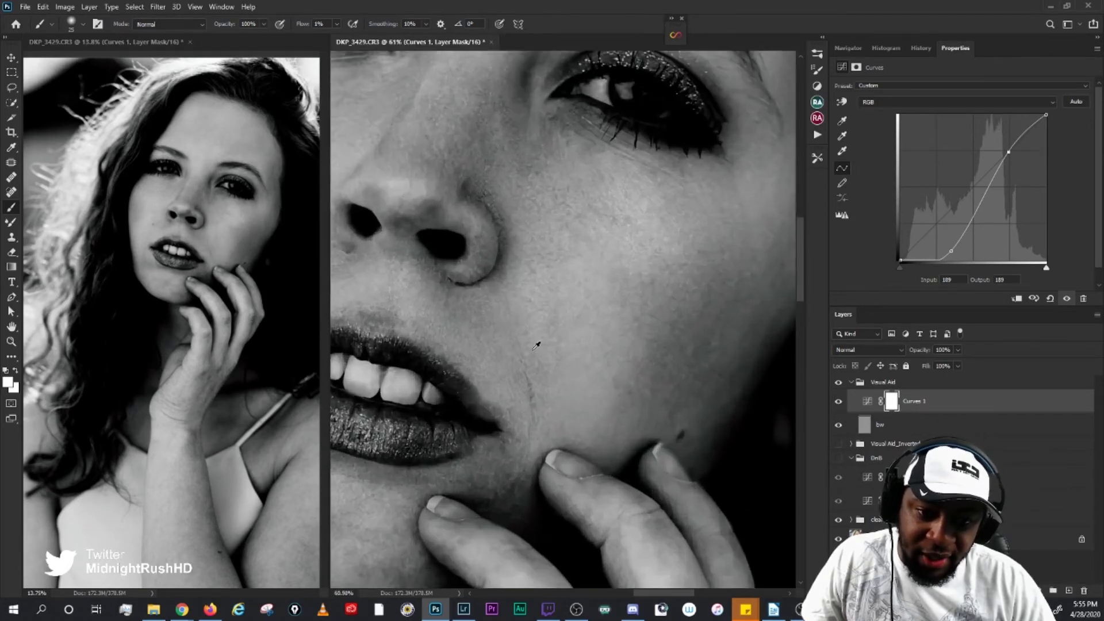
pyautogui.moveTo(653, 325); pyautogui.dragTo(639, 337)
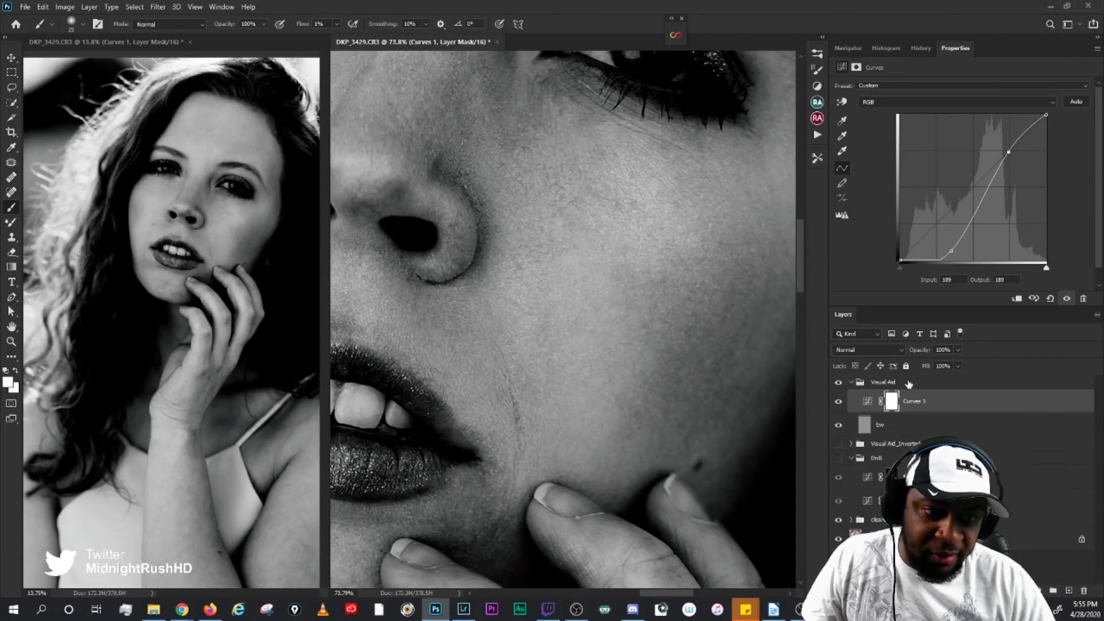
pyautogui.hotkey('alt', ']')
pyautogui.click(1069, 591)
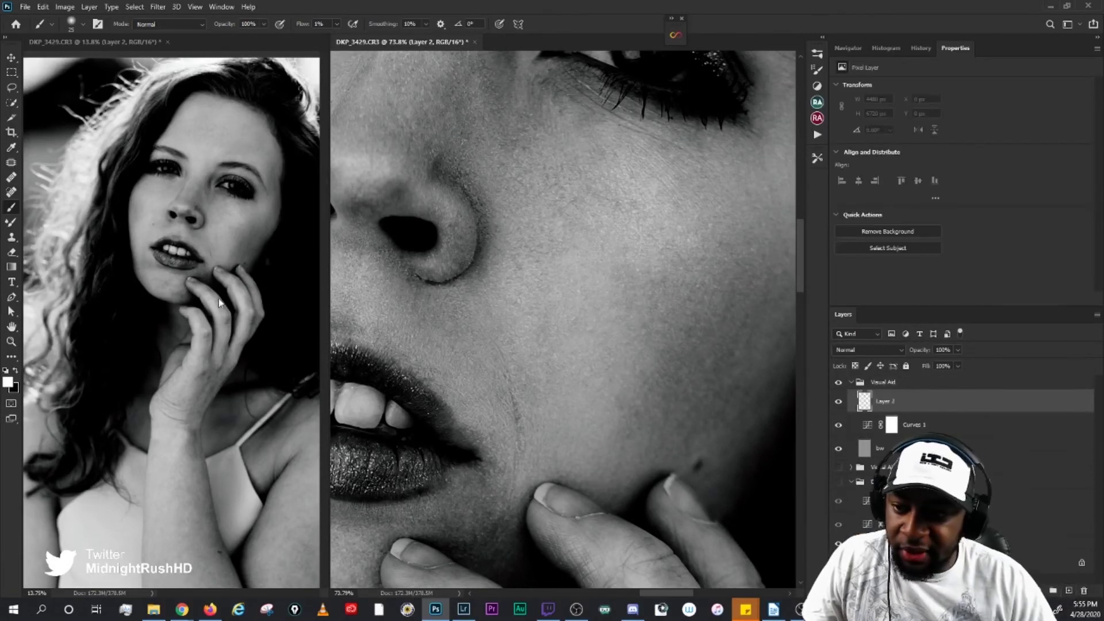
# Step: Load the Brush 0 tool preset and change its tip to Hard Round
pyautogui.click(817, 157)
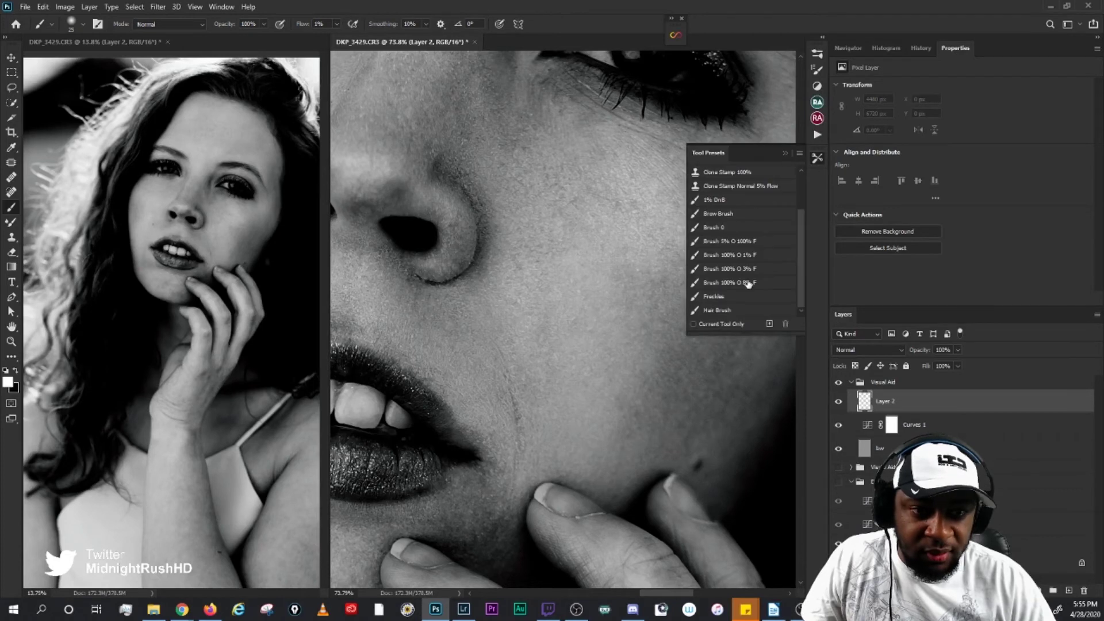
pyautogui.click(719, 228)
pyautogui.click(72, 25)
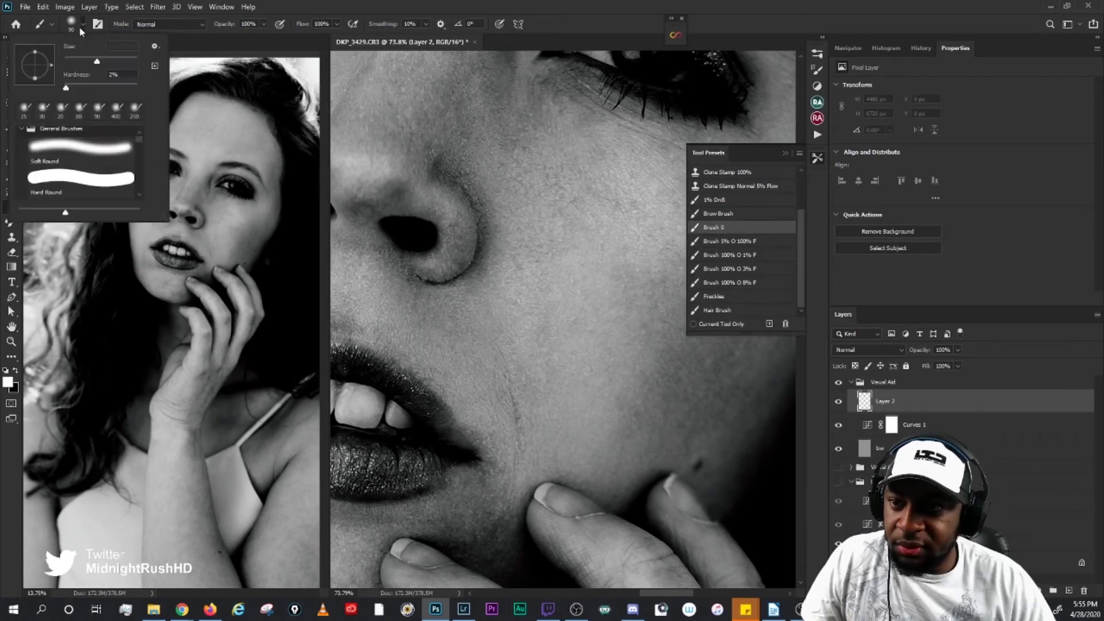
pyautogui.click(76, 176)
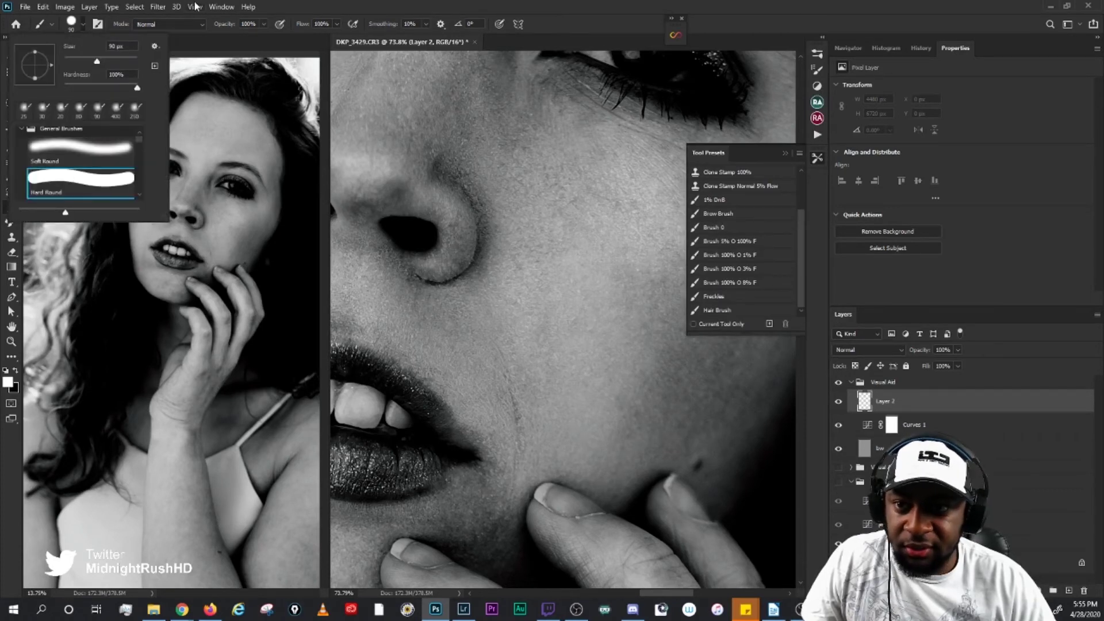
pyautogui.click(170, 113)
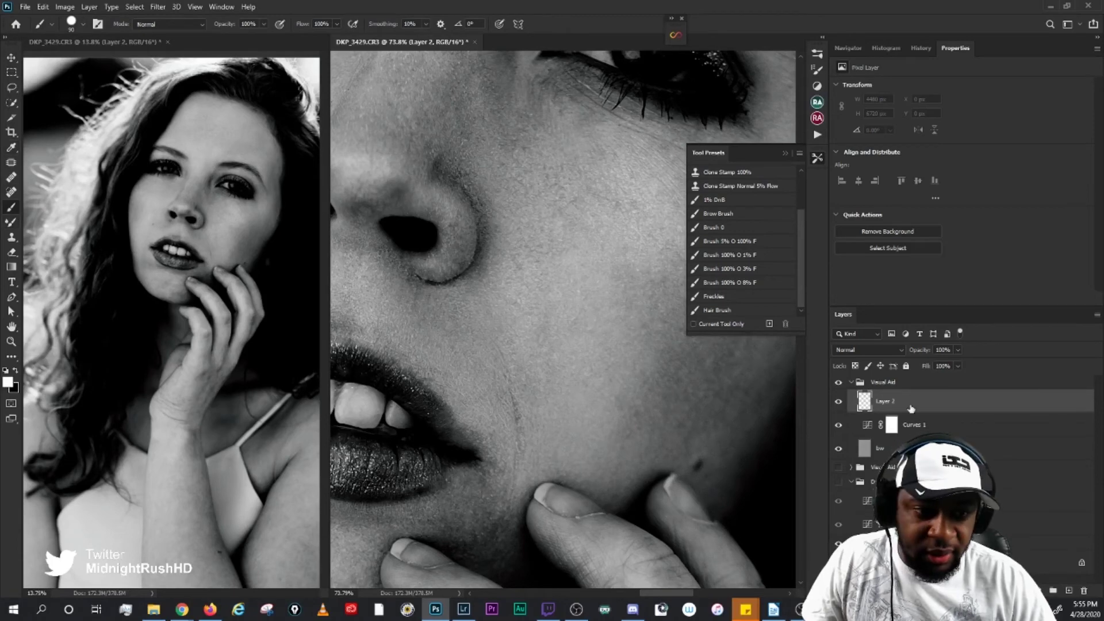
# Step: Set the foreground color to bright red and close the tool presets
pyautogui.click(7, 381)
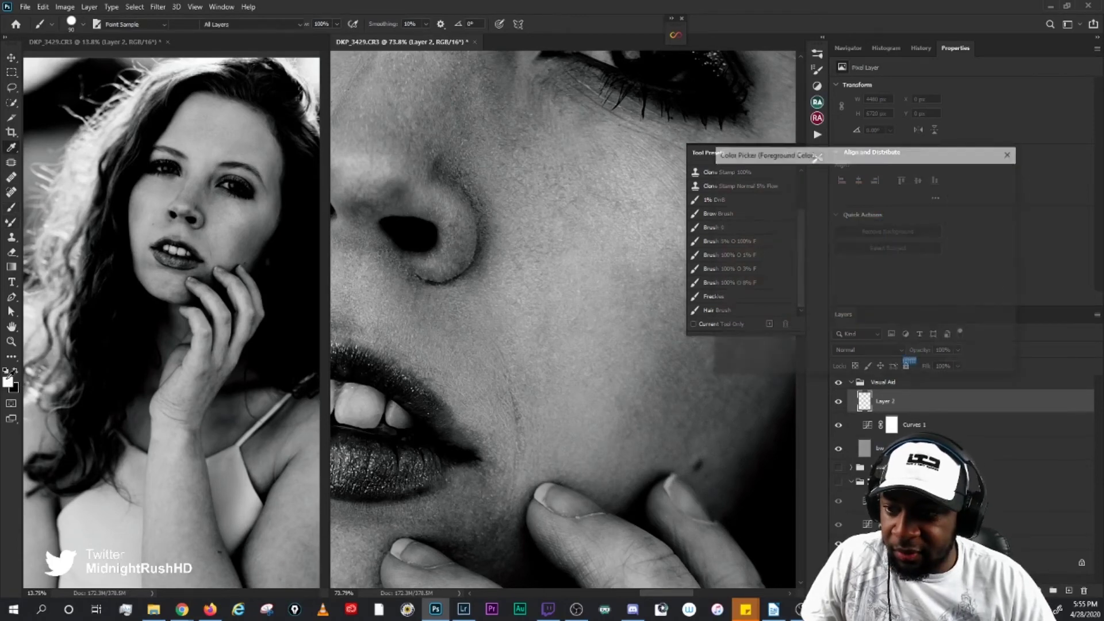
pyautogui.click(864, 183)
pyautogui.click(980, 176)
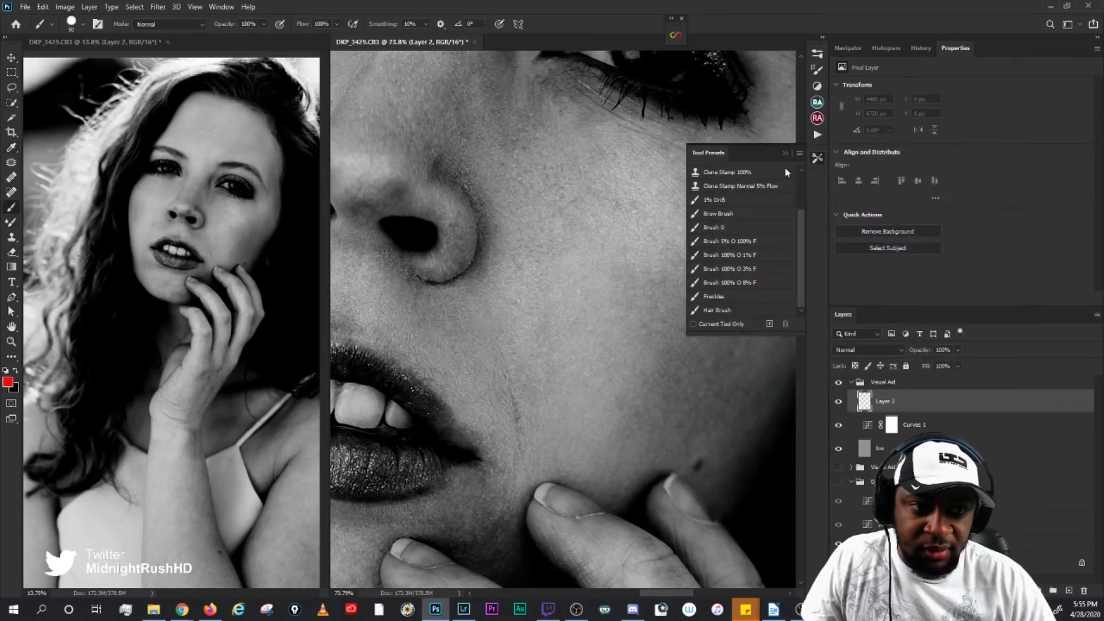
pyautogui.click(817, 155)
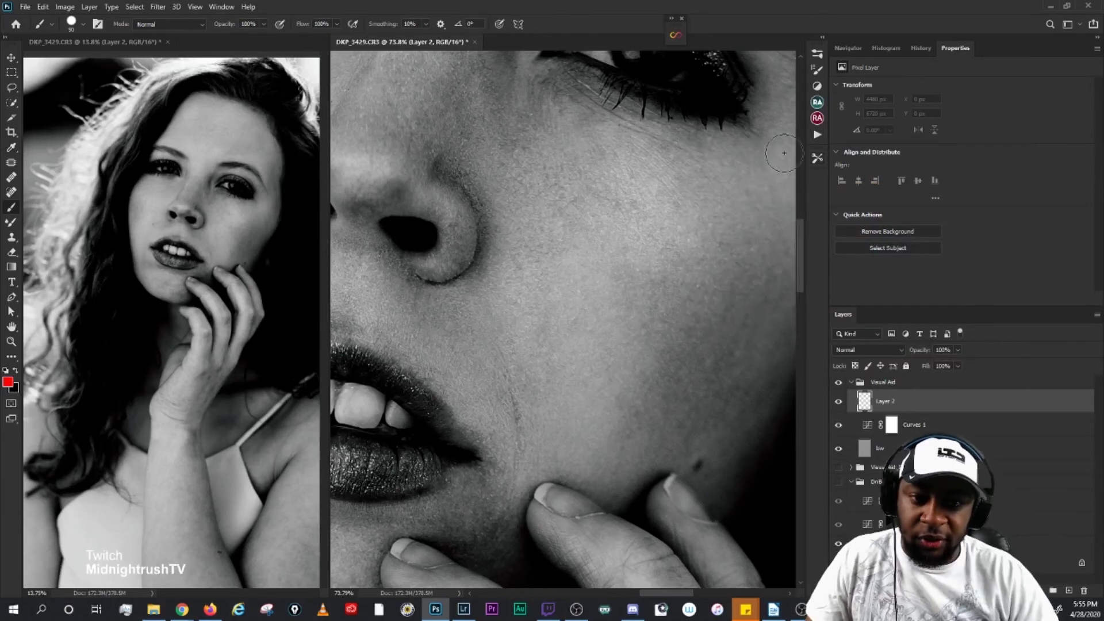
# Step: Reduce the brush to 40 px and draw a red oval about 554 by 710 px around the cheek between nose and fingers
pyautogui.press('[')
pyautogui.press('[')
pyautogui.press('[')
pyautogui.press('[')
pyautogui.press('[')
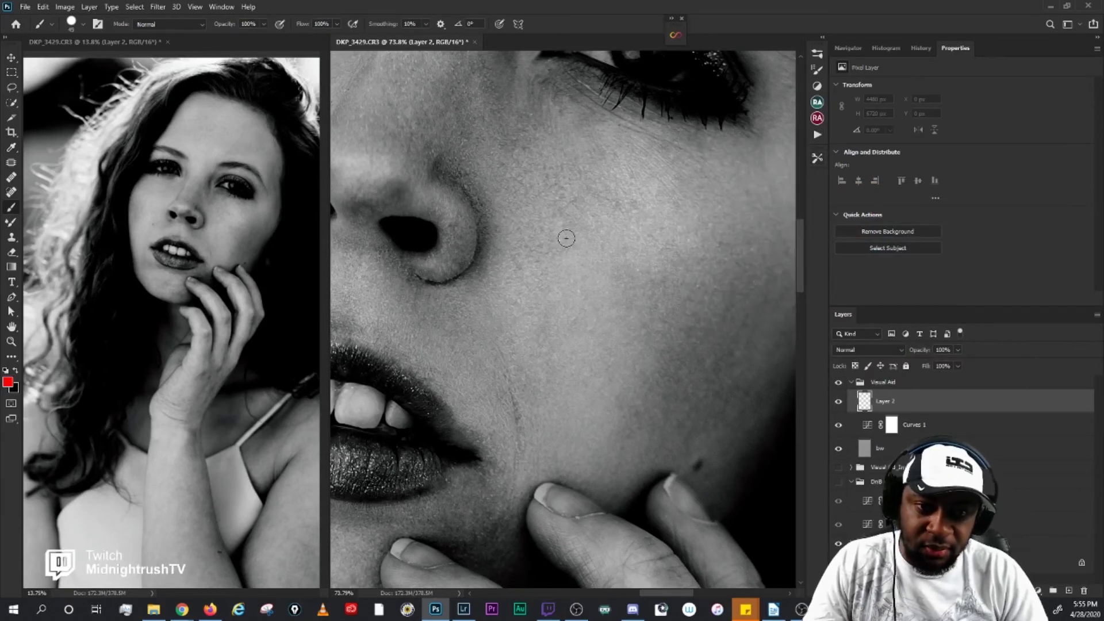
pyautogui.moveTo(521, 260)
pyautogui.mouseDown()
pyautogui.moveTo(576, 231)
pyautogui.moveTo(609, 233)
pyautogui.moveTo(665, 260)
pyautogui.moveTo(687, 295)
pyautogui.moveTo(697, 390)
pyautogui.moveTo(668, 468)
pyautogui.moveTo(638, 500)
pyautogui.moveTo(552, 512)
pyautogui.moveTo(516, 499)
pyautogui.moveTo(484, 445)
pyautogui.moveTo(484, 377)
pyautogui.moveTo(522, 264)
pyautogui.mouseUp()
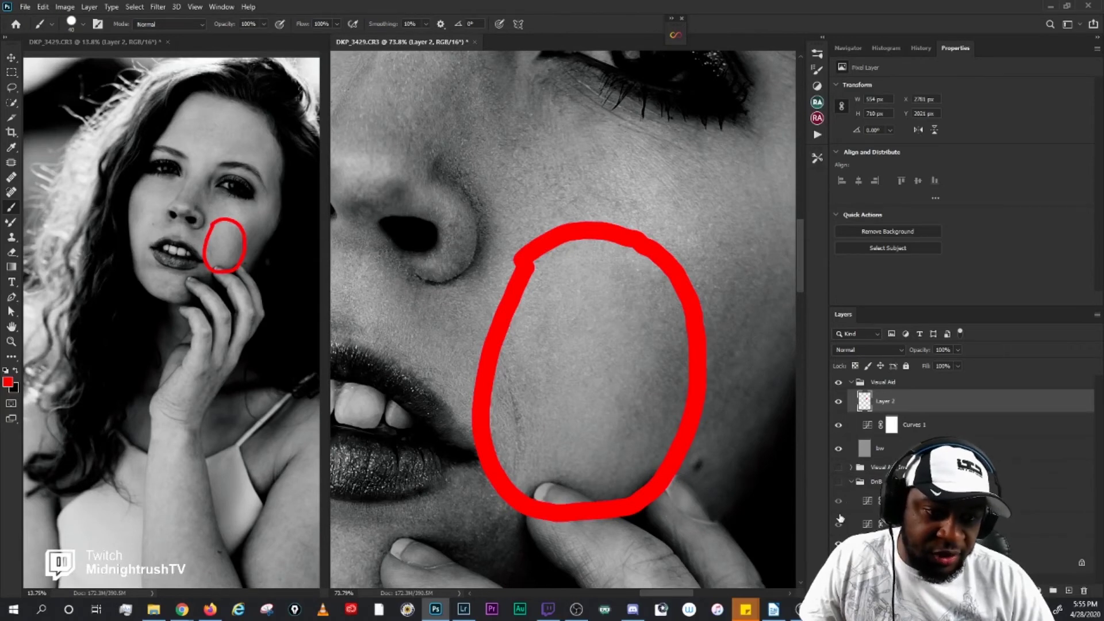
# Step: Toggle the DnB group to compare the circled cheek area before and after, leaving the group shown
pyautogui.click(838, 486)
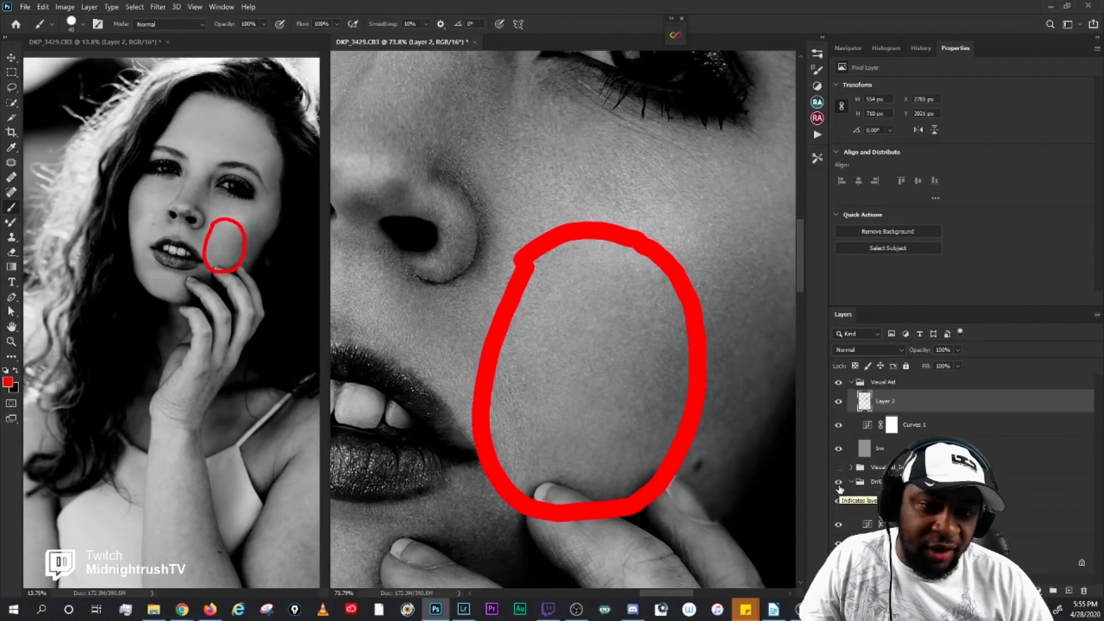
pyautogui.click(839, 487)
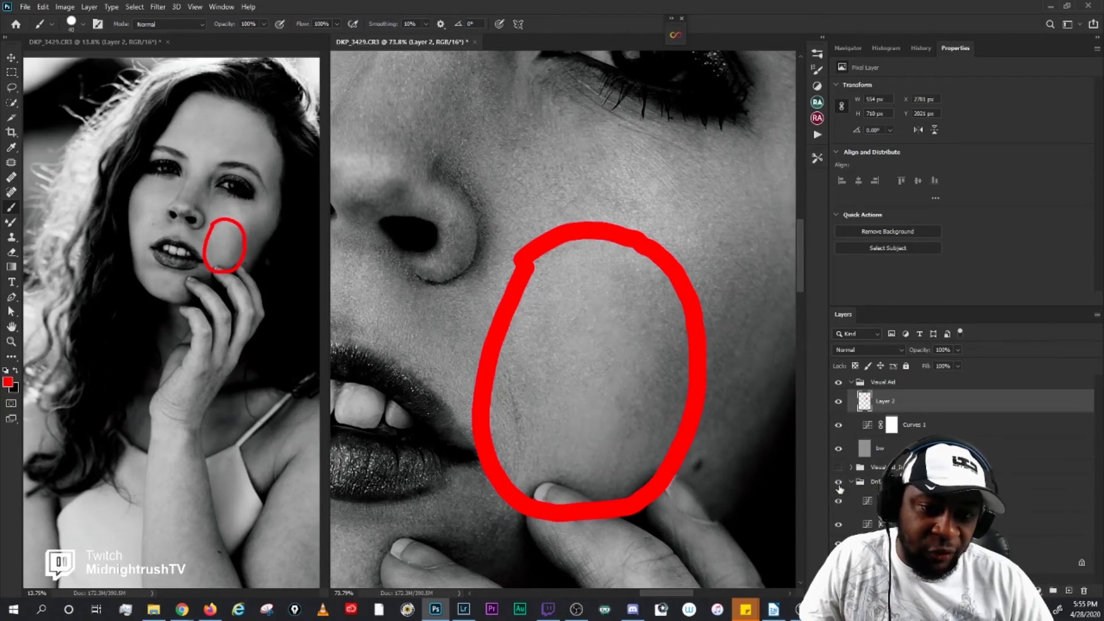
pyautogui.click(839, 487)
pyautogui.click(839, 486)
pyautogui.click(839, 486)
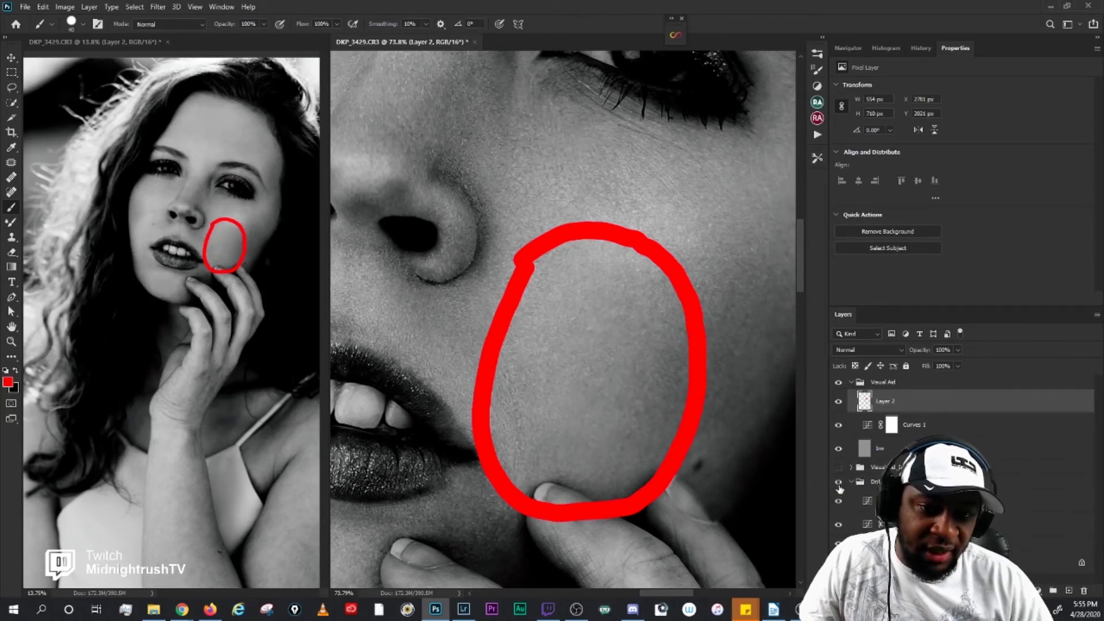
pyautogui.click(839, 487)
pyautogui.click(839, 486)
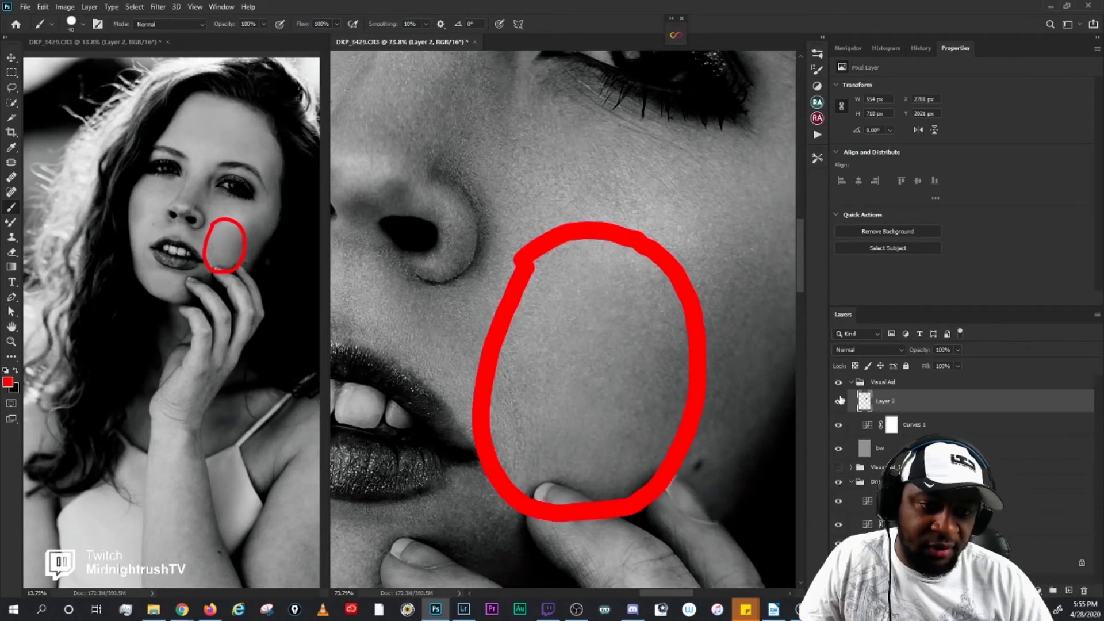
# Step: Delete the red markup layer, then collapse and hide the Visual Aid group
pyautogui.press('Delete')
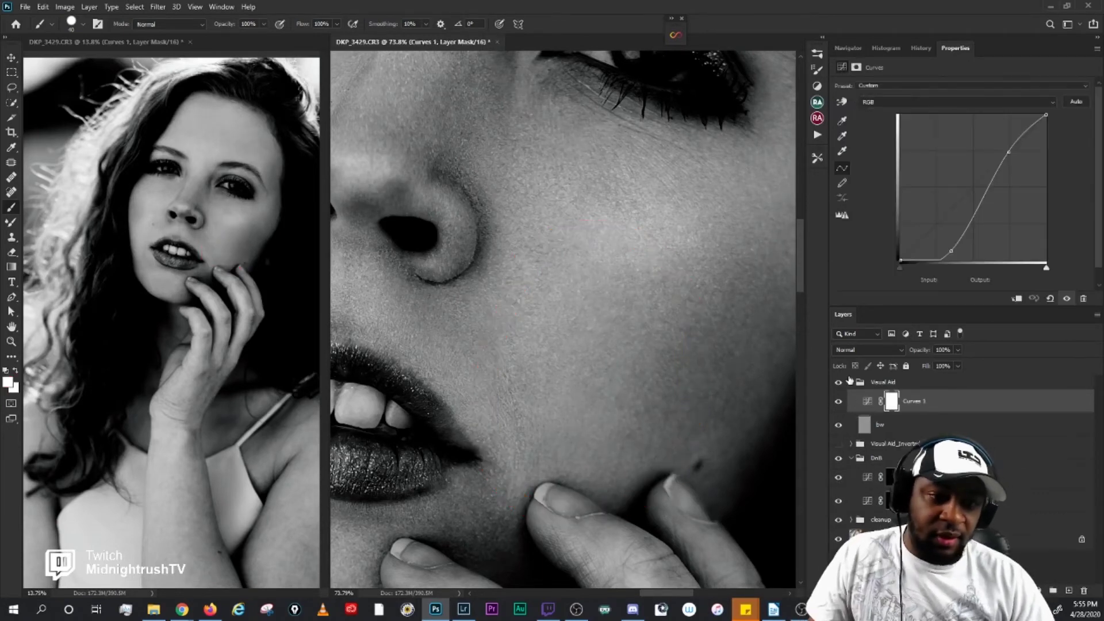
pyautogui.scroll(-4, 693, 395)
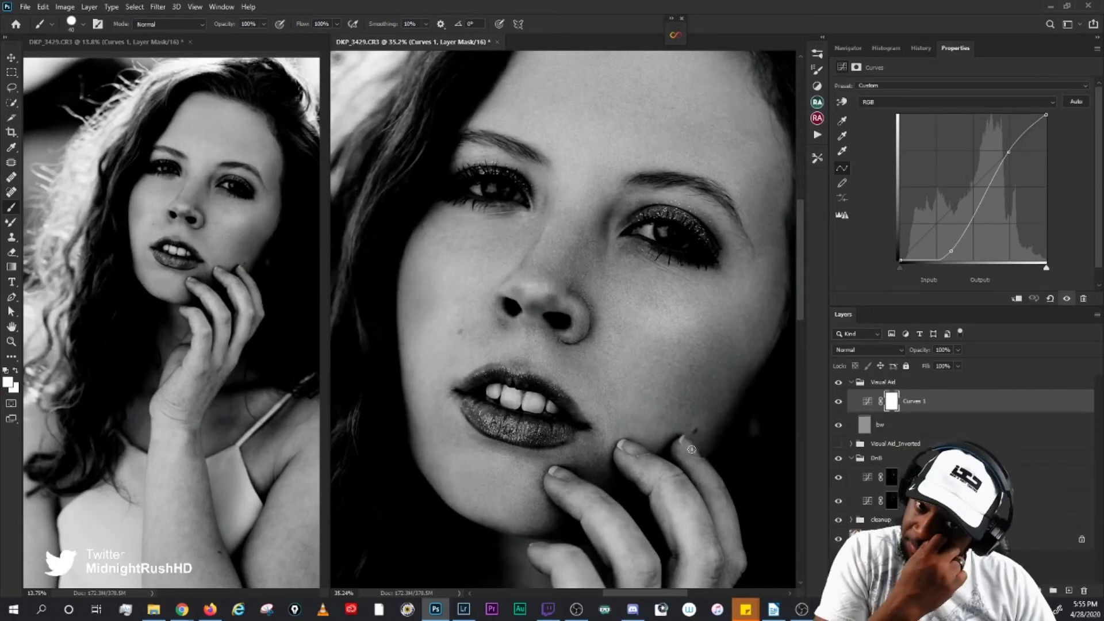
pyautogui.click(852, 383)
pyautogui.click(838, 383)
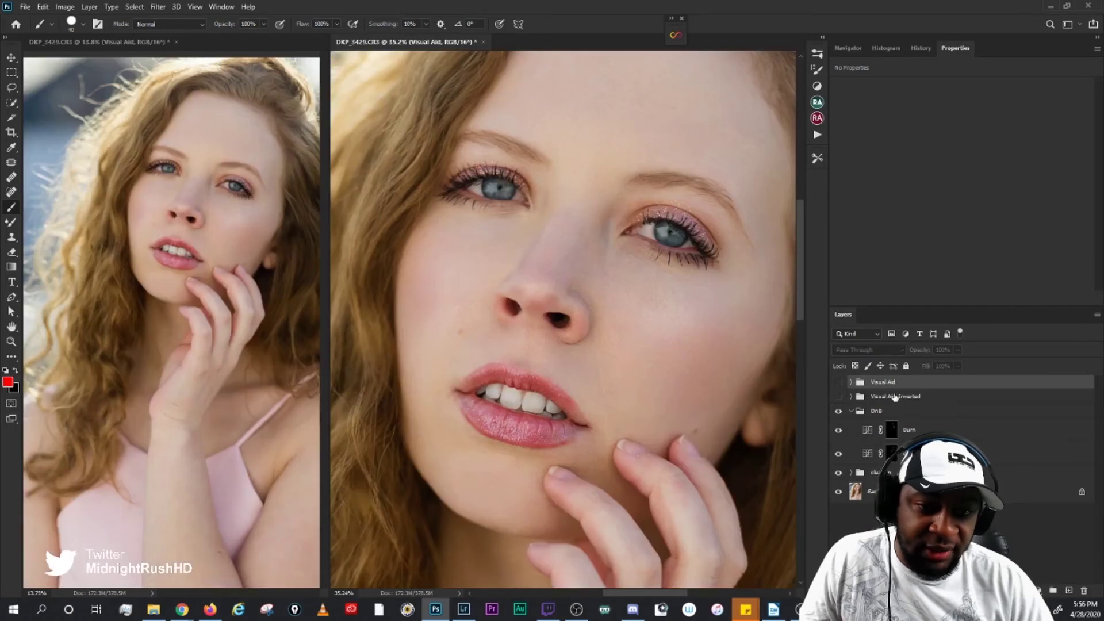
# Step: Delete the Visual Aid and Visual Aid_Inverted groups
pyautogui.press('Delete')
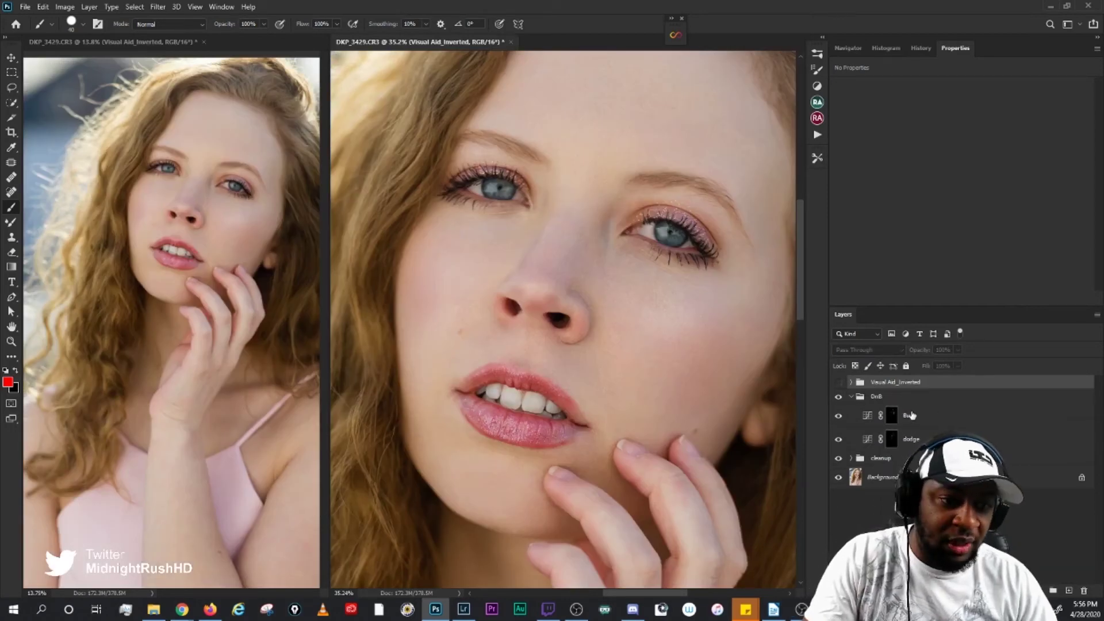
pyautogui.press('Delete')
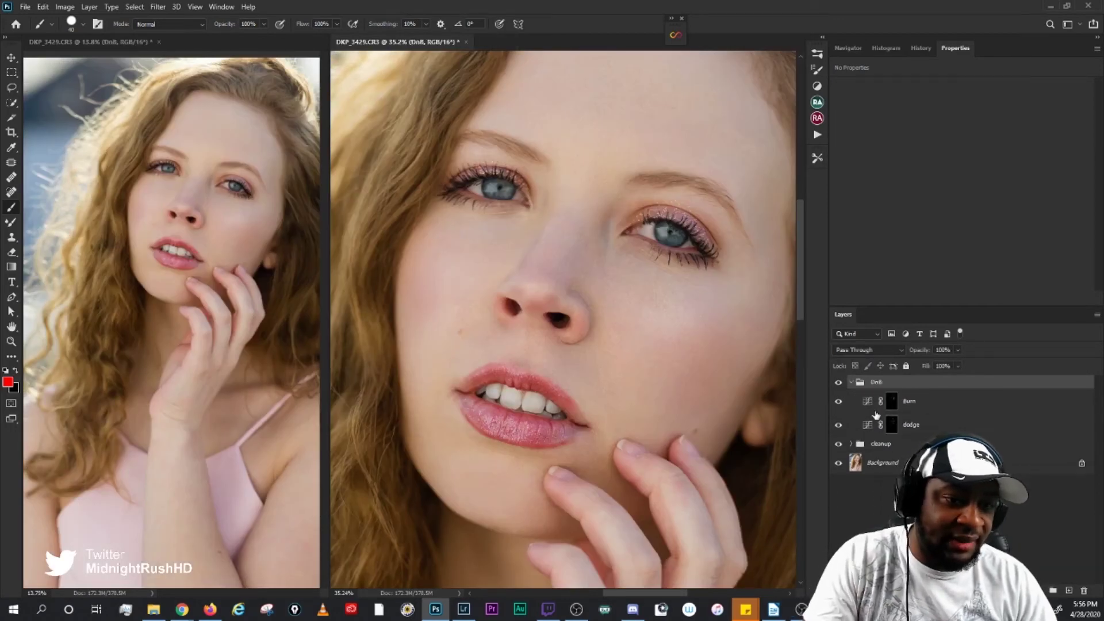
pyautogui.click(852, 383)
pyautogui.click(851, 383)
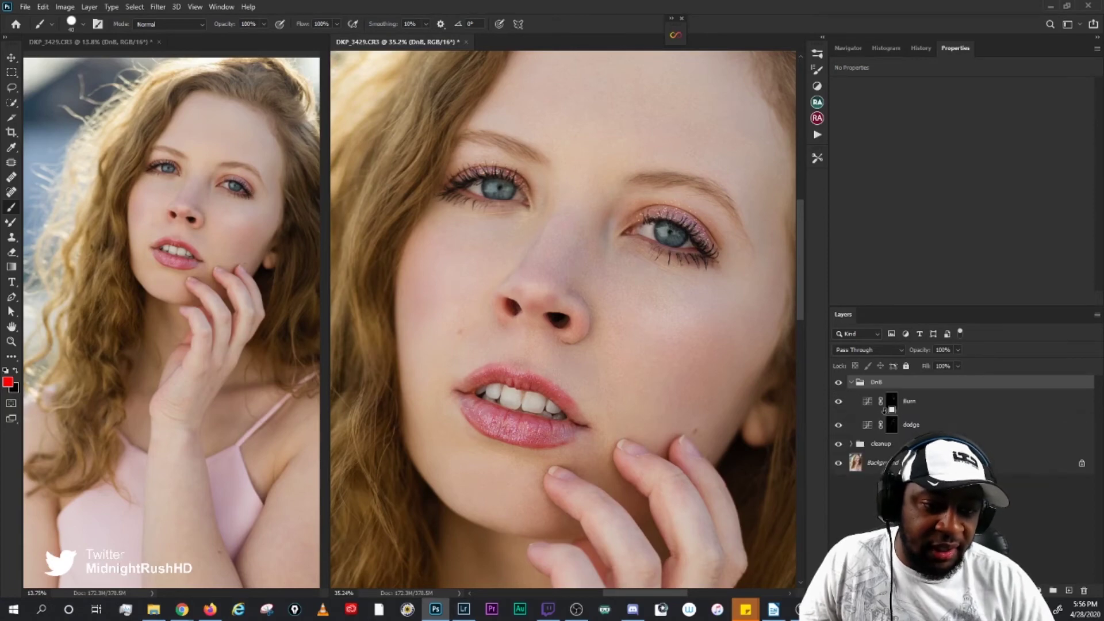
# Step: Inspect the Burn layer's mask and then the dodge layer's mask on their own in the canvas
pyautogui.keyDown('alt'); pyautogui.click(893, 402); pyautogui.keyUp('alt')
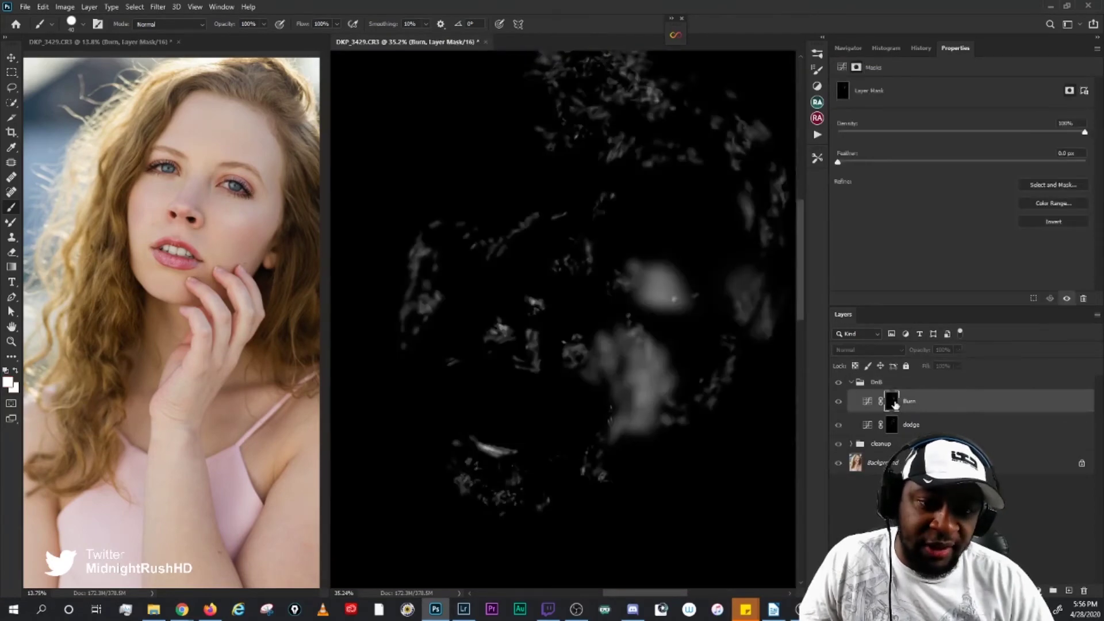
pyautogui.keyDown('alt'); pyautogui.click(893, 402); pyautogui.keyUp('alt')
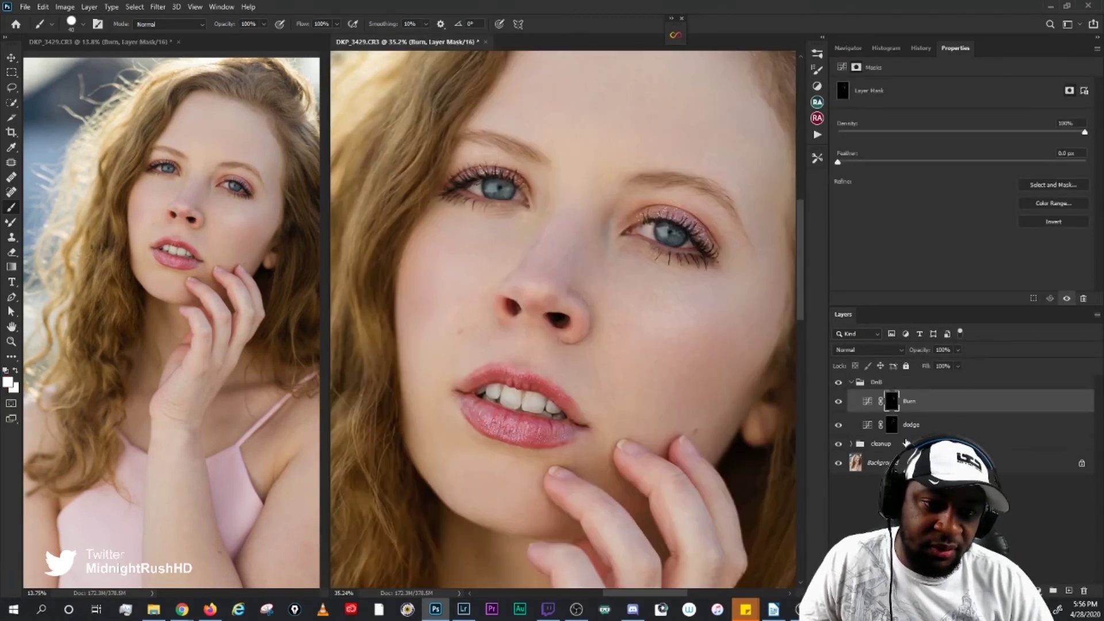
pyautogui.keyDown('alt'); pyautogui.click(893, 425); pyautogui.keyUp('alt')
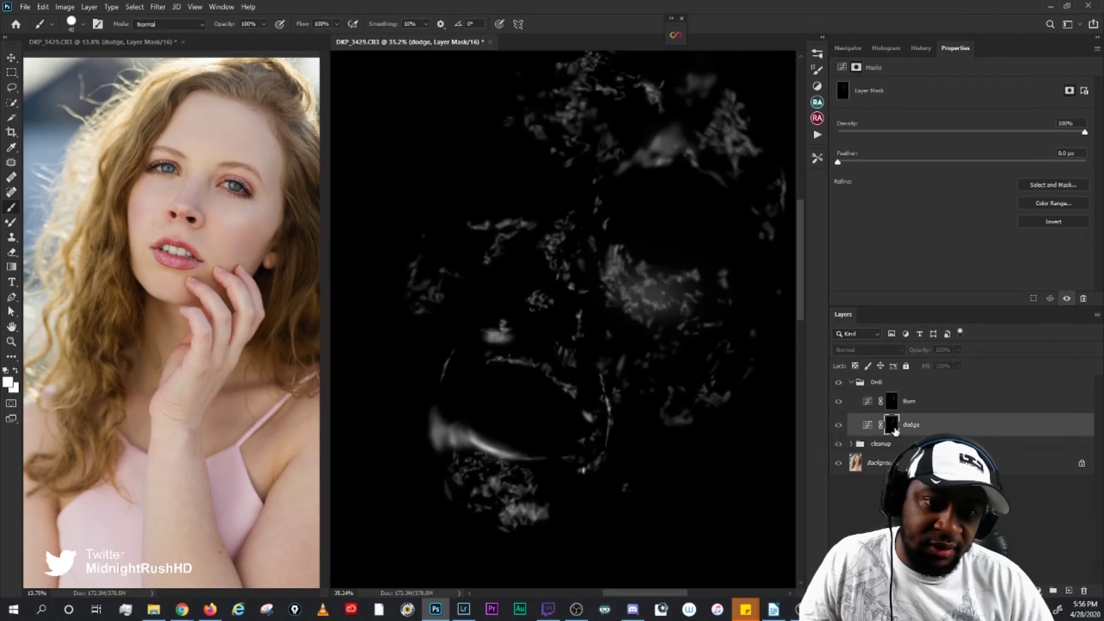
pyautogui.scroll(-2, 682, 394)
pyautogui.moveTo(711, 405); pyautogui.dragTo(690, 399)
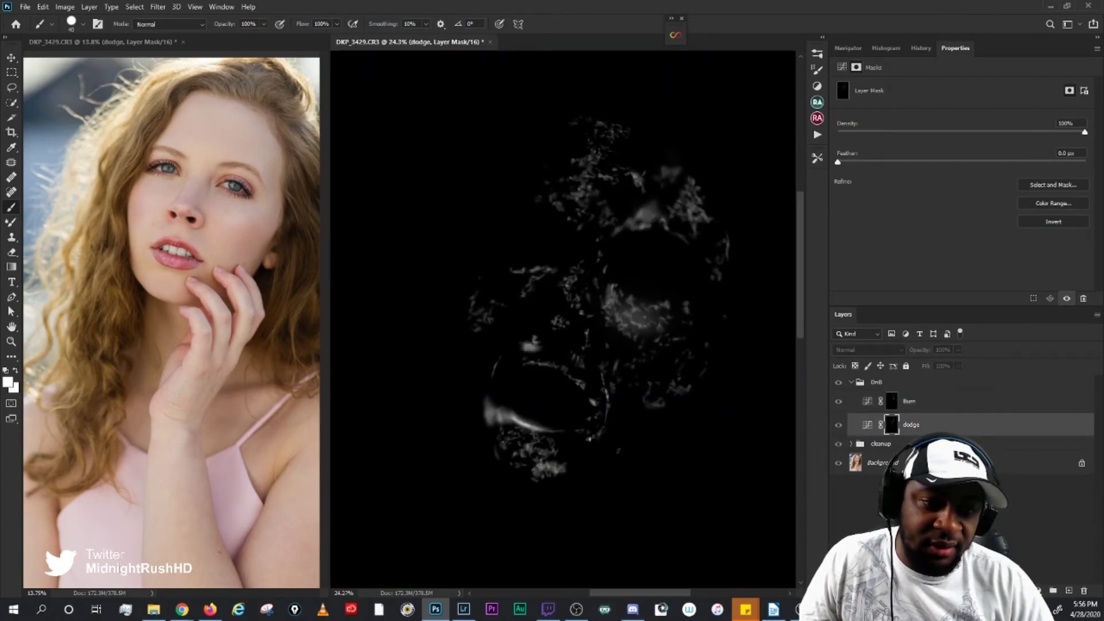
# Step: Undo the deletion of the two visual aid groups and show Visual Aid_Inverted with the DnB group collapsed
pyautogui.press('F2')
pyautogui.hotkey('ctrl', 'z')
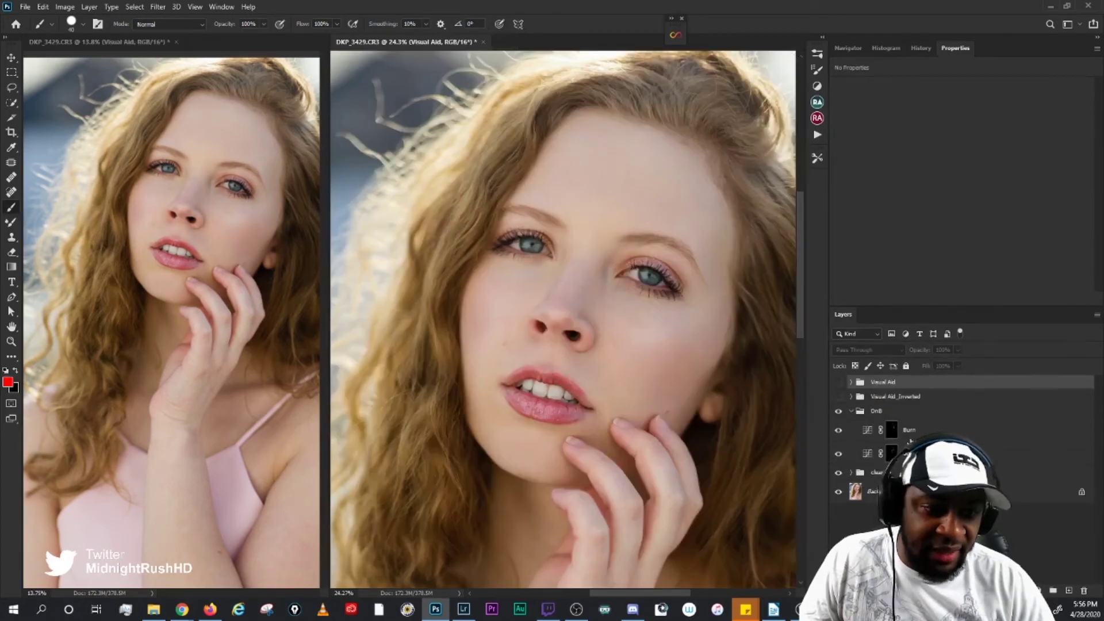
pyautogui.click(852, 412)
pyautogui.click(839, 396)
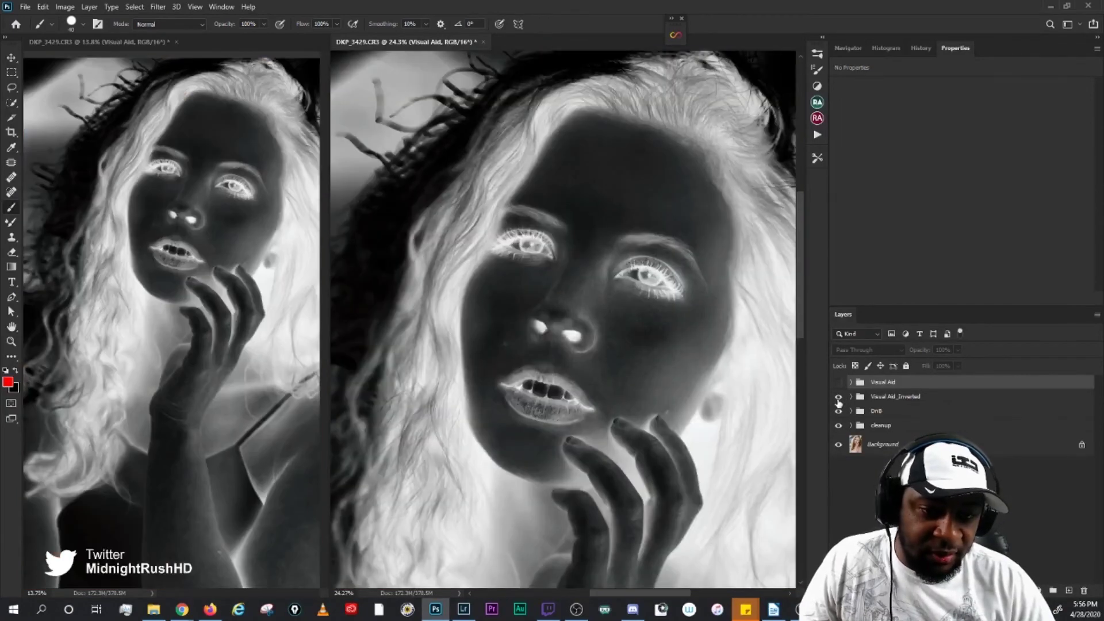
# Step: Load the Brush 100% O 1% F tool preset for retouching the hand and wrist
pyautogui.scroll(1, 661, 345)
pyautogui.scroll(1, 529, 437)
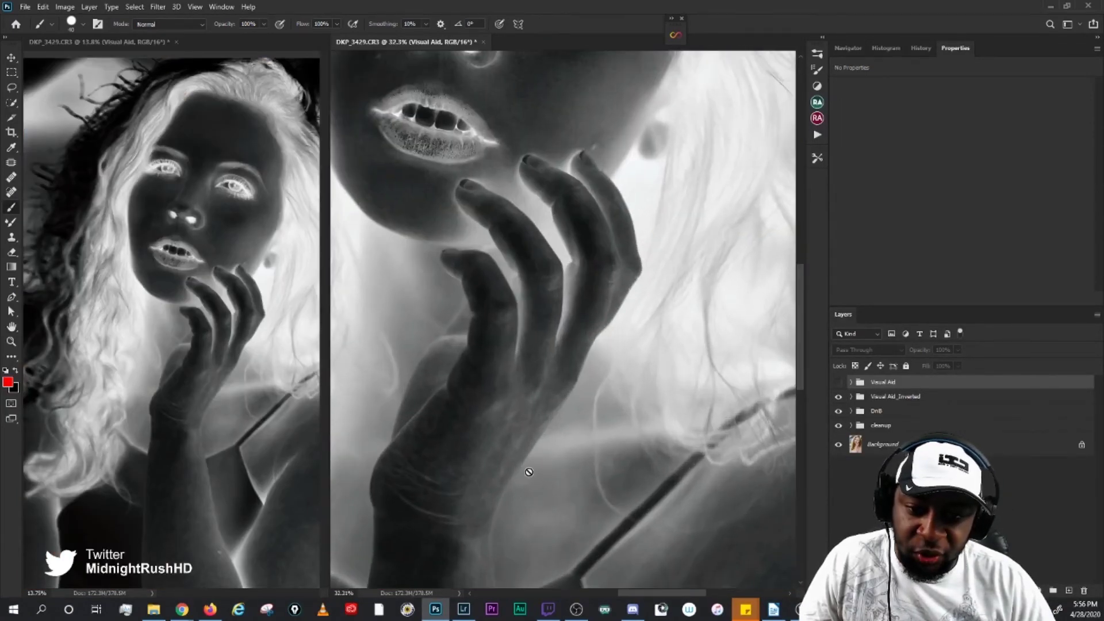
pyautogui.moveTo(529, 472); pyautogui.dragTo(604, 339)
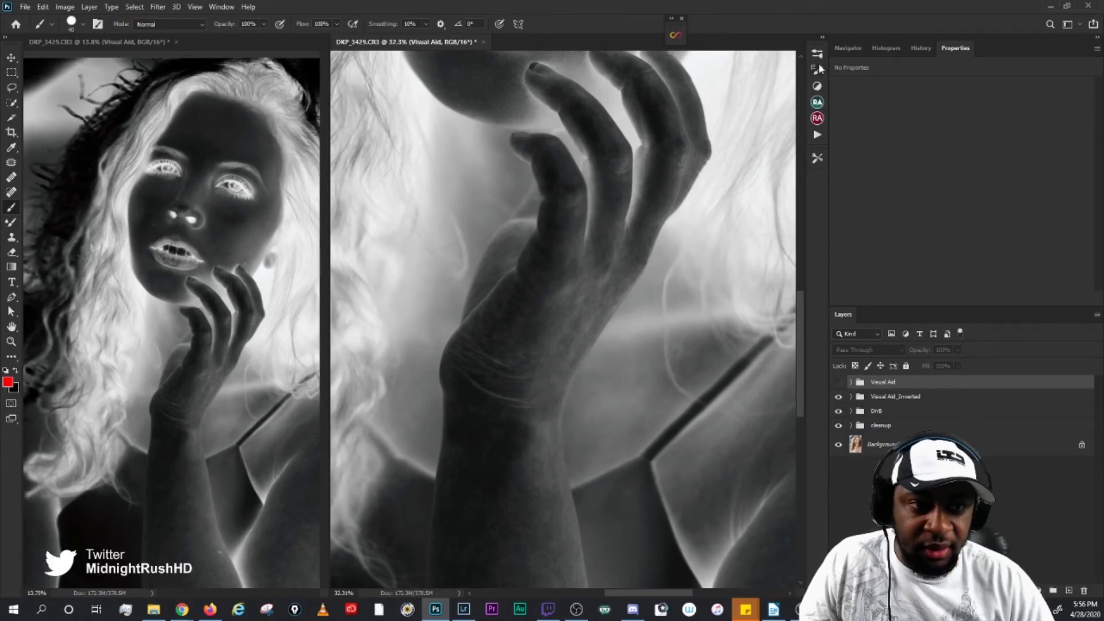
pyautogui.click(817, 157)
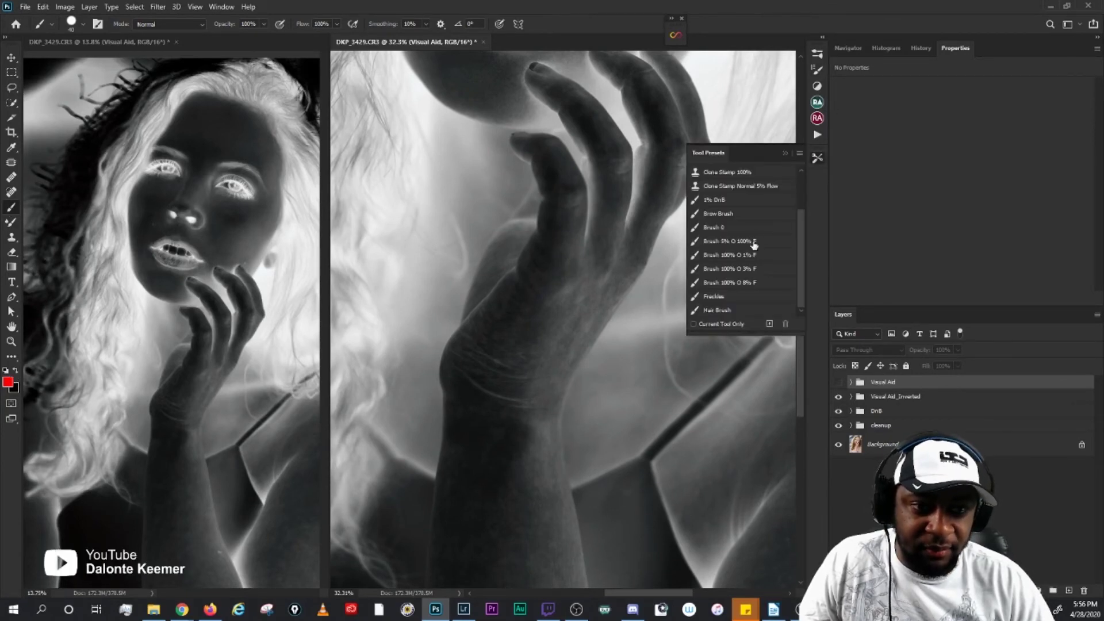
pyautogui.click(750, 254)
pyautogui.click(784, 153)
pyautogui.moveTo(610, 120); pyautogui.dragTo(591, 283)
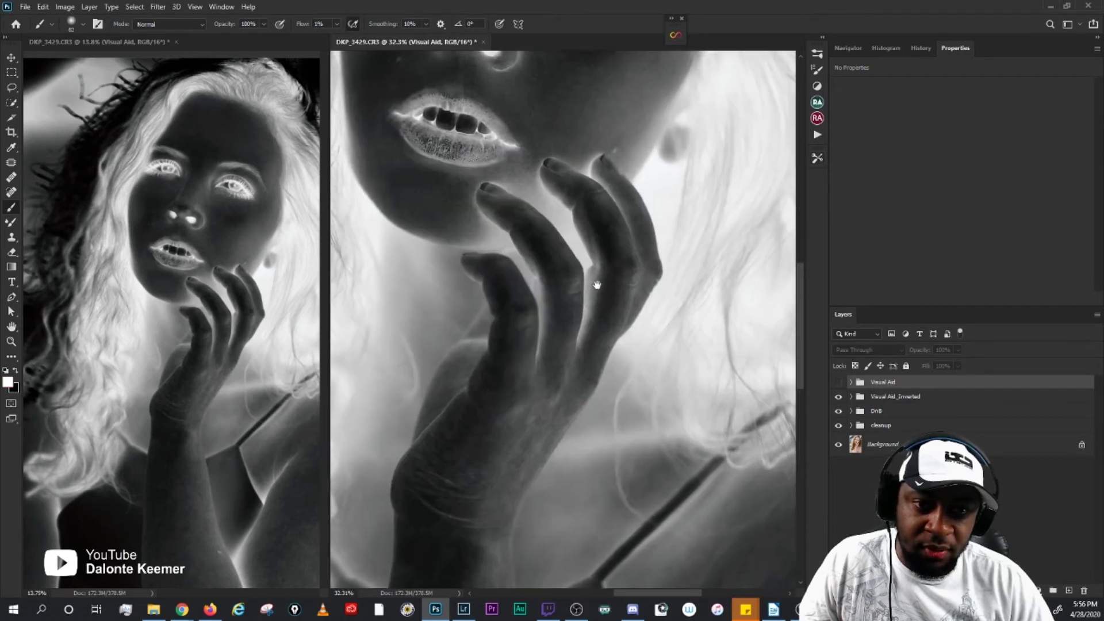
pyautogui.moveTo(505, 431); pyautogui.dragTo(580, 294)
pyautogui.scroll(1, 580, 293)
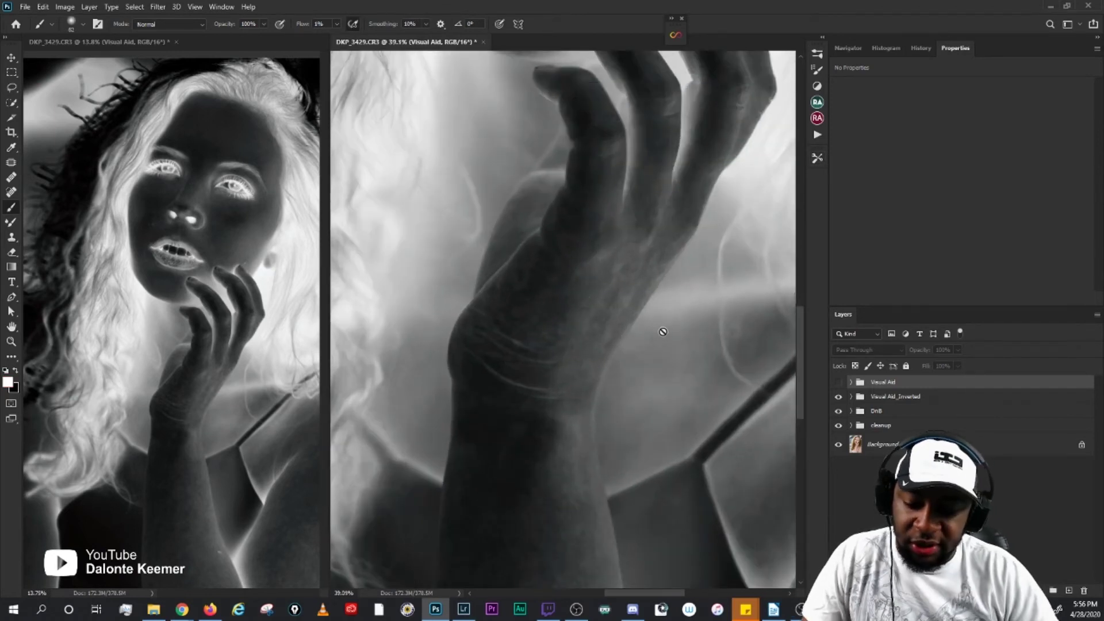
# Step: Select the Burn layer's mask in the DnB group and paint over the back of the hand, reducing the brush size
pyautogui.click(851, 411)
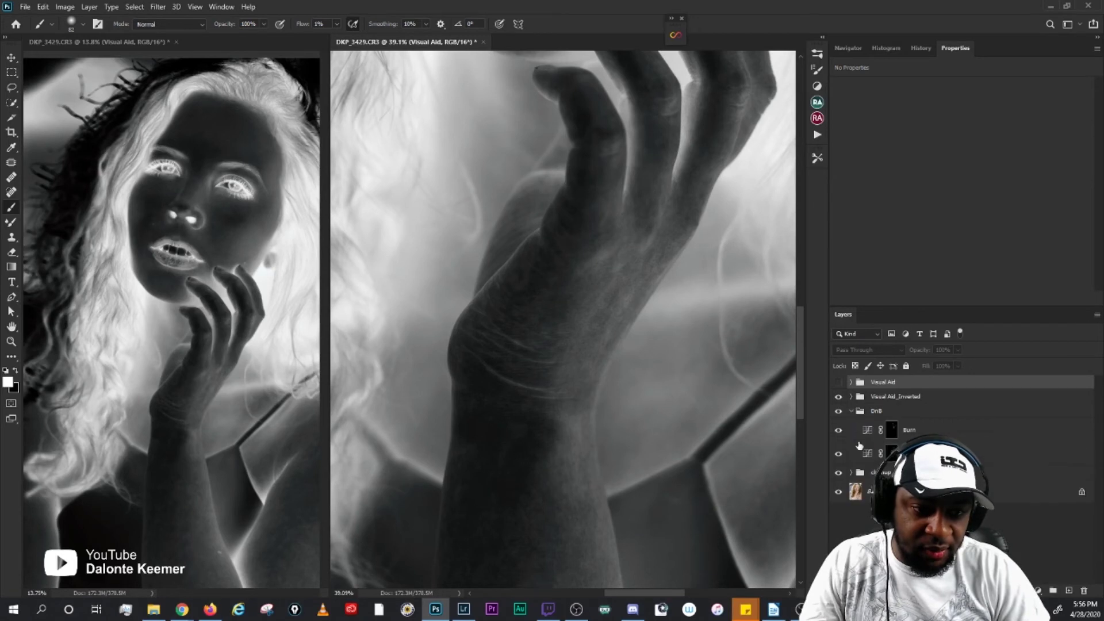
pyautogui.click(874, 449)
pyautogui.click(889, 436)
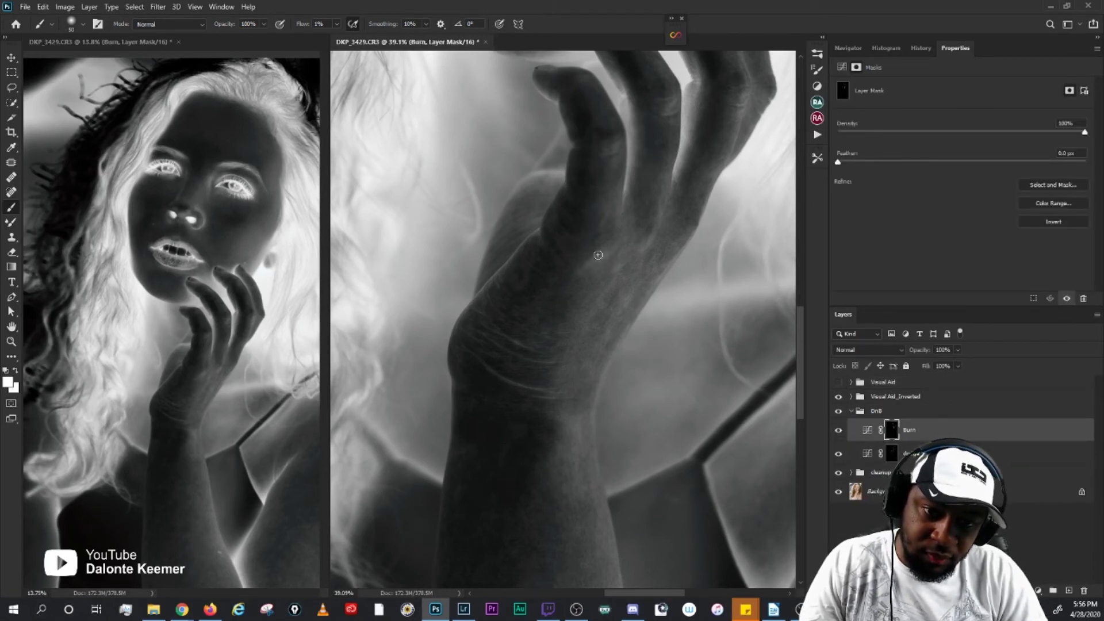
pyautogui.press(']')
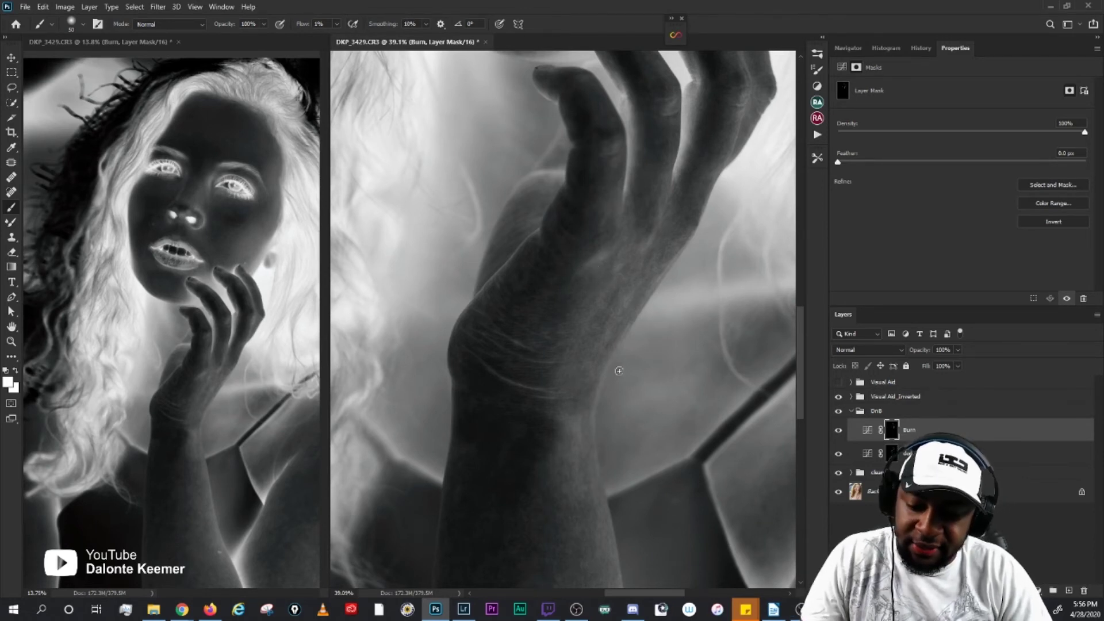
pyautogui.press('[')
pyautogui.press('[')
pyautogui.press('[')
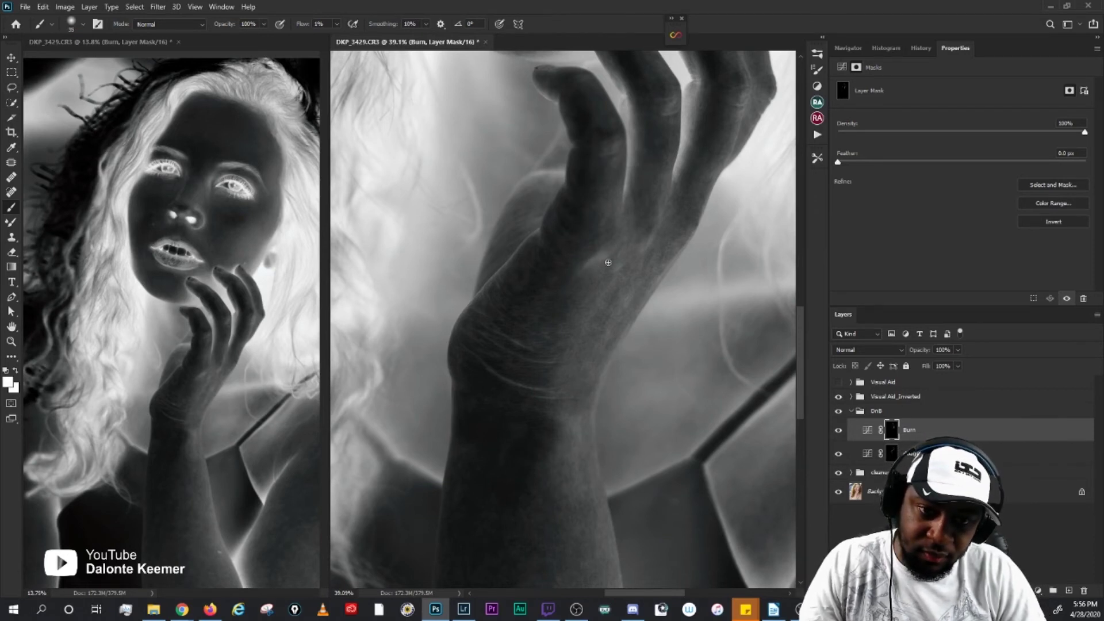
# Step: Compare the hand with the Burn layer off and on, and view it in color and through the Visual Aid group
pyautogui.click(838, 430)
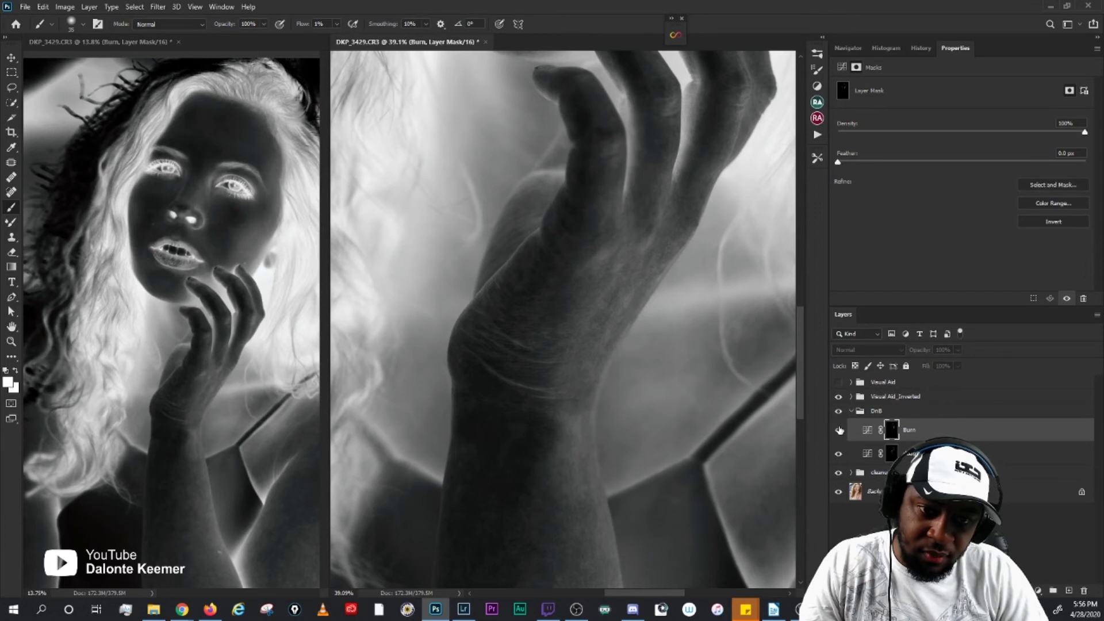
pyautogui.click(839, 430)
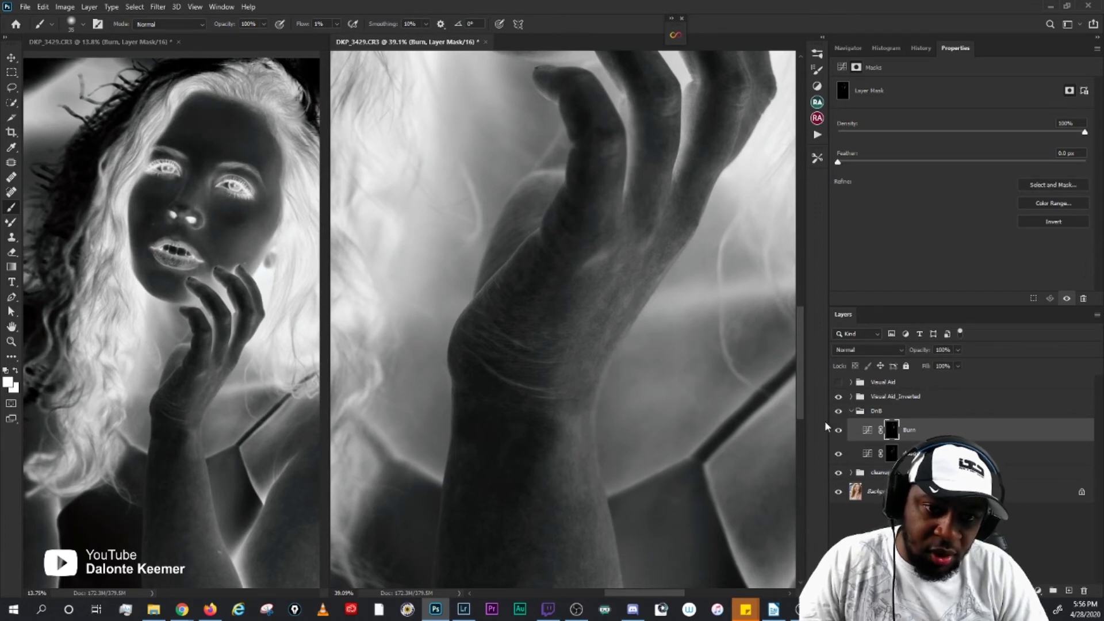
pyautogui.hotkey('ctrl', 'z')
pyautogui.hotkey('ctrl', 'z')
pyautogui.hotkey('ctrl', 'z')
pyautogui.hotkey('ctrl', 'z')
pyautogui.hotkey('ctrl', 'z')
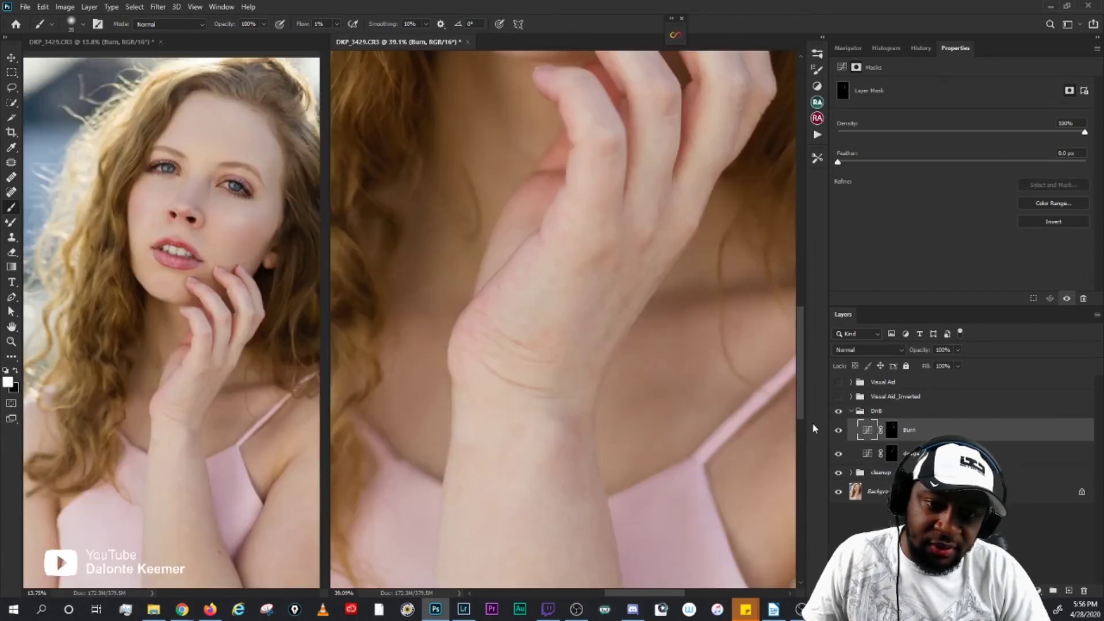
pyautogui.hotkey('ctrl', 'z')
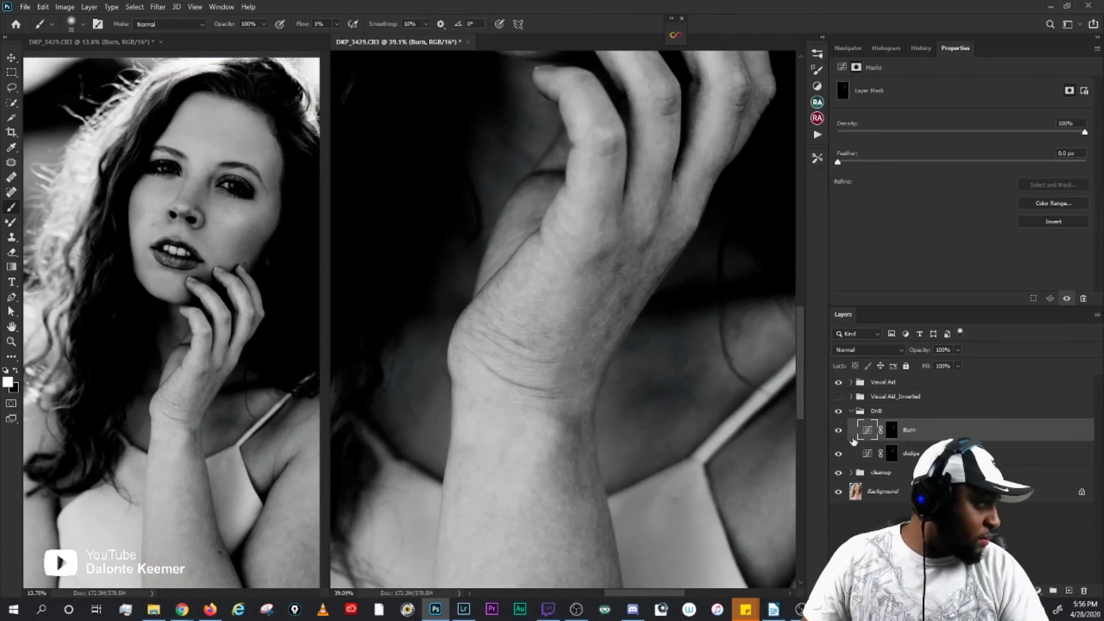
# Step: Select the dodge layer's mask and, with Visual Aid_Inverted replacing Visual Aid, paint over the back of the hand below the knuckles
pyautogui.hotkey('alt', '[')
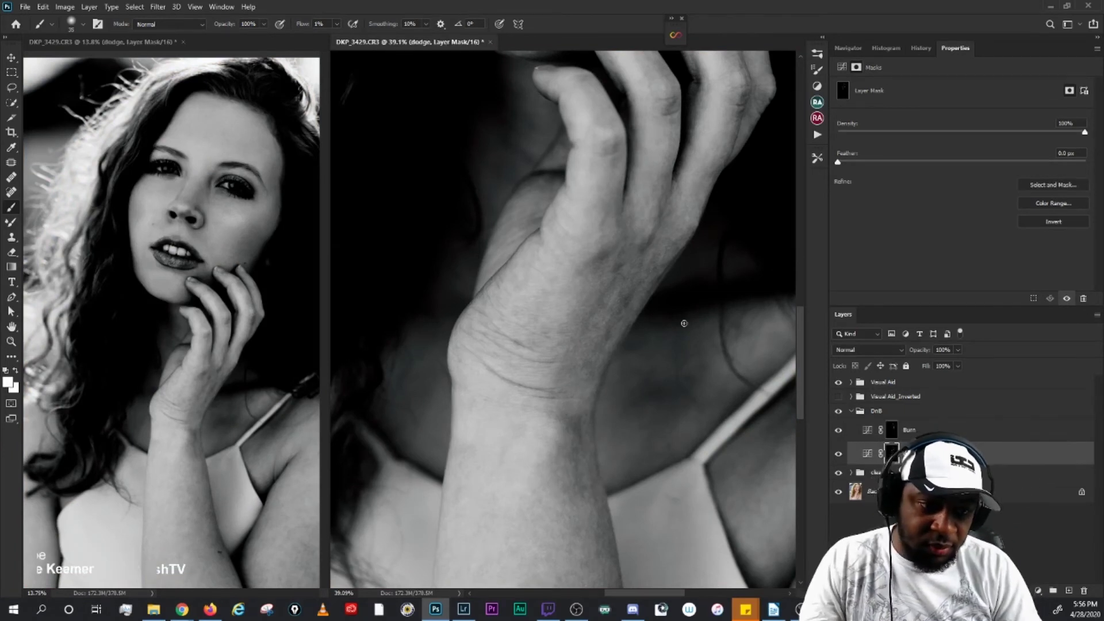
pyautogui.click(839, 396)
pyautogui.click(840, 383)
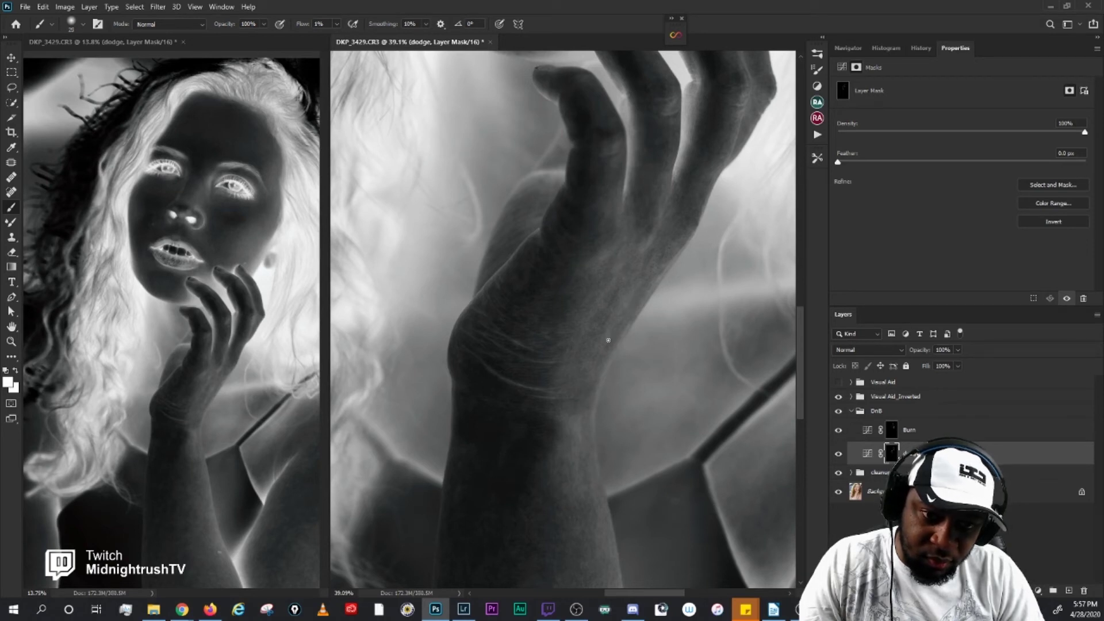
pyautogui.moveTo(636, 287); pyautogui.dragTo(649, 239)
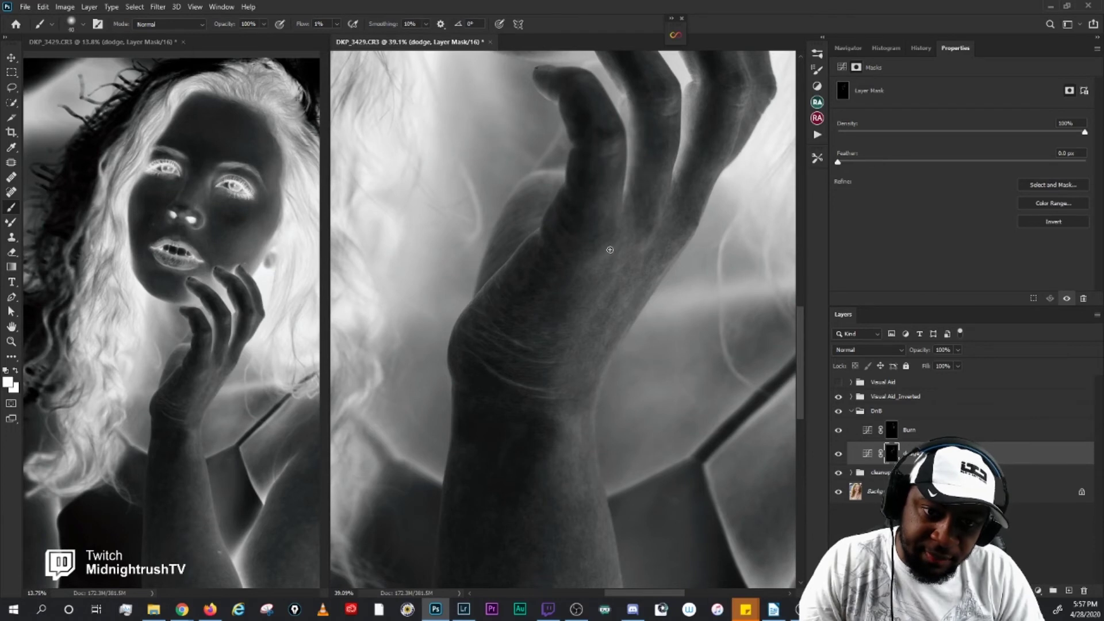
pyautogui.moveTo(649, 266); pyautogui.dragTo(621, 291)
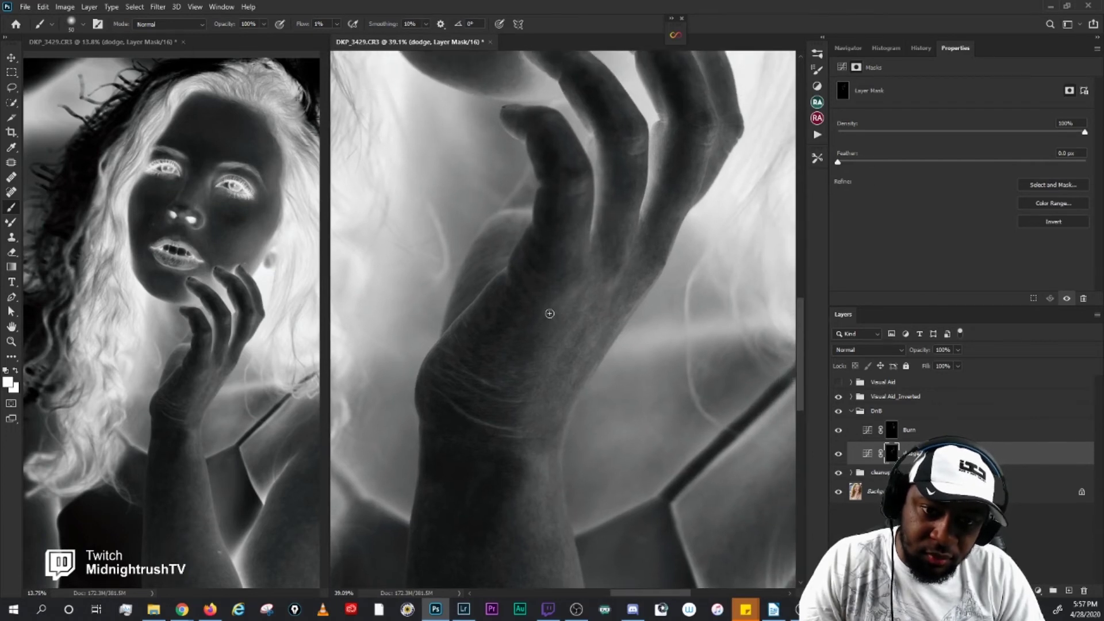
# Step: Set the midtone input of Levels 1 in the Visual Aid_Inverted group to 0.57
pyautogui.click(851, 396)
pyautogui.click(867, 416)
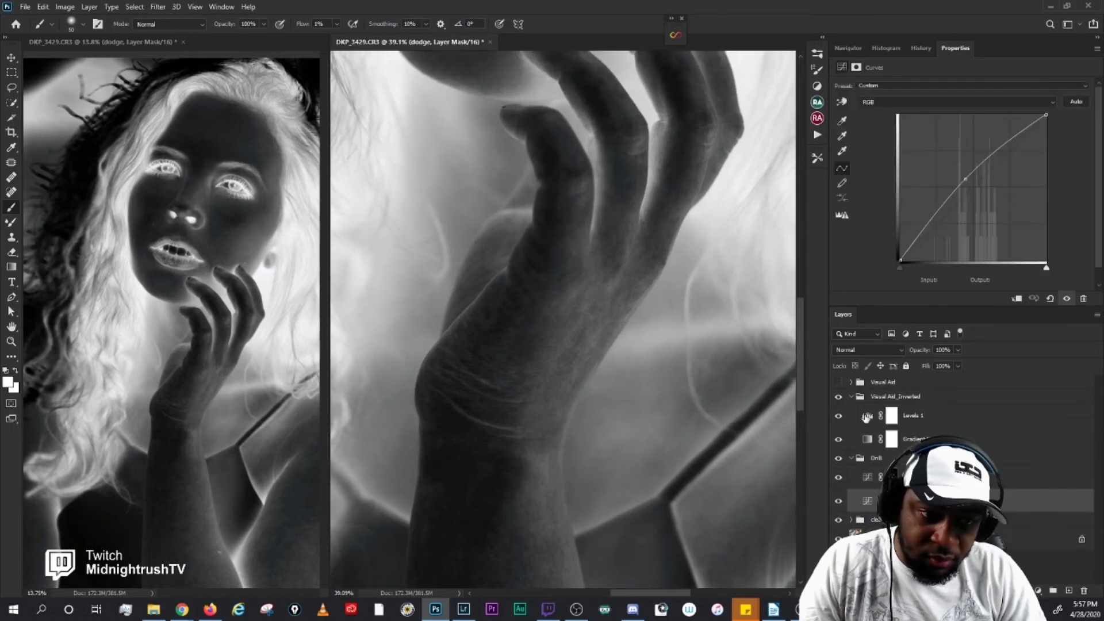
pyautogui.click(866, 416)
pyautogui.moveTo(1004, 173); pyautogui.dragTo(999, 172)
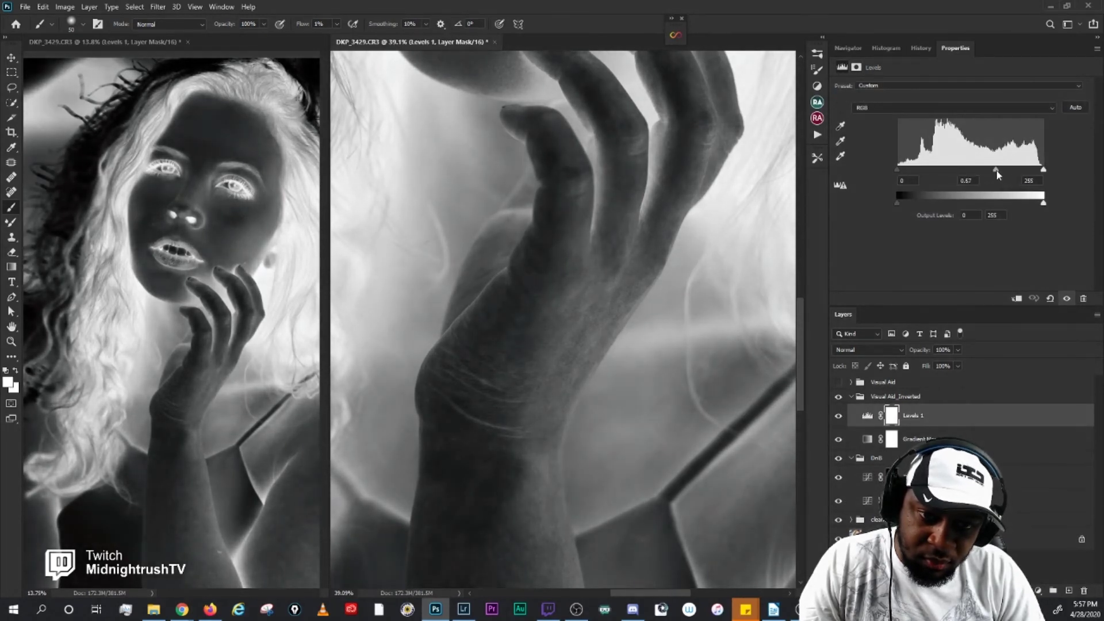
# Step: Paint the Burn mask over the hand and the dodge mask along the wrist and forearm, checking with Visual Aid_Inverted toggled
pyautogui.click(889, 477)
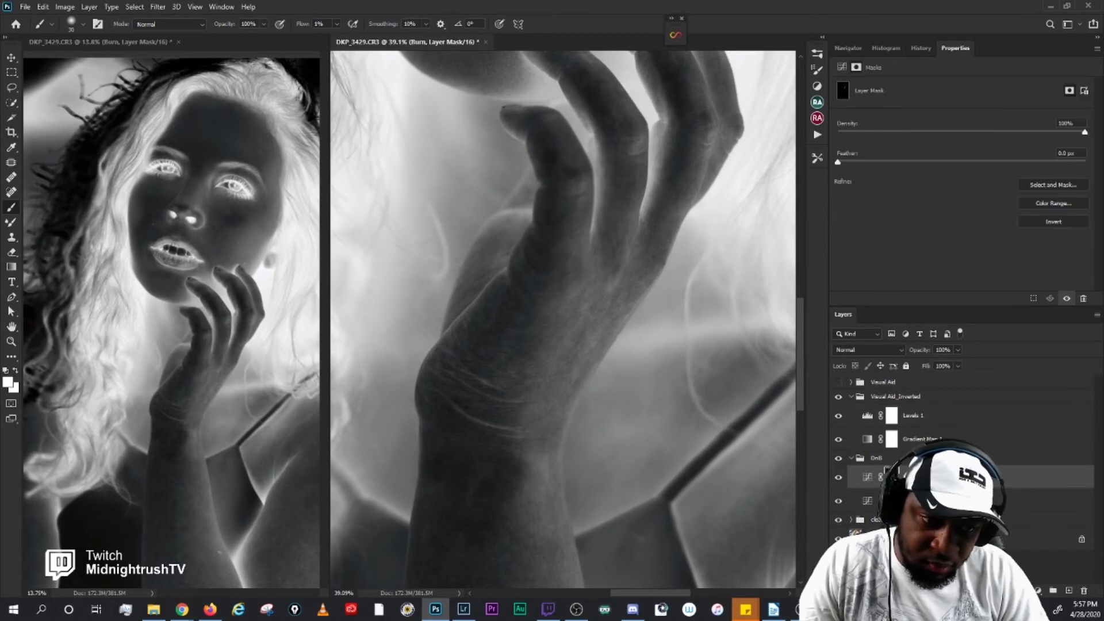
pyautogui.click(888, 501)
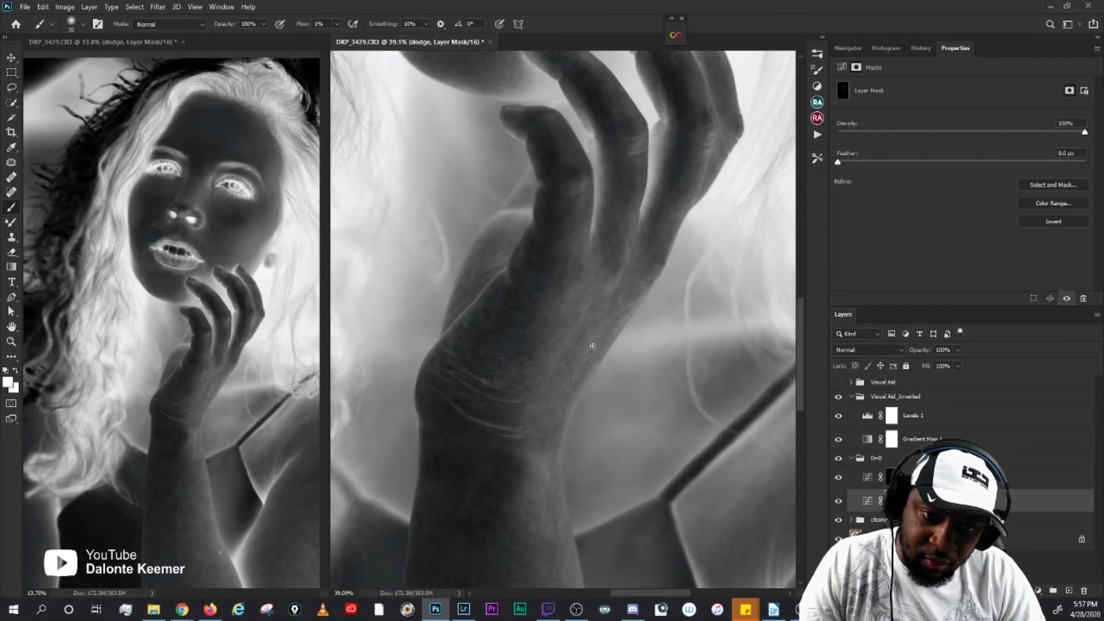
pyautogui.scroll(-3, 569, 366)
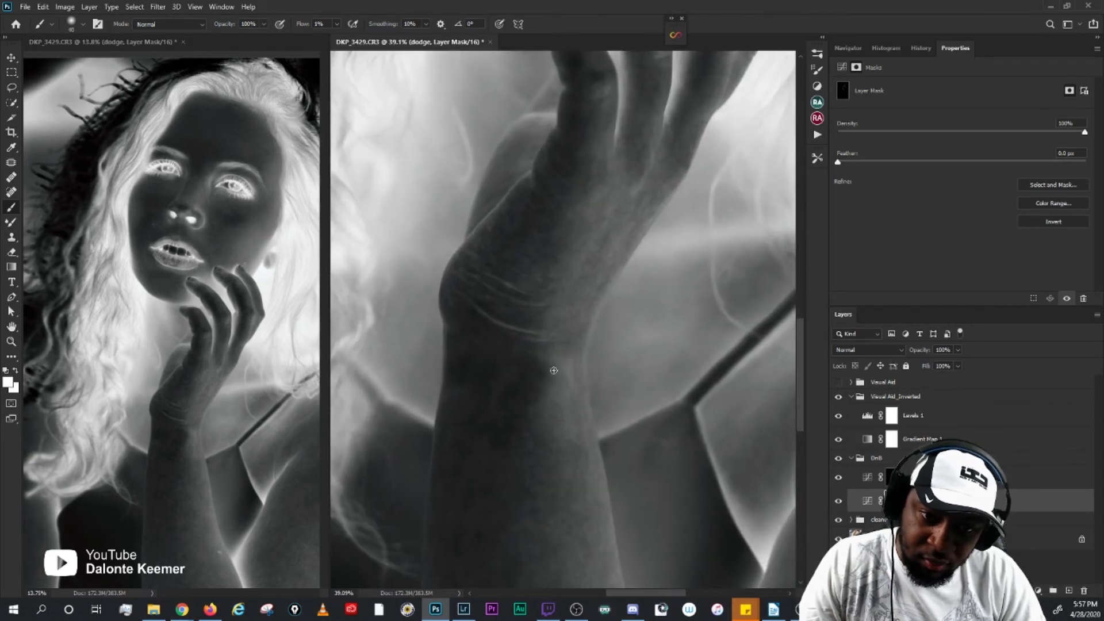
pyautogui.click(837, 397)
pyautogui.click(838, 396)
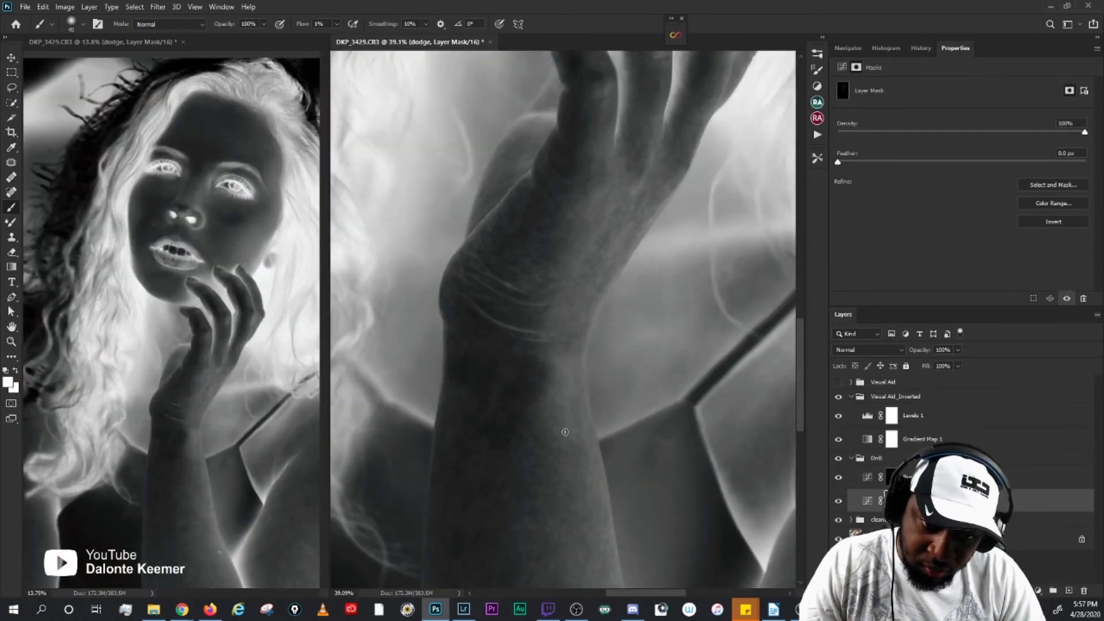
pyautogui.scroll(-2, 575, 408)
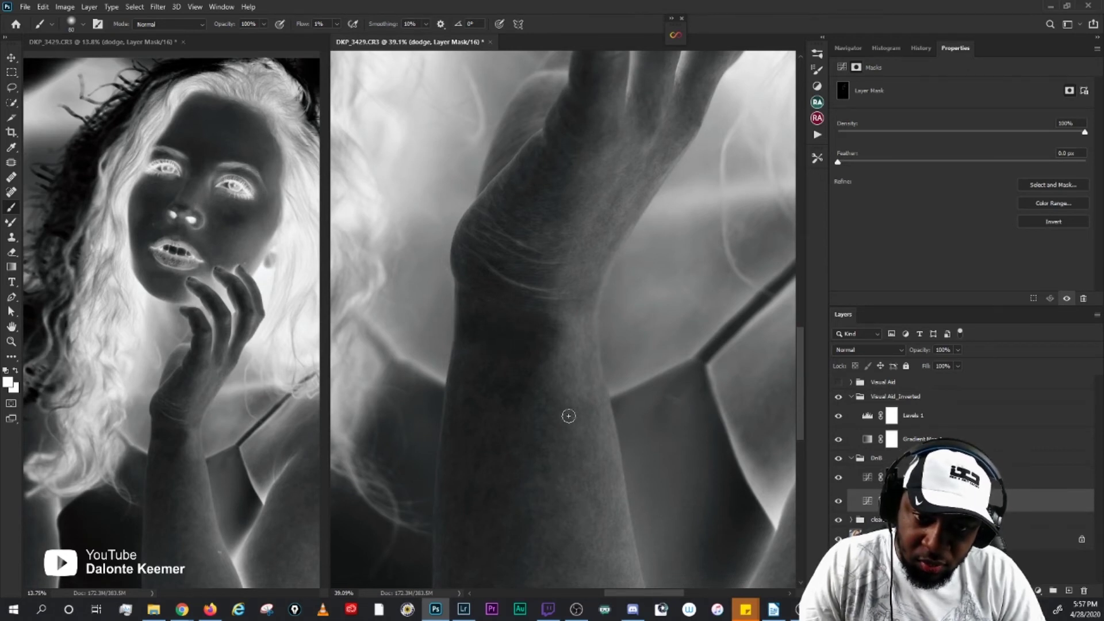
# Step: Paint the Burn mask over the forearm below the wrist and set the midtone input of Levels 1 to 0.54
pyautogui.hotkey('alt', ']')
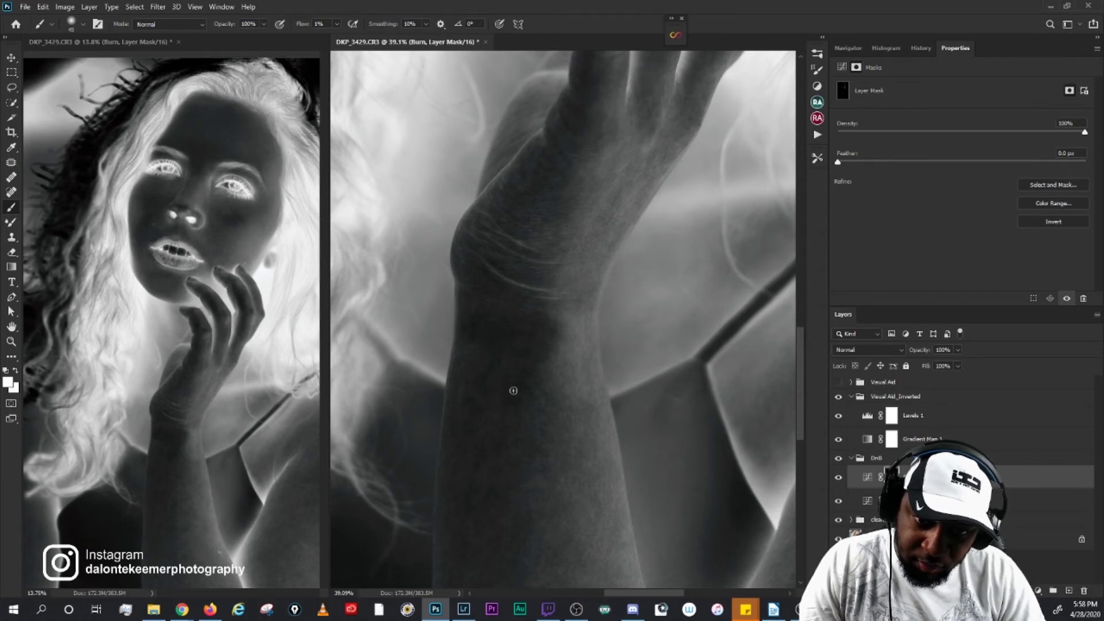
pyautogui.press(']')
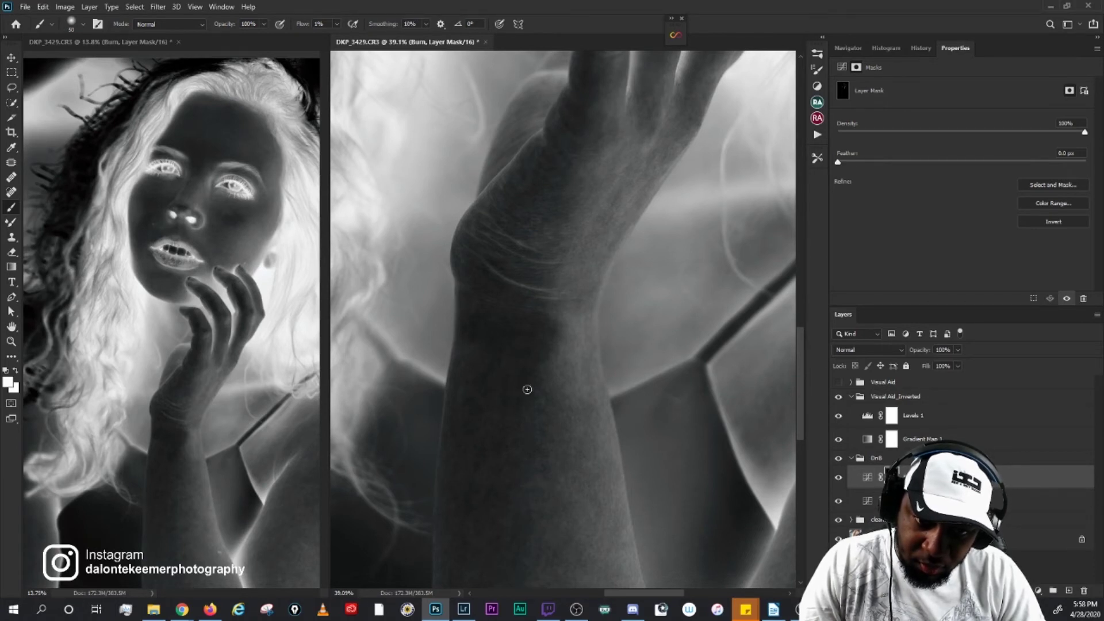
pyautogui.click(867, 416)
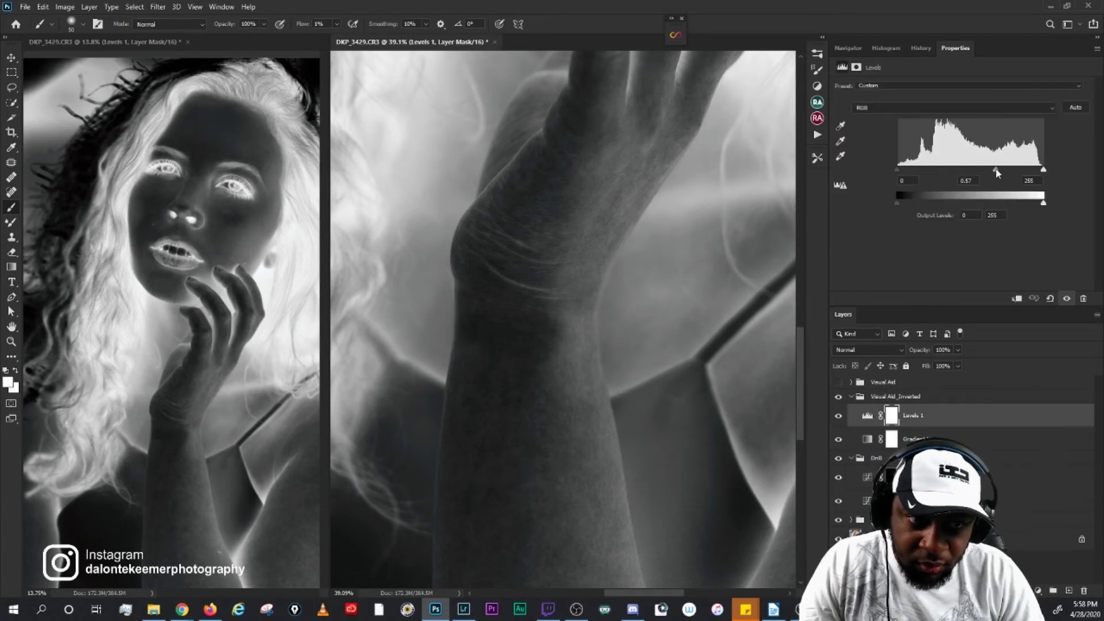
pyautogui.moveTo(997, 168); pyautogui.dragTo(997, 169)
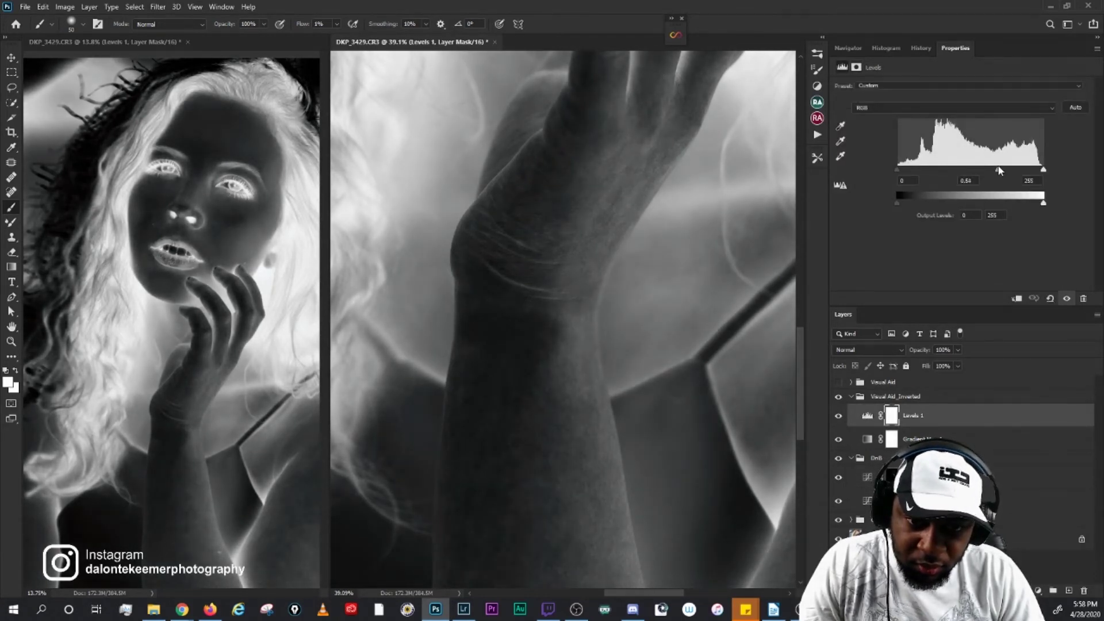
# Step: With Visual Aid shown instead of Visual Aid_Inverted, move the upper point of Curves 1 to input 180, output 191, then restore the inverted view
pyautogui.click(838, 396)
pyautogui.click(839, 383)
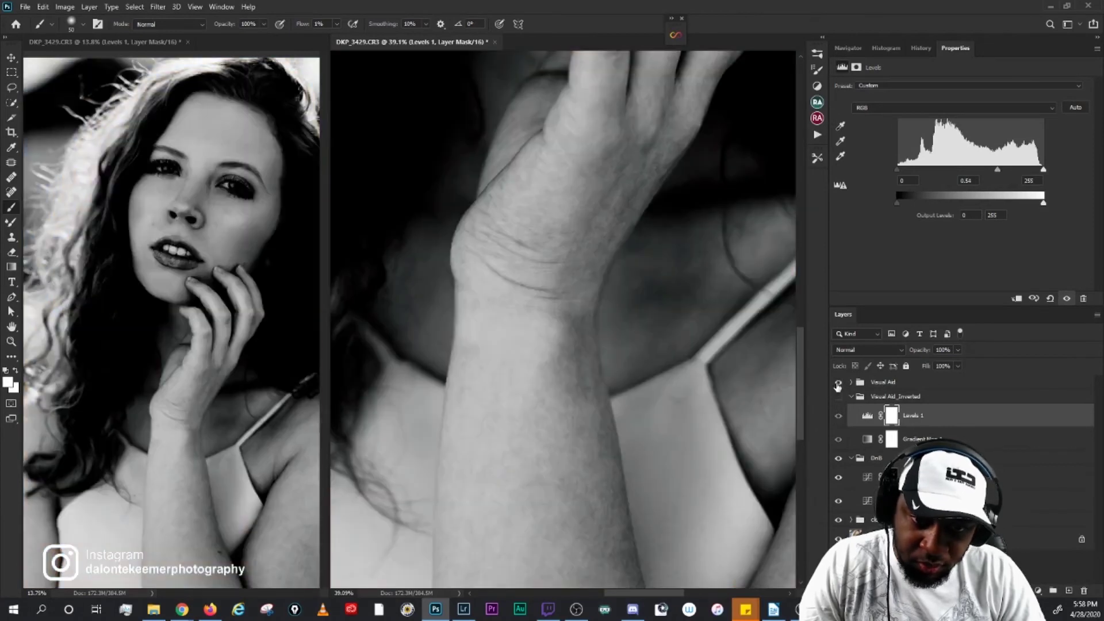
pyautogui.click(851, 383)
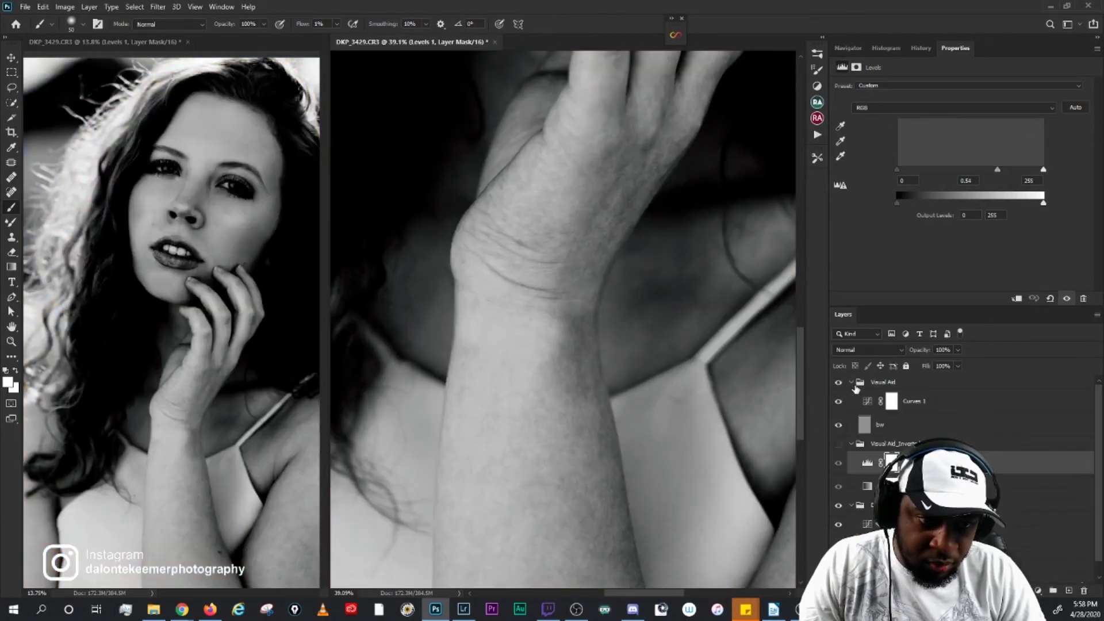
pyautogui.click(866, 400)
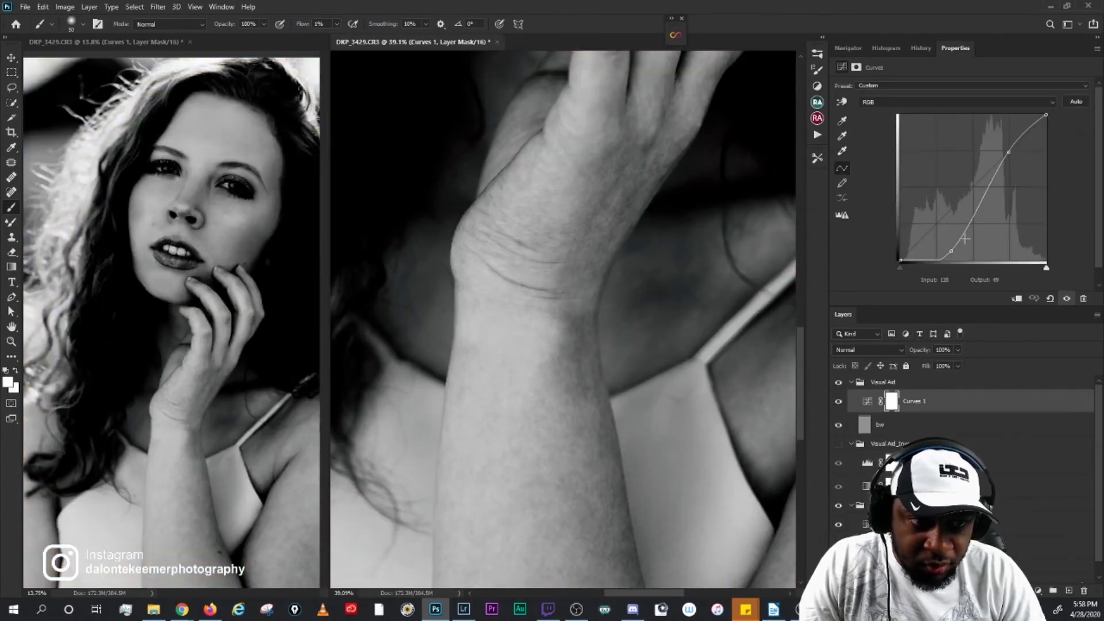
pyautogui.moveTo(952, 252); pyautogui.dragTo(959, 240)
pyautogui.moveTo(1007, 154); pyautogui.dragTo(1003, 153)
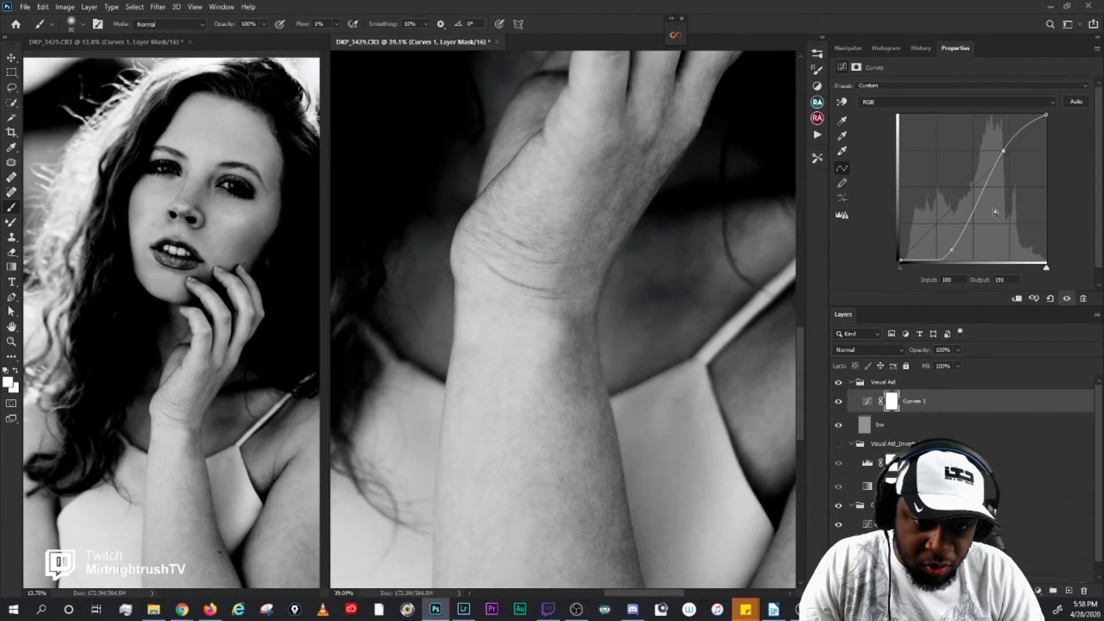
pyautogui.click(851, 383)
pyautogui.click(838, 382)
pyautogui.click(838, 396)
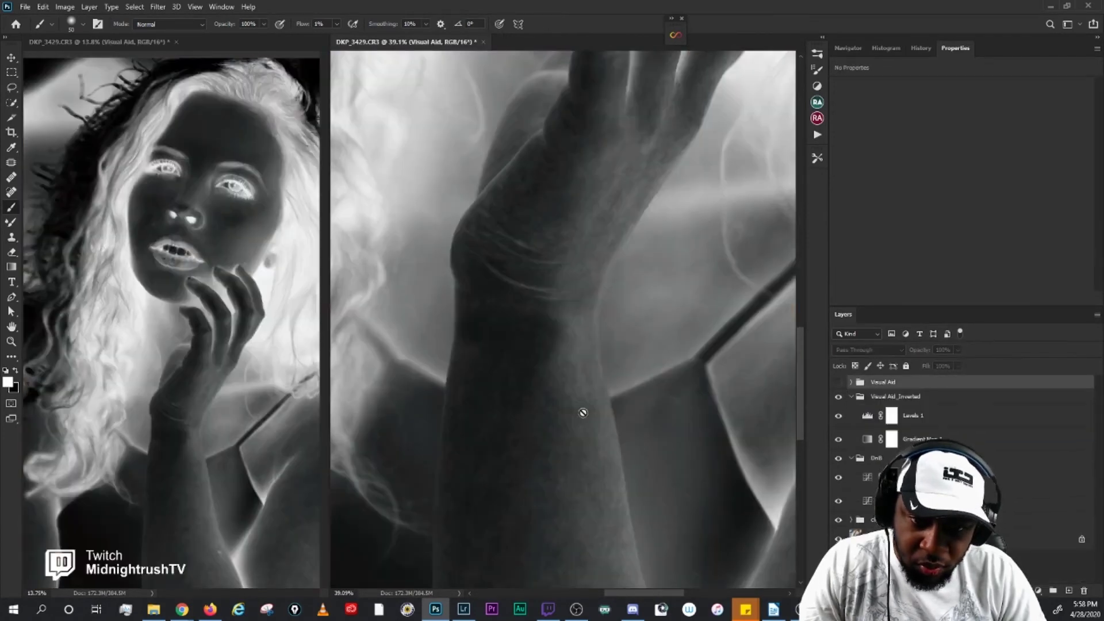
# Step: Paint the dodge layer's mask down the forearm toward the elbow and check the skin in color with Visual Aid_Inverted toggled
pyautogui.click(555, 425)
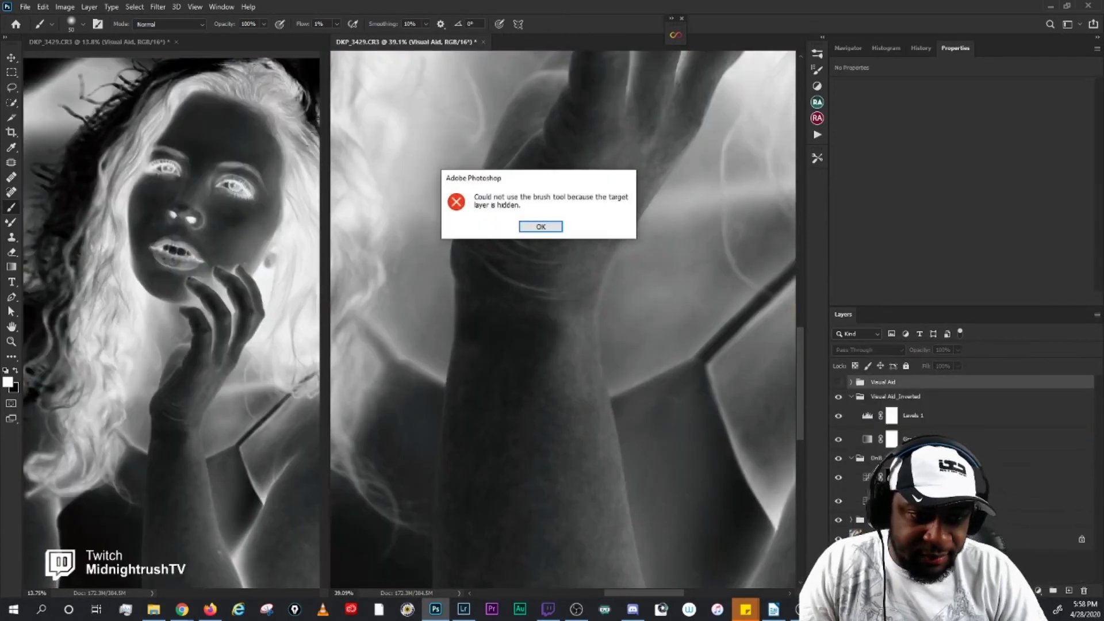
pyautogui.click(540, 226)
pyautogui.click(848, 500)
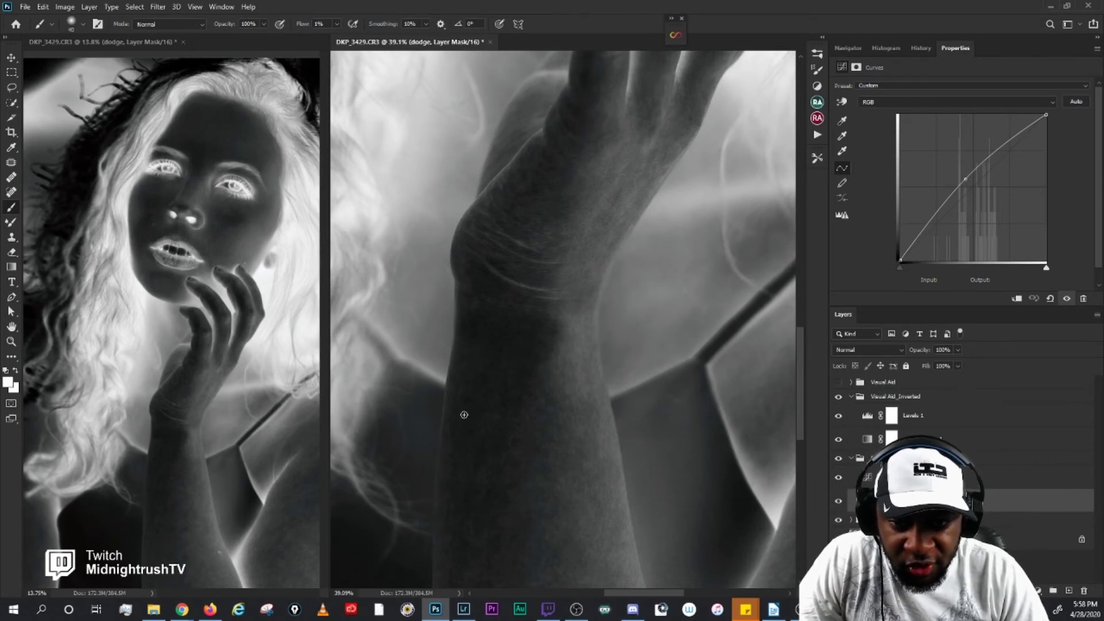
pyautogui.moveTo(517, 432); pyautogui.dragTo(540, 363)
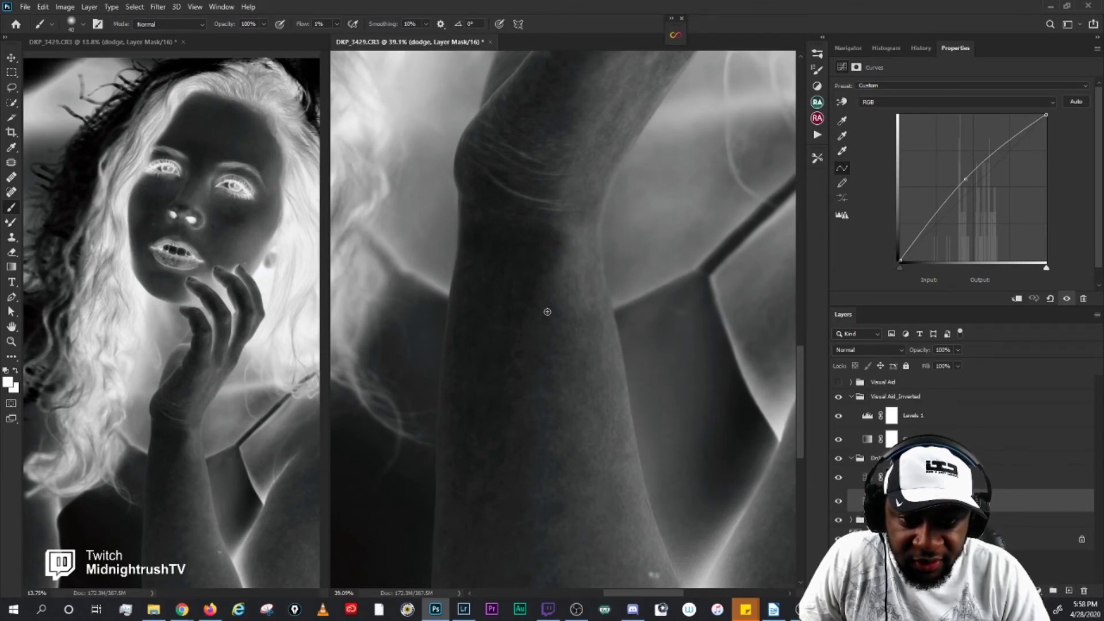
pyautogui.scroll(-3, 562, 322)
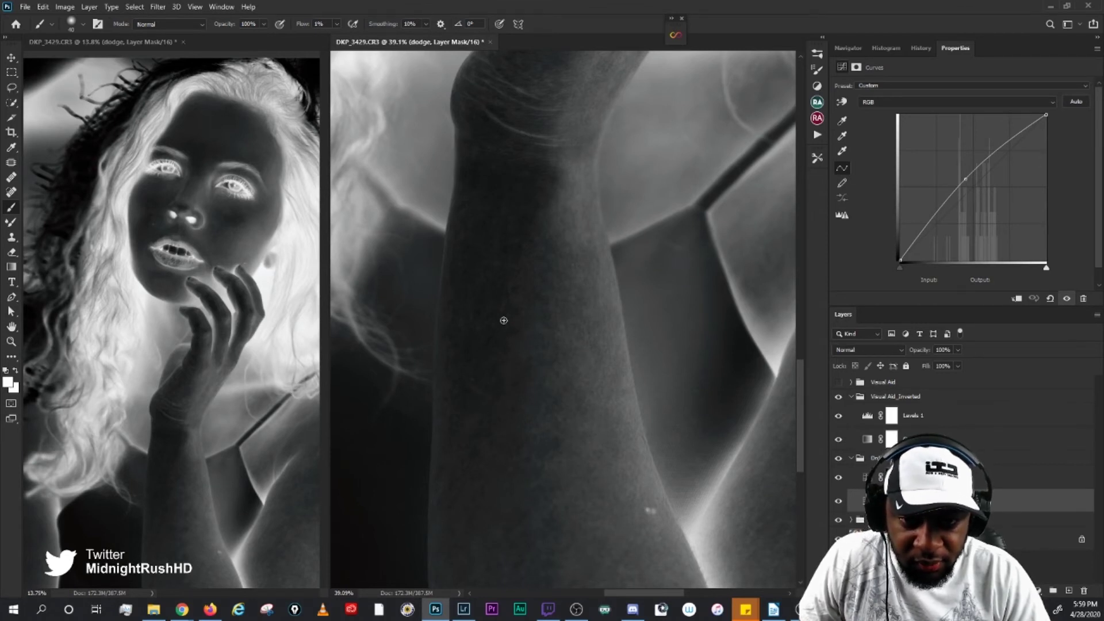
pyautogui.scroll(-3, 554, 395)
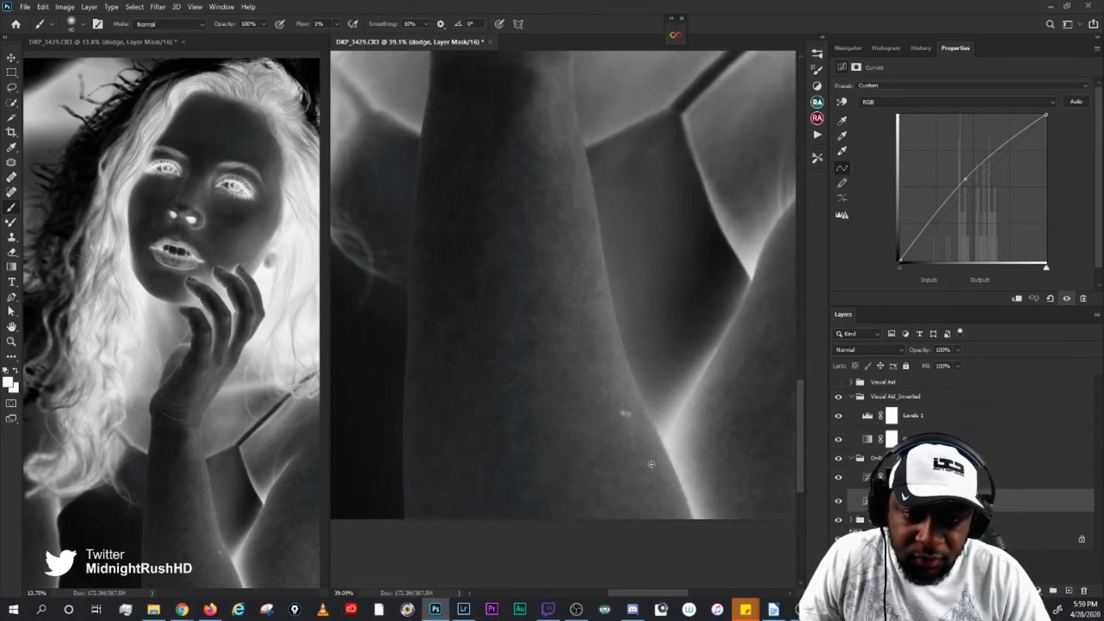
pyautogui.click(838, 398)
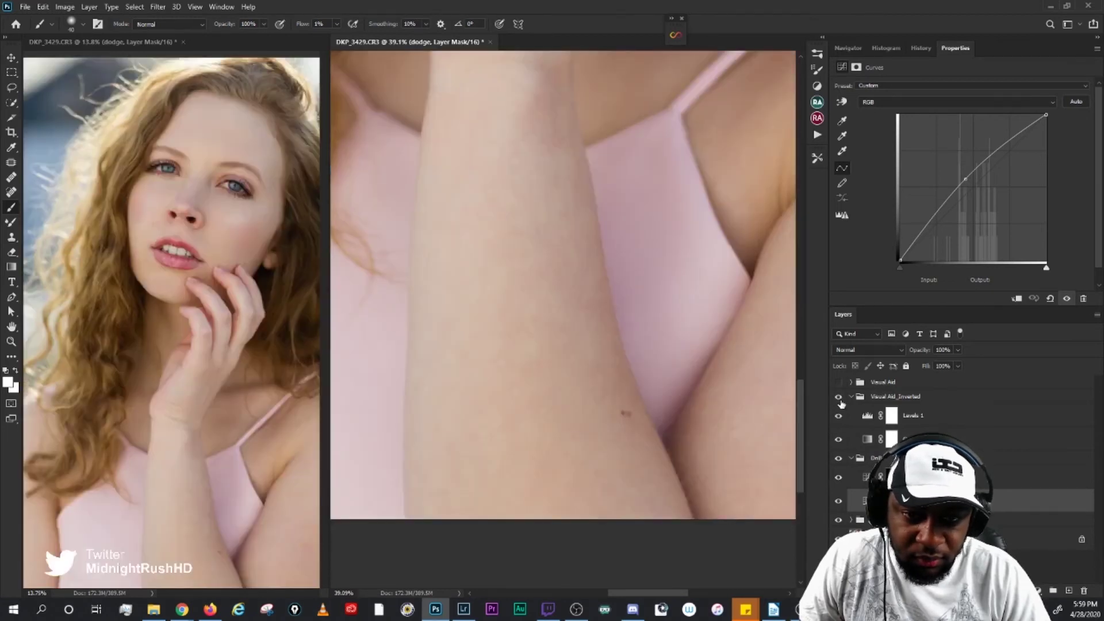
pyautogui.click(839, 398)
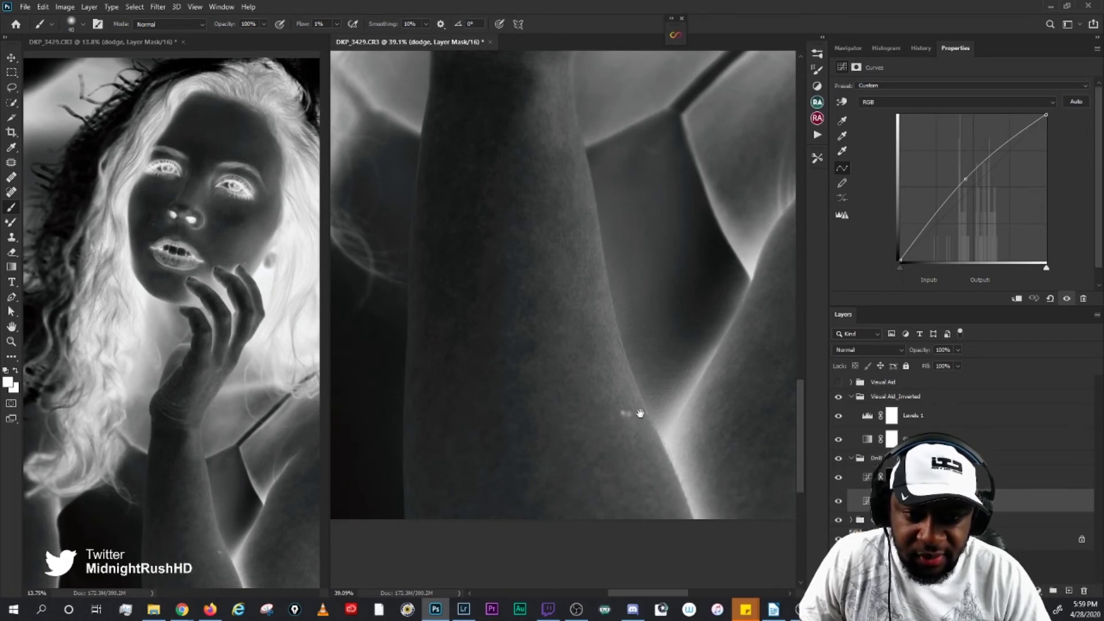
# Step: Even out the upper arm beside the pink top on the dodge and Burn masks, comparing it with Visual Aid_Inverted off and on
pyautogui.moveTo(640, 413); pyautogui.dragTo(488, 402)
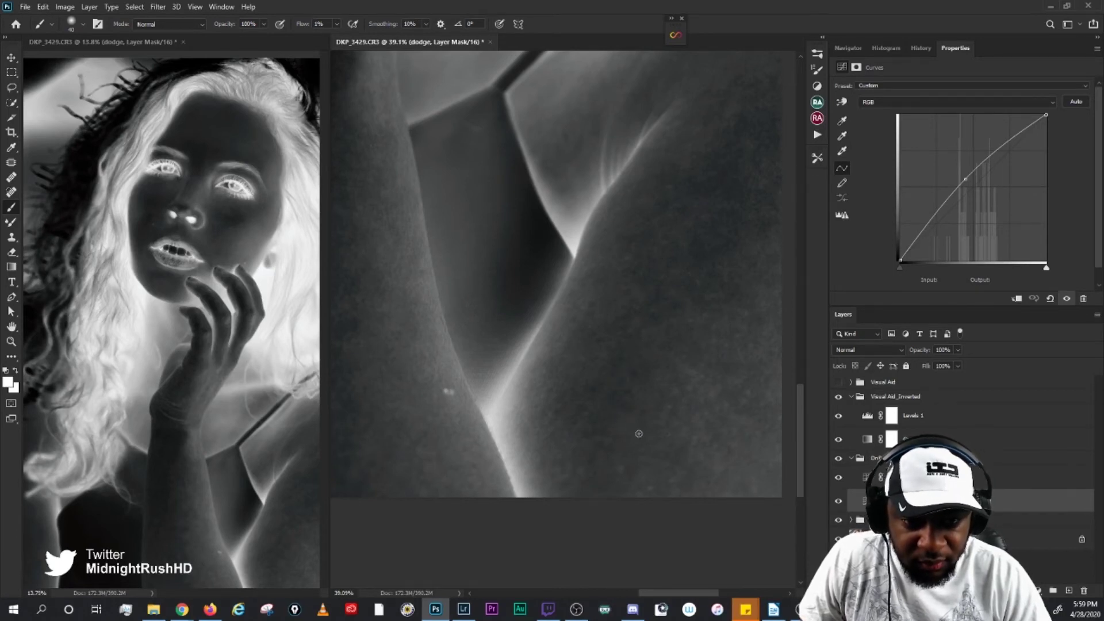
pyautogui.hotkey('alt', ']')
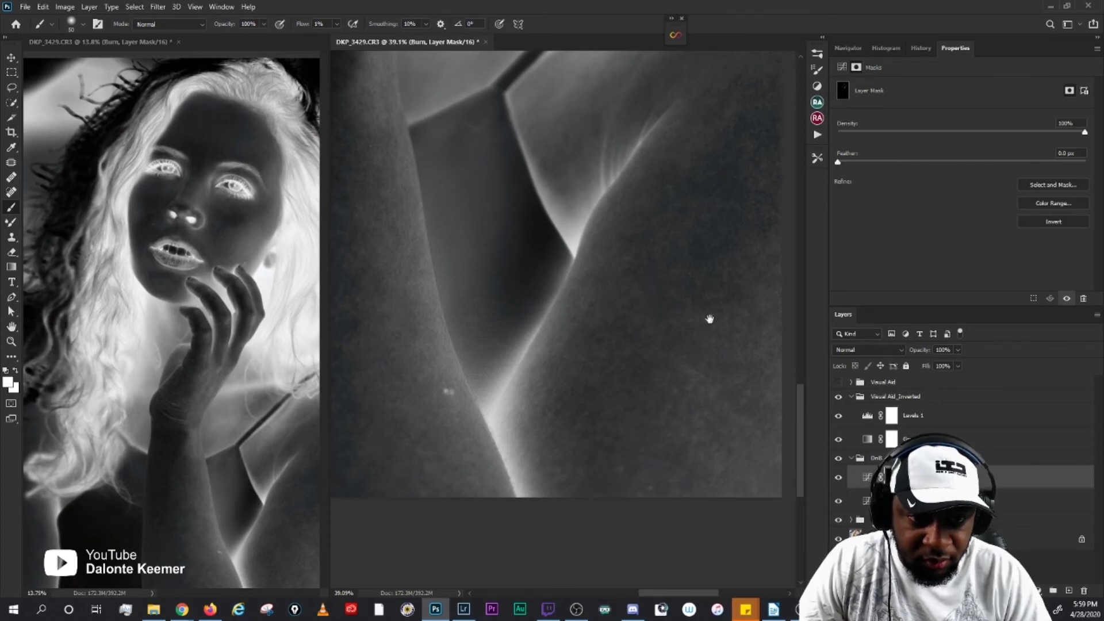
pyautogui.moveTo(709, 318)
pyautogui.mouseDown()
pyautogui.moveTo(620, 354)
pyautogui.moveTo(598, 328)
pyautogui.mouseUp()
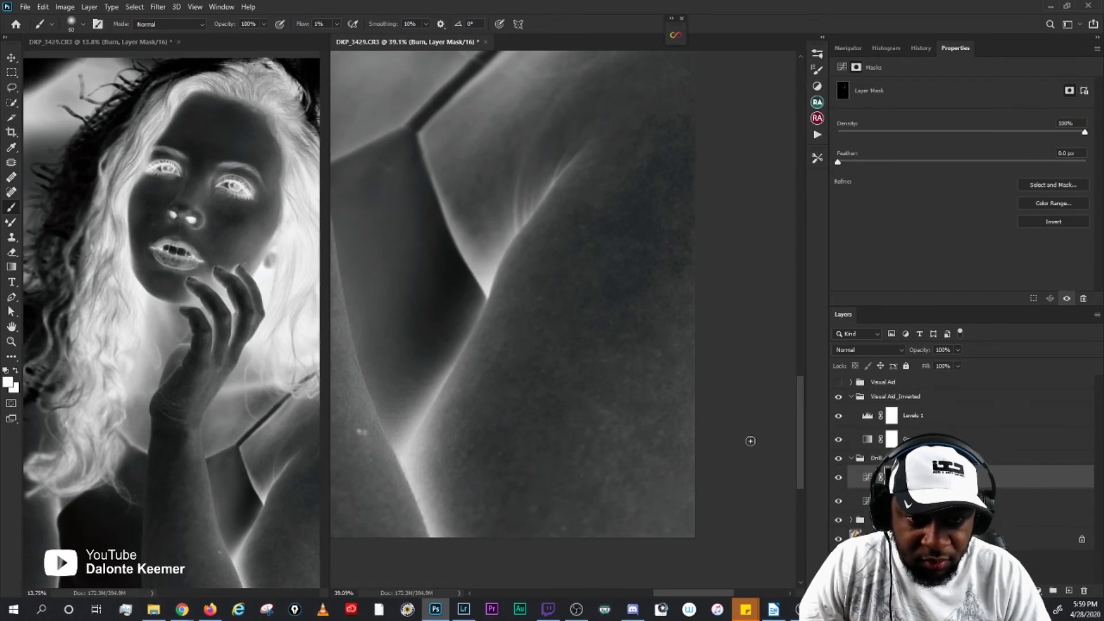
pyautogui.hotkey('alt', '[')
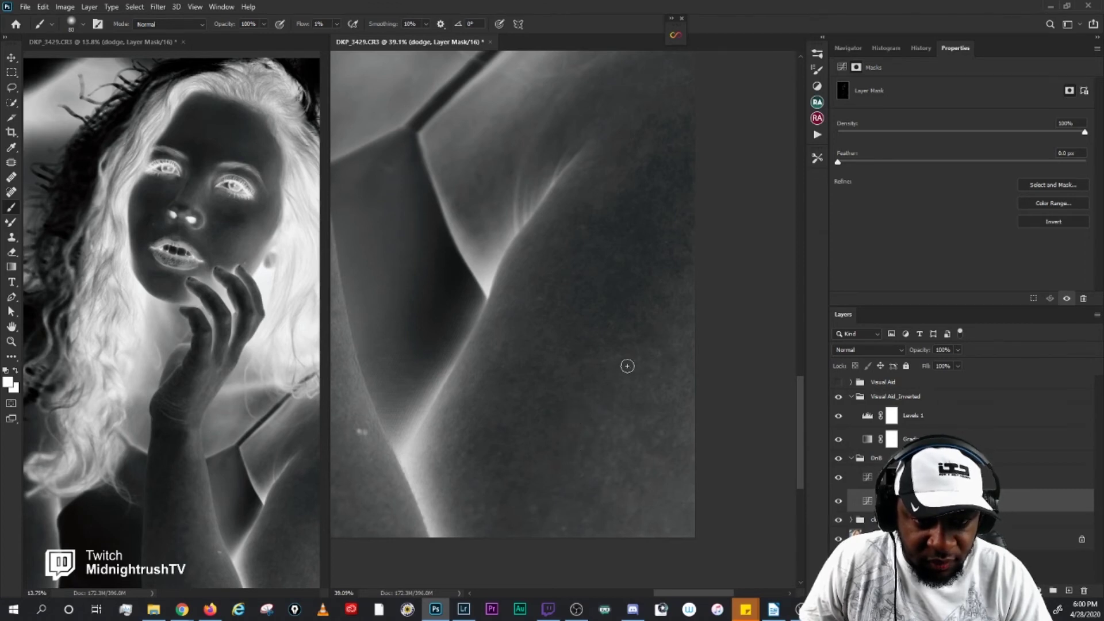
pyautogui.moveTo(506, 229)
pyautogui.mouseDown()
pyautogui.moveTo(552, 312)
pyautogui.moveTo(542, 346)
pyautogui.mouseUp()
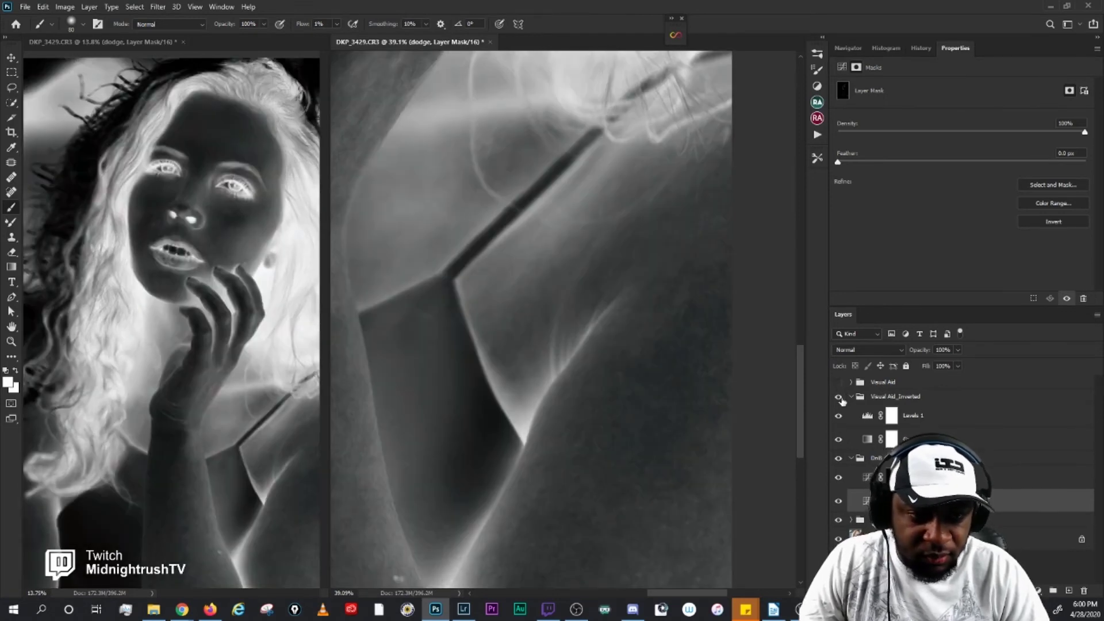
pyautogui.click(839, 396)
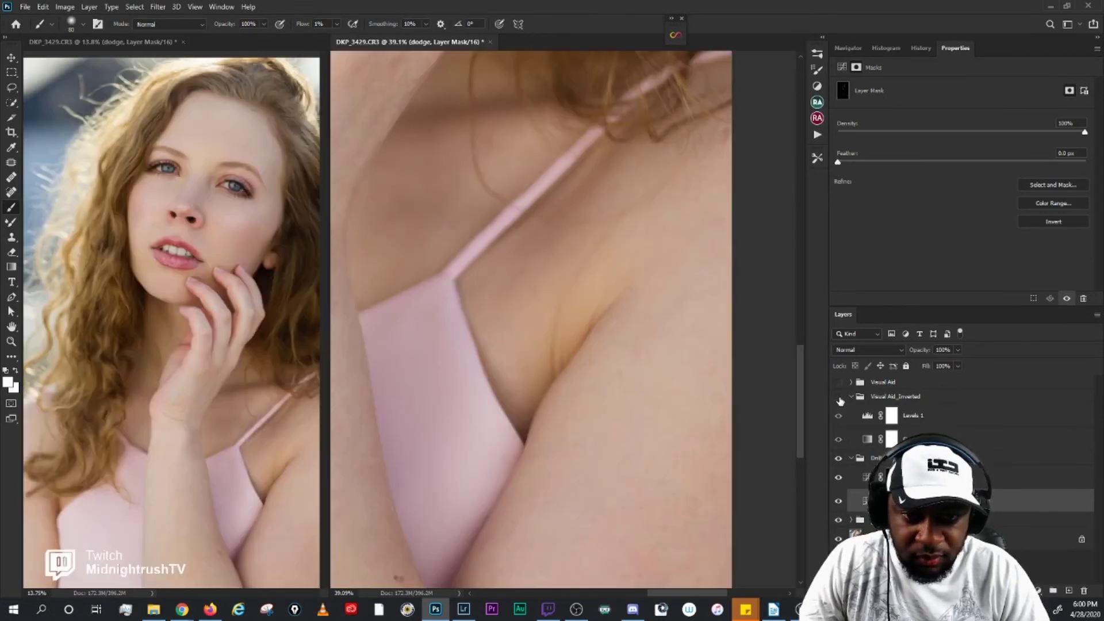
pyautogui.click(838, 397)
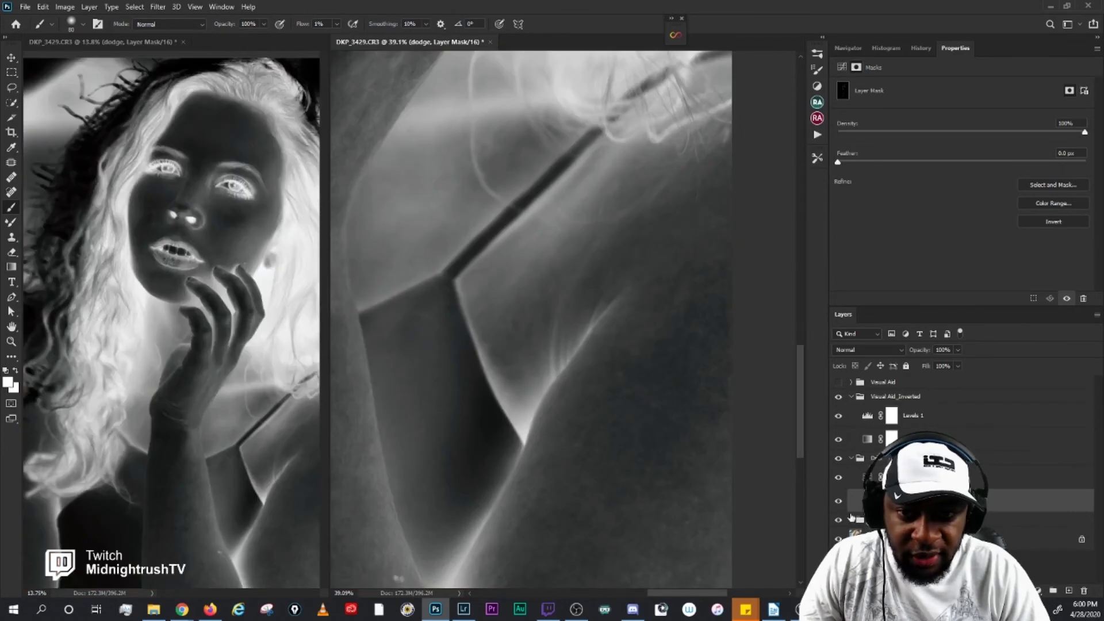
# Step: Touch up the shoulder on the Burn mask and paint the dodge mask over the chest beside the strap, adjusting the brush size
pyautogui.hotkey('alt', ']')
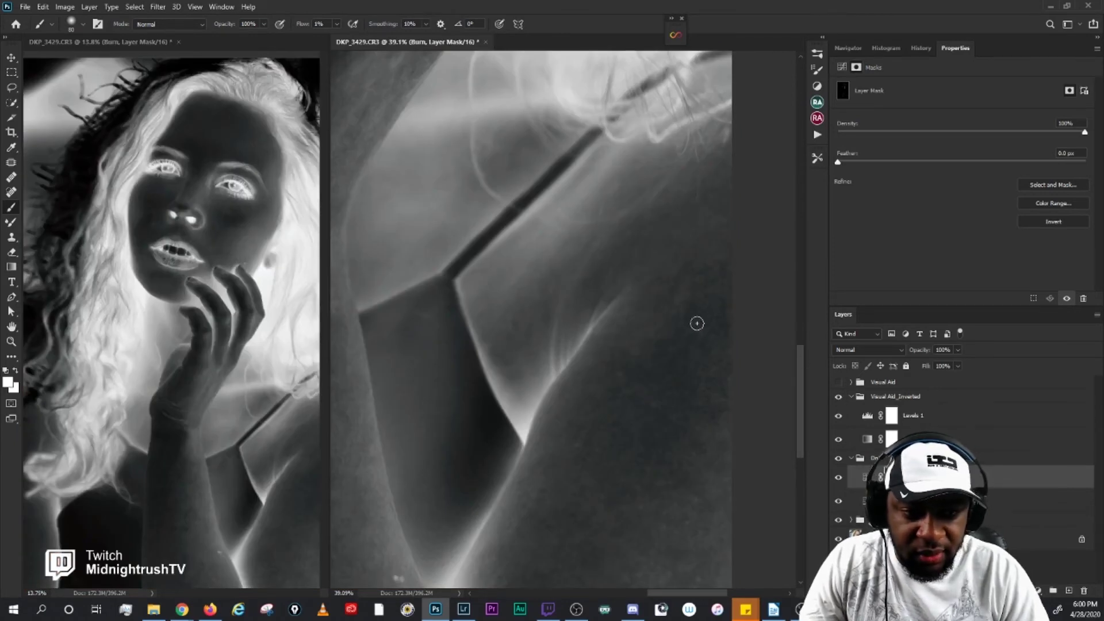
pyautogui.hotkey('alt', '[')
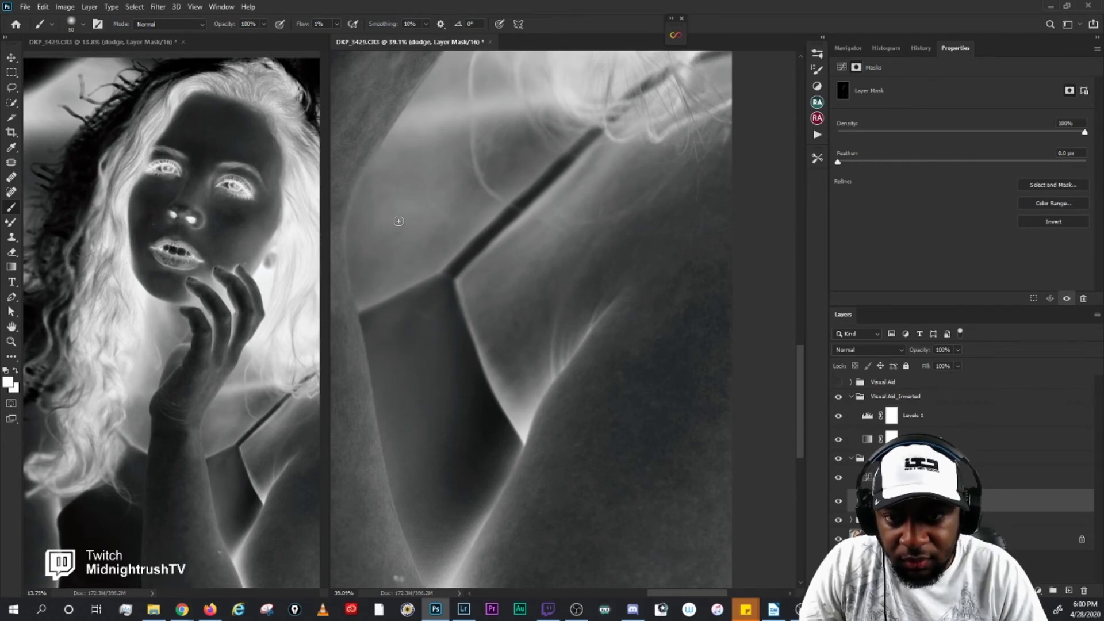
pyautogui.press(']')
pyautogui.press(']')
pyautogui.press(']')
pyautogui.press(']')
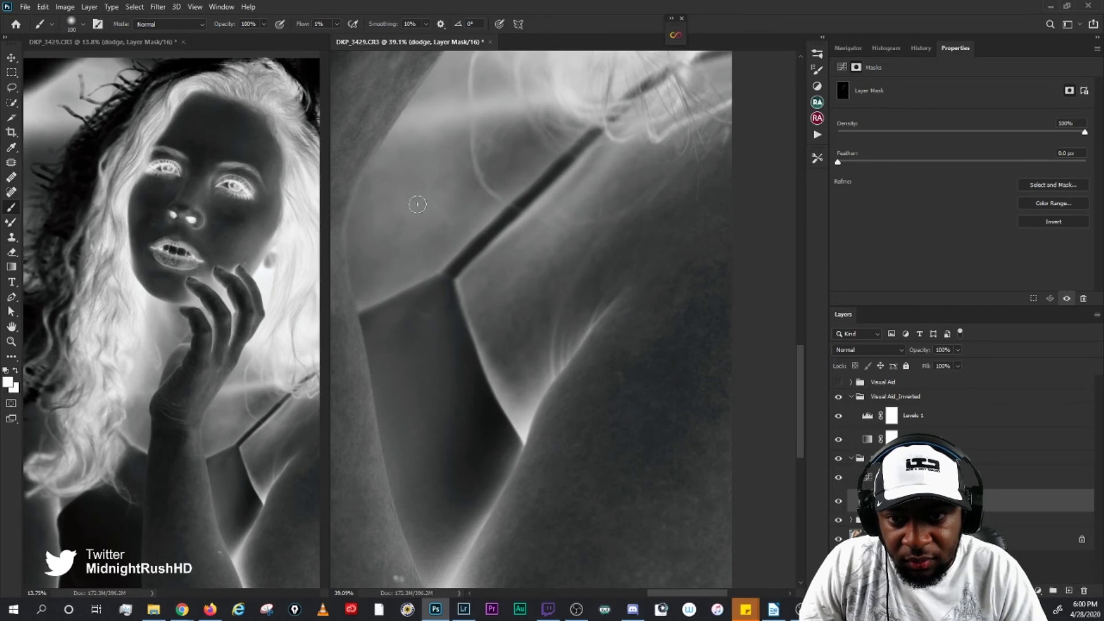
pyautogui.press(']')
pyautogui.moveTo(417, 204)
pyautogui.mouseDown()
pyautogui.moveTo(387, 230)
pyautogui.moveTo(397, 251)
pyautogui.moveTo(374, 193)
pyautogui.mouseUp()
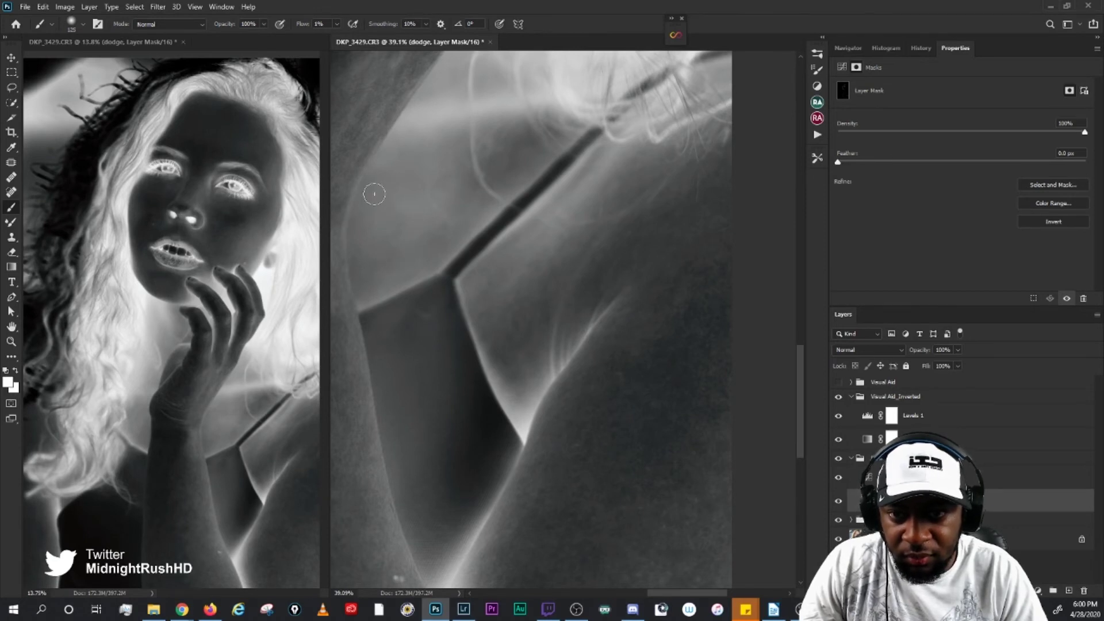
pyautogui.press('[')
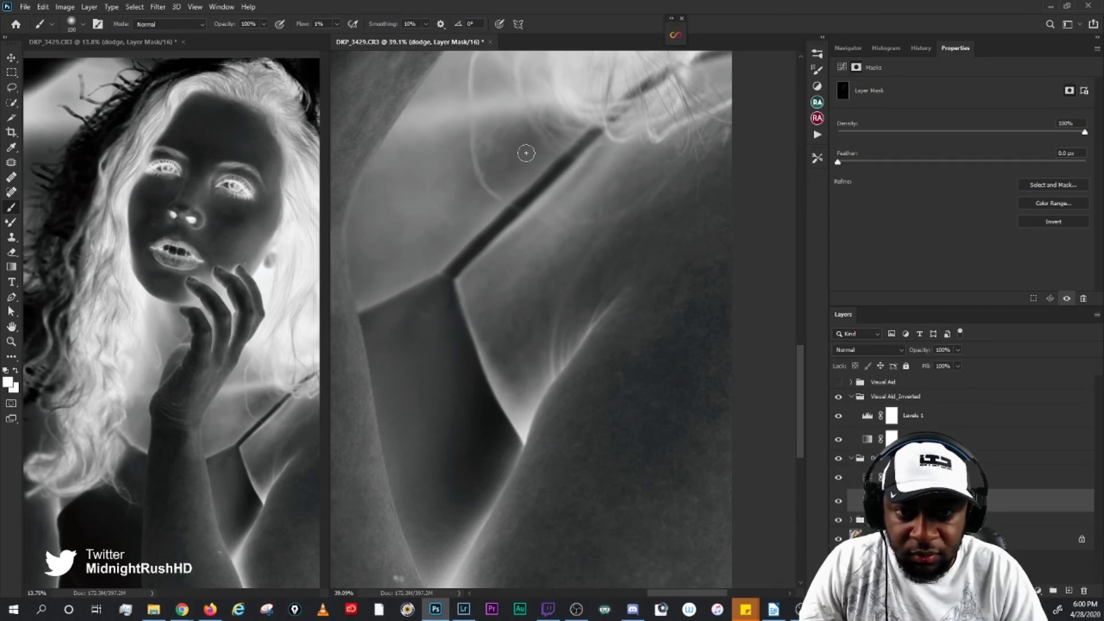
pyautogui.press('[')
pyautogui.press('[')
# Step: Paint the Burn mask over the other upper arm, beside the ends of the hair, with an enlarged brush
pyautogui.scroll(-6, 525, 147)
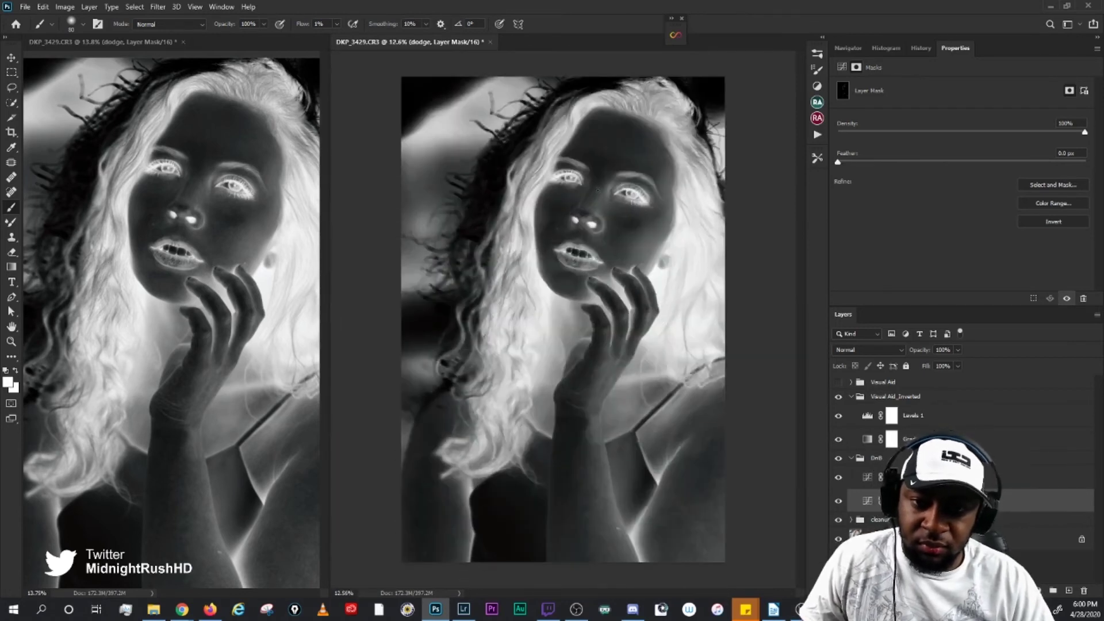
pyautogui.scroll(5, 476, 528)
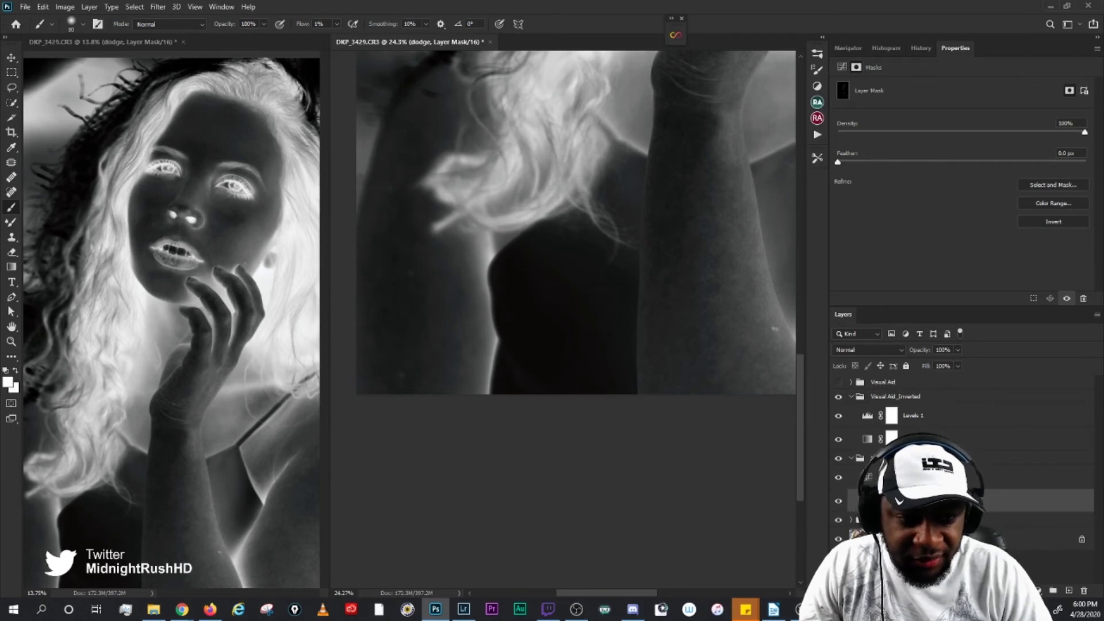
pyautogui.hotkey('alt', ']')
pyautogui.press(']')
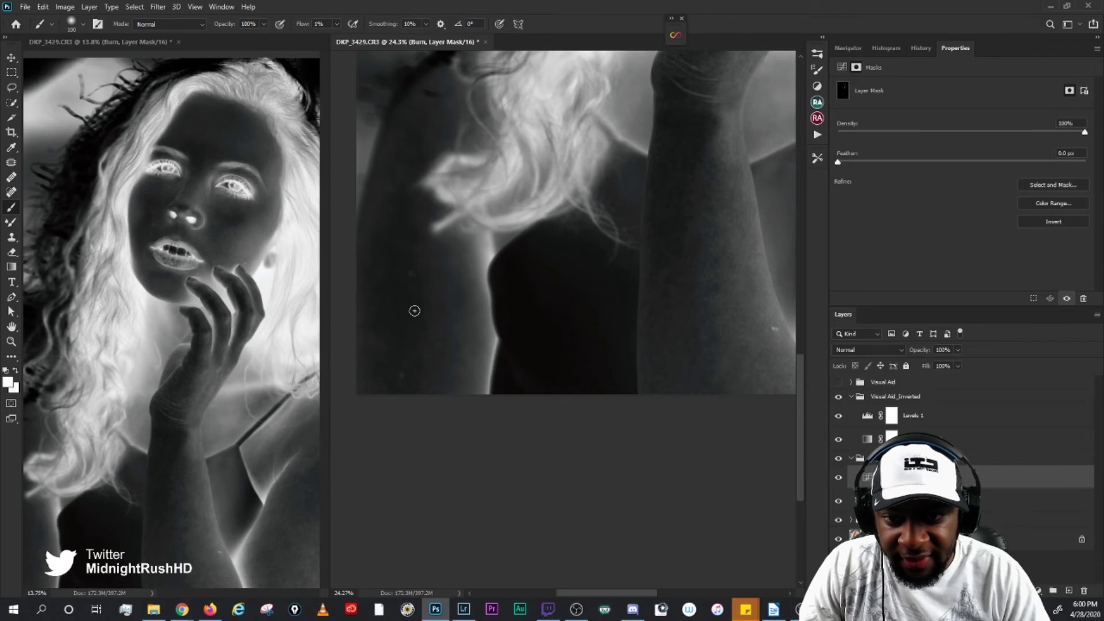
pyautogui.press('[')
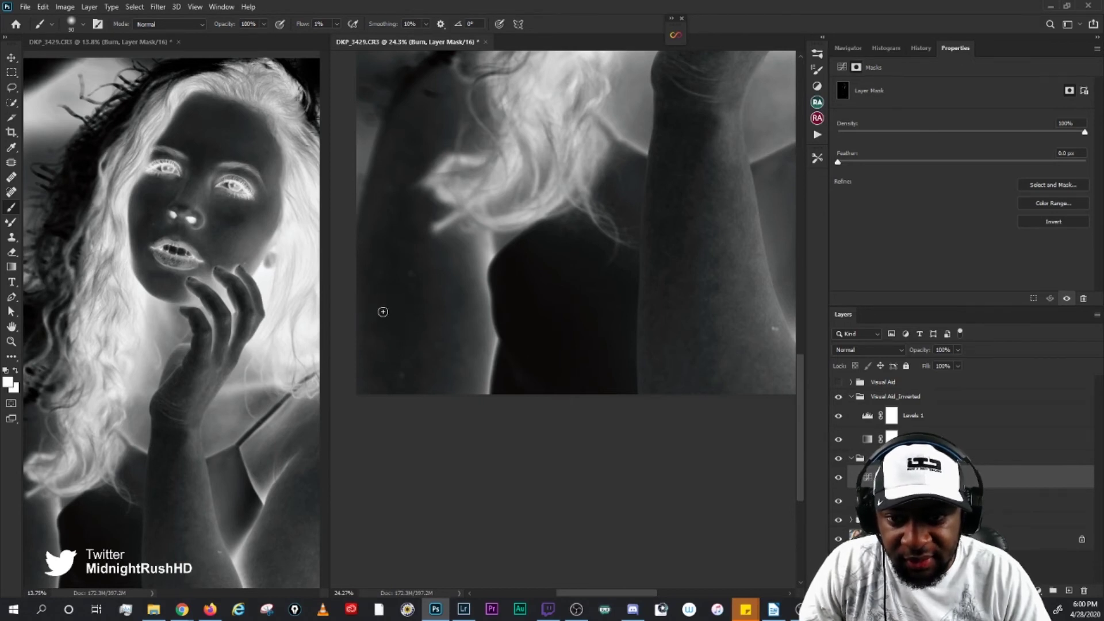
pyautogui.press(']')
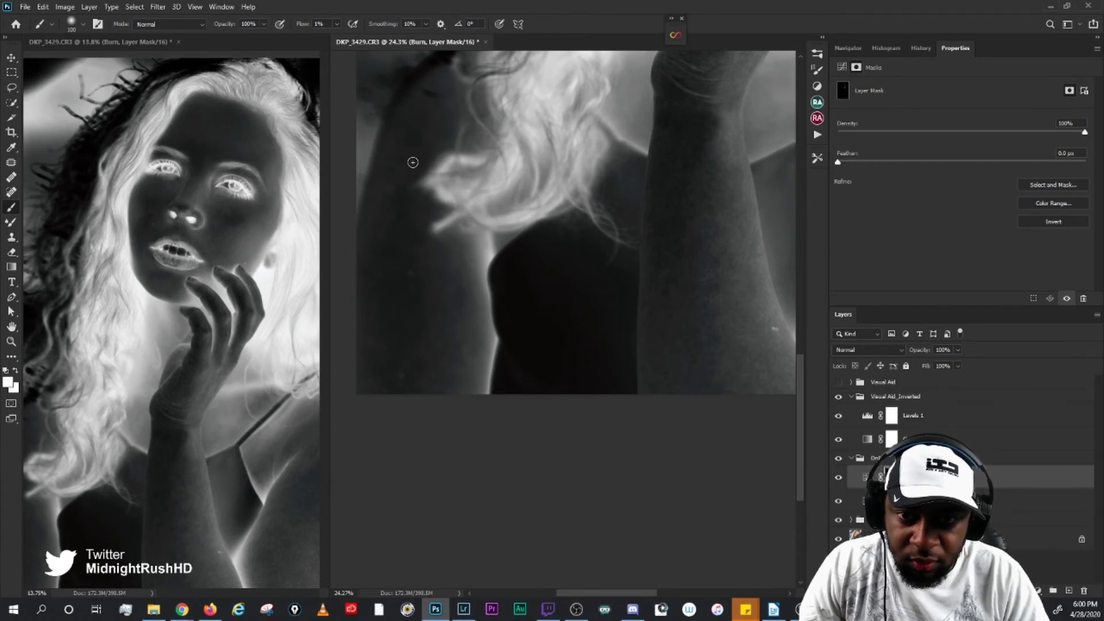
pyautogui.press(']')
pyautogui.press(']')
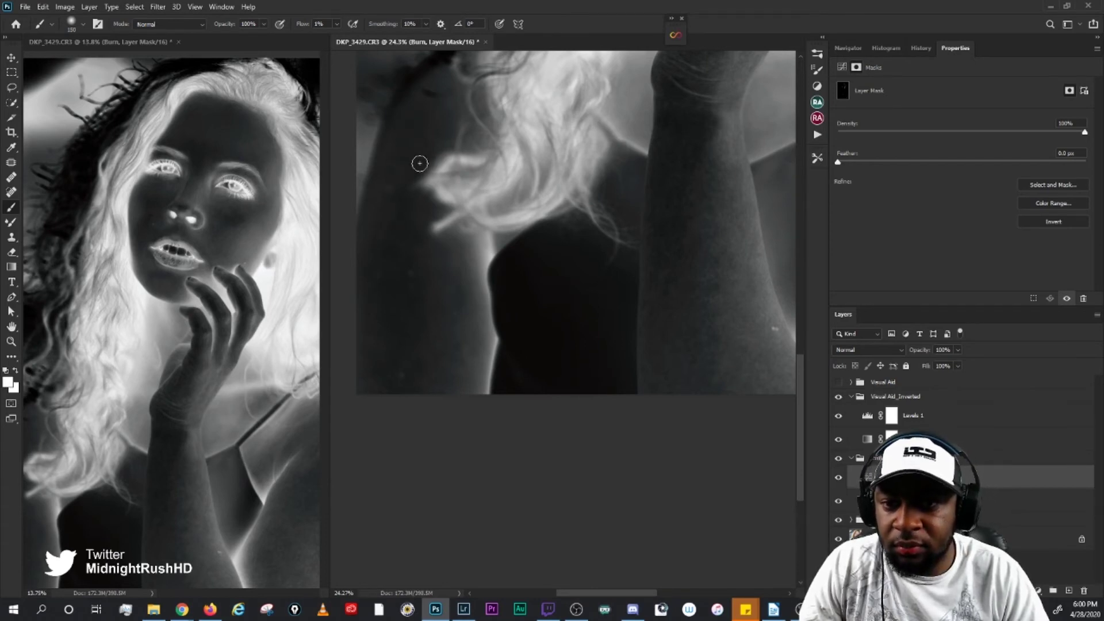
pyautogui.moveTo(415, 290)
pyautogui.mouseDown()
pyautogui.moveTo(397, 260)
pyautogui.moveTo(416, 321)
pyautogui.moveTo(384, 369)
pyautogui.mouseUp()
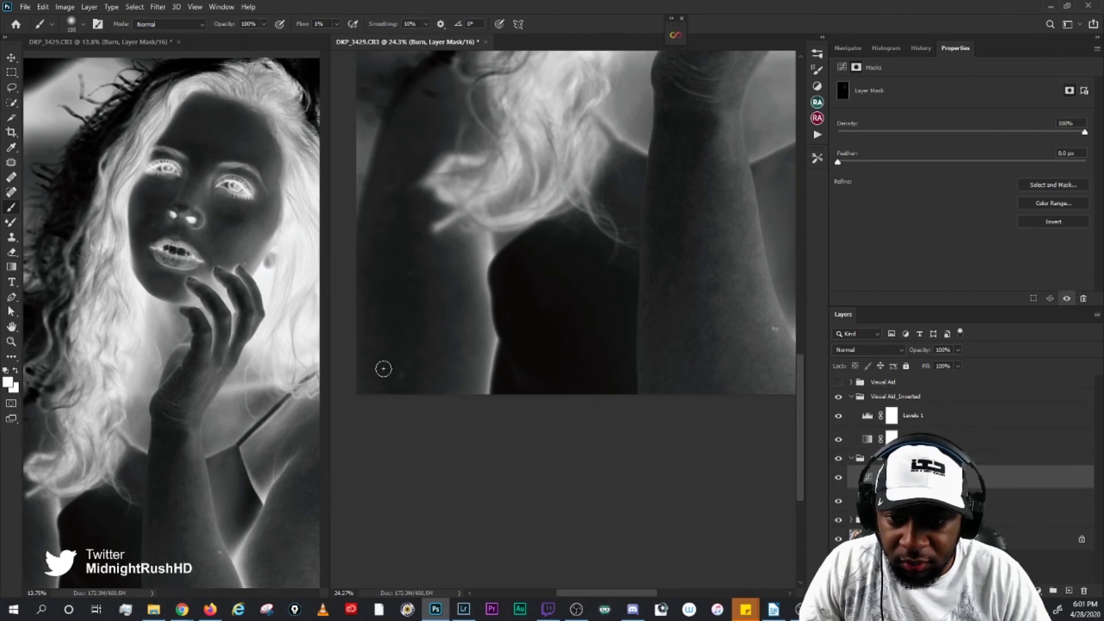
# Step: Reduce the brush size, hide the Visual Aid_Inverted group and check the whole portrait in color
pyautogui.press('[')
pyautogui.press('[')
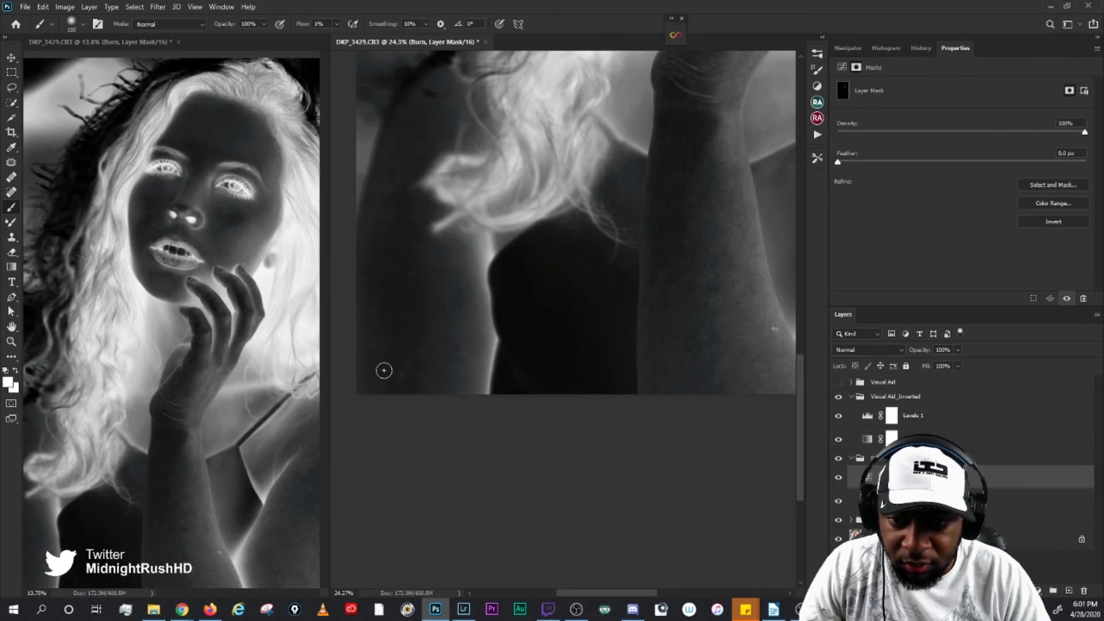
pyautogui.click(838, 396)
pyautogui.scroll(-4, 660, 239)
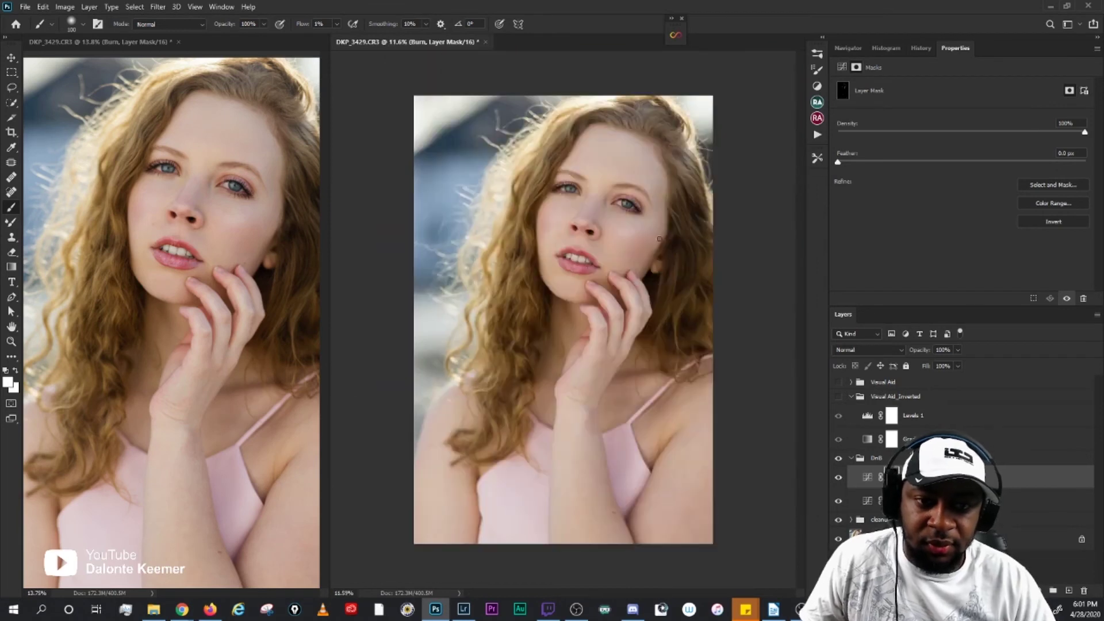
pyautogui.scroll(1, 550, 389)
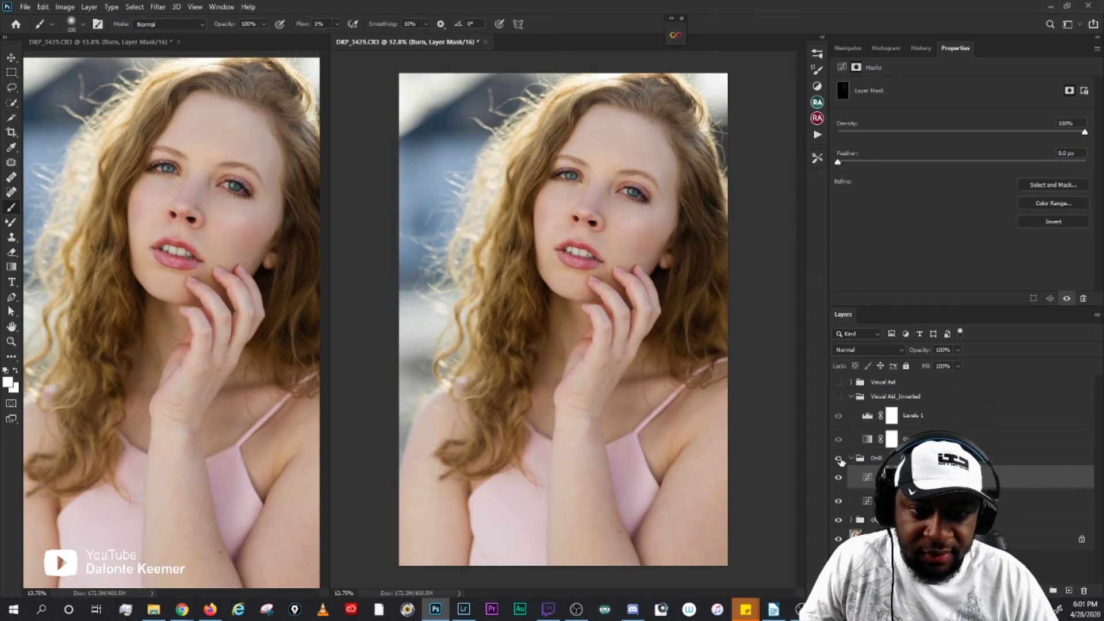
# Step: Inspect the portrait through Visual Aid and Visual Aid_Inverted, toggling Levels 1 and Curves 1, and leave only the Visual Aid group showing
pyautogui.click(839, 382)
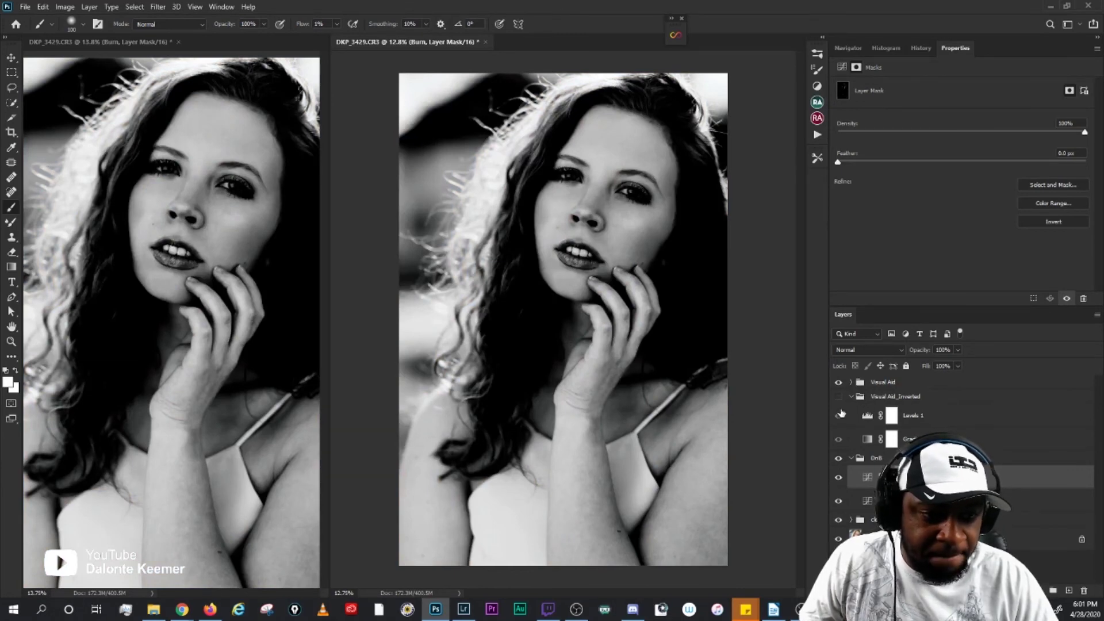
pyautogui.click(838, 396)
pyautogui.click(838, 415)
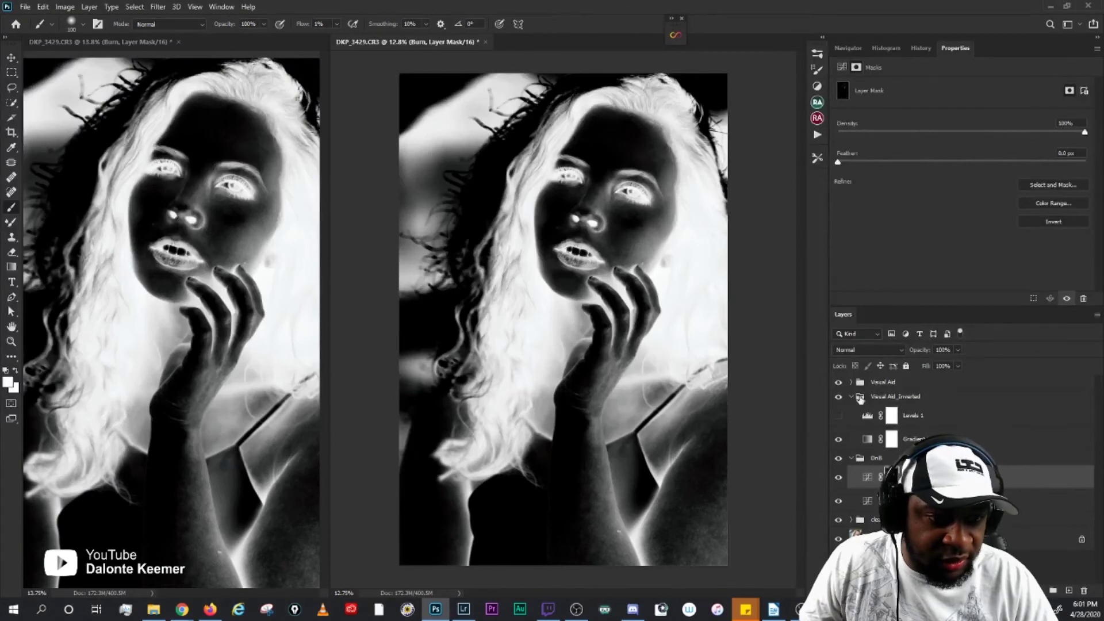
pyautogui.click(838, 415)
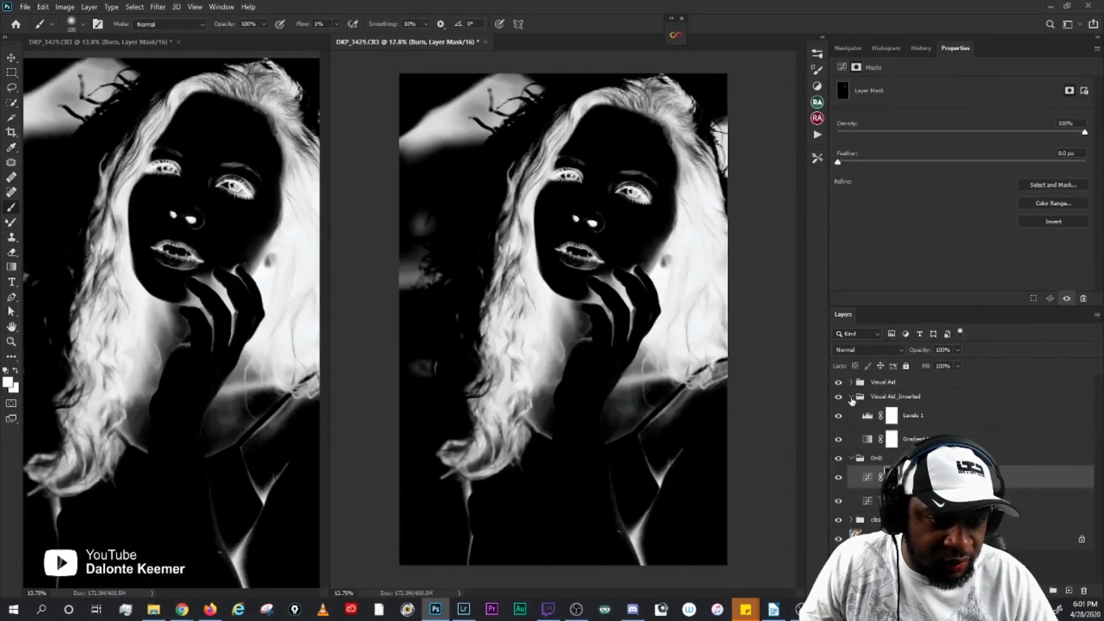
pyautogui.click(851, 398)
pyautogui.click(851, 382)
pyautogui.click(839, 401)
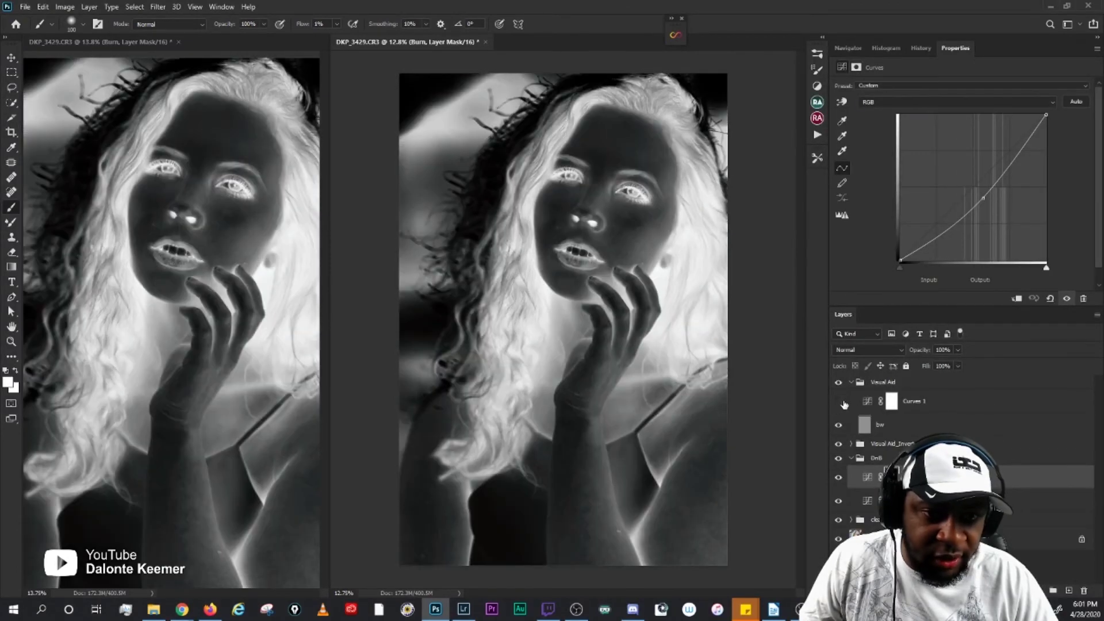
pyautogui.click(840, 444)
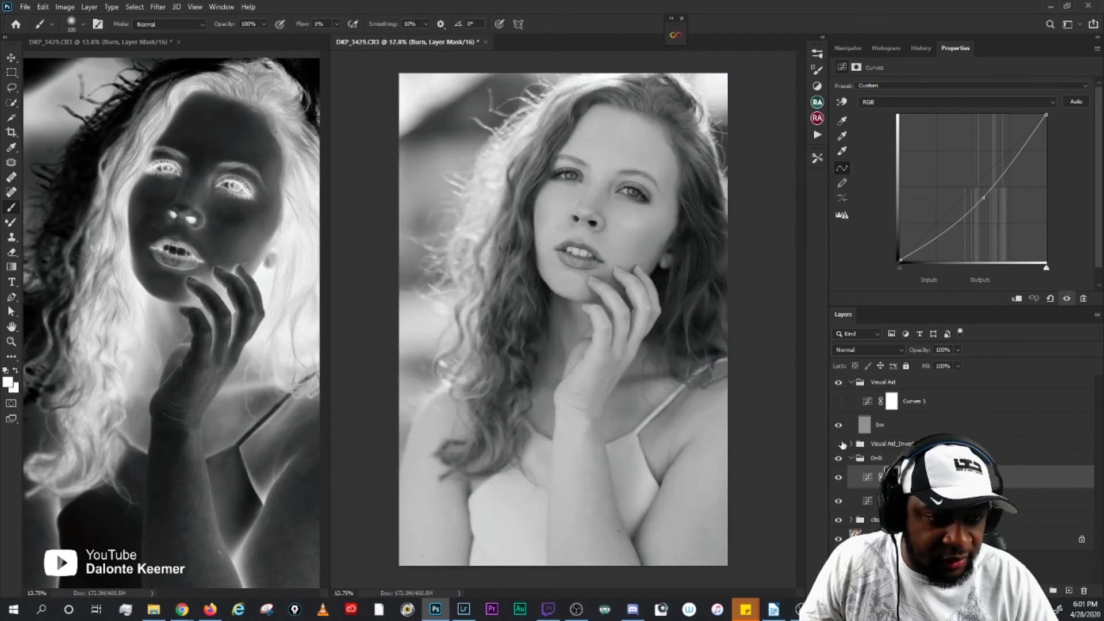
pyautogui.click(838, 401)
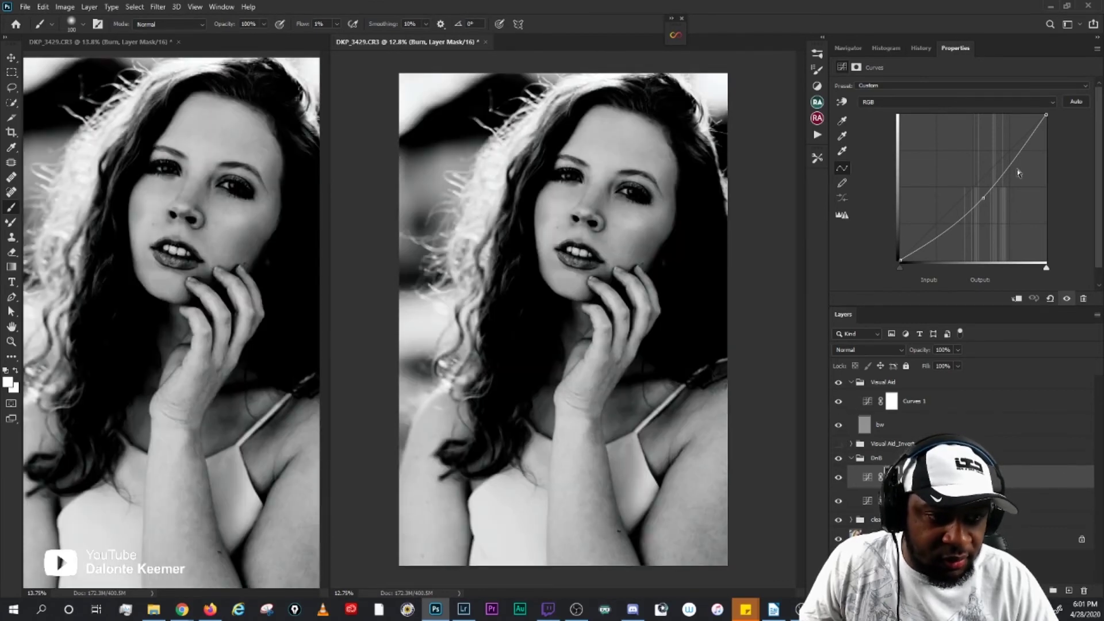
# Step: Soften the Curves 1 contrast in the Visual Aid group, moving the shadow point to about 60/24 and the highlight point to about 194/217
pyautogui.click(949, 252)
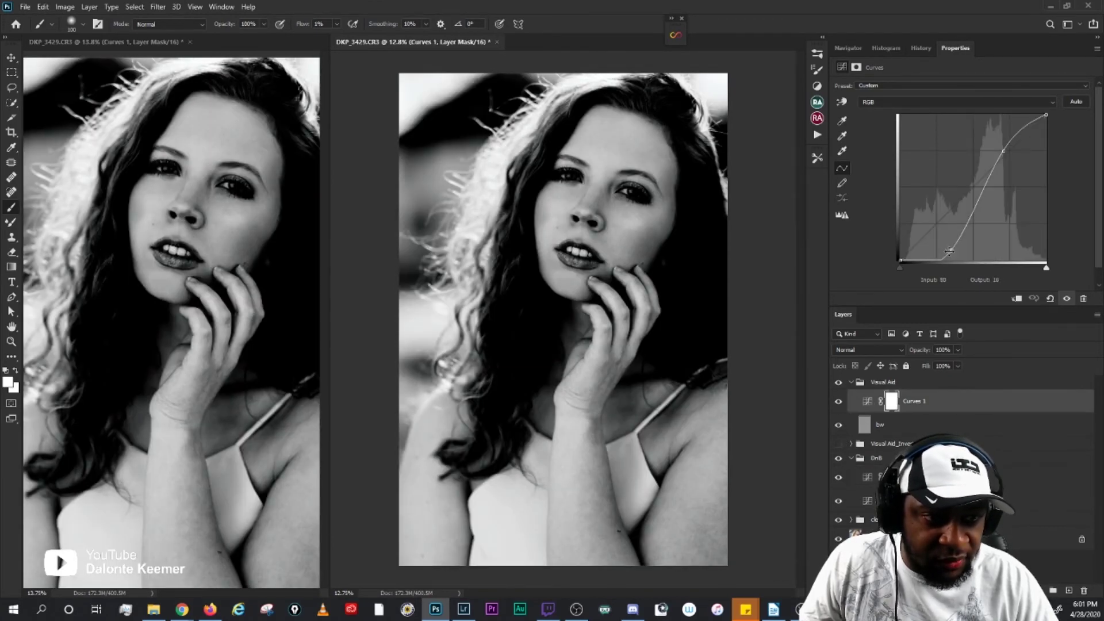
pyautogui.moveTo(949, 252); pyautogui.dragTo(939, 237)
pyautogui.click(1004, 150)
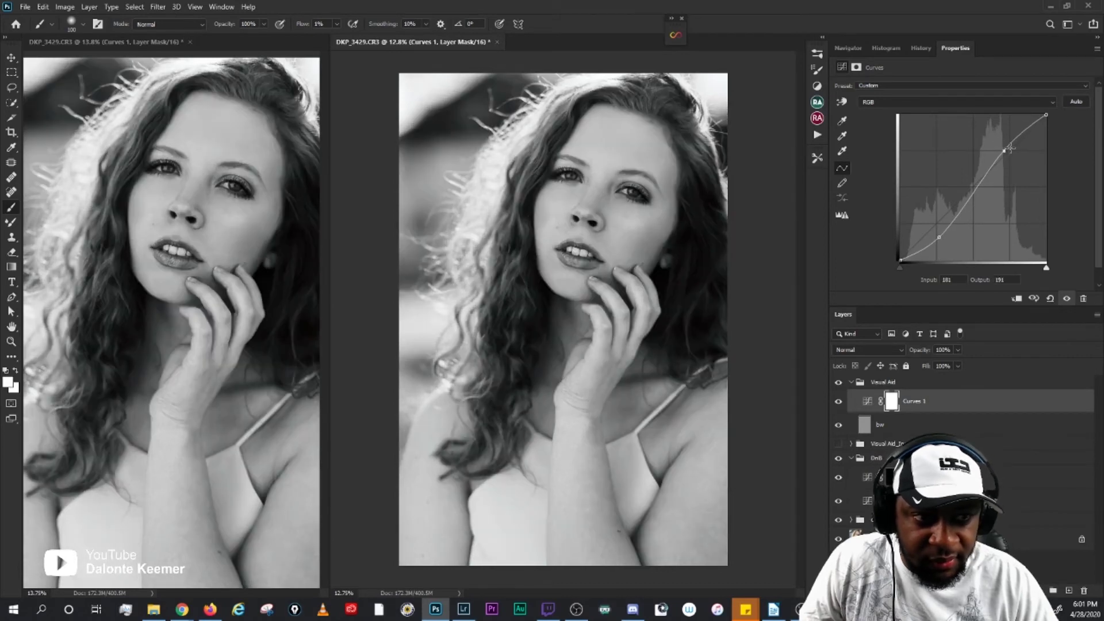
pyautogui.moveTo(1004, 150); pyautogui.dragTo(1010, 144)
pyautogui.moveTo(939, 237); pyautogui.dragTo(934, 249)
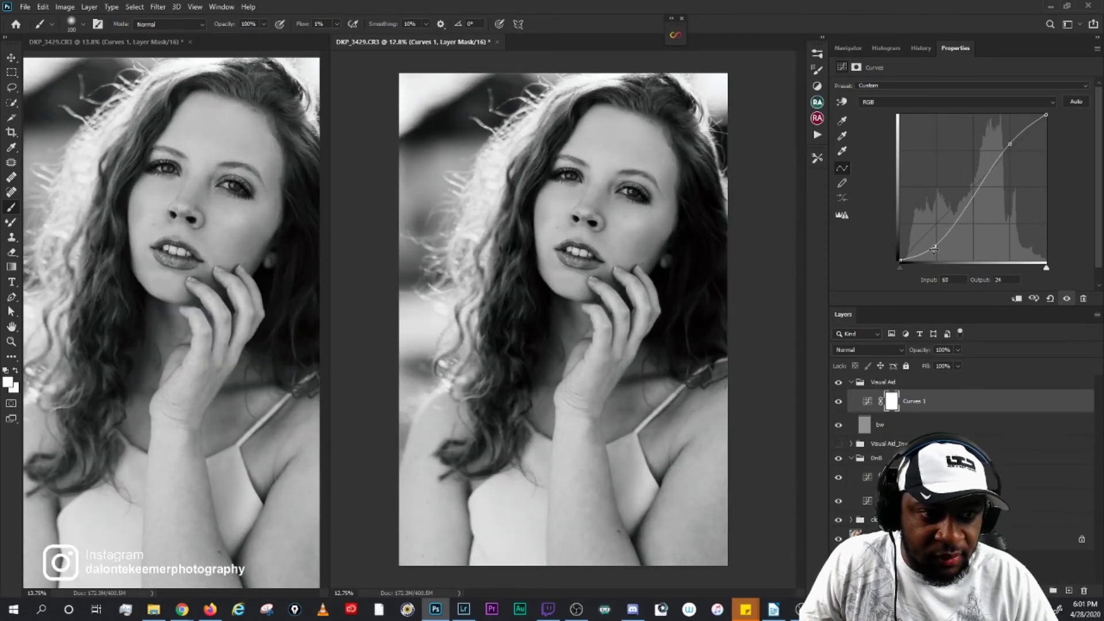
pyautogui.moveTo(1010, 144); pyautogui.dragTo(1011, 136)
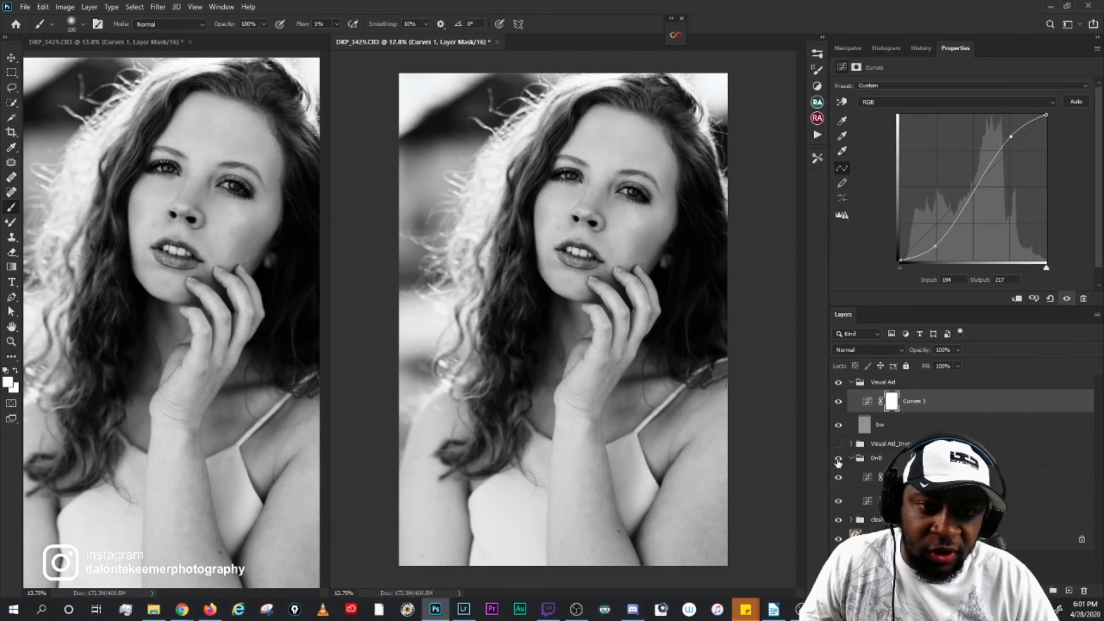
# Step: Compare the black-and-white portrait with the DnB group hidden and shown
pyautogui.hotkey('ctrl', '+')
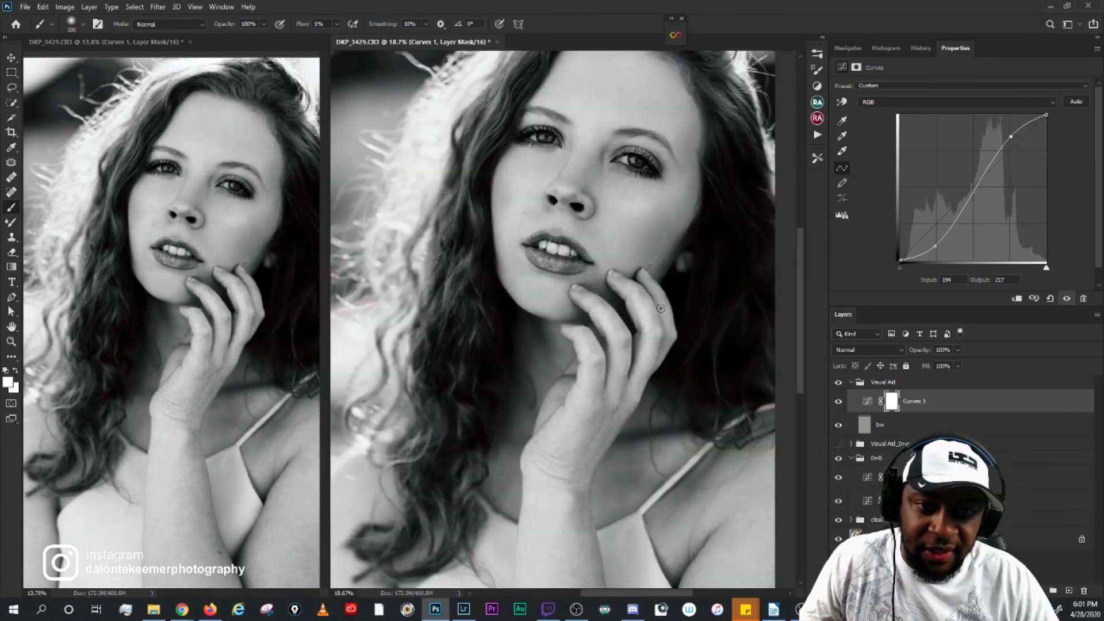
pyautogui.click(839, 460)
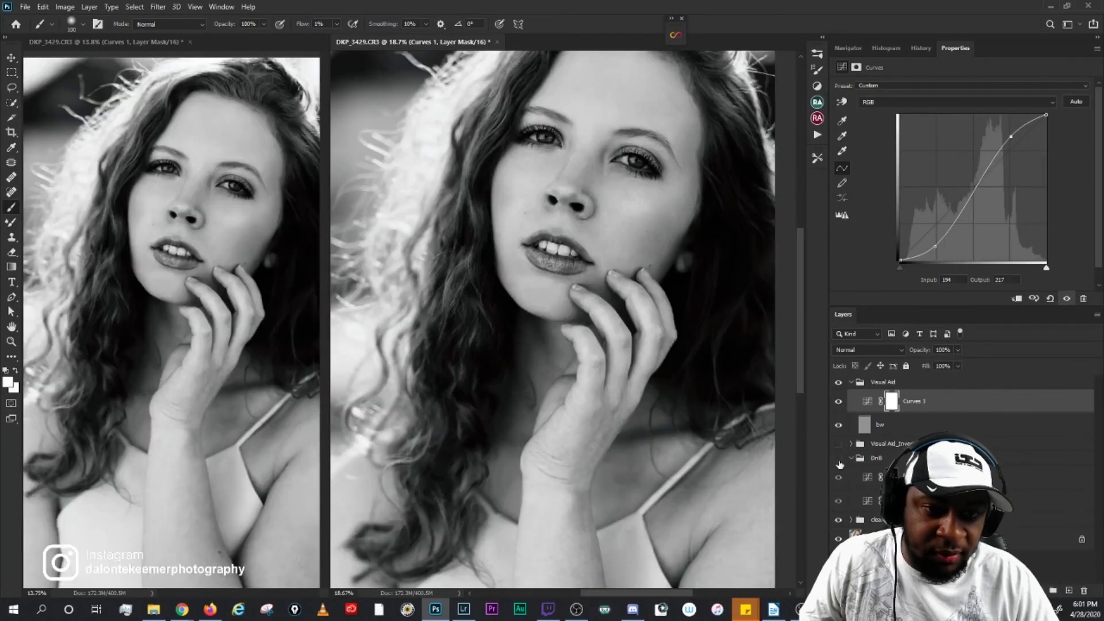
pyautogui.click(839, 460)
pyautogui.scroll(-3, 675, 276)
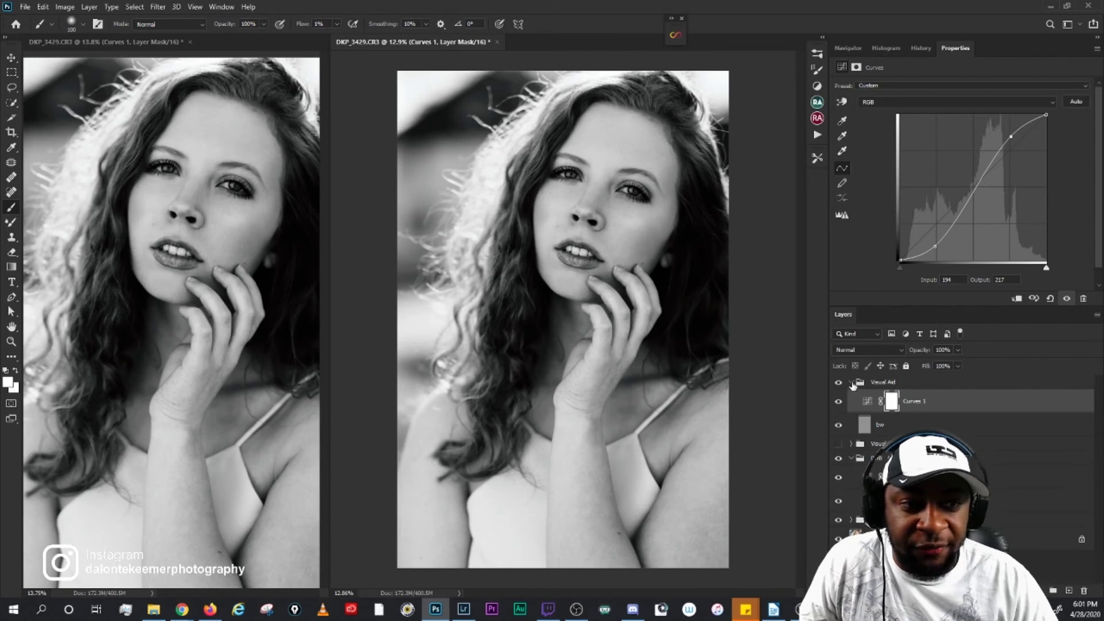
# Step: Delete the Visual Aid and Visual Aid_Inverted groups together
pyautogui.click(885, 383)
pyautogui.keyDown('shift'); pyautogui.click(891, 444); pyautogui.keyUp('shift')
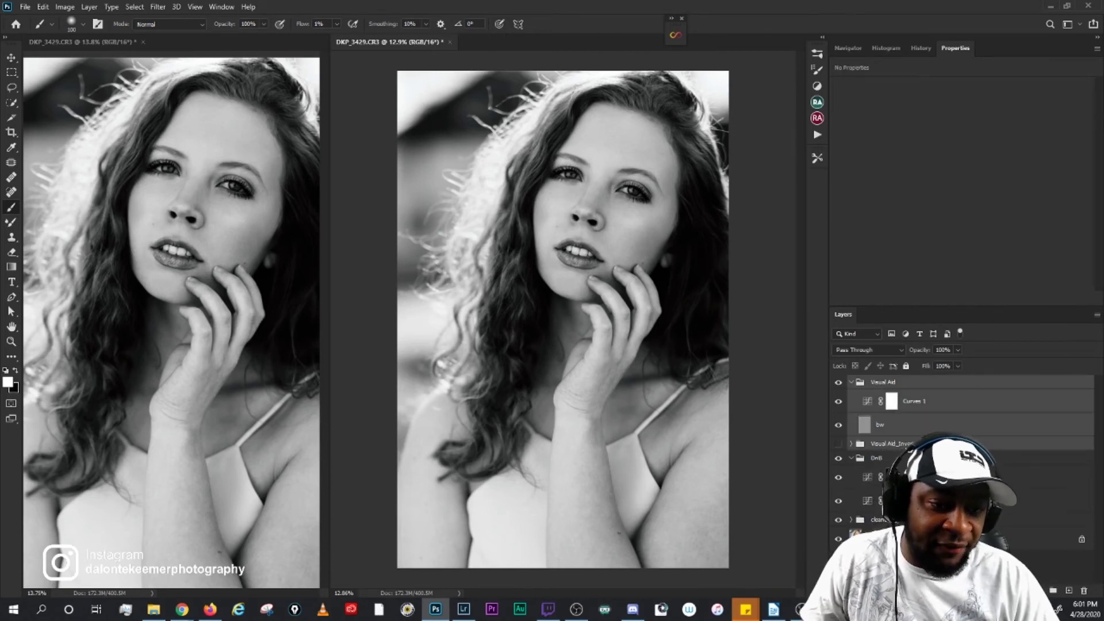
pyautogui.press('Delete')
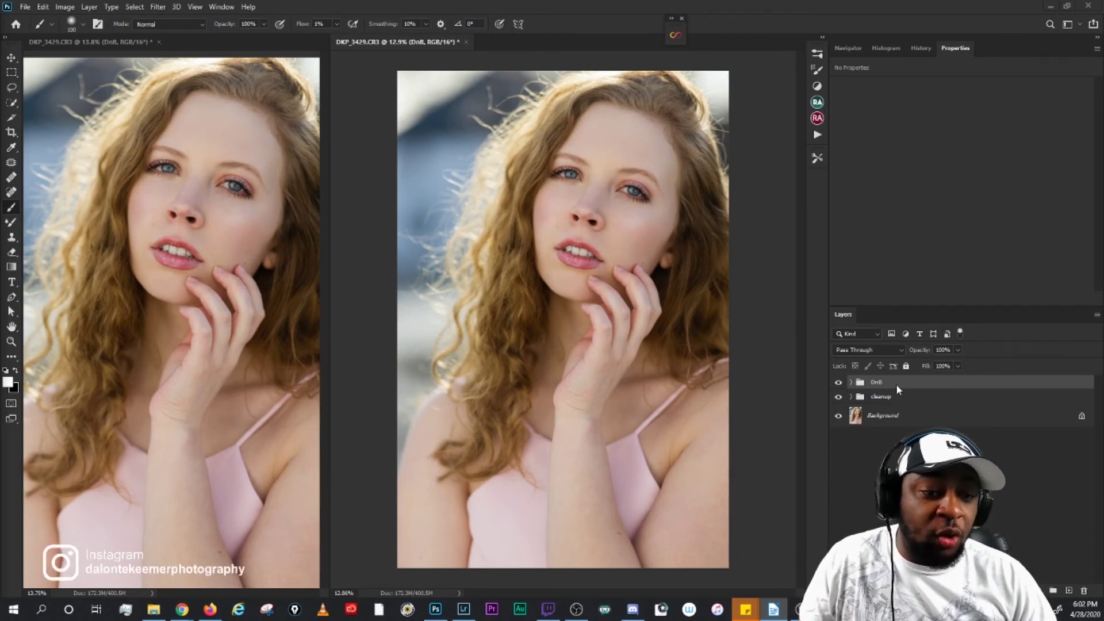
# Step: Stamp all visible layers into a new layer above the DnB group and close the second window of the document
pyautogui.click(1097, 314)
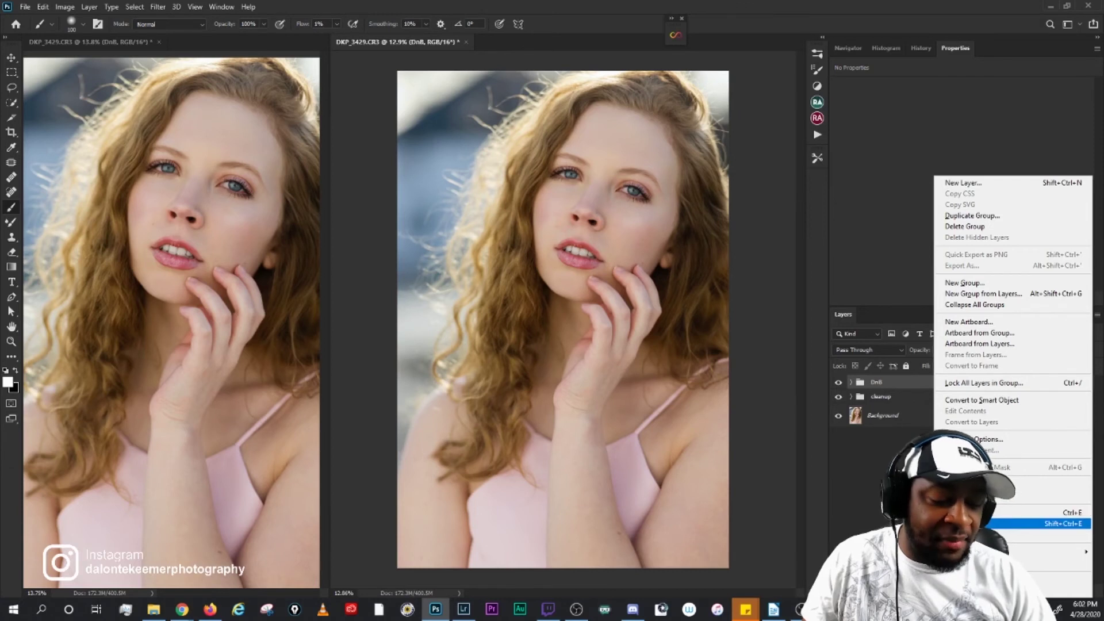
pyautogui.keyDown('alt'); pyautogui.click(1023, 524); pyautogui.keyUp('alt')
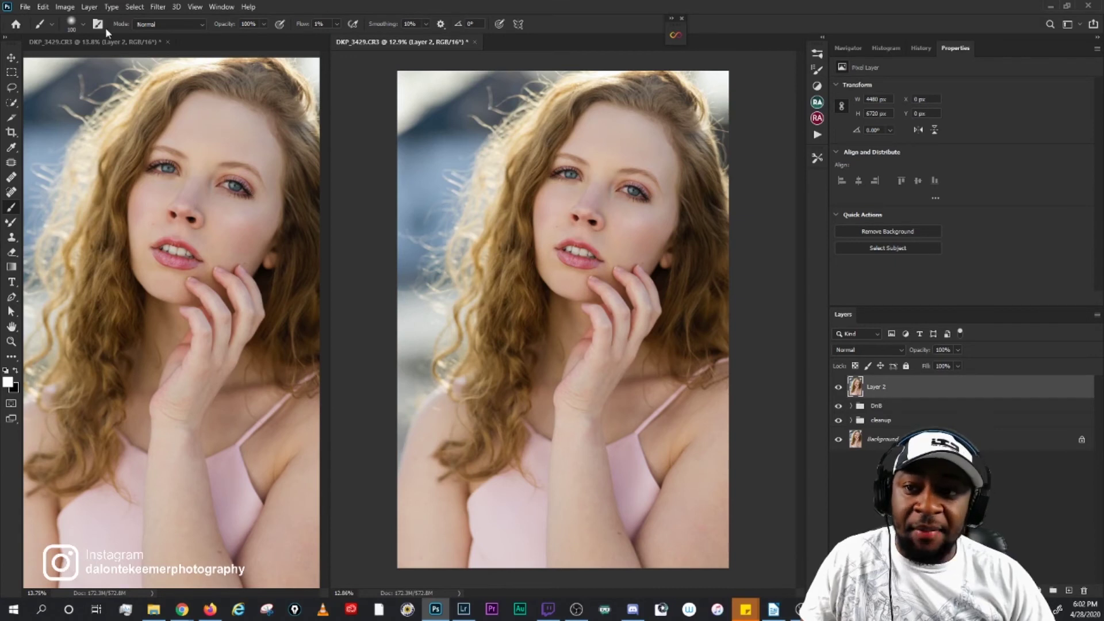
pyautogui.click(167, 42)
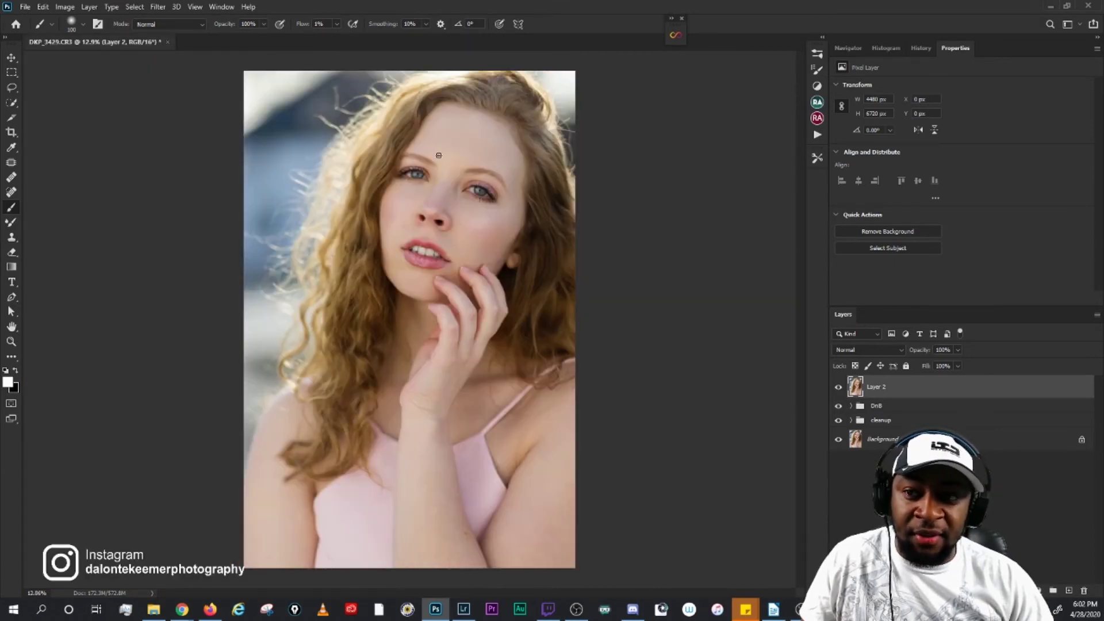
# Step: Compare the retouched portrait with the original Background alone, first at full view and up close on the face
pyautogui.scroll(1, 452, 159)
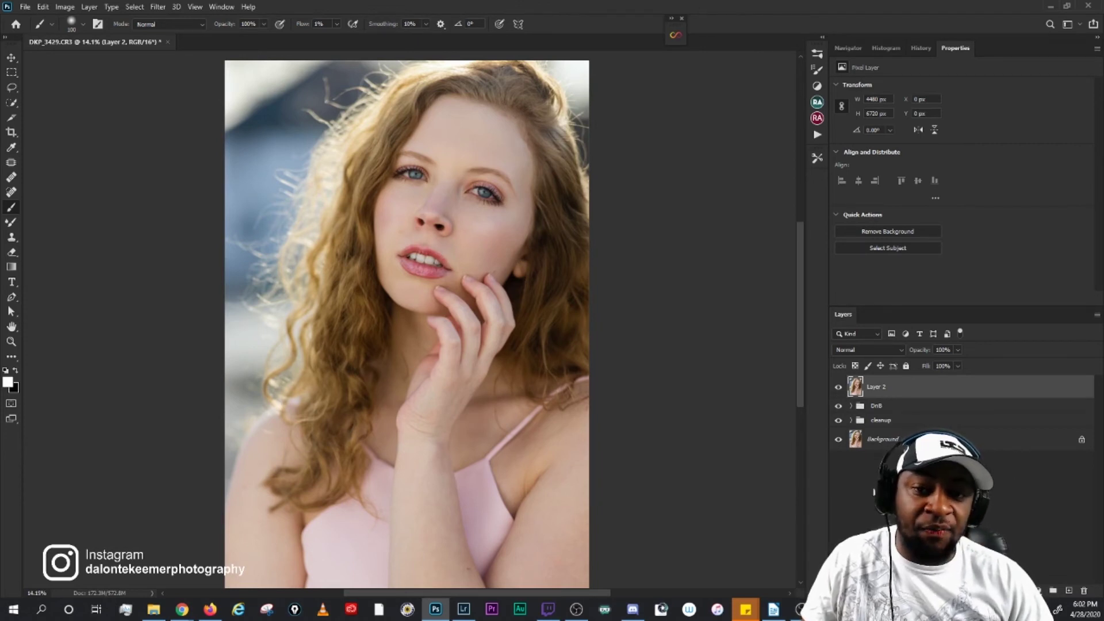
pyautogui.click(839, 389)
pyautogui.click(838, 389)
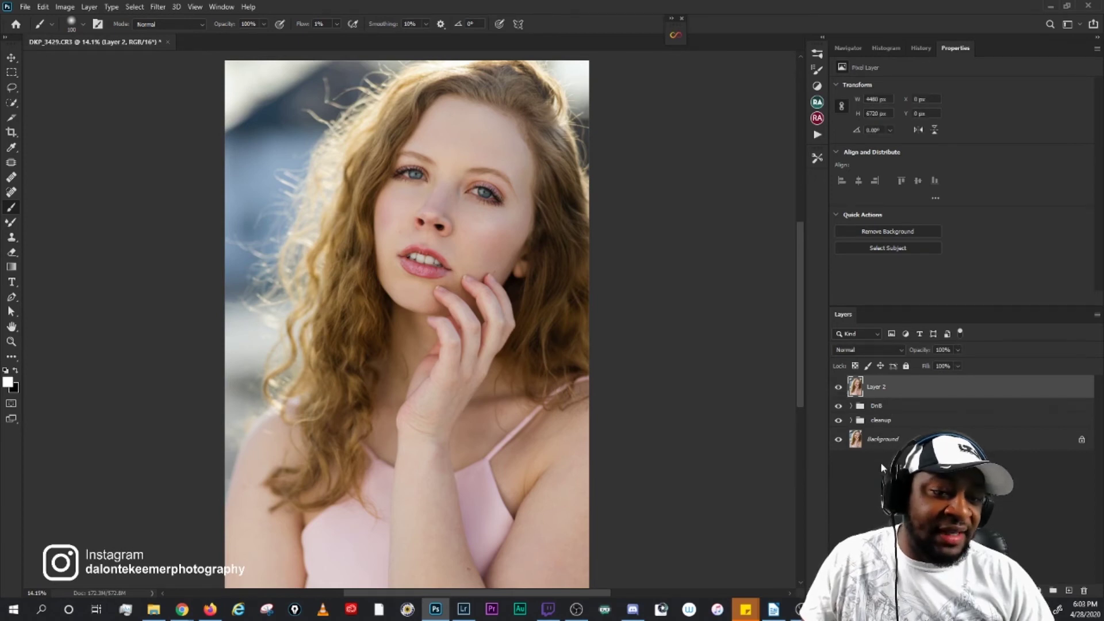
pyautogui.keyDown('alt'); pyautogui.click(839, 440); pyautogui.keyUp('alt')
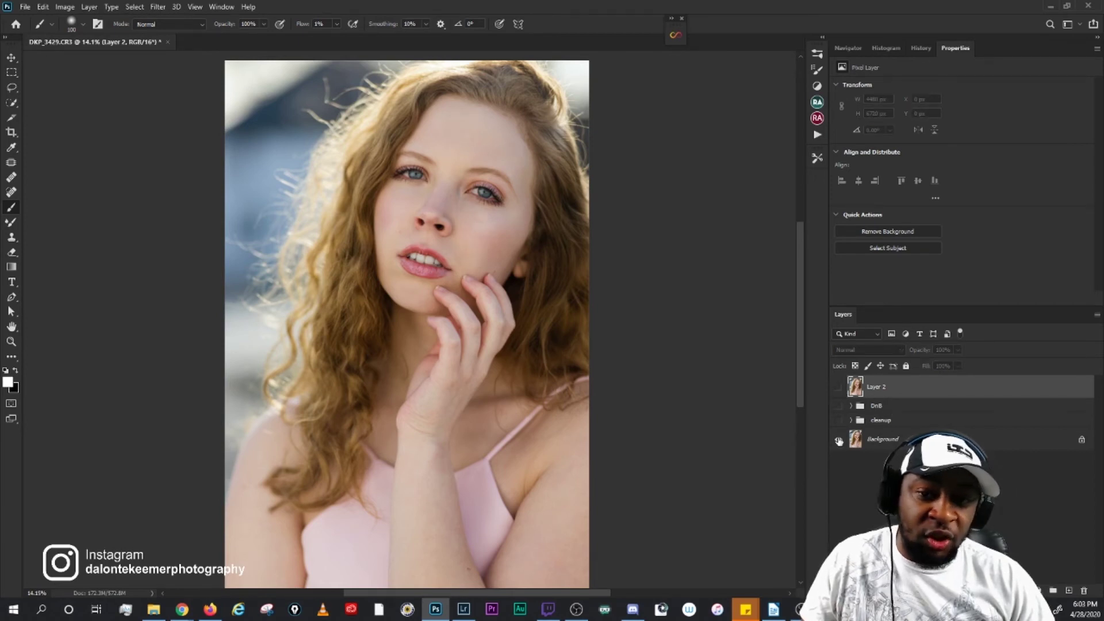
pyautogui.keyDown('alt'); pyautogui.click(838, 440); pyautogui.keyUp('alt')
pyautogui.scroll(5, 448, 178)
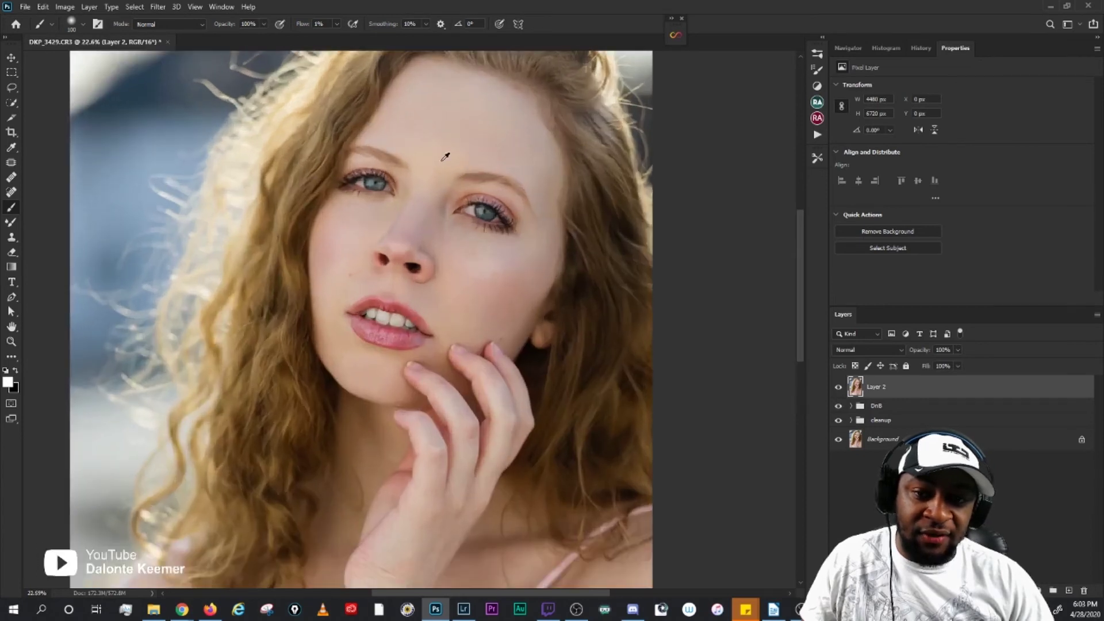
pyautogui.hscroll(-3, 448, 178)
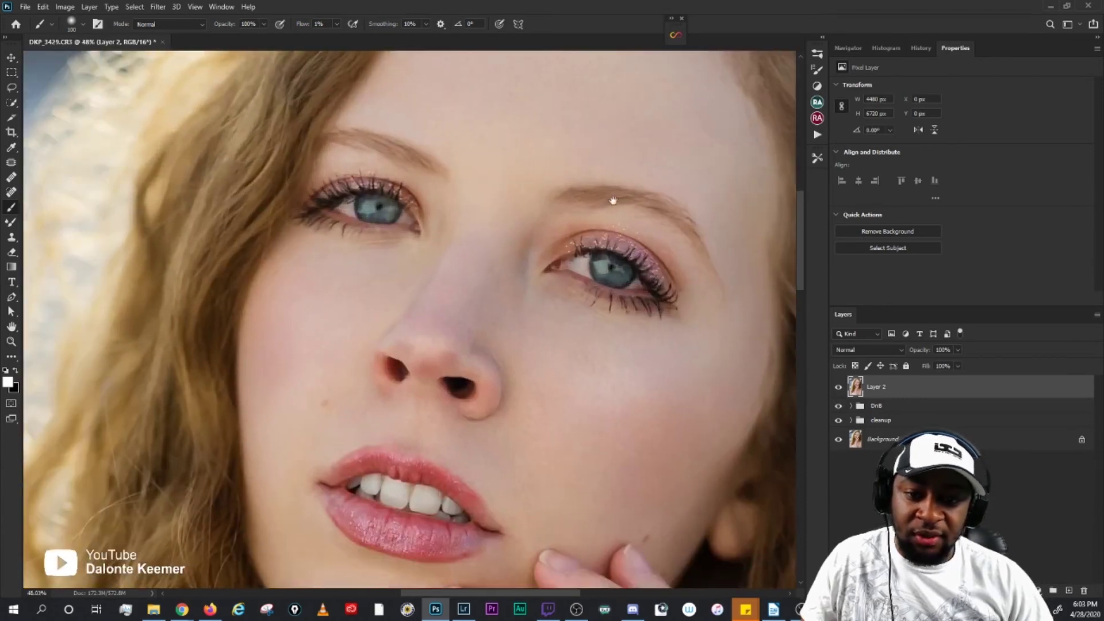
pyautogui.keyDown('alt'); pyautogui.click(838, 440); pyautogui.keyUp('alt')
pyautogui.keyDown('alt'); pyautogui.click(838, 441); pyautogui.keyUp('alt')
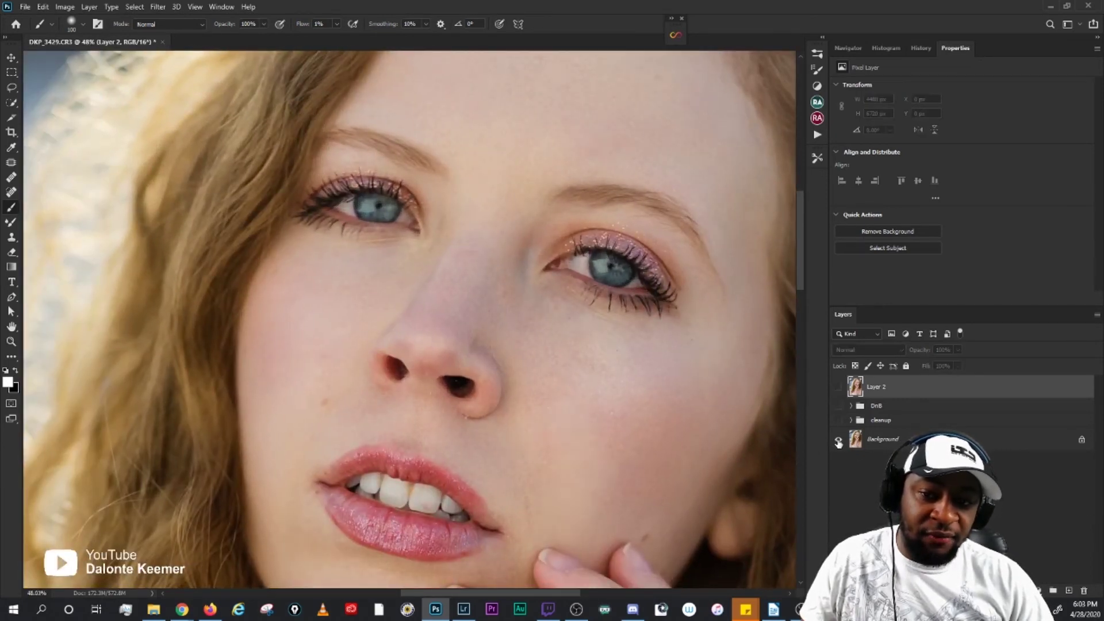
# Step: Delete the stamped Layer 2 and select the Burn layer's mask inside the DnB group
pyautogui.press('Delete')
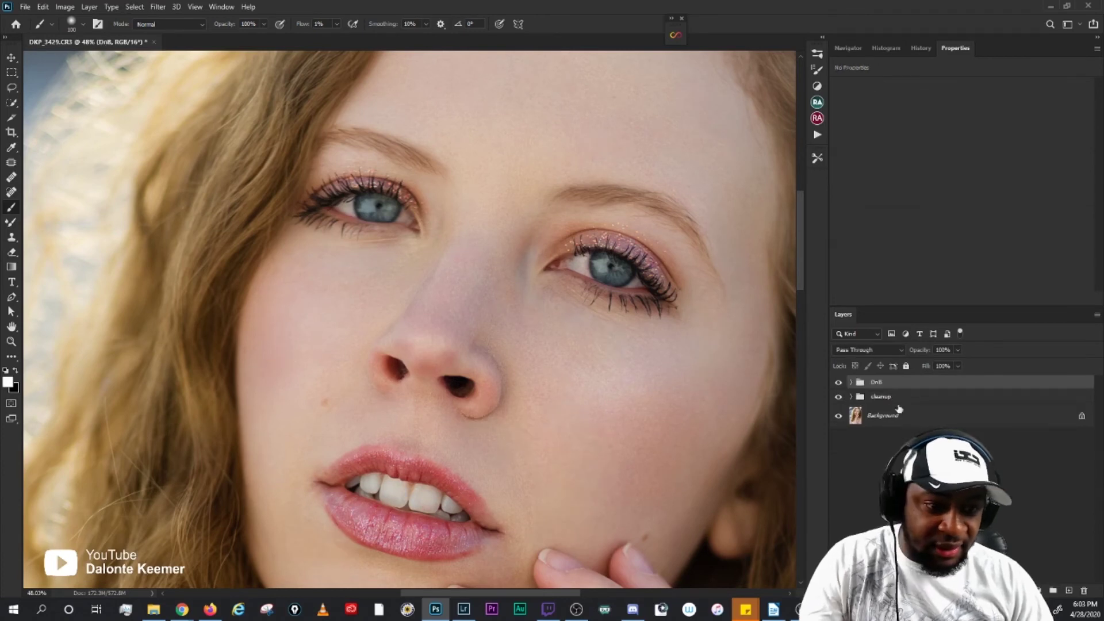
pyautogui.click(851, 382)
pyautogui.click(891, 402)
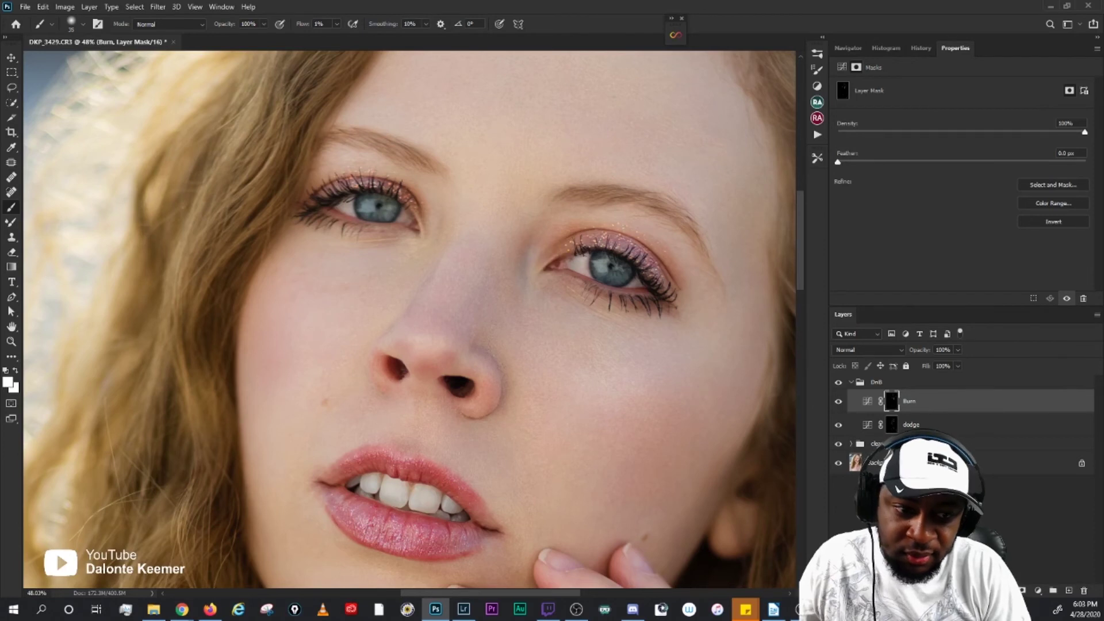
# Step: Touch up the face on the dodge layer's mask and return to the Burn layer's mask, checking the result on the wider portrait
pyautogui.hotkey('ctrl', '2')
pyautogui.click(891, 425)
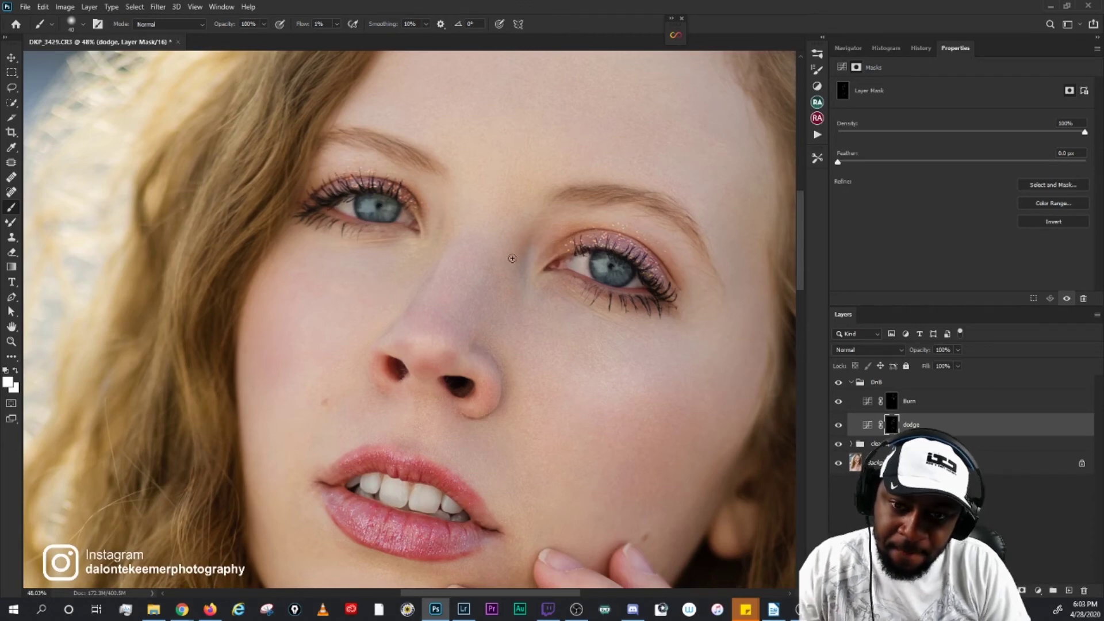
pyautogui.scroll(-2, 514, 358)
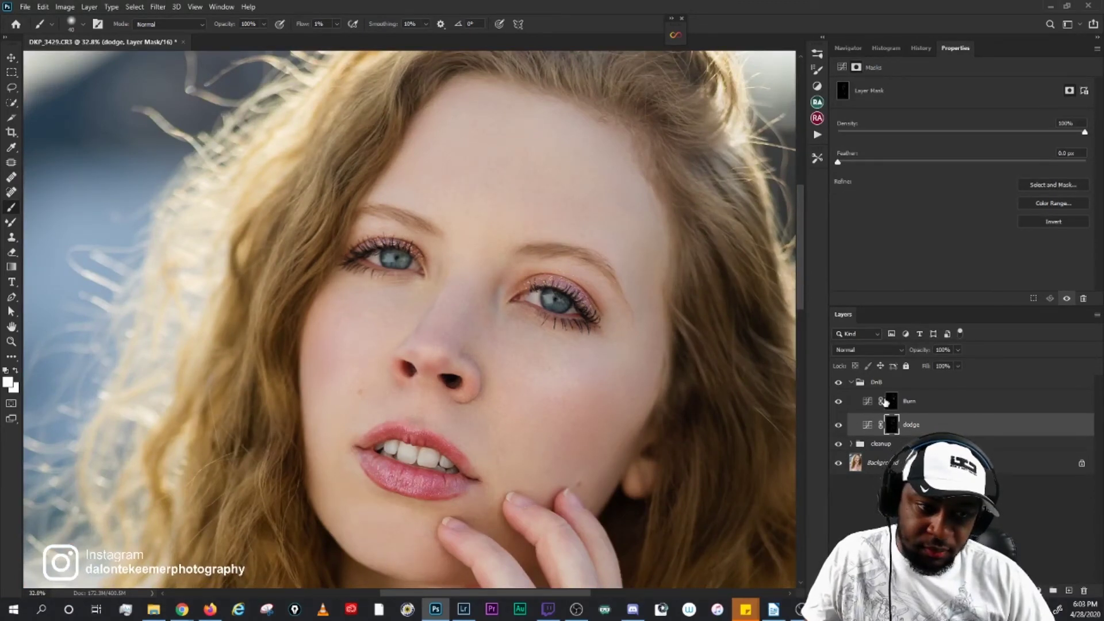
pyautogui.click(920, 401)
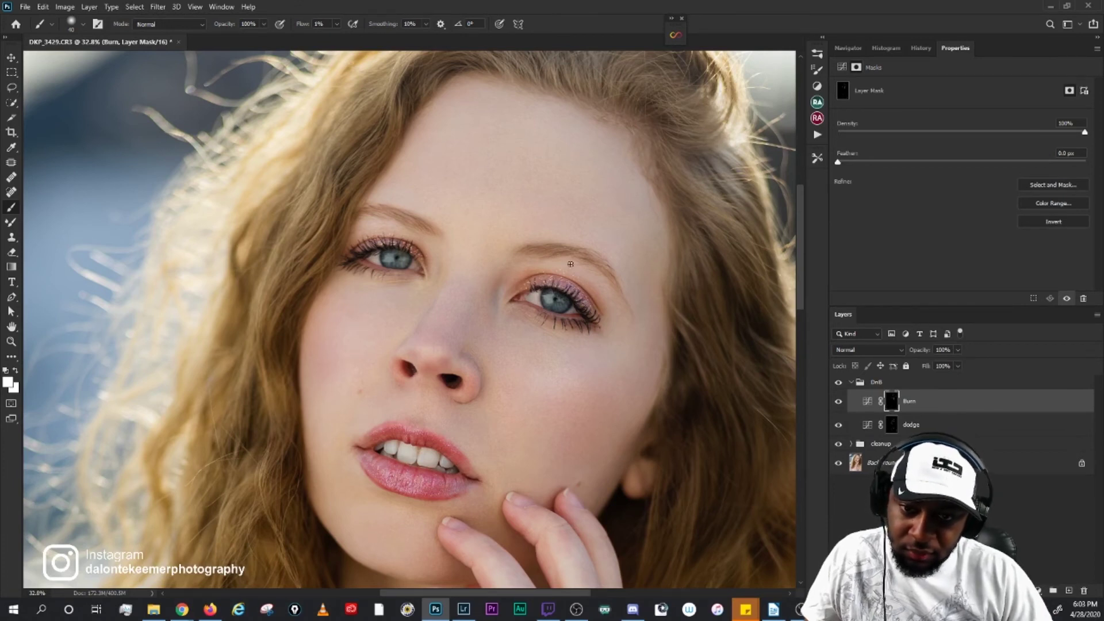
pyautogui.scroll(-1, 542, 297)
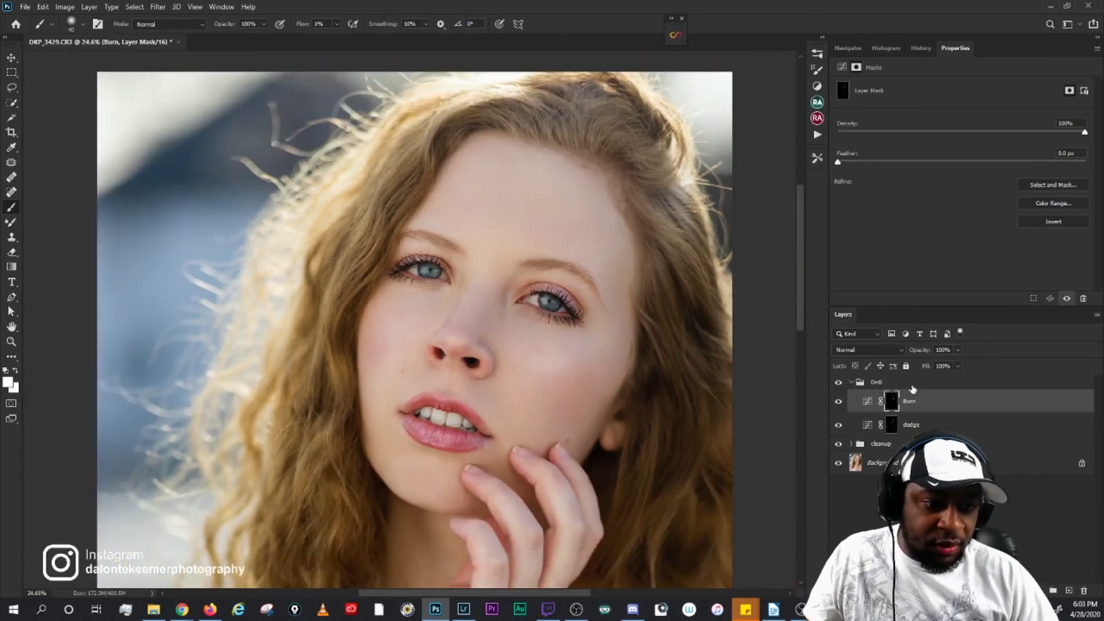
# Step: Collapse the DnB group and stamp all visible layers into a new layer above it, comparing the result with the Background
pyautogui.click(904, 383)
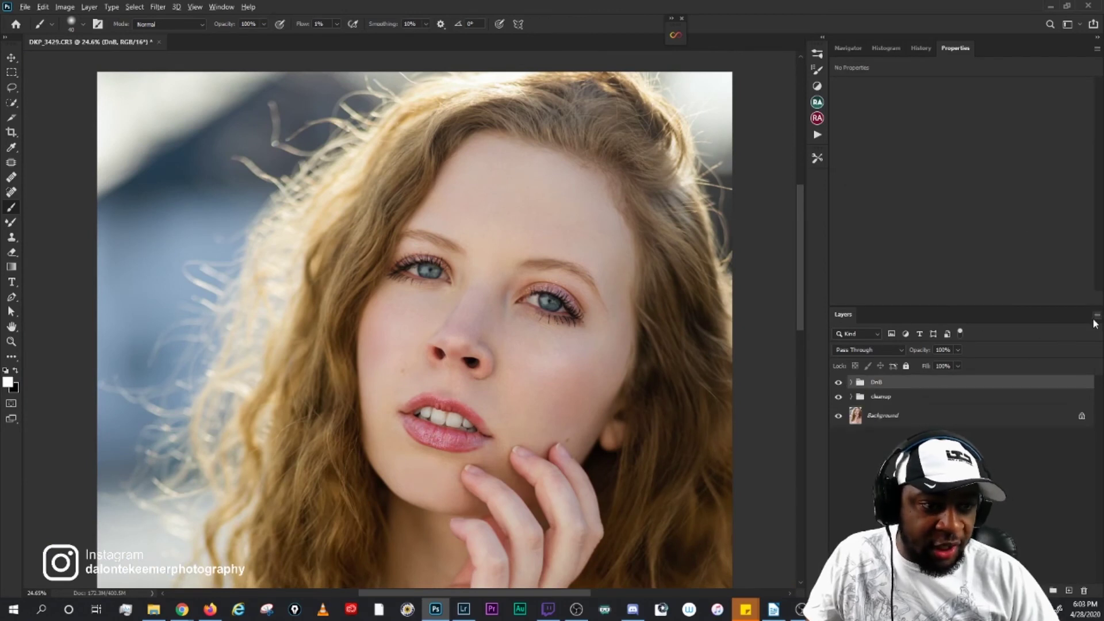
pyautogui.rightClick(931, 382)
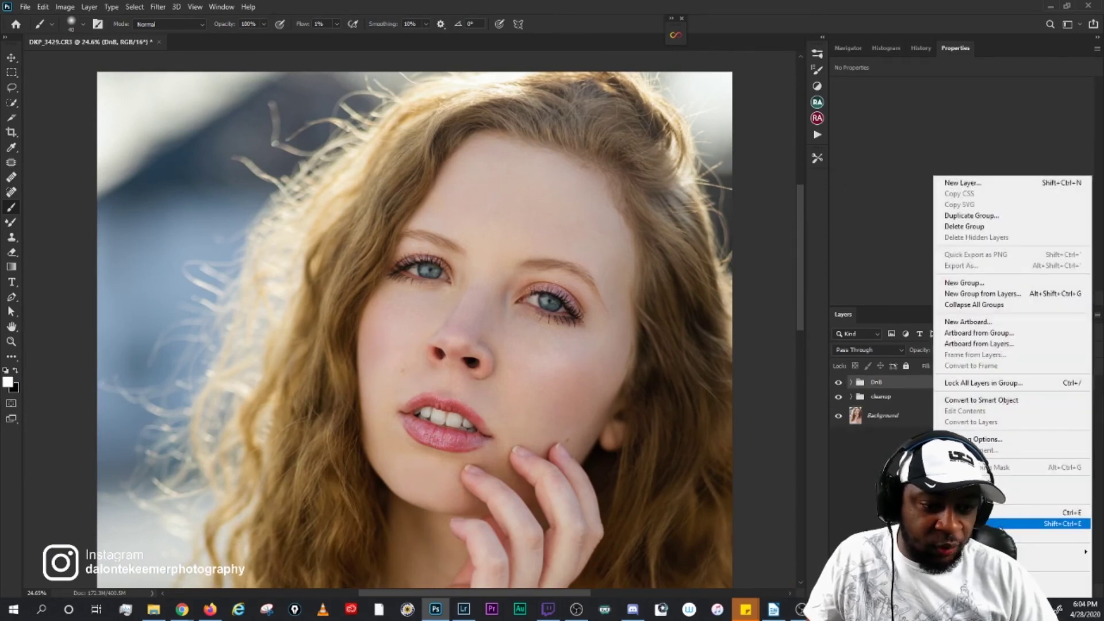
pyautogui.keyDown('alt'); pyautogui.click(1012, 523); pyautogui.keyUp('alt')
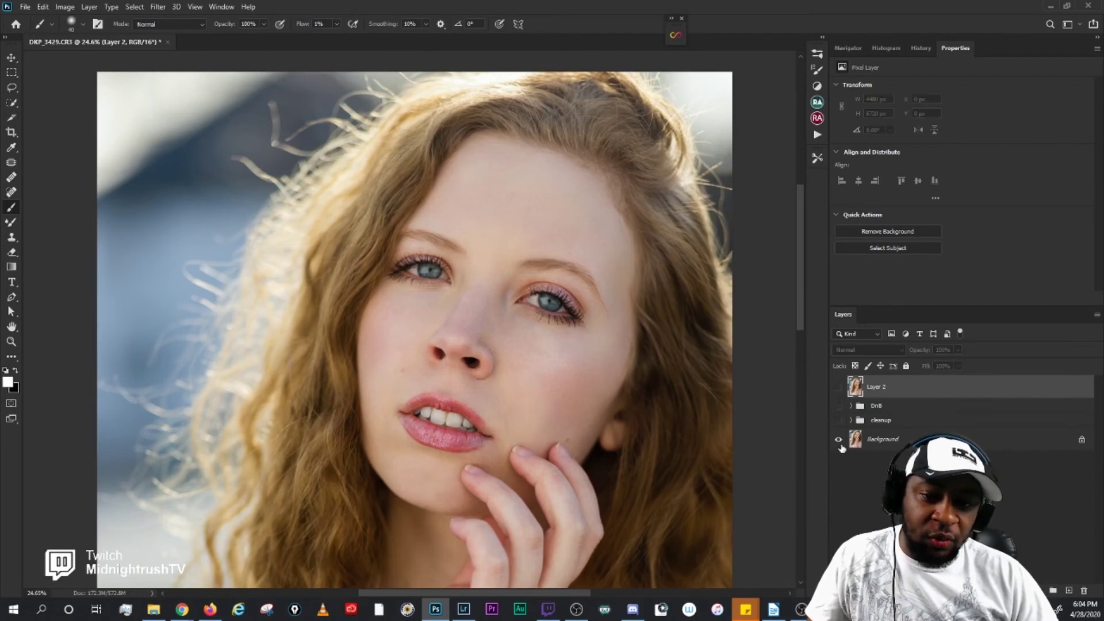
pyautogui.moveTo(595, 400); pyautogui.dragTo(554, 365)
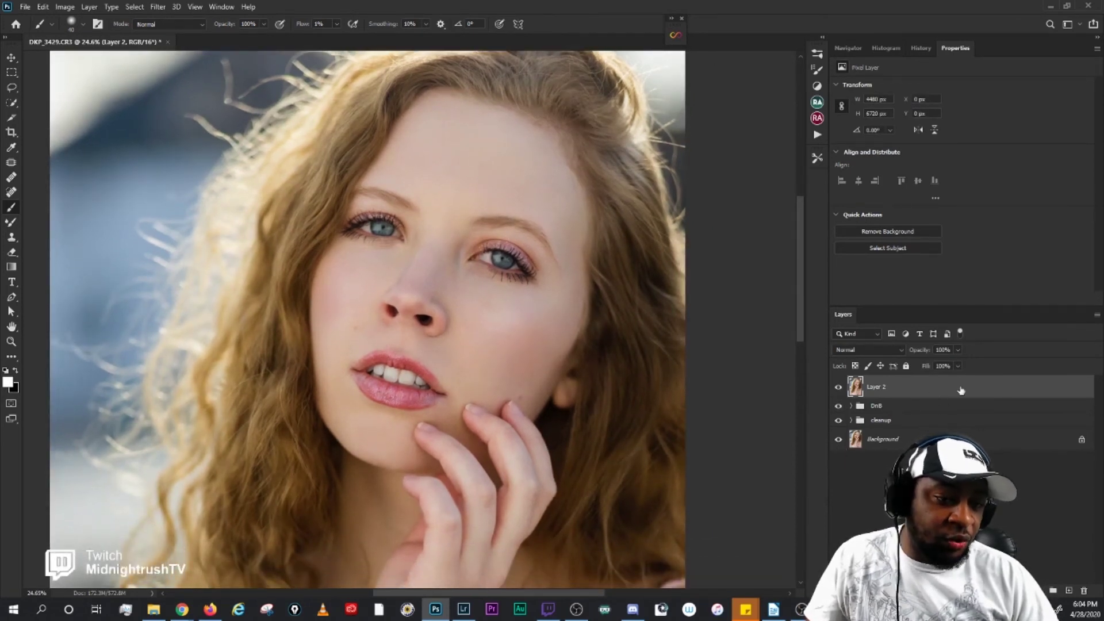
# Step: Duplicate the stamped Layer 2 twice and name the lower copy "color" and the upper copy "texture"
pyautogui.hotkey('ctrl', 'j')
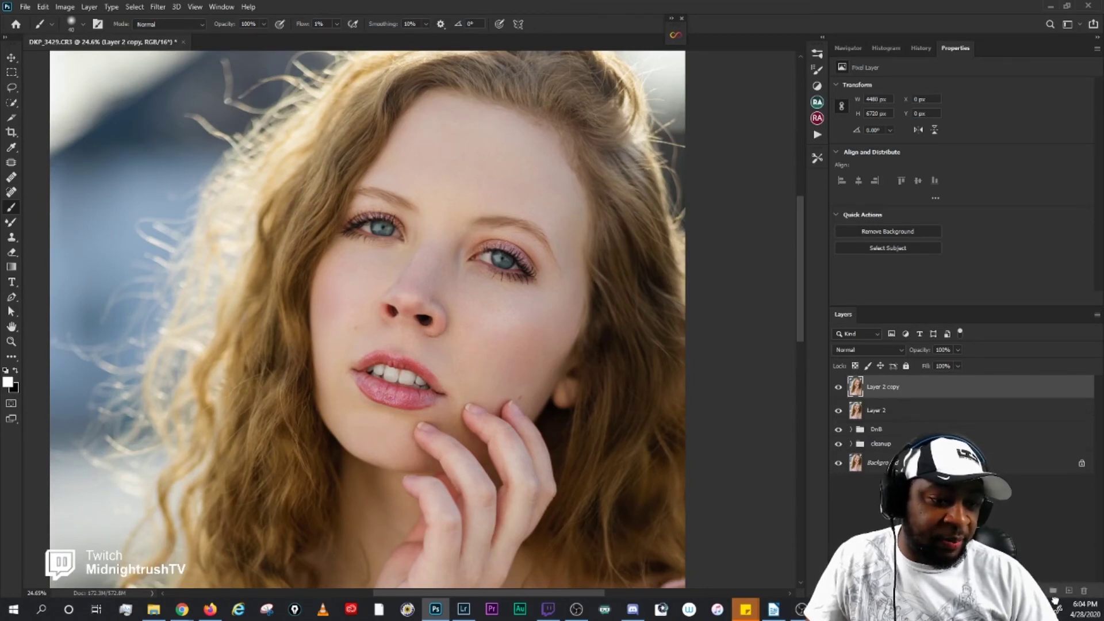
pyautogui.hotkey('ctrl', 'j')
pyautogui.doubleClick(889, 410)
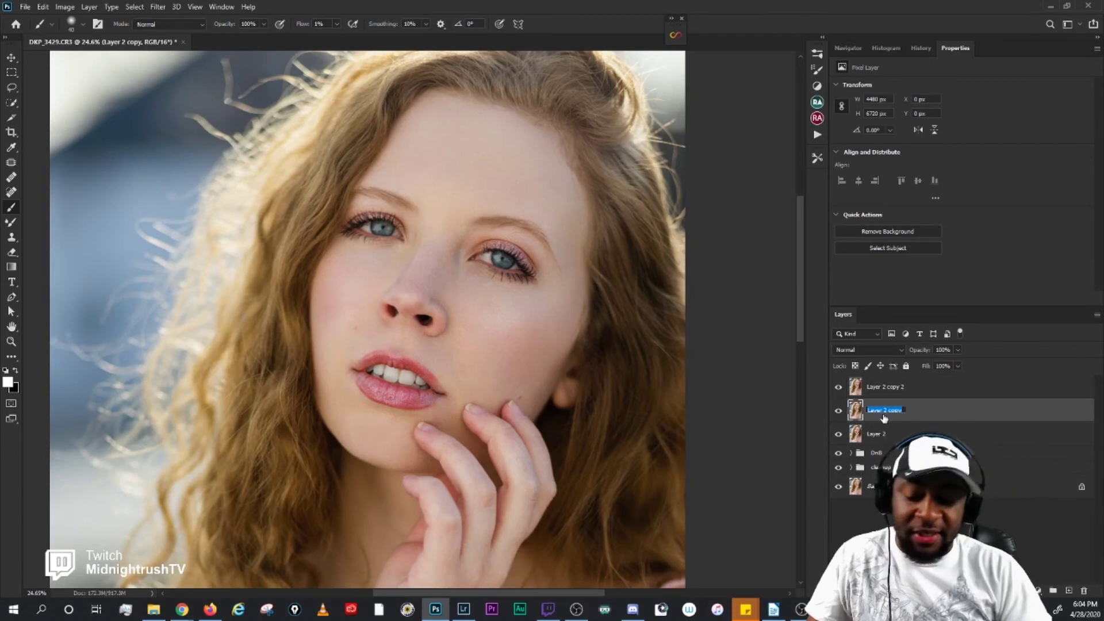
pyautogui.write('color')
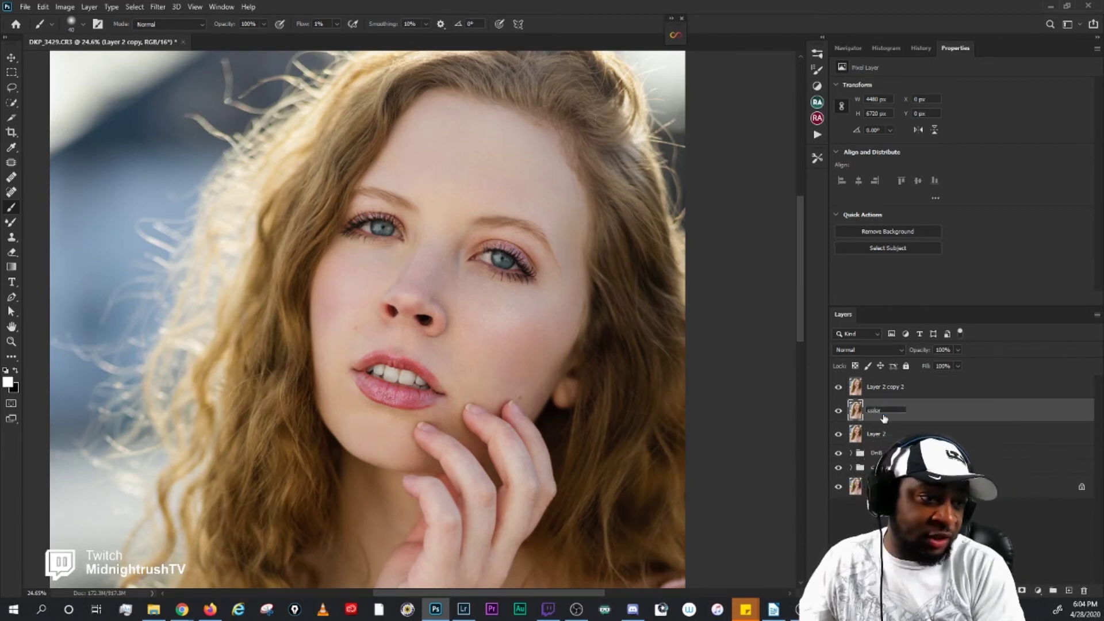
pyautogui.doubleClick(876, 384)
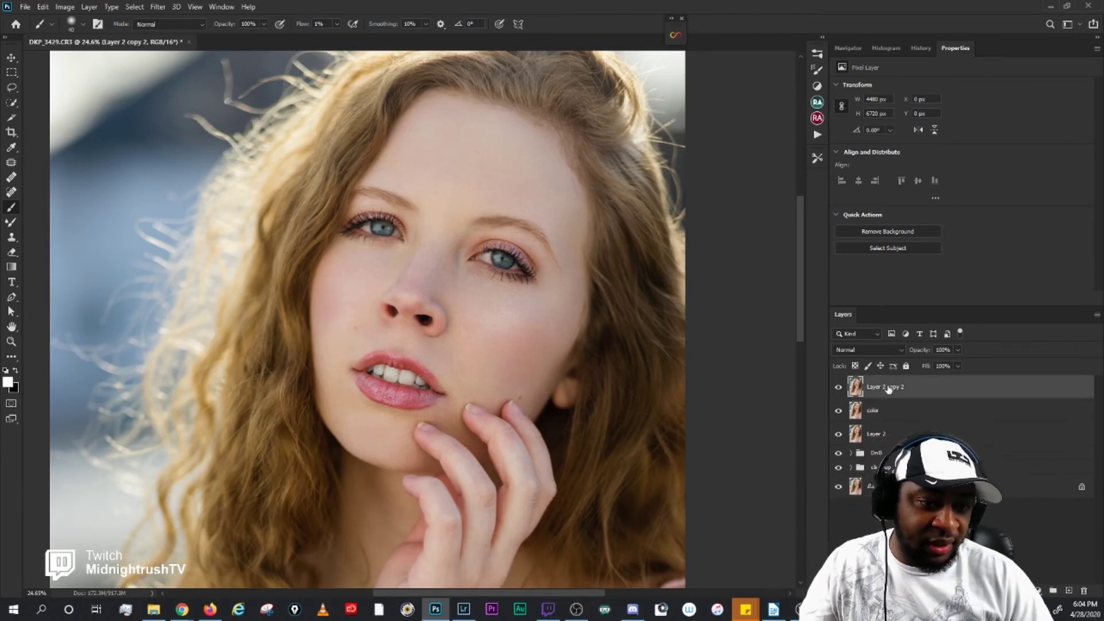
pyautogui.write('texture')
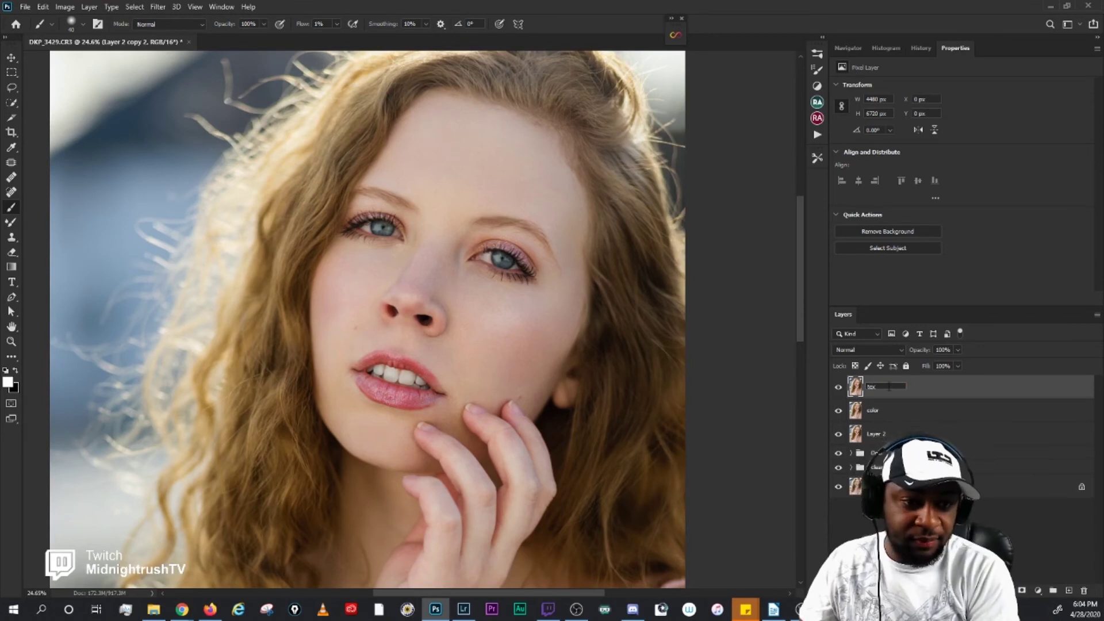
# Step: Add an empty layer between the color and texture layers and name it "tones"
pyautogui.click(863, 405)
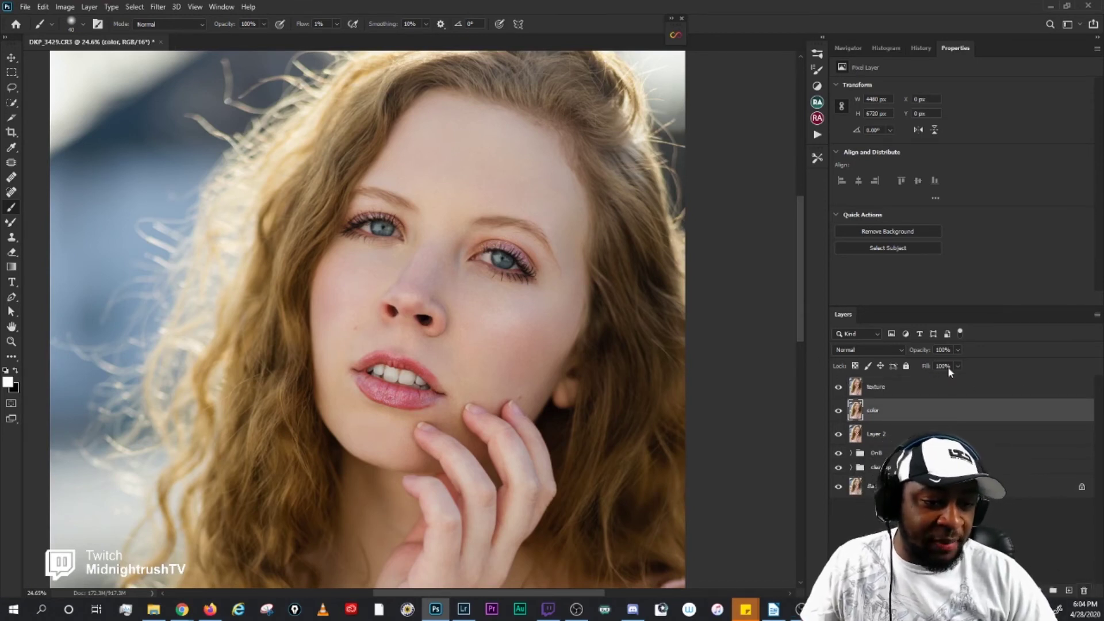
pyautogui.click(1069, 590)
pyautogui.doubleClick(877, 409)
pyautogui.write('tones')
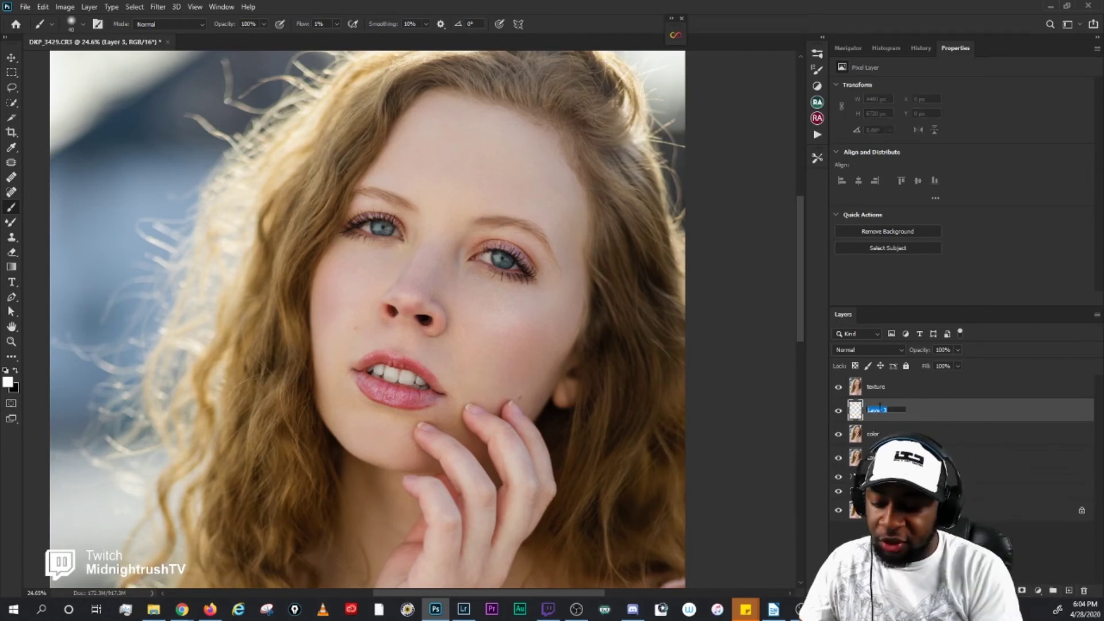
pyautogui.press('Return')
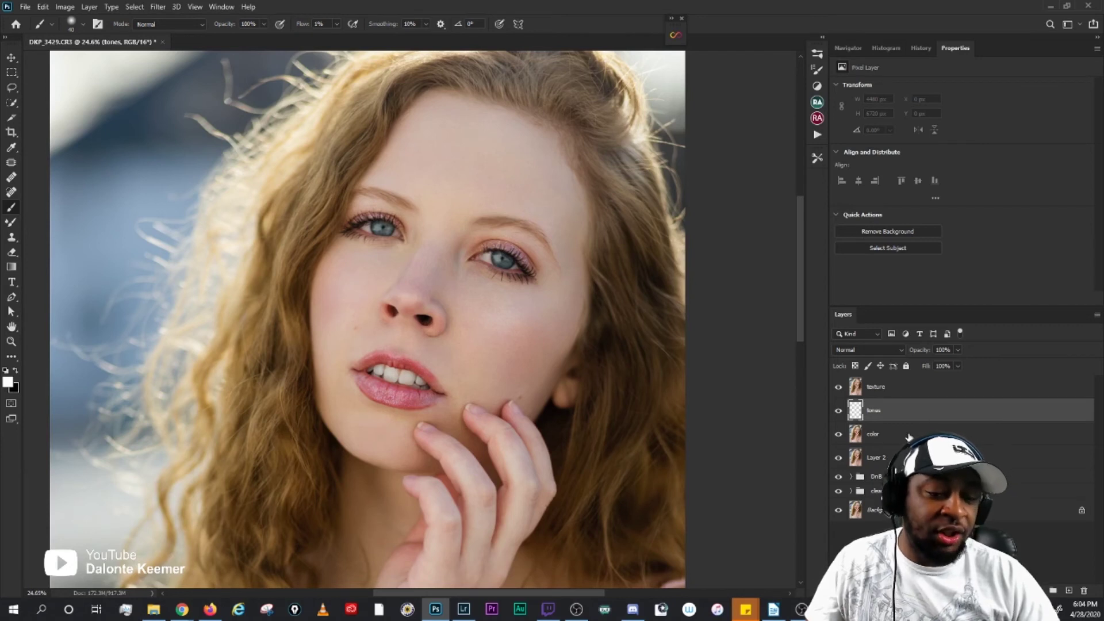
# Step: Select the color layer, hide the texture layer and open the Dust & Scratches filter for the color layer
pyautogui.click(883, 458)
pyautogui.click(890, 438)
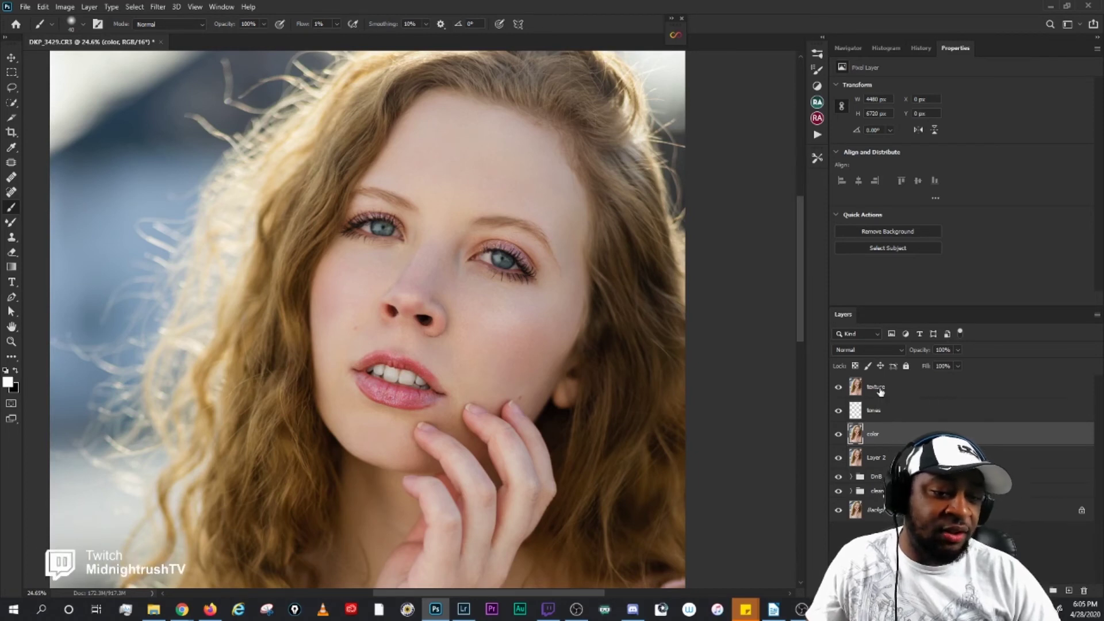
pyautogui.click(838, 386)
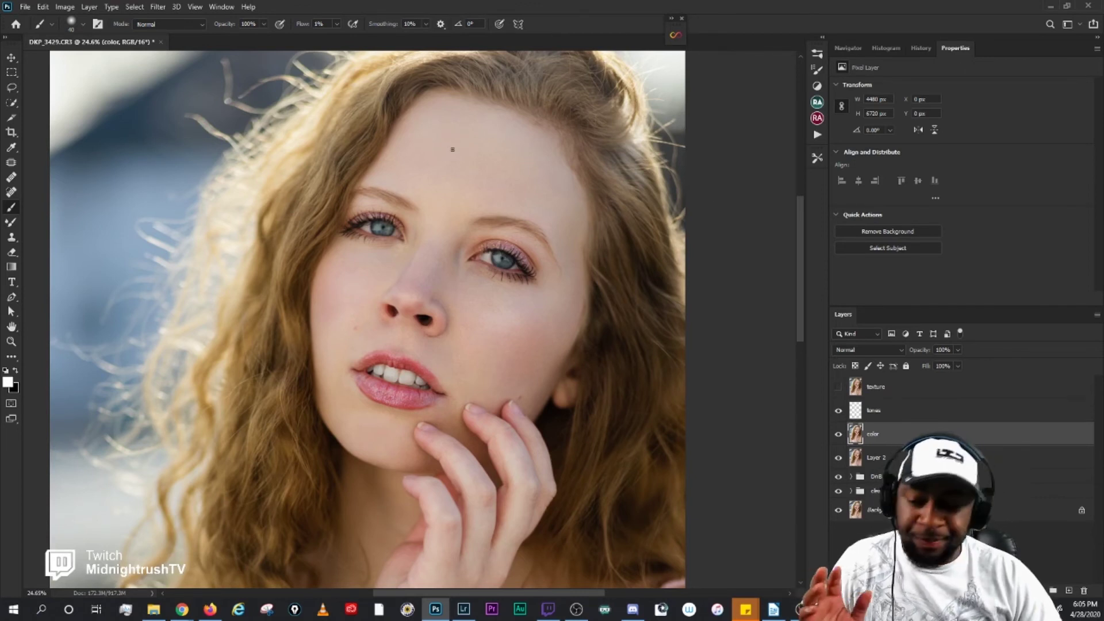
pyautogui.hotkey('alt', 'Tab')
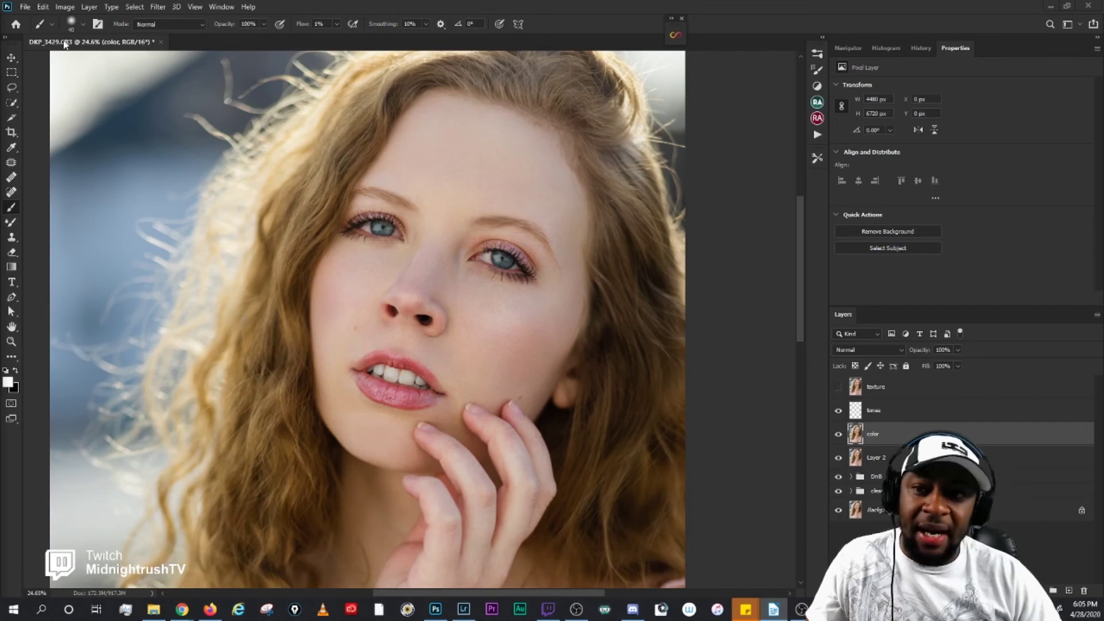
pyautogui.click(157, 7)
pyautogui.moveTo(214, 205)
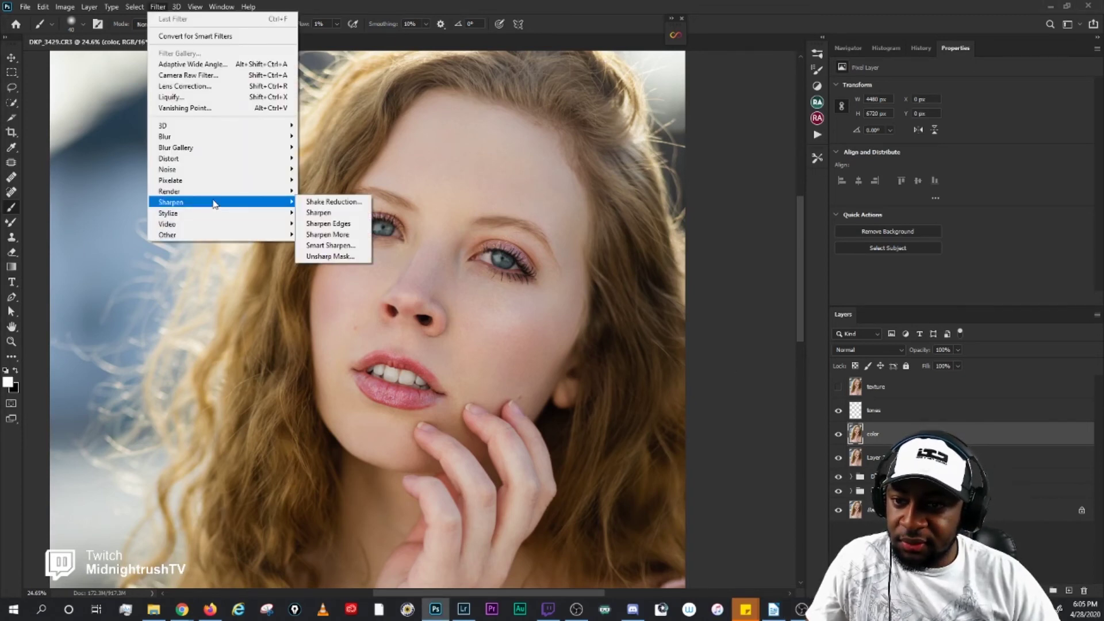
pyautogui.moveTo(230, 170)
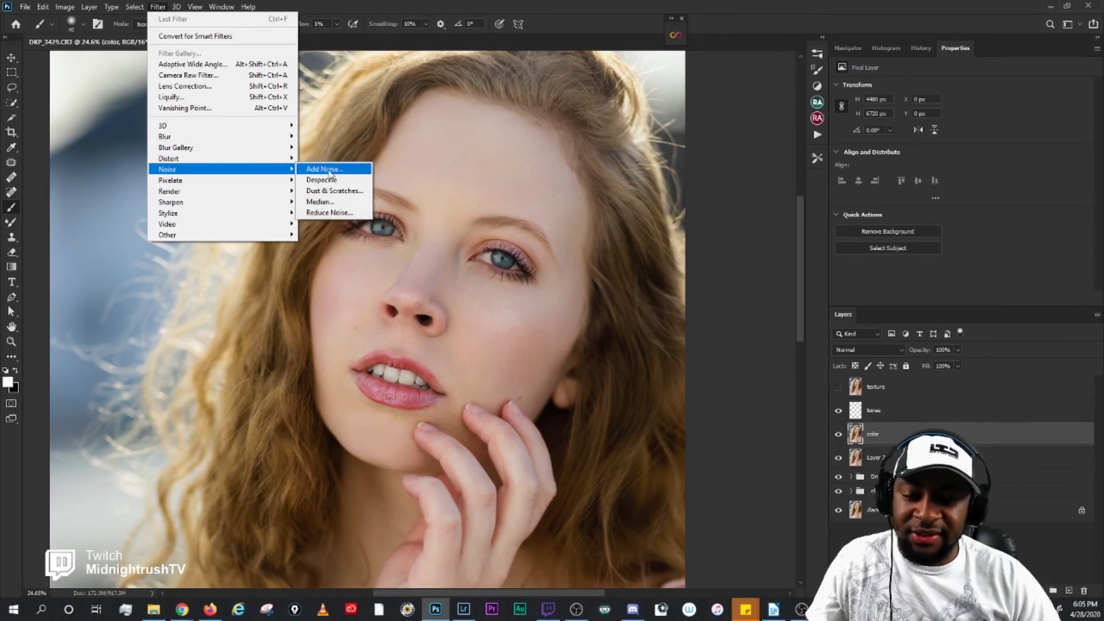
pyautogui.click(345, 191)
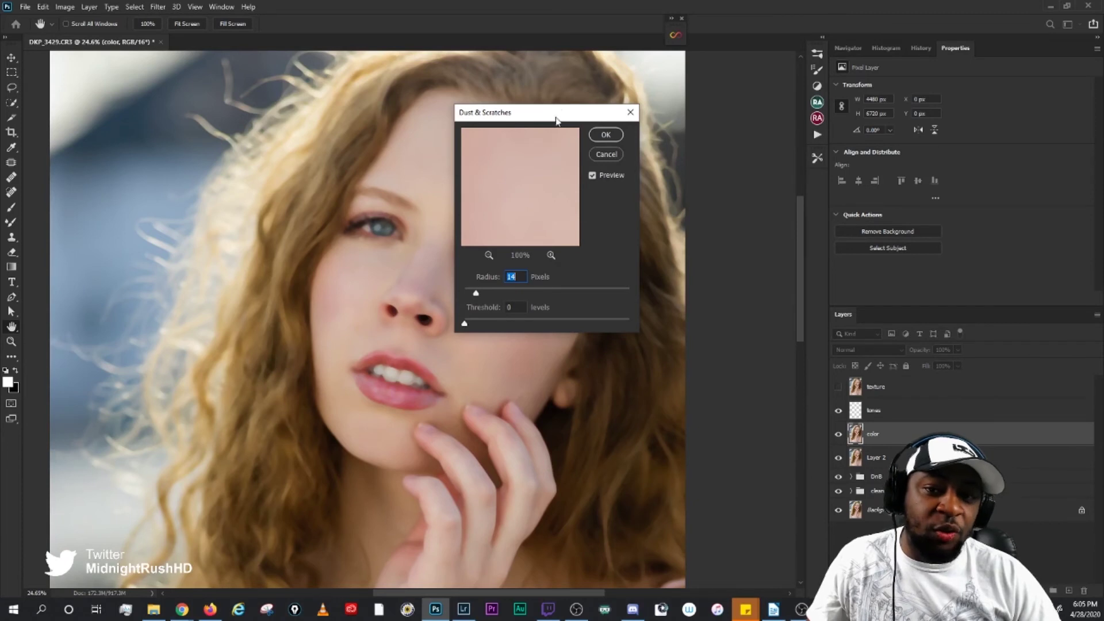
# Step: Move the Dust & Scratches dialog off the face and lower its radius to 1 pixel
pyautogui.moveTo(623, 114); pyautogui.dragTo(746, 99)
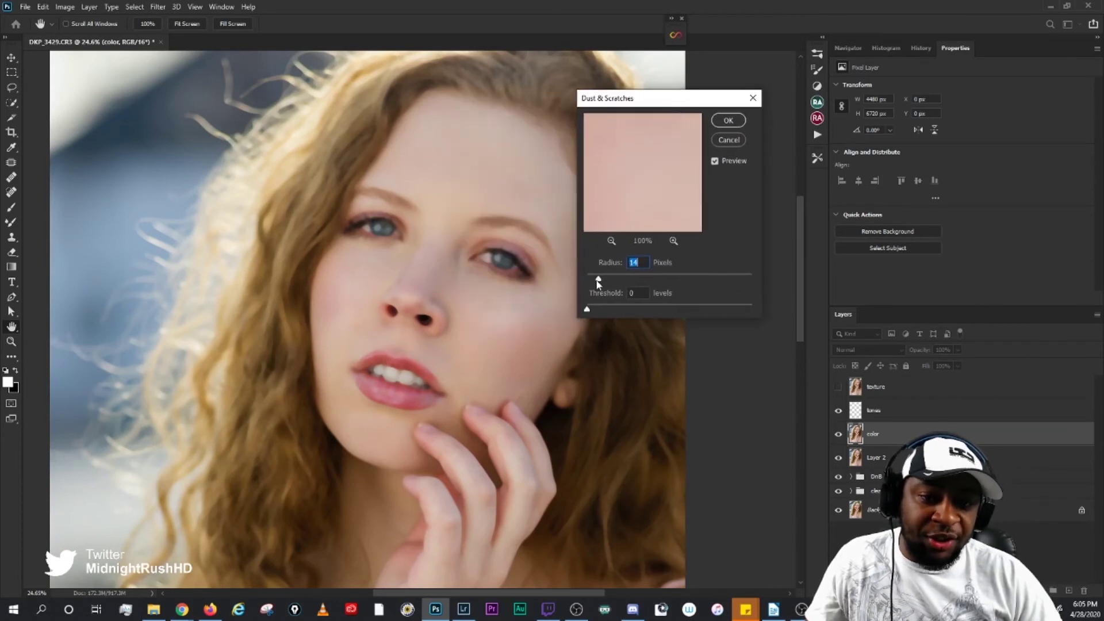
pyautogui.moveTo(597, 281); pyautogui.dragTo(579, 284)
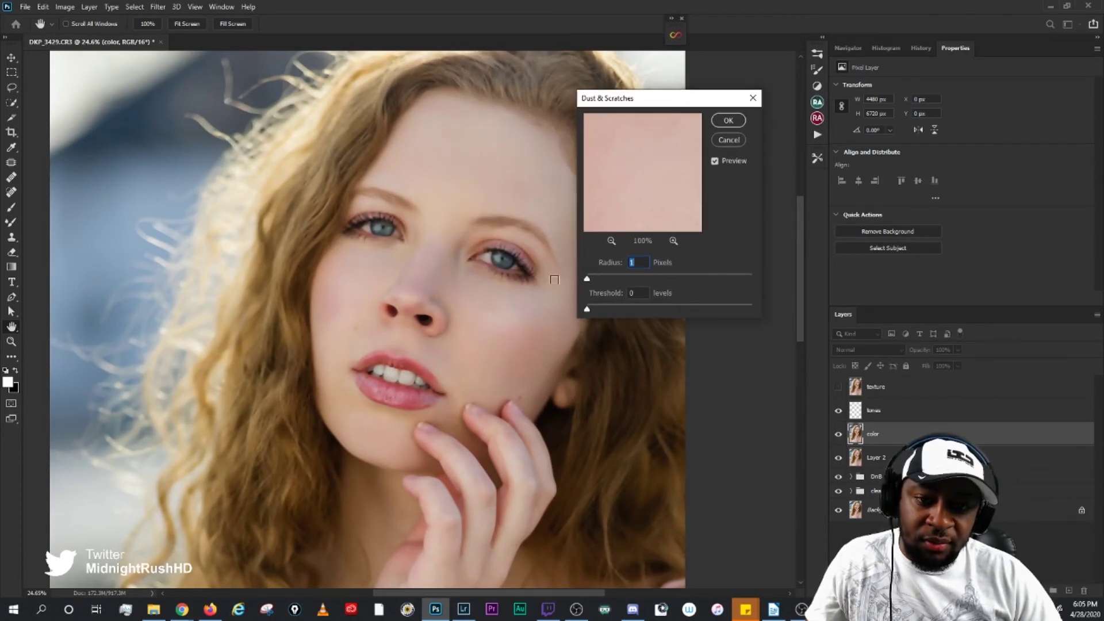
pyautogui.moveTo(587, 280); pyautogui.dragTo(589, 281)
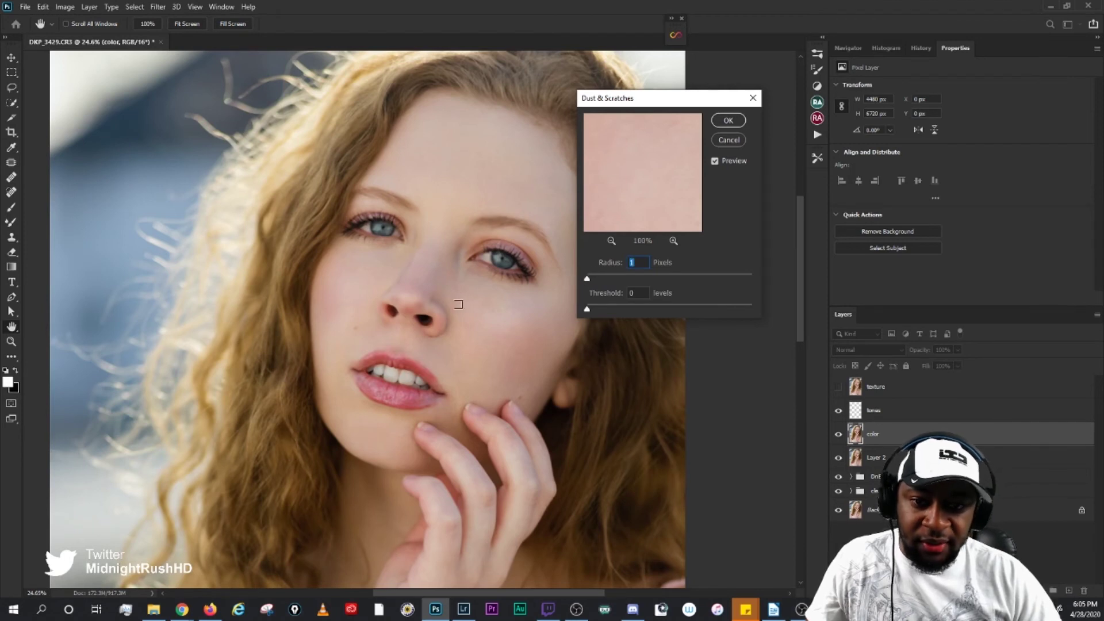
pyautogui.press('Down')
pyautogui.press('Down')
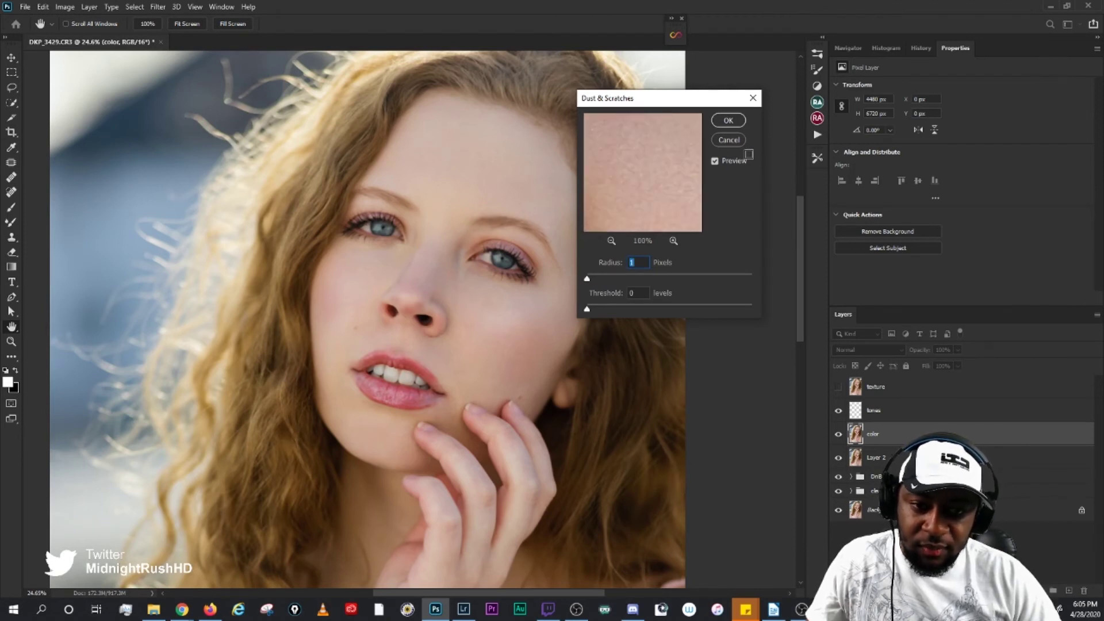
# Step: Examine the skin texture on different parts of the face in the Dust & Scratches preview
pyautogui.moveTo(632, 190); pyautogui.dragTo(671, 219)
pyautogui.moveTo(645, 166); pyautogui.dragTo(744, 185)
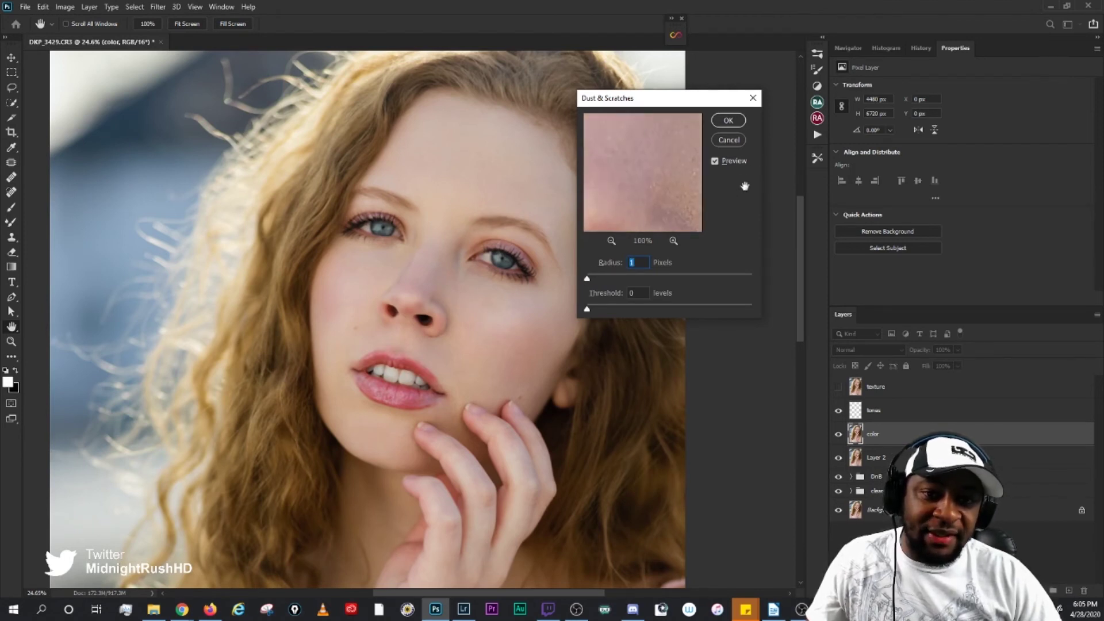
pyautogui.moveTo(662, 223); pyautogui.dragTo(525, 205)
pyautogui.moveTo(631, 190)
pyautogui.mouseDown()
pyautogui.moveTo(575, 224)
pyautogui.moveTo(646, 205)
pyautogui.mouseUp()
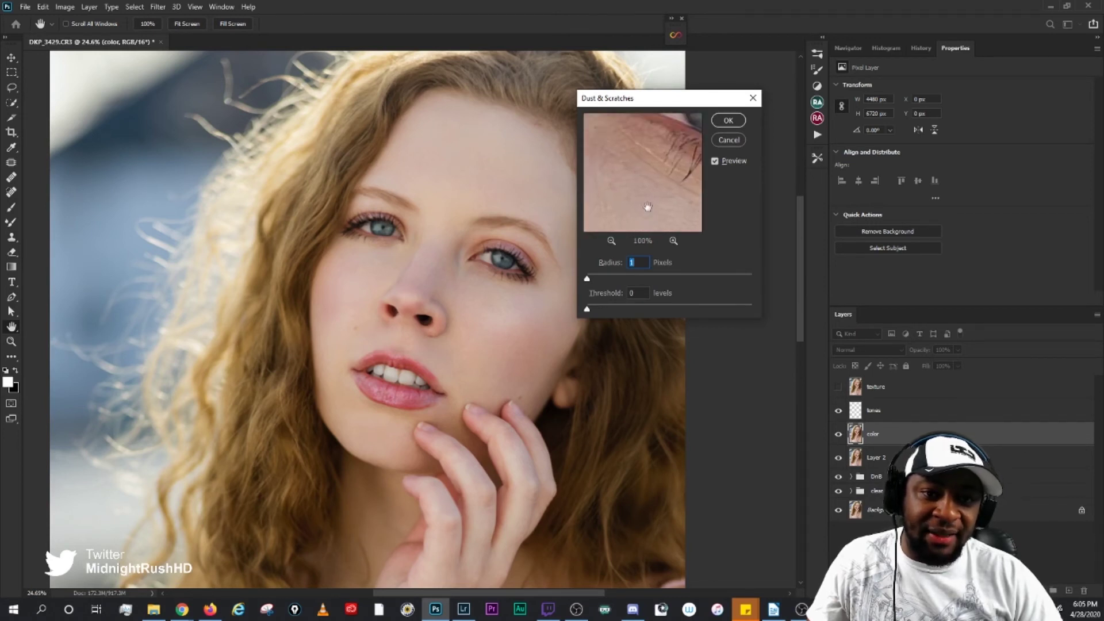
pyautogui.moveTo(600, 106); pyautogui.dragTo(647, 188)
pyautogui.moveTo(631, 143); pyautogui.dragTo(673, 208)
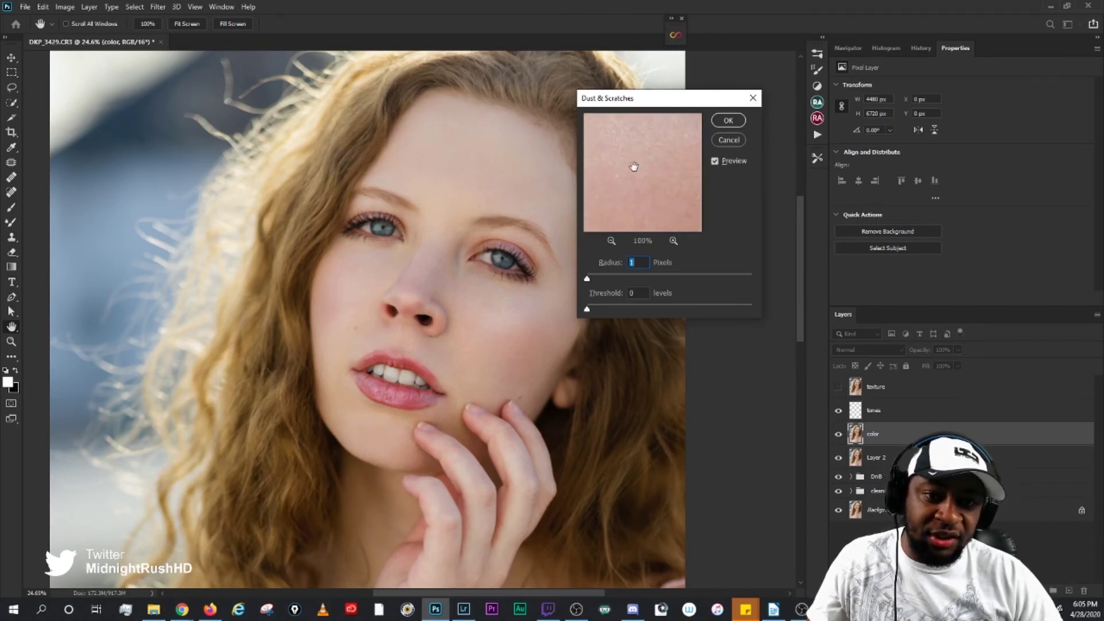
pyautogui.moveTo(634, 167); pyautogui.dragTo(661, 194)
pyautogui.moveTo(634, 154); pyautogui.dragTo(647, 226)
pyautogui.moveTo(642, 175); pyautogui.dragTo(661, 195)
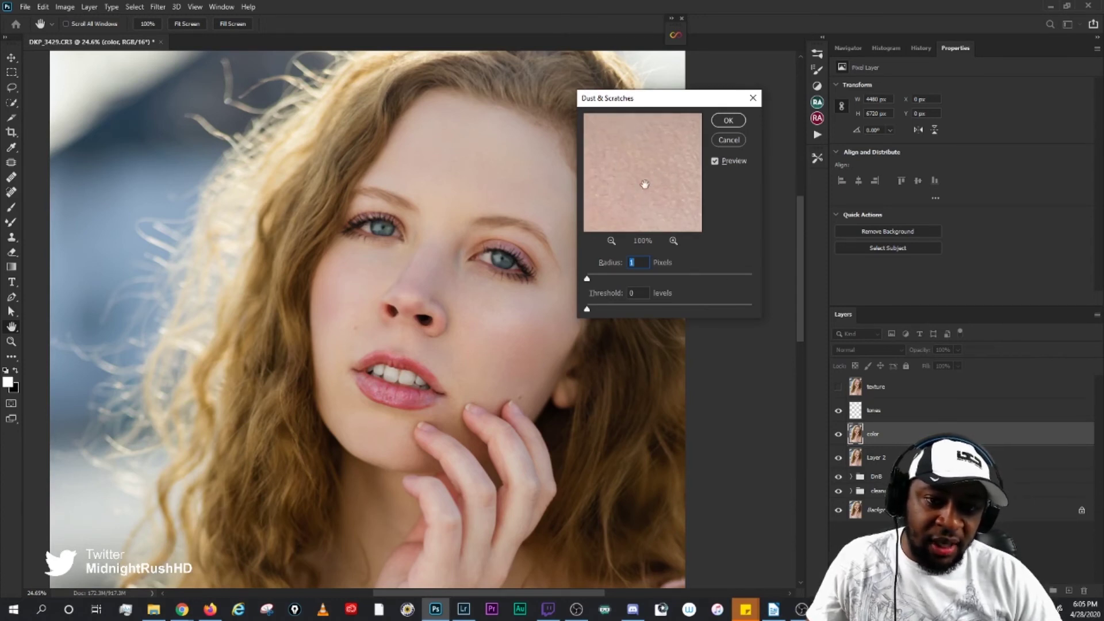
pyautogui.click(493, 309)
pyautogui.moveTo(634, 202)
pyautogui.mouseDown()
pyautogui.moveTo(642, 217)
pyautogui.moveTo(649, 205)
pyautogui.mouseUp()
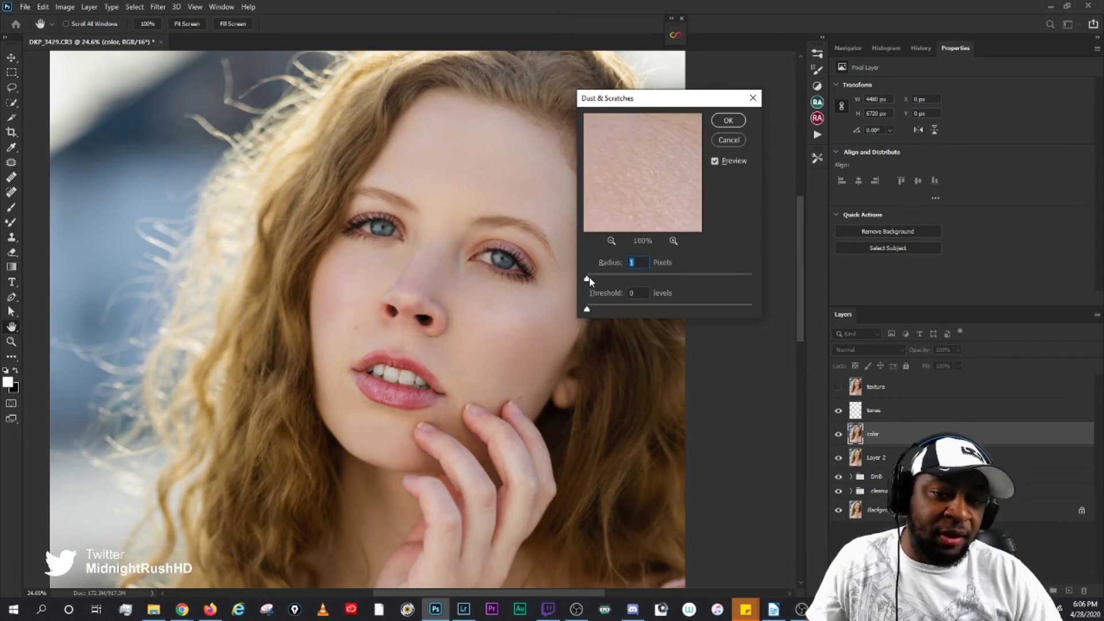
# Step: Apply Dust & Scratches to the color layer with a radius of 13 pixels and a threshold of 0
pyautogui.moveTo(589, 280); pyautogui.dragTo(598, 279)
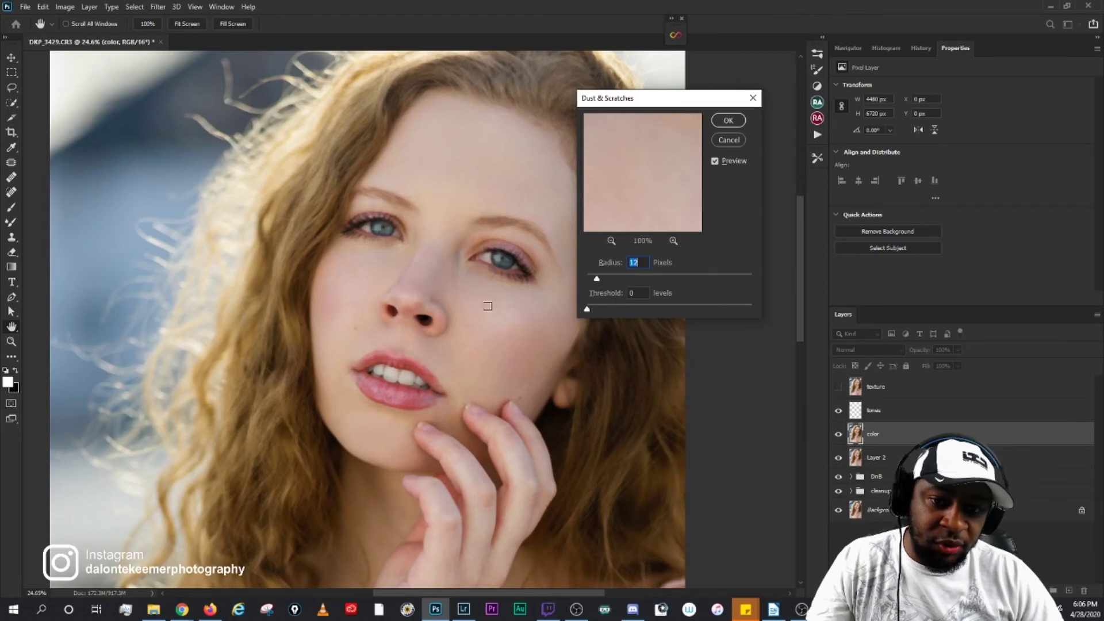
pyautogui.press('Up')
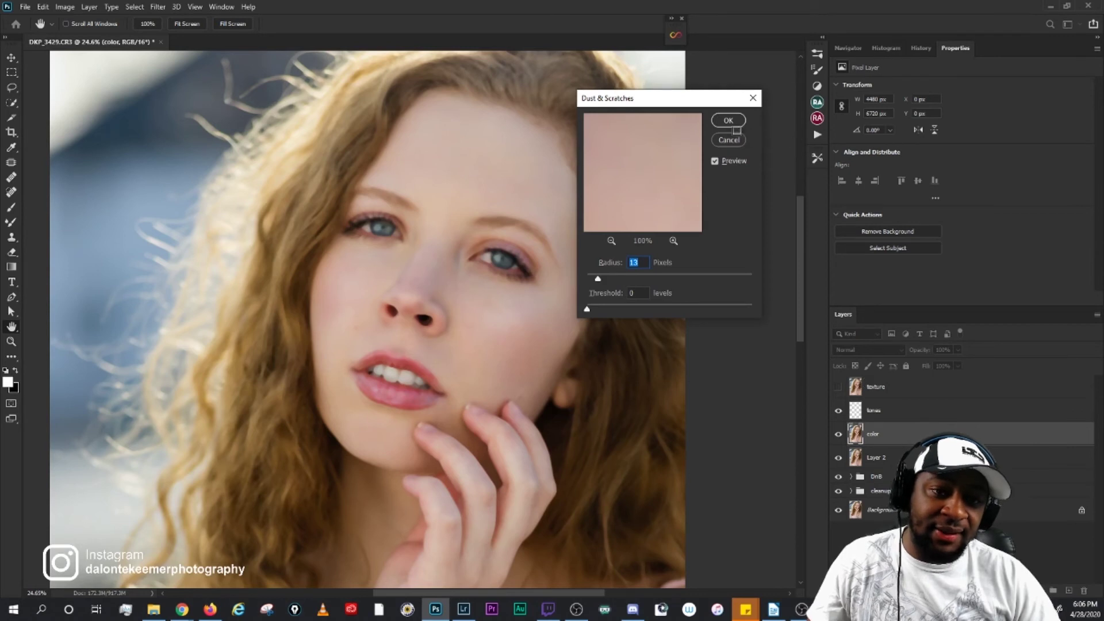
pyautogui.click(729, 121)
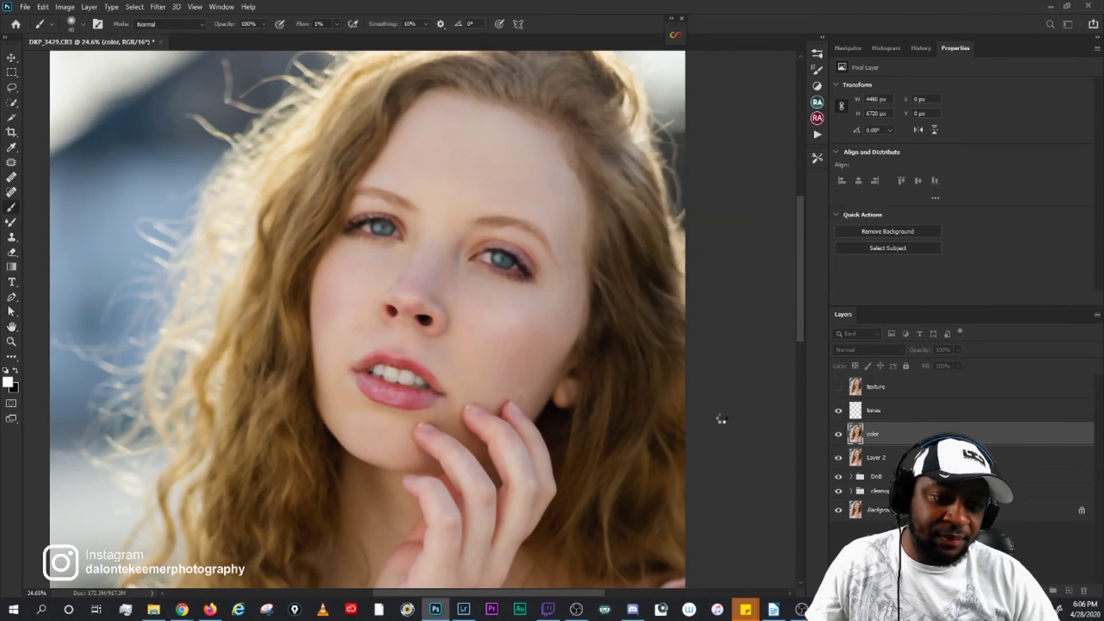
pyautogui.press('b')
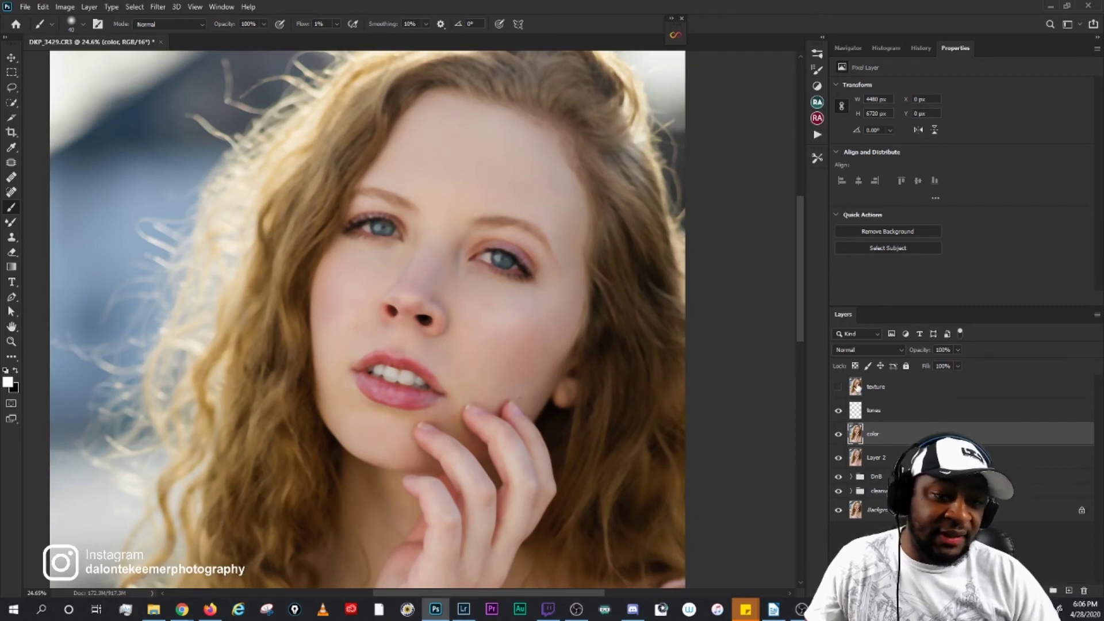
# Step: Select the texture layer and make it visible again
pyautogui.click(858, 388)
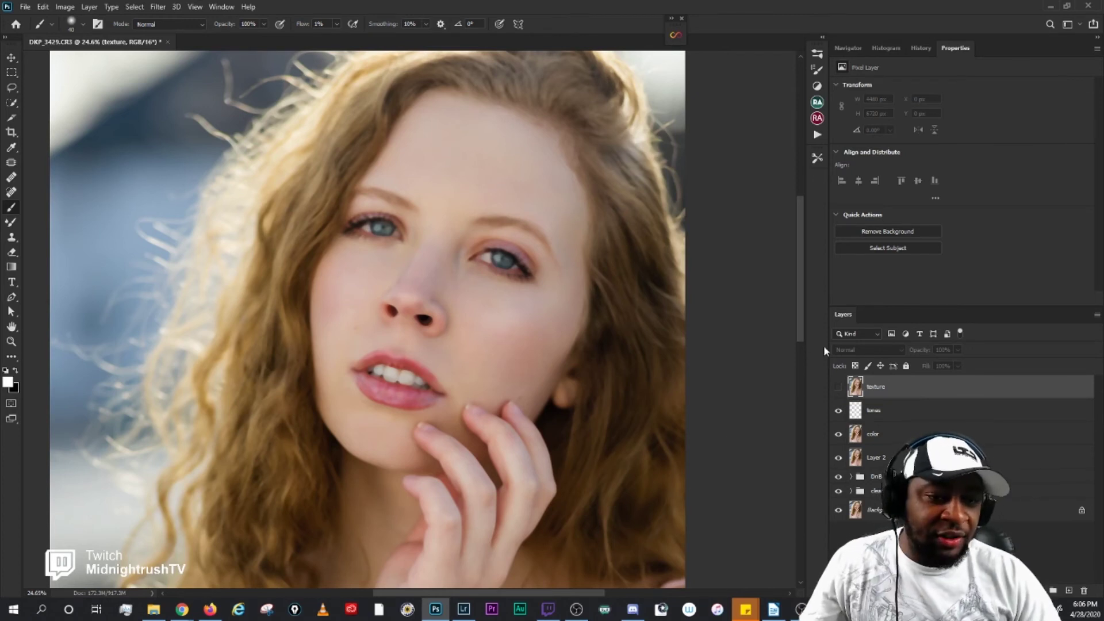
pyautogui.click(838, 387)
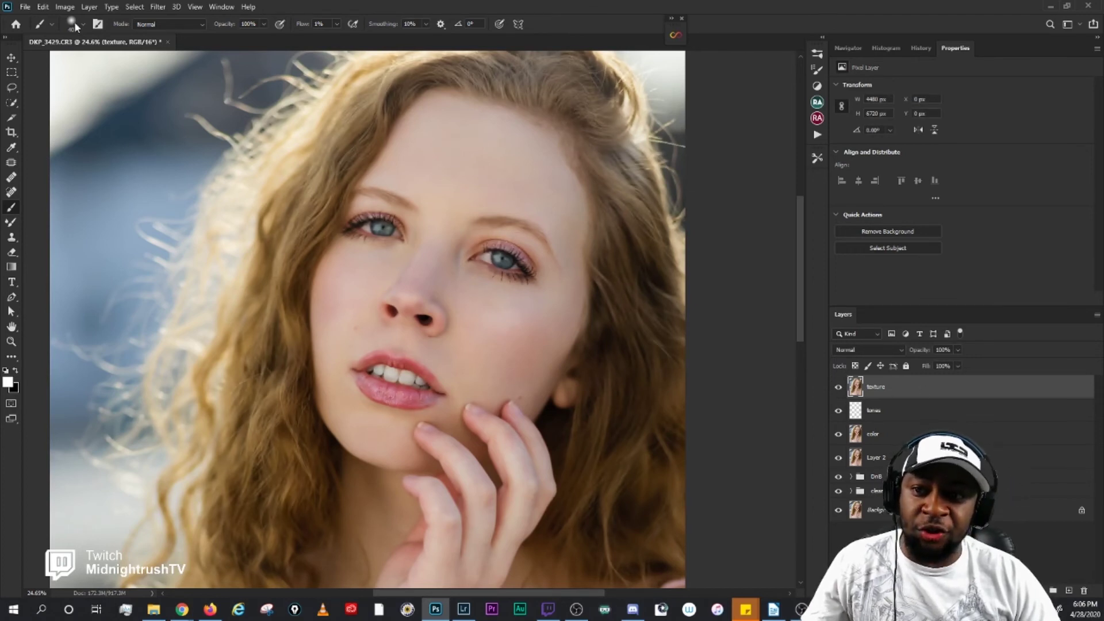
pyautogui.click(90, 6)
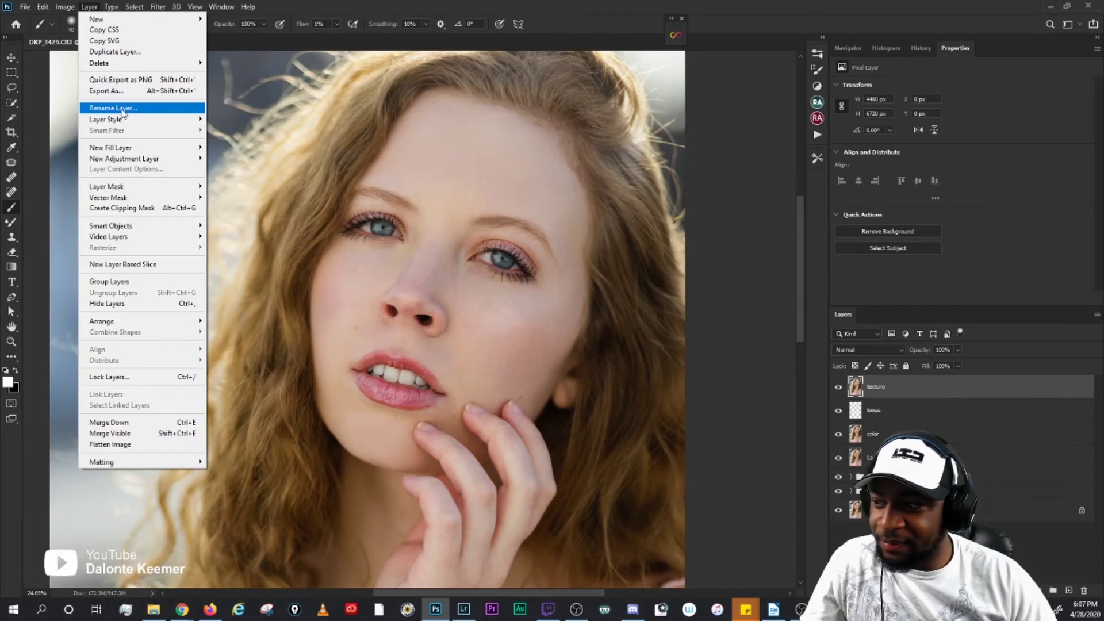
pyautogui.click(841, 364)
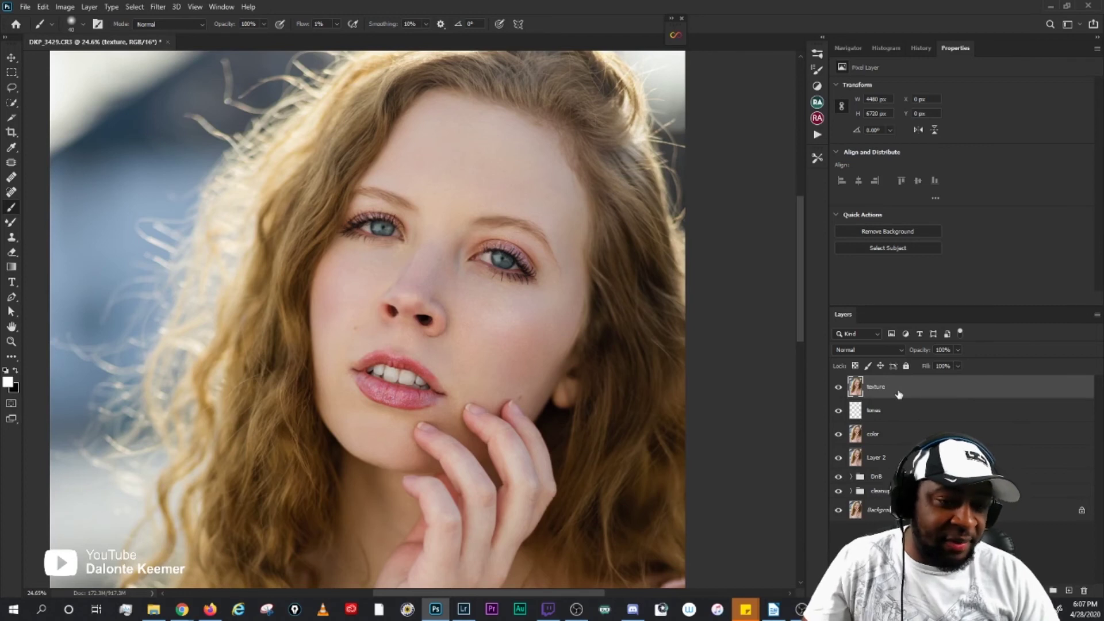
# Step: Run Apply Image on the texture layer using the inverted color layer, RGB channel, Add blending, 100% opacity, scale 2 and offset 0
pyautogui.click(65, 6)
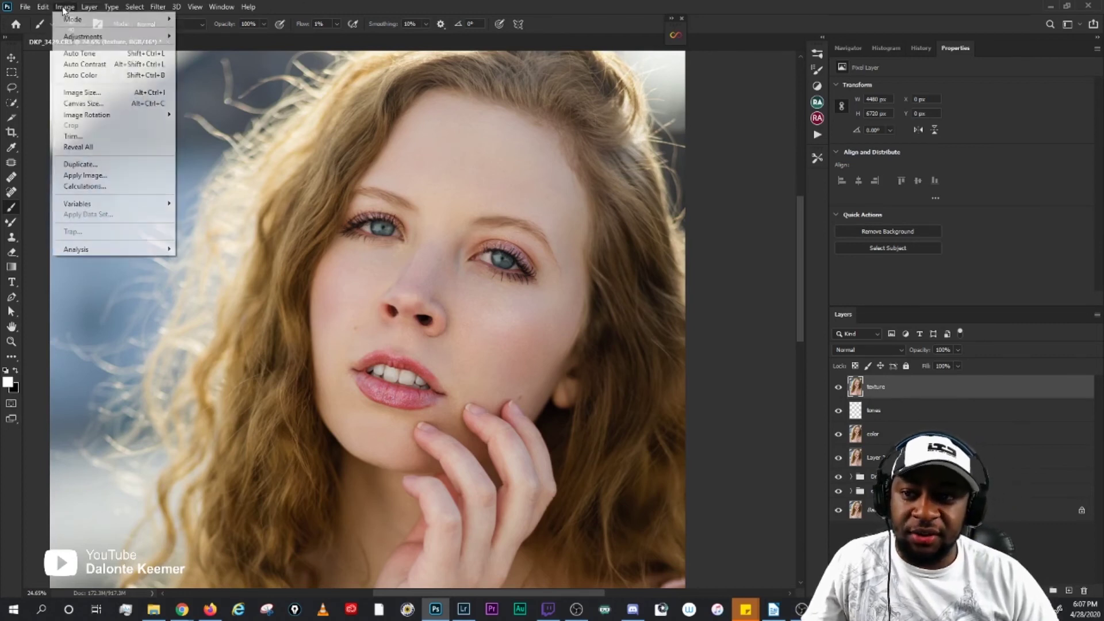
pyautogui.click(99, 175)
pyautogui.moveTo(541, 147); pyautogui.dragTo(717, 132)
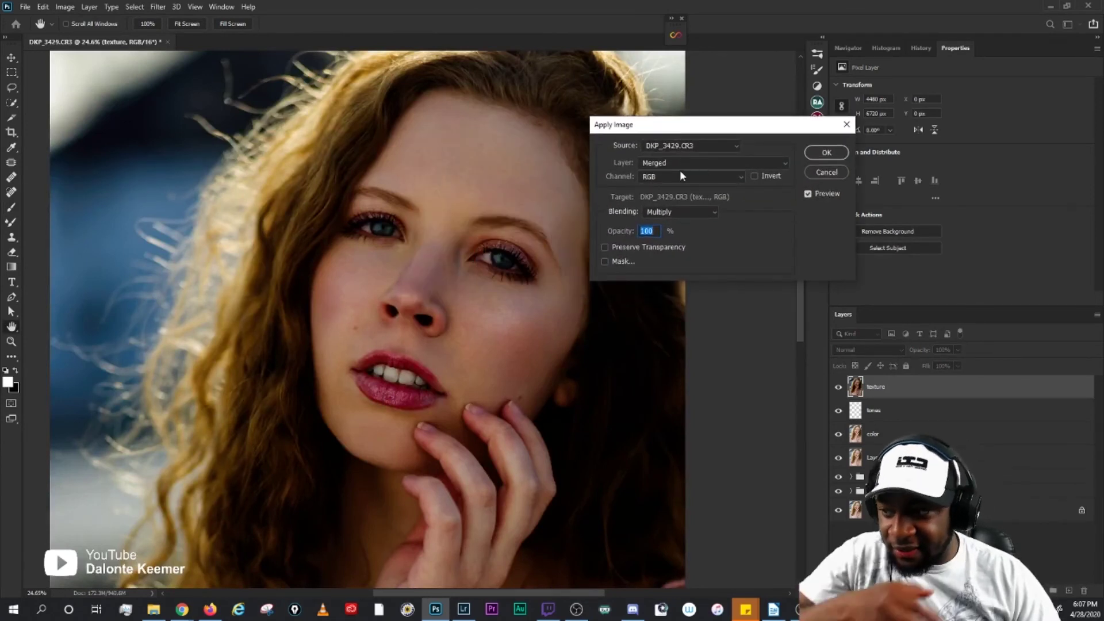
pyautogui.click(686, 165)
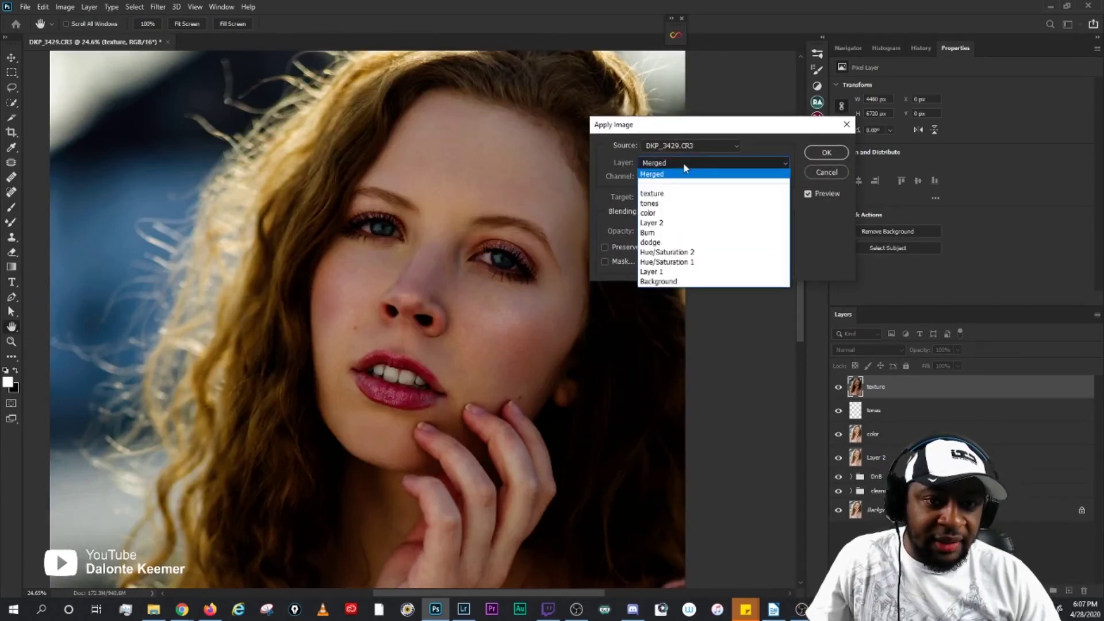
pyautogui.click(669, 214)
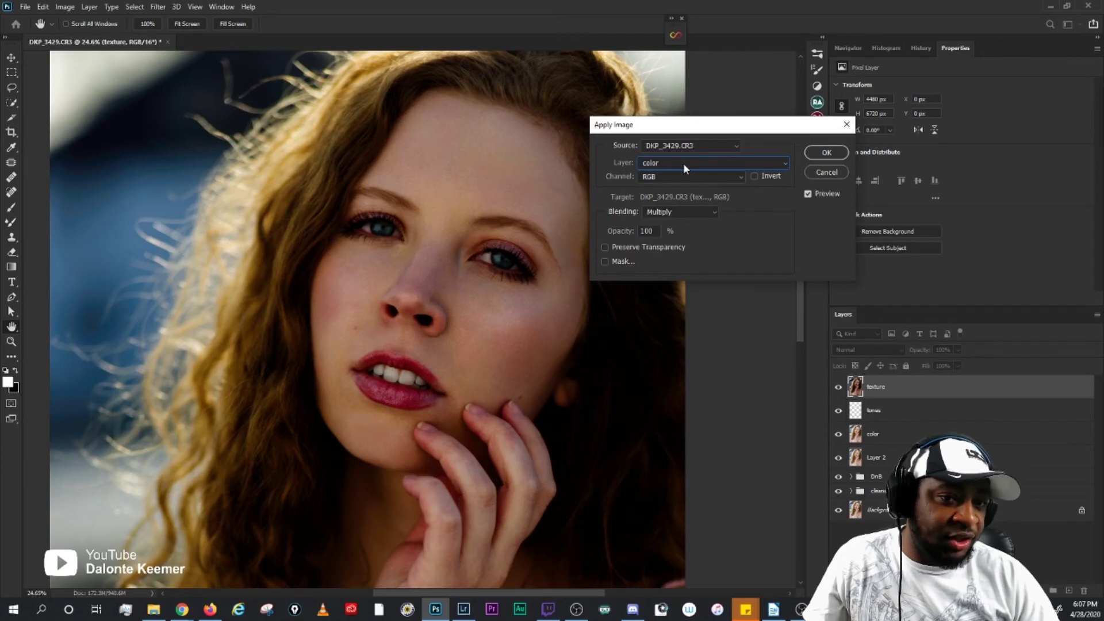
pyautogui.click(754, 177)
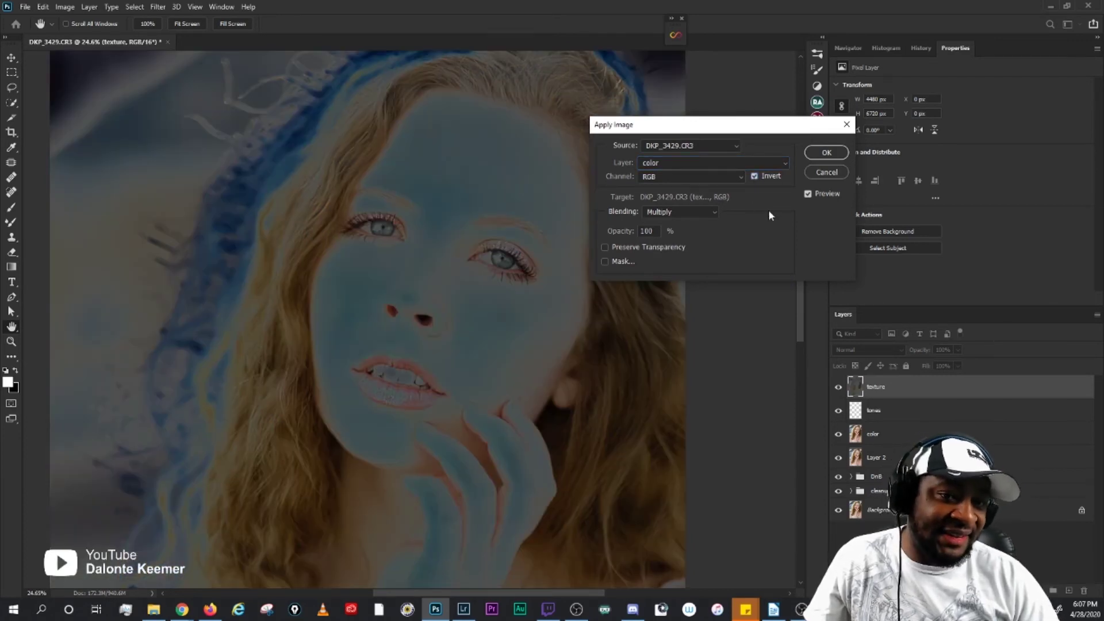
pyautogui.click(698, 215)
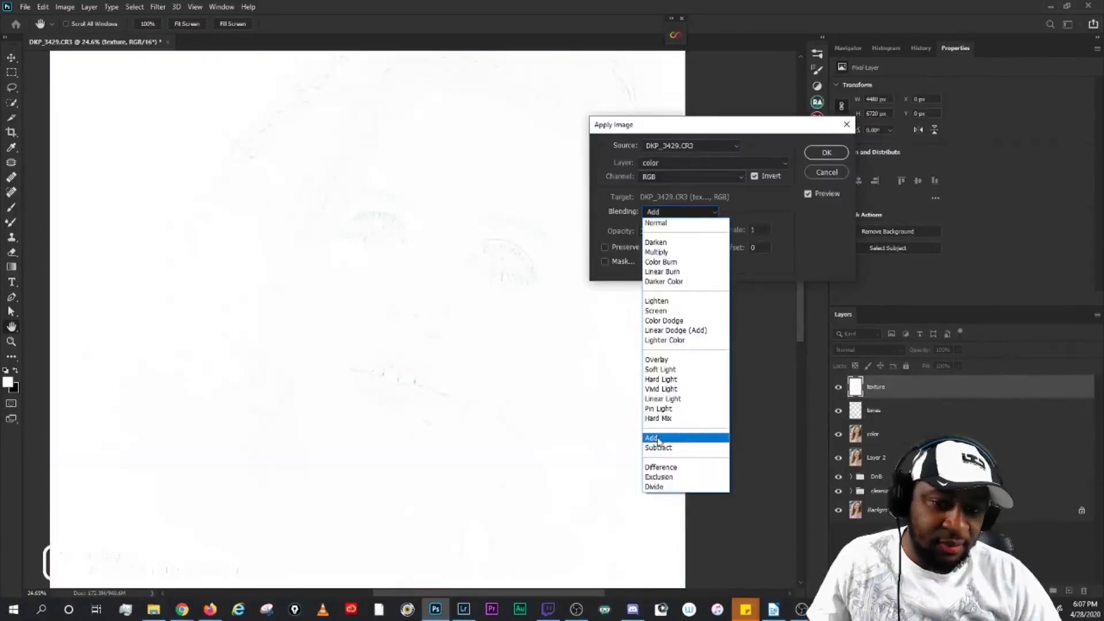
pyautogui.click(661, 439)
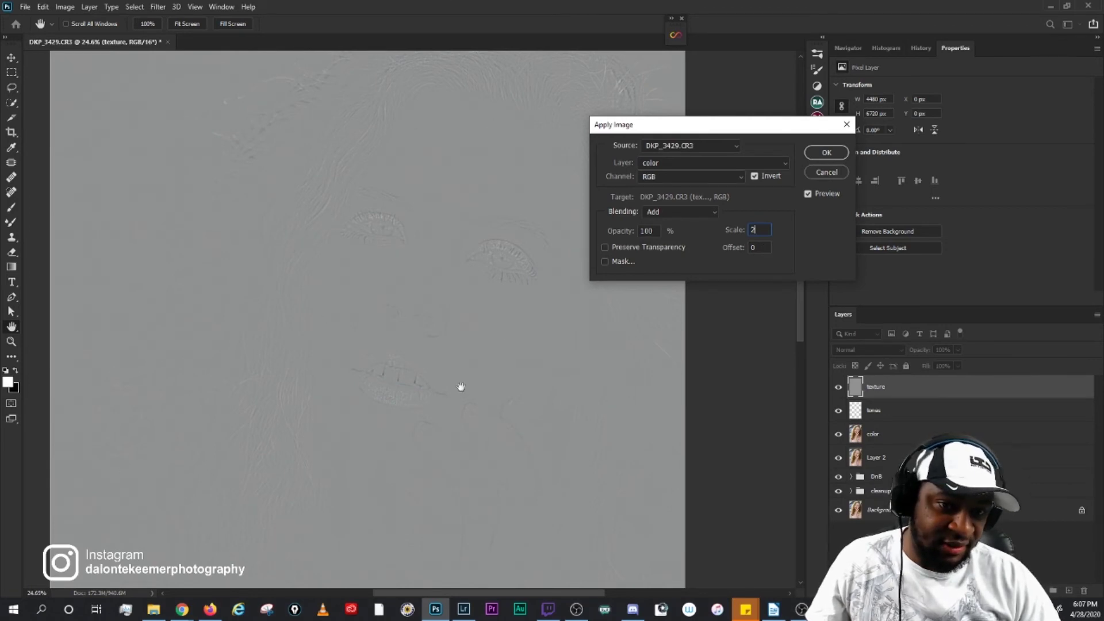
pyautogui.click(827, 153)
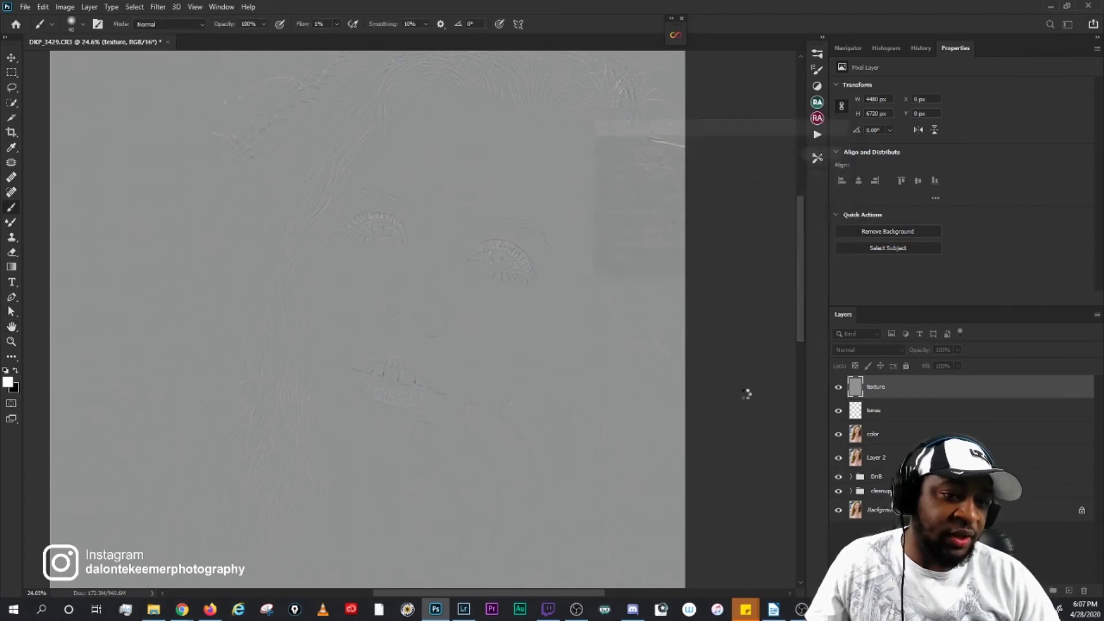
pyautogui.press('b')
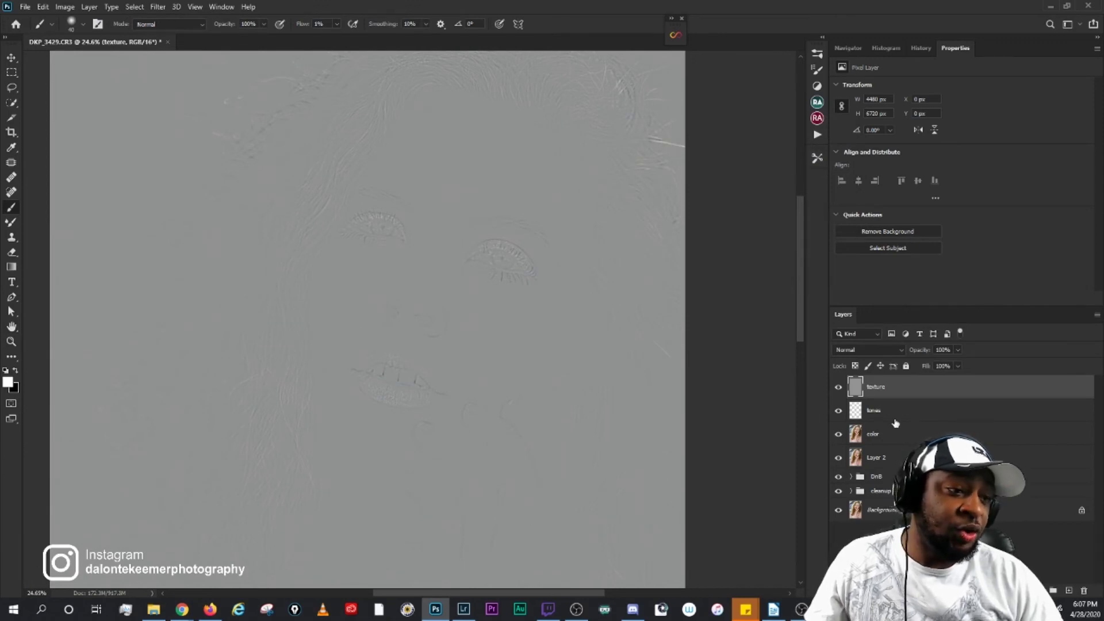
# Step: Set the texture layer's blend mode to Linear Light and compare the portrait with that layer hidden and shown
pyautogui.click(878, 351)
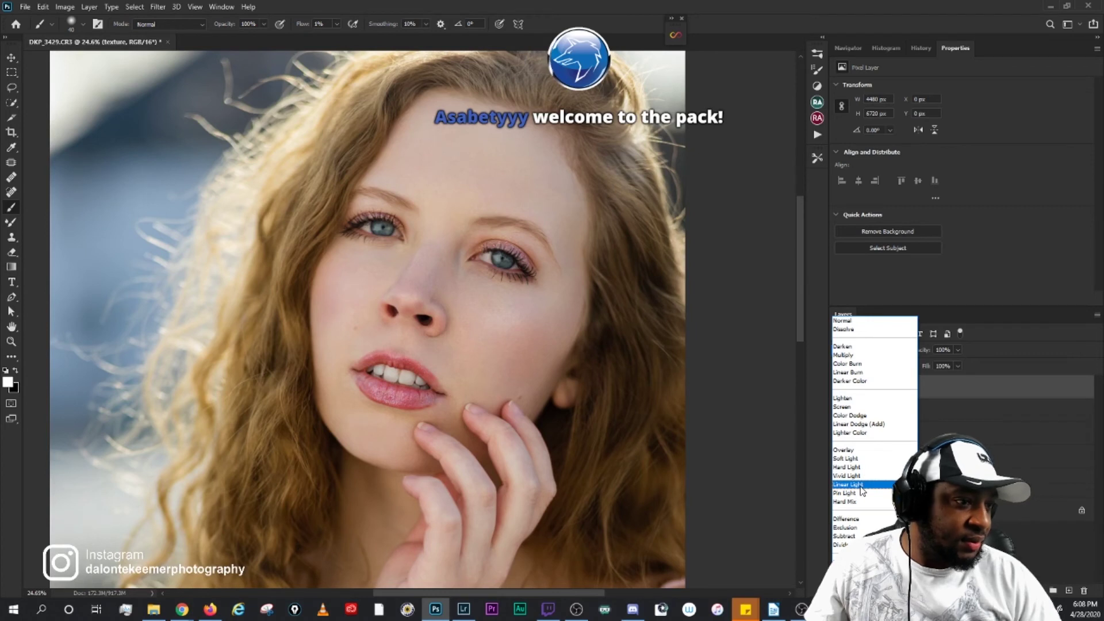
pyautogui.click(861, 486)
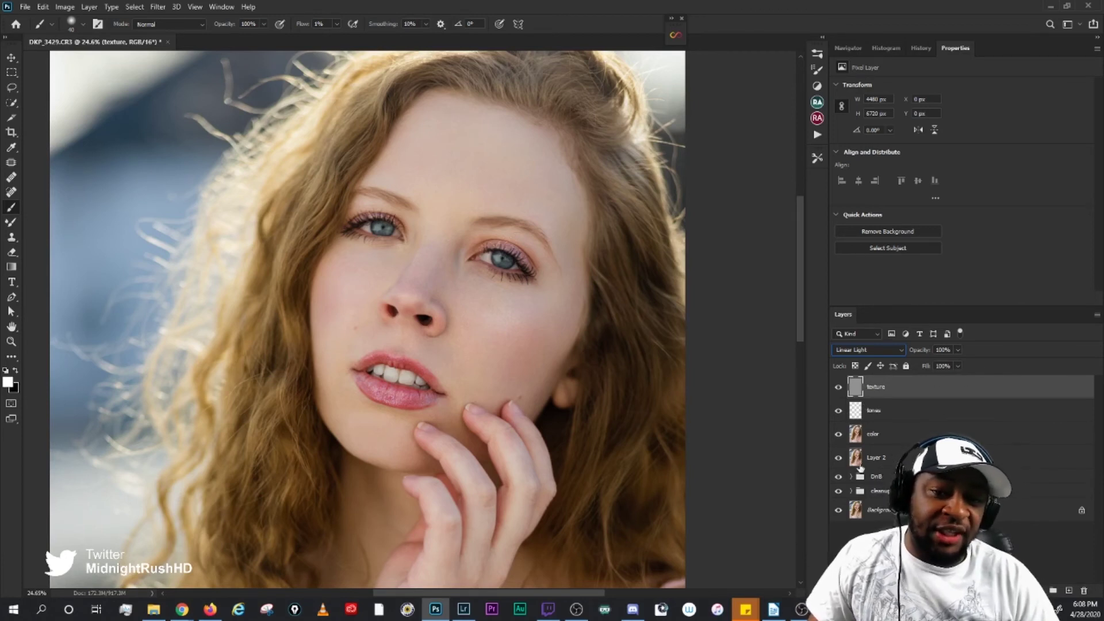
pyautogui.click(838, 389)
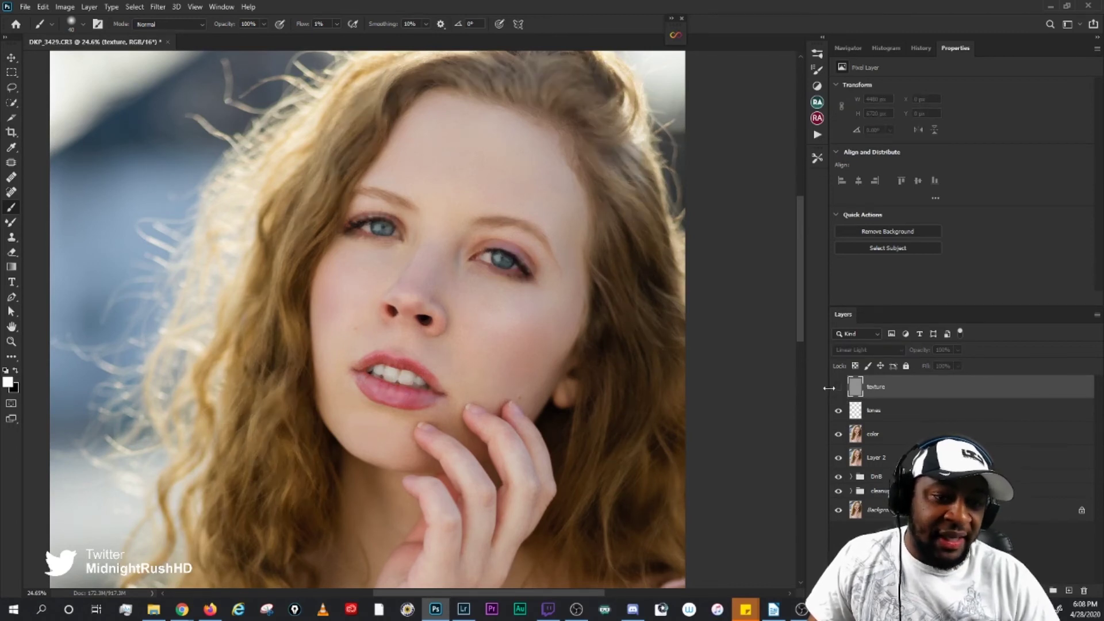
pyautogui.click(837, 387)
pyautogui.click(839, 434)
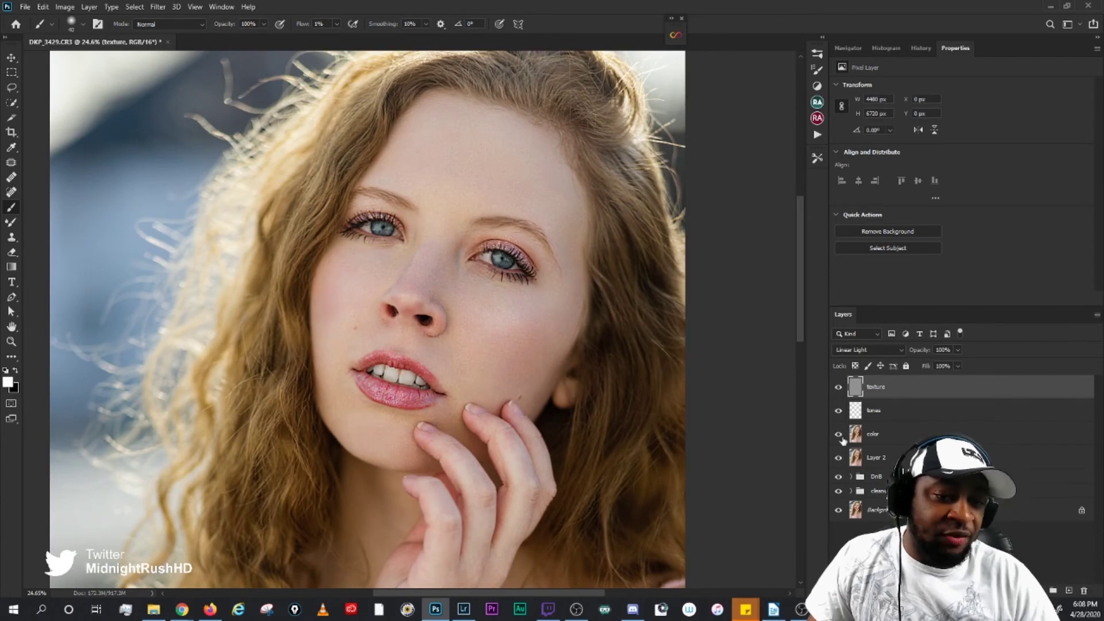
# Step: Group the texture, tones and color layers and name the group FS
pyautogui.keyDown('shift'); pyautogui.click(899, 437); pyautogui.keyUp('shift')
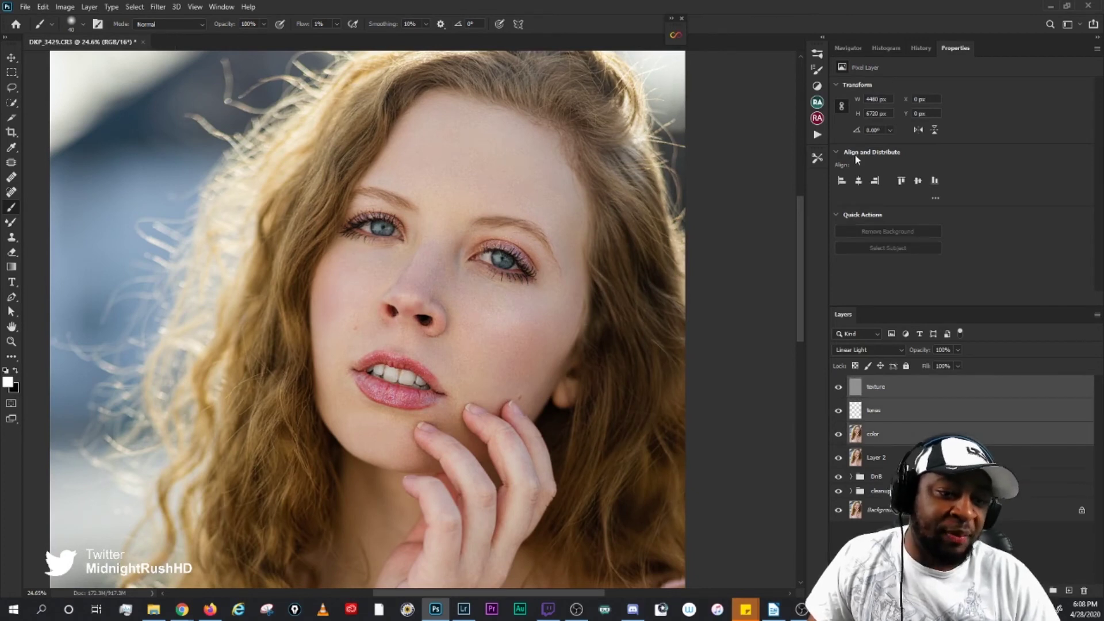
pyautogui.click(156, 10)
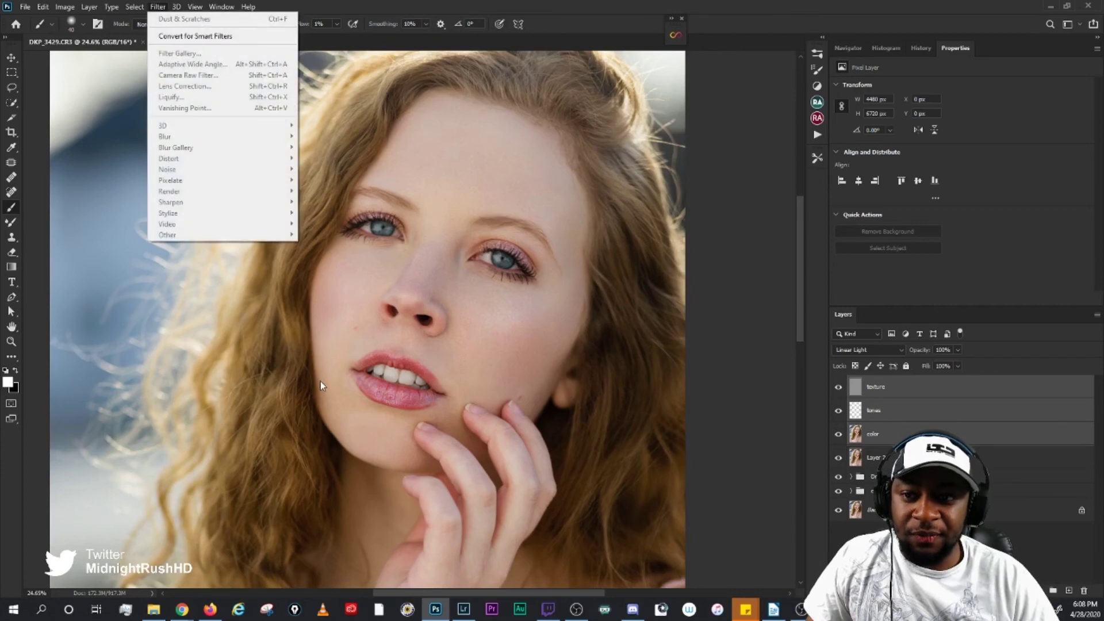
pyautogui.click(134, 7)
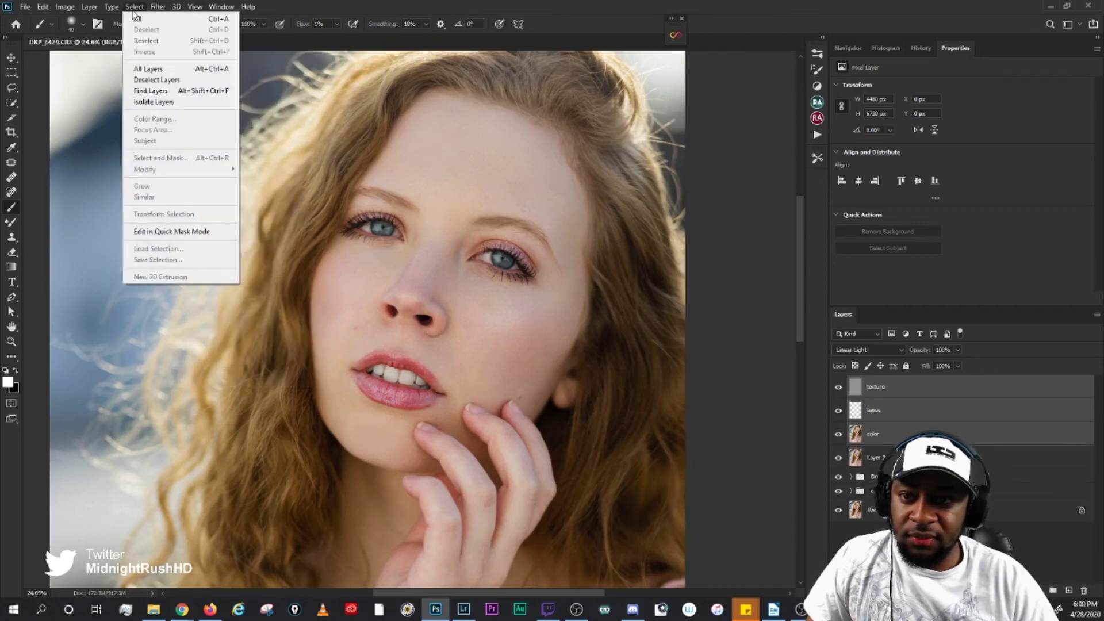
pyautogui.click(90, 7)
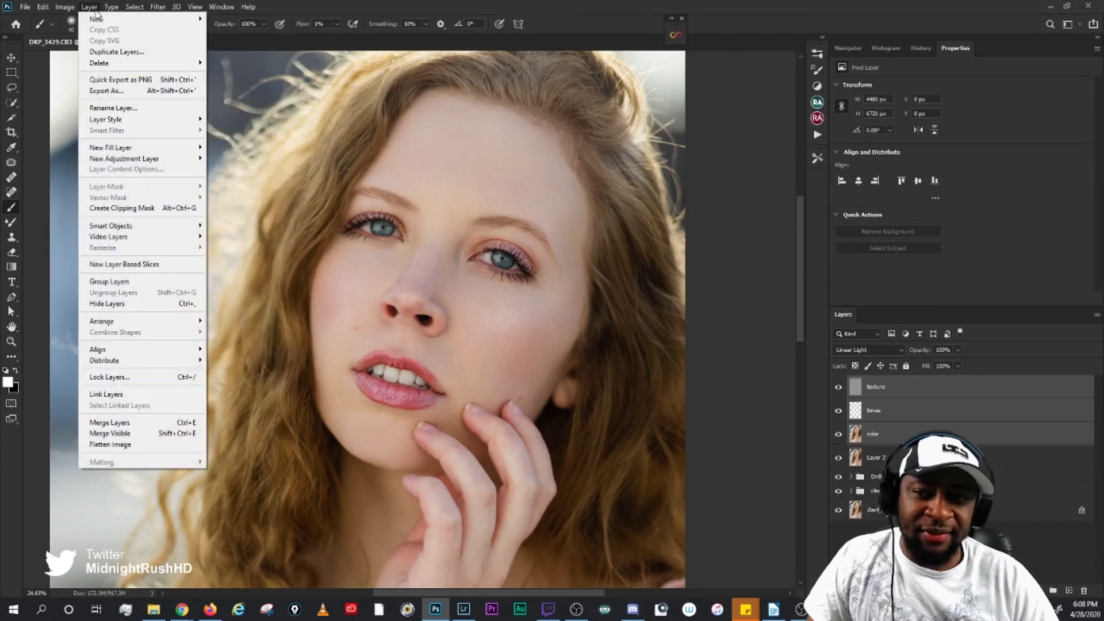
pyautogui.click(115, 281)
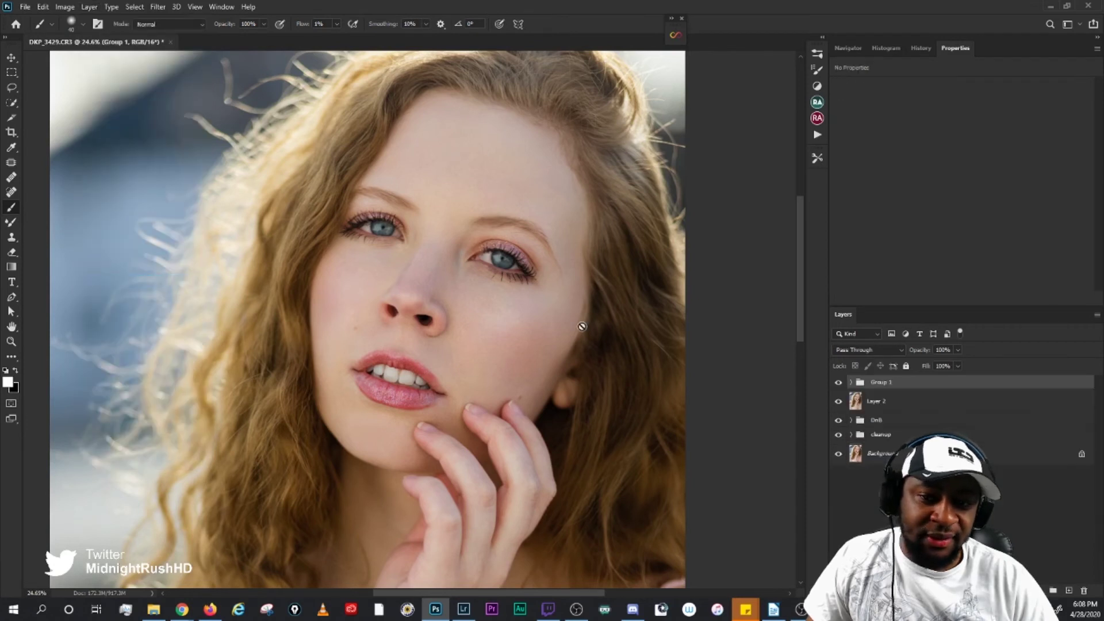
pyautogui.doubleClick(886, 384)
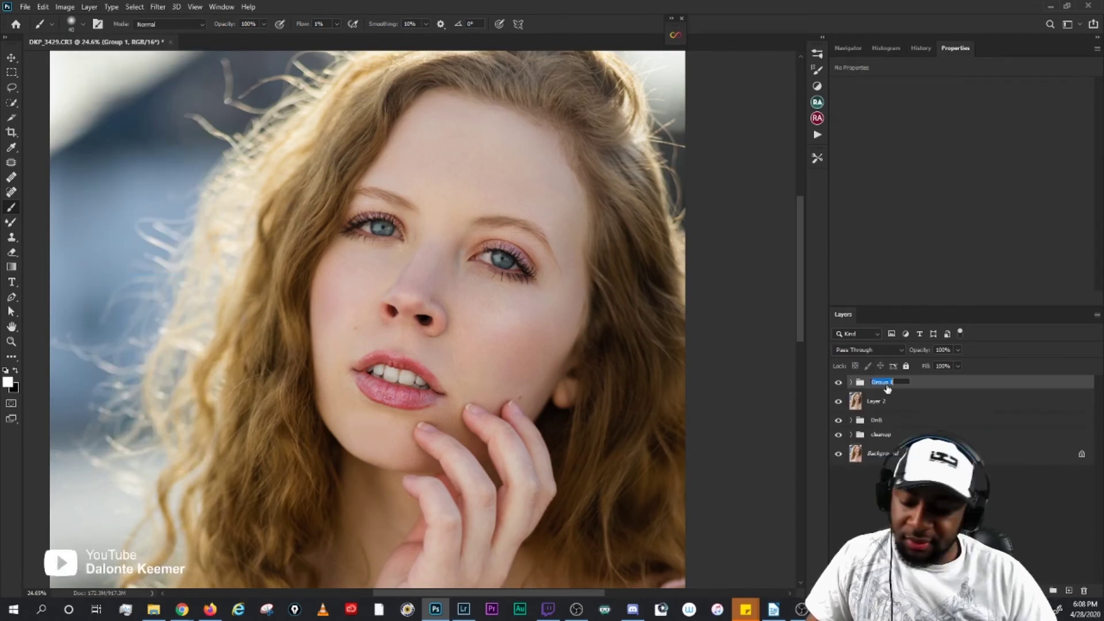
pyautogui.press('Return')
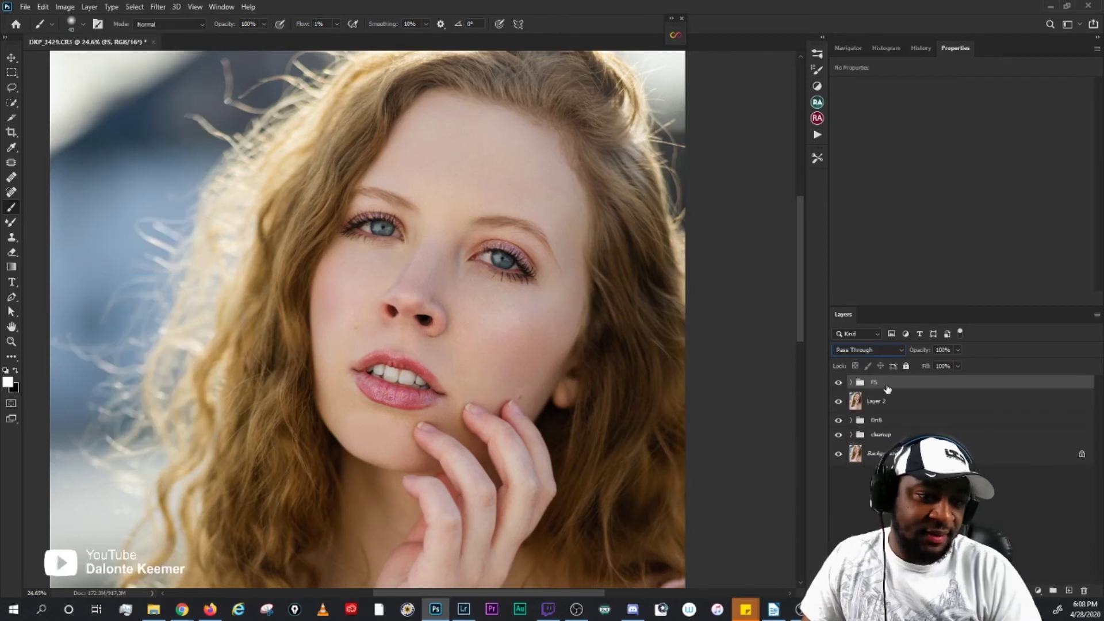
# Step: Expand the FS group, select its color layer and activate the Mixer Brush
pyautogui.click(851, 383)
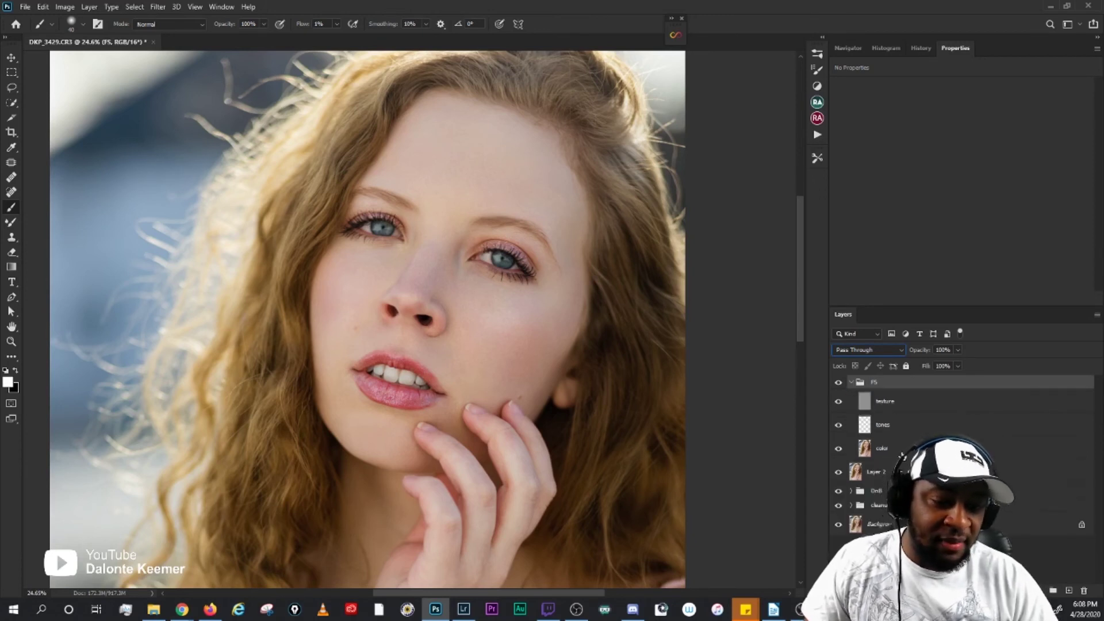
pyautogui.click(885, 447)
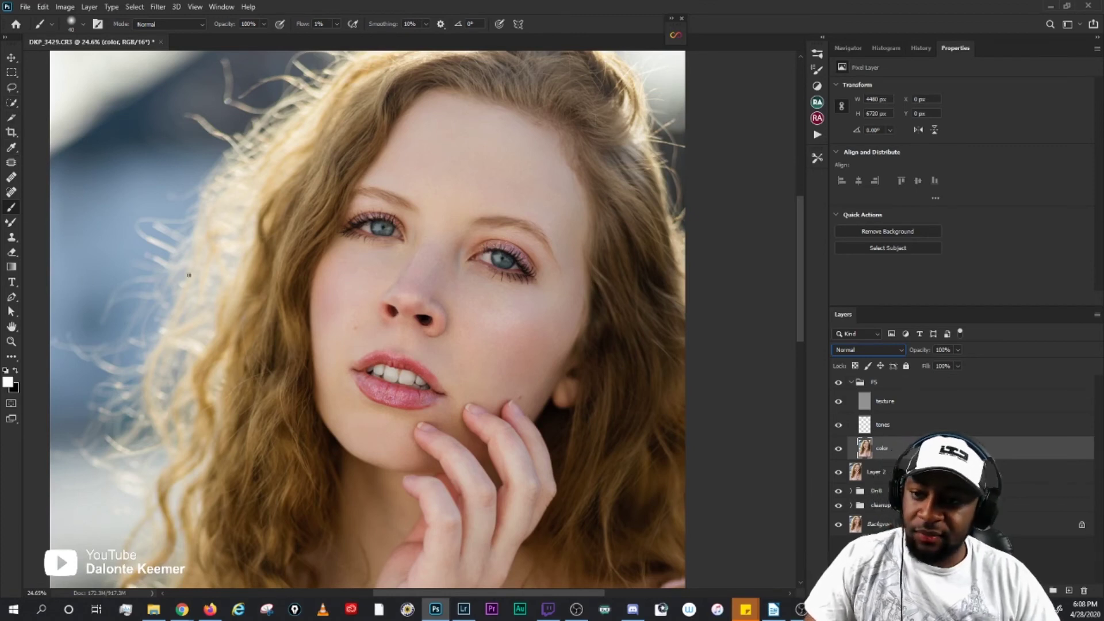
pyautogui.click(12, 225)
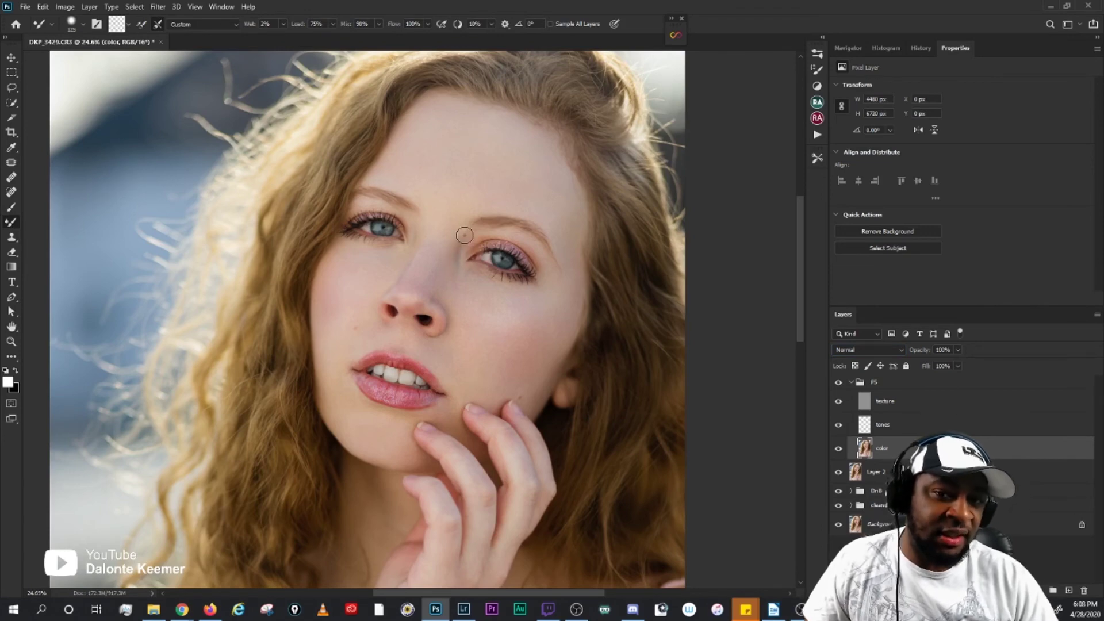
# Step: Enlarge the Mixer Brush to about 188 px for the forehead and check its Soft Round tip and hardness
pyautogui.scroll(5, 470, 174)
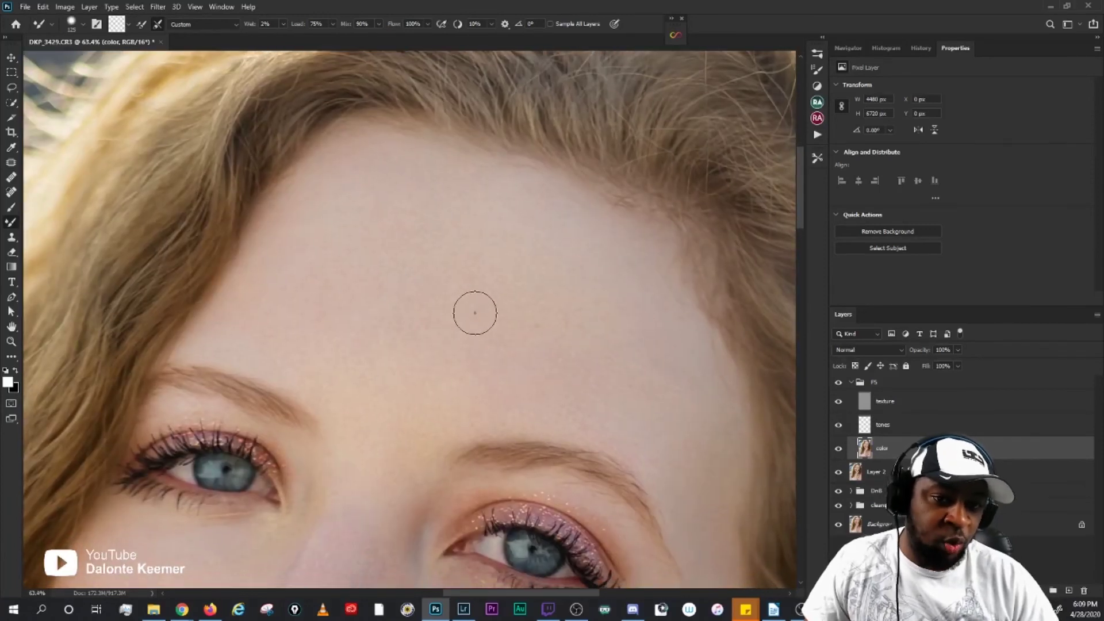
pyautogui.moveTo(468, 313); pyautogui.dragTo(495, 313)
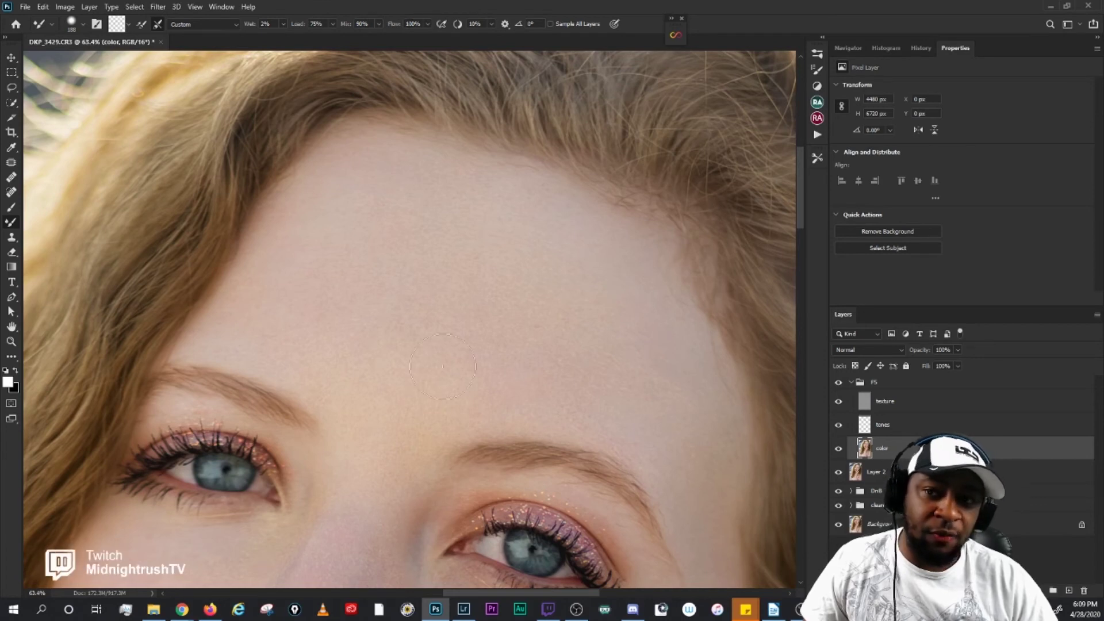
pyautogui.moveTo(575, 351); pyautogui.dragTo(549, 328)
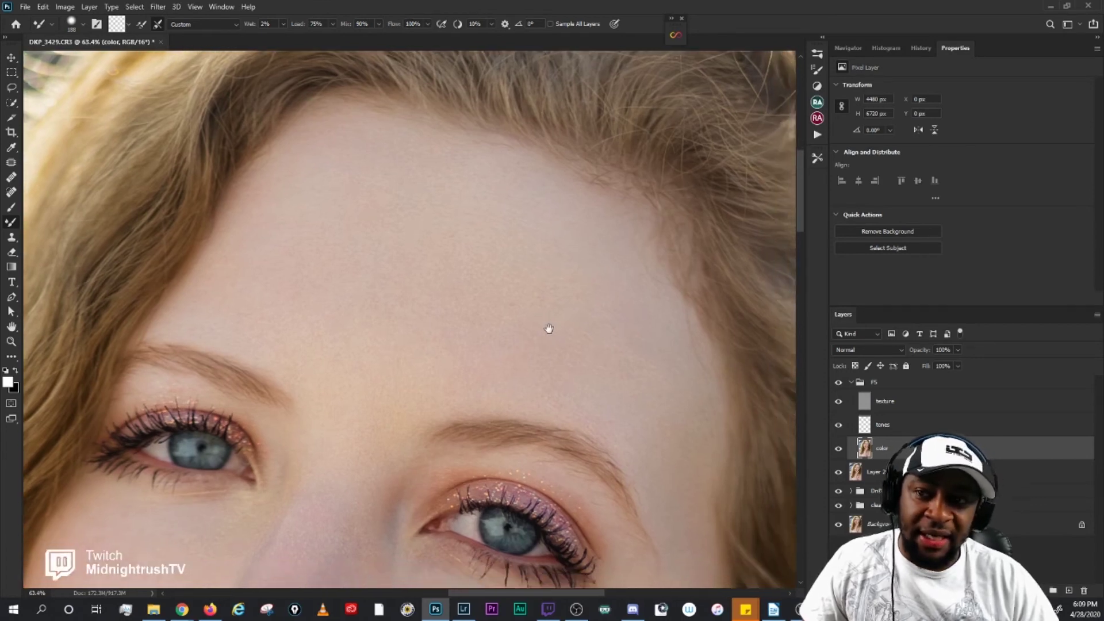
pyautogui.click(81, 24)
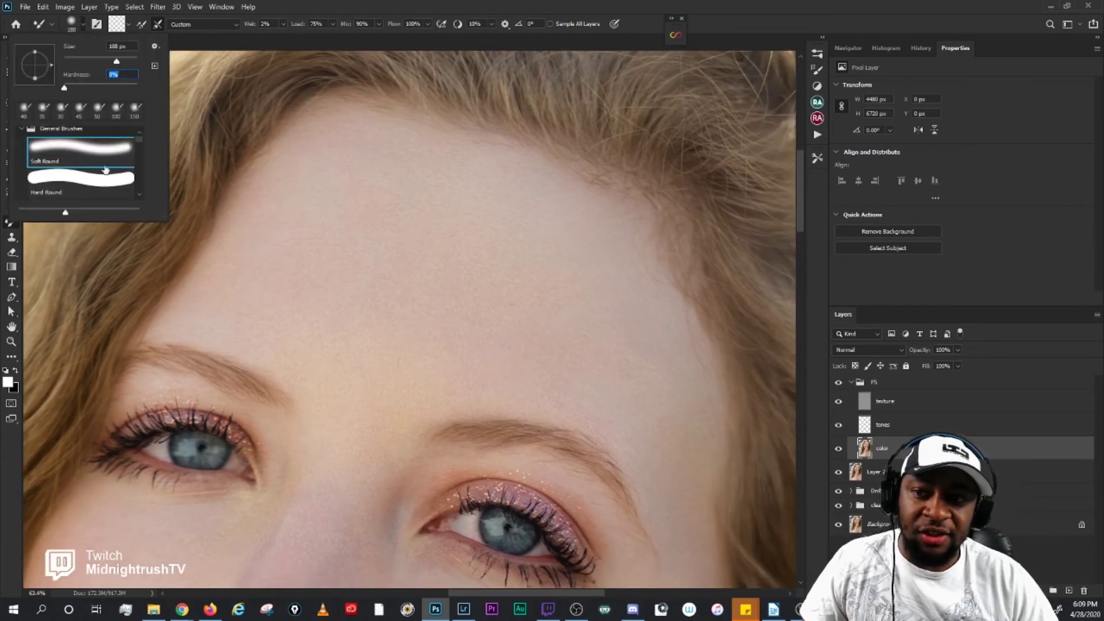
pyautogui.press('Return')
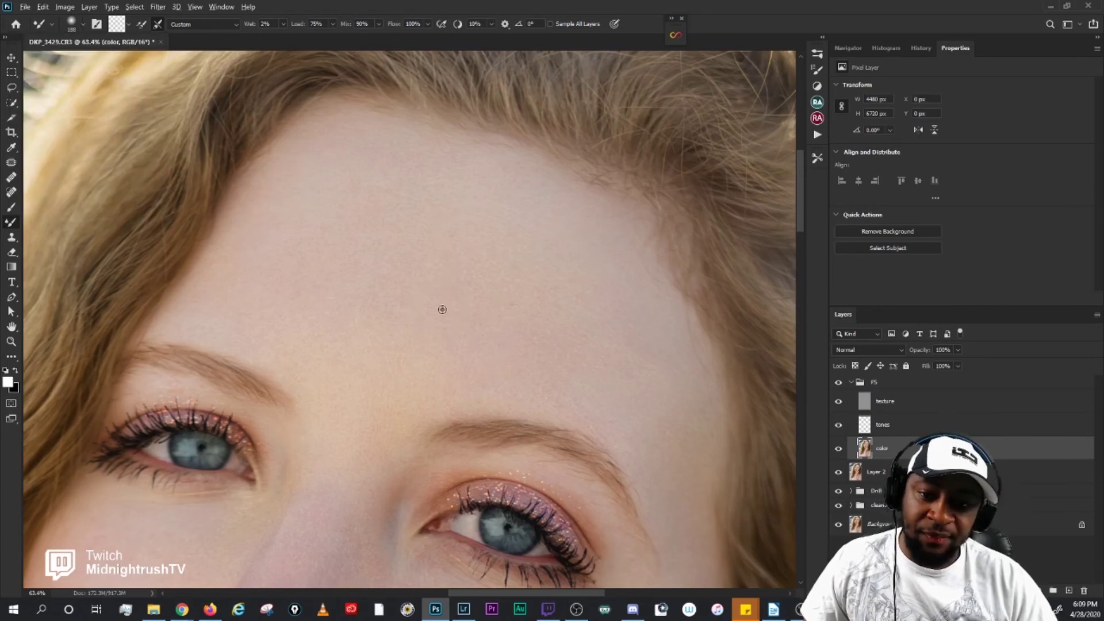
# Step: Blend the skin tones across the forehead on the color layer with an enlarged Mixer Brush
pyautogui.moveTo(442, 309); pyautogui.dragTo(446, 311)
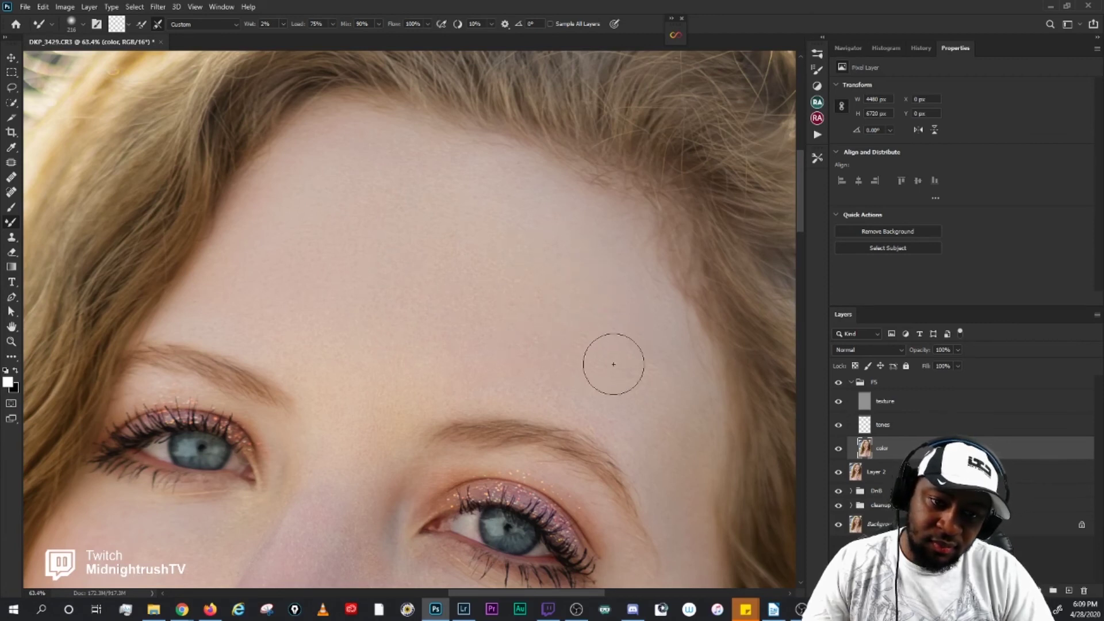
pyautogui.scroll(-5, 506, 216)
pyautogui.hscroll(-2, 506, 216)
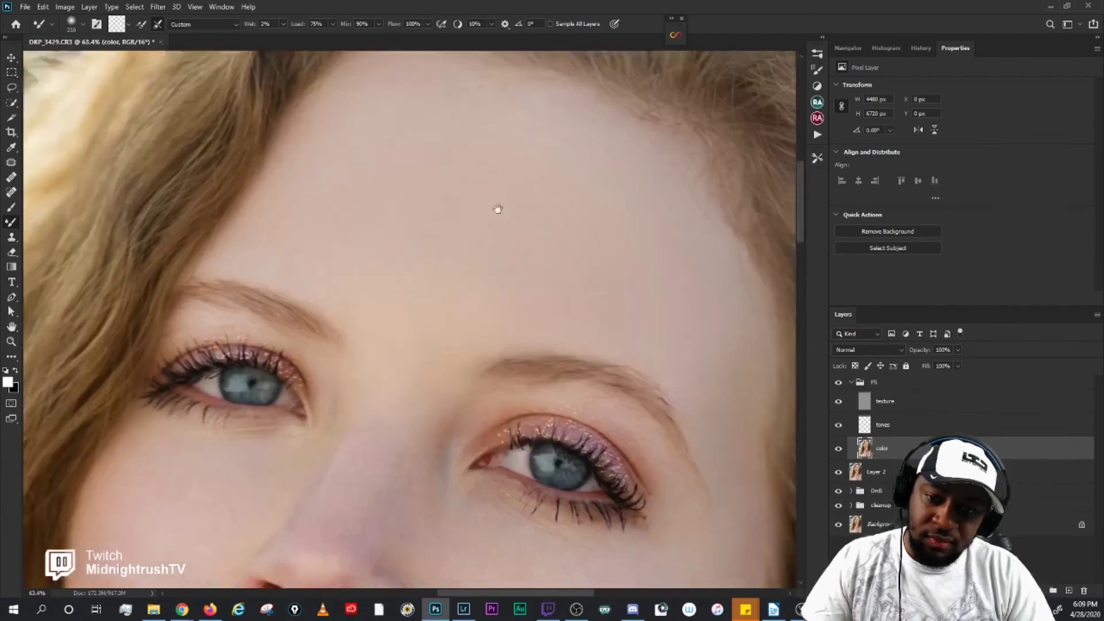
# Step: Blend the tones along the nose bridge and the sides of the nose with a smaller Mixer Brush
pyautogui.press('[')
pyautogui.press('[')
pyautogui.press('[')
pyautogui.press('[')
pyautogui.press('[')
pyautogui.press('[')
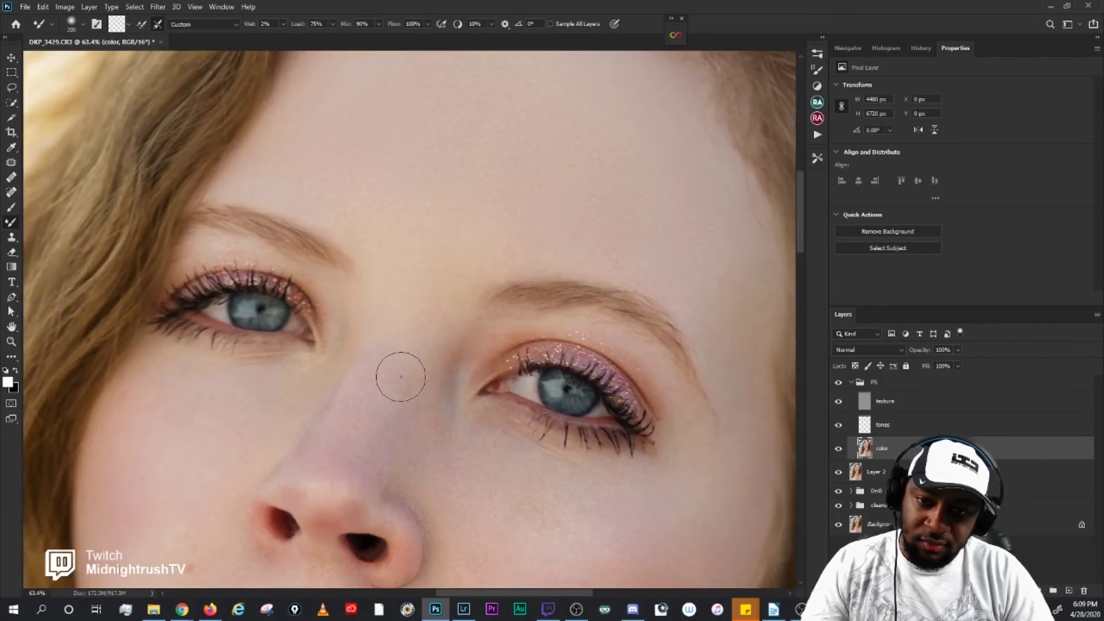
pyautogui.press(']')
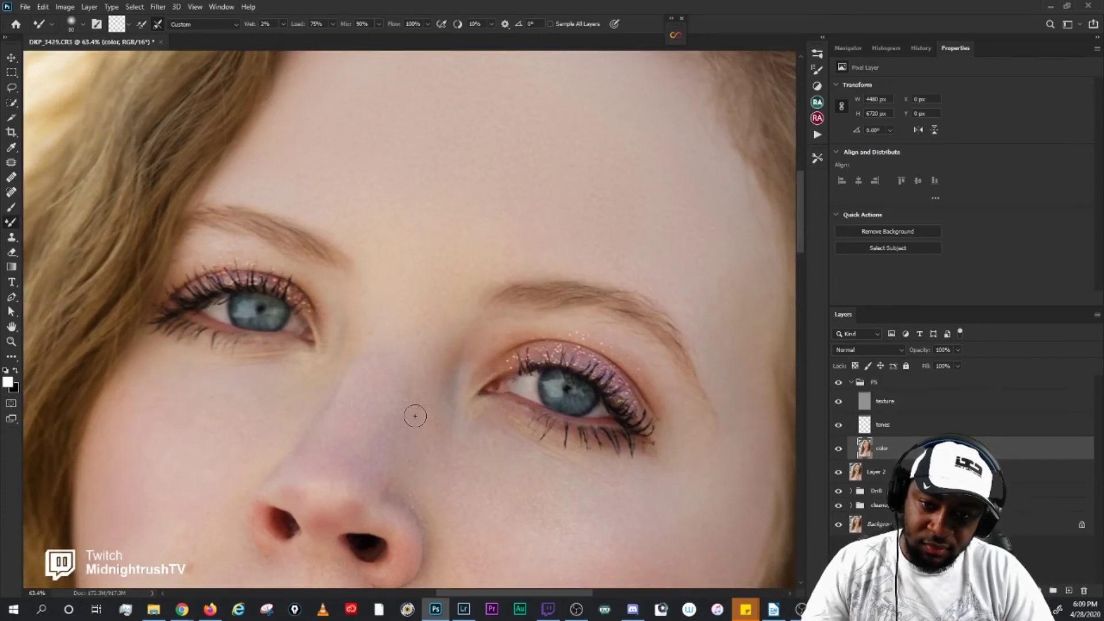
pyautogui.scroll(-3, 432, 423)
pyautogui.hscroll(-1, 432, 424)
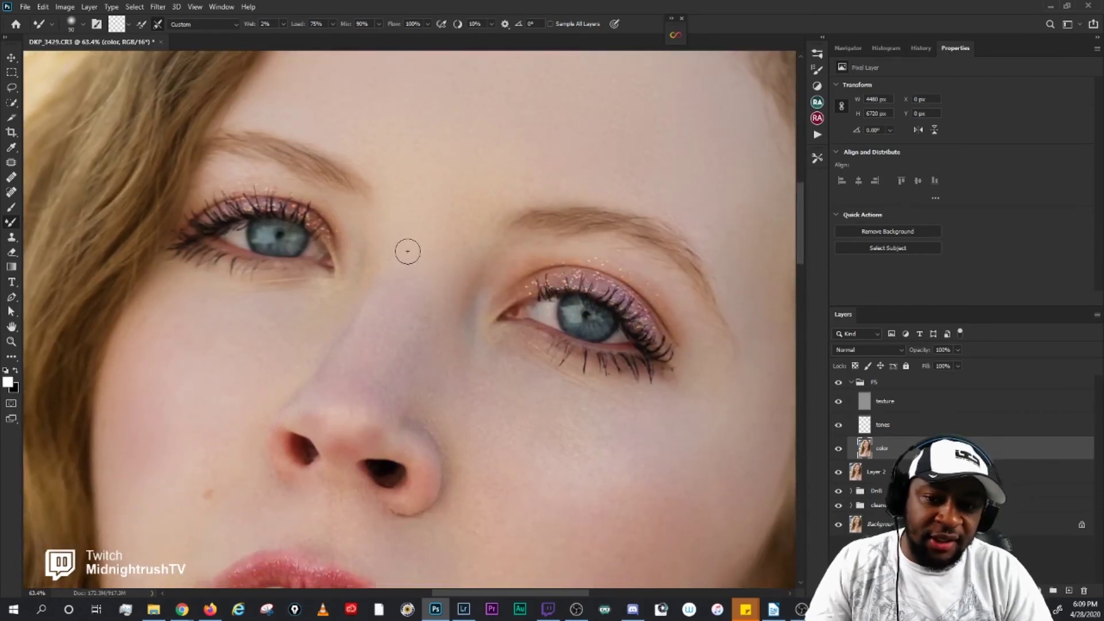
pyautogui.press(']')
pyautogui.press('[')
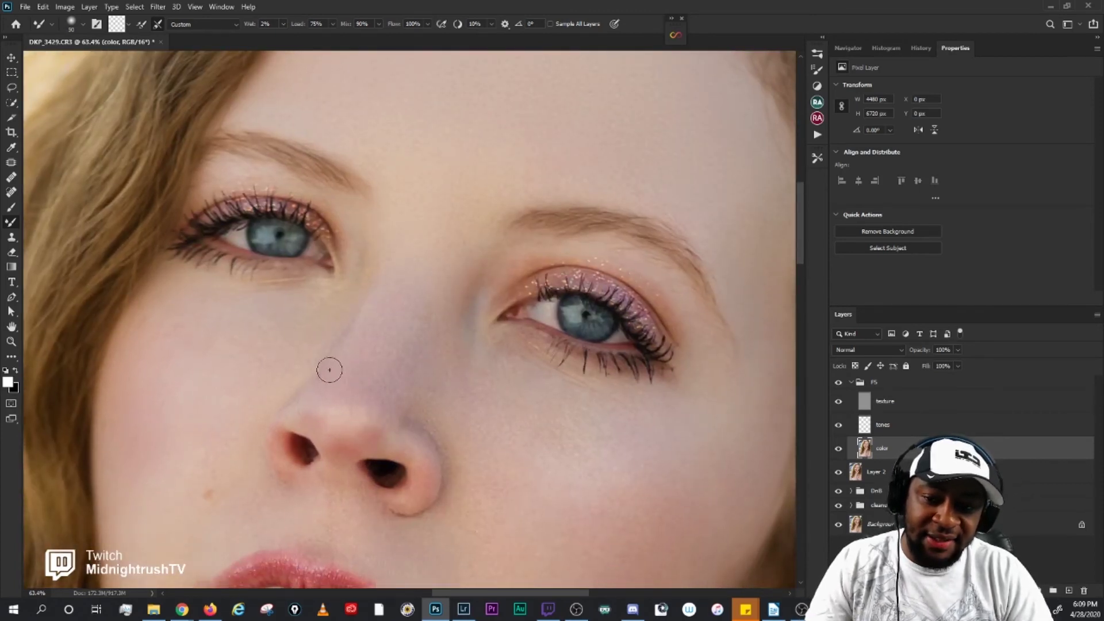
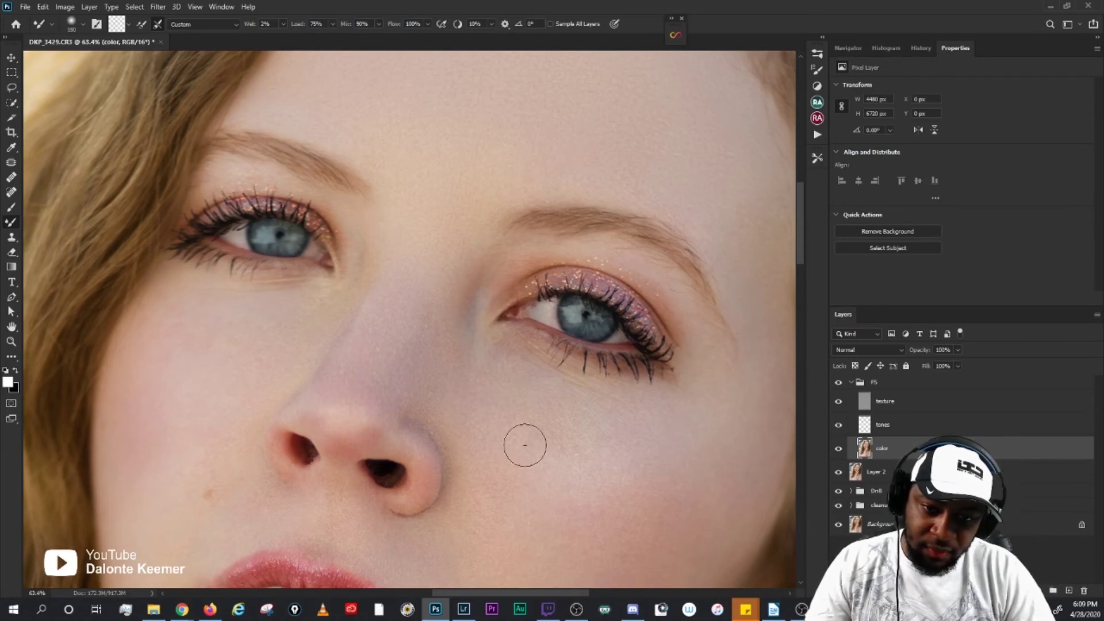
# Step: Blend the cheek tones from beside the nose out toward the ear above the raised hand, using a larger Mixer Brush
pyautogui.moveTo(523, 444); pyautogui.dragTo(451, 376)
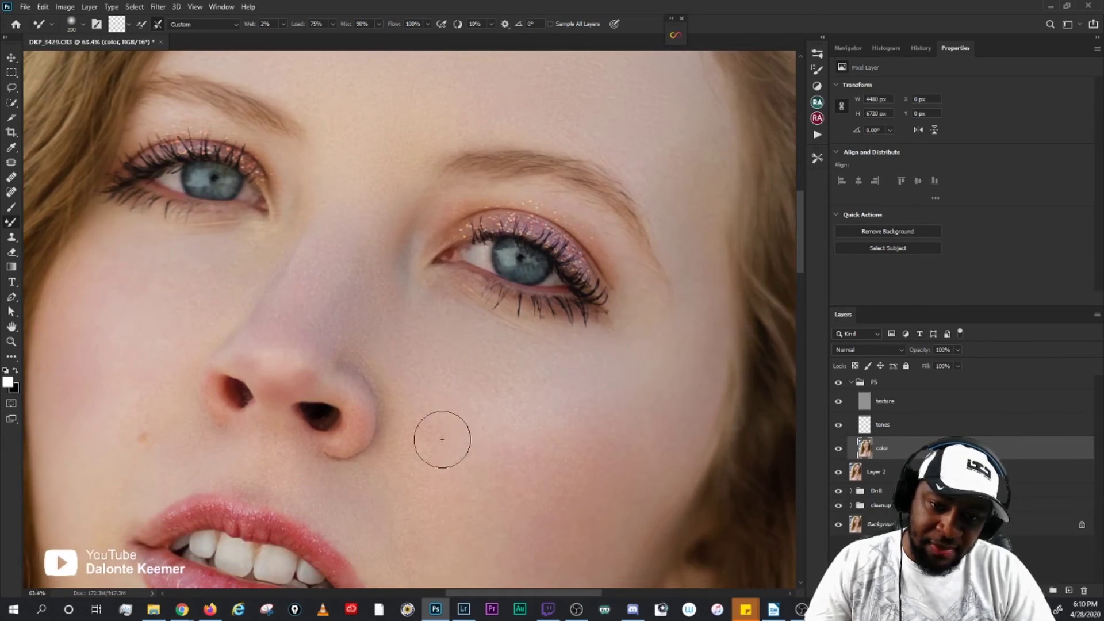
pyautogui.moveTo(502, 464); pyautogui.dragTo(480, 369)
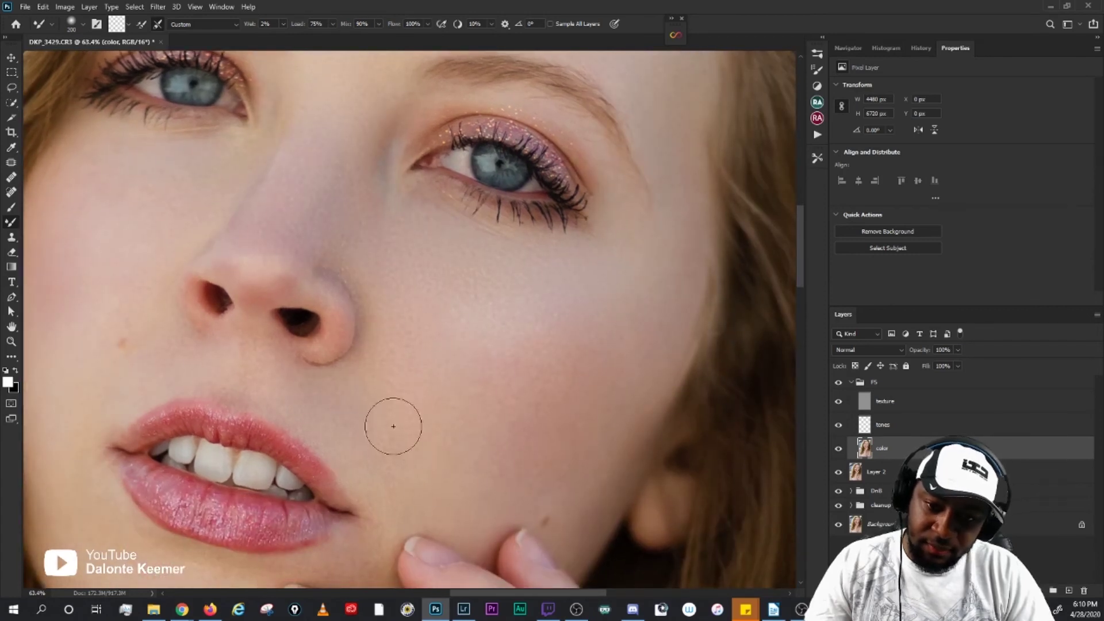
pyautogui.press('[')
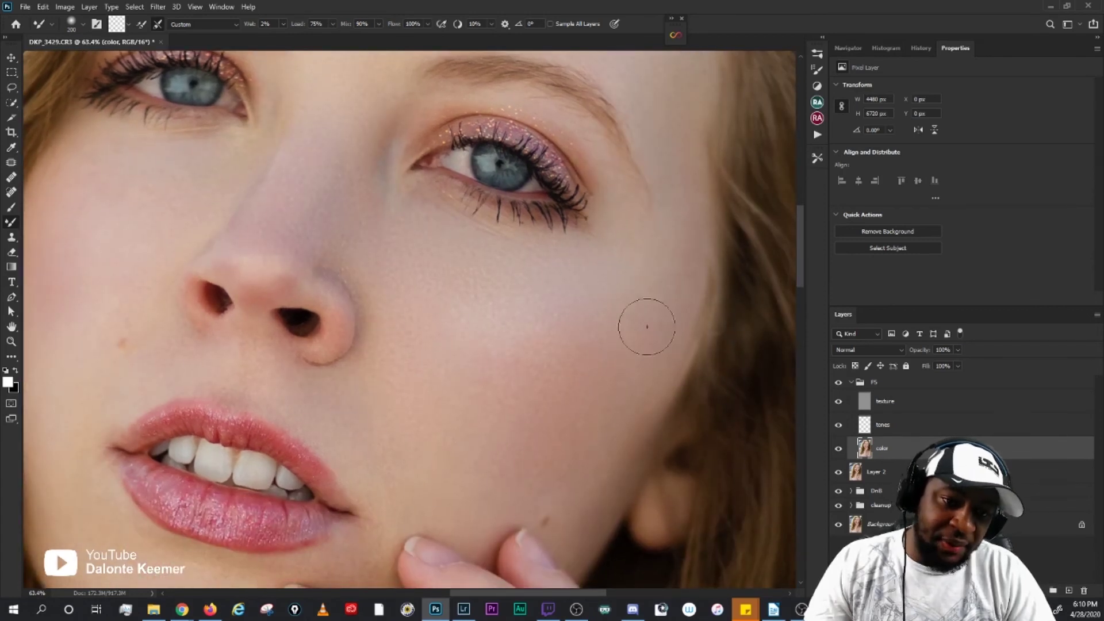
pyautogui.moveTo(594, 384); pyautogui.dragTo(612, 320)
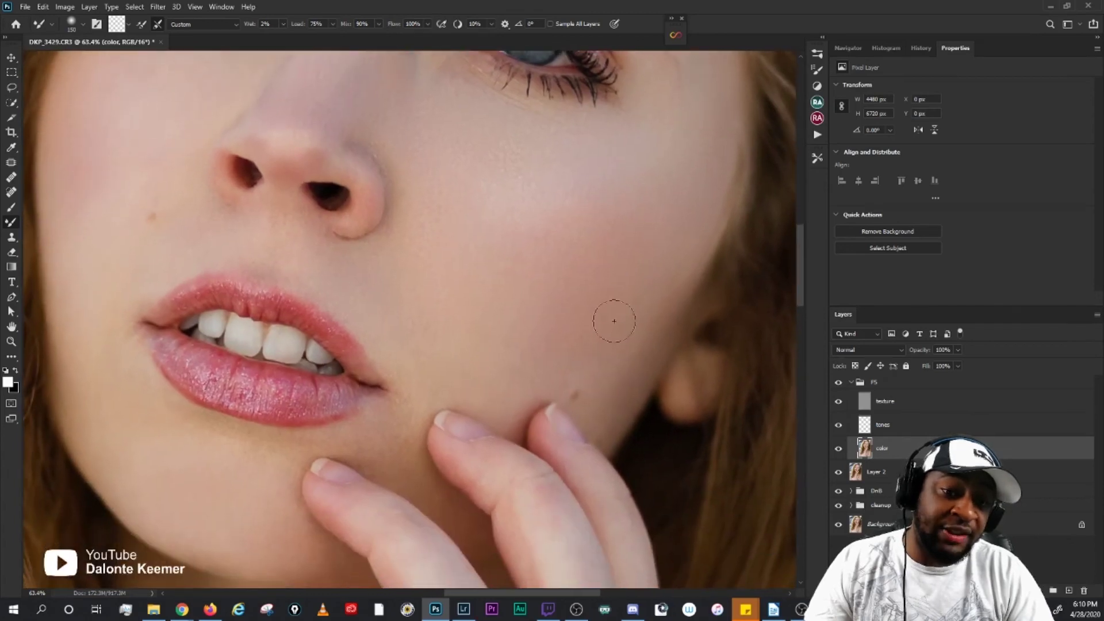
# Step: Even out the lower cheek between the blush area and the fingertips with a 200 px Mixer Brush
pyautogui.press('[')
pyautogui.press('[')
pyautogui.press(']')
pyautogui.press(']')
pyautogui.press(']')
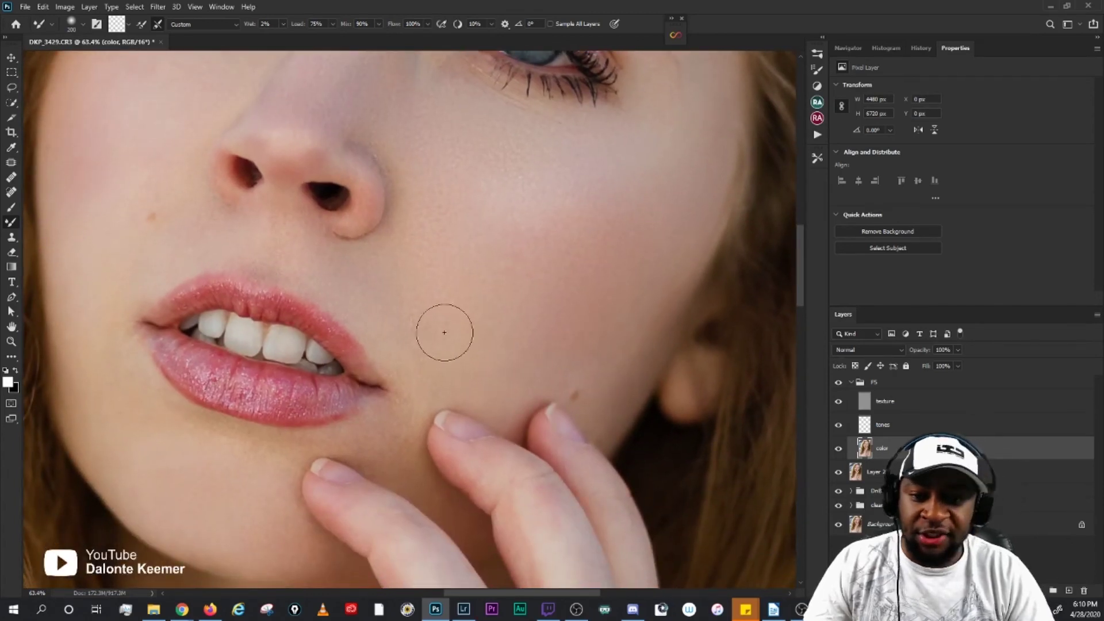
# Step: Blend the skin around the mouth corner nearest the fingers with a progressively smaller Mixer Brush
pyautogui.press('[')
pyautogui.press('[')
pyautogui.press('[')
pyautogui.press('[')
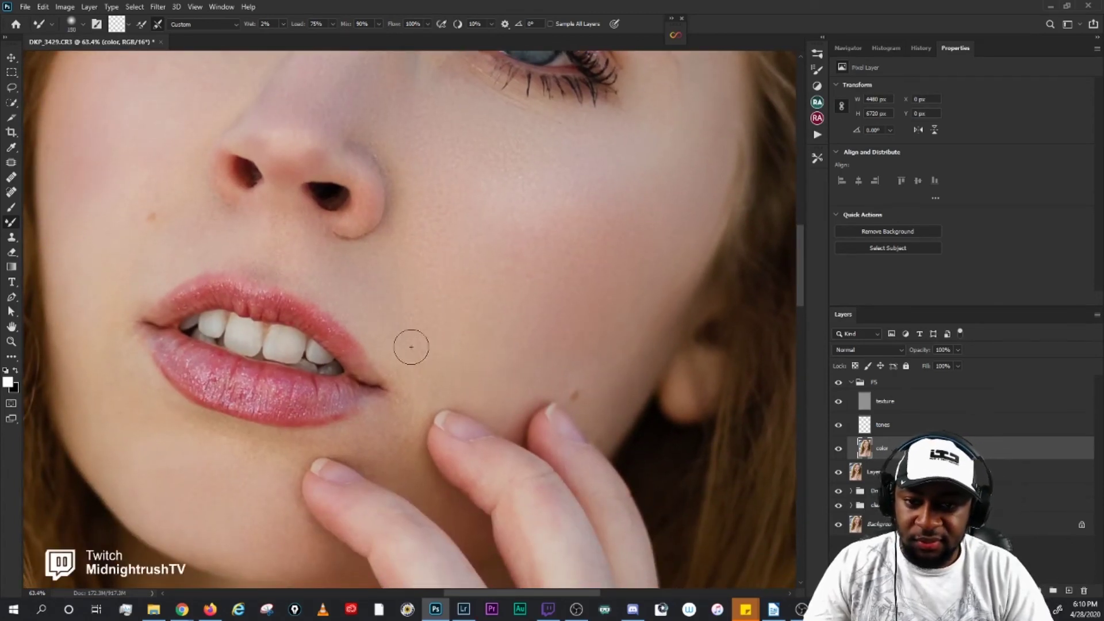
pyautogui.press('[')
pyautogui.press('[')
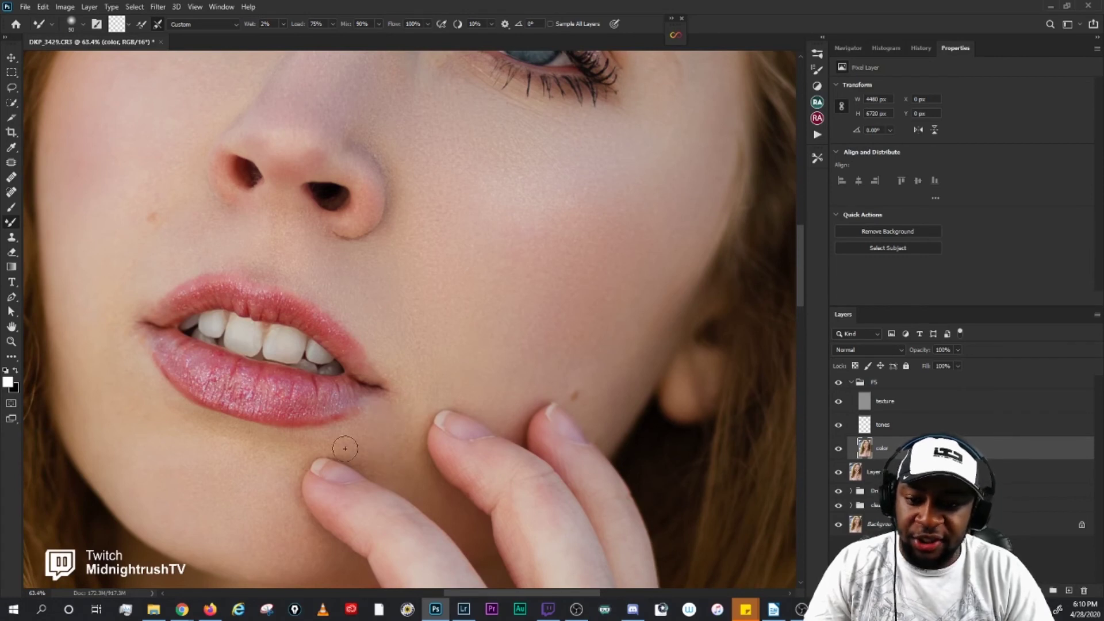
# Step: Smooth the tones on the chin below the lower lip, enlarging the Mixer Brush for the open skin
pyautogui.moveTo(356, 438); pyautogui.dragTo(406, 353)
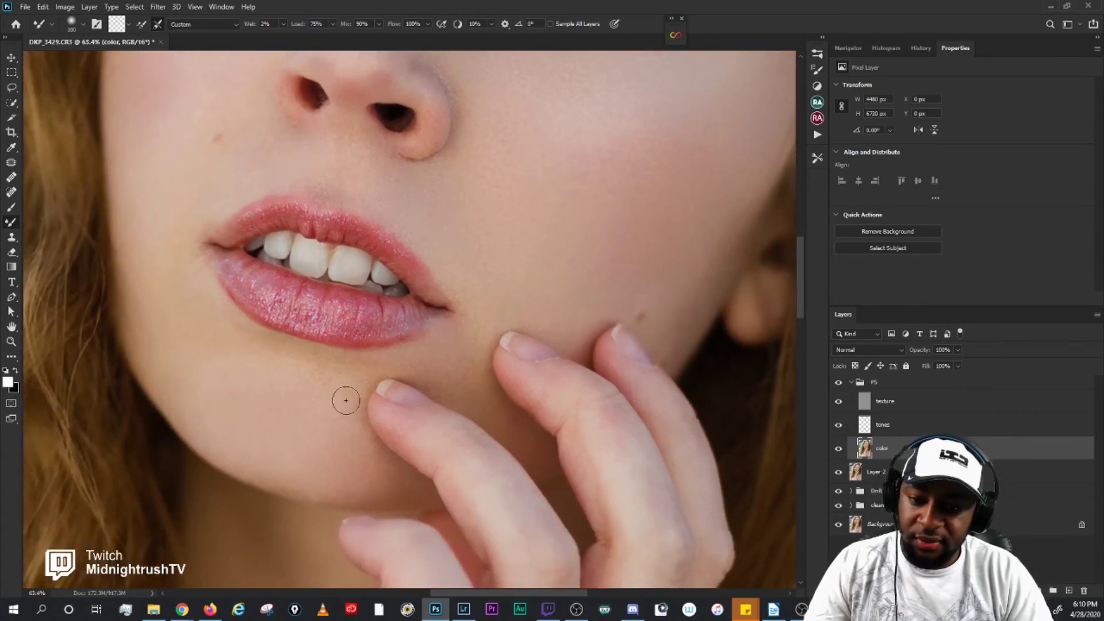
pyautogui.press(']')
pyautogui.press(']')
pyautogui.press(']')
pyautogui.press(']')
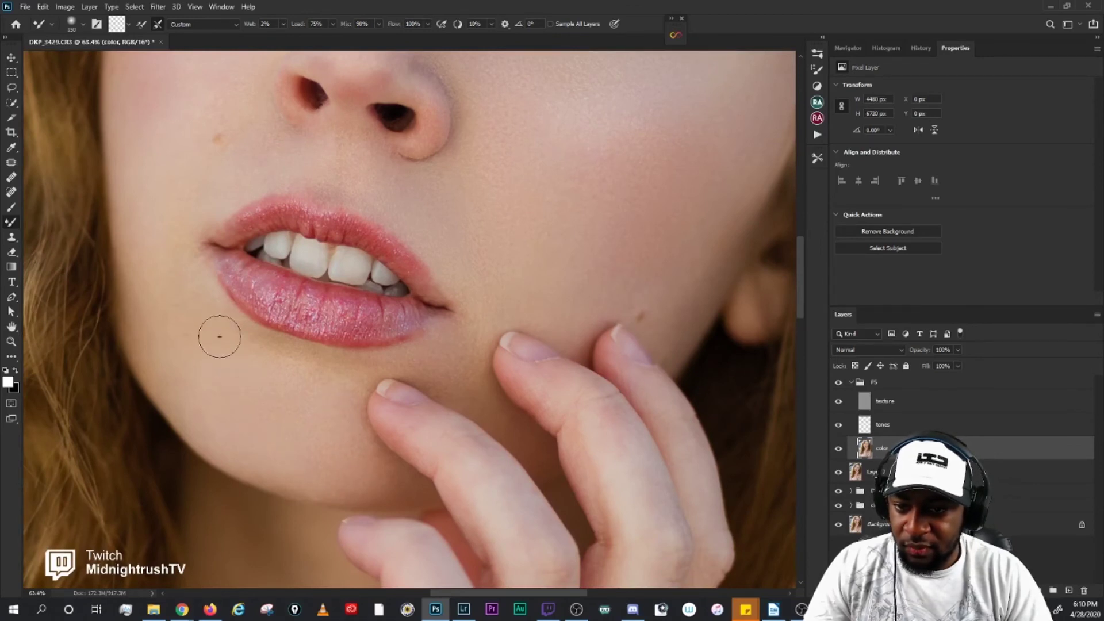
# Step: Blend the skin beside the lower lip and the mouth corner away from the hand, adjusting the Mixer Brush size to fit
pyautogui.press('[')
pyautogui.press('[')
pyautogui.press('[')
pyautogui.press('[')
pyautogui.press(']')
pyautogui.press(']')
pyautogui.press(']')
pyautogui.press(']')
pyautogui.press(']')
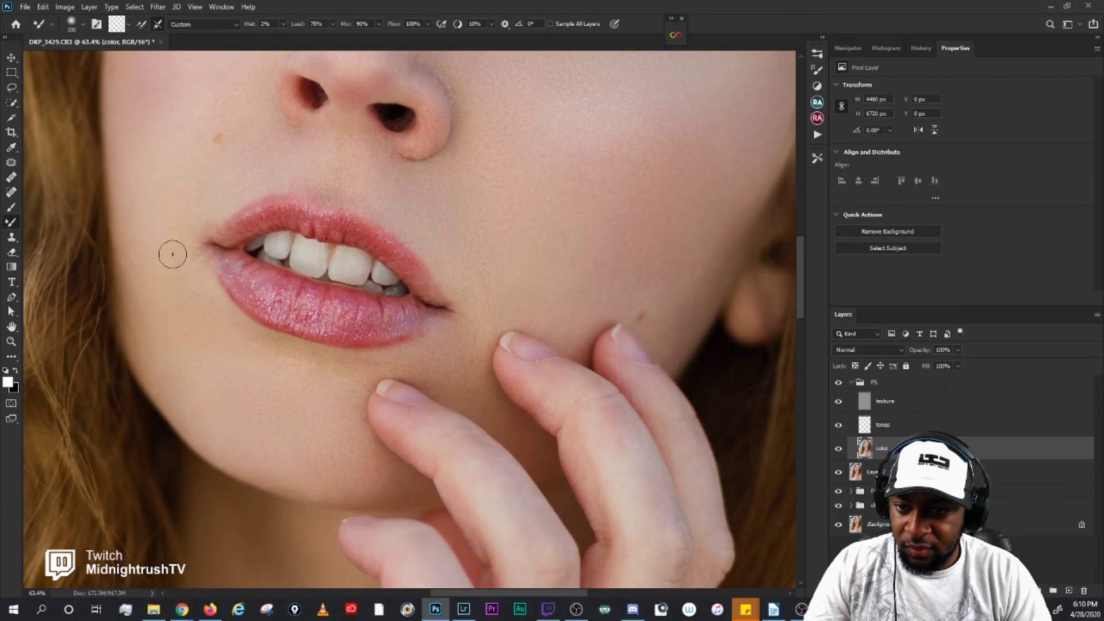
# Step: Blend the cheek on the side away from the hand, from beside the mouth up to below the eye, varying the Mixer Brush size
pyautogui.moveTo(171, 253); pyautogui.dragTo(184, 352)
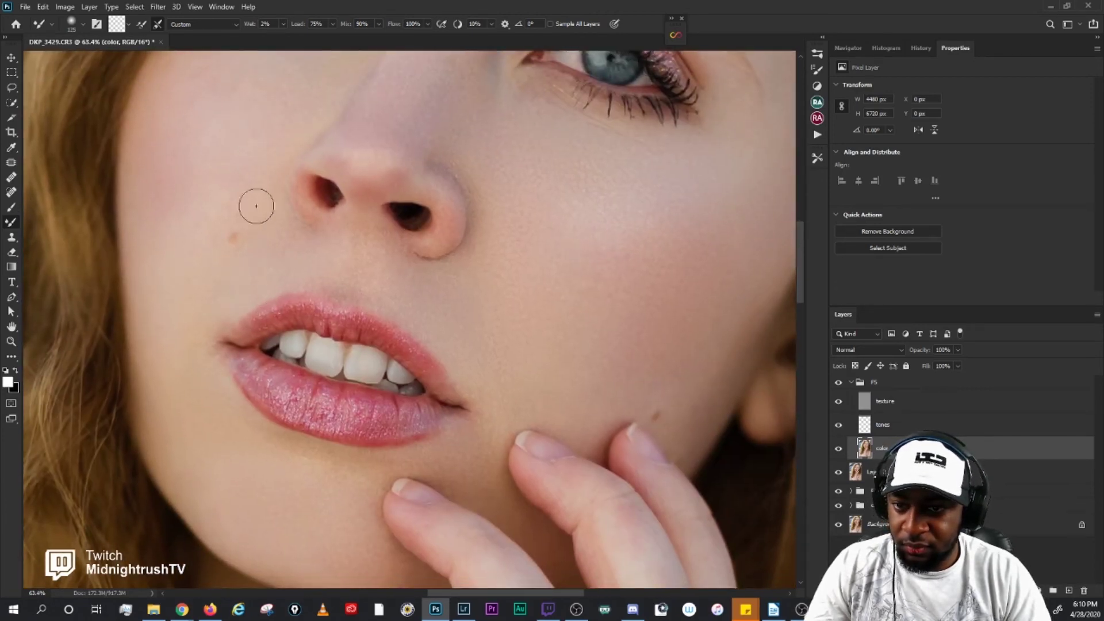
pyautogui.press(']')
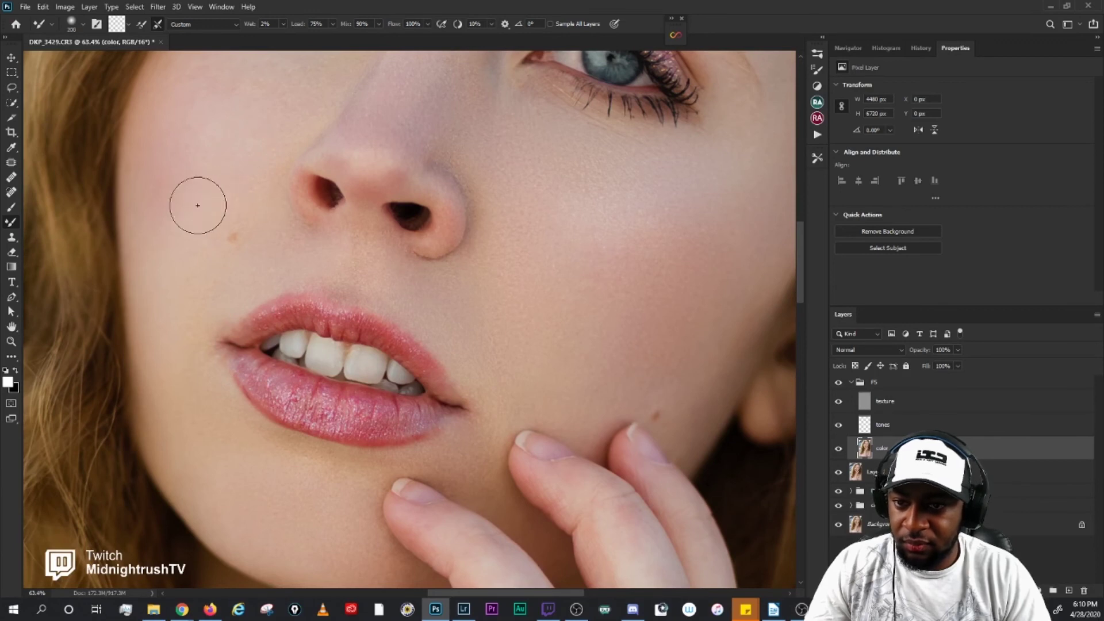
pyautogui.moveTo(229, 162); pyautogui.dragTo(199, 254)
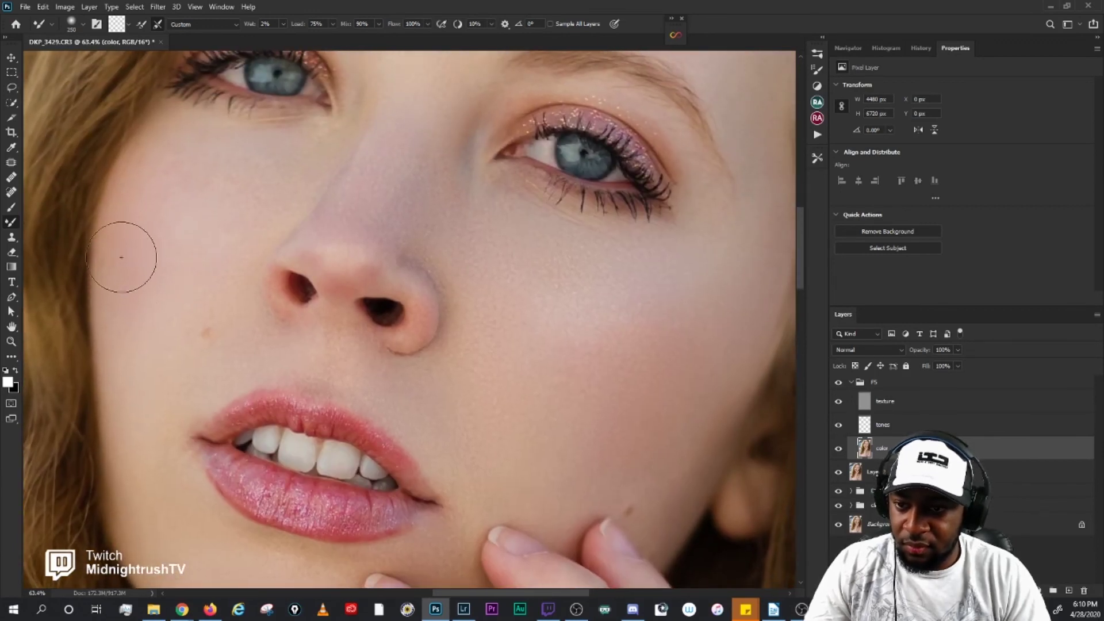
pyautogui.press(']')
pyautogui.press('[')
pyautogui.press('[')
pyautogui.press('[')
pyautogui.press('[')
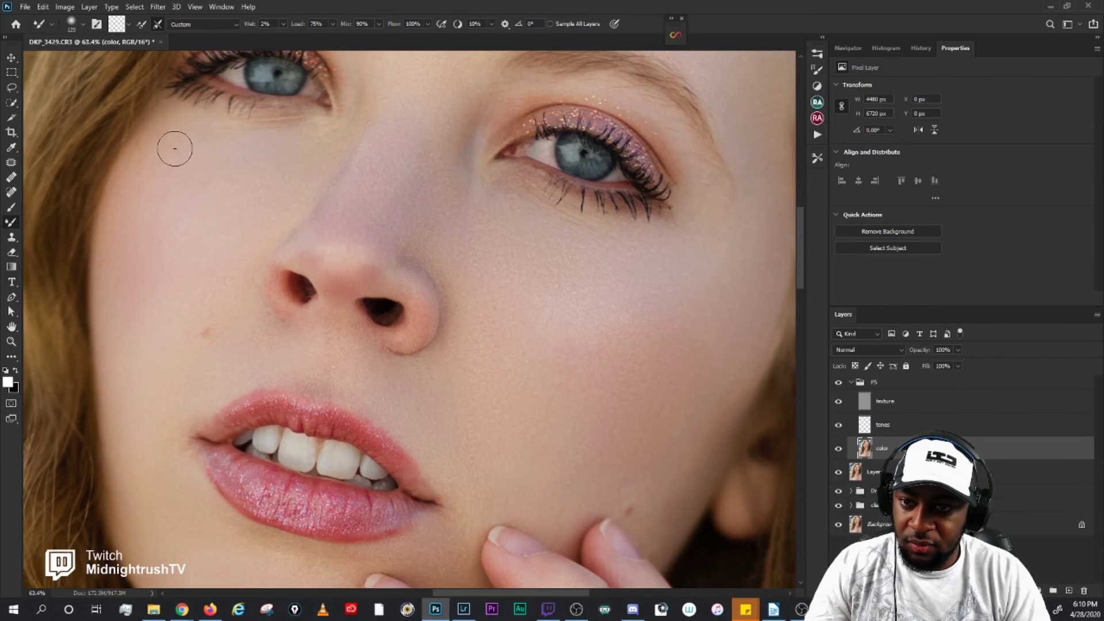
# Step: Blend the skin tones along the fingers and knuckles of the raised hand with the Mixer Brush
pyautogui.moveTo(331, 164); pyautogui.dragTo(283, 283)
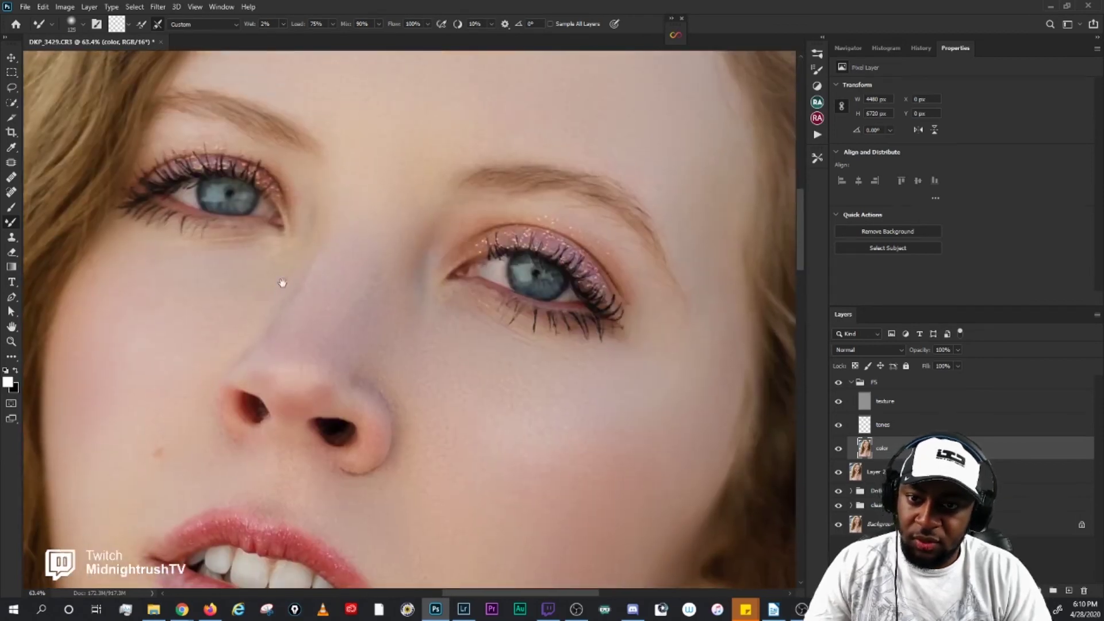
pyautogui.scroll(-5, 353, 165)
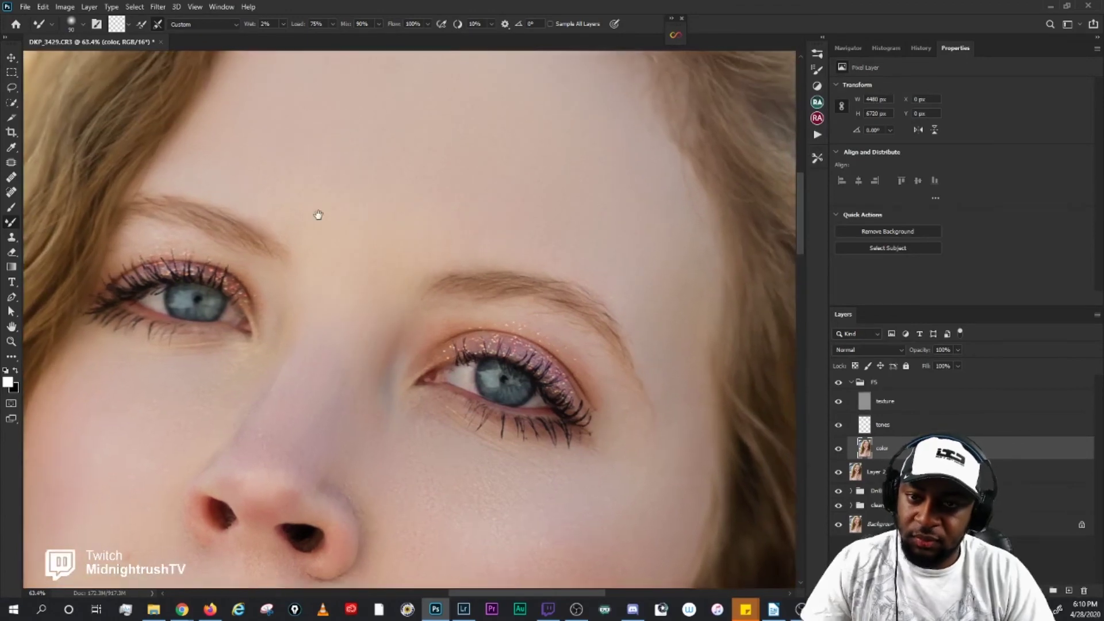
pyautogui.scroll(4, 415, 356)
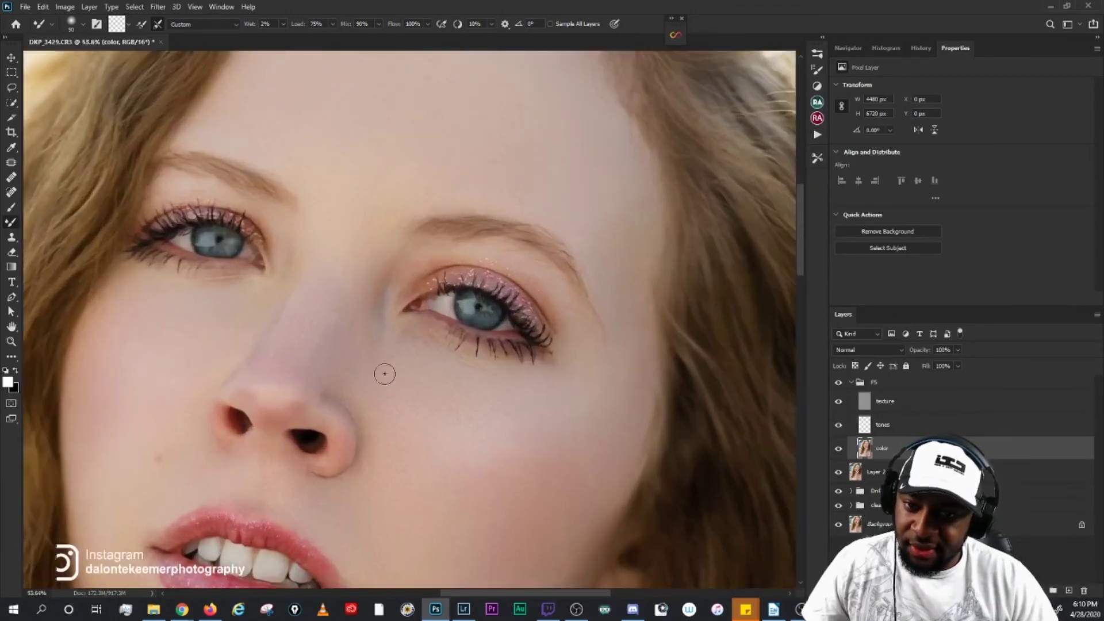
pyautogui.moveTo(419, 448); pyautogui.dragTo(474, 58)
pyautogui.scroll(-1, 471, 290)
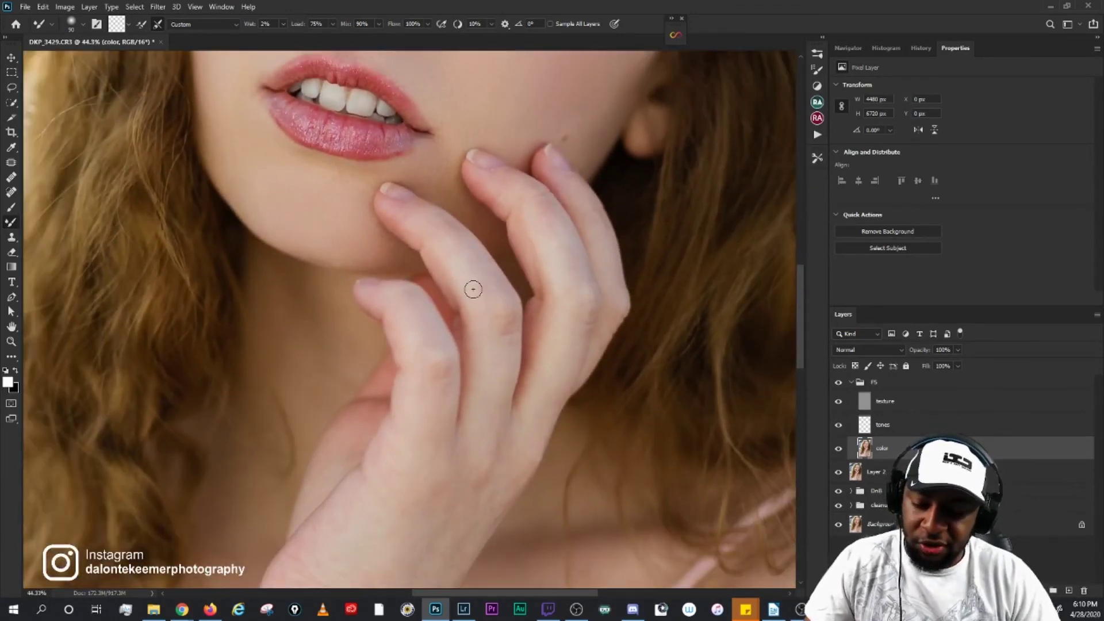
pyautogui.press('[')
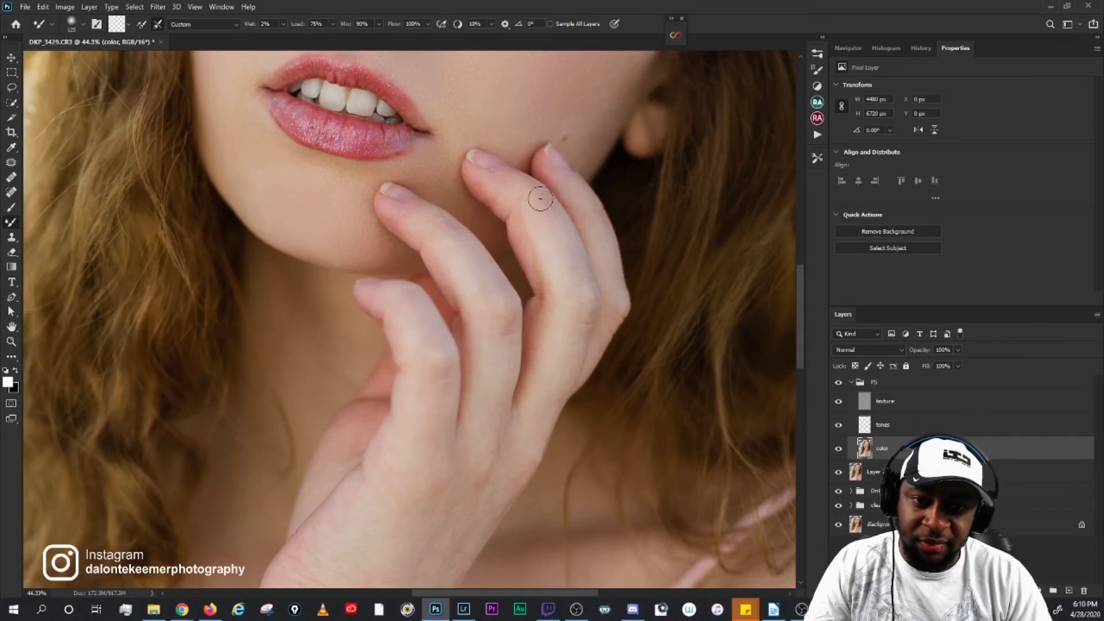
pyautogui.press(']')
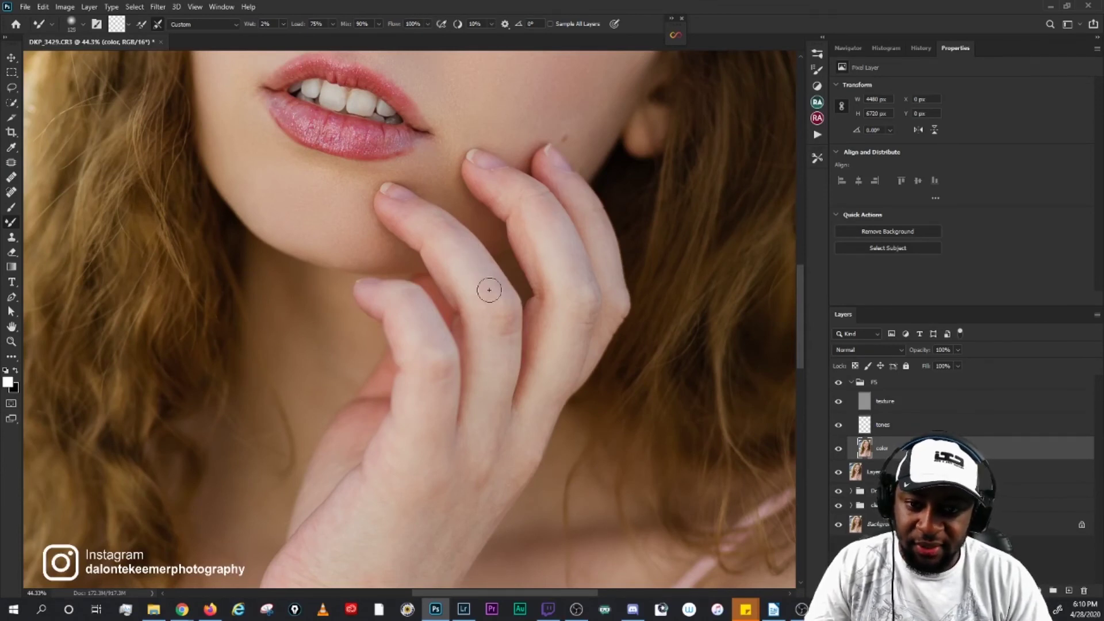
pyautogui.press(']')
pyautogui.press(']')
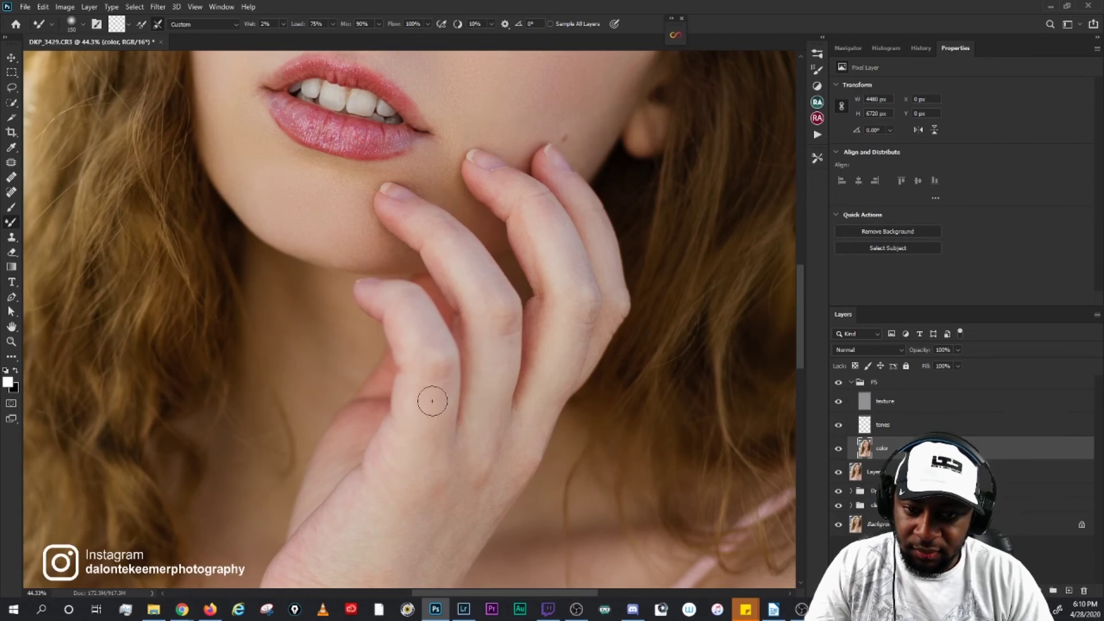
# Step: Blend the uneven tones on the back of the hand down to the wrist creases, using a smaller Mixer Brush
pyautogui.moveTo(504, 474); pyautogui.dragTo(535, 333)
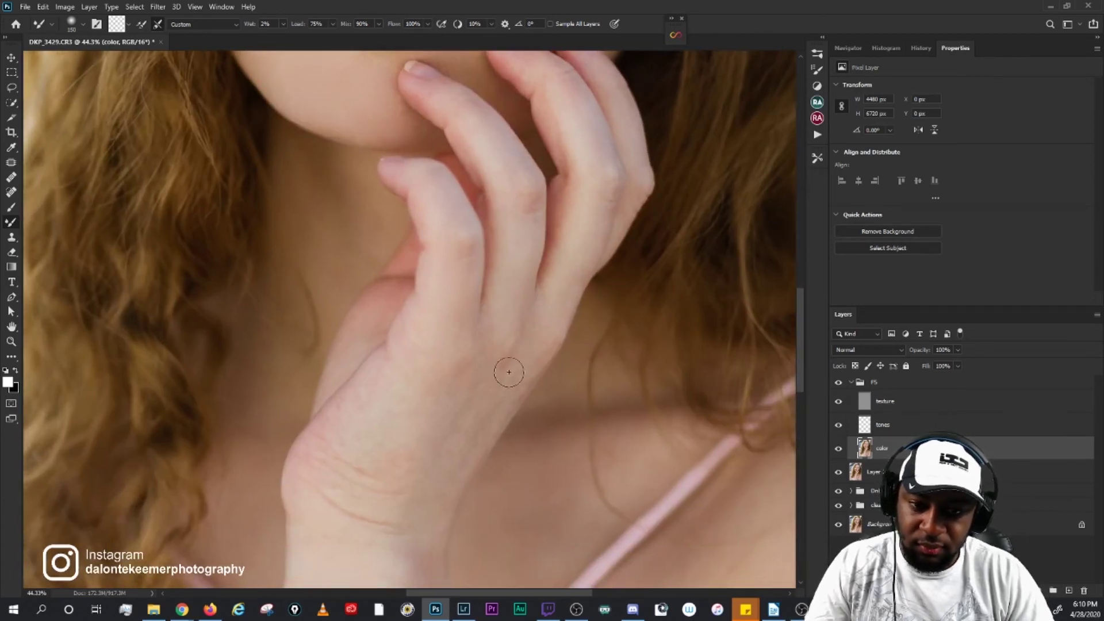
pyautogui.press('[')
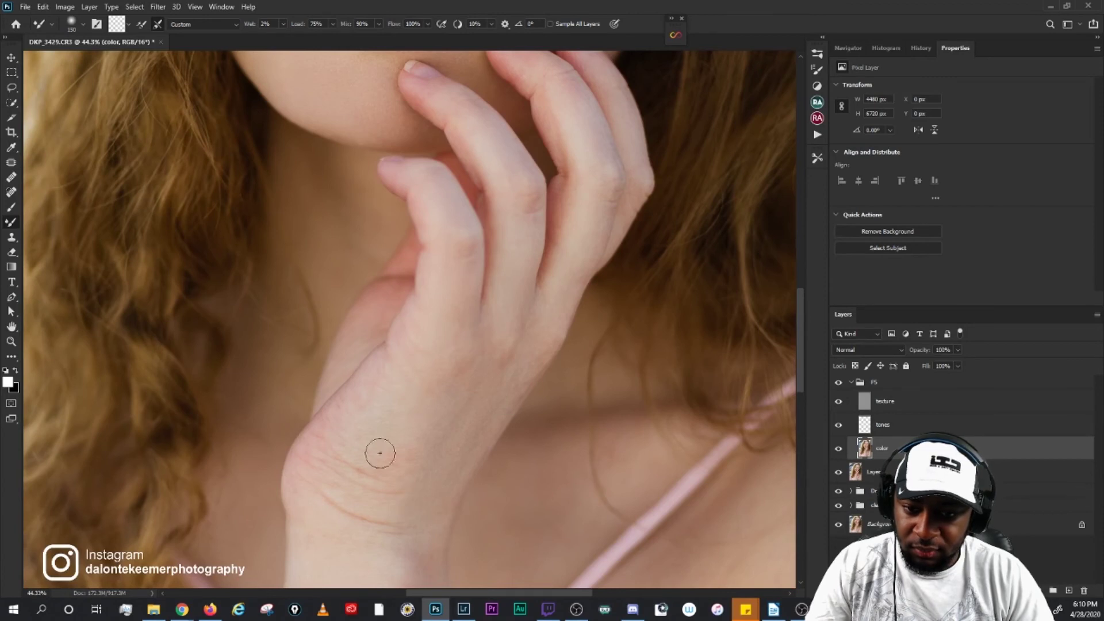
pyautogui.press('[')
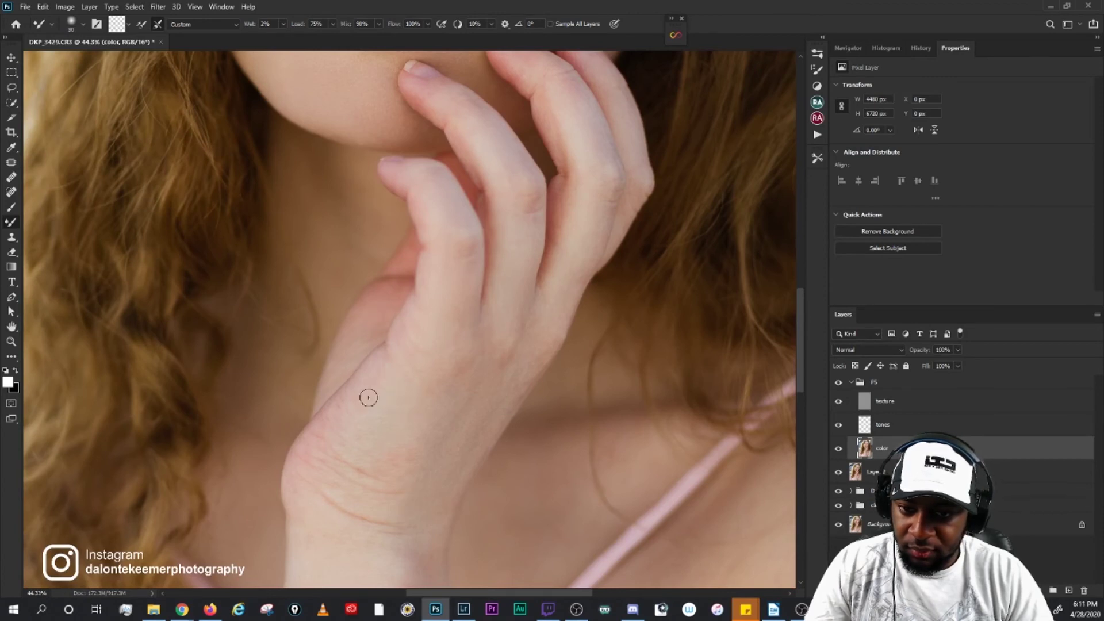
pyautogui.moveTo(382, 439); pyautogui.dragTo(431, 303)
pyautogui.press(']')
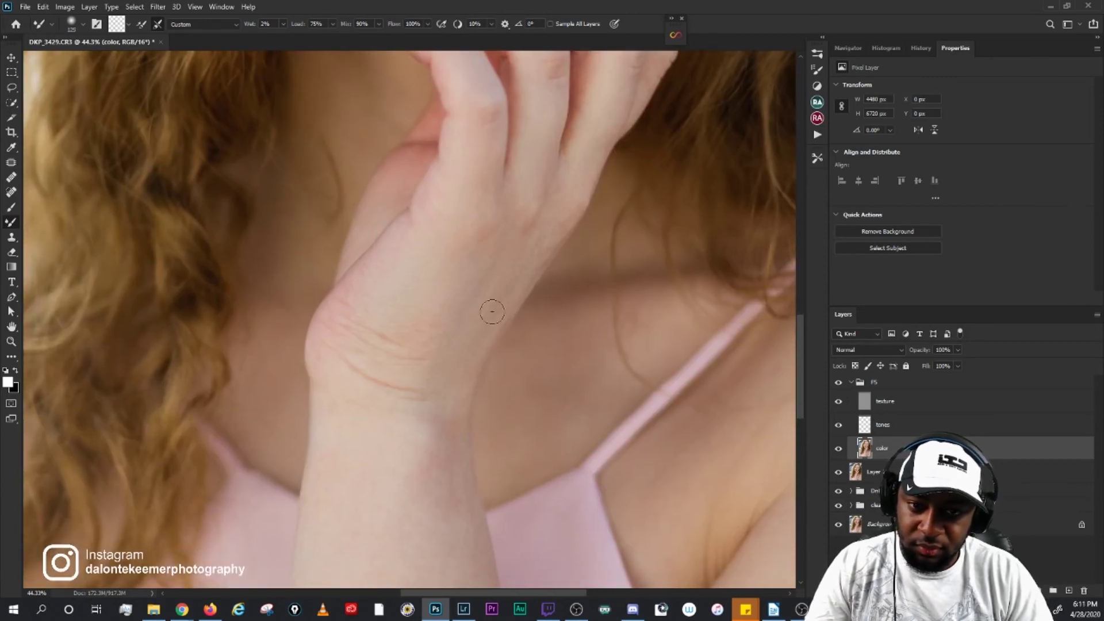
# Step: Blend the skin tones along the forearm from the wrist down to the image's lower edge, enlarging the Mixer Brush
pyautogui.moveTo(439, 464); pyautogui.dragTo(439, 308)
pyautogui.press(']')
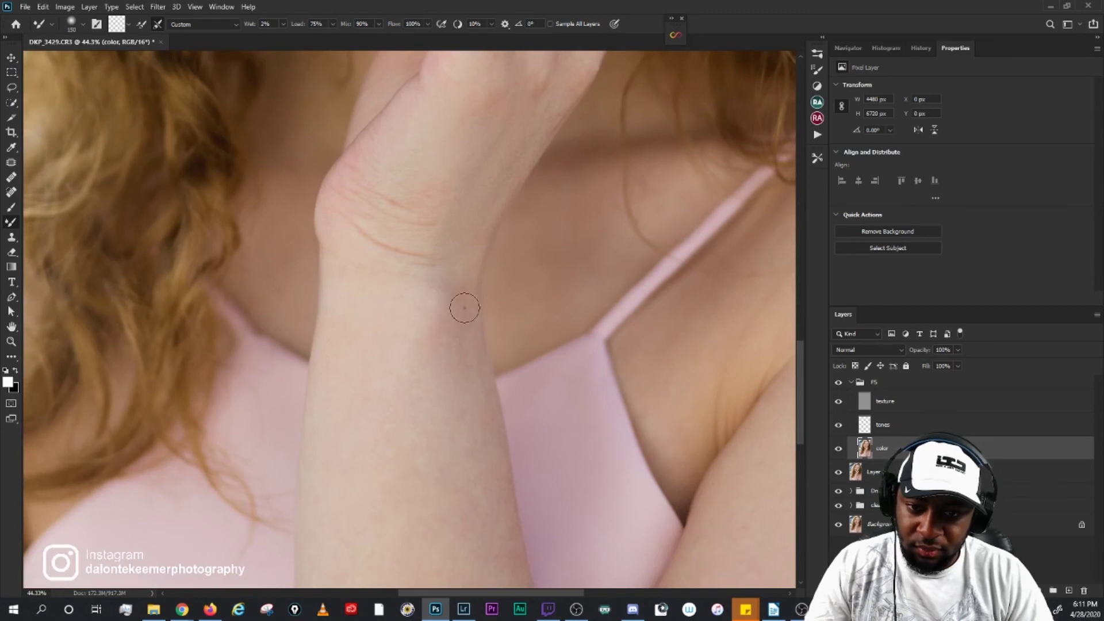
pyautogui.moveTo(480, 437); pyautogui.dragTo(464, 353)
pyautogui.press('[')
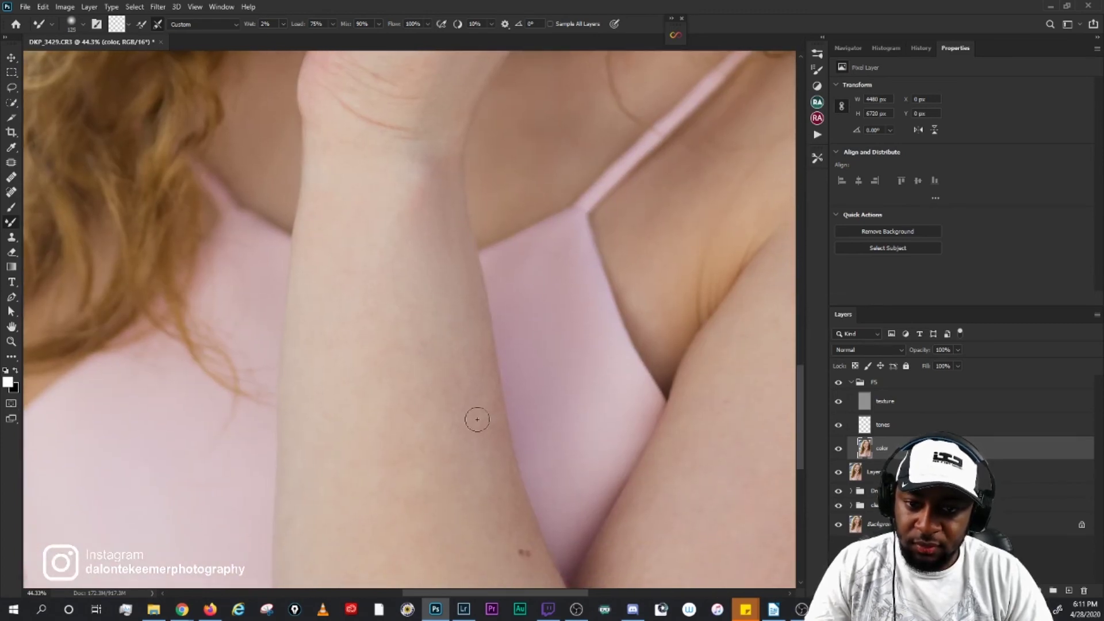
pyautogui.press(']')
pyautogui.press(']')
pyautogui.press(']')
pyautogui.press(']')
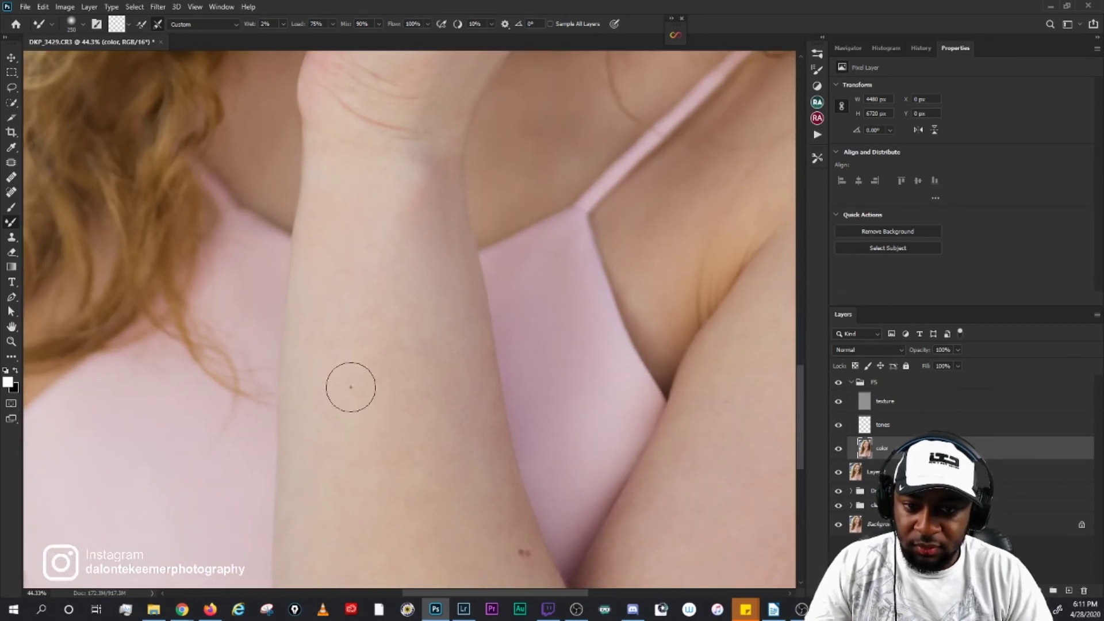
pyautogui.scroll(-4, 382, 235)
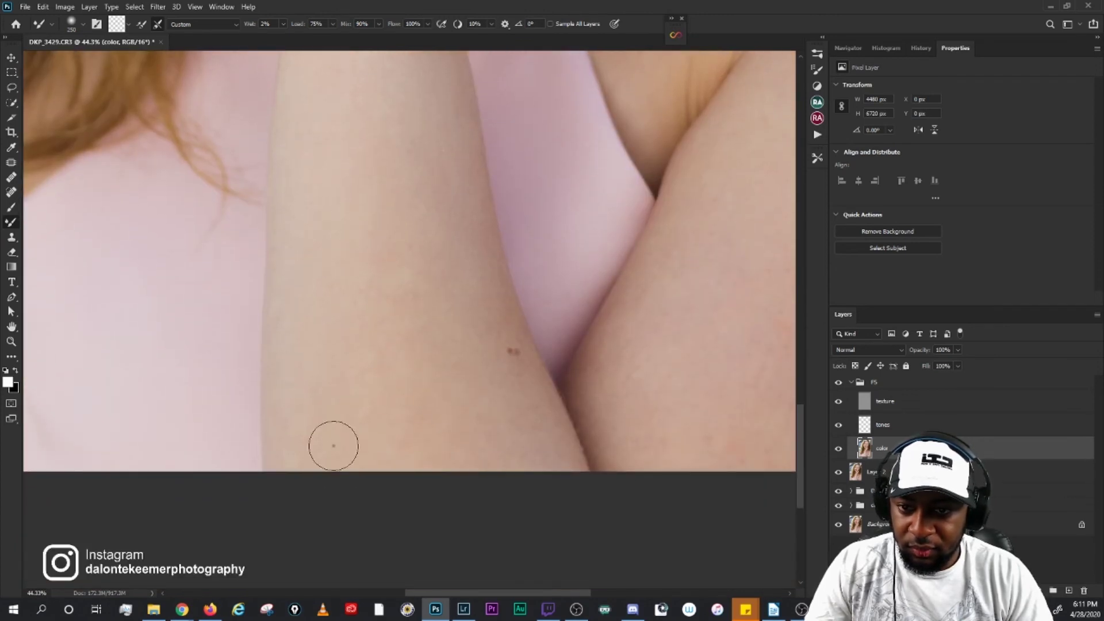
# Step: Blend the skin of the other upper arm, the shoulder, the underarm and the chest, adjusting the Mixer Brush size to fit
pyautogui.moveTo(608, 371); pyautogui.dragTo(529, 386)
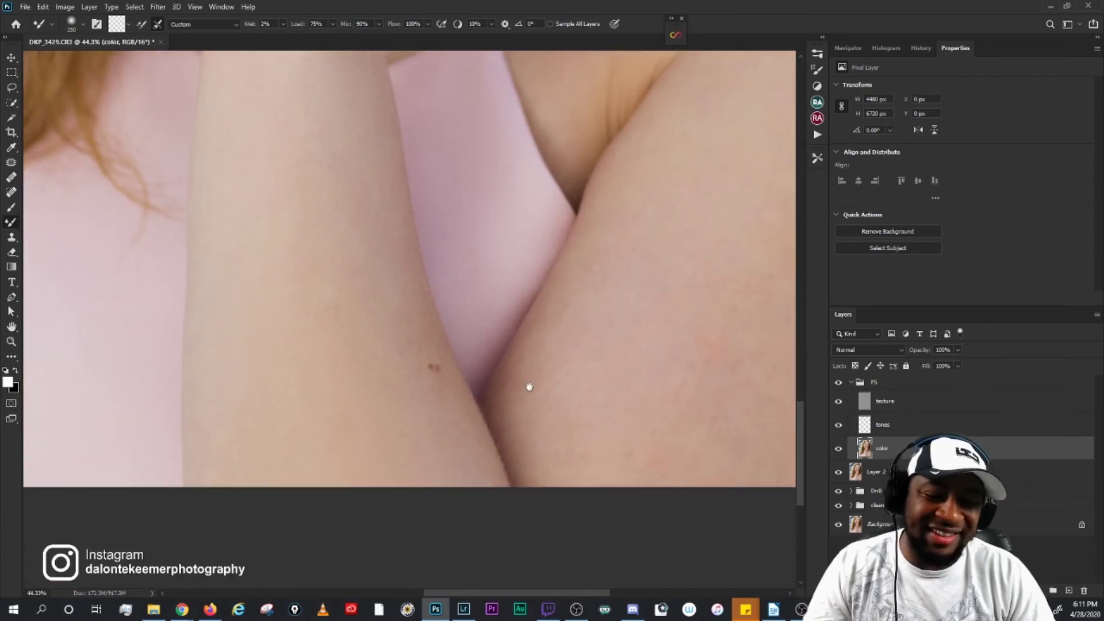
pyautogui.moveTo(642, 349); pyautogui.dragTo(553, 395)
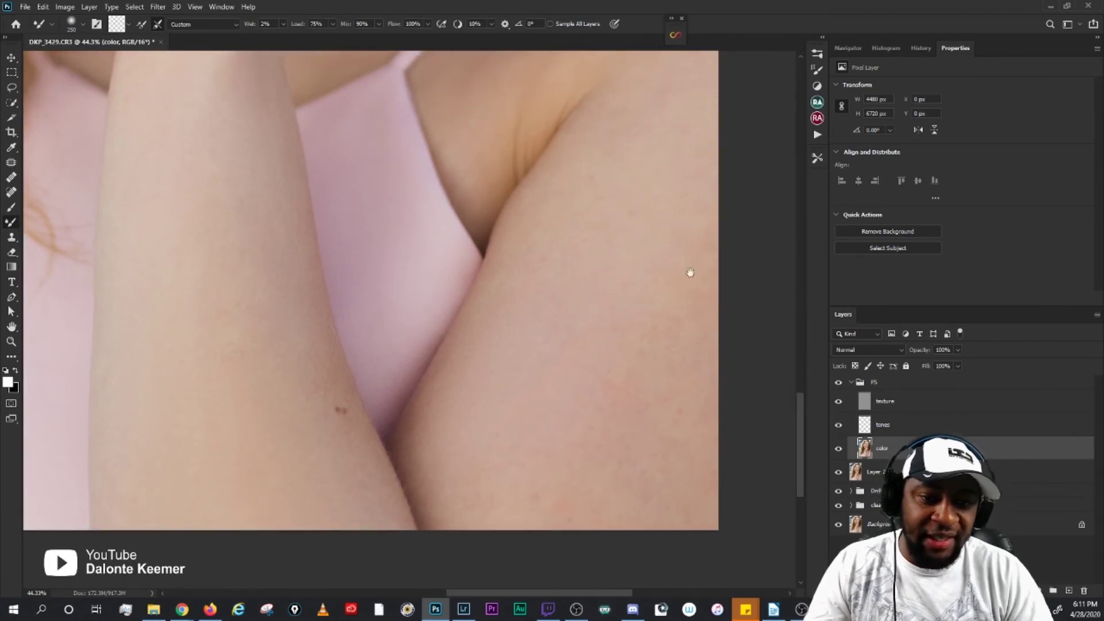
pyautogui.moveTo(690, 273); pyautogui.dragTo(653, 328)
pyautogui.moveTo(633, 291); pyautogui.dragTo(629, 414)
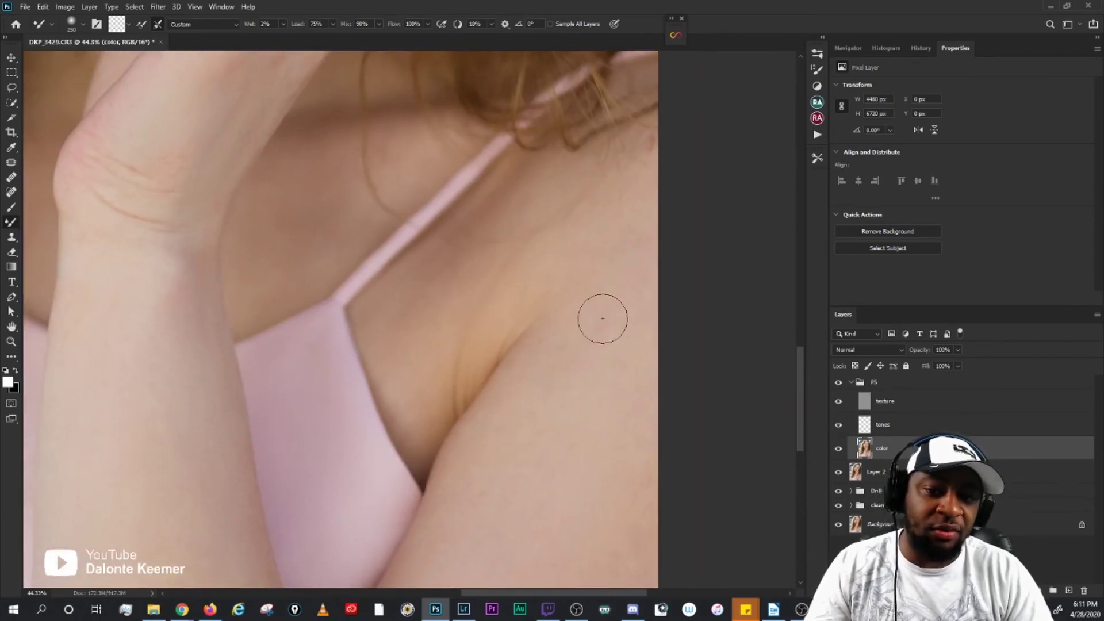
pyautogui.press('[')
pyautogui.press('[')
pyautogui.press('[')
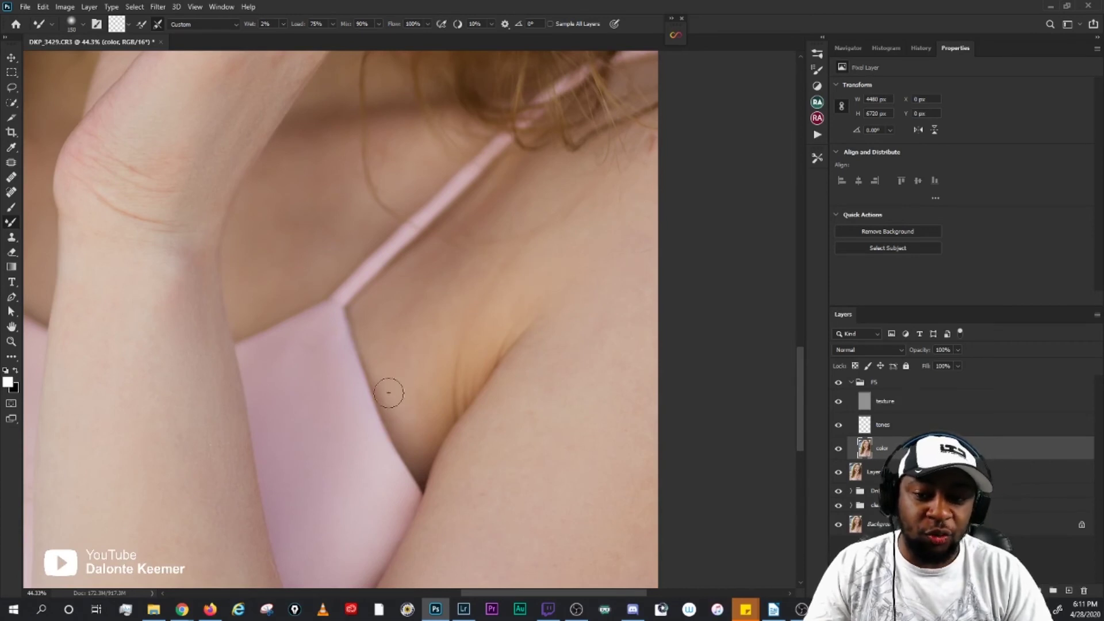
pyautogui.press(']')
pyautogui.press(']')
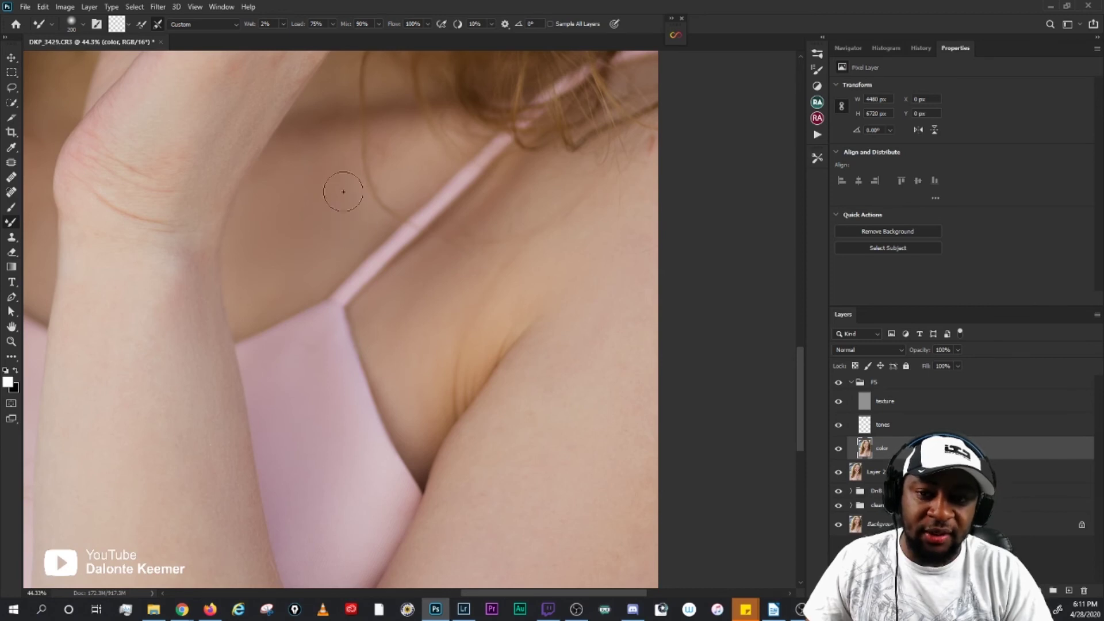
pyautogui.moveTo(293, 239); pyautogui.dragTo(396, 282)
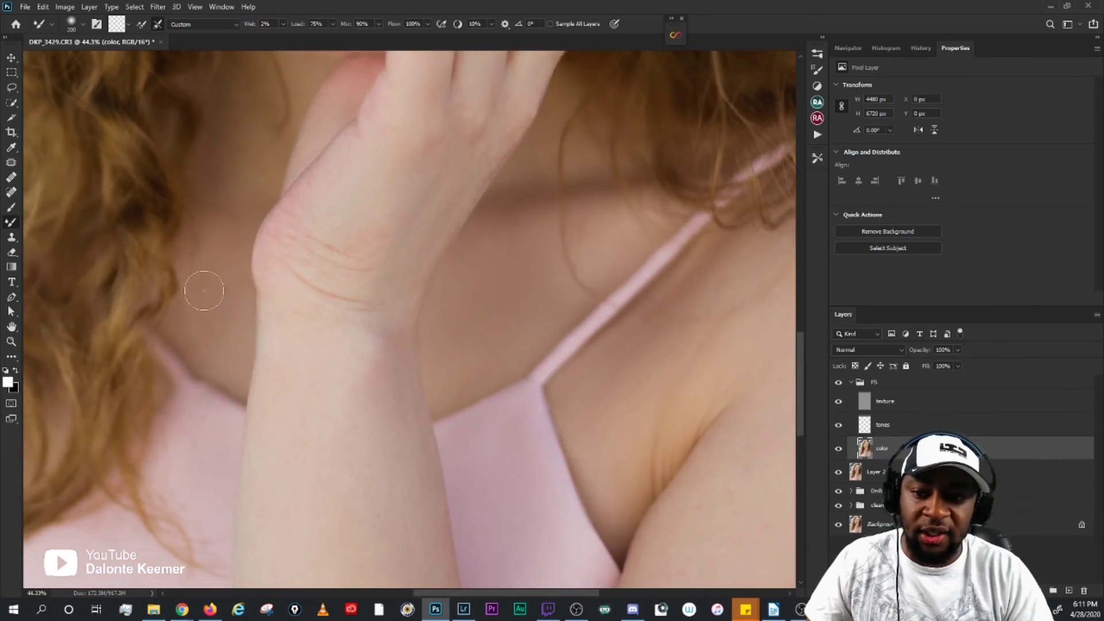
# Step: Collapse the FS group and toggle its visibility to compare the face before and after the skin retouching
pyautogui.scroll(-5, 230, 312)
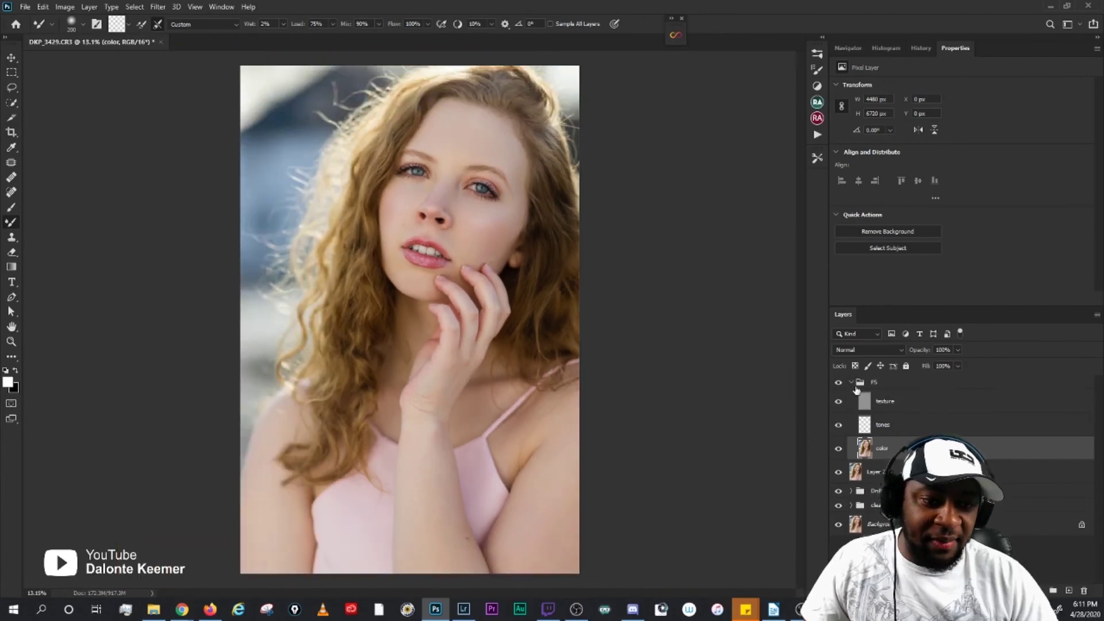
pyautogui.click(851, 383)
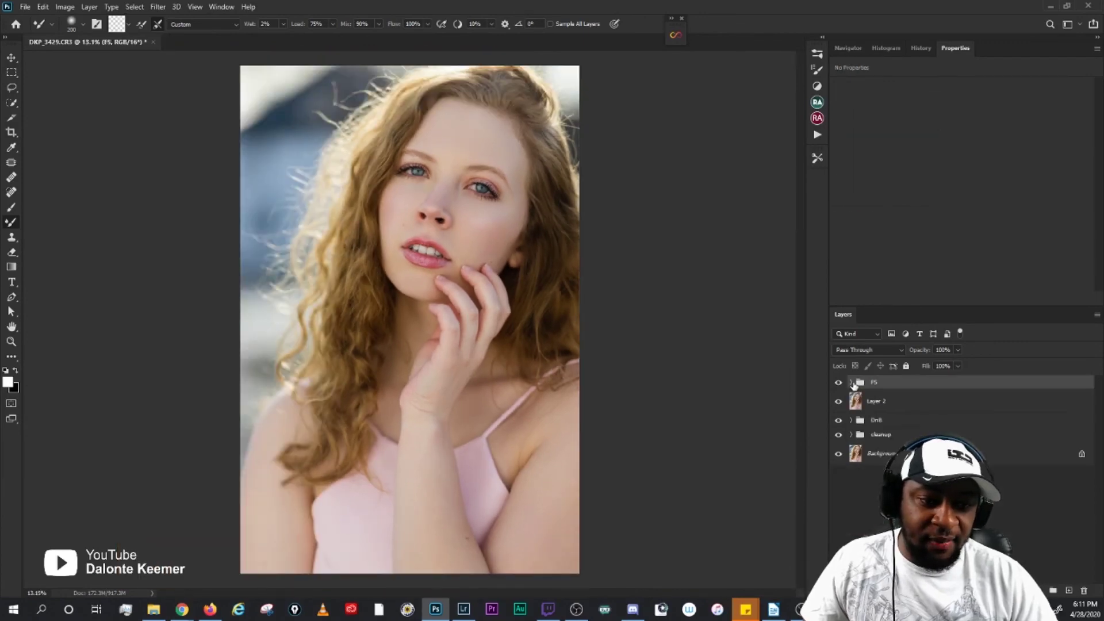
pyautogui.scroll(5, 456, 198)
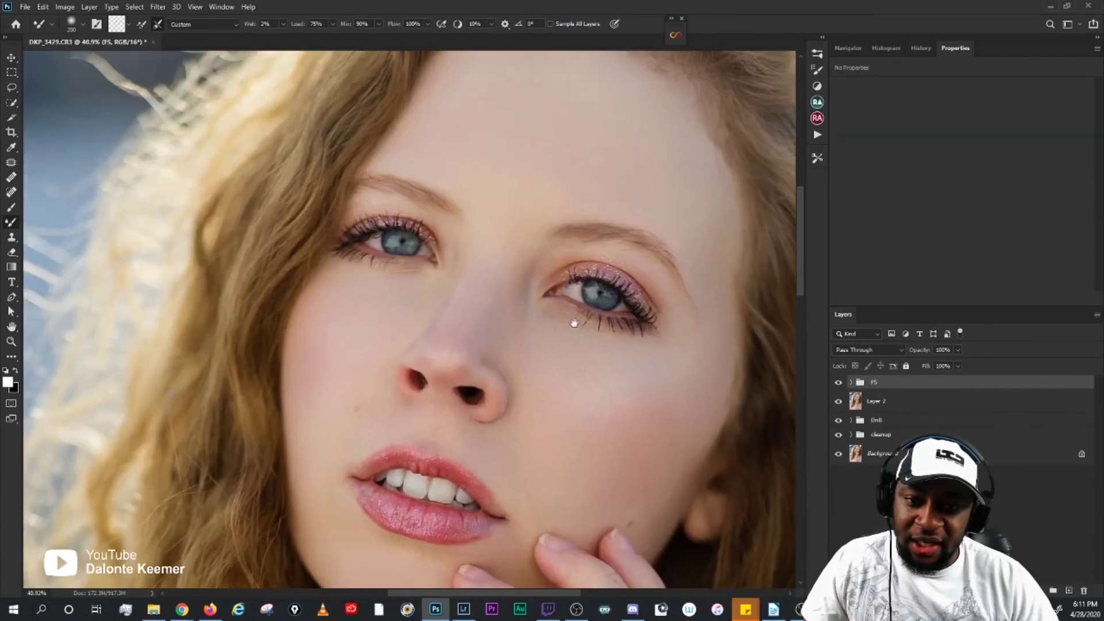
pyautogui.scroll(1, 570, 321)
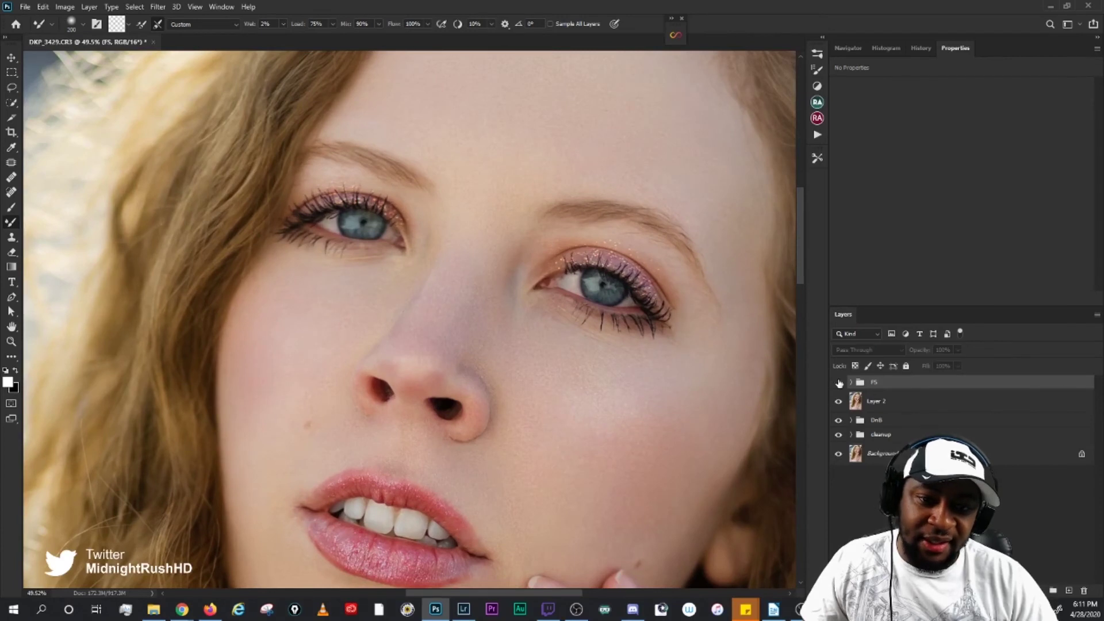
pyautogui.click(839, 383)
pyautogui.click(839, 383)
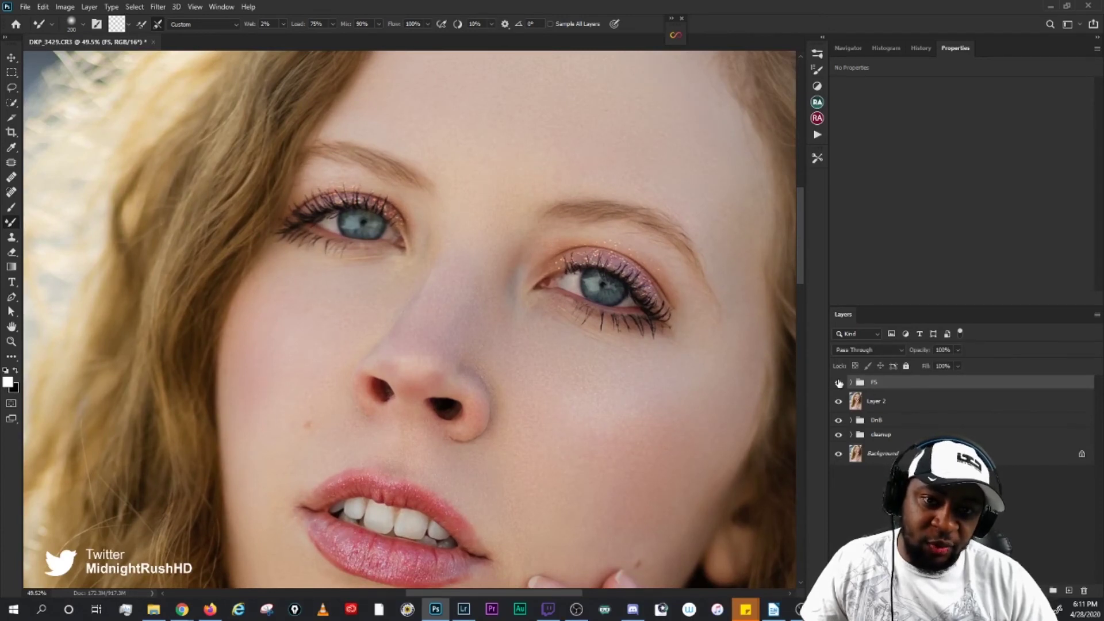
pyautogui.click(839, 383)
pyautogui.click(839, 383)
pyautogui.click(840, 384)
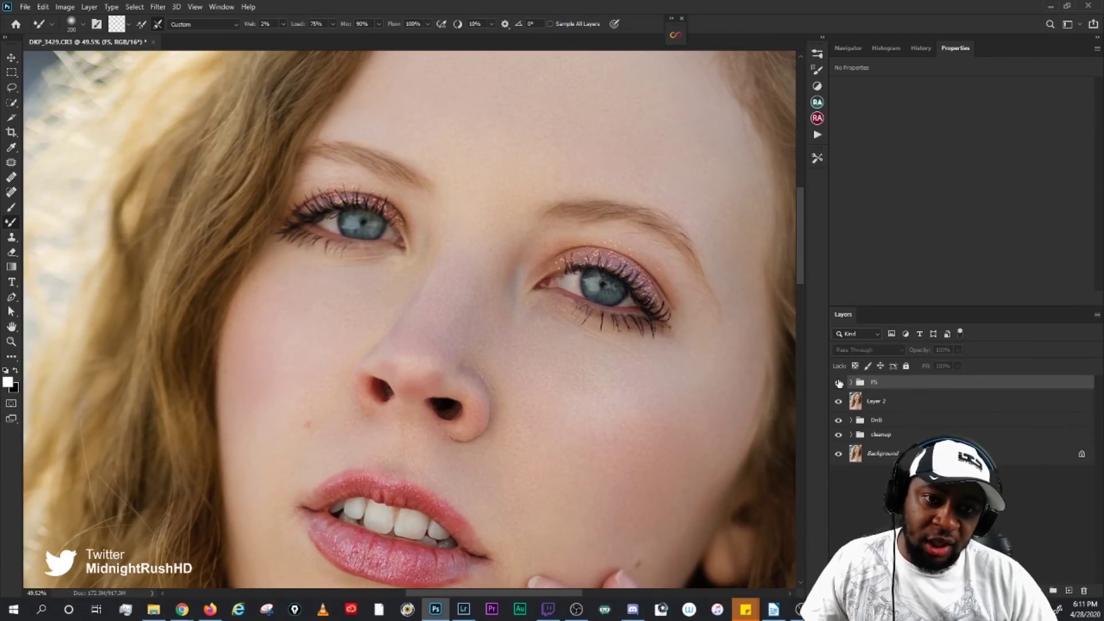
pyautogui.click(839, 383)
pyautogui.click(839, 383)
pyautogui.click(839, 383)
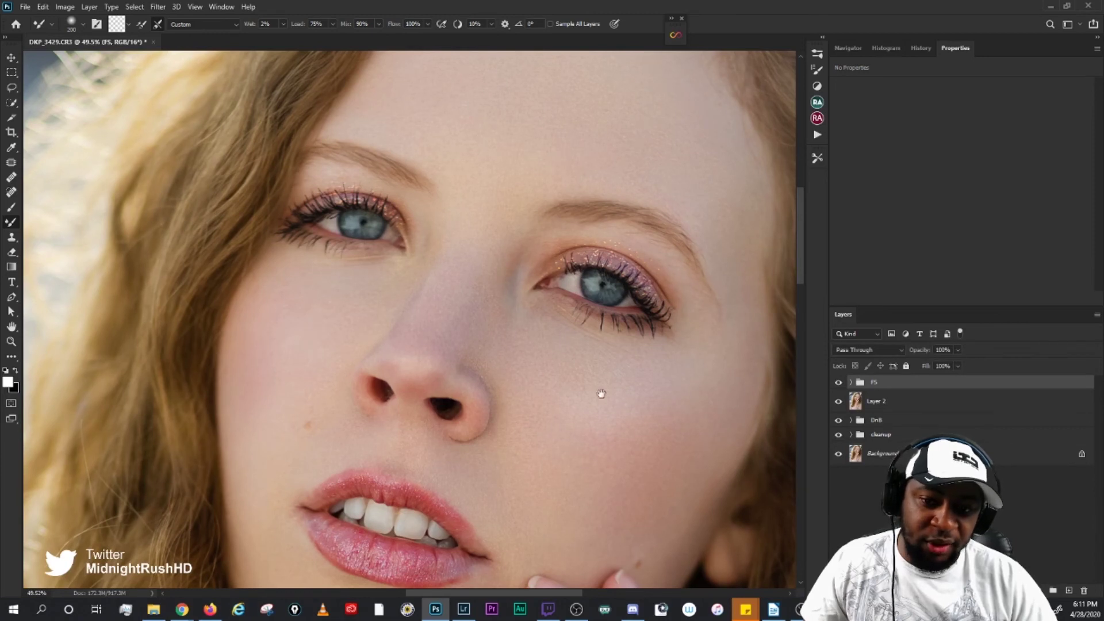
# Step: Reduce the opacity of the FS group to 38%
pyautogui.moveTo(601, 394); pyautogui.dragTo(545, 387)
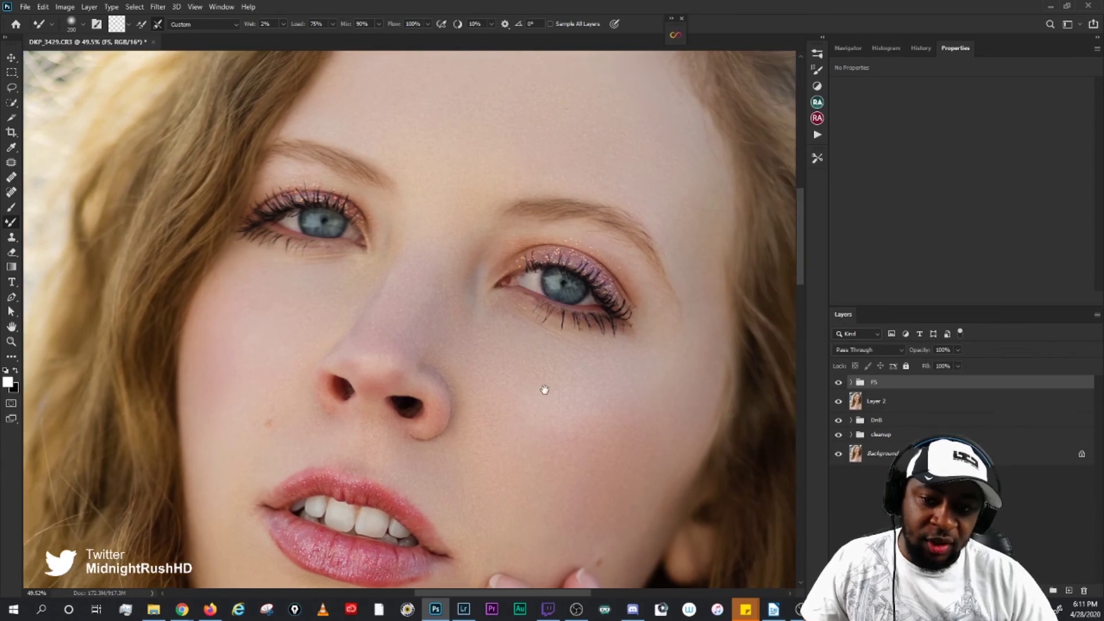
pyautogui.click(958, 349)
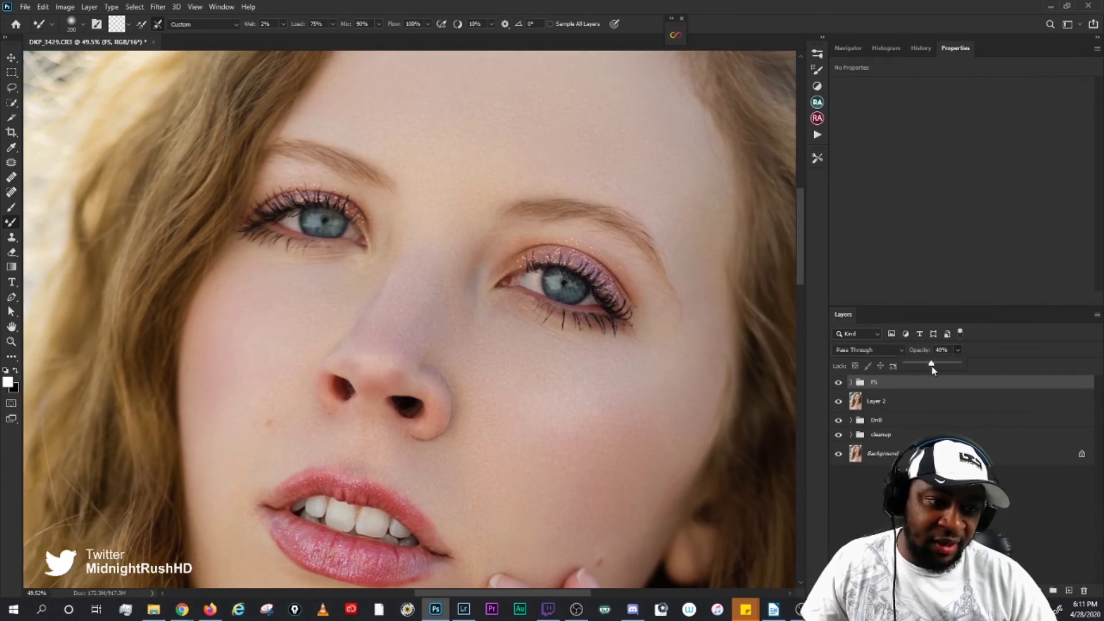
pyautogui.moveTo(930, 366); pyautogui.dragTo(925, 366)
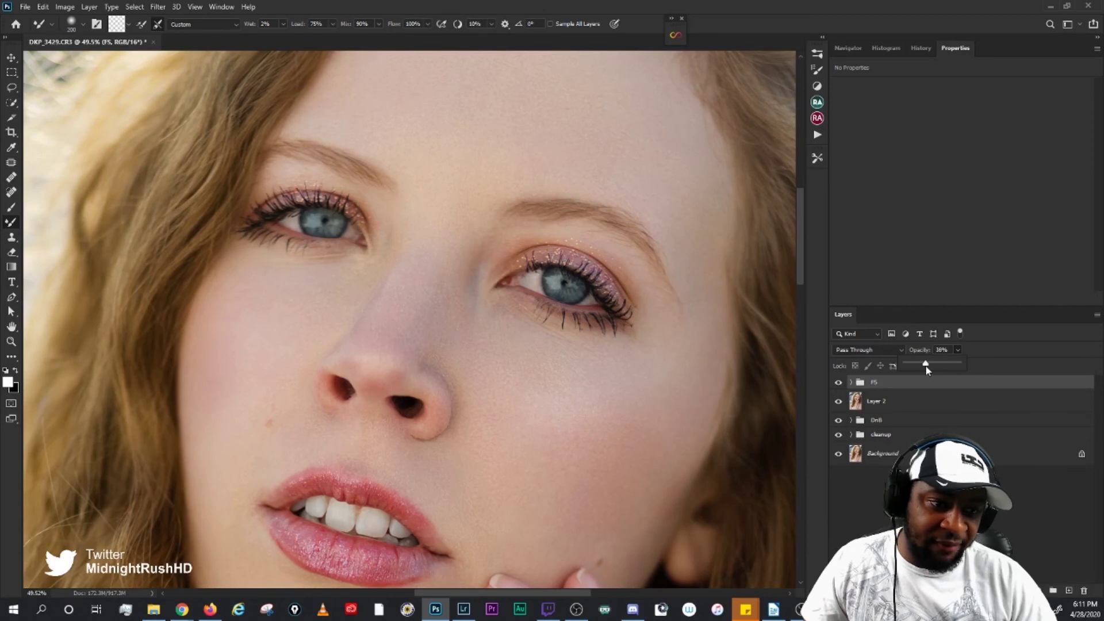
# Step: Compare the portrait with the FS group hidden and shown, checking the softened effect up close and from farther away
pyautogui.click(837, 384)
pyautogui.click(838, 384)
pyautogui.click(837, 385)
pyautogui.click(837, 384)
pyautogui.click(837, 384)
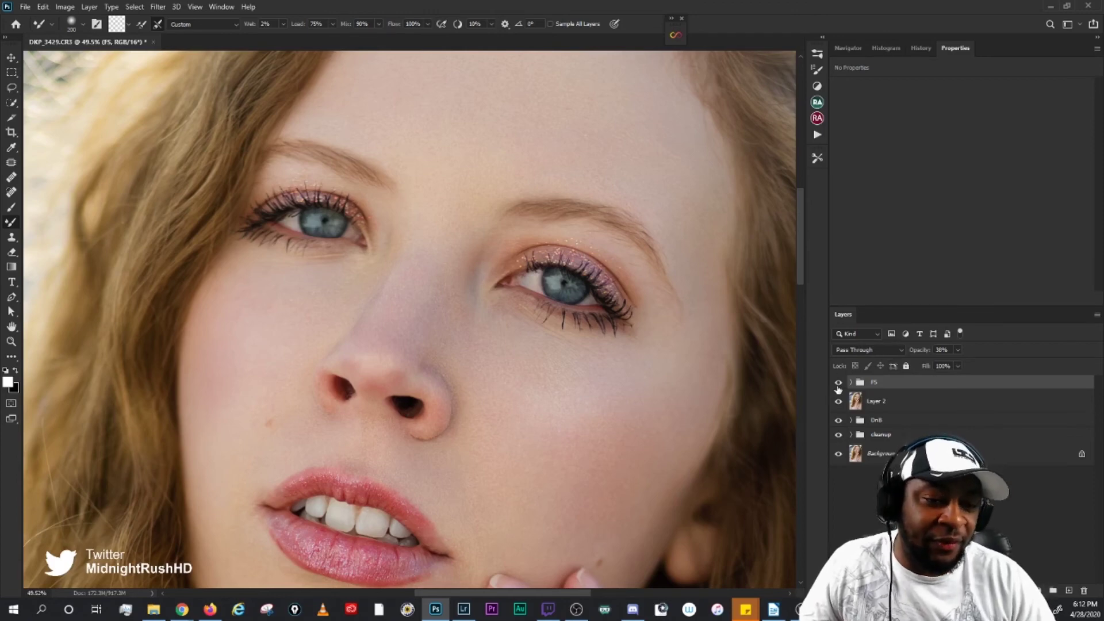
pyautogui.scroll(-3, 618, 404)
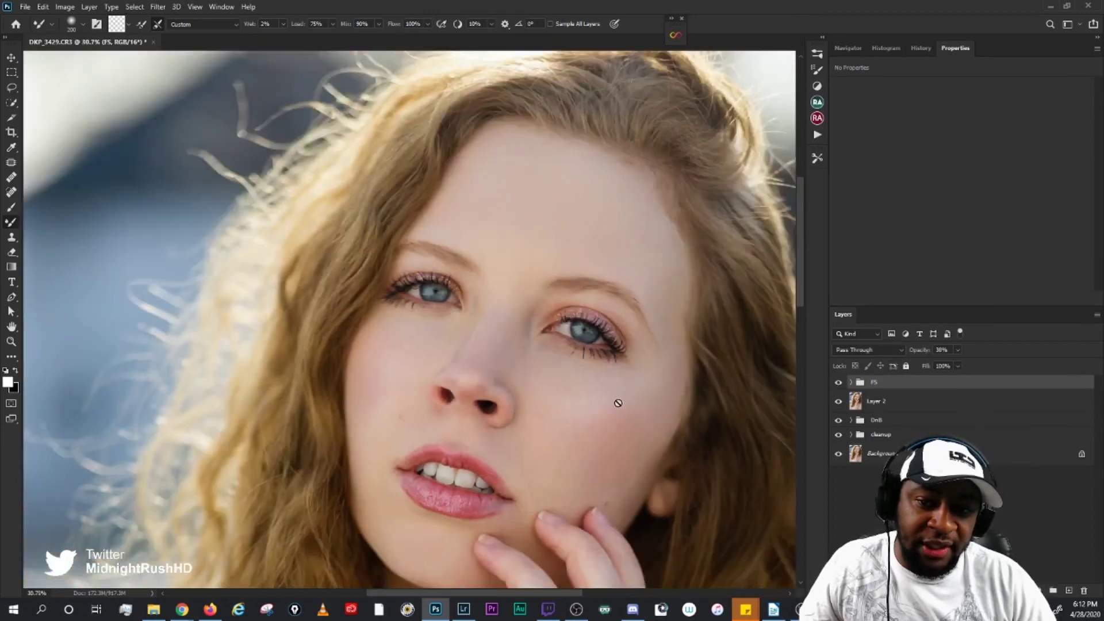
pyautogui.scroll(-3, 576, 308)
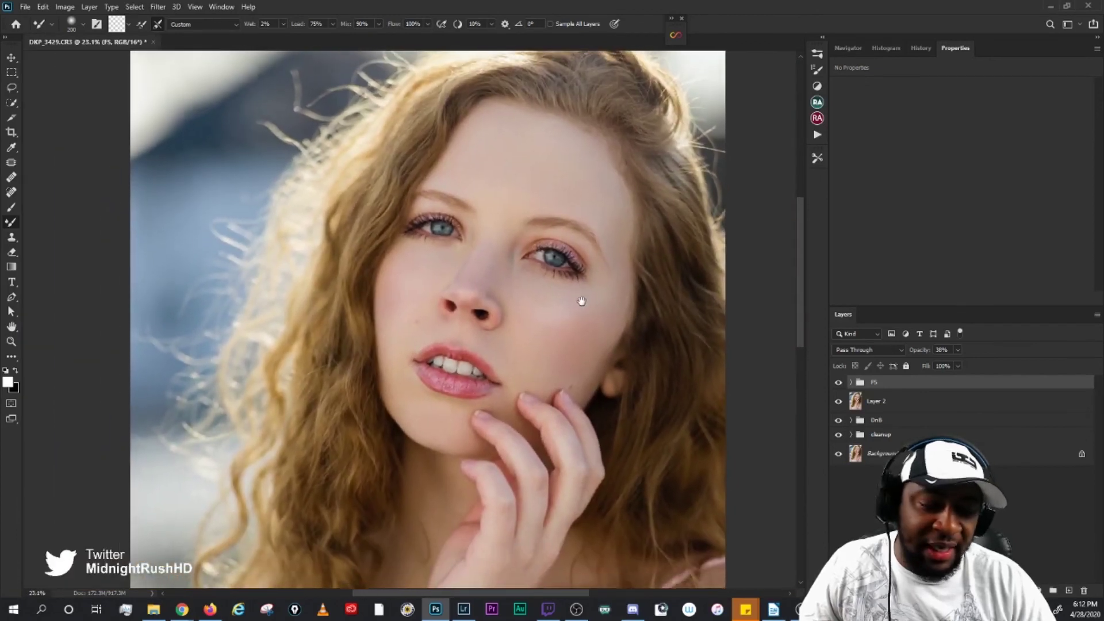
pyautogui.moveTo(581, 301); pyautogui.dragTo(577, 310)
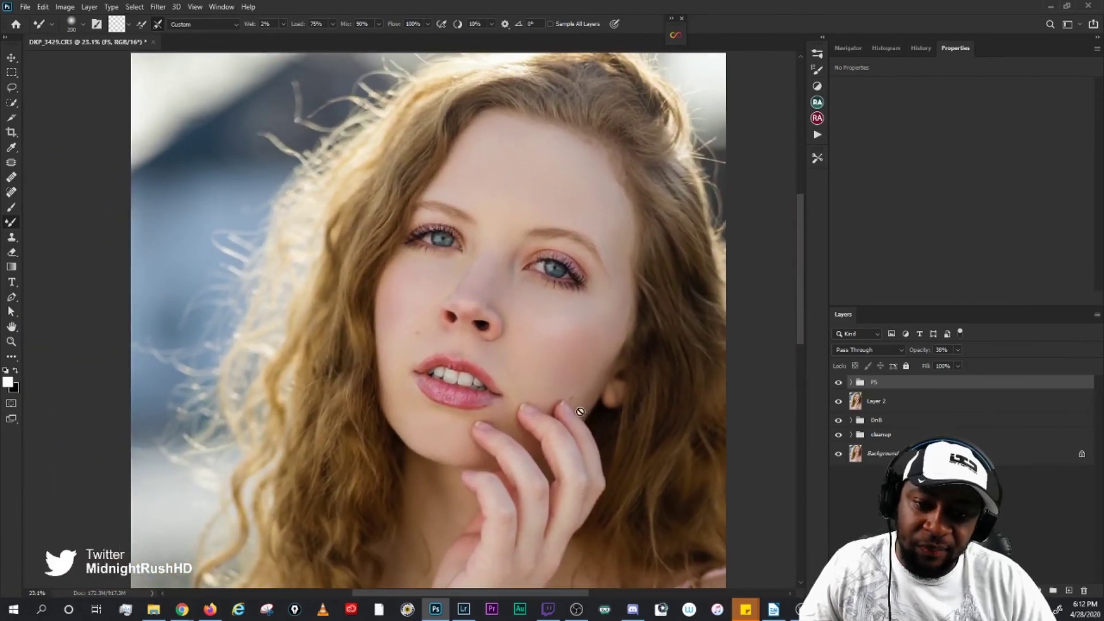
pyautogui.scroll(1, 579, 412)
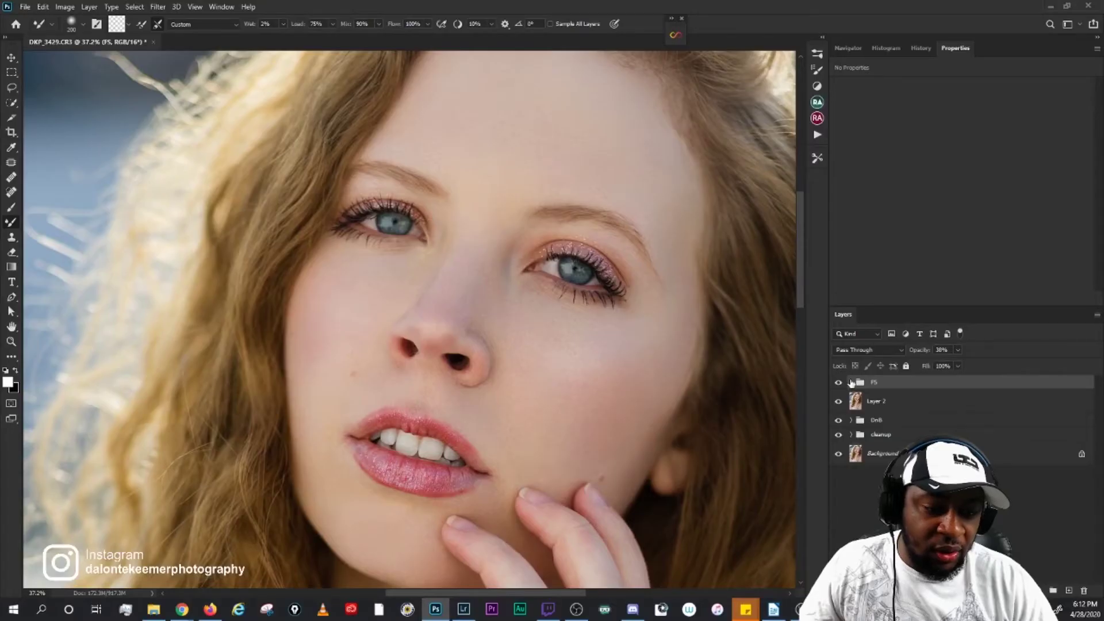
# Step: Expand the FS group and examine the skin from the forehead and eyes down to the mouth, chin and fingers
pyautogui.click(851, 382)
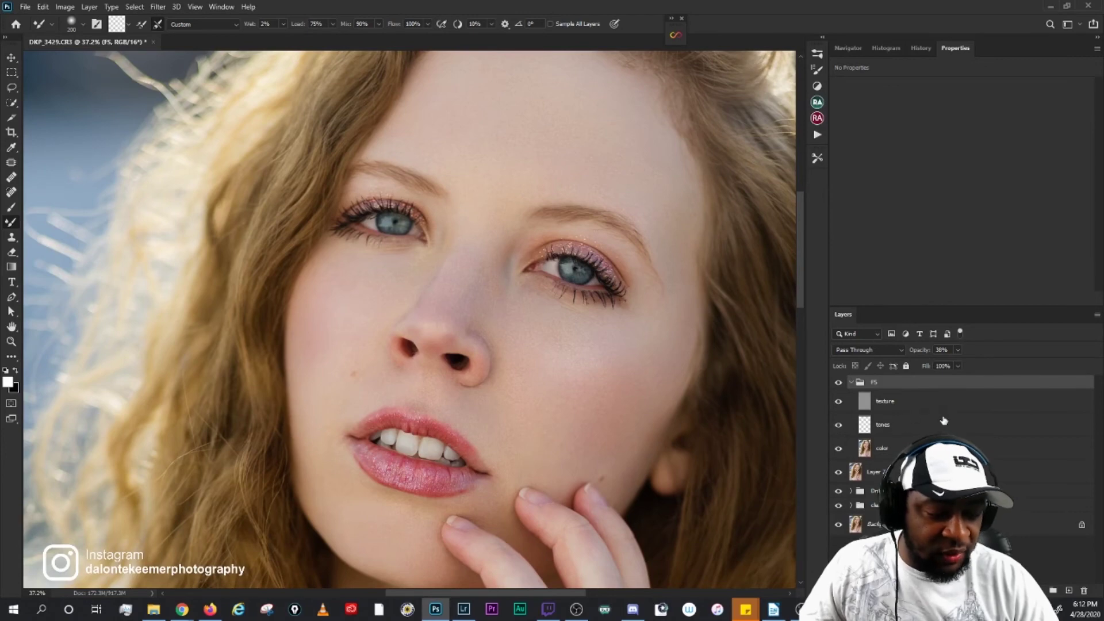
pyautogui.scroll(4, 602, 158)
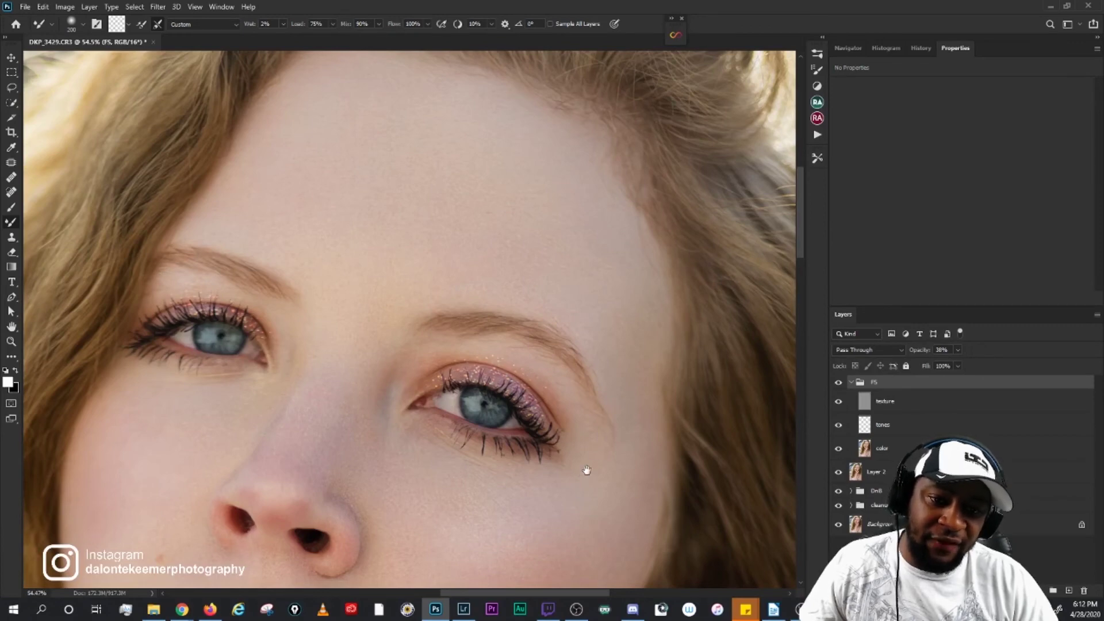
pyautogui.moveTo(586, 471); pyautogui.dragTo(500, 345)
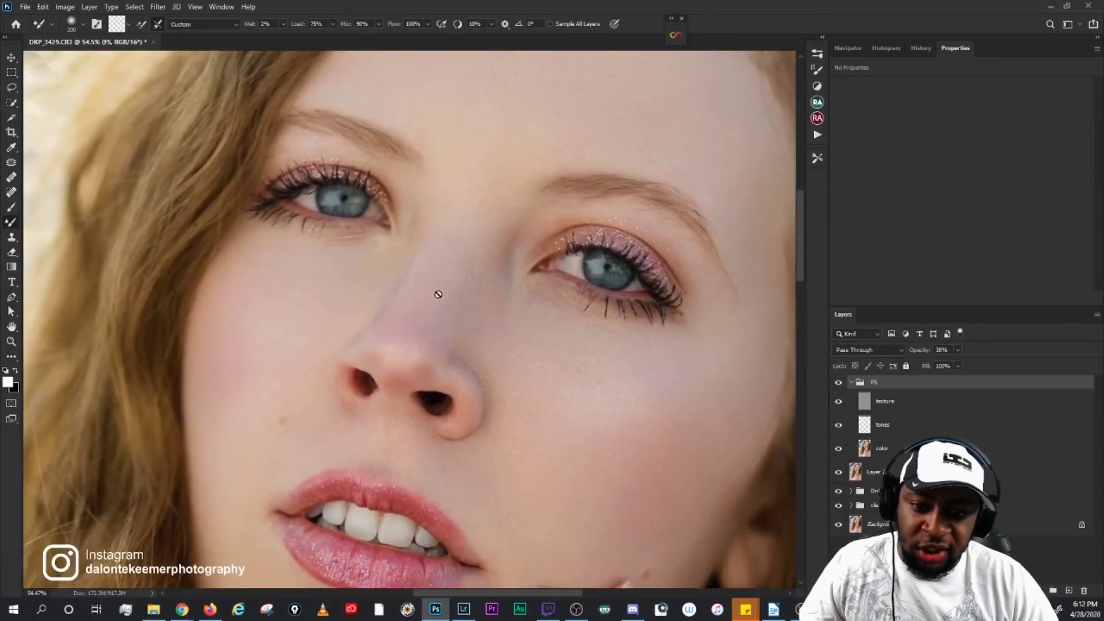
pyautogui.scroll(-1, 611, 483)
pyautogui.moveTo(611, 483); pyautogui.dragTo(569, 393)
pyautogui.scroll(3, 419, 366)
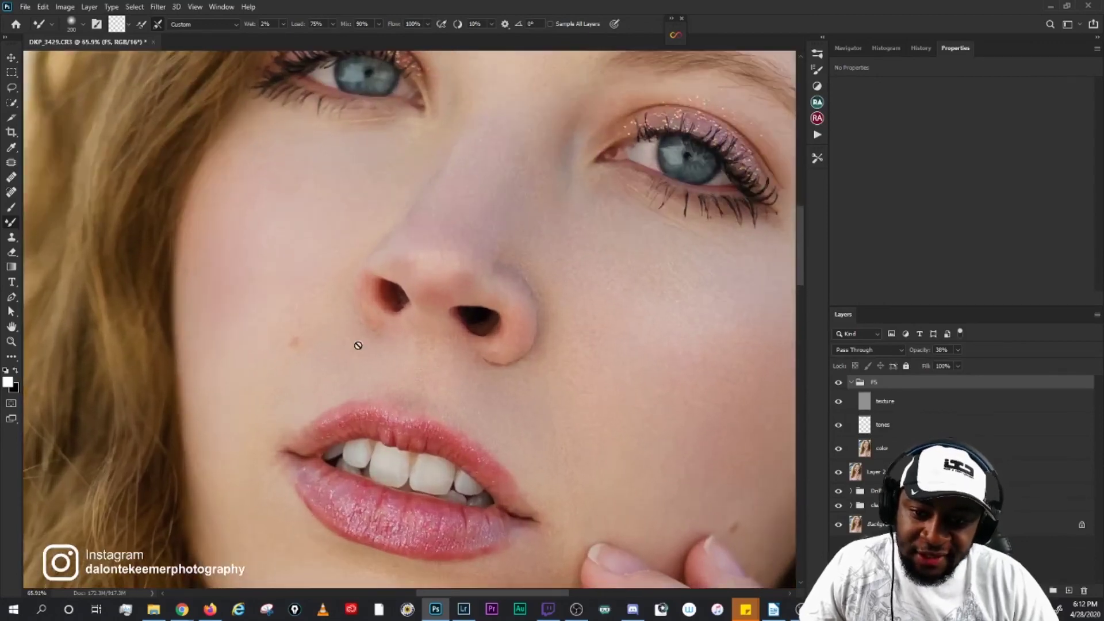
pyautogui.scroll(-3, 526, 403)
pyautogui.moveTo(571, 449); pyautogui.dragTo(592, 241)
pyautogui.scroll(-3, 584, 319)
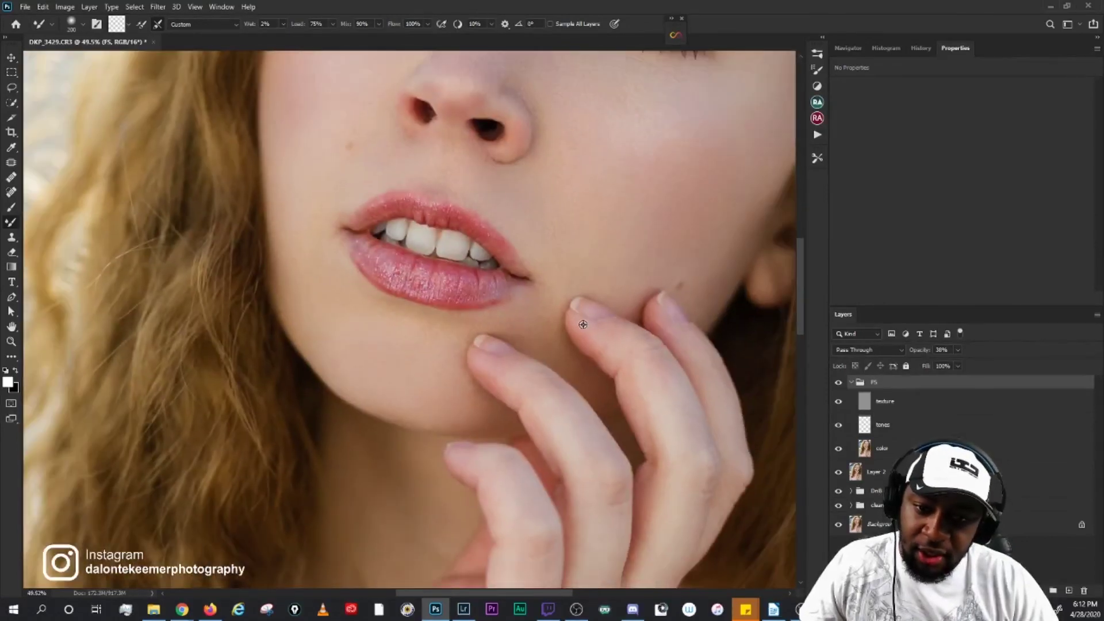
pyautogui.moveTo(612, 379); pyautogui.dragTo(506, 489)
pyautogui.moveTo(666, 316); pyautogui.dragTo(661, 353)
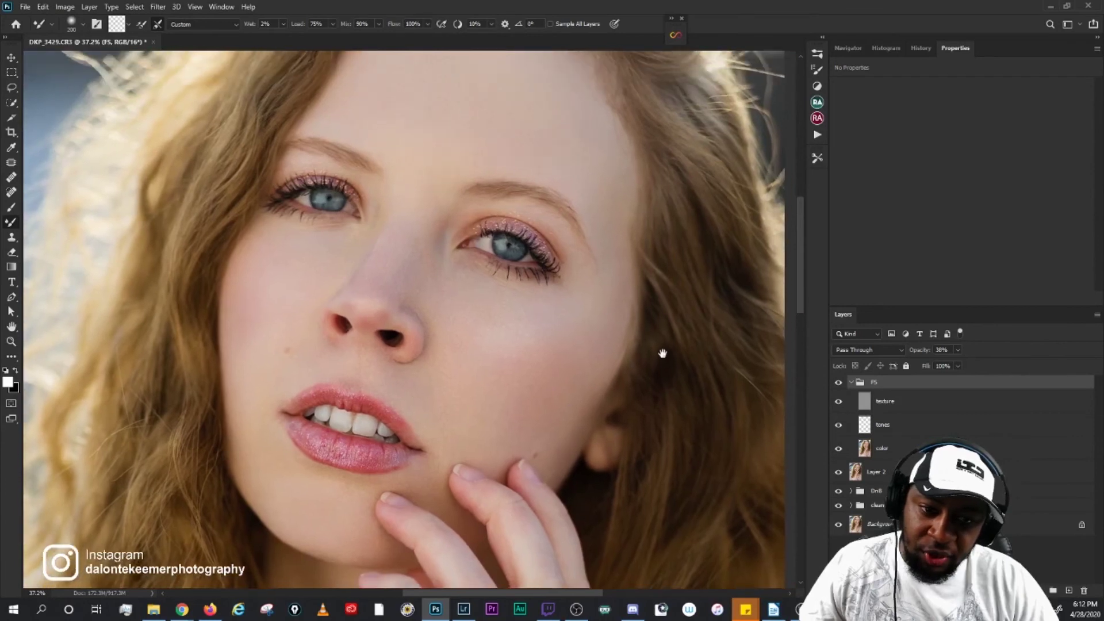
# Step: Select the tones layer and switch to the Brush tool with 2% flow for work on the forehead near the hairline
pyautogui.click(923, 432)
pyautogui.moveTo(513, 230); pyautogui.dragTo(555, 373)
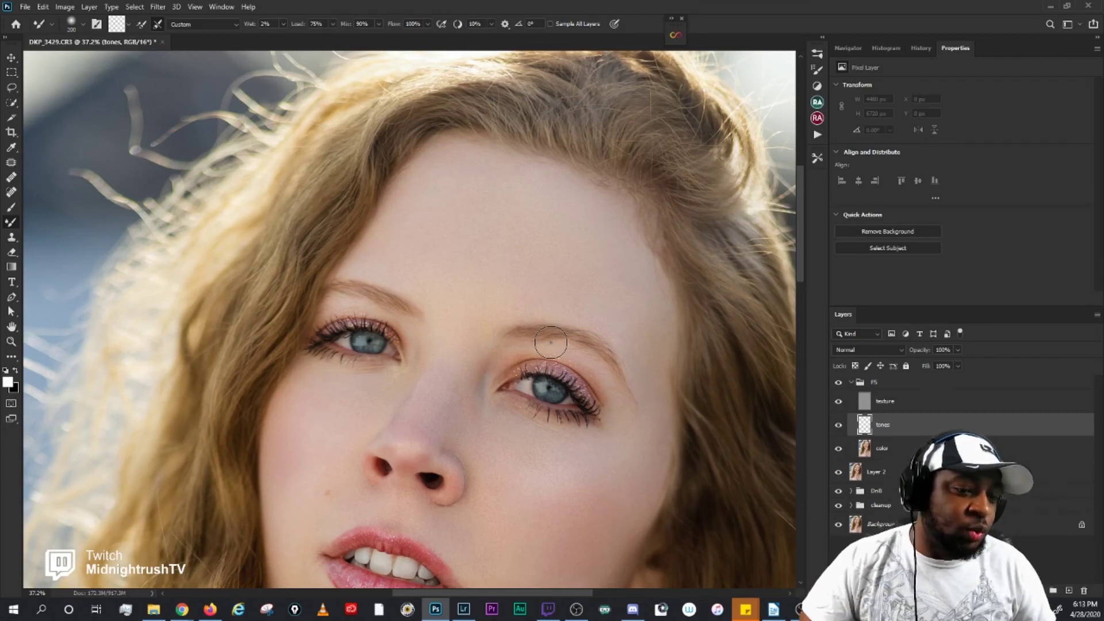
pyautogui.click(12, 208)
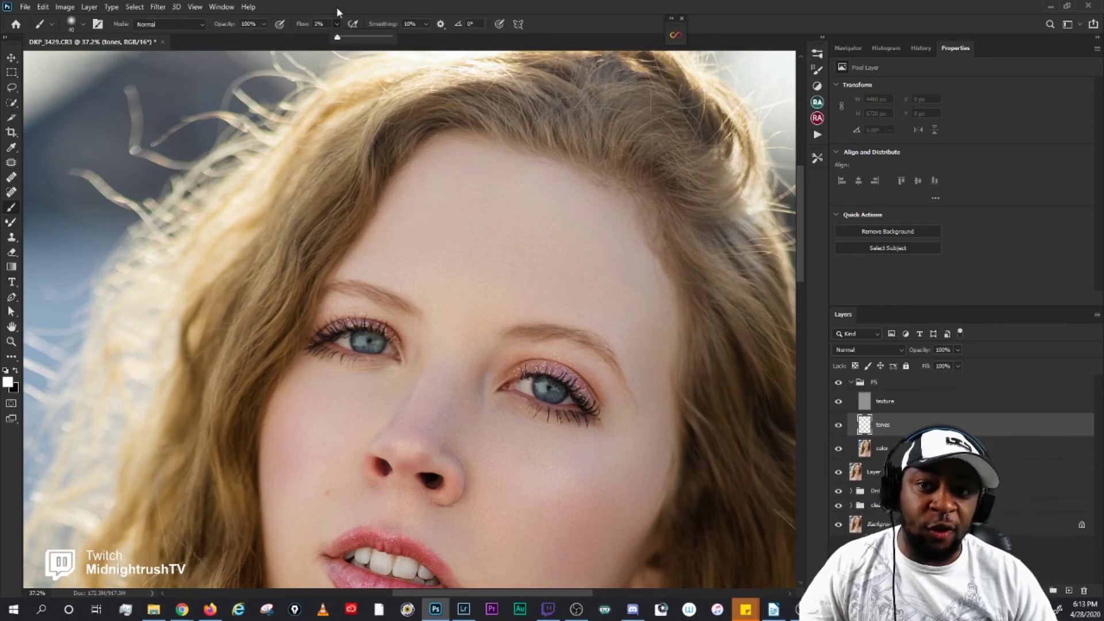
pyautogui.scroll(5, 552, 219)
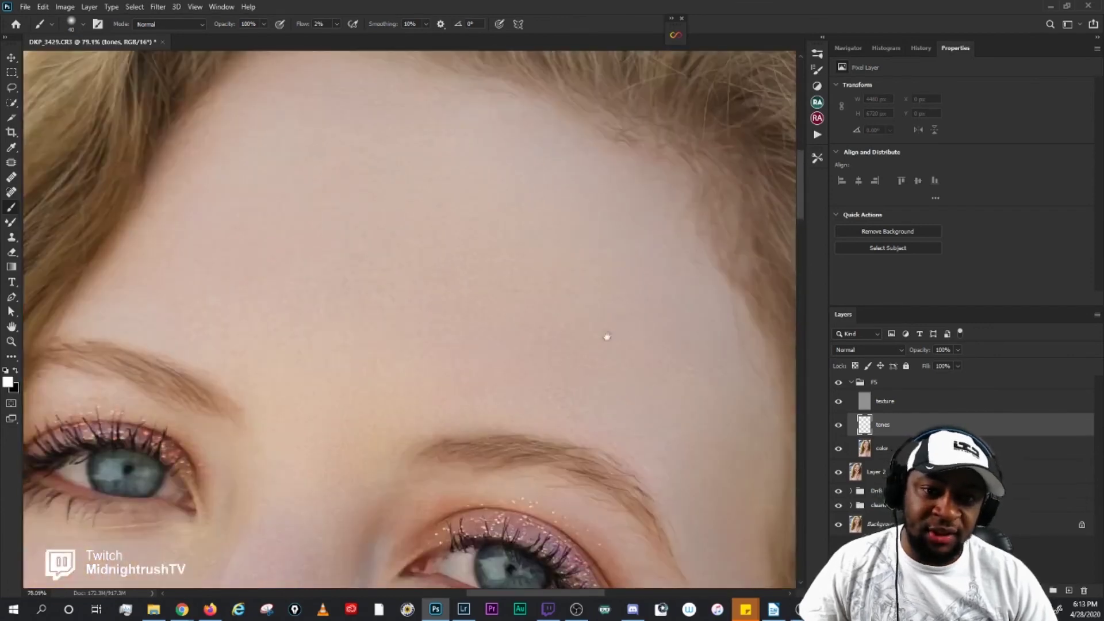
pyautogui.hscroll(3, 575, 362)
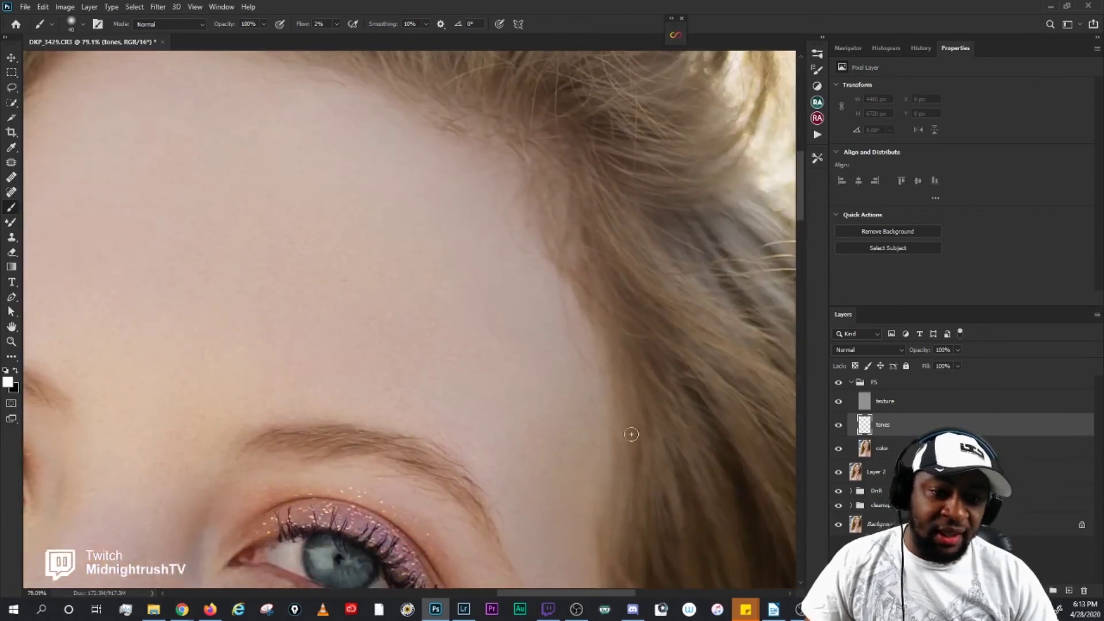
# Step: Sample the forehead skin tone, enlarge the brush to 200 px and paint over the uneven area beside the hairline on the tones layer
pyautogui.scroll(-2, 632, 434)
pyautogui.keyDown('alt'); pyautogui.rightClick(473, 264); pyautogui.keyUp('alt')
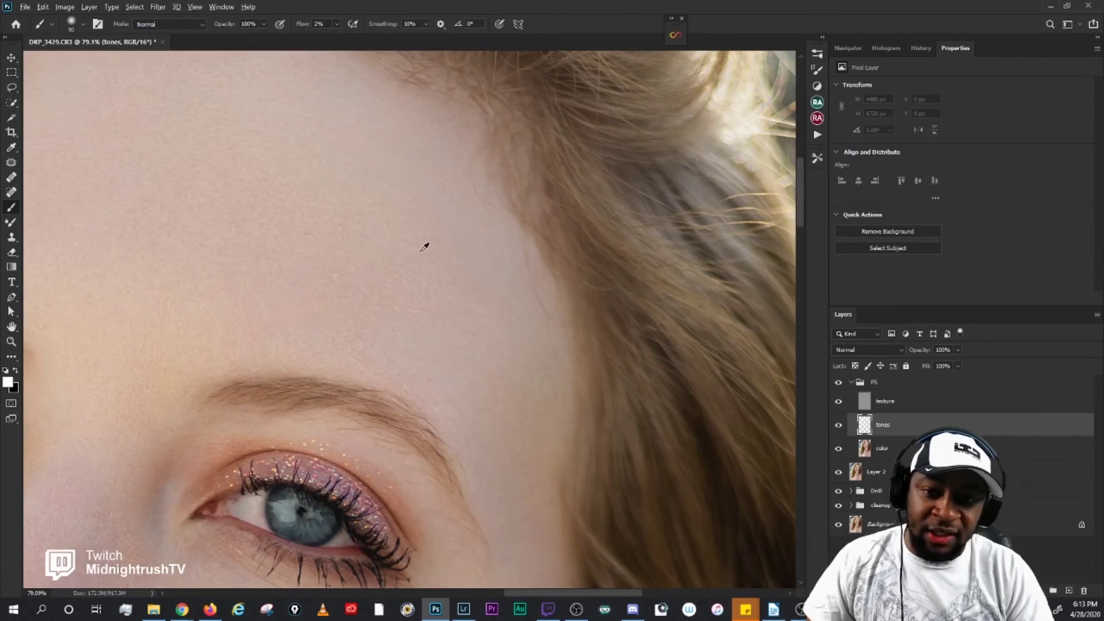
pyautogui.moveTo(452, 247); pyautogui.dragTo(466, 278)
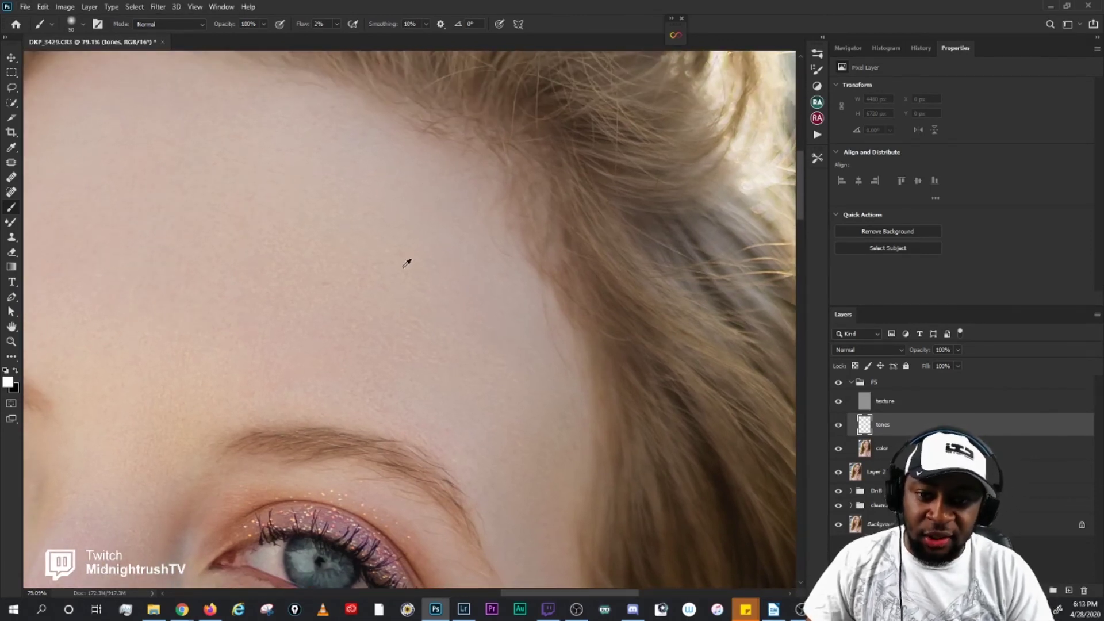
pyautogui.keyDown('alt'); pyautogui.click(371, 259); pyautogui.keyUp('alt')
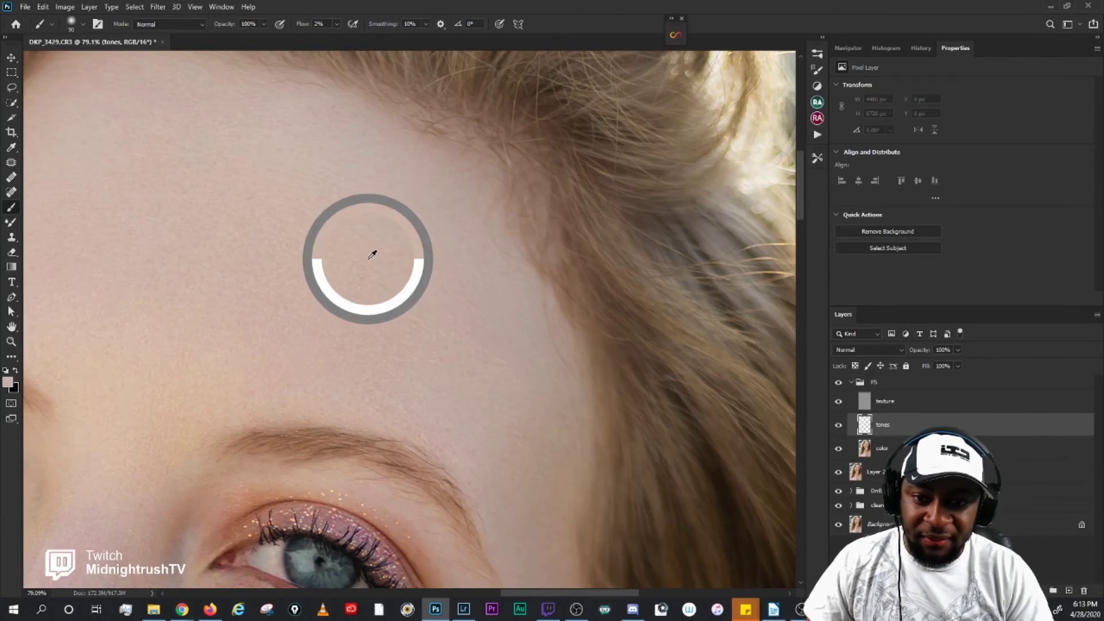
pyautogui.press(']')
pyautogui.press(']')
pyautogui.press(']')
pyautogui.press(']')
pyautogui.press(']')
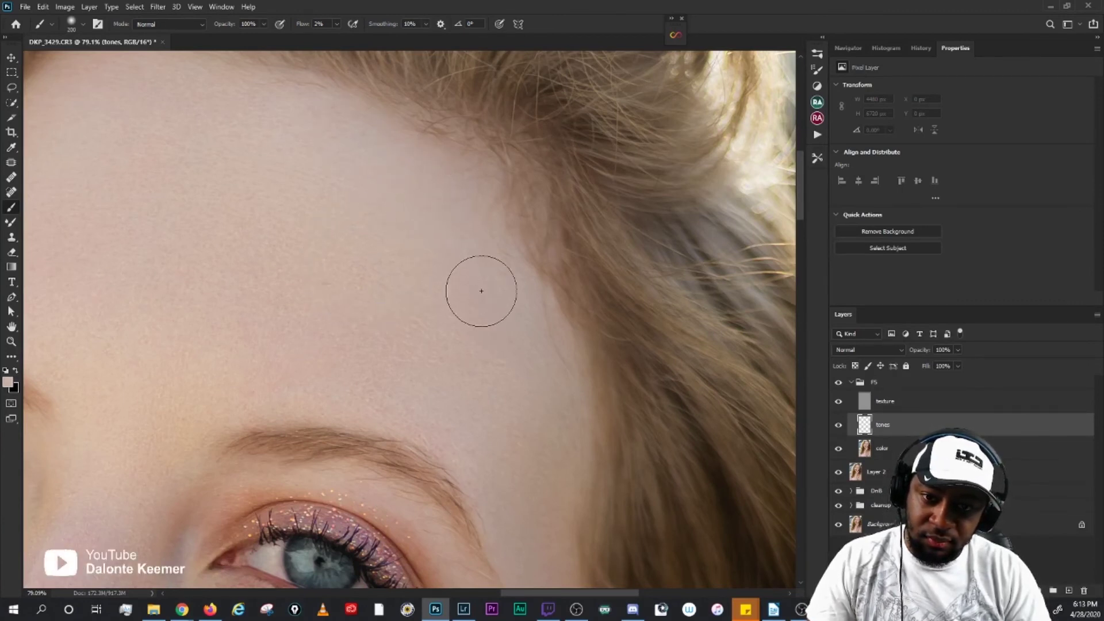
pyautogui.moveTo(517, 332); pyautogui.dragTo(486, 322)
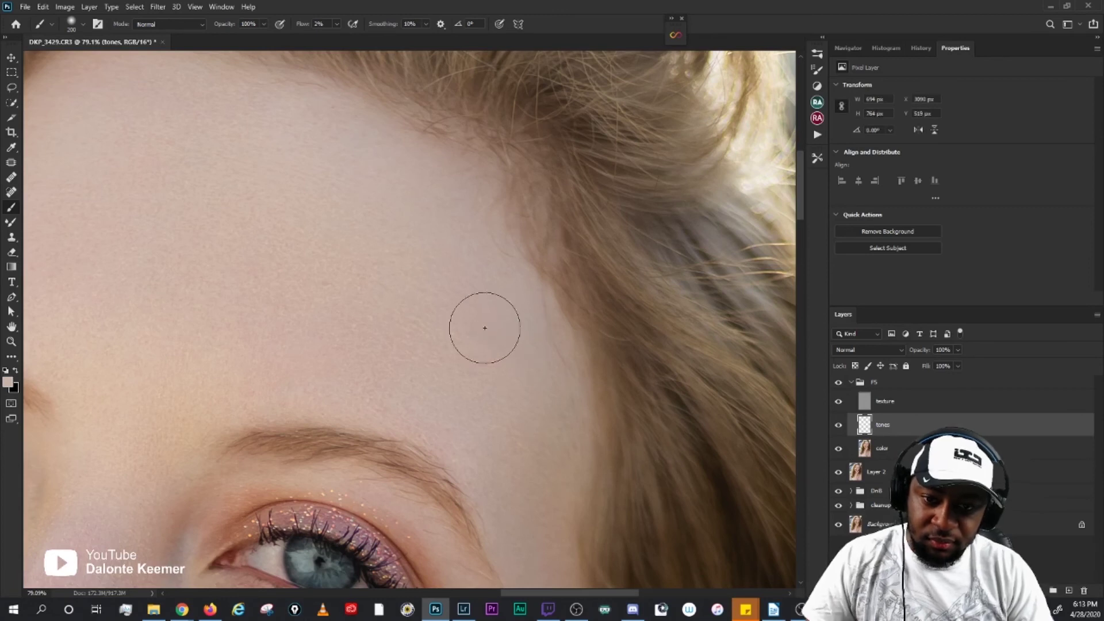
# Step: Resample nearby skin tones and blend them over the temple and up along the hairline edge of the forehead
pyautogui.keyDown('alt'); pyautogui.click(431, 343); pyautogui.keyUp('alt')
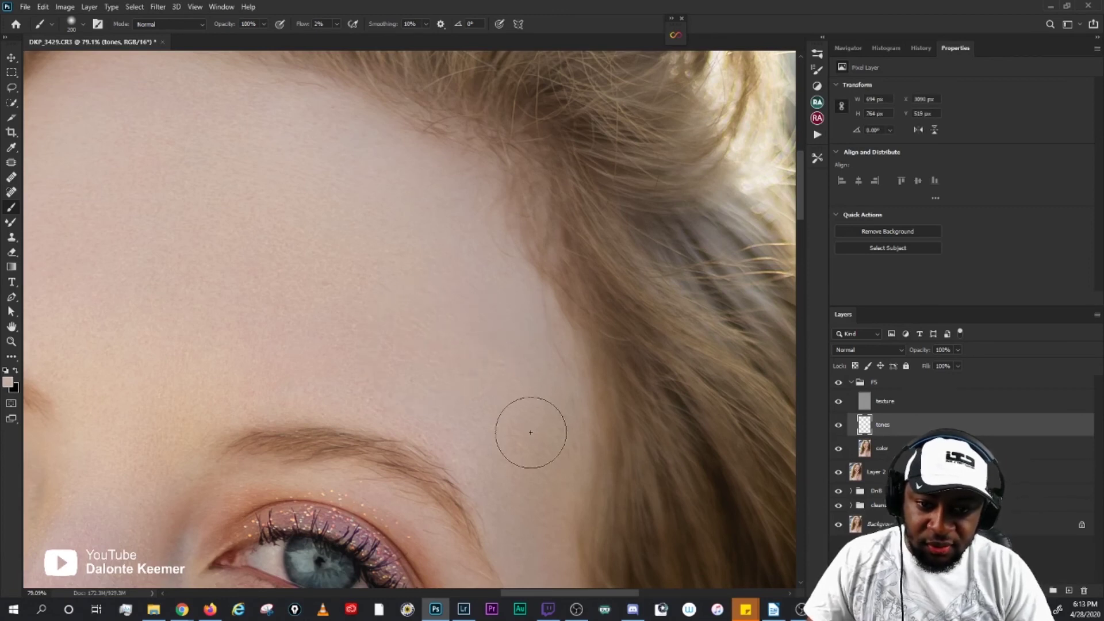
pyautogui.moveTo(530, 432); pyautogui.dragTo(537, 445)
pyautogui.moveTo(540, 427); pyautogui.dragTo(528, 298)
pyautogui.keyDown('alt'); pyautogui.click(531, 396); pyautogui.keyUp('alt')
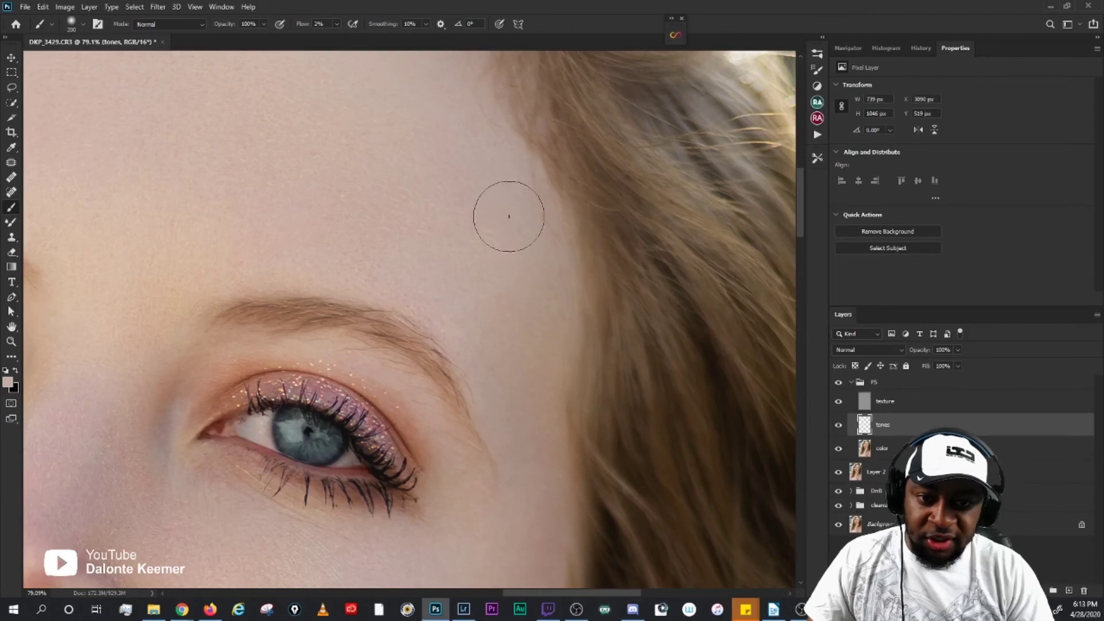
pyautogui.moveTo(486, 136); pyautogui.dragTo(527, 281)
pyautogui.moveTo(500, 219); pyautogui.dragTo(449, 175)
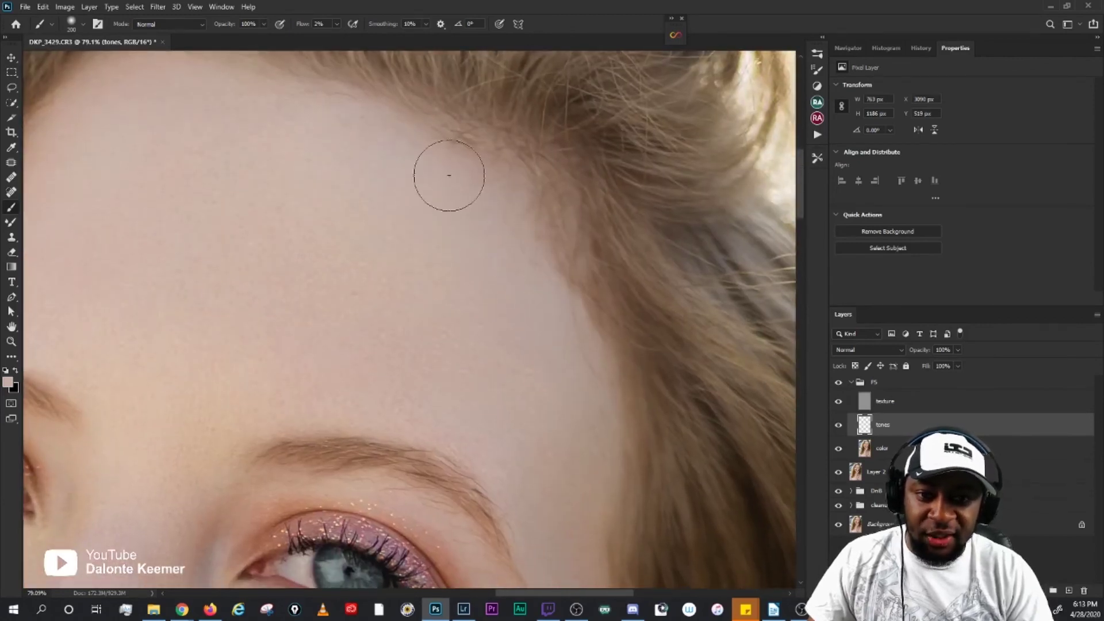
# Step: Compare the forehead with the tones layer hidden and shown, from farther away and up close
pyautogui.scroll(-2, 525, 212)
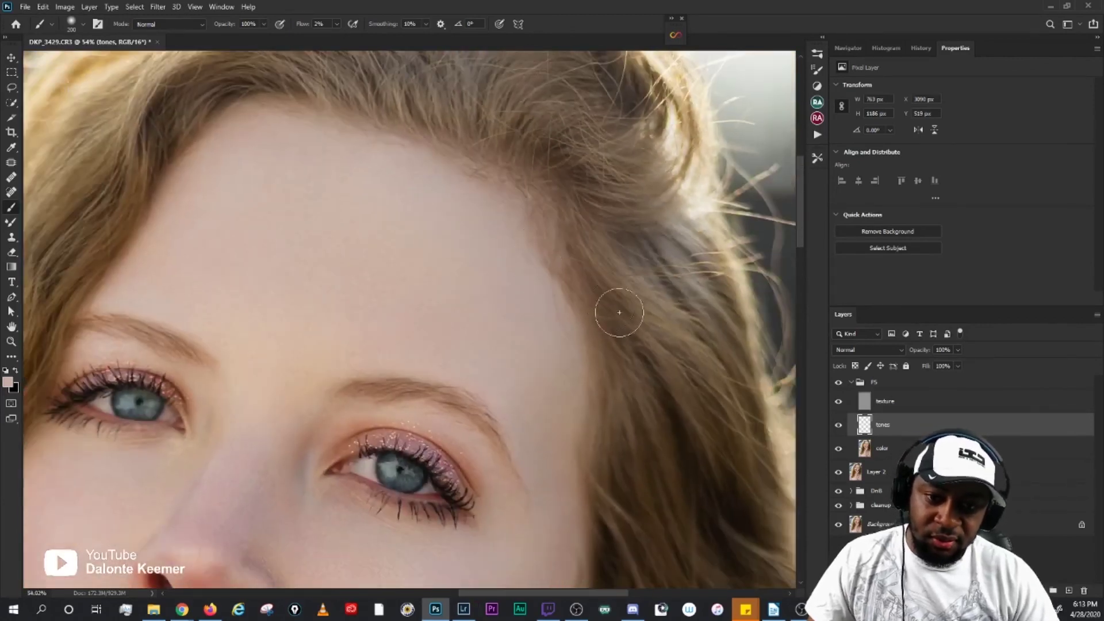
pyautogui.moveTo(619, 313); pyautogui.dragTo(614, 300)
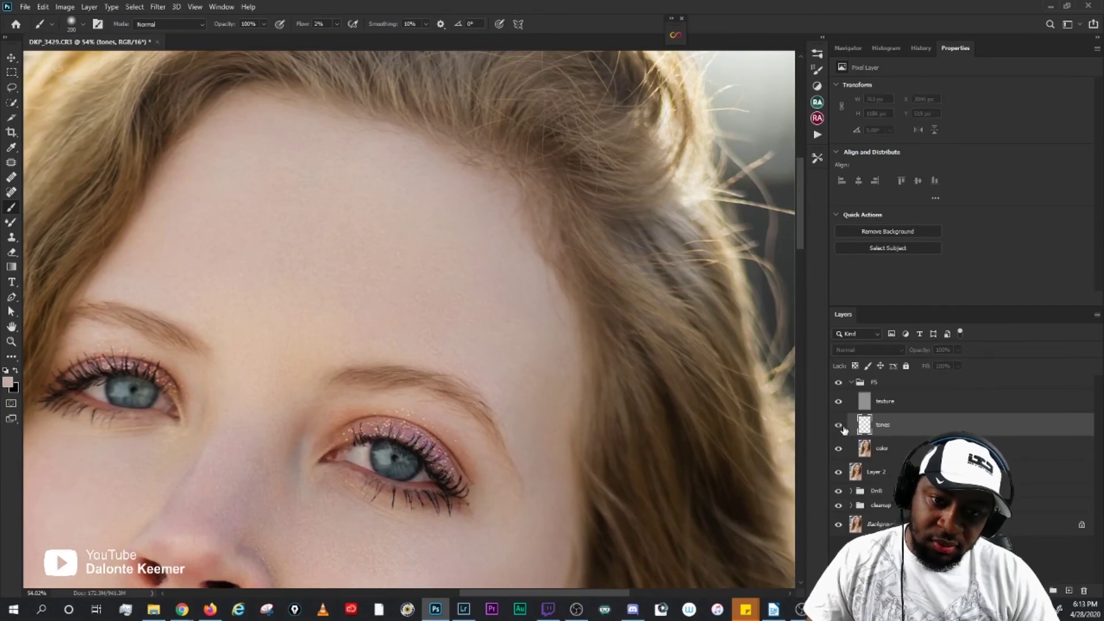
pyautogui.scroll(2, 616, 368)
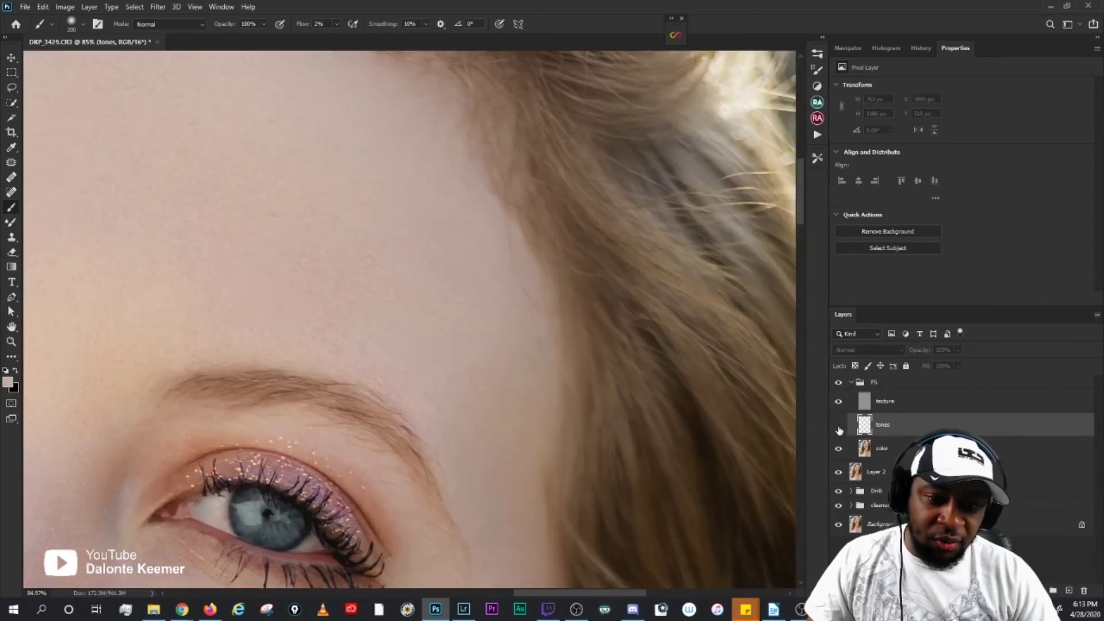
pyautogui.moveTo(521, 343); pyautogui.dragTo(523, 369)
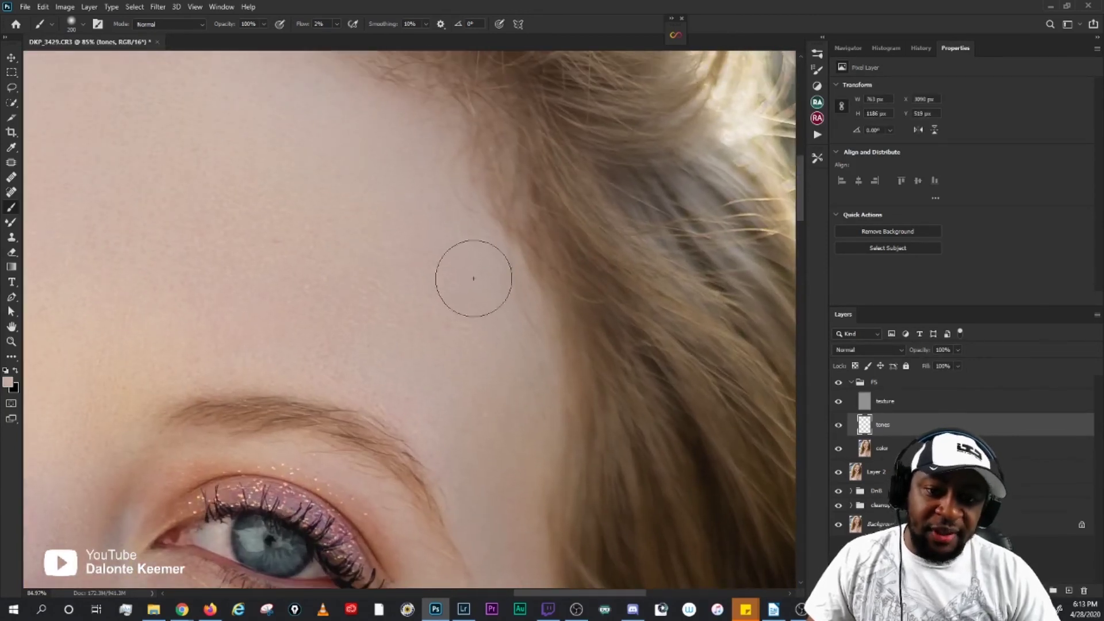
# Step: Sample a mid-forehead skin tone and brush it from the upper hairline down to the temple beside the eyebrow
pyautogui.keyDown('alt'); pyautogui.click(379, 274); pyautogui.keyUp('alt')
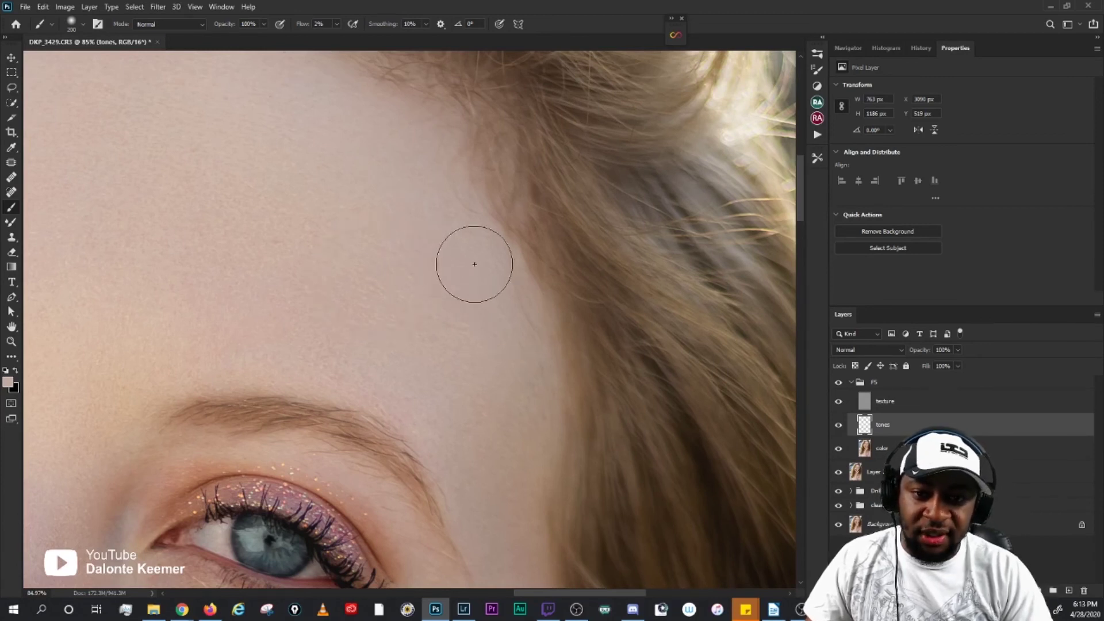
pyautogui.moveTo(416, 155); pyautogui.dragTo(439, 230)
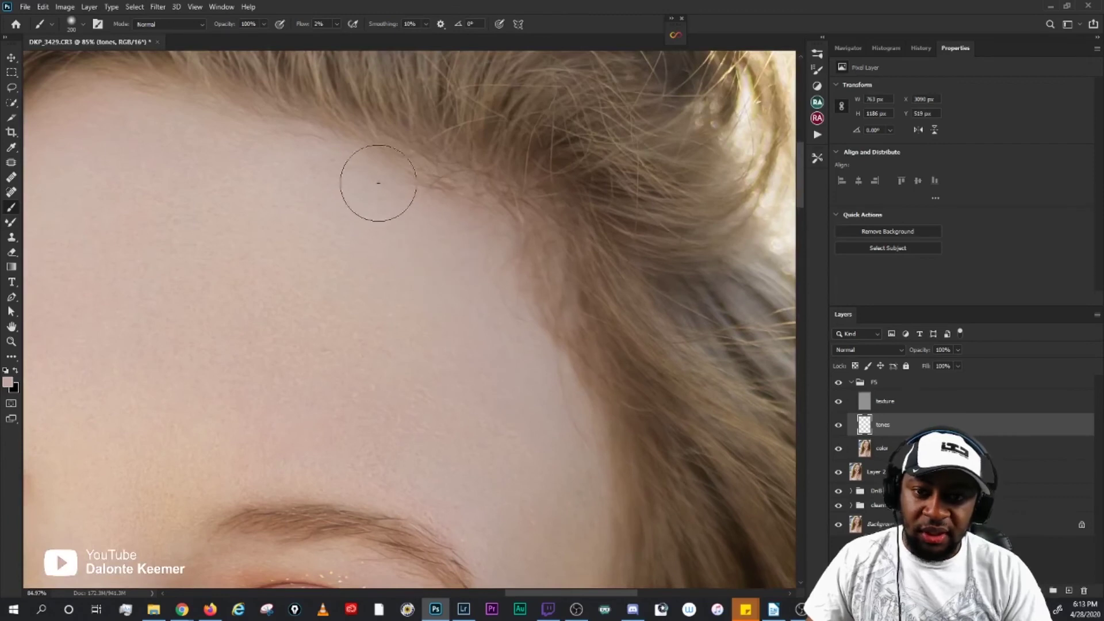
pyautogui.moveTo(526, 380); pyautogui.dragTo(520, 254)
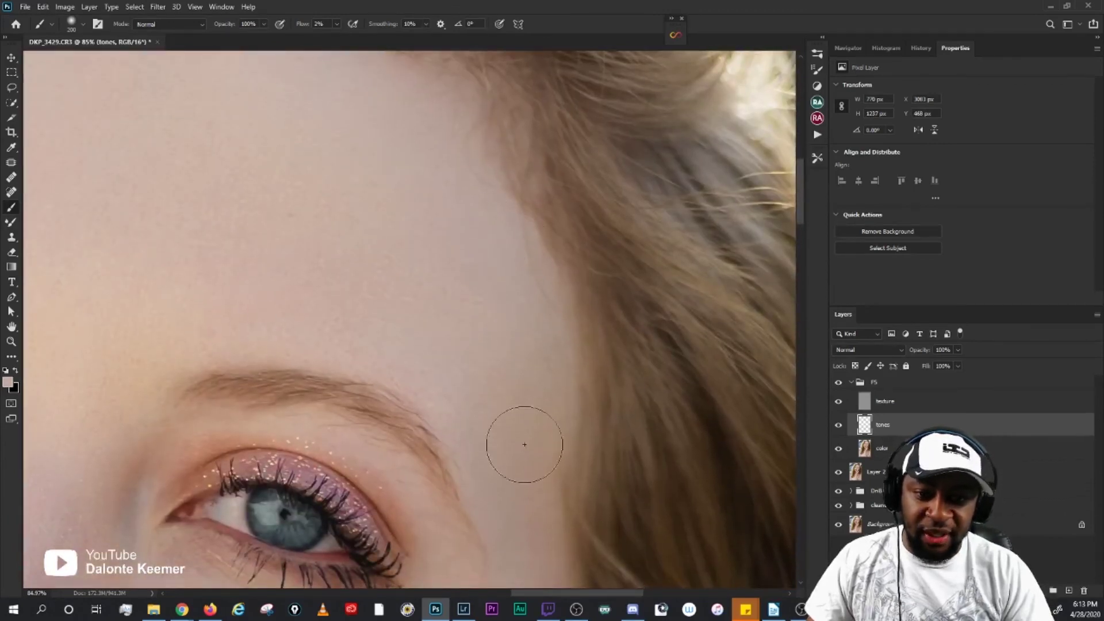
pyautogui.moveTo(525, 444); pyautogui.dragTo(520, 360)
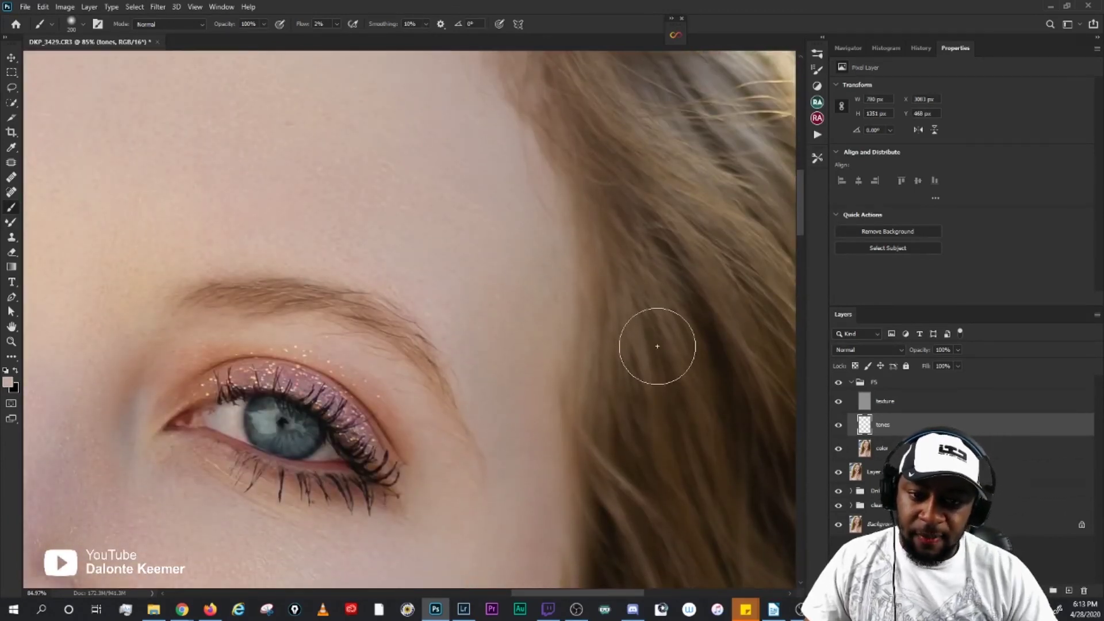
# Step: Check the blended forehead and temple at wider views by hiding and showing the tones layer
pyautogui.scroll(-3, 657, 347)
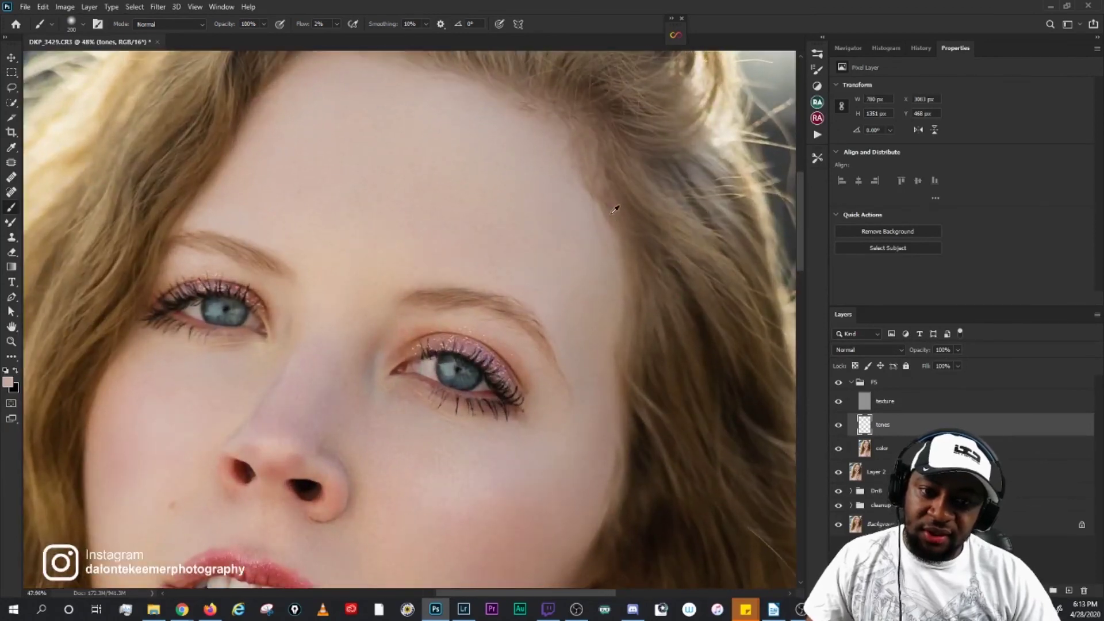
pyautogui.click(838, 428)
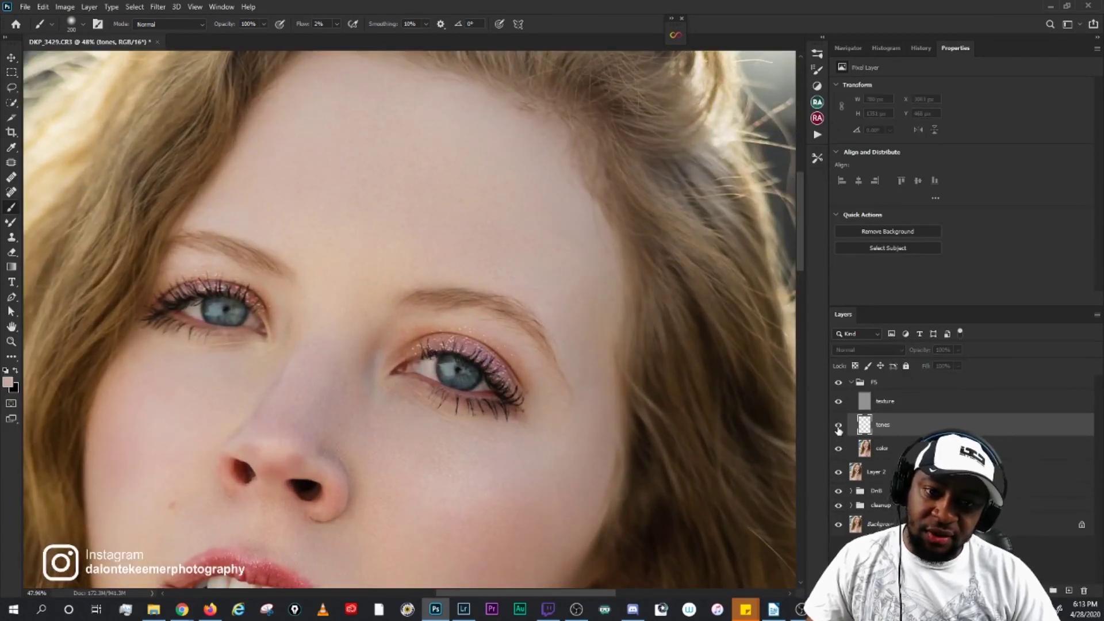
pyautogui.click(838, 426)
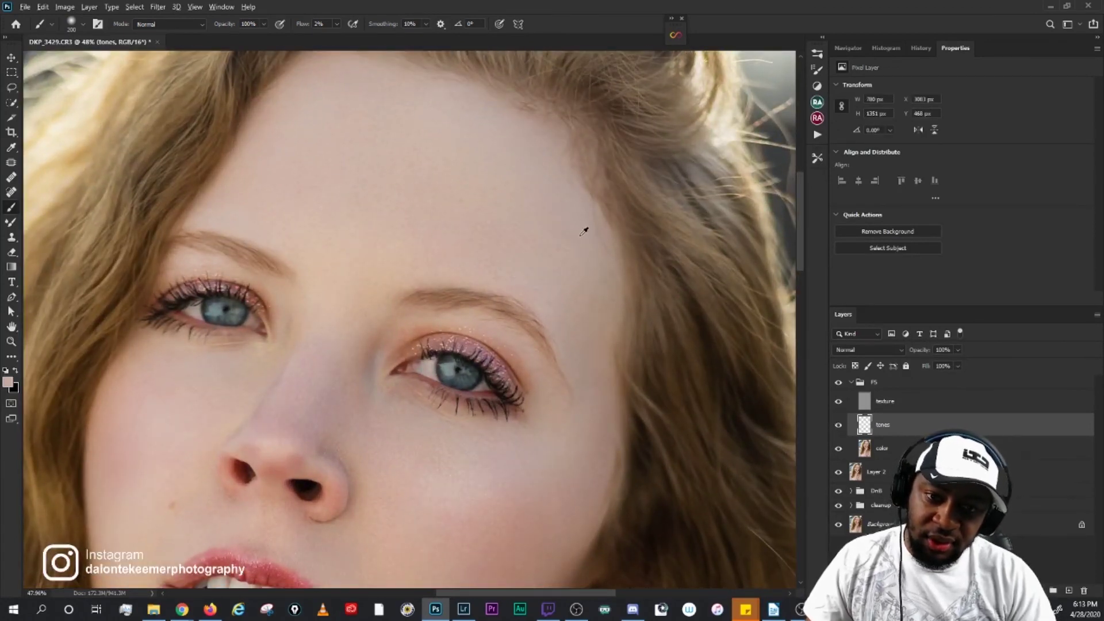
pyautogui.keyDown('alt'); pyautogui.click(548, 240); pyautogui.keyUp('alt')
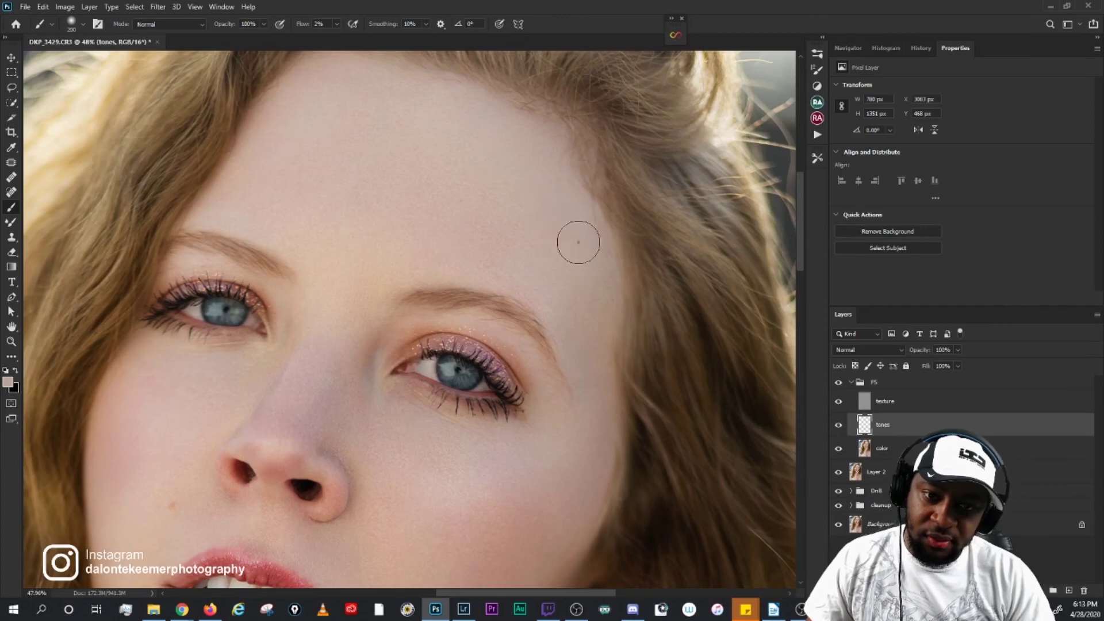
pyautogui.scroll(-3, 572, 402)
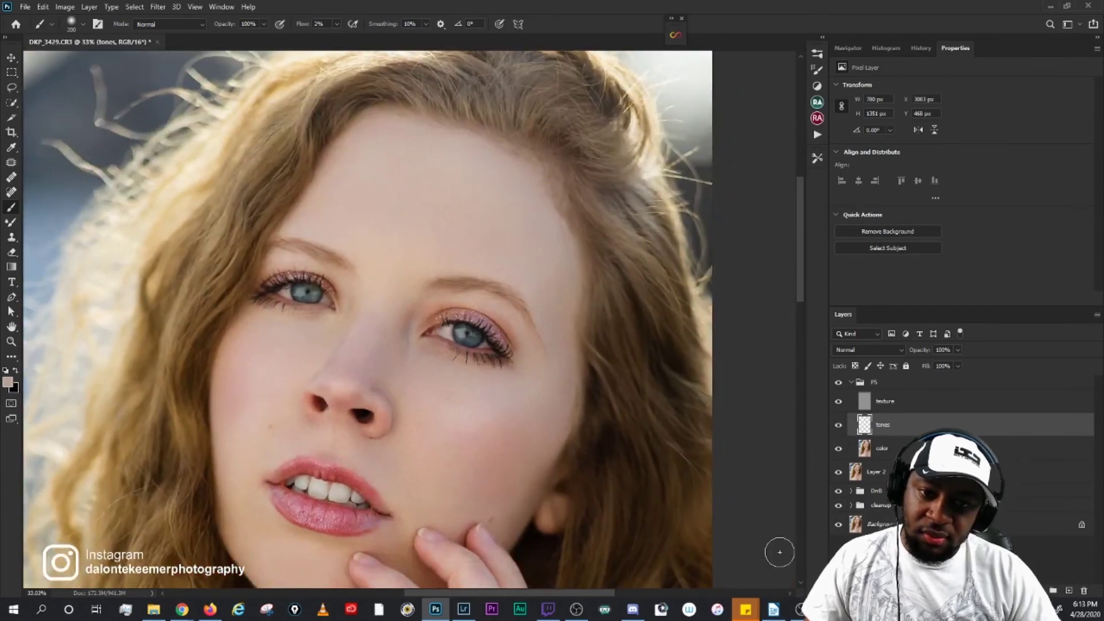
pyautogui.click(839, 425)
pyautogui.click(839, 425)
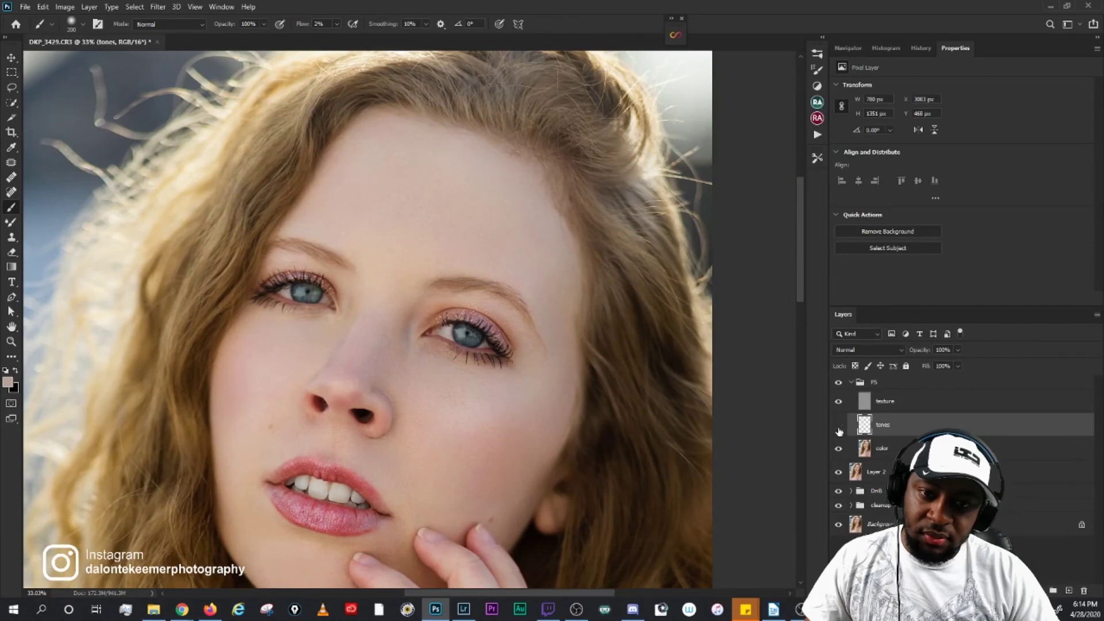
# Step: Add a new layer above the tones layer and paint a skin tone sampled from the nose bridge down the nose
pyautogui.scroll(4, 340, 403)
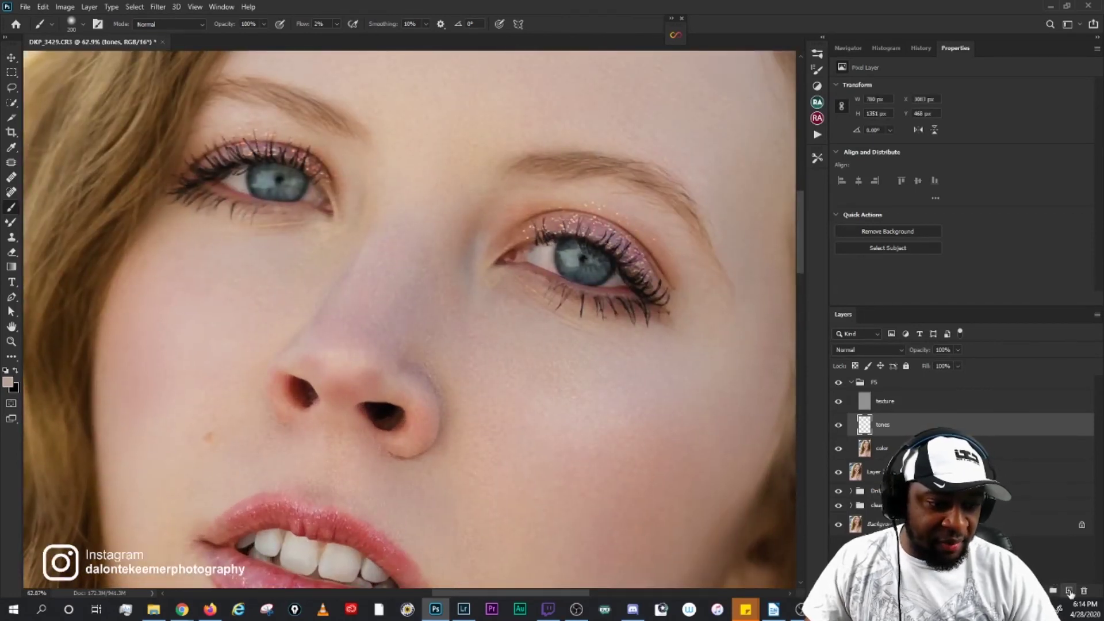
pyautogui.click(1070, 592)
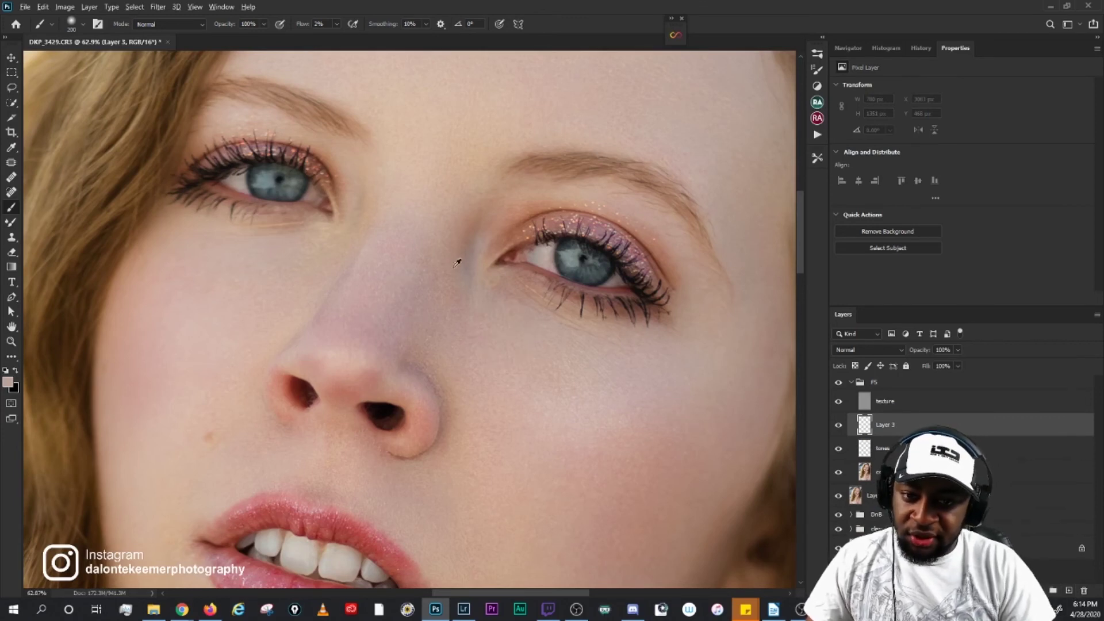
pyautogui.keyDown('alt'); pyautogui.click(384, 232); pyautogui.keyUp('alt')
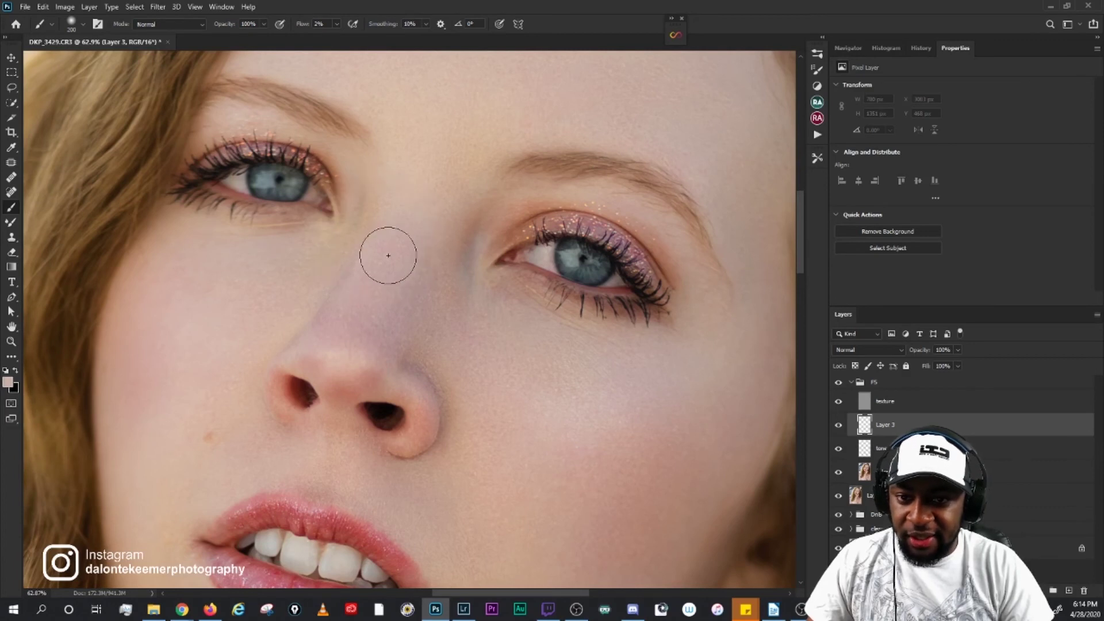
pyautogui.moveTo(388, 255)
pyautogui.mouseDown()
pyautogui.moveTo(395, 229)
pyautogui.moveTo(362, 291)
pyautogui.moveTo(395, 258)
pyautogui.moveTo(399, 310)
pyautogui.mouseUp()
# Step: Reduce the brush to 90 px, sample tones from the shadowed side of the nose and blend them up toward the bridge
pyautogui.press('[')
pyautogui.press('[')
pyautogui.press('[')
pyautogui.press('[')
pyautogui.press('[')
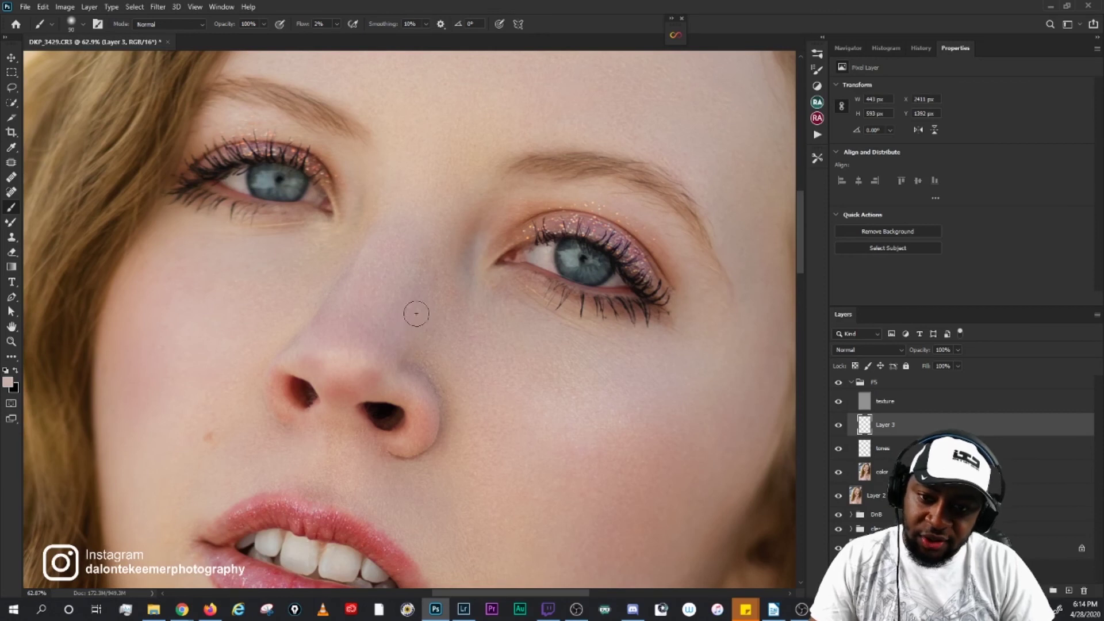
pyautogui.keyDown('alt'); pyautogui.click(420, 312); pyautogui.keyUp('alt')
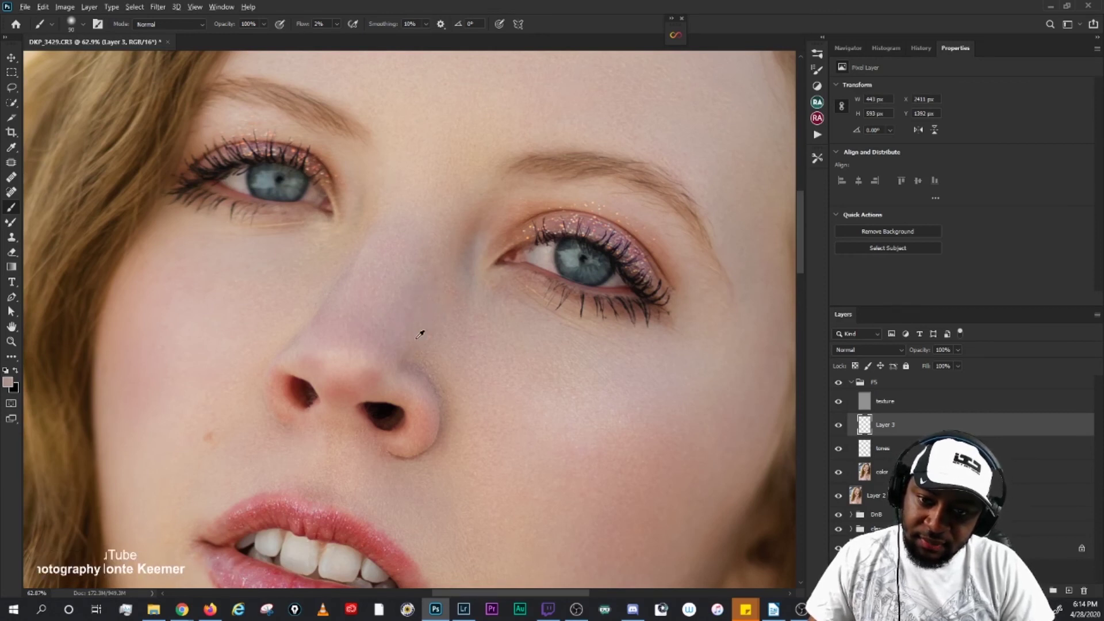
pyautogui.keyDown('alt'); pyautogui.click(422, 330); pyautogui.keyUp('alt')
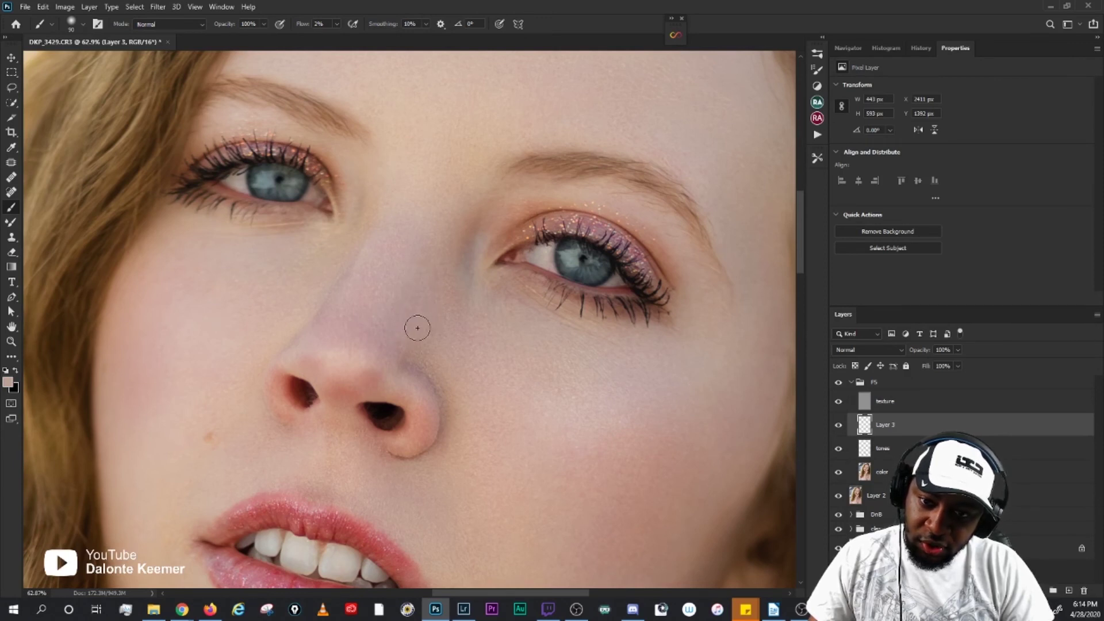
pyautogui.moveTo(416, 303)
pyautogui.mouseDown()
pyautogui.moveTo(424, 326)
pyautogui.moveTo(392, 344)
pyautogui.moveTo(429, 274)
pyautogui.mouseUp()
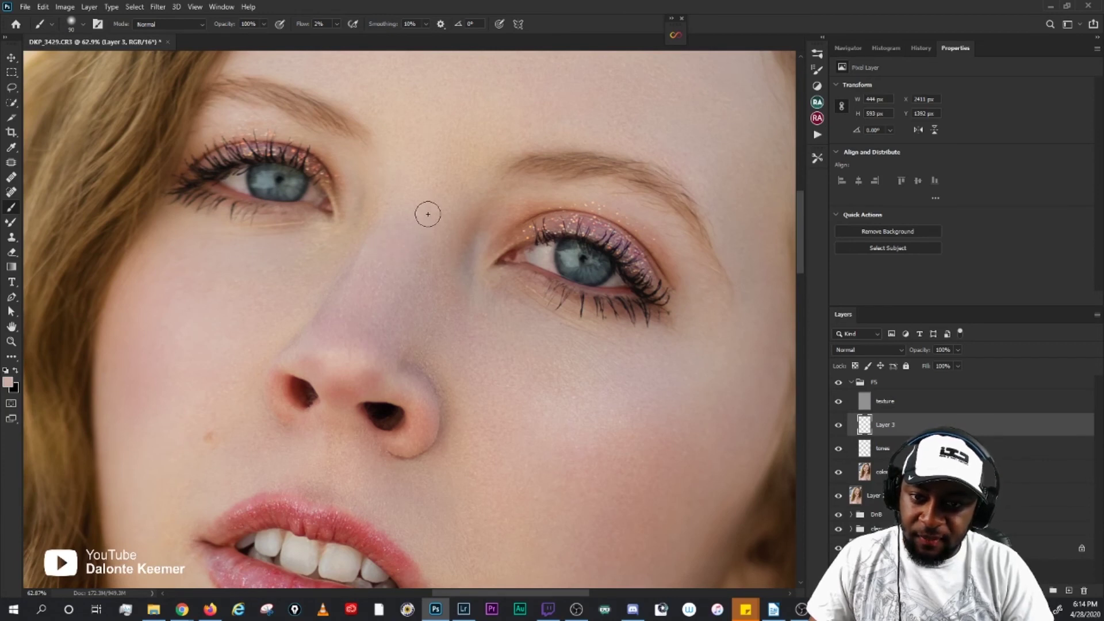
# Step: Check the nose work against the whole face and lower the new layer's opacity to 48%
pyautogui.click(839, 427)
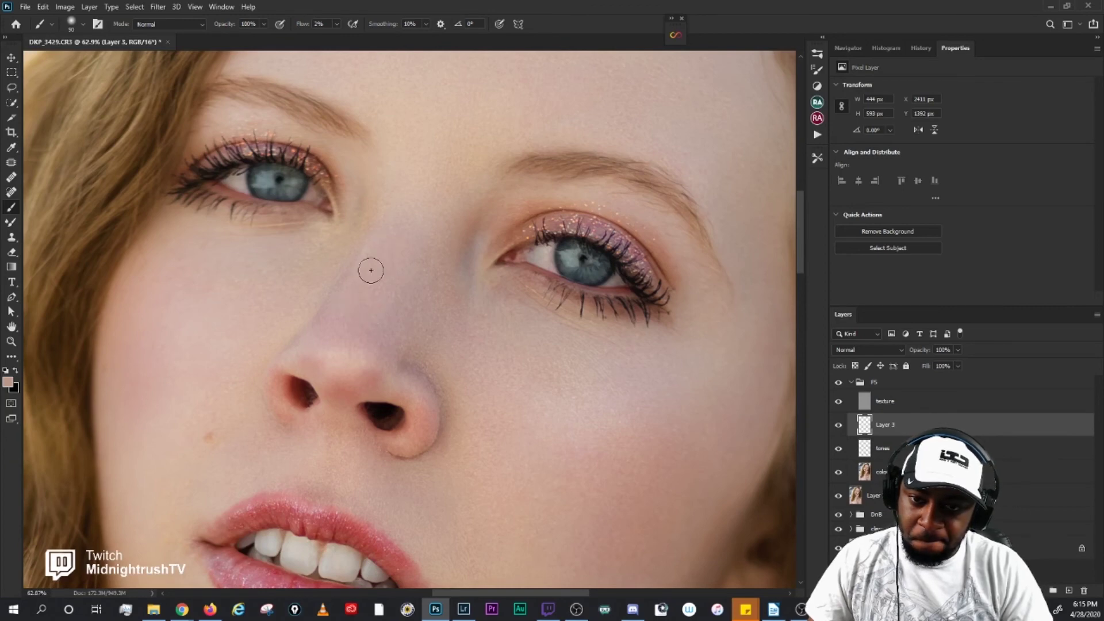
pyautogui.scroll(-3, 518, 259)
pyautogui.moveTo(492, 325); pyautogui.dragTo(515, 385)
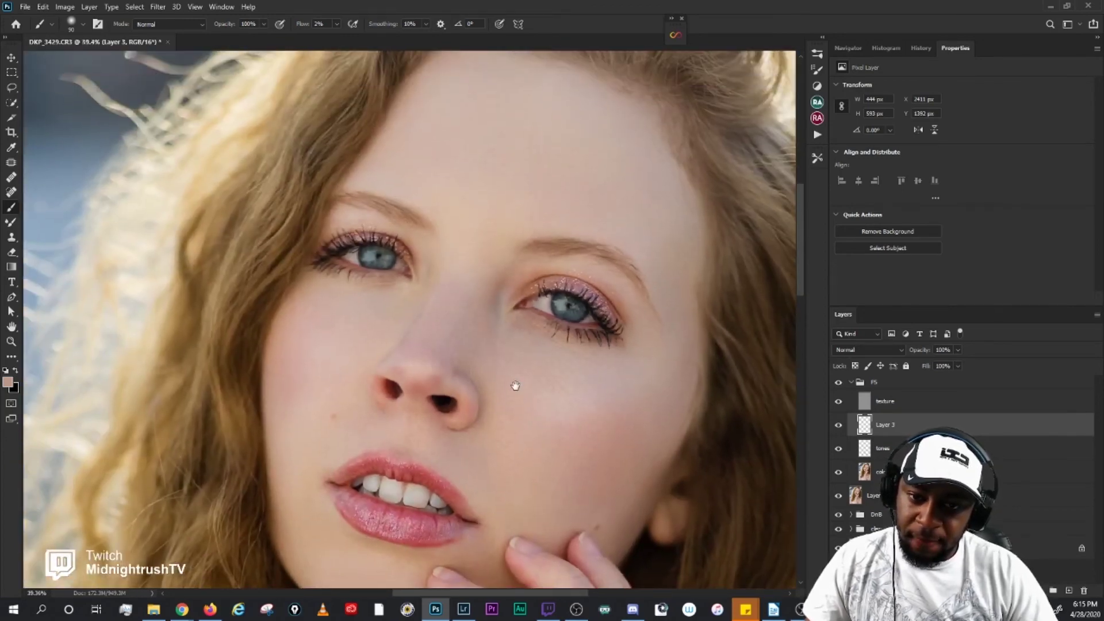
pyautogui.click(957, 350)
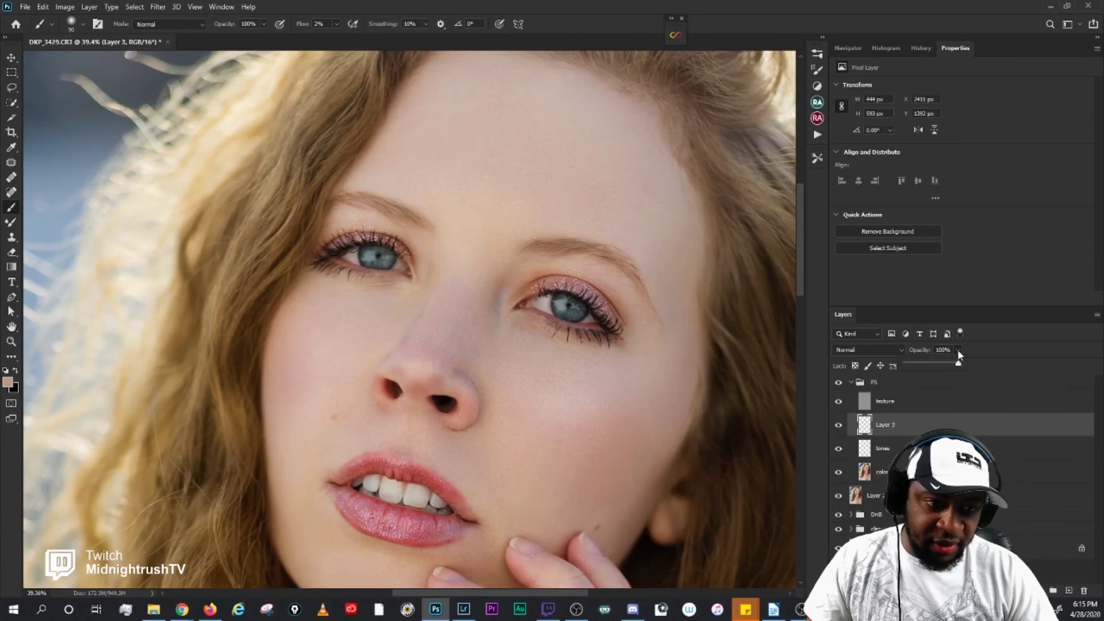
pyautogui.moveTo(958, 362); pyautogui.dragTo(932, 366)
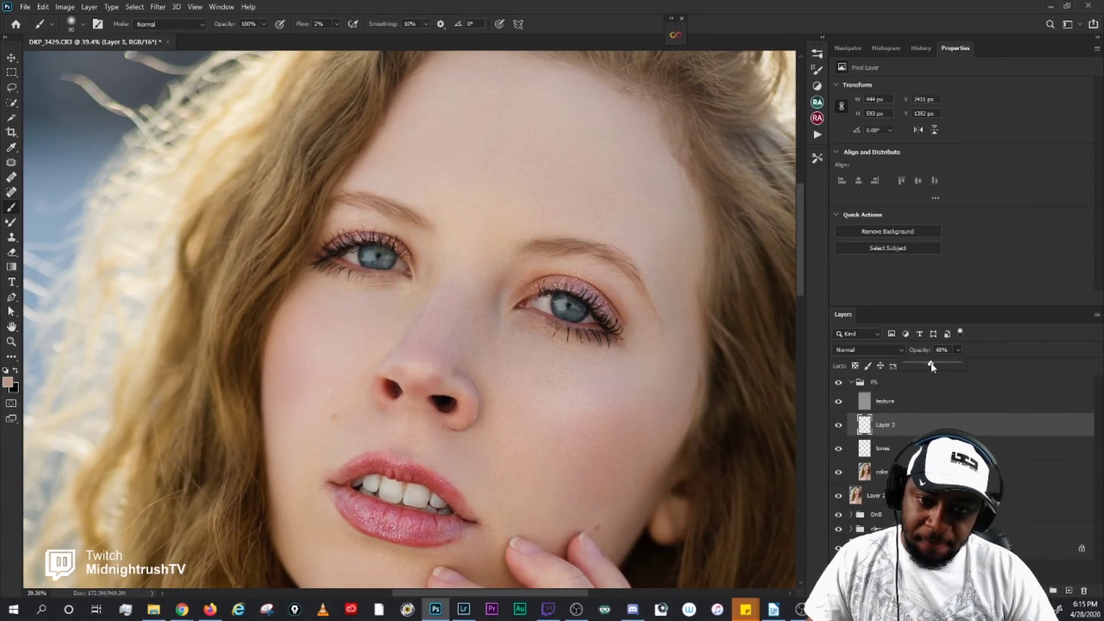
# Step: Compare the face with the new nose layer hidden and shown, and select the tones layer
pyautogui.click(838, 427)
pyautogui.click(838, 426)
pyautogui.click(839, 426)
pyautogui.scroll(1, 505, 306)
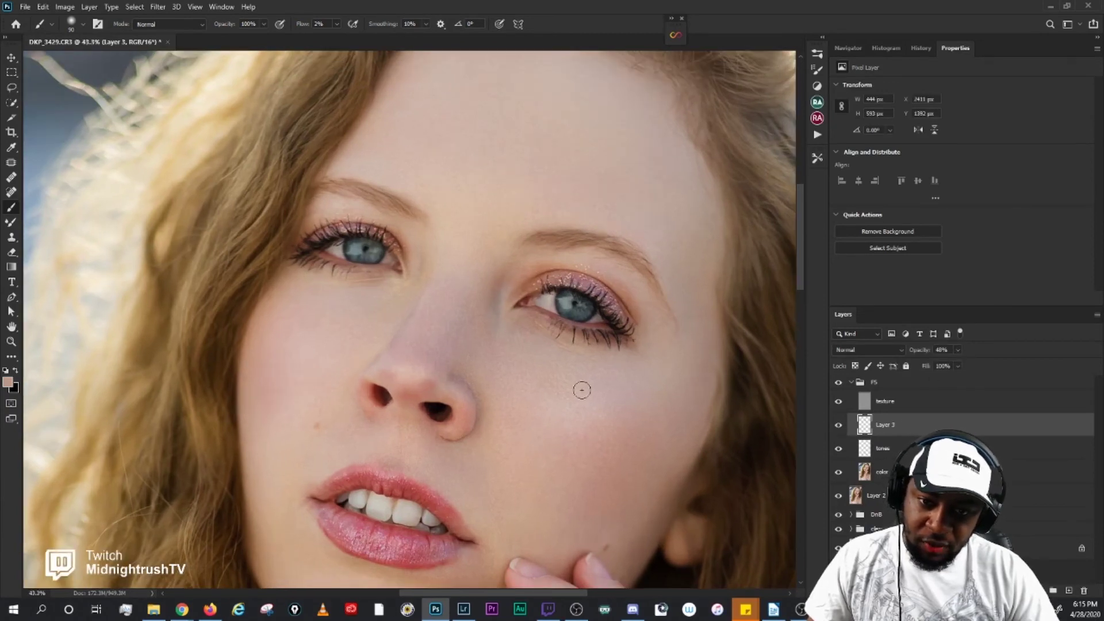
pyautogui.click(900, 449)
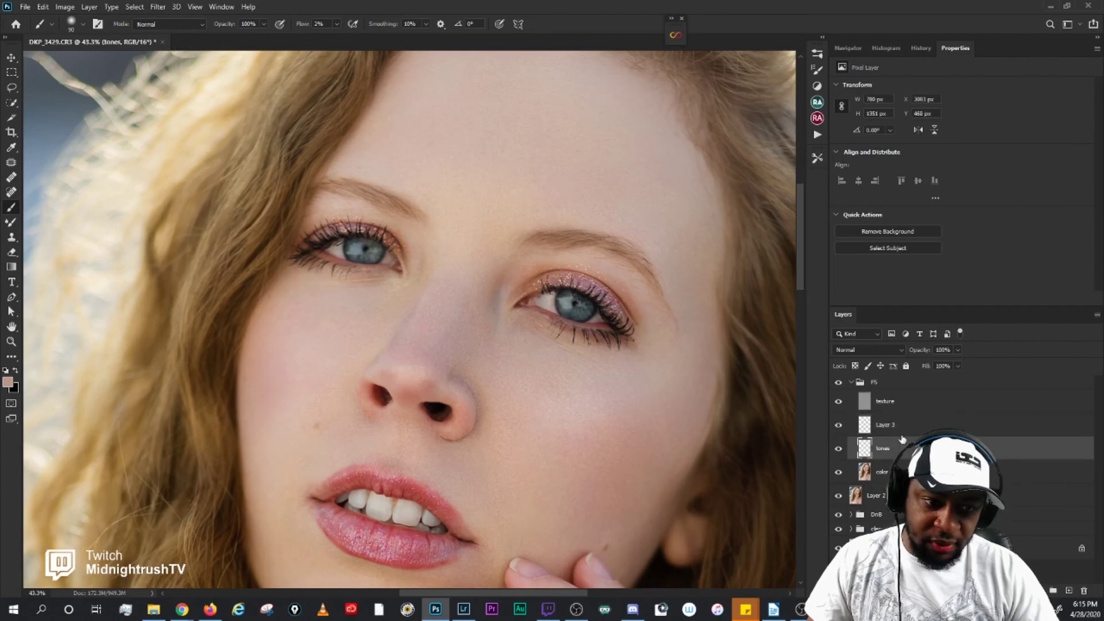
# Step: Compare the face with the tones layer hidden and shown, collapse the FS group and examine the skin tones across the portrait
pyautogui.click(838, 450)
pyautogui.click(839, 449)
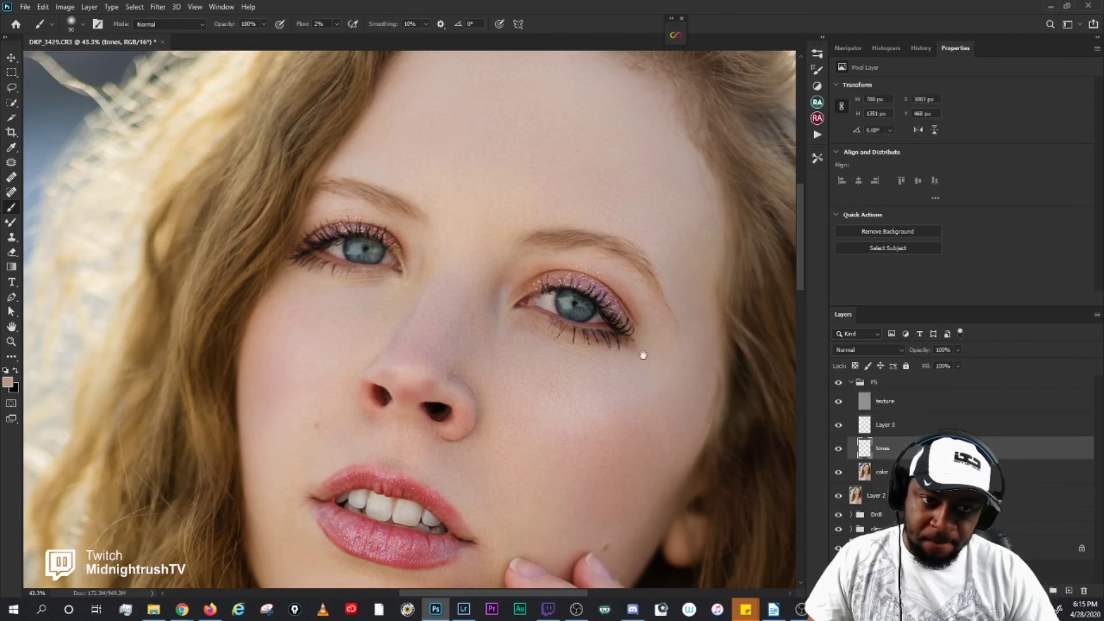
pyautogui.moveTo(643, 355); pyautogui.dragTo(610, 333)
pyautogui.click(853, 384)
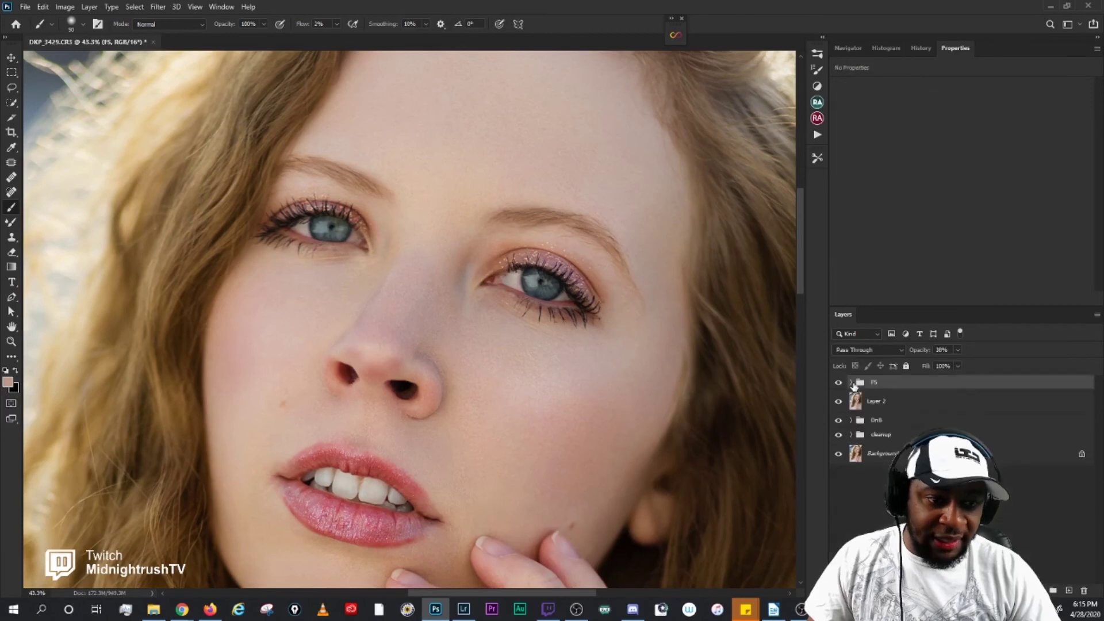
pyautogui.scroll(-4, 534, 355)
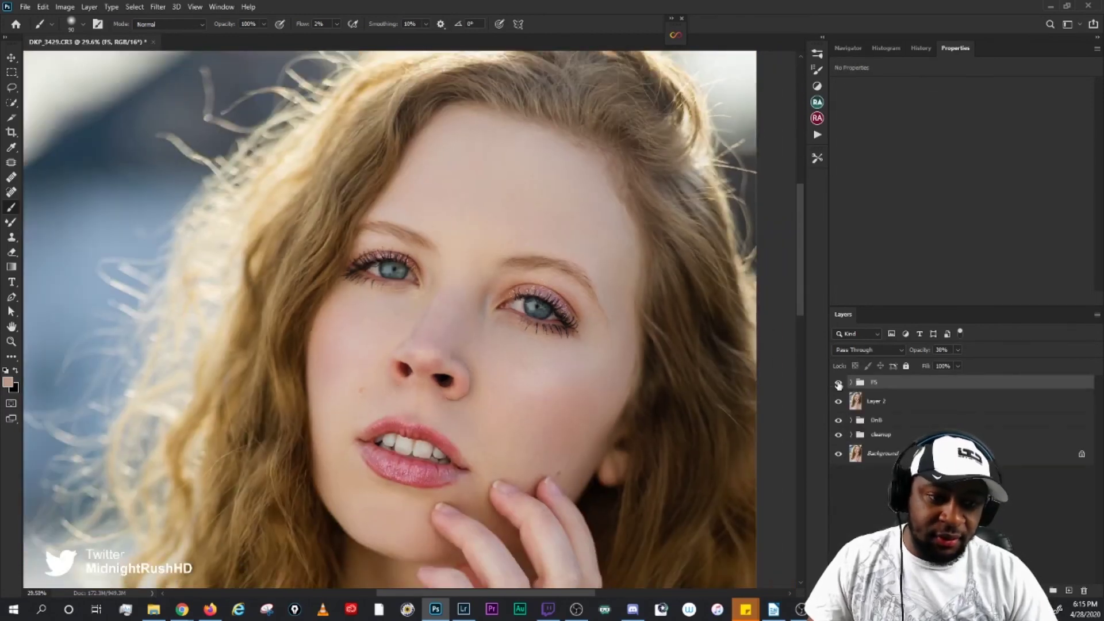
pyautogui.moveTo(533, 442); pyautogui.dragTo(532, 391)
pyautogui.scroll(-2, 531, 364)
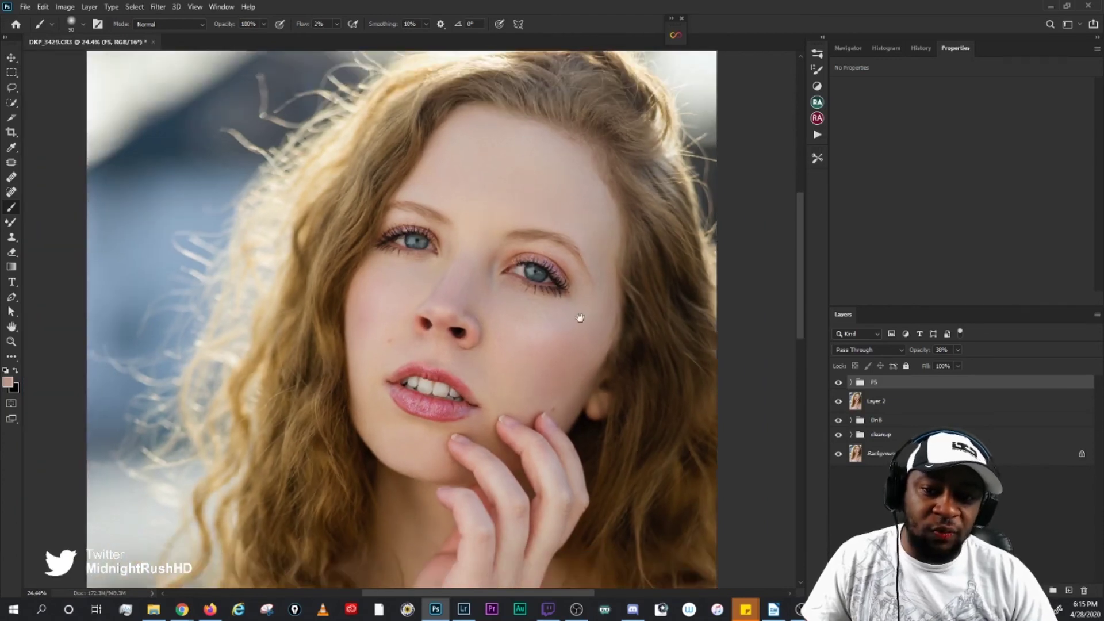
pyautogui.moveTo(579, 318); pyautogui.dragTo(570, 339)
pyautogui.scroll(2, 575, 340)
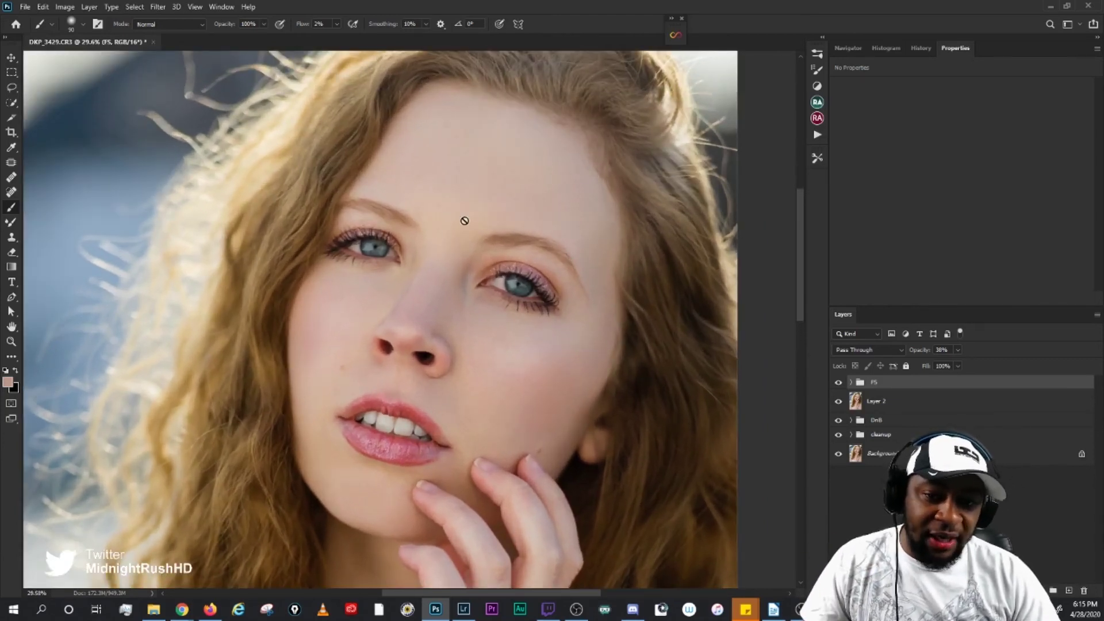
pyautogui.scroll(4, 440, 330)
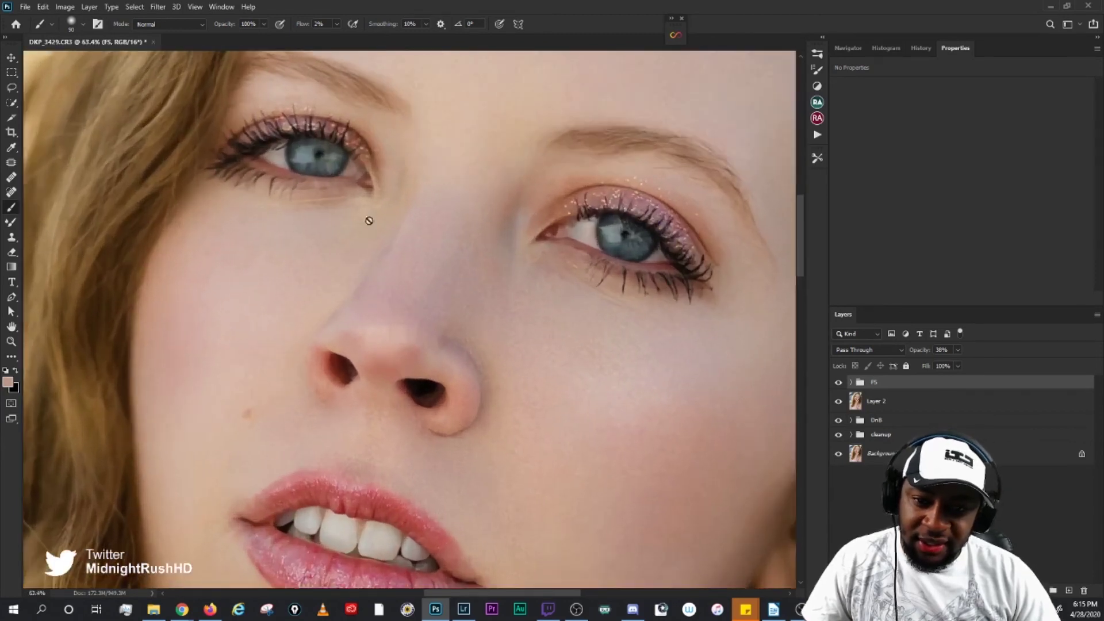
# Step: Add a Hue/Saturation adjustment layer above the FS group and target the Reds by sampling the skin on the nose
pyautogui.click(1038, 590)
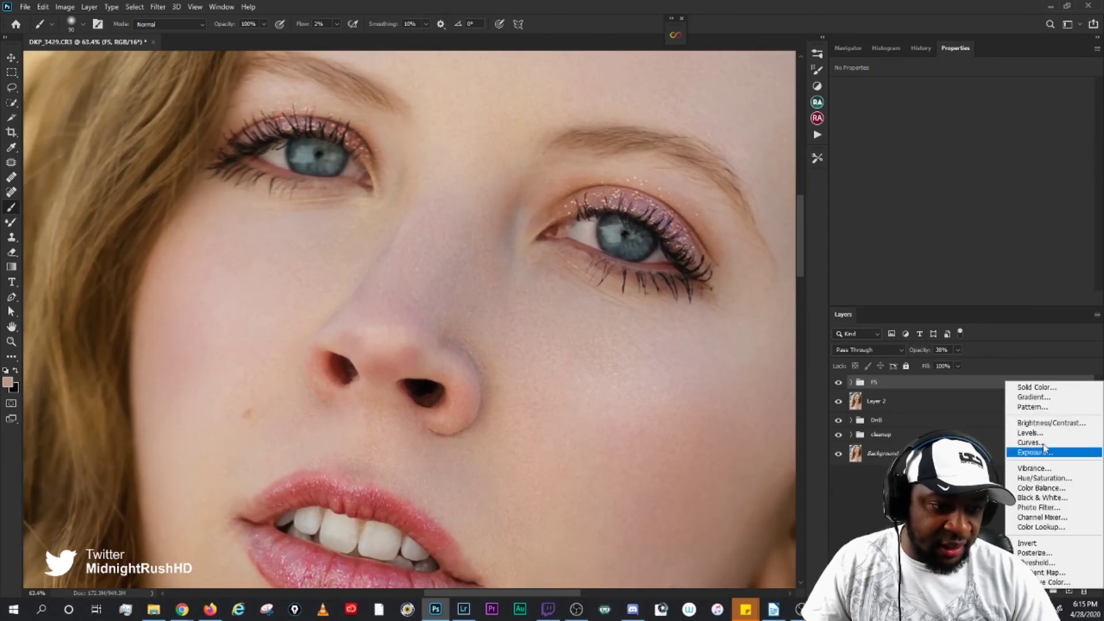
pyautogui.click(1064, 486)
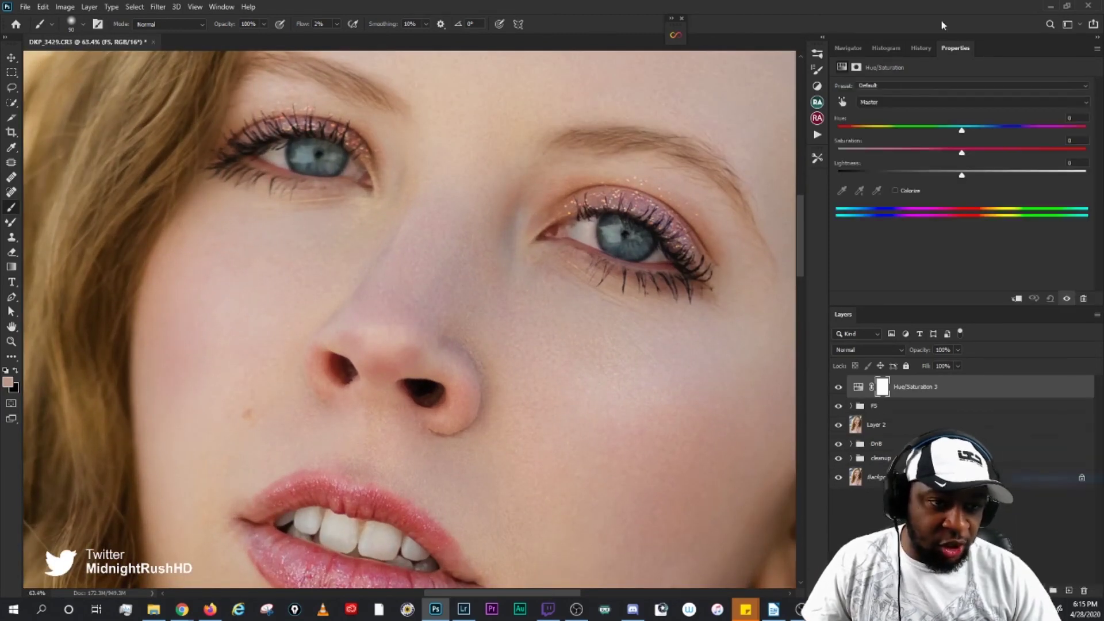
pyautogui.click(843, 103)
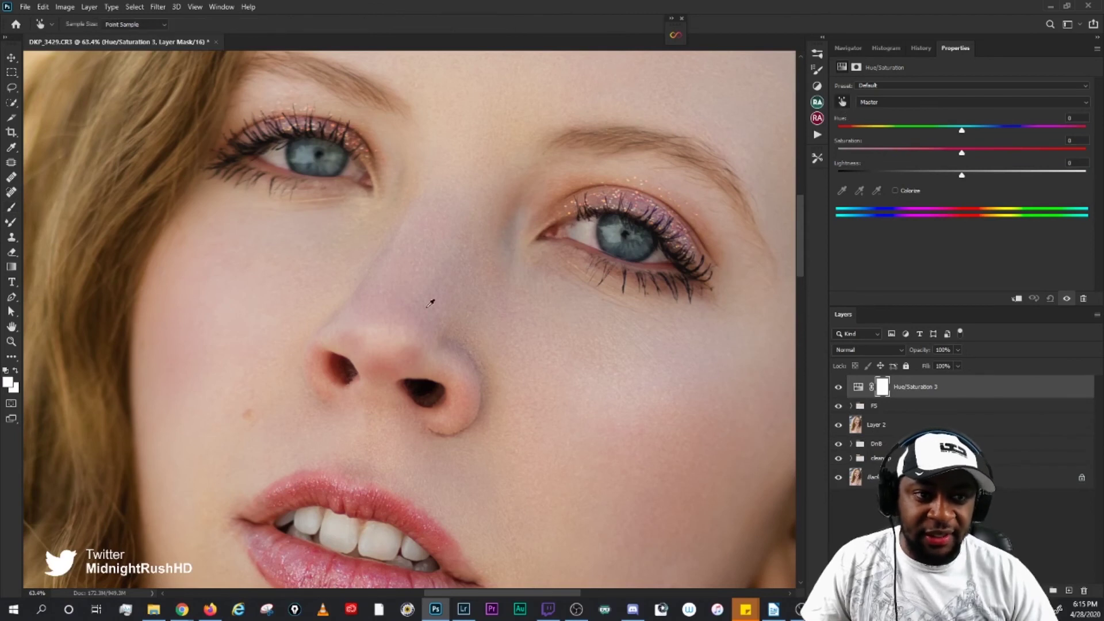
pyautogui.click(375, 307)
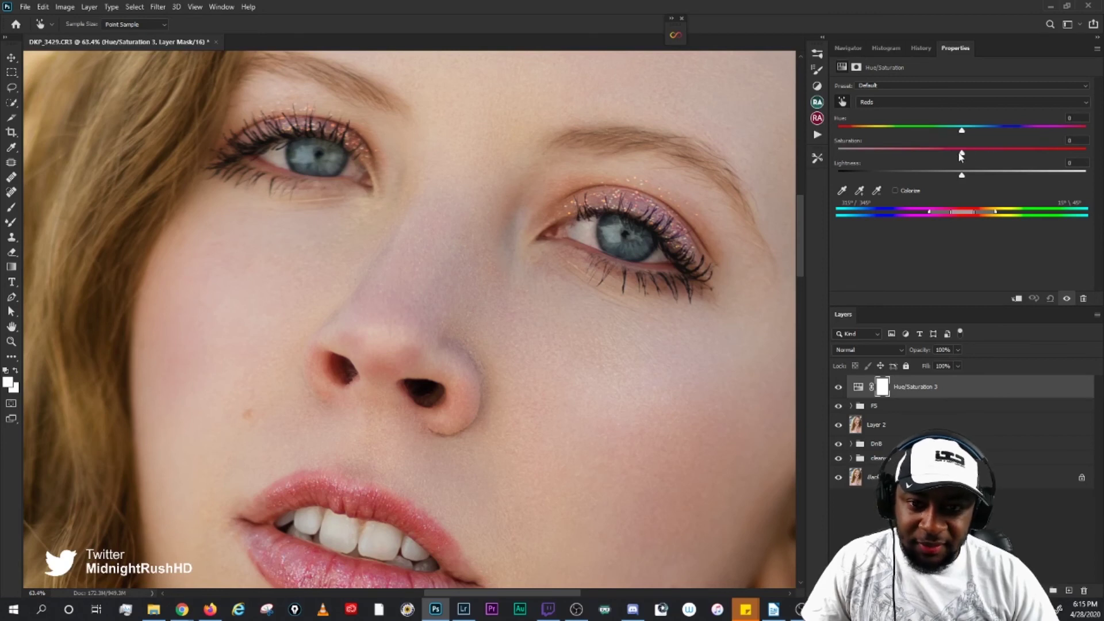
# Step: Shift the Reds range toward magenta, set its saturation to -31 and compare the image with the adjustment hidden and shown
pyautogui.moveTo(962, 156); pyautogui.dragTo(950, 156)
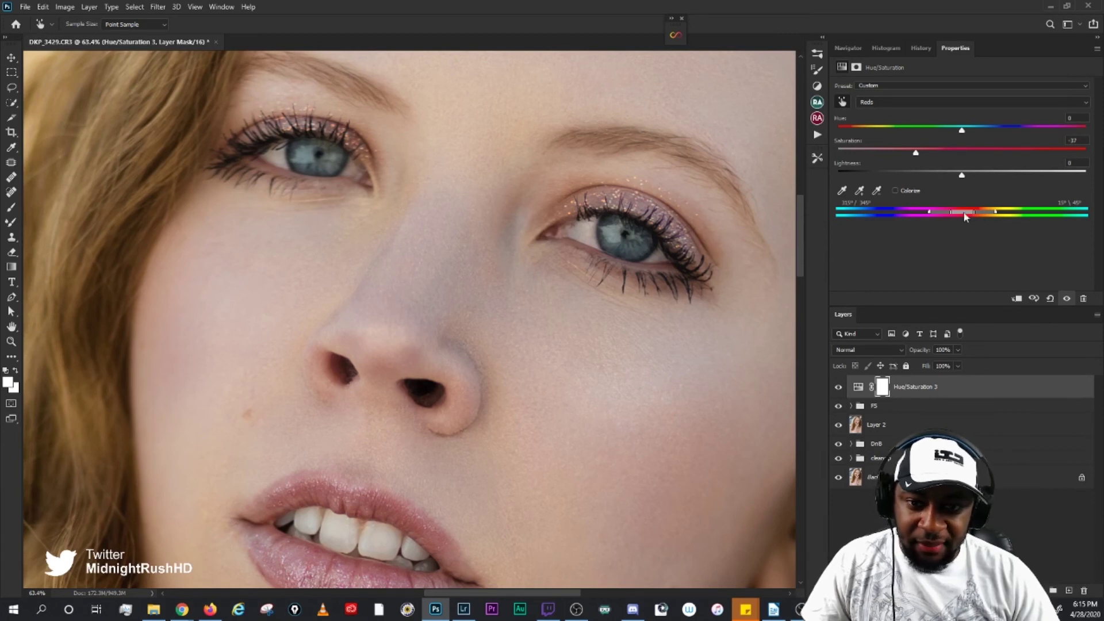
pyautogui.moveTo(969, 216); pyautogui.dragTo(952, 212)
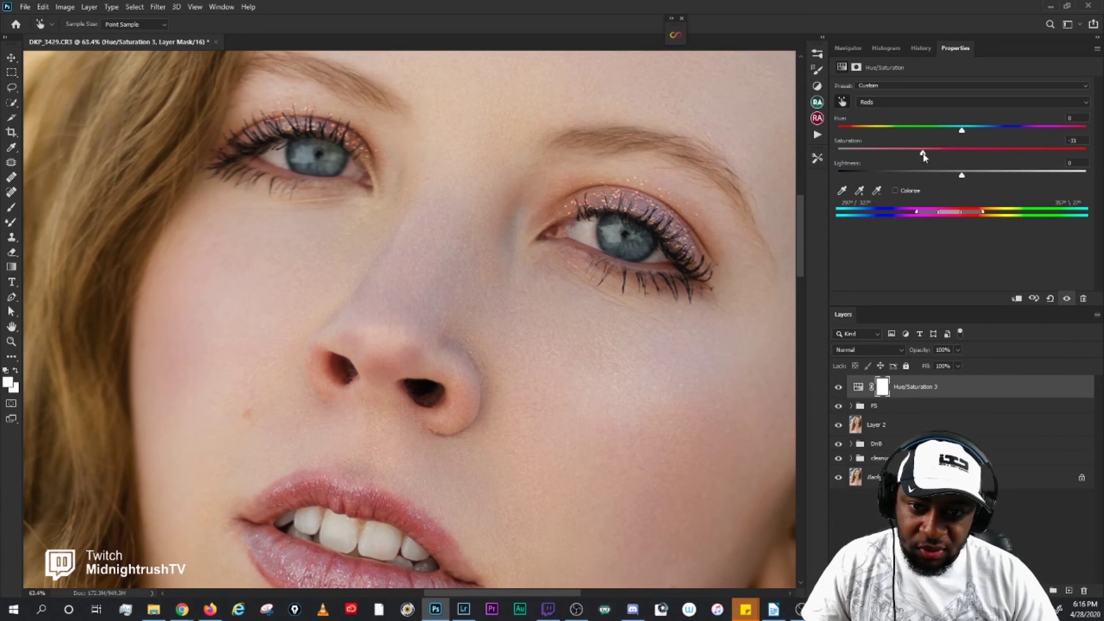
pyautogui.click(839, 388)
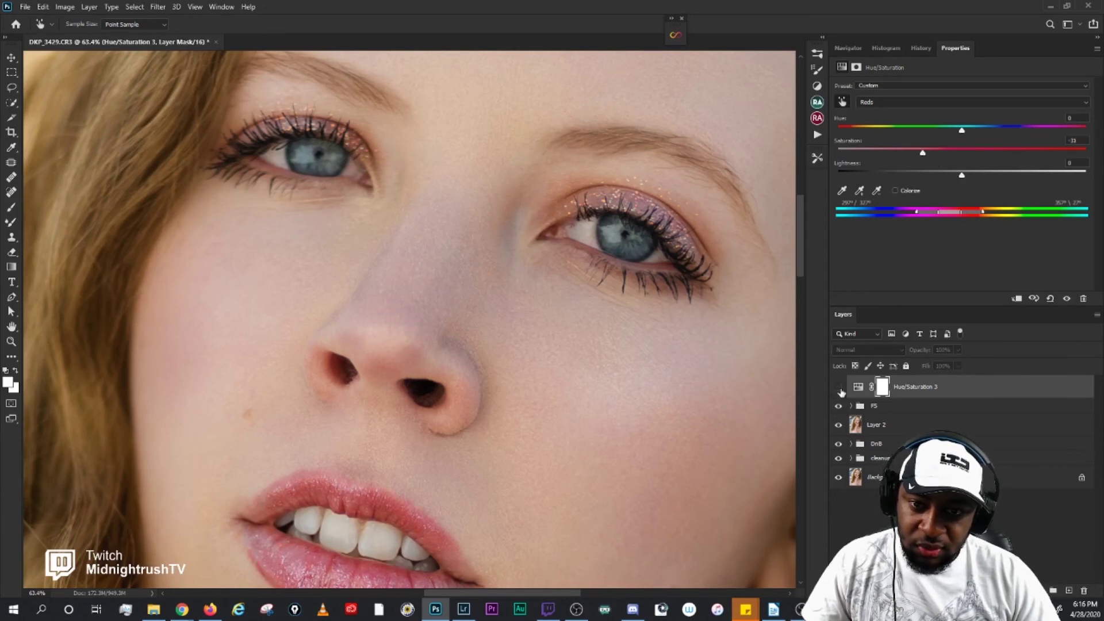
pyautogui.click(838, 388)
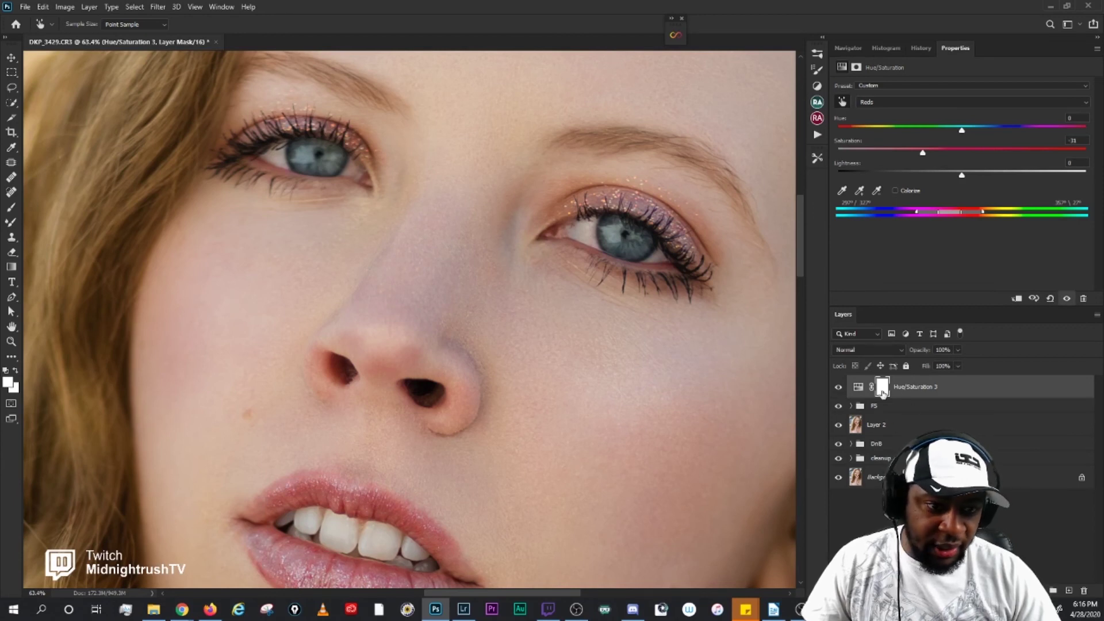
# Step: Switch to the Brush tool and invert the Hue/Saturation layer's mask to black
pyautogui.press('b')
pyautogui.click(857, 67)
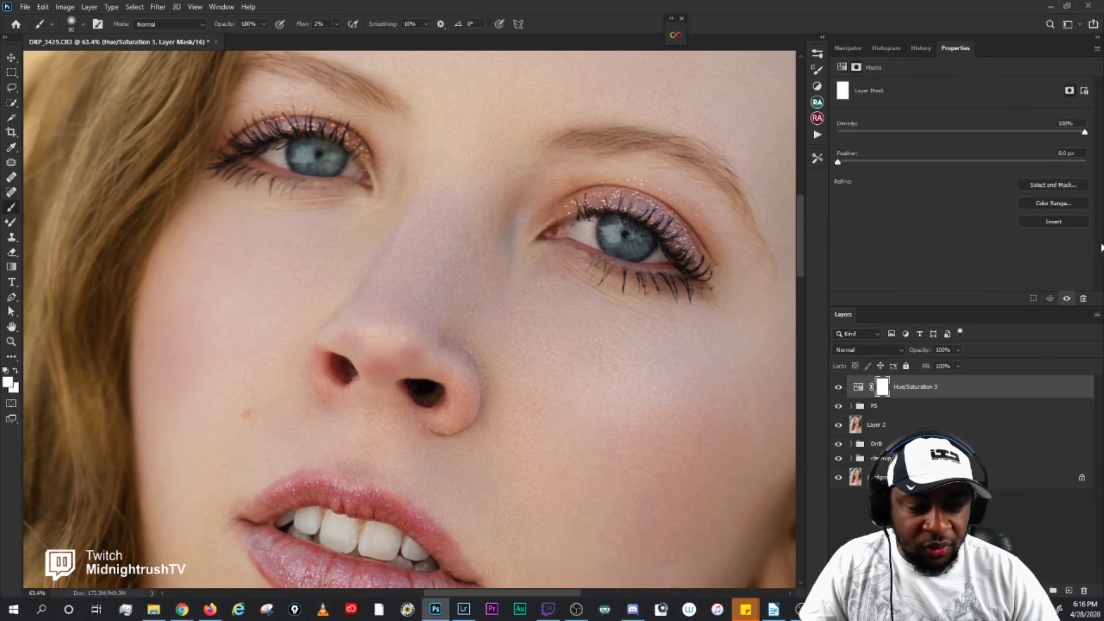
pyautogui.click(1049, 224)
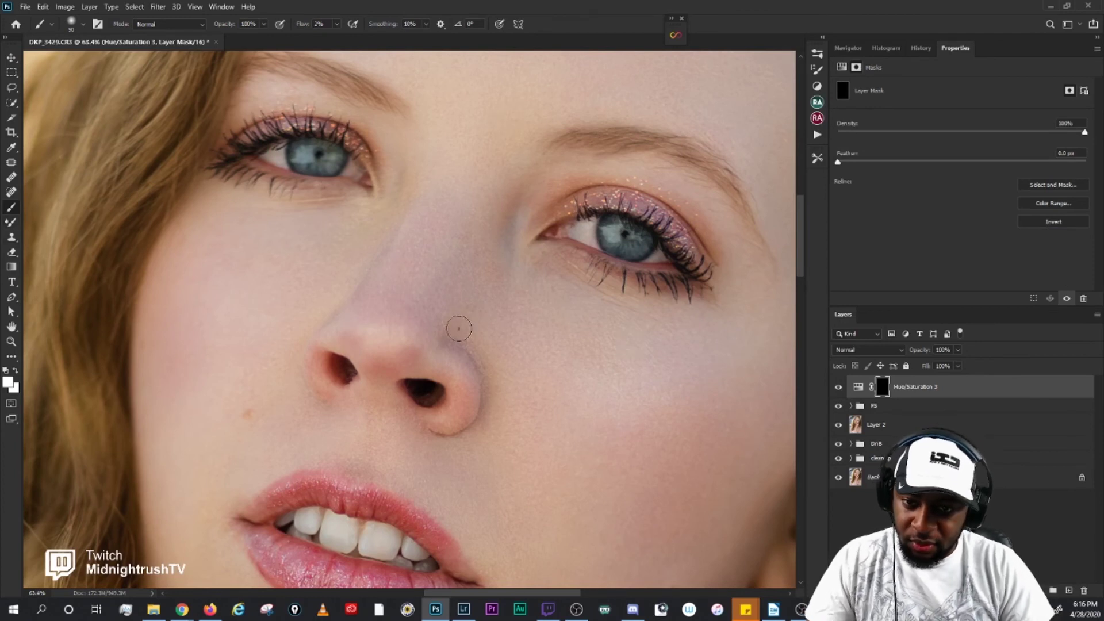
# Step: Reduce the brush to 60 px and paint white on the mask along the nose bridge at 2% flow
pyautogui.press('[')
pyautogui.press('[')
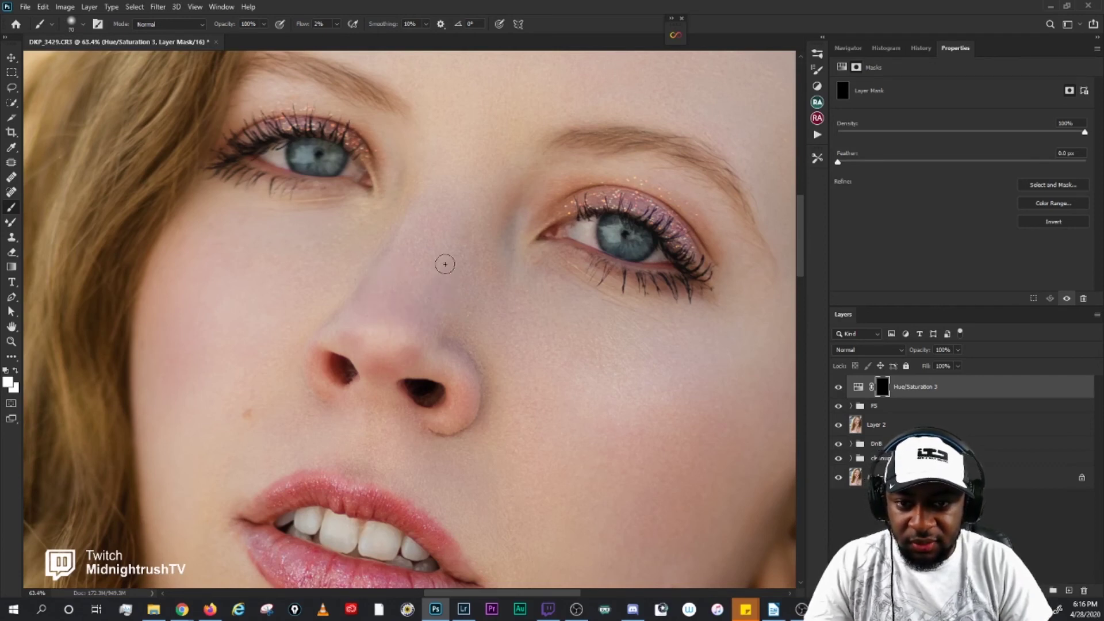
pyautogui.press(']')
pyautogui.press('[')
pyautogui.press('[')
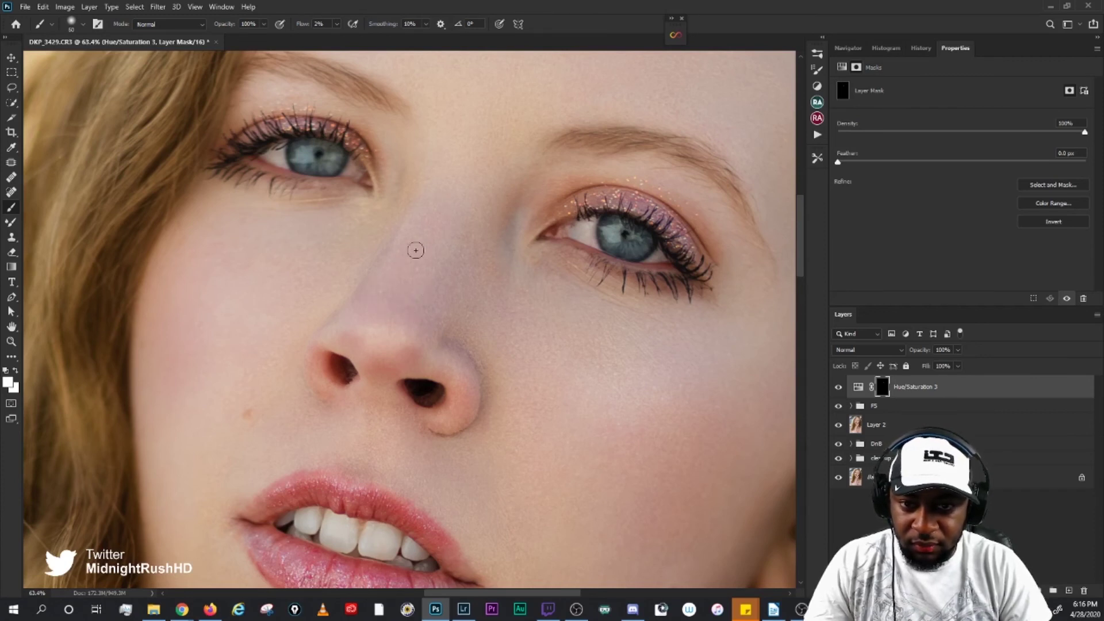
# Step: Examine the nose color against the whole face and compare it with the Hue/Saturation layer hidden and shown
pyautogui.scroll(-2, 491, 436)
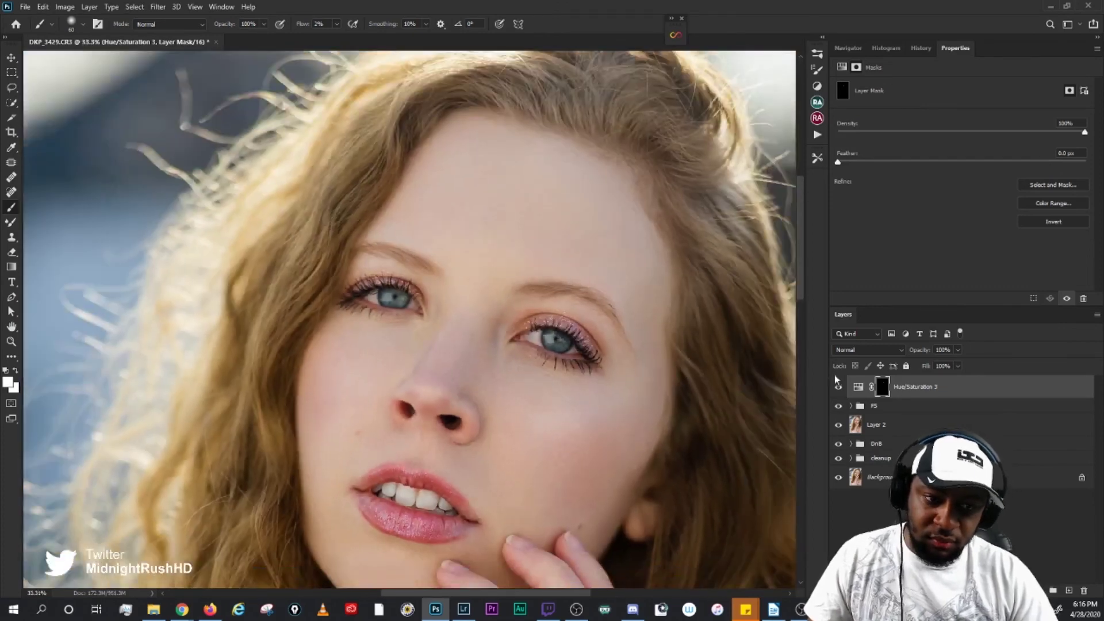
pyautogui.scroll(-3, 491, 408)
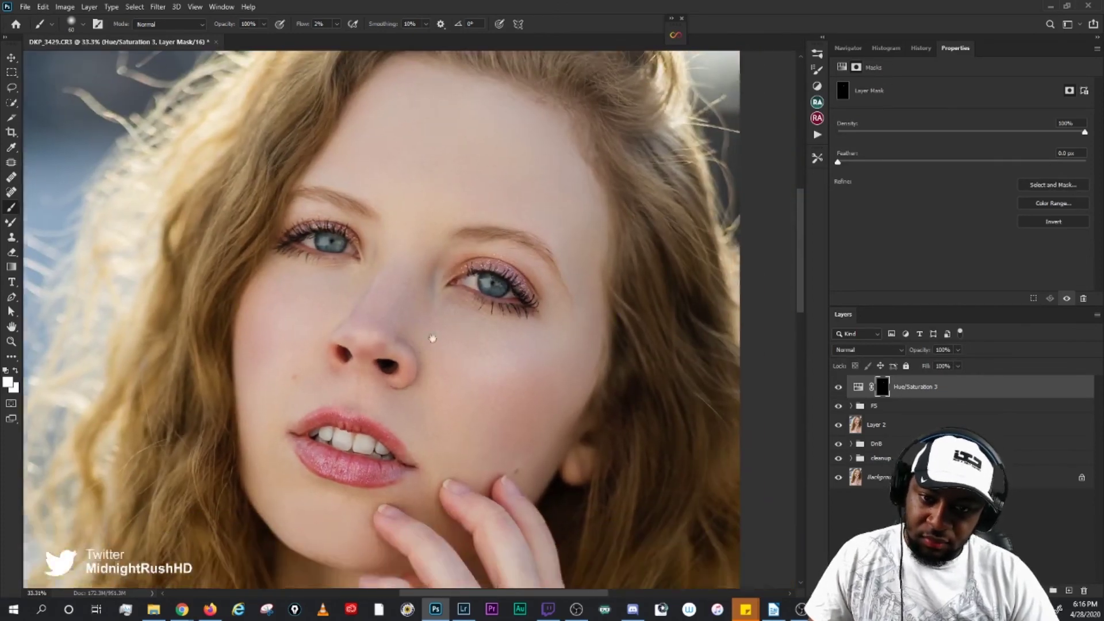
pyautogui.scroll(1, 397, 320)
pyautogui.scroll(3, 397, 320)
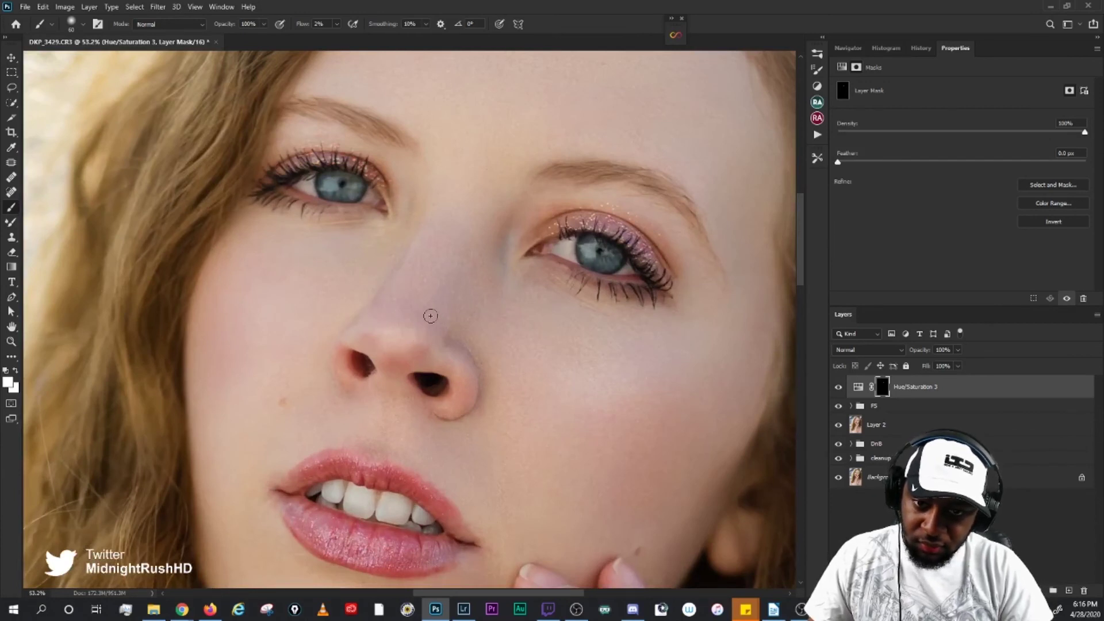
pyautogui.scroll(-4, 552, 274)
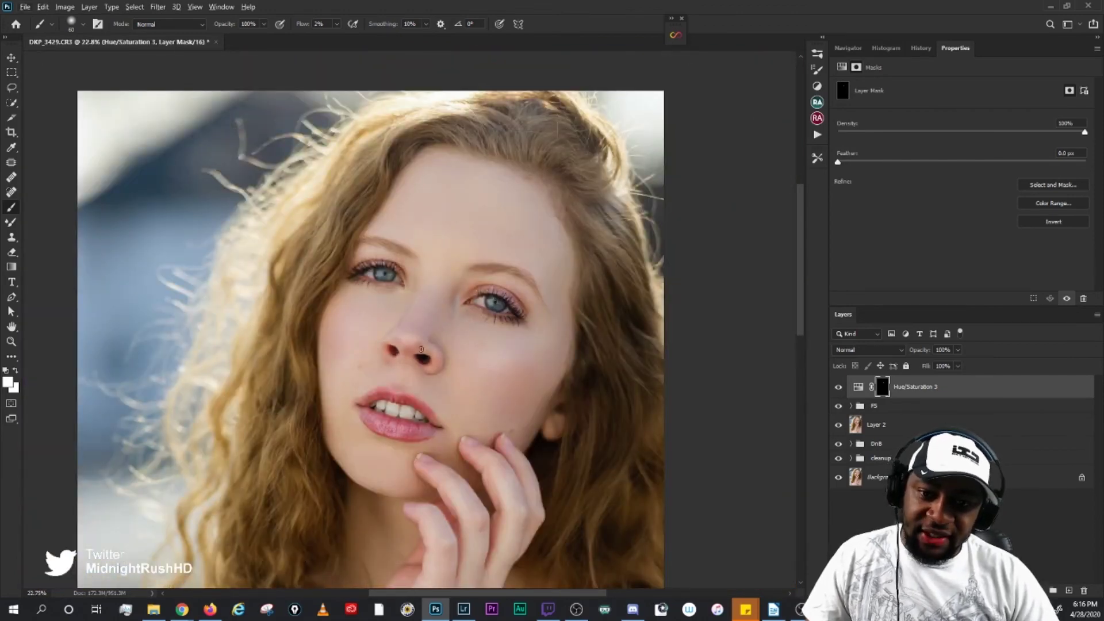
pyautogui.click(838, 387)
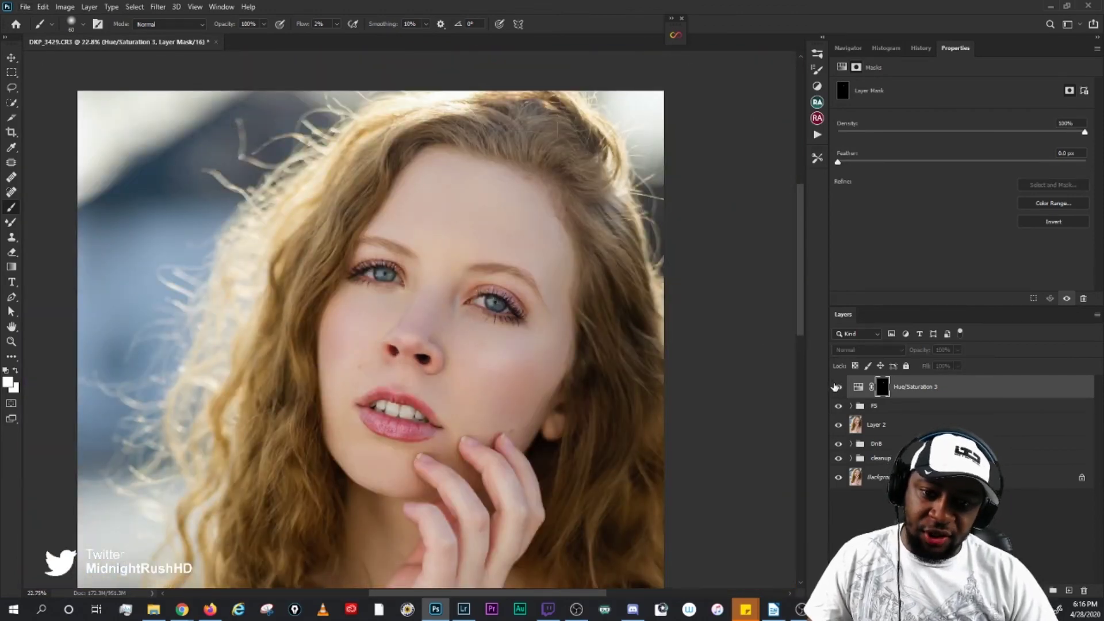
pyautogui.click(838, 386)
pyautogui.scroll(3, 481, 401)
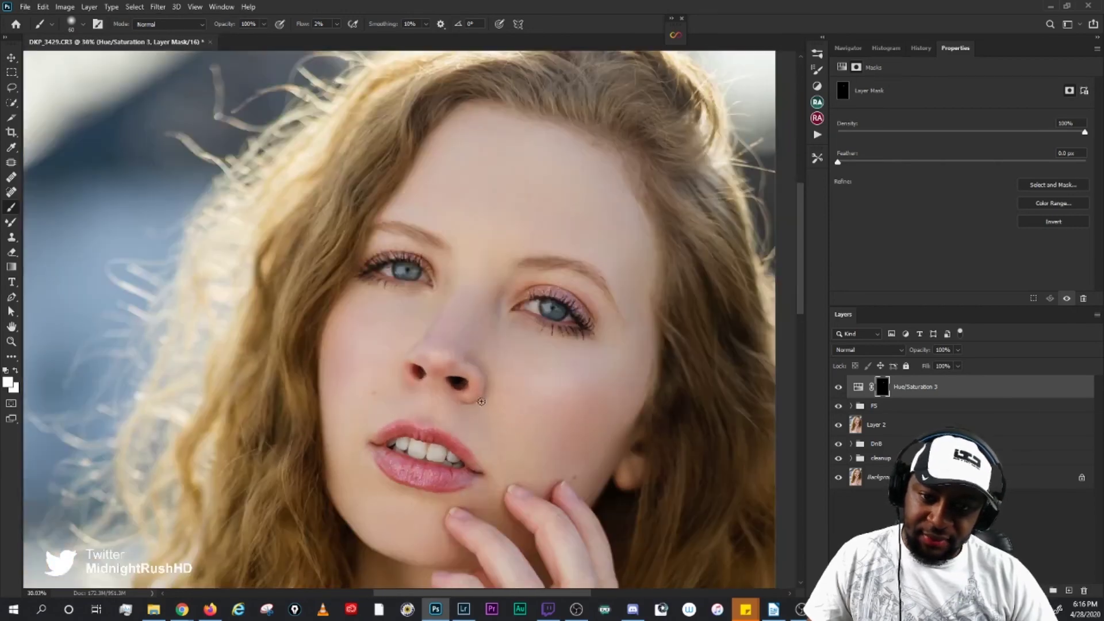
# Step: Select the color layer in the FS group and draw a lasso selection around the highlight on the nose tip
pyautogui.click(851, 406)
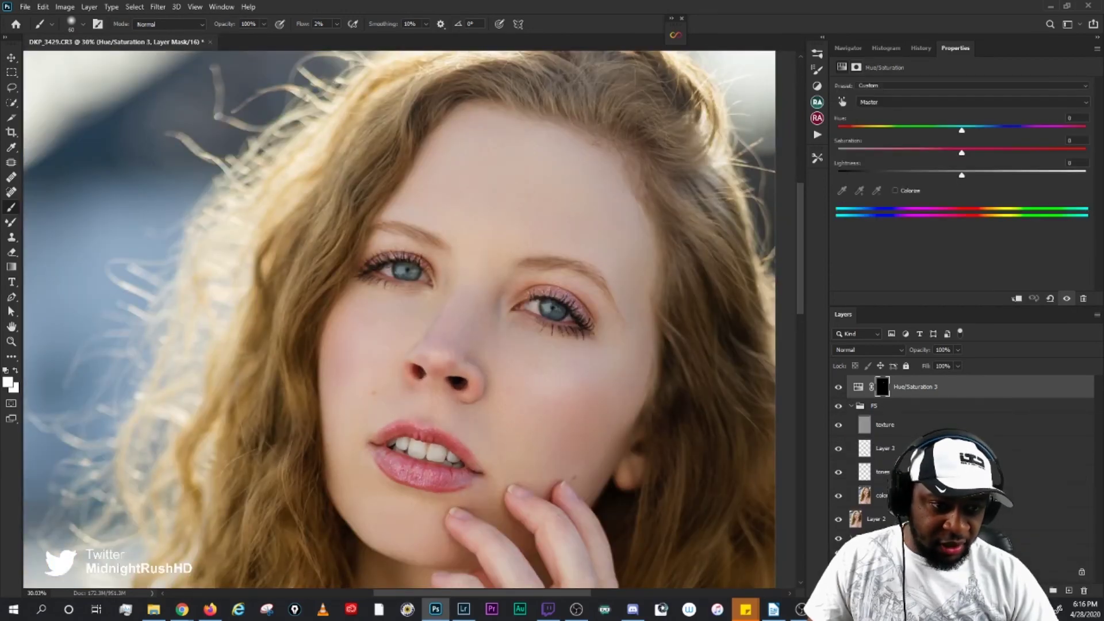
pyautogui.click(880, 496)
pyautogui.scroll(5, 454, 351)
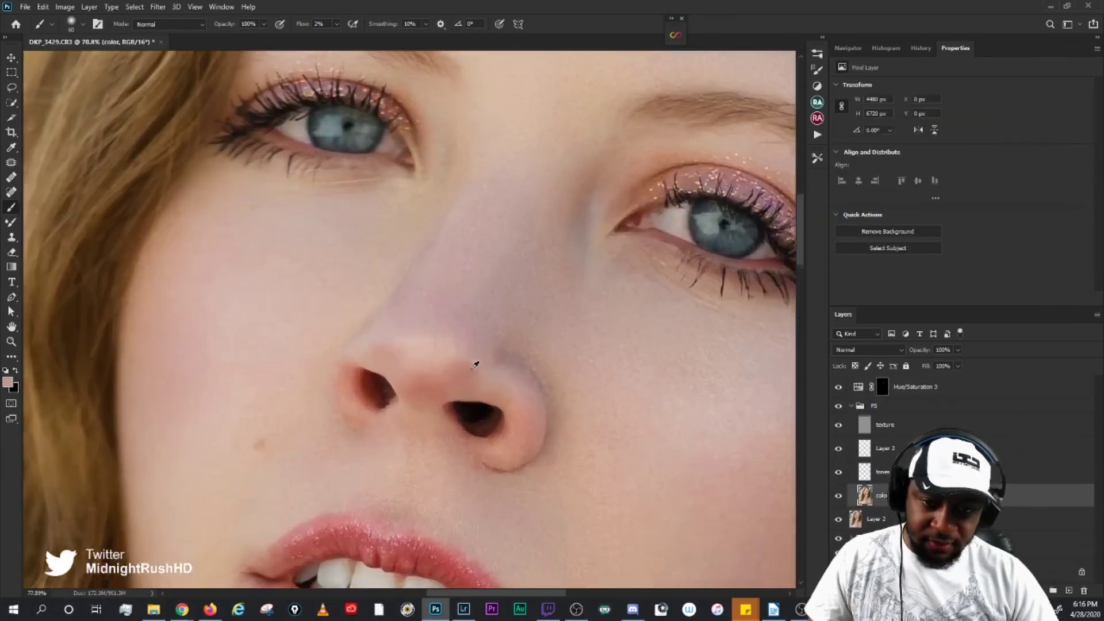
pyautogui.press('l')
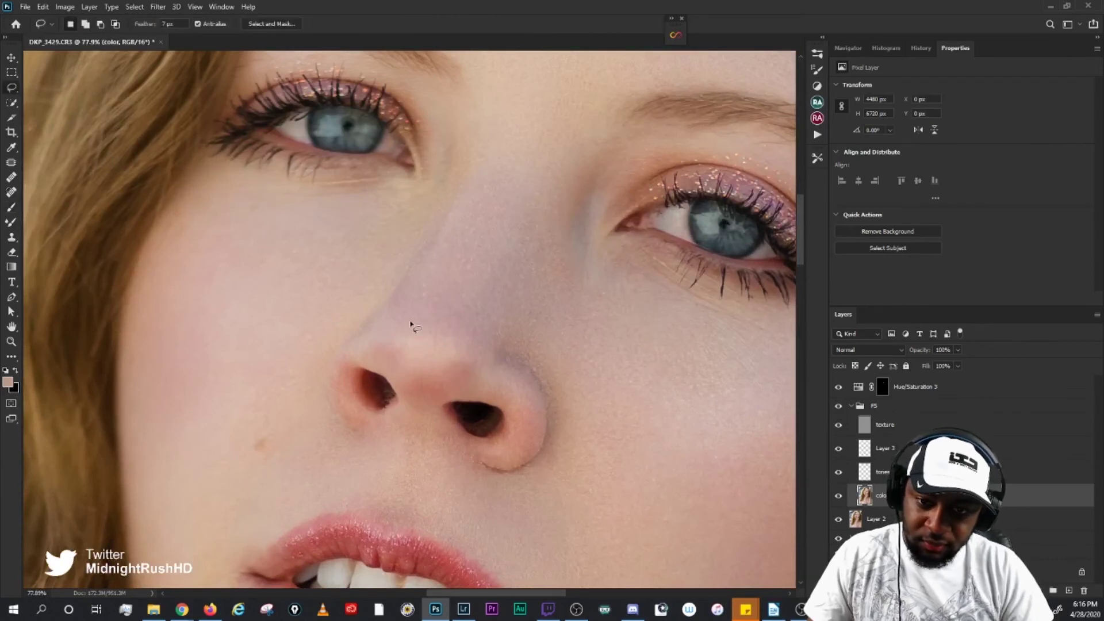
pyautogui.moveTo(410, 323)
pyautogui.mouseDown()
pyautogui.moveTo(385, 333)
pyautogui.moveTo(411, 374)
pyautogui.mouseUp()
pyautogui.moveTo(483, 372); pyautogui.dragTo(412, 325)
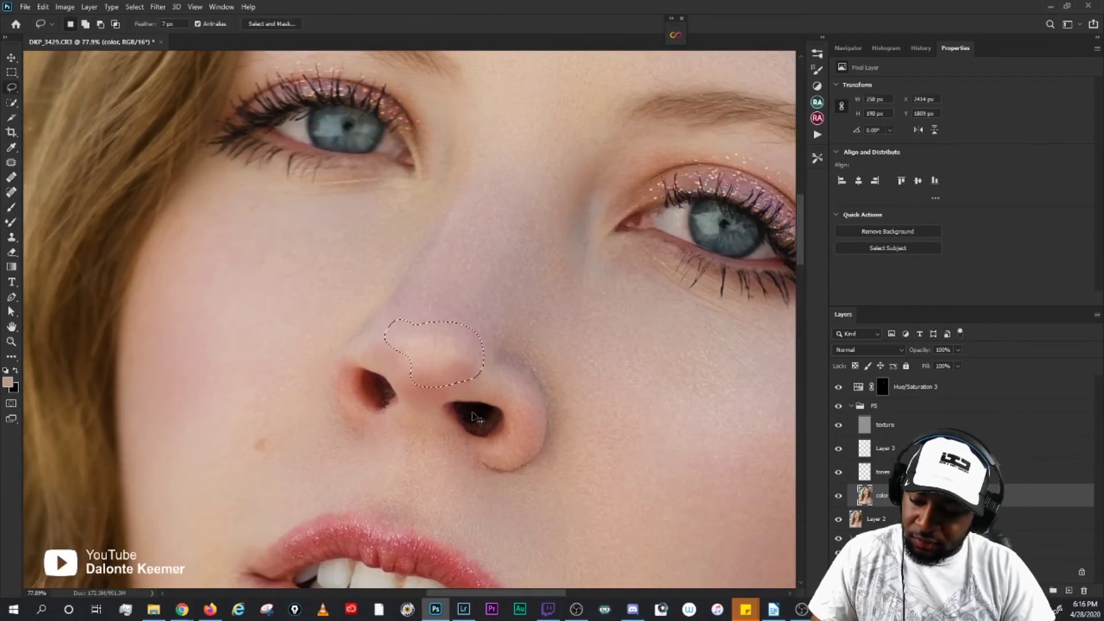
# Step: Apply a Gaussian Blur with a 12-pixel radius to the selected nose tip and clear the selection
pyautogui.hotkey('ctrl', 'alt', 'f')
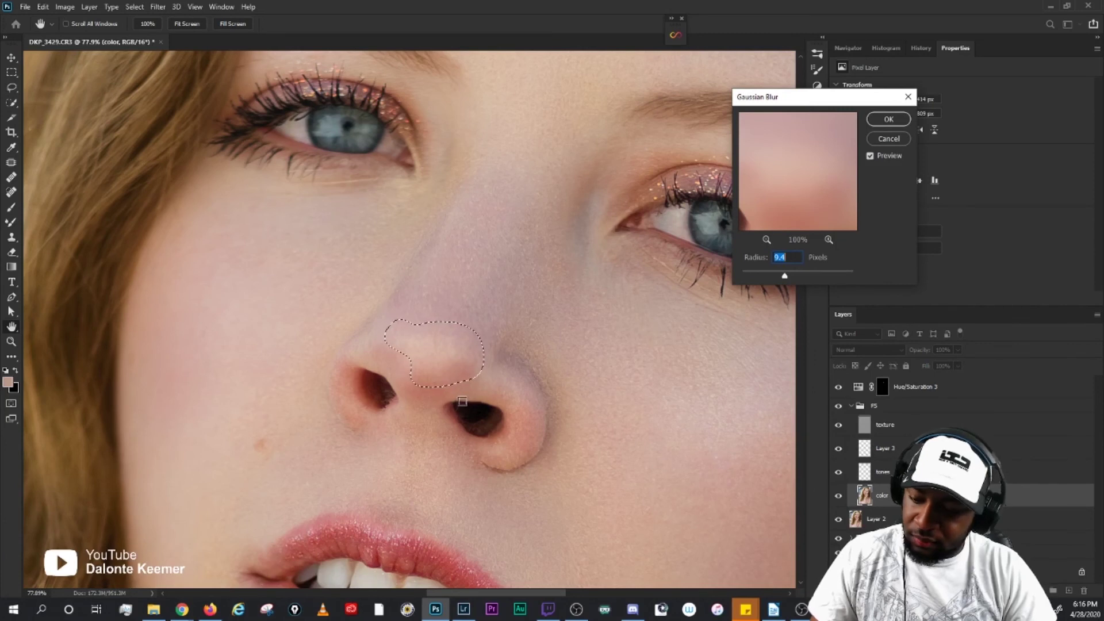
pyautogui.write('12')
pyautogui.press('Return')
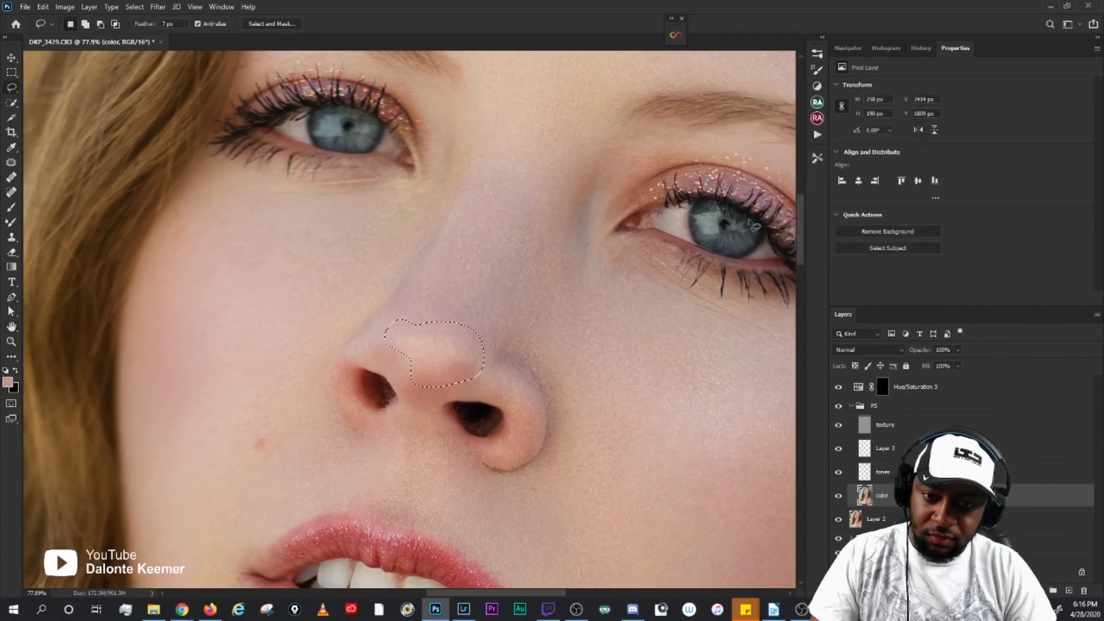
pyautogui.hotkey('ctrl', 'd')
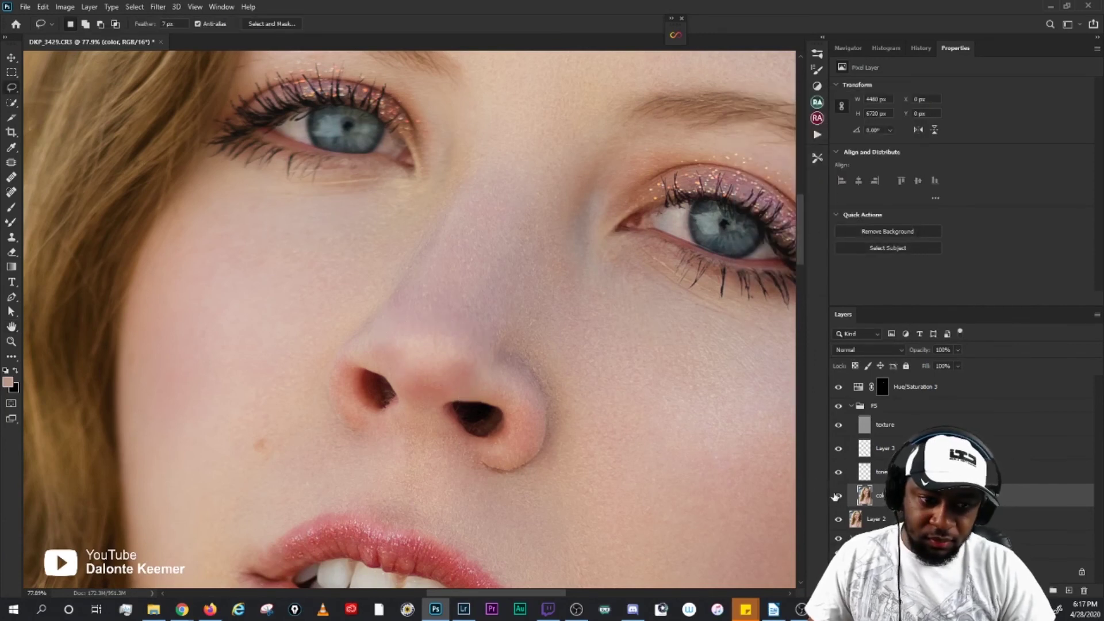
# Step: Check the blended nose on the whole portrait, collapse the FS group and select the Hue/Saturation adjustment layer
pyautogui.click(838, 407)
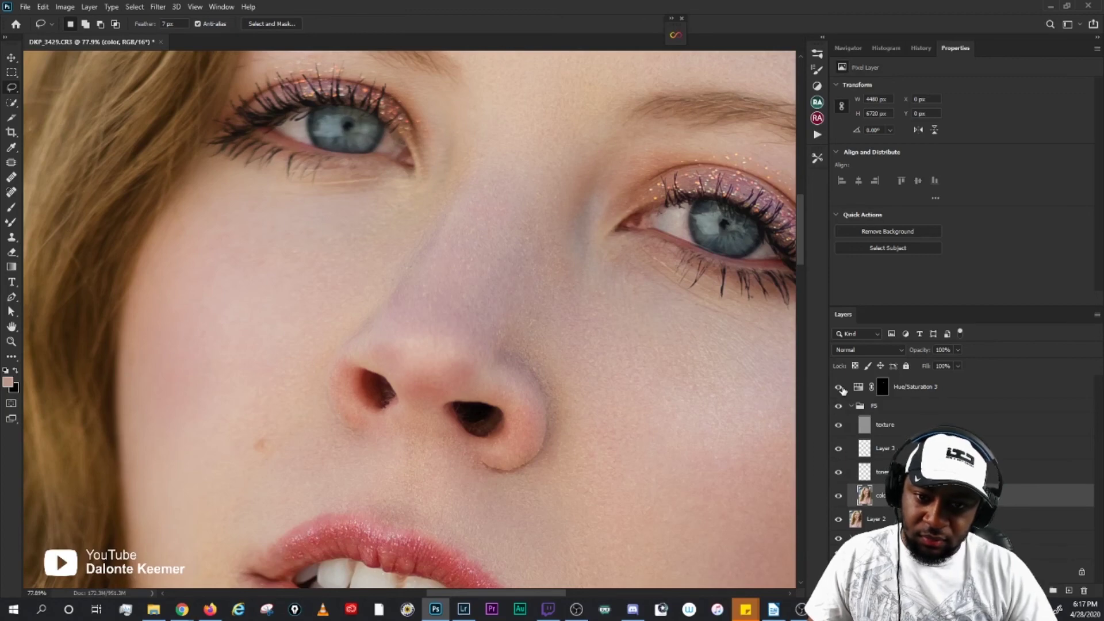
pyautogui.hotkey('ctrl', '0')
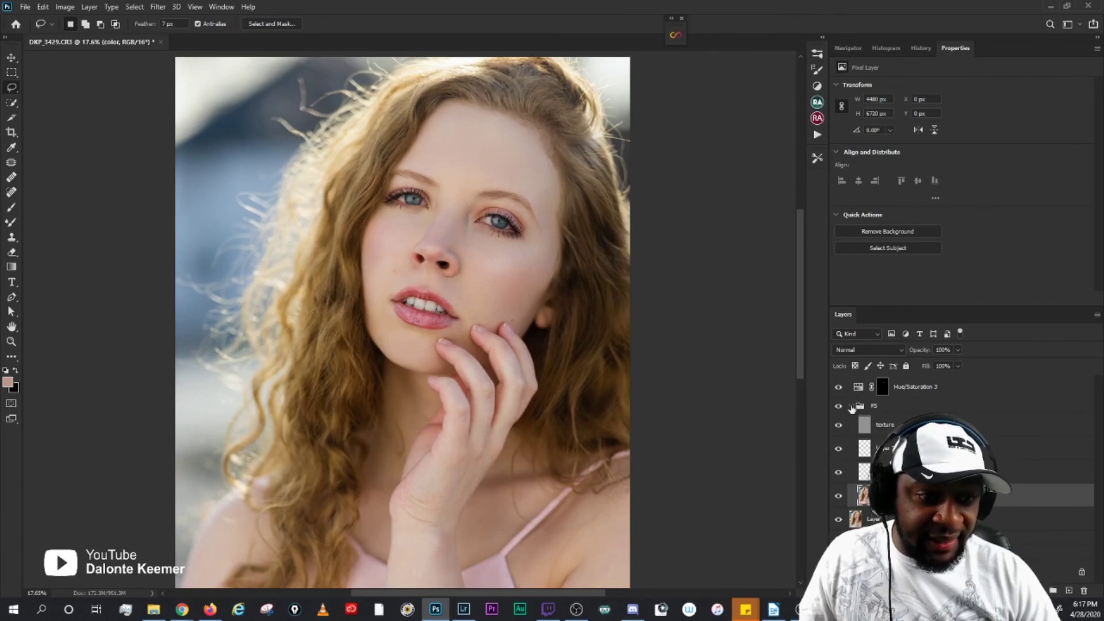
pyautogui.click(852, 406)
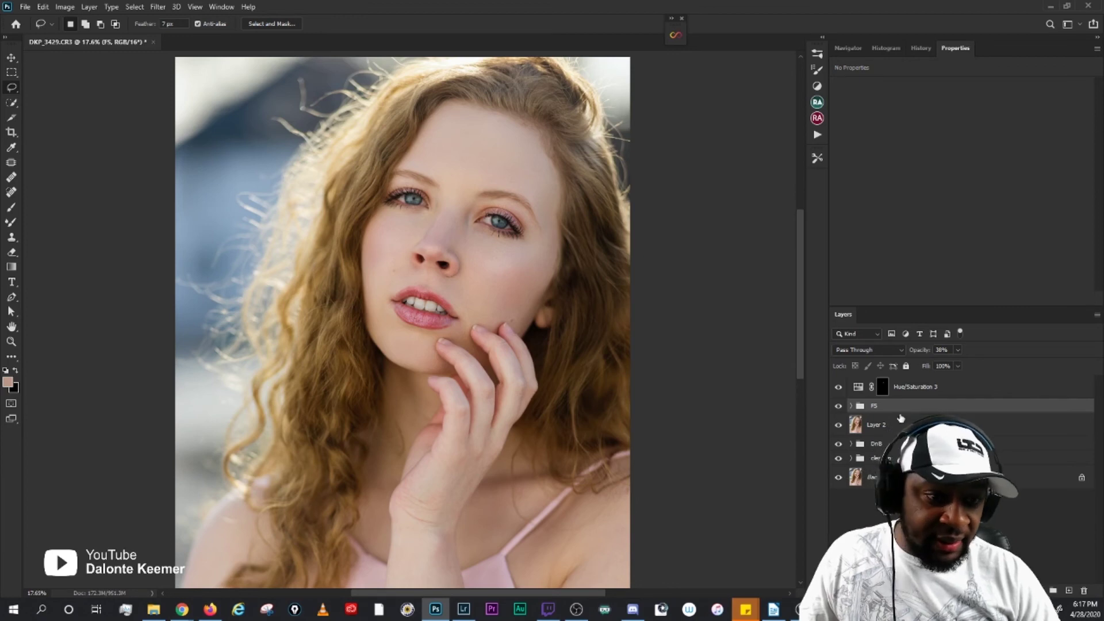
pyautogui.click(927, 391)
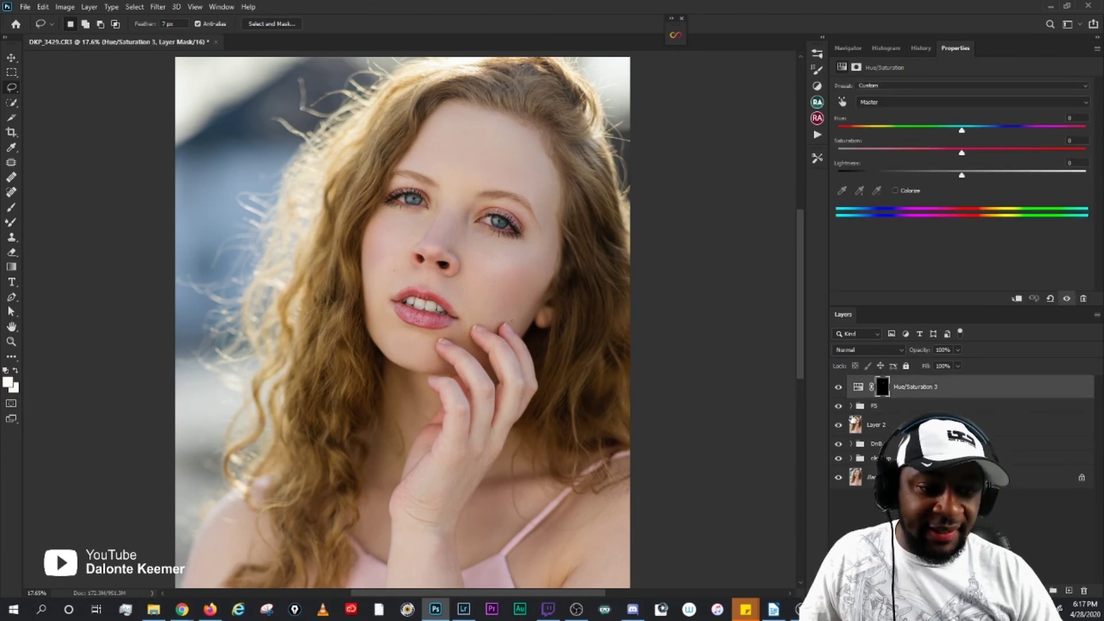
# Step: Show only the Background layer and examine the unretouched face up close
pyautogui.keyDown('alt'); pyautogui.click(838, 479); pyautogui.keyUp('alt')
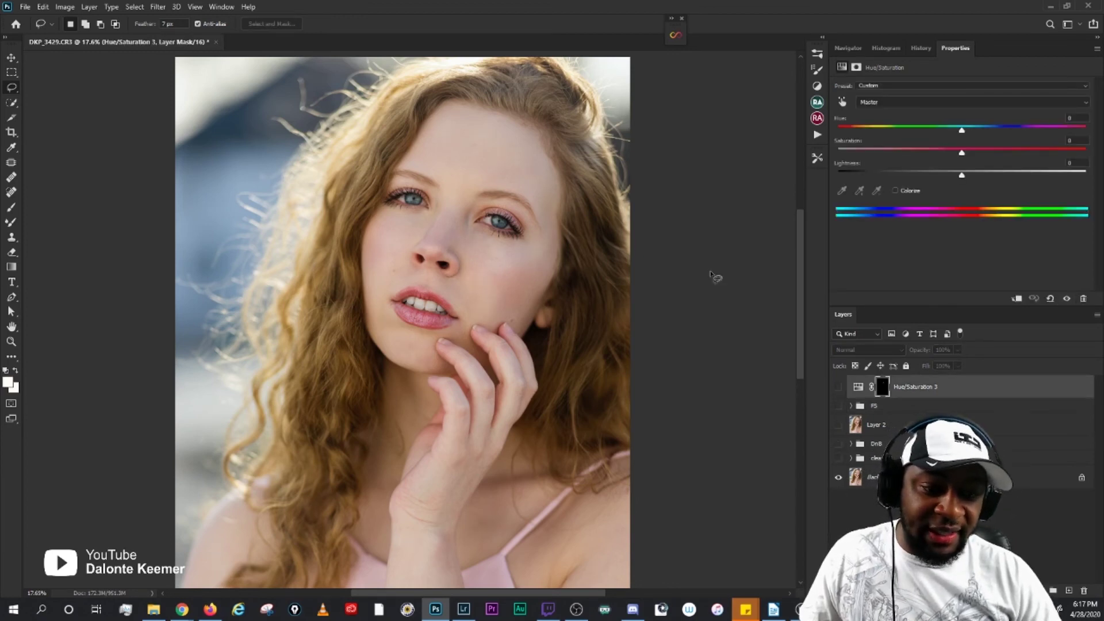
pyautogui.scroll(3, 486, 252)
pyautogui.scroll(3, 512, 302)
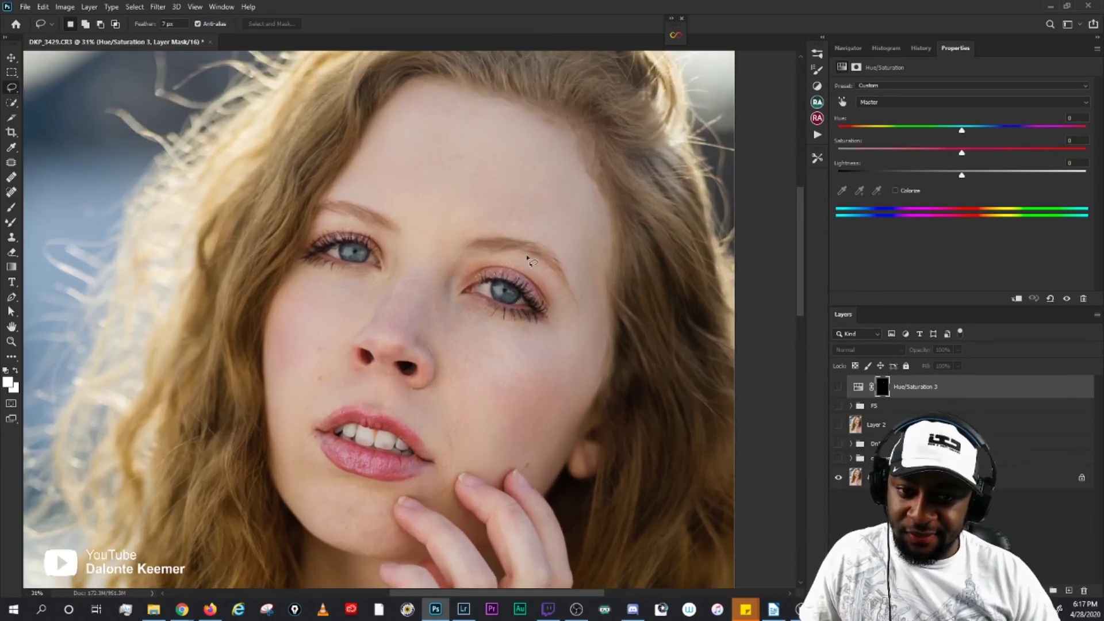
pyautogui.scroll(2, 529, 258)
pyautogui.moveTo(529, 253); pyautogui.dragTo(542, 252)
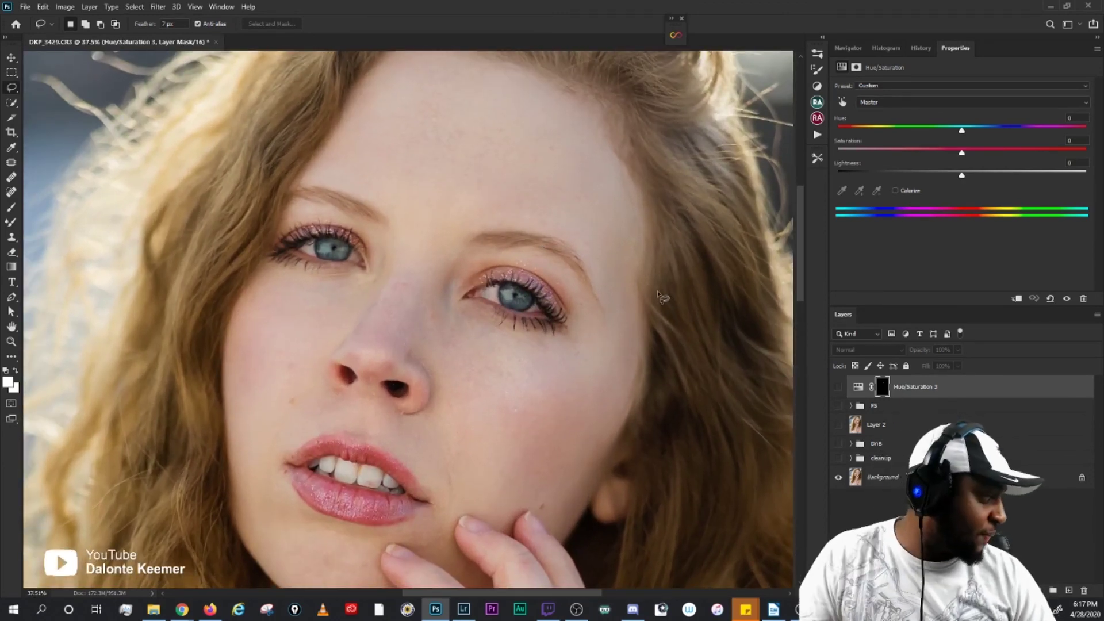
# Step: Show the cleanup, DnB, Layer 2, FS and Hue/Saturation layers again in turn, comparing the face with DnB hidden and shown
pyautogui.click(839, 458)
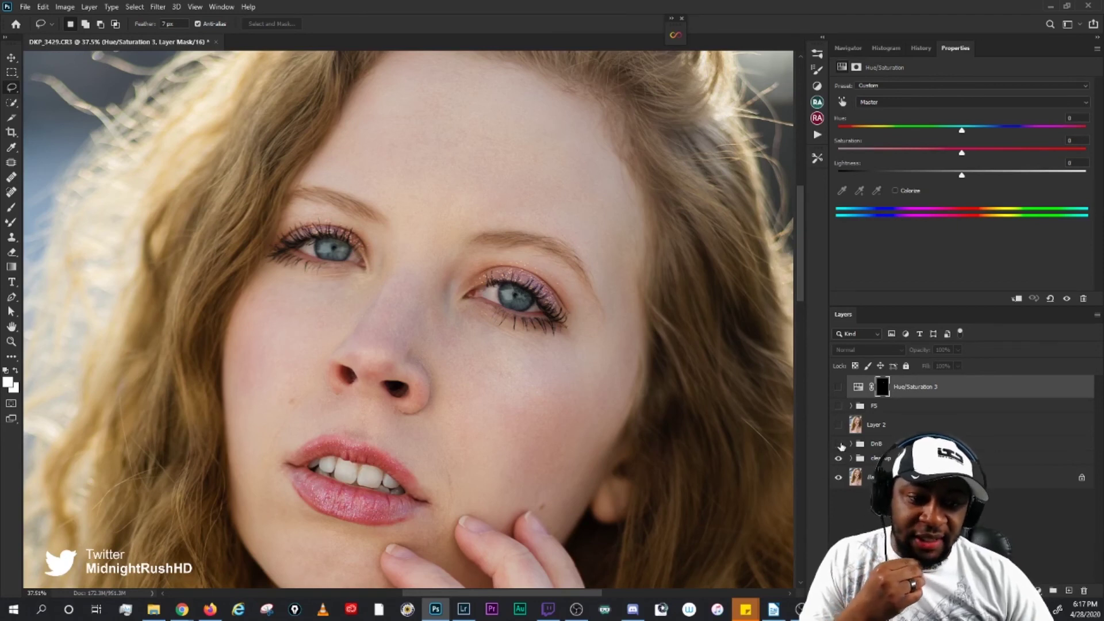
pyautogui.click(838, 444)
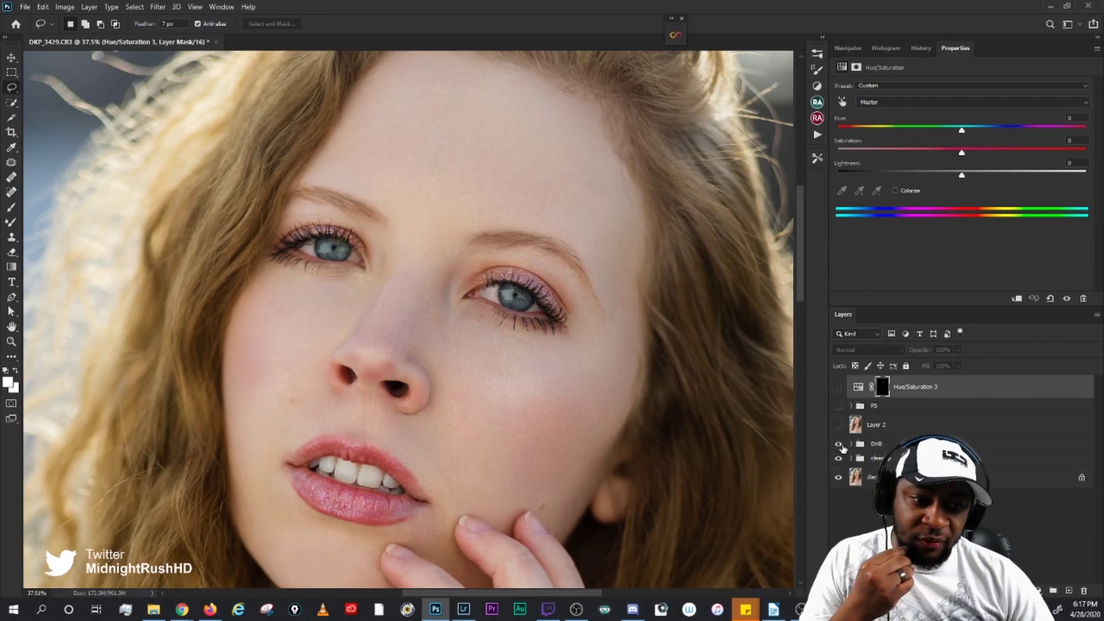
pyautogui.click(840, 446)
pyautogui.click(840, 445)
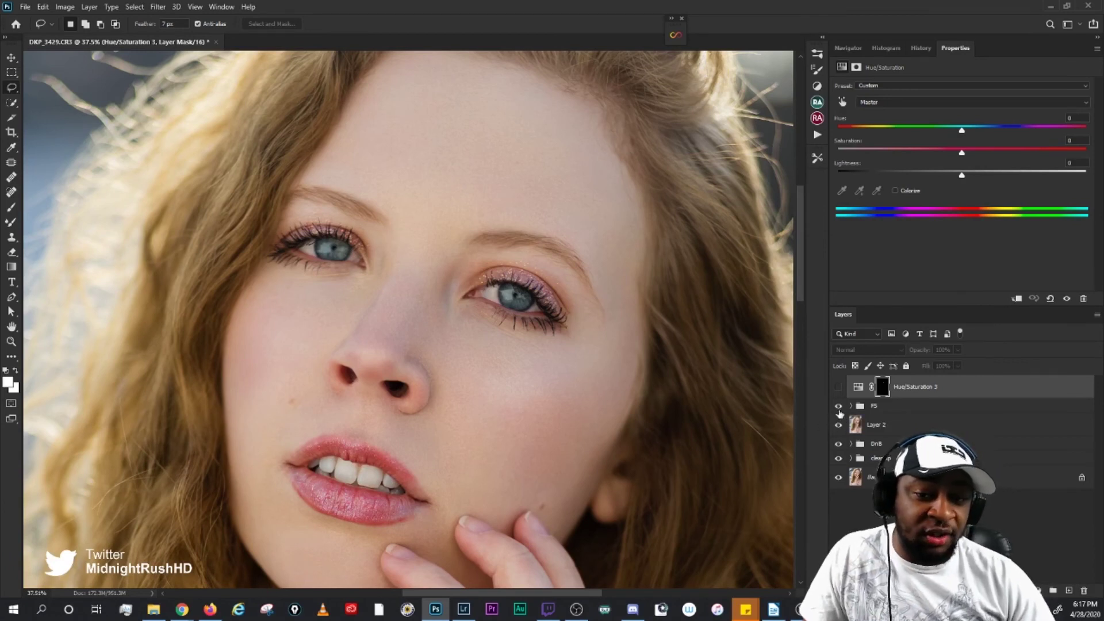
pyautogui.moveTo(512, 419); pyautogui.dragTo(527, 420)
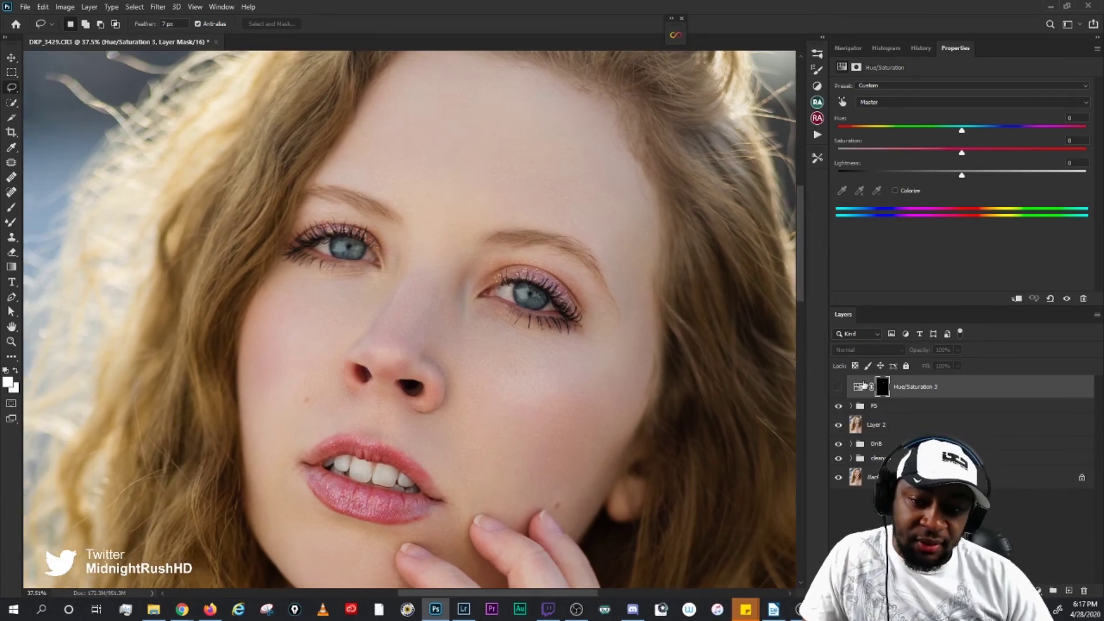
pyautogui.click(838, 388)
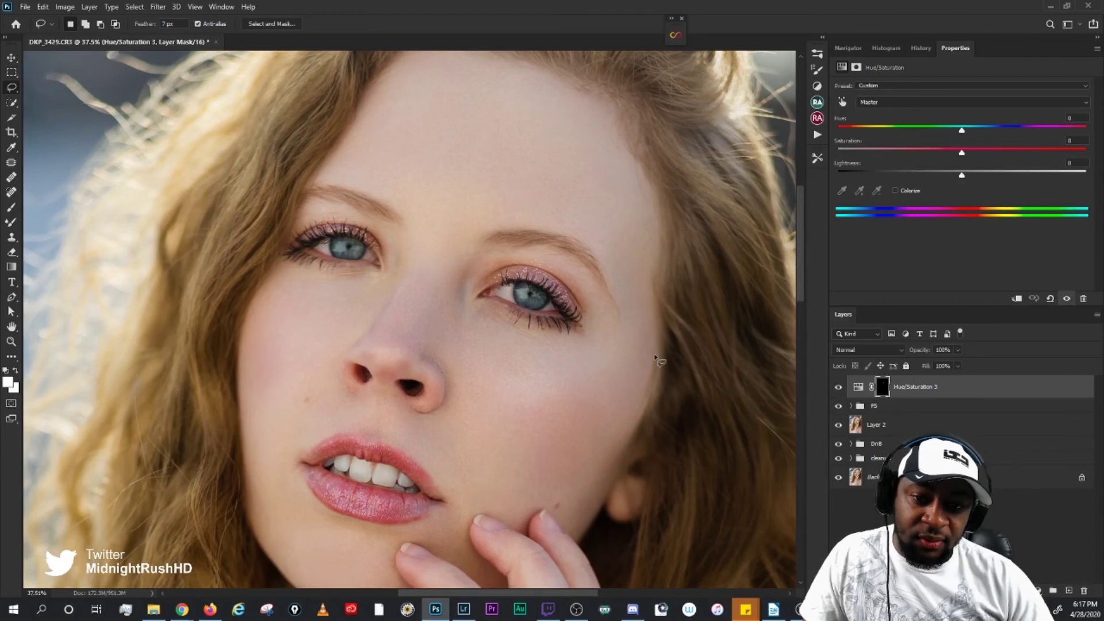
# Step: Examine the combined retouching result from the face out to the full portrait
pyautogui.moveTo(586, 284); pyautogui.dragTo(589, 323)
pyautogui.scroll(-3, 598, 345)
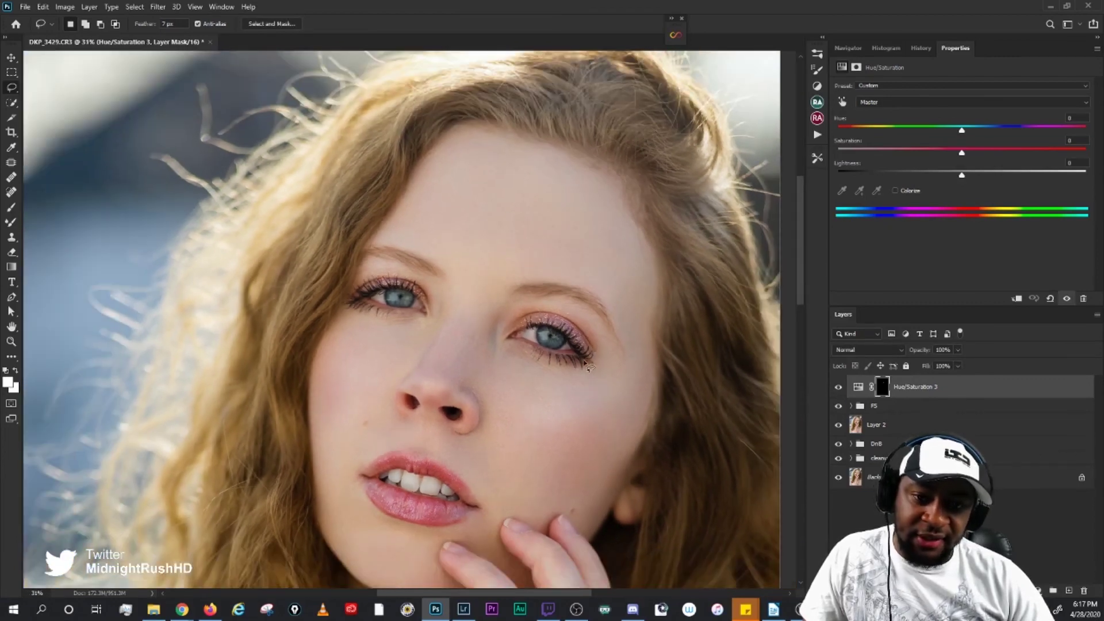
pyautogui.scroll(-2, 604, 444)
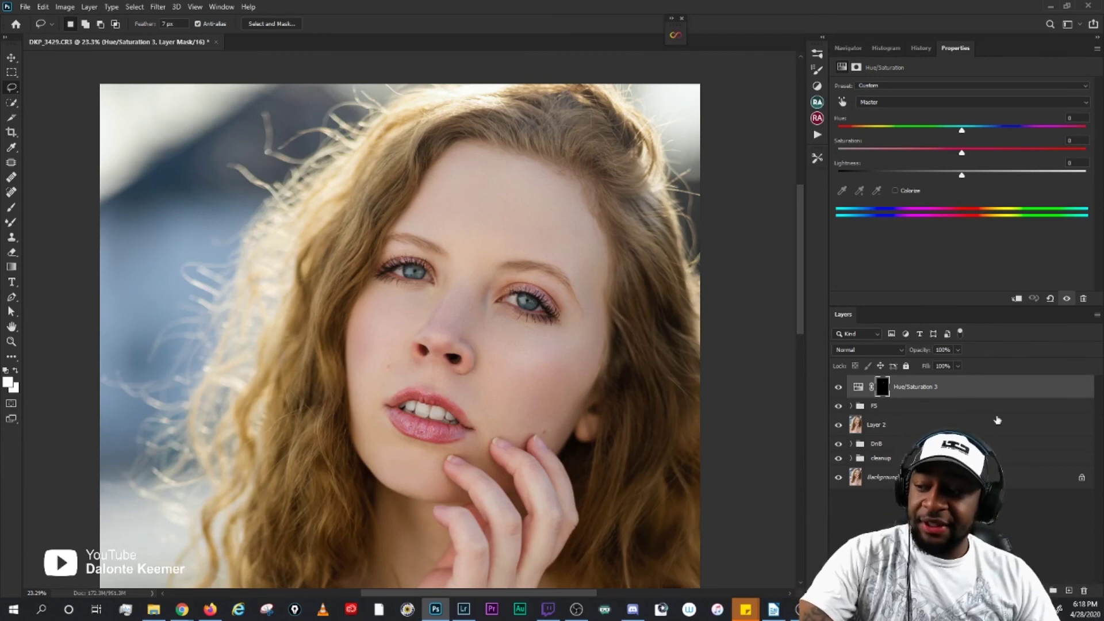
pyautogui.scroll(-2, 592, 387)
pyautogui.moveTo(592, 469); pyautogui.dragTo(564, 402)
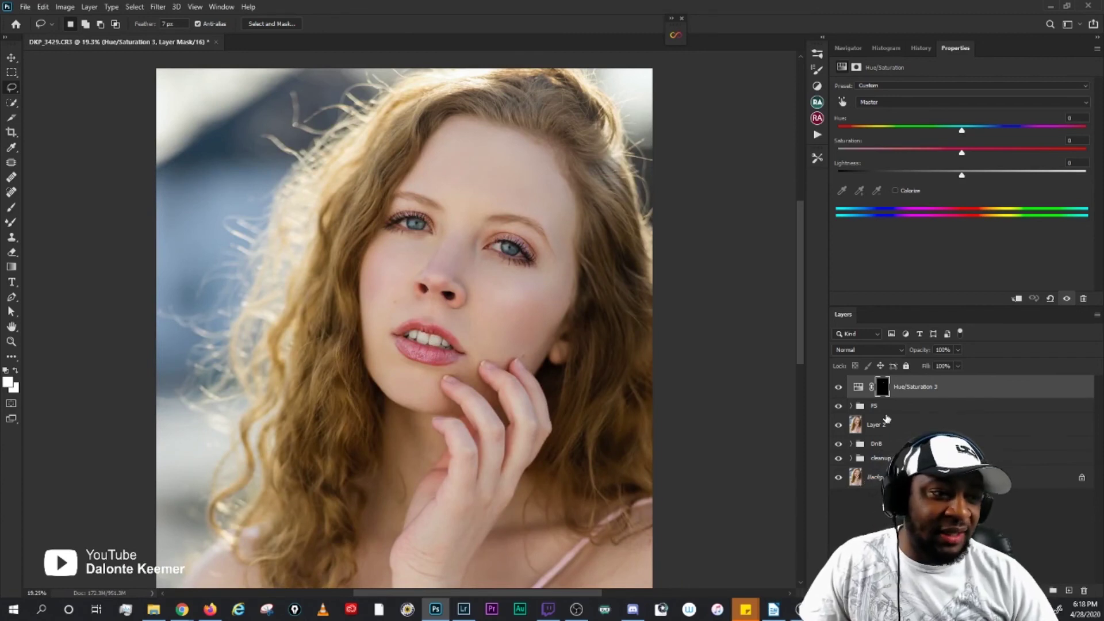
pyautogui.scroll(-1, 569, 321)
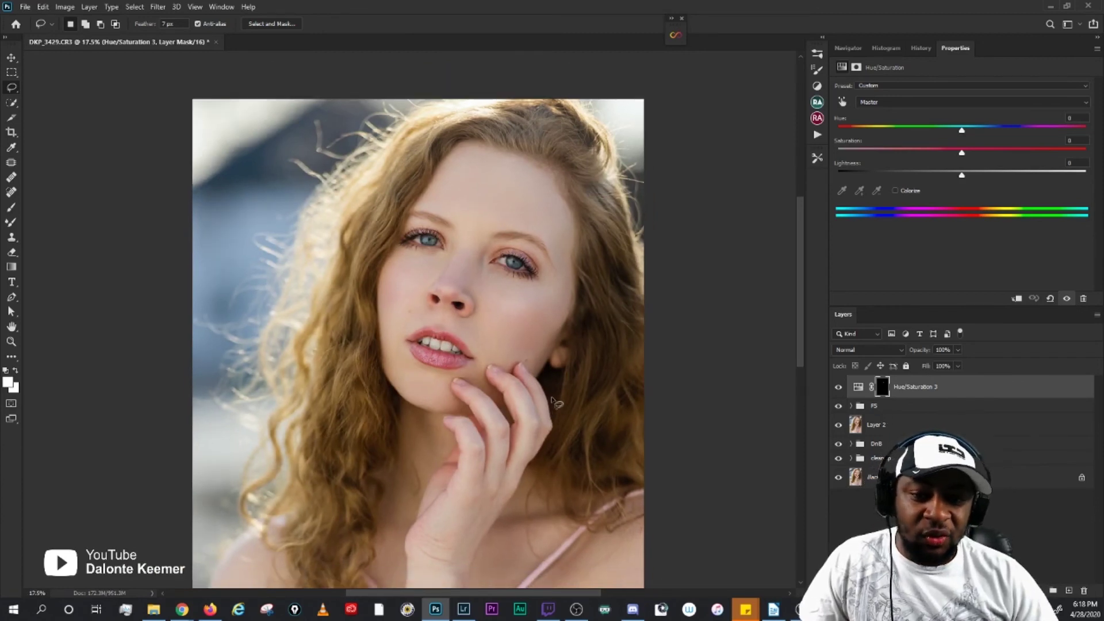
pyautogui.scroll(-2, 568, 422)
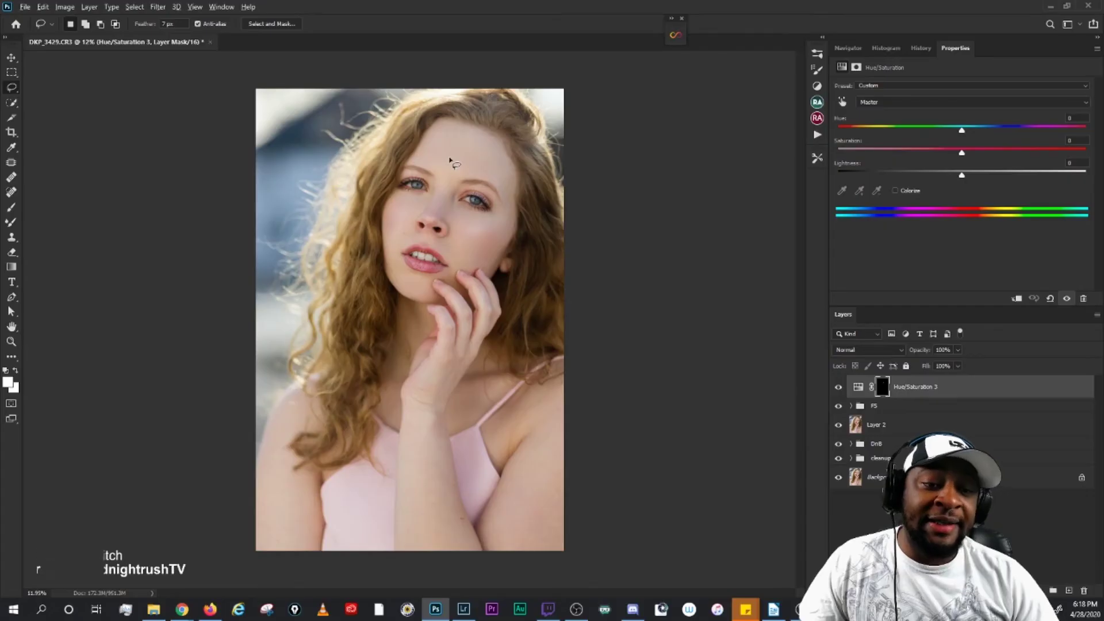
# Step: Inspect the retouched forehead, nose and cheeks at closer range
pyautogui.scroll(3, 453, 160)
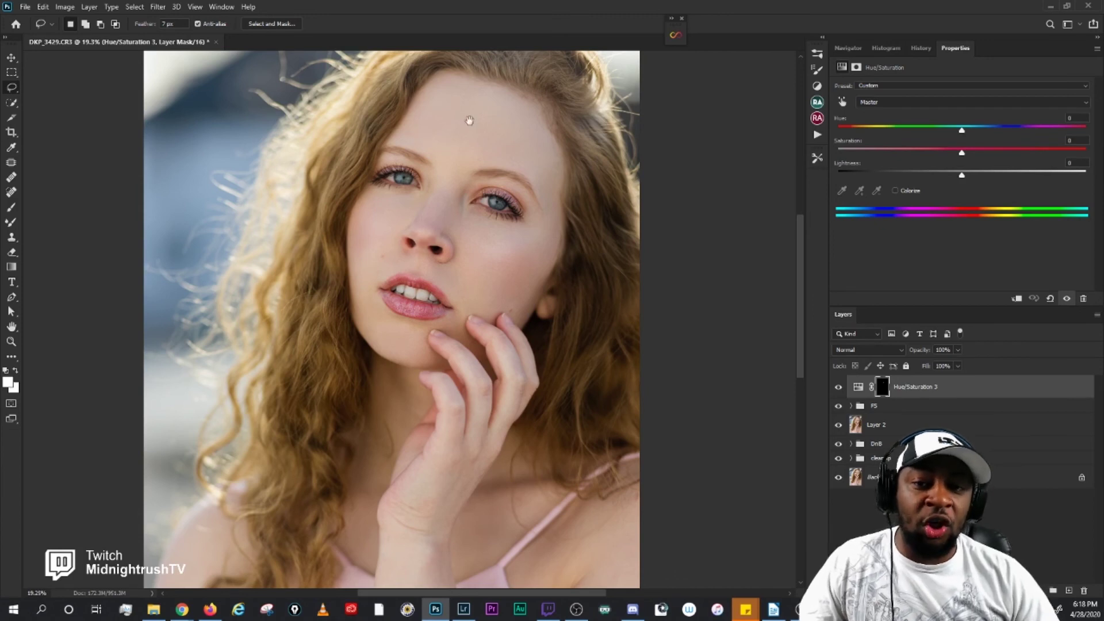
pyautogui.moveTo(469, 120); pyautogui.dragTo(477, 158)
pyautogui.scroll(2, 491, 199)
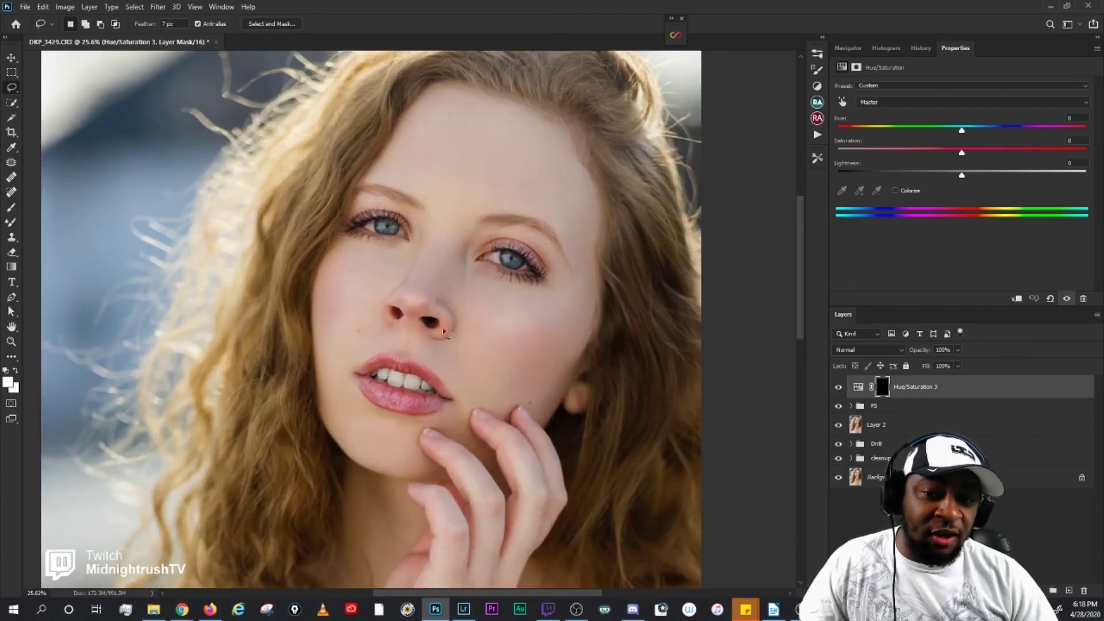
pyautogui.scroll(2, 537, 319)
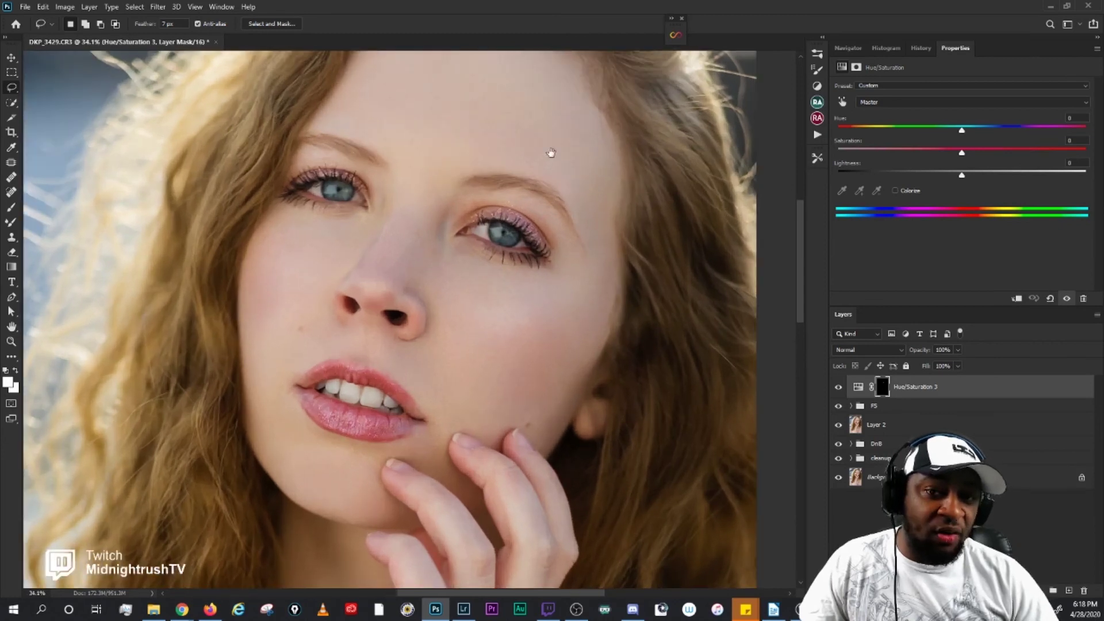
pyautogui.moveTo(550, 152); pyautogui.dragTo(564, 233)
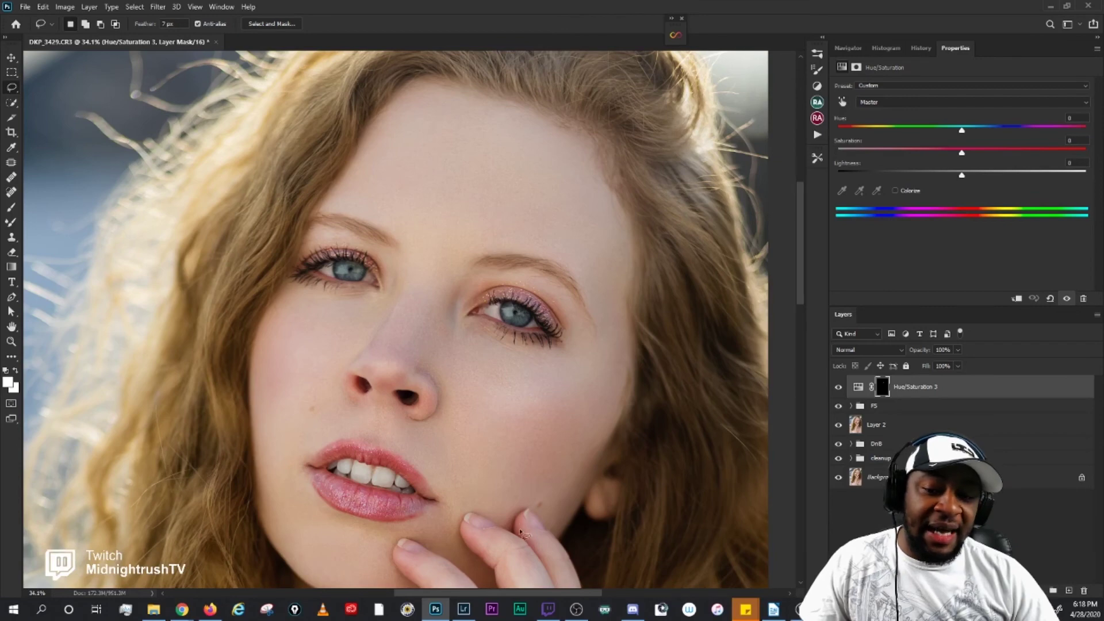
pyautogui.scroll(-2, 514, 447)
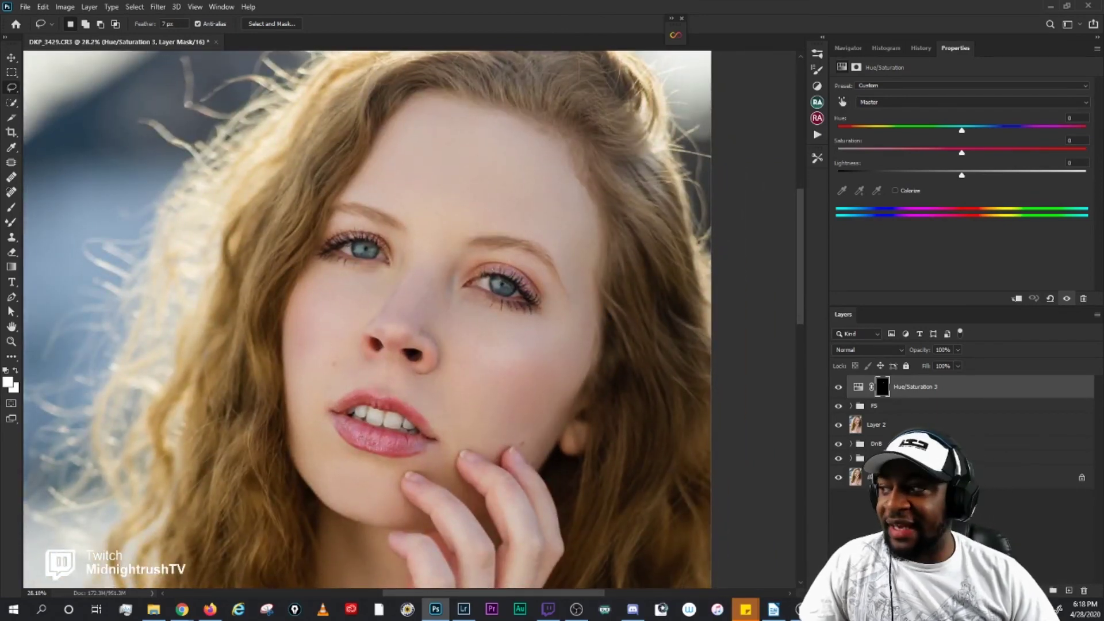
# Step: Look at the face contouring reference image, return to the portrait and compare its highlights and shadows
pyautogui.hotkey('alt', 'Tab')
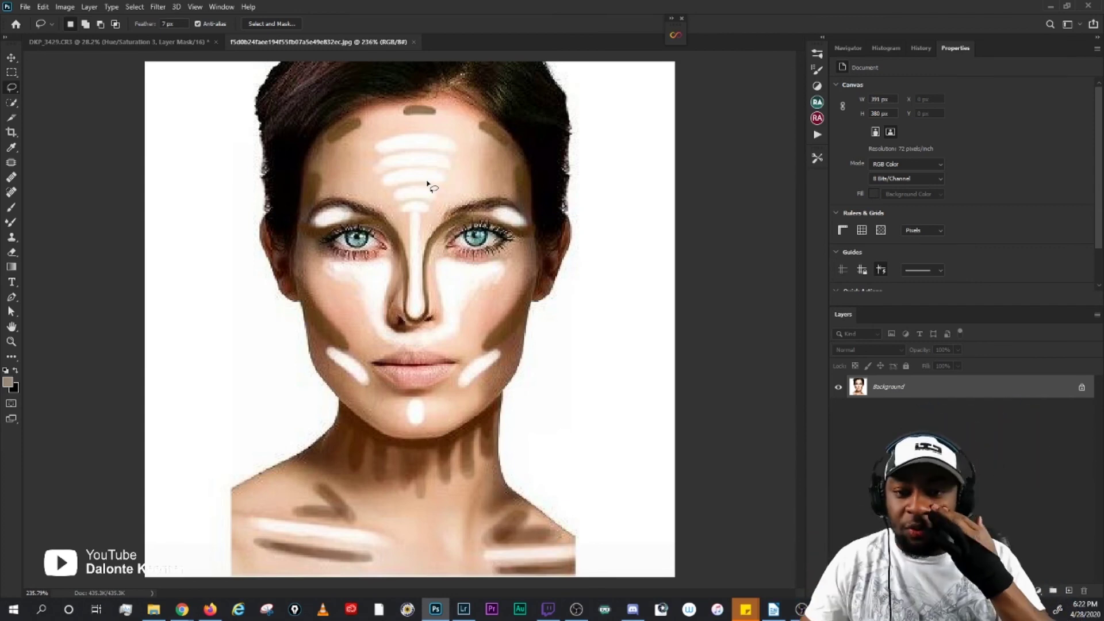
pyautogui.hotkey('ctrl', 'Tab')
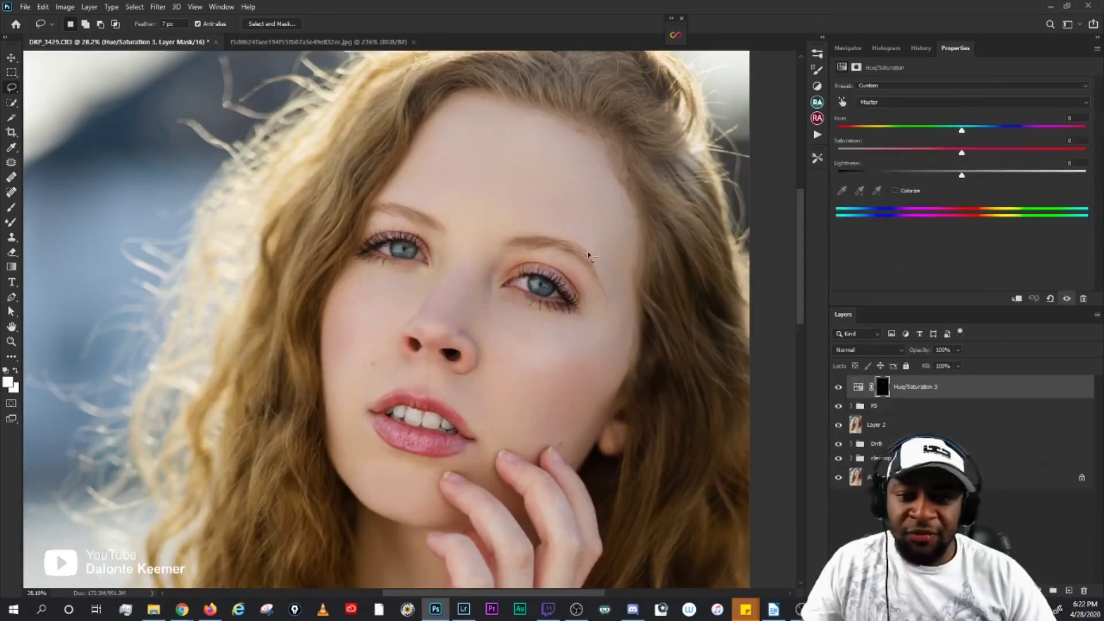
pyautogui.scroll(-4, 581, 345)
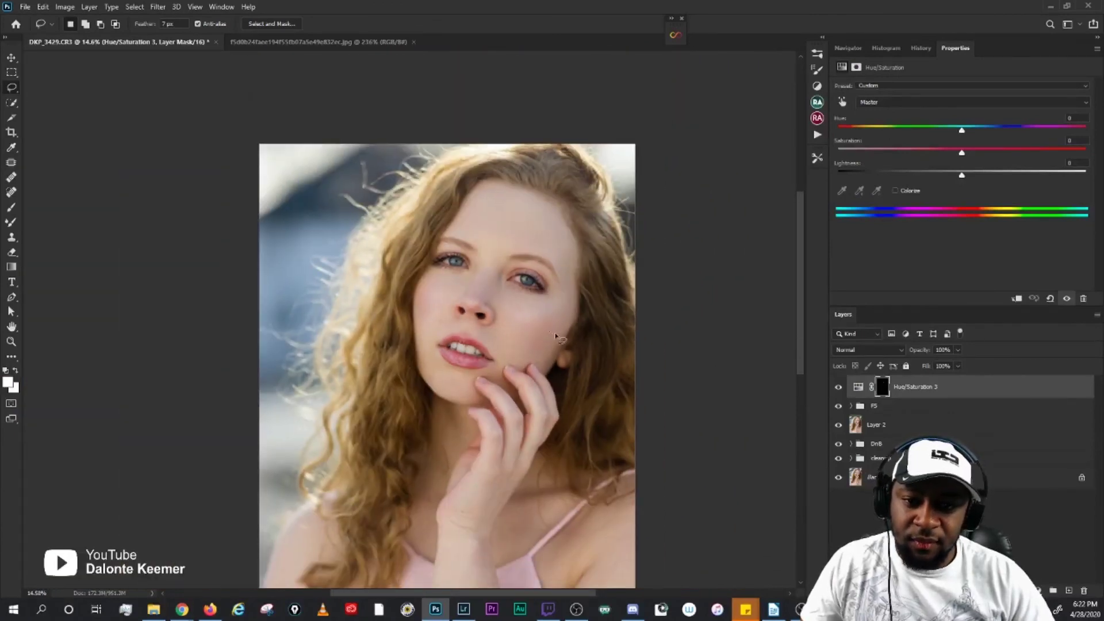
pyautogui.scroll(3, 557, 336)
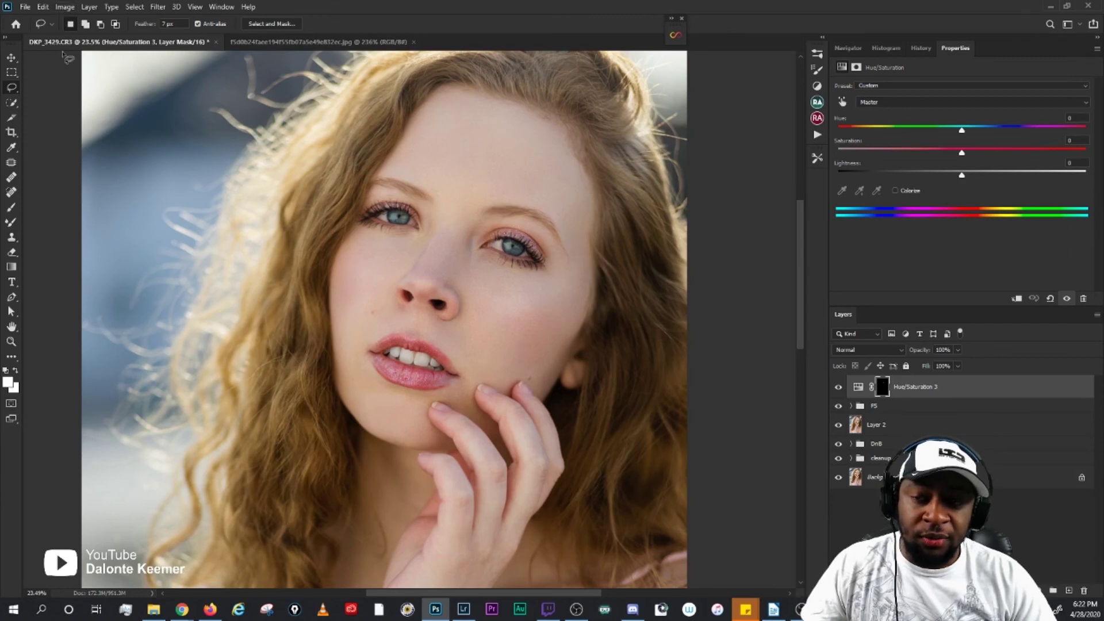
# Step: Create a new layer named G Dnb in Soft Light mode, filled with the 50% gray neutral color
pyautogui.click(89, 7)
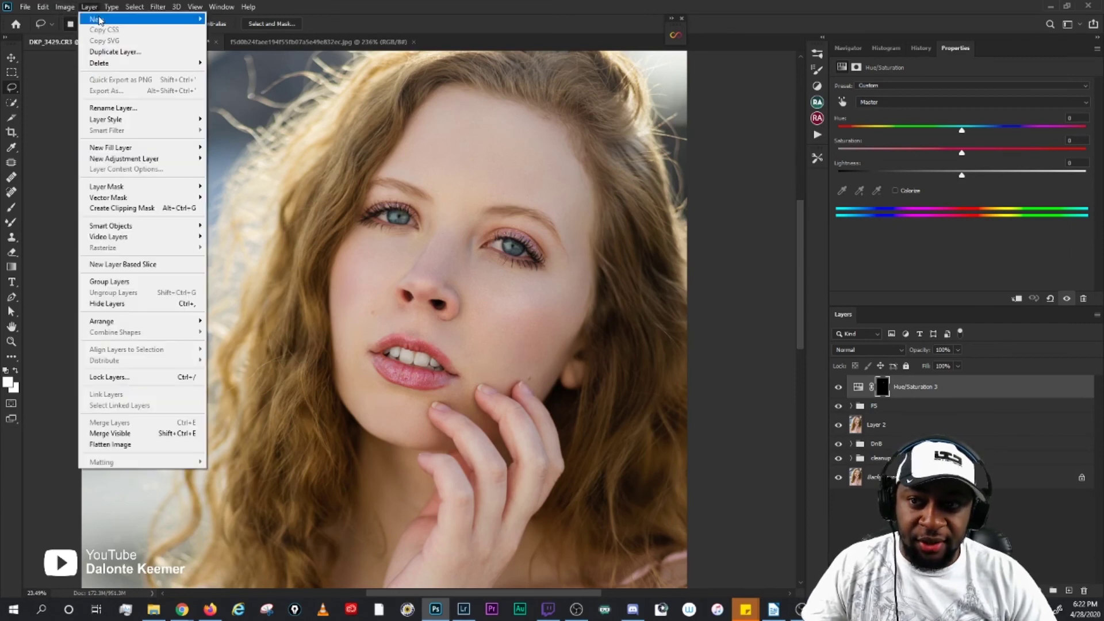
pyautogui.moveTo(99, 19)
pyautogui.click(241, 20)
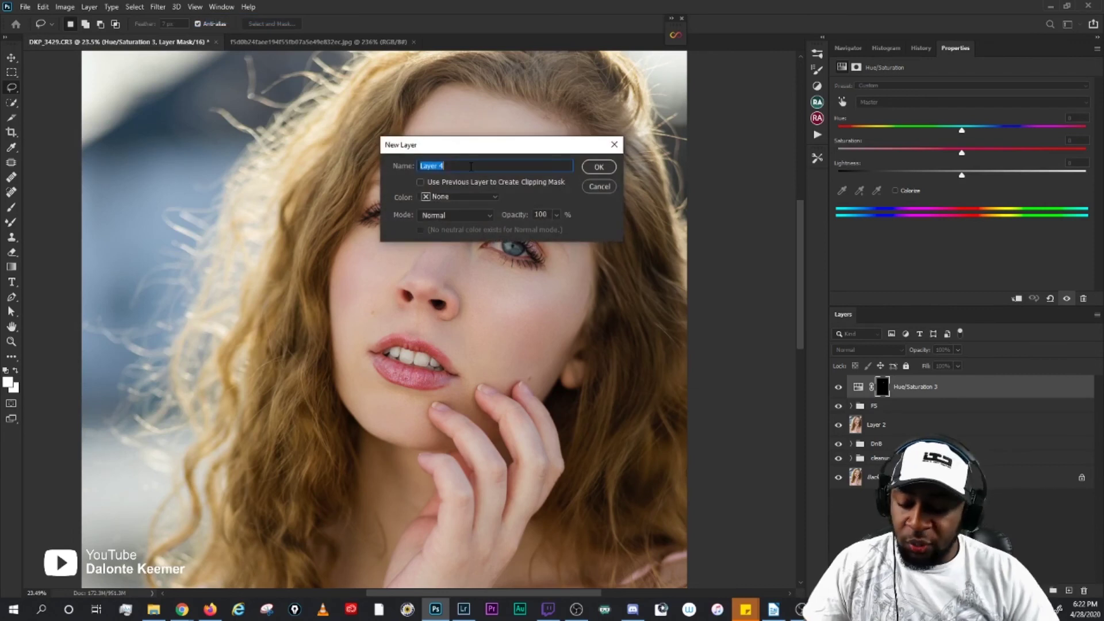
pyautogui.press('BackSpace')
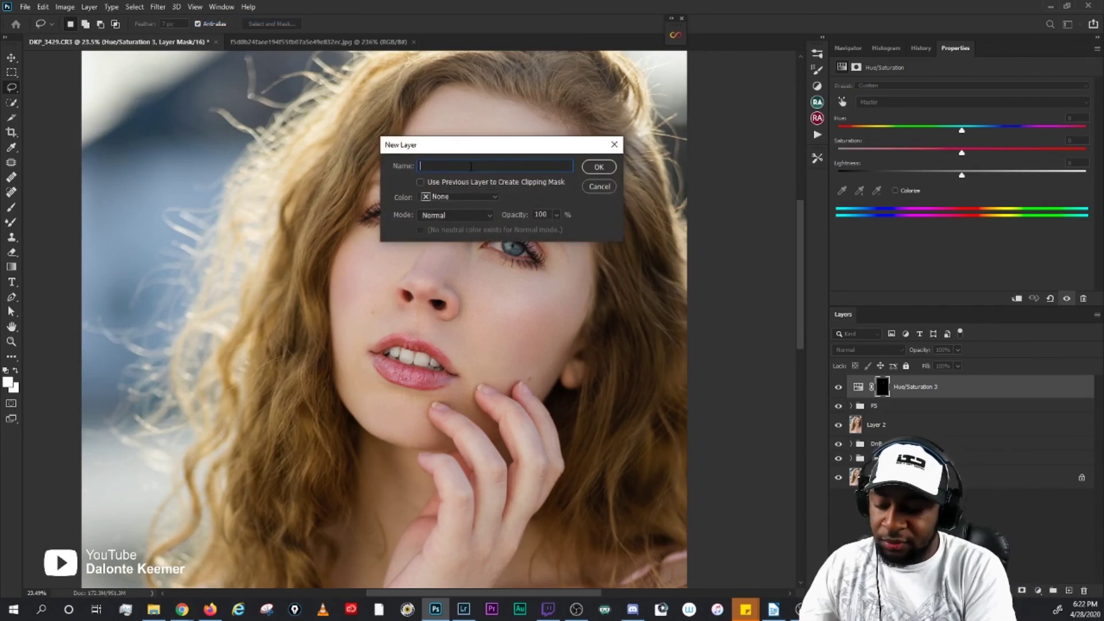
pyautogui.write('G D')
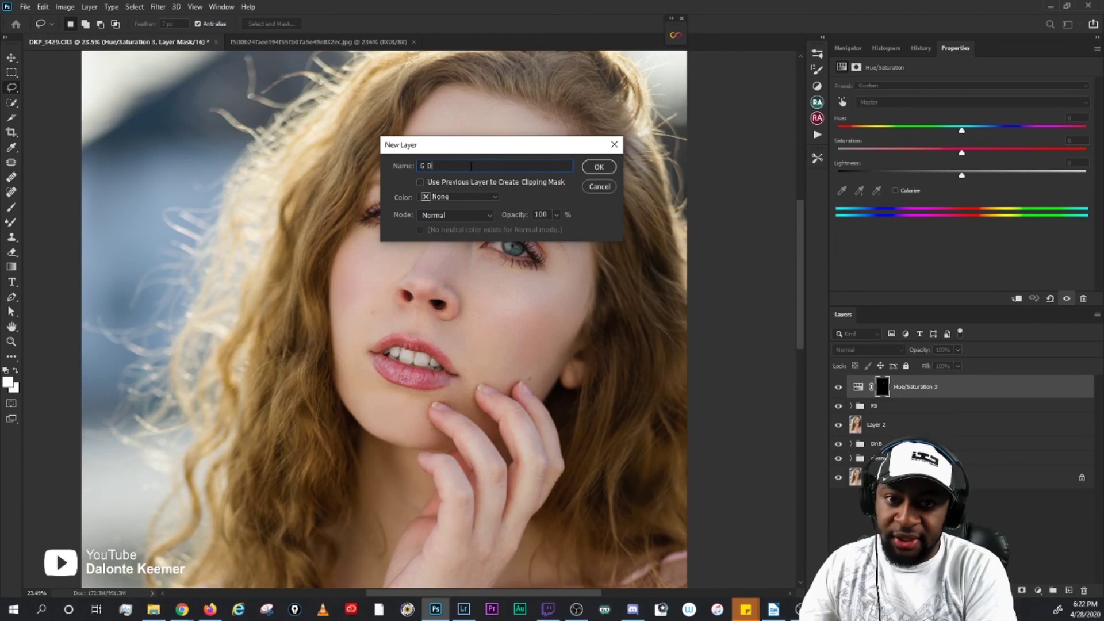
pyautogui.write('nb')
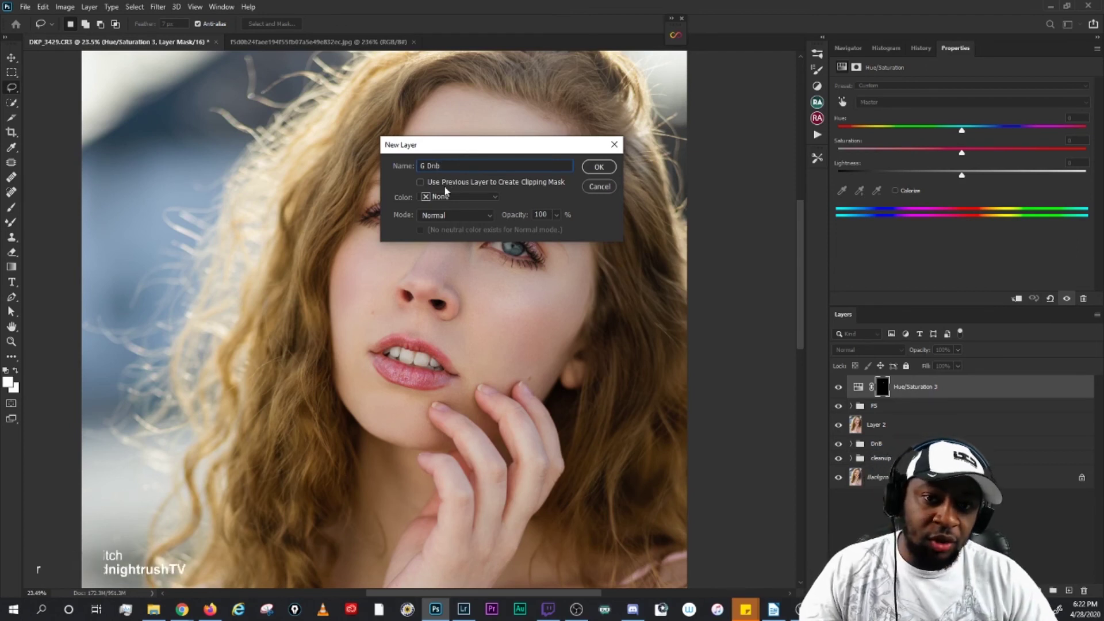
pyautogui.click(446, 214)
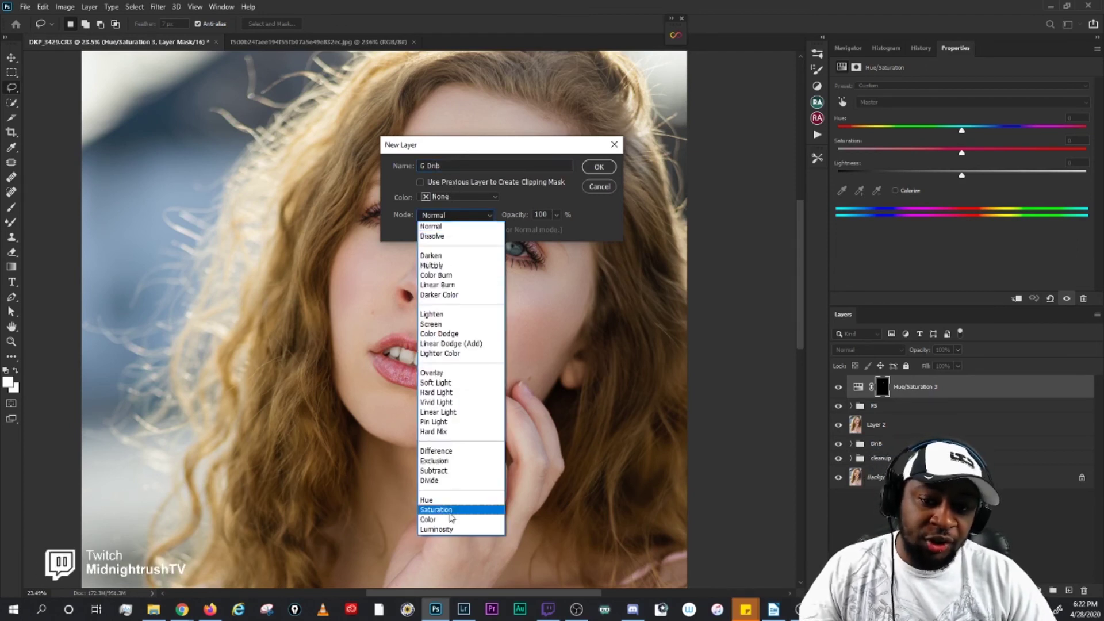
pyautogui.click(446, 383)
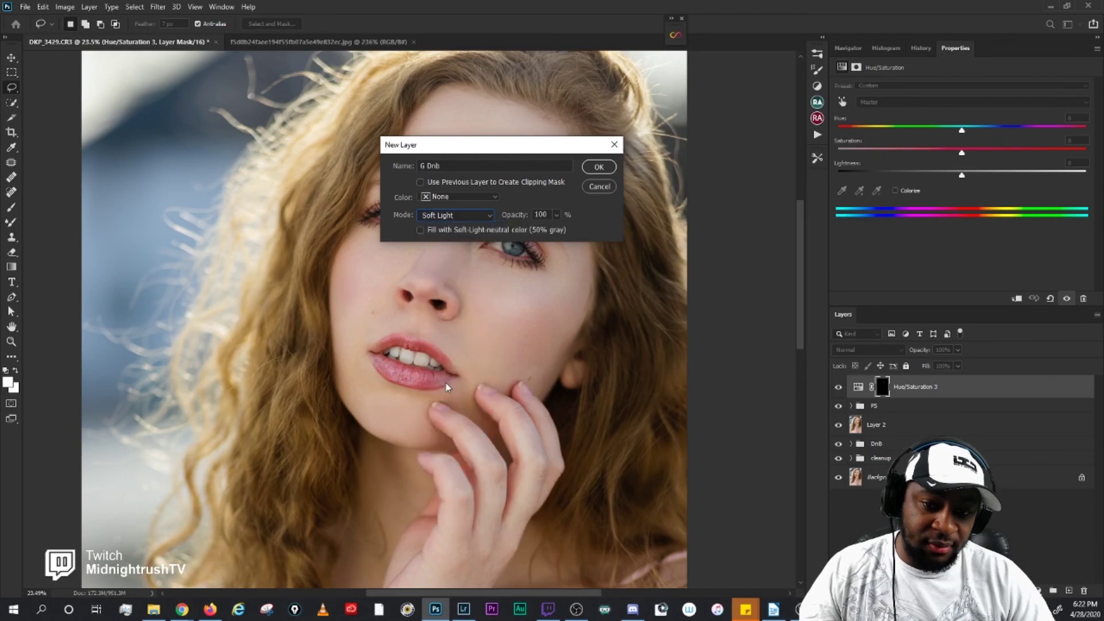
pyautogui.click(430, 230)
pyautogui.click(588, 168)
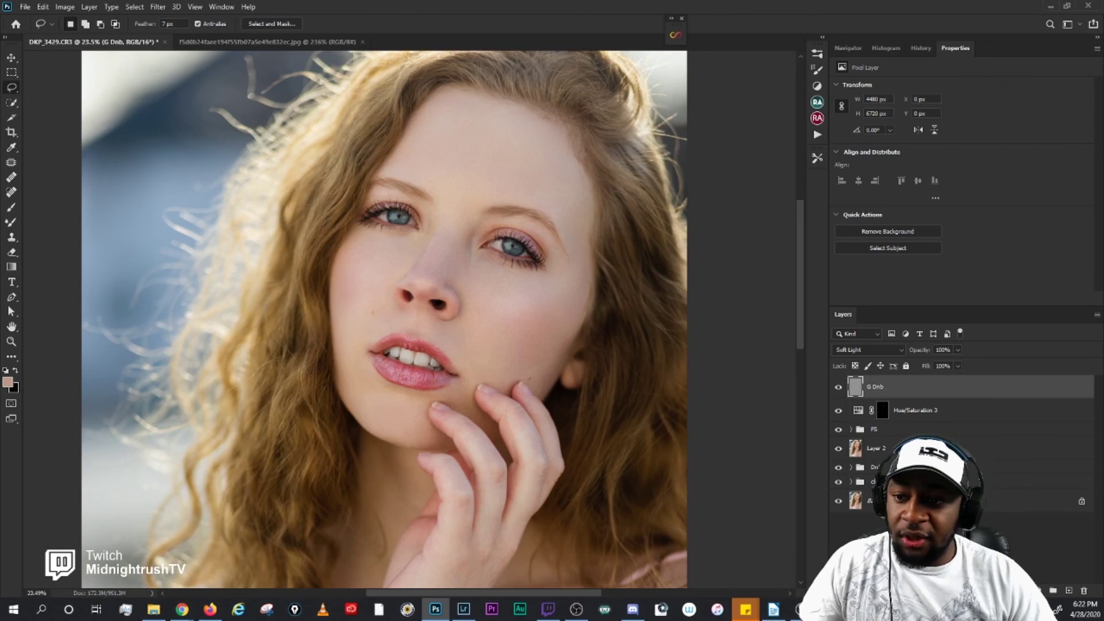
# Step: Load the Brush 100% O 3% F preset, enlarge the brush tip and make the G Dnb layer active
pyautogui.click(817, 157)
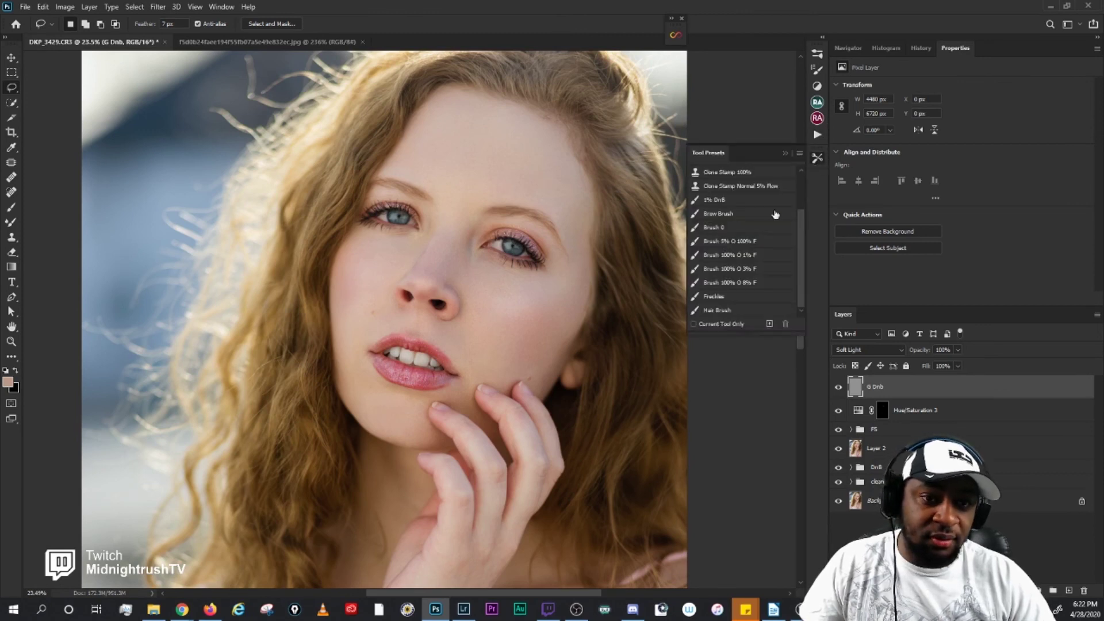
pyautogui.click(744, 269)
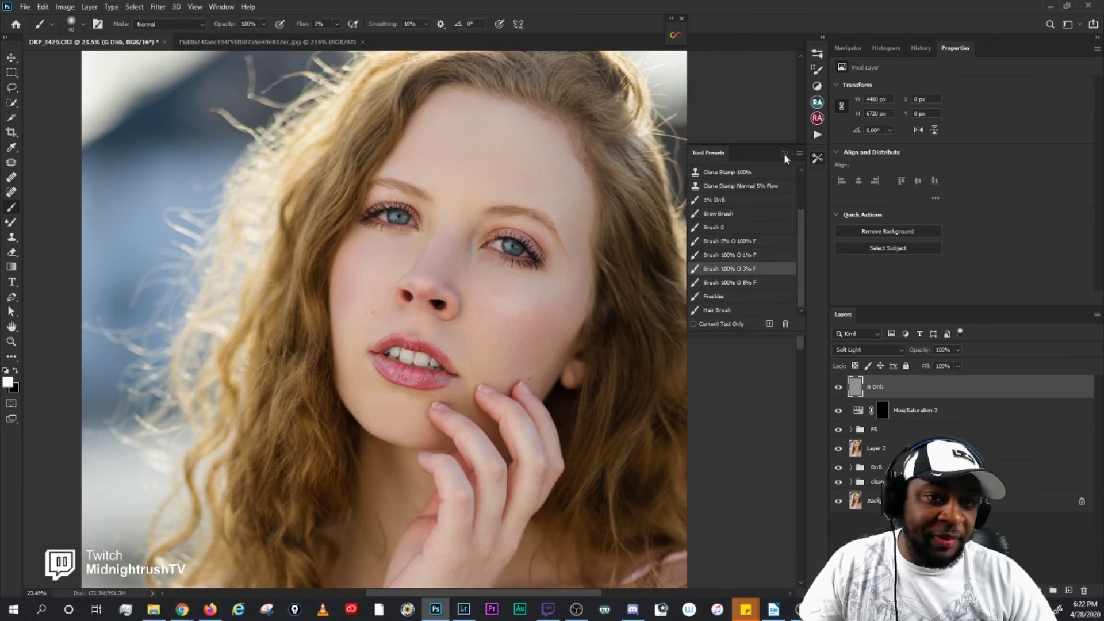
pyautogui.click(785, 154)
pyautogui.moveTo(486, 159); pyautogui.dragTo(534, 182)
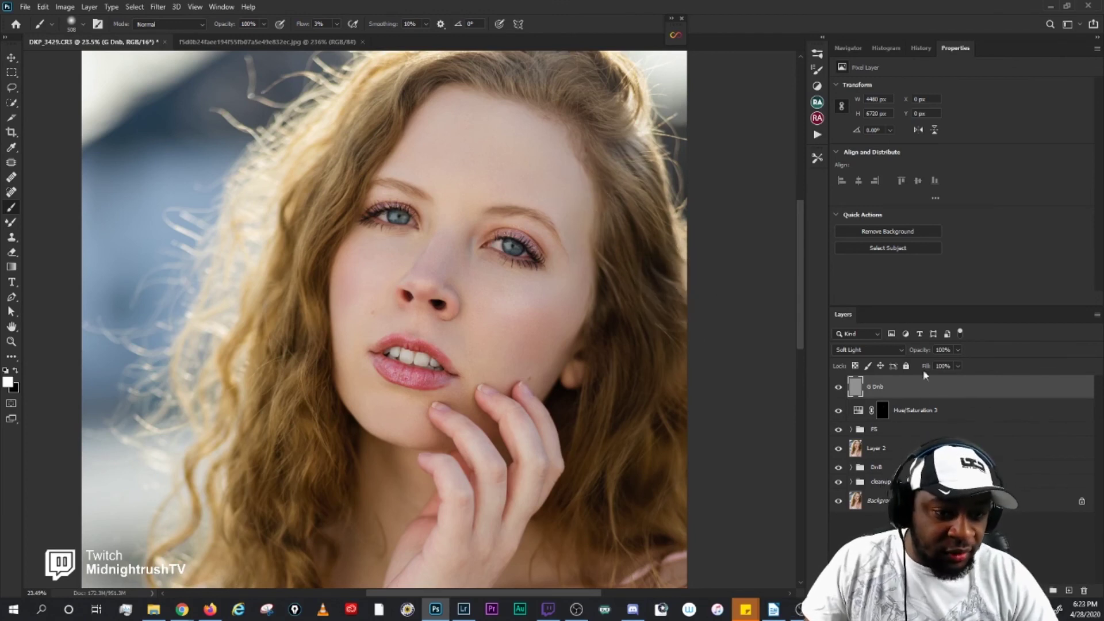
pyautogui.click(942, 415)
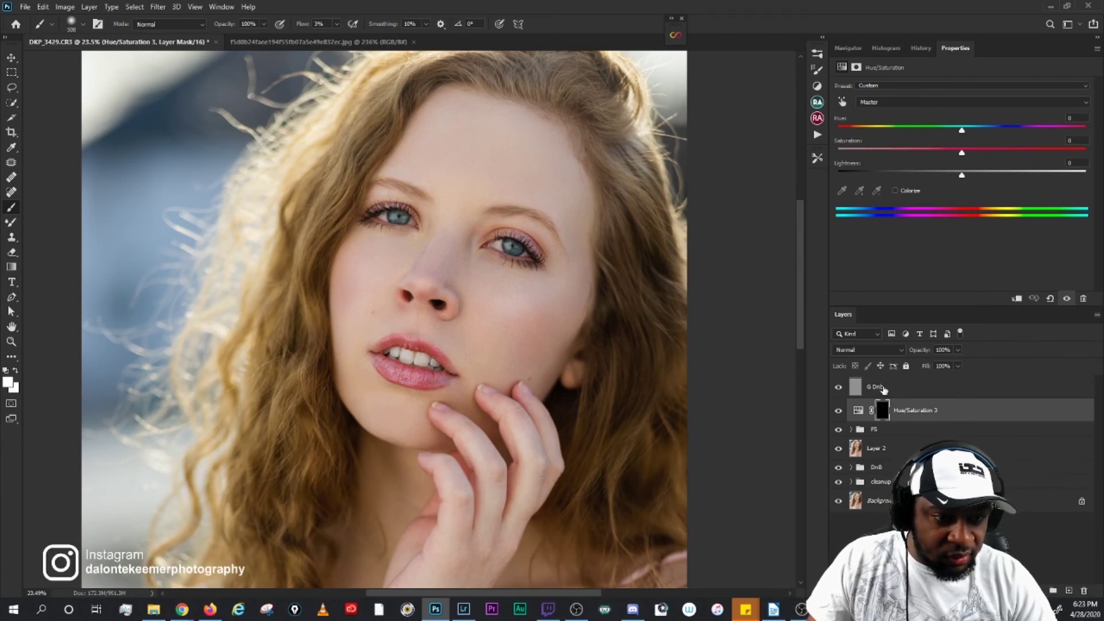
pyautogui.click(884, 389)
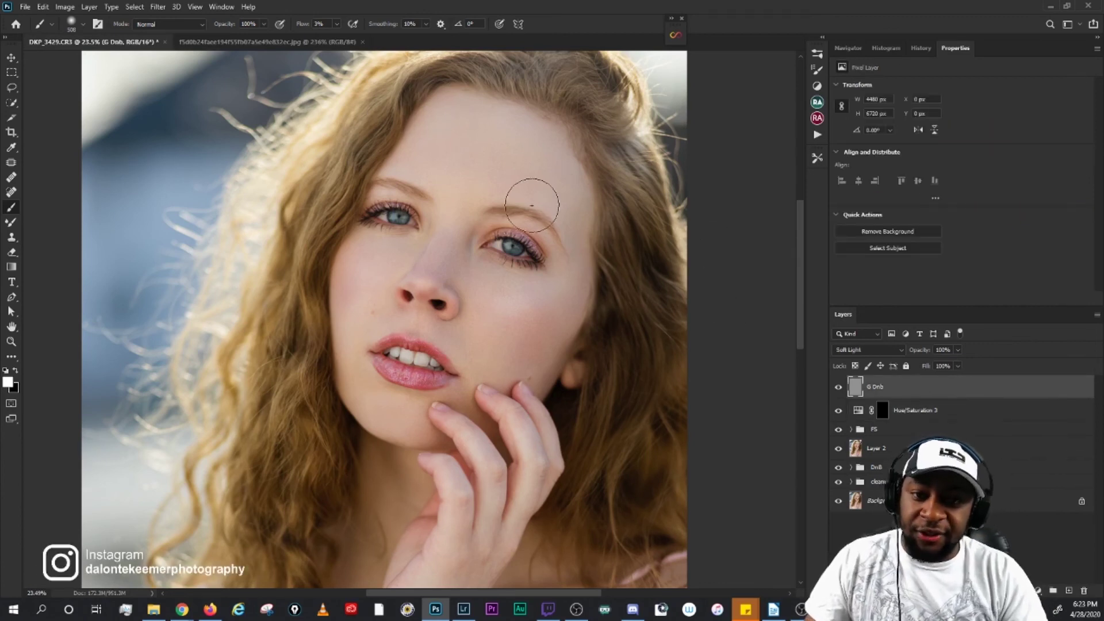
# Step: Open a new window for the DKP_3429.CR3 portrait document
pyautogui.scroll(-2, 586, 165)
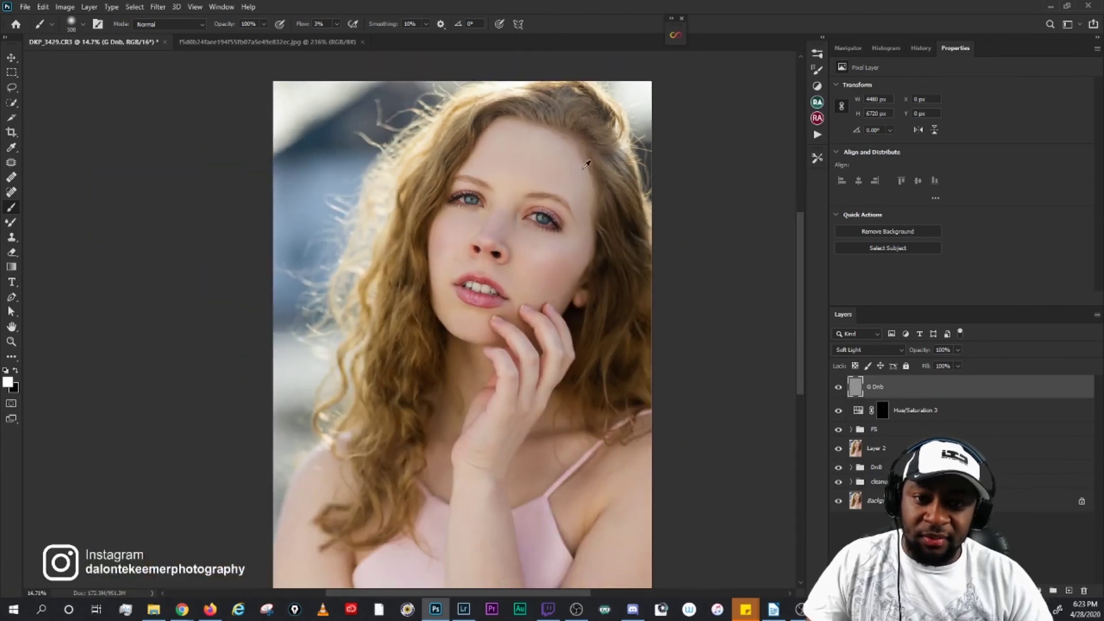
pyautogui.scroll(-1, 535, 184)
pyautogui.click(222, 7)
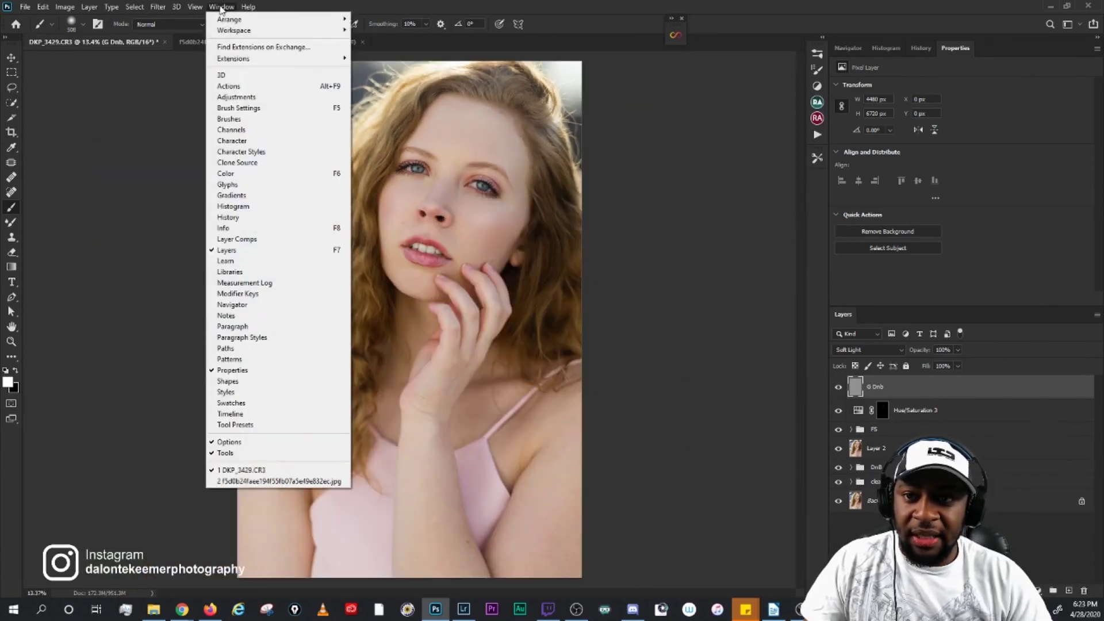
pyautogui.moveTo(233, 30)
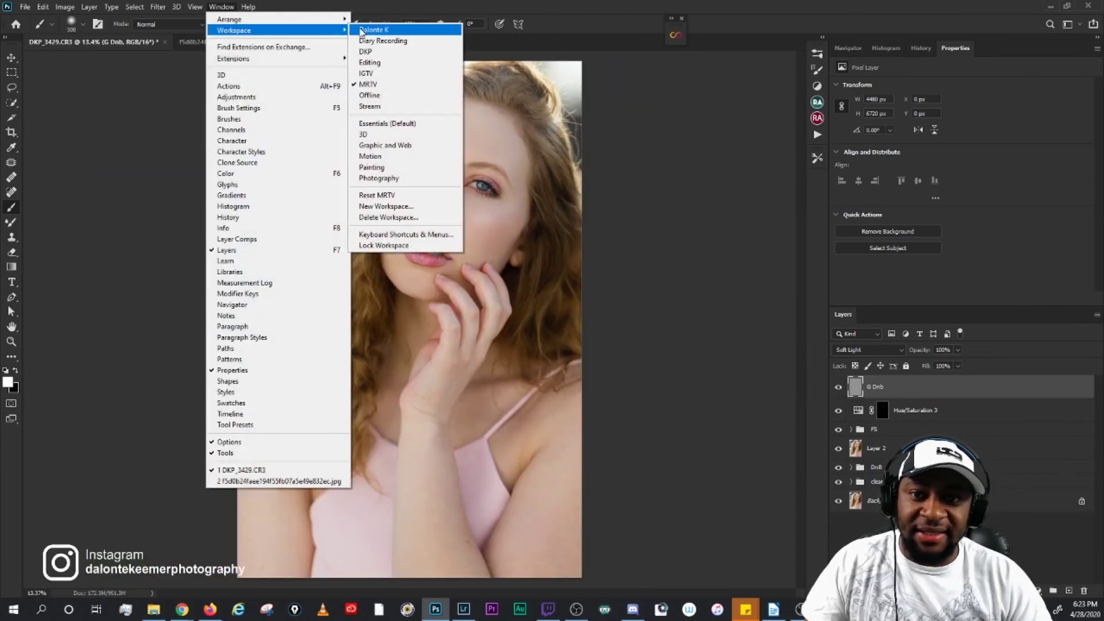
pyautogui.moveTo(333, 19)
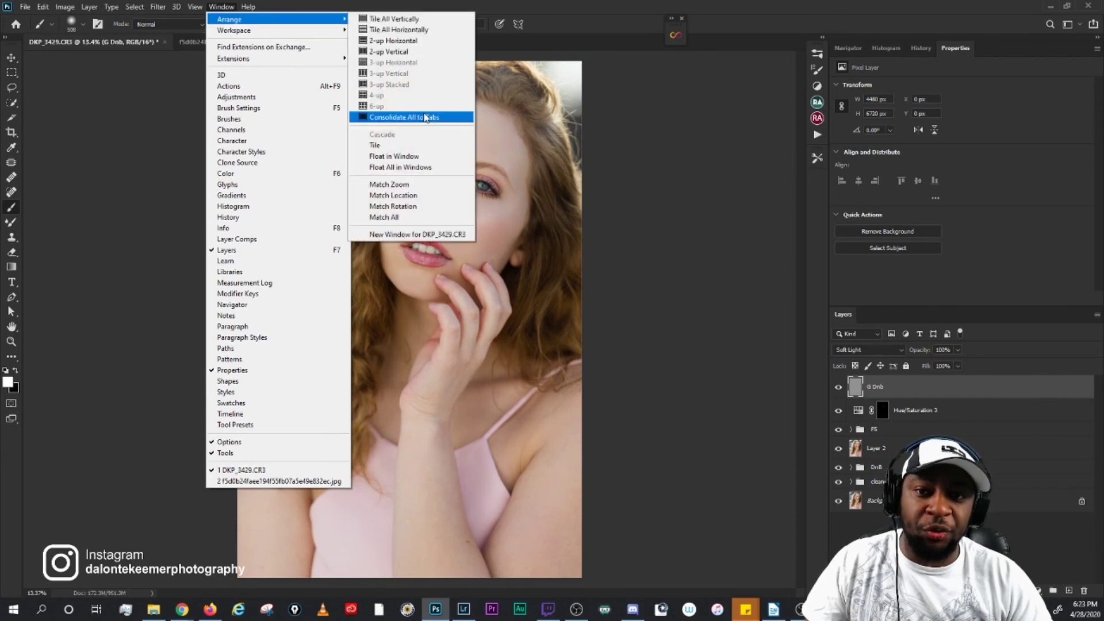
pyautogui.click(397, 234)
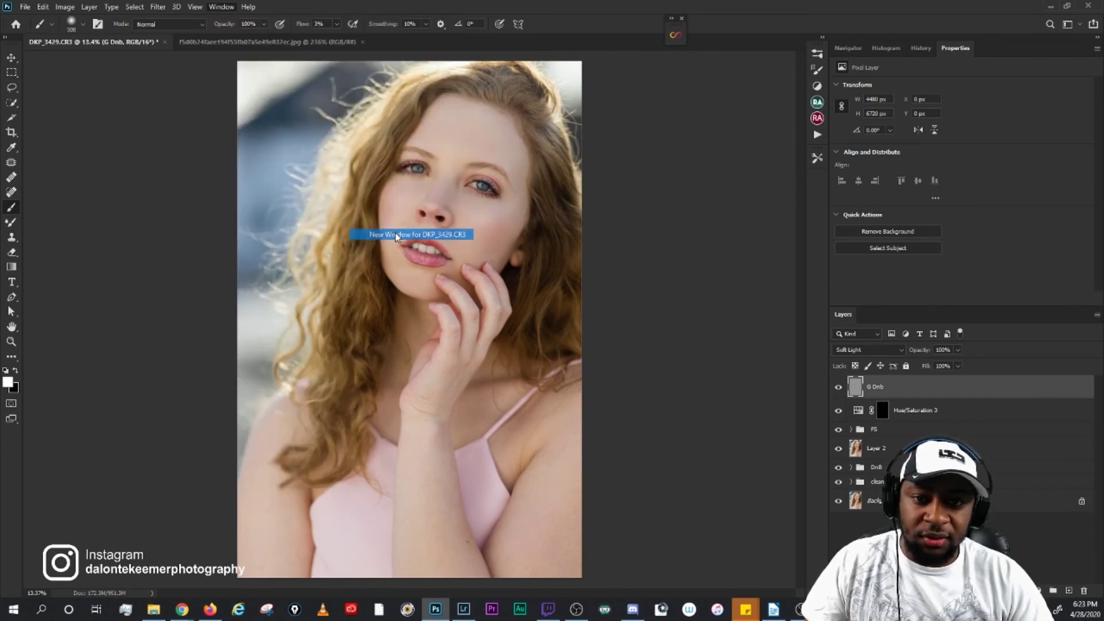
# Step: Arrange the documents in a 2-up Vertical layout, narrow the overview pane and frame the face in the second portrait window
pyautogui.click(219, 7)
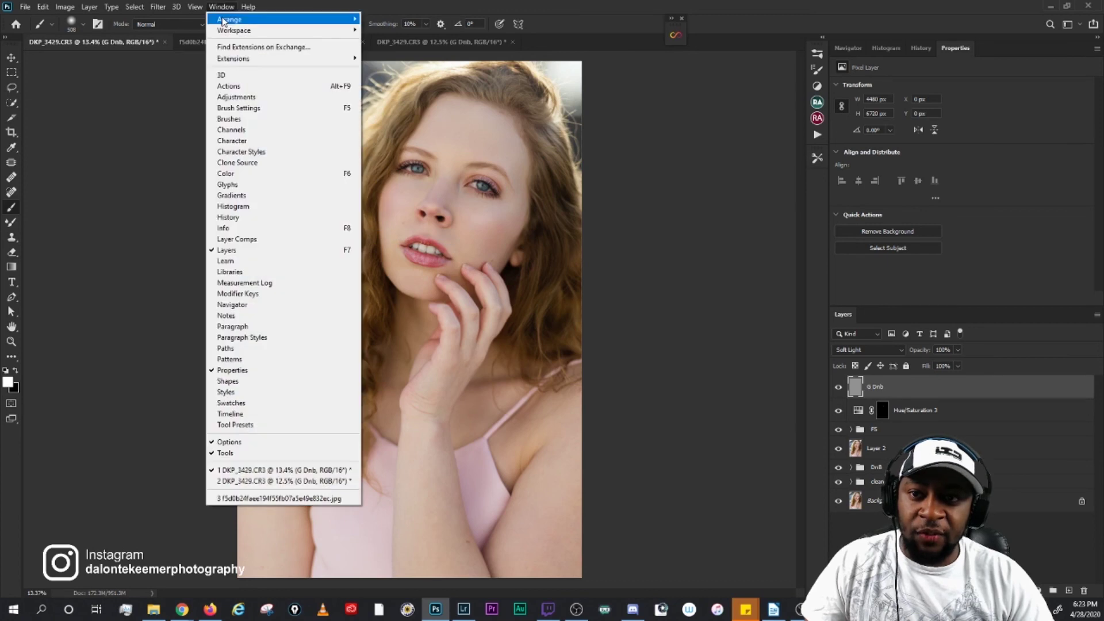
pyautogui.moveTo(239, 32)
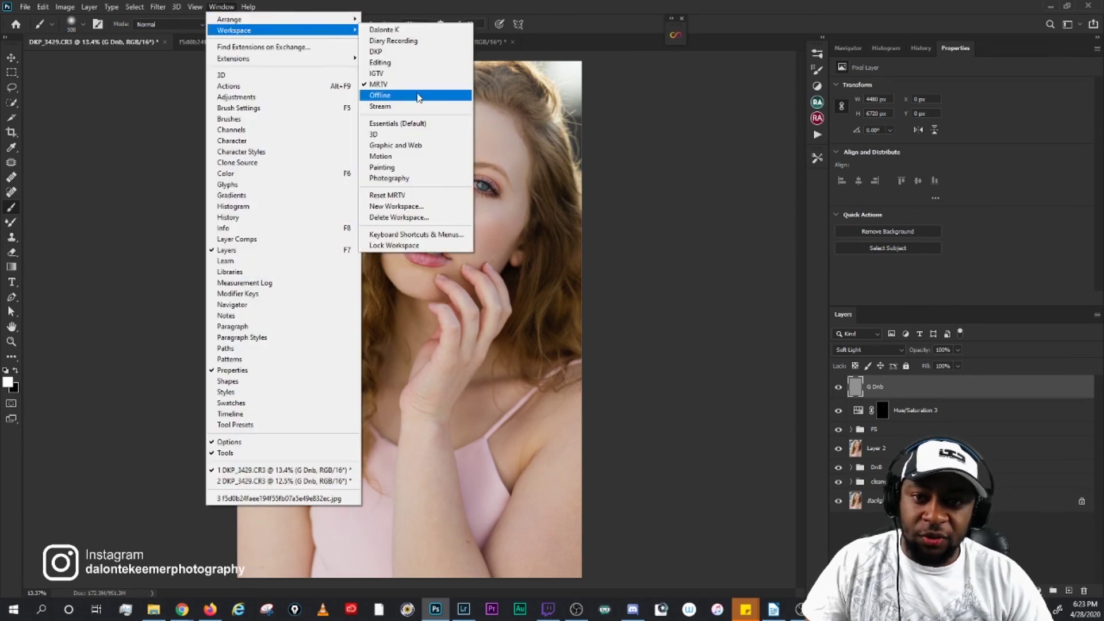
pyautogui.moveTo(345, 19)
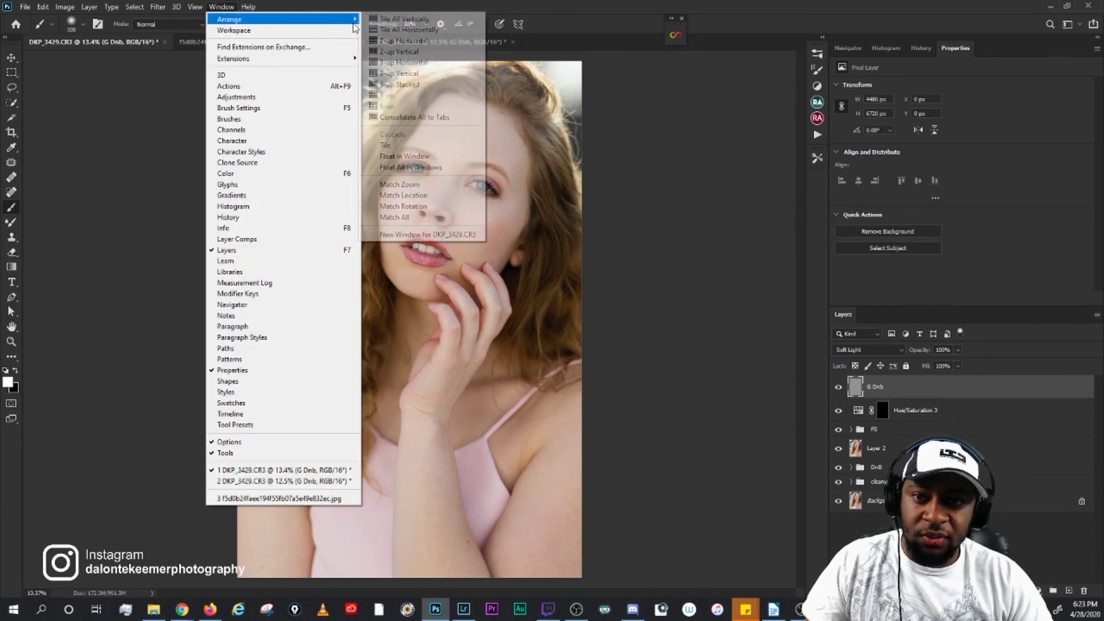
pyautogui.click(409, 52)
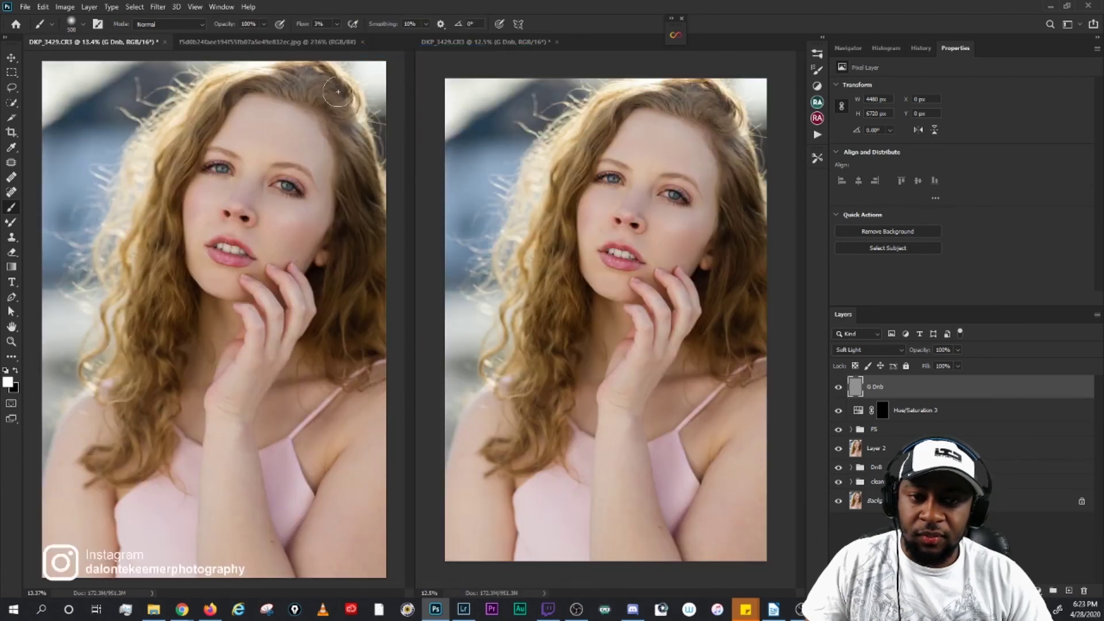
pyautogui.click(474, 43)
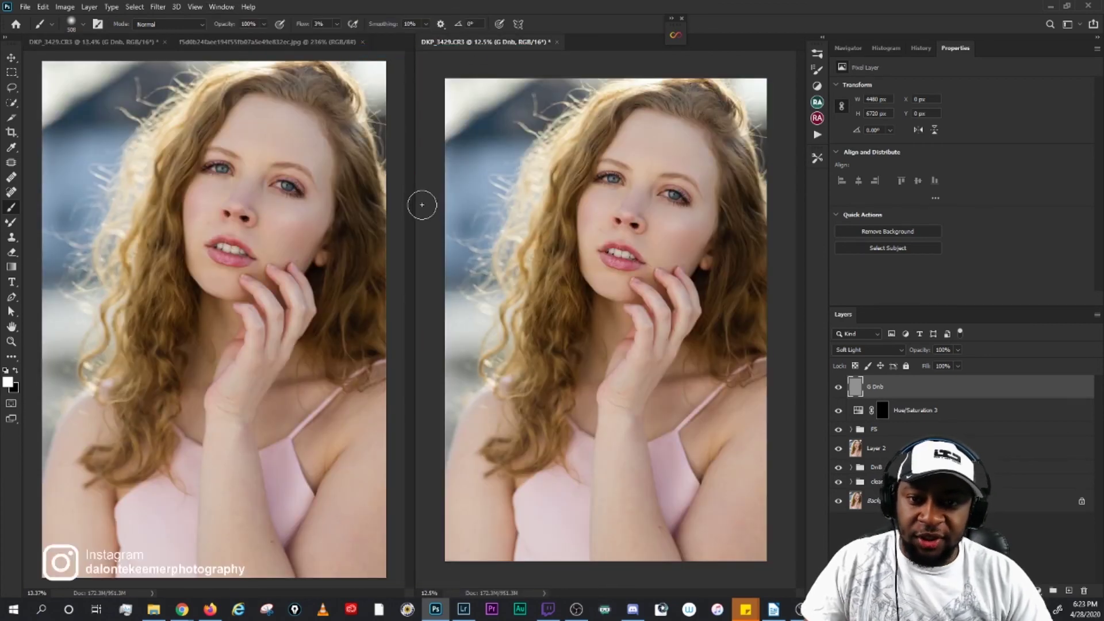
pyautogui.moveTo(413, 204); pyautogui.dragTo(380, 205)
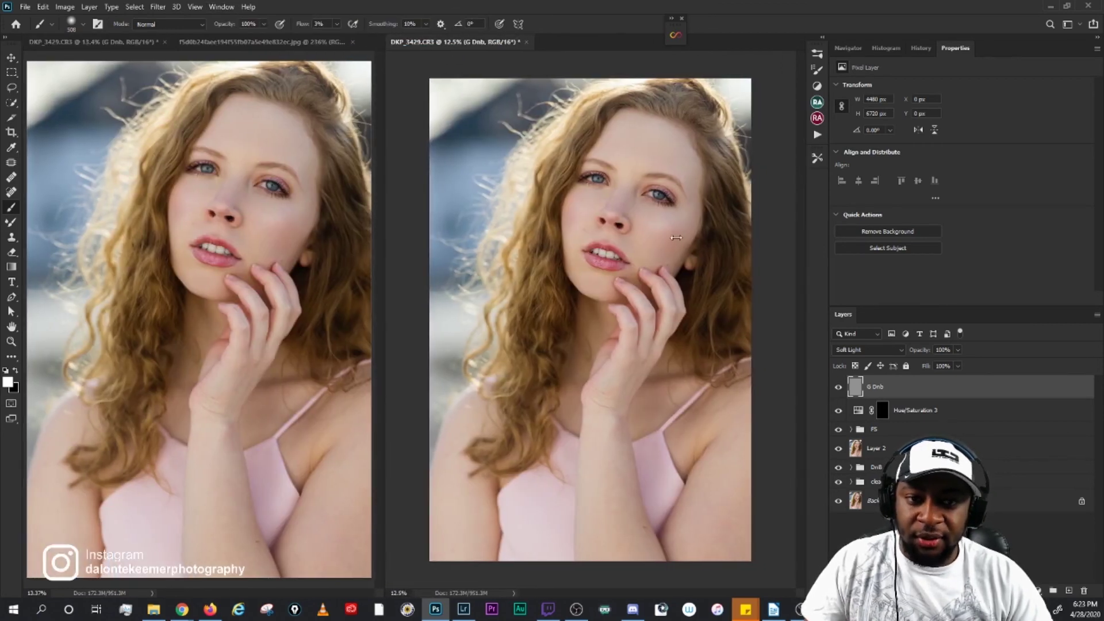
pyautogui.scroll(2, 677, 233)
pyautogui.moveTo(678, 214); pyautogui.dragTo(671, 323)
pyautogui.scroll(1, 656, 330)
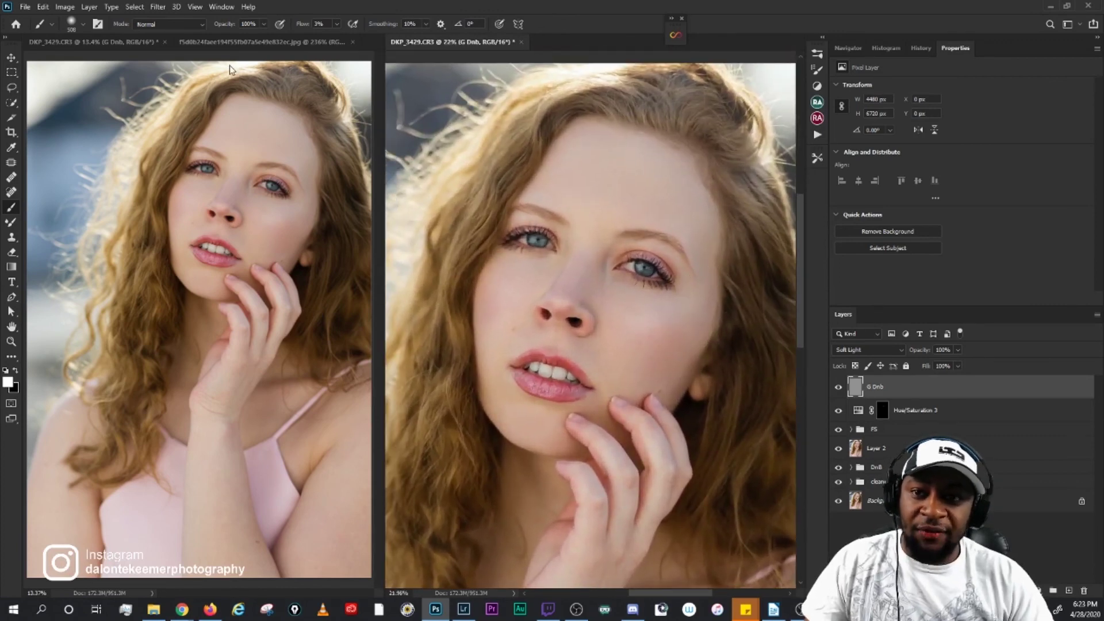
# Step: Move the face contouring reference image into the larger pane's group, check it and return to the portrait there
pyautogui.moveTo(239, 44); pyautogui.dragTo(450, 38)
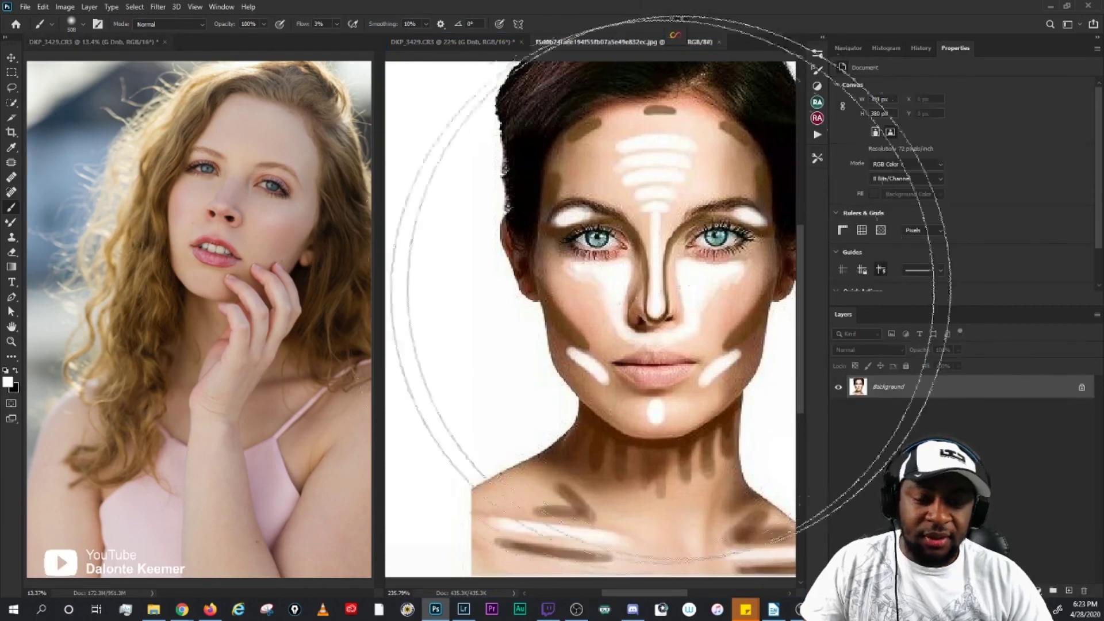
pyautogui.scroll(-2, 613, 349)
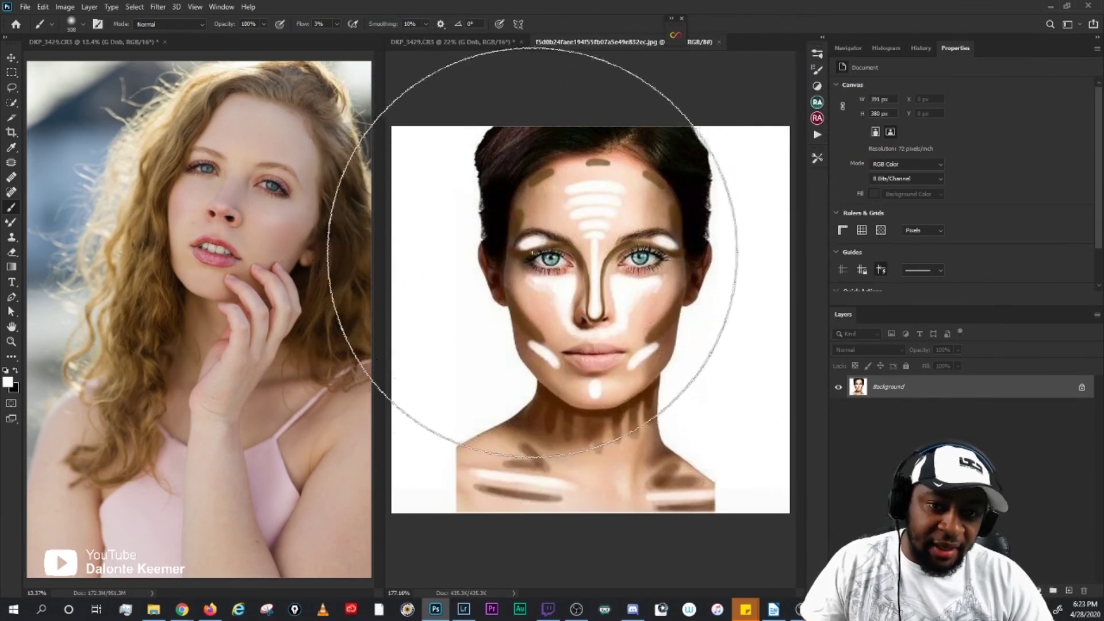
pyautogui.click(475, 41)
pyautogui.scroll(-1, 619, 190)
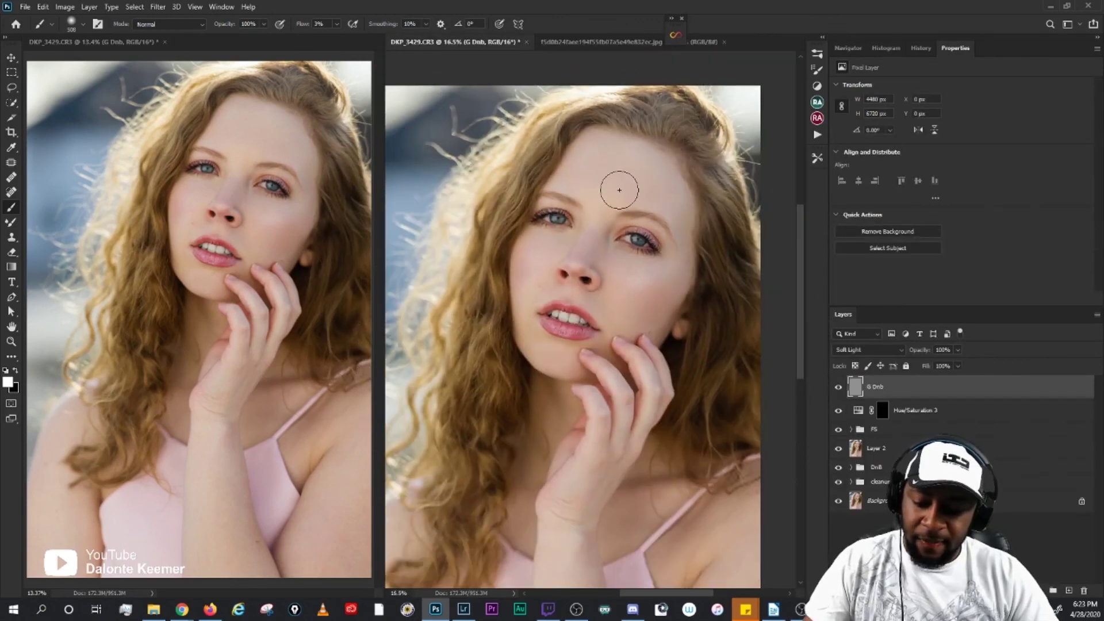
# Step: Dodge the forehead with white on the G Dnb layer, varying the brush size and reducing it to 150 px
pyautogui.press(']')
pyautogui.press(']')
pyautogui.press(']')
pyautogui.press(']')
pyautogui.press(']')
pyautogui.press(']')
pyautogui.press(']')
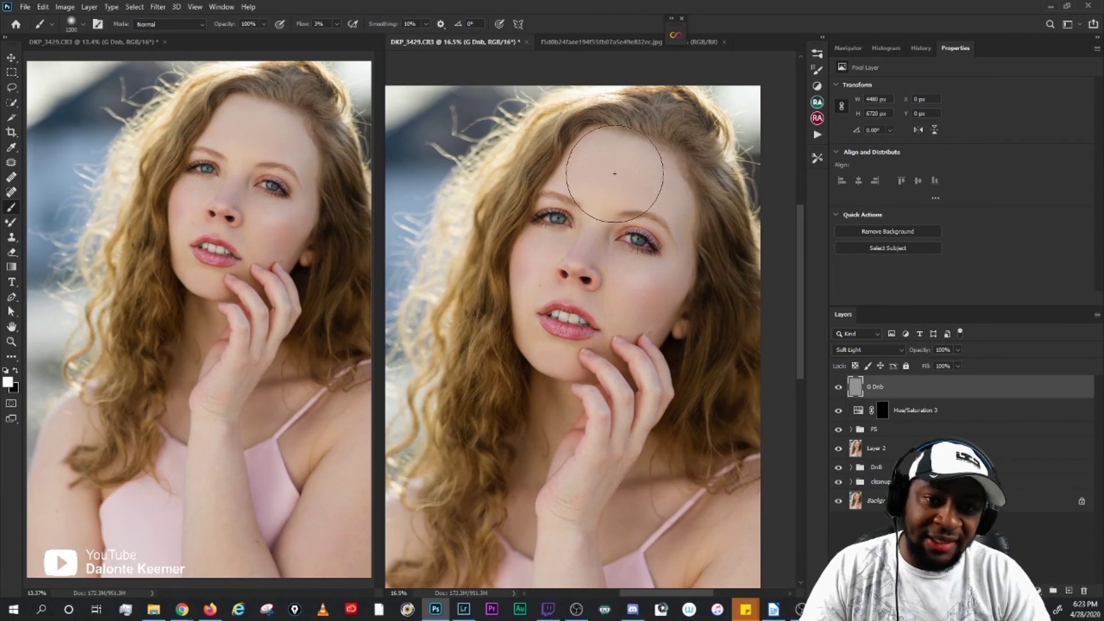
pyautogui.press('[')
pyautogui.press('[')
pyautogui.press('[')
pyautogui.press('[')
pyautogui.press('[')
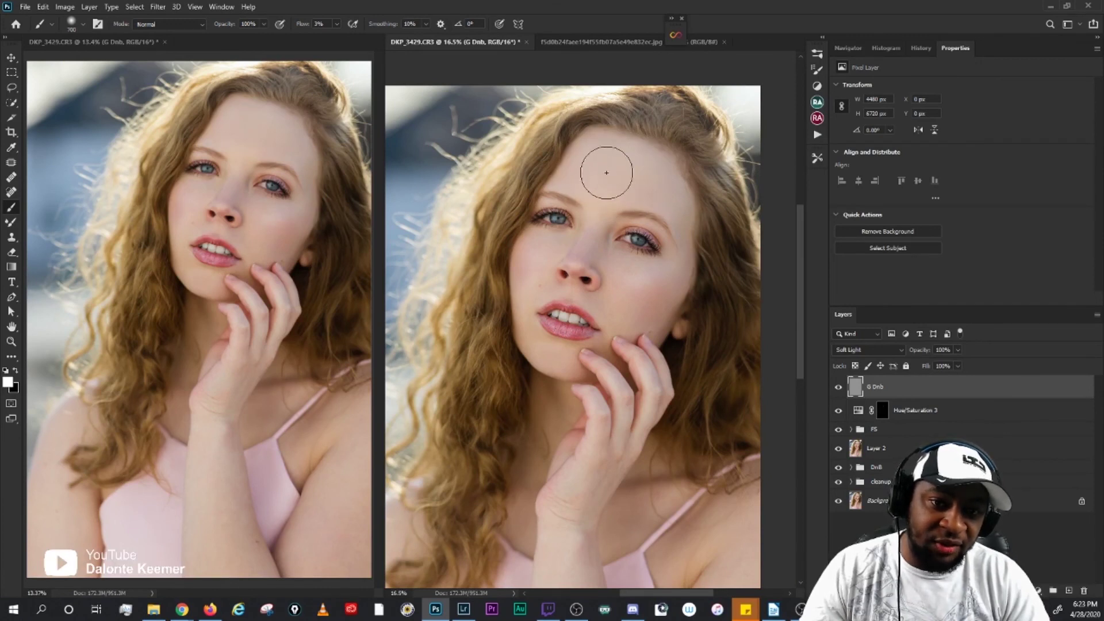
pyautogui.press('[')
pyautogui.press('[')
pyautogui.press('[')
pyautogui.press('[')
pyautogui.press('[')
pyautogui.press('[')
pyautogui.press('[')
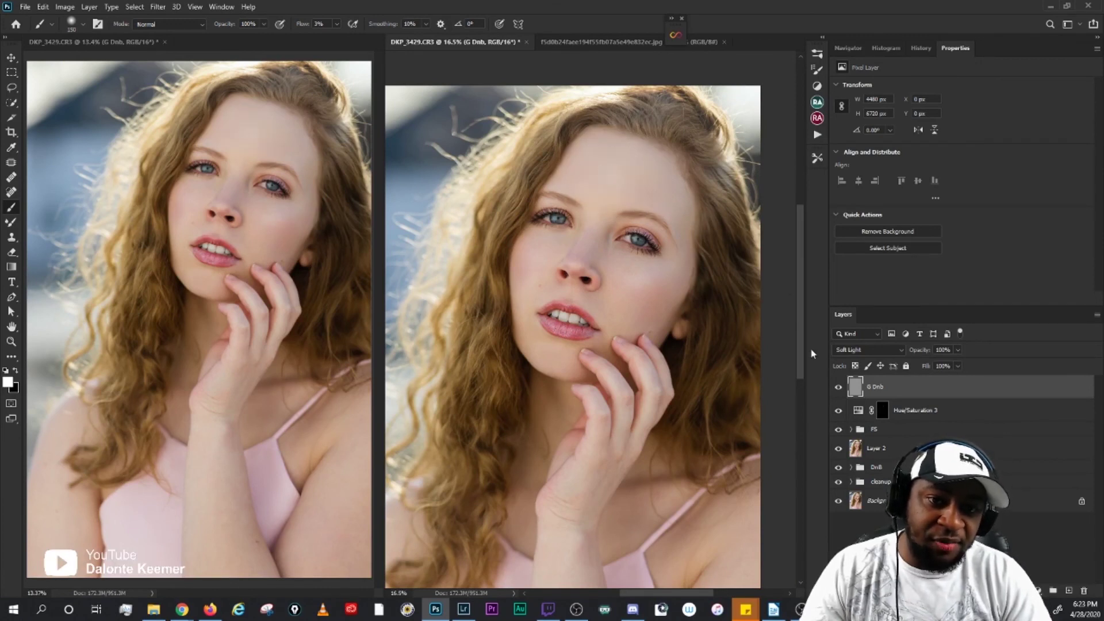
# Step: Toggle the G Dnb layer's visibility to compare the portrait with and without it, leaving the layer shown
pyautogui.click(838, 388)
pyautogui.click(838, 390)
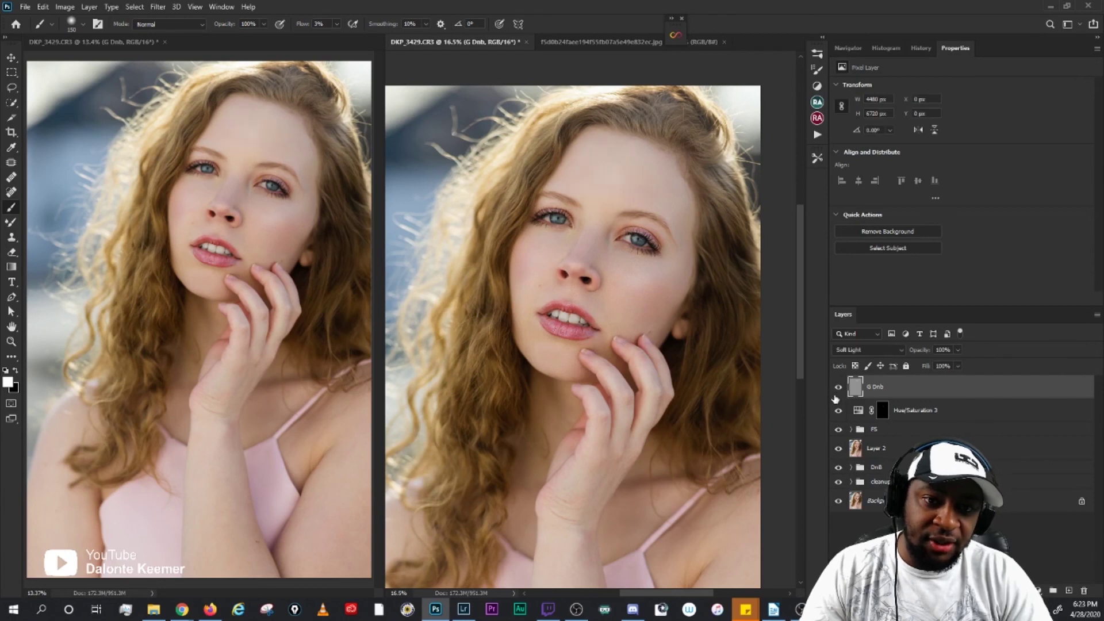
pyautogui.click(837, 393)
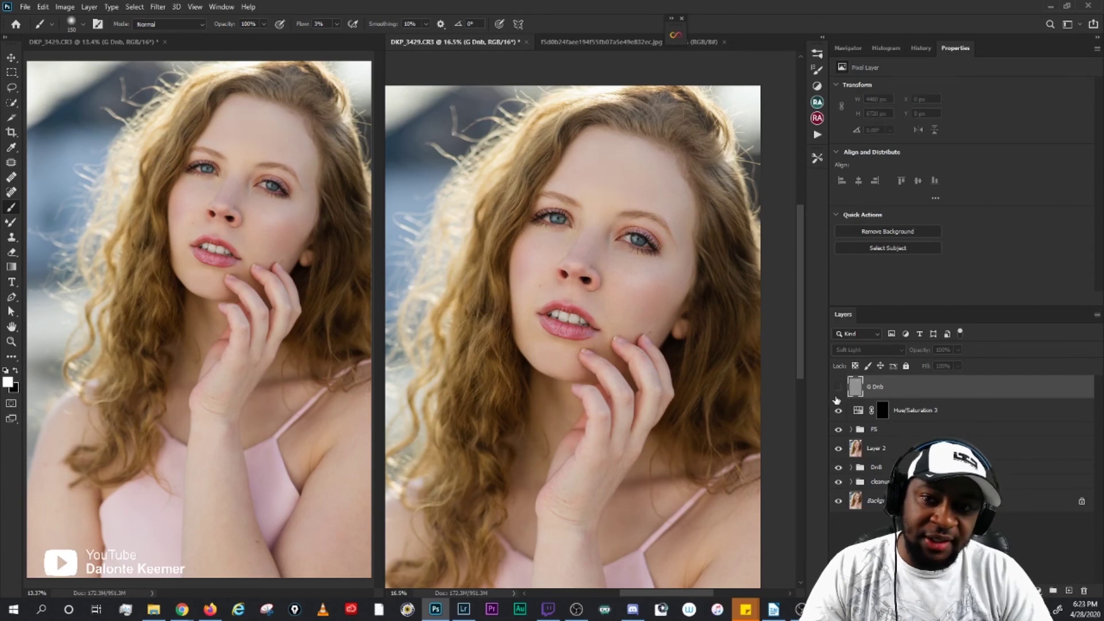
pyautogui.click(630, 183)
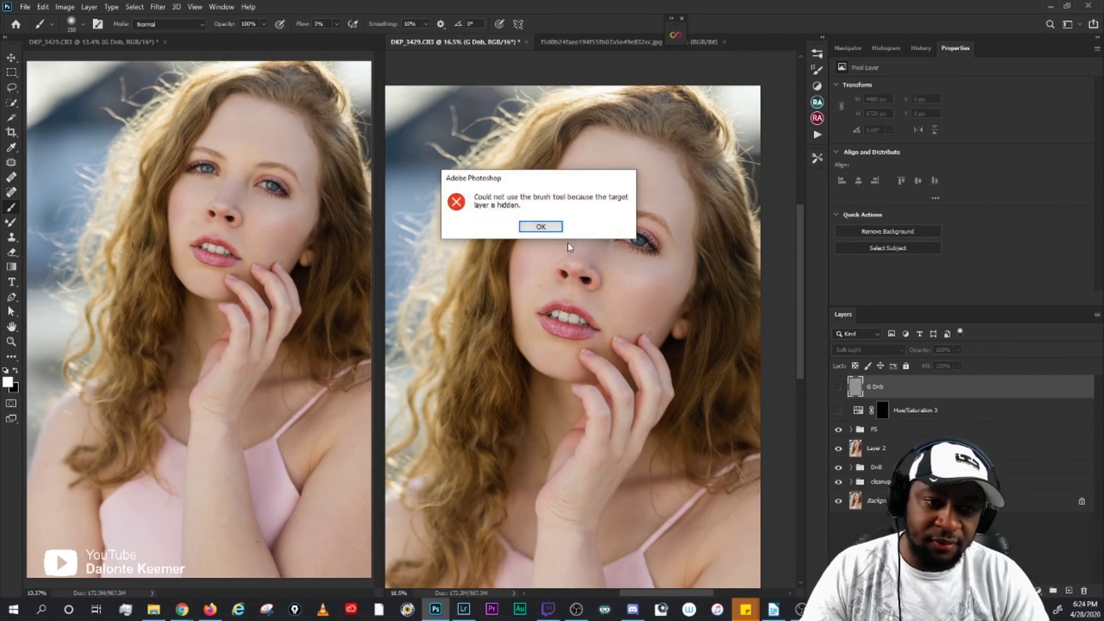
pyautogui.click(551, 228)
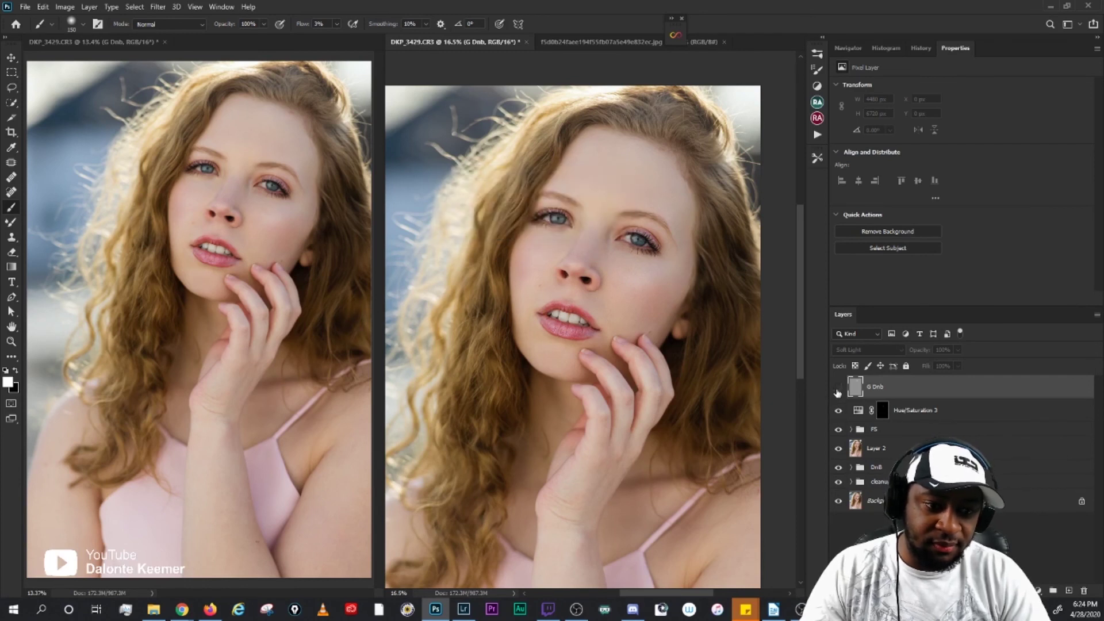
pyautogui.click(837, 389)
# Step: Dodge the brow bones below both eyebrows with a small white brush tip
pyautogui.press('[')
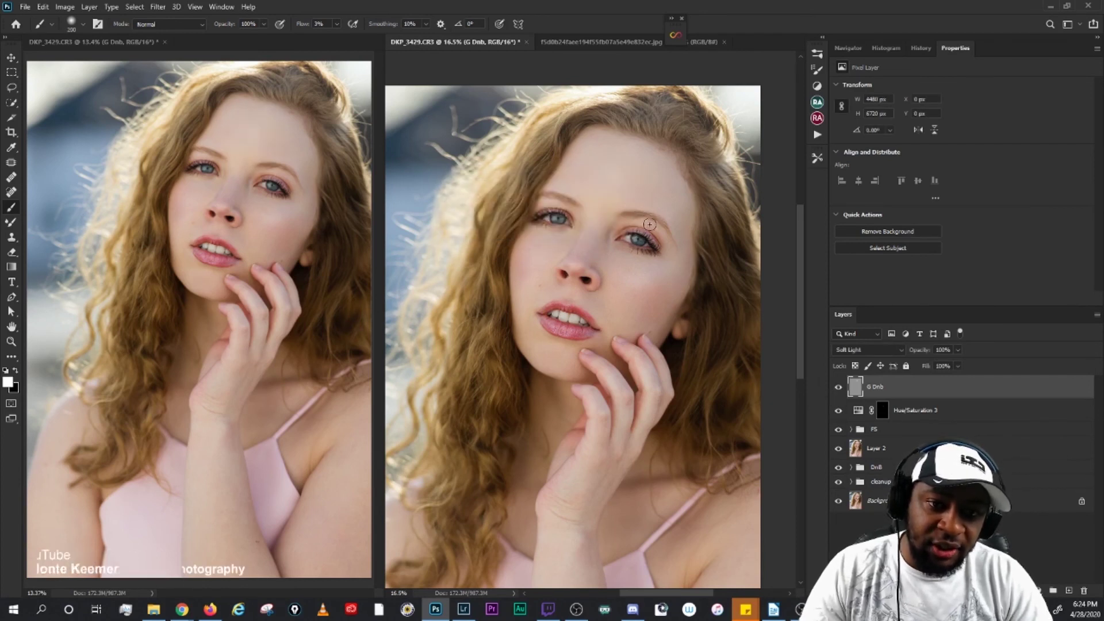
pyautogui.scroll(3, 706, 178)
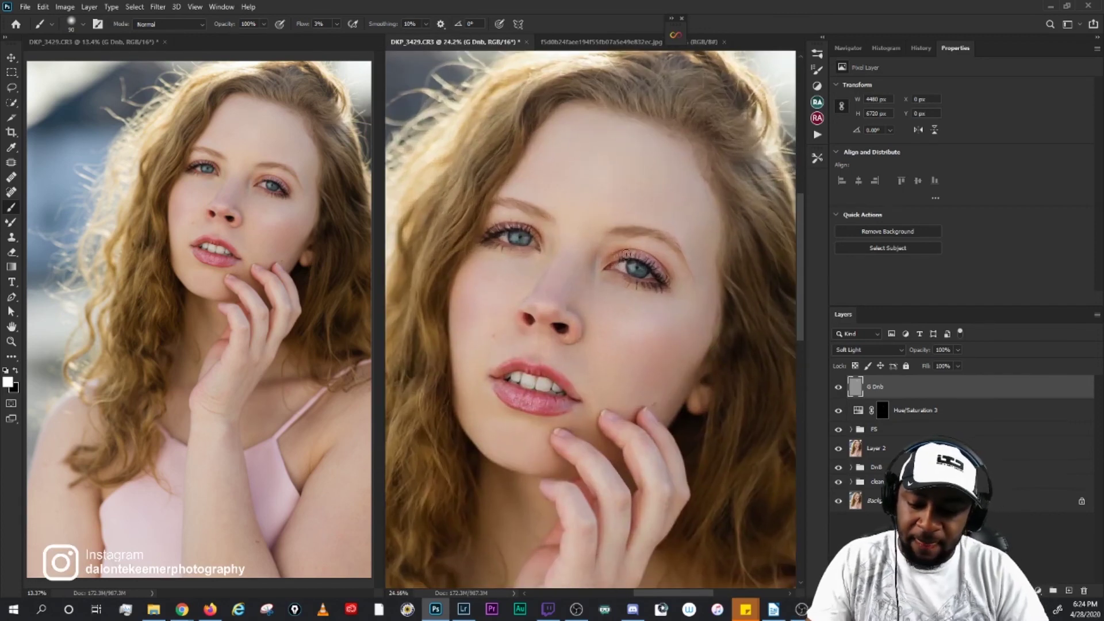
pyautogui.press(']')
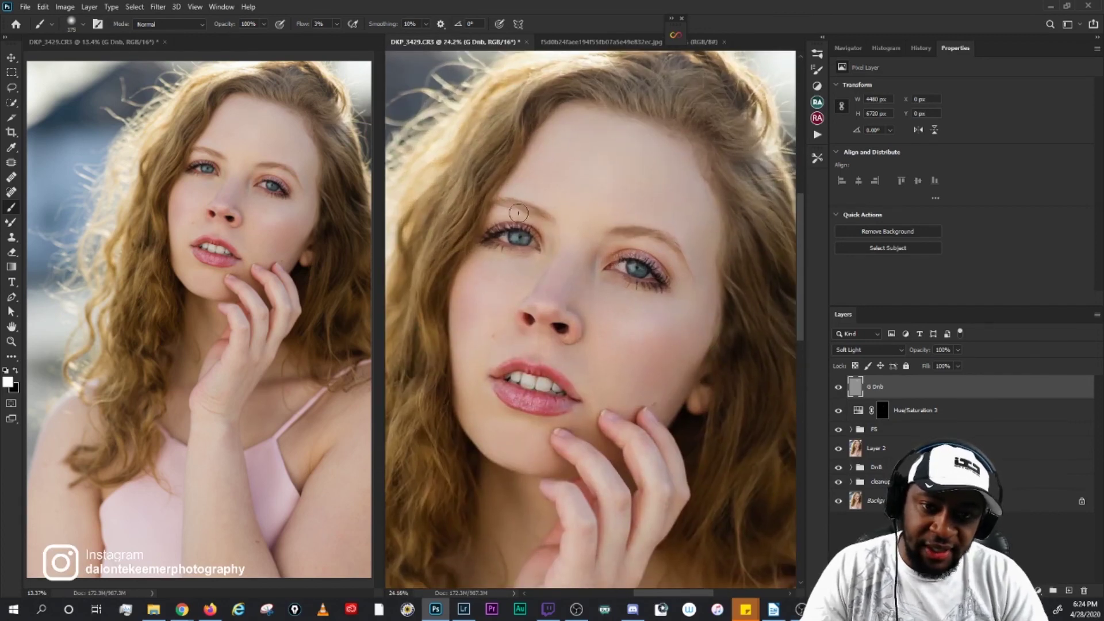
# Step: Dodge the upper cheek area beneath the eyes, trying a 400 px brush tip and reducing it to 150 px
pyautogui.press(']')
pyautogui.press(']')
pyautogui.press(']')
pyautogui.press(']')
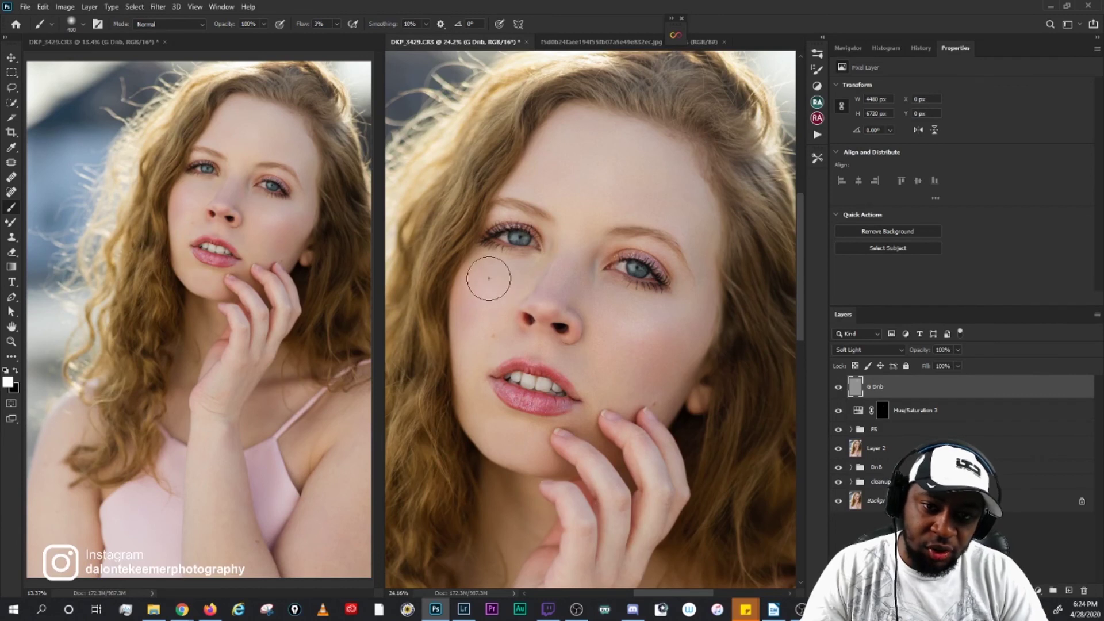
pyautogui.press('[')
pyautogui.press('[')
pyautogui.press('[')
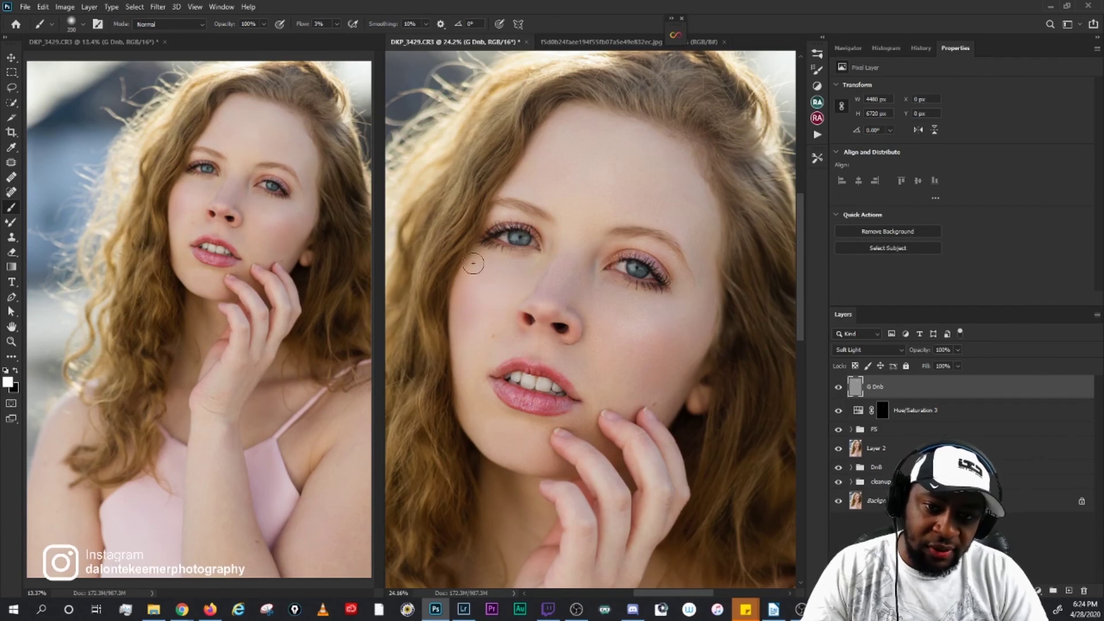
pyautogui.press('[')
pyautogui.press('[')
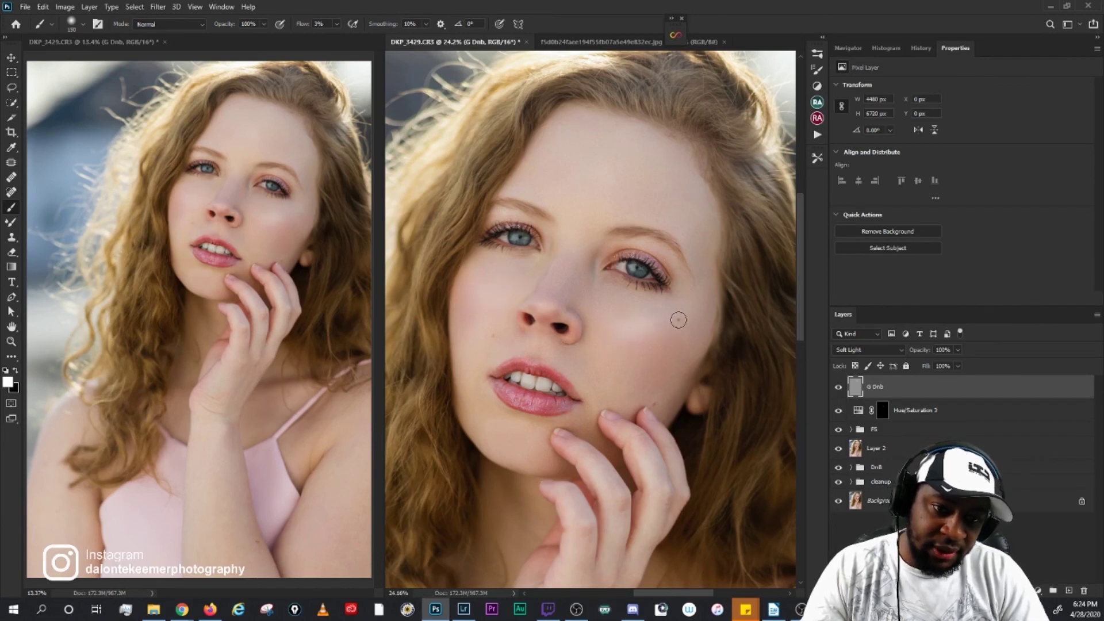
# Step: Enlarge the brush tip to 400 px and paint a white highlight along the cheekbone above the hand
pyautogui.press(']')
pyautogui.press(']')
pyautogui.press(']')
pyautogui.press(']')
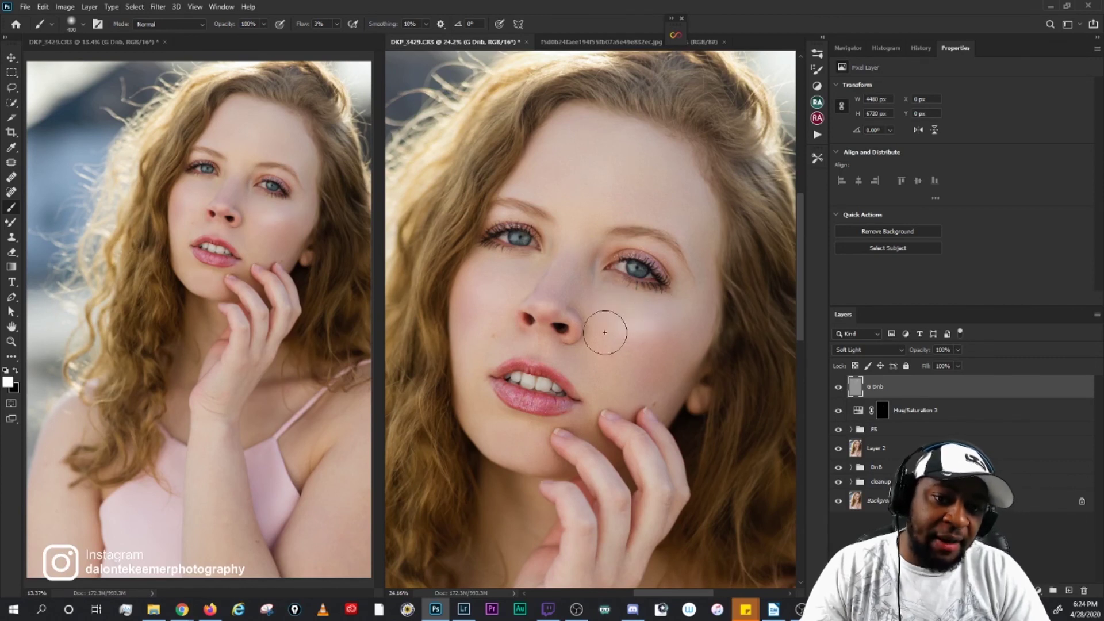
pyautogui.moveTo(657, 326); pyautogui.dragTo(672, 323)
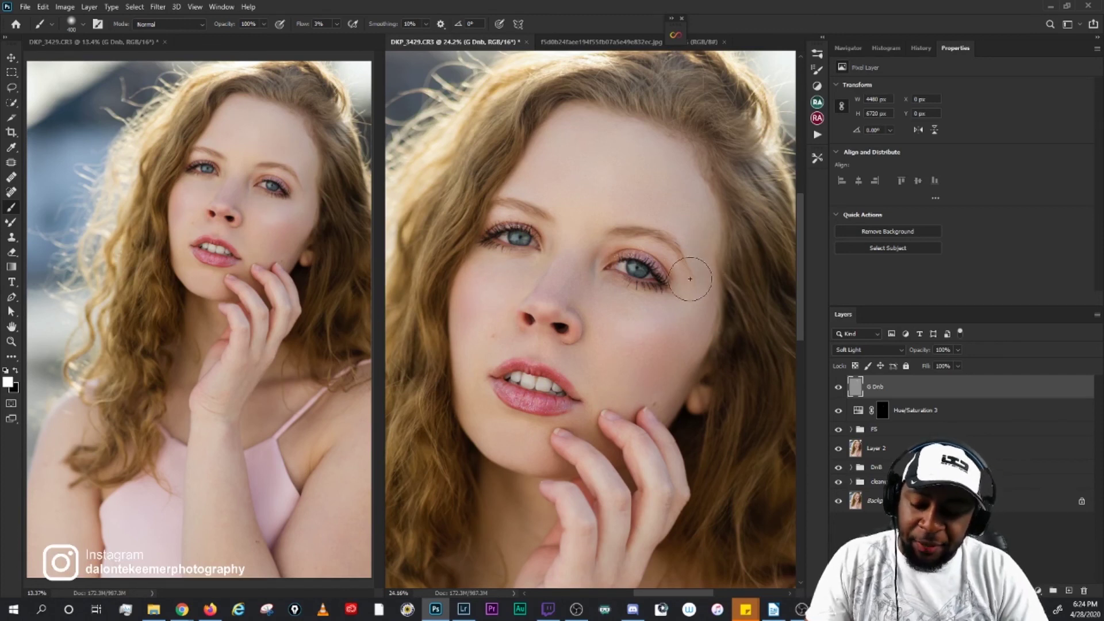
# Step: Reduce the brush tip to 150 px and smaller, and dodge the bridge and side of the nose
pyautogui.press('[')
pyautogui.press('[')
pyautogui.press('[')
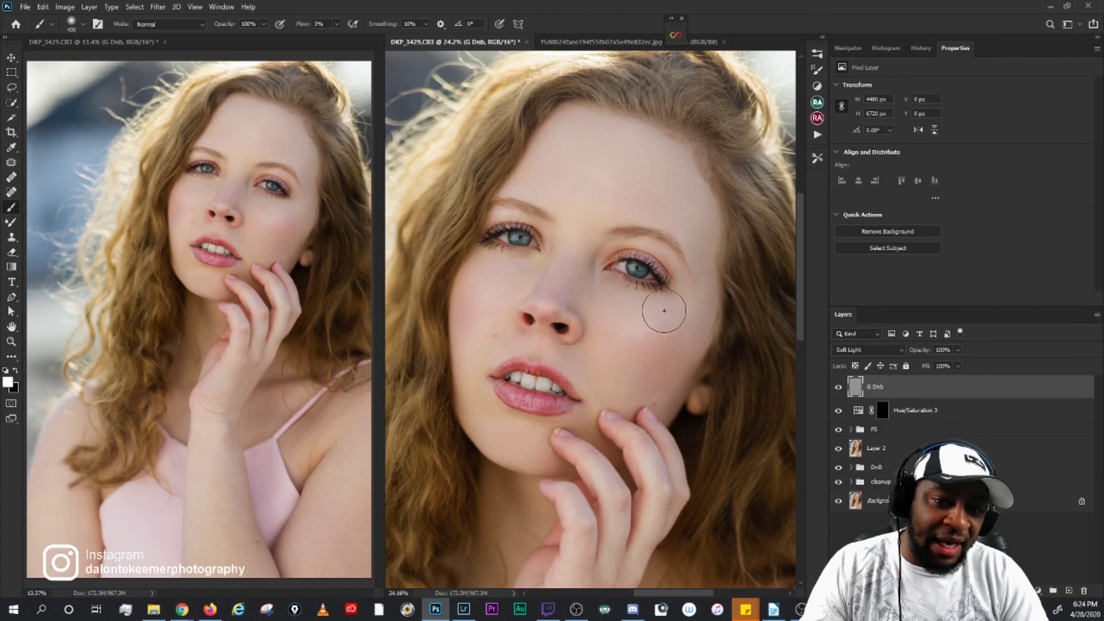
pyautogui.press('[')
pyautogui.press('[')
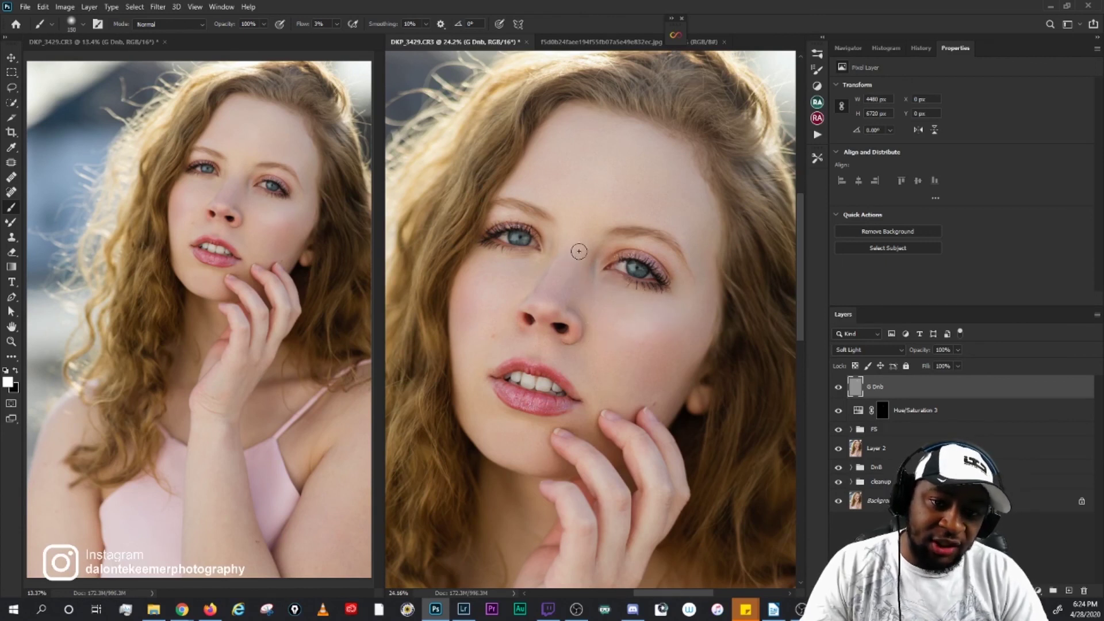
pyautogui.press(']')
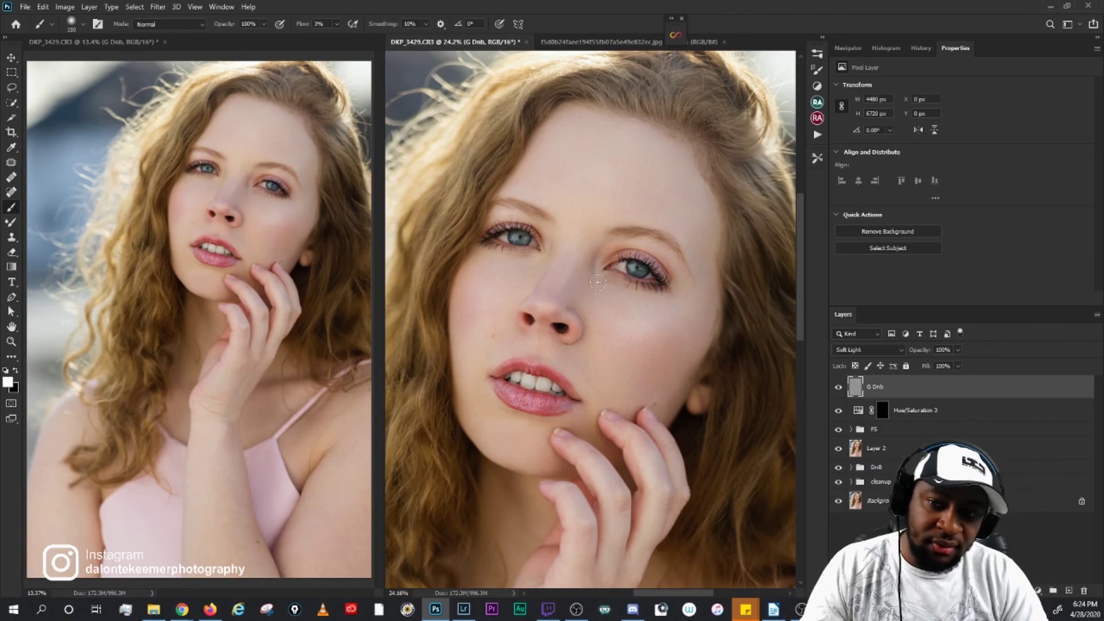
pyautogui.press('[')
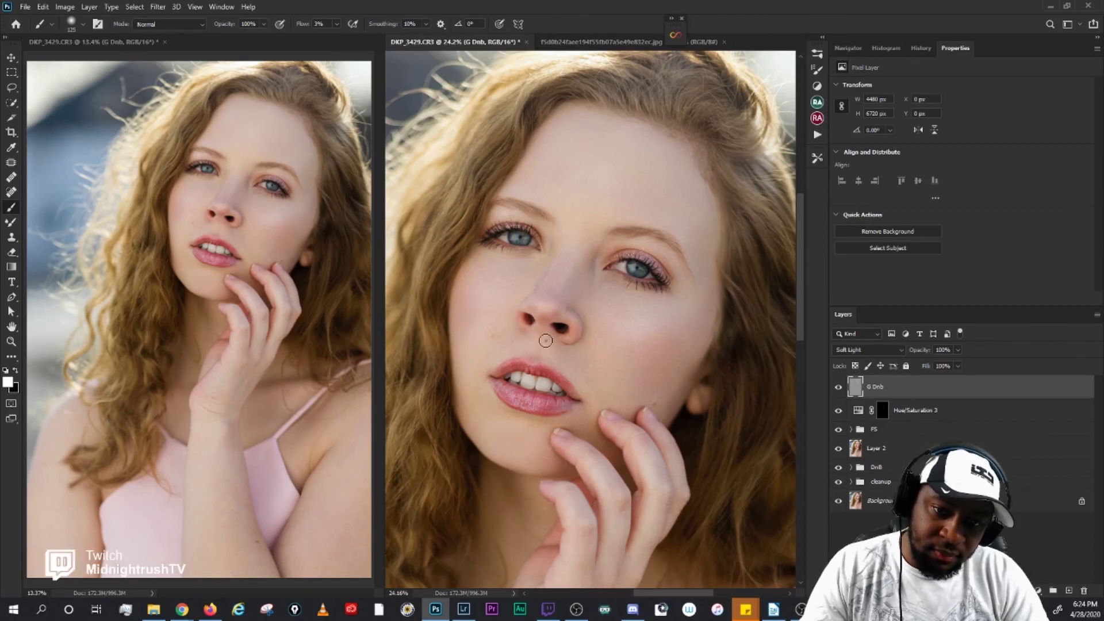
# Step: Dodge around the nostrils, above the upper lip and beside the mouth corner with a tip of up to 200 px
pyautogui.press('[')
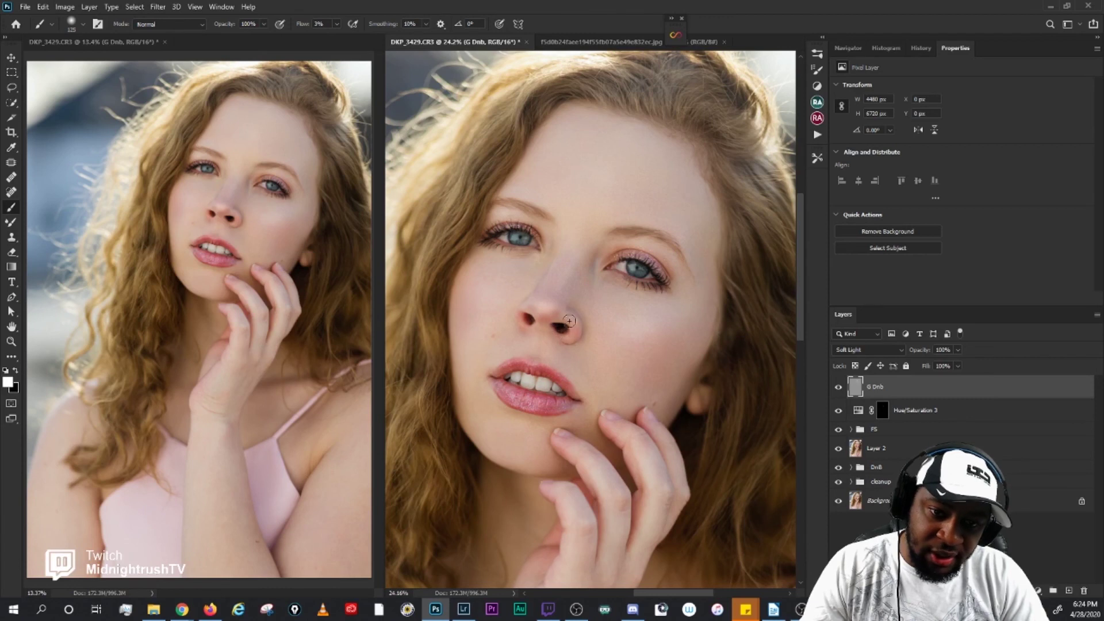
pyautogui.press(']')
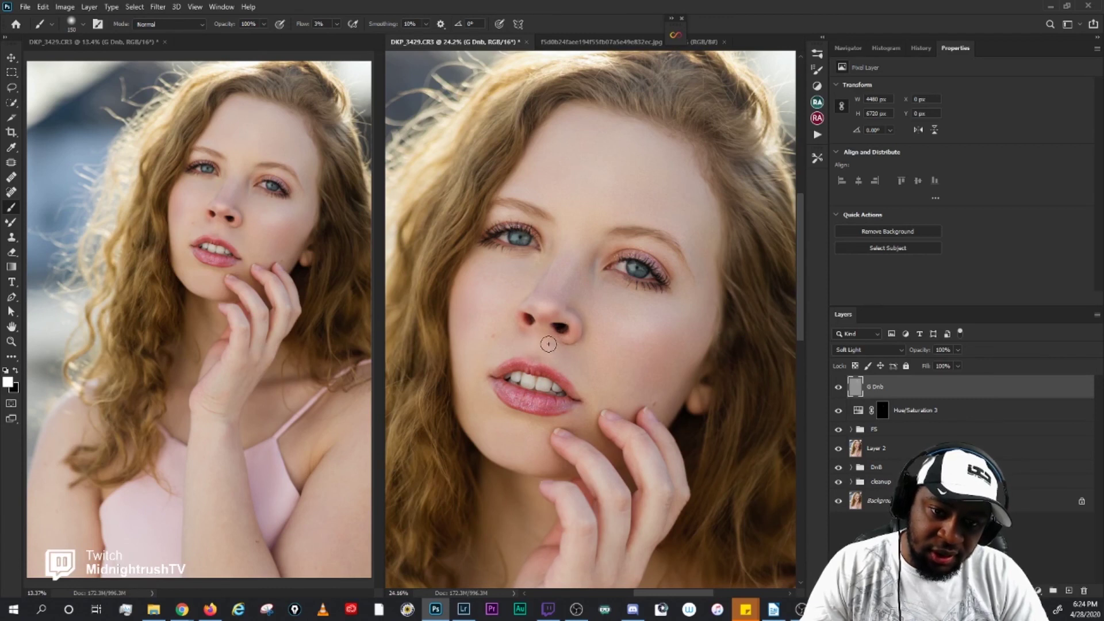
pyautogui.press(']')
pyautogui.press(']')
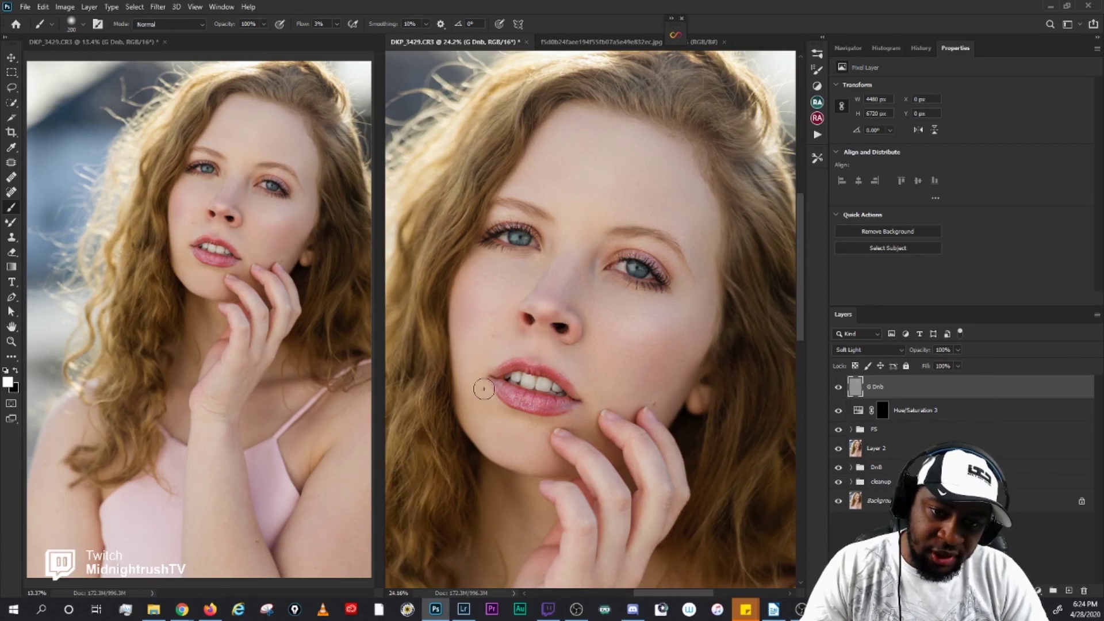
pyautogui.press('[')
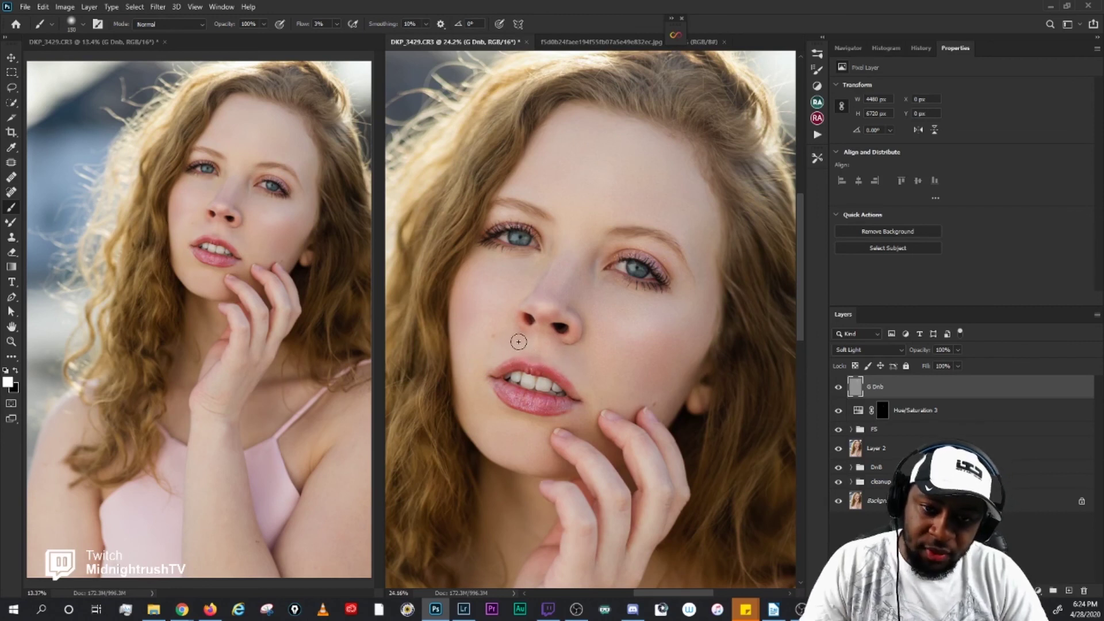
# Step: Dodge the lower face and the fingertips on the cheek, reducing the brush tip to 90 px for the fingers
pyautogui.press(']')
pyautogui.press(']')
pyautogui.press(']')
pyautogui.press(']')
pyautogui.press('[')
pyautogui.press('[')
pyautogui.press('[')
pyautogui.press('[')
pyautogui.press('[')
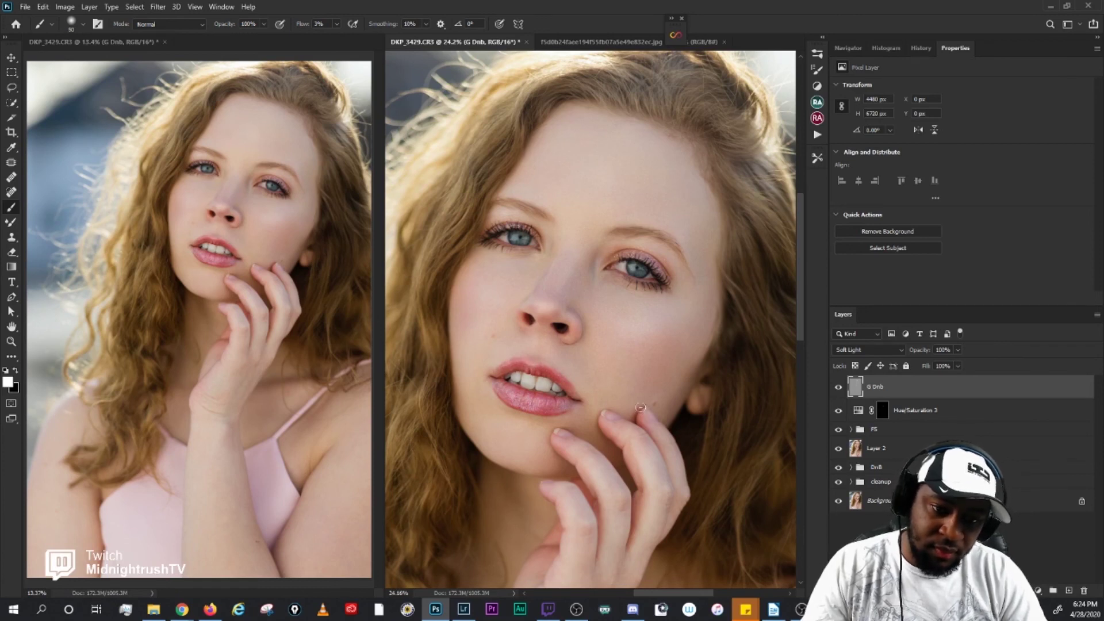
# Step: Dodge the cheek above the hand with a 600 px tip, then the opposite under-eye area with a much smaller tip
pyautogui.press(']')
pyautogui.press(']')
pyautogui.press(']')
pyautogui.press(']')
pyautogui.press(']')
pyautogui.press(']')
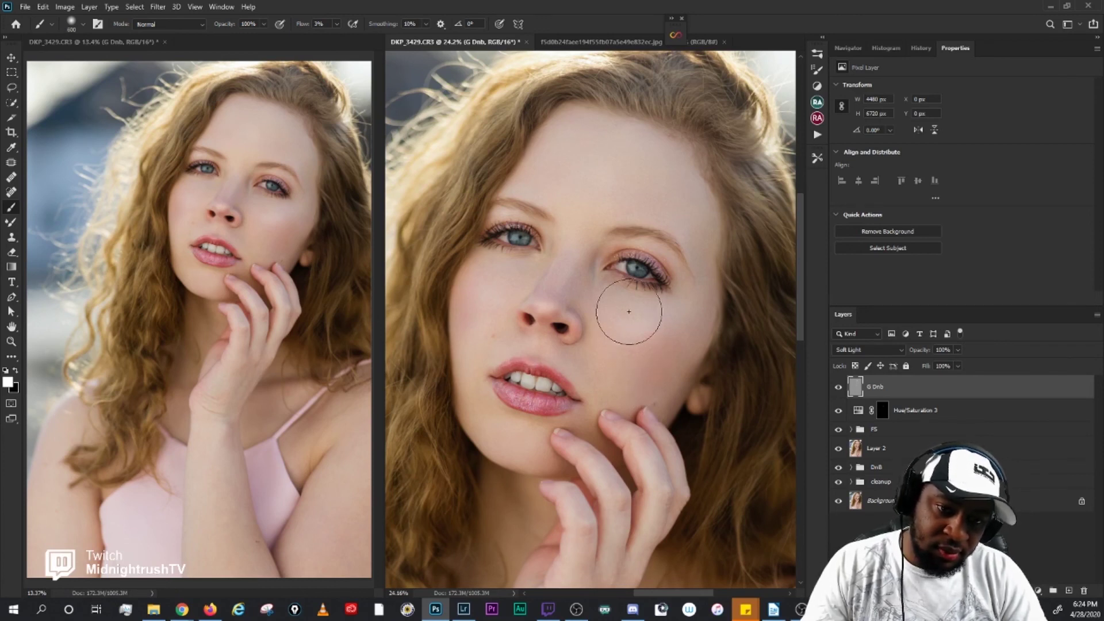
pyautogui.press('[')
pyautogui.press('[')
pyautogui.press('[')
pyautogui.press('[')
pyautogui.press('[')
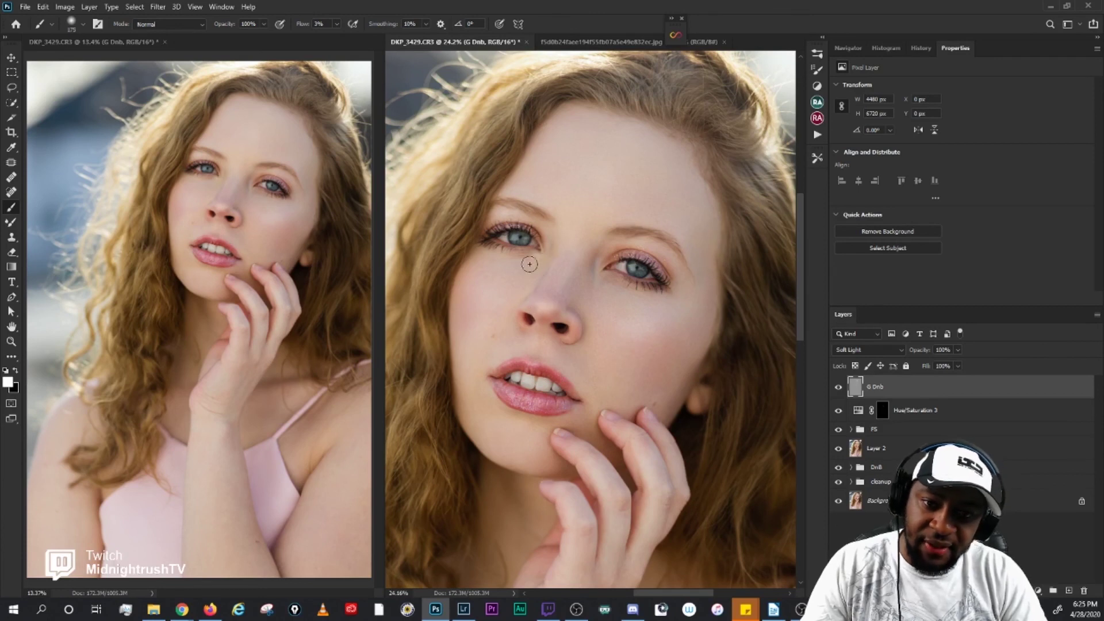
# Step: Enlarge the brush tip again and dodge the outer cheek and jaw on the side away from the hand
pyautogui.press(']')
pyautogui.press(']')
pyautogui.press(']')
pyautogui.press(']')
pyautogui.press(']')
pyautogui.press(']')
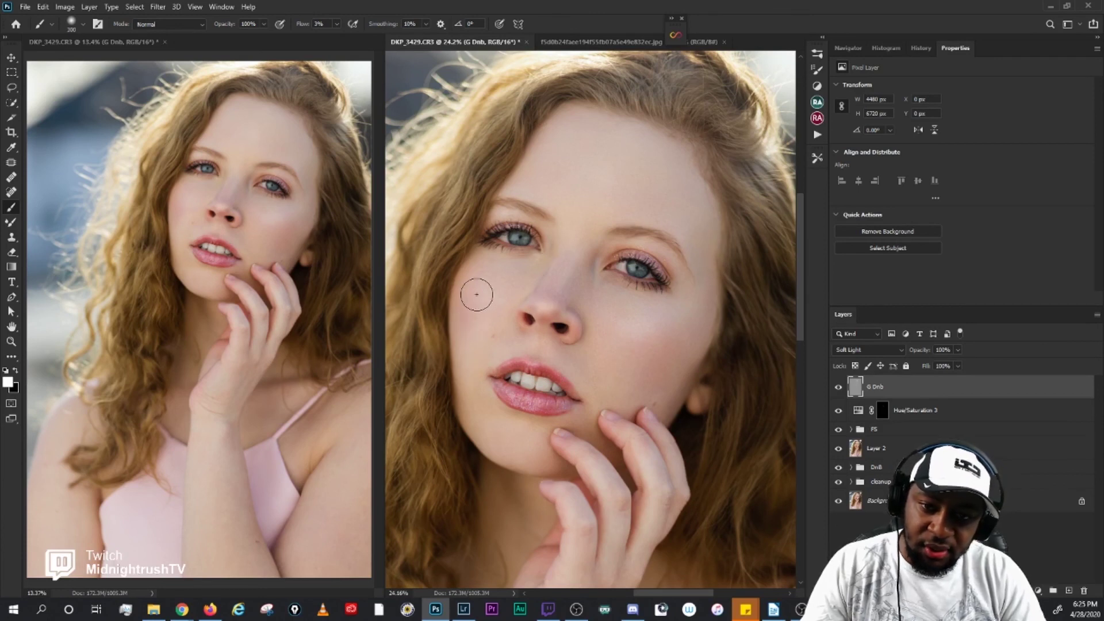
pyautogui.press('[')
pyautogui.press('[')
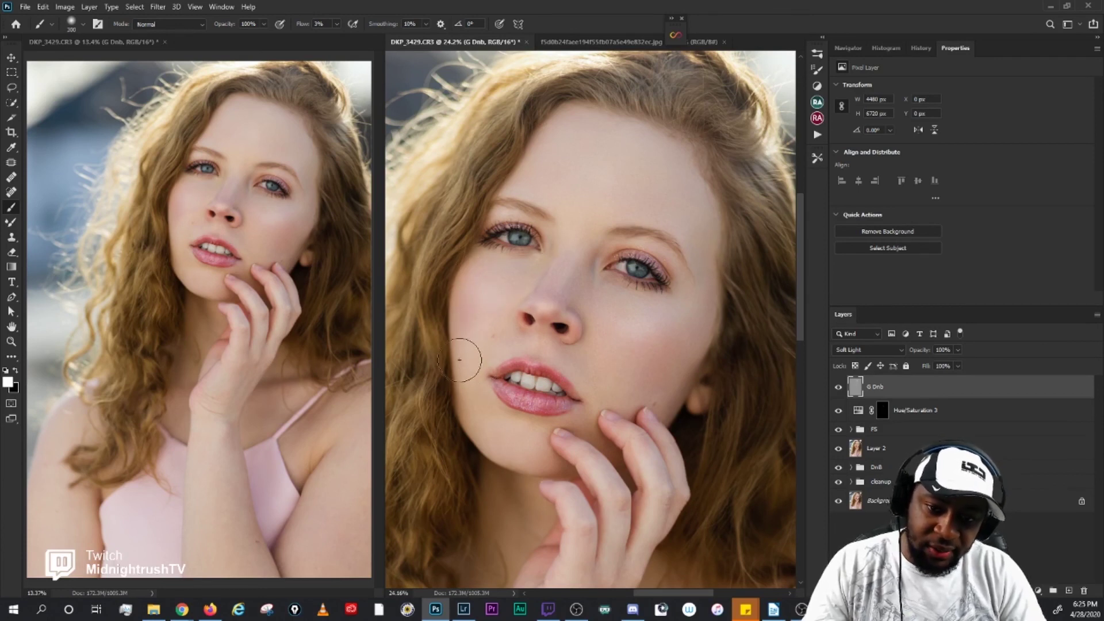
pyautogui.press(']')
pyautogui.press(']')
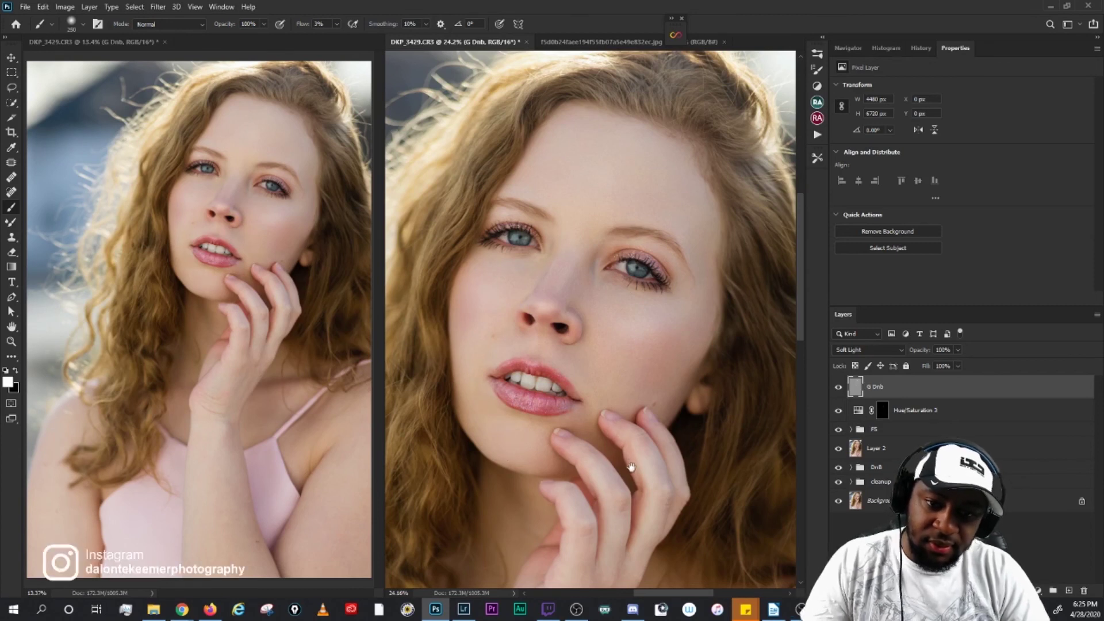
# Step: Dodge the neck and the chest beside the dress strap with a large white brush tip
pyautogui.moveTo(629, 461); pyautogui.dragTo(619, 266)
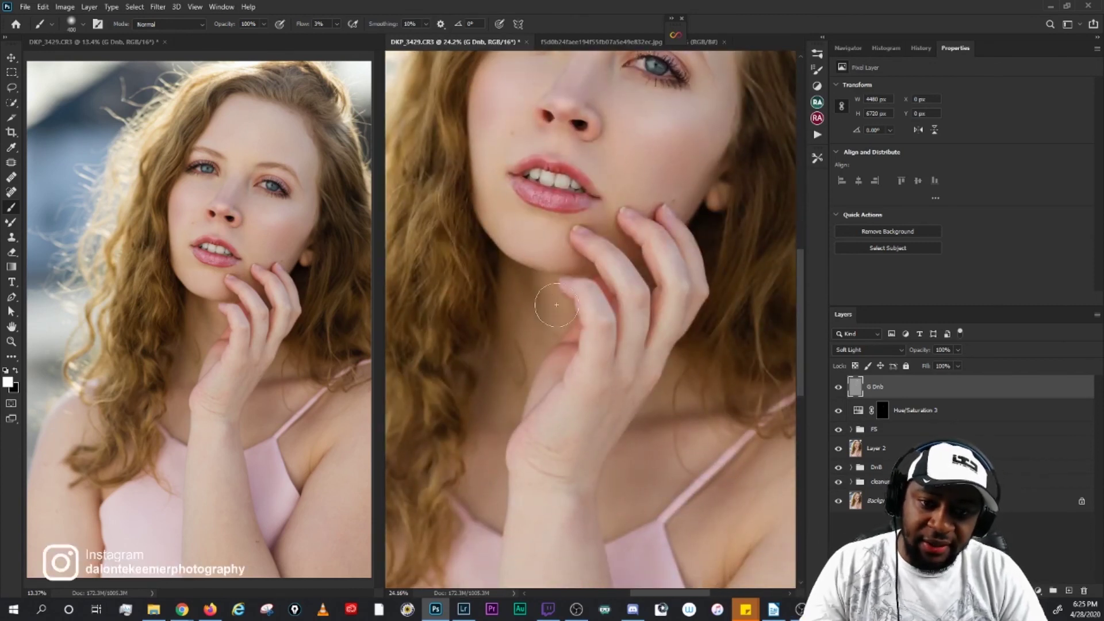
pyautogui.press(']')
pyautogui.press(']')
pyautogui.press(']')
pyautogui.press('[')
pyautogui.press('[')
pyautogui.press('[')
pyautogui.press('[')
pyautogui.scroll(-3, 690, 357)
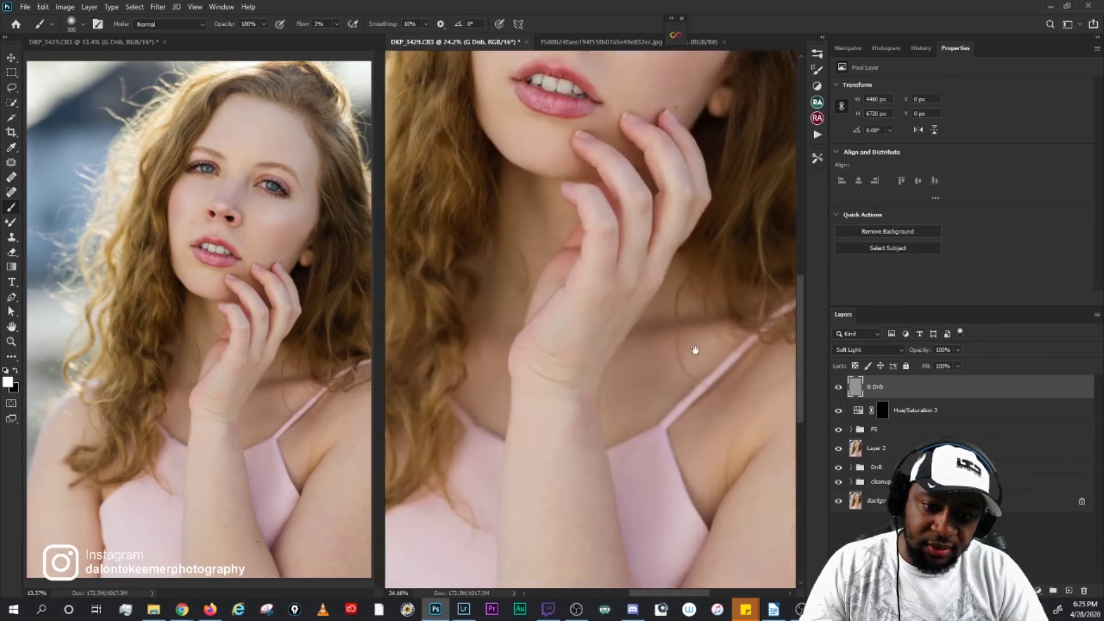
pyautogui.moveTo(720, 309); pyautogui.dragTo(678, 326)
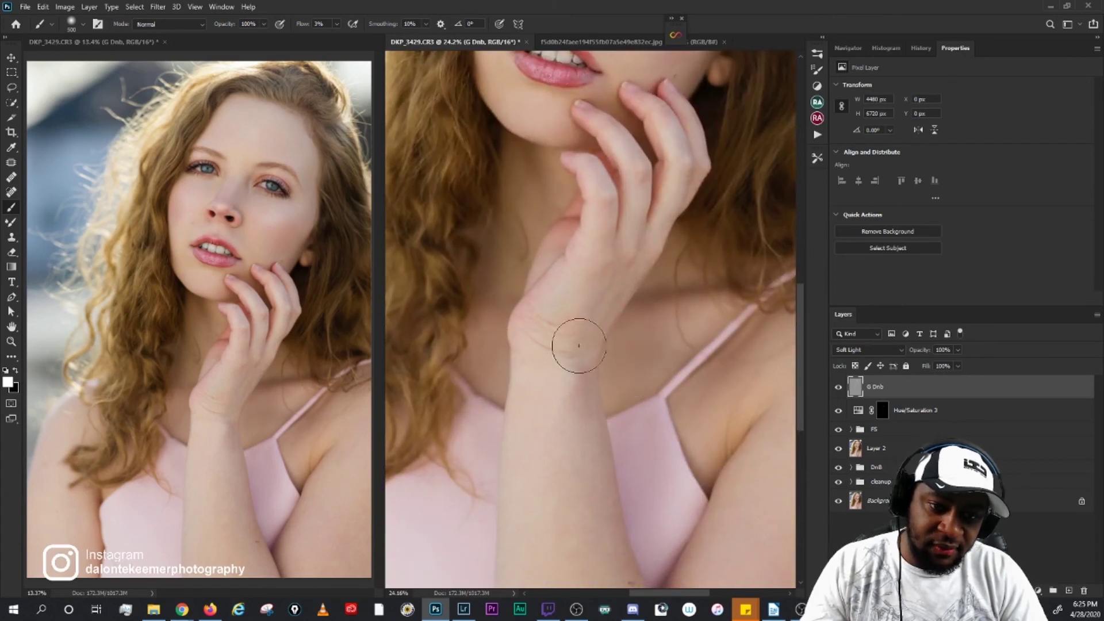
# Step: Dodge the wrist and forearm with a large tip, then the fingers and knuckles with a smaller one
pyautogui.moveTo(541, 355); pyautogui.dragTo(518, 476)
pyautogui.press('[')
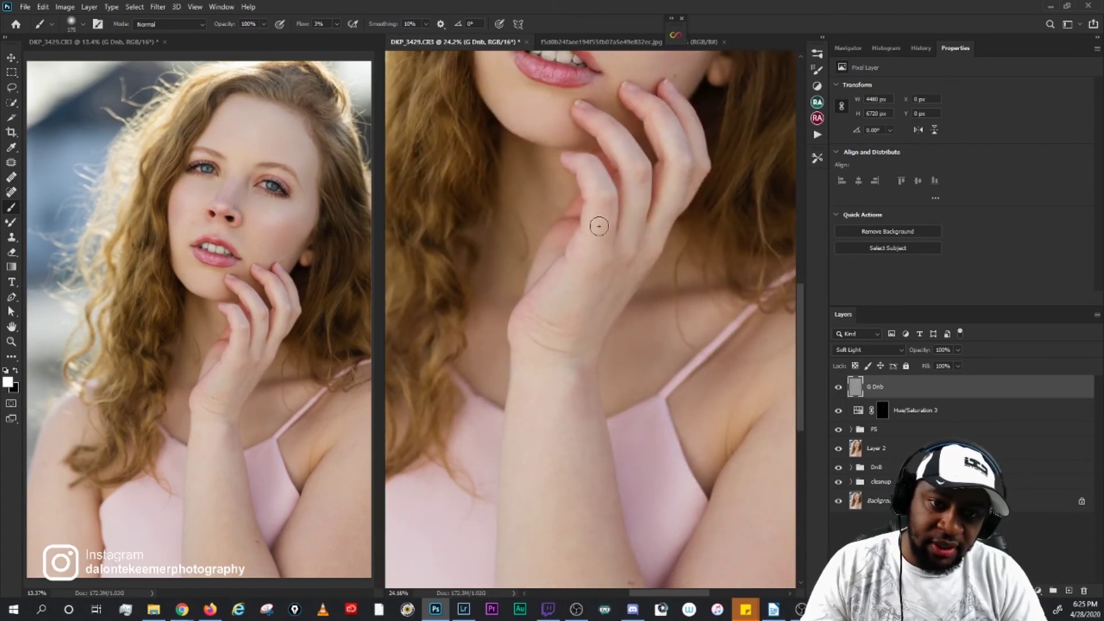
pyautogui.press('[')
pyautogui.press('[')
pyautogui.press('[')
pyautogui.press('[')
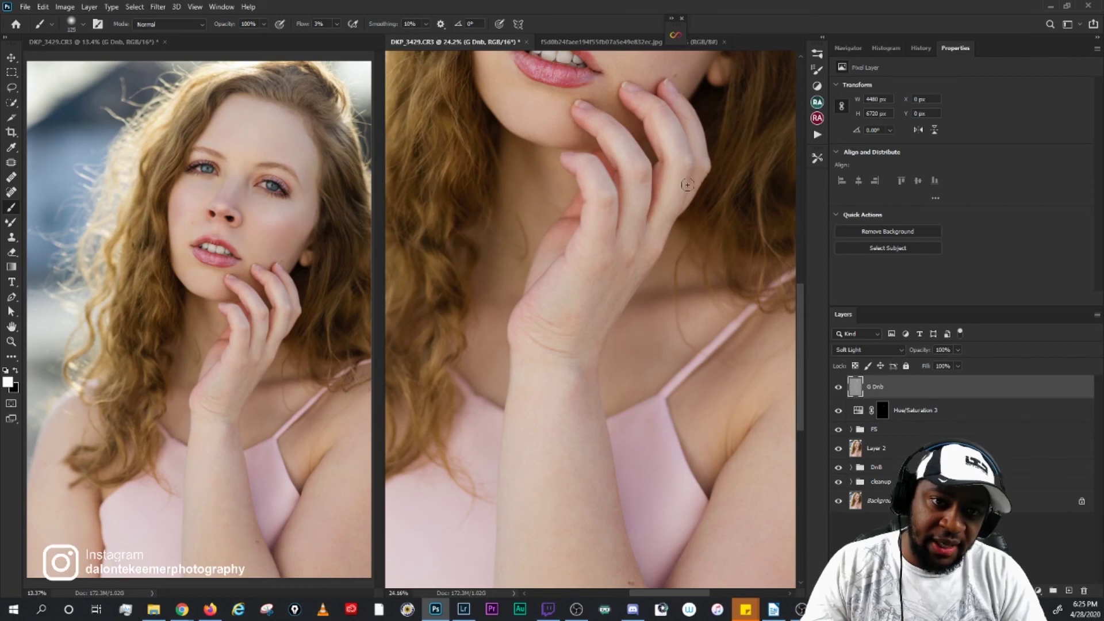
pyautogui.press(']')
pyautogui.press(']')
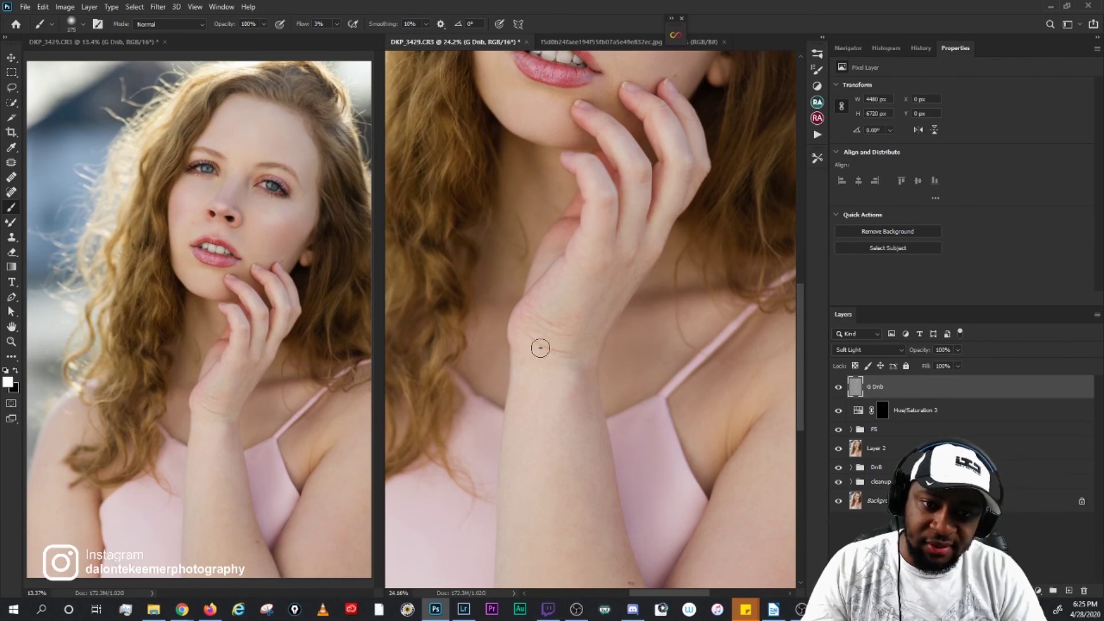
# Step: Enlarge the brush tip to 400 px and dodge along the raised forearm below the wrist
pyautogui.moveTo(533, 396)
pyautogui.mouseDown()
pyautogui.moveTo(556, 303)
pyautogui.moveTo(555, 215)
pyautogui.mouseUp()
pyautogui.press(']')
pyautogui.press(']')
pyautogui.press(']')
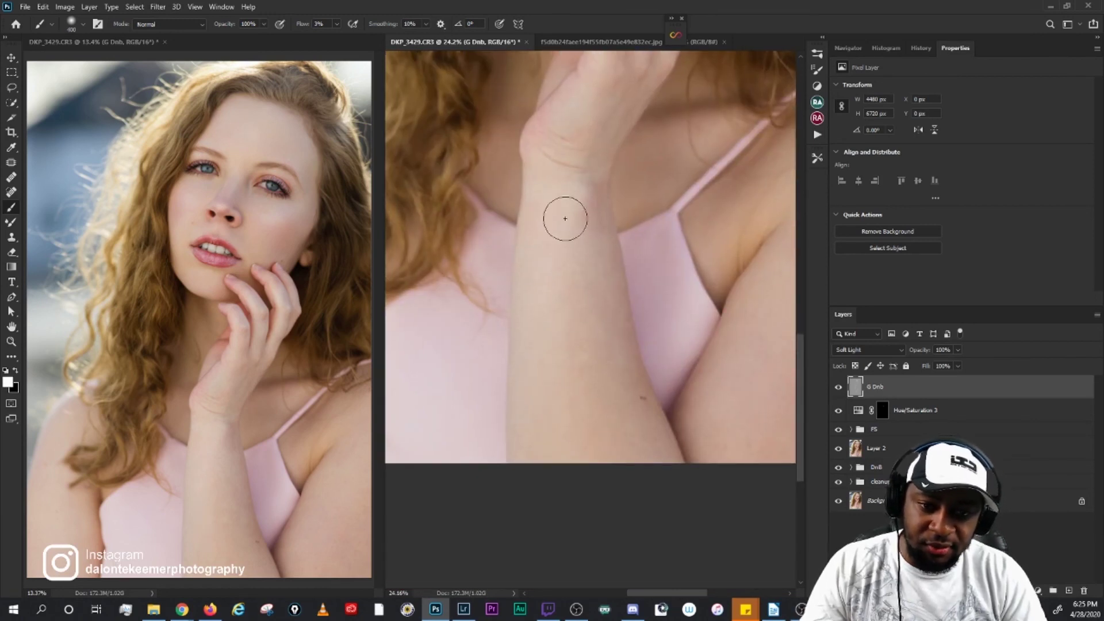
pyautogui.press('[')
pyautogui.press('[')
pyautogui.moveTo(648, 387)
pyautogui.mouseDown()
pyautogui.moveTo(563, 422)
pyautogui.moveTo(541, 430)
pyautogui.mouseUp()
# Step: Dodge the upper arm beside the dress with a large tip, then the armpit fold with a smaller one
pyautogui.press(']')
pyautogui.press(']')
pyautogui.press(']')
pyautogui.moveTo(716, 257)
pyautogui.mouseDown()
pyautogui.moveTo(620, 481)
pyautogui.moveTo(744, 261)
pyautogui.moveTo(663, 502)
pyautogui.mouseUp()
pyautogui.press('[')
pyautogui.moveTo(708, 272); pyautogui.dragTo(662, 346)
pyautogui.press('[')
pyautogui.press('[')
pyautogui.press('[')
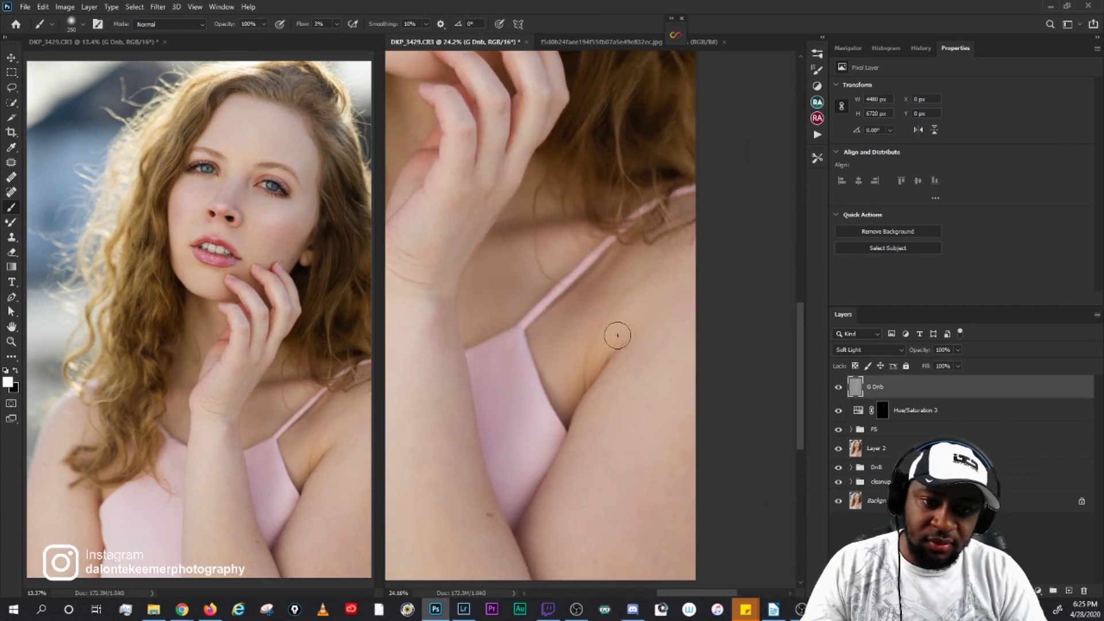
# Step: Dodge the shoulder near the dress strap with an enlarged brush tip, then reduce the tip to 100 px
pyautogui.press(']')
pyautogui.press(']')
pyautogui.press(']')
pyautogui.press(']')
pyautogui.scroll(10, 609, 295)
pyautogui.press('[')
pyautogui.press('[')
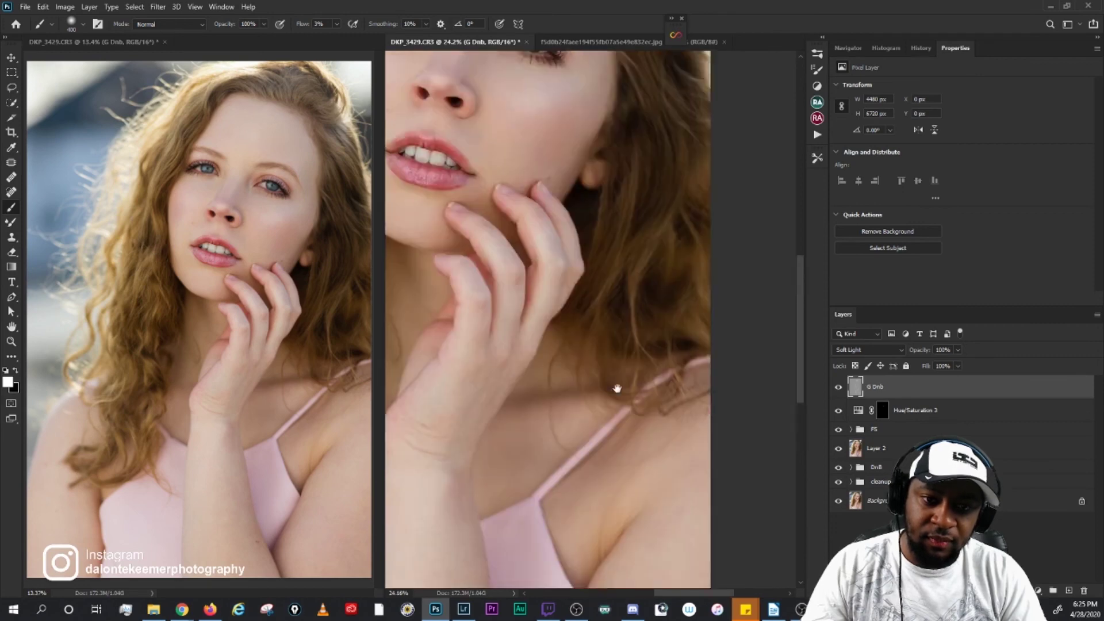
pyautogui.press('[')
pyautogui.press('[')
pyautogui.press('[')
pyautogui.press('[')
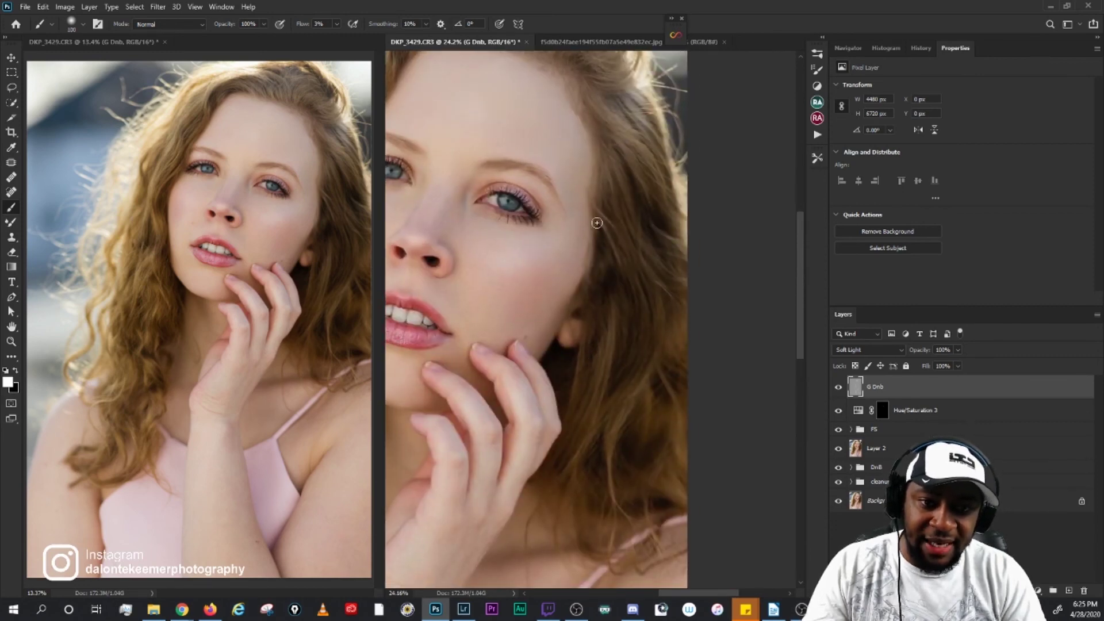
# Step: Set the brush flow to 1% and dodge the hair strands beside the temple with a small tip
pyautogui.press(']')
pyautogui.press(']')
pyautogui.press(']')
pyautogui.press(']')
pyautogui.press(']')
pyautogui.scroll(3, 661, 287)
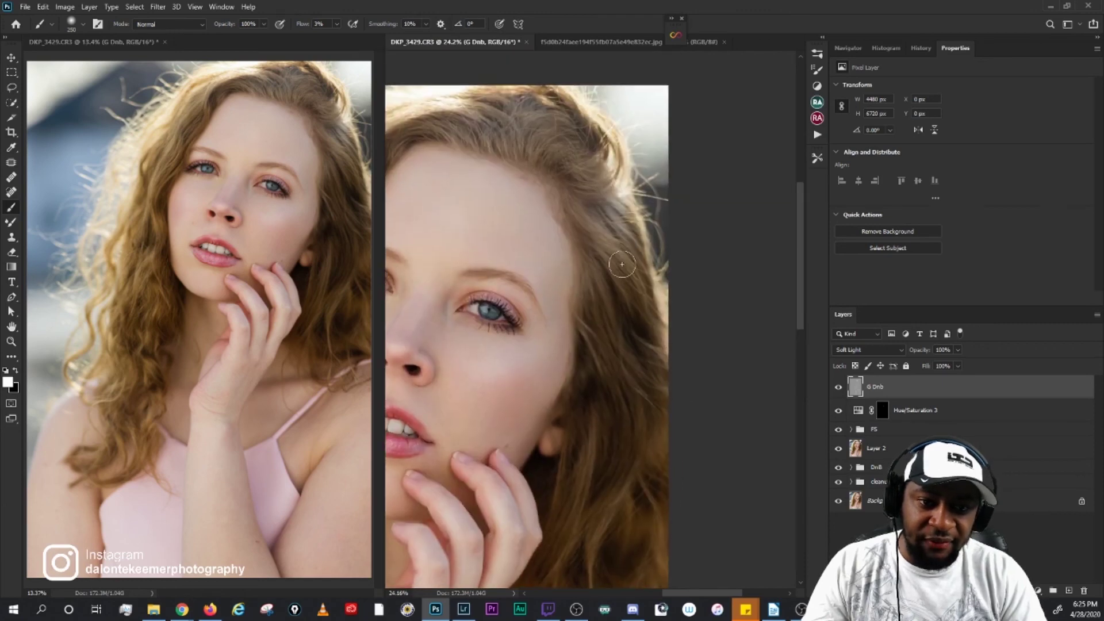
pyautogui.press('[')
pyautogui.press('[')
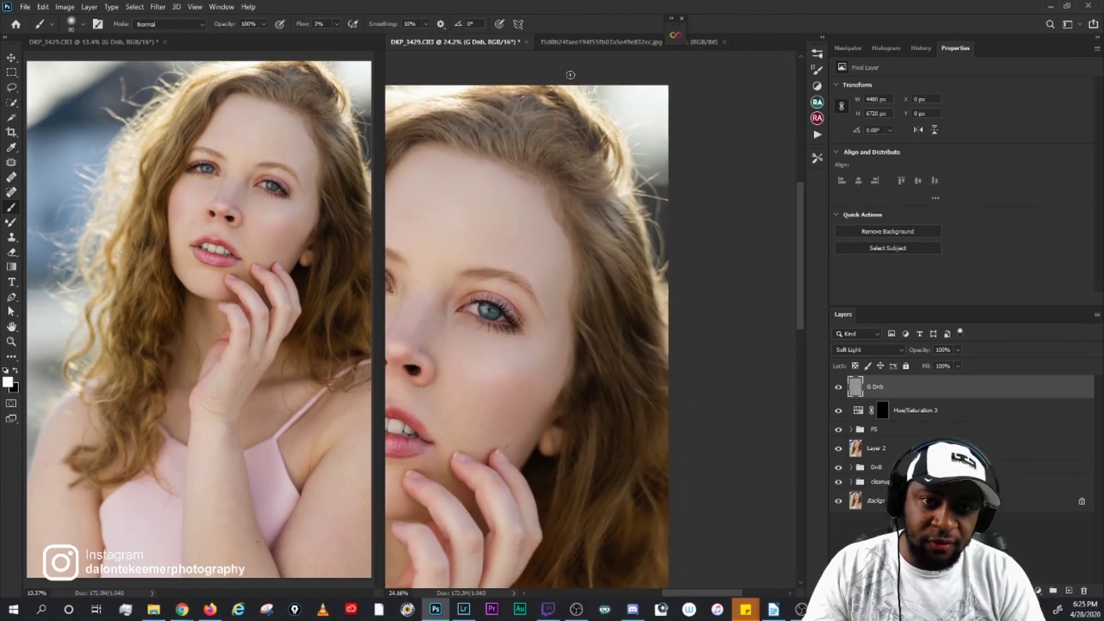
pyautogui.click(320, 24)
pyautogui.write('1')
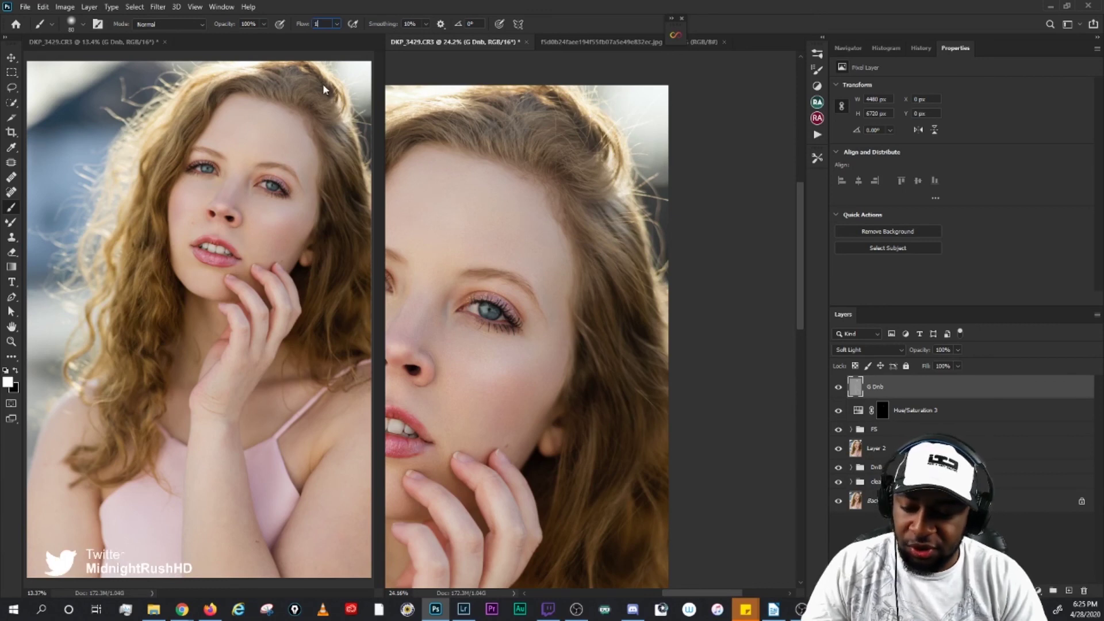
pyautogui.press('Return')
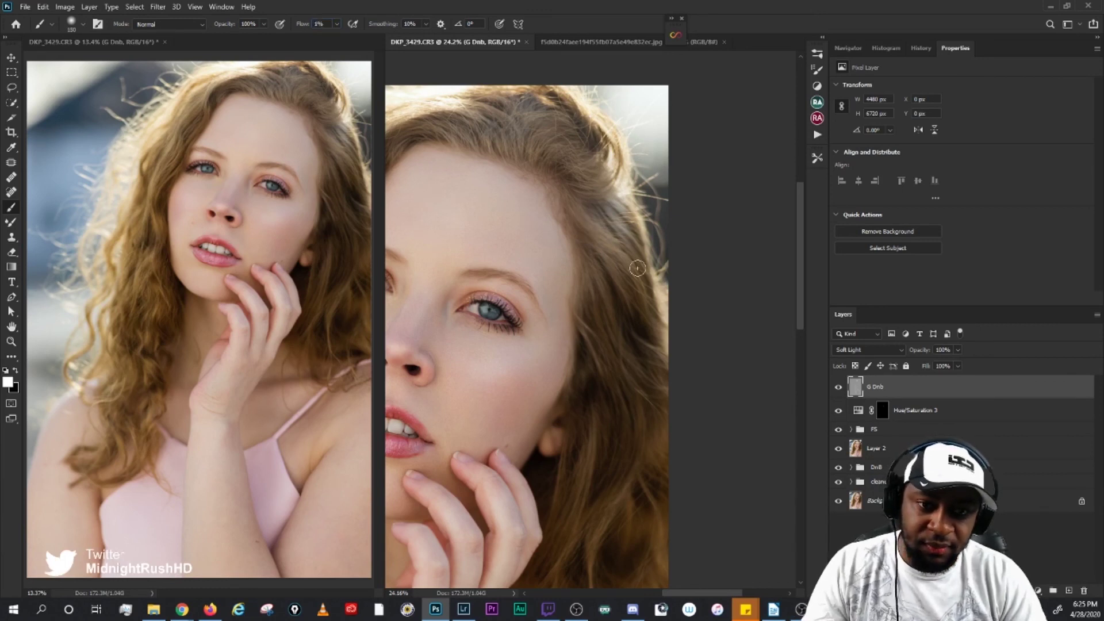
pyautogui.moveTo(614, 216); pyautogui.dragTo(666, 294)
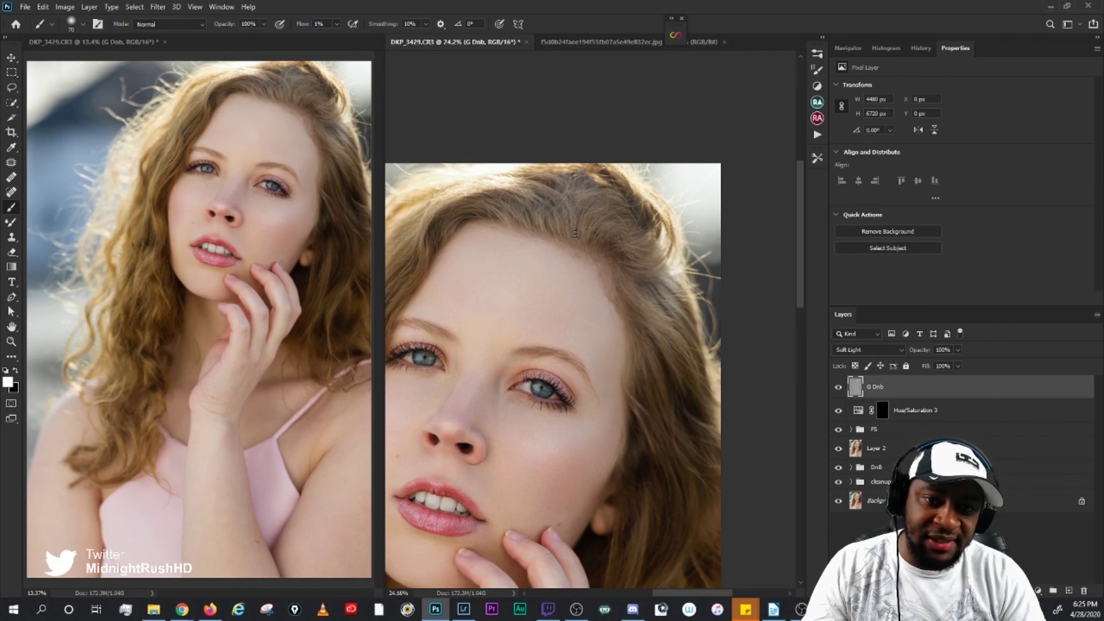
# Step: Dodge the hair strands above the forehead at 1% flow with a small brush tip
pyautogui.moveTo(568, 229); pyautogui.dragTo(609, 232)
pyautogui.press(']')
pyautogui.press(']')
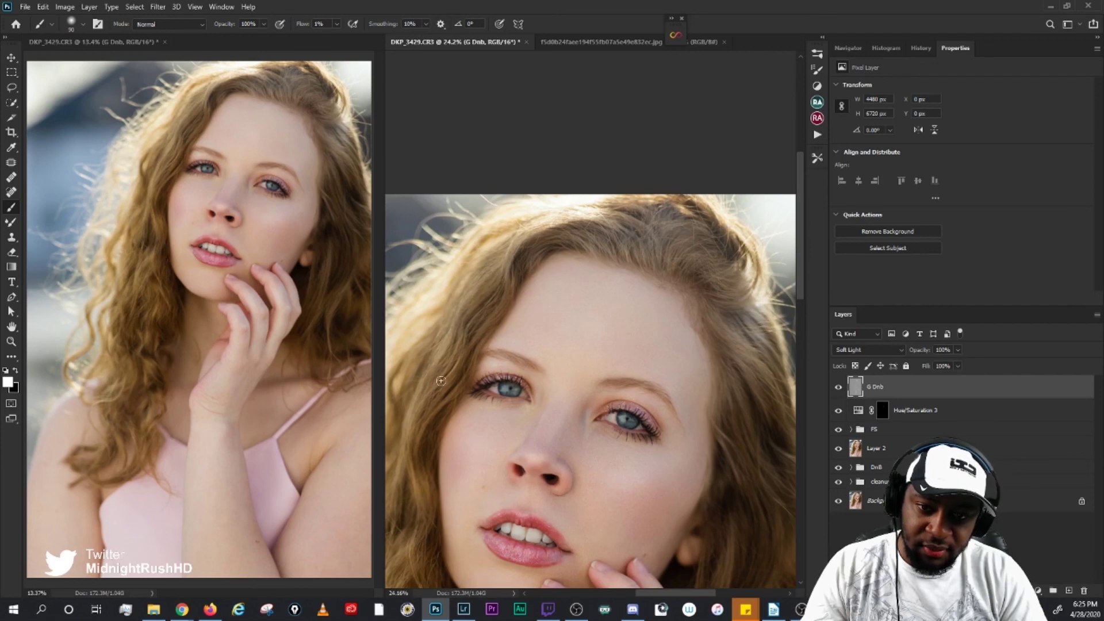
# Step: Dodge the curls from beside the cheek down past the chin at 1% flow, using 100 to 150 px brush tips
pyautogui.moveTo(441, 380); pyautogui.dragTo(482, 300)
pyautogui.press(']')
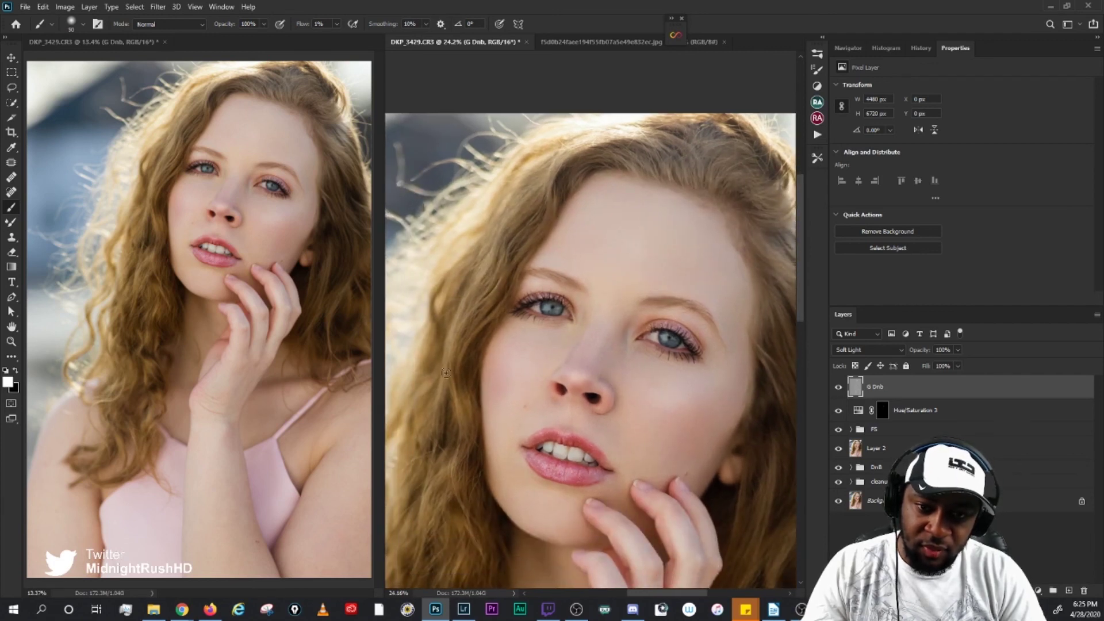
pyautogui.moveTo(461, 446); pyautogui.dragTo(481, 377)
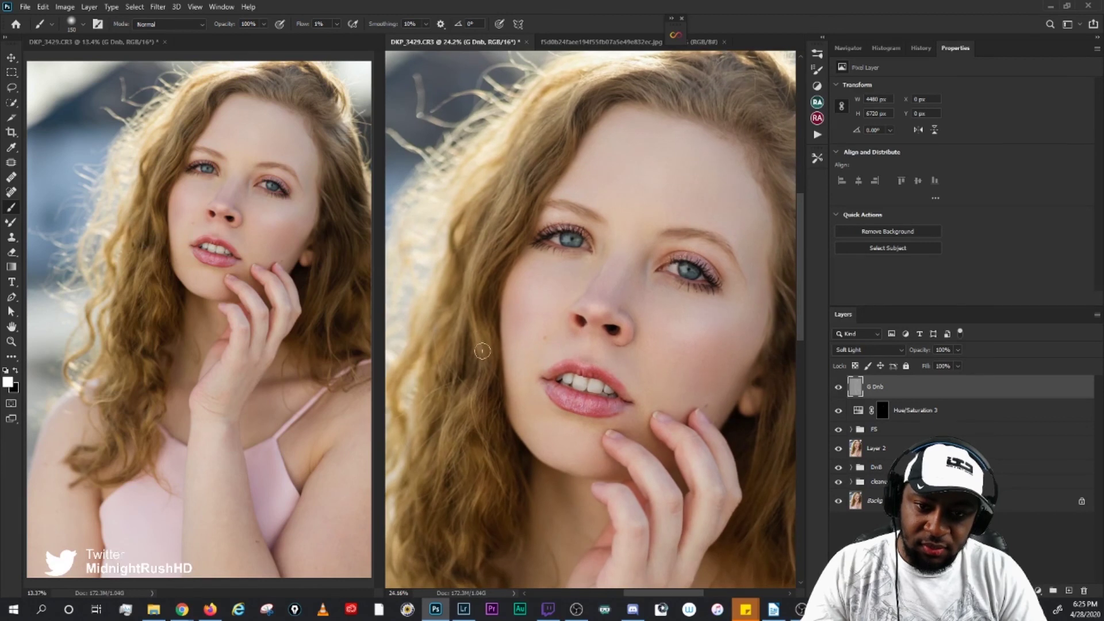
pyautogui.press('[')
pyautogui.press('[')
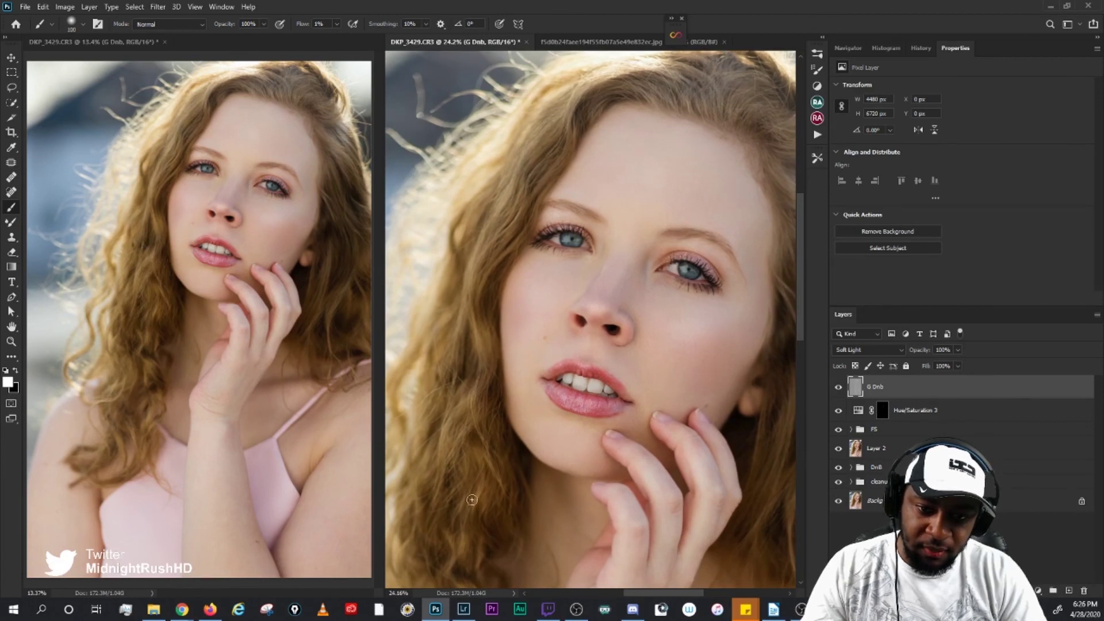
pyautogui.moveTo(463, 530); pyautogui.dragTo(479, 395)
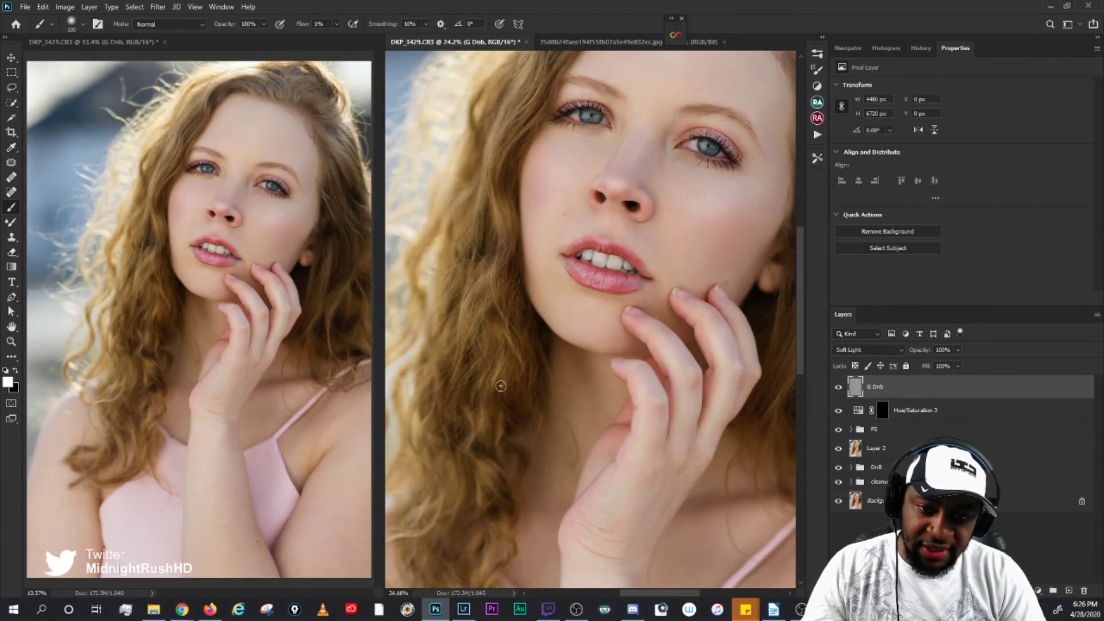
pyautogui.moveTo(505, 440); pyautogui.dragTo(504, 340)
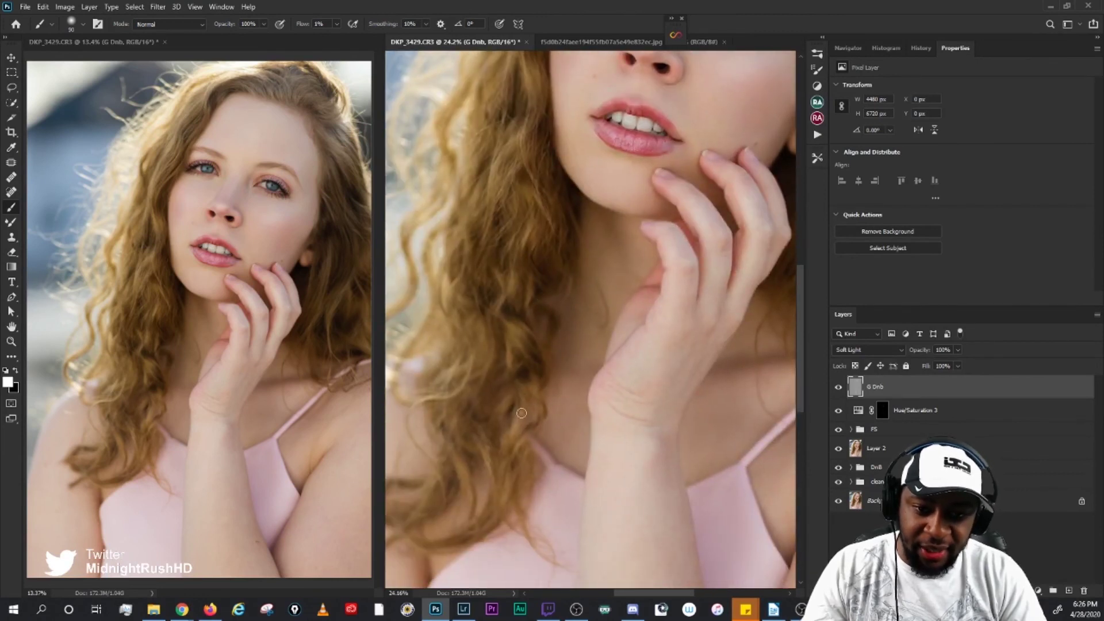
# Step: Dodge the lower curls falling over the shoulder with a 150 px tip, then reduce it to 100 px
pyautogui.press(']')
pyautogui.moveTo(466, 402); pyautogui.dragTo(512, 454)
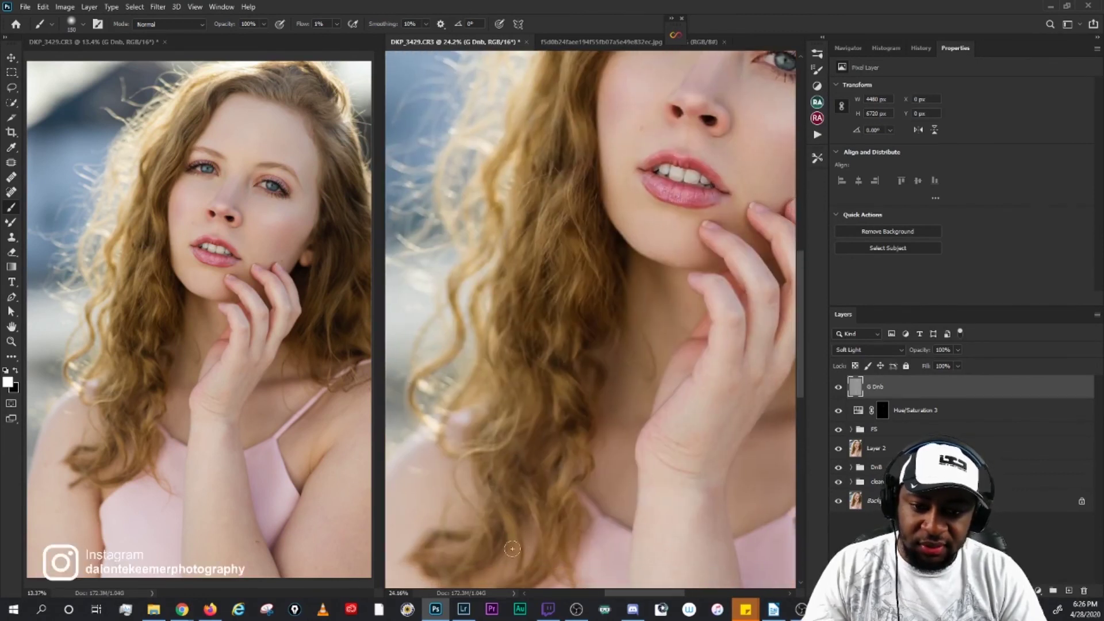
pyautogui.press('[')
pyautogui.press('[')
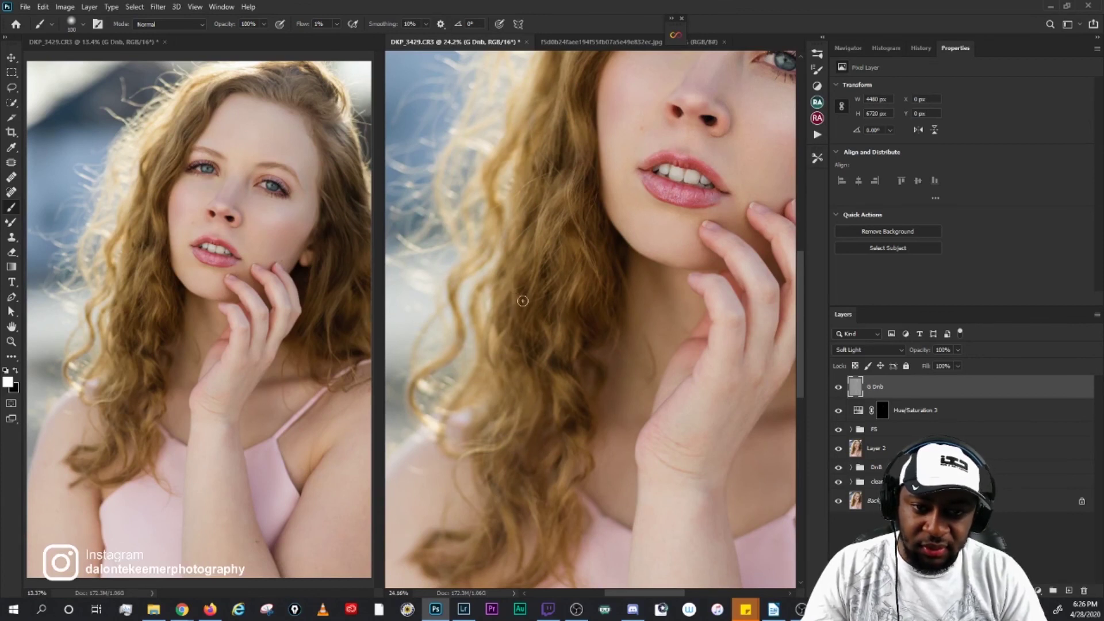
# Step: Dodge the hair strands from chin level back up to the temple with a tip of about 90 px
pyautogui.scroll(1, 552, 249)
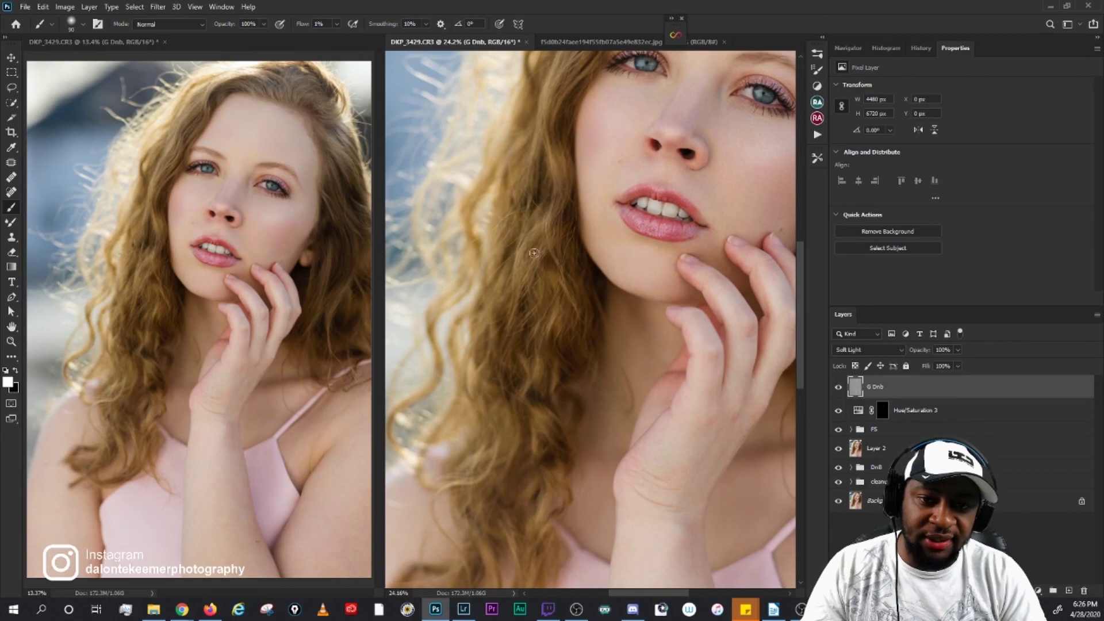
pyautogui.scroll(3, 521, 299)
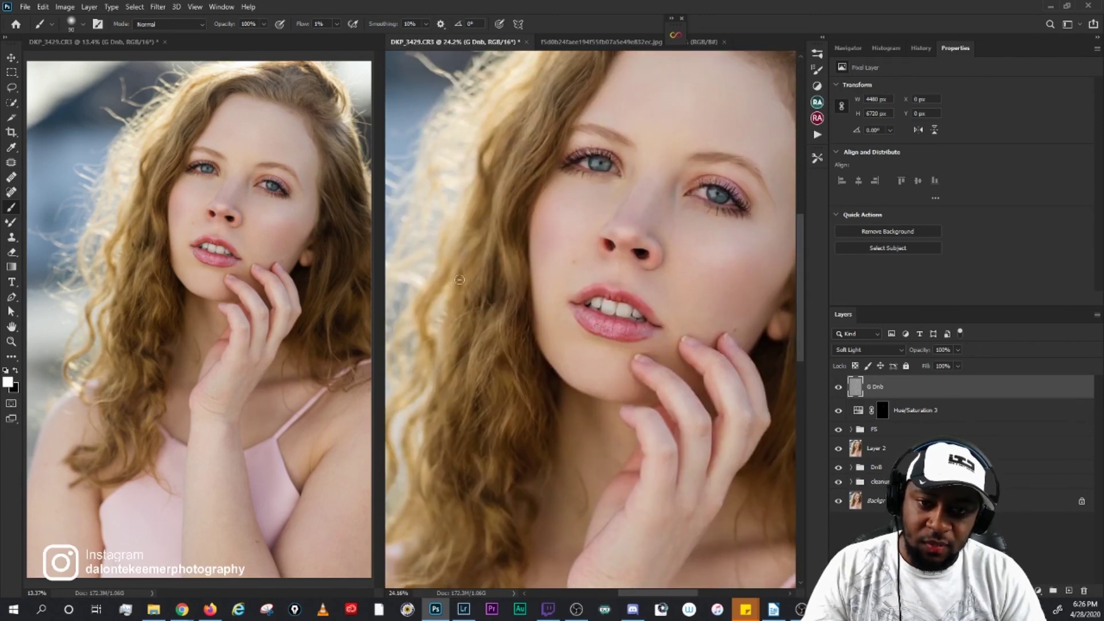
pyautogui.press(']')
pyautogui.press(']')
pyautogui.scroll(3, 513, 210)
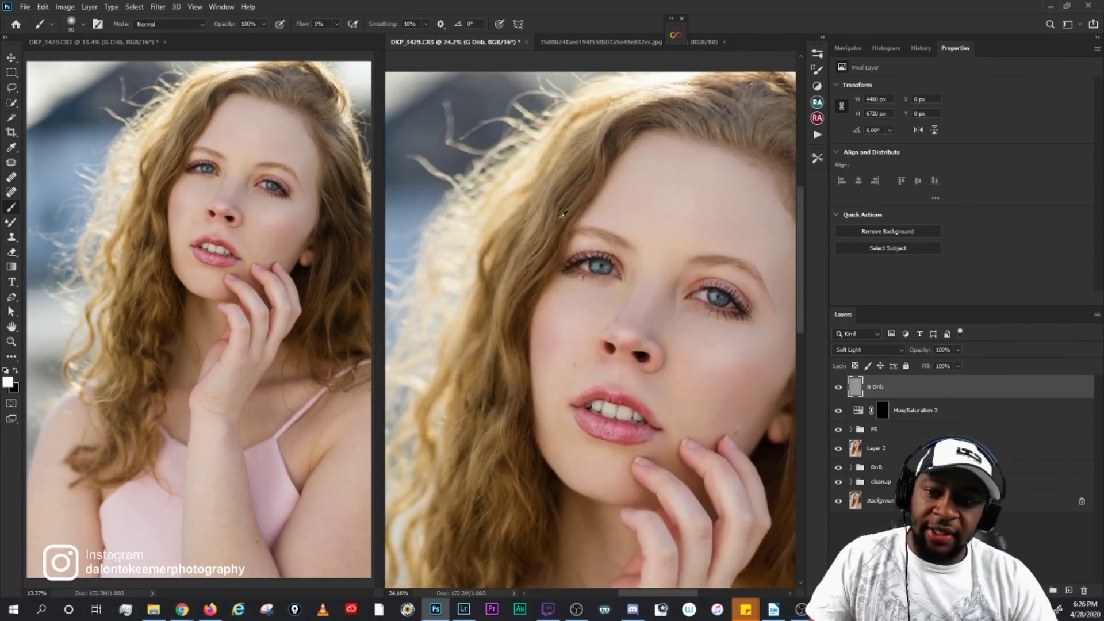
# Step: Compare the whole portrait with and without the G Dnb layer to judge the dodging
pyautogui.scroll(-3, 563, 214)
pyautogui.scroll(-2, 718, 252)
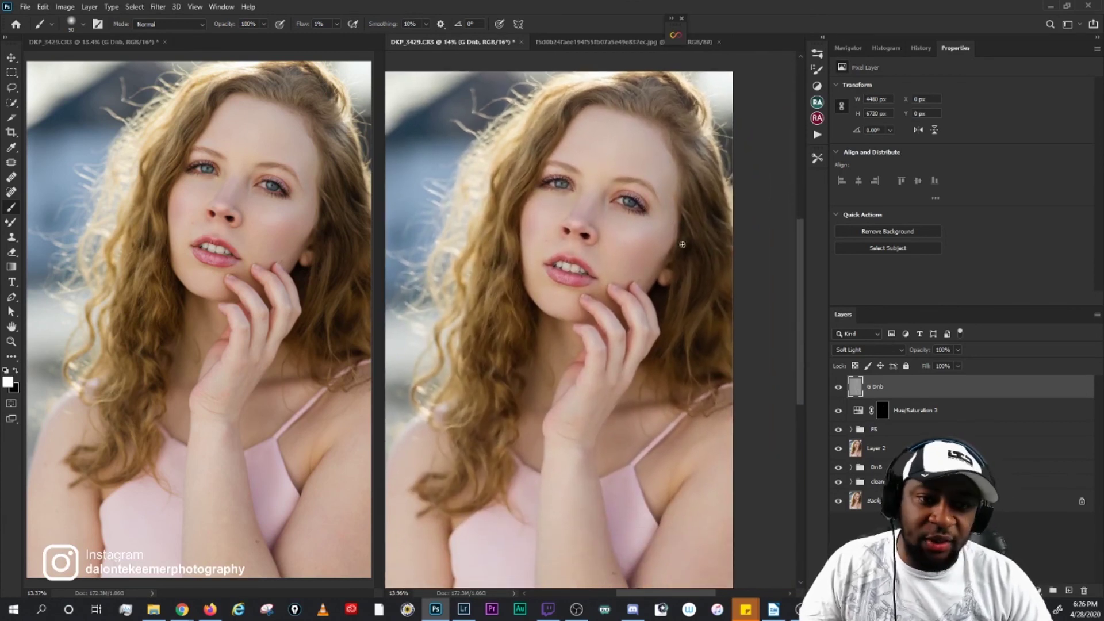
pyautogui.scroll(-3, 683, 253)
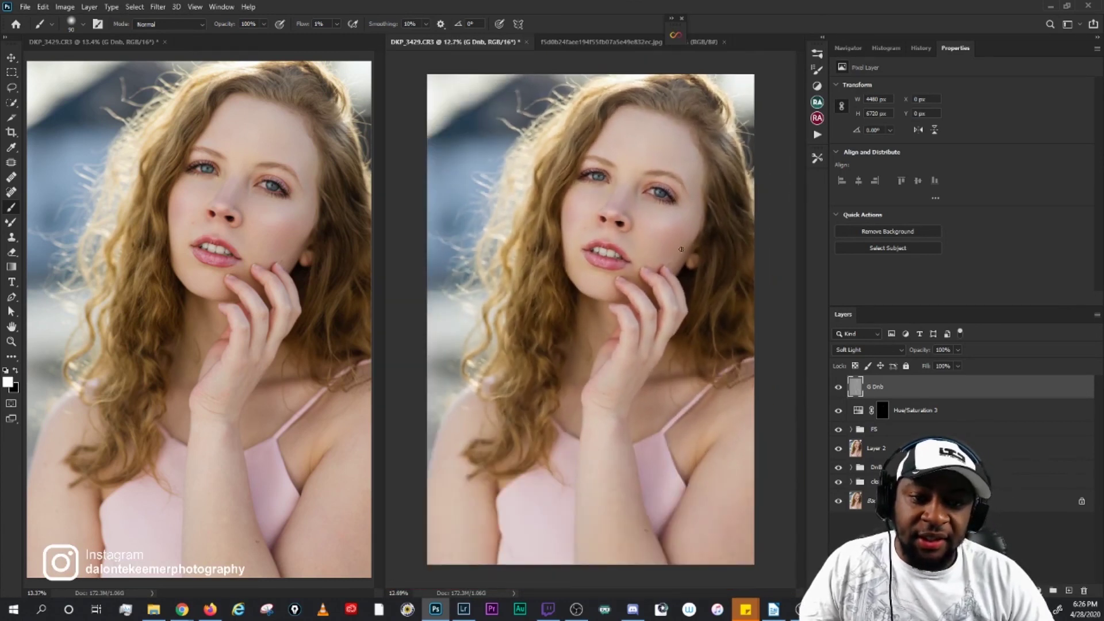
pyautogui.click(837, 389)
pyautogui.click(838, 389)
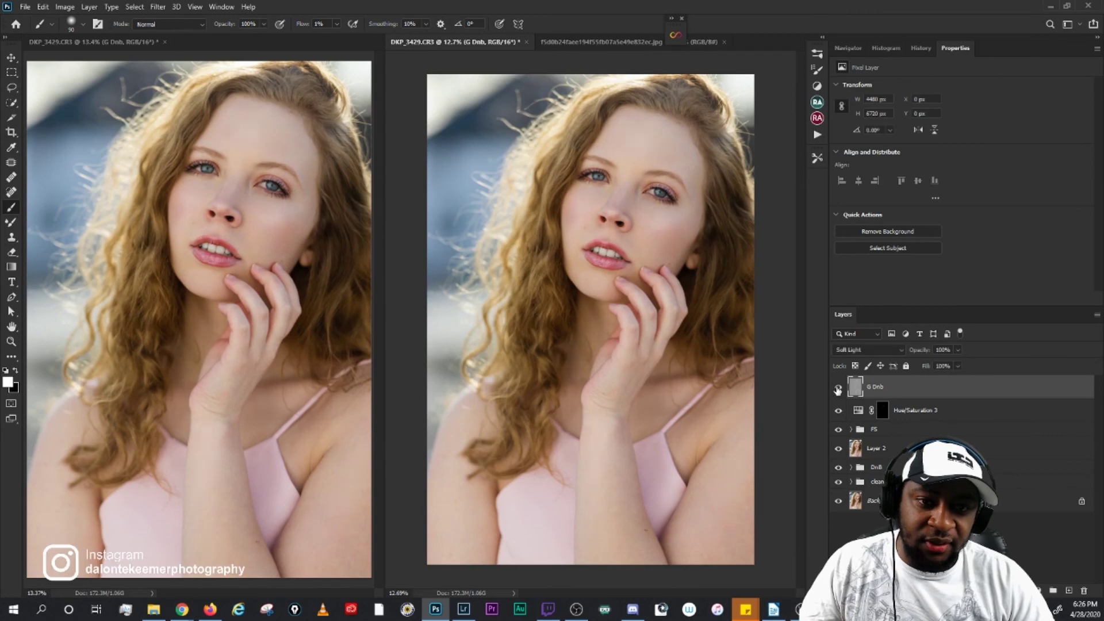
pyautogui.click(837, 389)
pyautogui.click(837, 389)
pyautogui.click(838, 389)
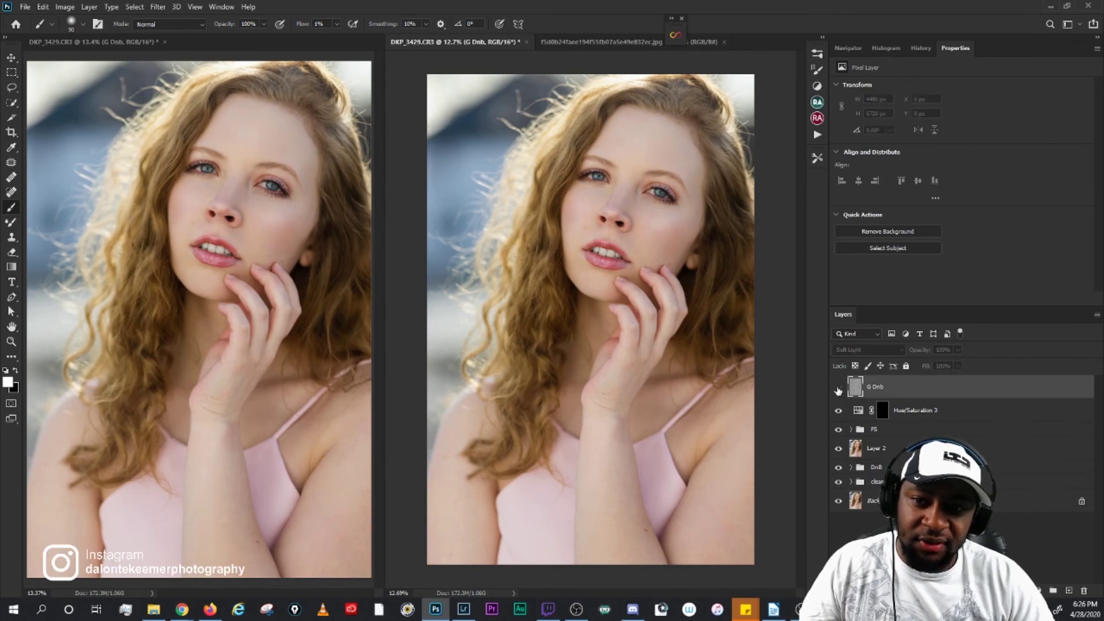
pyautogui.click(838, 389)
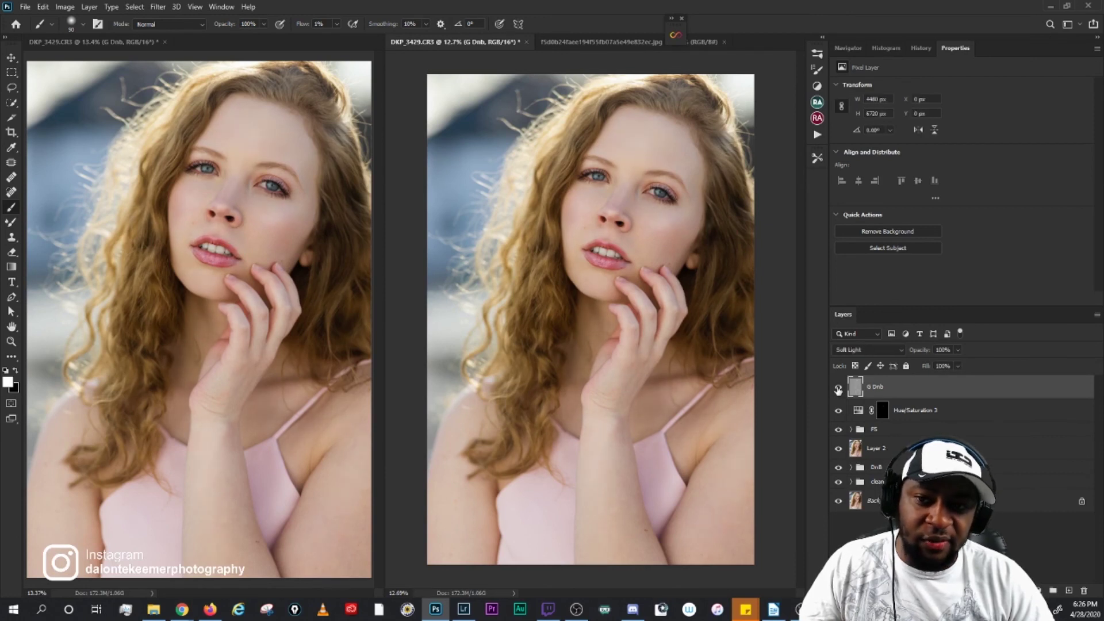
pyautogui.click(837, 389)
pyautogui.click(837, 389)
pyautogui.click(838, 389)
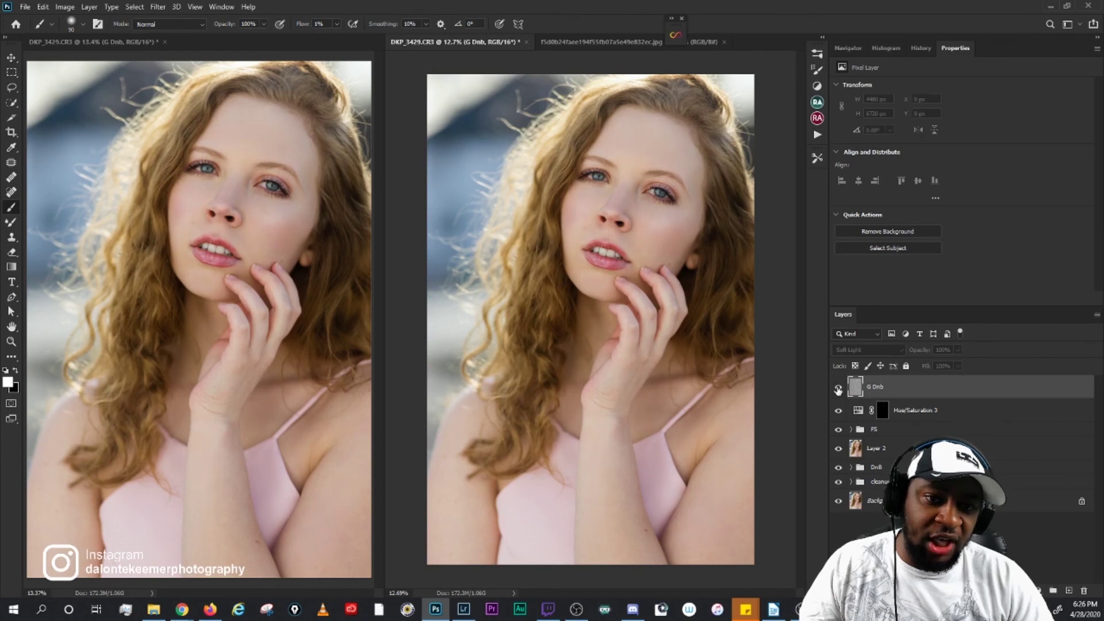
pyautogui.click(838, 389)
pyautogui.click(838, 389)
# Step: Dodge the hair beside the far side of the forehead with a 200 px tip, then make black the foreground color
pyautogui.scroll(3, 677, 227)
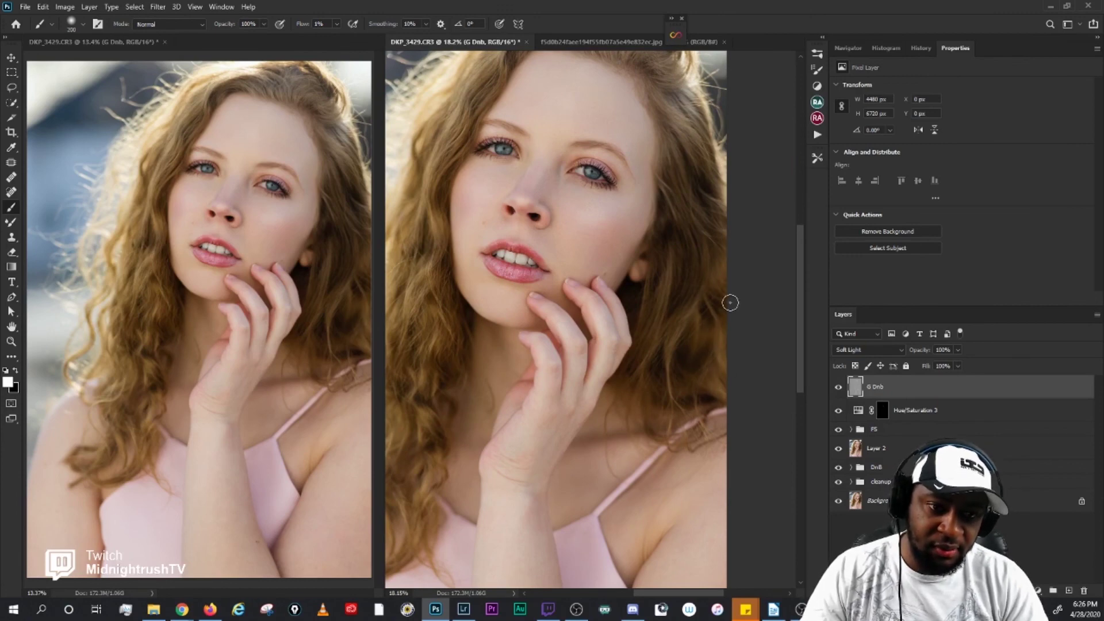
pyautogui.moveTo(673, 197)
pyautogui.mouseDown()
pyautogui.moveTo(707, 321)
pyautogui.moveTo(694, 164)
pyautogui.moveTo(702, 134)
pyautogui.mouseUp()
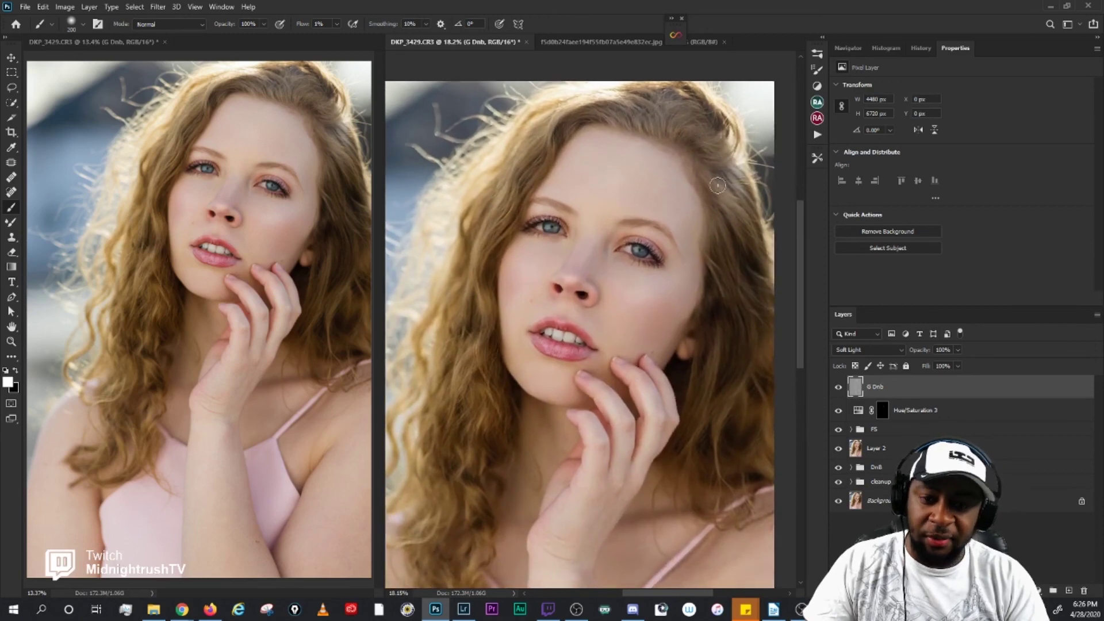
pyautogui.press('x')
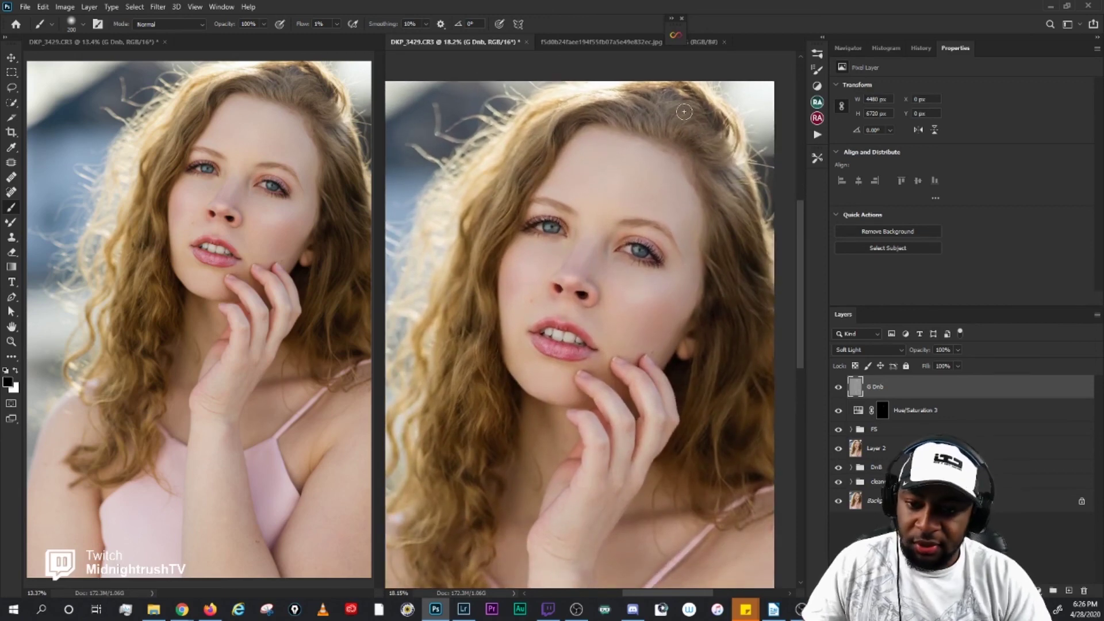
# Step: Check where the shadows and highlights sit on the face and neck in the contouring reference image
pyautogui.click(598, 42)
pyautogui.scroll(3, 705, 302)
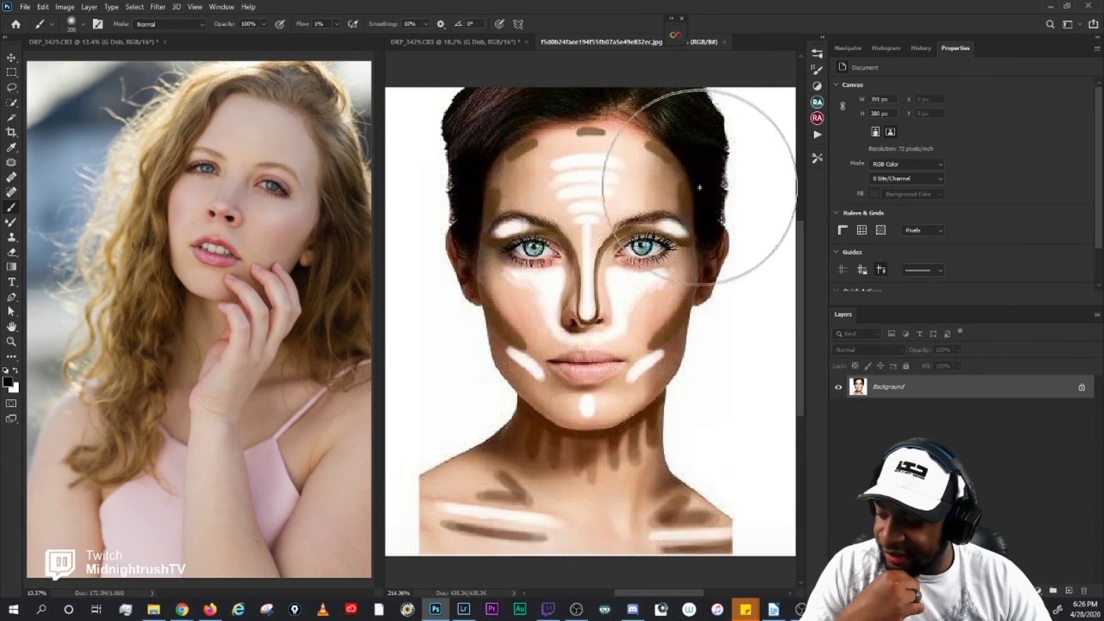
pyautogui.scroll(-1, 633, 345)
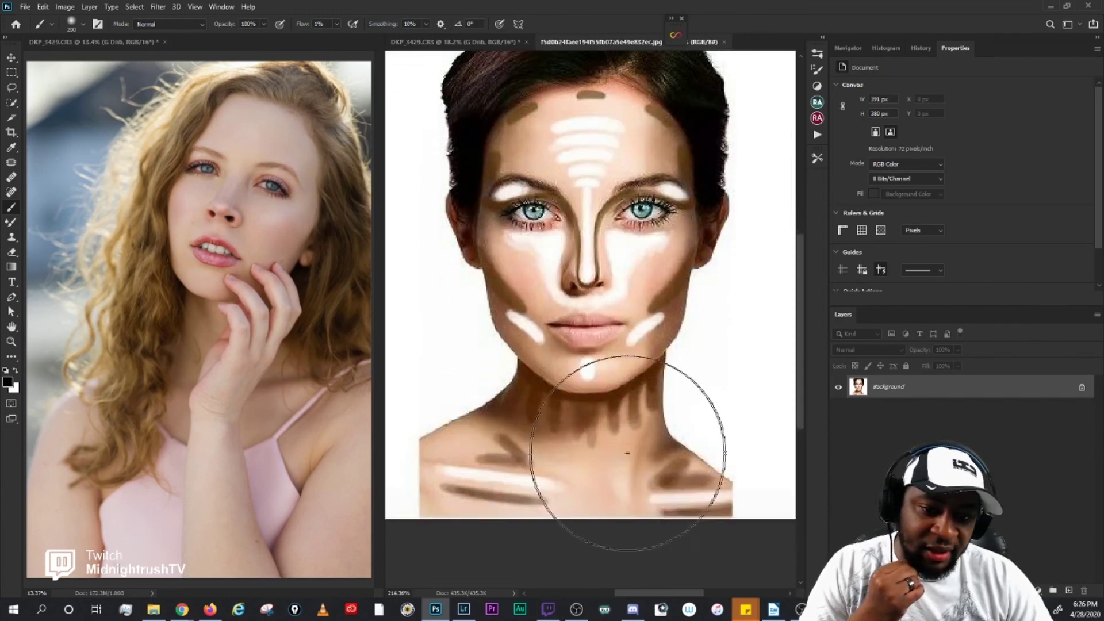
pyautogui.scroll(1, 636, 326)
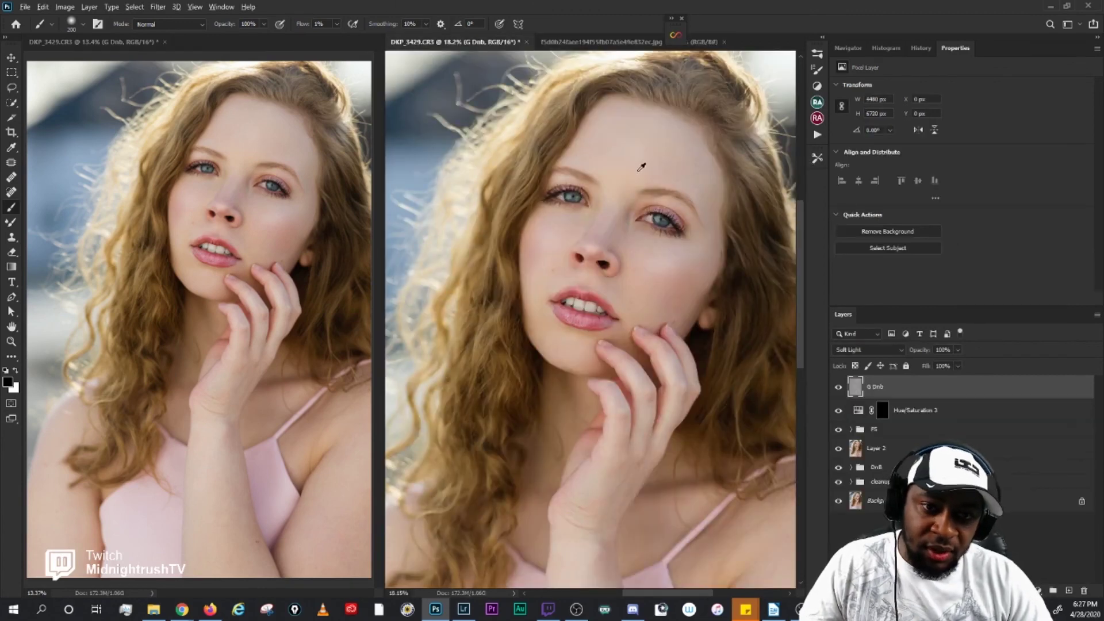
# Step: Burn the forehead edges and temples along the hairline in black with a tip enlarged to about 600 px
pyautogui.moveTo(669, 161); pyautogui.dragTo(663, 192)
pyautogui.scroll(1, 669, 187)
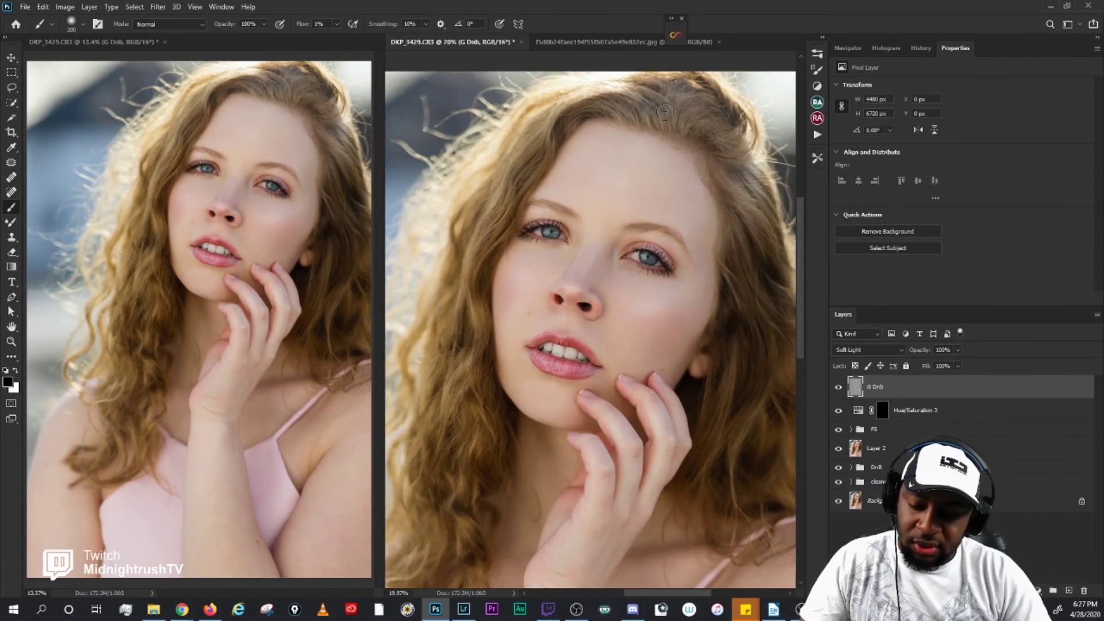
pyautogui.press(']')
pyautogui.press(']')
pyautogui.press(']')
pyautogui.press(']')
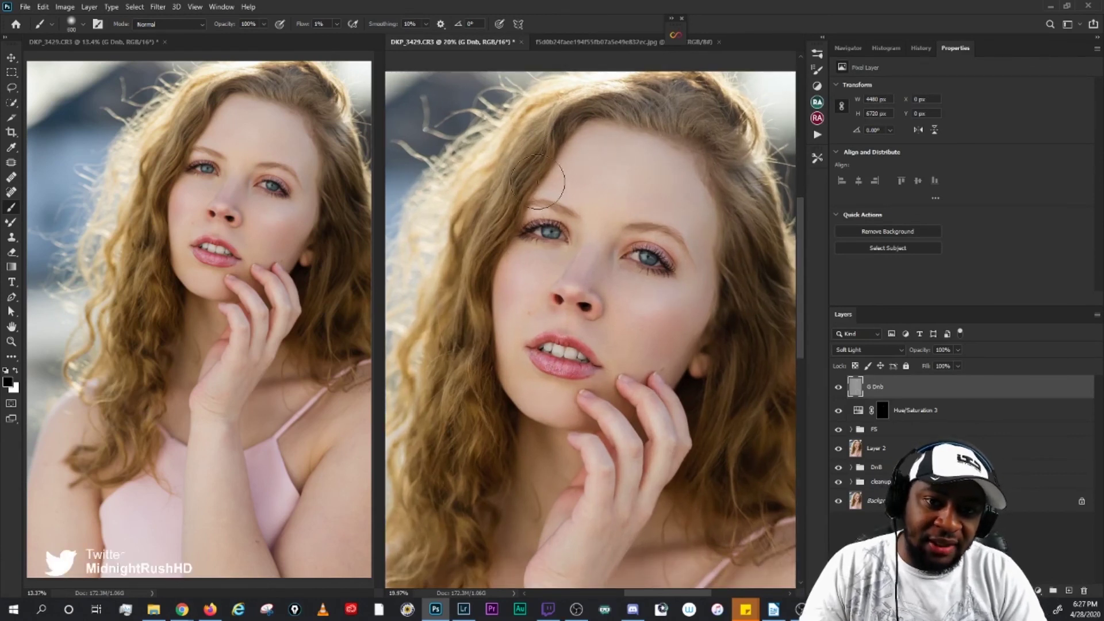
pyautogui.press('[')
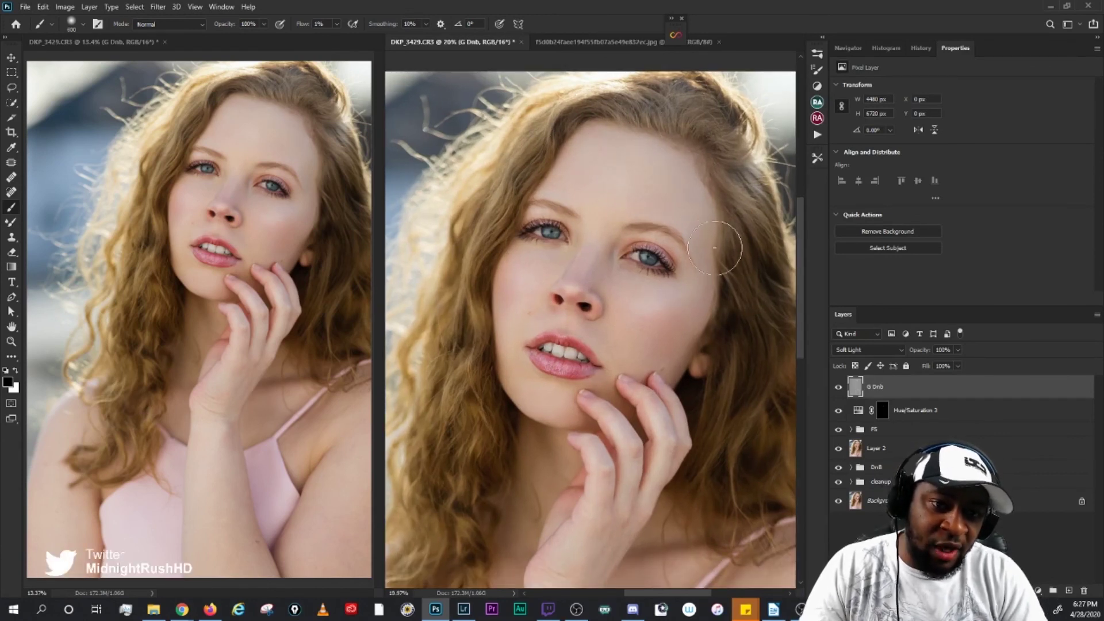
# Step: Burn the cheek hollow above the fingers with 500 and 400 px tips, then shrink the tip to 100 px for the eyebrow
pyautogui.press(']')
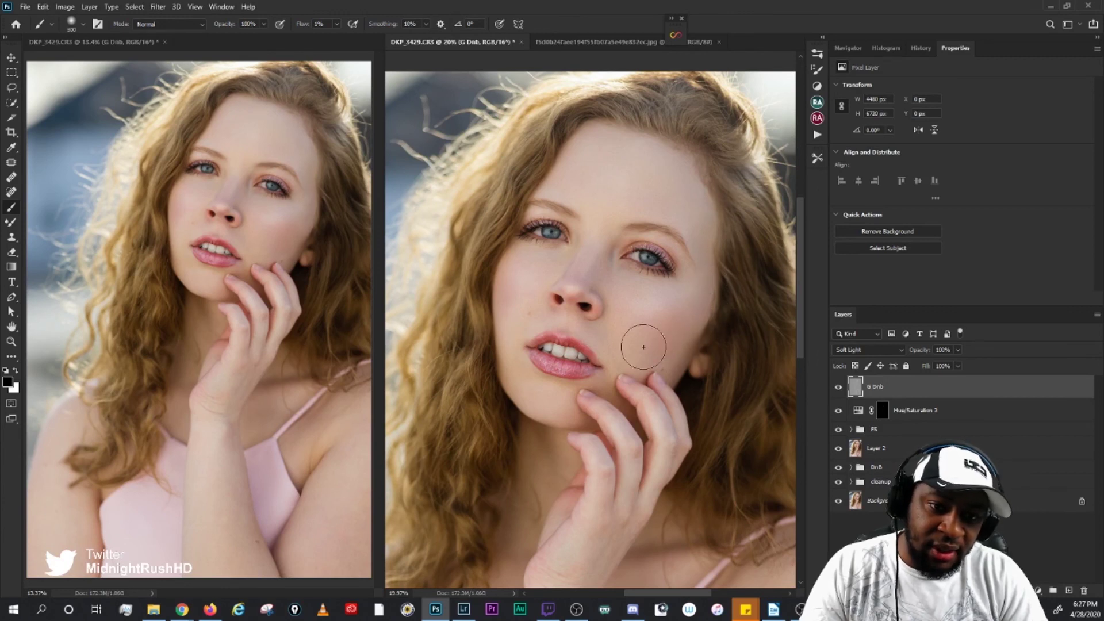
pyautogui.press('[')
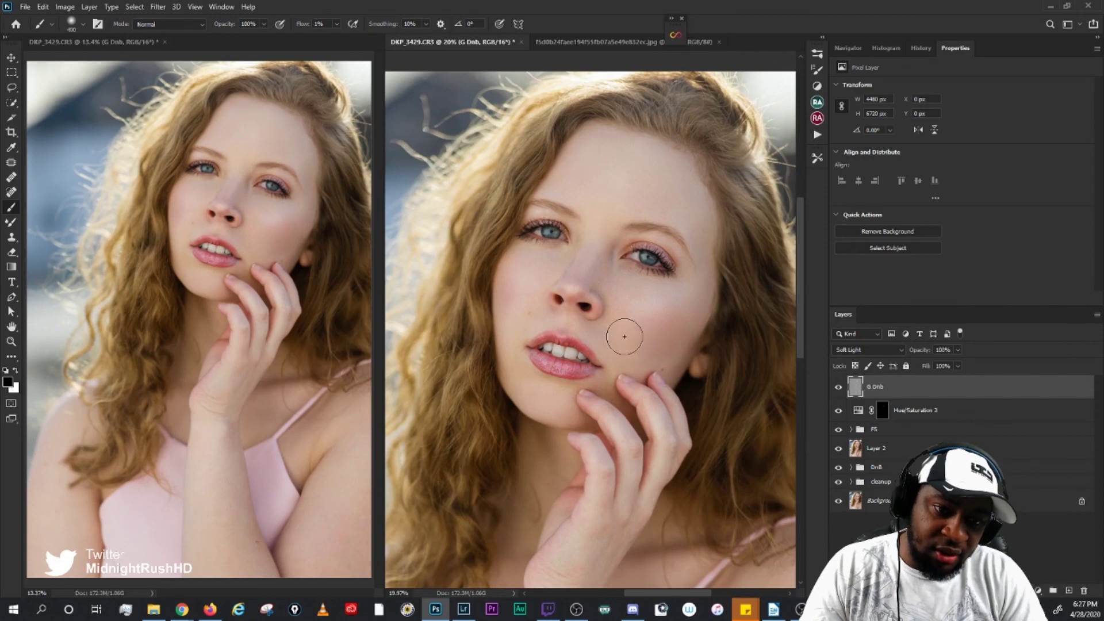
pyautogui.press(']')
pyautogui.press('[')
pyautogui.press('[')
pyautogui.press('[')
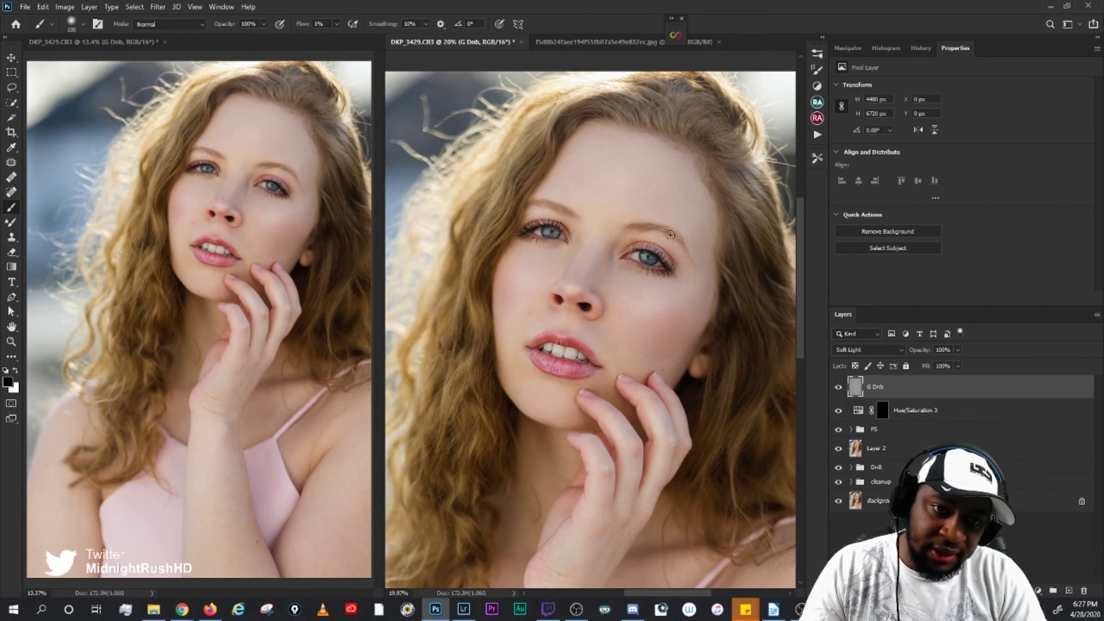
# Step: Burn the outer edge of the cheek beside the long curls with an enlarged tip, then reduce the tip to 200 px
pyautogui.press(']')
pyautogui.press(']')
pyautogui.press(']')
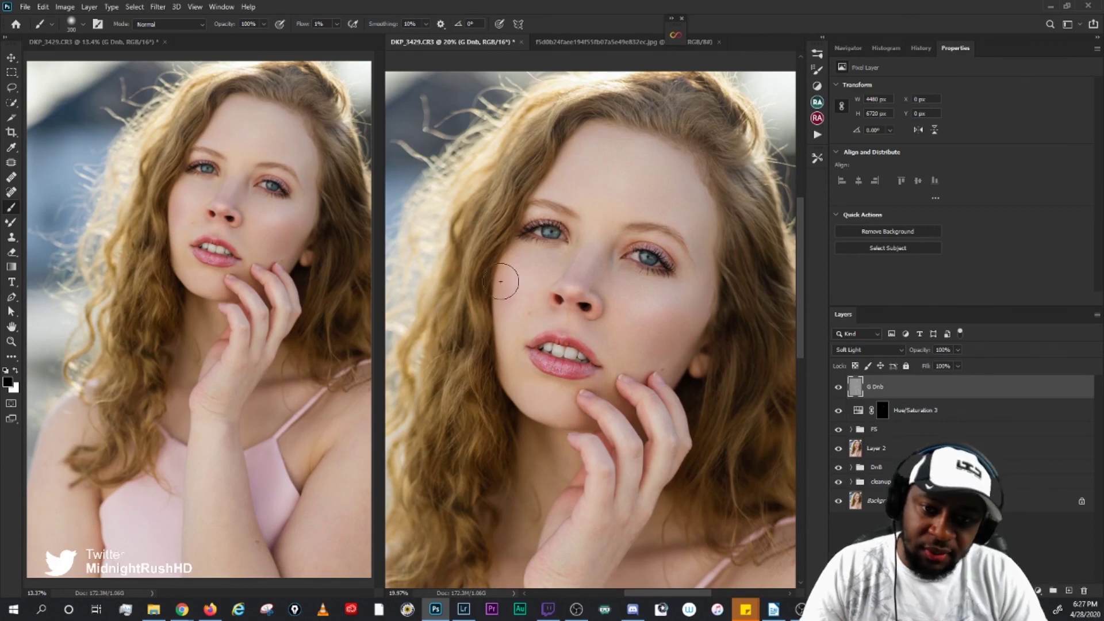
pyautogui.press('[')
pyautogui.press('[')
pyautogui.press('[')
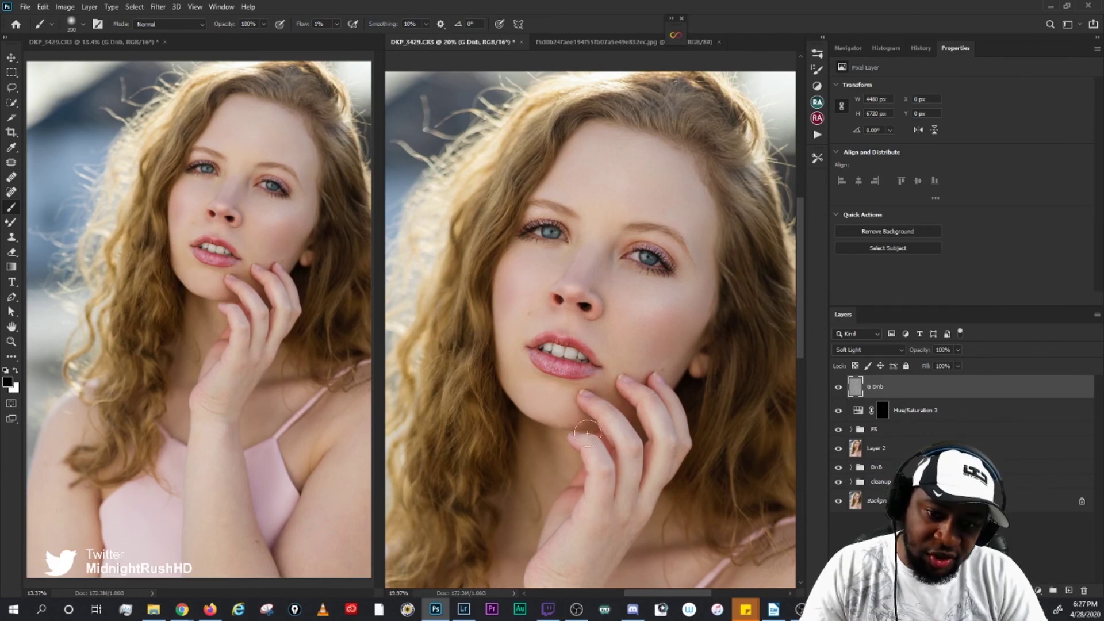
# Step: Burn the jawline and chin beside the fingers with a 200 px tip, then the upper lip with a smaller one
pyautogui.press(']')
pyautogui.press(']')
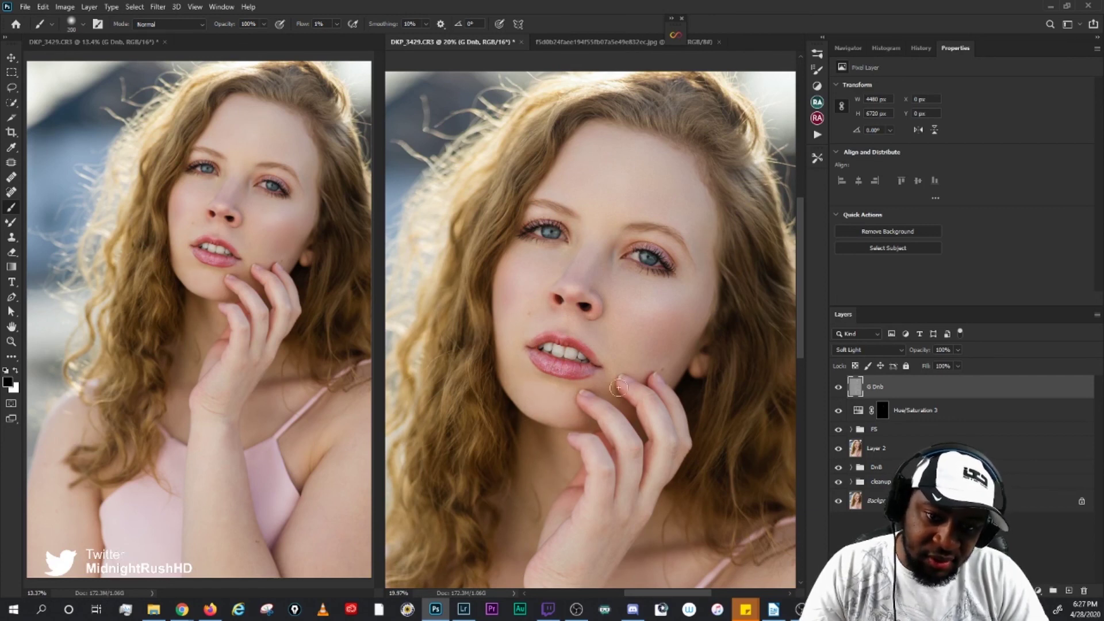
pyautogui.press(']')
pyautogui.press('[')
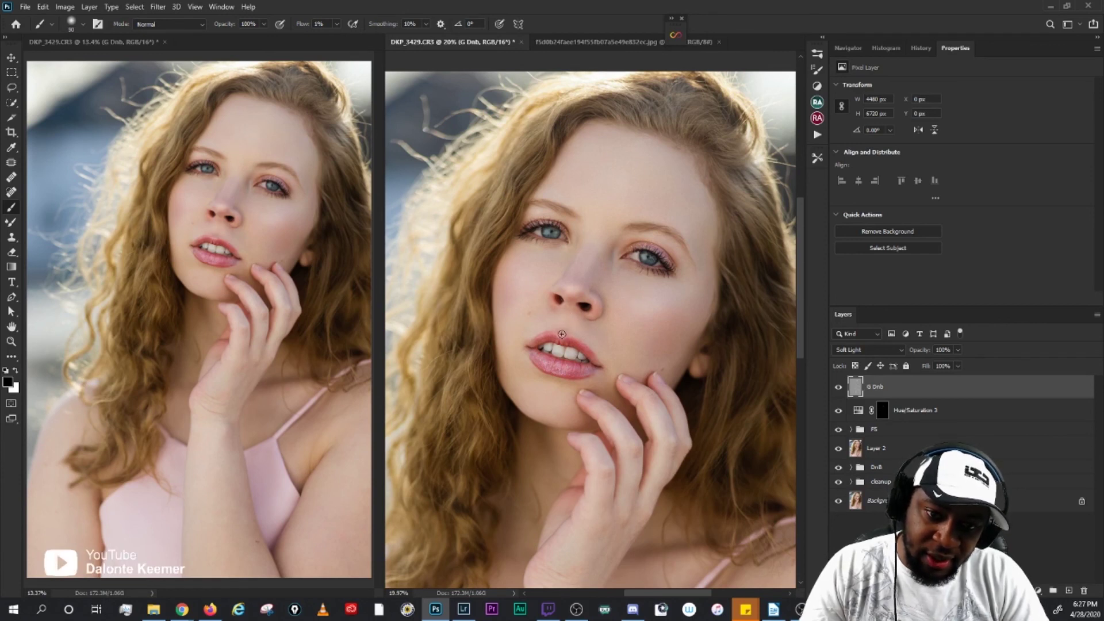
# Step: Enlarge the brush tip to 400 px and burn the shaded hair below the ear
pyautogui.press(']')
pyautogui.press(']')
pyautogui.press(']')
pyautogui.press(']')
pyautogui.press(']')
pyautogui.press(']')
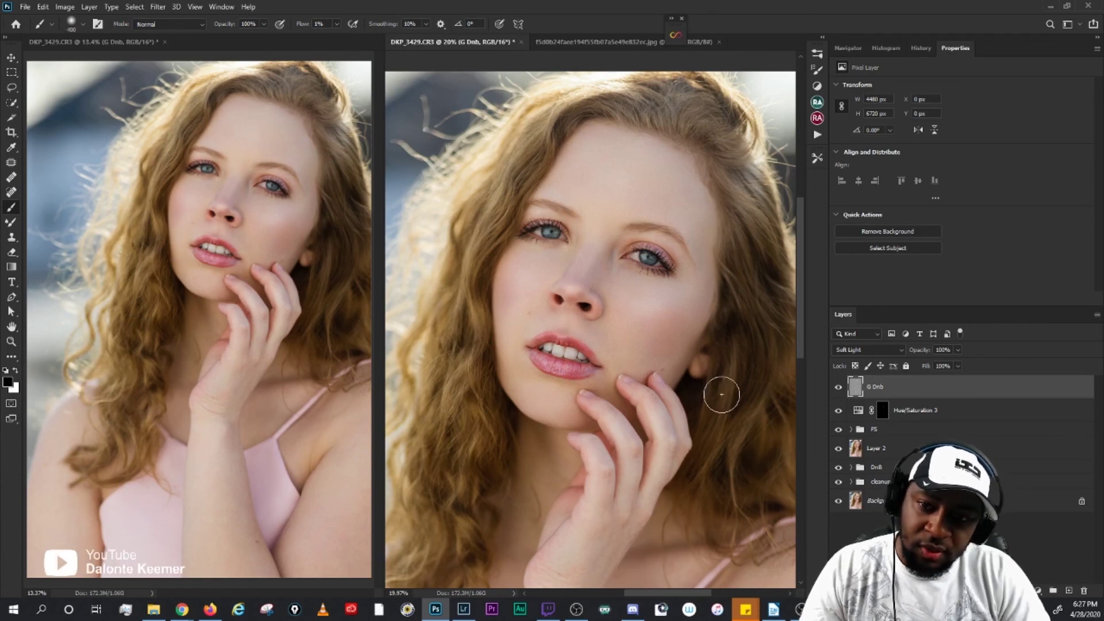
# Step: Burn the side of the nose with a 200 px tip, then the cheek beside the mouth with a 150 px tip
pyautogui.press('[')
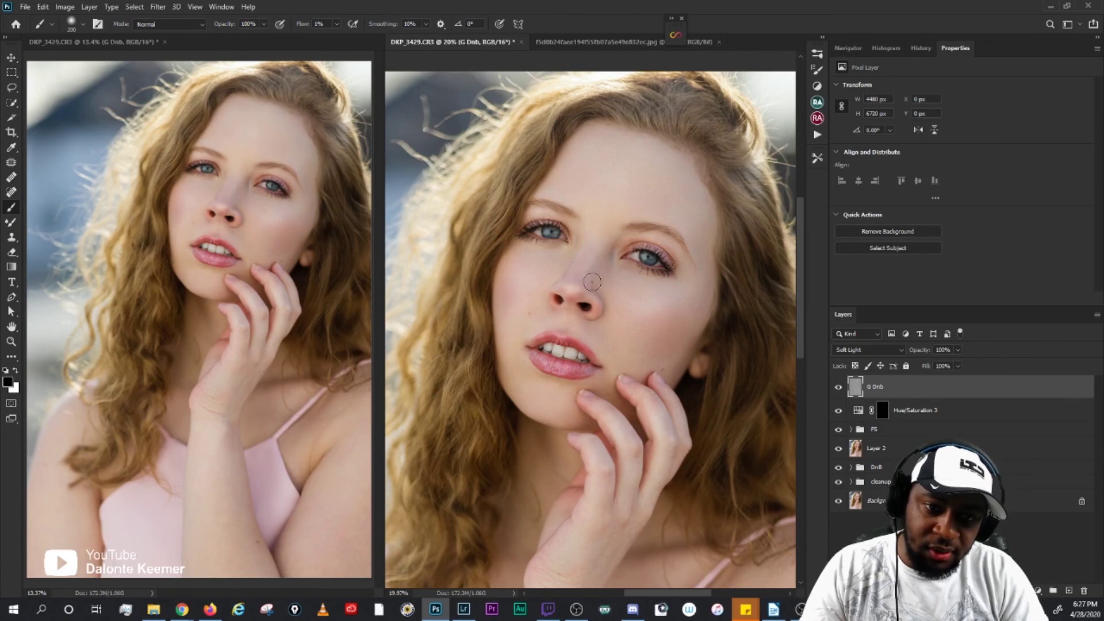
pyautogui.press('[')
pyautogui.press('[')
pyautogui.press('[')
pyautogui.press('[')
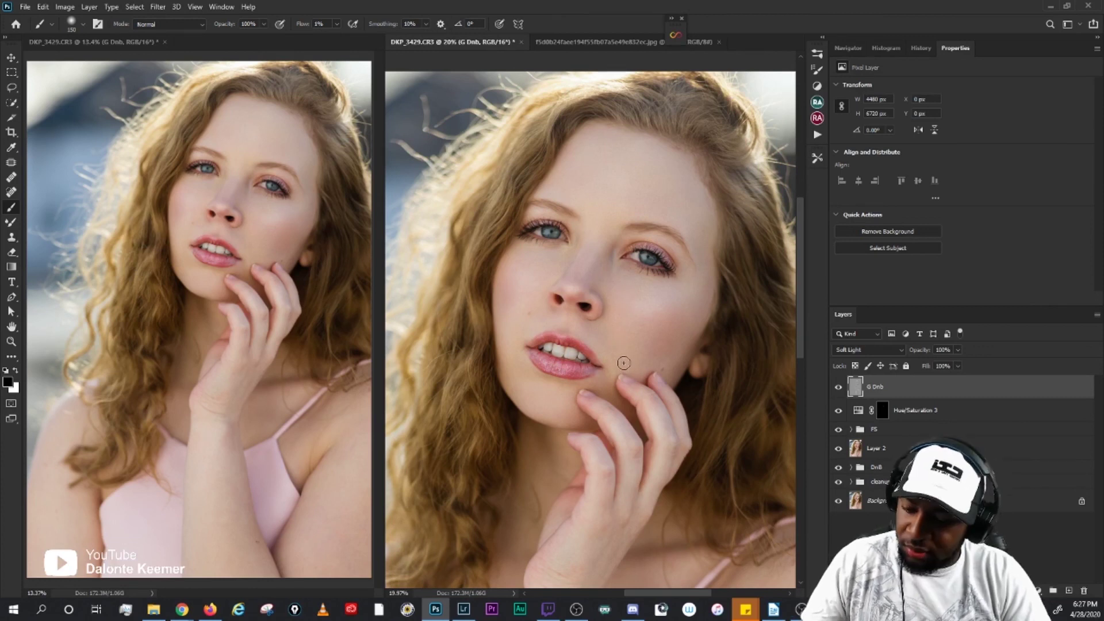
# Step: Dodge the nose bridge, then burn the hand and the neck beside the curls, enlarging the tip to 300 px
pyautogui.press('x')
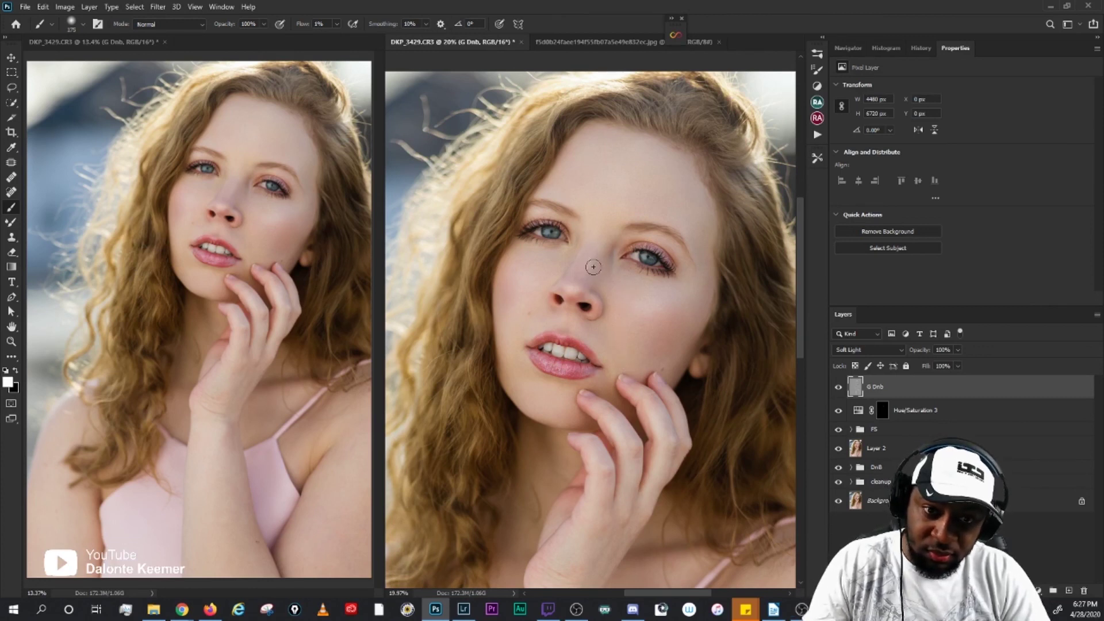
pyautogui.press('x')
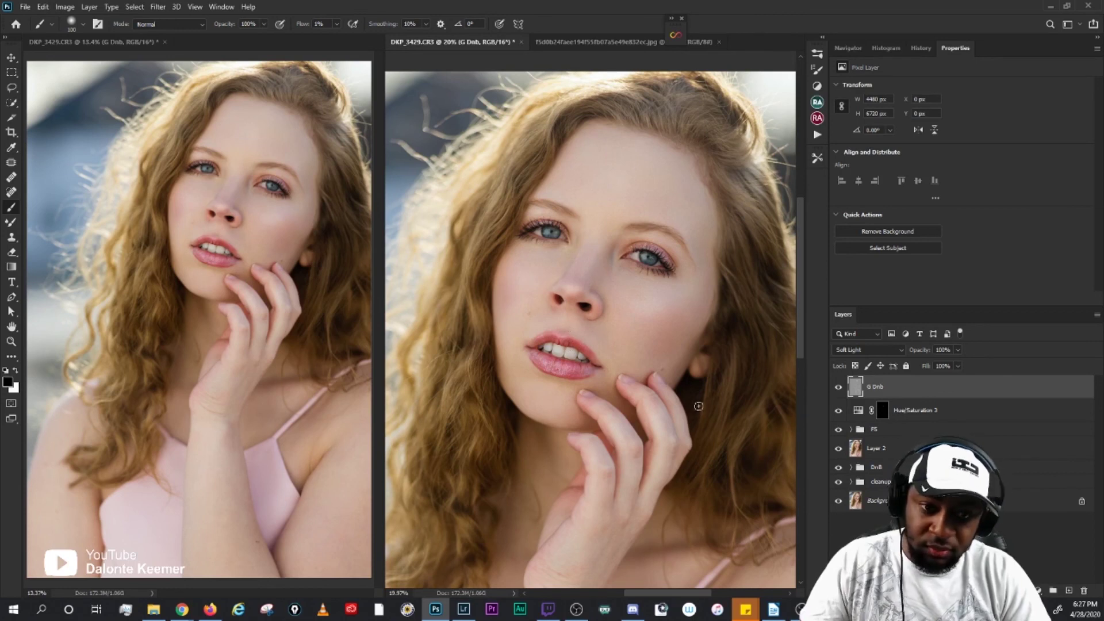
pyautogui.scroll(-3, 661, 370)
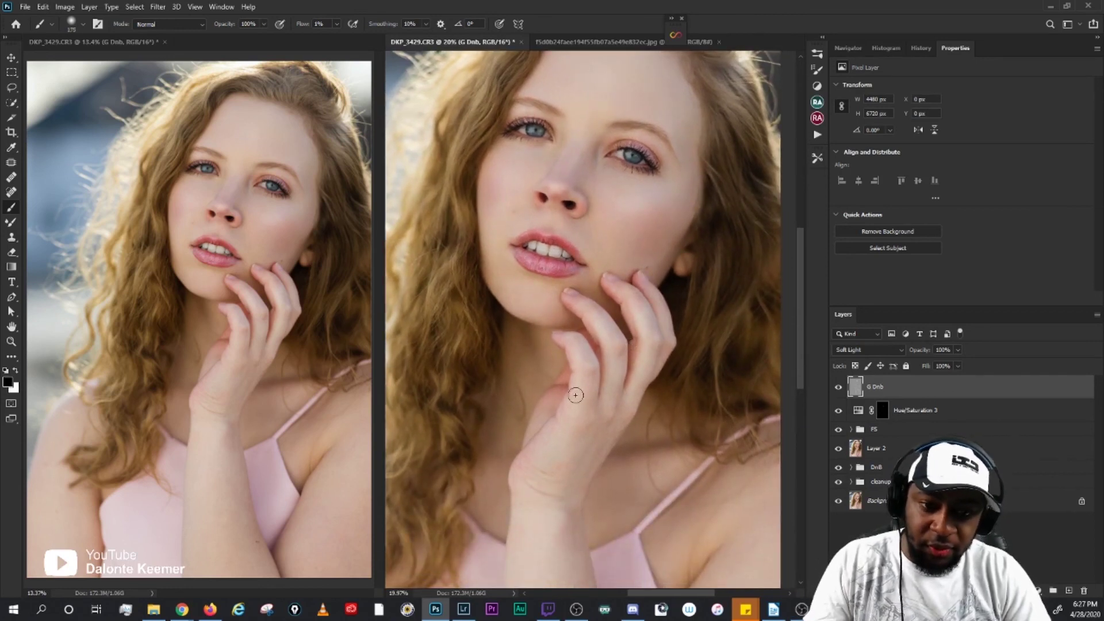
pyautogui.press(']')
pyautogui.press(']')
pyautogui.press(']')
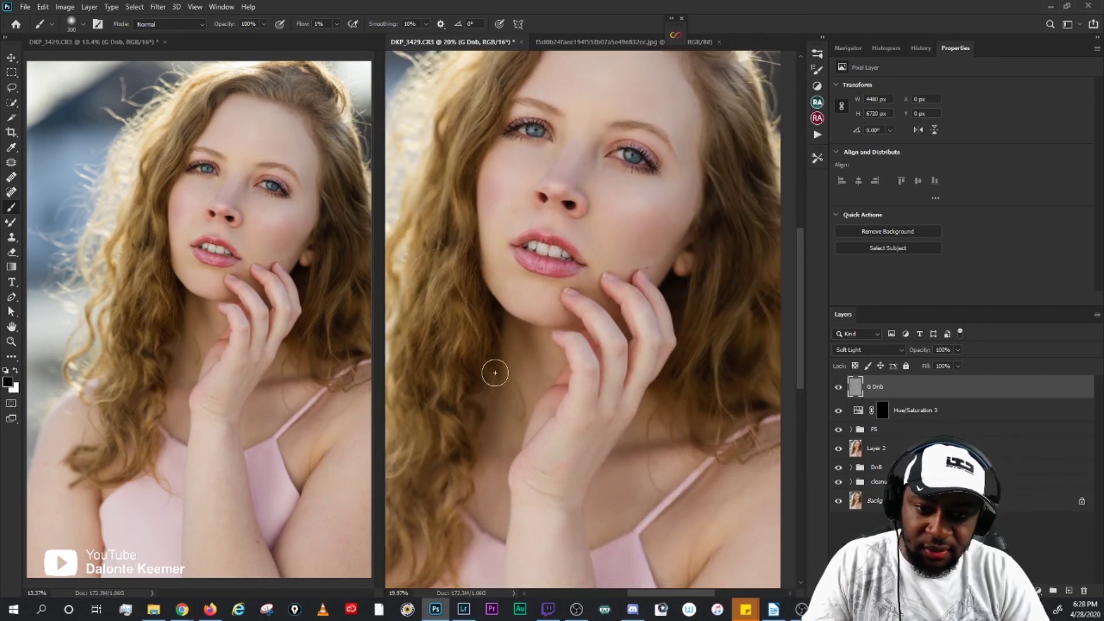
pyautogui.press('[')
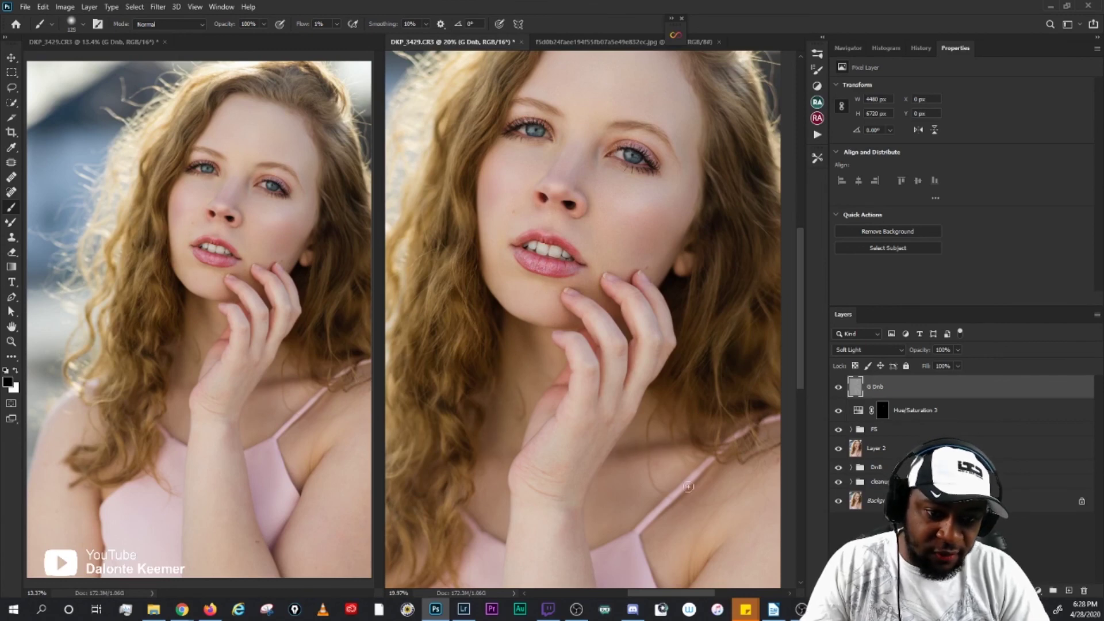
# Step: Burn the wrist with a 200 px tip, then the shaded edge of the forearm with a 400 px tip
pyautogui.scroll(-4, 688, 487)
pyautogui.press(']')
pyautogui.press(']')
pyautogui.press(']')
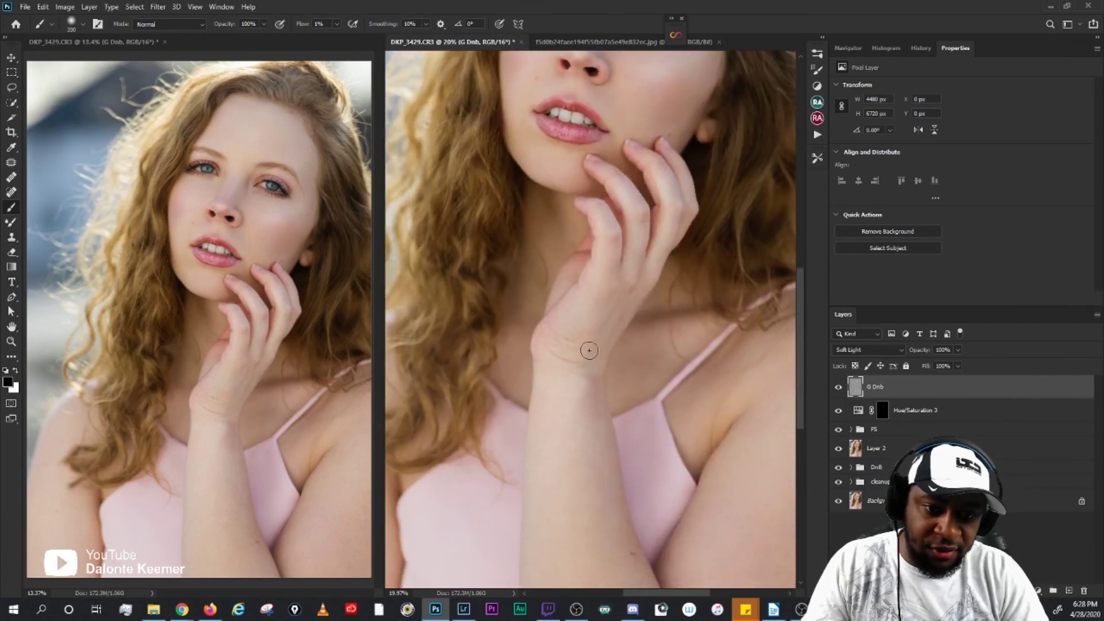
pyautogui.press(']')
pyautogui.press(']')
pyautogui.press(']')
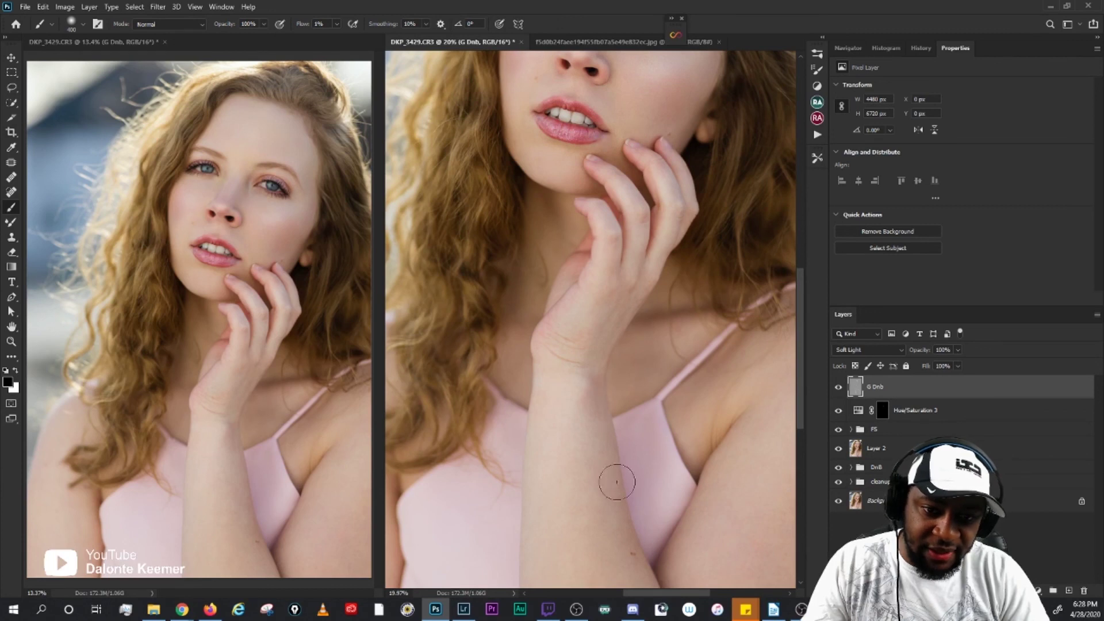
pyautogui.moveTo(615, 476); pyautogui.dragTo(600, 332)
# Step: Burn the shoulder beside the dress strap with a 600 px tip, then its outer edge with a smaller one
pyautogui.press(']')
pyautogui.press(']')
pyautogui.moveTo(697, 419); pyautogui.dragTo(594, 460)
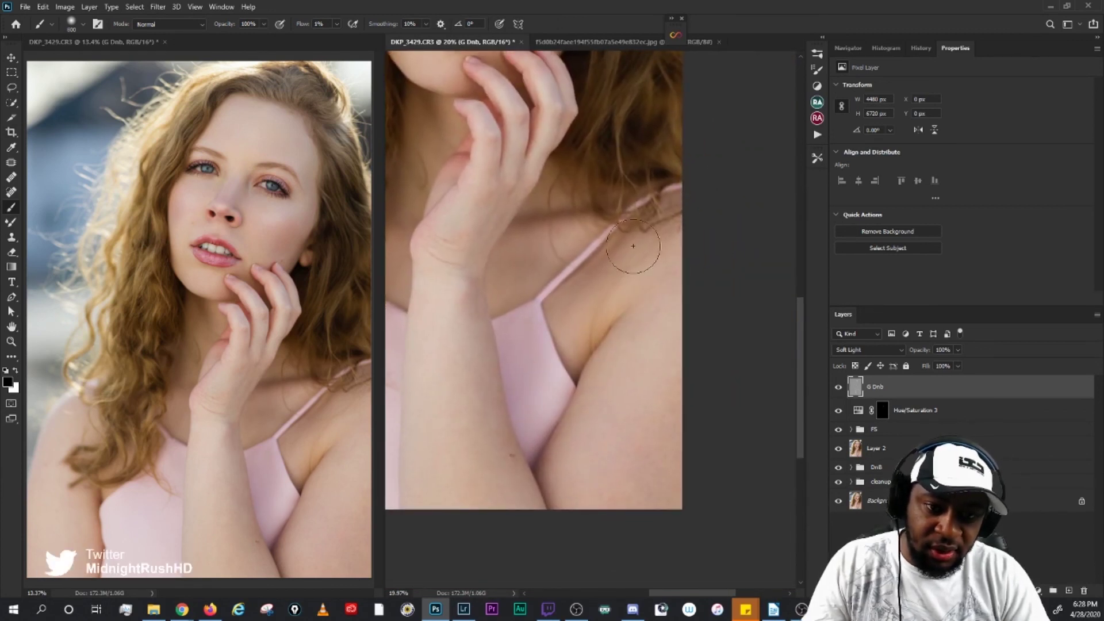
pyautogui.press('[')
pyautogui.press('[')
pyautogui.press('[')
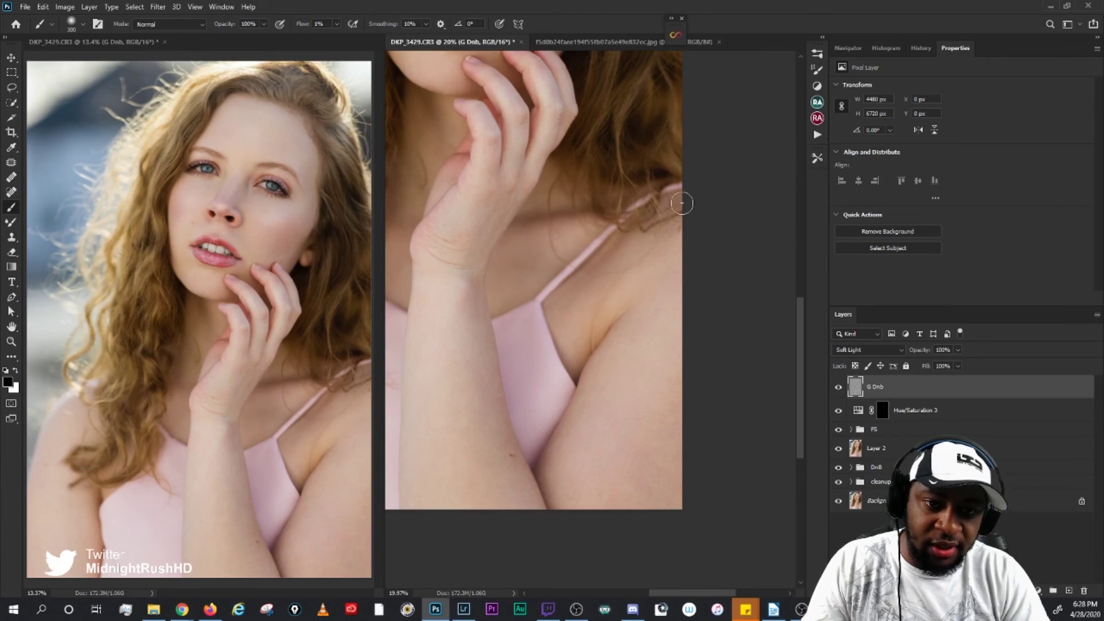
# Step: Burn the opposite arm below the long curls with an enlarged tip, then the curls beside the neck at 500 px
pyautogui.moveTo(587, 247)
pyautogui.mouseDown()
pyautogui.moveTo(754, 278)
pyautogui.moveTo(933, 190)
pyautogui.mouseUp()
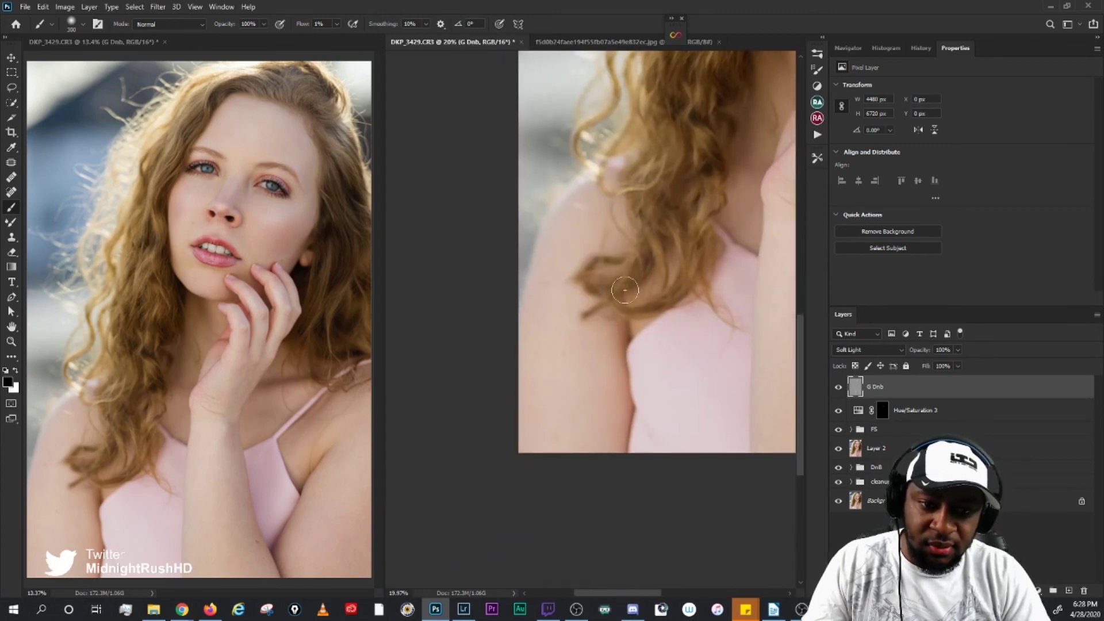
pyautogui.press(']')
pyautogui.press(']')
pyautogui.press(']')
pyautogui.moveTo(699, 230); pyautogui.dragTo(653, 301)
pyautogui.press('[')
pyautogui.press('[')
pyautogui.press('[')
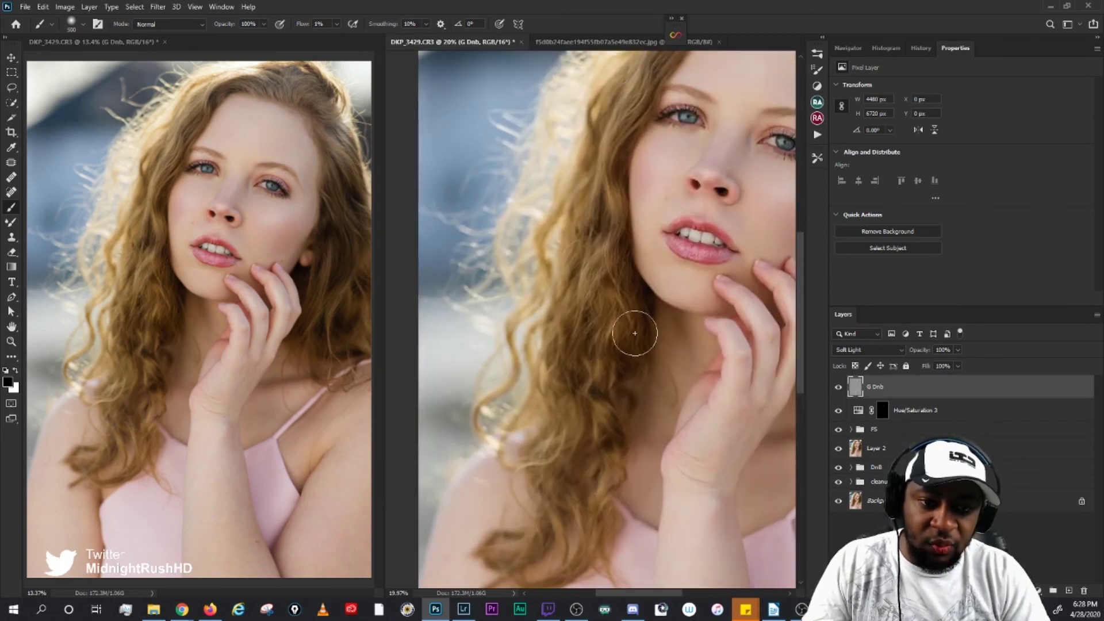
# Step: Burn the shadows between the long curls beside the neck and cheek with tips of 100 to 150 px
pyautogui.press('[')
pyautogui.press('[')
pyautogui.press('[')
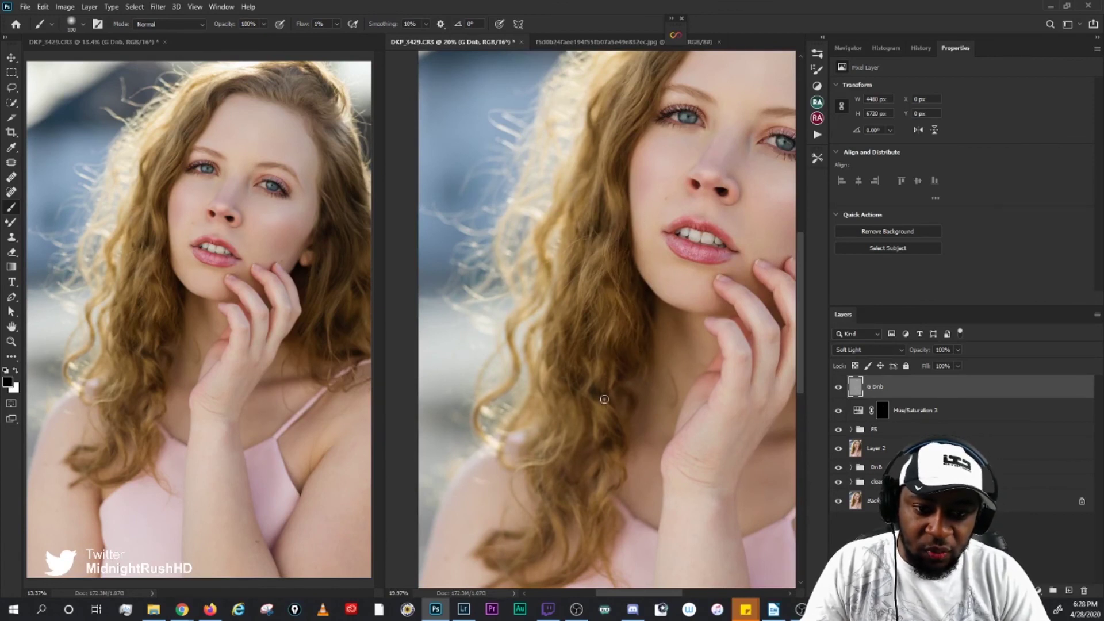
pyautogui.press(']')
pyautogui.press(']')
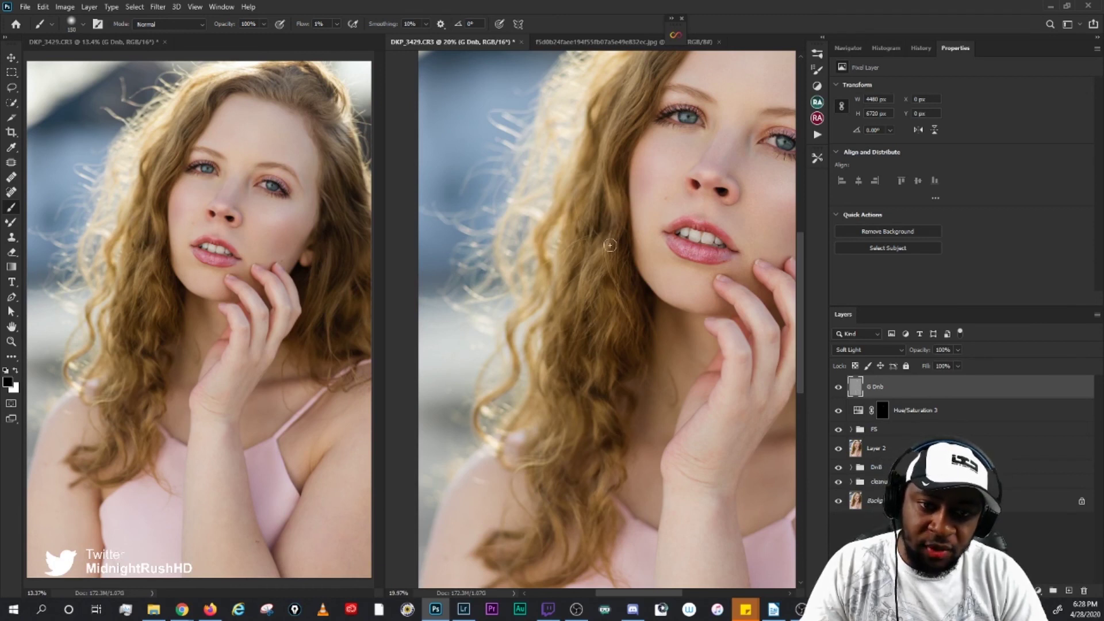
pyautogui.scroll(3, 609, 246)
pyautogui.press(']')
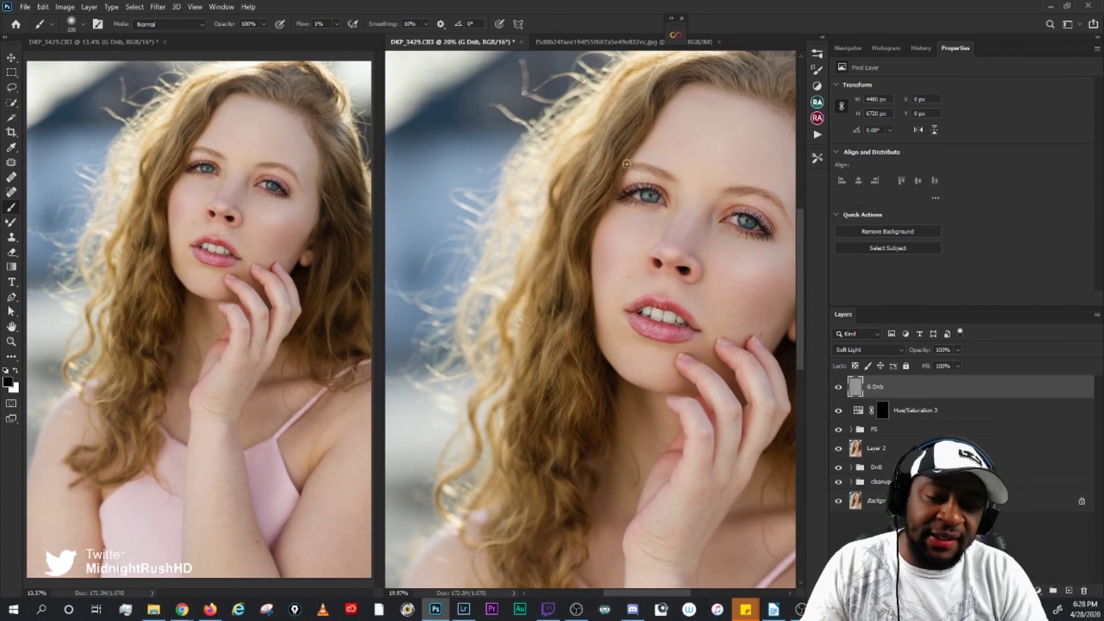
# Step: Burn the dark strands at the crown with a small tip, then the hair behind the ear, ending at 150 px
pyautogui.scroll(3, 627, 164)
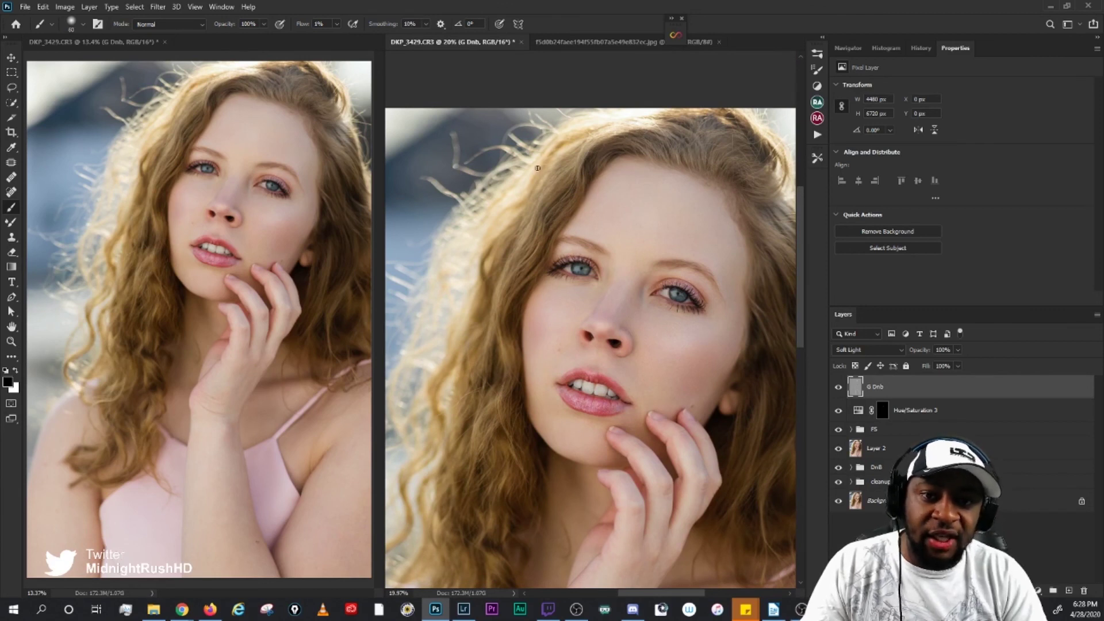
pyautogui.hscroll(3, 572, 213)
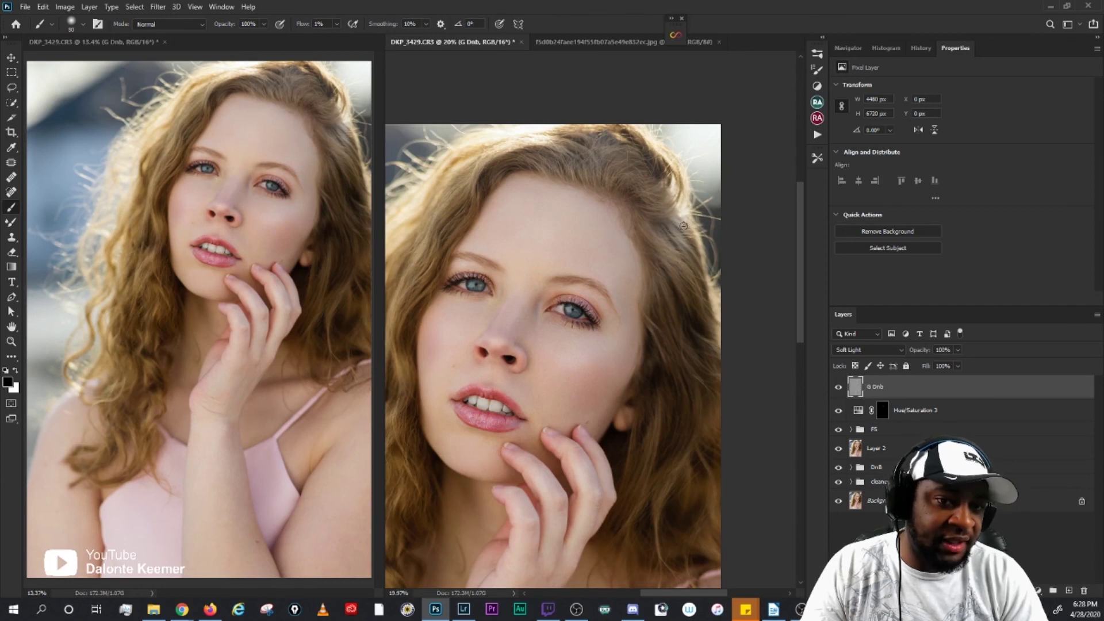
pyautogui.press(']')
pyautogui.press(']')
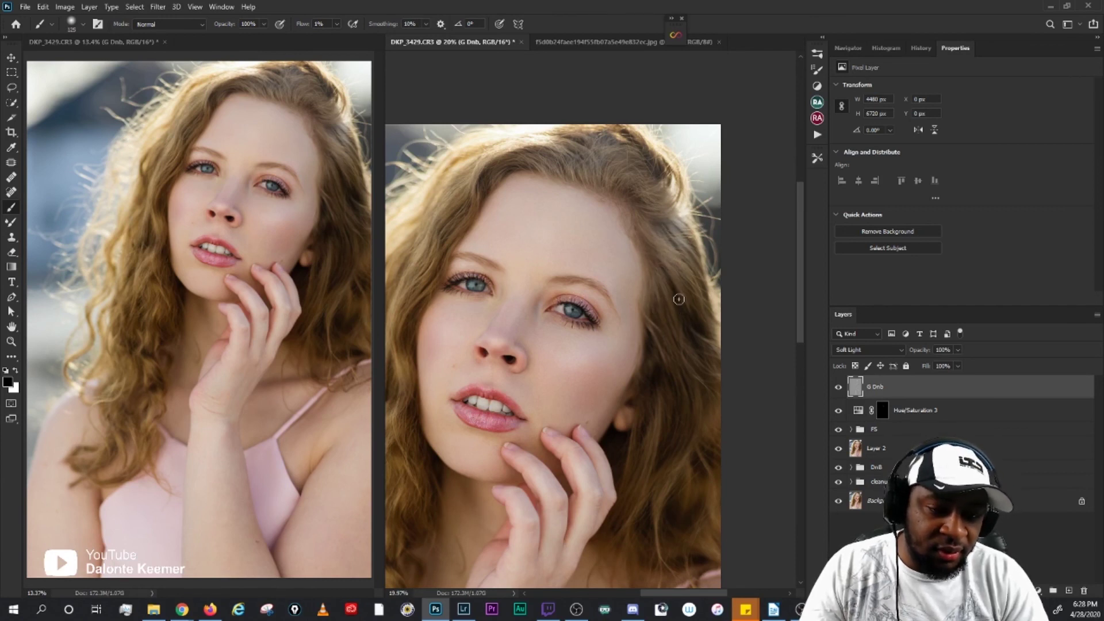
pyautogui.moveTo(693, 348); pyautogui.dragTo(674, 254)
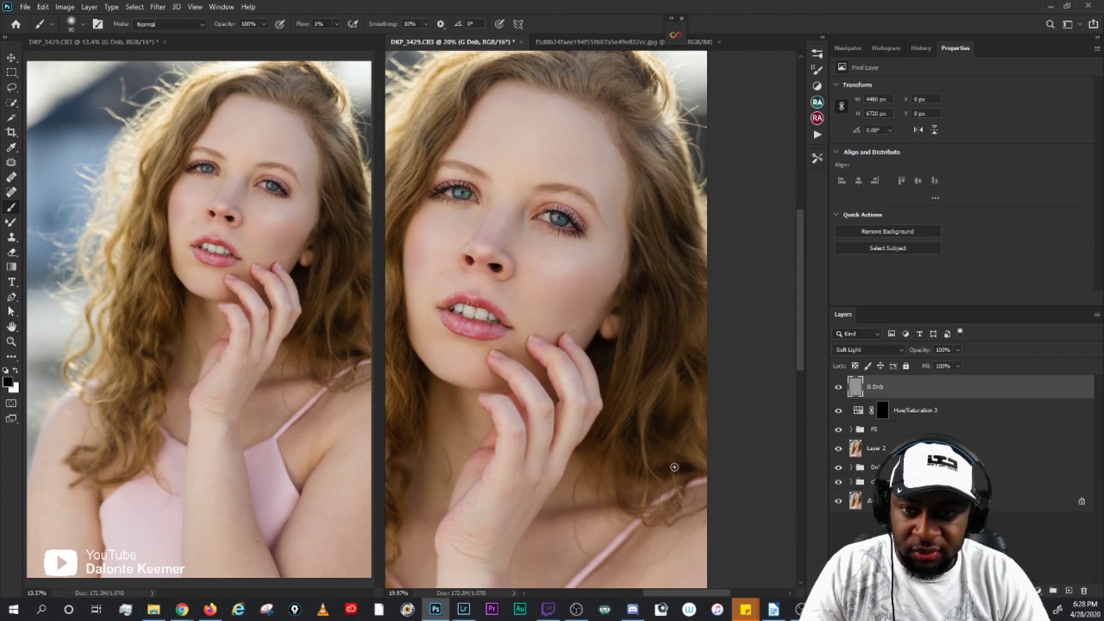
pyautogui.press(']')
pyautogui.press(']')
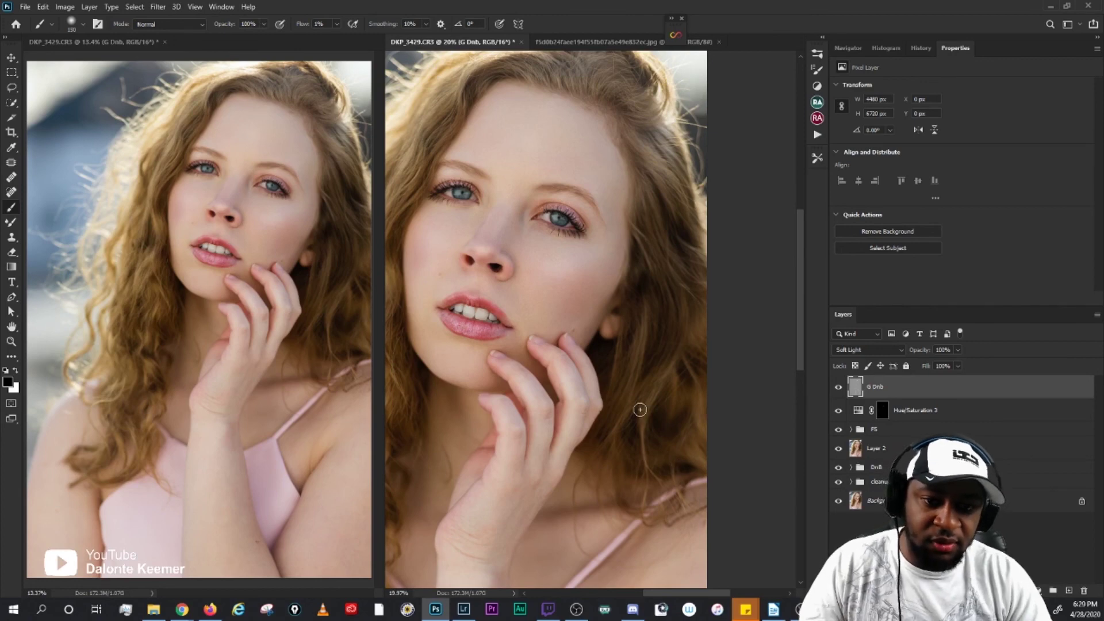
# Step: Show only the G Dnb layer to inspect the dodge and burn strokes, then restore all other layers
pyautogui.scroll(-3, 554, 338)
pyautogui.scroll(1, 612, 282)
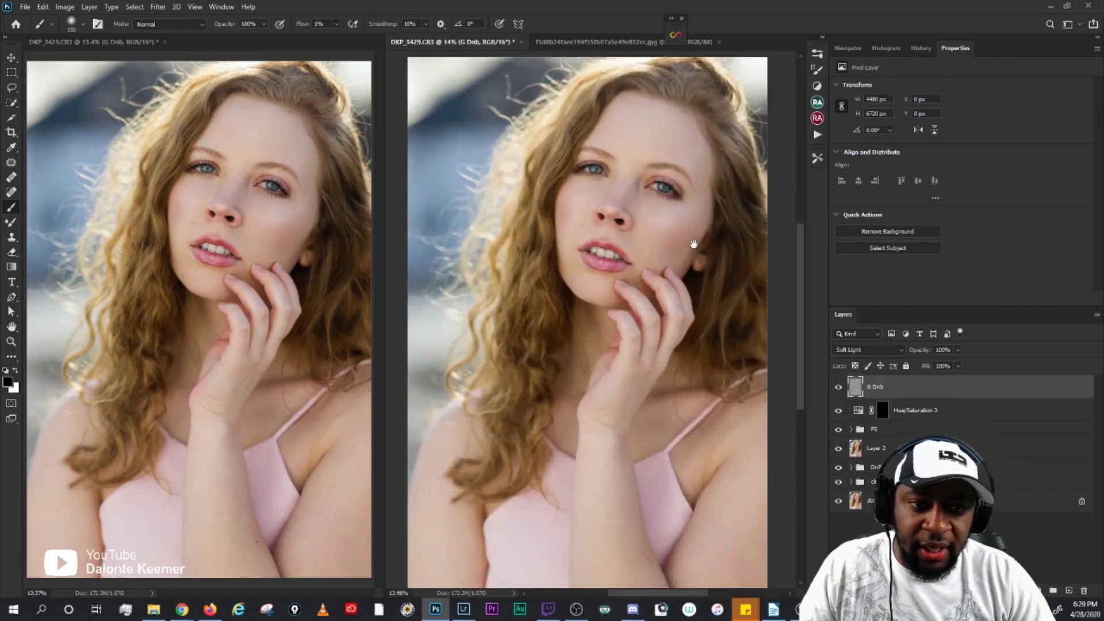
pyautogui.moveTo(694, 244); pyautogui.dragTo(686, 255)
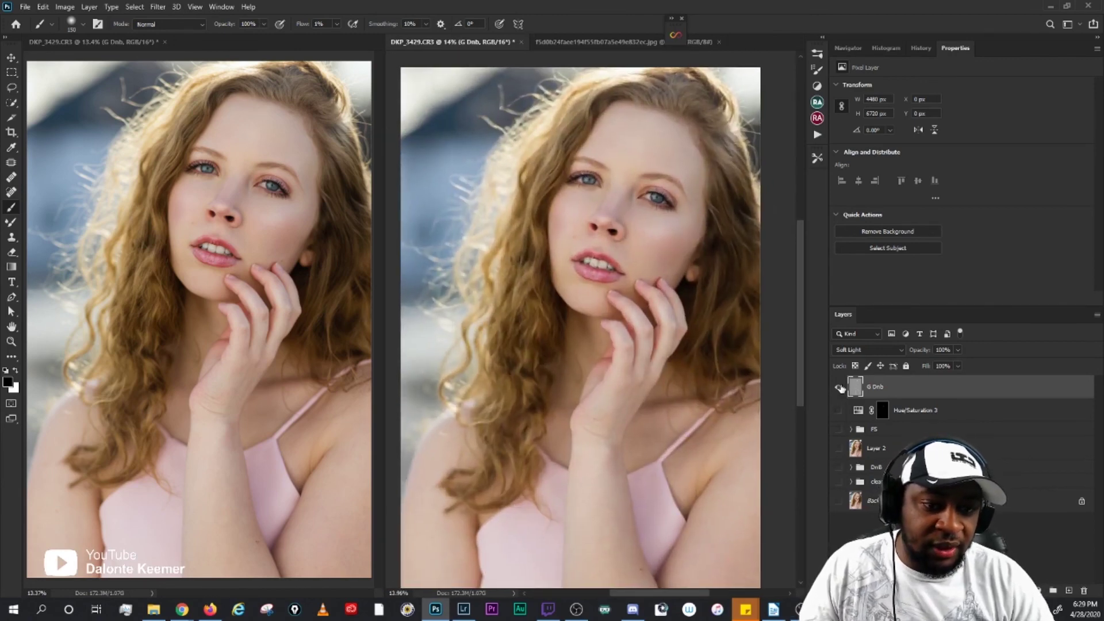
pyautogui.keyDown('alt'); pyautogui.click(838, 387); pyautogui.keyUp('alt')
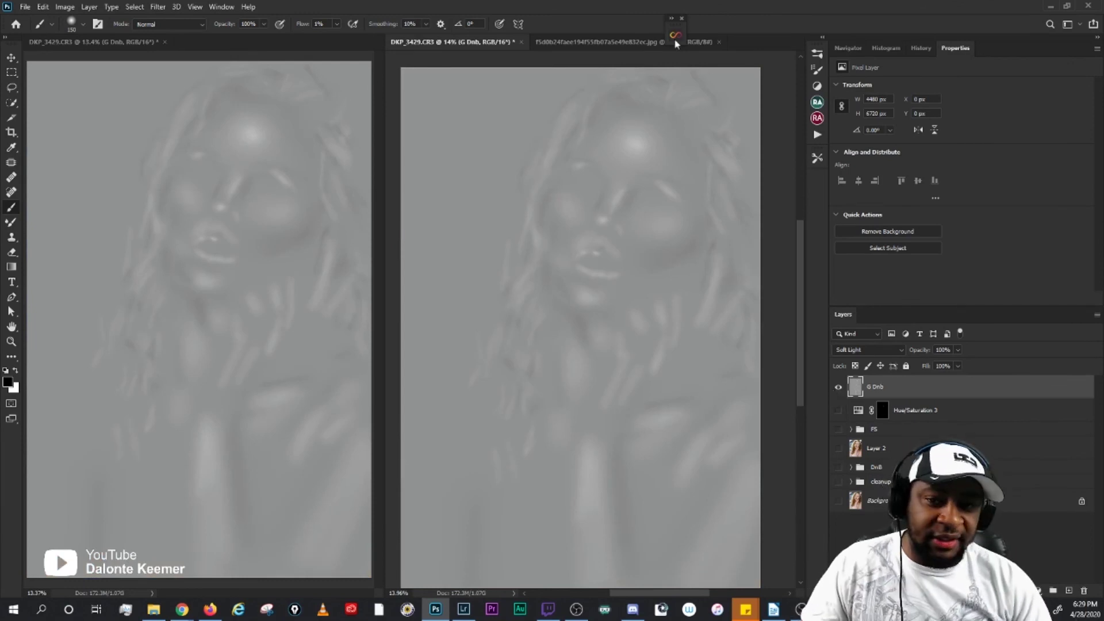
pyautogui.scroll(1, 706, 192)
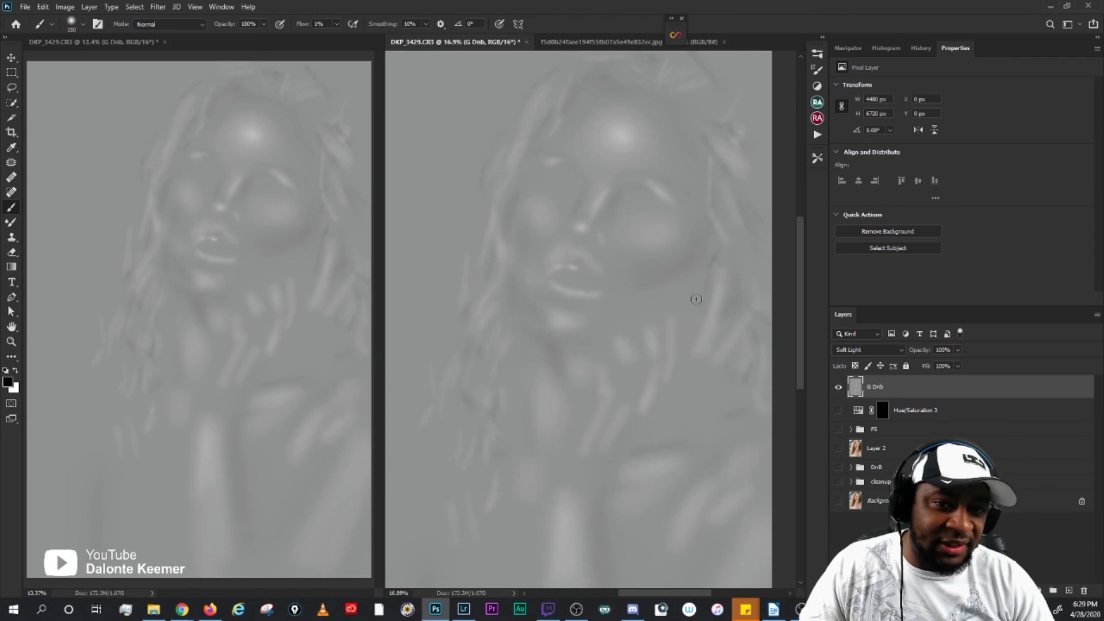
pyautogui.scroll(-1, 695, 295)
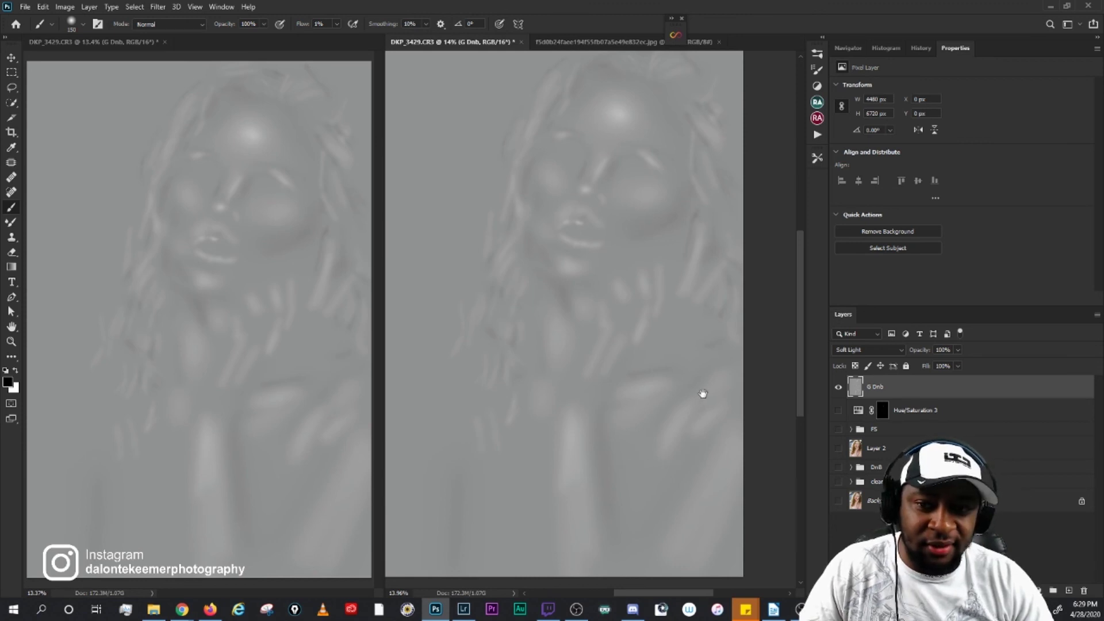
pyautogui.scroll(3, 703, 393)
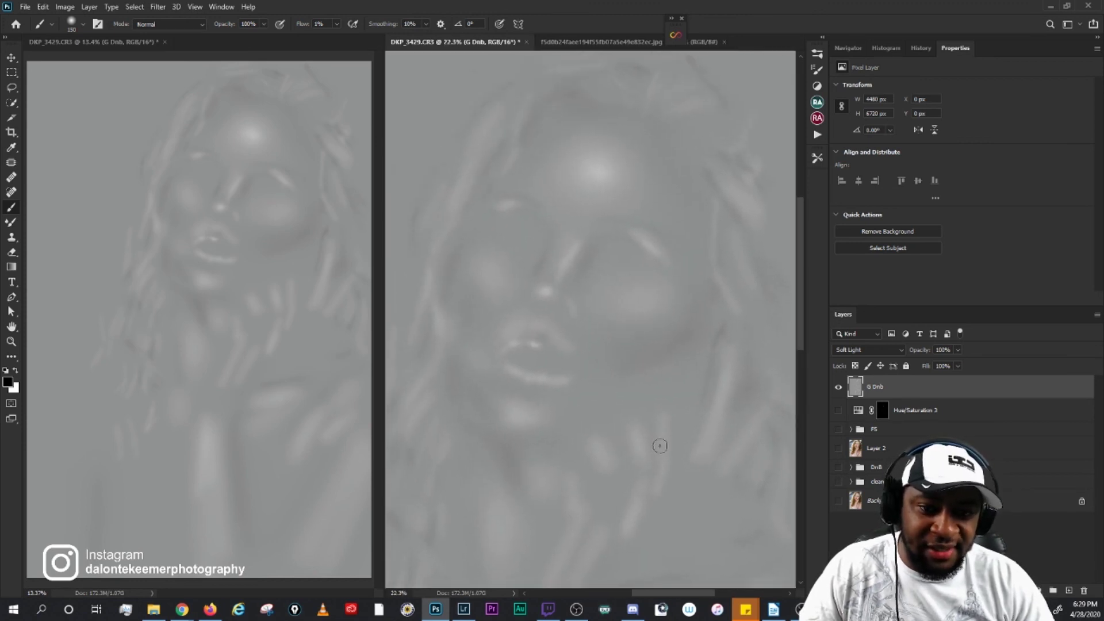
pyautogui.keyDown('alt'); pyautogui.click(839, 388); pyautogui.keyUp('alt')
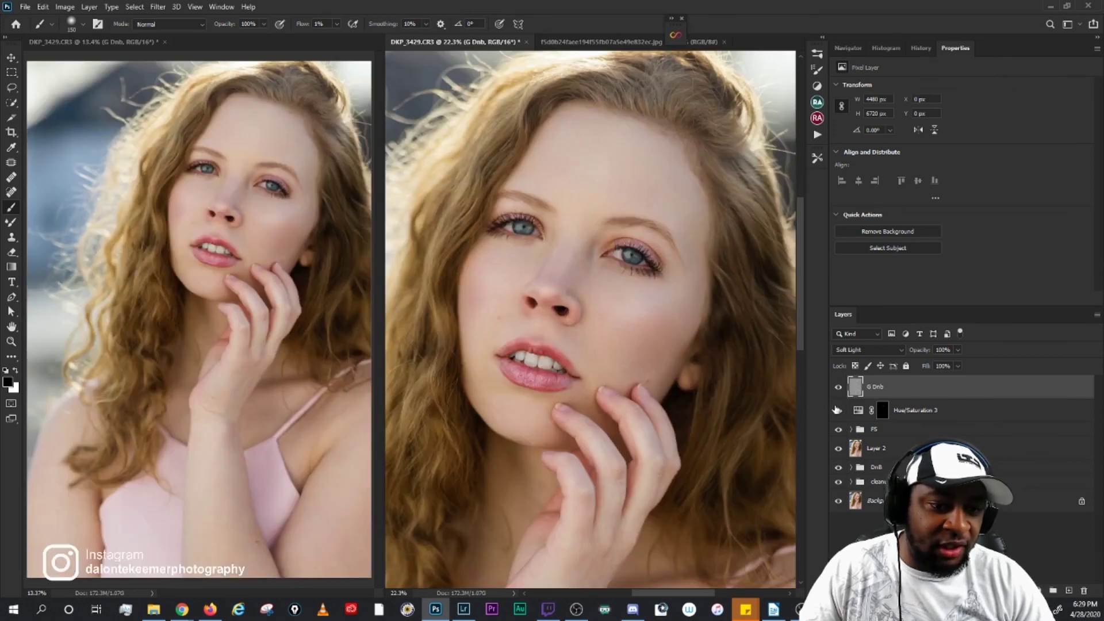
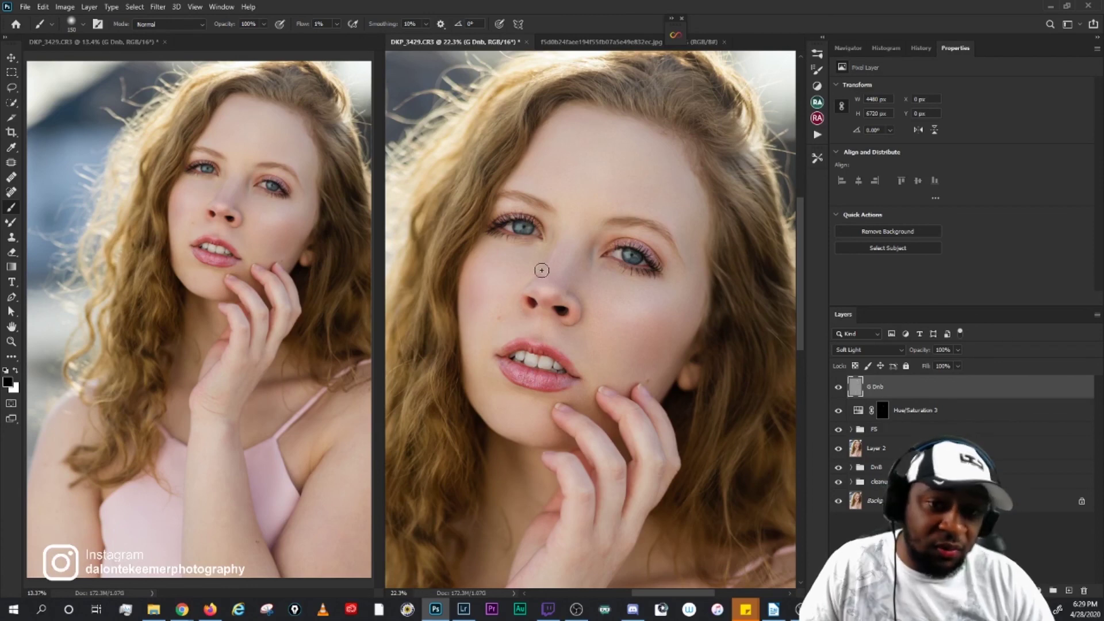
# Step: Add two Curves adjustment layers above the G Dnb layer
pyautogui.scroll(5, 537, 224)
pyautogui.scroll(2, 541, 255)
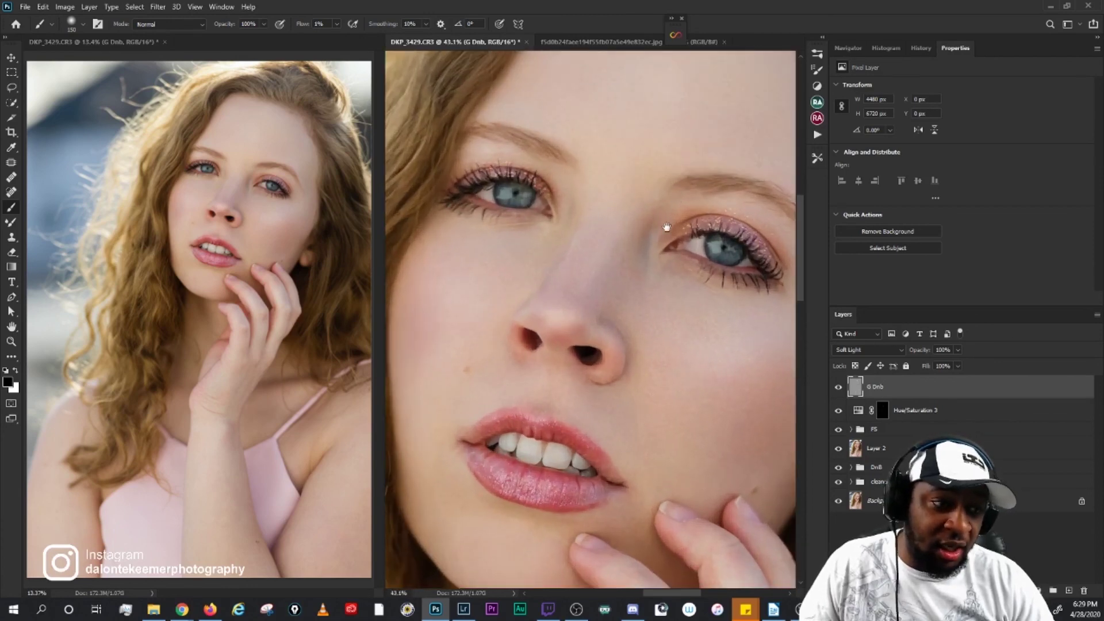
pyautogui.moveTo(653, 291); pyautogui.dragTo(603, 307)
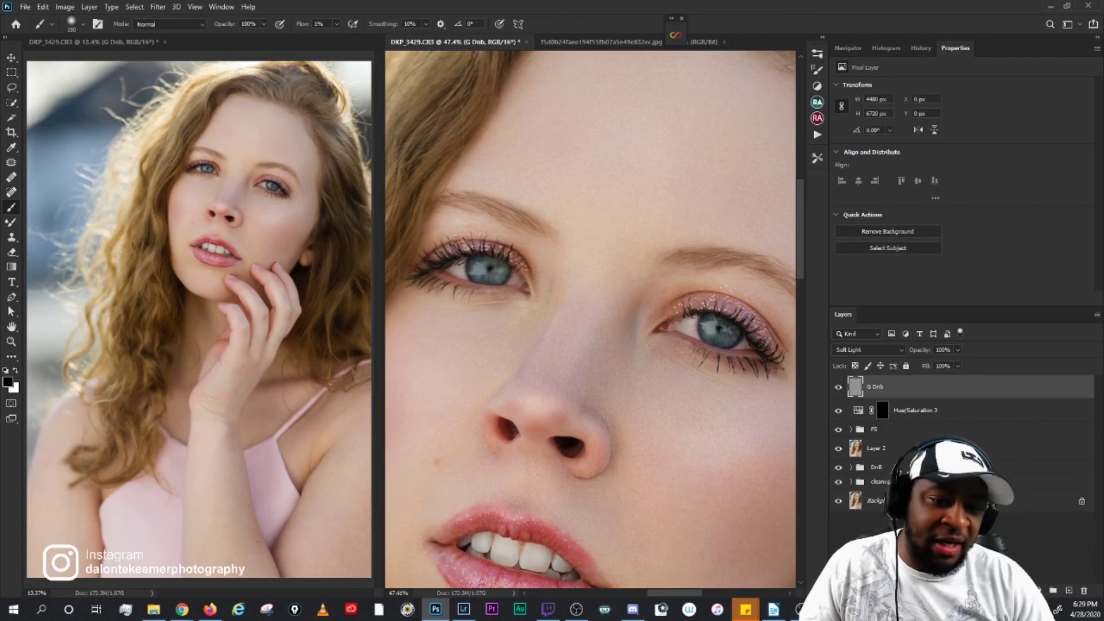
pyautogui.click(1007, 590)
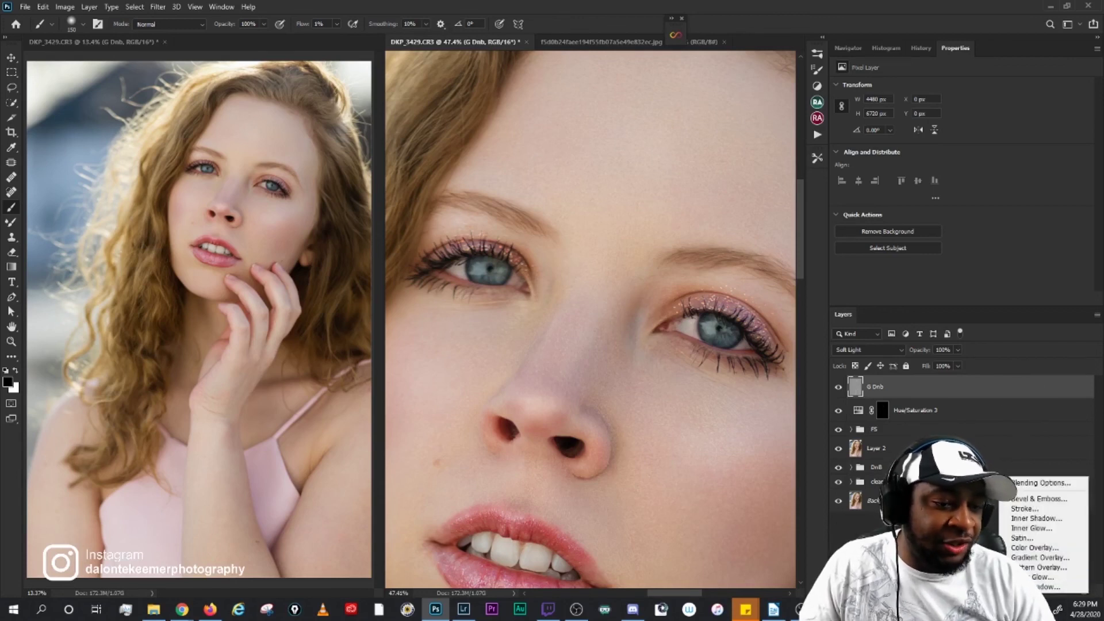
pyautogui.press('Escape')
pyautogui.click(1038, 590)
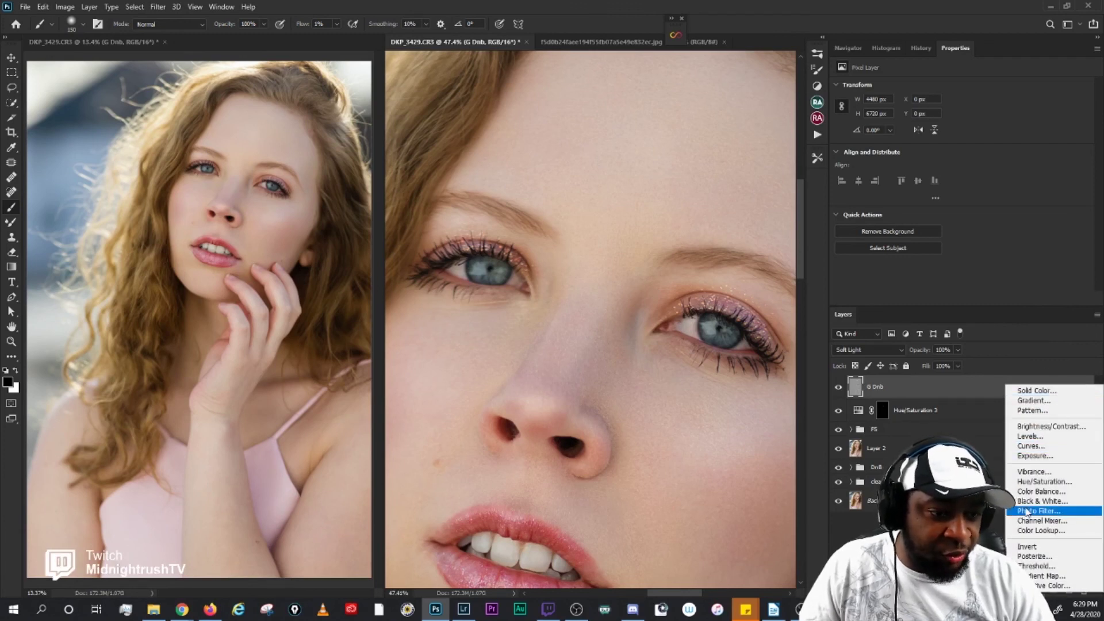
pyautogui.click(1030, 446)
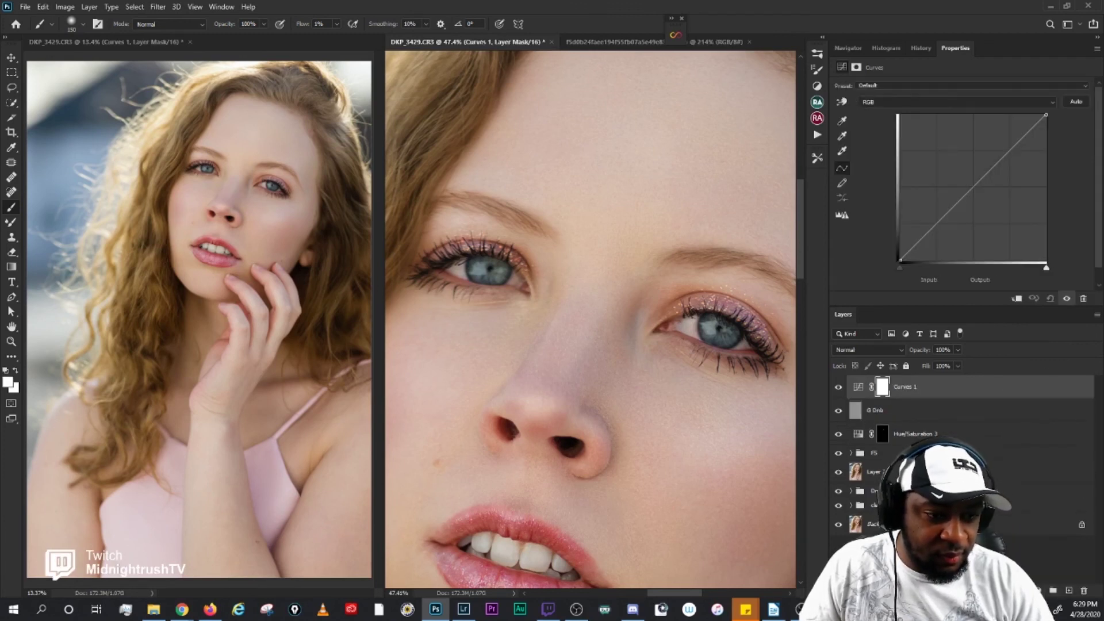
pyautogui.click(1038, 591)
pyautogui.click(1031, 446)
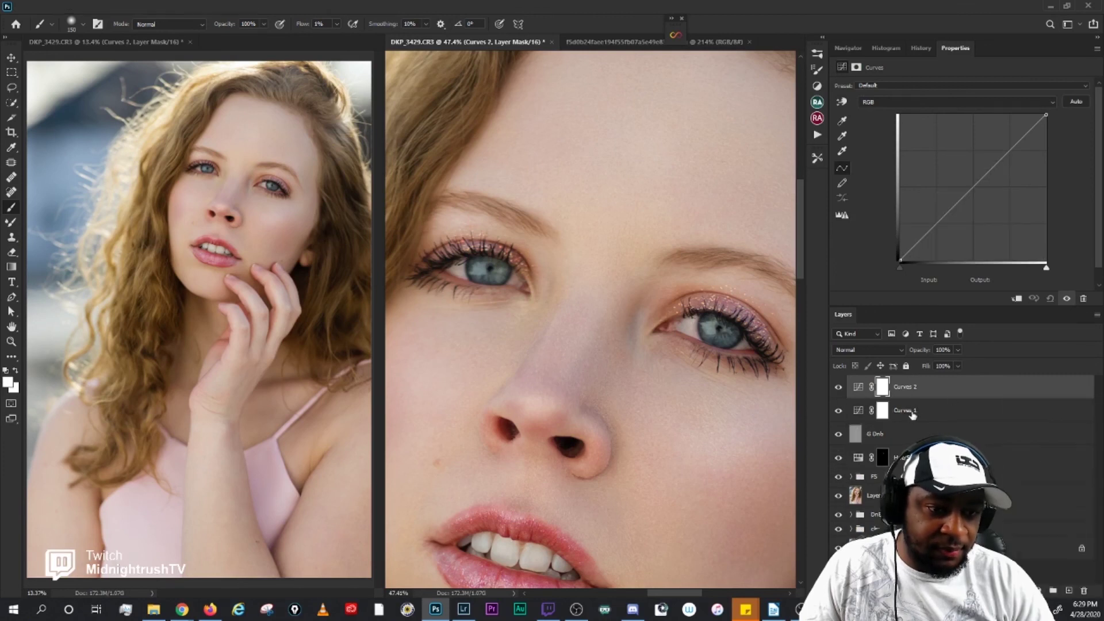
# Step: Rename the lower of the two new Curves layers as lights
pyautogui.doubleClick(907, 410)
pyautogui.press('BackSpace')
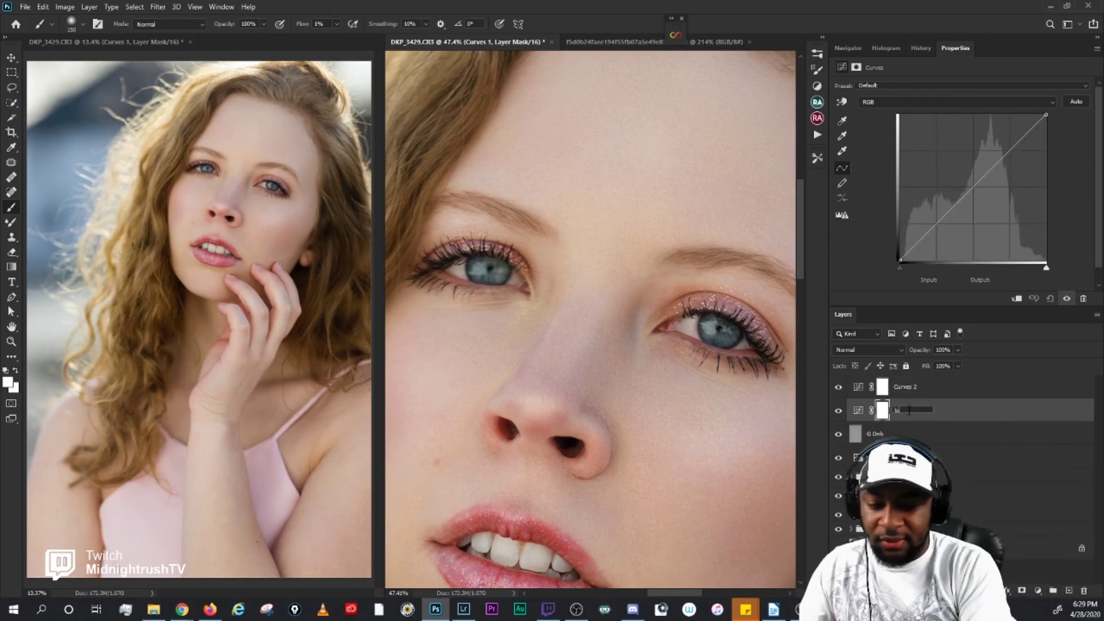
pyautogui.write('lights')
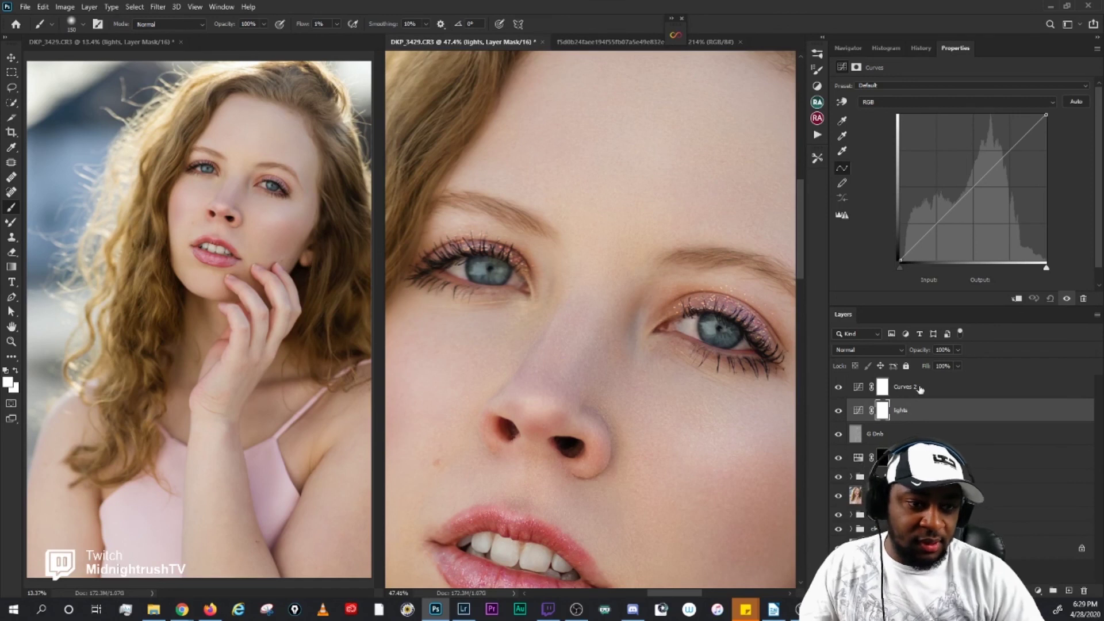
# Step: Rename the upper new Curves layer as darks
pyautogui.doubleClick(911, 387)
pyautogui.write('da')
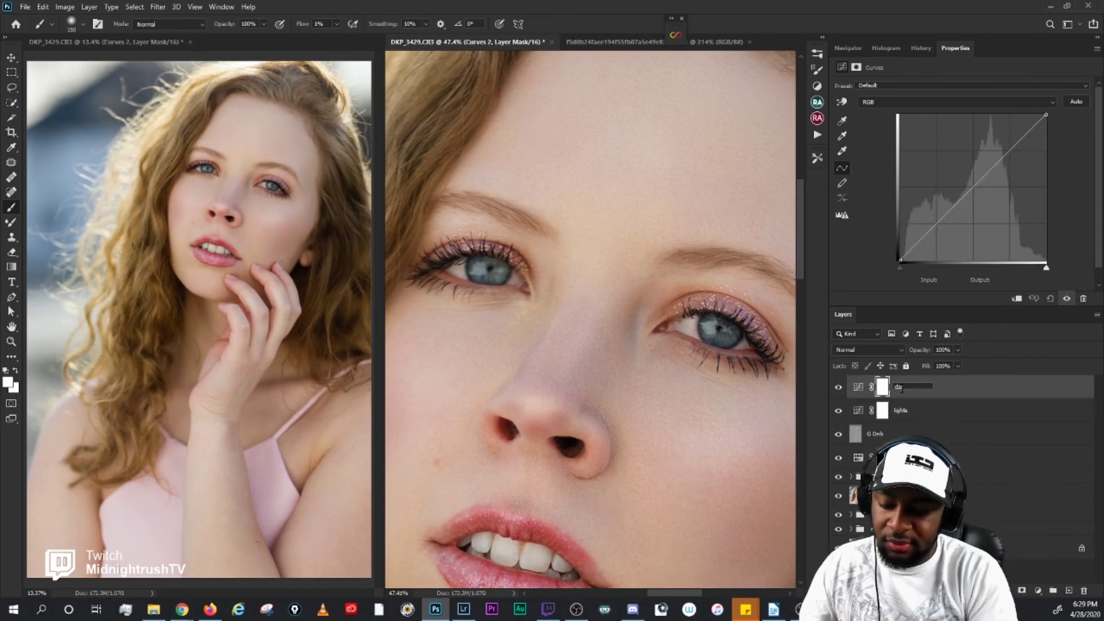
pyautogui.write('rks')
pyautogui.press('Return')
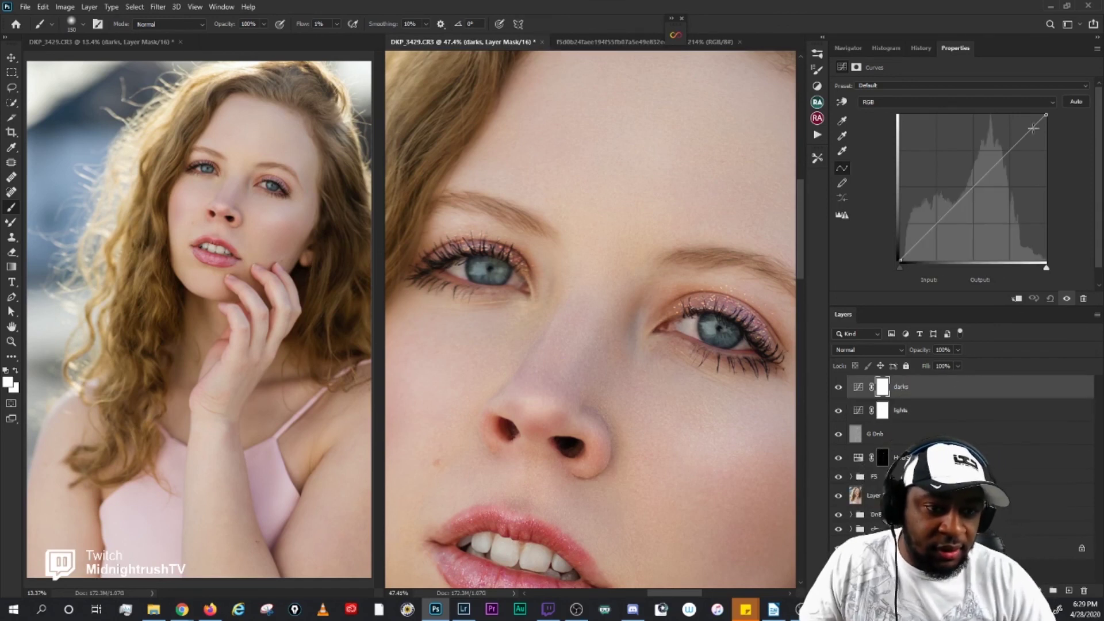
# Step: Darken the darks curve by pulling its midpoint down to input 146, output 115, and invert the layer's mask to black
pyautogui.moveTo(983, 178); pyautogui.dragTo(984, 194)
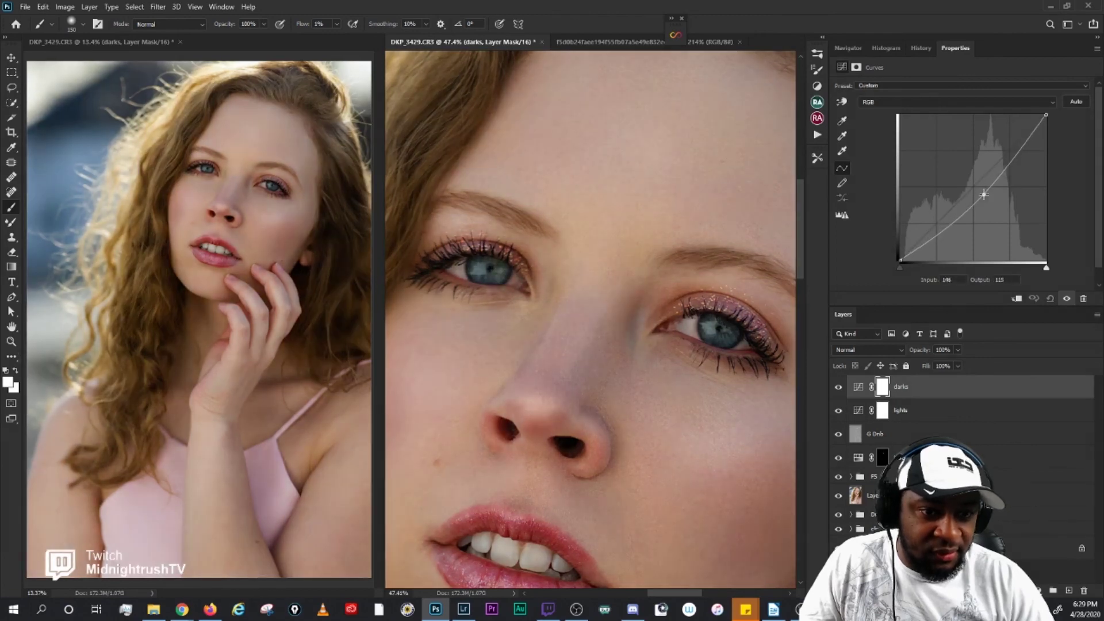
pyautogui.click(856, 68)
pyautogui.click(1053, 221)
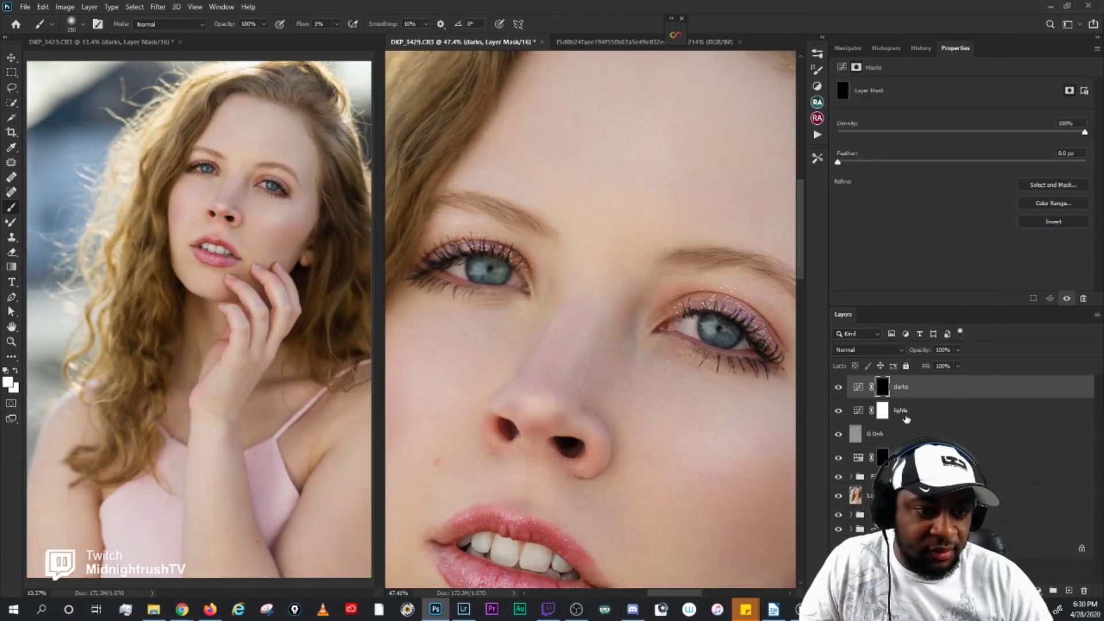
# Step: Brighten the lights curve by raising its midpoint to input 112, output 148, and invert the layer's mask to black
pyautogui.click(902, 412)
pyautogui.moveTo(968, 194); pyautogui.dragTo(964, 175)
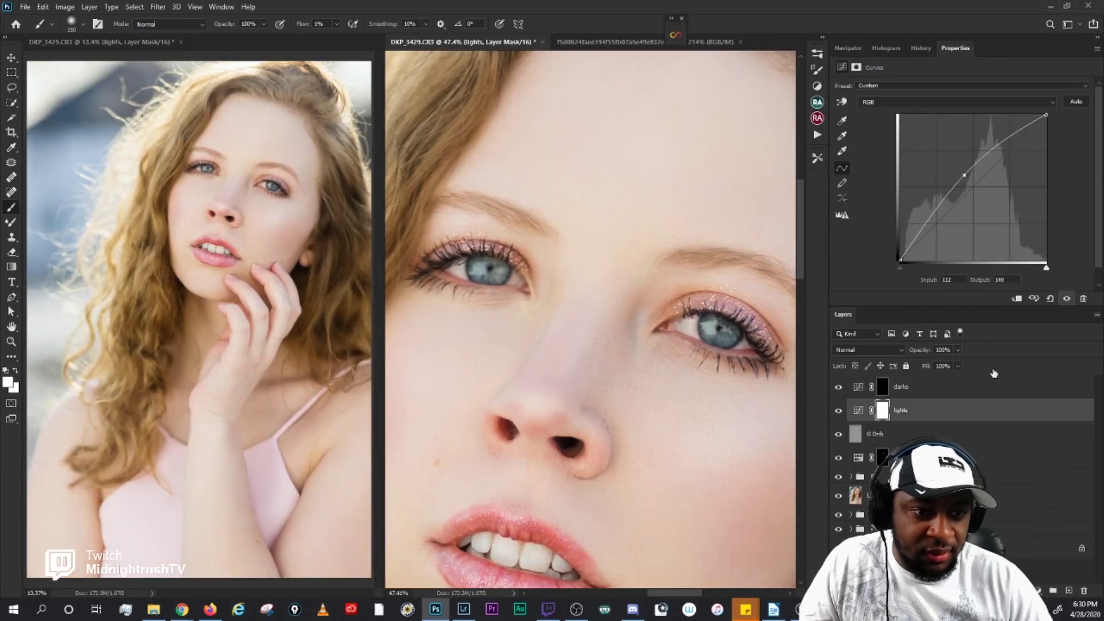
pyautogui.click(857, 68)
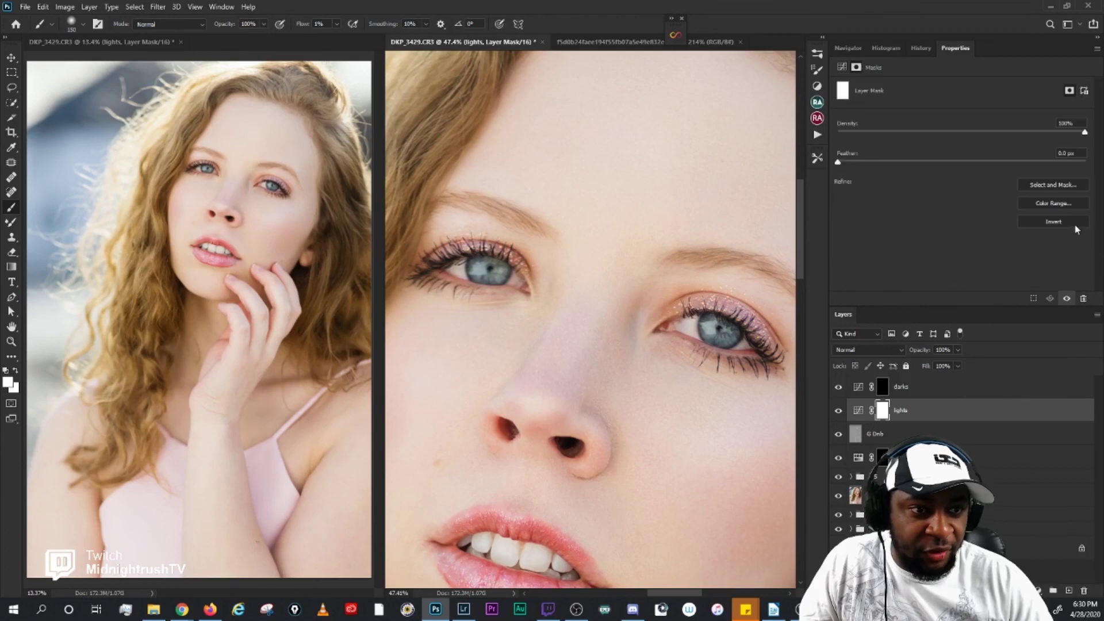
pyautogui.click(1059, 222)
# Step: Group the darks and lights Curves layers and name the group eyes
pyautogui.click(913, 396)
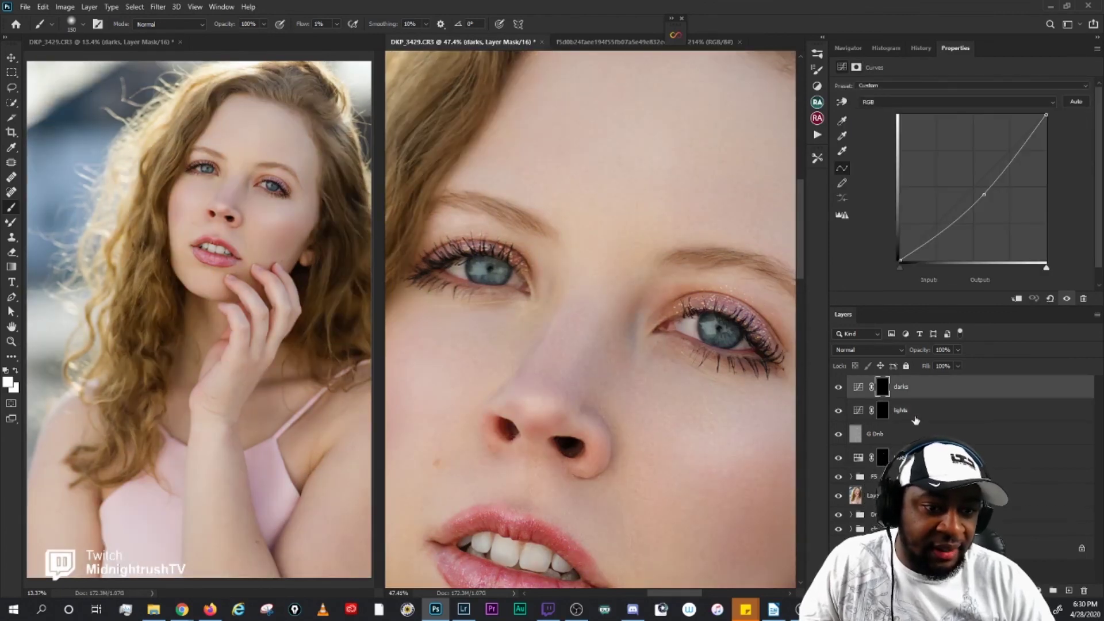
pyautogui.keyDown('shift'); pyautogui.click(915, 417); pyautogui.keyUp('shift')
pyautogui.click(89, 7)
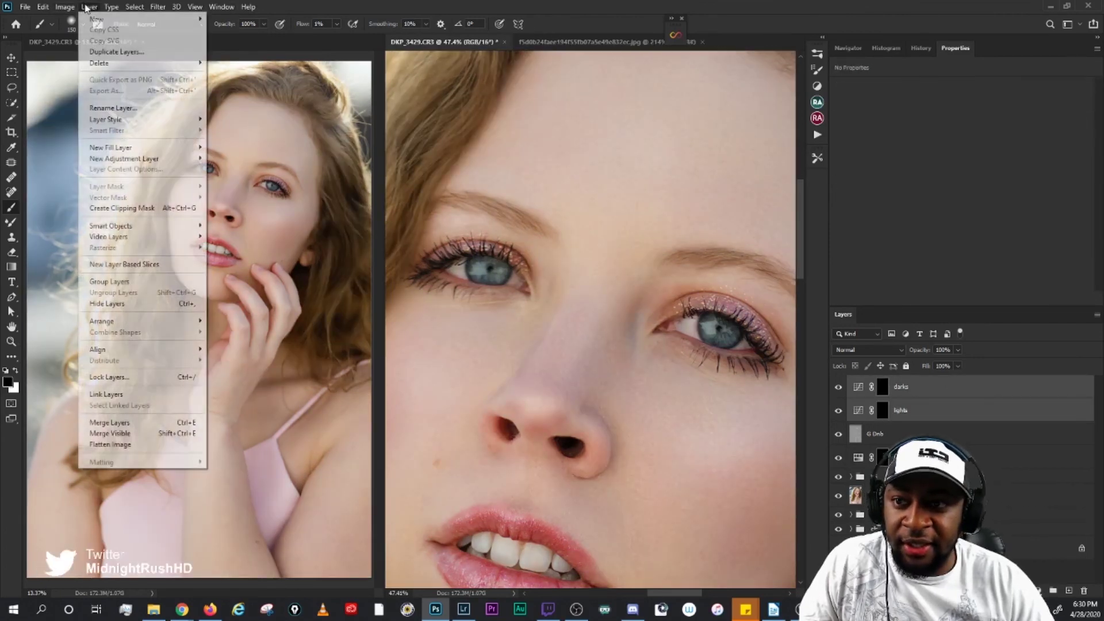
pyautogui.click(109, 281)
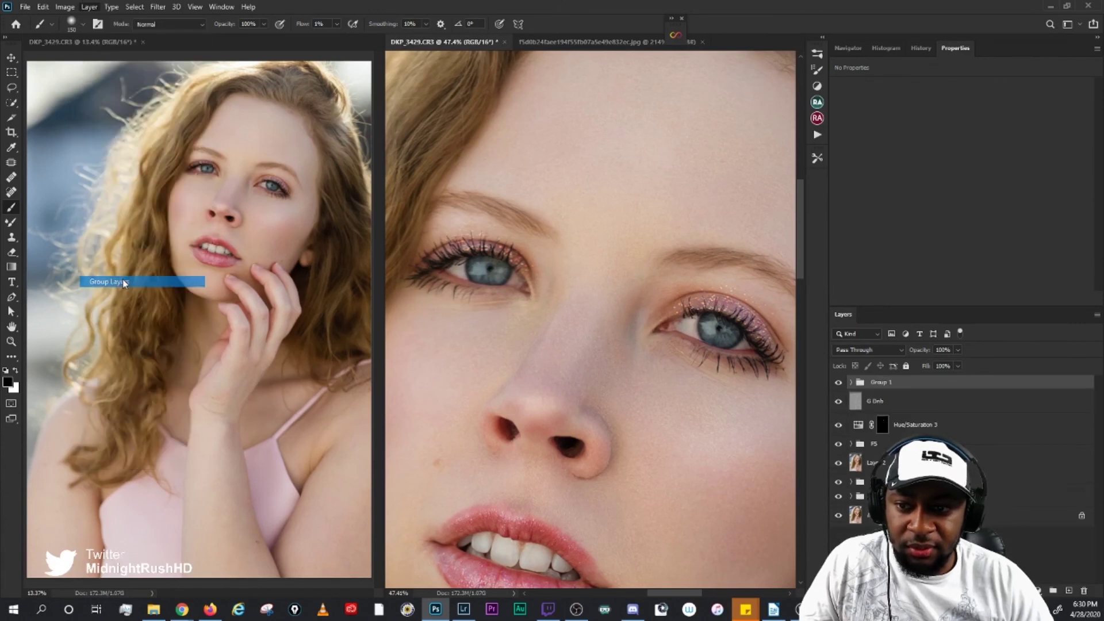
pyautogui.doubleClick(882, 382)
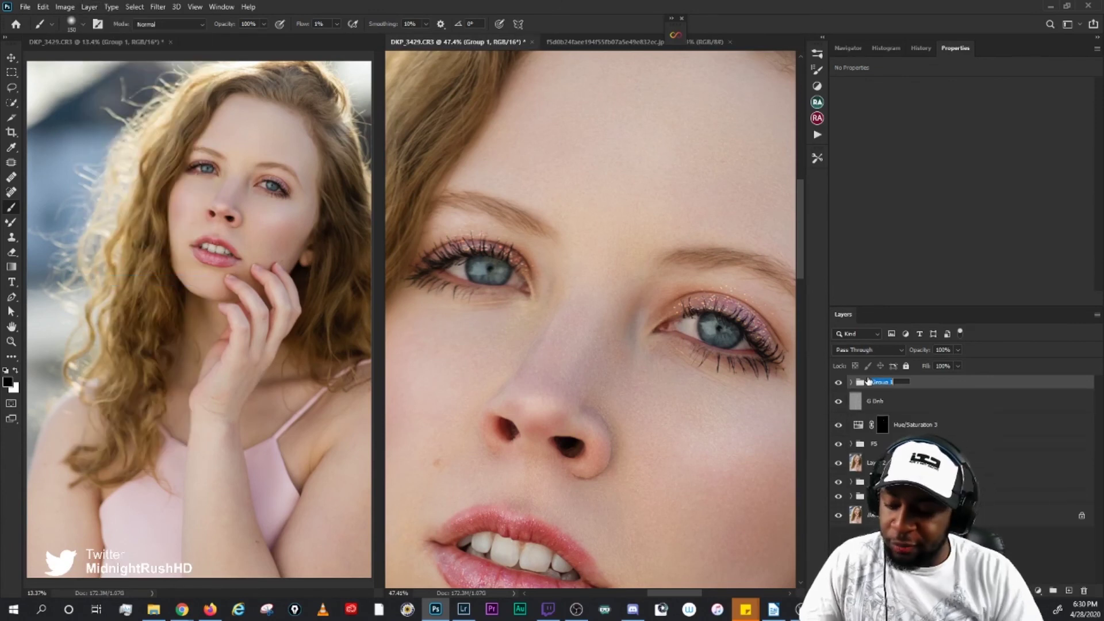
pyautogui.write('Tex')
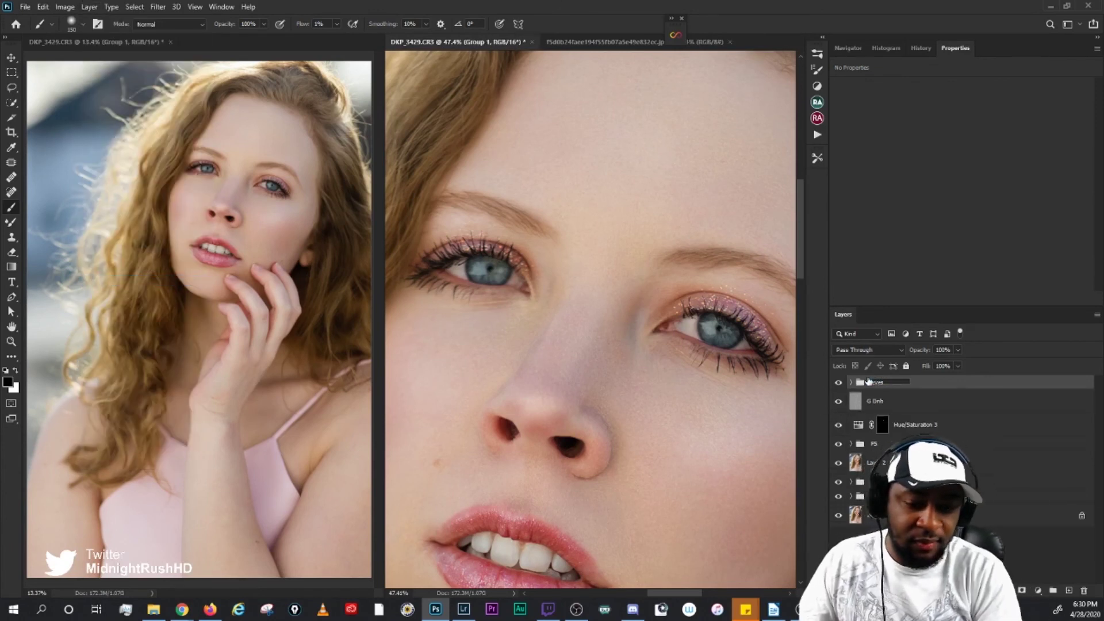
pyautogui.press('Return')
# Step: Target the lights layer's mask inside the eyes group and load the Brush 100% O 3% F tool preset
pyautogui.click(851, 382)
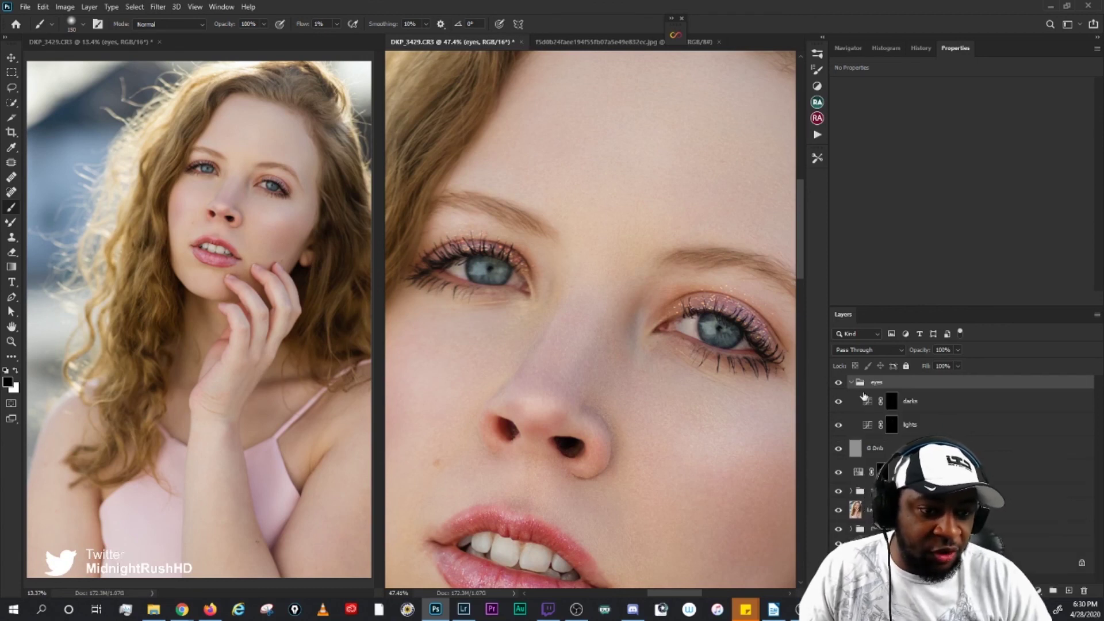
pyautogui.click(891, 427)
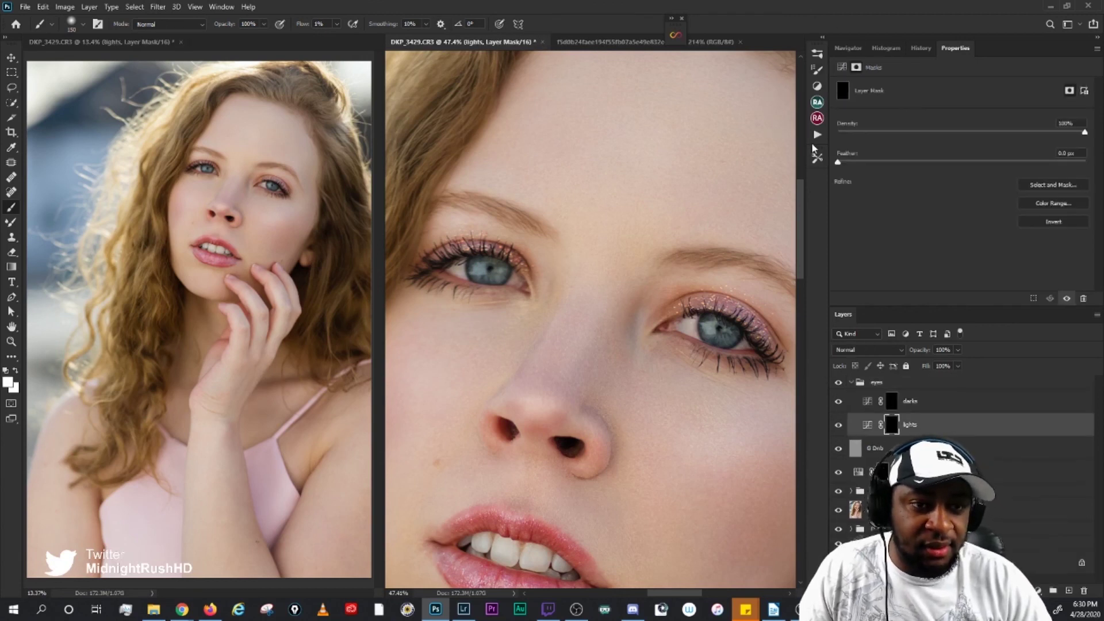
pyautogui.click(817, 159)
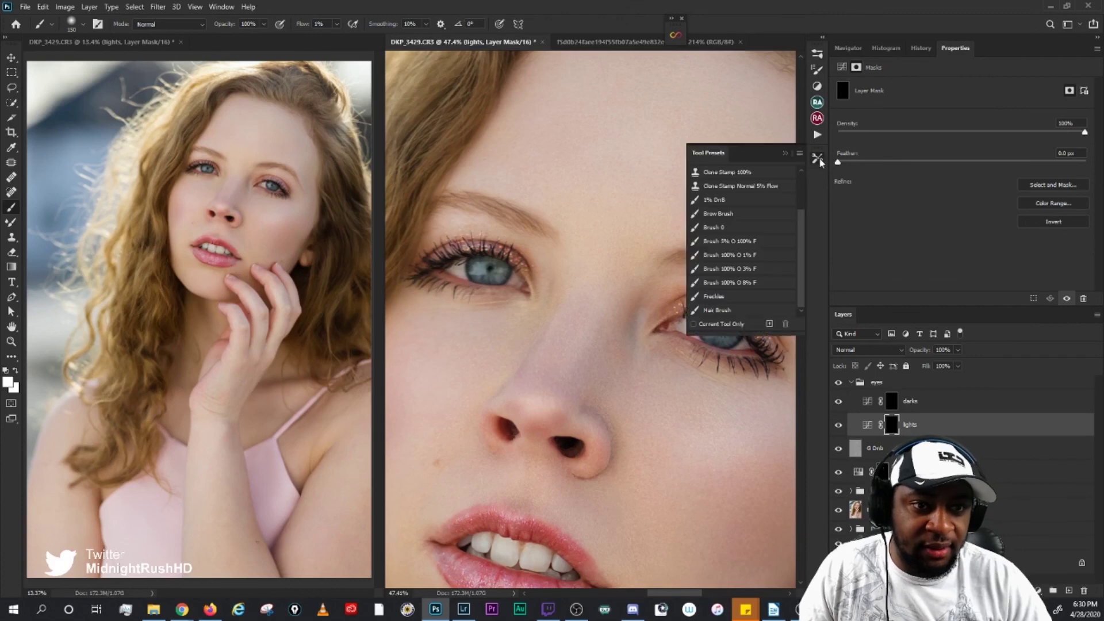
pyautogui.click(730, 270)
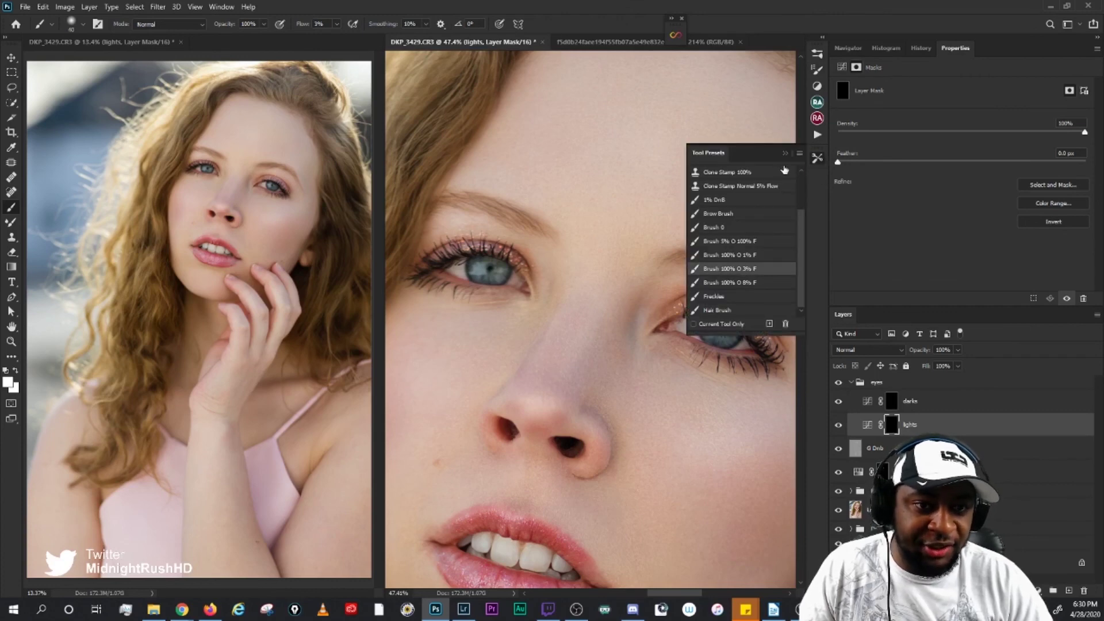
pyautogui.click(785, 153)
# Step: Paint white on the lights mask with a small brush to brighten the iris details of the subject's left eye
pyautogui.scroll(4, 707, 345)
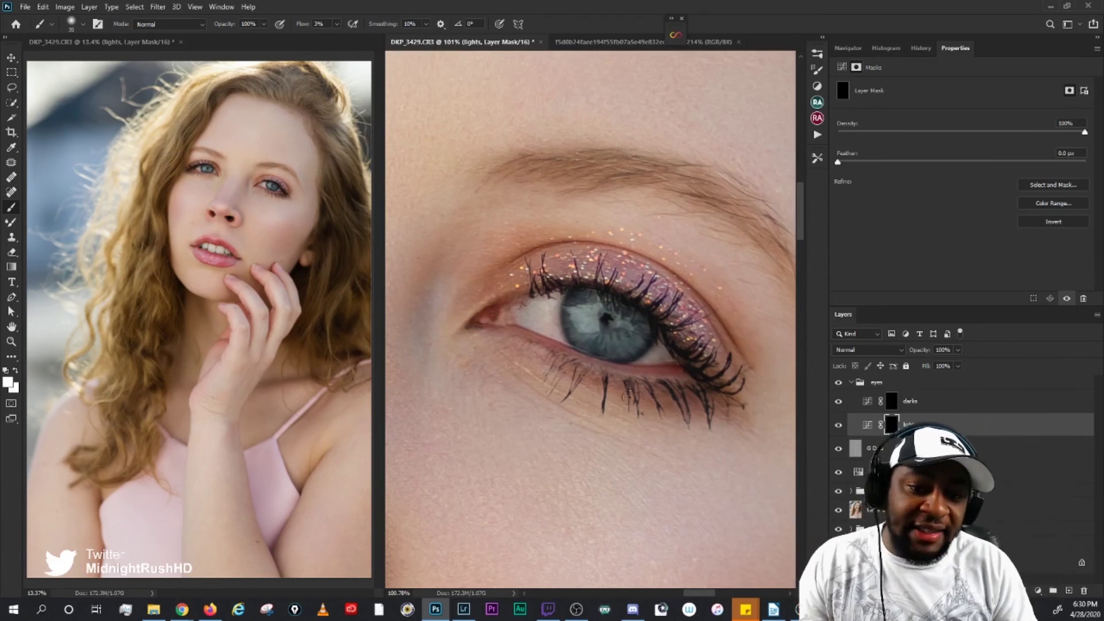
pyautogui.press('[')
pyautogui.press('[')
pyautogui.press('[')
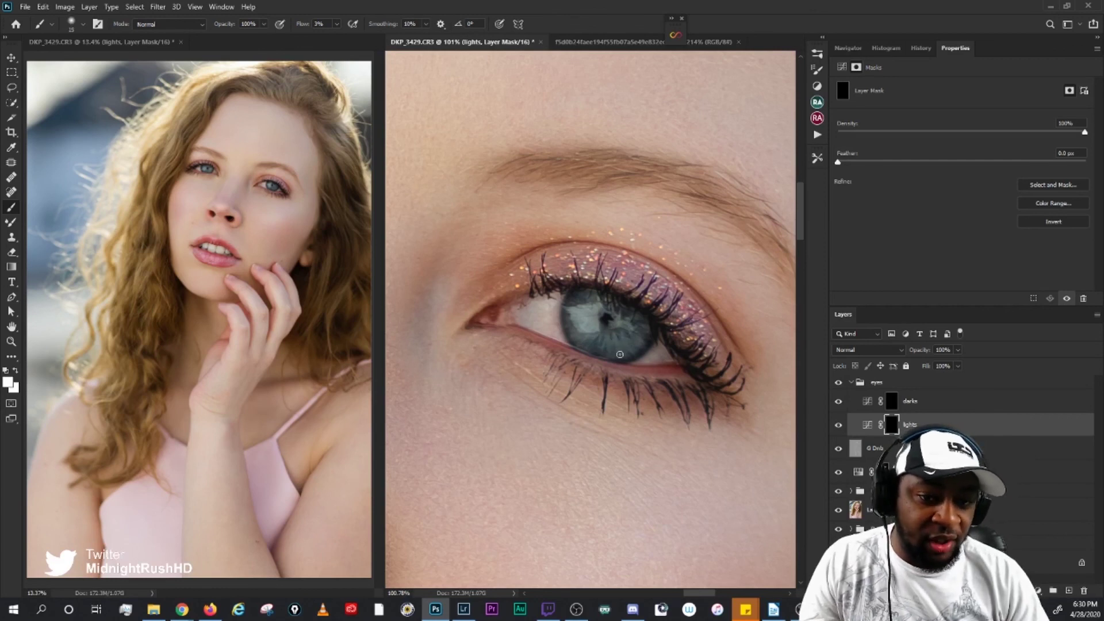
pyautogui.press(']')
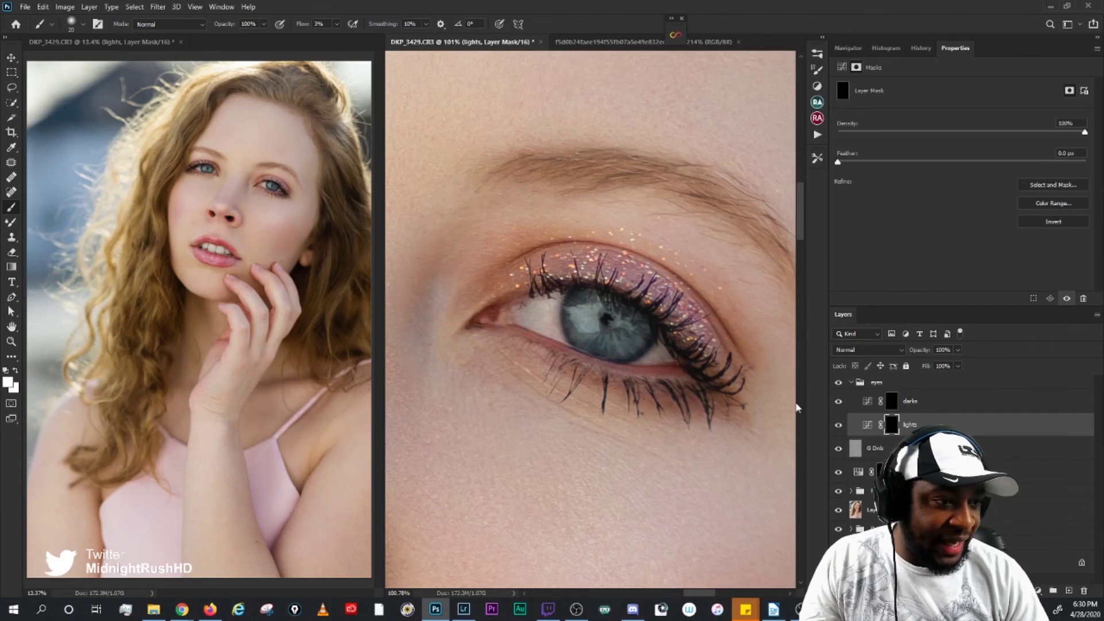
pyautogui.press('[')
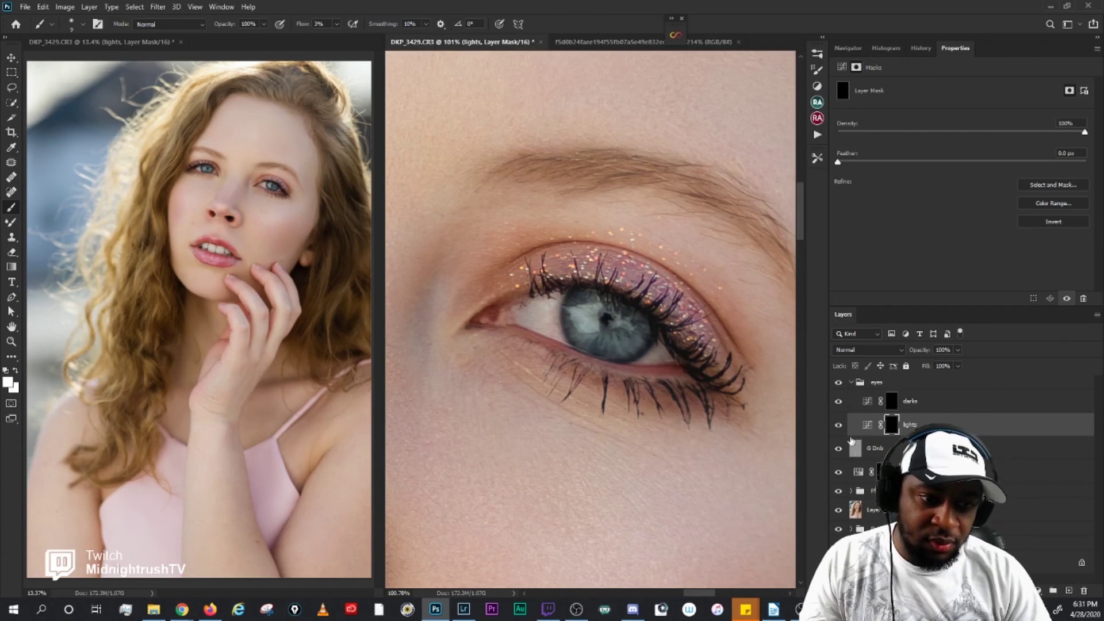
# Step: Toggle the lights layer's visibility to compare the left eye with and without the brightening
pyautogui.click(851, 426)
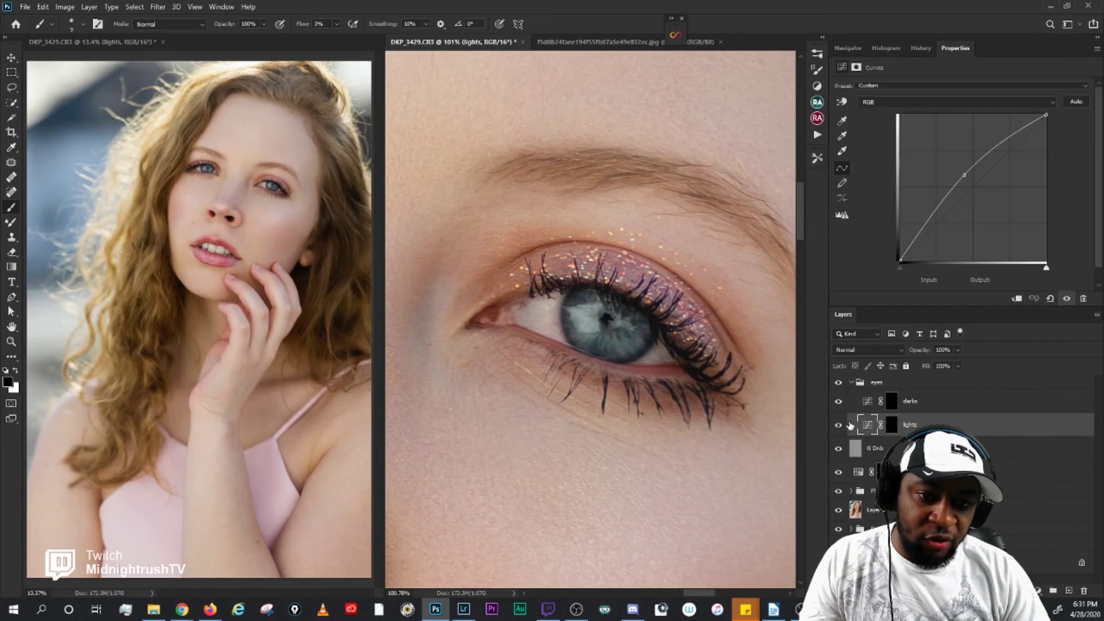
pyautogui.click(841, 426)
pyautogui.click(841, 425)
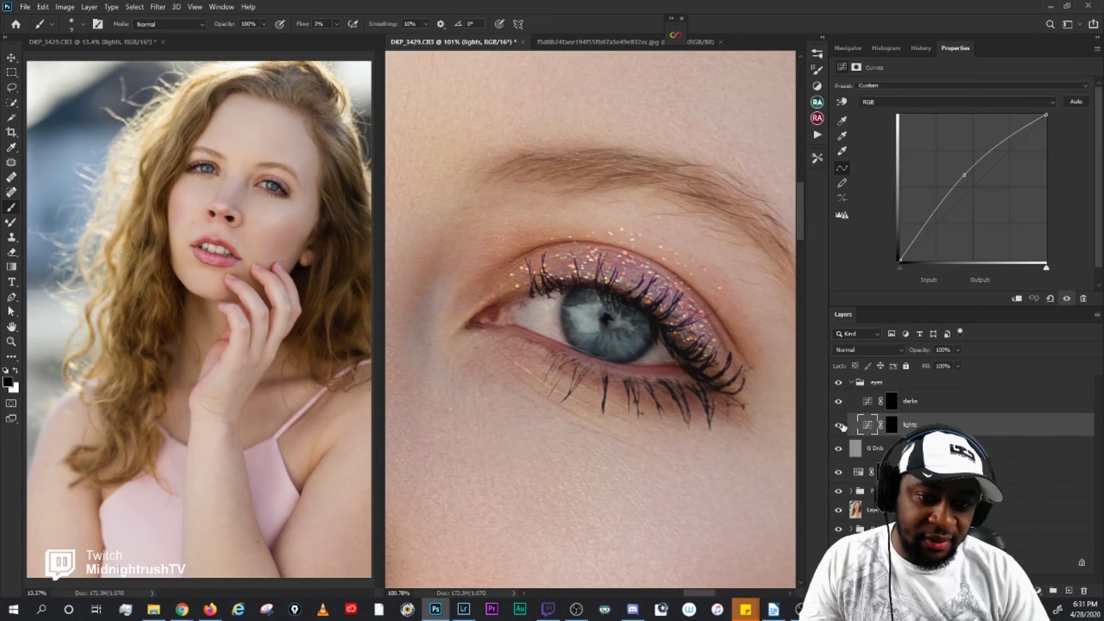
pyautogui.click(841, 425)
pyautogui.click(841, 426)
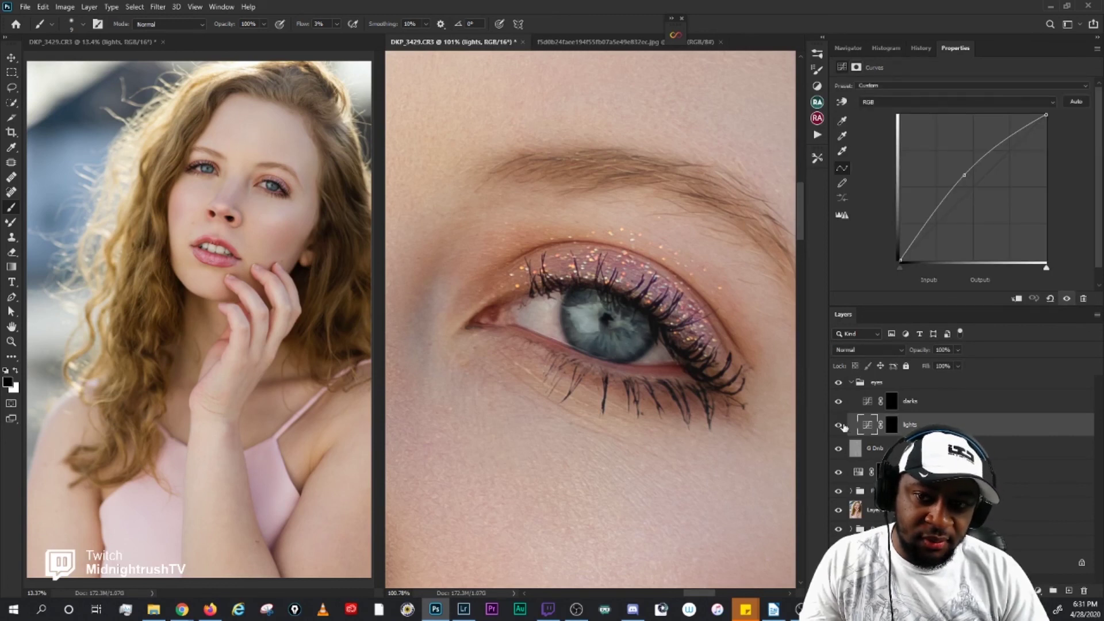
# Step: Paint white on the darks mask with a small brush to deepen the iris rim and pupil of the subject's left eye
pyautogui.click(891, 403)
pyautogui.press(']')
pyautogui.press(']')
pyautogui.press(']')
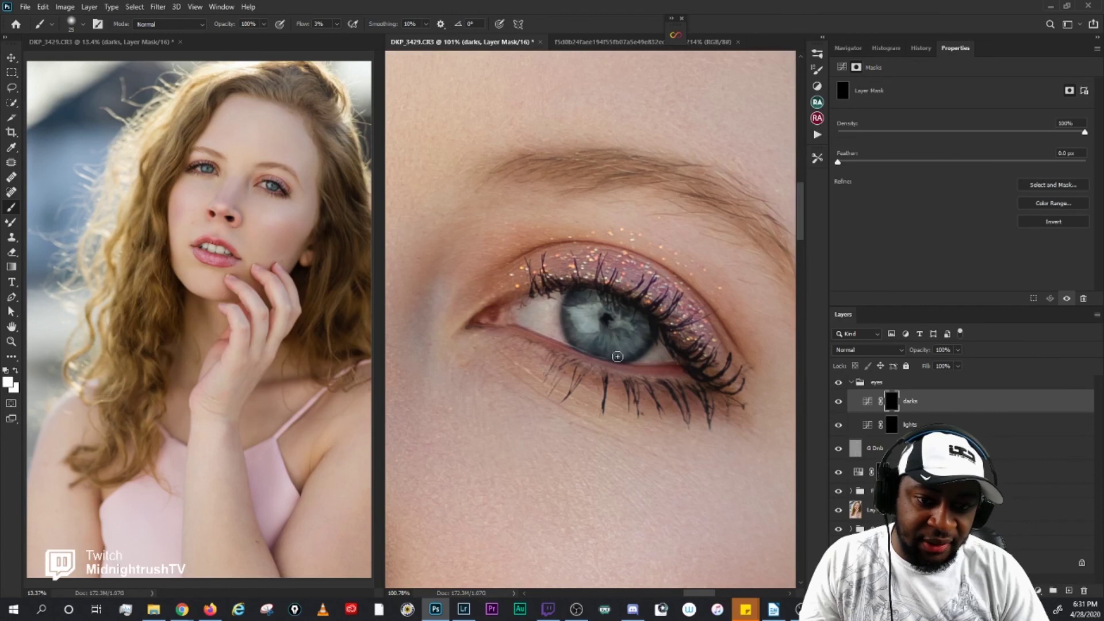
pyautogui.press('[')
pyautogui.press('[')
pyautogui.press('[')
pyautogui.press(']')
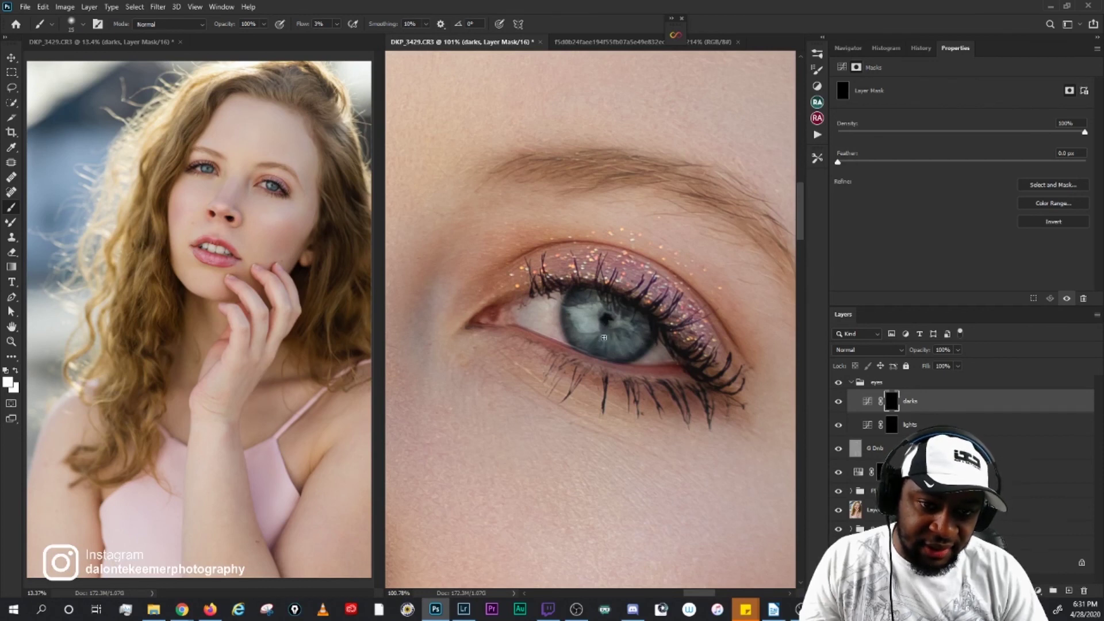
pyautogui.press('[')
pyautogui.press('[')
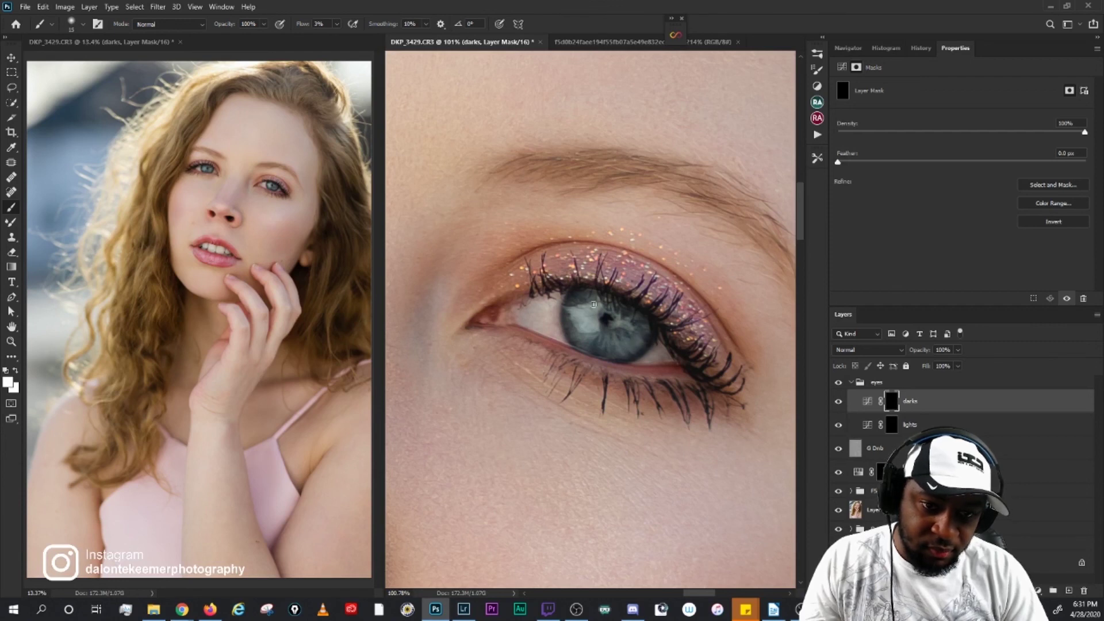
pyautogui.press(']')
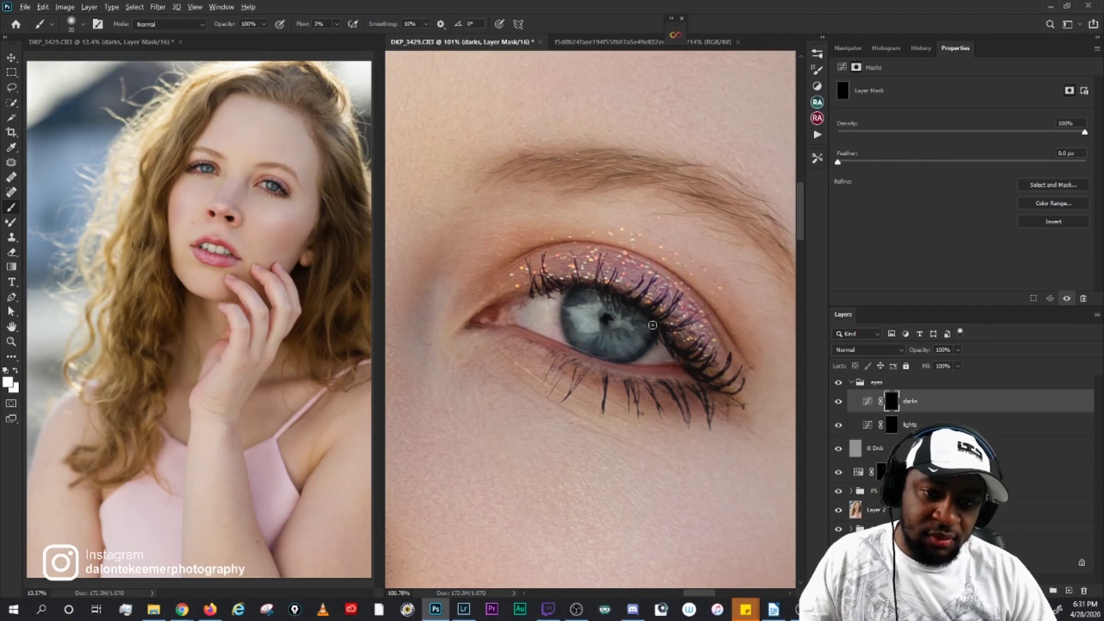
# Step: Toggle the eyes group's visibility at different zoom levels to compare the left eye before and after the dodging and burning
pyautogui.scroll(-3, 653, 325)
pyautogui.scroll(-5, 732, 271)
pyautogui.moveTo(747, 256); pyautogui.dragTo(744, 448)
pyautogui.moveTo(724, 199); pyautogui.dragTo(674, 380)
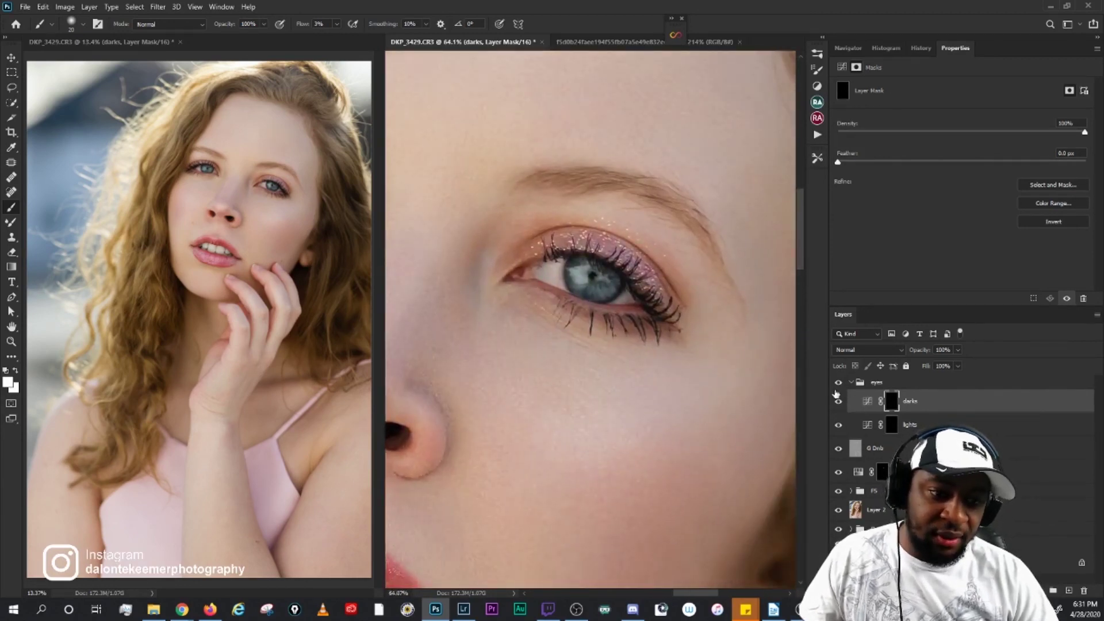
pyautogui.click(838, 384)
pyautogui.click(838, 383)
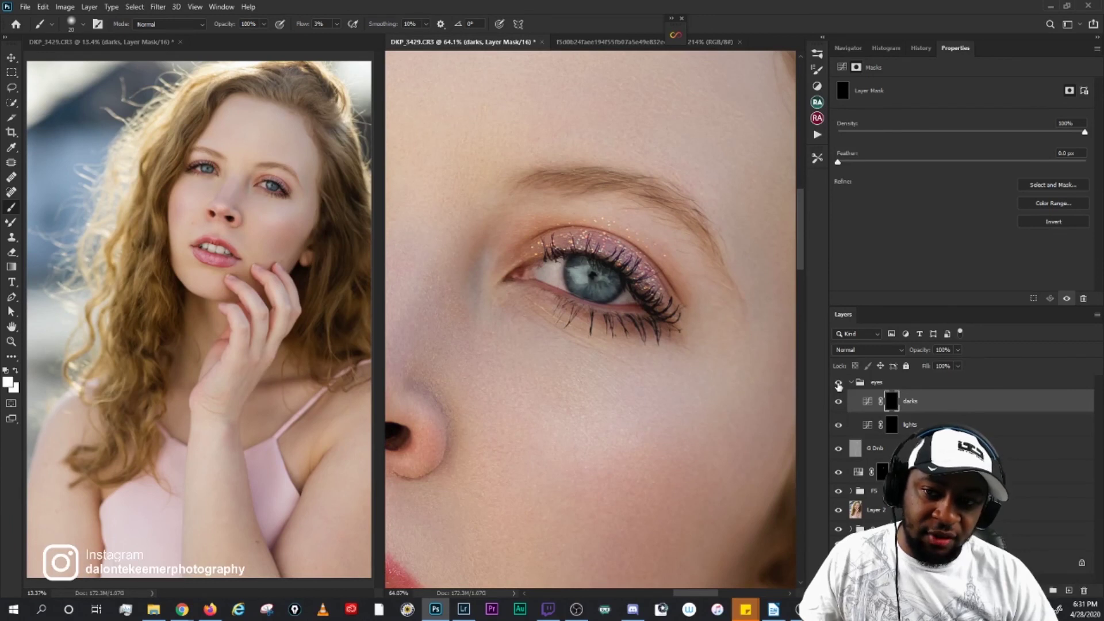
pyautogui.click(837, 384)
pyautogui.click(838, 384)
pyautogui.scroll(3, 595, 236)
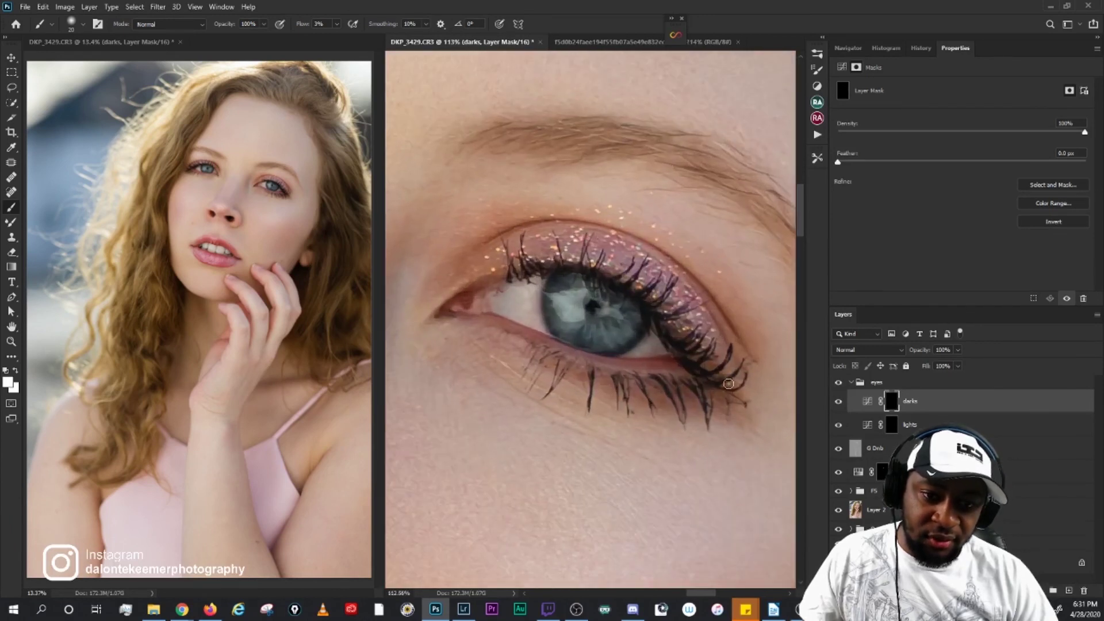
pyautogui.scroll(-1, 719, 414)
pyautogui.click(838, 386)
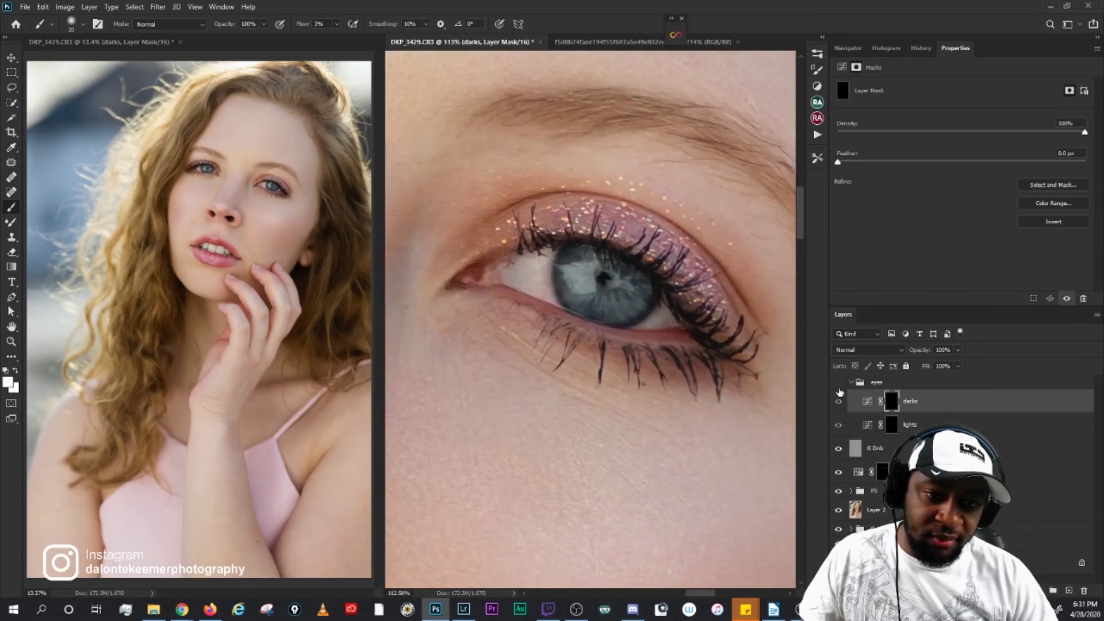
pyautogui.click(839, 385)
pyautogui.click(838, 384)
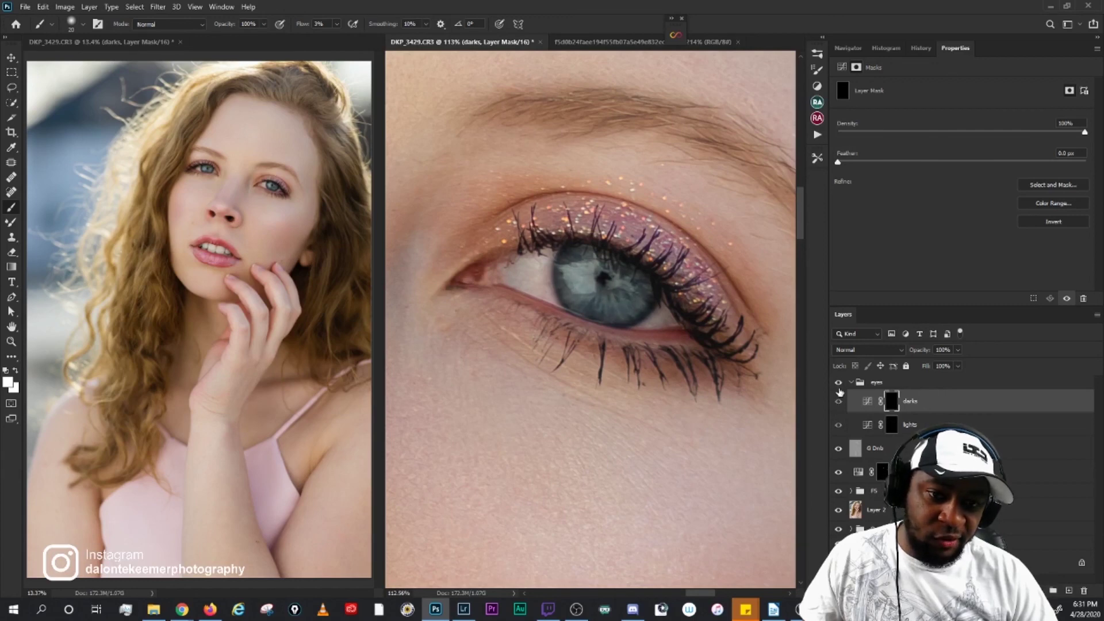
pyautogui.click(838, 384)
# Step: Paint white on the lights mask with a small brush to brighten the iris of the subject's right eye
pyautogui.scroll(-5, 592, 344)
pyautogui.scroll(5, 592, 344)
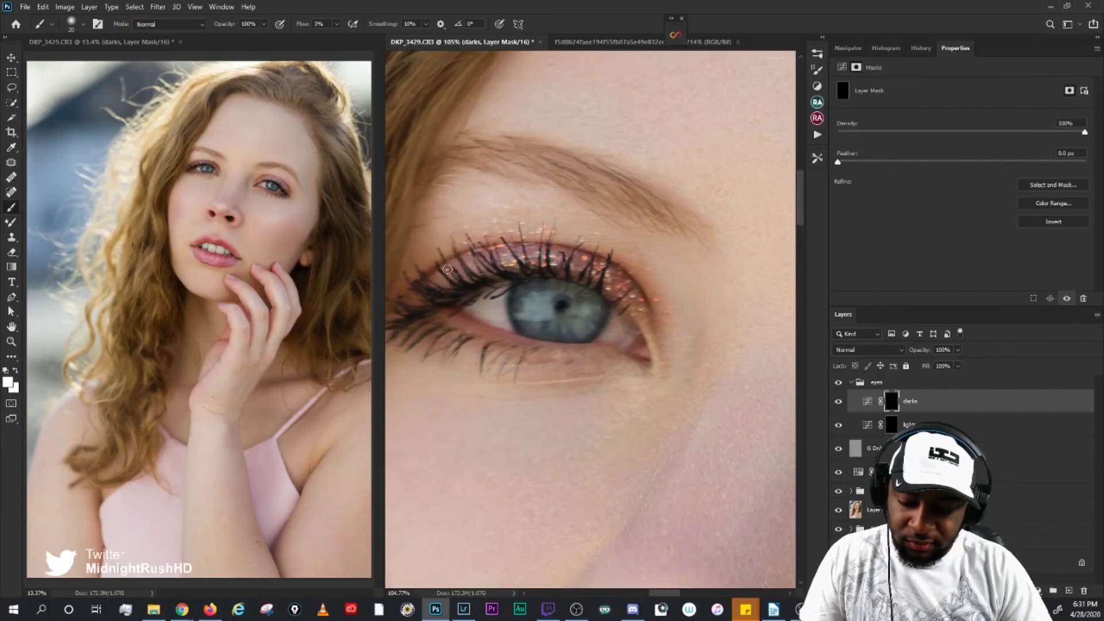
pyautogui.press('[')
pyautogui.click(893, 425)
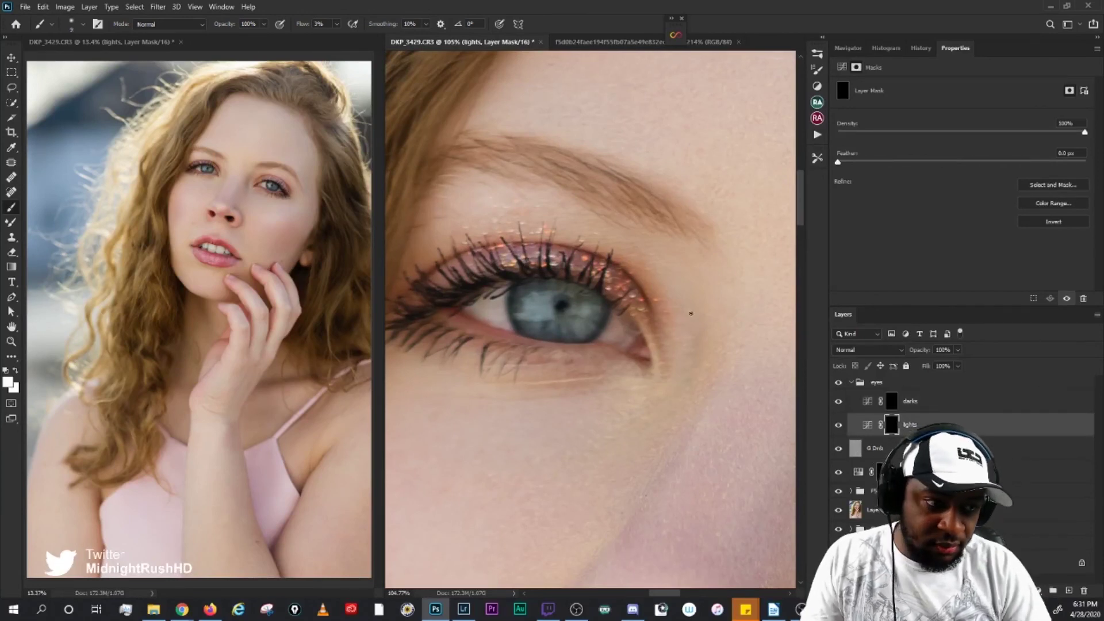
pyautogui.press(']')
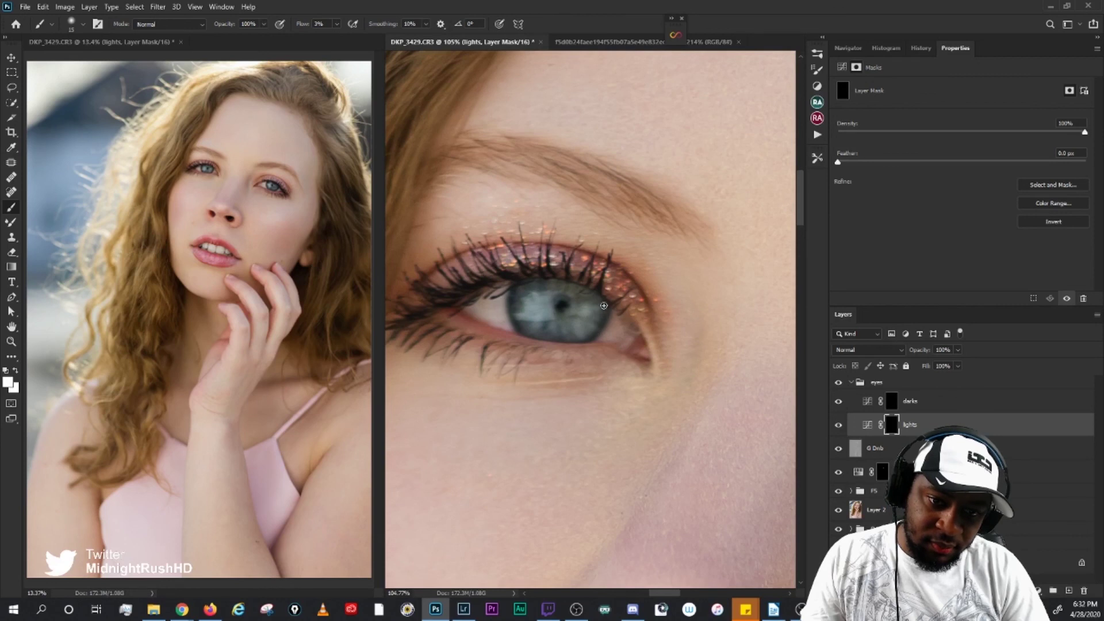
pyautogui.press(']')
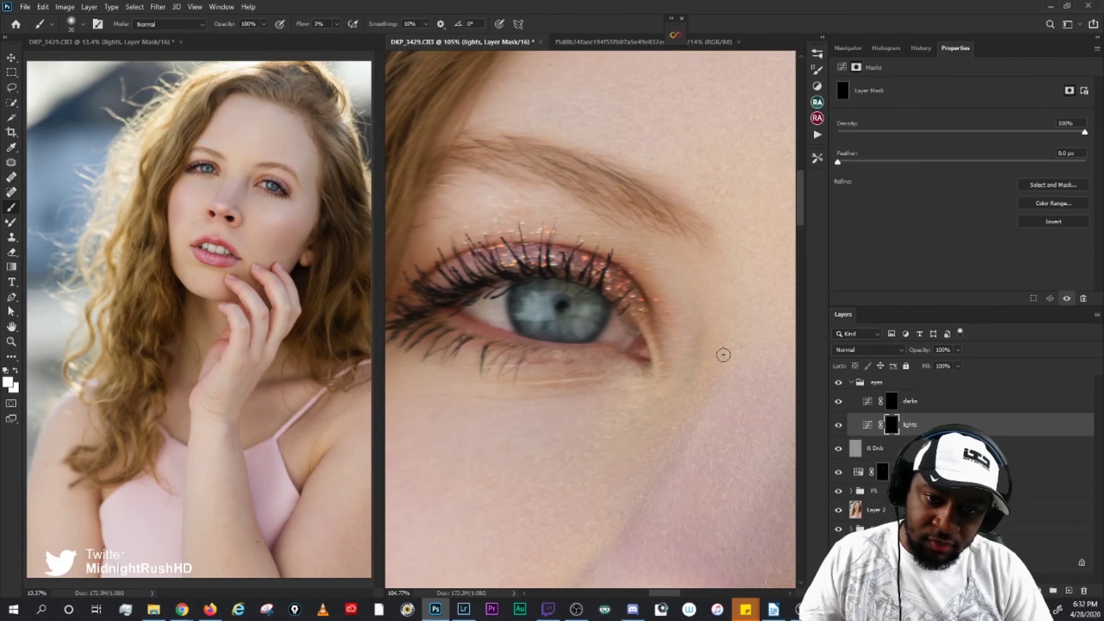
# Step: Paint white on the darks mask with a small brush to deepen the iris rim of the subject's right eye
pyautogui.click(893, 401)
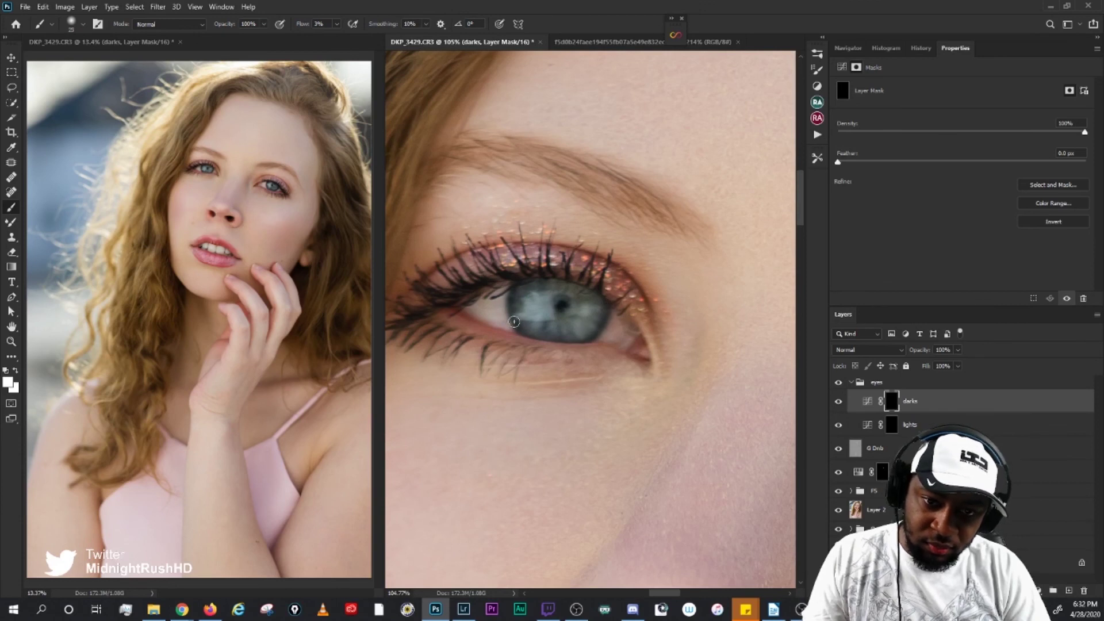
pyautogui.press('[')
pyautogui.press('[')
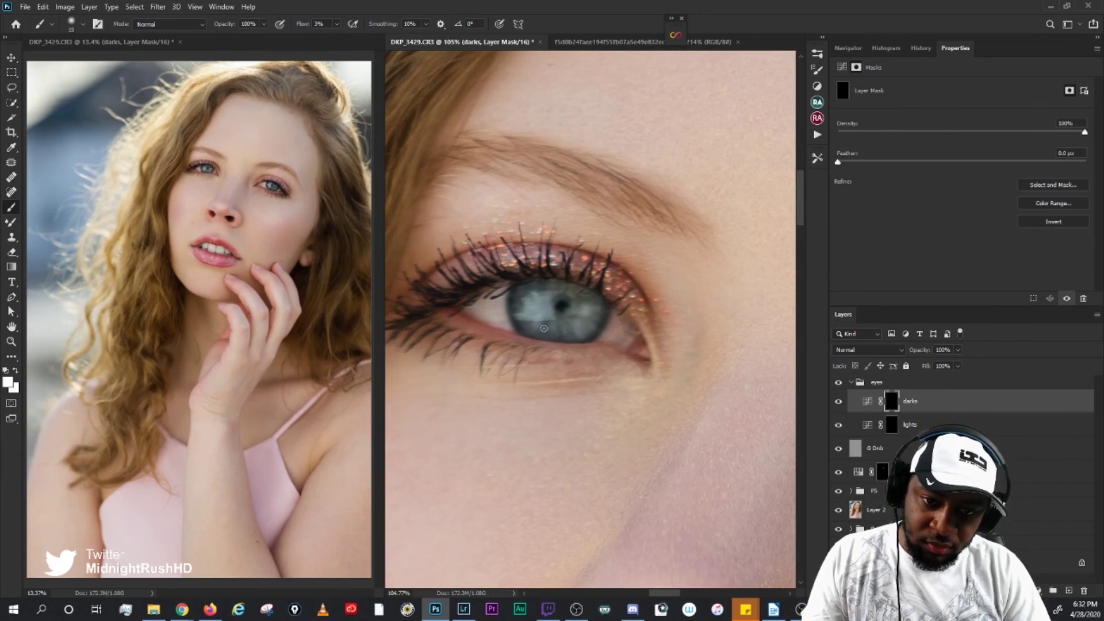
pyautogui.press(']')
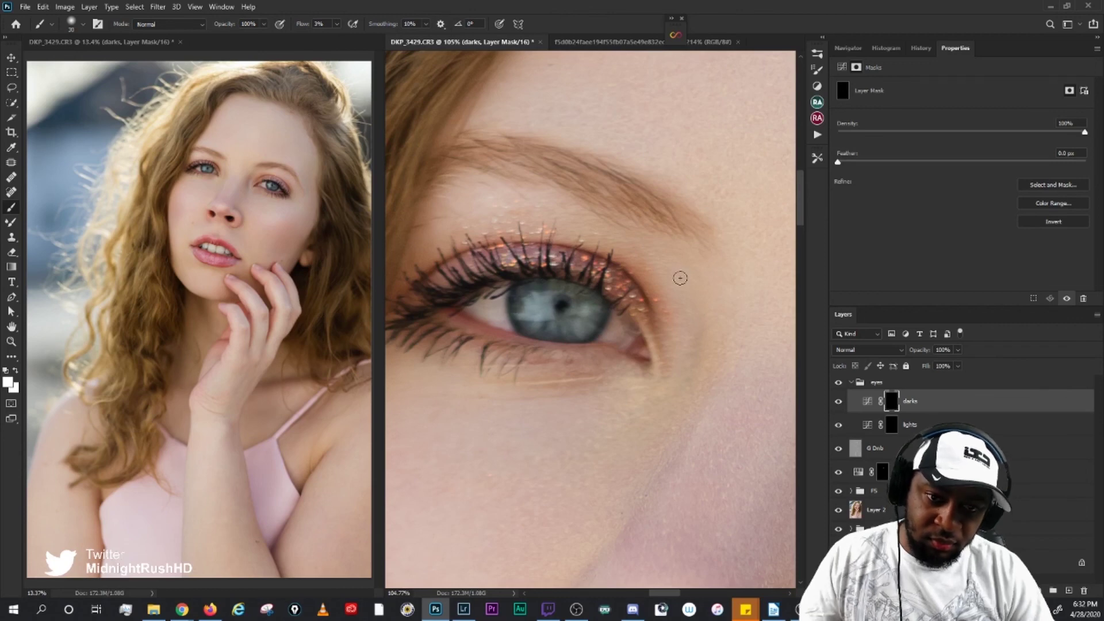
# Step: Toggle the eyes group's visibility to compare both eyes with and without the dodging and burning
pyautogui.scroll(-10, 680, 278)
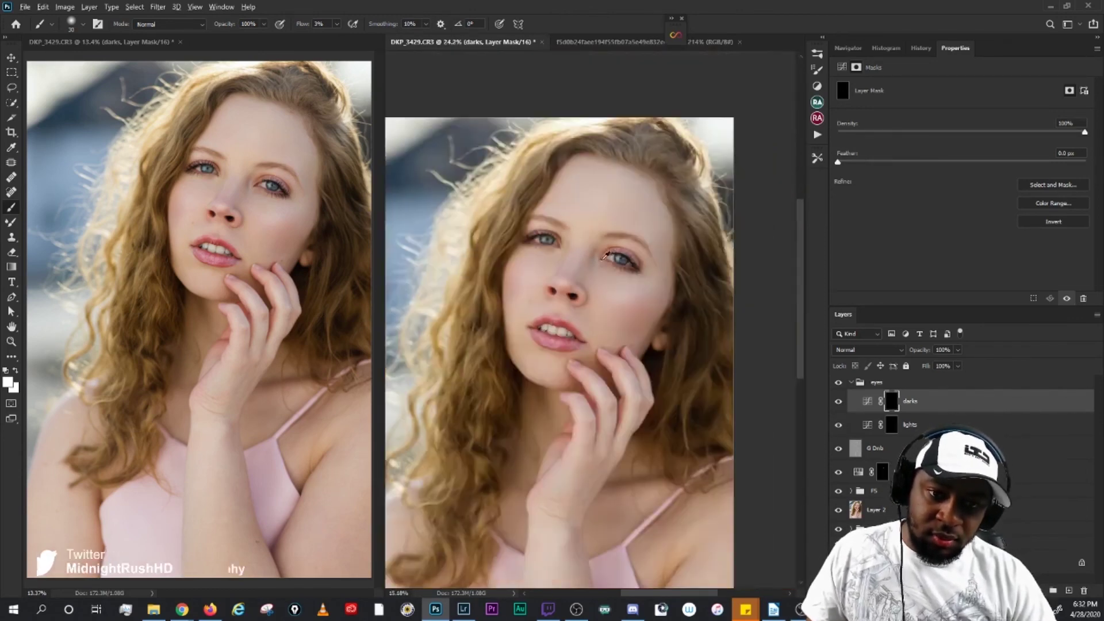
pyautogui.scroll(5, 606, 255)
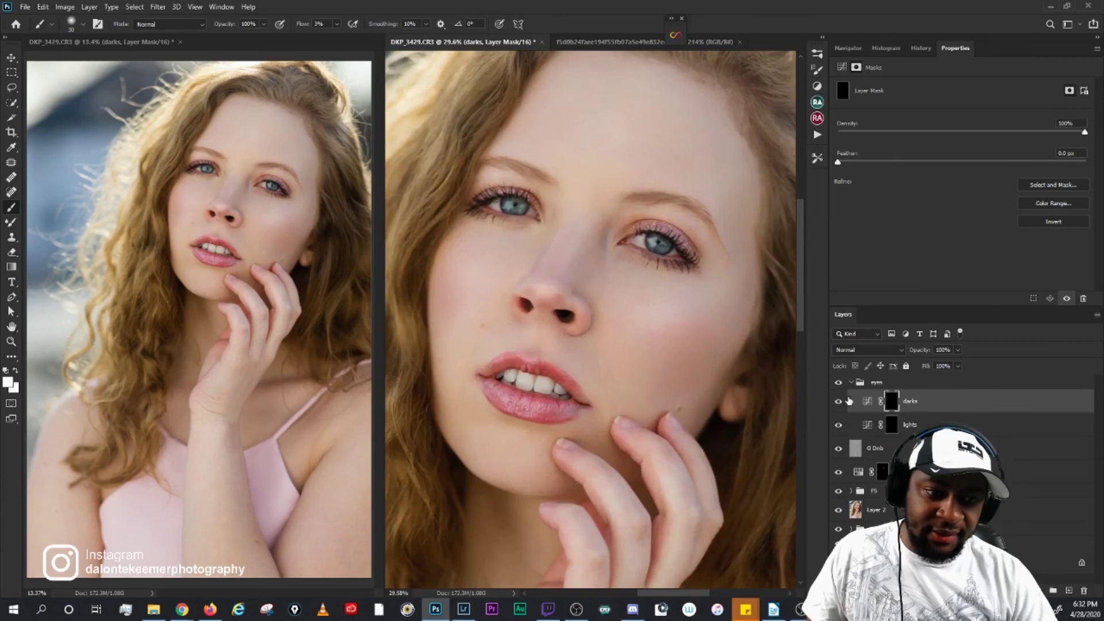
pyautogui.click(856, 385)
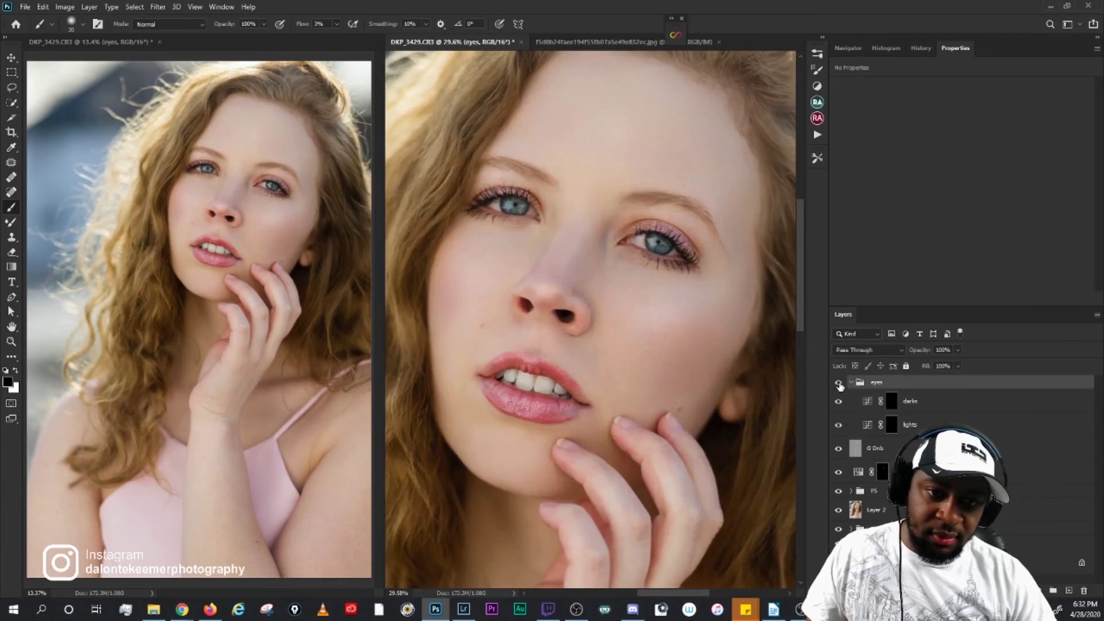
pyautogui.scroll(3, 636, 271)
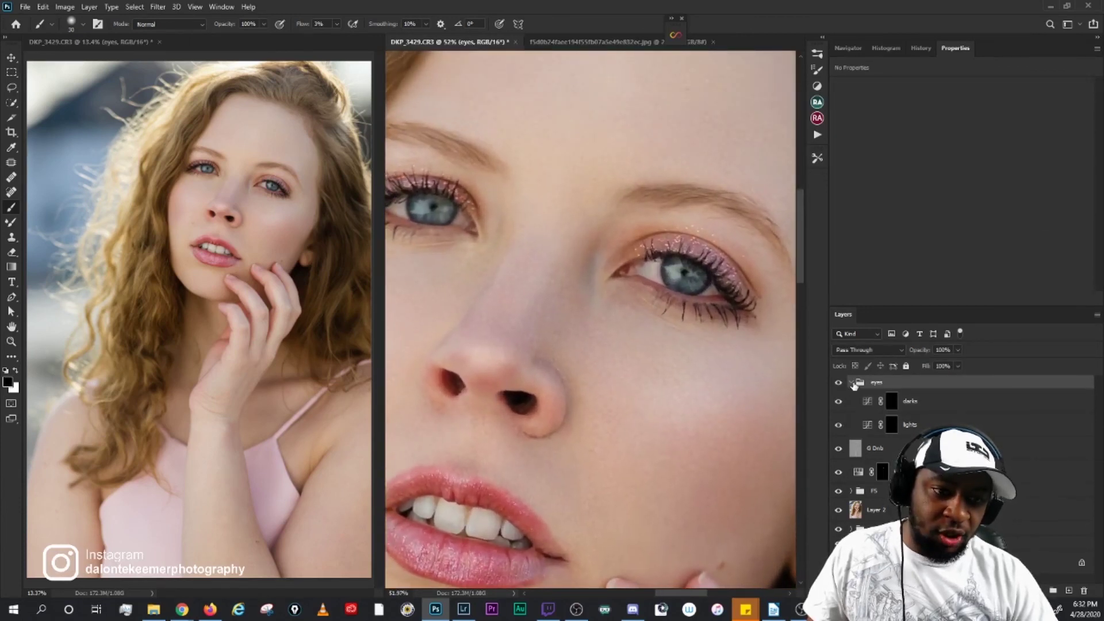
pyautogui.click(840, 383)
pyautogui.click(840, 383)
pyautogui.click(839, 383)
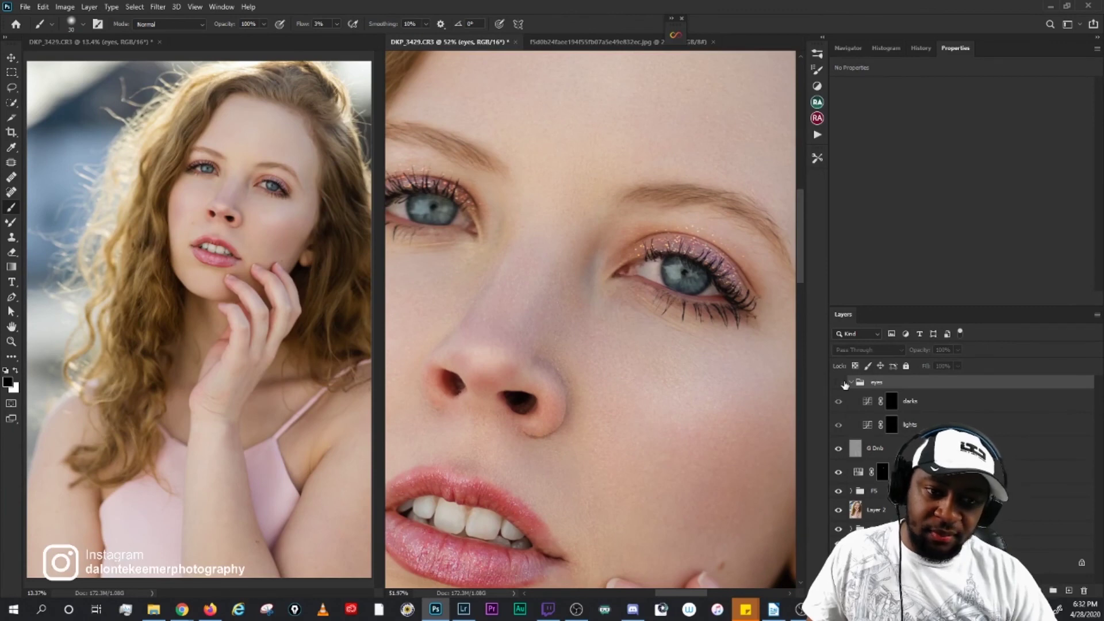
pyautogui.click(839, 383)
# Step: Show only the Background layer, and turn the retouching layers and groups back on progressively up to the eyes group to review each stage
pyautogui.scroll(-5, 673, 273)
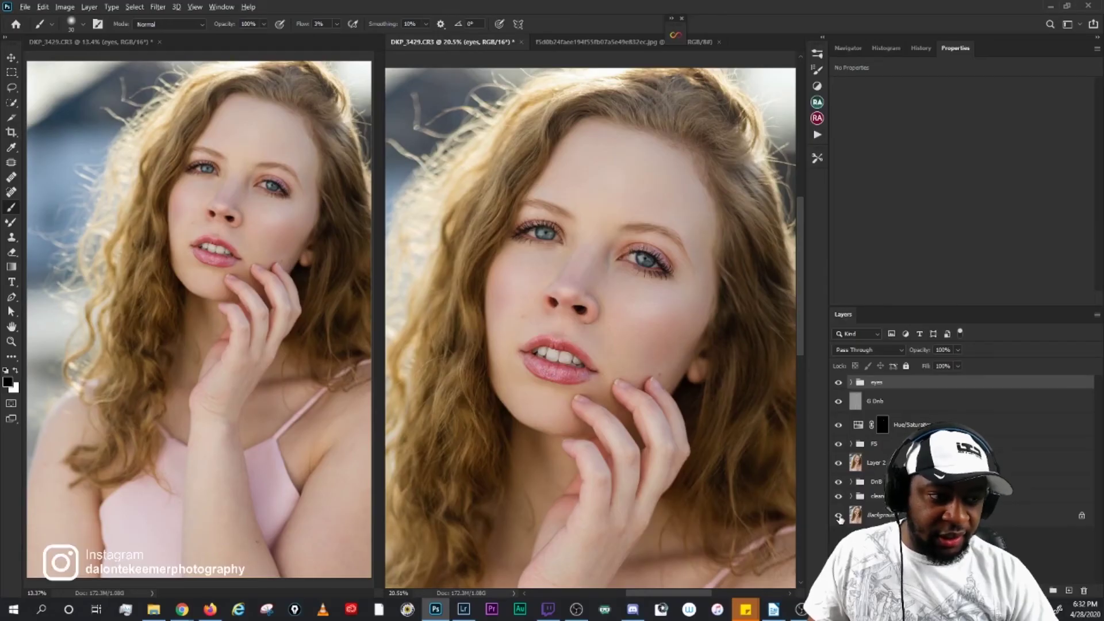
pyautogui.scroll(4, 597, 281)
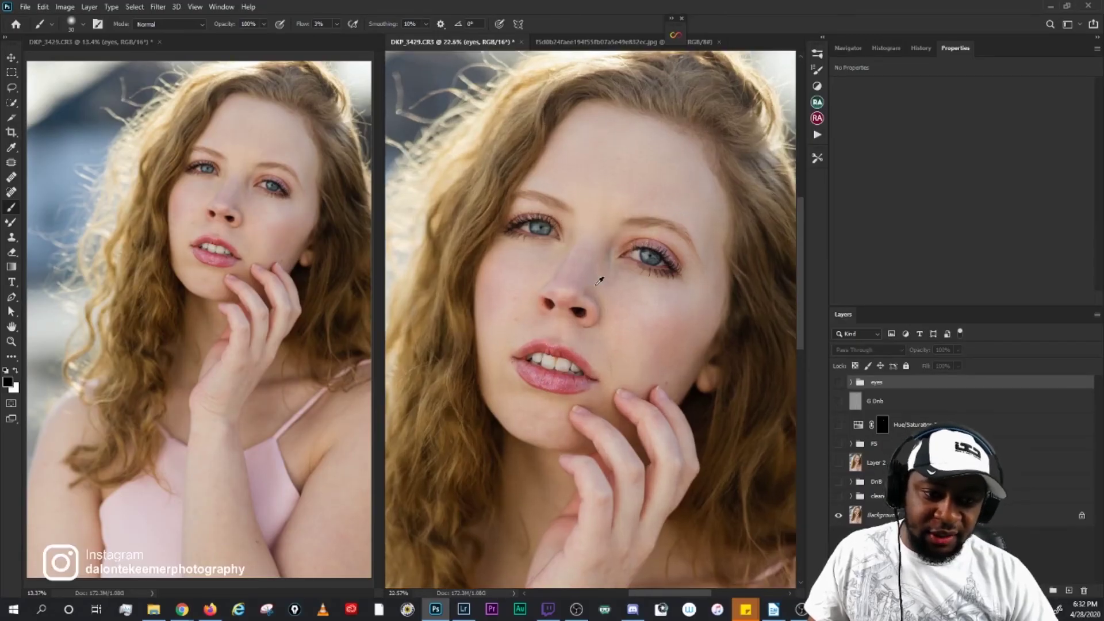
pyautogui.keyDown('alt'); pyautogui.click(839, 516); pyautogui.keyUp('alt')
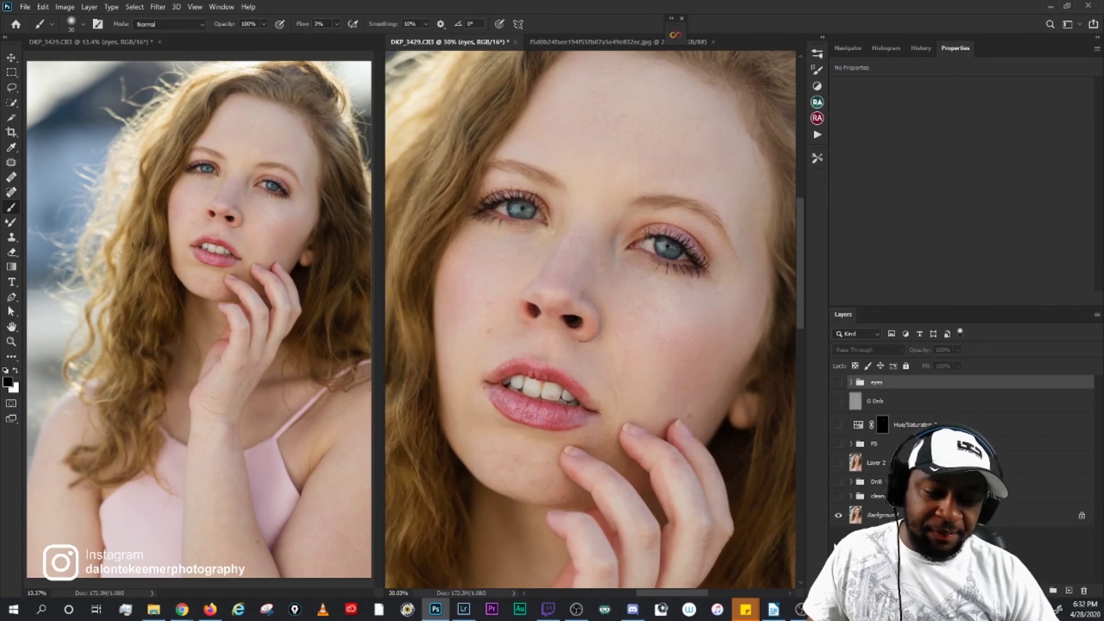
pyautogui.click(839, 497)
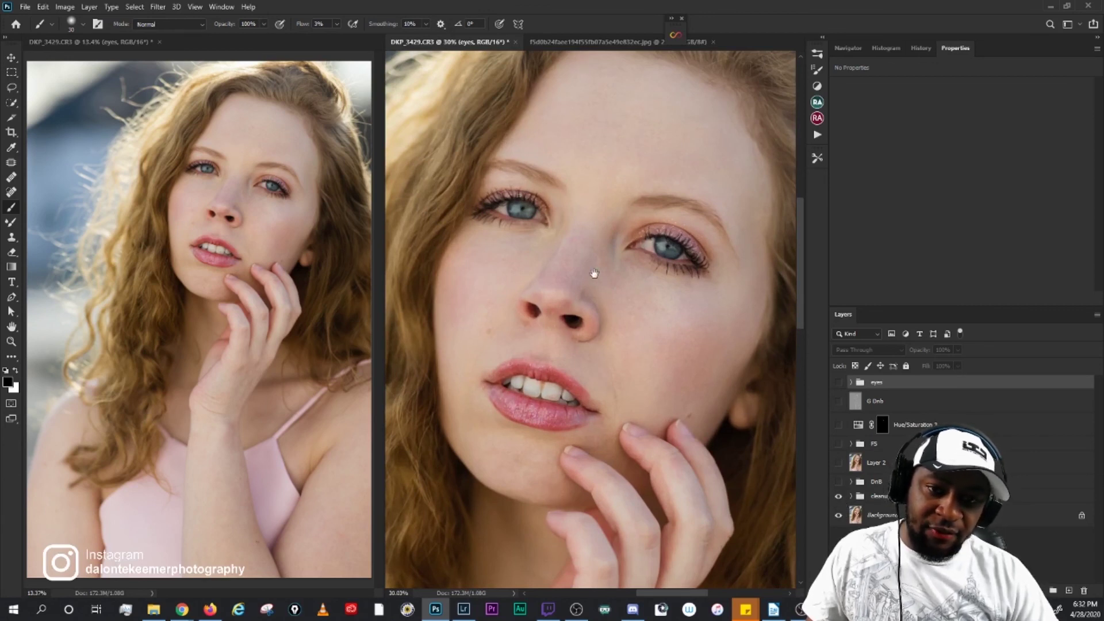
pyautogui.moveTo(605, 289); pyautogui.dragTo(596, 312)
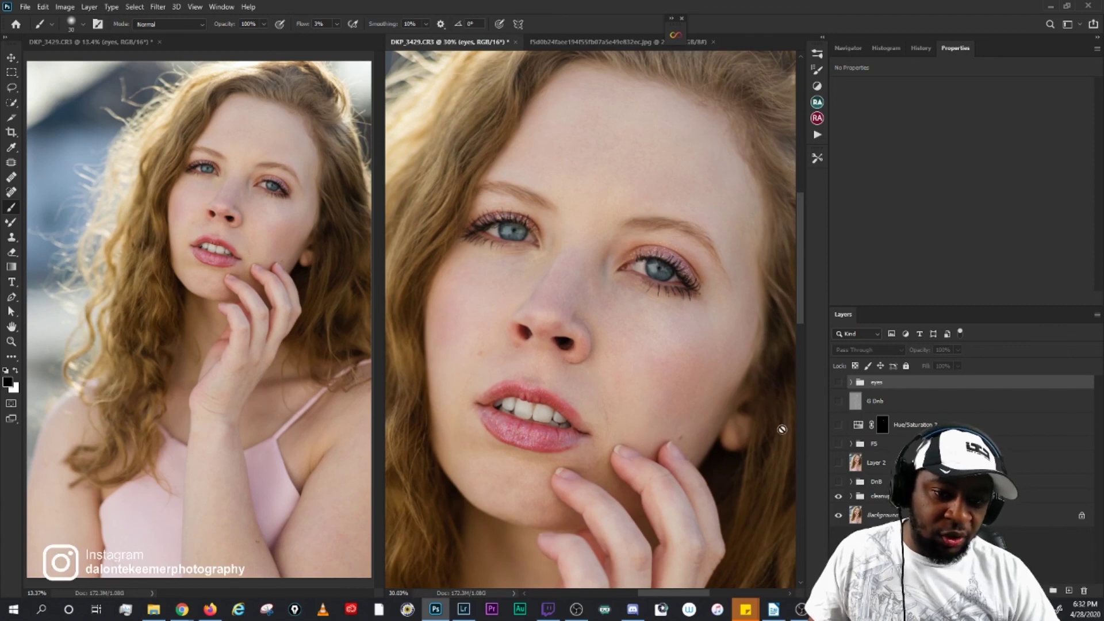
pyautogui.click(838, 483)
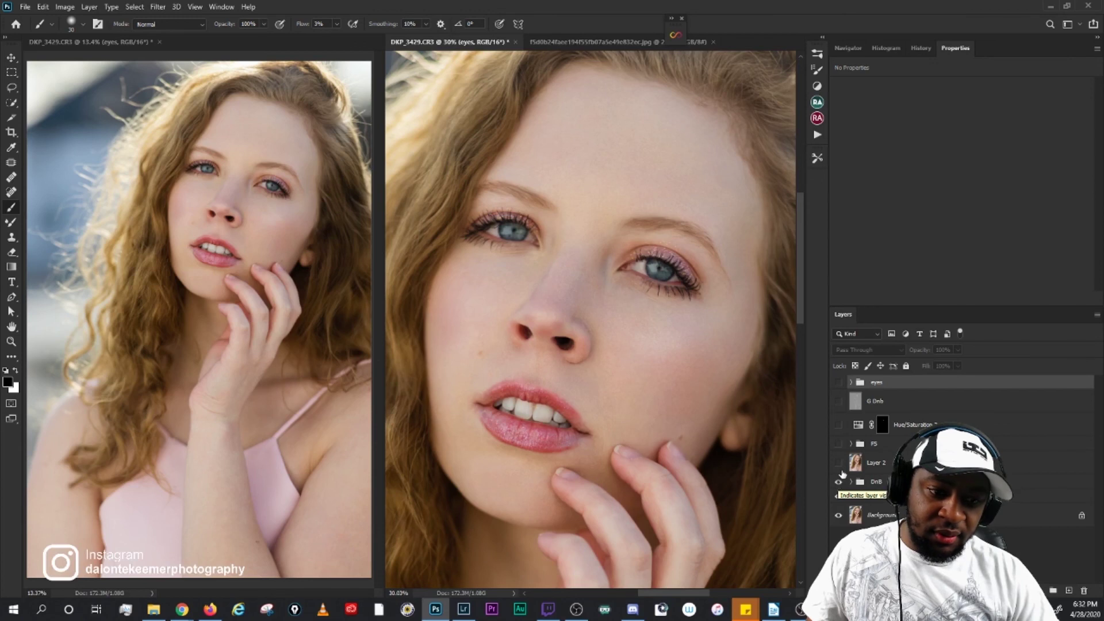
pyautogui.click(838, 444)
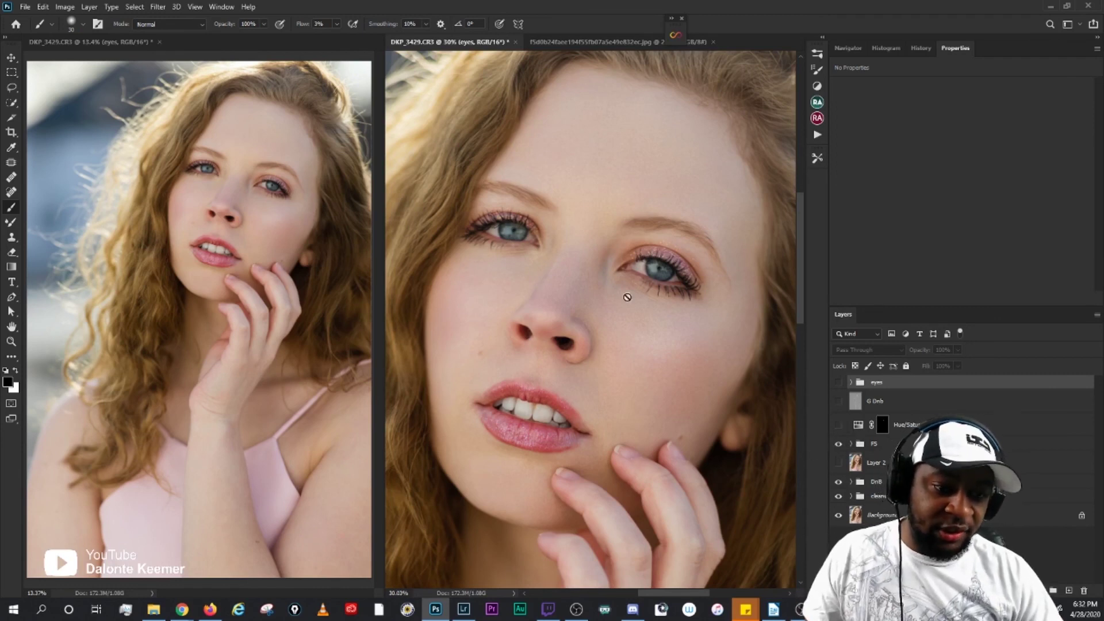
pyautogui.click(839, 463)
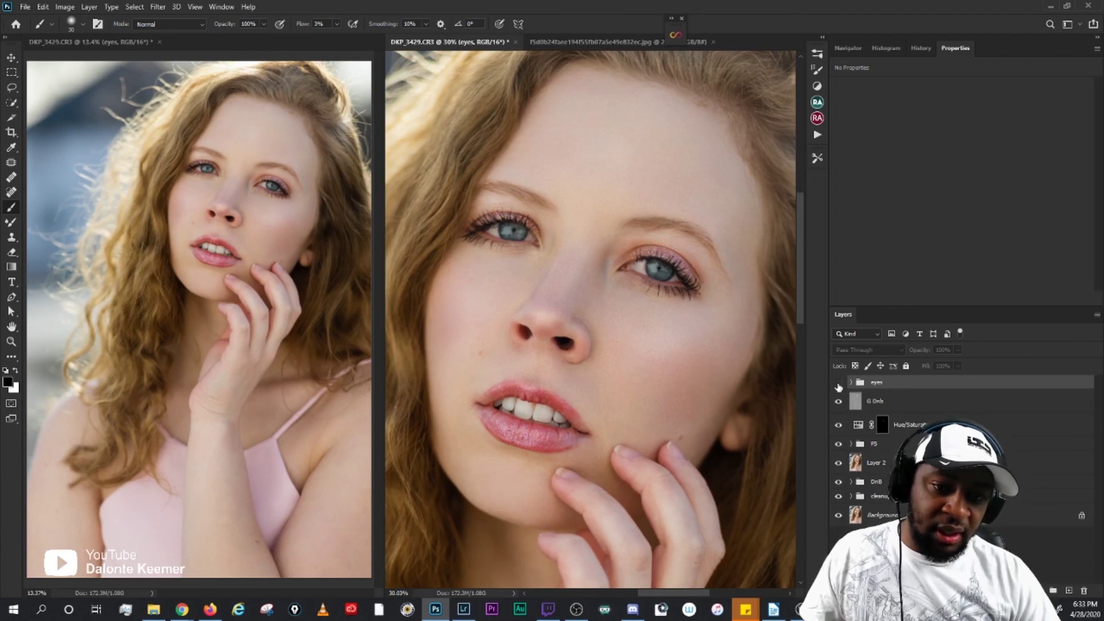
pyautogui.click(838, 384)
pyautogui.scroll(-3, 615, 463)
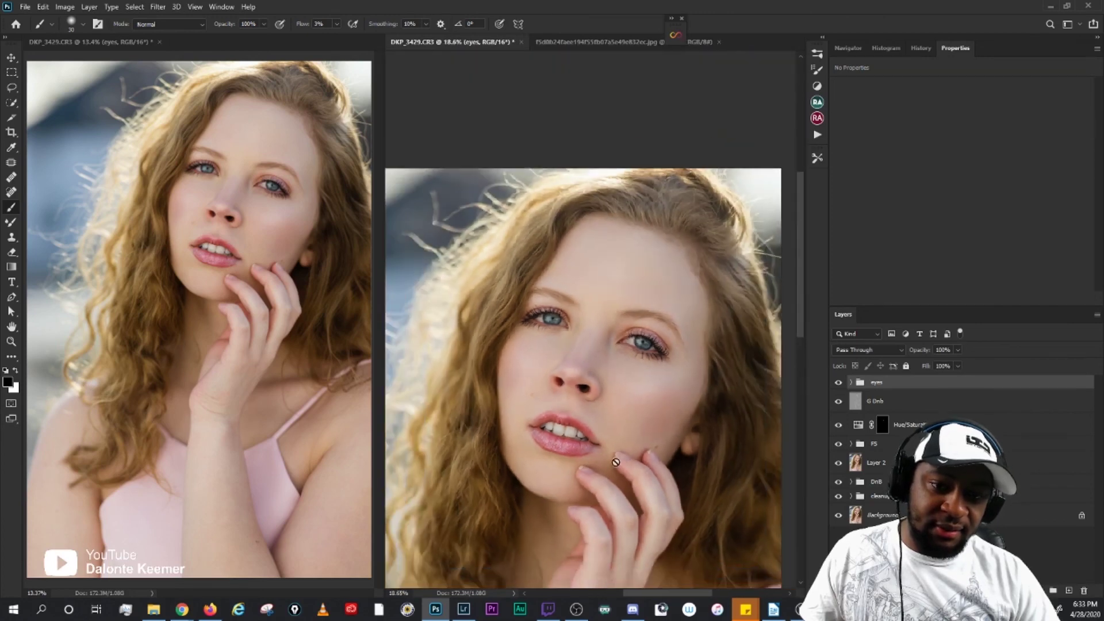
pyautogui.scroll(-3, 615, 462)
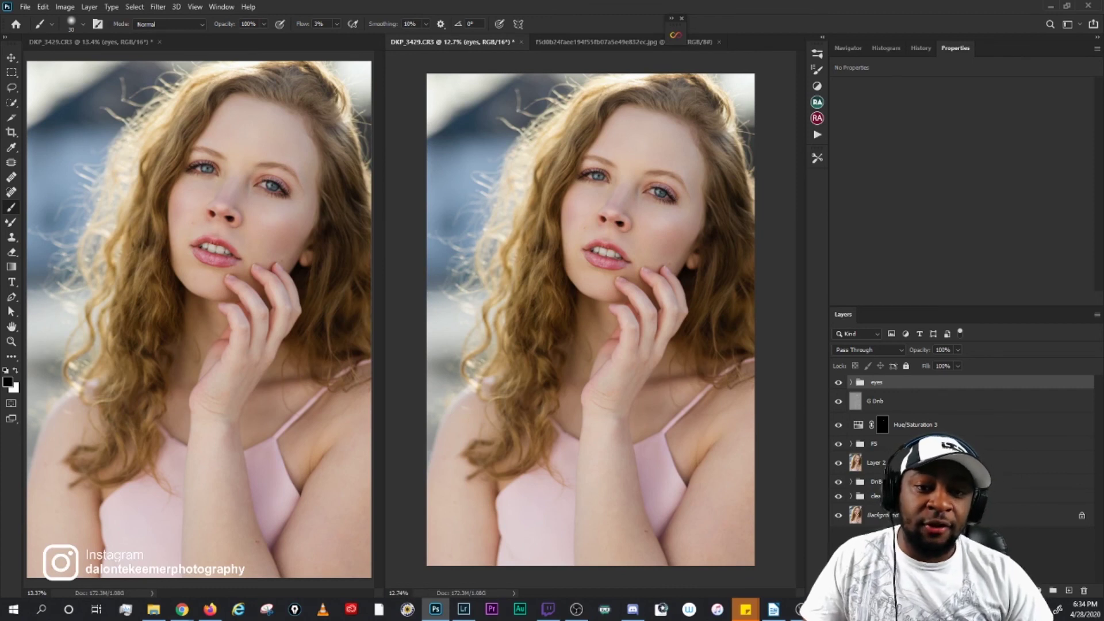
# Step: Close the duplicate document window and toggle all retouching layers against the Background to compare the portrait before and after
pyautogui.keyDown('alt'); pyautogui.click(838, 516); pyautogui.keyUp('alt')
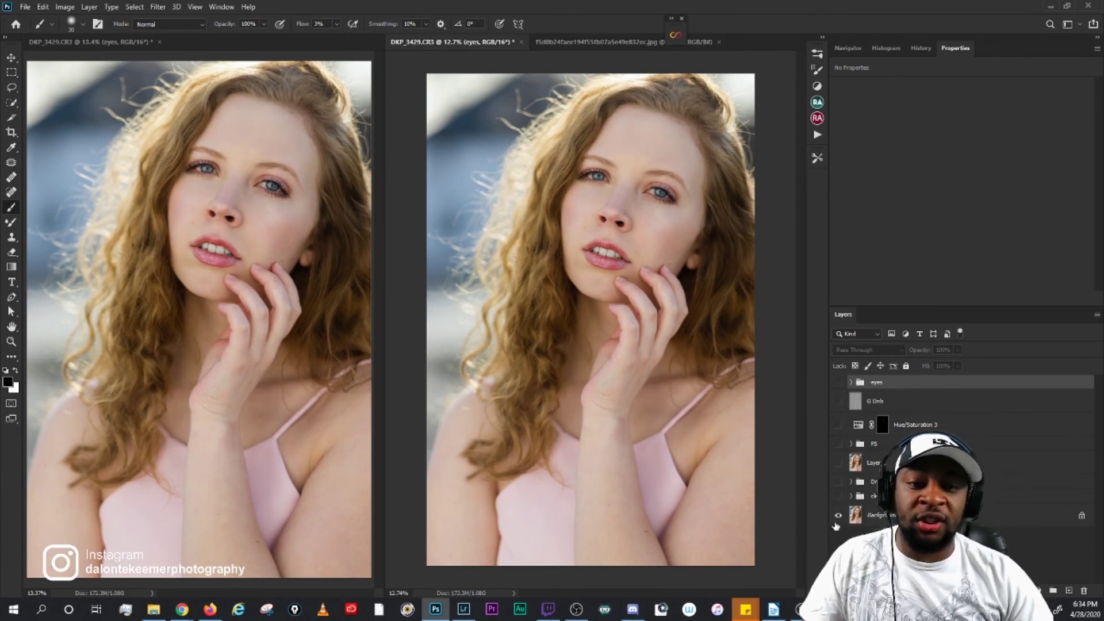
pyautogui.click(160, 42)
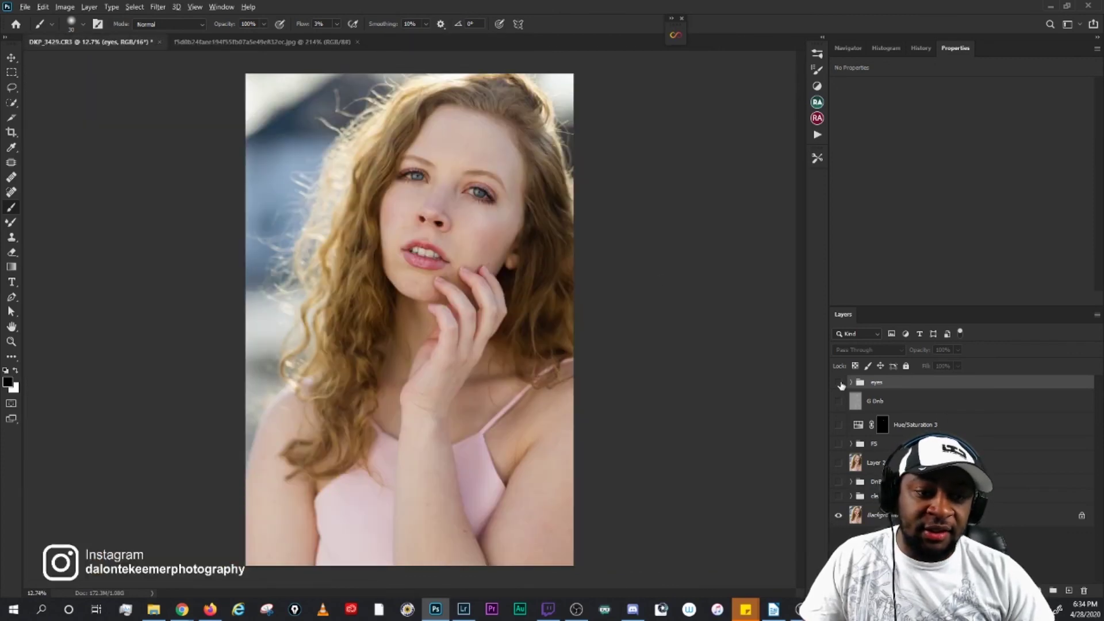
pyautogui.keyDown('alt'); pyautogui.click(840, 383); pyautogui.keyUp('alt')
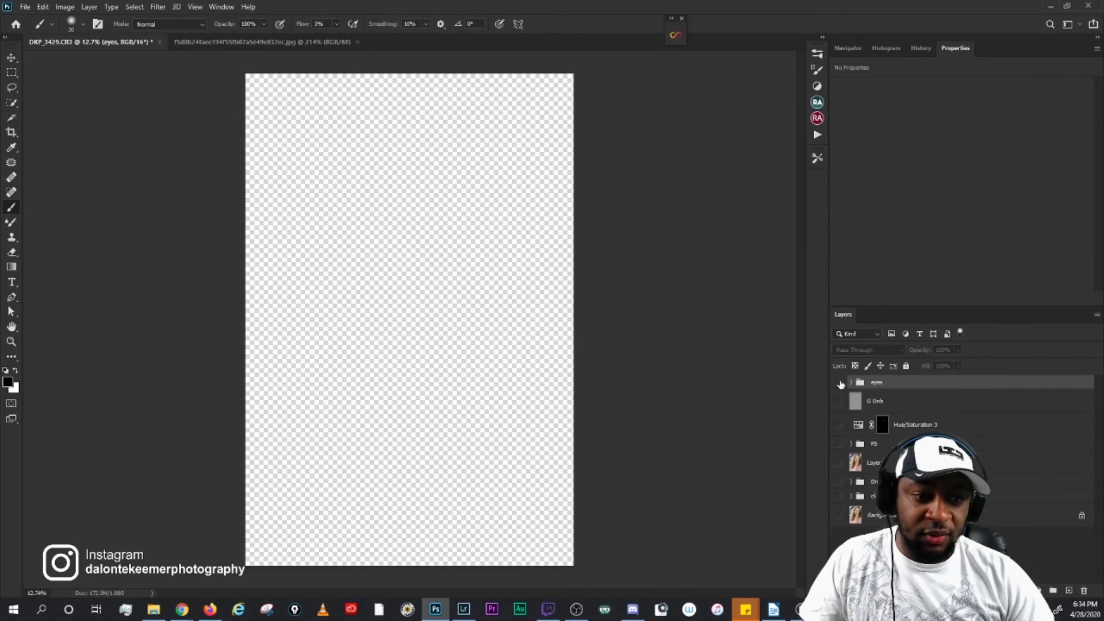
pyautogui.moveTo(840, 384); pyautogui.dragTo(841, 525)
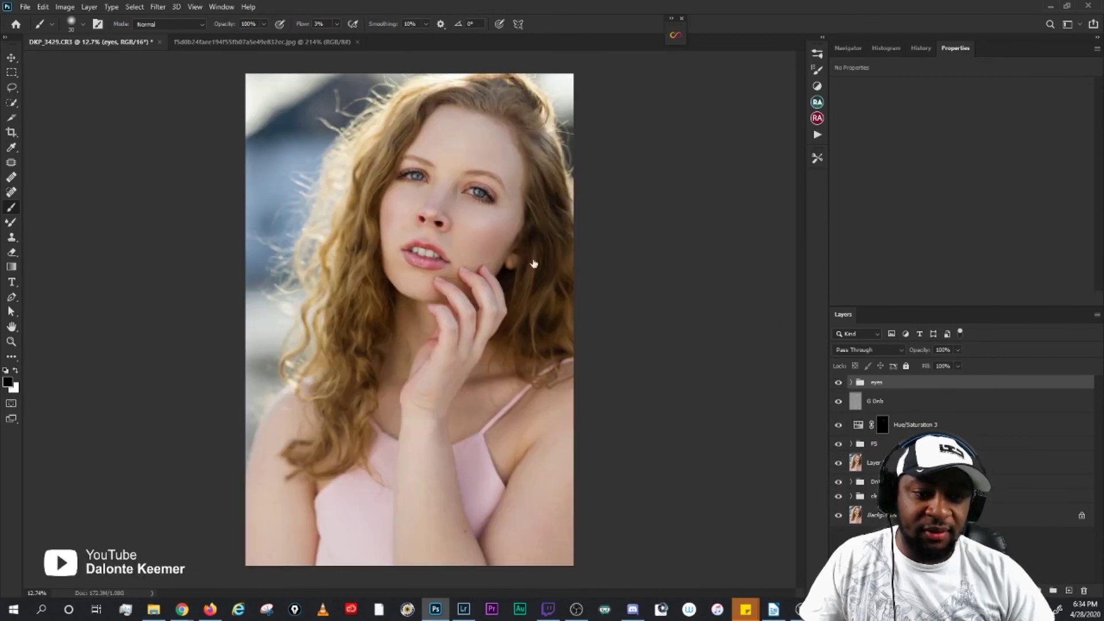
pyautogui.keyDown('alt'); pyautogui.click(839, 517); pyautogui.keyUp('alt')
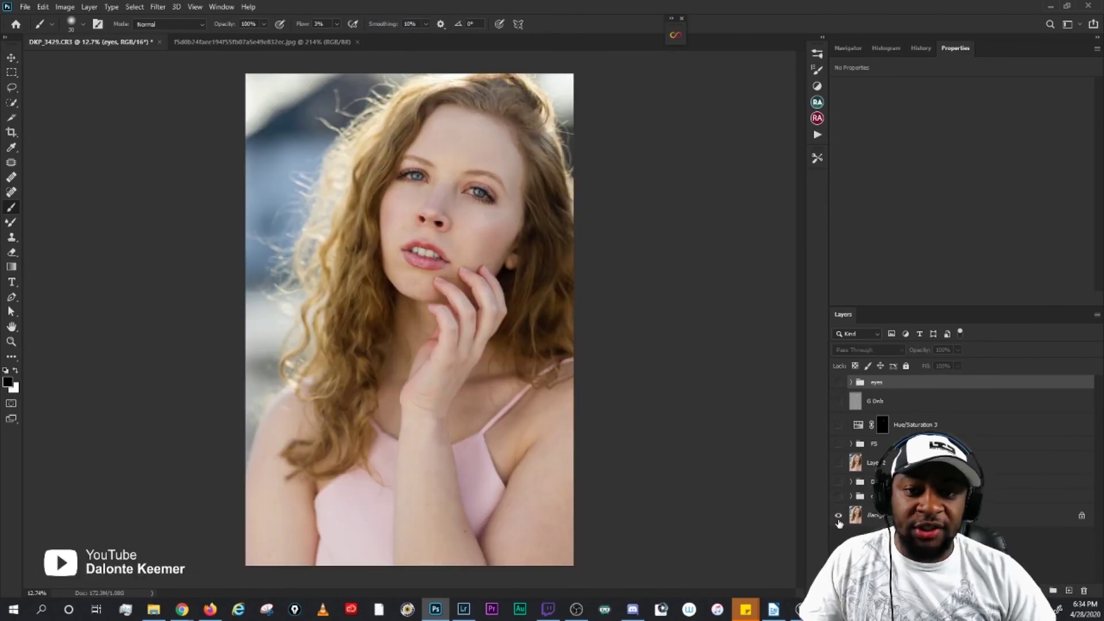
pyautogui.keyDown('alt'); pyautogui.click(839, 516); pyautogui.keyUp('alt')
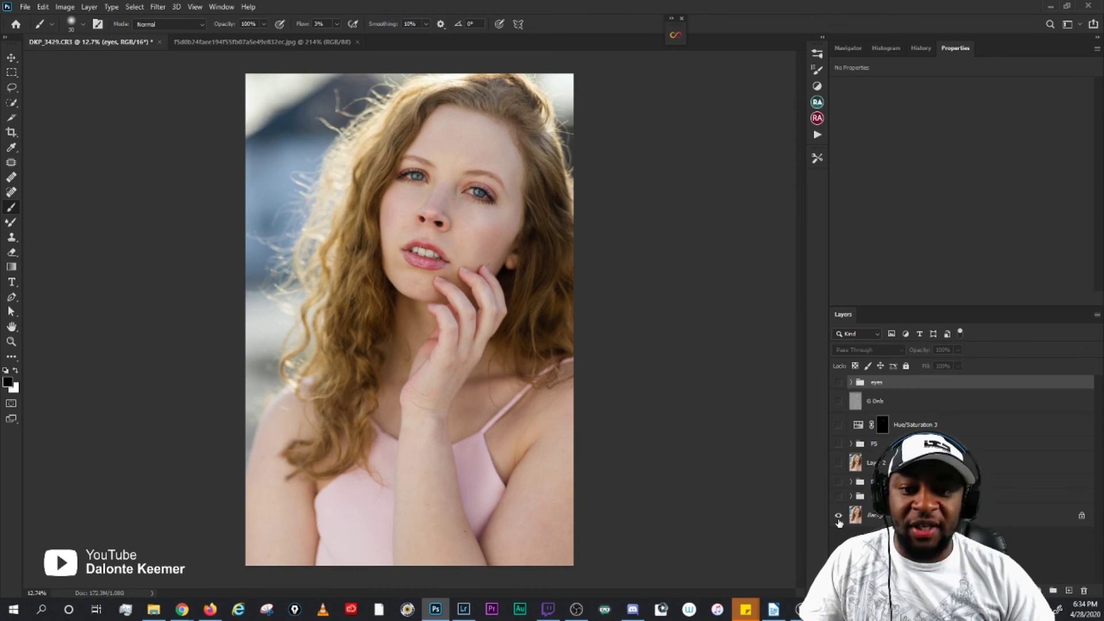
pyautogui.scroll(5, 382, 167)
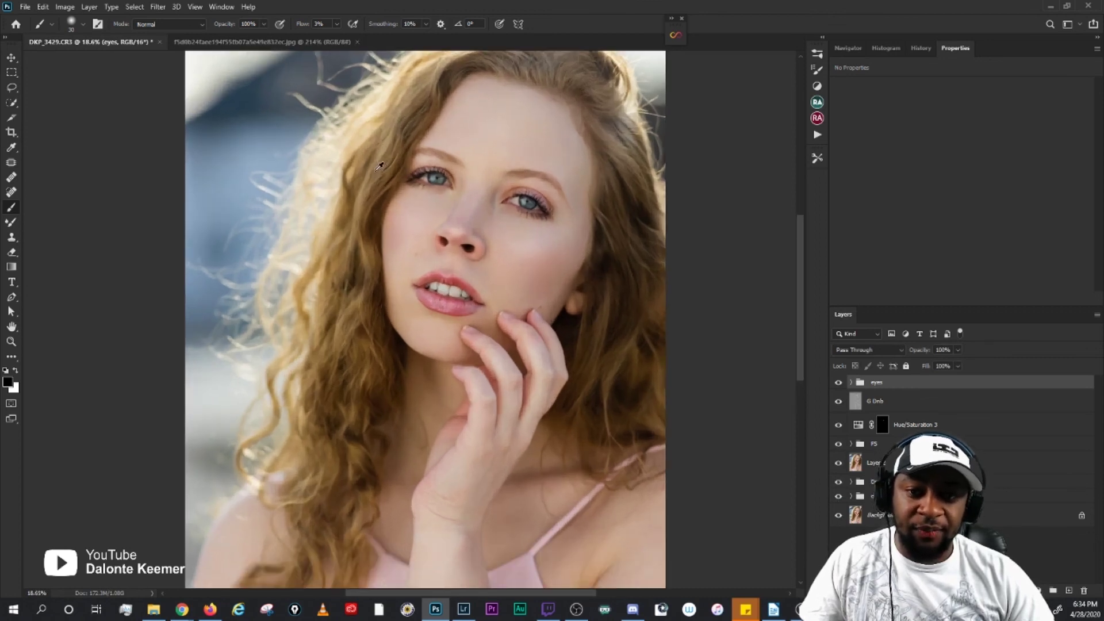
pyautogui.scroll(2, 552, 305)
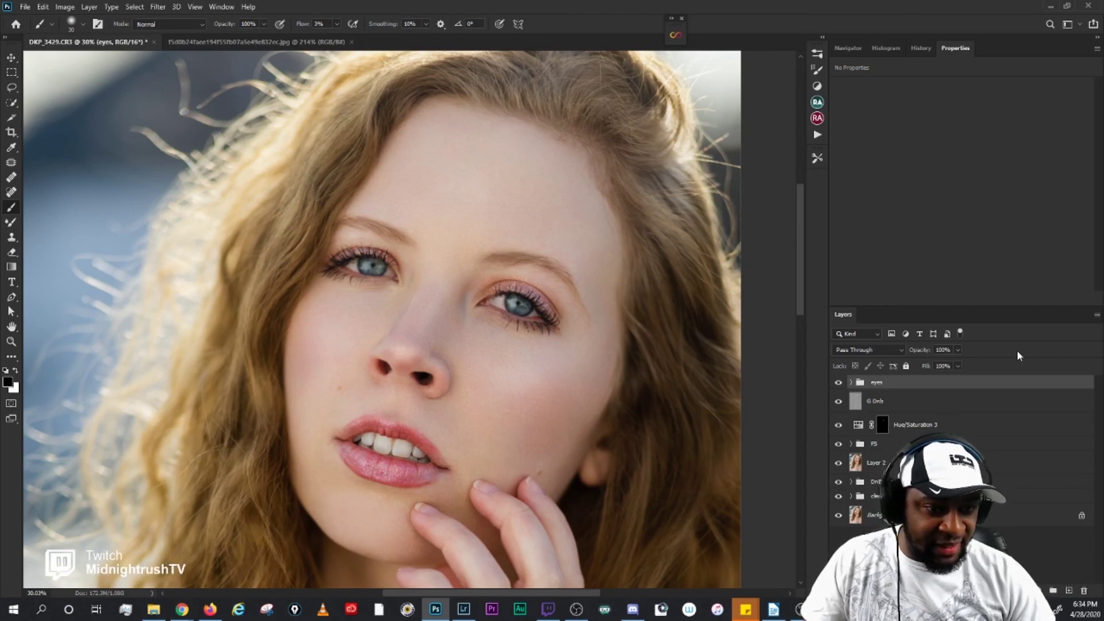
# Step: Merge all layers and groups above the Background into a single layer and save the portrait
pyautogui.keyDown('shift'); pyautogui.click(937, 496); pyautogui.keyUp('shift')
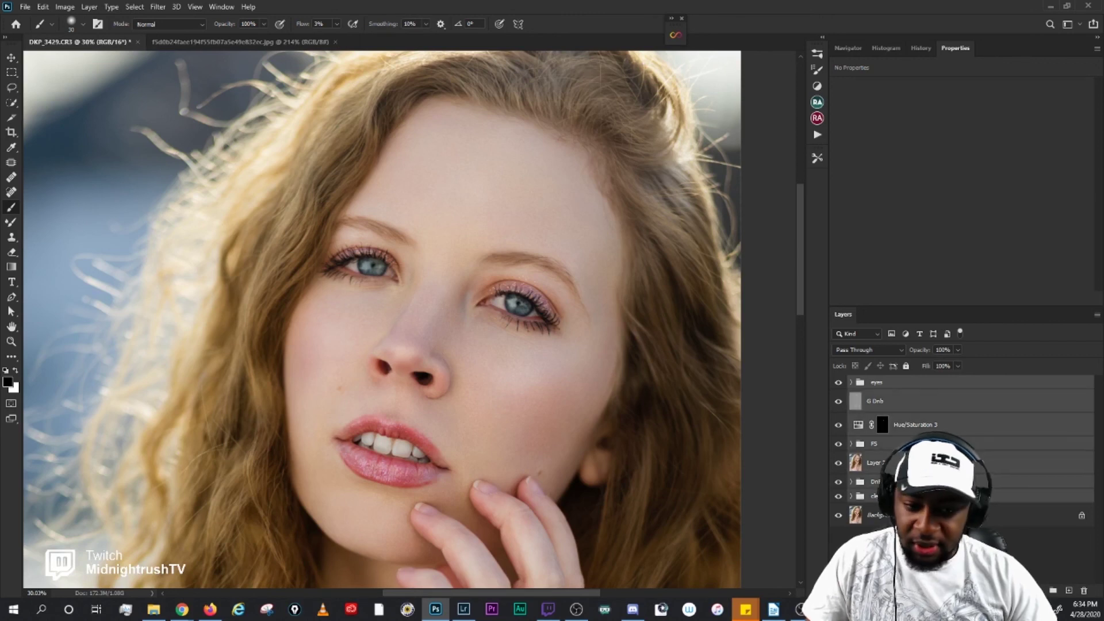
pyautogui.hotkey('ctrl', 'e')
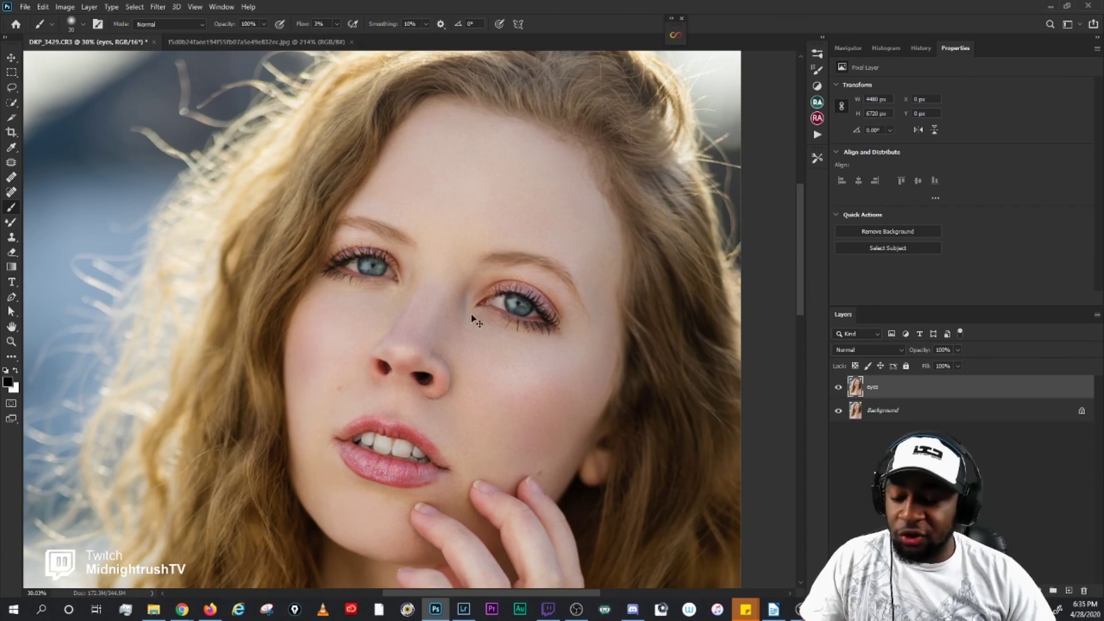
pyautogui.hotkey('ctrl', 's')
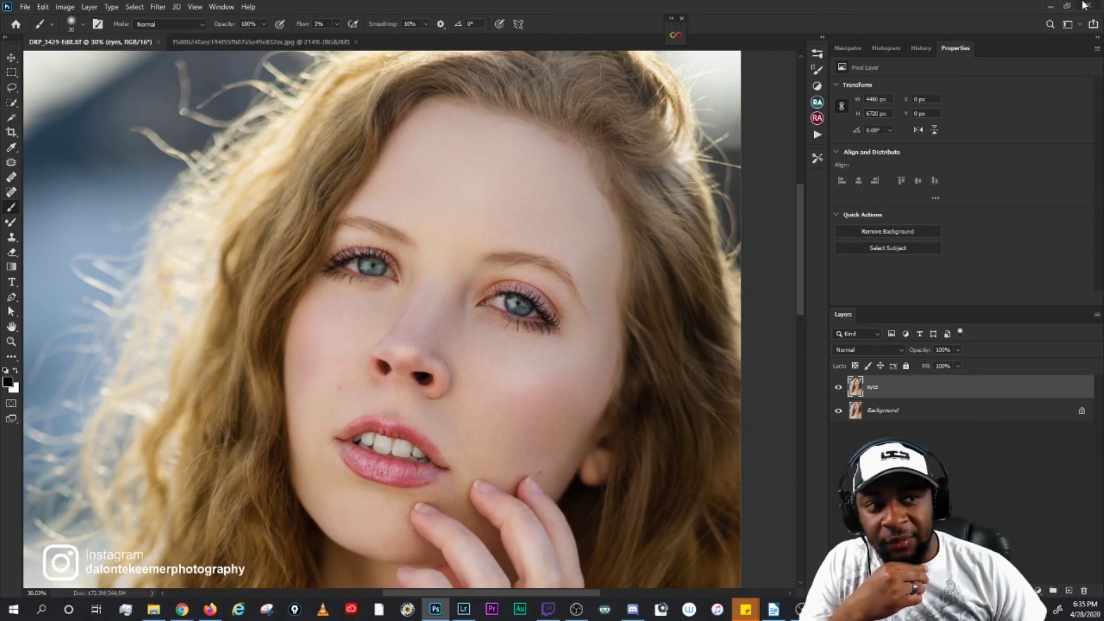
# Step: Close Photoshop and compare DKP_3429-Edit.tif with the original DKP_3429.CR3 side by side in Lightroom's Survey view with the panels hidden
pyautogui.click(1087, 6)
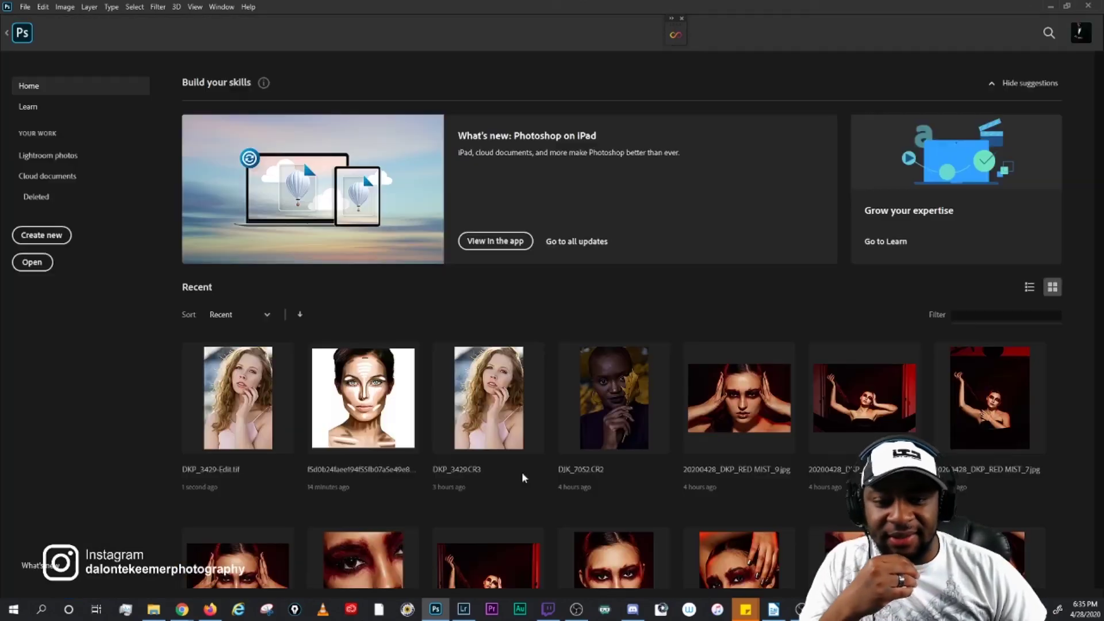
pyautogui.hotkey('alt', 'Tab')
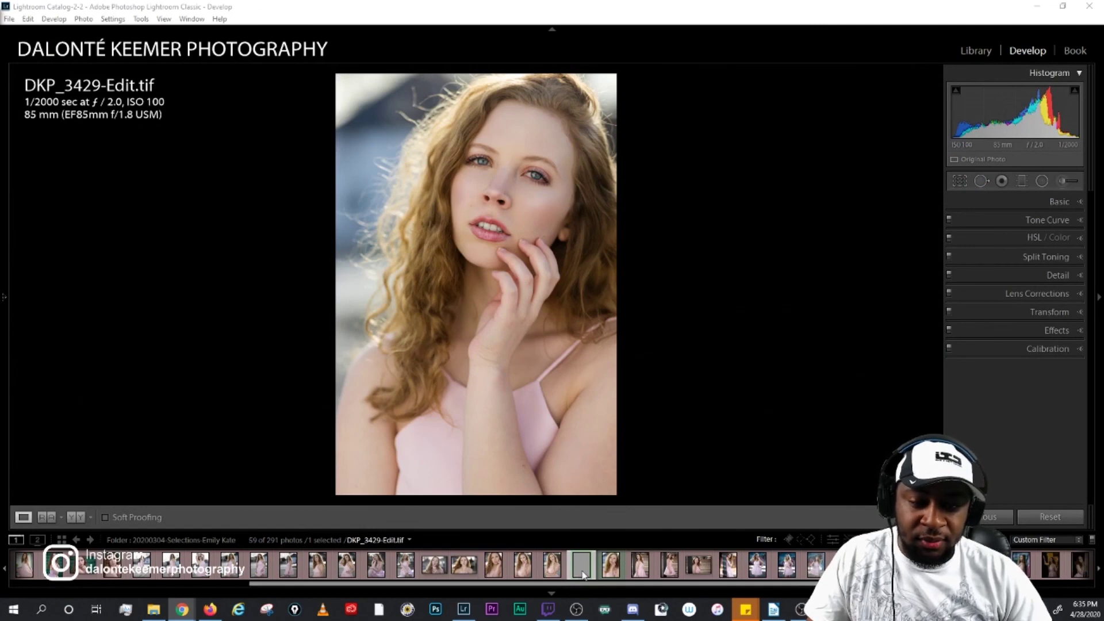
pyautogui.keyDown('ctrl'); pyautogui.click(605, 569); pyautogui.keyUp('ctrl')
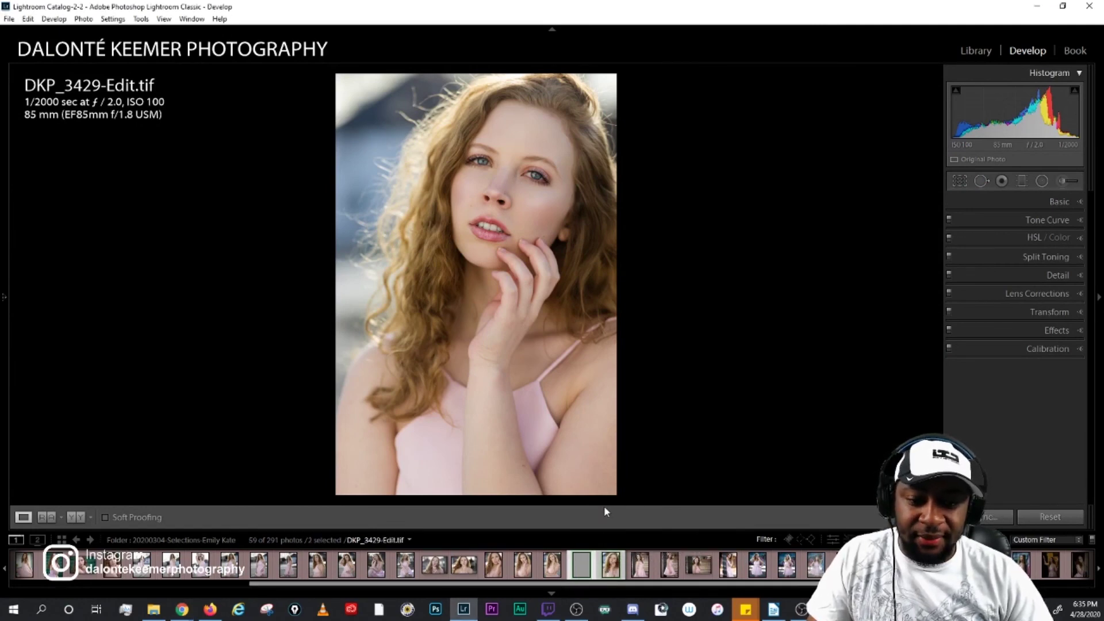
pyautogui.press('n')
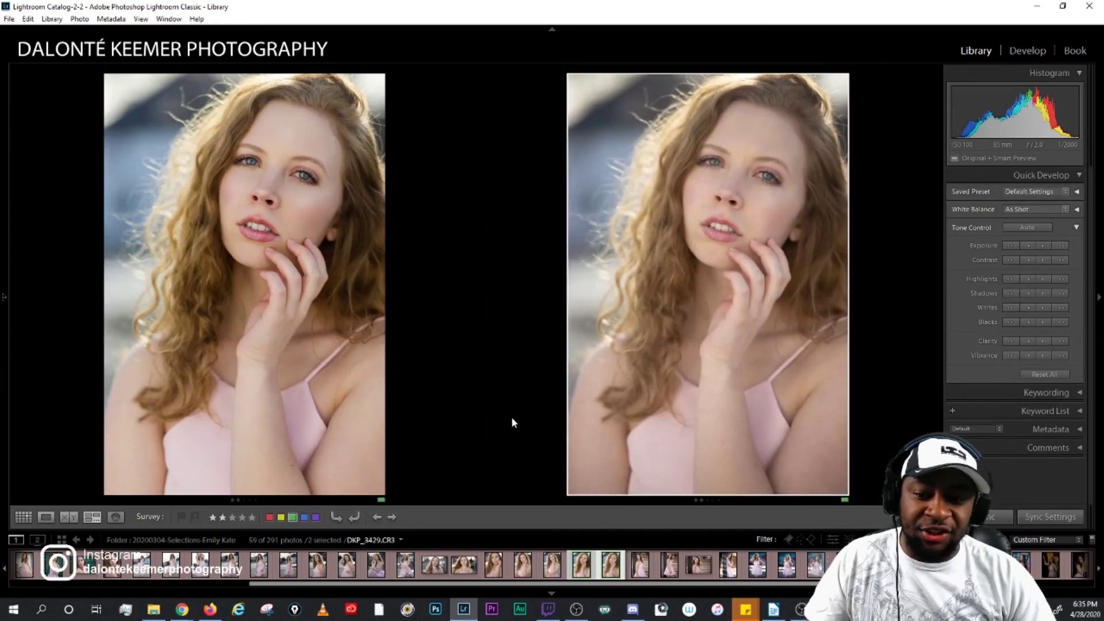
pyautogui.hotkey('shift', 'Tab')
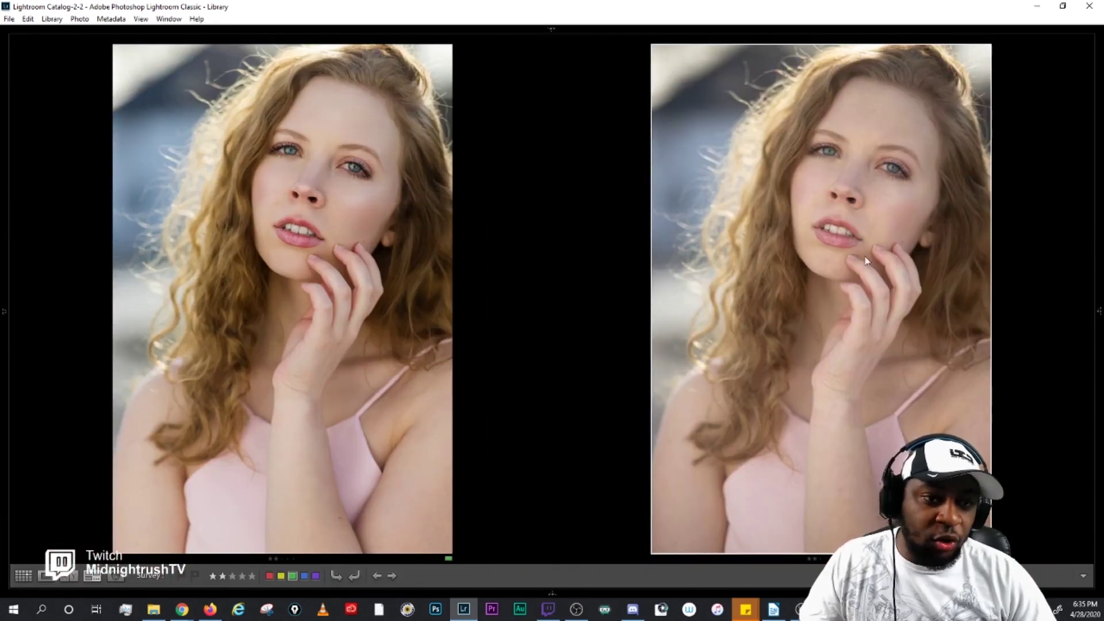